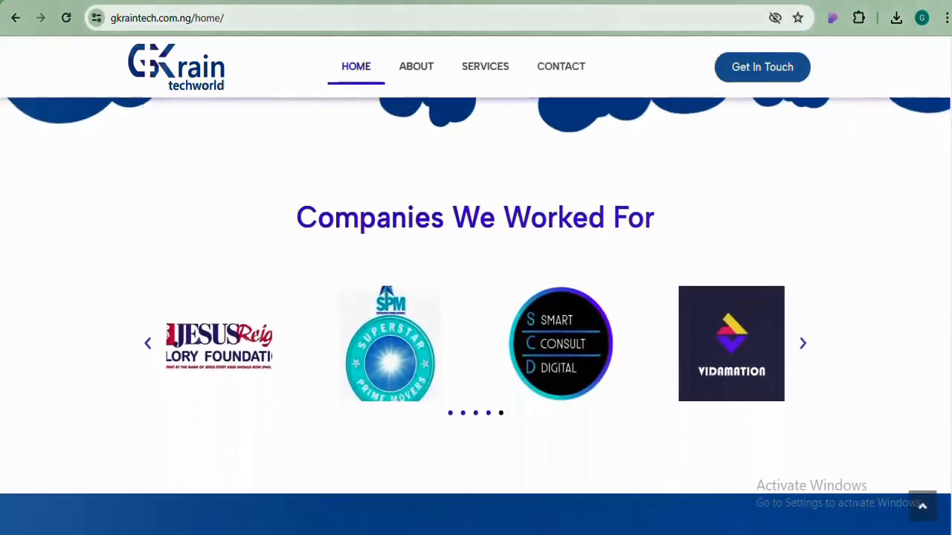
Advance the companies logo carousel and scroll through the page
left_click(805, 331)
scroll(750, 335, "down", 5)
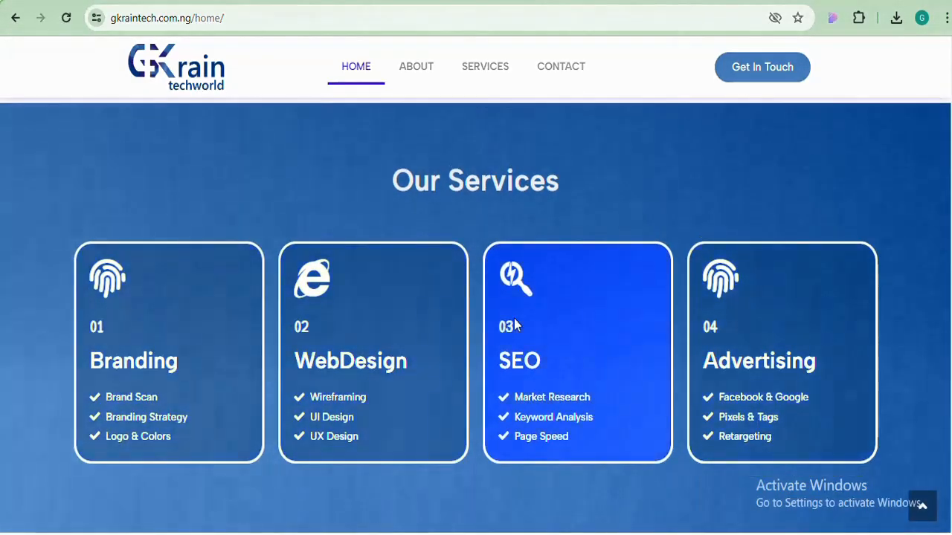
scroll(505, 325, "down", 5)
scroll(476, 320, "down", 4)
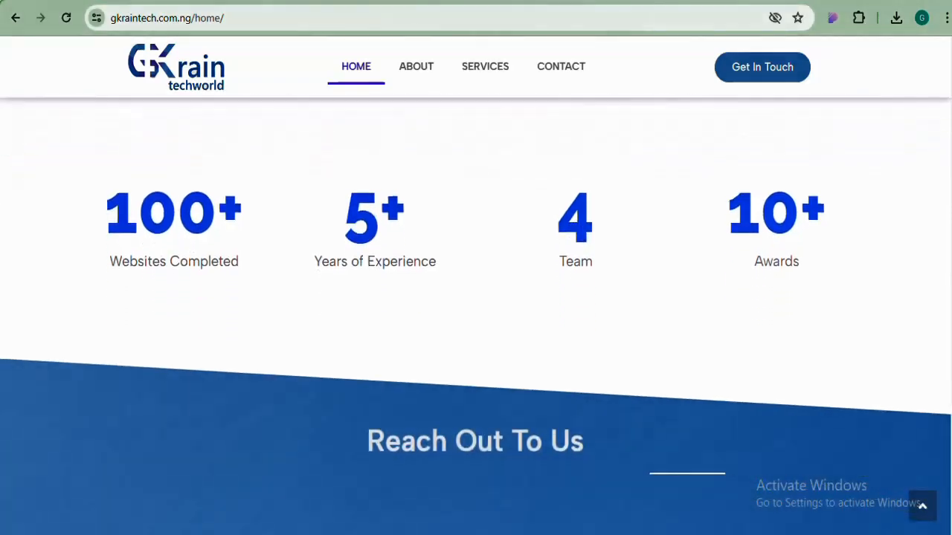
scroll(476, 320, "up", 2)
scroll(828, 352, "up", 5)
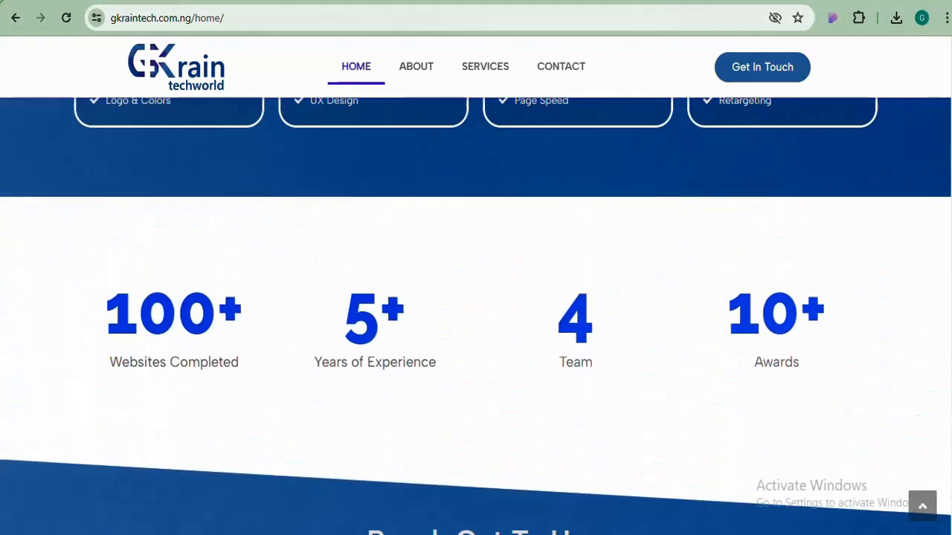
scroll(310, 353, "up", 10)
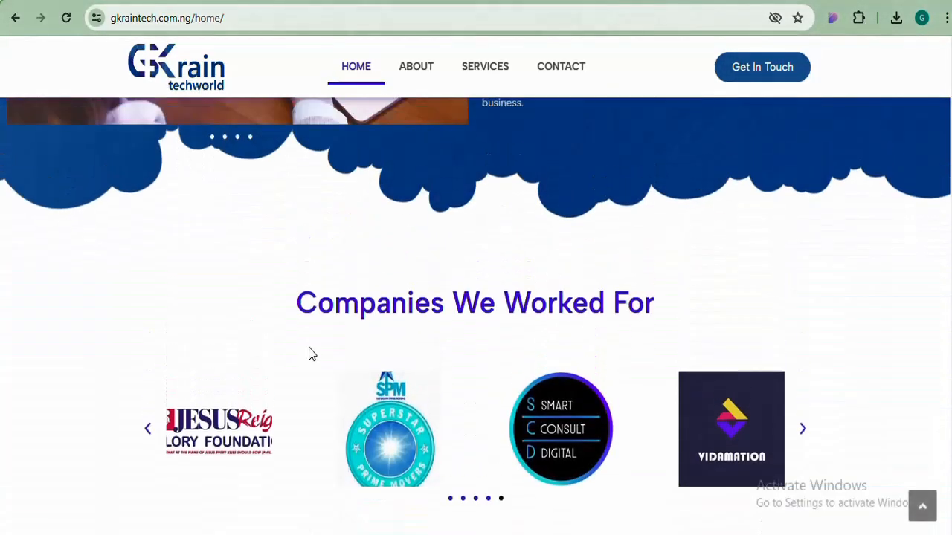
scroll(586, 402, "up", 5)
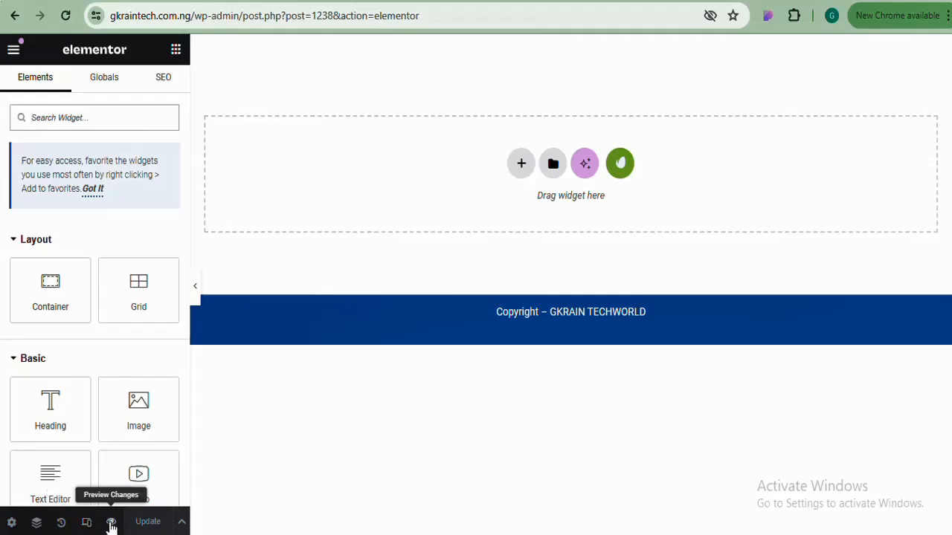
In Page Settings, link the margin and padding values and set Justify Content to Center
left_click(11, 523)
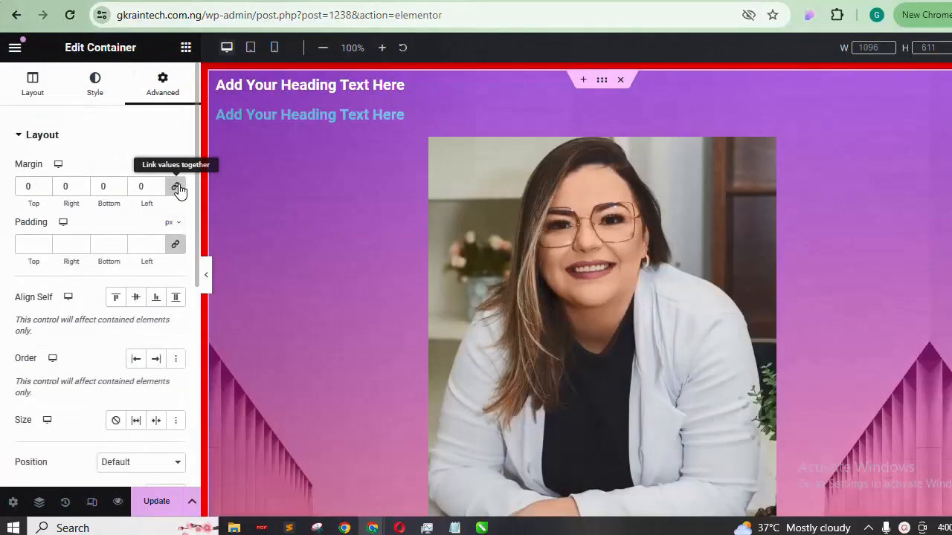
left_click(178, 187)
left_click(178, 236)
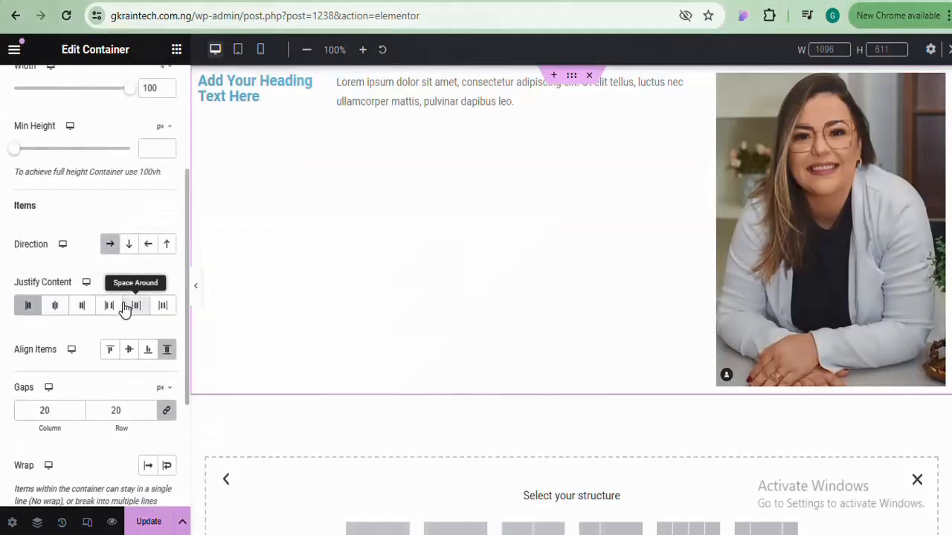
left_click(56, 304)
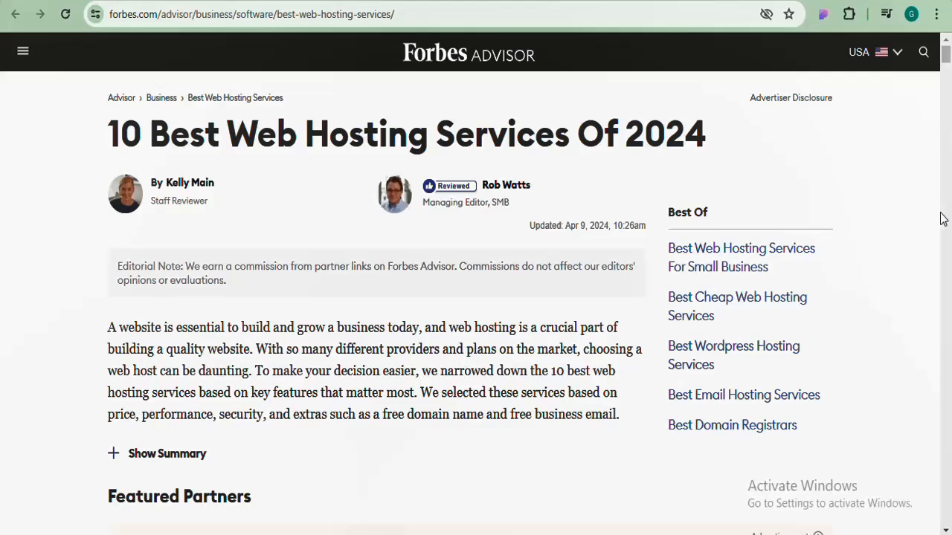
scroll(942, 218, "down", 3)
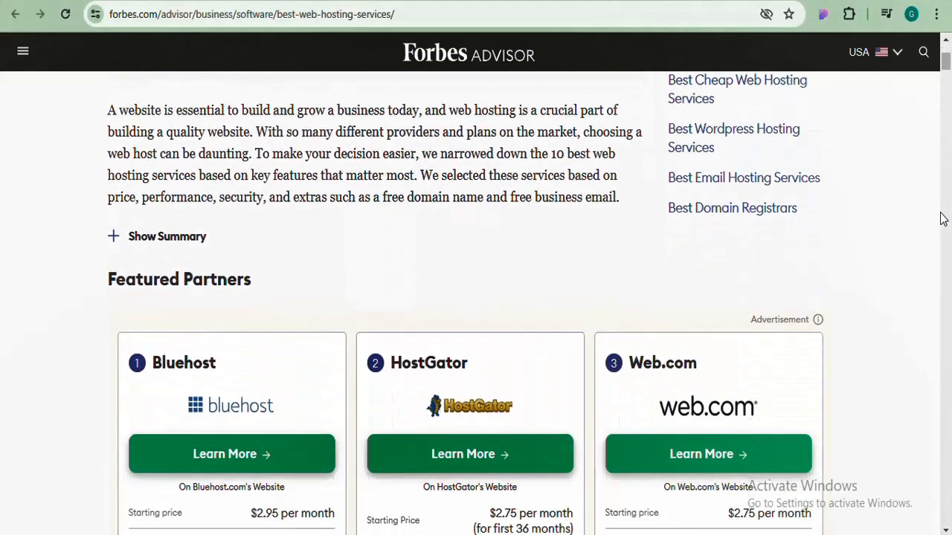
scroll(942, 218, "down", 2)
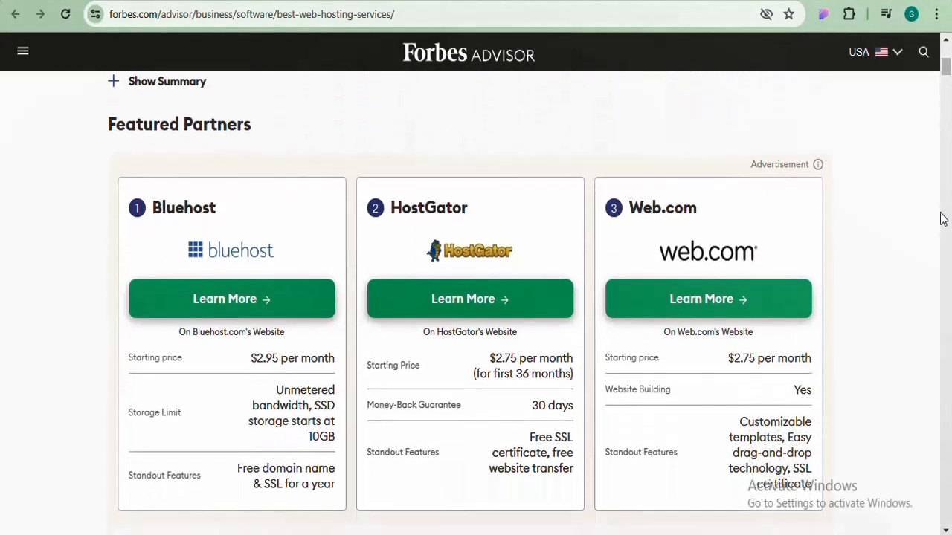
scroll(942, 219, "down", 1)
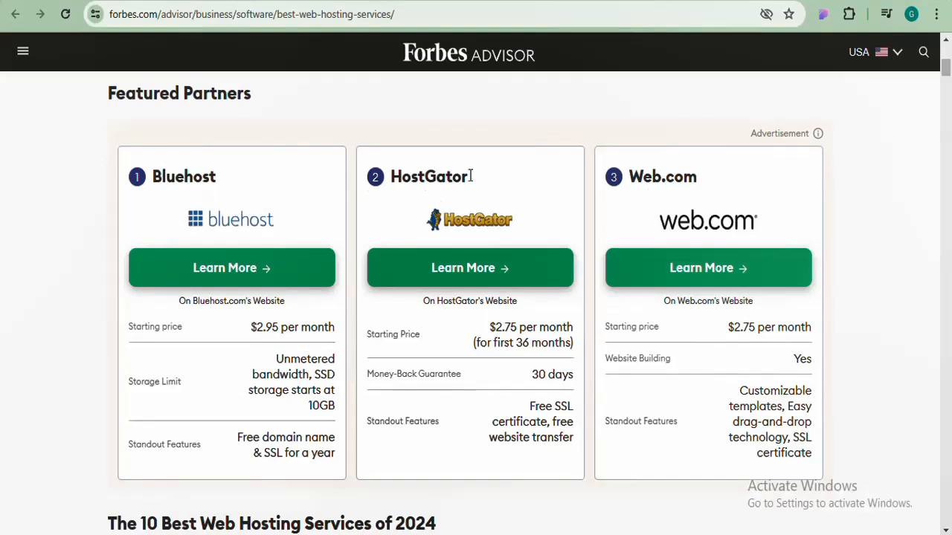
left_click_drag(469, 176, 392, 176)
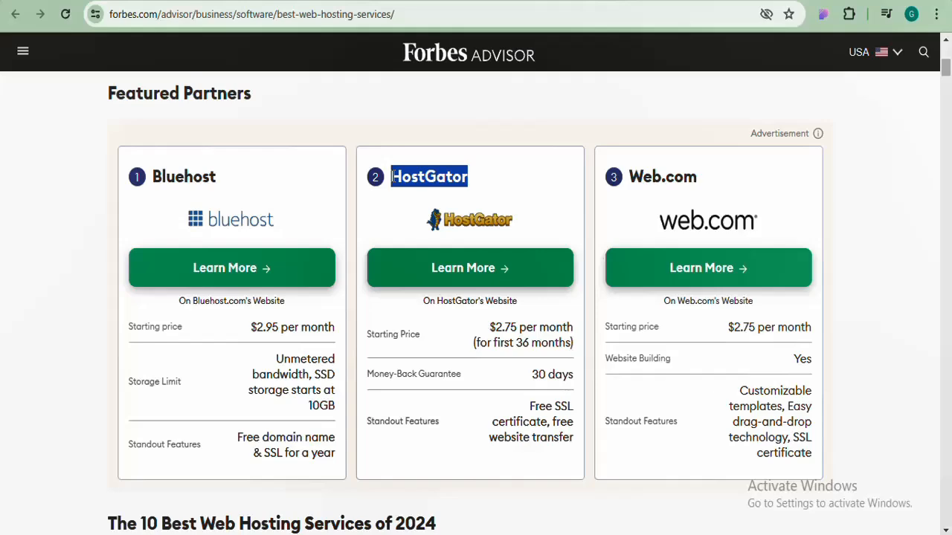
left_click(428, 132)
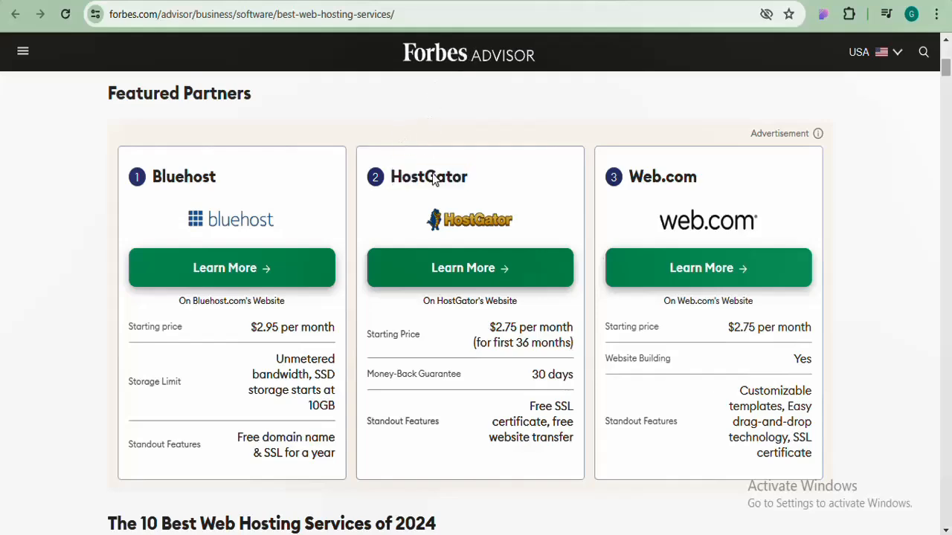
scroll(408, 176, "down", 8)
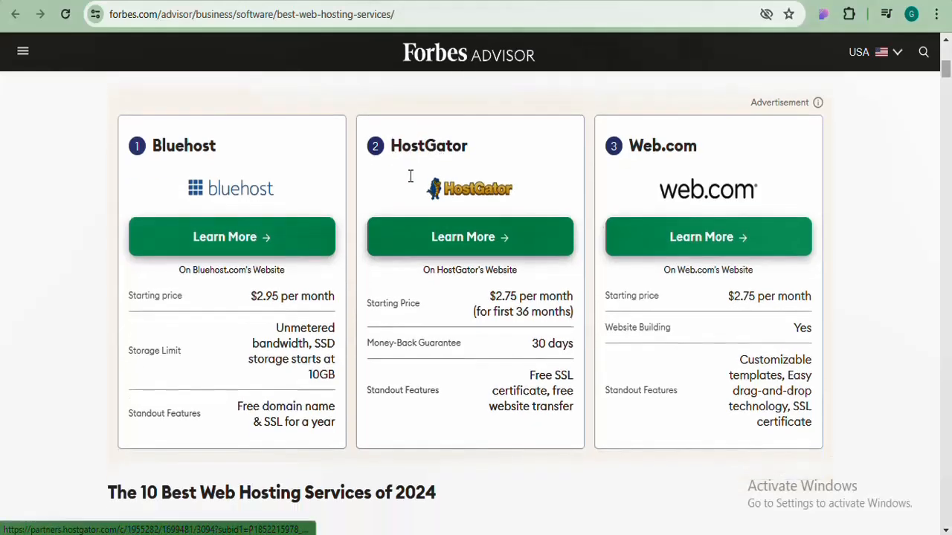
scroll(409, 177, "up", 1)
scroll(409, 176, "up", 8)
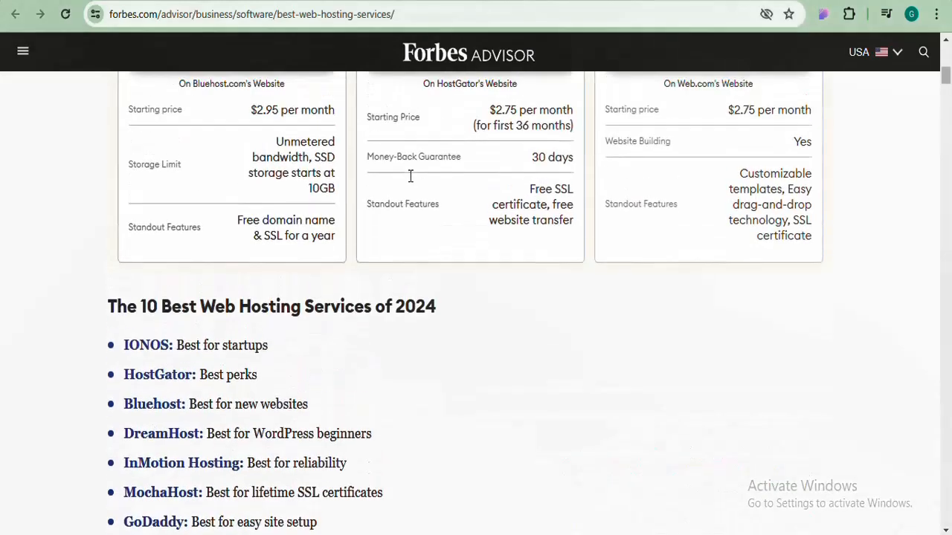
scroll(409, 182, "down", 1)
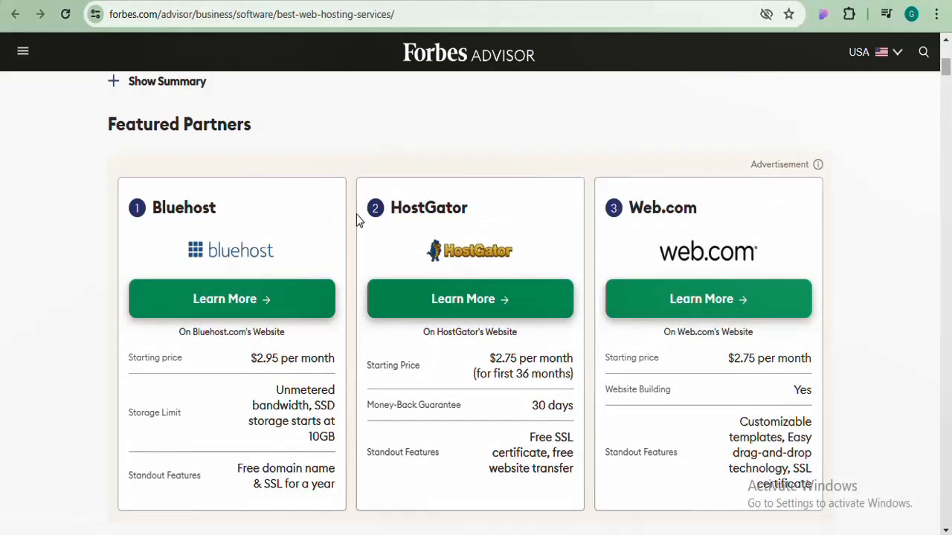
left_click_drag(470, 209, 399, 209)
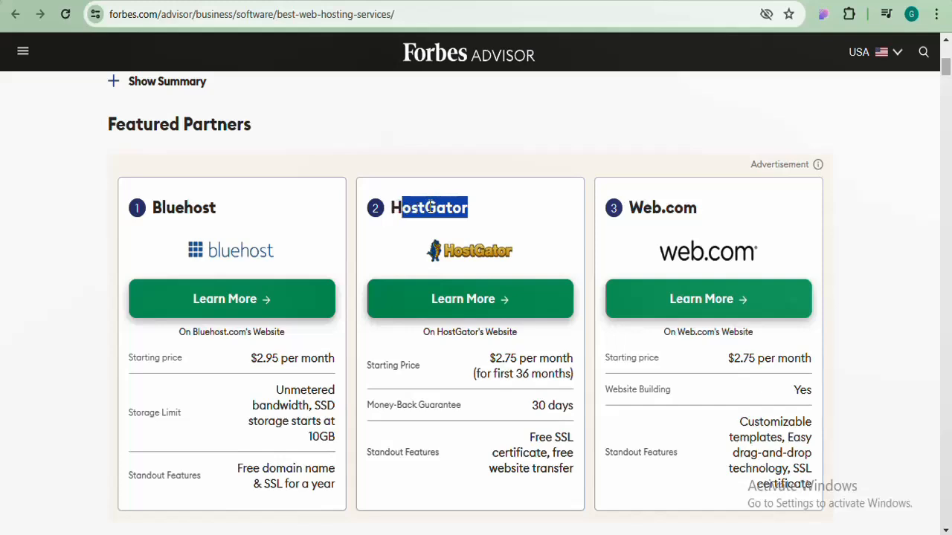
left_click(430, 207)
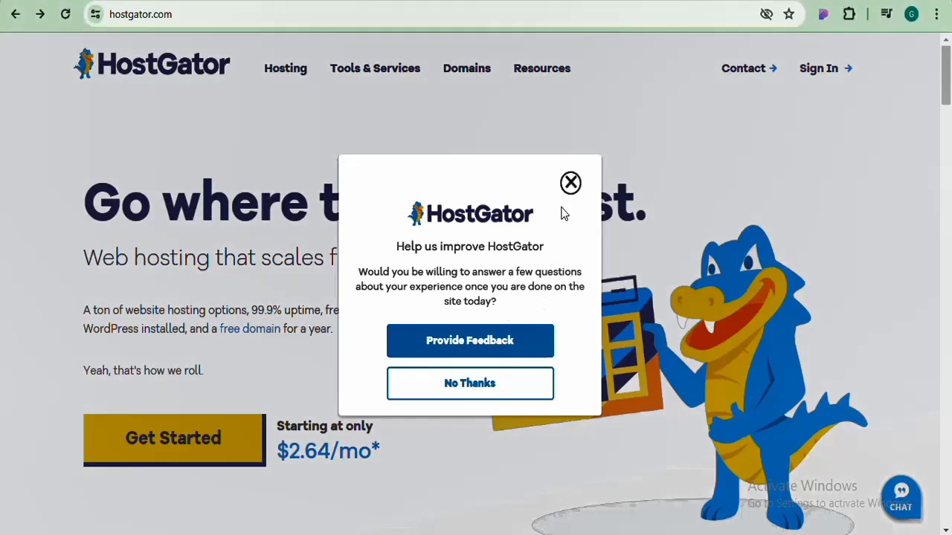
Dismiss the feedback popup and open HostGator's web hosting plans page
left_click(570, 183)
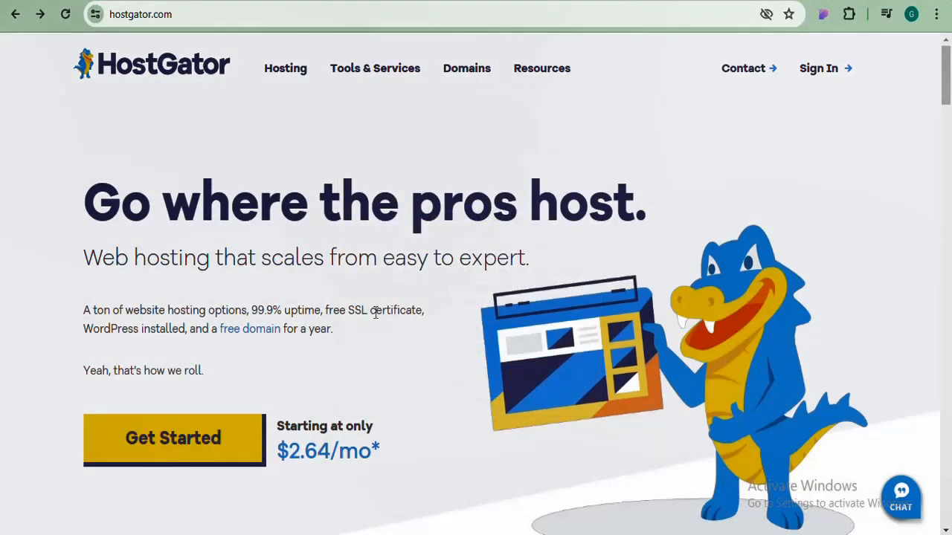
scroll(376, 313, "down", 1)
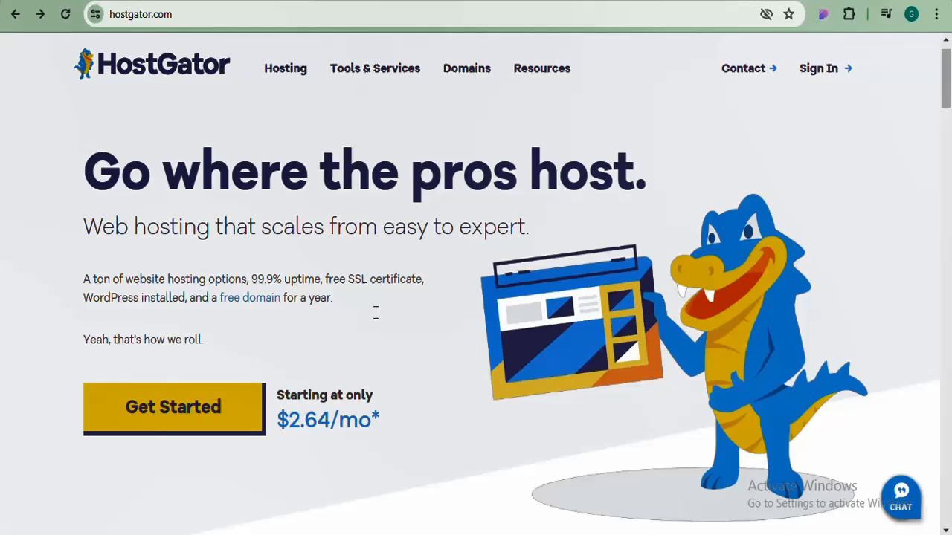
scroll(376, 313, "down", 1)
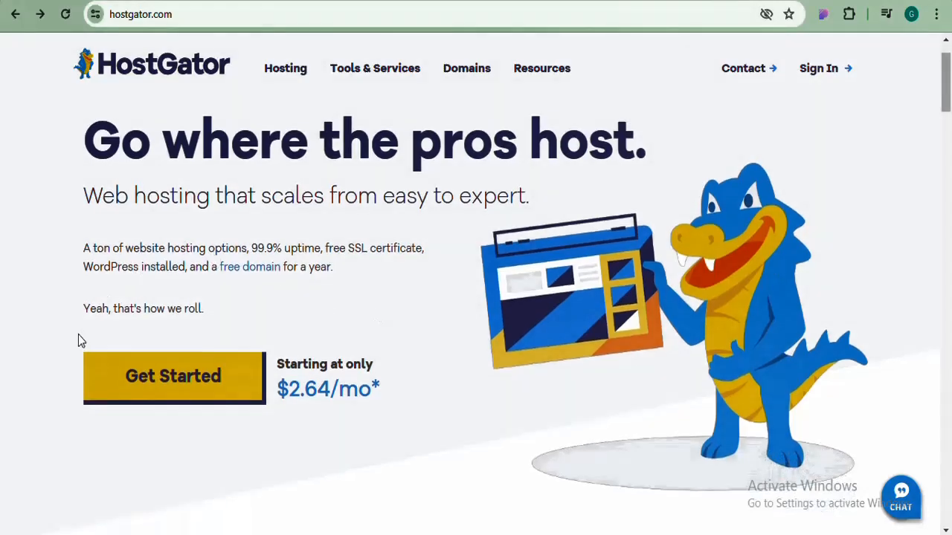
left_click(165, 378)
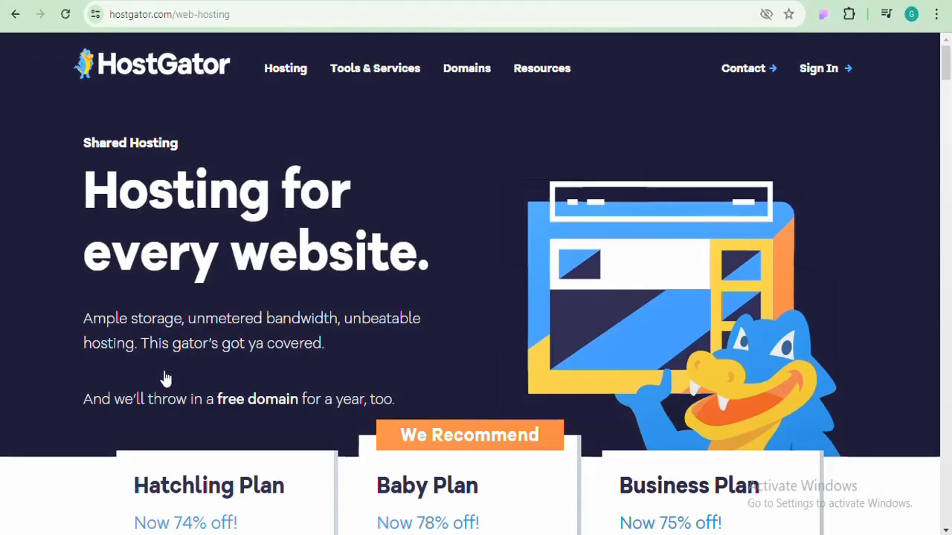
Choose Buy now on the $2.64/mo Hatchling Plan
scroll(165, 378, "down", 1)
scroll(165, 377, "down", 5)
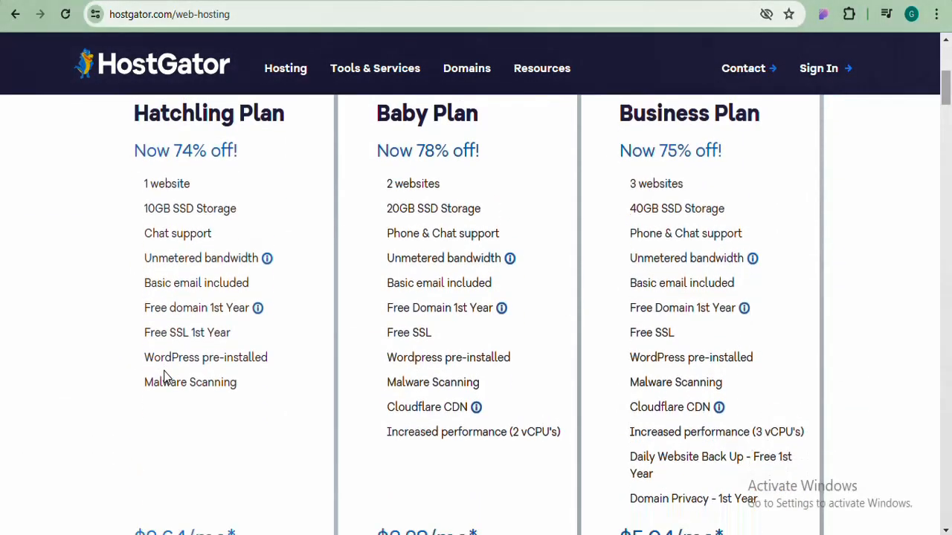
scroll(165, 377, "down", 3)
scroll(165, 377, "up", 3)
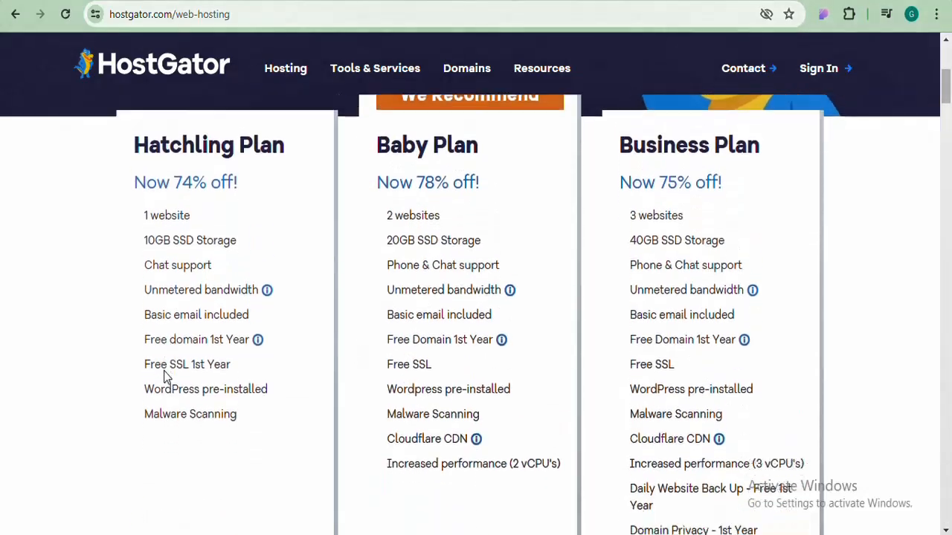
scroll(165, 378, "down", 1)
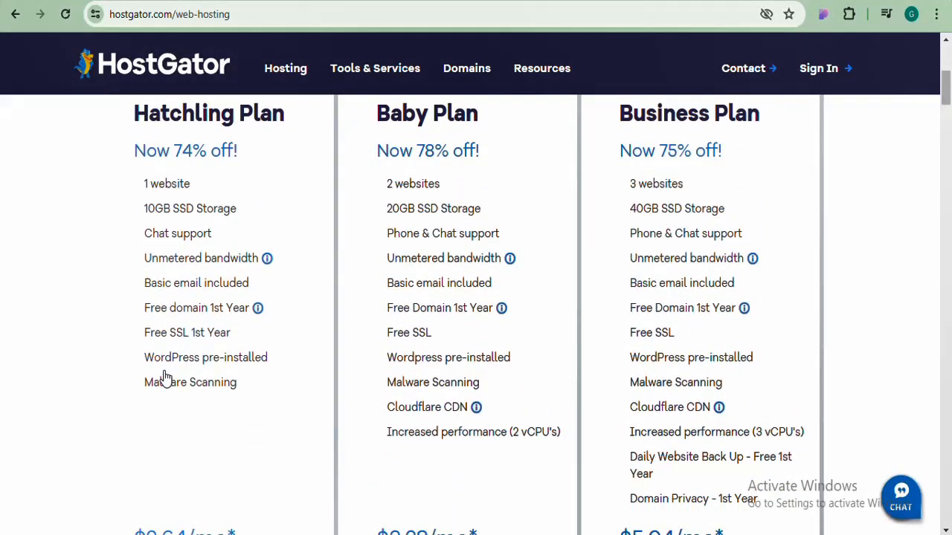
scroll(165, 378, "down", 2)
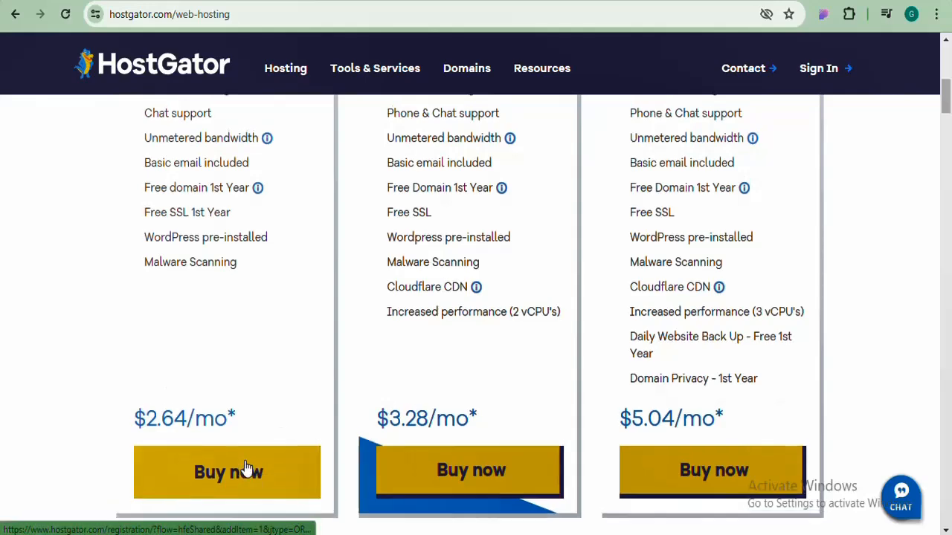
scroll(247, 467, "up", 2)
scroll(246, 466, "down", 1)
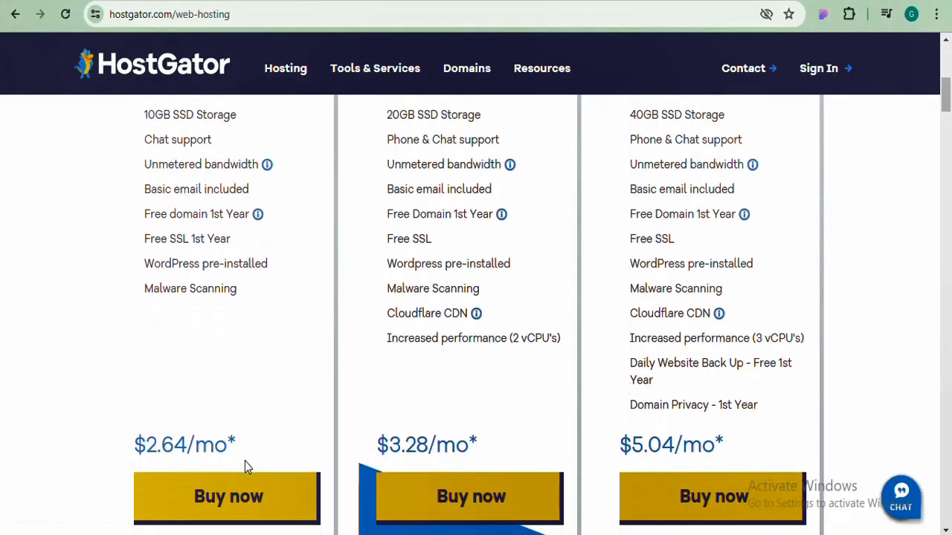
scroll(244, 465, "down", 1)
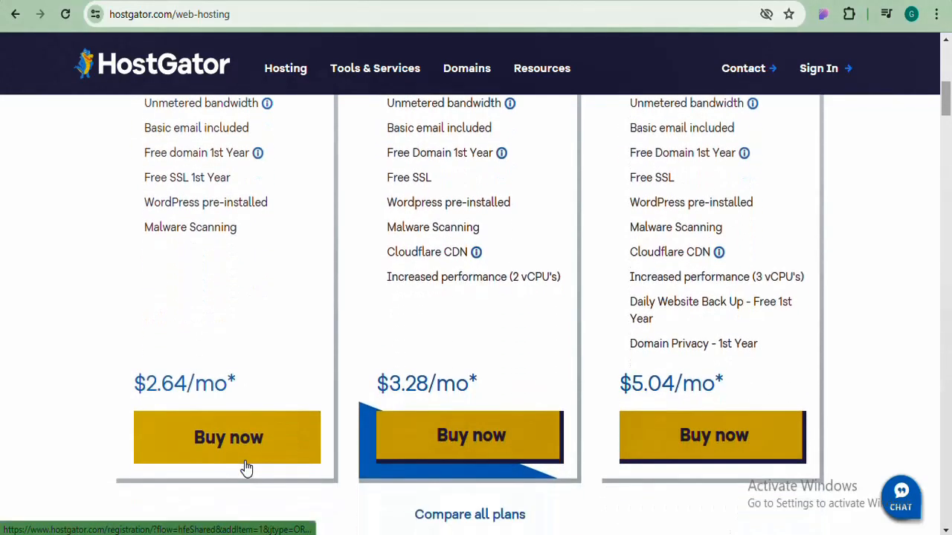
left_click(199, 438)
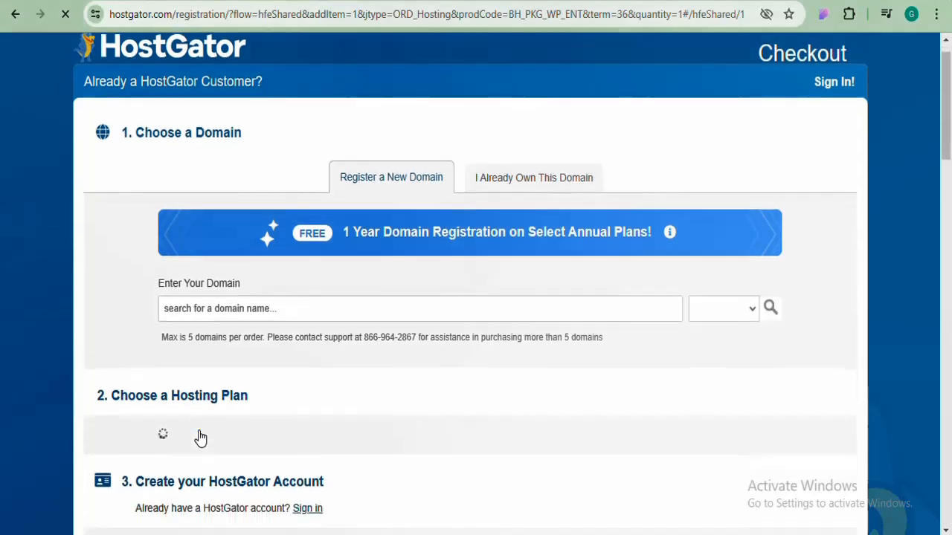
Enter gkrain as the domain to search
scroll(199, 439, "down", 3)
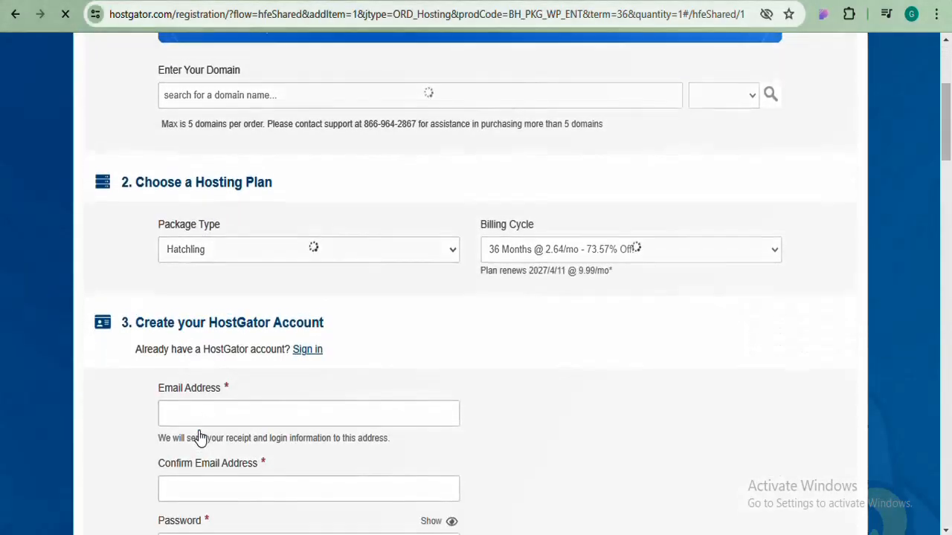
scroll(199, 438, "up", 3)
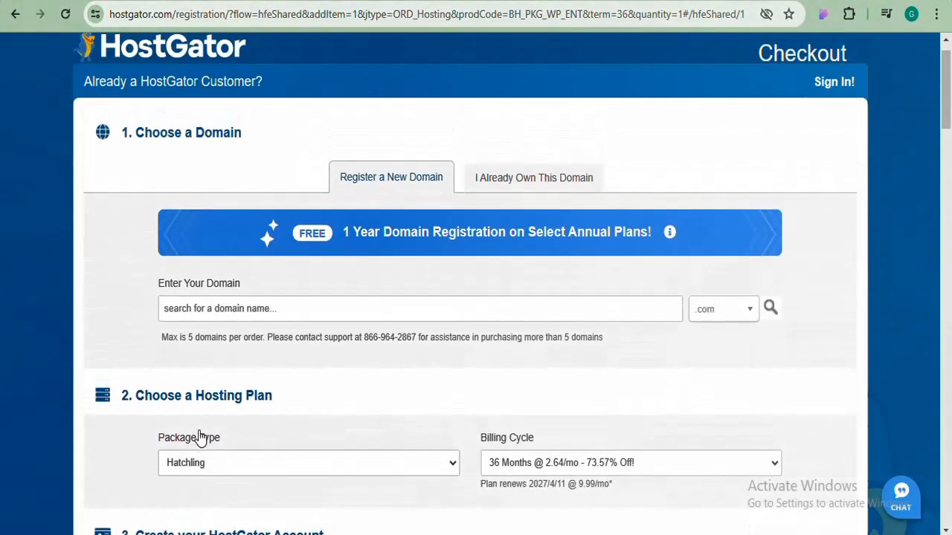
scroll(199, 439, "down", 2)
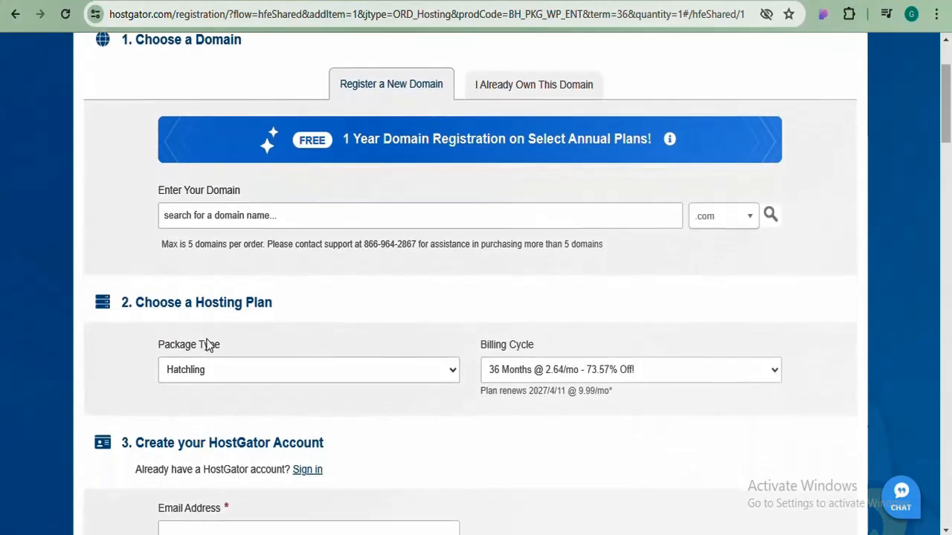
left_click(298, 213)
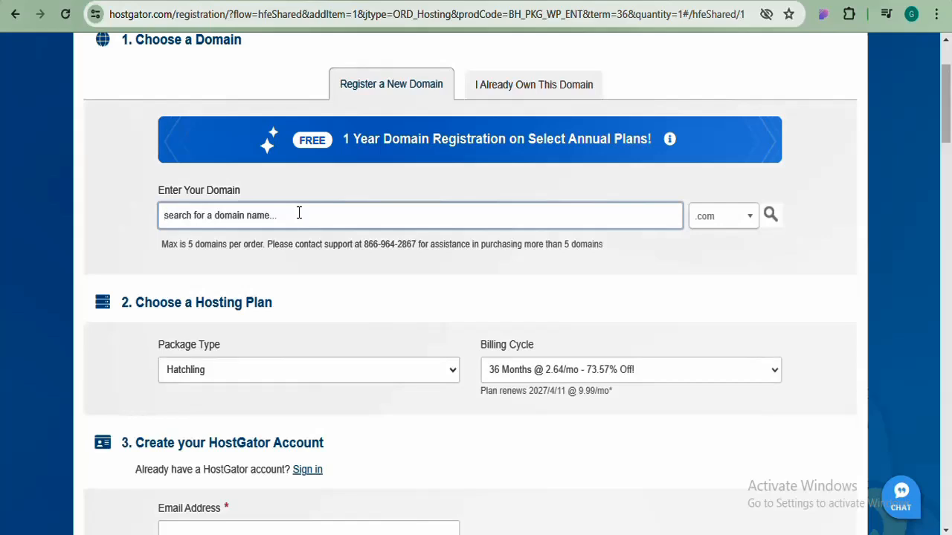
type("gk")
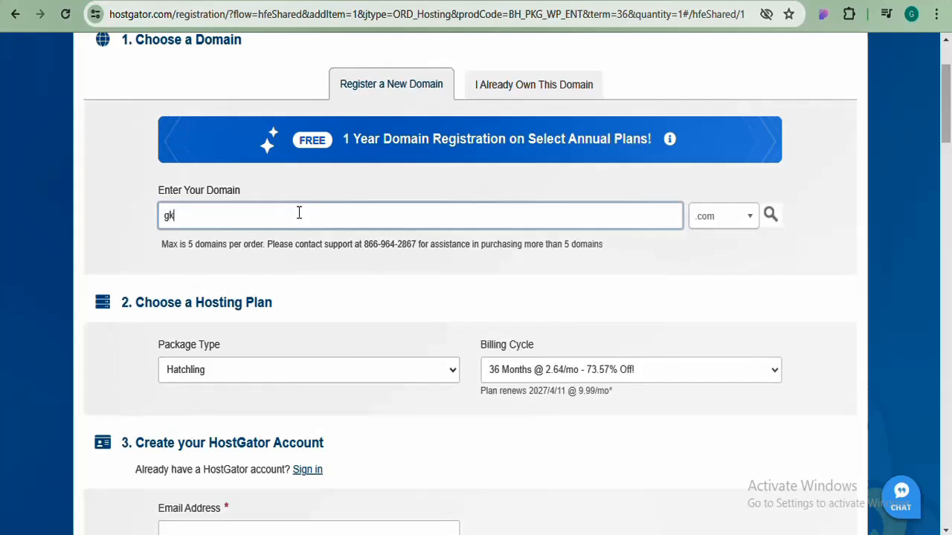
type("rain")
left_click(404, 280)
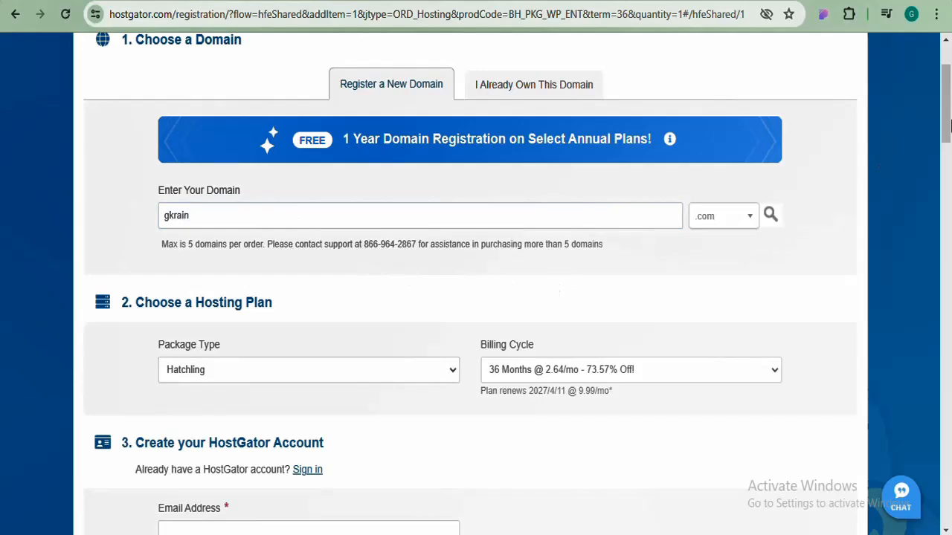
Set the Hatchling billing cycle to 12 Months at $2.75/mo
scroll(950, 117, "down", 2)
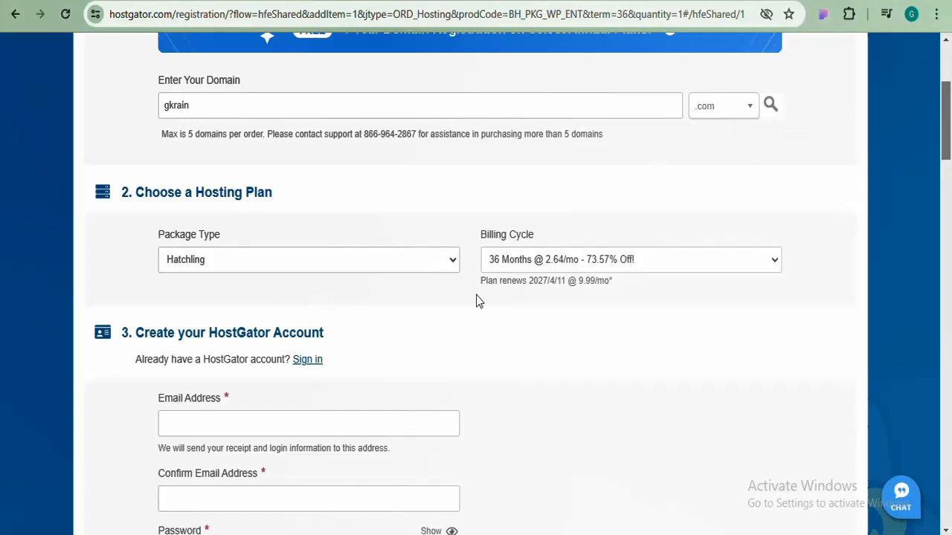
left_click(773, 266)
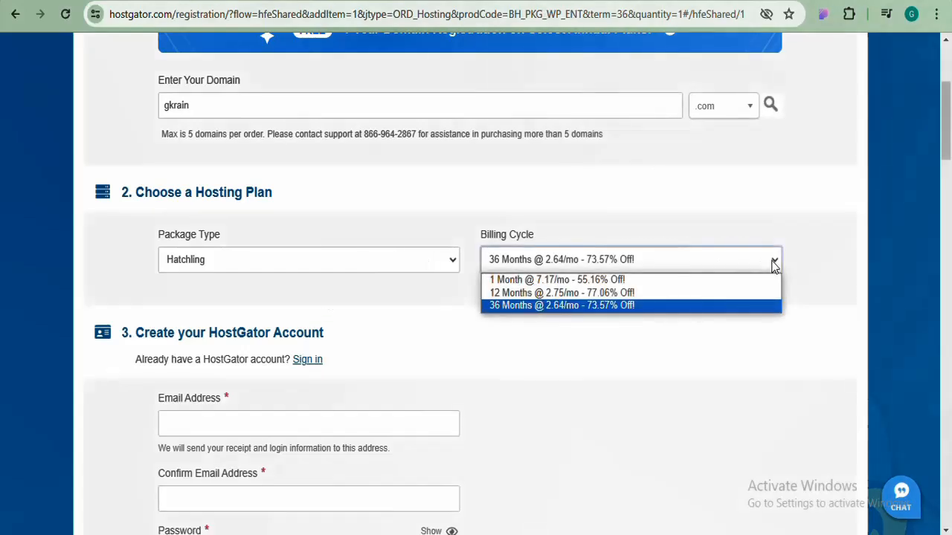
left_click(588, 294)
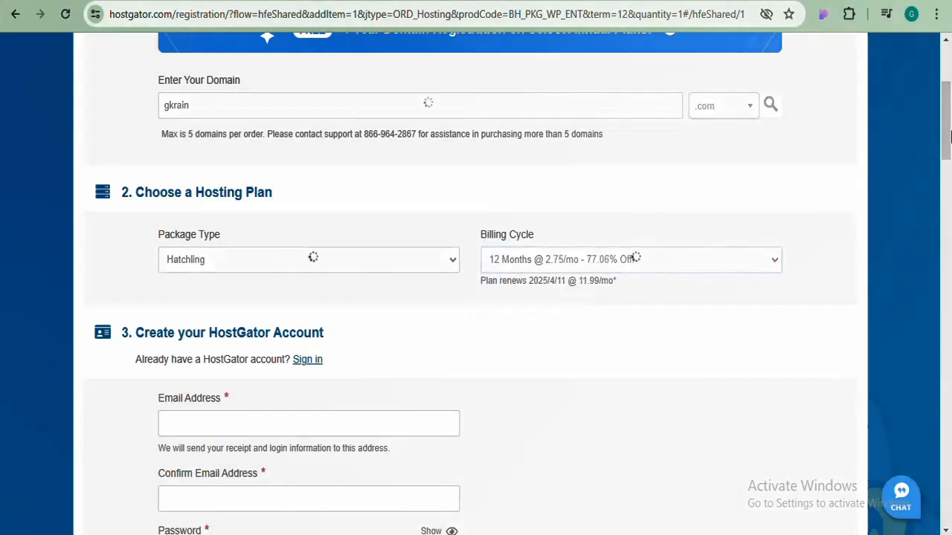
scroll(257, 251, "down", 2)
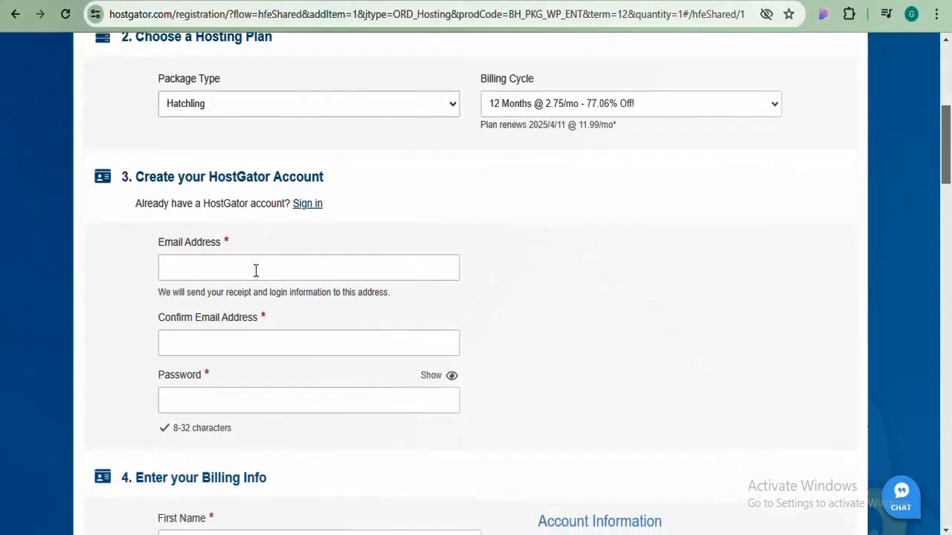
Fill both account e-mail fields with the saved address, leaving password and first name blank
left_click(255, 270)
left_click(288, 309)
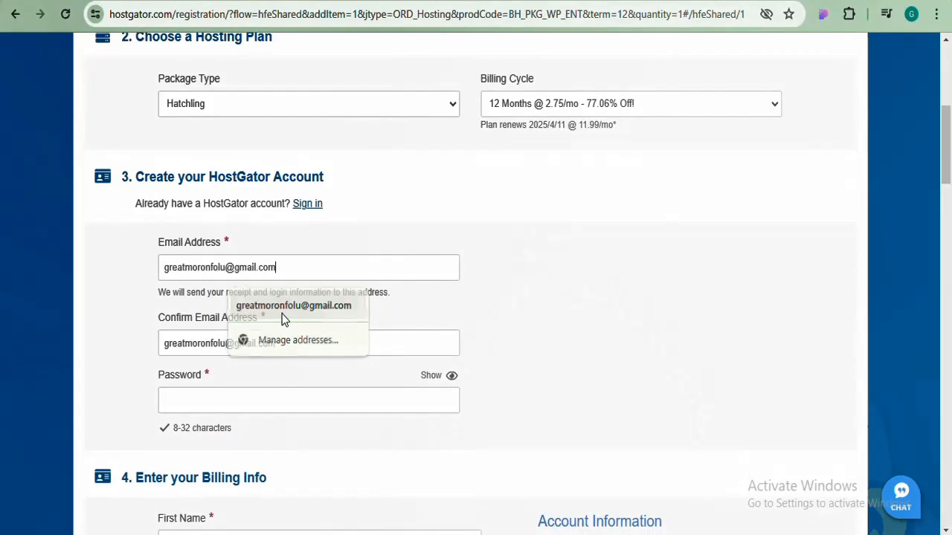
scroll(947, 167, "down", 3)
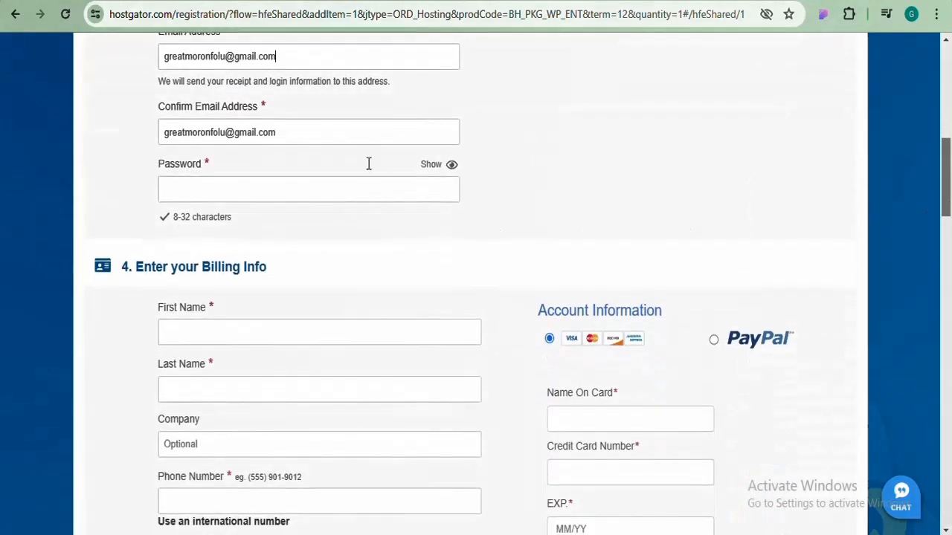
left_click(363, 182)
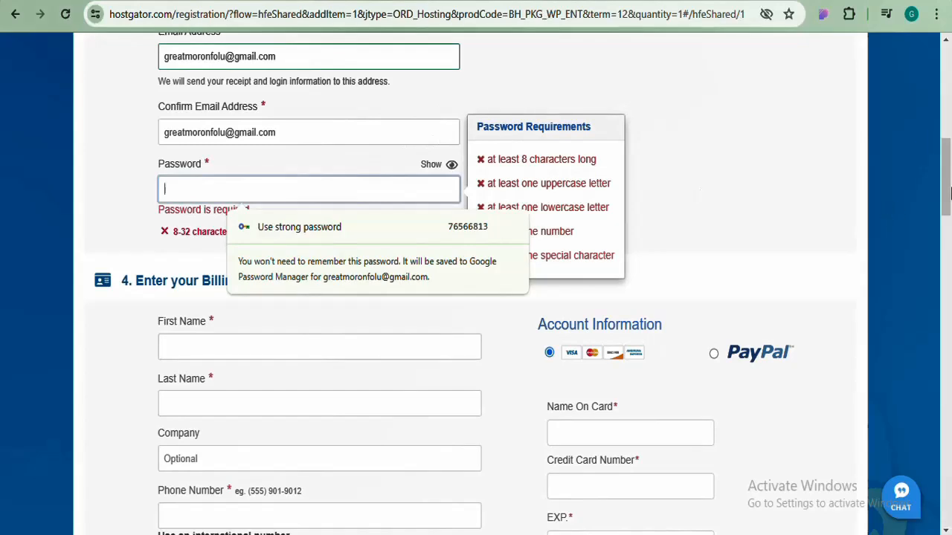
left_click_drag(949, 192, 949, 215)
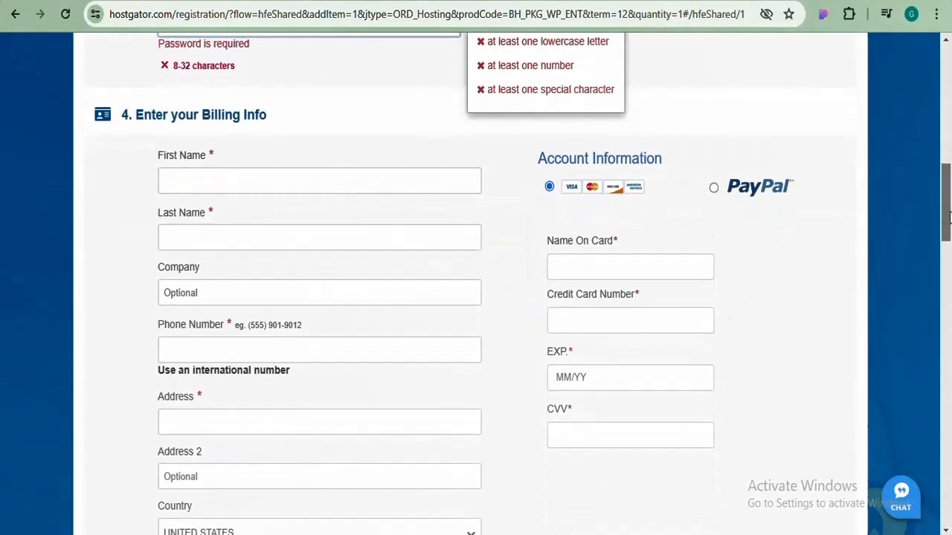
left_click(306, 178)
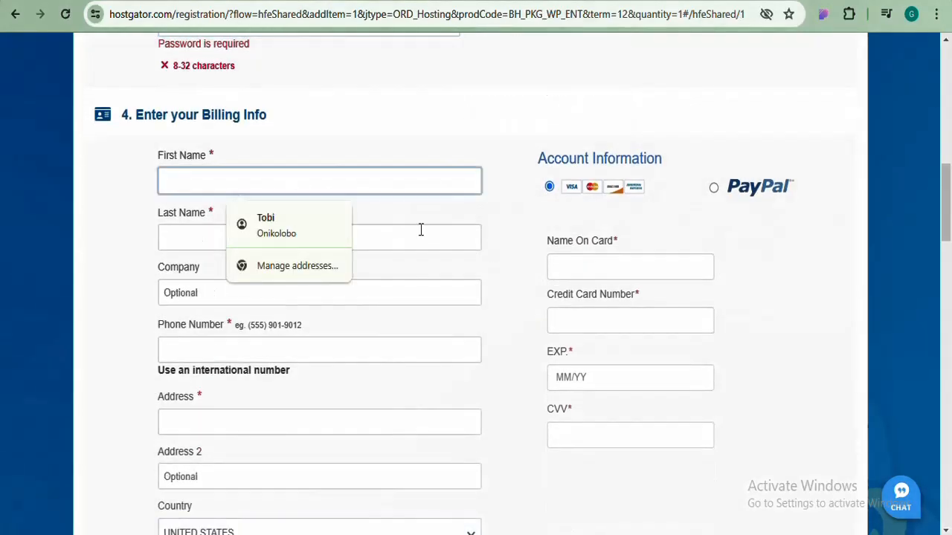
left_click(795, 291)
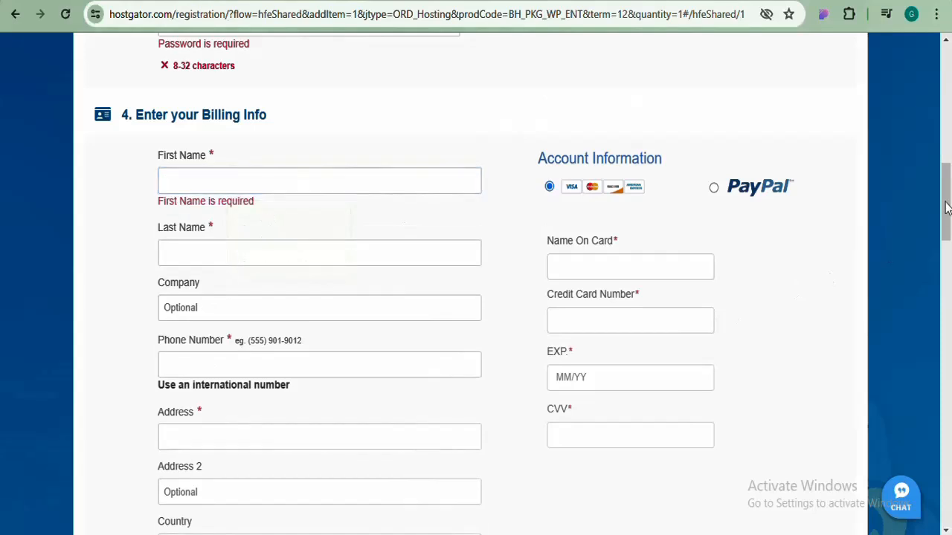
Try PayPal, then settle on credit card as the payment method
scroll(946, 204, "down", 1)
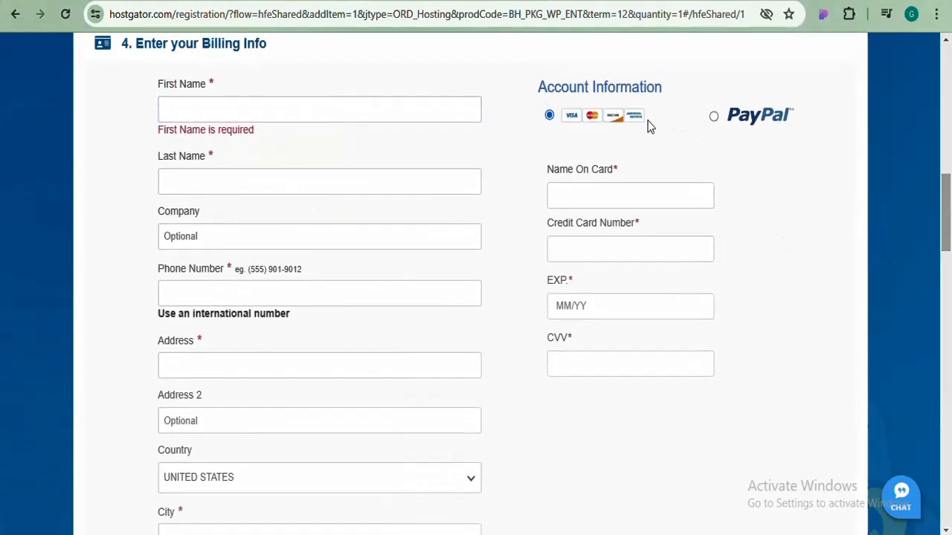
left_click(713, 119)
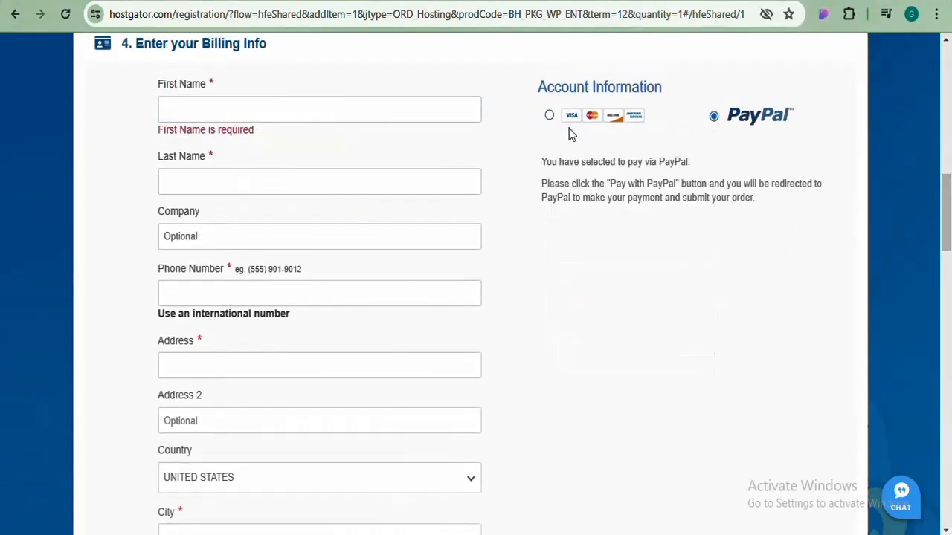
left_click(548, 118)
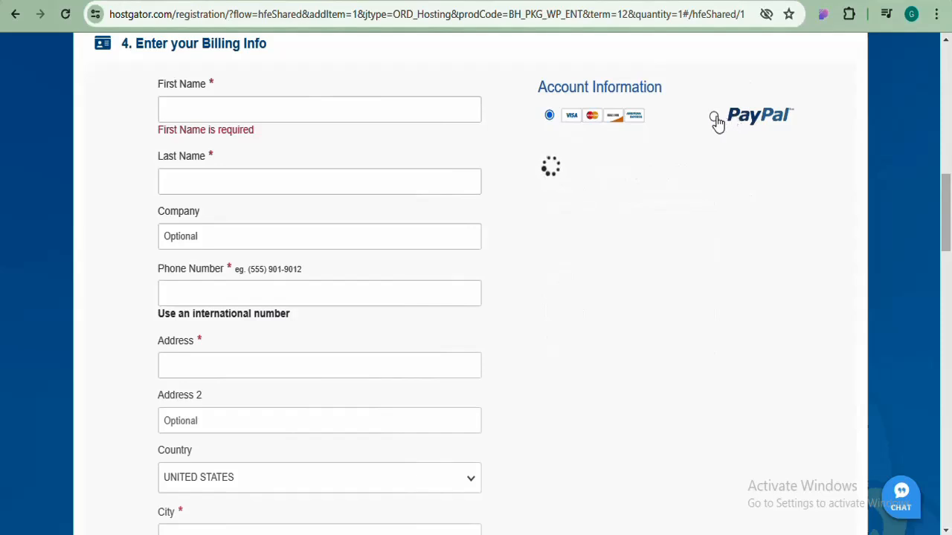
left_click(714, 119)
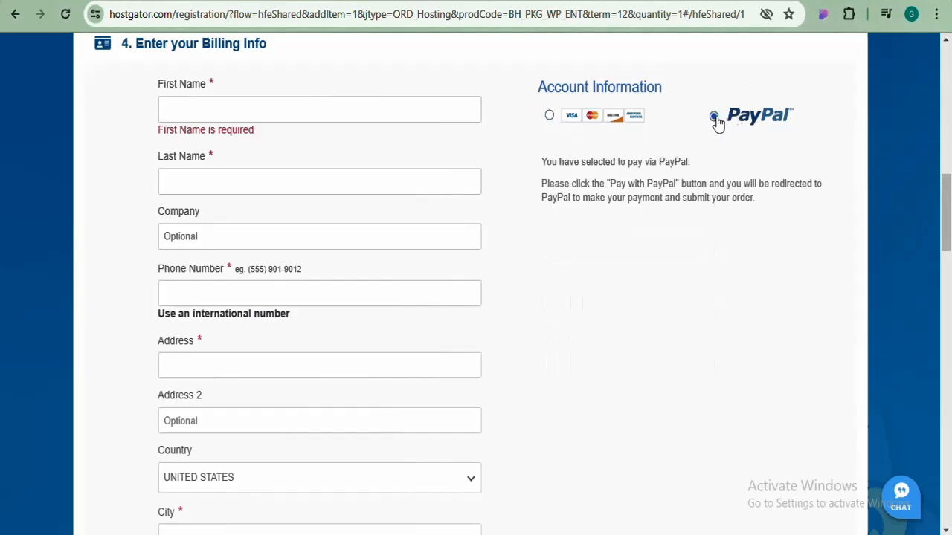
left_click(549, 118)
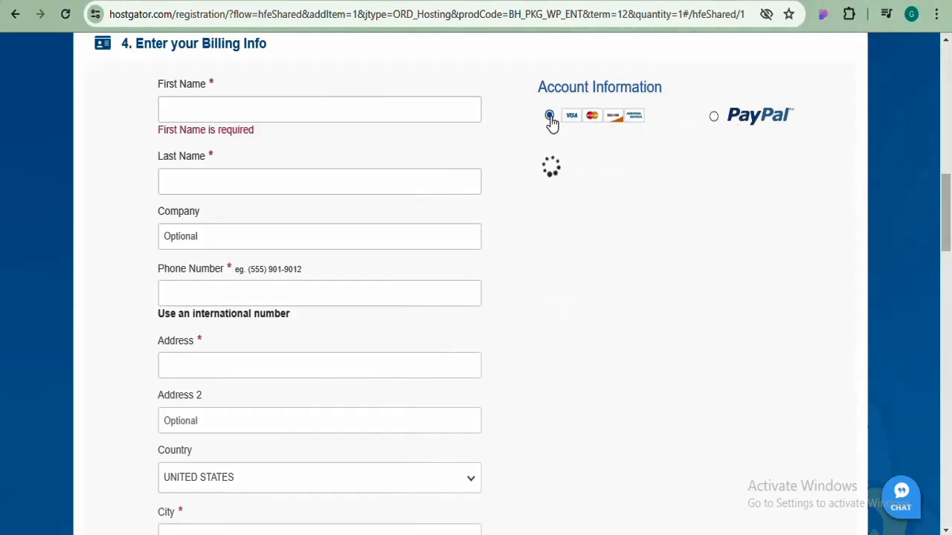
left_click_drag(950, 223, 948, 425)
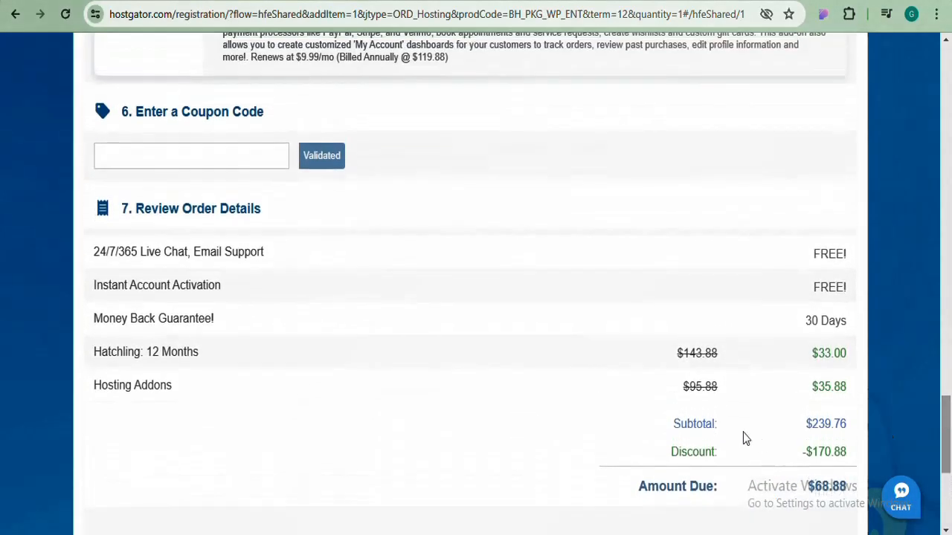
Scroll through the Additional Services and the $68.88 order review
left_click_drag(945, 458, 946, 336)
scroll(541, 272, "down", 2)
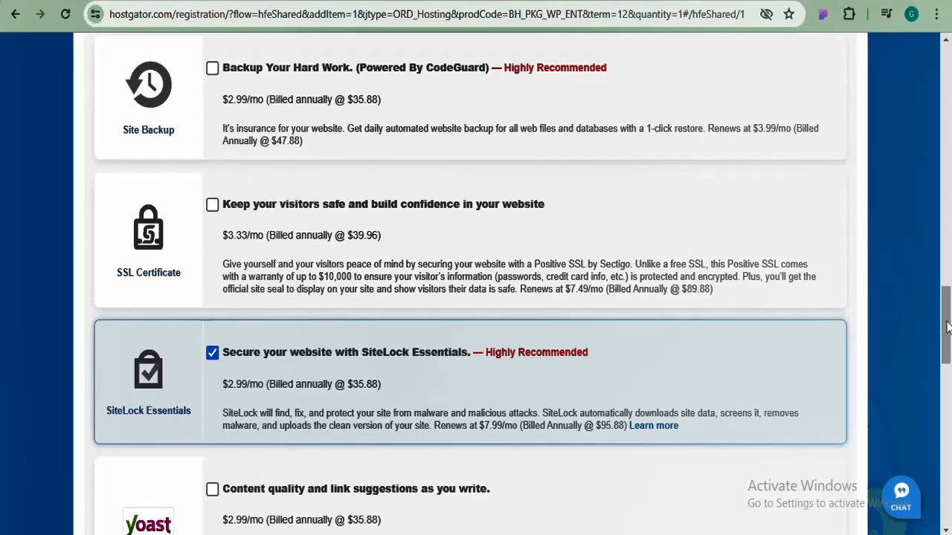
left_click_drag(946, 330, 948, 400)
scroll(948, 400, "up", 4)
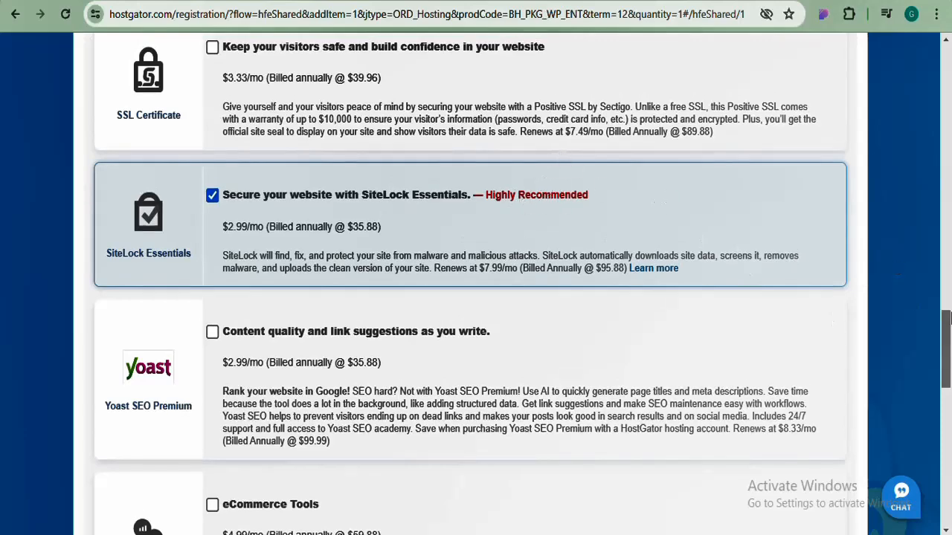
left_click_drag(946, 344, 949, 434)
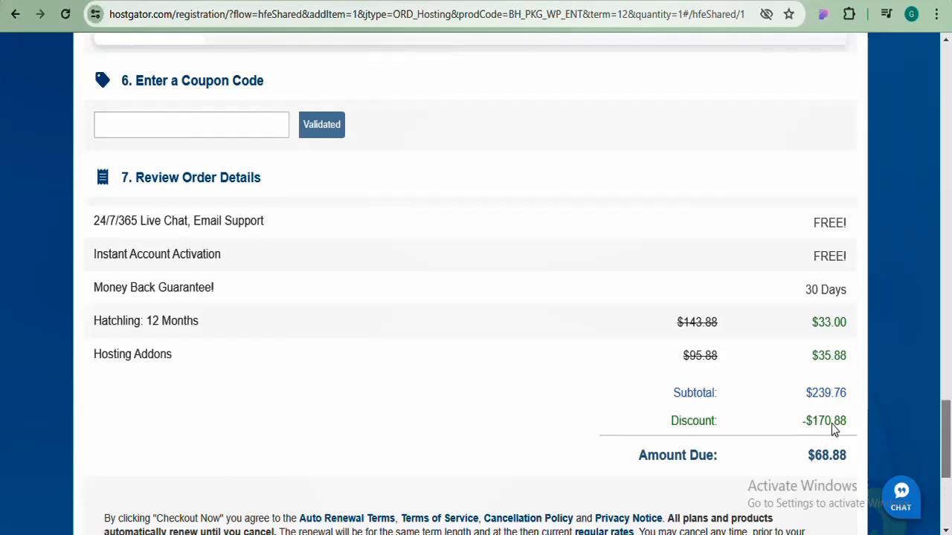
left_click_drag(947, 419, 947, 65)
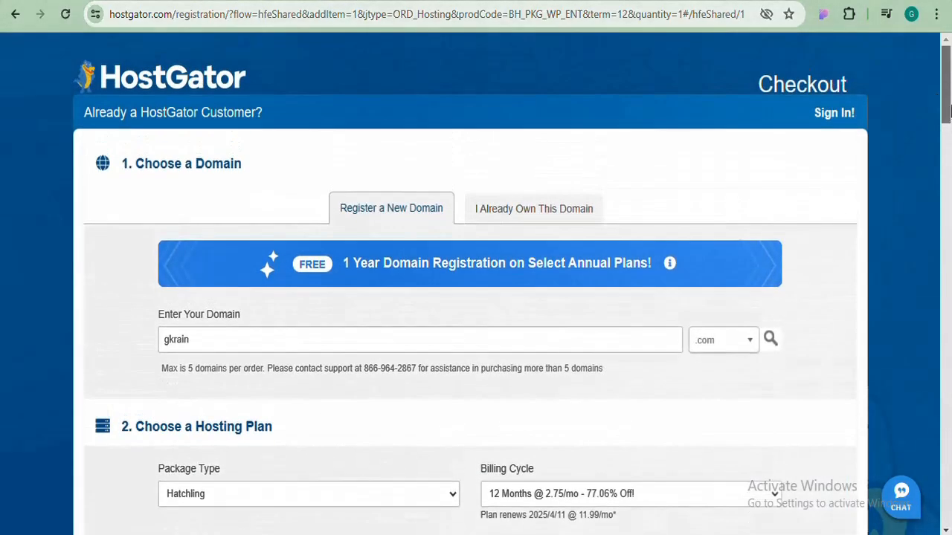
left_click_drag(948, 110, 947, 197)
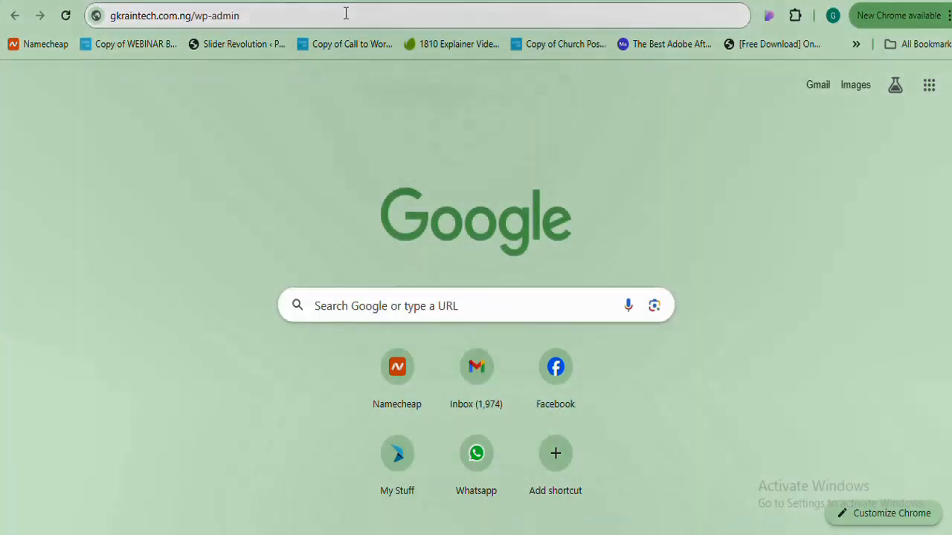
Load gkraintech.com.ng/wp-admin in the address bar
left_click(346, 14)
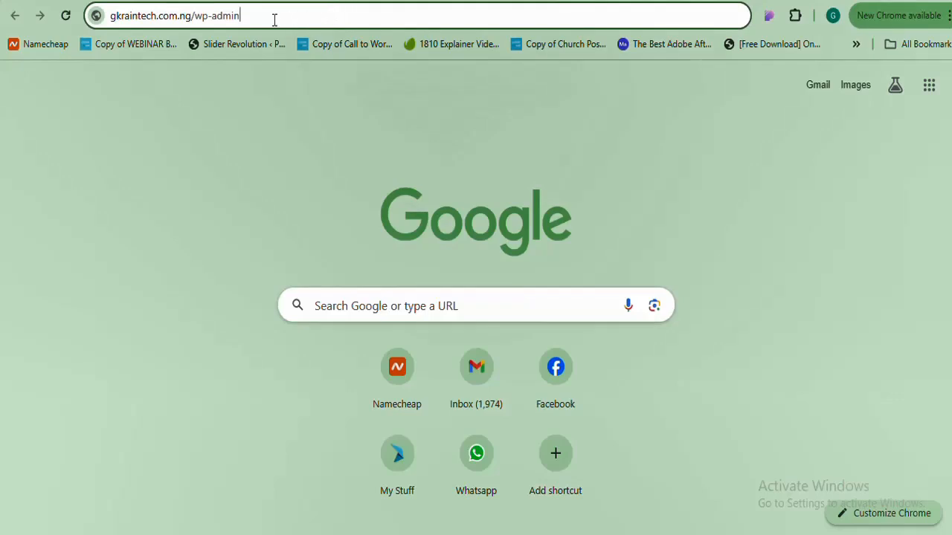
left_click(187, 15)
left_click_drag(195, 16, 261, 18)
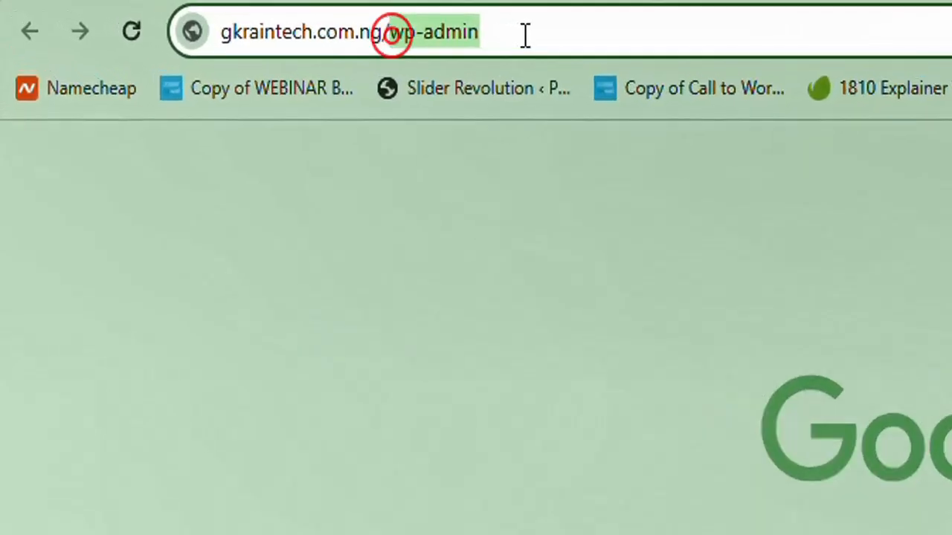
left_click(261, 17)
left_click(524, 33)
key("Return")
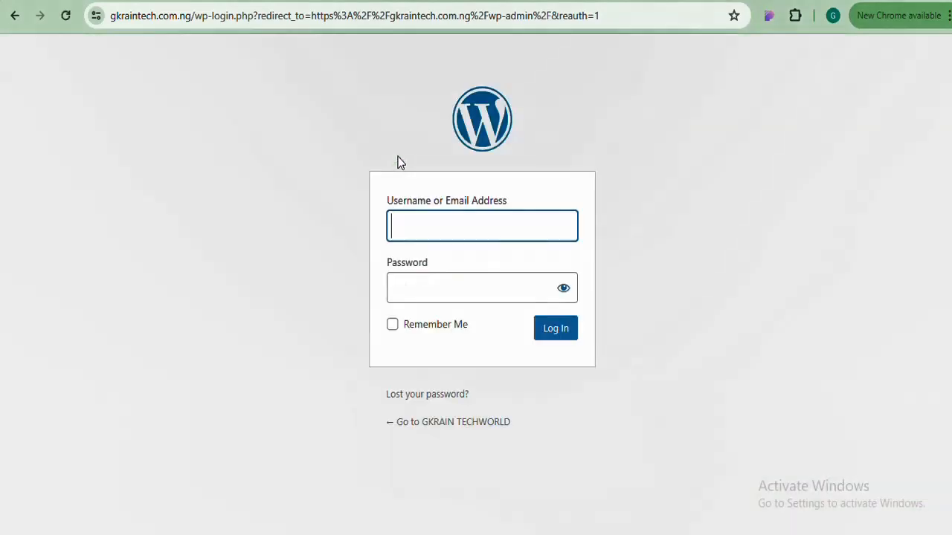
Log in with the admin username and password, and choose Remind me later on e-mail verification
left_click(438, 234)
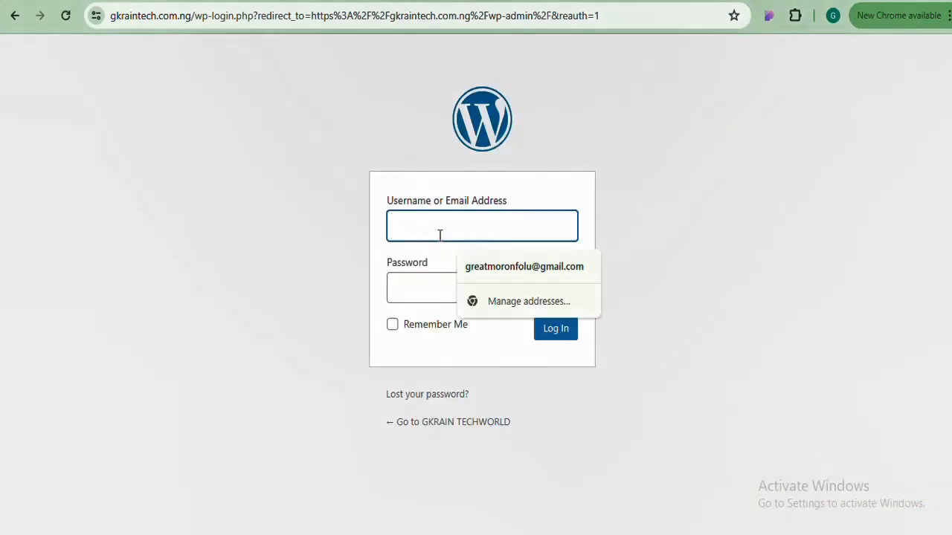
type("Gkrain")
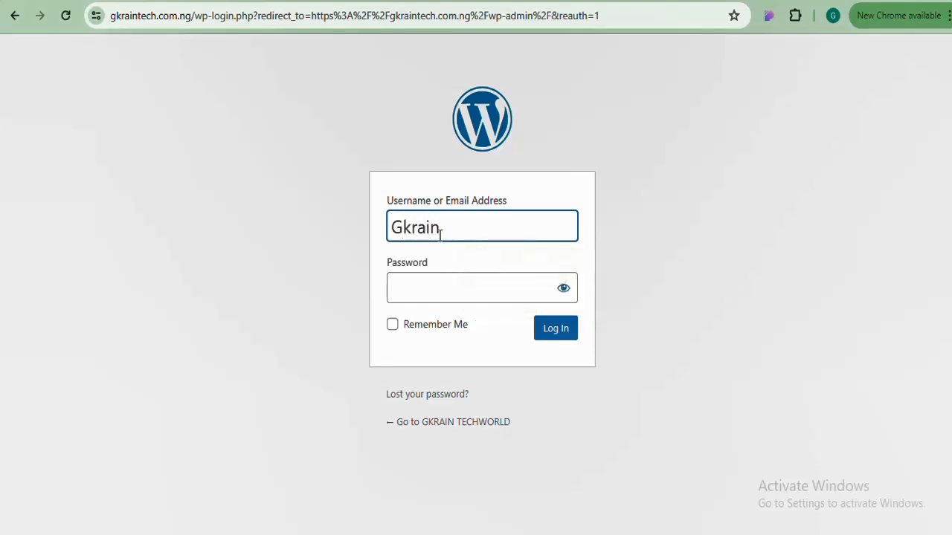
left_click(528, 293)
type("***************")
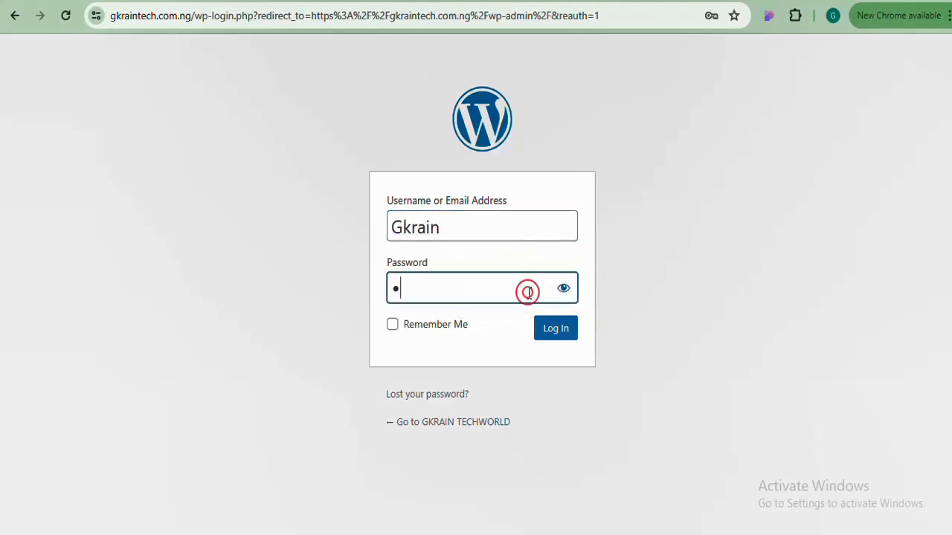
left_click(550, 327)
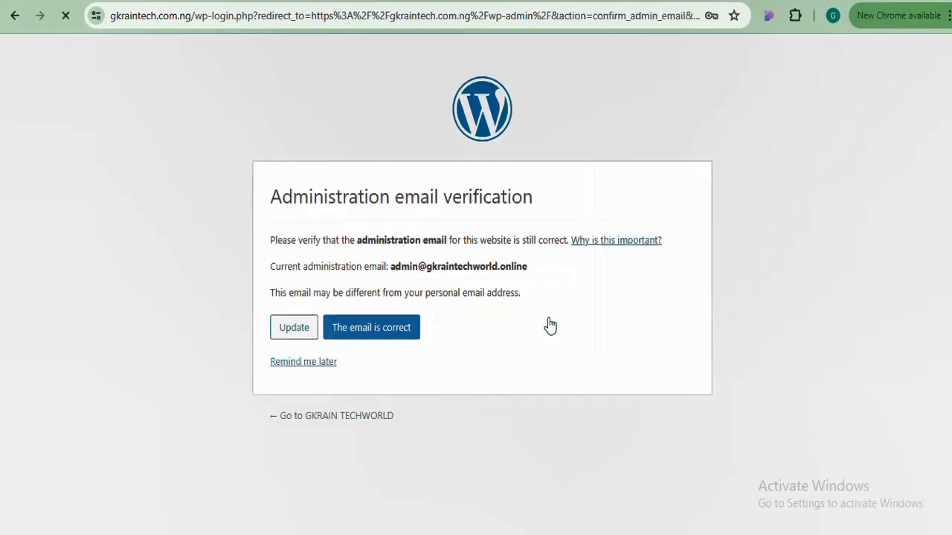
left_click(301, 367)
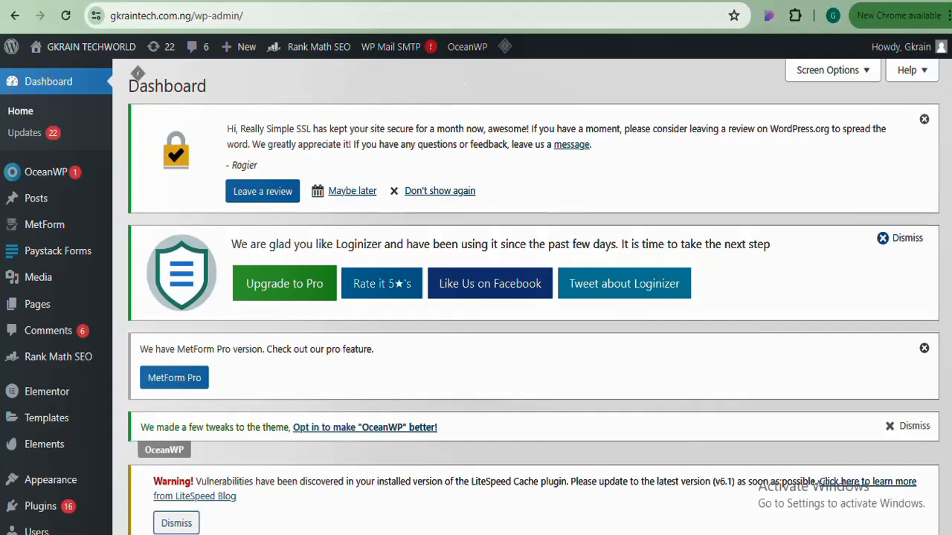
Open Plugins > Installed Plugins in a new tab
scroll(532, 297, "down", 3)
scroll(576, 192, "up", 1)
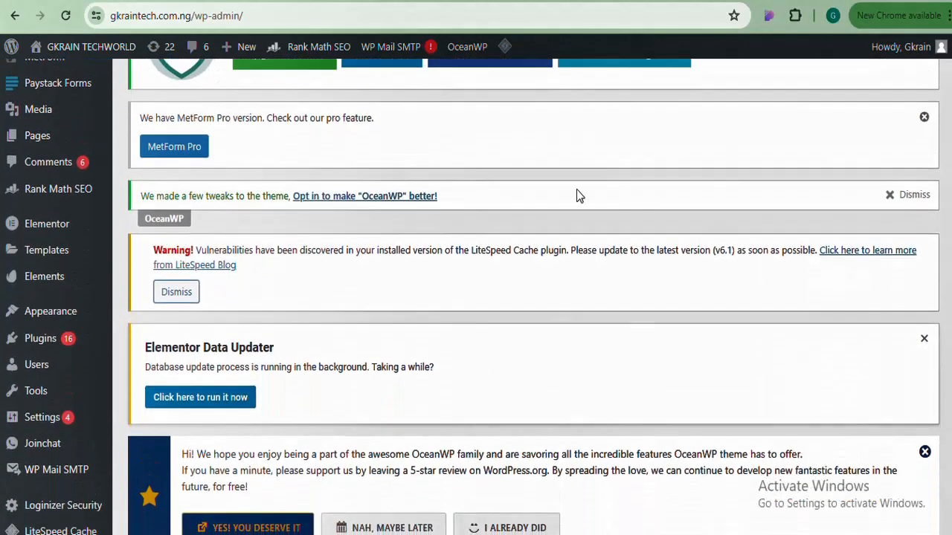
mouse_move(30, 343)
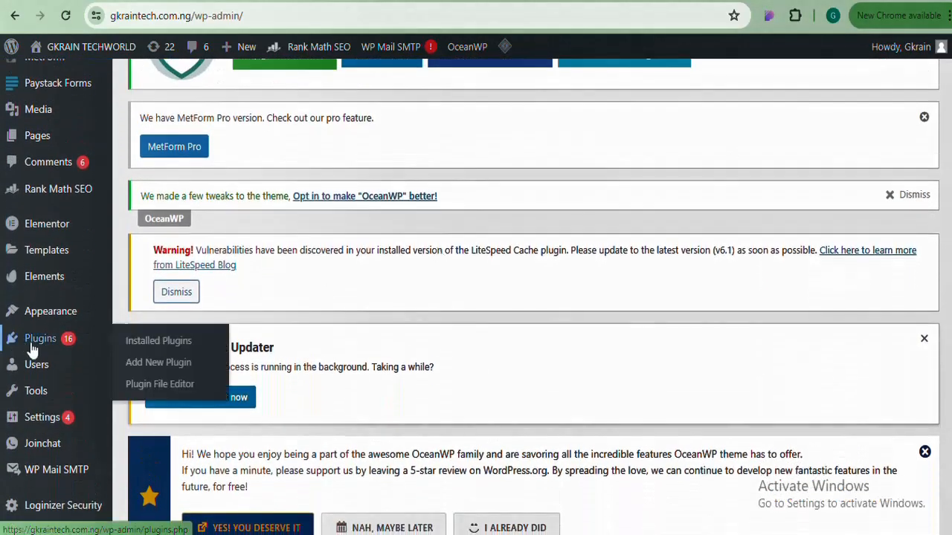
right_click(140, 348)
left_click(191, 169)
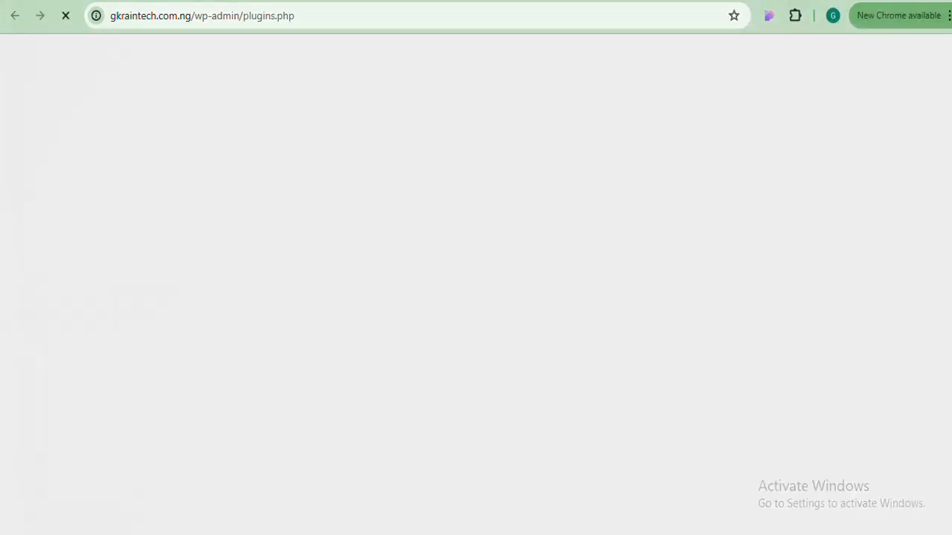
key("ctrl+w")
Open Add New Plugin in a new tab and switch to it
mouse_move(34, 342)
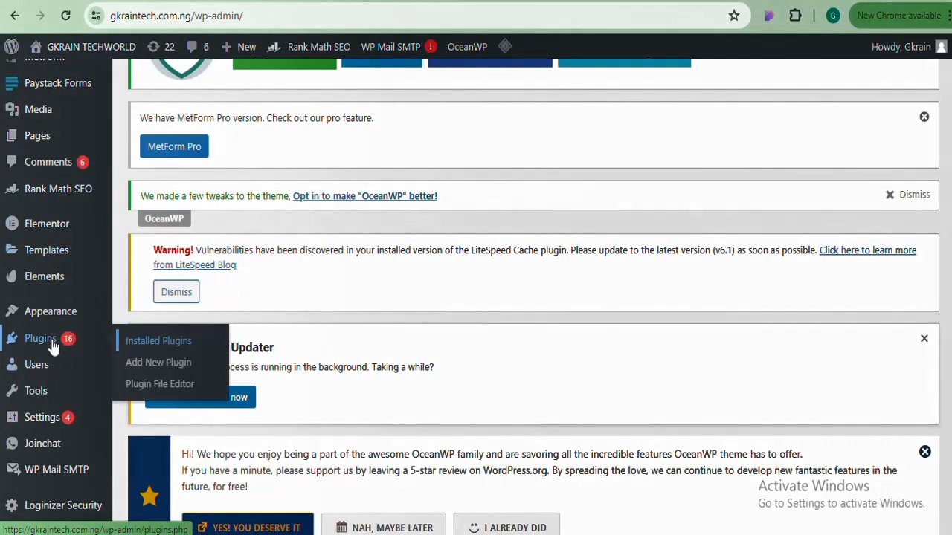
right_click(152, 365)
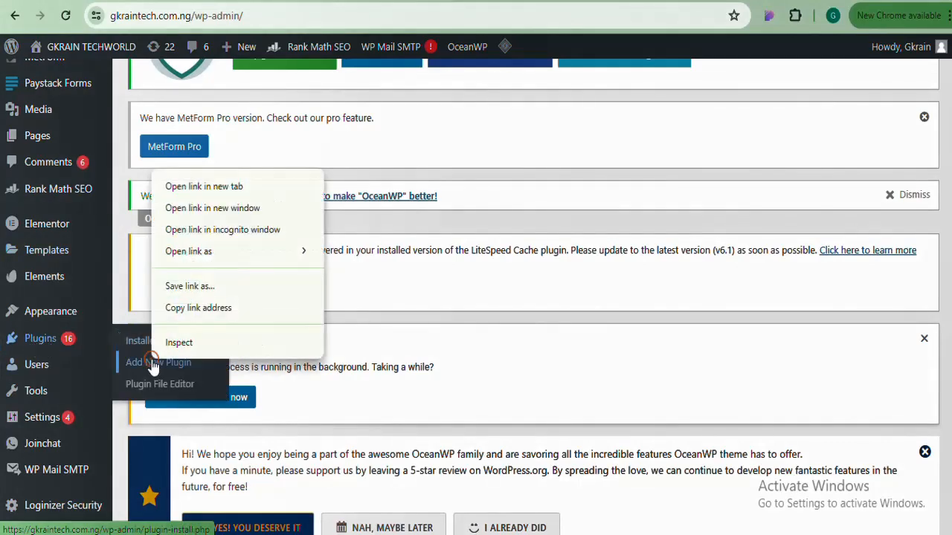
left_click(208, 187)
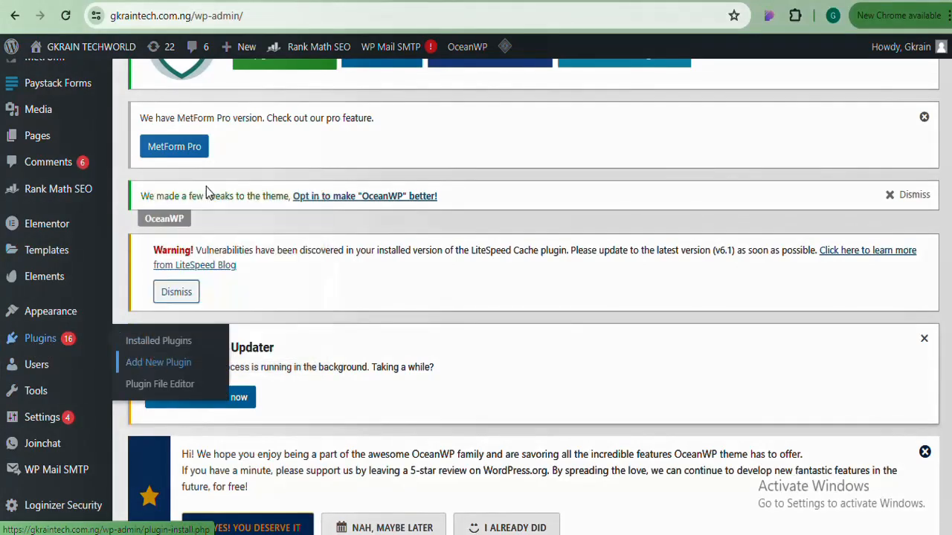
left_click(252, 1)
left_click(110, 3)
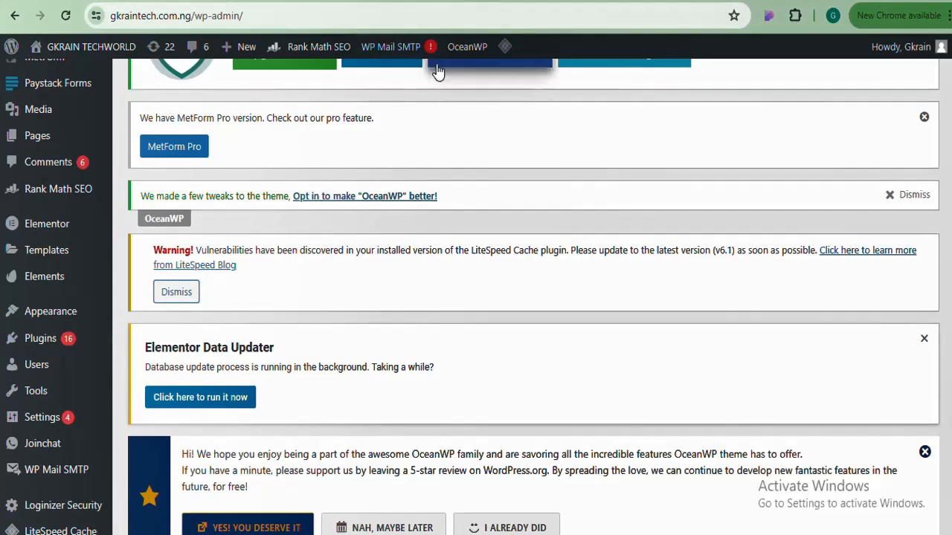
left_click(253, 1)
Search plugins for 'elementor' and update Elementor Website Builder
scroll(533, 297, "down", 7)
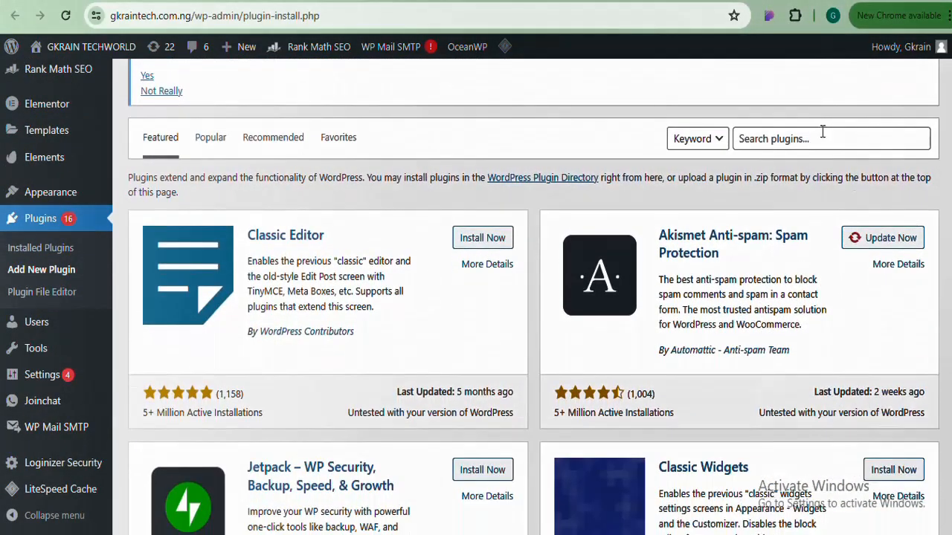
left_click(822, 132)
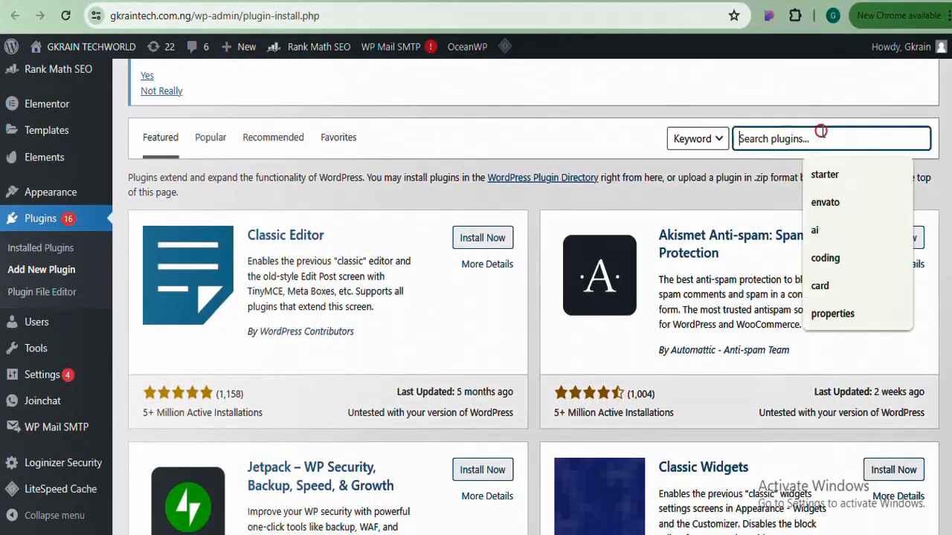
type("eleme")
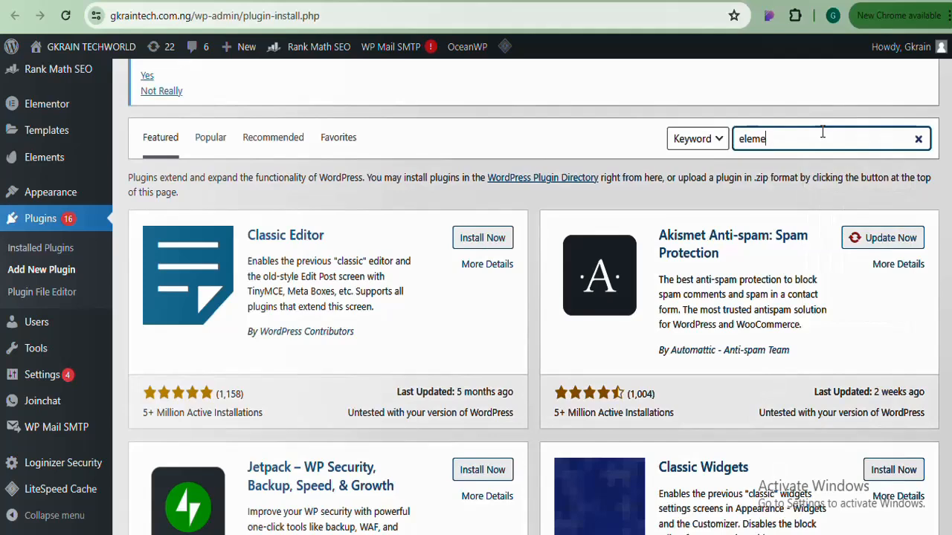
type("ntor")
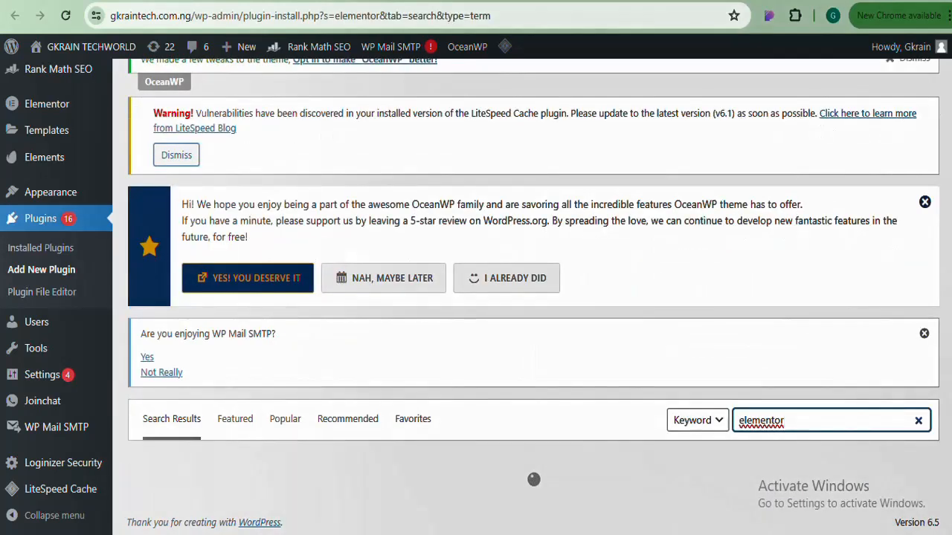
scroll(533, 297, "down", 8)
scroll(533, 298, "down", 1)
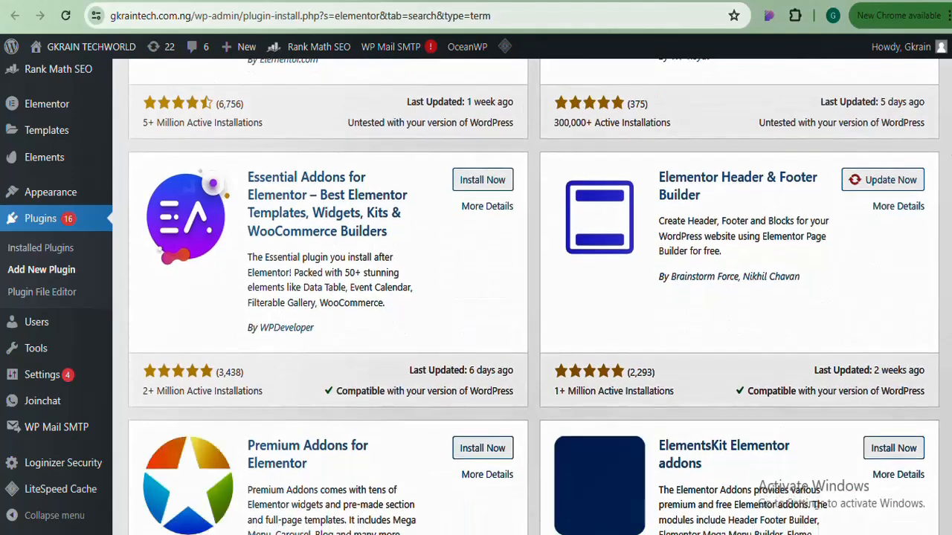
scroll(533, 298, "up", 8)
scroll(533, 298, "down", 4)
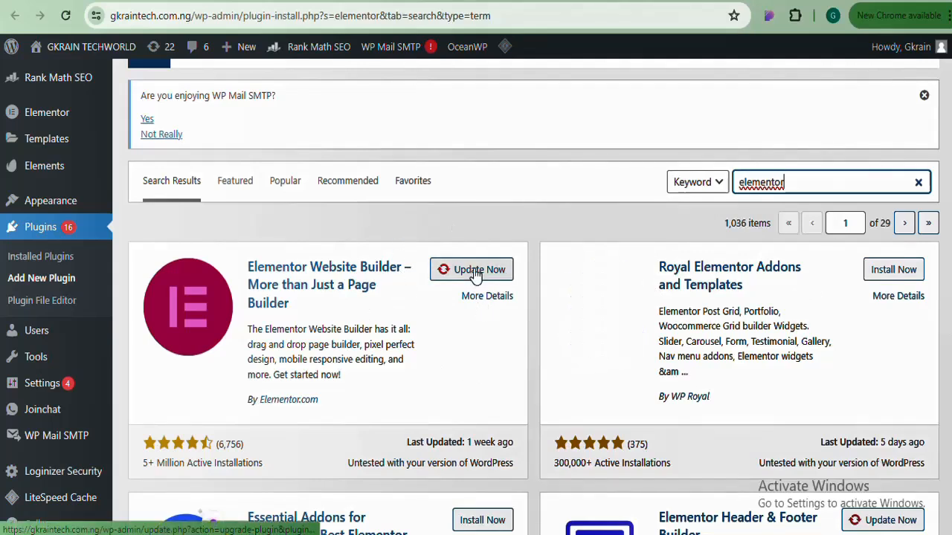
left_click(476, 273)
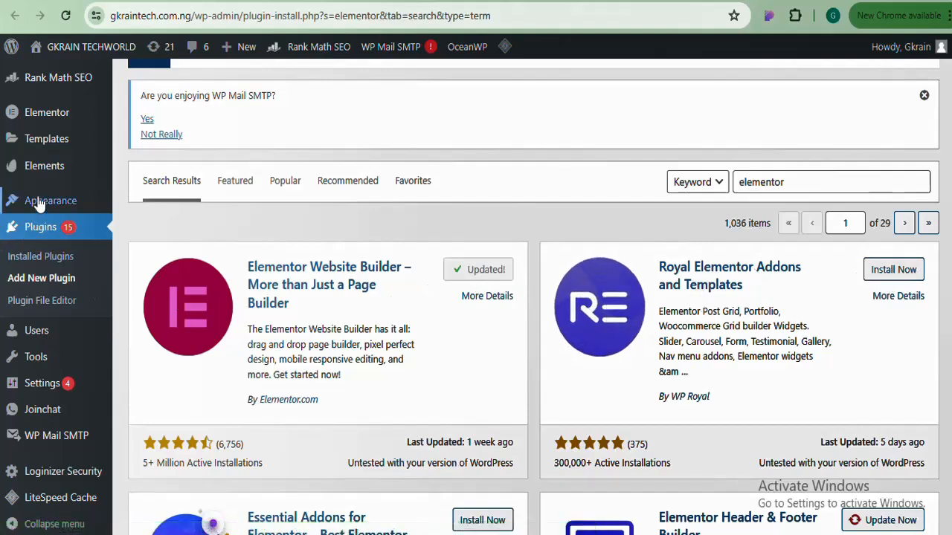
Open Appearance > Themes and look over the installed themes
mouse_move(45, 201)
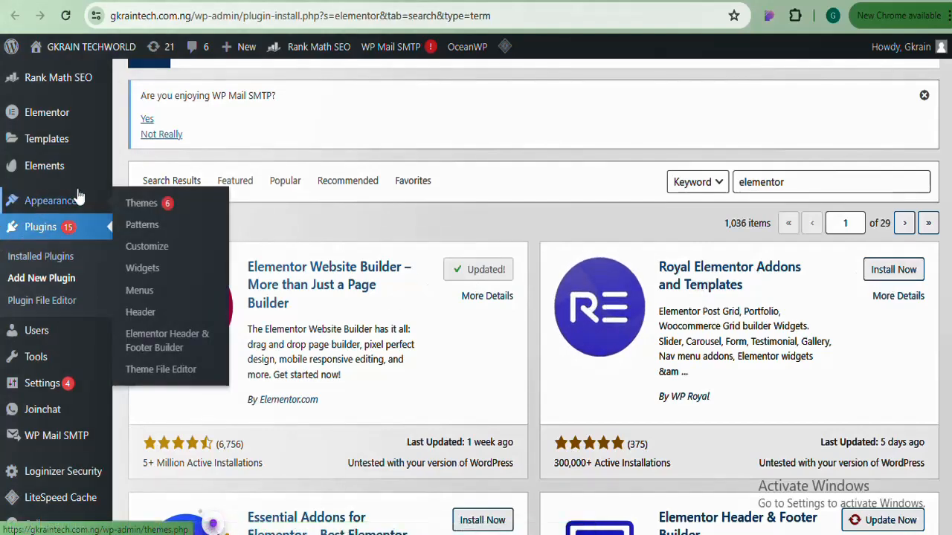
left_click(143, 204)
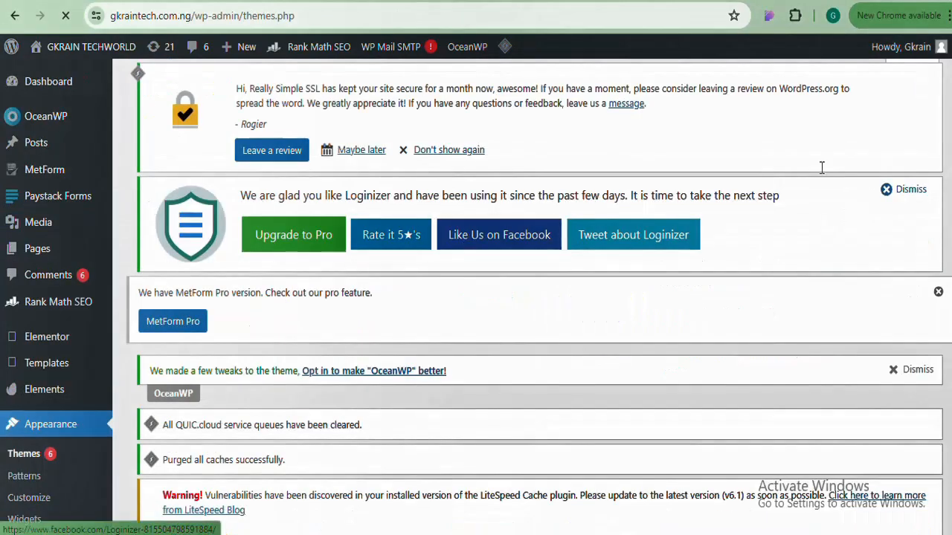
scroll(822, 166, "down", 5)
scroll(532, 297, "down", 4)
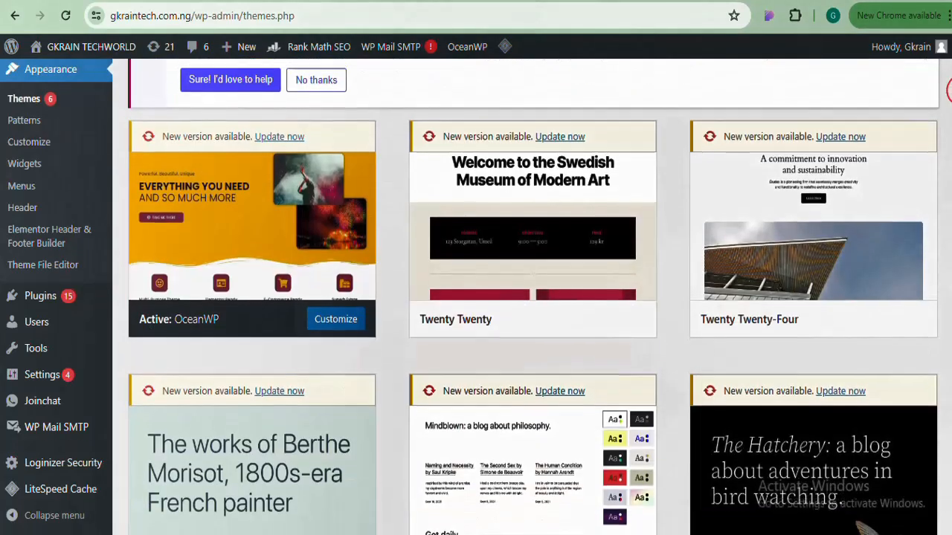
scroll(532, 298, "up", 1)
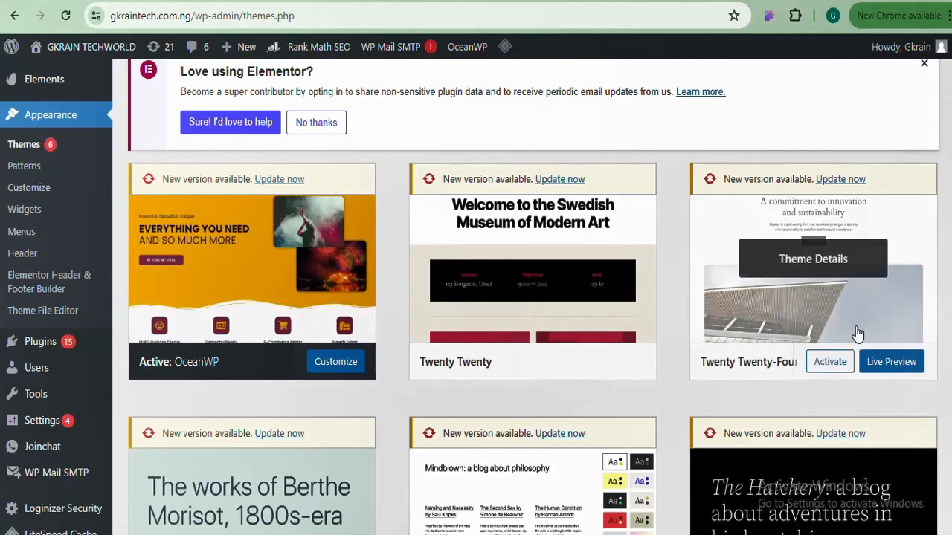
scroll(532, 298, "down", 5)
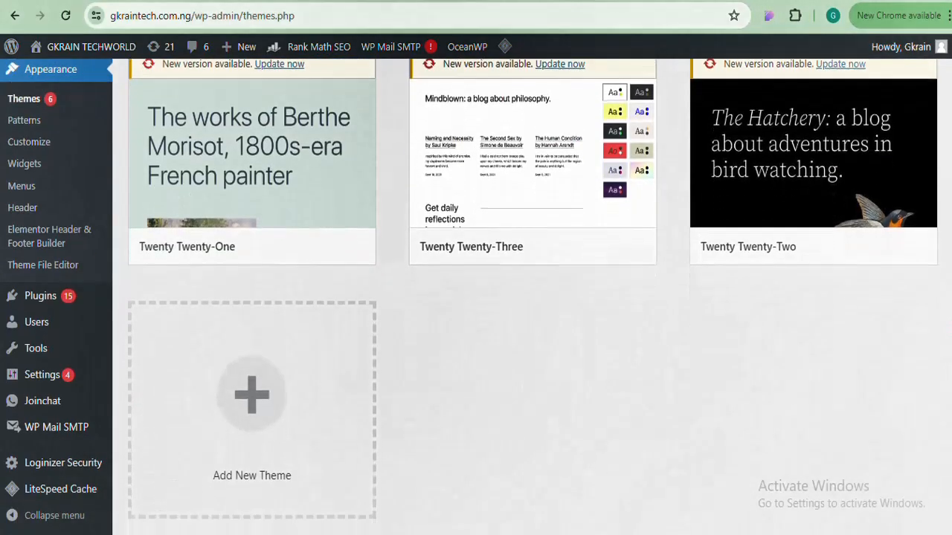
scroll(533, 297, "up", 5)
scroll(532, 297, "down", 1)
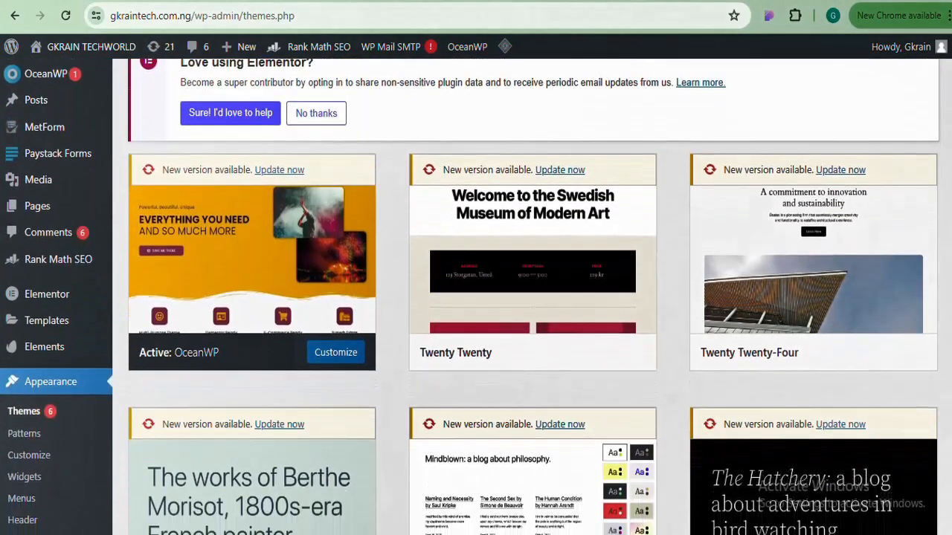
scroll(532, 297, "up", 1)
scroll(533, 297, "up", 1)
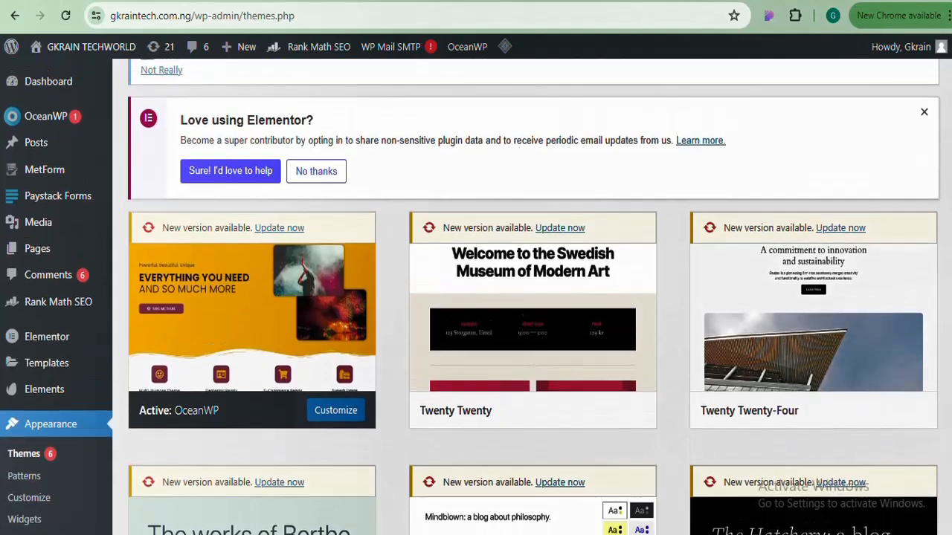
scroll(532, 297, "down", 1)
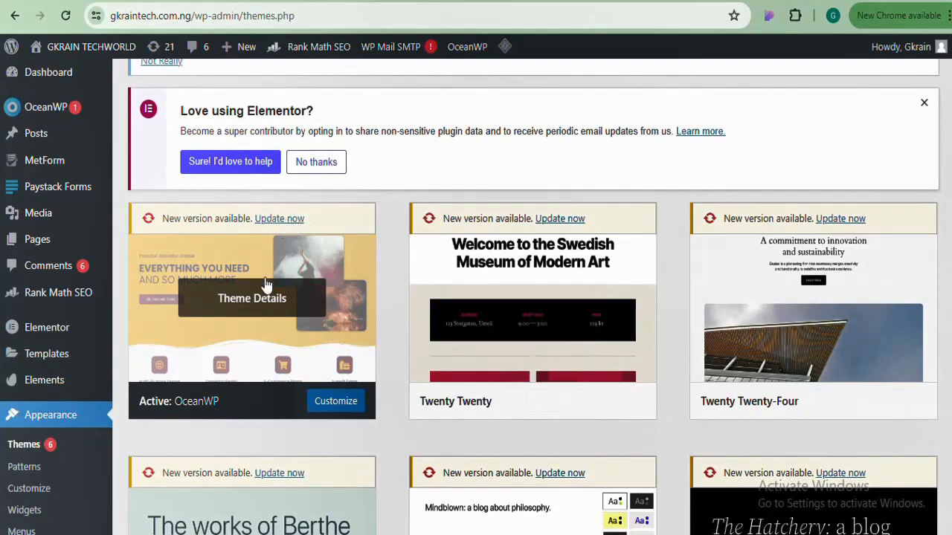
left_click_drag(235, 413, 170, 410)
scroll(315, 191, "down", 1)
Update the active OceanWP theme until it shows Updated!
left_click(295, 207)
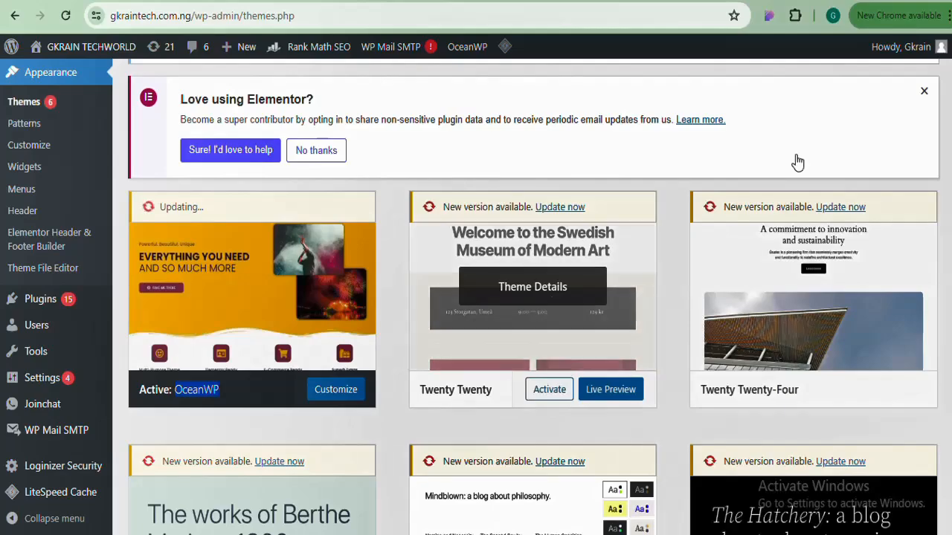
scroll(532, 297, "up", 15)
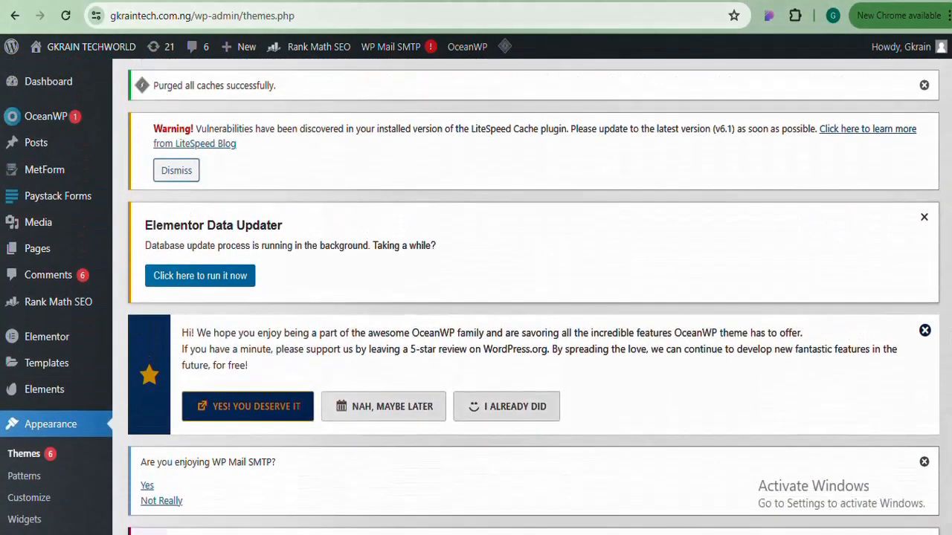
scroll(533, 297, "down", 4)
scroll(533, 297, "up", 4)
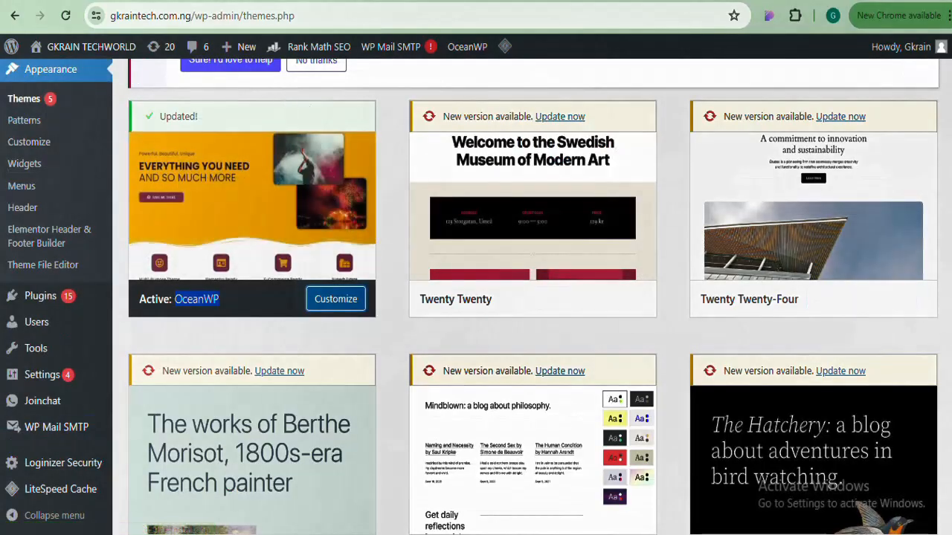
scroll(606, 179, "up", 5)
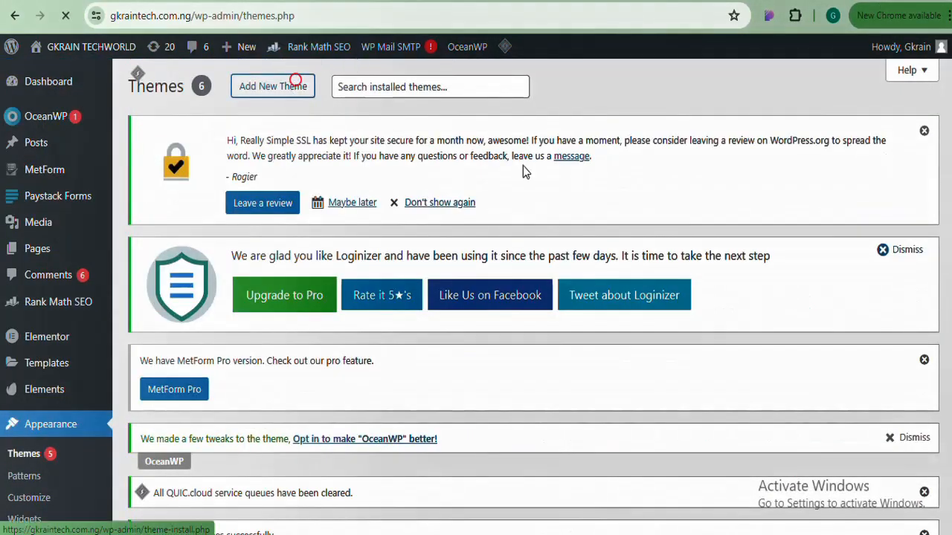
Browse Popular themes like Hello Elementor and Astra on Add Themes, then reload to the top
left_click(296, 83)
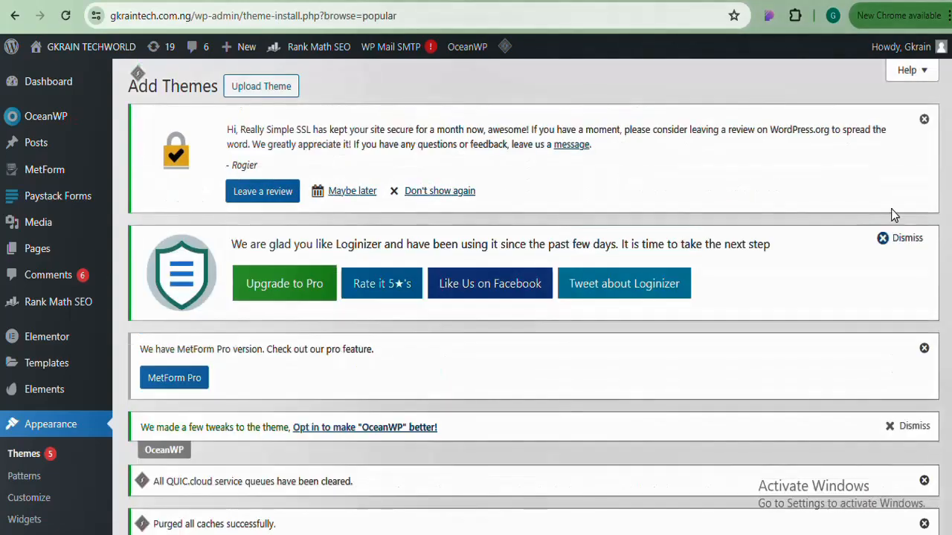
scroll(950, 253, "down", 15)
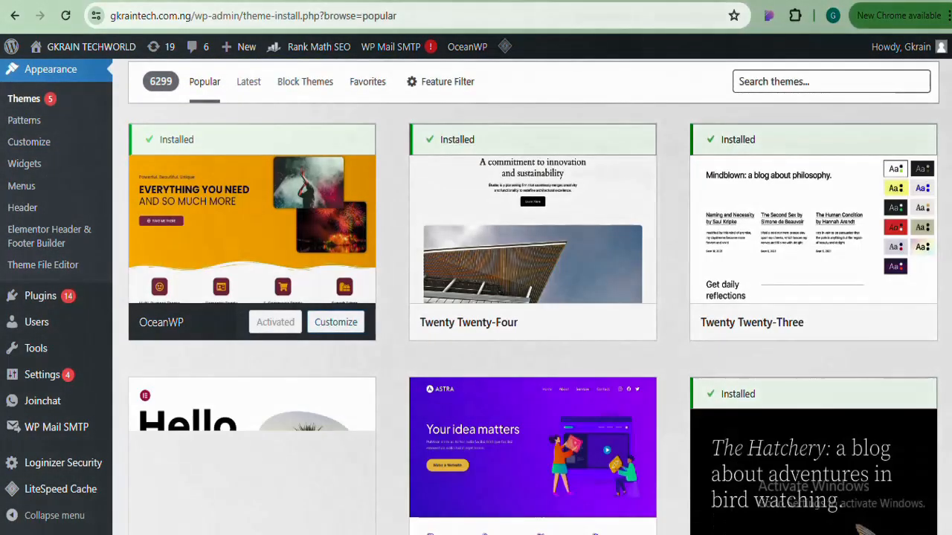
scroll(949, 253, "down", 1)
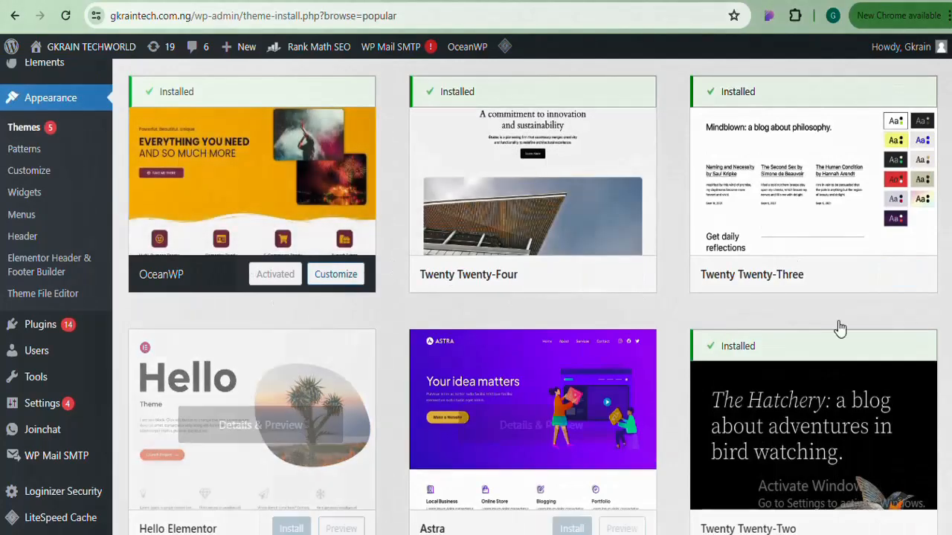
scroll(408, 304, "down", 3)
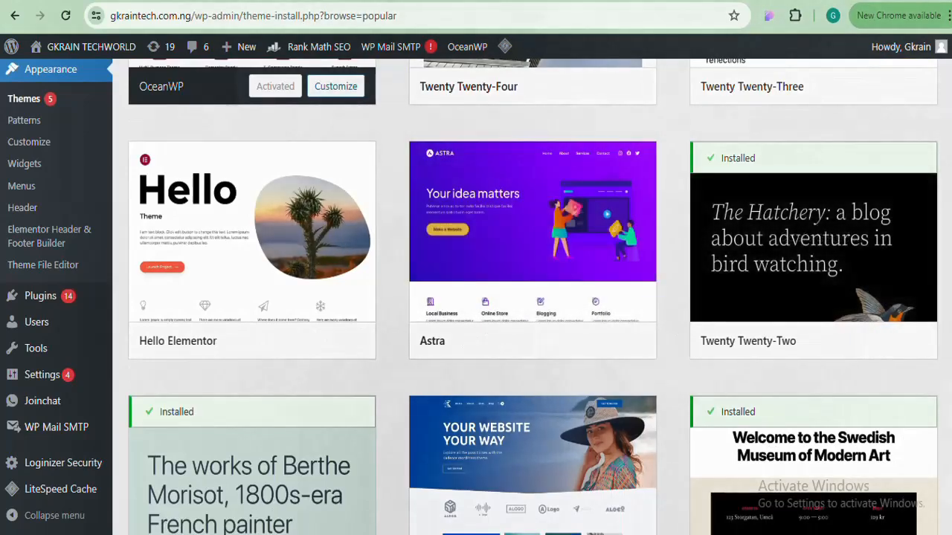
key("F5")
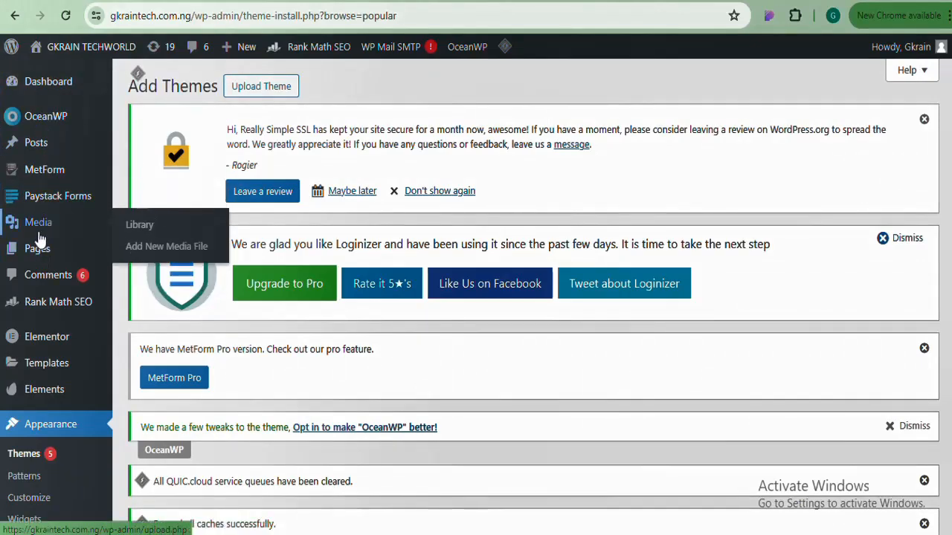
mouse_move(38, 255)
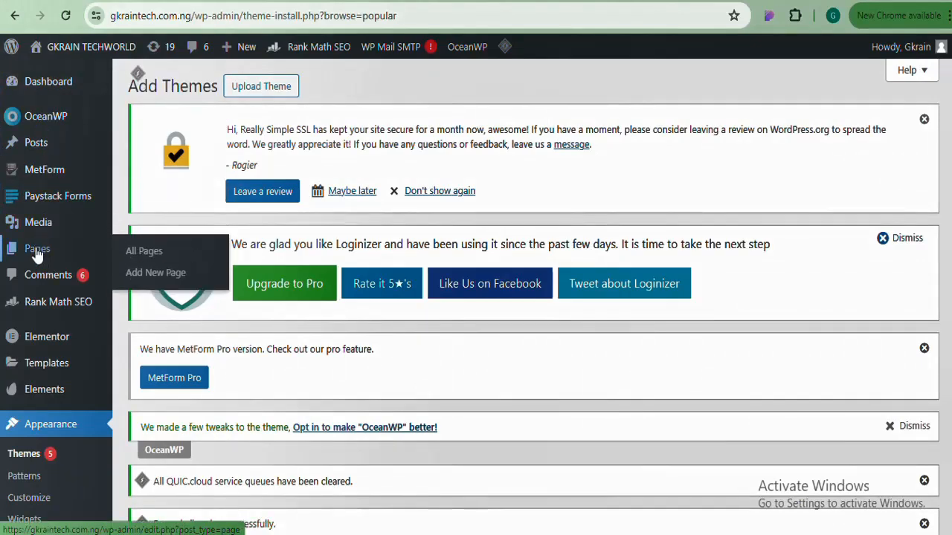
Open Add New Page in a separate tab and give the page the title 'Home'
right_click(157, 275)
left_click(260, 22)
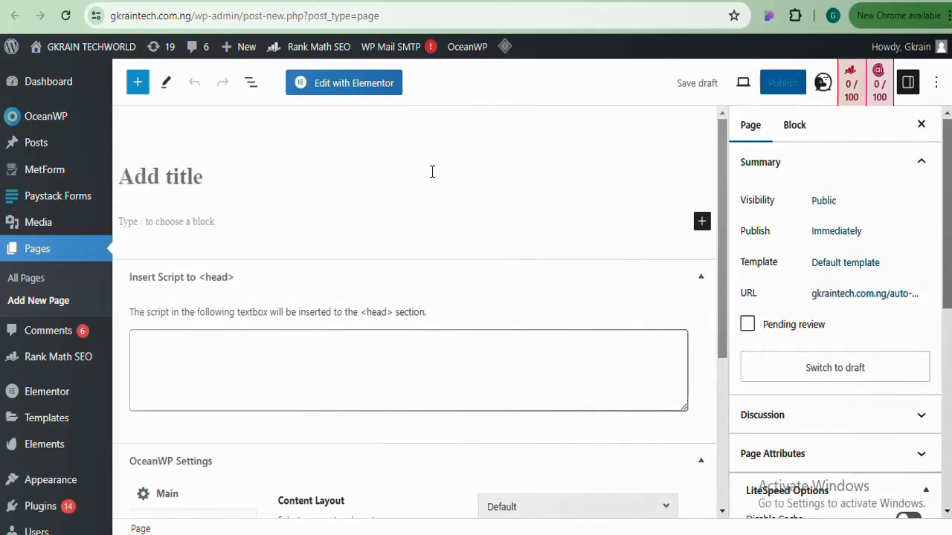
left_click(370, 183)
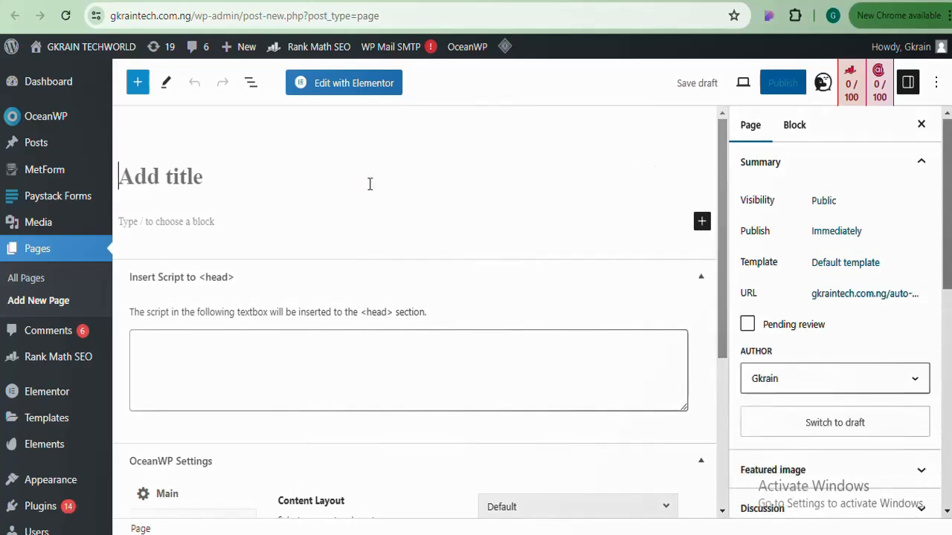
type("Home")
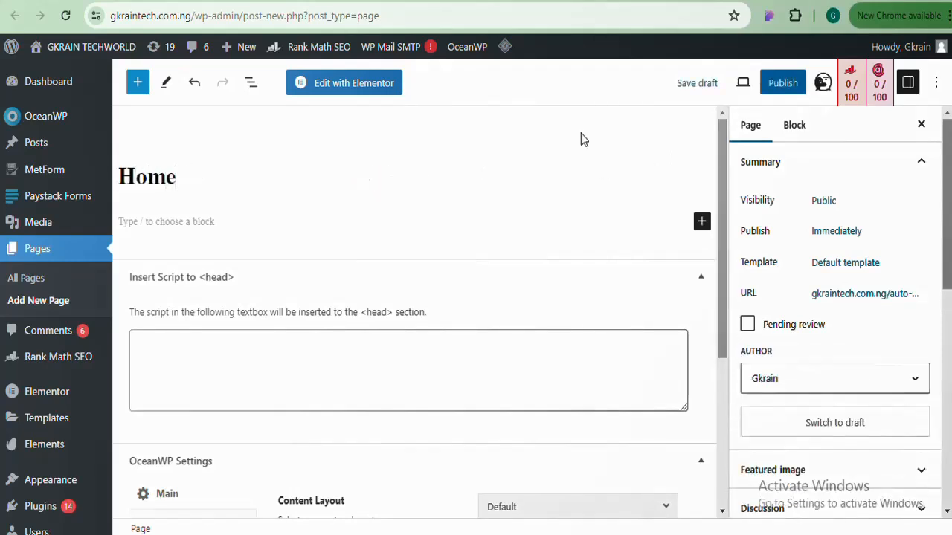
left_click_drag(723, 154, 718, 319)
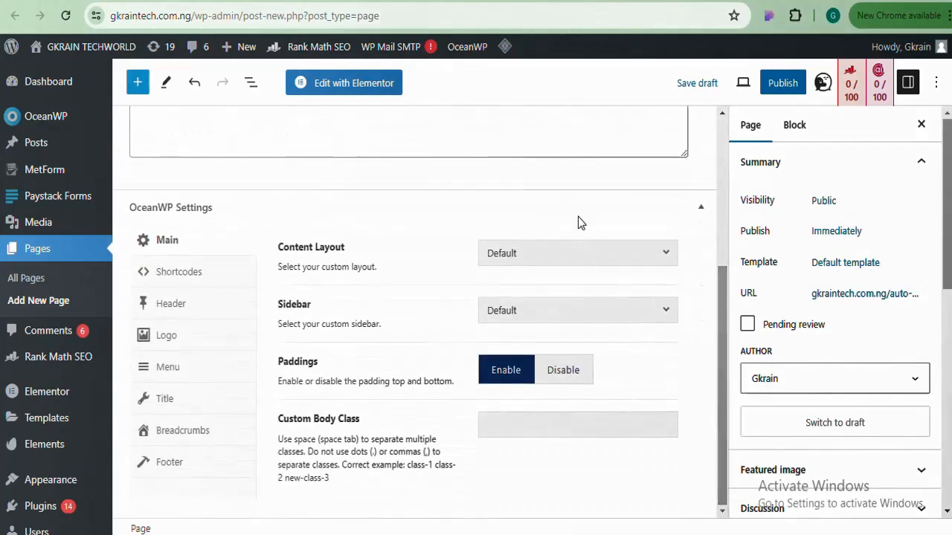
Set the OceanWP Content Layout to 100% Full Width and disable paddings
left_click(623, 256)
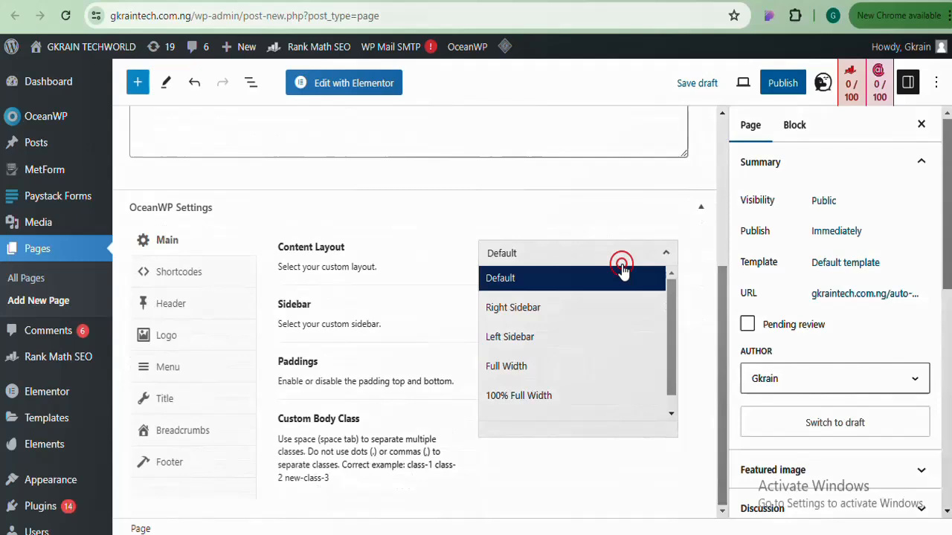
left_click(542, 397)
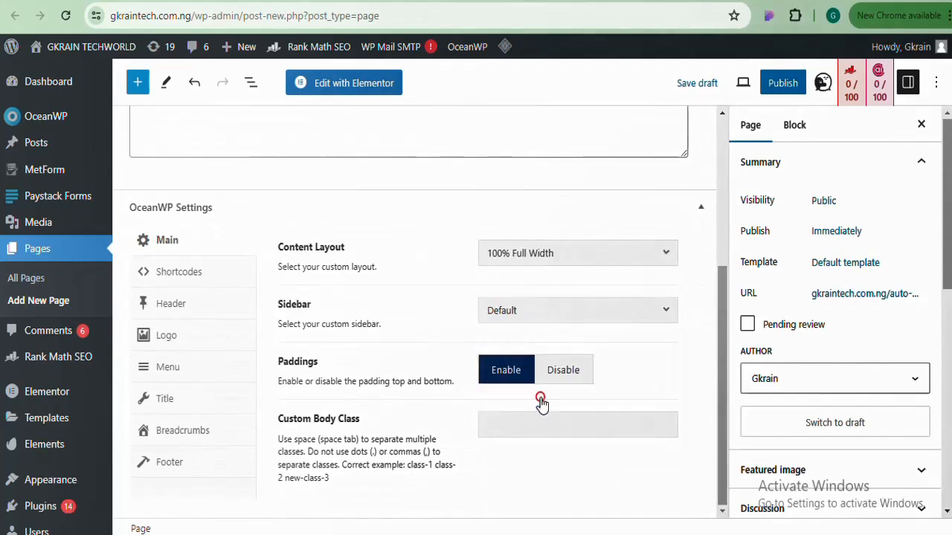
left_click(573, 376)
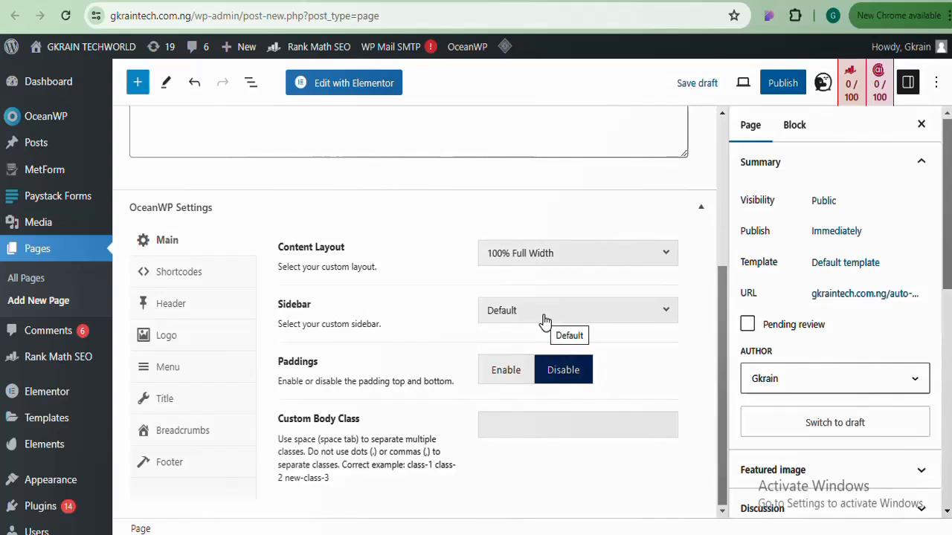
Disable the top bar, header and page title, then start publishing the page
left_click(173, 305)
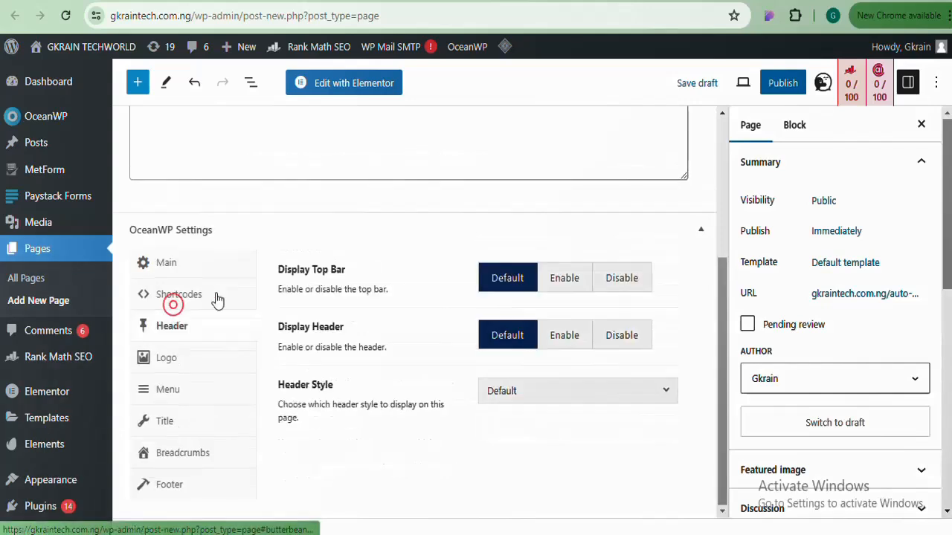
left_click(621, 277)
left_click(622, 340)
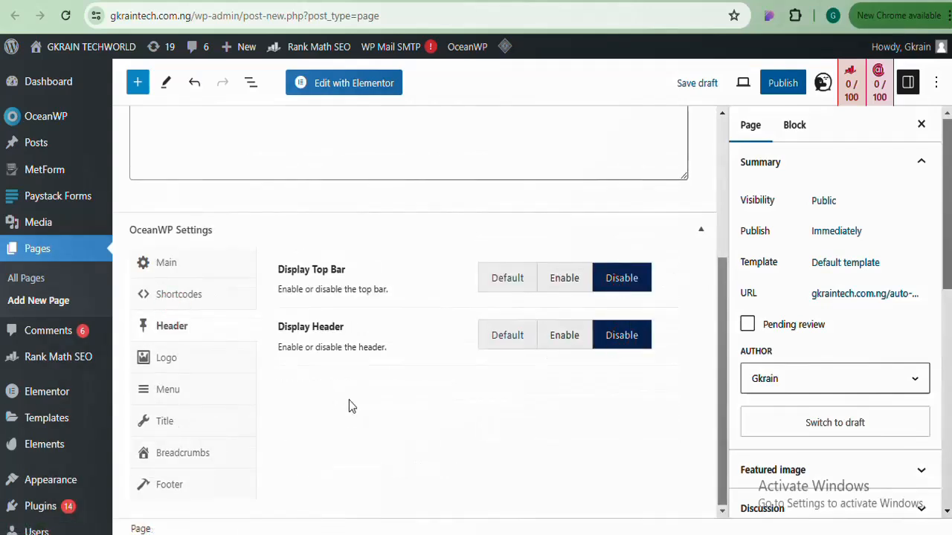
left_click(169, 390)
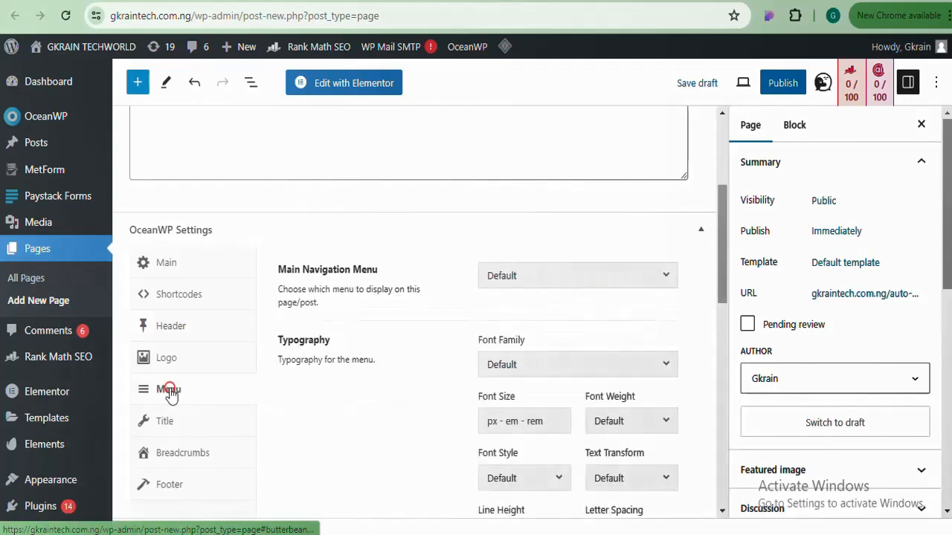
left_click(164, 428)
left_click(631, 280)
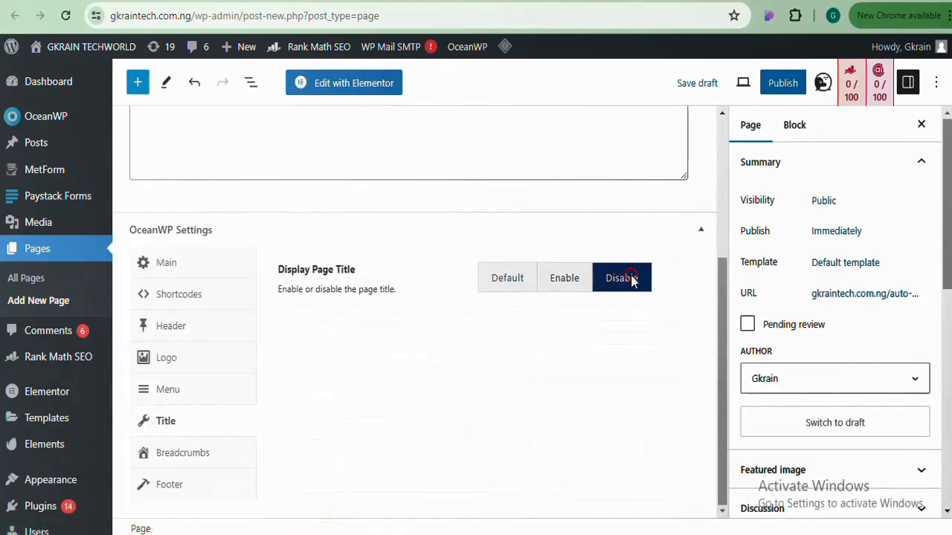
scroll(725, 325, "up", 3)
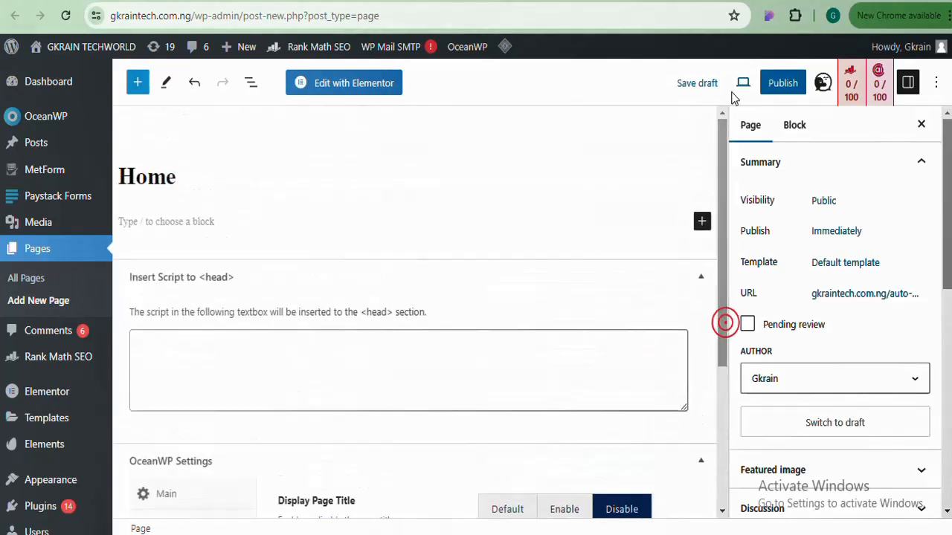
left_click(803, 82)
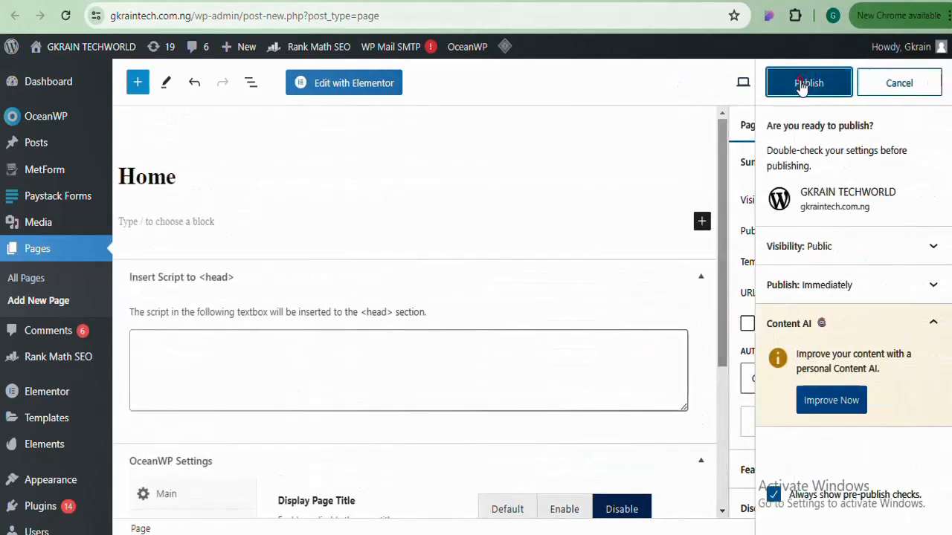
Confirm publishing the Home page, then load it with Edit with Elementor
left_click(772, 86)
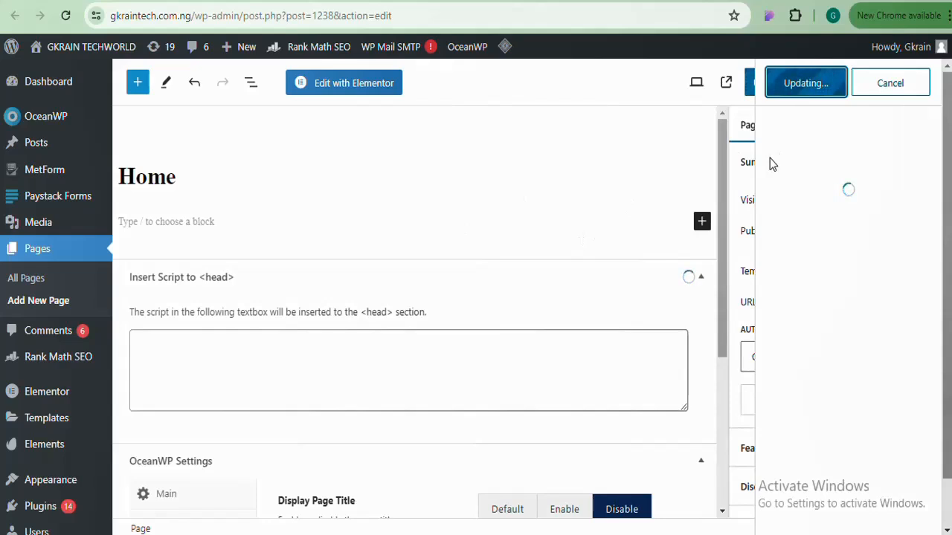
left_click_drag(722, 159, 721, 104)
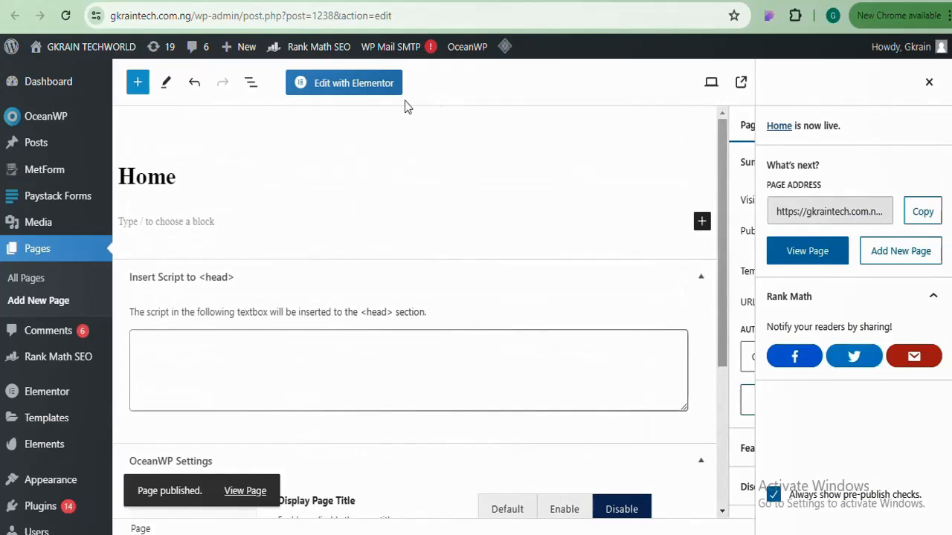
left_click(354, 84)
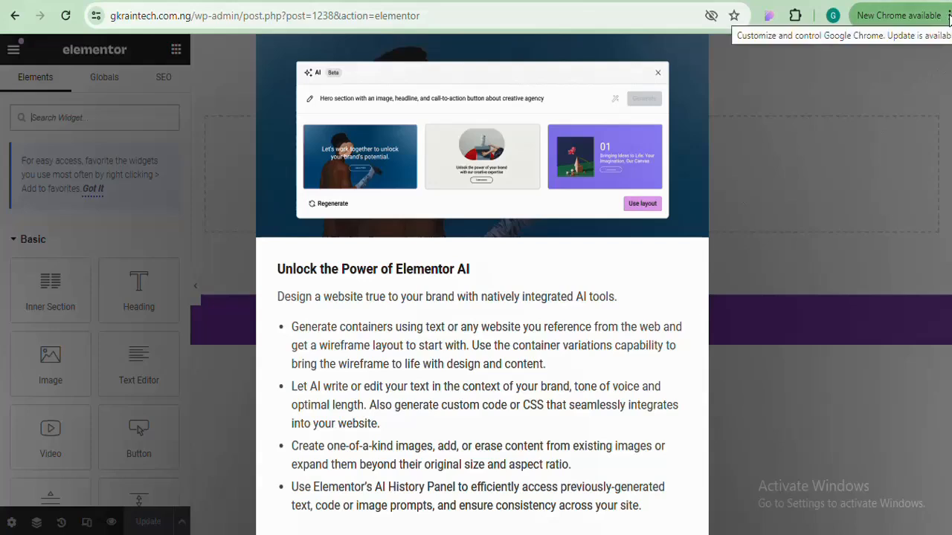
Zoom the browser out to 80% and close the Elementor AI announcement
left_click(948, 18)
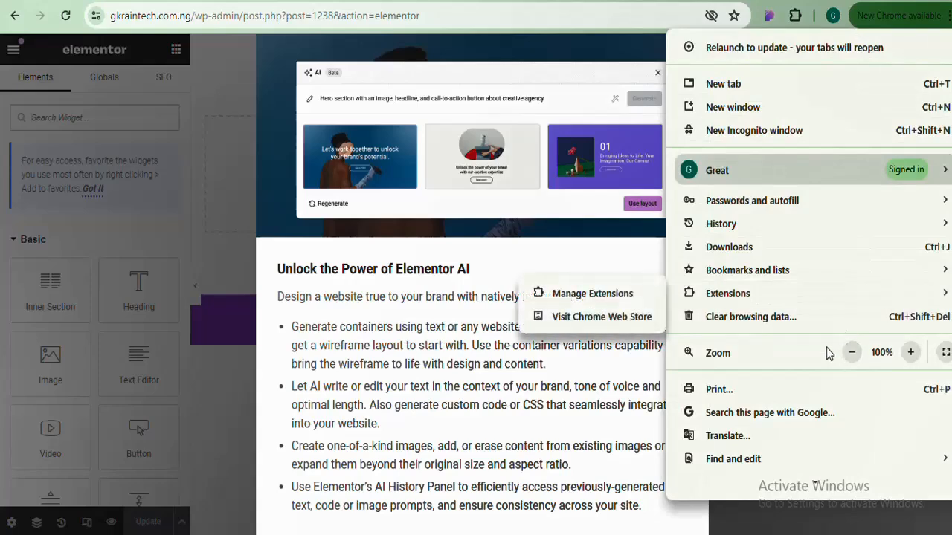
left_click(851, 354)
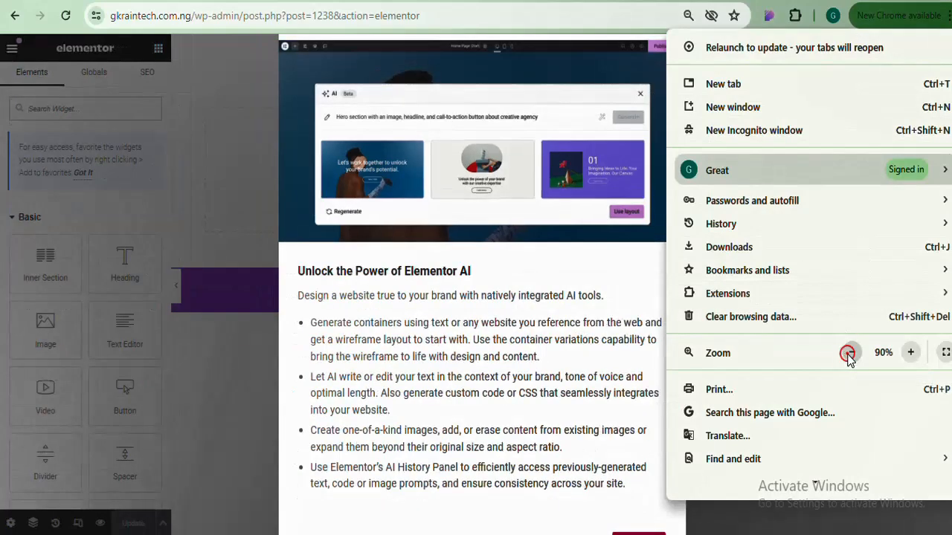
left_click(851, 354)
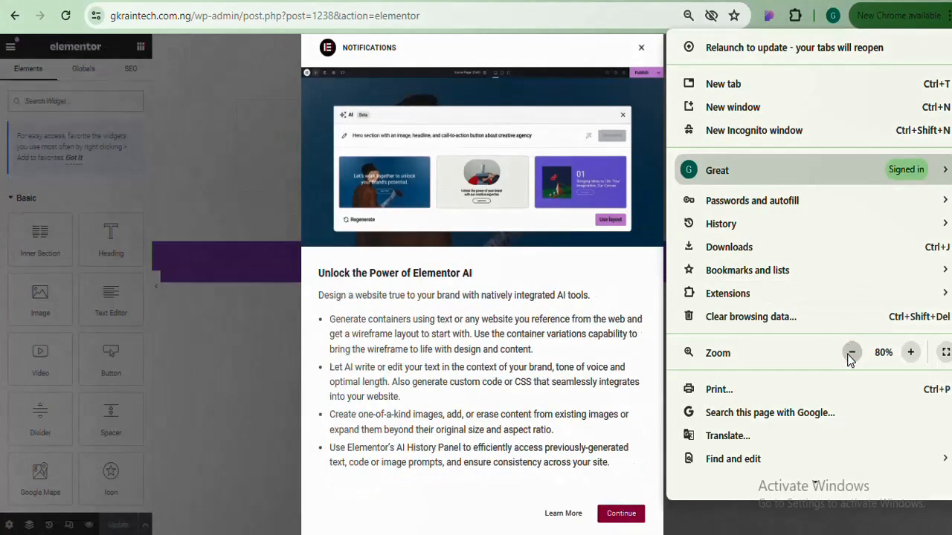
left_click(588, 62)
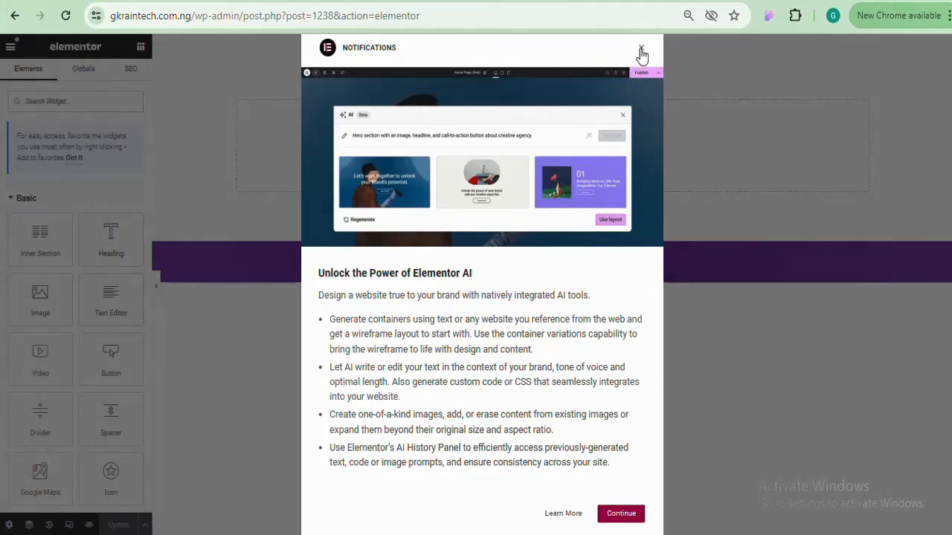
left_click(641, 50)
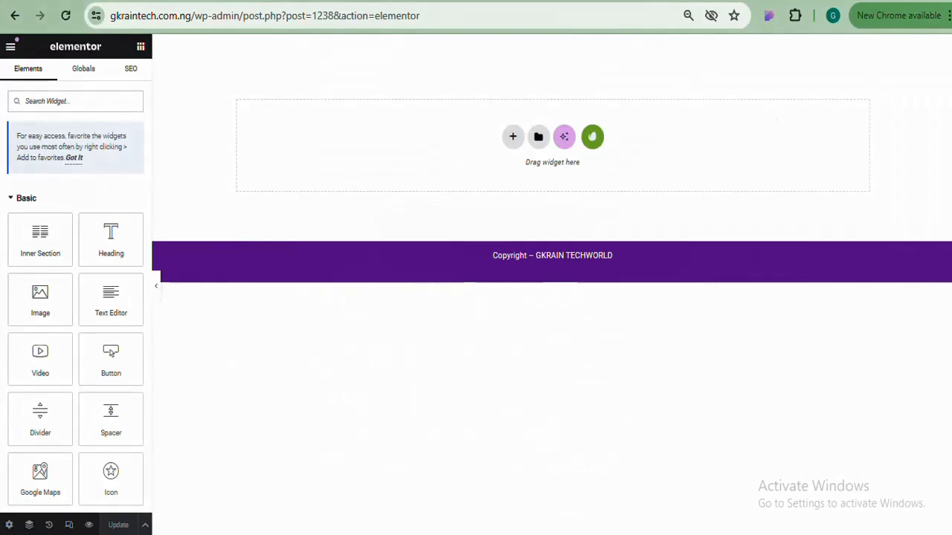
Raise the browser page zoom back to 100%
left_click(948, 20)
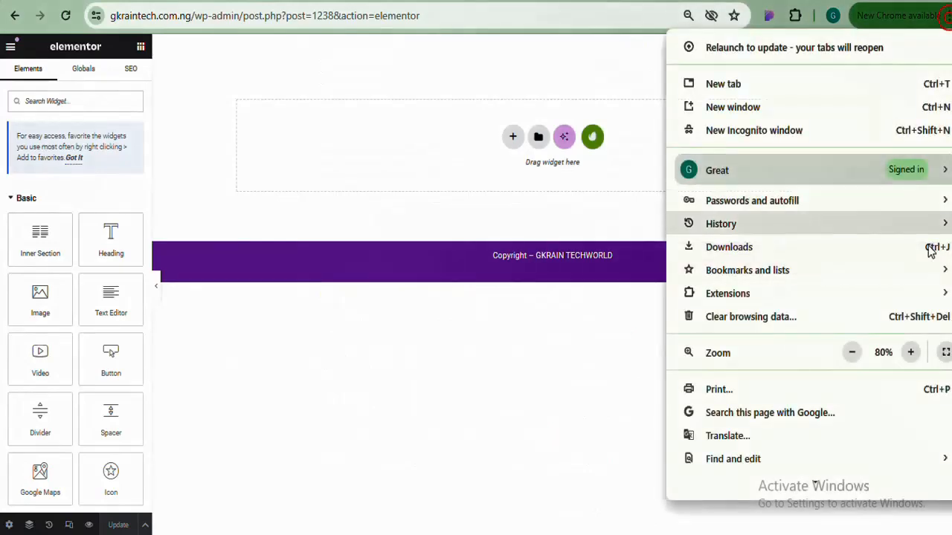
left_click(909, 353)
left_click(908, 355)
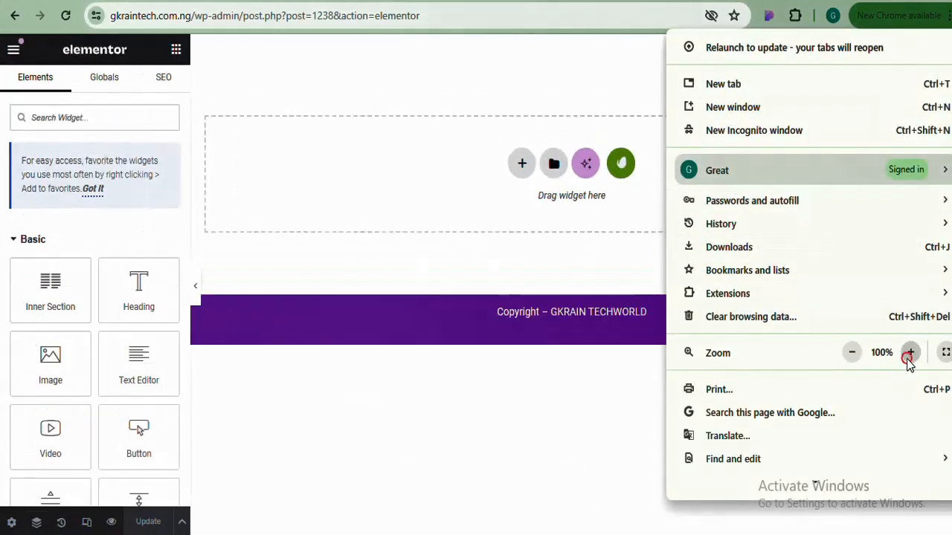
left_click(372, 136)
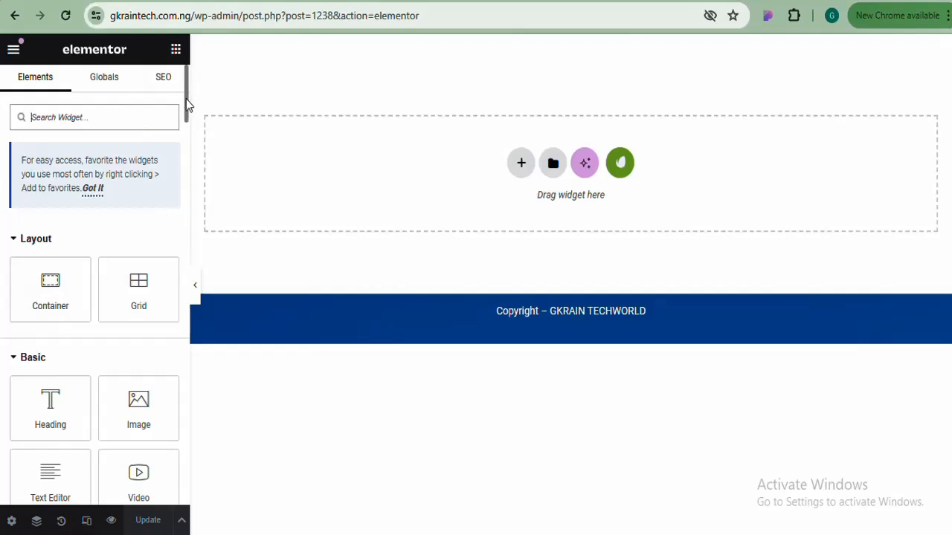
mouse_move(186, 99)
left_mouse_down()
mouse_move(184, 181)
mouse_move(187, 89)
left_mouse_up()
left_click_drag(187, 100, 189, 113)
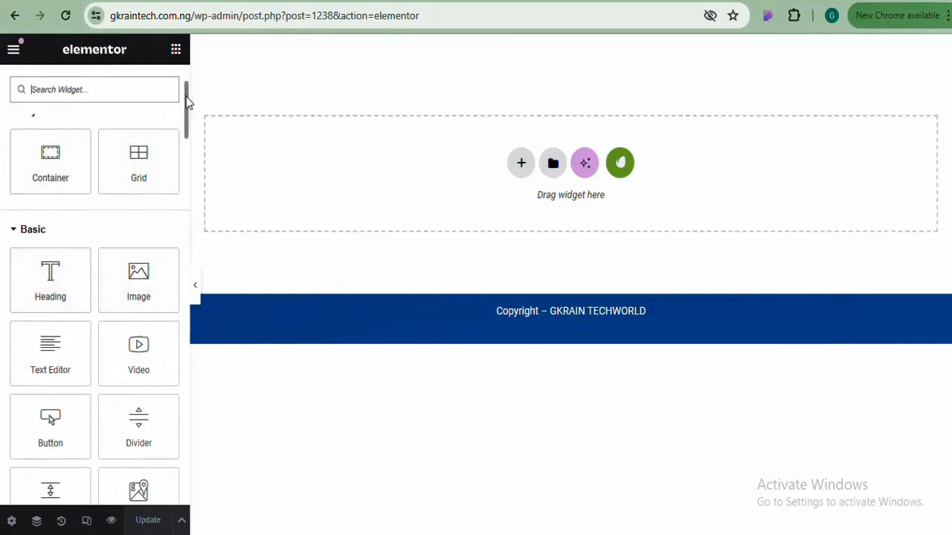
left_click_drag(187, 103, 185, 94)
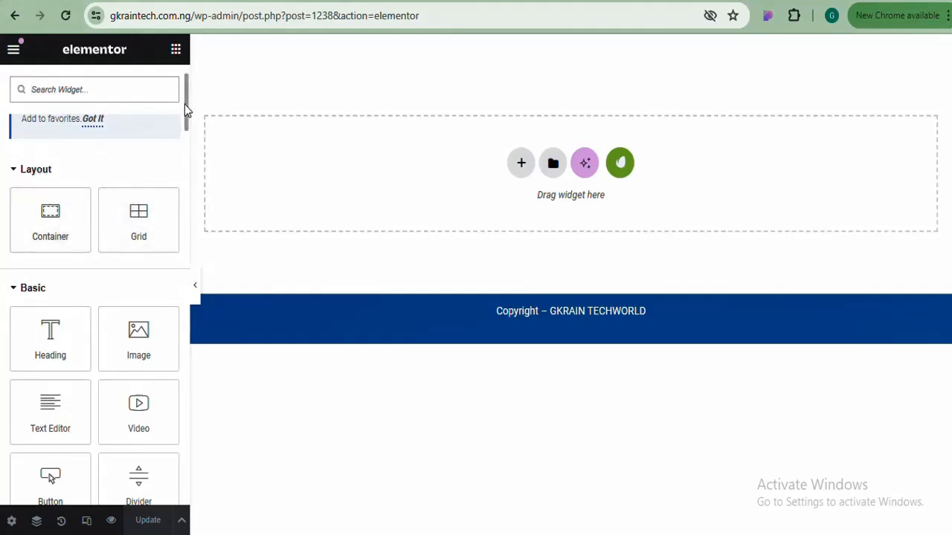
left_click_drag(186, 104, 186, 127)
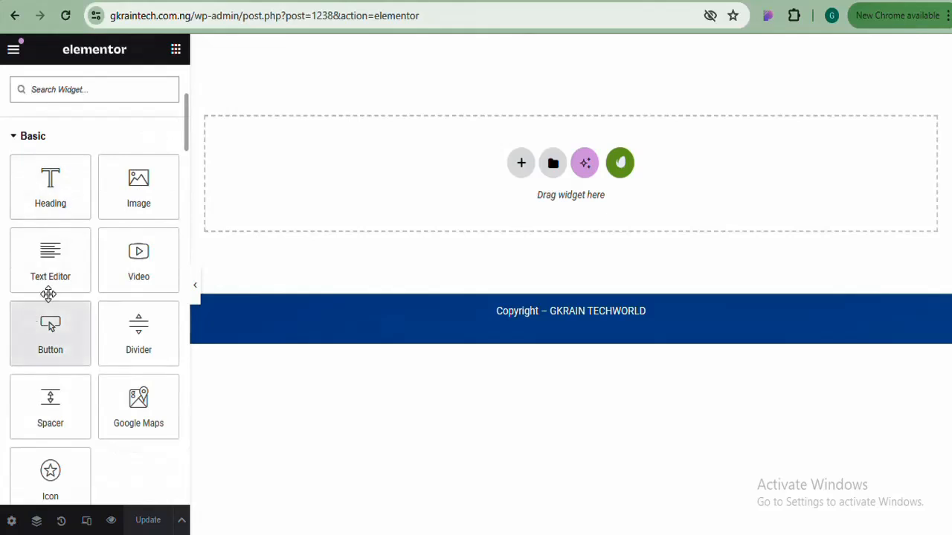
left_click_drag(185, 133, 184, 66)
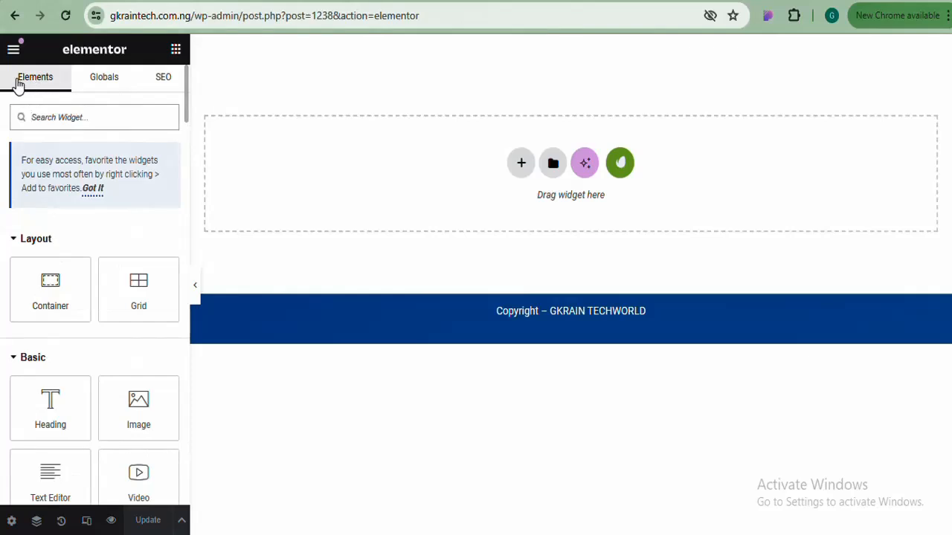
left_click(103, 84)
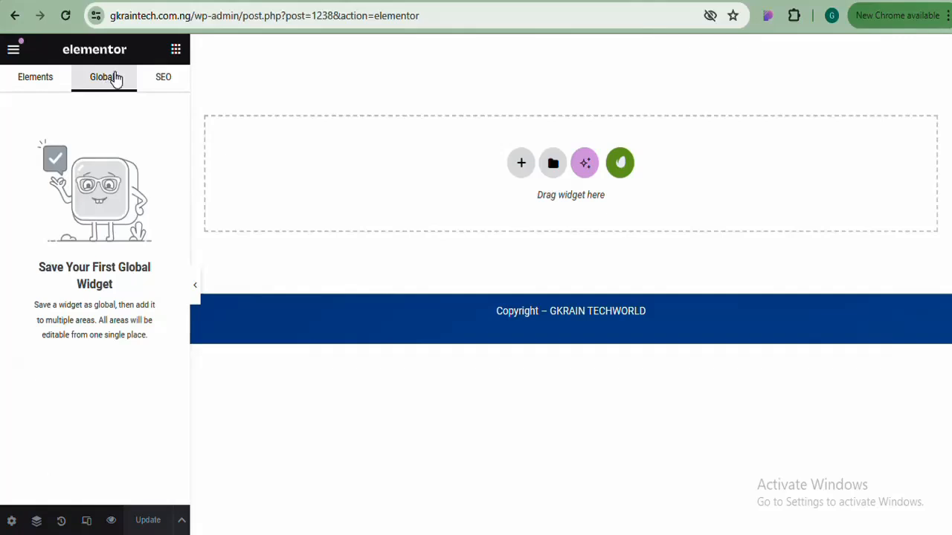
left_click(160, 82)
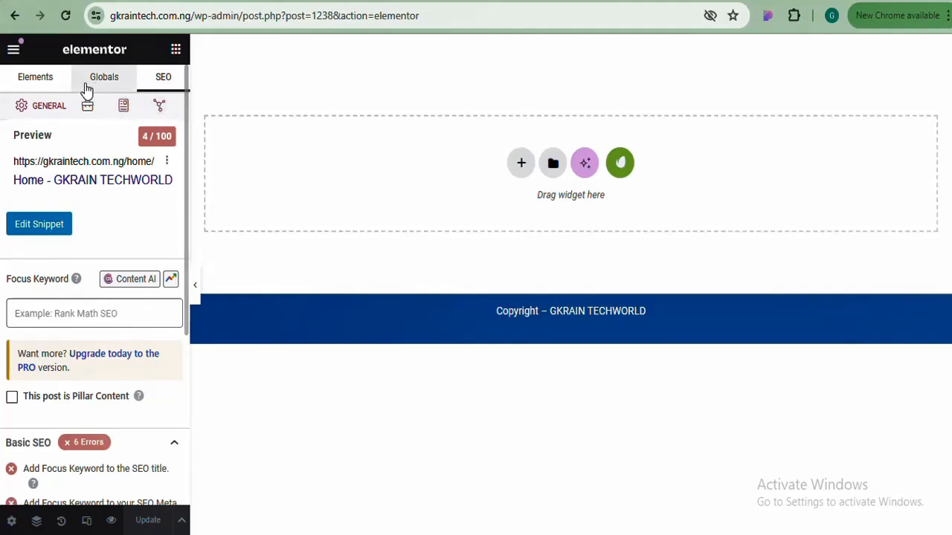
left_click(45, 83)
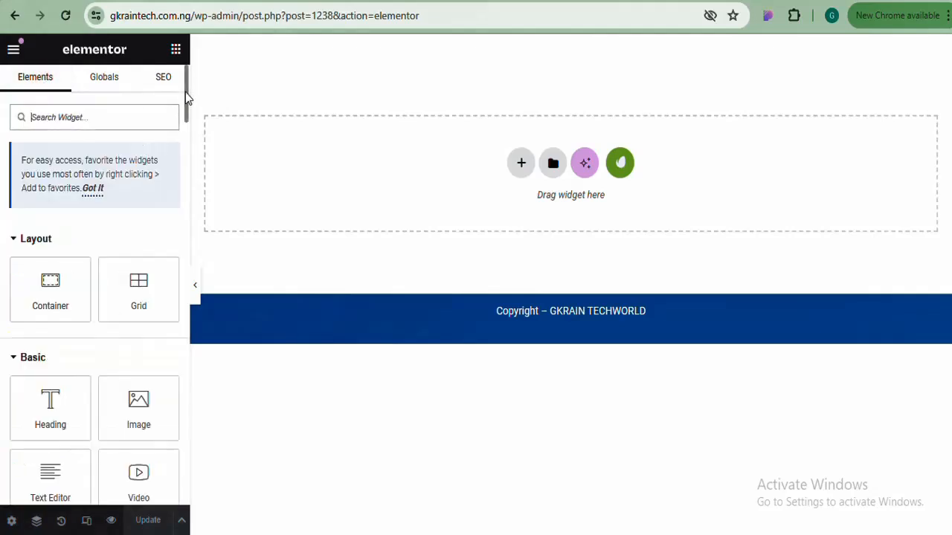
scroll(186, 96, "down", 3)
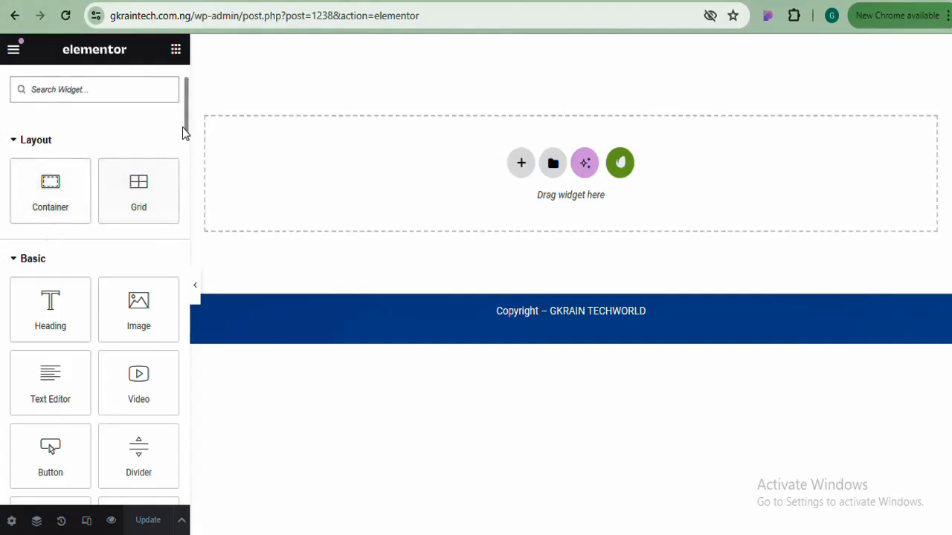
left_click_drag(186, 121, 186, 85)
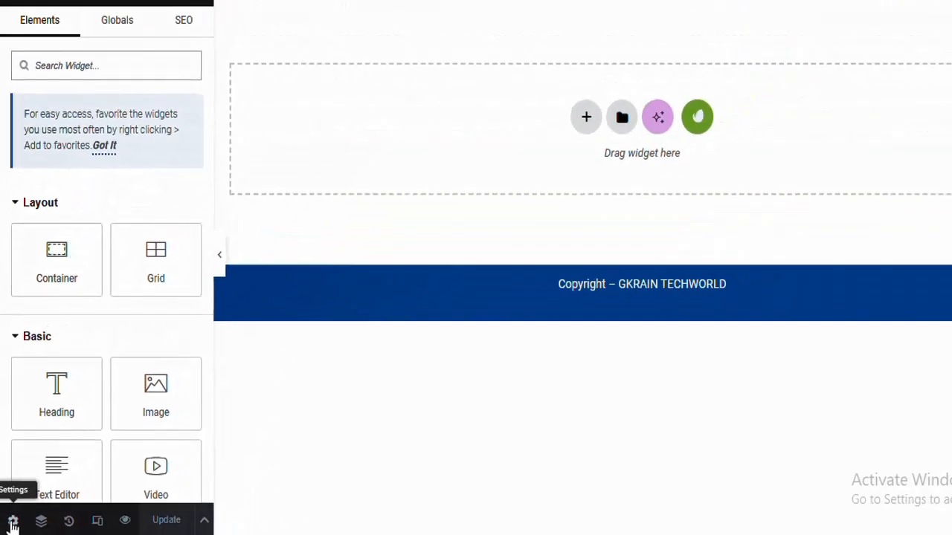
left_click(23, 511)
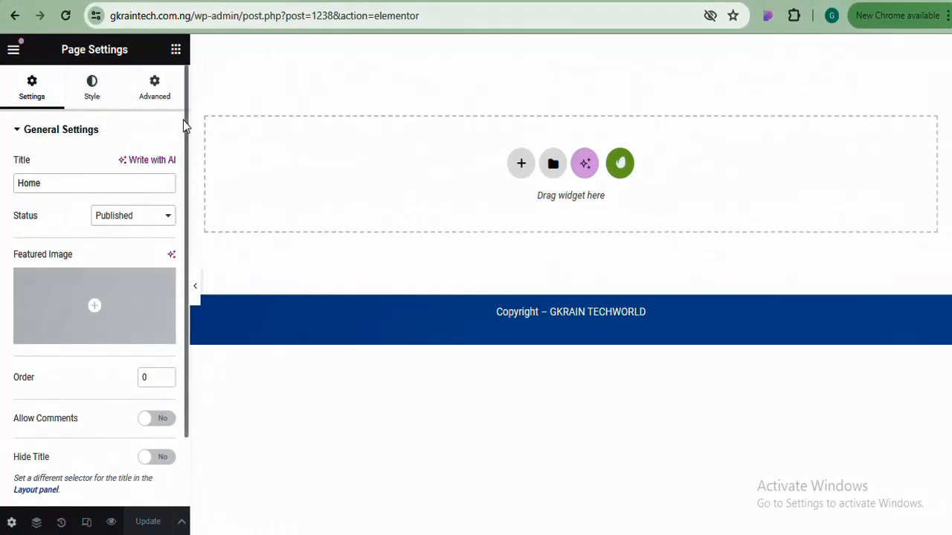
scroll(184, 119, "down", 2)
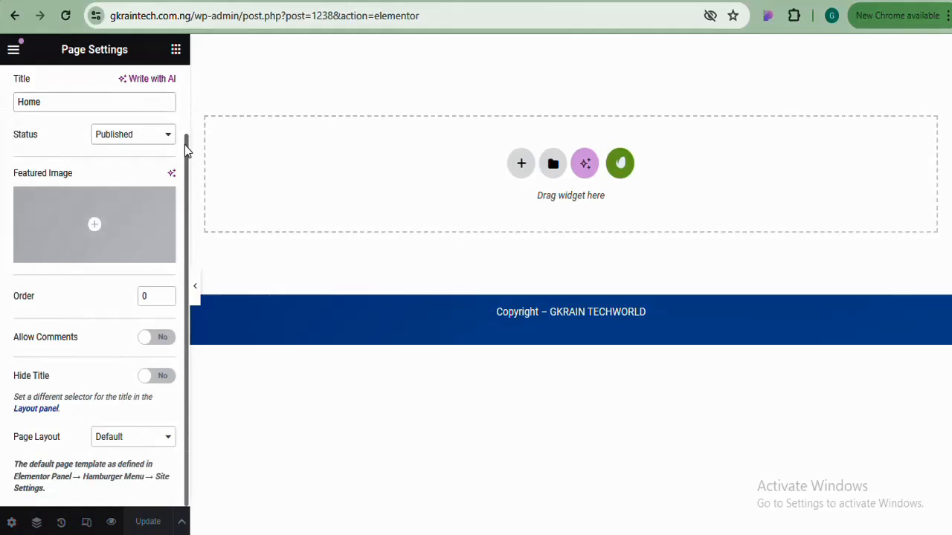
left_click(137, 442)
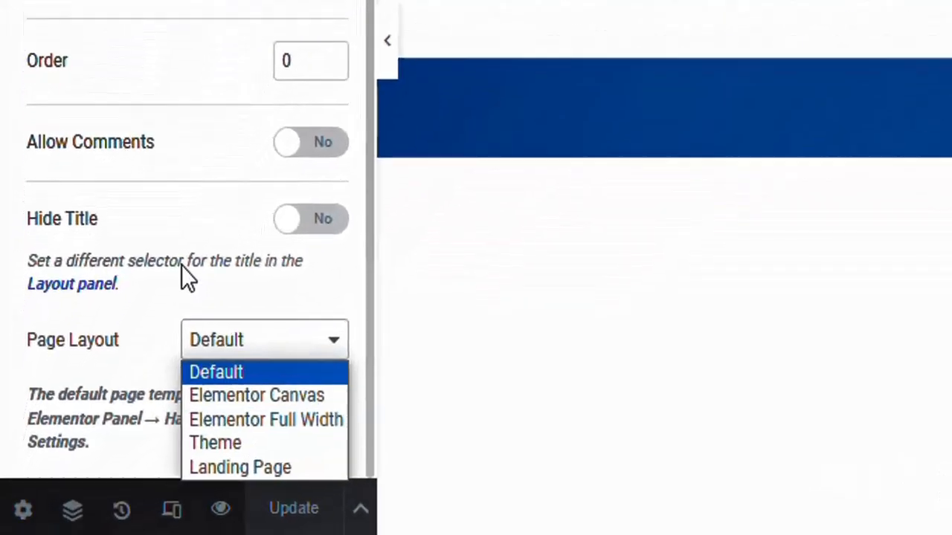
key("Escape")
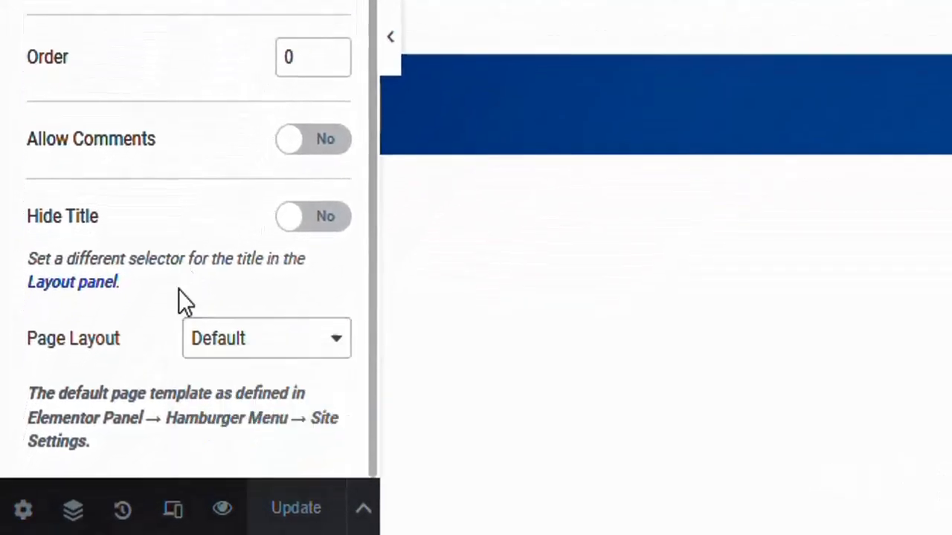
left_click(255, 331)
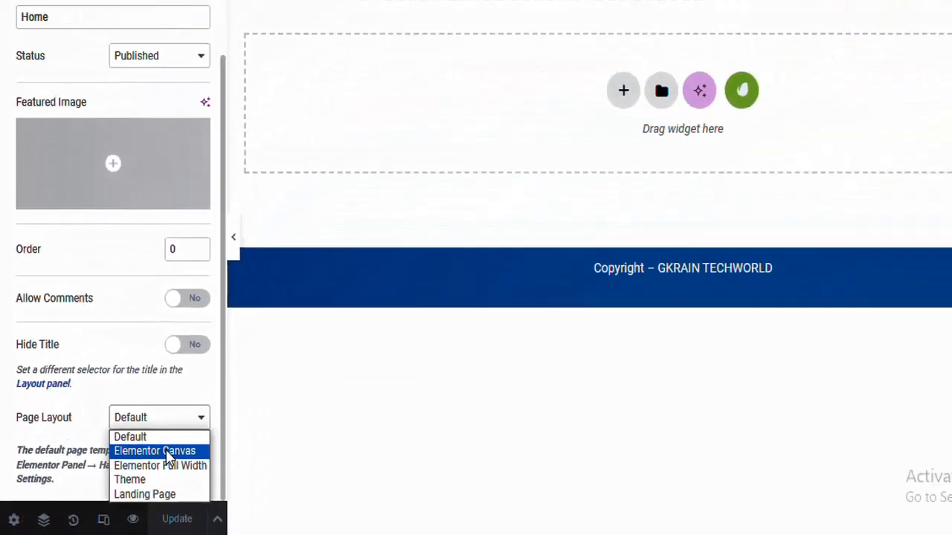
left_click(278, 396)
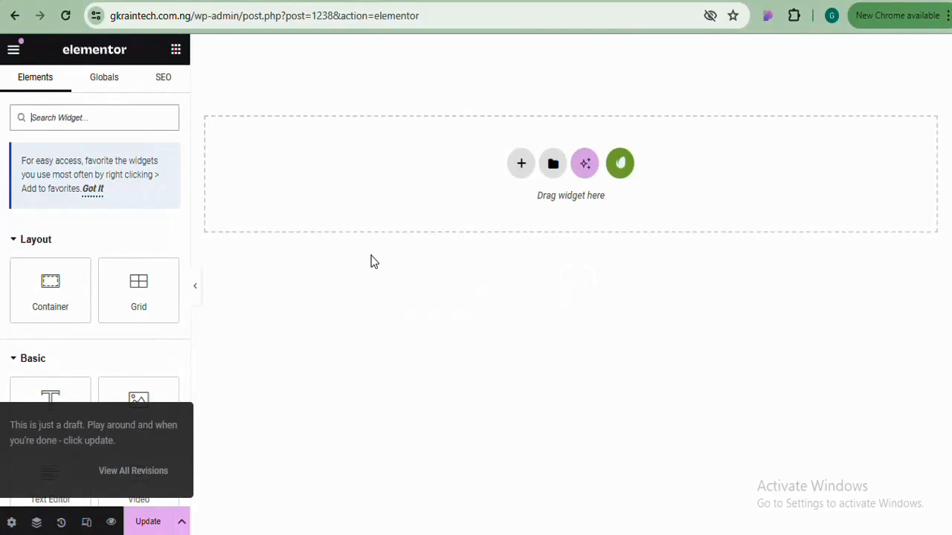
left_click(11, 522)
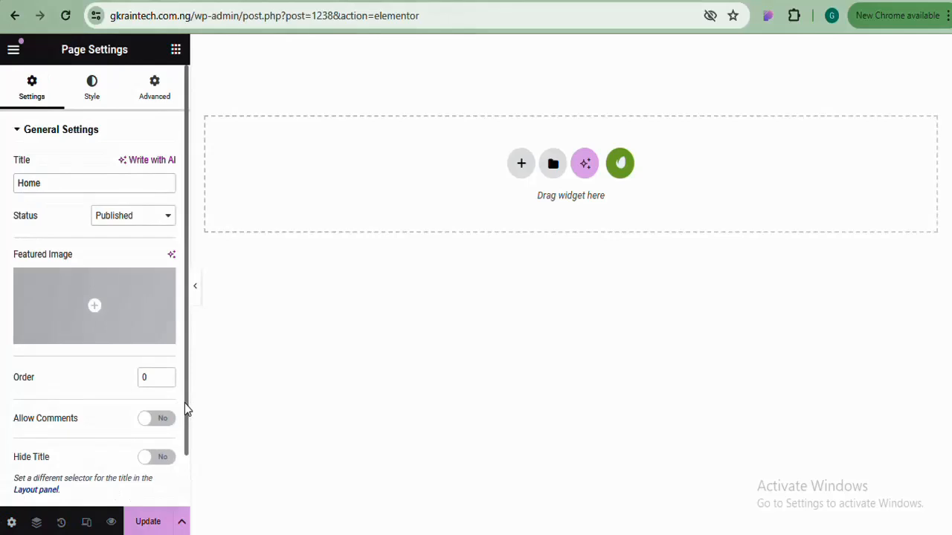
left_click_drag(184, 403, 185, 455)
left_click(165, 461)
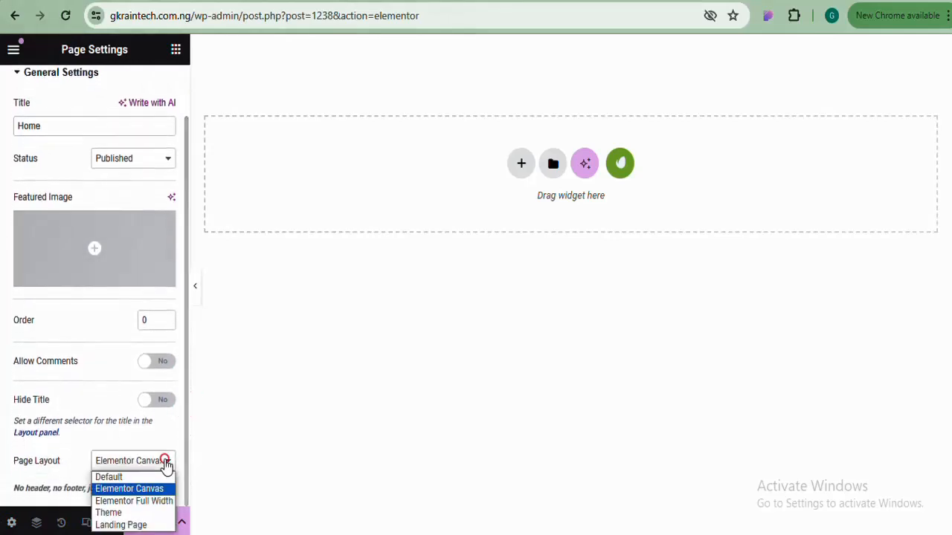
left_click(138, 501)
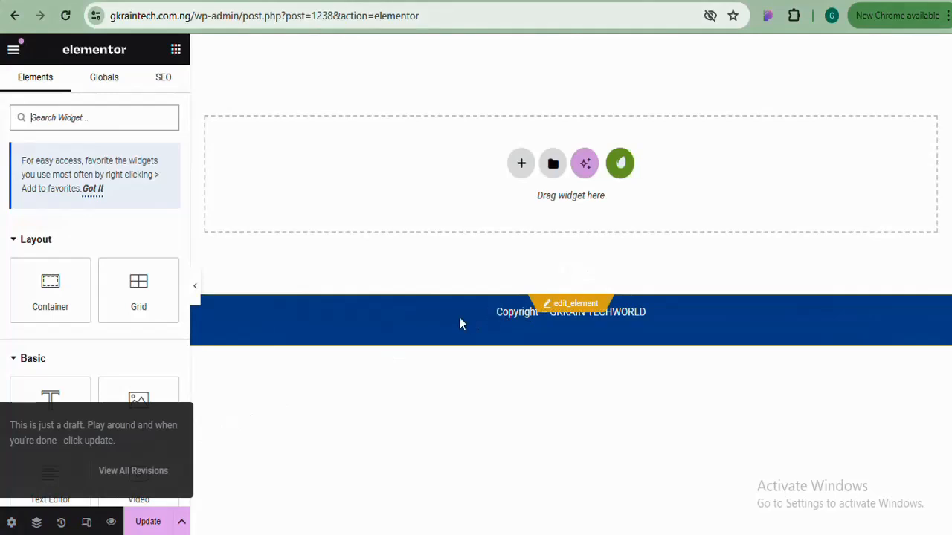
left_click(12, 523)
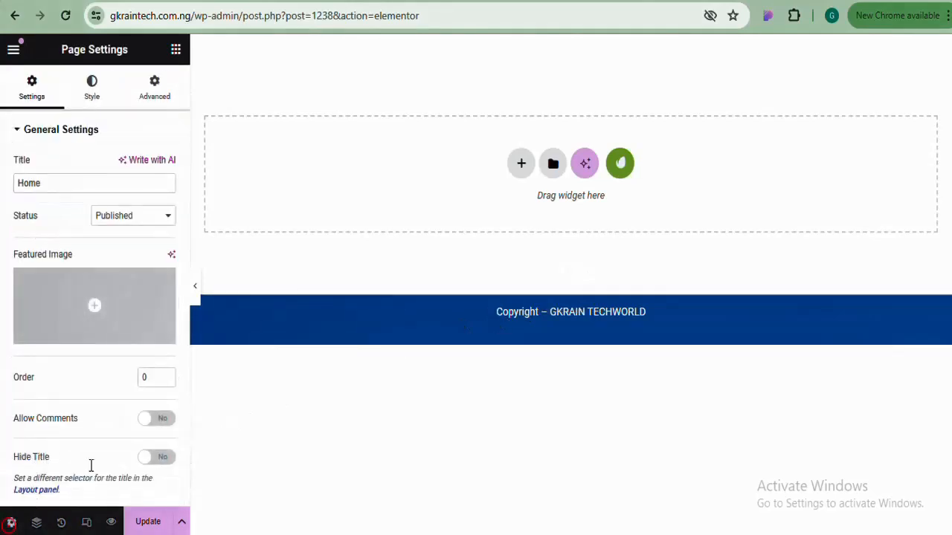
left_click_drag(185, 331, 179, 429)
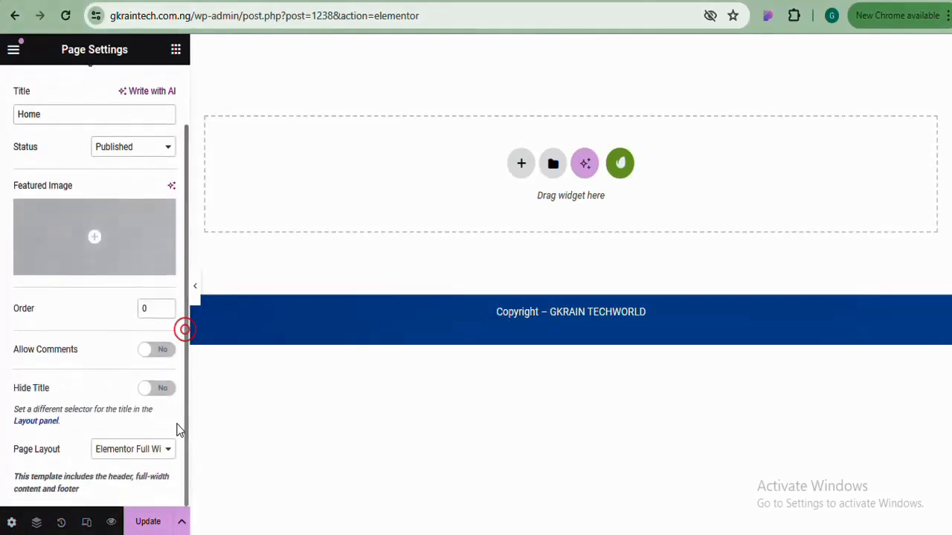
left_click(153, 448)
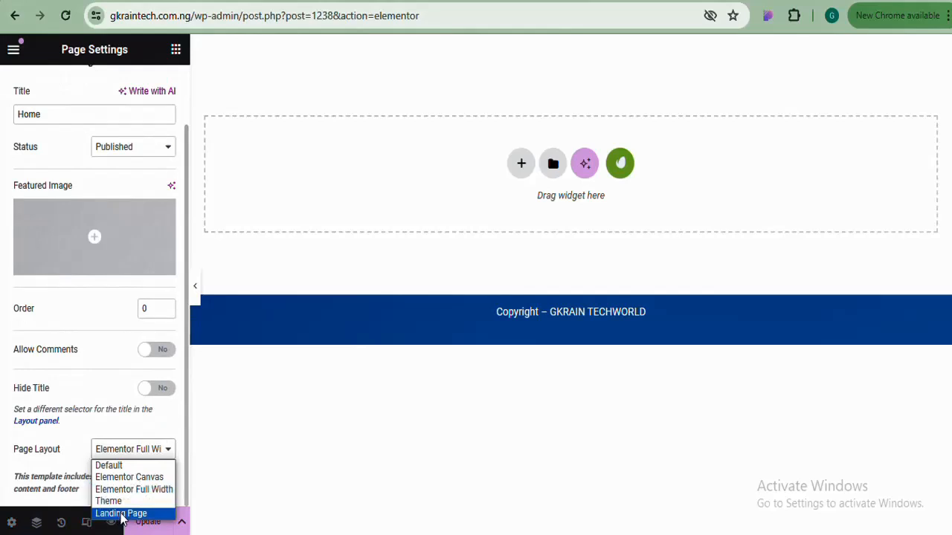
left_click(116, 467)
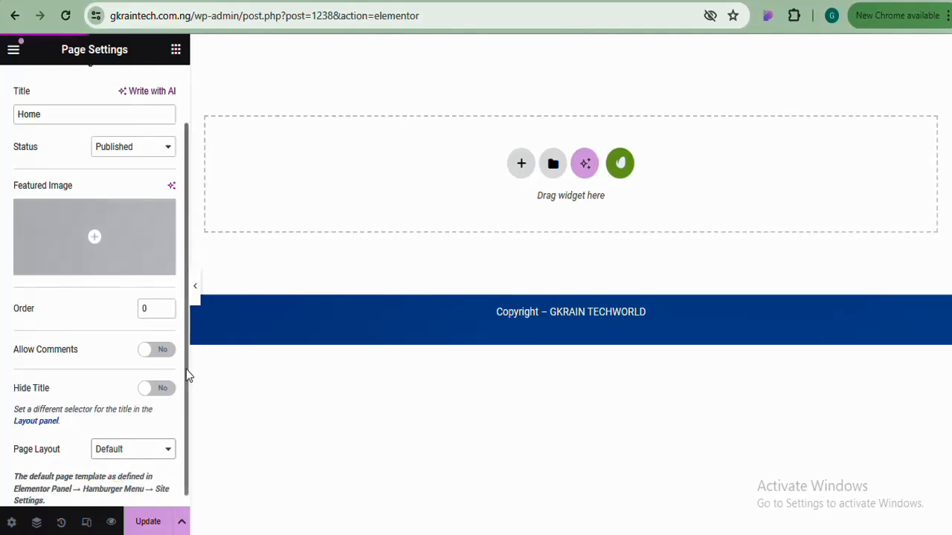
left_click_drag(185, 365, 183, 407)
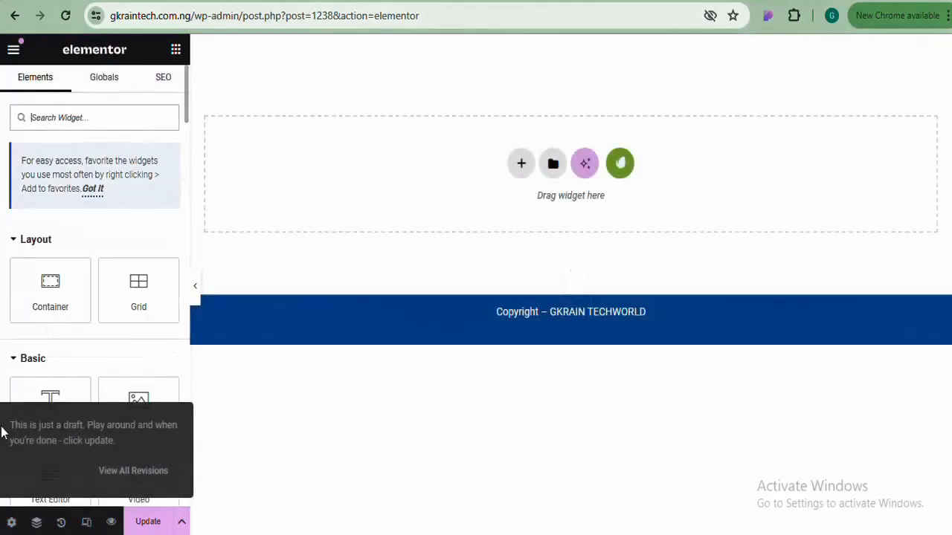
In Page Settings > Style, give the body a Classic background coloured black
left_click(11, 522)
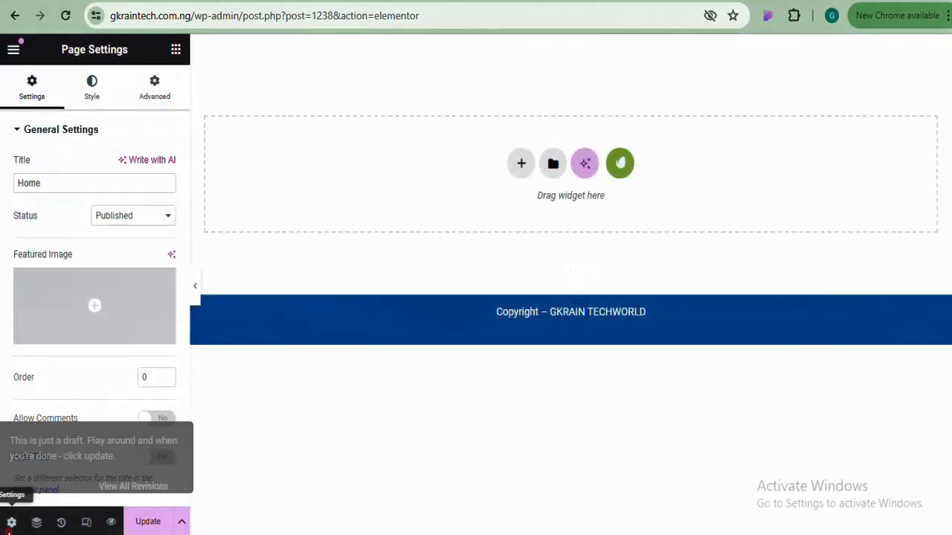
left_click(91, 96)
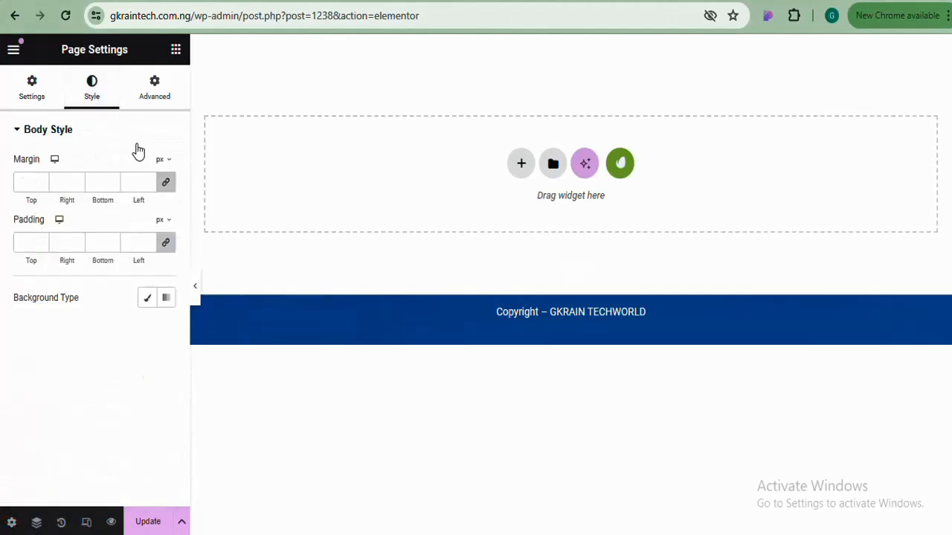
left_click(116, 131)
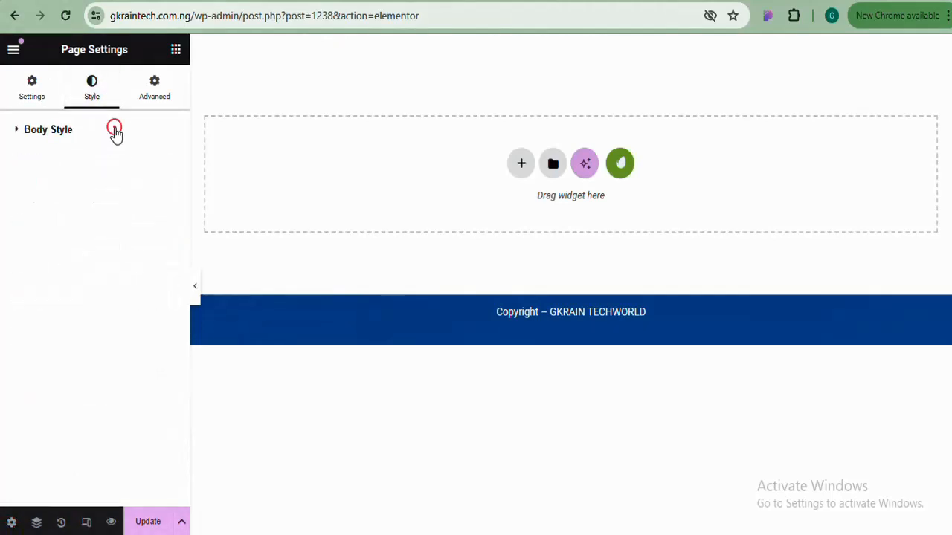
left_click(115, 131)
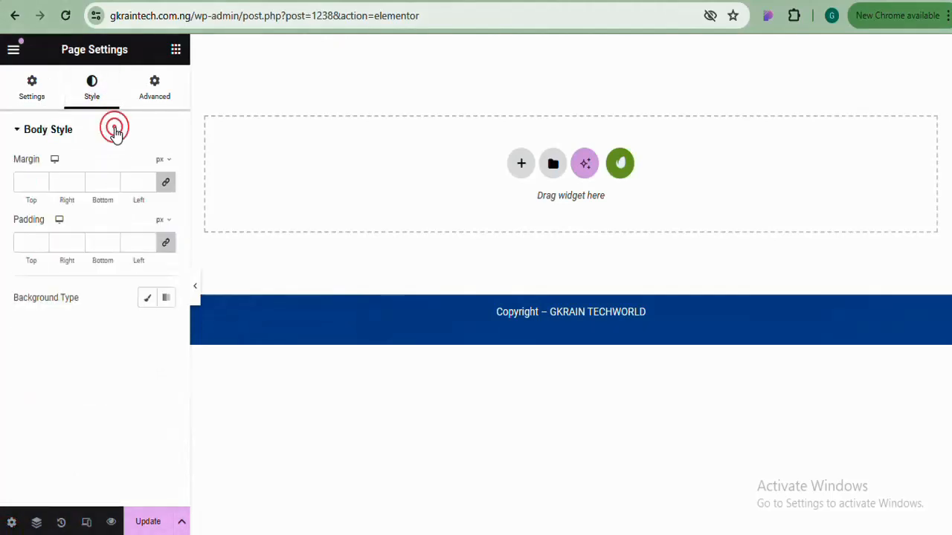
left_click(147, 299)
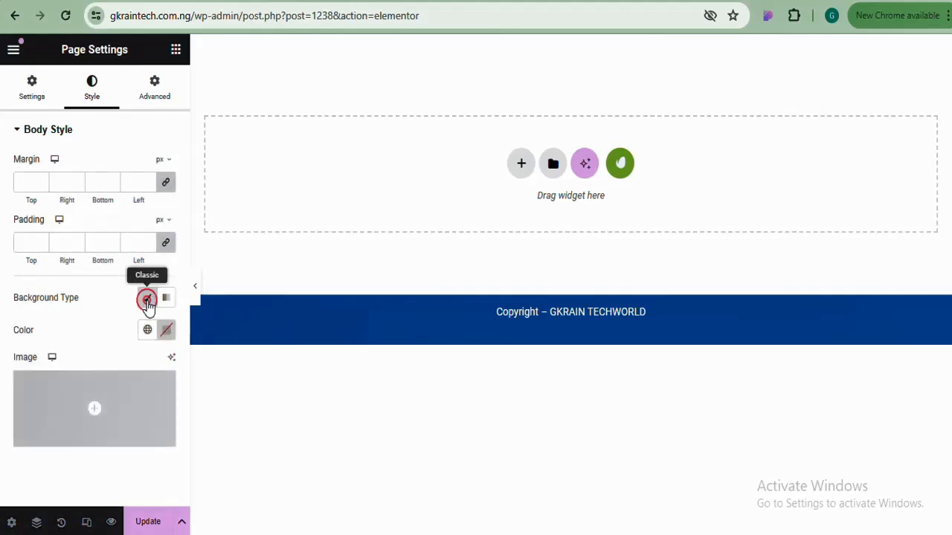
left_click(168, 332)
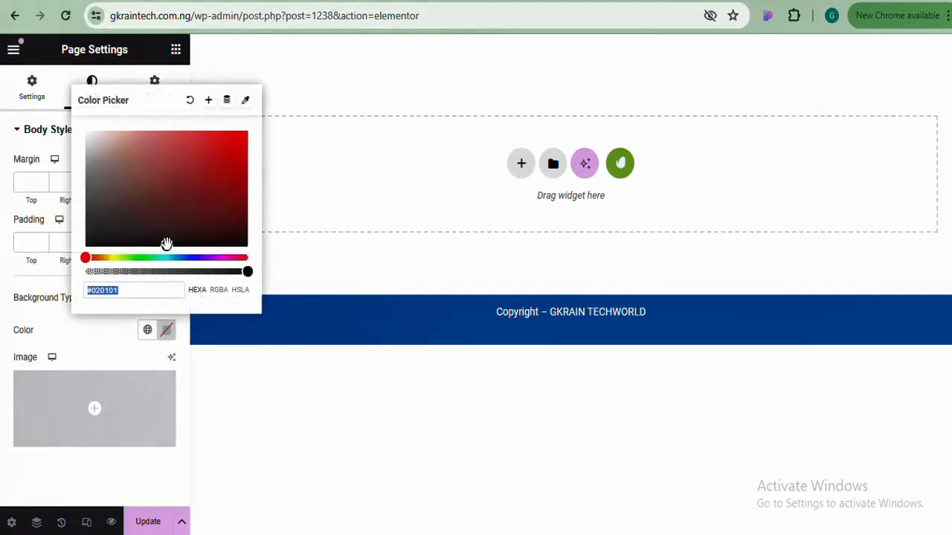
left_click(183, 183)
mouse_move(159, 239)
left_mouse_down()
mouse_move(113, 251)
mouse_move(94, 211)
mouse_move(245, 154)
mouse_move(154, 146)
mouse_move(172, 250)
mouse_move(164, 250)
left_mouse_up()
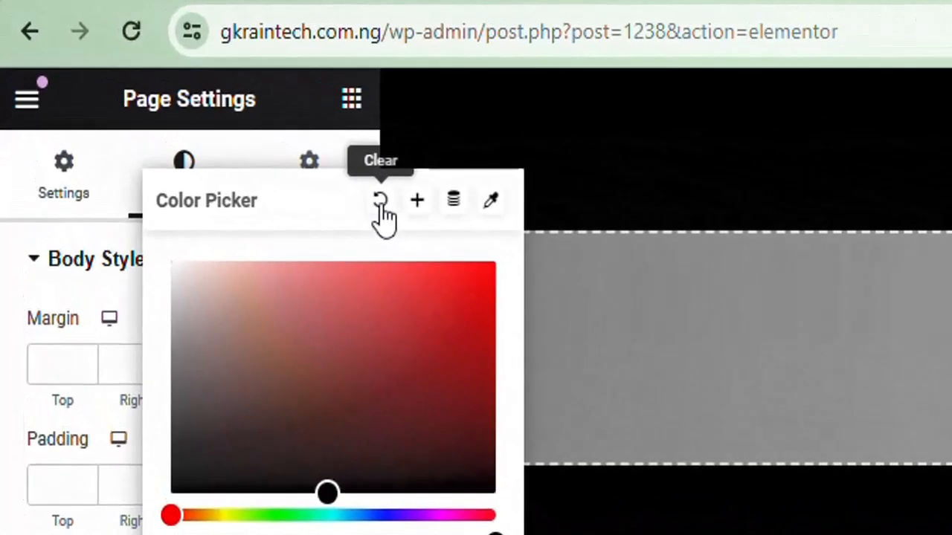
Clear the background colour so the canvas turns white, and return to Settings
left_click(380, 202)
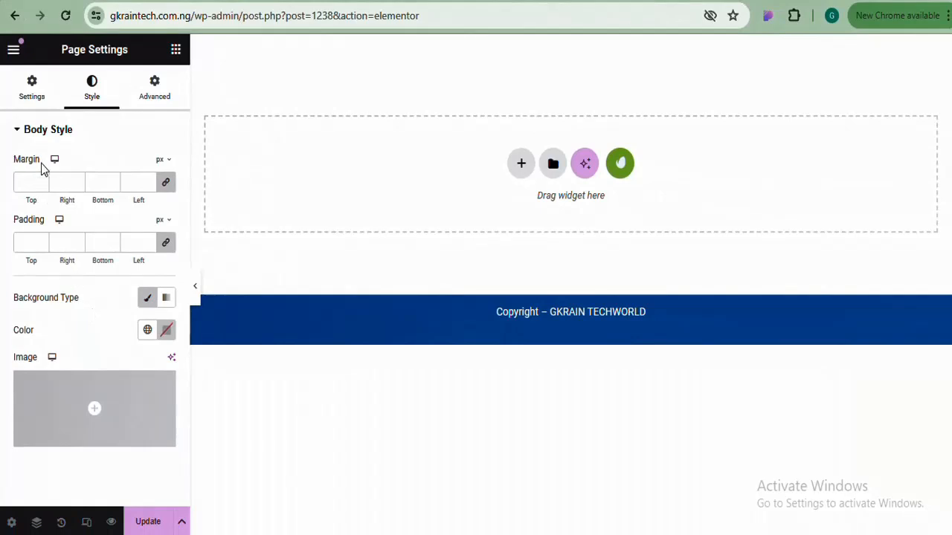
left_click(147, 106)
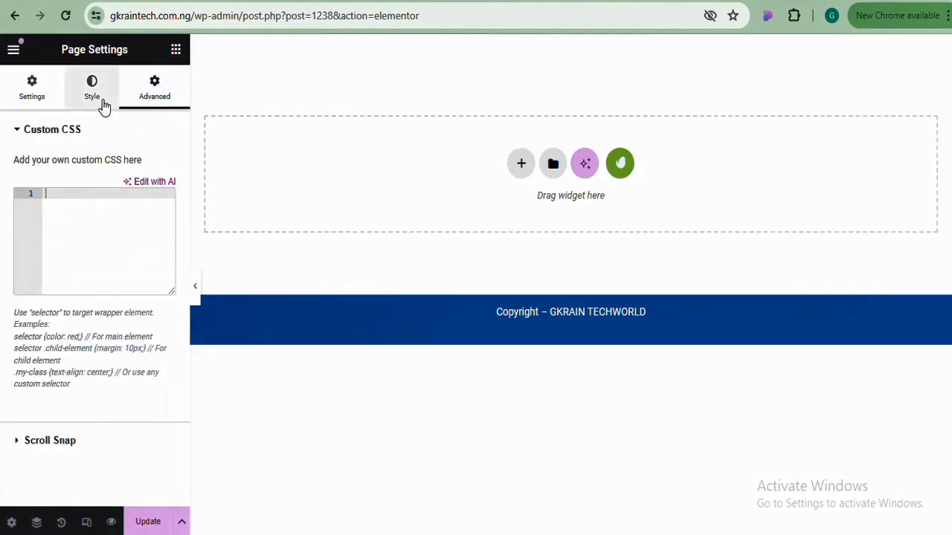
left_click(103, 104)
left_click(29, 97)
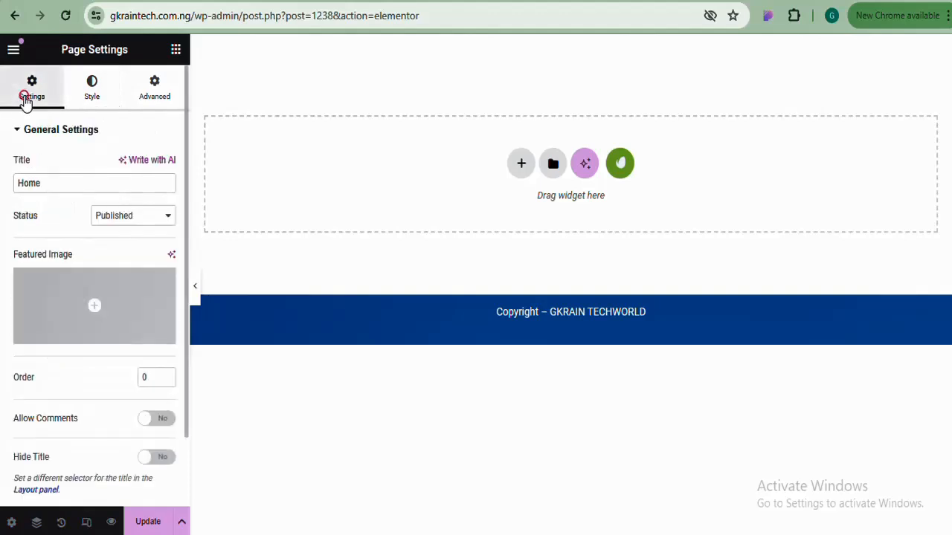
Browse the Navigator, close it, and open the History panel
left_click(37, 523)
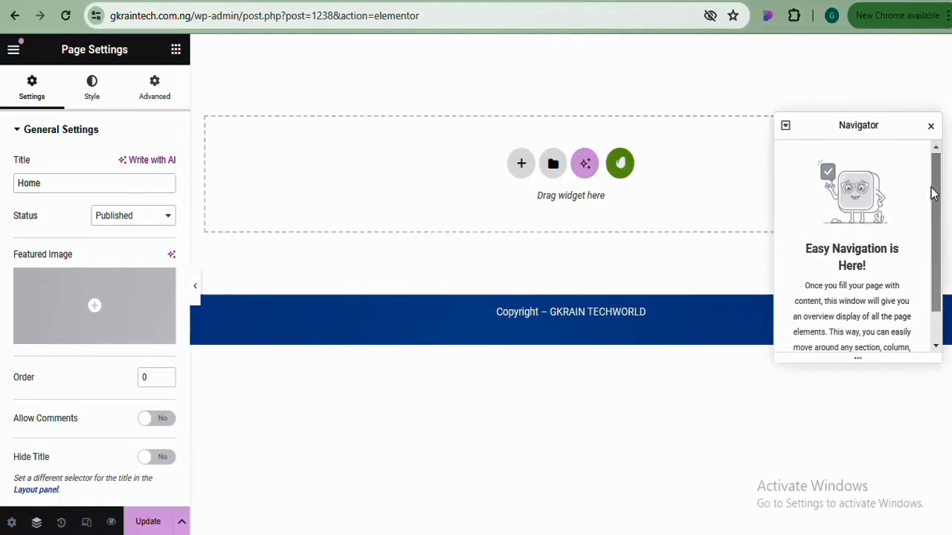
scroll(934, 186, "down", 1)
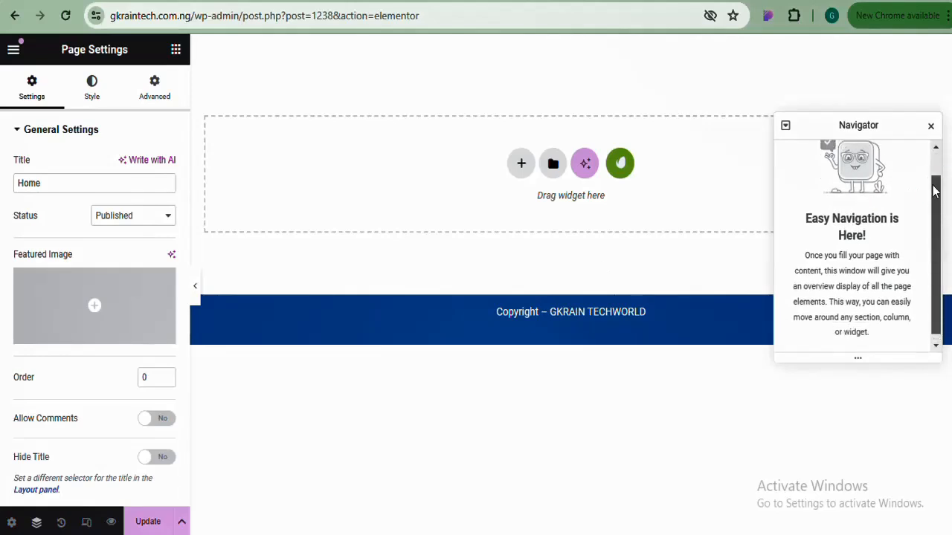
scroll(881, 188, "up", 1)
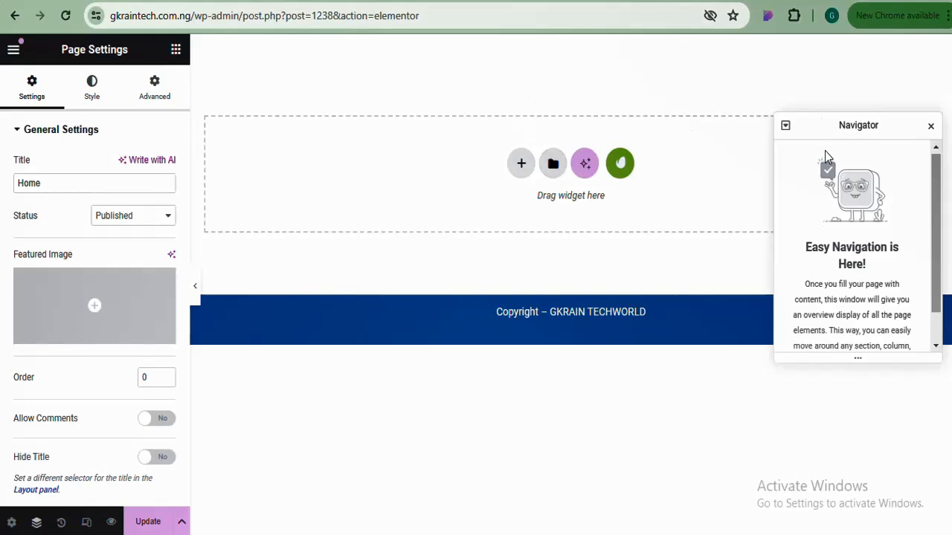
left_click(931, 127)
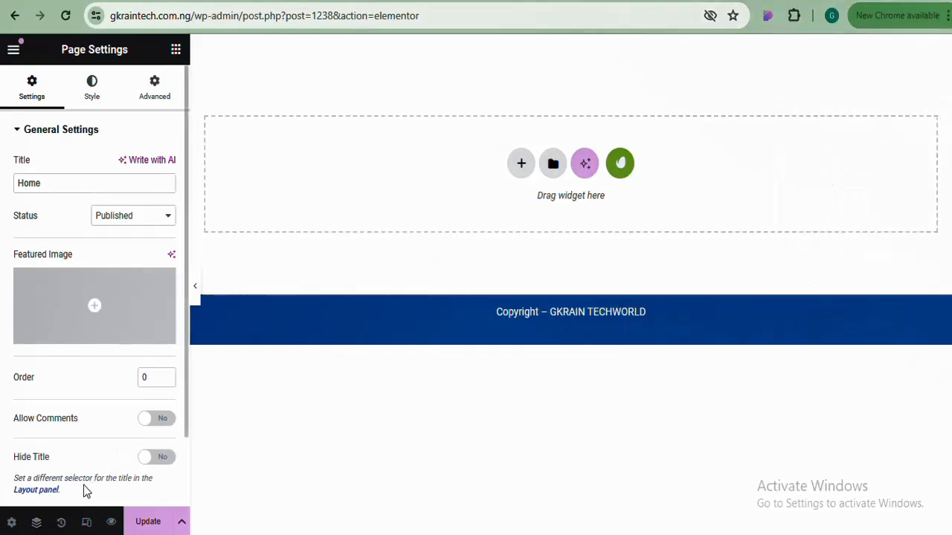
left_click(61, 522)
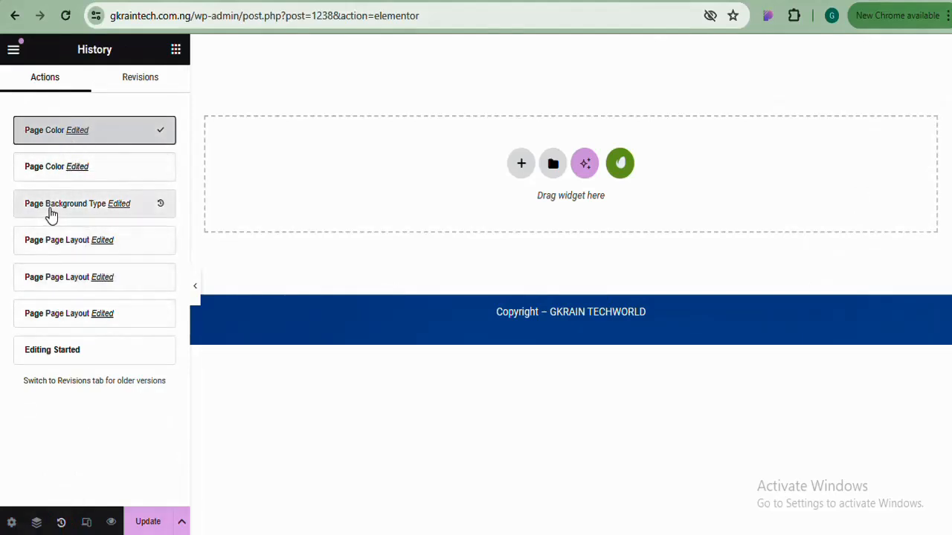
Revert to 'Page Background Type Edited', check Revisions, and enable Responsive Mode
left_click(96, 207)
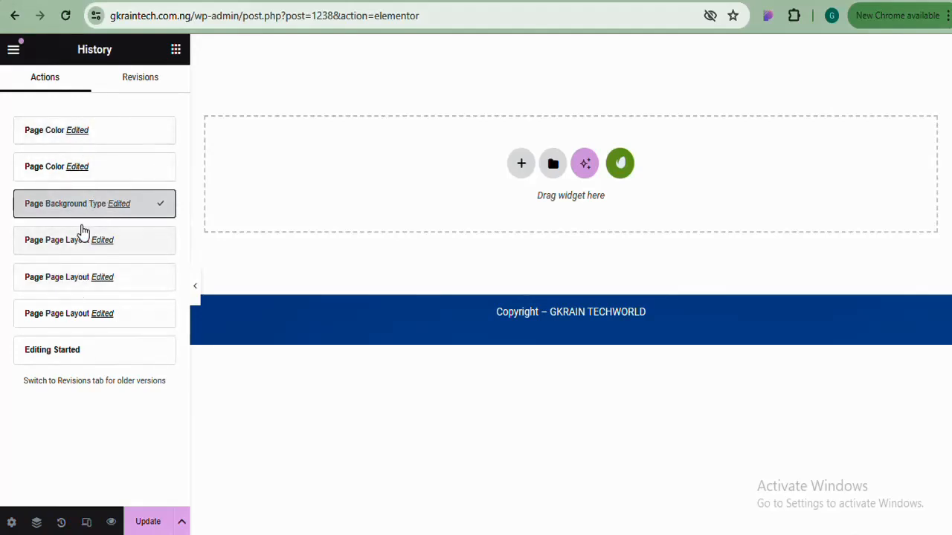
left_click(138, 83)
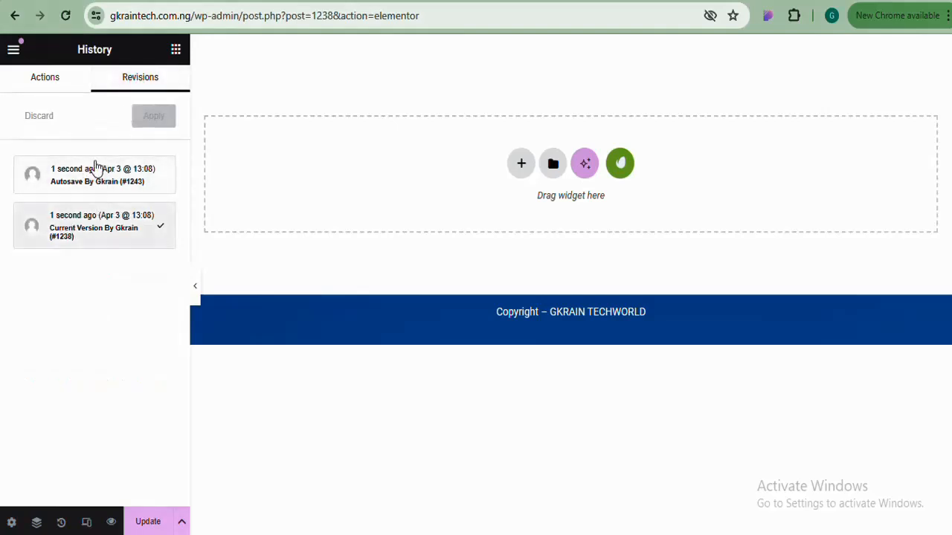
left_click(55, 87)
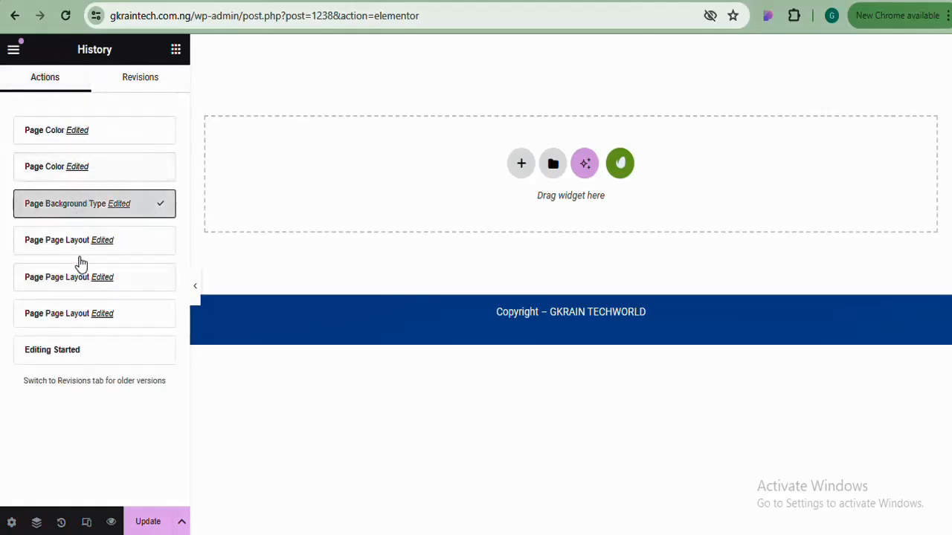
left_click(87, 522)
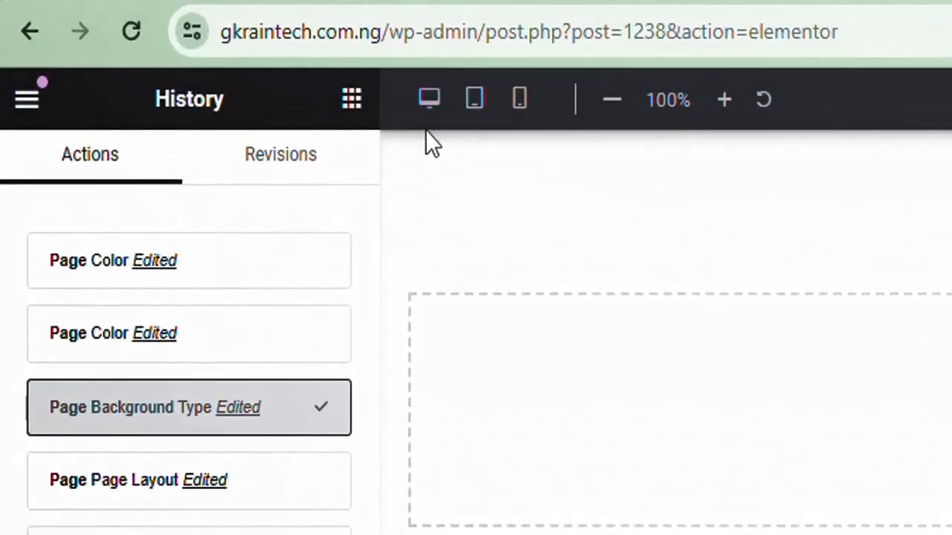
left_click(474, 97)
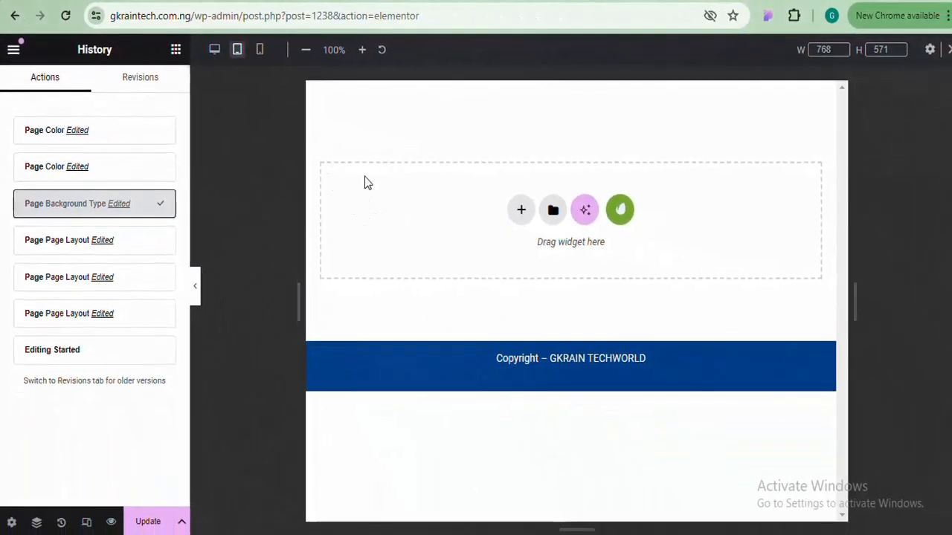
left_click(260, 49)
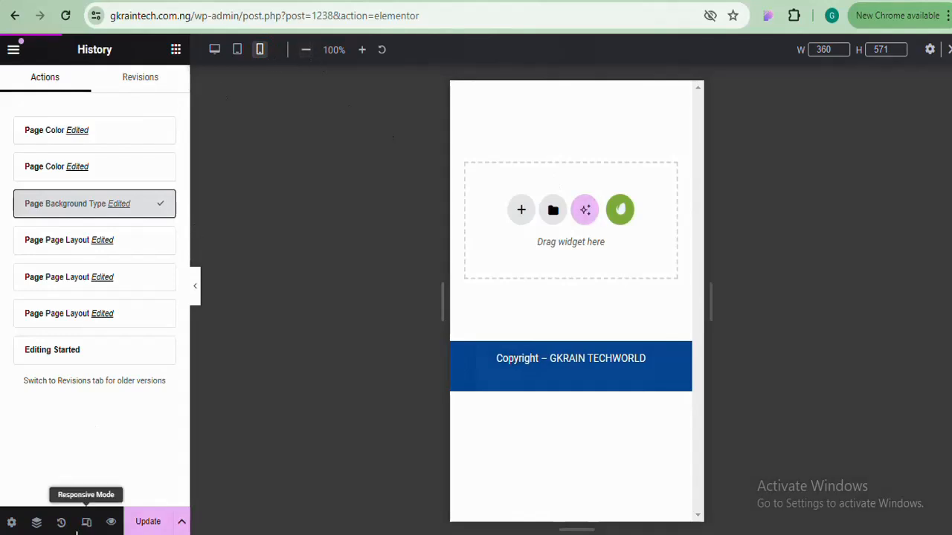
left_click(86, 522)
left_click(86, 523)
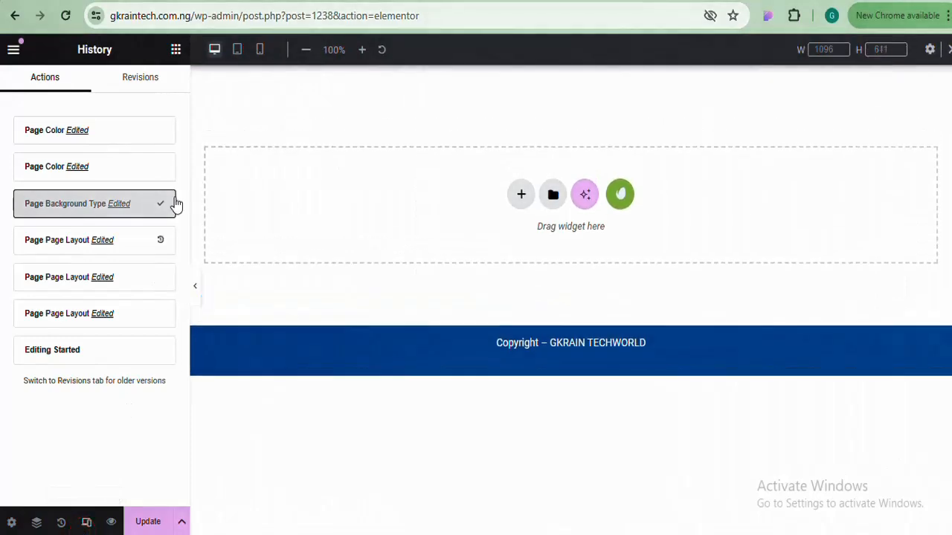
left_click(237, 49)
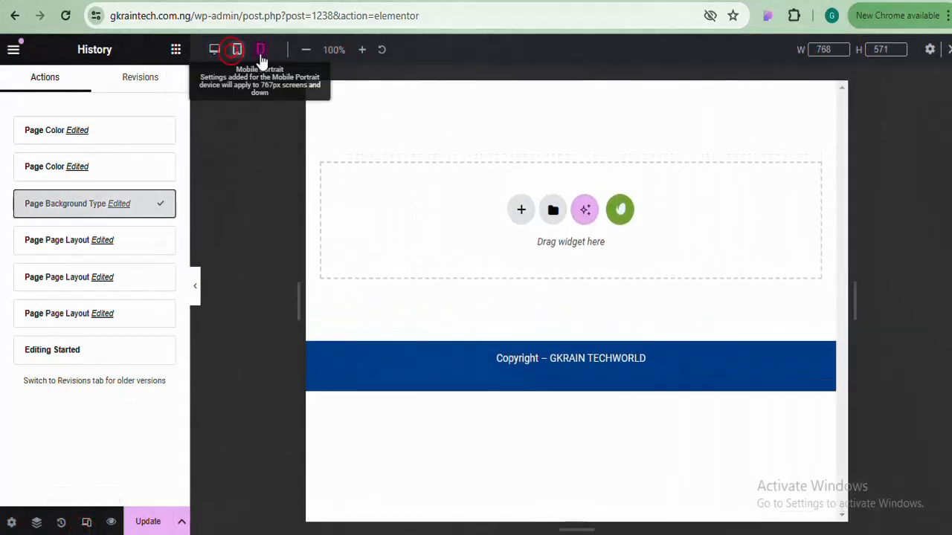
left_click(259, 49)
left_click(237, 49)
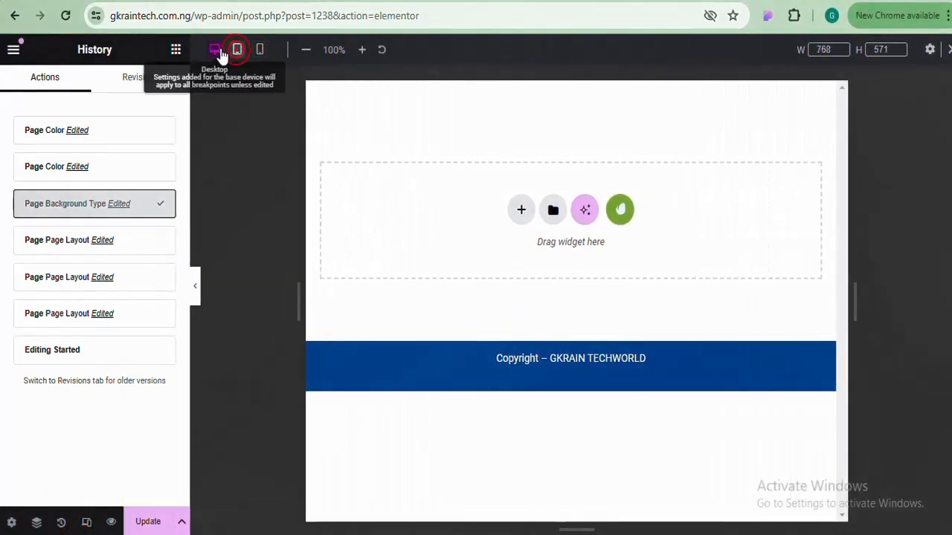
left_click(214, 49)
left_click(236, 49)
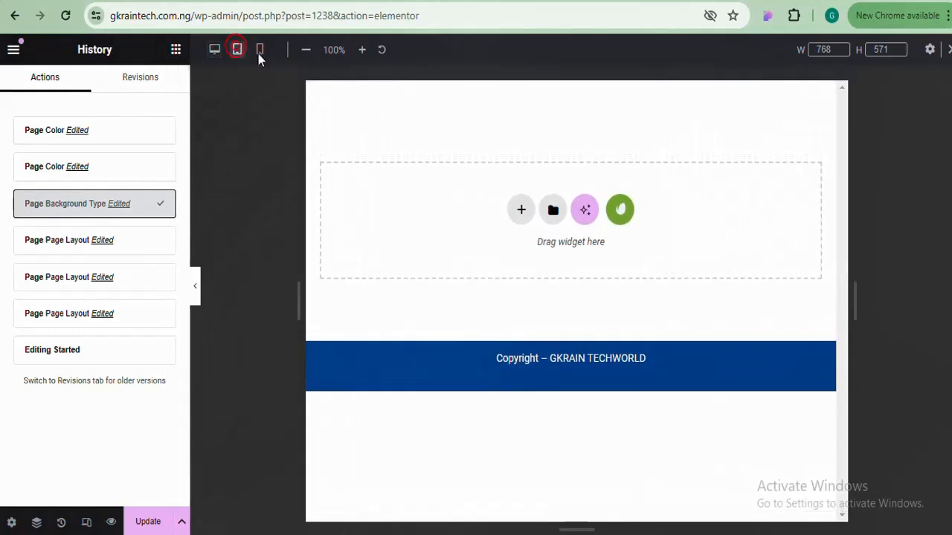
left_click(259, 49)
left_click(215, 51)
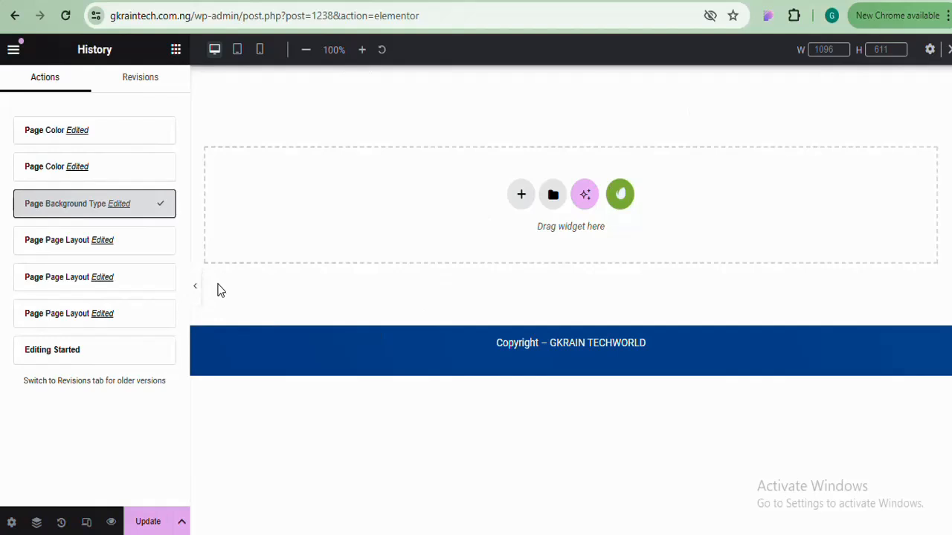
left_click(111, 524)
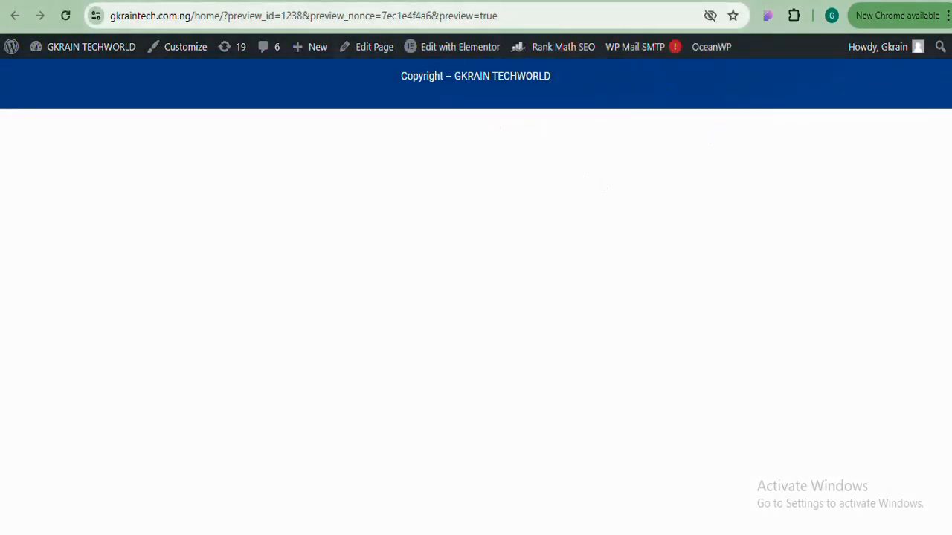
key("ctrl+w")
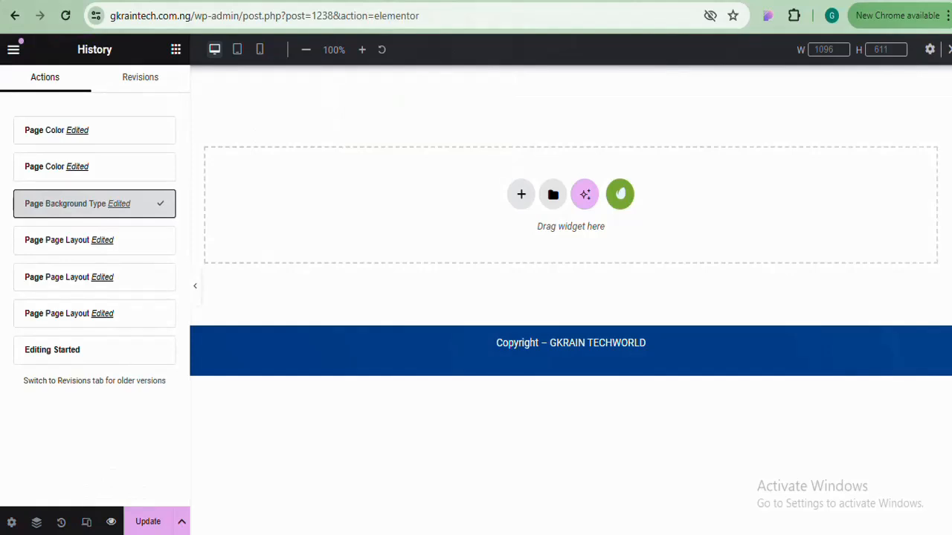
key("ctrl+Tab")
key("ctrl+shift+Tab")
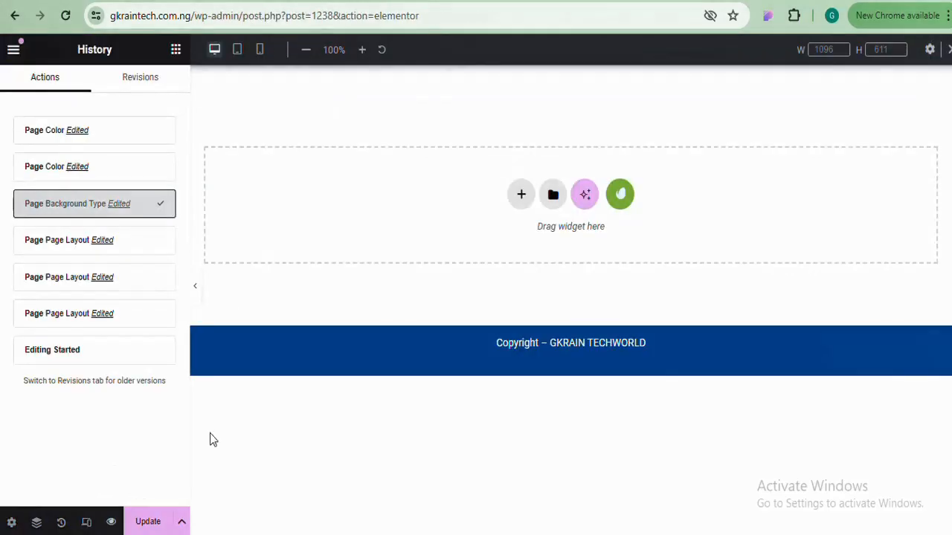
left_click(148, 525)
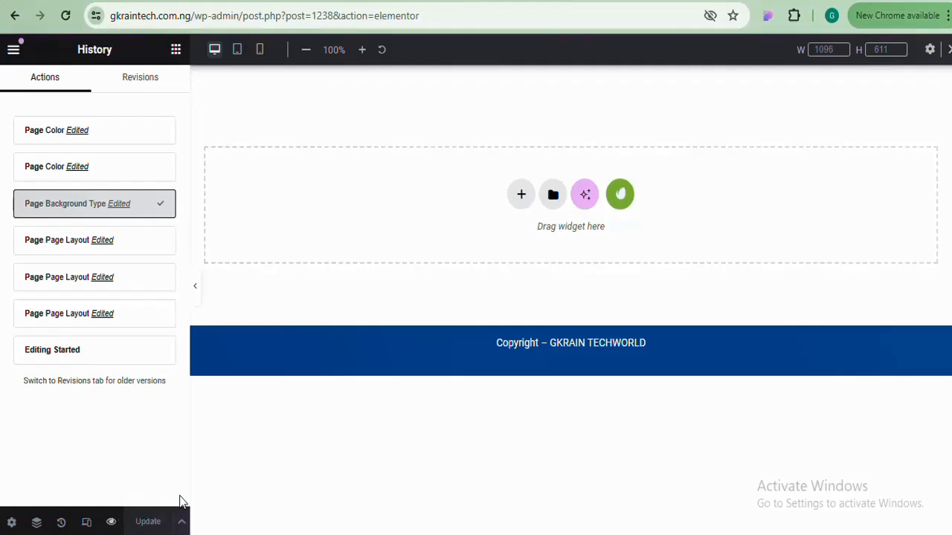
left_click(183, 523)
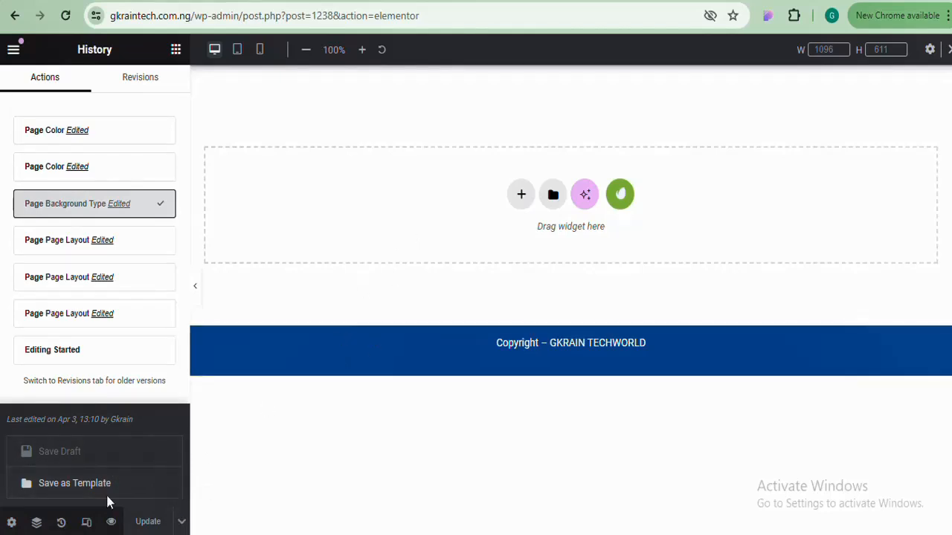
left_click(182, 524)
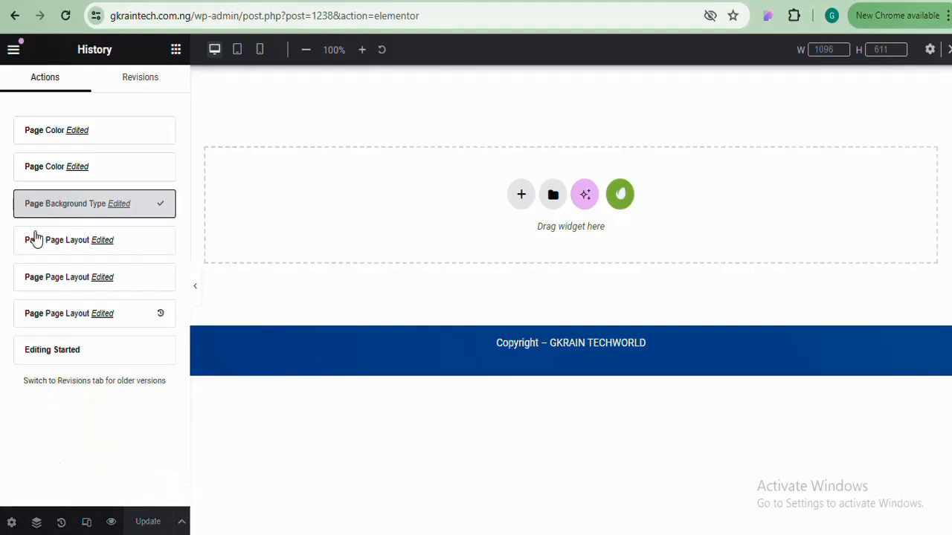
Switch between the main menu, page settings and Elements panel, ending on the widget library
left_click(13, 51)
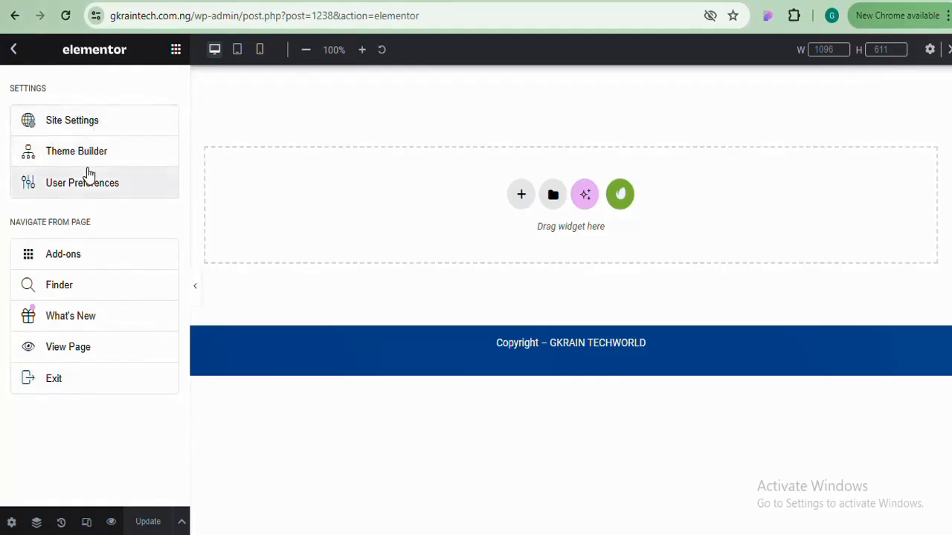
left_click(12, 52)
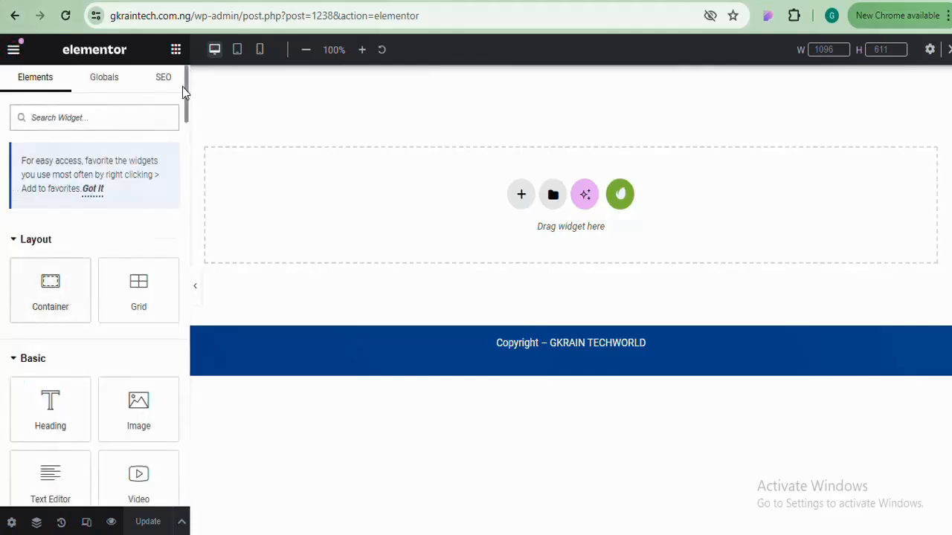
left_click_drag(186, 96, 102, 310)
scroll(103, 310, "up", 10)
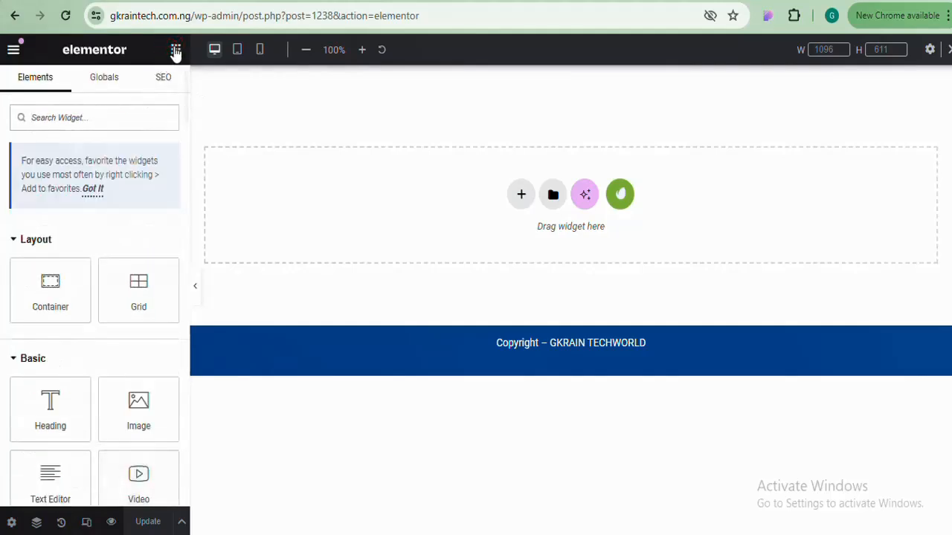
left_click(12, 522)
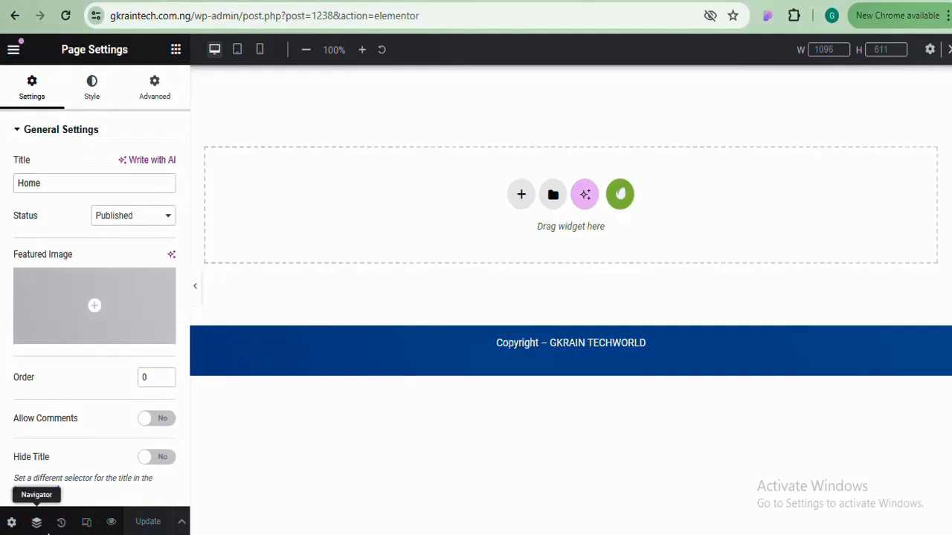
left_click(176, 50)
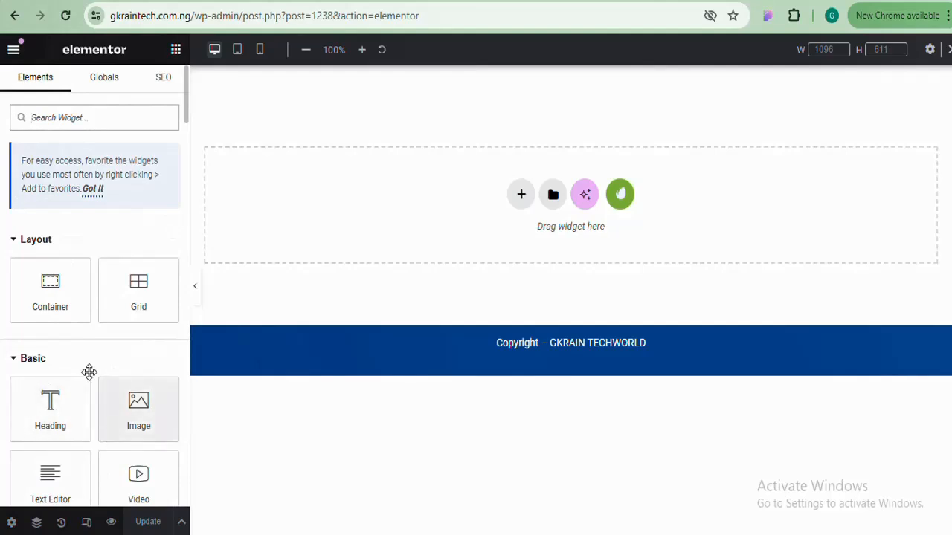
left_click(13, 51)
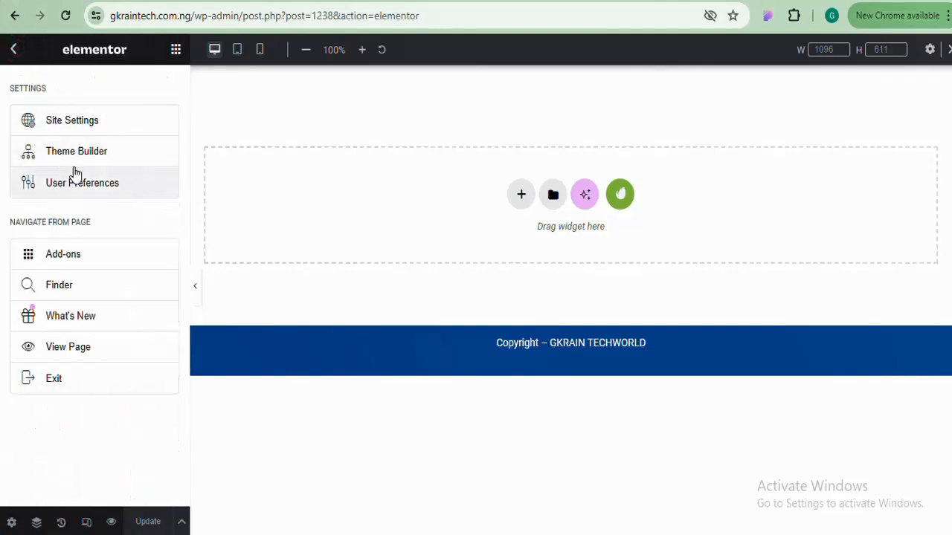
left_click(177, 49)
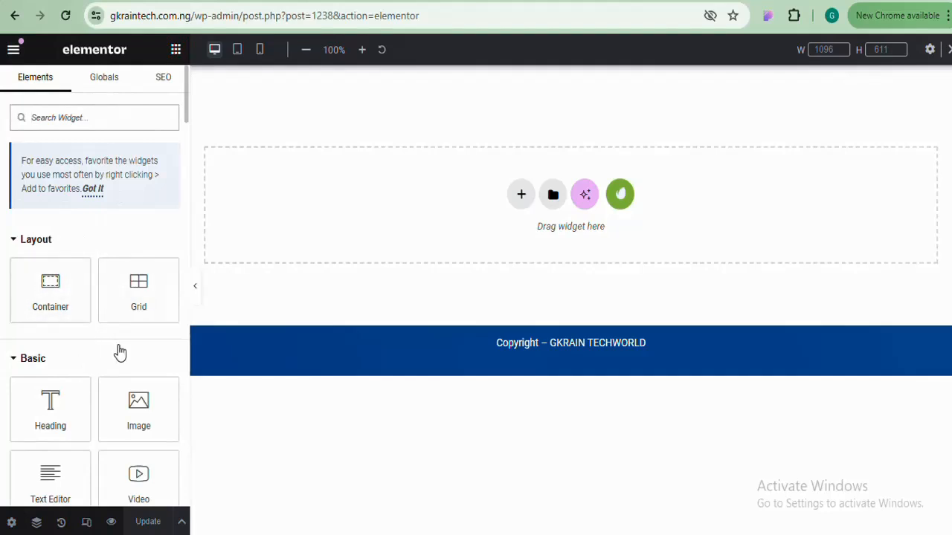
left_click(177, 49)
left_click(177, 49)
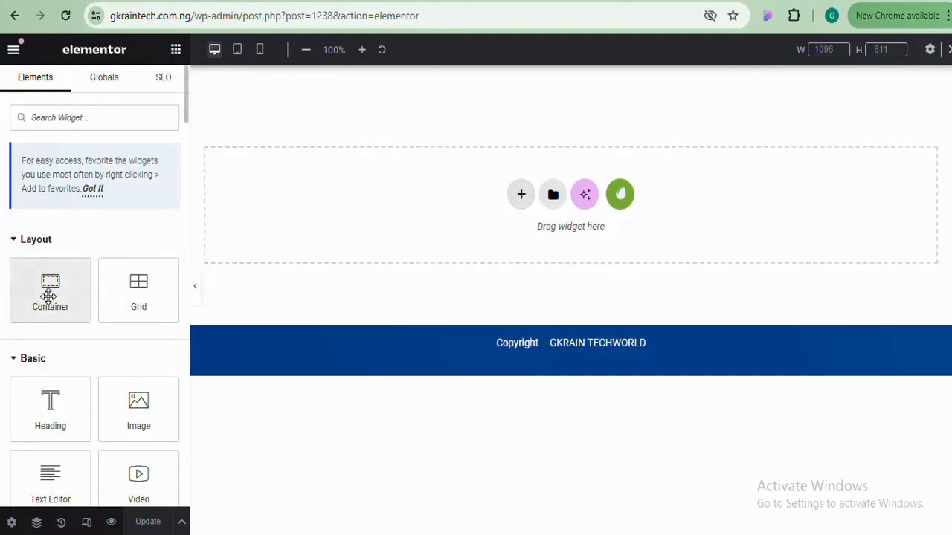
Use the canvas + button to add a Flexbox container with the single-column structure
mouse_move(49, 296)
left_mouse_down()
mouse_move(520, 212)
mouse_move(74, 254)
mouse_move(45, 291)
left_mouse_up()
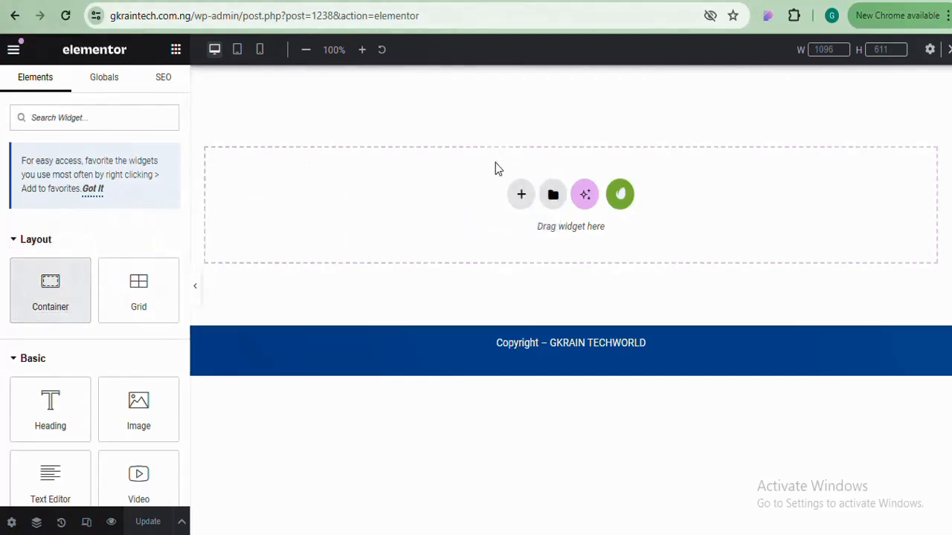
left_click(520, 194)
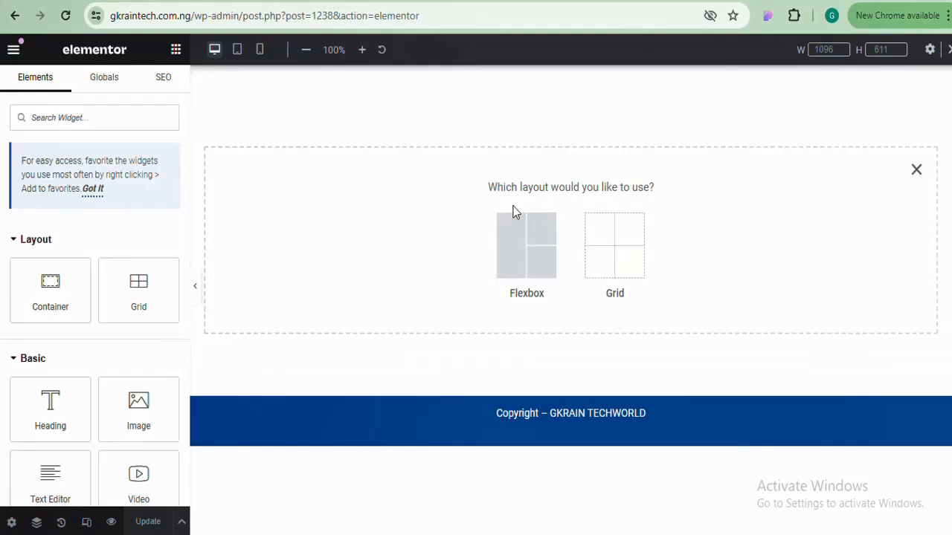
left_click(519, 255)
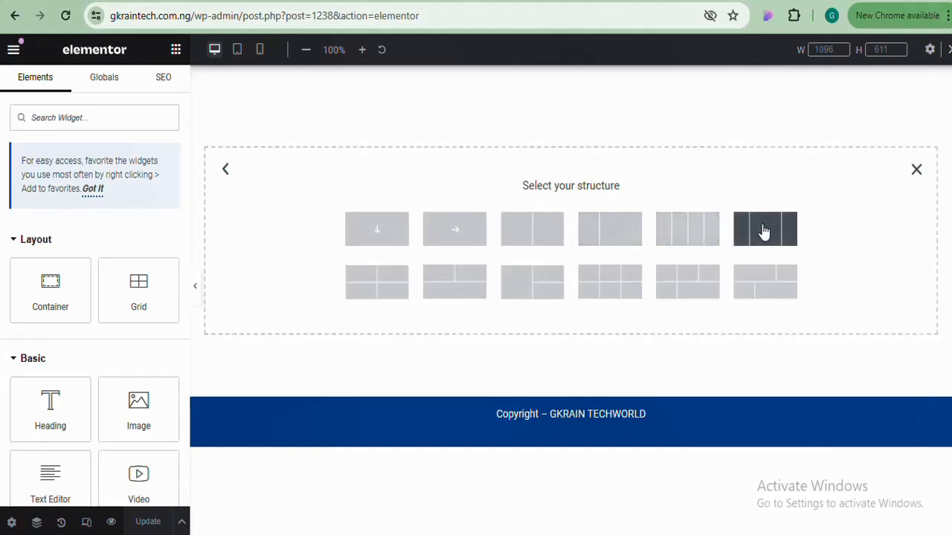
left_click(376, 231)
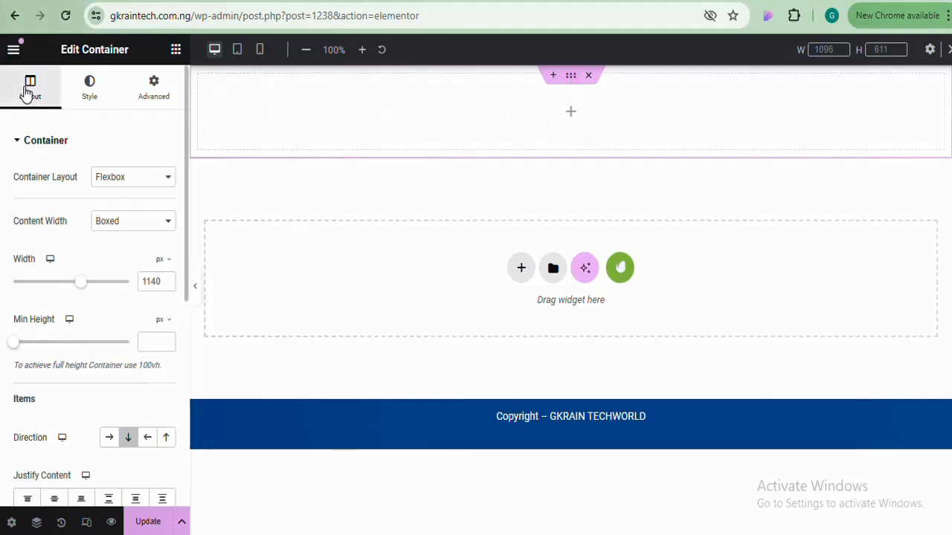
left_click(53, 140)
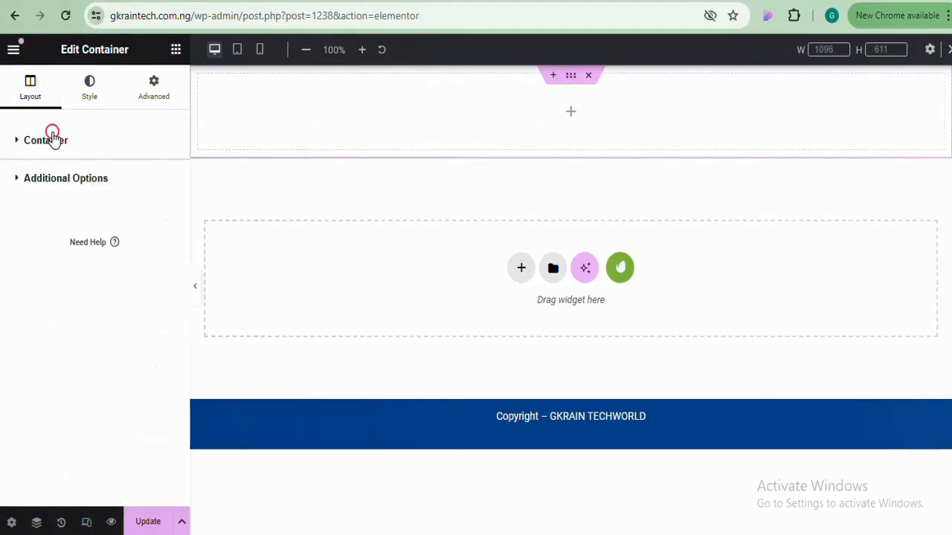
left_click(89, 90)
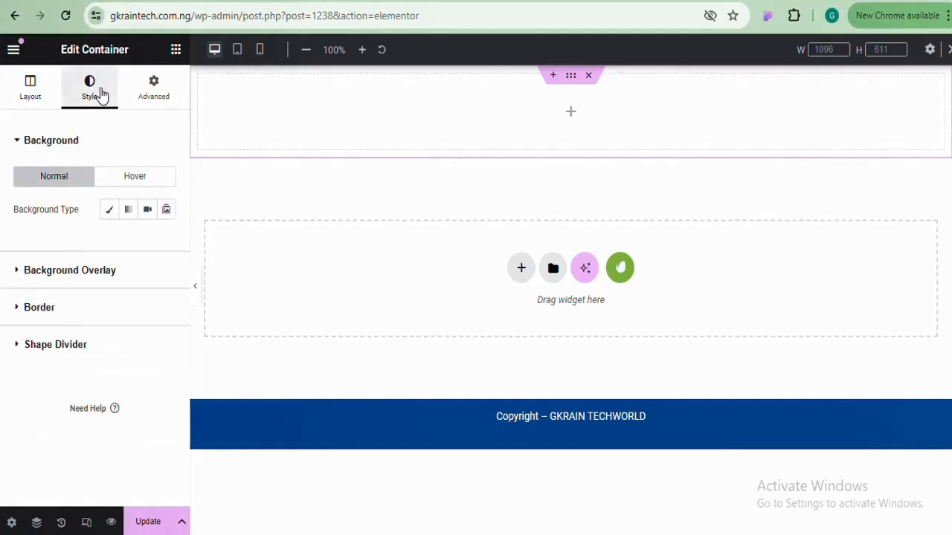
left_click(154, 88)
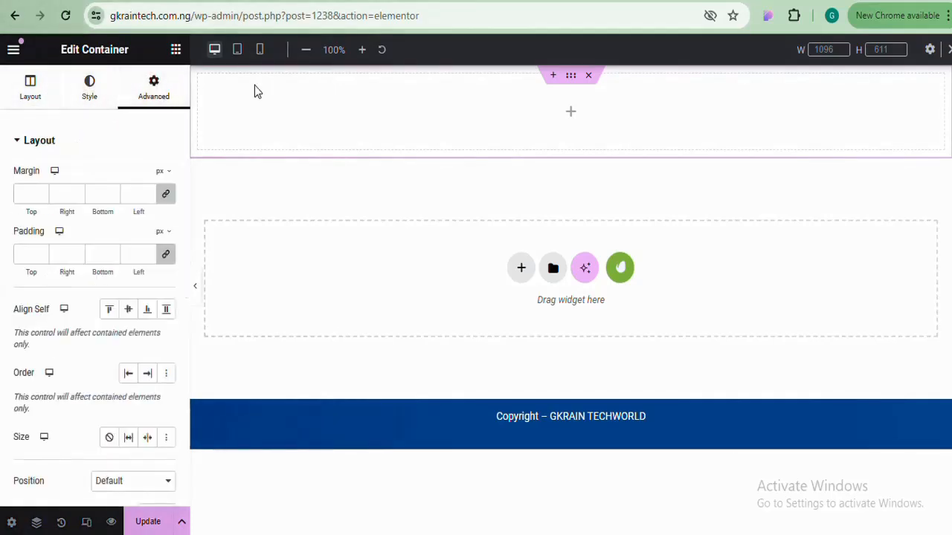
left_click(22, 93)
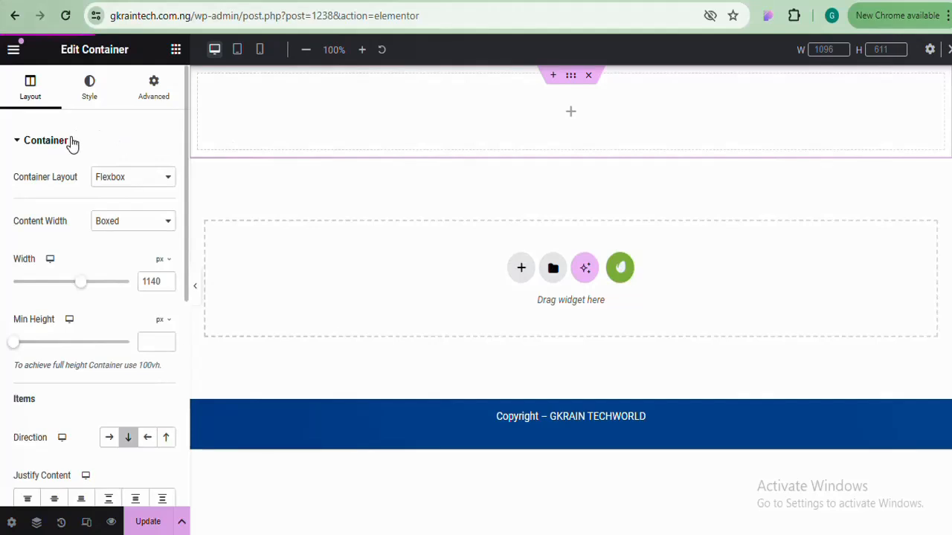
Open the container's Layout settings, keeping Flexbox and checking the Content Width options
left_click(33, 92)
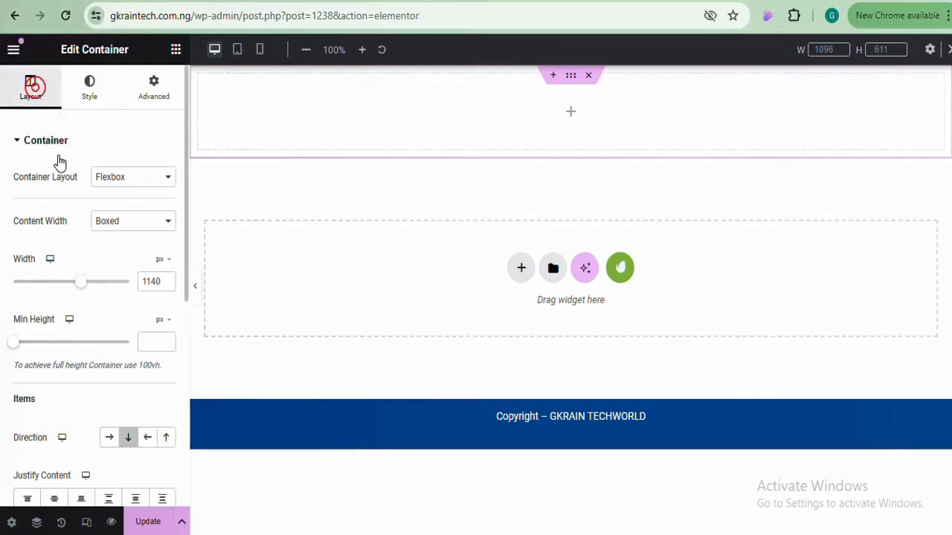
left_click(142, 179)
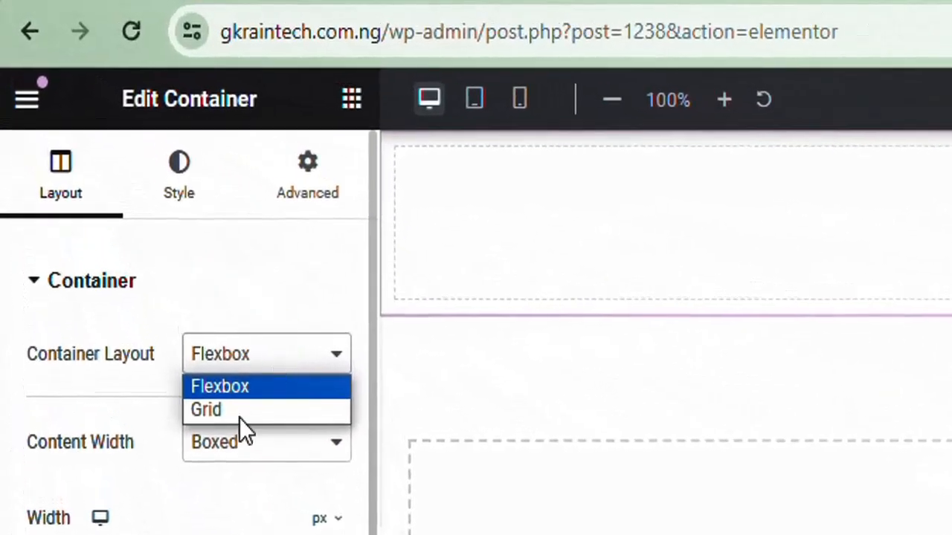
left_click(241, 362)
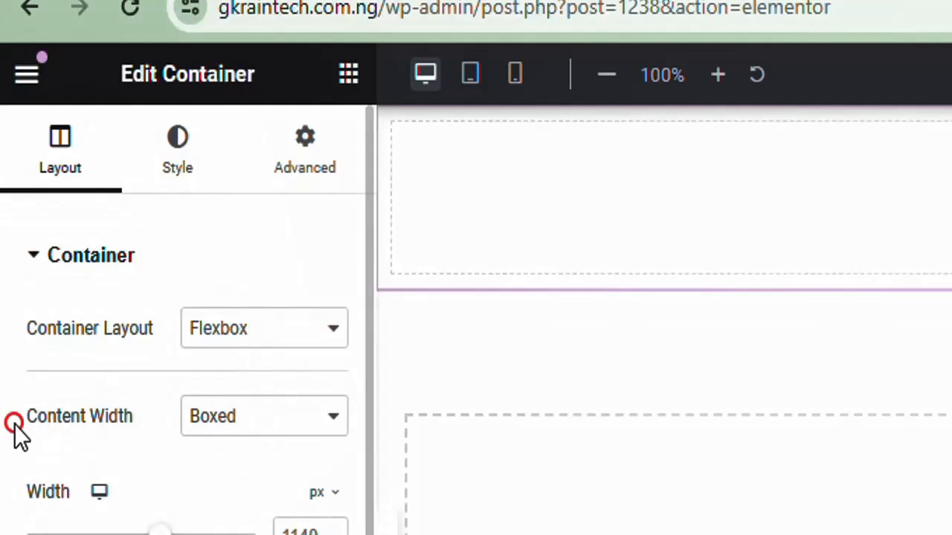
left_click_drag(15, 424, 140, 425)
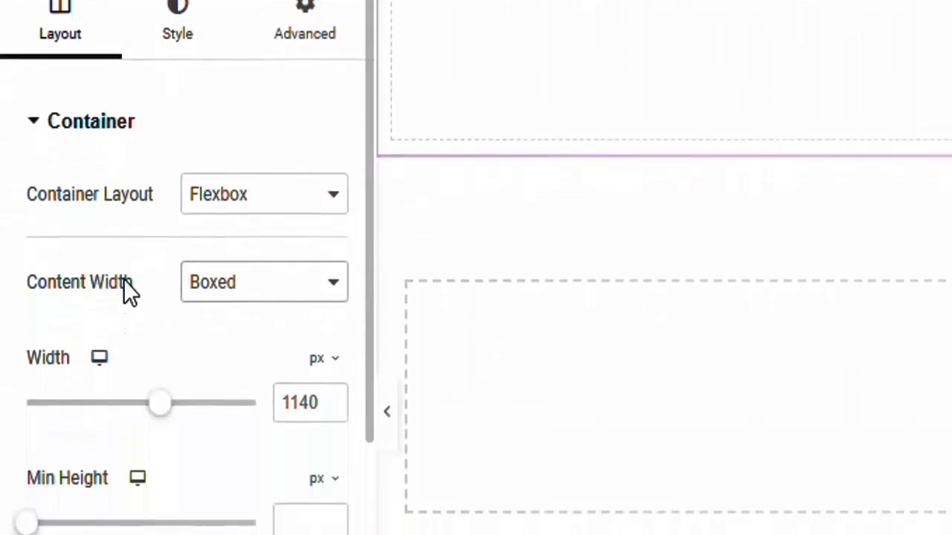
left_click(124, 363)
left_click(275, 286)
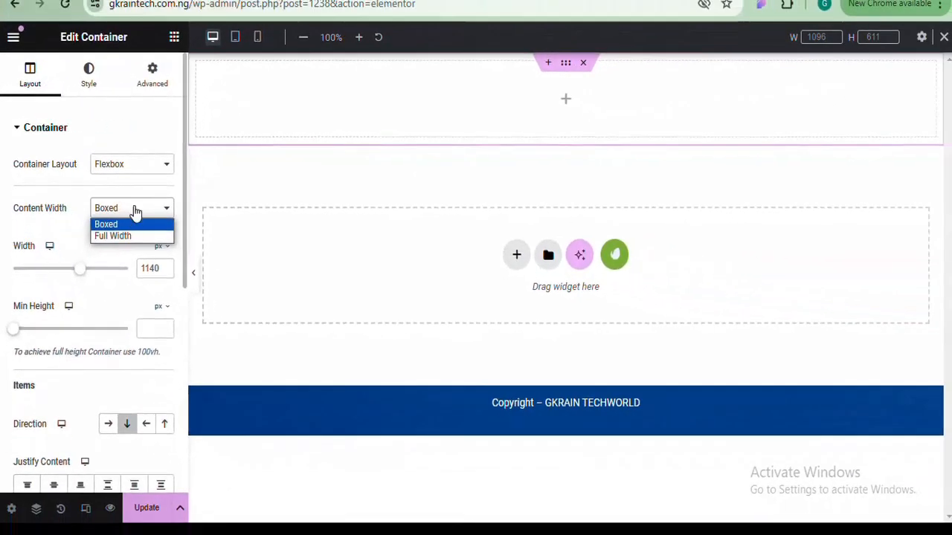
left_click(269, 291)
left_click(134, 210)
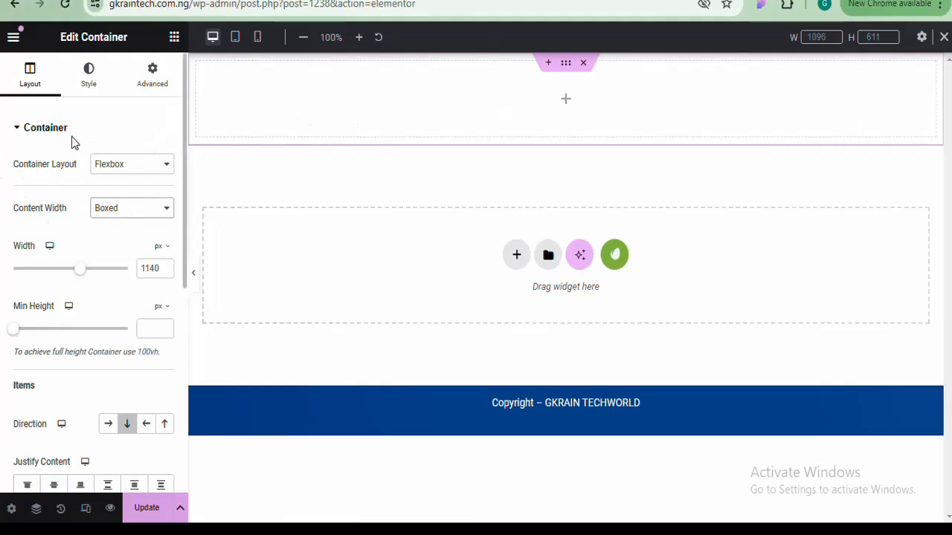
Set Content Width to Full Width, after briefly switching back to Boxed
left_click(124, 210)
left_click(123, 237)
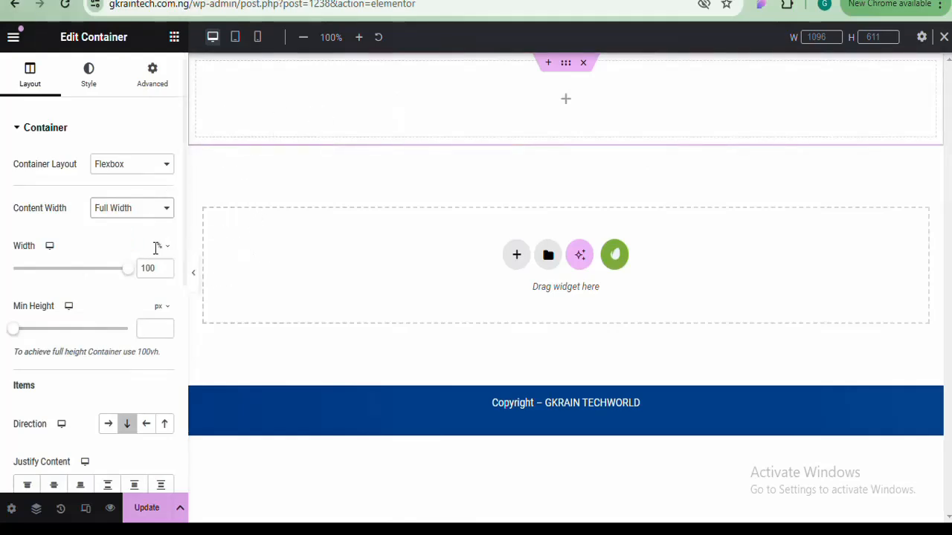
left_click(131, 211)
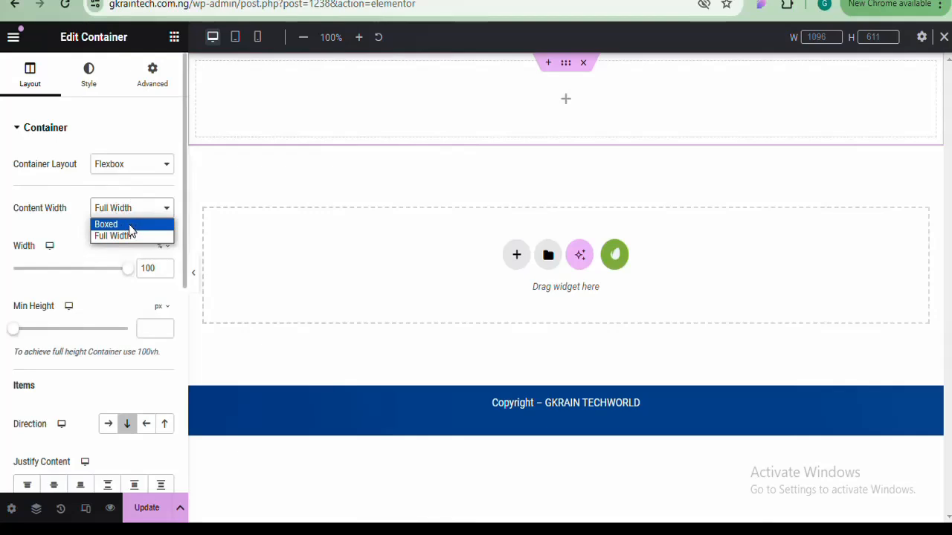
left_click(106, 224)
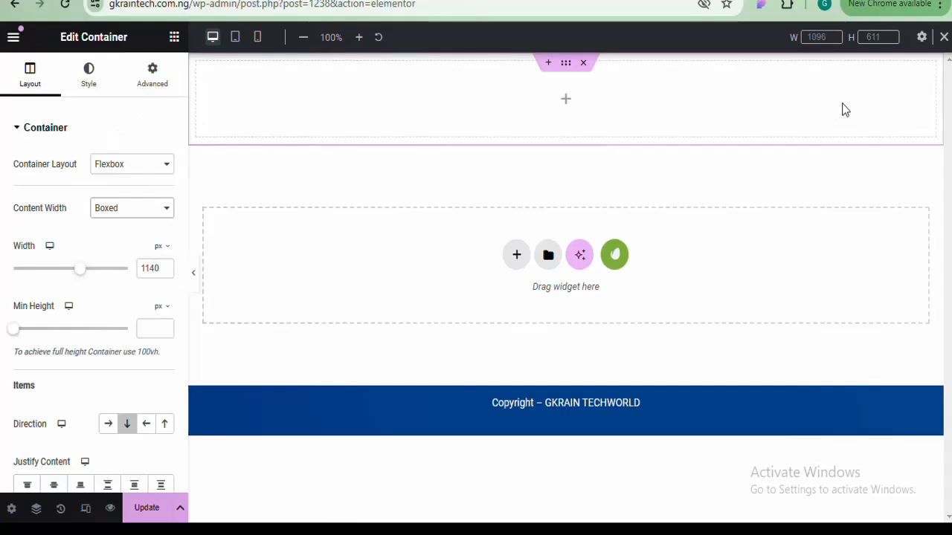
left_click(97, 209)
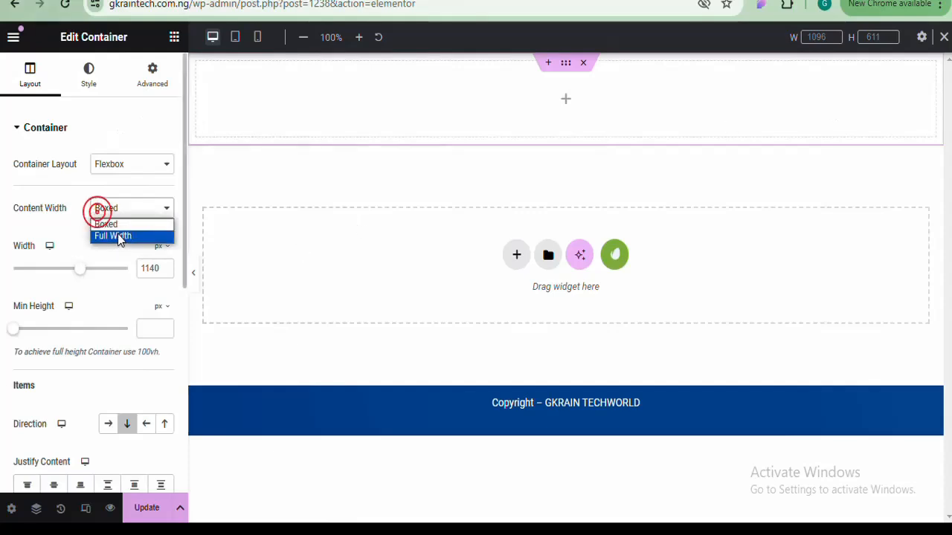
left_click(115, 237)
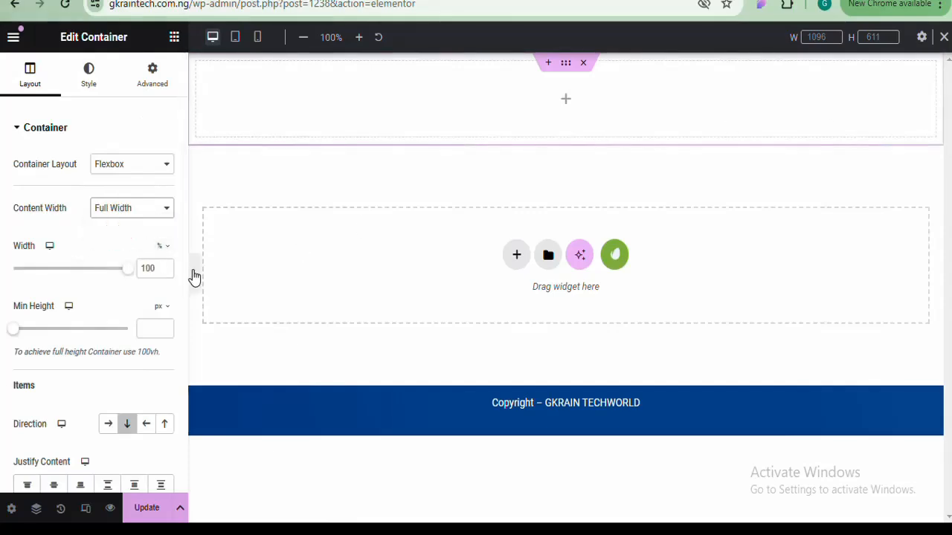
left_click(939, 4)
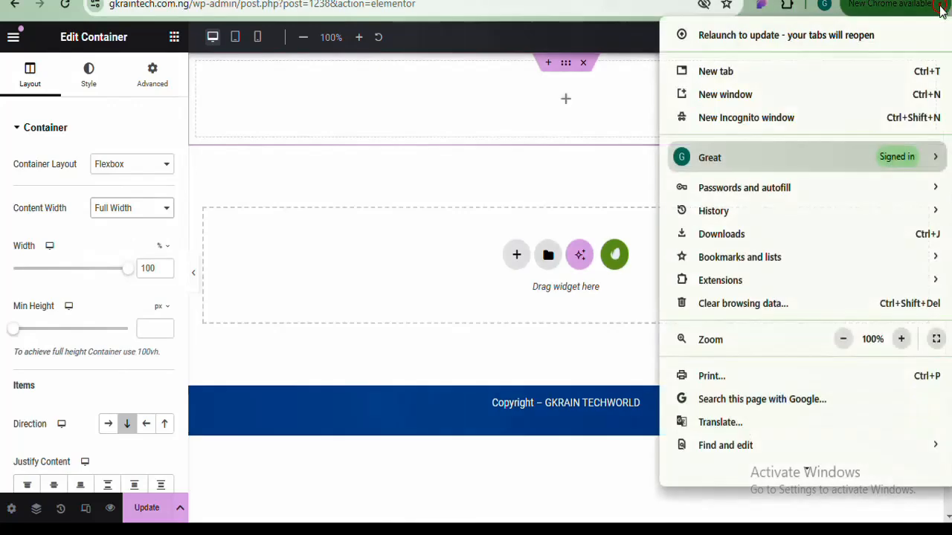
Zoom the browser page out to 50%
left_click(851, 336)
left_click(851, 336)
left_click(851, 336)
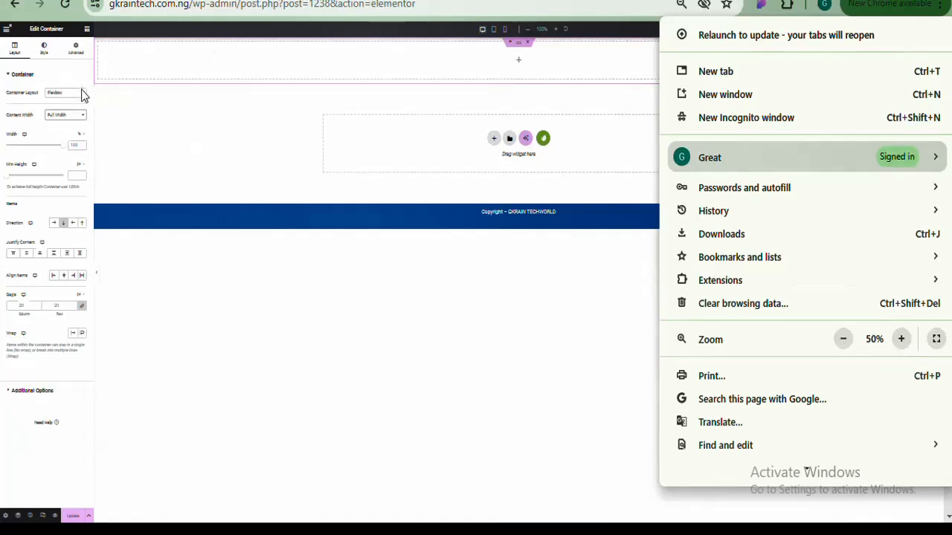
left_click(74, 119)
Switch the top container's Content Width to Boxed, then back to Full Width
left_click(73, 117)
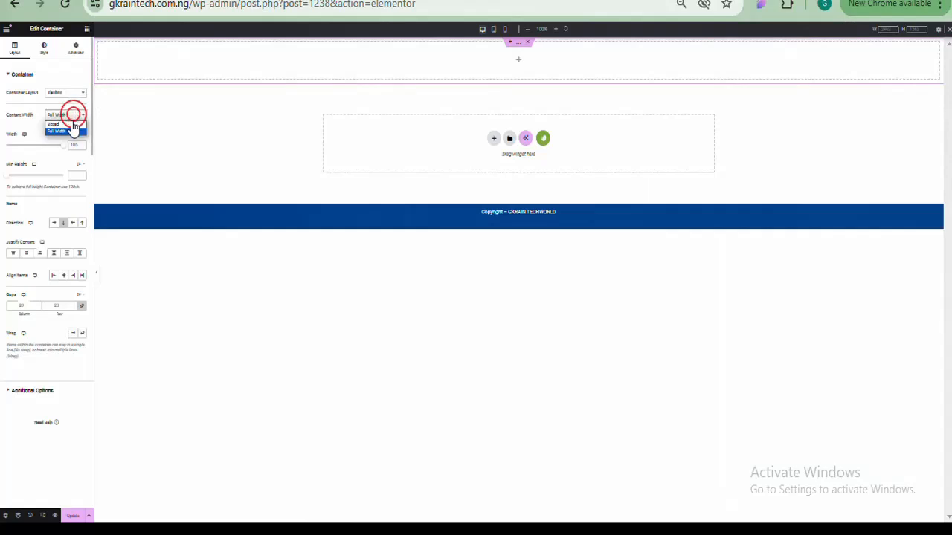
left_click(72, 128)
left_click(72, 128)
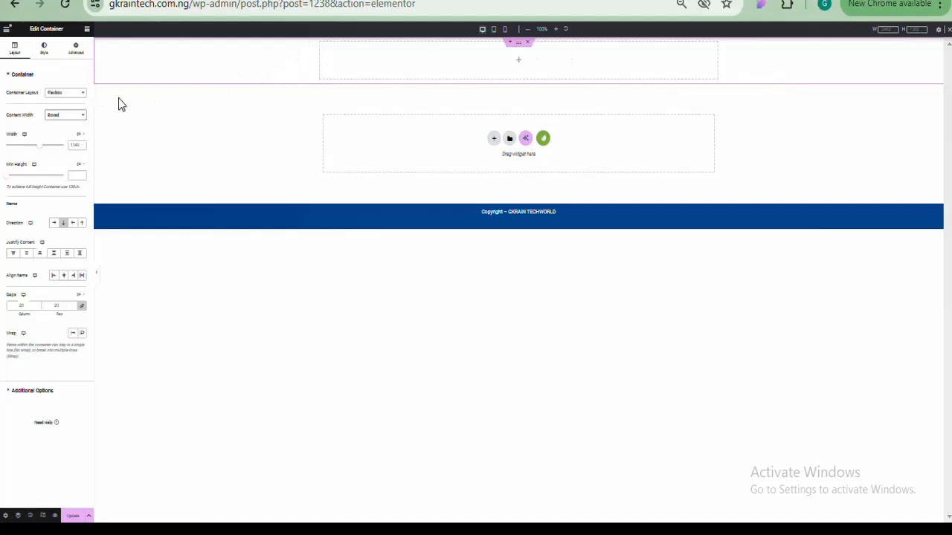
left_click(78, 115)
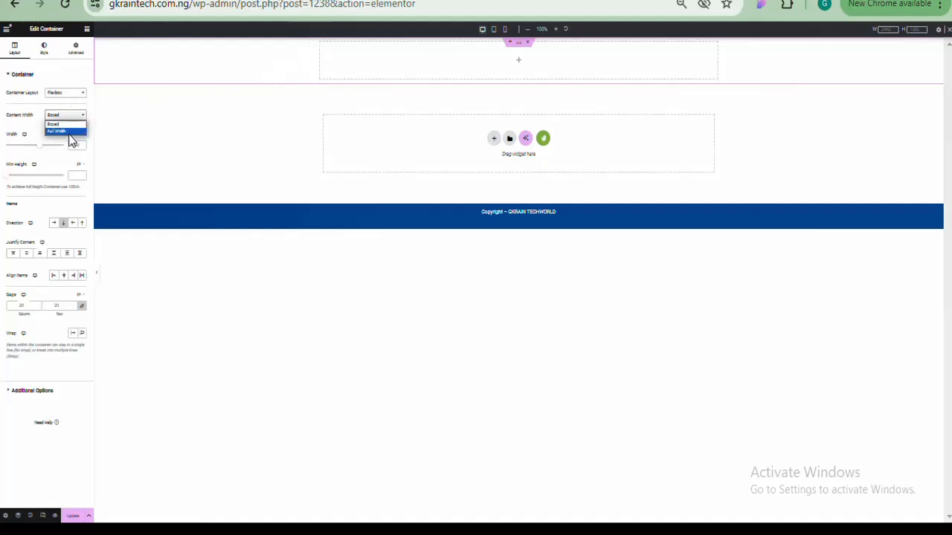
left_click(69, 133)
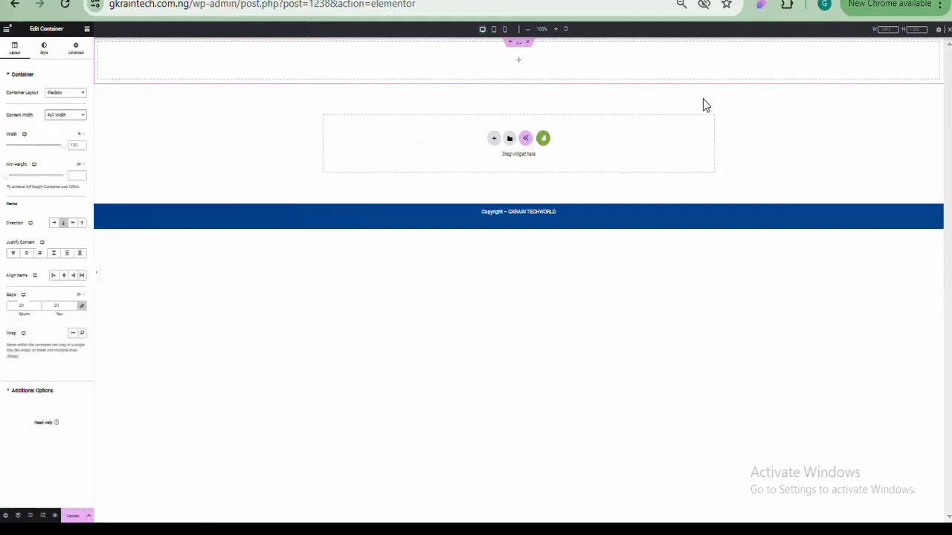
Restore the Chrome page zoom to 100% and close the browser menu
left_click(939, 4)
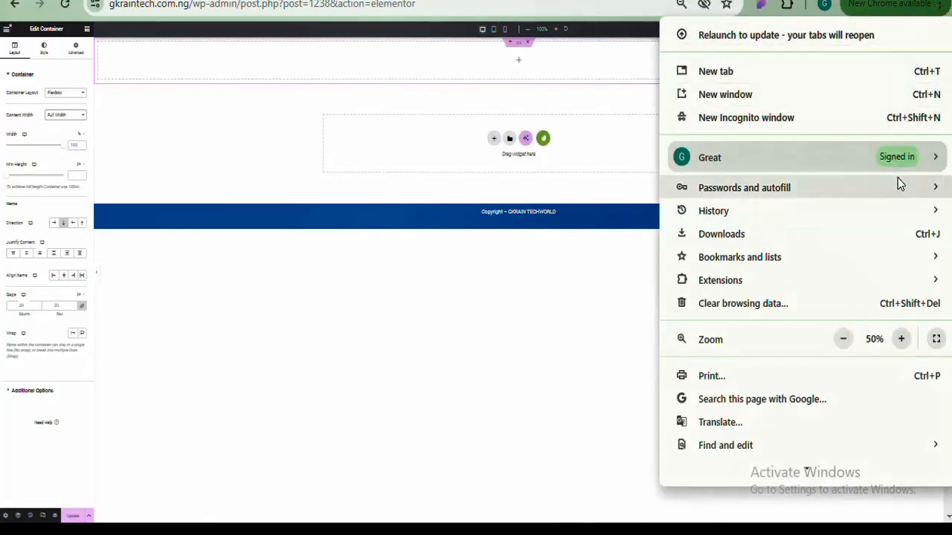
left_click(901, 339)
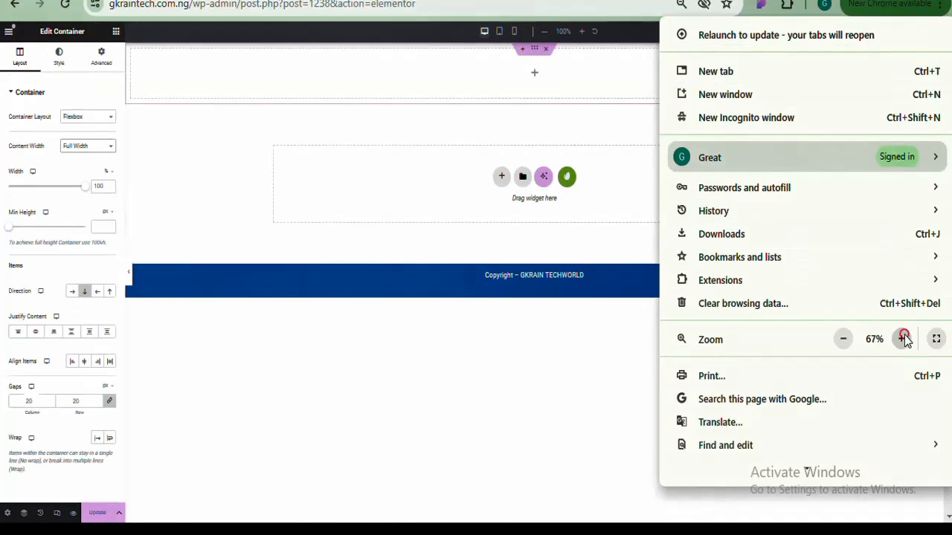
left_click(903, 339)
left_click(903, 339)
left_click(903, 339)
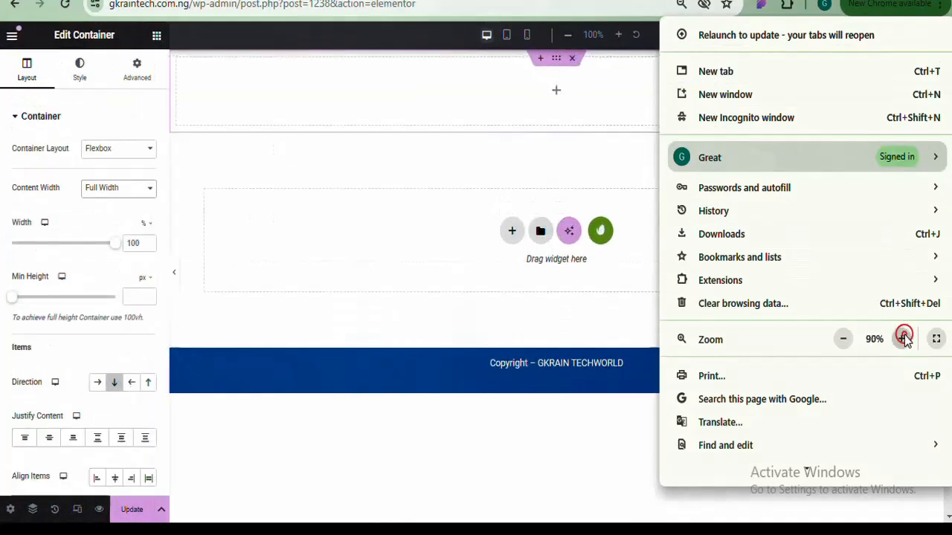
left_click(903, 339)
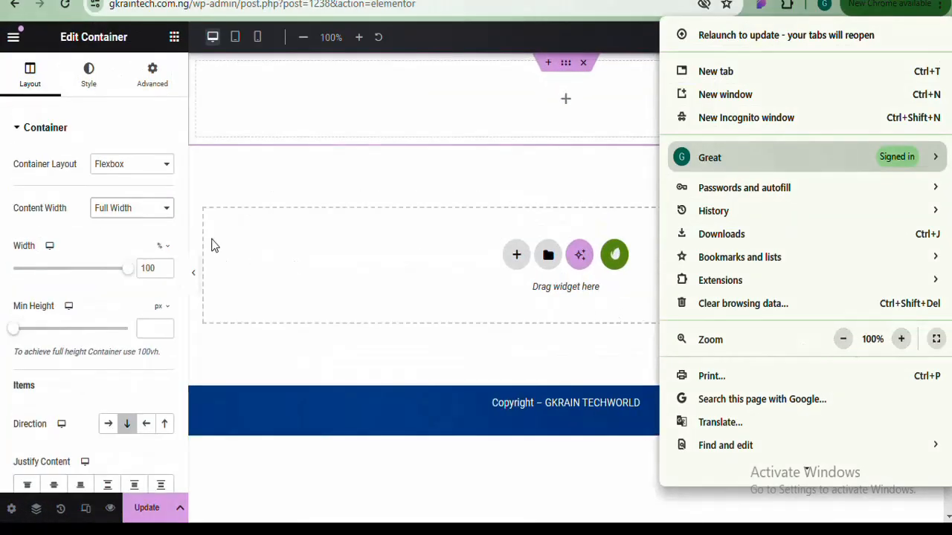
left_click(191, 200)
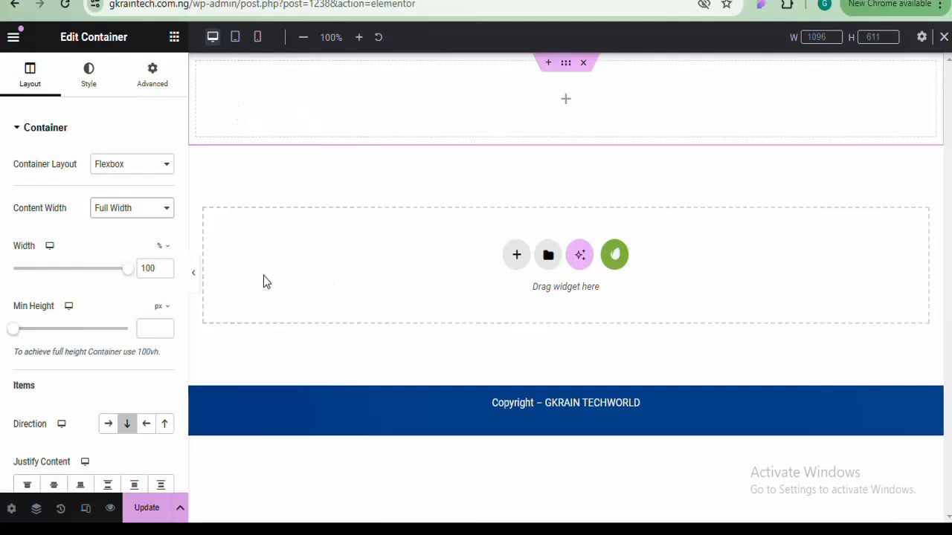
left_click_drag(126, 269, 86, 272)
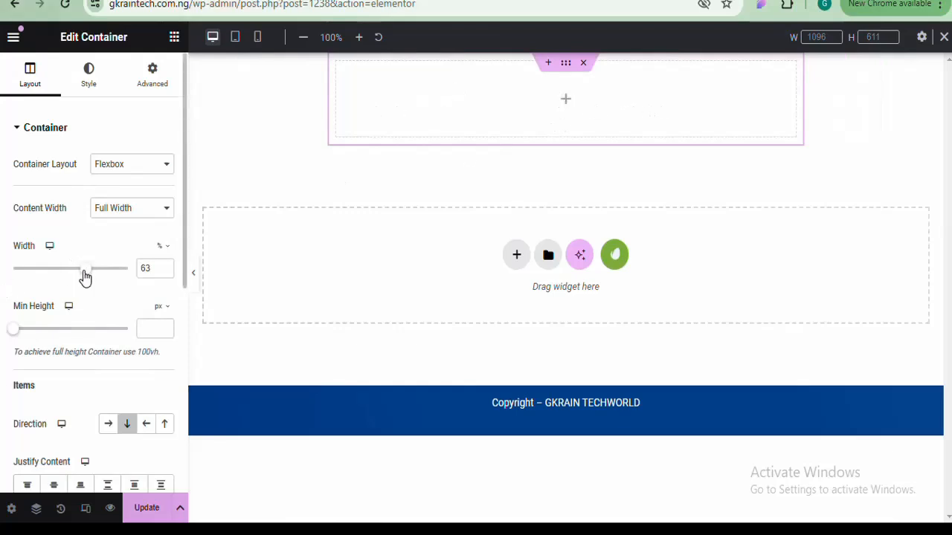
left_click_drag(84, 269, 143, 286)
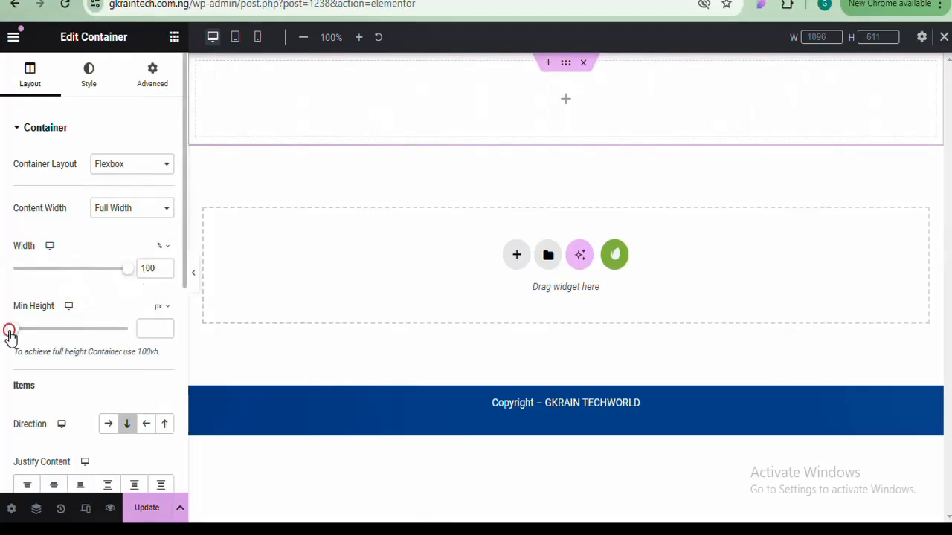
left_click_drag(10, 334, 66, 334)
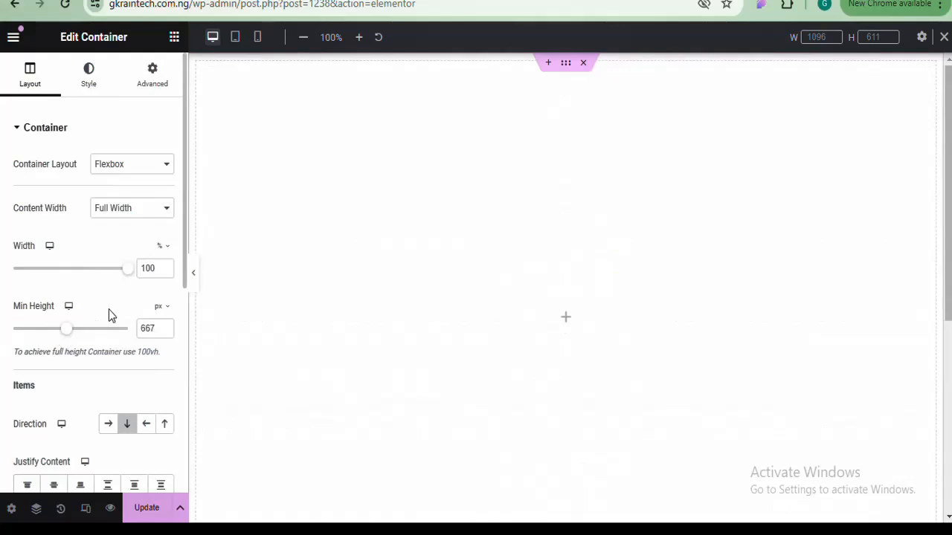
key("ctrl+z")
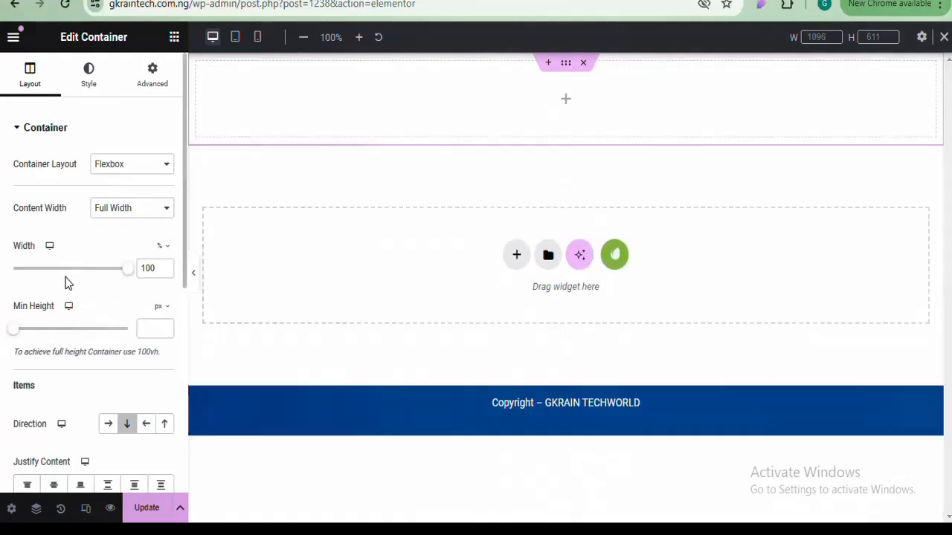
left_click(66, 282)
scroll(66, 282, "down", 2)
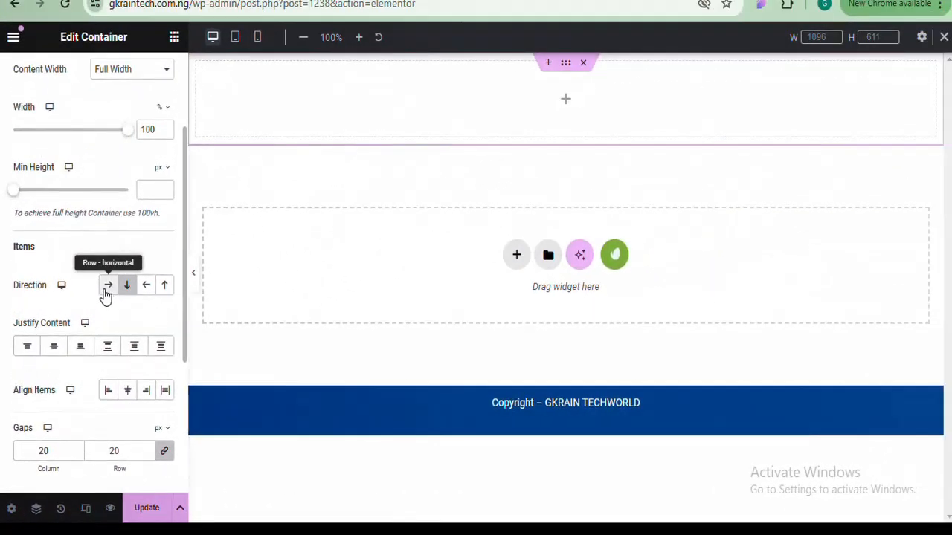
Add a Flexbox layout in the empty section above the footer and open the Elements panel
left_click(519, 258)
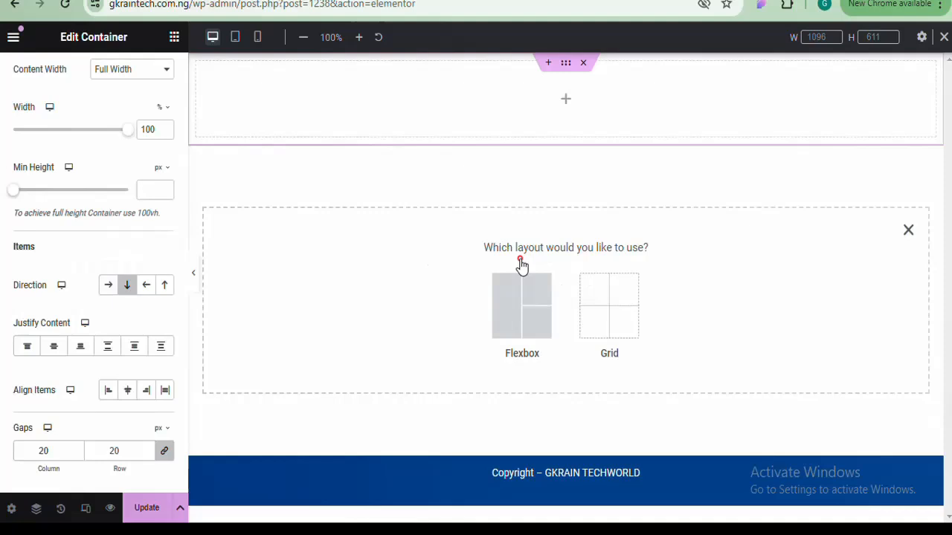
left_click(524, 310)
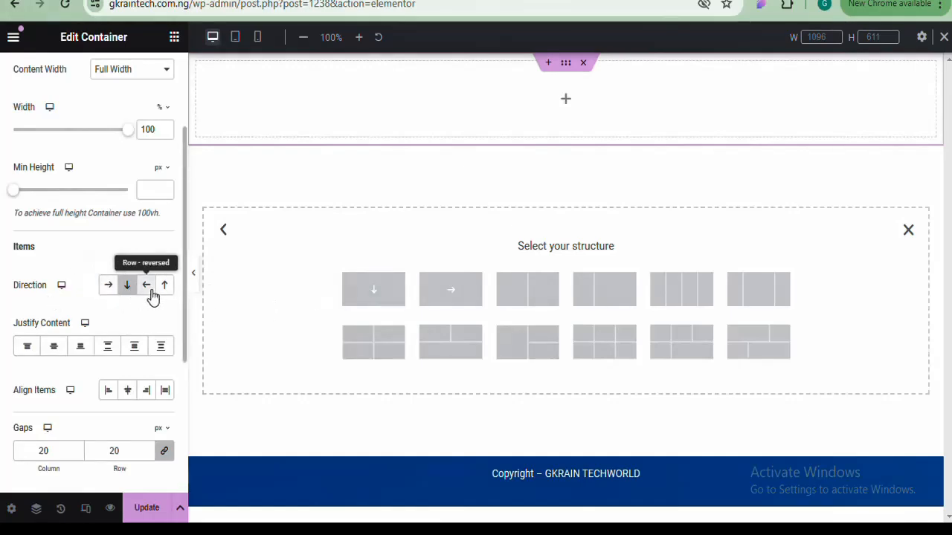
left_click(174, 38)
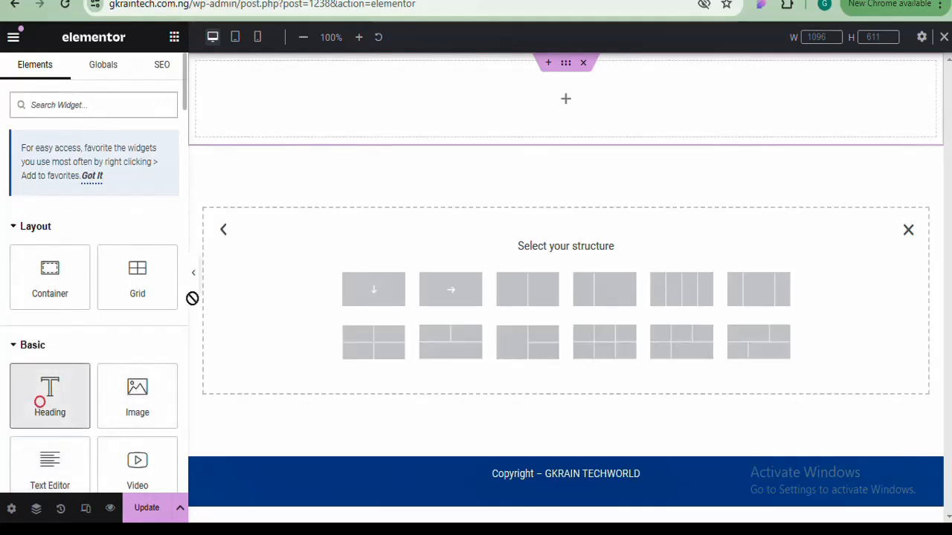
Place a Heading widget in the top container and a Text Editor widget beneath it
left_click_drag(38, 399, 532, 107)
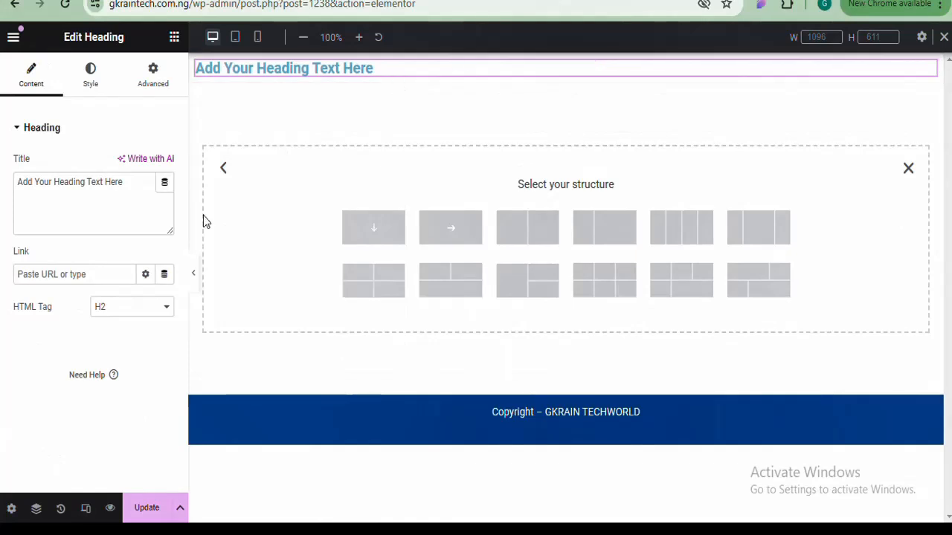
left_click(174, 37)
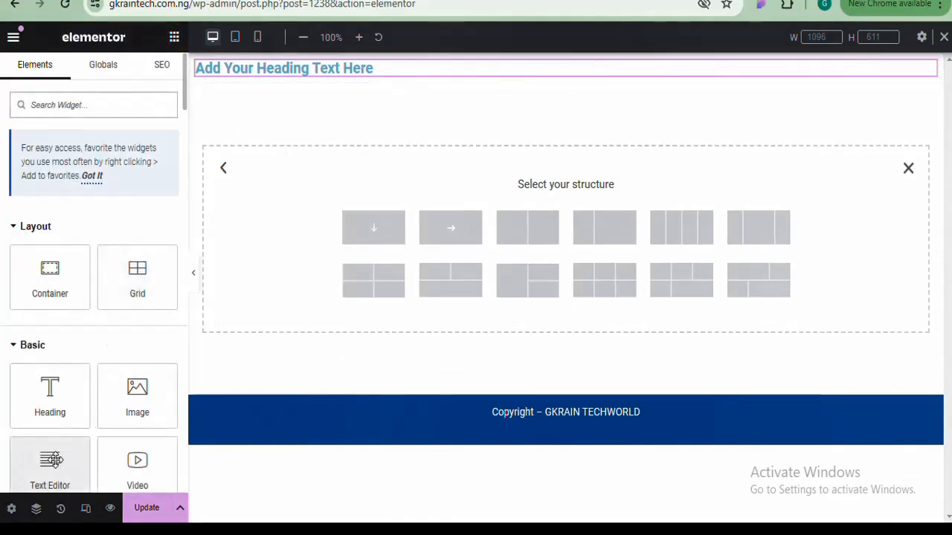
left_click_drag(67, 458, 381, 83)
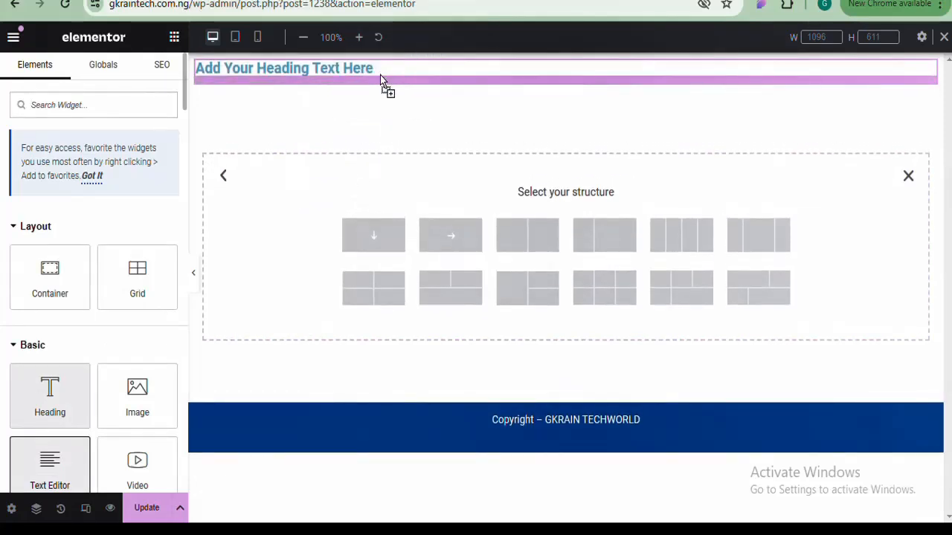
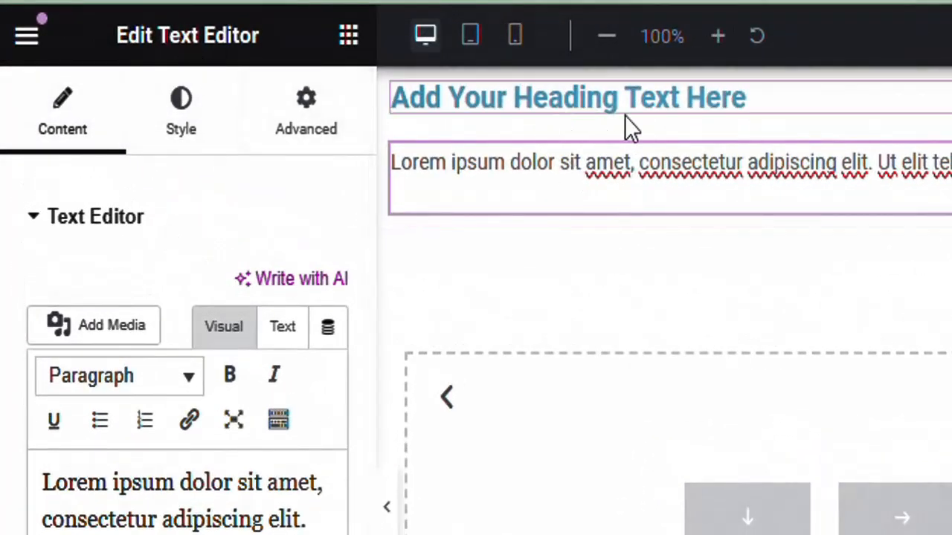
Switch the selected Text Editor widget's panel to its Style settings
left_click(171, 131)
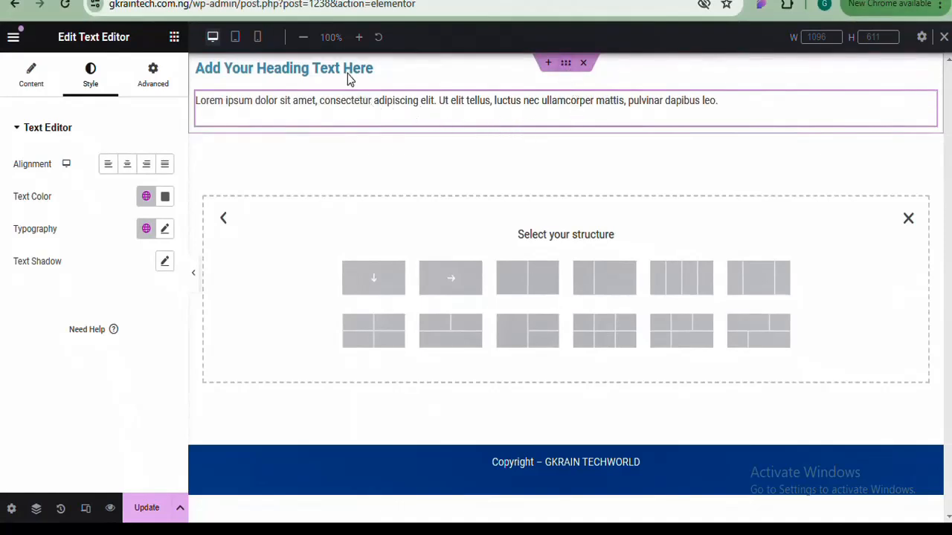
Set the container's Direction to Row - horizontal so heading and paragraph sit side by side
left_click(566, 64)
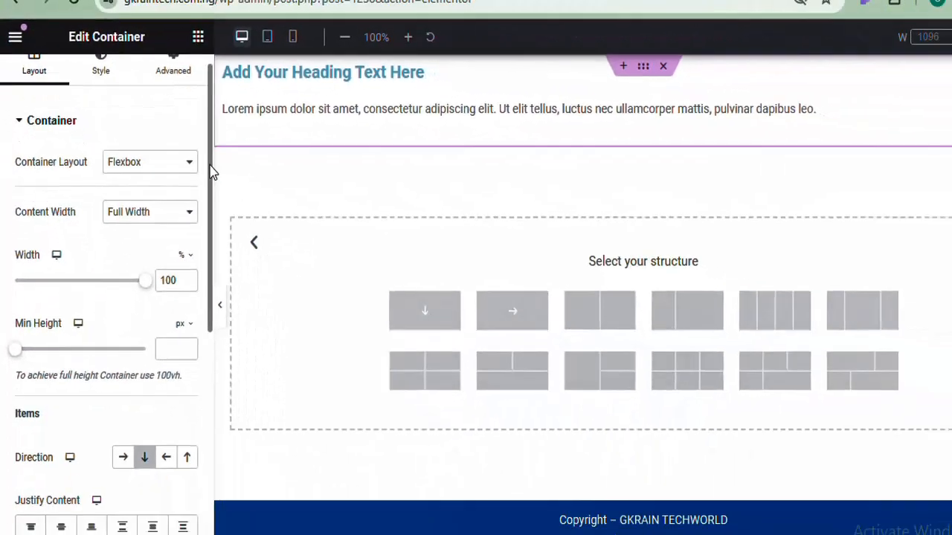
scroll(259, 302, "down", 3)
left_click_drag(181, 224, 181, 236)
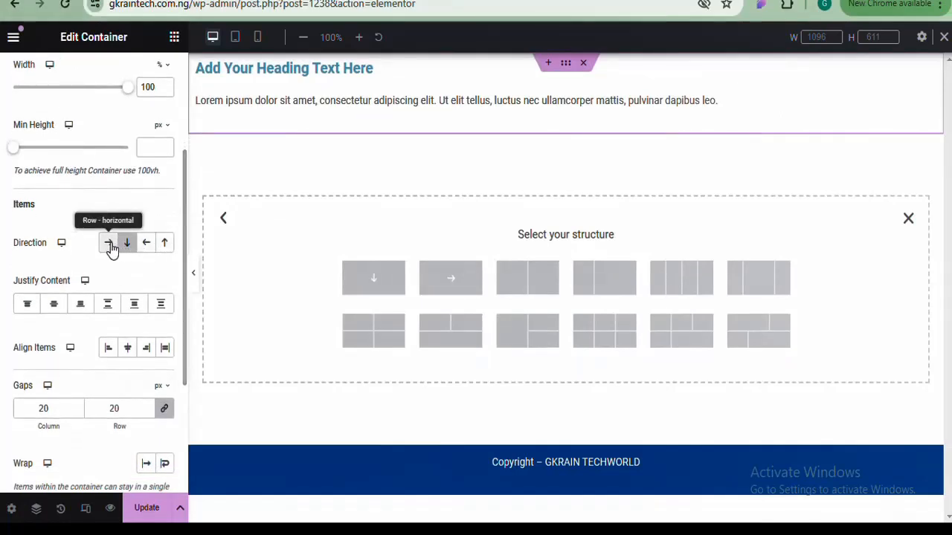
left_click(110, 245)
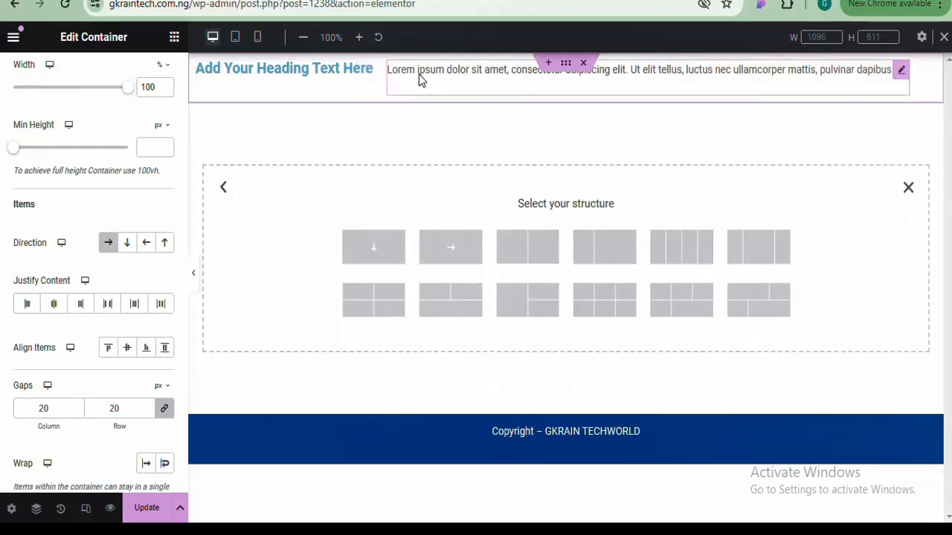
left_click(174, 39)
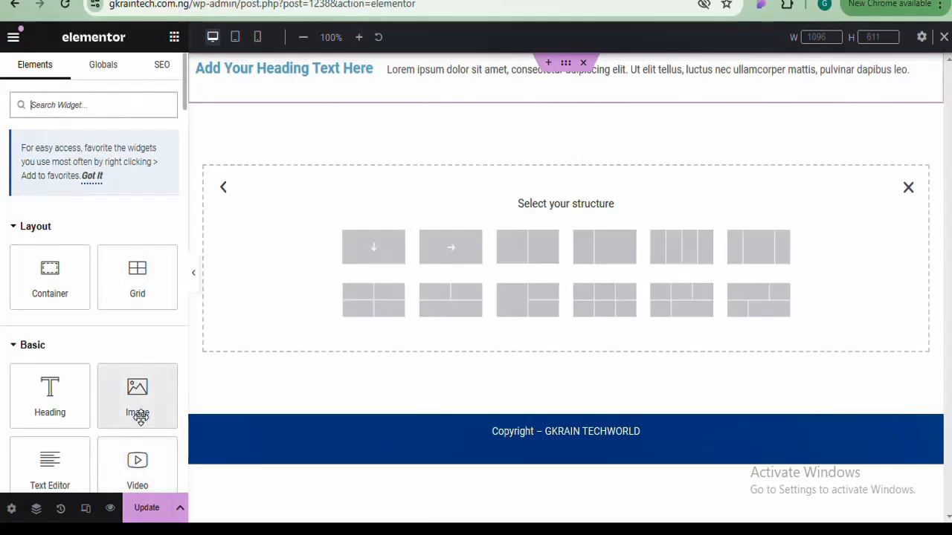
Drag an Image widget into the row, to the right of the paragraph
left_click_drag(136, 402, 756, 79)
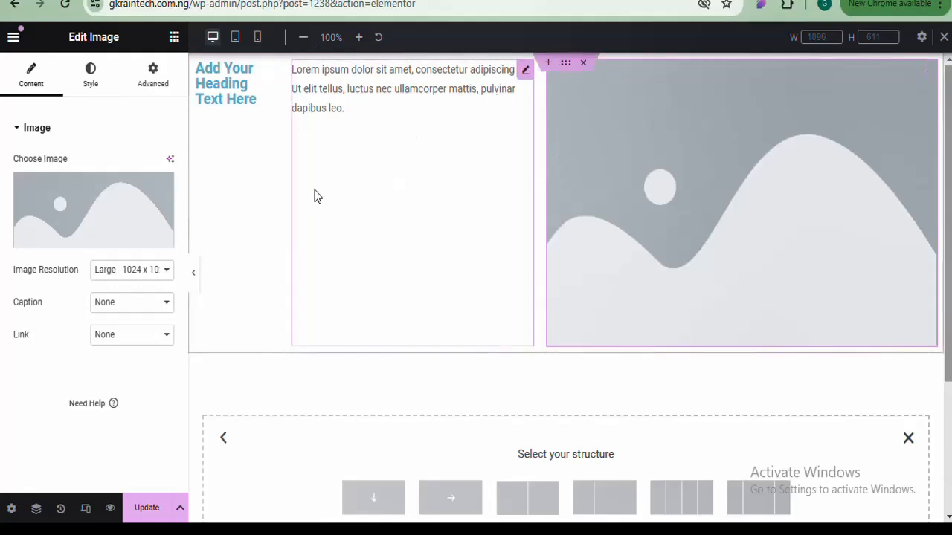
Try the container's Direction options (reversed row, reversed column, row), then settle on Column - vertical
left_click(565, 64)
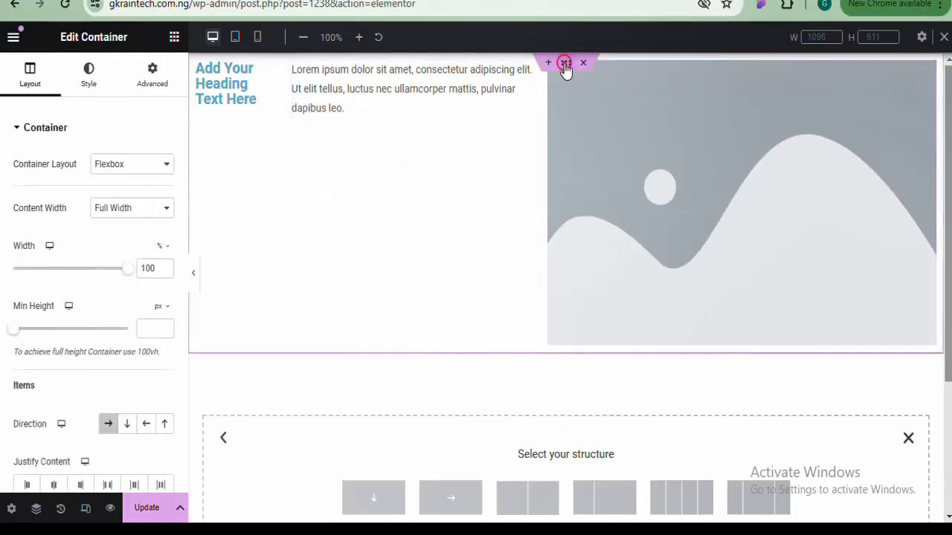
left_click(128, 425)
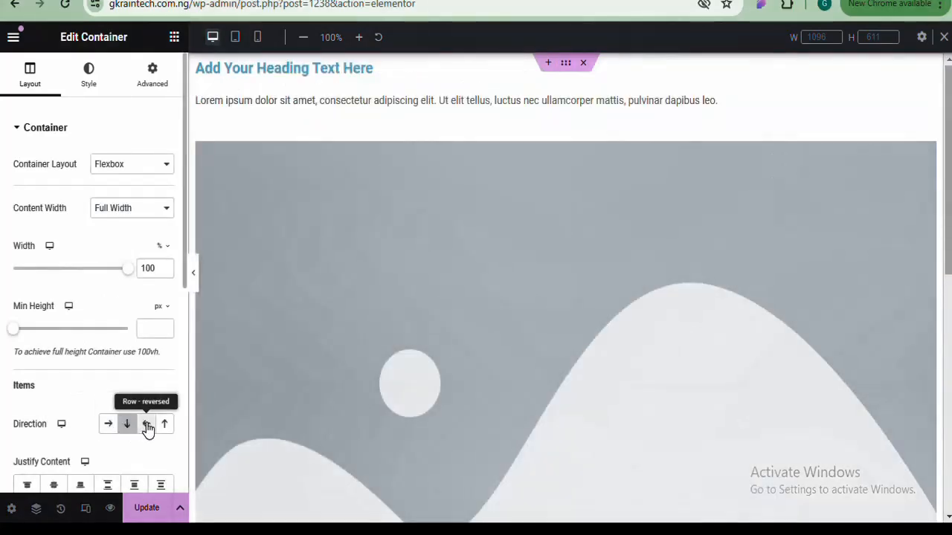
left_click(146, 425)
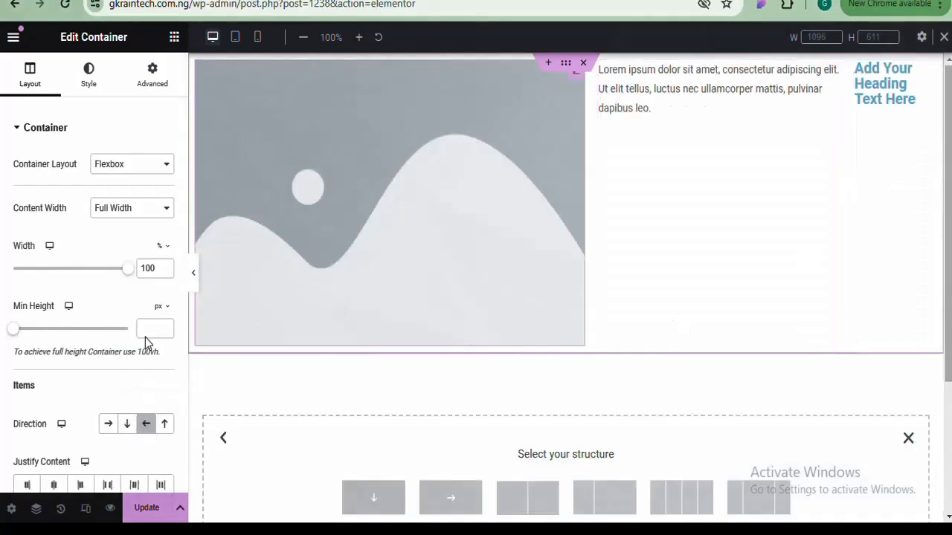
left_click(165, 426)
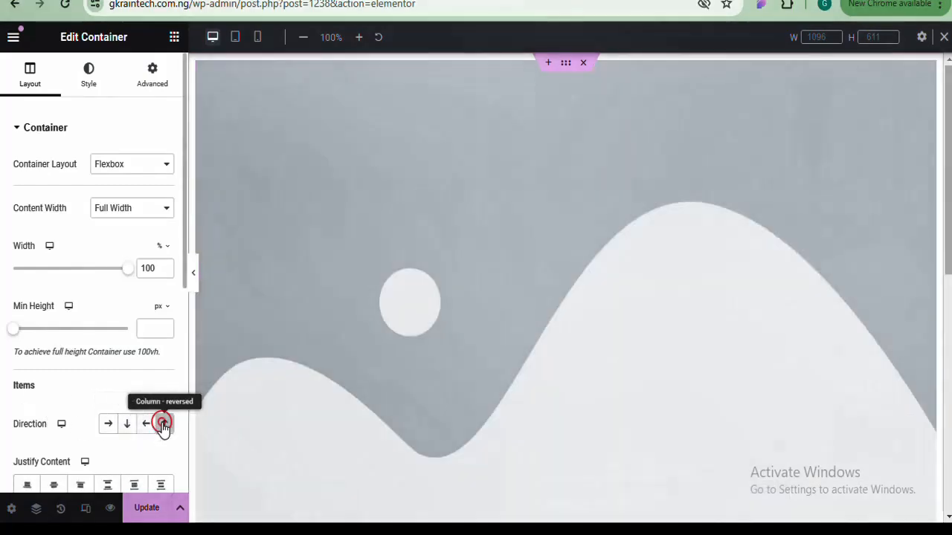
left_click_drag(948, 159, 941, 391)
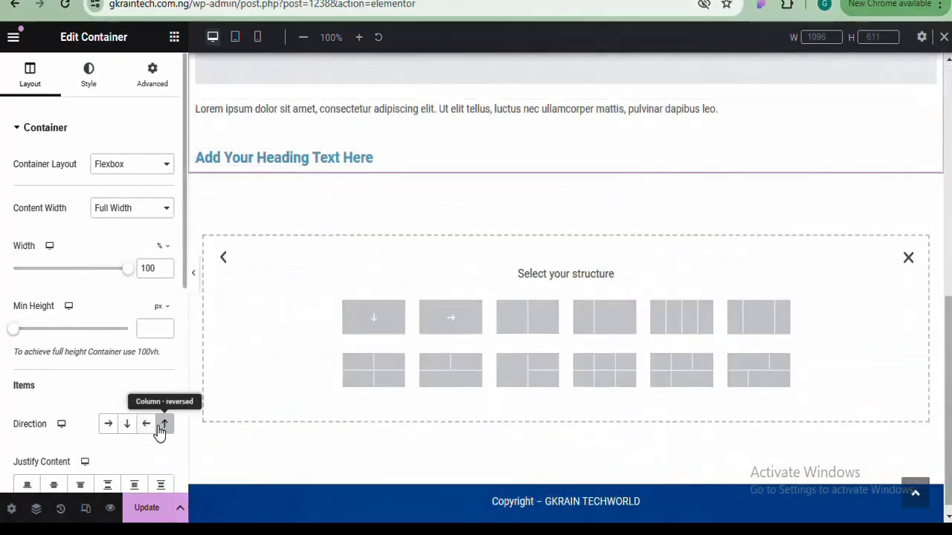
left_click(108, 425)
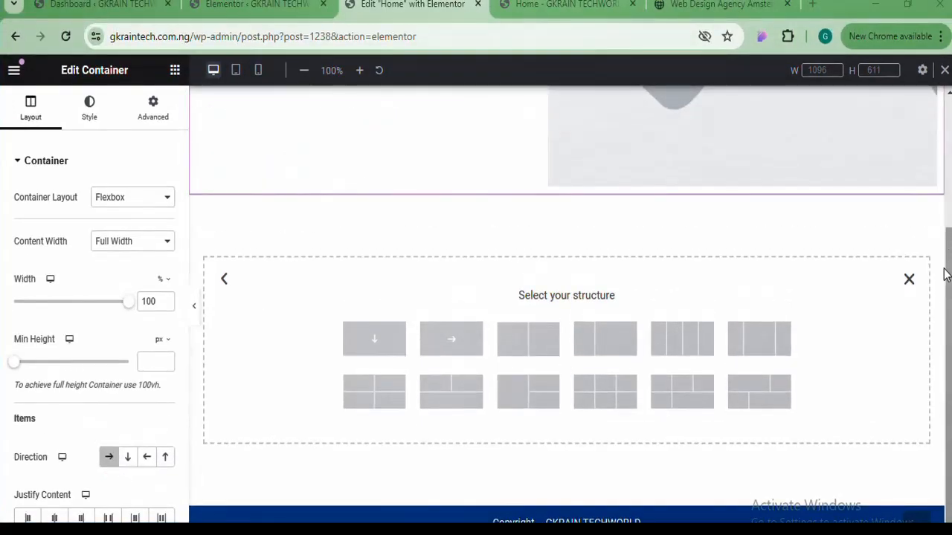
scroll(944, 274, "up", 3)
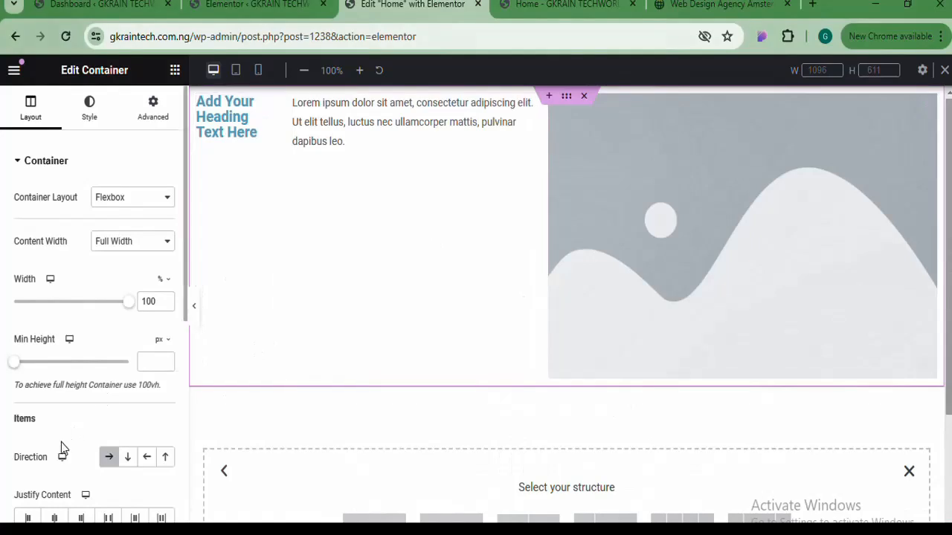
left_click(128, 457)
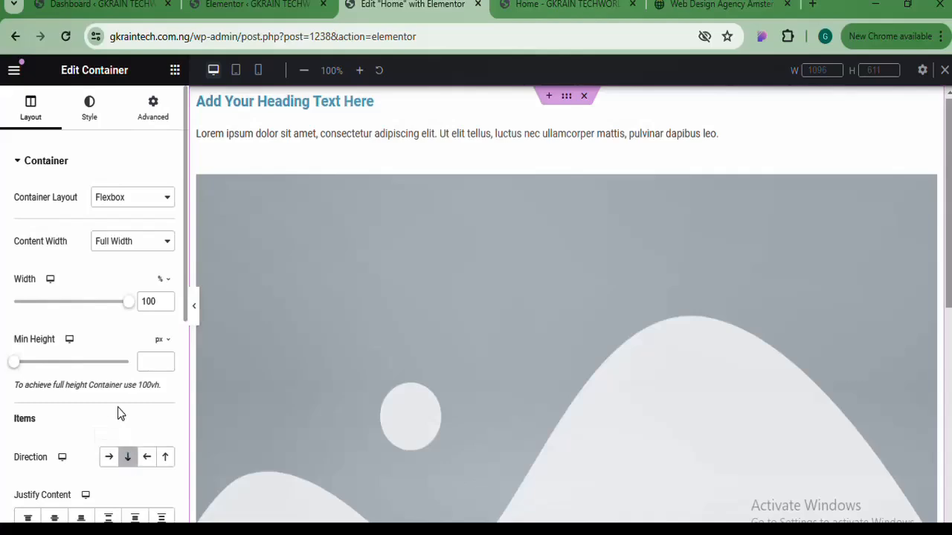
left_click_drag(185, 316, 180, 405)
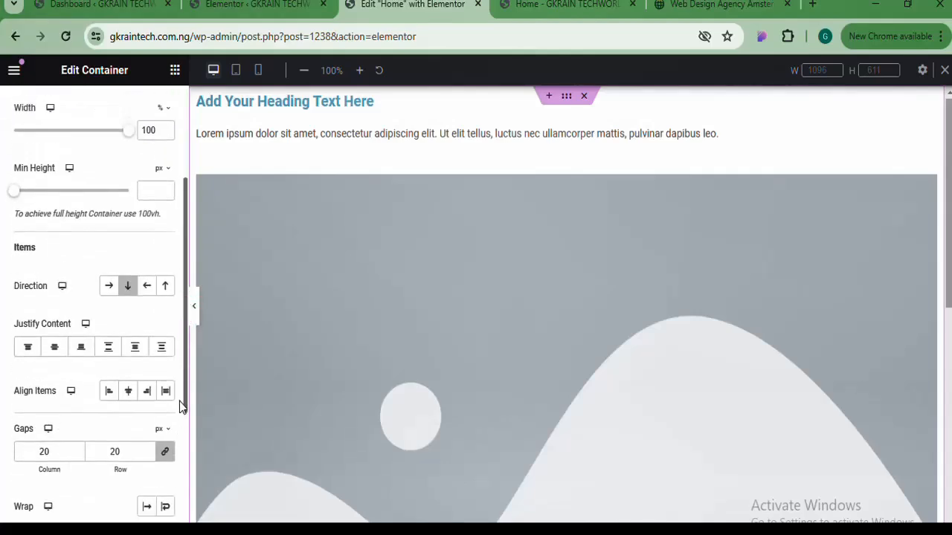
Highlight the Justify Content and Align Items settings in the container's Layout panel
scroll(180, 405, "down", 2)
left_click_drag(14, 160, 52, 162)
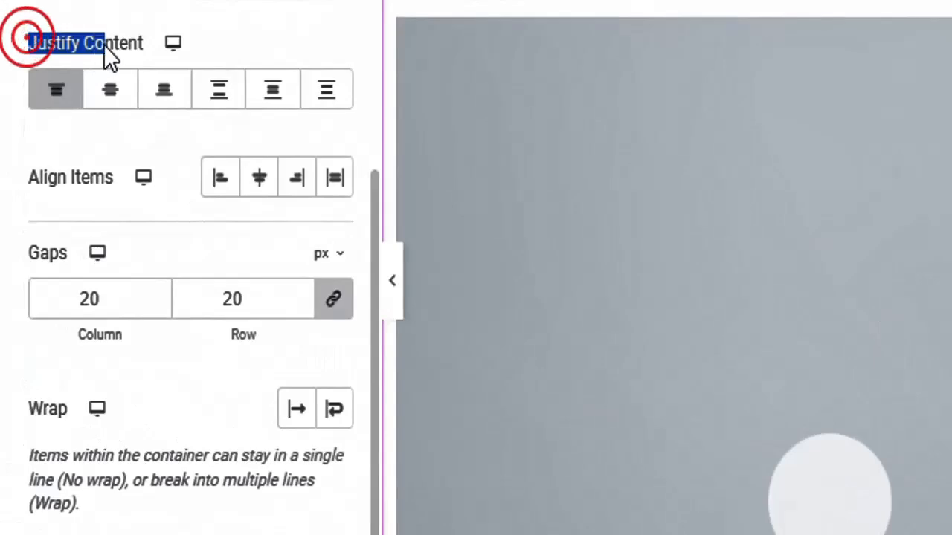
left_click_drag(103, 46, 143, 40)
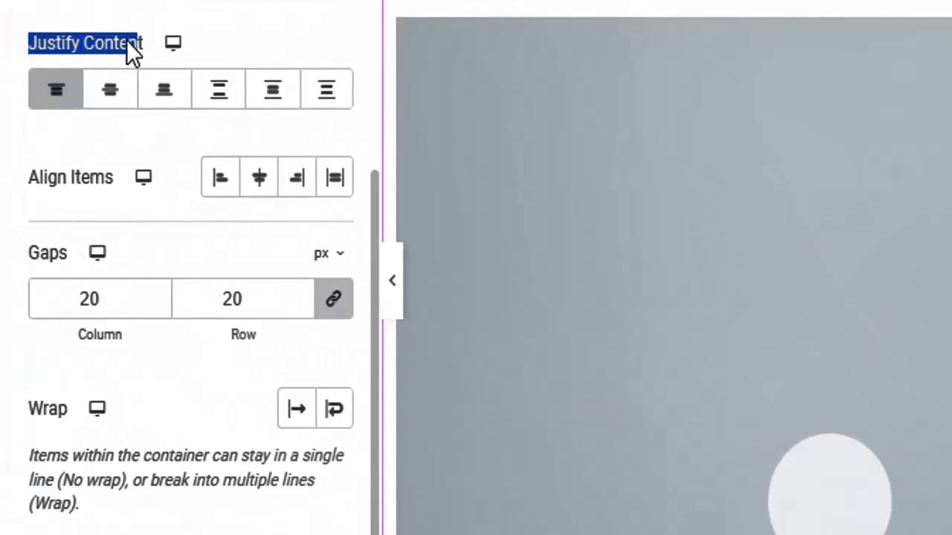
left_click(125, 40)
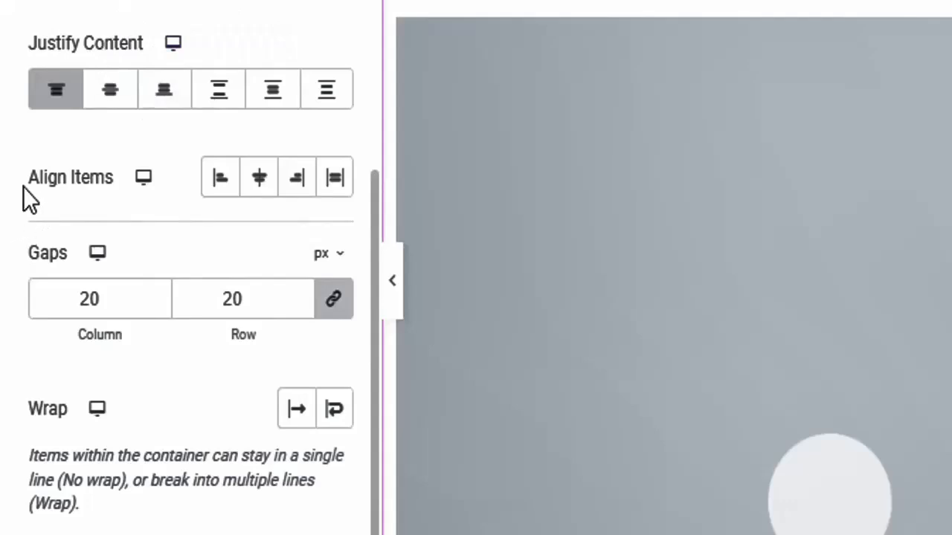
left_click_drag(19, 178, 105, 180)
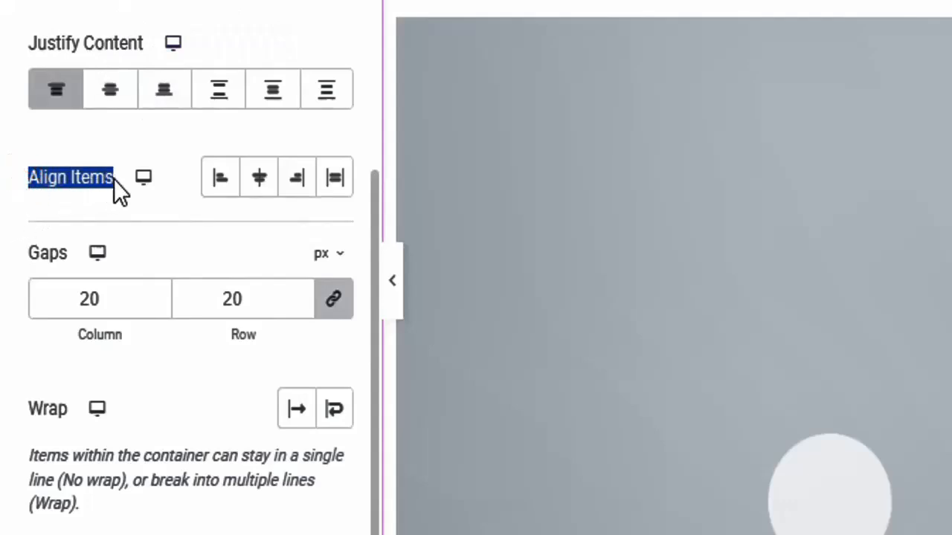
left_click(103, 174)
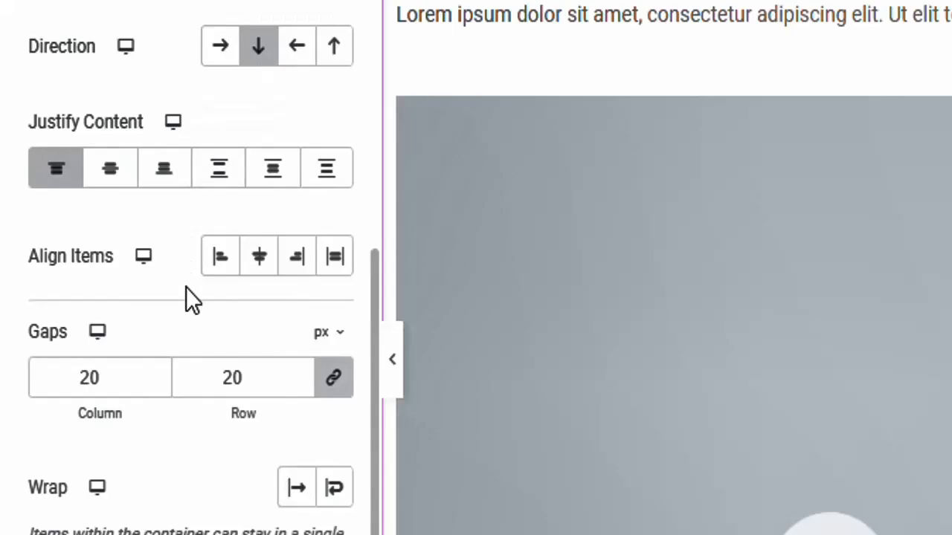
Set Align Items to Start, then Center, and preview the result with the sidebar collapsed
left_click(221, 258)
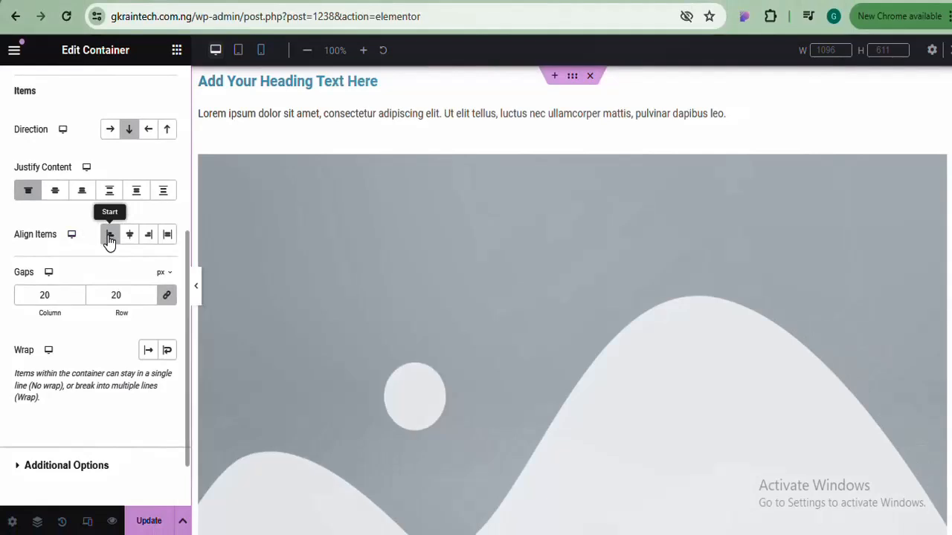
left_click(109, 239)
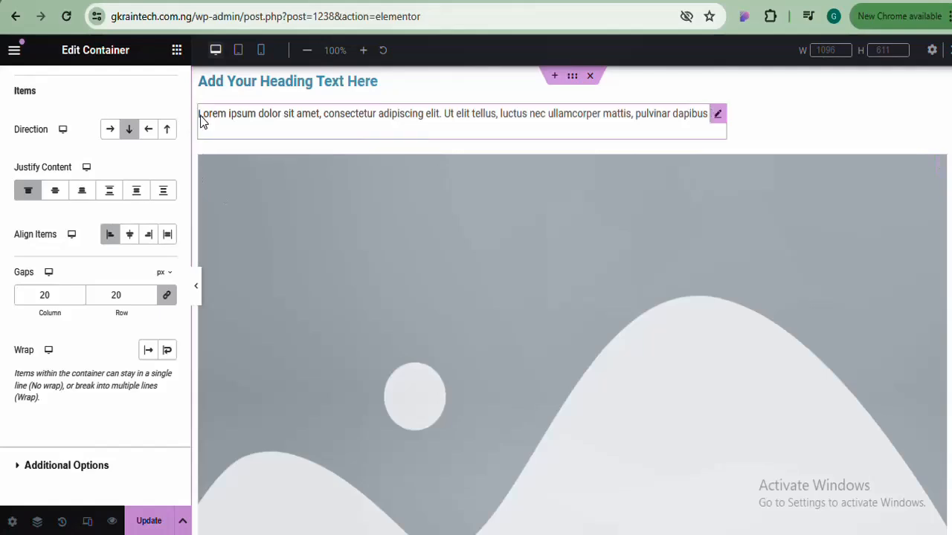
left_click(131, 235)
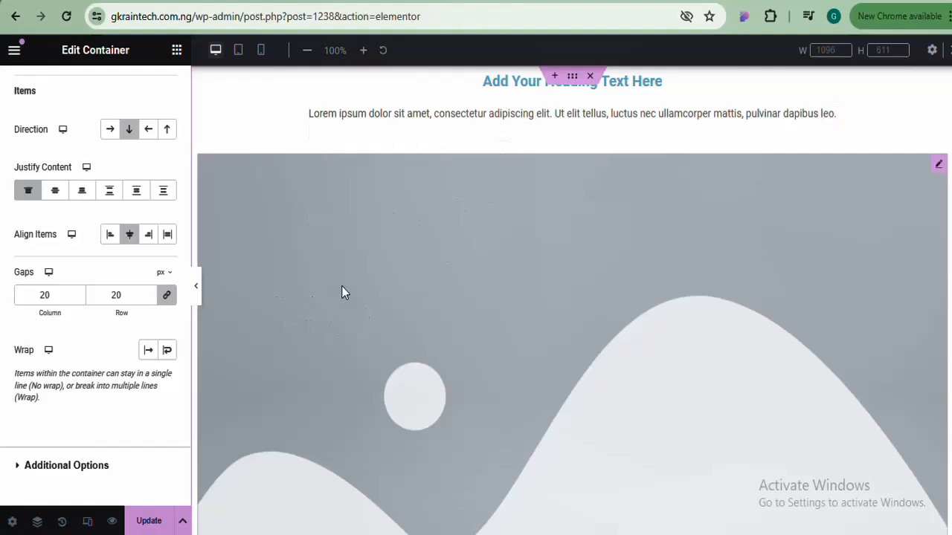
left_click(196, 287)
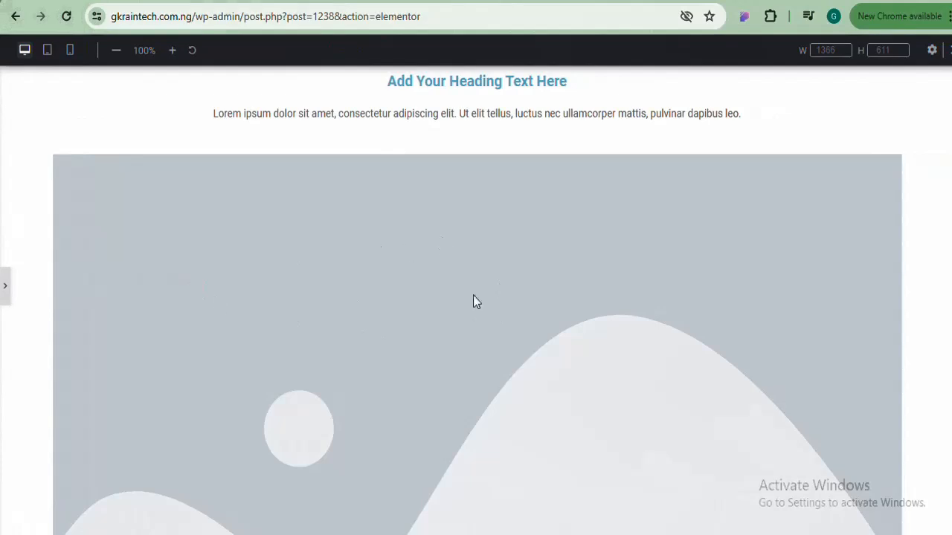
left_click(3, 286)
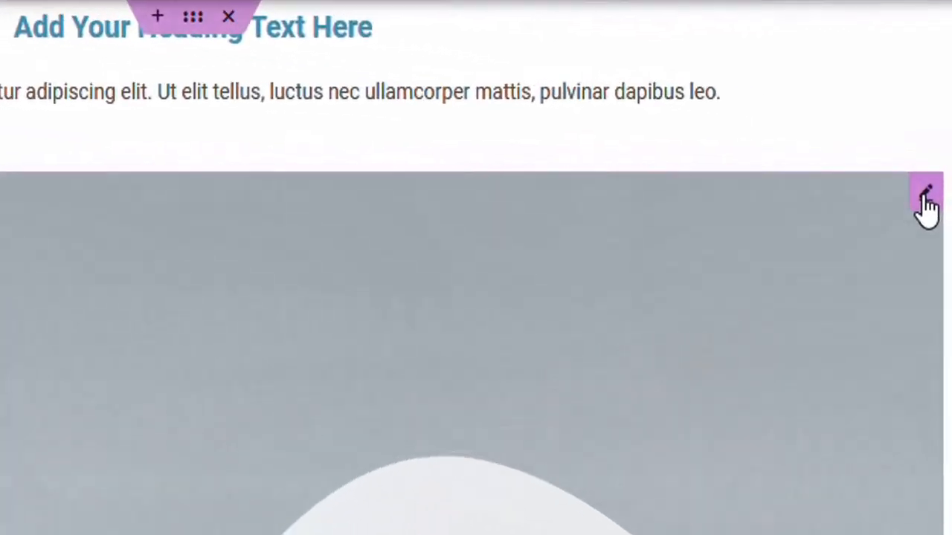
Replace the image placeholder with the woman's portrait photo from the Media Library
left_click(925, 195)
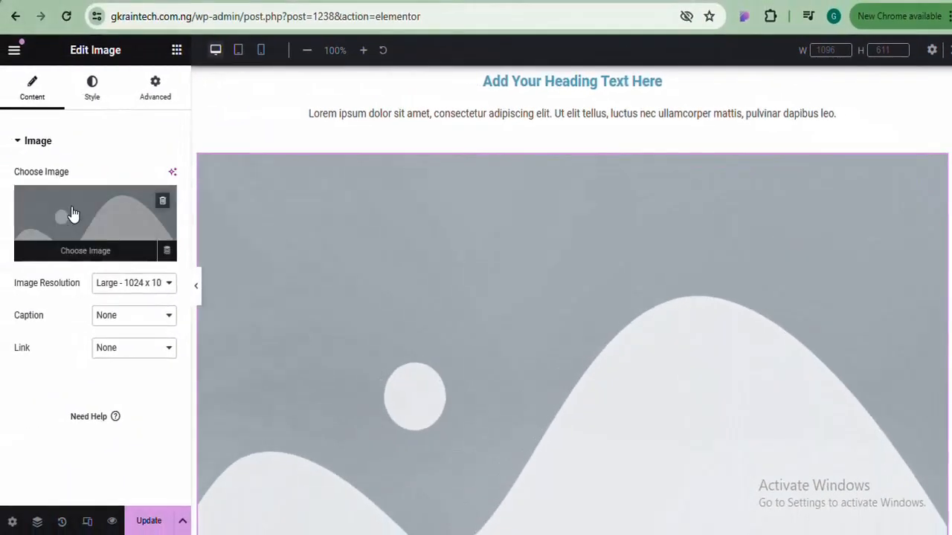
left_click(72, 213)
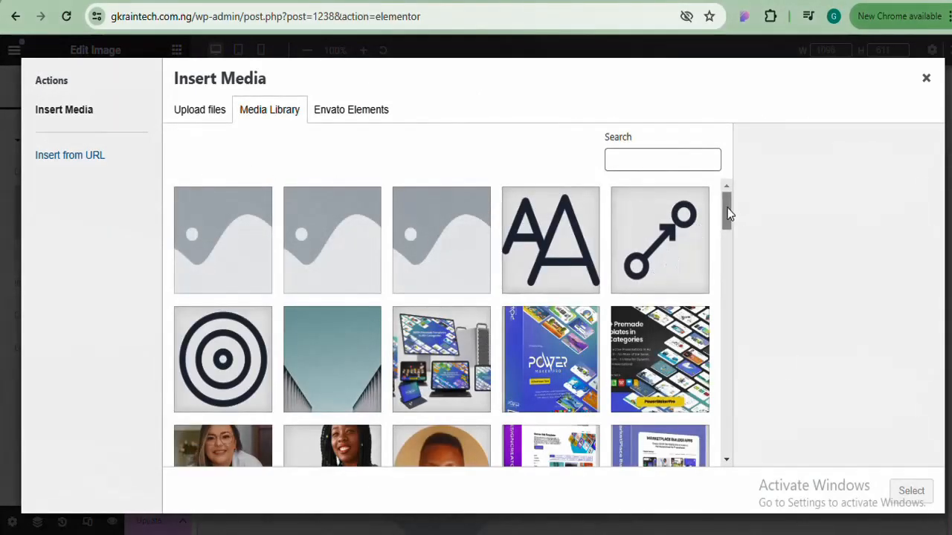
left_click_drag(727, 212, 725, 224)
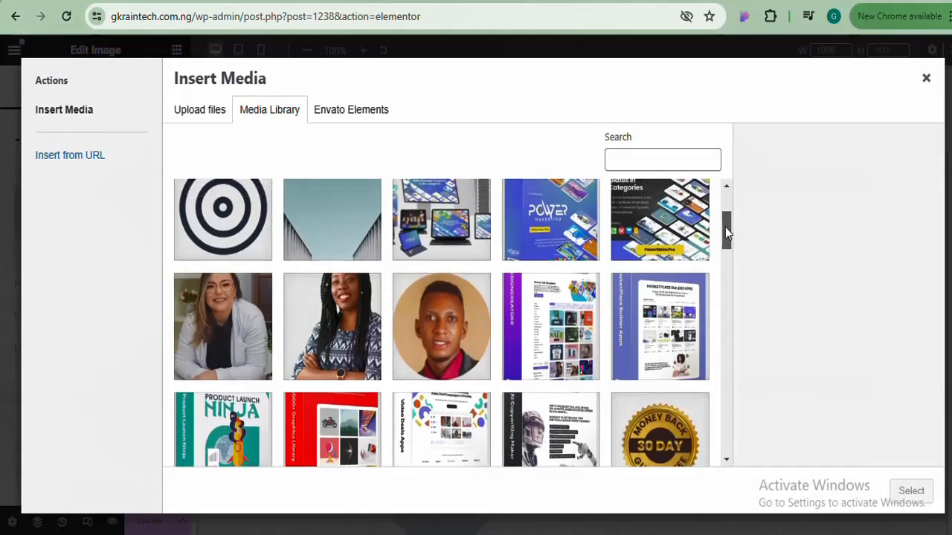
left_click(241, 364)
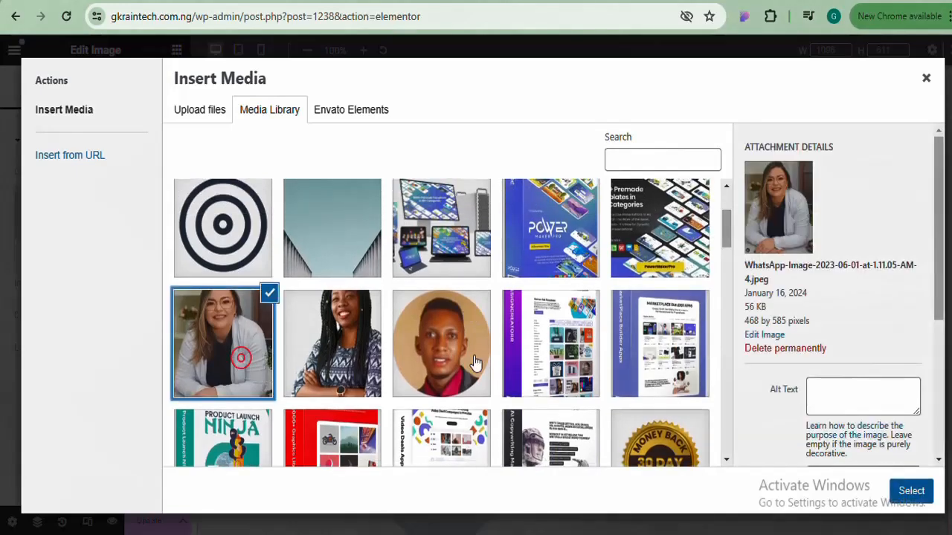
left_click(911, 492)
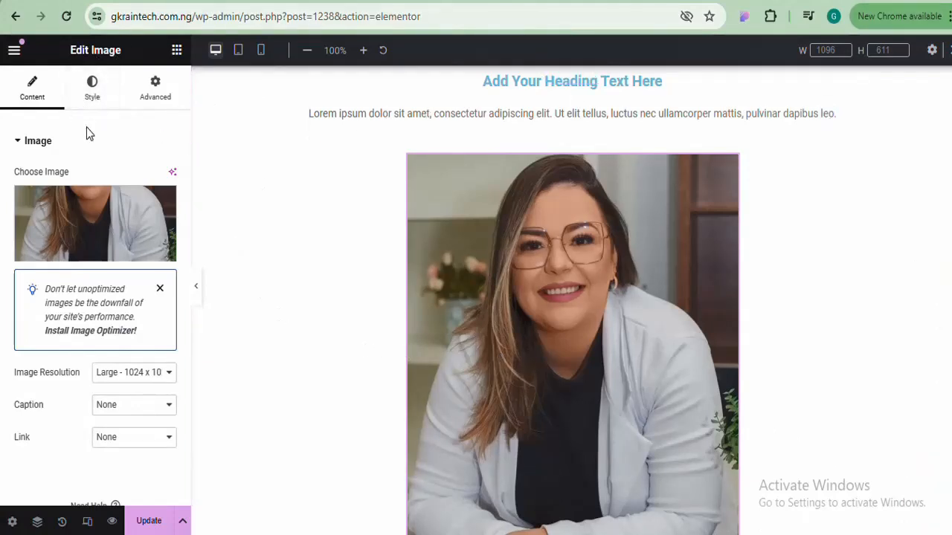
Select the container and try Align Items Start, Center, End and Stretch
left_click(496, 262)
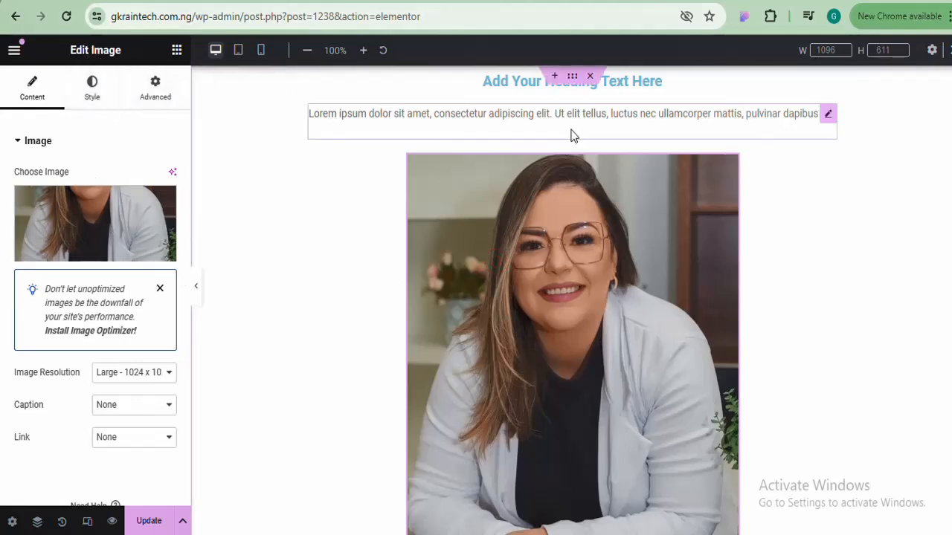
left_click(573, 77)
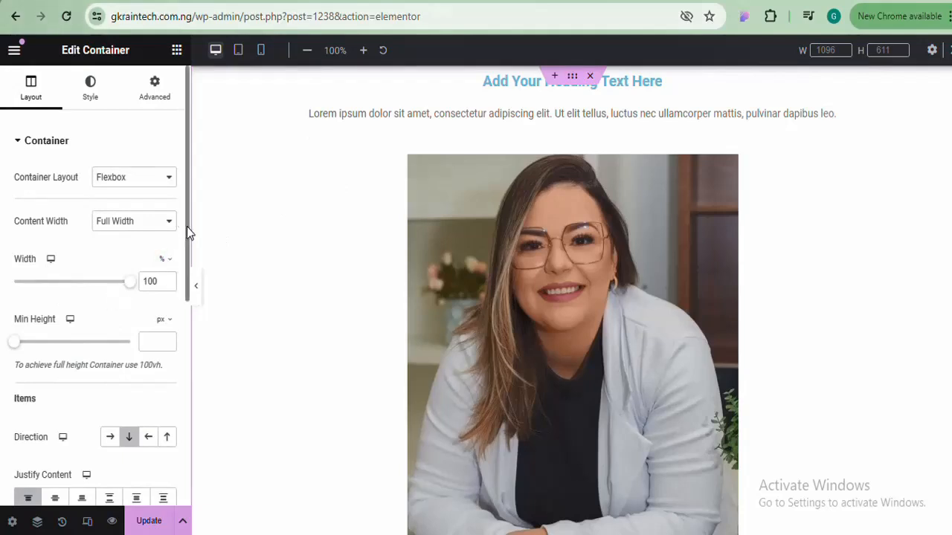
left_click_drag(186, 226, 181, 325)
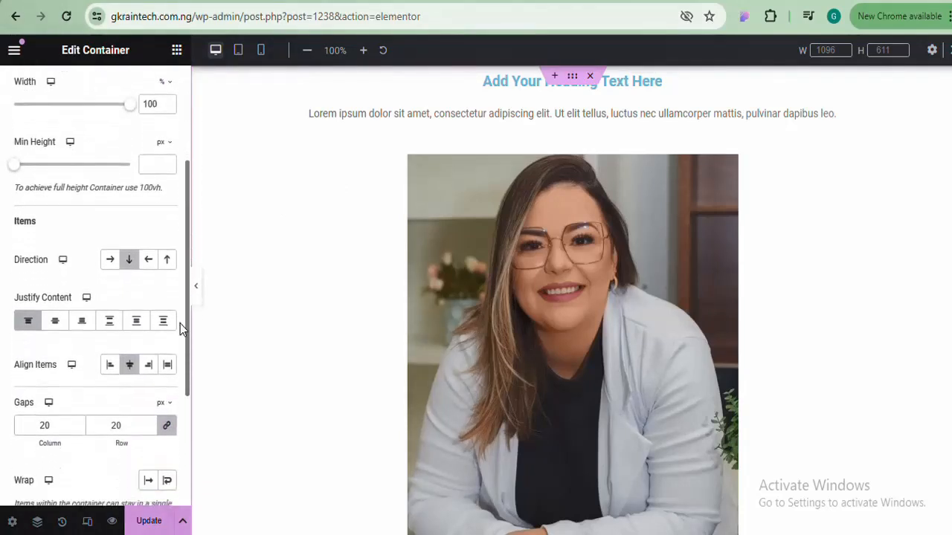
left_click(110, 365)
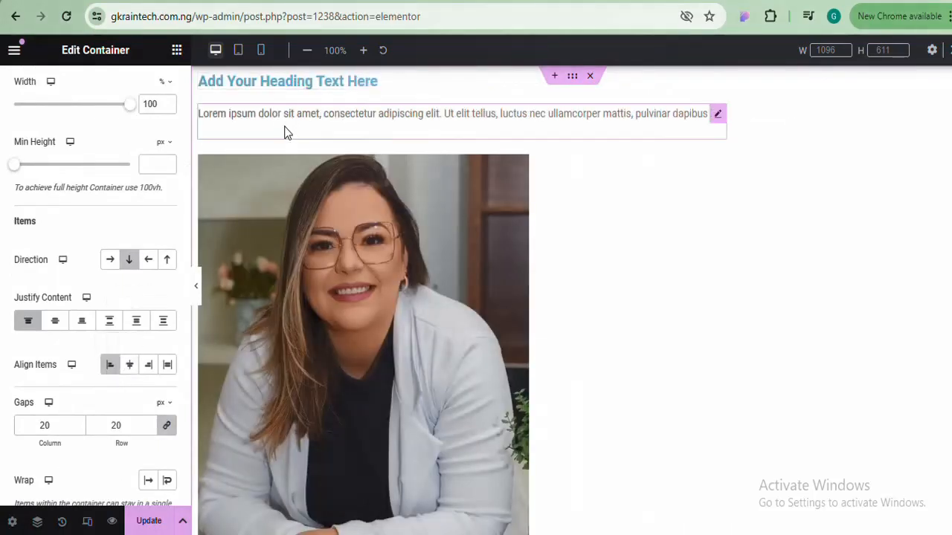
left_click(131, 368)
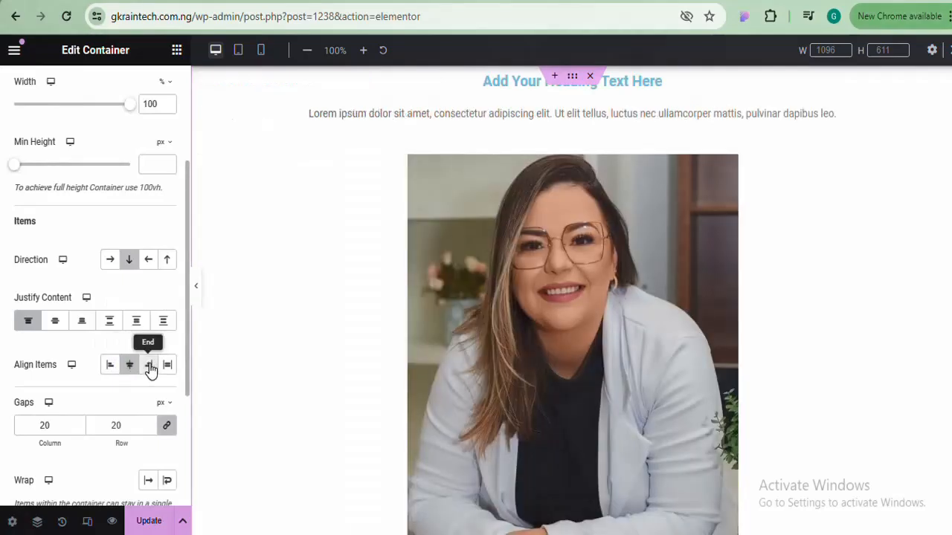
left_click(150, 369)
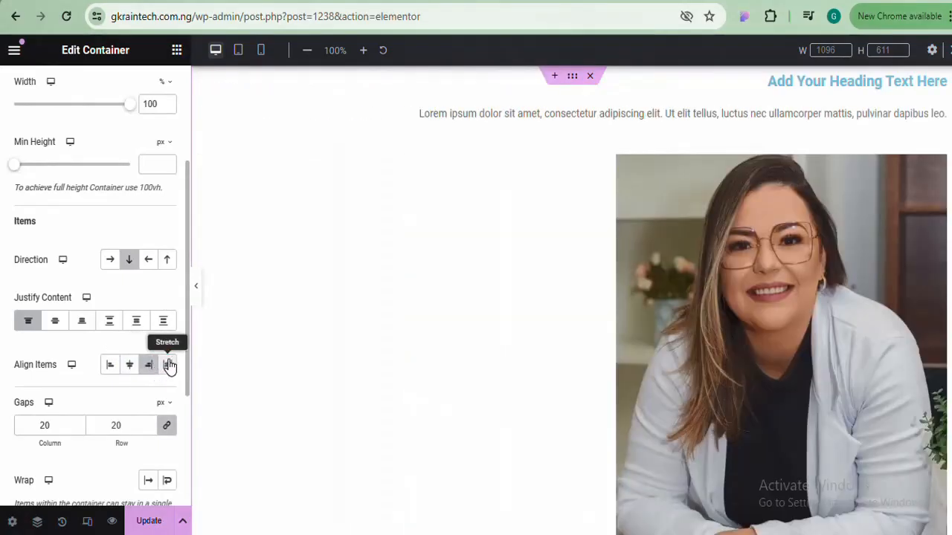
left_click(165, 364)
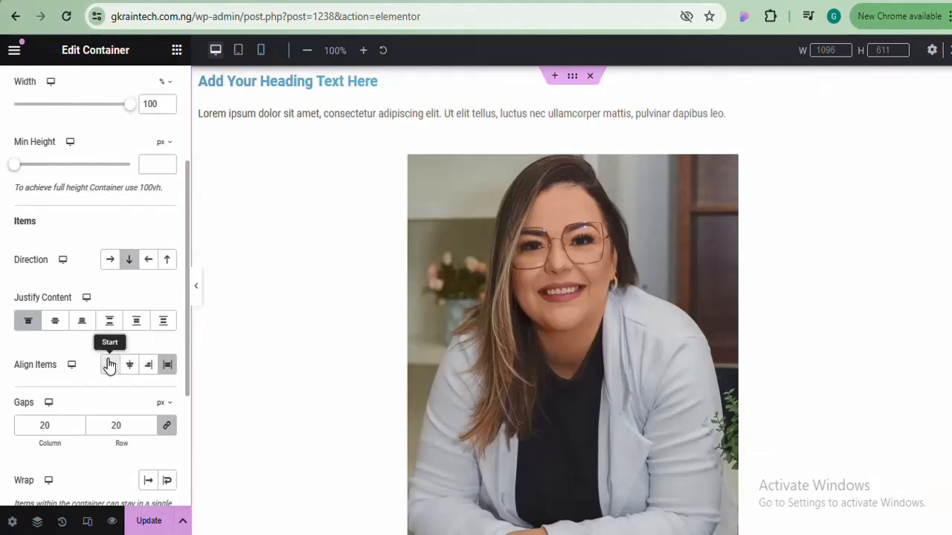
Cycle Justify Content through Center, End, Space Between, Around and Evenly, back to Start, then set Align Items to Start
left_click(55, 326)
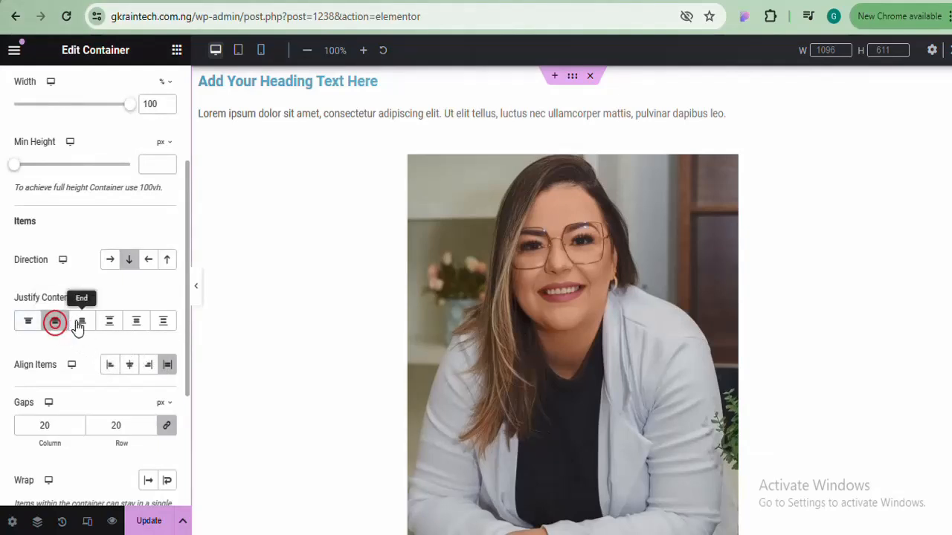
left_click(82, 325)
left_click(109, 325)
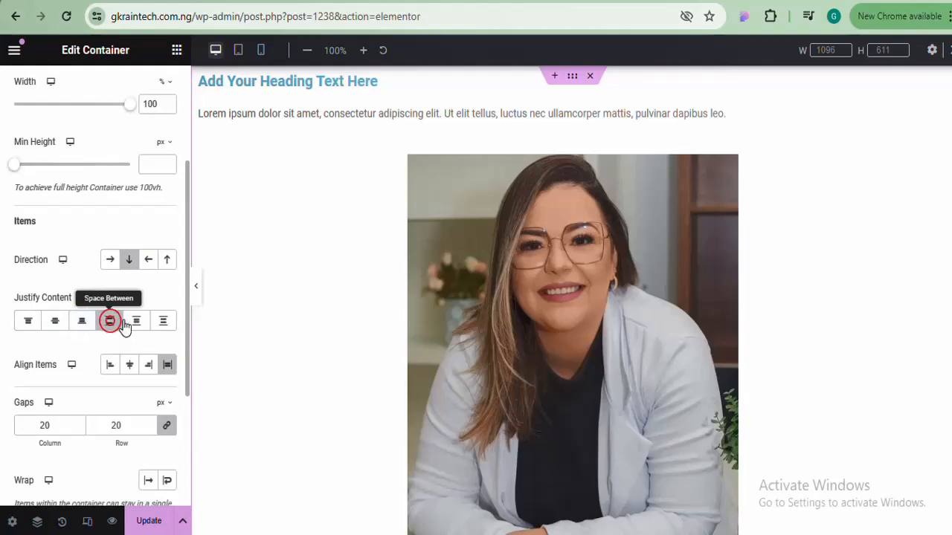
left_click(136, 324)
left_click(163, 325)
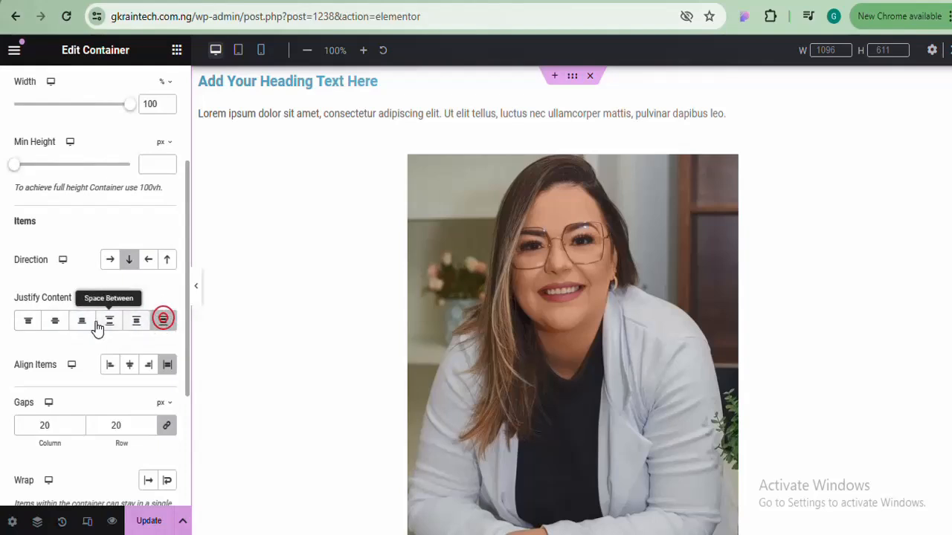
left_click(28, 325)
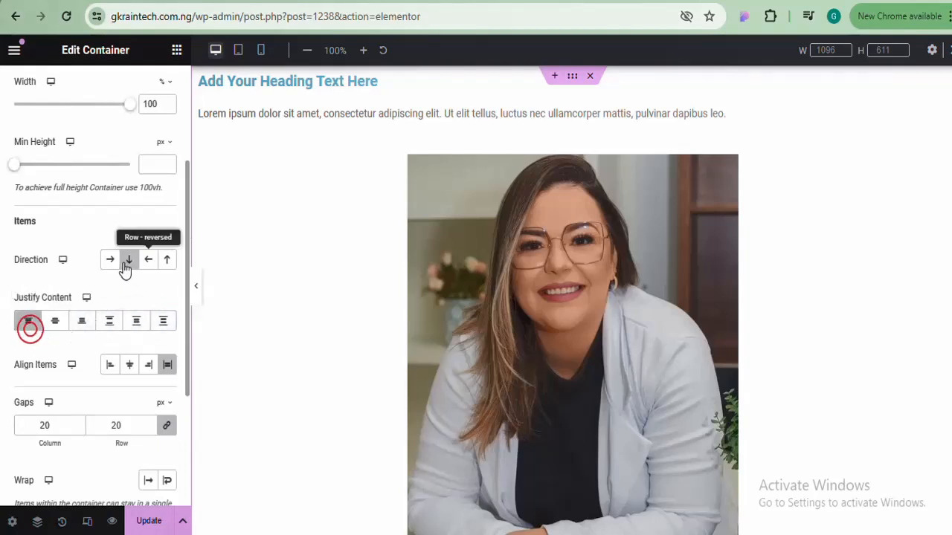
left_click(111, 364)
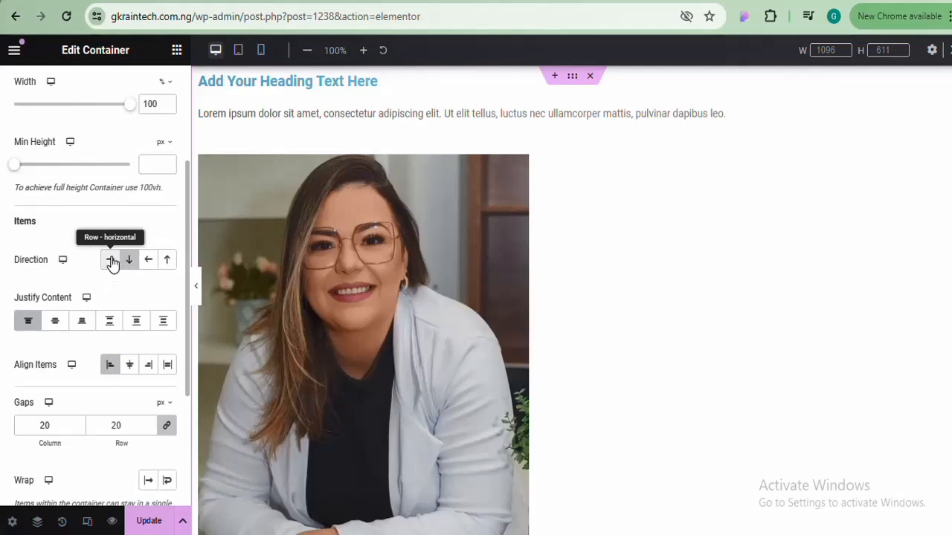
Set Direction to Row and test Justify Content End and Space Between before returning to Start
left_click(111, 262)
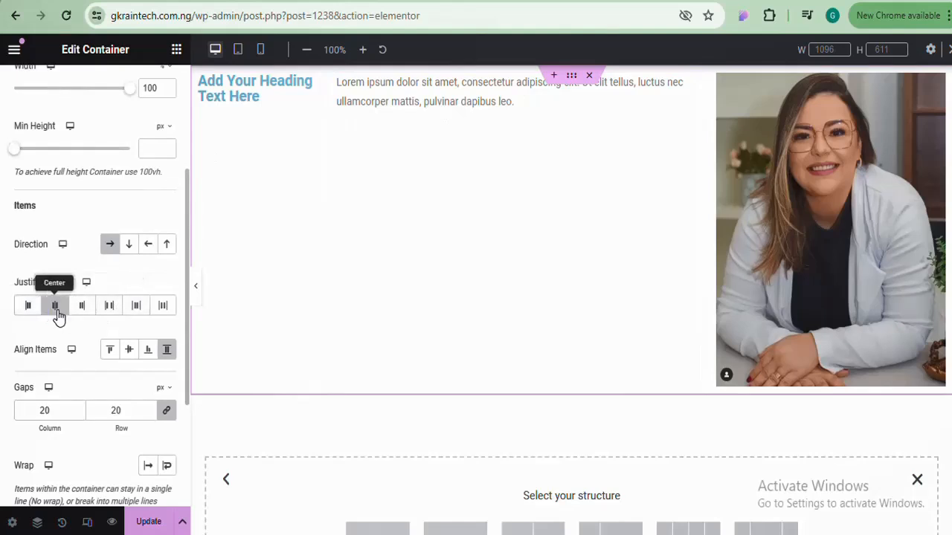
left_click(81, 305)
left_click(110, 311)
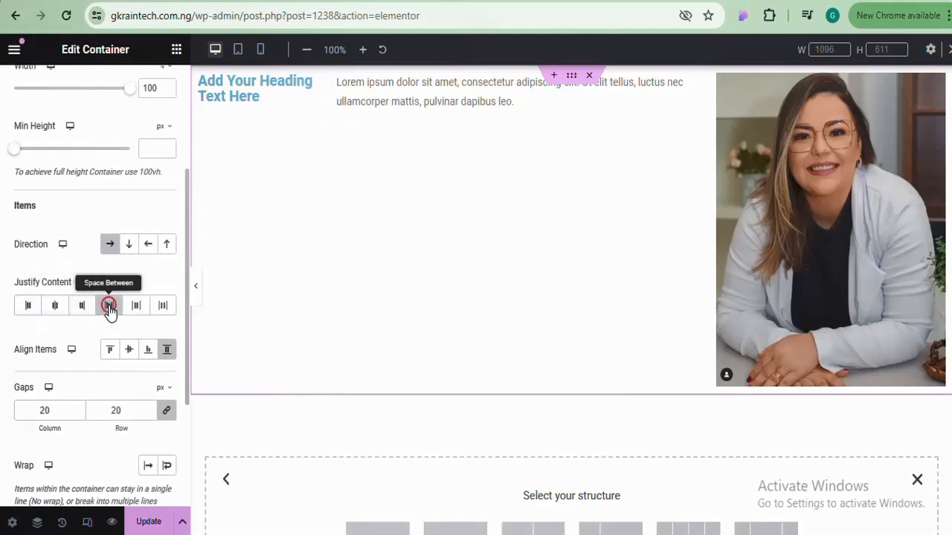
left_click(29, 309)
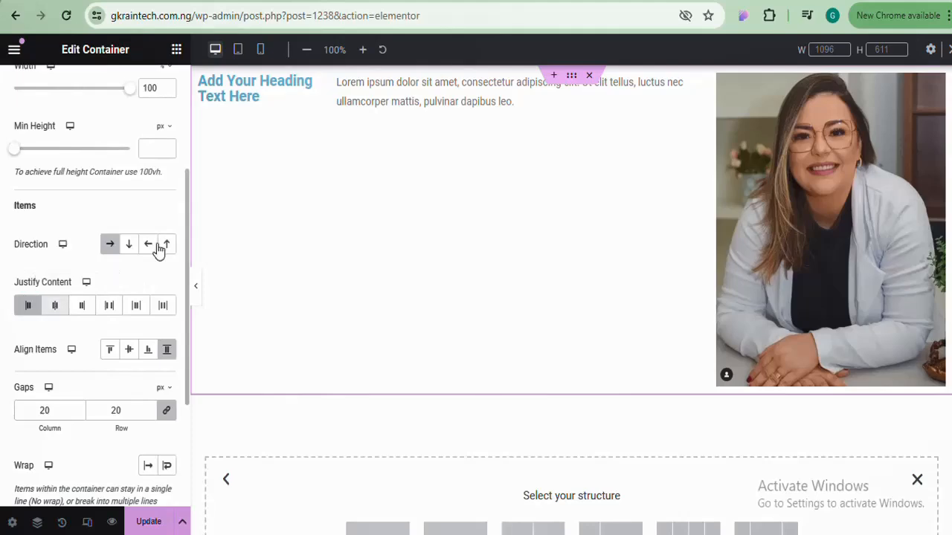
Preview the row layout without the editing panel, then open the paragraph widget's context menu
left_click(199, 290)
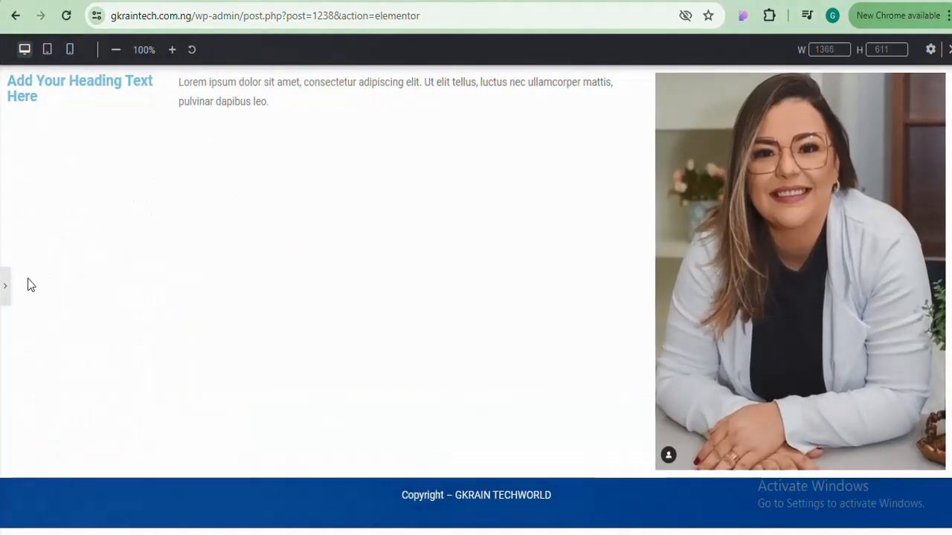
left_click(5, 287)
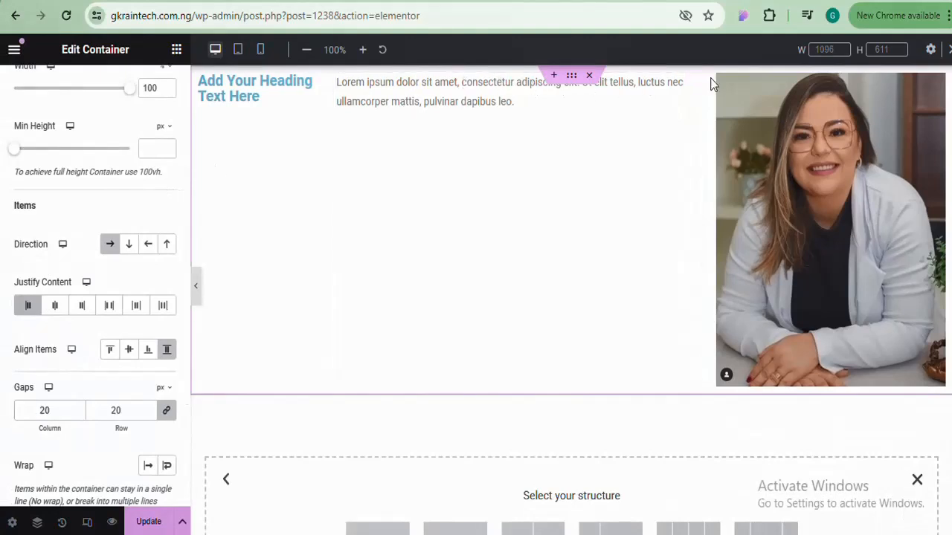
right_click(691, 85)
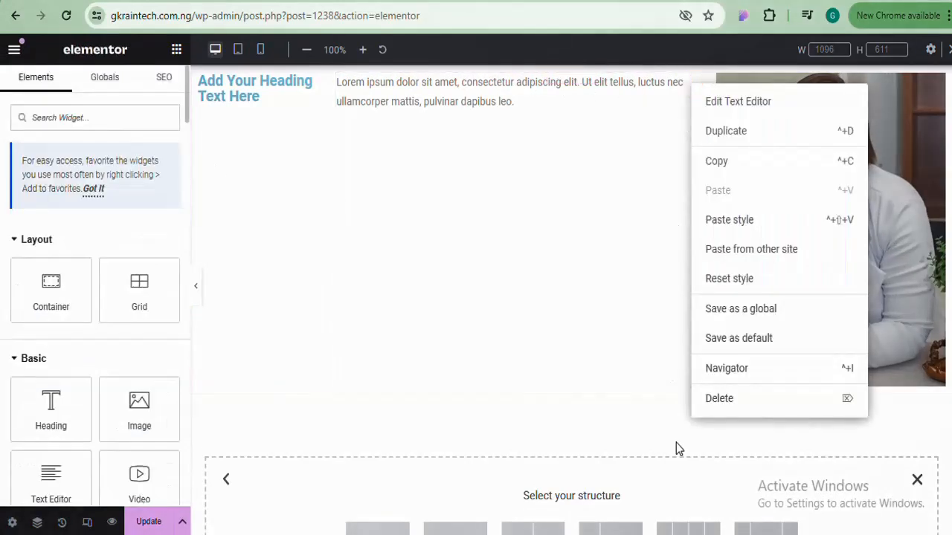
Delete the paragraph widget and, after trying Center and End, set Justify Content to Space Between
left_click(719, 398)
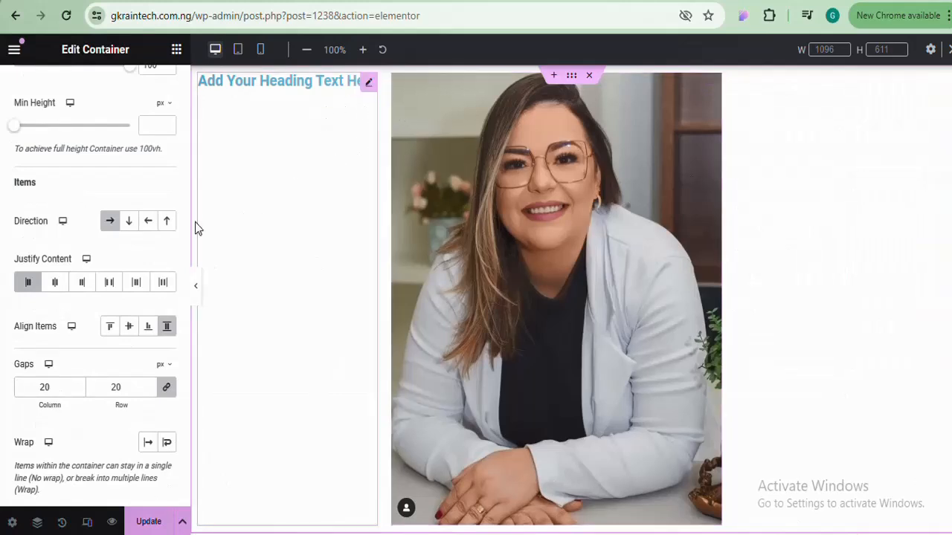
left_click(55, 283)
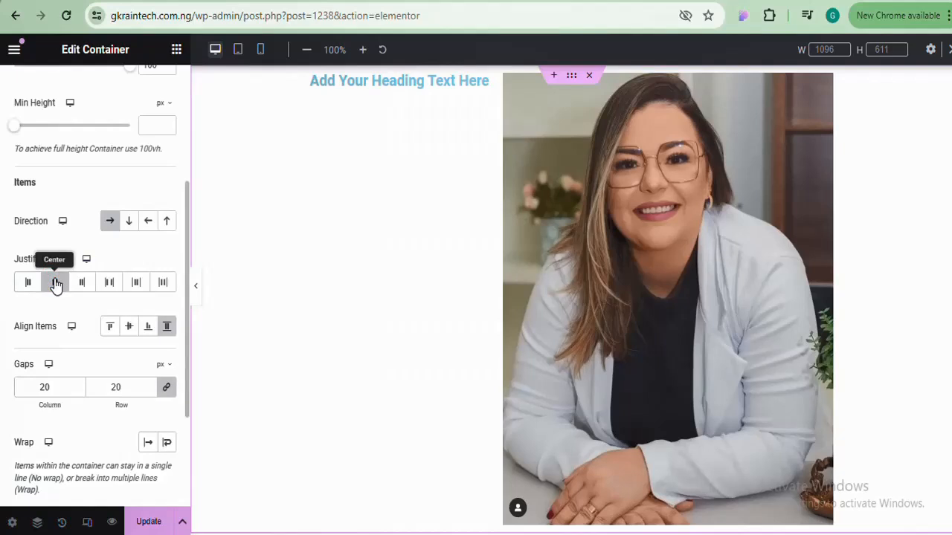
left_click(83, 282)
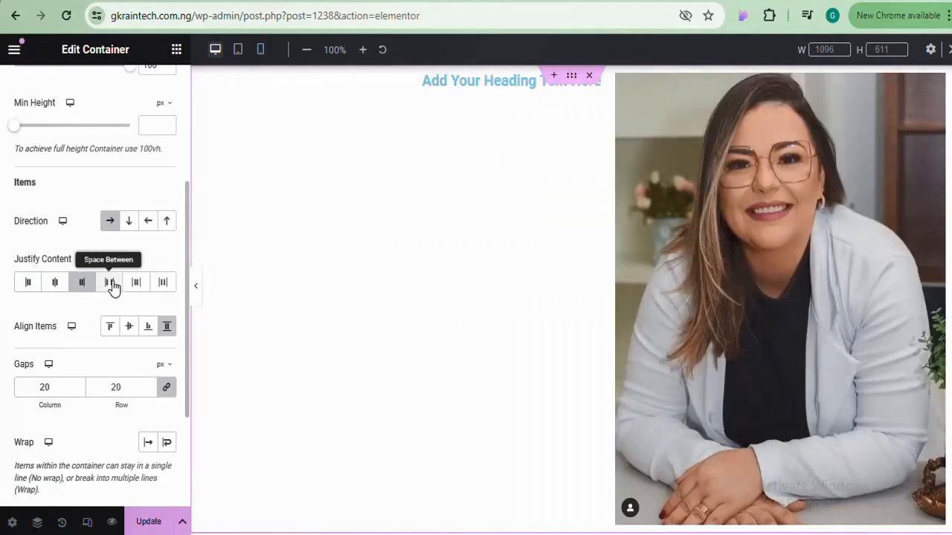
left_click(110, 283)
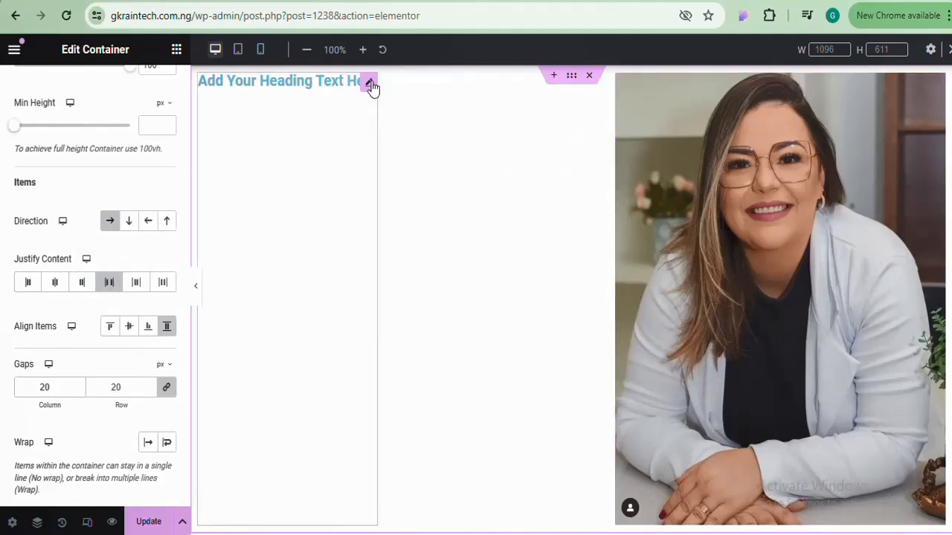
Duplicate the heading so a second copy sits beside the first
right_click(370, 82)
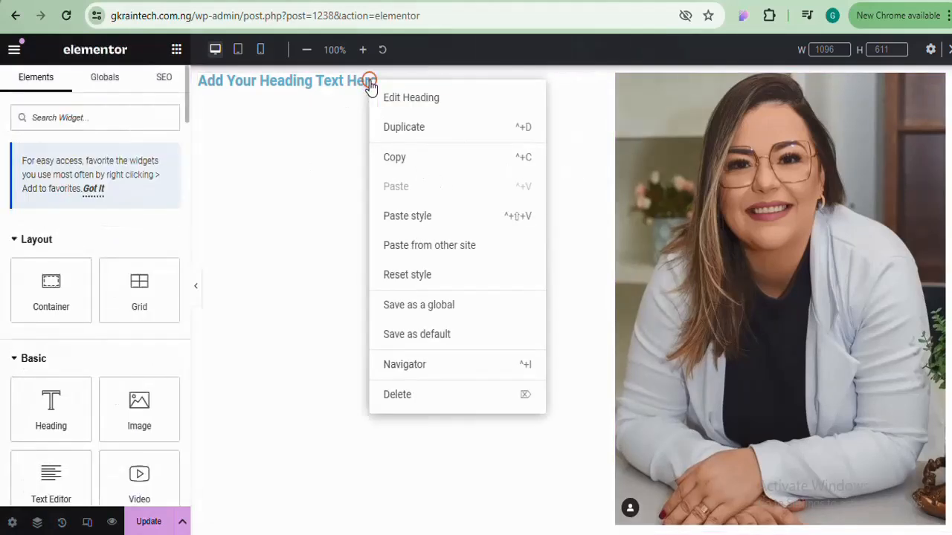
left_click(394, 132)
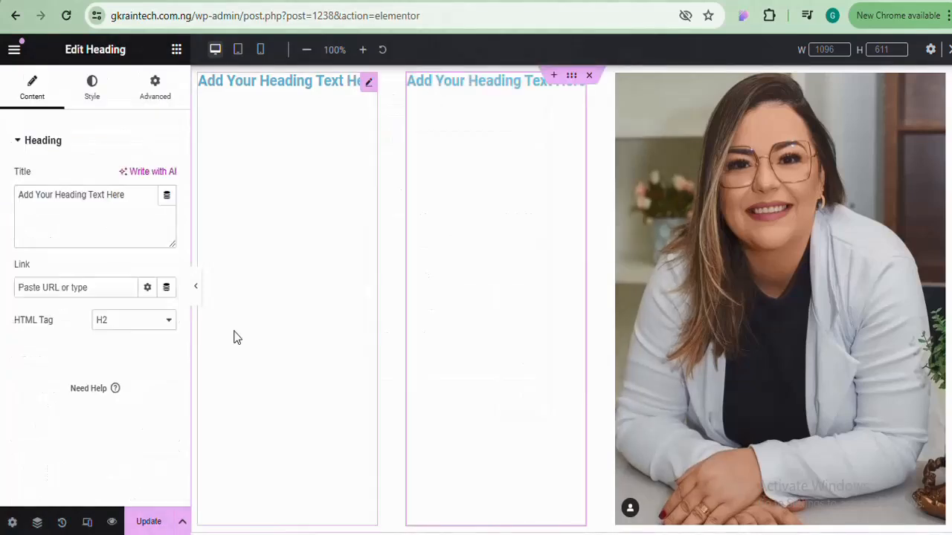
left_click(572, 77)
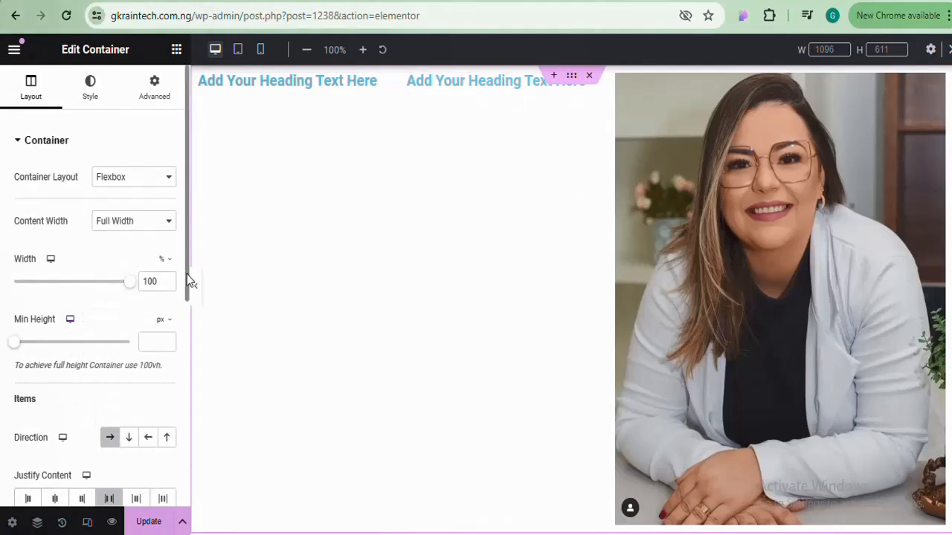
Try the row's Justify Content options Center, End and Start, finally setting it to End
left_click_drag(189, 281, 117, 361)
left_click(52, 312)
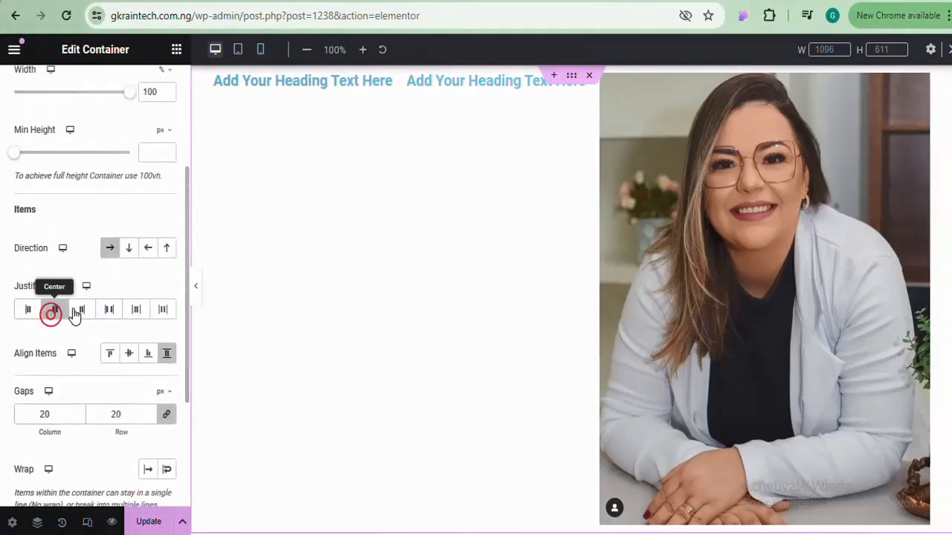
left_click(82, 311)
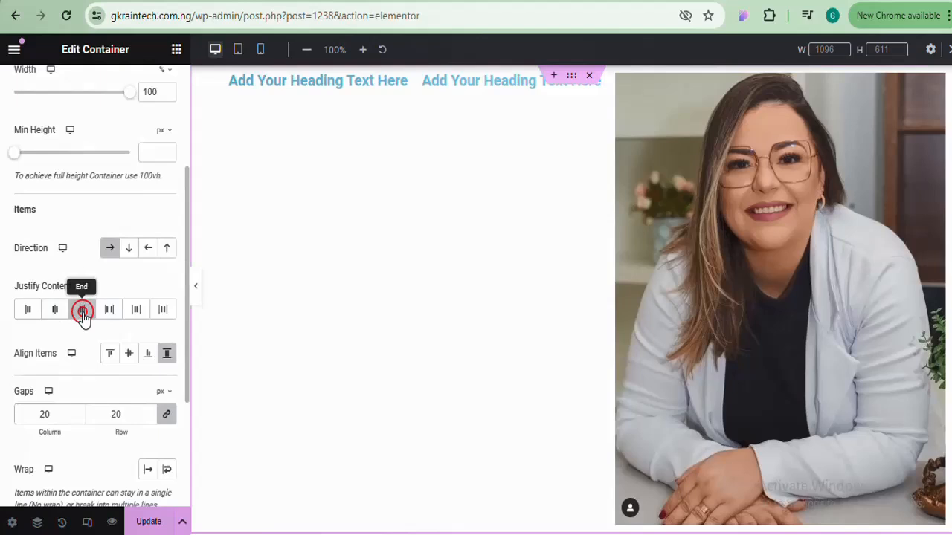
left_click(29, 311)
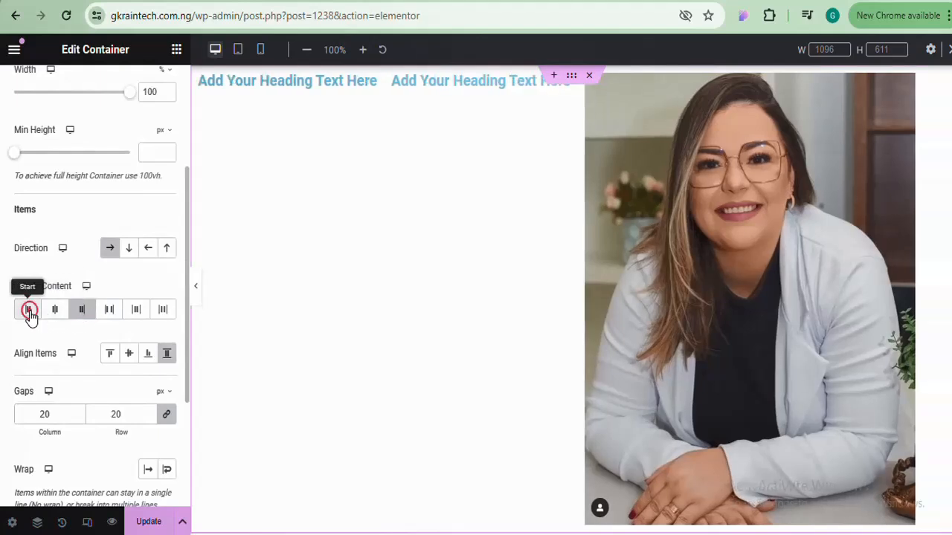
left_click(74, 311)
scroll(166, 329, "up", 2)
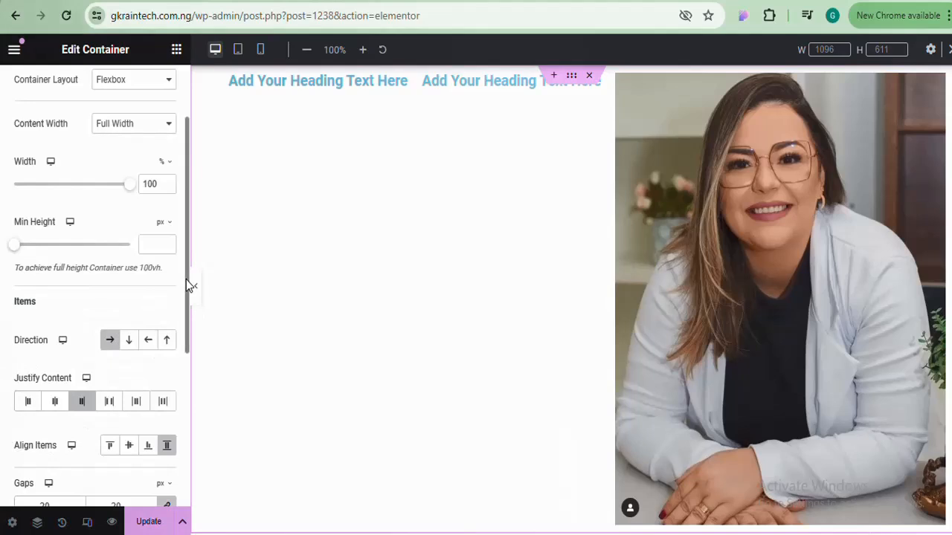
left_click_drag(186, 280, 166, 362)
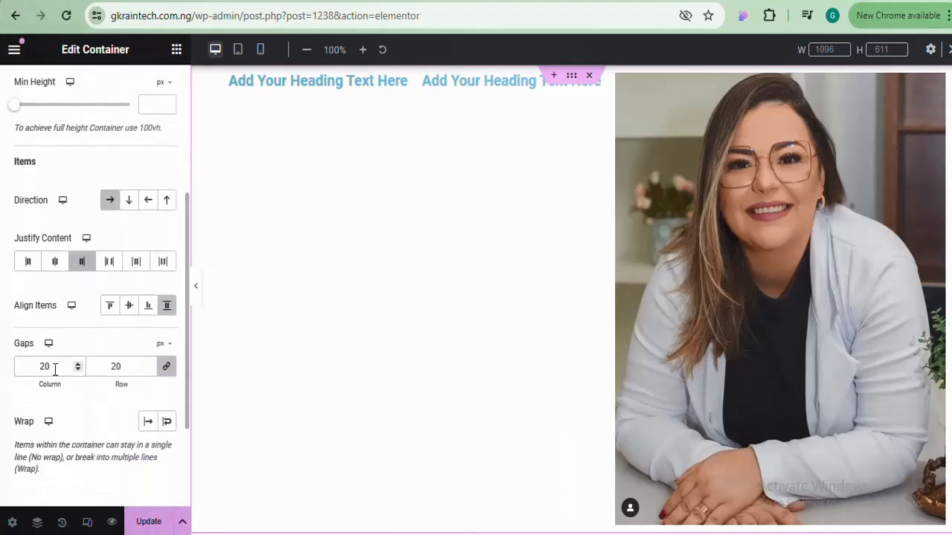
Try Center, End and Stretch for Align Items, then settle on Start to lift the headings to the top
left_click(110, 312)
left_click(128, 311)
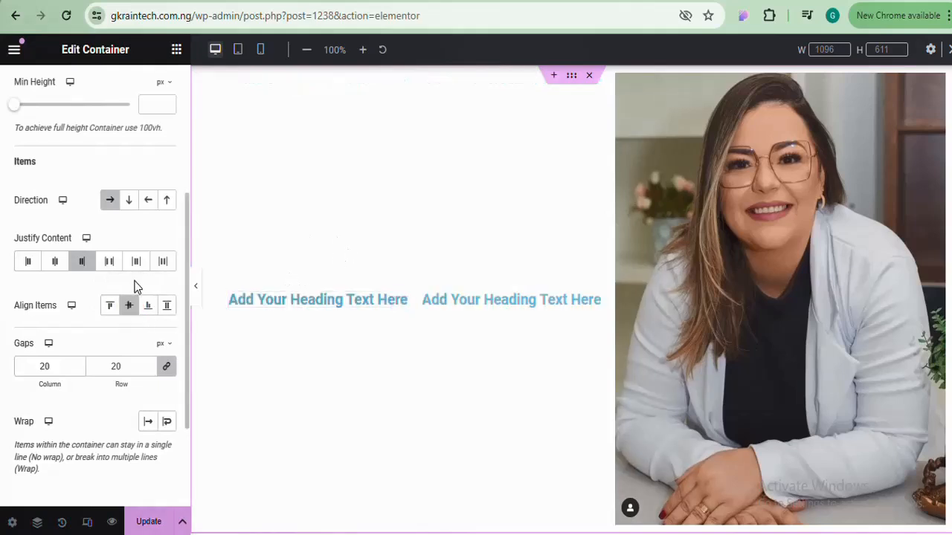
left_click(150, 315)
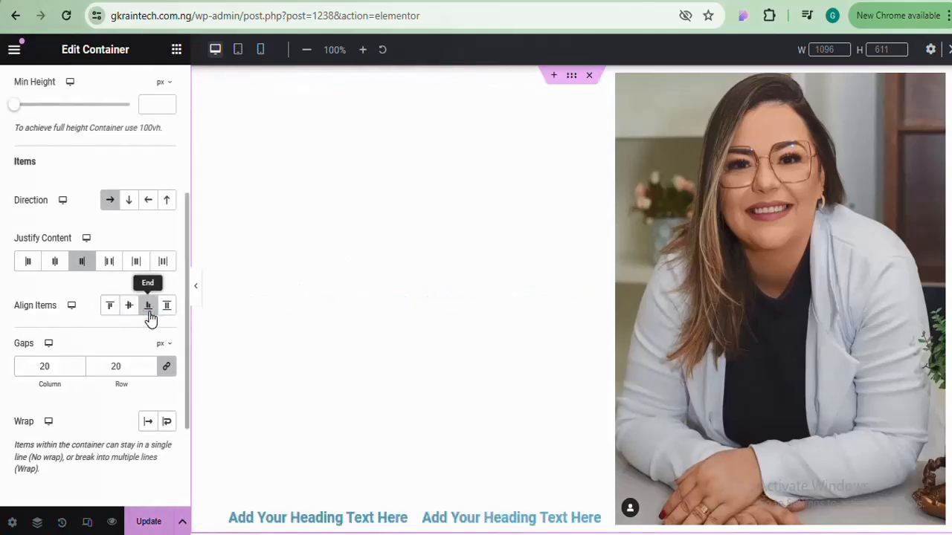
left_click(169, 312)
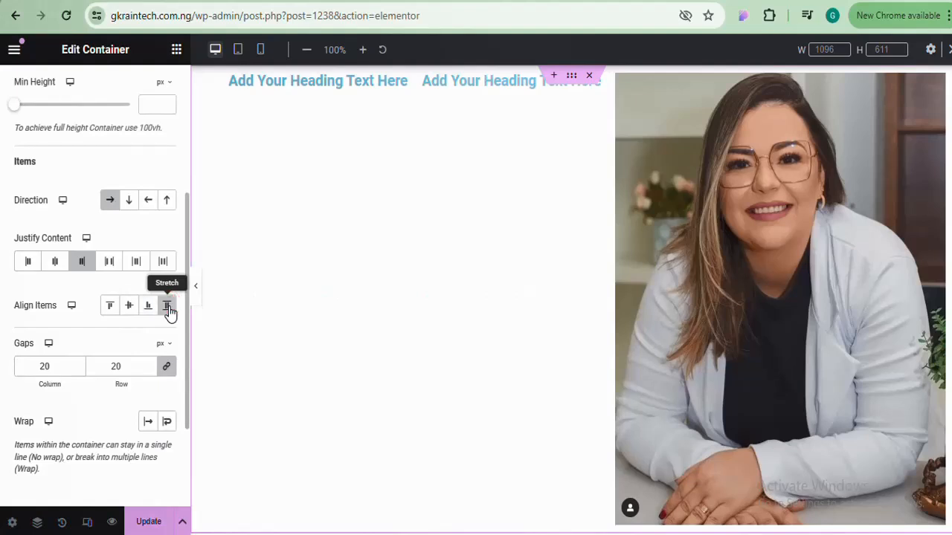
left_click(110, 318)
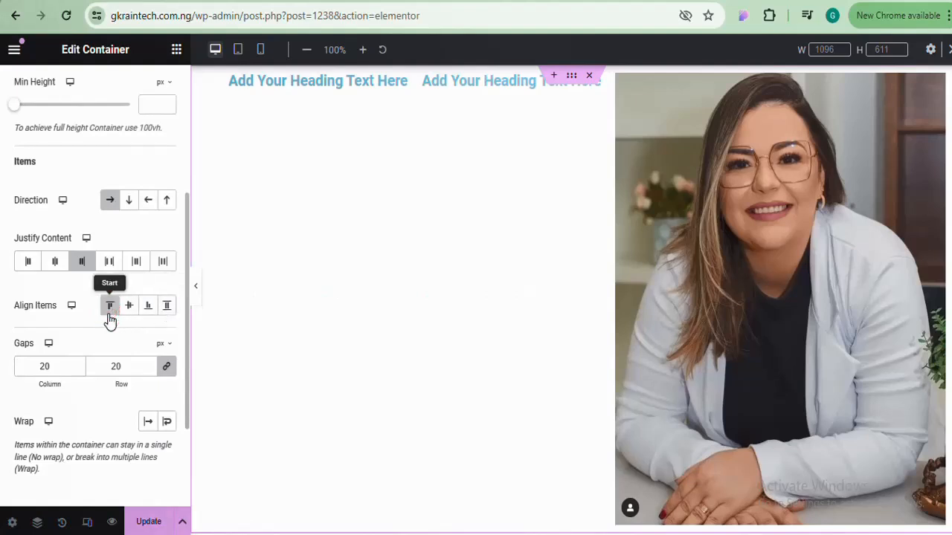
left_click(130, 305)
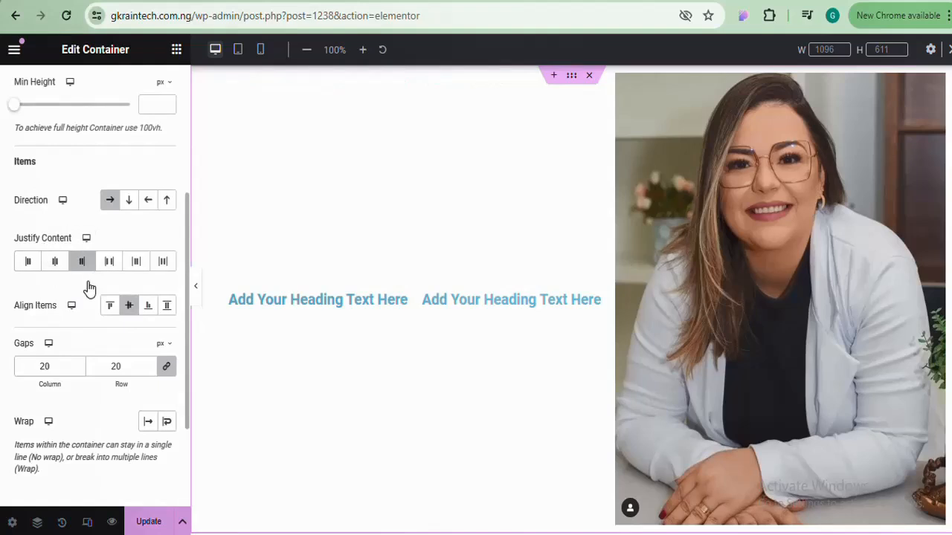
left_click(148, 315)
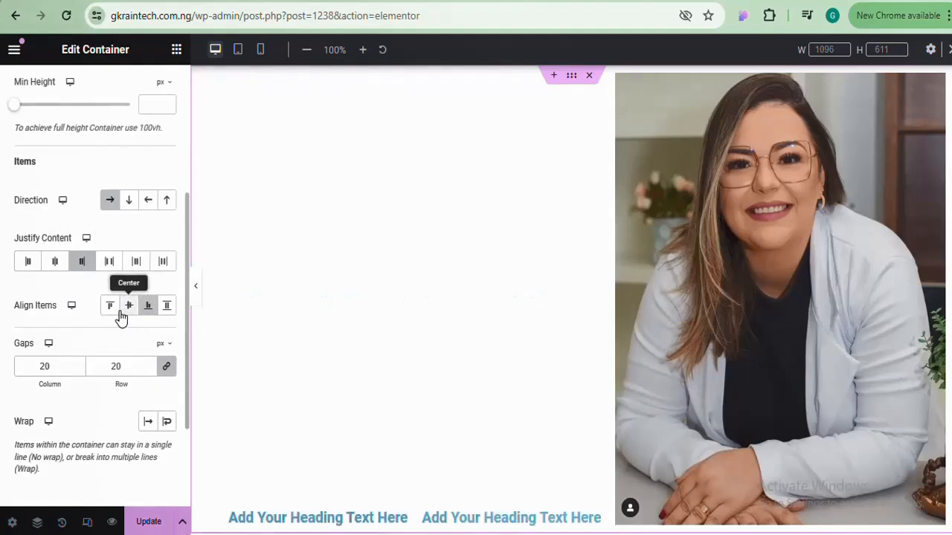
left_click(110, 311)
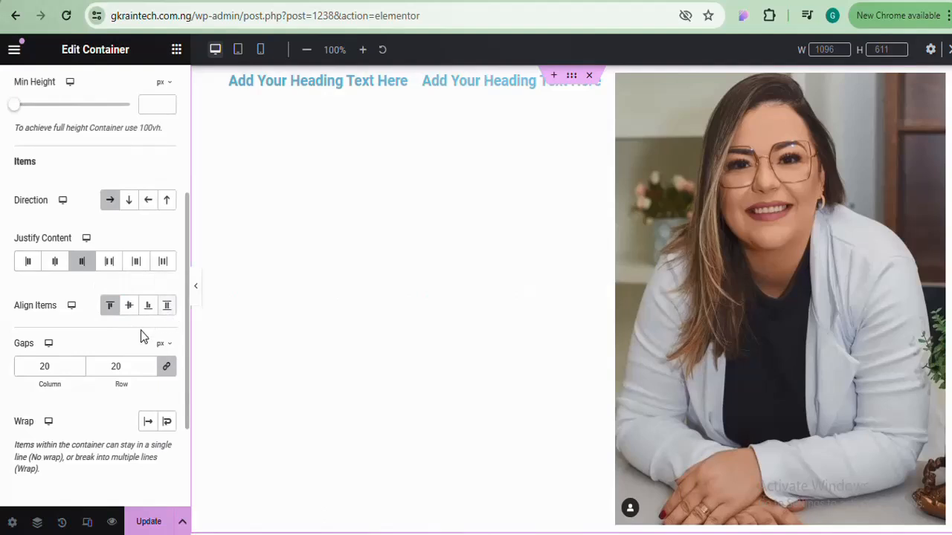
left_click(148, 370)
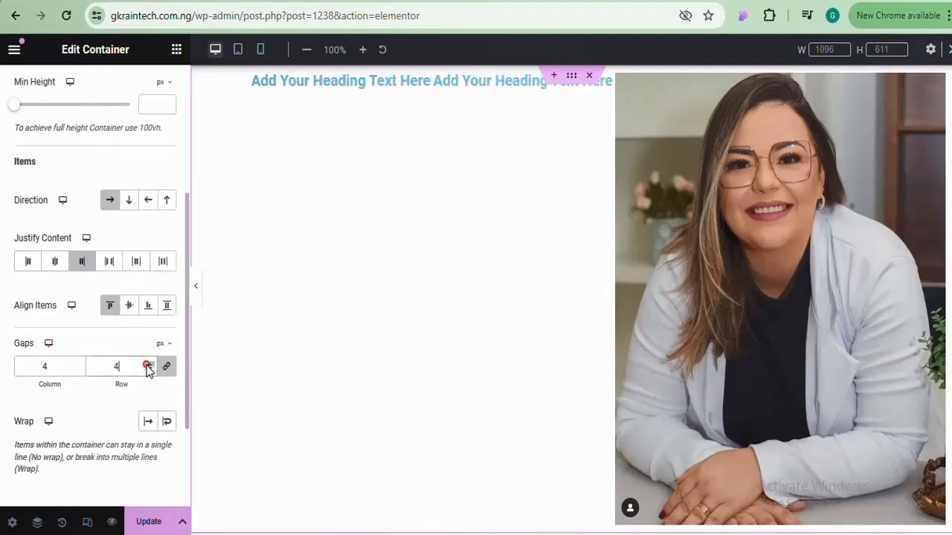
left_click(148, 366)
left_click(148, 367)
left_click(148, 366)
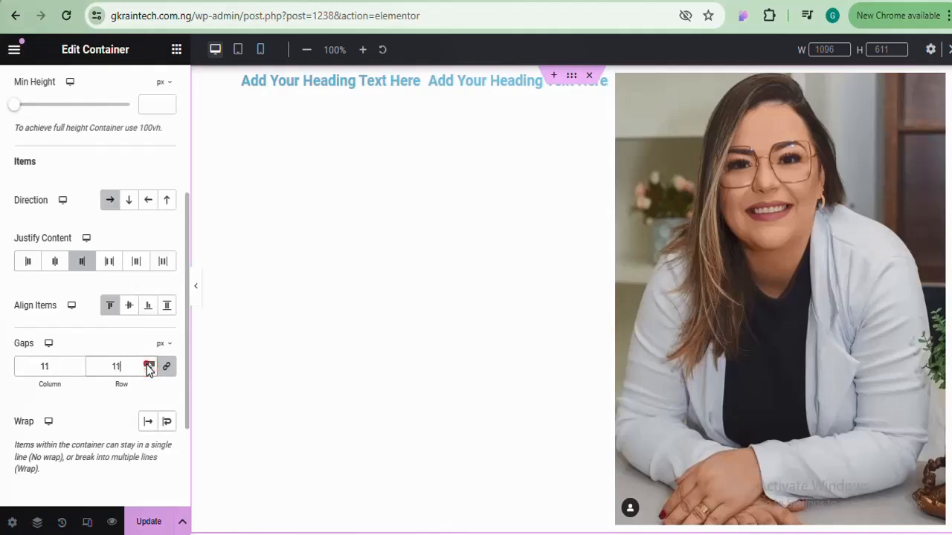
left_click(148, 366)
left_click(148, 366)
left_click(148, 366)
left_click(148, 366)
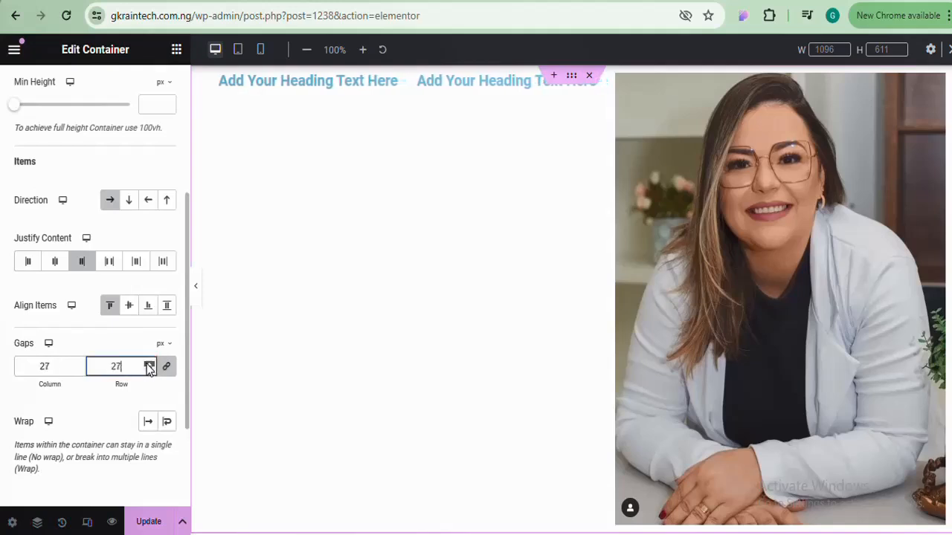
left_click(148, 366)
left_click(148, 366)
left_click(148, 366)
left_click(147, 367)
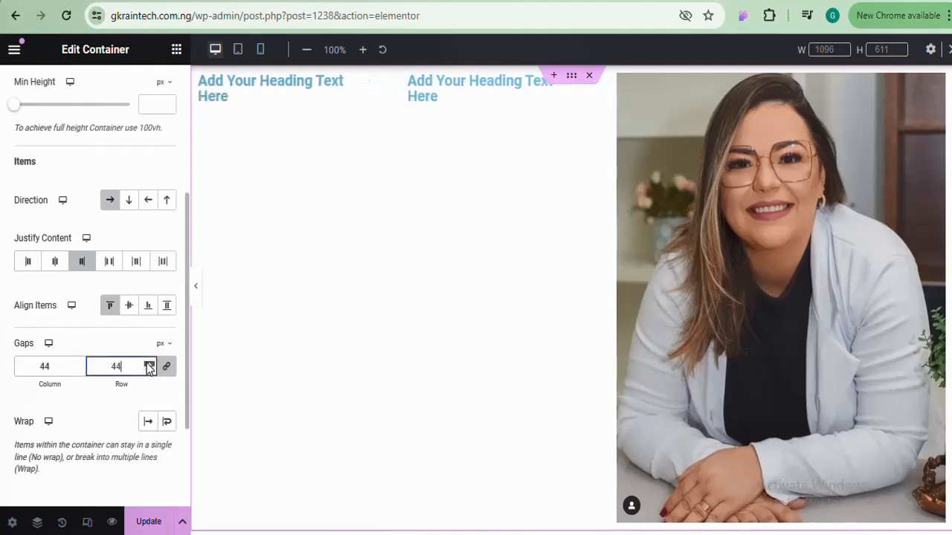
left_click(148, 367)
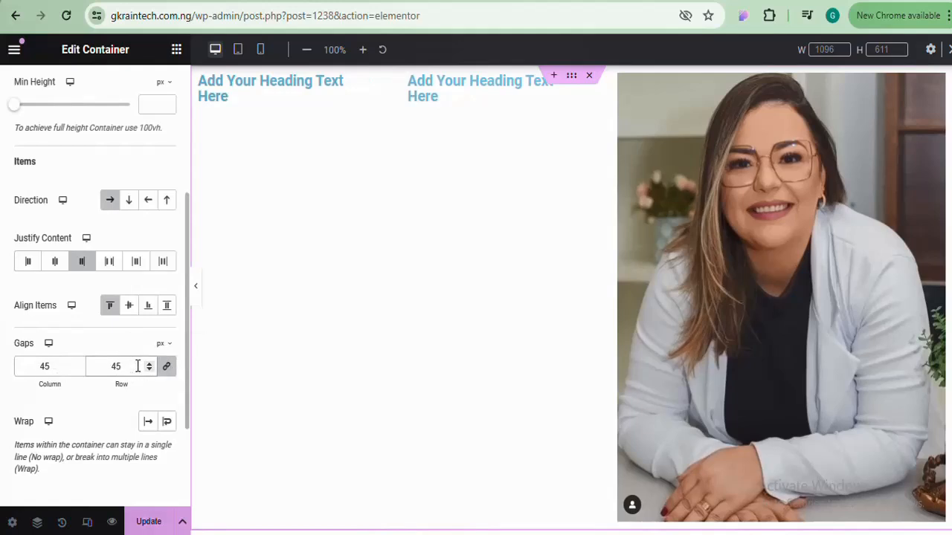
left_click_drag(138, 367, 98, 366)
type("20")
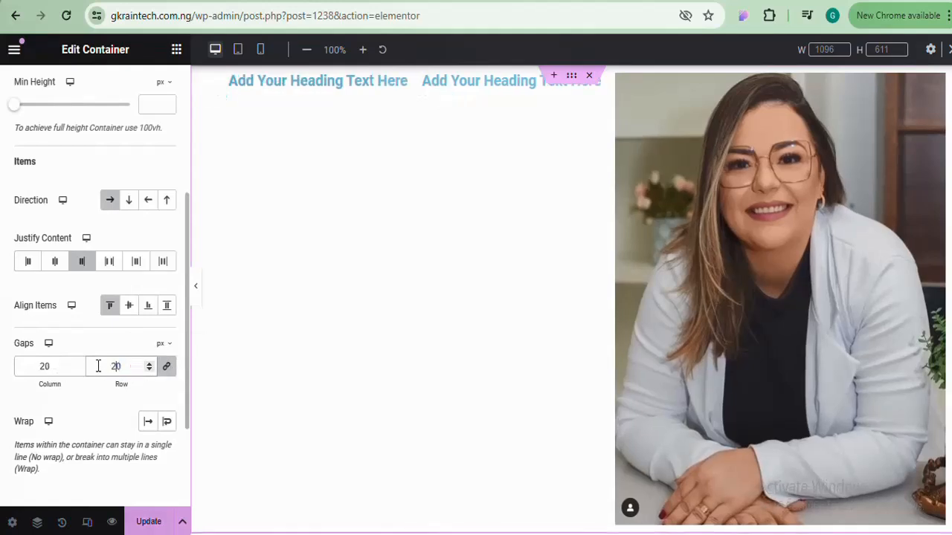
left_click(56, 366)
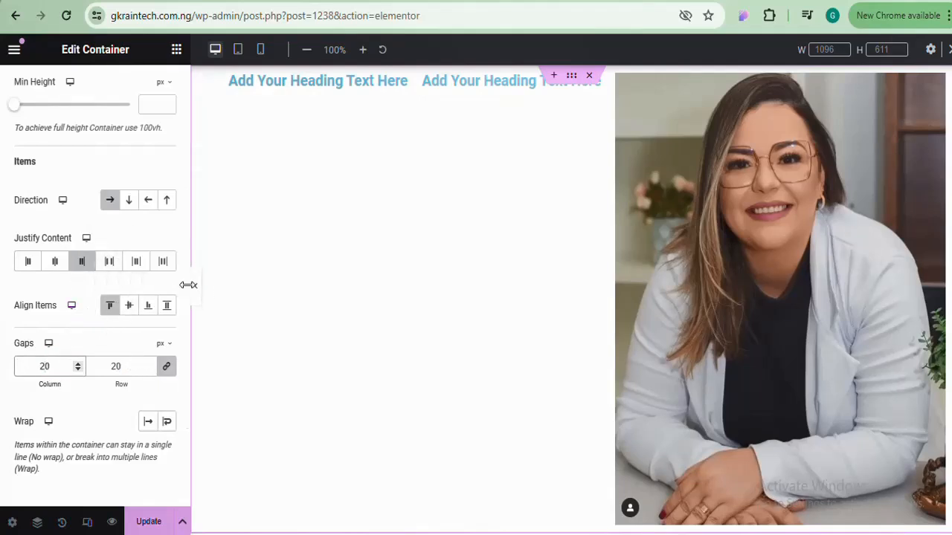
left_click_drag(187, 292, 185, 148)
left_click(157, 97)
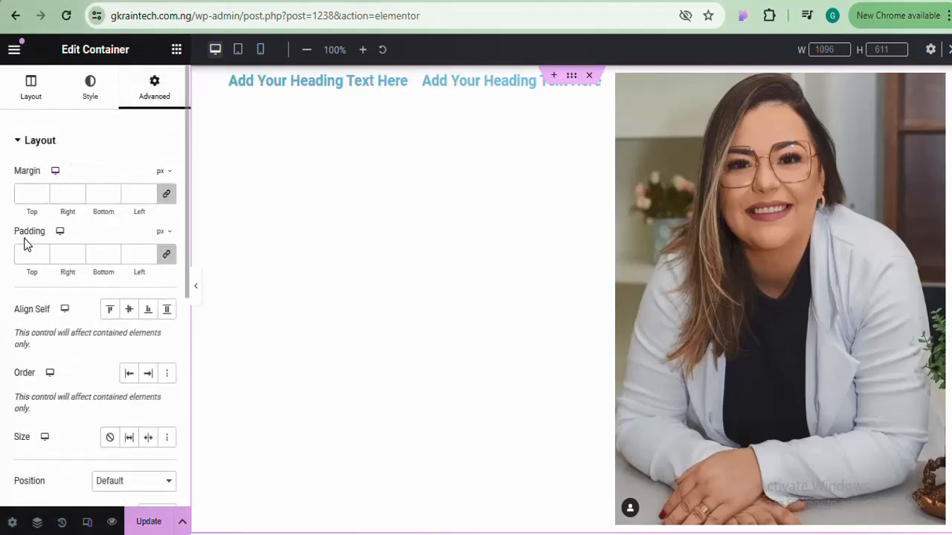
left_click(32, 87)
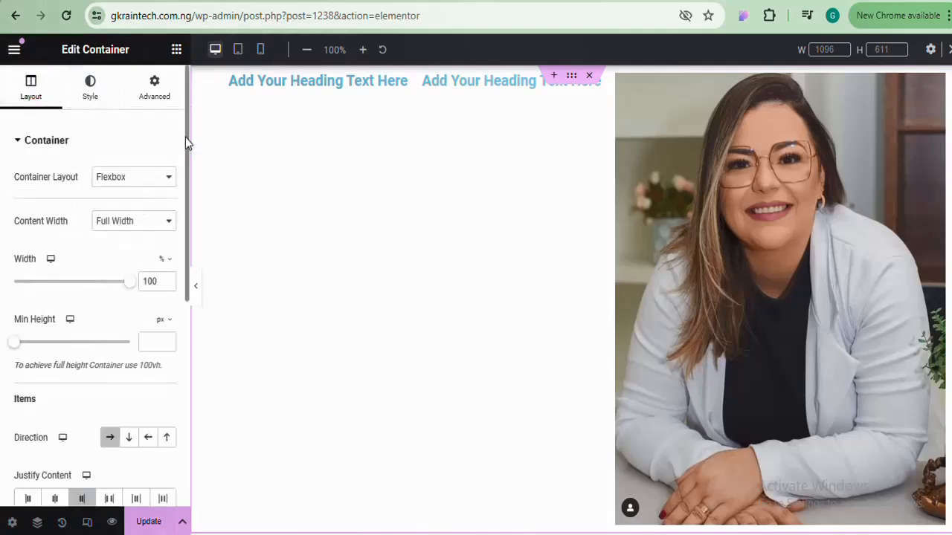
left_click_drag(186, 139, 185, 340)
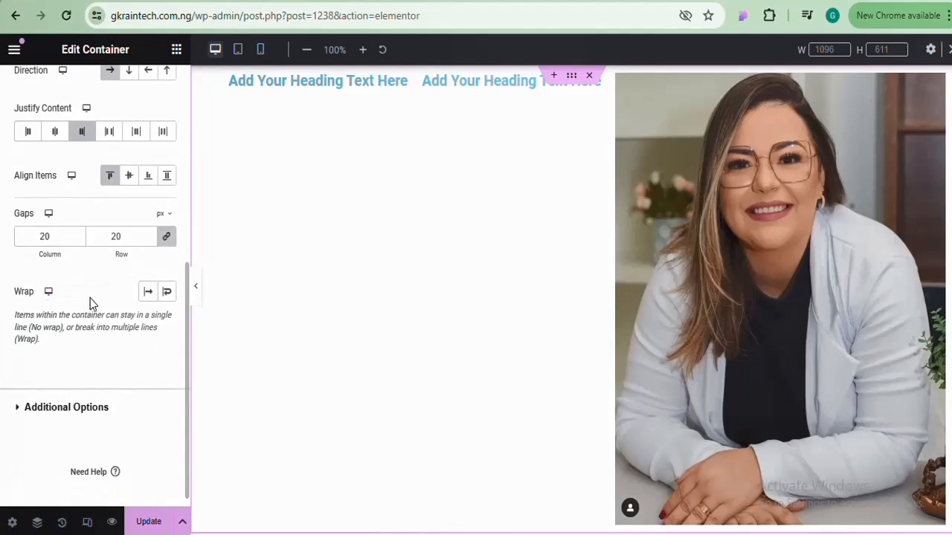
left_click(144, 297)
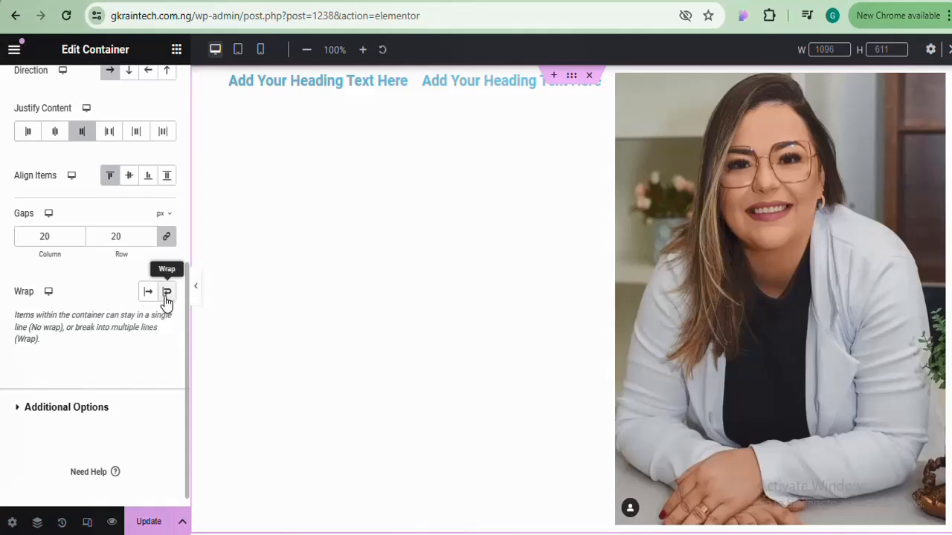
left_click(66, 408)
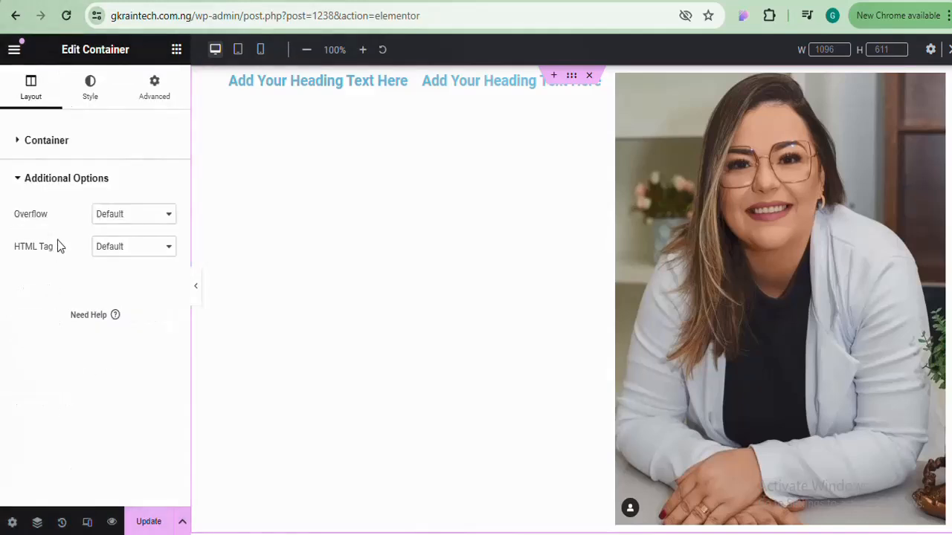
left_click(122, 219)
left_click(121, 217)
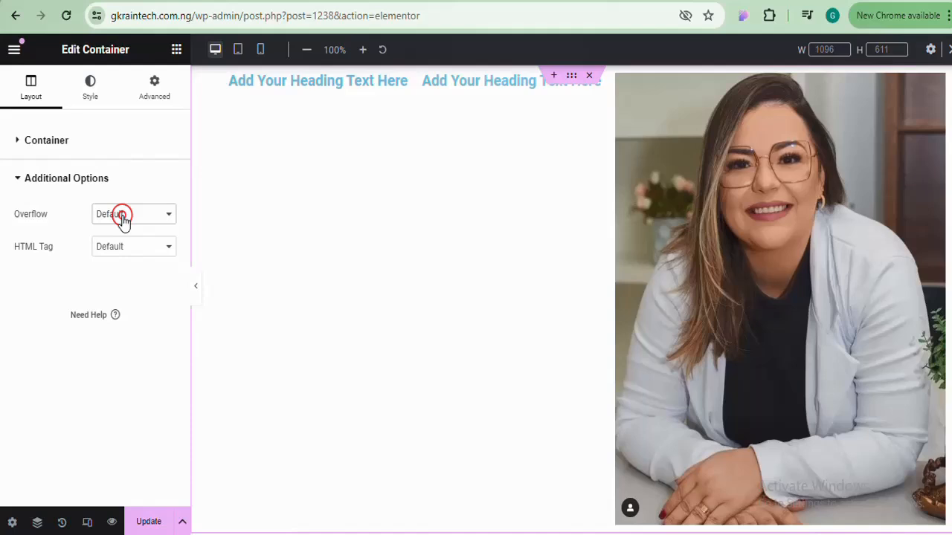
left_click(73, 186)
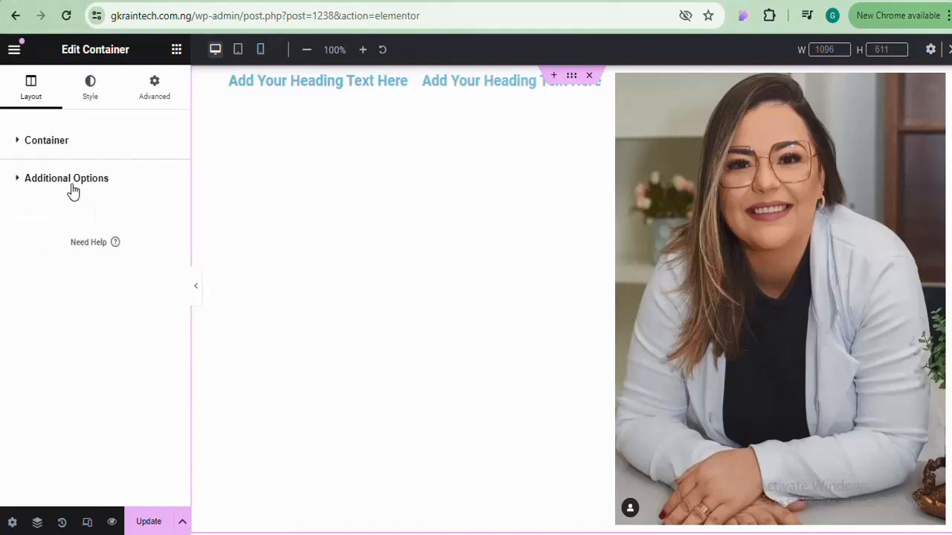
left_click(41, 145)
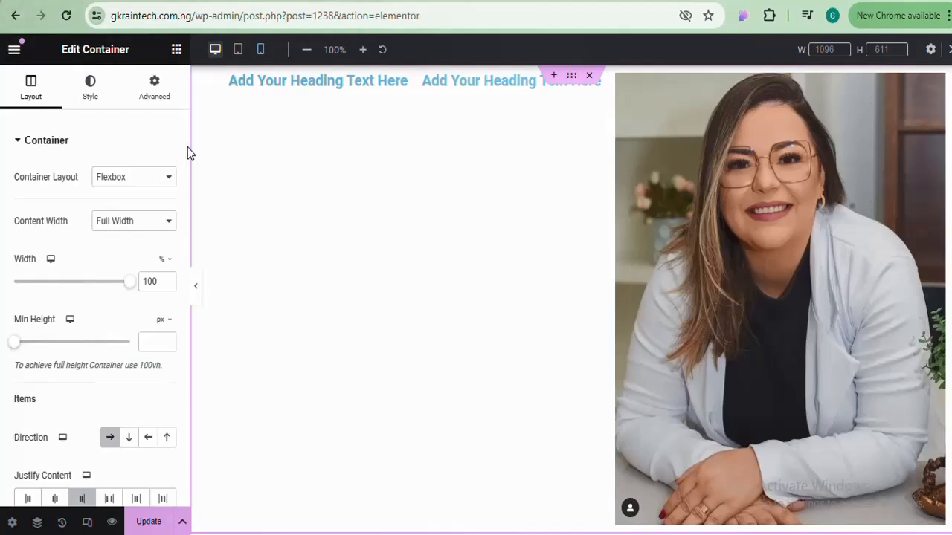
mouse_move(186, 149)
left_mouse_down()
mouse_move(182, 335)
mouse_move(174, 153)
left_mouse_up()
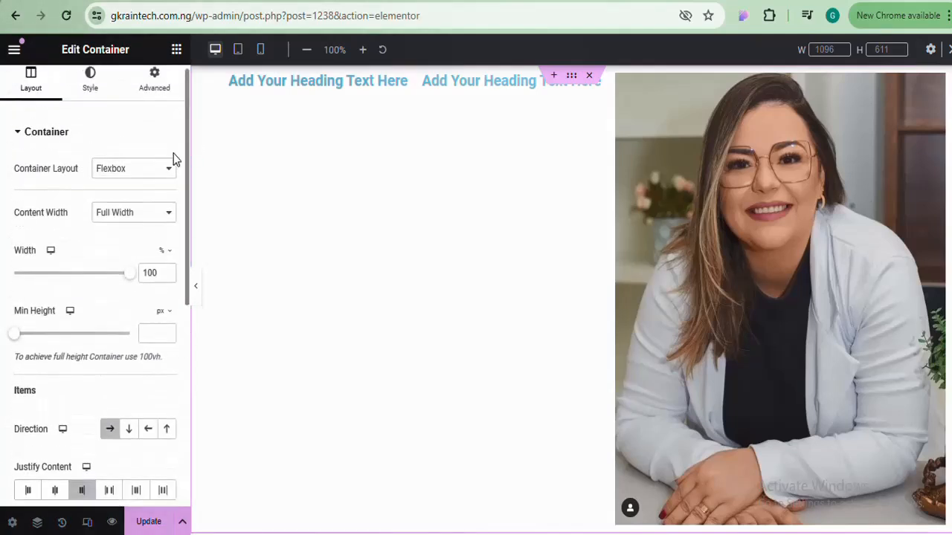
In the container's Style > Background, keep the background type Classic after previewing Gradient
left_click(94, 102)
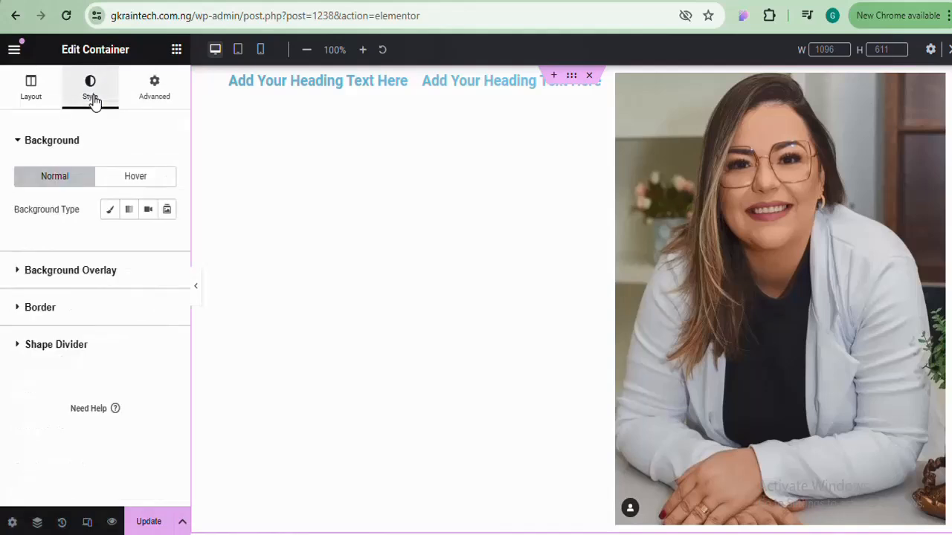
left_click(68, 141)
left_click(68, 141)
left_click(110, 214)
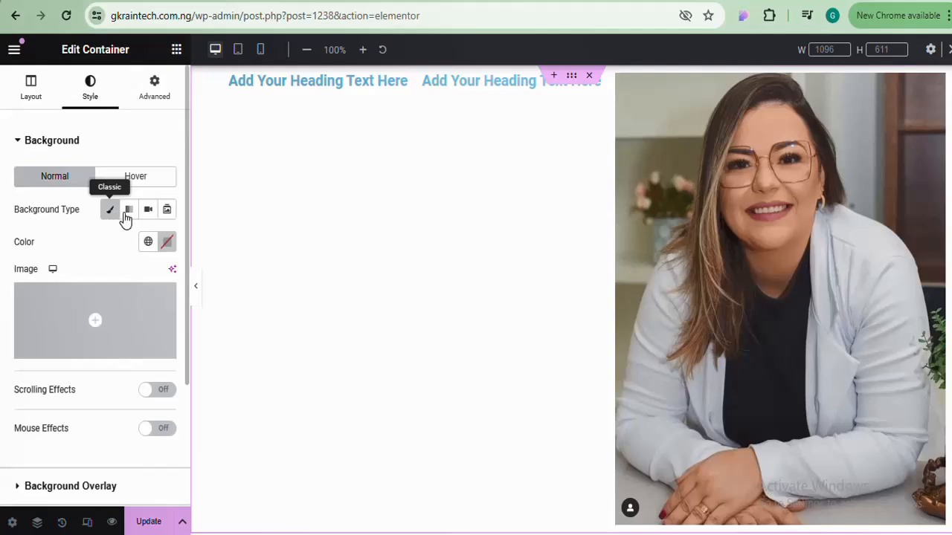
left_click(130, 209)
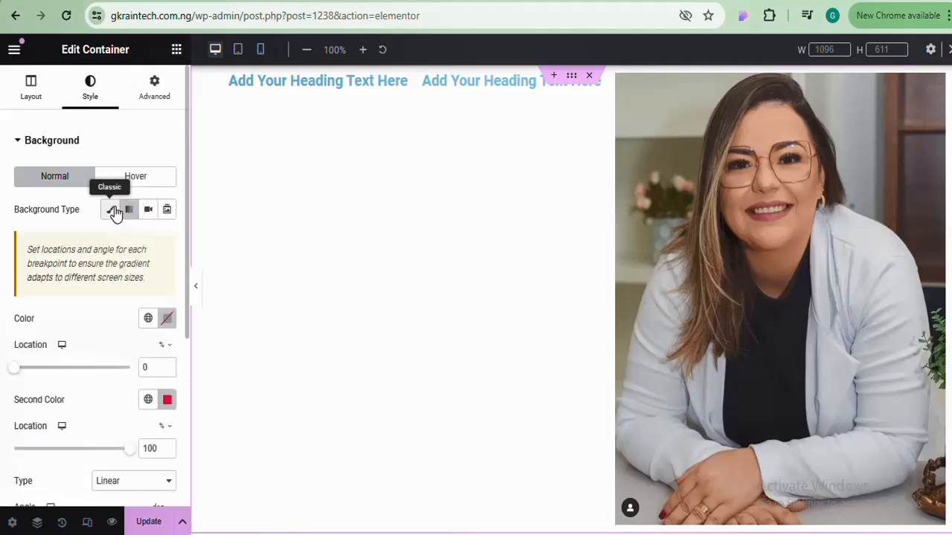
left_click(110, 211)
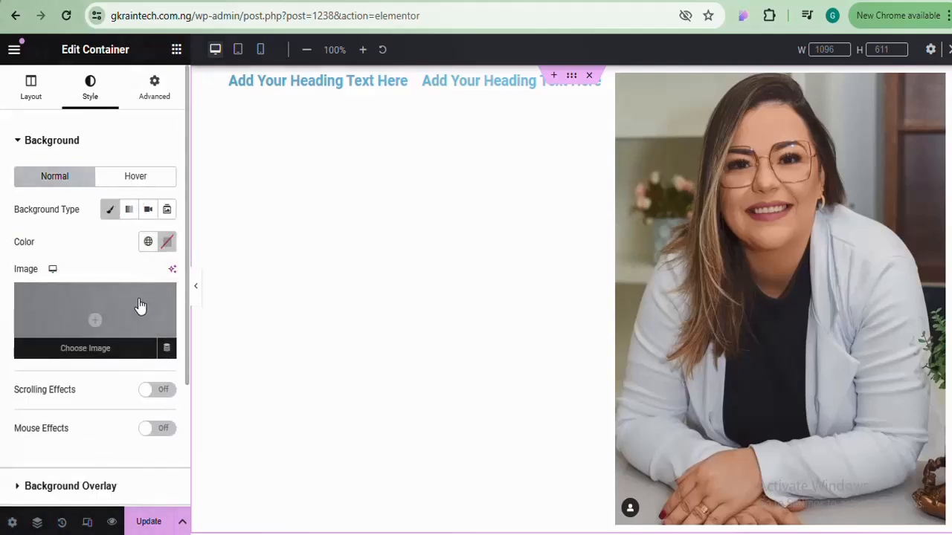
left_click(105, 146)
left_click(105, 146)
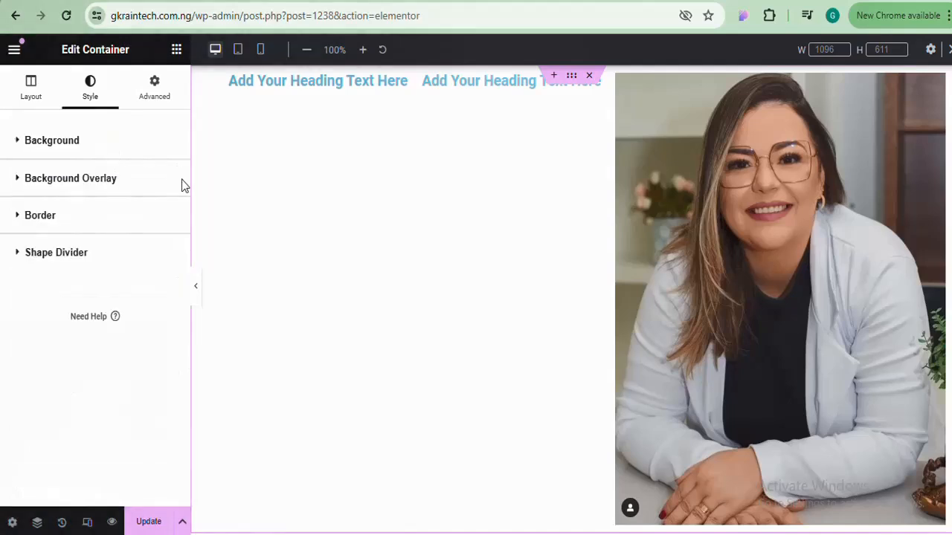
Set the container's background colour to red (#DD5C5C)
scroll(186, 197, "down", 3)
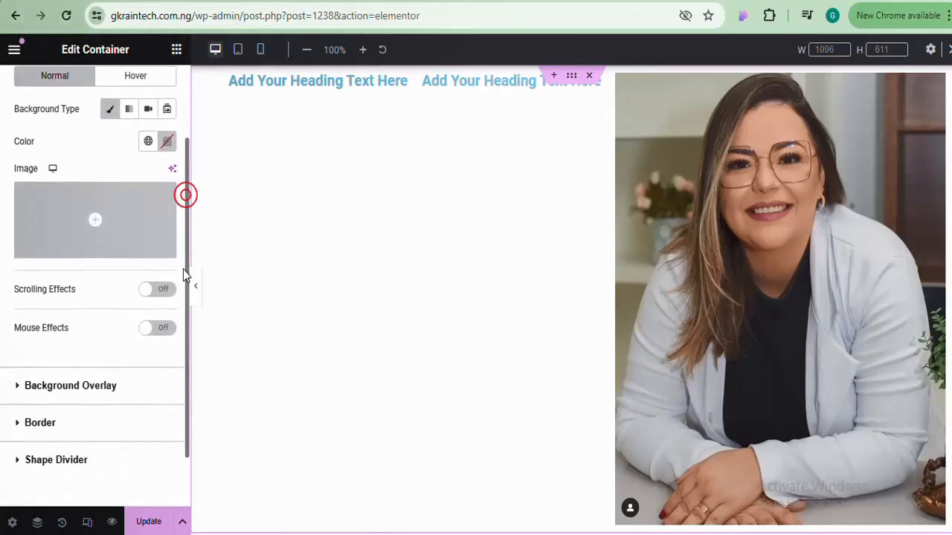
scroll(187, 275, "up", 3)
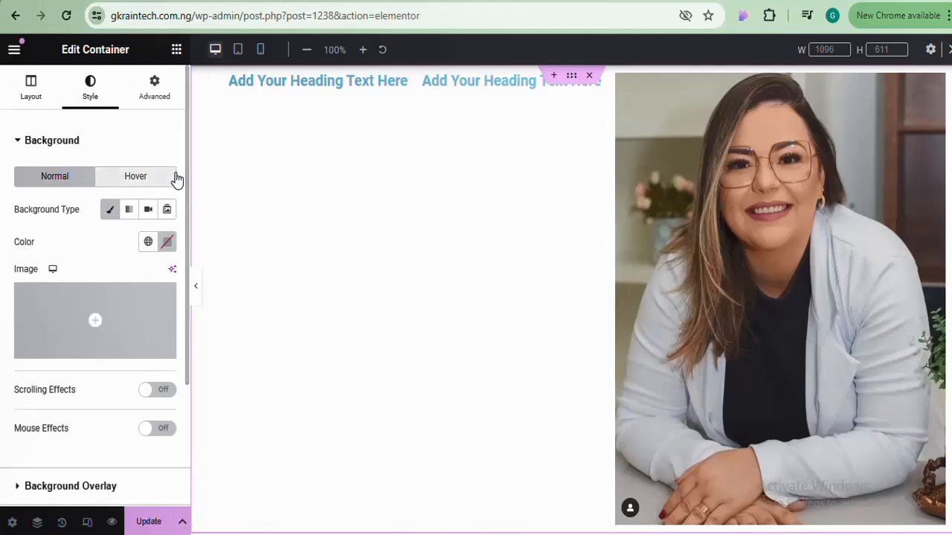
left_click(80, 149)
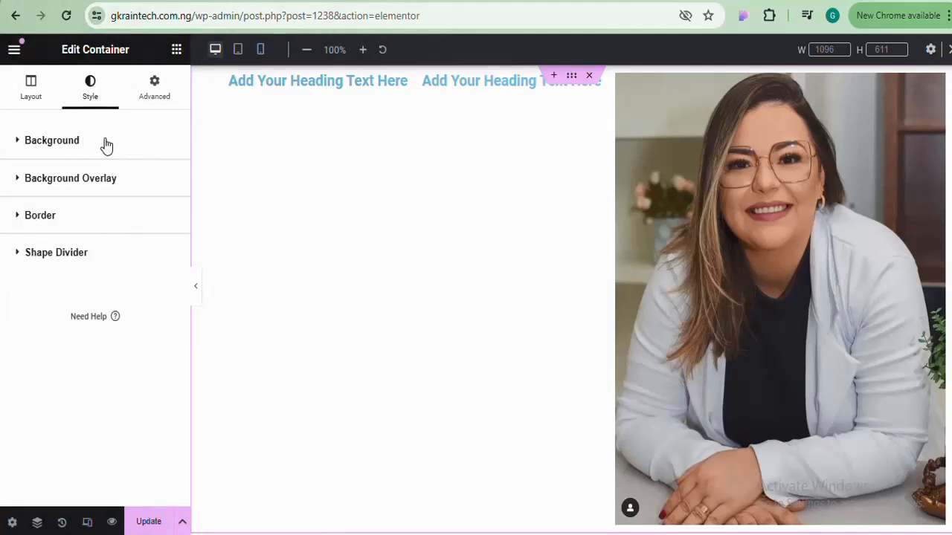
left_click(106, 144)
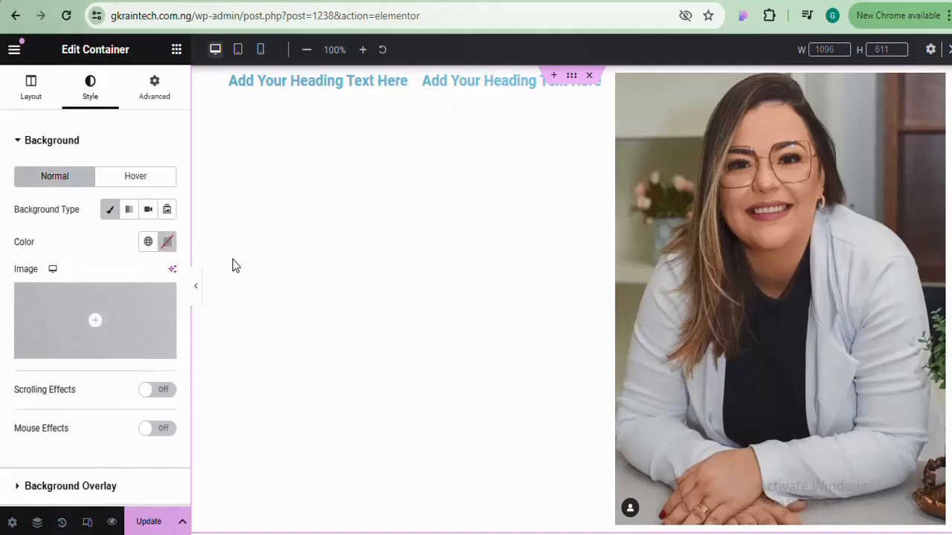
left_click(167, 242)
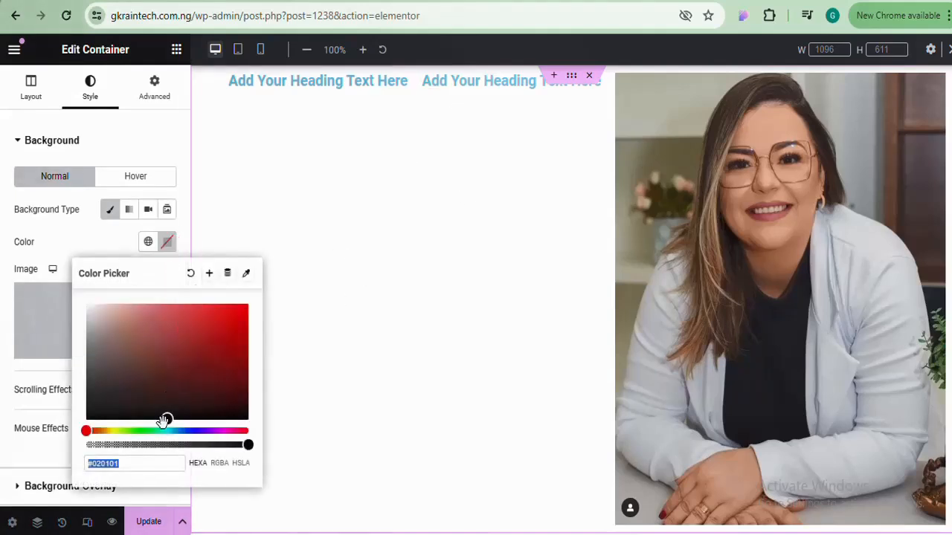
mouse_move(163, 418)
left_mouse_down()
mouse_move(179, 306)
mouse_move(180, 321)
left_mouse_up()
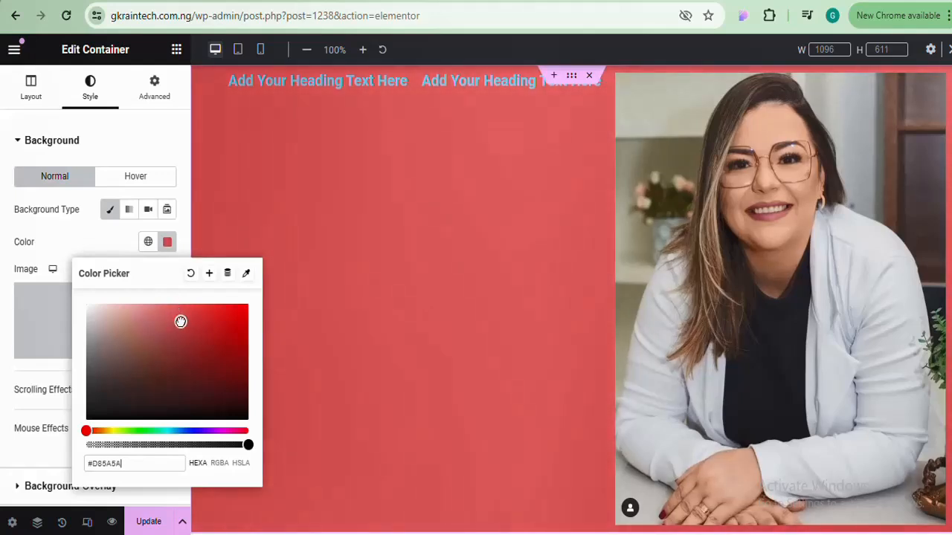
left_click(167, 245)
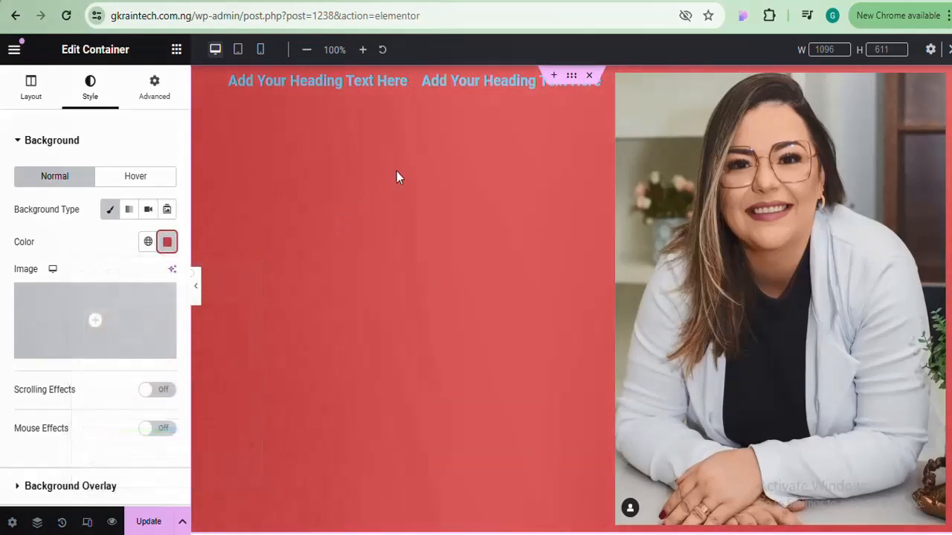
Add a one-column container below the section and select the first heading
scroll(571, 298, "down", 5)
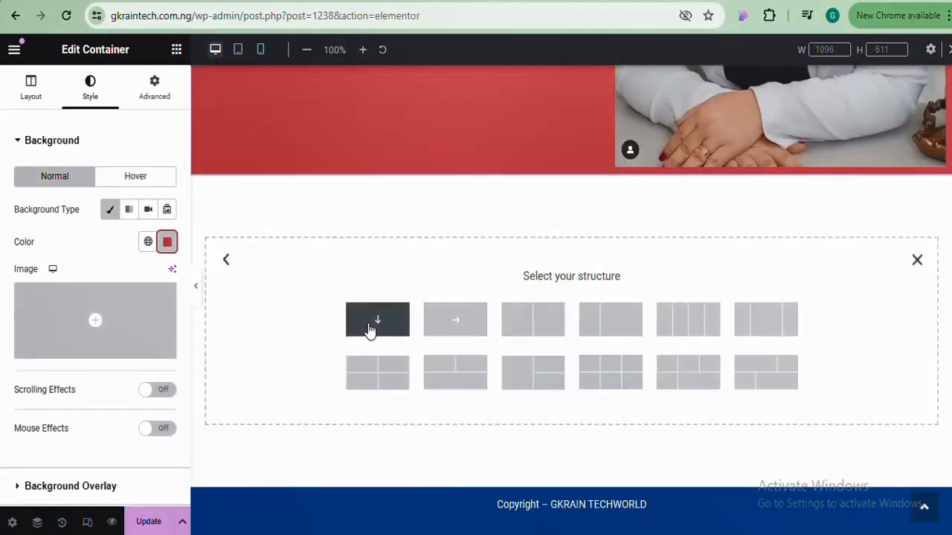
left_click(378, 309)
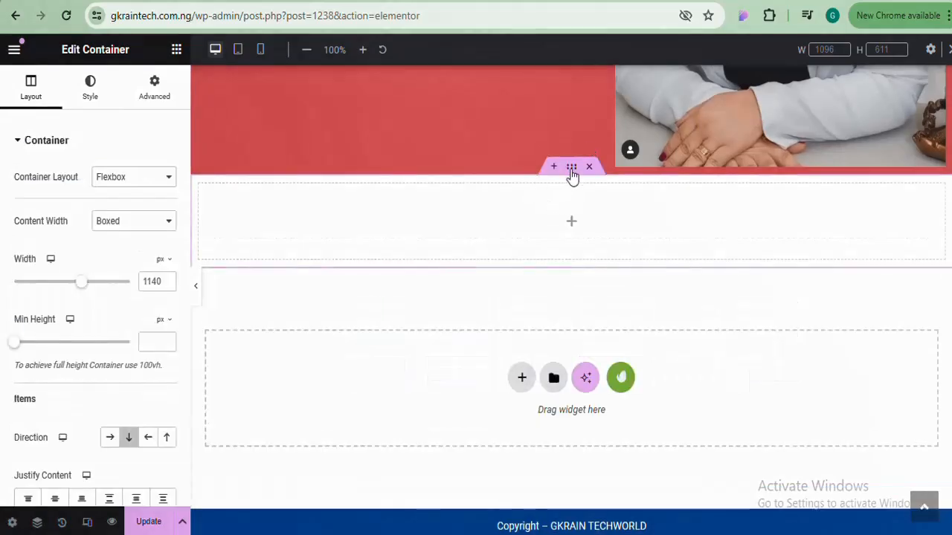
scroll(571, 297, "up", 5)
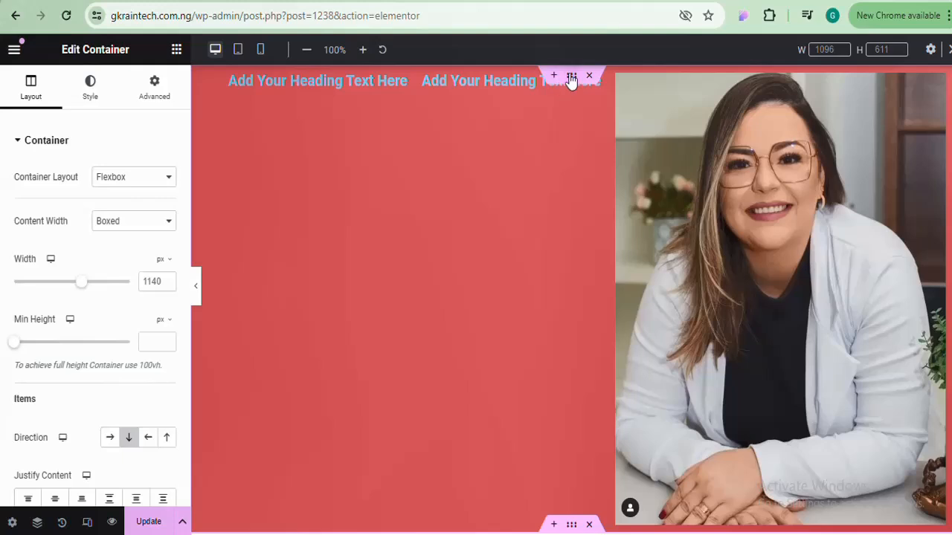
left_click(572, 78)
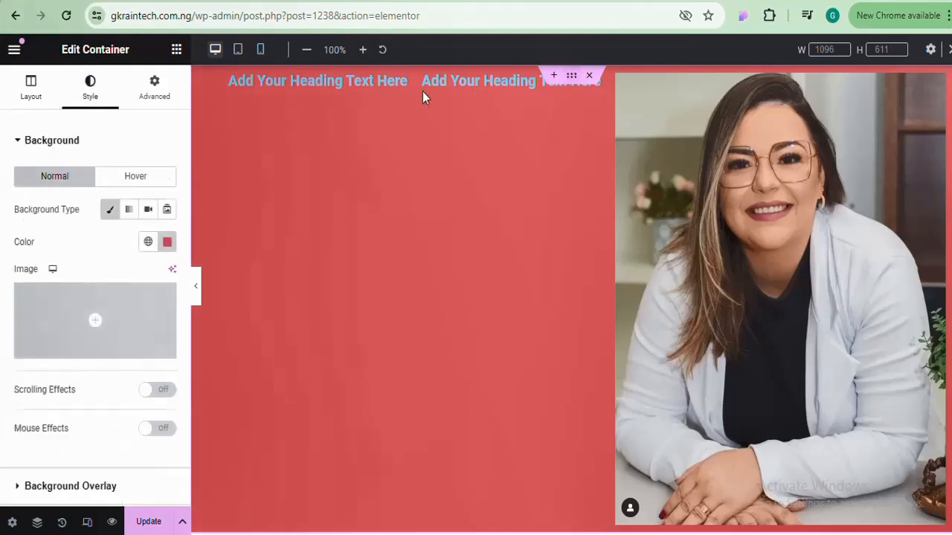
left_click(381, 85)
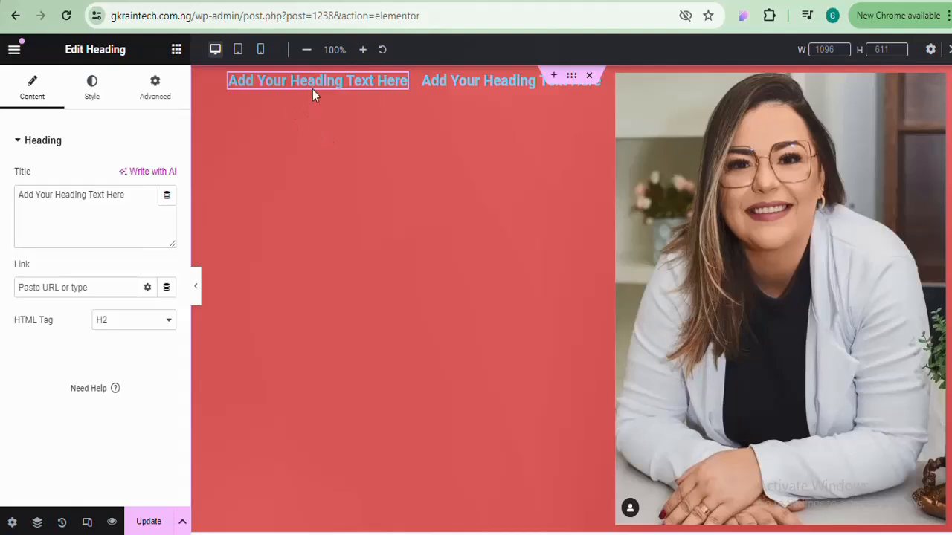
Set the first heading's text colour to white (#FFFFFF)
left_click(461, 81)
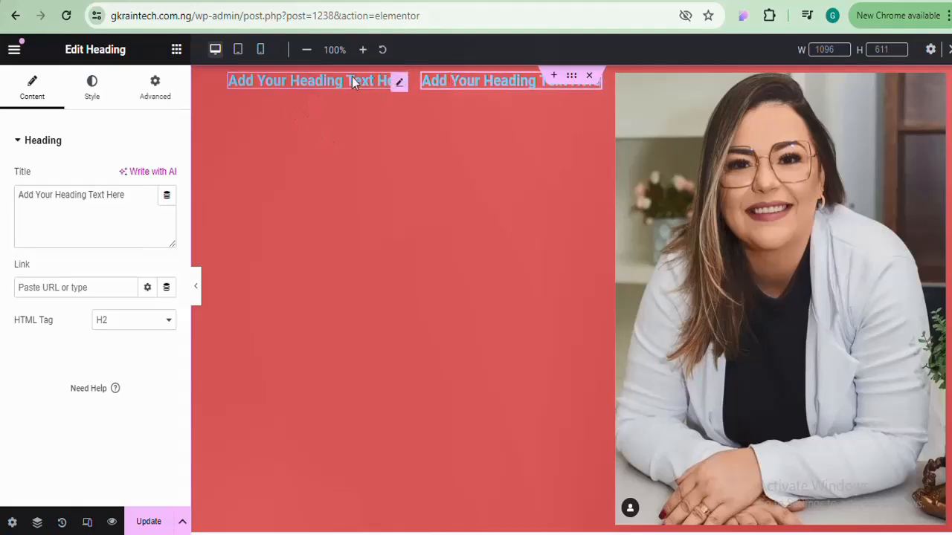
left_click(353, 82)
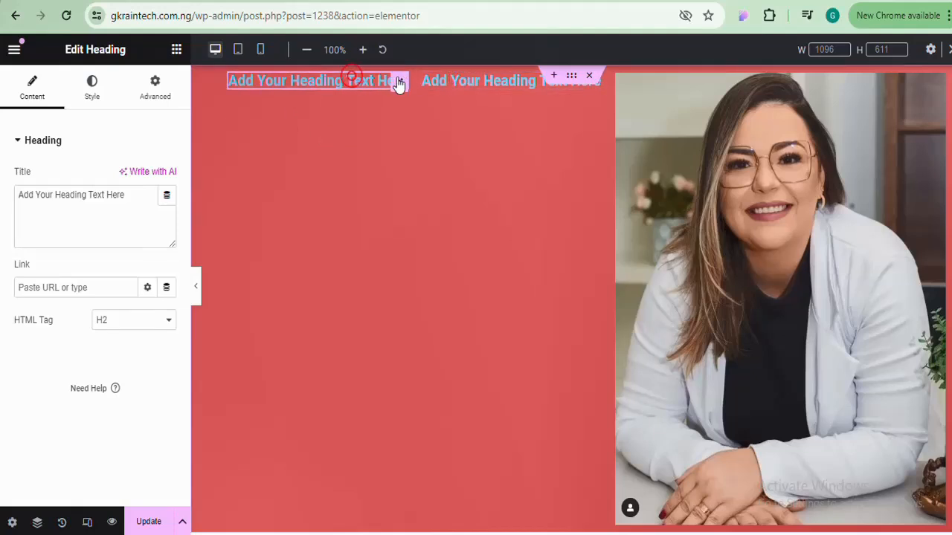
left_click(95, 86)
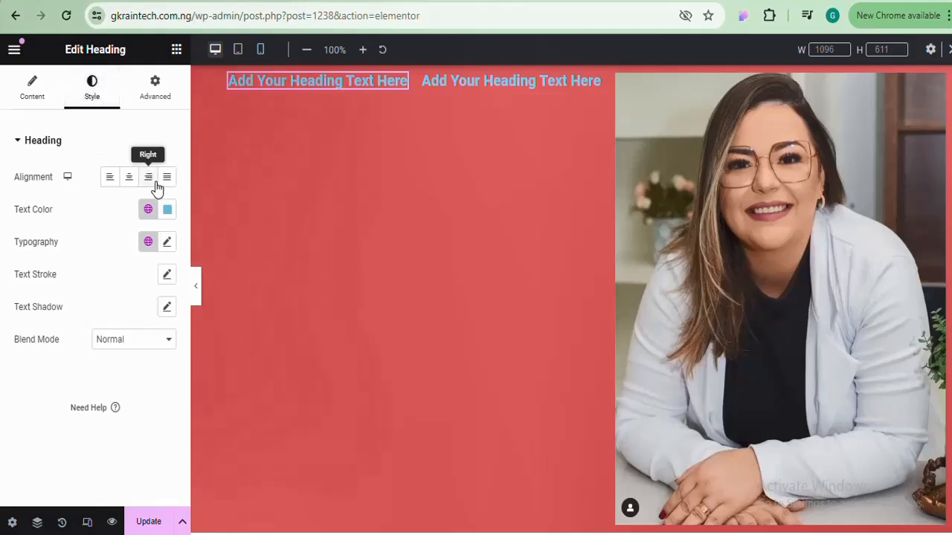
left_click(168, 211)
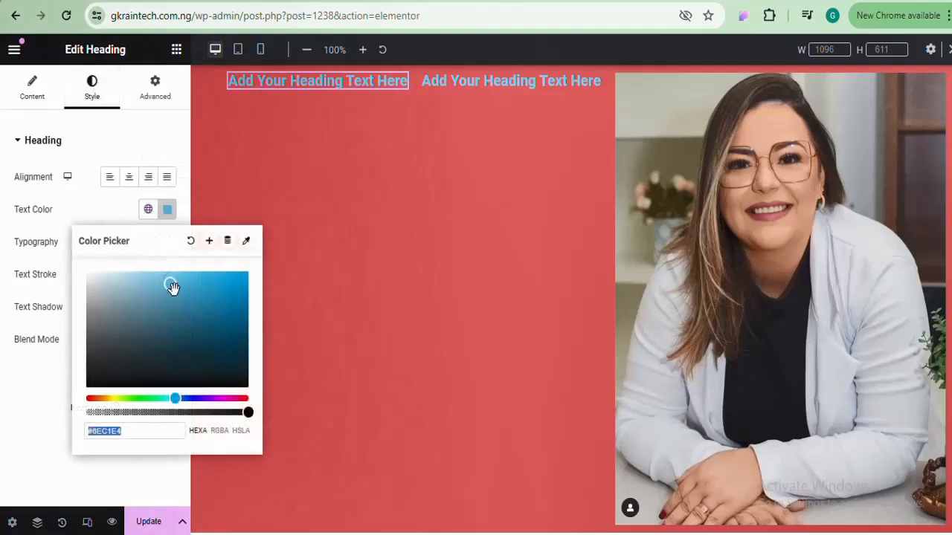
type("#FFFFFF")
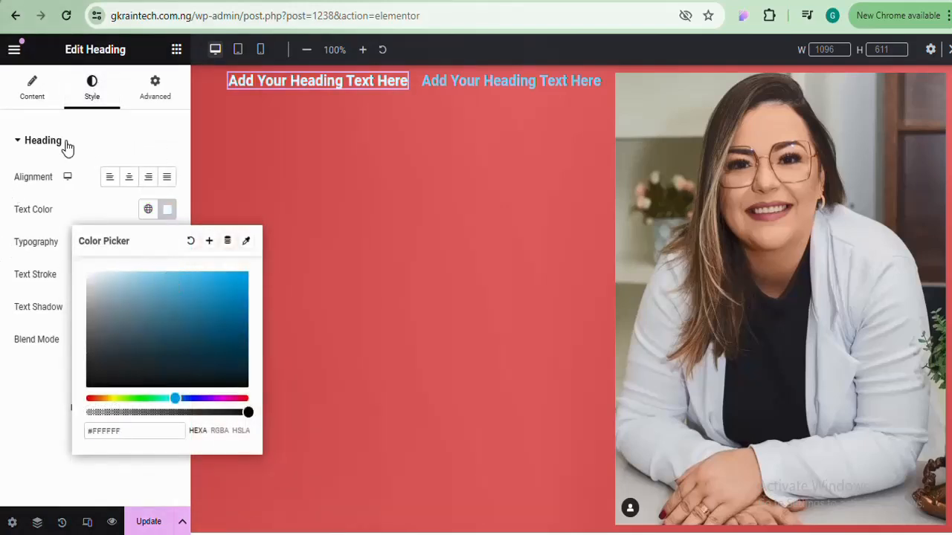
left_click(169, 211)
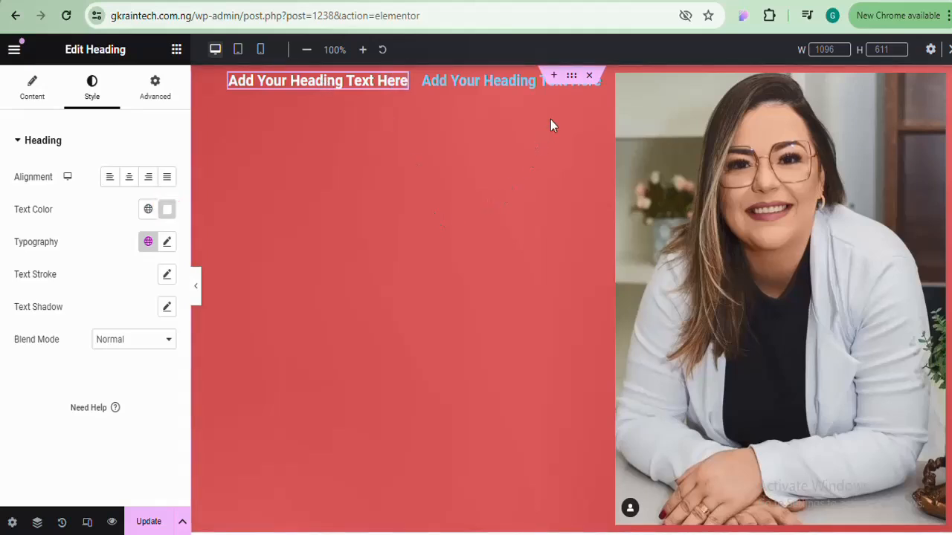
Try other background hues on the container, ending back on red
left_click(571, 77)
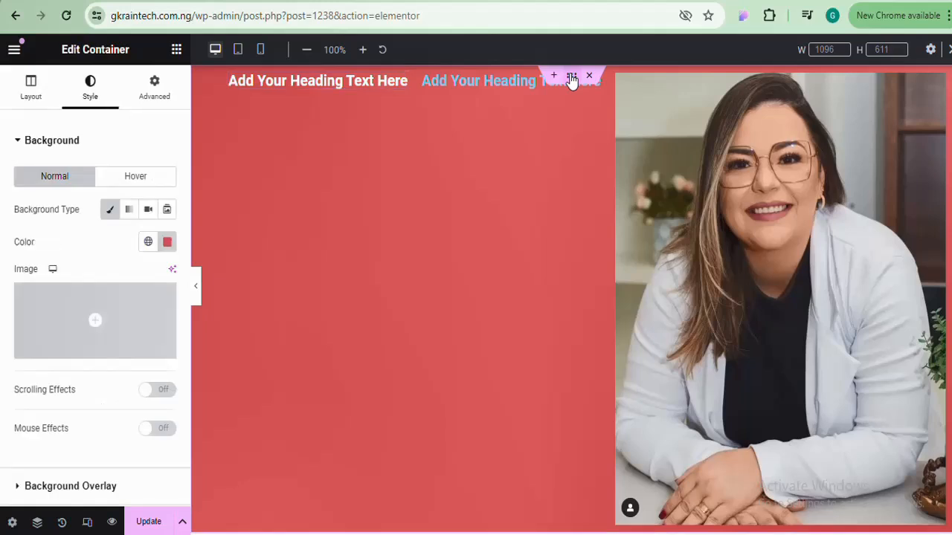
left_click(168, 243)
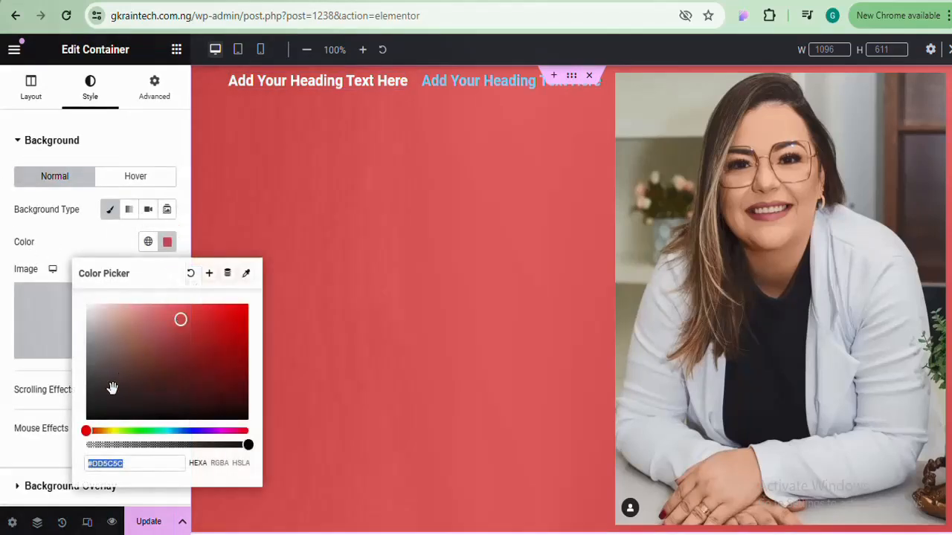
left_click_drag(90, 426, 251, 429)
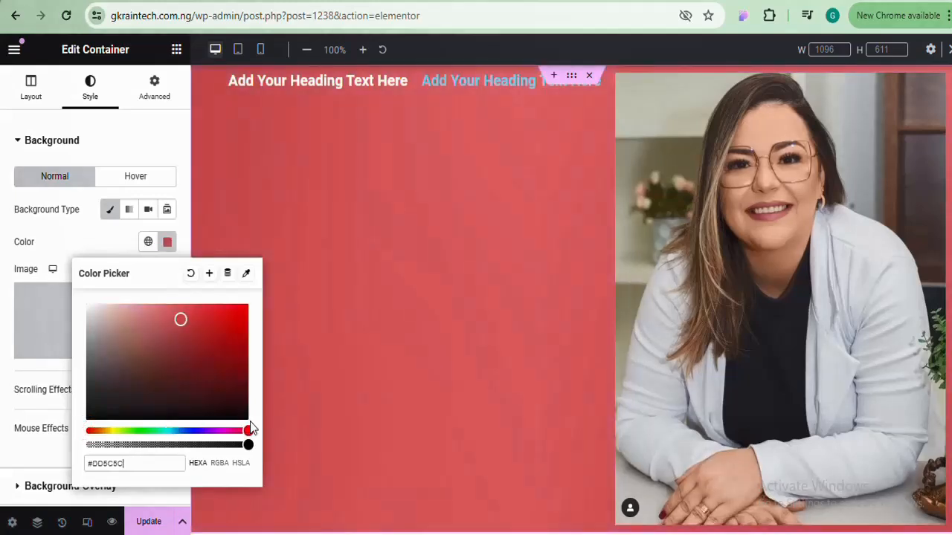
left_click(168, 242)
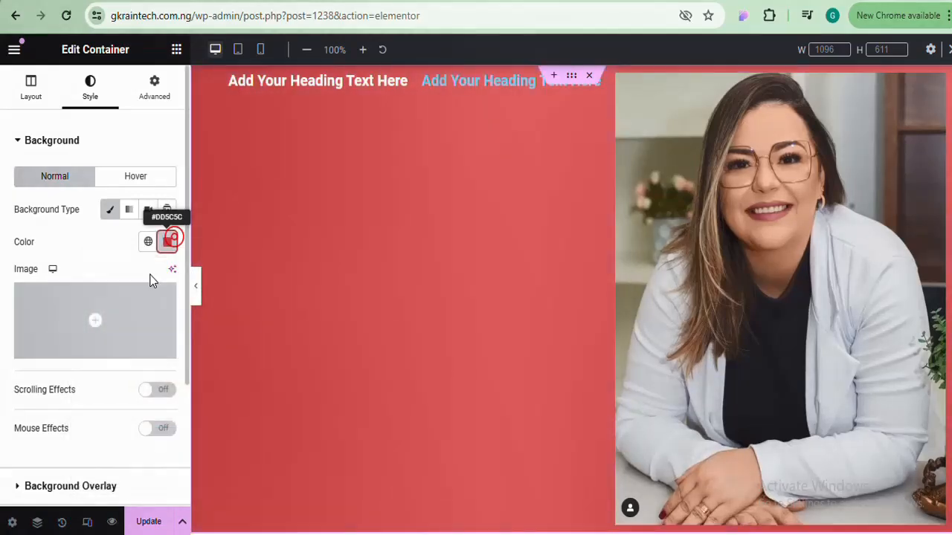
Set the teal building photo from the Media Library as the container's background image
left_click(67, 308)
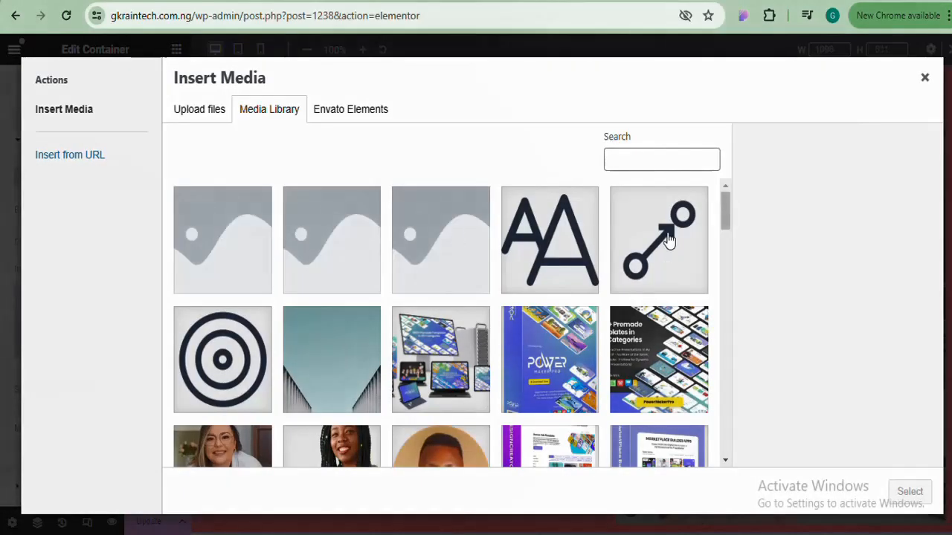
left_click(329, 370)
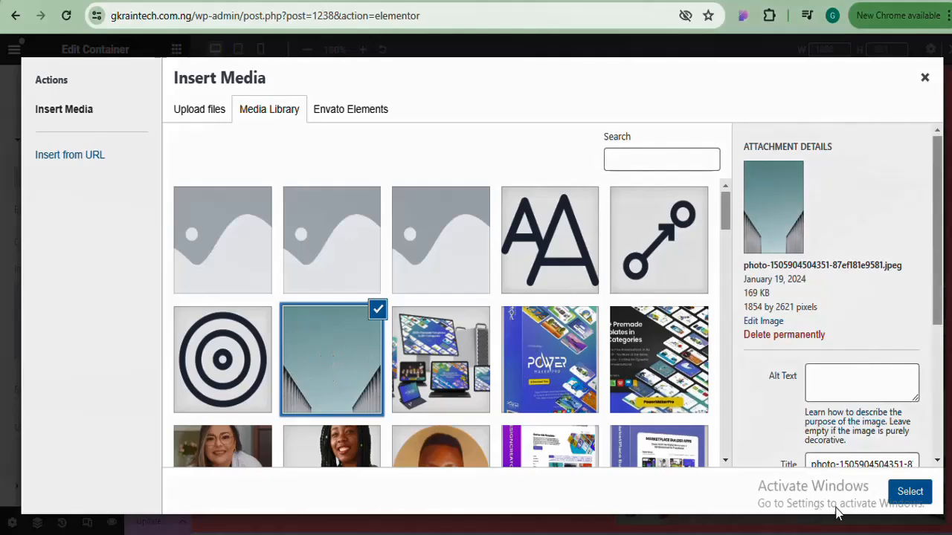
left_click(908, 492)
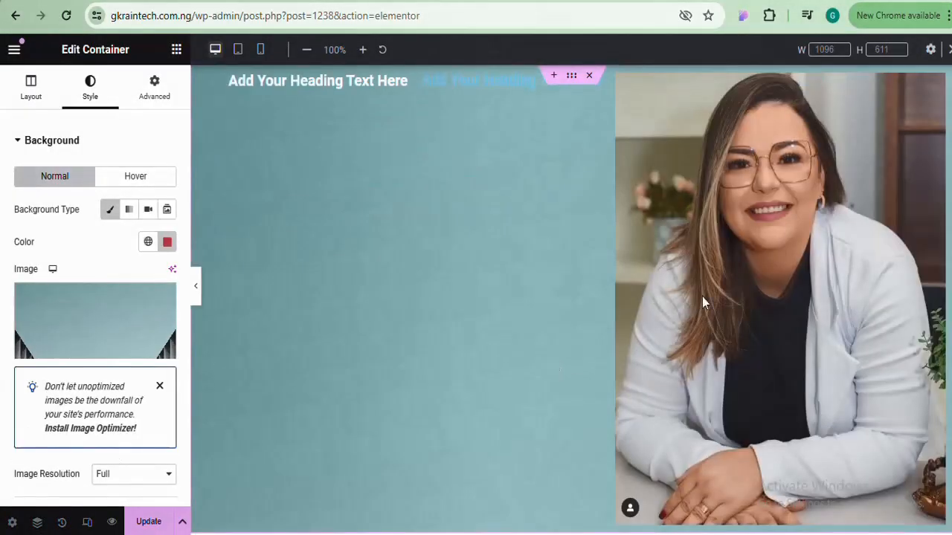
scroll(347, 211, "down", 3)
scroll(347, 212, "up", 3)
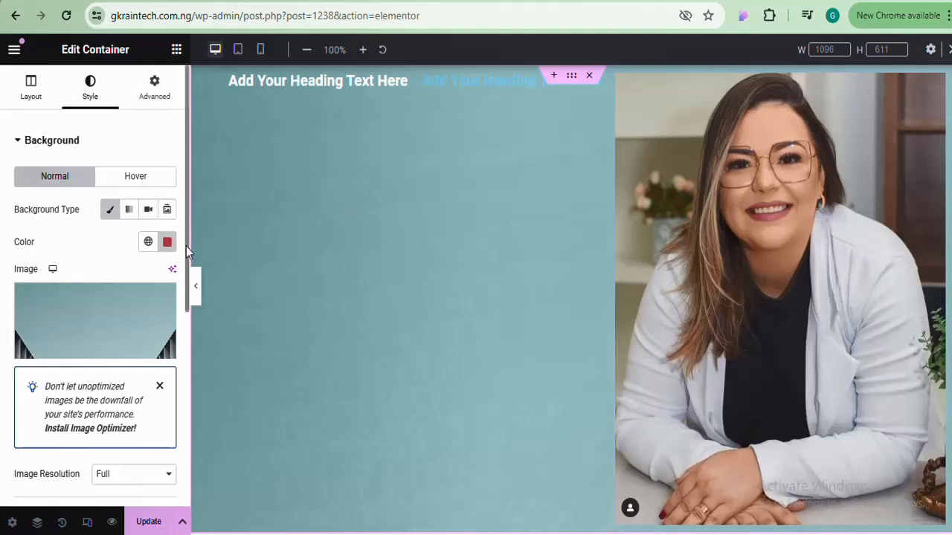
left_click_drag(185, 245, 187, 365)
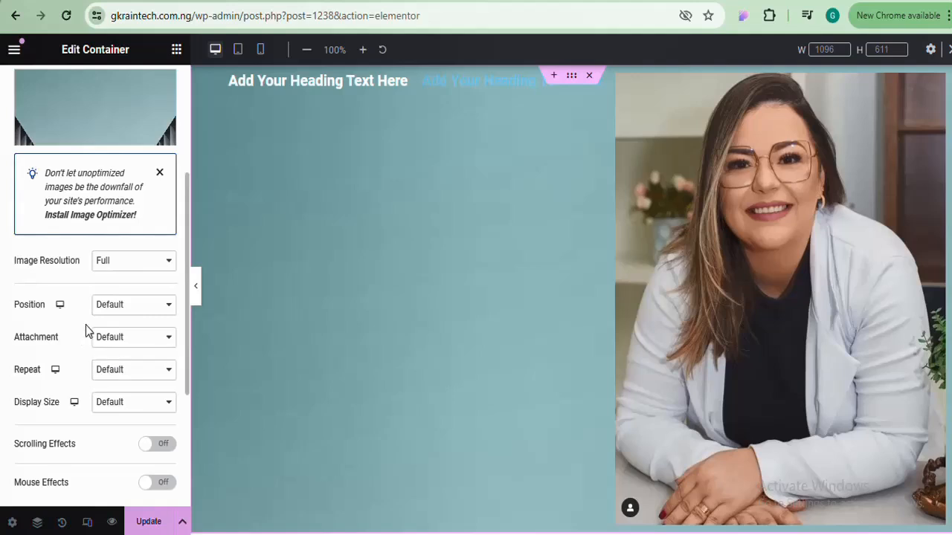
Set the background image Display Size to Contain after trying Cover
left_click(130, 308)
left_click(130, 307)
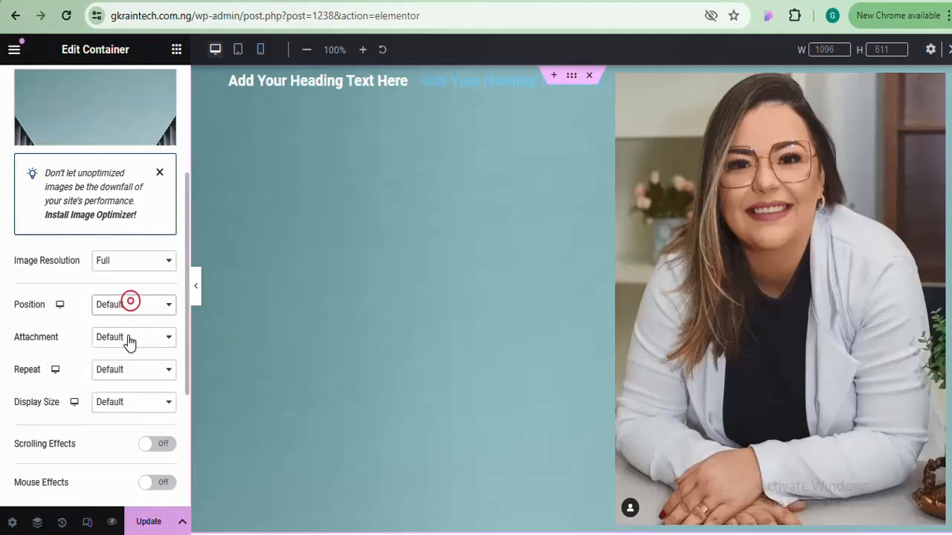
left_click(127, 407)
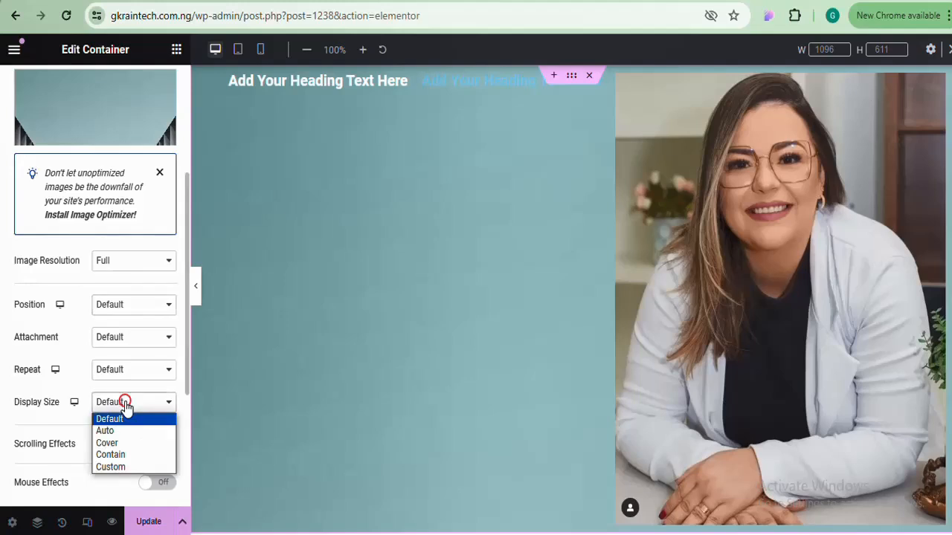
left_click(123, 443)
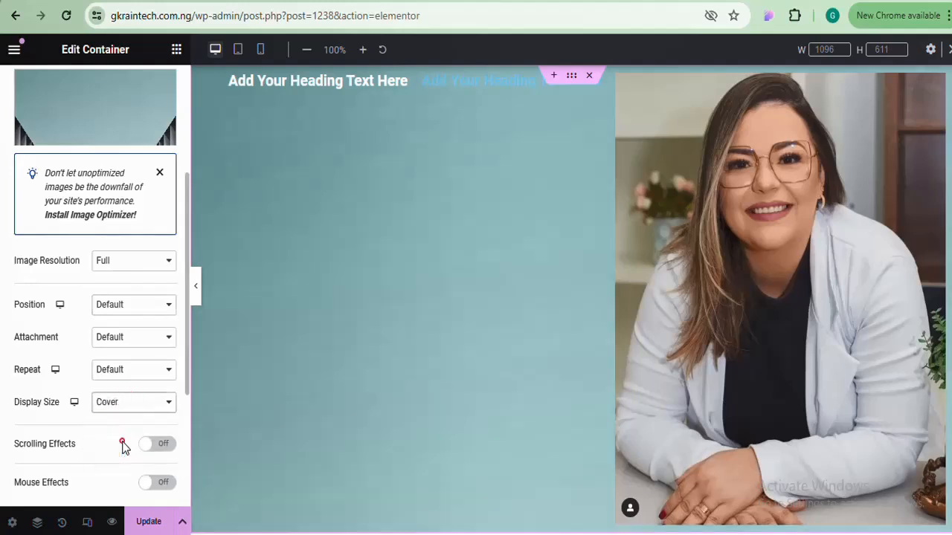
scroll(514, 365, "down", 2)
scroll(330, 302, "up", 2)
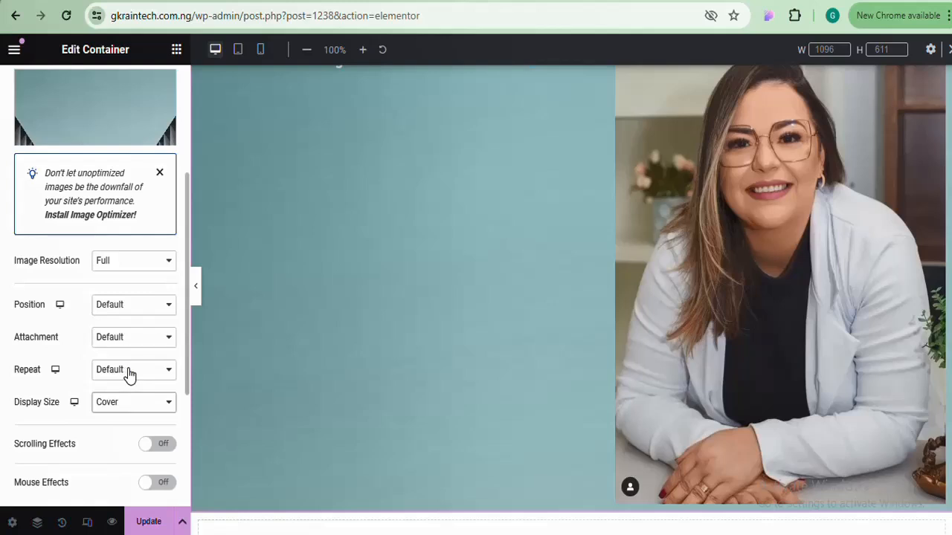
left_click(124, 404)
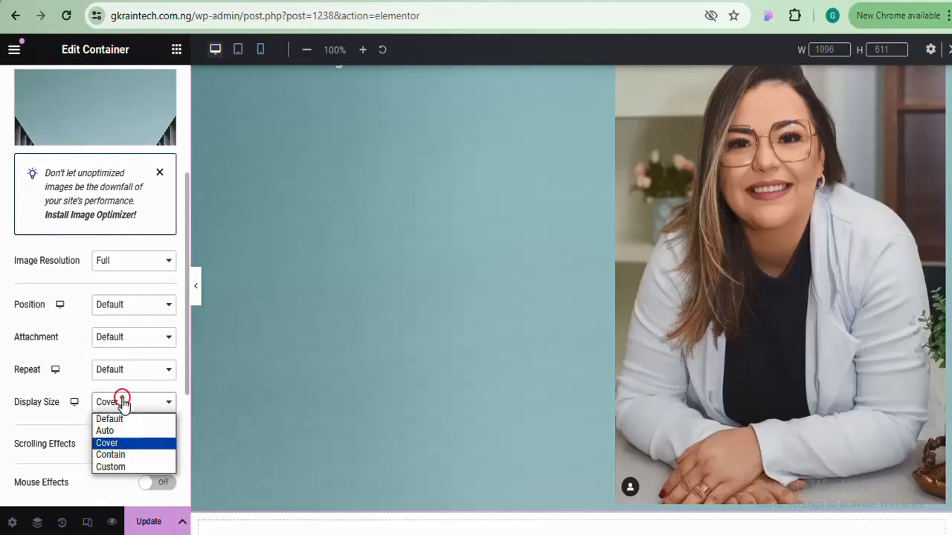
left_click(121, 453)
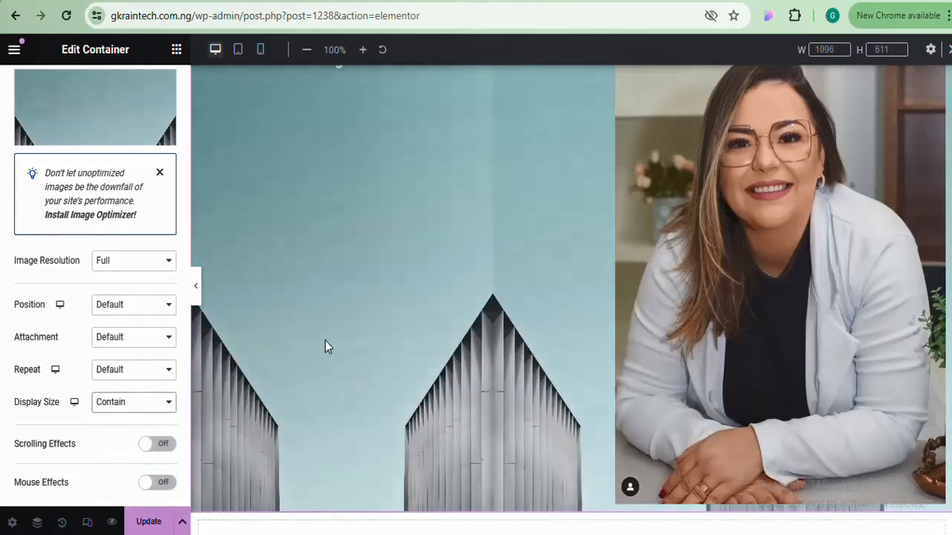
Position the background image Center Left
scroll(571, 299, "up", 1)
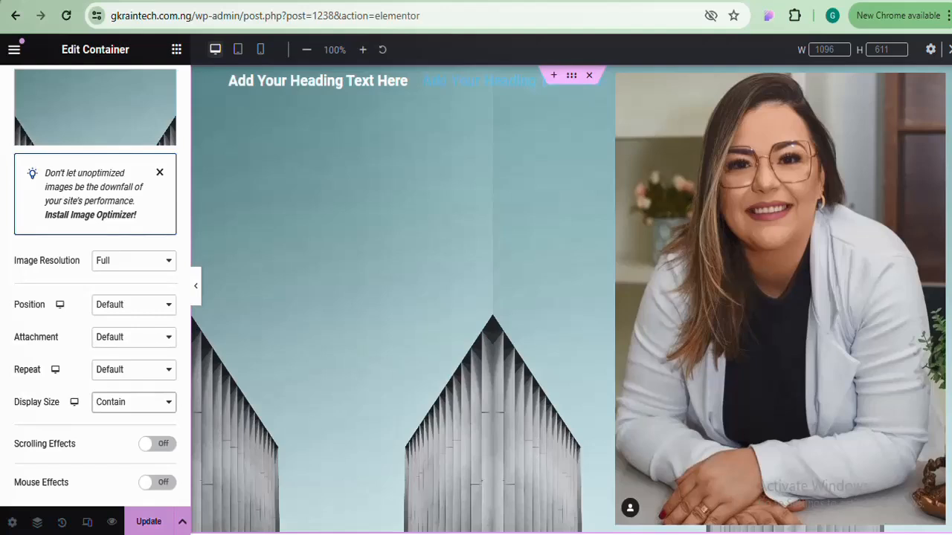
left_click(142, 307)
left_click(142, 339)
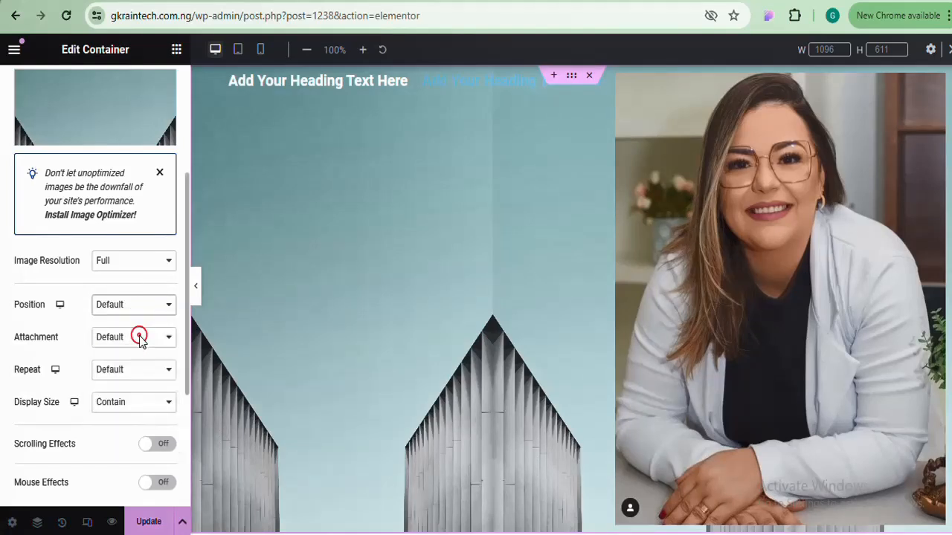
left_click(142, 309)
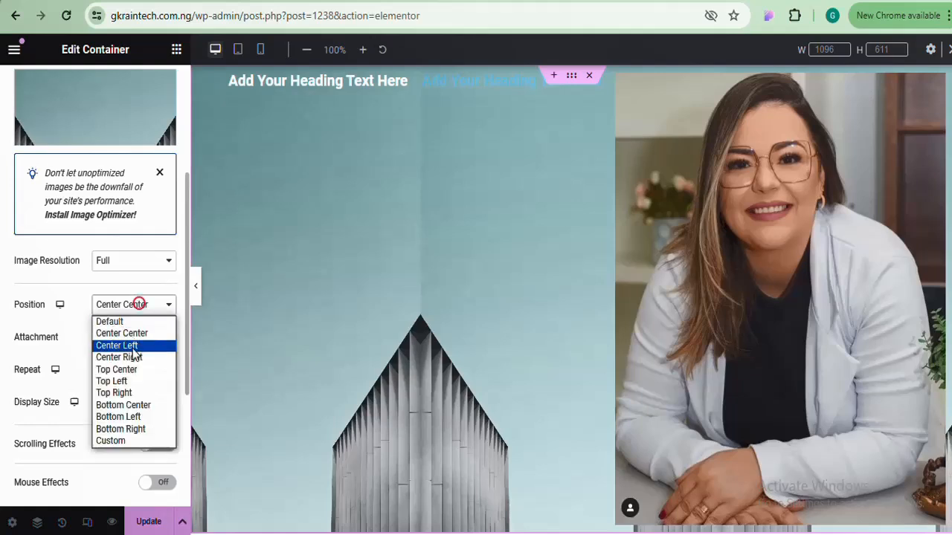
left_click(139, 347)
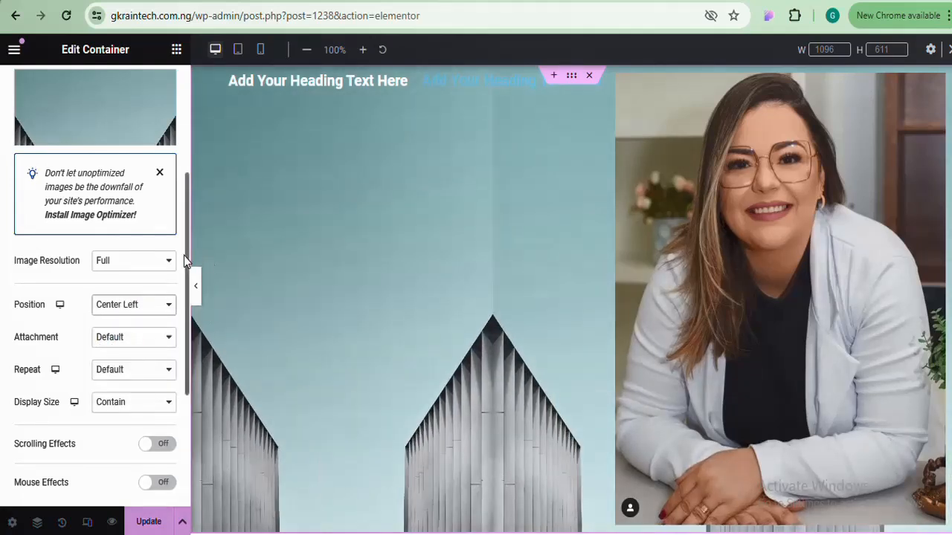
scroll(184, 255, "down", 3)
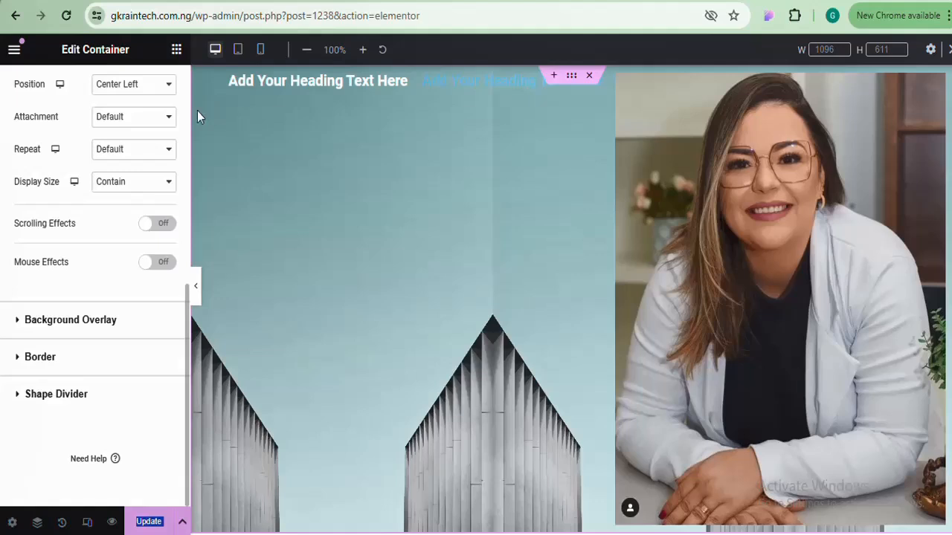
scroll(170, 132, "up", 6)
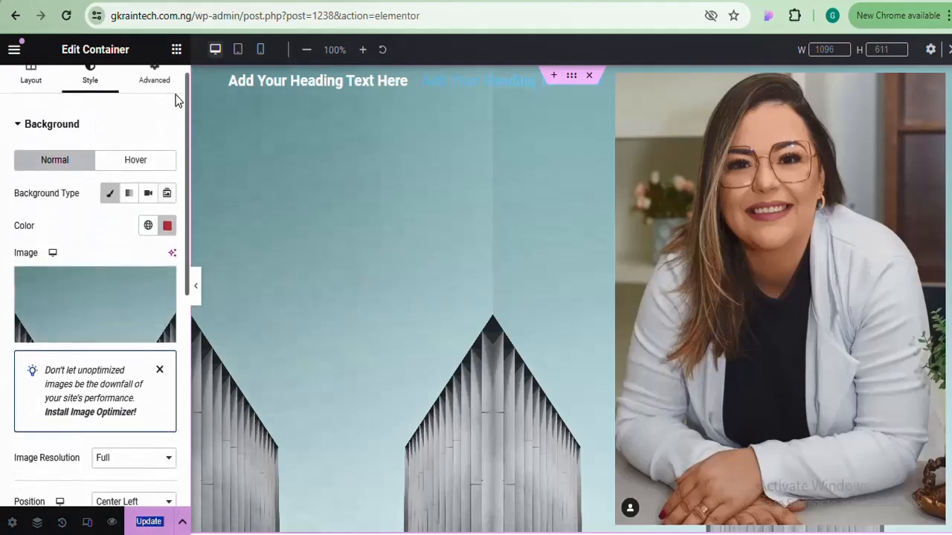
Switch the background to a gradient with a deep-red second colour and stops at 69 and 86
left_click(128, 191)
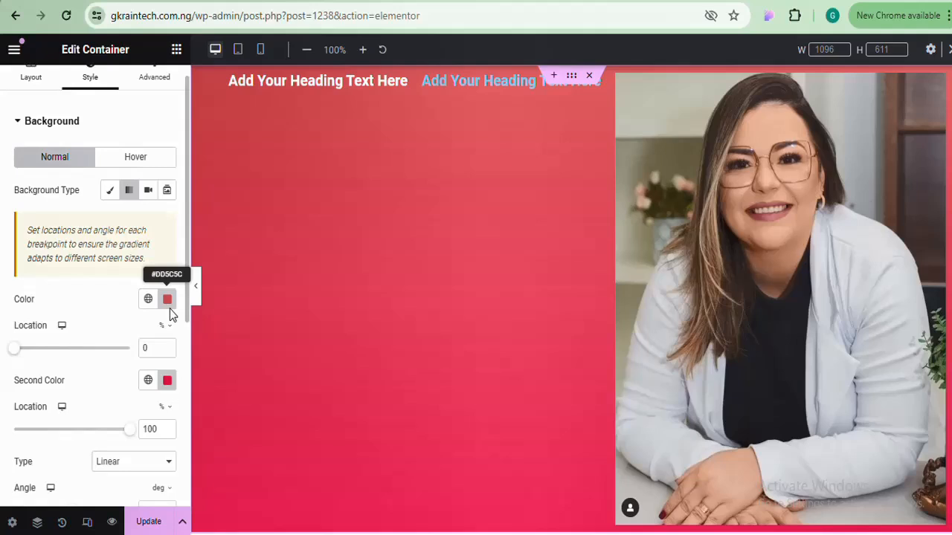
left_click(168, 382)
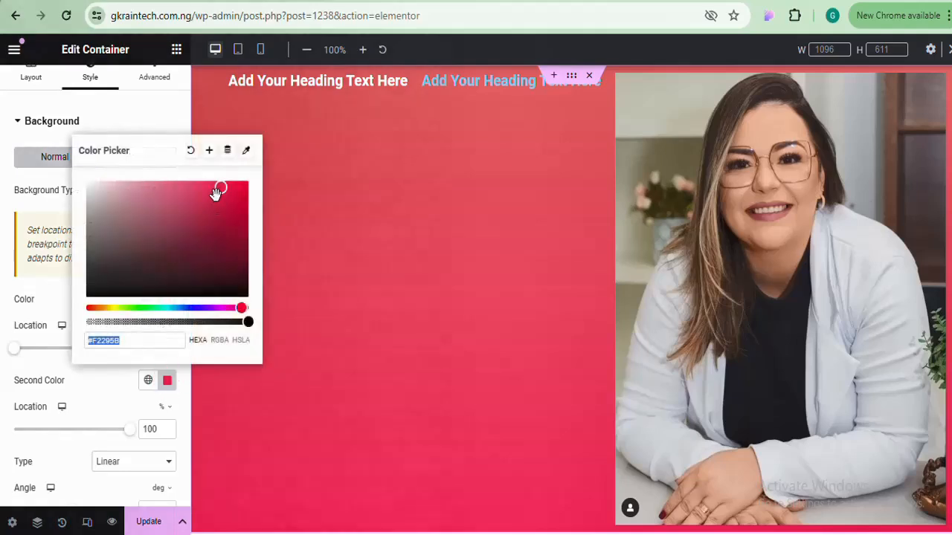
left_click_drag(220, 188, 157, 247)
left_click(168, 381)
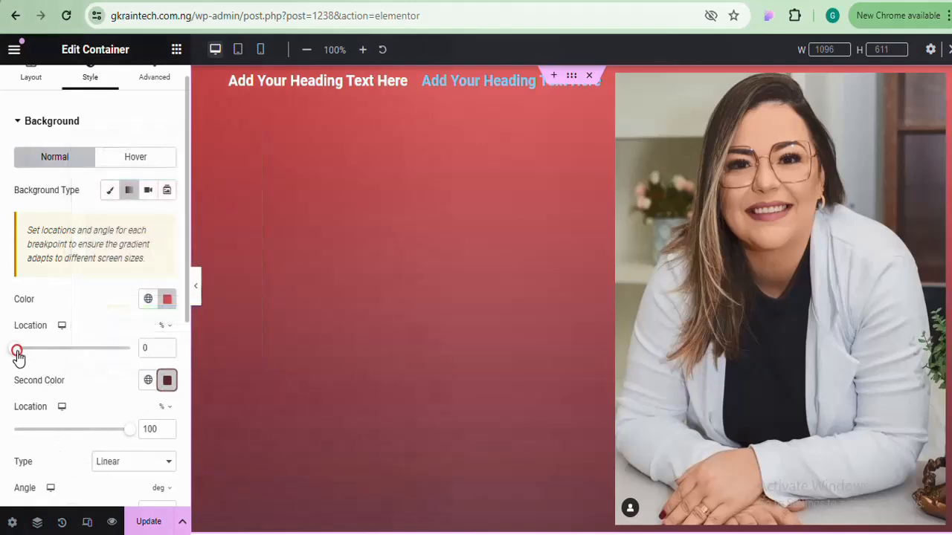
left_click_drag(17, 349, 98, 362)
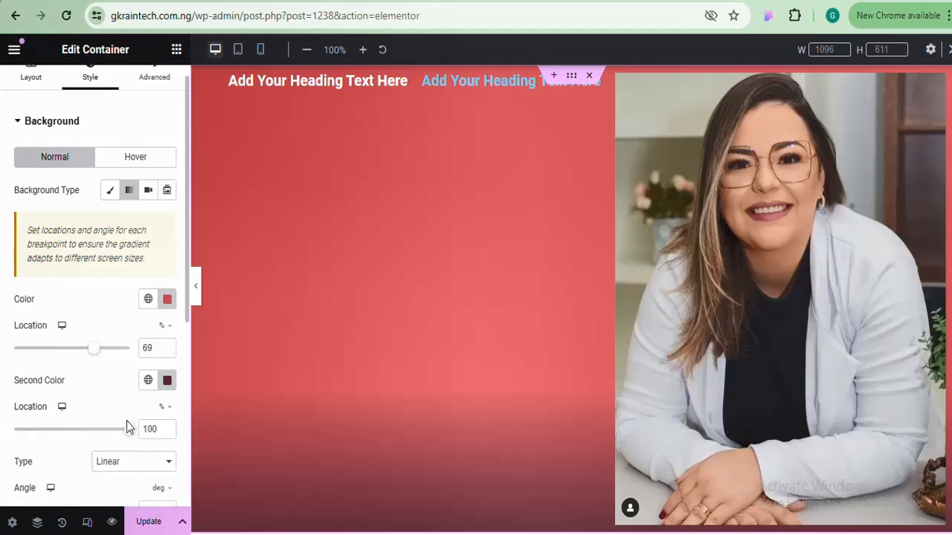
mouse_move(131, 437)
left_mouse_down()
mouse_move(51, 430)
mouse_move(32, 418)
mouse_move(33, 435)
mouse_move(123, 424)
mouse_move(91, 441)
mouse_move(116, 439)
left_mouse_up()
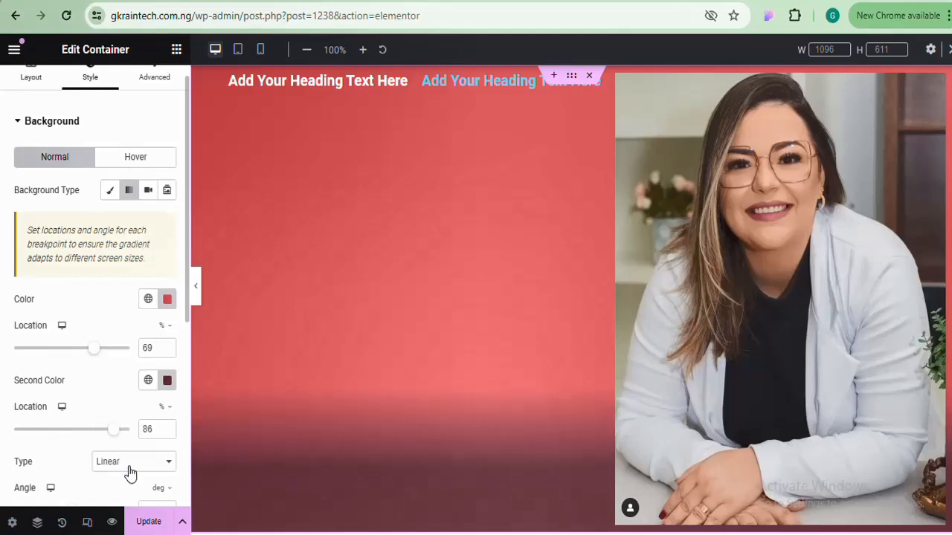
Keep the gradient Linear after trying Radial, and set its angle to 290°
left_click(130, 461)
left_click(119, 496)
left_click(119, 496)
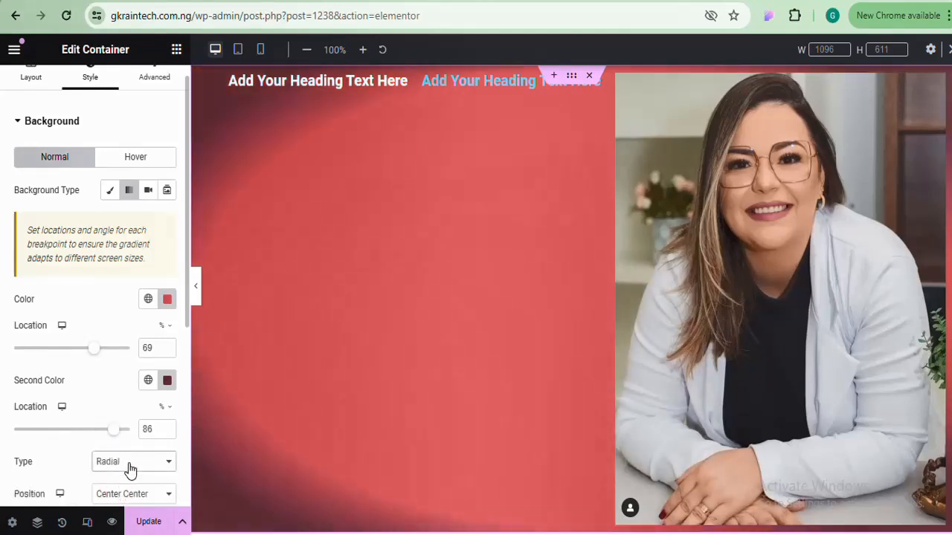
left_click(128, 462)
left_click(119, 478)
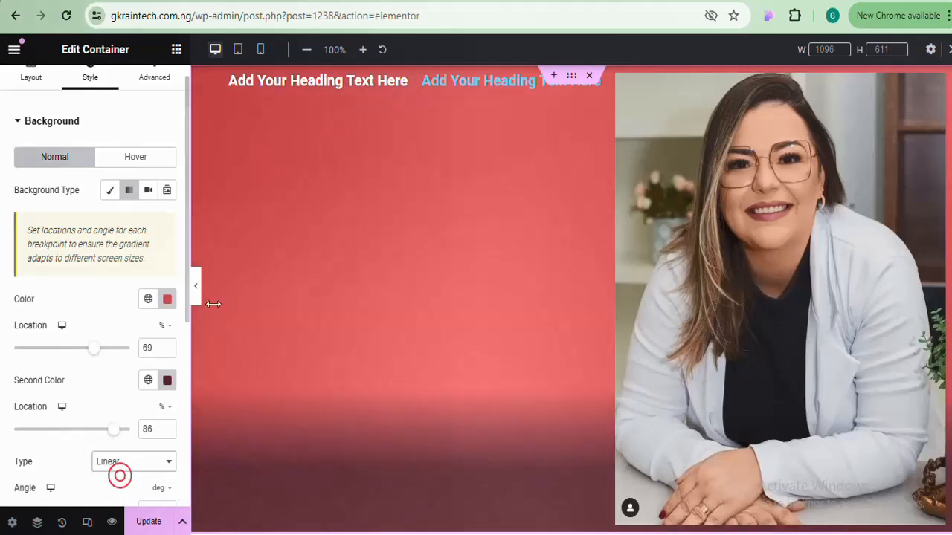
left_click_drag(187, 284, 179, 421)
left_click_drag(71, 287, 108, 309)
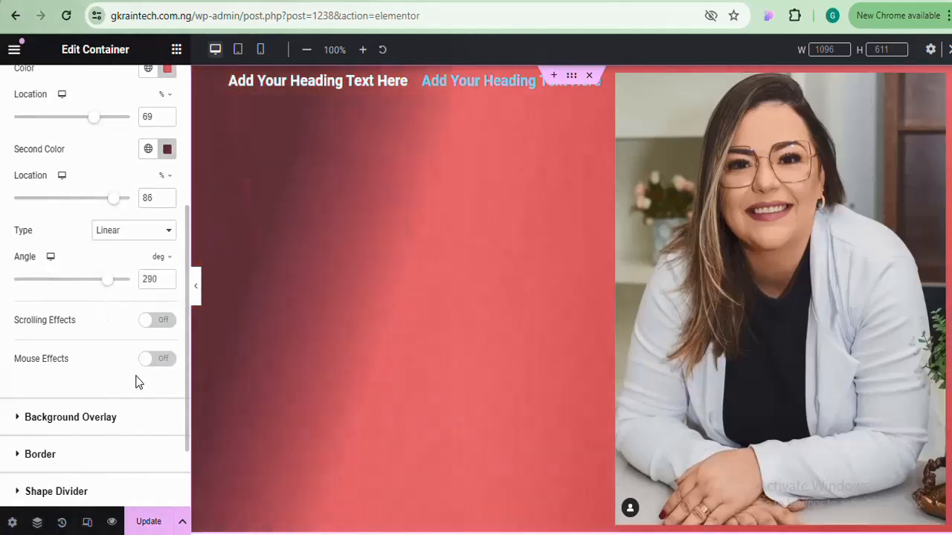
Toggle Scrolling Effects and Mouse Effects on and back off, leaving both disabled
left_click(158, 328)
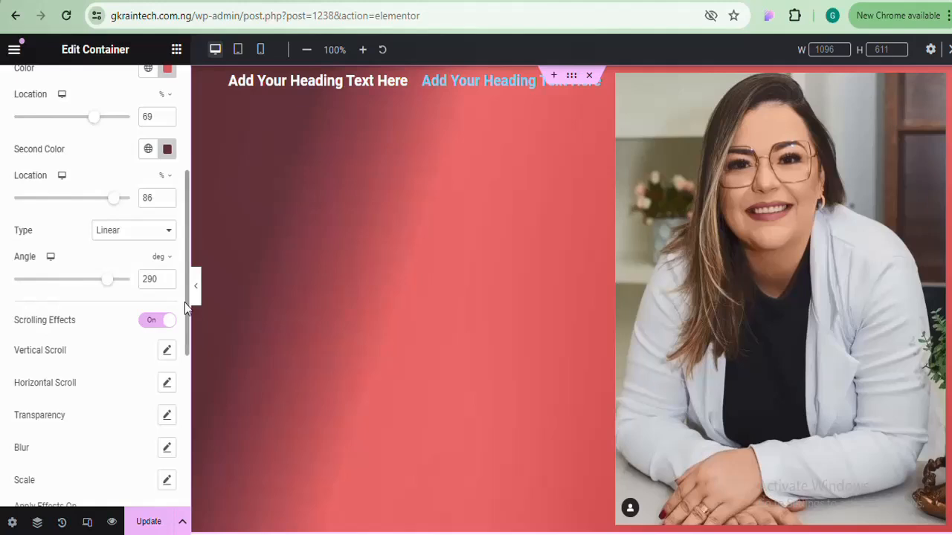
scroll(182, 335, "down", 5)
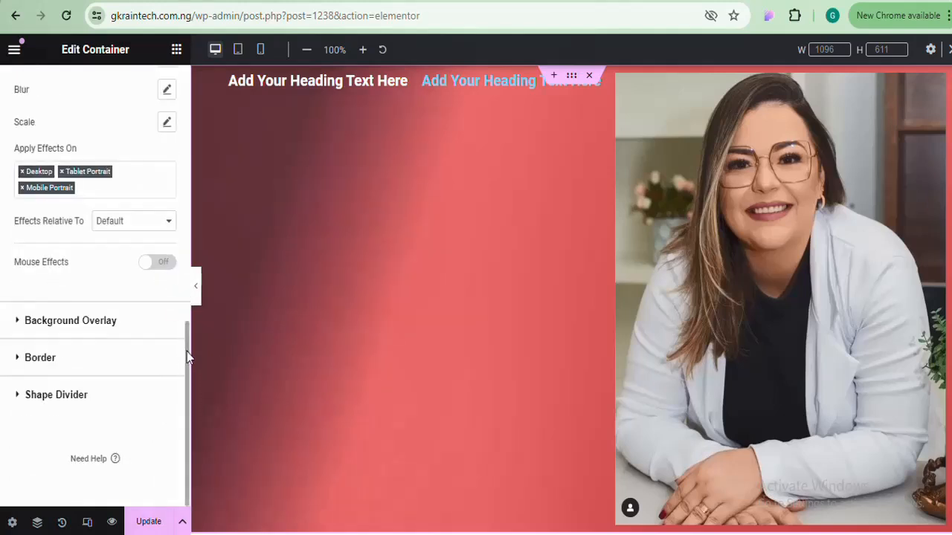
left_click_drag(186, 351, 183, 228)
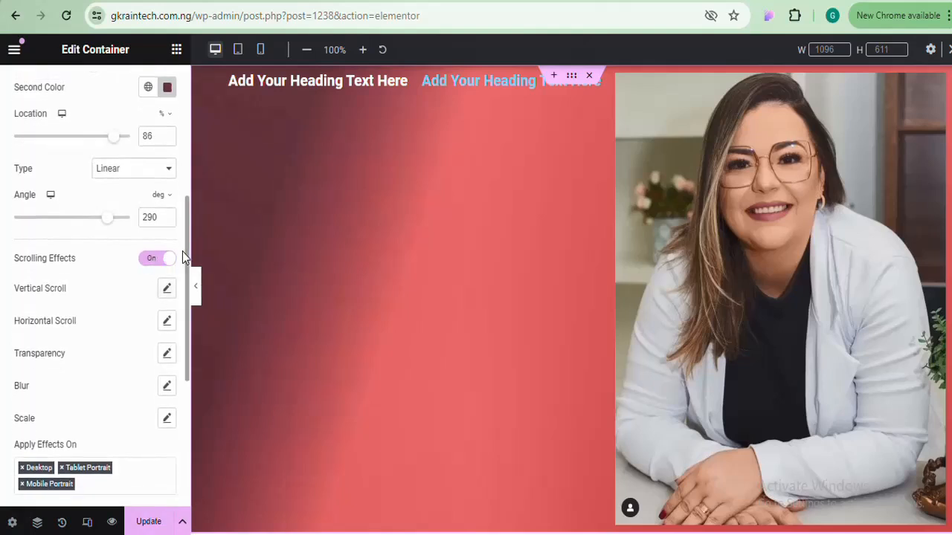
left_click(165, 259)
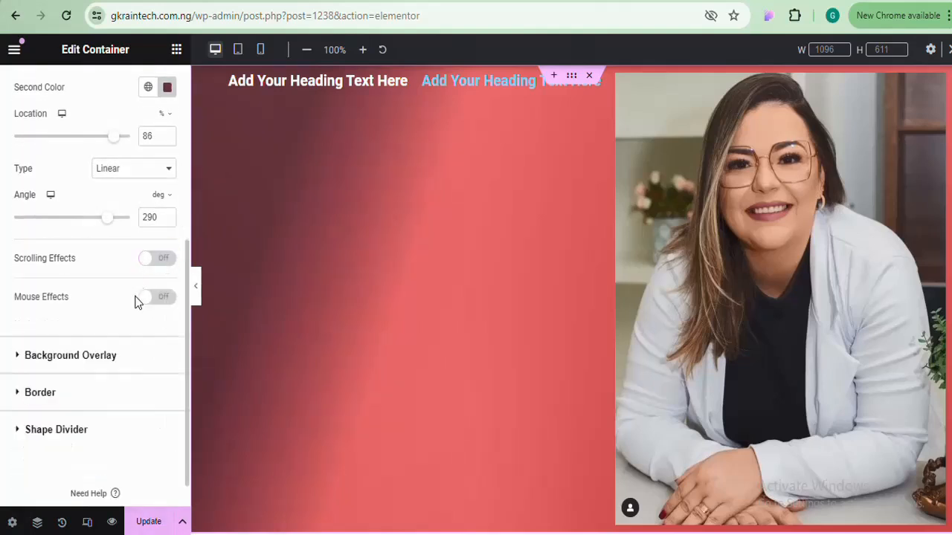
left_click(154, 299)
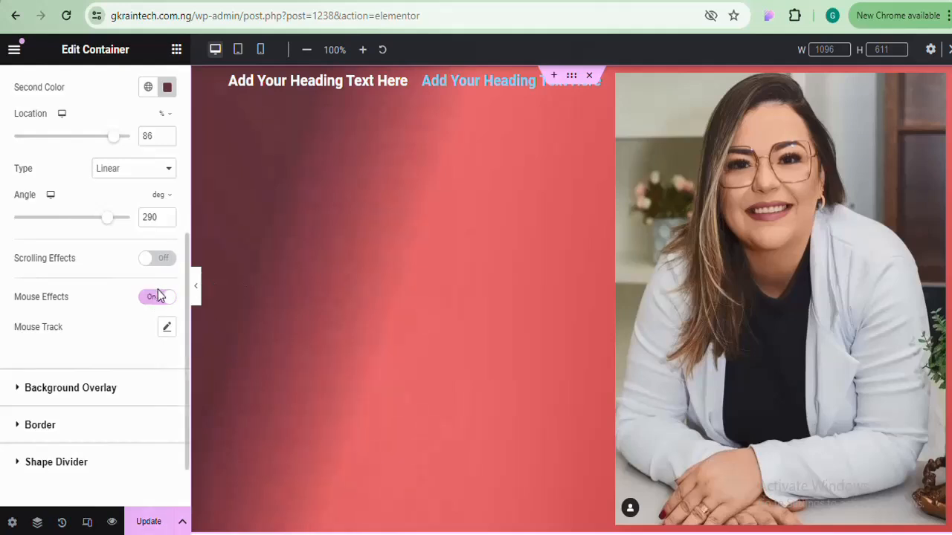
left_click(165, 299)
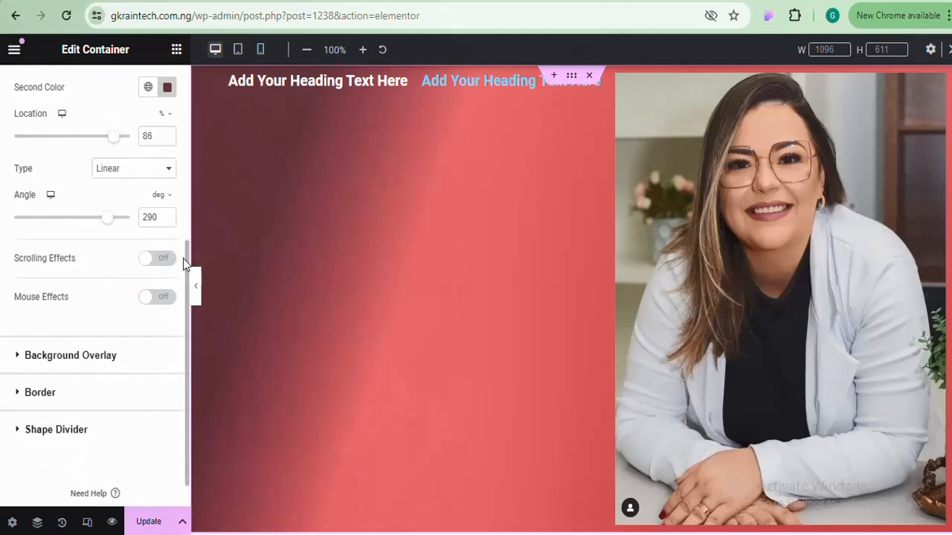
Collapse the Background section and expand Background Overlay
left_click_drag(186, 260, 151, 127)
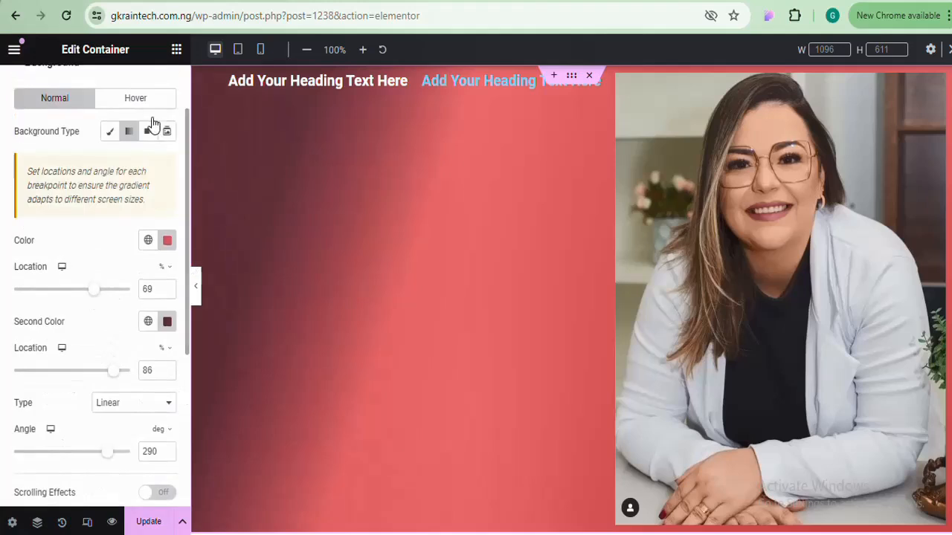
left_click_drag(186, 182, 185, 128)
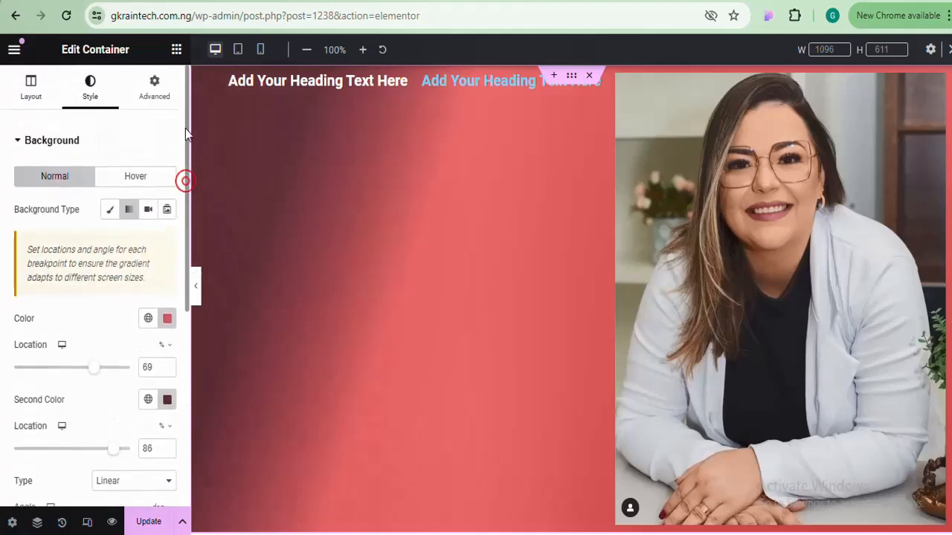
left_click(80, 141)
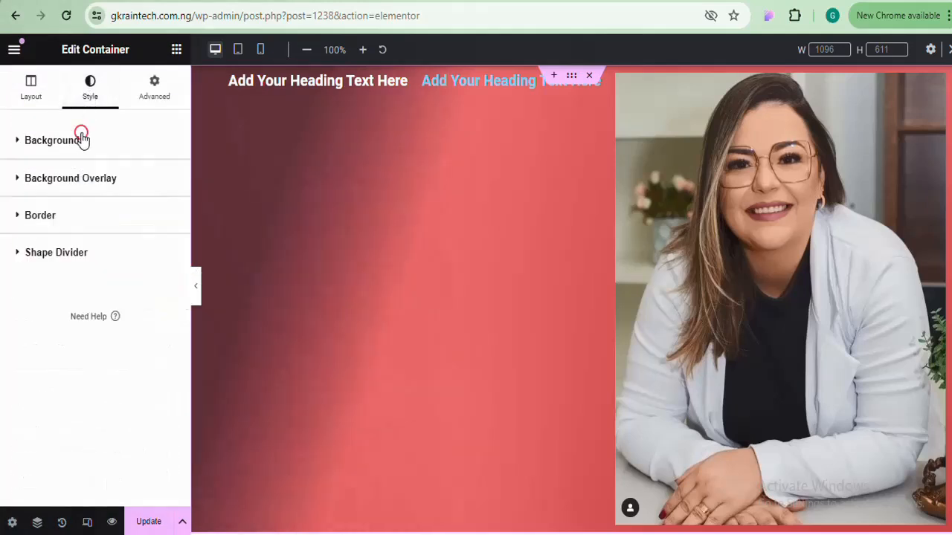
left_click(81, 184)
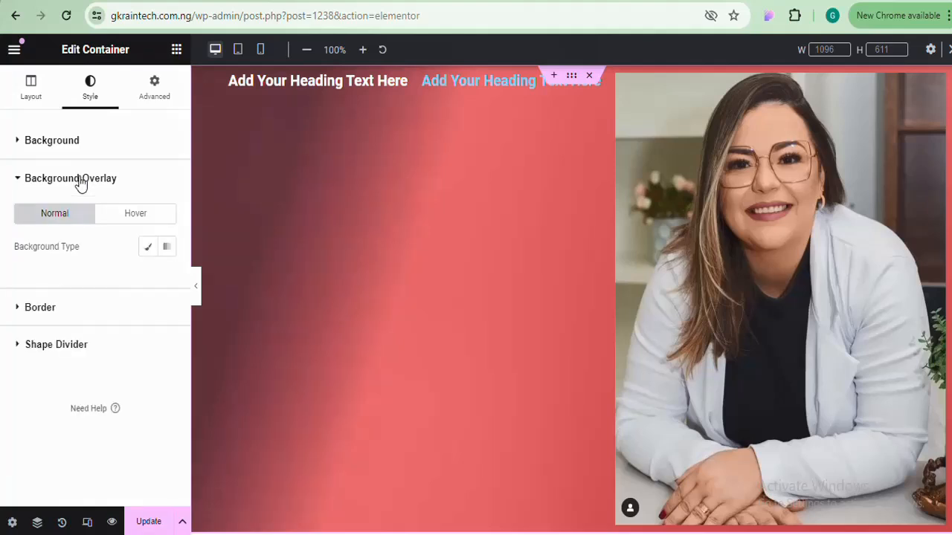
Reopen Background and try the Video background type
left_click(81, 183)
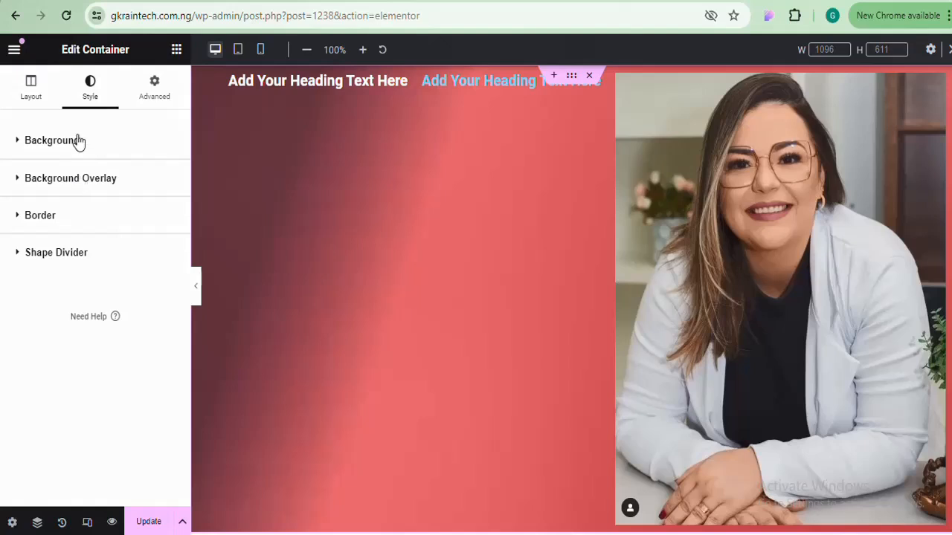
left_click(78, 140)
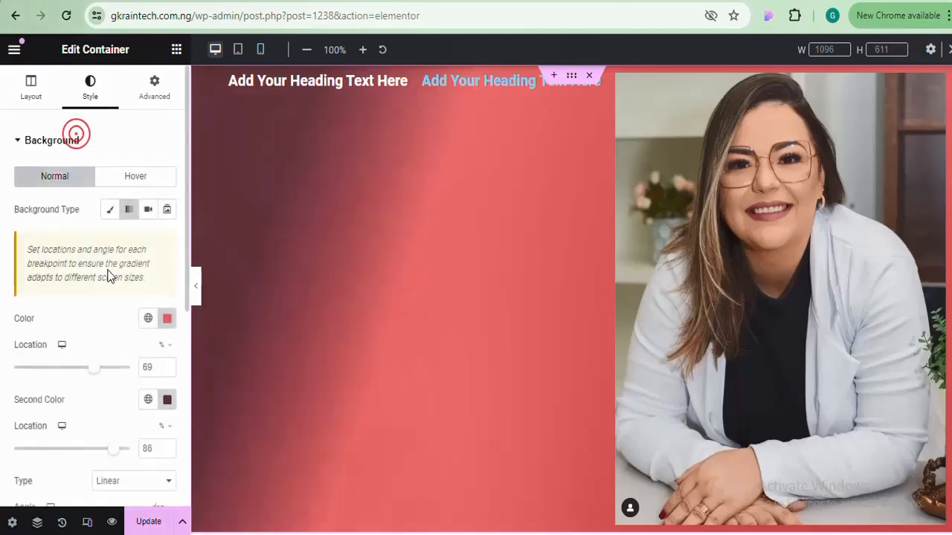
left_click(110, 212)
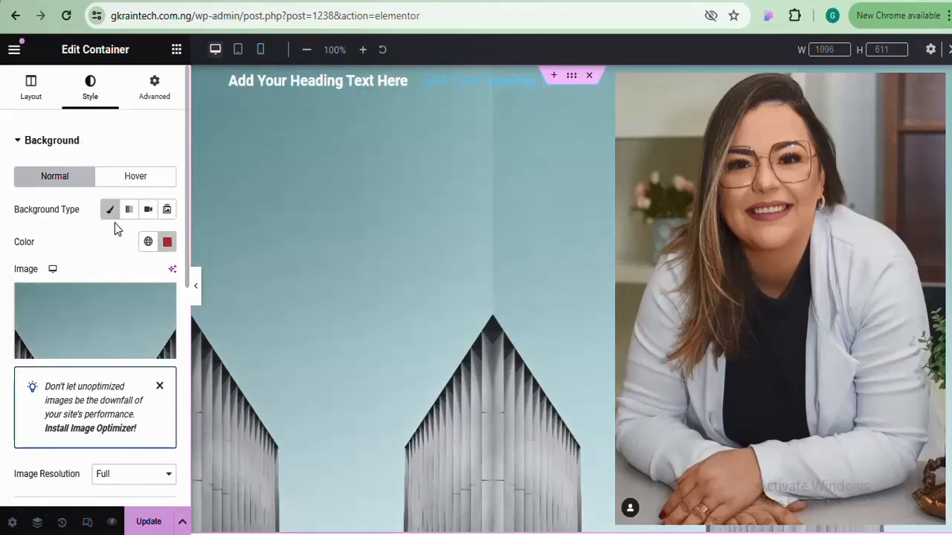
left_click(149, 210)
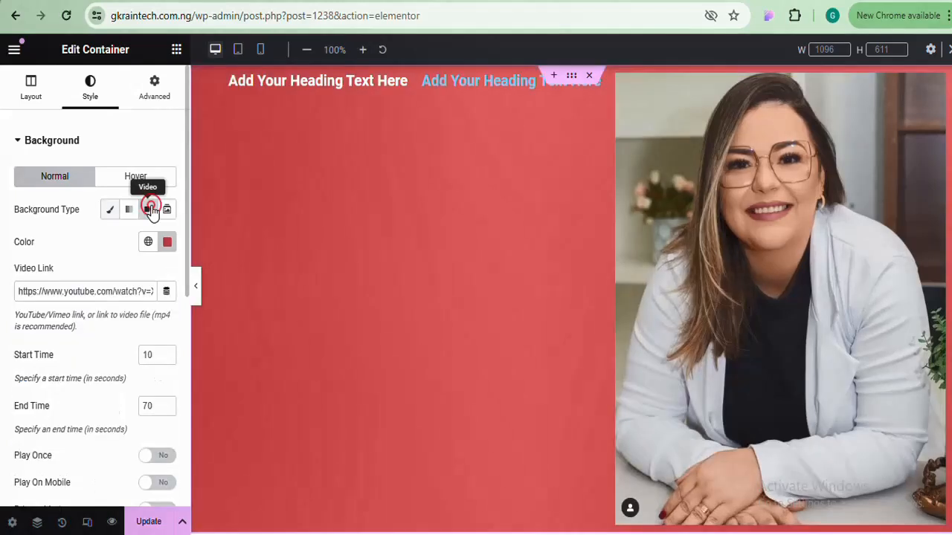
left_click(97, 292)
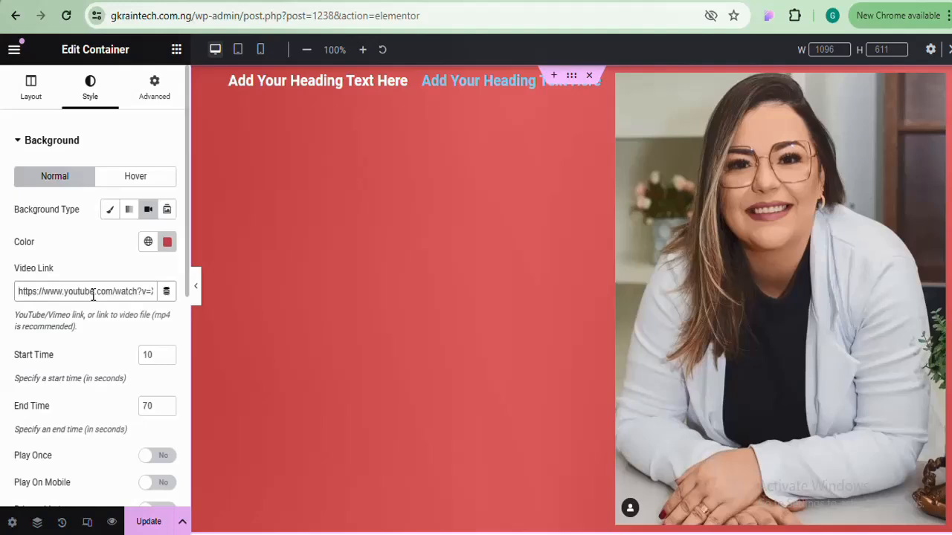
left_click(18, 292)
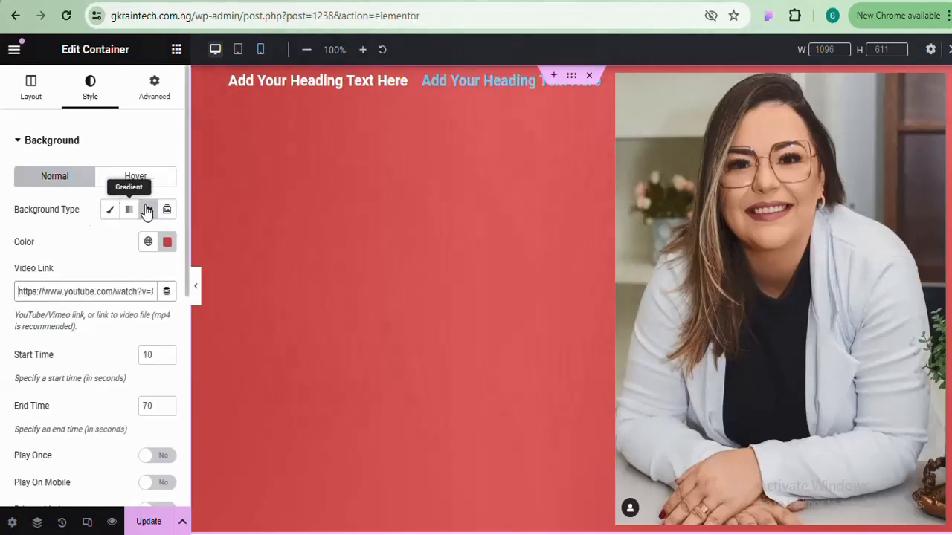
Set Background Type to Classic and choose the teal building photo as the image
left_click(110, 211)
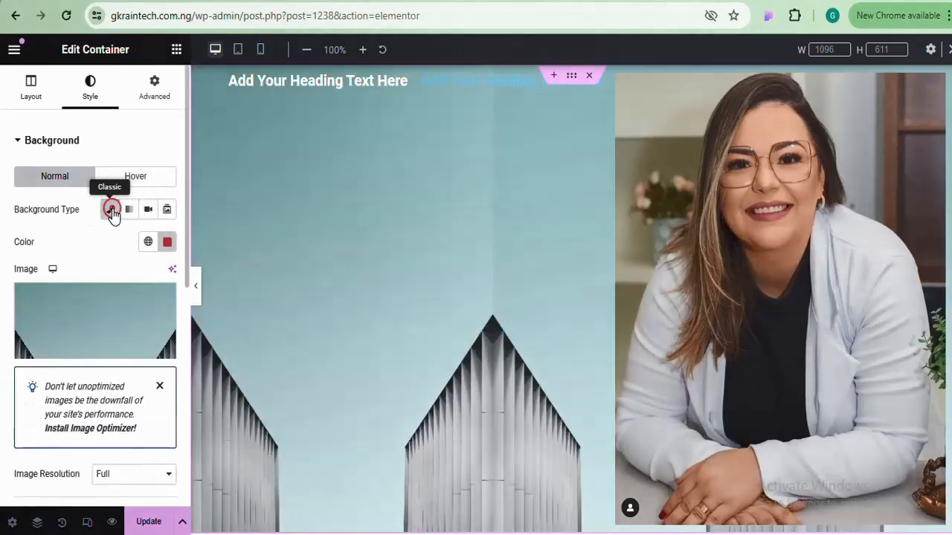
left_click(113, 318)
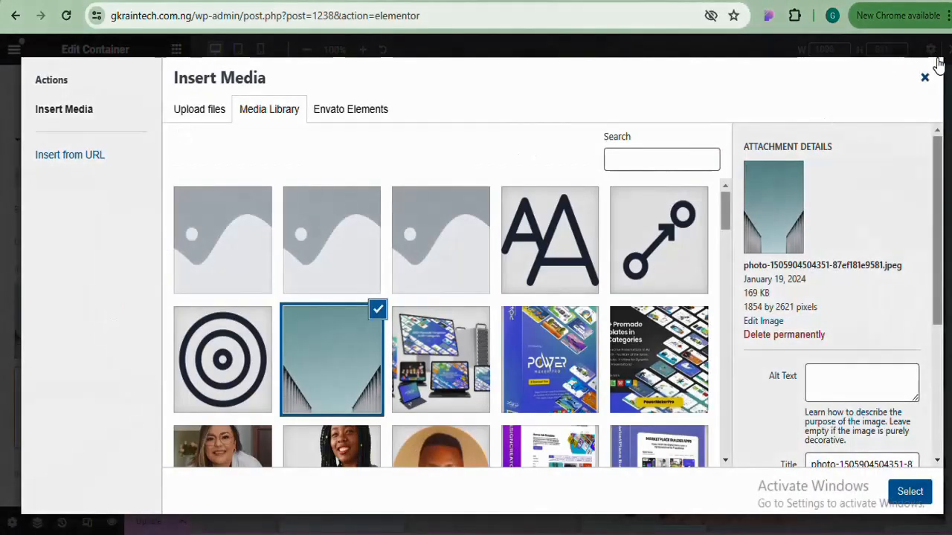
left_click(925, 77)
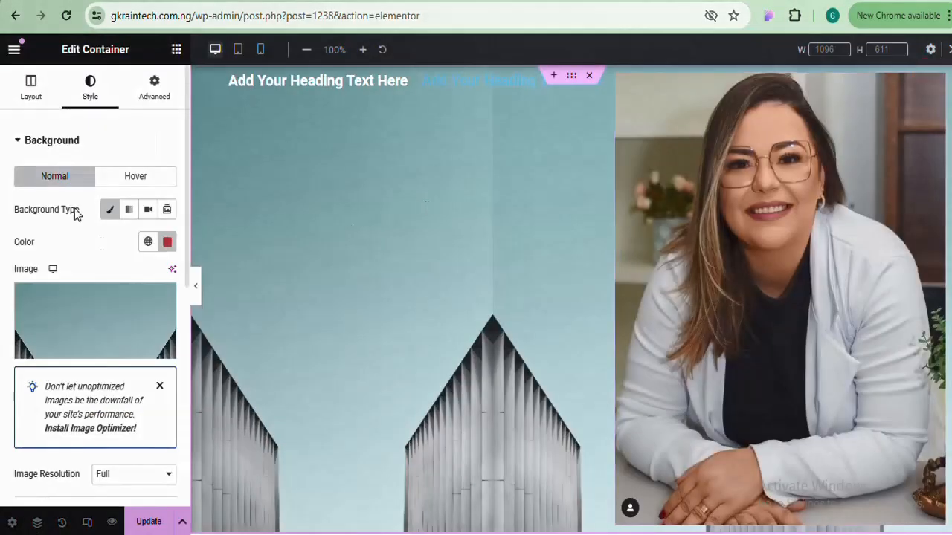
left_click(106, 141)
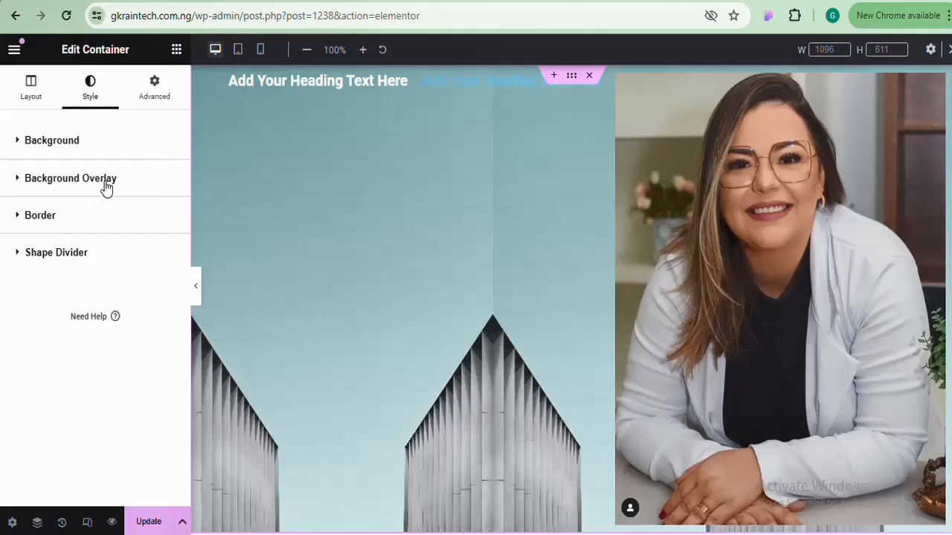
Give the background overlay a classic colour fill, trying a dark shade then pure red
left_click(106, 185)
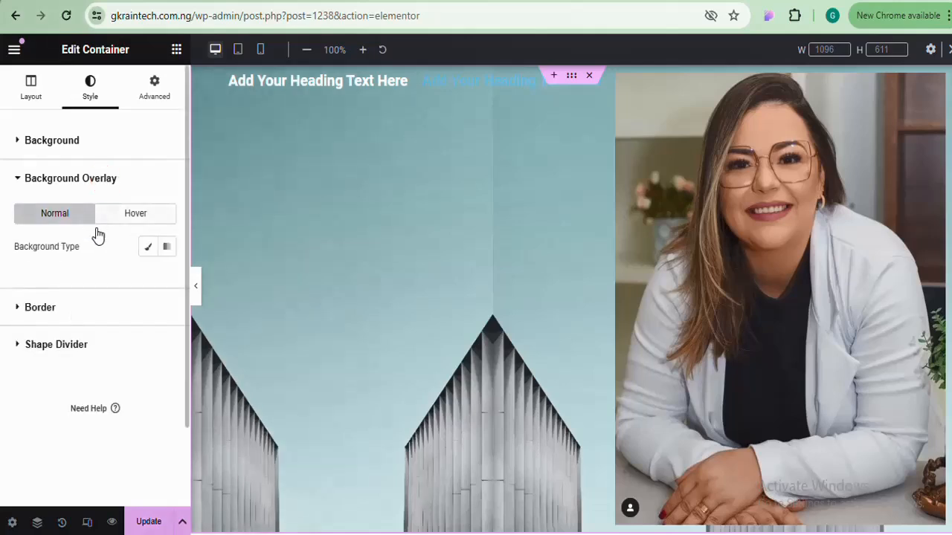
left_click(148, 253)
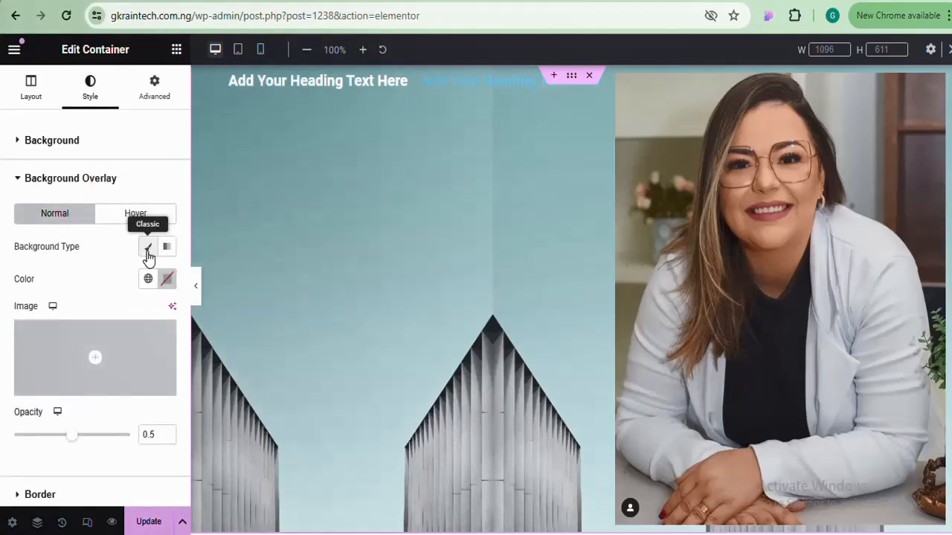
left_click(168, 280)
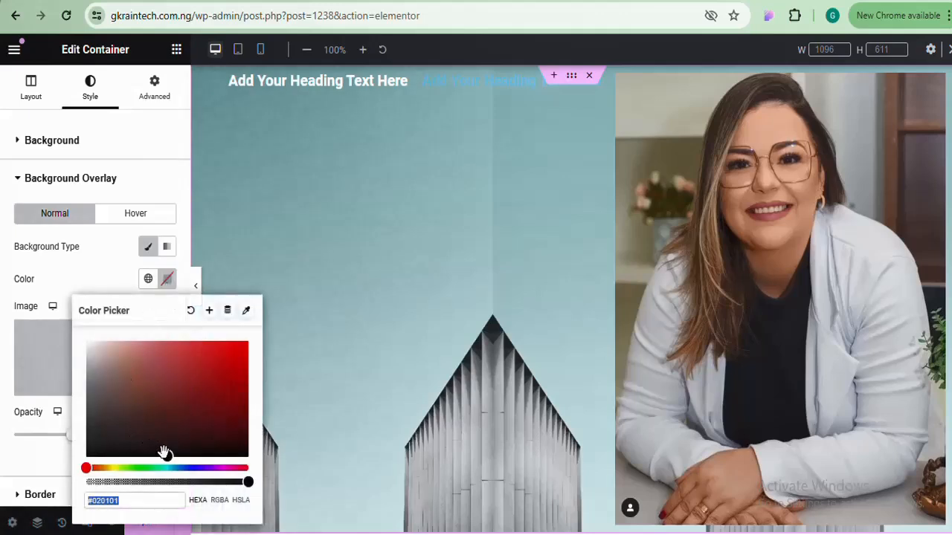
left_click_drag(163, 453, 215, 358)
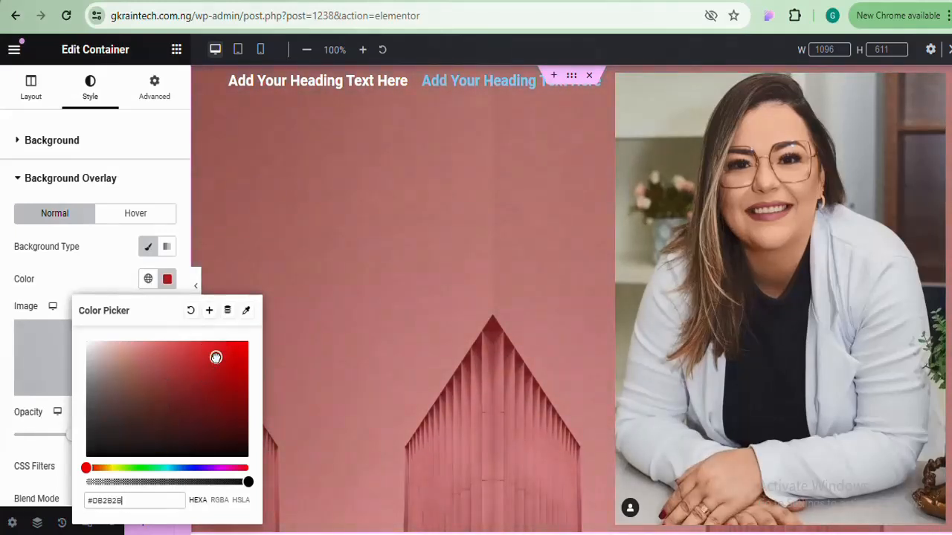
left_click(89, 143)
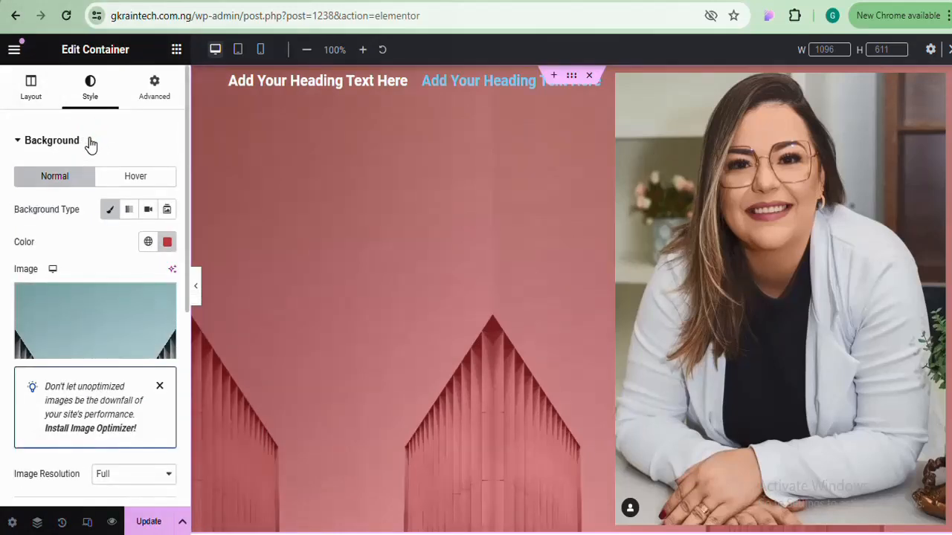
left_click(89, 143)
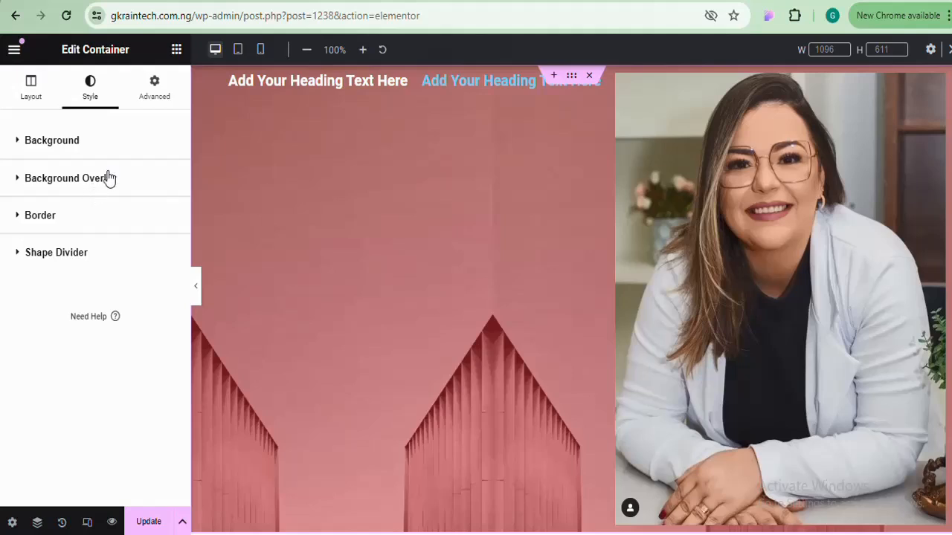
left_click(107, 177)
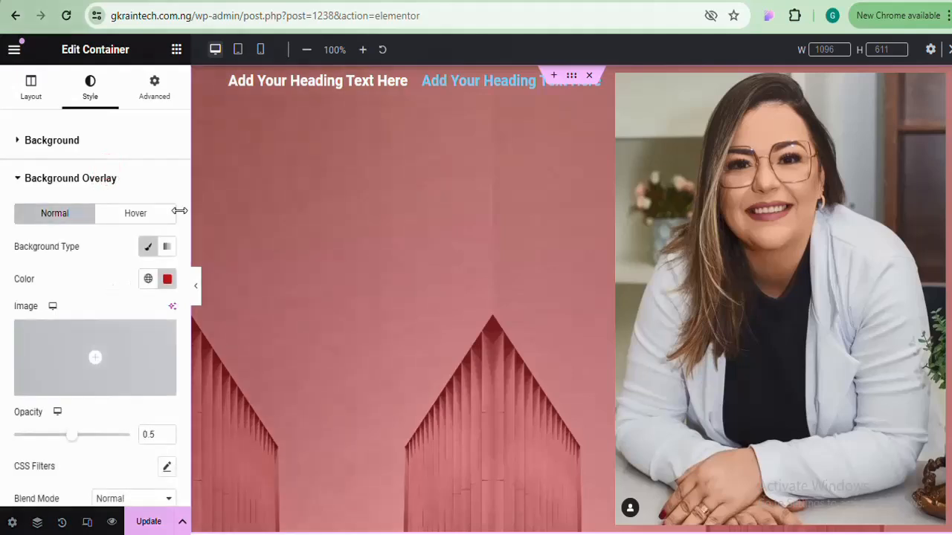
left_click(167, 279)
mouse_move(213, 365)
left_mouse_down()
mouse_move(179, 382)
mouse_move(159, 420)
mouse_move(259, 336)
left_mouse_up()
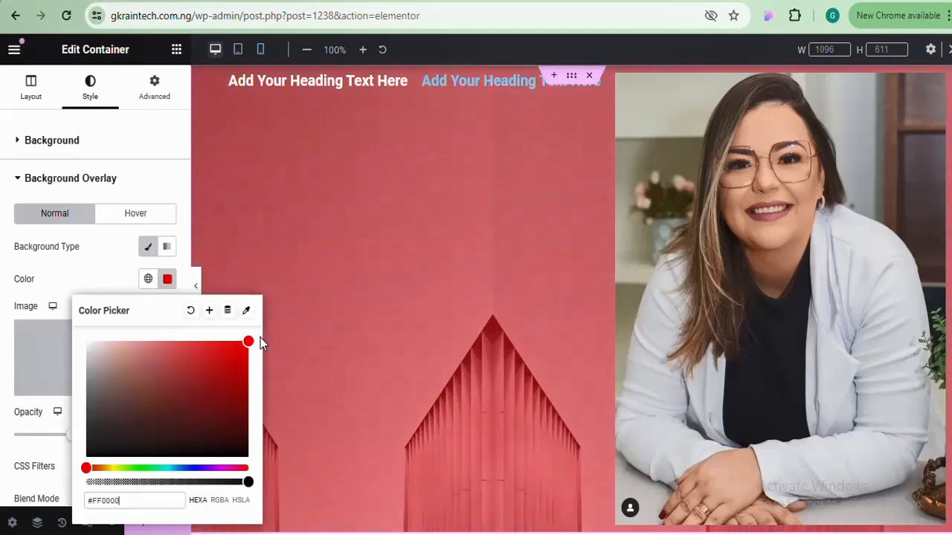
left_click(169, 279)
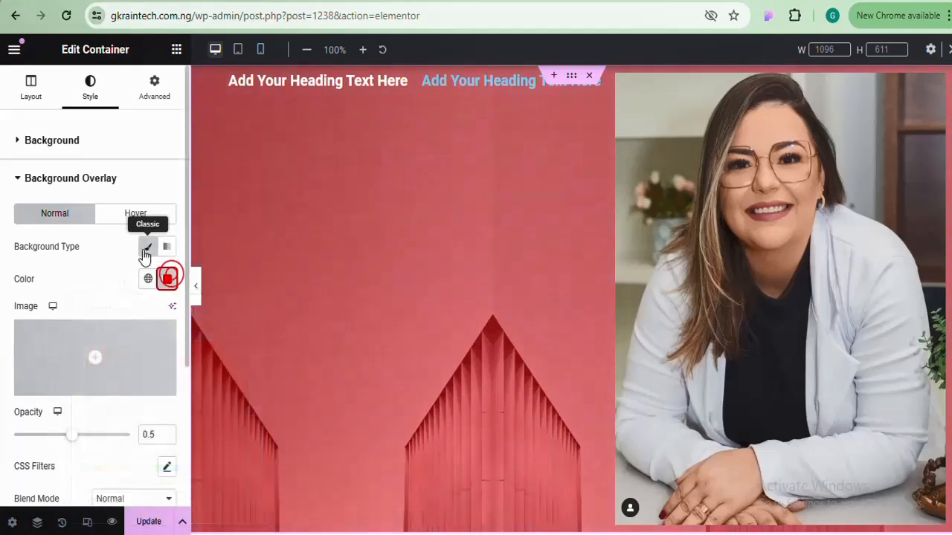
Switch the overlay to a gradient with purple #C200FF as its first colour
left_click(168, 248)
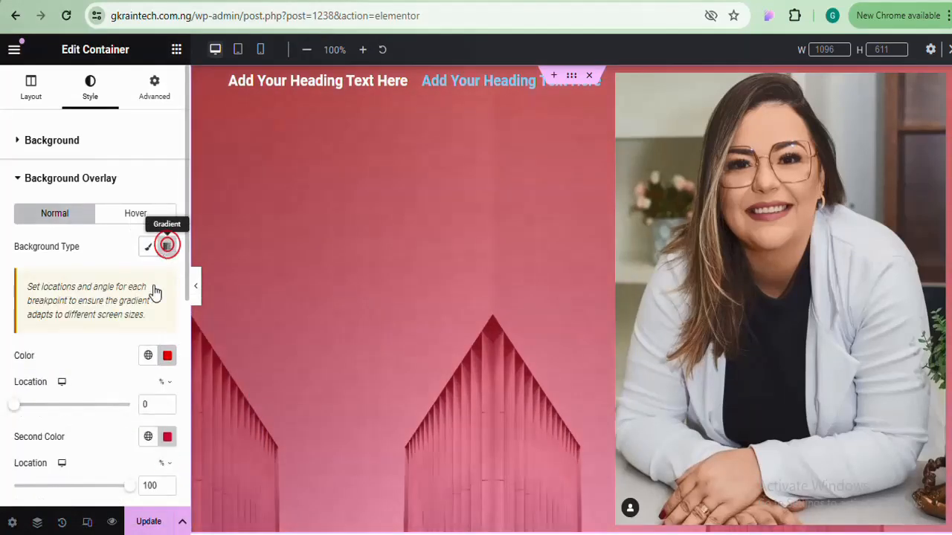
left_click(169, 357)
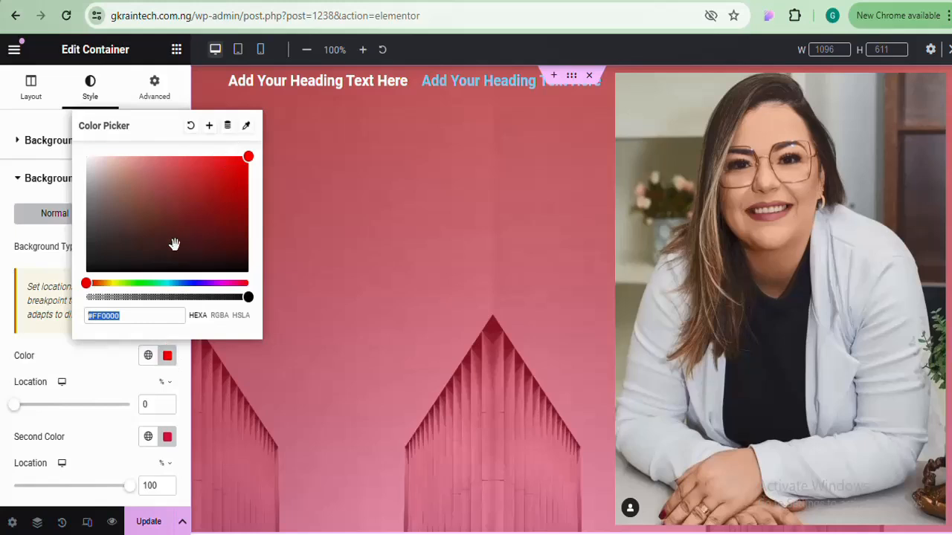
left_click_drag(84, 281, 214, 284)
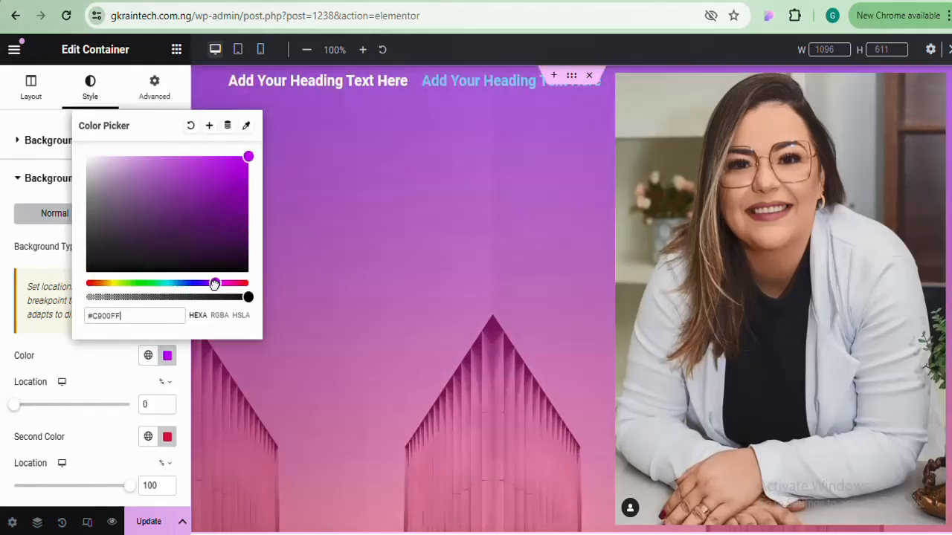
left_click(168, 358)
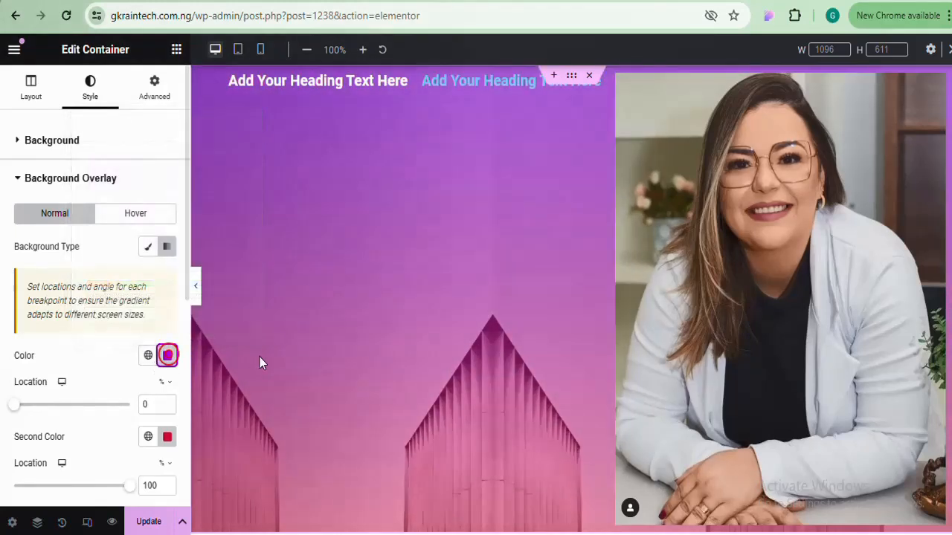
left_click(47, 178)
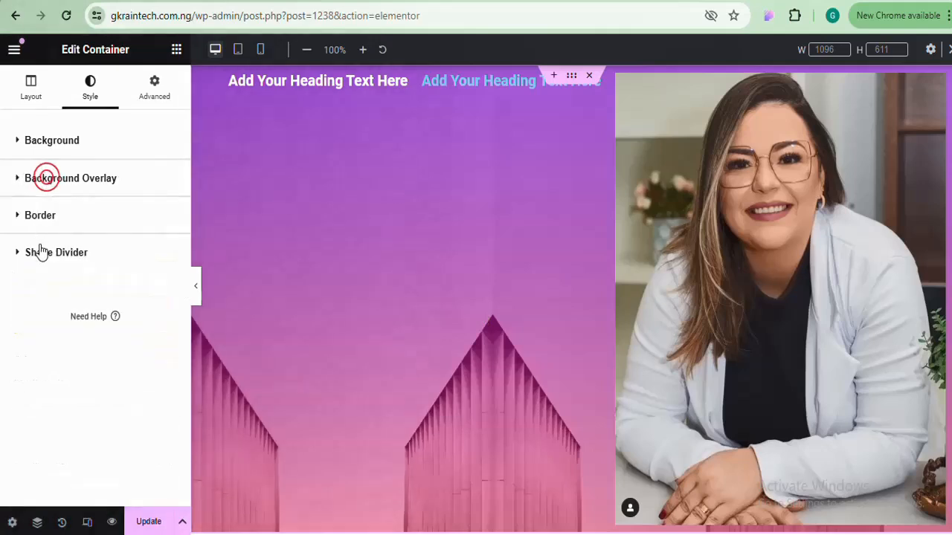
Set the container's Border Type to Solid with a linked Border Width of 1 px
left_click(83, 215)
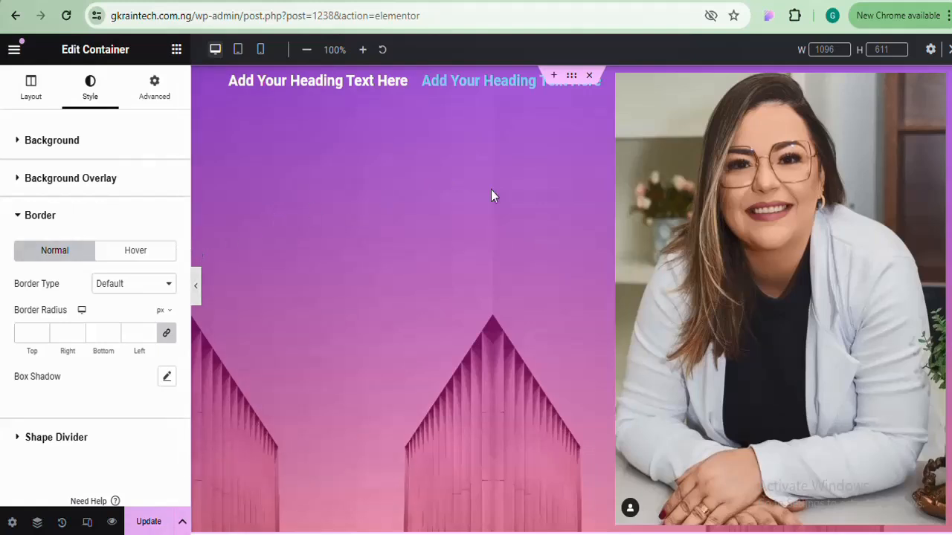
left_click(146, 286)
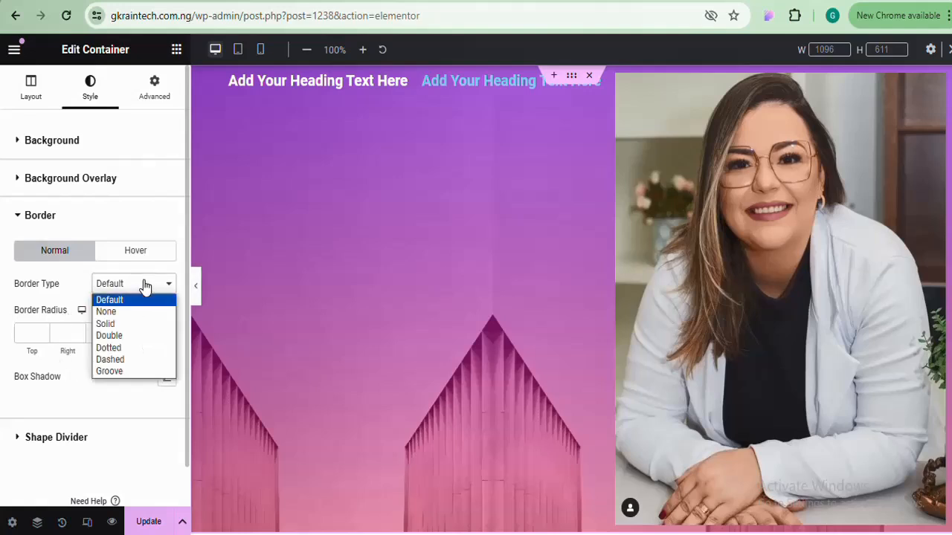
left_click(121, 328)
left_click(121, 325)
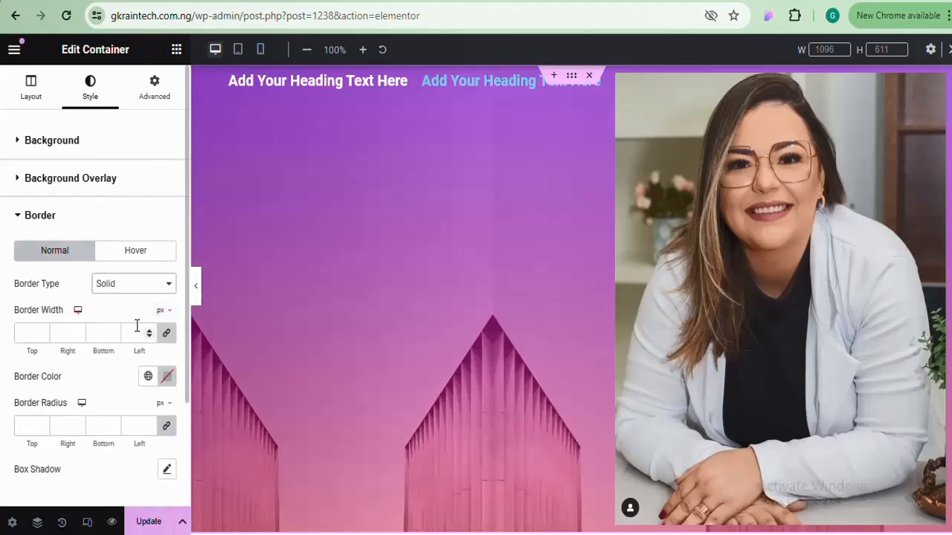
left_click(150, 334)
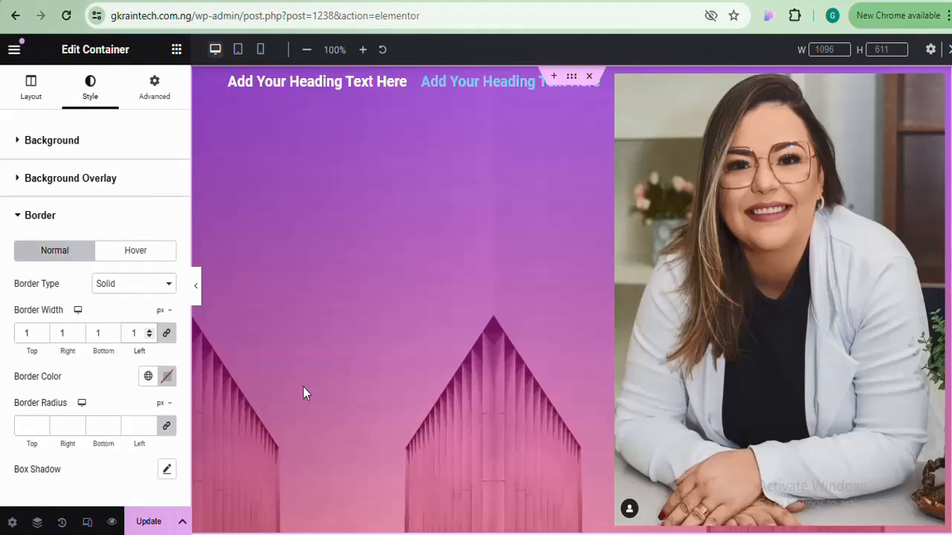
Set the border colour to pure red and raise the linked border width to 10 px
left_click(169, 377)
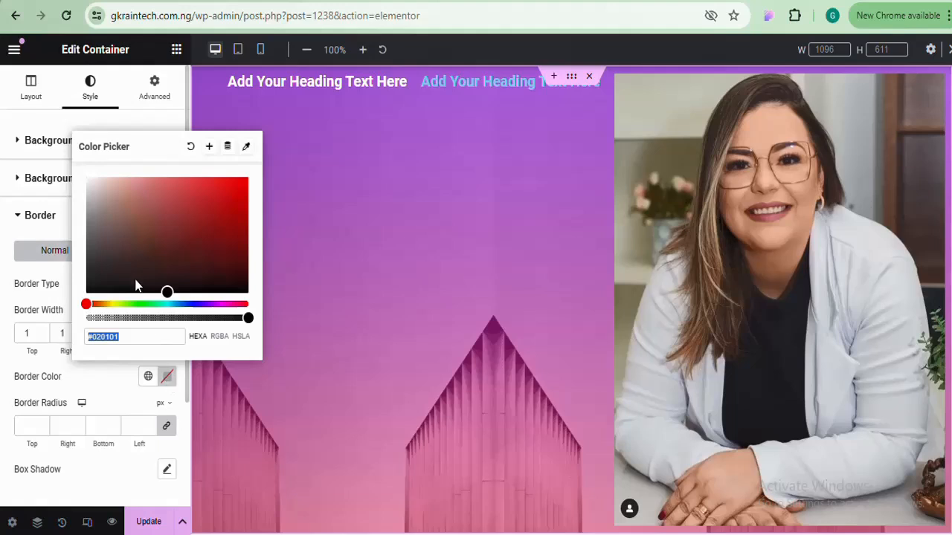
left_click_drag(166, 288, 255, 138)
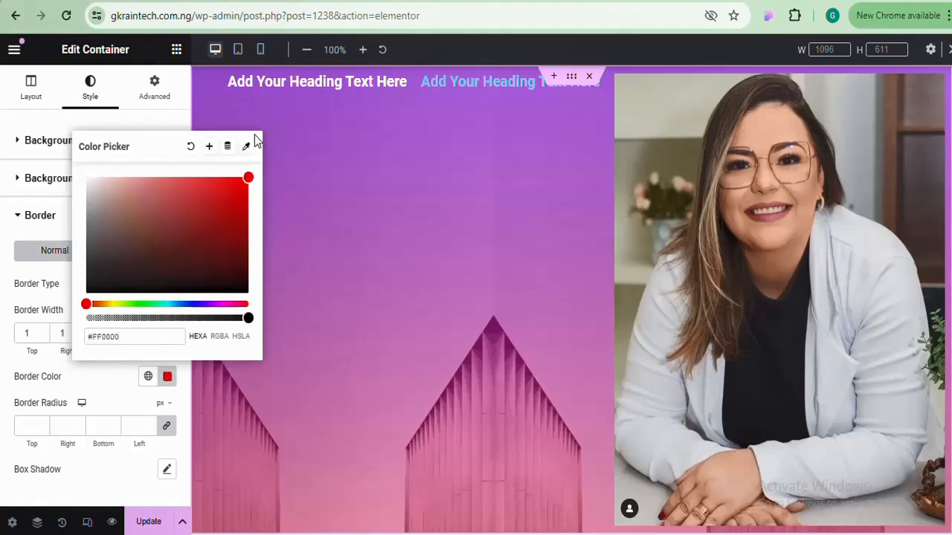
left_click(168, 377)
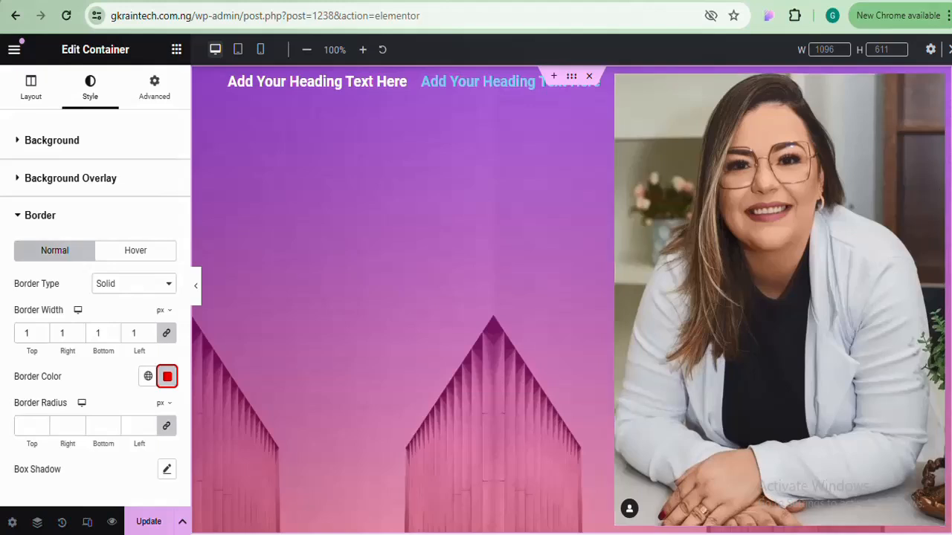
scroll(874, 195, "down", 3)
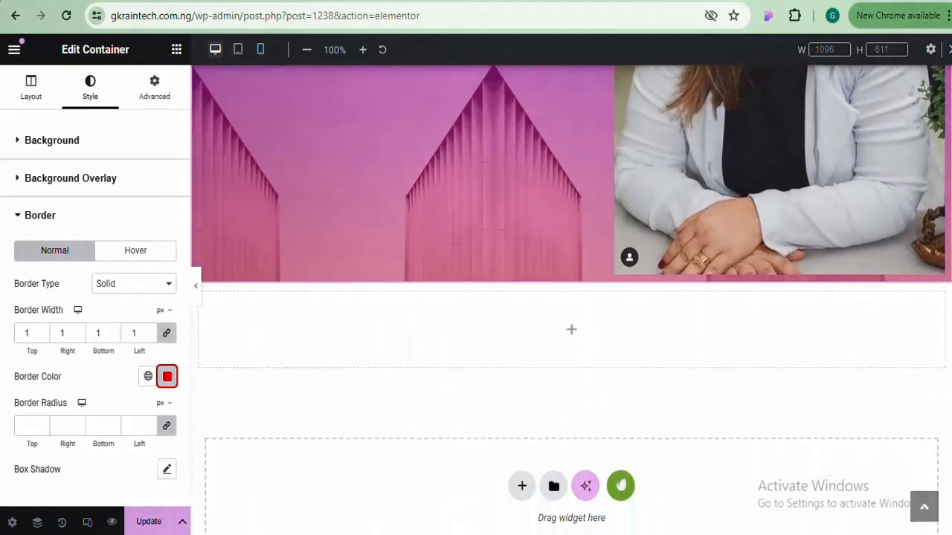
double_click(151, 330)
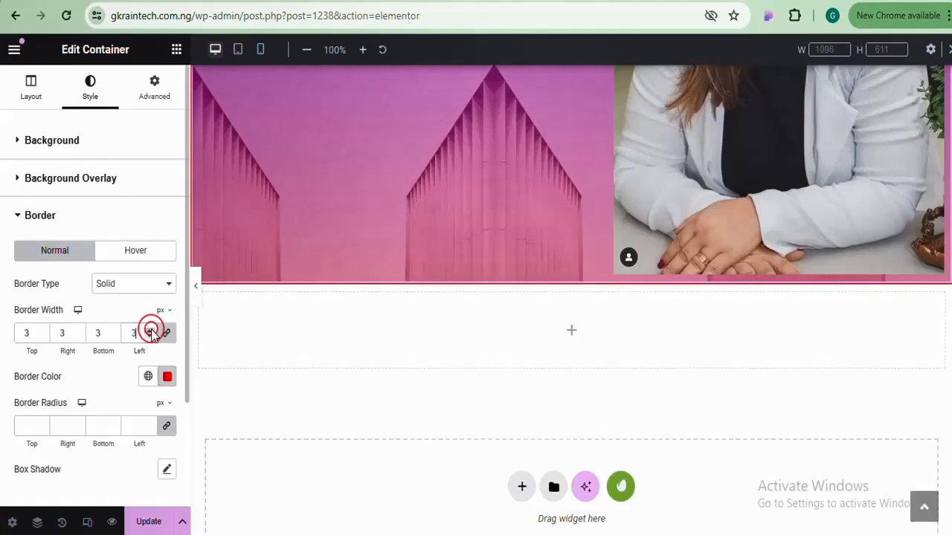
double_click(150, 330)
double_click(150, 330)
triple_click(150, 330)
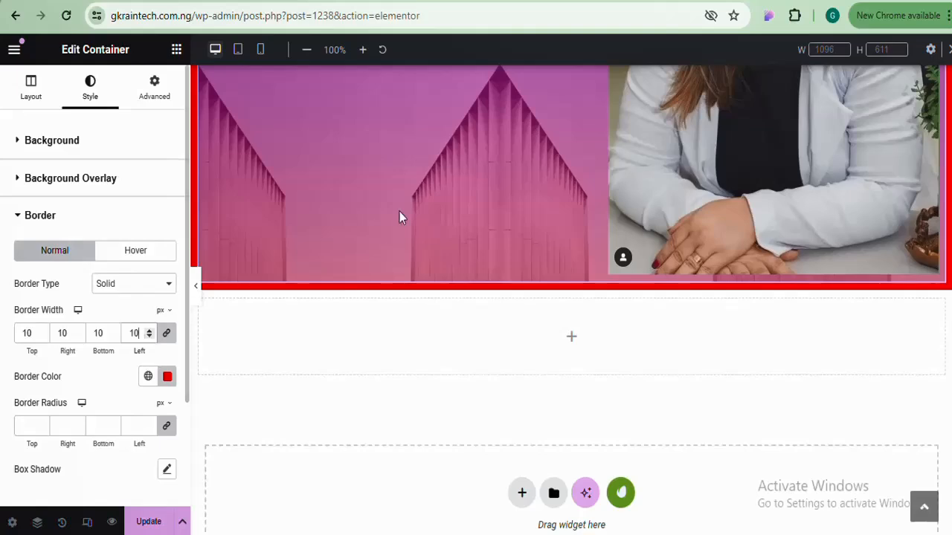
scroll(321, 247, "up", 3)
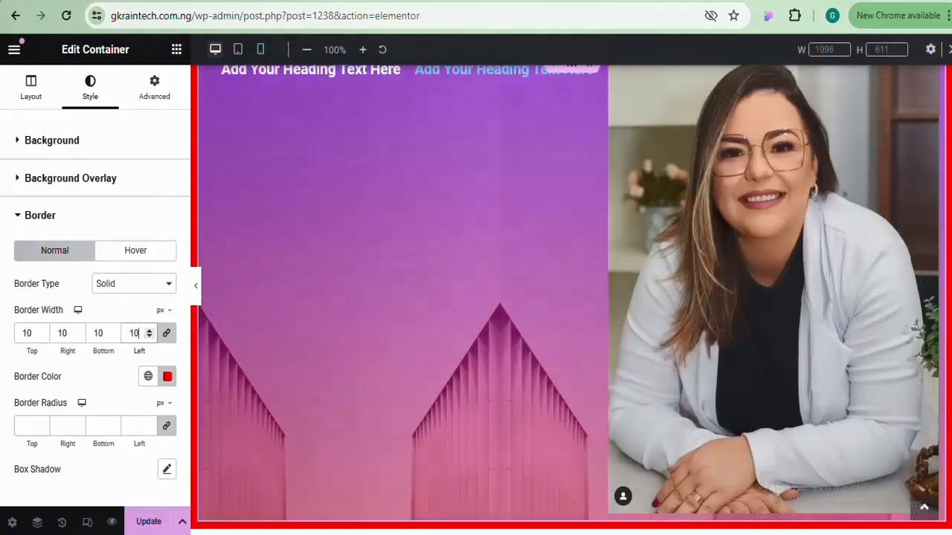
scroll(484, 273, "down", 2)
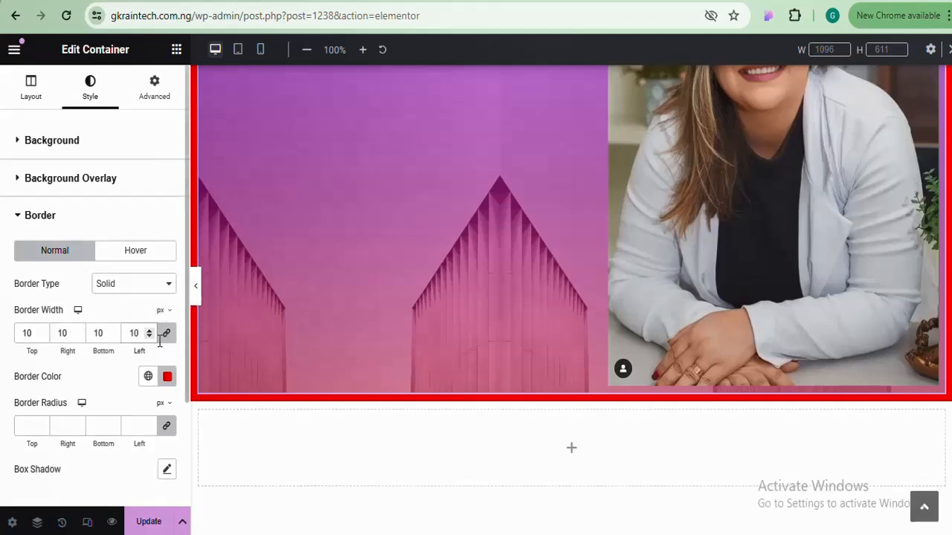
scroll(576, 333, "up", 2)
Try linked border widths of 9, 11 and 20 px on the container
scroll(413, 375, "down", 1)
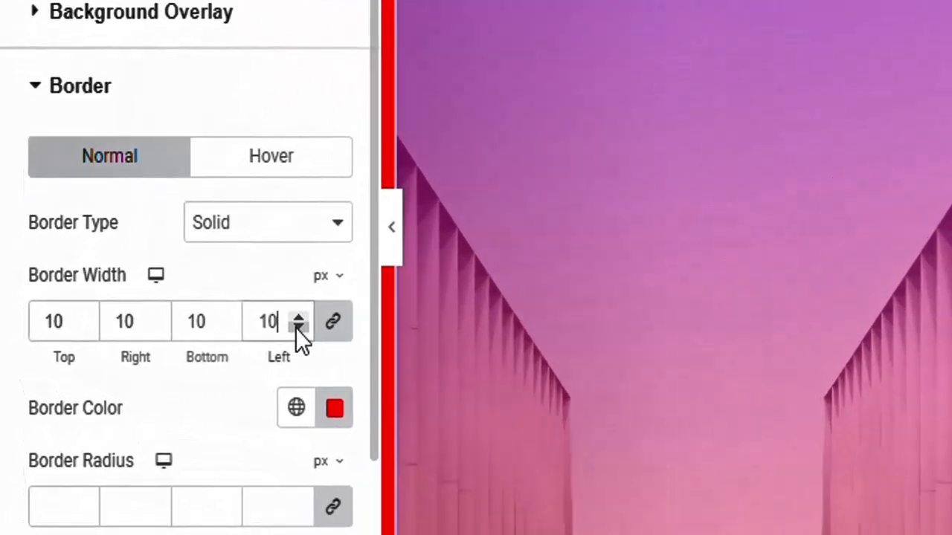
left_click(159, 335)
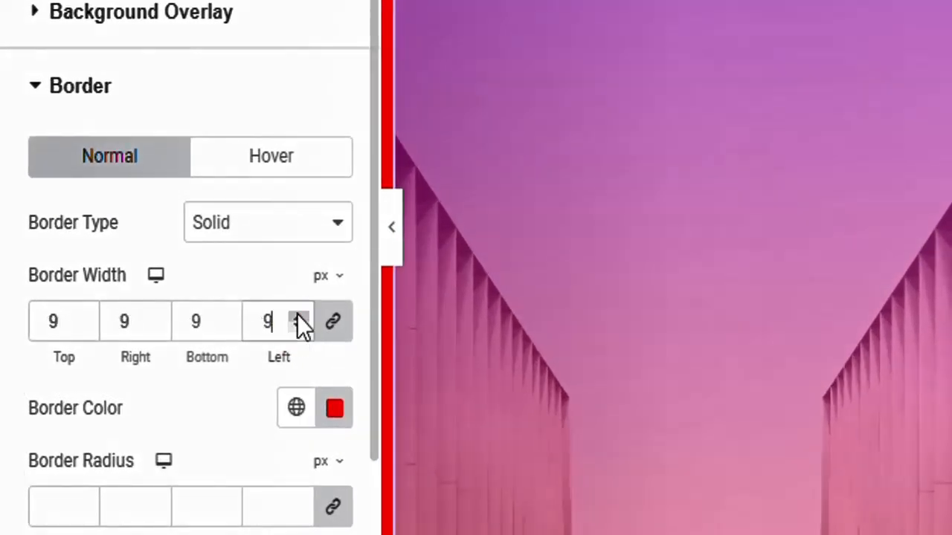
left_click(299, 316)
left_click(298, 316)
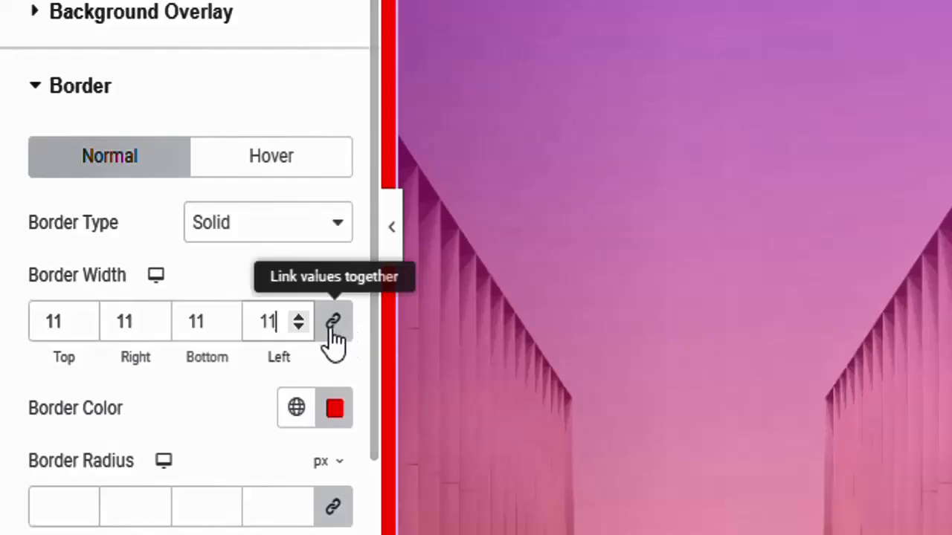
double_click(205, 324)
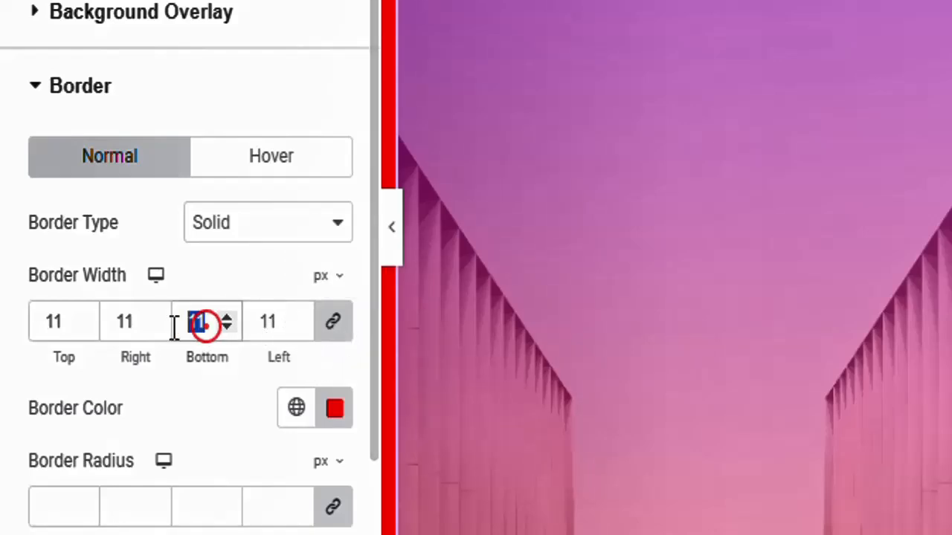
type("20")
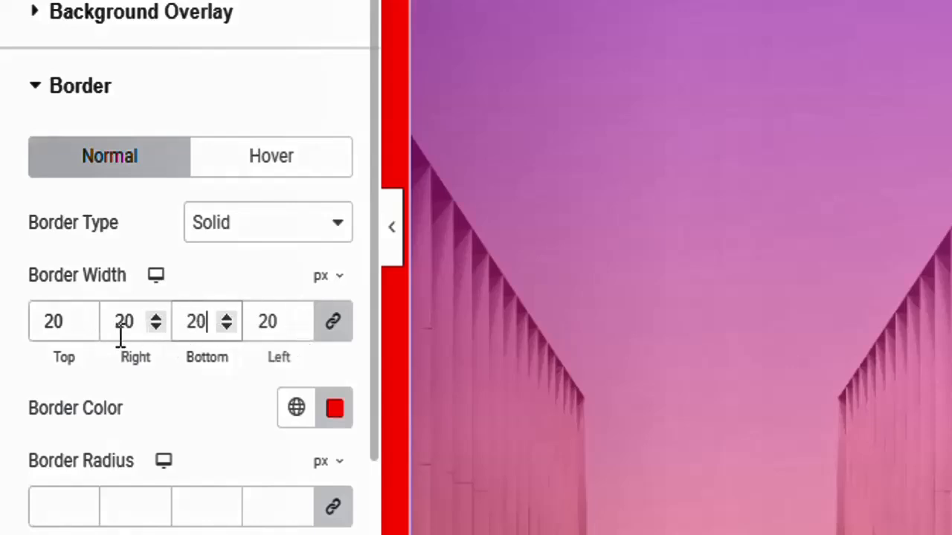
Unlink the border sides and set Top, Right, Bottom and Left widths to 0
left_click(333, 325)
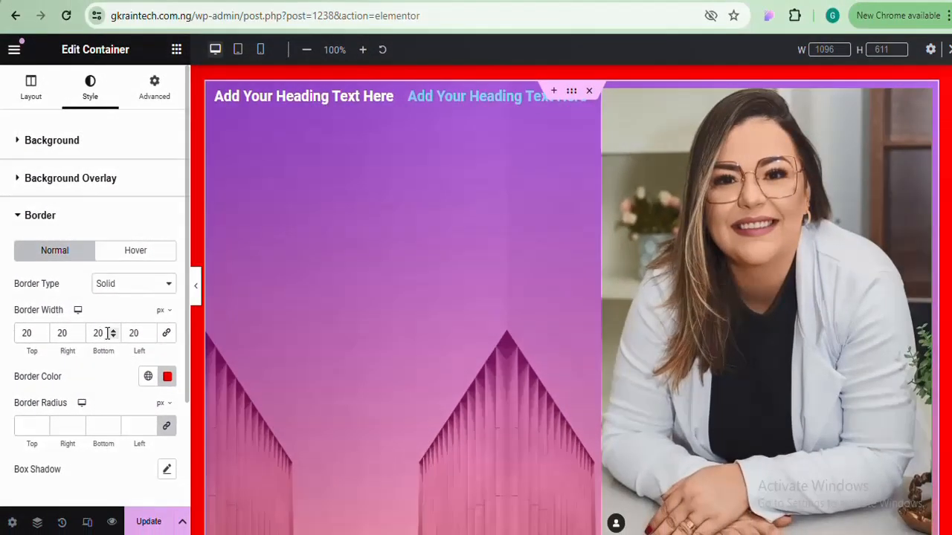
double_click(105, 333)
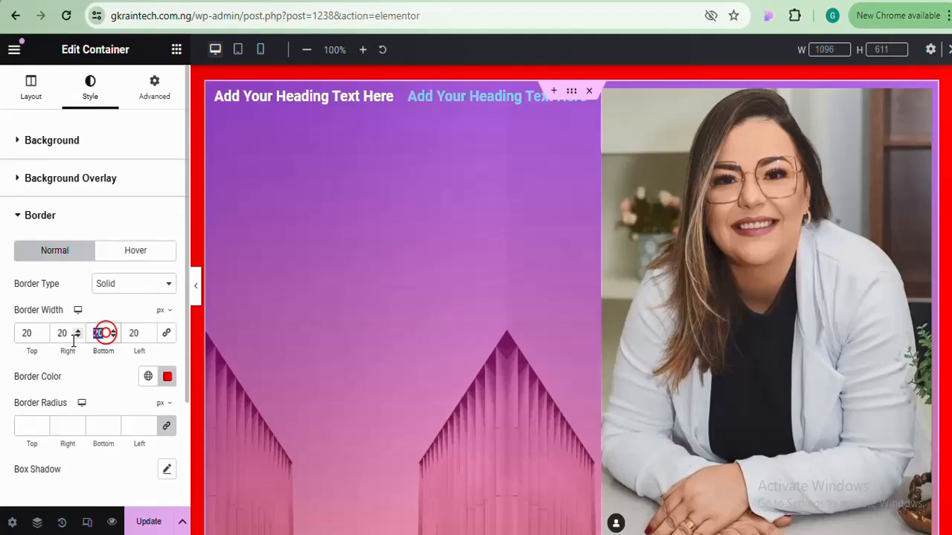
type("10")
left_click(34, 329)
type("0")
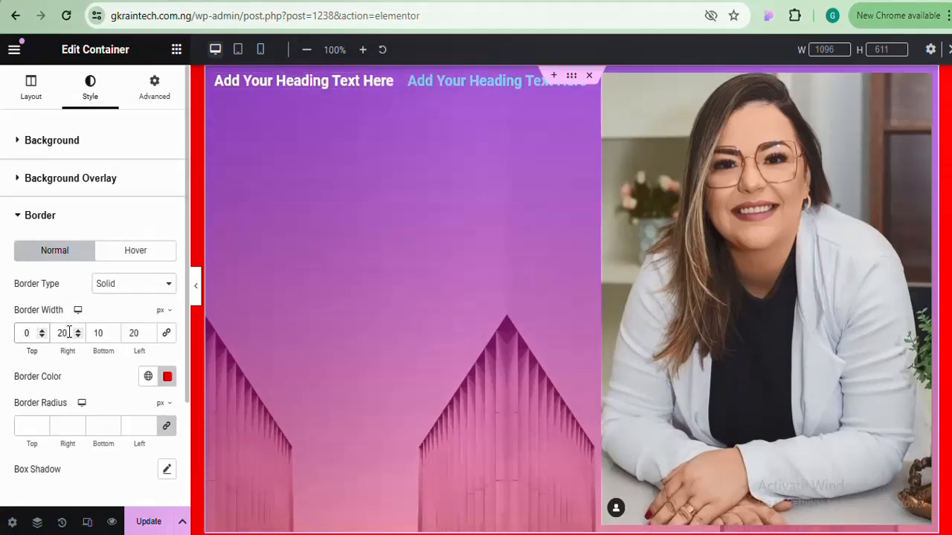
left_click_drag(68, 332, 58, 332)
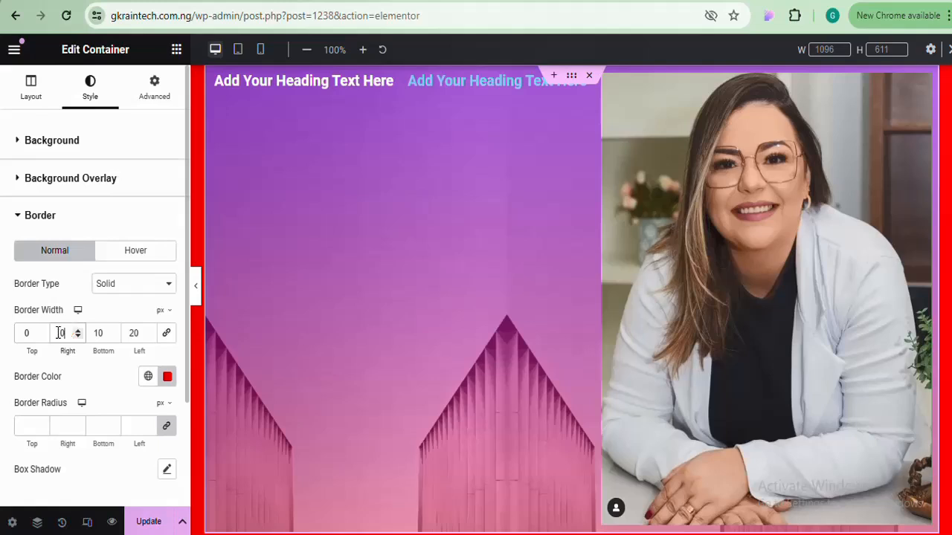
left_click(109, 332)
double_click(136, 333)
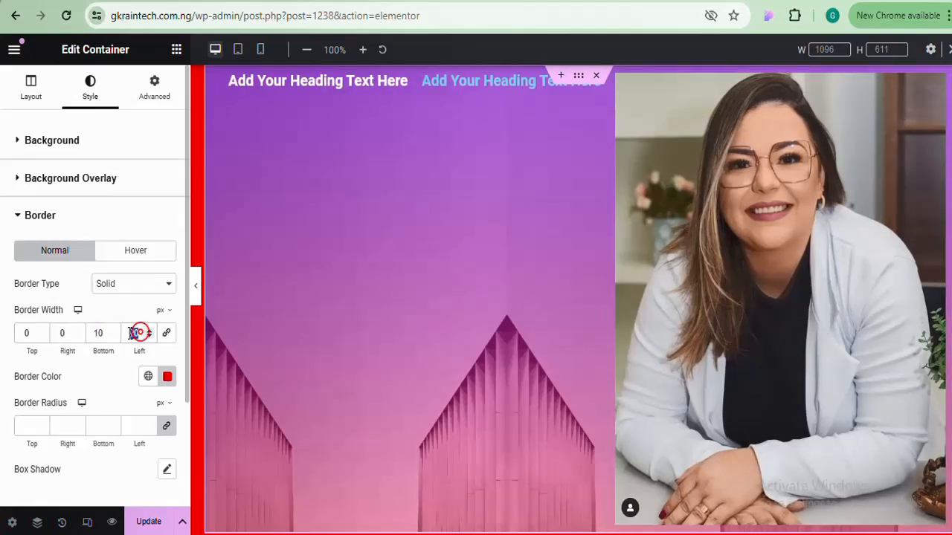
type("0")
scroll(780, 314, "down", 5)
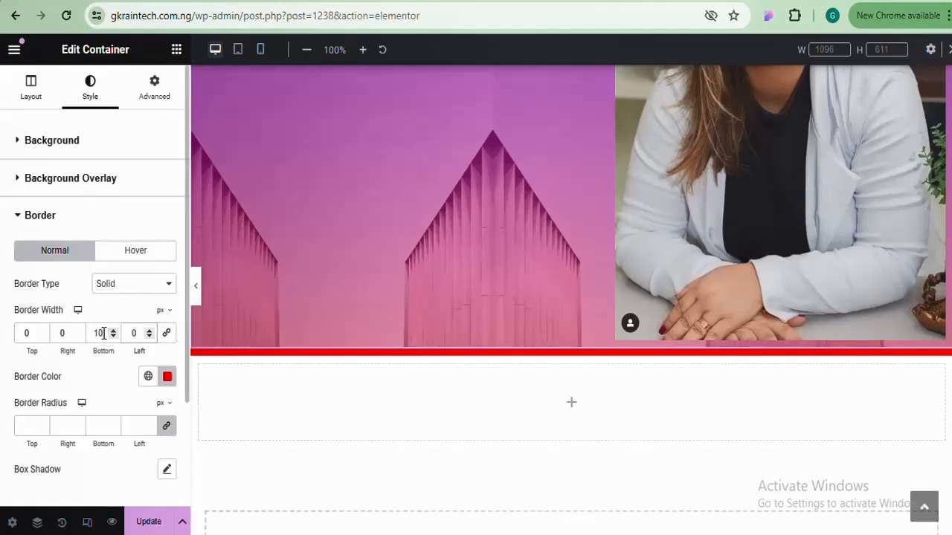
left_click_drag(104, 333, 95, 335)
type("0")
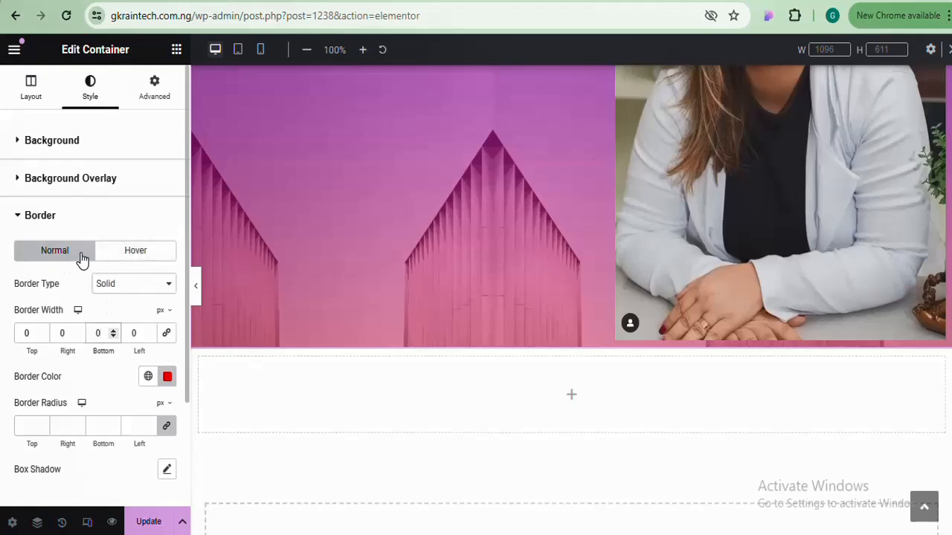
Switch the container's border settings to the Hover state
left_click(144, 251)
left_click(145, 250)
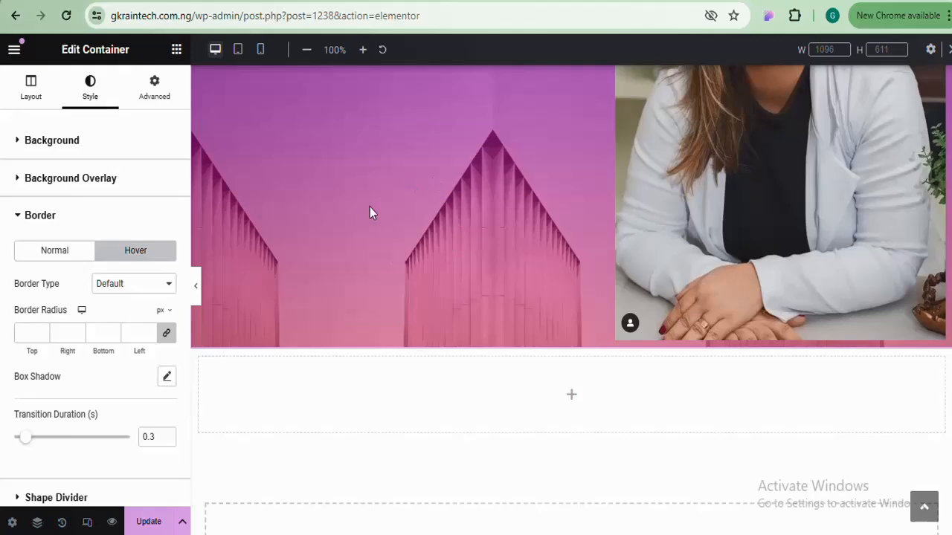
scroll(496, 284, "up", 3)
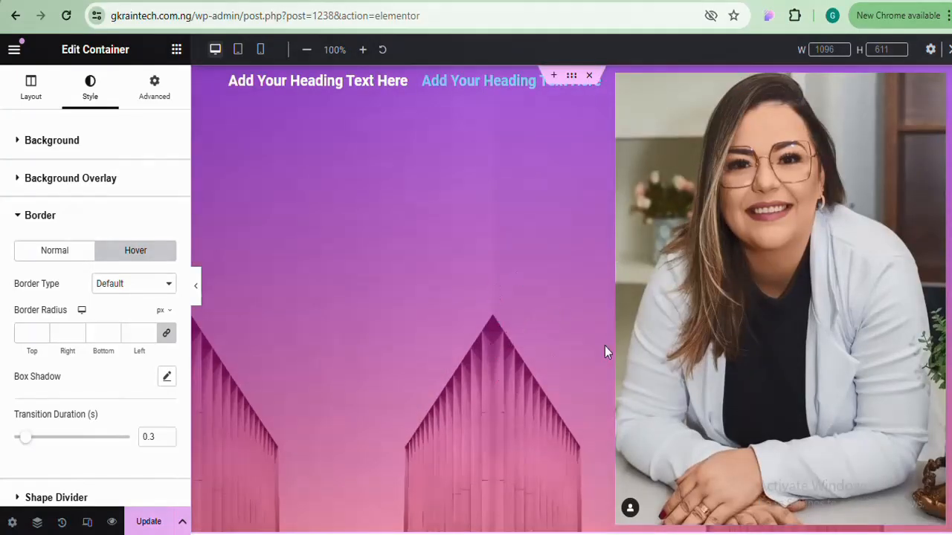
scroll(496, 298, "down", 2)
scroll(496, 297, "up", 1)
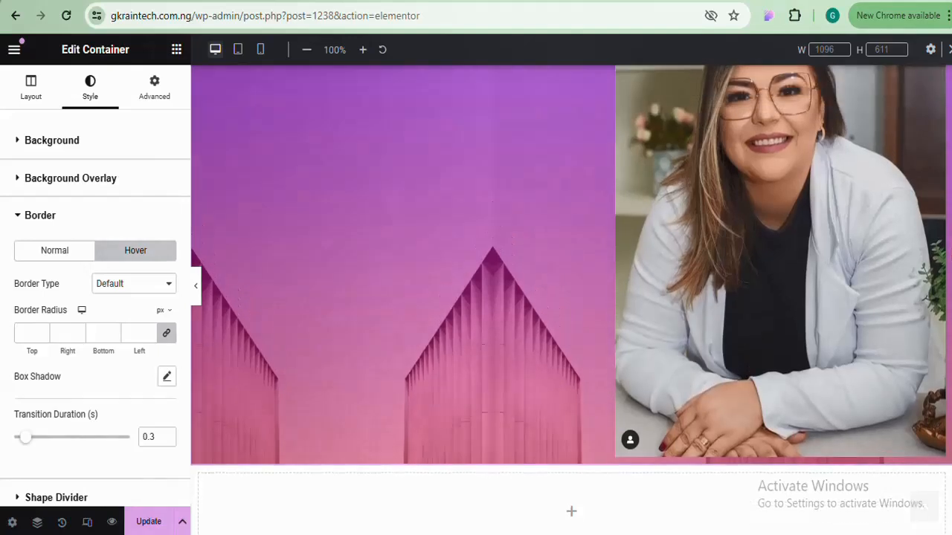
left_click(64, 250)
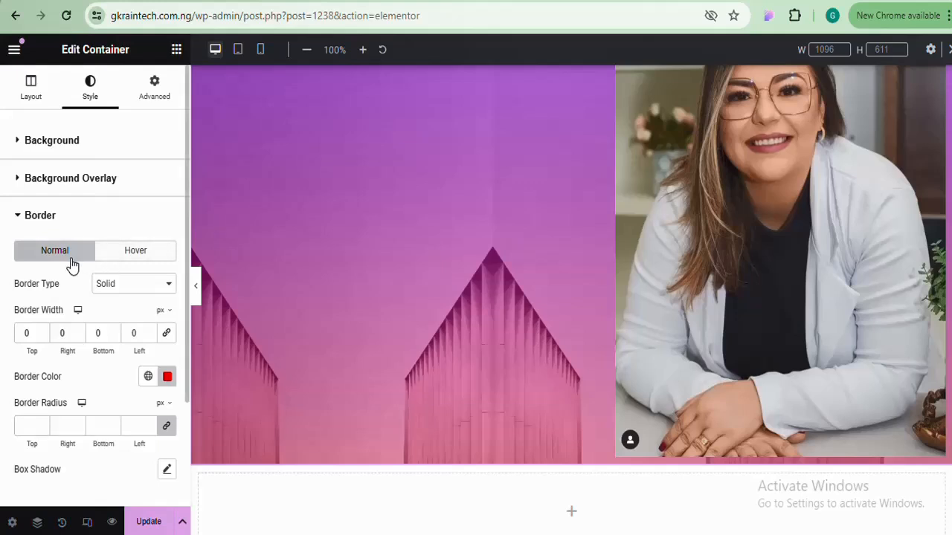
left_click(136, 253)
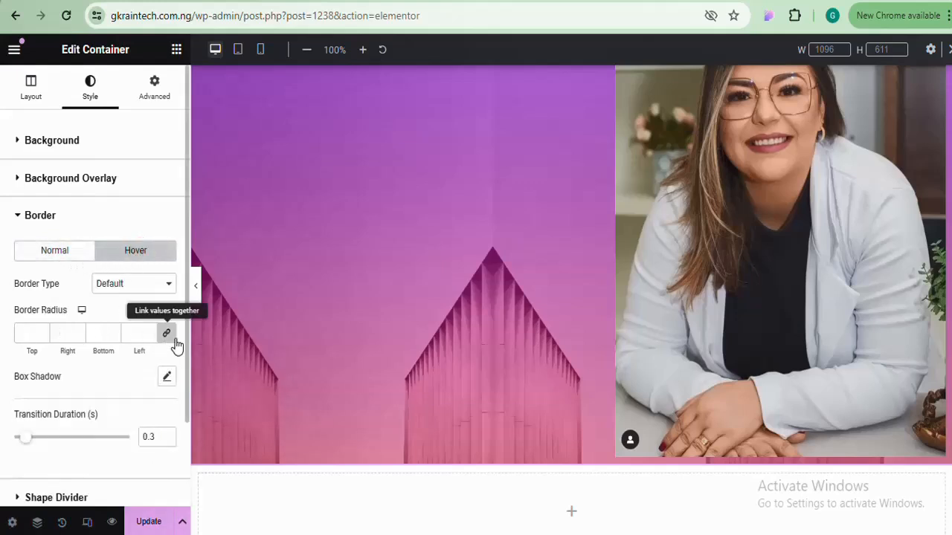
Make the hover border Solid and raise its linked width to 15 px
left_click(160, 290)
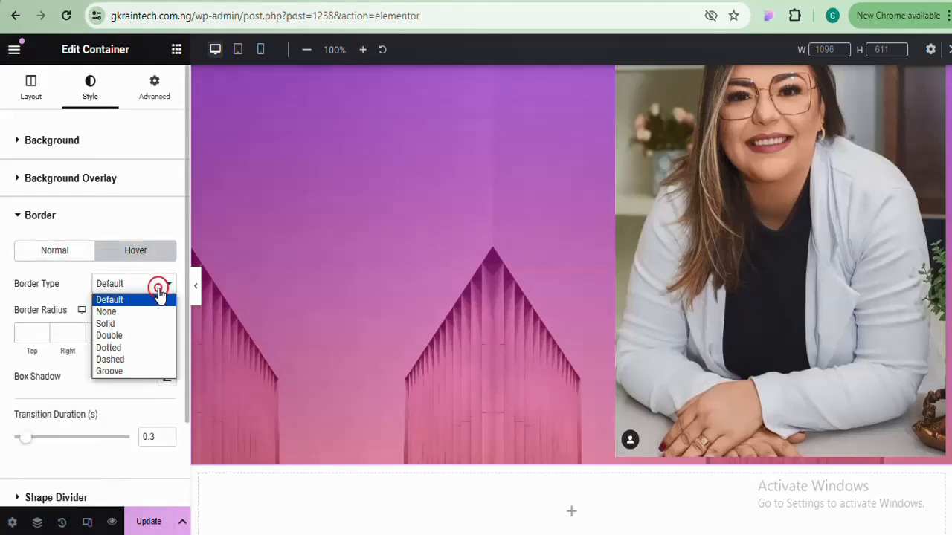
left_click(127, 326)
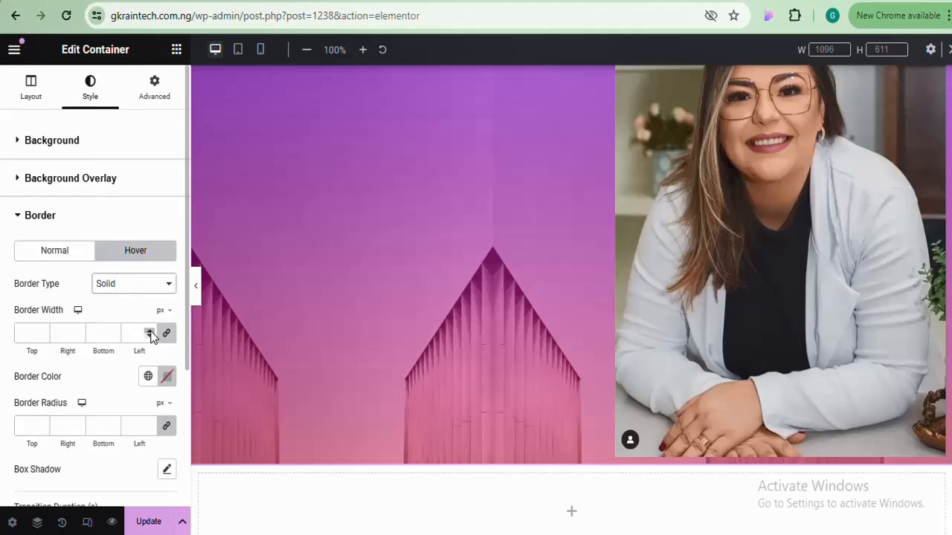
left_click(150, 331)
left_click(150, 331)
left_click(149, 332)
left_click(150, 332)
left_click(150, 332)
left_click(149, 331)
left_click(149, 331)
left_click(149, 332)
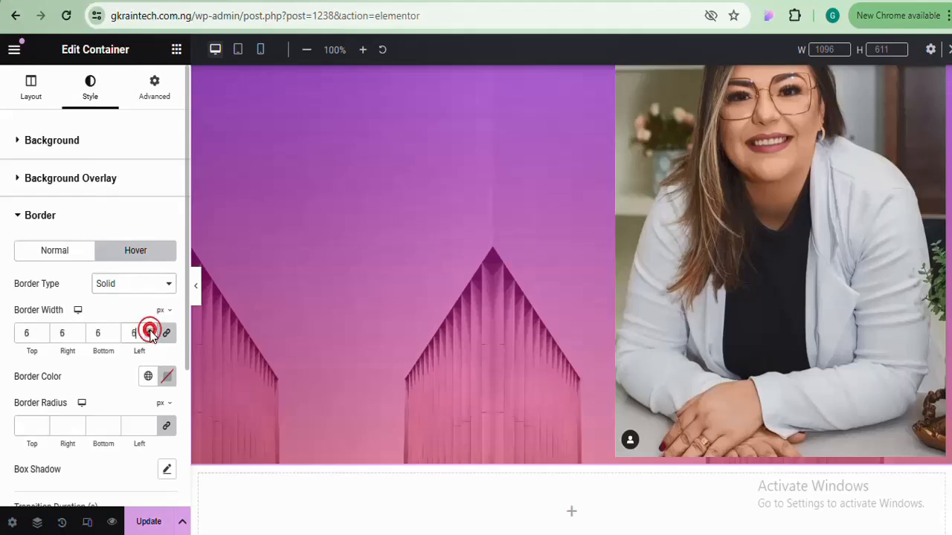
left_click(149, 332)
left_click(149, 332)
left_click(149, 332)
left_click(149, 331)
left_click(150, 331)
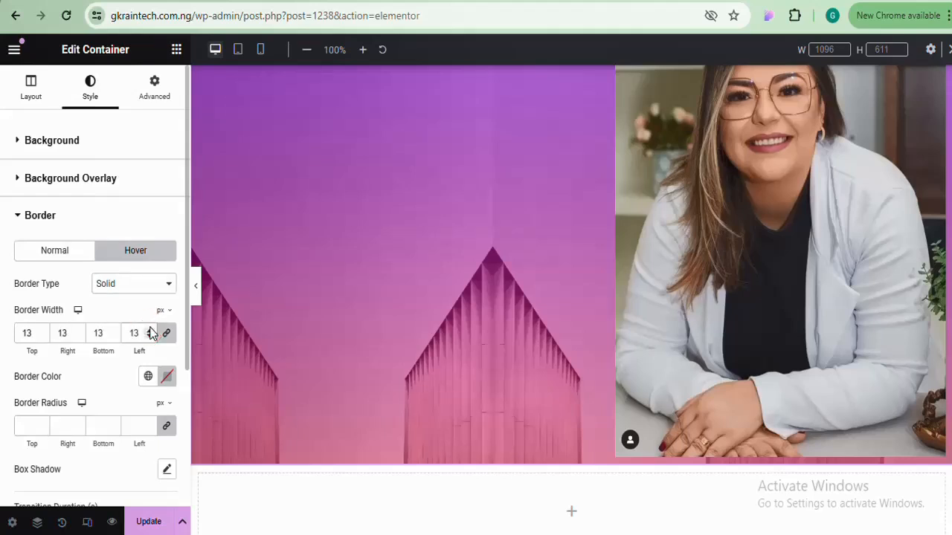
left_click(150, 332)
left_click(149, 331)
Color the hover border blue #2F0DDF, then return to the Normal border settings
left_click(168, 381)
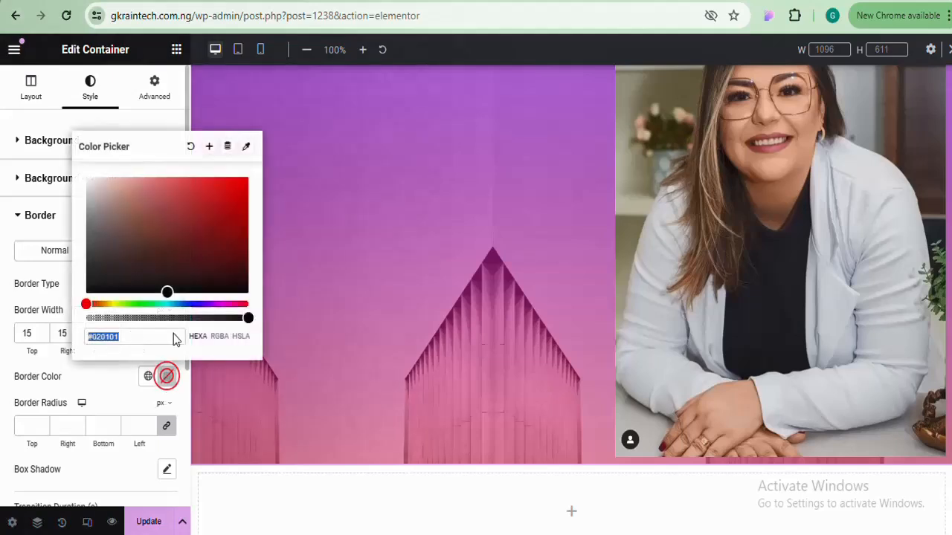
left_click_drag(125, 298, 198, 303)
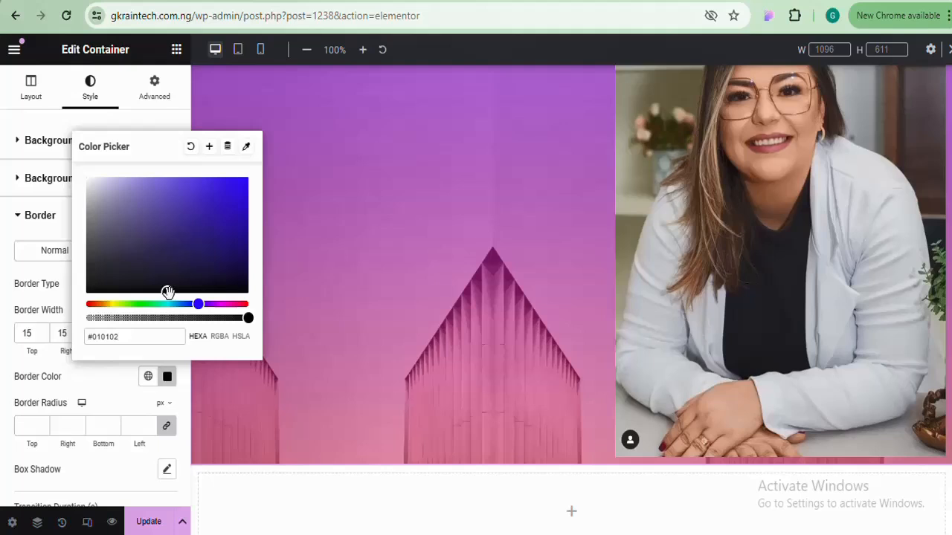
left_click_drag(246, 170, 238, 191)
left_click(167, 378)
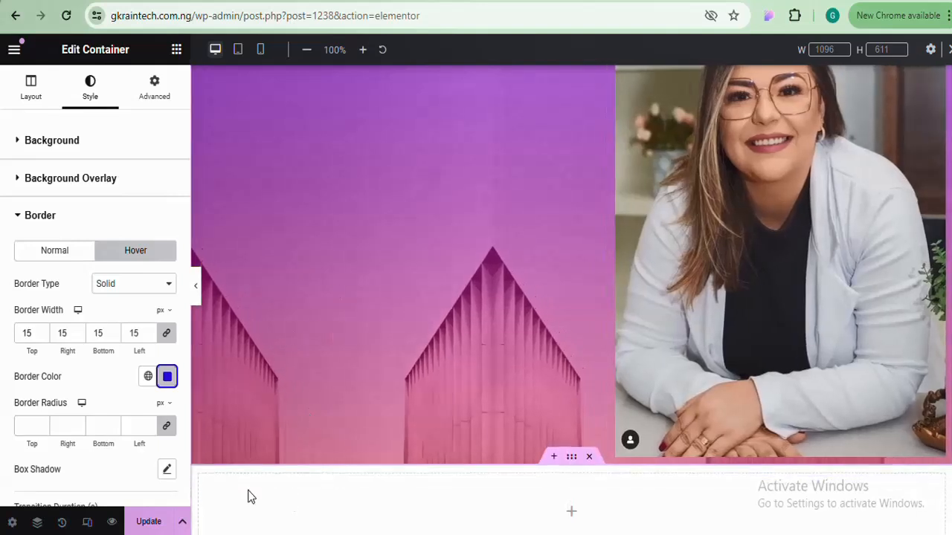
left_click(75, 215)
left_click(75, 212)
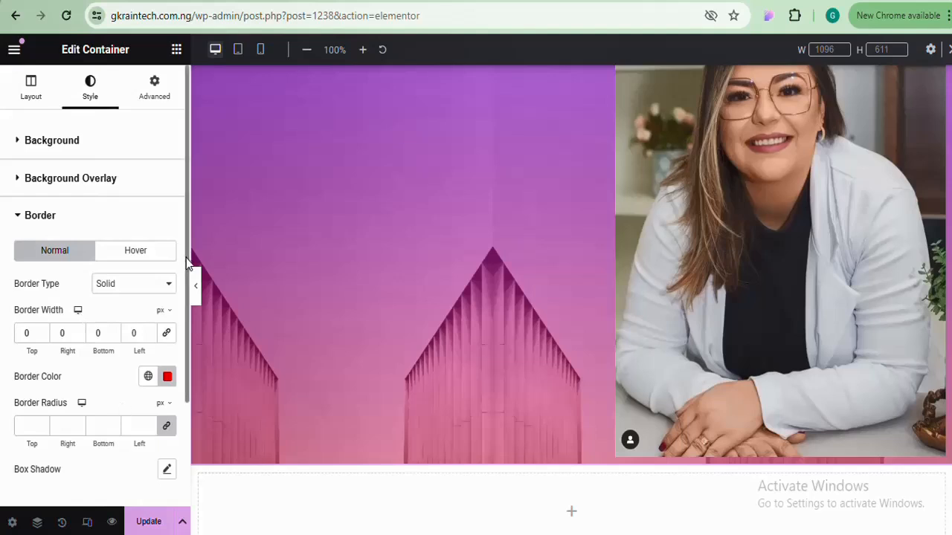
Set the linked Border Radius to 50 px on all four corners
left_click_drag(186, 258, 184, 376)
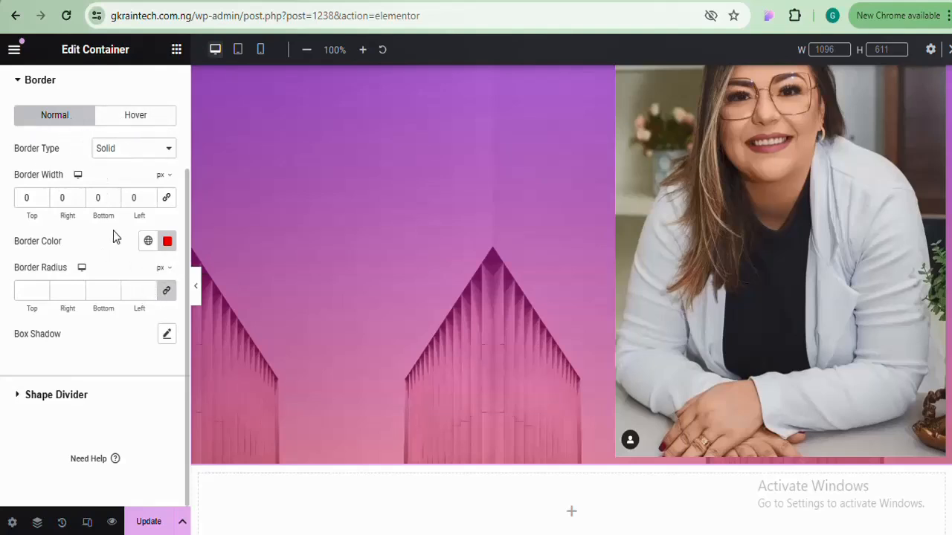
left_click(123, 113)
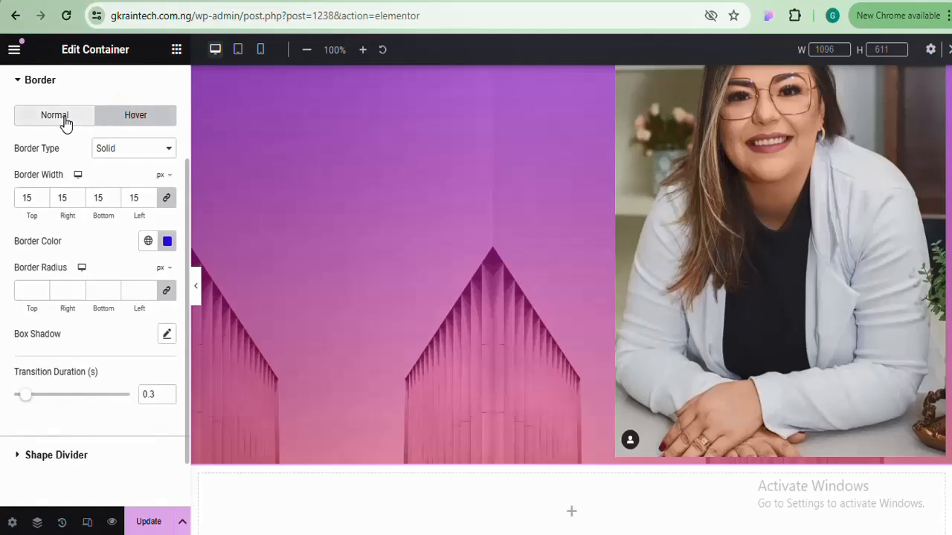
left_click(65, 121)
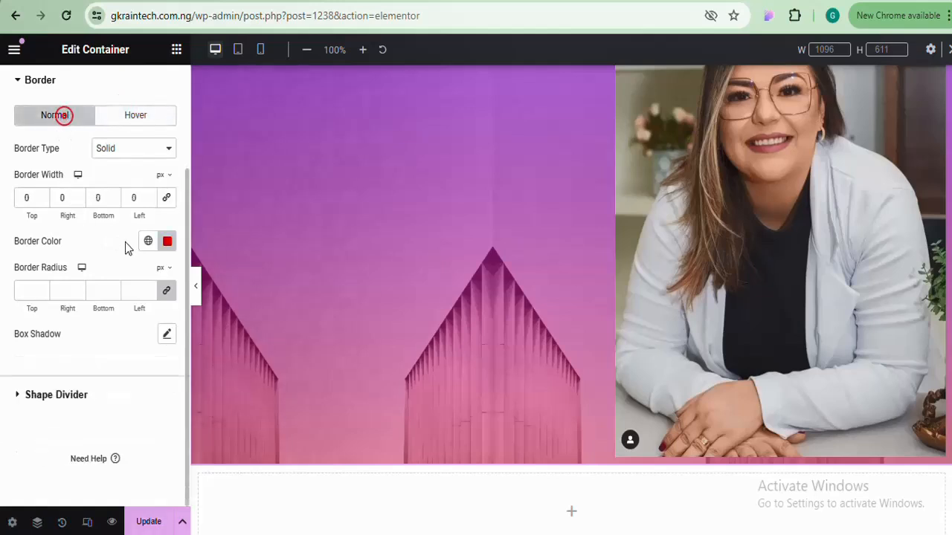
left_click(149, 289)
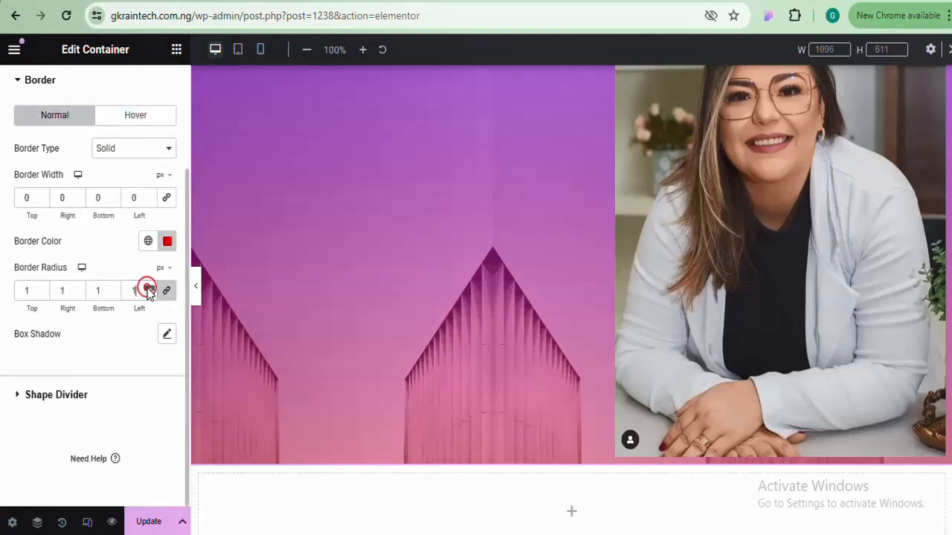
type("4")
key("Up")
key("Up")
key("Up")
key("Up")
key("Up")
key("Up")
key("Up")
key("Up")
key("Up")
key("Up")
key("Up")
key("Up")
key("Up")
key("Up")
key("Up")
key("Up")
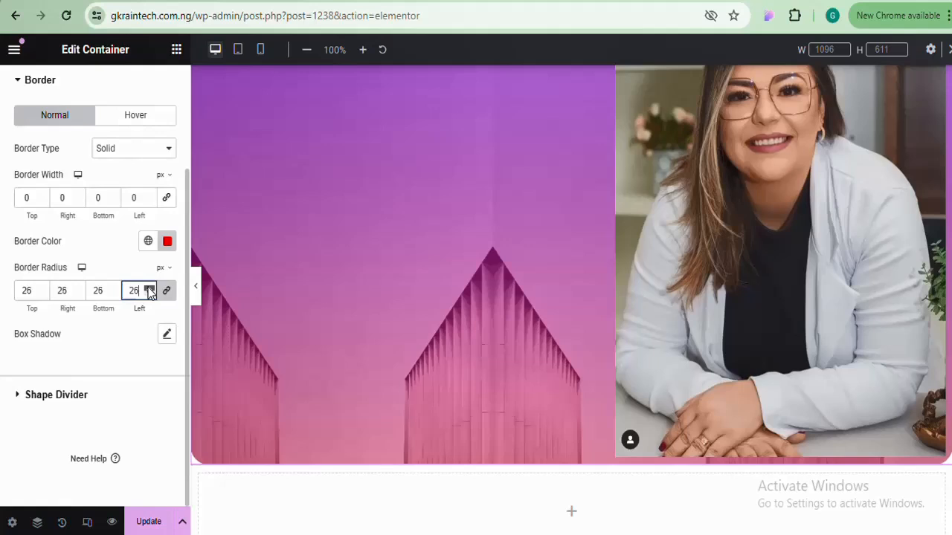
key("Up")
key("Up")
key("Up")
key("Up")
key("Up")
key("Up")
key("Up")
key("Up")
key("Up")
key("Up")
key("Up")
key("Up")
key("Up")
key("Up")
key("Up")
key("Up")
key("Up")
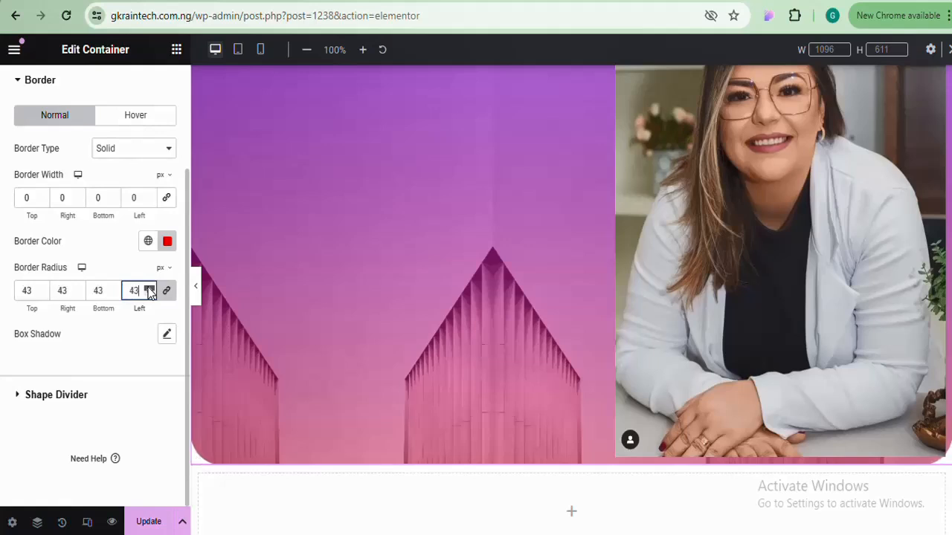
key("Up")
key("Up")
key("Up")
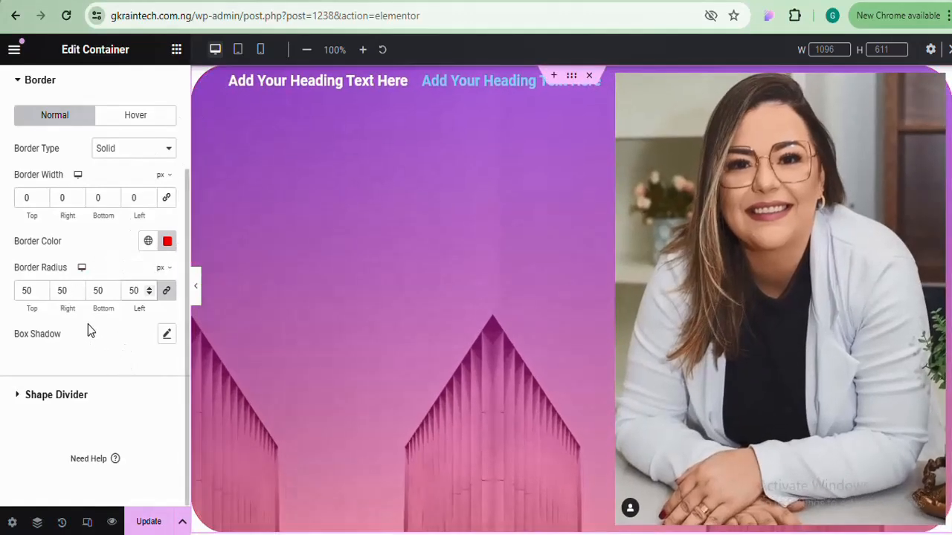
Set corner radius to 500 px, then unlink and zero the top-right and bottom-left corners
left_click_drag(150, 288, 150, 290)
double_click(141, 289)
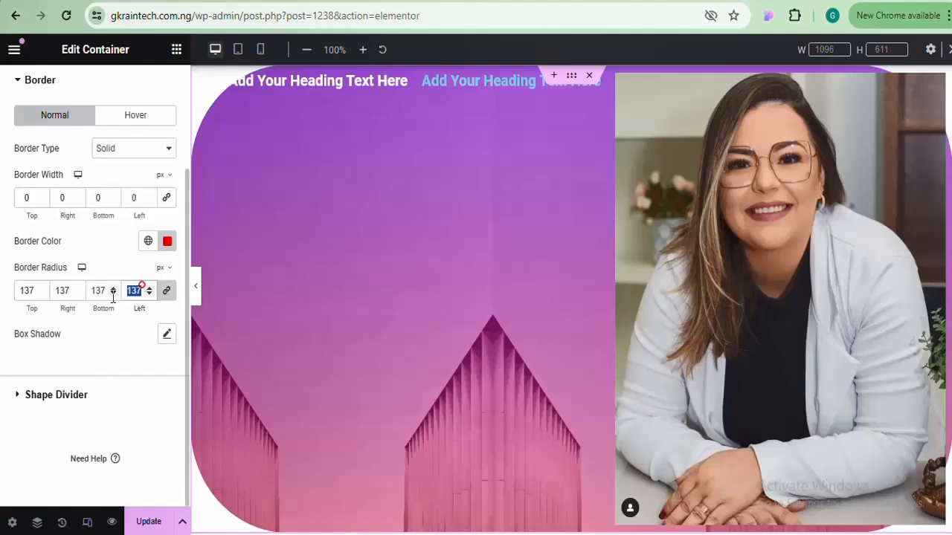
type("500")
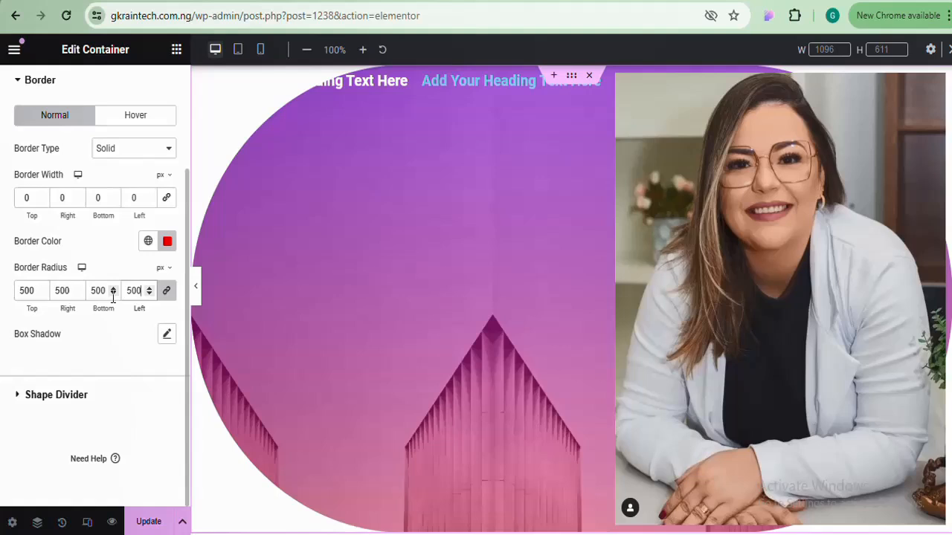
left_click(171, 299)
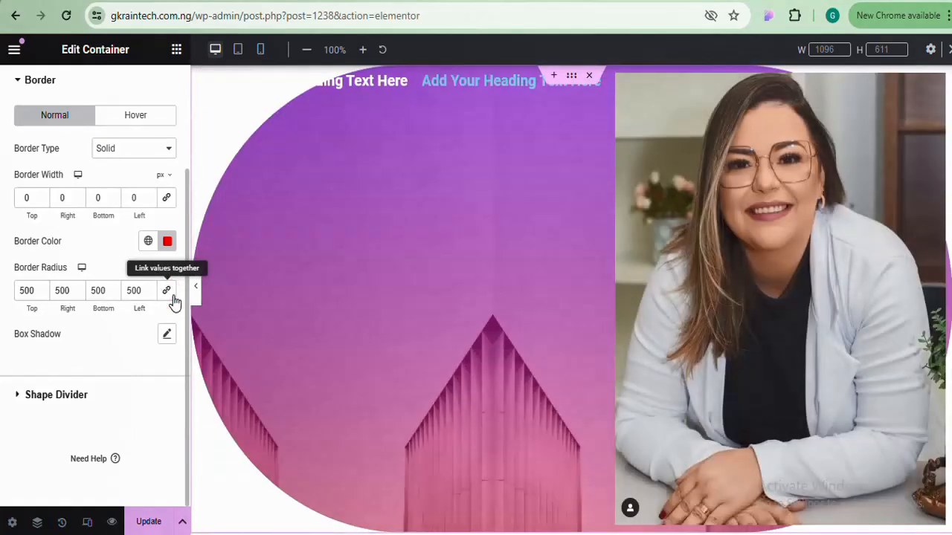
left_click(140, 289)
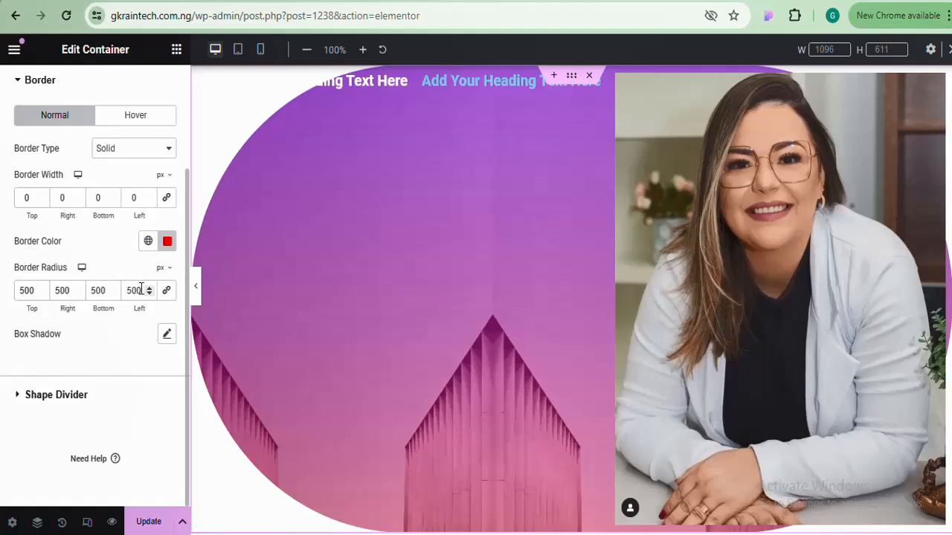
left_click_drag(123, 290, 113, 291)
type("0")
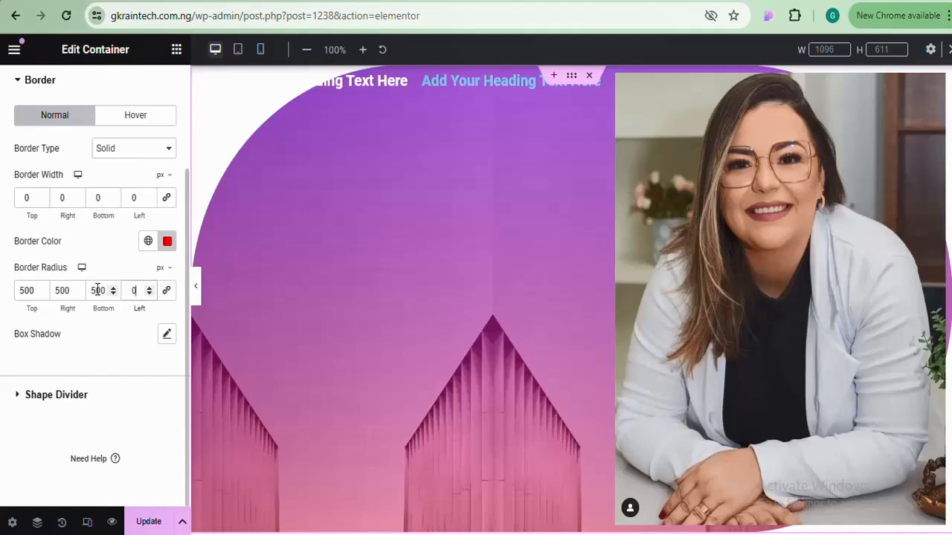
left_click_drag(67, 290, 52, 290)
type("0")
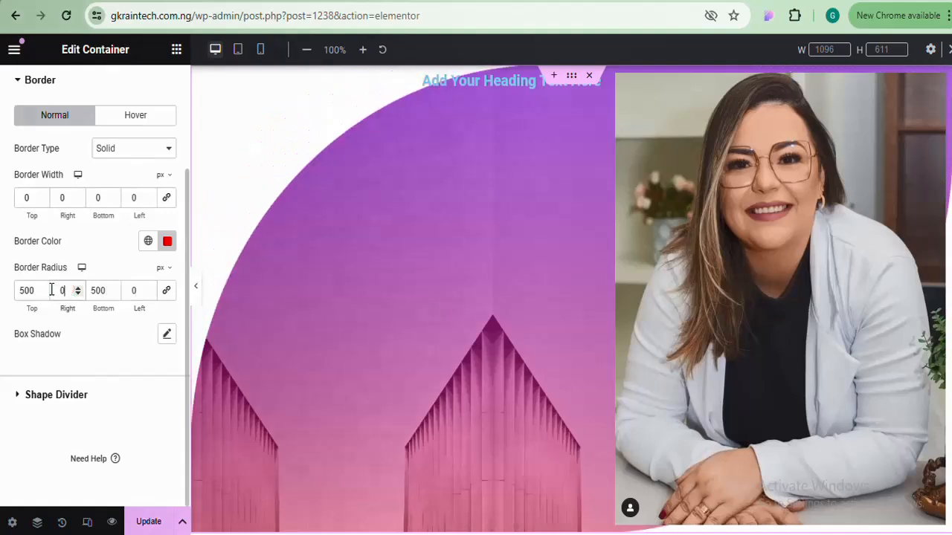
left_click(197, 290)
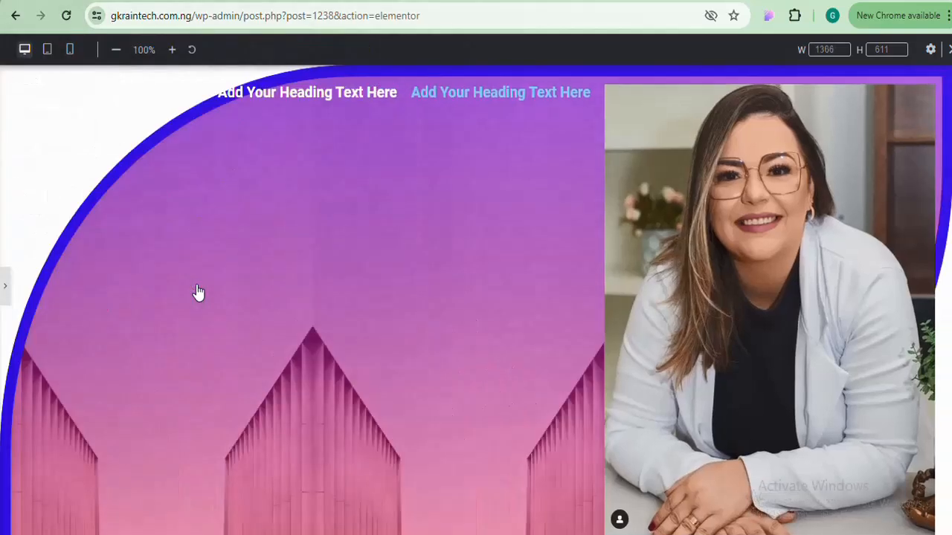
Restore the settings panel and save the page with Update
scroll(629, 277, "down", 2)
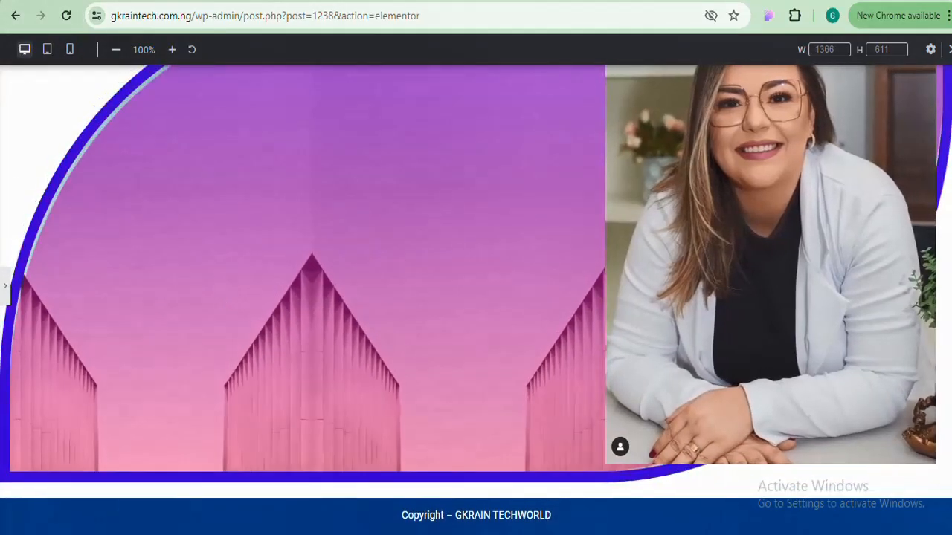
scroll(416, 225, "up", 1)
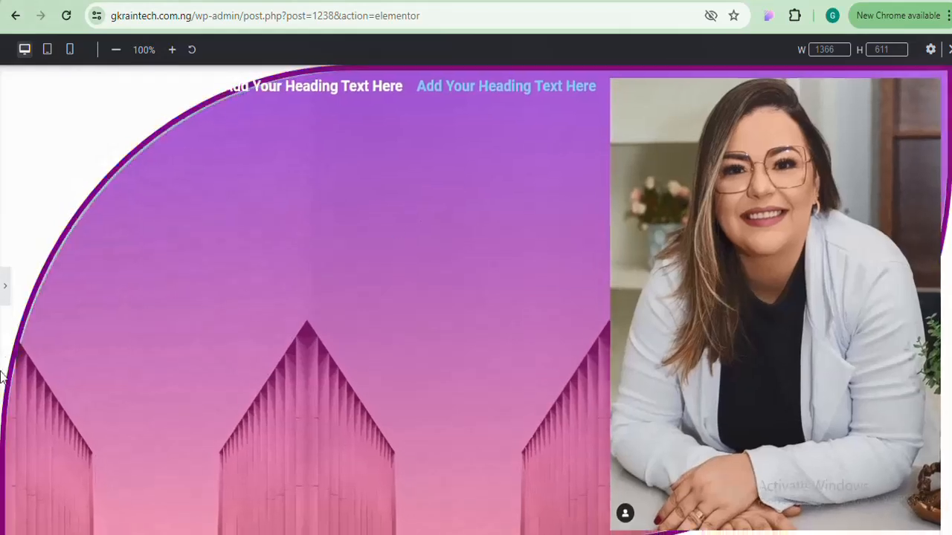
left_click(7, 291)
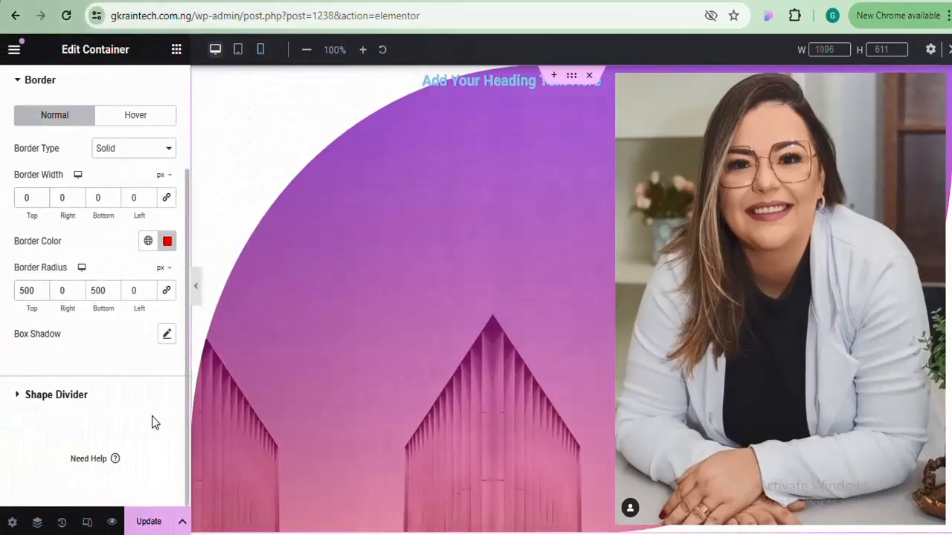
left_click(146, 523)
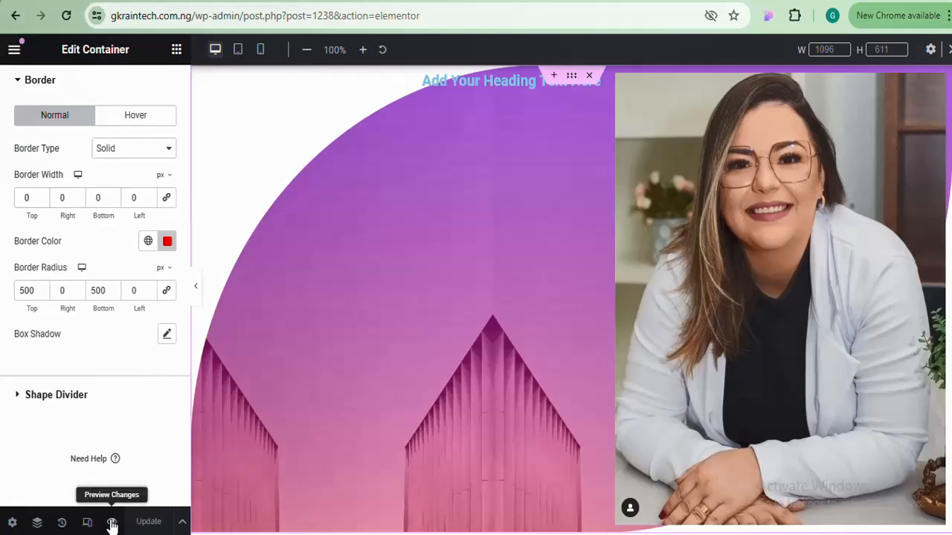
Check the half-rounded container in the front-end preview, then return to the editor
left_click(111, 522)
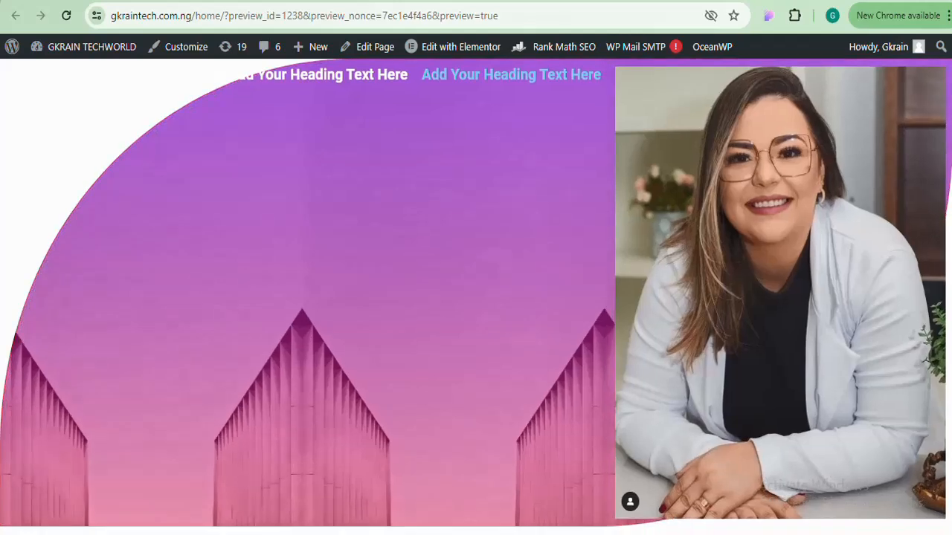
key("ctrl+w")
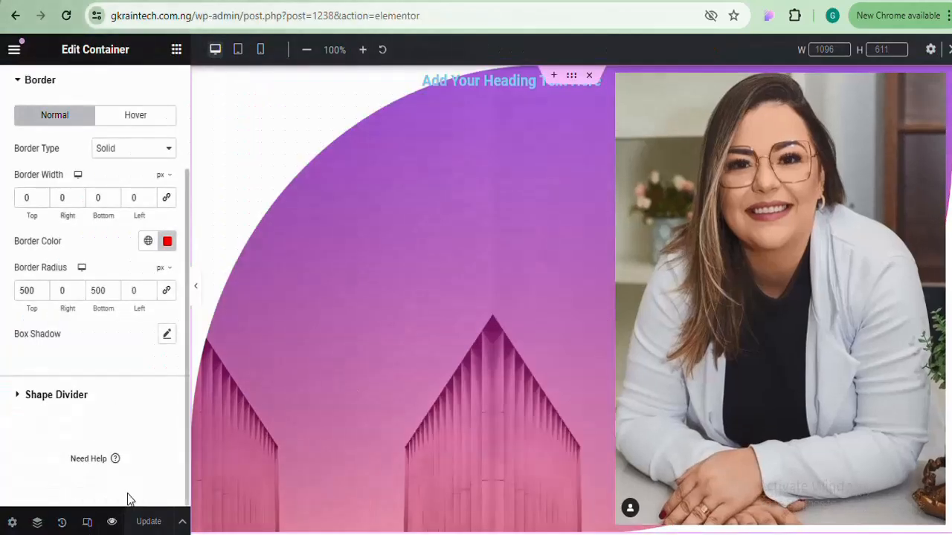
left_click(196, 290)
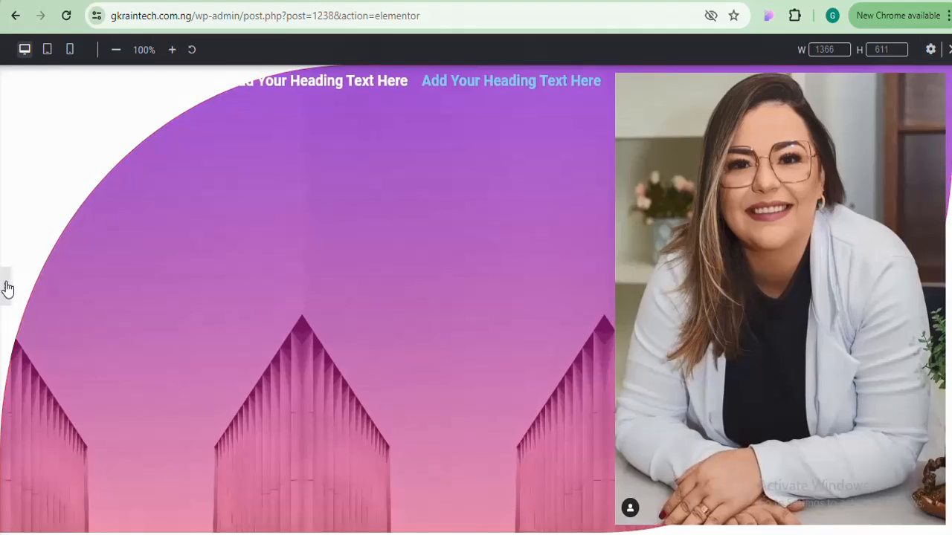
left_click(7, 288)
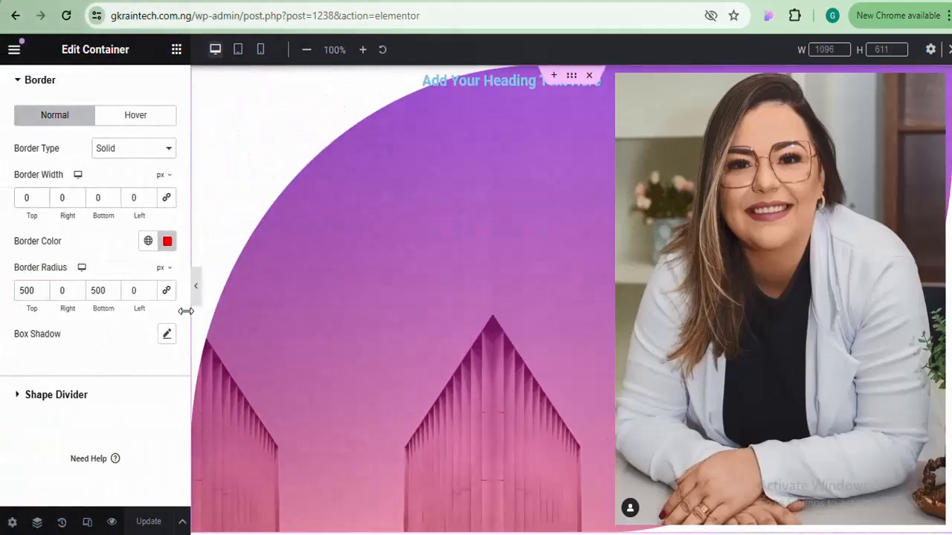
left_click_drag(186, 319, 184, 360)
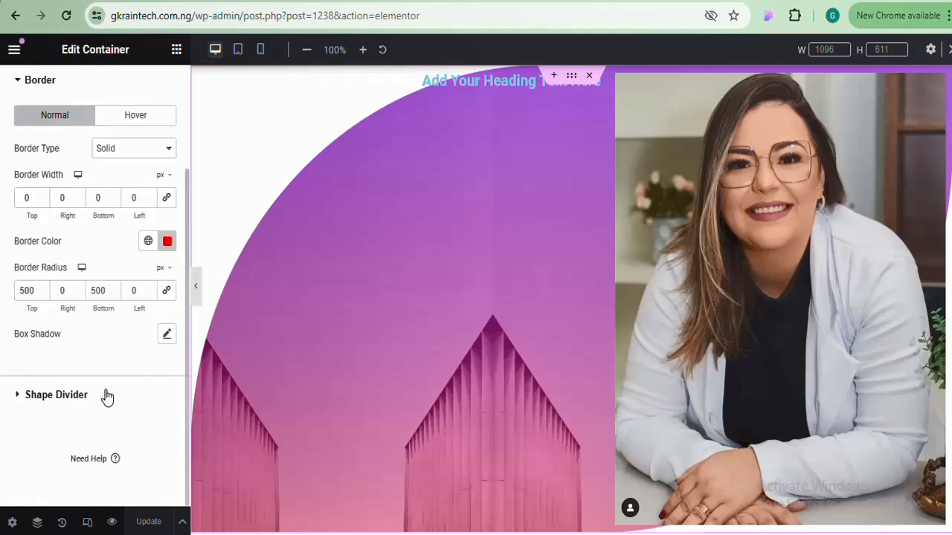
Set the container's top Shape Divider type to Mountains
left_click(53, 397)
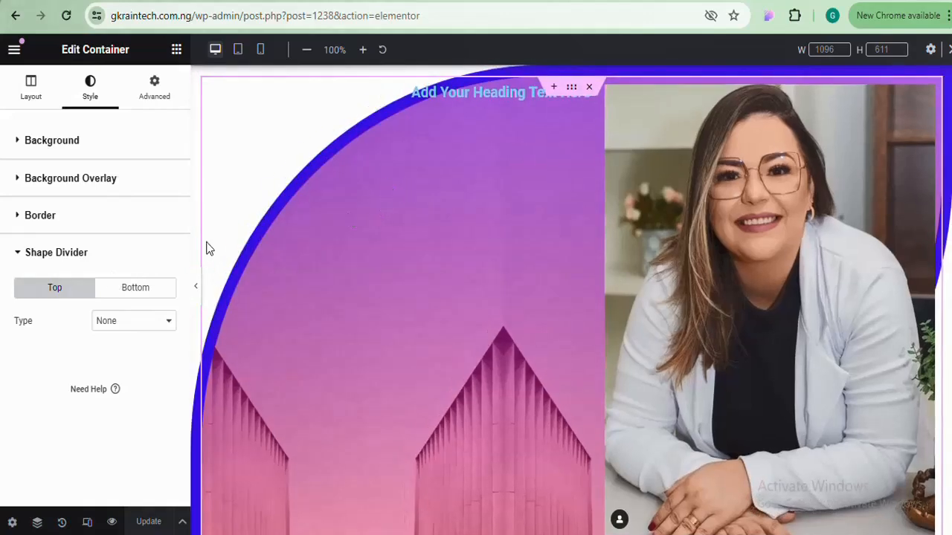
left_click(119, 325)
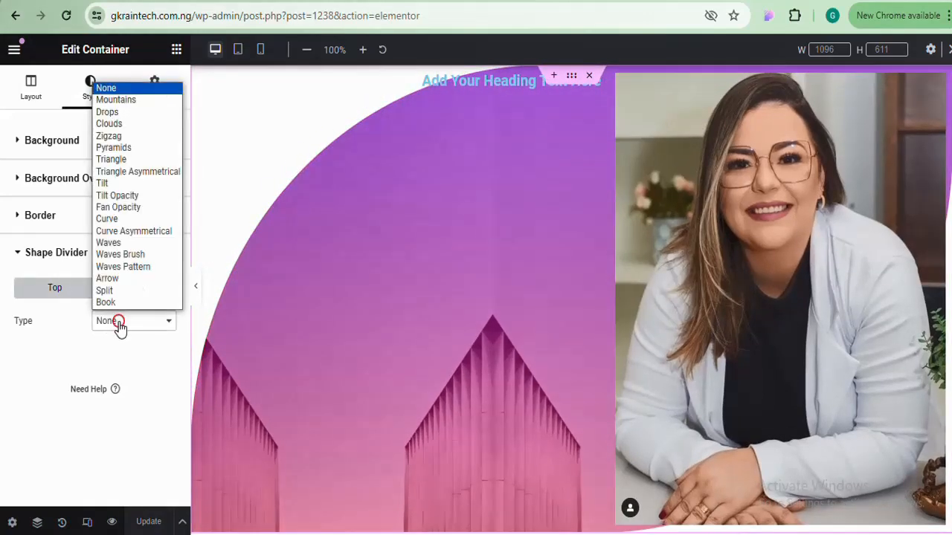
left_click(138, 105)
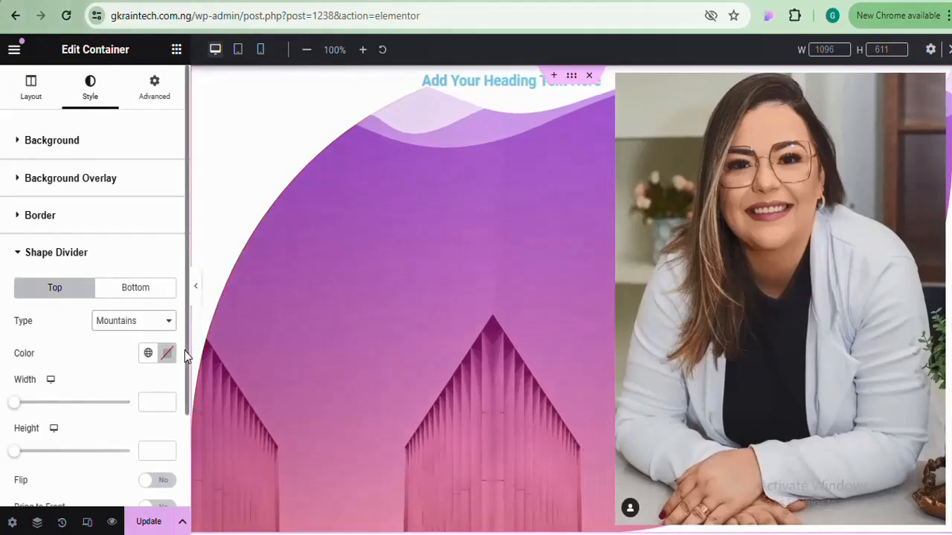
left_click_drag(184, 349, 171, 455)
left_click_drag(948, 186, 951, 137)
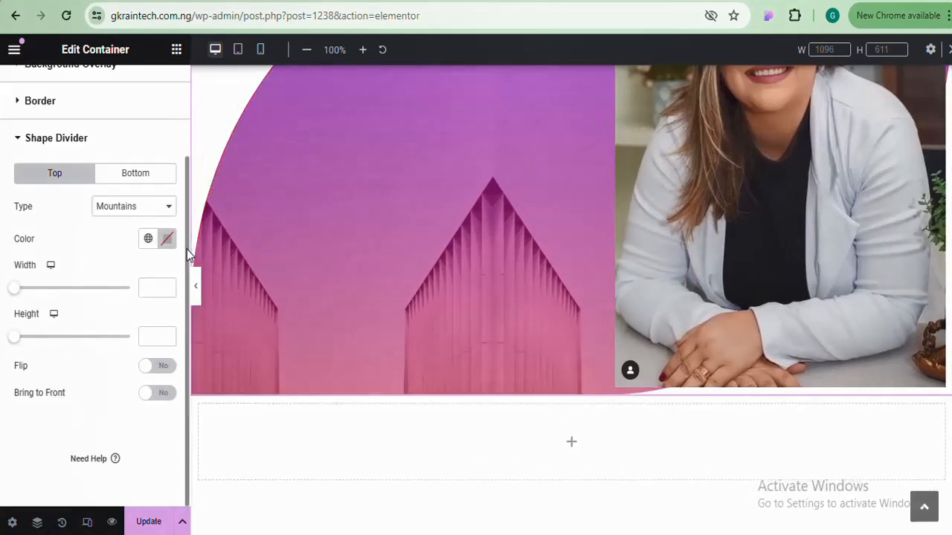
left_click_drag(187, 247, 194, 49)
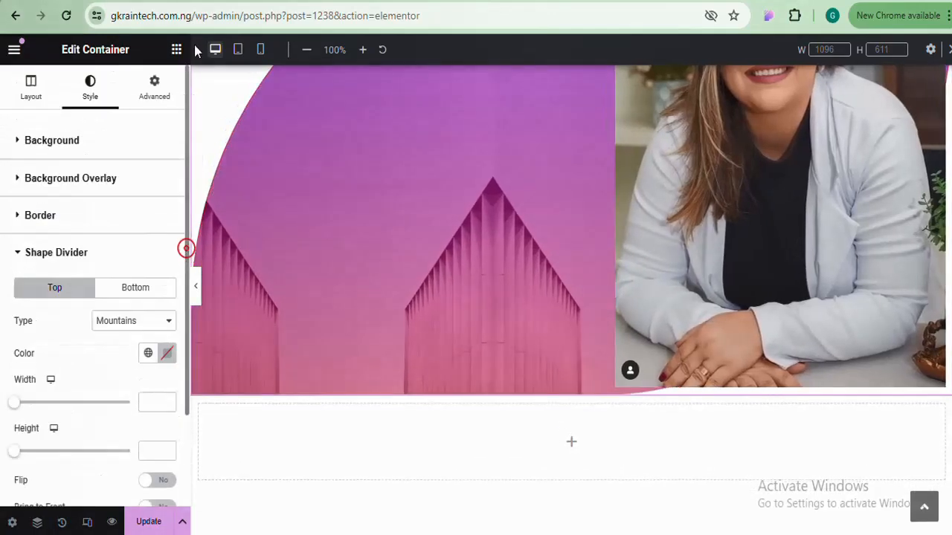
left_click(103, 215)
left_click(103, 215)
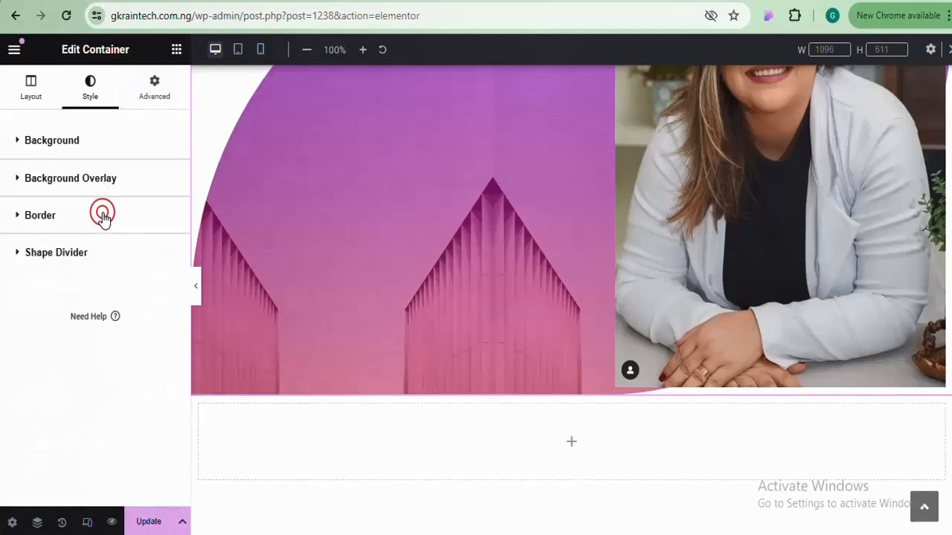
Show the container's Advanced tab with its margin and padding fields
left_click(155, 85)
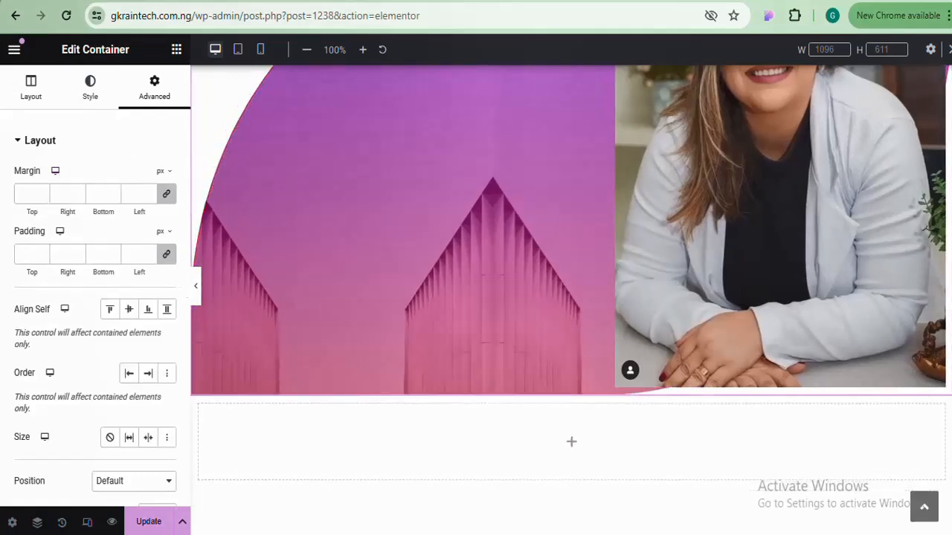
scroll(320, 246, "up", 2)
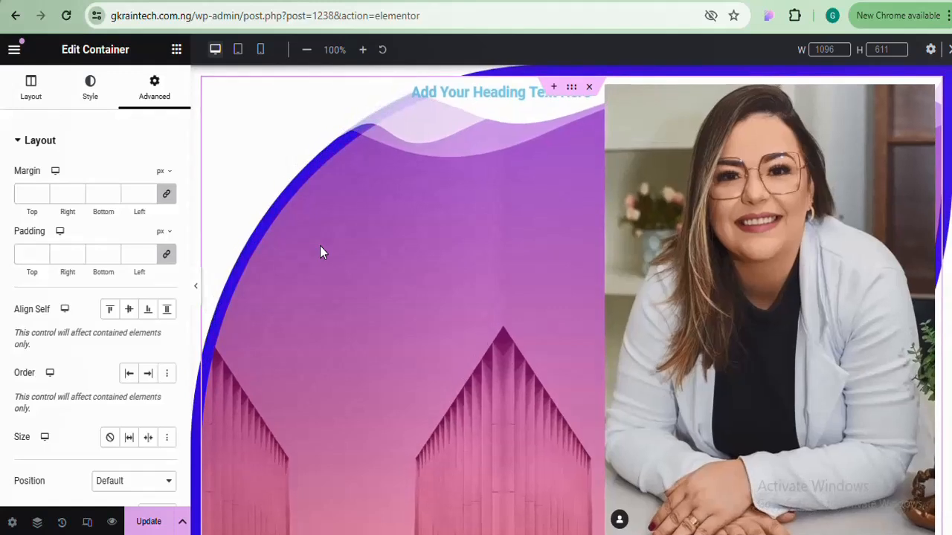
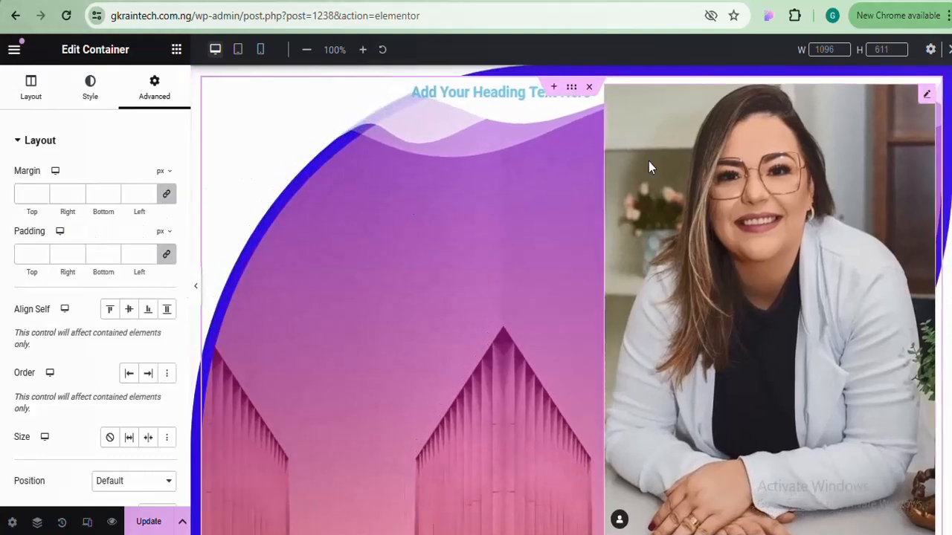
Scroll the Advanced tab to review the 50 px margin and padding on all sides
scroll(571, 297, "down", 4)
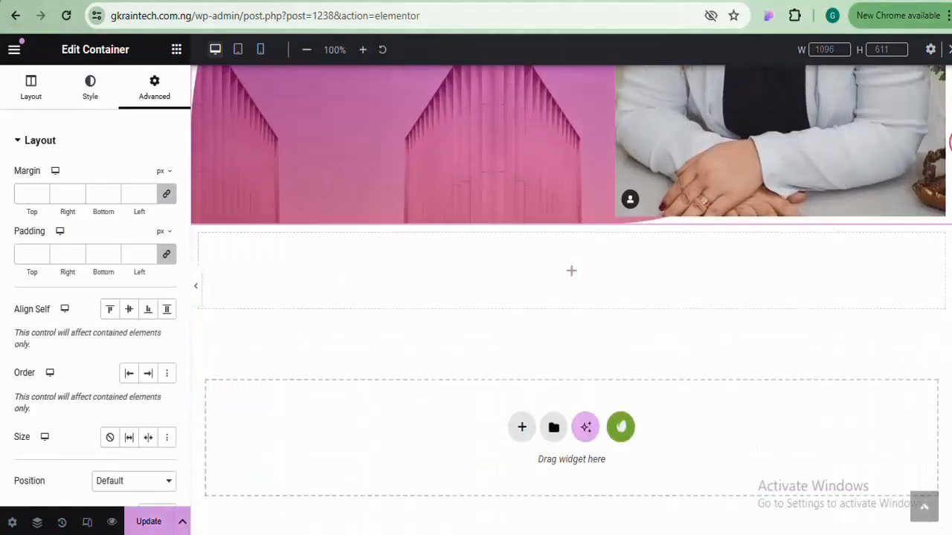
scroll(571, 297, "up", 3)
scroll(340, 257, "up", 1)
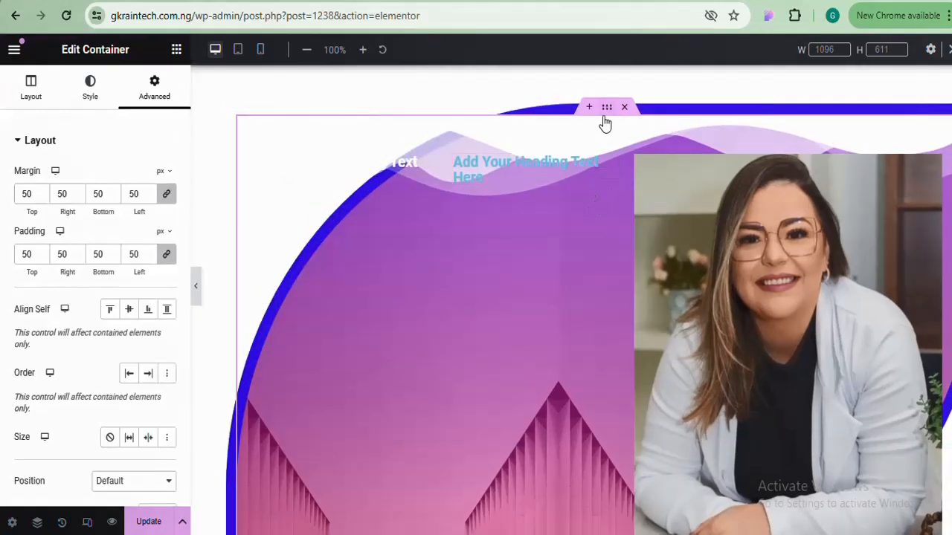
Change the top Shape Divider type from Mountains to None in the Style tab
left_click(90, 95)
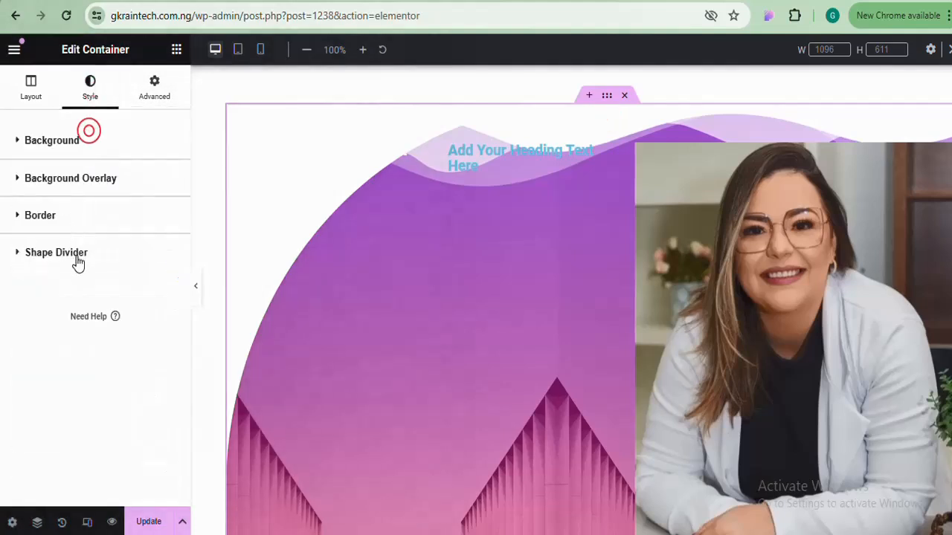
left_click(75, 255)
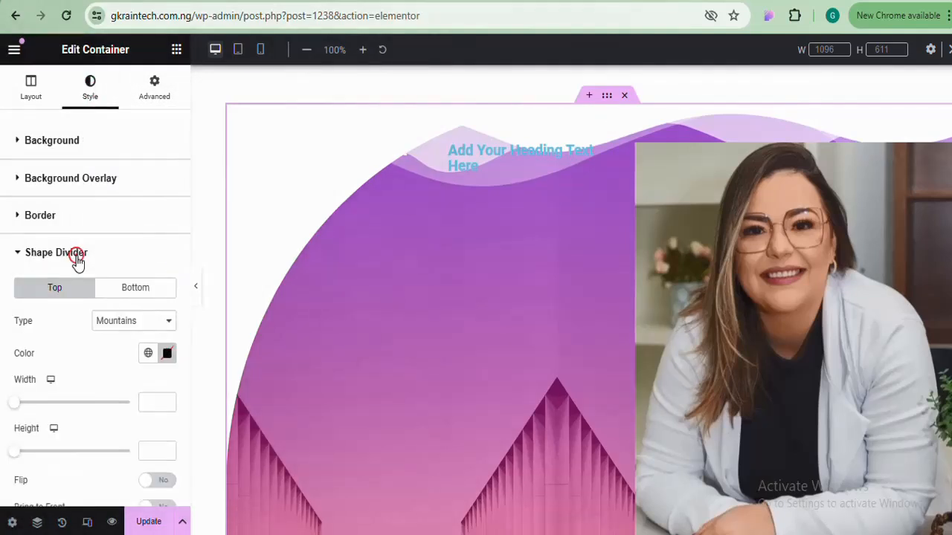
left_click(147, 319)
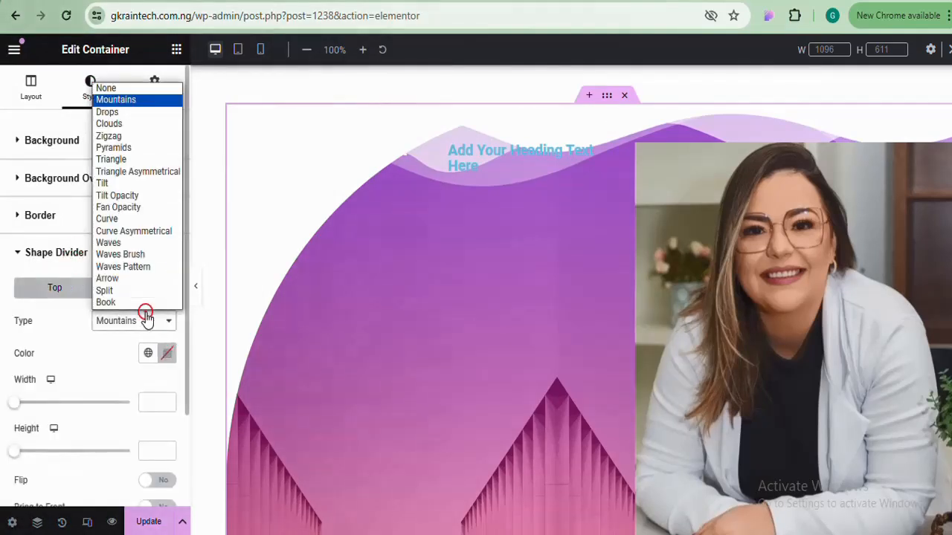
left_click(138, 89)
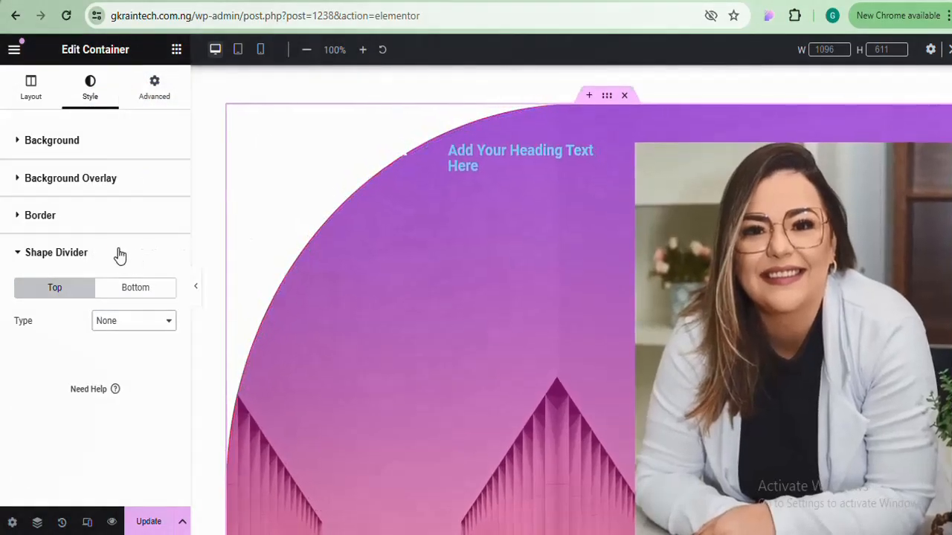
left_click(116, 252)
left_click(110, 223)
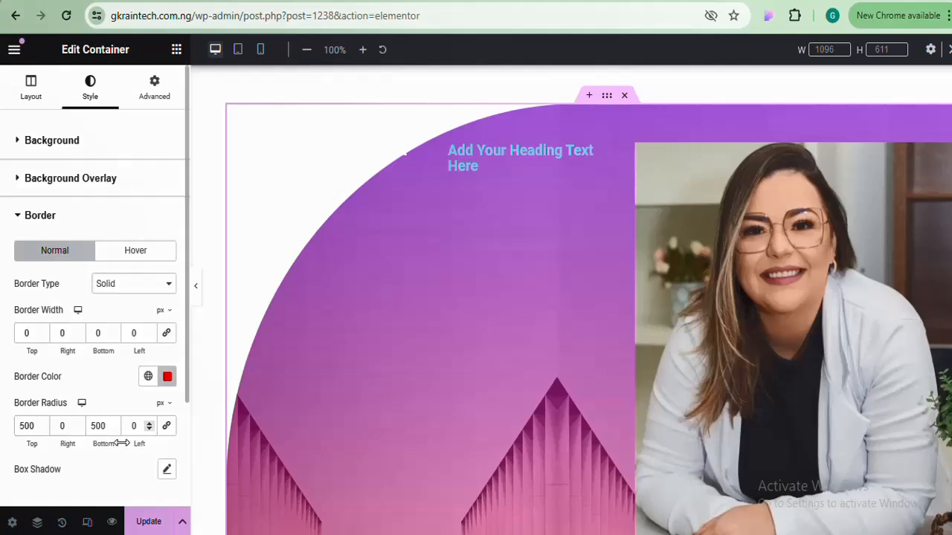
Clear the border radius for square corners and set the hover border type to None
left_click(168, 428)
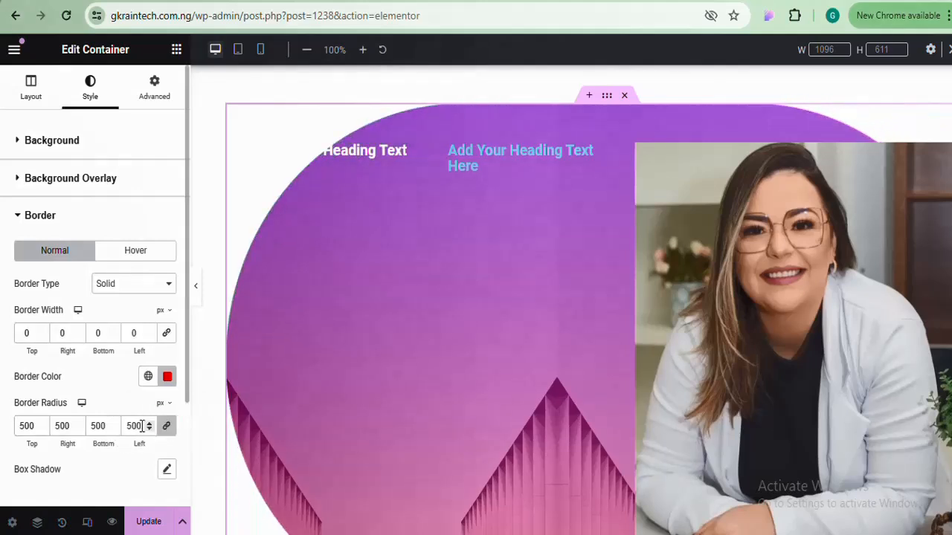
double_click(135, 426)
key("BackSpace")
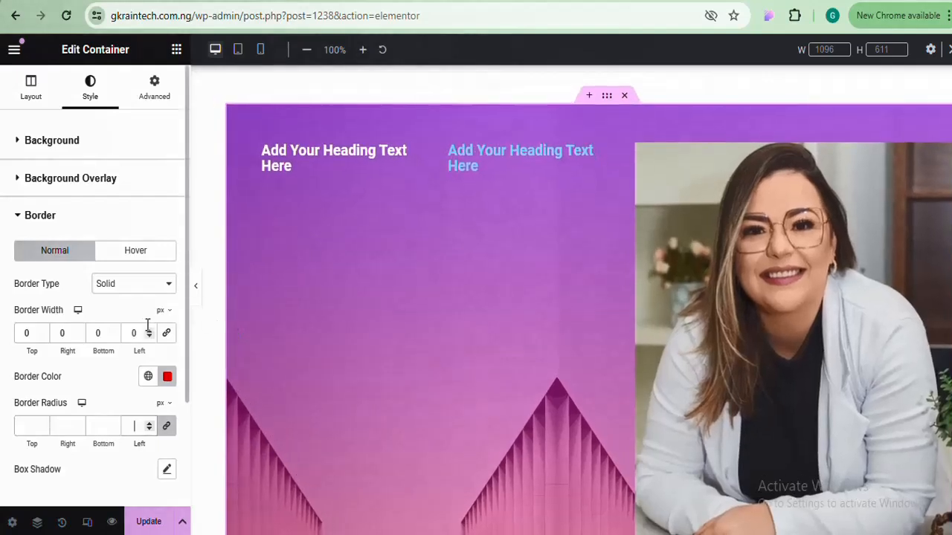
left_click(125, 258)
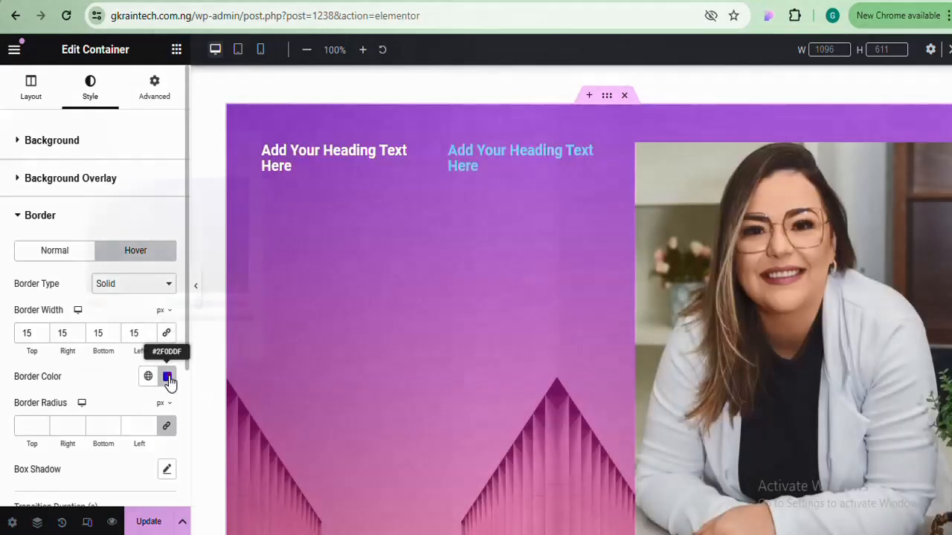
left_click(169, 381)
left_click(189, 147)
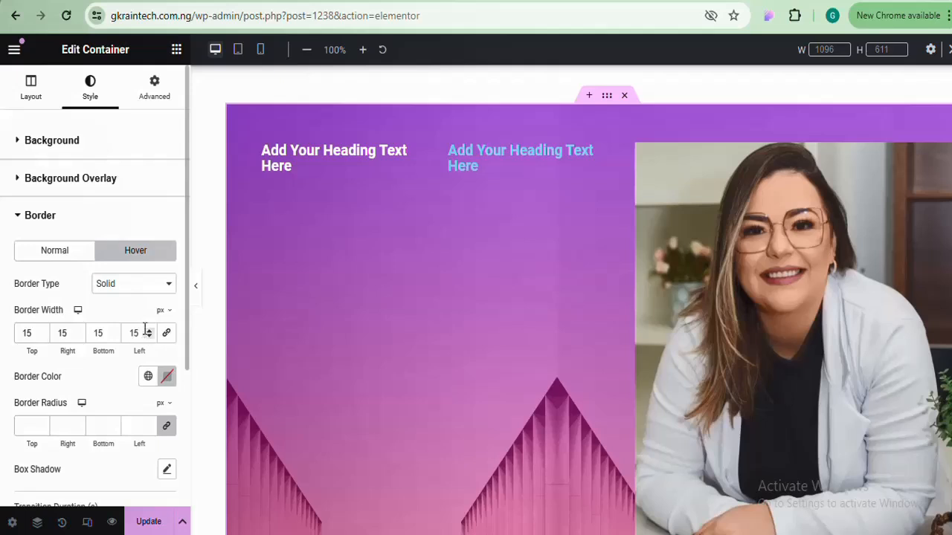
left_click(147, 283)
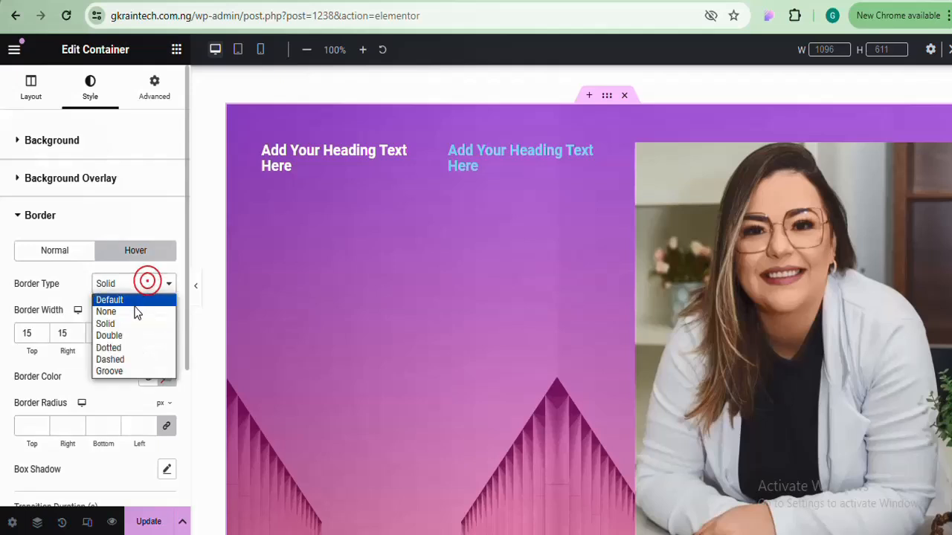
left_click(135, 311)
left_click(70, 253)
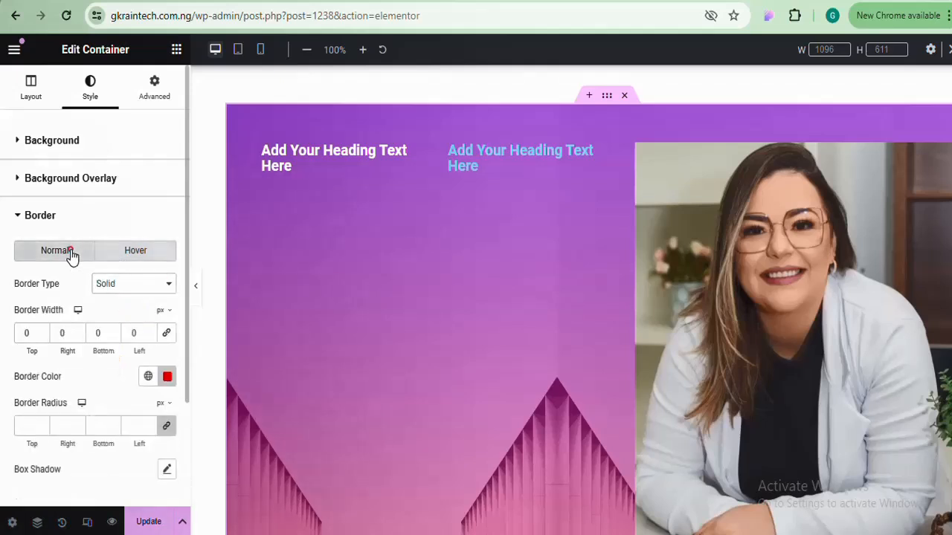
Set the linked normal border width to 10 px for a solid red frame
left_click_drag(149, 330, 148, 330)
left_click(165, 334)
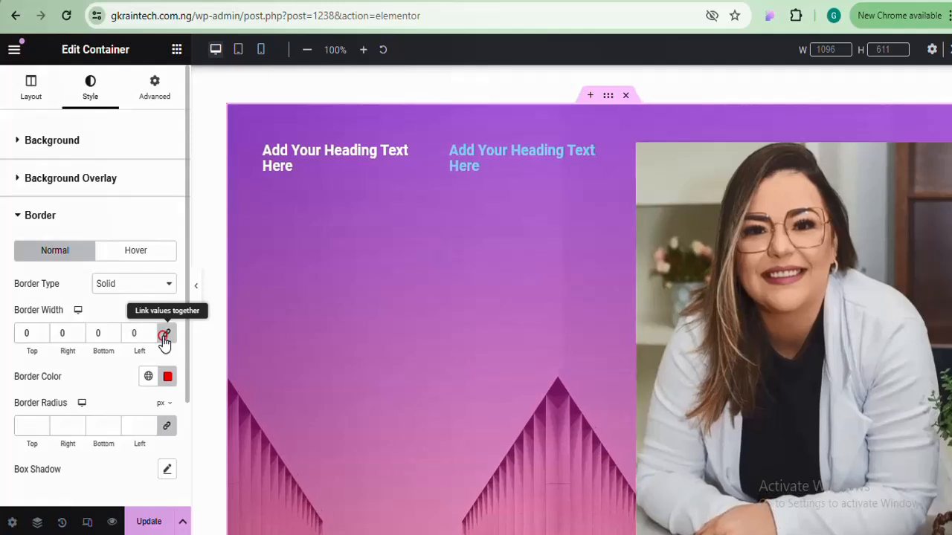
left_click(126, 333)
type("5")
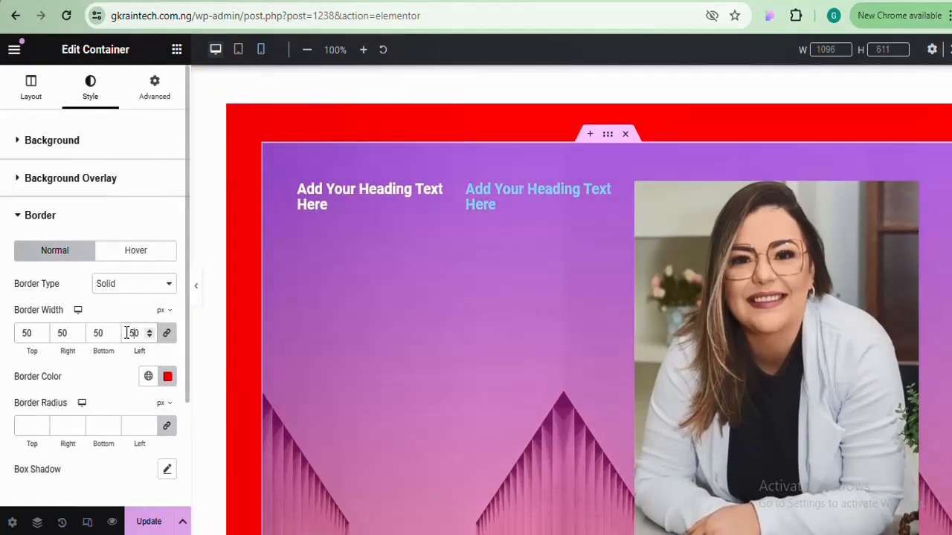
key("BackSpace")
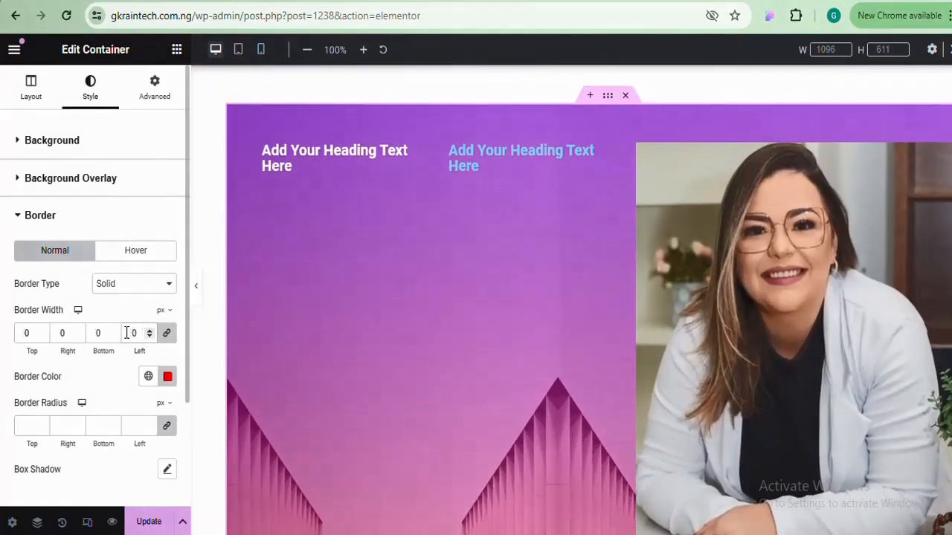
type("1")
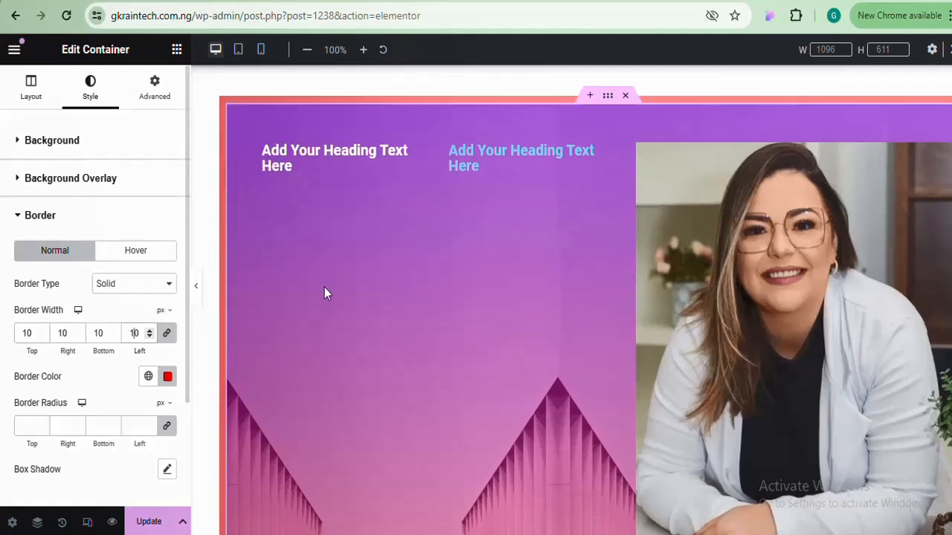
left_click(196, 289)
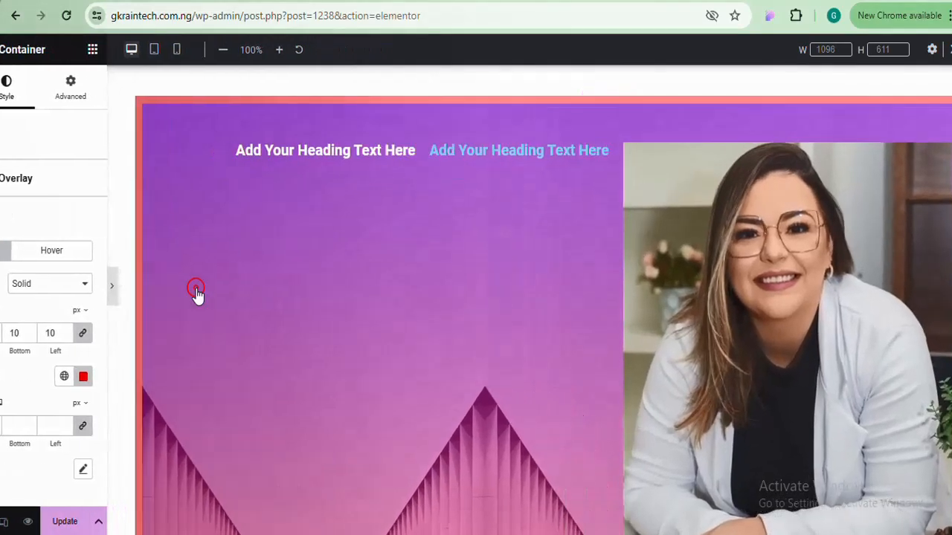
left_click(6, 284)
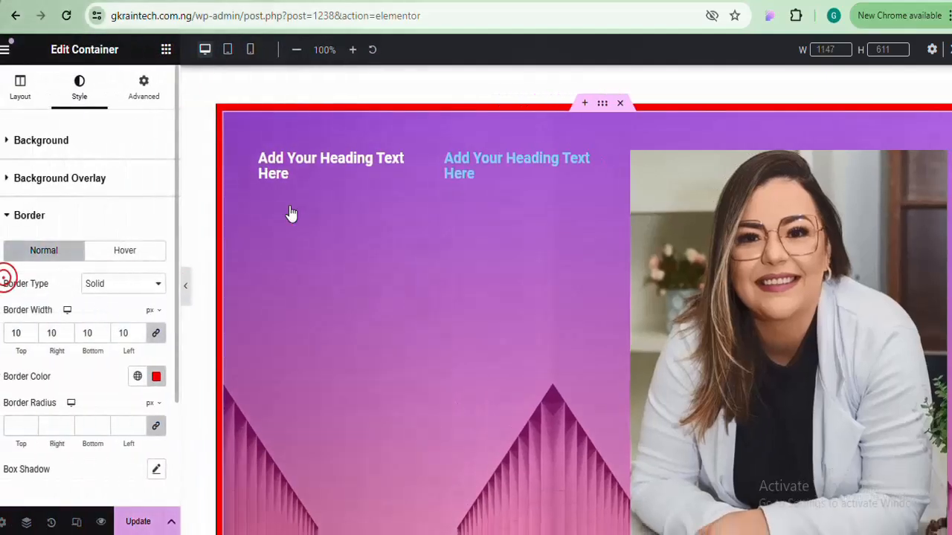
left_click(30, 86)
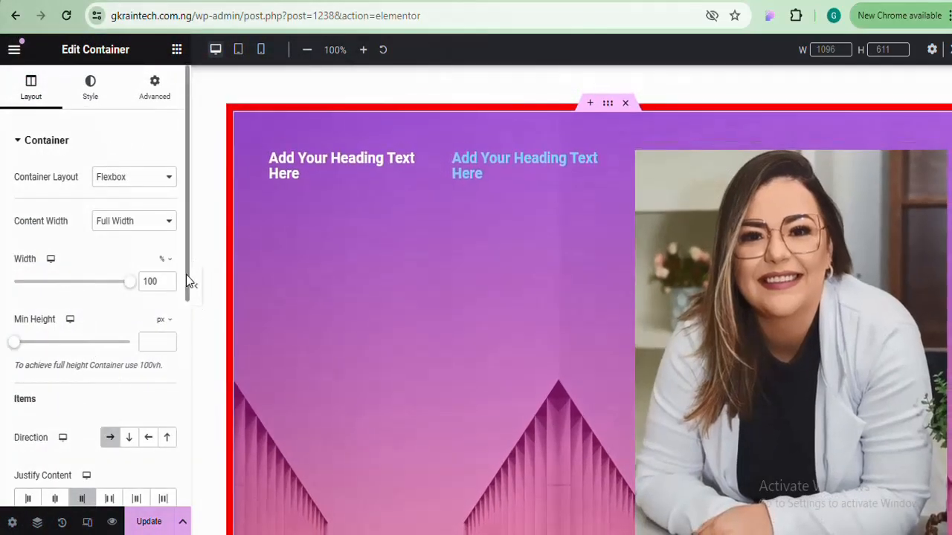
Set the container's Direction to Column and Align Items to Center
left_click_drag(187, 281, 178, 369)
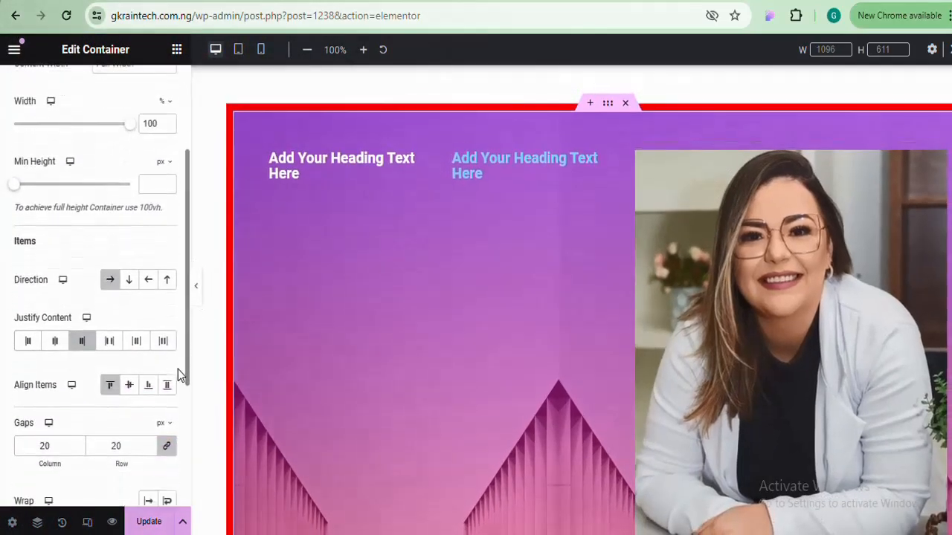
left_click(127, 264)
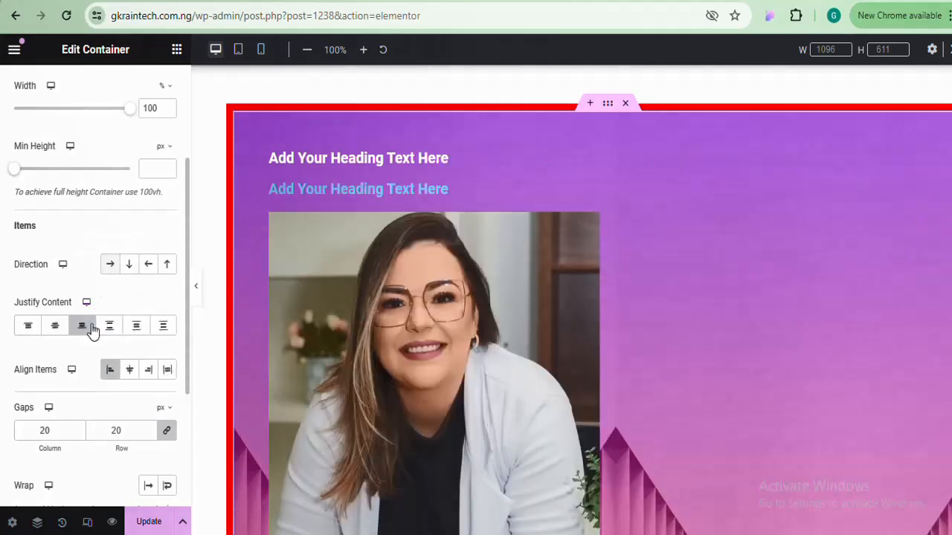
left_click(110, 372)
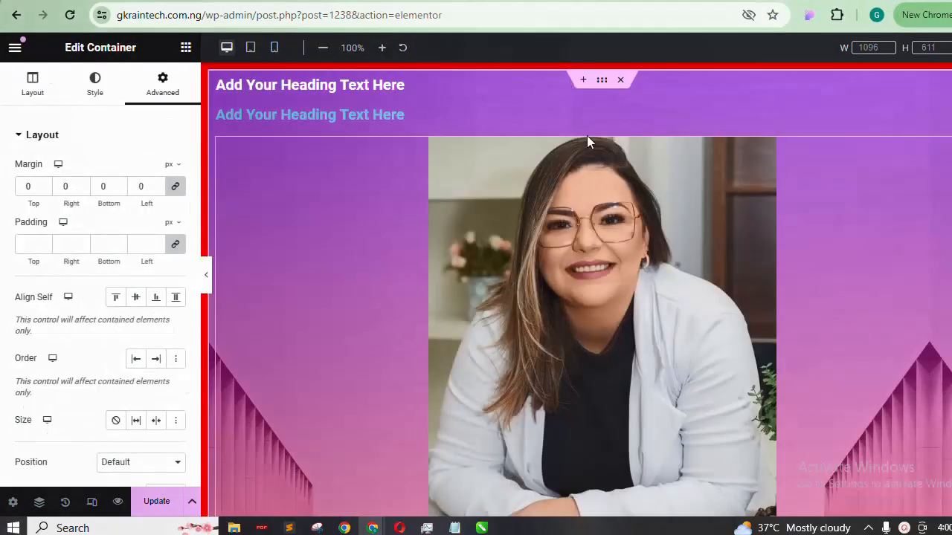
Unlink margin and padding, then set Margin Top 50, Padding Top 50 and Margin Bottom 50
left_click(177, 188)
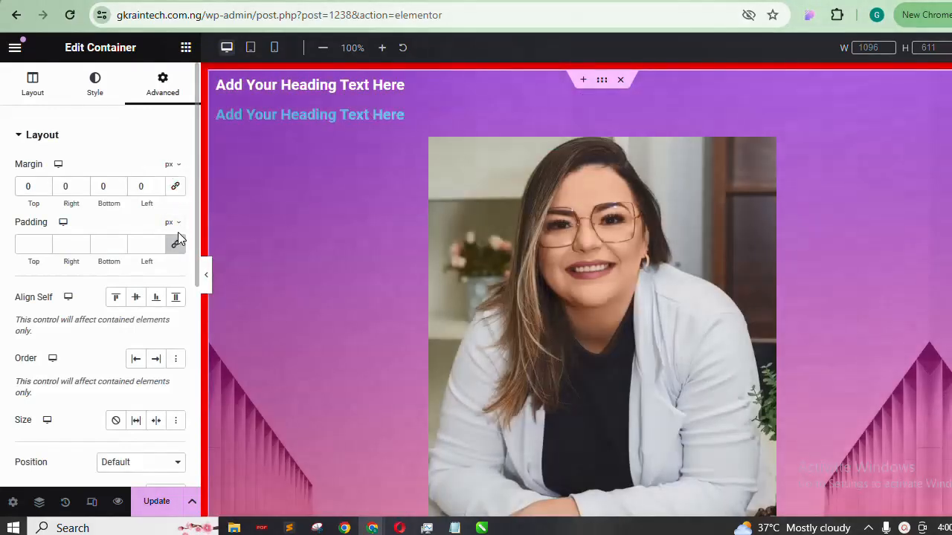
left_click(177, 233)
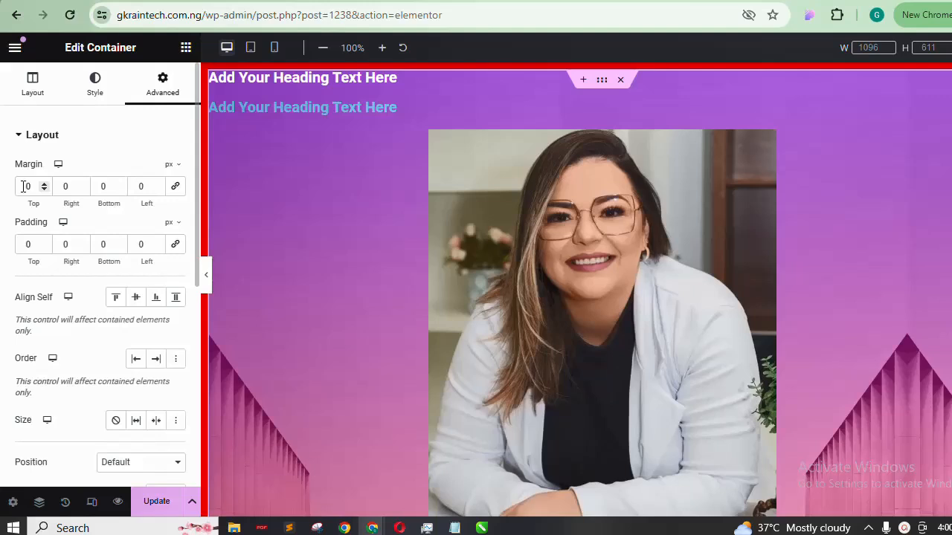
left_click(23, 186)
type("50")
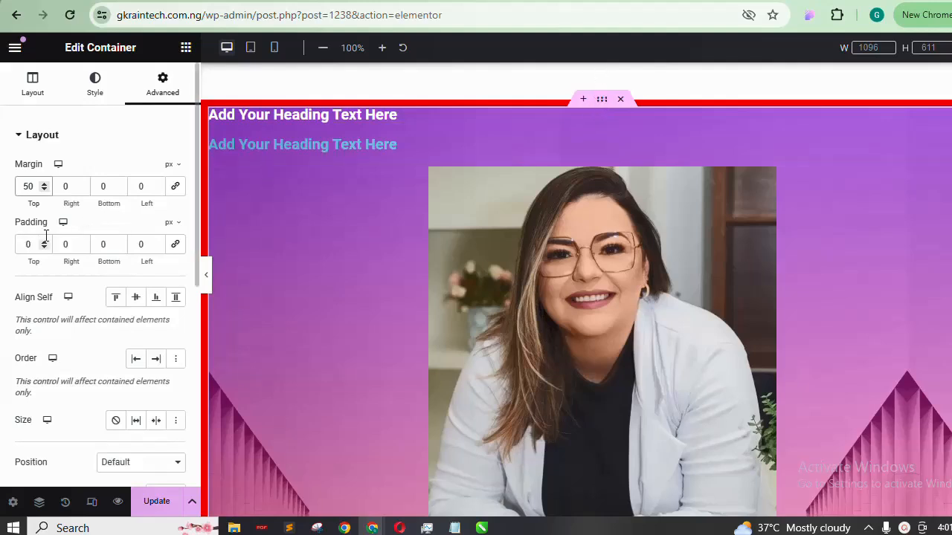
left_click(25, 246)
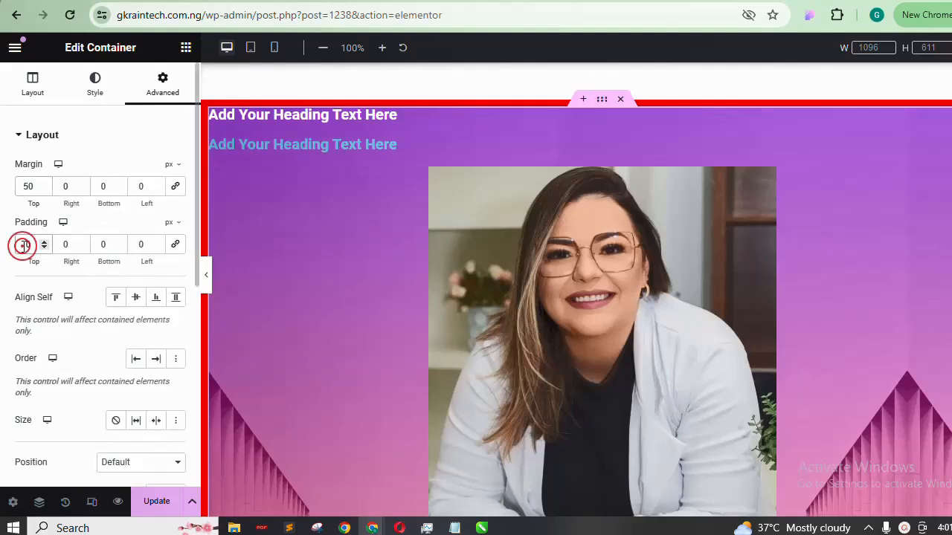
type("50")
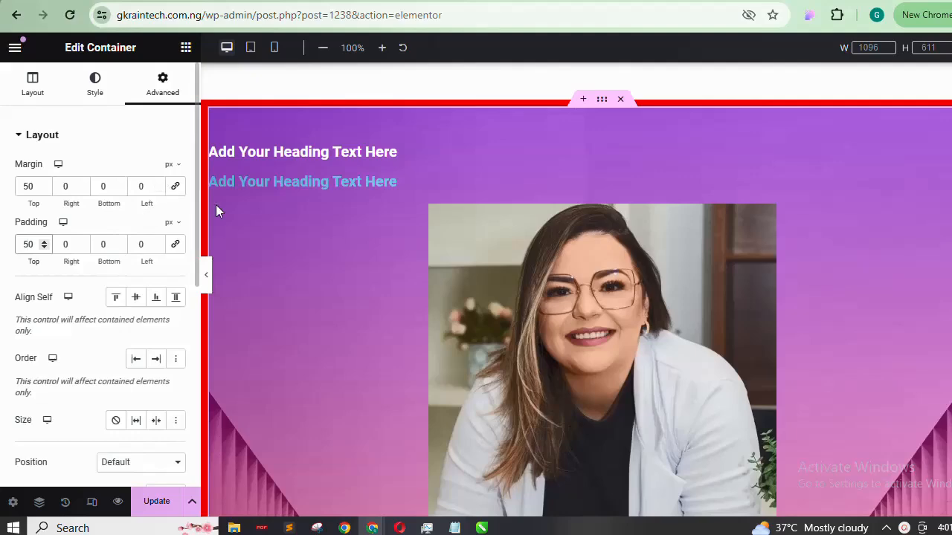
scroll(714, 219, "down", 6)
scroll(713, 220, "up", 3)
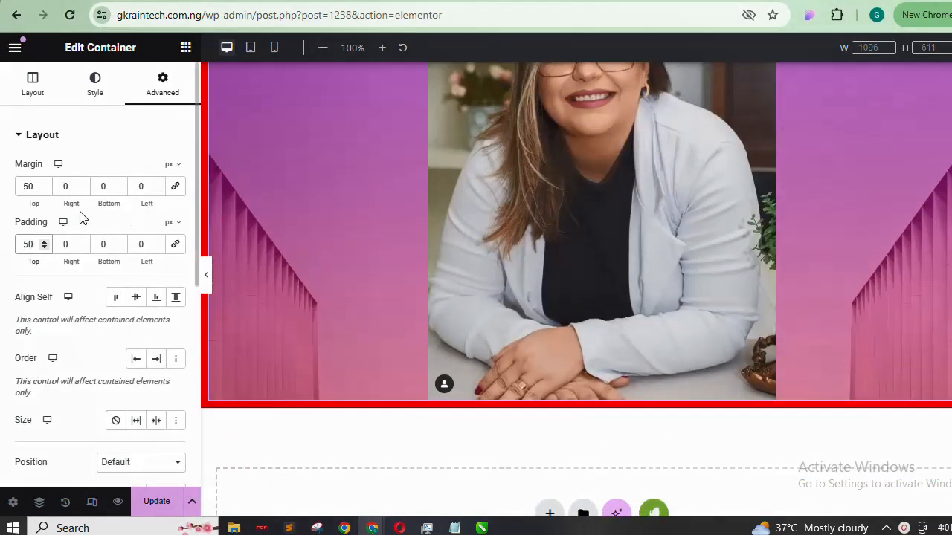
left_click(97, 187)
type("5")
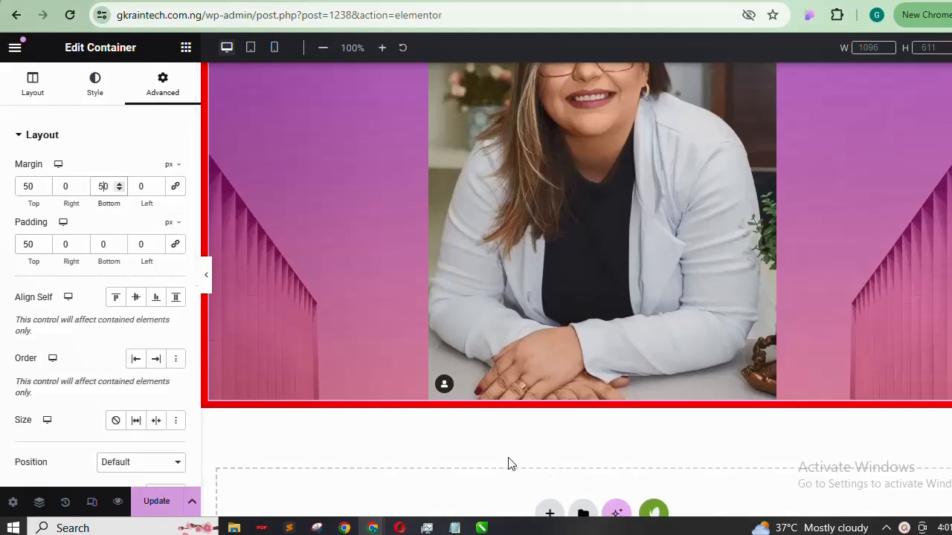
scroll(576, 290, "down", 2)
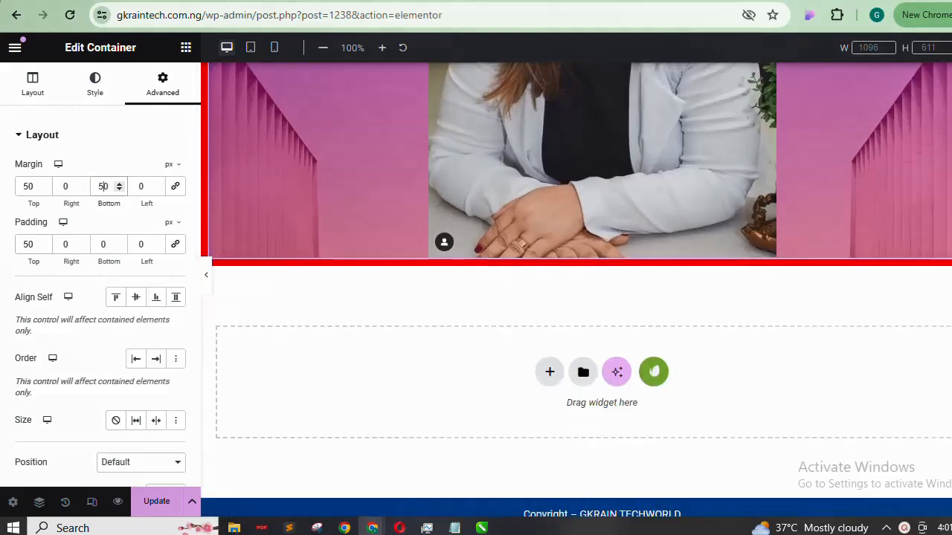
Add an empty single-column Flexbox container below the purple hero section
left_click(551, 374)
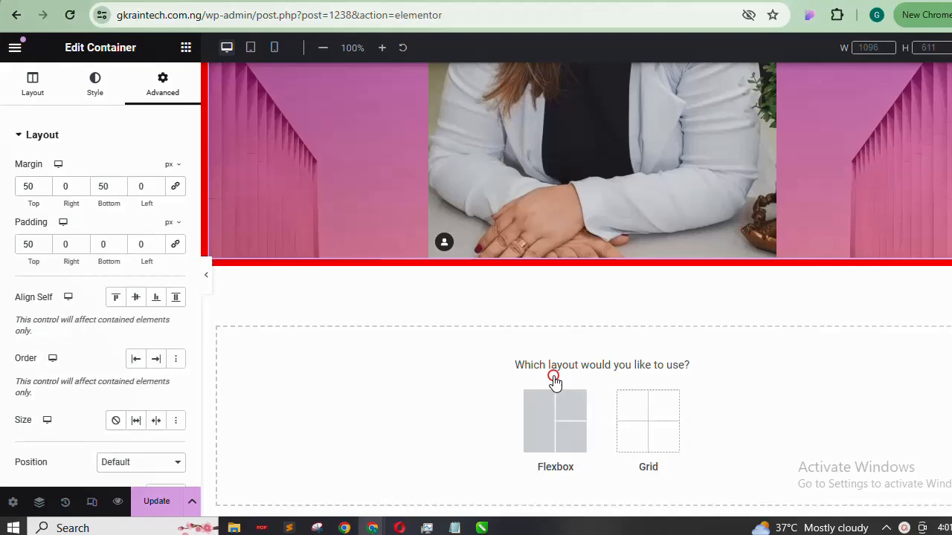
left_click(537, 425)
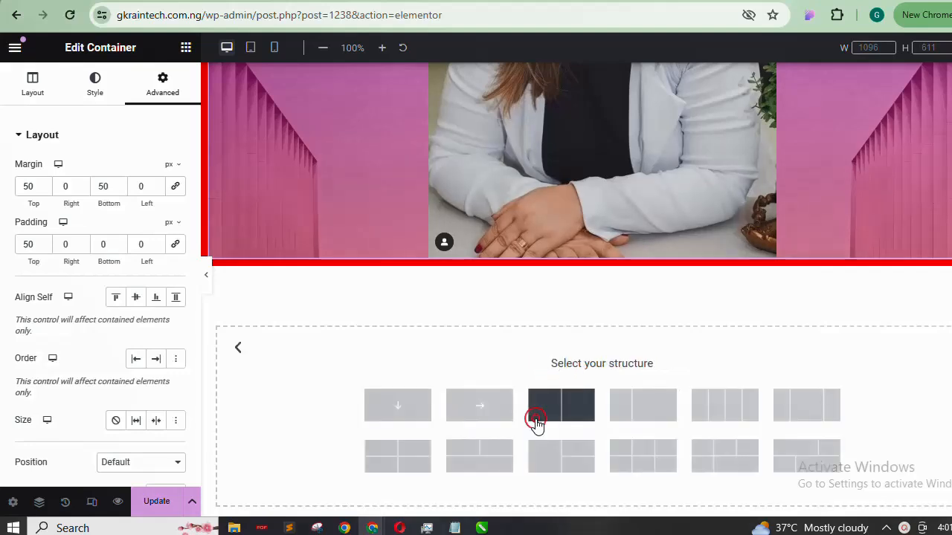
left_click(387, 409)
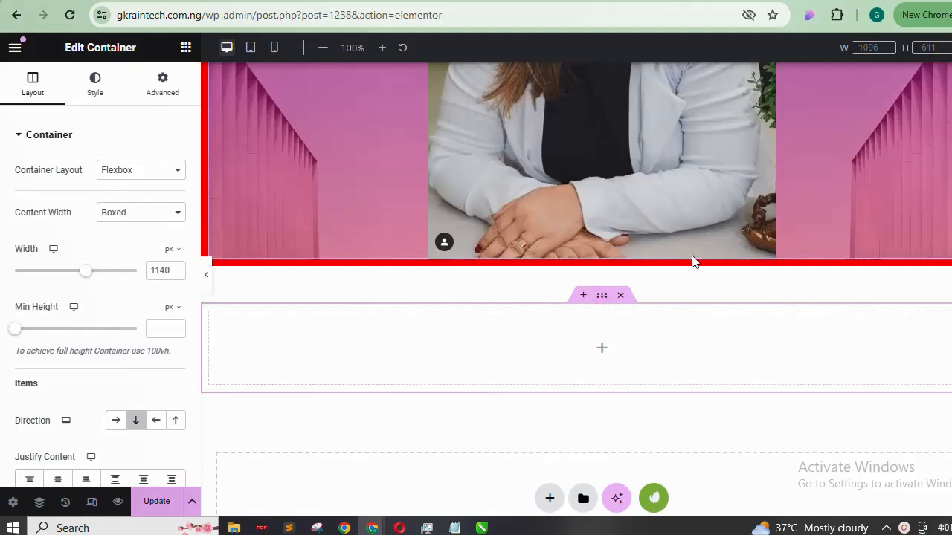
Change the bottom margin value to 0 in the Advanced spacing settings
scroll(691, 262, "up", 5)
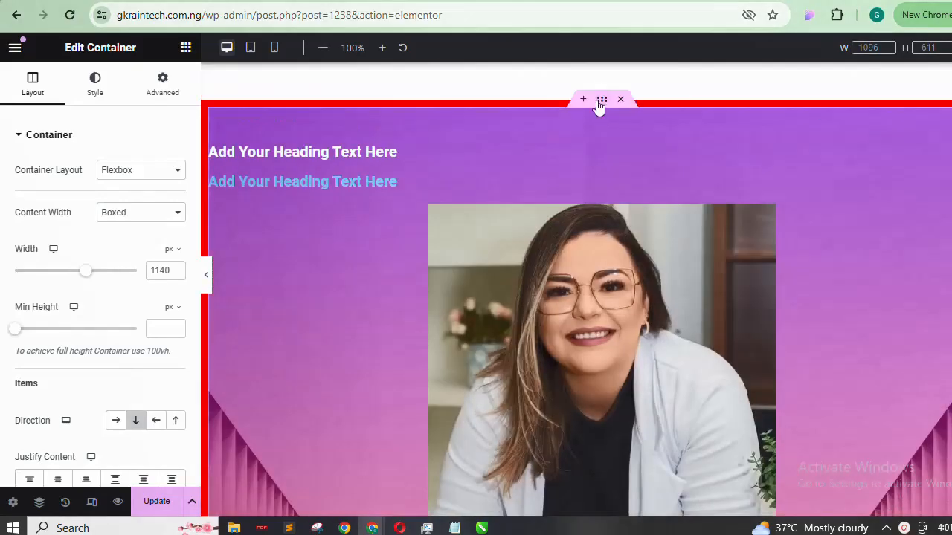
left_click(601, 101)
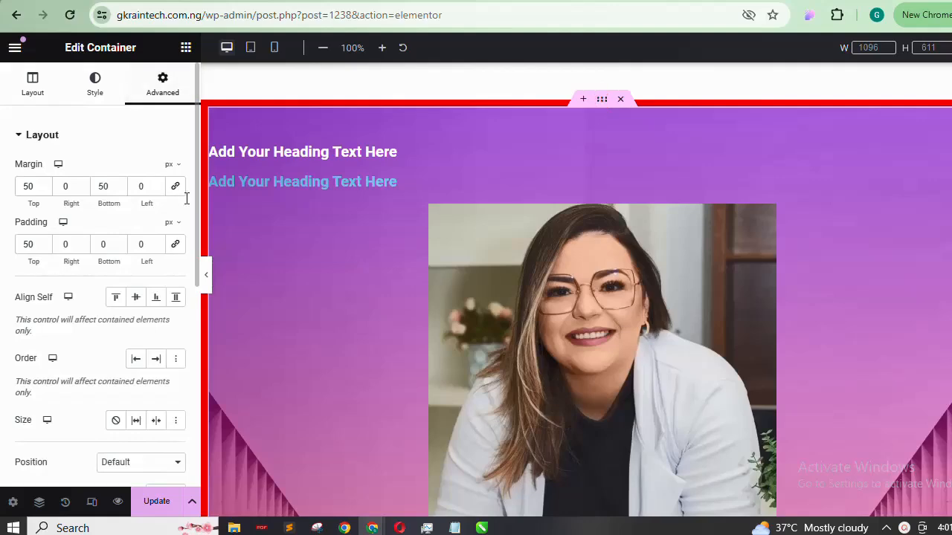
scroll(262, 138, "down", 5)
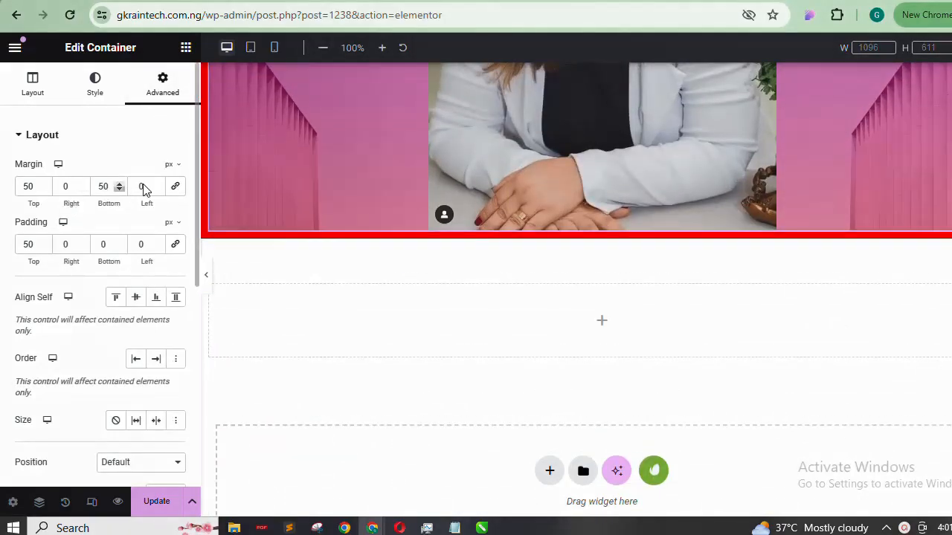
left_click(118, 189)
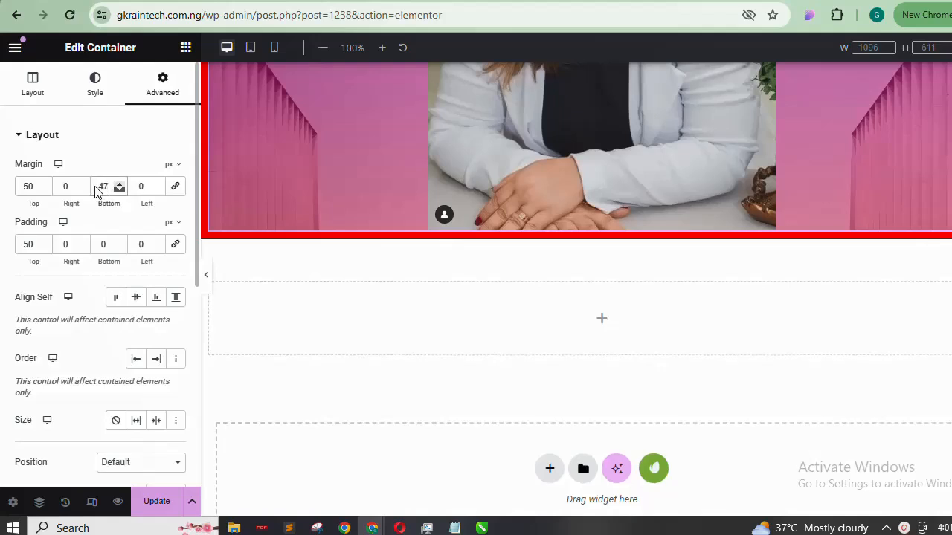
left_click_drag(110, 186, 90, 187)
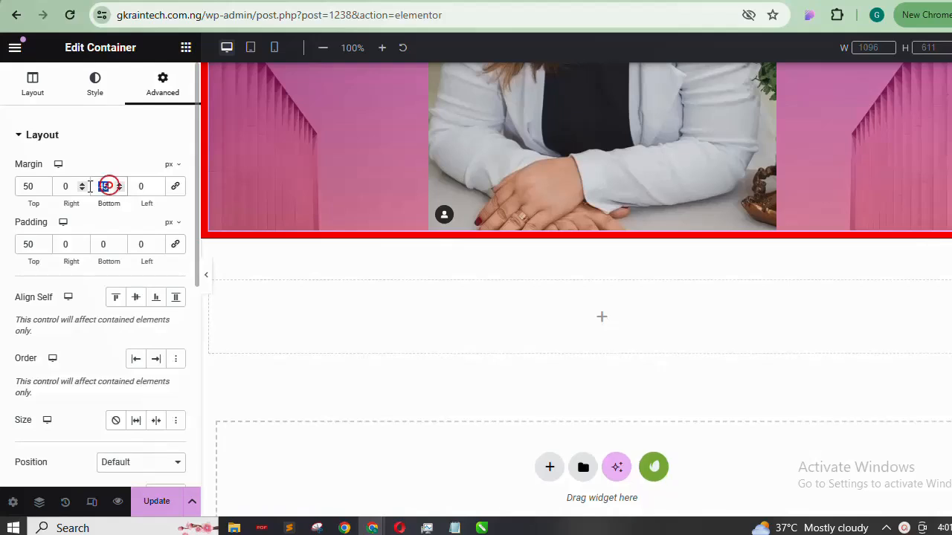
type("0")
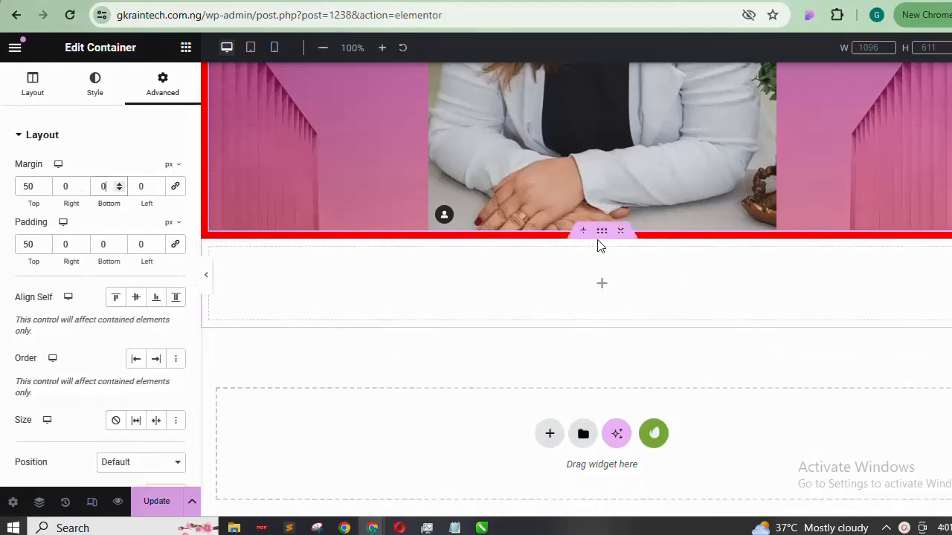
left_click(602, 232)
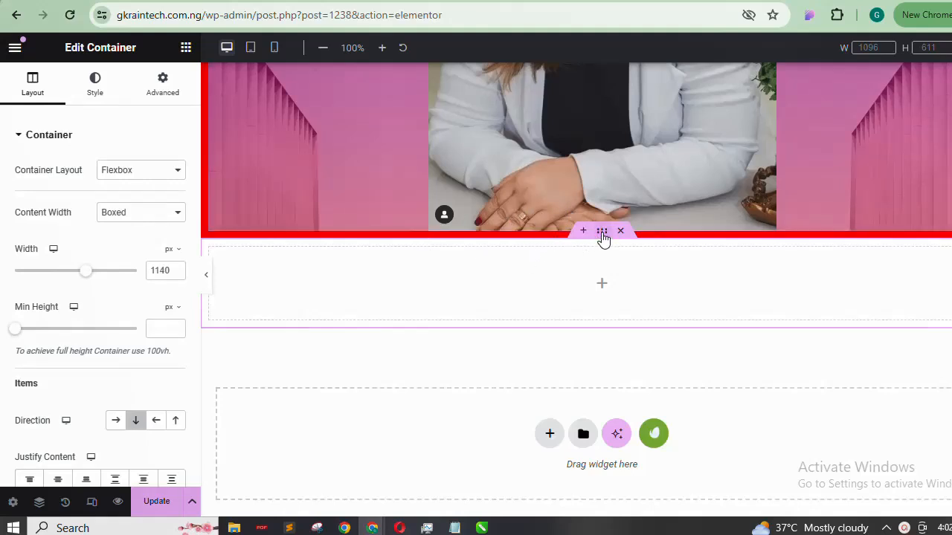
Set the hero container's Margin Bottom back to 50 and Padding Bottom to 50
scroll(602, 235, "up", 5)
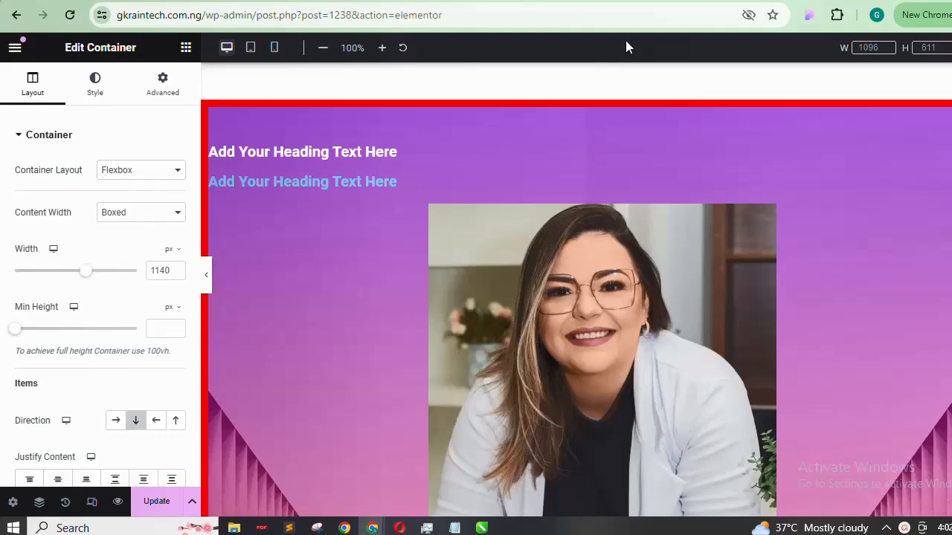
mouse_move(603, 107)
left_click(162, 82)
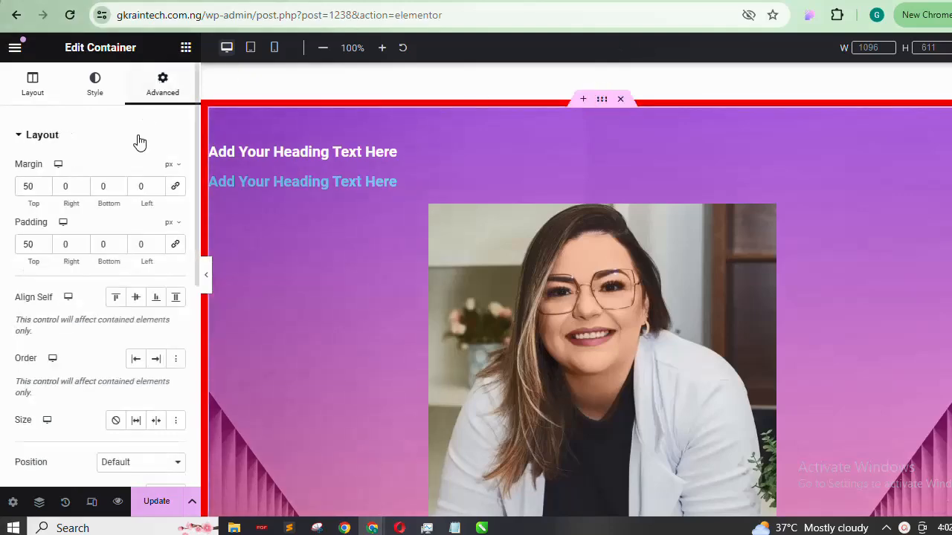
scroll(579, 231, "down", 5)
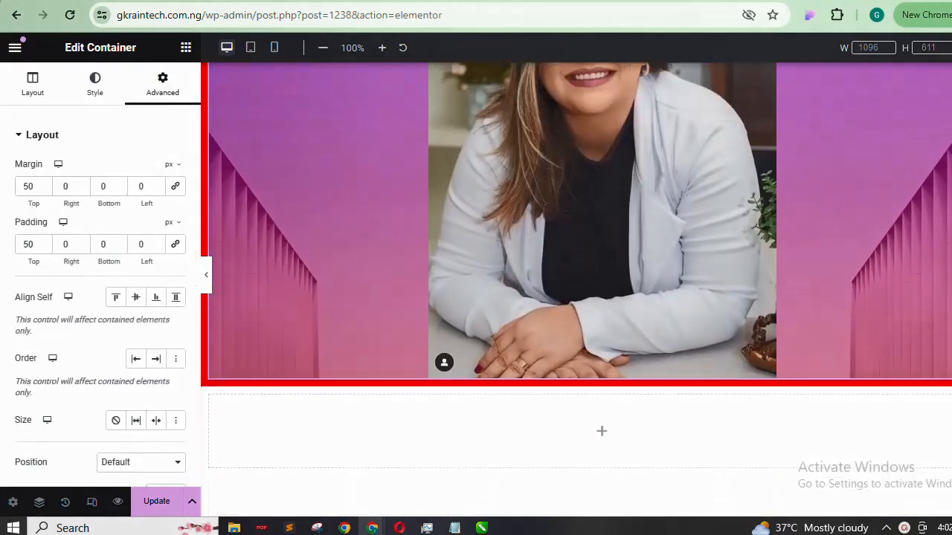
left_click(93, 189)
type("5")
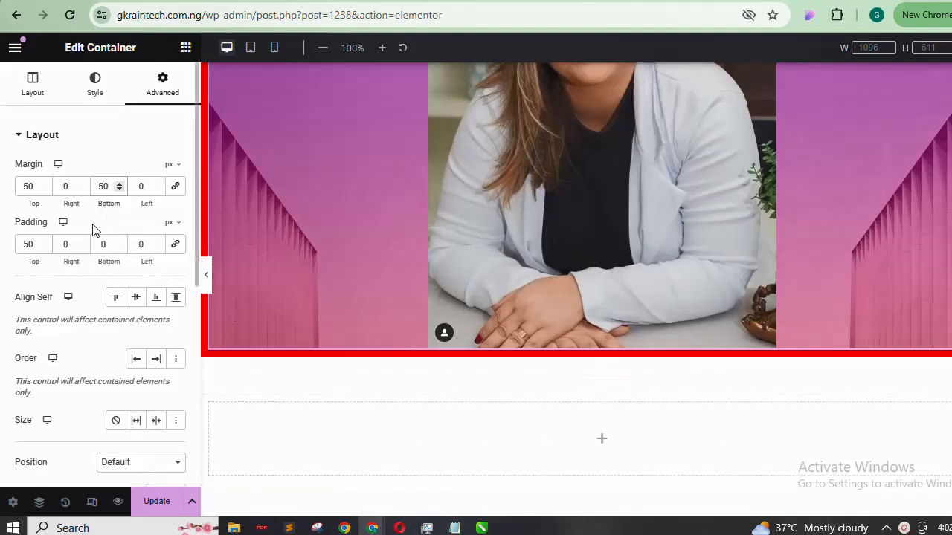
left_click(96, 244)
type("5")
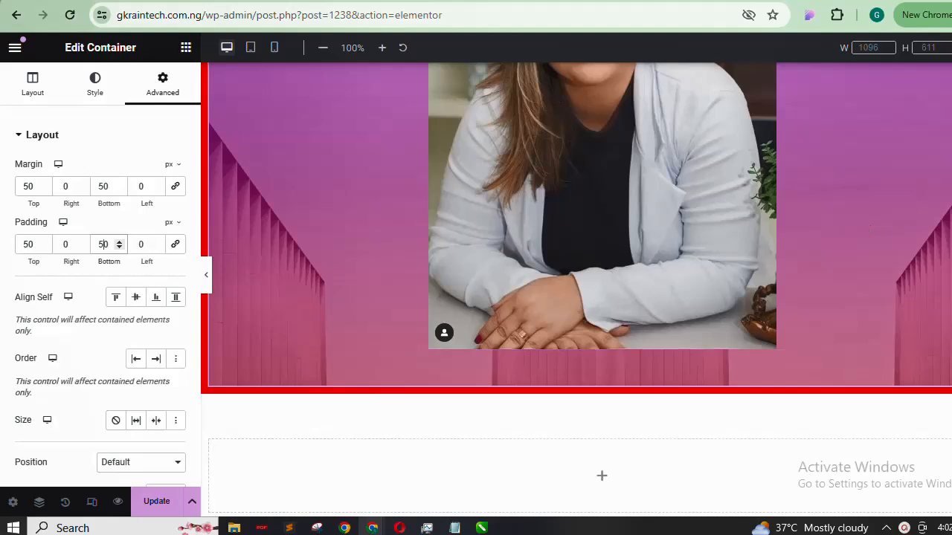
scroll(869, 222, "up", 5)
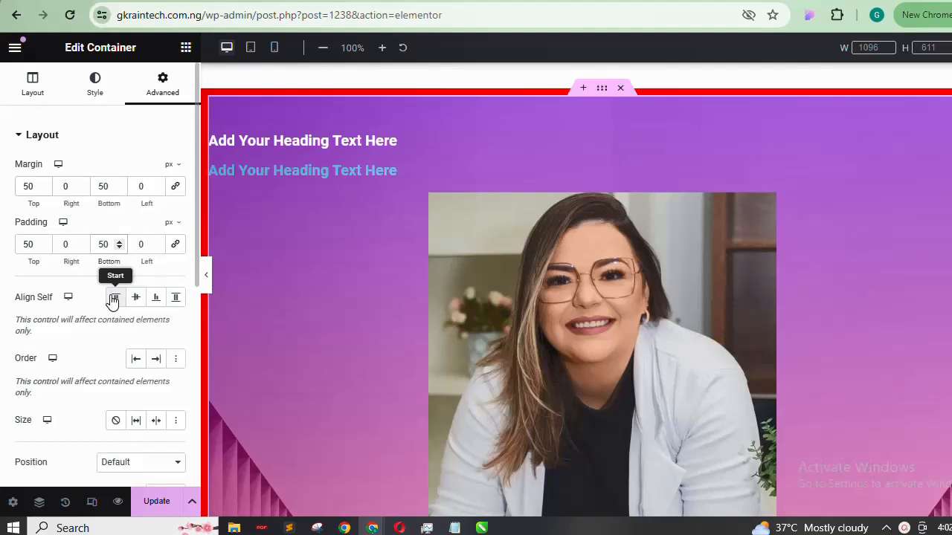
Set the purple hero container's Align Self to End
left_click(40, 94)
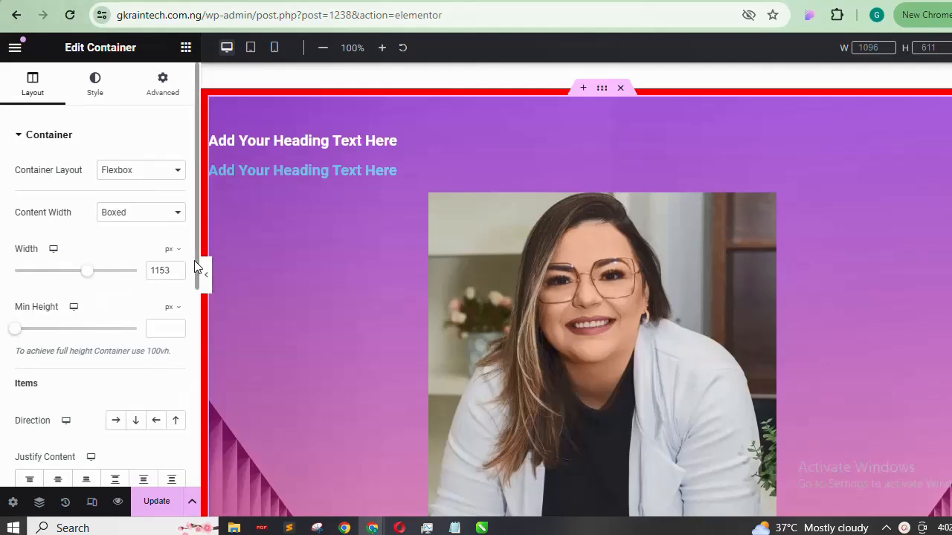
scroll(197, 259, "down", 3)
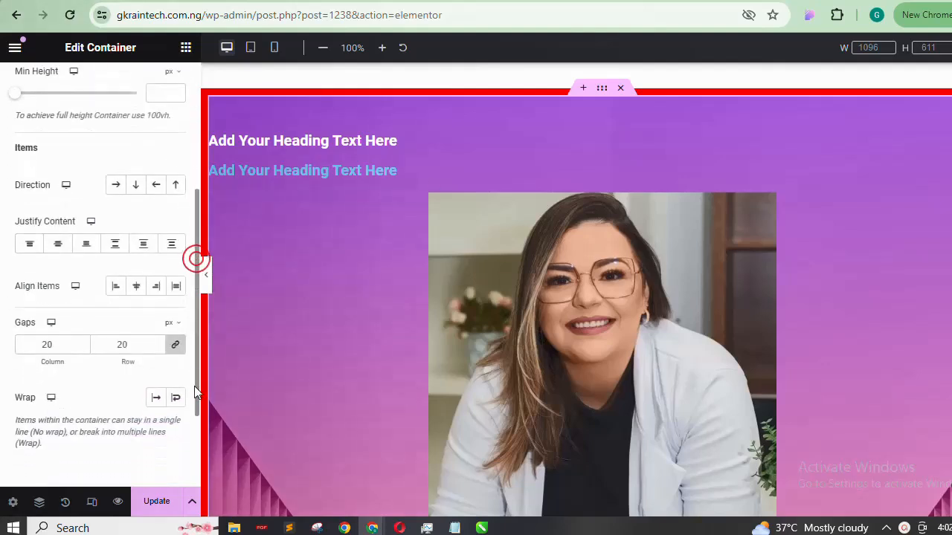
left_click(601, 88)
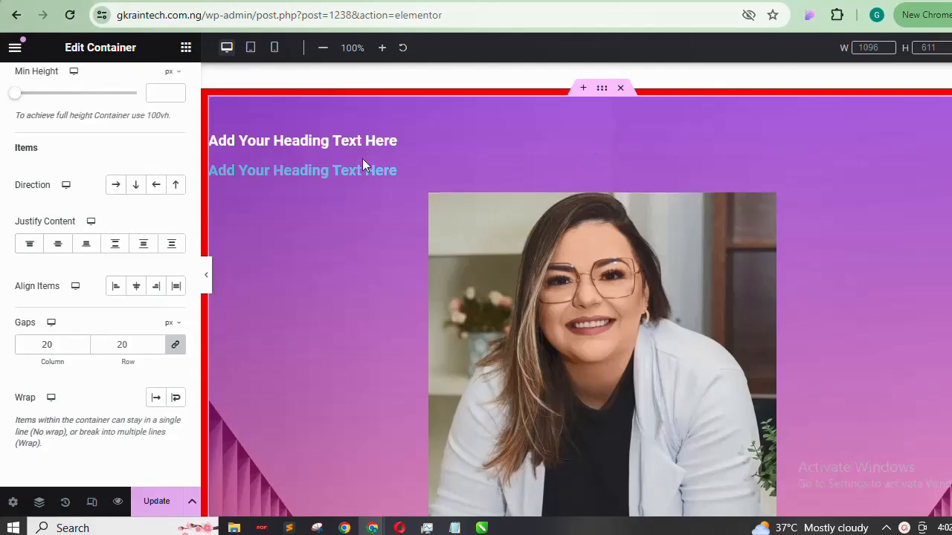
left_click_drag(197, 287, 180, 89)
left_click(178, 82)
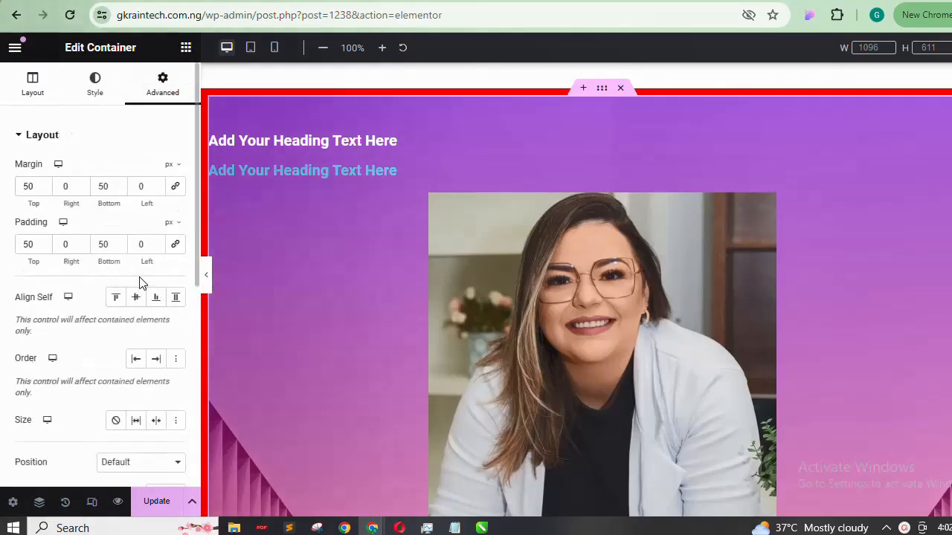
left_click(136, 298)
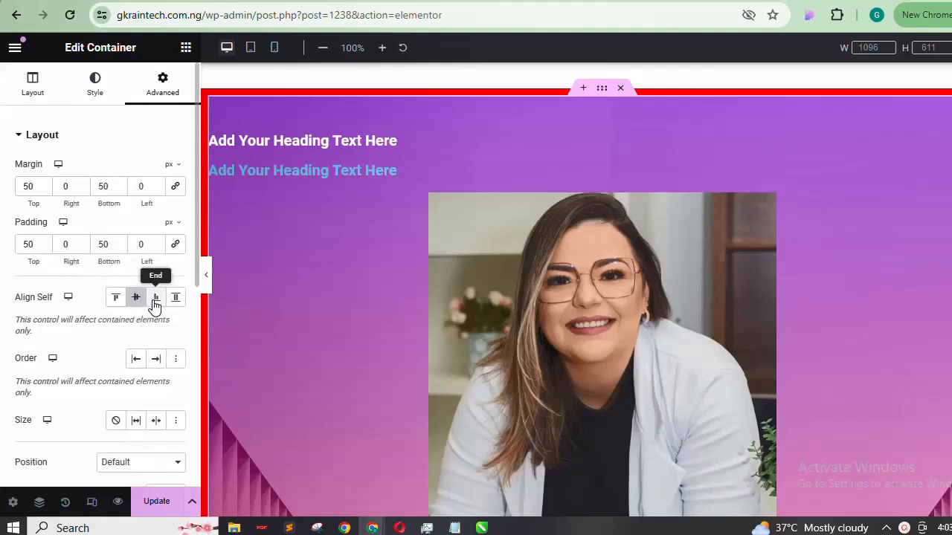
left_click(154, 298)
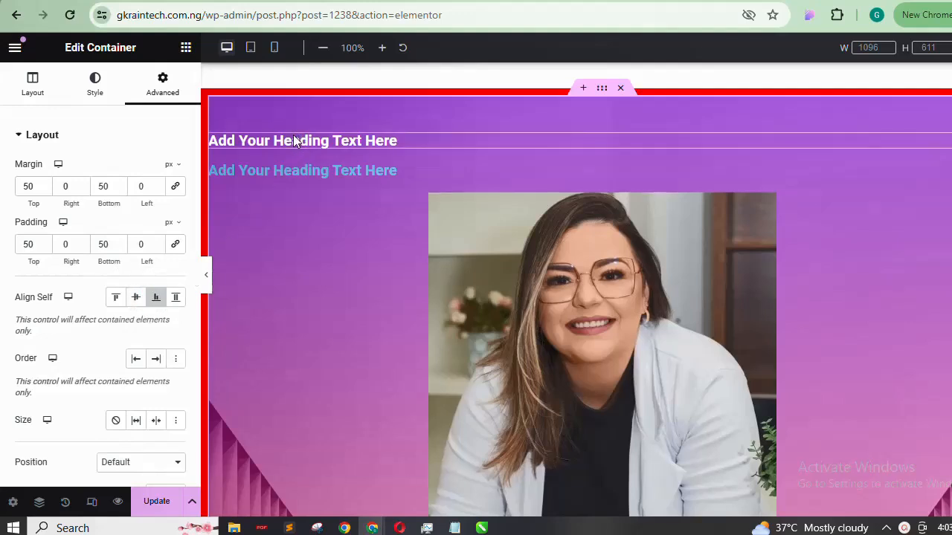
Try the first heading's Align Self options, leaving it at Start
left_click(295, 142)
left_click(169, 93)
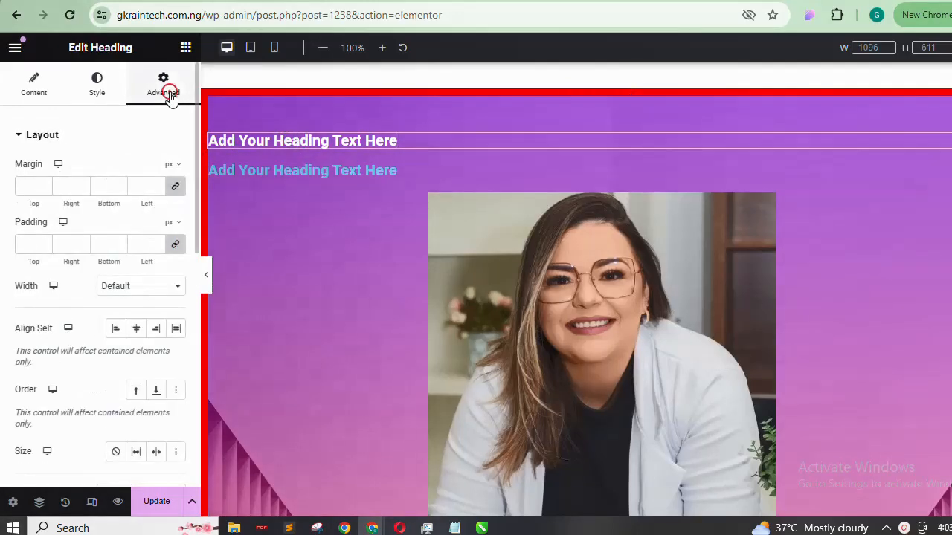
left_click(136, 329)
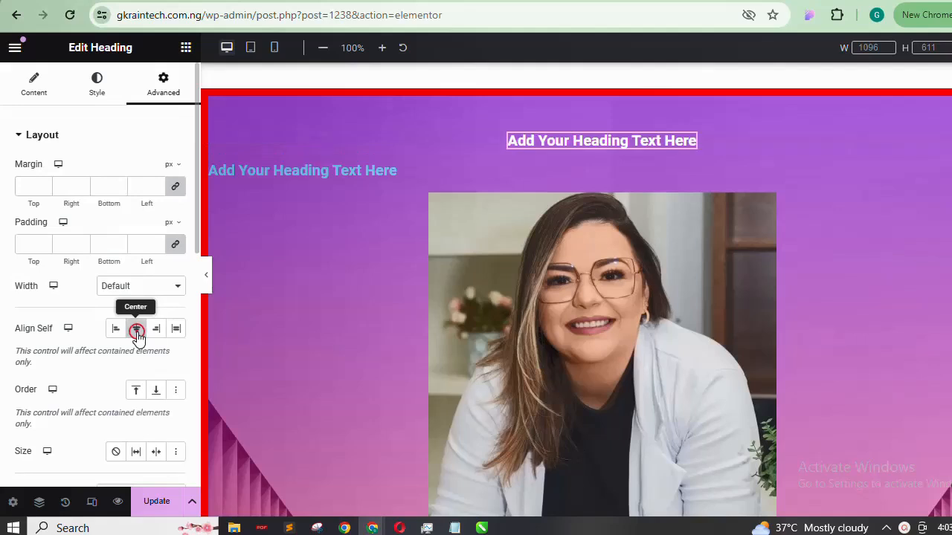
left_click(156, 331)
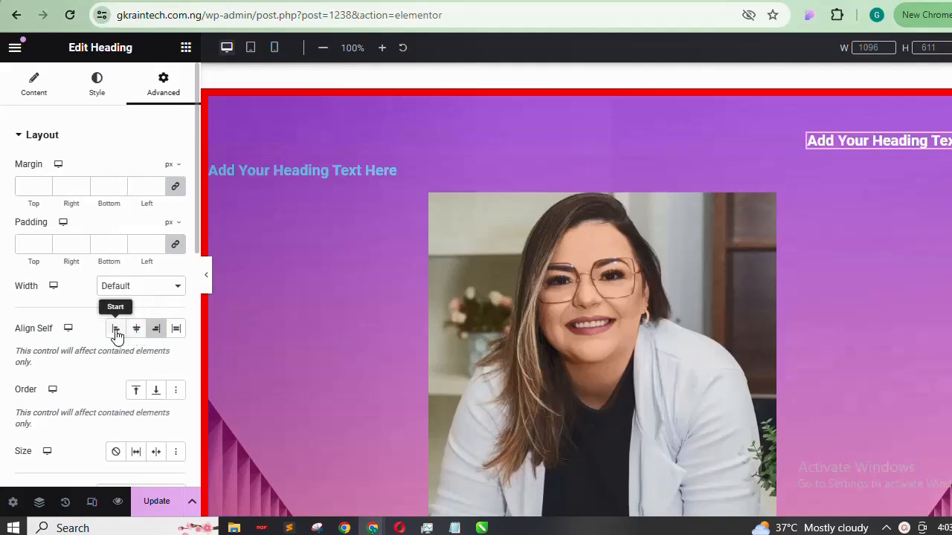
left_click(115, 330)
left_click(138, 329)
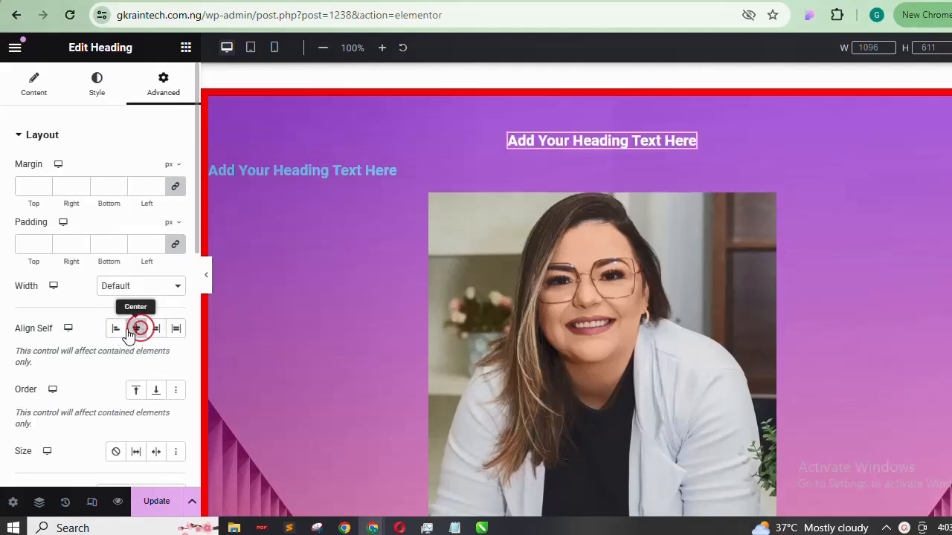
left_click(115, 328)
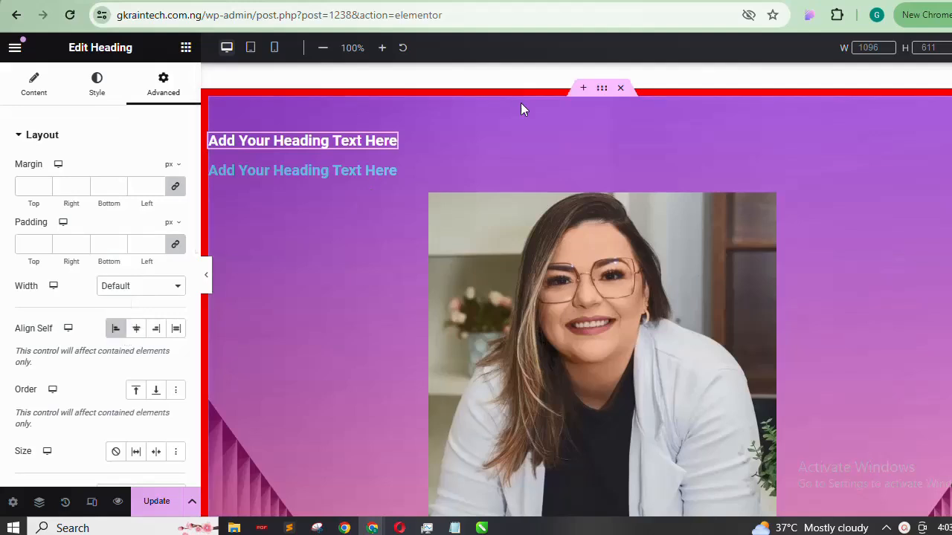
Review the hero container's Position modes and keep Default
left_click(602, 93)
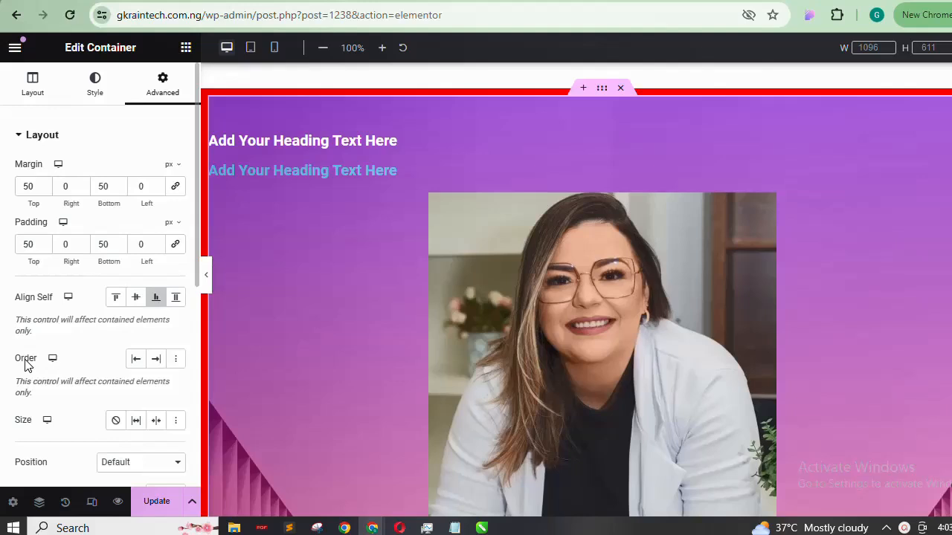
scroll(38, 361, "down", 2)
left_click_drag(22, 209, 27, 204)
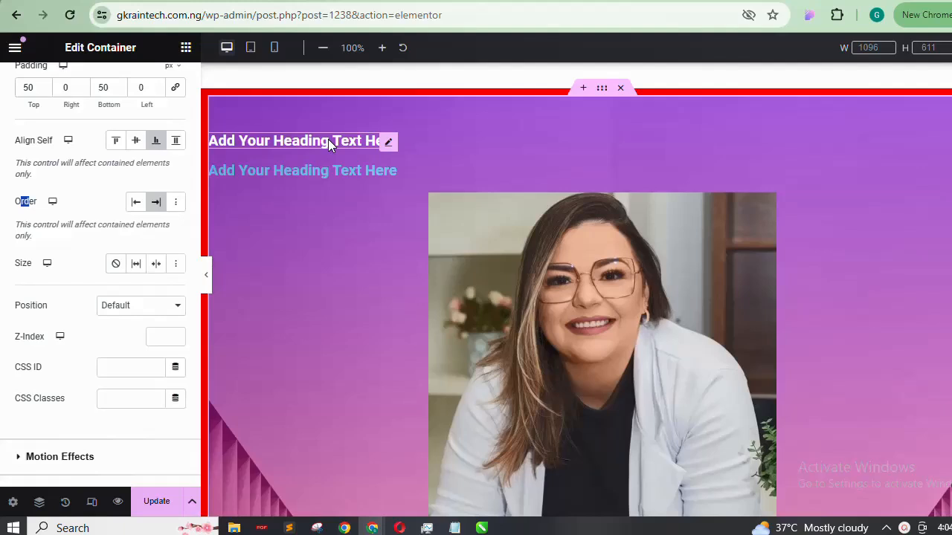
left_click(16, 212)
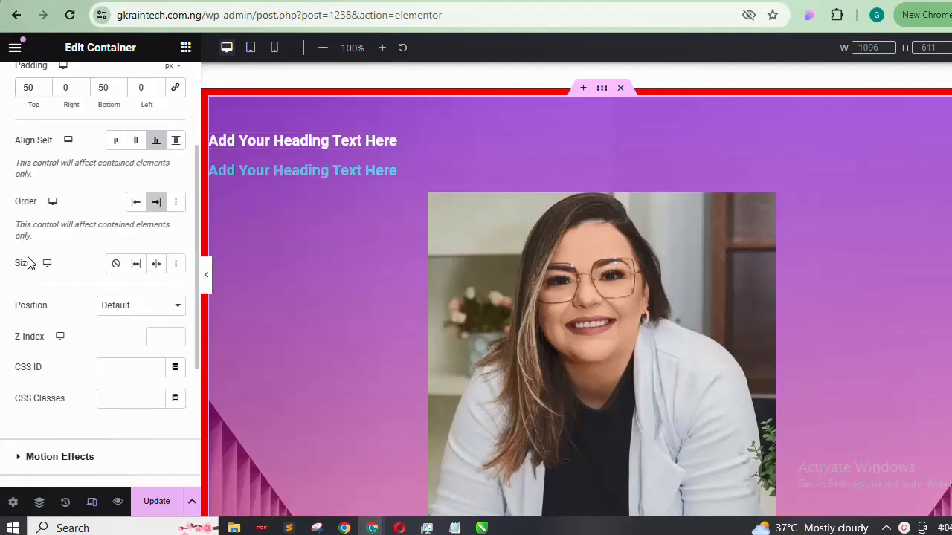
left_click(138, 309)
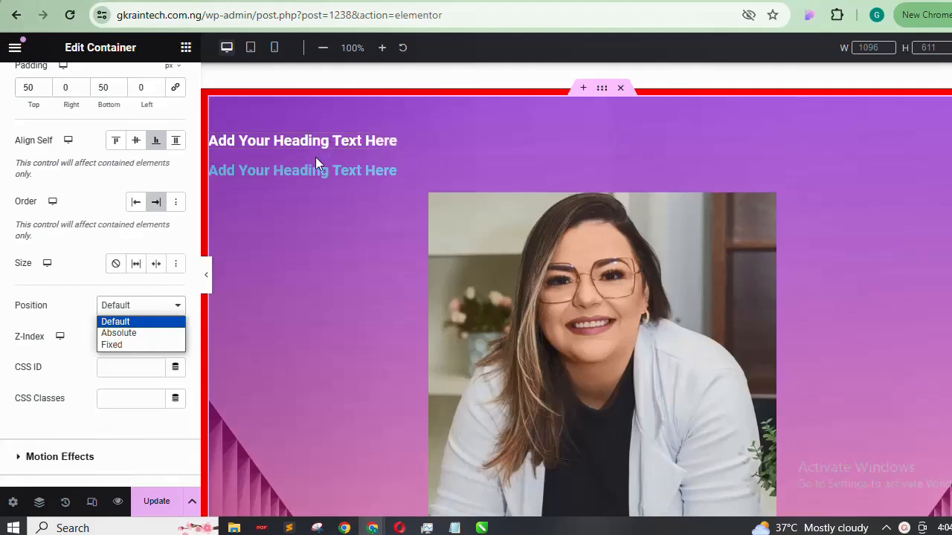
left_click(122, 307)
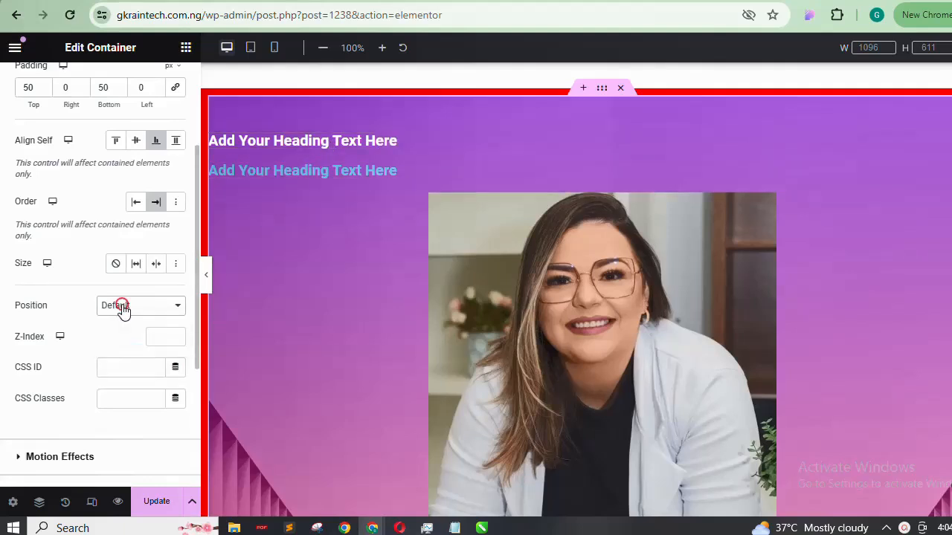
left_click(351, 145)
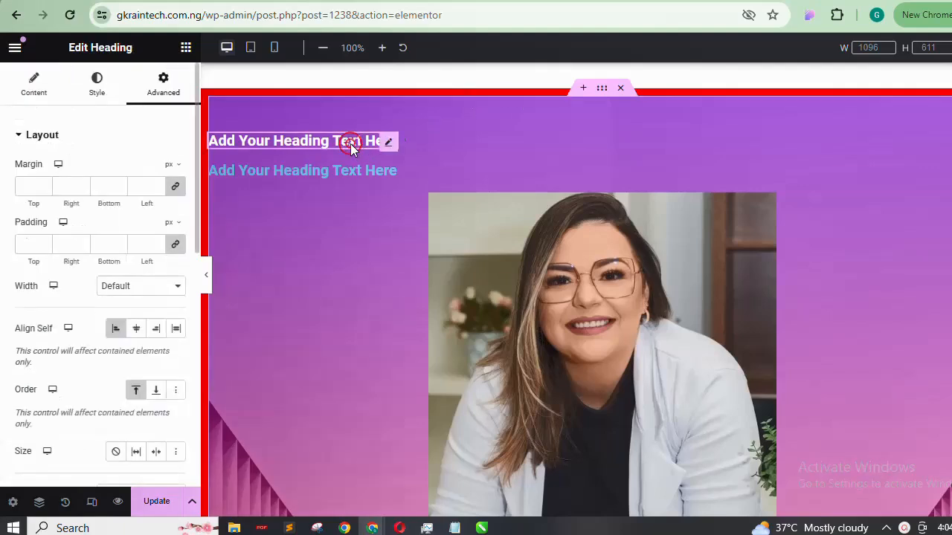
Set the top heading's Position to Absolute and nudge it slightly right
left_click(145, 130)
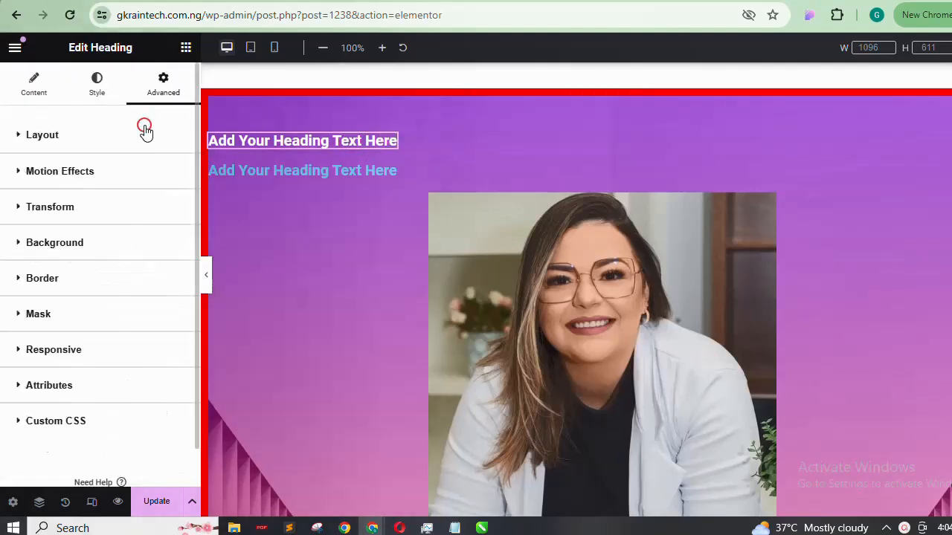
left_click(145, 130)
left_click_drag(197, 124, 214, 208)
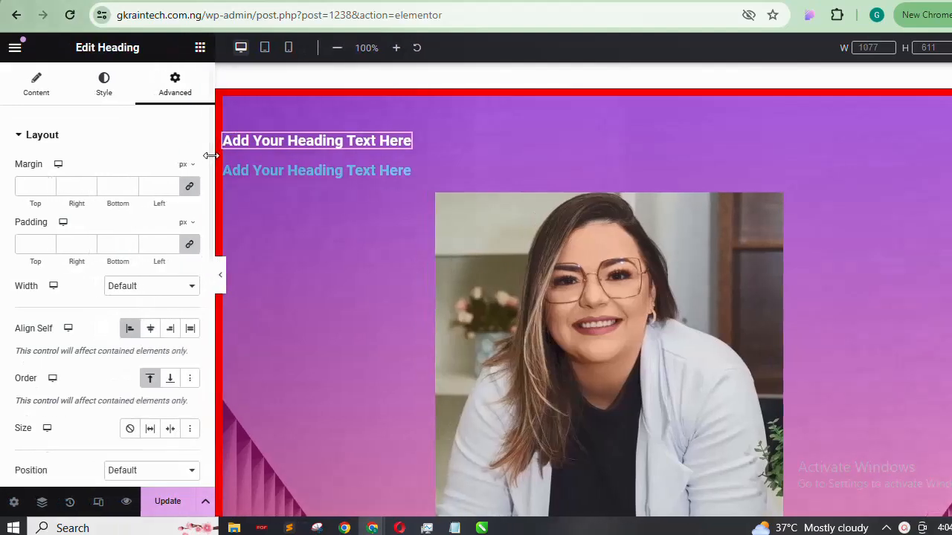
left_click_drag(211, 155, 206, 260)
left_click(163, 220)
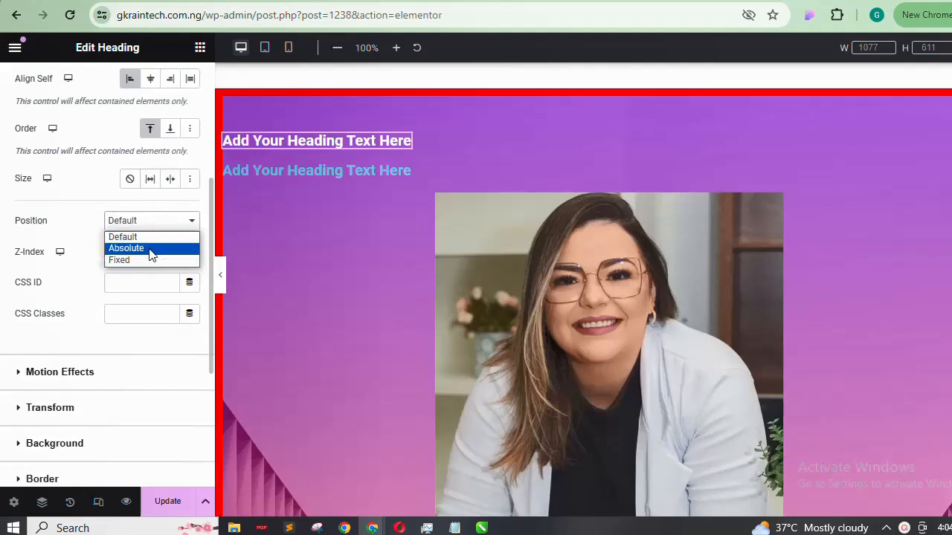
left_click(151, 249)
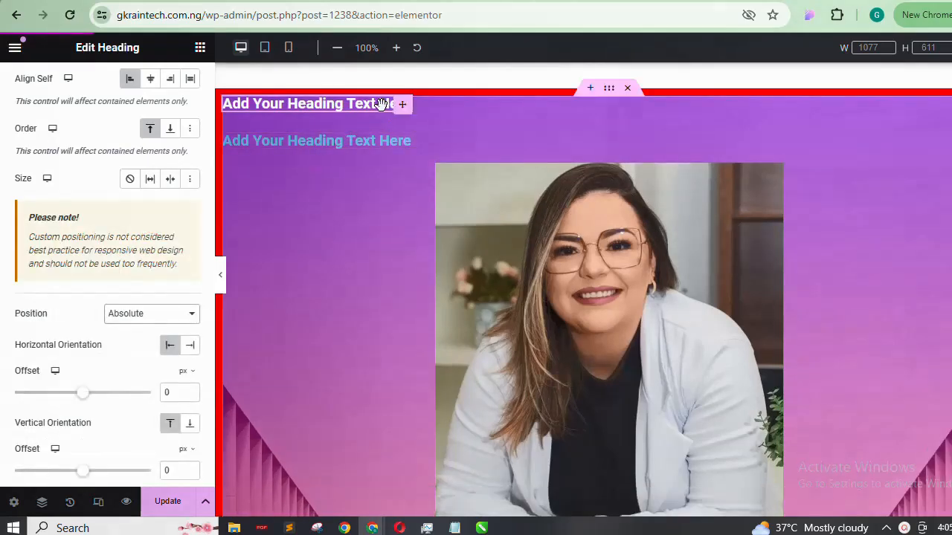
left_click_drag(382, 103, 404, 115)
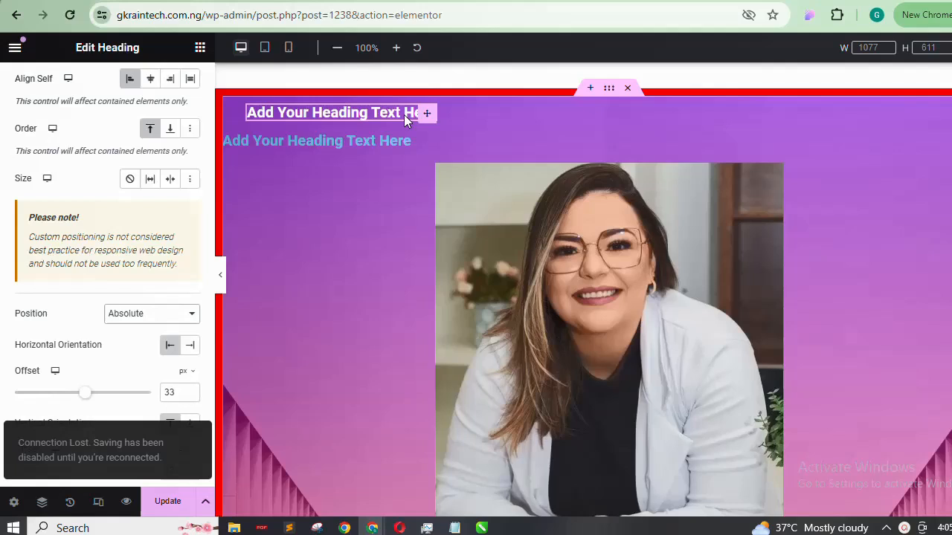
Switch the heading to Fixed position and drag it beside the portrait image
left_click(171, 316)
left_click(146, 355)
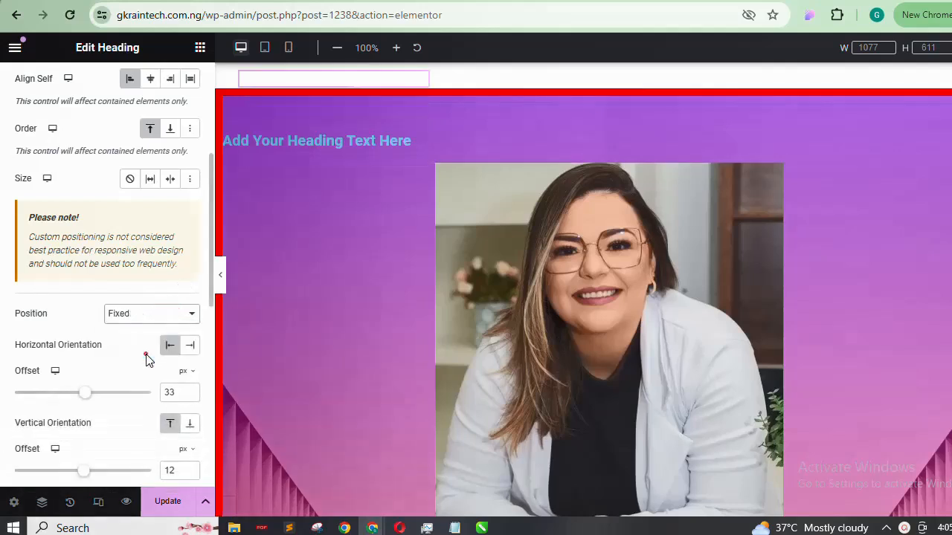
left_click(374, 82)
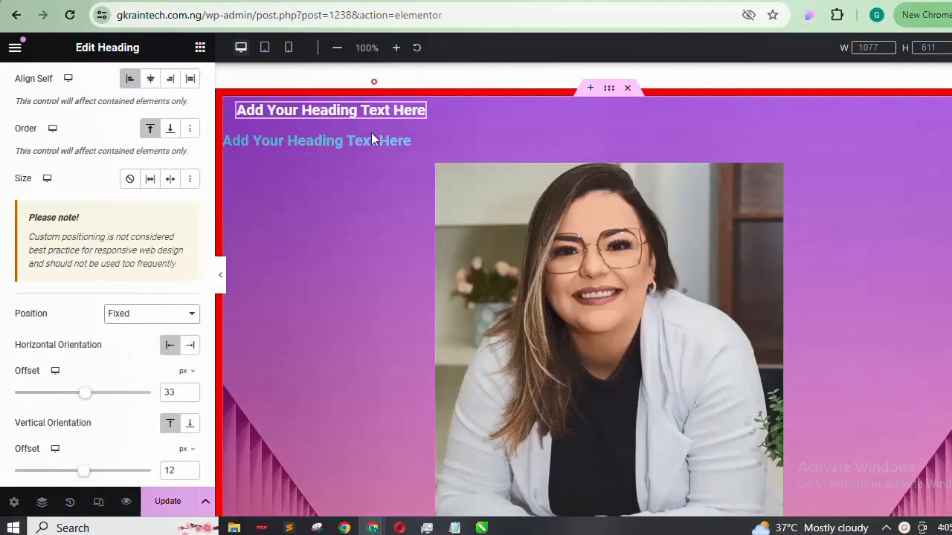
left_click_drag(372, 133, 372, 158)
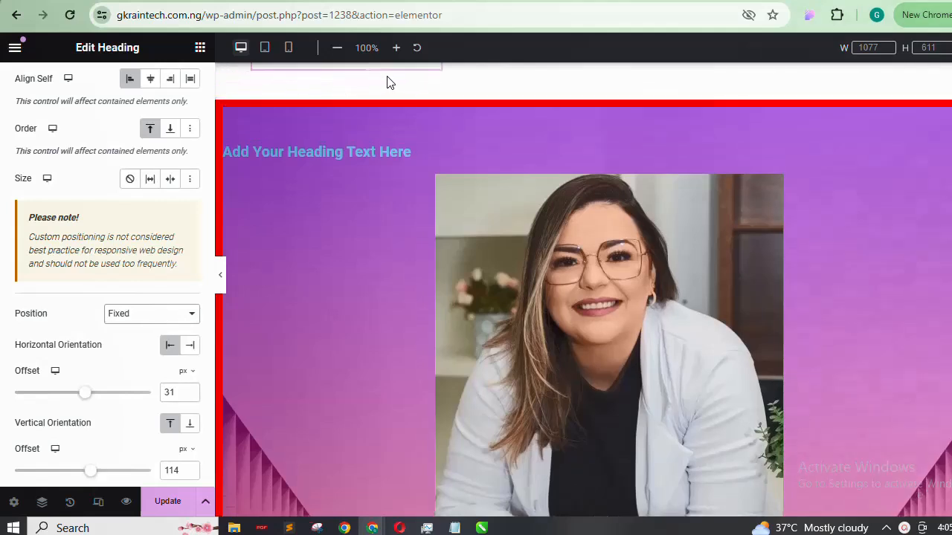
left_click_drag(386, 81, 362, 197)
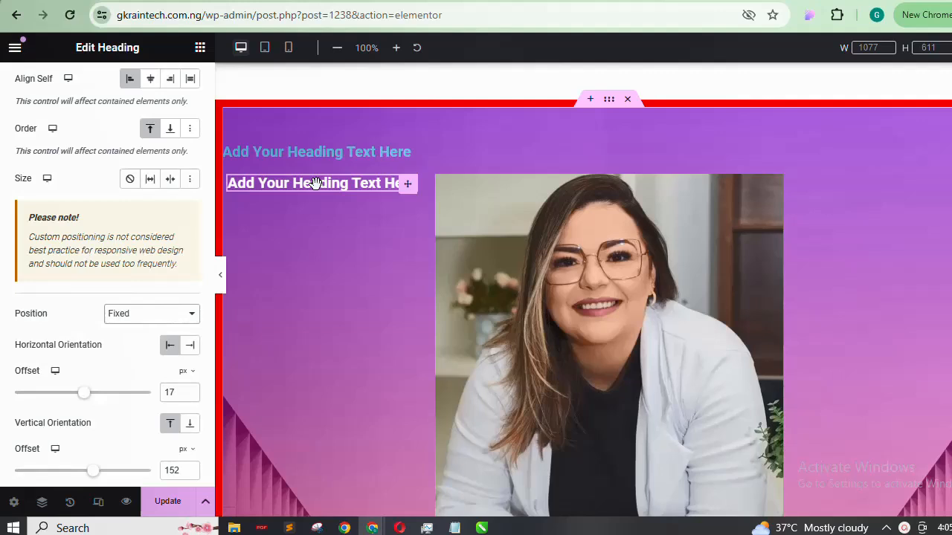
Reset the heading's Position to Default and show its Motion Effects entrance animations
left_click(134, 316)
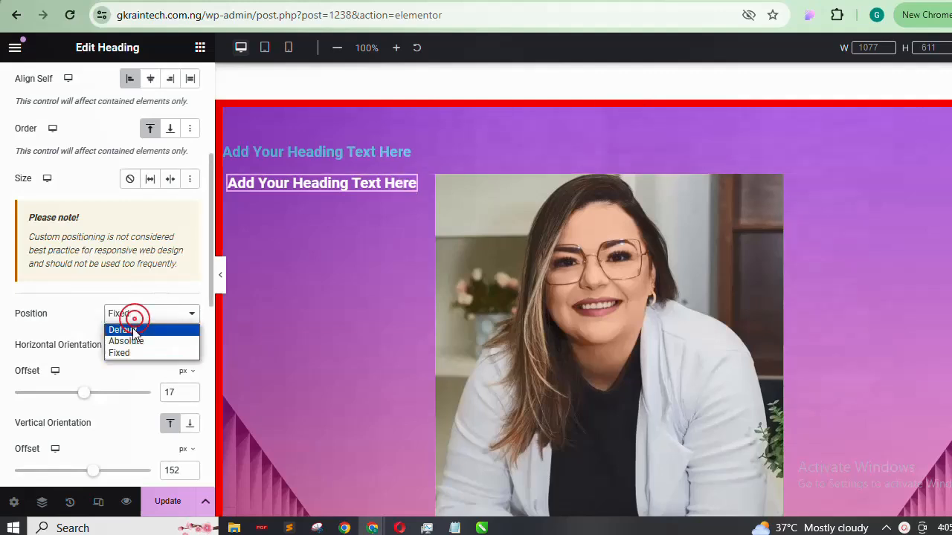
left_click(122, 329)
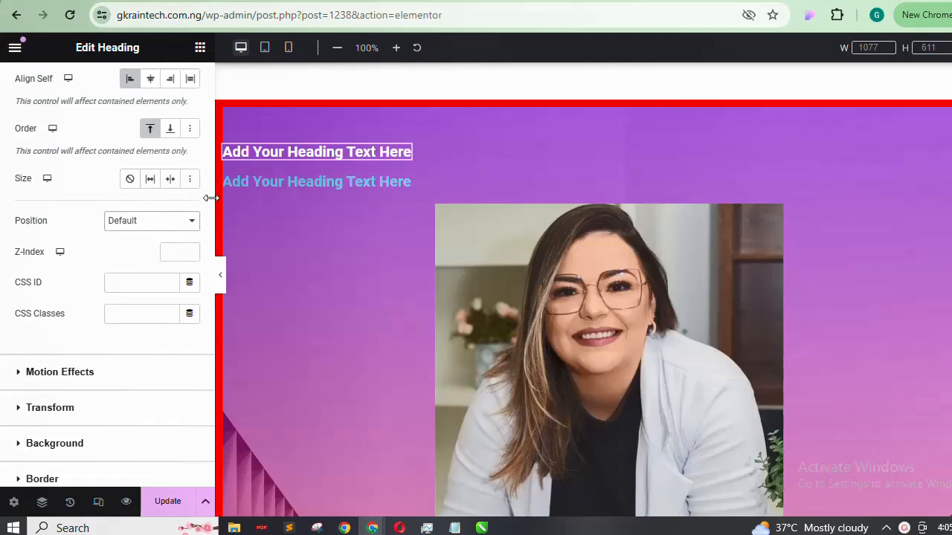
scroll(210, 196, "up", 2)
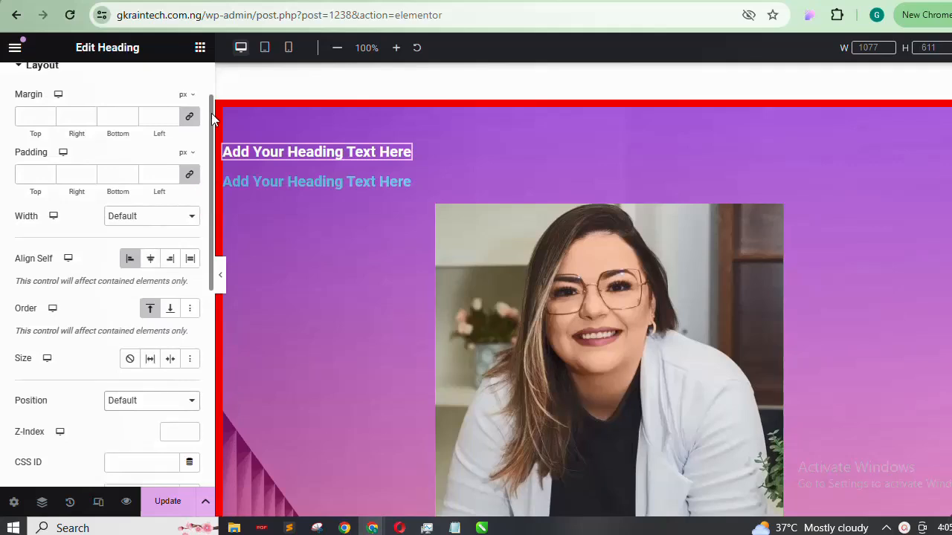
scroll(201, 235, "down", 2)
scroll(201, 235, "up", 4)
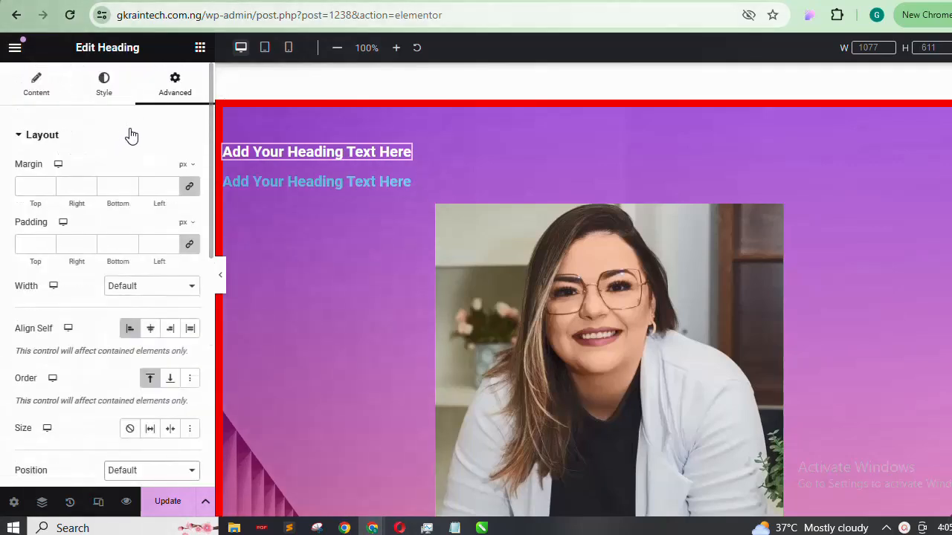
left_click(129, 128)
left_click(94, 181)
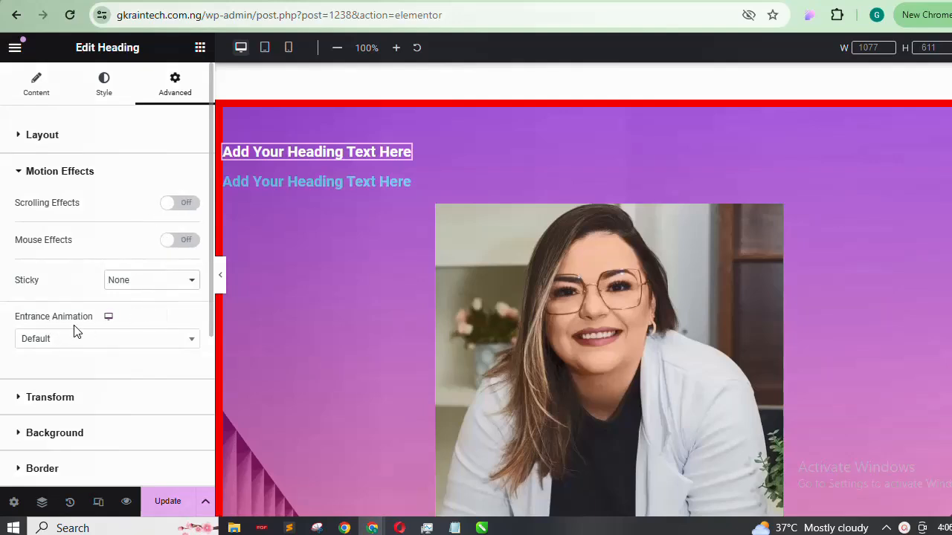
left_click(128, 338)
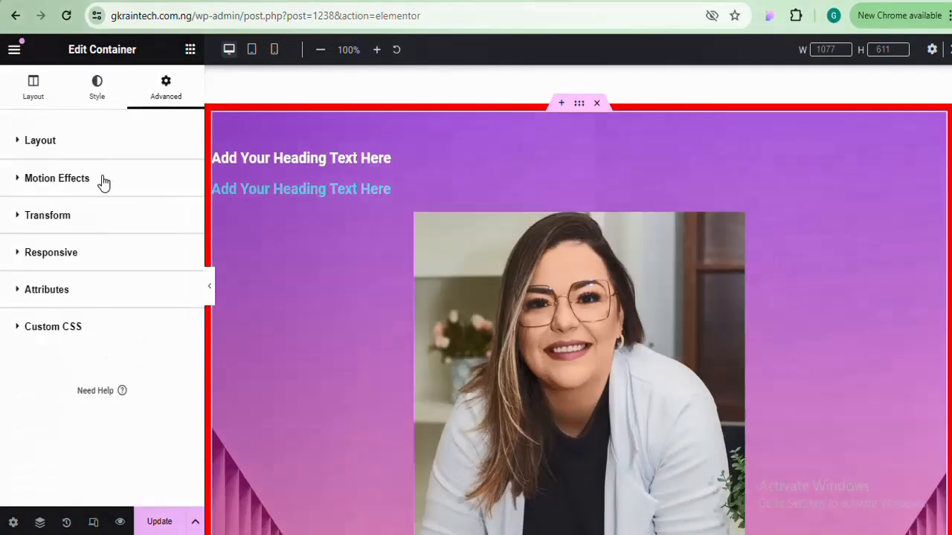
left_click(102, 179)
left_click(102, 179)
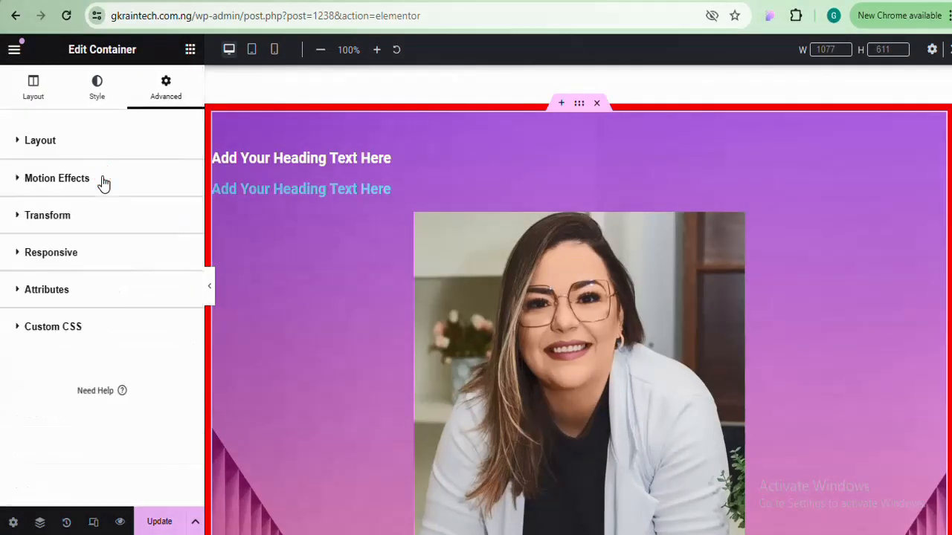
left_click(89, 220)
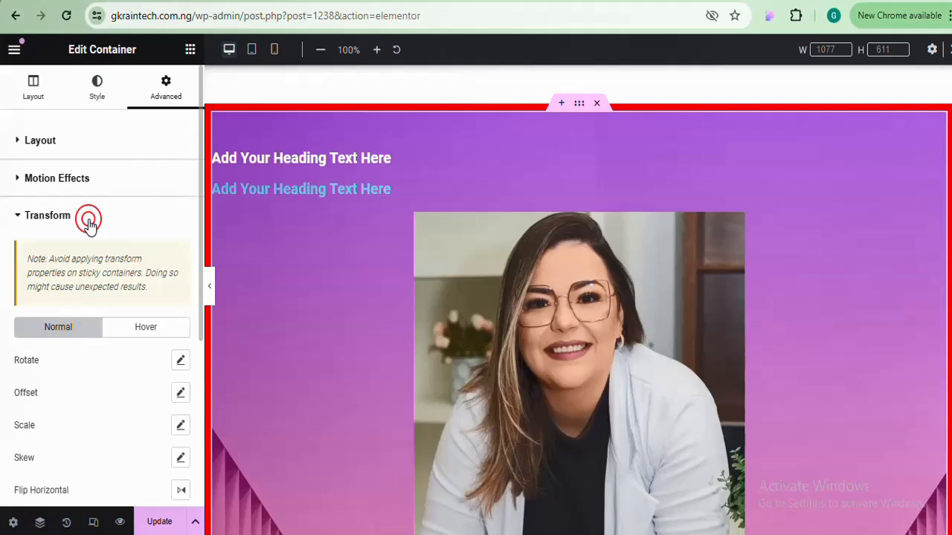
left_click(88, 221)
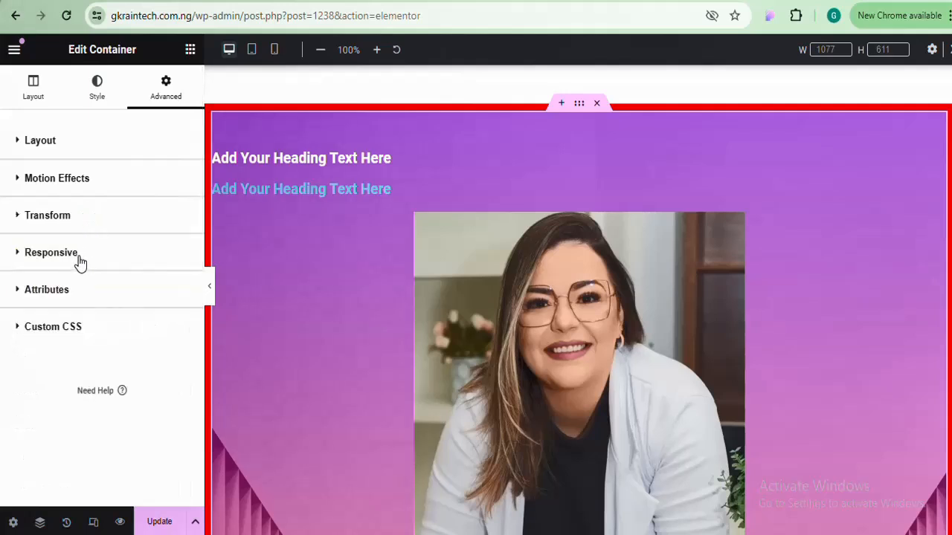
left_click(80, 262)
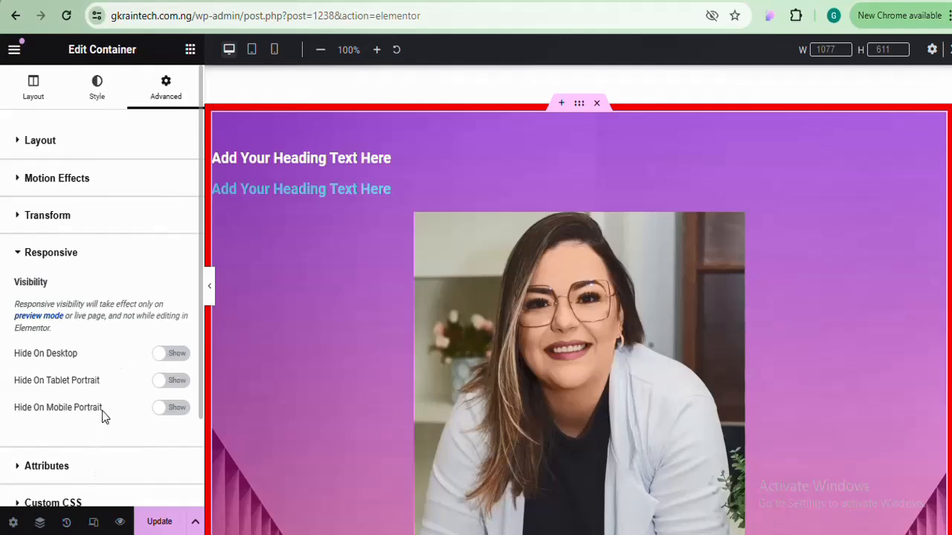
left_click(163, 409)
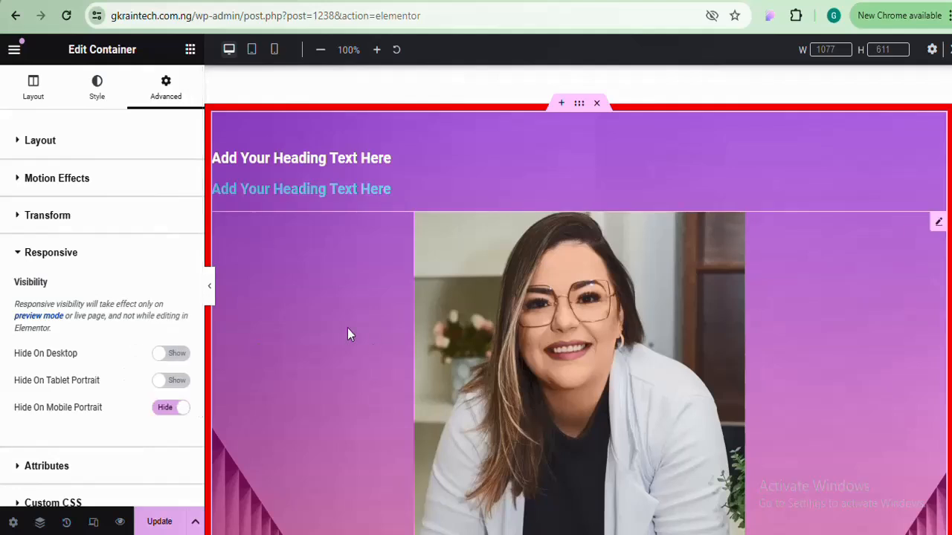
left_click(273, 51)
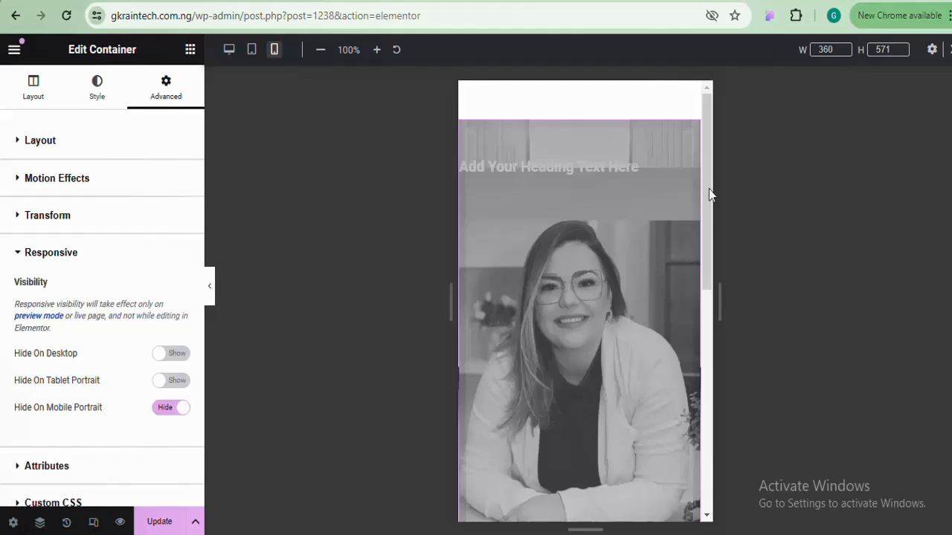
left_click_drag(709, 189, 722, 89)
left_click(229, 50)
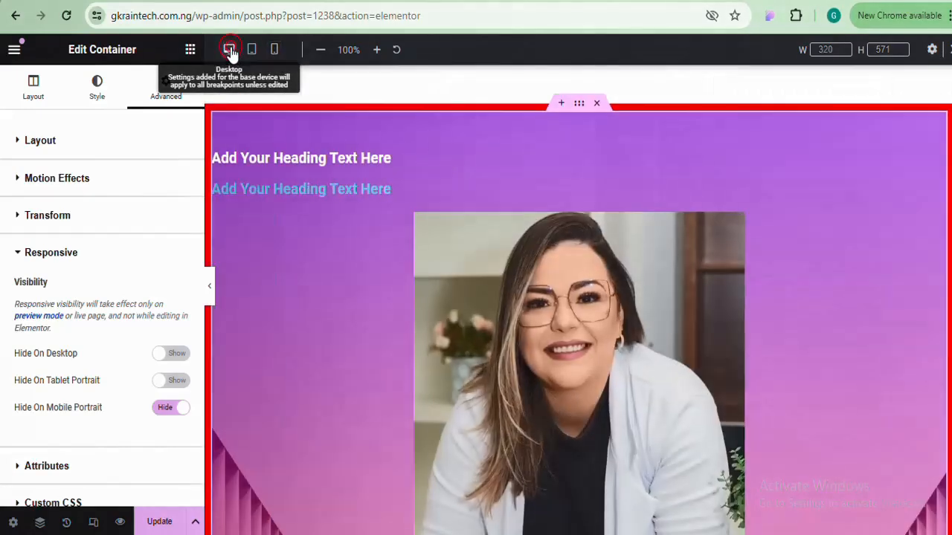
left_click(274, 50)
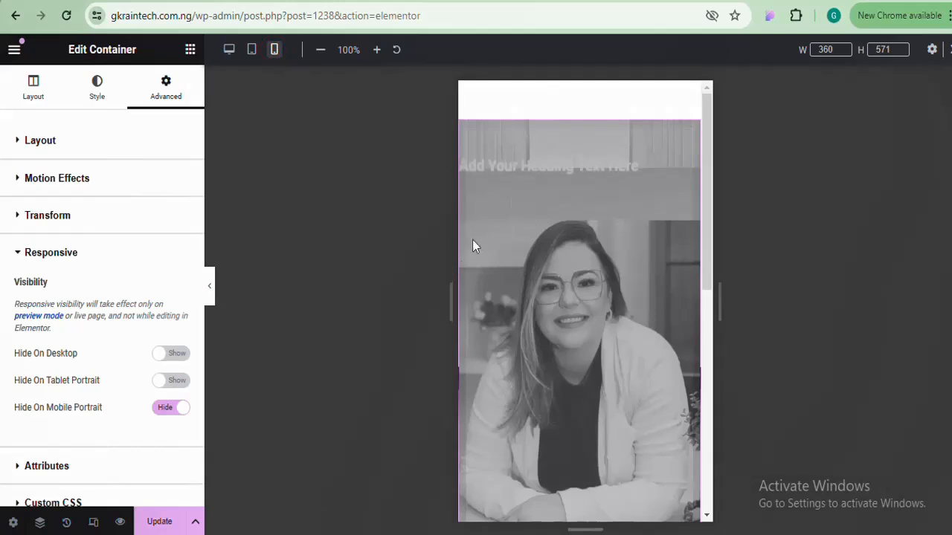
left_click(229, 49)
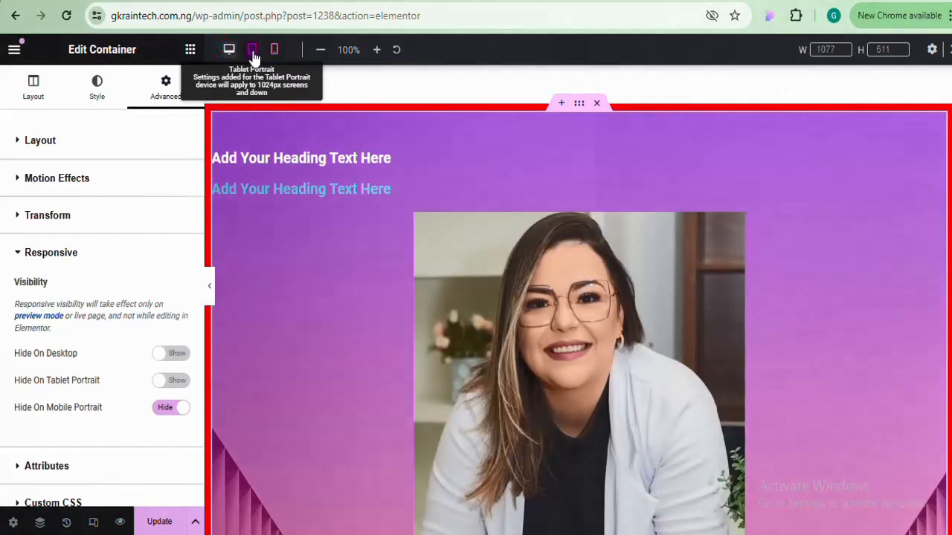
left_click(254, 51)
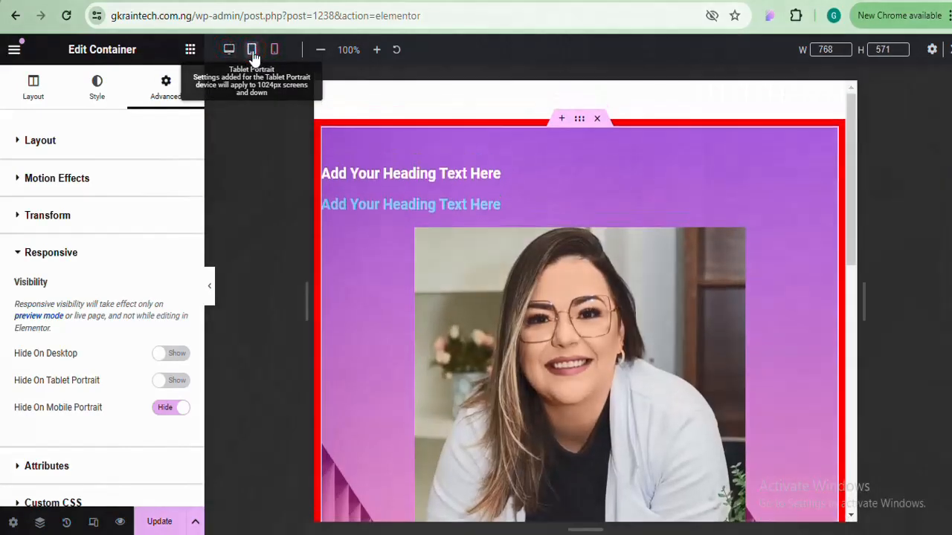
left_click(163, 384)
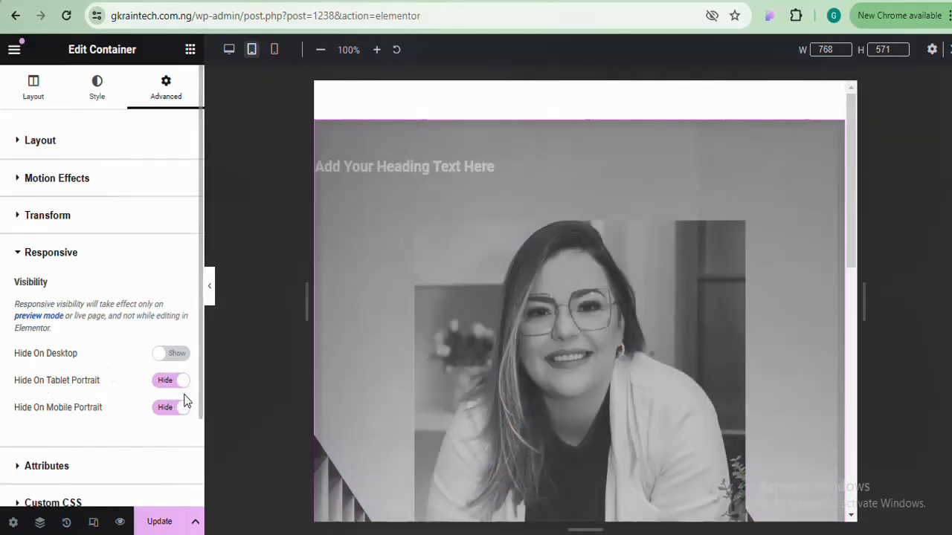
left_click(179, 406)
left_click(184, 381)
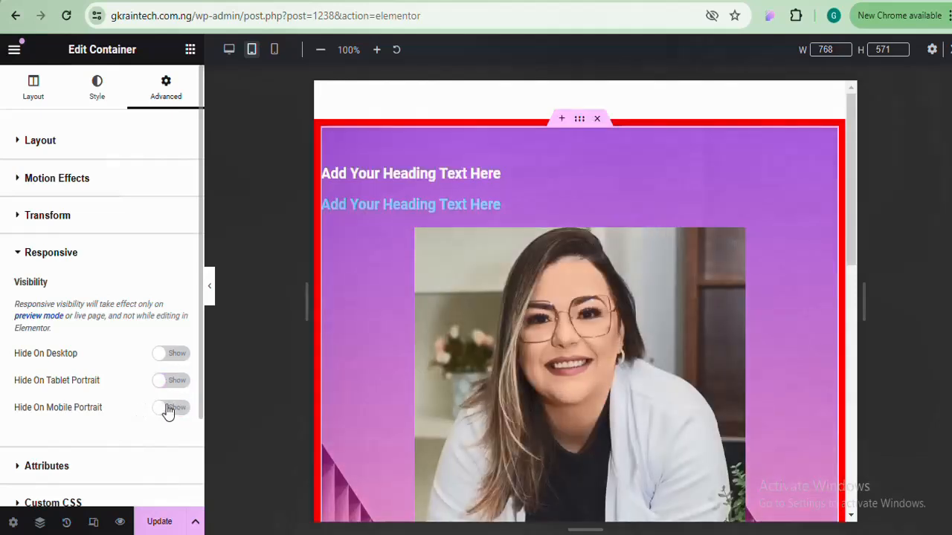
left_click(168, 355)
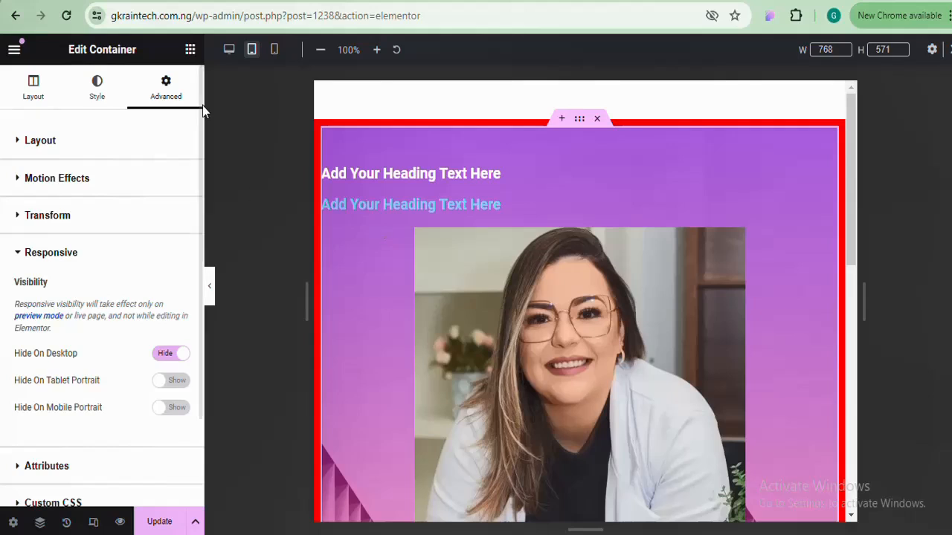
left_click(229, 50)
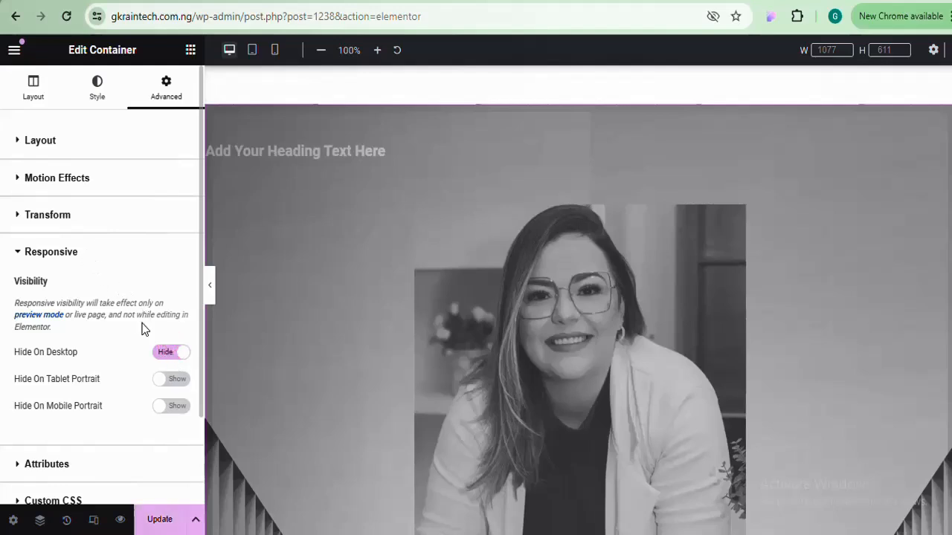
left_click(169, 355)
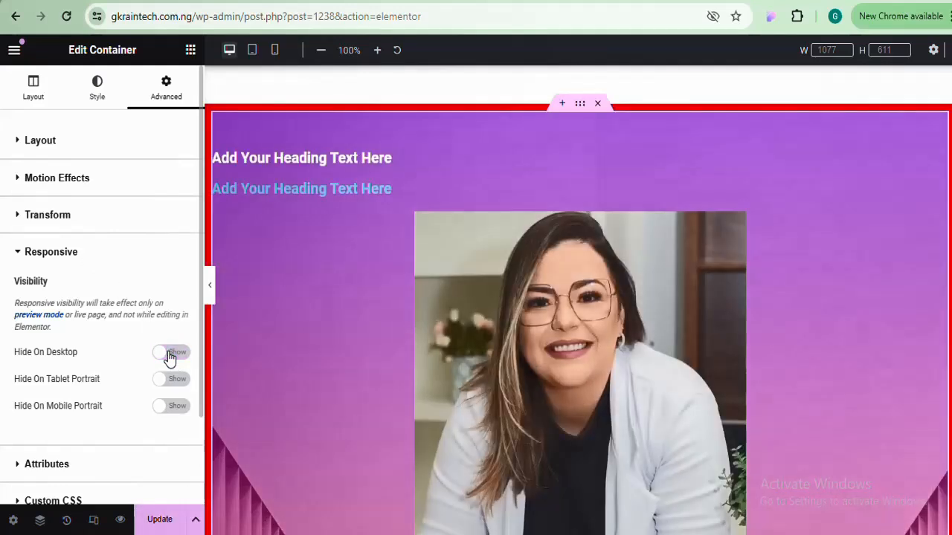
left_click(97, 256)
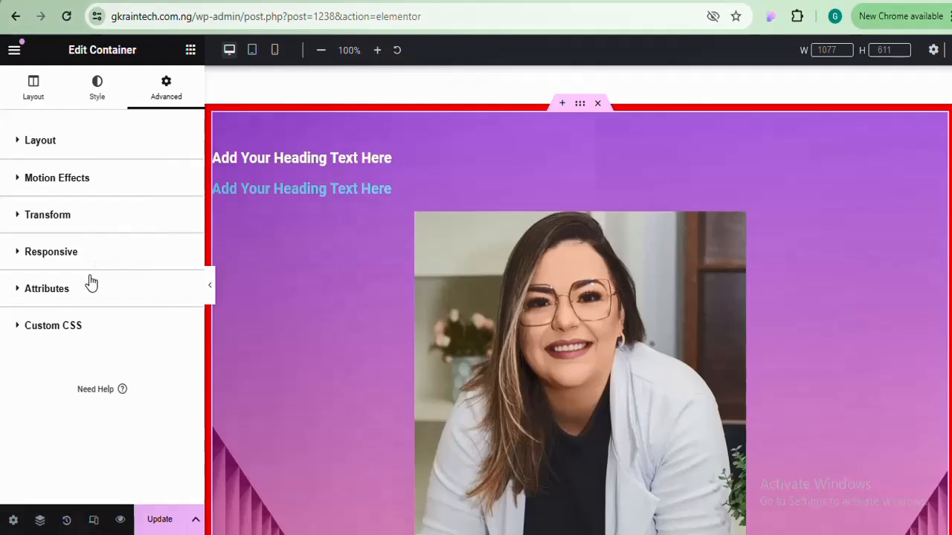
left_click(100, 301)
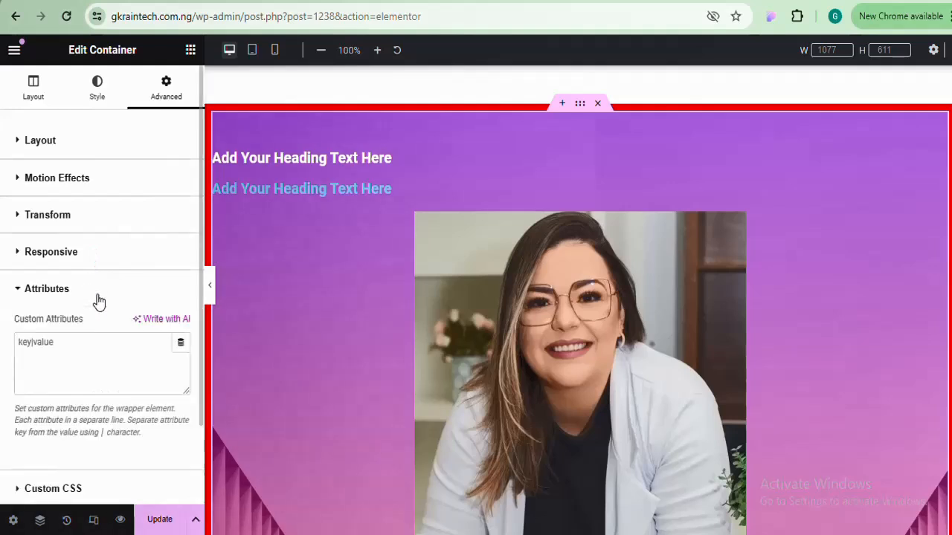
left_click(97, 299)
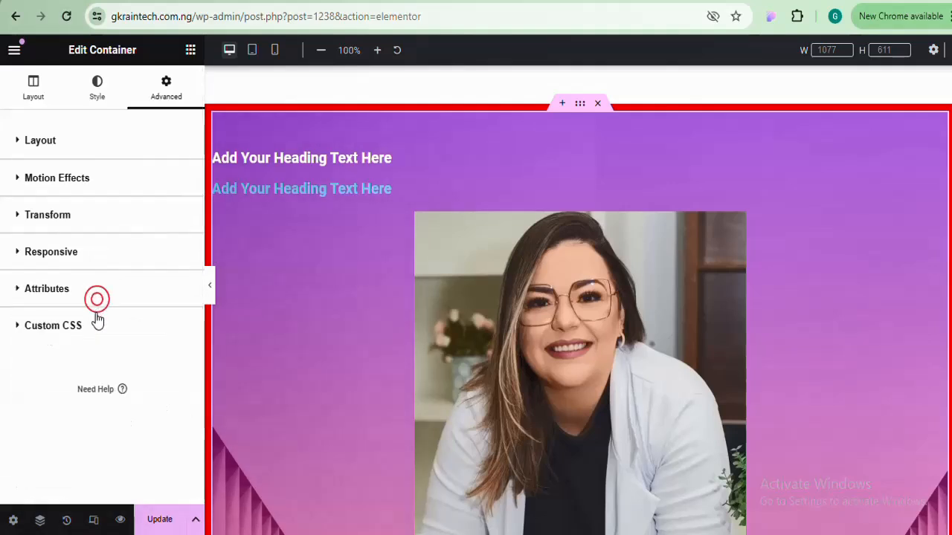
left_click(92, 328)
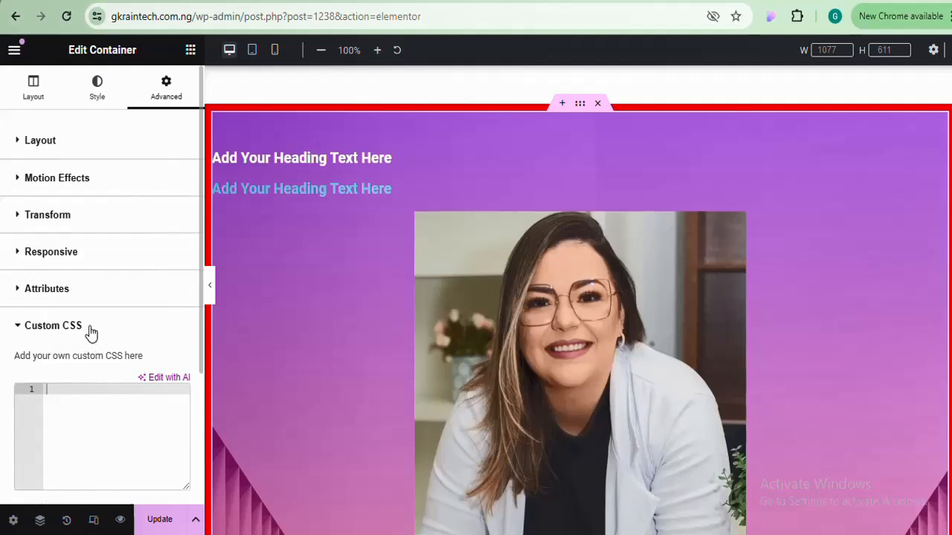
left_click(90, 327)
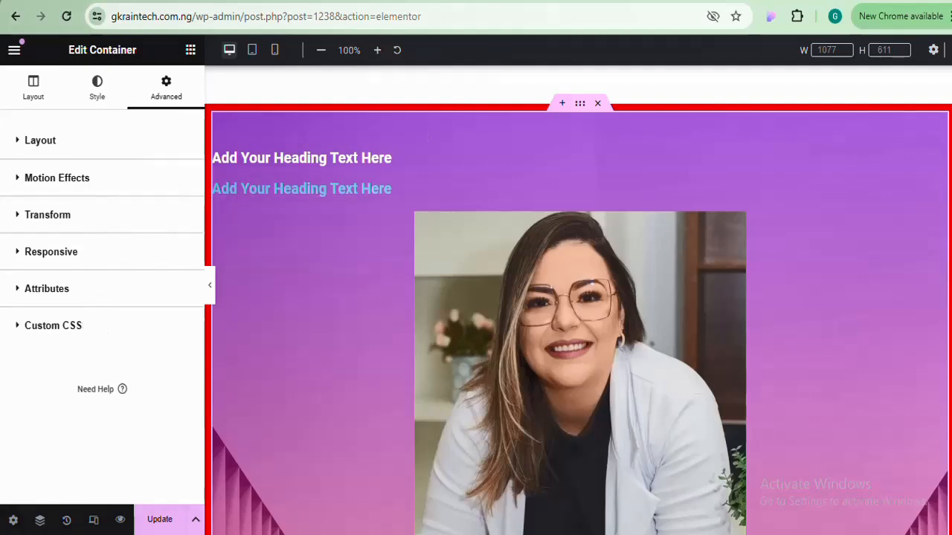
scroll(578, 301, "down", 7)
scroll(578, 301, "up", 5)
scroll(578, 300, "down", 5)
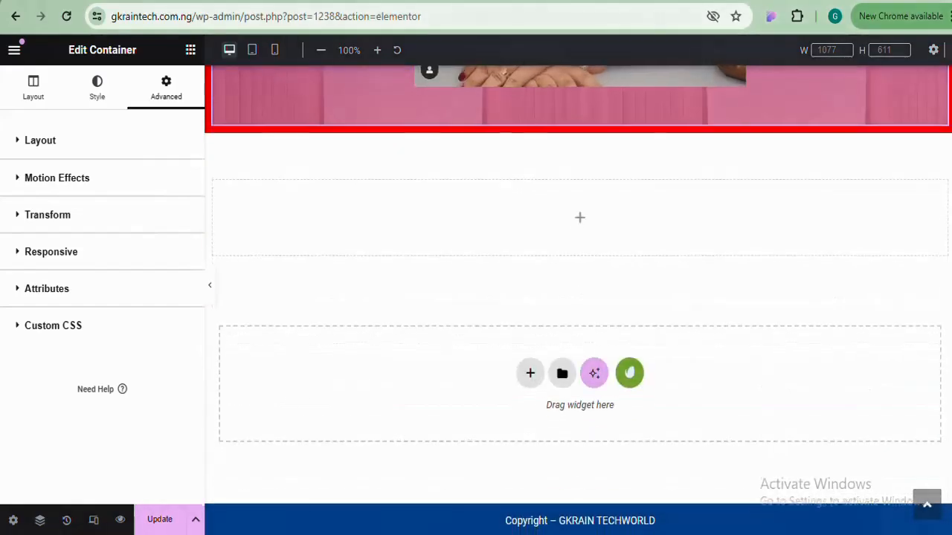
scroll(578, 301, "up", 5)
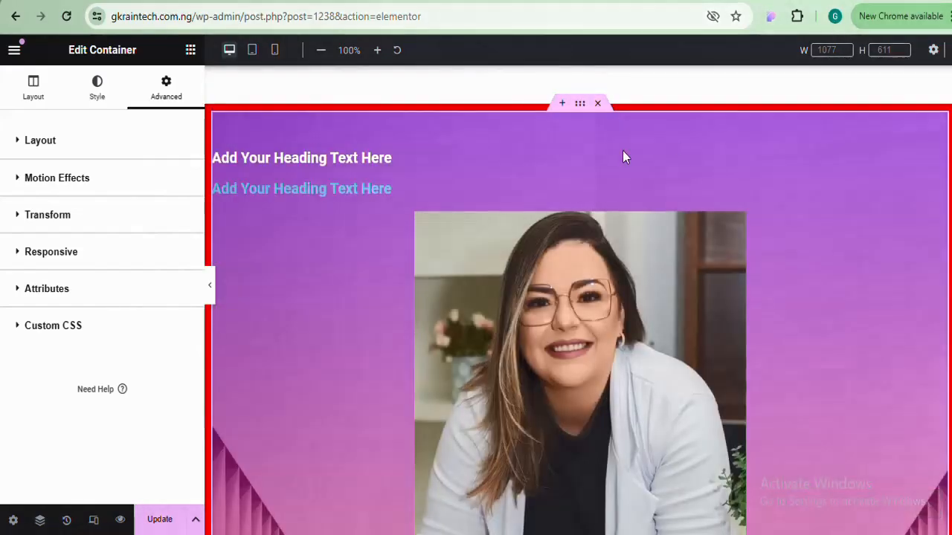
Delete the purple and empty containers, then add a two-column Flexbox container
left_click(598, 104)
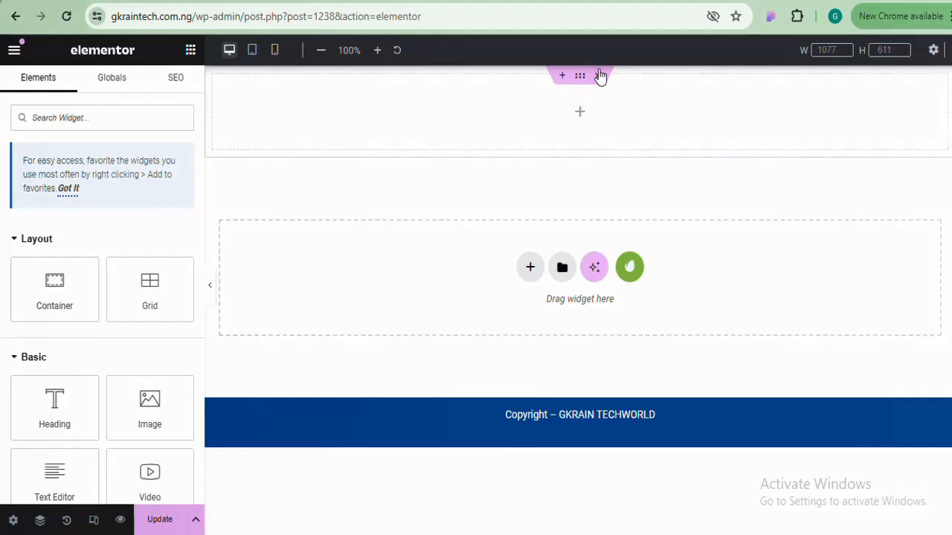
left_click(600, 77)
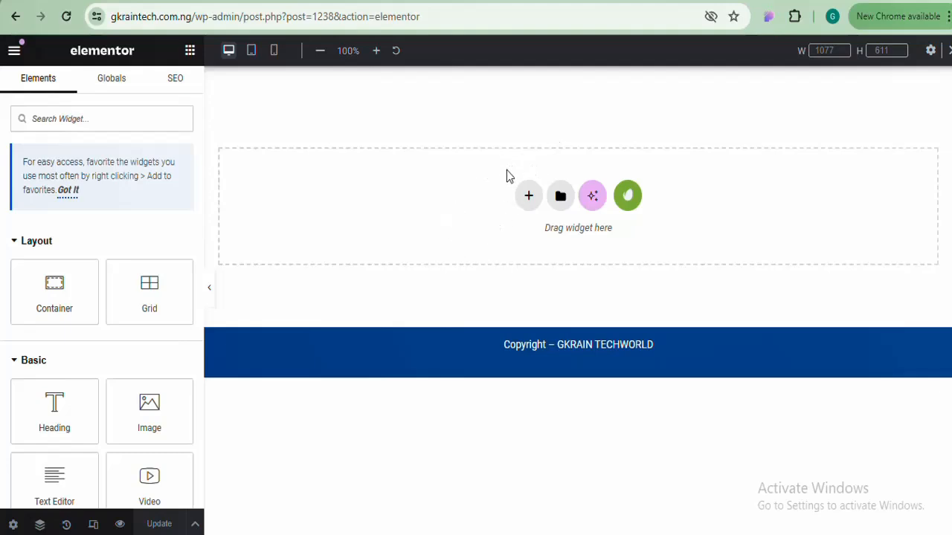
left_click(529, 197)
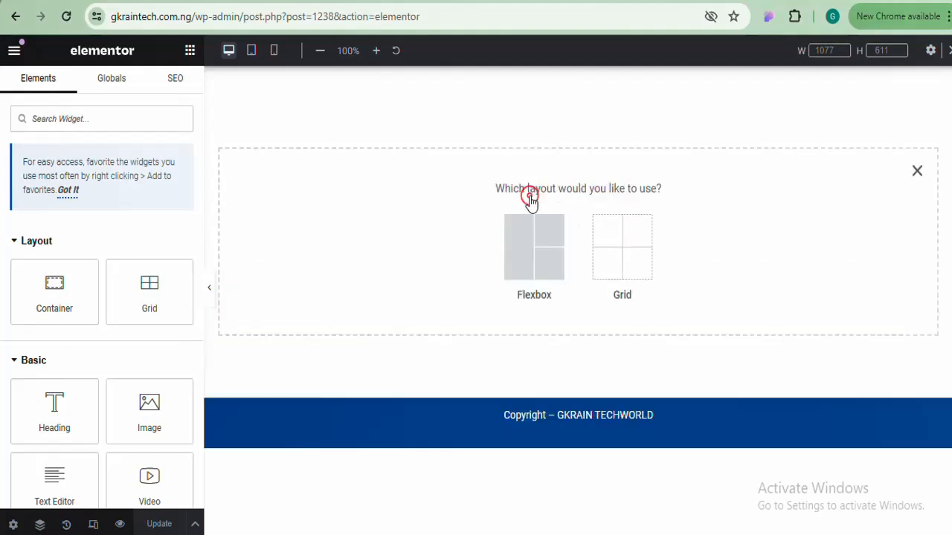
left_click(531, 246)
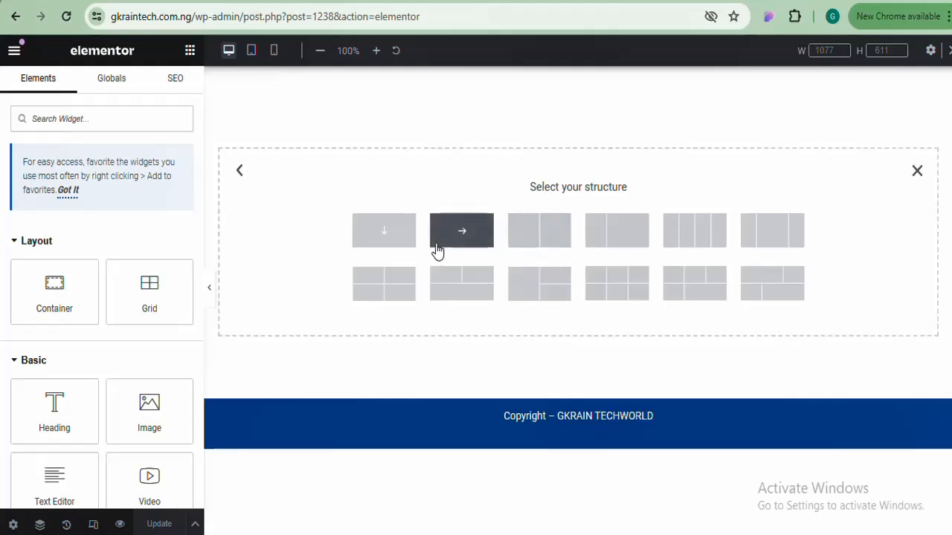
left_click(541, 240)
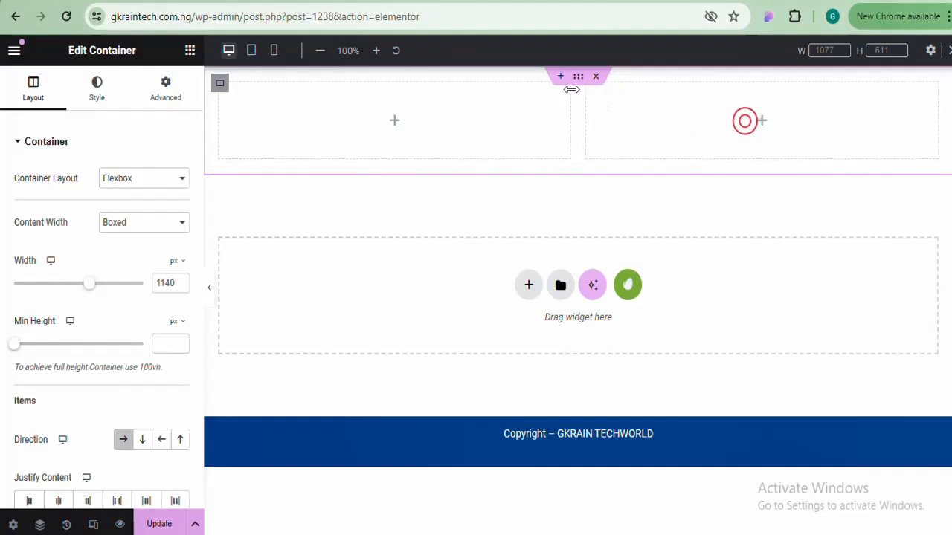
Drag a Heading widget and two Button widgets into the left column, stacked vertically
left_click(189, 52)
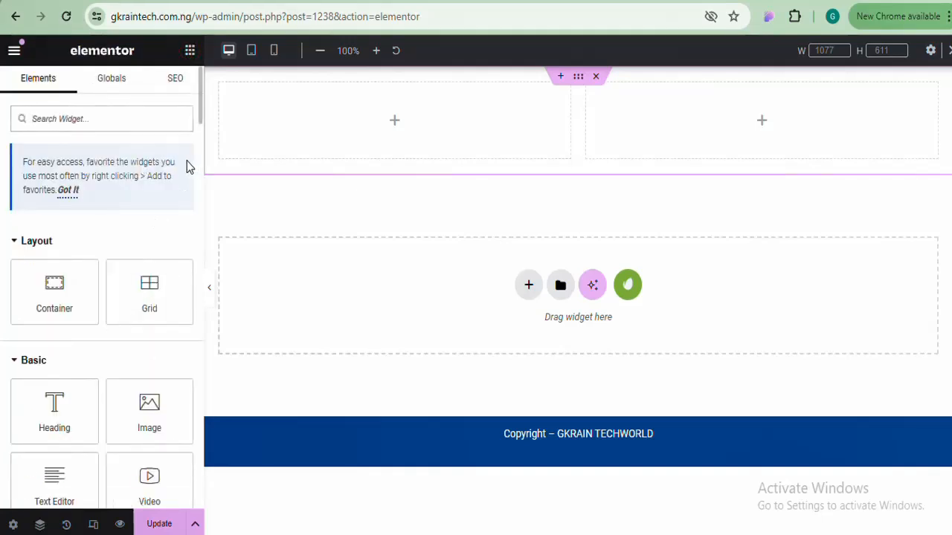
left_click_drag(52, 412, 365, 125)
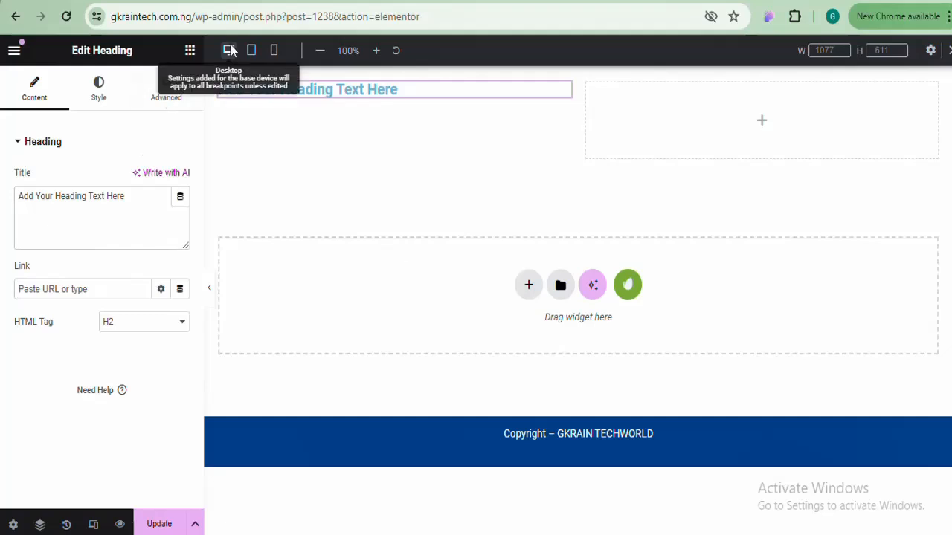
left_click(190, 53)
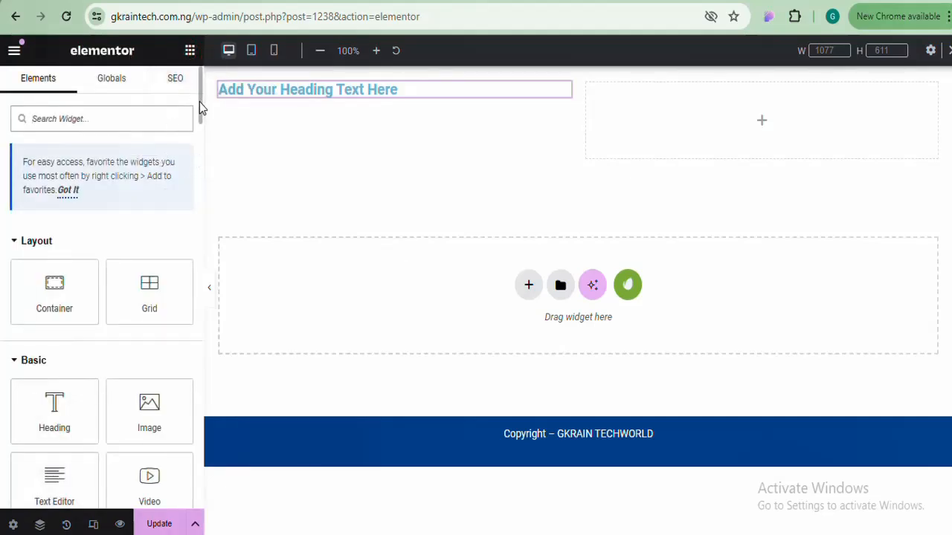
left_click_drag(199, 102, 198, 145)
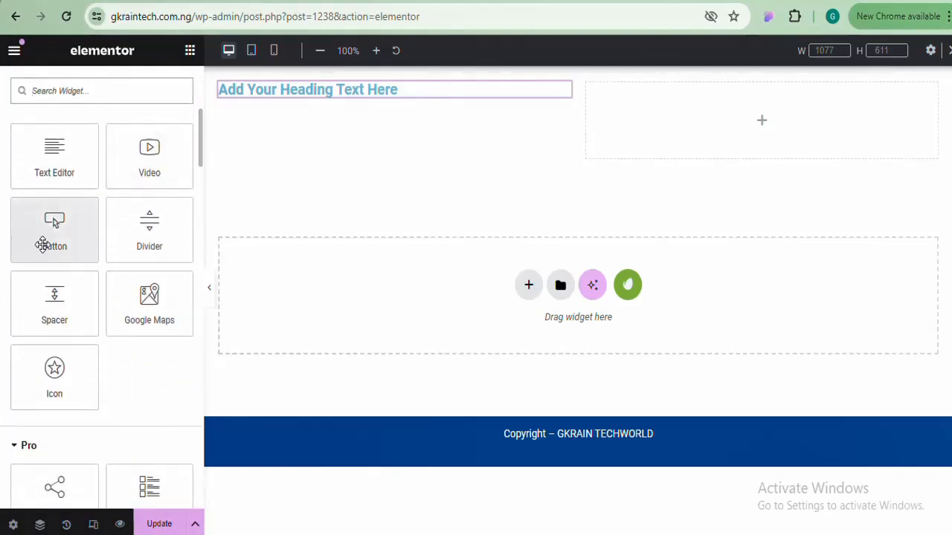
left_click_drag(42, 244, 363, 99)
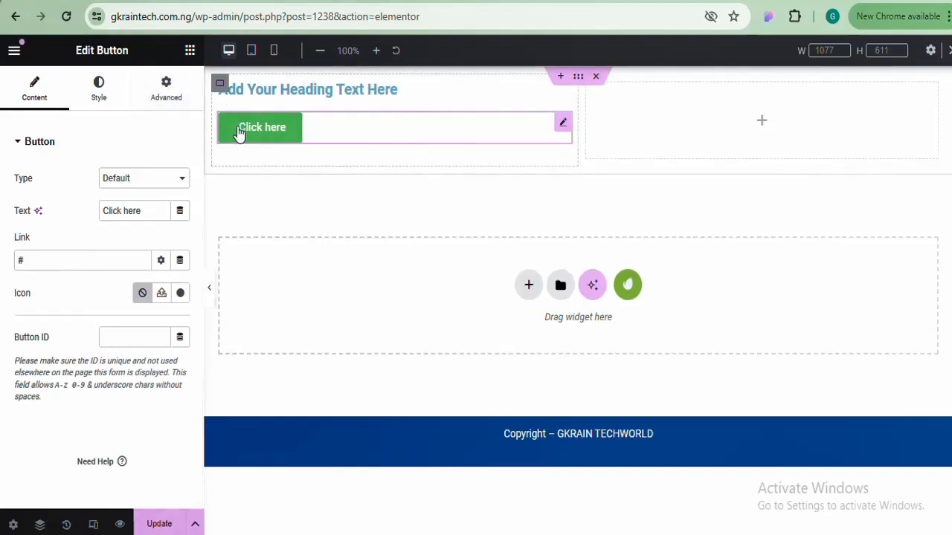
left_click(190, 49)
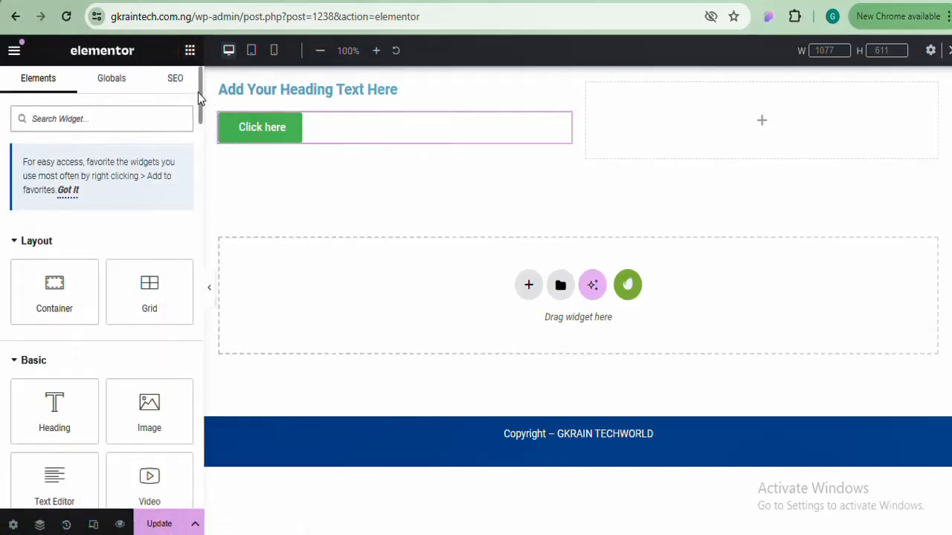
left_click_drag(201, 97, 197, 183)
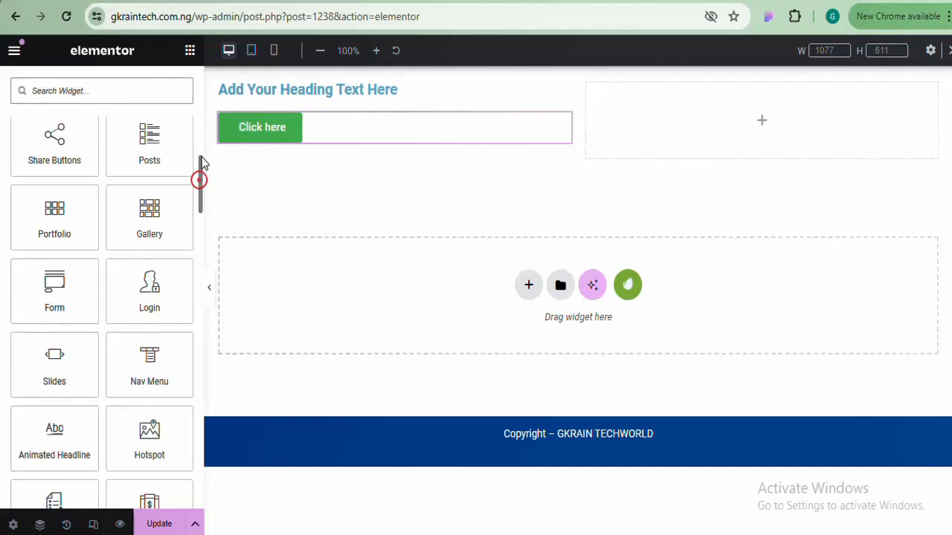
left_click_drag(199, 158, 201, 117)
scroll(53, 247, "down", 2)
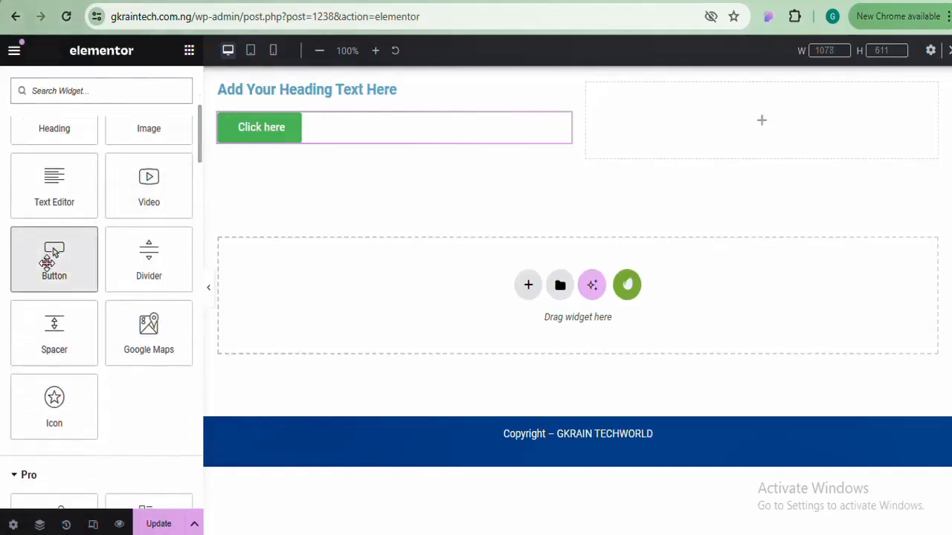
left_click_drag(47, 262, 298, 147)
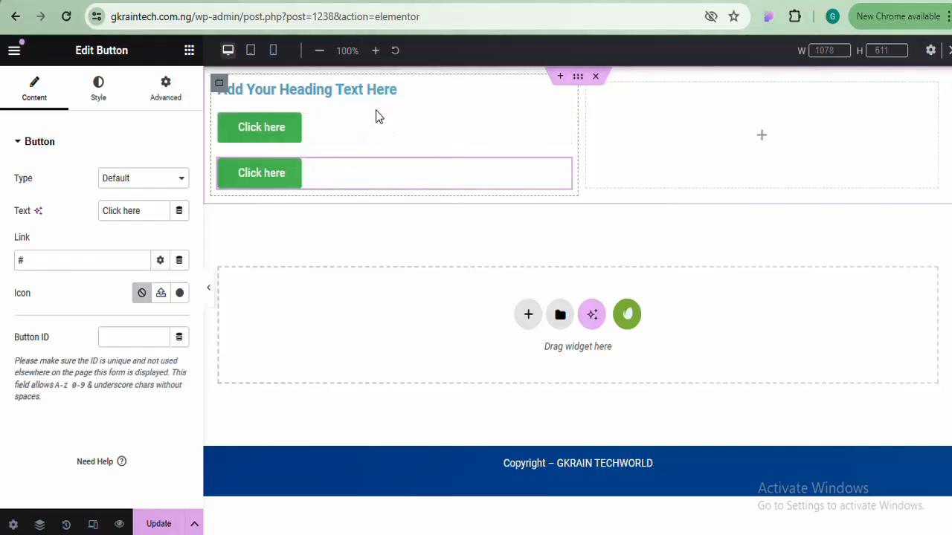
Toggle the left column's direction to row and back to column, then drop a Container below the heading
left_click(219, 84)
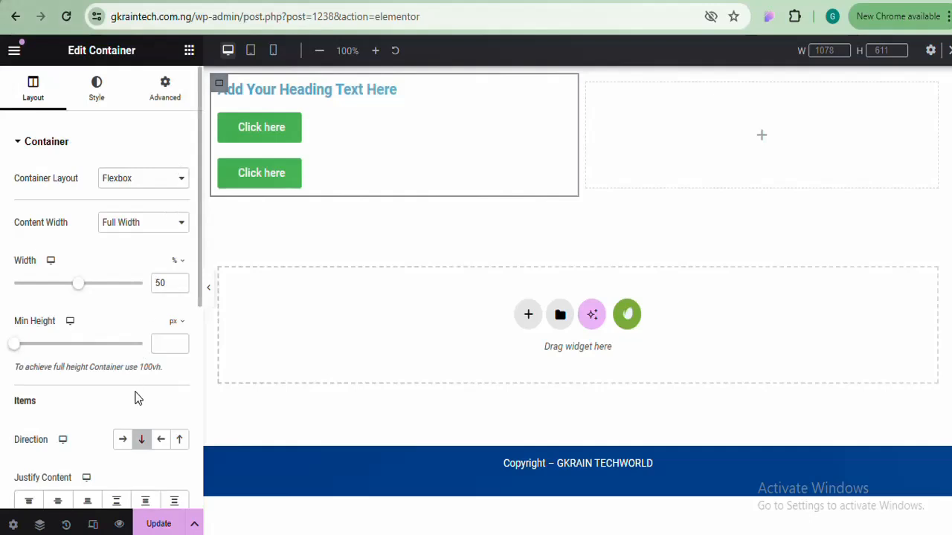
left_click(123, 440)
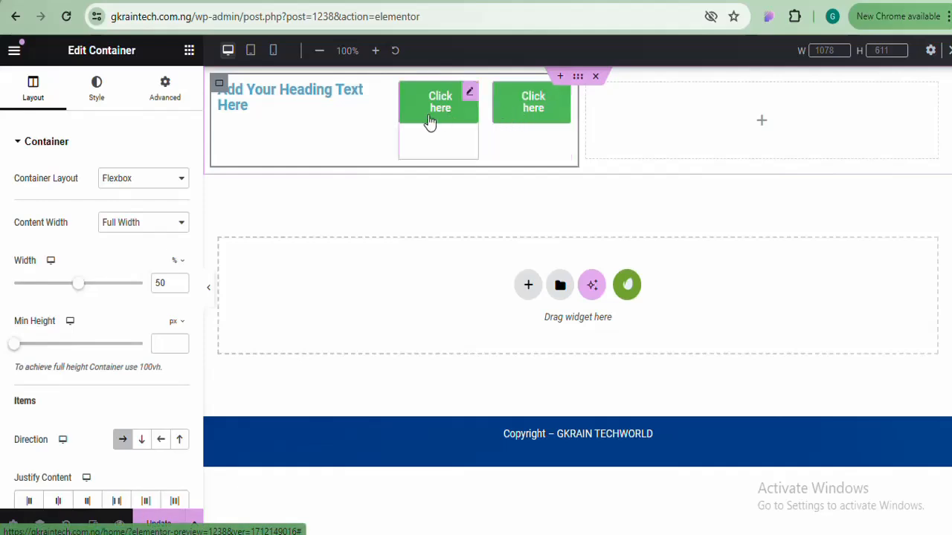
left_click(142, 440)
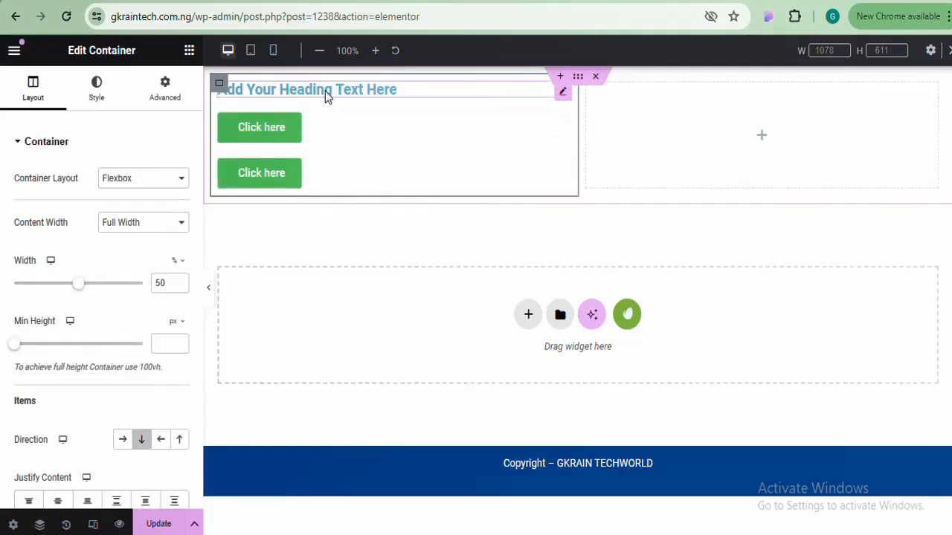
left_click(189, 52)
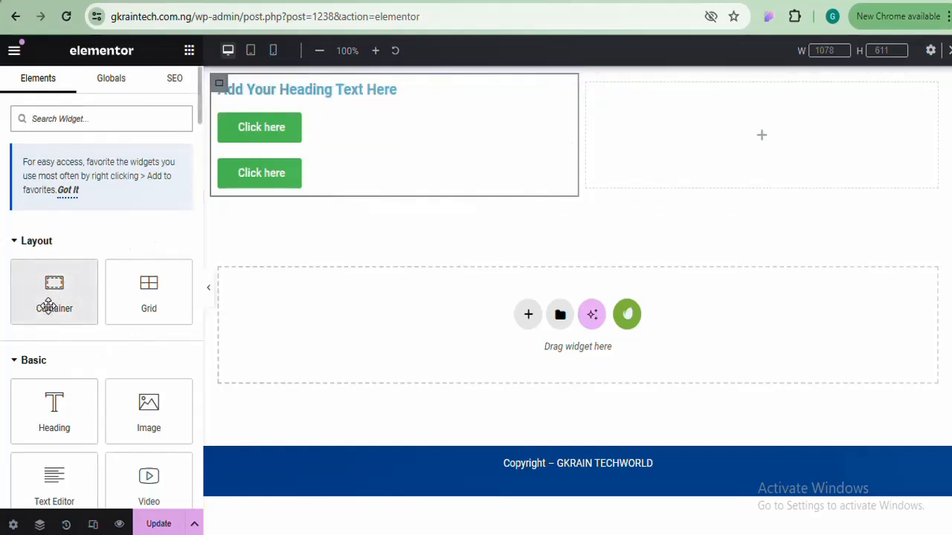
left_click_drag(48, 302, 391, 119)
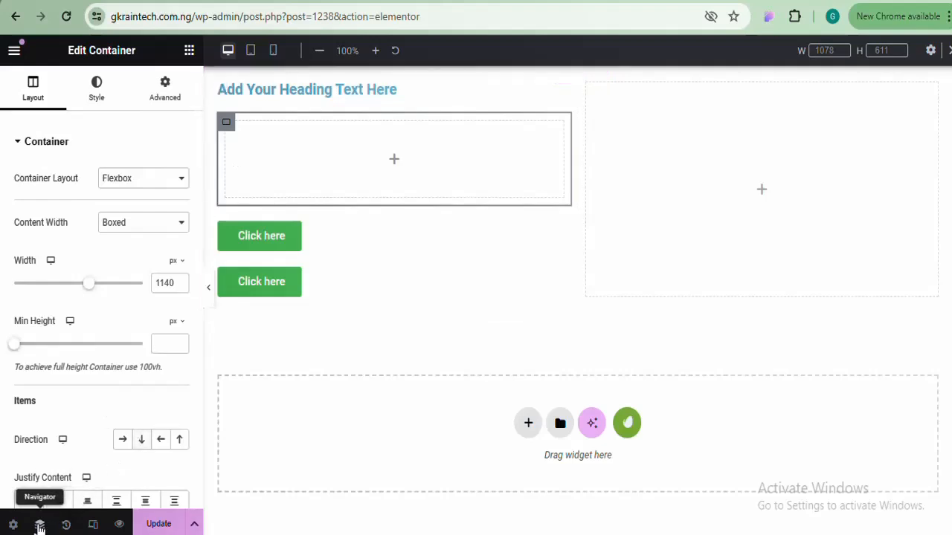
In the Navigator, select the outer section, the left column and the new inner container
left_click(39, 525)
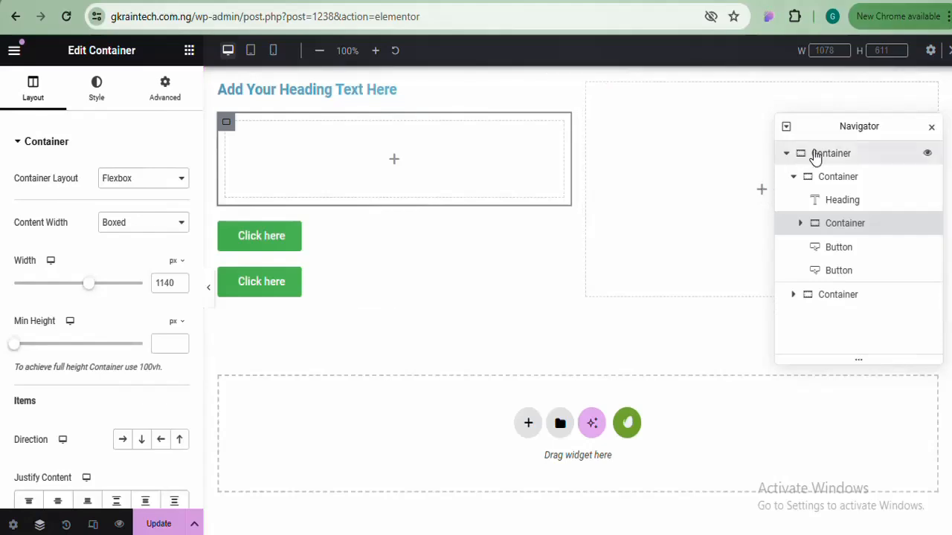
left_click(816, 156)
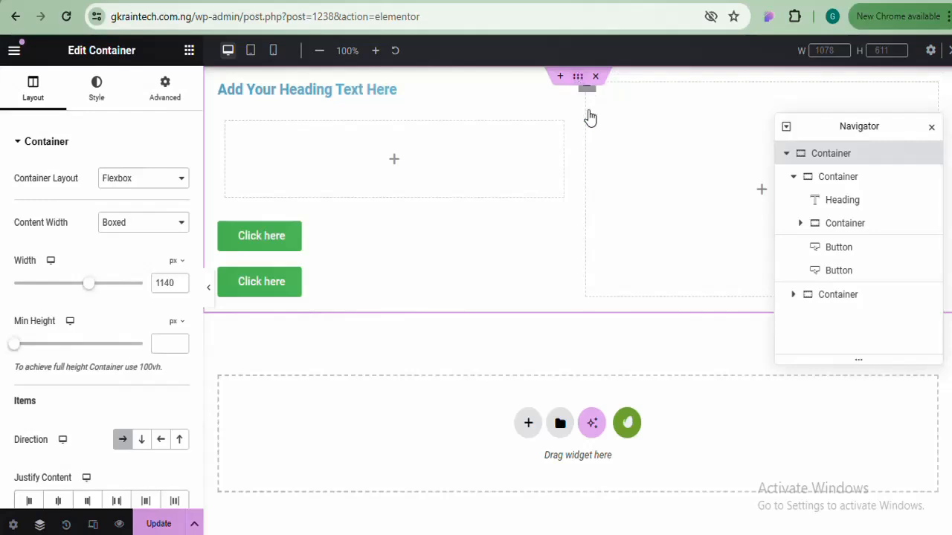
left_click(831, 155)
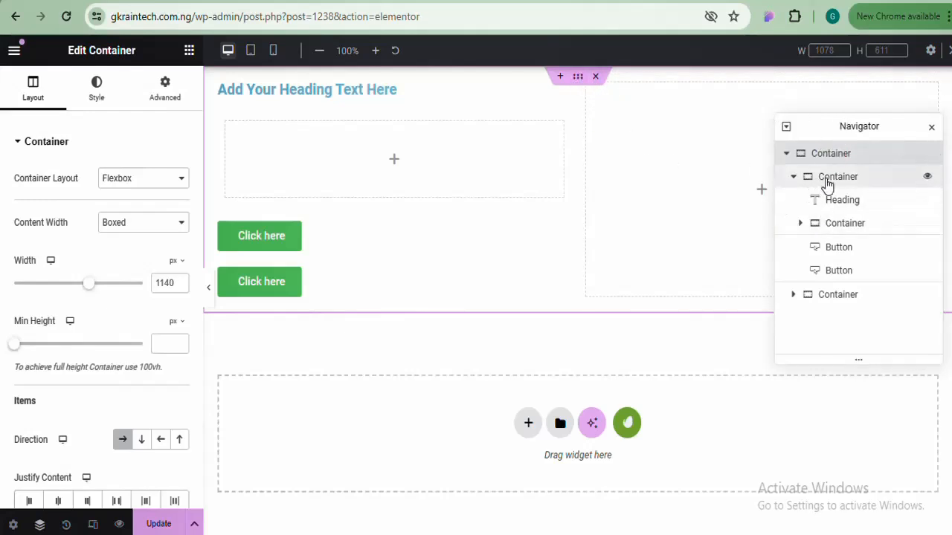
left_click(827, 180)
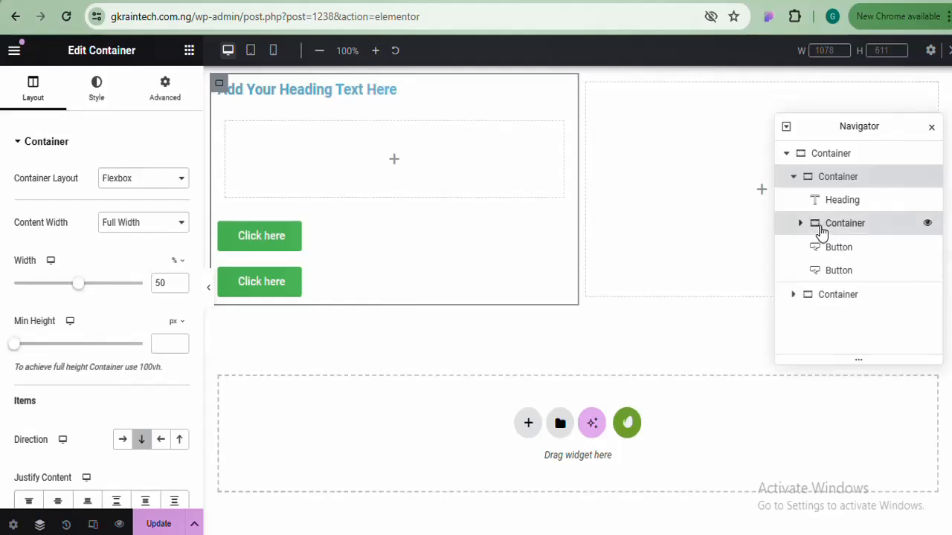
left_click(818, 227)
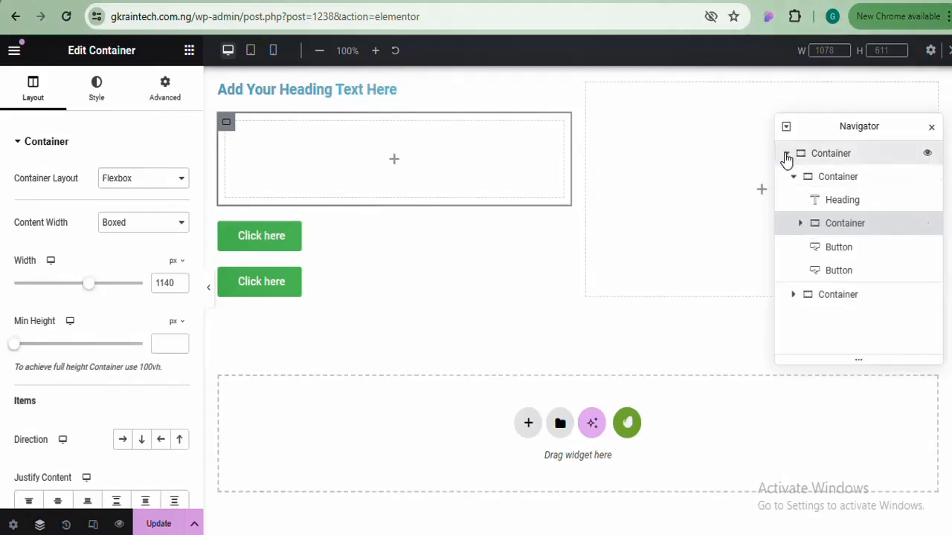
Collapse and re-expand the outer section in the Navigator, checking each column and the inner container
left_click(786, 154)
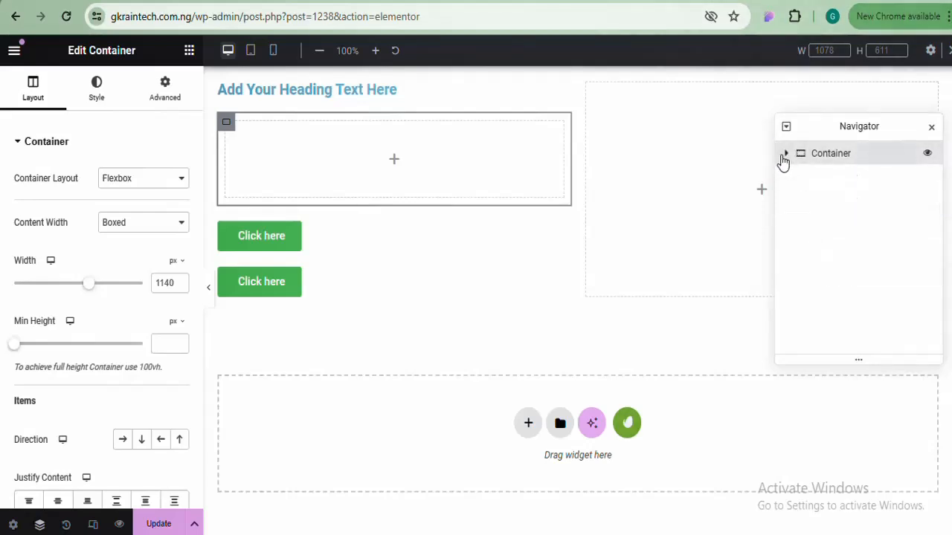
left_click(784, 160)
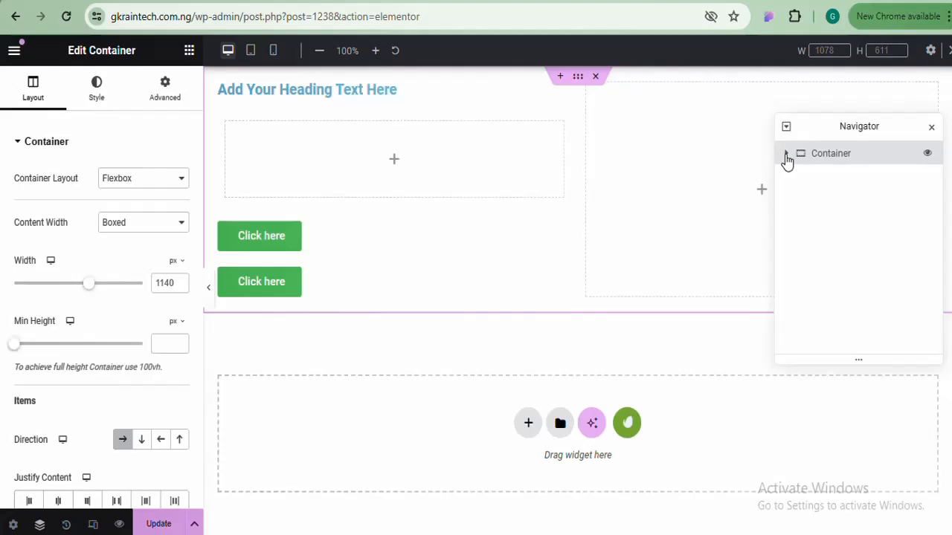
left_click(786, 156)
left_click(805, 178)
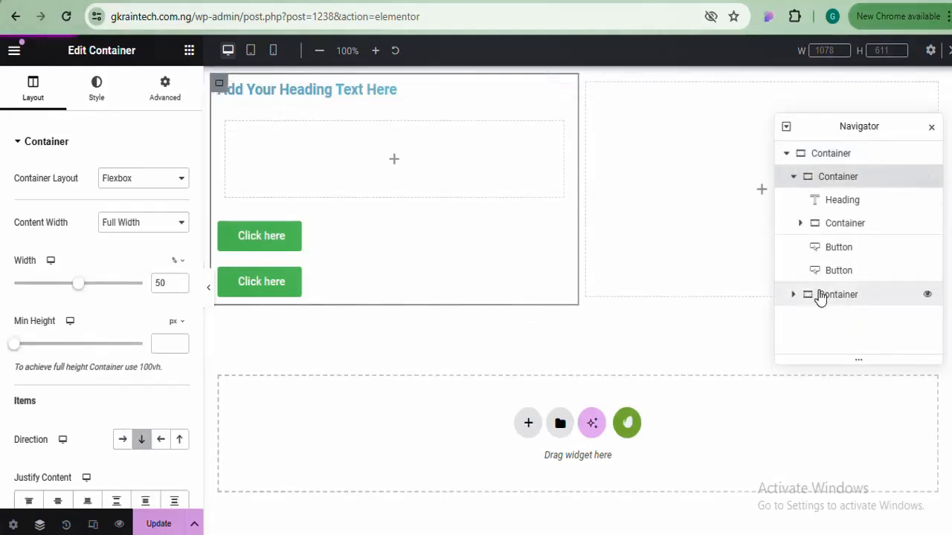
left_click(808, 295)
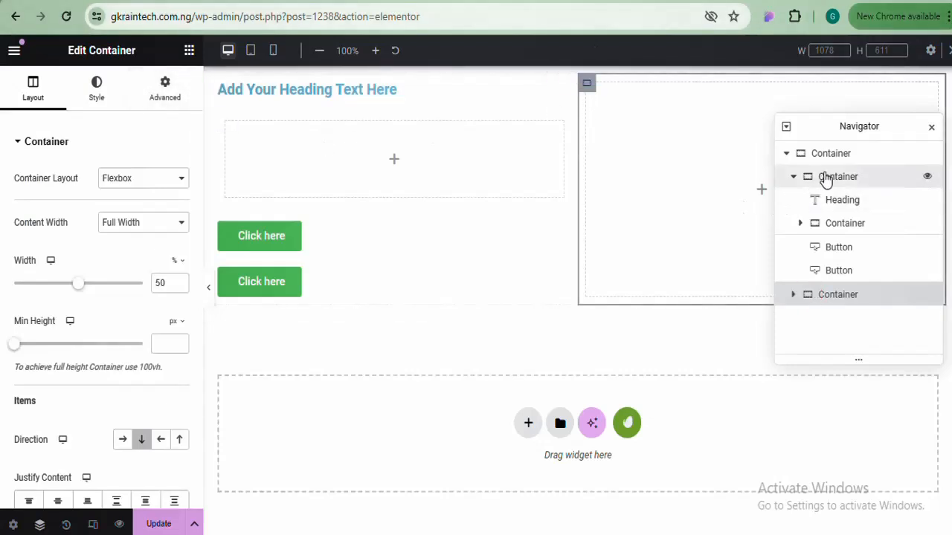
left_click(826, 180)
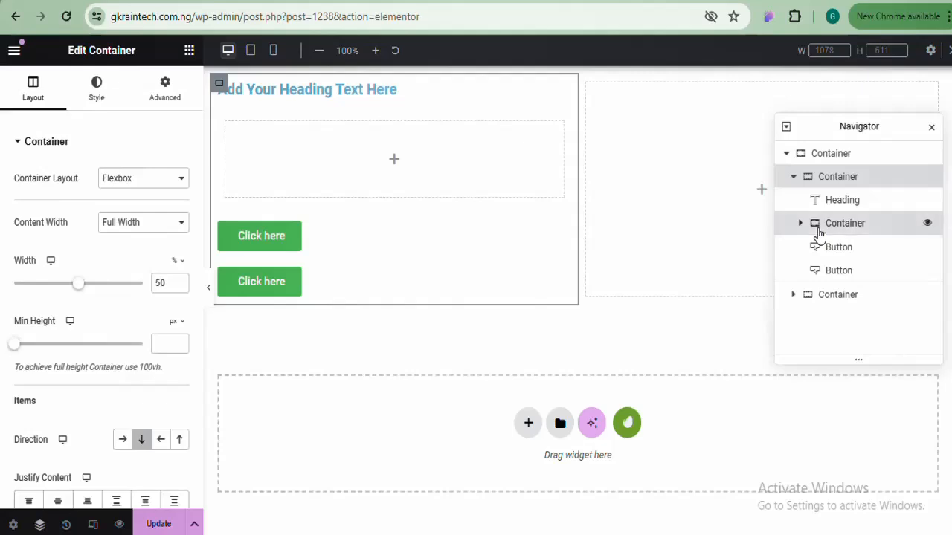
left_click(818, 233)
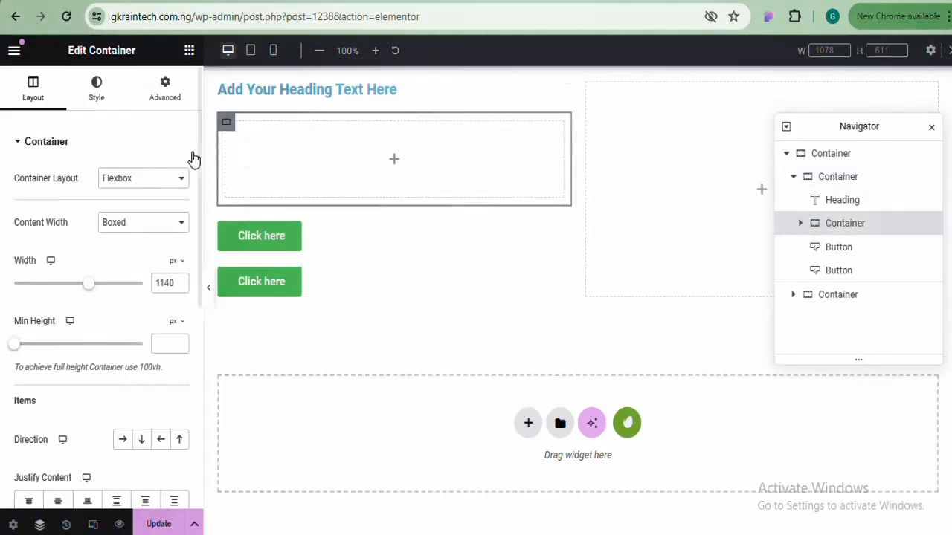
left_click(342, 213)
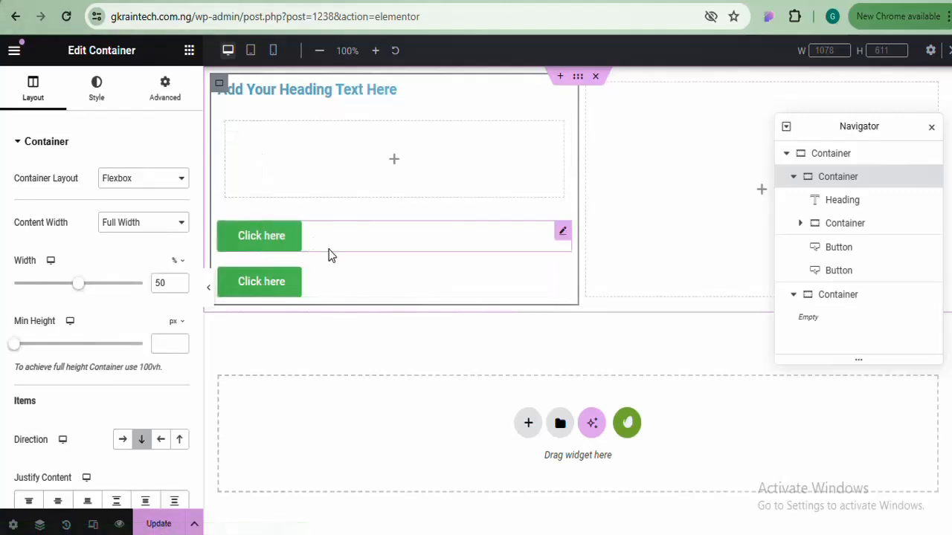
Move both 'Click here' buttons into the inner container, set its direction to row, and preview
left_click_drag(565, 233, 405, 165)
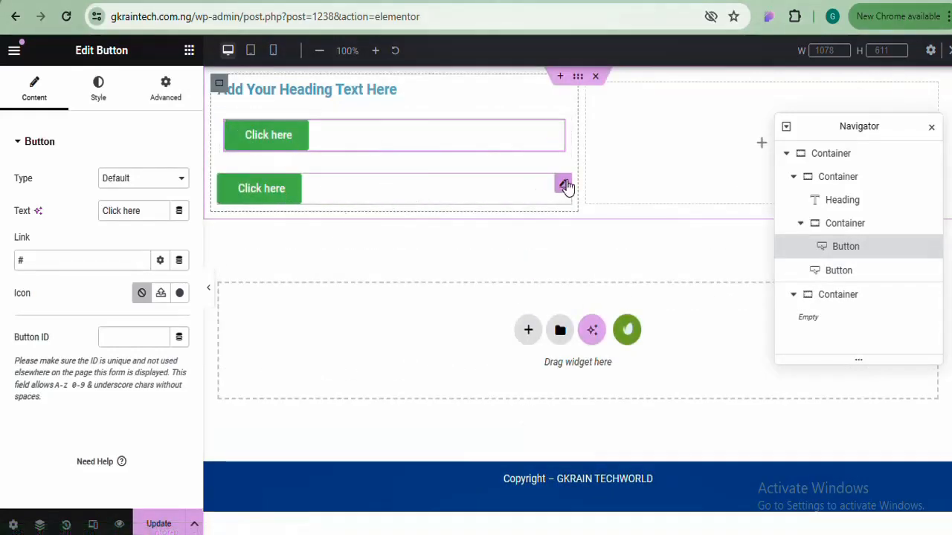
left_click_drag(565, 186, 481, 135)
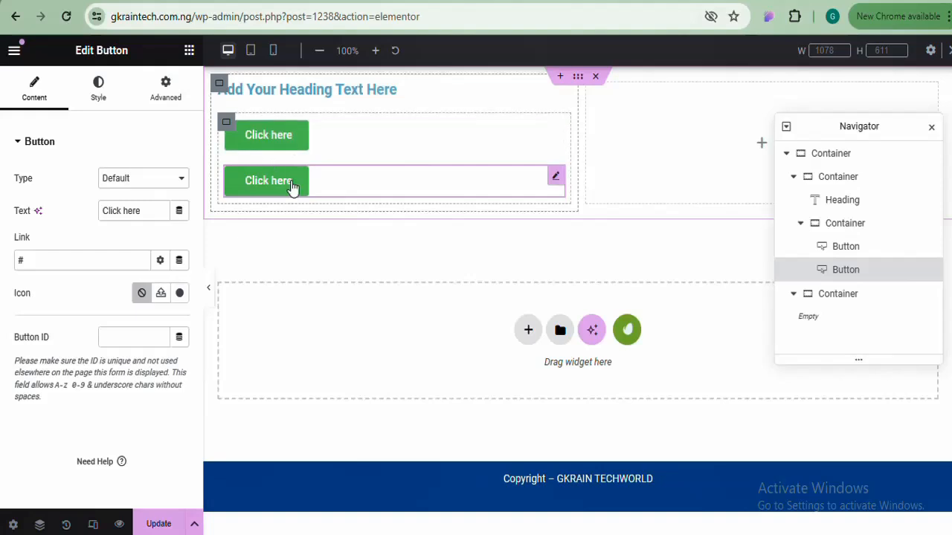
left_click(226, 124)
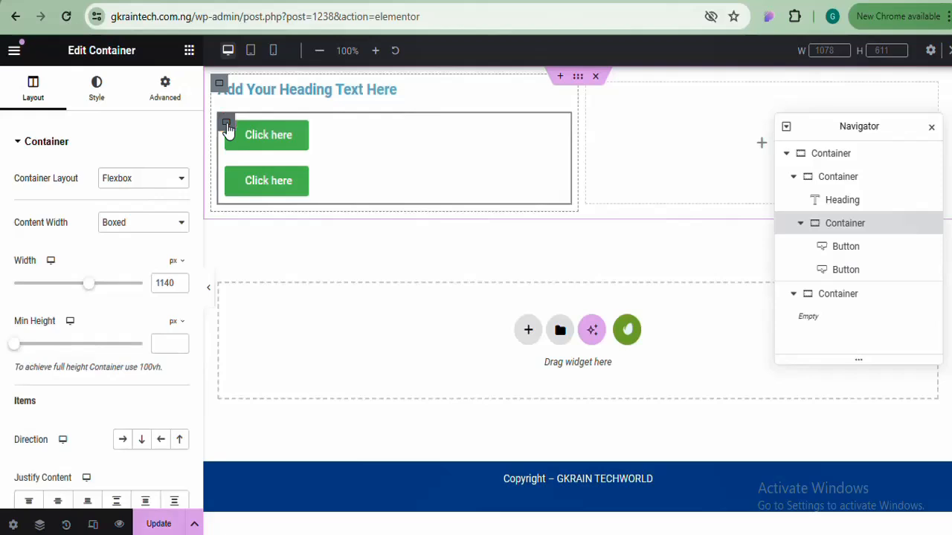
left_click(123, 440)
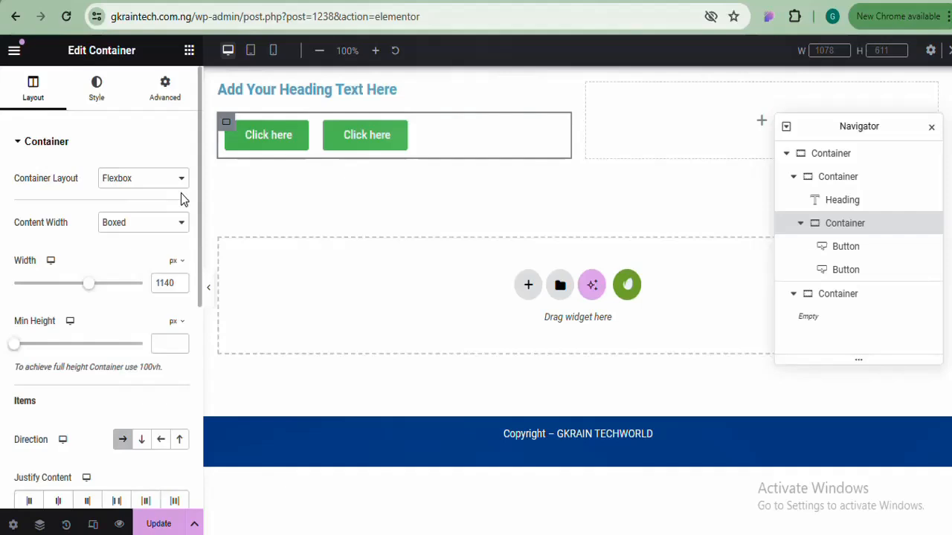
left_click(208, 291)
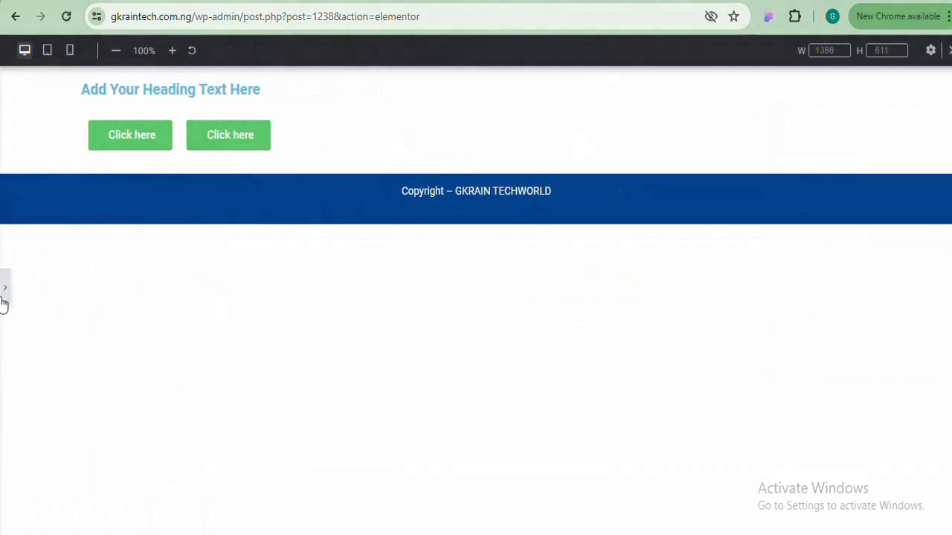
Exit preview mode to restore the Elementor editing panel and Navigator
left_click(6, 295)
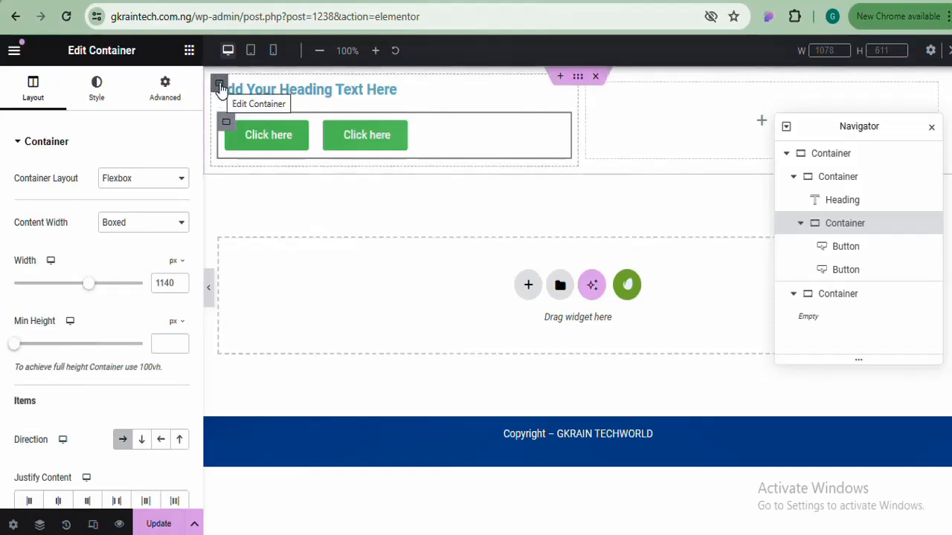
Unlink the outer section's padding and set top and bottom to 50 px
left_click(579, 79)
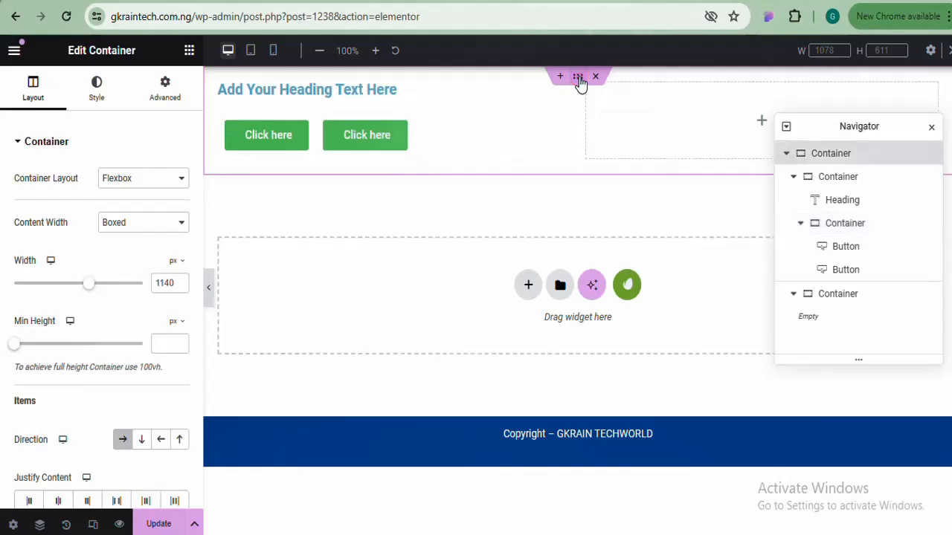
left_click(164, 93)
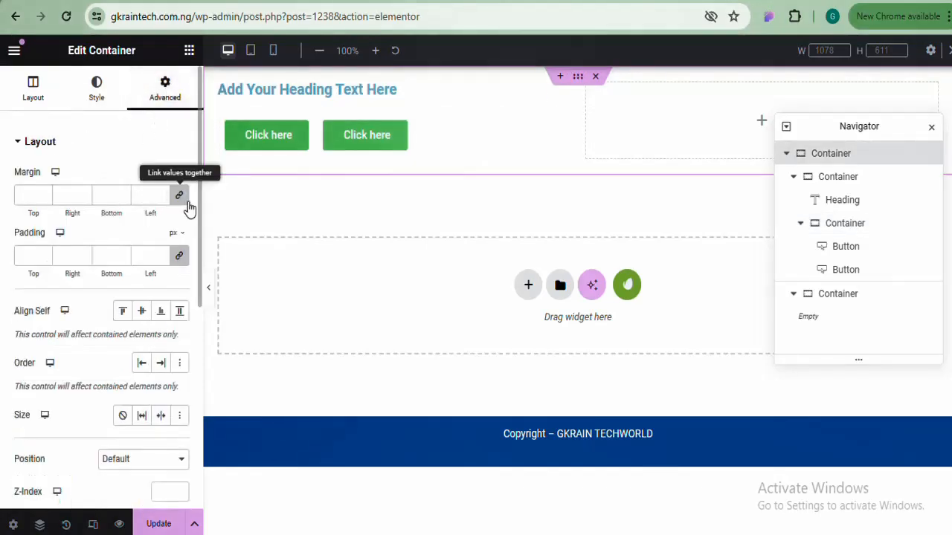
left_click(179, 256)
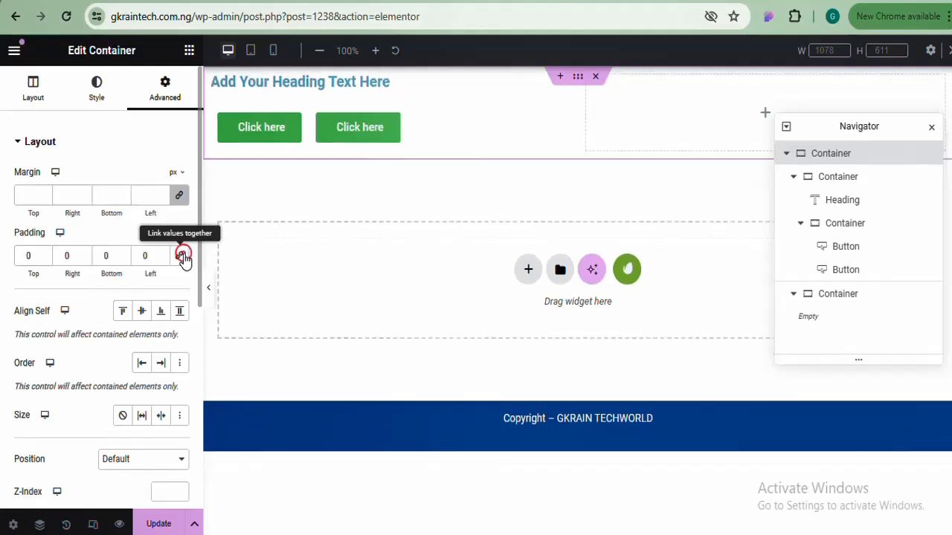
left_click(22, 256)
type("5")
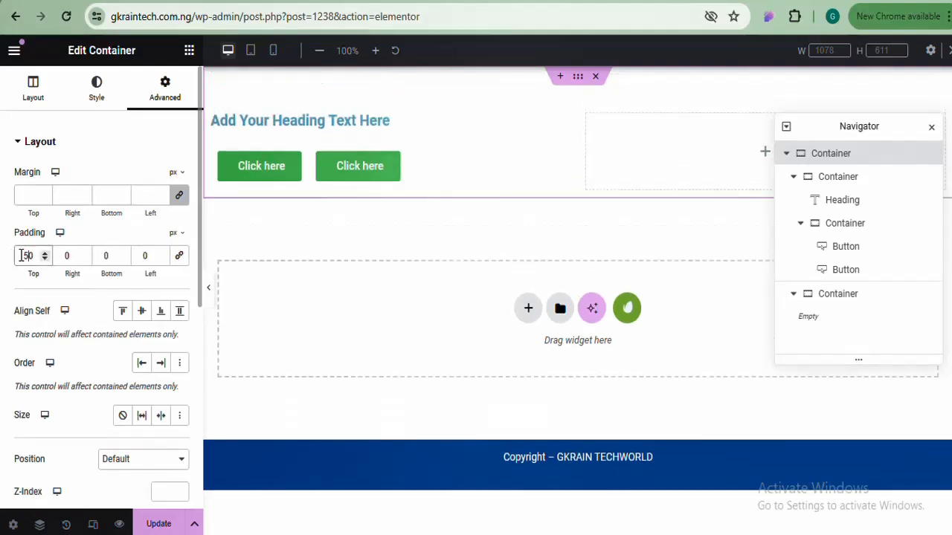
left_click(103, 256)
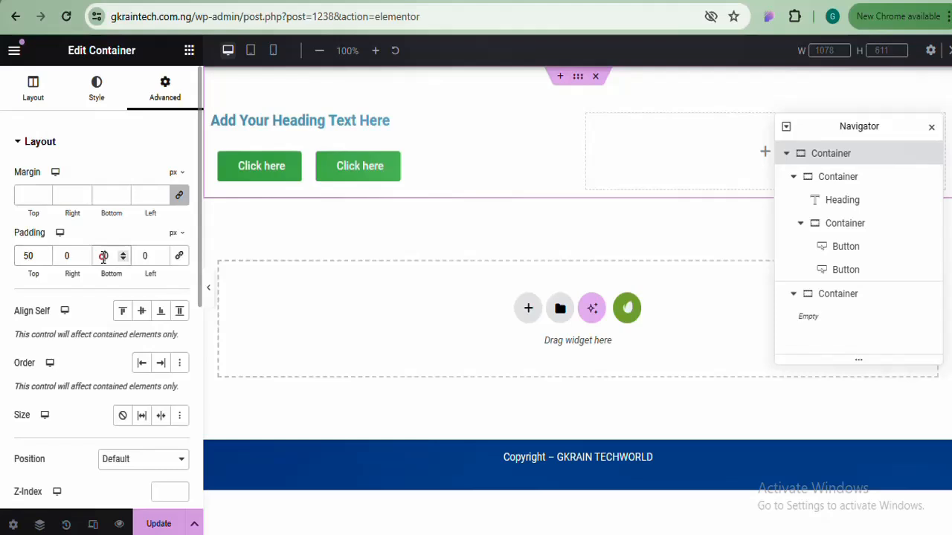
type("5")
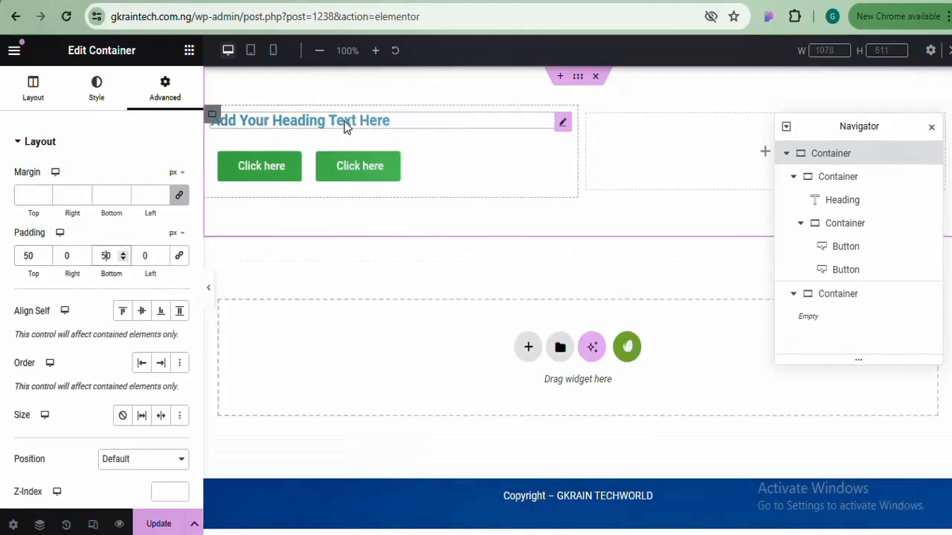
Unlink the left column's padding, set top, bottom and left to 50 px, then preview
left_click(212, 116)
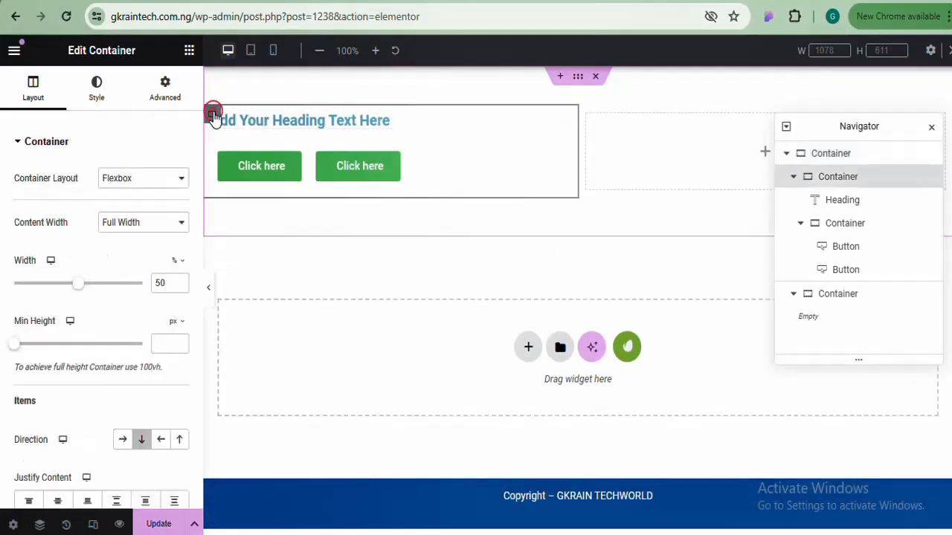
left_click(157, 102)
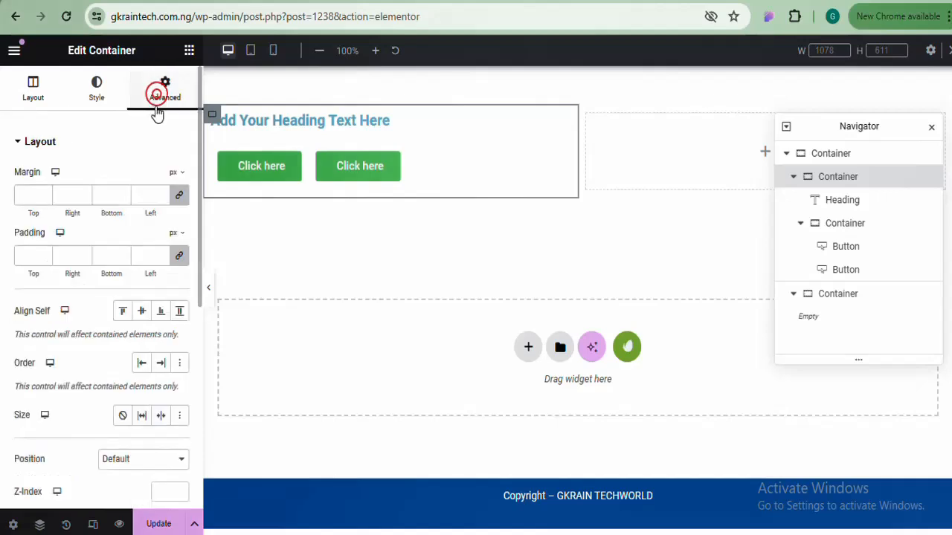
left_click(179, 258)
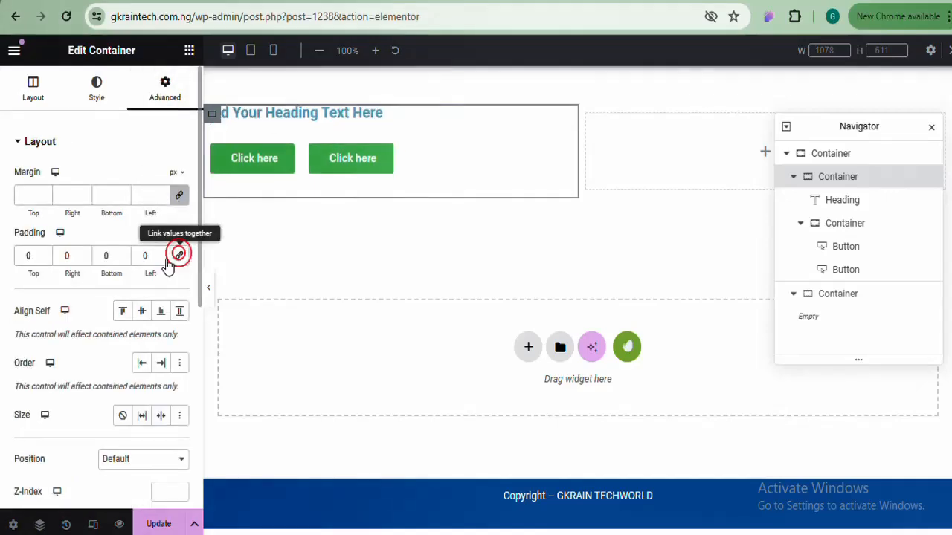
left_click(22, 255)
type("5")
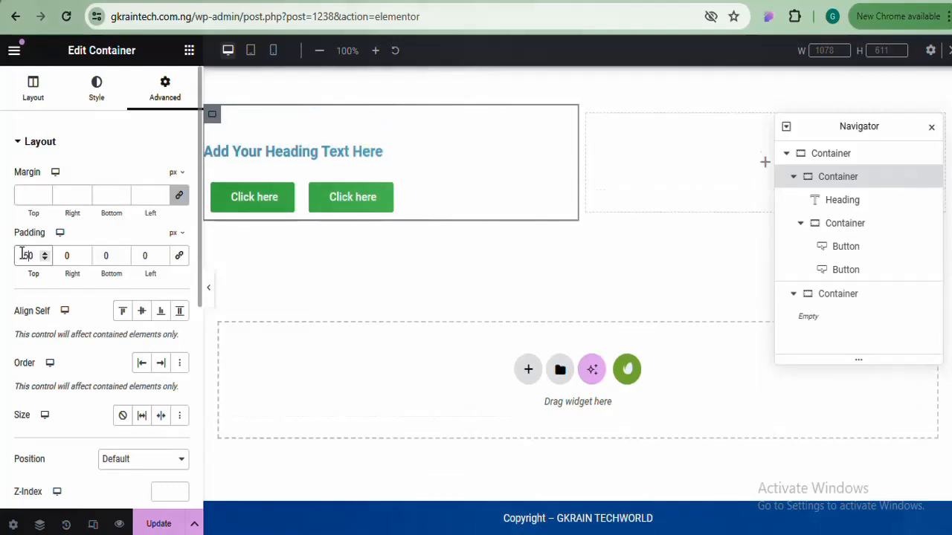
left_click(102, 255)
type("5")
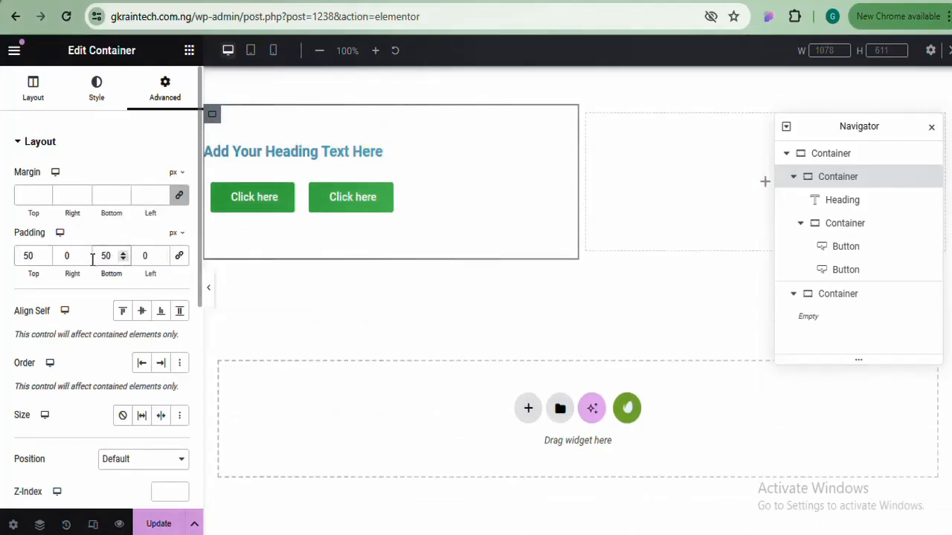
left_click(61, 255)
type("2")
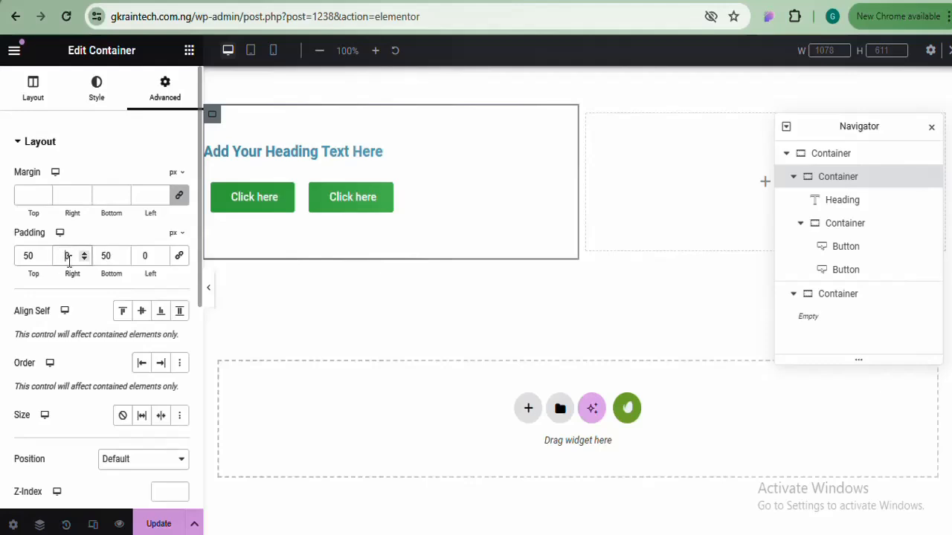
left_click(140, 255)
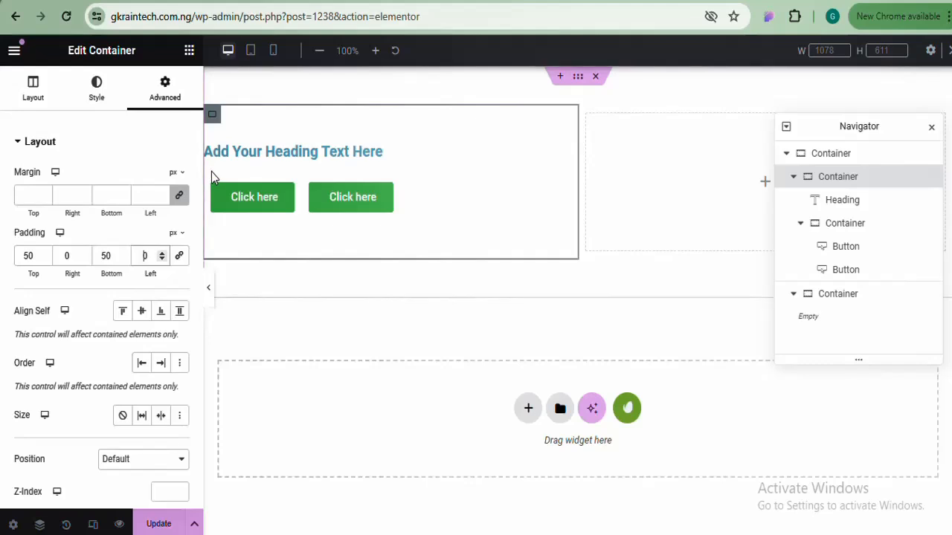
type("5")
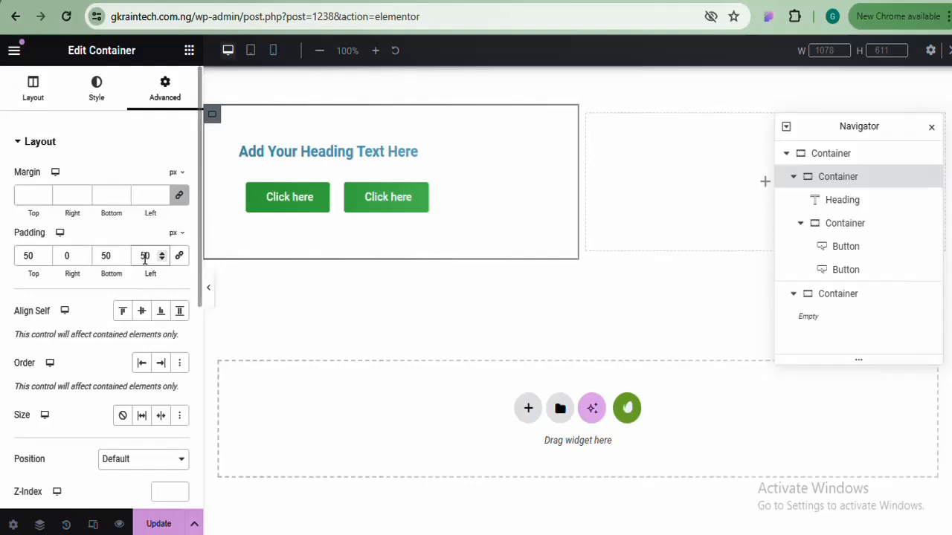
left_click(212, 293)
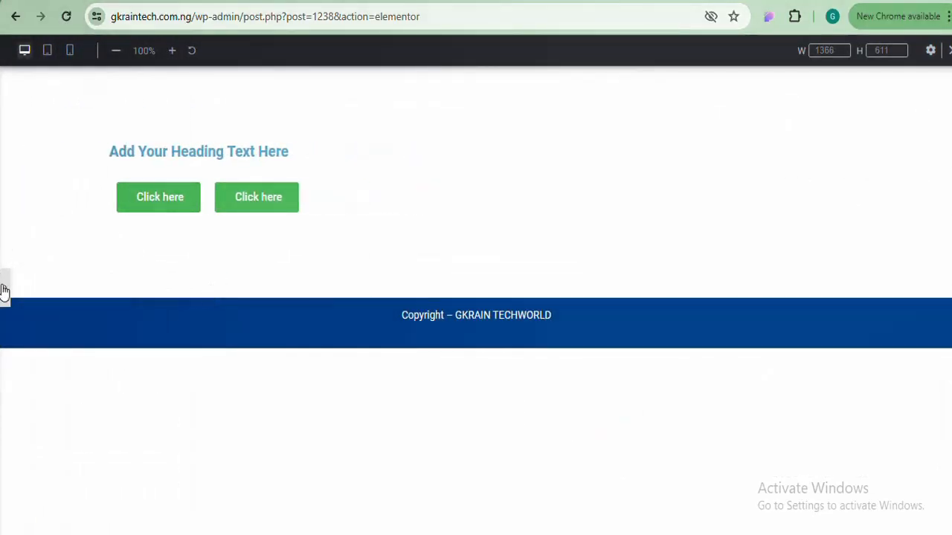
Exit preview and drag the Navigator down to the lower right, clear of the right column
left_click(4, 290)
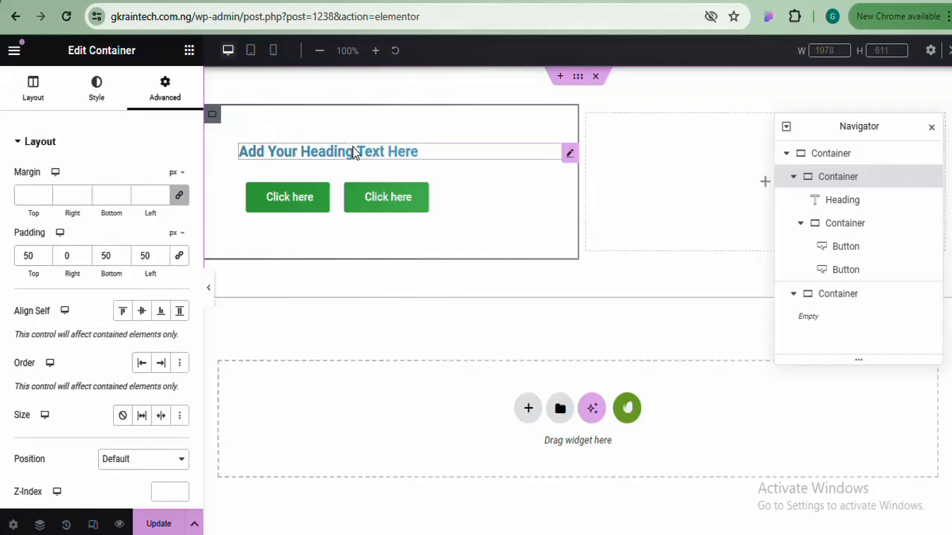
left_click(885, 127)
left_click_drag(851, 205, 820, 340)
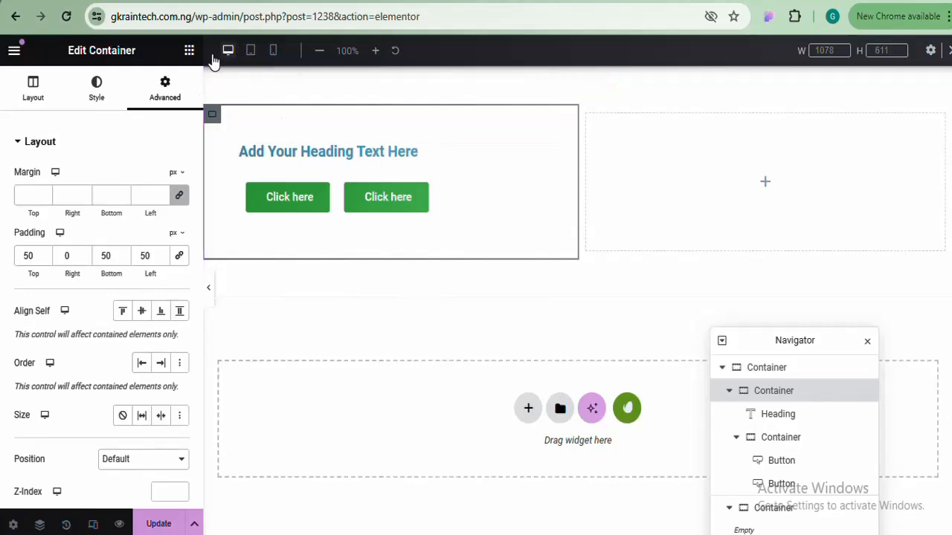
Drag an Image widget from the widget list into the empty right column
left_click(190, 51)
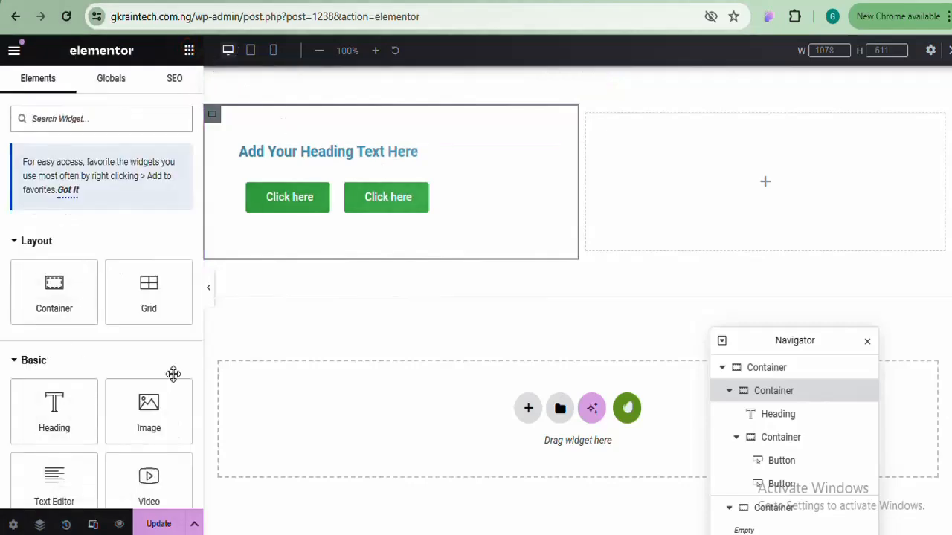
left_click_drag(148, 405, 730, 161)
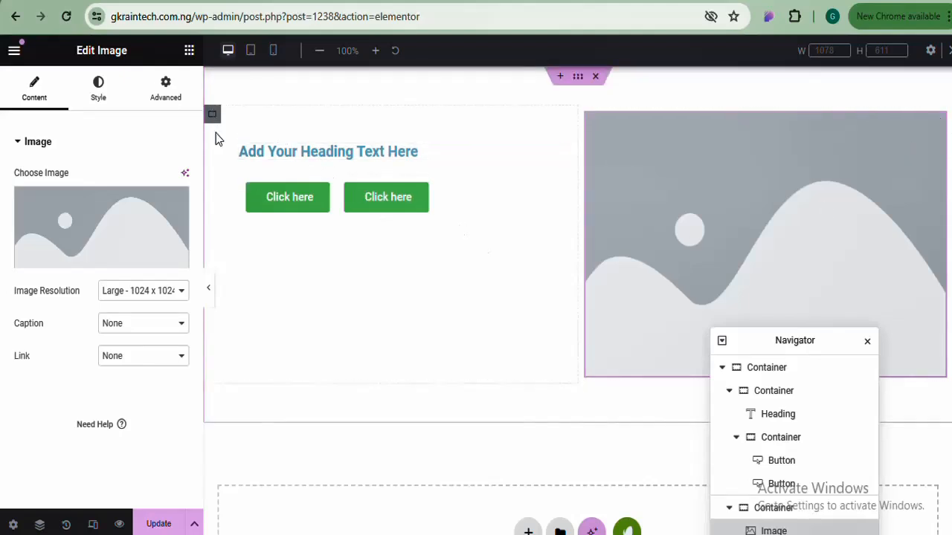
left_click(212, 117)
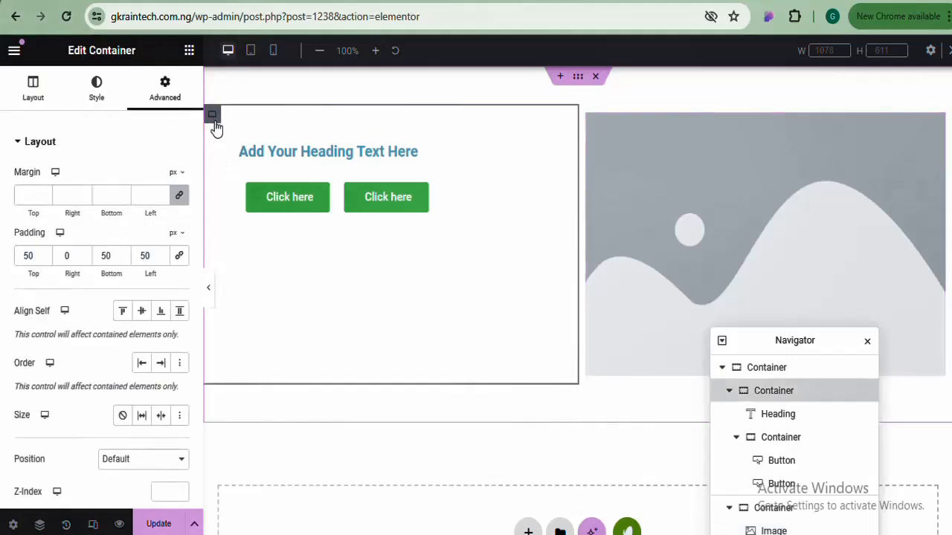
Set the left column's Justify Content to Center and Align Items to Start, then move the Navigator aside
left_click(35, 95)
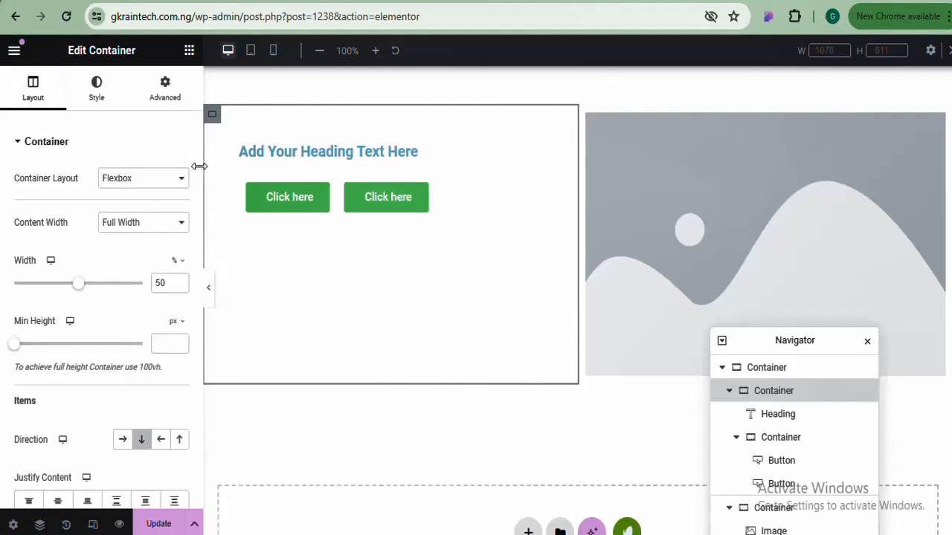
left_click_drag(199, 173, 199, 275)
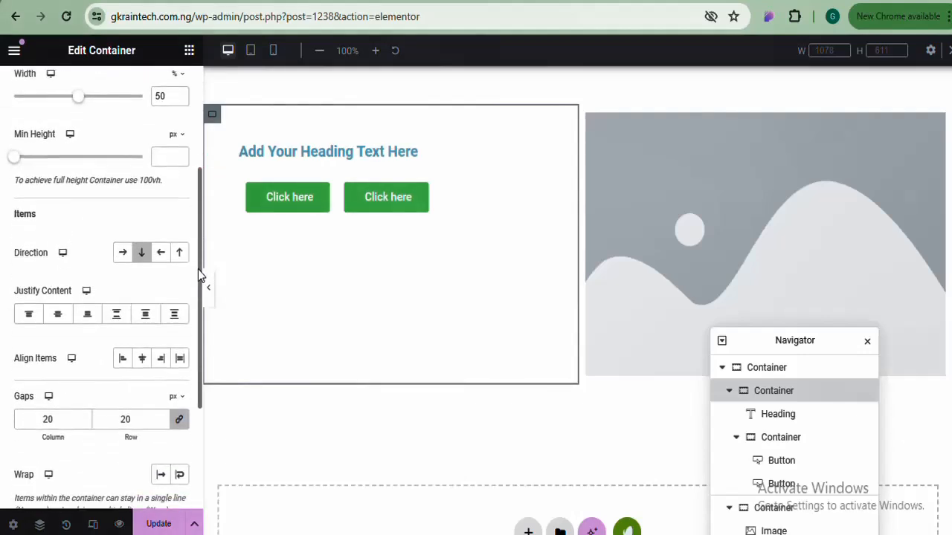
left_click(141, 359)
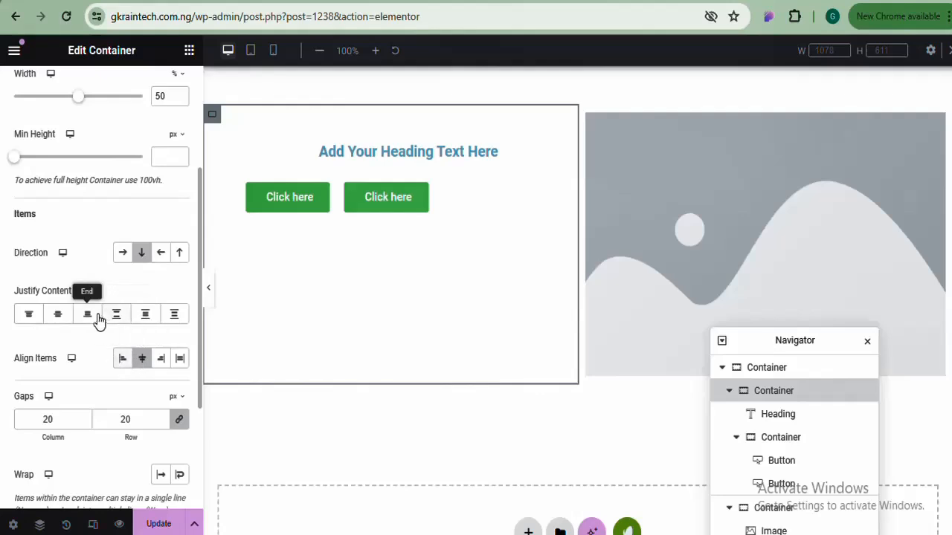
left_click(60, 316)
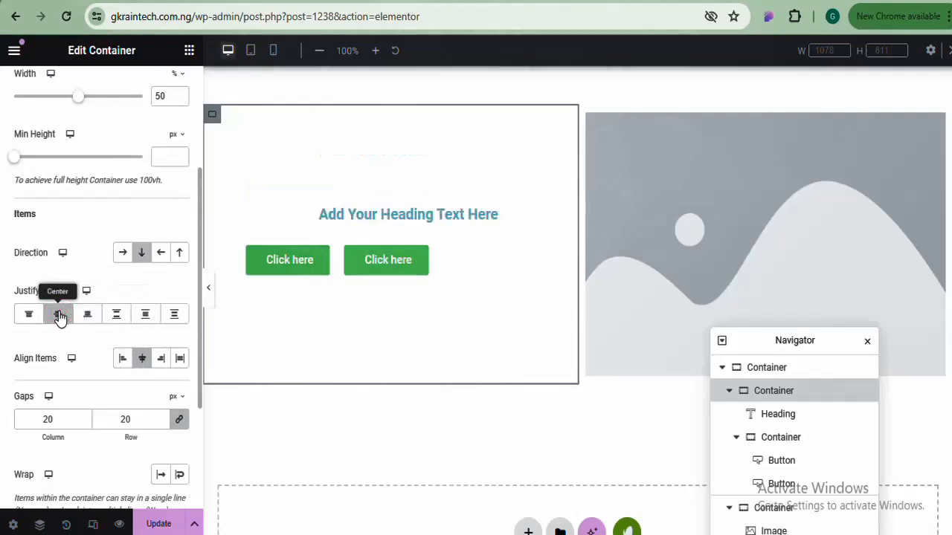
left_click(123, 360)
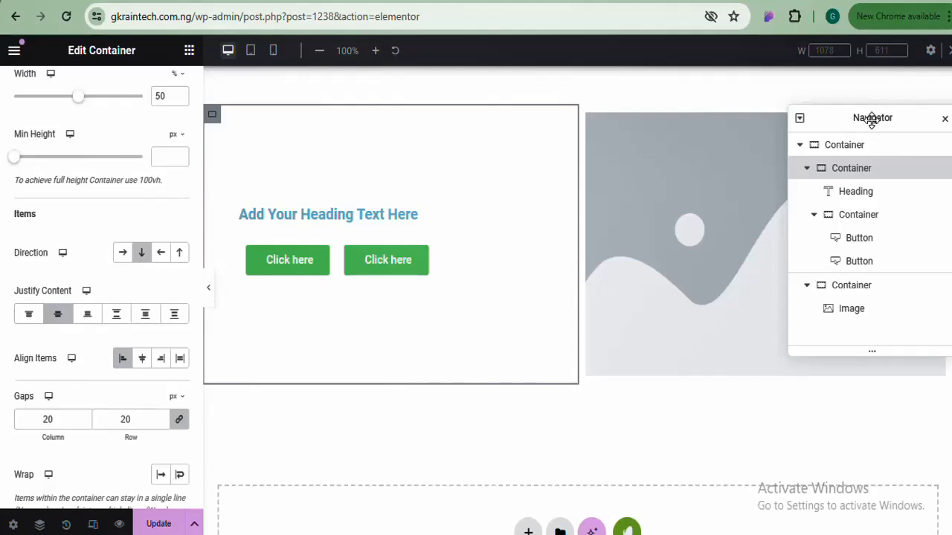
left_click_drag(871, 119, 809, 312)
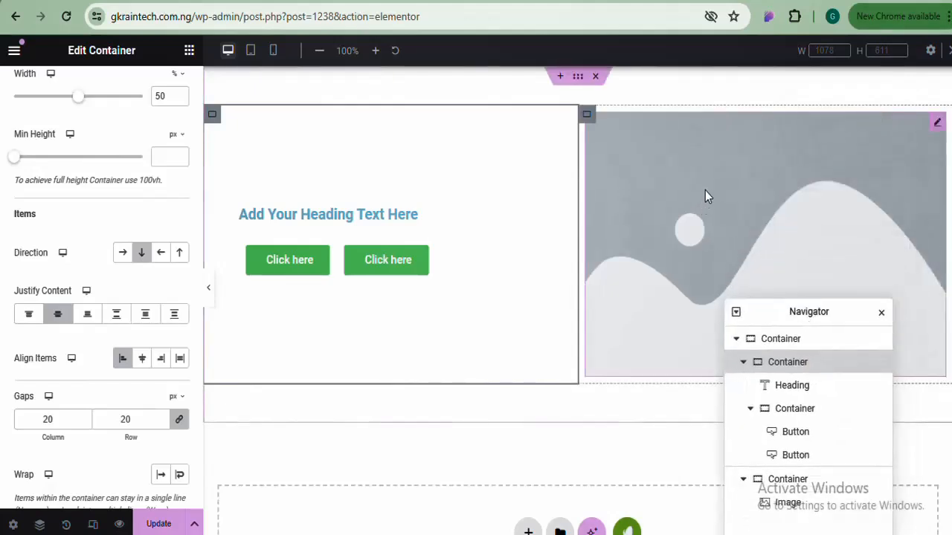
Swap the placeholder for powermakercover3.png picked from the Media Library
left_click(704, 190)
mouse_move(96, 198)
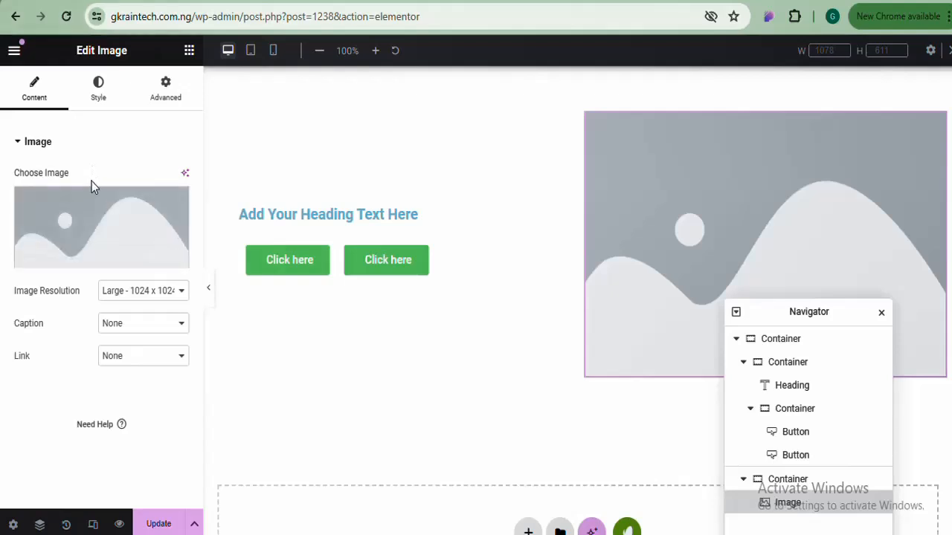
mouse_move(87, 214)
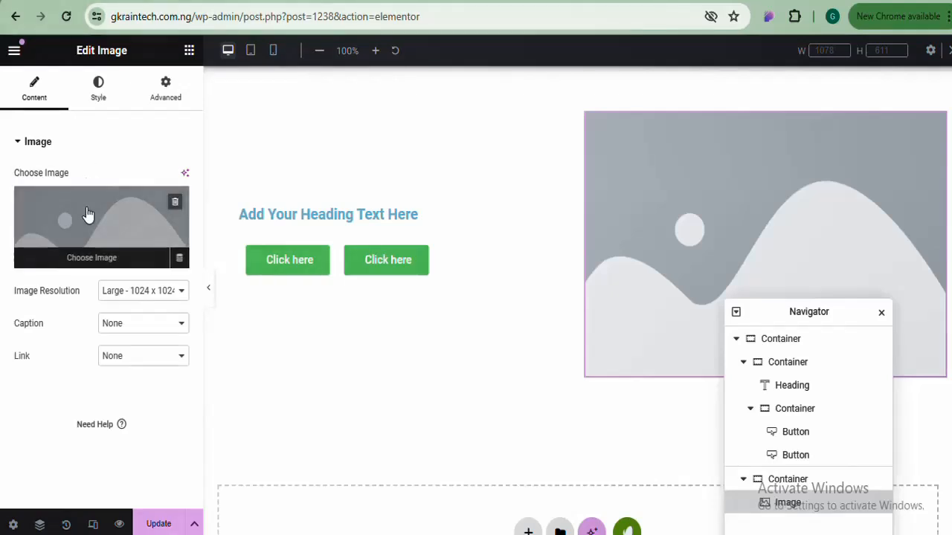
left_click(87, 214)
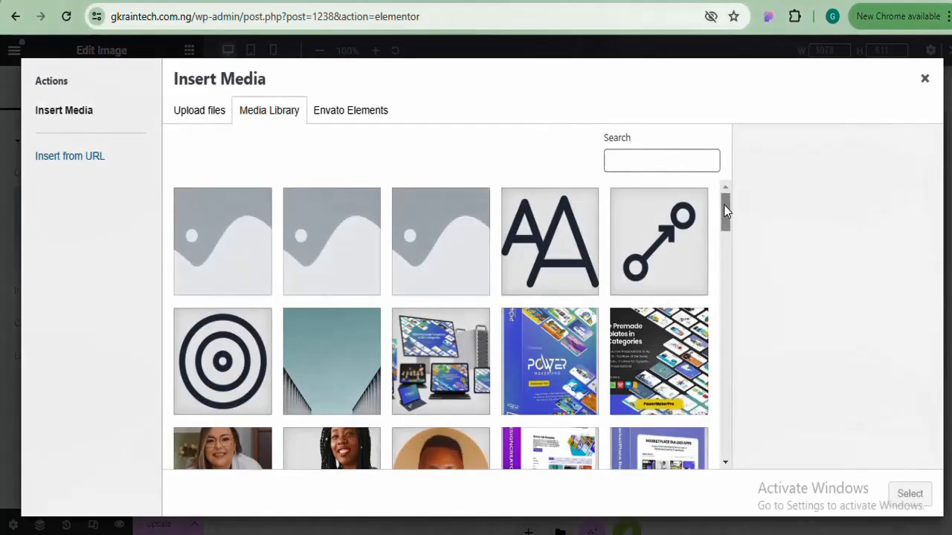
left_click_drag(724, 211, 725, 181)
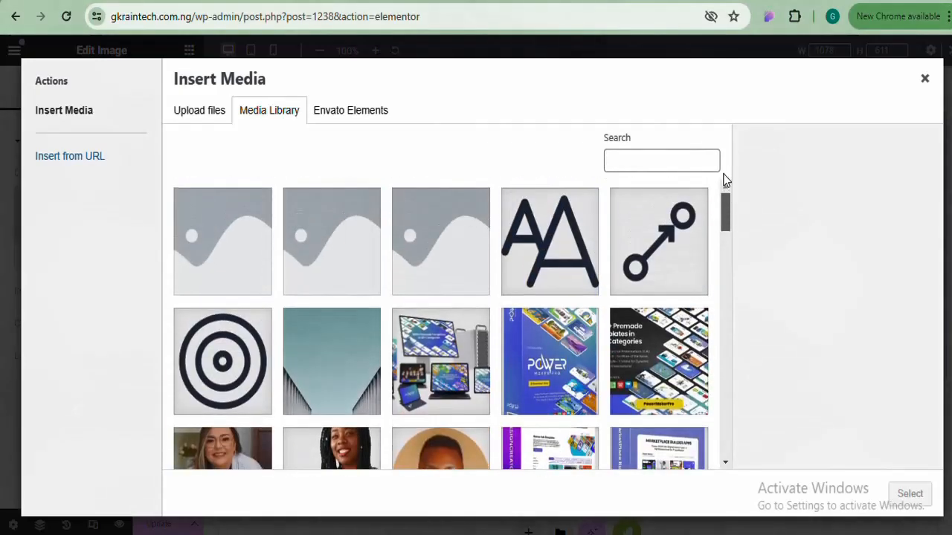
left_click(456, 350)
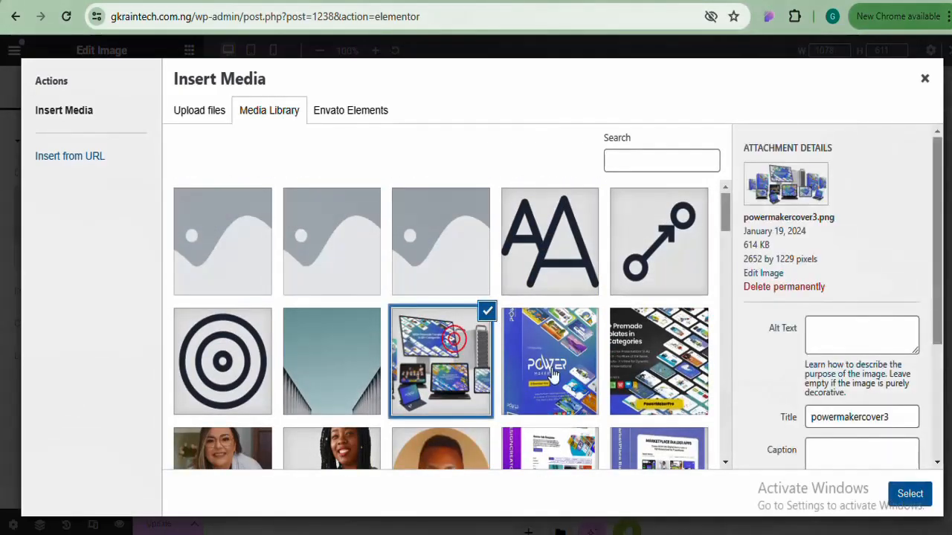
left_click(908, 497)
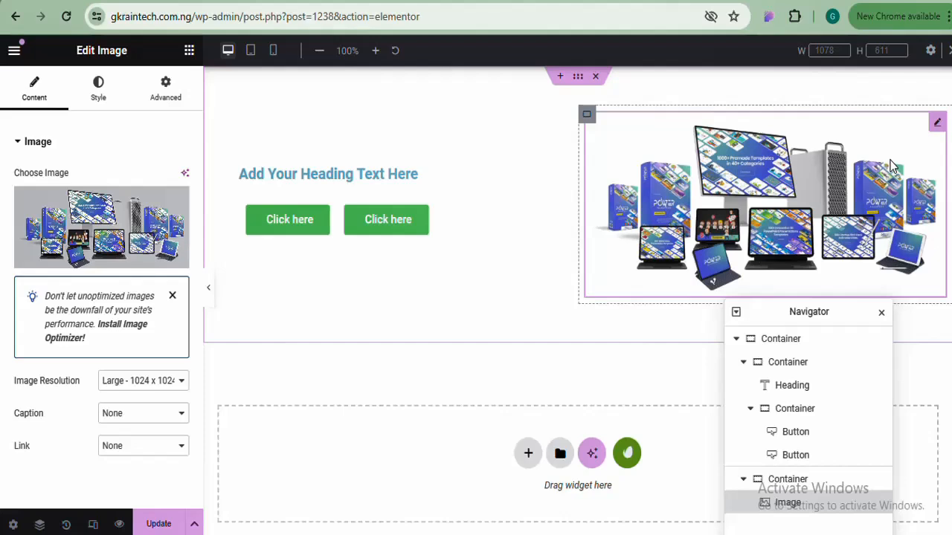
right_click(938, 125)
left_click(714, 130)
Delete the device mockup image widget from the right-hand column
right_click(937, 126)
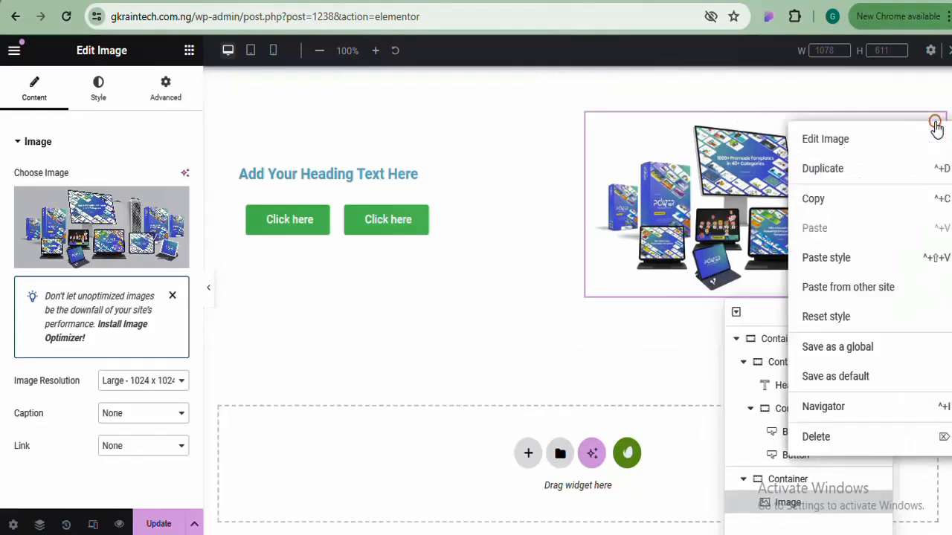
left_click(816, 437)
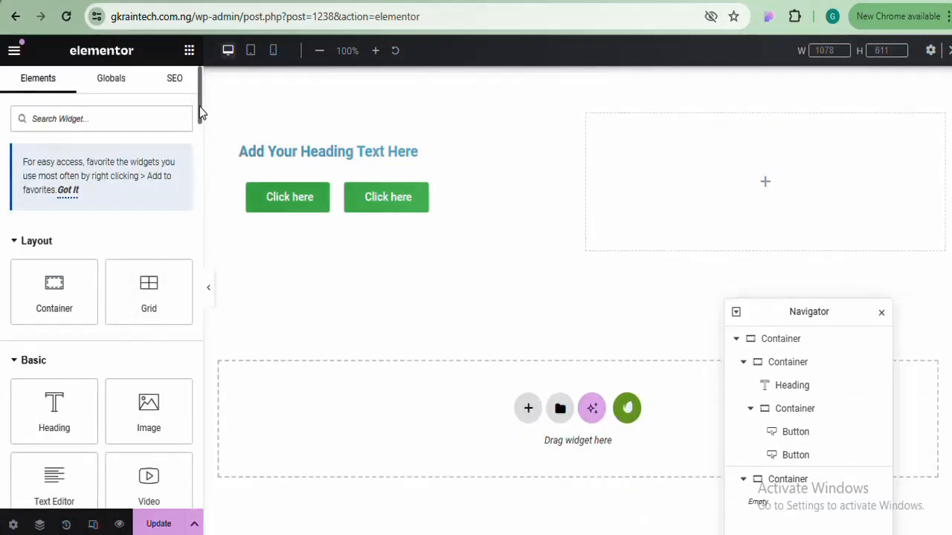
mouse_move(199, 106)
left_mouse_down()
mouse_move(194, 221)
mouse_move(204, 104)
left_mouse_up()
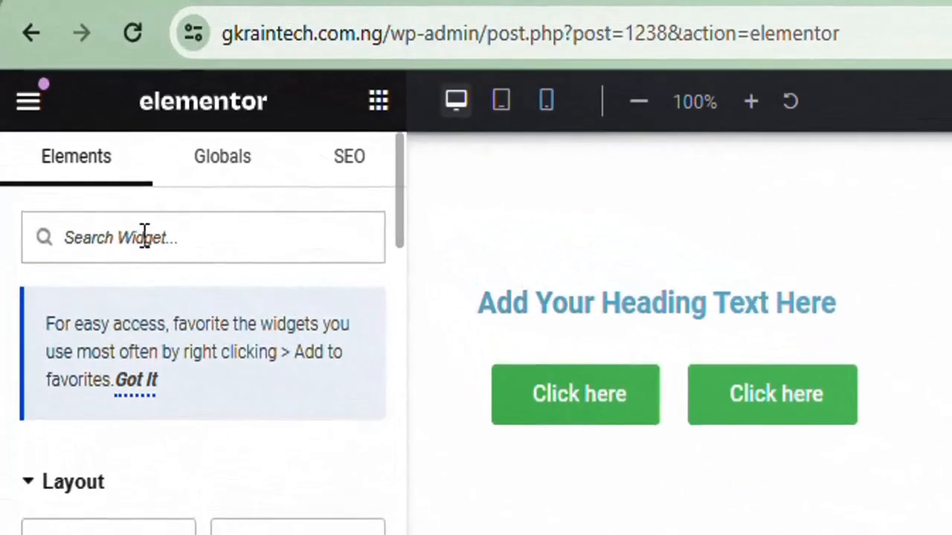
Search the widgets for 'card' and drop an Image Carousel into the empty right column
left_click(71, 118)
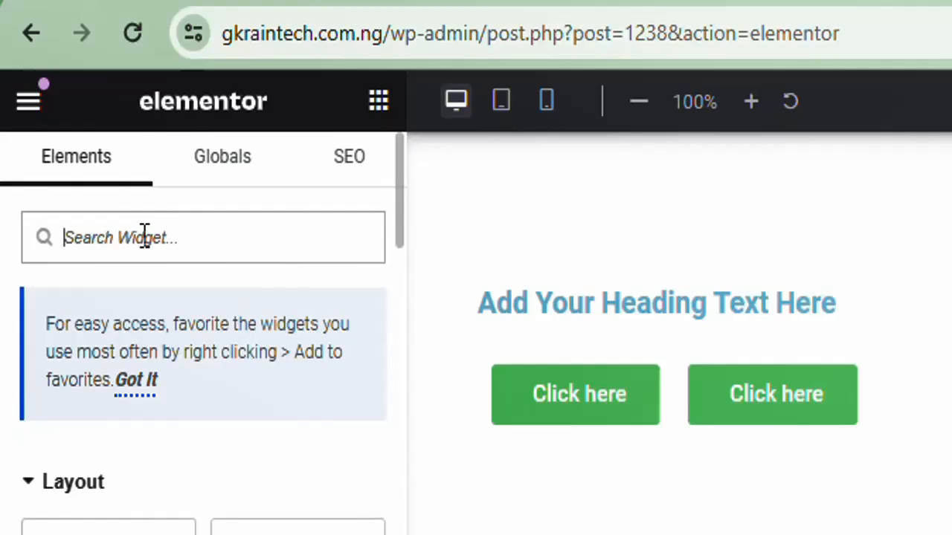
type("card")
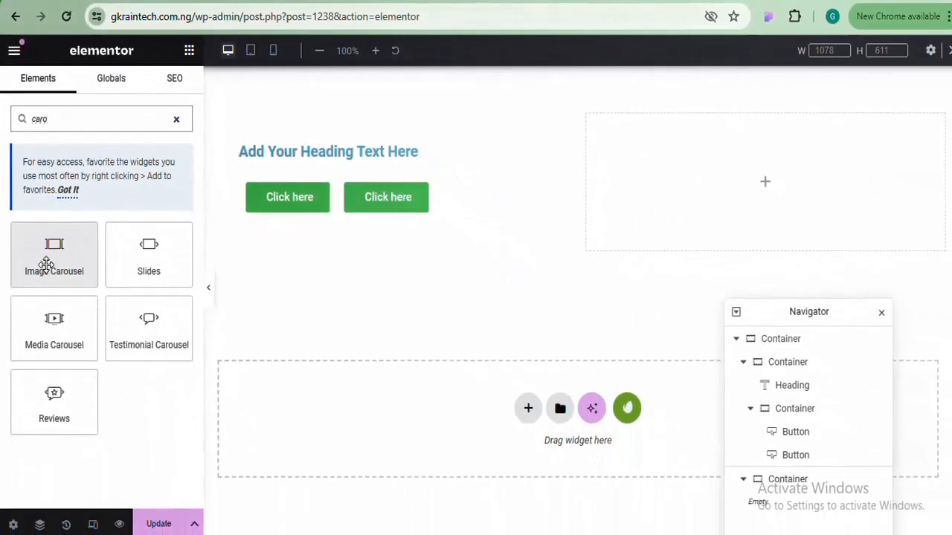
left_click_drag(46, 263, 736, 193)
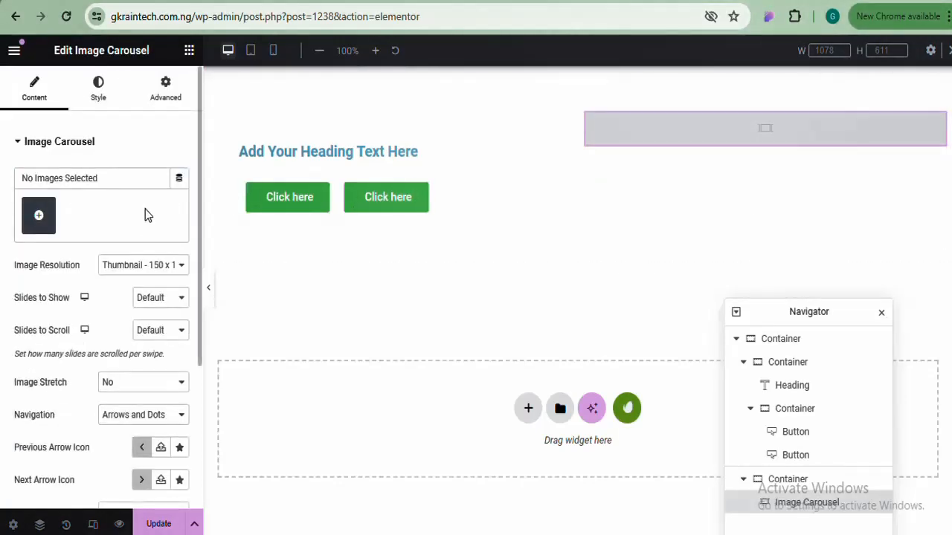
Start an Upload files gallery for the carousel and bring the mockup images folder forward
left_click(41, 216)
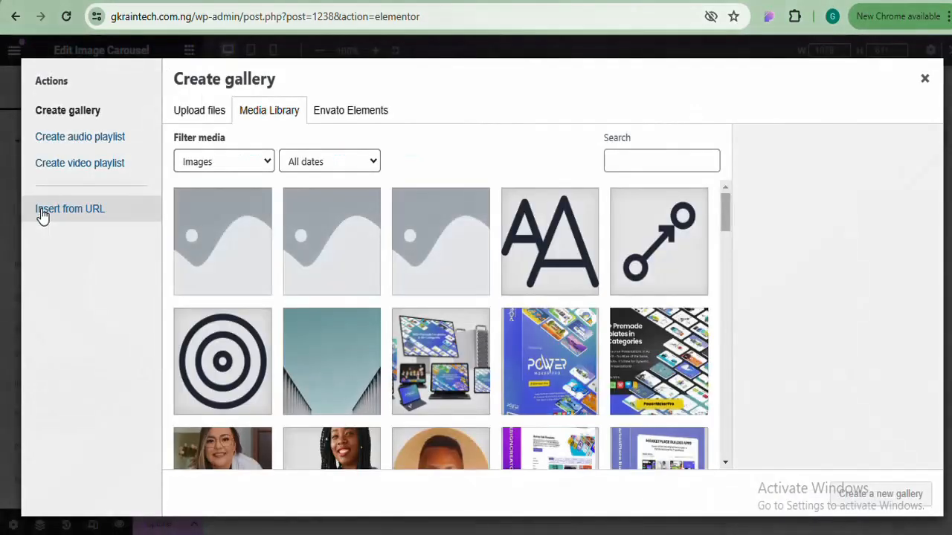
left_click(202, 112)
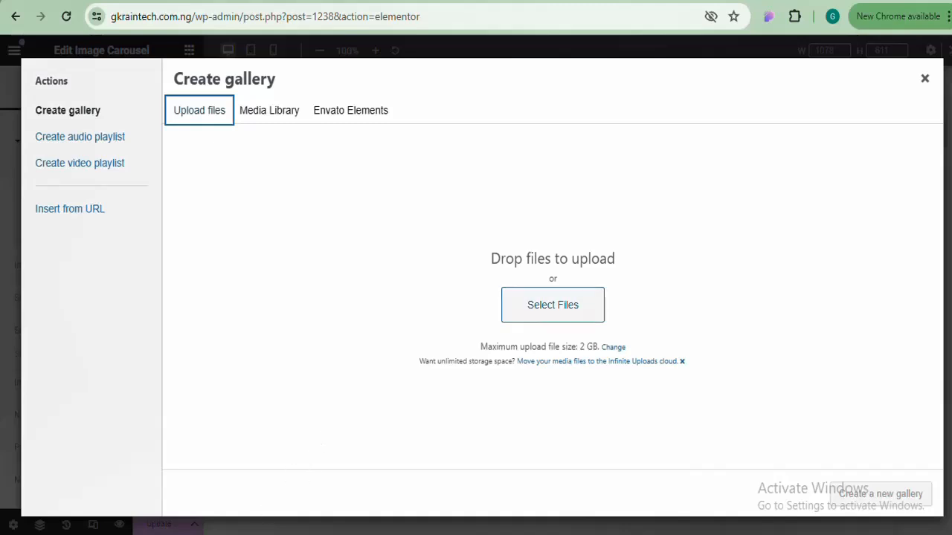
mouse_move(162, 530)
left_click(161, 479)
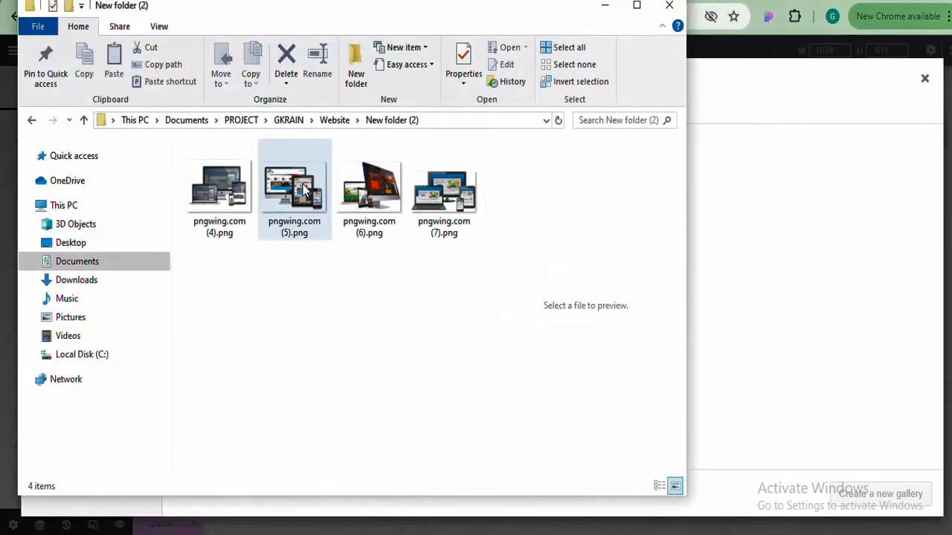
Select all four pngwing.com mockup PNGs and drag them into the upload area
left_click(216, 194)
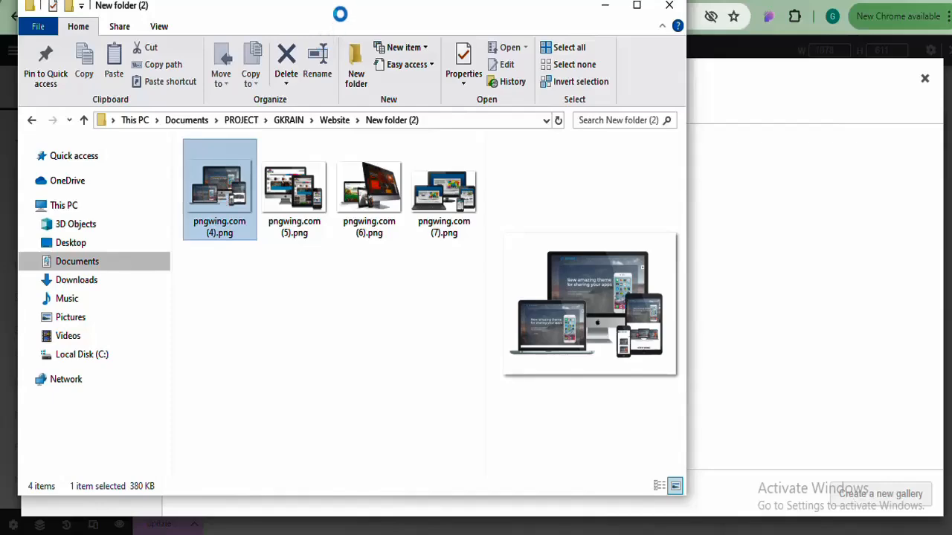
left_click_drag(340, 14, 154, 53)
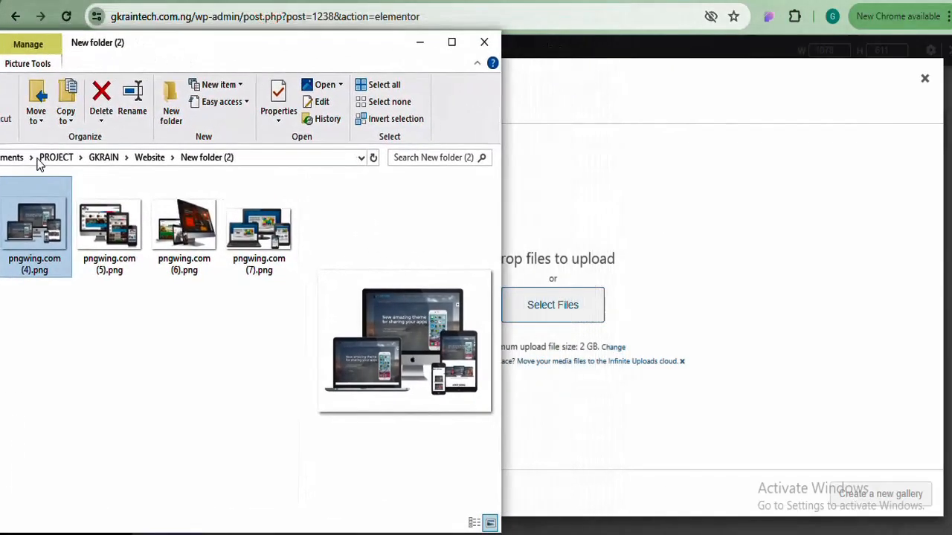
key("shift+Right")
key("shift+Right")
key("Right")
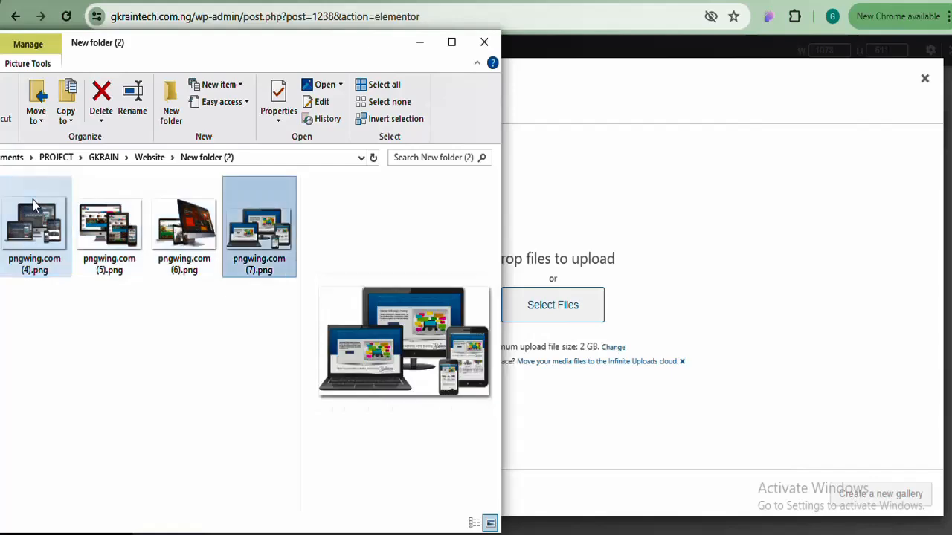
key("ctrl+a")
left_click_drag(240, 232, 645, 314)
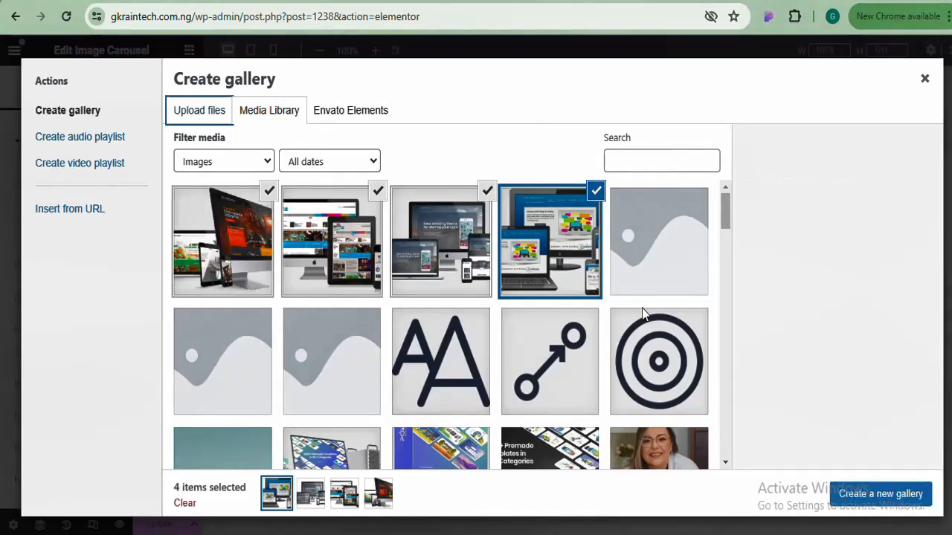
Create a gallery of the four mockups: blue laptop first, dark-screen second, multi-device third
left_click(896, 495)
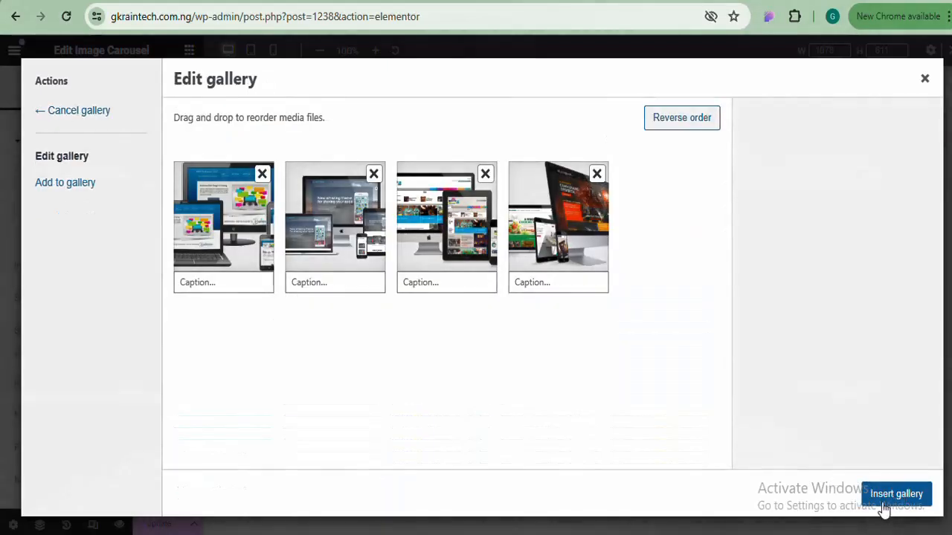
left_click_drag(238, 238, 505, 223)
left_click_drag(563, 208, 446, 217)
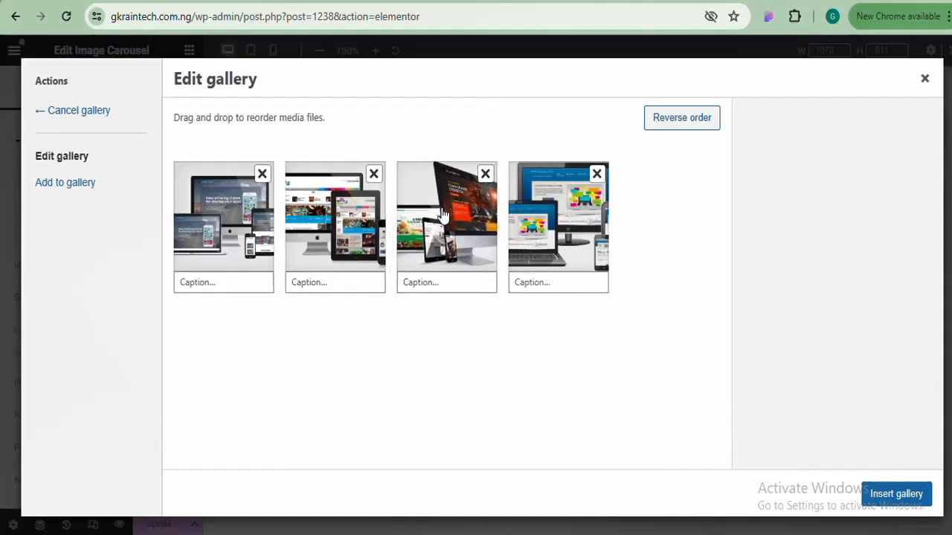
left_click_drag(537, 210, 223, 225)
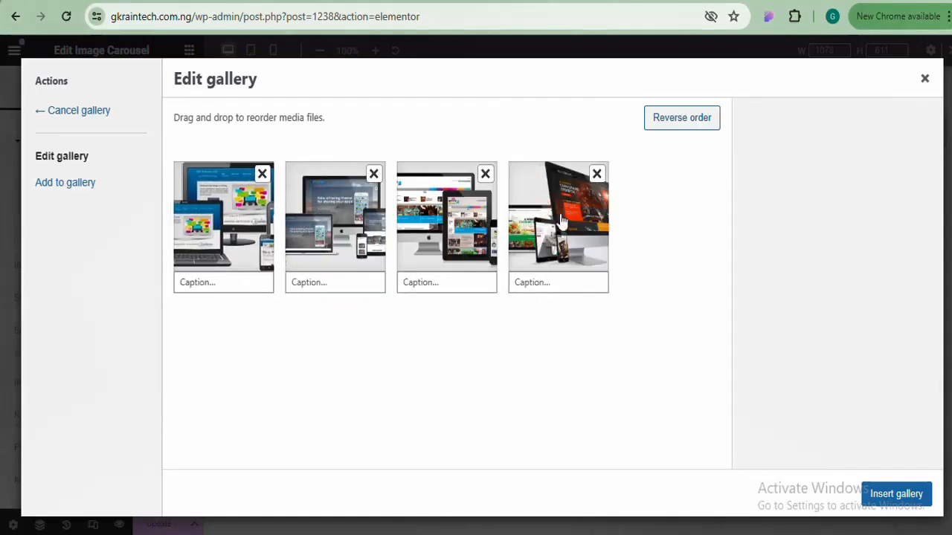
left_click_drag(557, 236, 418, 241)
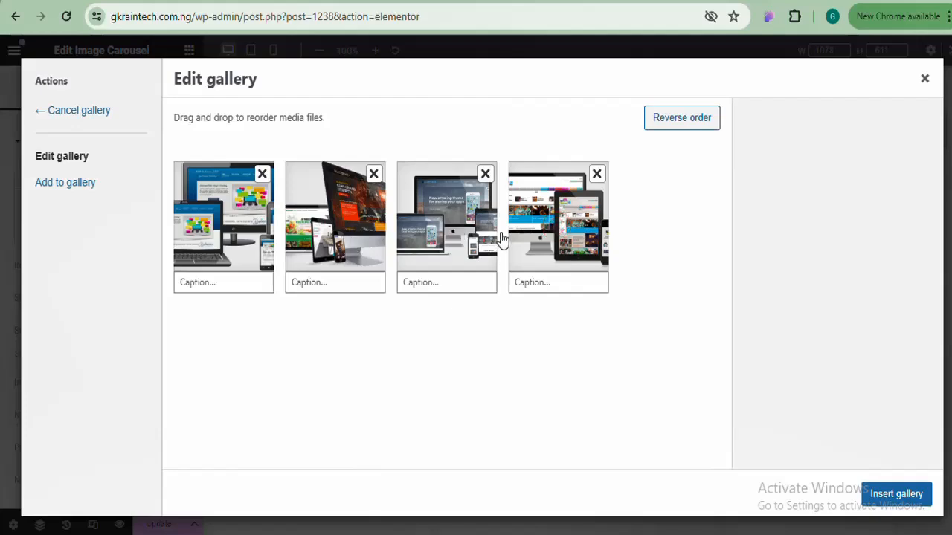
left_click_drag(513, 226, 446, 223)
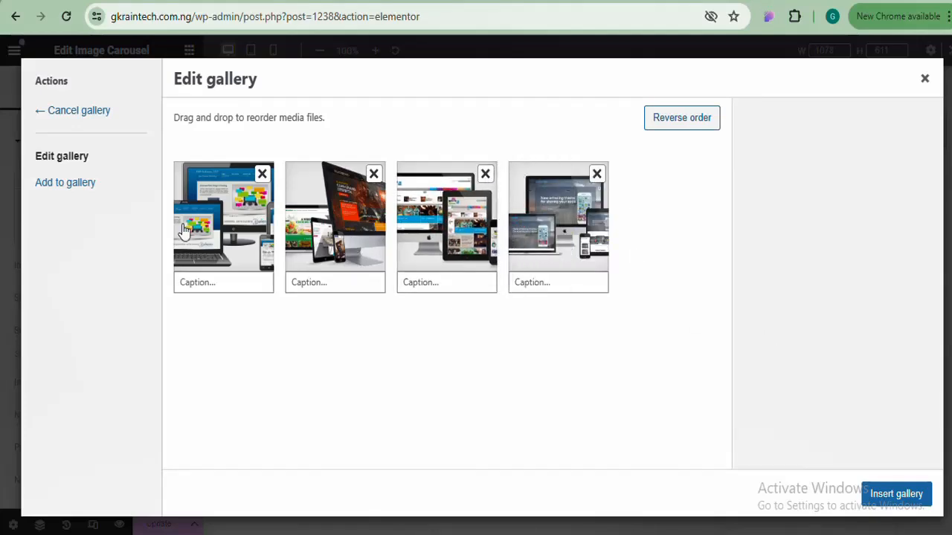
left_click(896, 493)
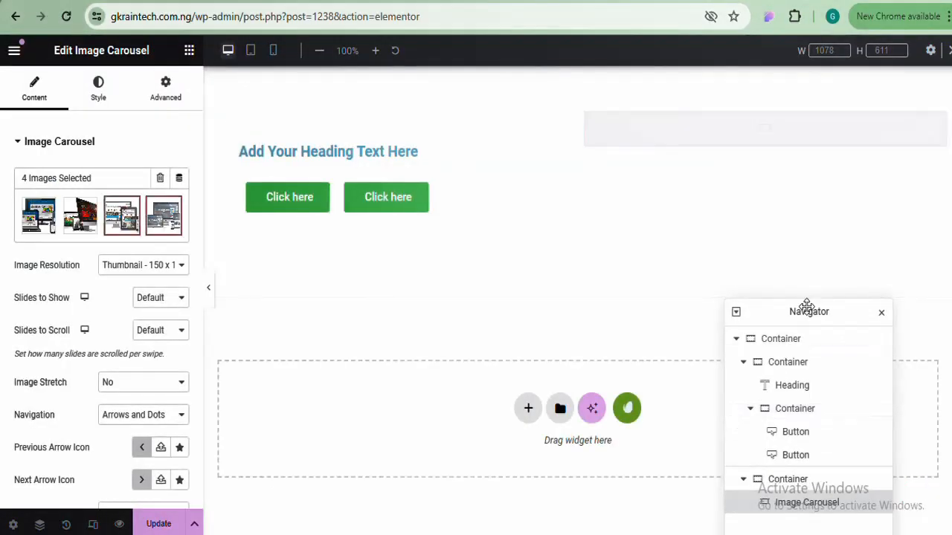
left_click_drag(806, 306, 810, 396)
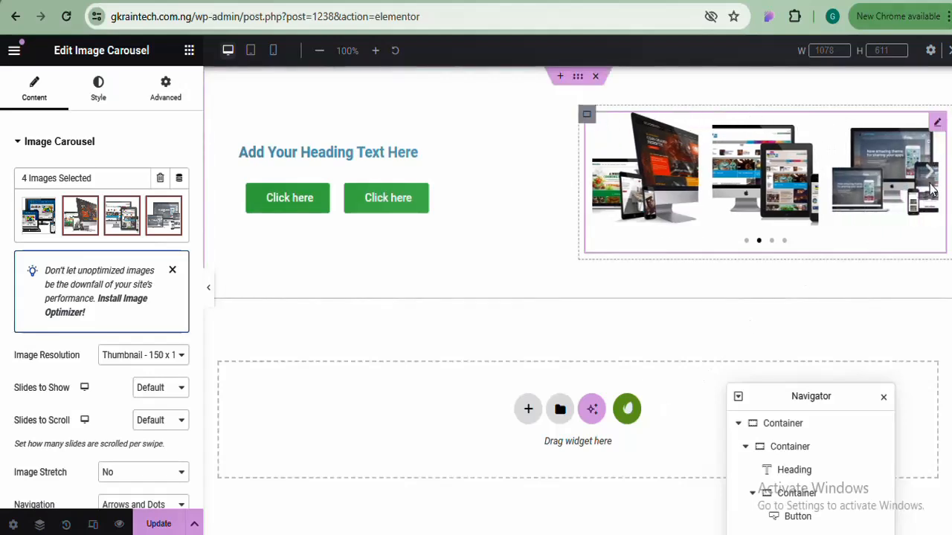
left_click(931, 175)
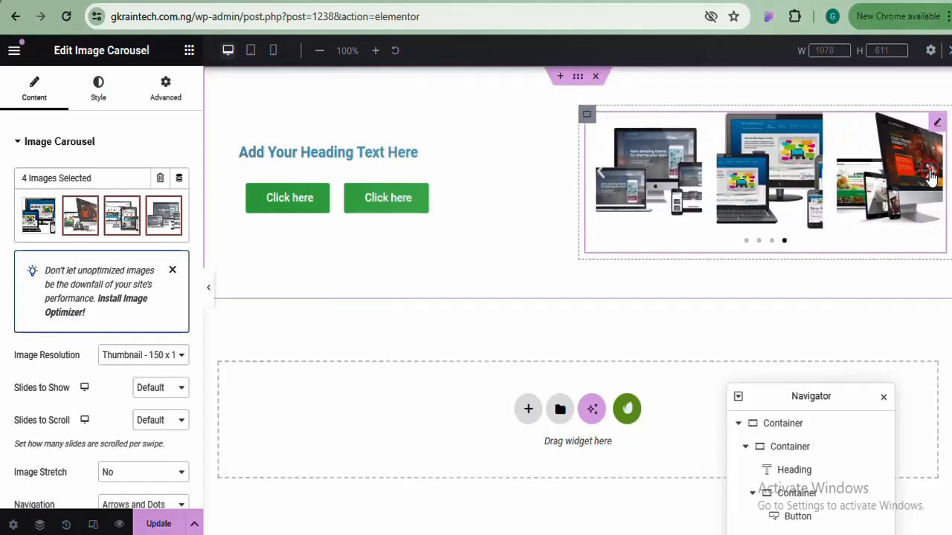
left_click(929, 175)
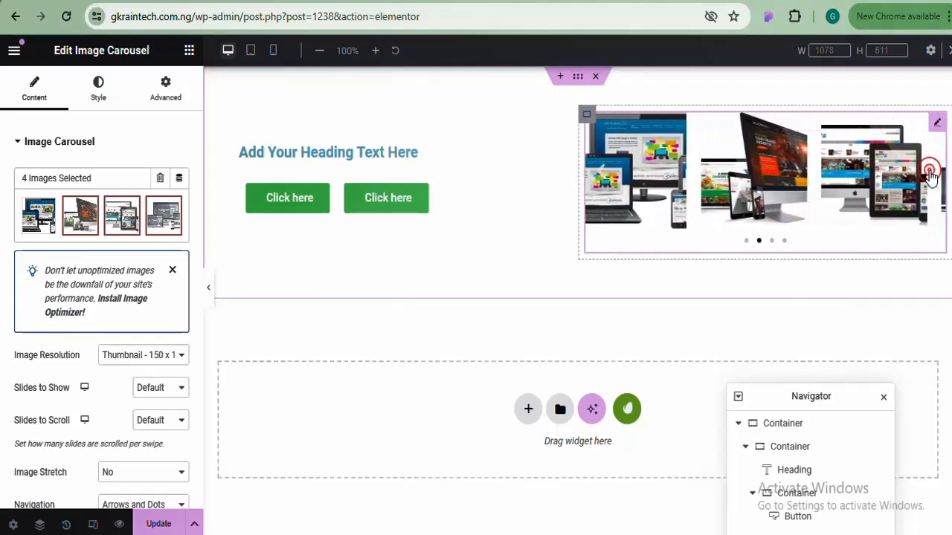
left_click(772, 241)
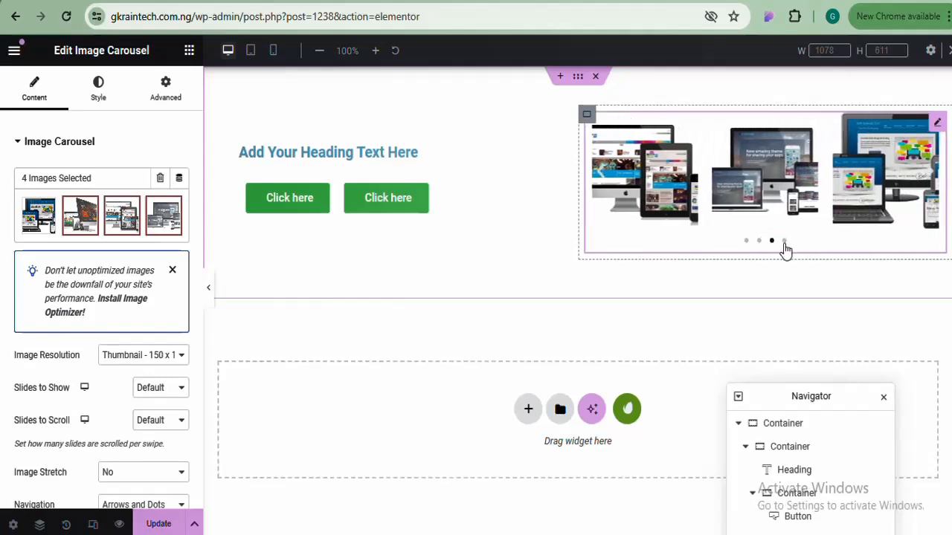
left_click(784, 243)
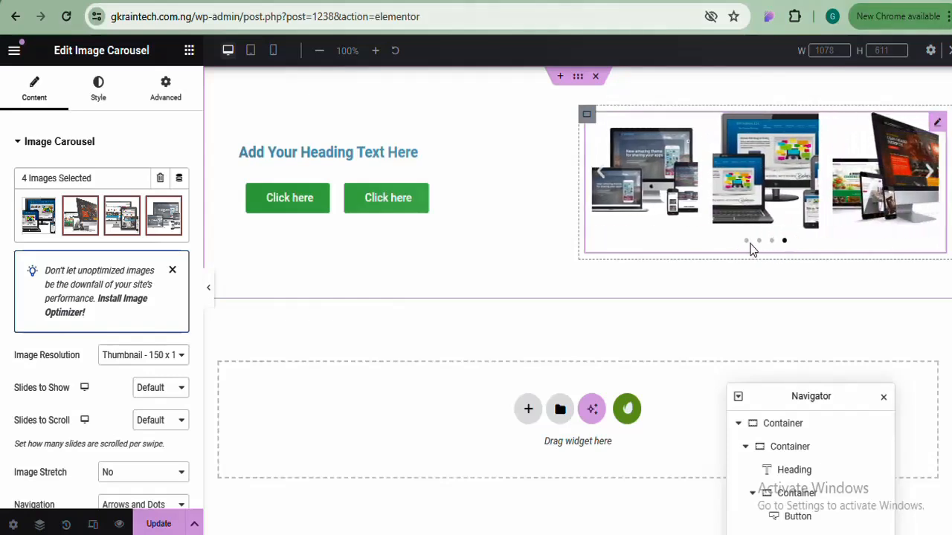
left_click(746, 242)
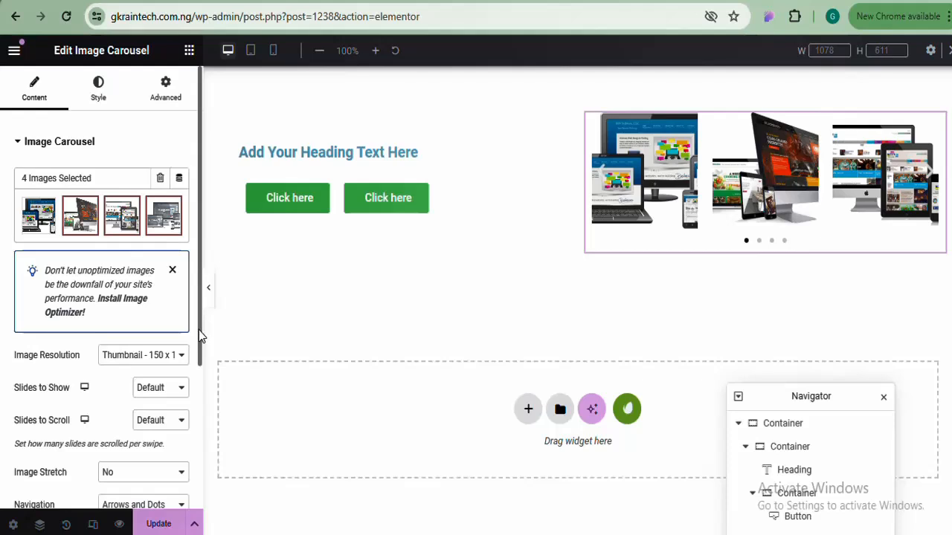
Set the carousel's Slides to Show to 1 and Image Resolution to Full
left_click_drag(198, 330, 196, 397)
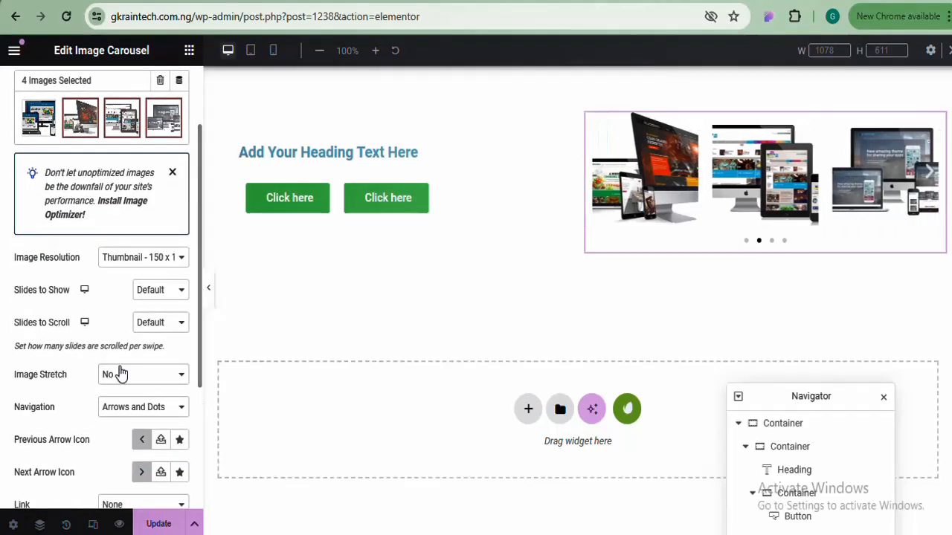
left_click(178, 291)
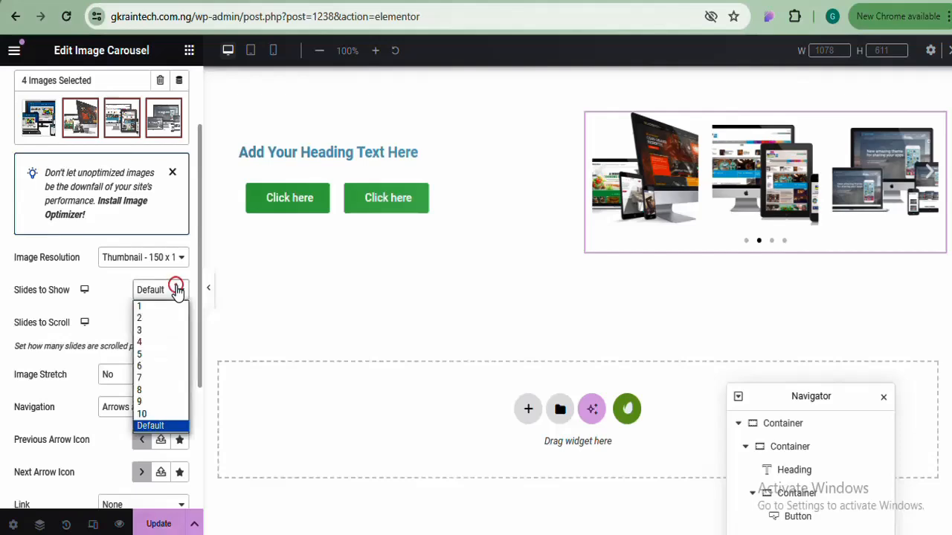
left_click(157, 305)
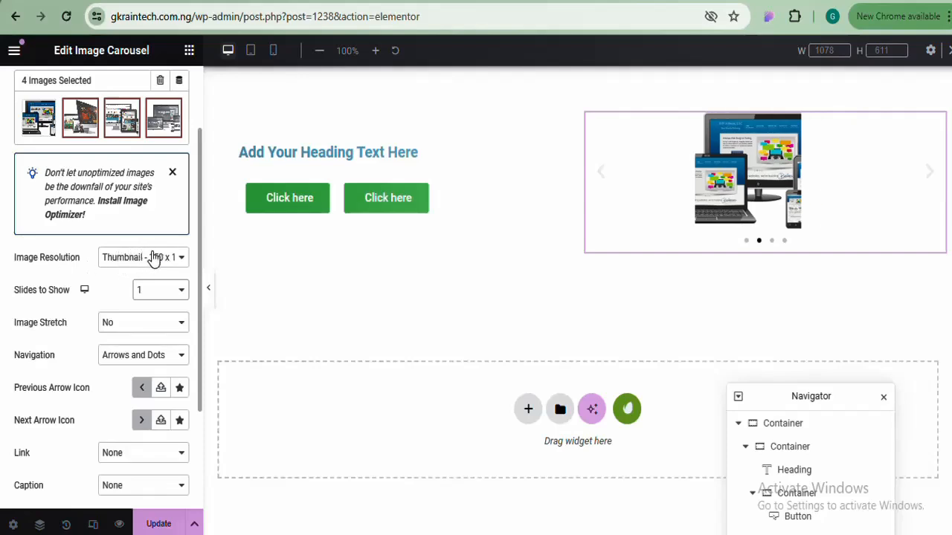
left_click(157, 263)
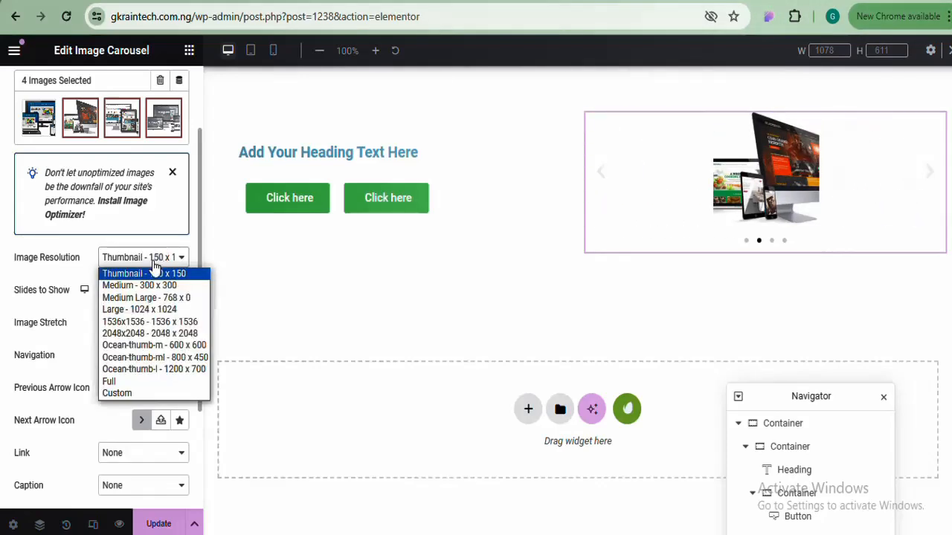
left_click(126, 379)
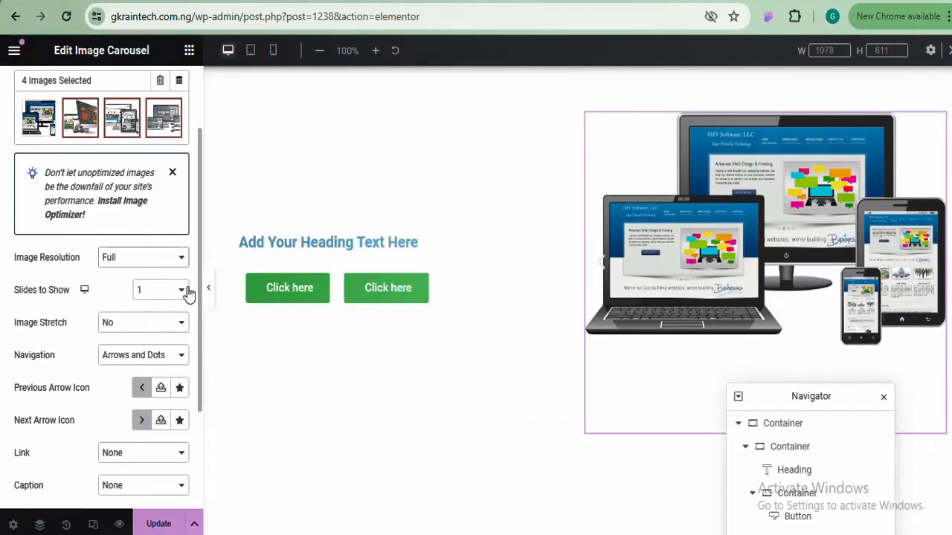
Move the Navigator panel off the carousel and preview the next slide
left_click_drag(199, 278, 196, 301)
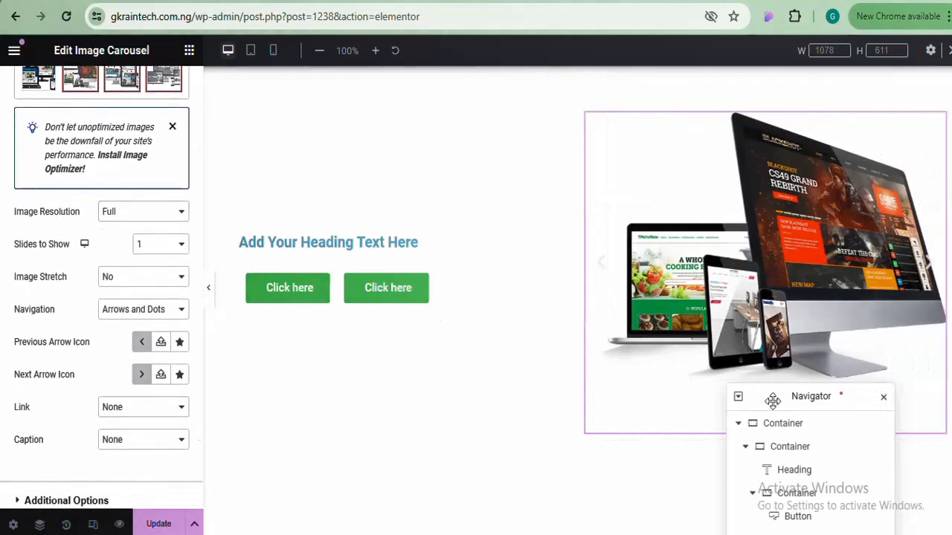
left_click_drag(769, 397, 435, 406)
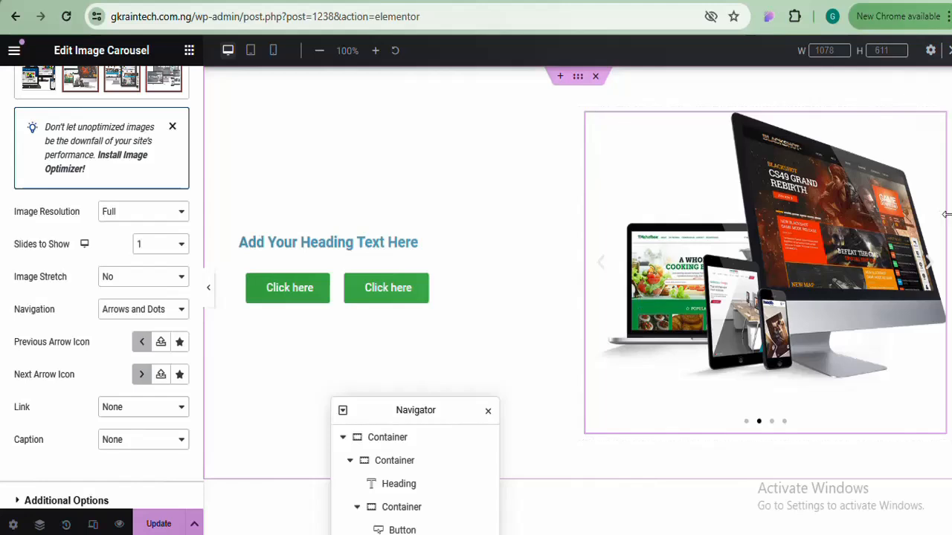
left_click(929, 272)
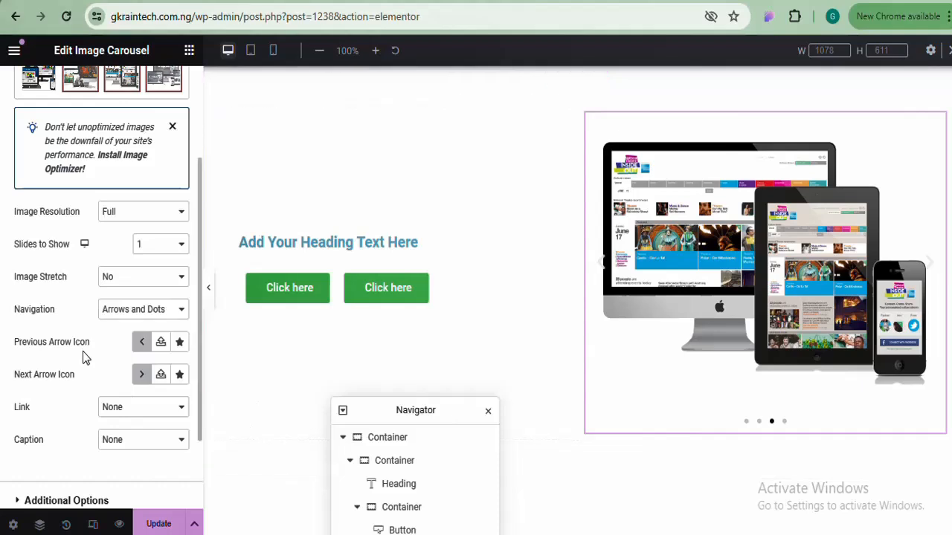
Set the Image Carousel's Navigation option to None
left_click(122, 311)
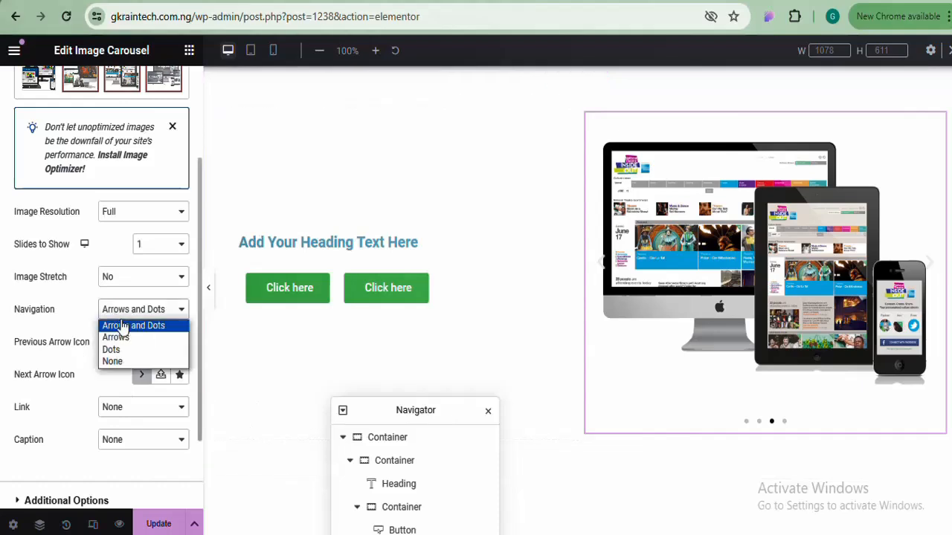
left_click(119, 362)
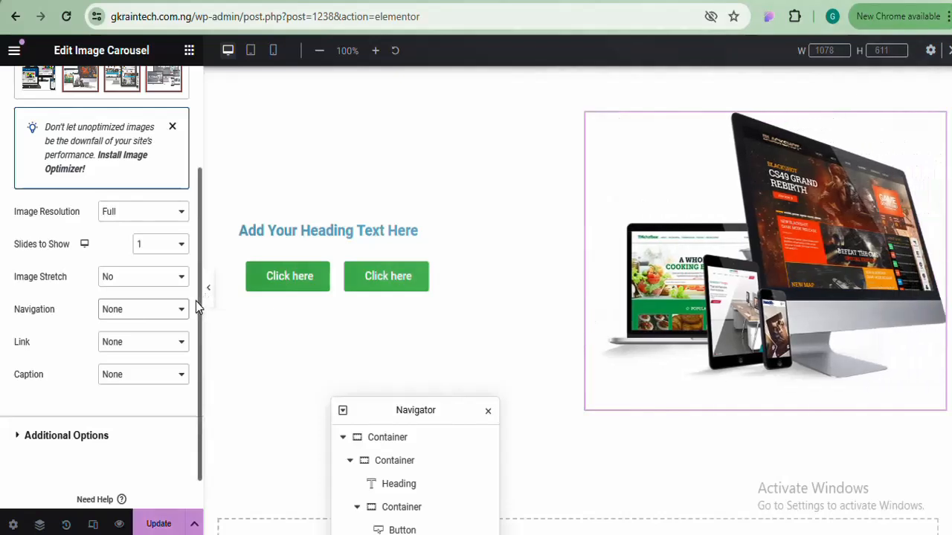
left_click_drag(198, 300, 195, 357)
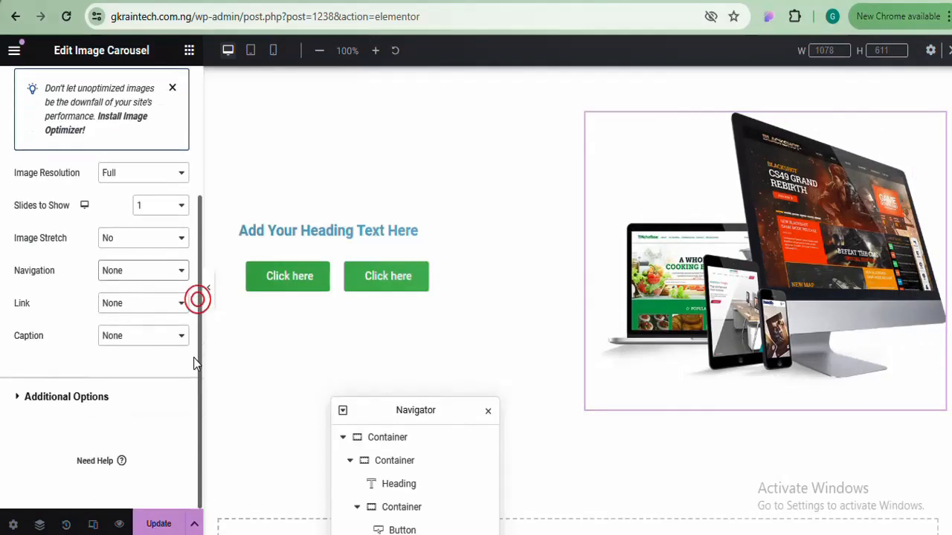
In Additional Options, turn off Pause on Hover and keep Autoplay Speed at 5000
left_click(103, 397)
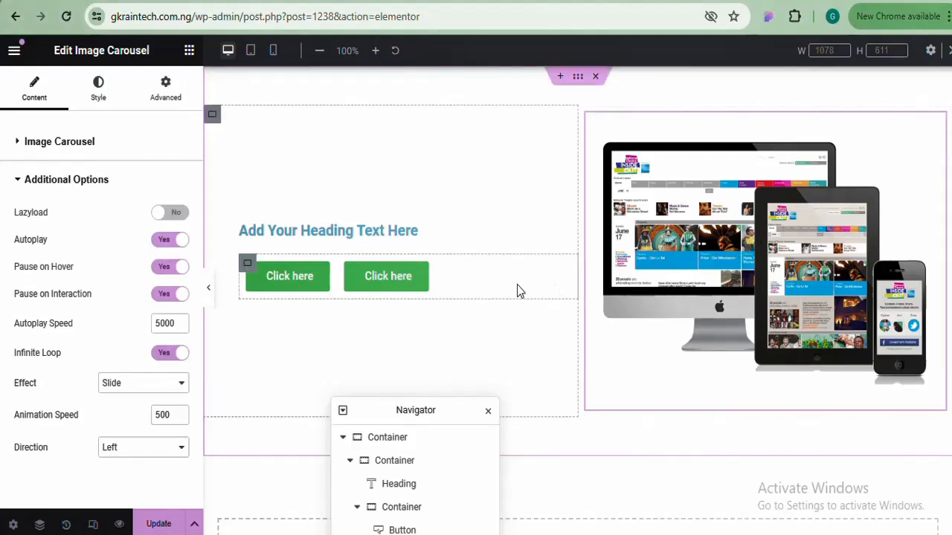
left_click(172, 268)
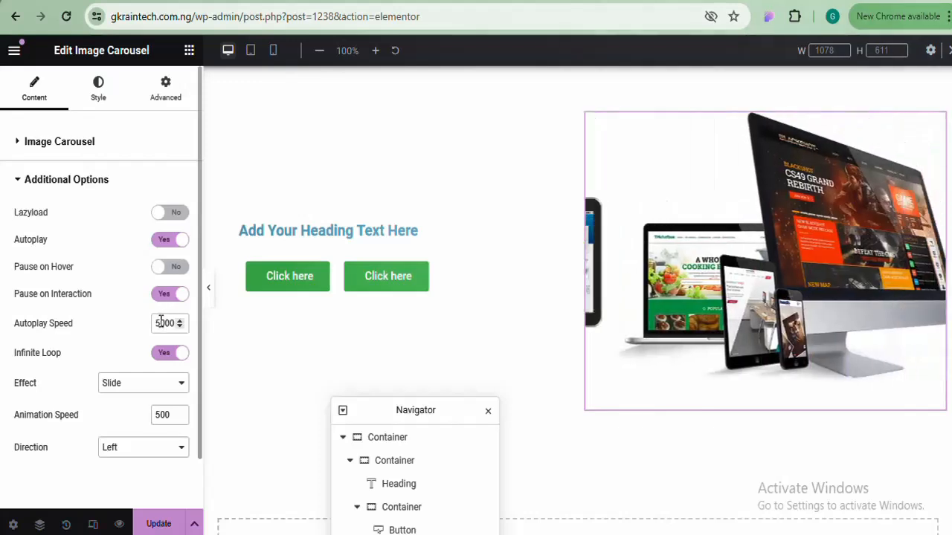
left_click(159, 321)
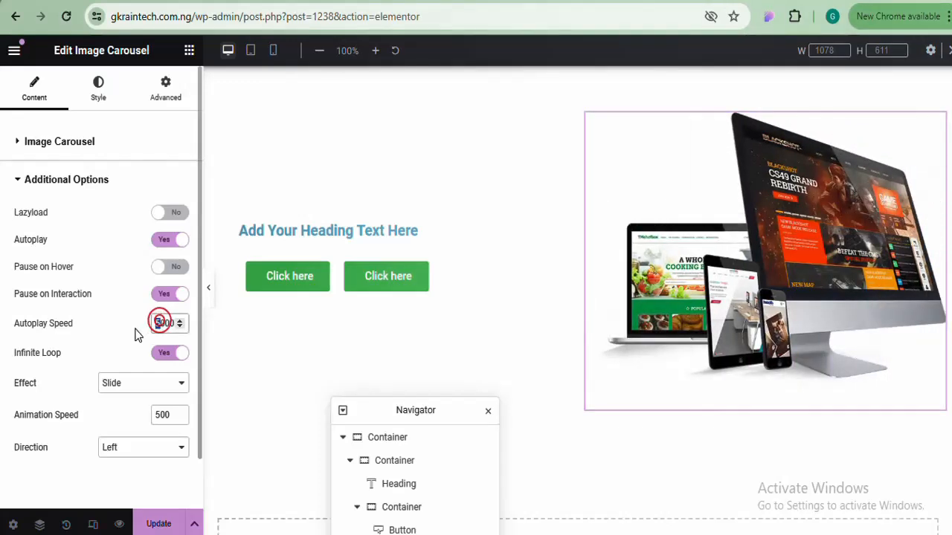
type("1")
left_click(135, 336)
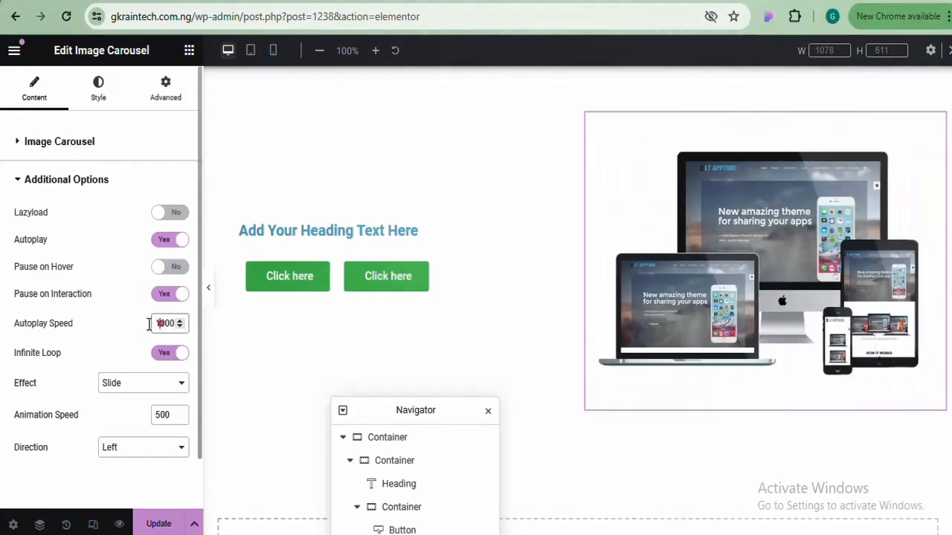
left_click(160, 323)
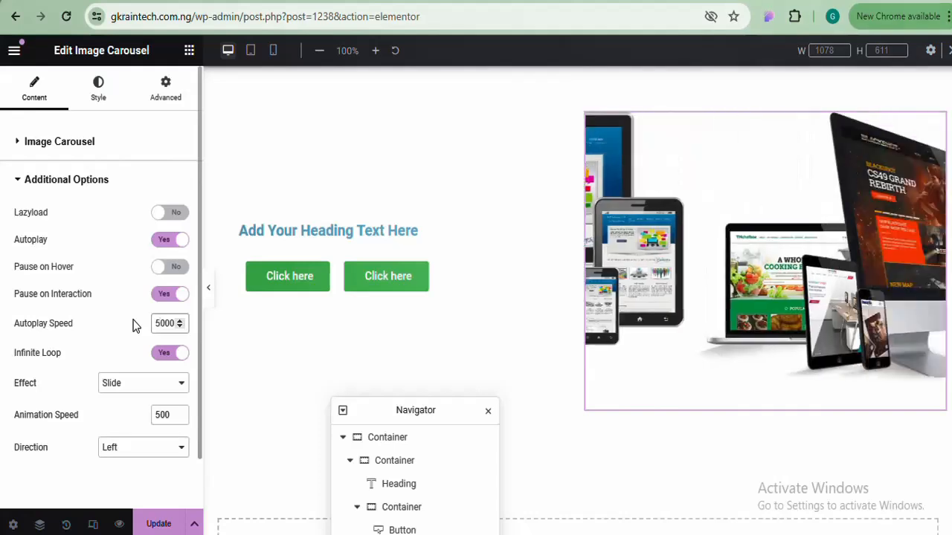
left_click(135, 324)
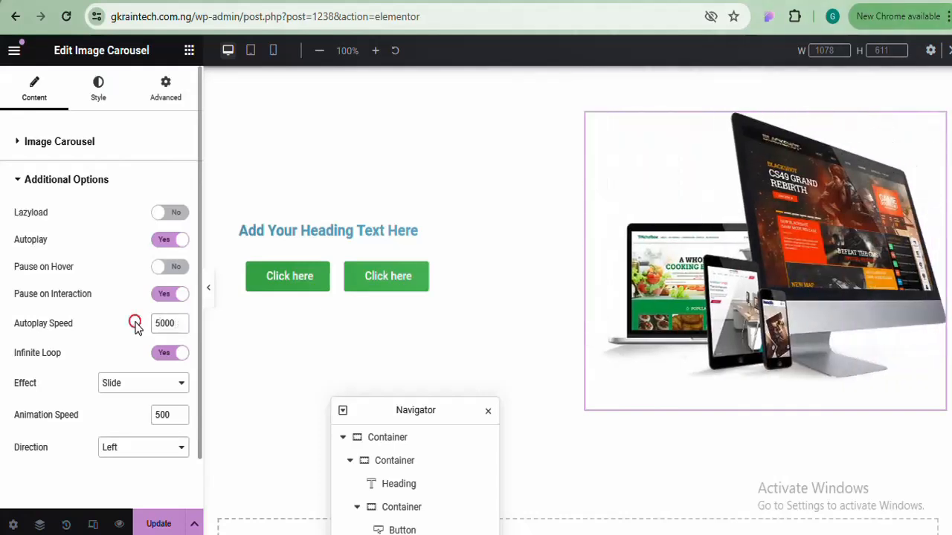
Set the transition Effect to Fade with an Animation Speed of 1000
left_click(175, 387)
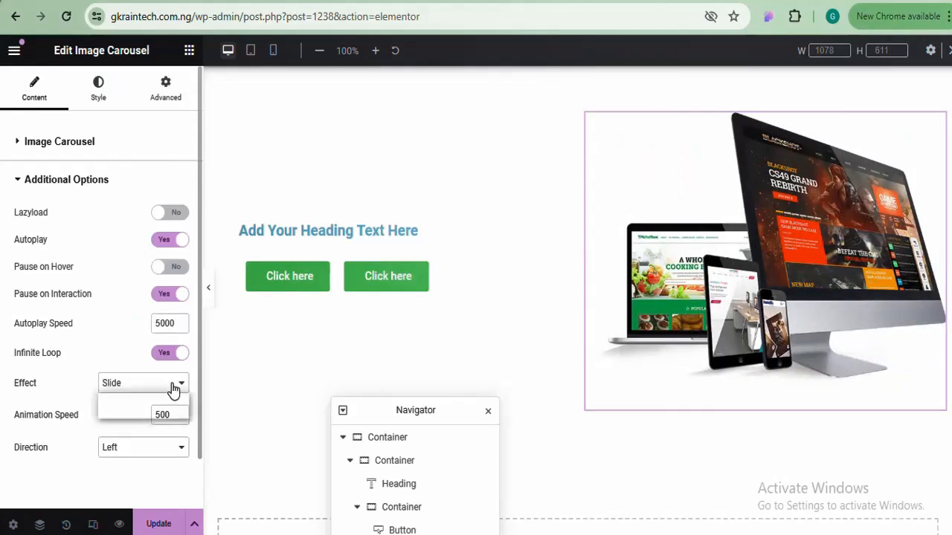
left_click(136, 413)
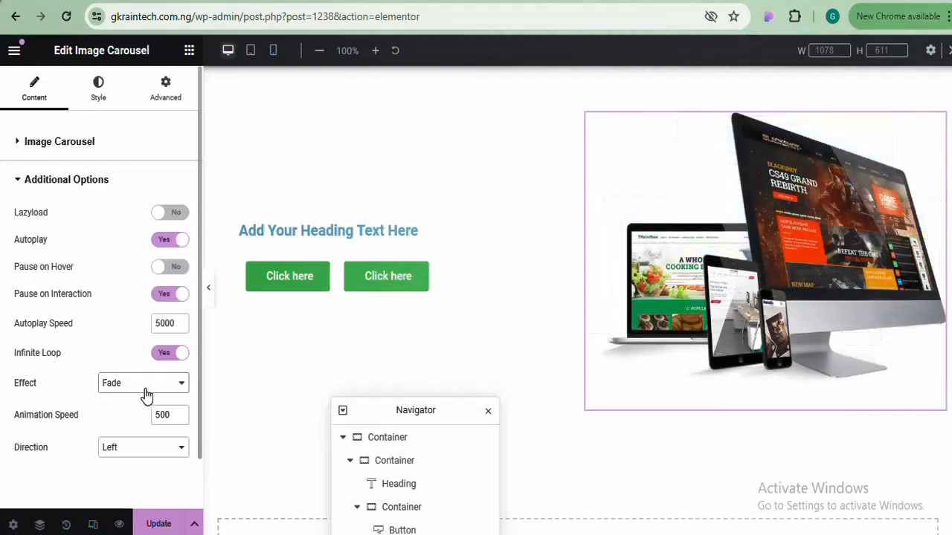
left_click(181, 414)
left_click(180, 415)
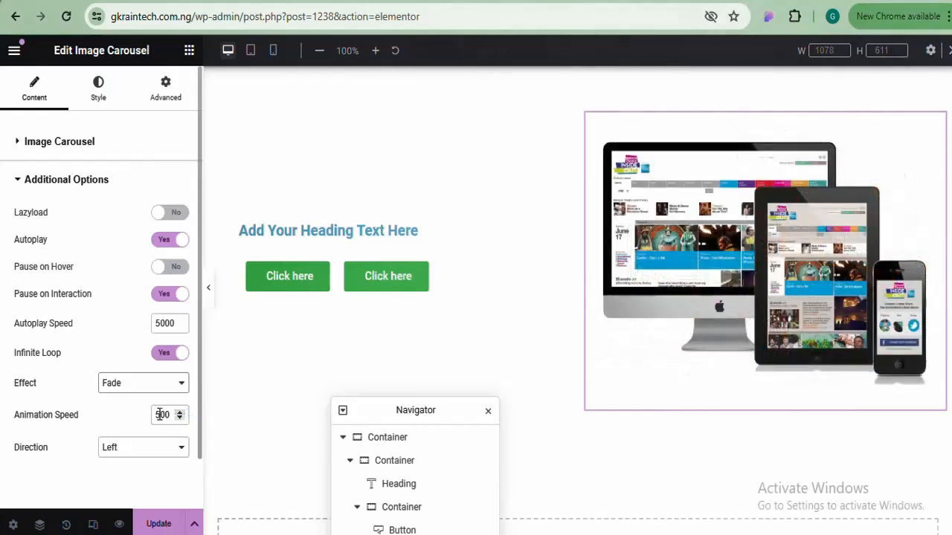
left_click(160, 414)
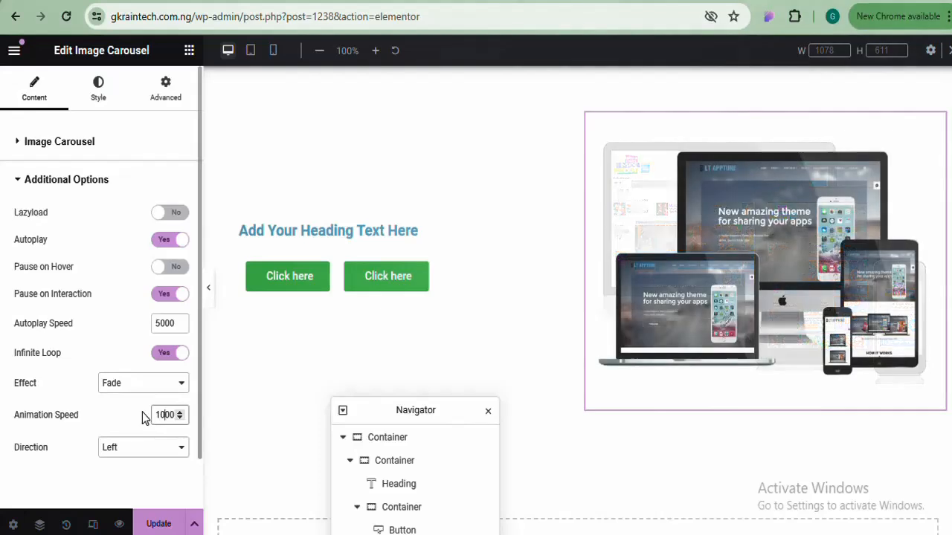
left_click(142, 414)
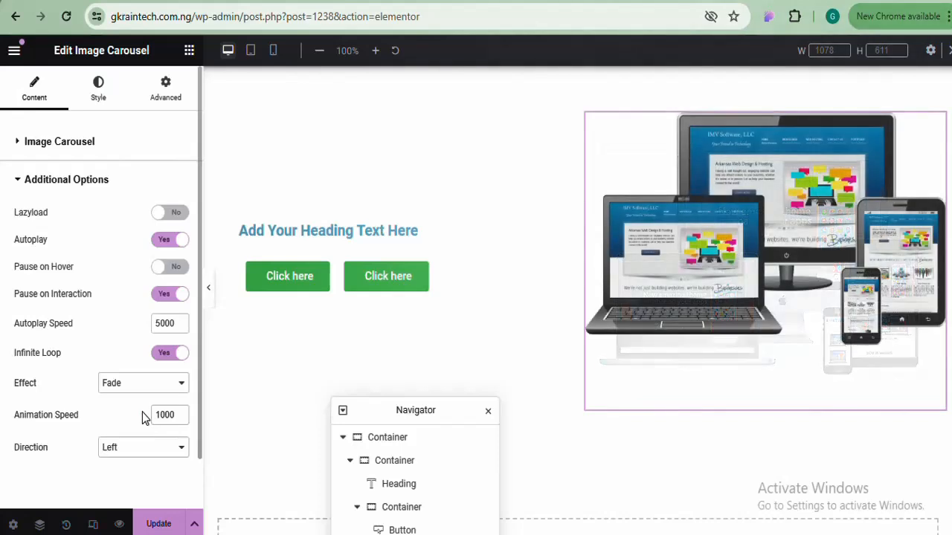
Confirm Direction stays Left and Effect stays Fade, then collapse Additional Options
left_click(170, 455)
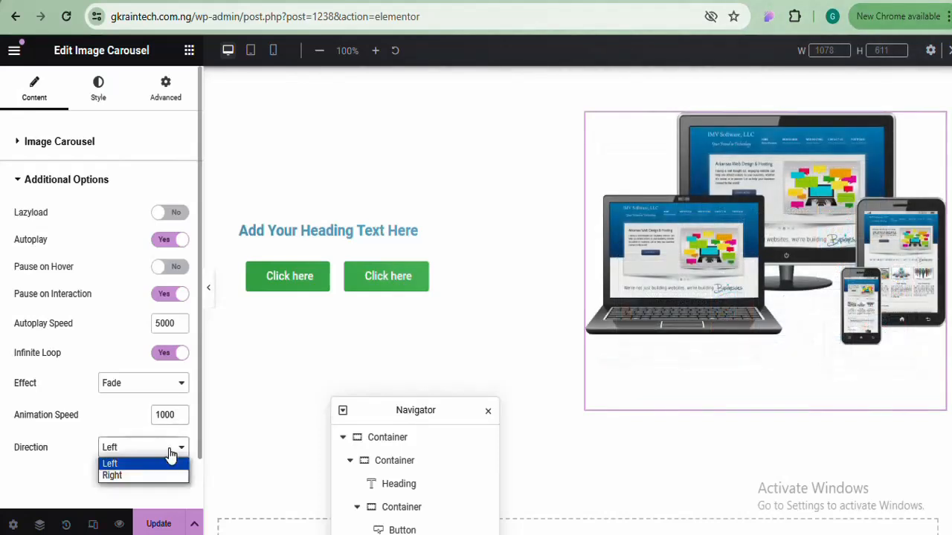
left_click(171, 455)
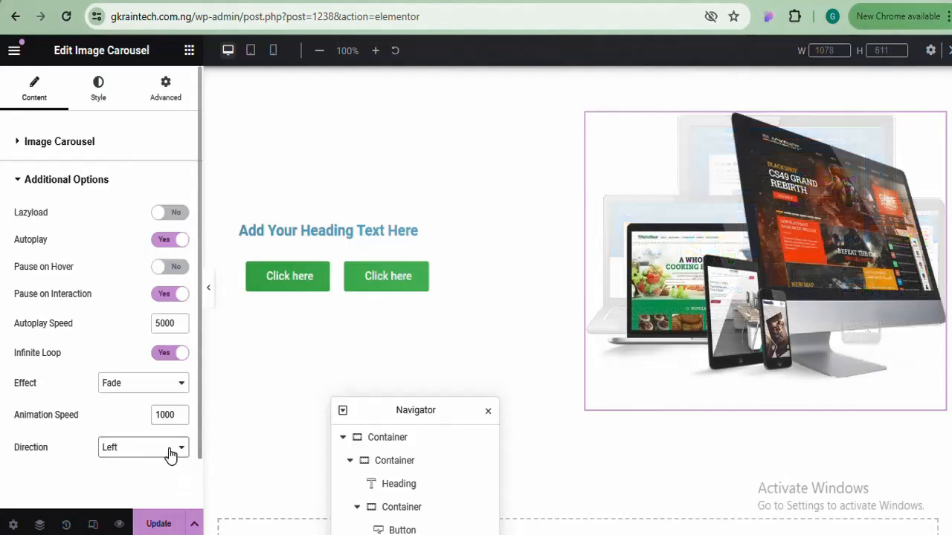
left_click(145, 381)
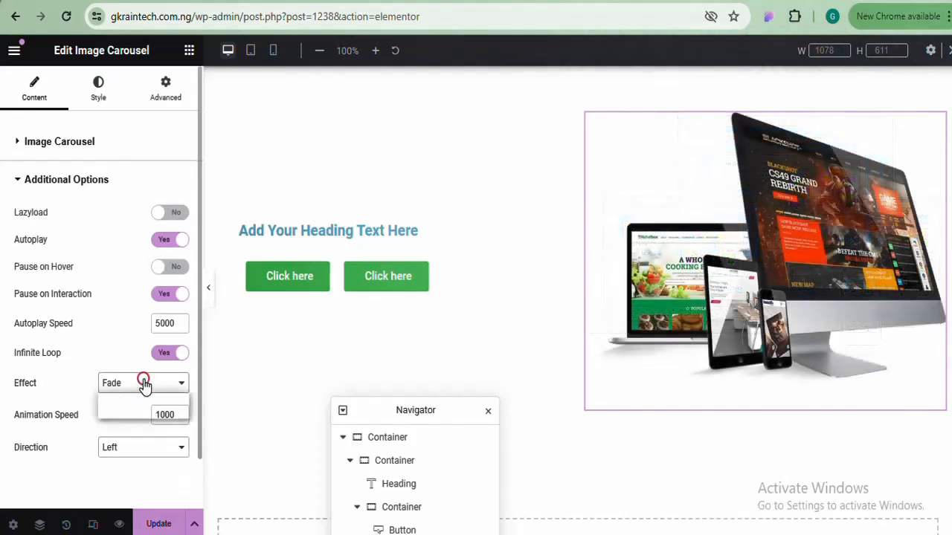
left_click(130, 455)
left_click(54, 468)
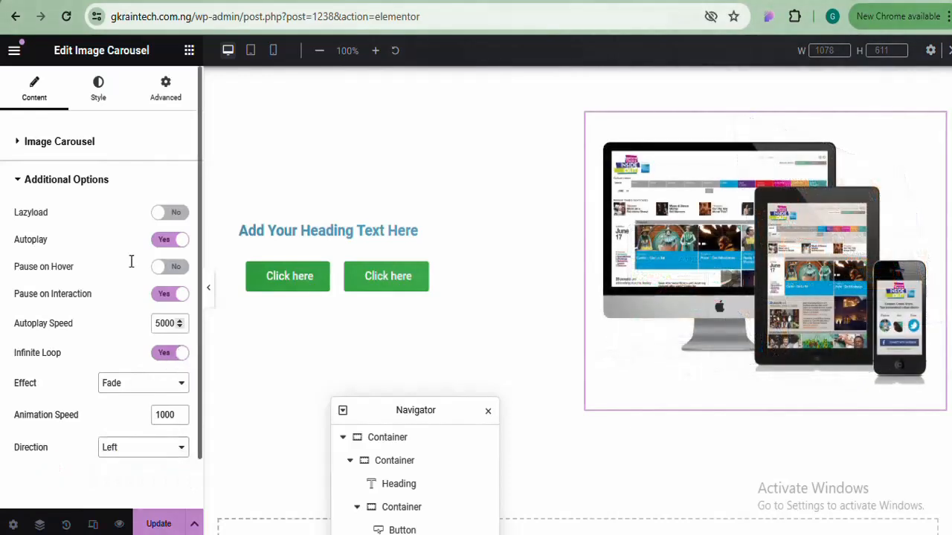
left_click(76, 180)
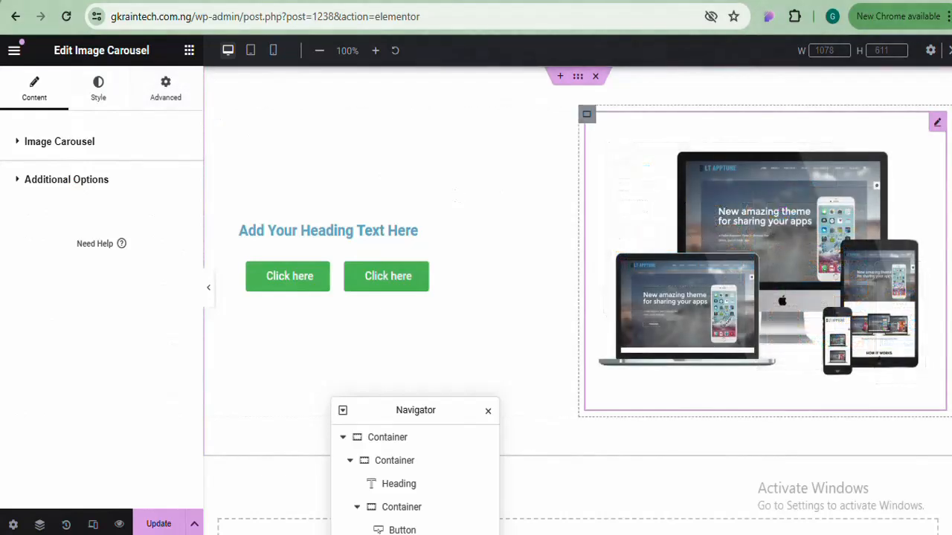
Give the hero container a Gradient background, then switch to the CorelDRAW logo document
scroll(592, 307, "down", 1)
scroll(552, 212, "up", 1)
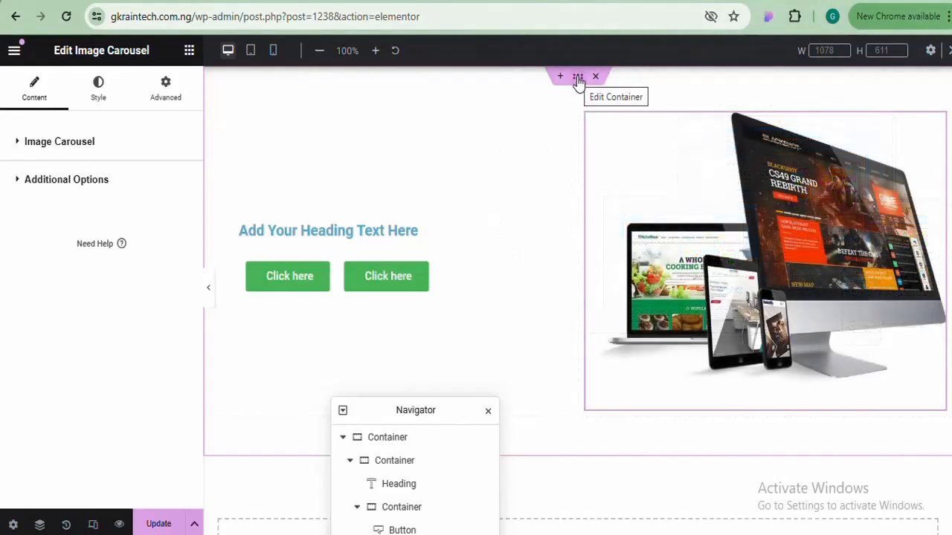
left_click(579, 77)
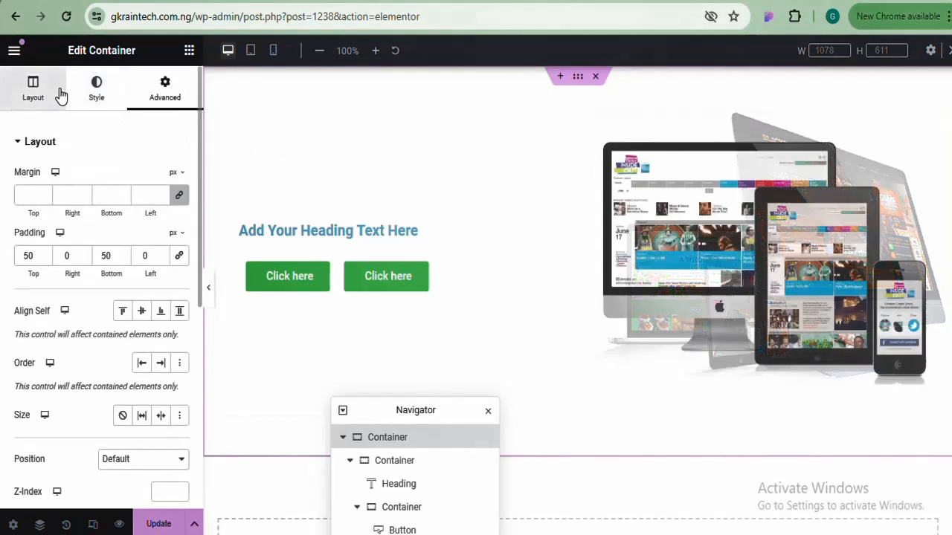
left_click(93, 97)
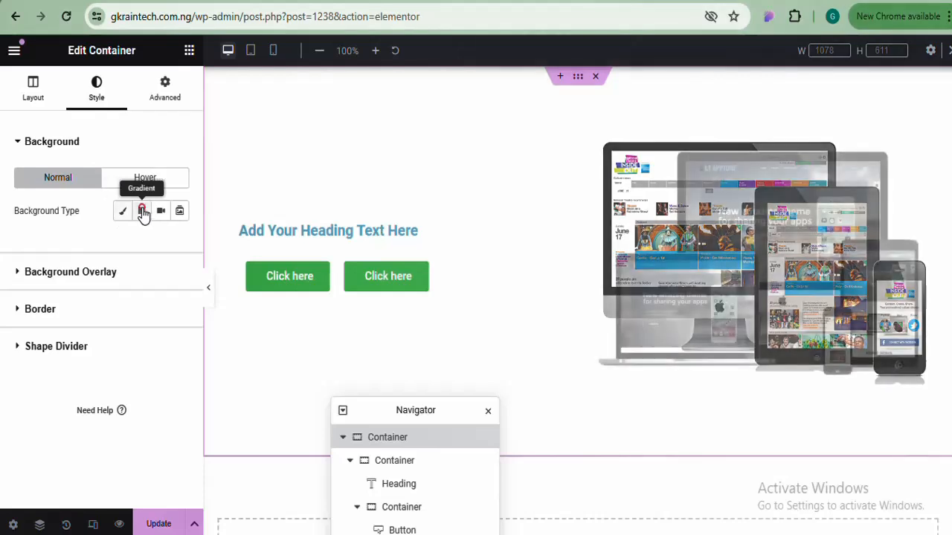
left_click(143, 213)
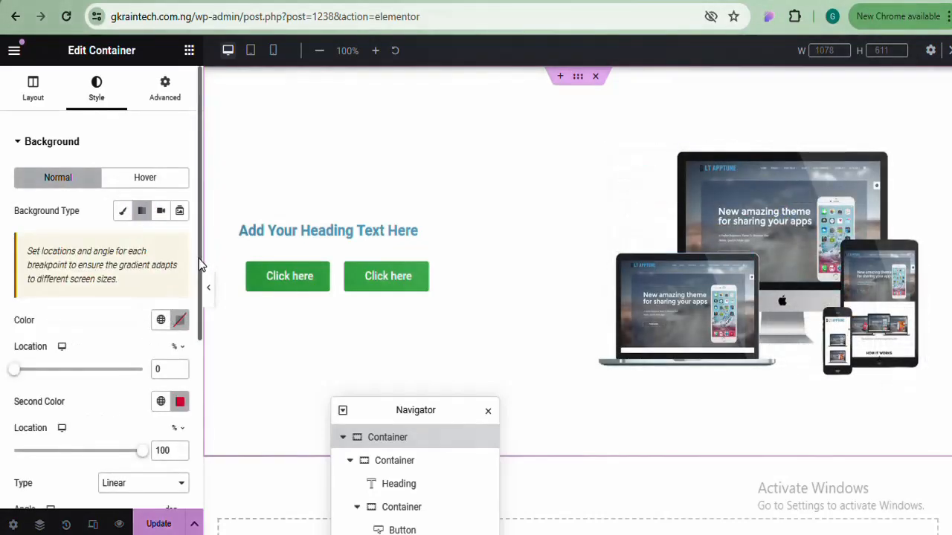
left_click_drag(199, 255, 201, 319)
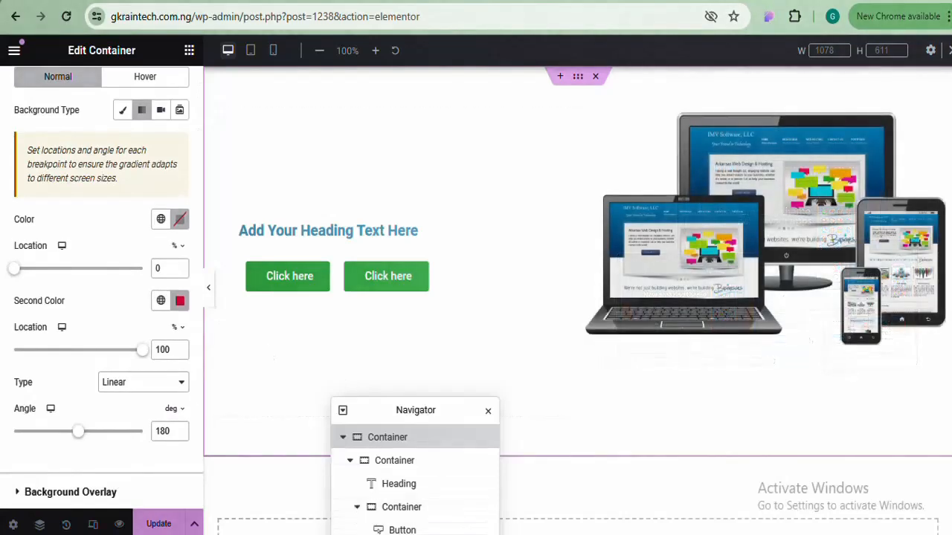
key("alt+Tab")
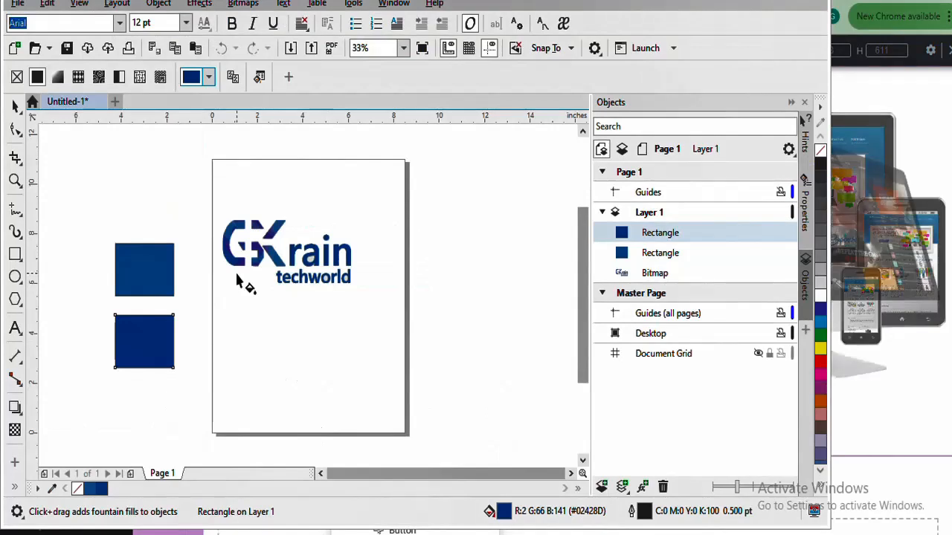
Copy the upper blue rectangle's fill hex code #336CAC from CorelDRAW
key("Tab")
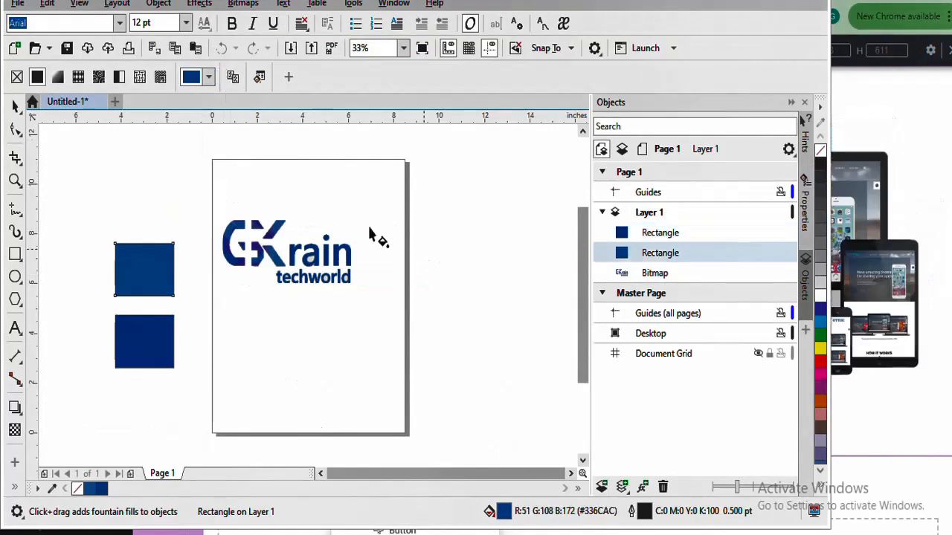
left_click(208, 79)
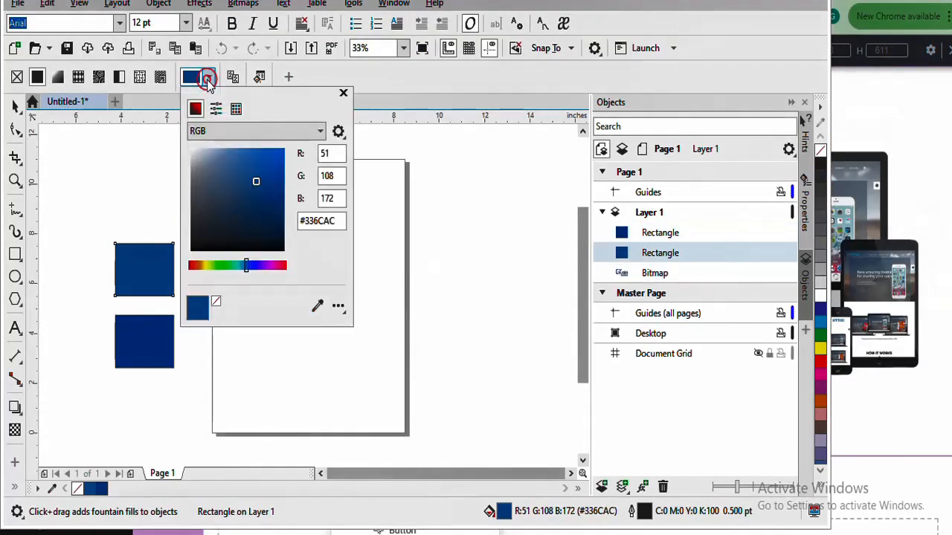
left_click_drag(338, 220, 297, 216)
right_click(313, 214)
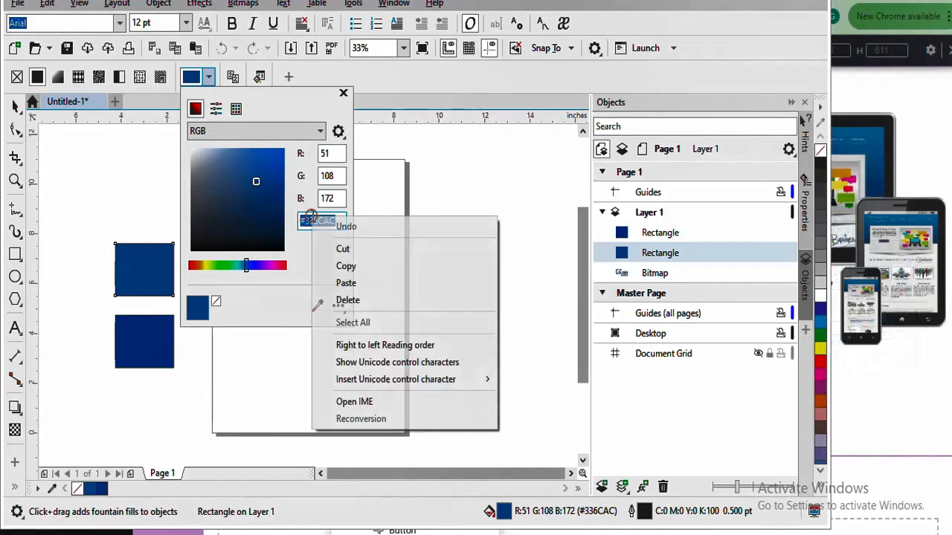
left_click(354, 264)
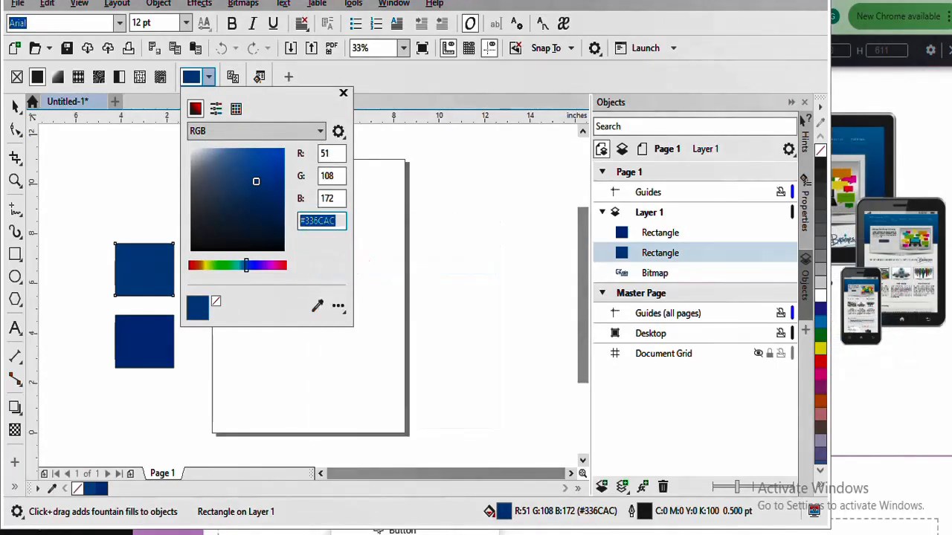
key("Escape")
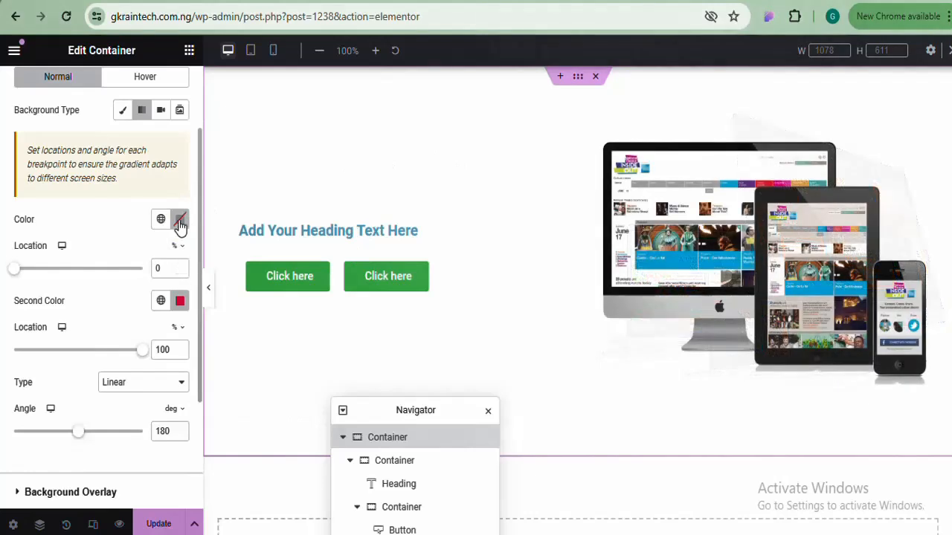
Paste #336CAC as the hero gradient's first colour, then switch back to CorelDRAW
left_click(179, 222)
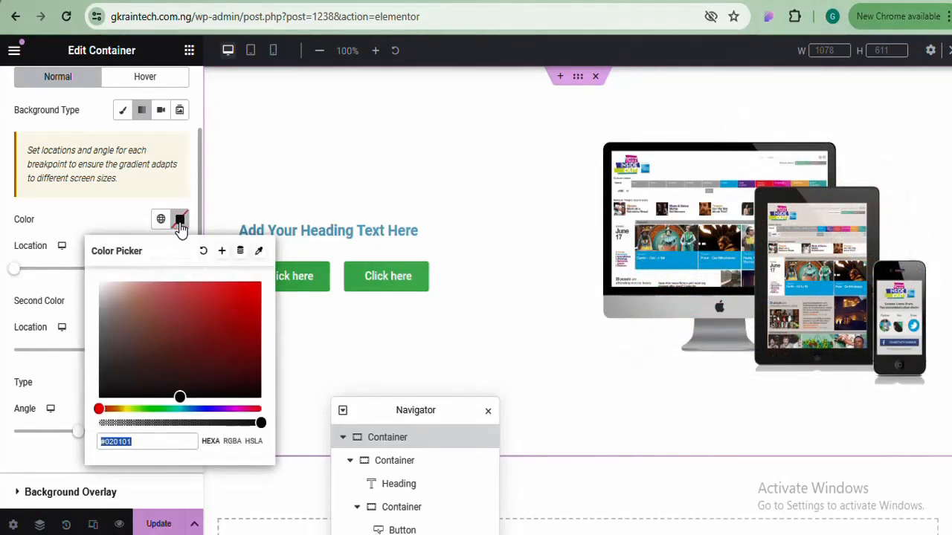
key("ctrl+v")
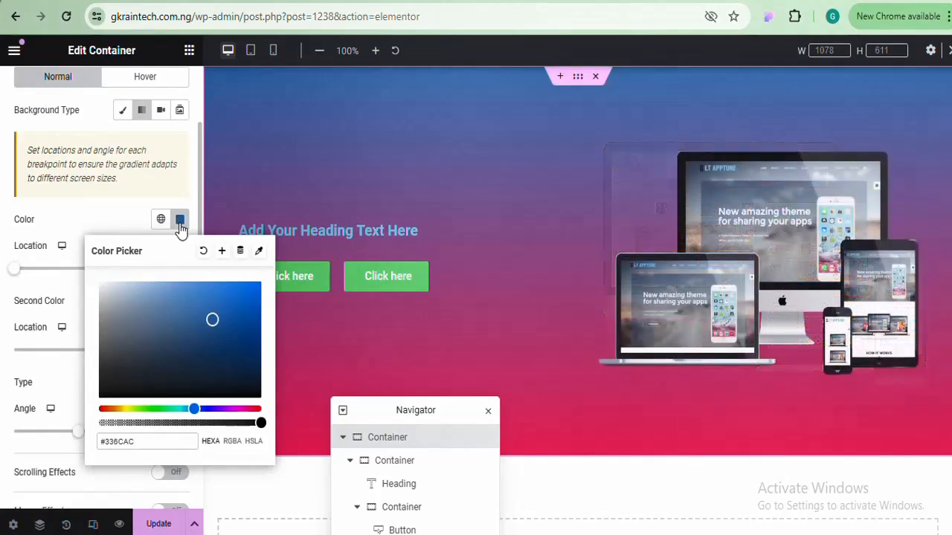
left_click(179, 221)
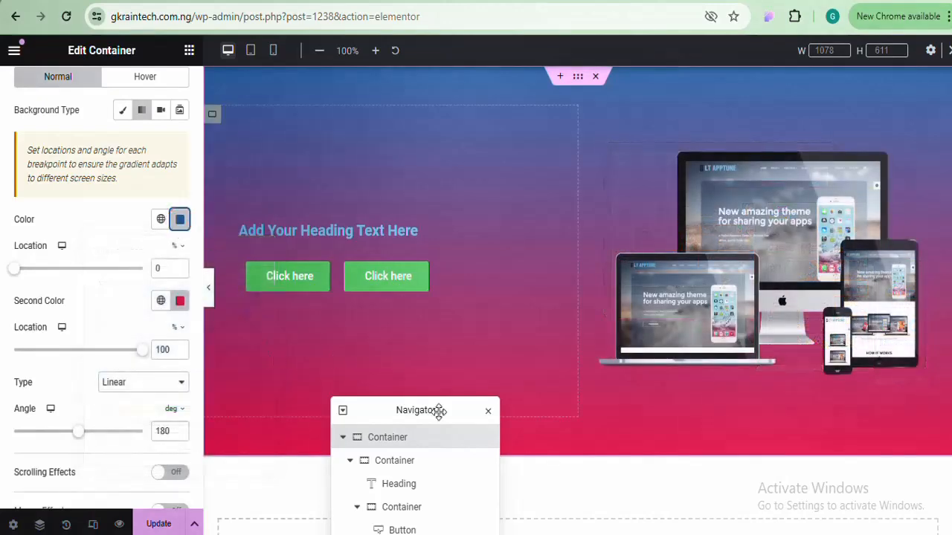
key("alt+Tab")
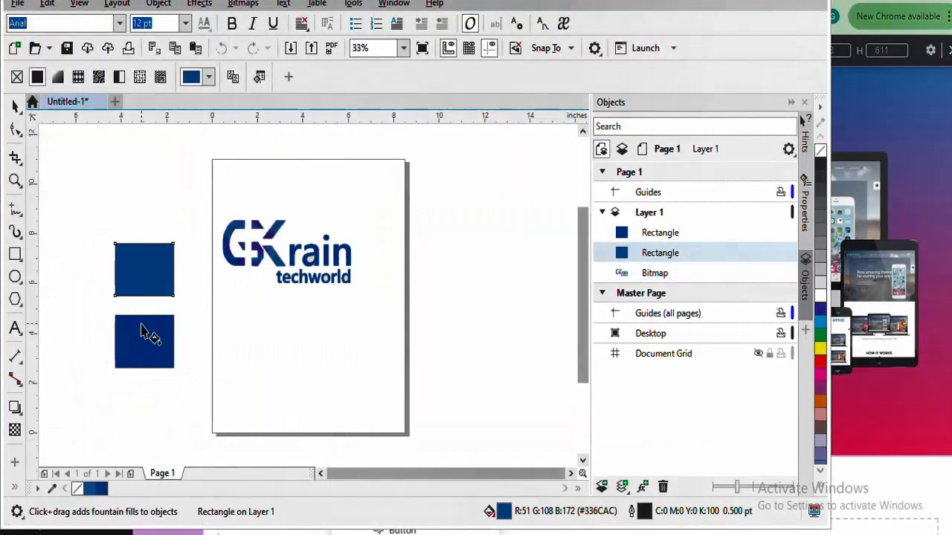
Copy the lower navy rectangle's fill hex #02428D in CorelDRAW and return to Elementor
left_click(145, 335)
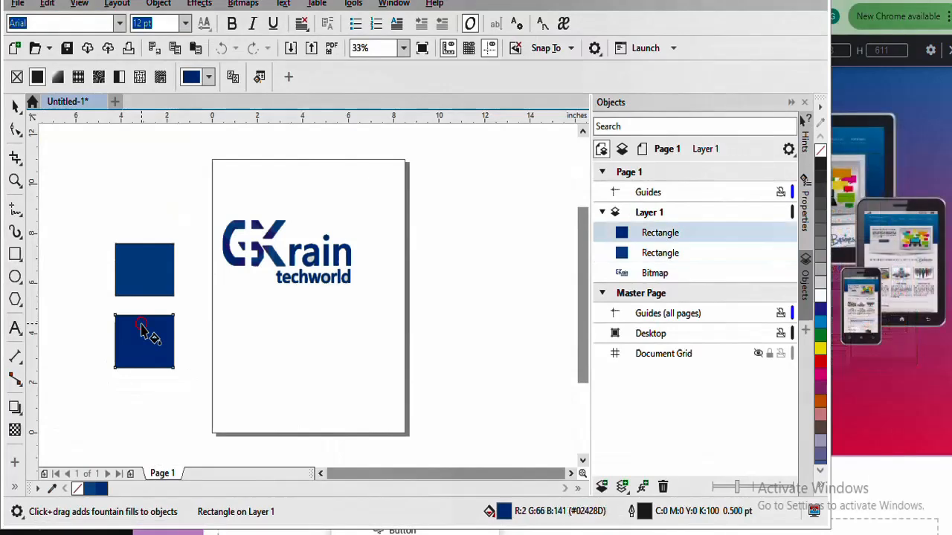
left_click(141, 342)
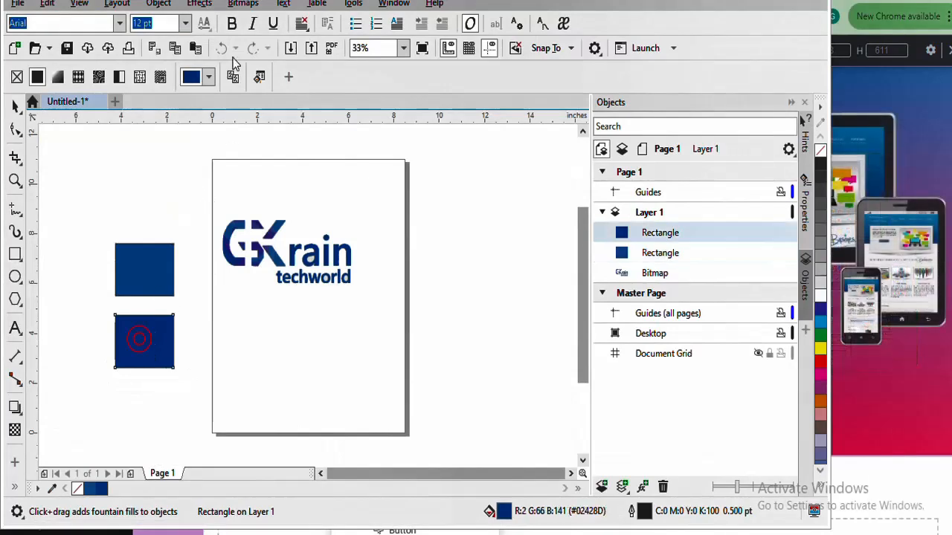
left_click(210, 77)
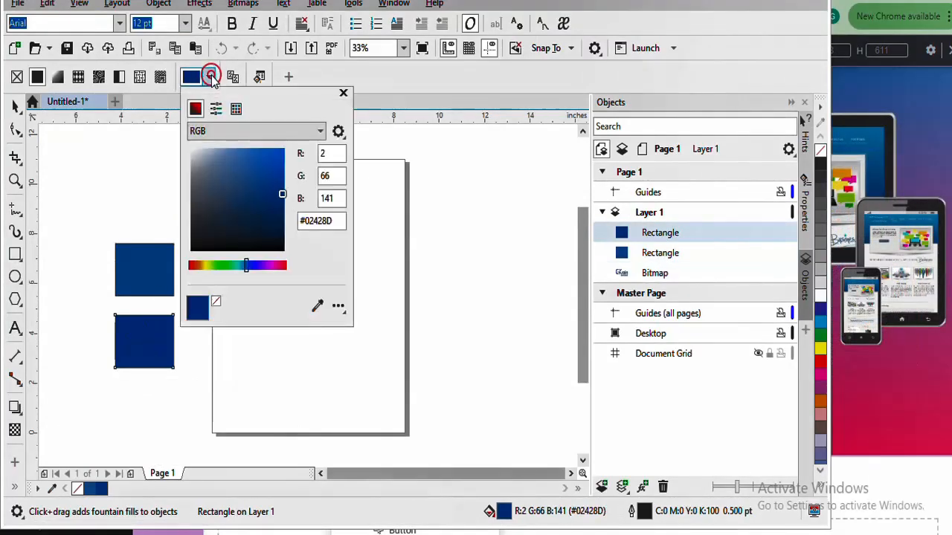
double_click(334, 216)
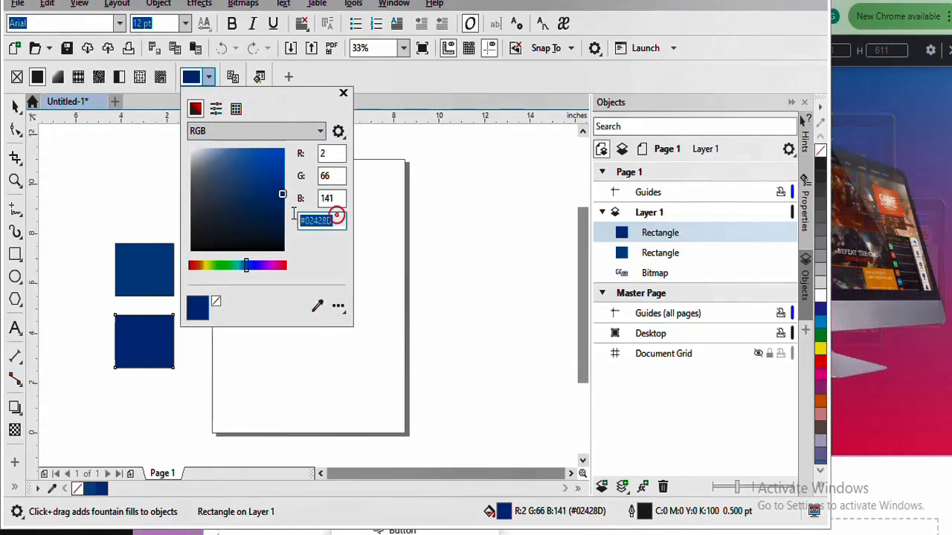
right_click(307, 220)
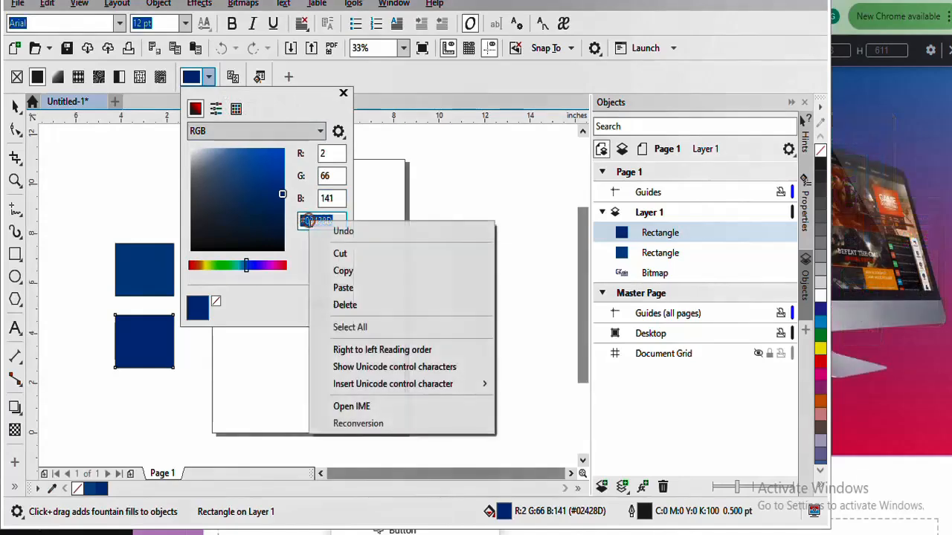
left_click(355, 272)
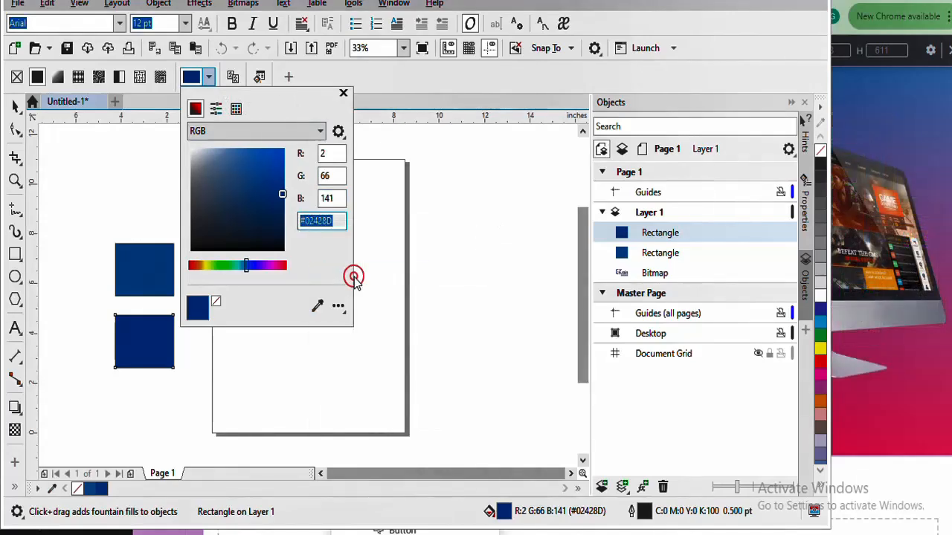
left_click(860, 463)
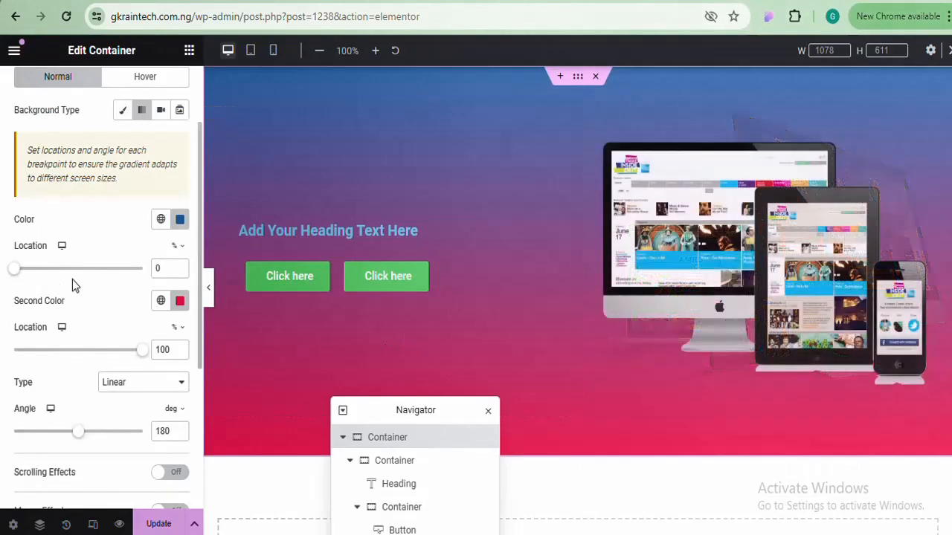
Give the hero gradient a second colour of #02428D and a 97° angle, then update the page
left_click(180, 301)
key("ctrl+v")
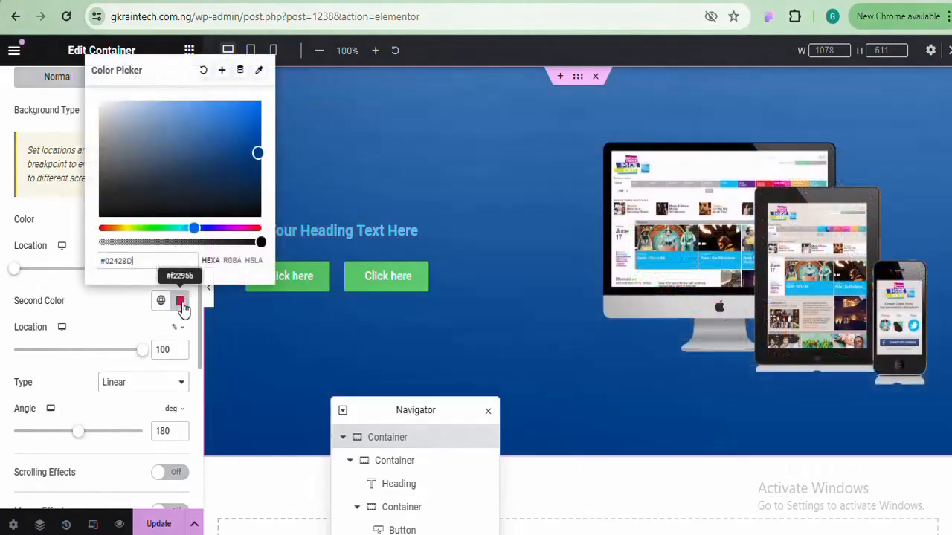
left_click(181, 301)
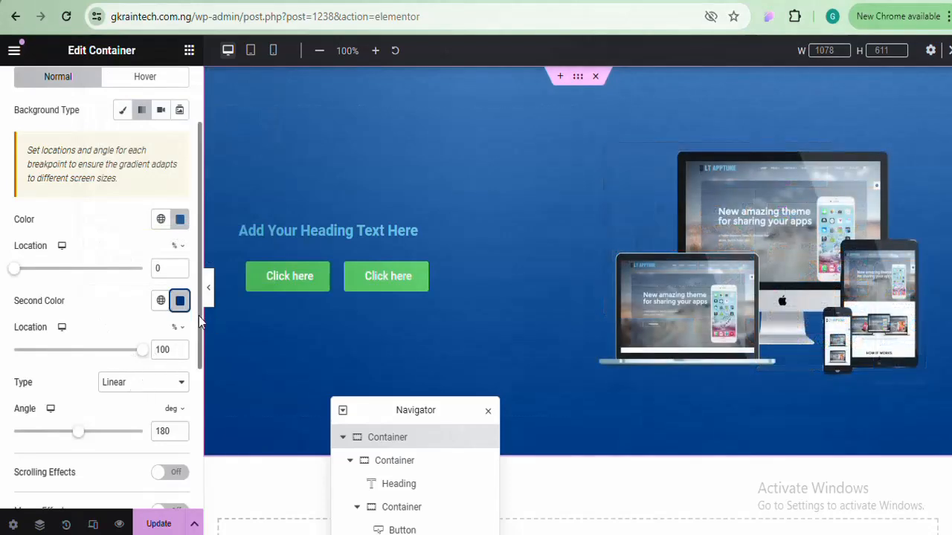
left_click_drag(199, 314, 197, 390)
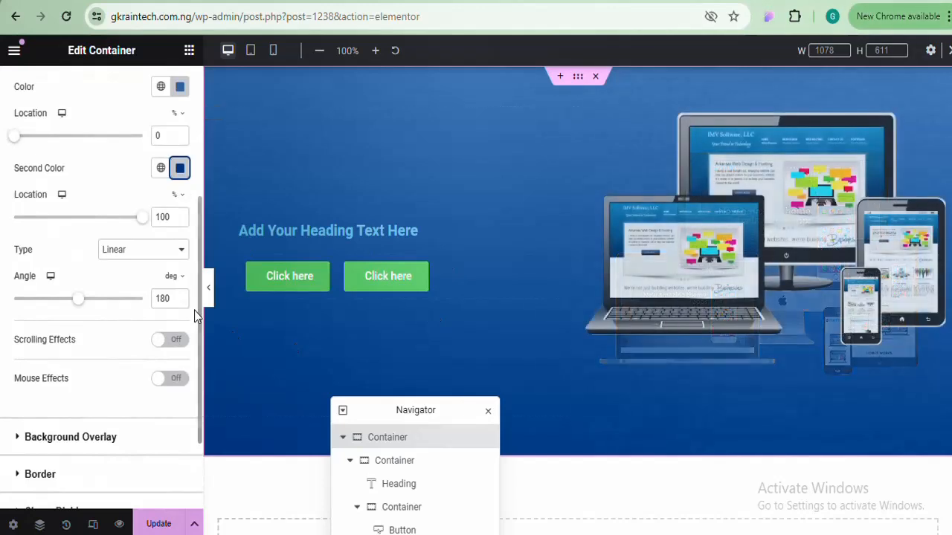
left_click_drag(78, 306, 49, 299)
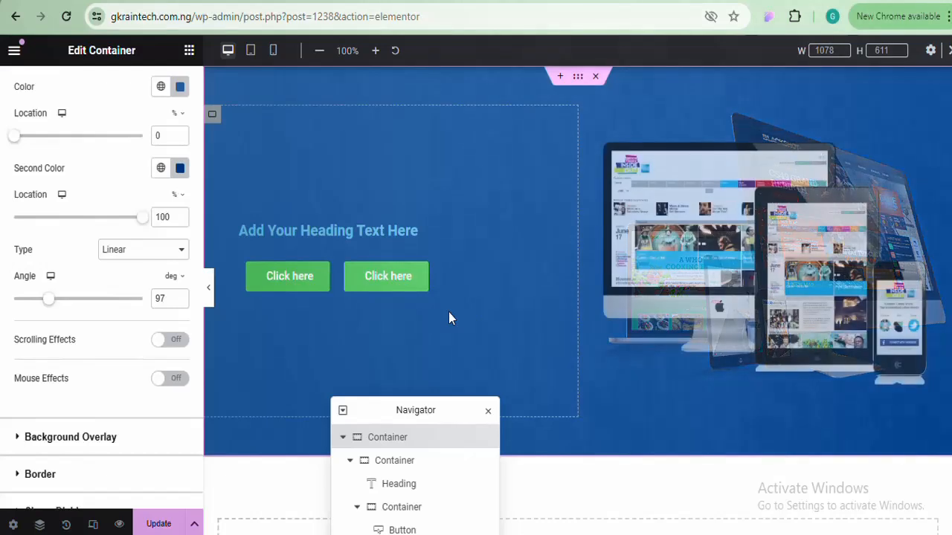
left_click(158, 522)
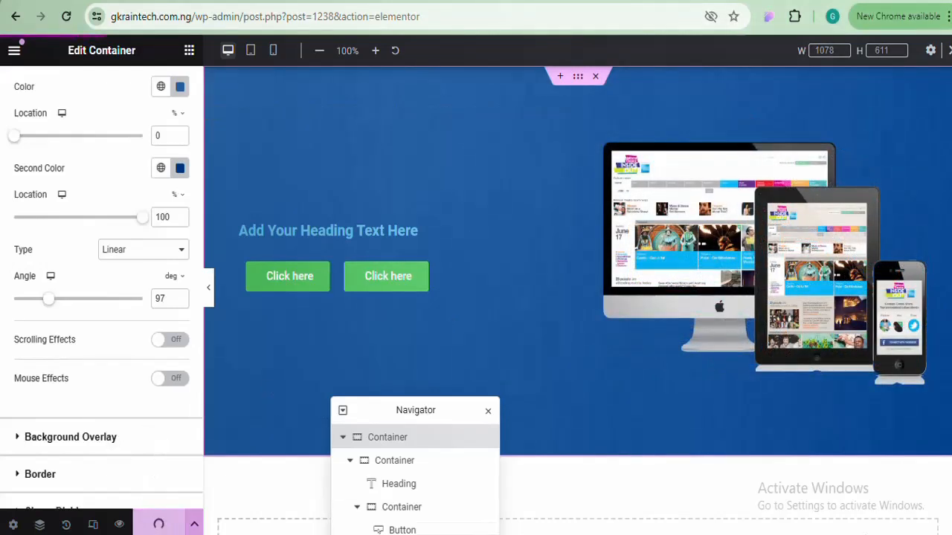
left_click(387, 276)
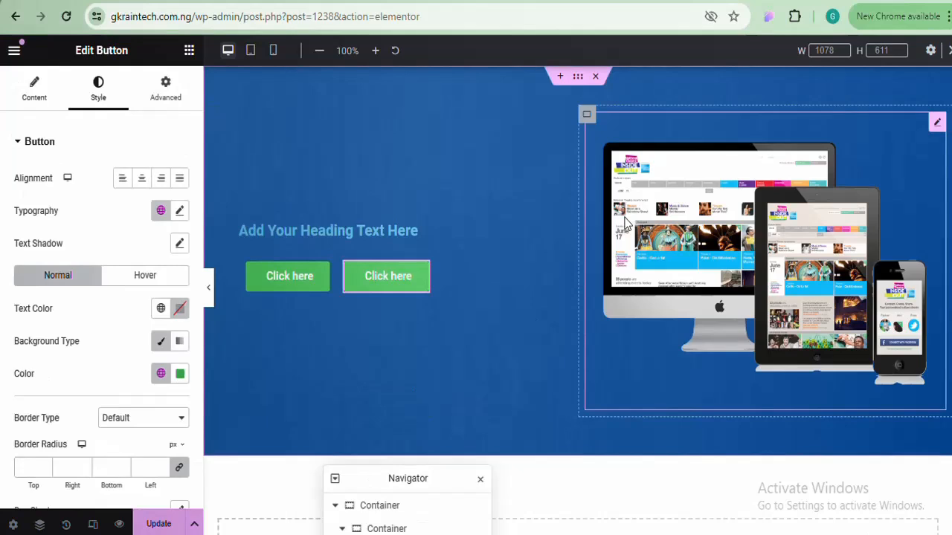
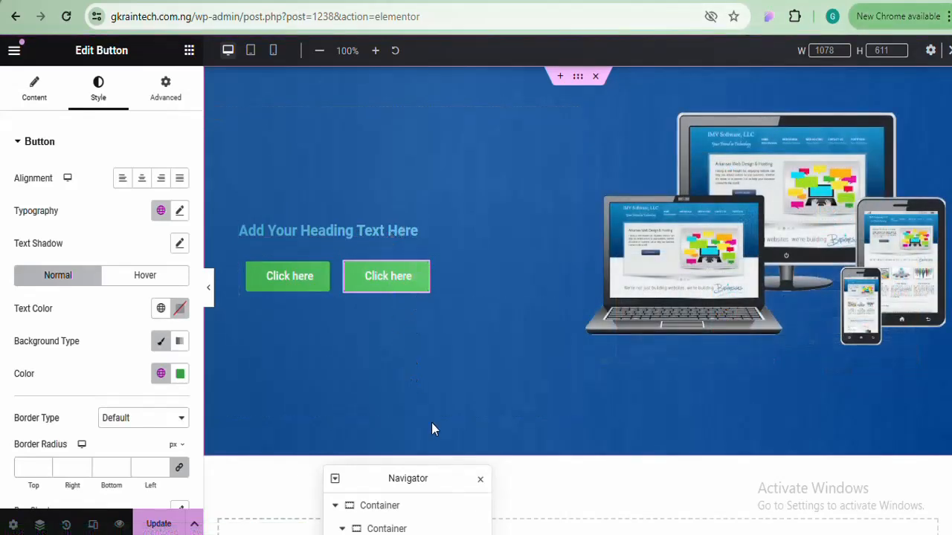
Bring the Notepad notes to the front and move them aside to uncover the heading
mouse_move(432, 534)
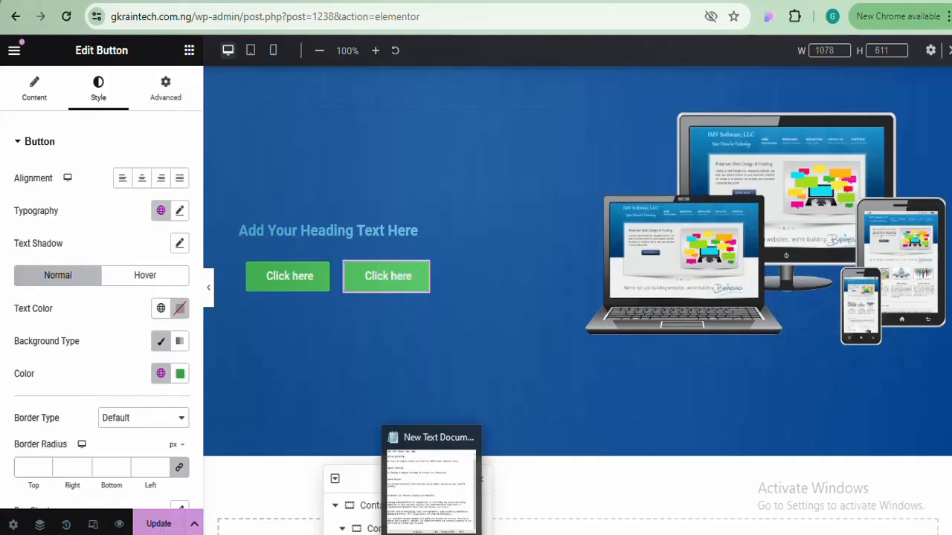
left_click(429, 510)
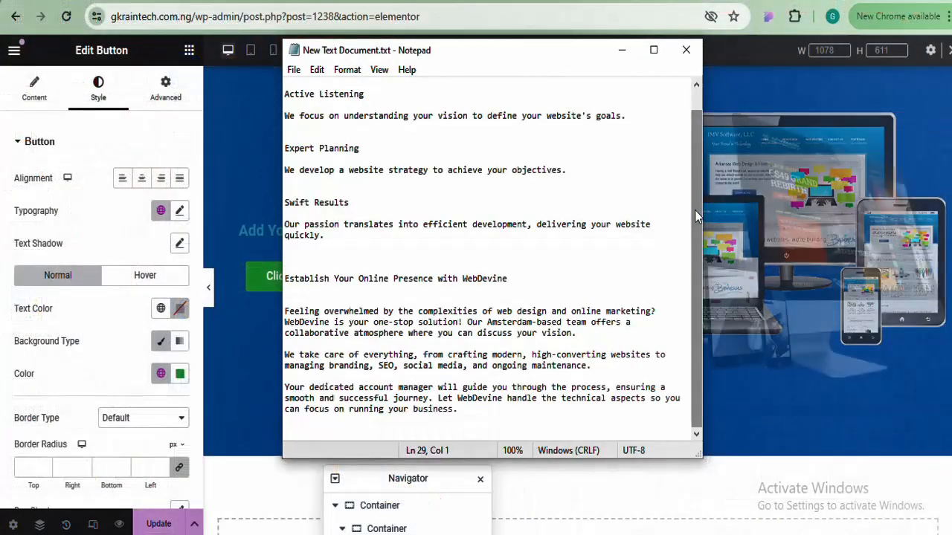
left_click_drag(694, 209, 693, 142)
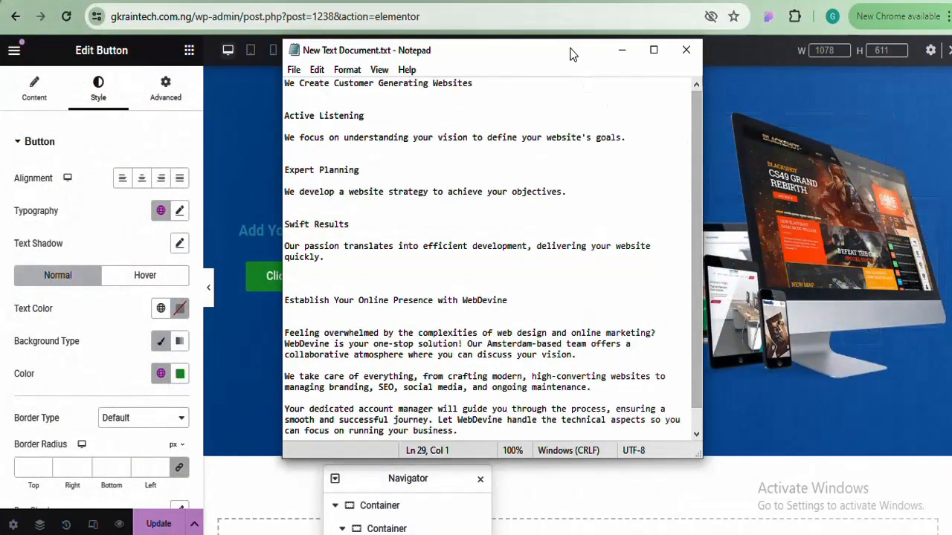
left_click_drag(571, 55, 723, 75)
Copy the line 'We Create Customer Generating Websites', minimise Notepad, and select the hero heading
left_click_drag(629, 104, 449, 104)
left_click(438, 110)
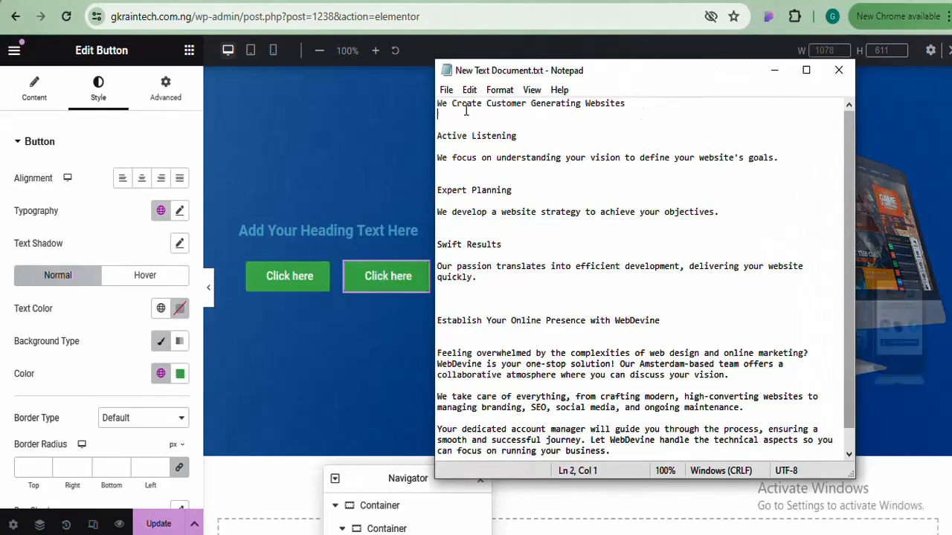
left_click_drag(634, 104, 437, 102)
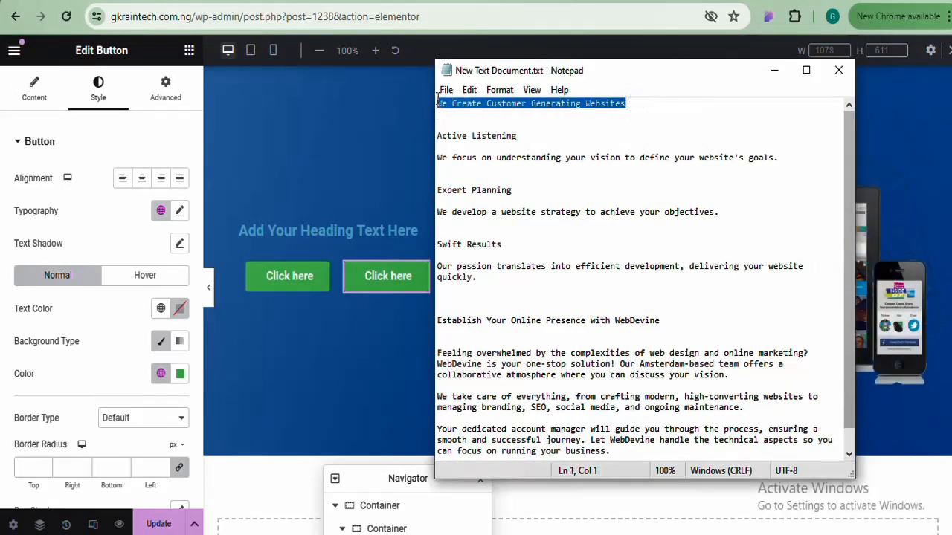
right_click(439, 102)
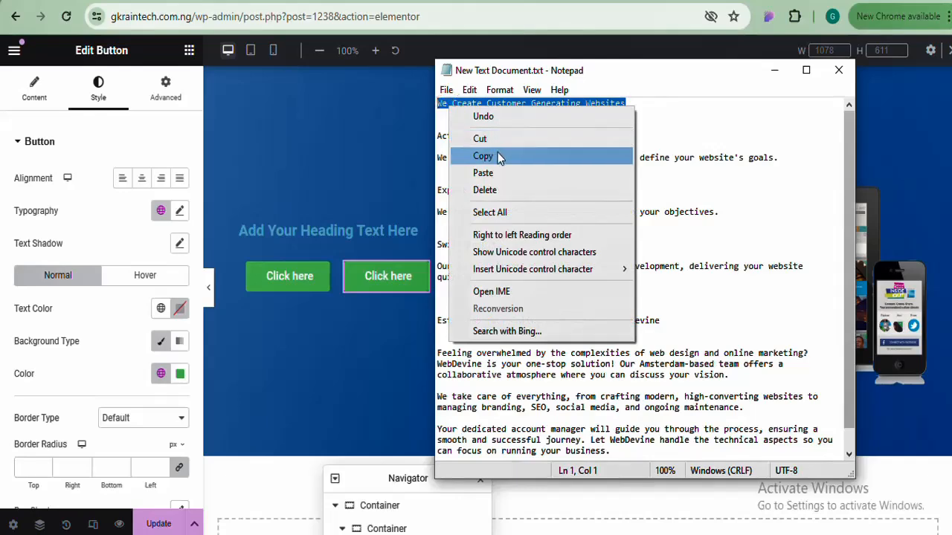
left_click(496, 151)
left_click(777, 70)
triple_click(340, 230)
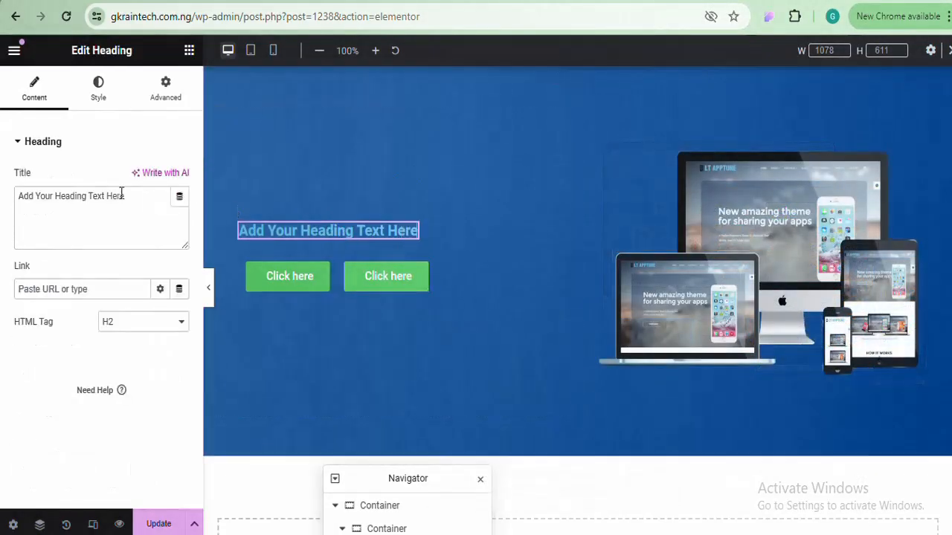
Replace the heading's Title text with the pasted 'We Create Customer Generating Websites'
left_click(134, 196)
left_click_drag(133, 196, 2, 202)
key("ctrl+v")
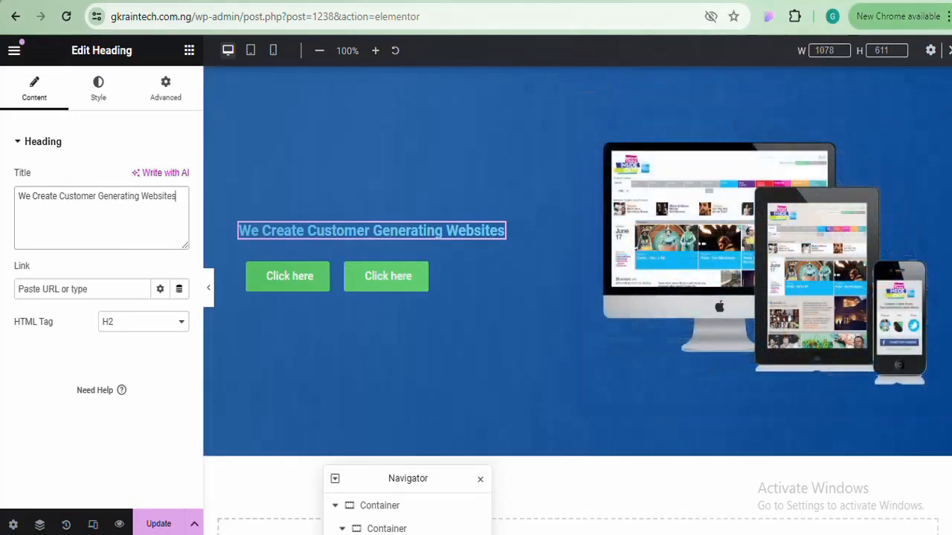
key("ctrl+t")
Search Google for 'responsive web design png'
left_click(647, 12)
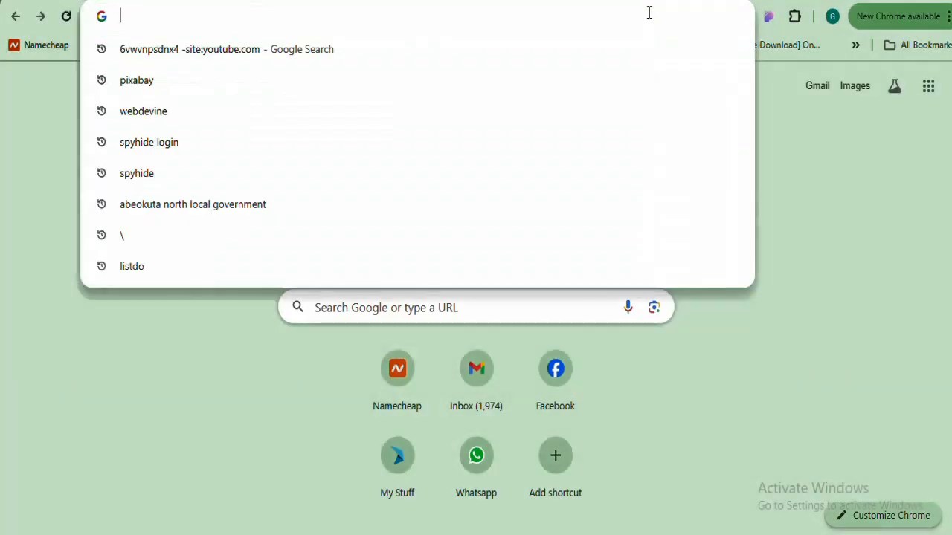
type("re")
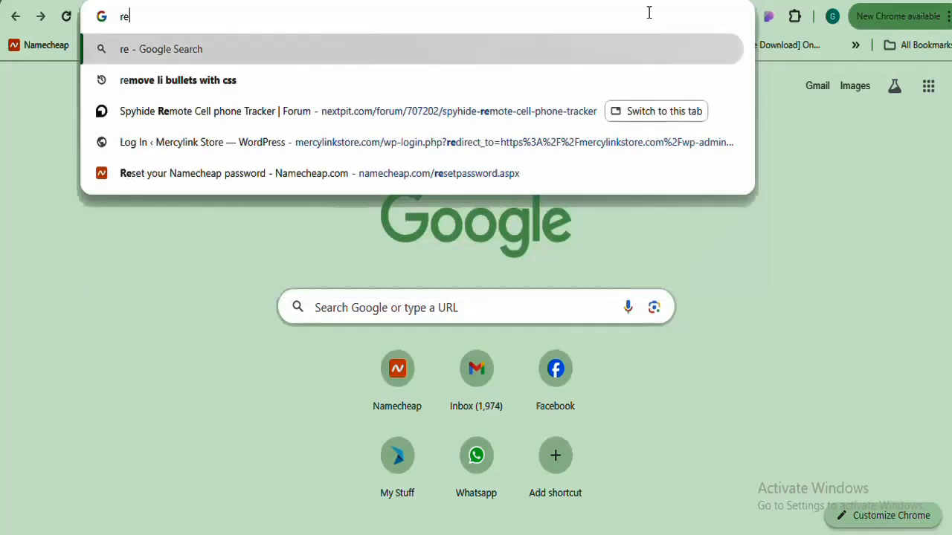
type("spo")
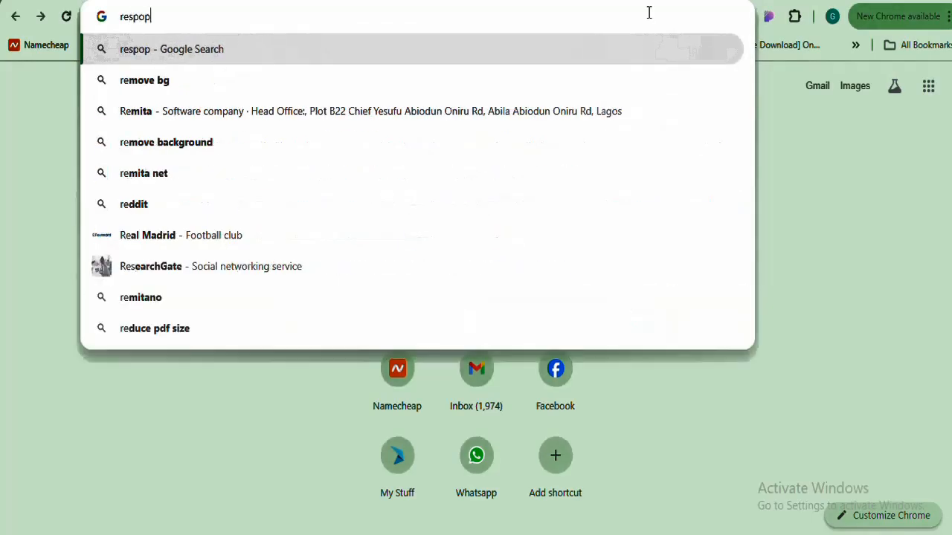
type("n")
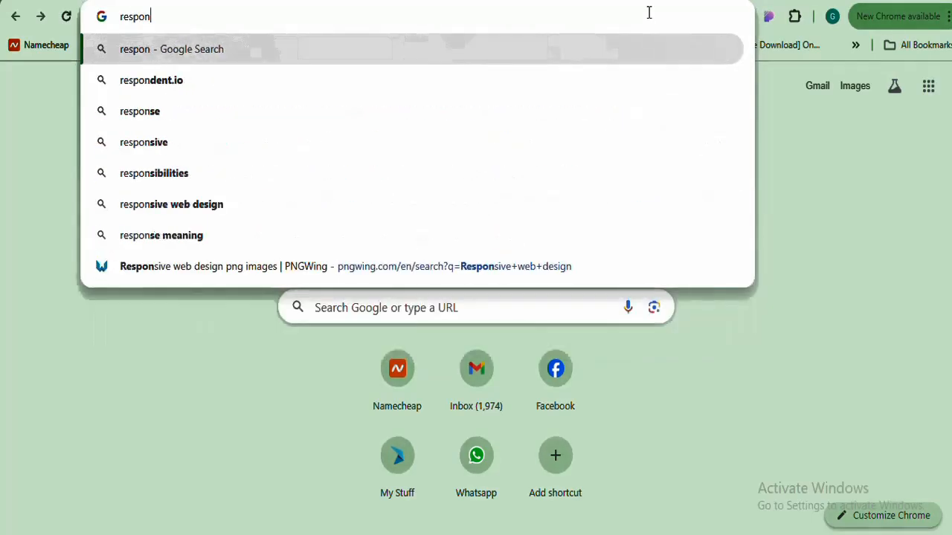
type("sive ")
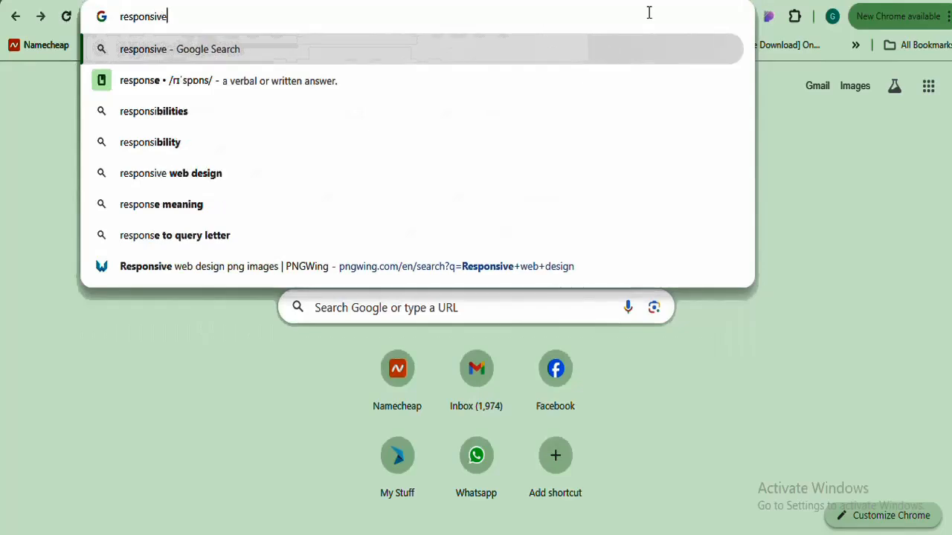
type("web design")
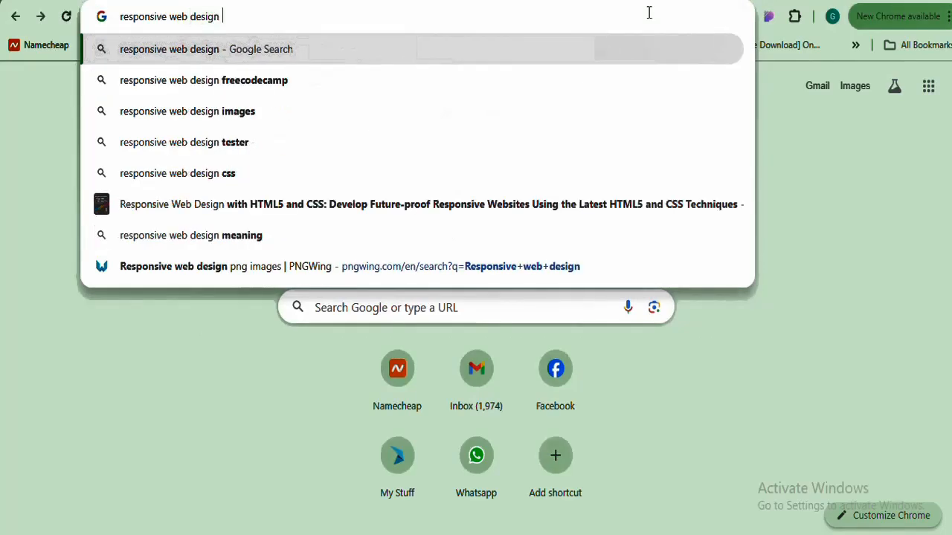
type(" png")
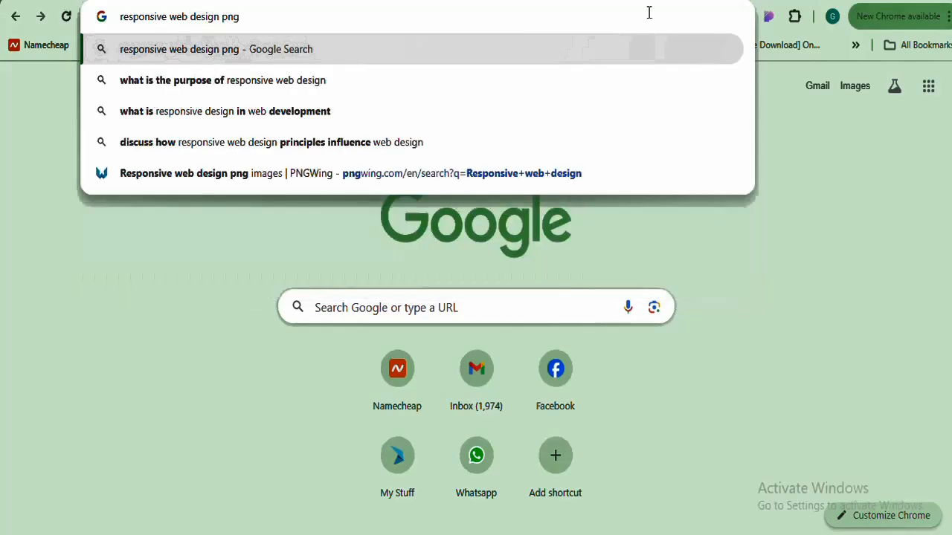
key("Return")
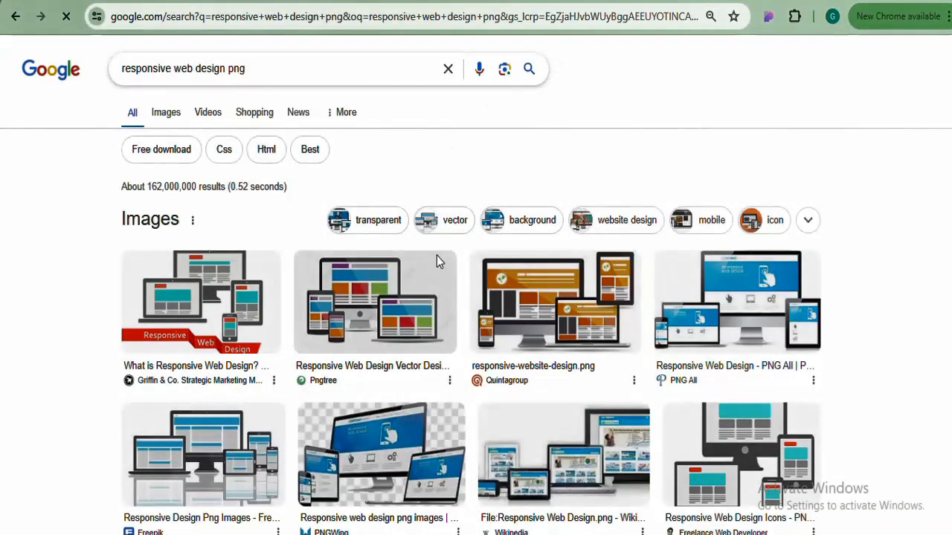
Open pngtree's 'Devices Responsive Web Design' image from Google Images in a new tab, then return to Elementor
left_click(171, 118)
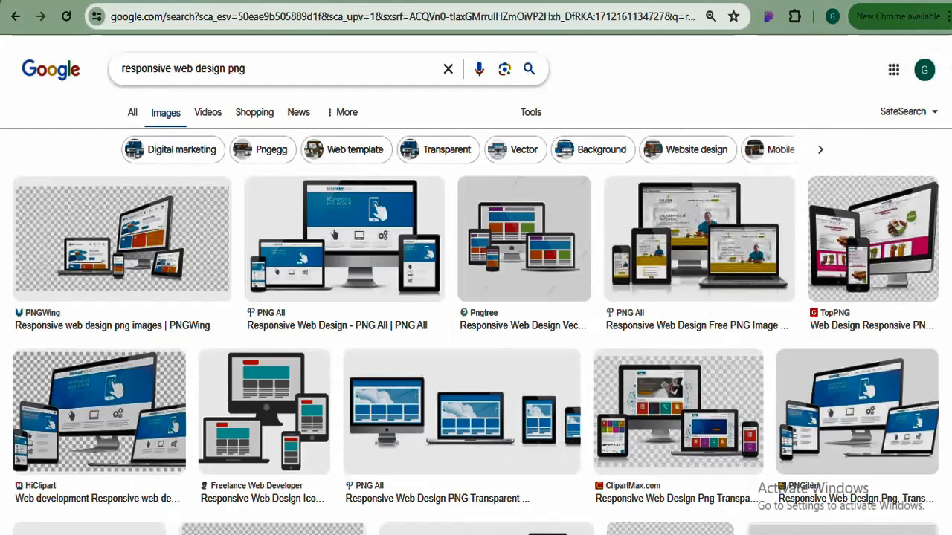
scroll(476, 297, "down", 1)
scroll(476, 298, "up", 1)
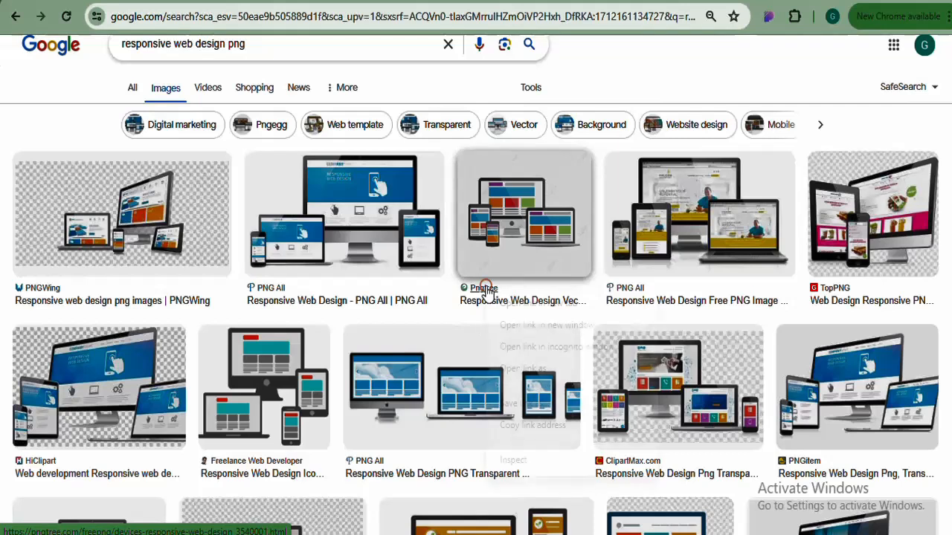
right_click(485, 286)
left_click(512, 300)
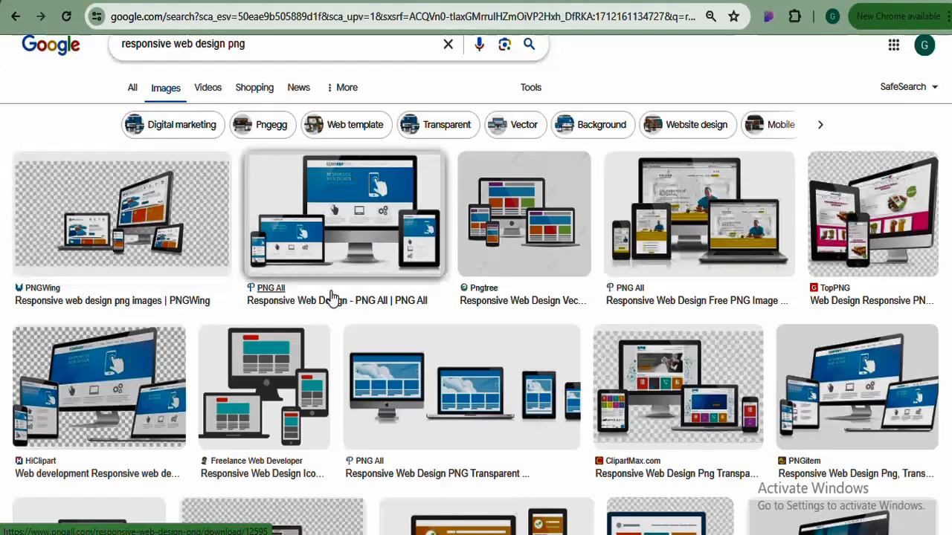
scroll(810, 262, "down", 2)
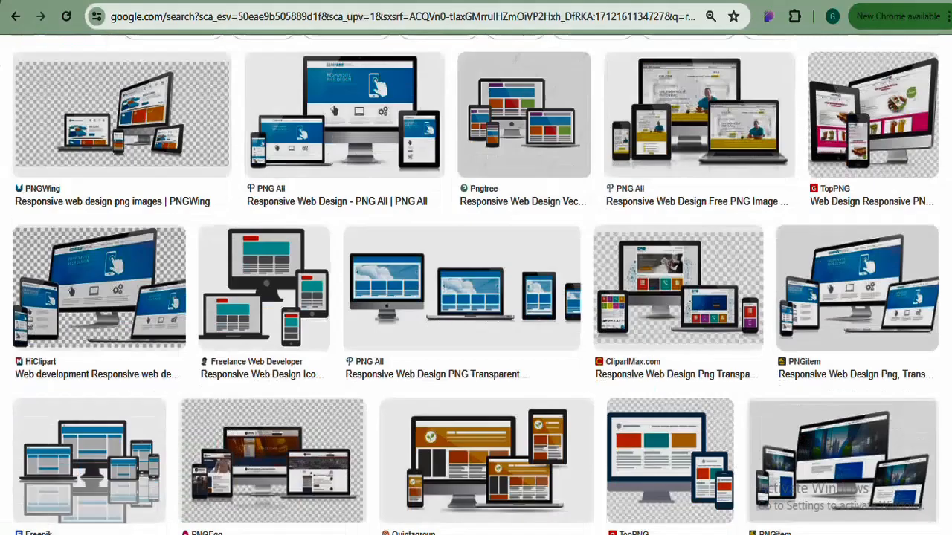
scroll(825, 133, "down", 1)
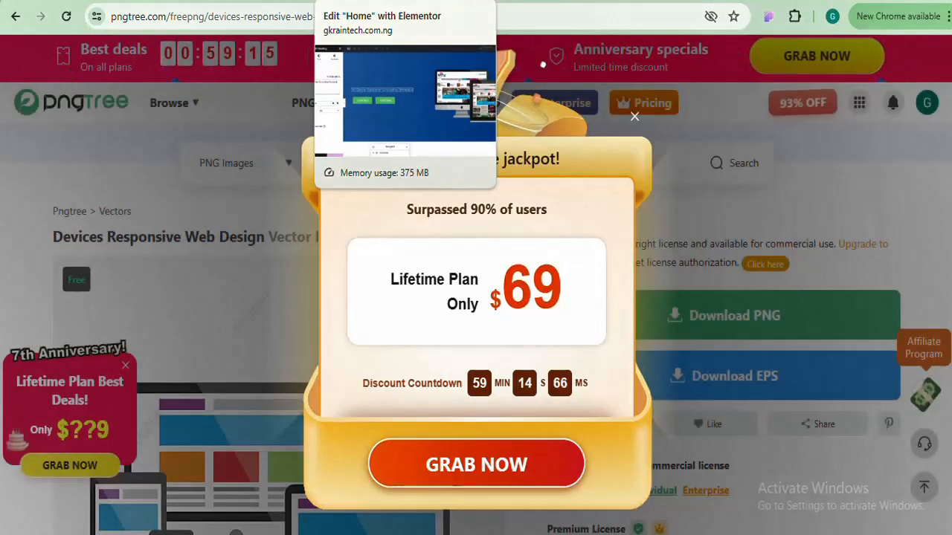
left_click(365, 2)
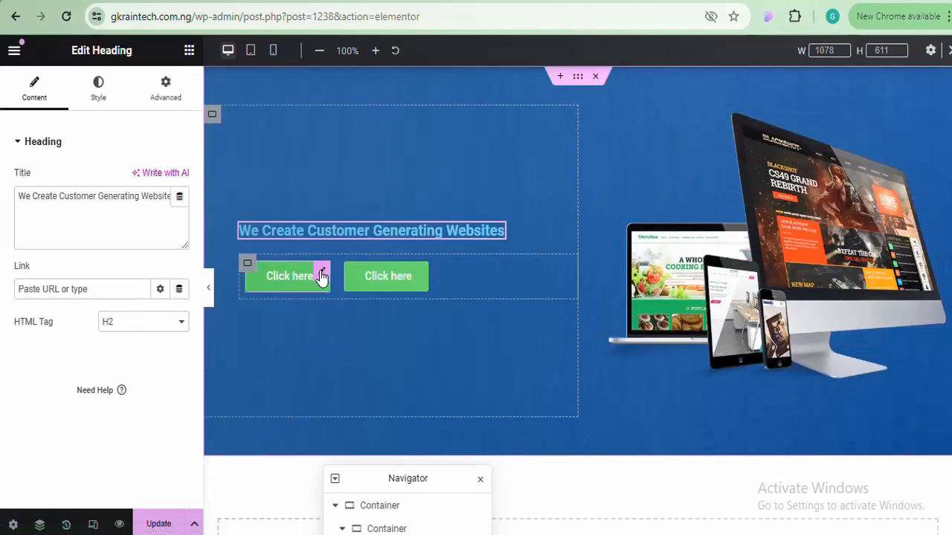
Relabel the first hero button 'Learn More'
left_click(322, 275)
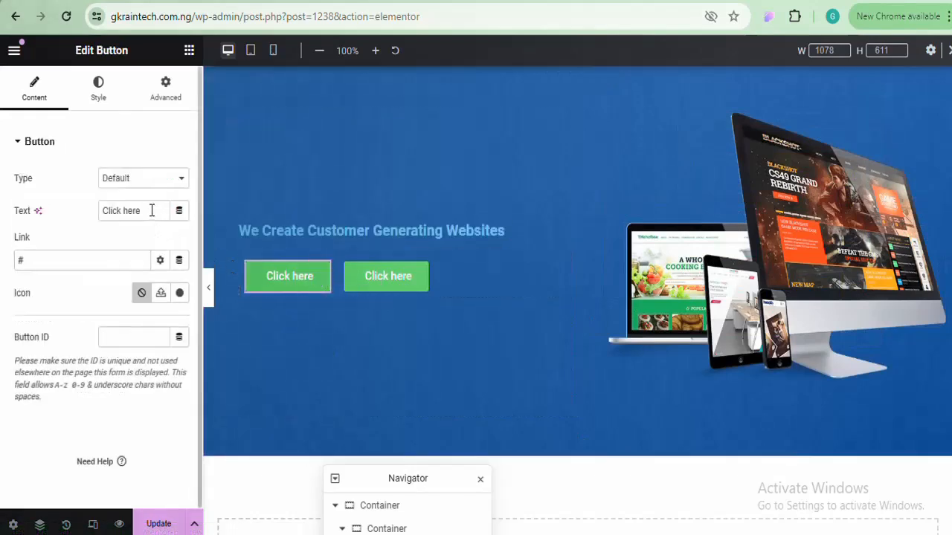
left_click_drag(152, 211, 54, 224)
type("Lea")
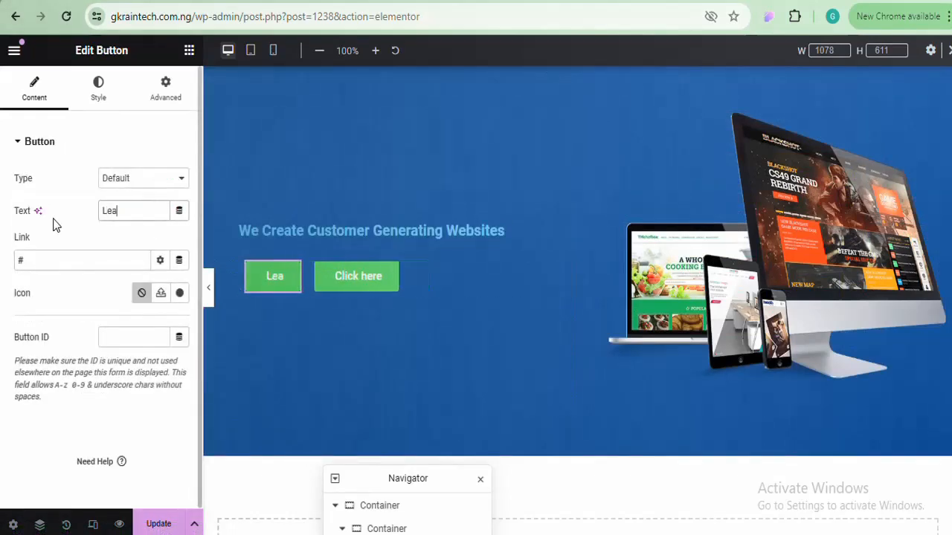
type("rn")
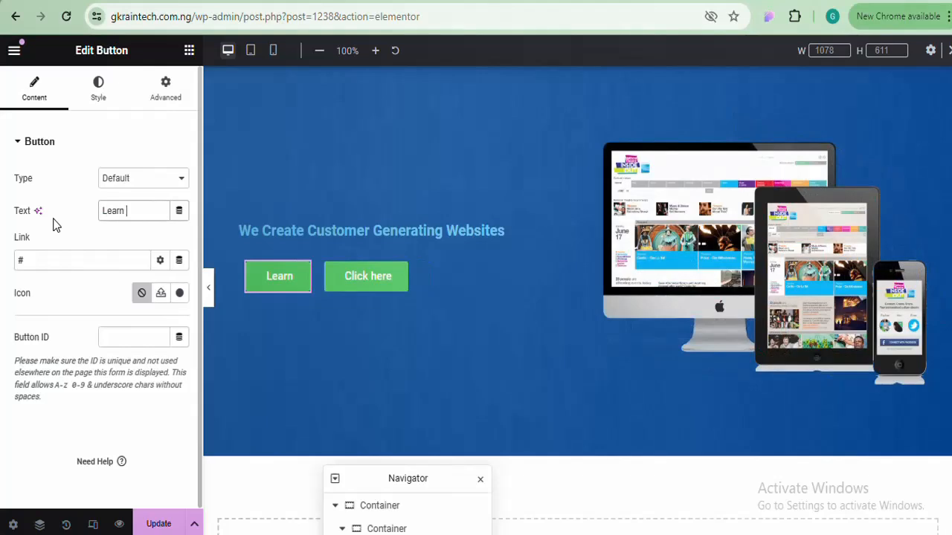
type(" More")
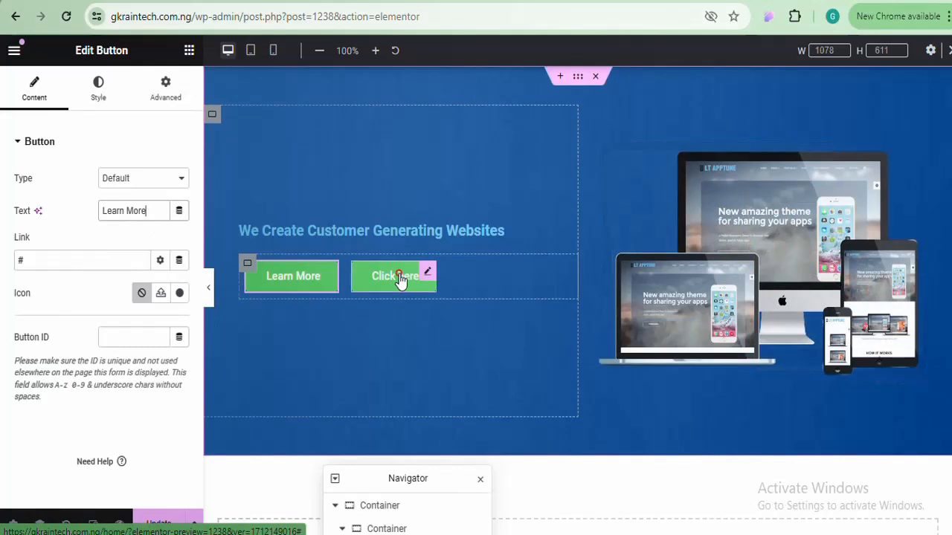
Change the second button's text from 'Click here' to 'Get in Touch'
left_click(400, 276)
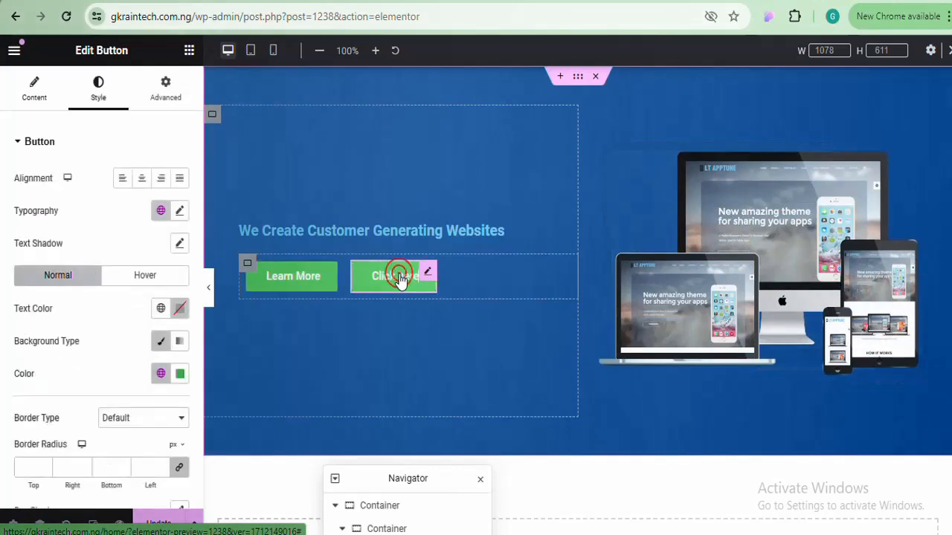
left_click(32, 96)
left_click_drag(149, 210, 84, 213)
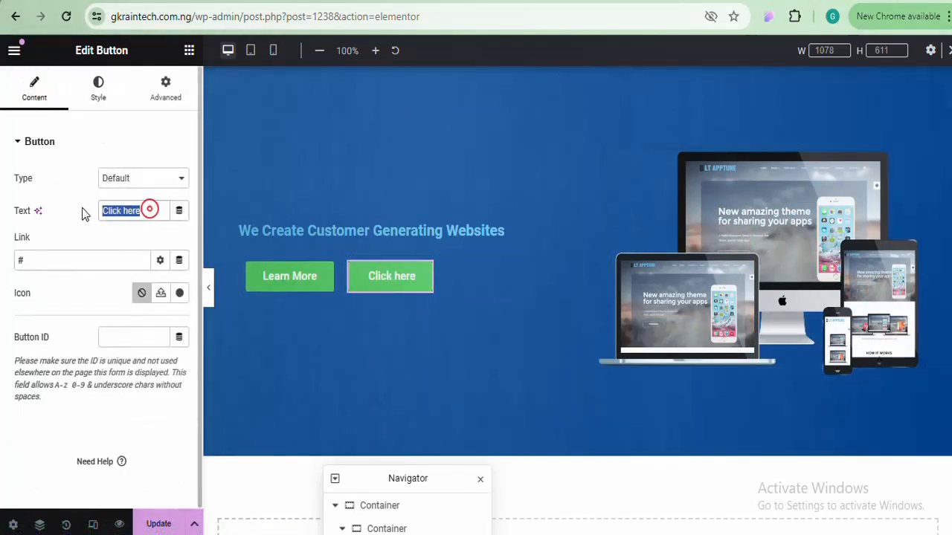
type("Get")
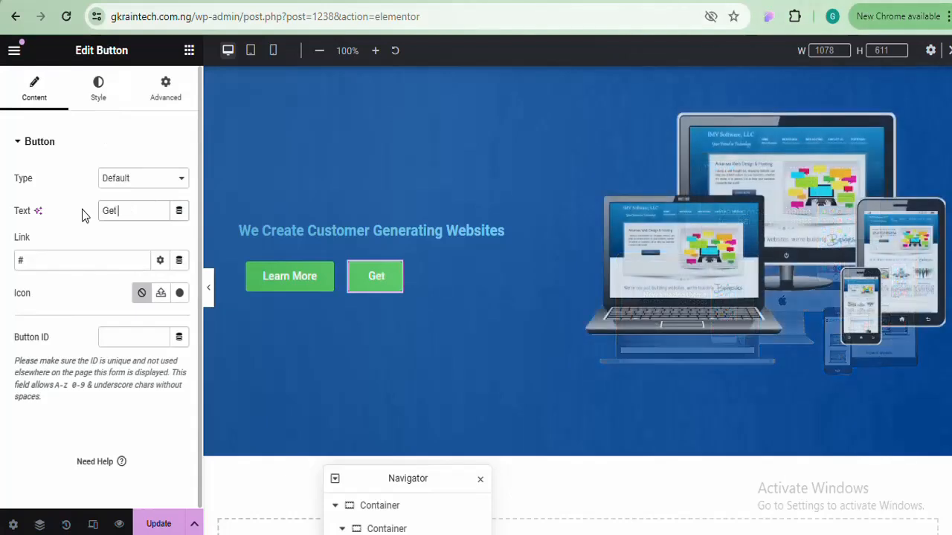
type(" in G")
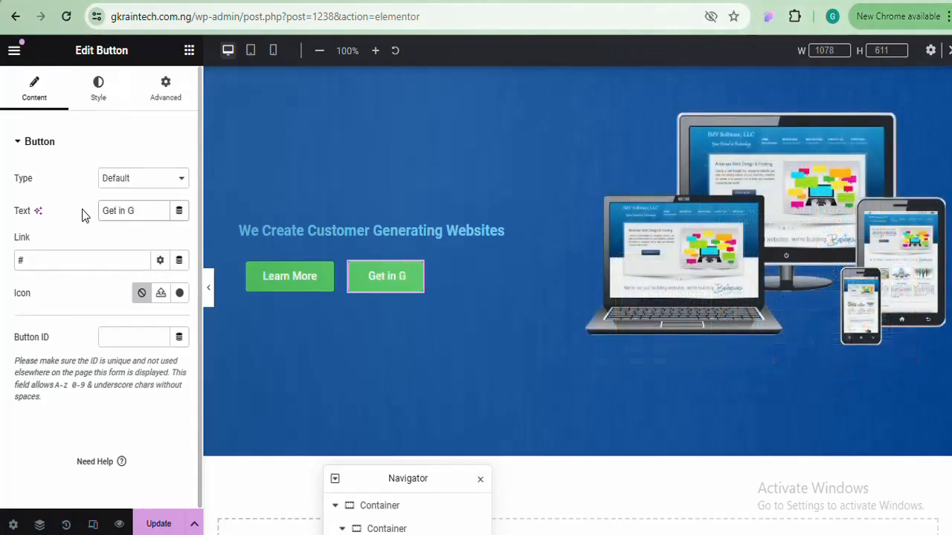
key("BackSpace")
type("Tou")
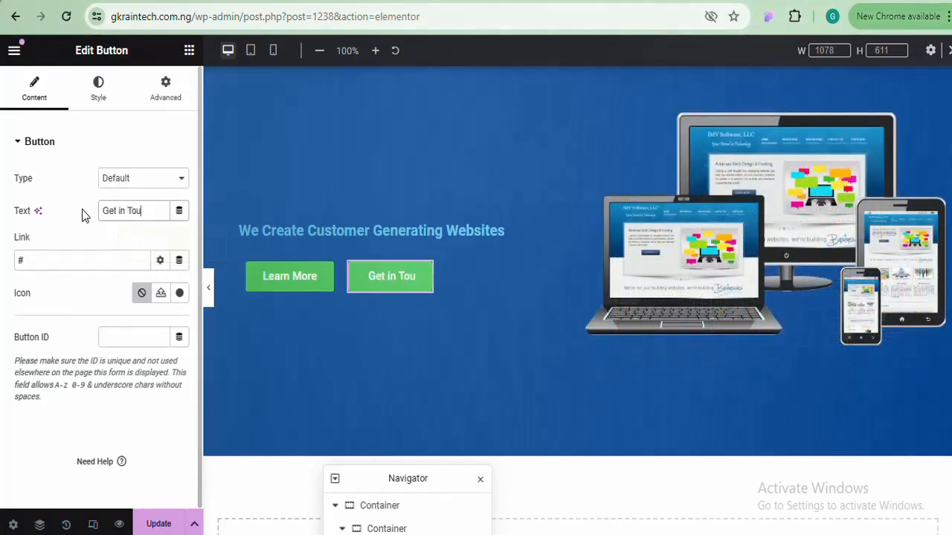
type("ch")
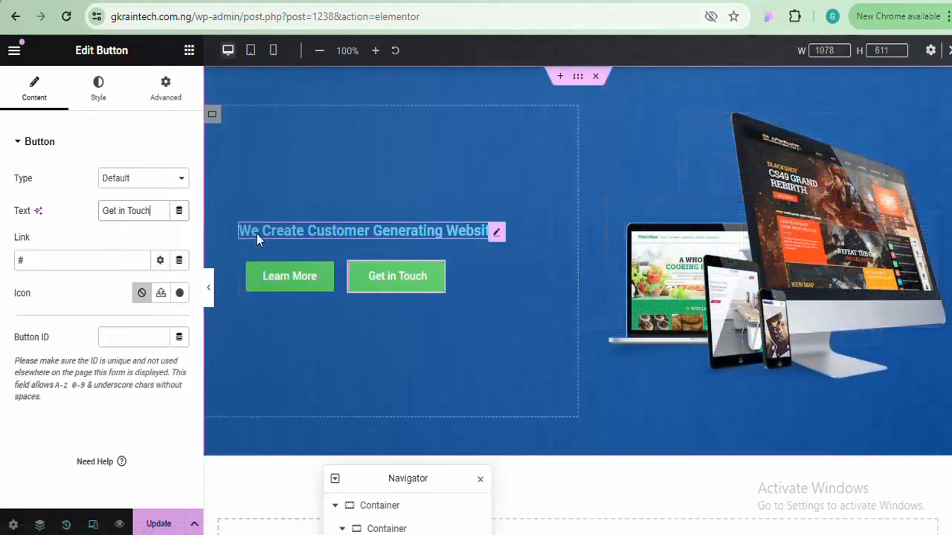
Set the hero heading's text colour to #FFFFFF
left_click(422, 228)
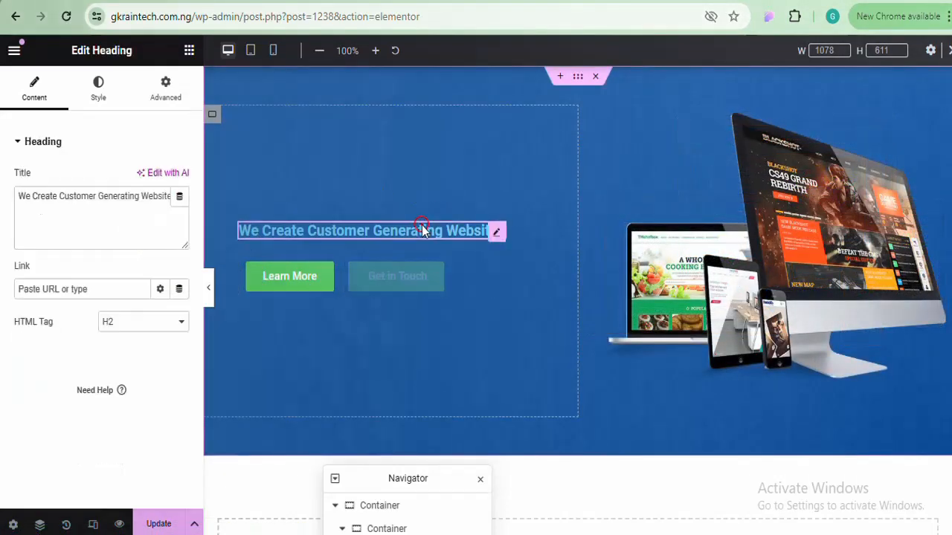
left_click(98, 86)
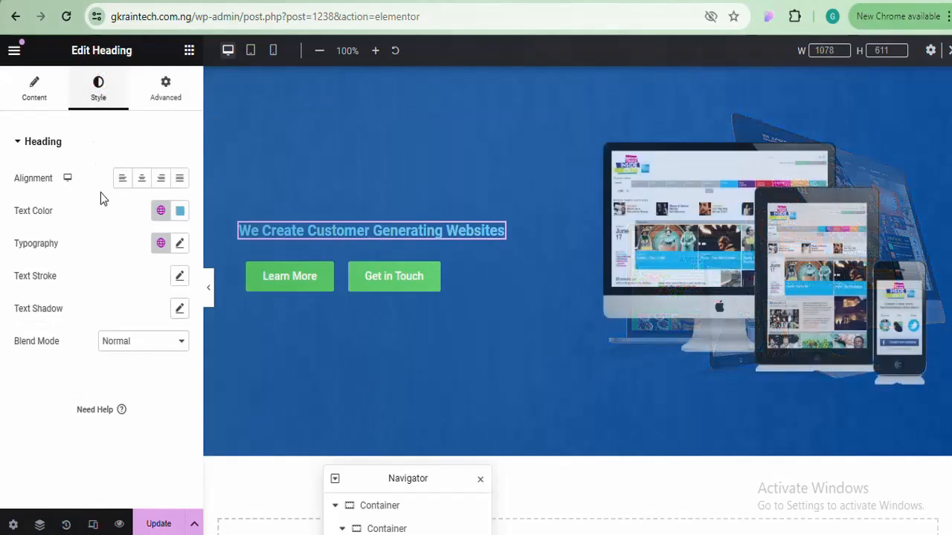
left_click(181, 211)
type("#FFFFFF")
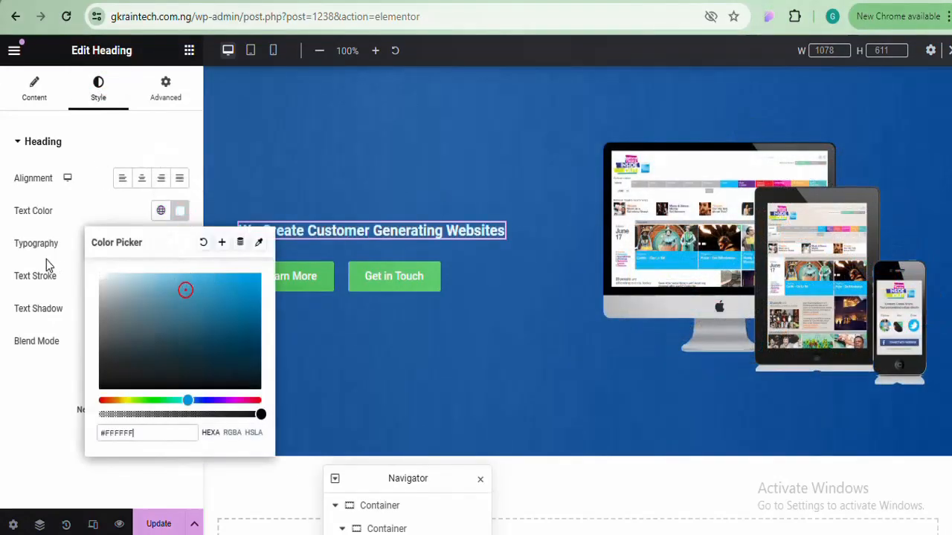
left_click(179, 211)
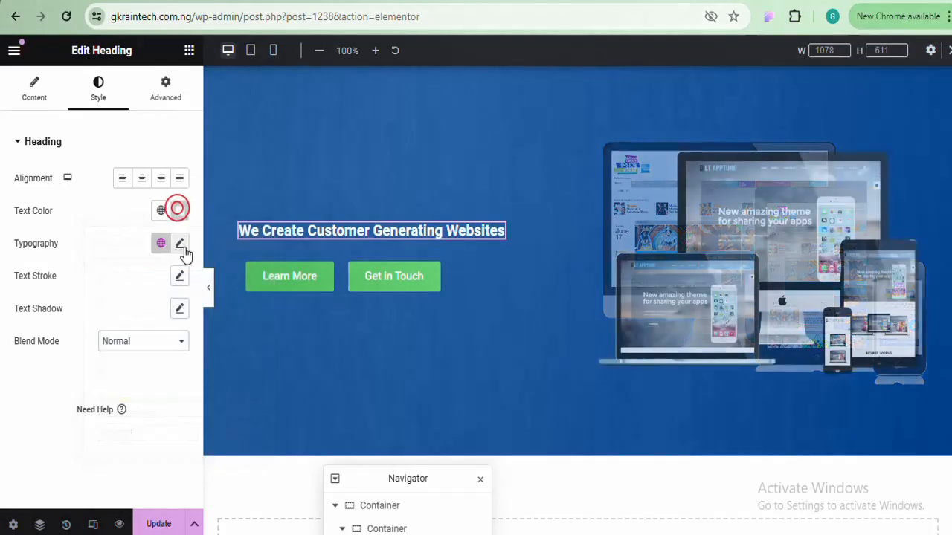
After trying Raleway and Verdana, set the heading's font family to Albert Sans
left_click(182, 247)
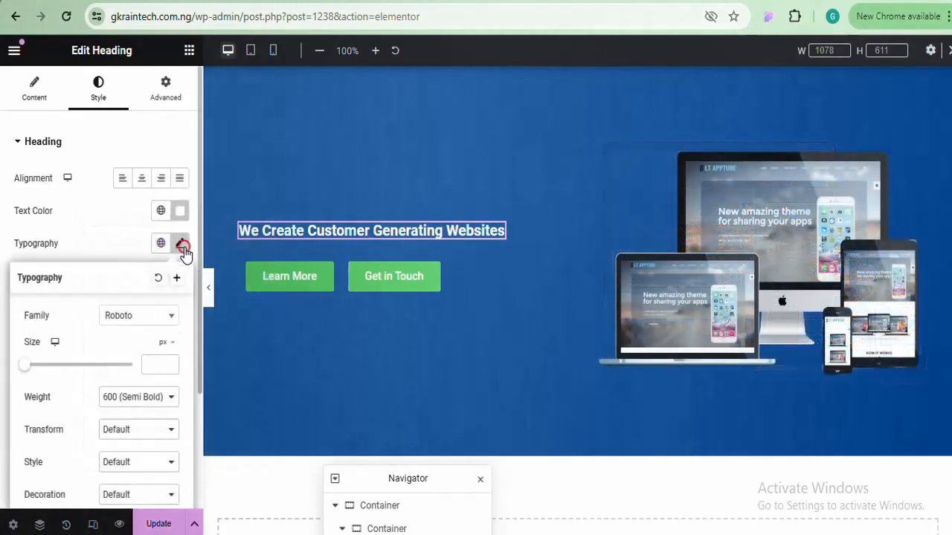
left_click(153, 316)
left_click(147, 324)
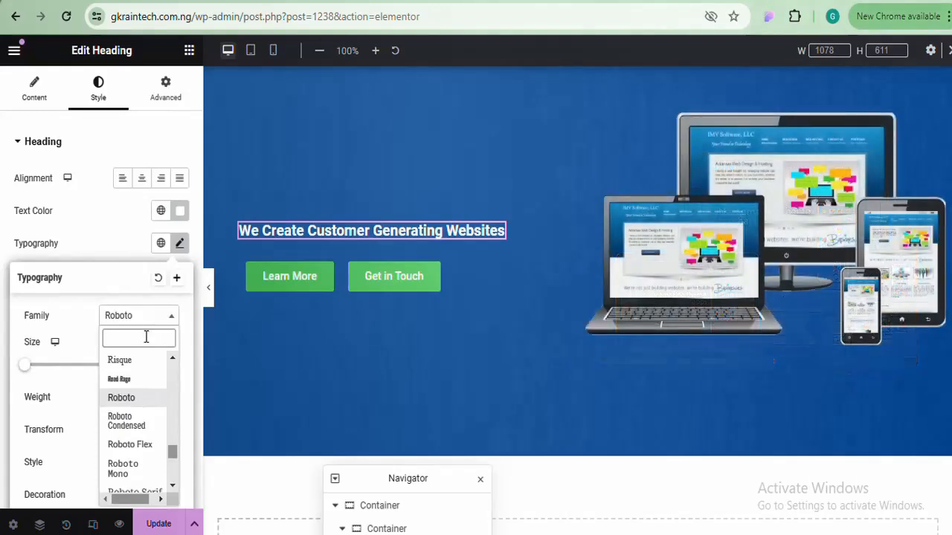
type("rail")
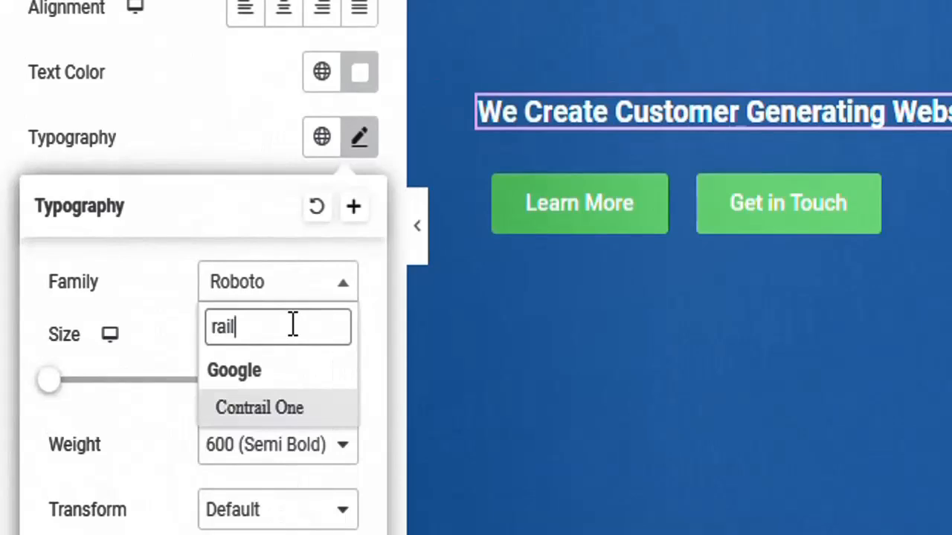
key("BackSpace")
key("BackSpace")
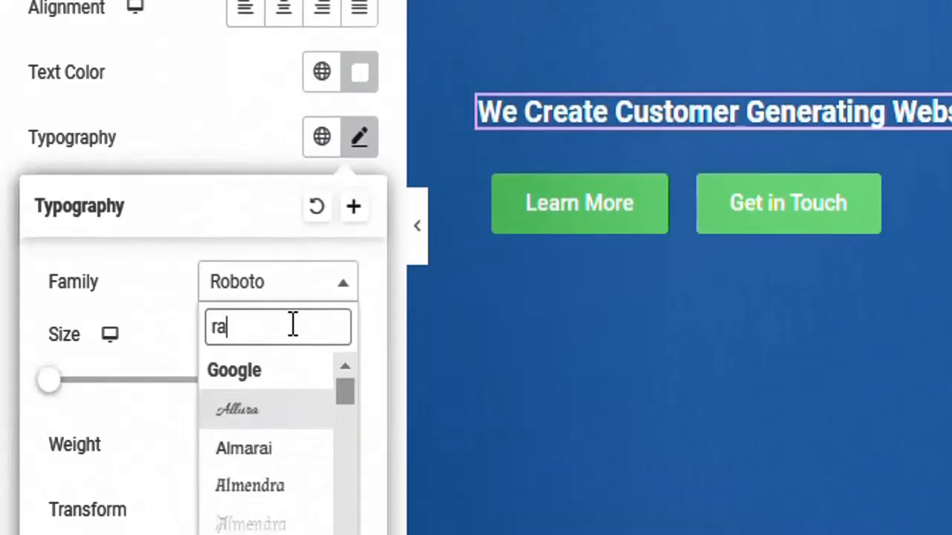
type("le")
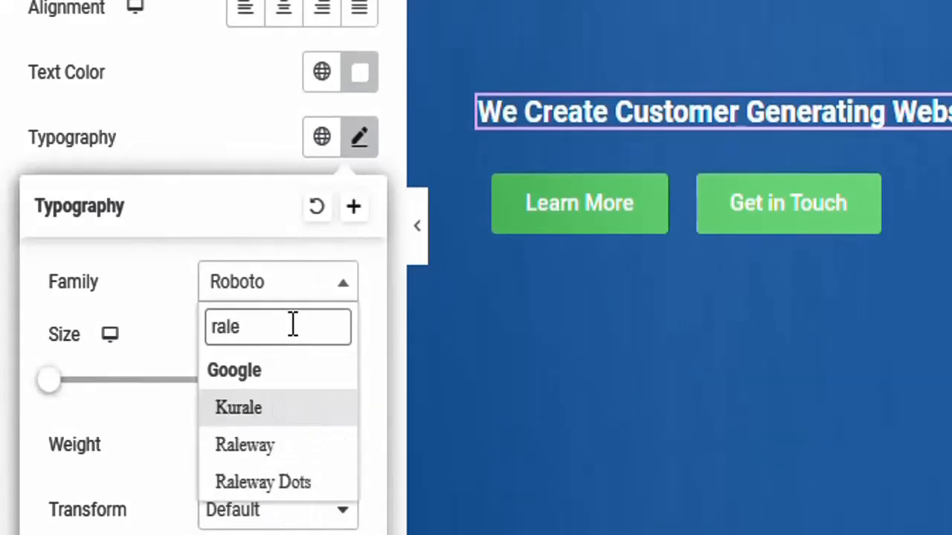
left_click(257, 445)
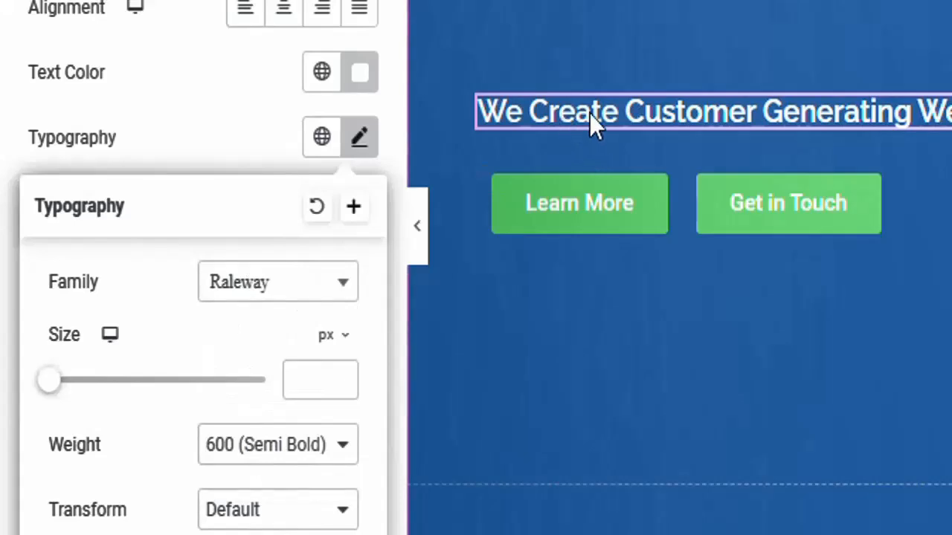
left_click(289, 296)
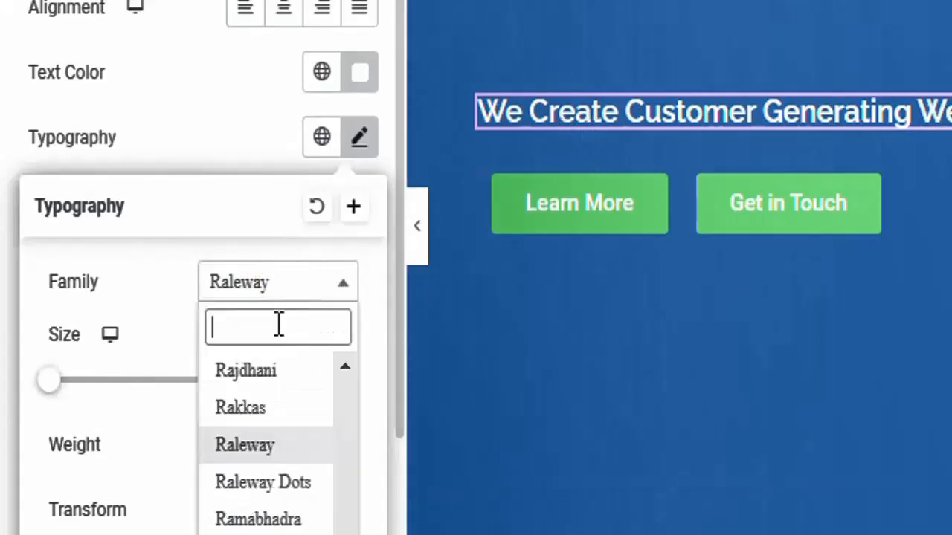
type("ver")
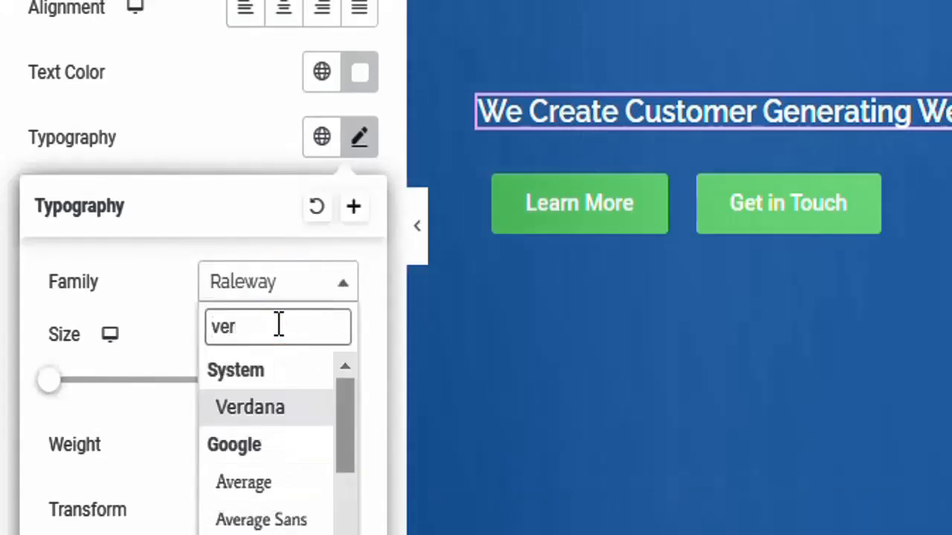
type("dan")
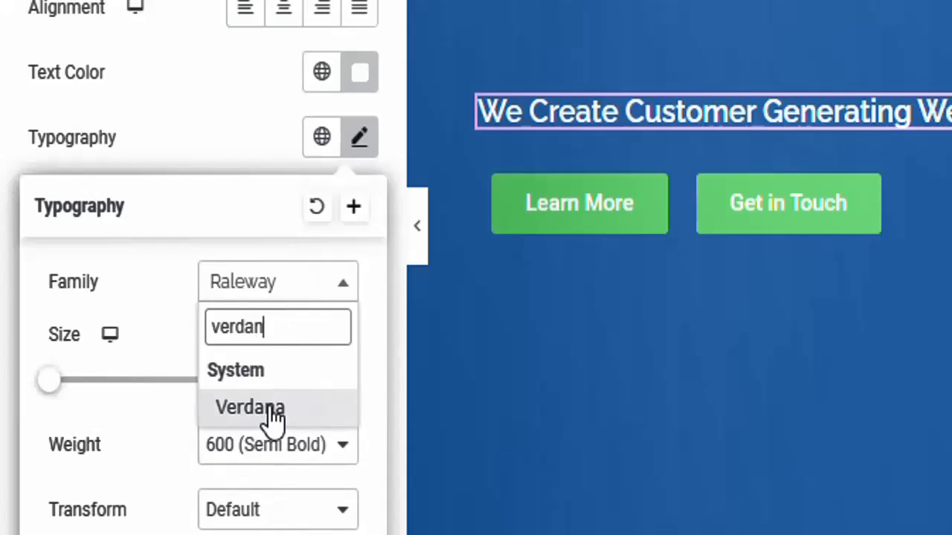
left_click(268, 407)
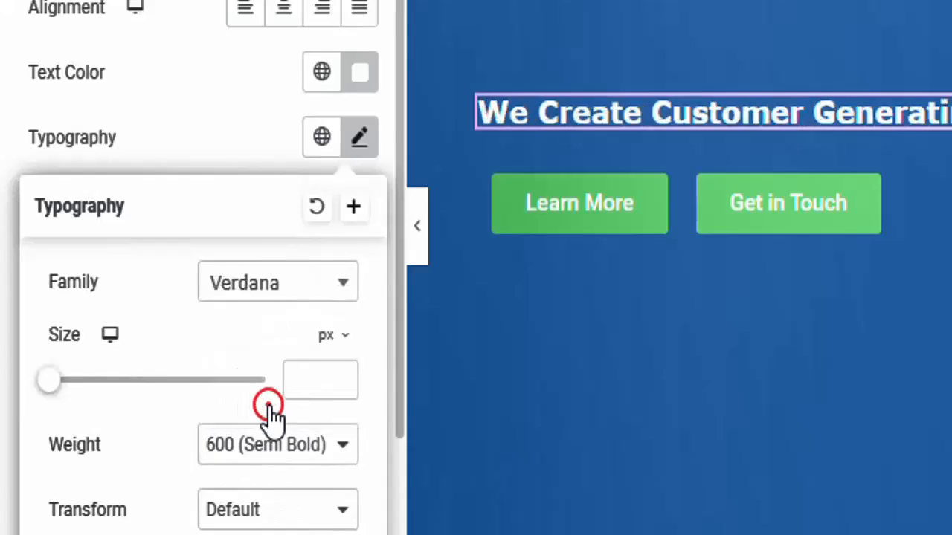
left_click(316, 276)
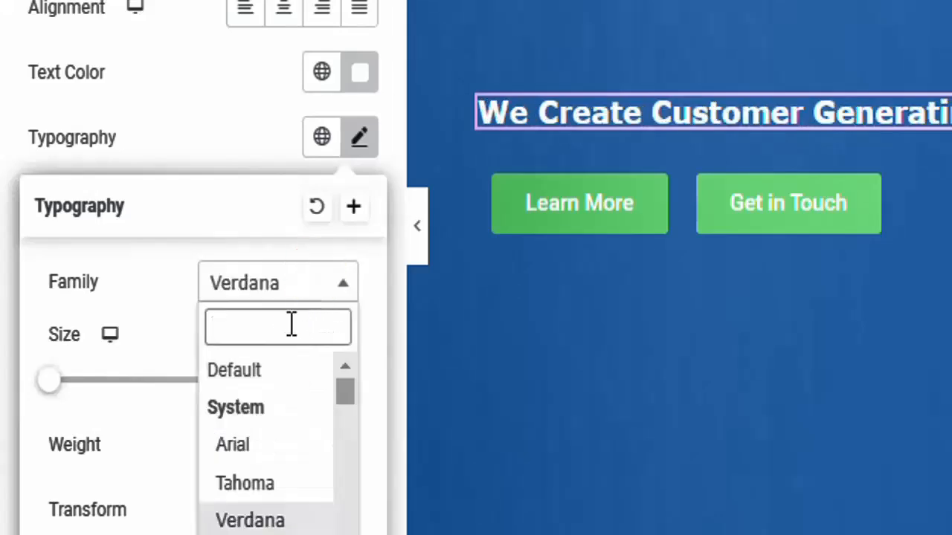
type("albe")
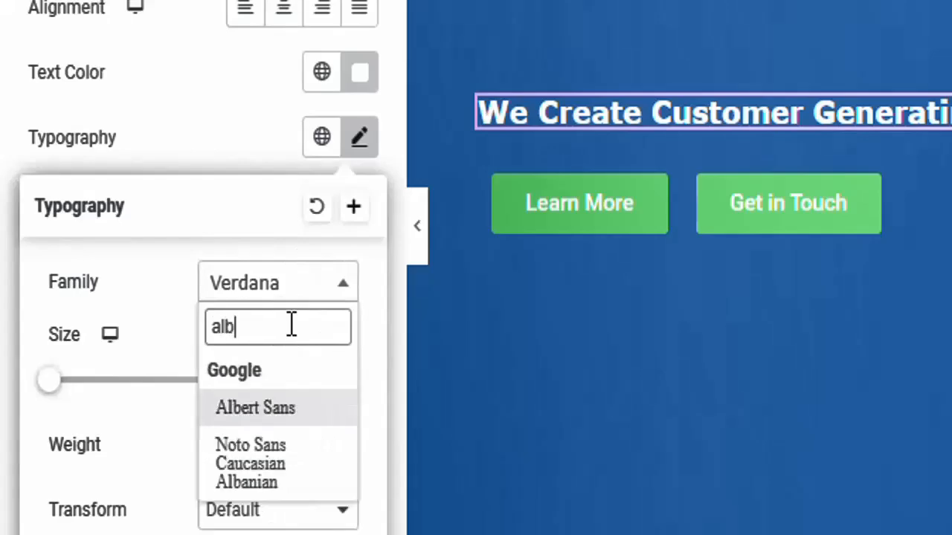
left_click(288, 411)
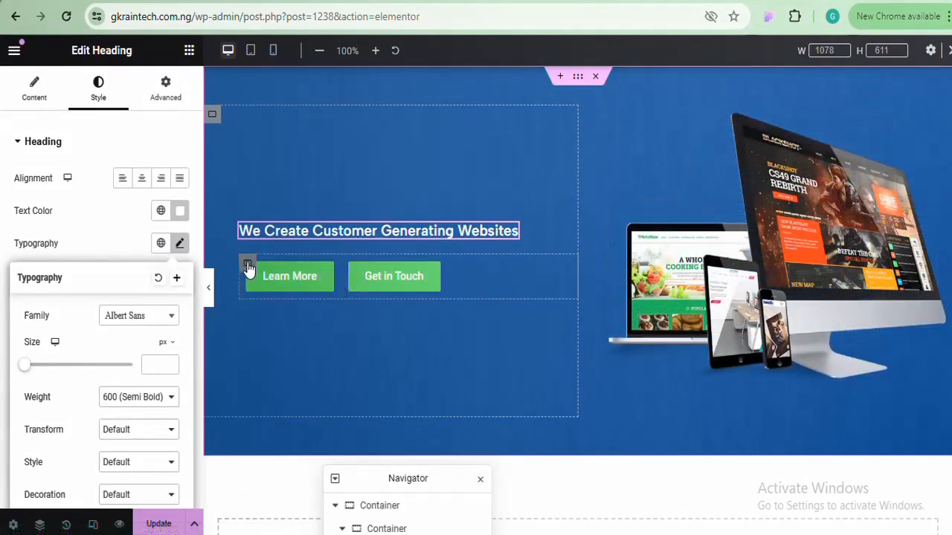
left_click(357, 230)
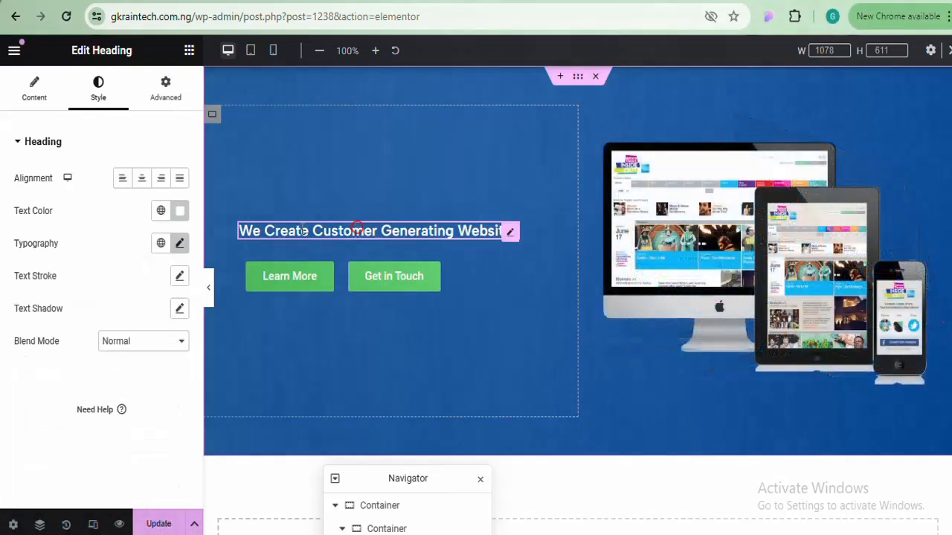
Set the heading size to 45 px, preview the hero, and update the page
left_click(180, 244)
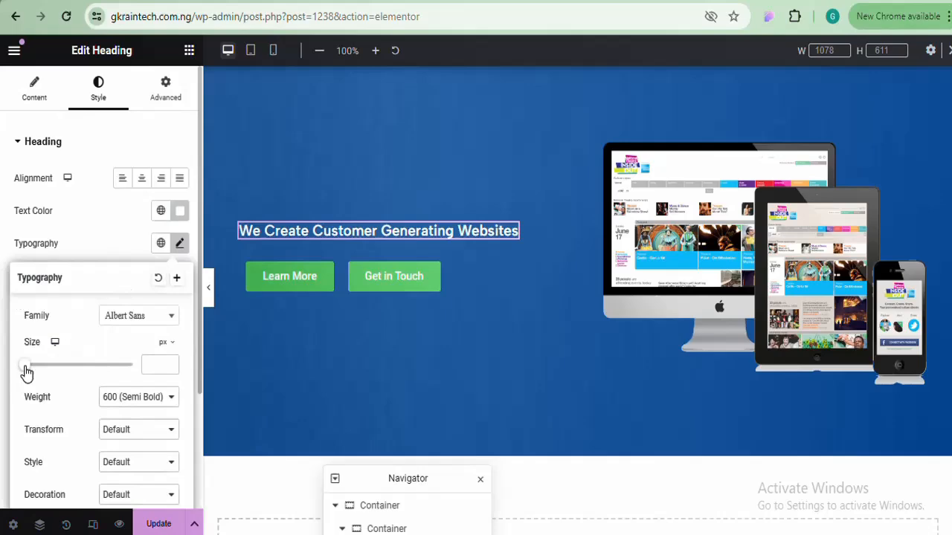
left_click_drag(26, 372, 47, 370)
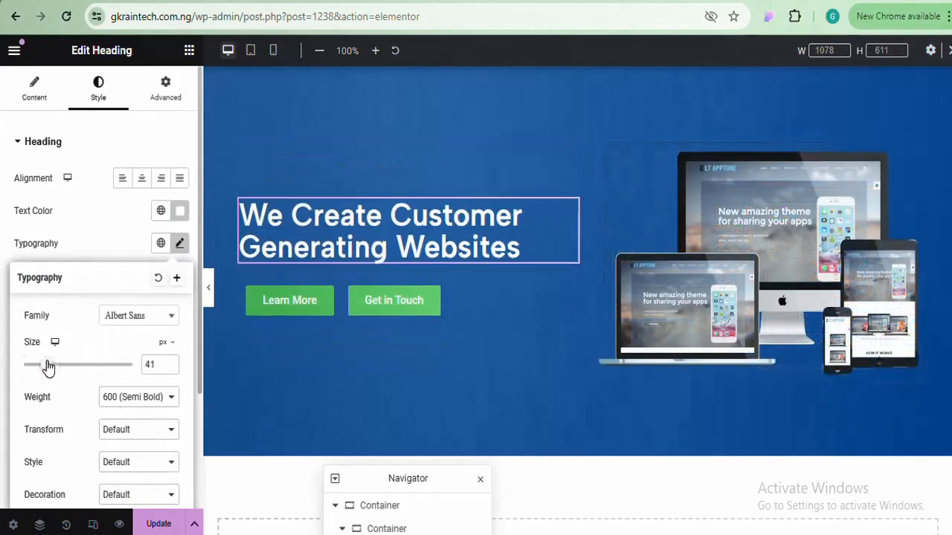
left_click(171, 363)
left_click(171, 363)
left_click(171, 363)
left_click(171, 363)
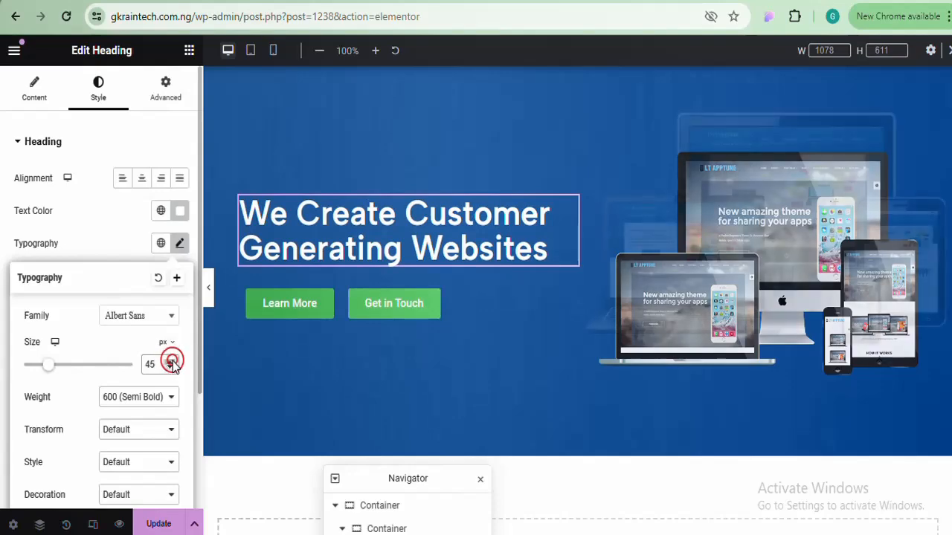
left_click(209, 289)
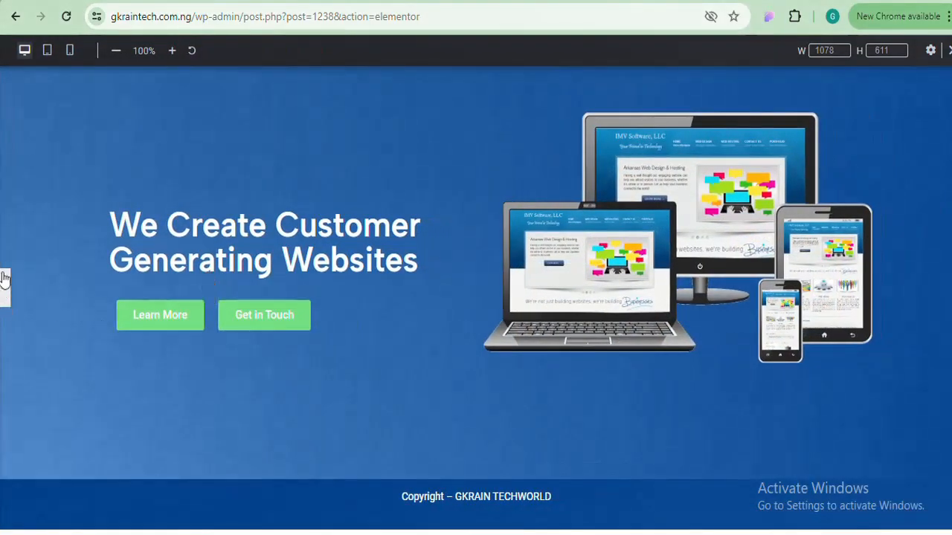
left_click(4, 288)
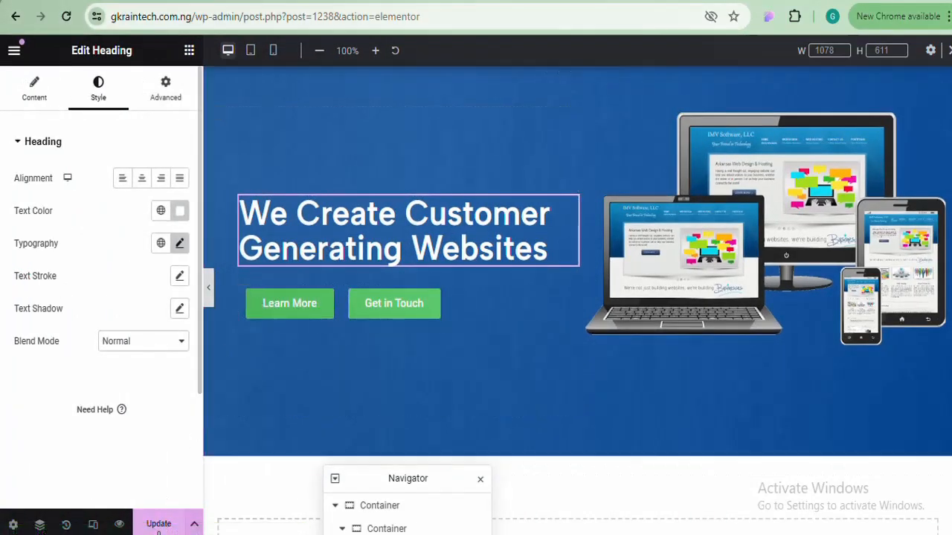
left_click(158, 524)
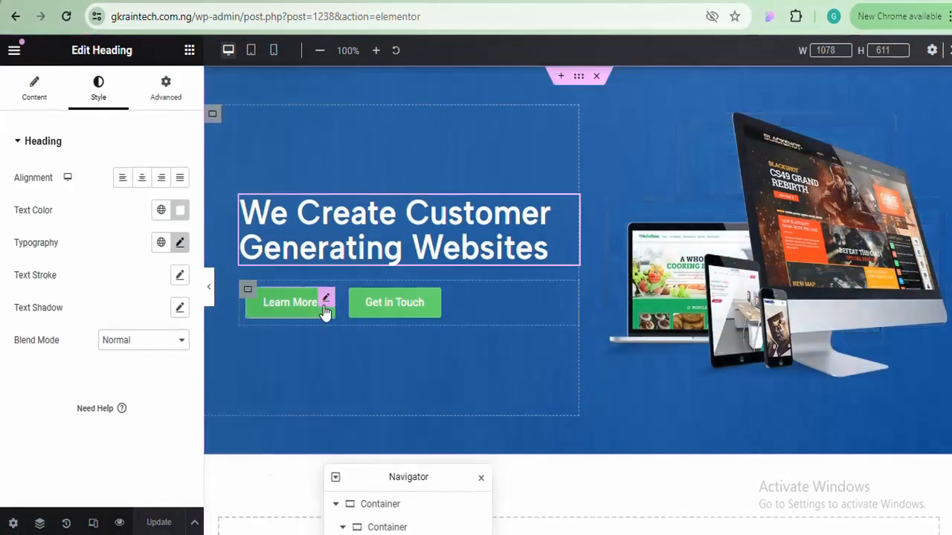
left_click(248, 291)
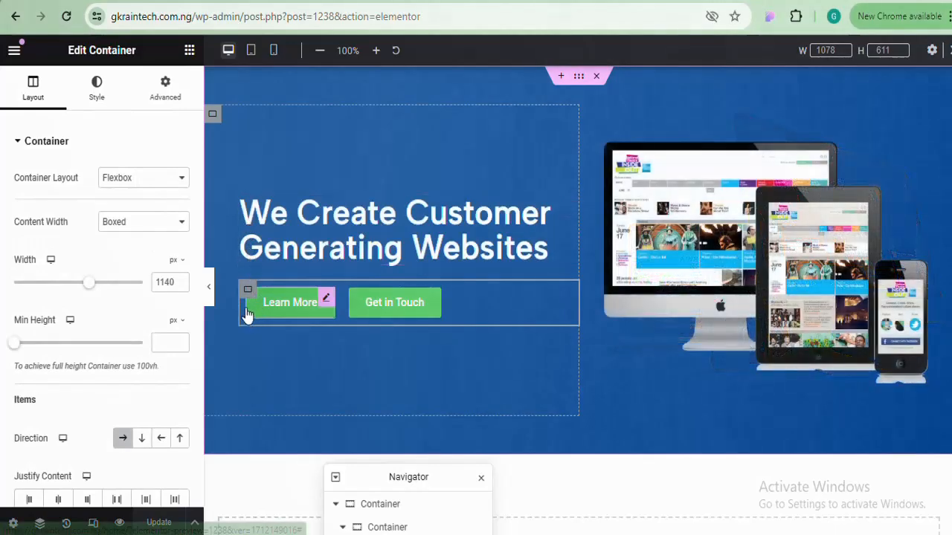
left_click(211, 289)
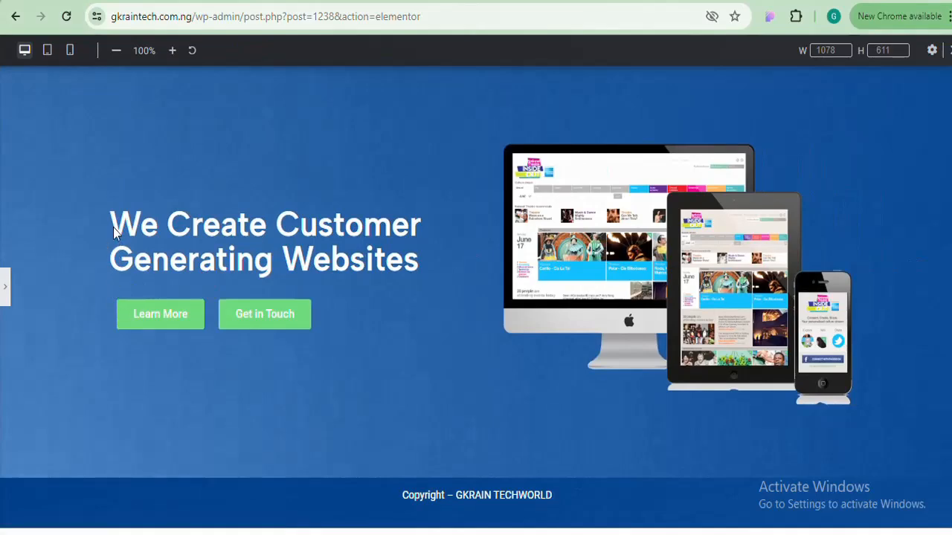
left_click(4, 289)
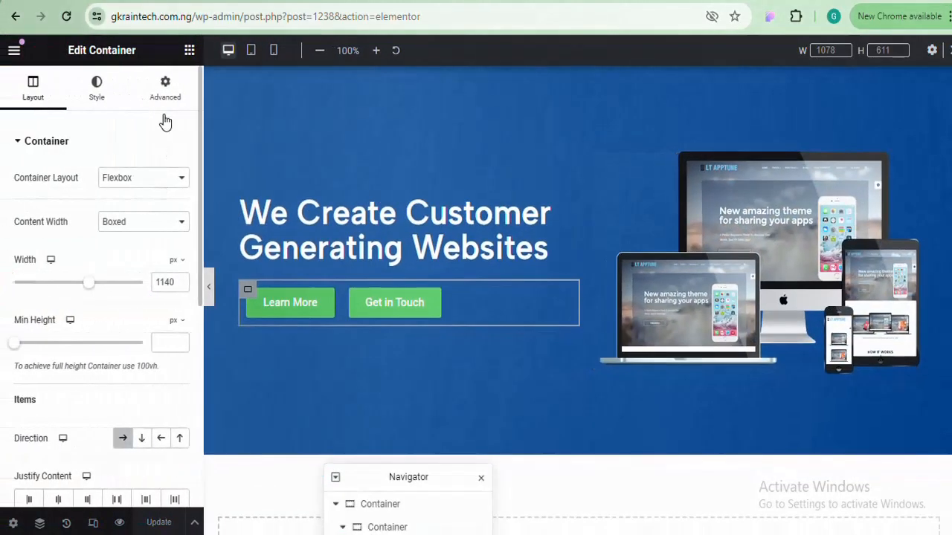
left_click(167, 93)
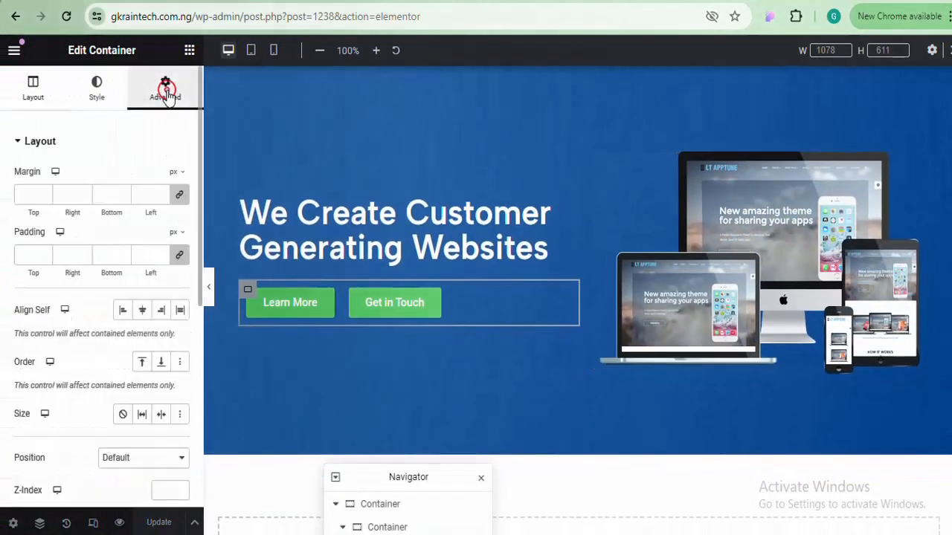
left_click(179, 194)
left_click(181, 256)
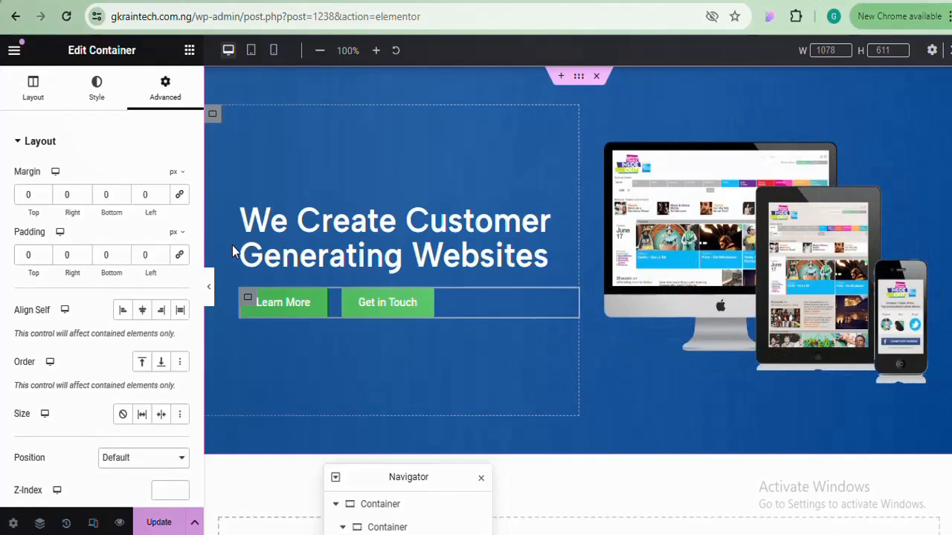
left_click(179, 195)
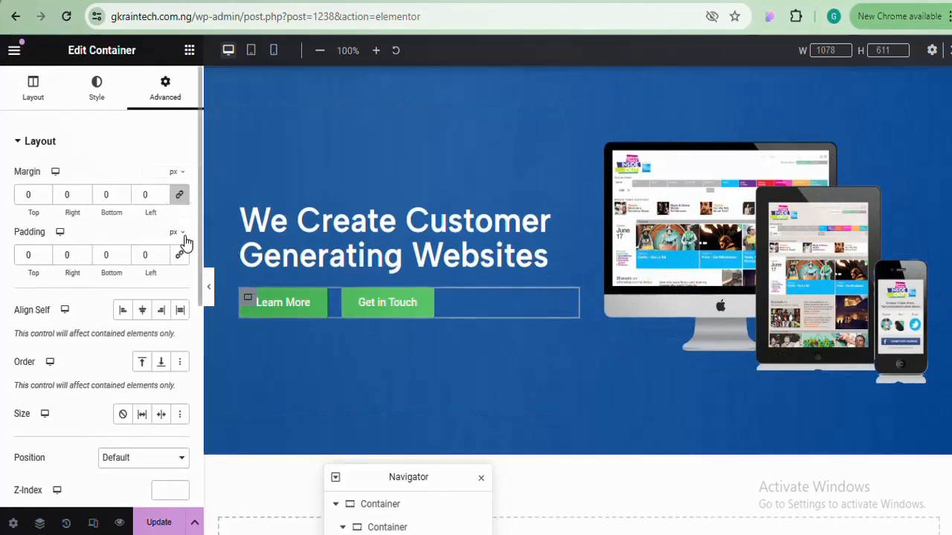
left_click(179, 255)
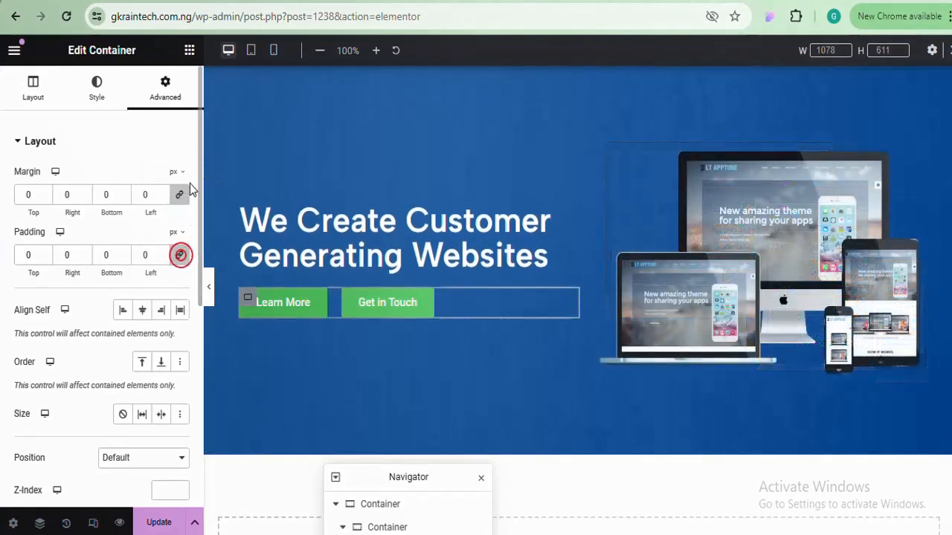
left_click(181, 196)
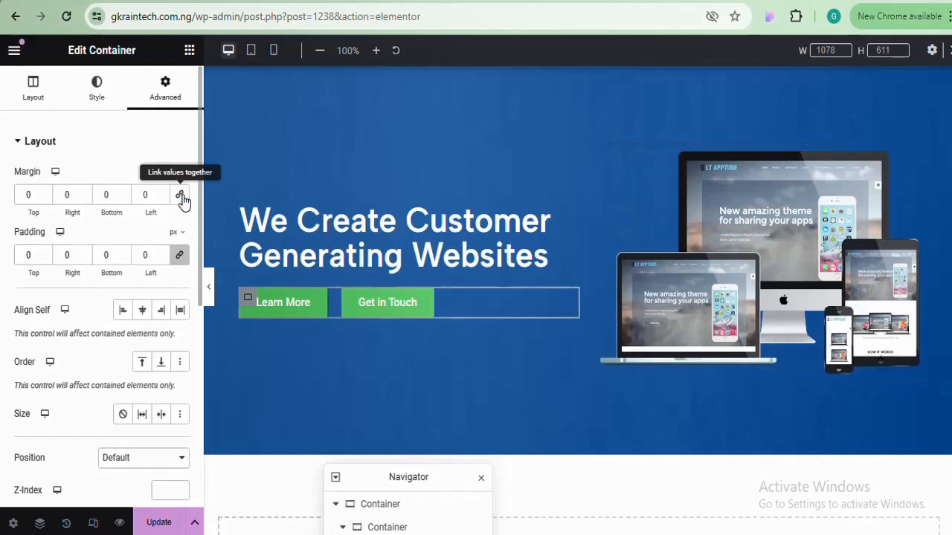
left_click(180, 256)
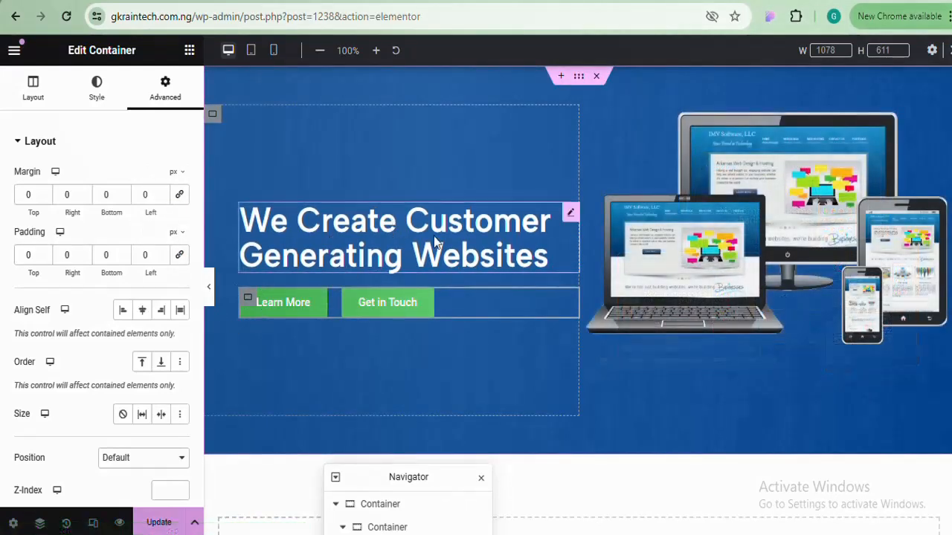
left_click(208, 290)
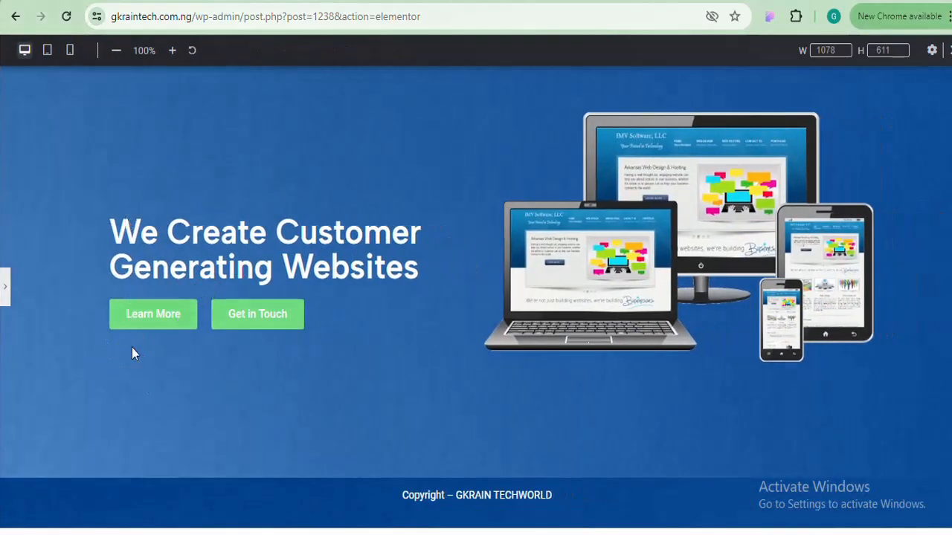
left_click(5, 289)
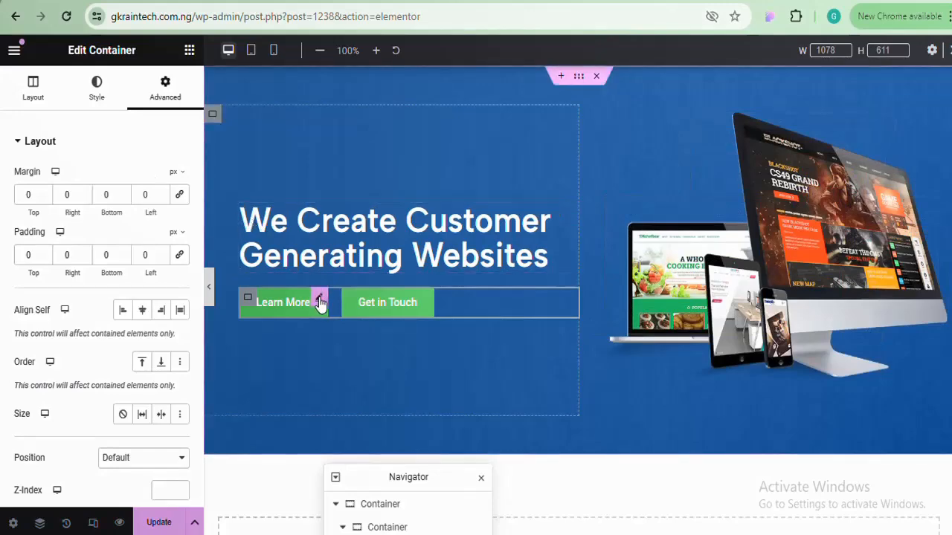
Change the Learn More button's background colour from green to a deep purple
left_click(320, 302)
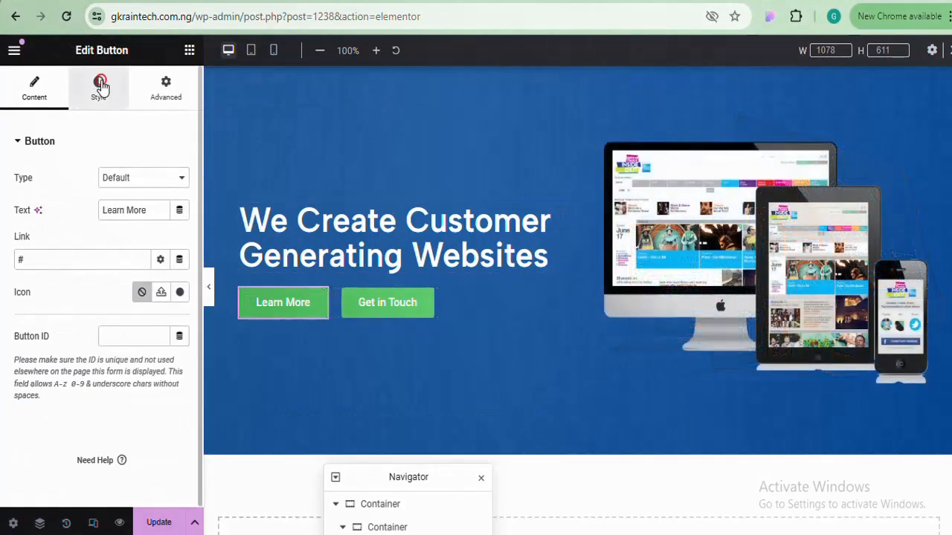
left_click(99, 83)
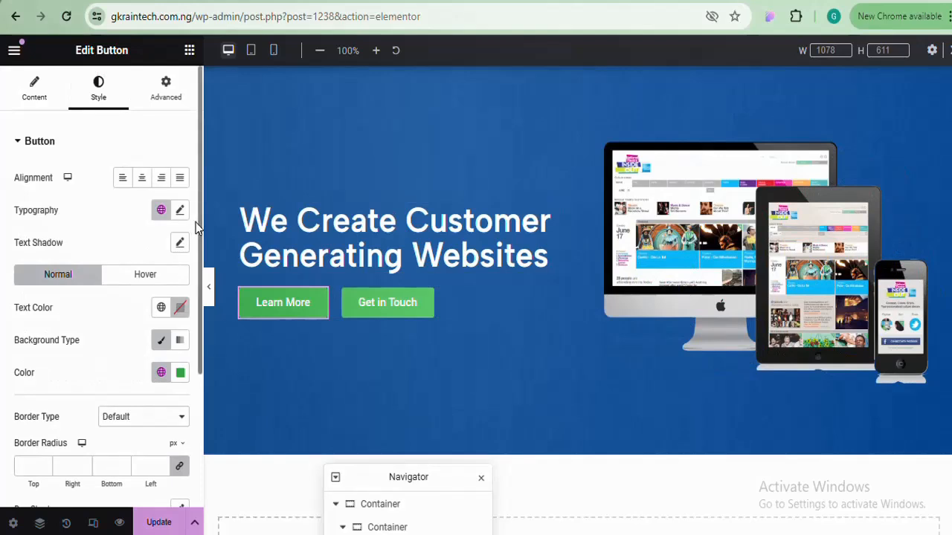
scroll(197, 223, "down", 4)
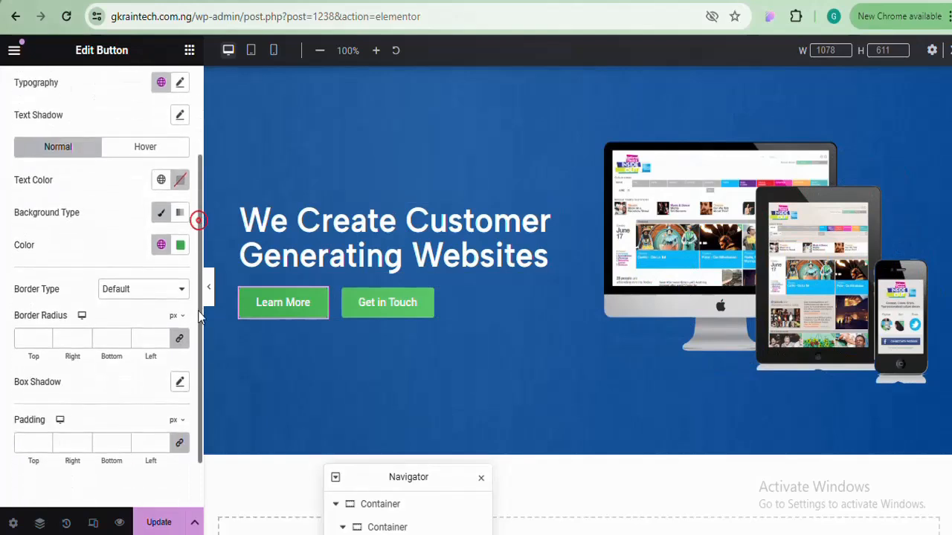
left_click(180, 232)
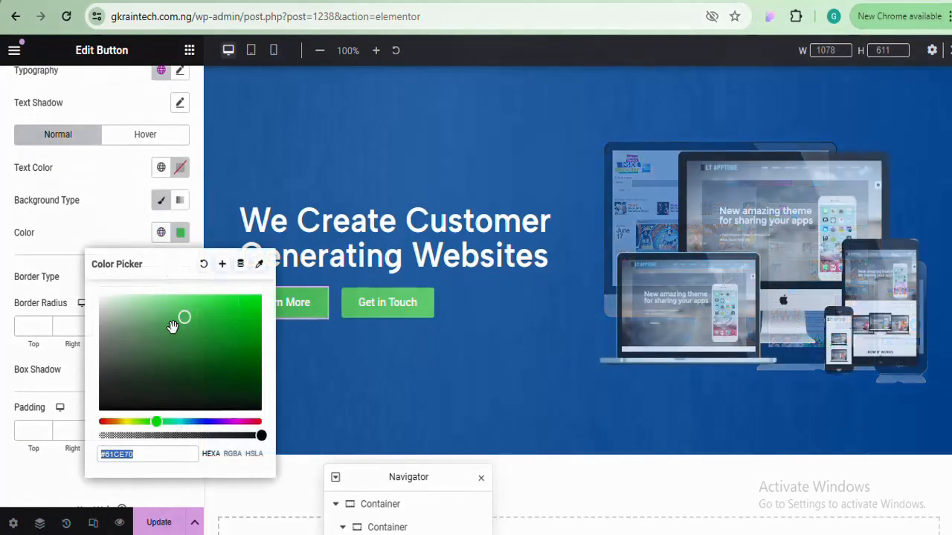
left_click_drag(154, 422, 213, 422)
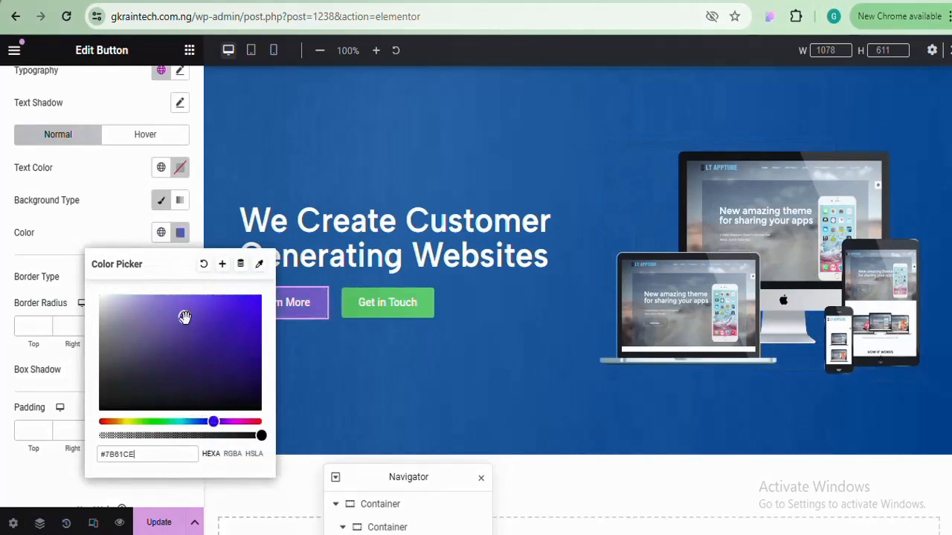
left_click_drag(184, 317, 247, 317)
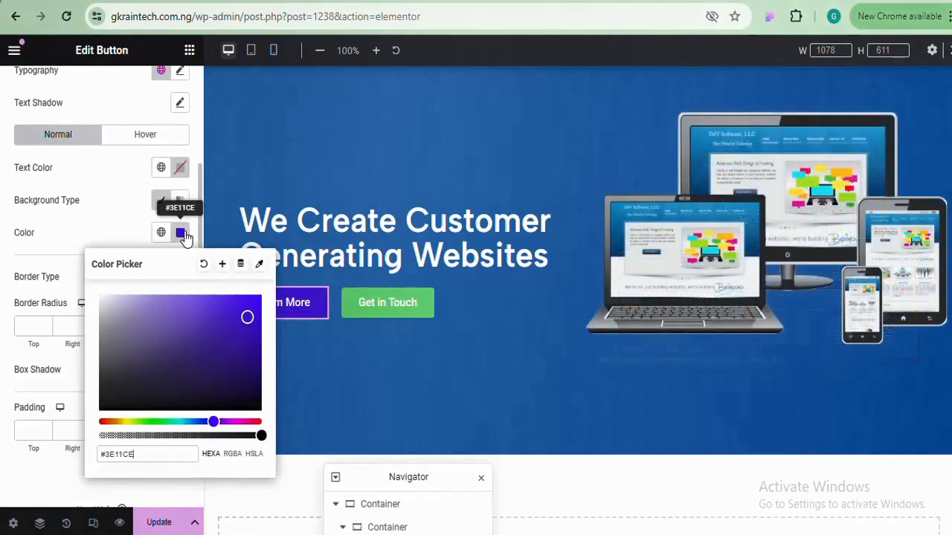
left_click(185, 236)
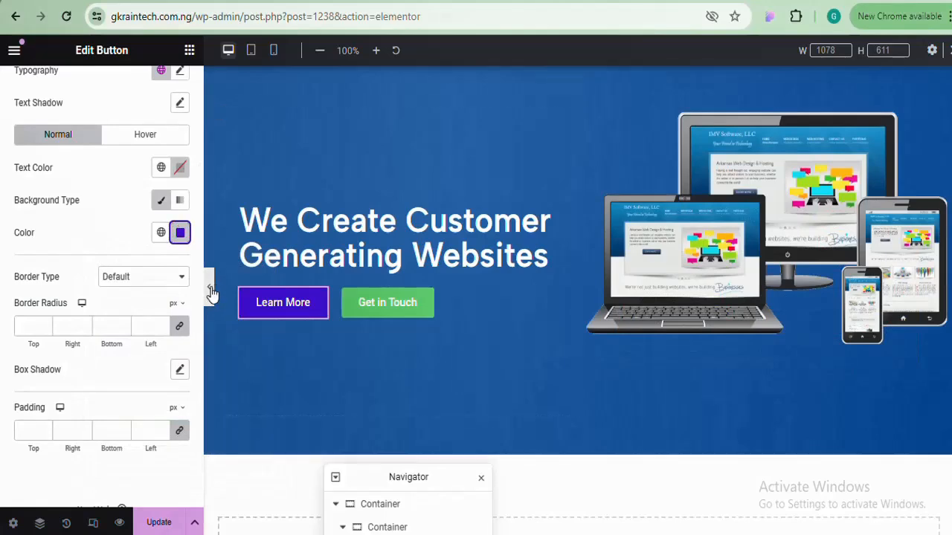
left_click(209, 290)
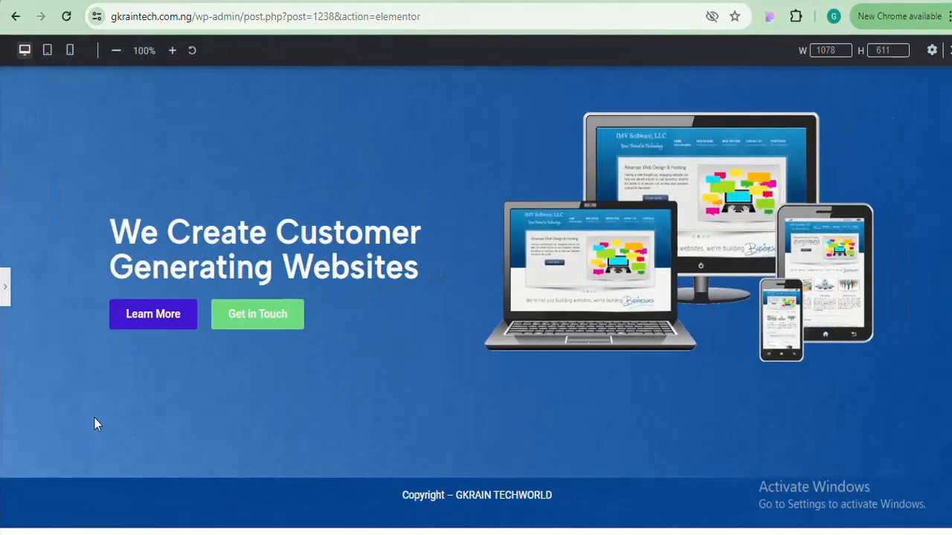
left_click(3, 292)
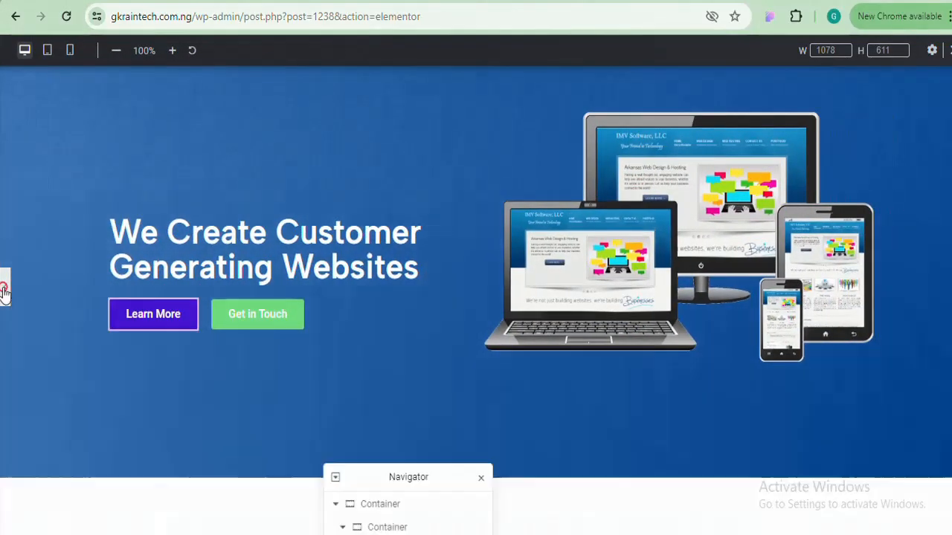
Fine-tune the button's purple to a brighter shade and preview it full width
left_click(180, 234)
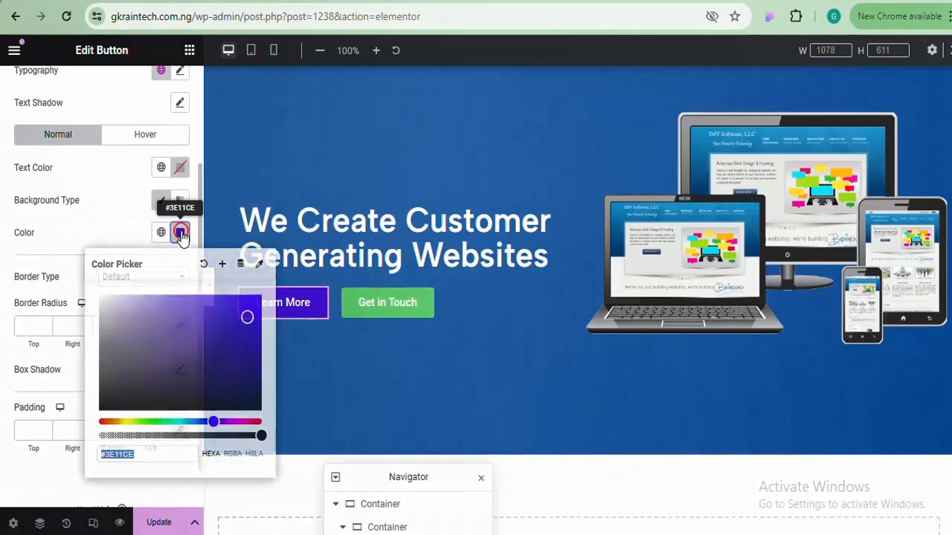
mouse_move(246, 317)
left_mouse_down()
mouse_move(239, 306)
mouse_move(123, 304)
mouse_move(218, 321)
mouse_move(244, 315)
mouse_move(233, 320)
left_mouse_up()
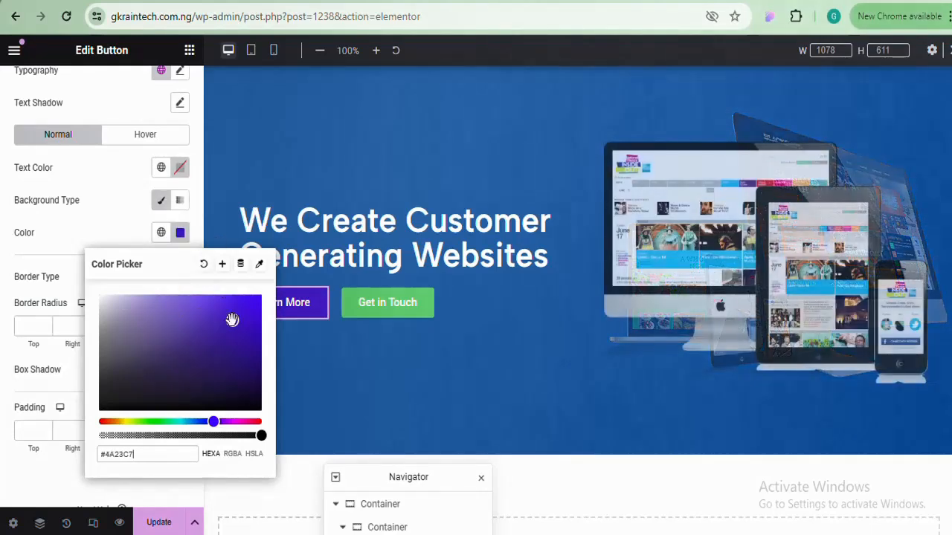
left_click_drag(232, 319, 239, 310)
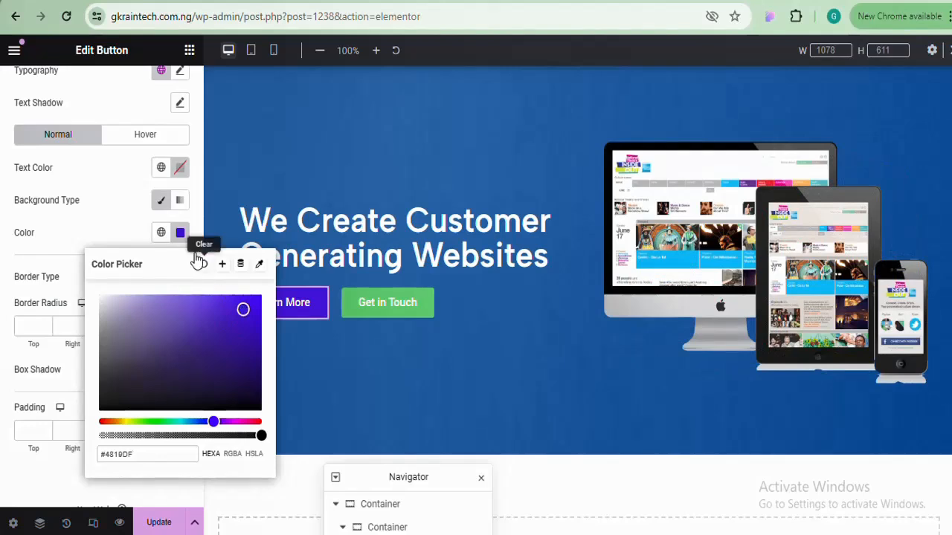
left_click(180, 232)
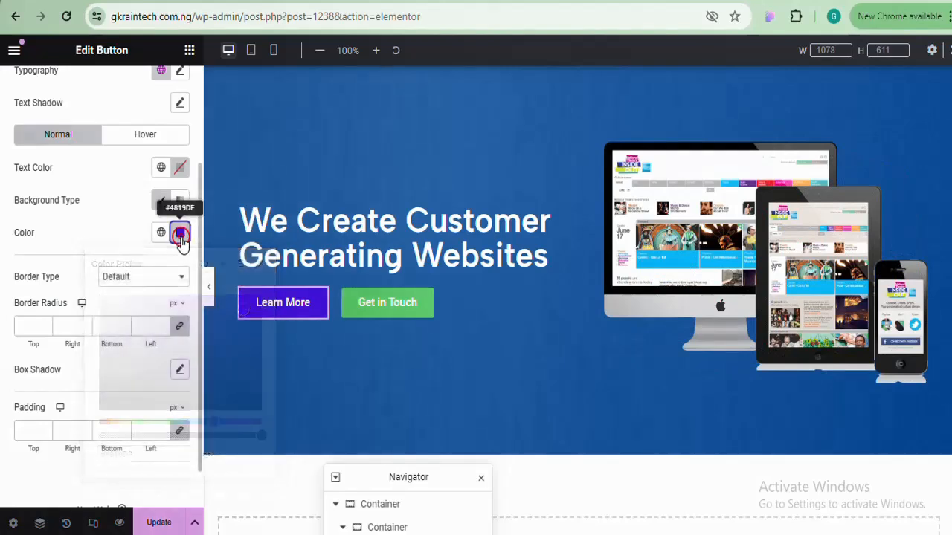
left_click(209, 287)
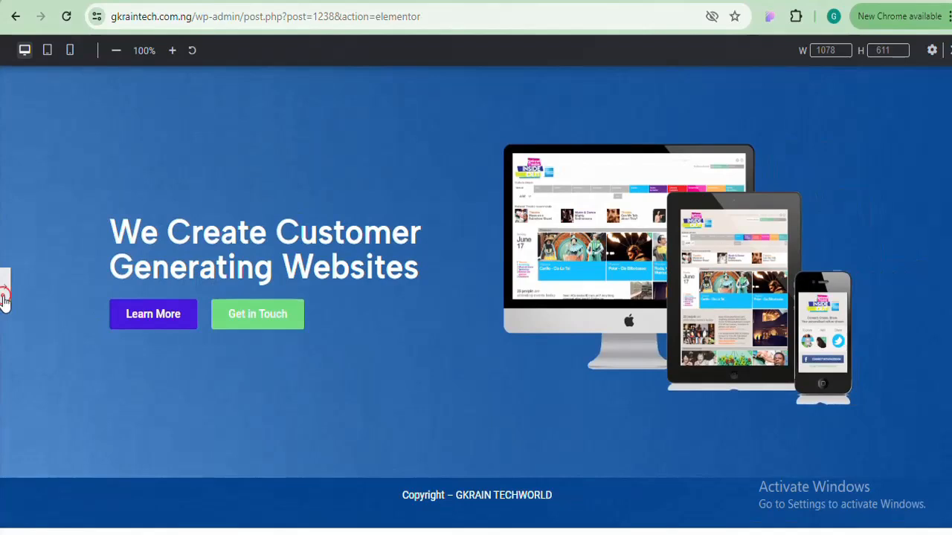
left_click(4, 297)
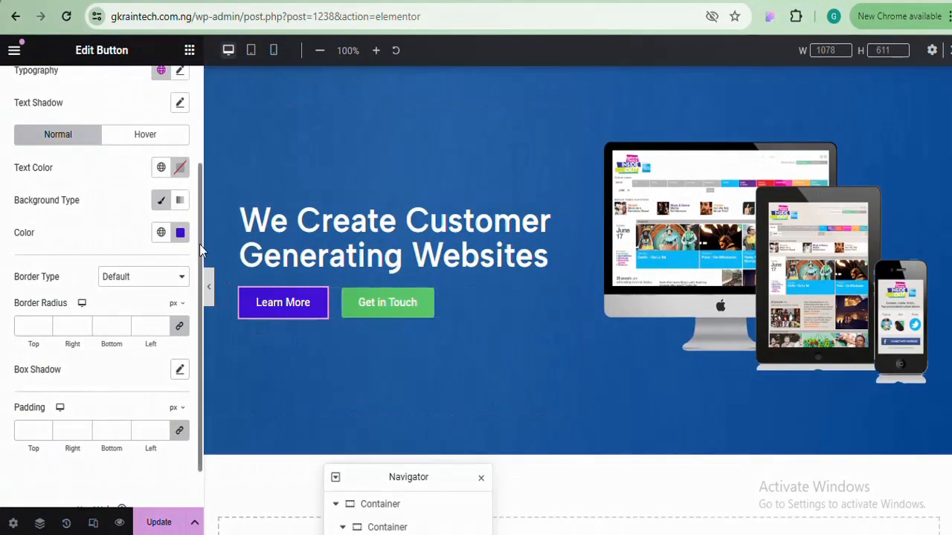
scroll(200, 251, "down", 1)
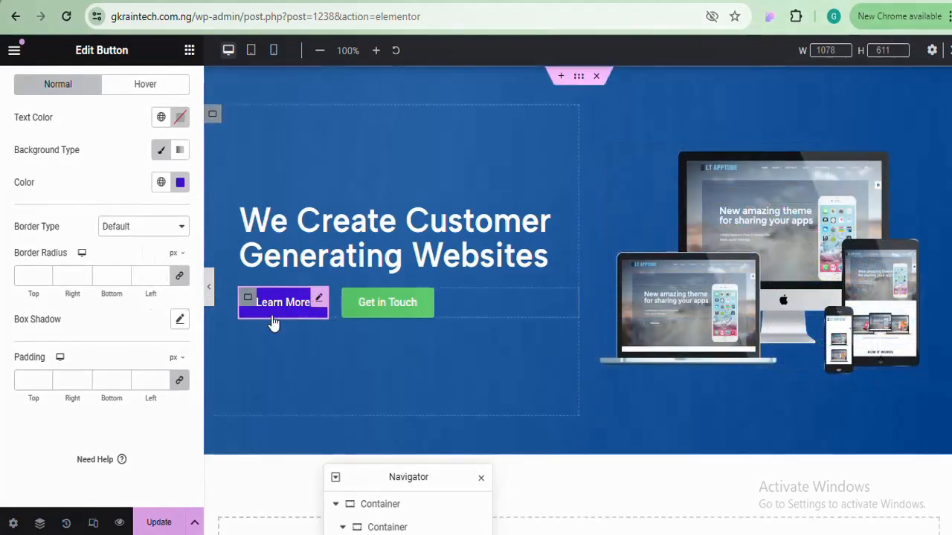
left_click(209, 289)
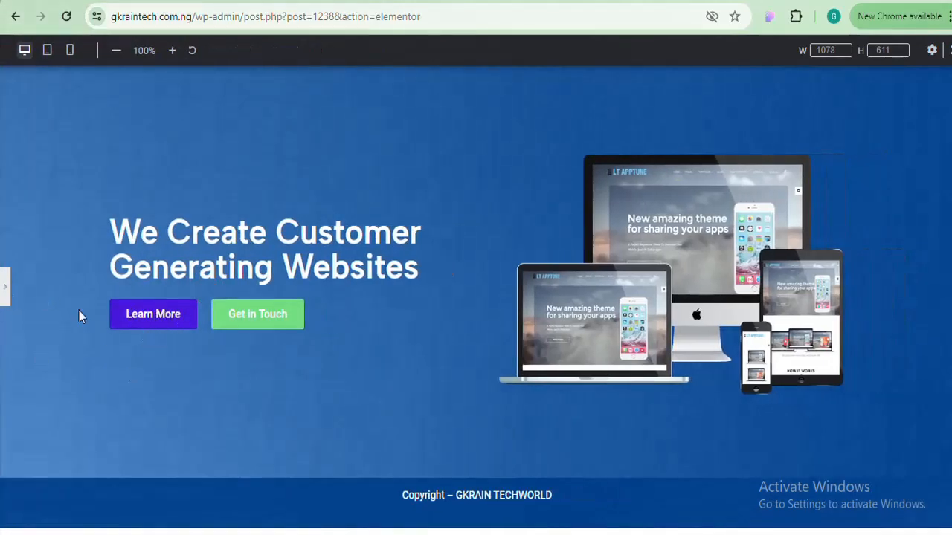
left_click(6, 287)
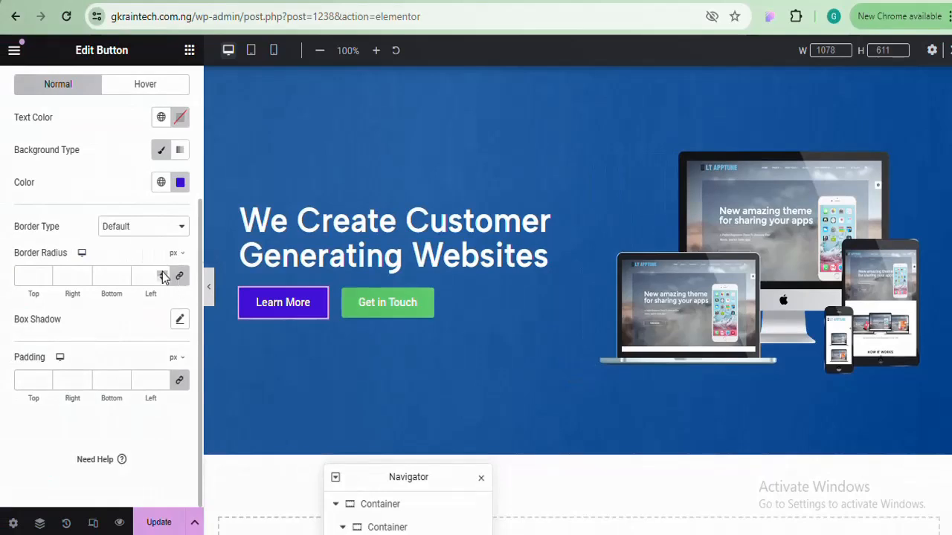
Raise the Learn More button's linked border radius to 25 px and preview the rounded corners
left_click(163, 273)
left_click(163, 273)
left_click(163, 274)
left_click(163, 273)
left_click(163, 274)
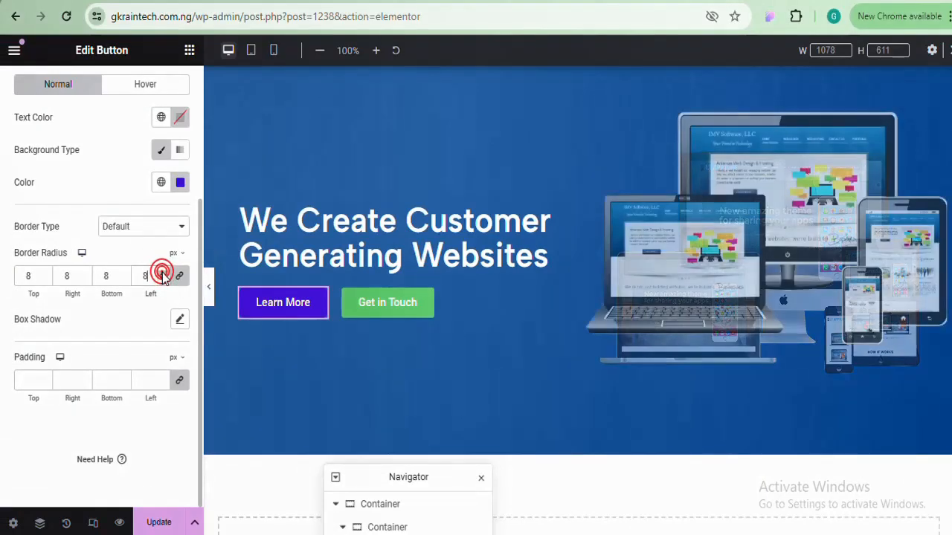
left_click(163, 273)
left_click(163, 273)
left_click(162, 273)
left_click(163, 273)
left_click(163, 274)
left_click(163, 274)
left_click(162, 274)
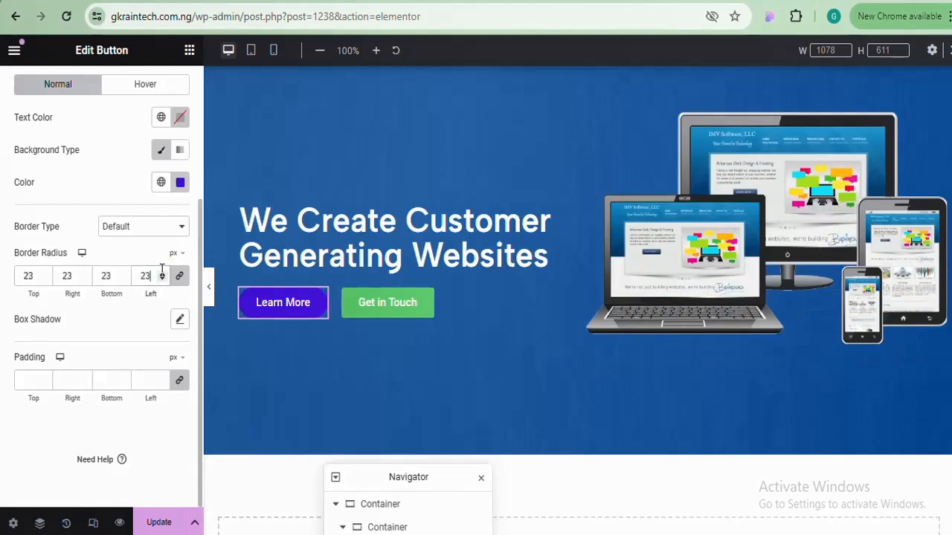
left_click(163, 274)
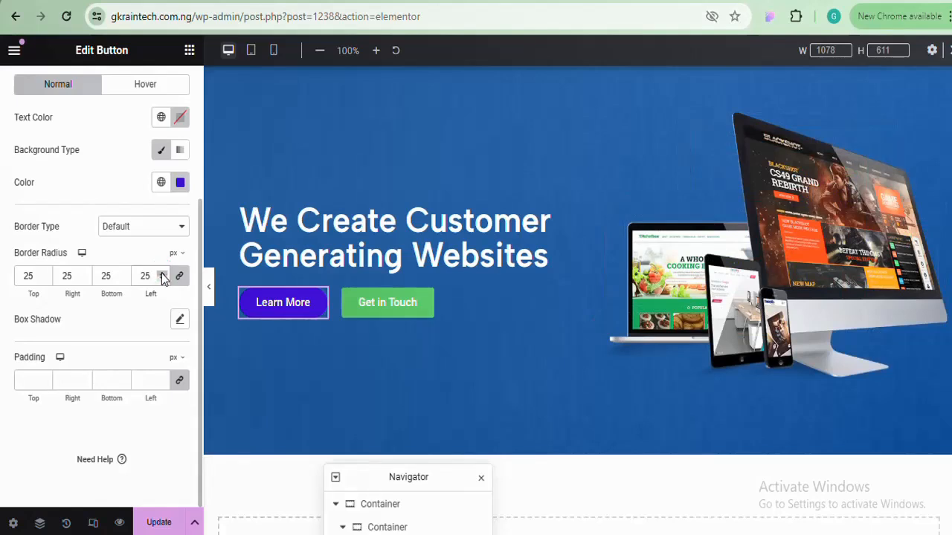
left_click(210, 284)
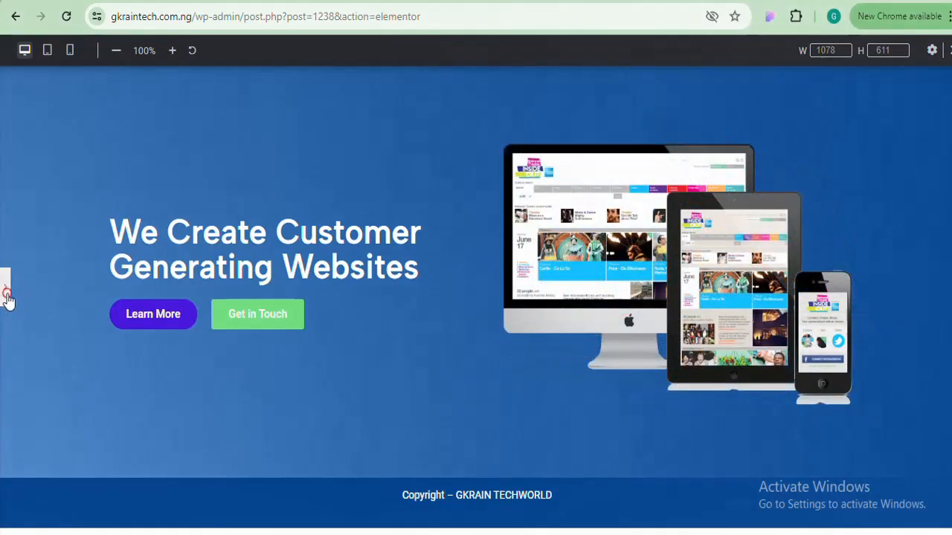
left_click(6, 295)
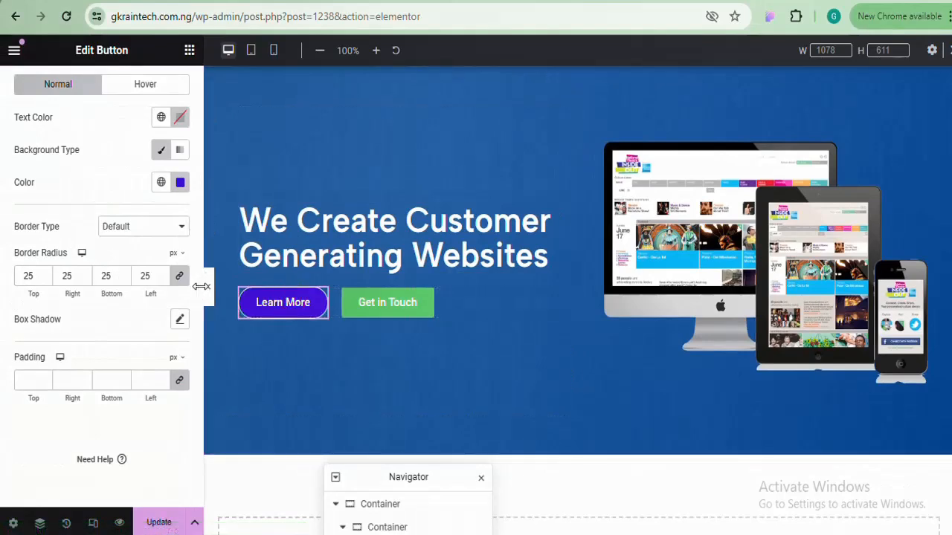
left_click_drag(199, 286, 192, 134)
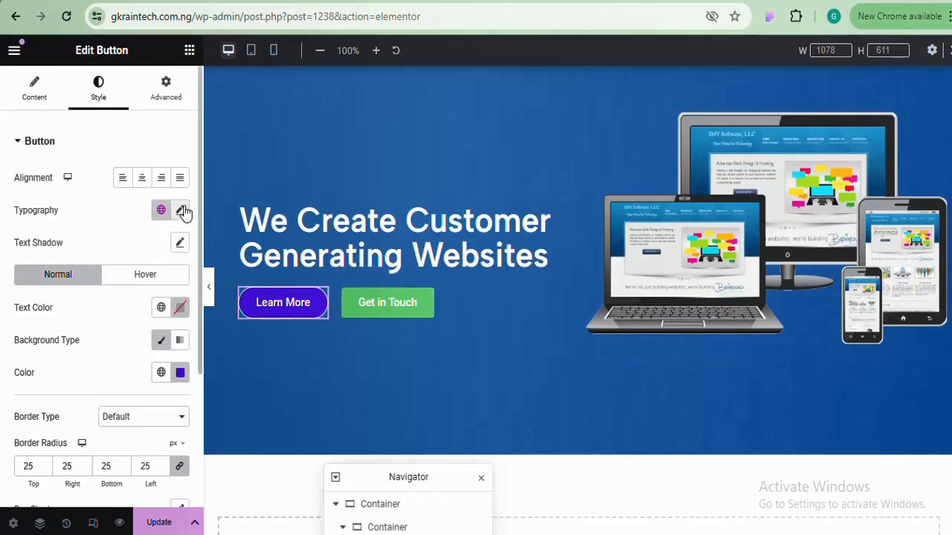
Choose Albert Sans as the Learn More button's typography family and preview it
left_click(182, 211)
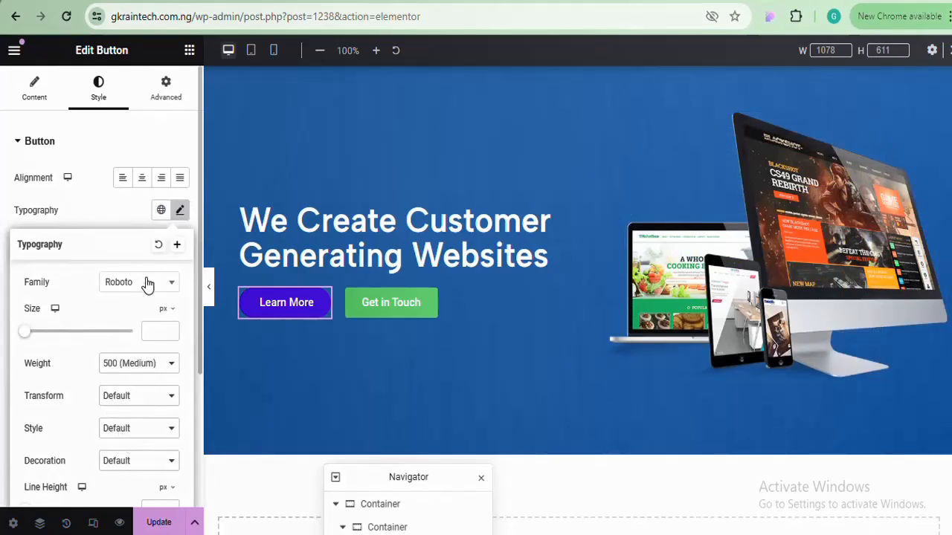
left_click(146, 282)
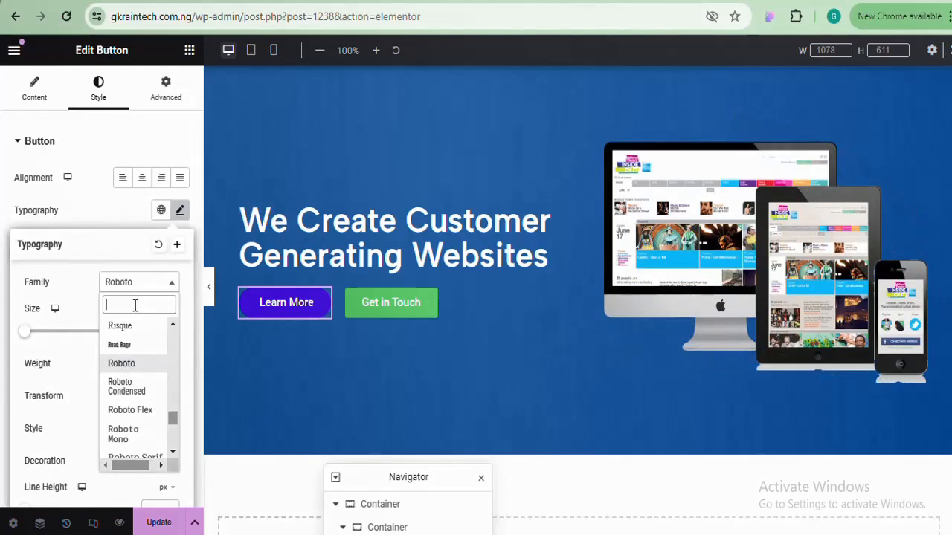
type("alb")
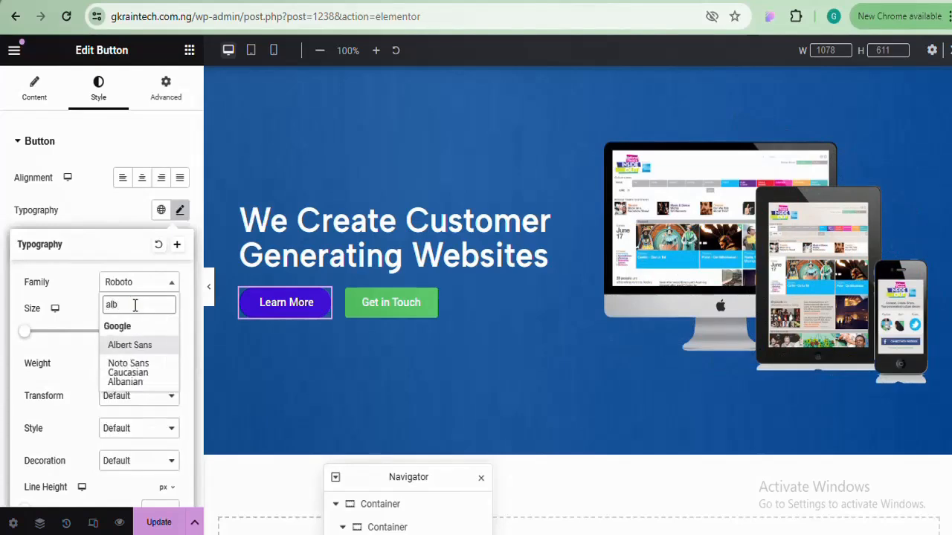
left_click(131, 347)
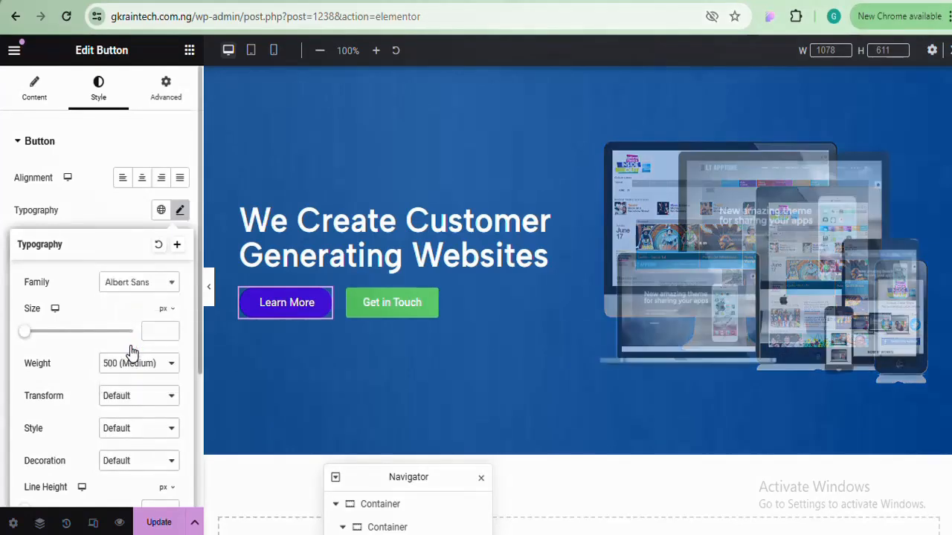
left_click(210, 290)
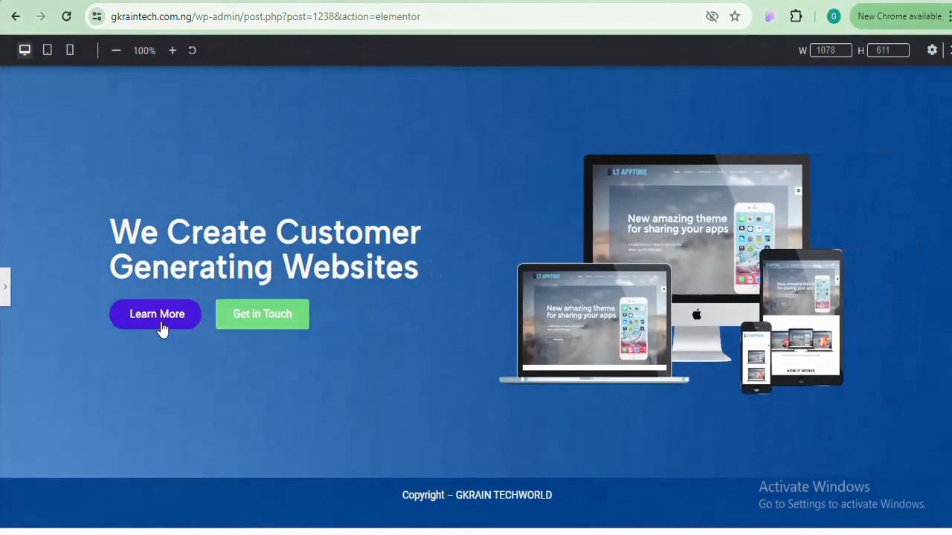
left_click(5, 290)
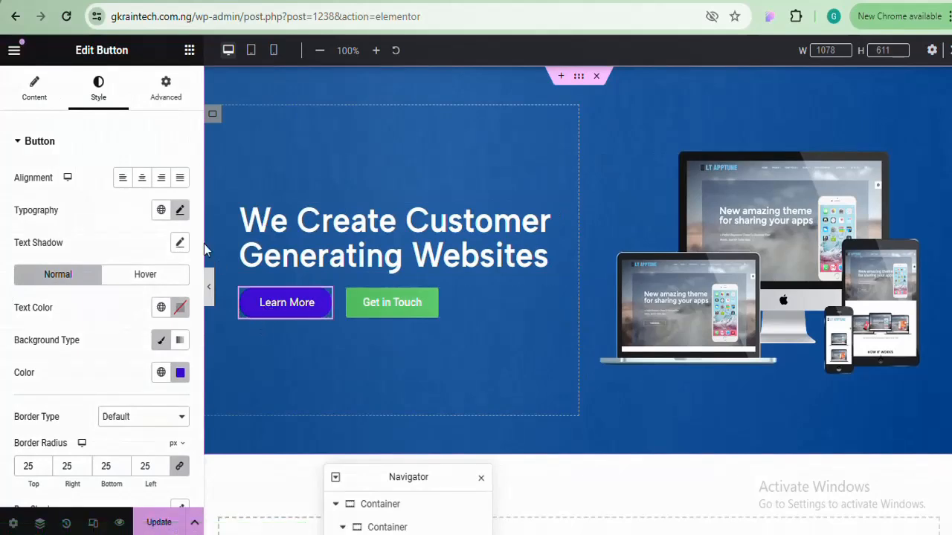
Copy the button's normal background hex #4819DF
scroll(199, 232, "down", 2)
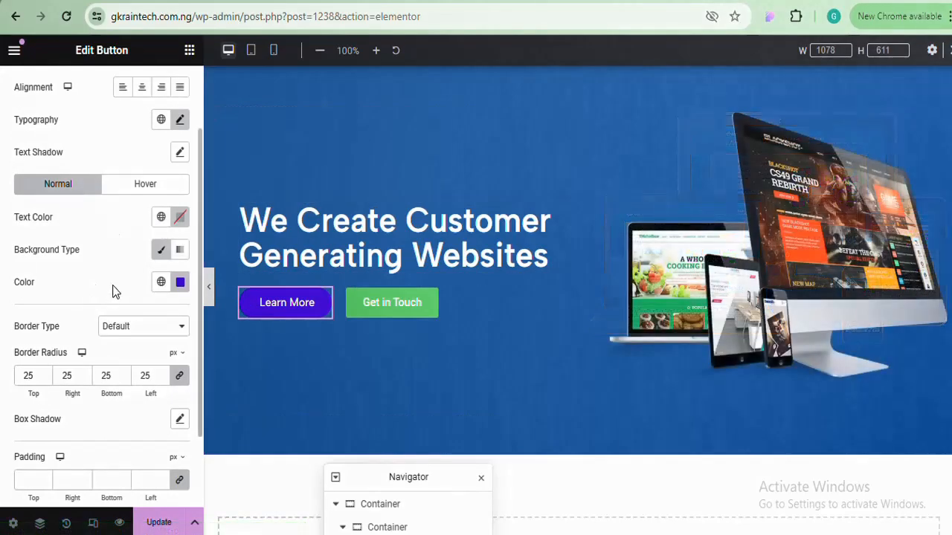
left_click(138, 185)
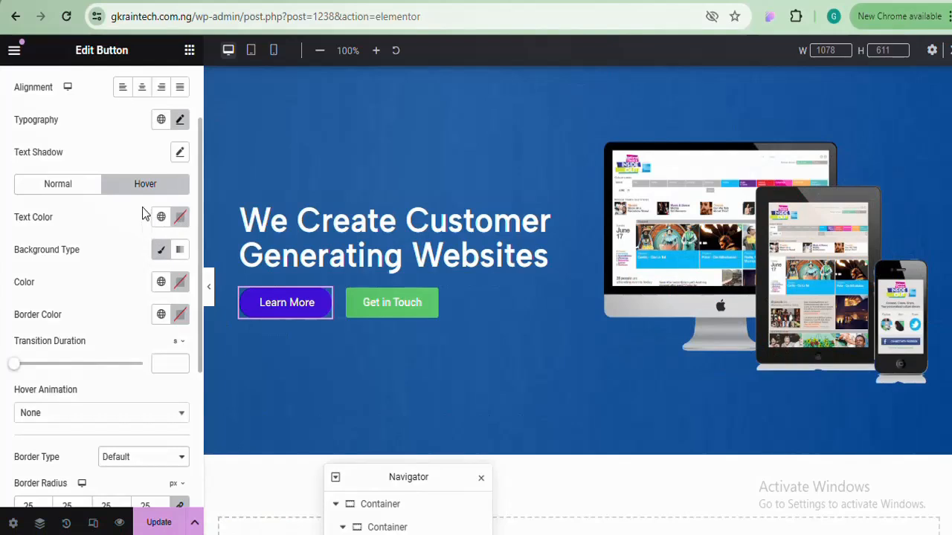
left_click(181, 218)
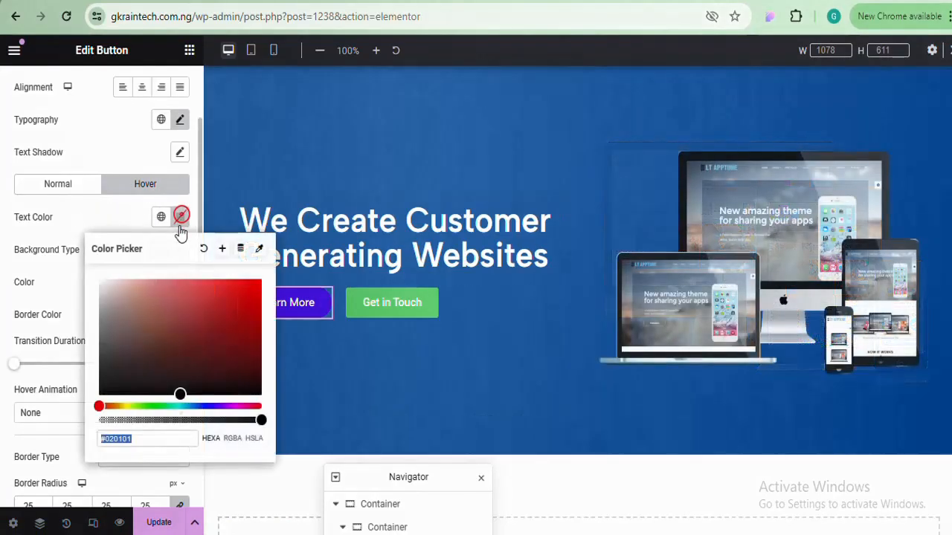
left_click(181, 219)
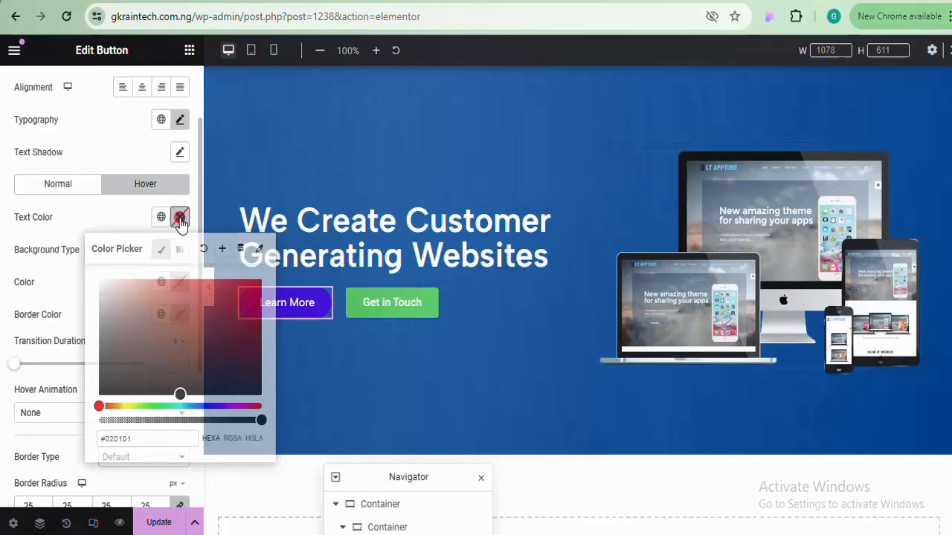
left_click(74, 186)
left_click(180, 285)
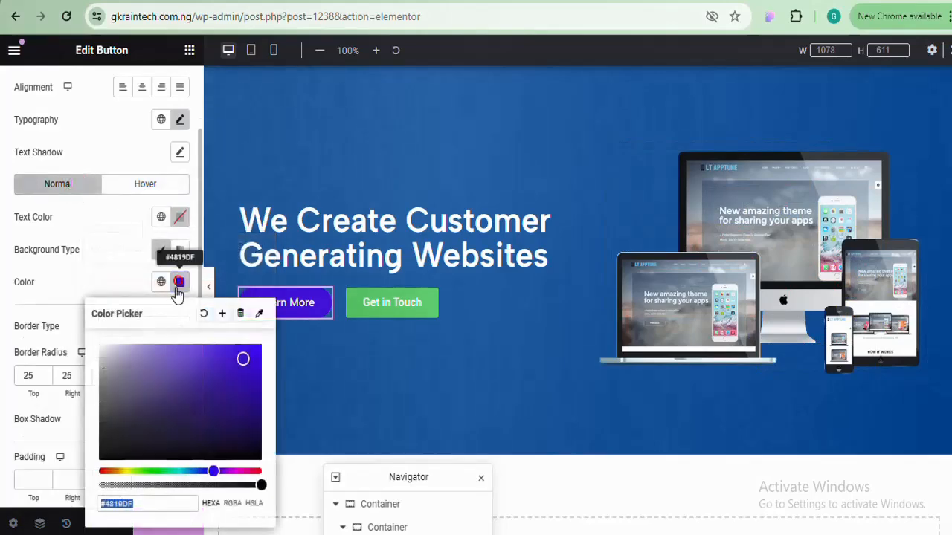
left_click(119, 504)
right_click(119, 504)
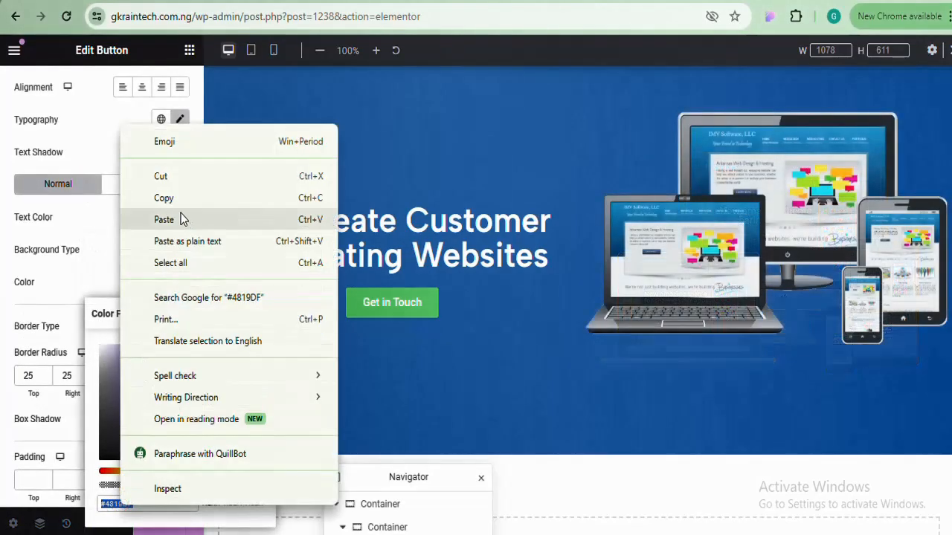
left_click(178, 198)
Paste #4819DF as the button's hover text colour
left_click(146, 184)
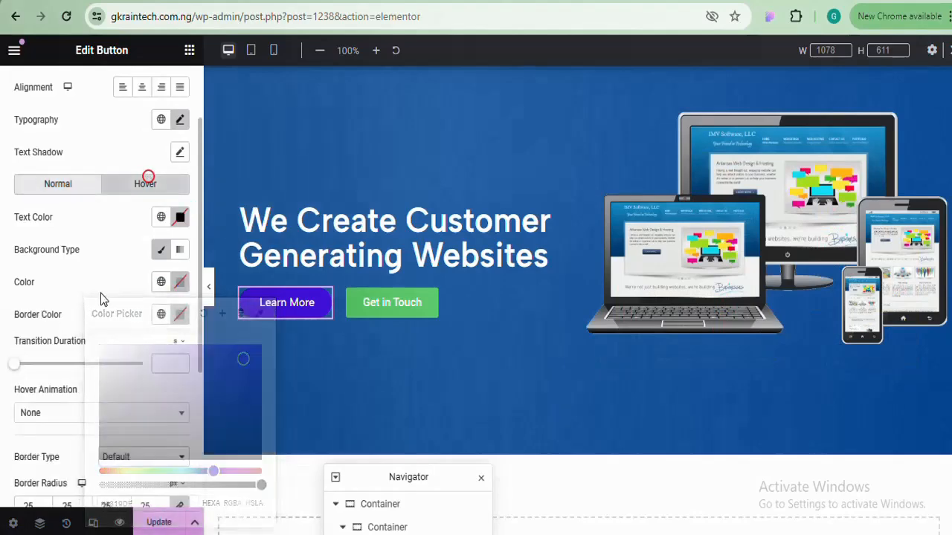
left_click(180, 215)
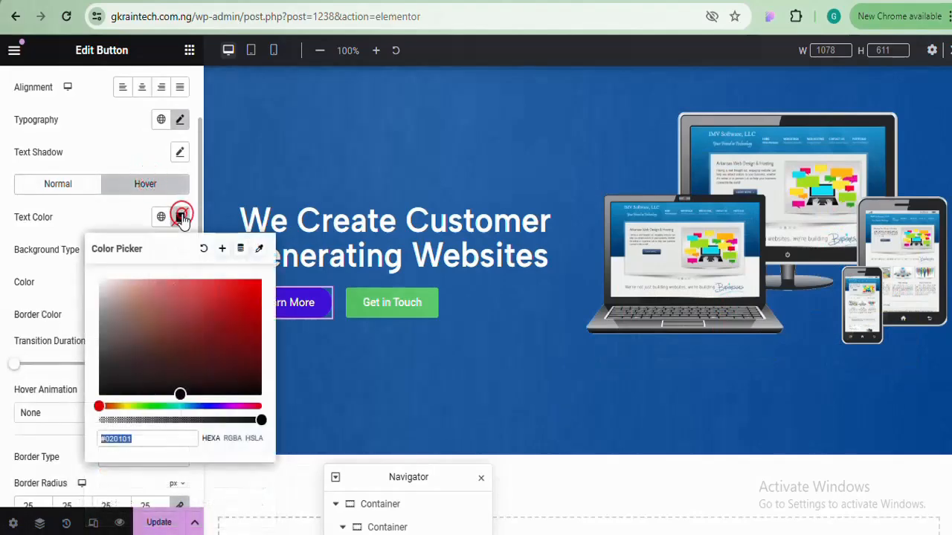
key("ctrl+v")
left_click(180, 217)
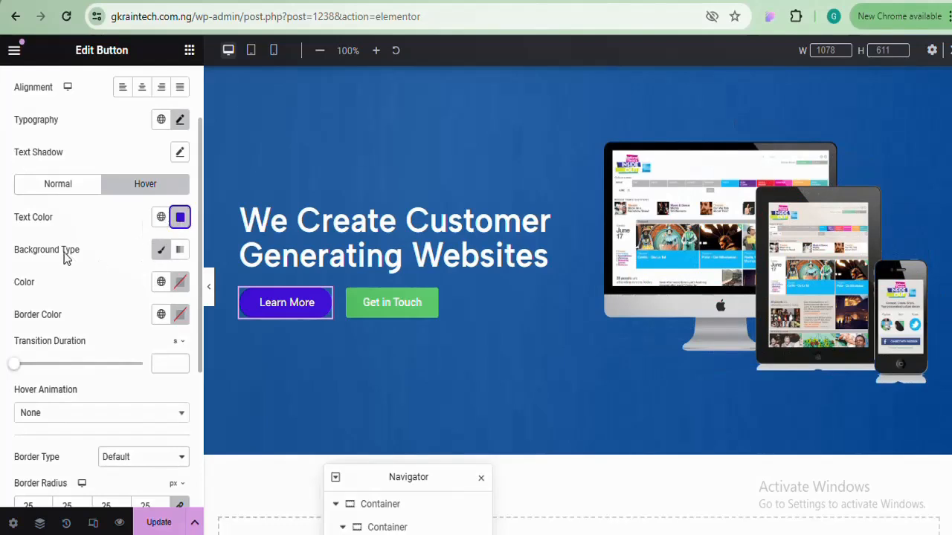
Make the hover background solid white and preview the hover effect full width
left_click(157, 251)
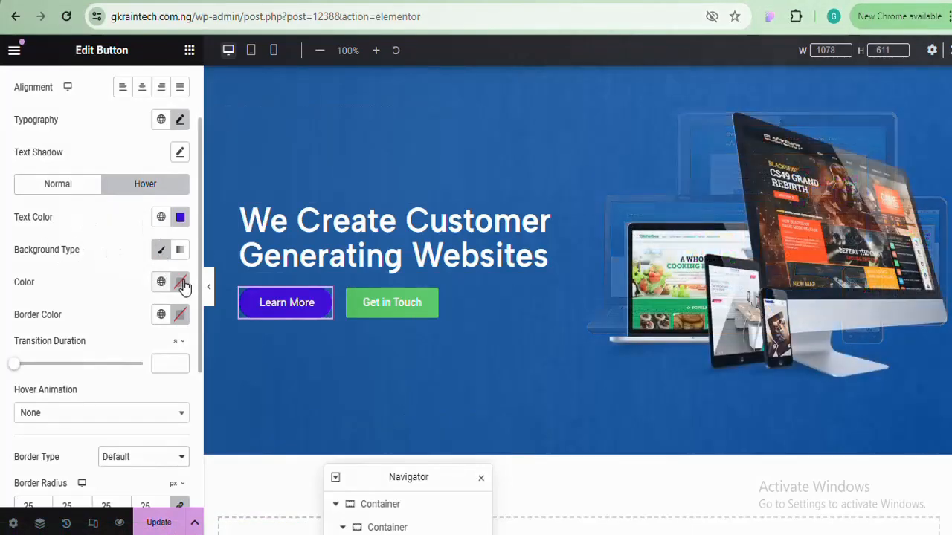
left_click(180, 283)
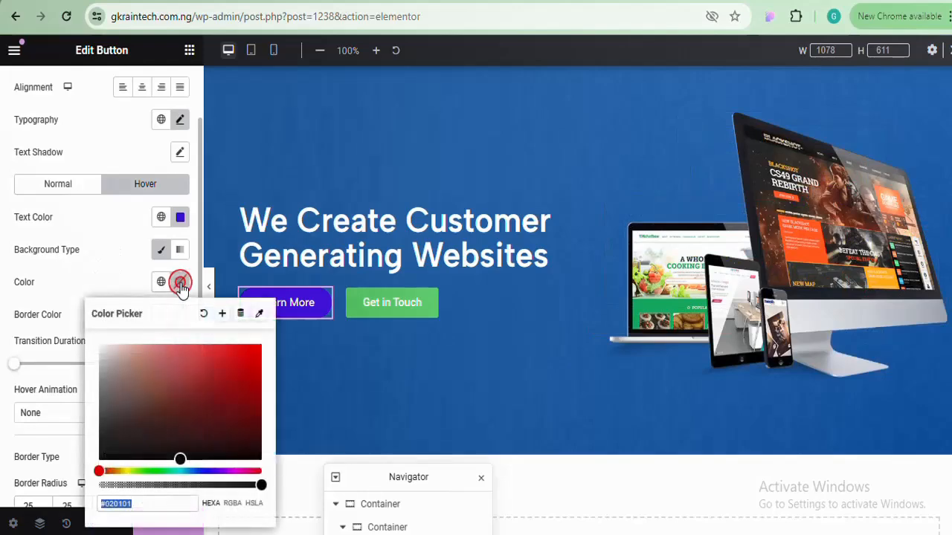
left_click_drag(181, 454, 105, 335)
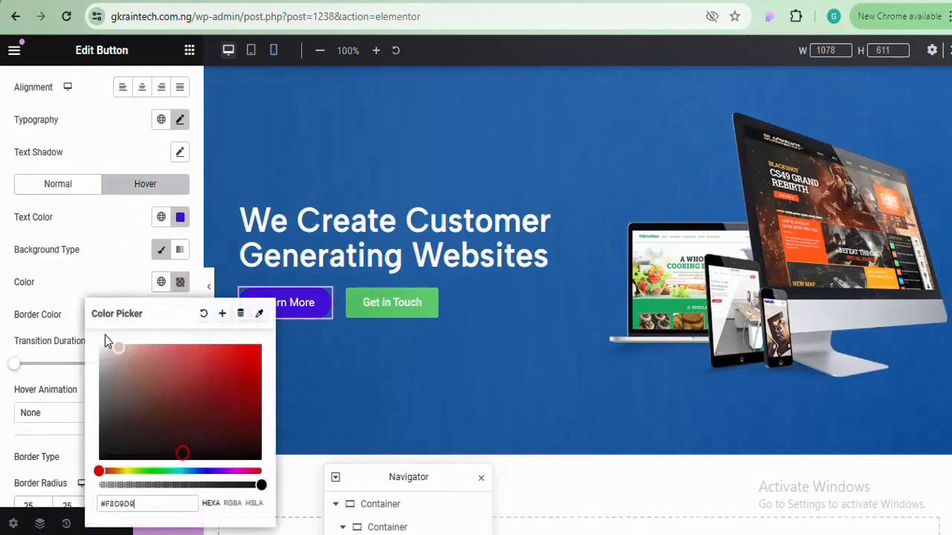
left_click(184, 284)
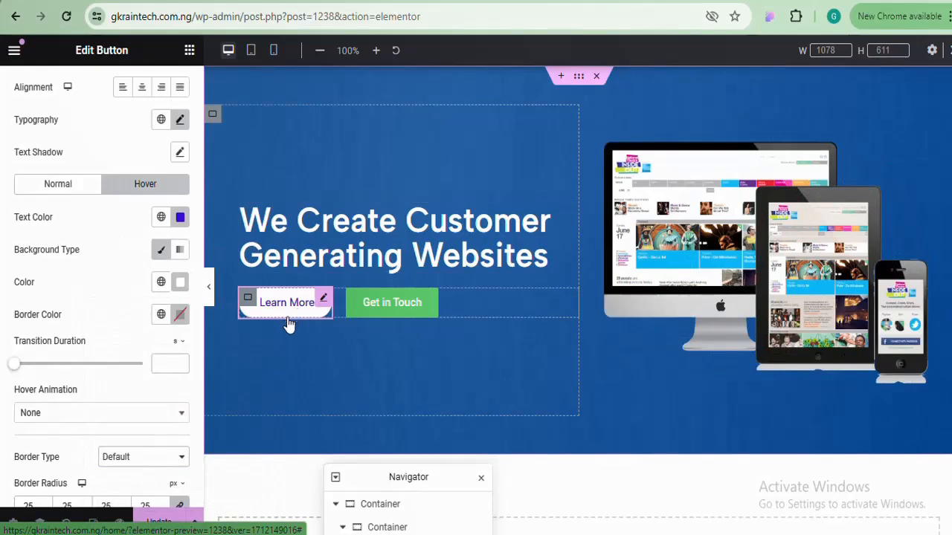
left_click(213, 300)
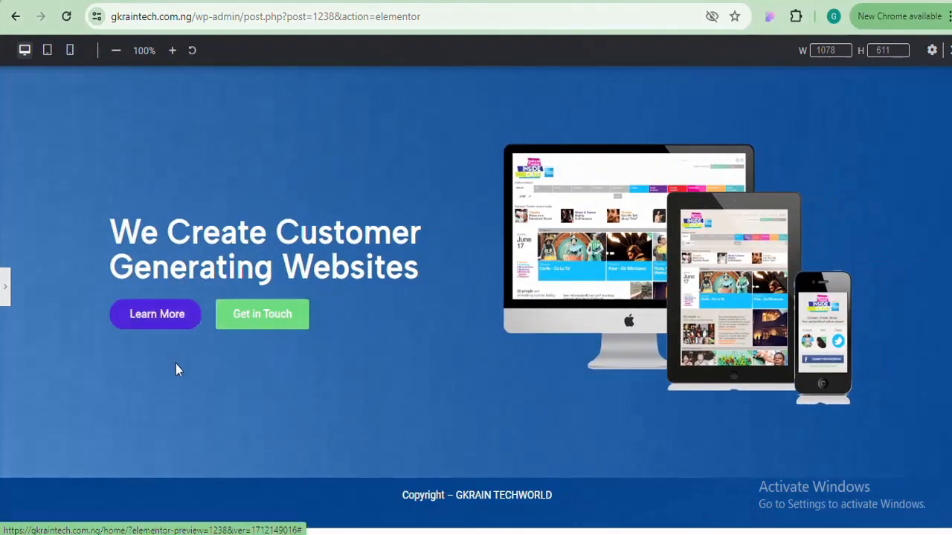
left_click(164, 327)
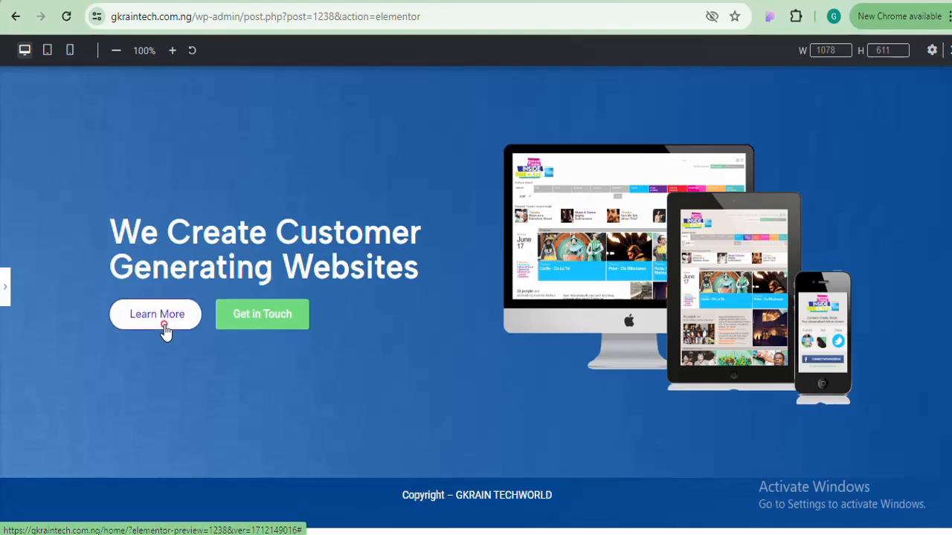
left_click(5, 286)
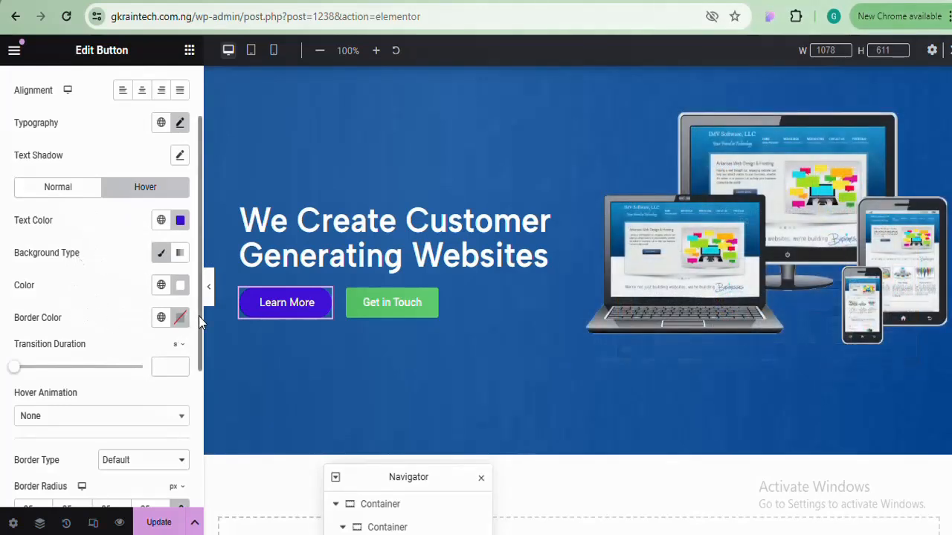
left_click_drag(198, 316, 199, 375)
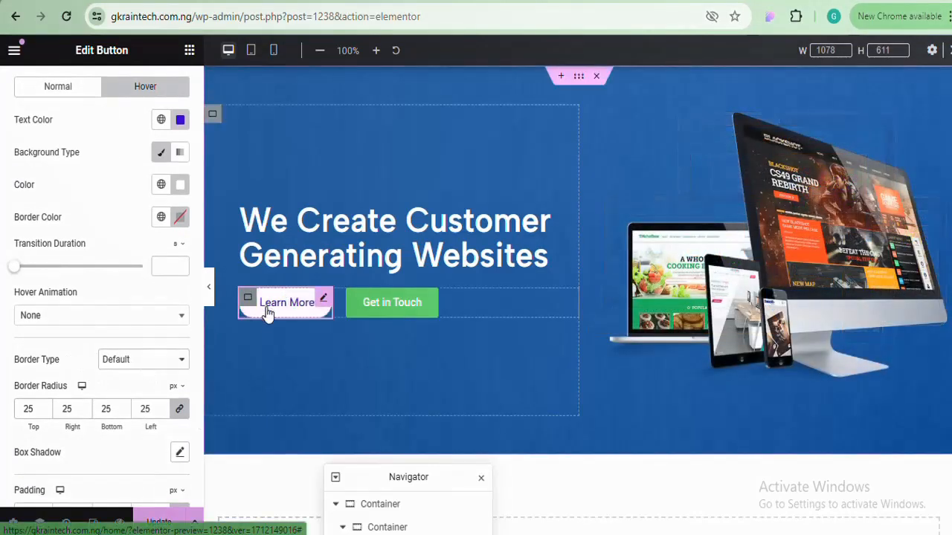
scroll(198, 341, "up", 1)
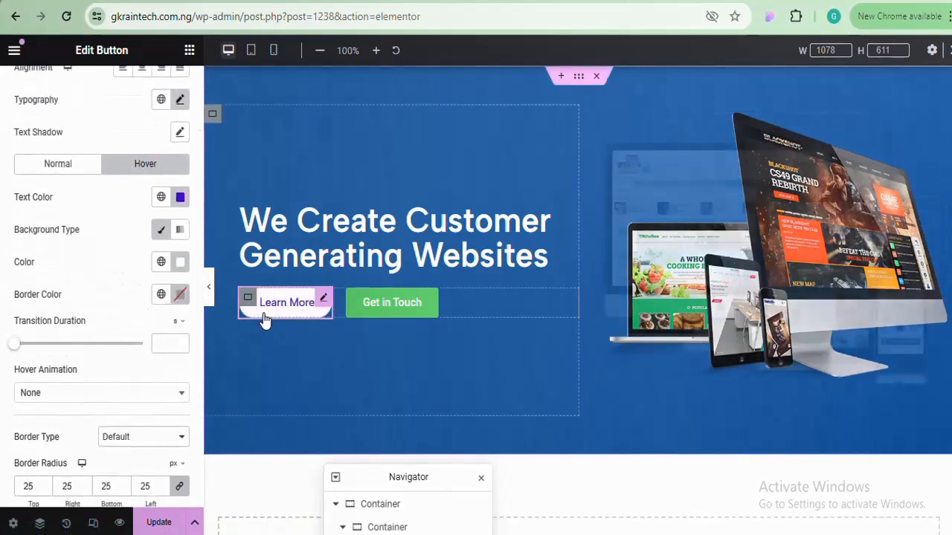
left_click(50, 170)
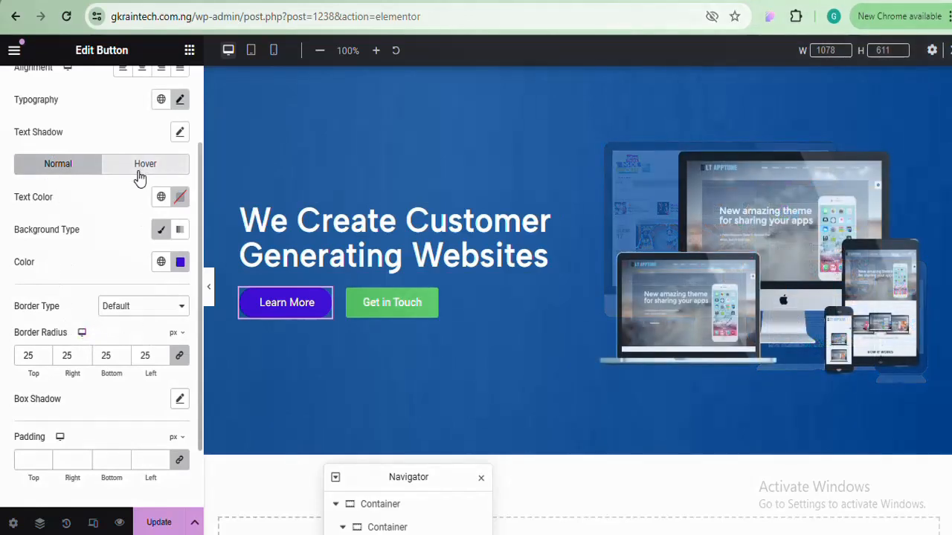
left_click(138, 171)
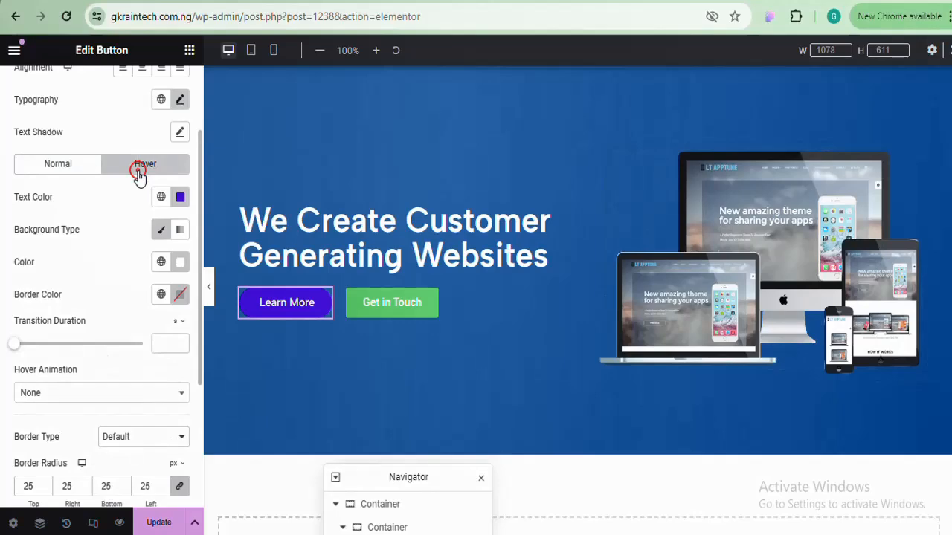
Set the Learn More button's hover border colour to #4819DF
left_click(183, 296)
left_click(183, 296)
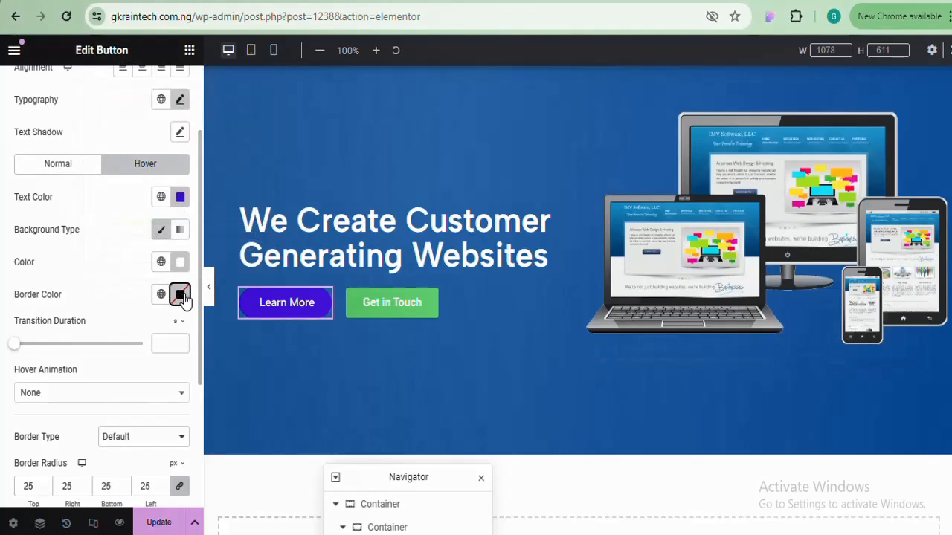
left_click(183, 296)
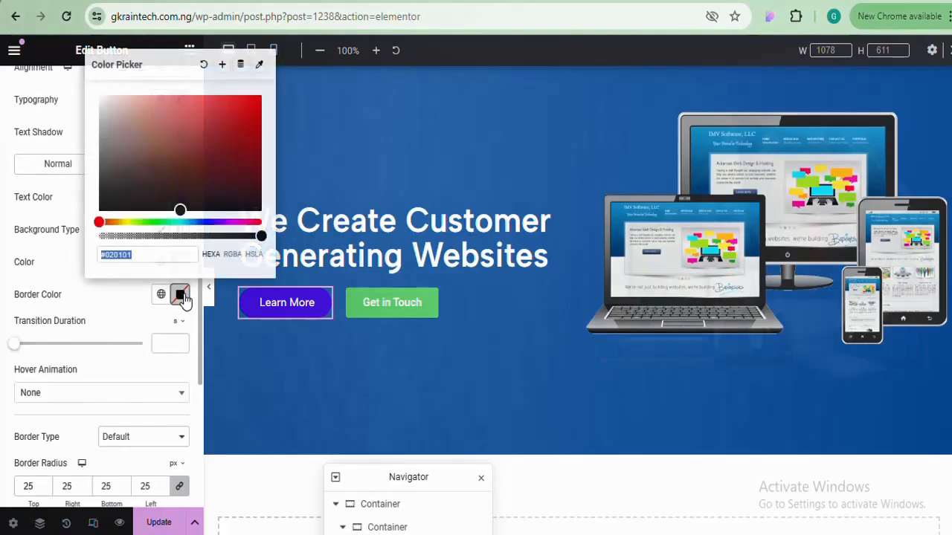
left_click_drag(128, 120, 67, 70)
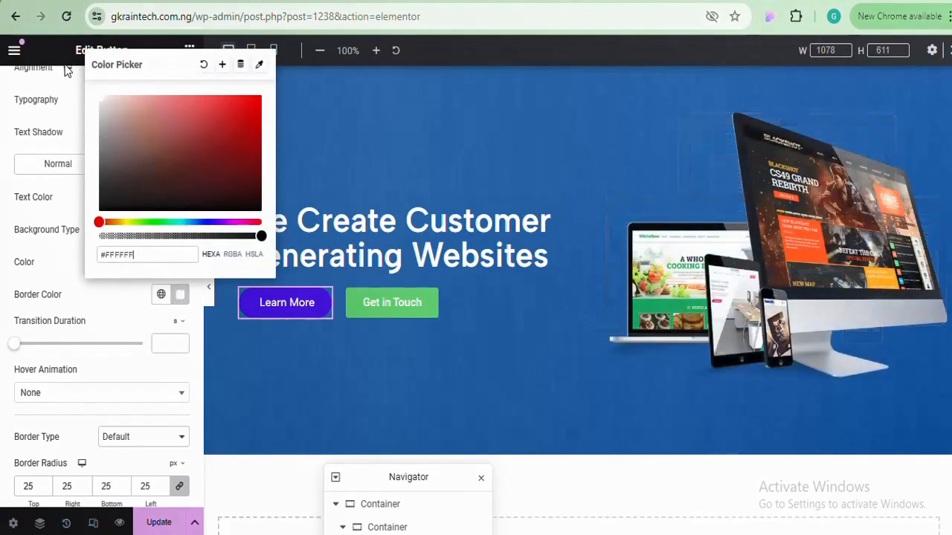
left_click(182, 291)
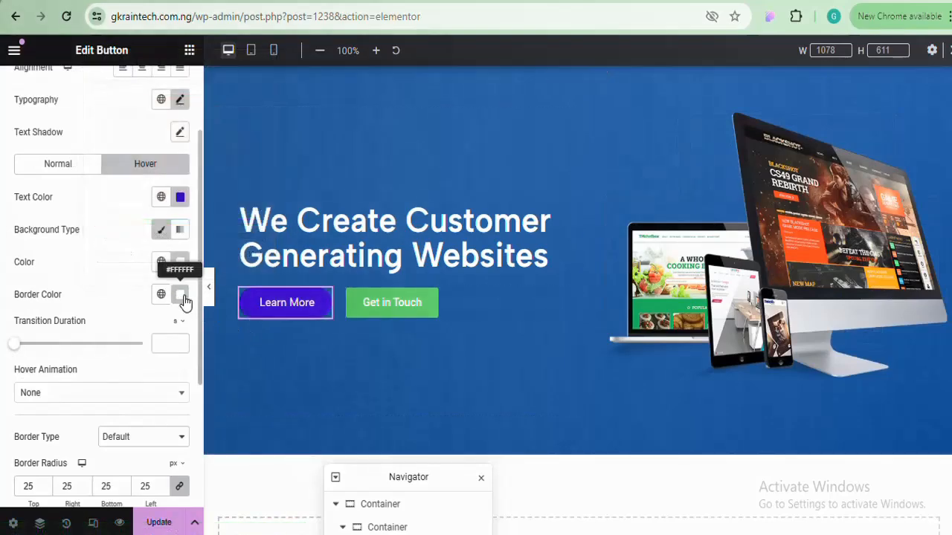
left_click(183, 296)
type("#4819DF")
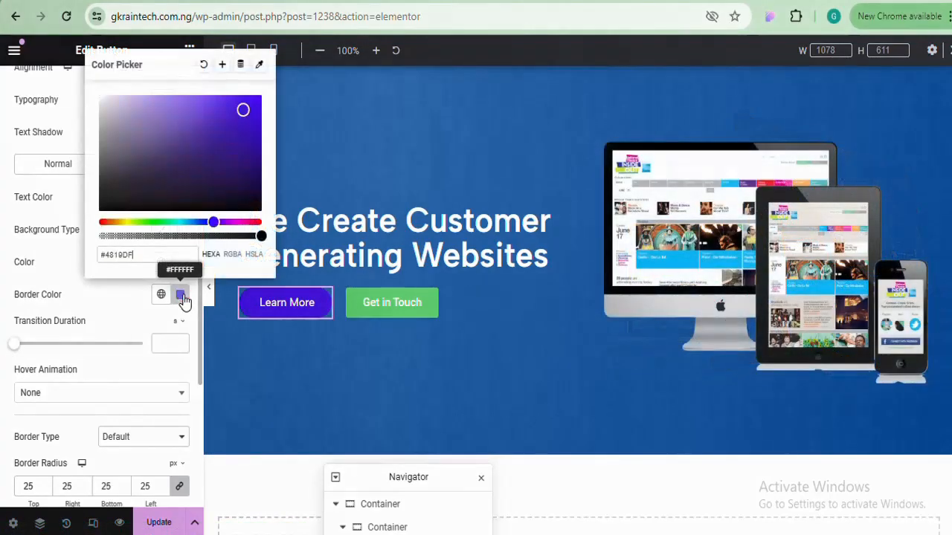
left_click(182, 296)
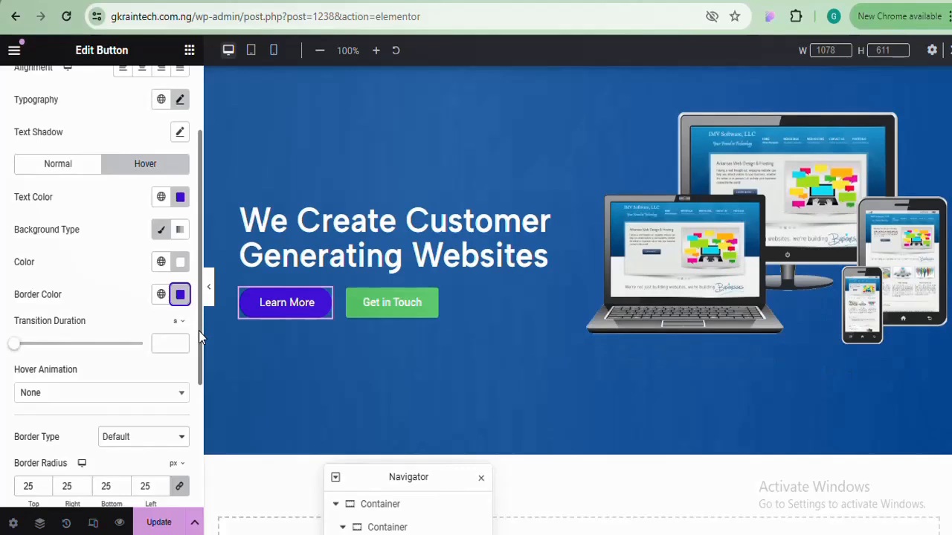
Make the hover border solid with a 1 px width, then preview the page full width
scroll(199, 330, "down", 1)
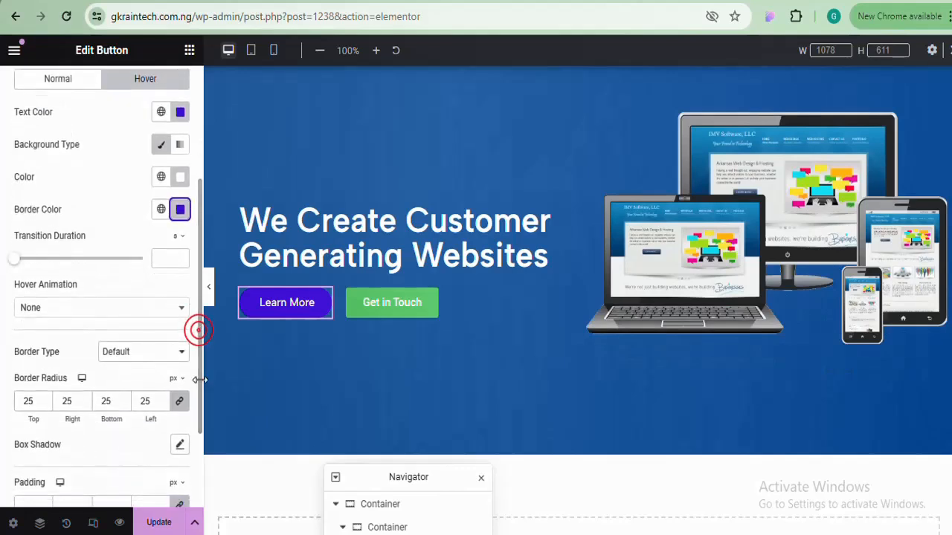
left_click(161, 356)
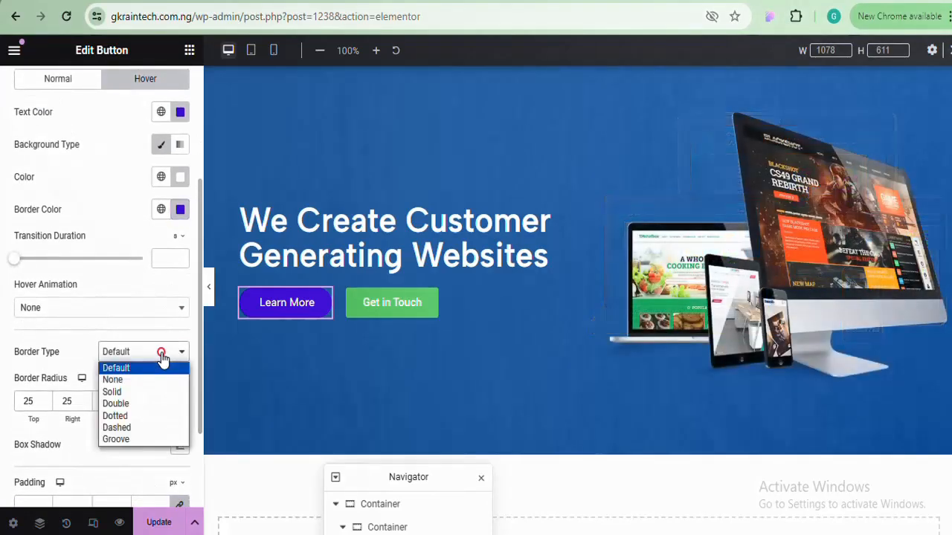
left_click(113, 392)
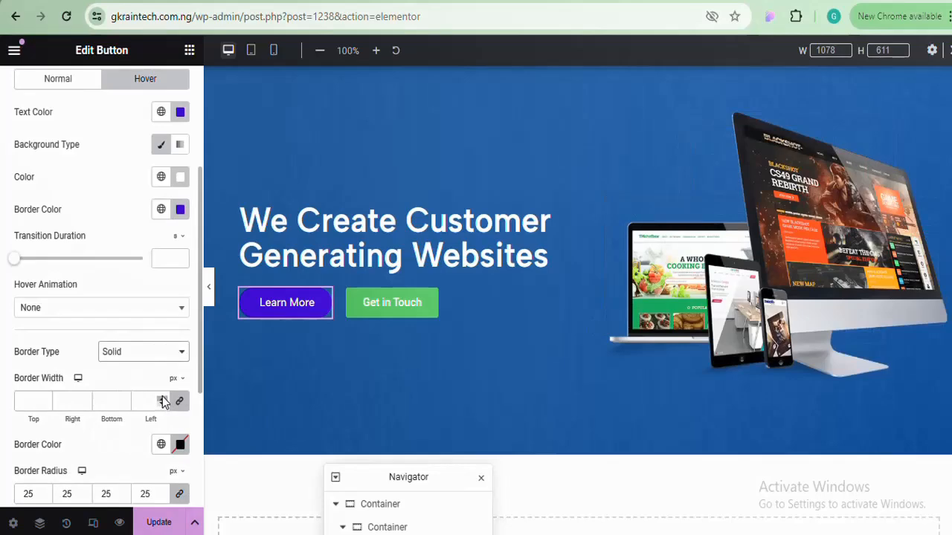
left_click(162, 398)
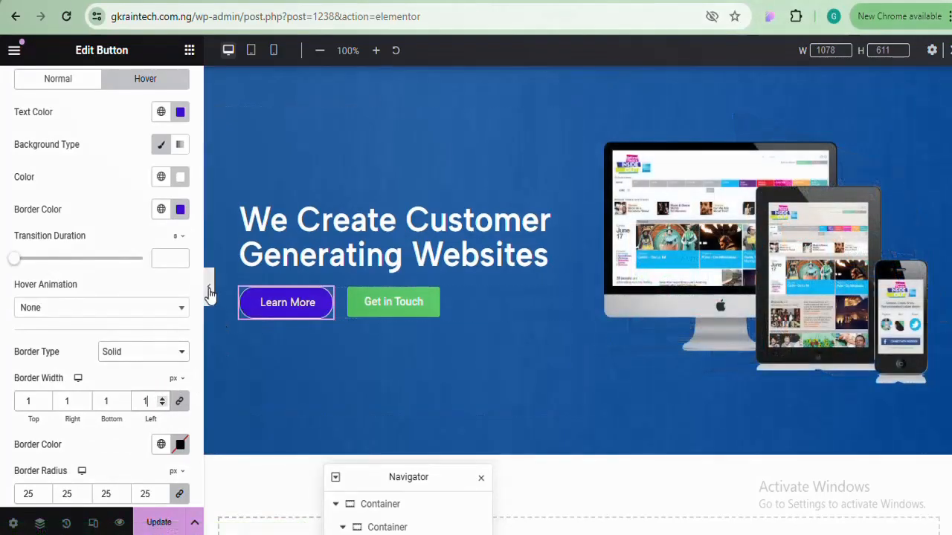
left_click(209, 289)
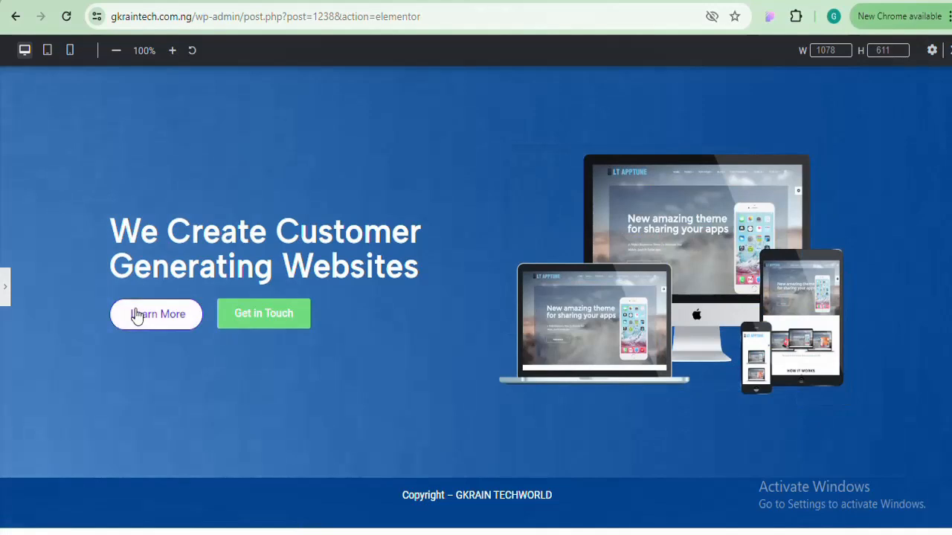
Preview the Learn More hover effect without the editor panel, then bring the panel back
left_click(4, 287)
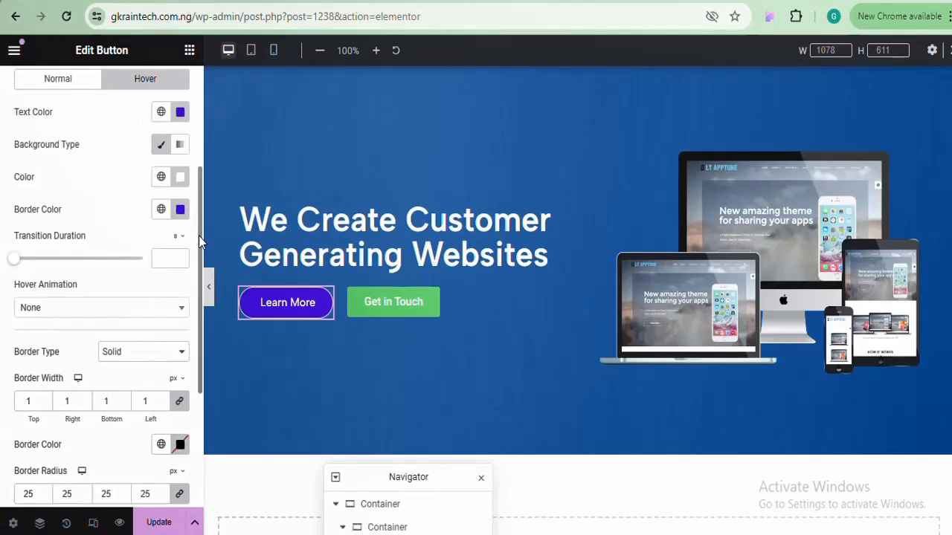
left_click_drag(199, 236, 199, 227)
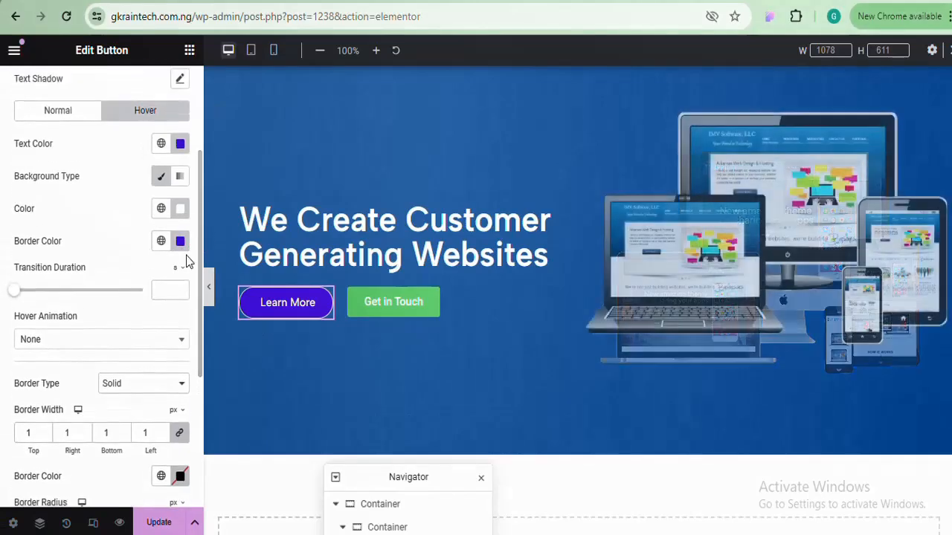
left_click(210, 287)
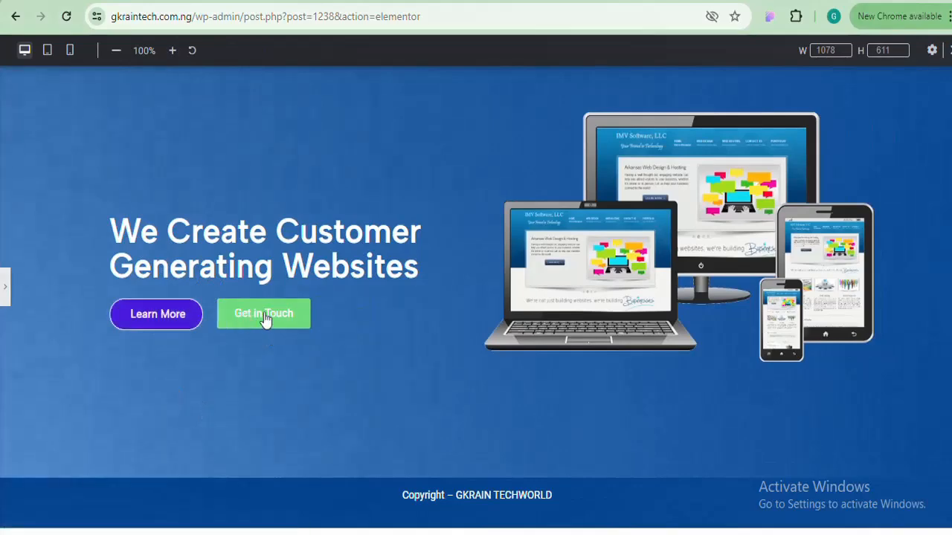
left_click(8, 290)
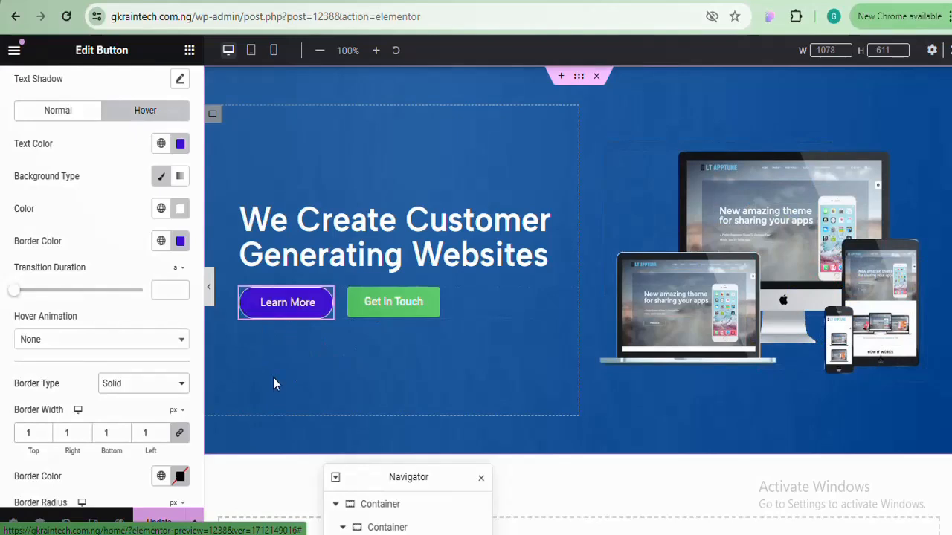
Copy Learn More and paste its style onto Get in Touch, then preview the result
right_click(327, 302)
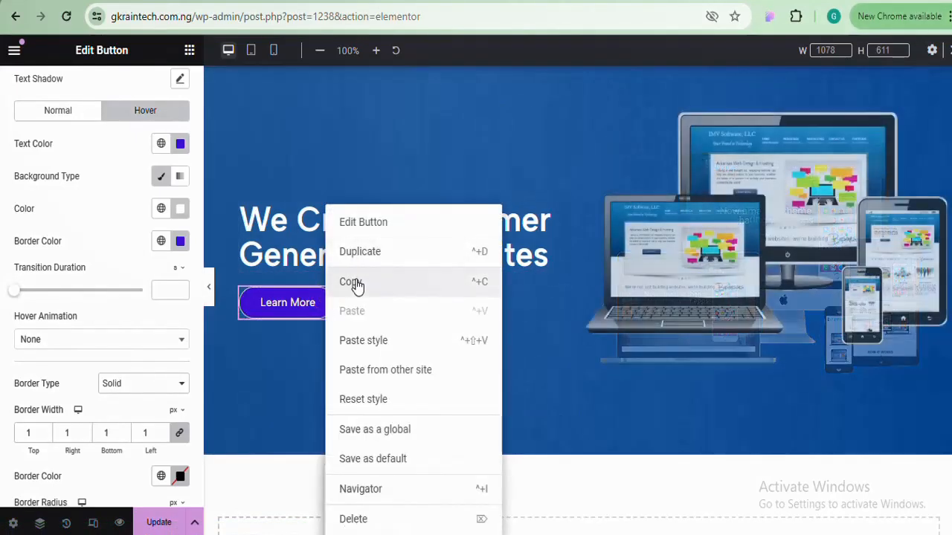
left_click(356, 285)
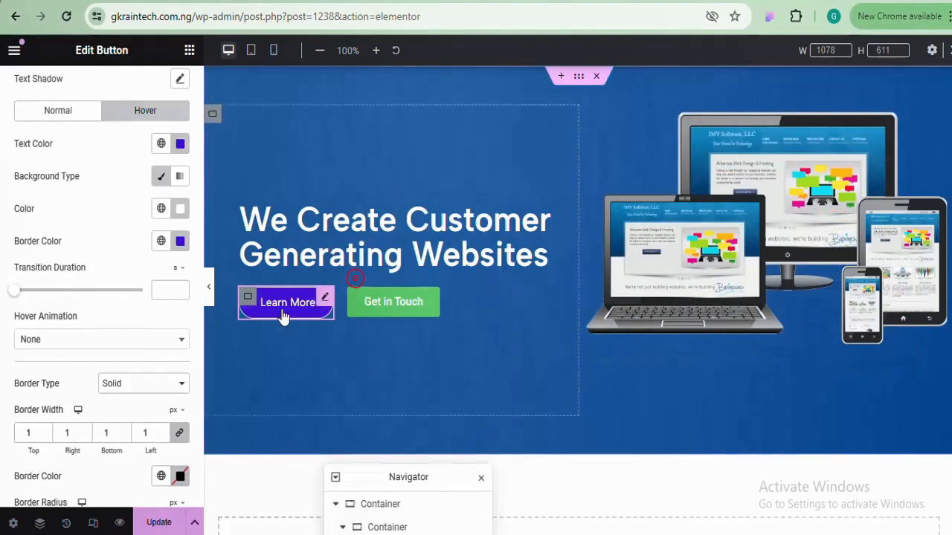
right_click(435, 298)
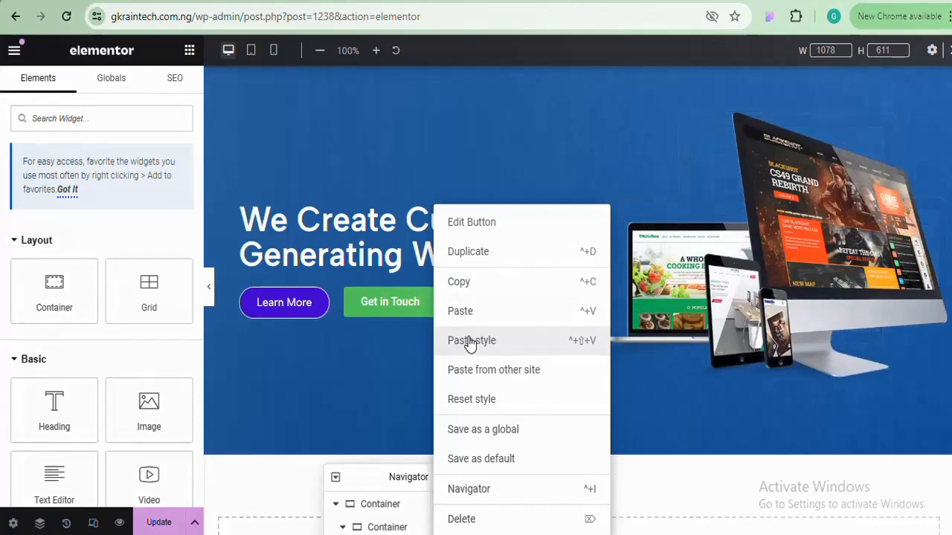
left_click(470, 341)
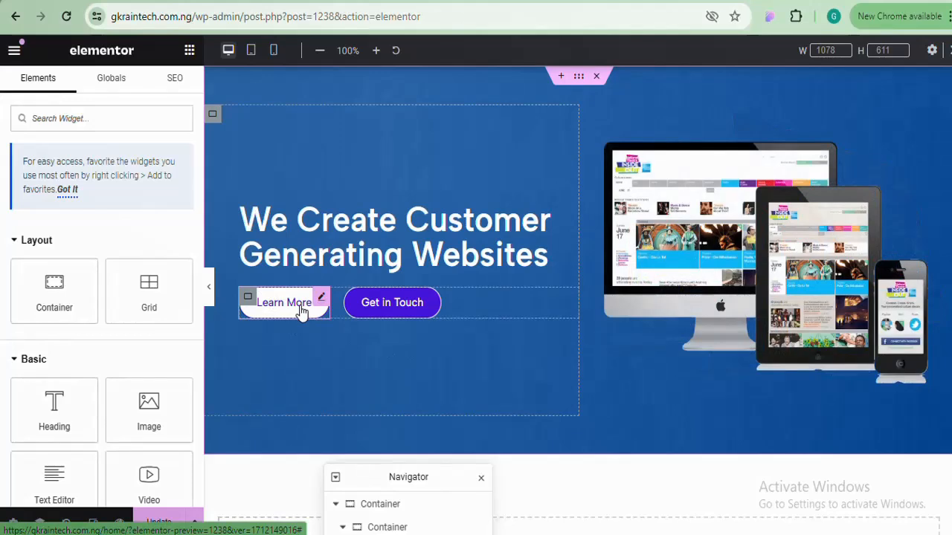
left_click(401, 313)
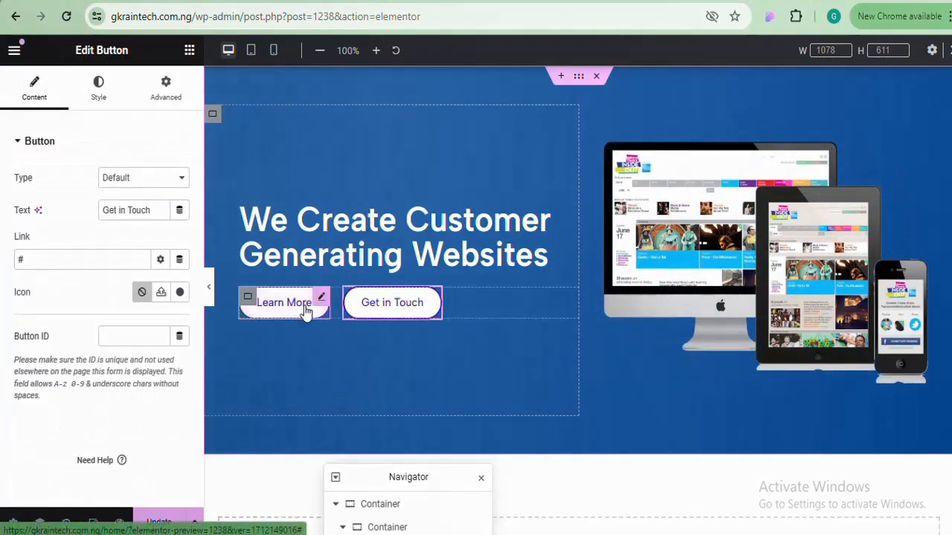
left_click(309, 340)
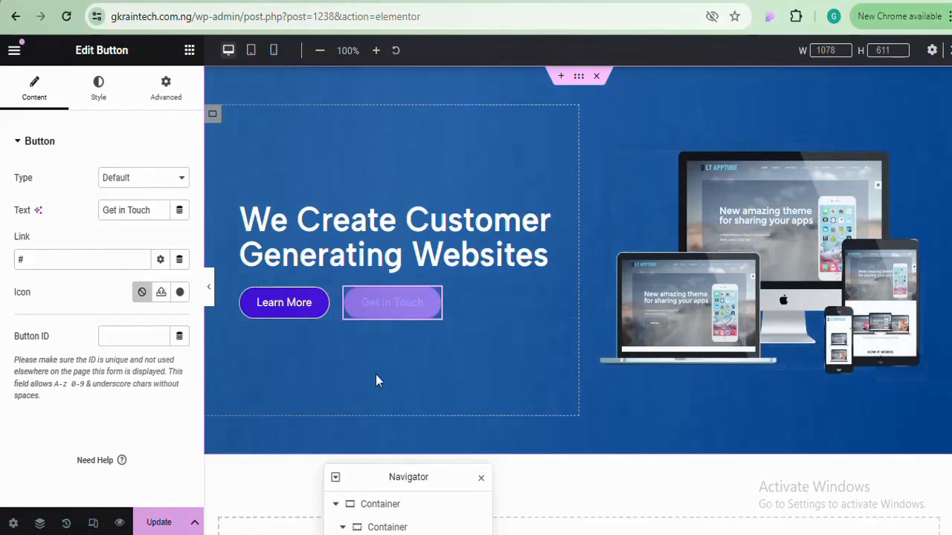
left_click(210, 292)
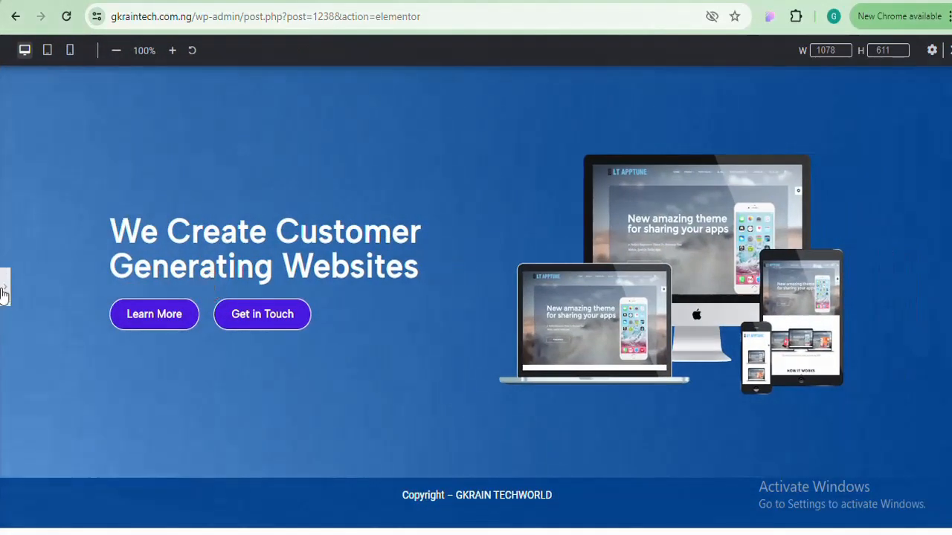
left_click(5, 291)
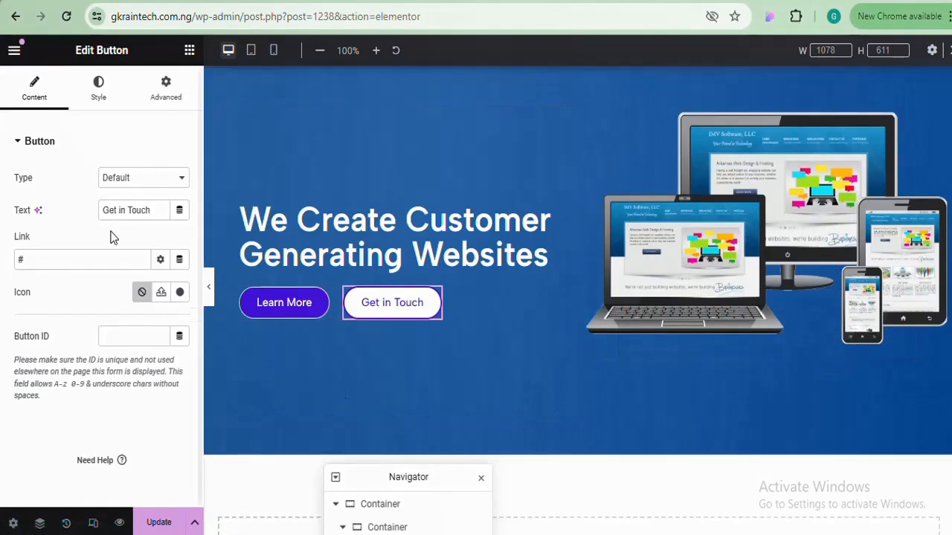
Set Get in Touch's background colour to white #FFFFFF, clearing a mistaken text-colour paste
left_click(100, 98)
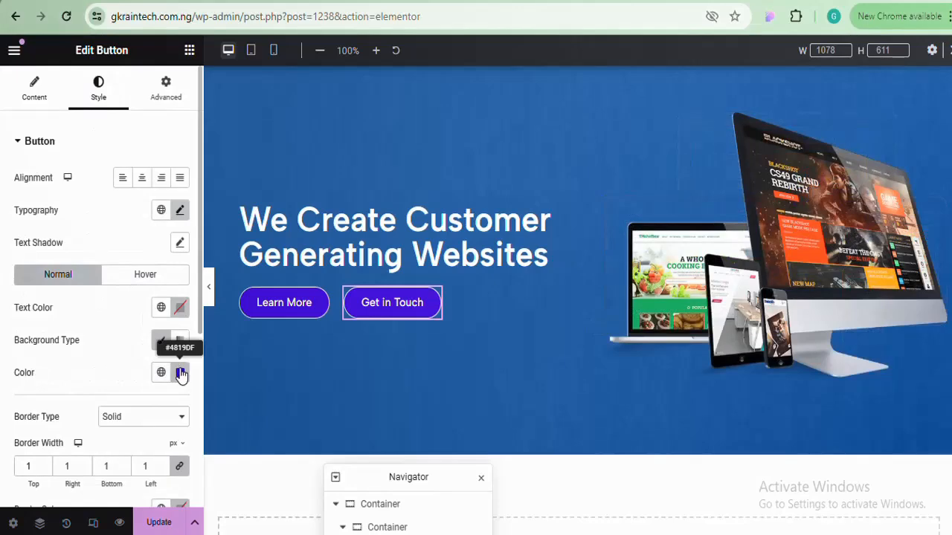
left_click(180, 374)
key("ctrl+v")
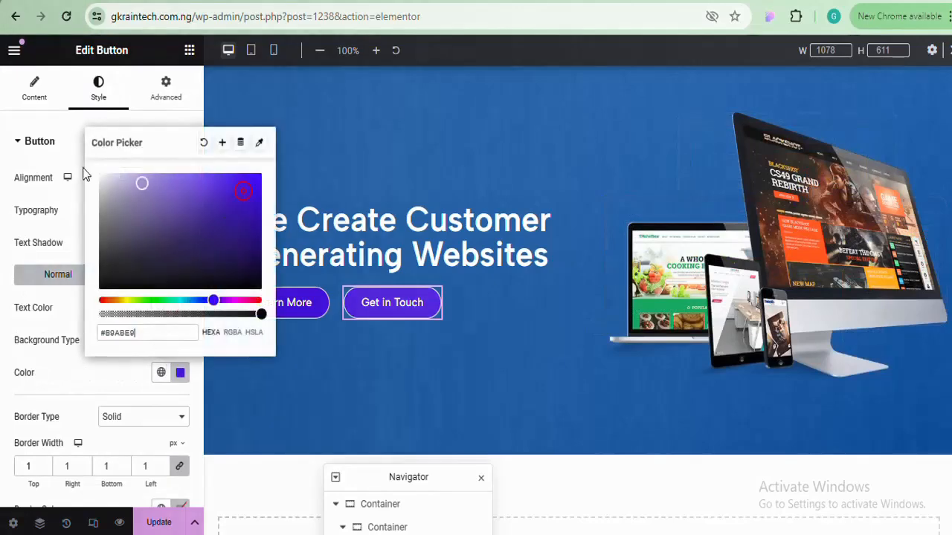
left_click(183, 372)
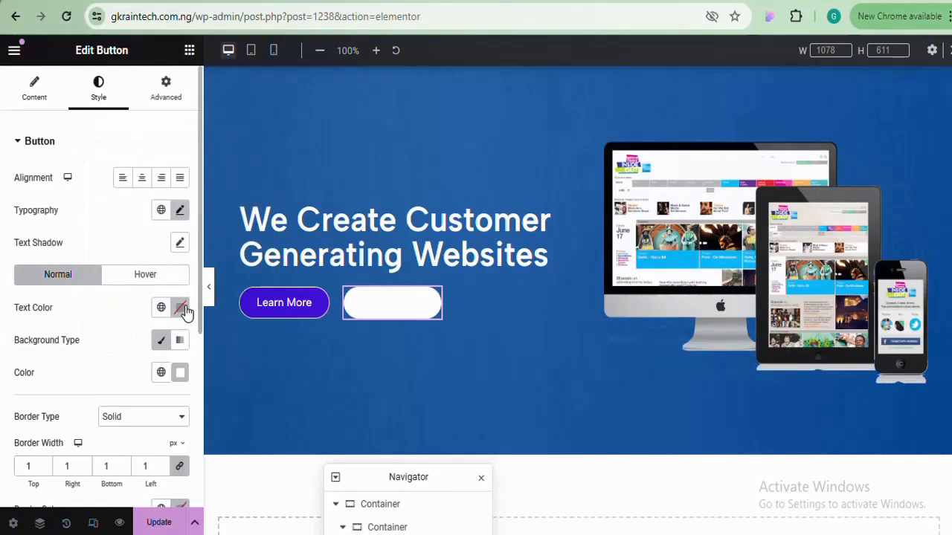
left_click(185, 312)
key("ctrl+v")
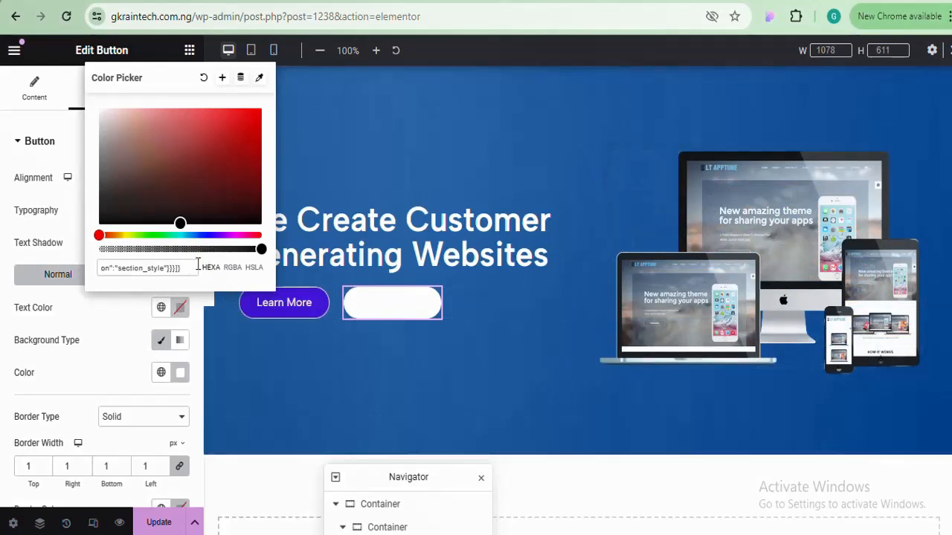
key("ctrl+a")
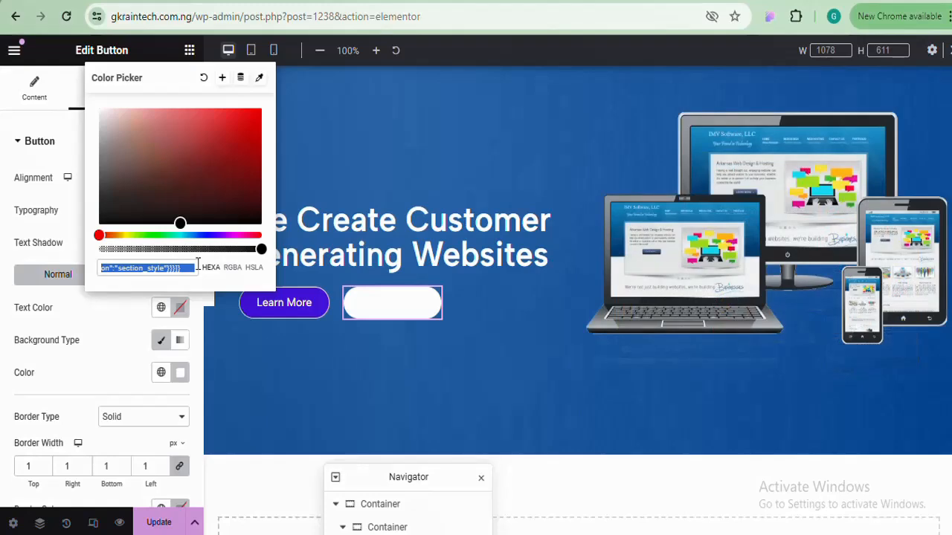
key("BackSpace")
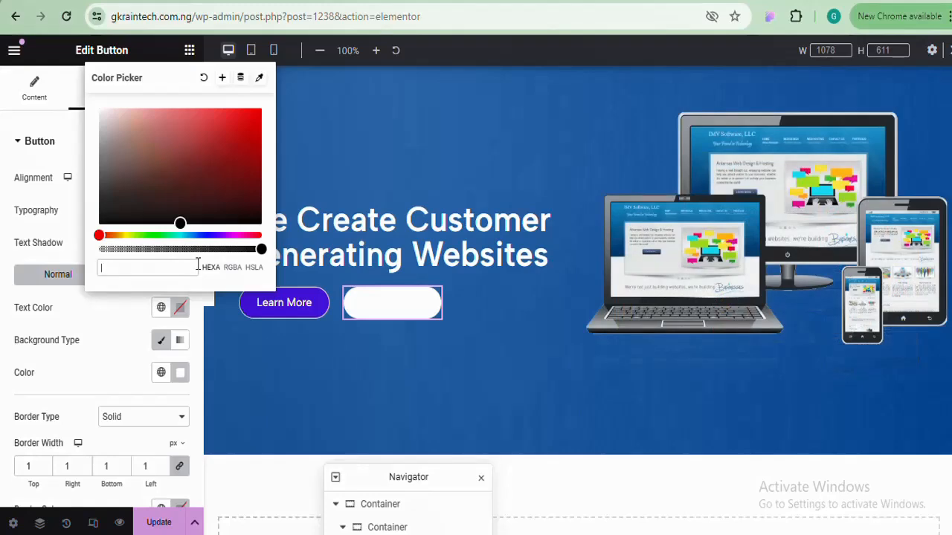
Copy the purple hex code #4819DF from Learn More's background colour
left_click(322, 299)
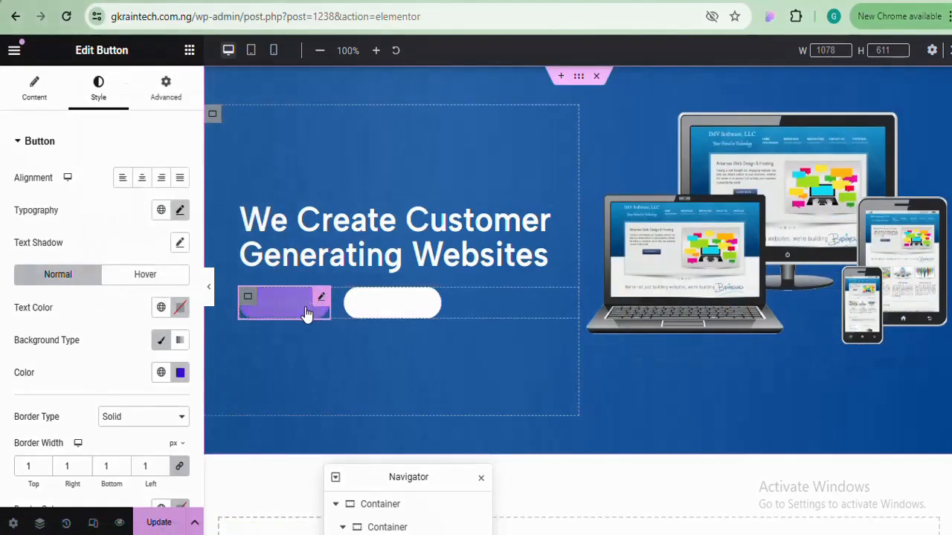
left_click(181, 372)
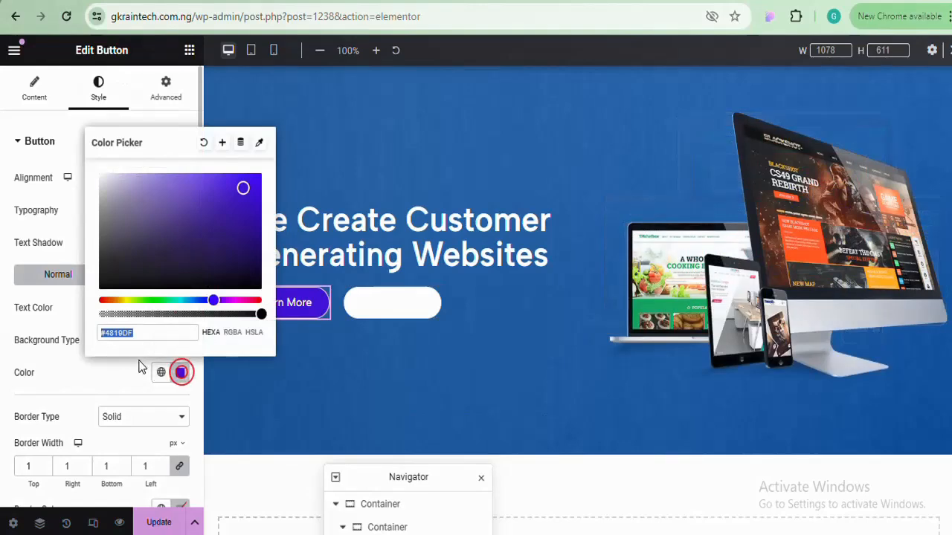
right_click(116, 332)
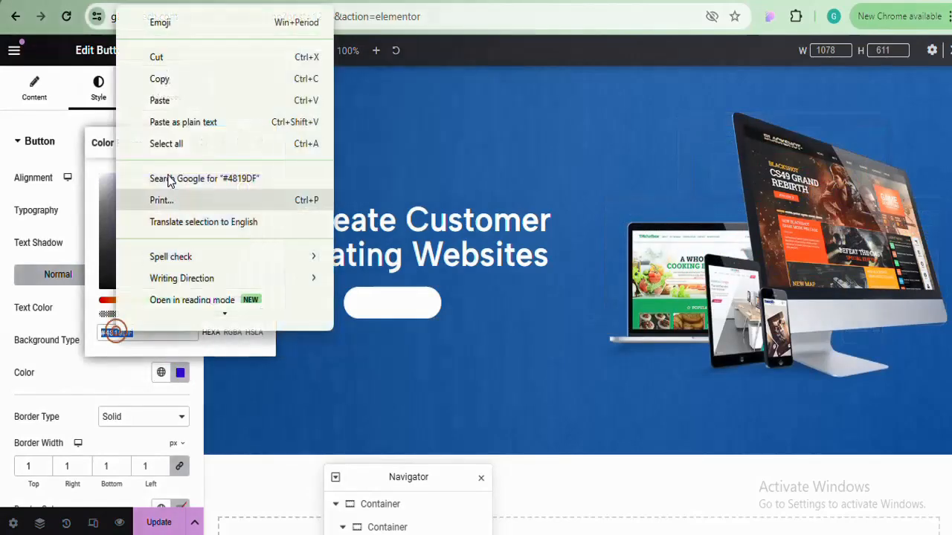
left_click(179, 78)
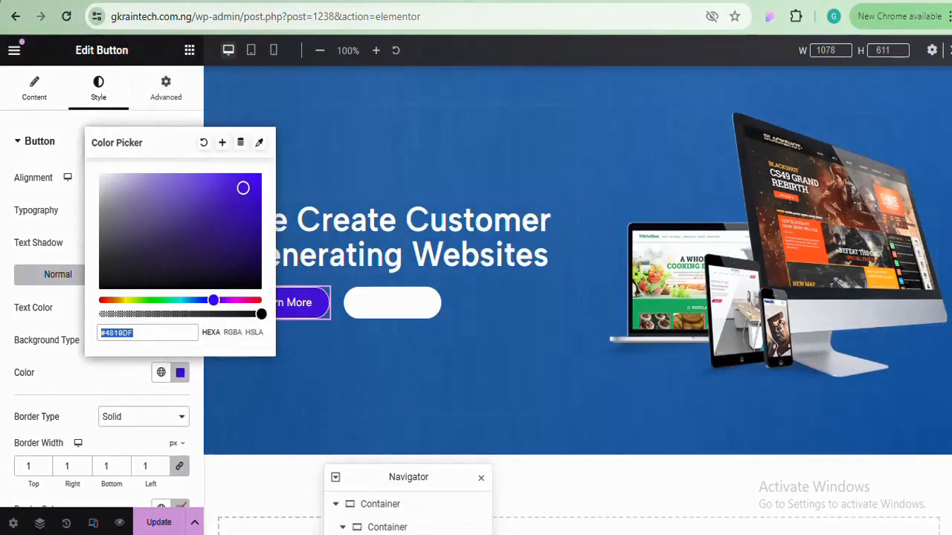
Paste #4819DF onto a new first line of the Notepad notes, then return to the editor
left_click(420, 481)
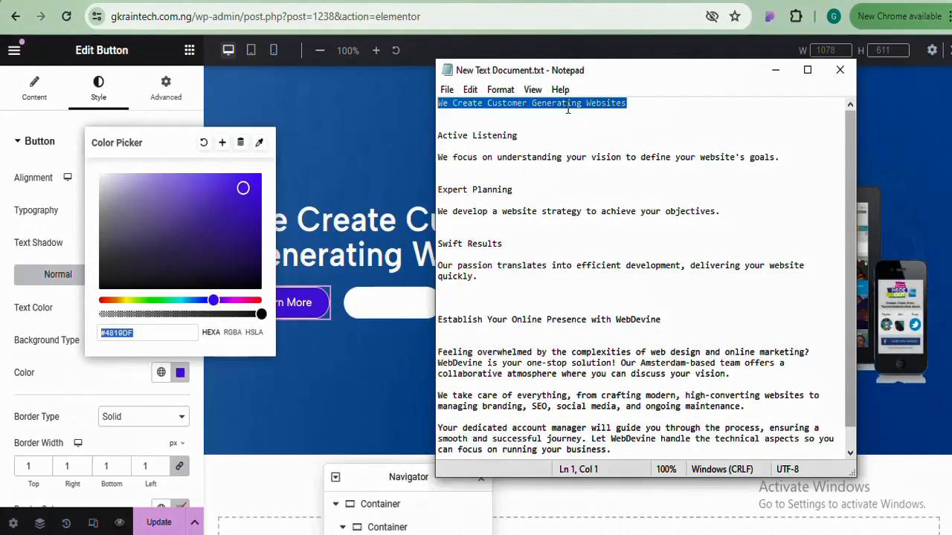
left_click(439, 106)
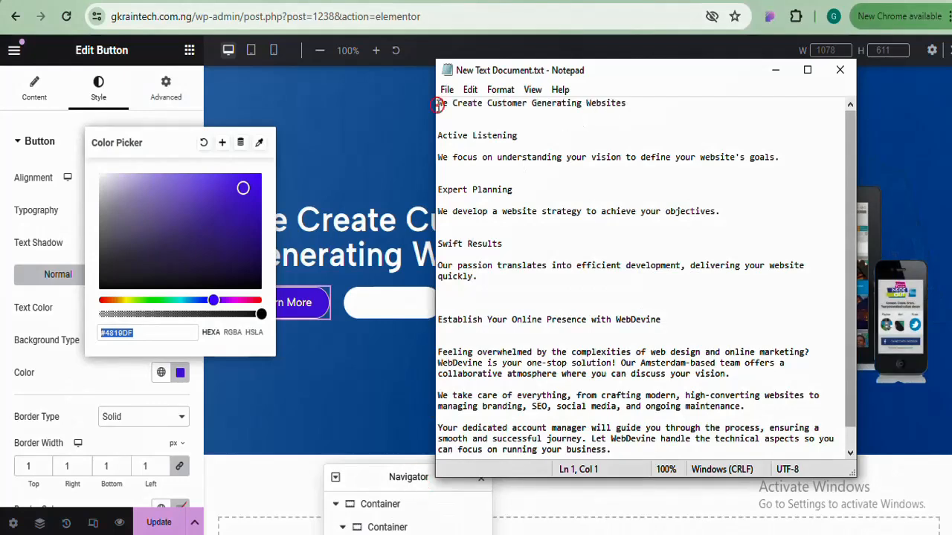
key("Return")
key("Return")
key("Return")
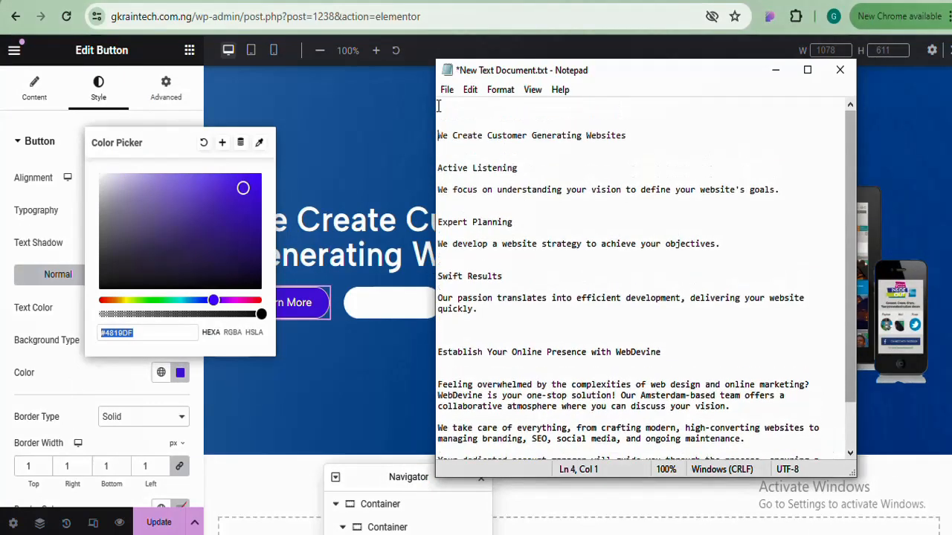
left_click(438, 106)
key("ctrl+v")
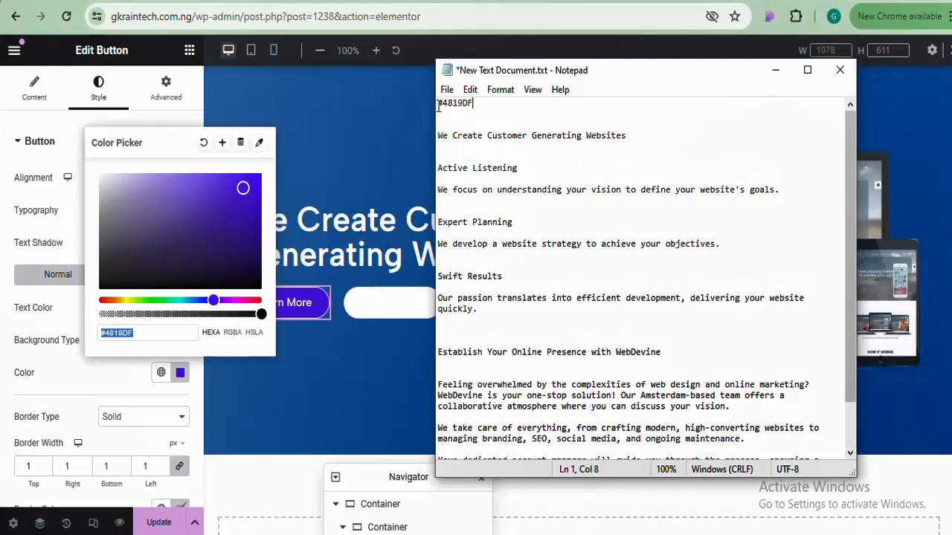
left_click(180, 373)
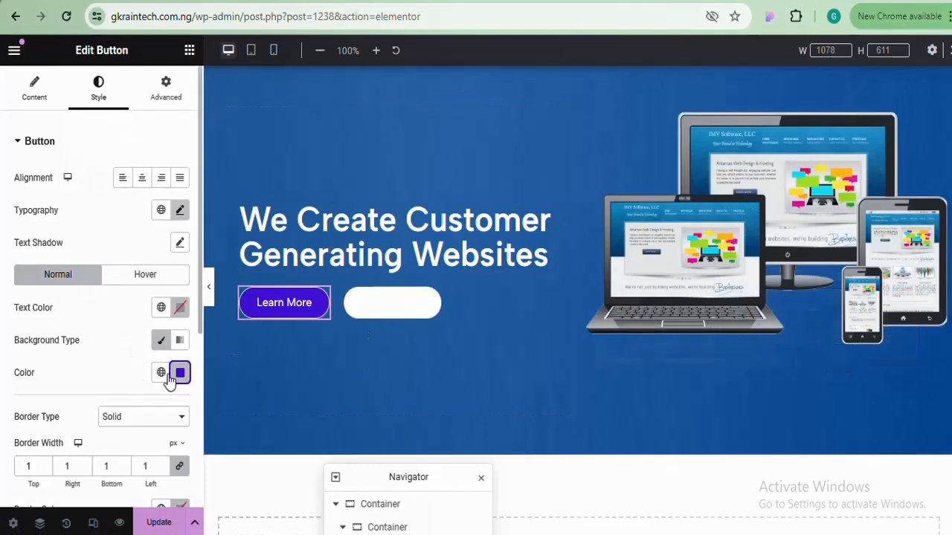
Apply #4819DF to Learn More's text colour, then revert that change from History
left_click(181, 308)
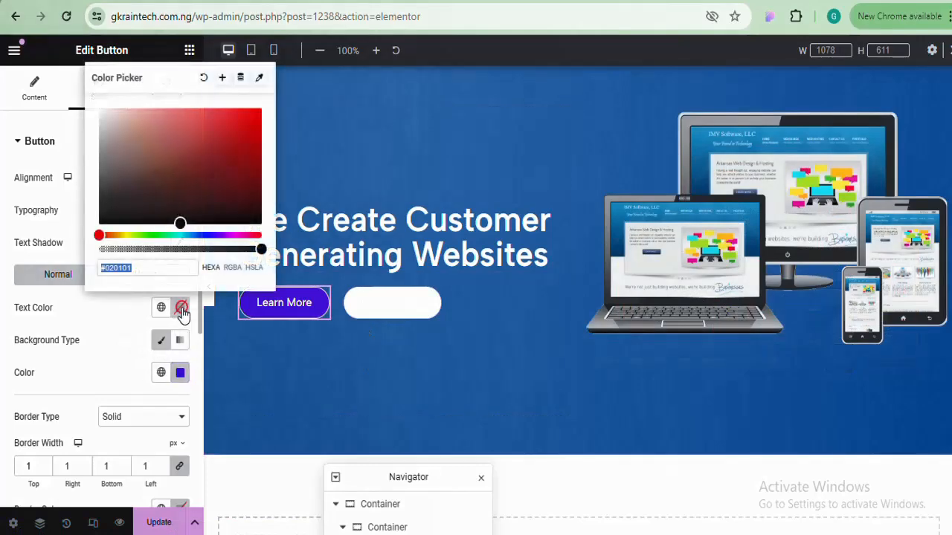
key("ctrl+v")
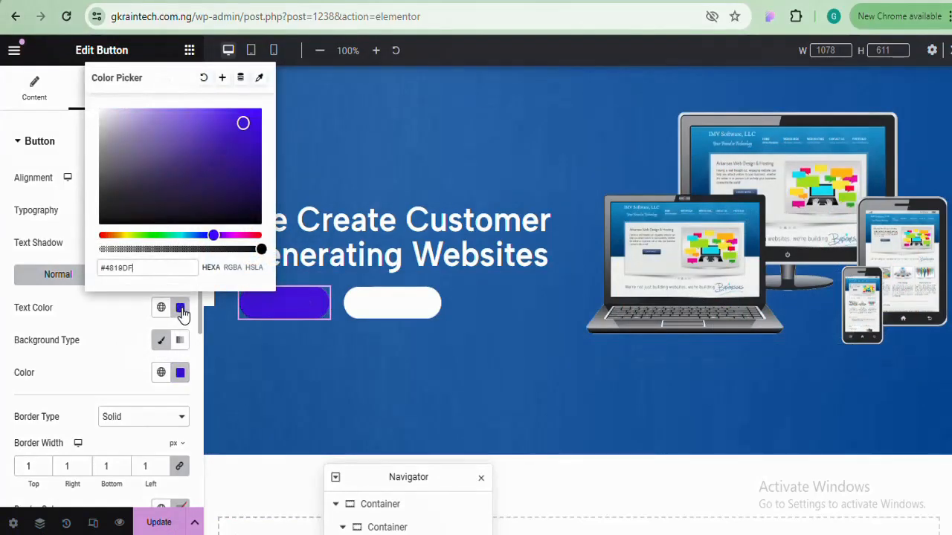
left_click(182, 315)
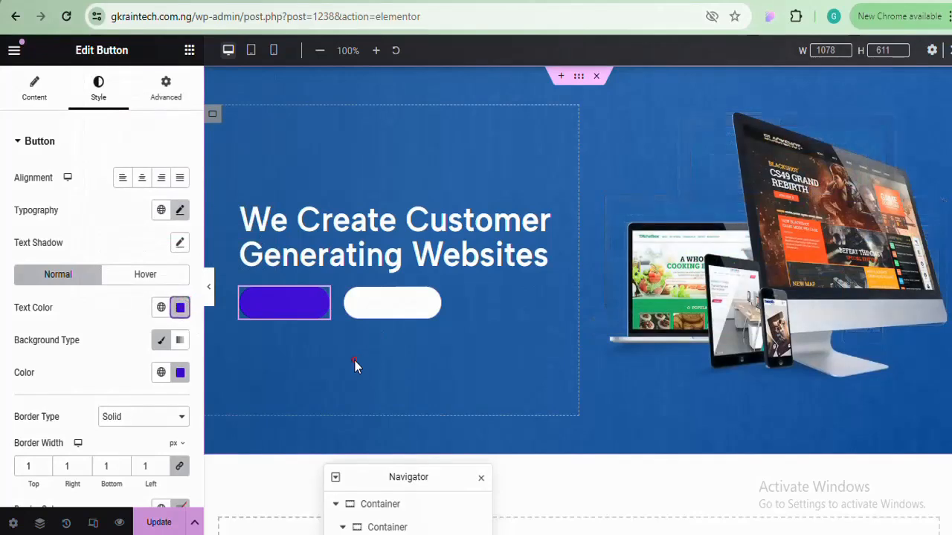
left_click(354, 360)
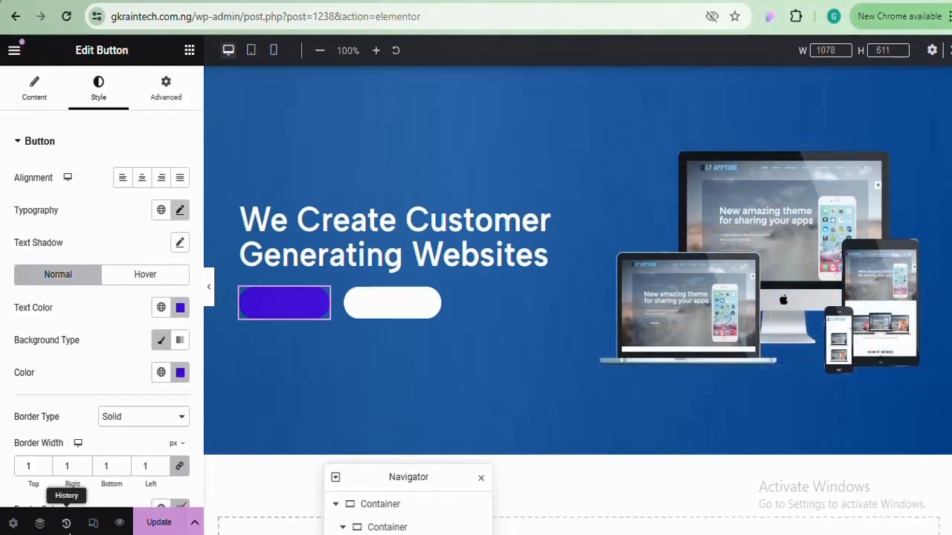
left_click(67, 524)
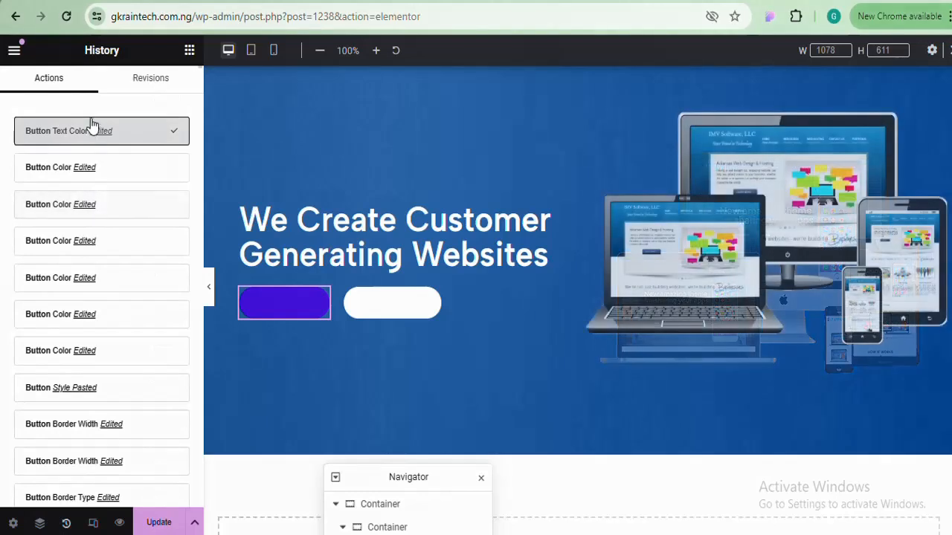
left_click(50, 177)
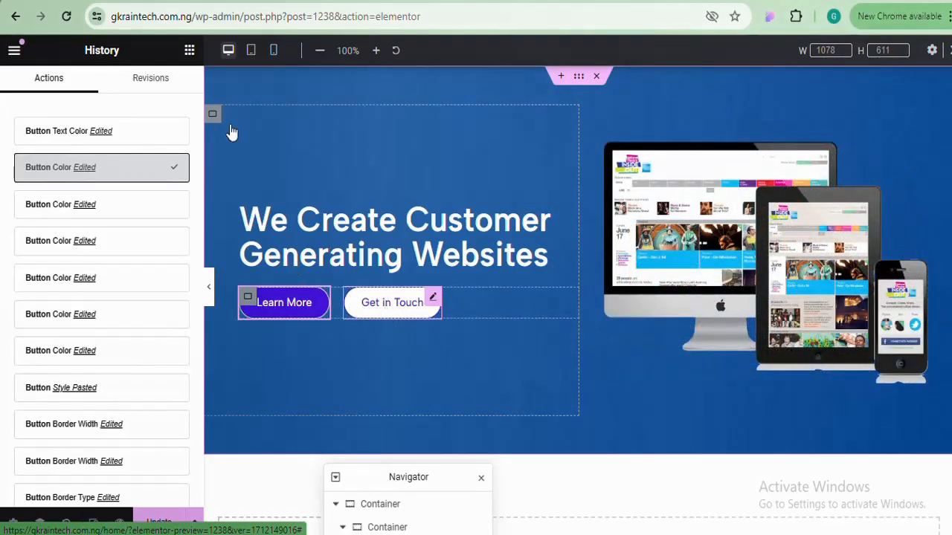
key("ctrl+shift+h")
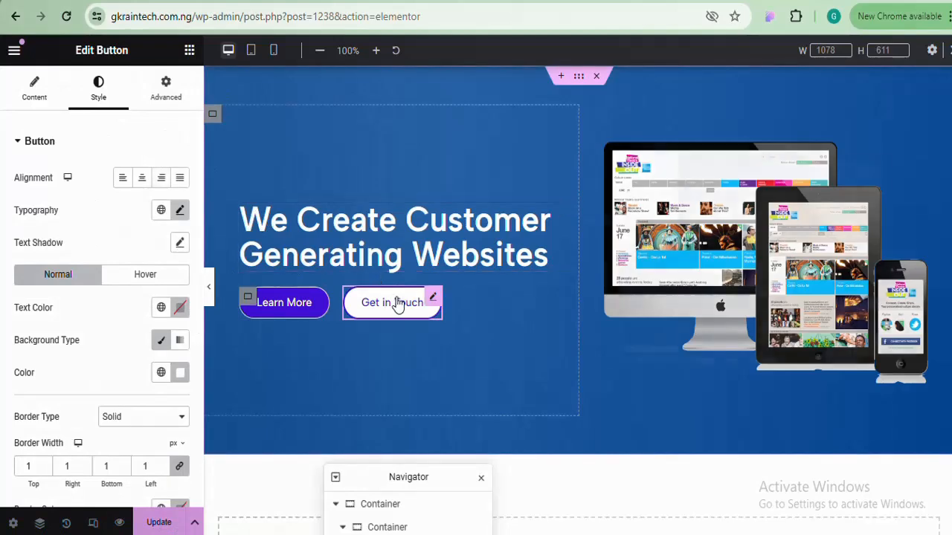
Make the Get in Touch button's text purple #4819DF
left_click(397, 301)
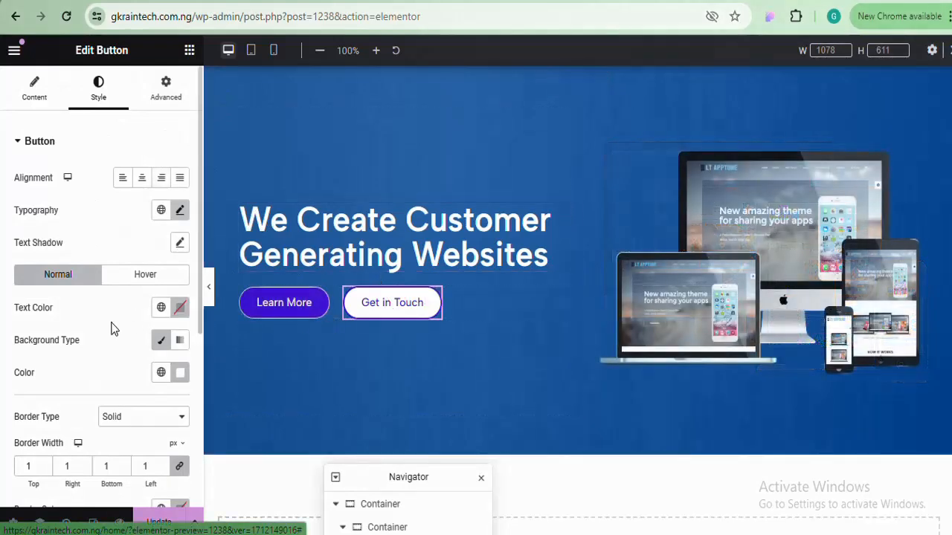
left_click(182, 308)
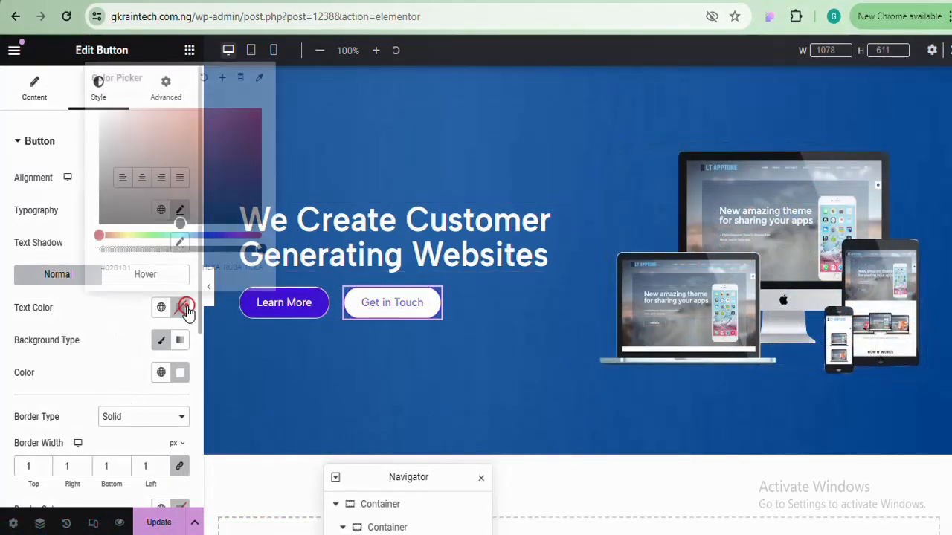
key("ctrl+v")
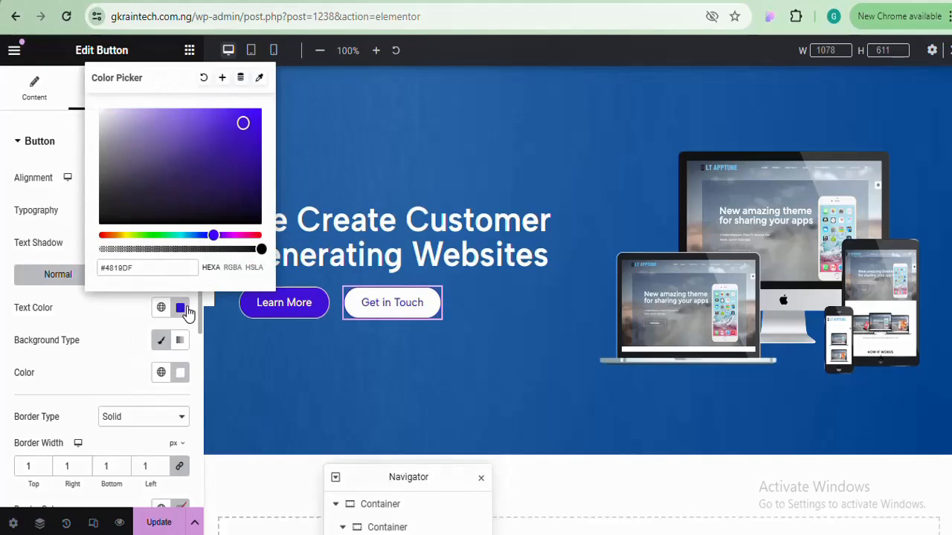
left_click(182, 307)
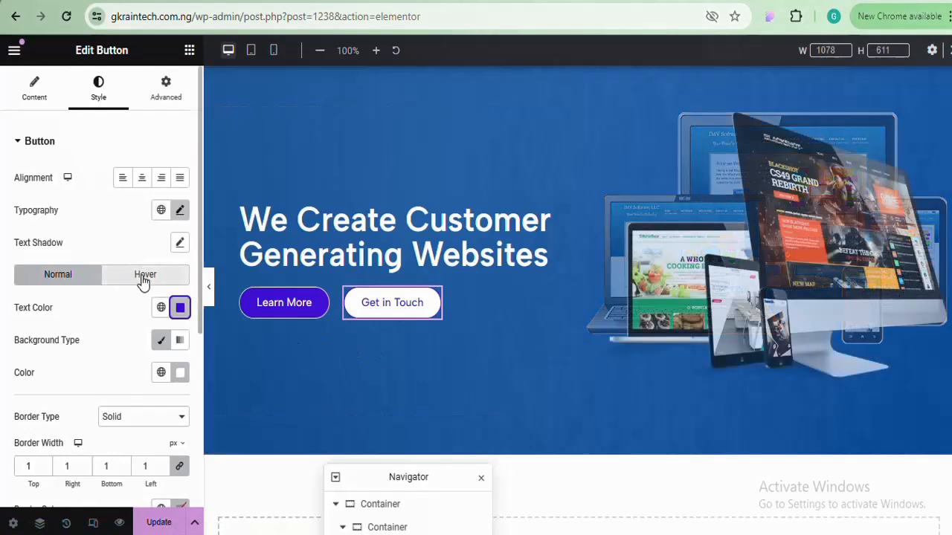
Give Get in Touch's hover state white text, a purple background and a white #FFFFFF border
left_click(144, 281)
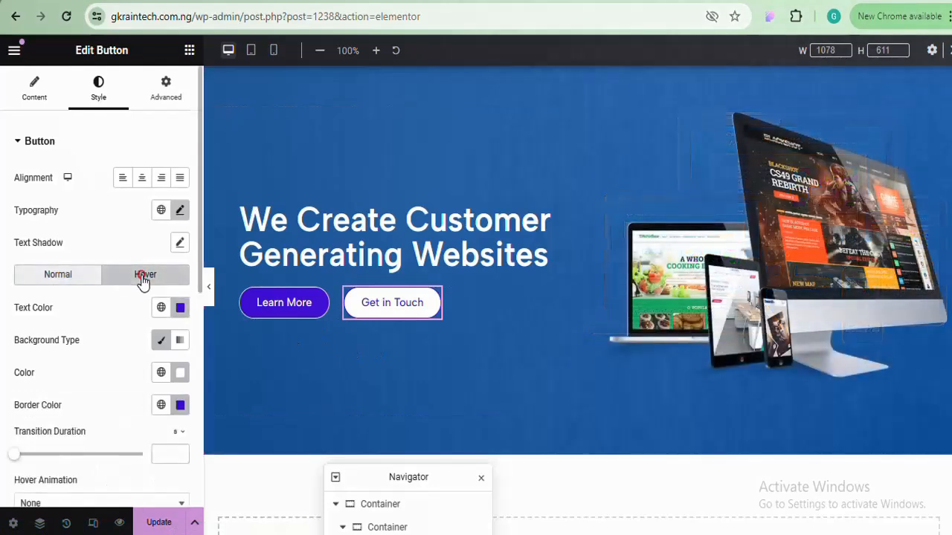
left_click(181, 372)
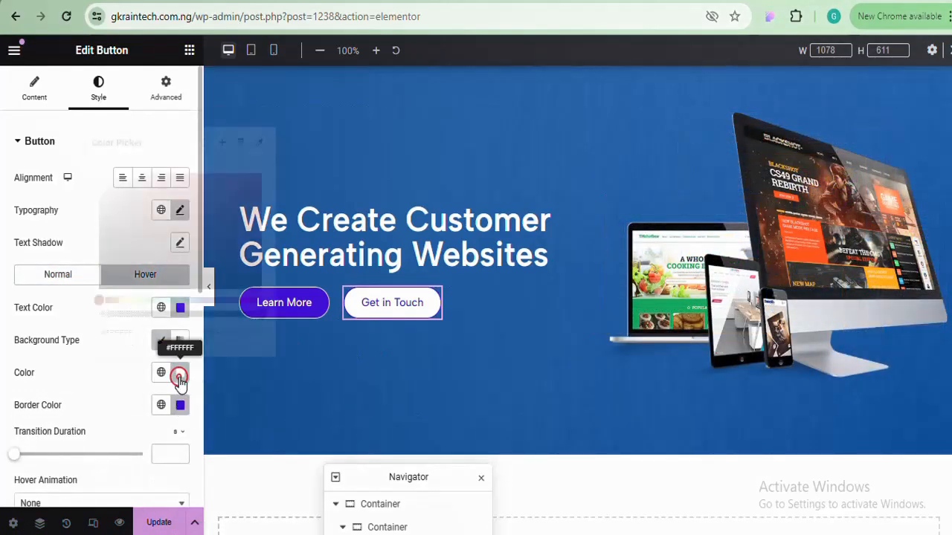
left_click(180, 374)
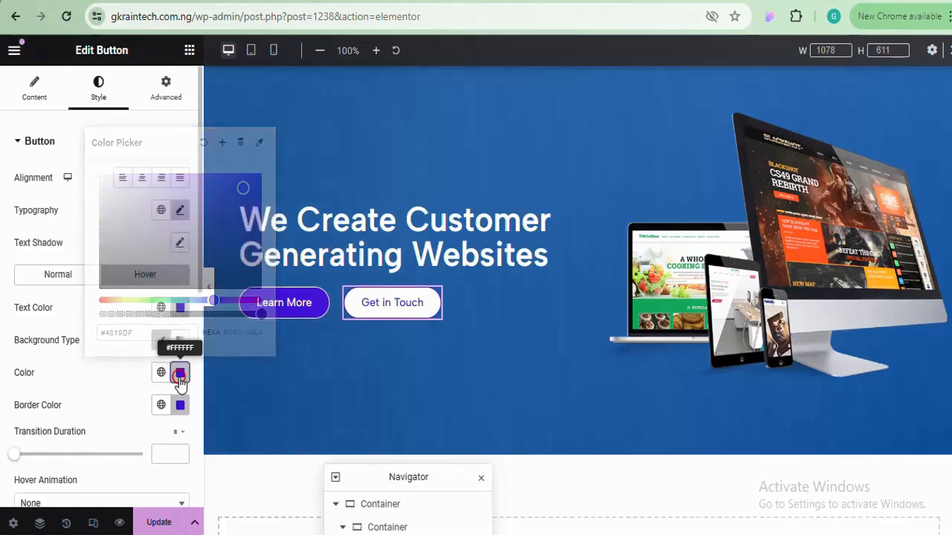
left_click(181, 307)
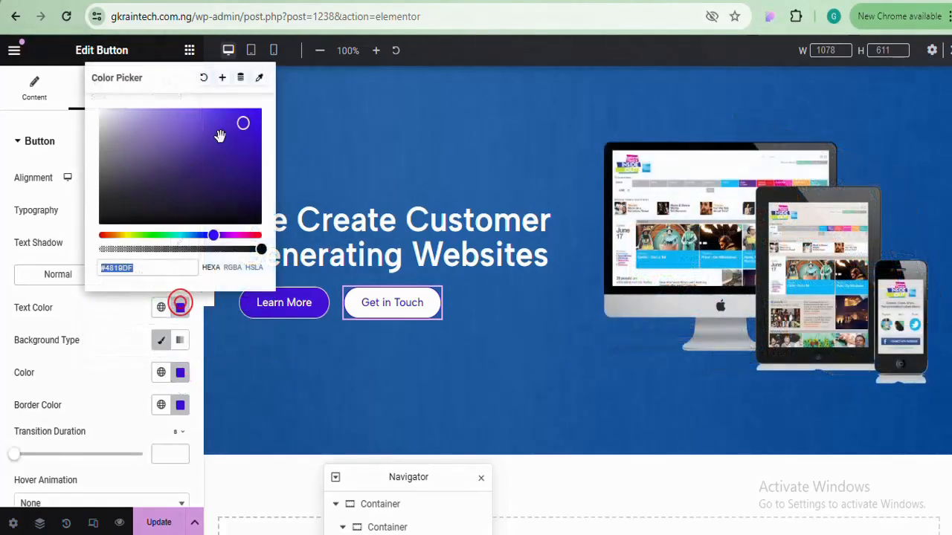
left_click_drag(66, 110, 54, 112)
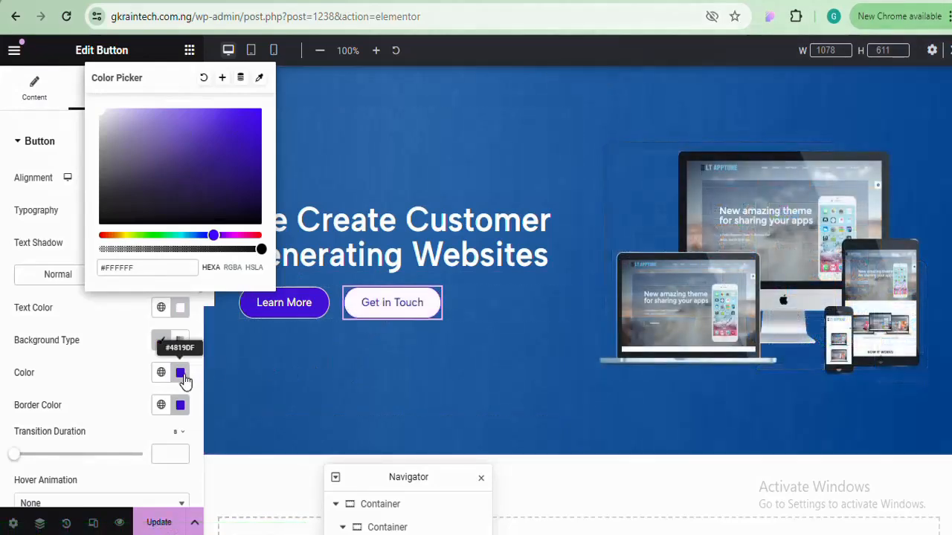
left_click(181, 374)
key("ctrl+c")
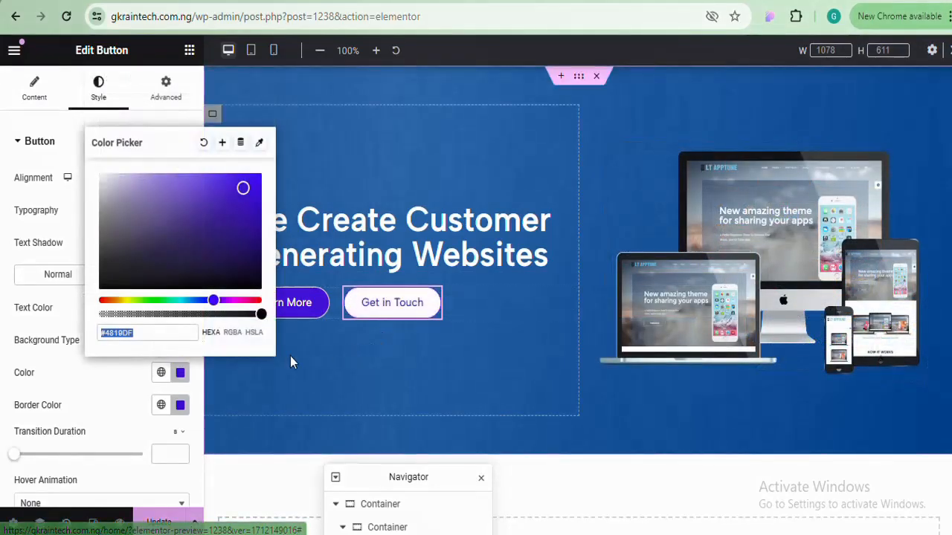
left_click(181, 374)
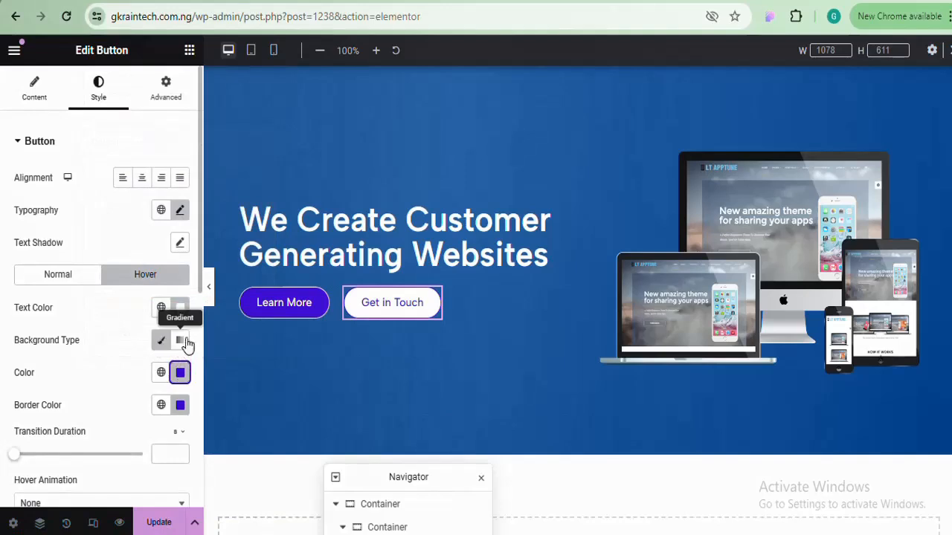
left_click(183, 408)
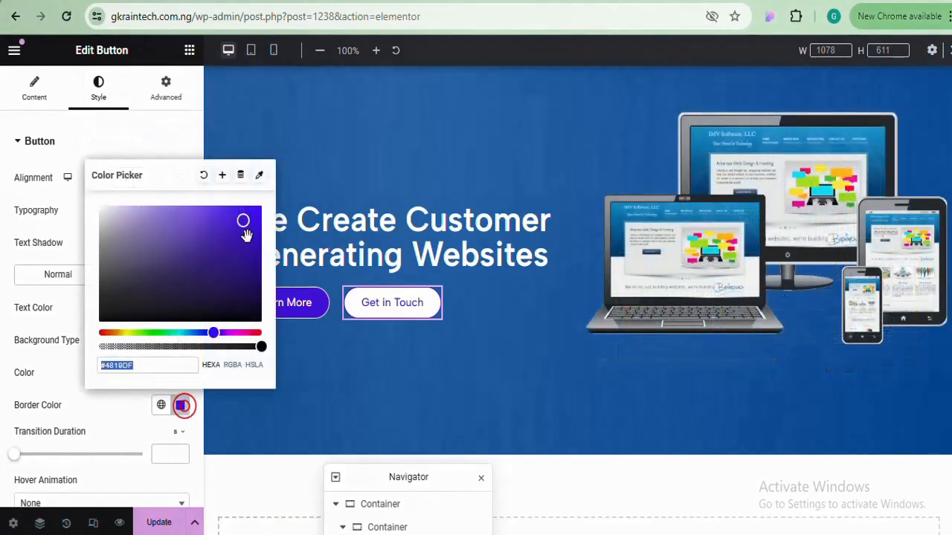
type("#FFFFFF")
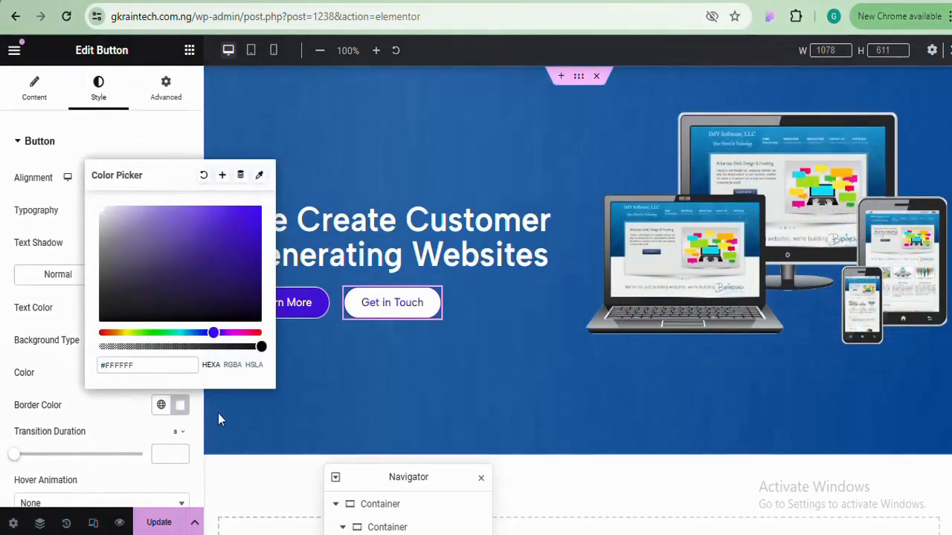
left_click(184, 405)
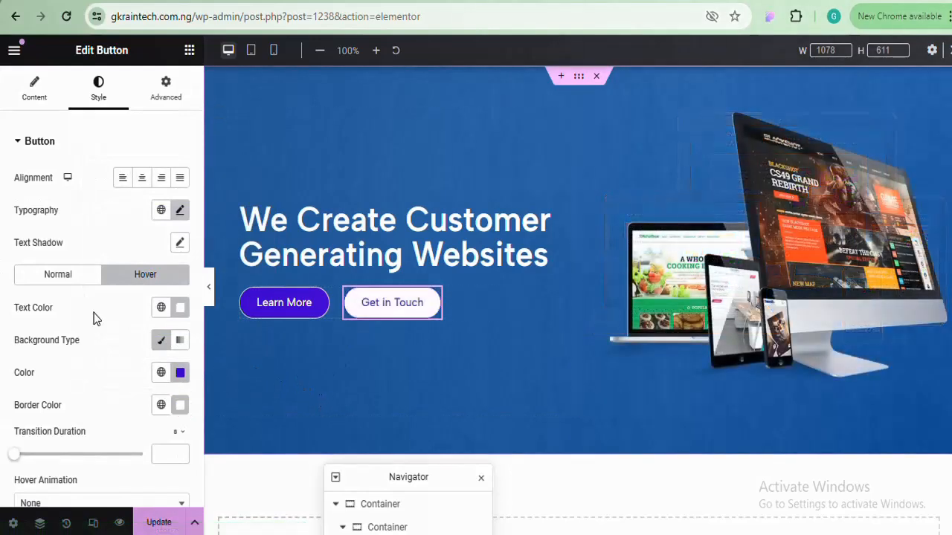
left_click(46, 272)
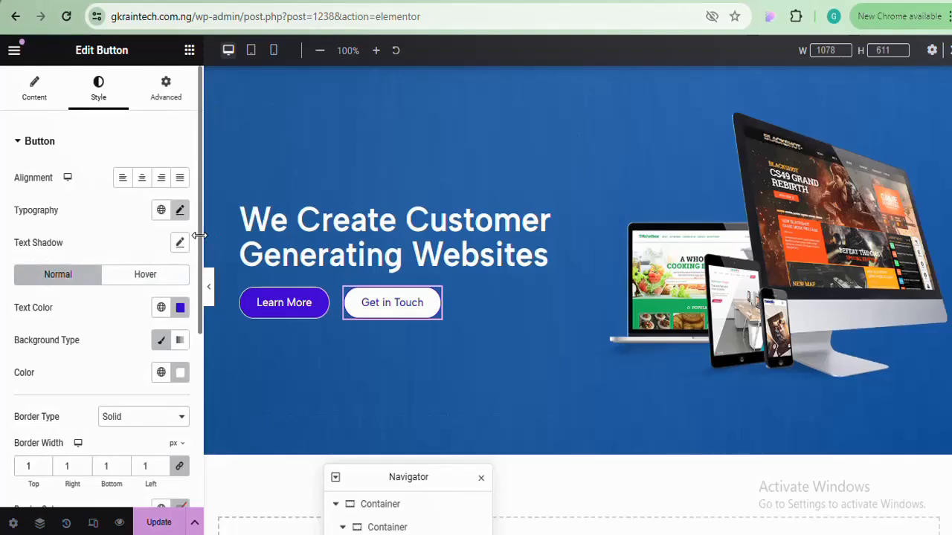
Set Get in Touch's normal border colour to #4819DF and preview the hero section
left_click_drag(199, 234, 203, 395)
scroll(206, 387, "up", 1)
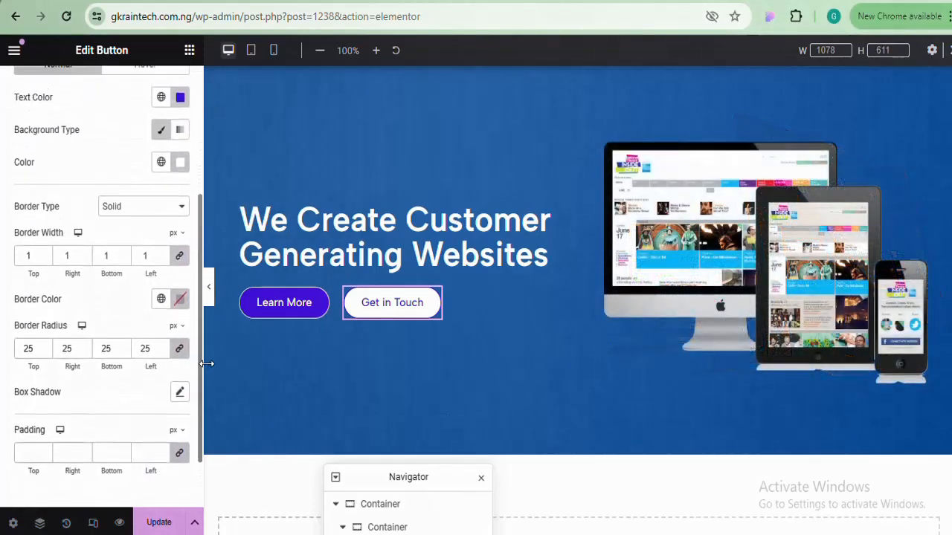
scroll(183, 310, "up", 1)
scroll(186, 335, "down", 1)
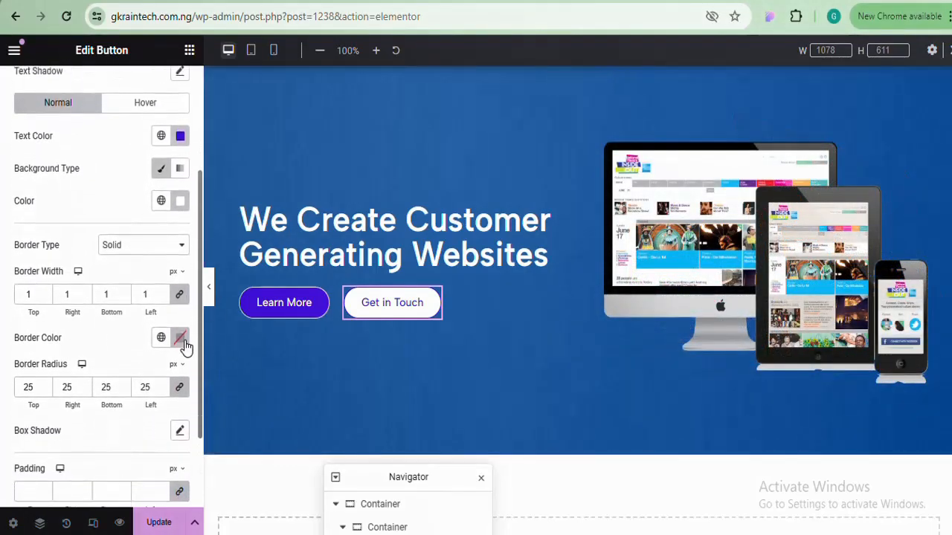
left_click(180, 342)
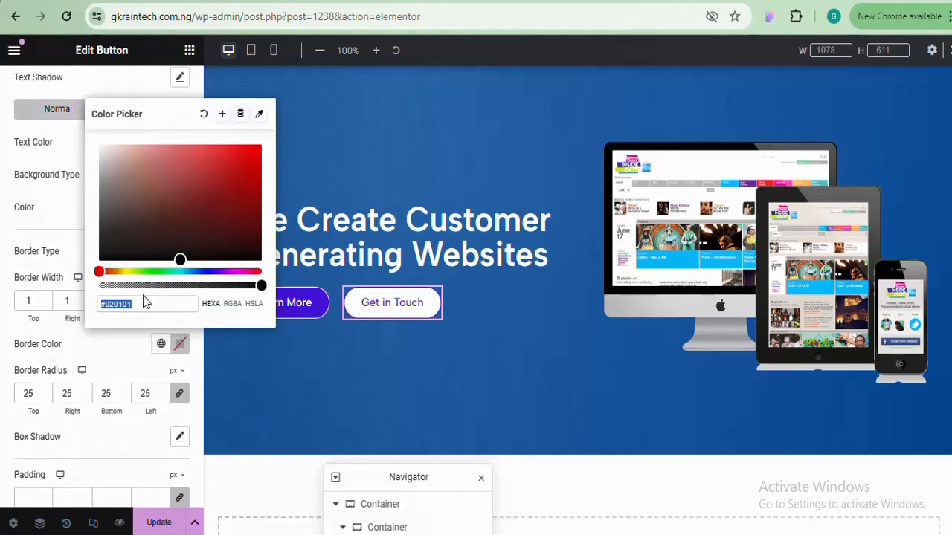
key("ctrl+v")
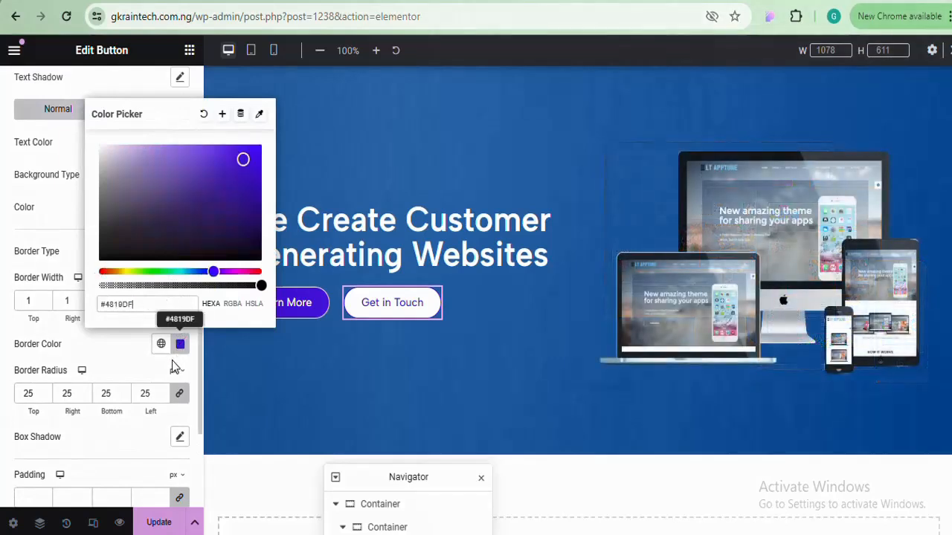
left_click(180, 343)
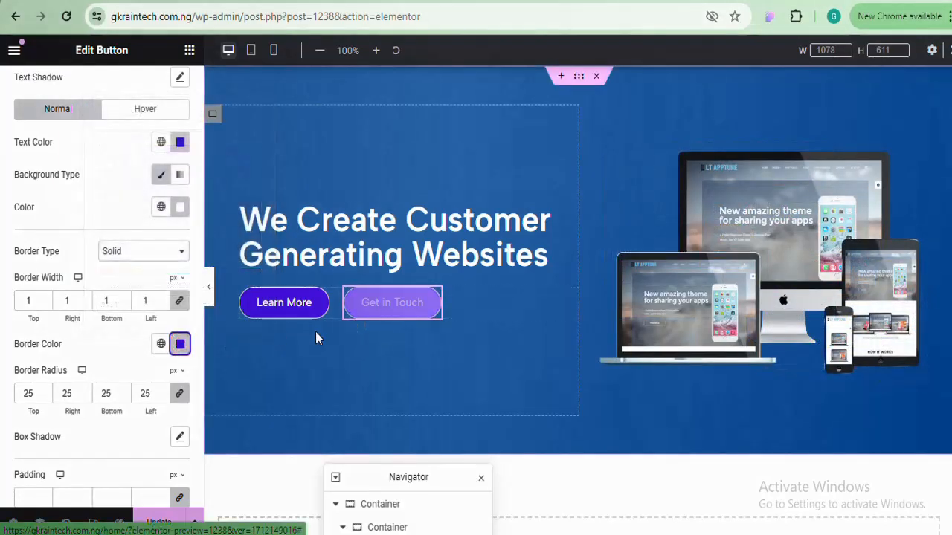
left_click(209, 287)
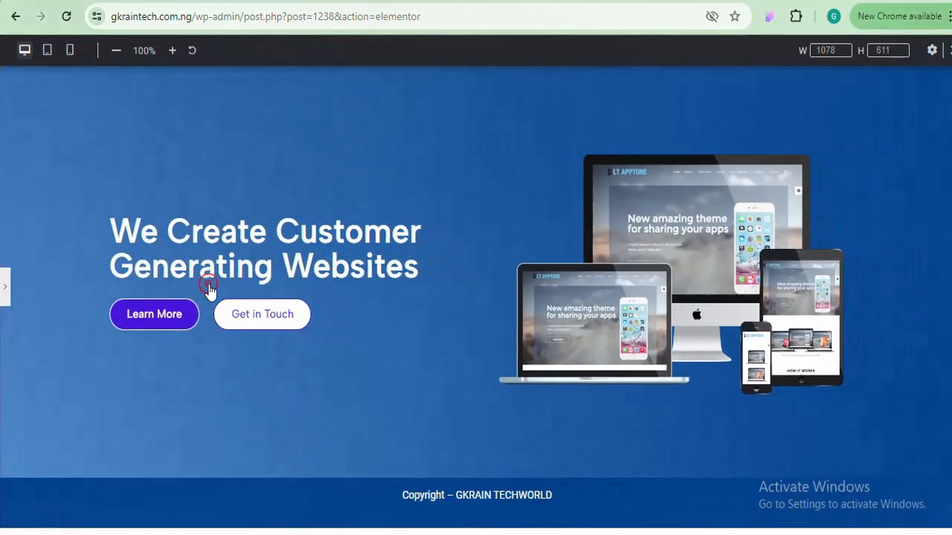
left_click(5, 290)
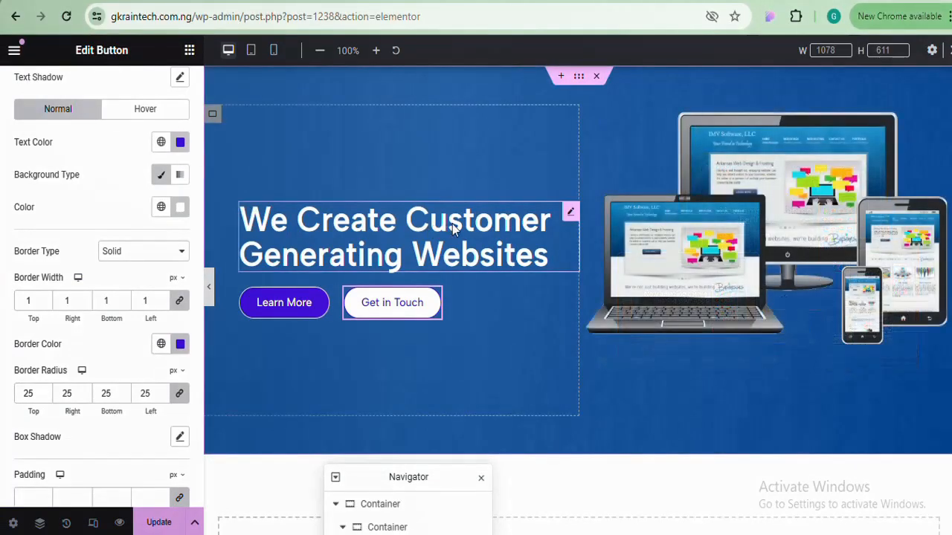
Select the hero heading and open its Text Color picker, currently white #FFFFFF
left_click(420, 246)
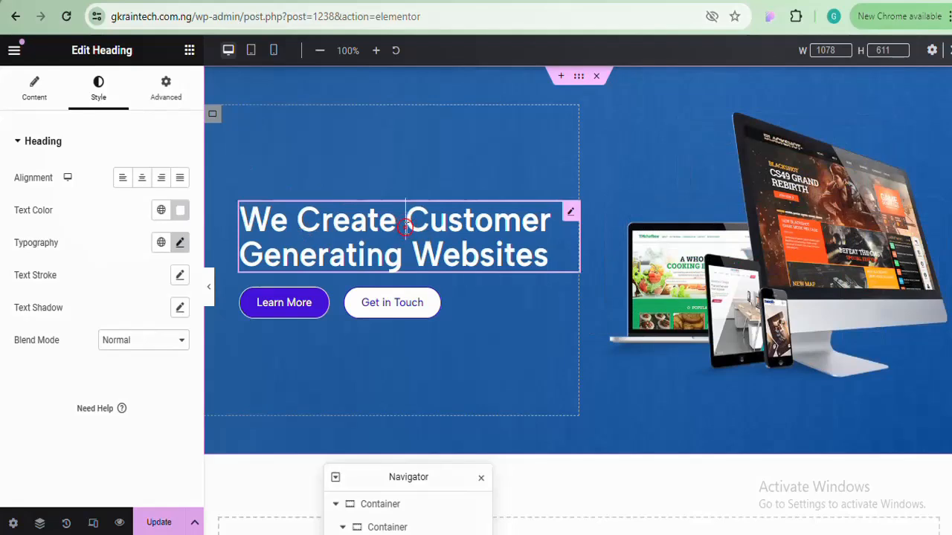
left_click_drag(405, 223, 429, 223)
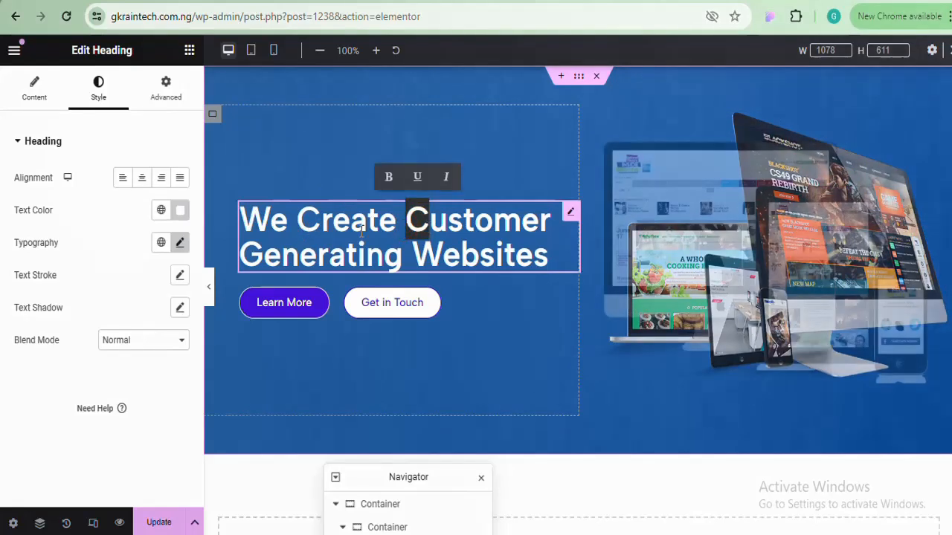
left_click(363, 224)
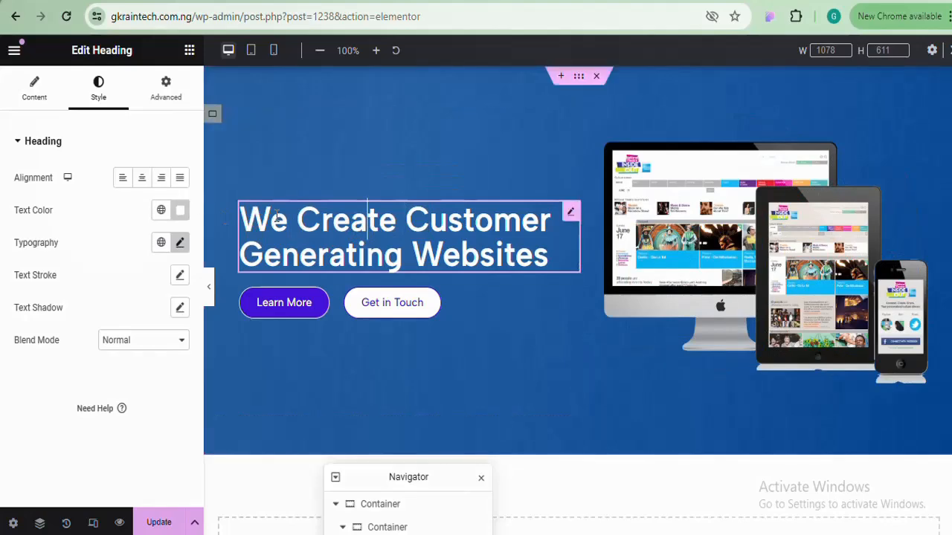
left_click(188, 212)
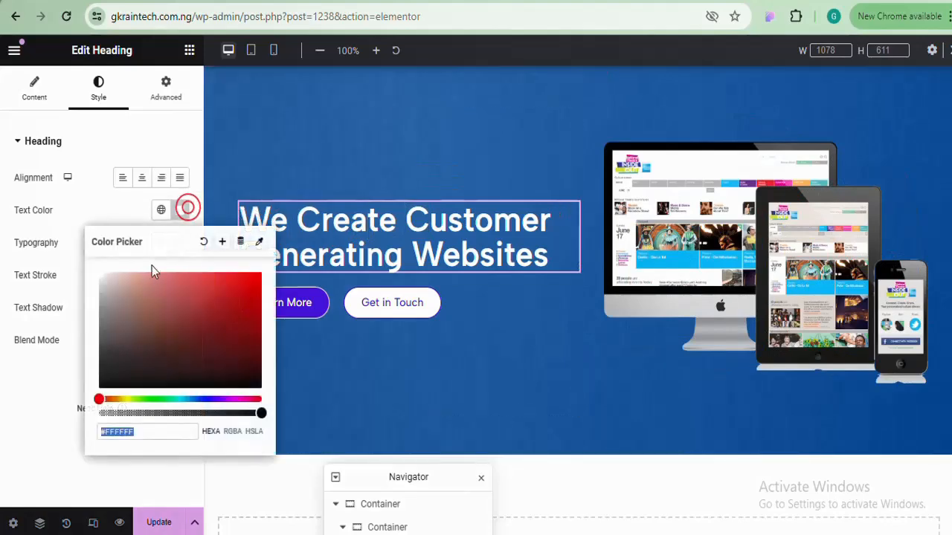
Try red and darker colours on the heading text, then keep it white #FFFFFF
left_click_drag(142, 287, 241, 287)
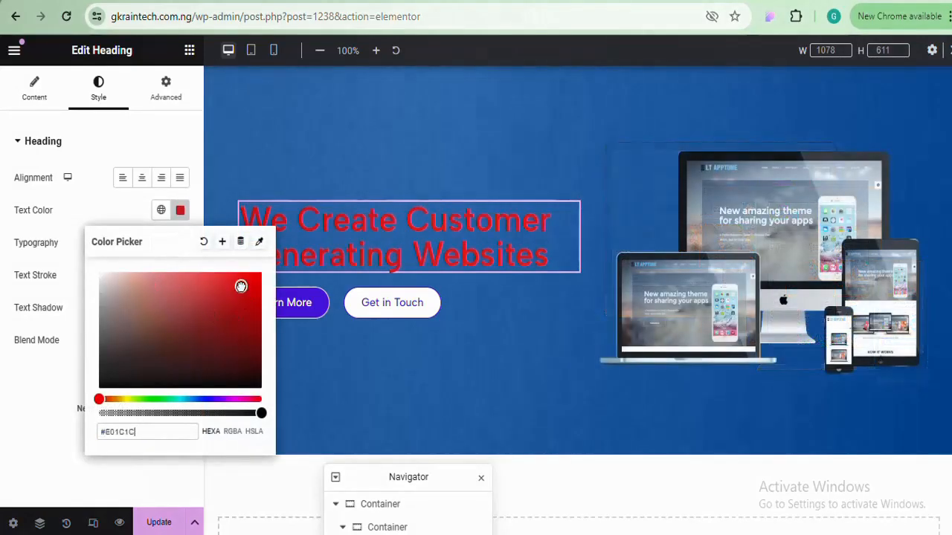
left_click(204, 242)
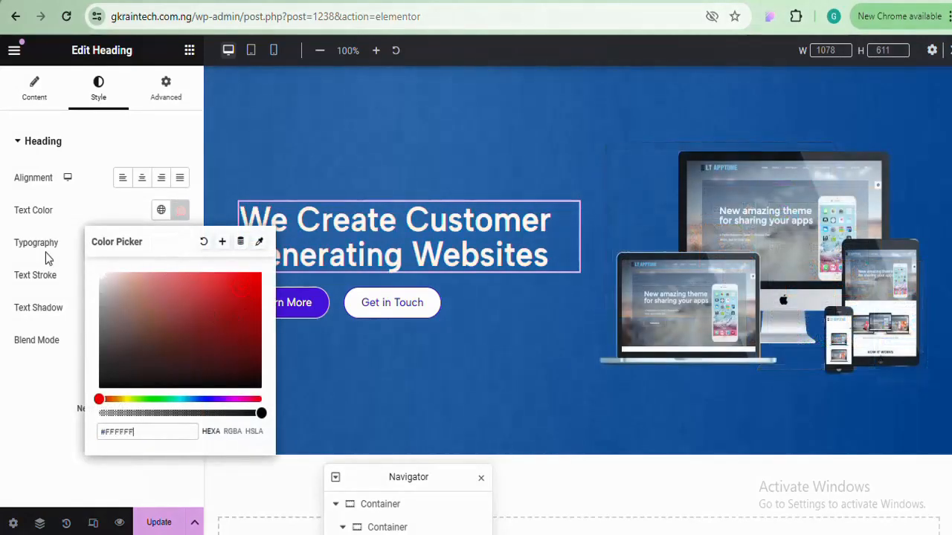
left_click(183, 212)
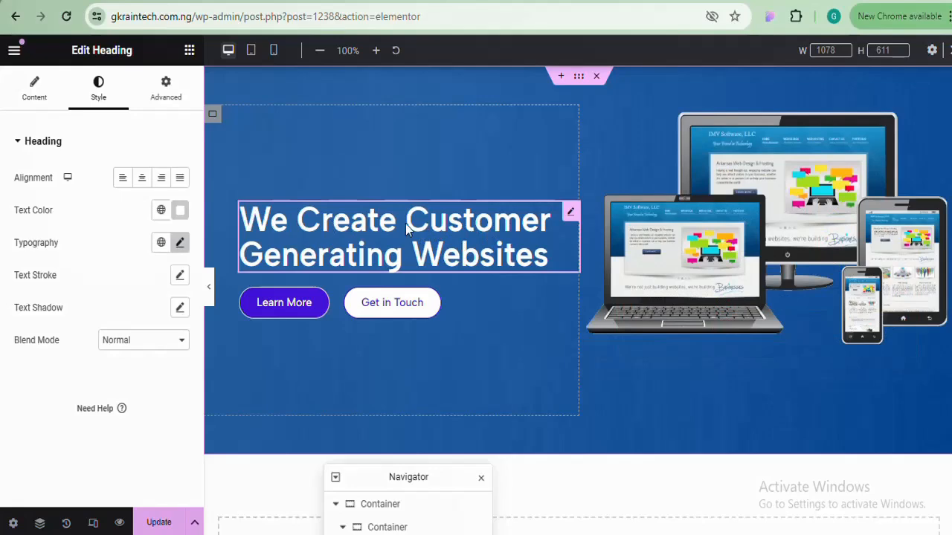
left_click(180, 210)
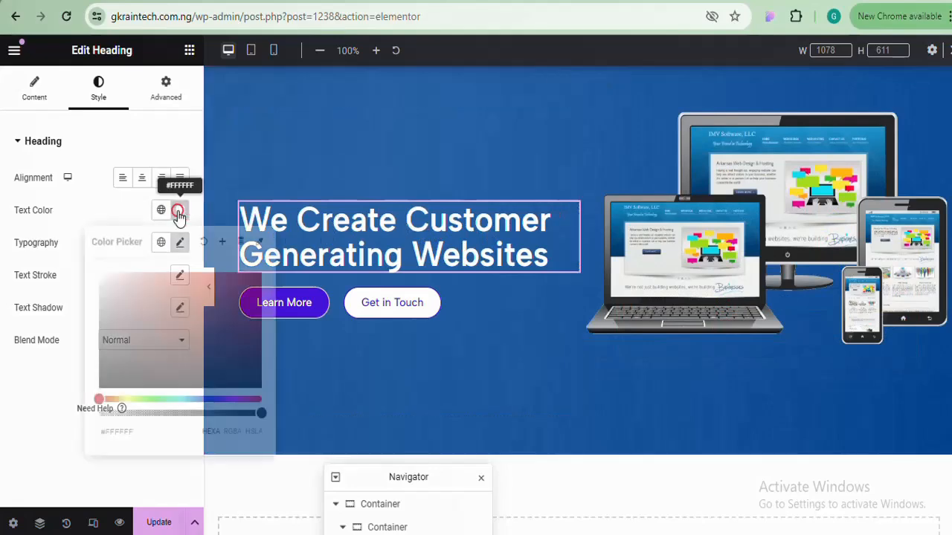
left_click_drag(142, 294, 63, 255)
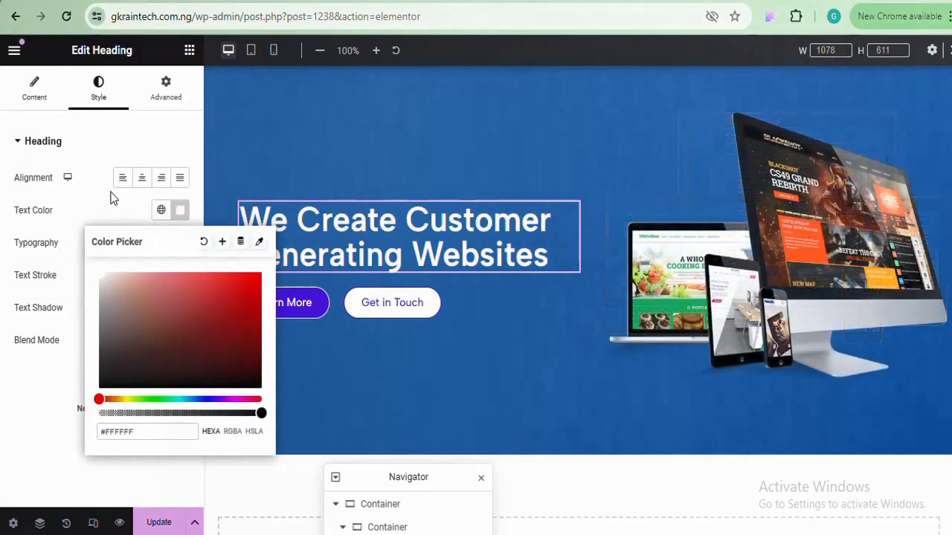
left_click_drag(112, 197, 70, 255)
left_click(182, 213)
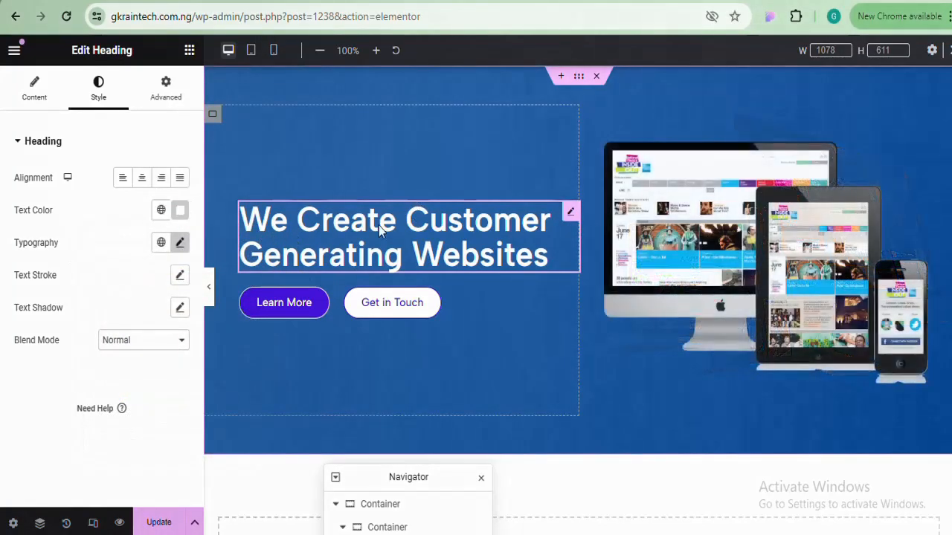
In the heading's Title field, wrap 'Customer' in <span> and </span> tags
left_click(36, 97)
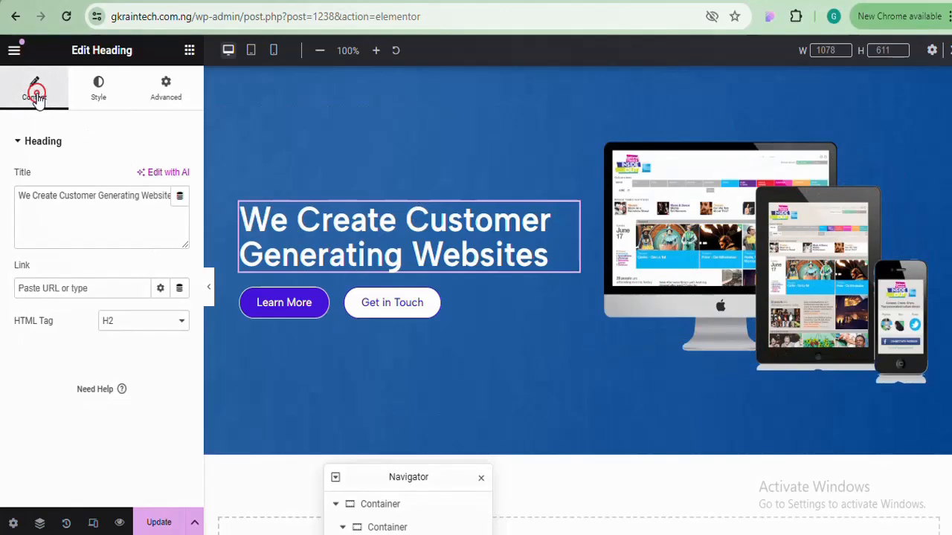
left_click(86, 196)
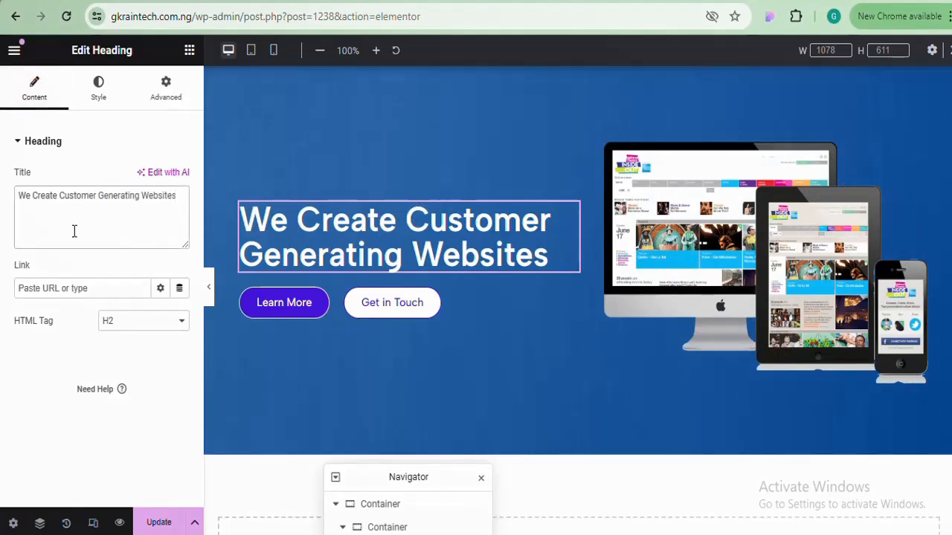
left_click(61, 197)
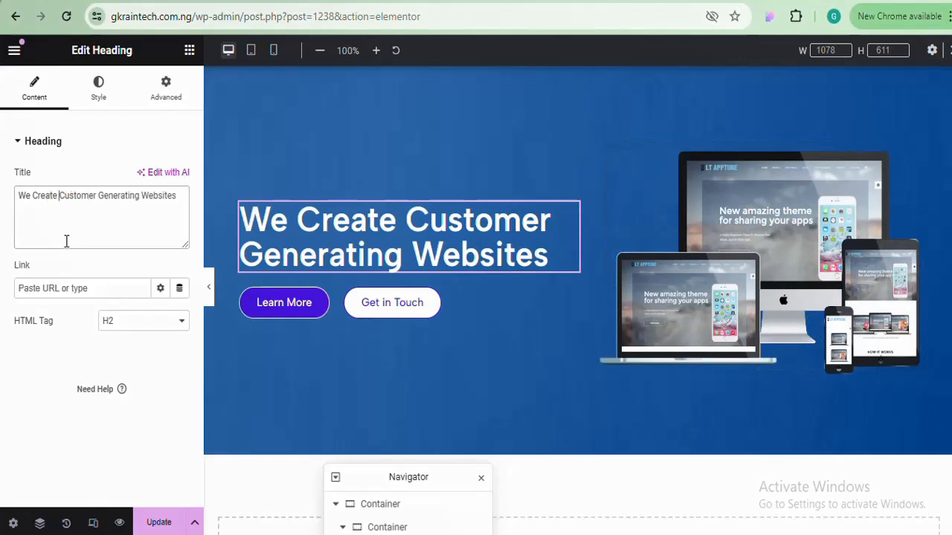
type("<")
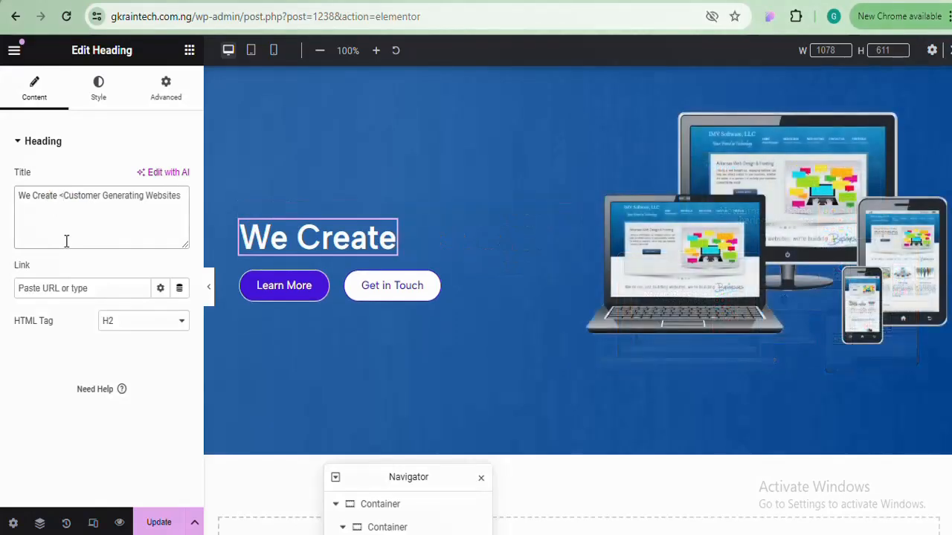
type(">")
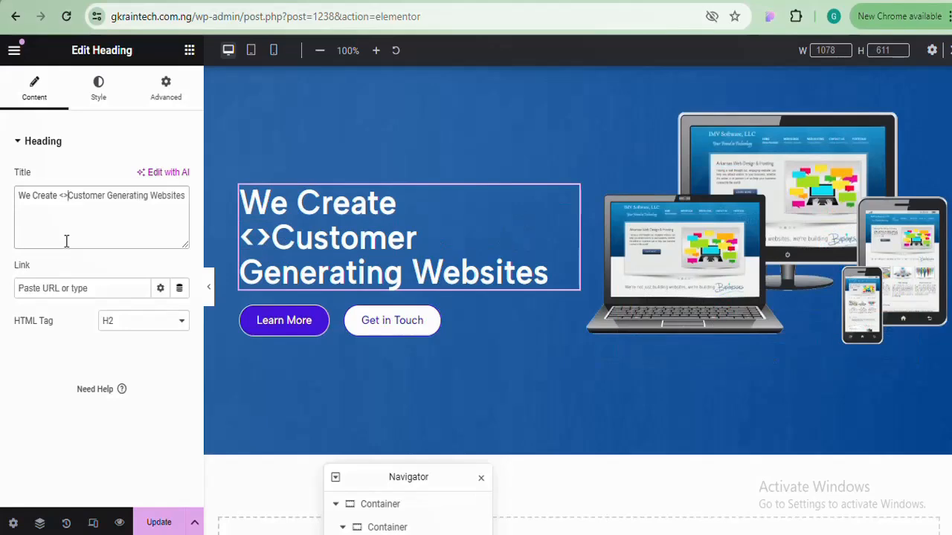
key("Left")
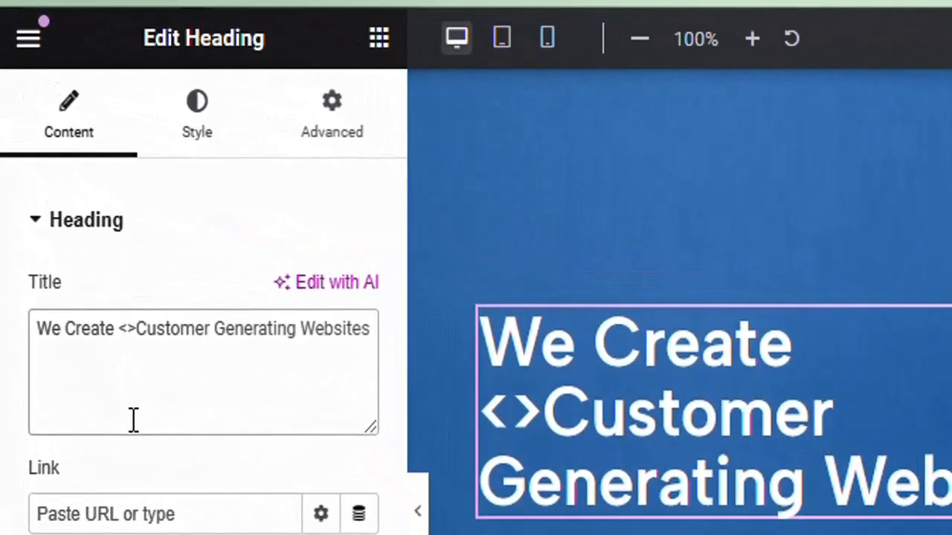
type("spa")
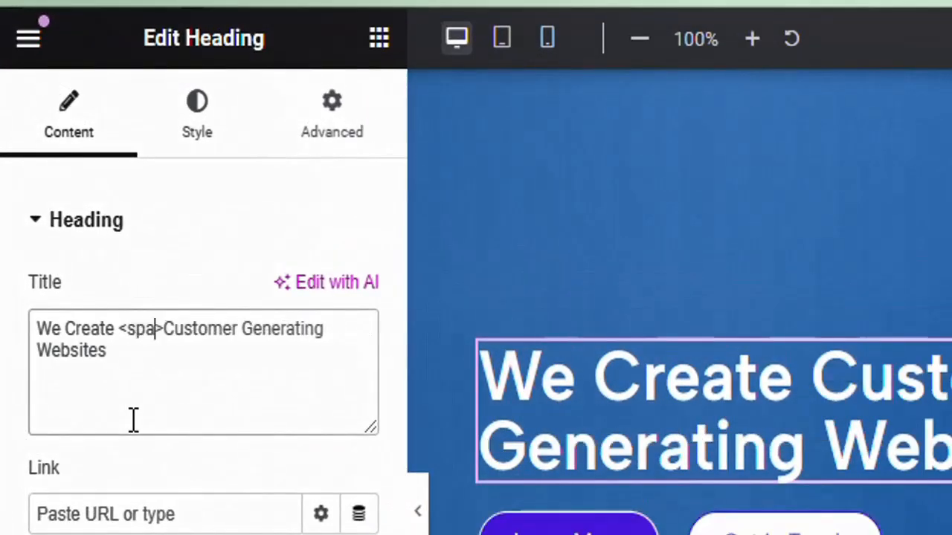
type("n")
key("Right")
key("Right")
key("Right")
key("Right")
key("Right")
key("Right")
key("Right")
key("Right")
key("Right")
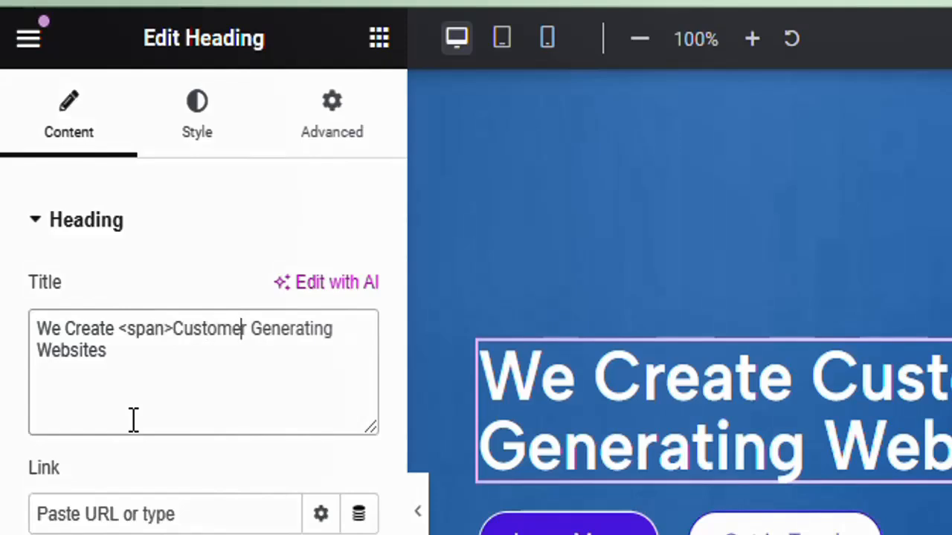
type("</sp")
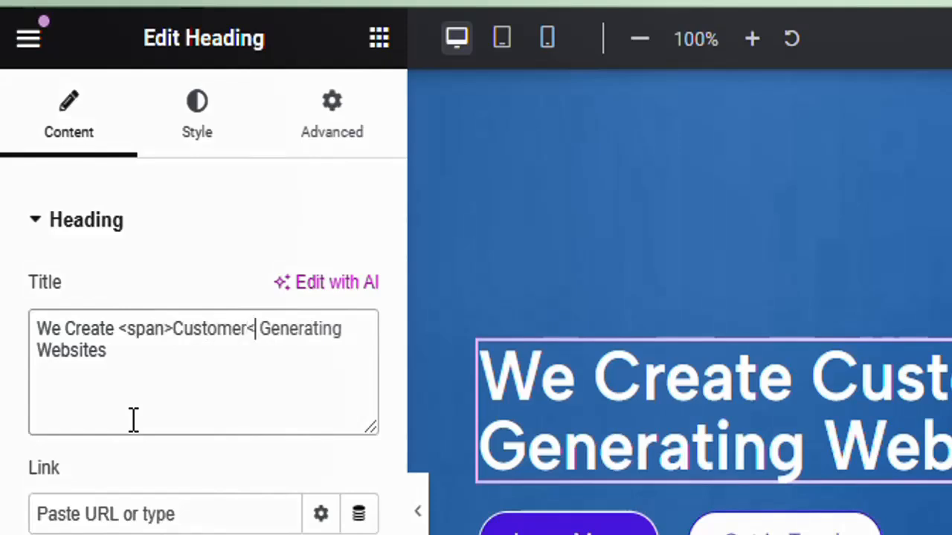
type("an")
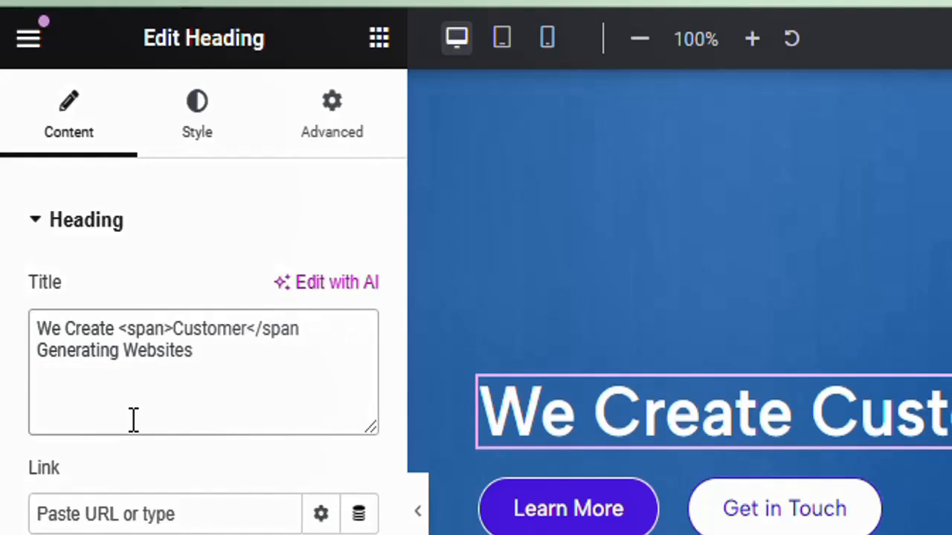
type(">")
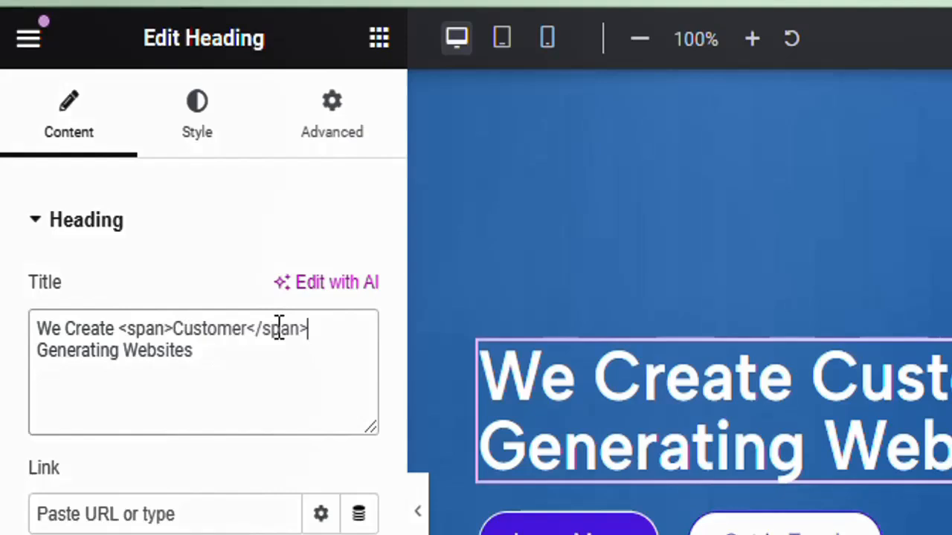
Add style="color:#4819DF;" inside the opening span tag so 'Customer' turns purple
left_click(166, 330)
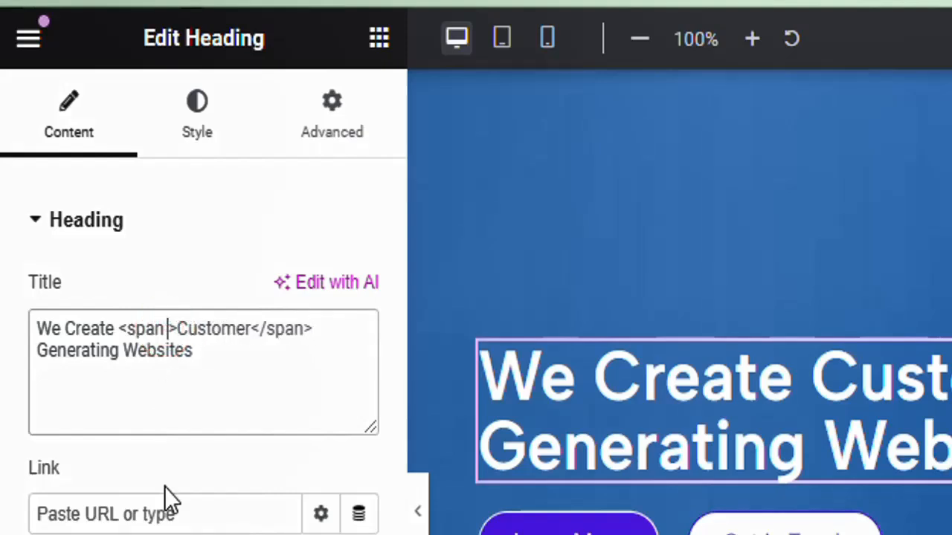
type("sty")
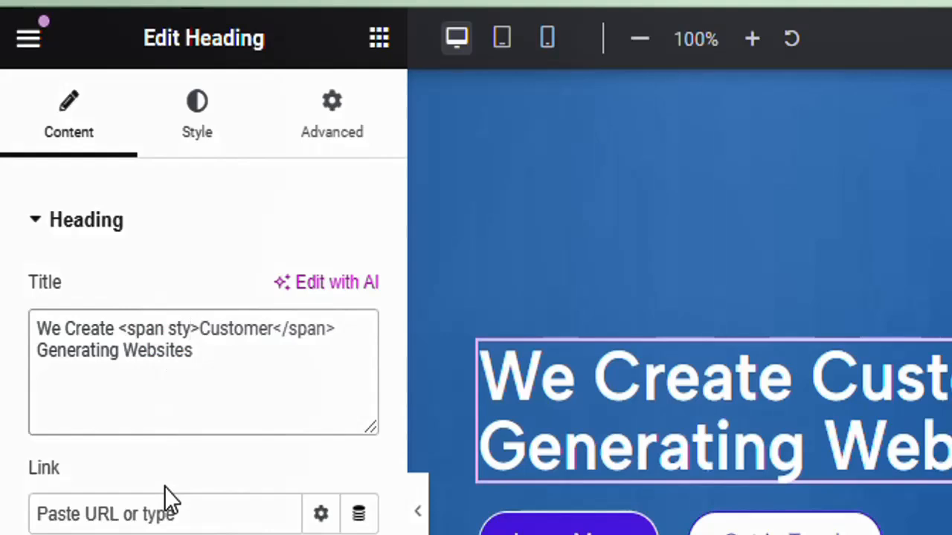
type("le=")
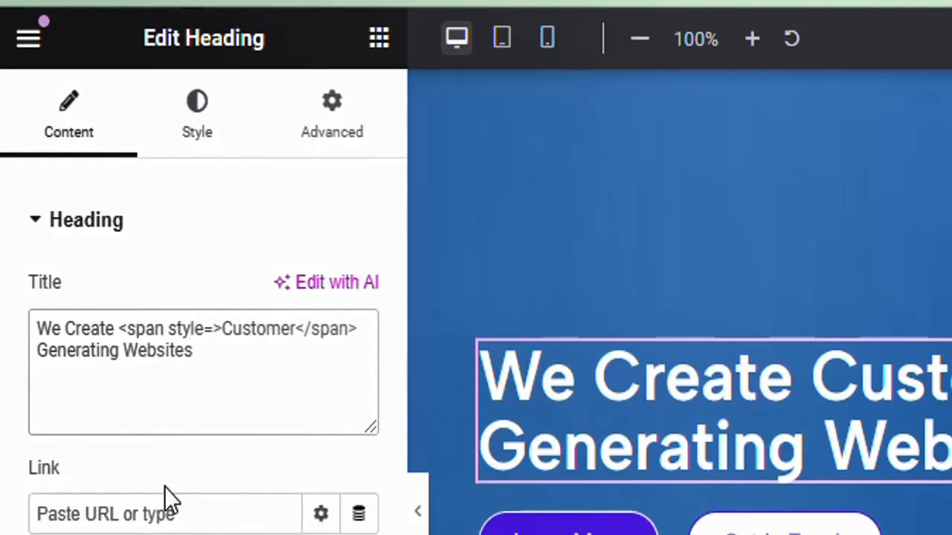
type("\"")
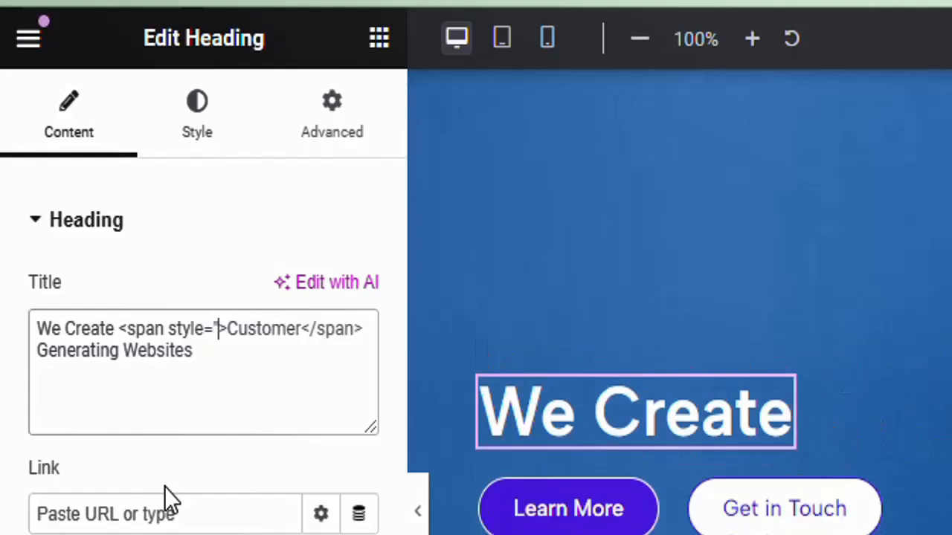
type("\"")
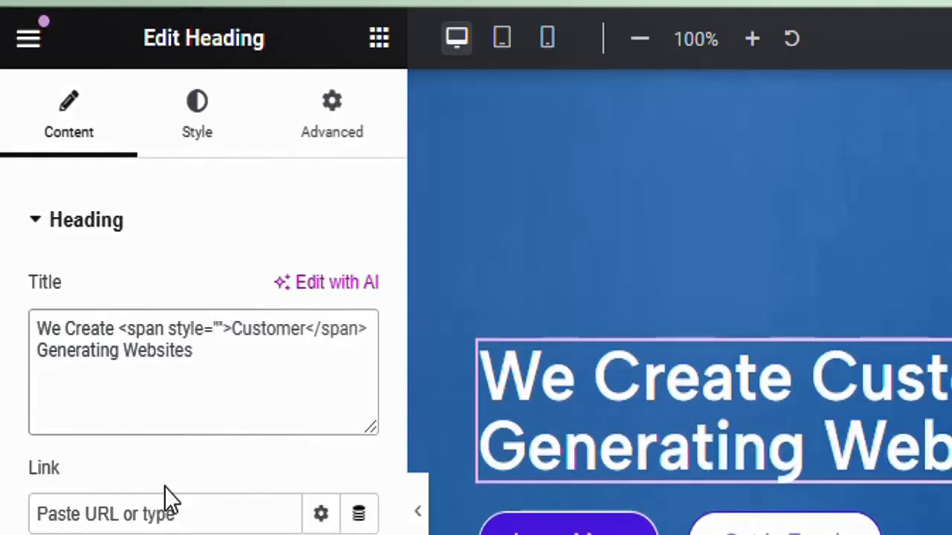
type("solo")
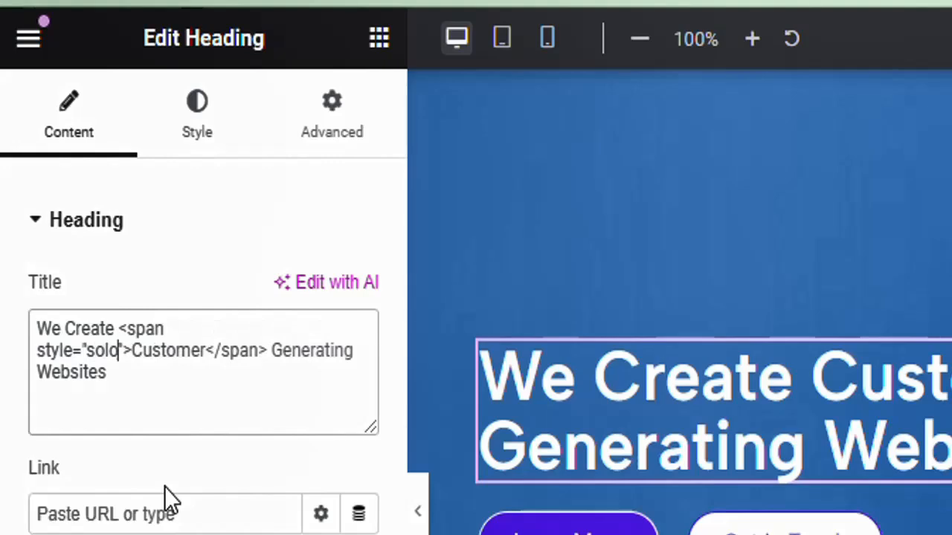
key("BackSpace")
key("BackSpace")
key("BackSpace")
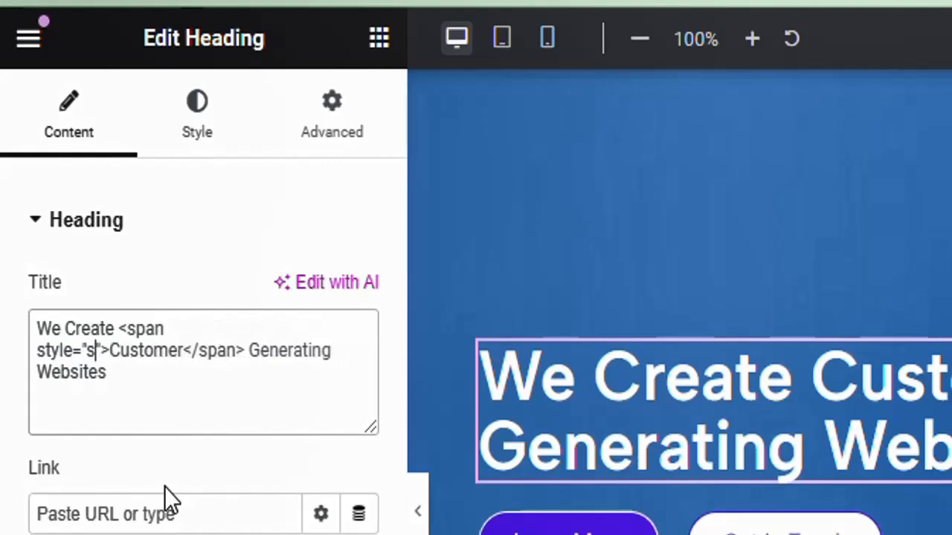
key("BackSpace")
type("color")
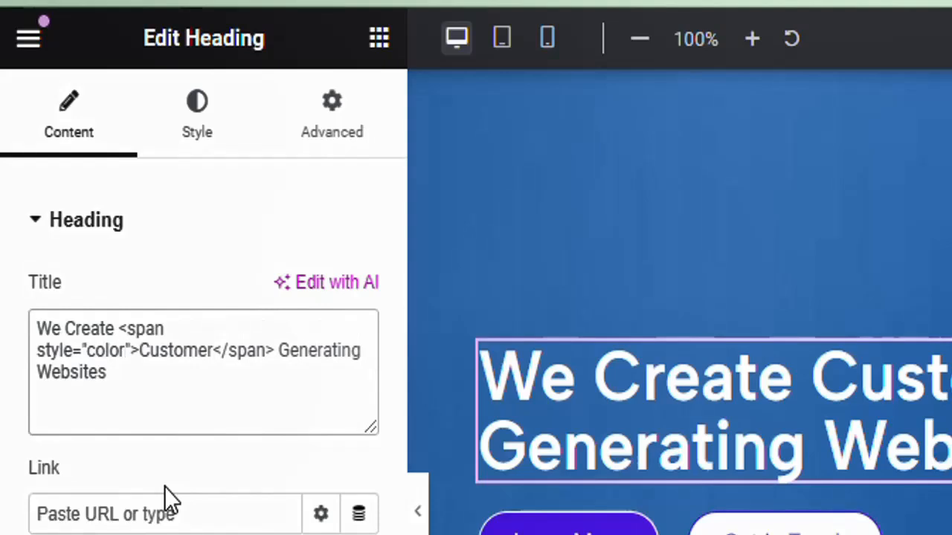
type(":")
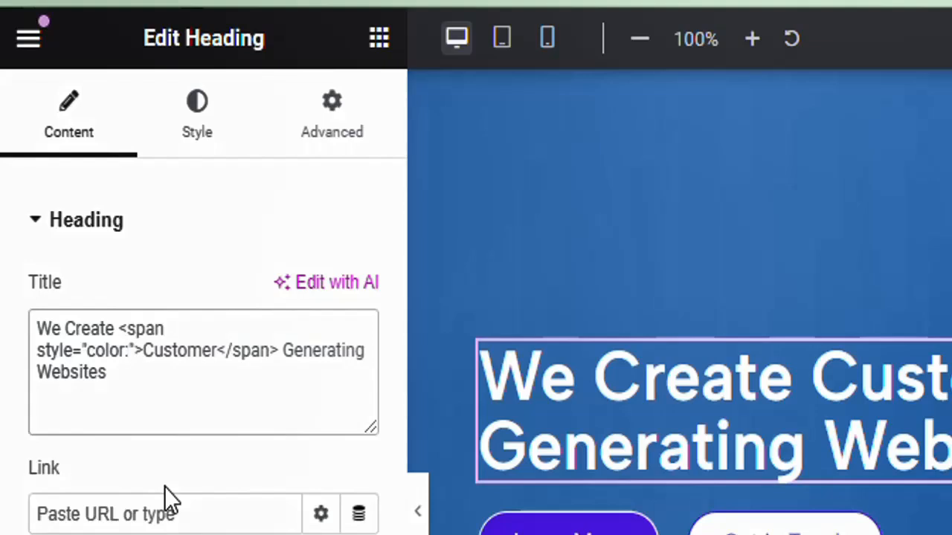
type("#4819DF")
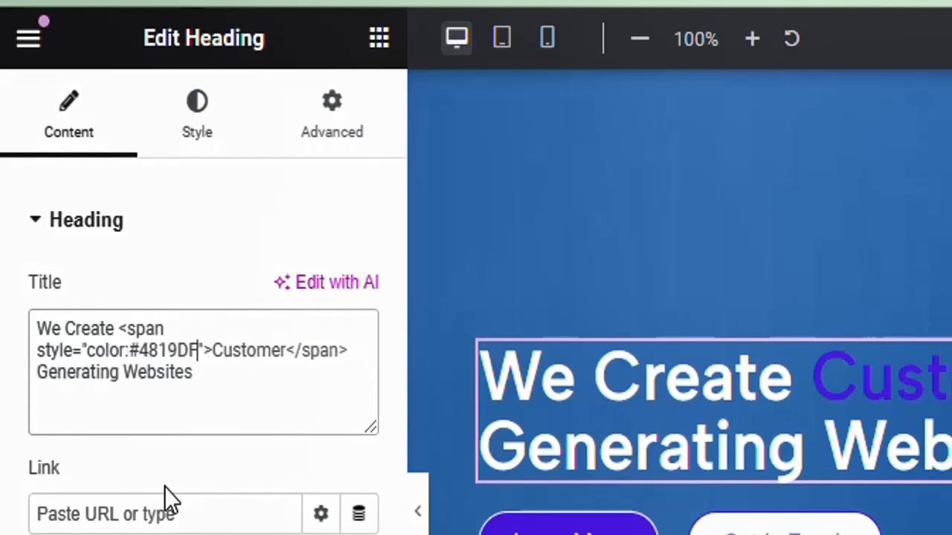
type(";")
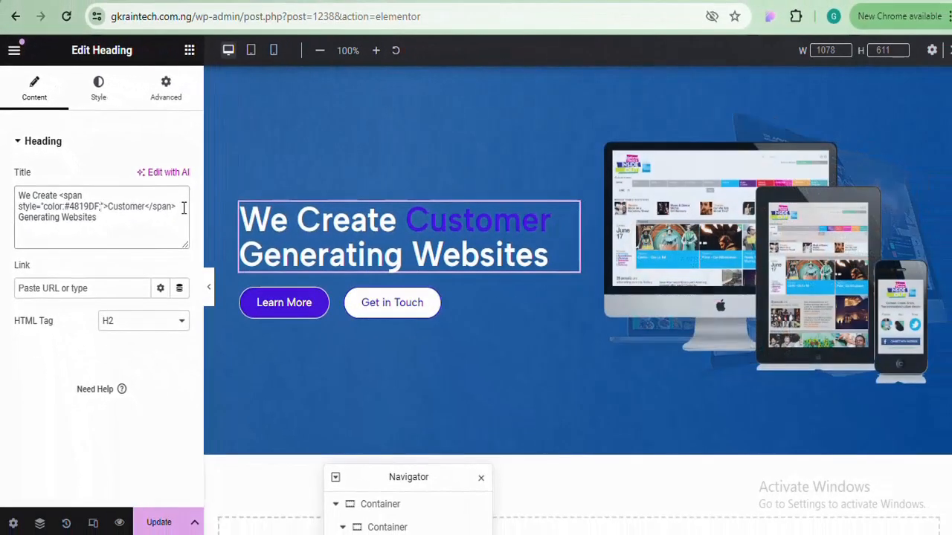
left_click_drag(149, 205, 179, 206)
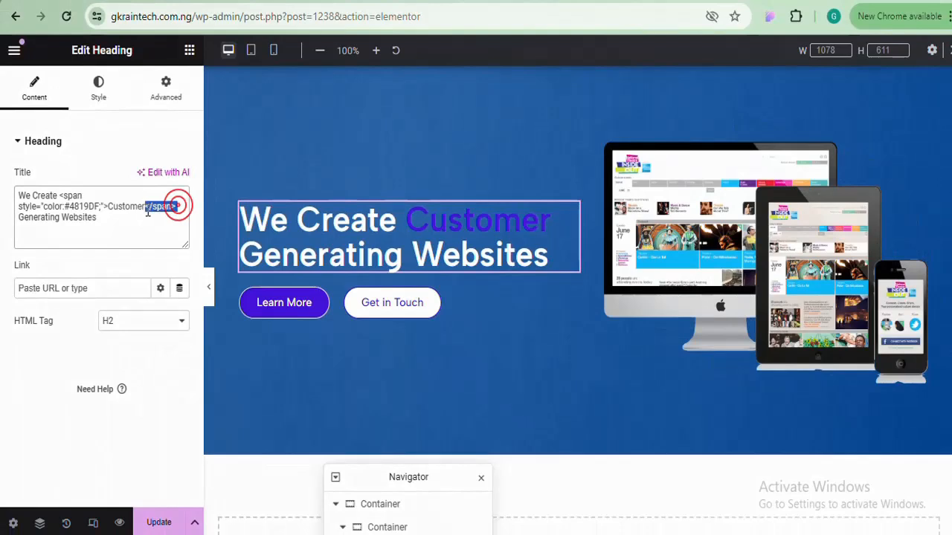
key("BackSpace")
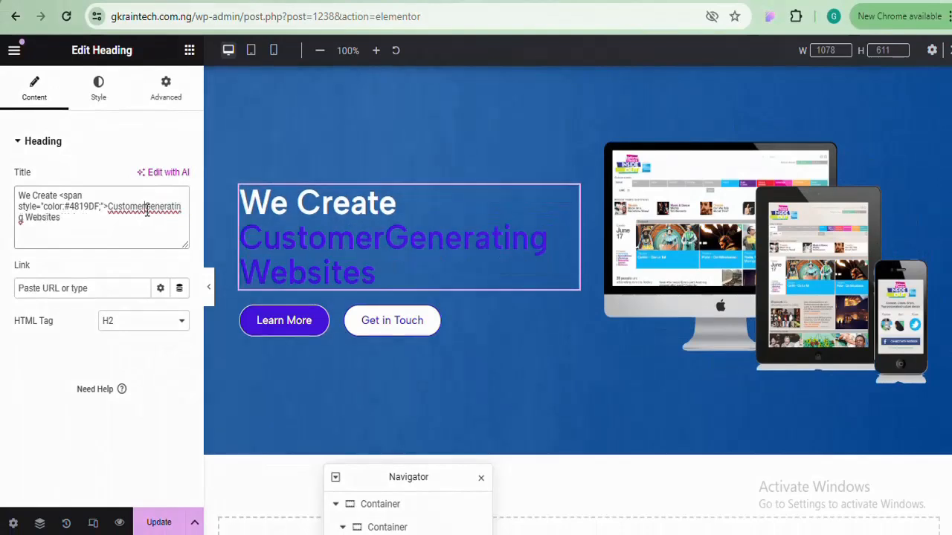
left_click(146, 208)
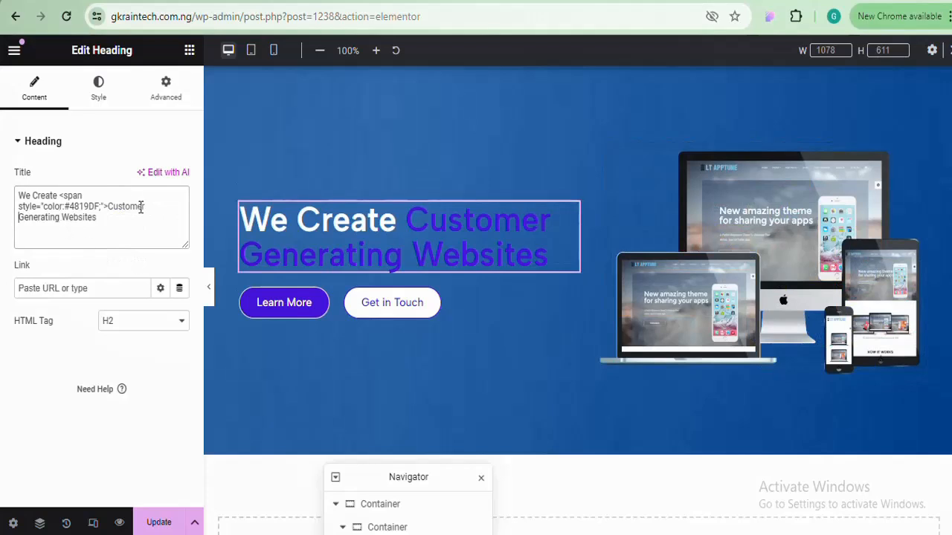
left_click(63, 217)
type("</s")
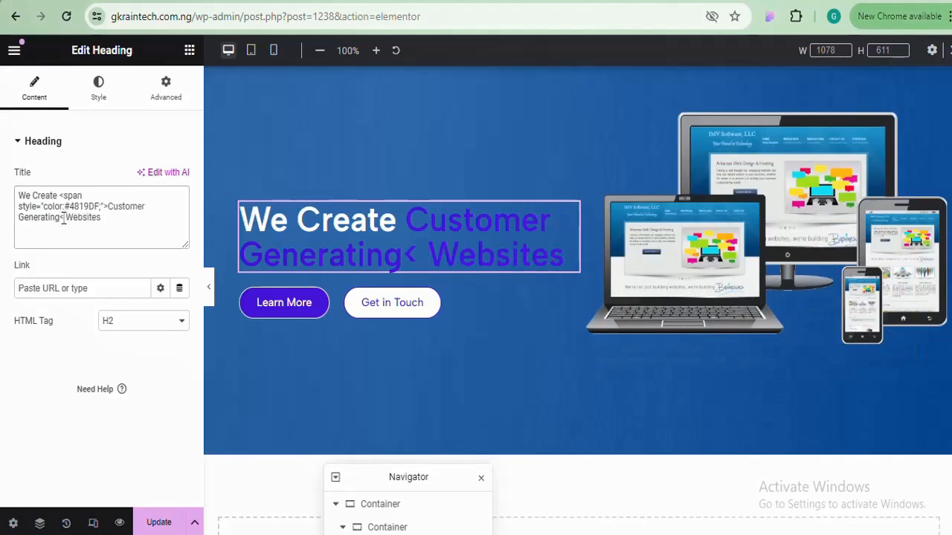
type("pan")
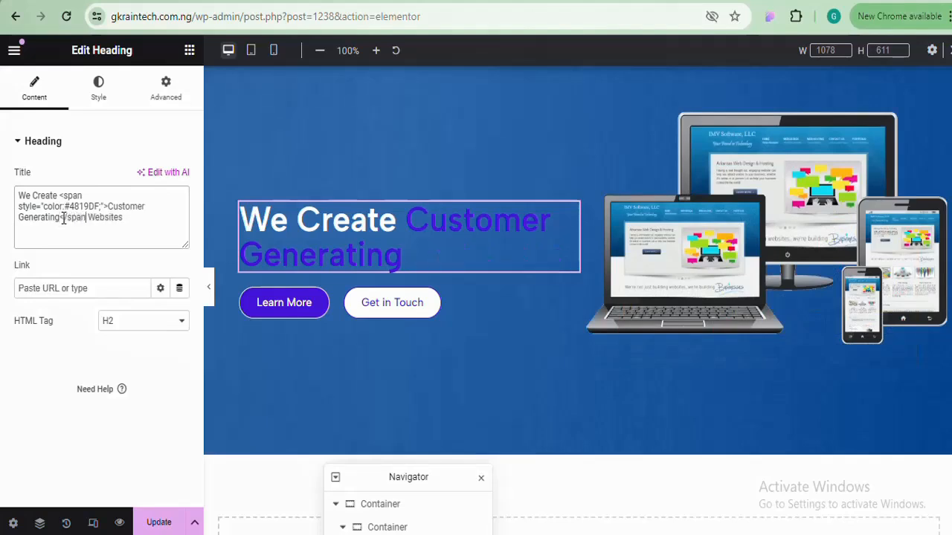
type(">")
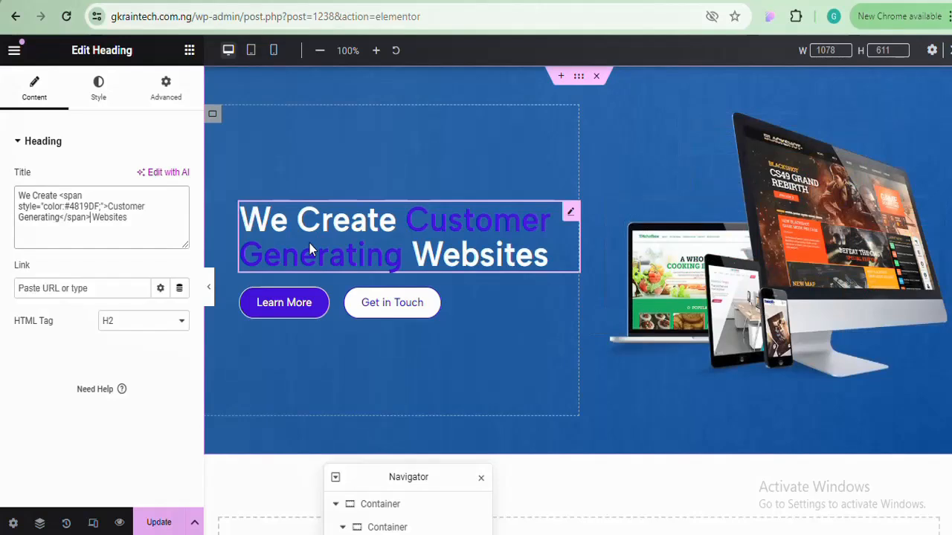
key("BackSpace")
key("BackSpace")
key("BackSpace")
key("BackSpace")
key("BackSpace")
key("BackSpace")
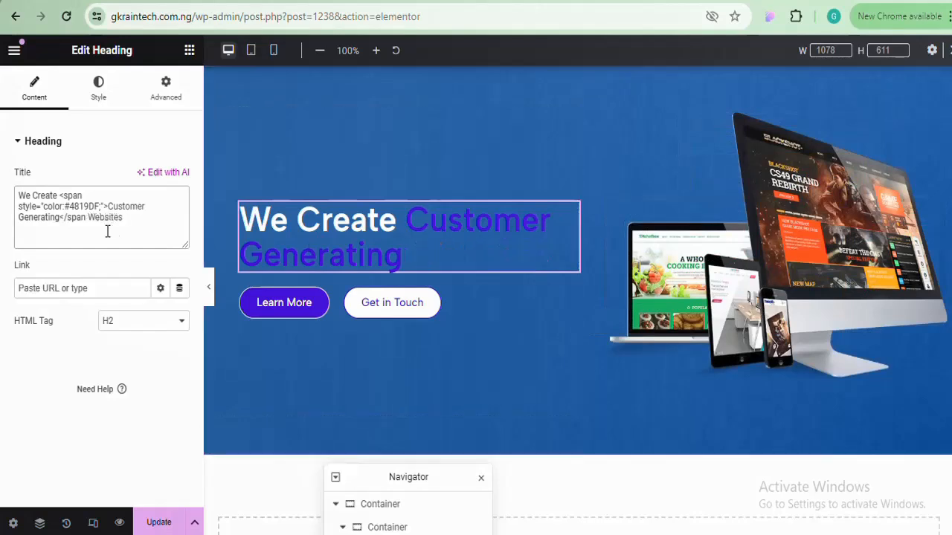
key("BackSpace")
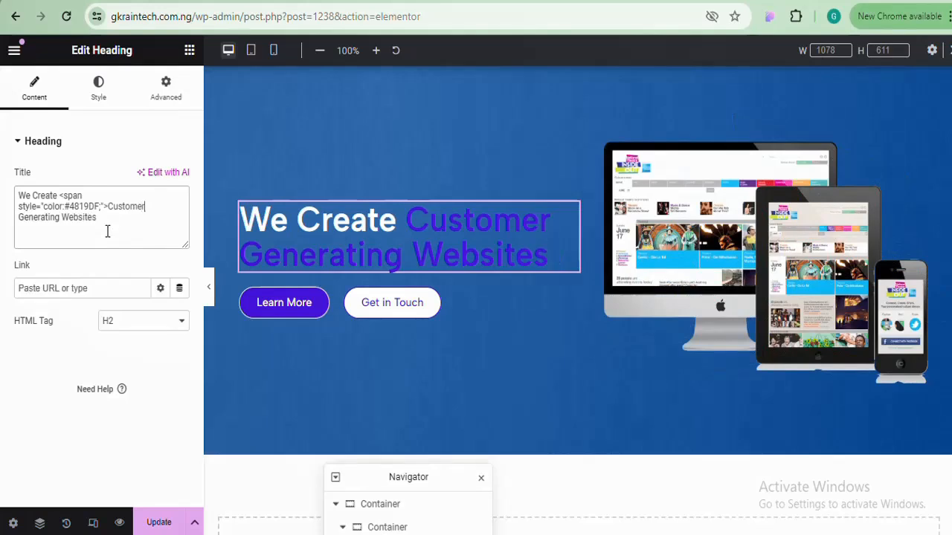
type("<>")
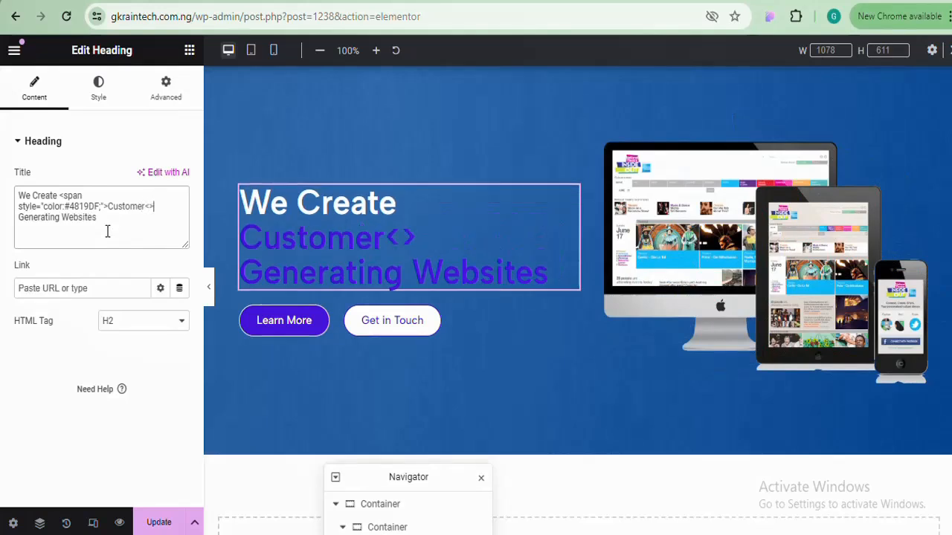
left_click(107, 231)
key("Left")
key("Left")
key("Left")
key("Left")
key("Left")
key("Left")
key("Left")
key("Left")
key("Left")
key("Left")
key("Left")
key("Left")
key("Left")
key("Left")
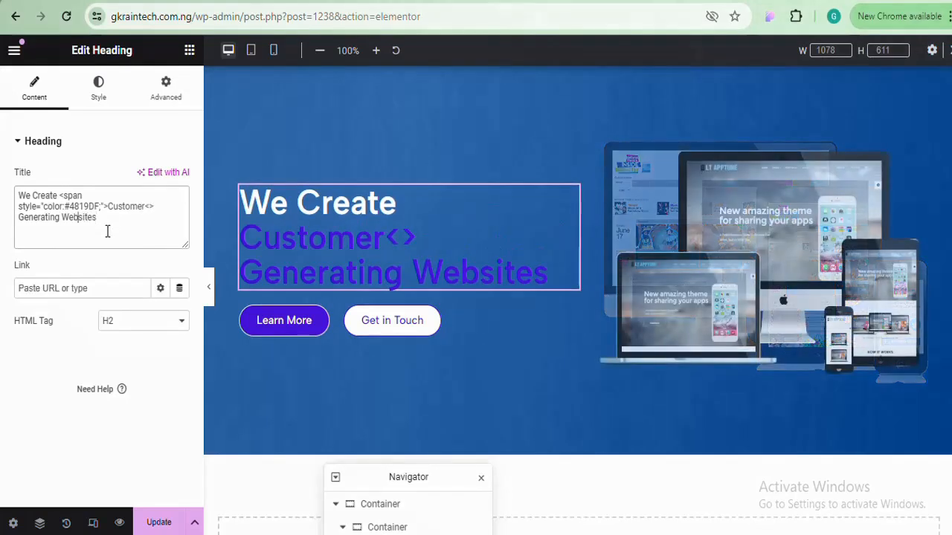
type("/")
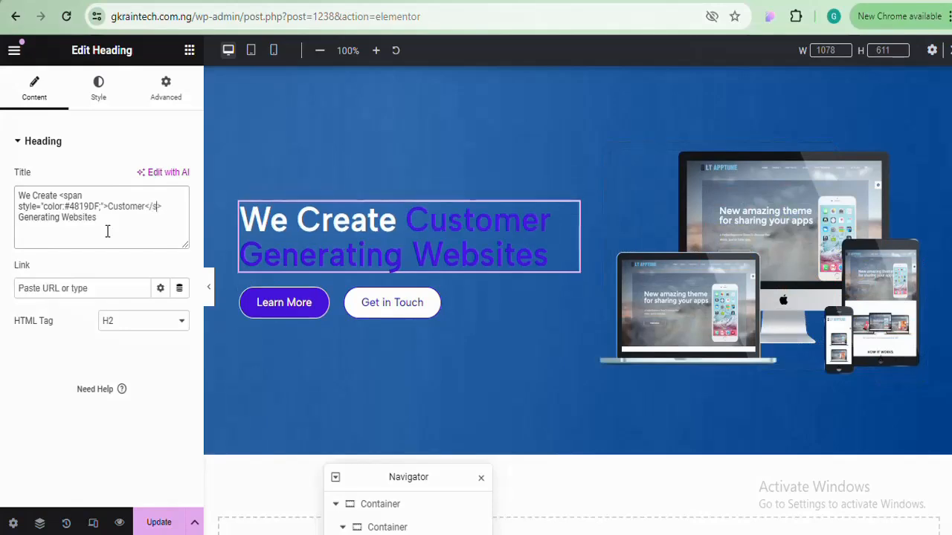
type("span")
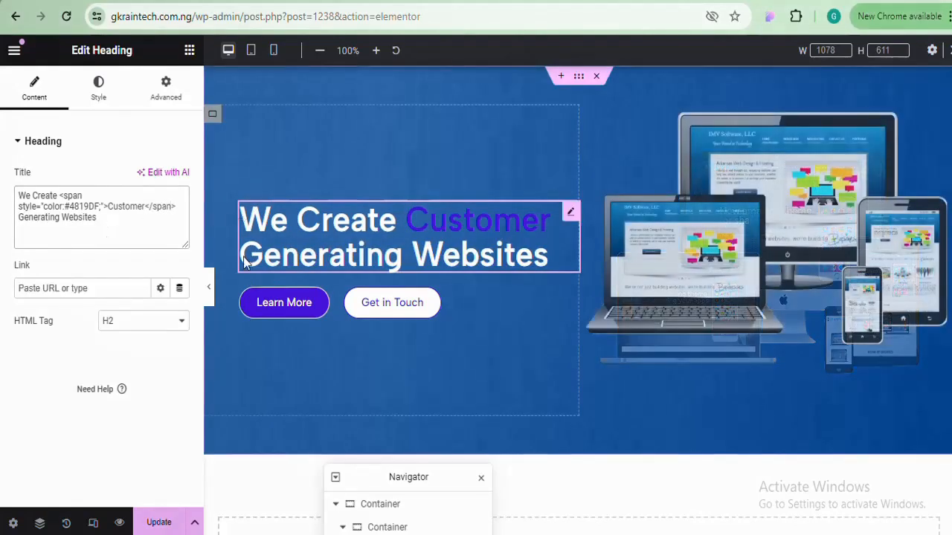
left_click(208, 289)
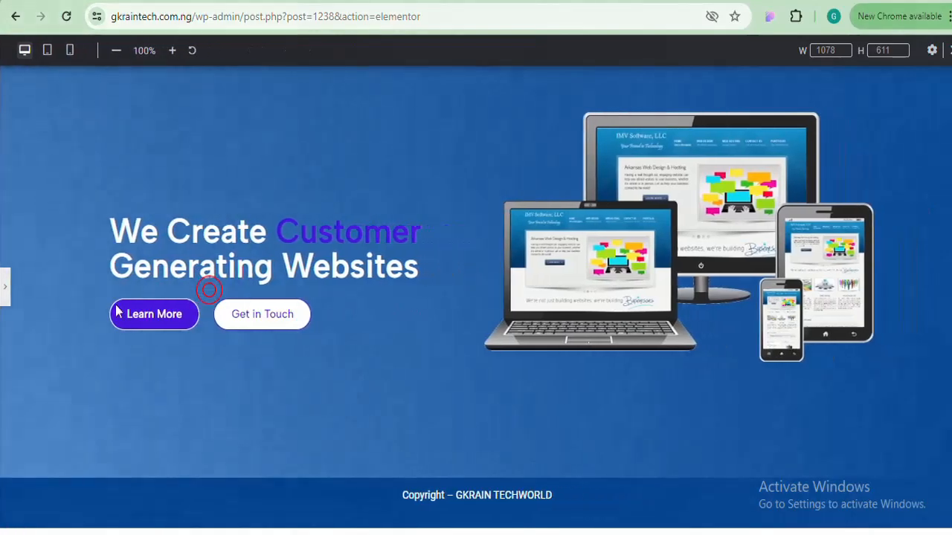
left_click(3, 296)
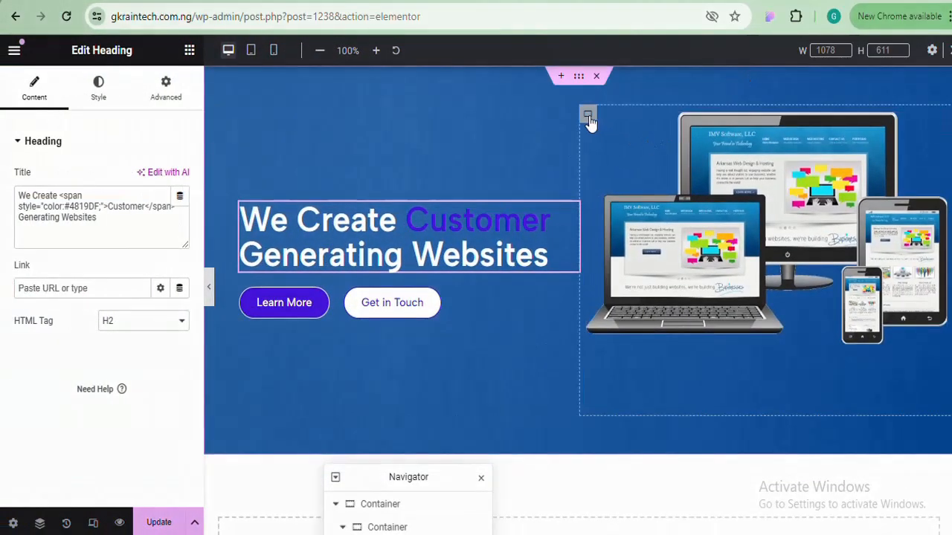
Set the image container's Justify Content and Align Items to Center, then preview the result
left_click(588, 118)
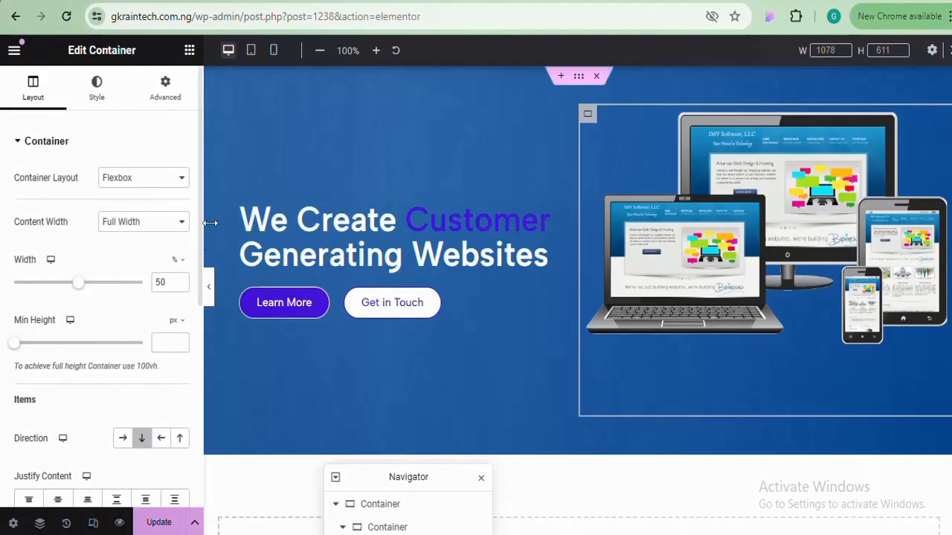
left_click_drag(198, 220, 200, 329)
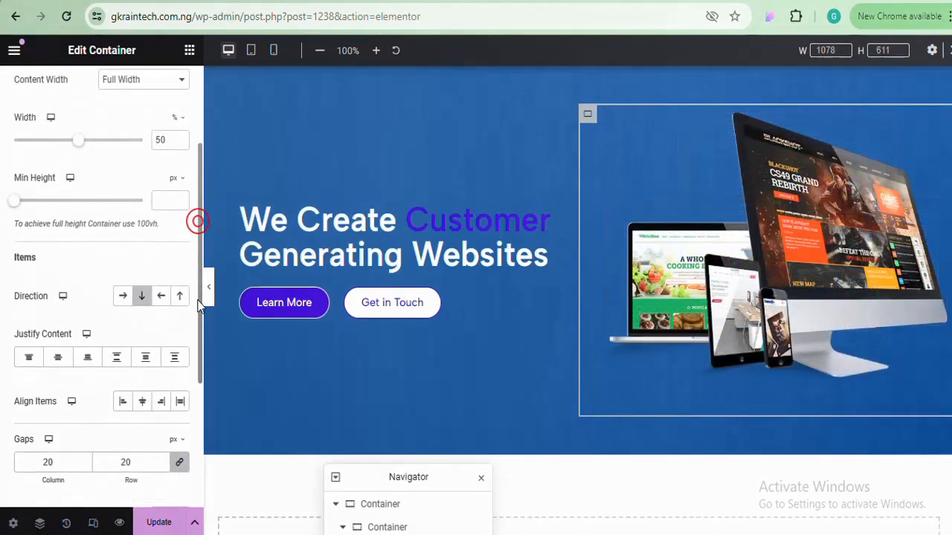
left_click(59, 360)
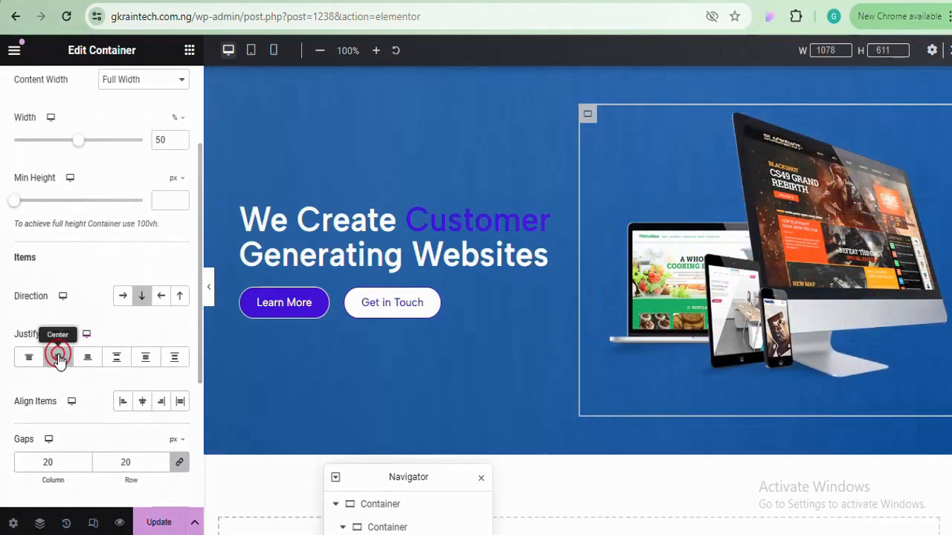
left_click(144, 407)
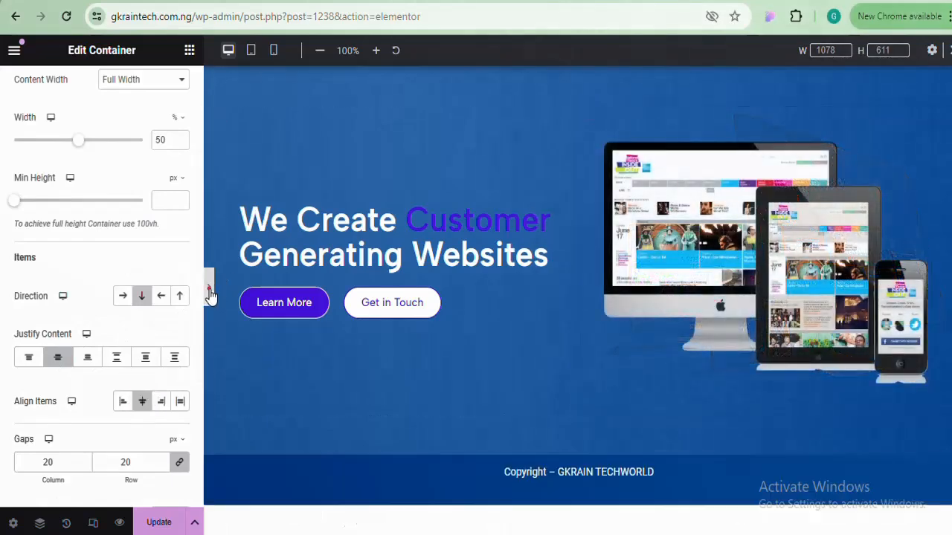
left_click(209, 290)
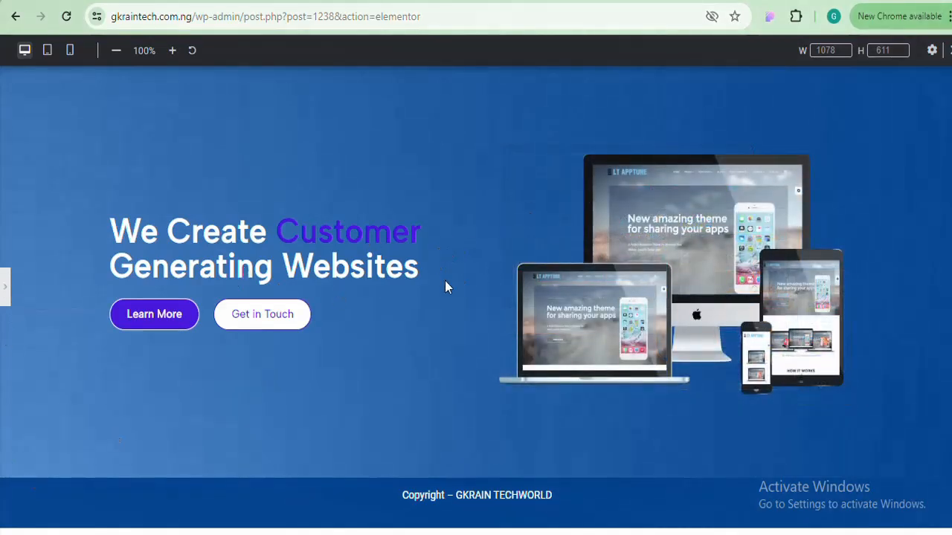
left_click(4, 285)
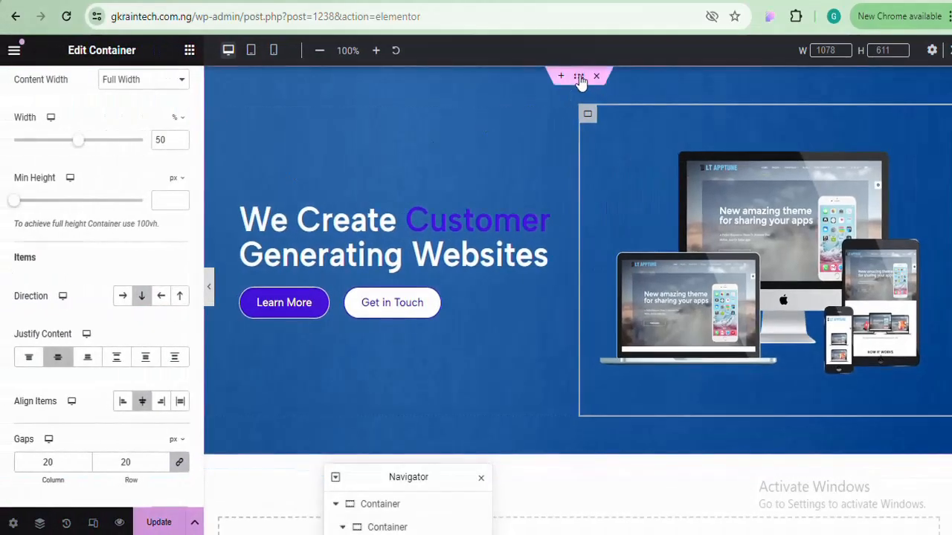
left_click(579, 78)
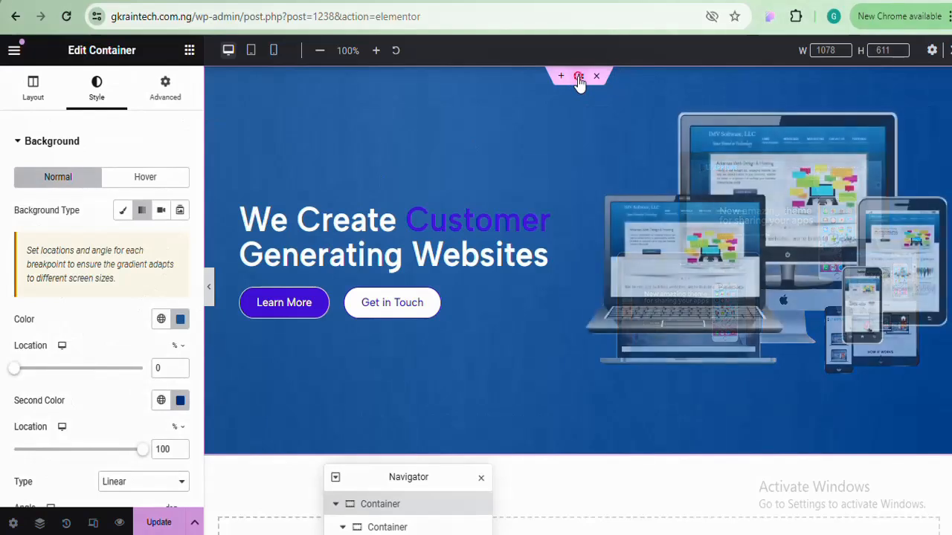
Preview the hero container with Justify Content set to Space Between
left_click(34, 91)
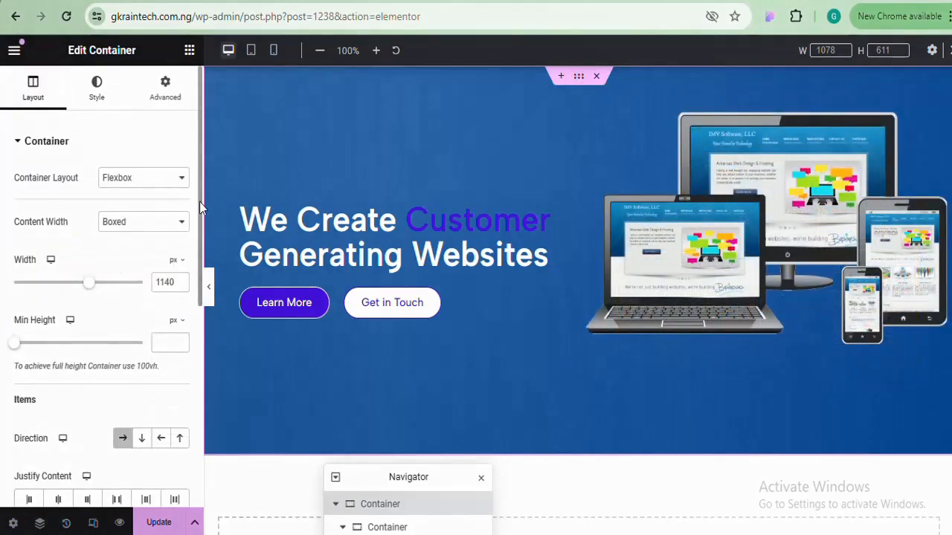
scroll(198, 201, "down", 3)
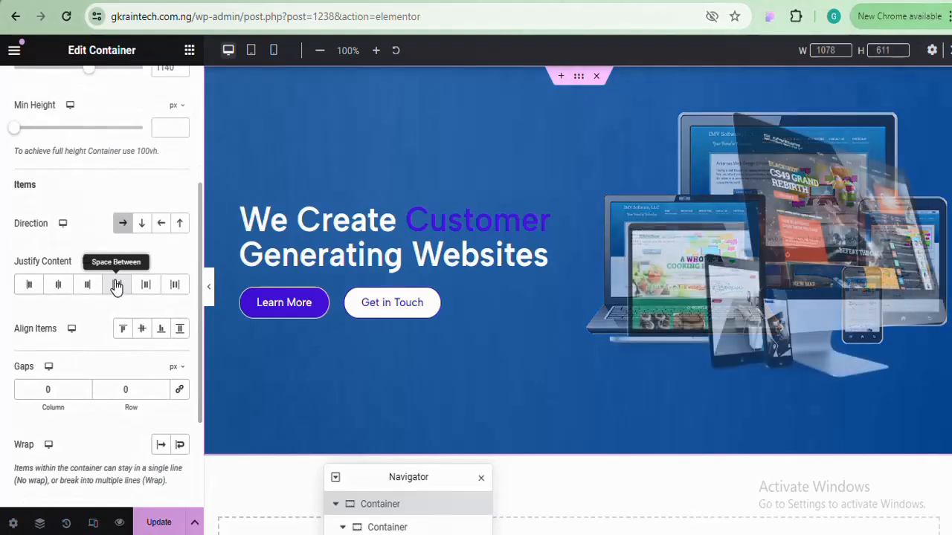
left_click(116, 285)
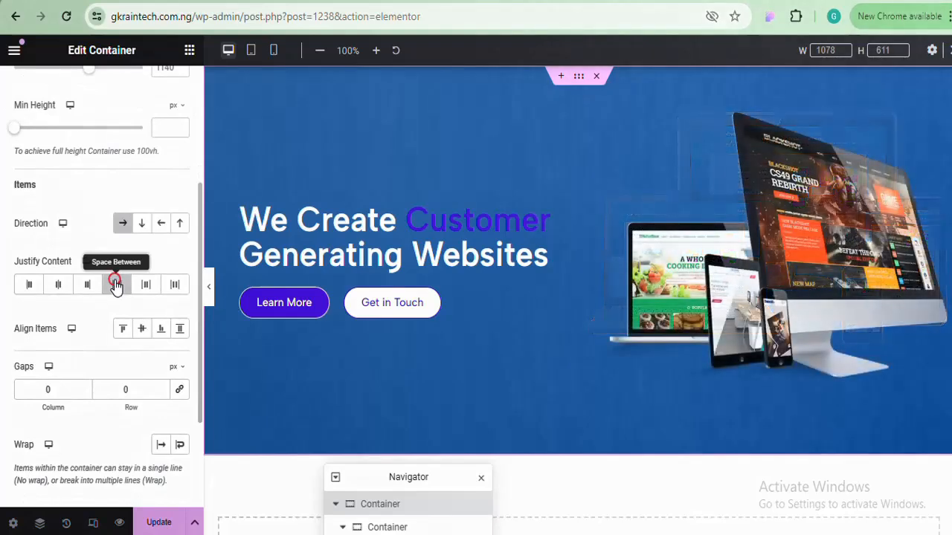
left_click(207, 287)
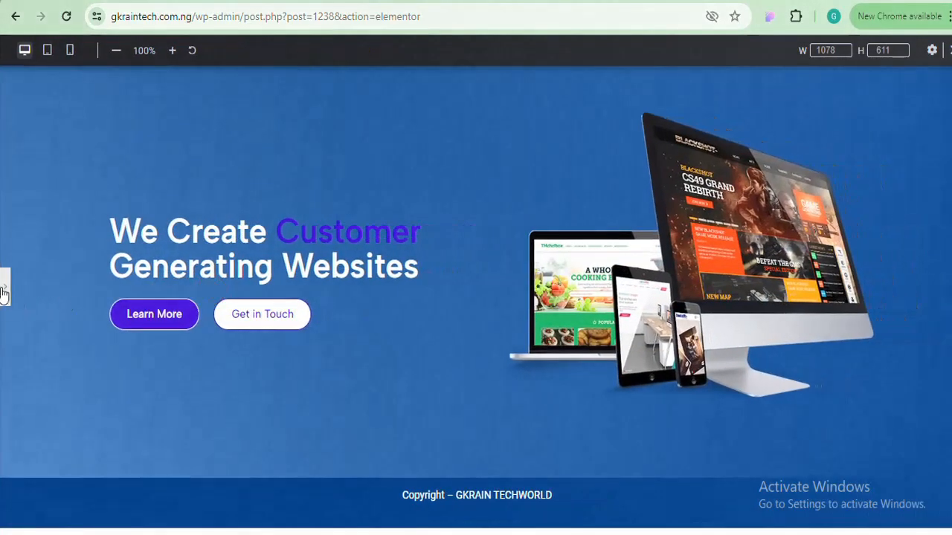
left_click(3, 289)
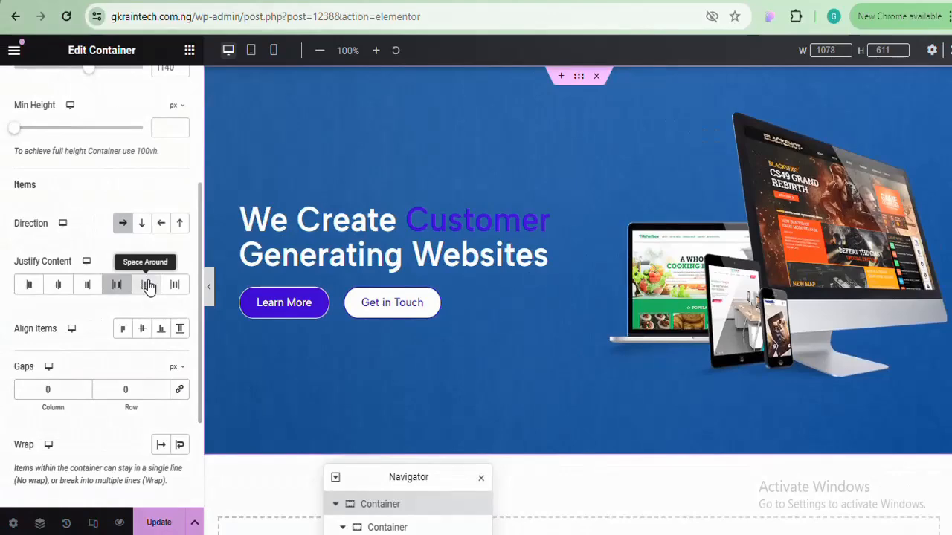
Try Space Around and Space Evenly for the hero columns, then clear the Justify Content option
left_click(148, 285)
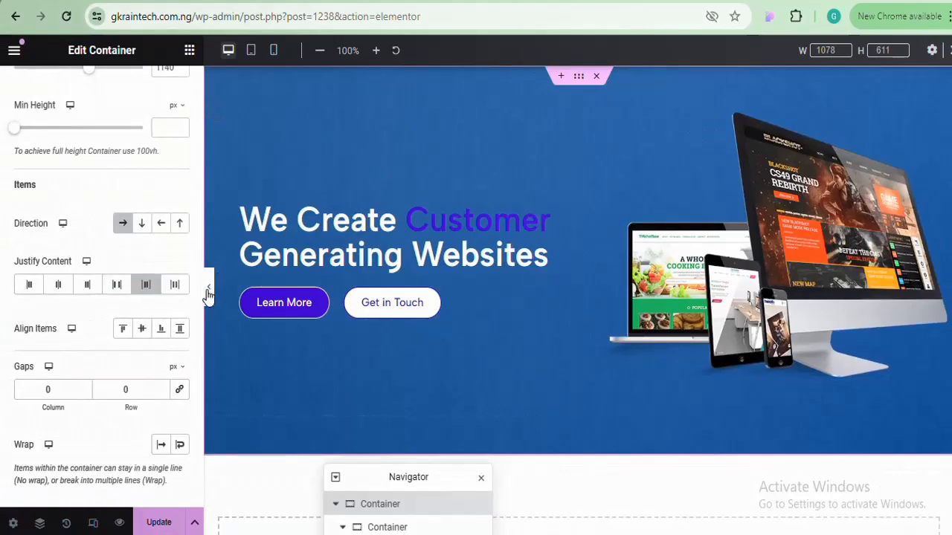
left_click(207, 288)
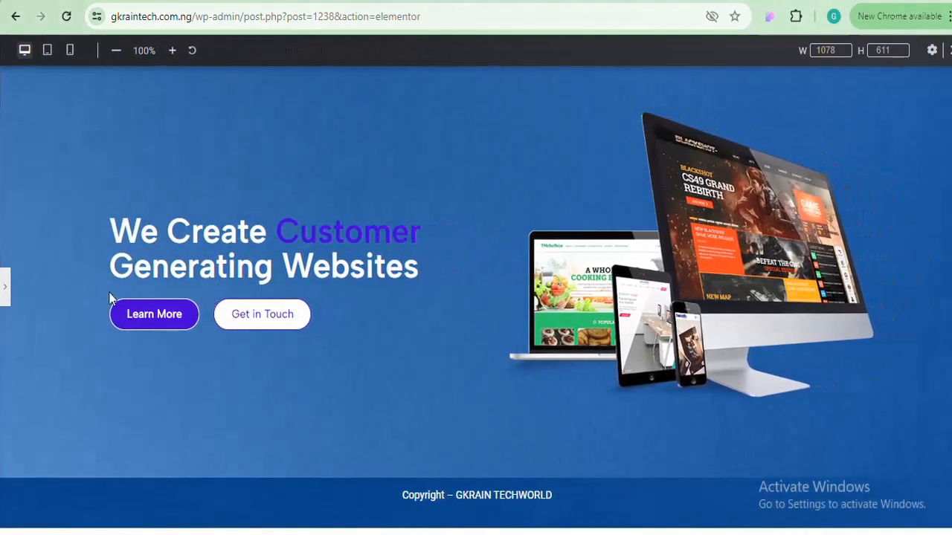
left_click(6, 292)
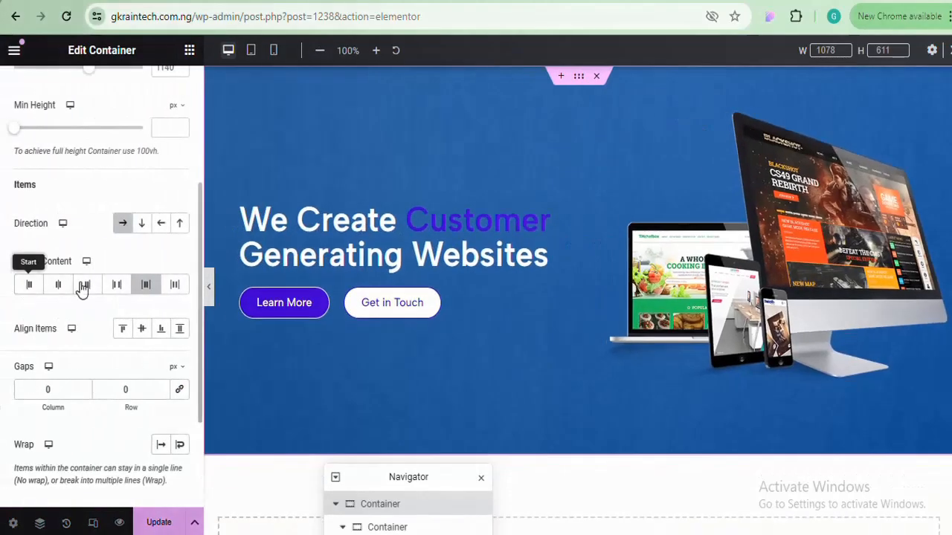
left_click(172, 286)
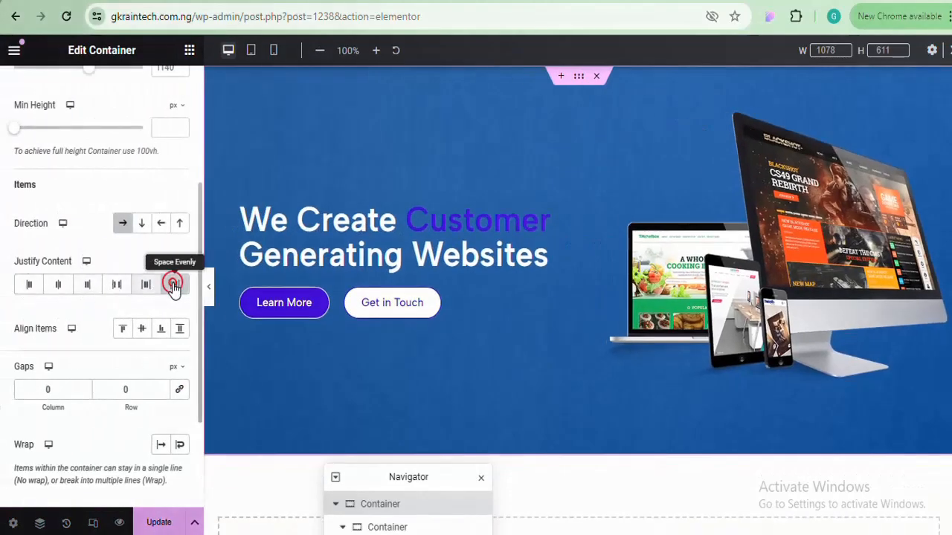
left_click(209, 292)
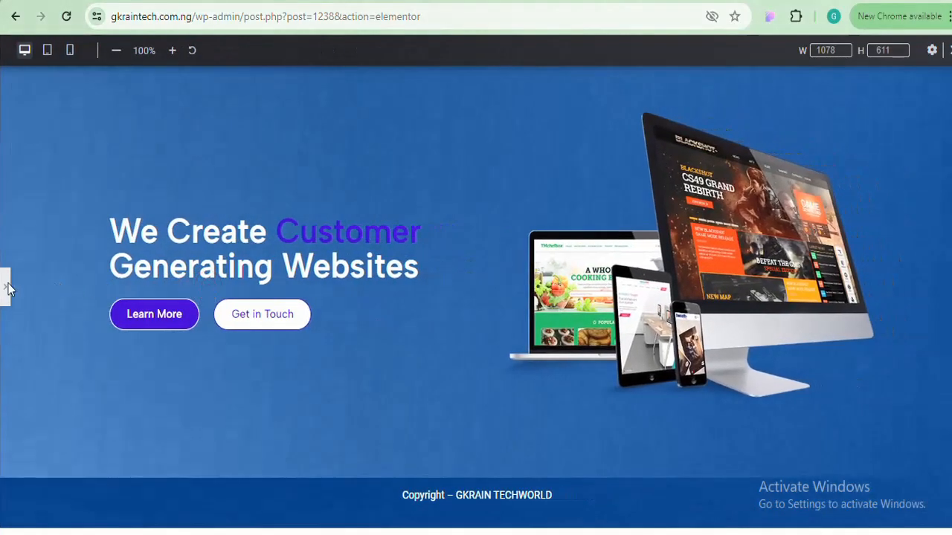
left_click(3, 289)
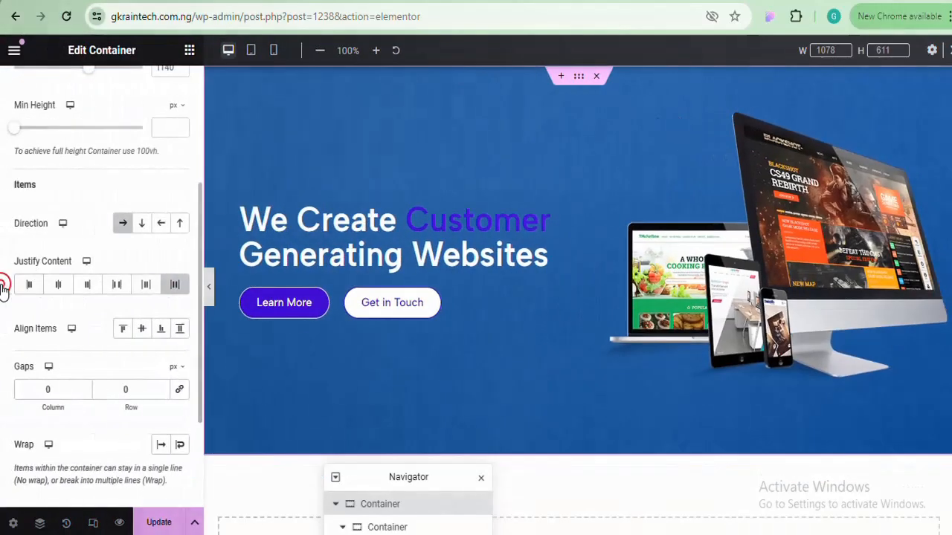
left_click(177, 286)
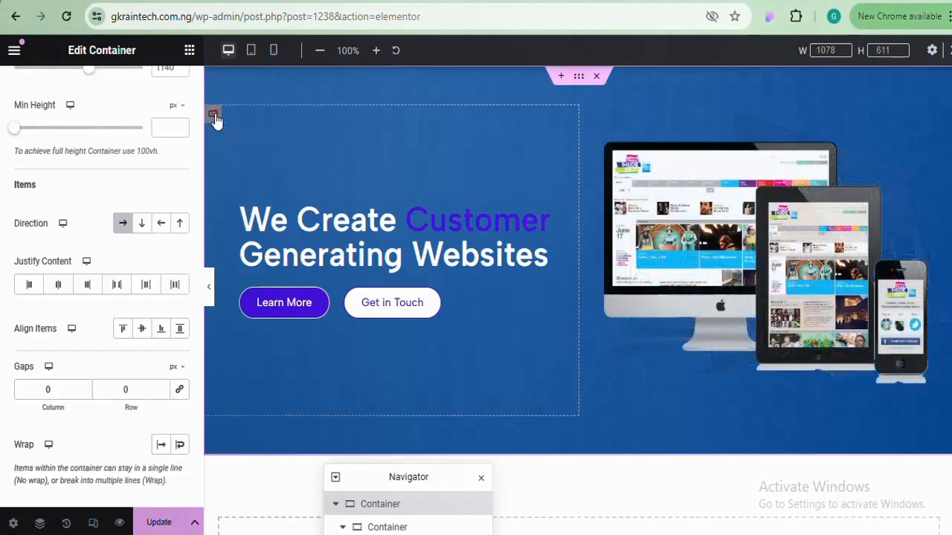
Give the left text column 0 right padding and an unlinked 50px right margin
left_click(214, 116)
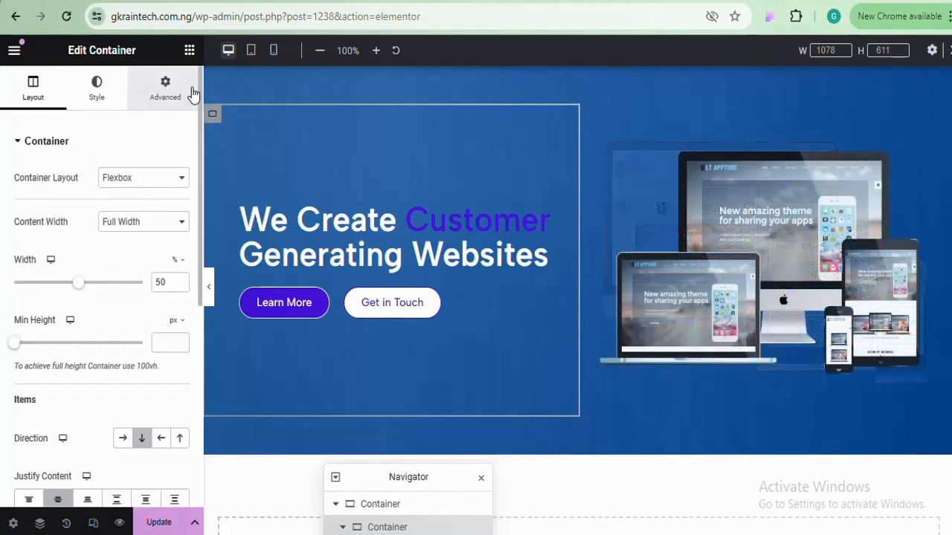
left_click(184, 96)
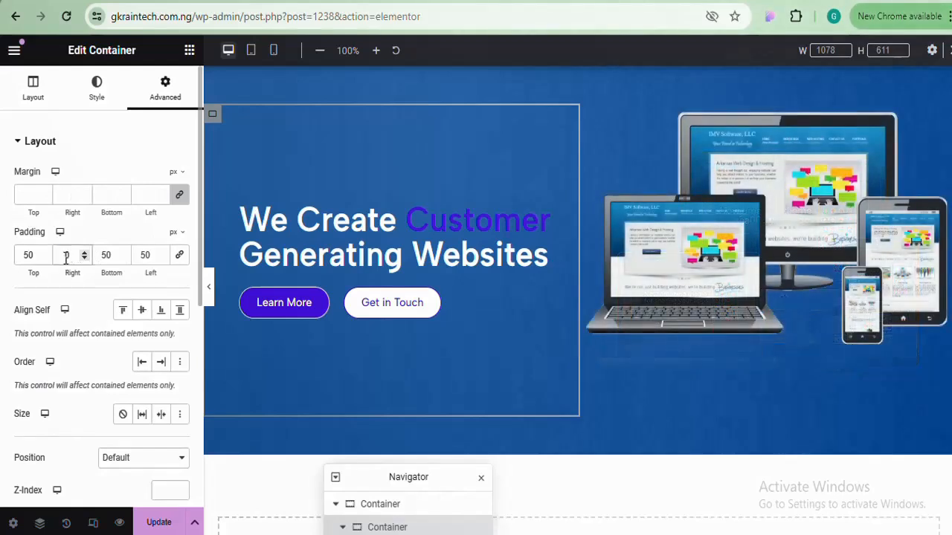
left_click(210, 290)
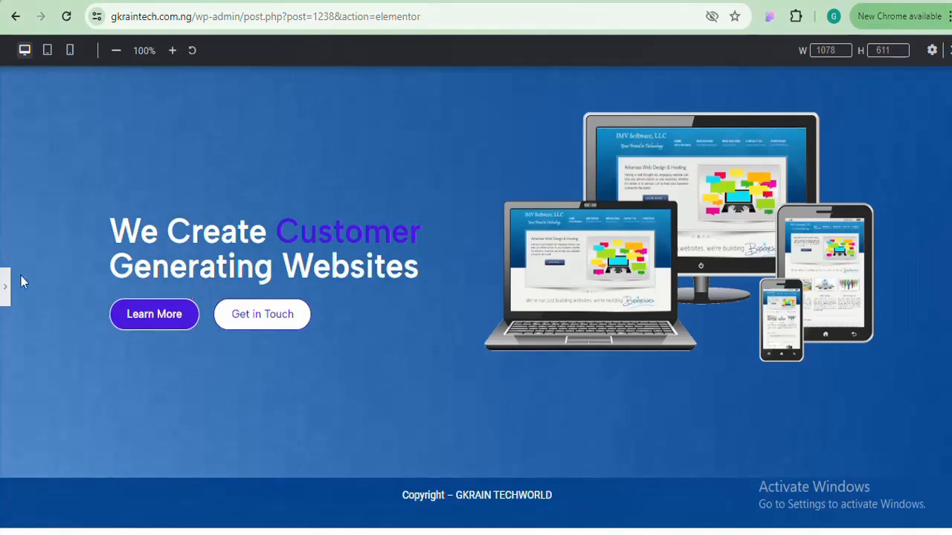
left_click(5, 288)
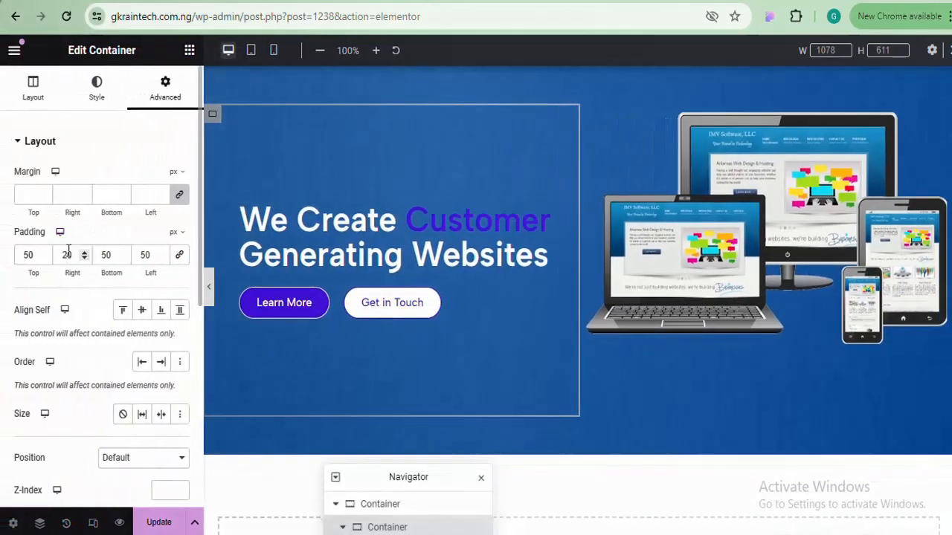
double_click(67, 256)
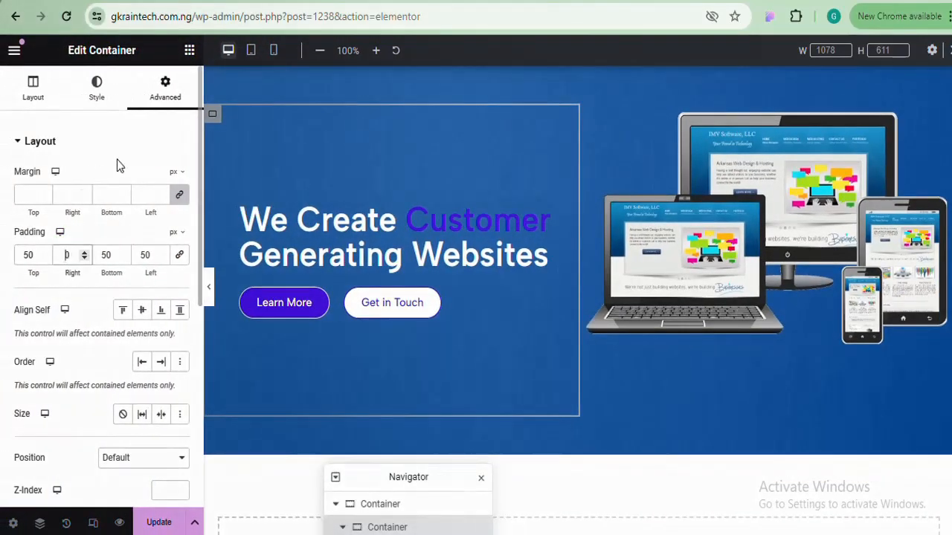
left_click(179, 195)
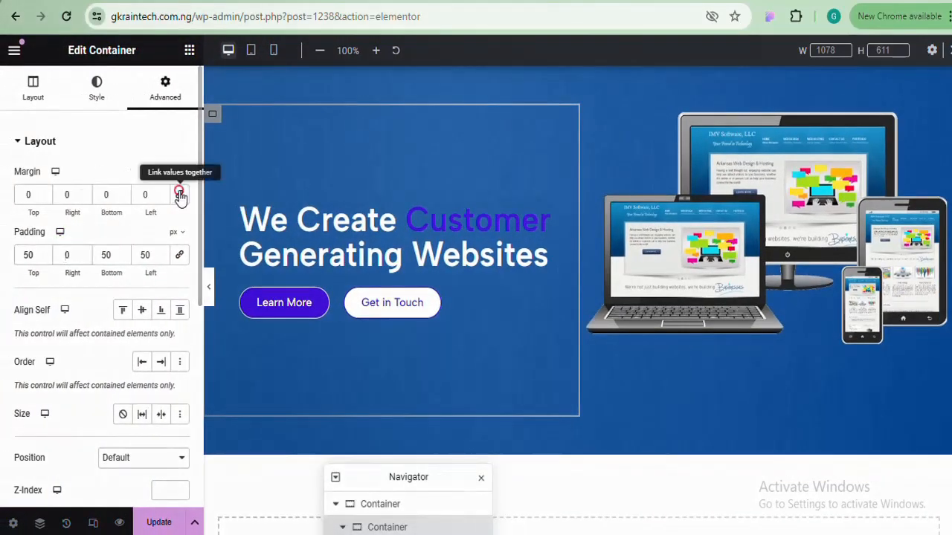
left_click(64, 195)
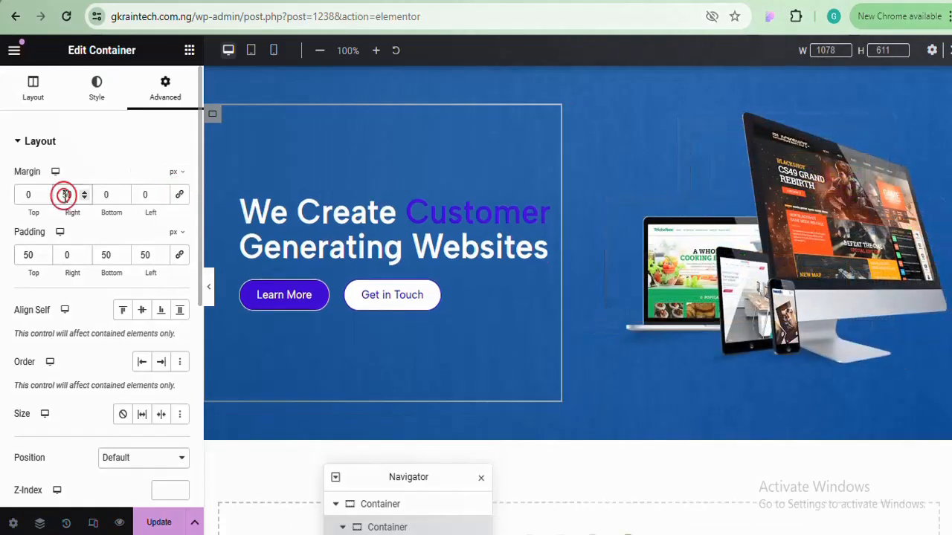
type("50")
left_click(209, 277)
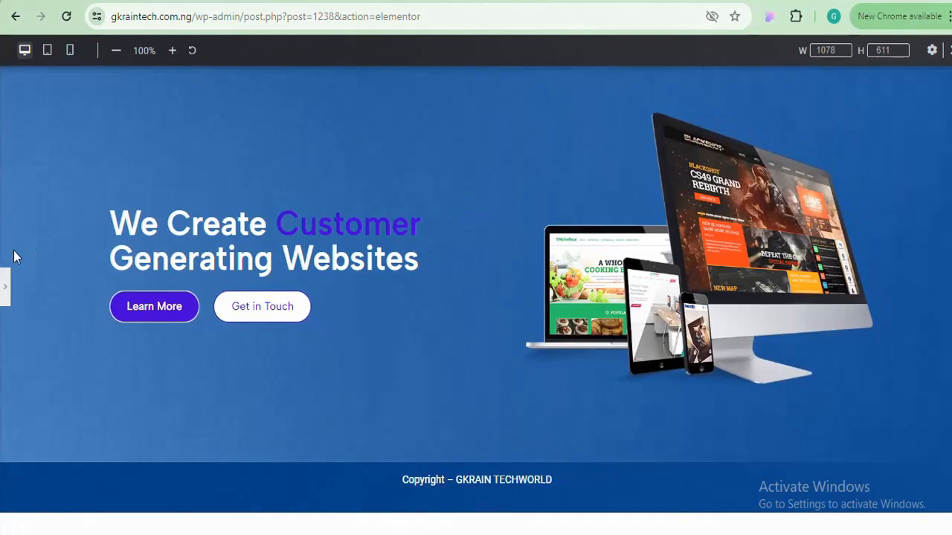
left_click(4, 299)
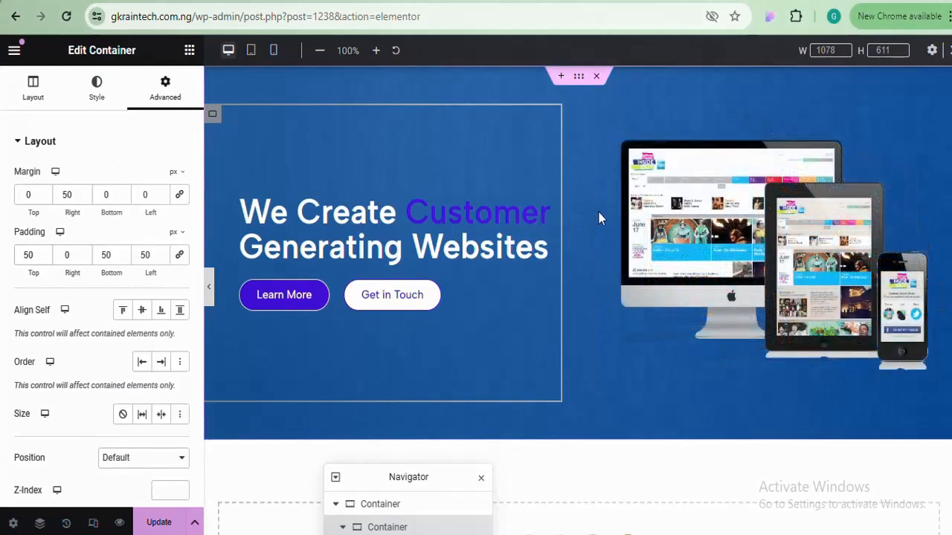
Give the image column an unlinked 50px left margin and save the page with Update
left_click(606, 116)
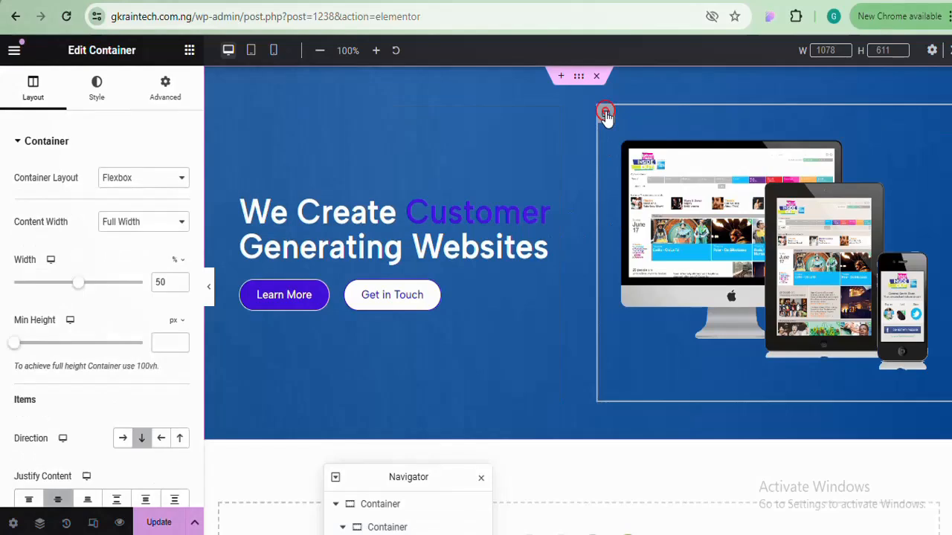
left_click(174, 95)
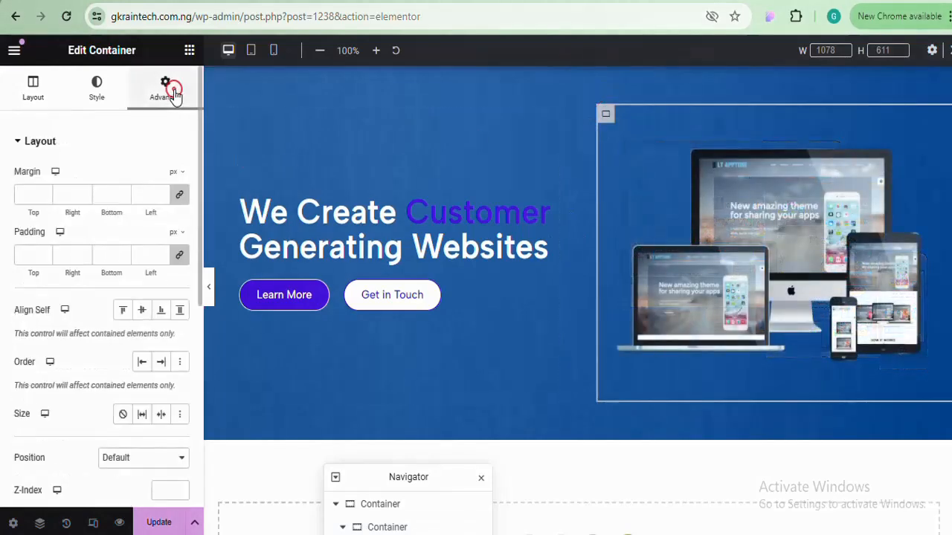
left_click(181, 196)
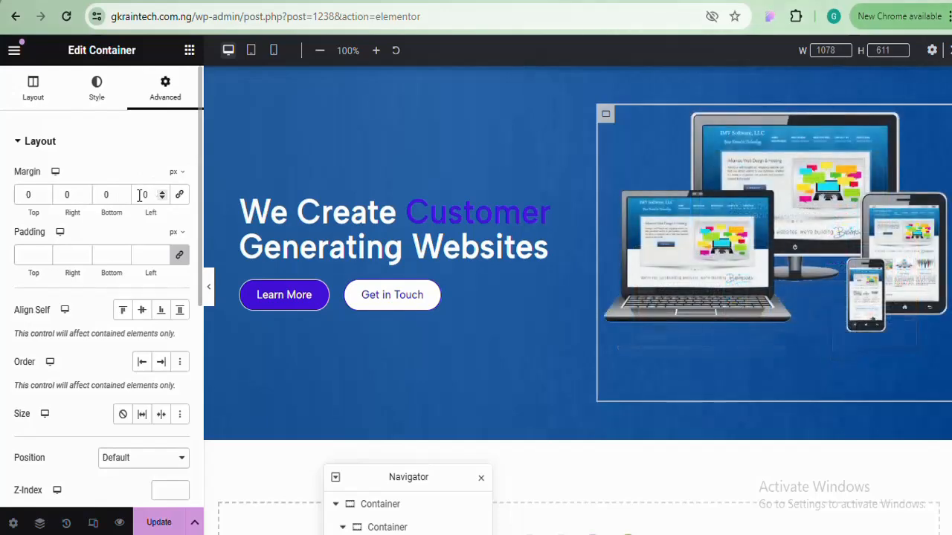
double_click(139, 194)
type("50")
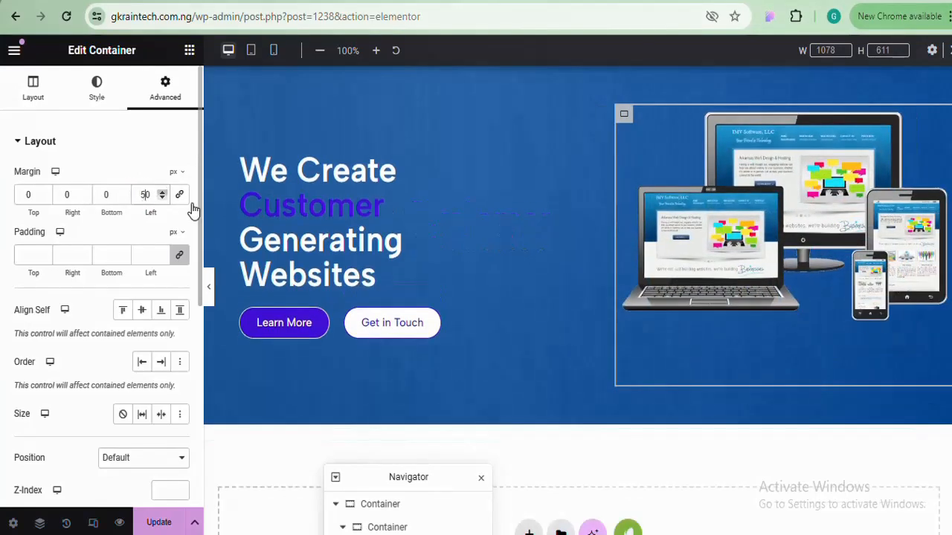
left_click(210, 297)
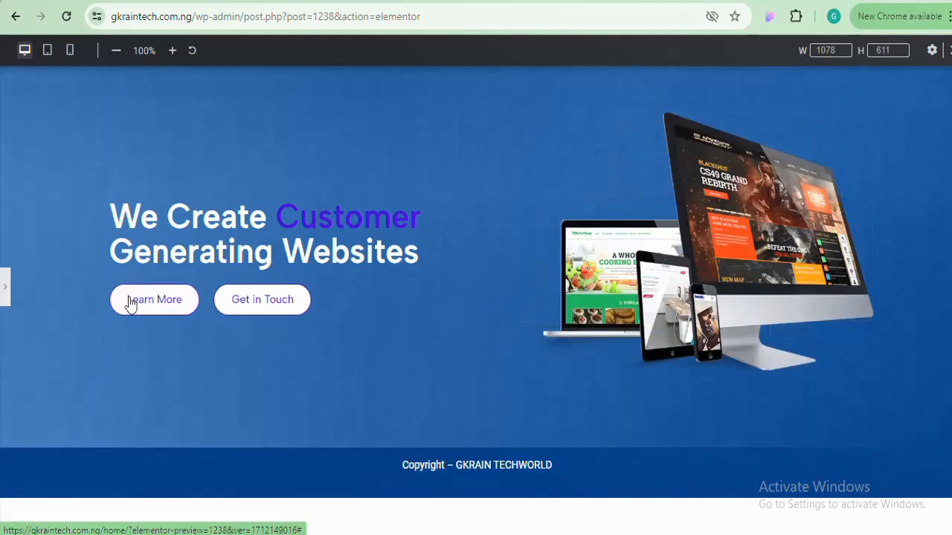
left_click(9, 286)
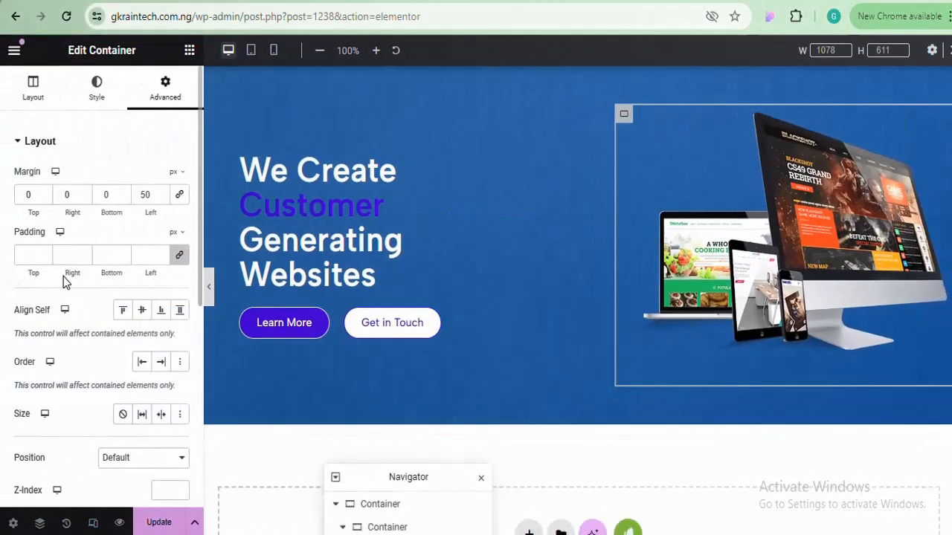
left_click(145, 522)
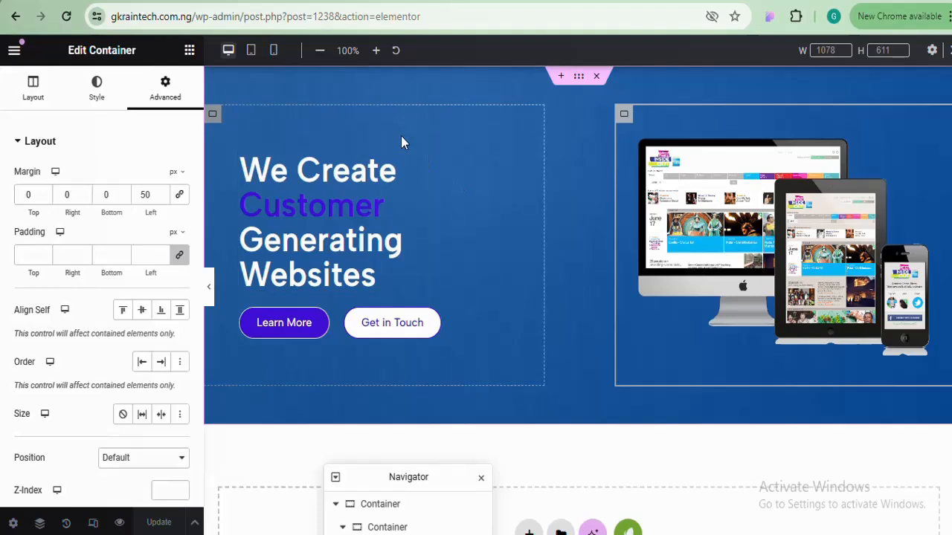
left_click(272, 2)
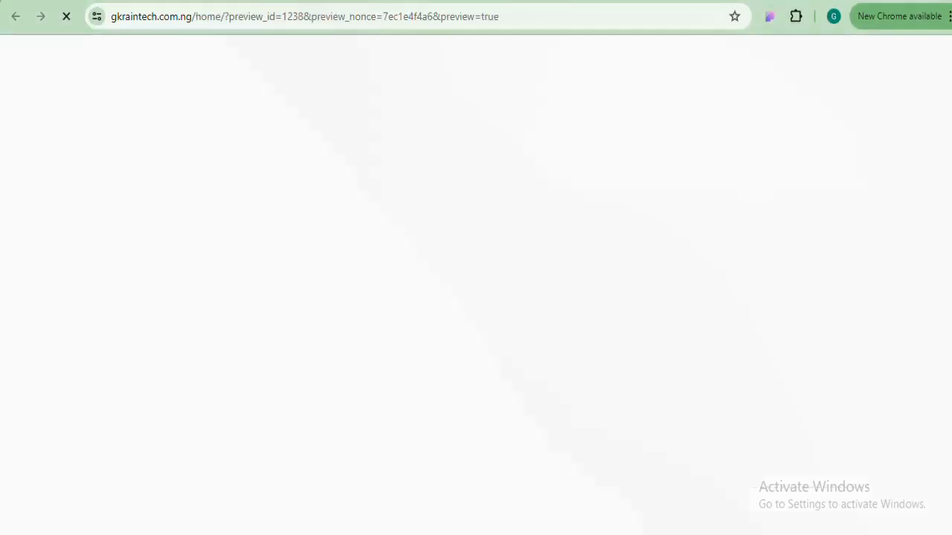
left_click(364, 2)
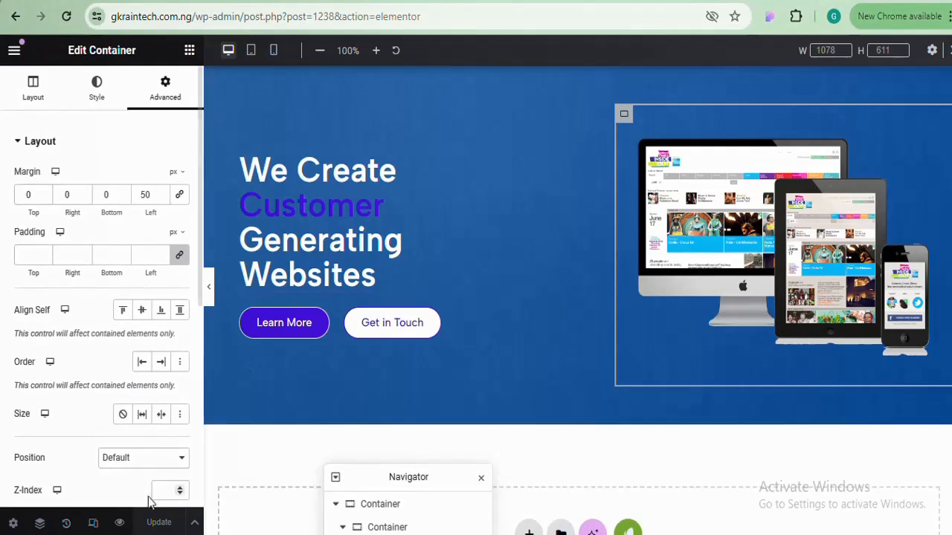
left_click(120, 523)
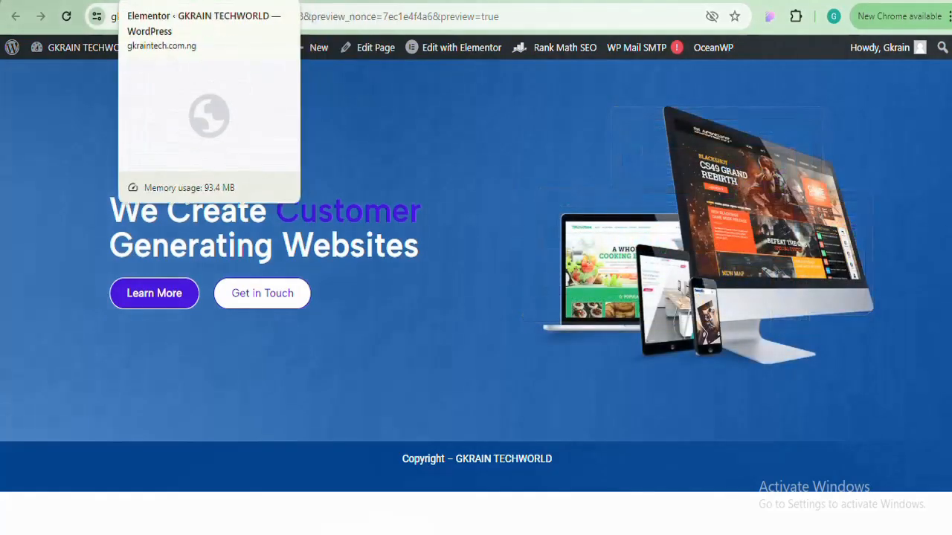
left_click(405, 1)
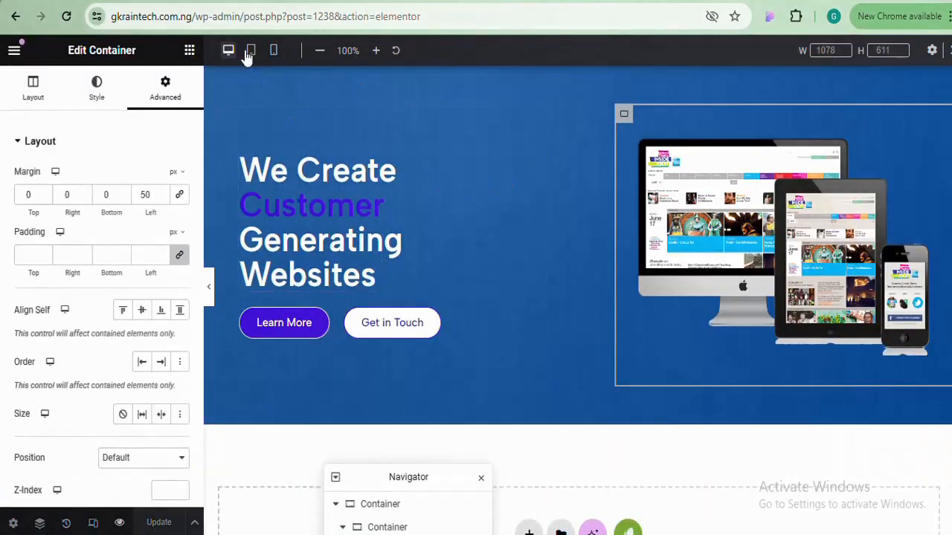
Check the hero in the mobile view, then settle on the tablet responsive layout
left_click(252, 51)
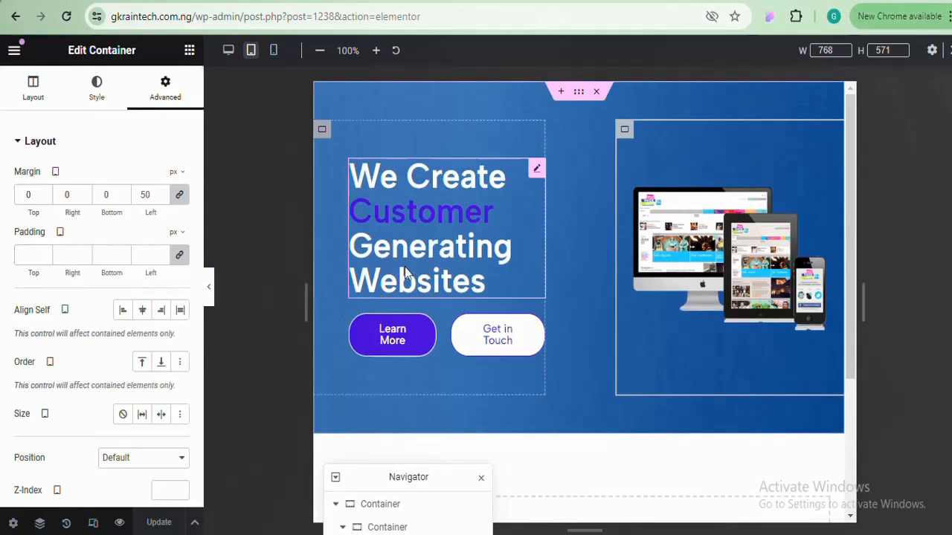
left_click(274, 52)
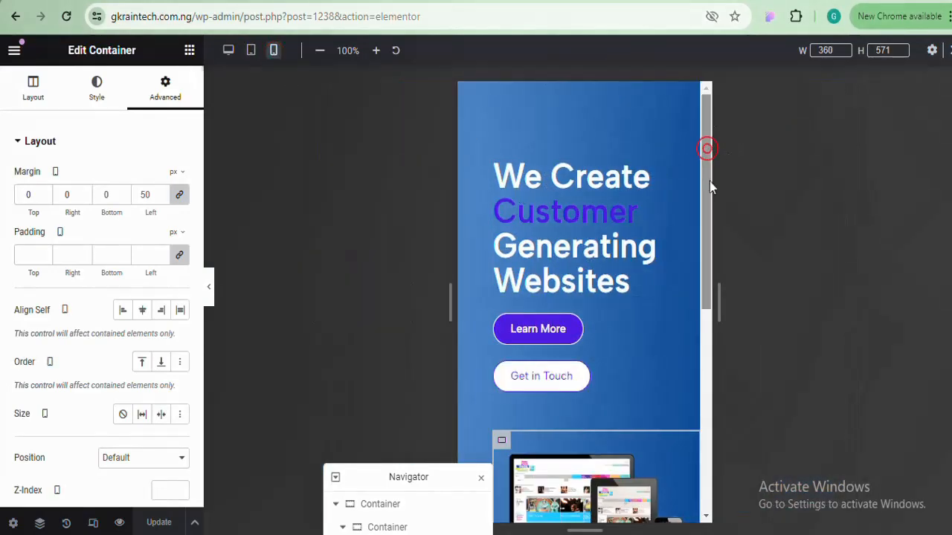
left_click_drag(709, 181, 705, 128)
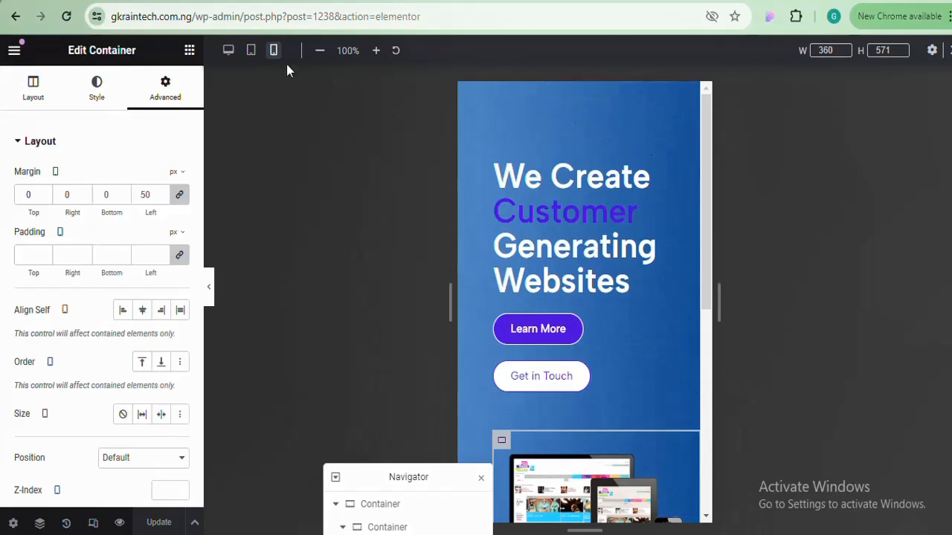
left_click(252, 52)
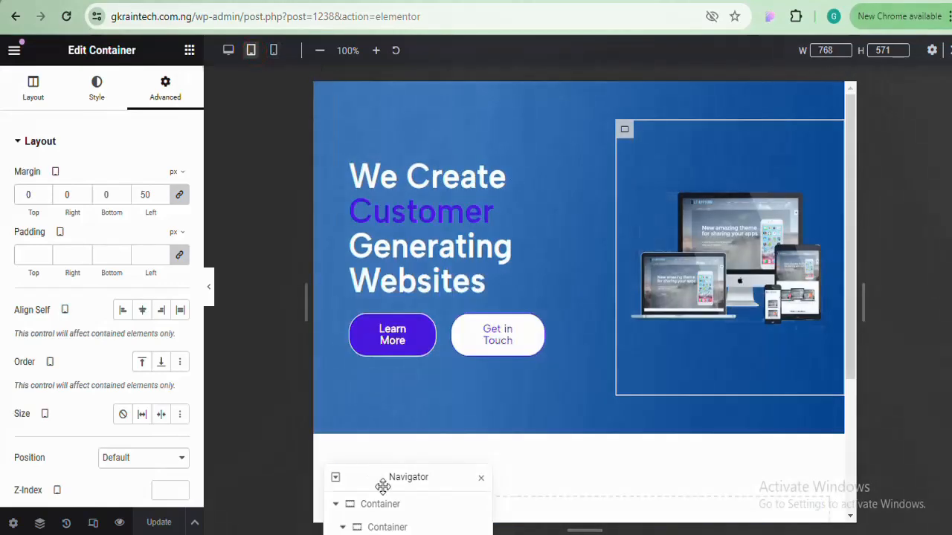
left_click_drag(392, 482, 534, 508)
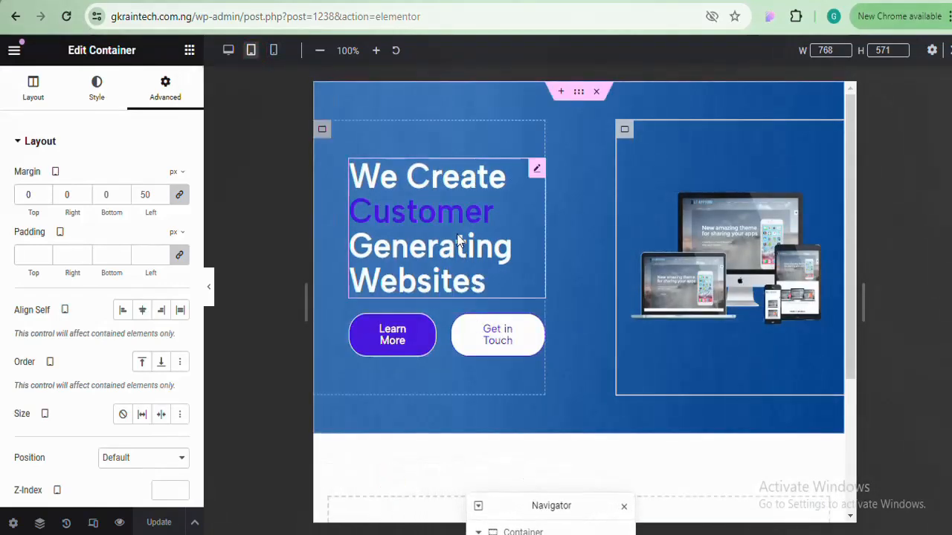
On tablet, reset the text column's margin and padding to 0 on all sides
left_click(535, 170)
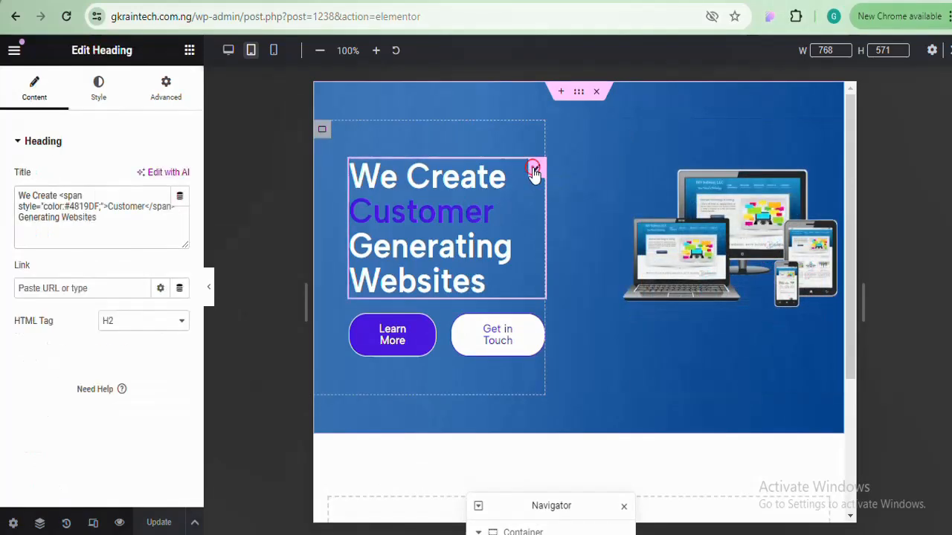
left_click(323, 131)
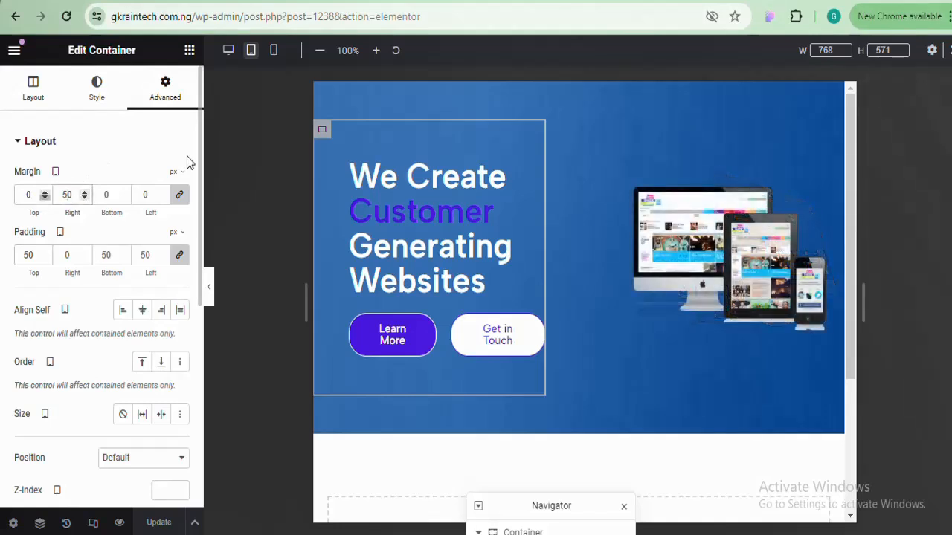
left_click(179, 200)
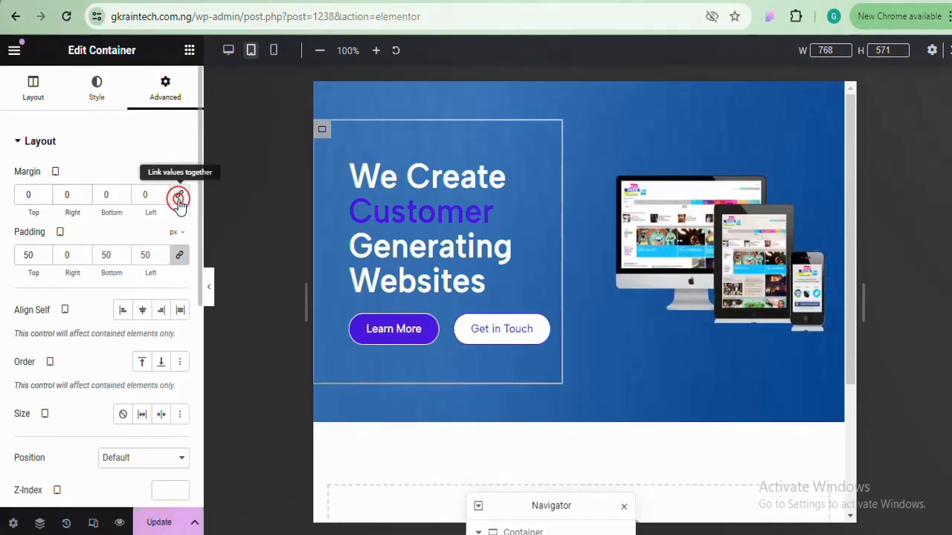
left_click(179, 258)
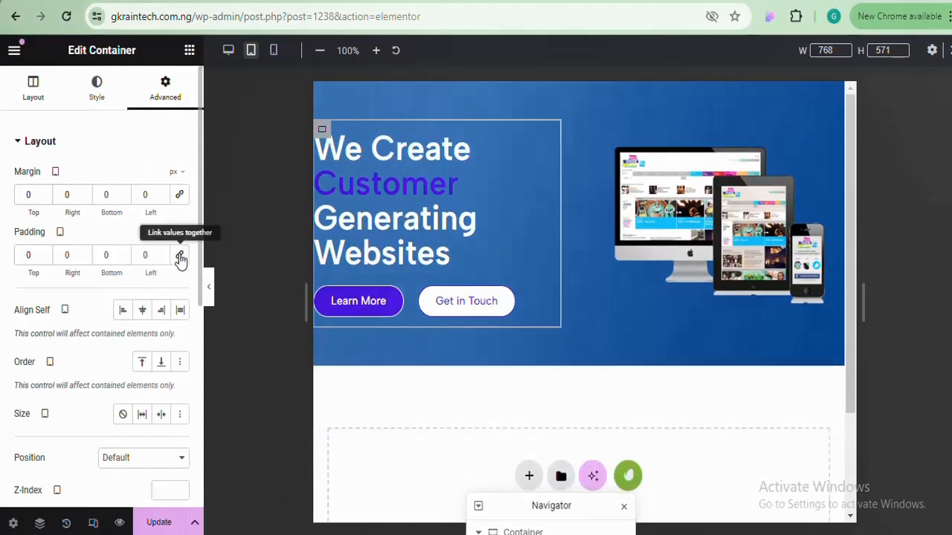
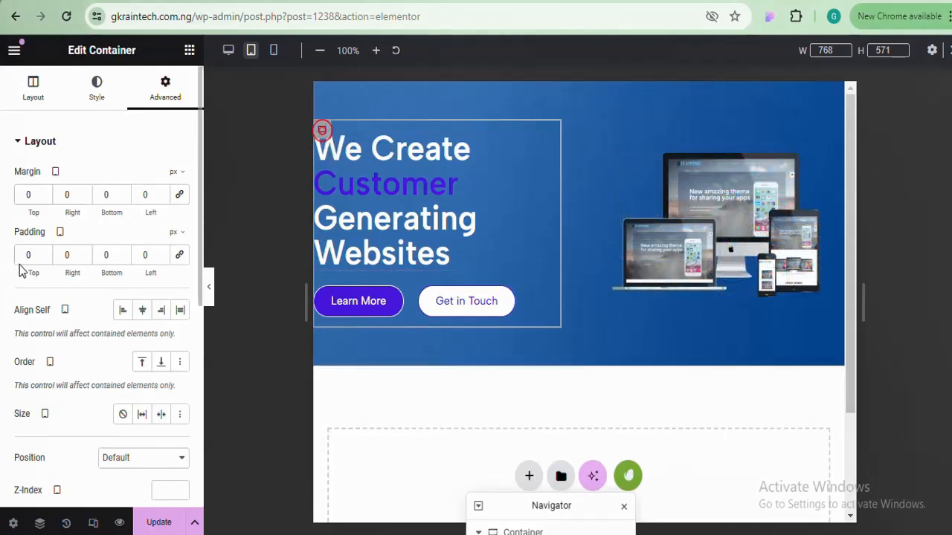
On tablet, set the hero container's left padding to 30px and preview the result
left_click(140, 255)
type("30")
key("BackSpace")
key("BackSpace")
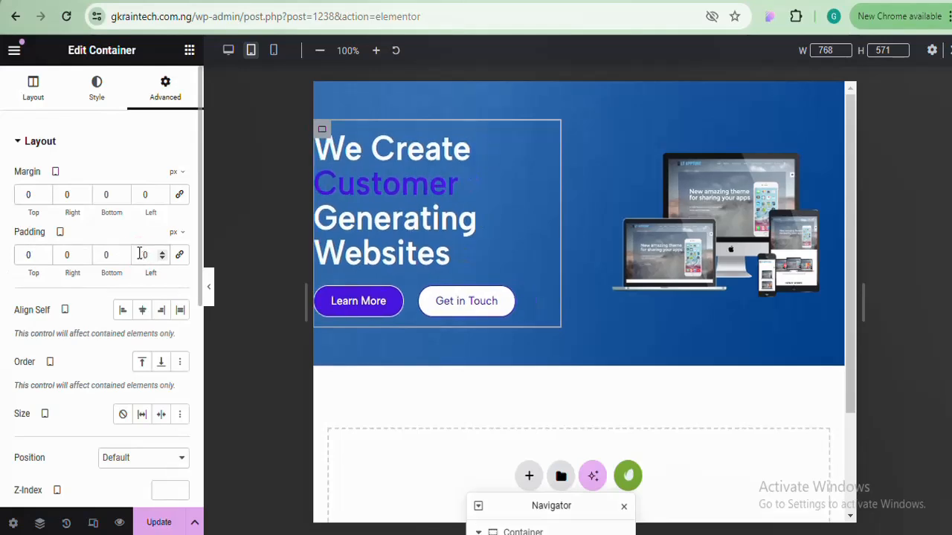
type("40")
key("BackSpace")
key("BackSpace")
type("30")
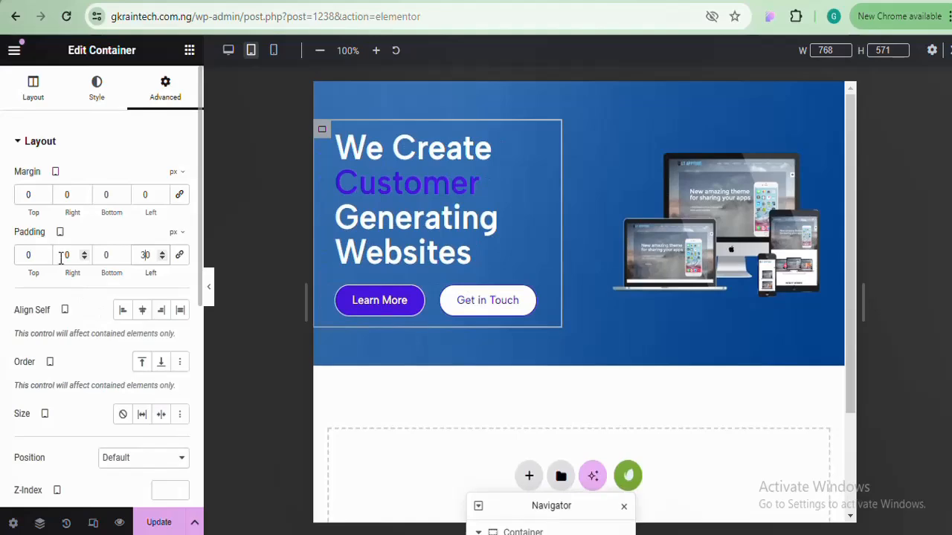
left_click(211, 292)
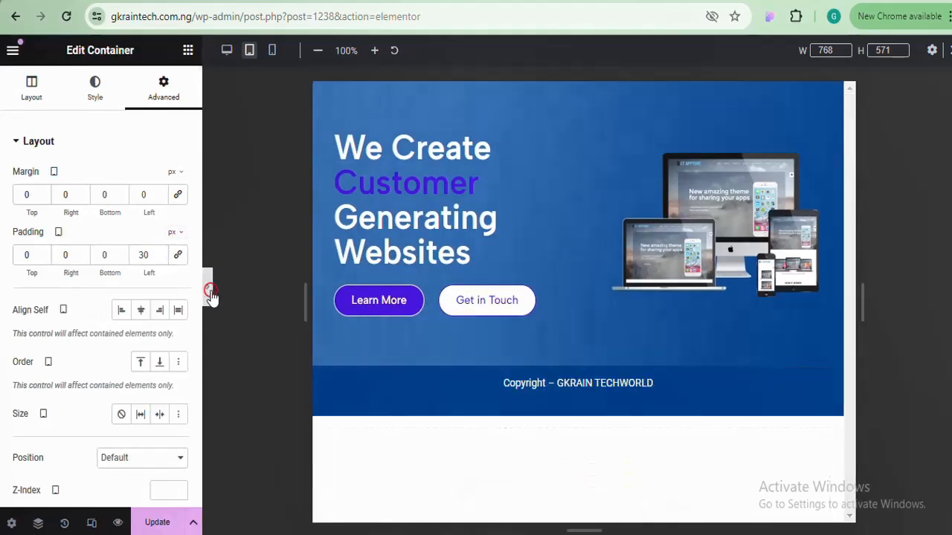
left_click(4, 292)
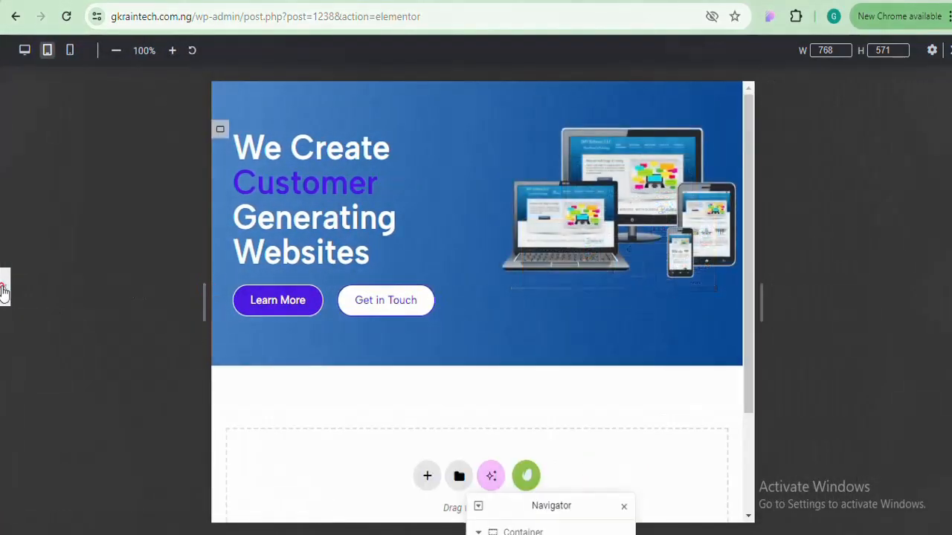
Shrink the hero heading's tablet font size to 31px so it fits two lines
left_click(414, 185)
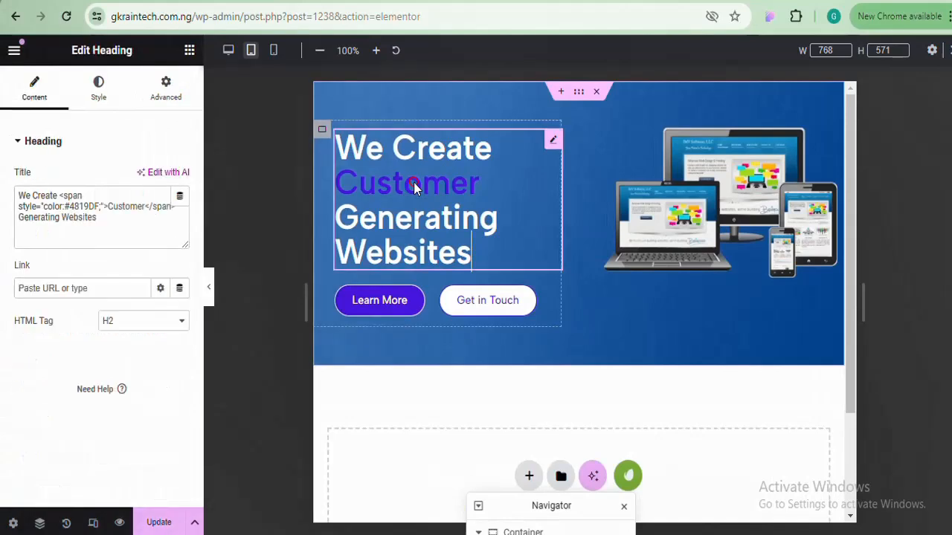
left_click(98, 88)
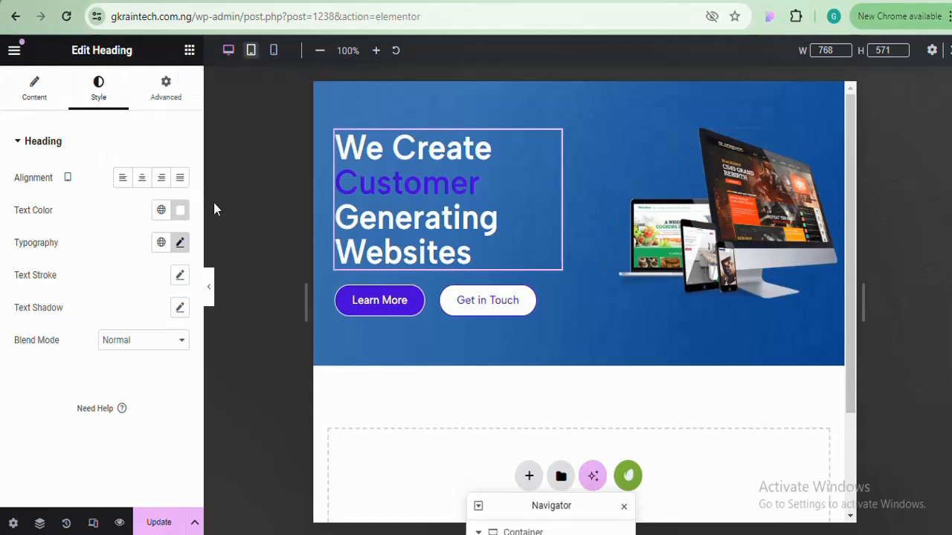
left_click(180, 244)
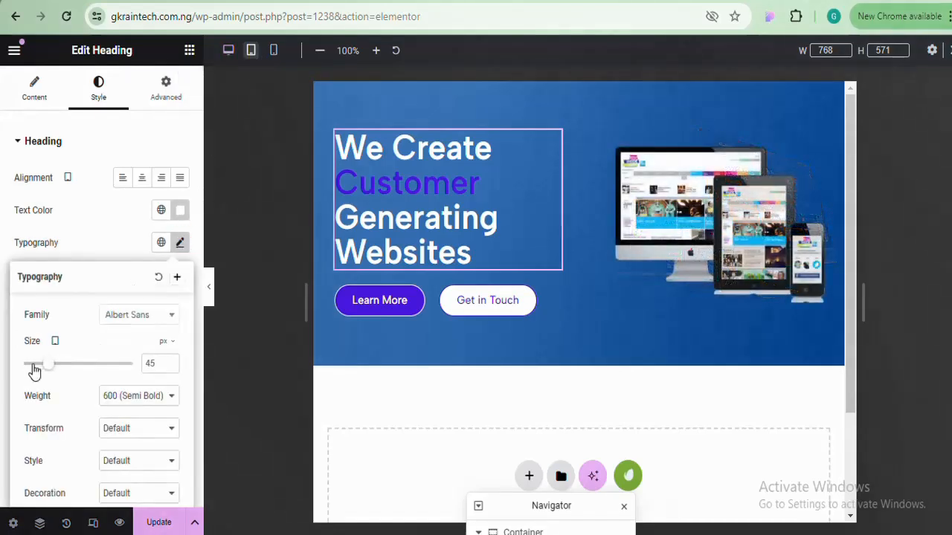
mouse_move(49, 364)
left_mouse_down()
mouse_move(28, 374)
mouse_move(42, 369)
left_mouse_up()
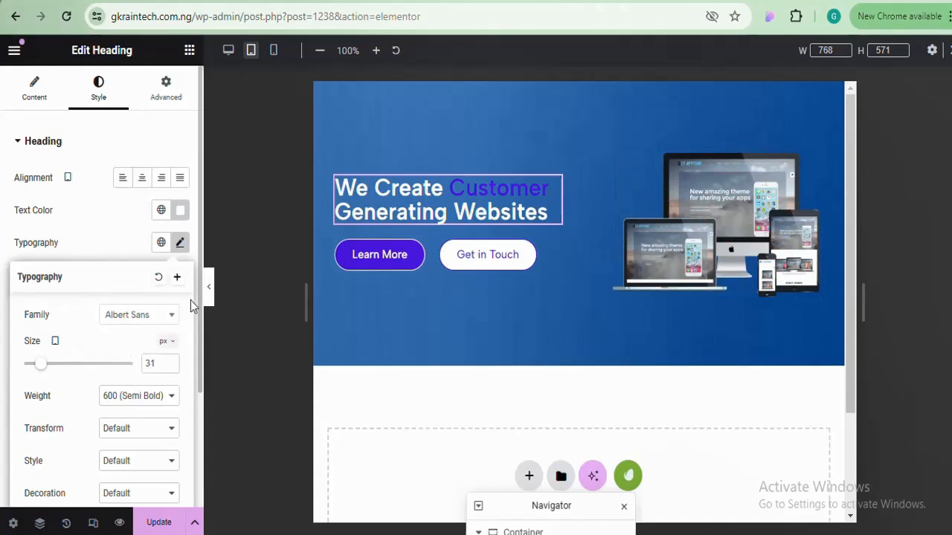
left_click(210, 290)
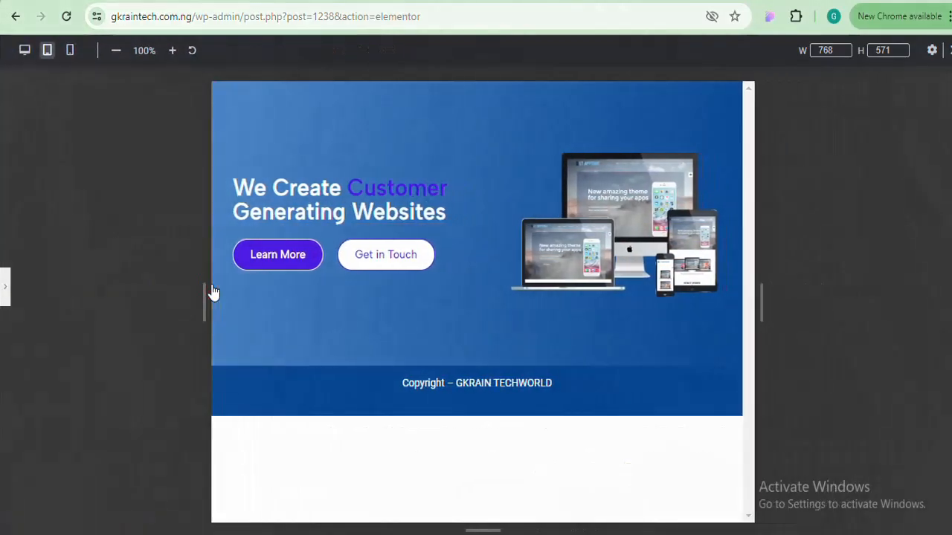
left_click(5, 287)
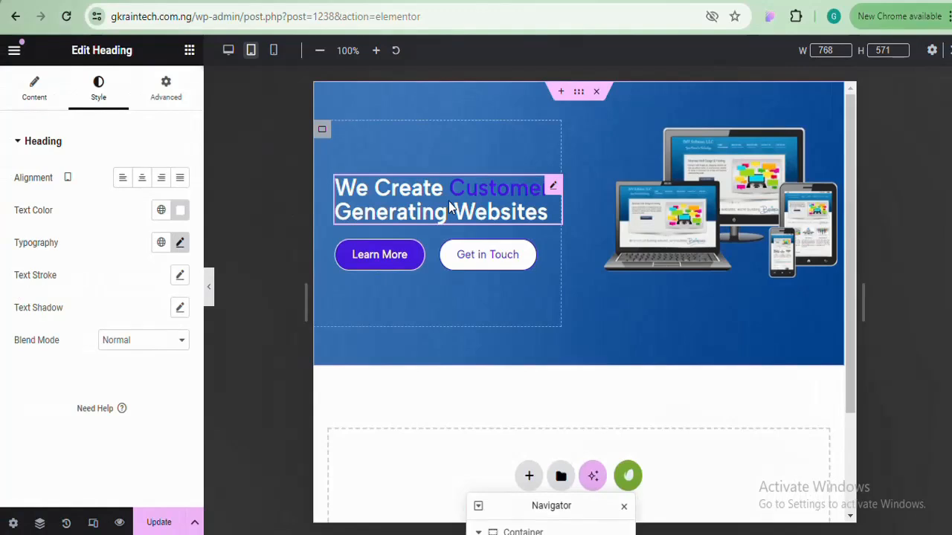
Compare the hero at desktop and tablet widths, finishing in the mobile preview with the panel restored
left_click(228, 56)
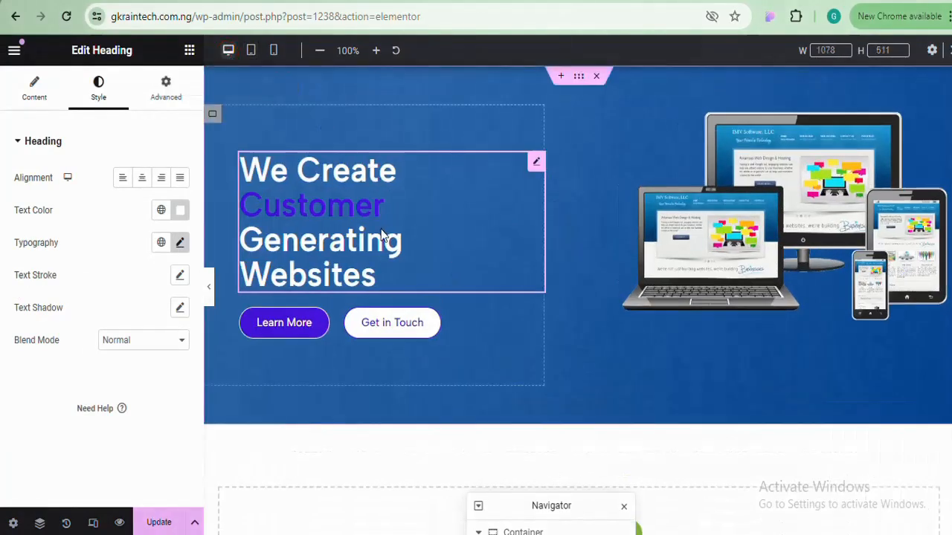
left_click(212, 285)
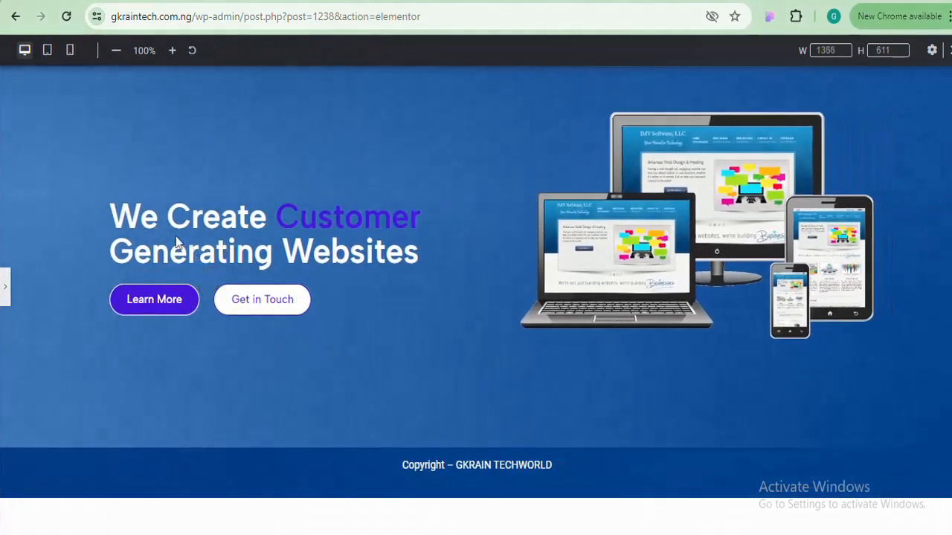
left_click(47, 50)
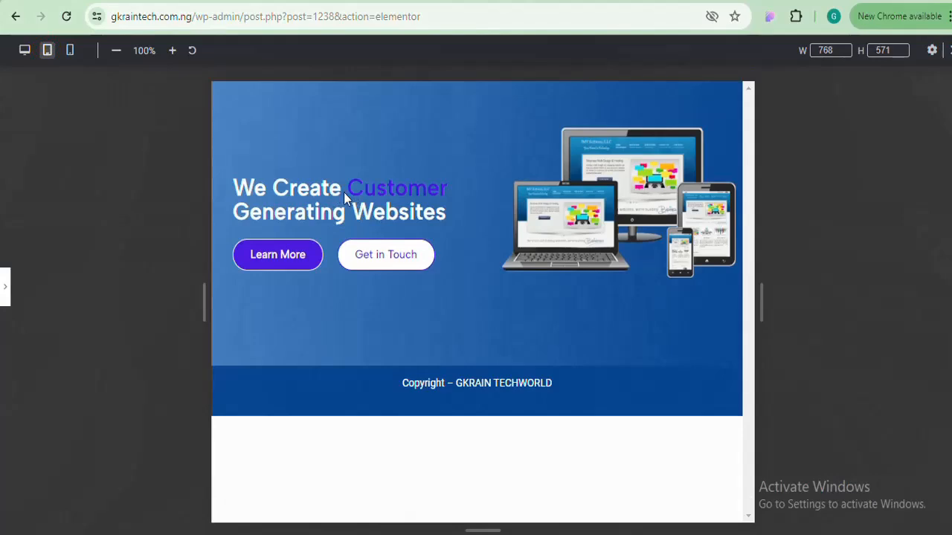
left_click(24, 49)
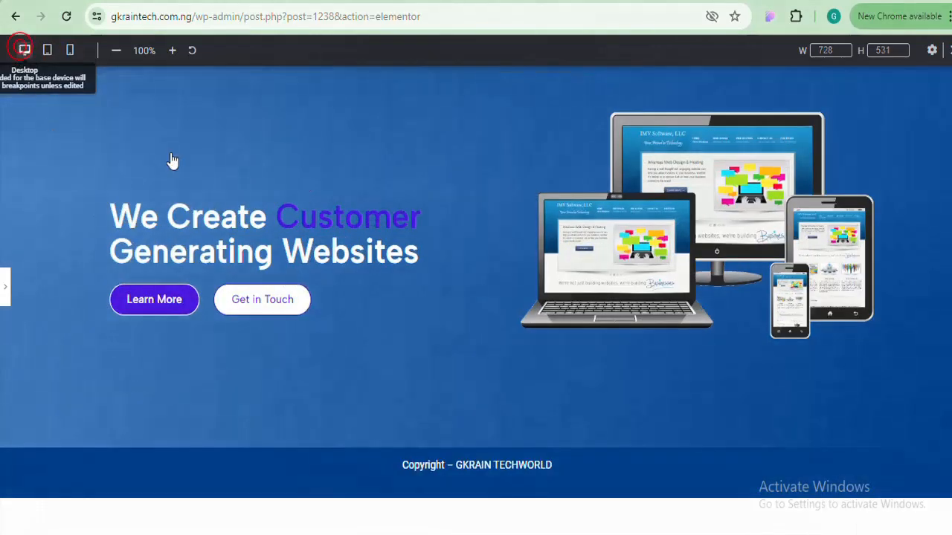
left_click(70, 51)
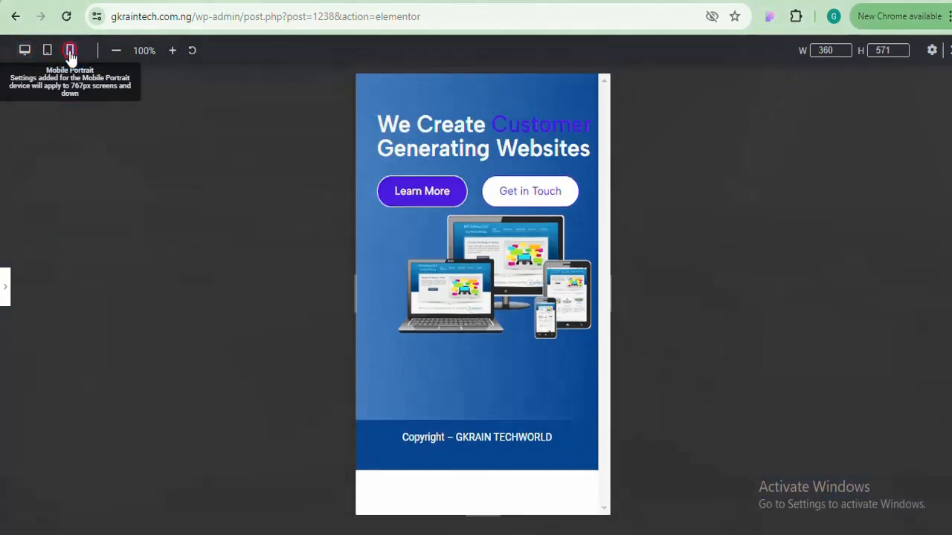
left_click(8, 293)
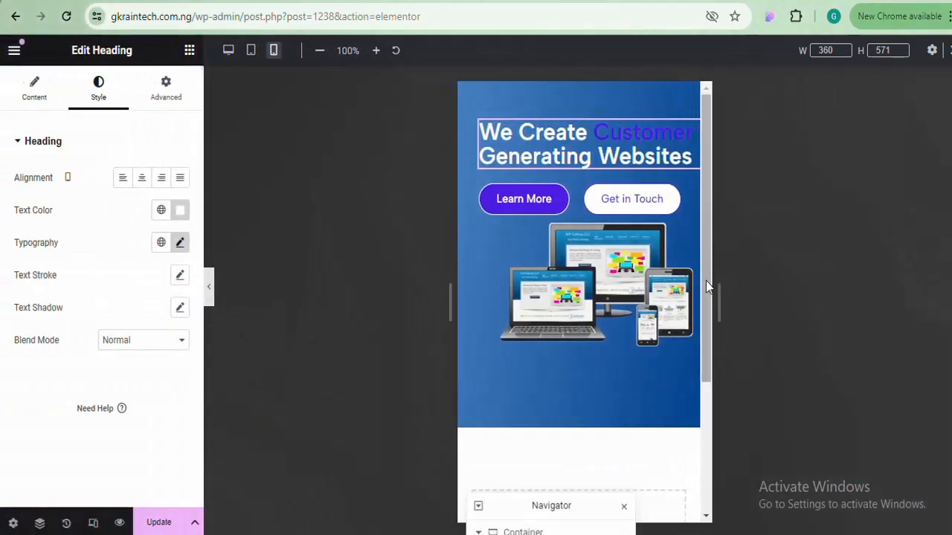
On mobile, reset the hero content container's padding to 0 and centre the heading
left_click(705, 281)
scroll(701, 325, "down", 1)
scroll(701, 325, "up", 1)
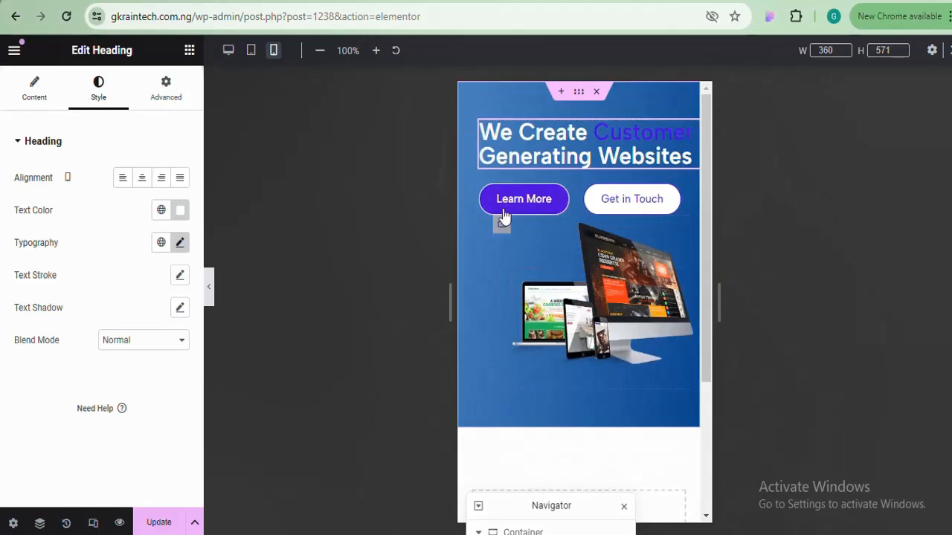
left_click(468, 131)
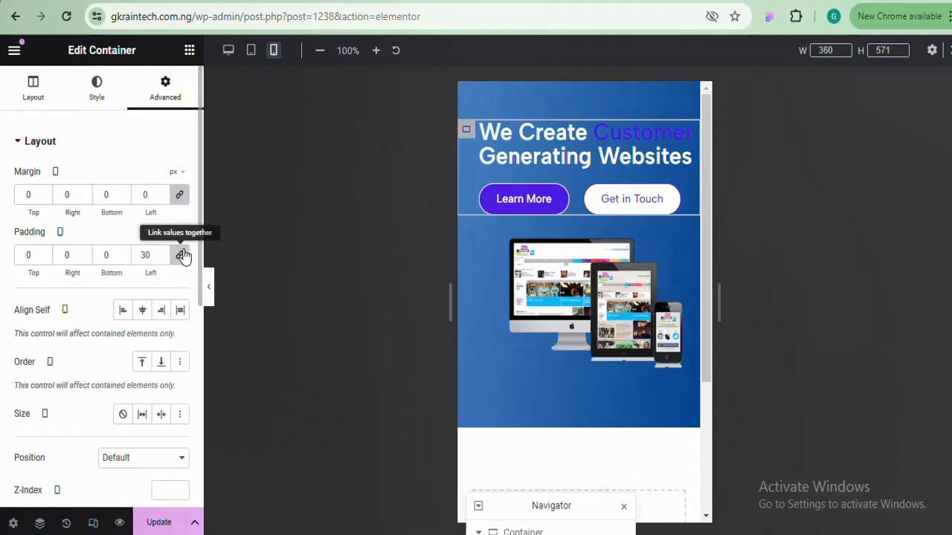
left_click(183, 255)
left_click(181, 193)
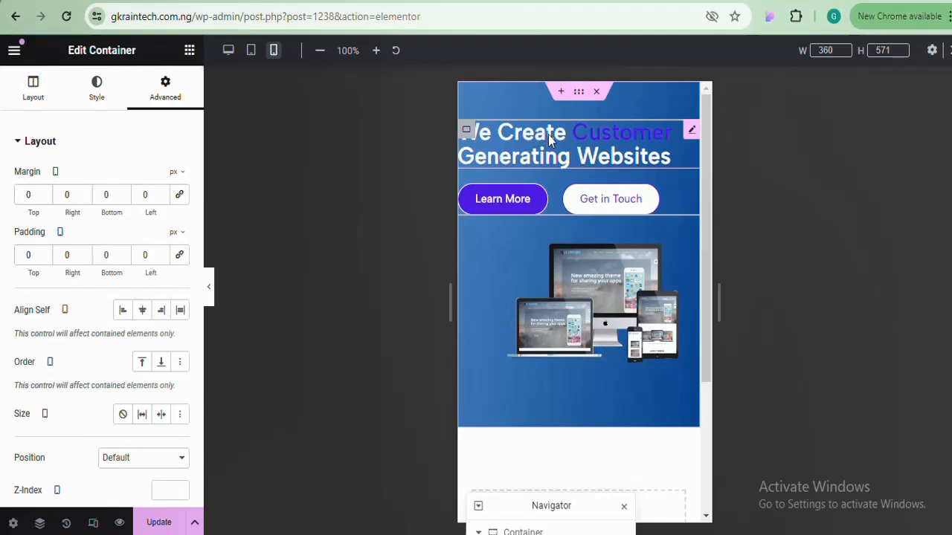
left_click(548, 134)
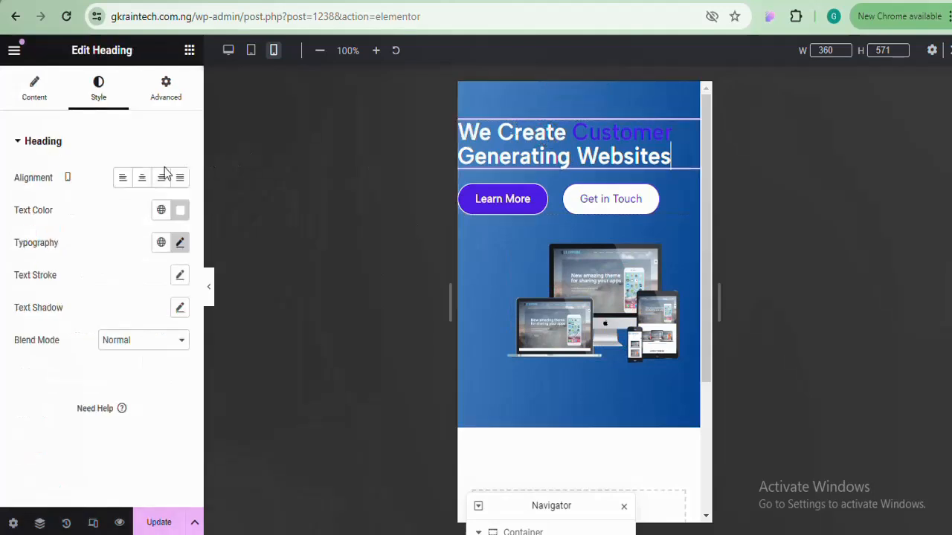
left_click(142, 178)
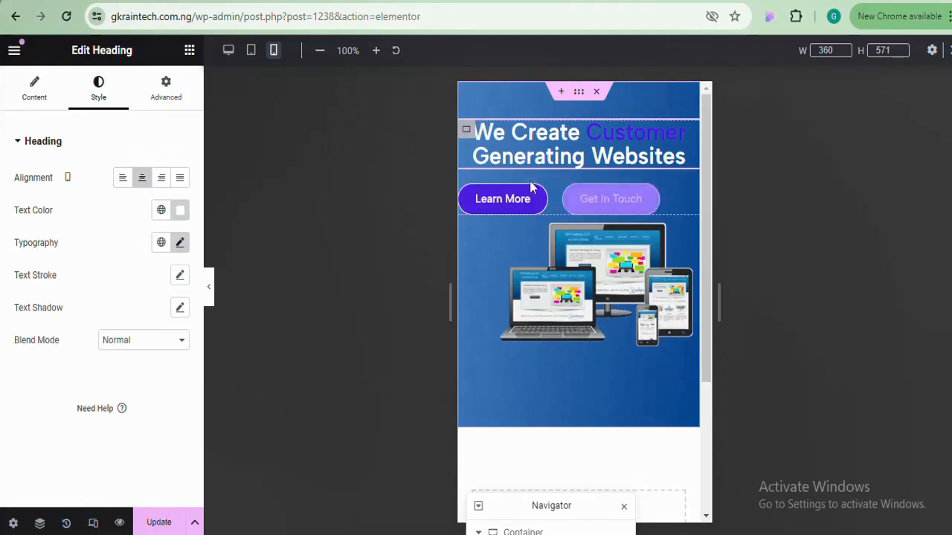
Centre the button container and justify the Learn More and Get in Touch buttons to center
left_click(466, 195)
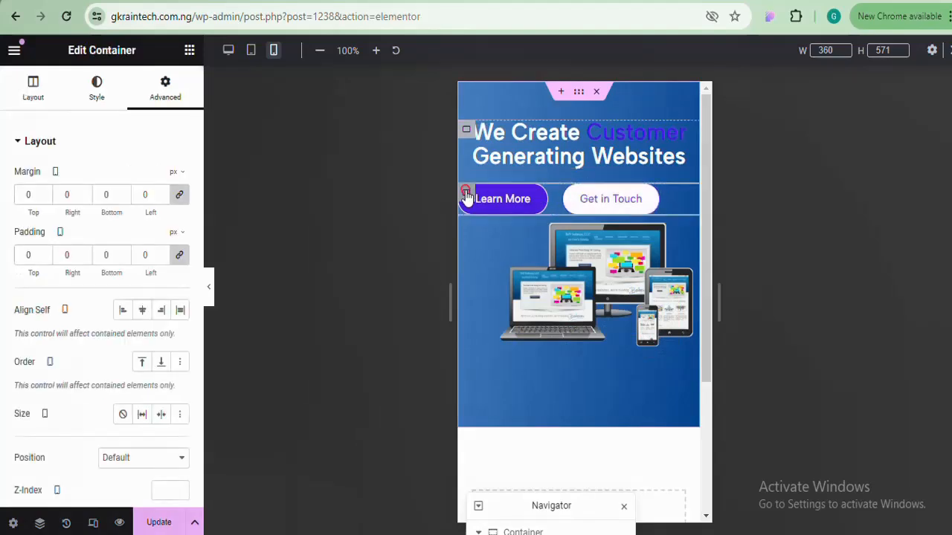
left_click(147, 310)
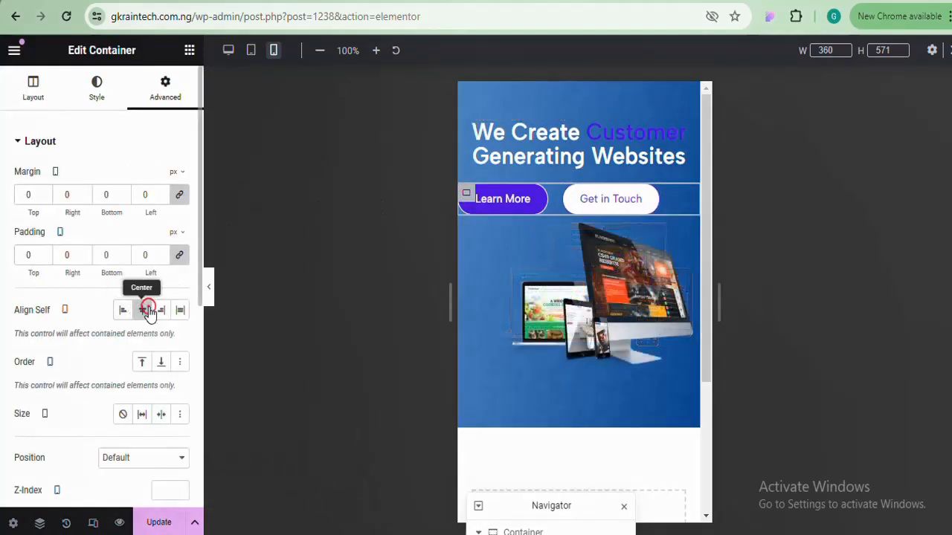
left_click(33, 93)
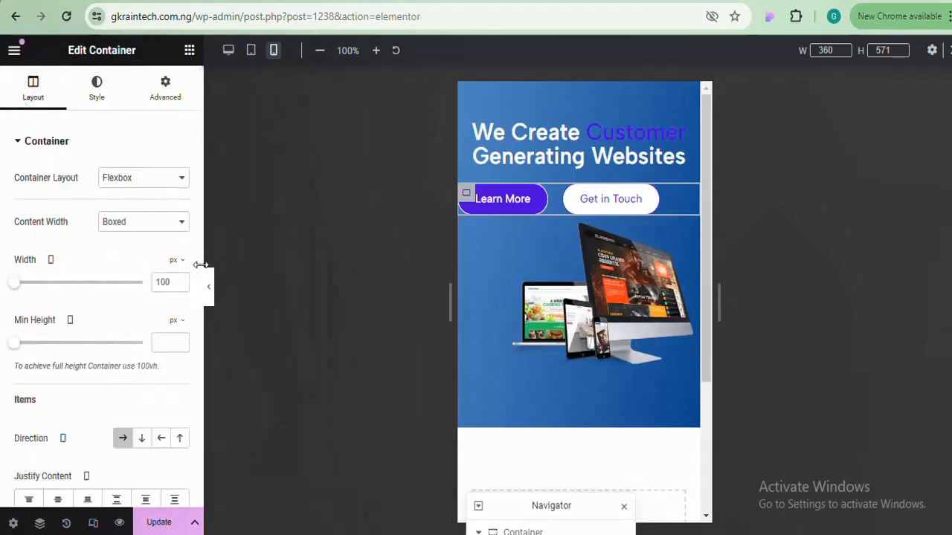
left_click_drag(201, 269, 193, 370)
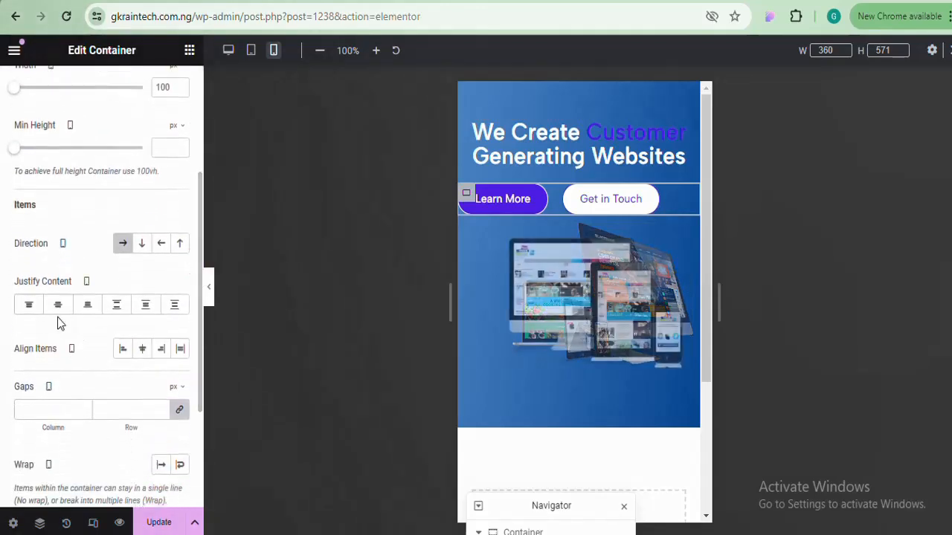
left_click(60, 305)
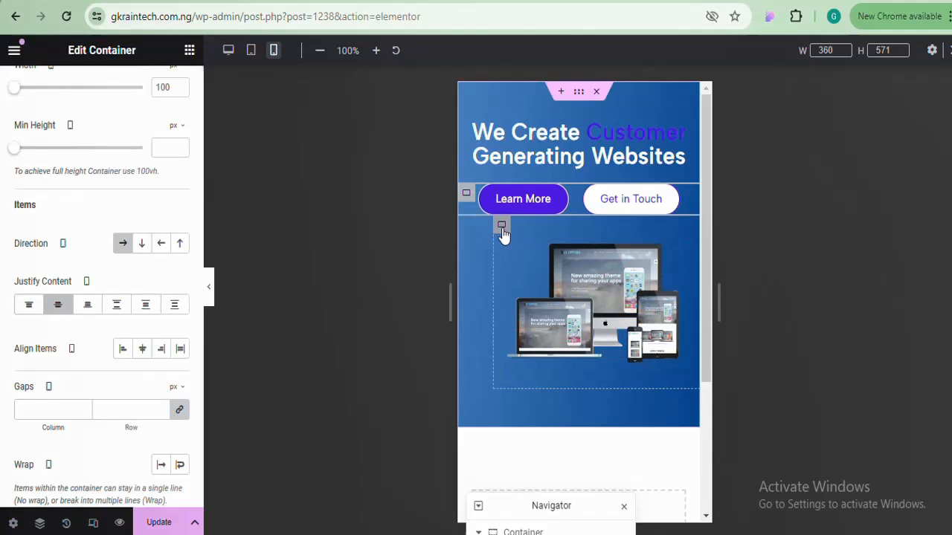
Remove the image container's left margin and centre it and its image on mobile
left_click(503, 230)
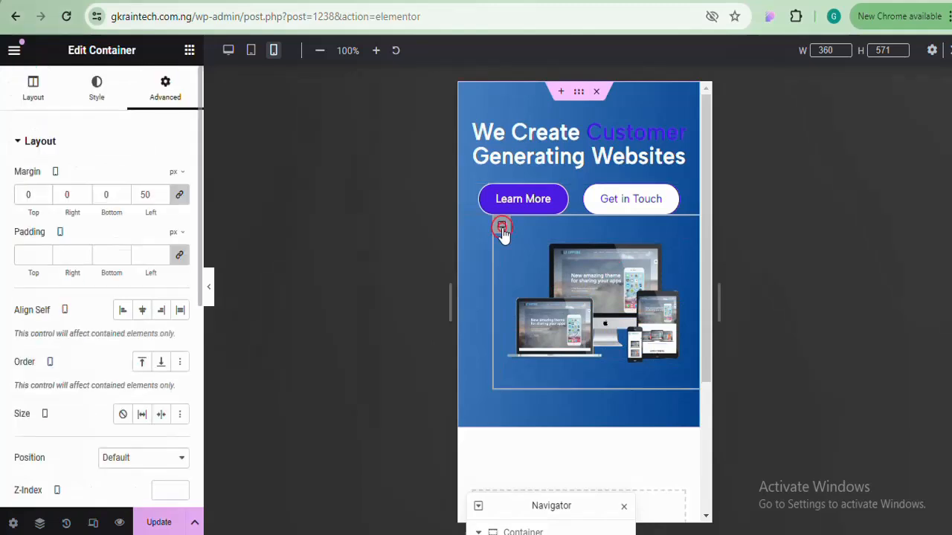
left_click(181, 195)
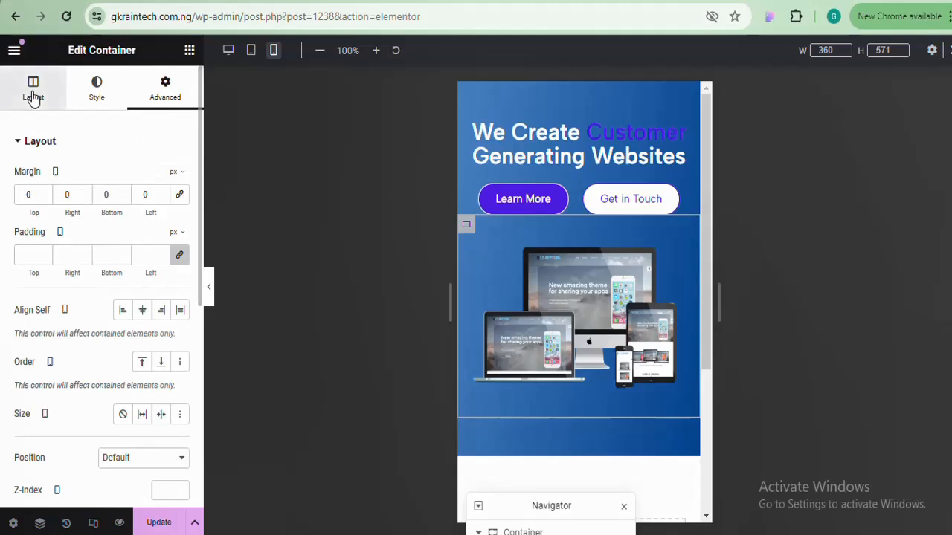
left_click(142, 312)
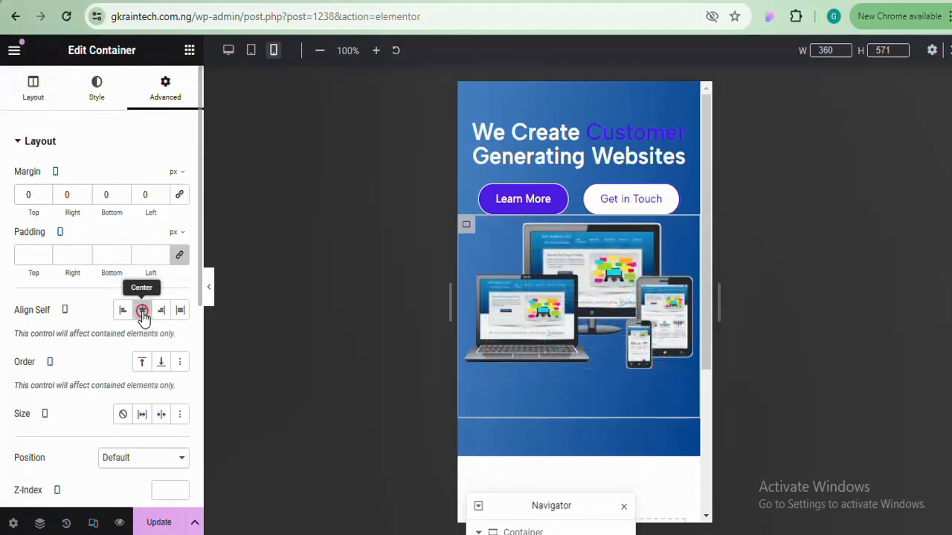
left_click(26, 95)
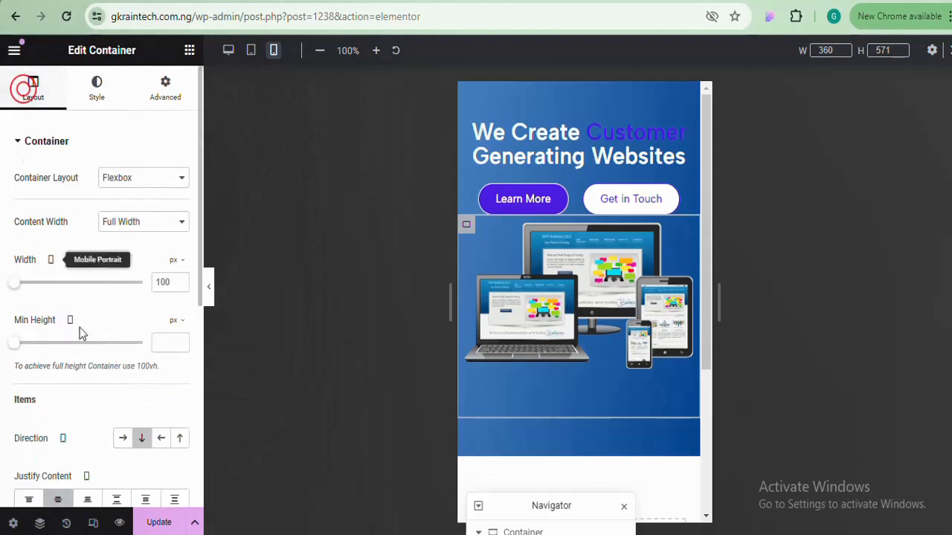
left_click_drag(200, 224, 195, 362)
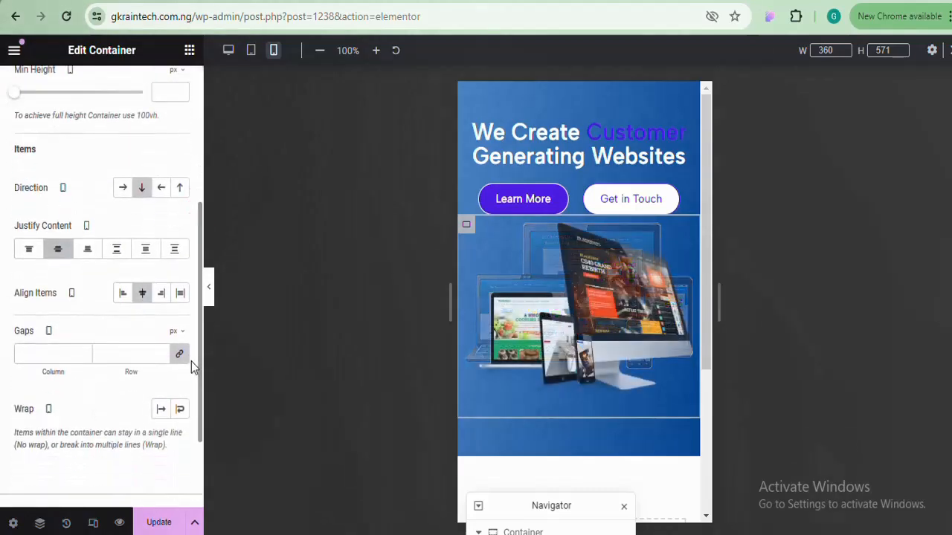
left_click(142, 298)
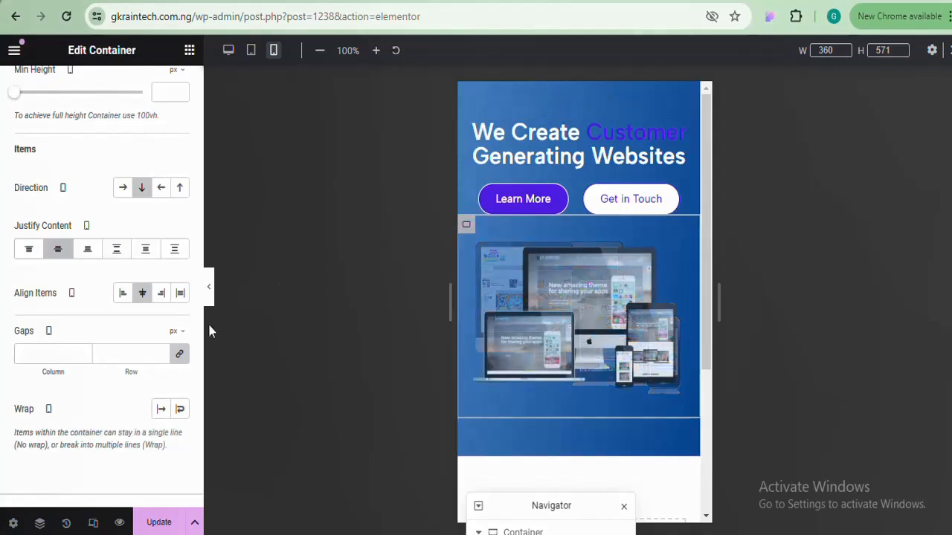
Give the container a 50px top margin and preview the layout
left_click_drag(200, 333, 196, 143)
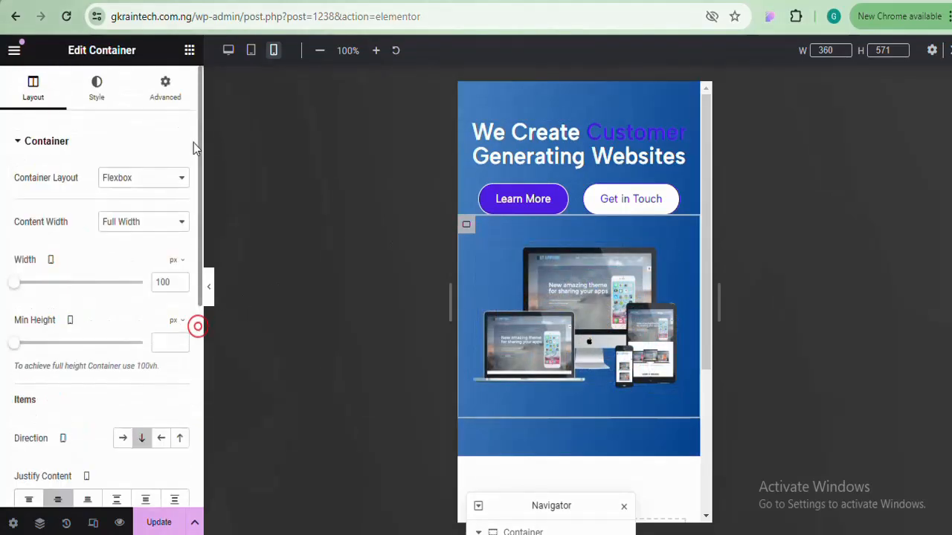
left_click(174, 104)
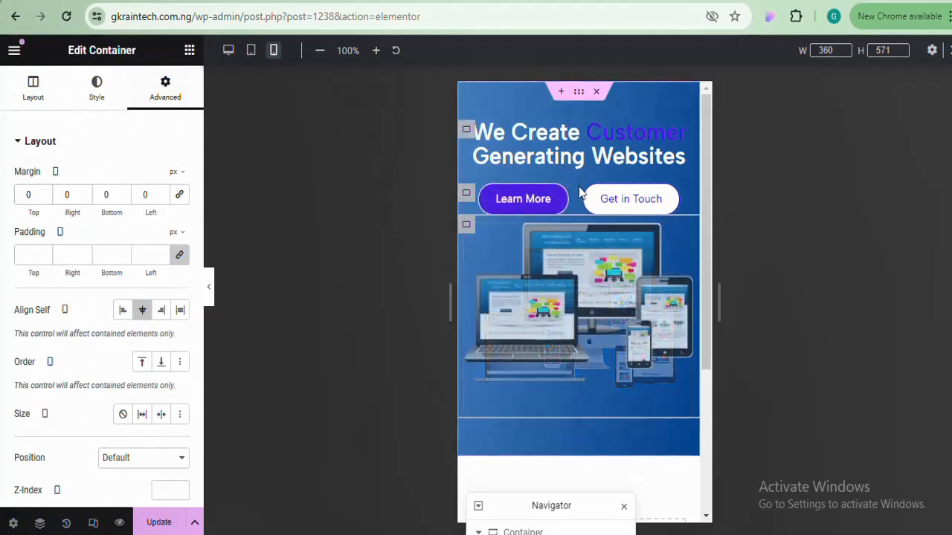
left_click(16, 192)
type("50")
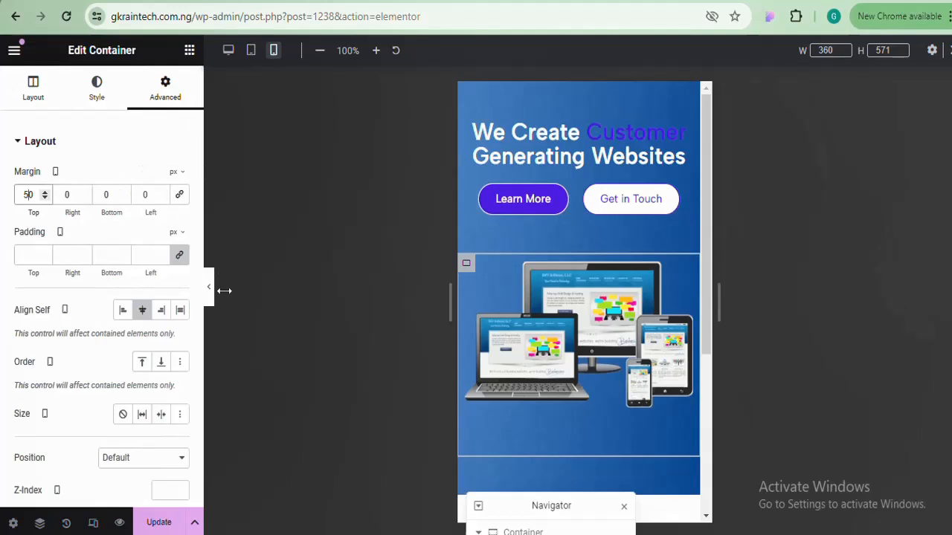
left_click(304, 300)
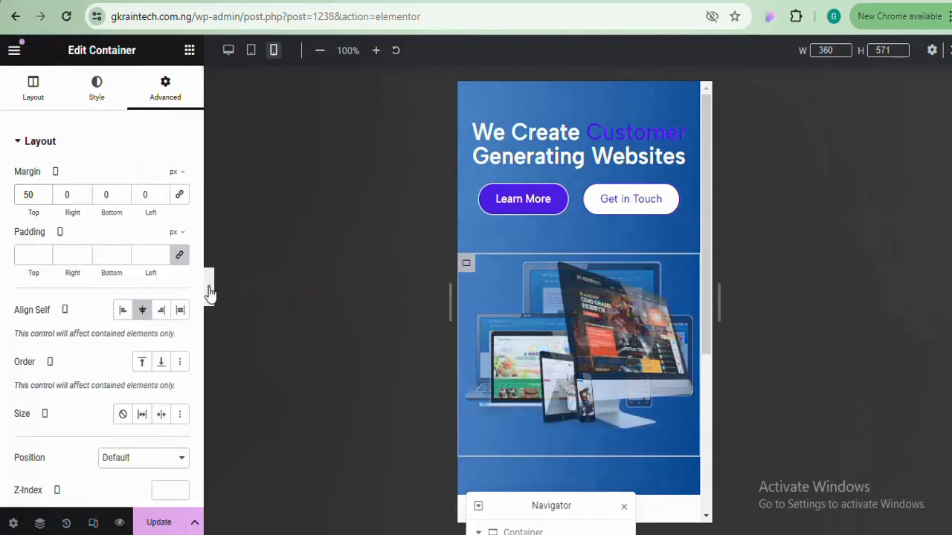
left_click(209, 287)
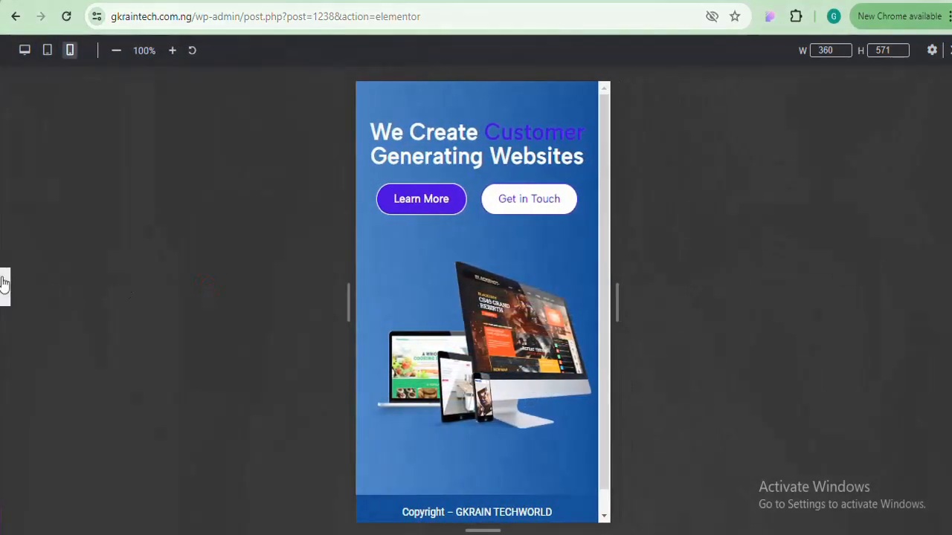
left_click(5, 287)
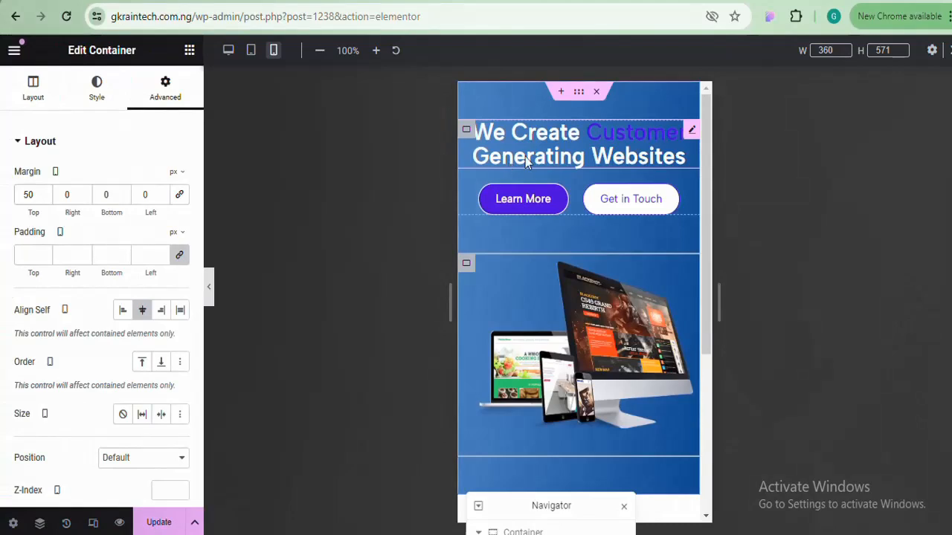
Set the hero heading's mobile typography size to 30px
left_click(524, 156)
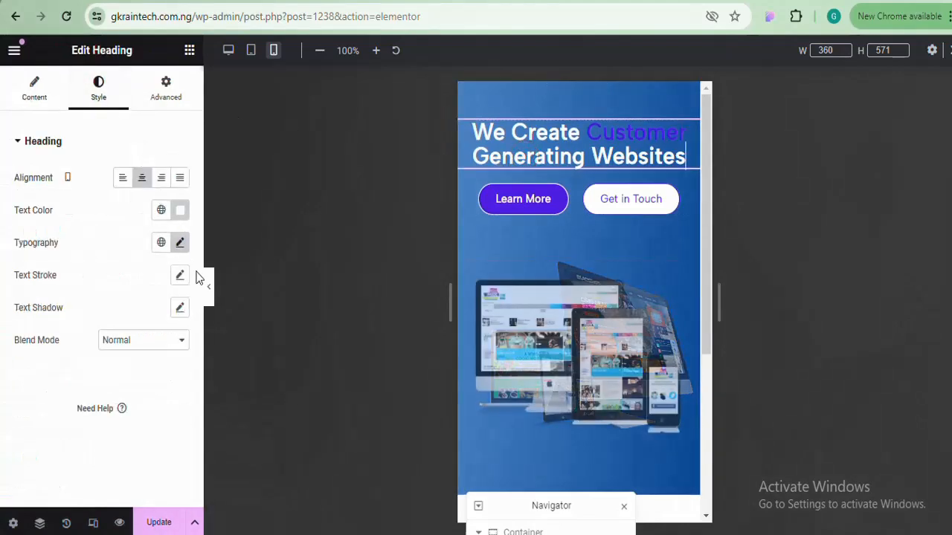
left_click(180, 245)
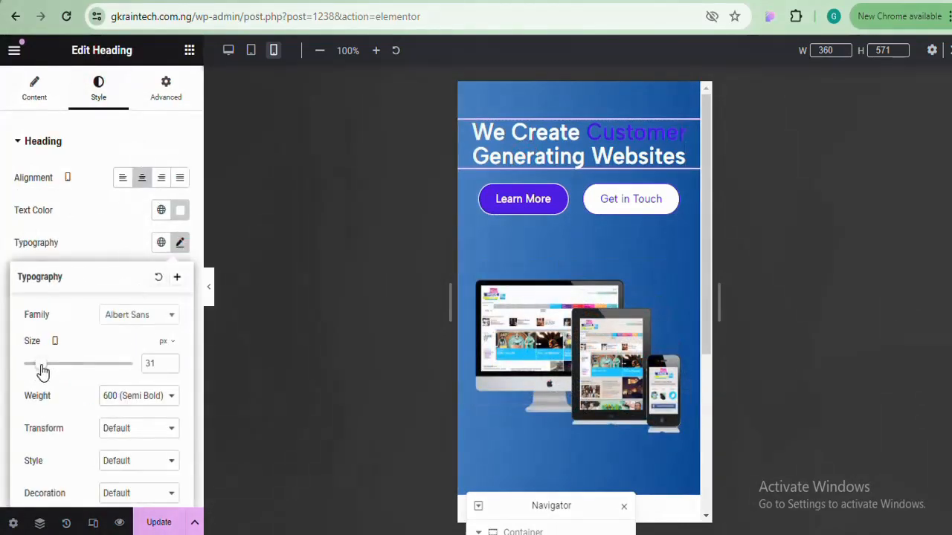
left_click_drag(42, 367, 39, 368)
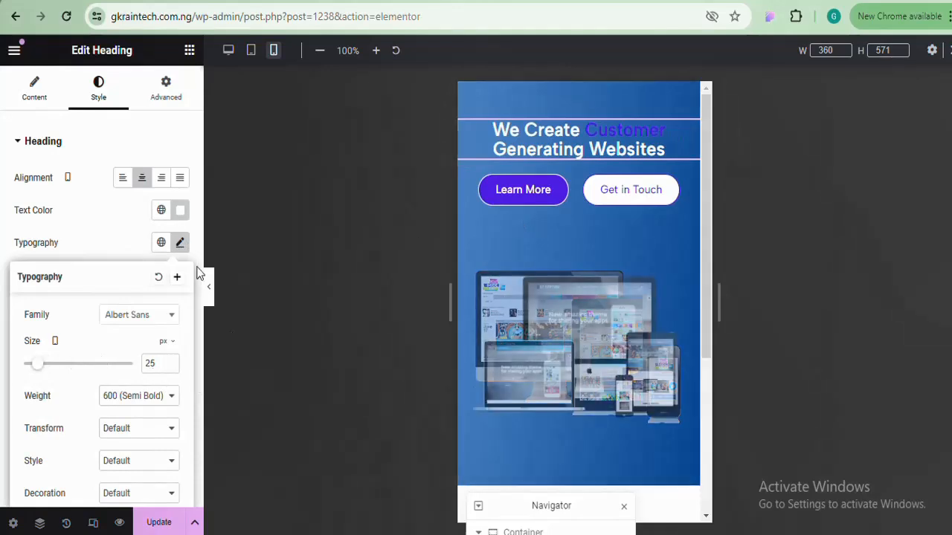
left_click(171, 360)
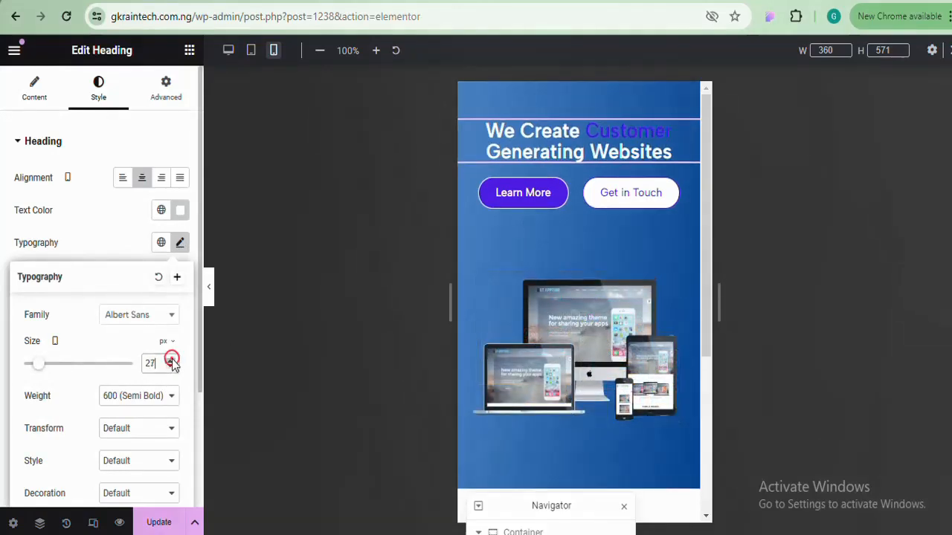
left_click(171, 361)
left_click(171, 360)
left_click(171, 361)
left_click(171, 361)
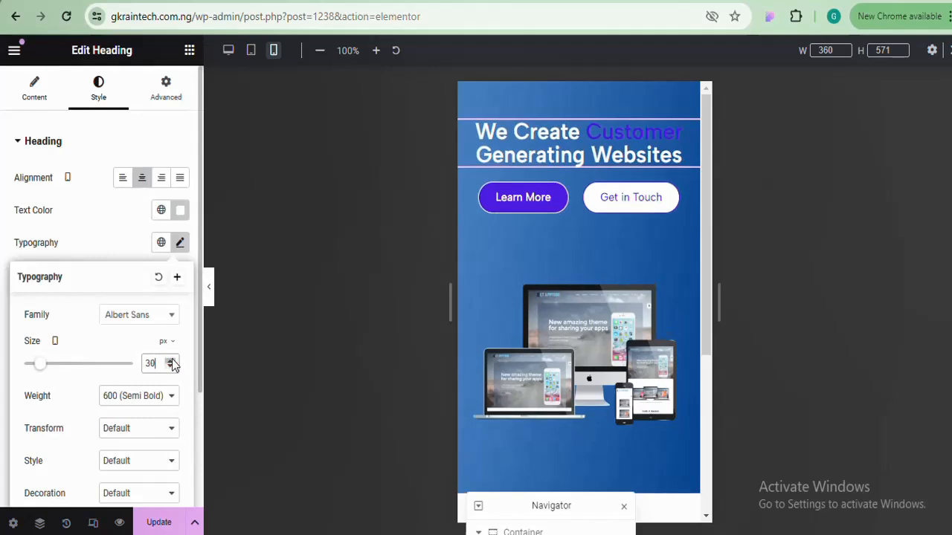
left_click(210, 295)
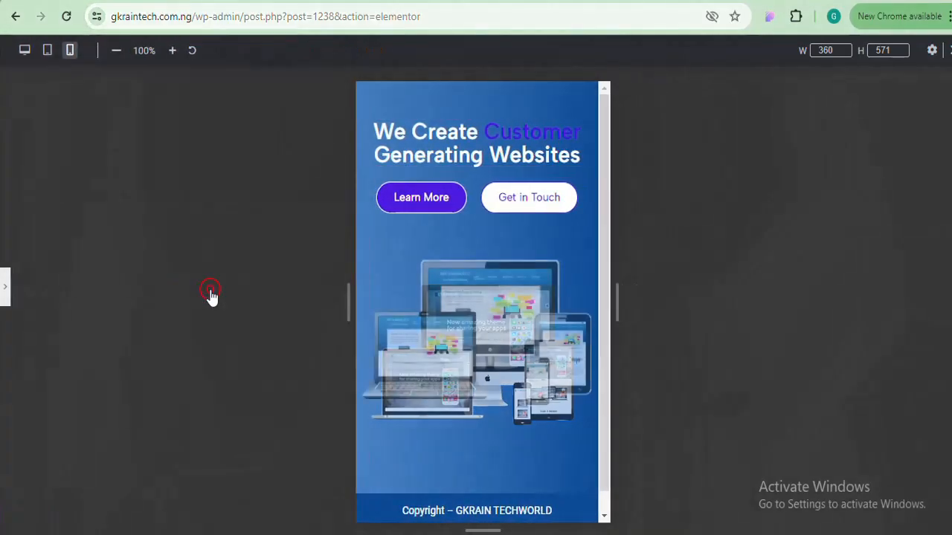
left_click(6, 292)
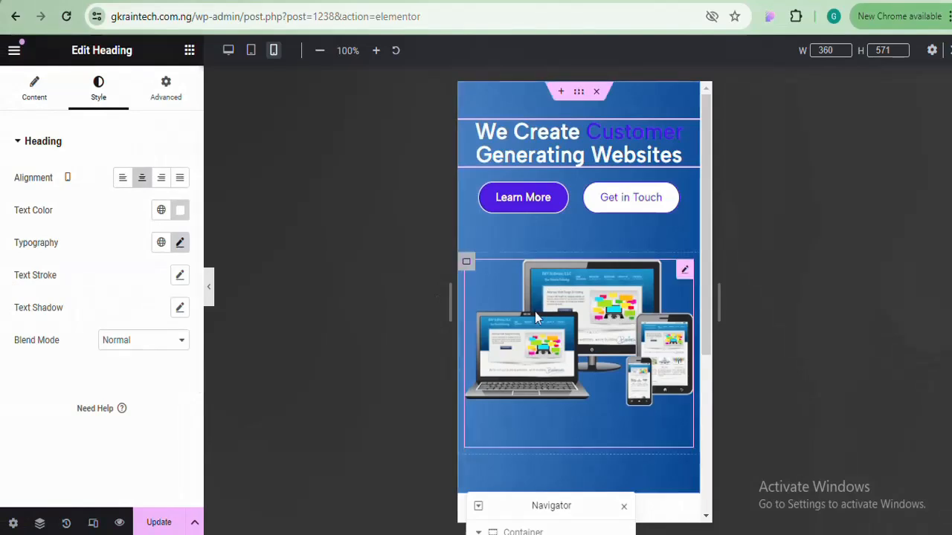
Give the image carousel's container a 70px top margin, then preview tablet and desktop
left_click(534, 311)
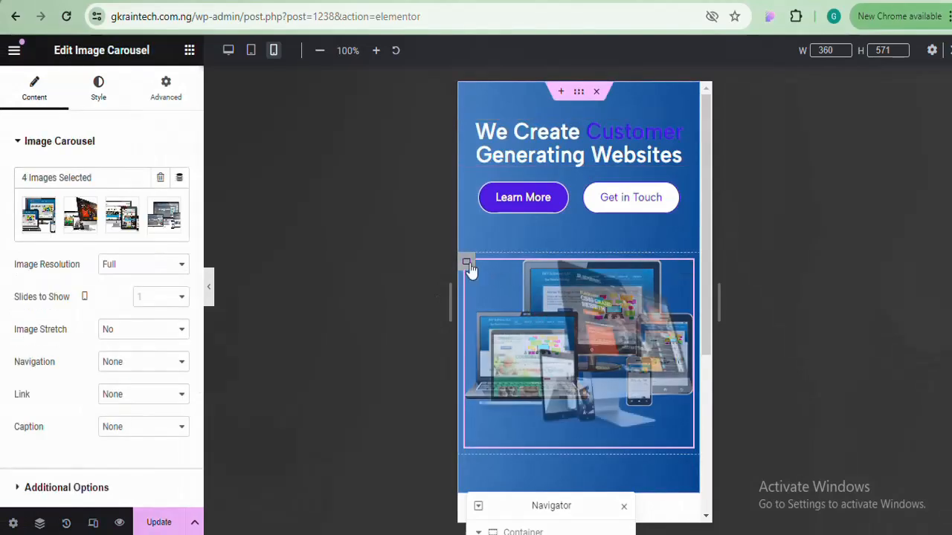
left_click(466, 264)
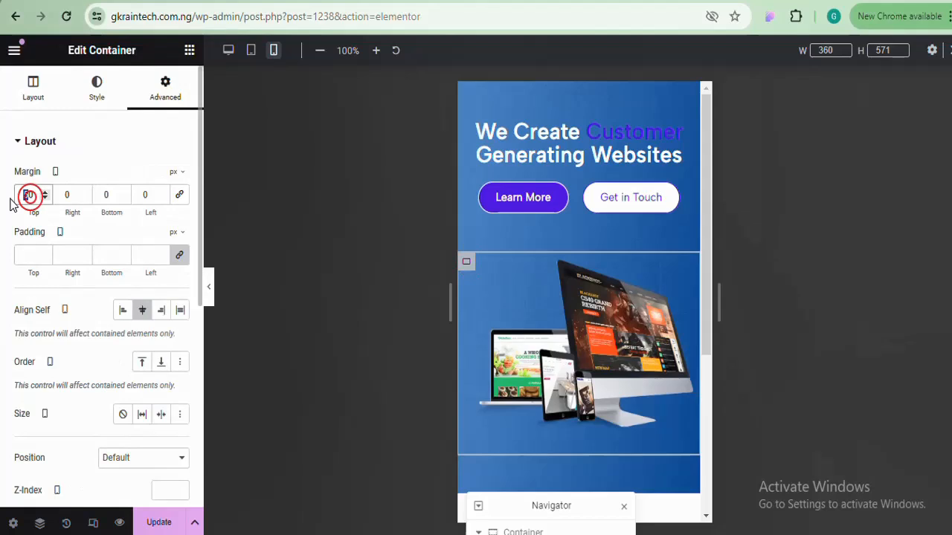
type("70")
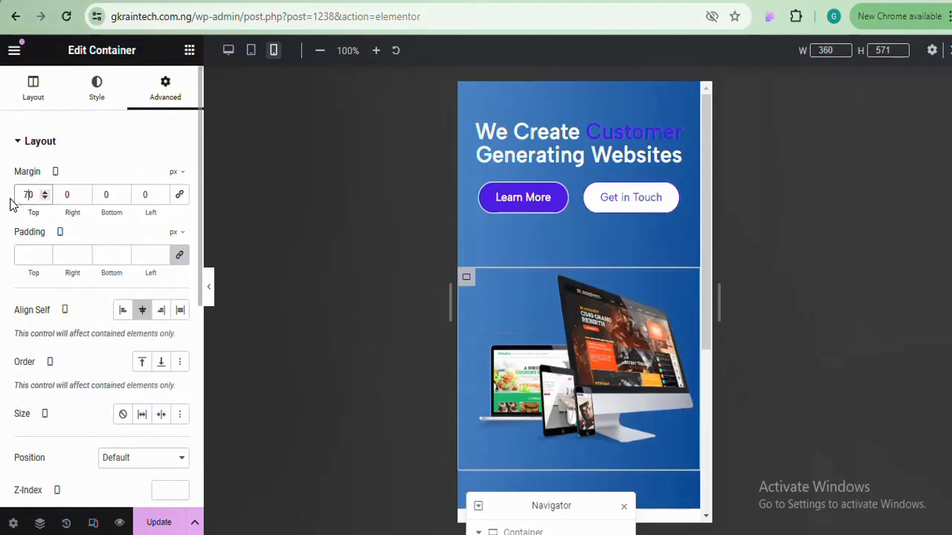
left_click(210, 287)
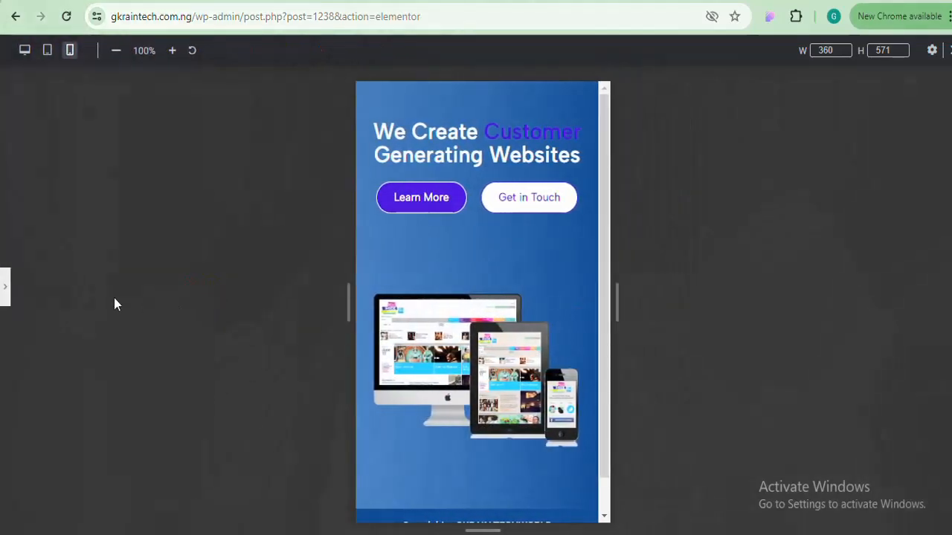
left_click_drag(608, 220, 534, 199)
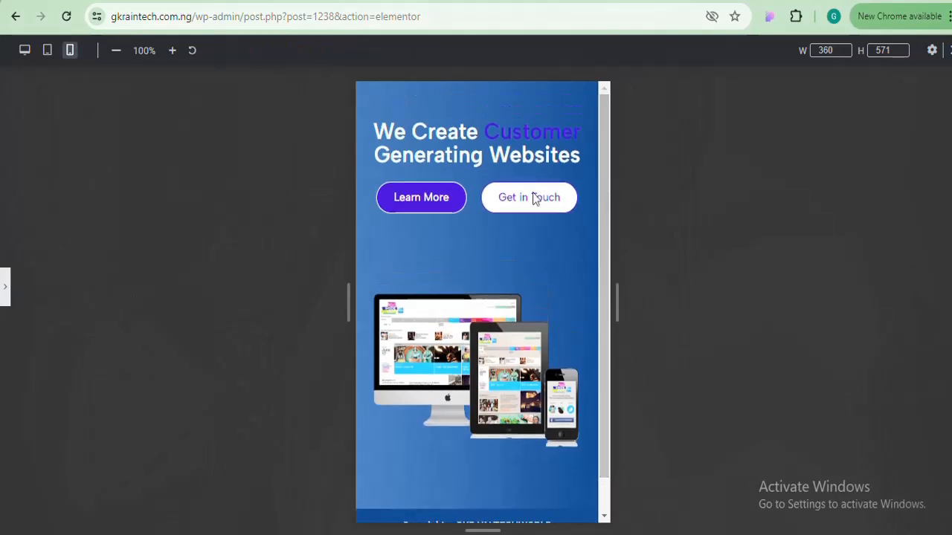
left_click(47, 53)
left_click(24, 52)
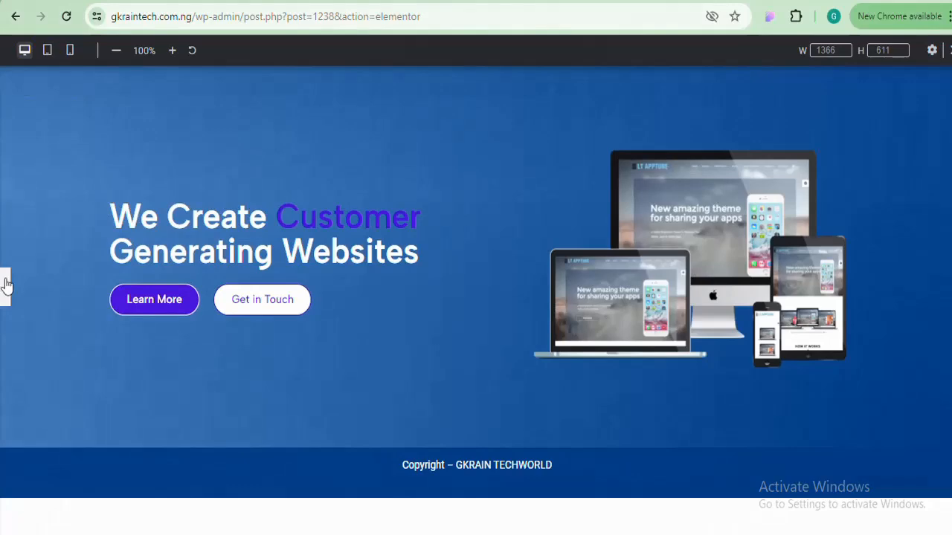
Save the page changes with Update
left_click(6, 285)
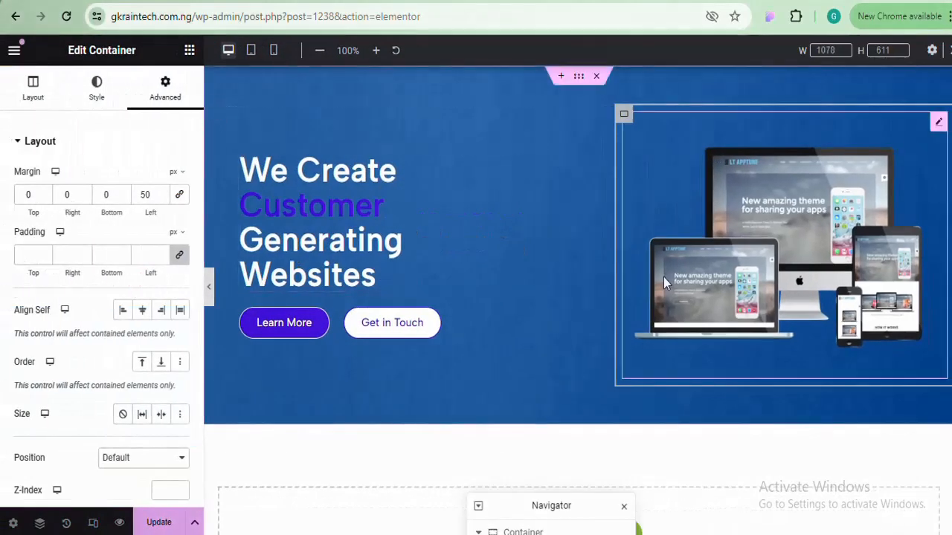
scroll(548, 213, "down", 2)
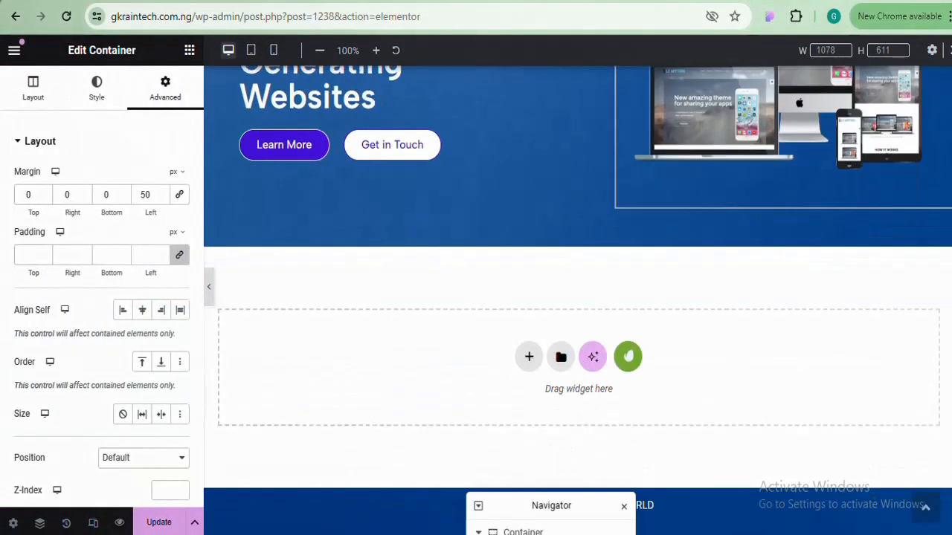
scroll(548, 213, "up", 2)
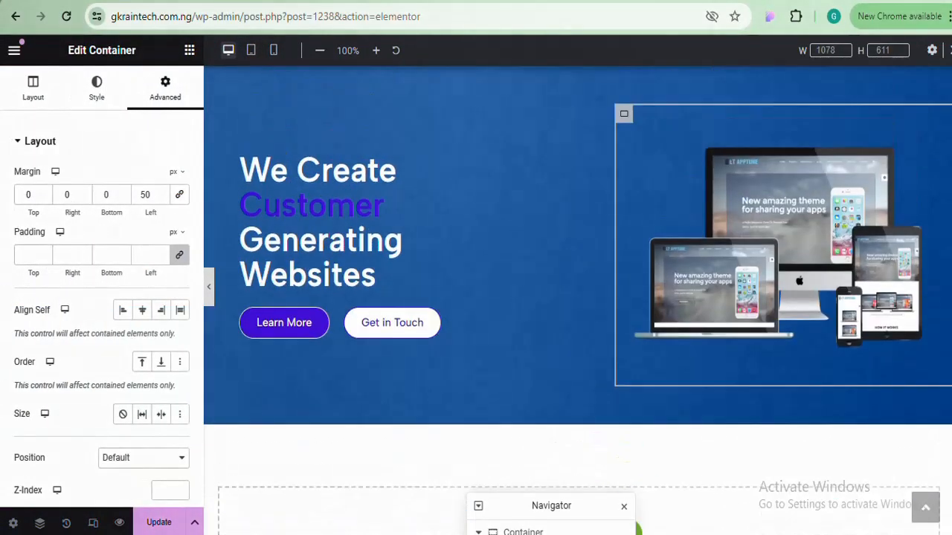
left_click(159, 523)
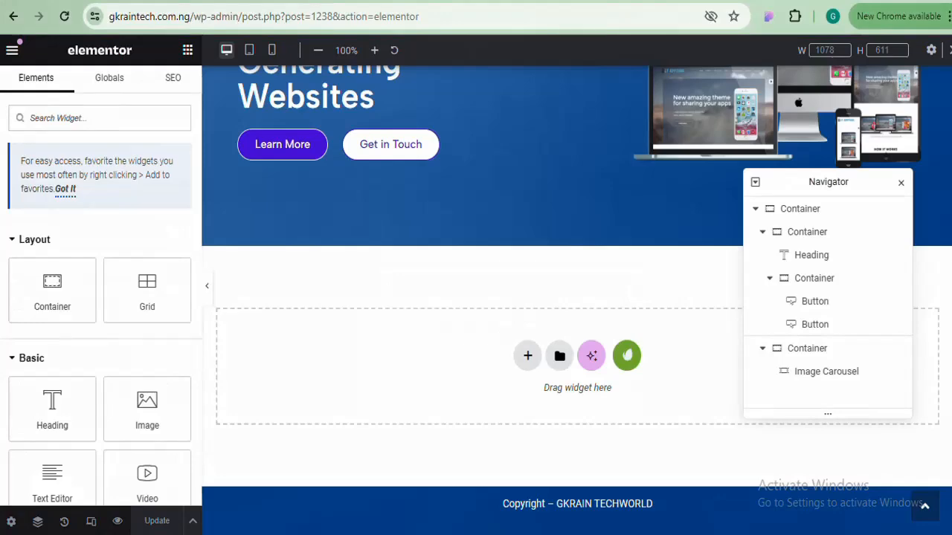
Dock the Navigator as a sidebar on the right of the canvas
scroll(576, 297, "up", 3)
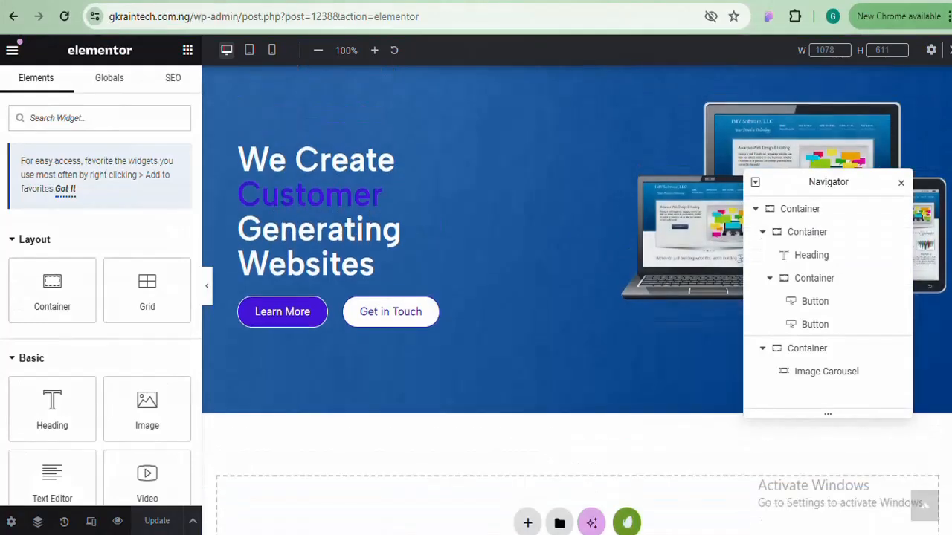
scroll(576, 297, "down", 2)
scroll(577, 298, "down", 1)
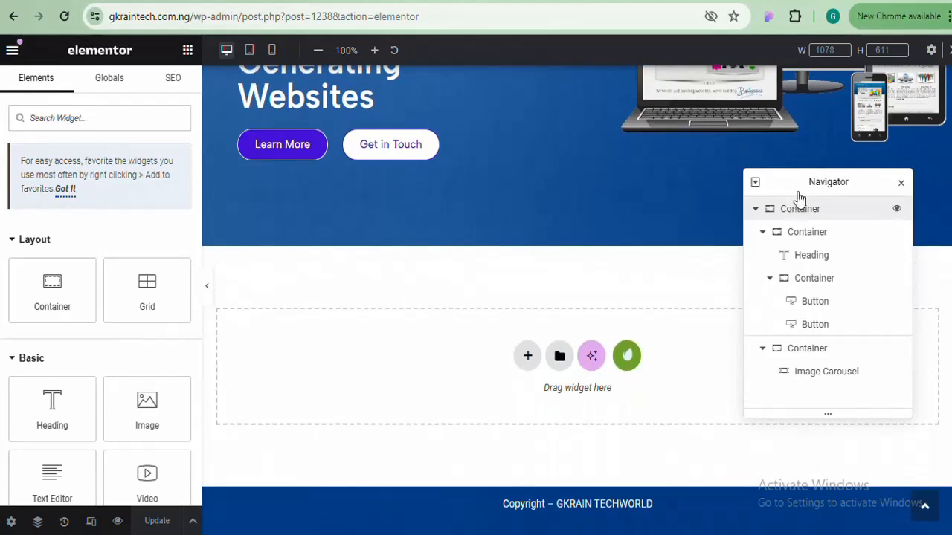
left_click_drag(808, 187, 867, 149)
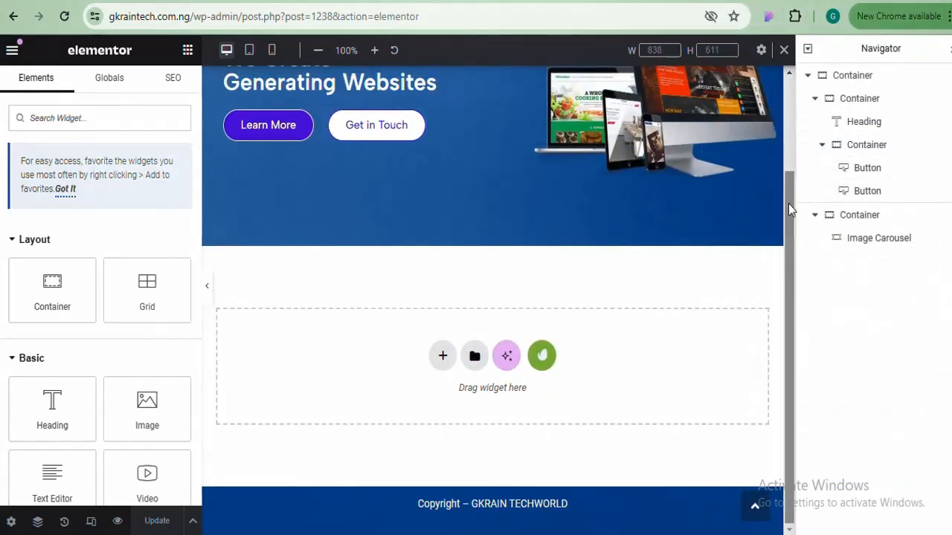
left_click_drag(789, 202, 785, 95)
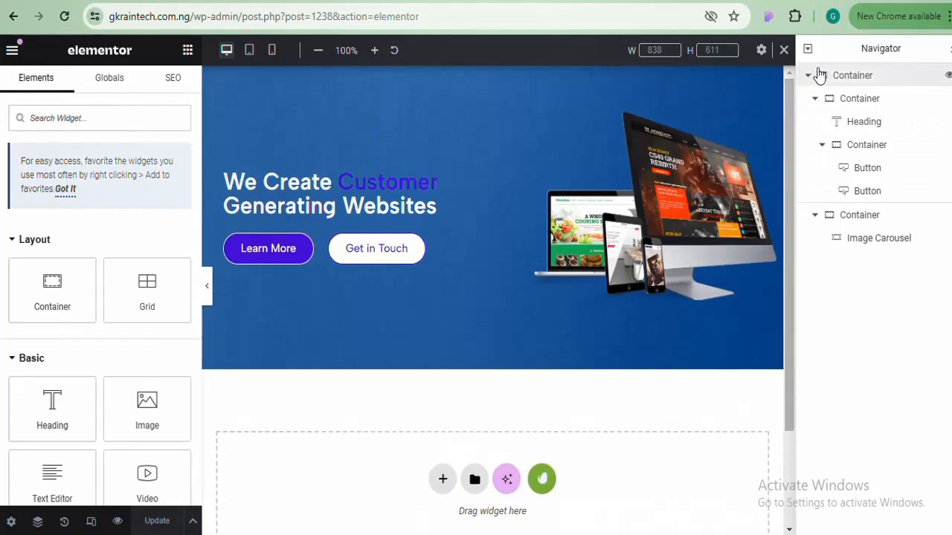
left_click_drag(840, 49, 879, 45)
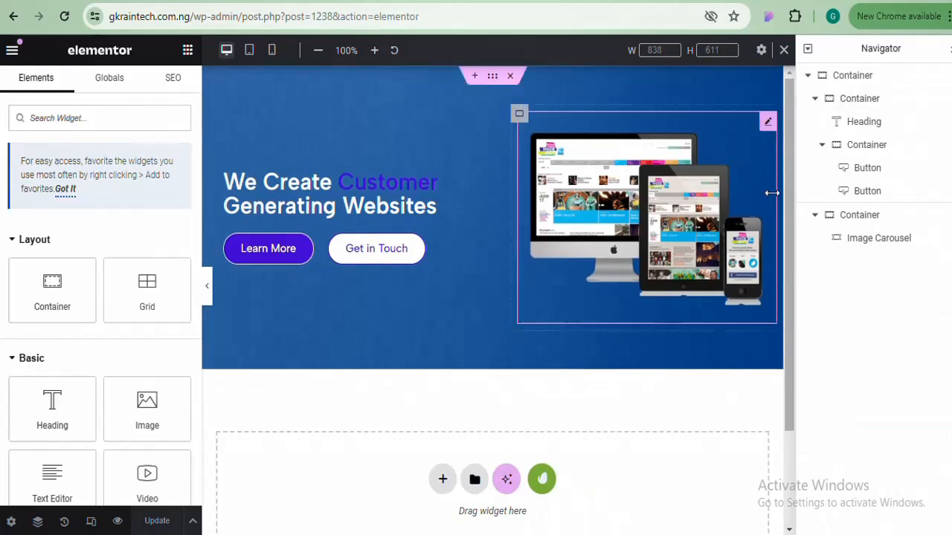
left_click_drag(785, 169, 773, 114)
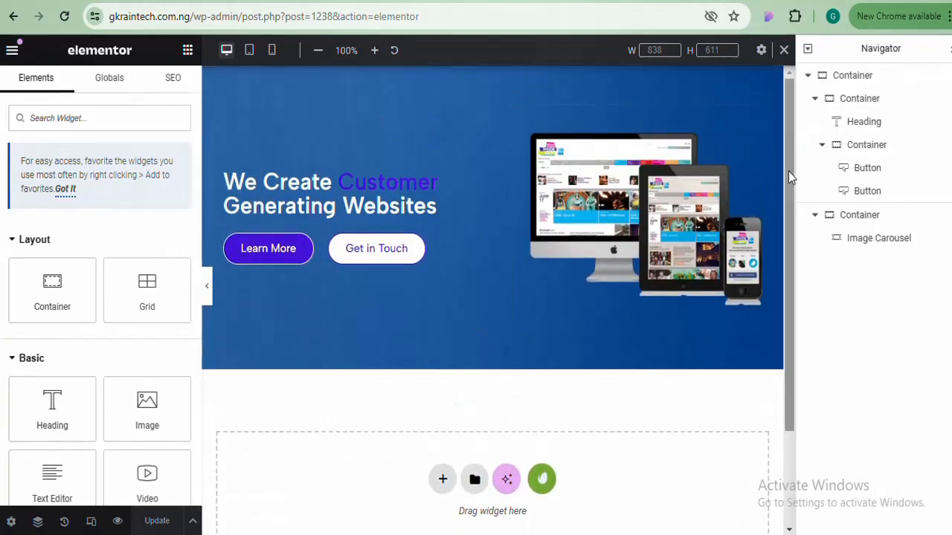
left_click_drag(787, 165, 780, 249)
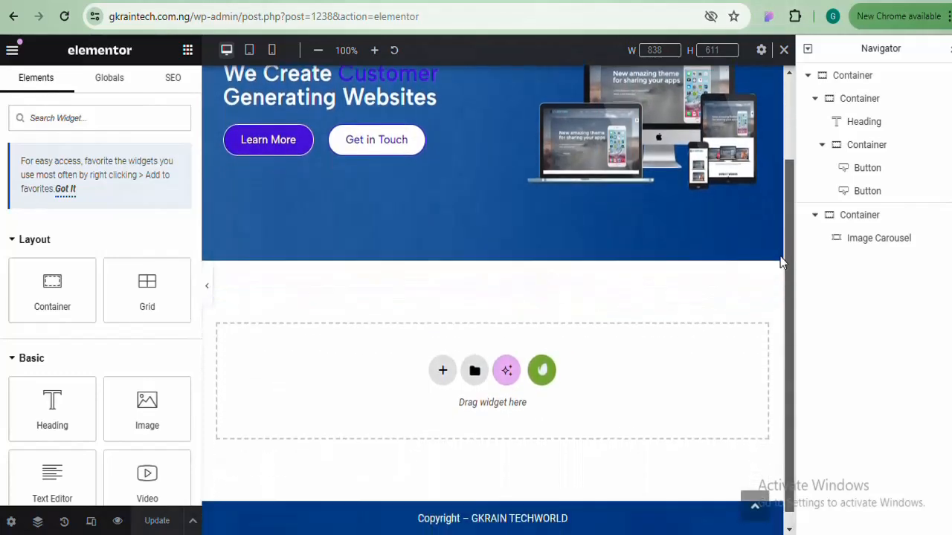
Add a flexbox two-column container below the hero and duplicate a column to make three
left_click(442, 366)
left_click(440, 425)
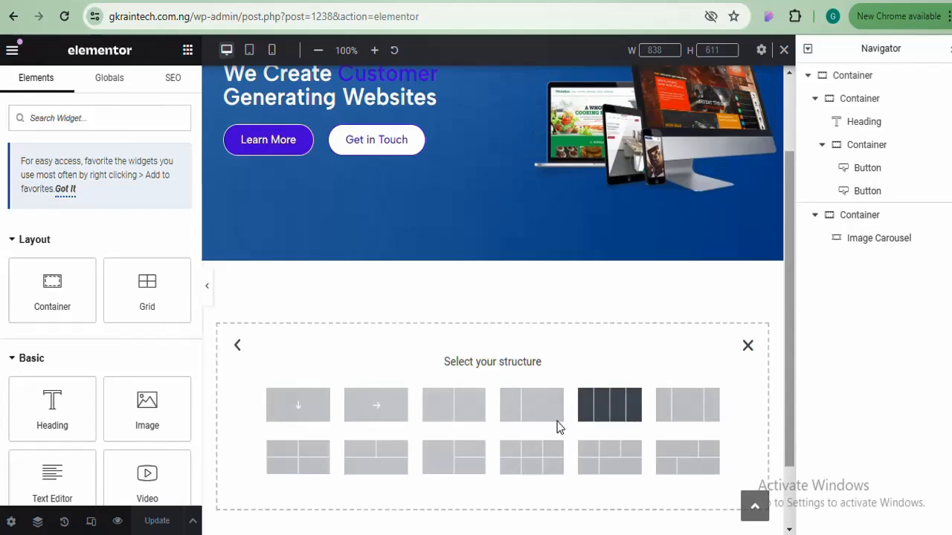
left_click(444, 421)
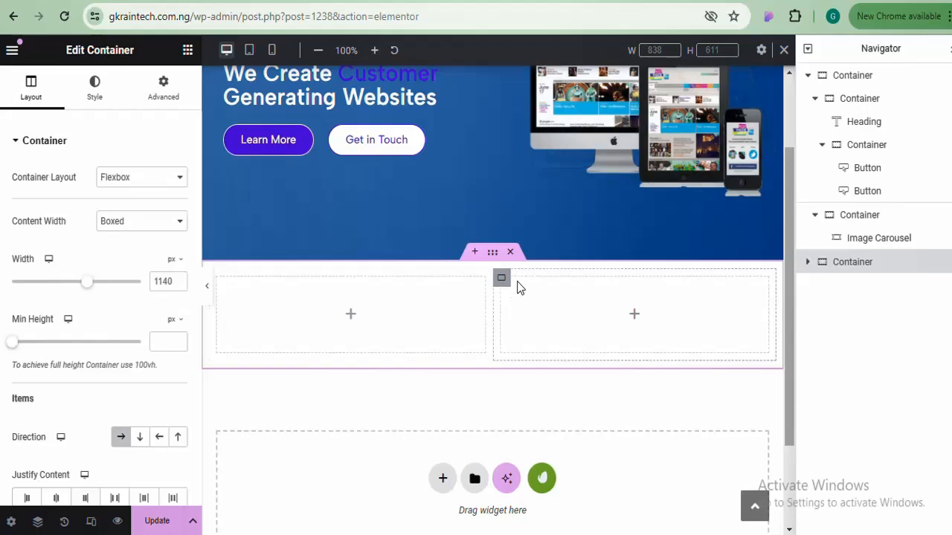
right_click(501, 281)
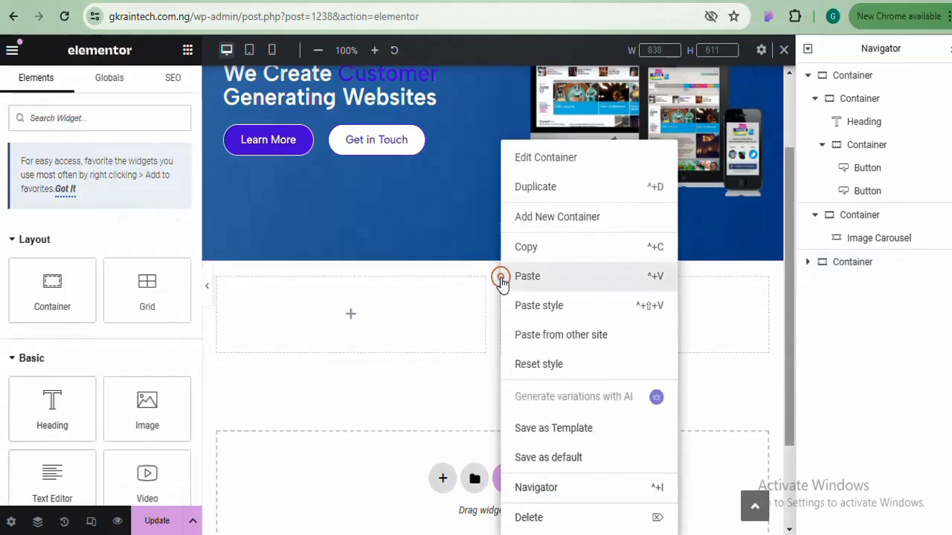
left_click(561, 202)
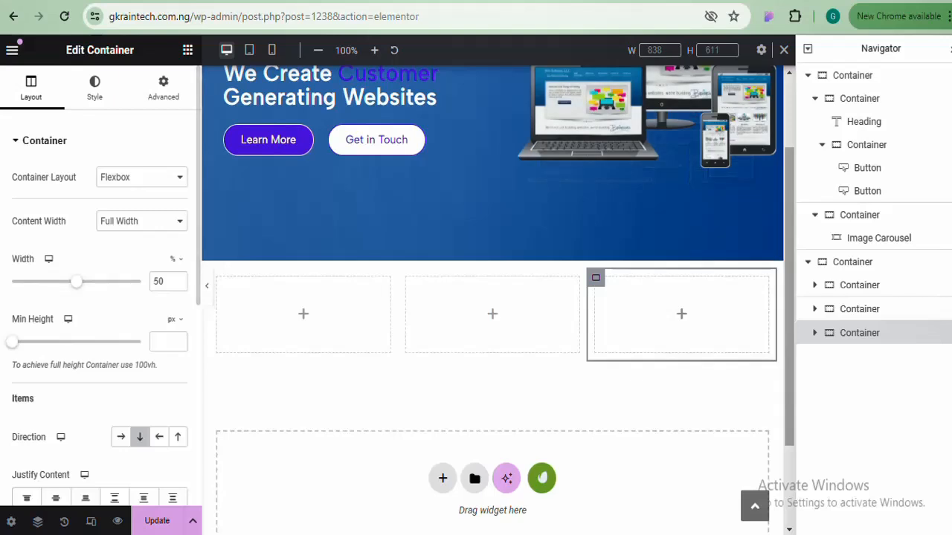
left_click(187, 52)
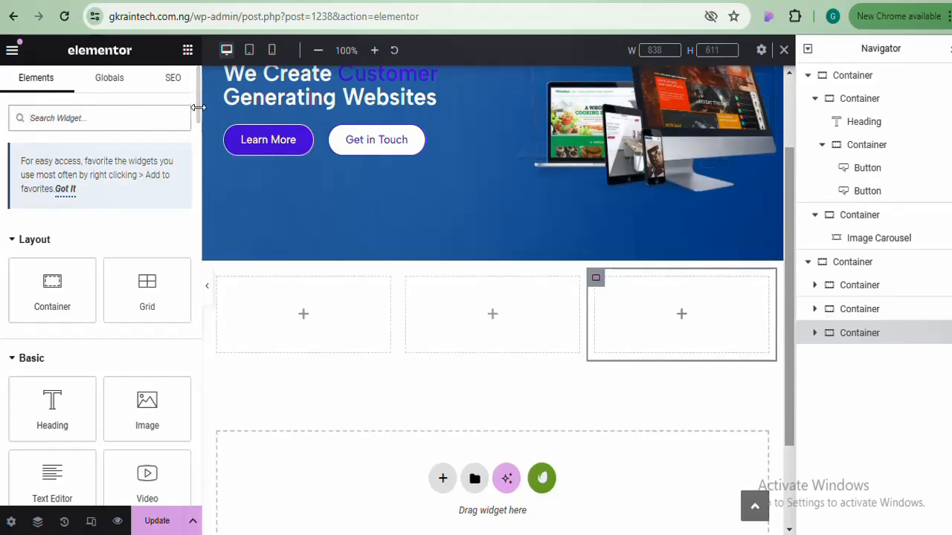
left_click_drag(197, 113, 197, 71)
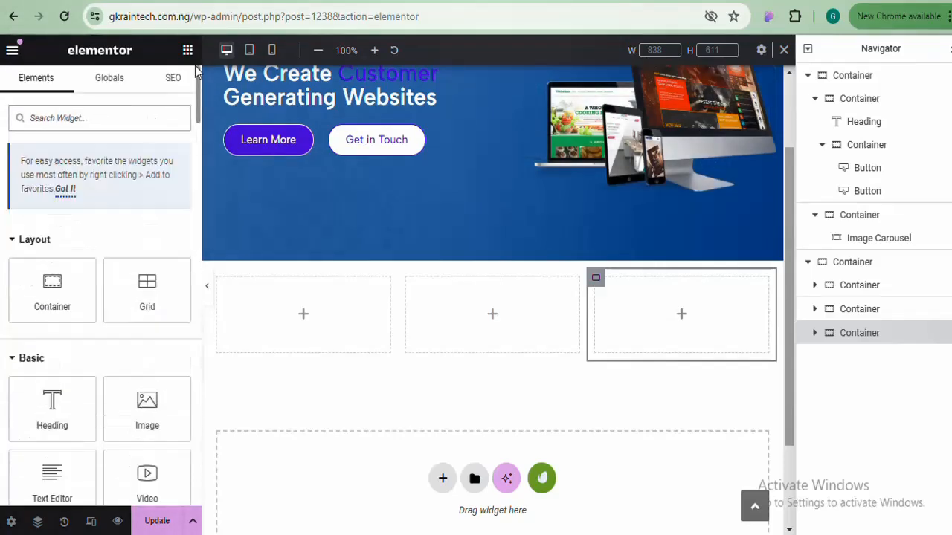
Search 'icon' and drop an Icon Box widget into the first empty column
left_click(123, 112)
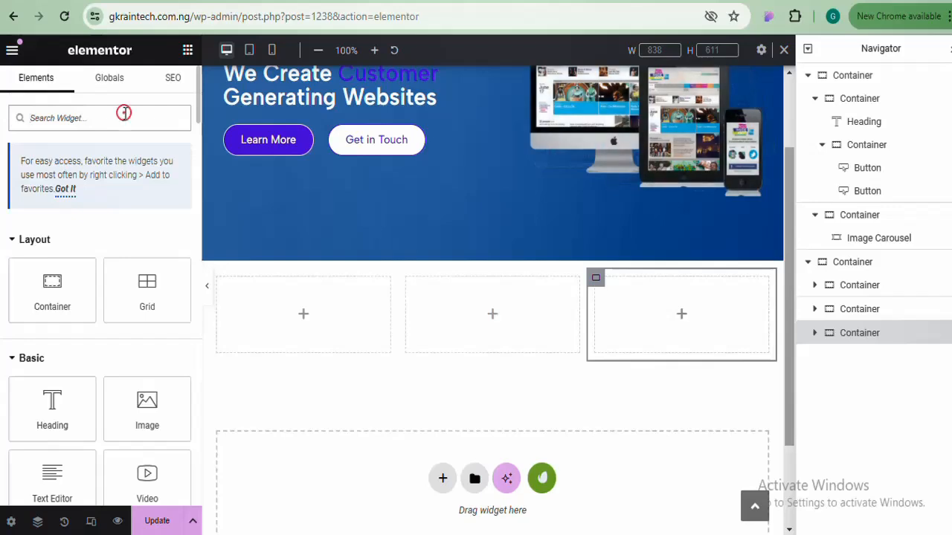
type("icon")
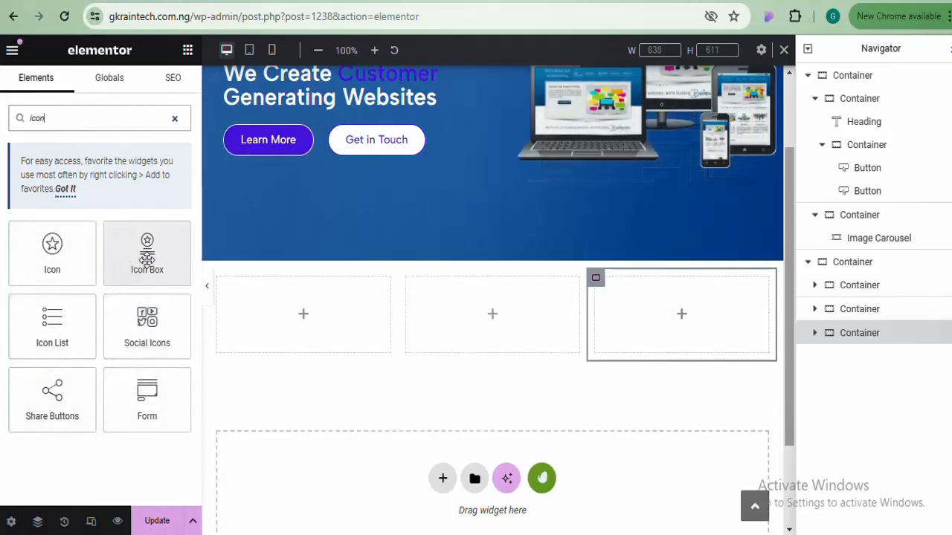
left_click_drag(138, 252, 285, 314)
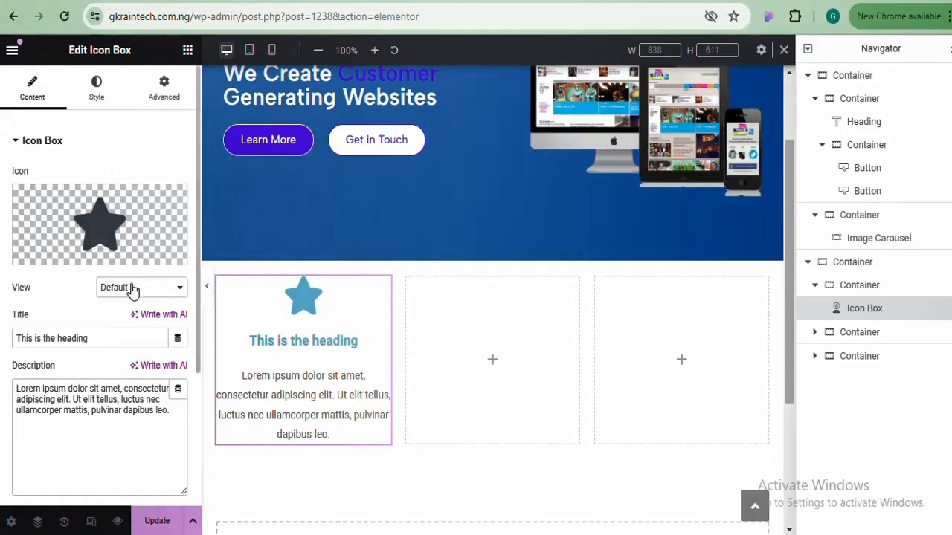
Try the Icon Box icon positions and settle on Left
left_click(97, 97)
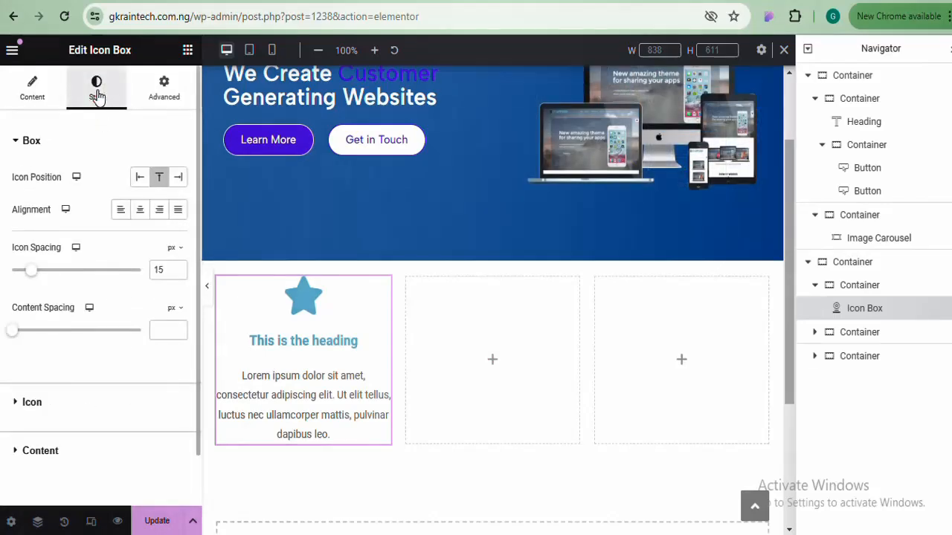
left_click(137, 182)
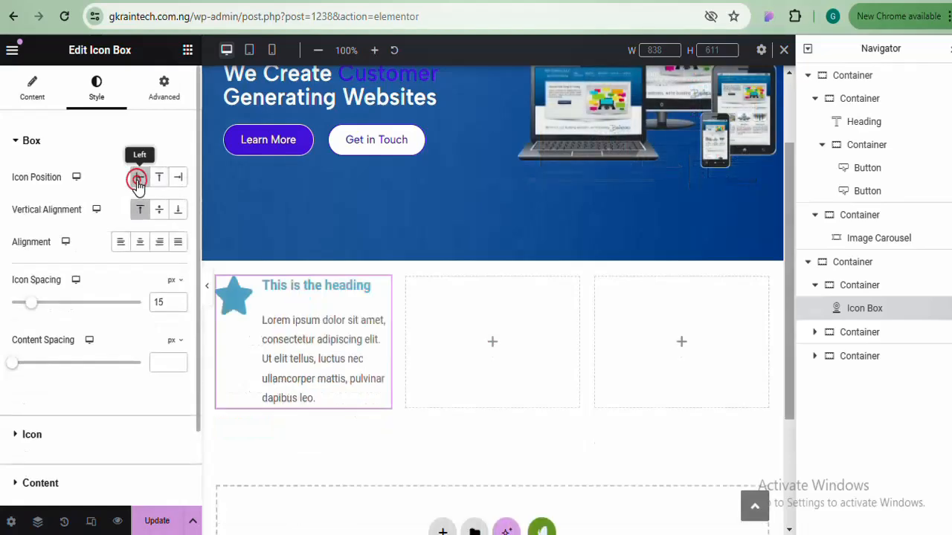
left_click(206, 290)
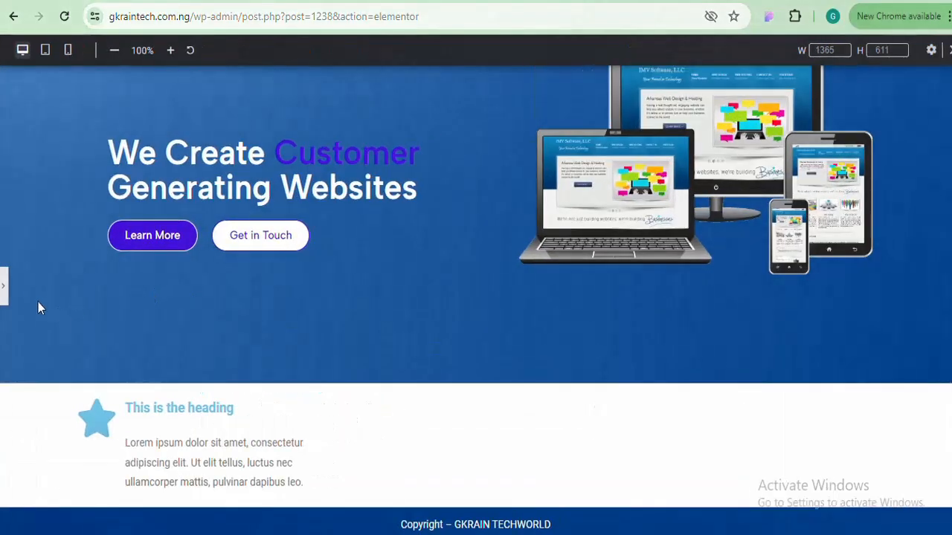
left_click(5, 290)
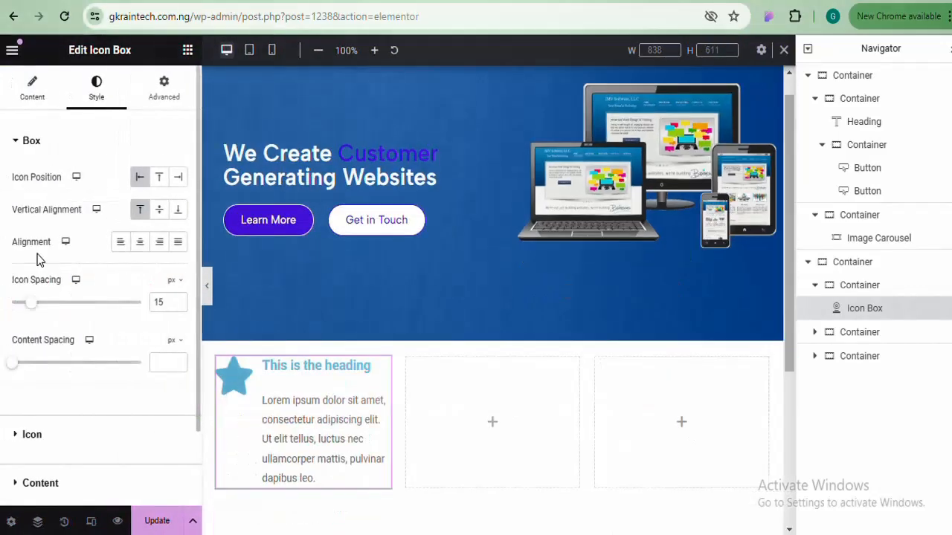
left_click(162, 179)
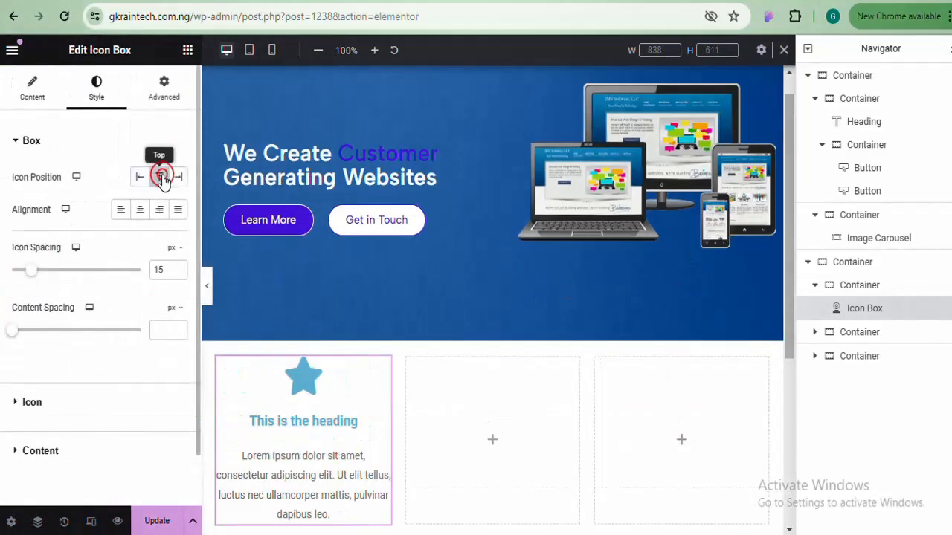
left_click(179, 179)
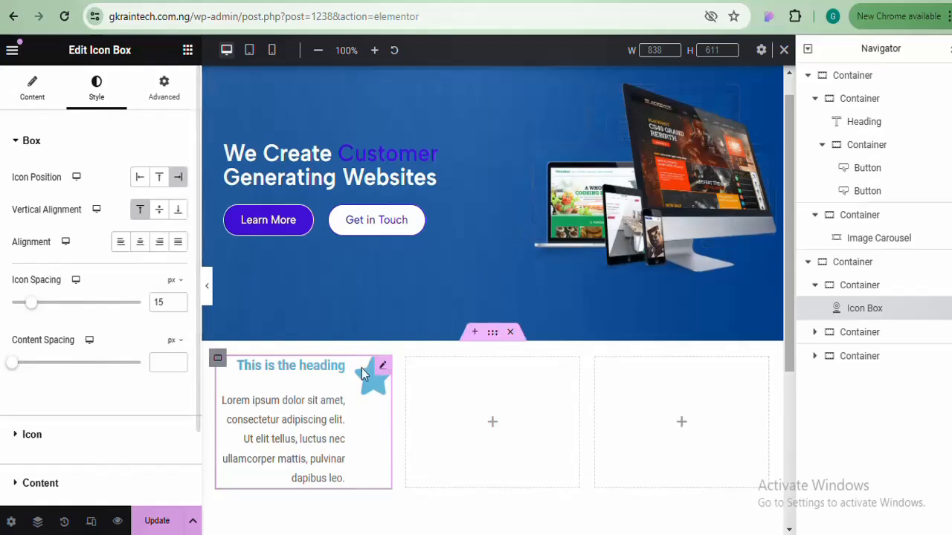
left_click(164, 180)
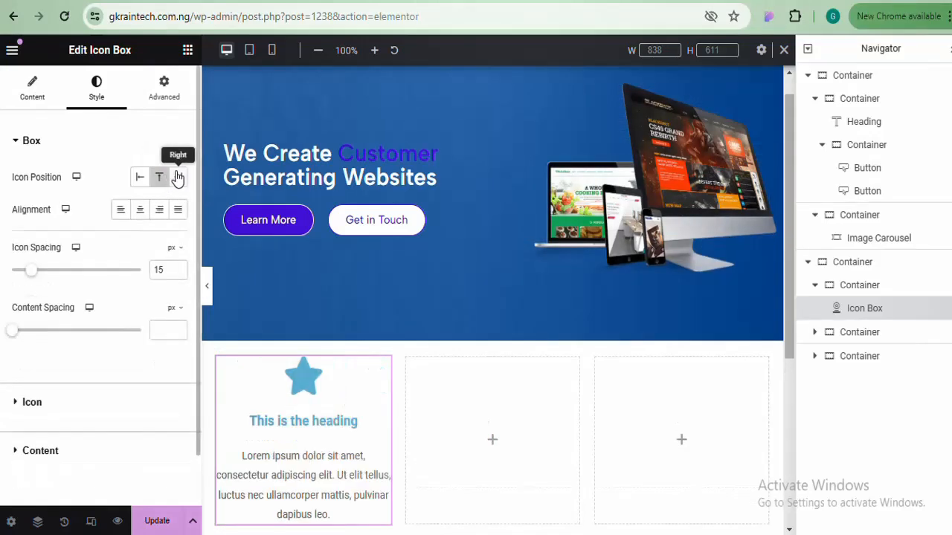
left_click(181, 179)
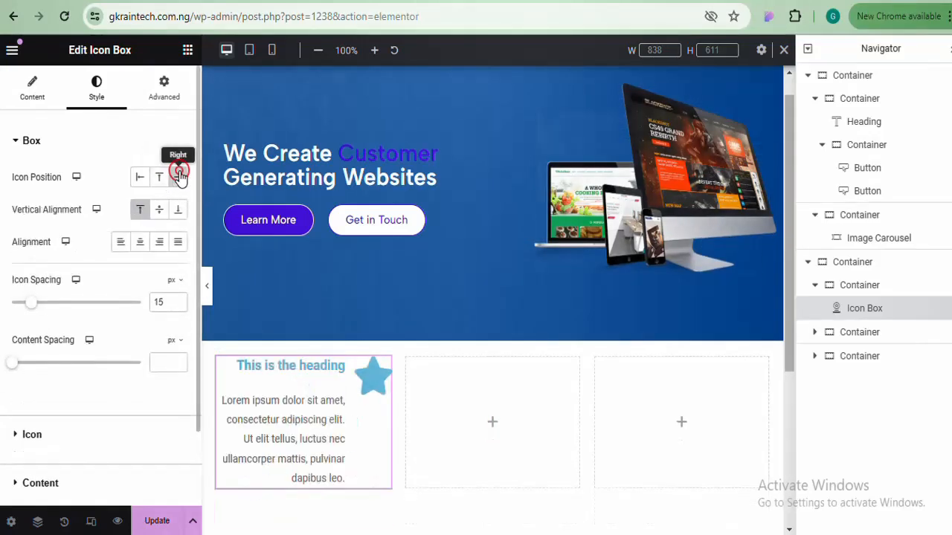
left_click(141, 177)
Try the vertical alignments and set the icon aligned to Top
left_click(159, 213)
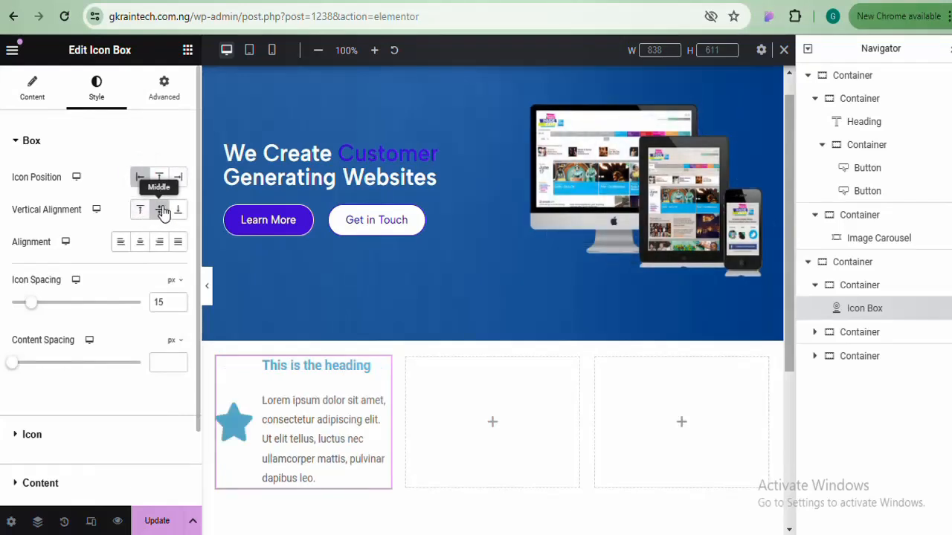
left_click(179, 211)
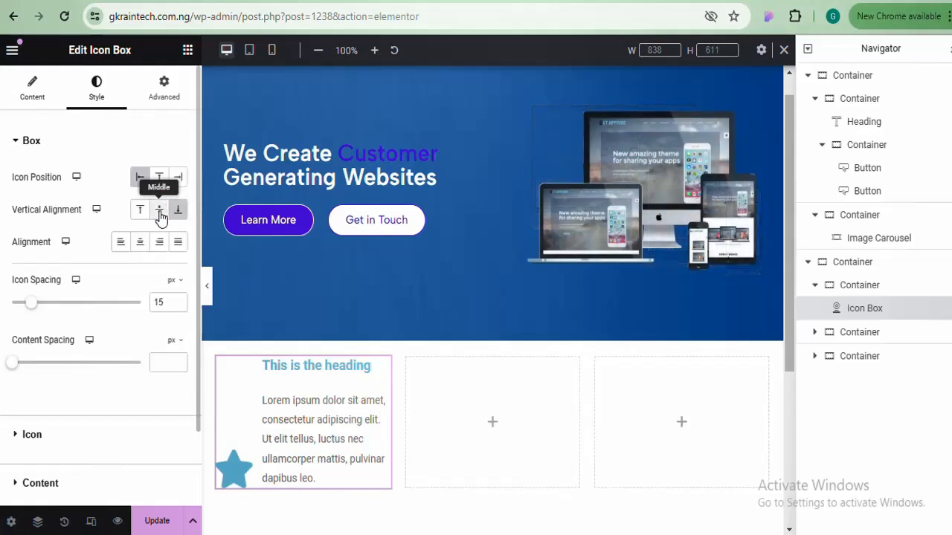
left_click(160, 213)
left_click(141, 211)
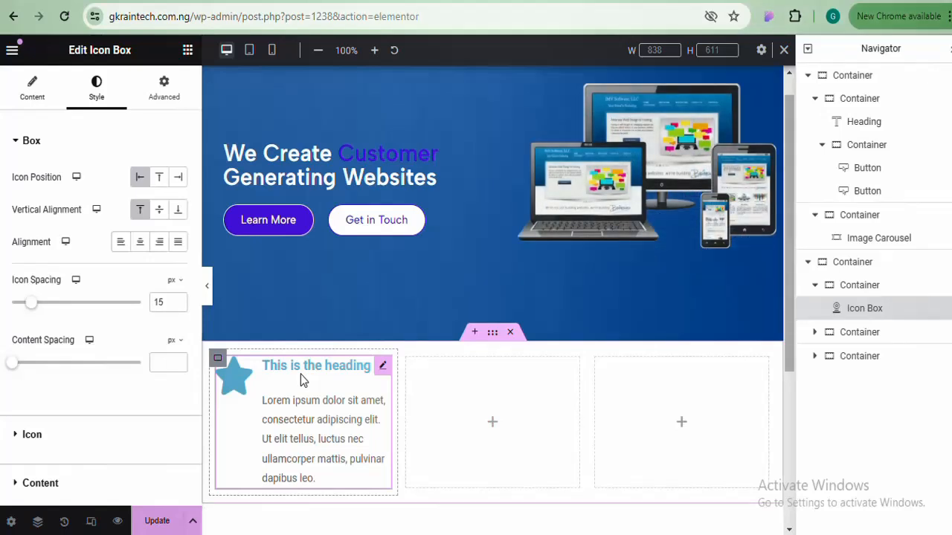
Copy the 'Active Listening' title from the Notepad notes and return to Elementor
key("alt+Tab")
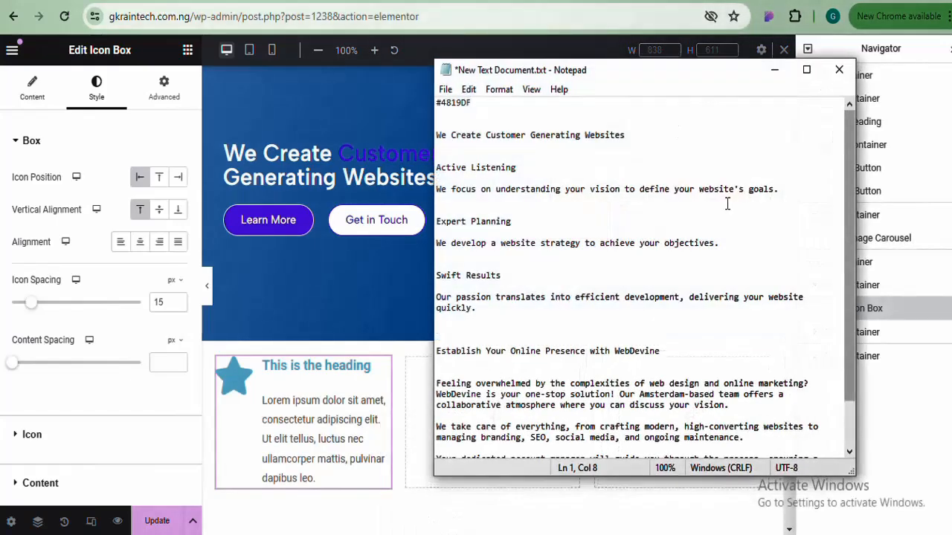
scroll(852, 165, "down", 1)
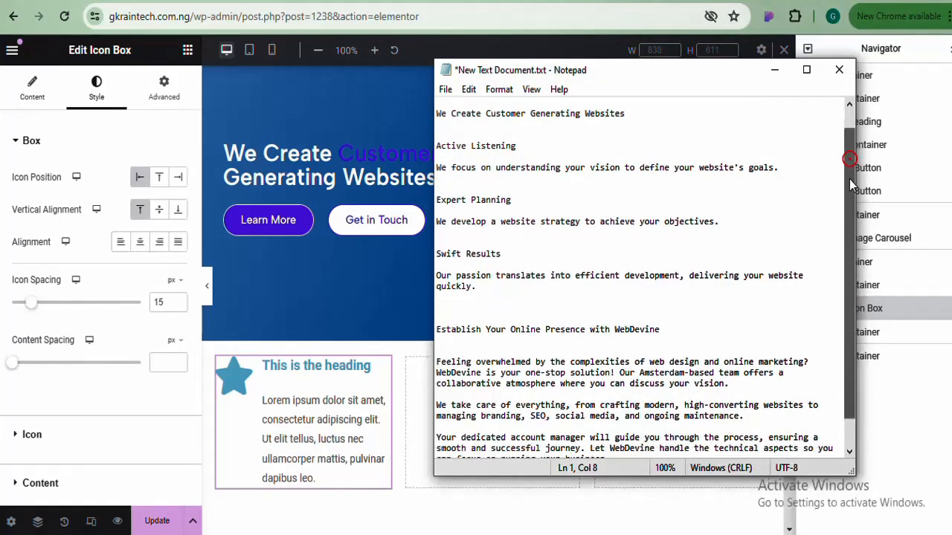
left_click(554, 150)
left_click_drag(449, 154, 439, 149)
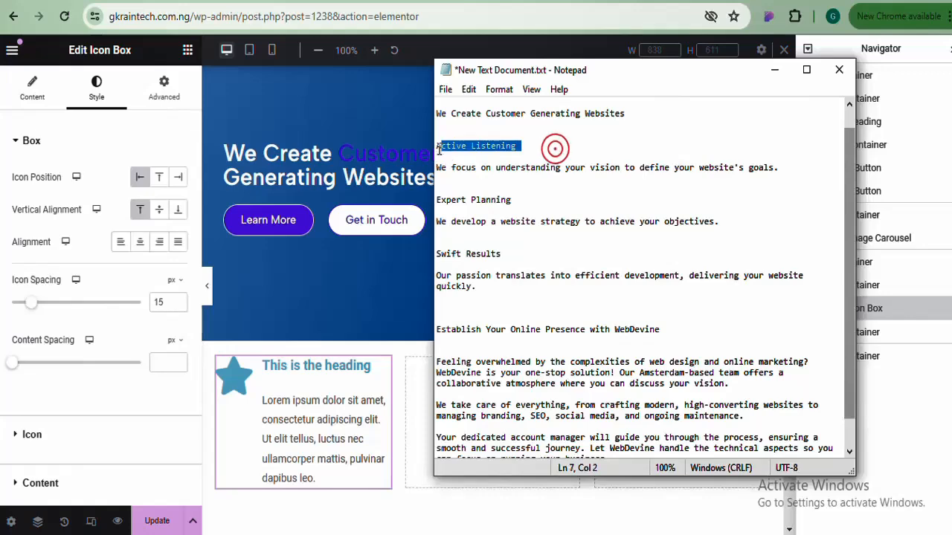
right_click(452, 148)
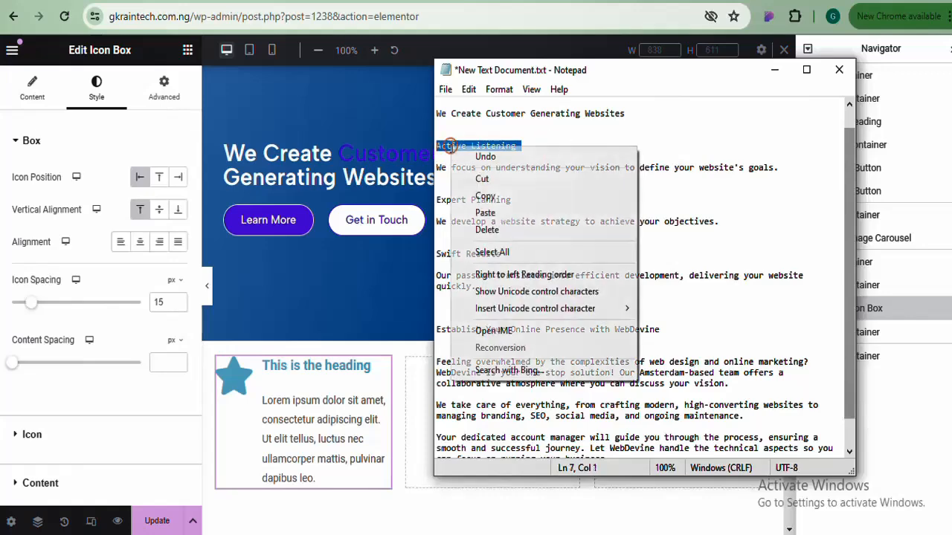
left_click(508, 196)
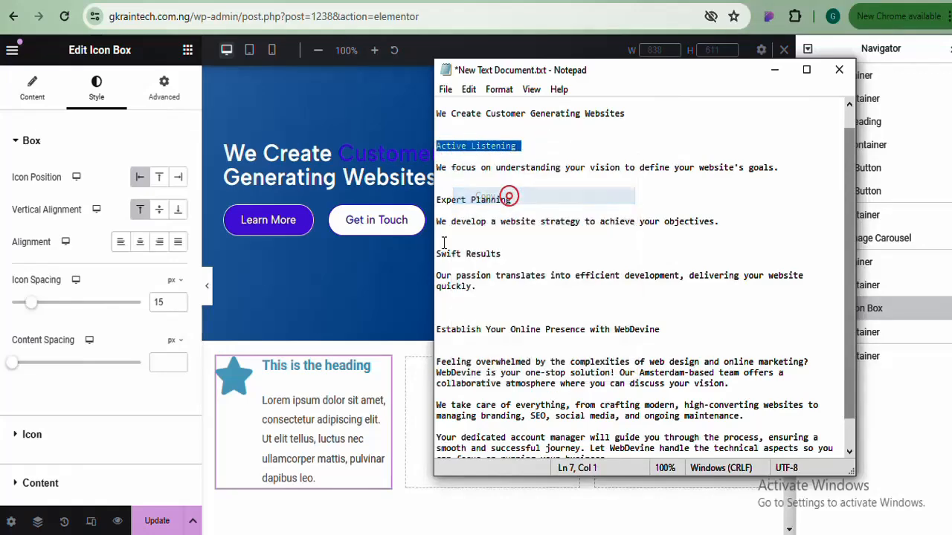
left_click(291, 370)
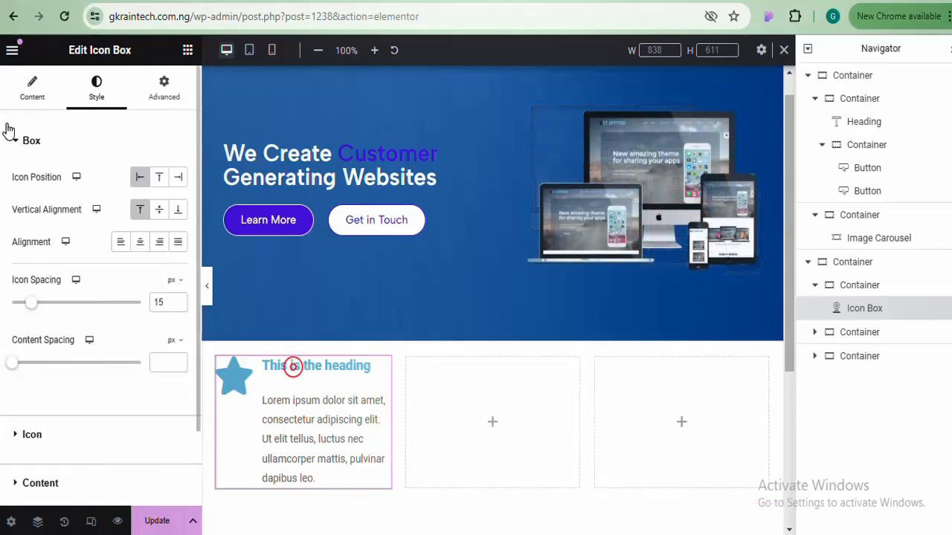
Replace the icon box's placeholder title with 'Active Listening'
left_click(32, 88)
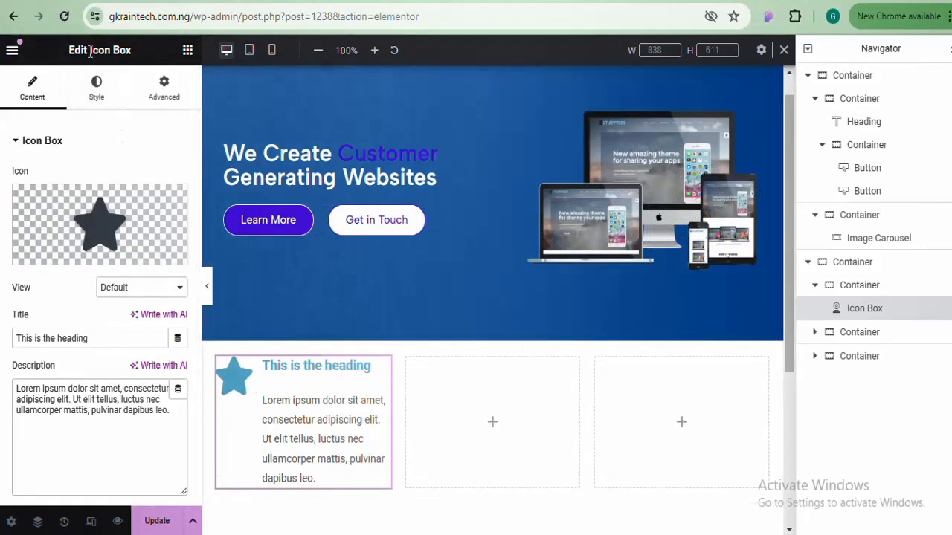
left_click_drag(93, 337, 2, 338)
type("Active Listening")
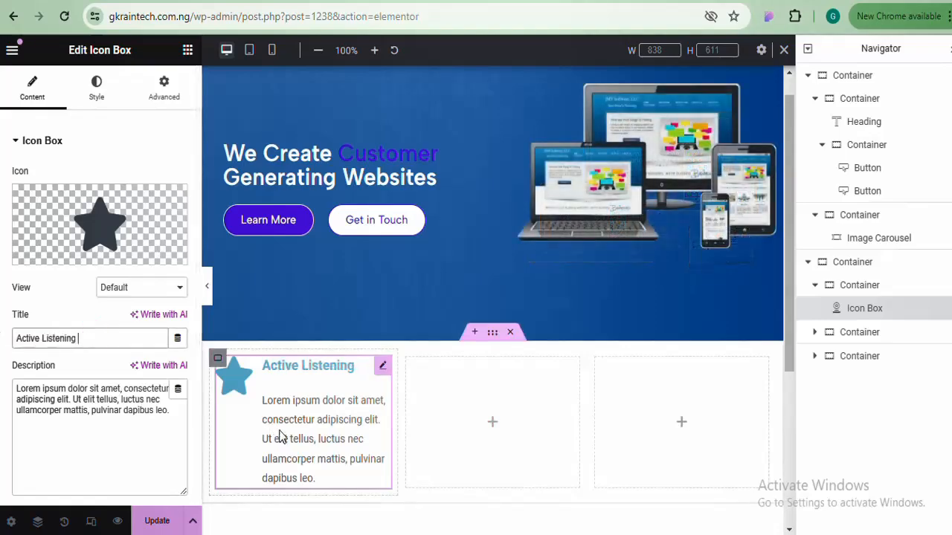
Copy the Active Listening sentence from Notepad and paste it over the placeholder description
mouse_move(431, 530)
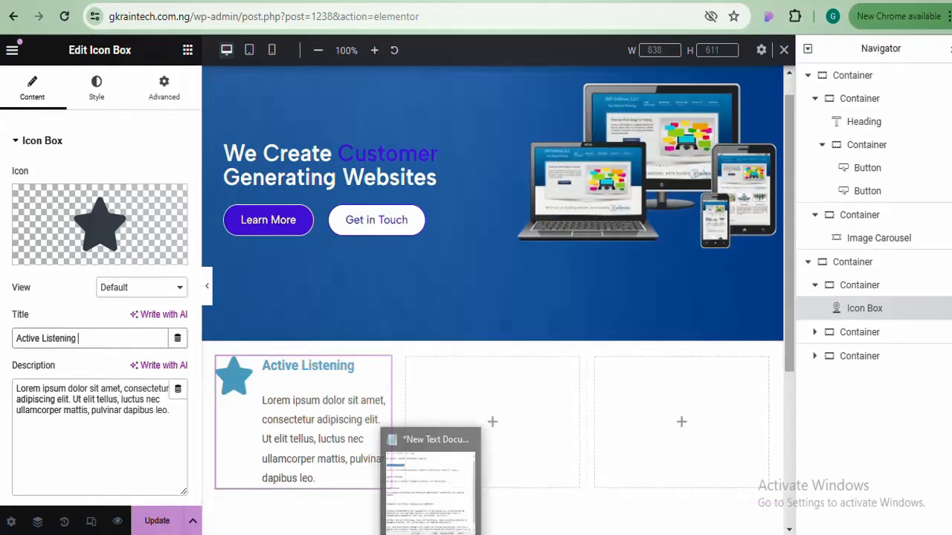
left_click(435, 496)
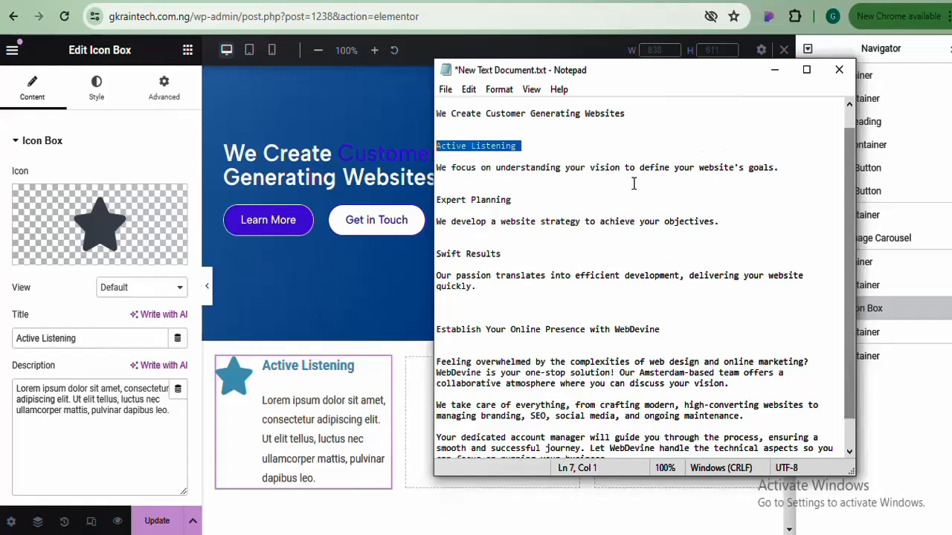
left_click(437, 167)
left_click(782, 168, "shift")
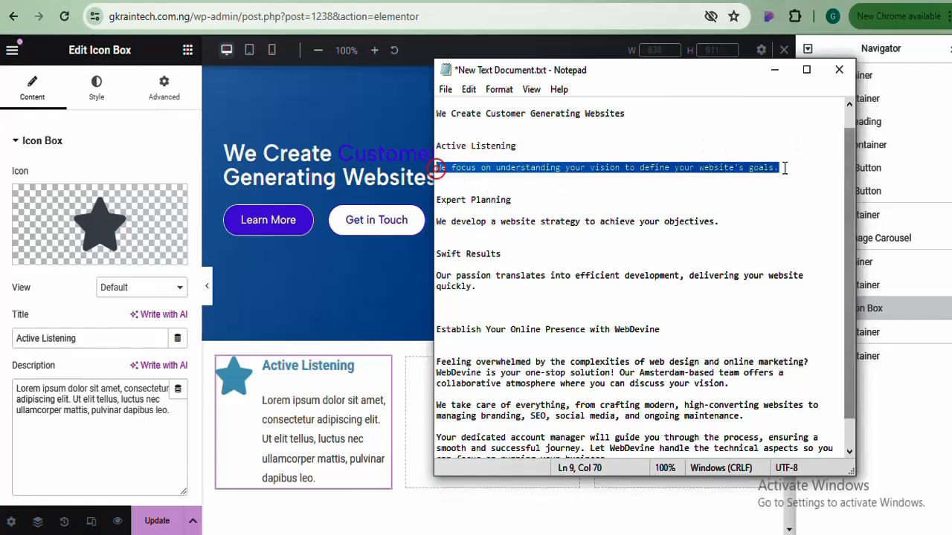
right_click(753, 170)
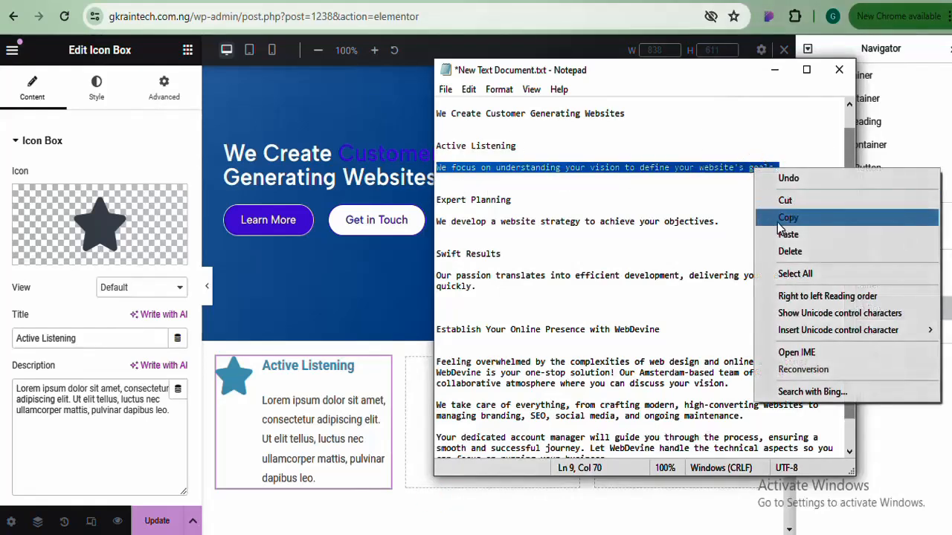
left_click(766, 213)
left_click(84, 422)
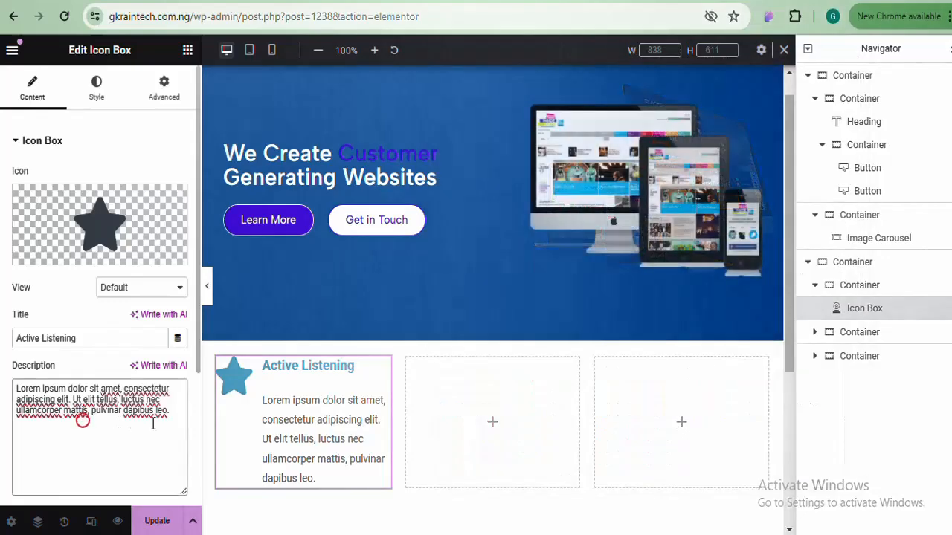
left_click_drag(122, 400, 3, 391)
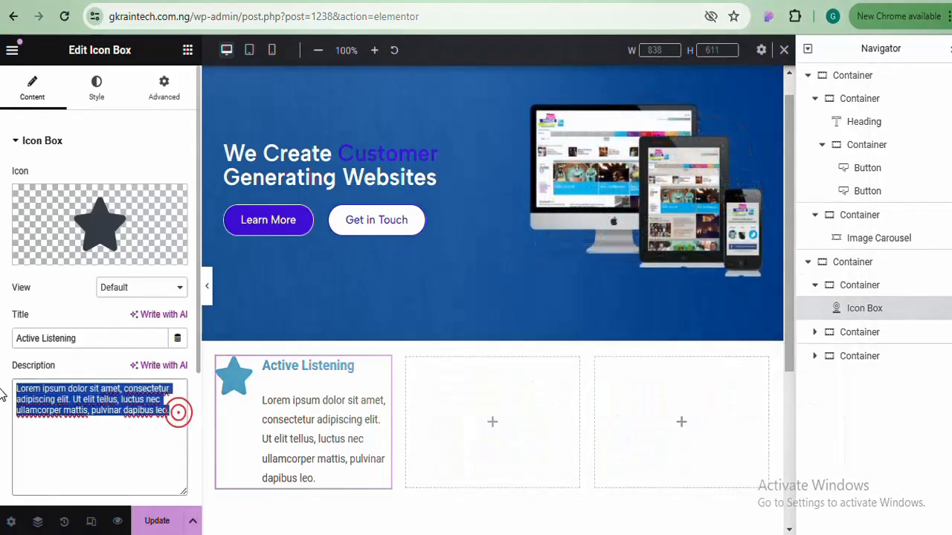
key("ctrl+v")
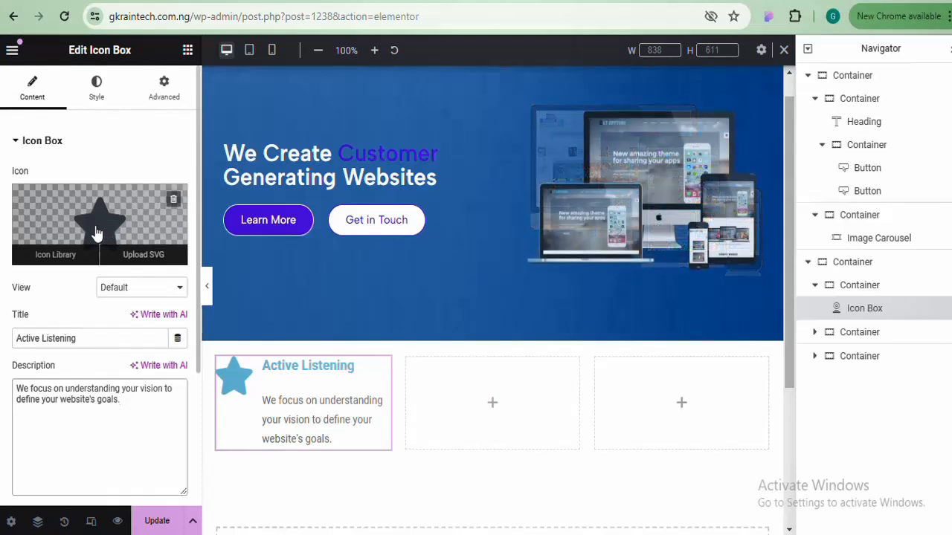
Search the Icon Library for 'bulb' and insert the outline Lightbulb in place of the star
left_click(96, 234)
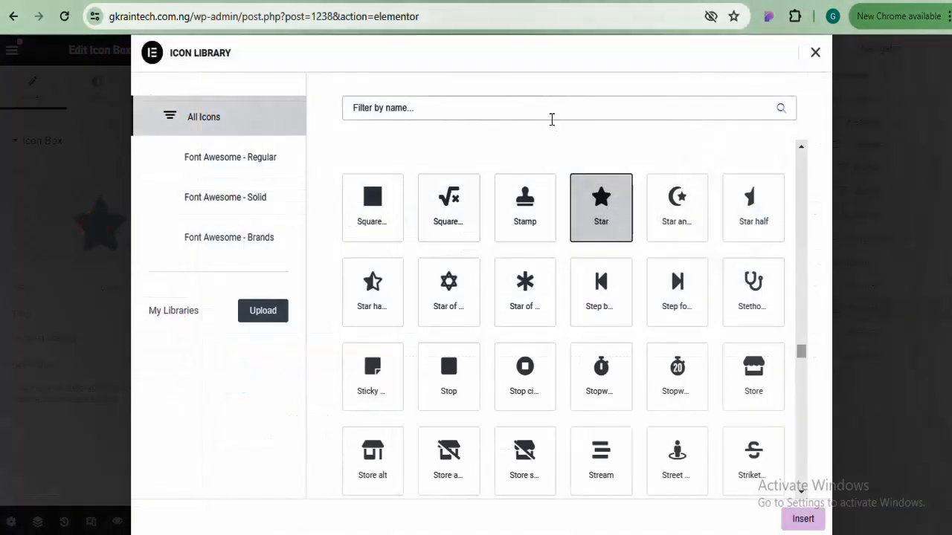
left_click(555, 116)
type("bul")
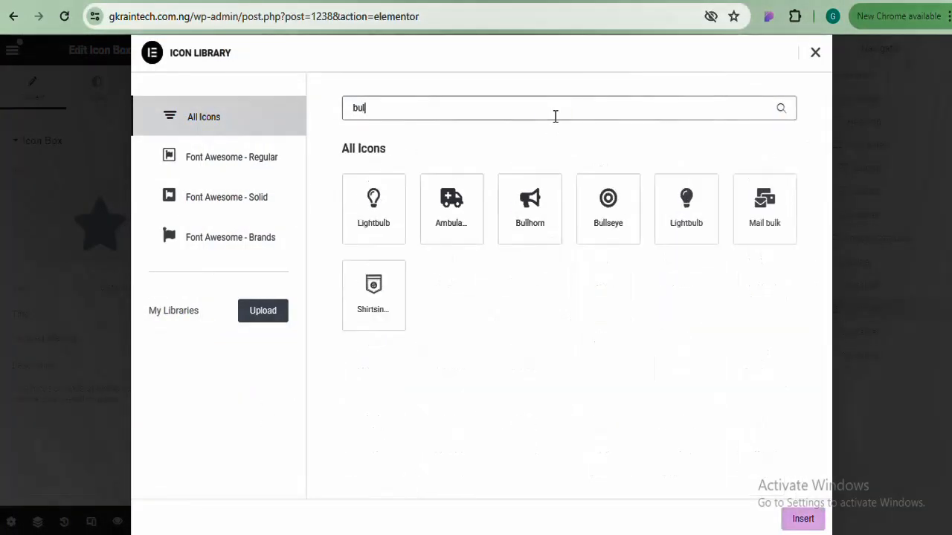
type("b2")
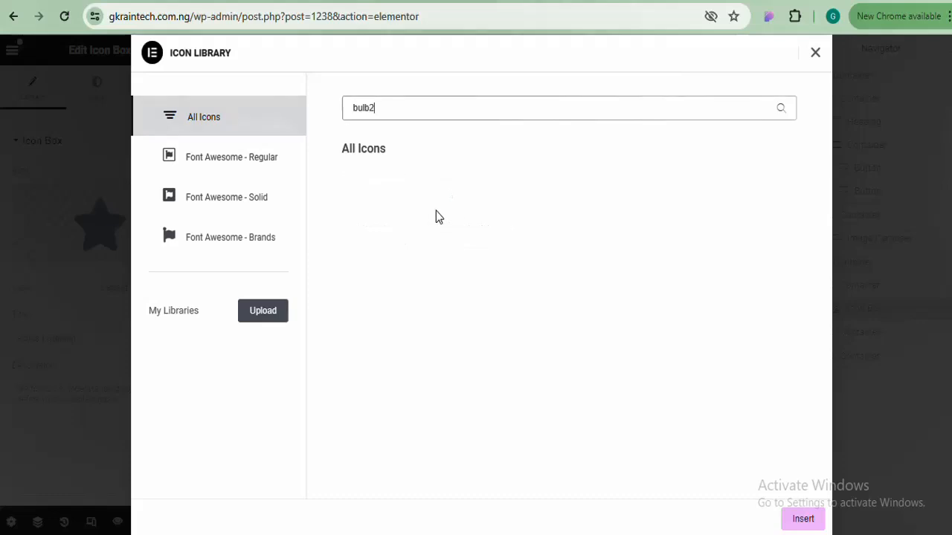
key("BackSpace")
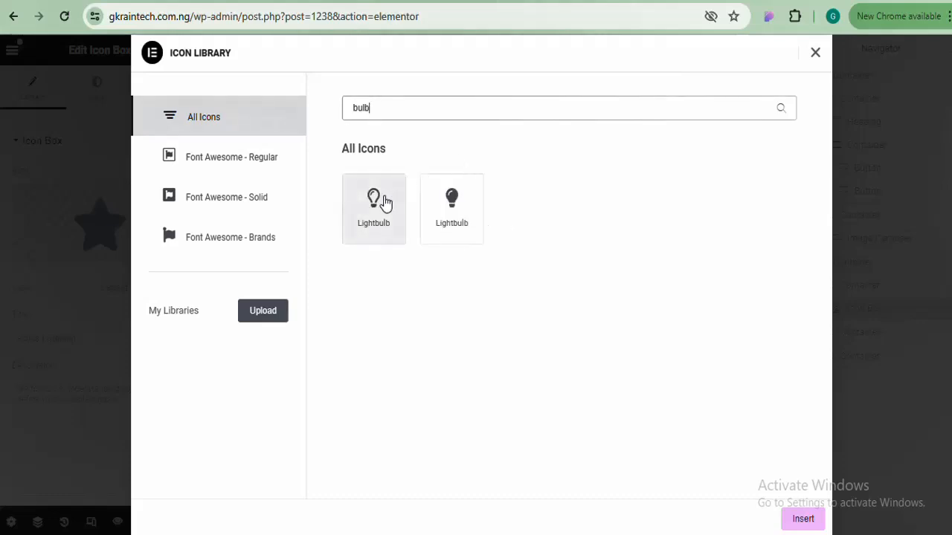
left_click(376, 199)
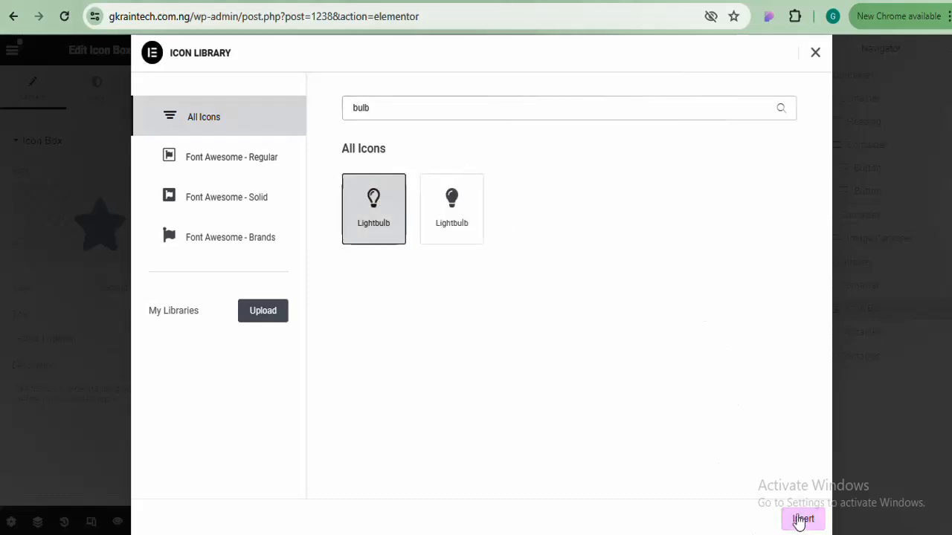
left_click(801, 518)
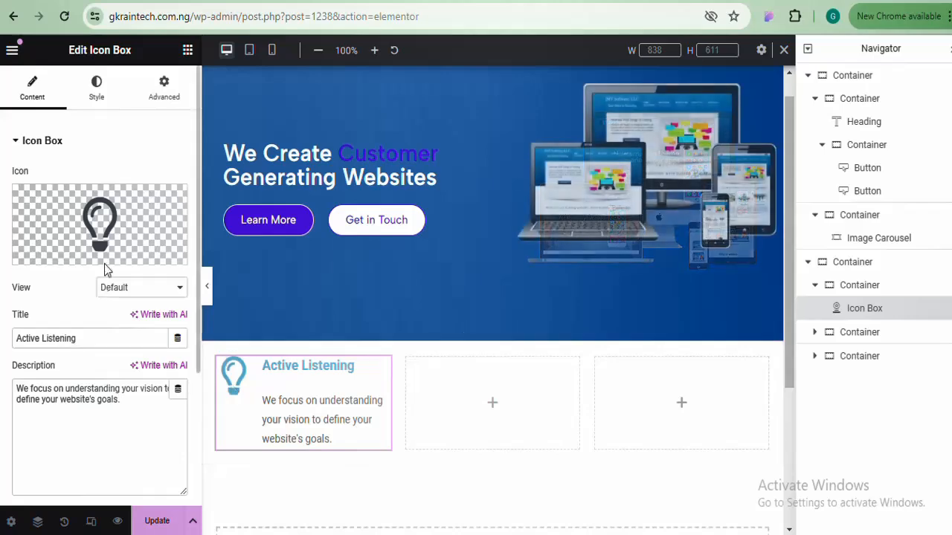
Browse the Icon Library again, searching 'book', then close it without changing the icon
left_click(106, 211)
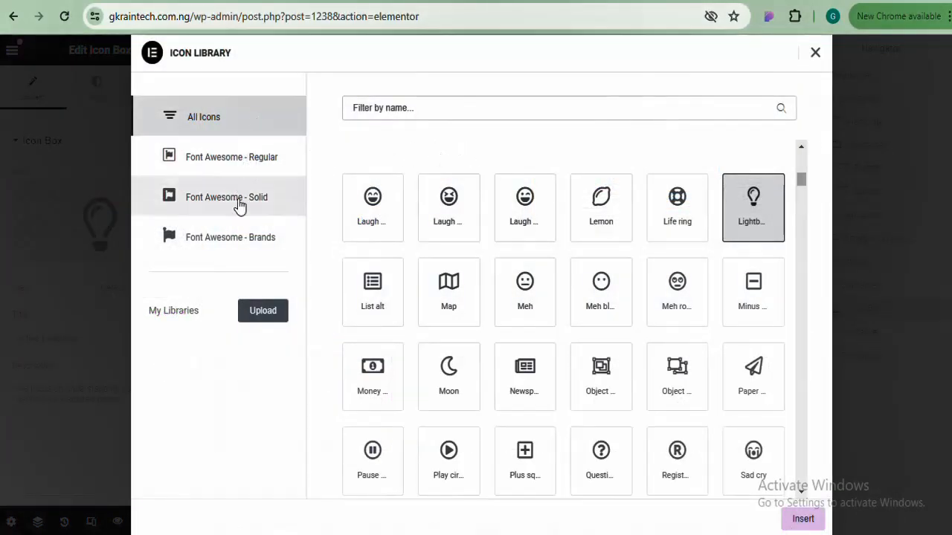
left_click(224, 125)
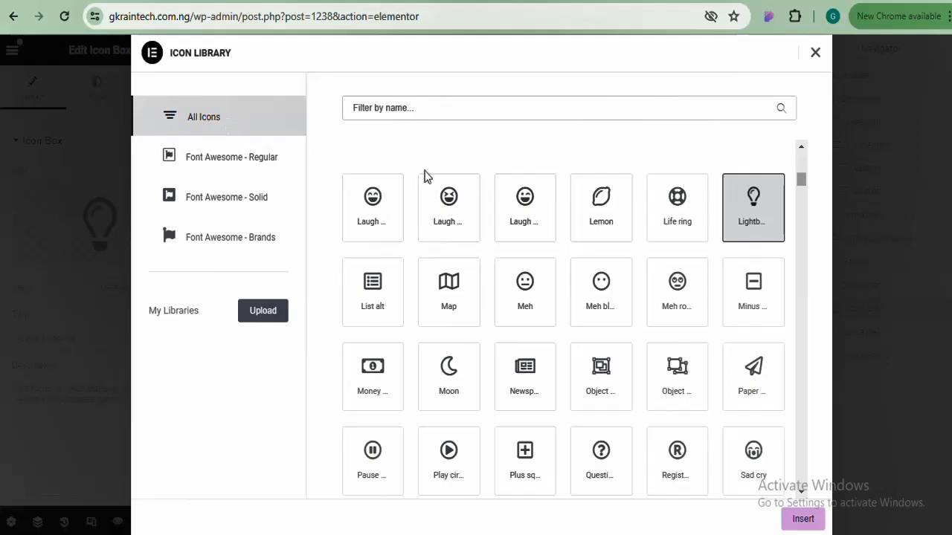
left_click_drag(802, 181, 803, 290)
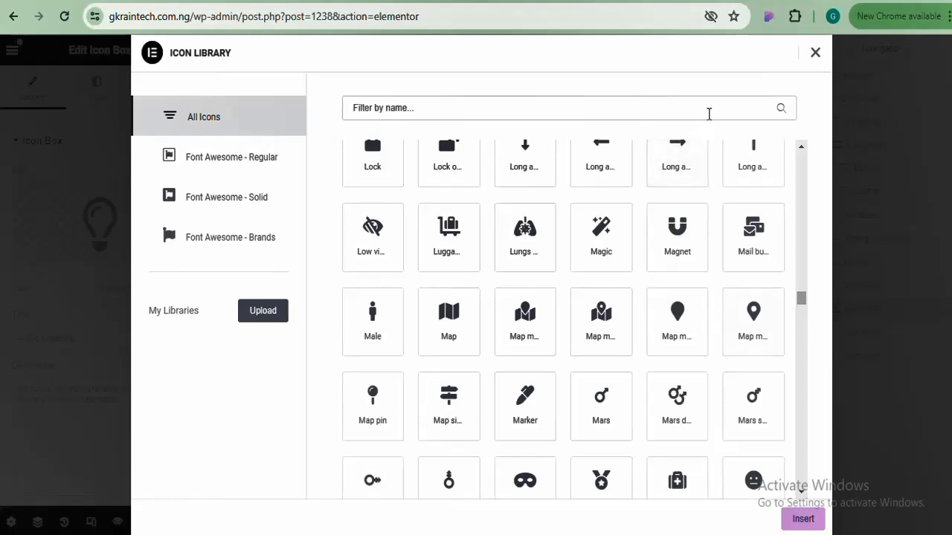
left_click(707, 112)
type("book")
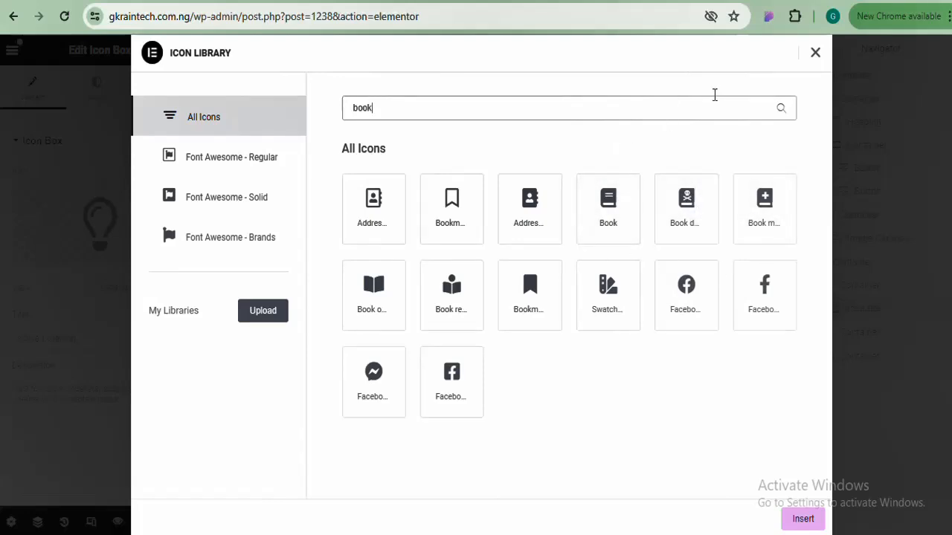
left_click(814, 53)
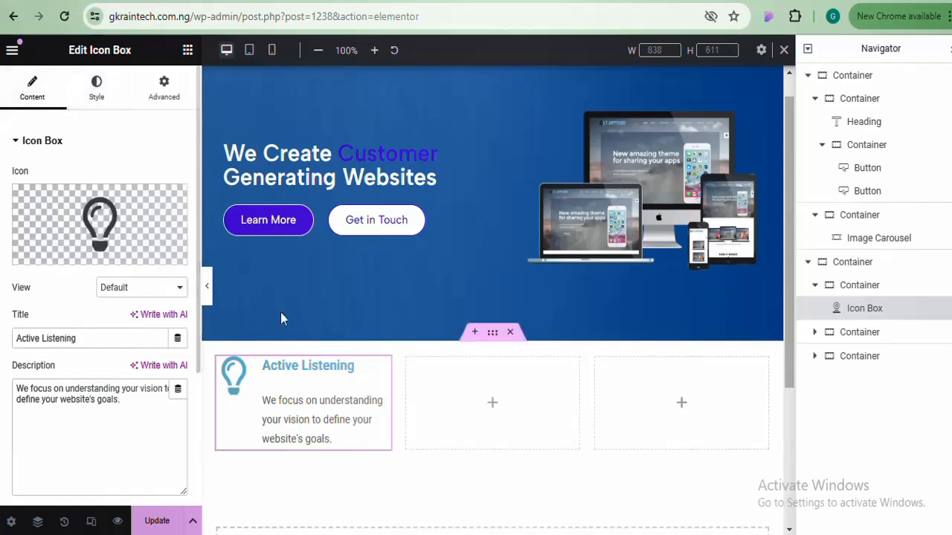
Look through the icon box's Box, Icon and Content style sections
left_click(96, 88)
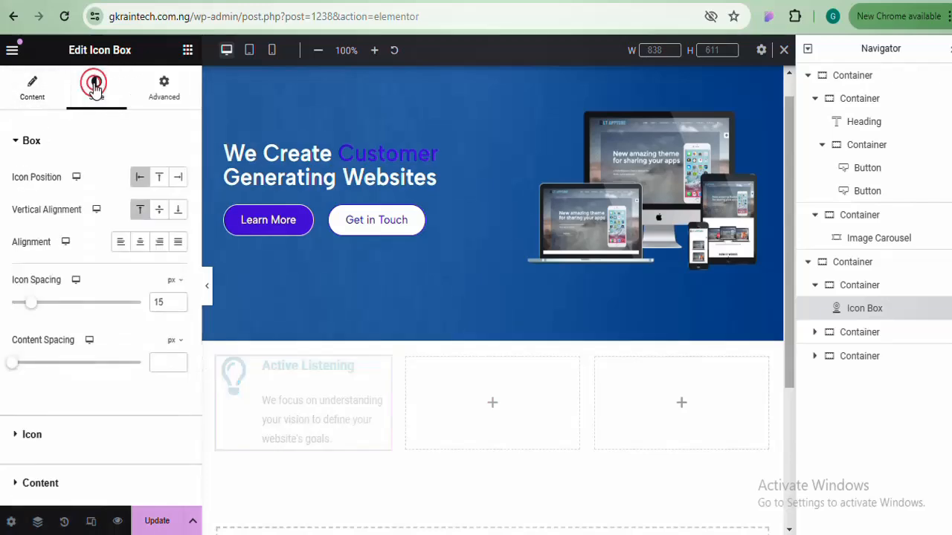
left_click(86, 140)
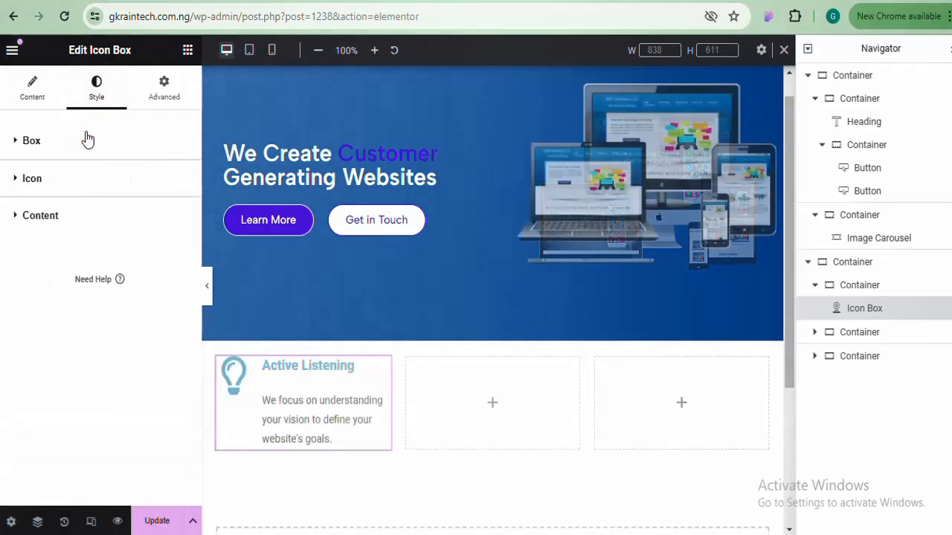
left_click(67, 178)
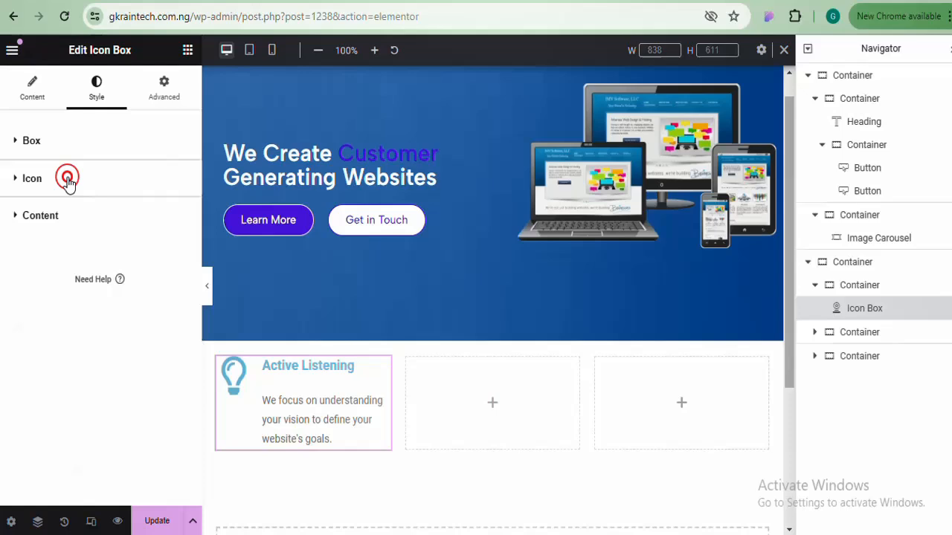
left_click(58, 232)
left_click(57, 227)
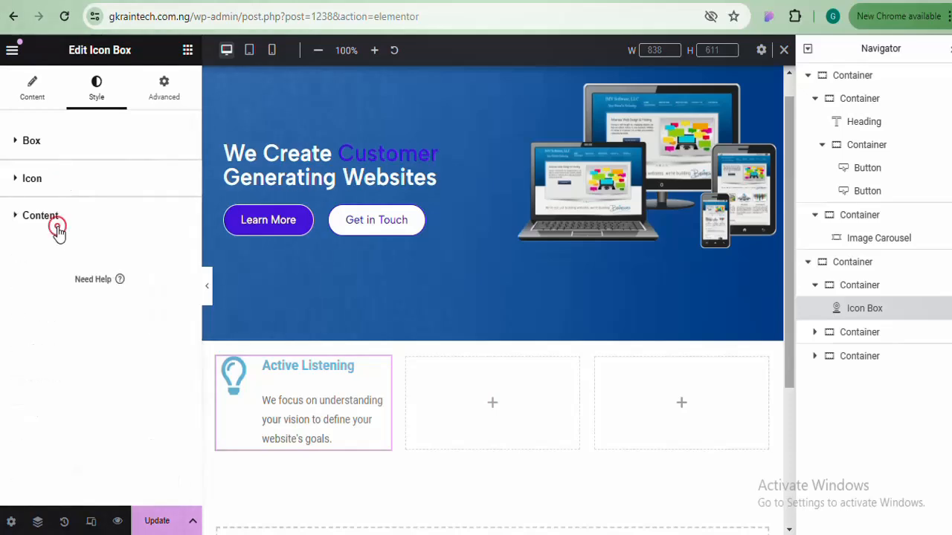
left_click(80, 143)
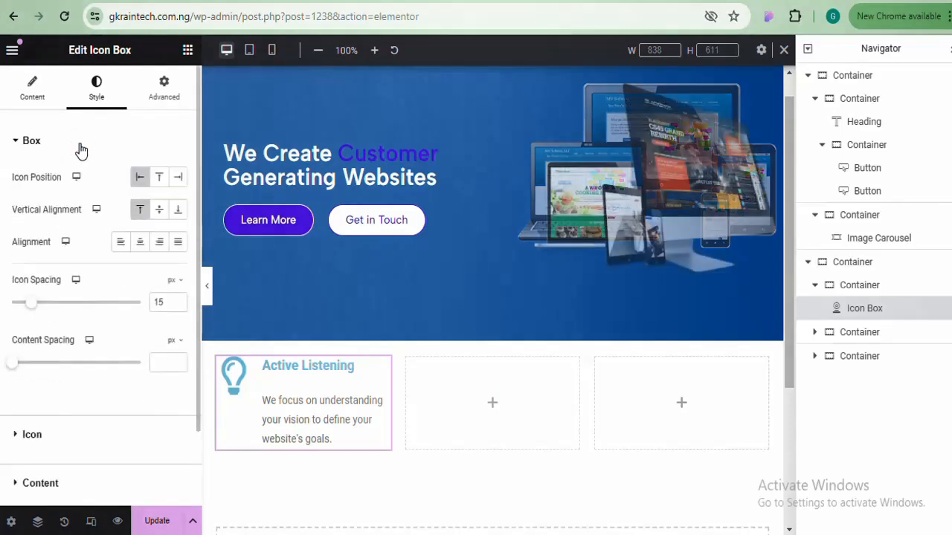
left_click(80, 145)
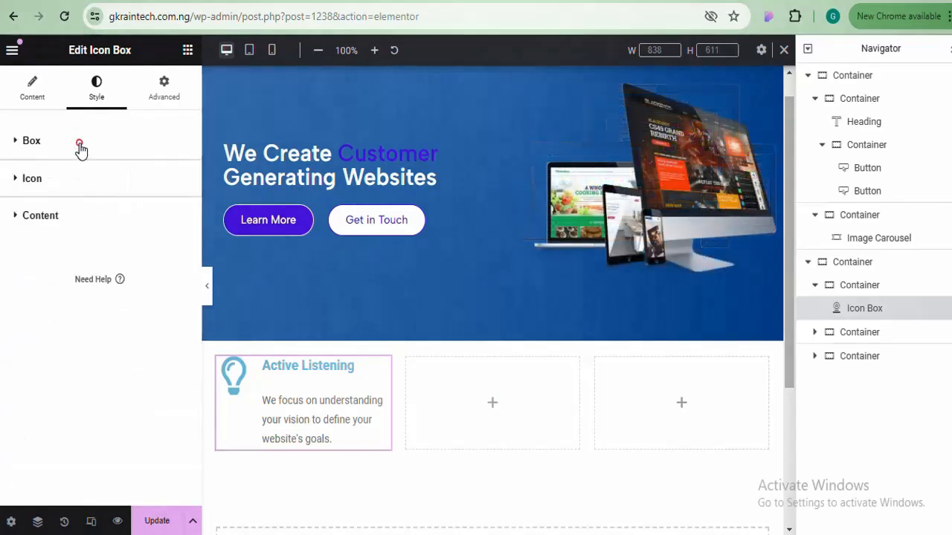
Set the icon View to Framed with a circle shape, after briefly trying Stacked
left_click(33, 88)
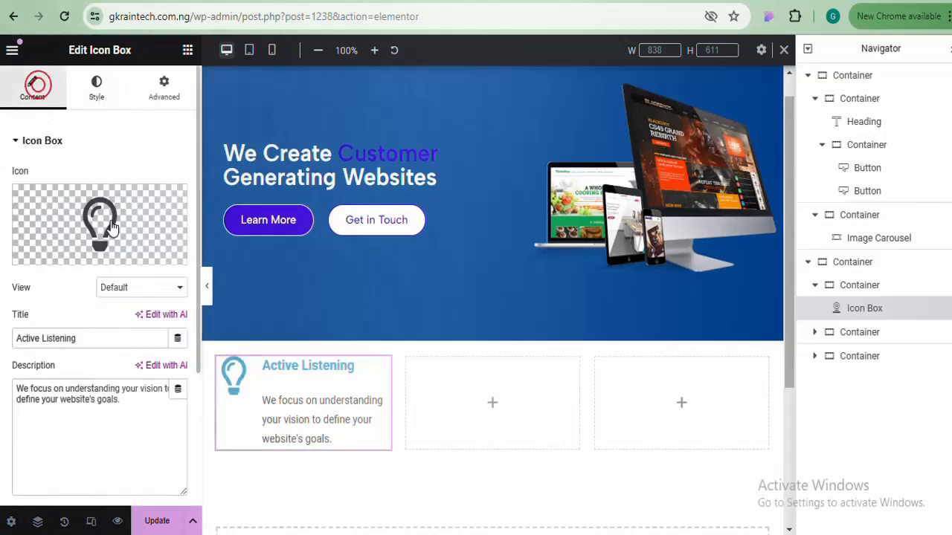
left_click(148, 290)
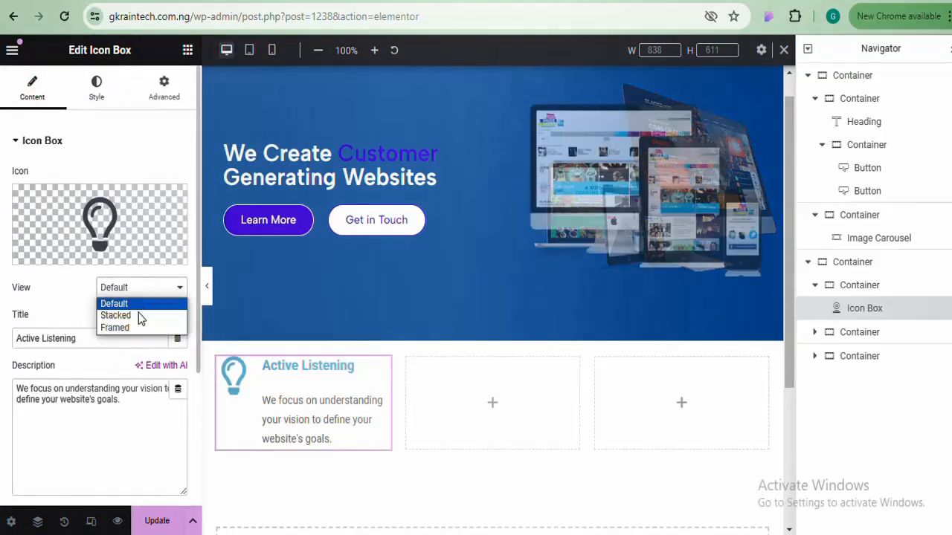
left_click(138, 315)
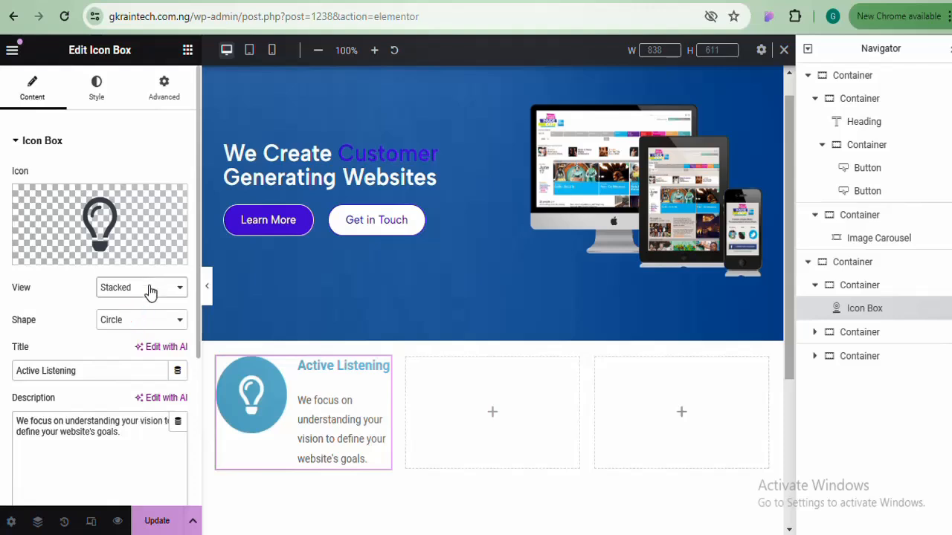
left_click(149, 292)
left_click(133, 329)
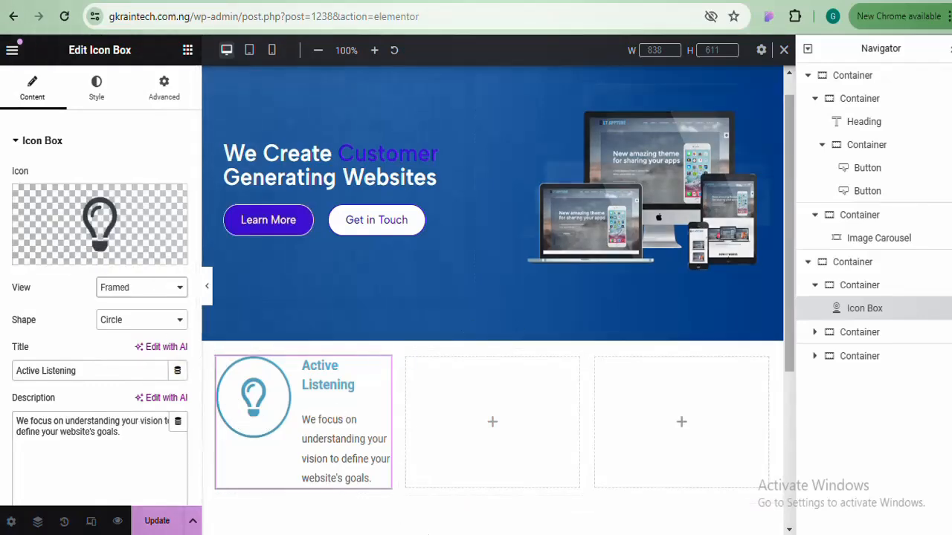
Copy #4819DF from the first line of the Notepad notes and return to the icon box Style tab
key("alt+Tab")
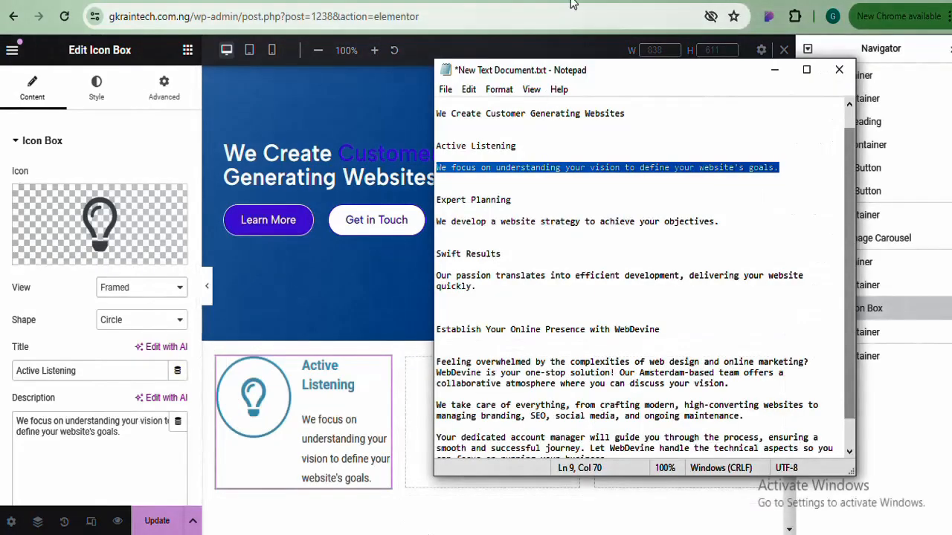
left_click(527, 182)
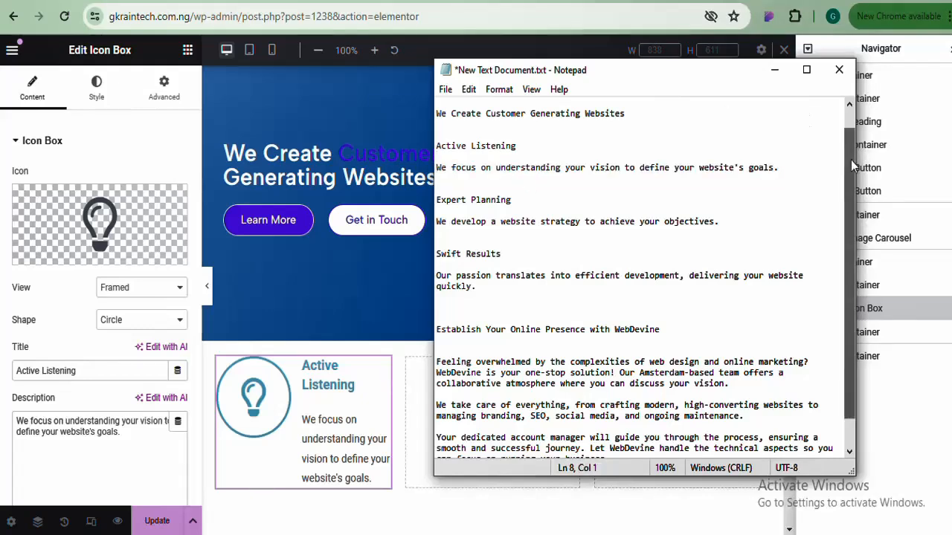
scroll(835, 130, "up", 1)
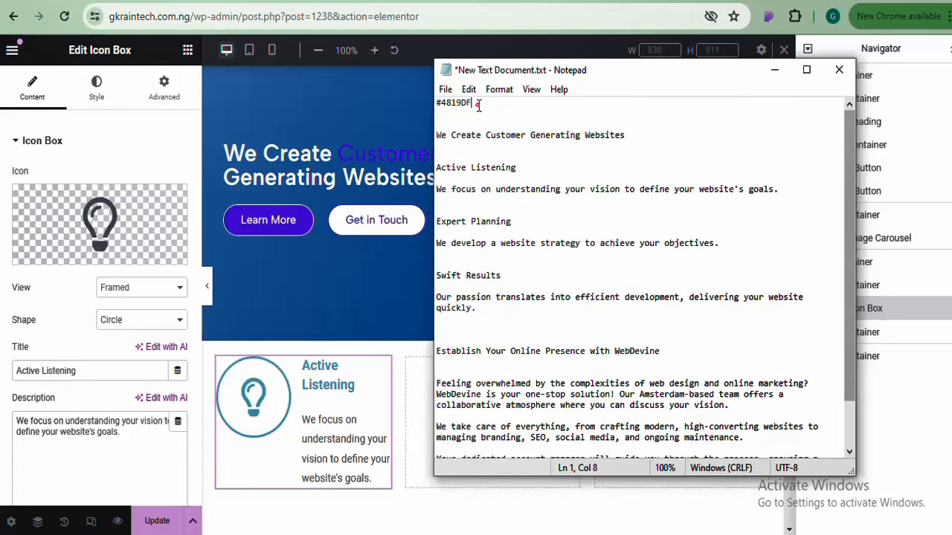
left_click_drag(478, 104, 434, 108)
right_click(448, 109)
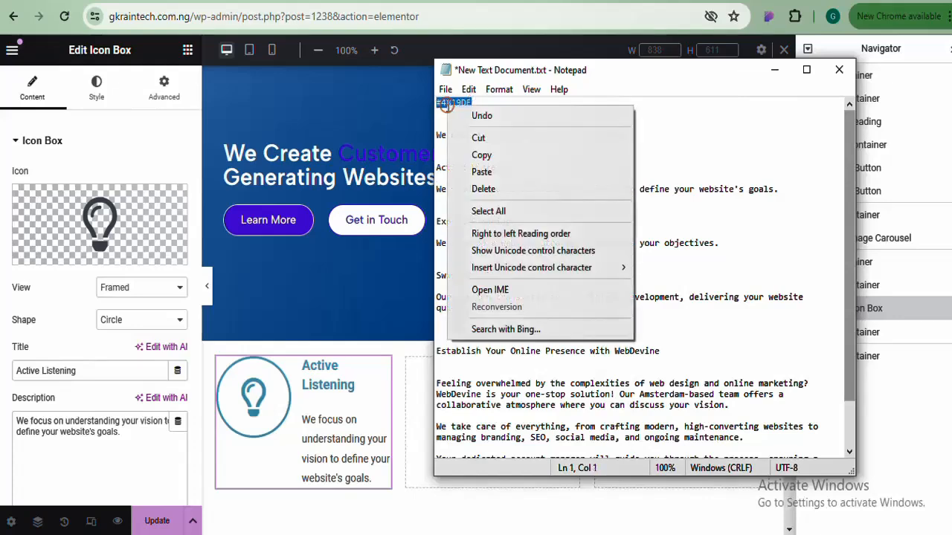
left_click(482, 154)
mouse_move(144, 240)
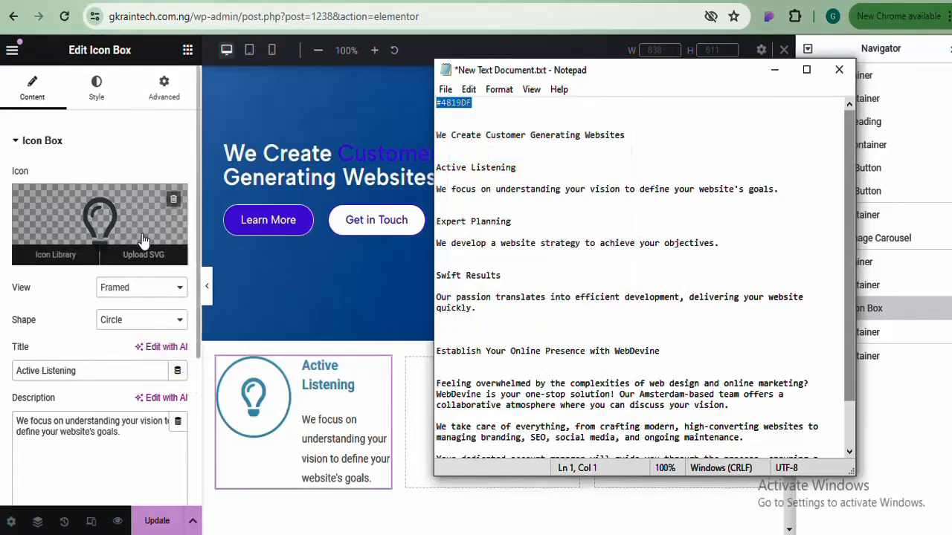
left_click(98, 88)
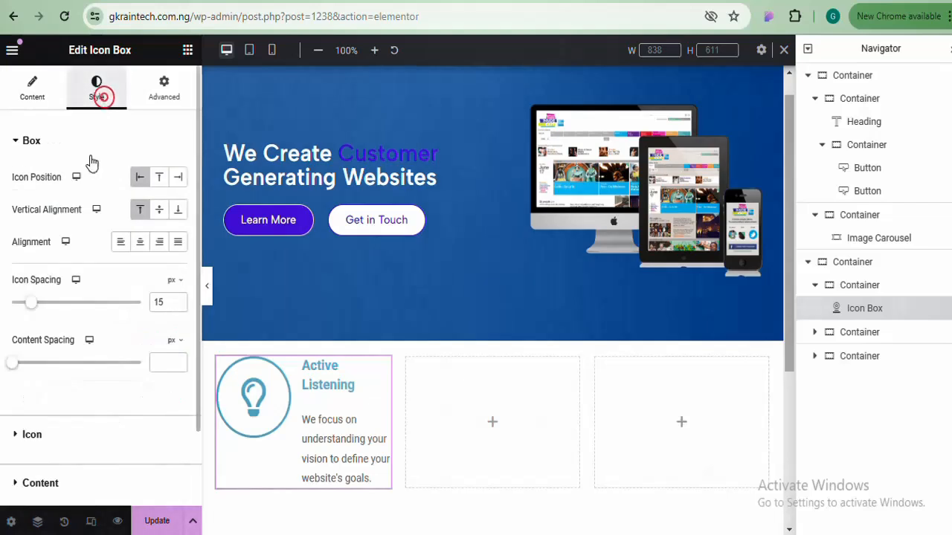
Set the icon's Normal Primary Color to the pasted purple #4819DF
left_click(113, 143)
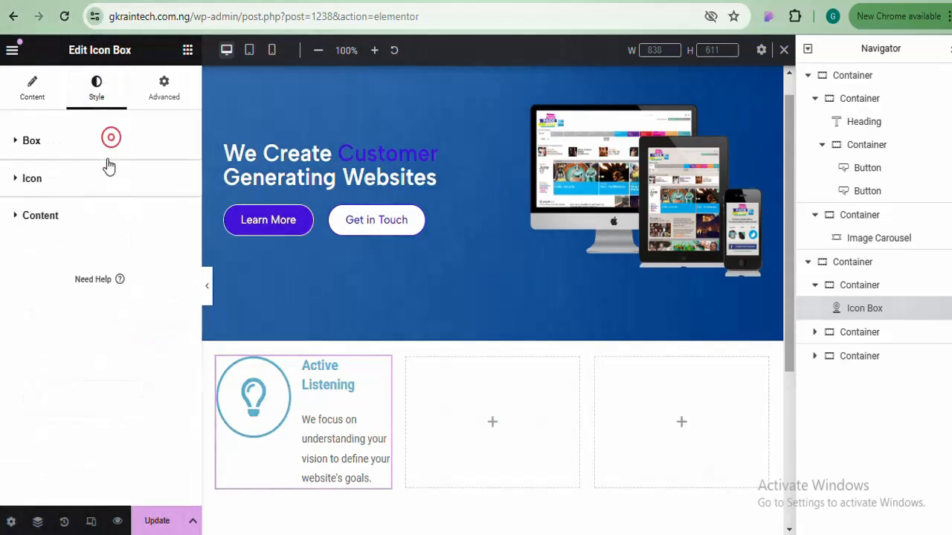
left_click(106, 179)
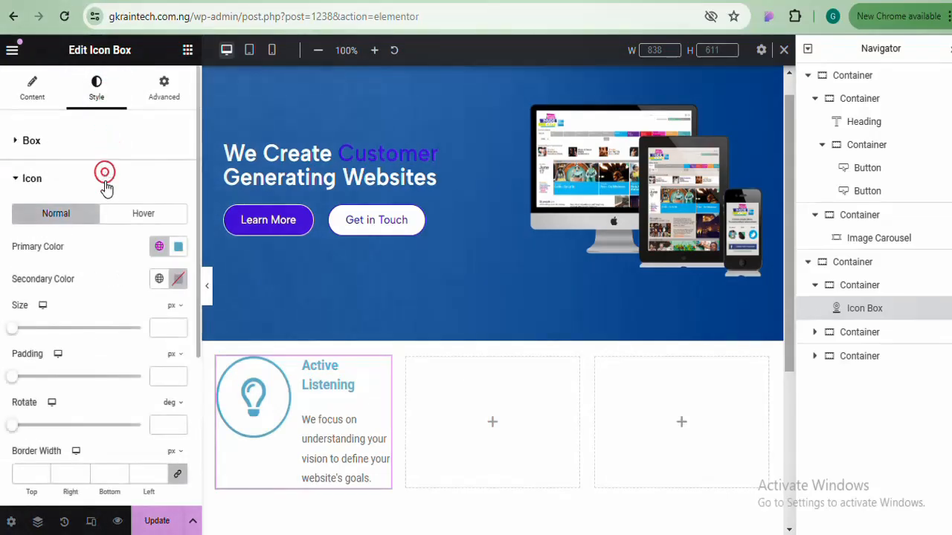
left_click(179, 246)
key("ctrl+v")
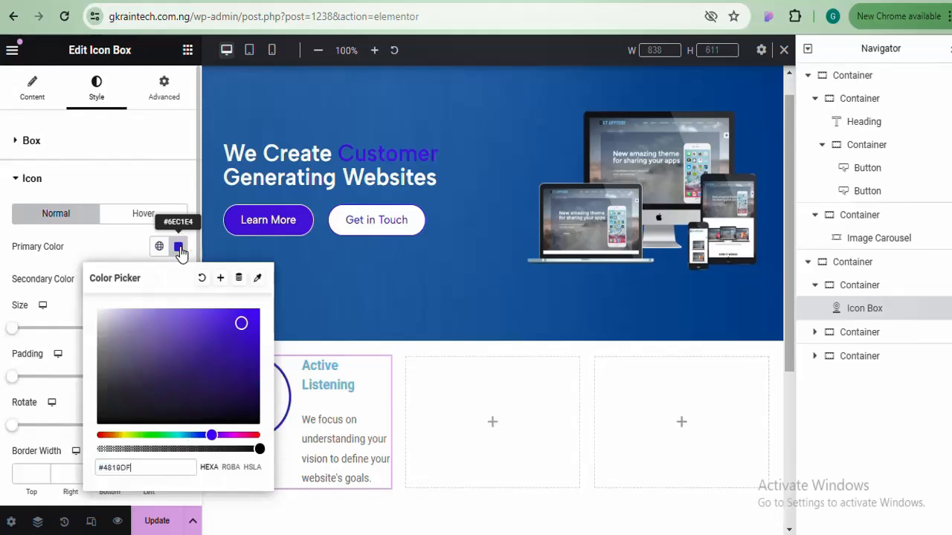
left_click(179, 249)
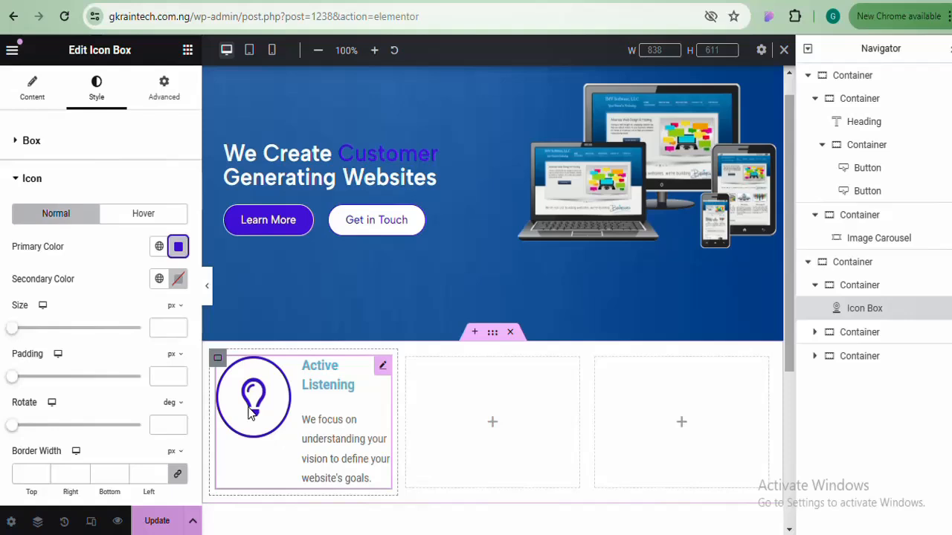
On the Hover tab, set both the Primary and Secondary colours to purple #4819DF
left_click(153, 215)
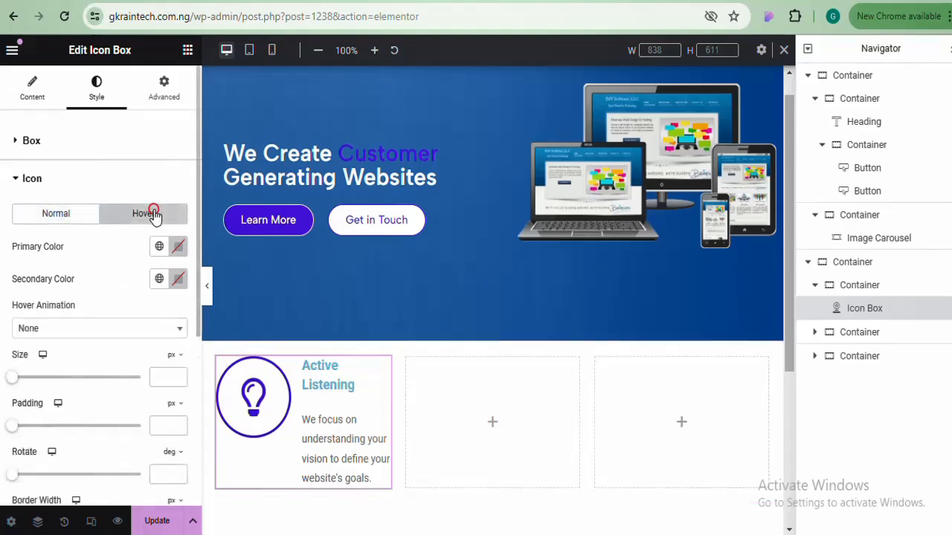
left_click(178, 249)
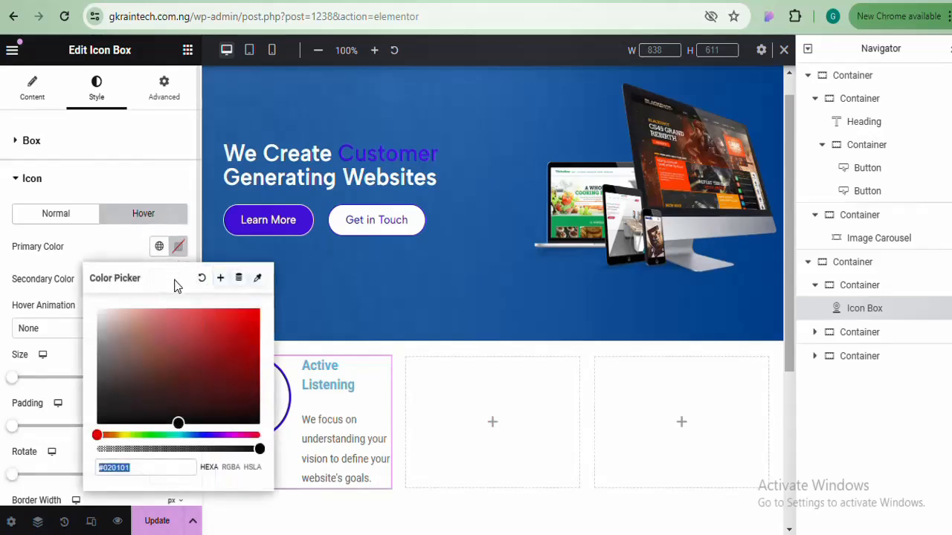
left_click(180, 249)
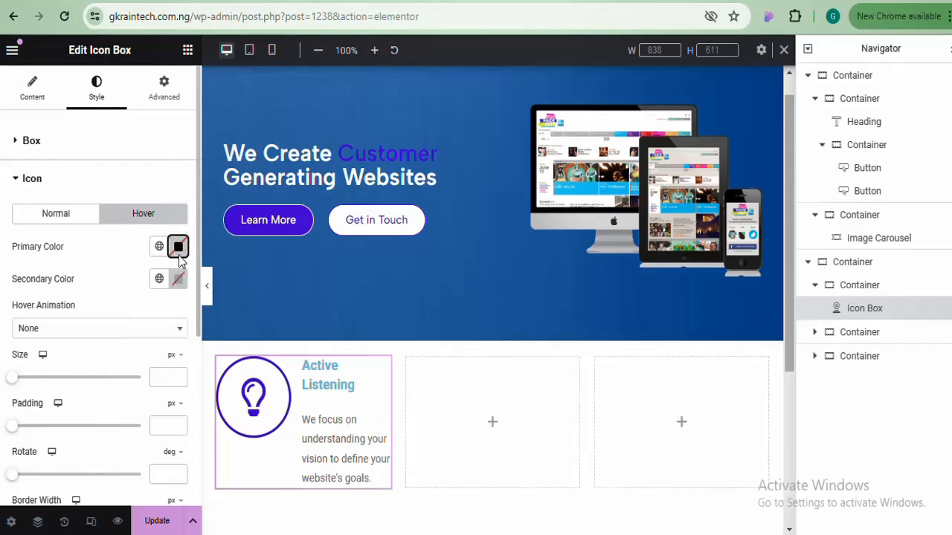
left_click(180, 249)
key("ctrl+v")
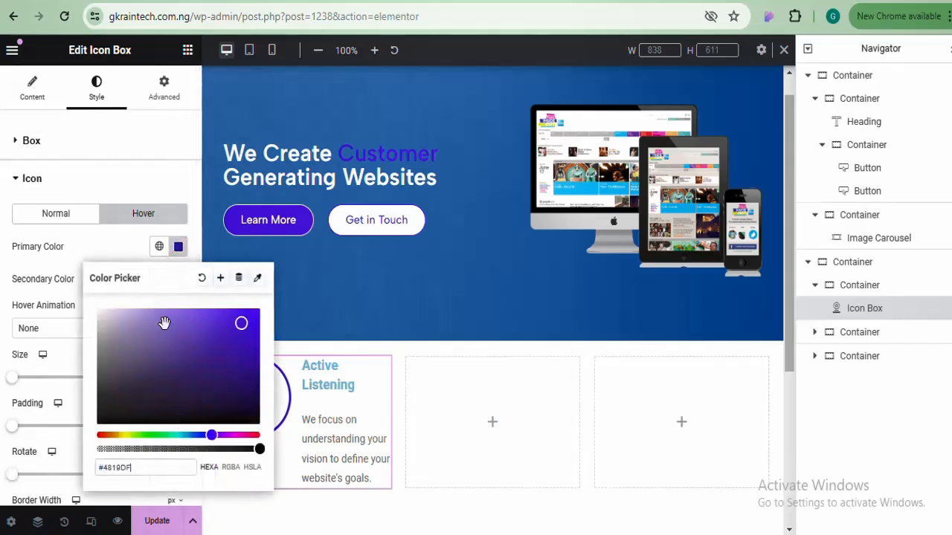
left_click(283, 409)
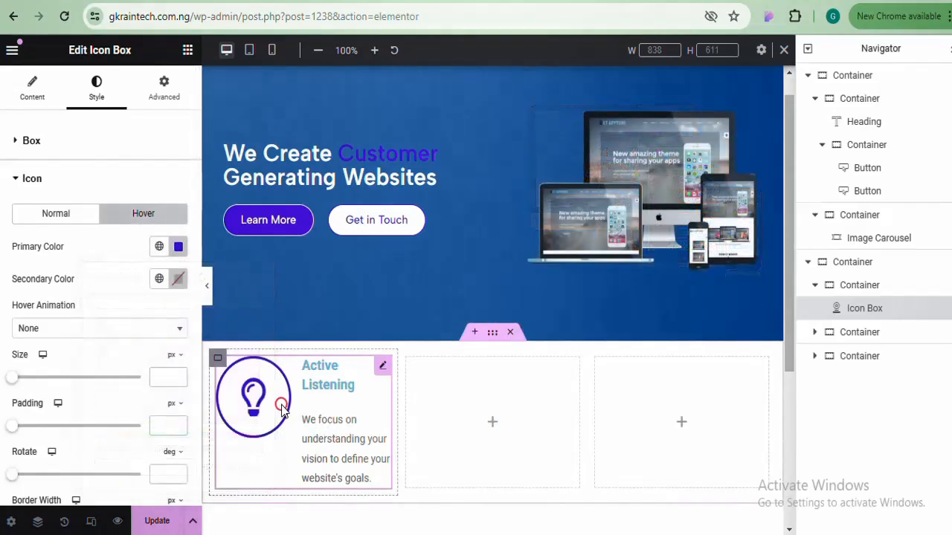
left_click(179, 281)
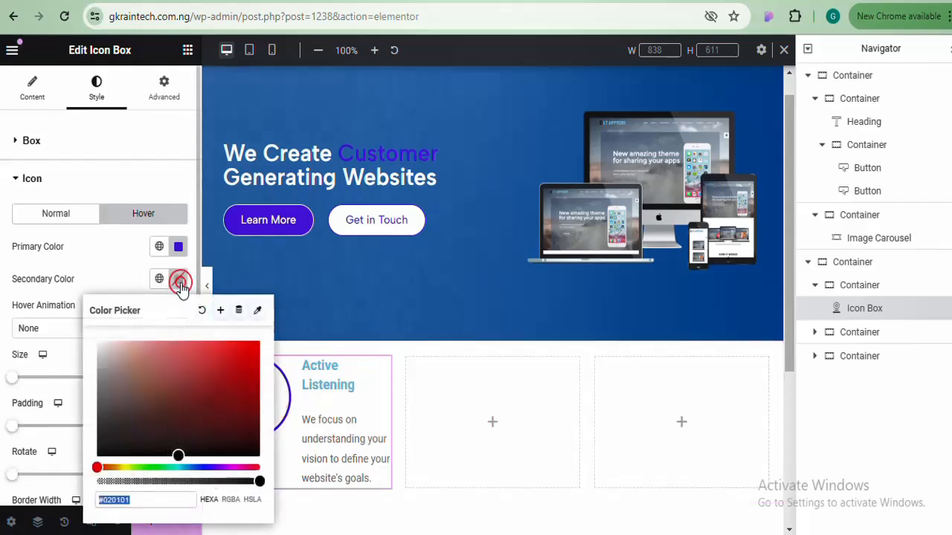
key("ctrl+v")
left_click(179, 281)
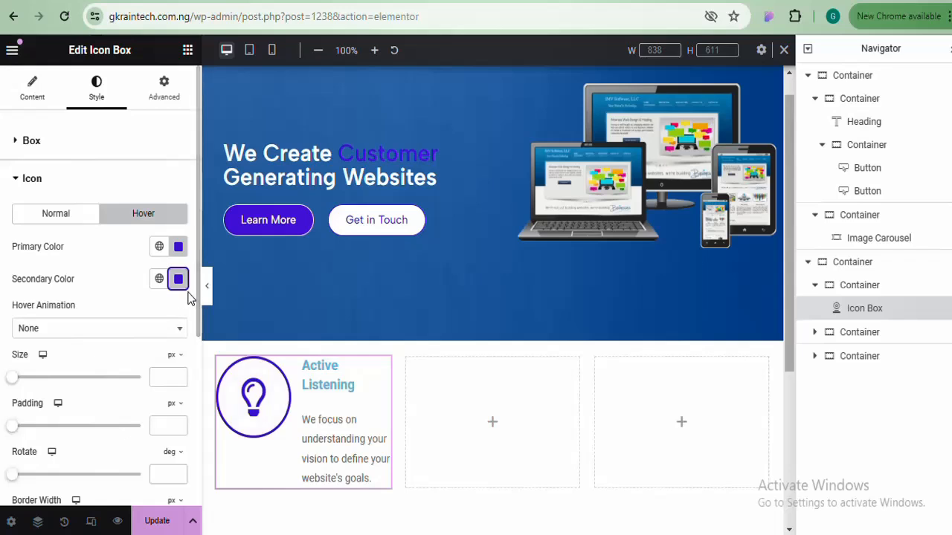
Change the hover Primary Color to white #FFFFFF
left_click(177, 246)
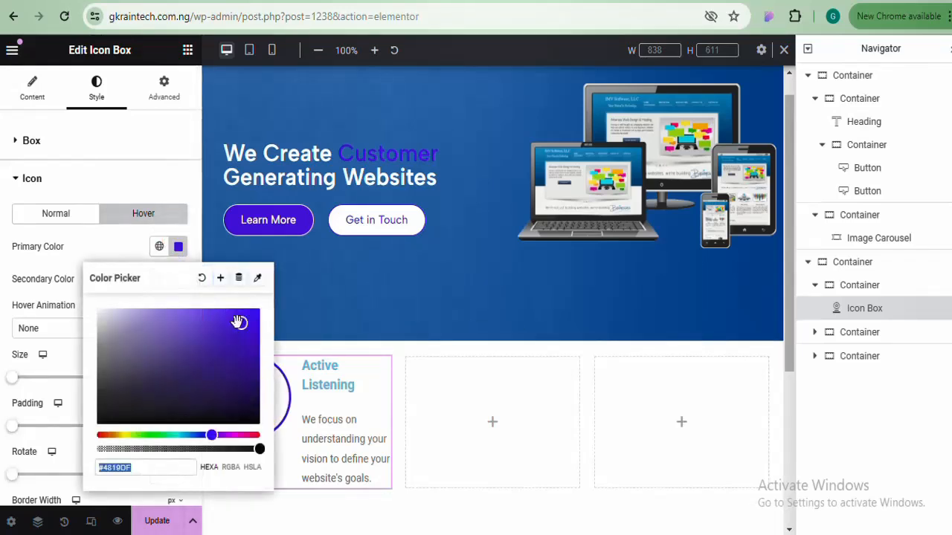
left_click_drag(131, 313, 67, 305)
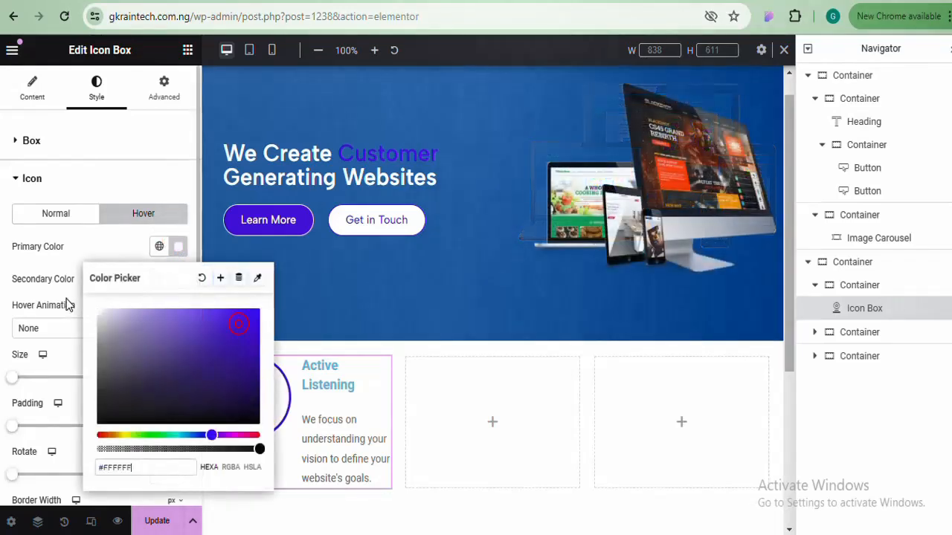
left_click(178, 248)
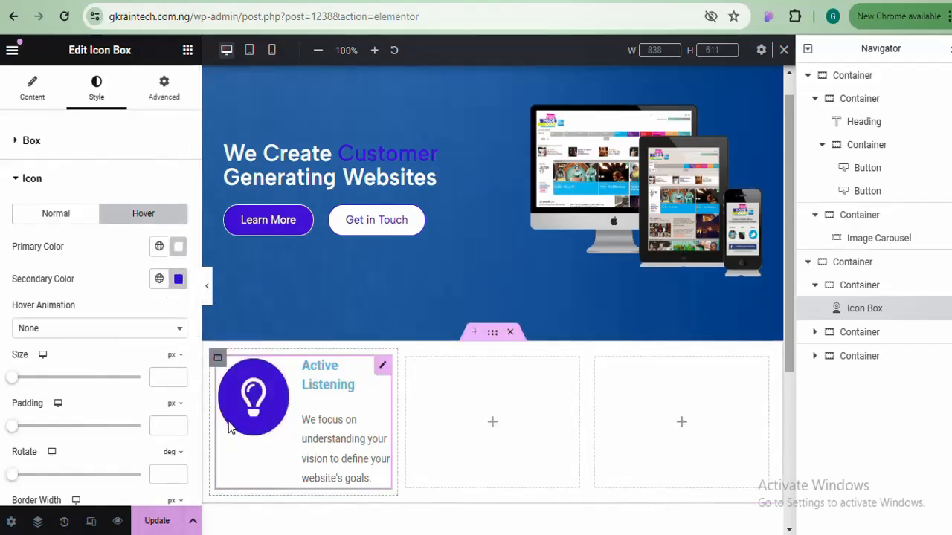
left_click(32, 88)
left_click(144, 320)
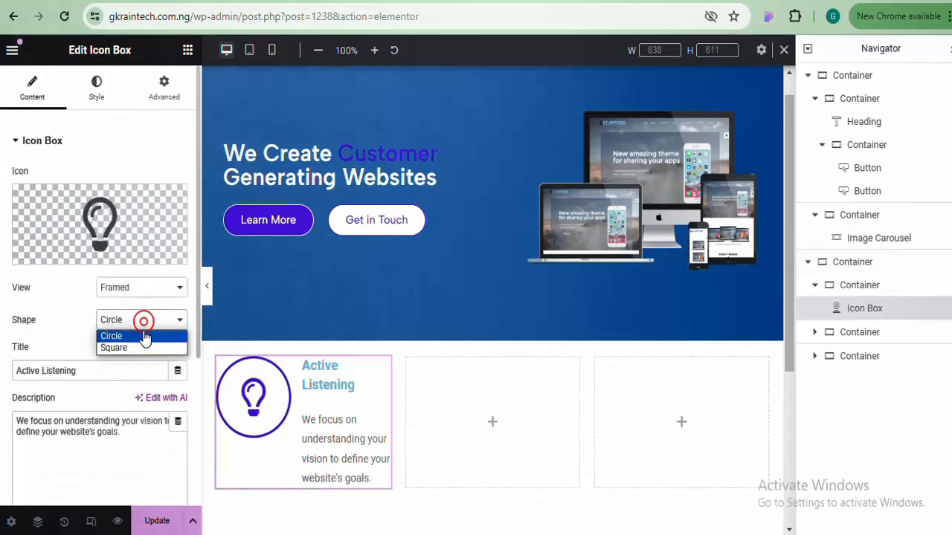
left_click(158, 290)
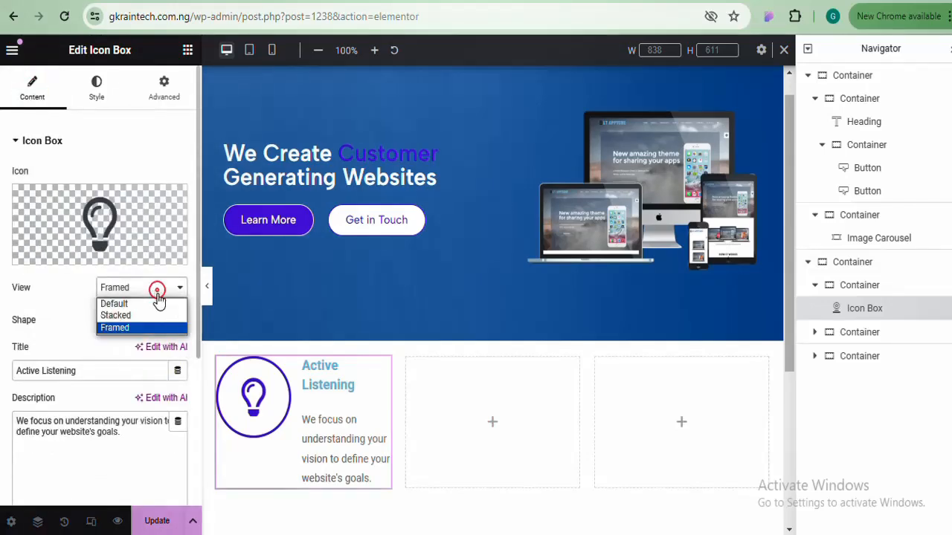
left_click(152, 316)
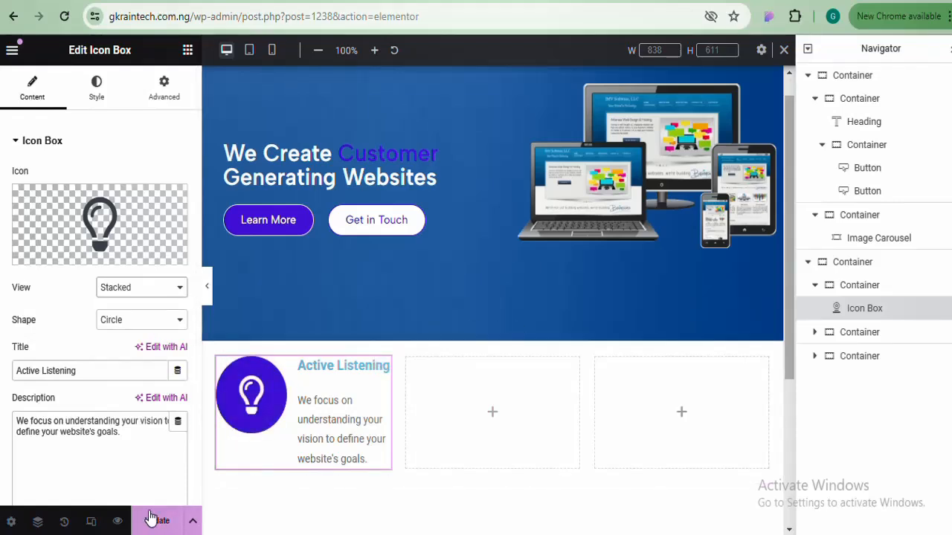
left_click(157, 325)
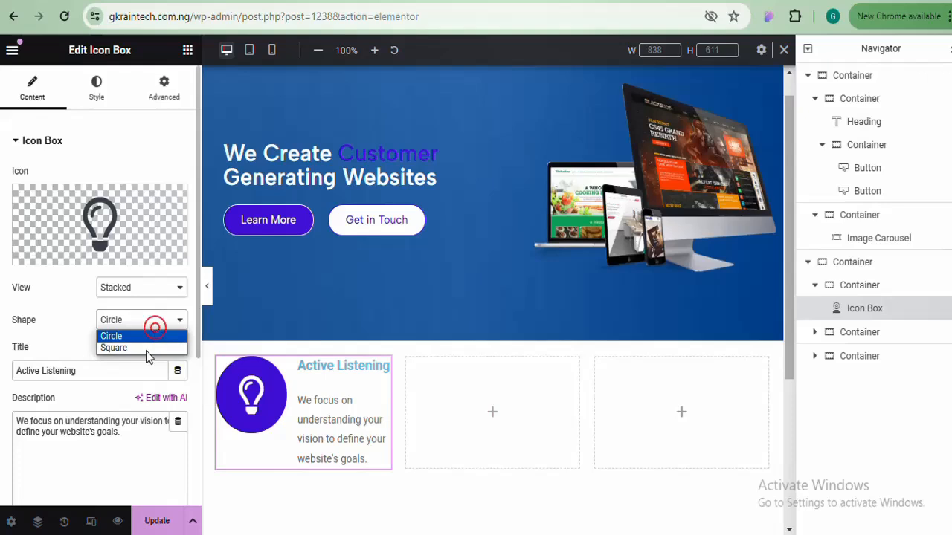
left_click(141, 355)
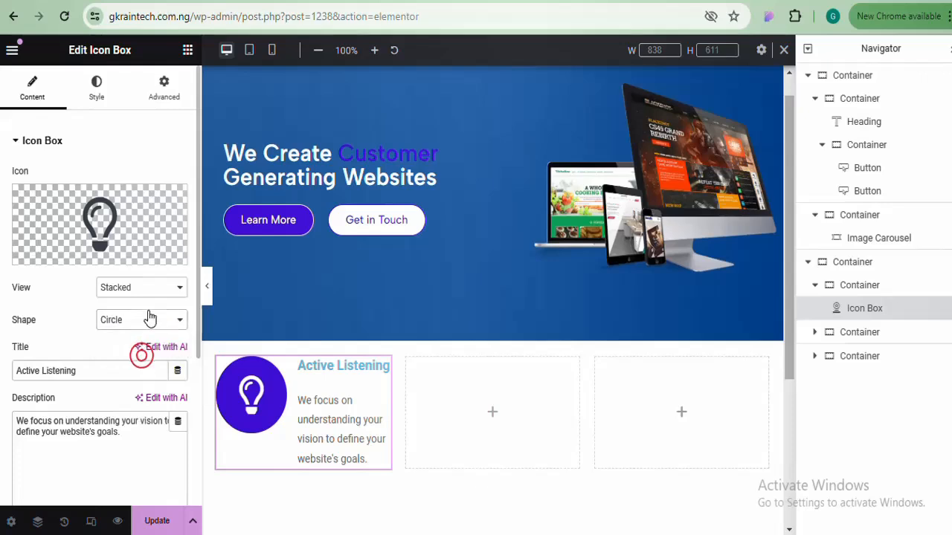
left_click(150, 318)
left_click(136, 350)
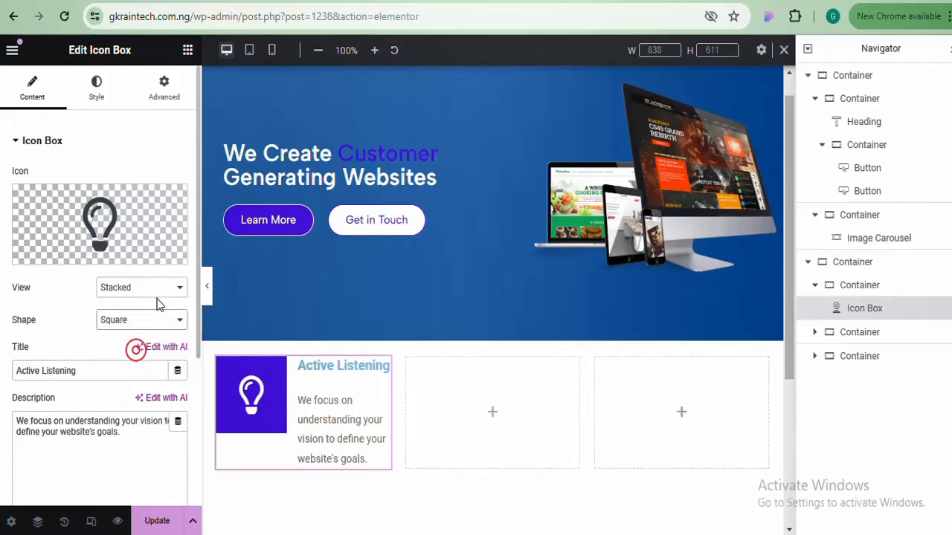
left_click(152, 318)
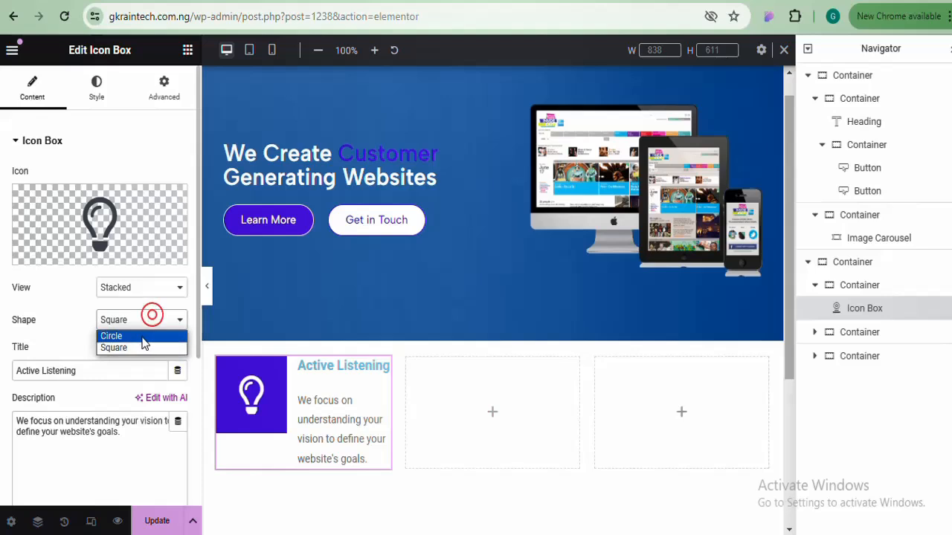
left_click(142, 336)
left_click(160, 290)
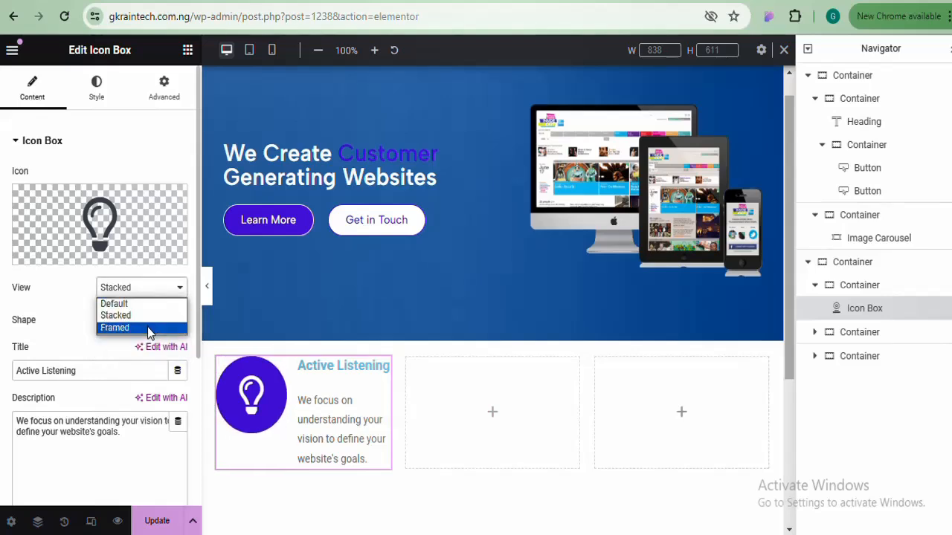
left_click(147, 328)
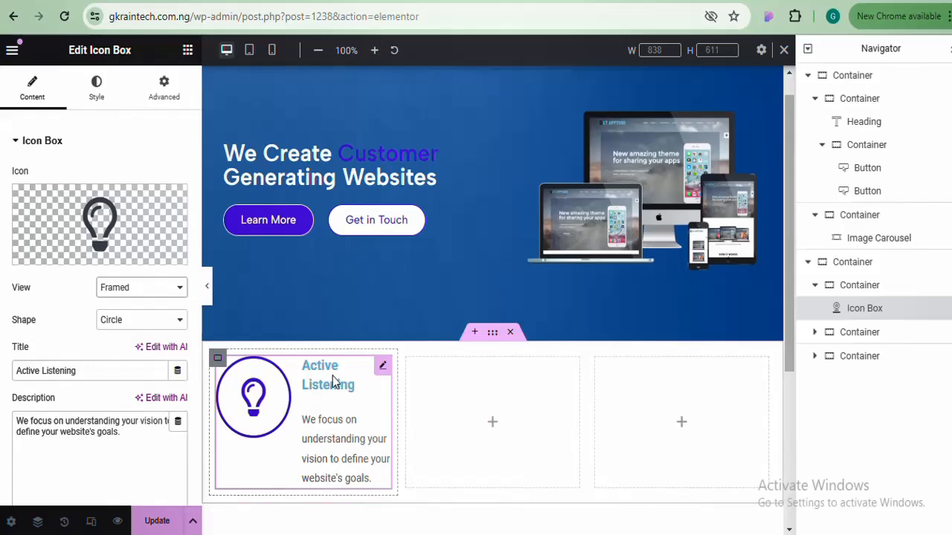
Make the Active Listening title colour black
left_click(102, 86)
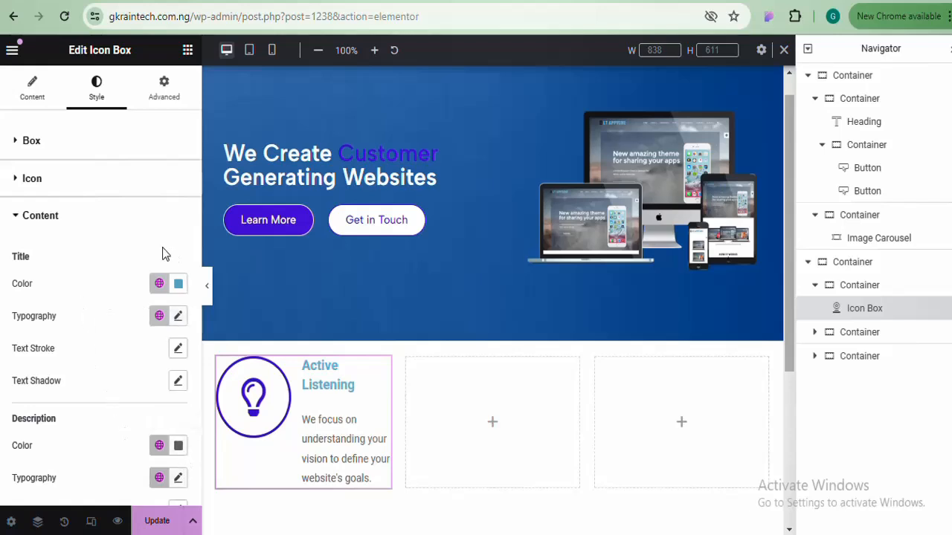
left_click(179, 284)
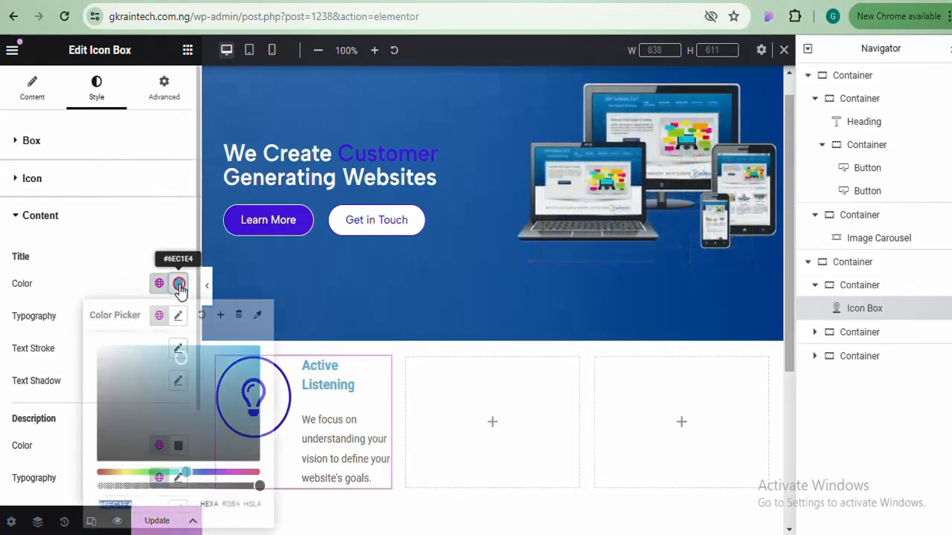
left_click(109, 412)
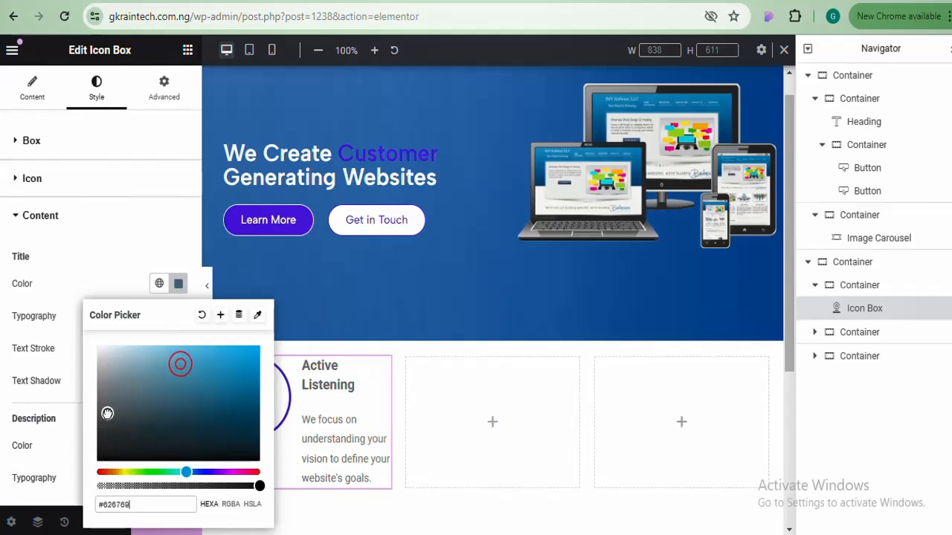
left_click_drag(99, 423, 95, 459)
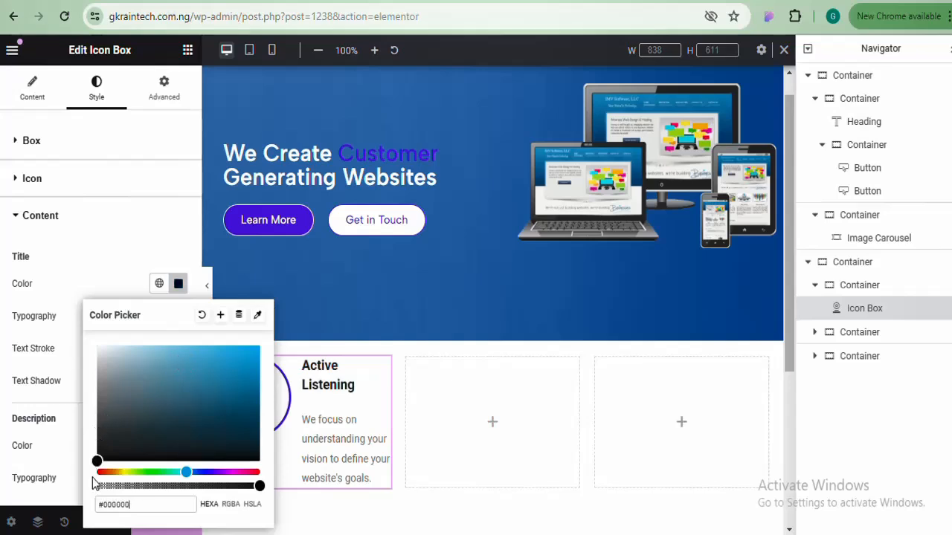
left_click(179, 281)
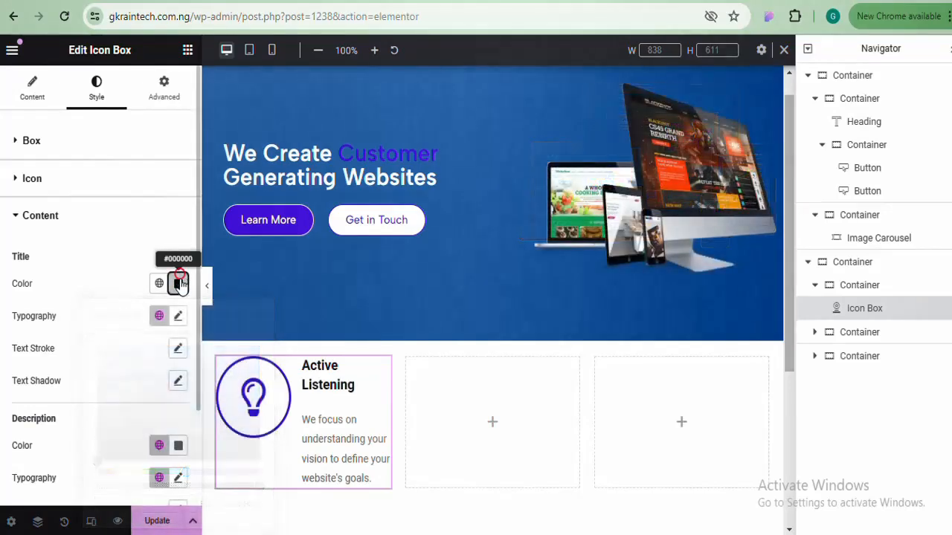
Set the title typography font family to Albert Sans
left_click(178, 318)
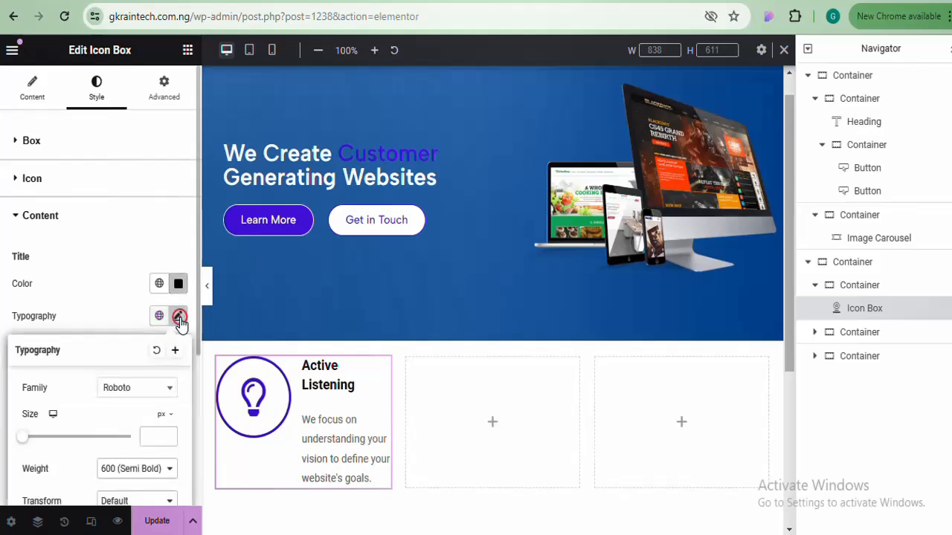
left_click(146, 392)
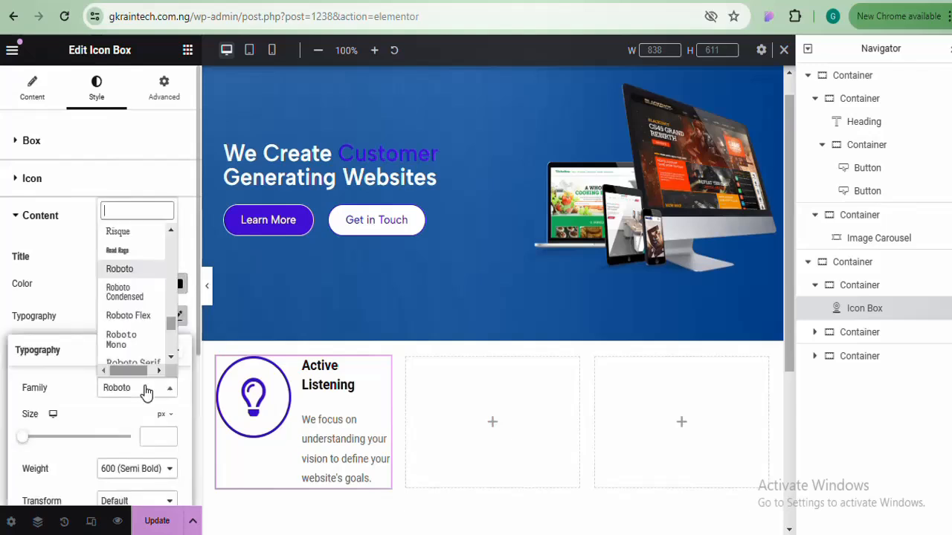
type("alb")
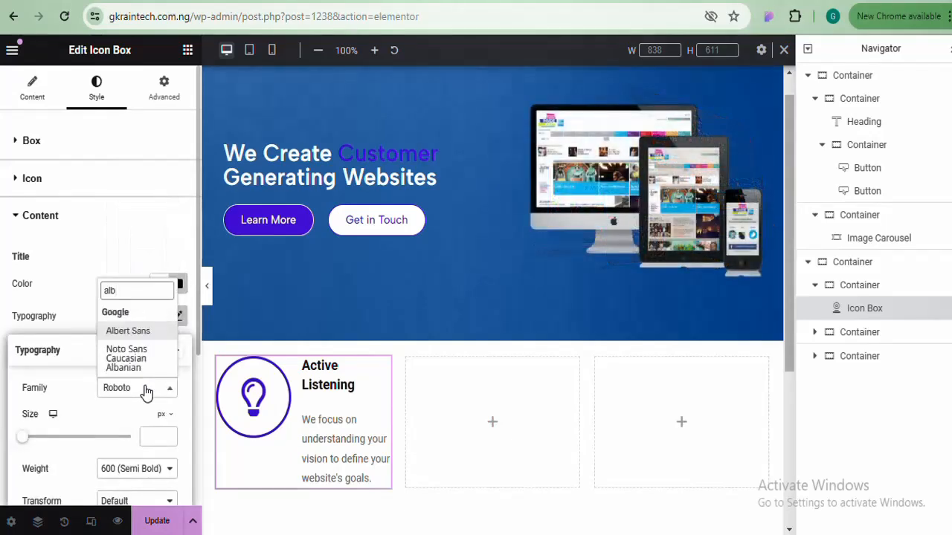
left_click(152, 332)
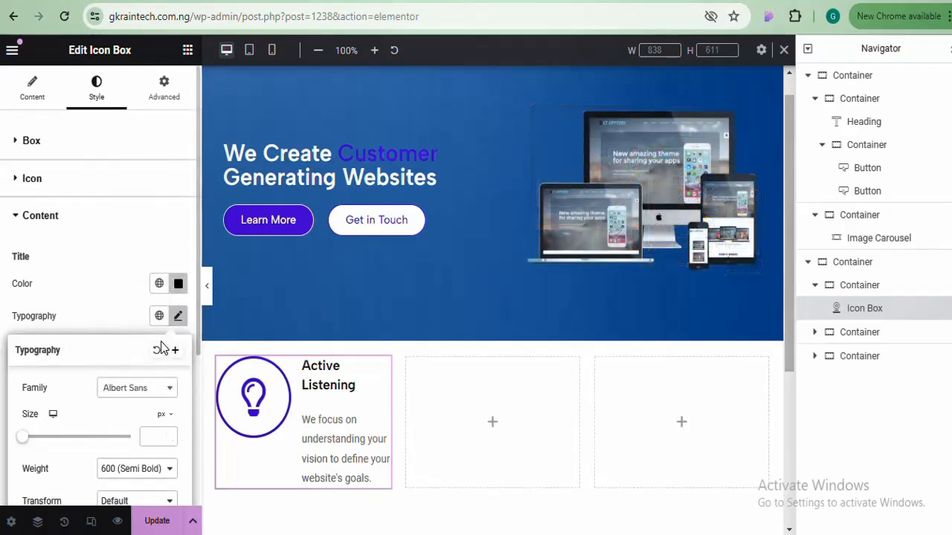
left_click_drag(198, 303, 178, 297)
scroll(170, 473, "down", 3)
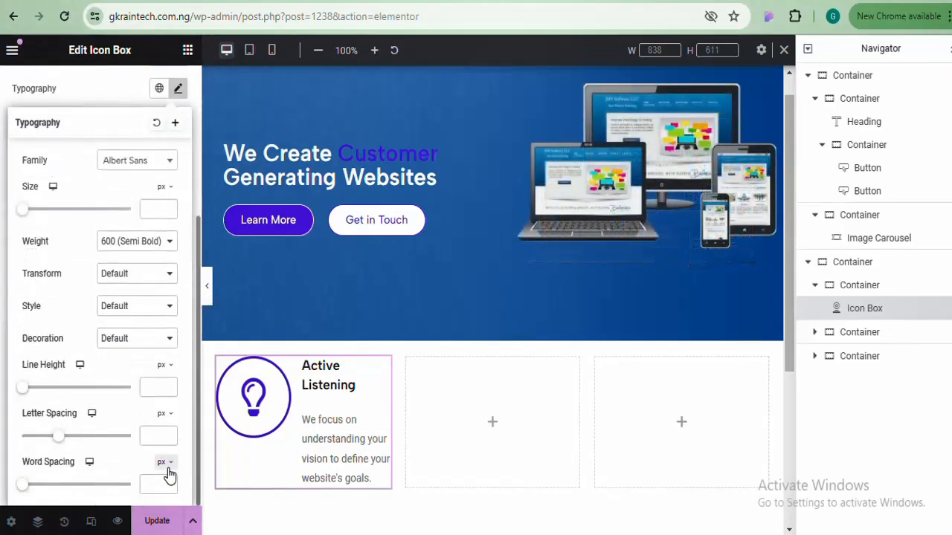
scroll(178, 349, "up", 3)
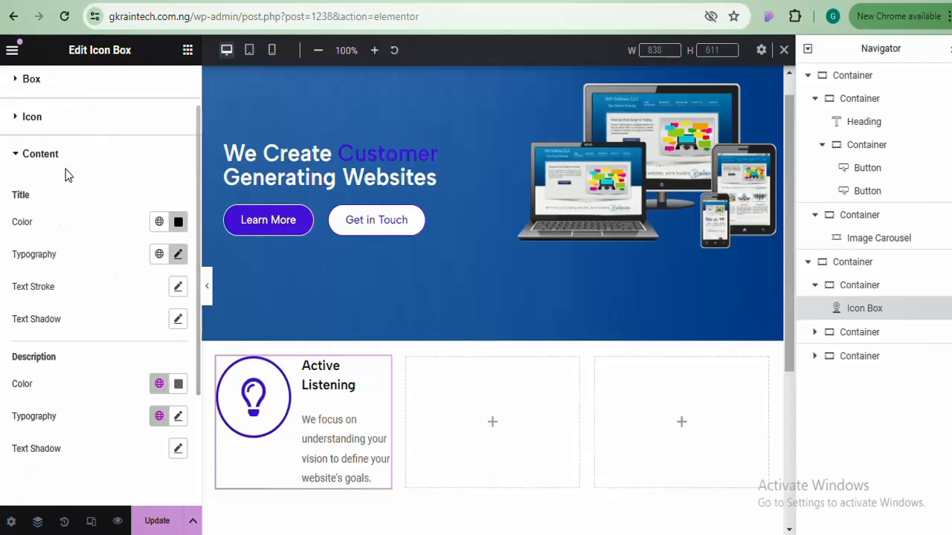
Set the description font family to Albert Sans and preview the page full width
left_click(178, 417)
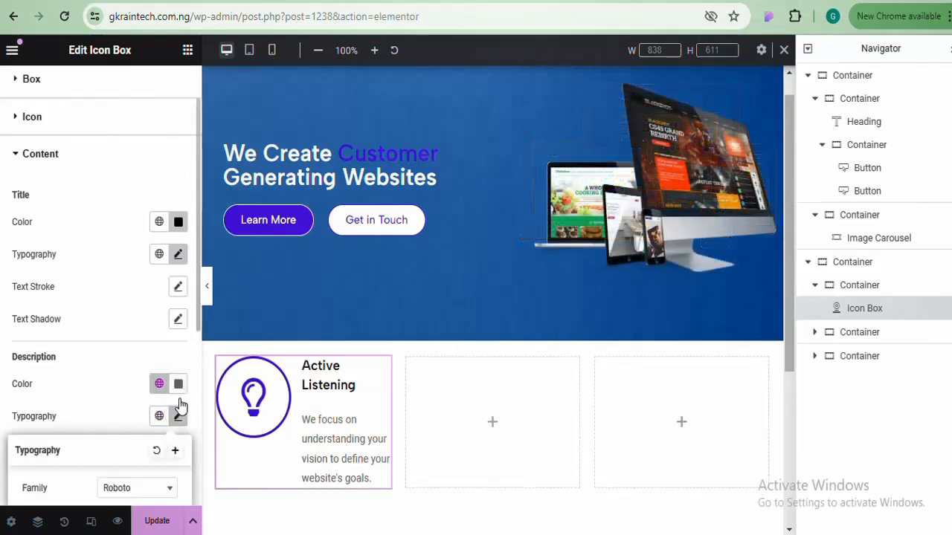
left_click(155, 491)
type("al")
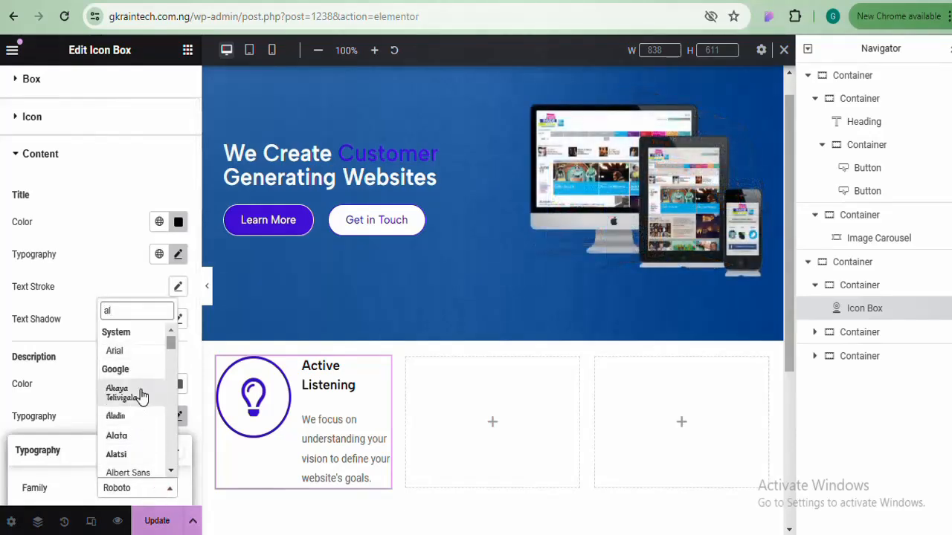
type("b")
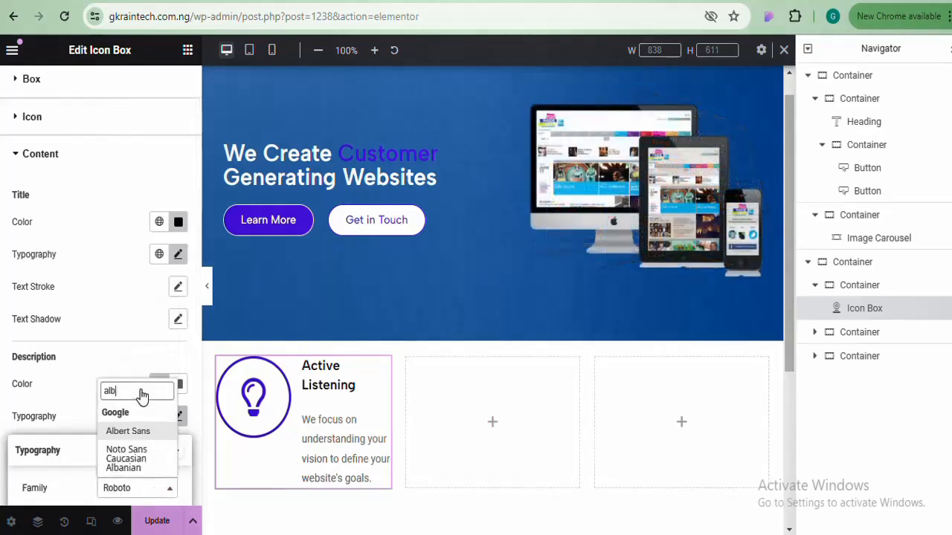
left_click(137, 437)
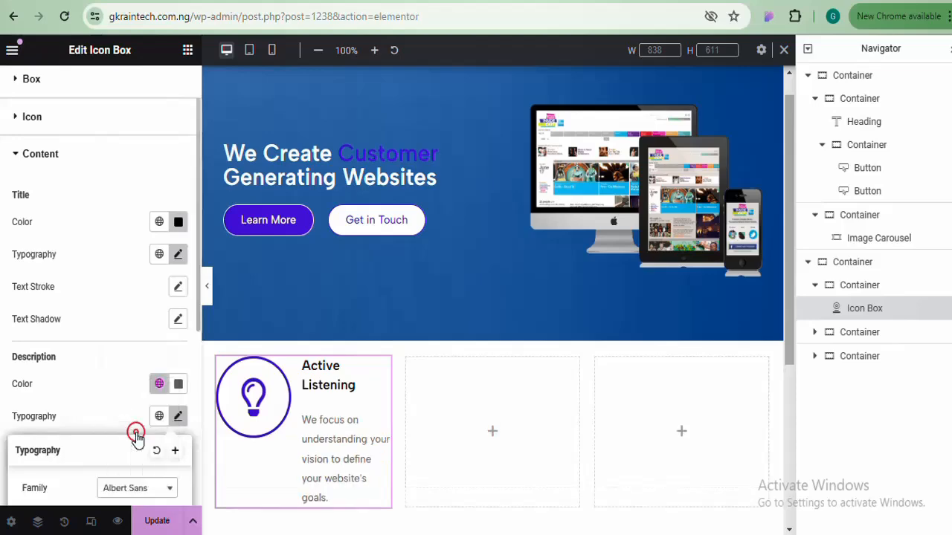
left_click(208, 289)
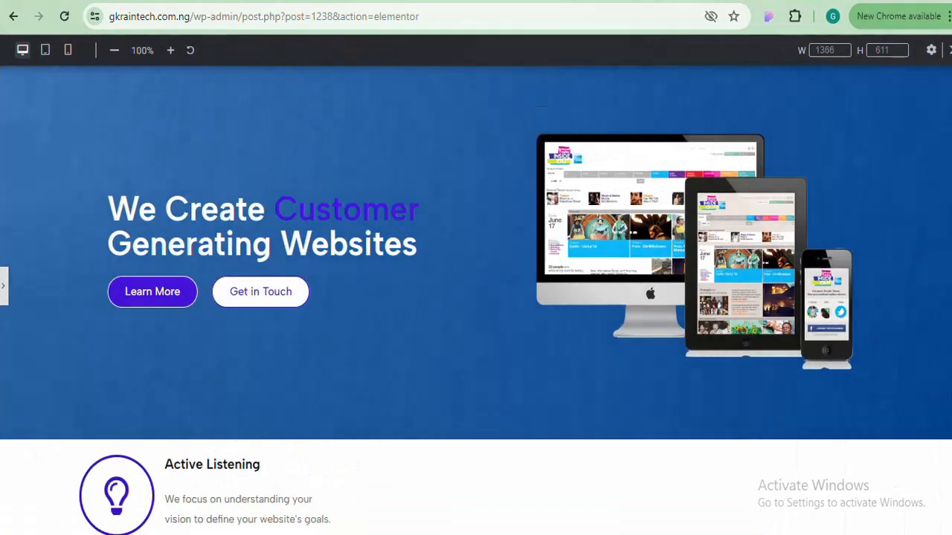
scroll(476, 298, "down", 1)
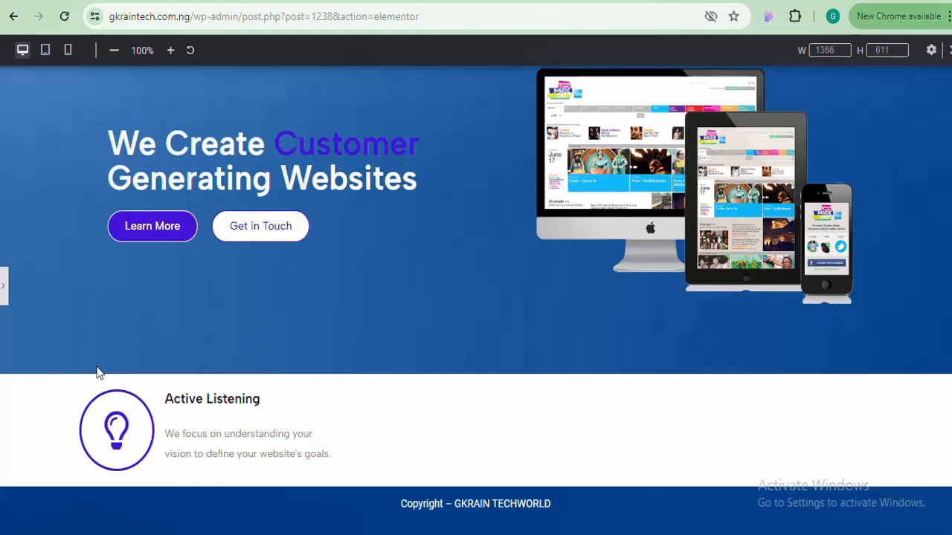
Drag the icon Size slider down to 27 px and check the lightbulb in full-width preview
left_click(4, 288)
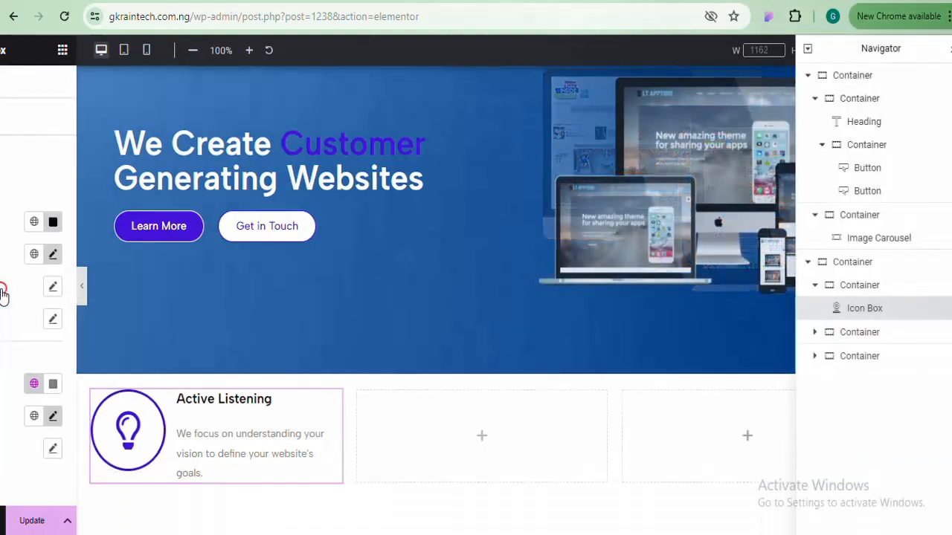
left_click(81, 157)
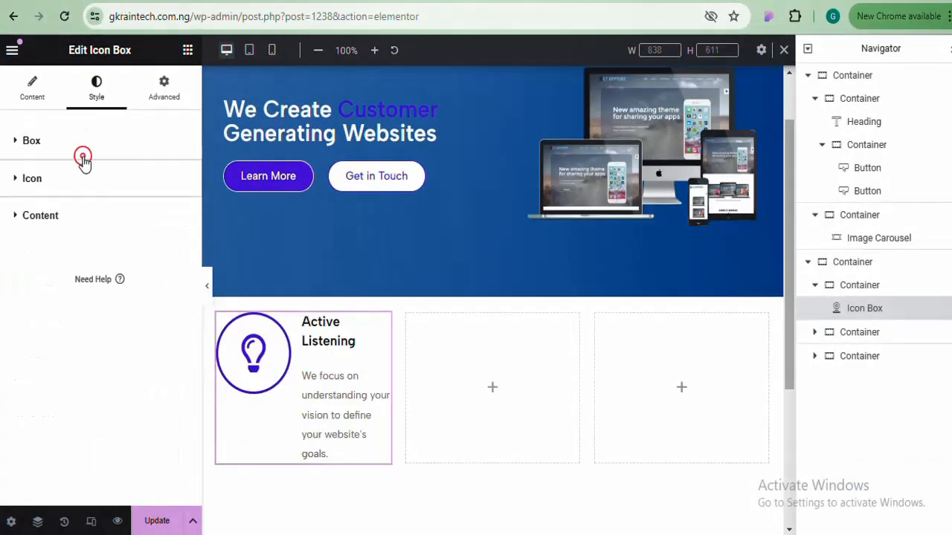
left_click(91, 186)
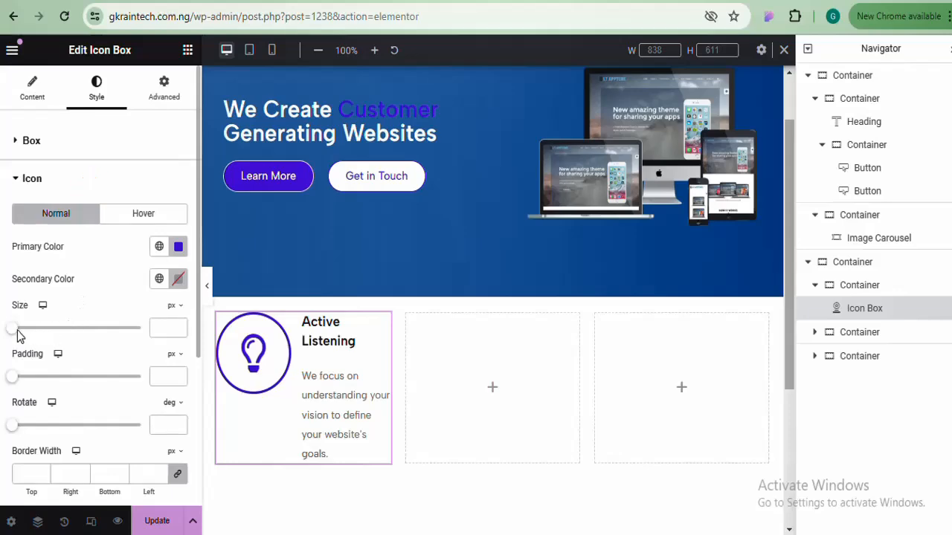
mouse_move(15, 332)
left_mouse_down()
mouse_move(36, 330)
mouse_move(25, 331)
left_mouse_up()
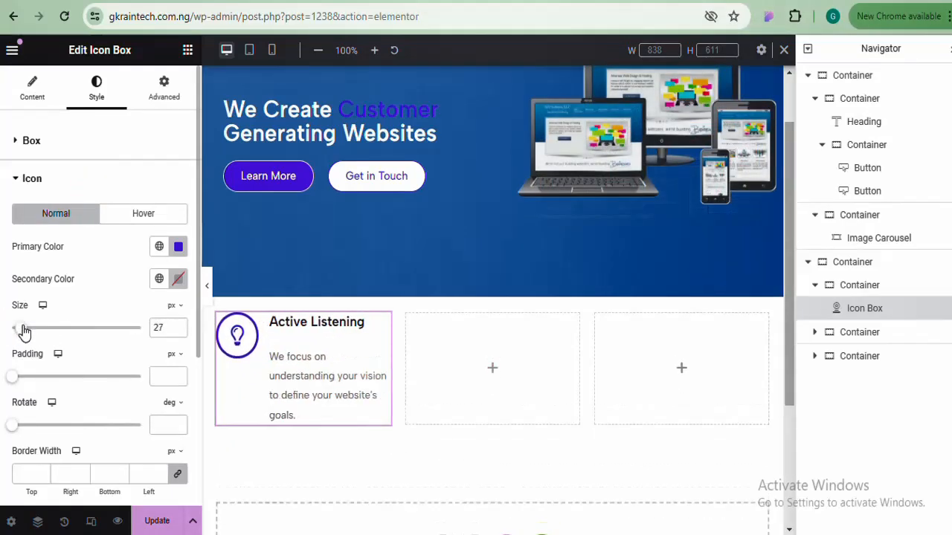
left_click(208, 283)
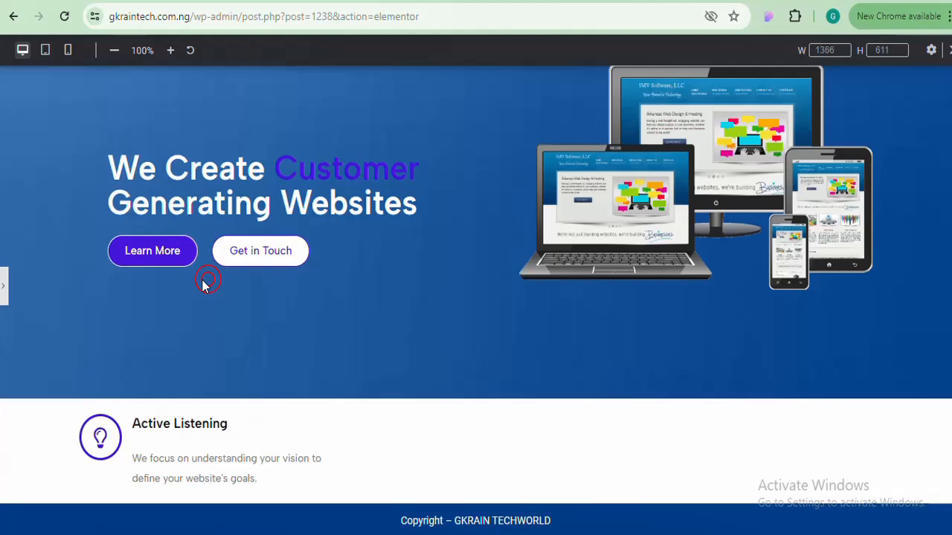
left_click(5, 289)
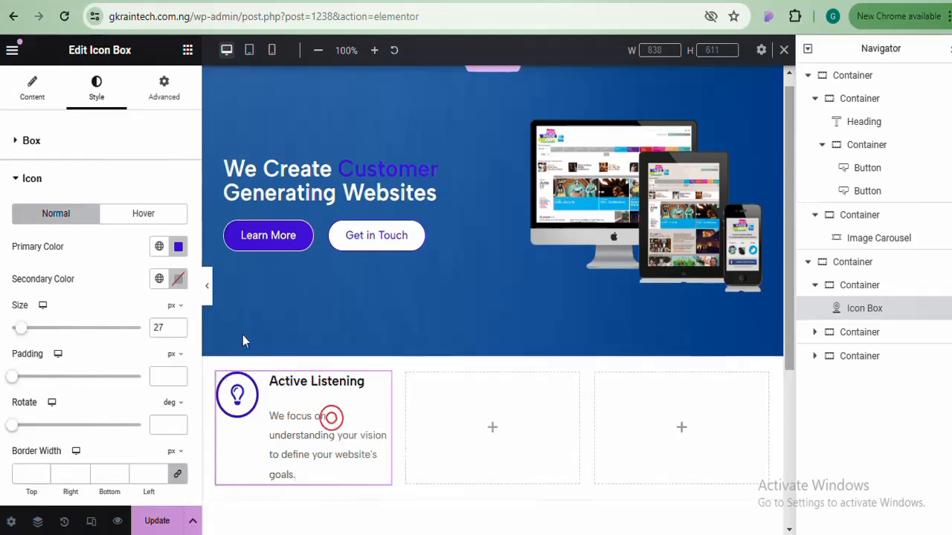
left_click(208, 291)
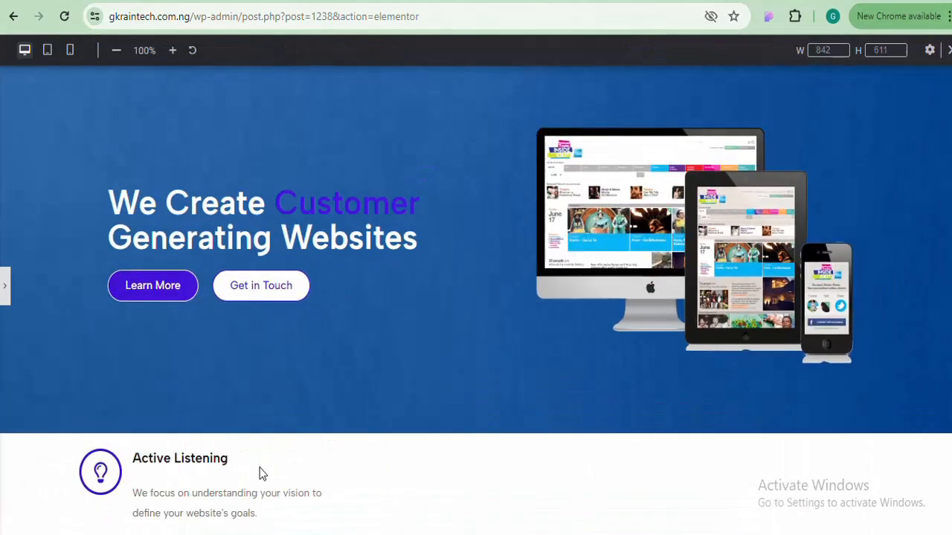
left_click(5, 289)
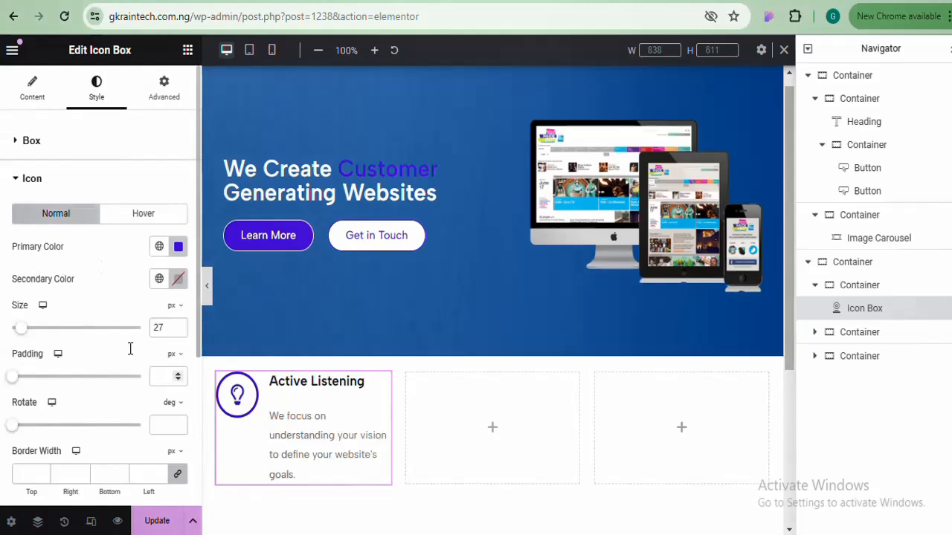
left_click(128, 185)
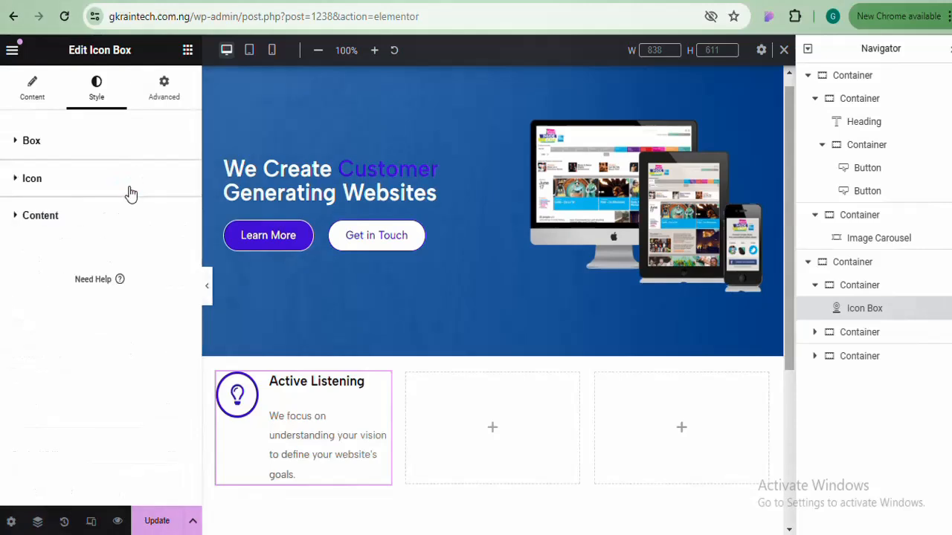
Set the Box Content Spacing to 5 px and preview the result
left_click(125, 217)
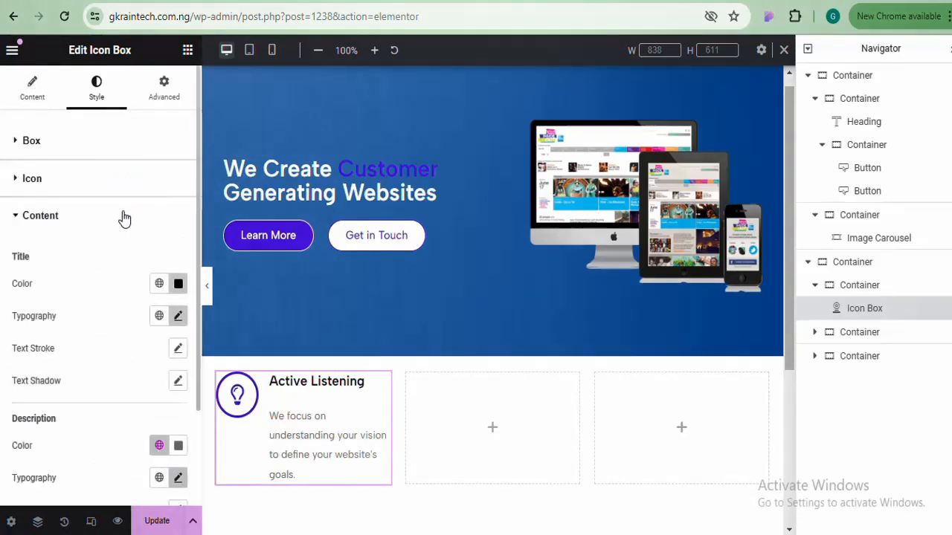
left_click(123, 214)
left_click(134, 146)
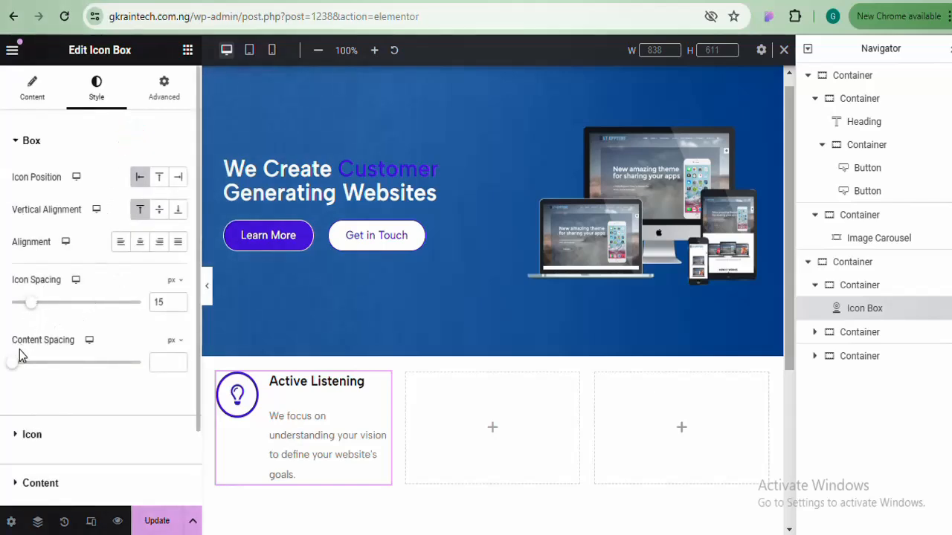
left_click_drag(18, 368, 21, 369)
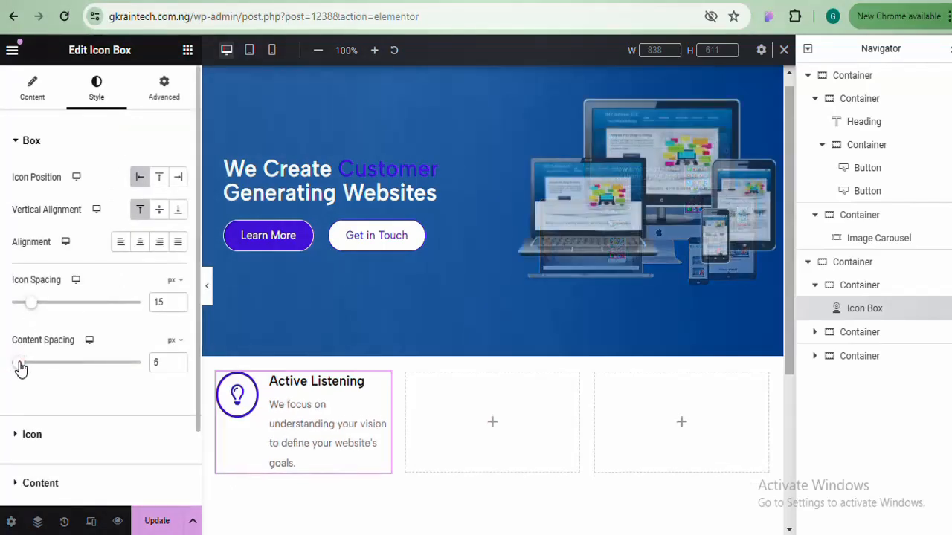
left_click(207, 287)
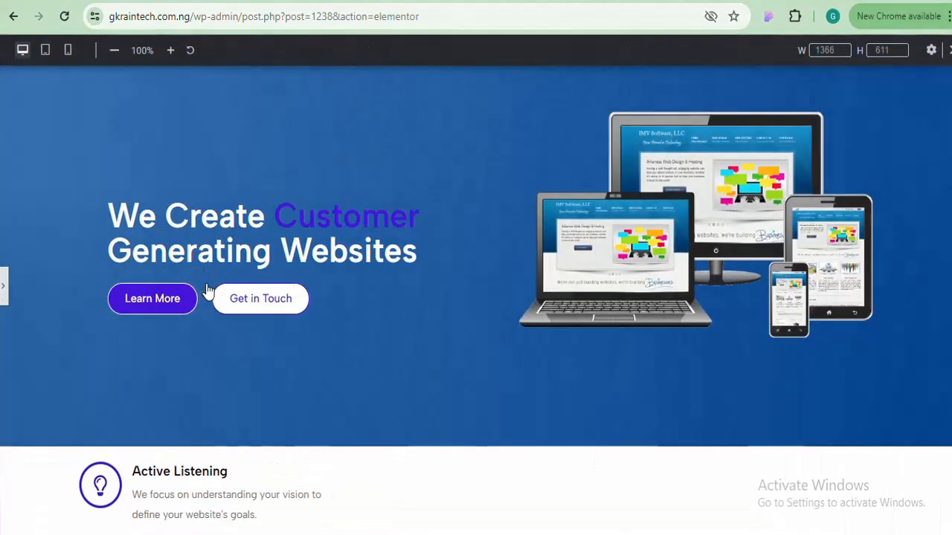
scroll(504, 416, "down", 2)
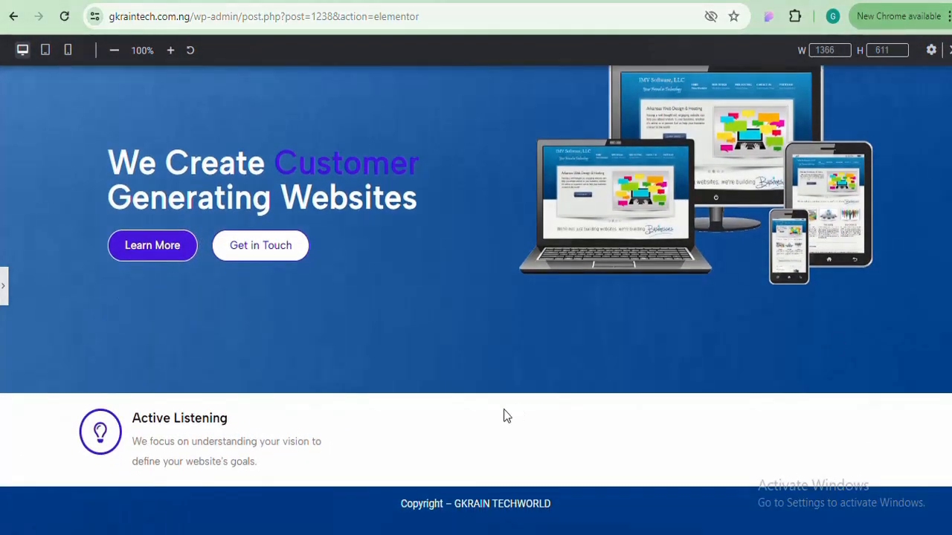
left_click(4, 290)
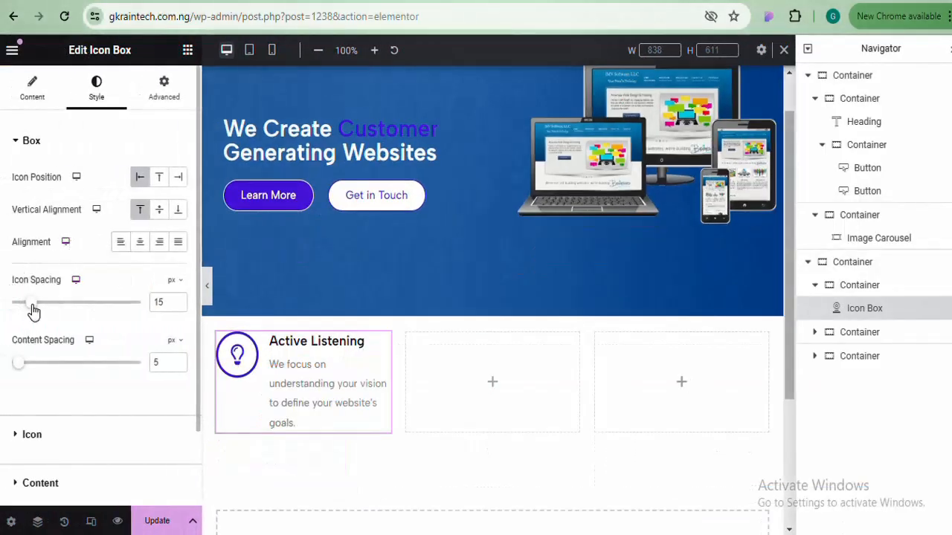
Set the Icon Spacing to 20 px and preview the icon box
left_click_drag(31, 306, 38, 310)
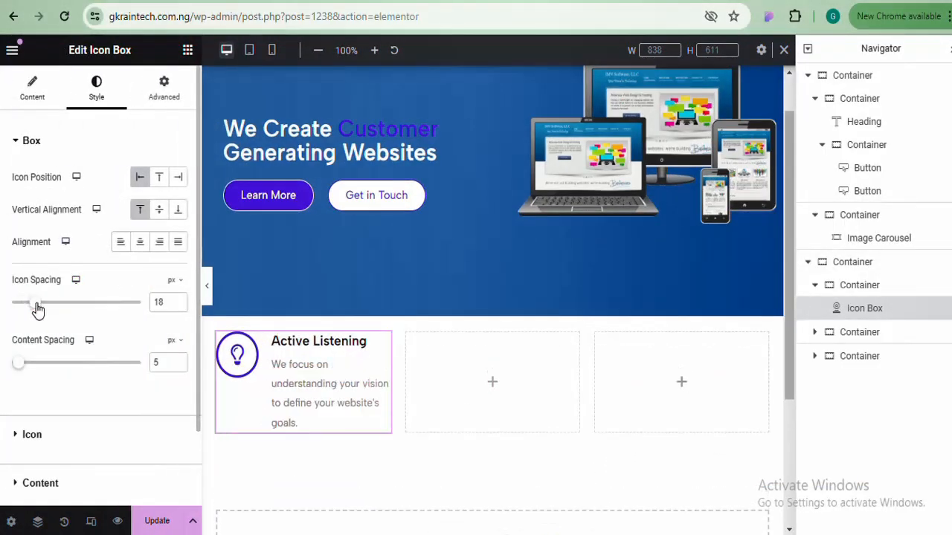
left_click(178, 299)
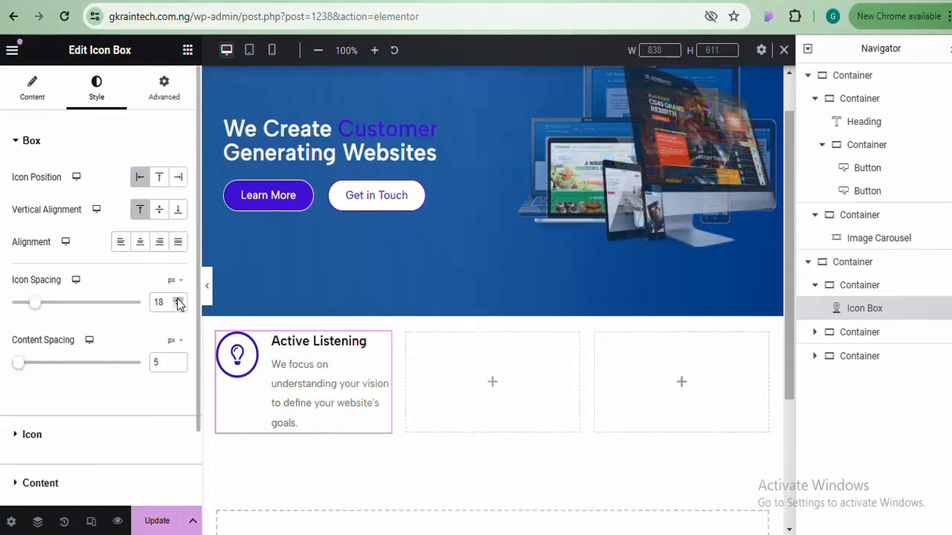
left_click(177, 300)
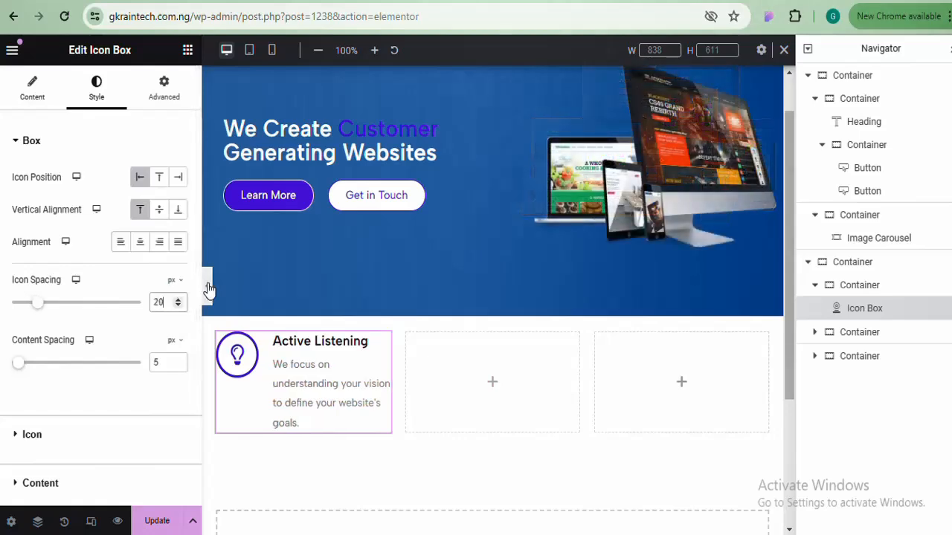
left_click(208, 289)
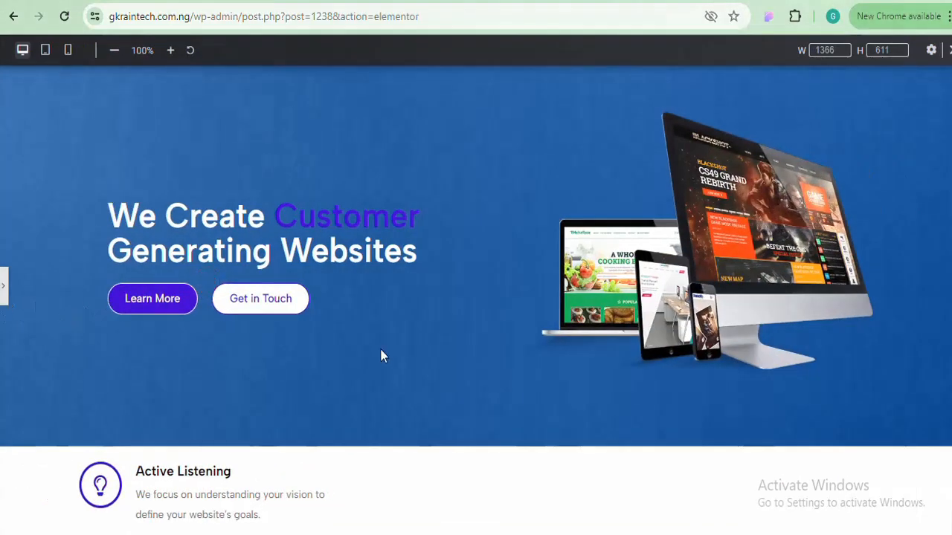
scroll(476, 260, "down", 1)
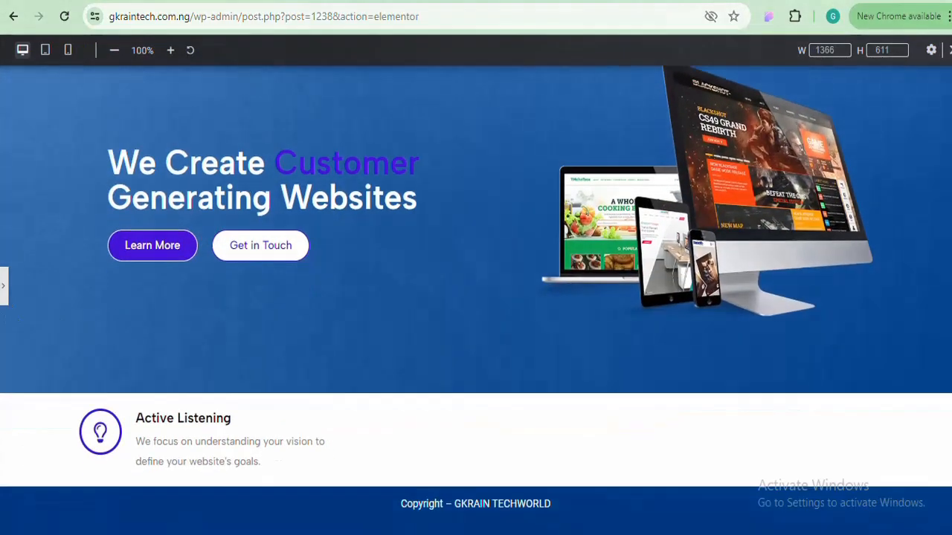
left_click(4, 287)
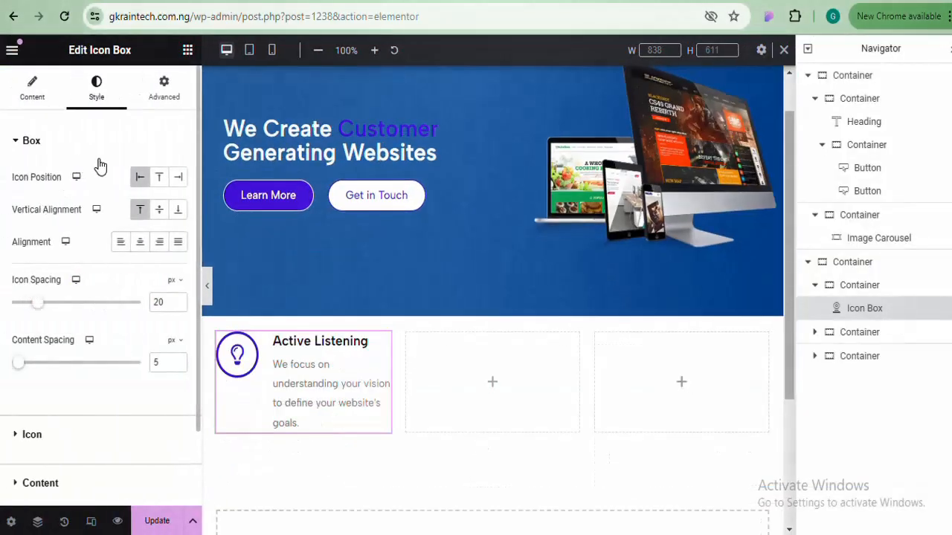
Reduce the Icon Size from 27 to 20 px and check the lightbulb in preview
left_click(91, 133)
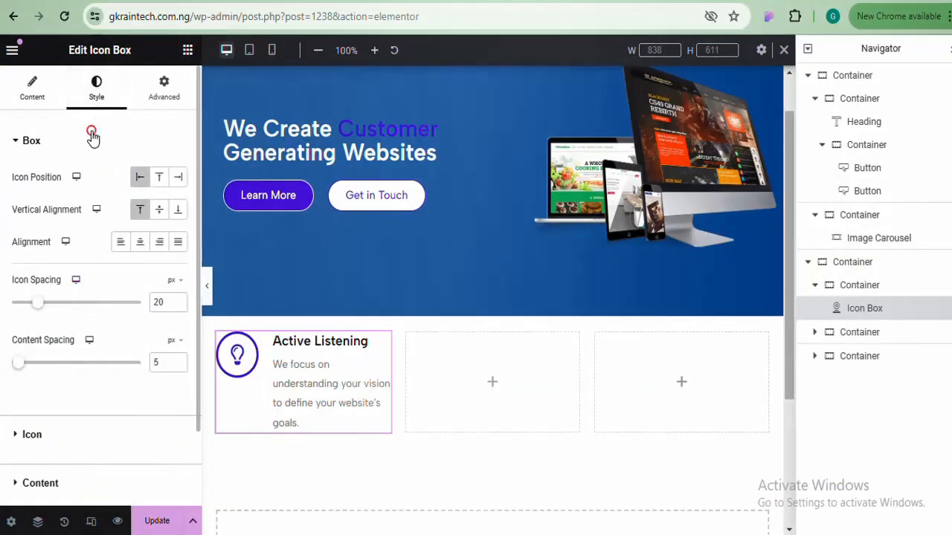
left_click(89, 182)
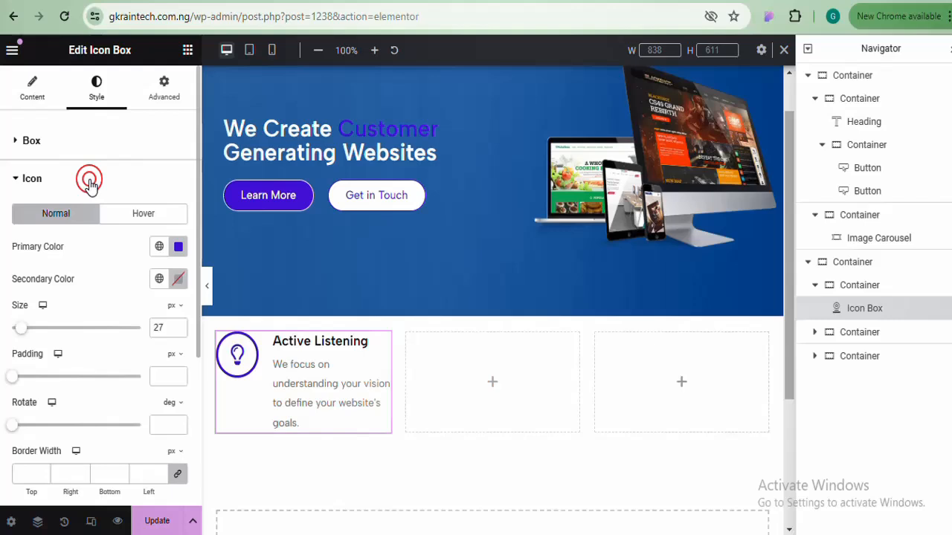
left_click(22, 328)
left_click_drag(22, 331, 19, 334)
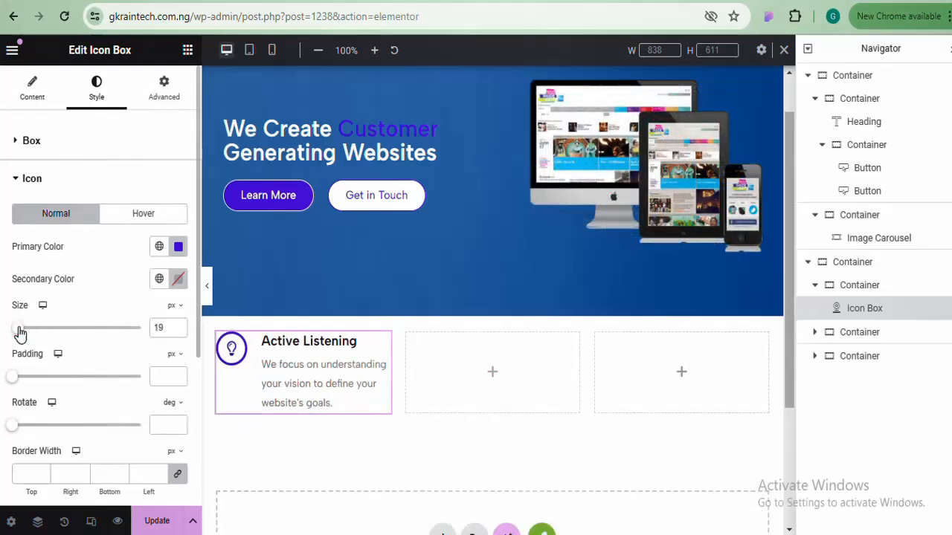
left_click(178, 327)
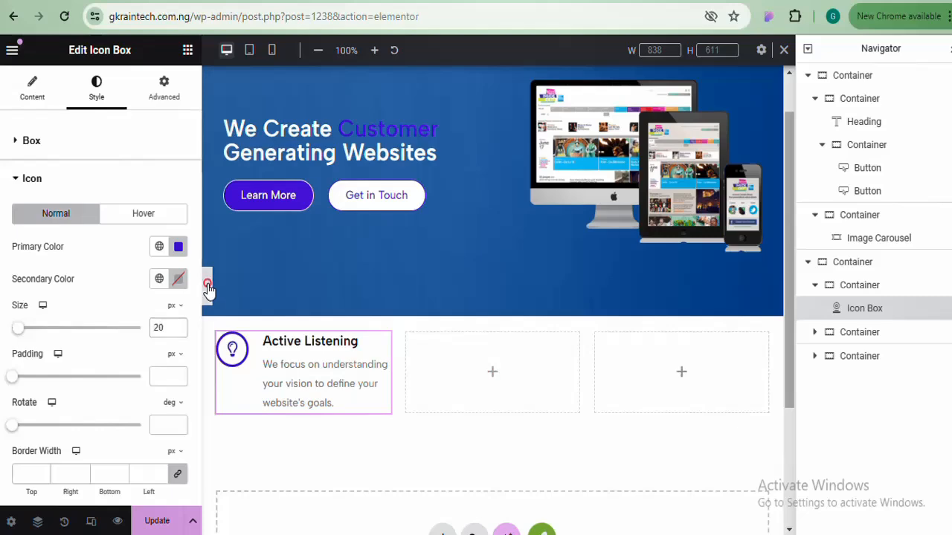
left_click(206, 285)
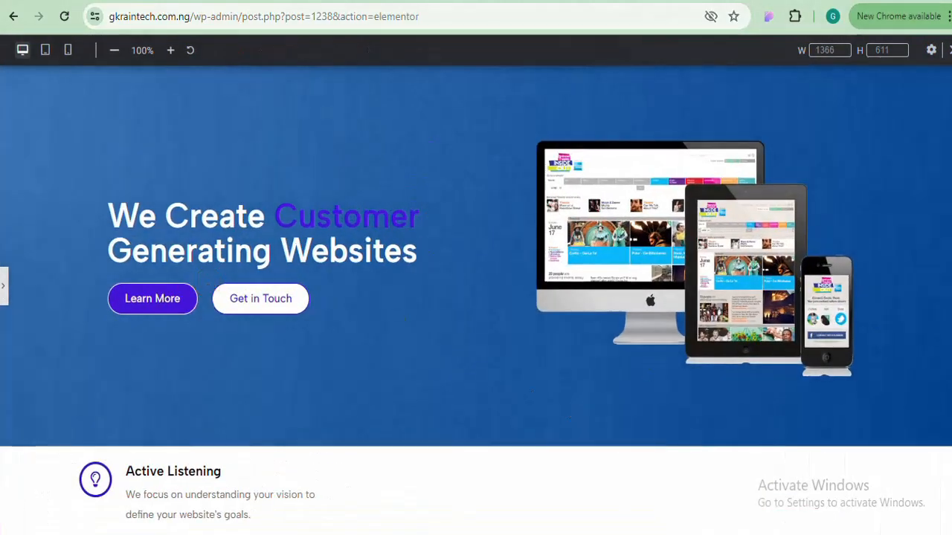
scroll(565, 410, "down", 1)
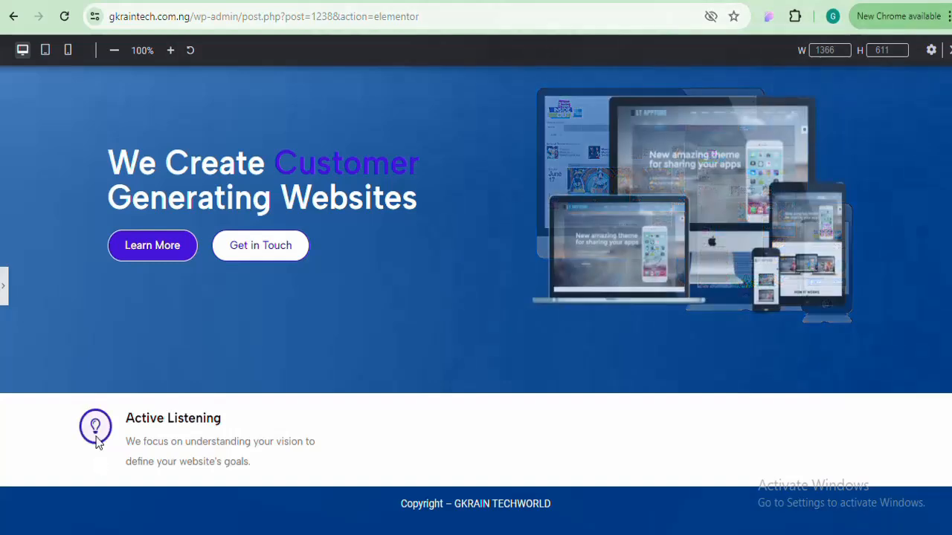
left_click(4, 290)
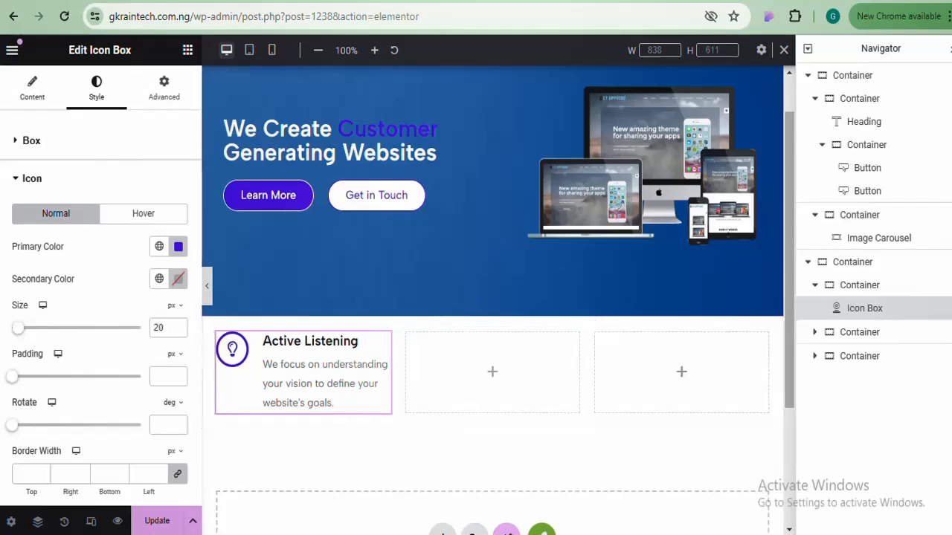
scroll(788, 204, "down", 2)
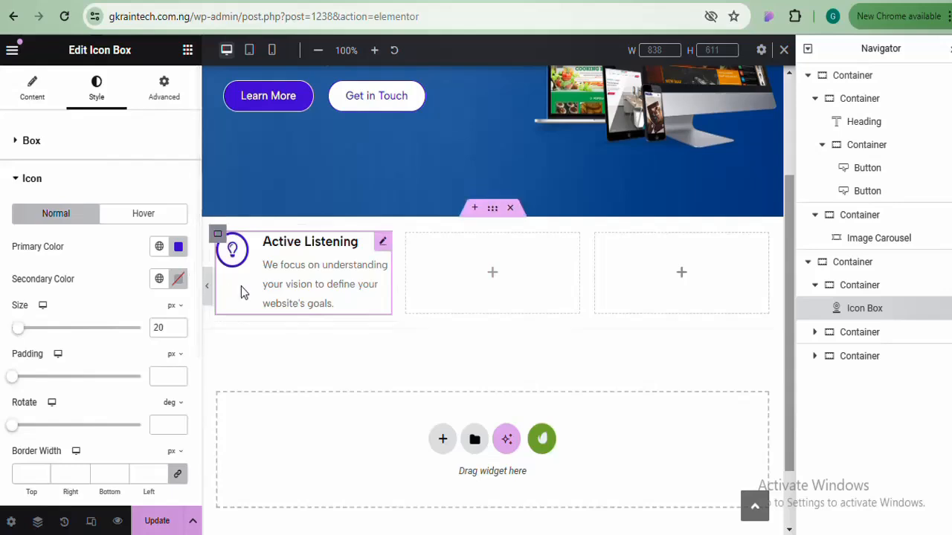
Select the parent container, enable a Box Shadow under Style > Border, and preview it
left_click(217, 235)
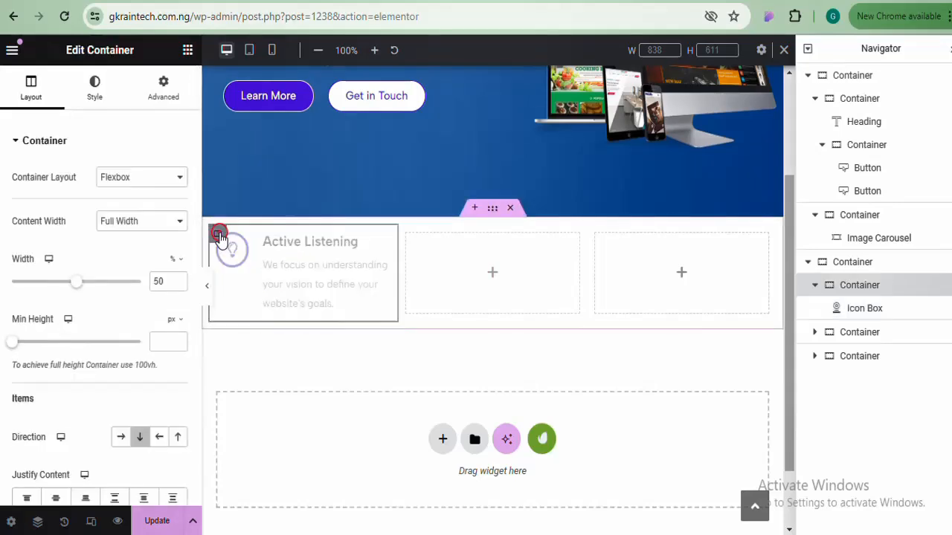
left_click(94, 87)
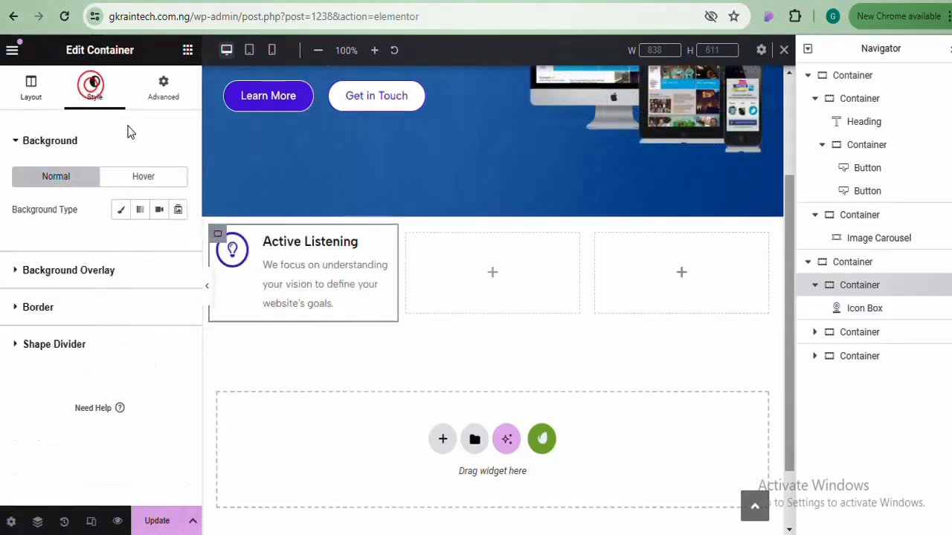
left_click(121, 316)
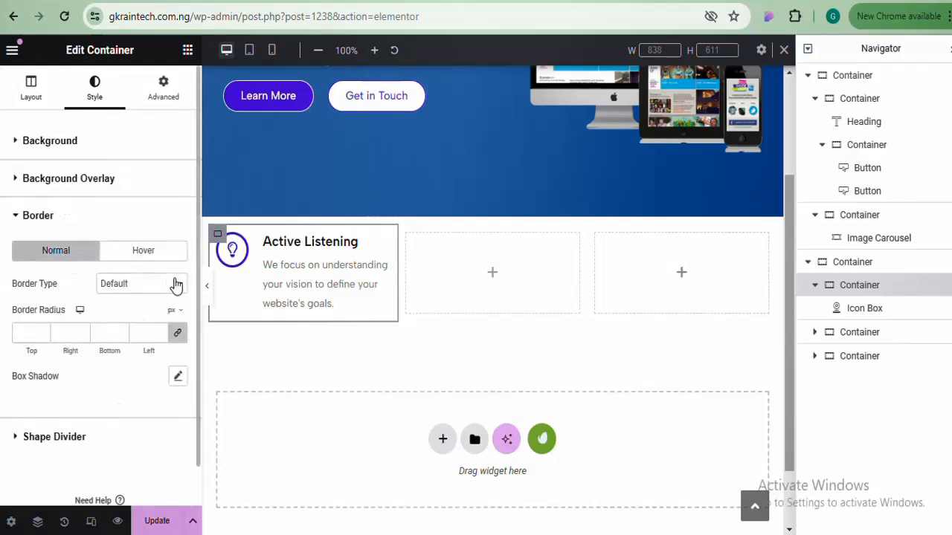
left_click(178, 378)
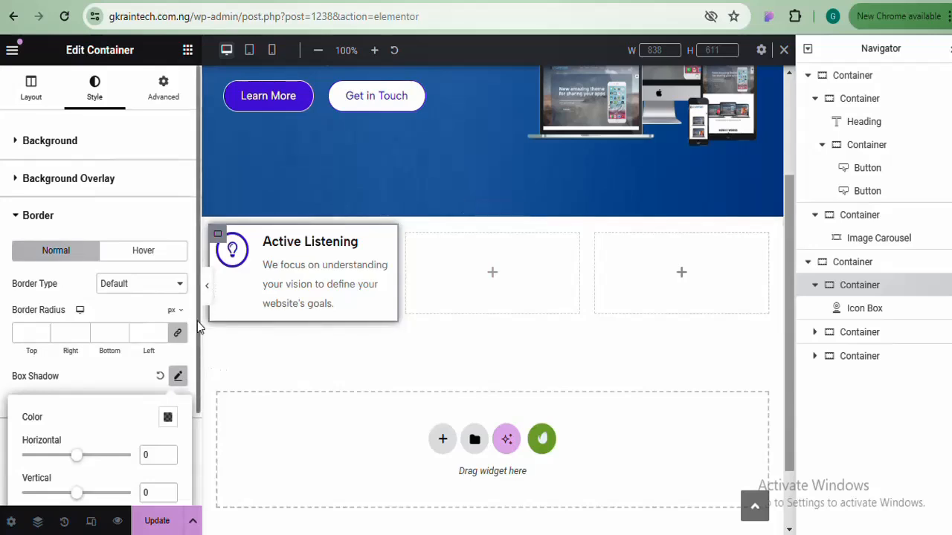
left_click_drag(197, 321, 197, 412)
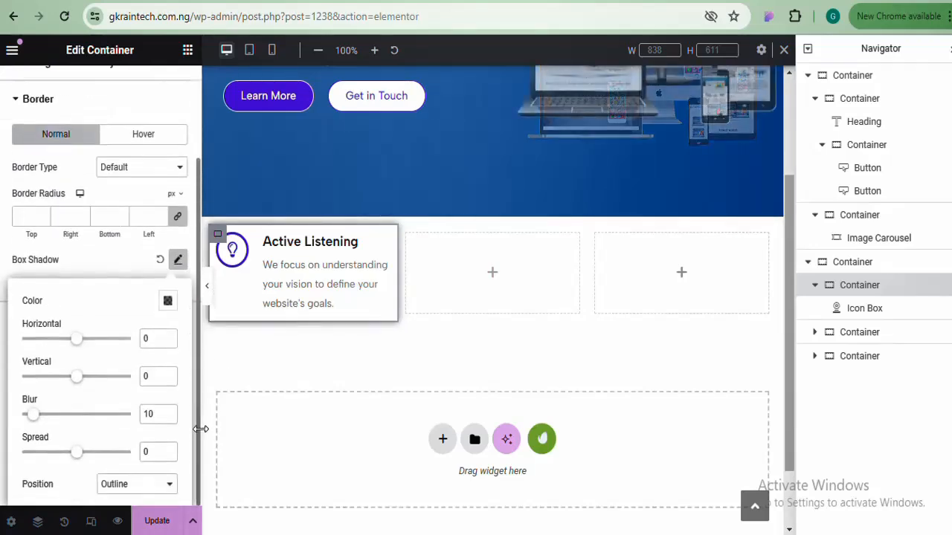
left_click(206, 284)
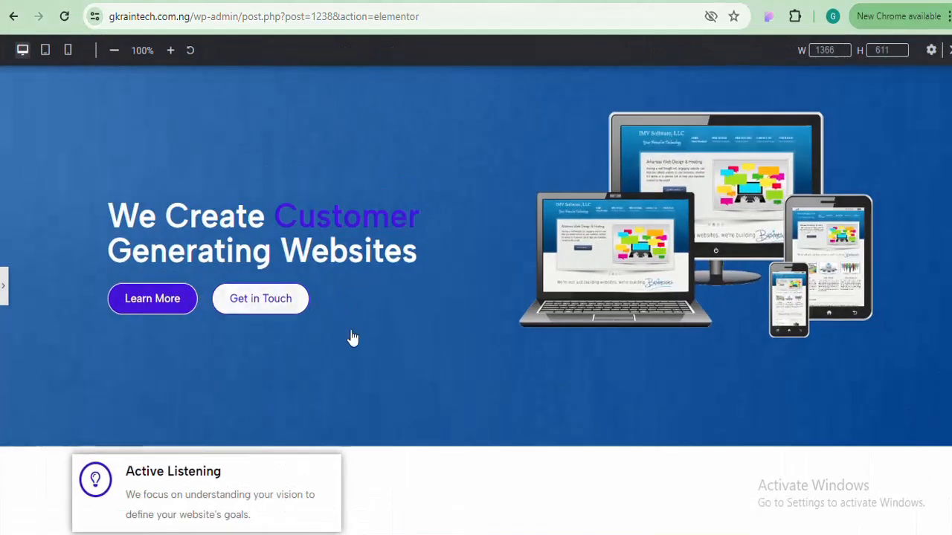
scroll(476, 301, "down", 1)
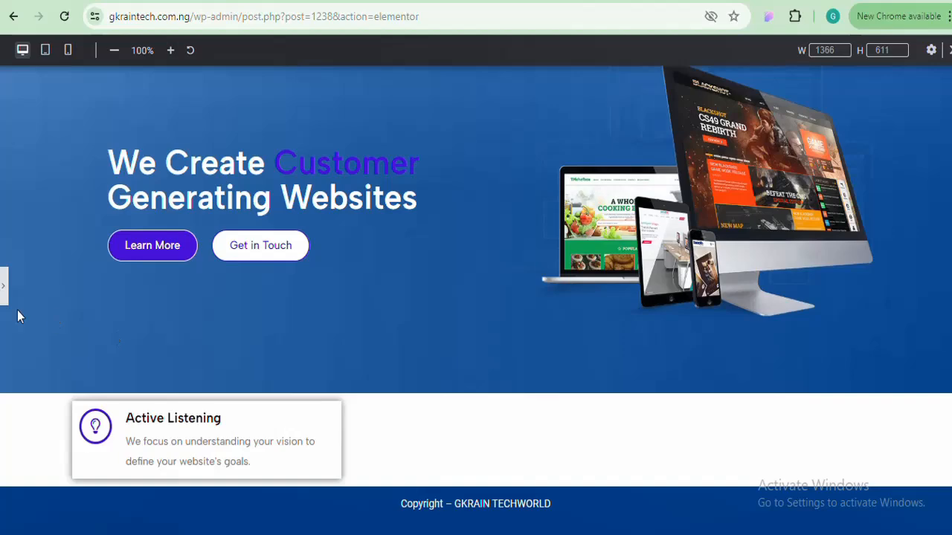
left_click(5, 290)
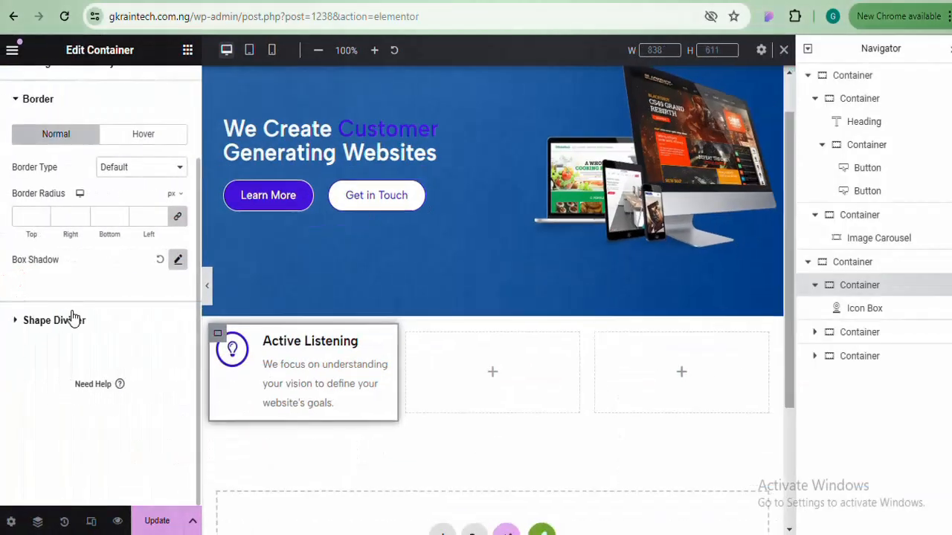
Lower the shadow blur to 5 and preview the container
left_click(180, 261)
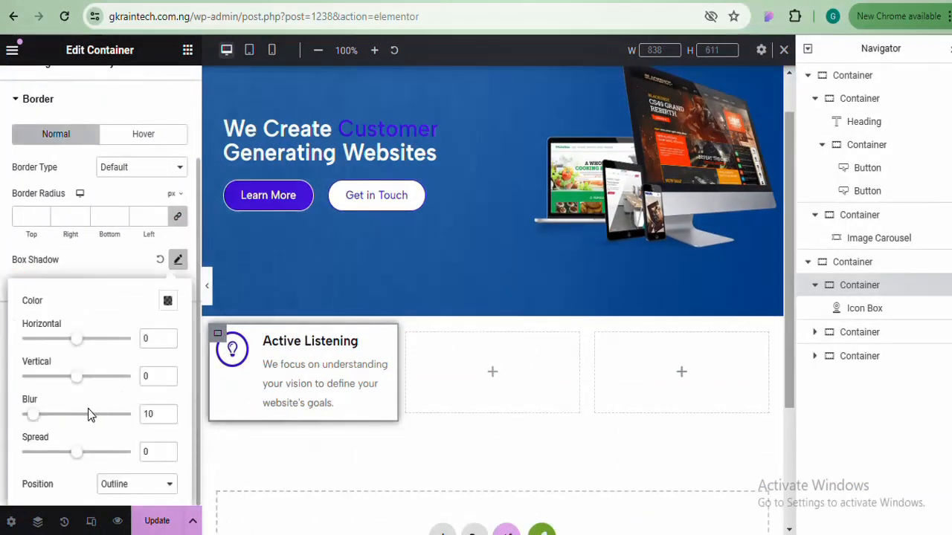
left_click(168, 418)
left_click(168, 417)
left_click(168, 418)
left_click(168, 418)
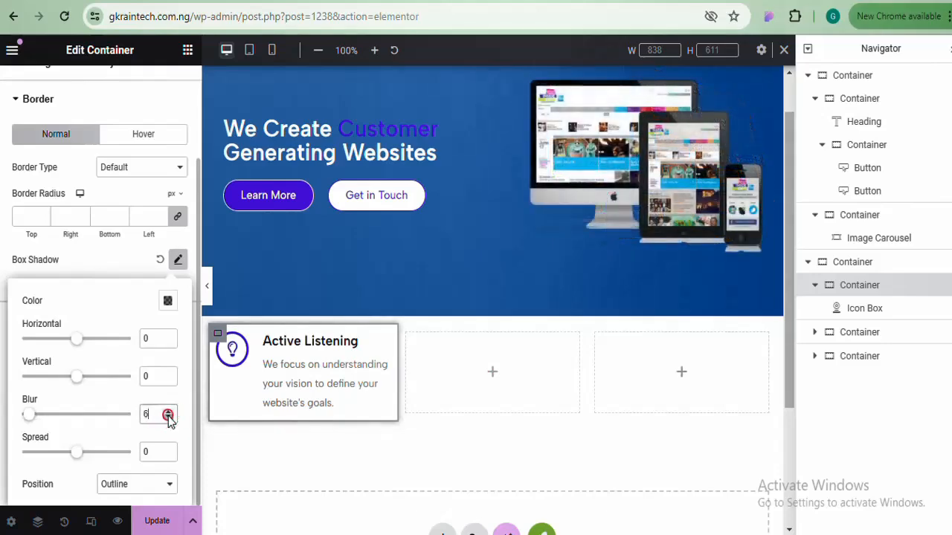
left_click(168, 418)
left_click(208, 288)
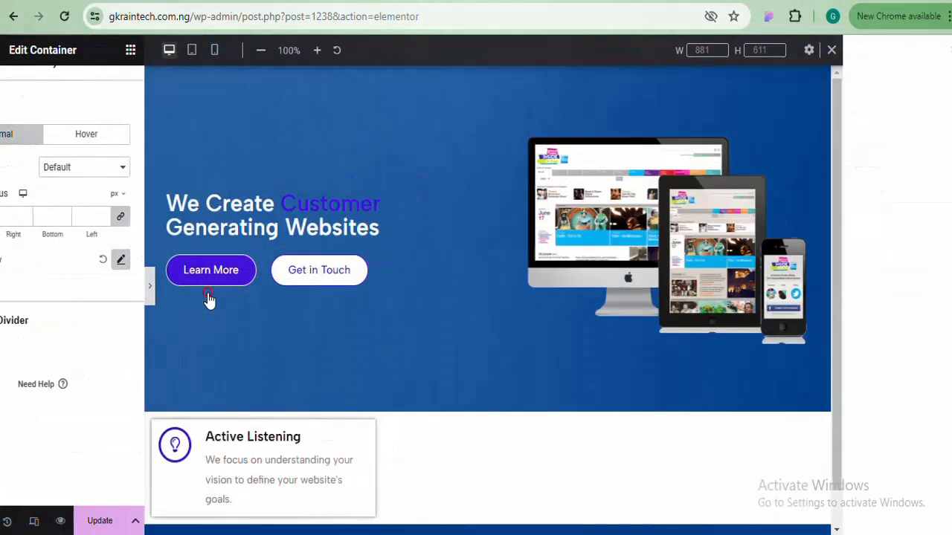
scroll(475, 268, "down", 1)
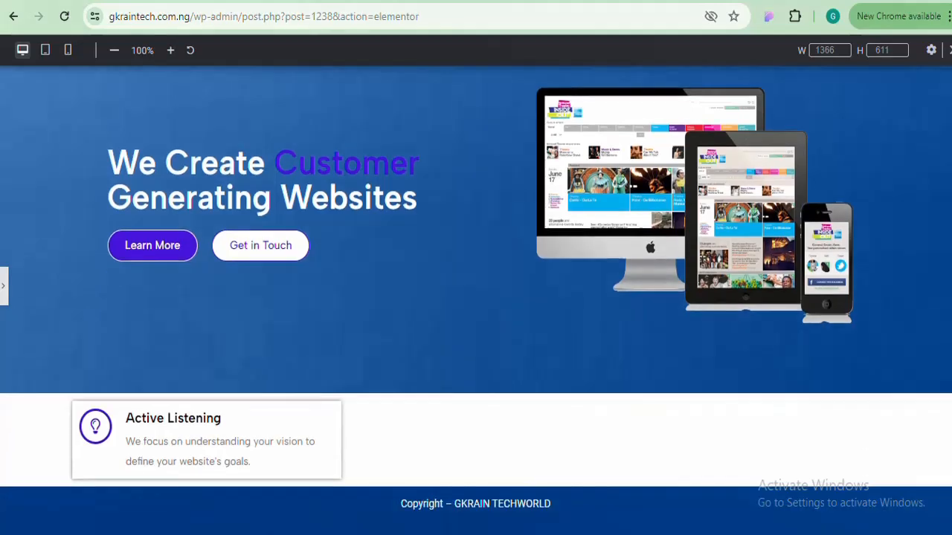
left_click(8, 290)
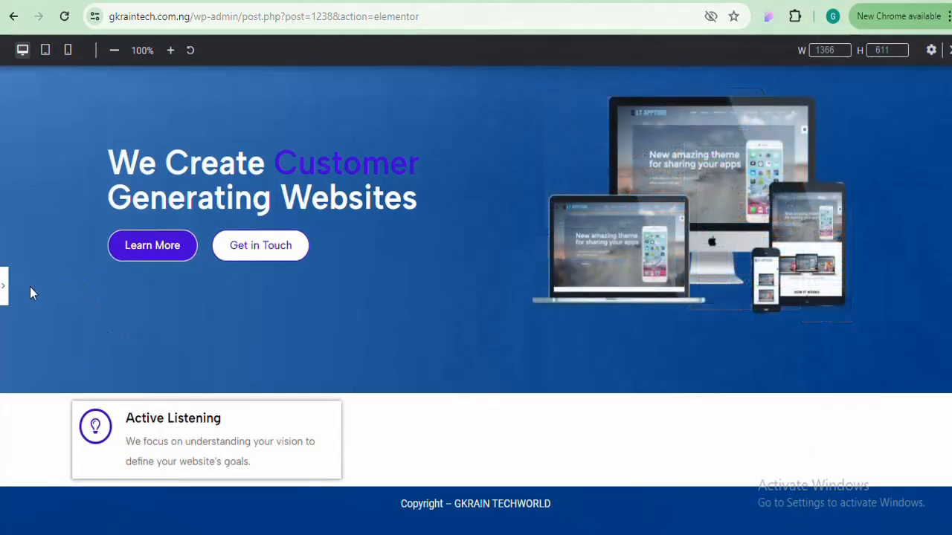
left_click(5, 292)
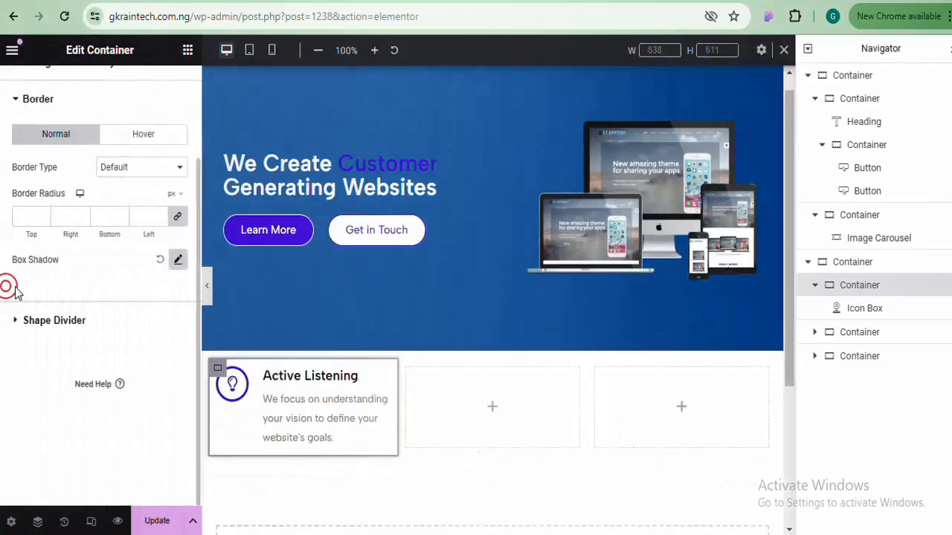
Raise the shadow blur to 20 with zero spread and preview the result
left_click(179, 261)
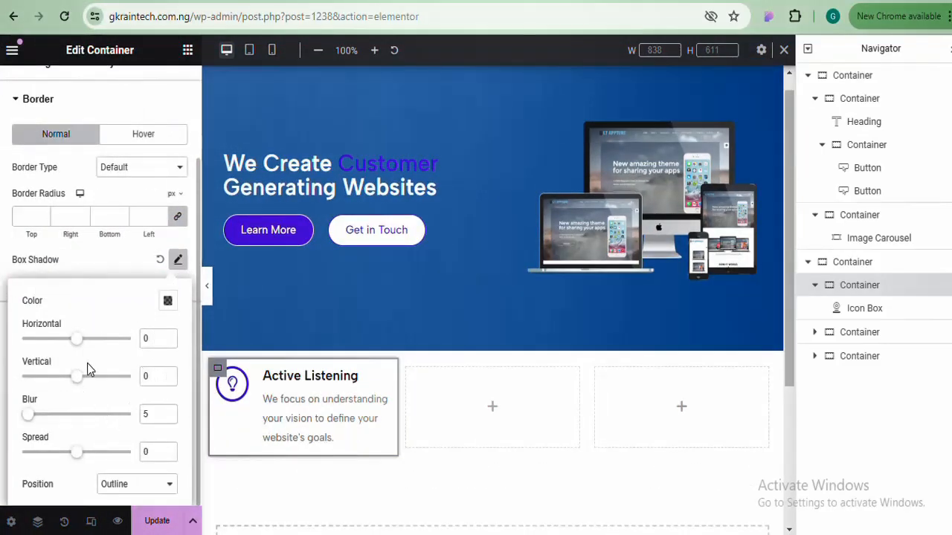
mouse_move(77, 453)
left_mouse_down()
mouse_move(97, 458)
mouse_move(77, 457)
left_mouse_up()
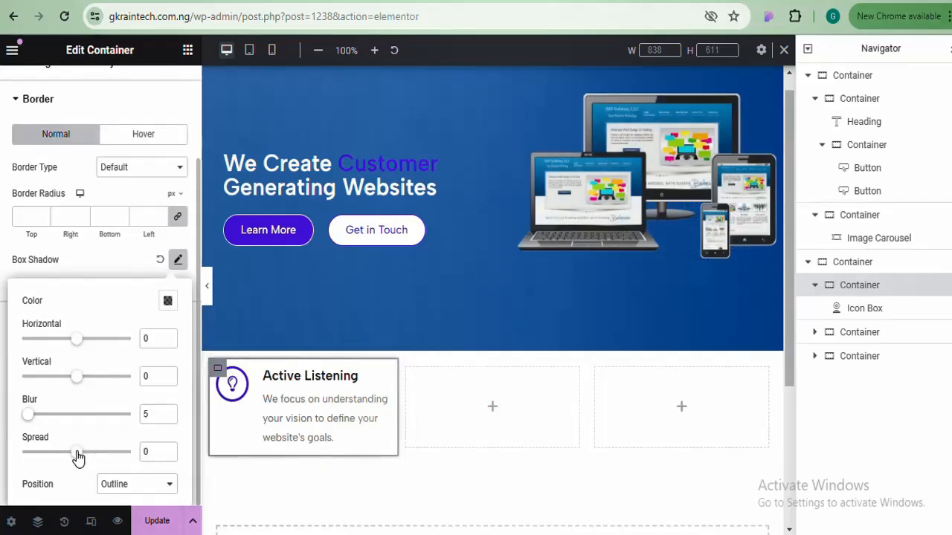
left_click(168, 411)
left_click(169, 411)
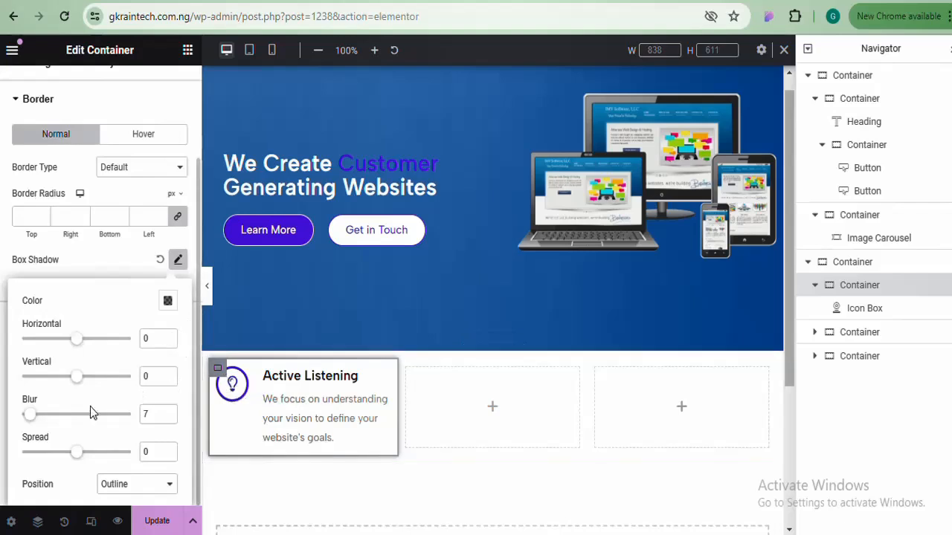
left_click_drag(29, 422, 43, 425)
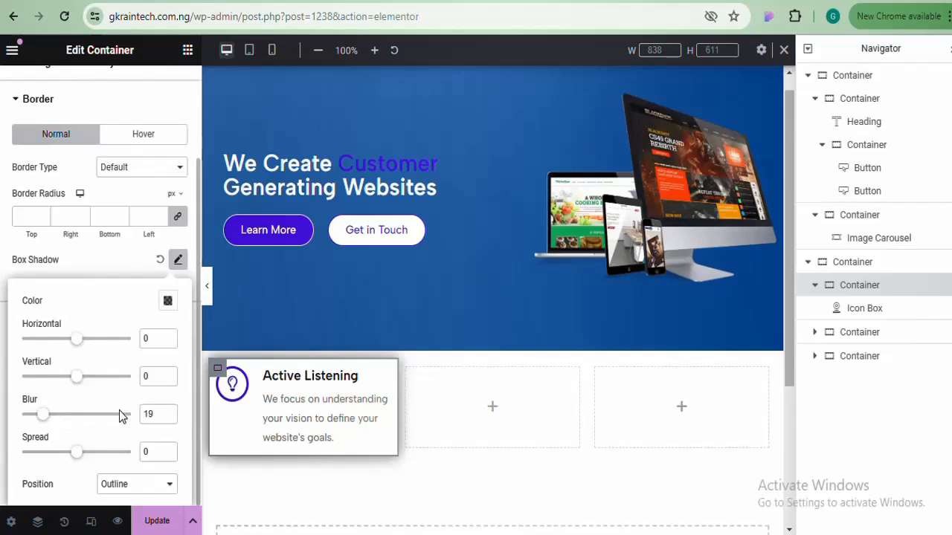
left_click(169, 413)
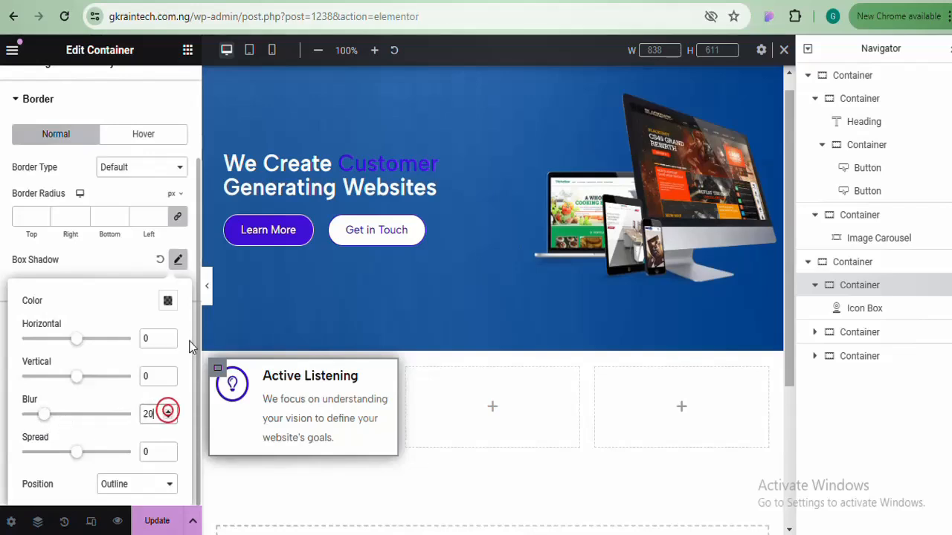
left_click(208, 292)
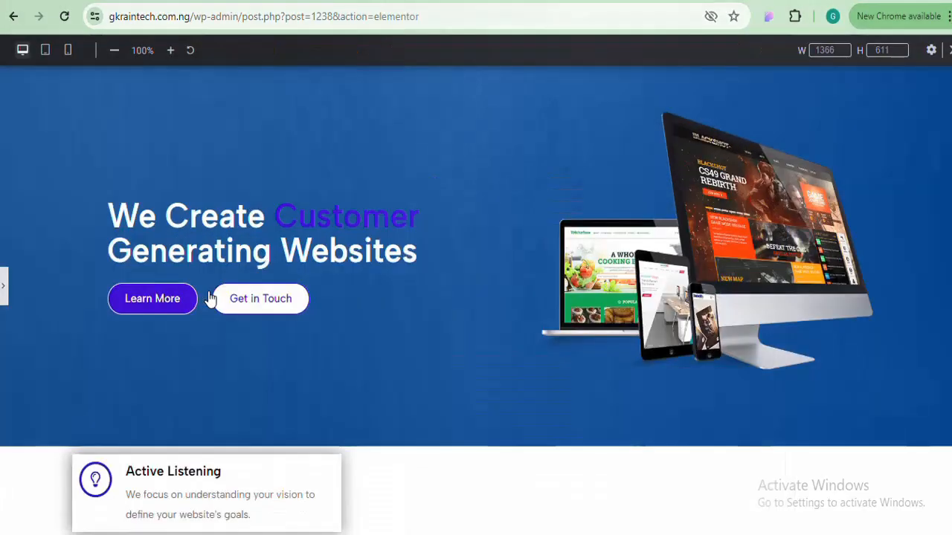
scroll(476, 297, "down", 2)
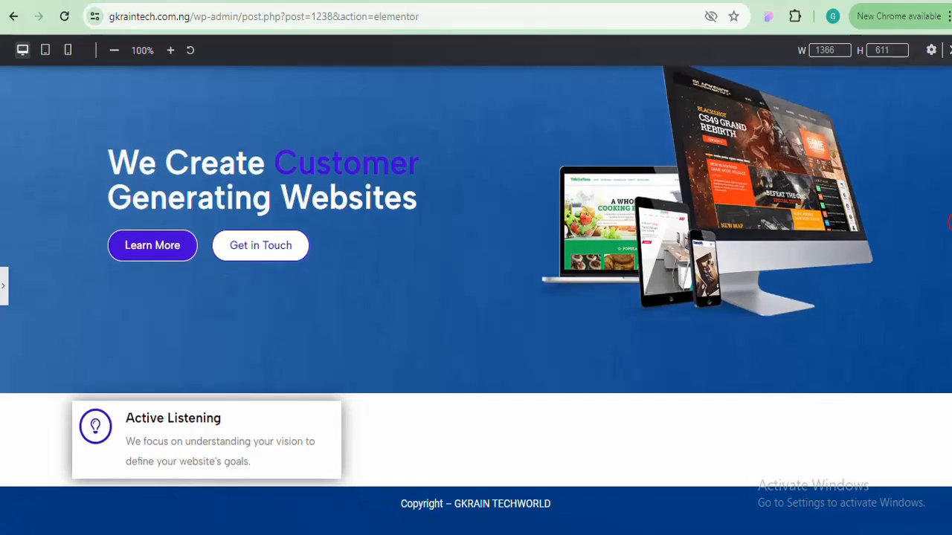
left_click(6, 292)
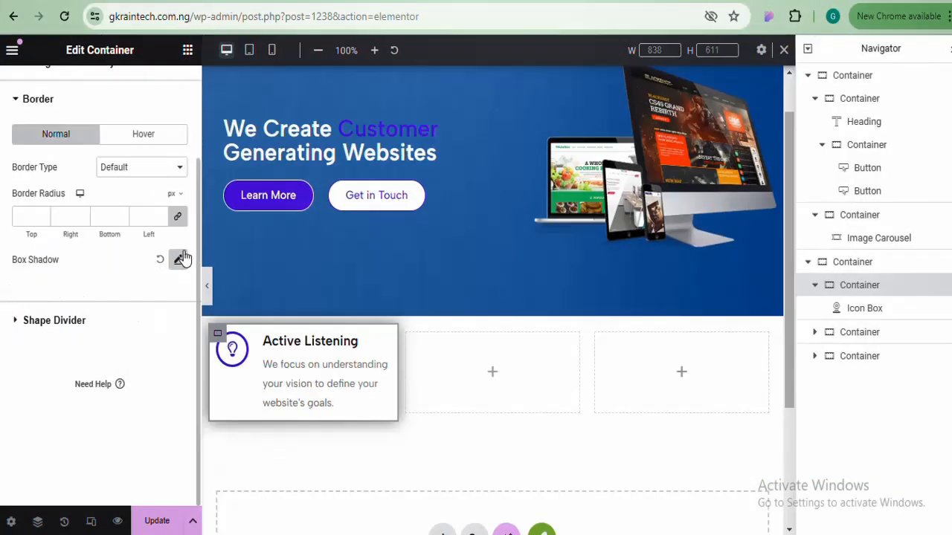
Set the shadow colour to translucent purple #4819DF57 and preview the card full width
left_click(178, 262)
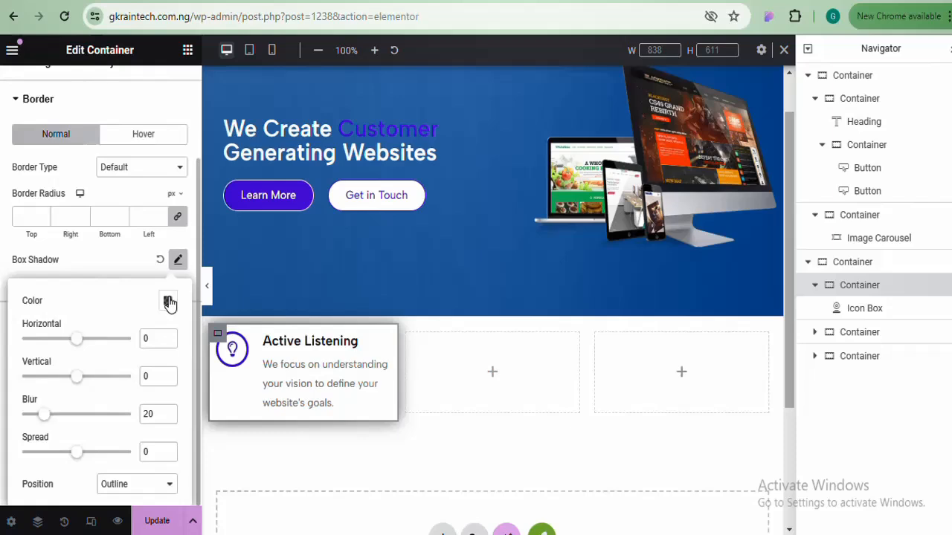
left_click(168, 302)
type("#4819DF")
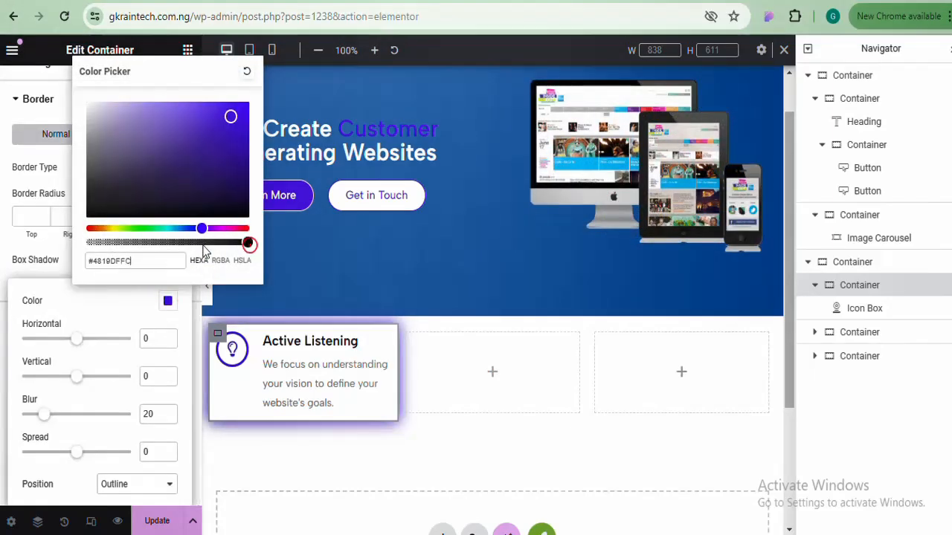
left_click_drag(205, 251, 147, 239)
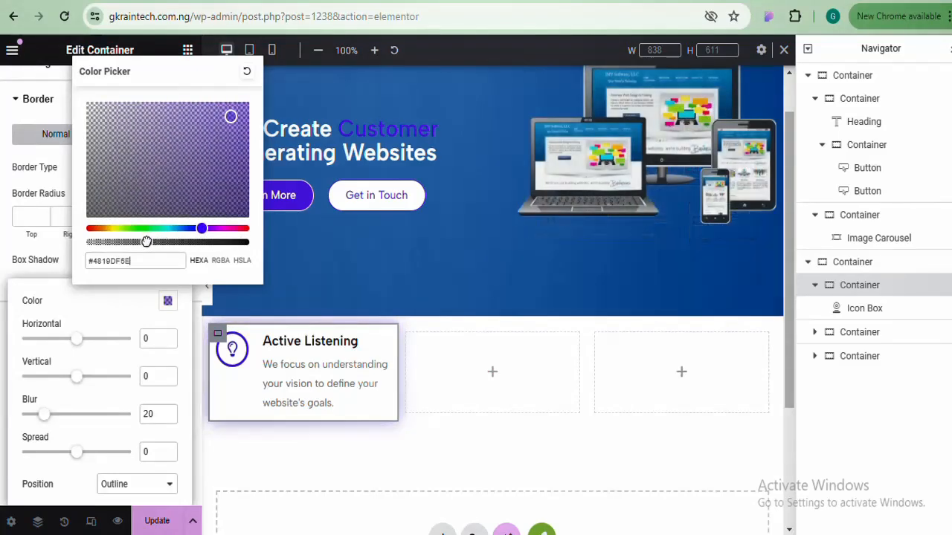
left_click_drag(146, 241, 140, 243)
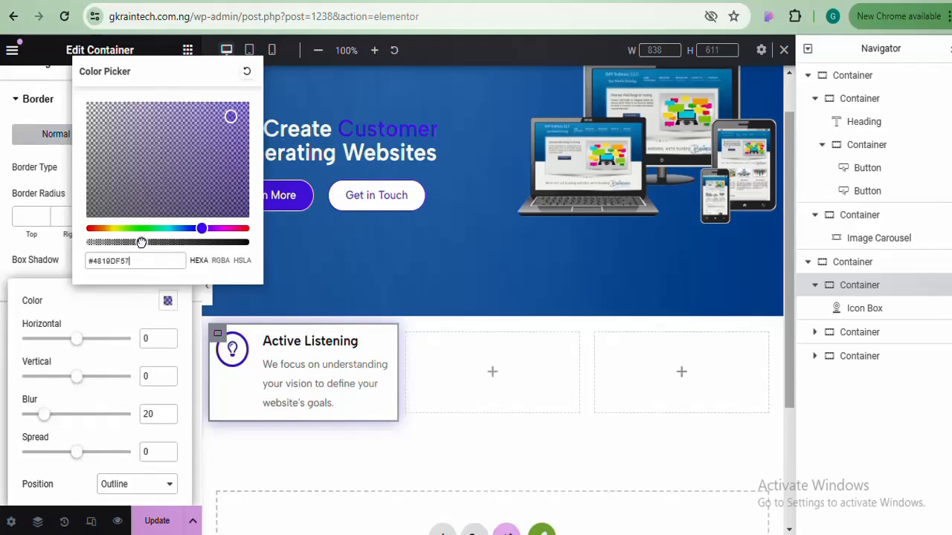
left_click(208, 298)
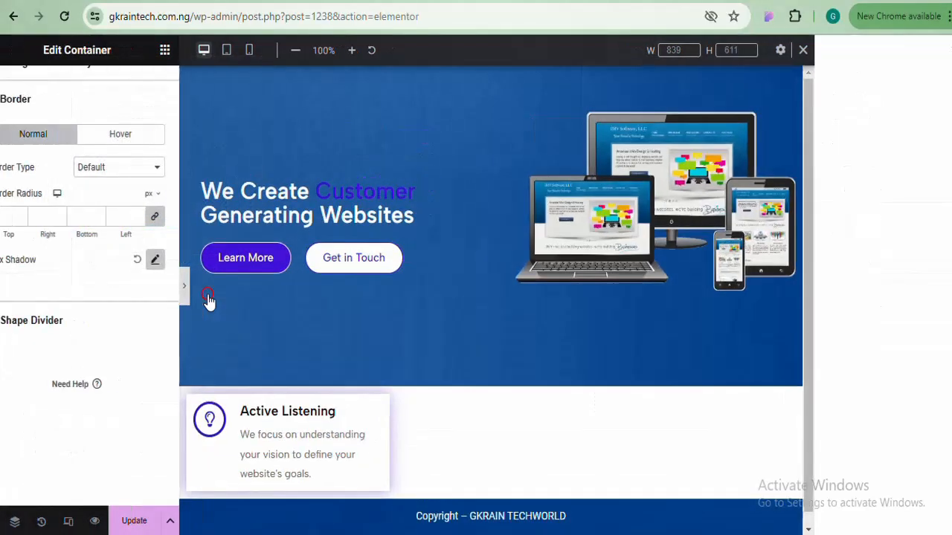
scroll(476, 260, "down", 1)
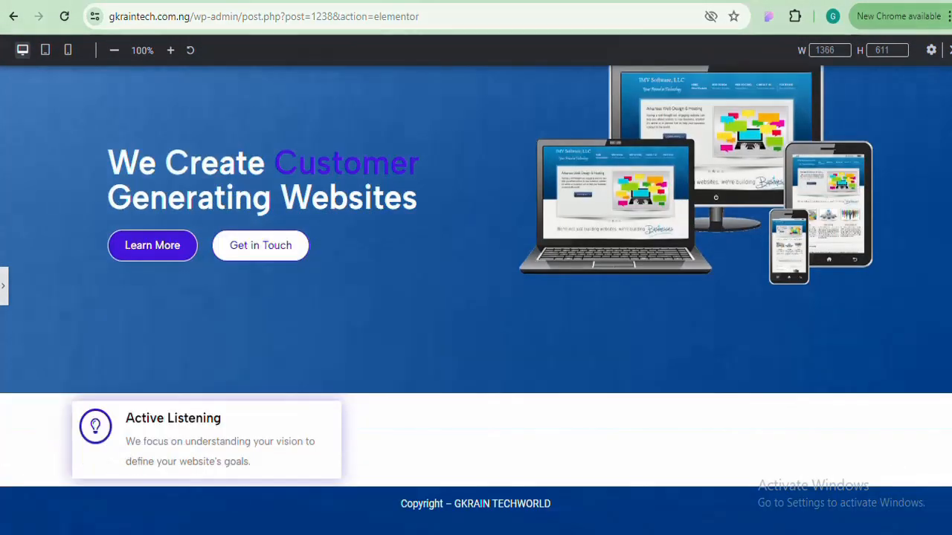
left_click(5, 293)
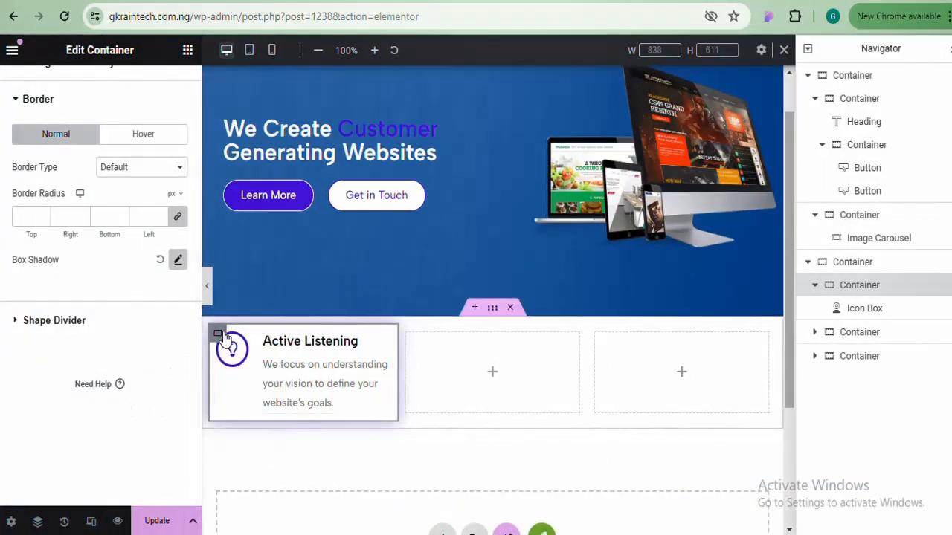
Start rounding the card's corners with a linked Border Radius of about 10 px
left_click(160, 217)
key("Up")
key("Up")
key("Up")
key("Up")
key("Up")
key("Up")
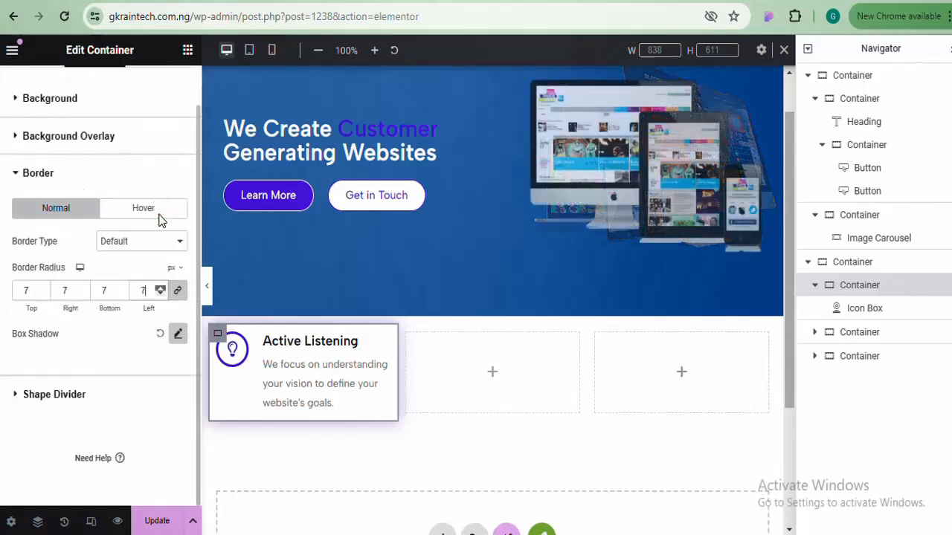
key("Up")
key("Up")
key("Up")
left_click_drag(160, 217, 156, 248)
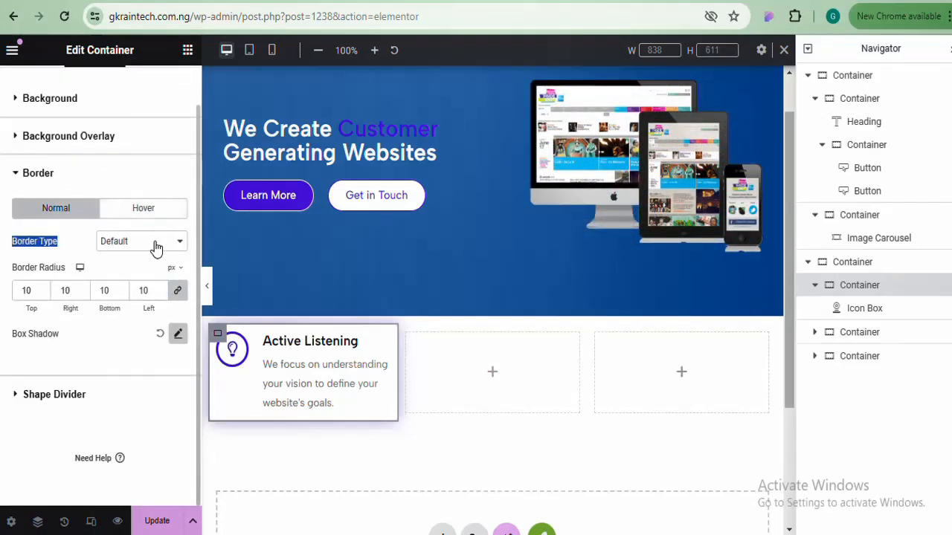
Reset the card's Hover-state border radius to 0
left_click(159, 215)
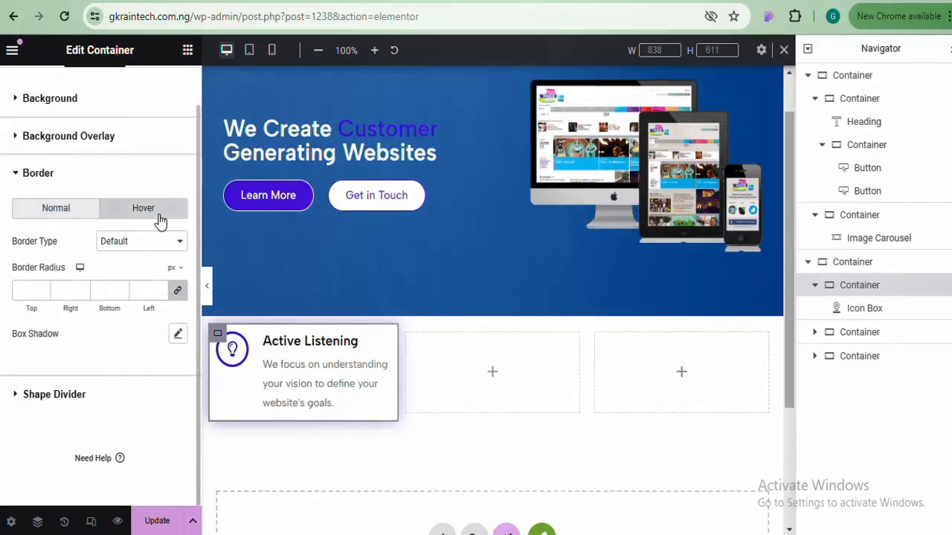
double_click(160, 288)
left_click(160, 289)
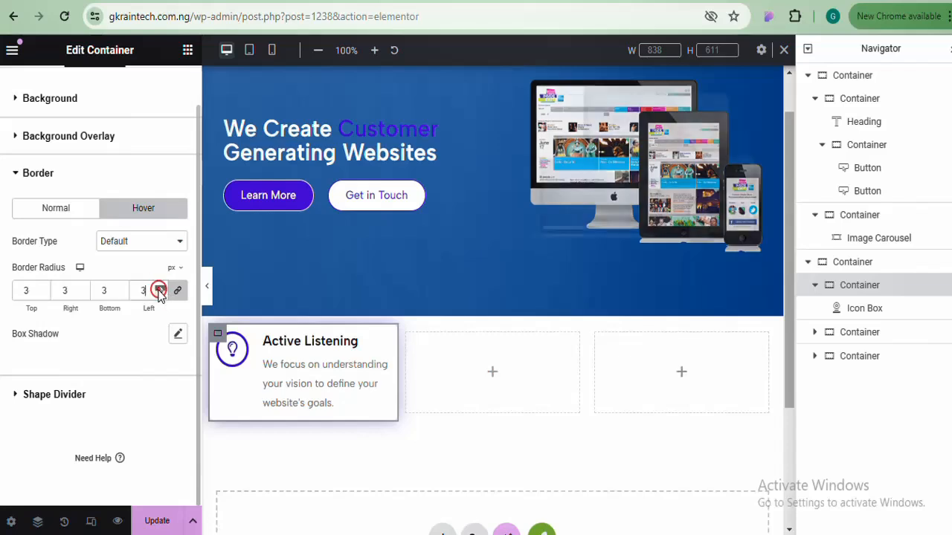
left_click(160, 295)
left_click(160, 295)
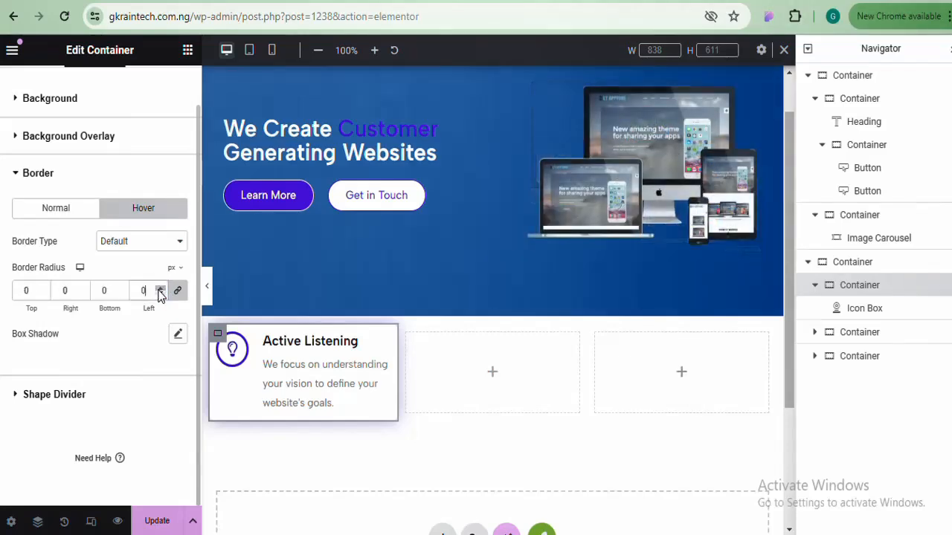
Set the Normal-state corner radius to 25 px and preview the rounded card with the panel hidden
left_click(160, 288)
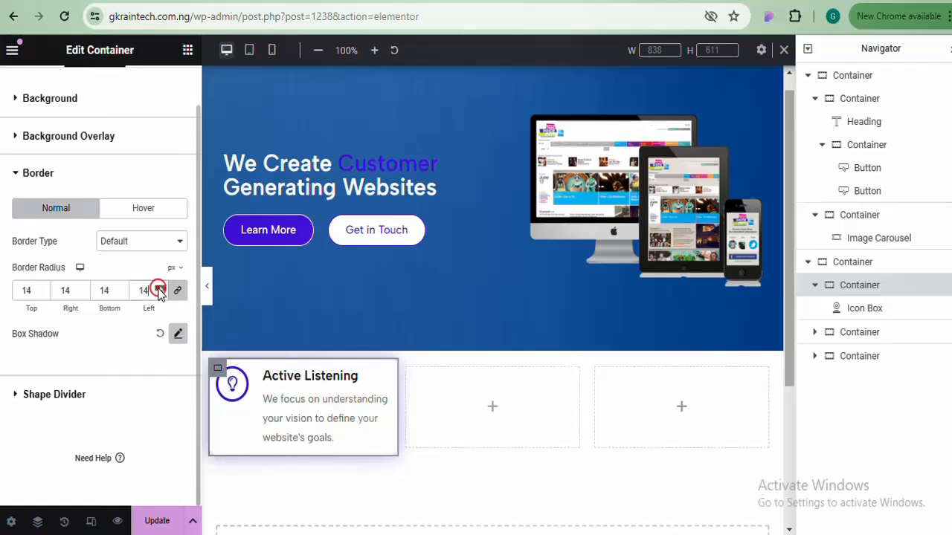
left_click(160, 288)
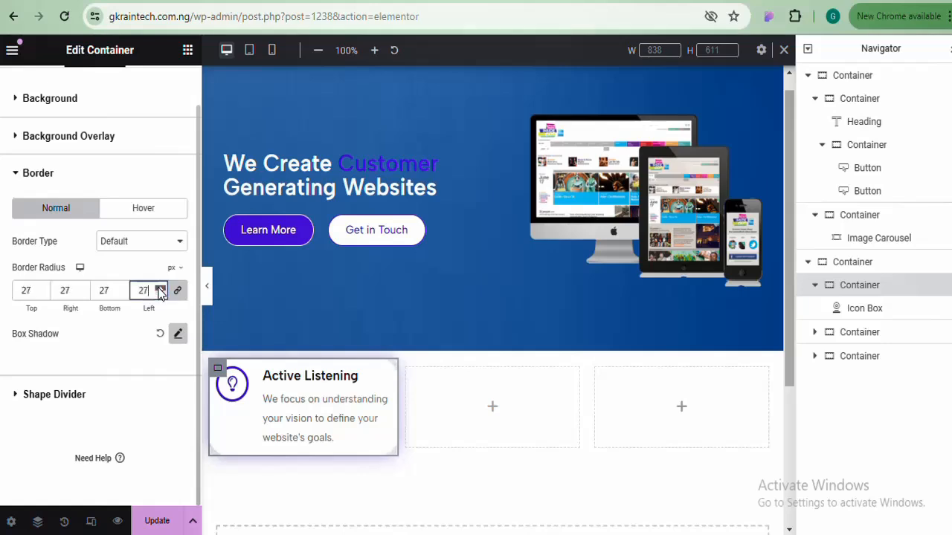
left_click(159, 295)
left_click(159, 295)
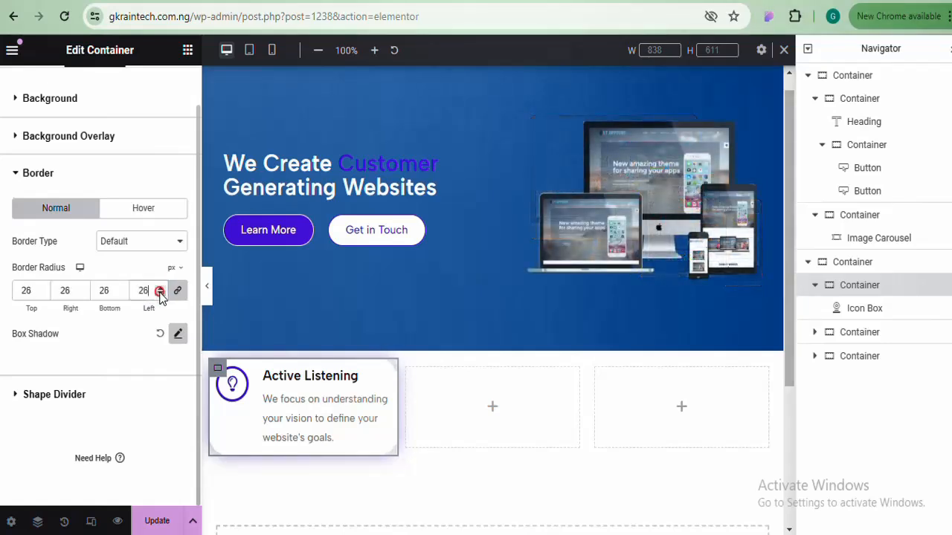
left_click(207, 287)
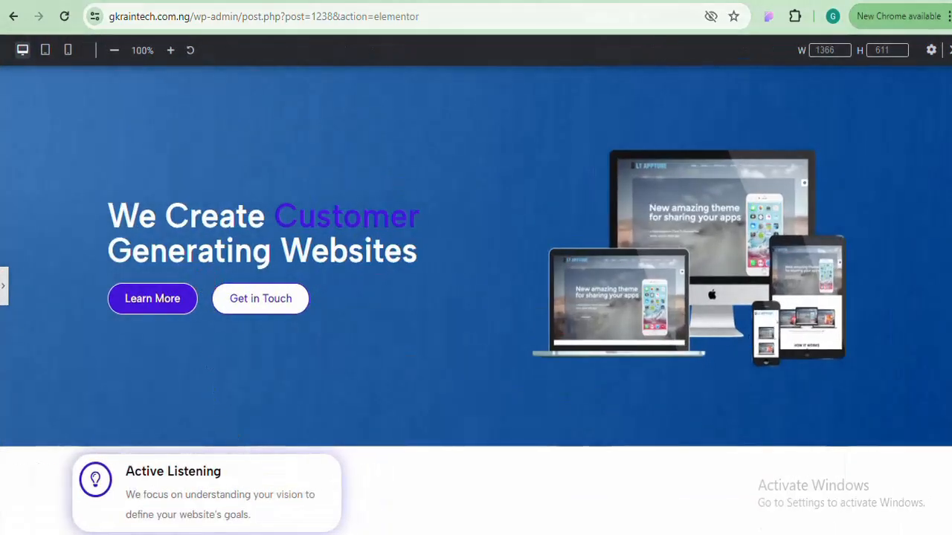
scroll(759, 307, "down", 1)
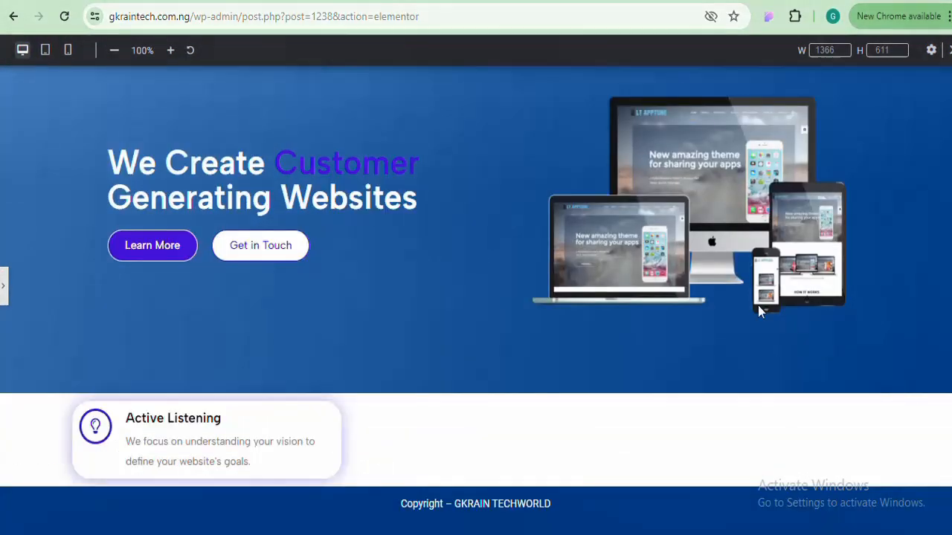
left_click(4, 298)
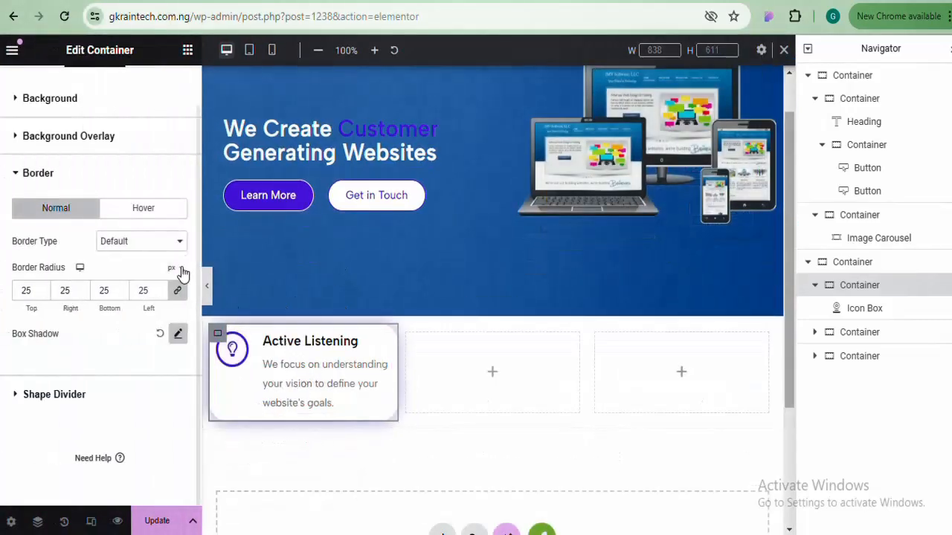
scroll(197, 267, "up", 1)
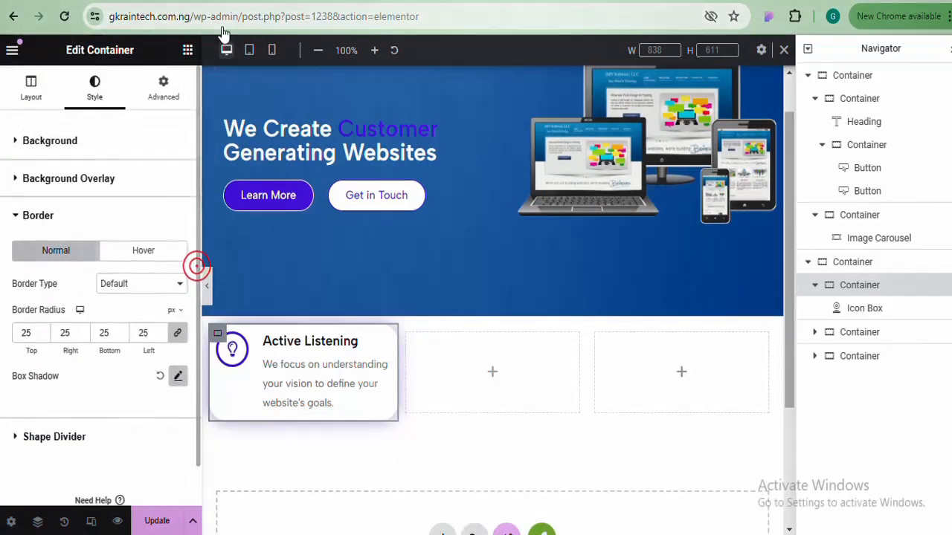
Give the card 14 px of linked Advanced padding and preview it with the panel hidden
left_click(179, 87)
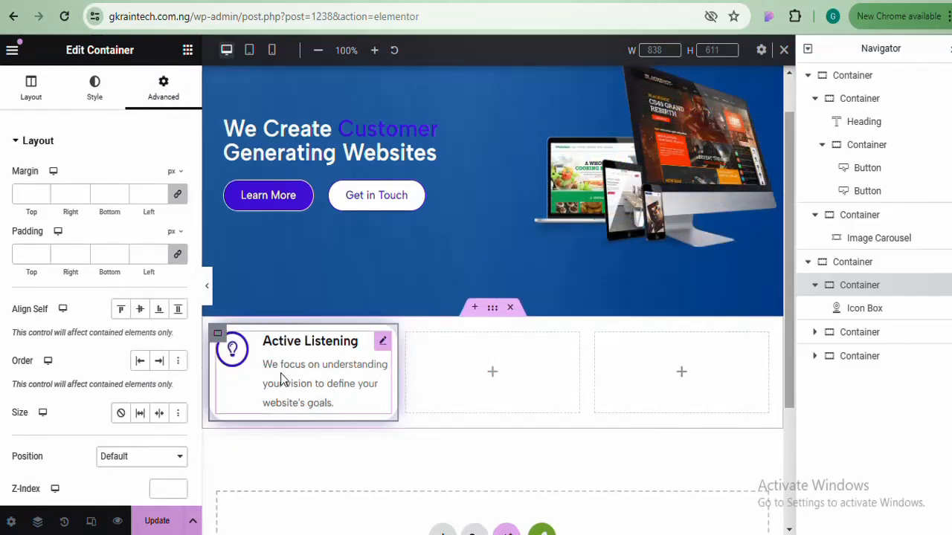
left_click(161, 250)
left_click(160, 250)
left_click(160, 251)
left_click(161, 251)
left_click(161, 250)
left_click(161, 251)
left_click(161, 251)
left_click(161, 250)
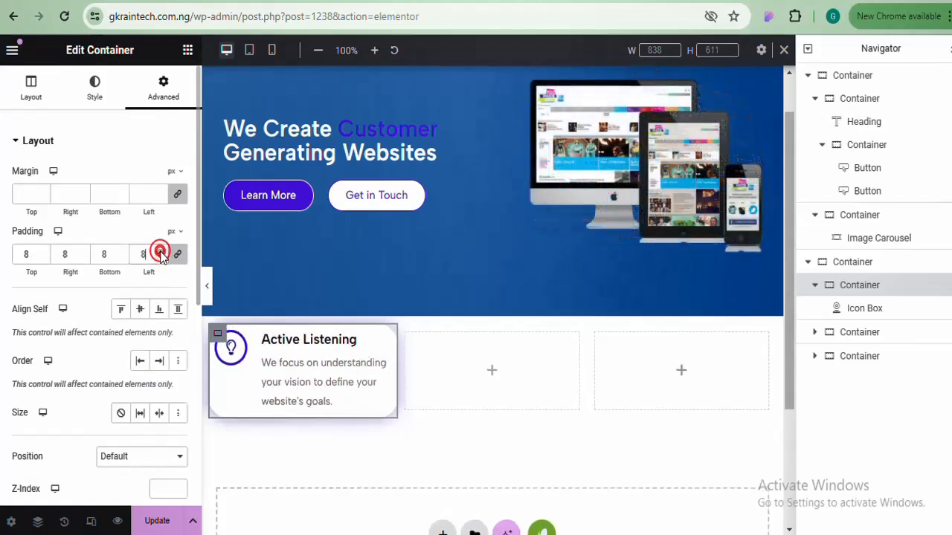
left_click(161, 251)
left_click(161, 250)
left_click(161, 251)
left_click(161, 251)
left_click(161, 251)
left_click(161, 250)
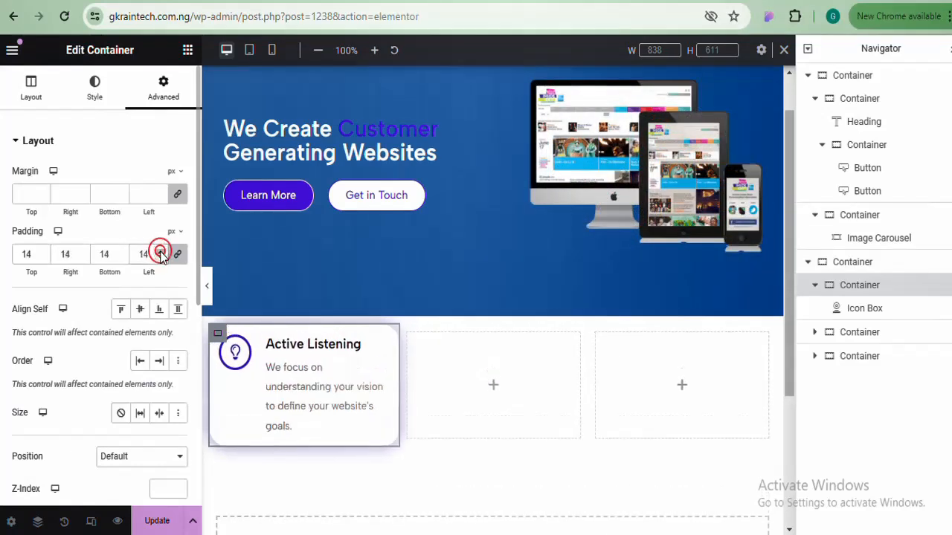
left_click(161, 251)
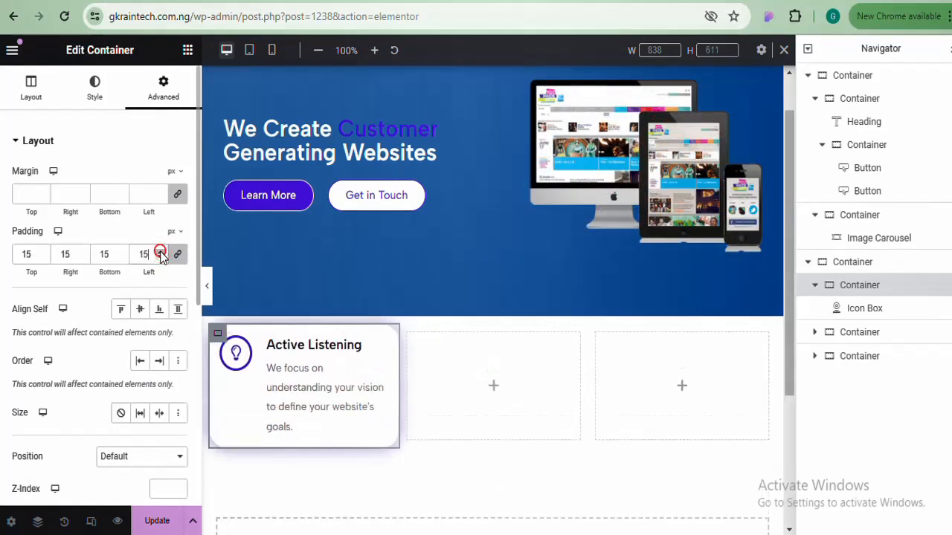
left_click(207, 281)
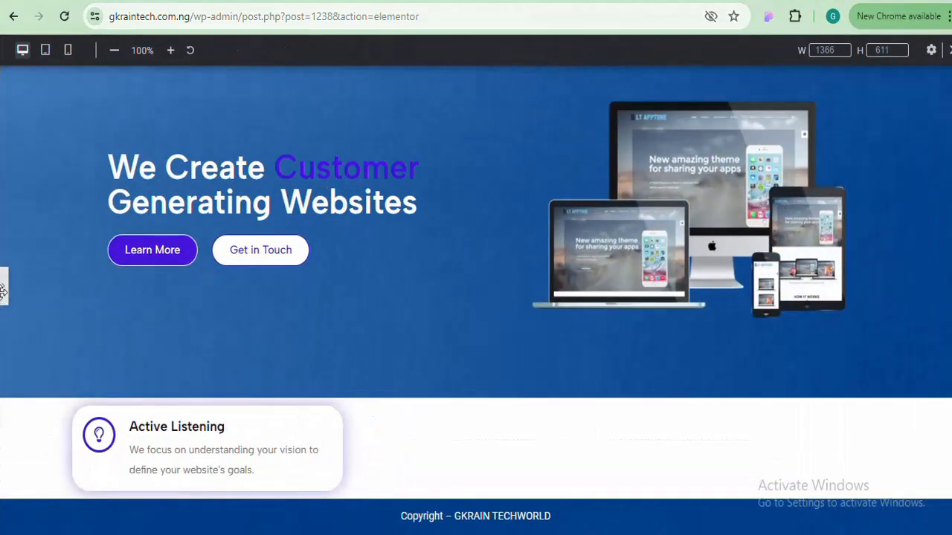
left_click(3, 290)
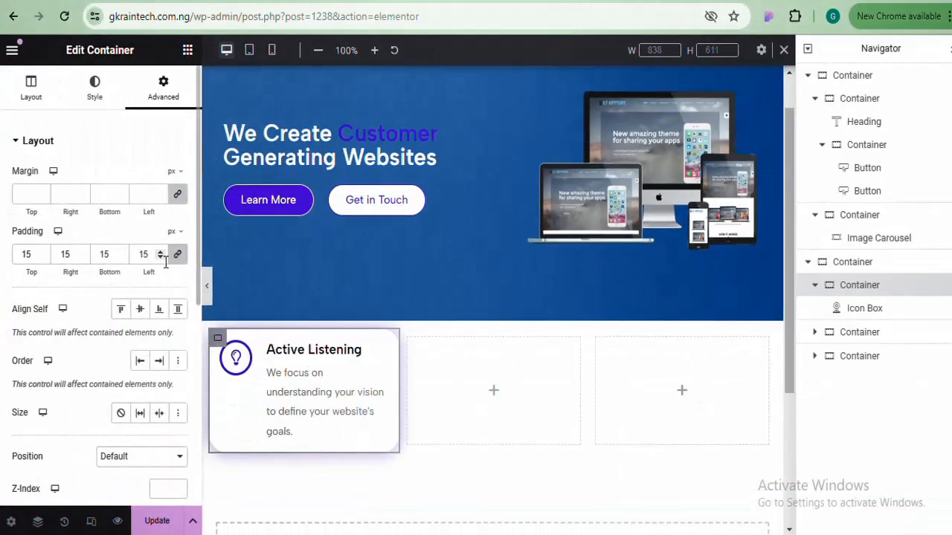
Raise the card's padding to 30 px on all sides and preview the finished card full-width
left_click(162, 252)
left_click(161, 252)
left_click(161, 252)
left_click(161, 252)
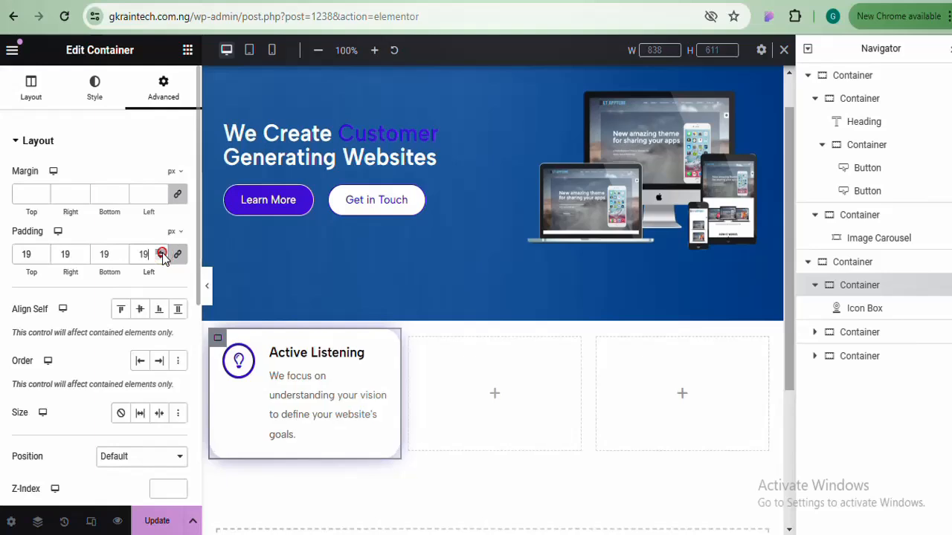
left_click(162, 252)
left_click(161, 252)
left_click(161, 252)
left_click(161, 252)
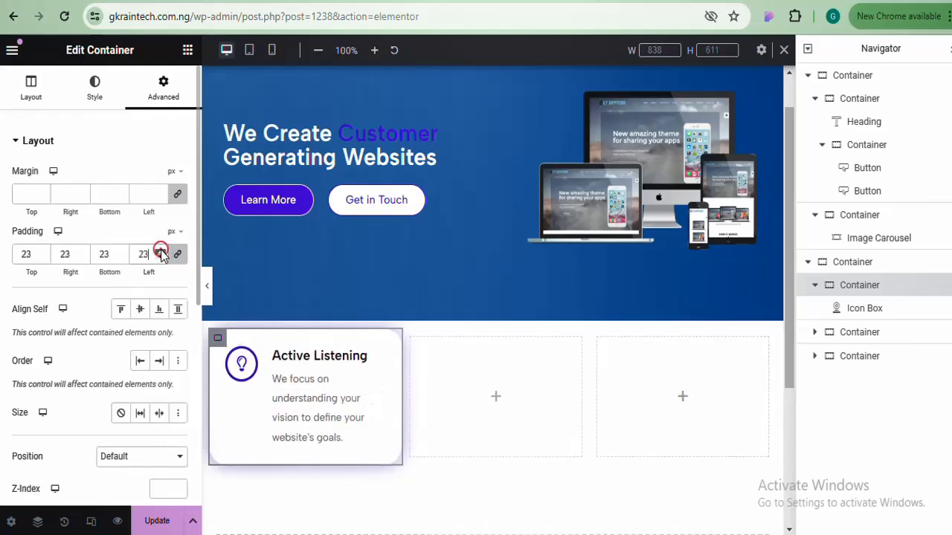
left_click(161, 252)
left_click(161, 252)
left_click(162, 252)
left_click(161, 252)
left_click(162, 253)
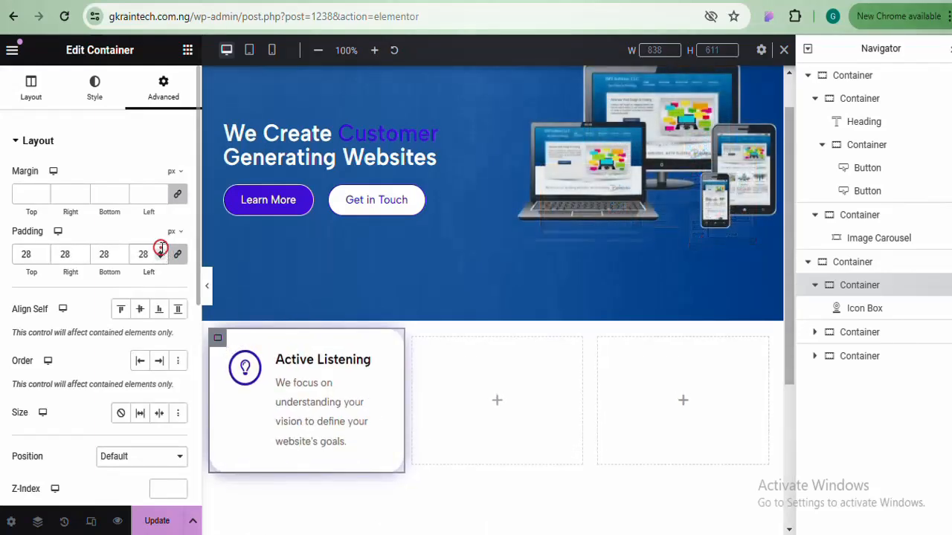
left_click(161, 252)
left_click(161, 252)
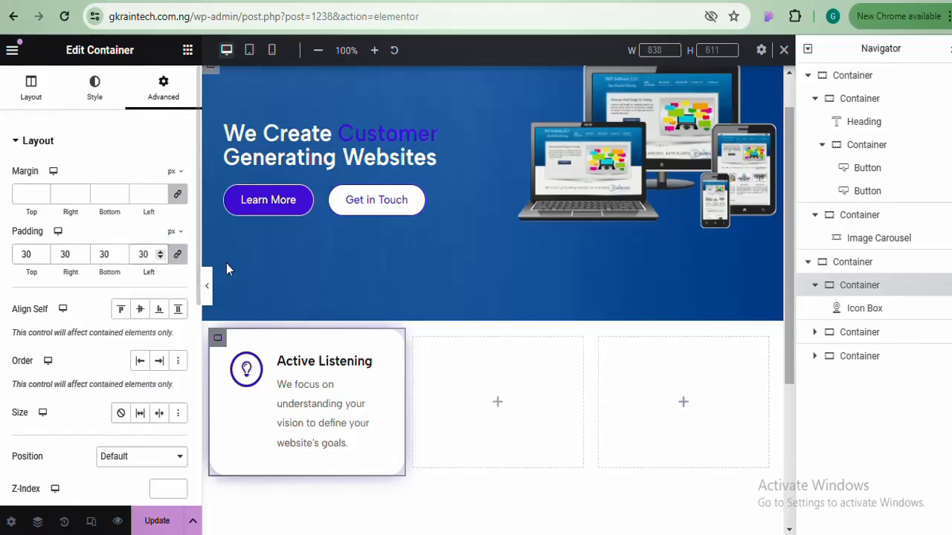
left_click(209, 286)
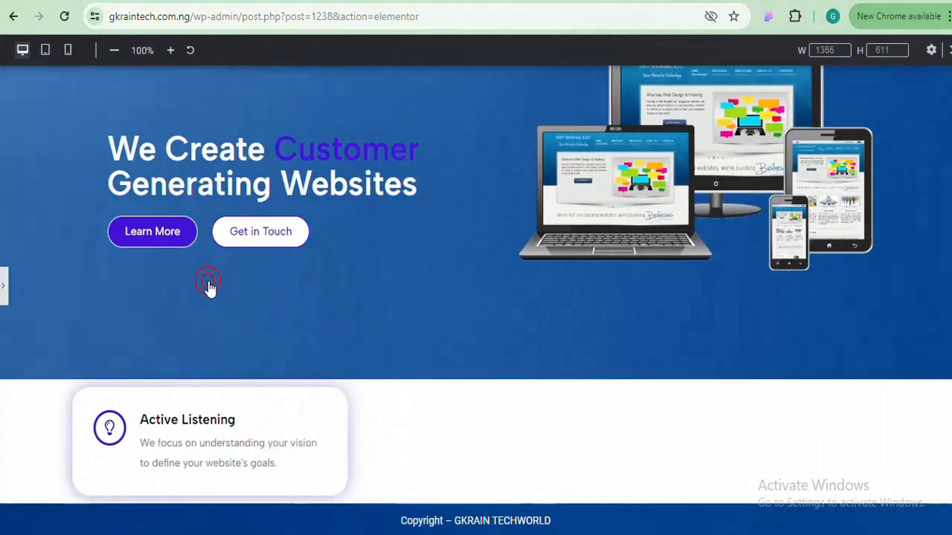
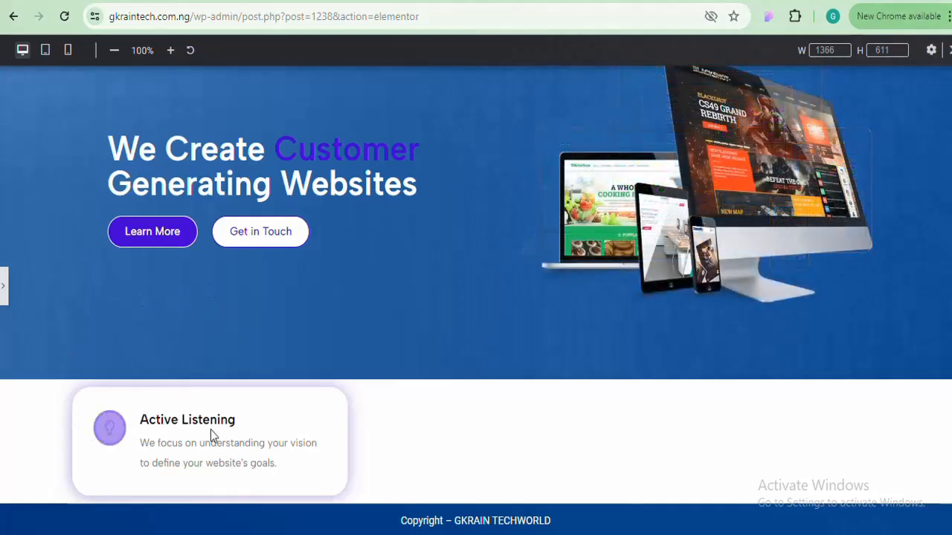
Reopen the editor beside the padded Active Listening card, scroll the canvas, and preview once more
left_click(4, 286)
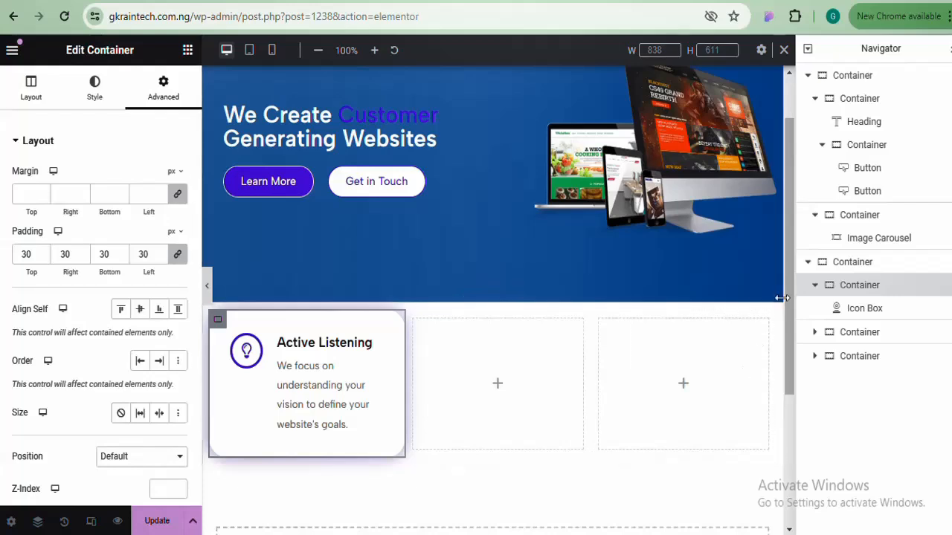
left_click_drag(791, 295, 795, 446)
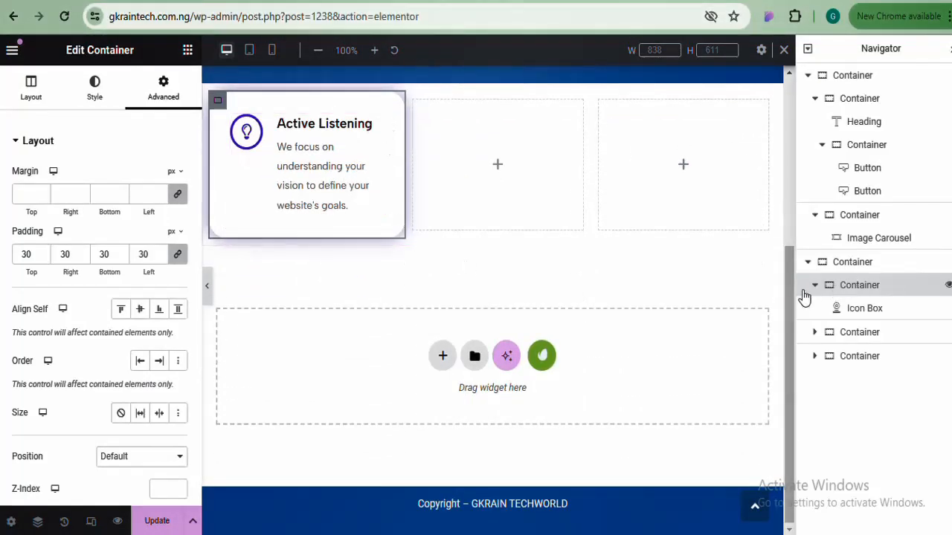
left_click_drag(791, 292, 788, 224)
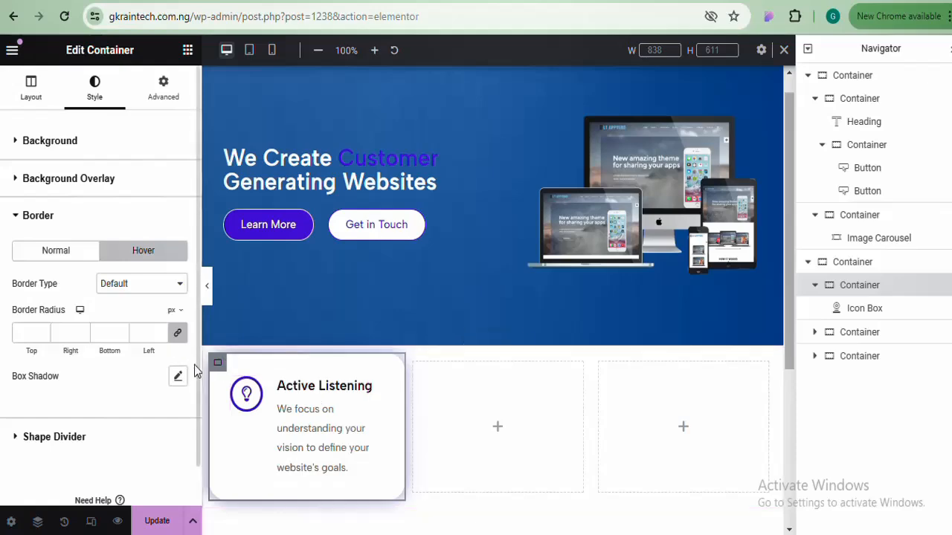
left_click(209, 287)
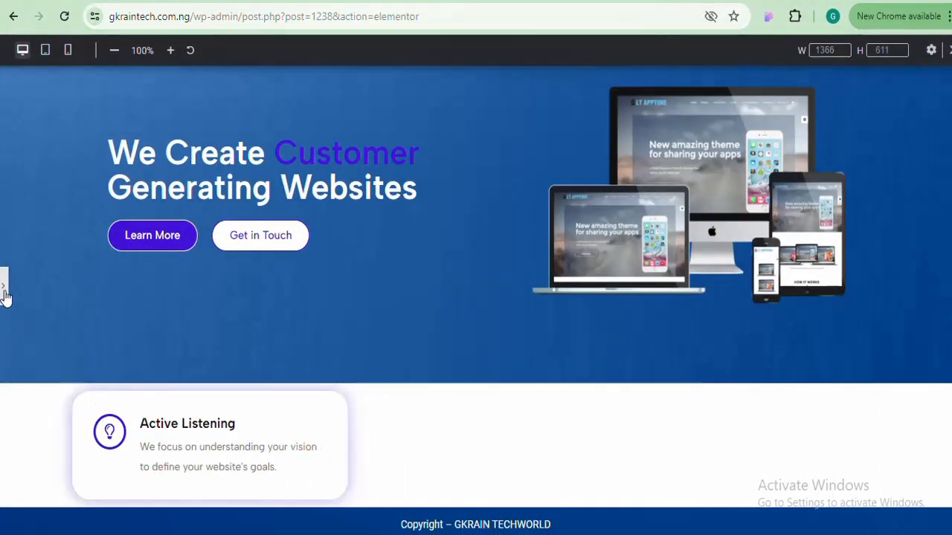
left_click(4, 290)
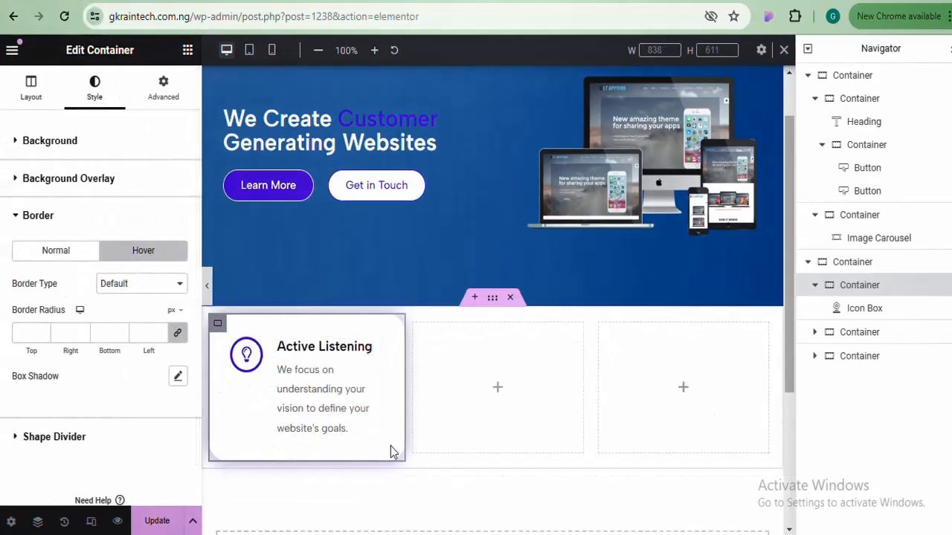
Duplicate the Active Listening card twice to make three cards and preview them
right_click(216, 329)
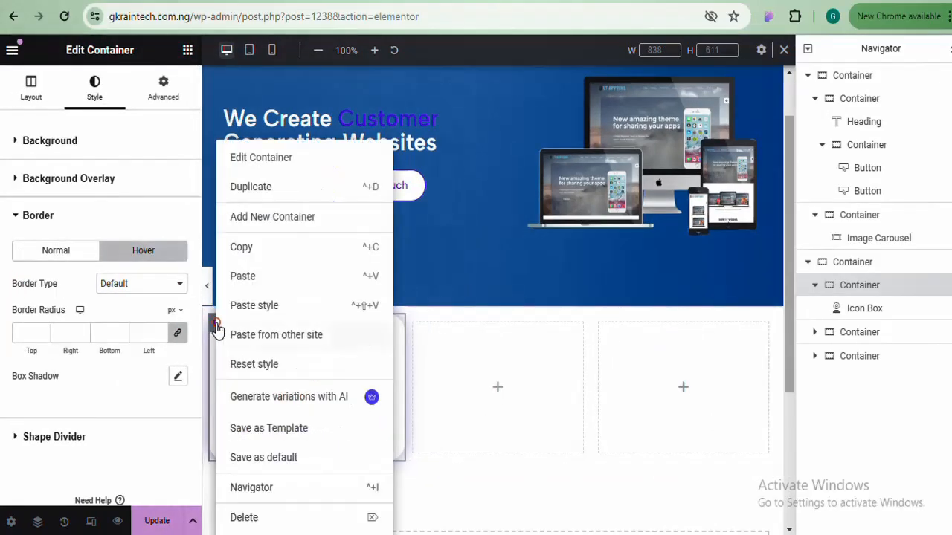
left_click(266, 186)
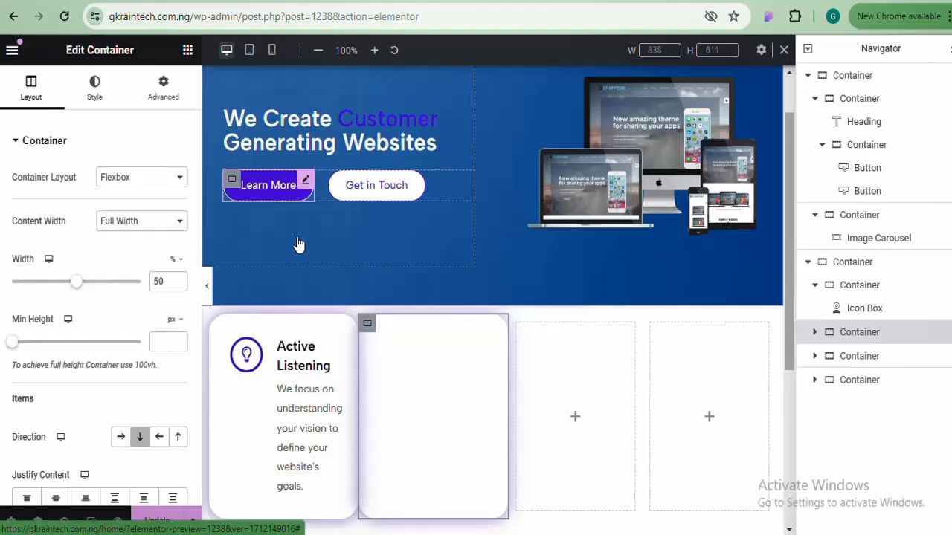
right_click(364, 322)
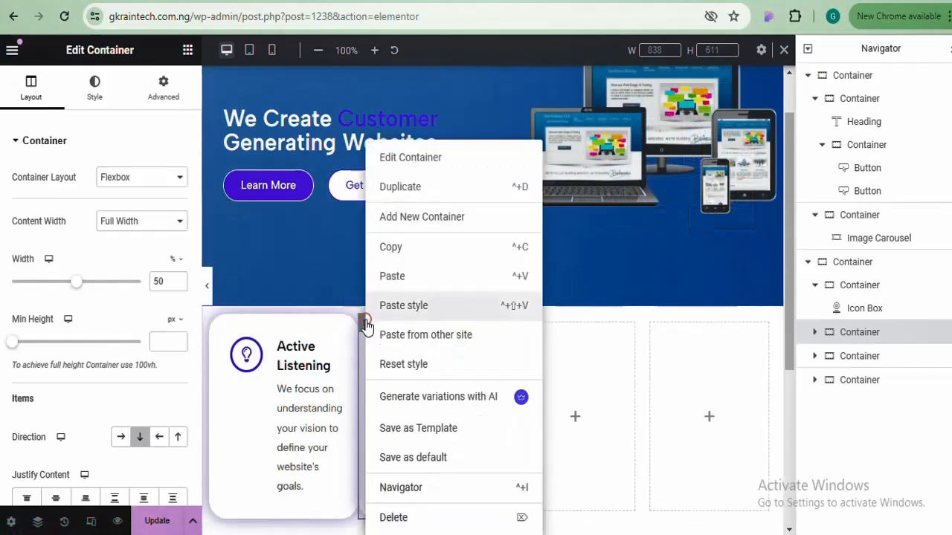
left_click(429, 189)
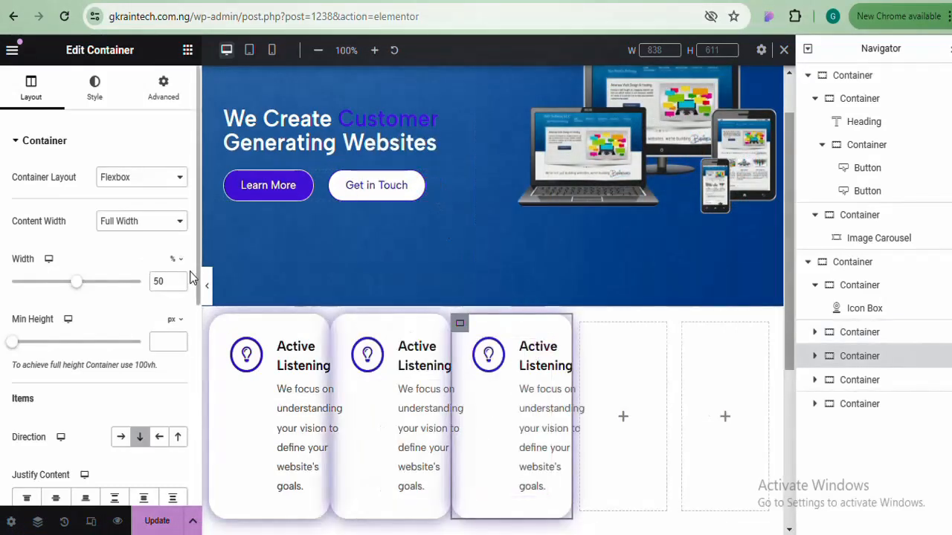
left_click(206, 290)
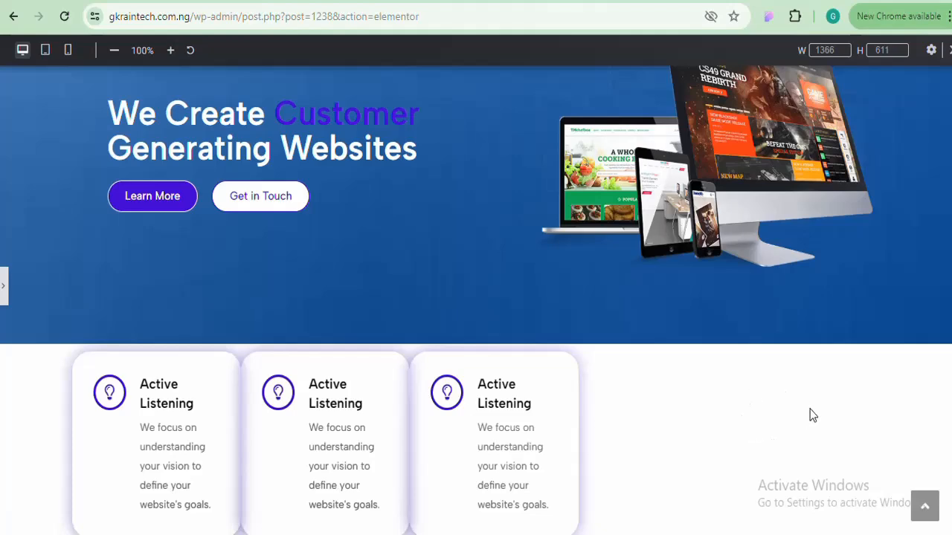
left_click(5, 290)
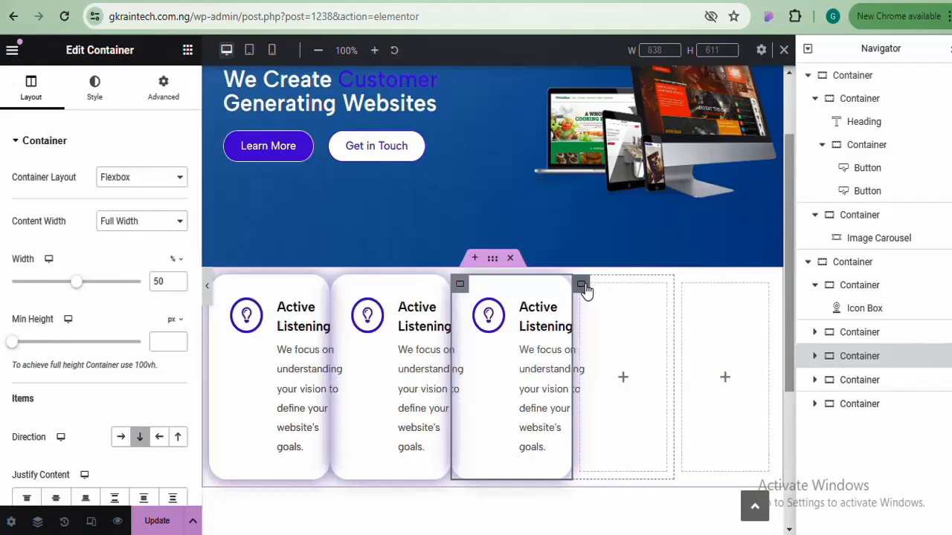
Delete the two empty containers beside the cards and preview the three-card row
right_click(585, 289)
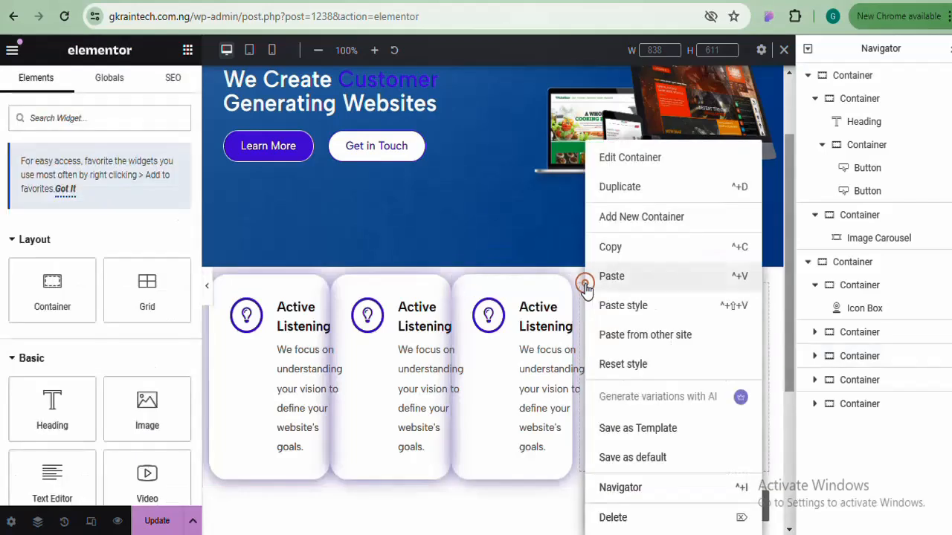
left_click(635, 518)
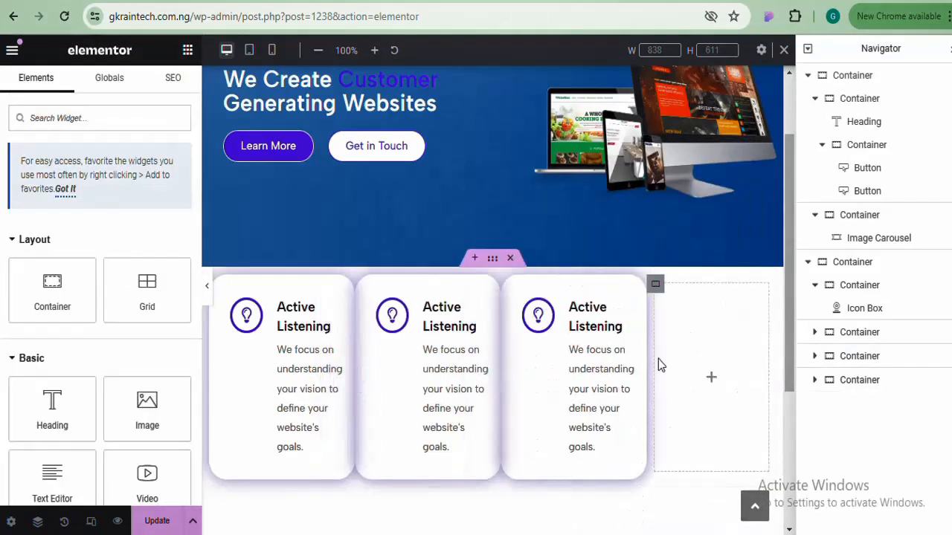
right_click(657, 286)
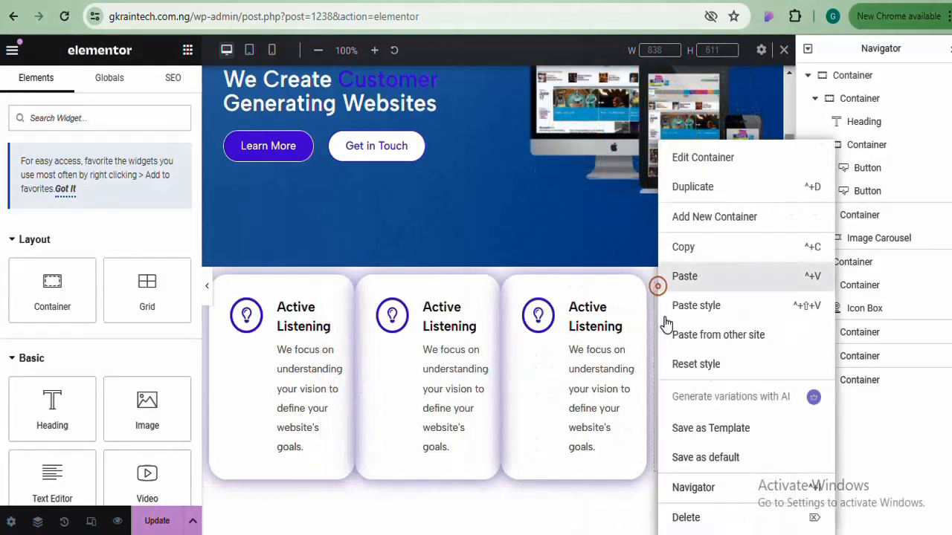
left_click(686, 518)
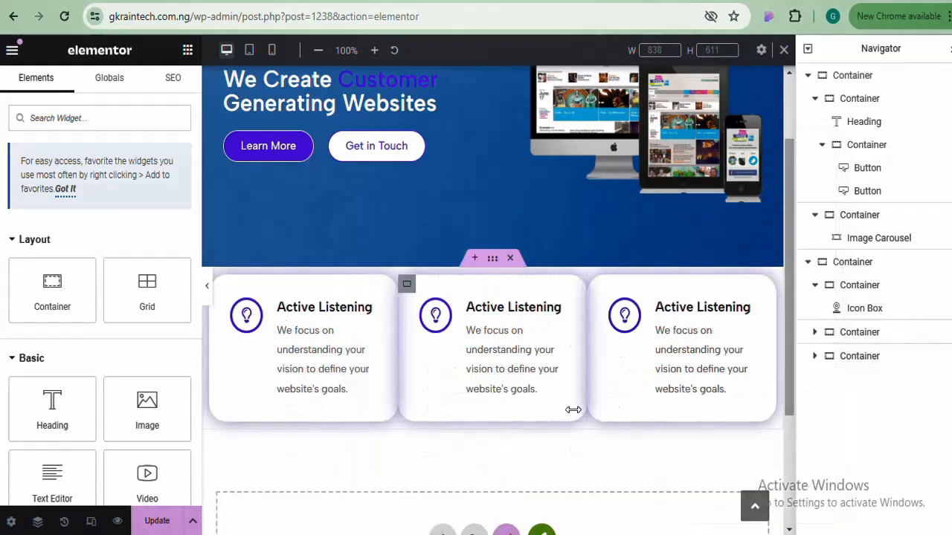
left_click(208, 293)
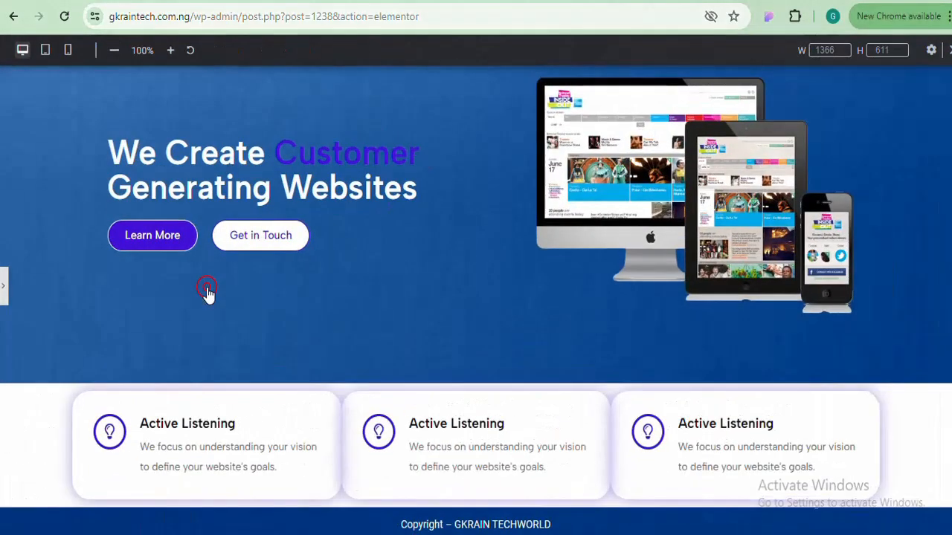
Select the cards' parent row and try space-between justification, previewing the result
left_click(4, 292)
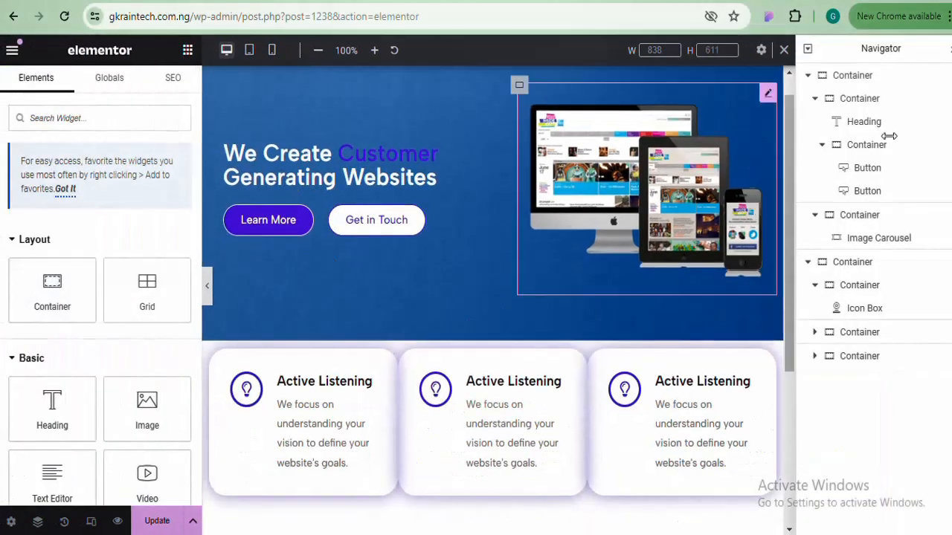
left_click_drag(788, 180, 800, 261)
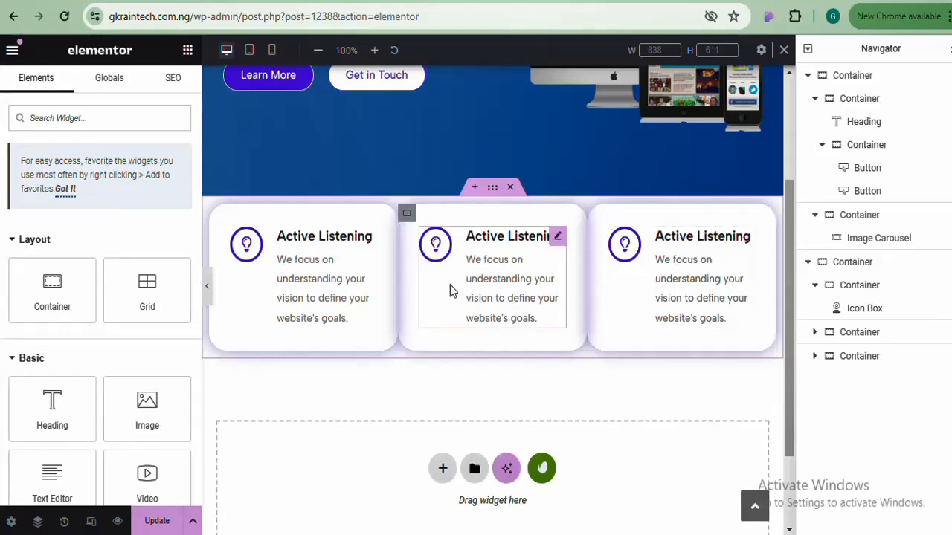
left_click(493, 190)
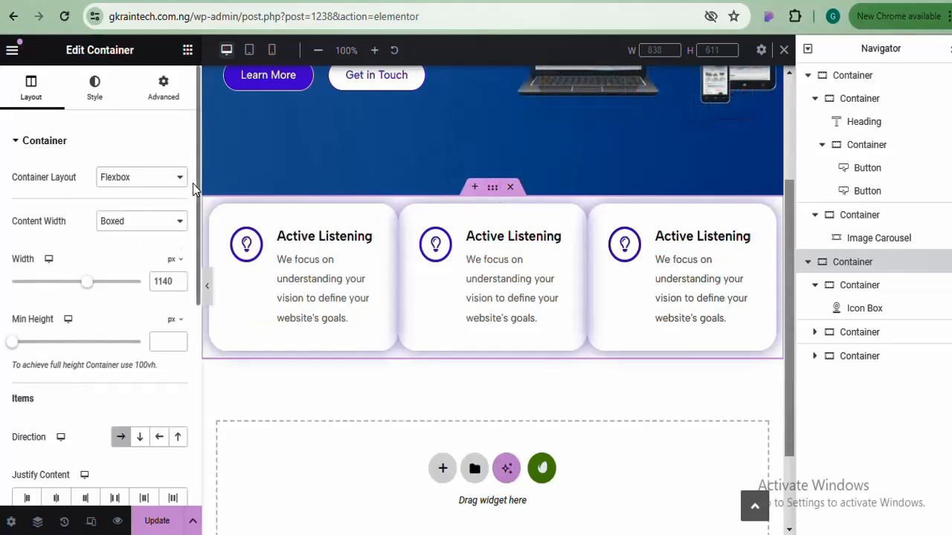
left_click_drag(197, 184, 191, 287)
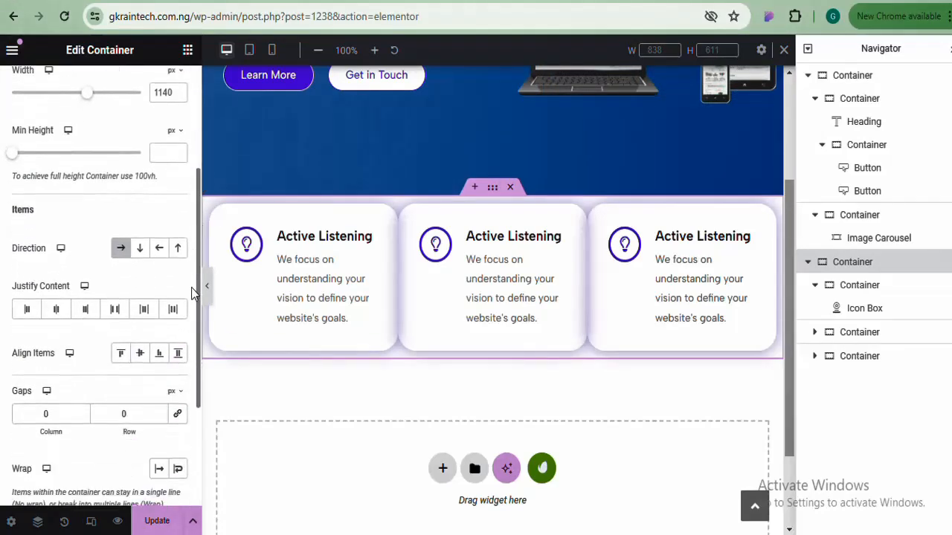
left_click(113, 309)
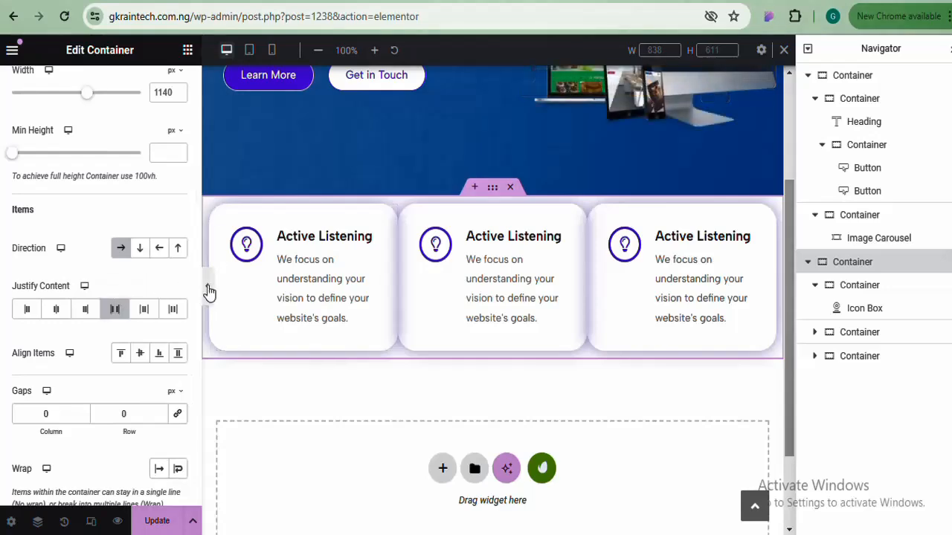
left_click(208, 287)
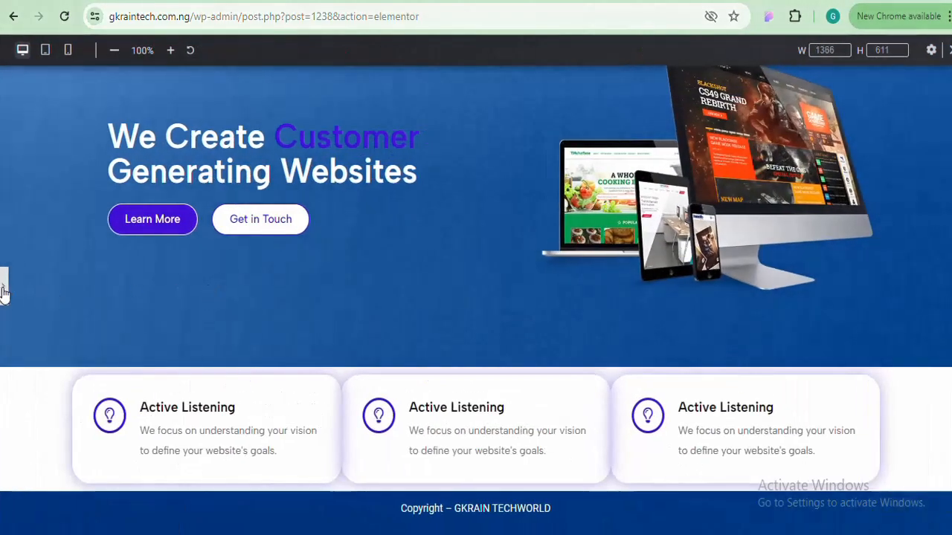
Try space-around and space-evenly card spacing with previews, then clear the justification setting
left_click(3, 287)
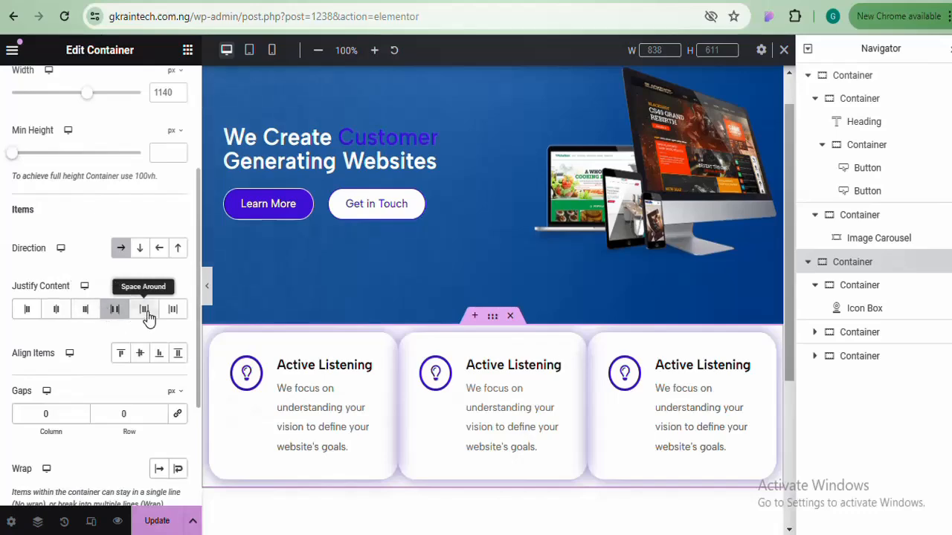
left_click(146, 313)
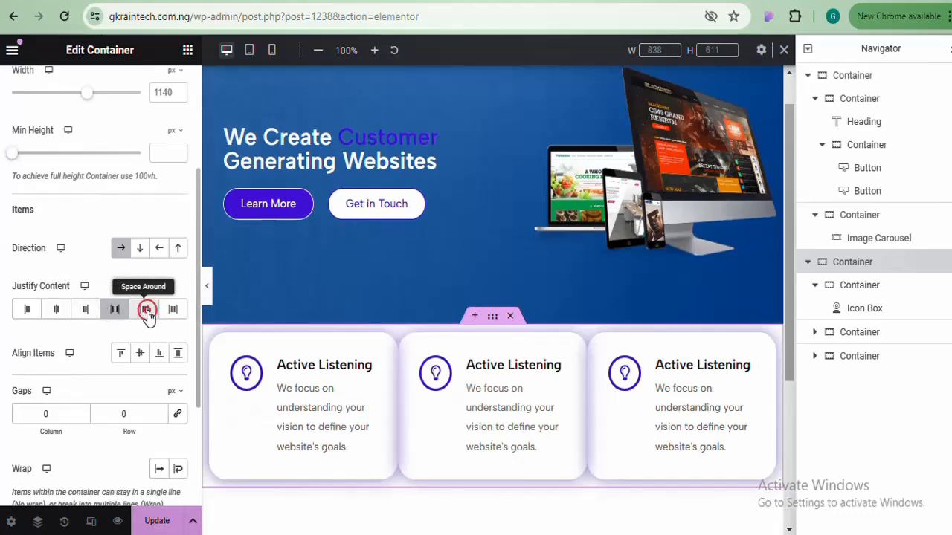
left_click(209, 288)
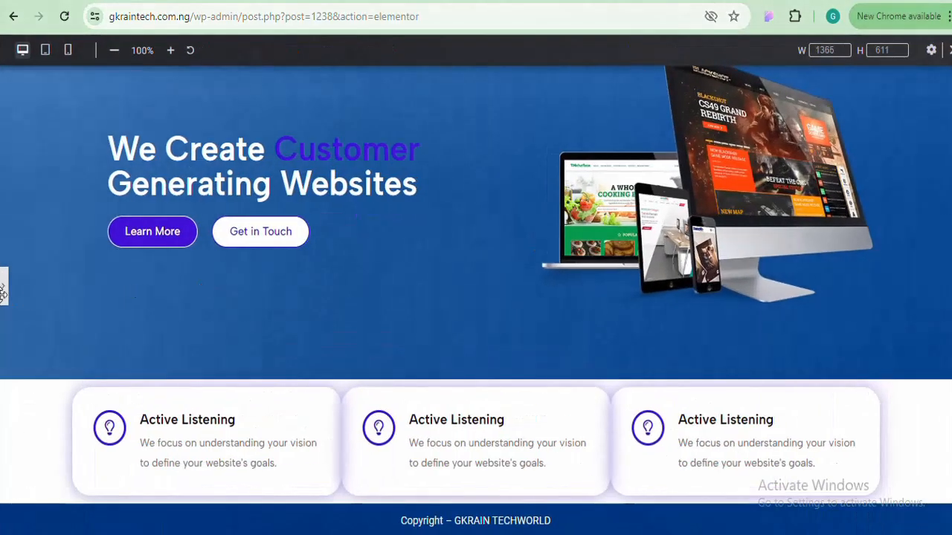
left_click(3, 297)
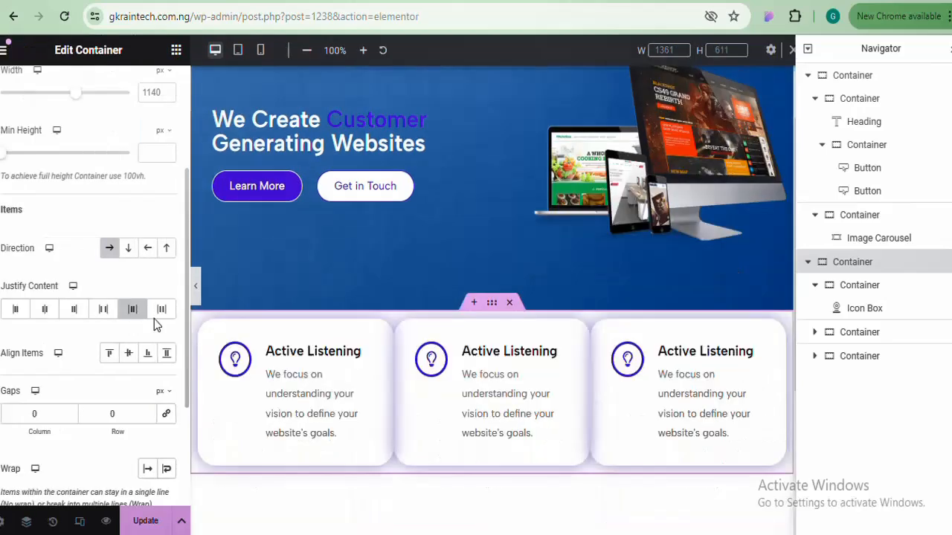
left_click(173, 312)
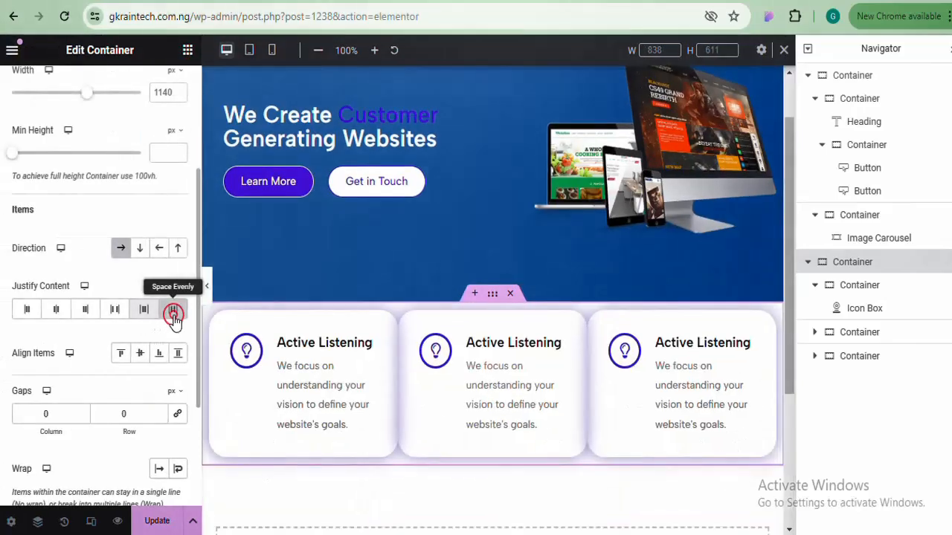
left_click(210, 285)
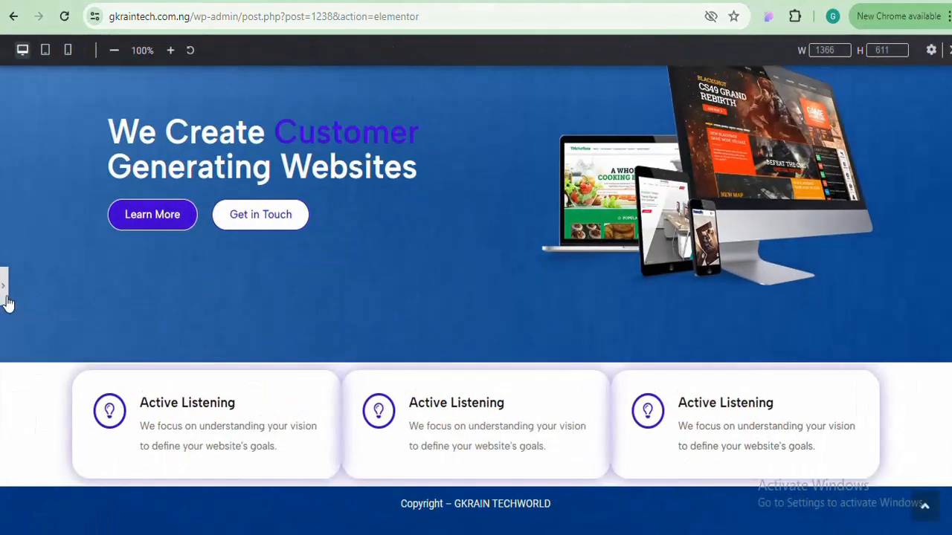
left_click(6, 301)
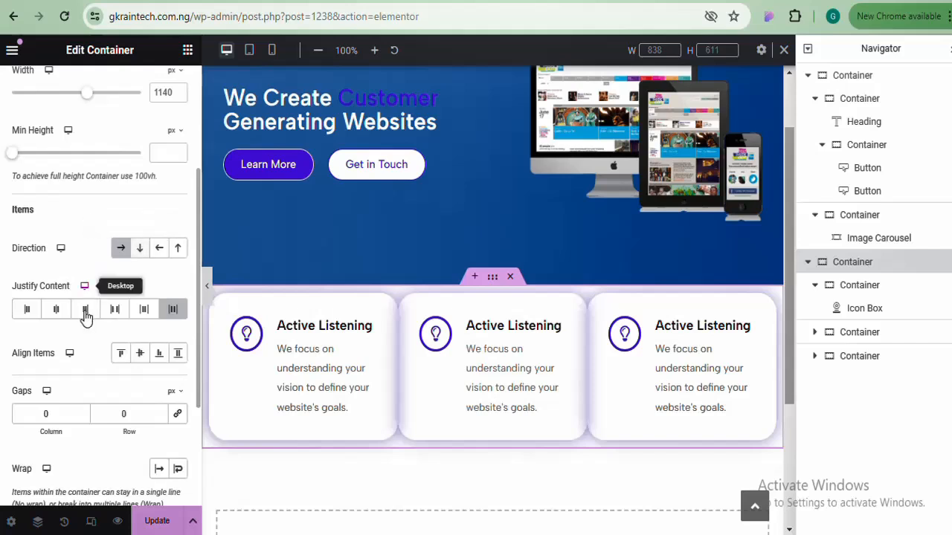
left_click(179, 310)
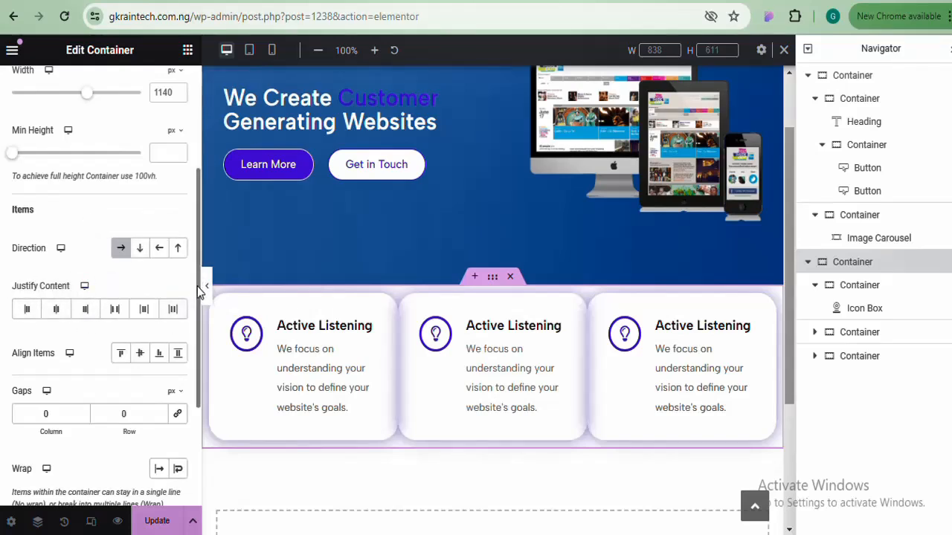
left_click_drag(198, 286, 199, 316)
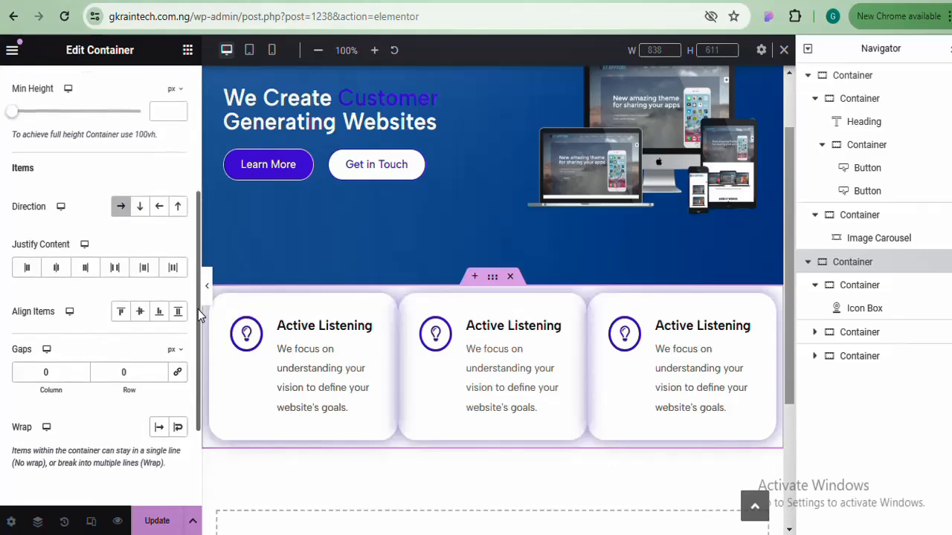
scroll(199, 316, "up", 5)
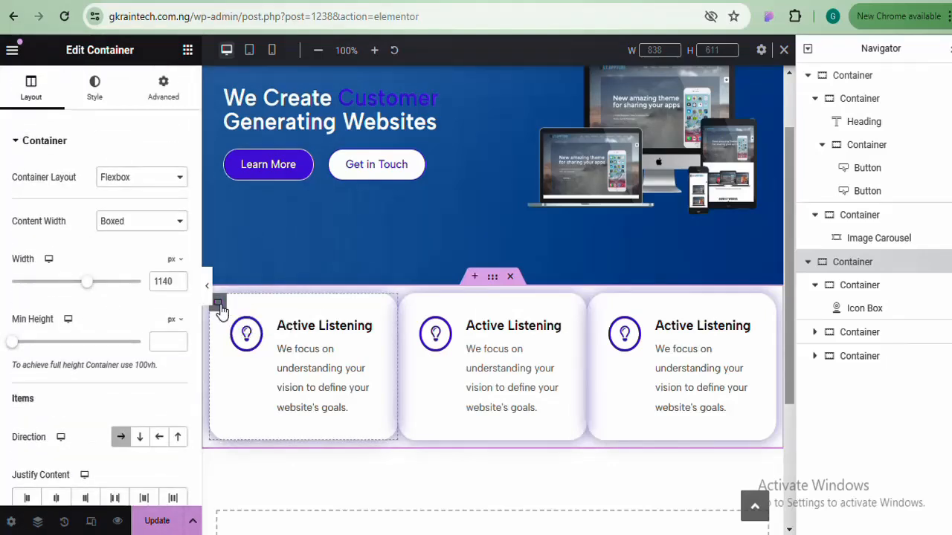
Unlink the first card's margin and set its right and left margins to 20 px
left_click(220, 308)
left_click(165, 91)
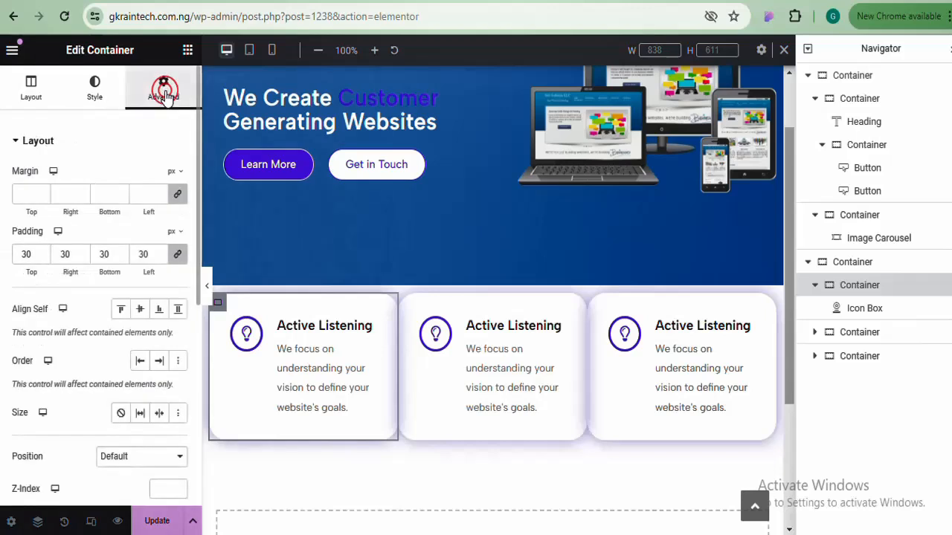
left_click(179, 196)
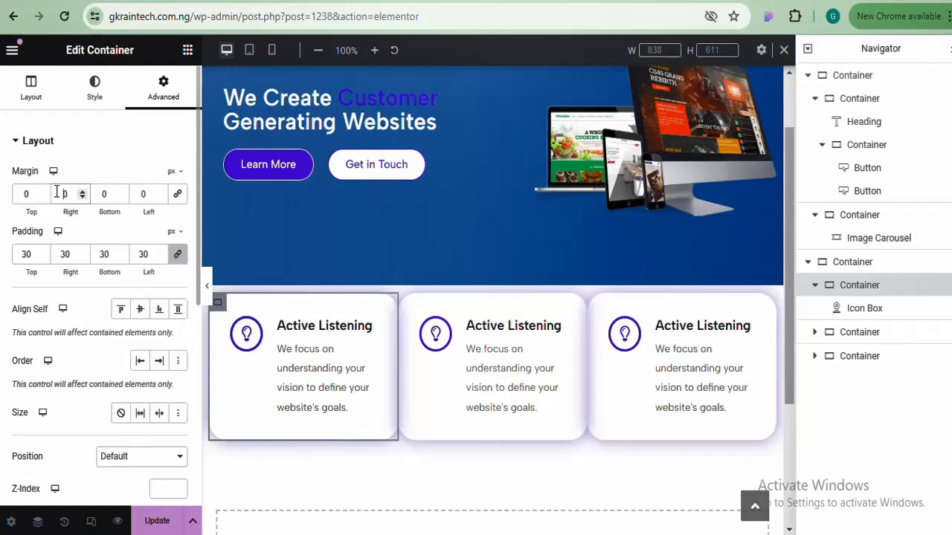
type("200")
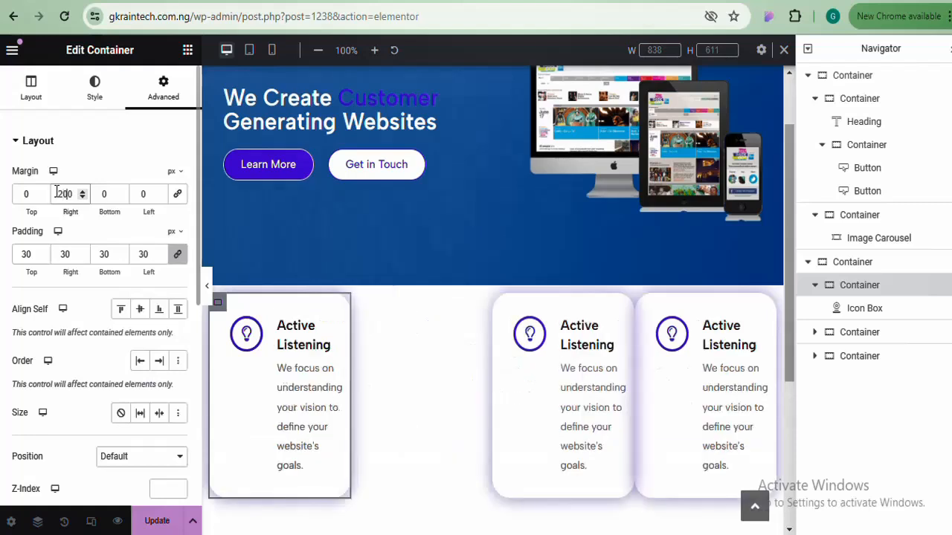
key("BackSpace")
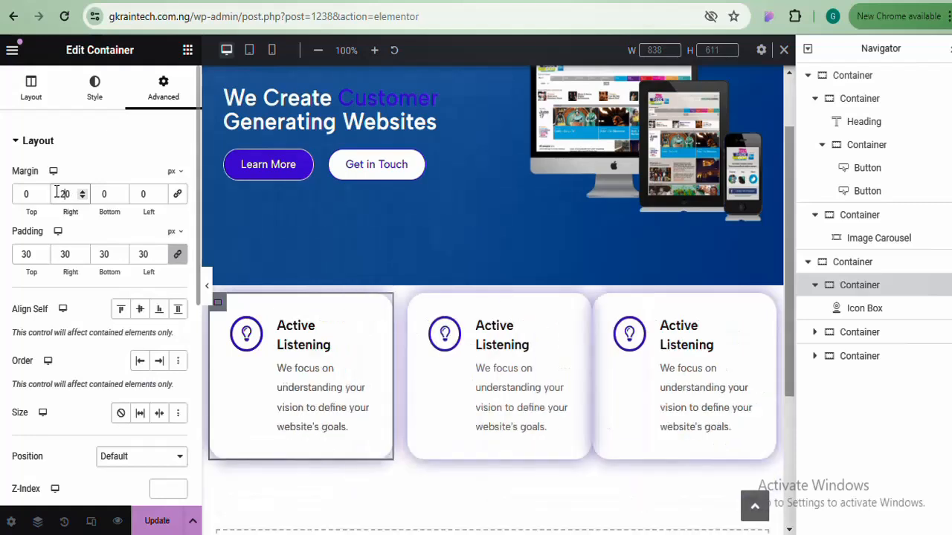
left_click(131, 191)
type("2")
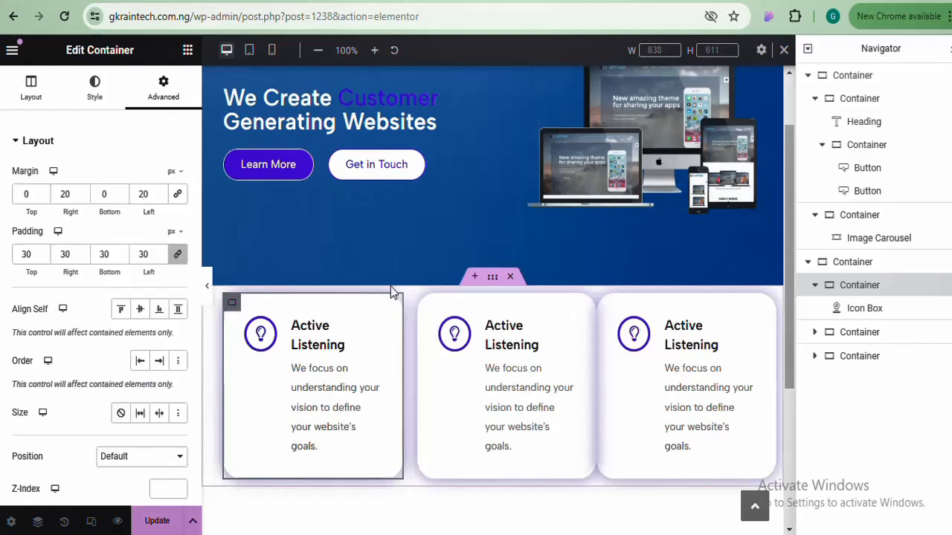
Unlink the second card's margin and set its right and left margins to 20 px
left_click(426, 305)
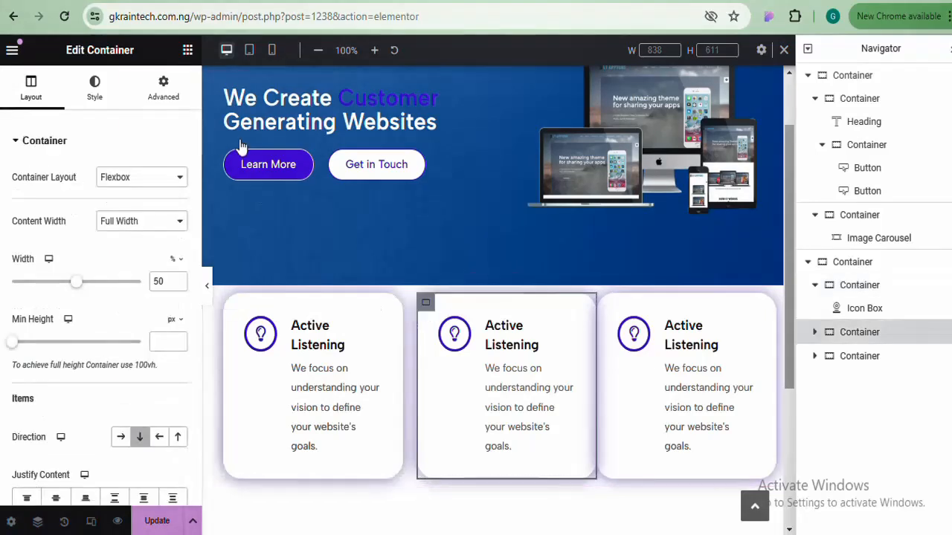
left_click(164, 82)
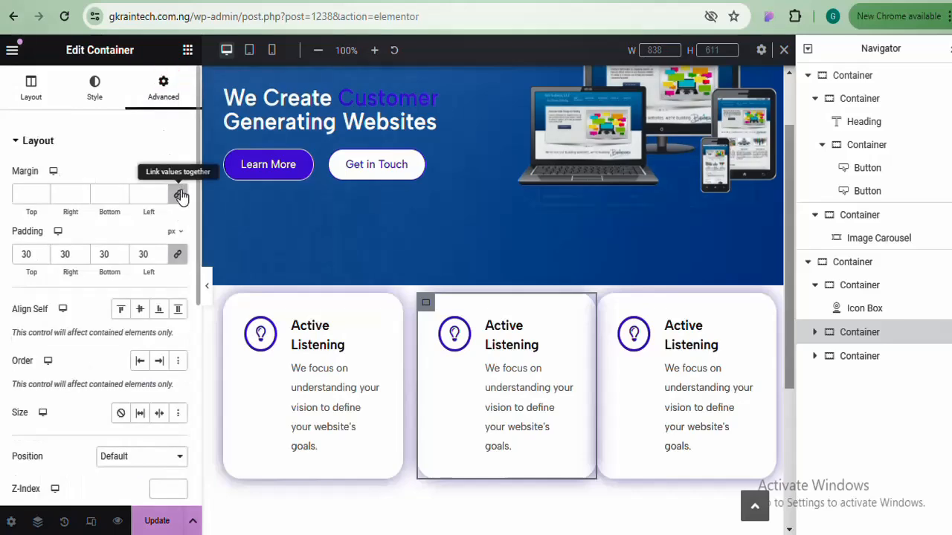
left_click(178, 191)
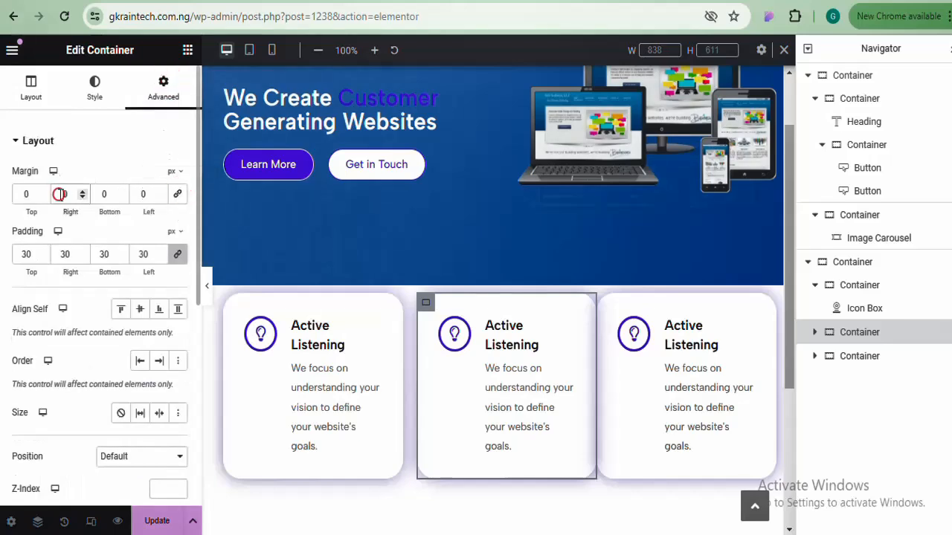
type("22")
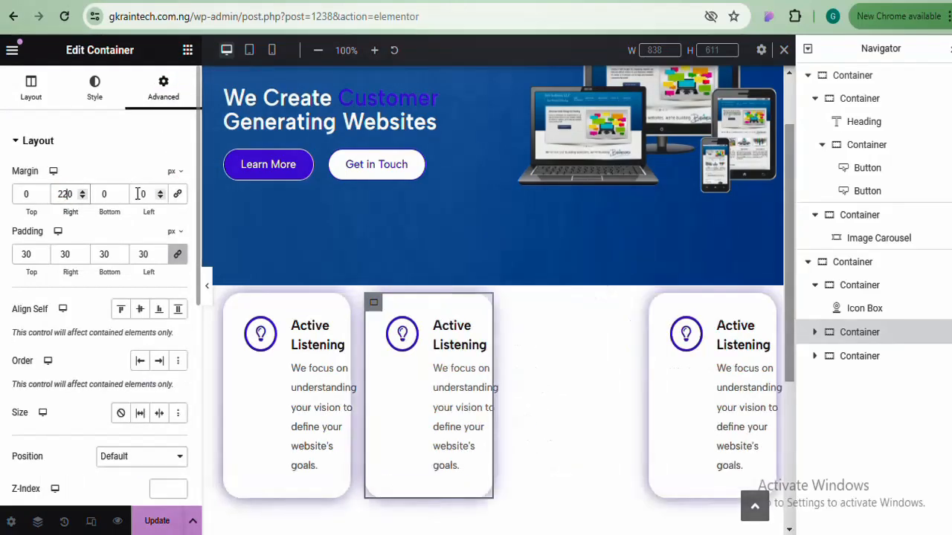
key("BackSpace")
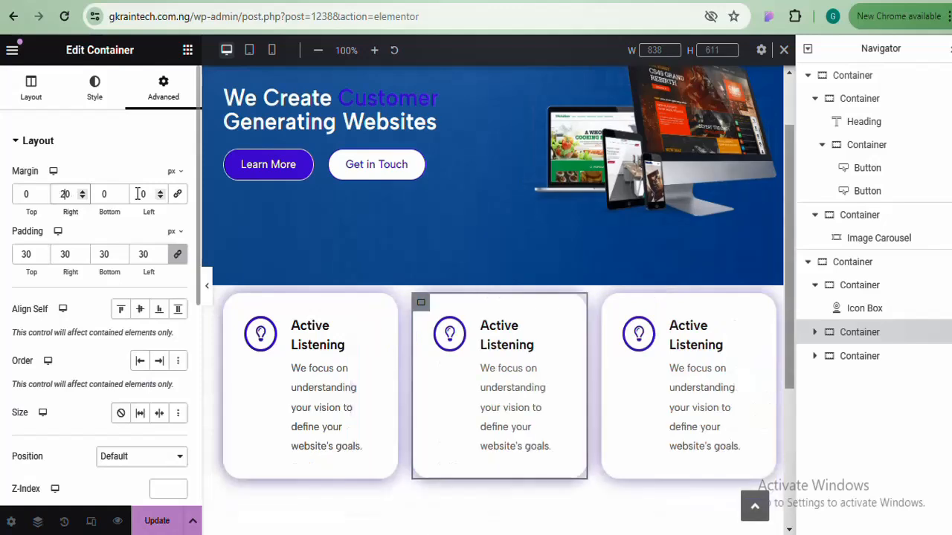
left_click(141, 194)
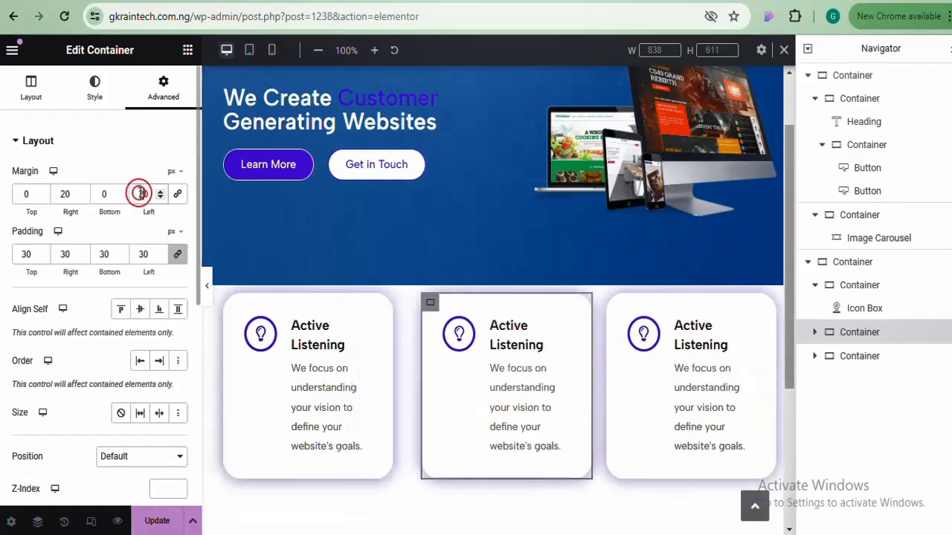
type("2")
Set the third card's right and left margins to 20 px
left_click(614, 306)
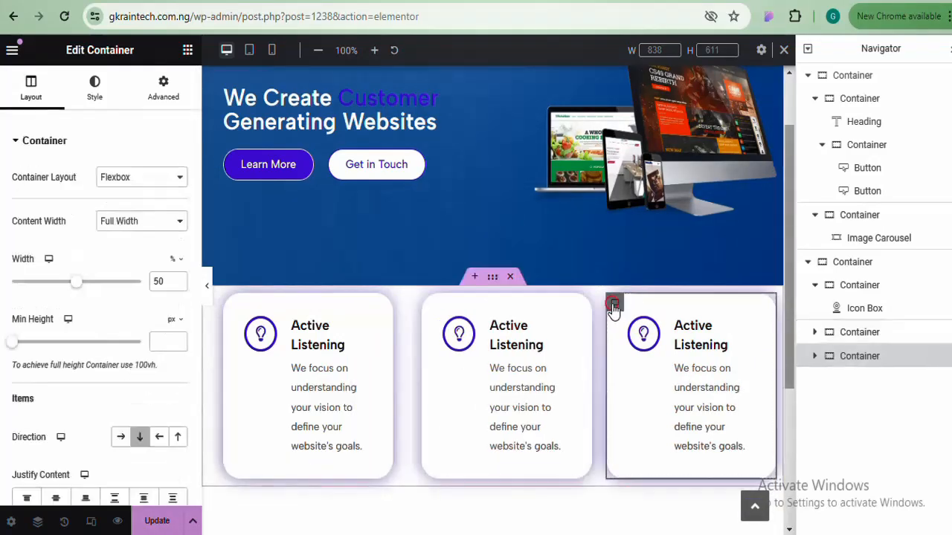
left_click(164, 90)
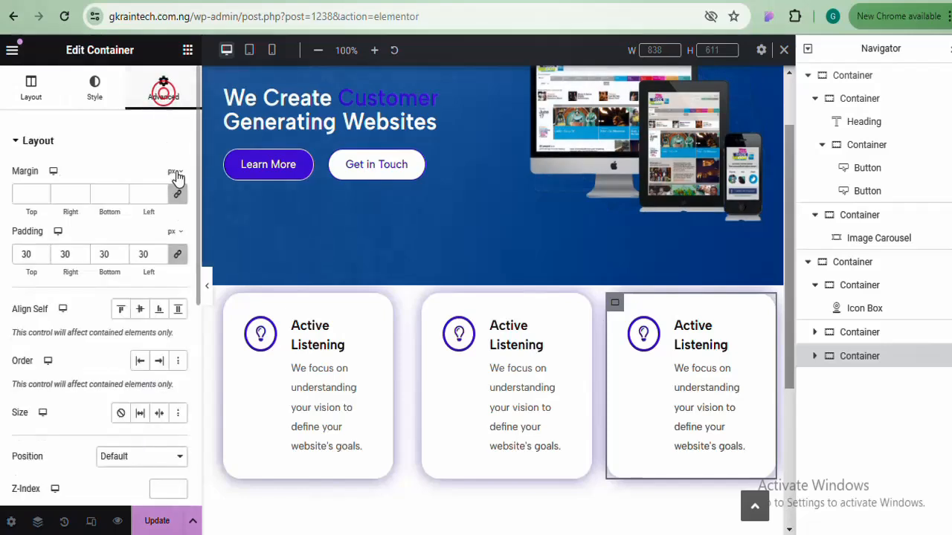
left_click(57, 190)
type("2")
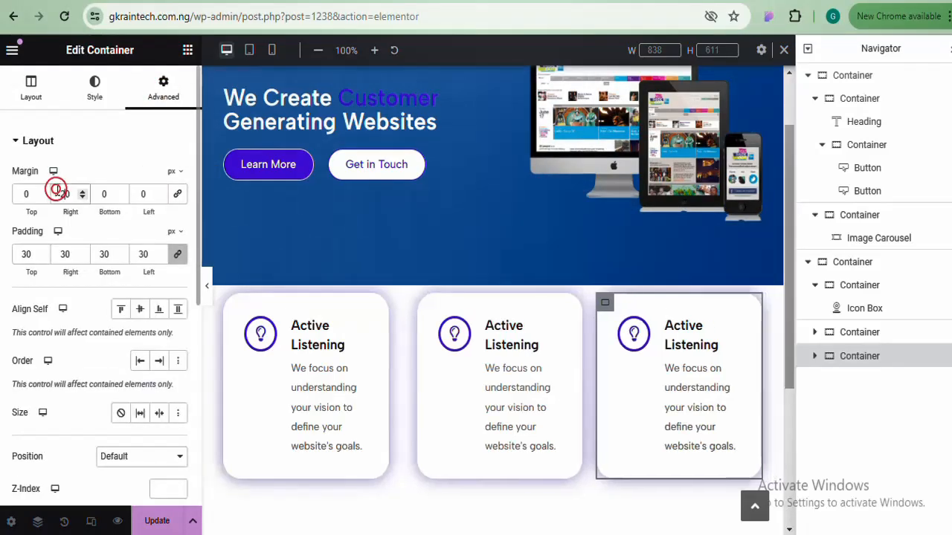
left_click(142, 195)
type("2")
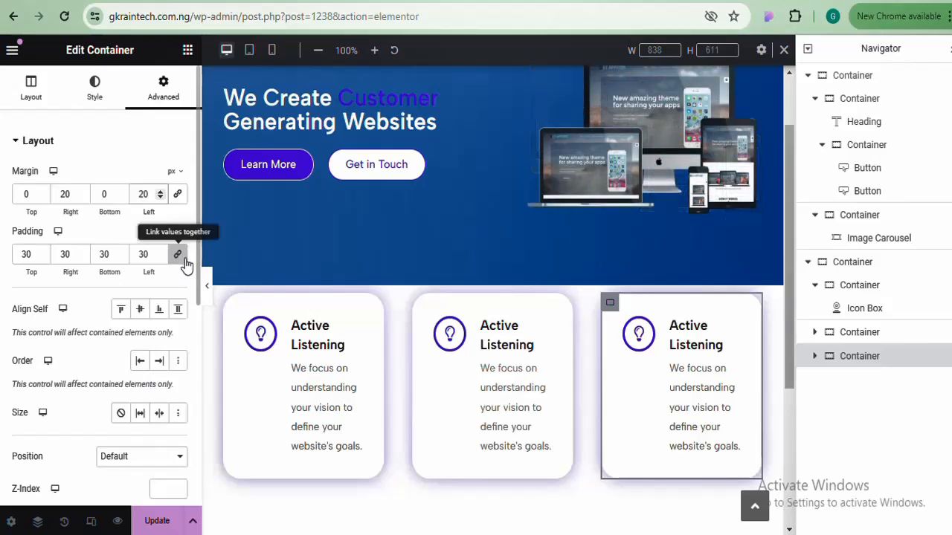
Preview the evenly spaced cards, then close the Navigator with Ctrl+I and scroll the page
left_click(211, 288)
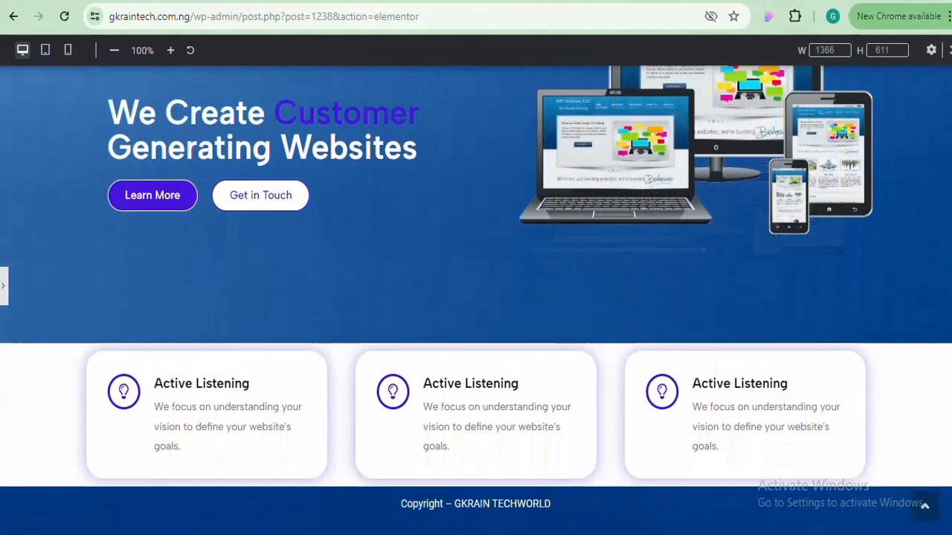
left_click(4, 297)
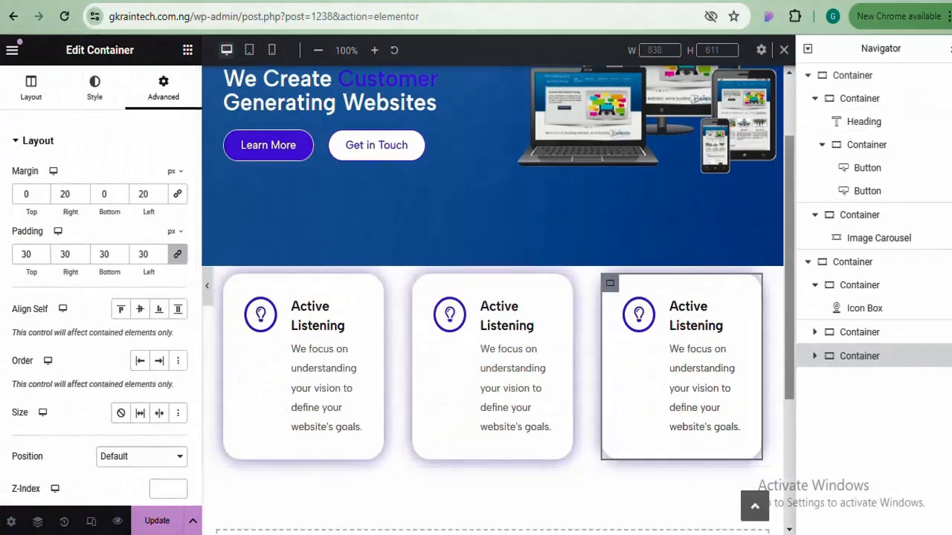
key("ctrl+i")
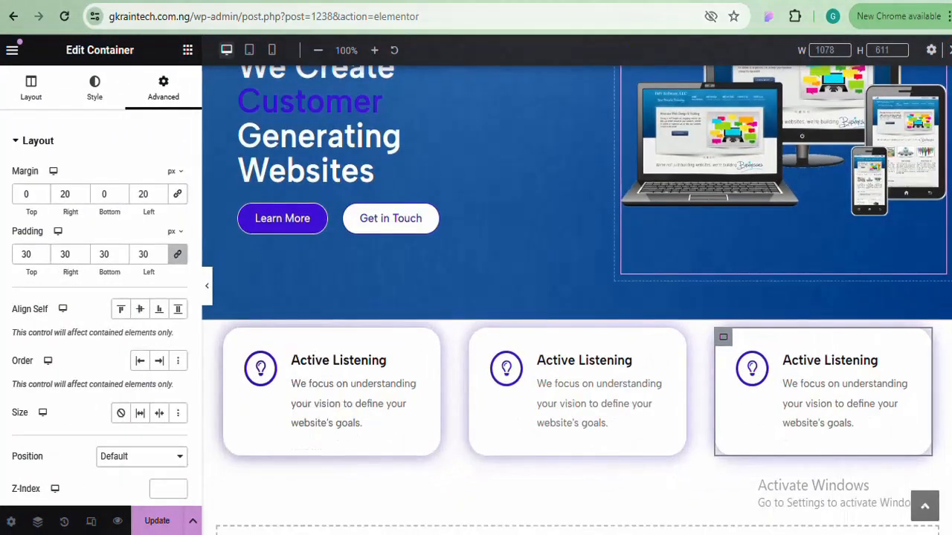
scroll(796, 257, "down", 3)
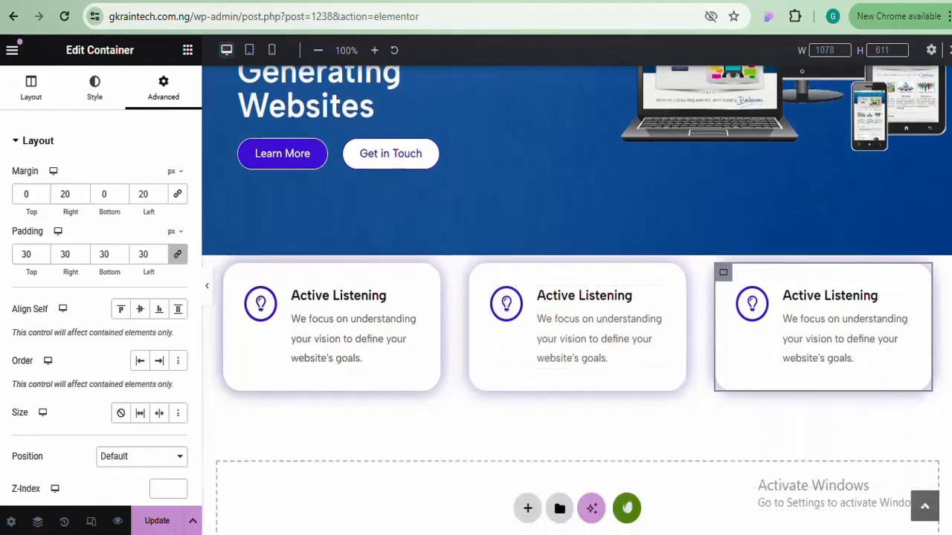
scroll(576, 298, "up", 3)
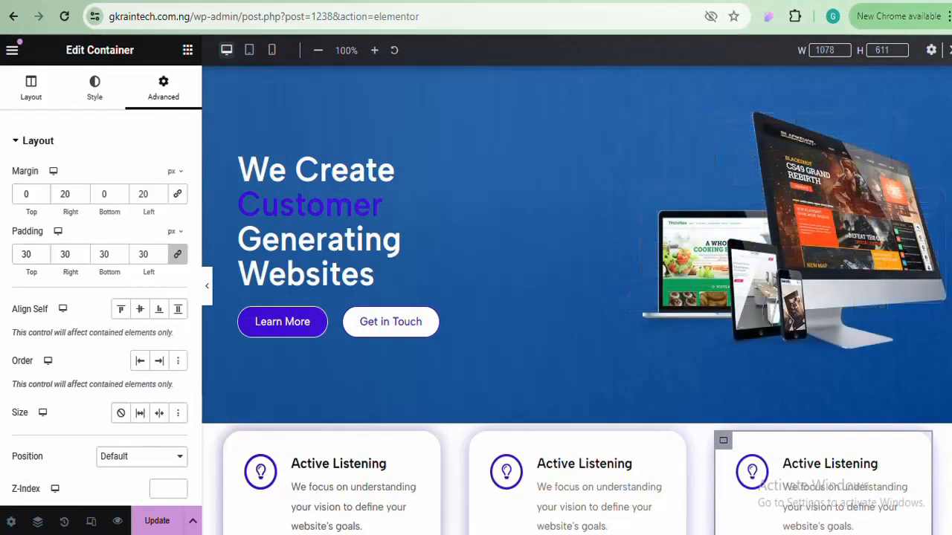
scroll(576, 297, "down", 1)
scroll(577, 298, "up", 1)
scroll(576, 298, "down", 1)
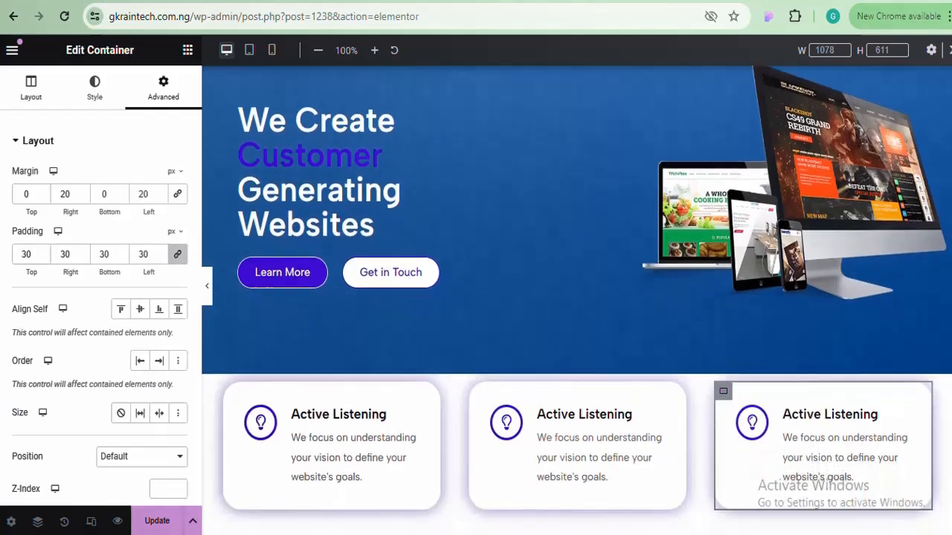
scroll(565, 298, "down", 2)
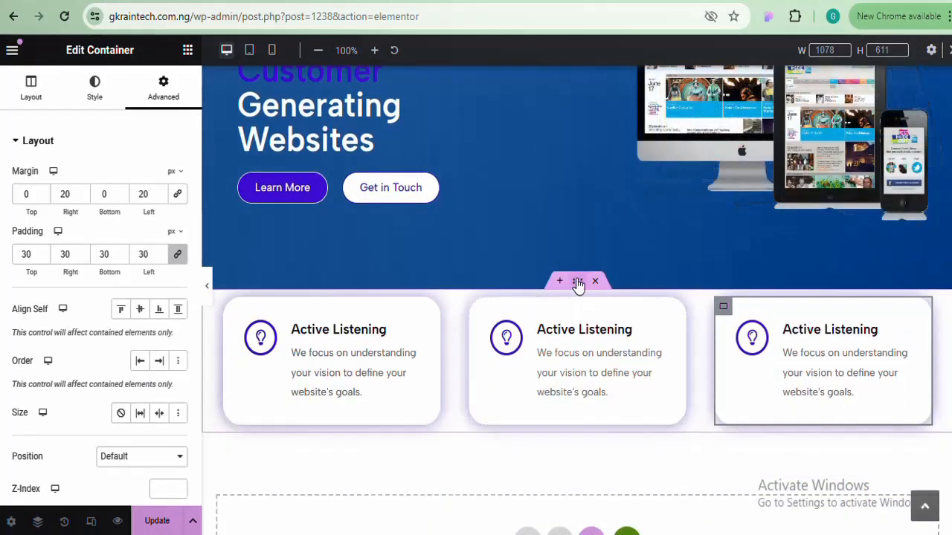
Select the cards section, unlink its margin, and reset the bottom margin to 0
left_click(577, 282)
left_click(162, 88)
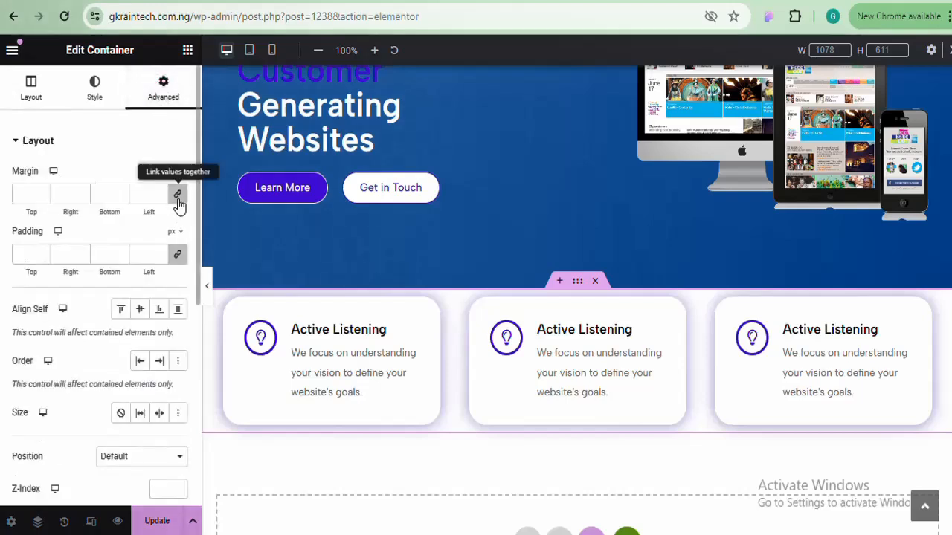
left_click(177, 197)
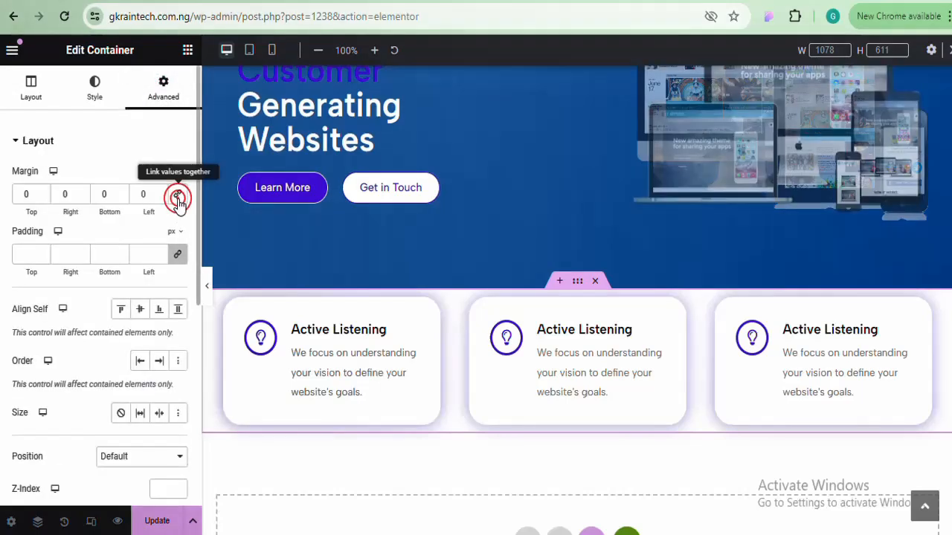
left_click(121, 191)
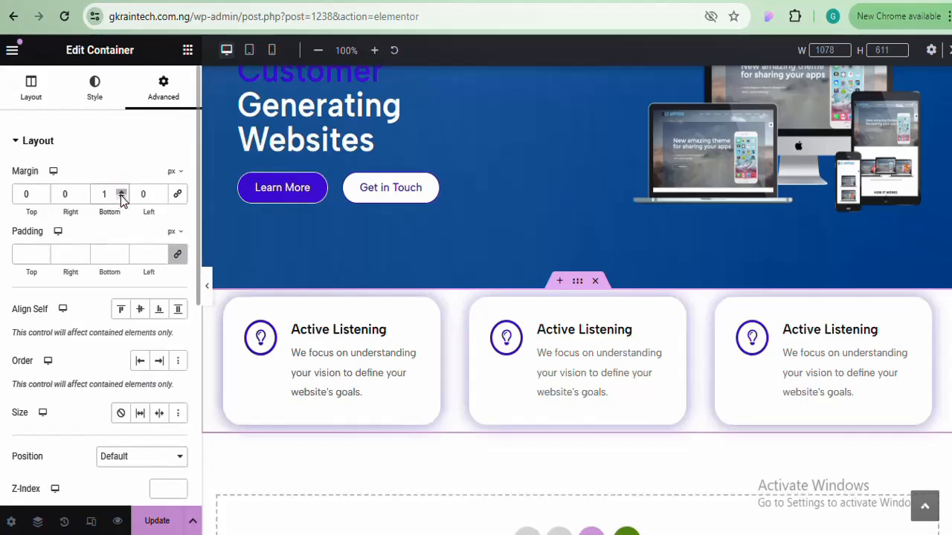
left_click(121, 198)
Step the section's top margin down to -61 px so the cards overlap the hero
left_click(43, 198)
left_click(43, 197)
left_click(43, 198)
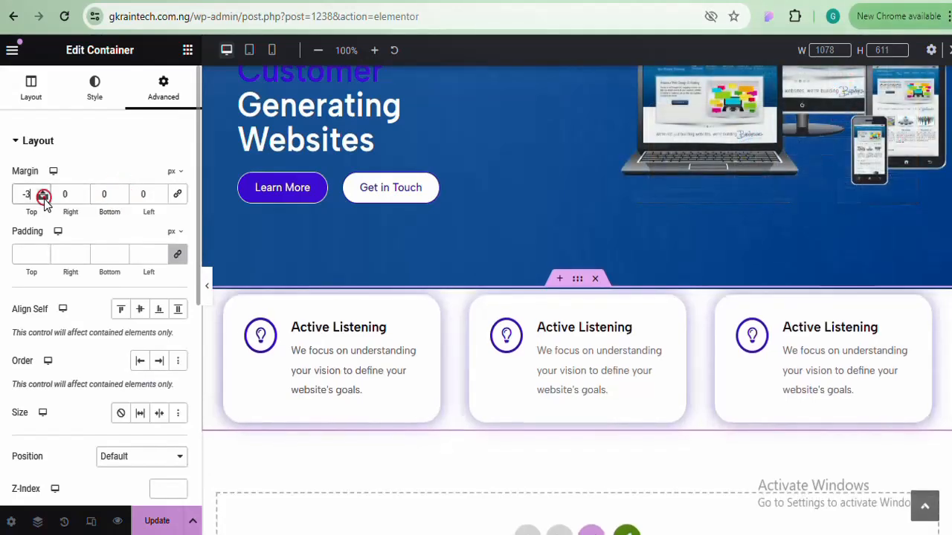
left_click(43, 197)
left_click(43, 197)
left_click(43, 198)
left_click(44, 198)
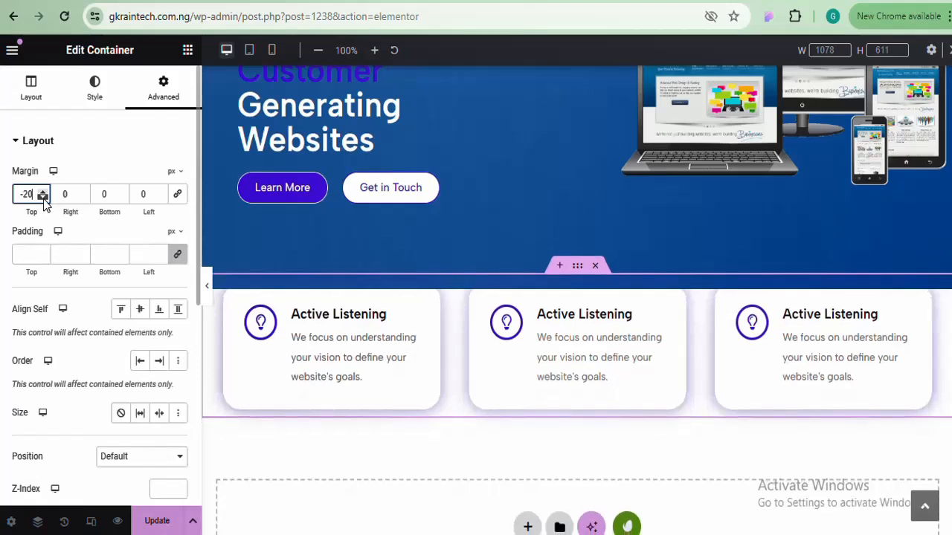
left_click(43, 198)
left_click(44, 198)
left_click(44, 197)
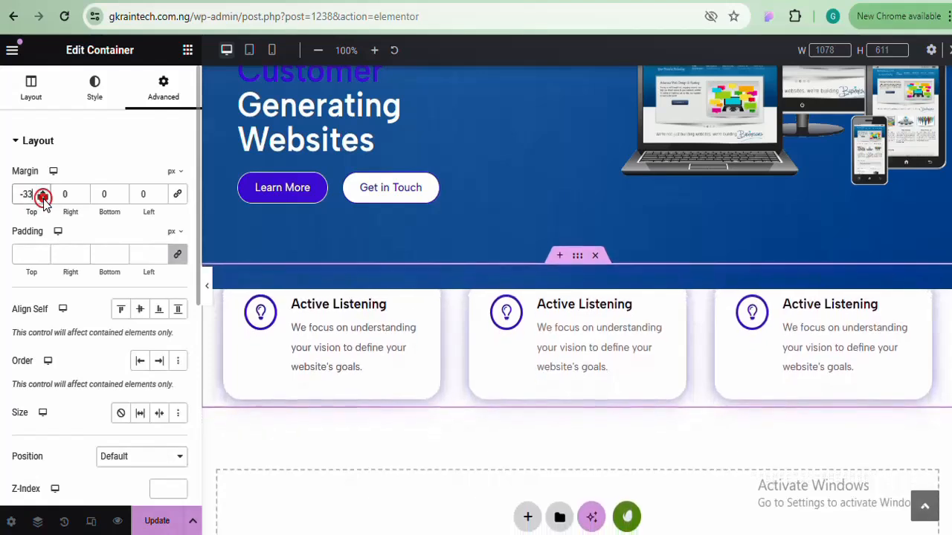
left_click(43, 198)
left_click(43, 198)
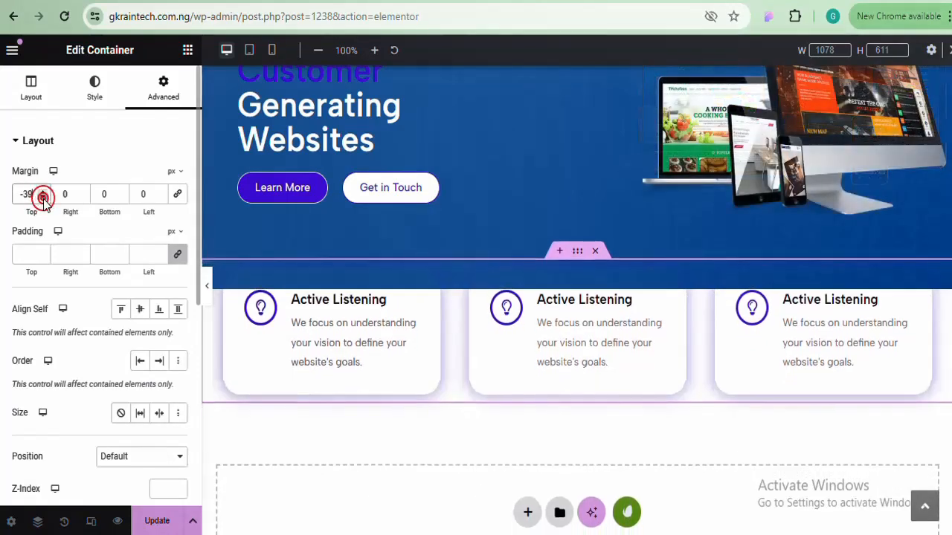
left_click(43, 198)
left_click(43, 197)
left_click(43, 198)
left_click(43, 197)
left_click(43, 197)
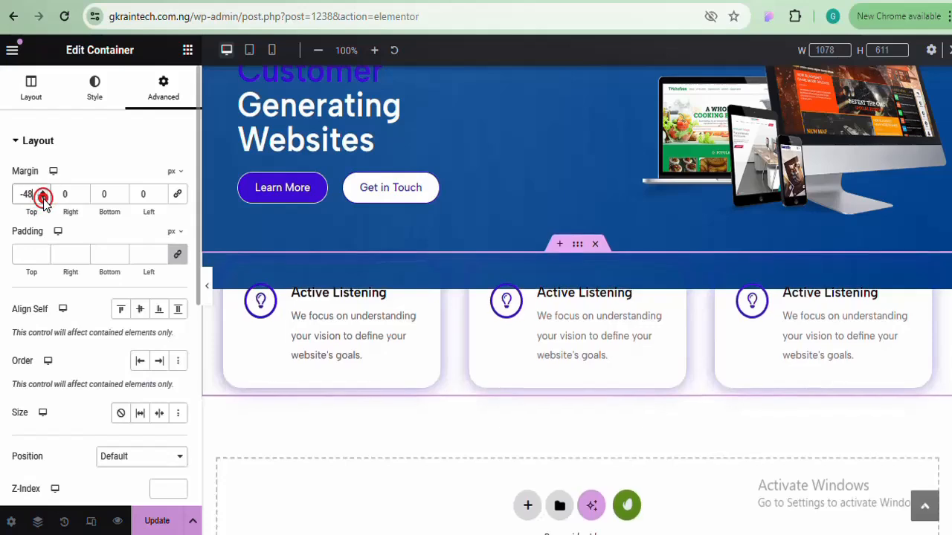
left_click(43, 198)
left_click(43, 198)
left_click(43, 190)
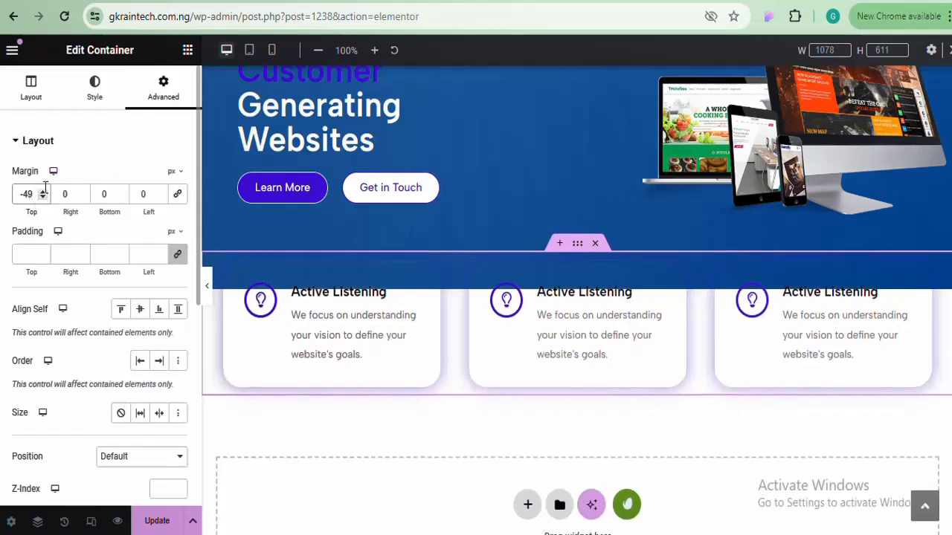
left_click(42, 190)
left_click(42, 191)
left_click(43, 190)
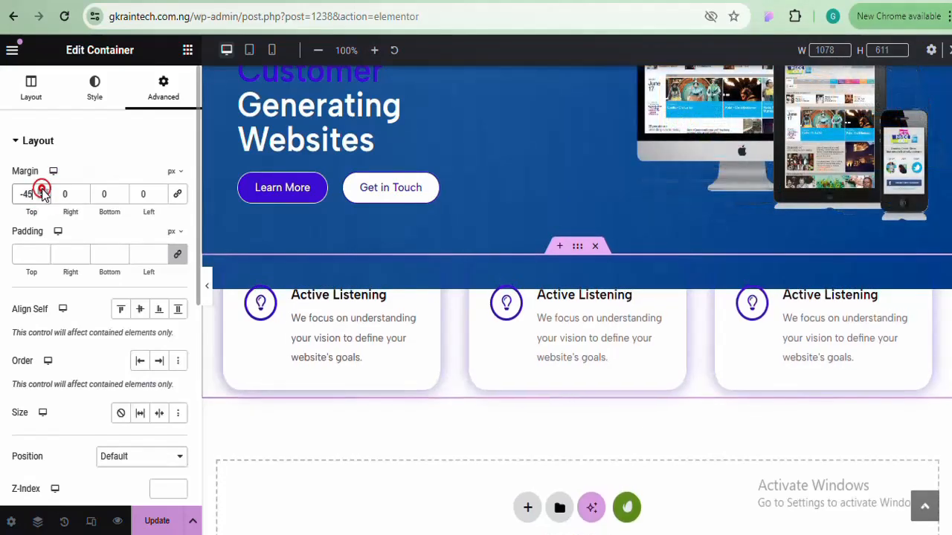
left_click(43, 197)
left_click(43, 198)
left_click(43, 198)
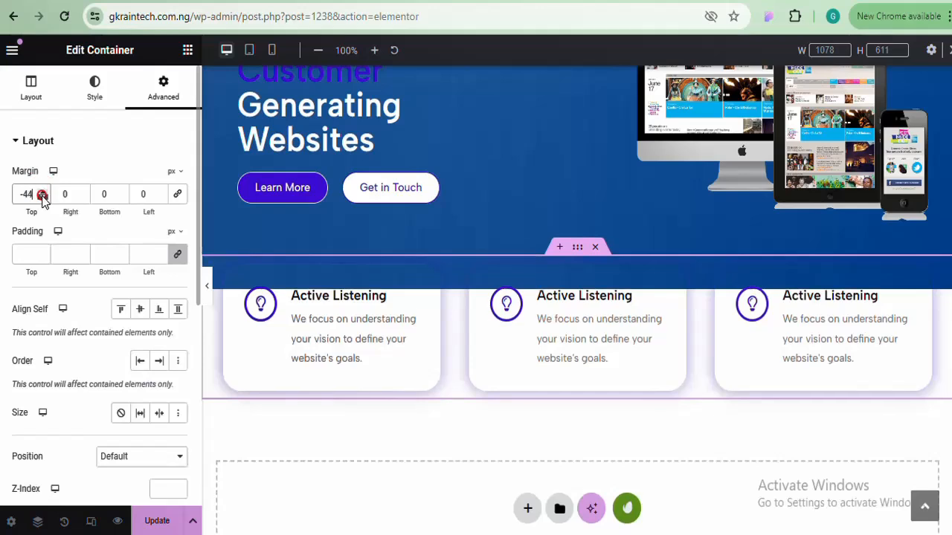
left_click(43, 198)
left_click(44, 197)
left_click(43, 197)
left_click(43, 197)
left_click(43, 198)
left_click(43, 198)
left_click(43, 197)
left_click(43, 197)
left_click(43, 197)
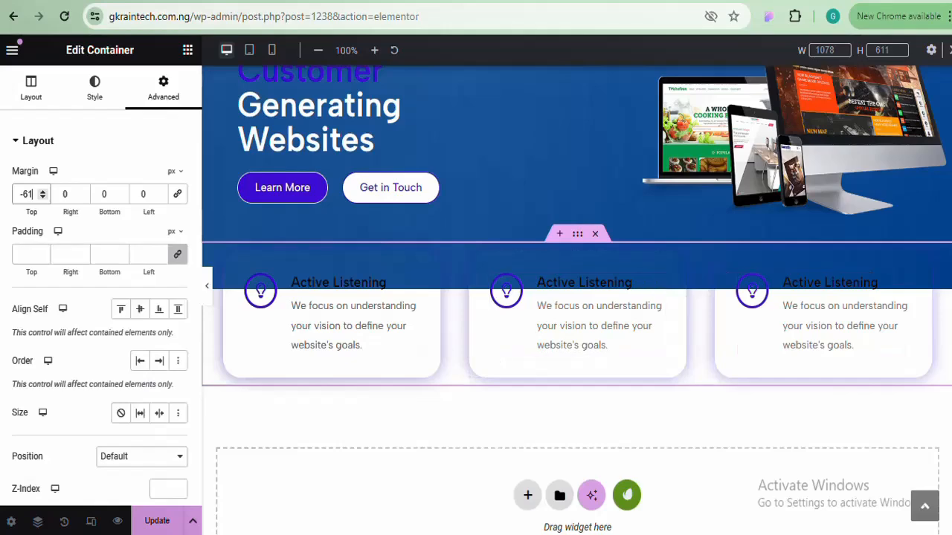
scroll(576, 297, "up", 2)
scroll(576, 297, "down", 2)
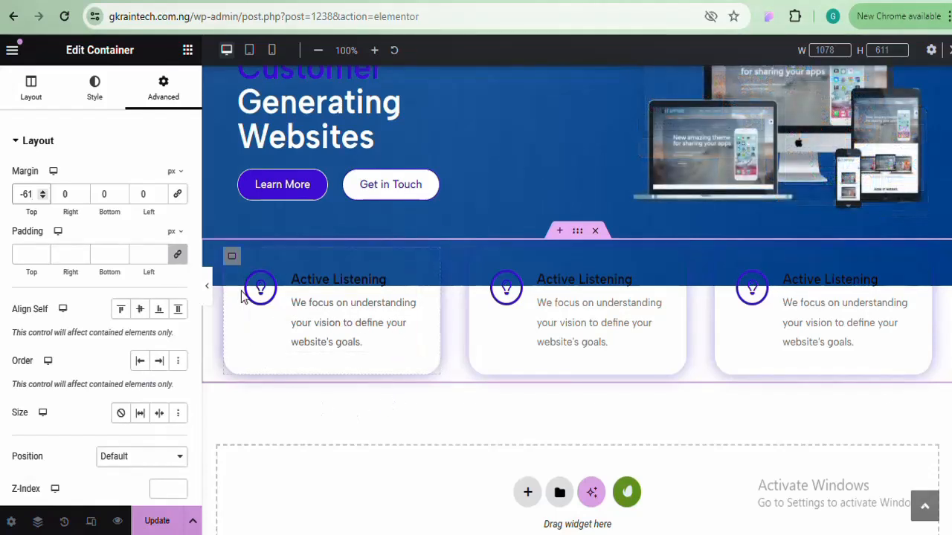
Give the first card a Classic #FFFFFF background and preview it
left_click(232, 258)
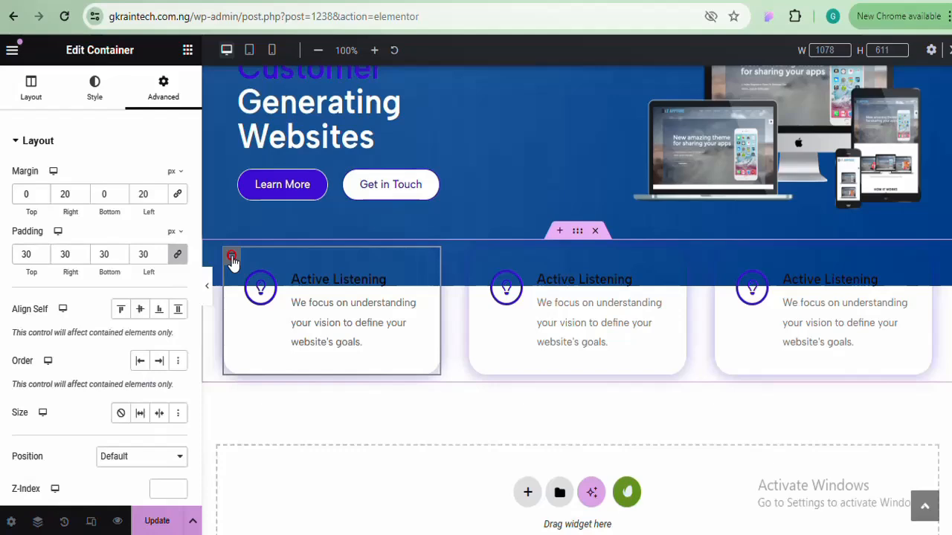
left_click(94, 93)
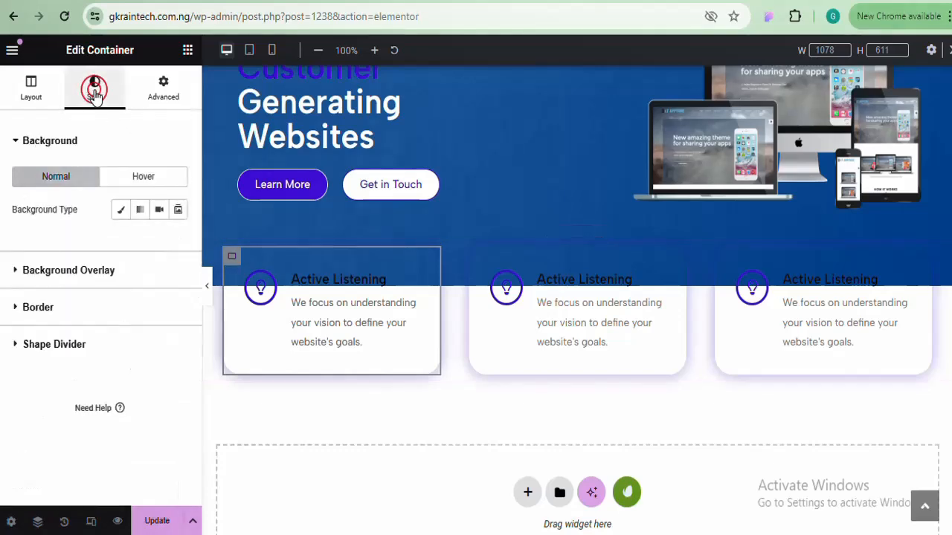
left_click(121, 210)
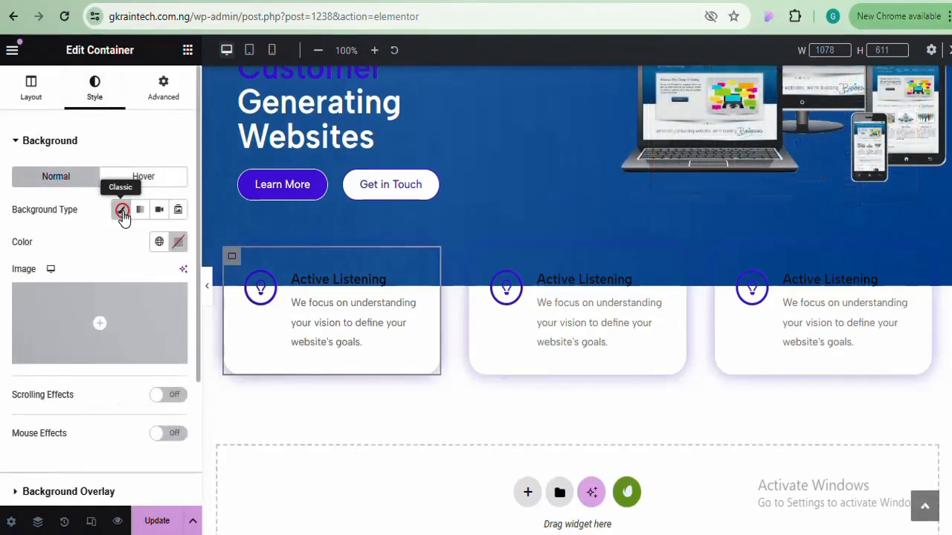
left_click(182, 245)
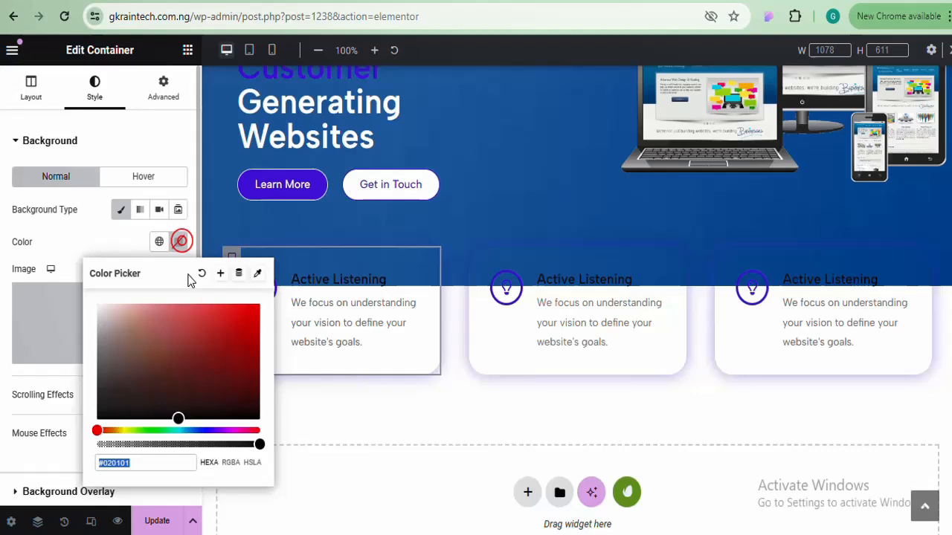
left_click(176, 414)
type("#FFFFFF")
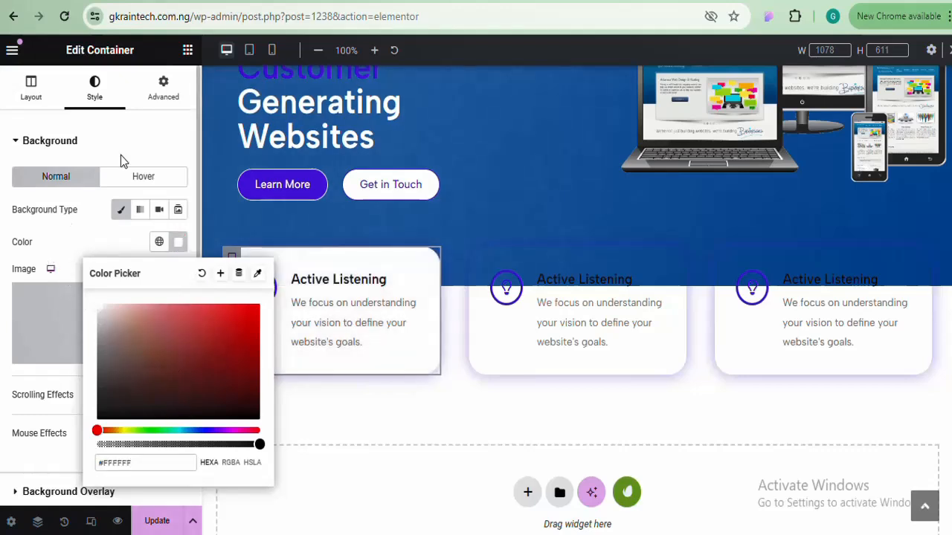
left_click(179, 243)
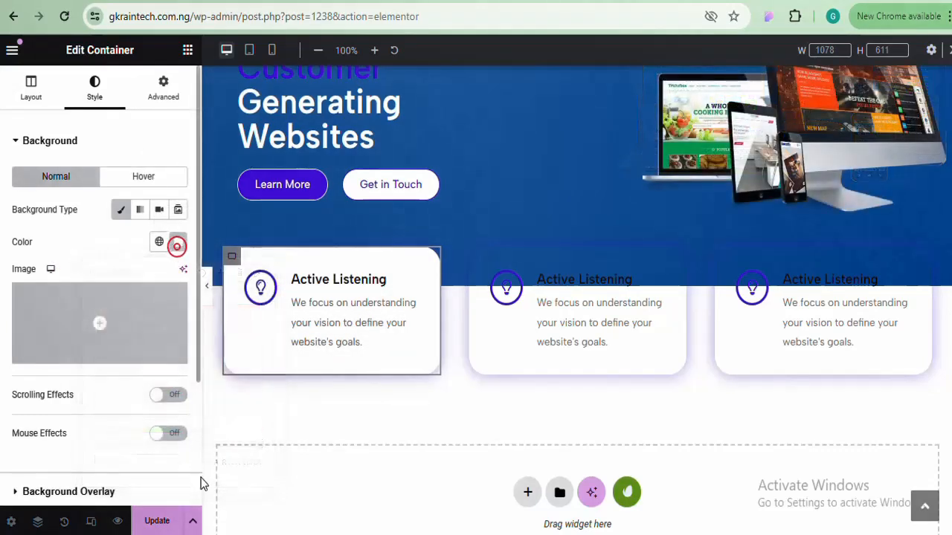
left_click(207, 285)
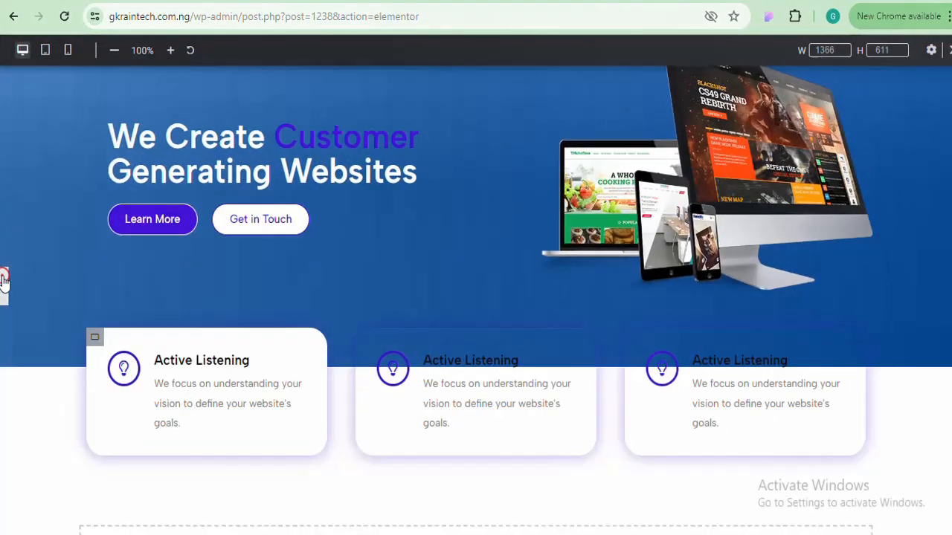
left_click(4, 283)
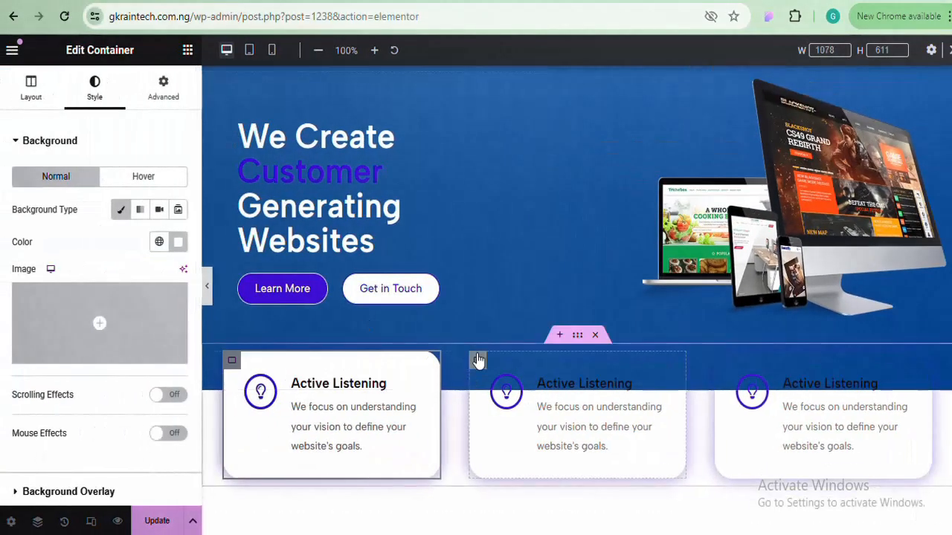
Give the second card a white Classic background
left_click(478, 361)
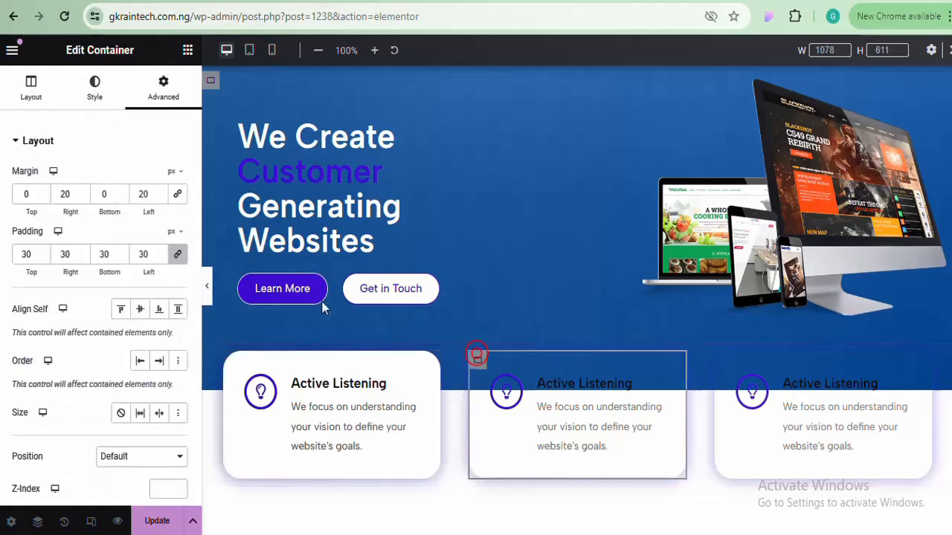
left_click(102, 93)
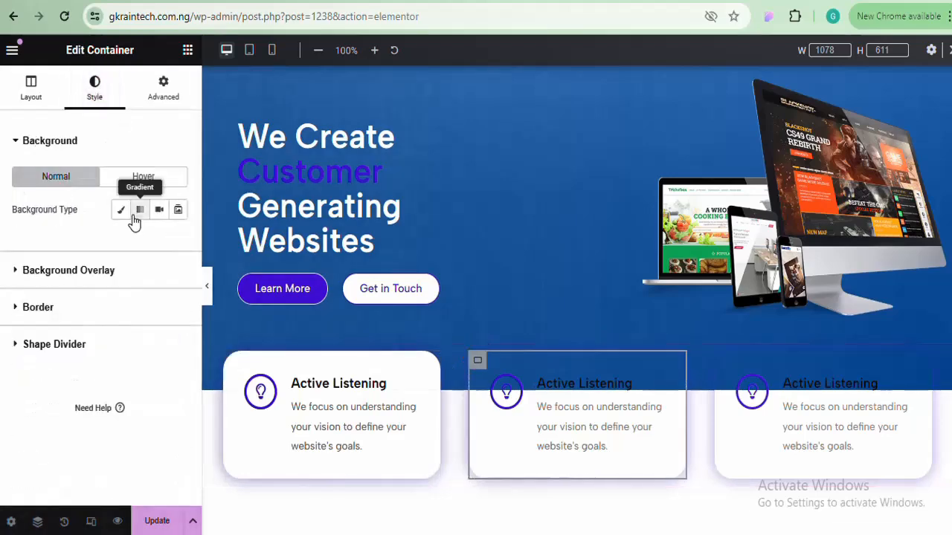
left_click(120, 210)
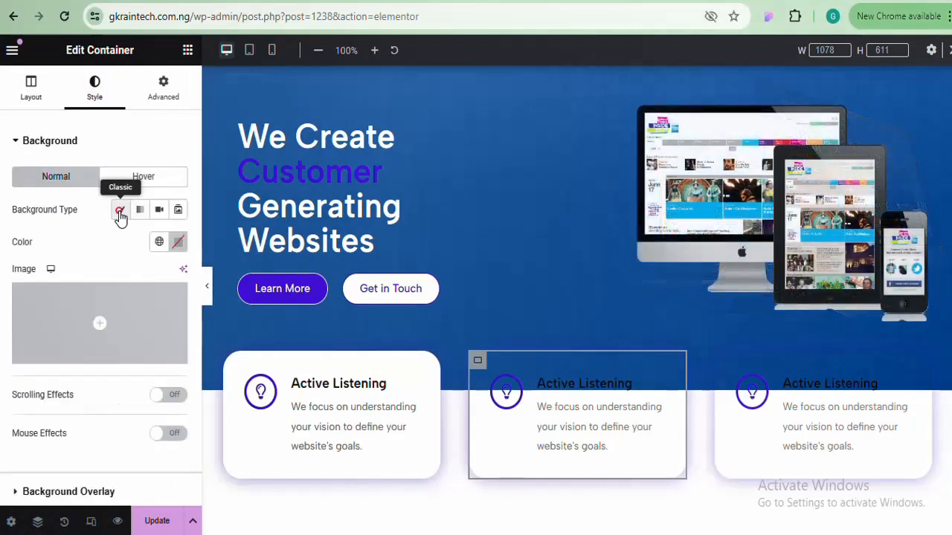
left_click(180, 243)
left_click_drag(175, 414, 95, 303)
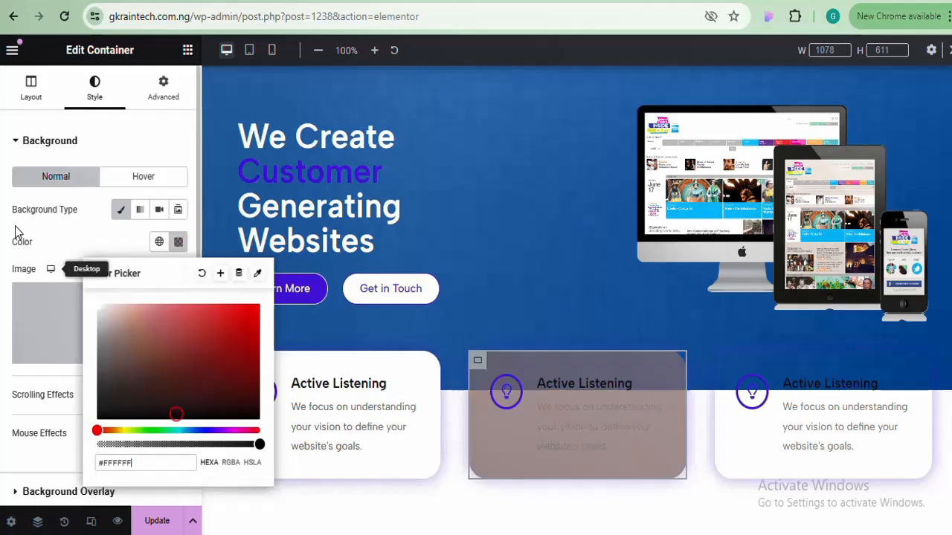
left_click(179, 246)
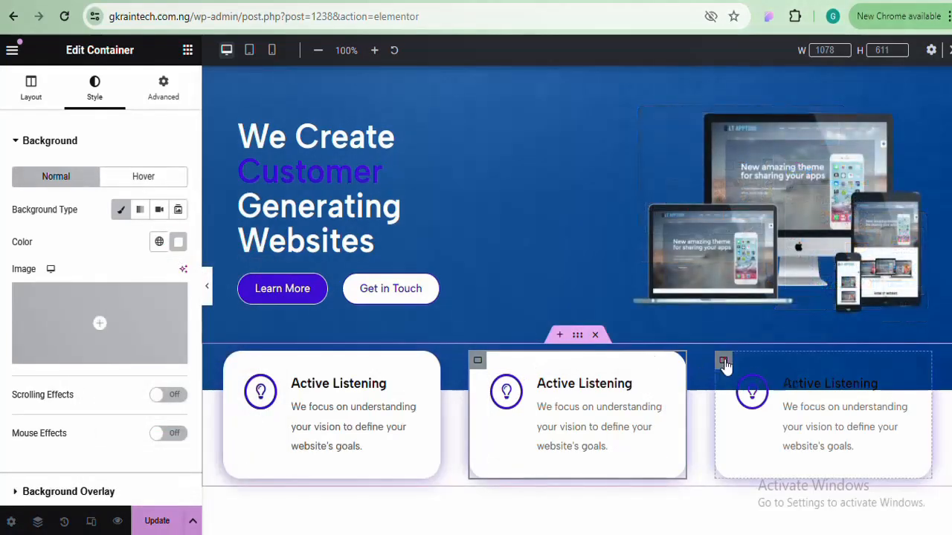
Give the third card a Classic background with the pasted white colour
left_click(722, 361)
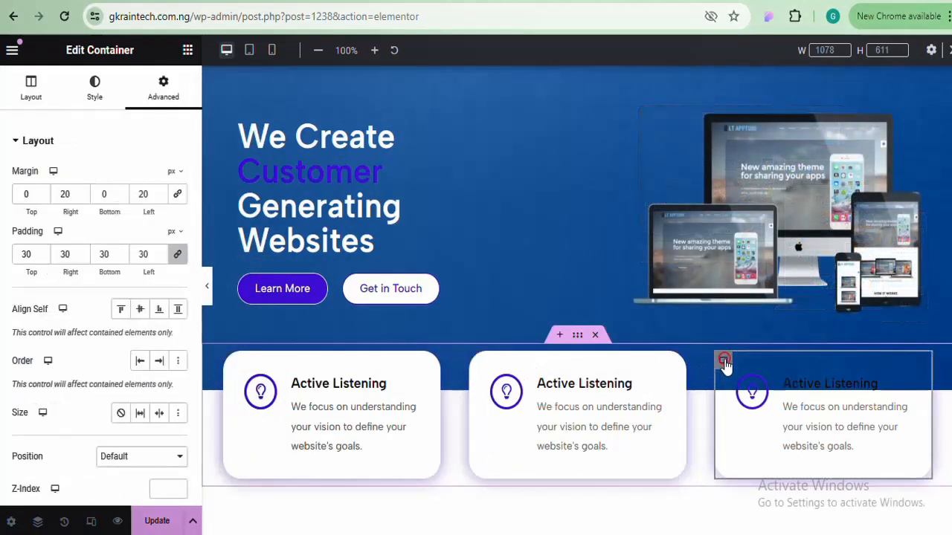
left_click(104, 105)
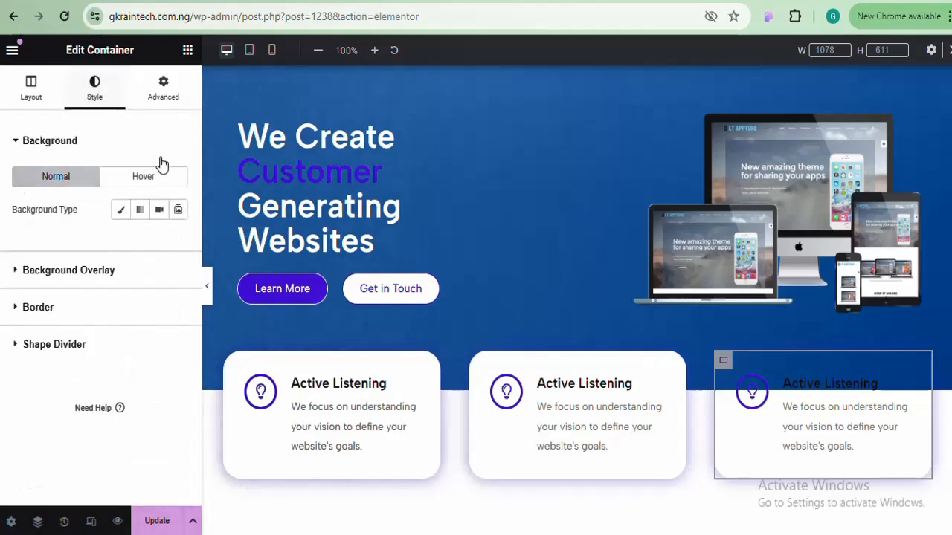
left_click(120, 209)
left_click(178, 242)
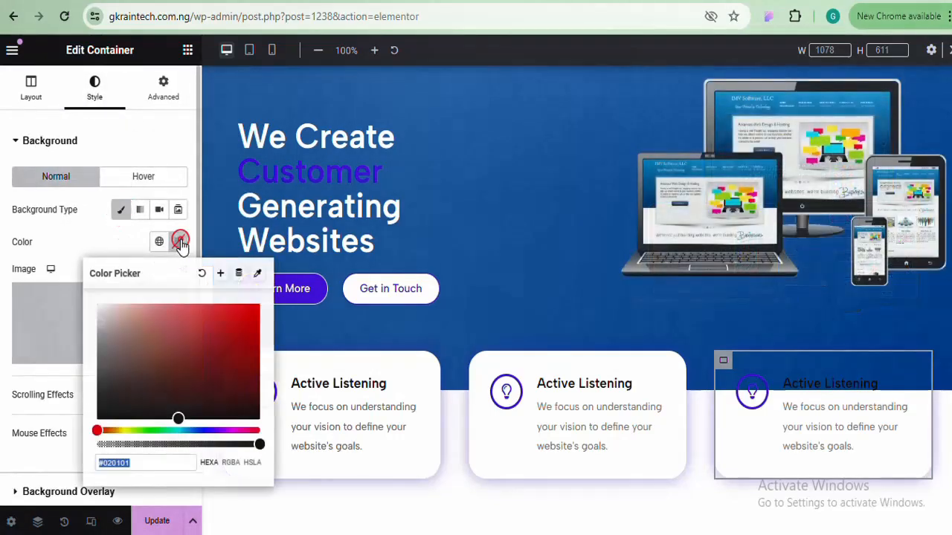
type("#FFFFFF")
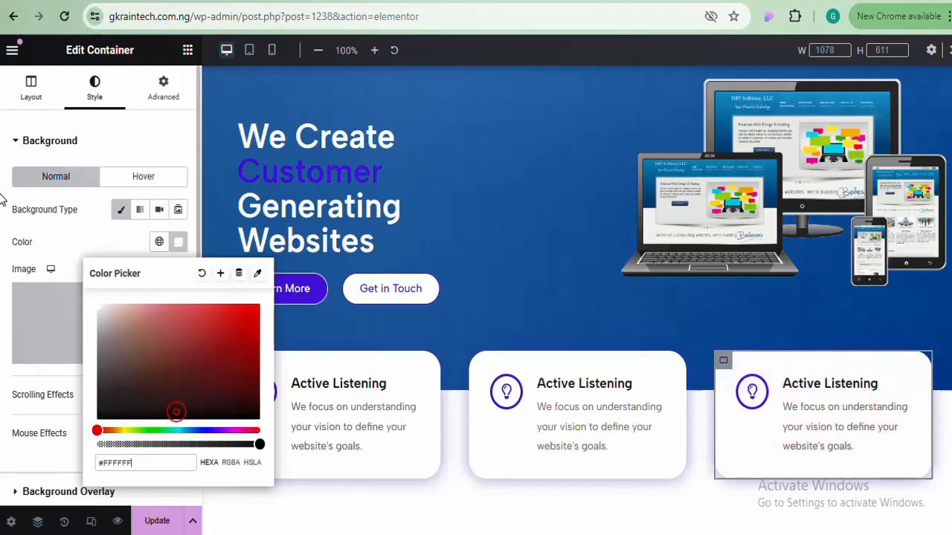
left_click(178, 241)
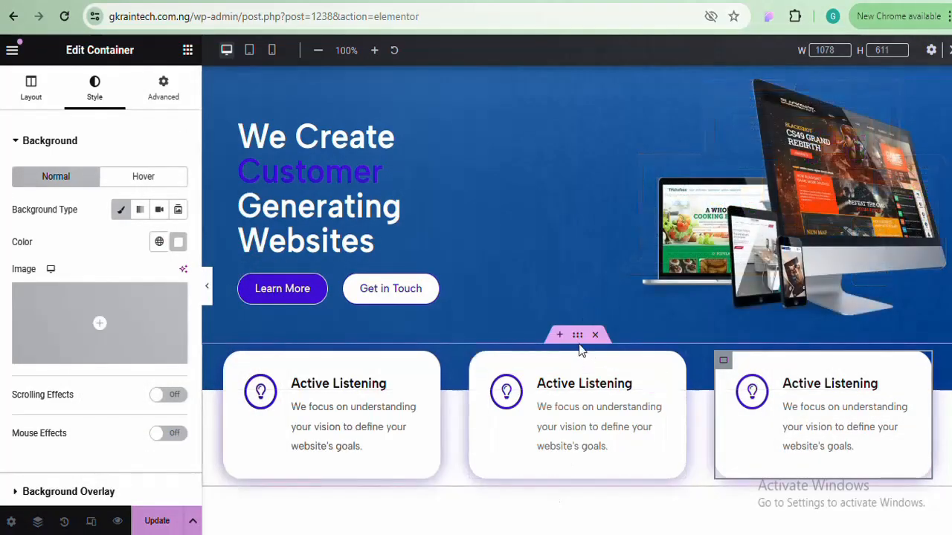
Raise the cards container's top margin from -61 to -50 px and preview the reduced overlap
left_click(576, 341)
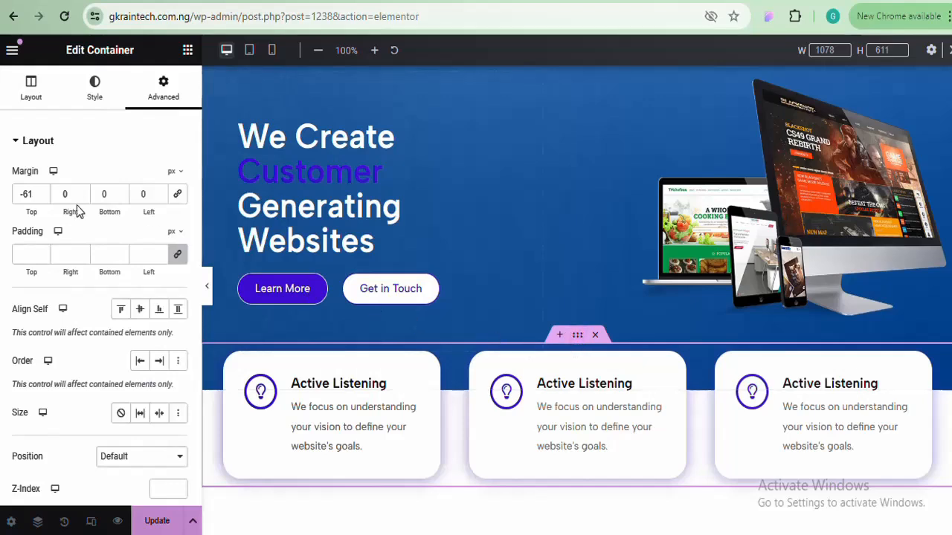
left_click(42, 192)
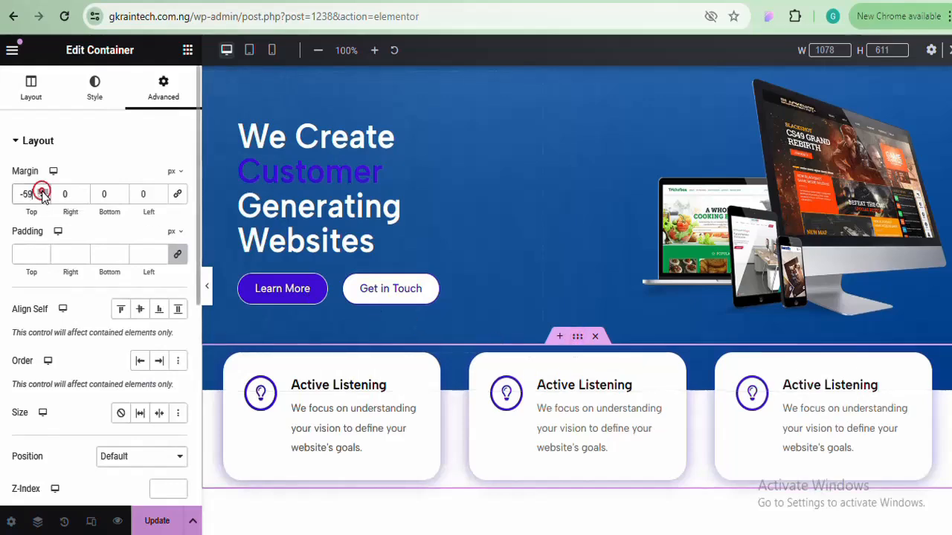
left_click(42, 191)
left_click(42, 192)
left_click(42, 191)
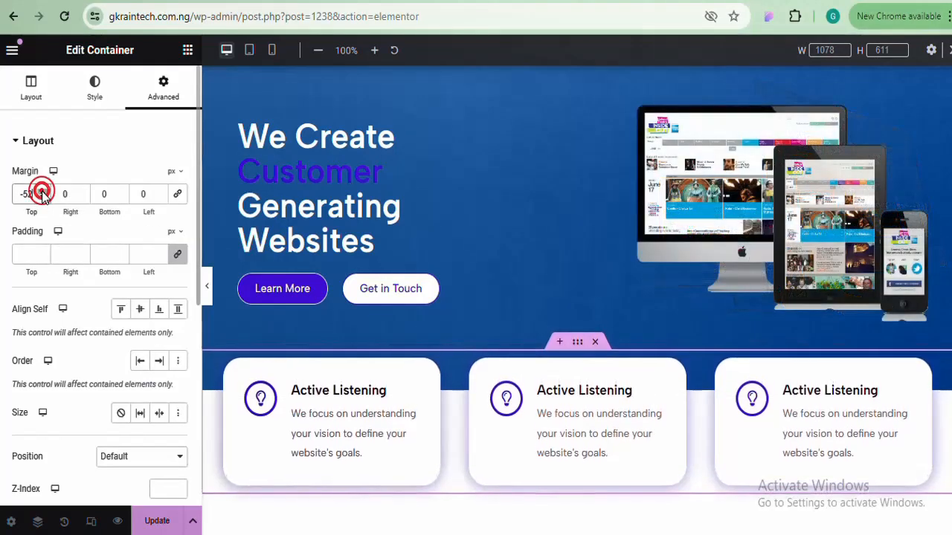
left_click(42, 192)
left_click(42, 192)
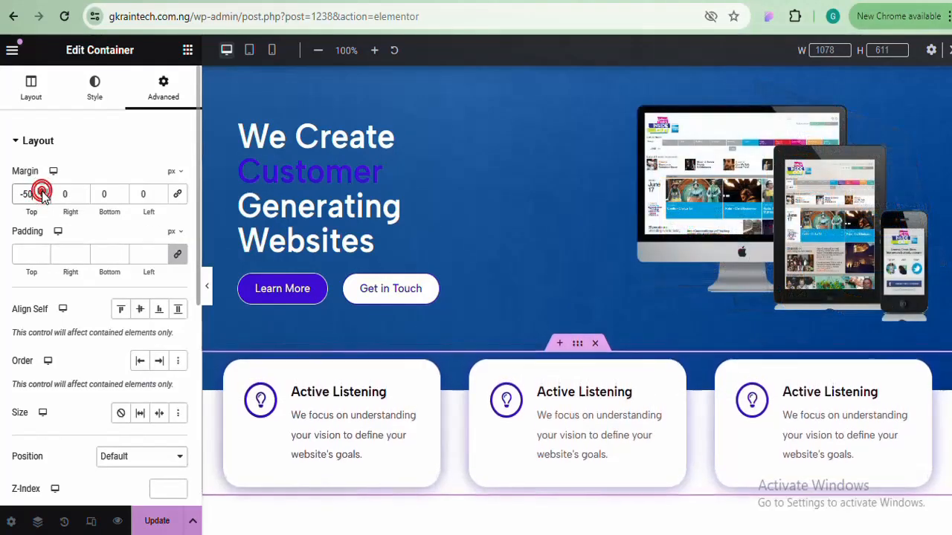
left_click(207, 278)
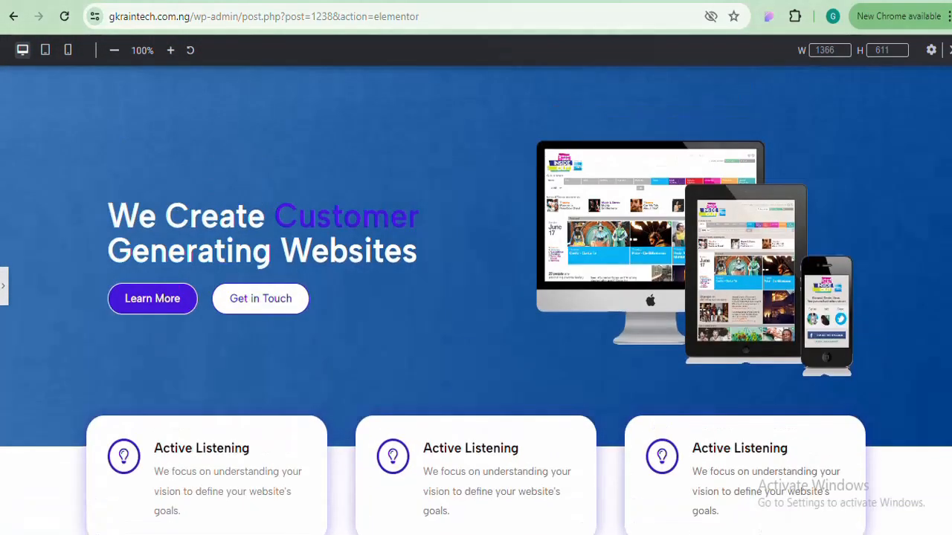
left_click(4, 304)
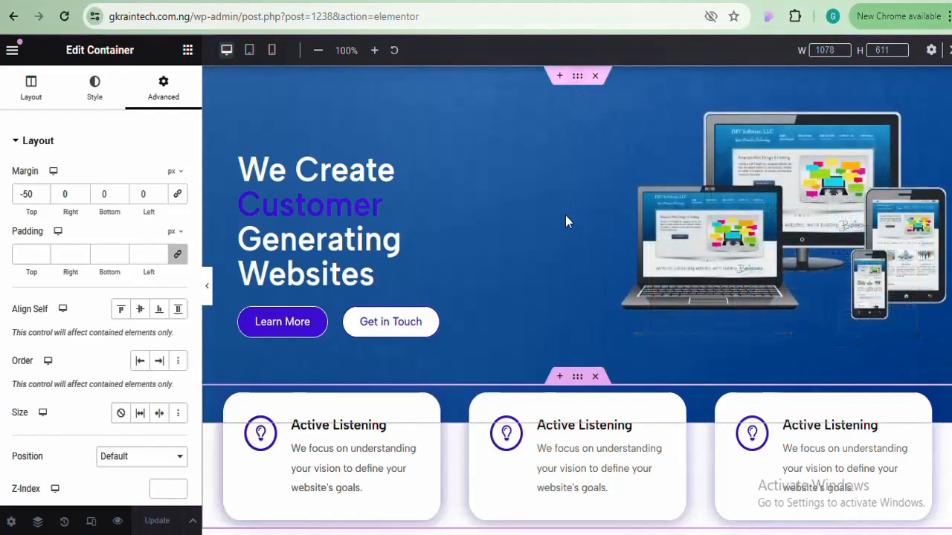
Set the hero container's top and bottom padding to 80 px and preview it full width
left_click(206, 291)
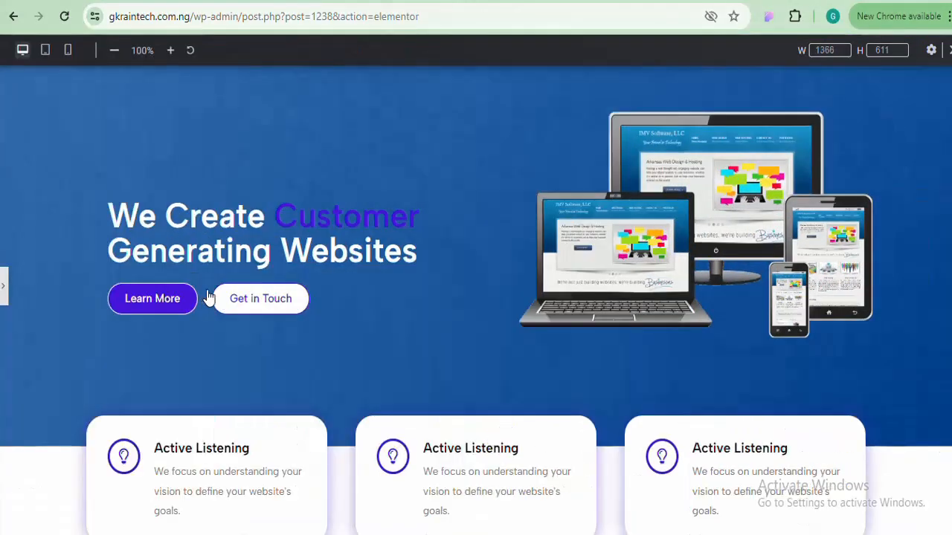
left_click(4, 290)
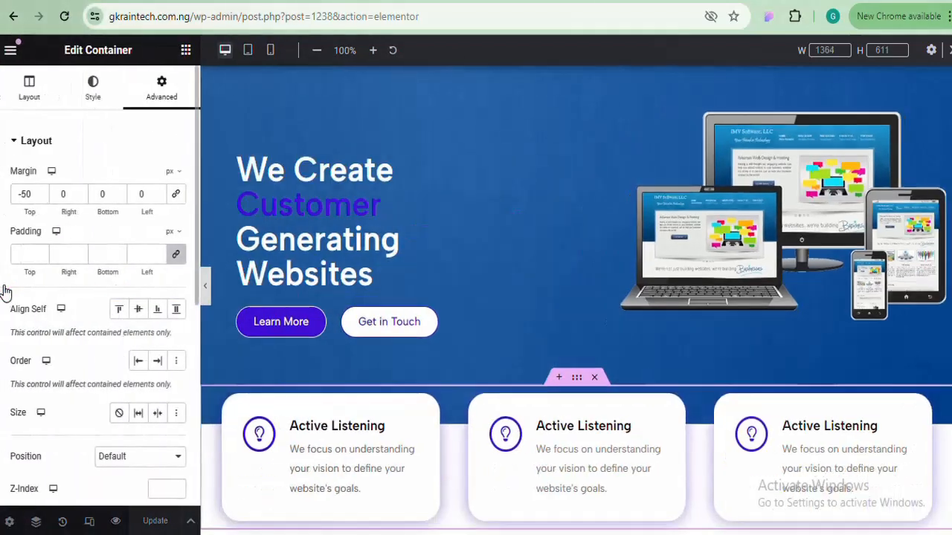
left_click(577, 79)
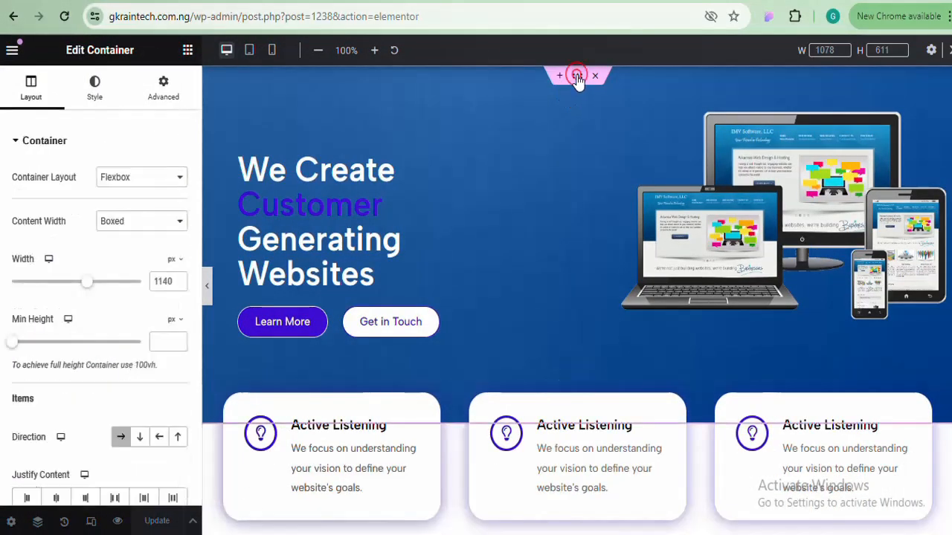
left_click(165, 93)
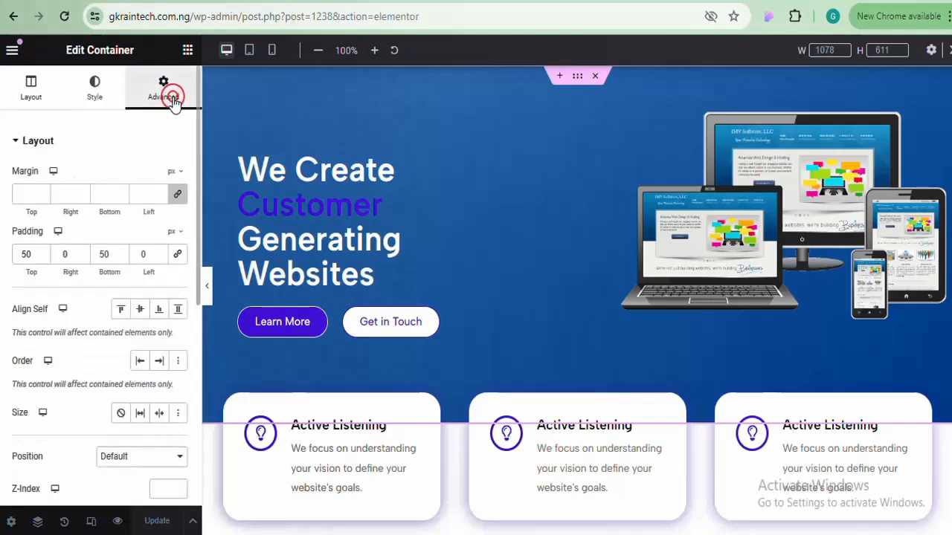
left_click_drag(27, 255, 2, 271)
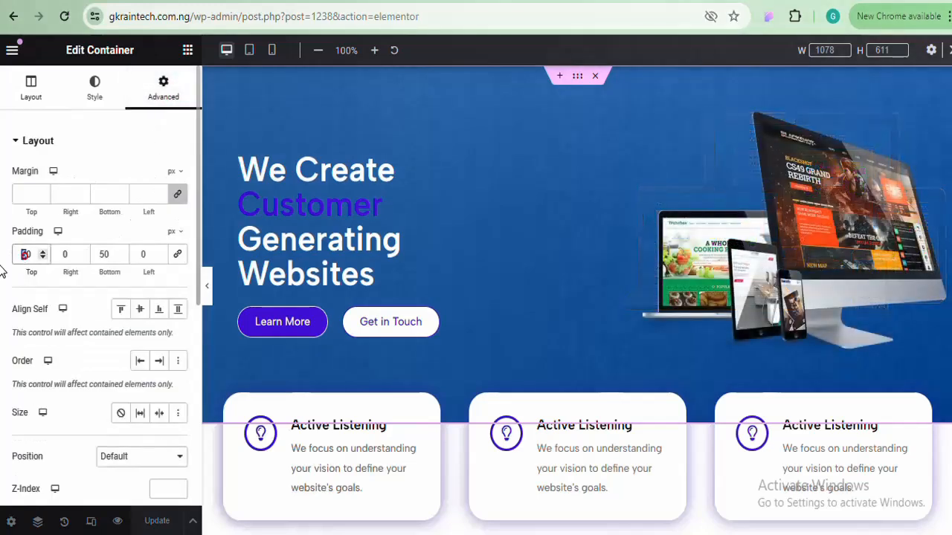
type("80")
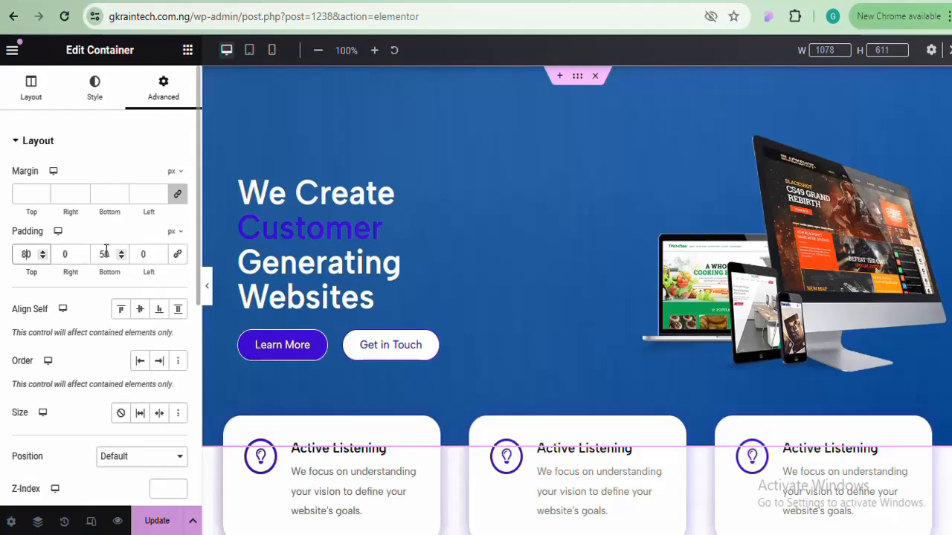
type("80")
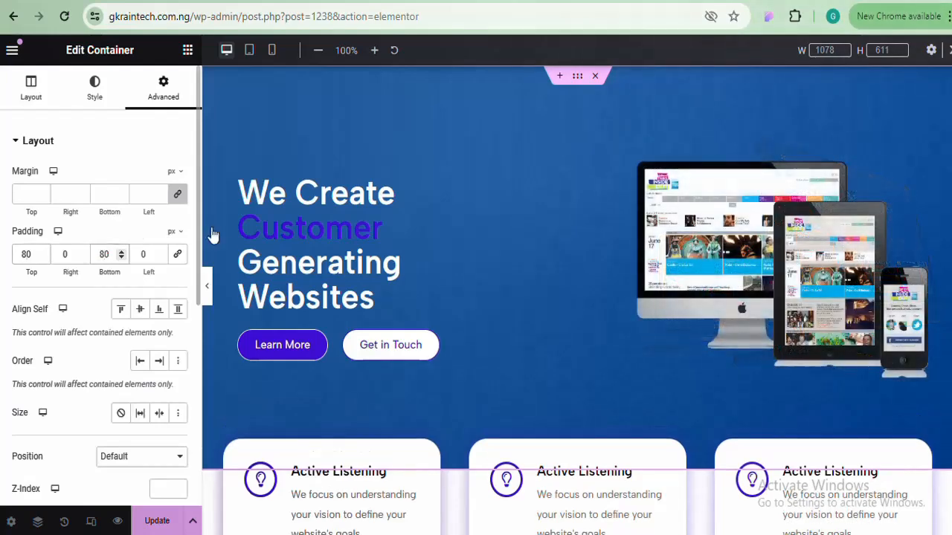
left_click(207, 286)
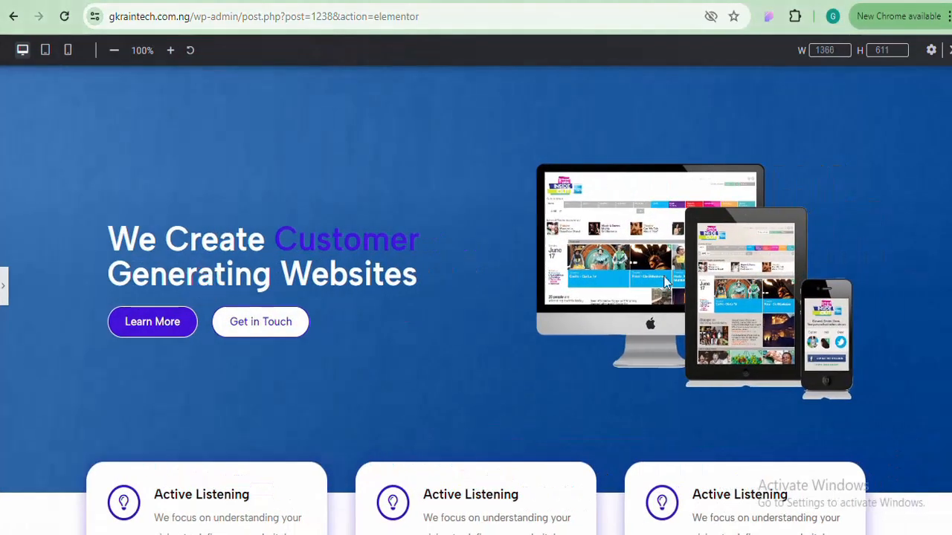
scroll(476, 297, "down", 2)
scroll(476, 297, "up", 2)
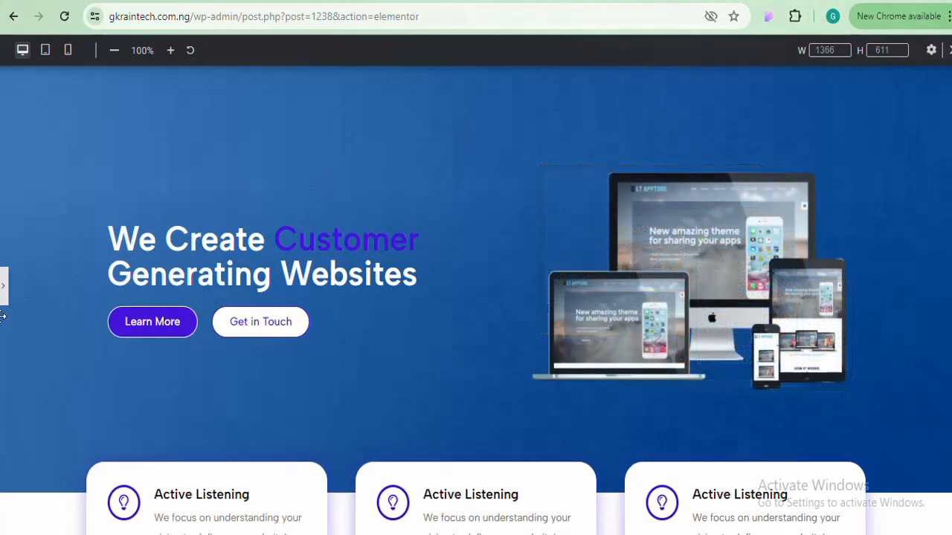
left_click(6, 285)
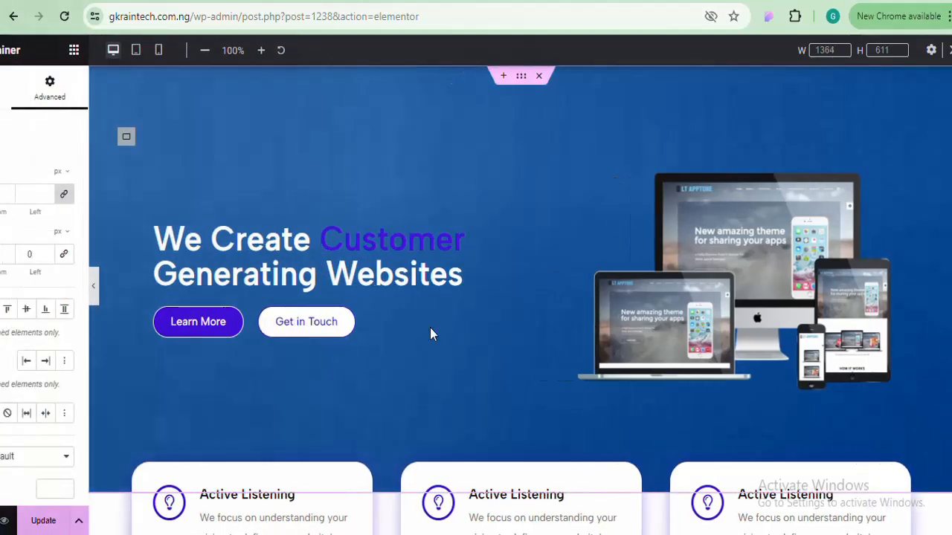
scroll(849, 339, "down", 2)
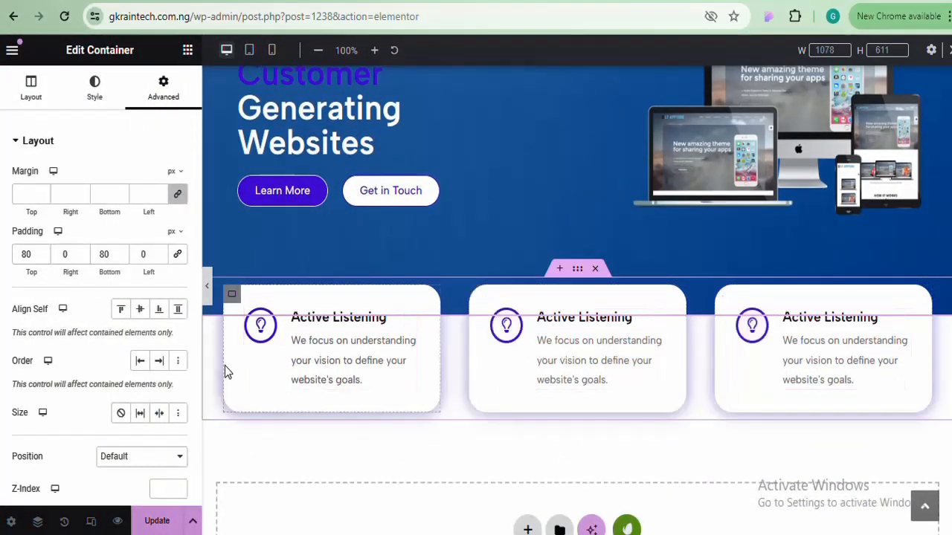
Save the page, then title the second card 'Expert Planning' and paste the strategy sentence as its description
left_click(156, 521)
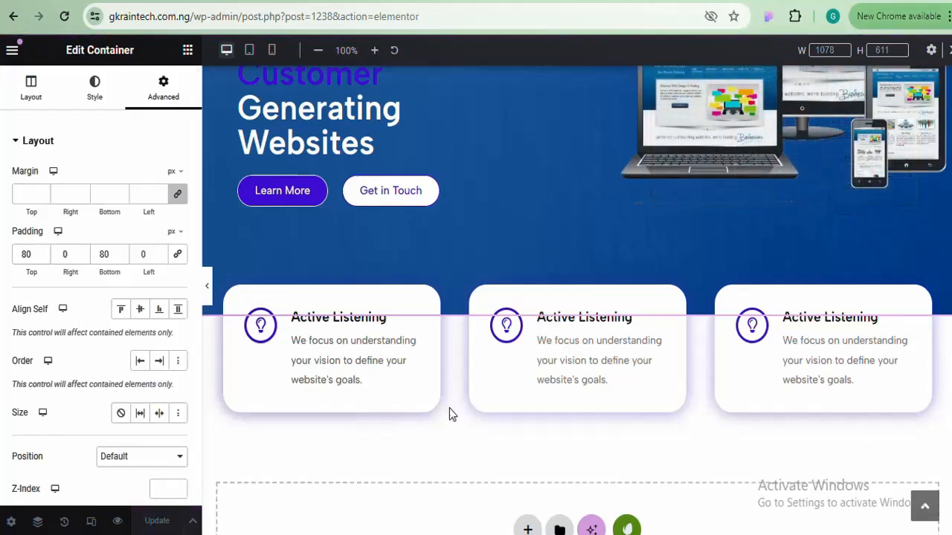
scroll(834, 528, "down", 2)
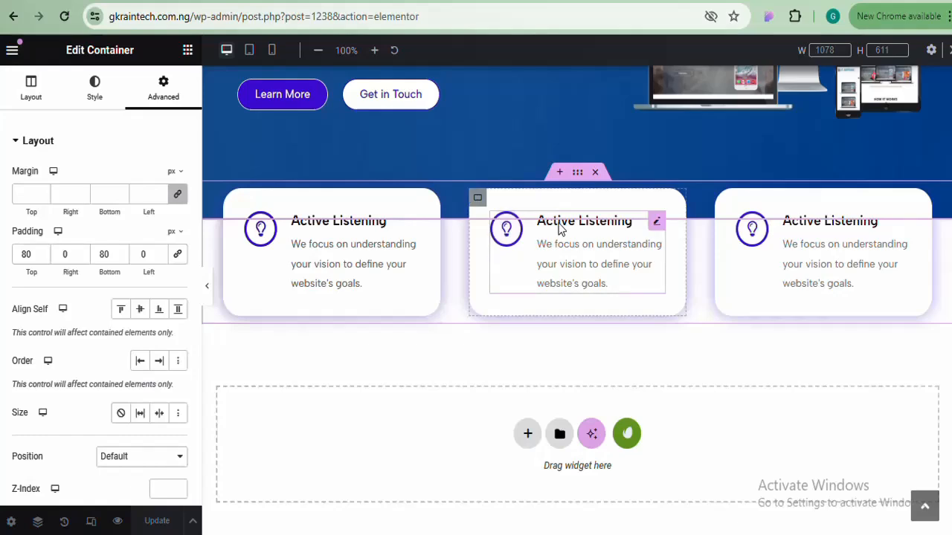
scroll(512, 459, "up", 1)
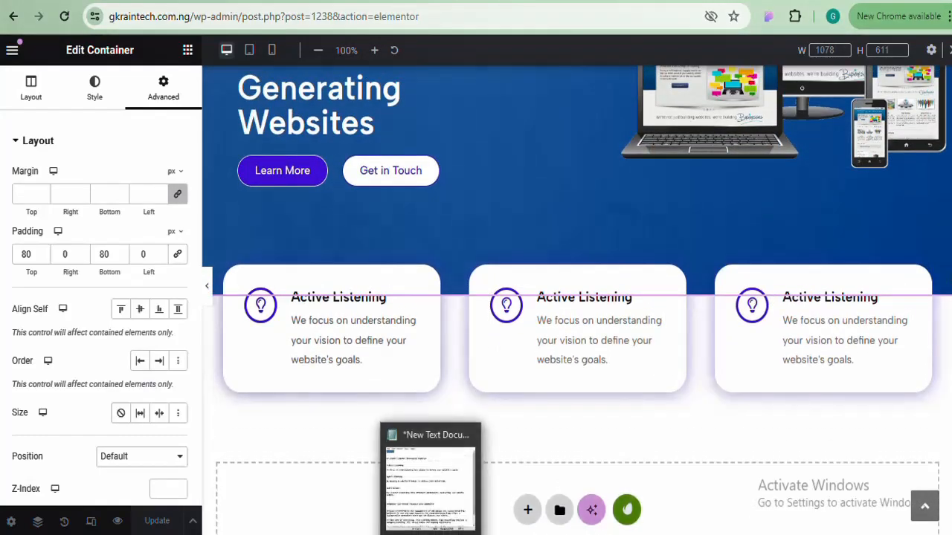
left_click(409, 476)
left_click_drag(437, 219, 515, 220)
key("ctrl+c")
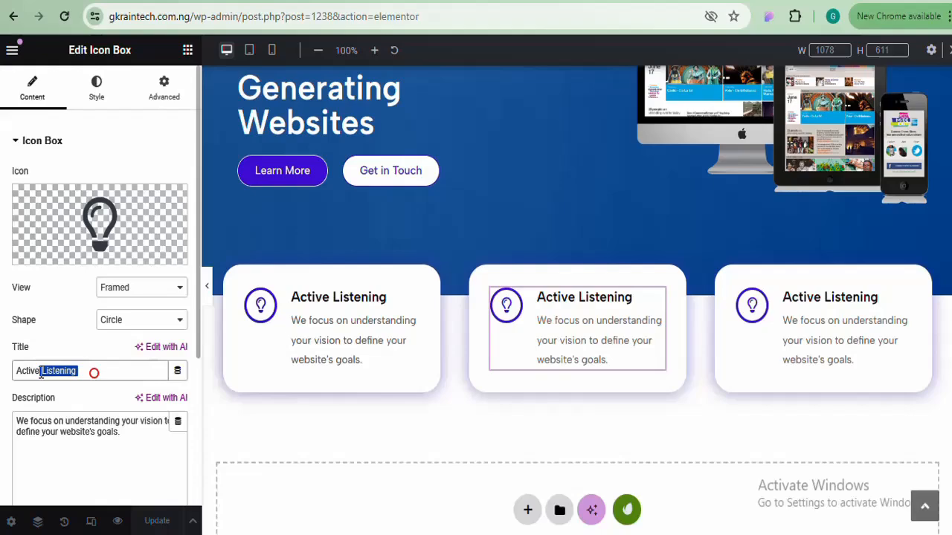
left_click_drag(41, 375, 15, 371)
key("ctrl+v")
left_click(441, 501)
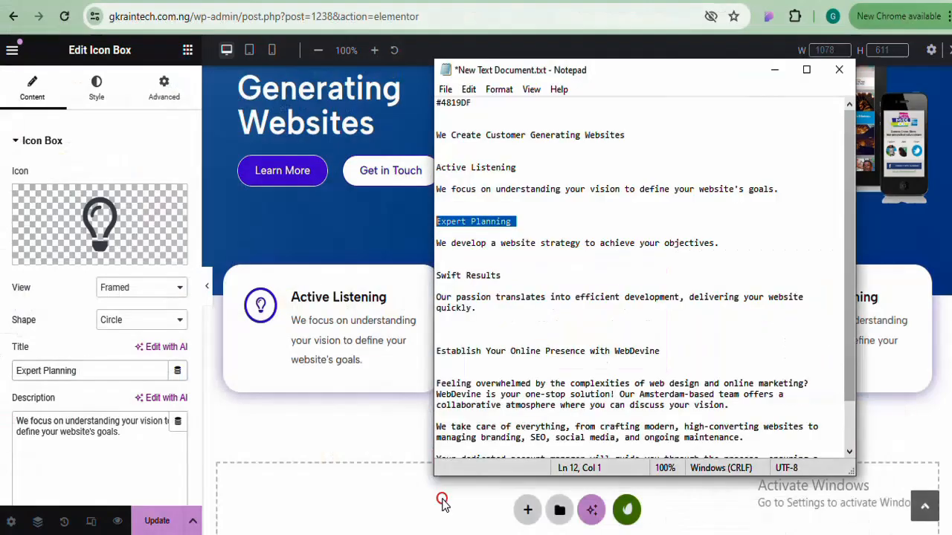
left_click_drag(437, 241, 721, 240)
right_click(452, 240)
left_click(488, 291)
left_click(123, 446)
key("ctrl+a")
type("We develop a website strategy to achieve your objectives.")
Give the second card the handshake icon from the Icon Library
left_click(55, 255)
type("sha")
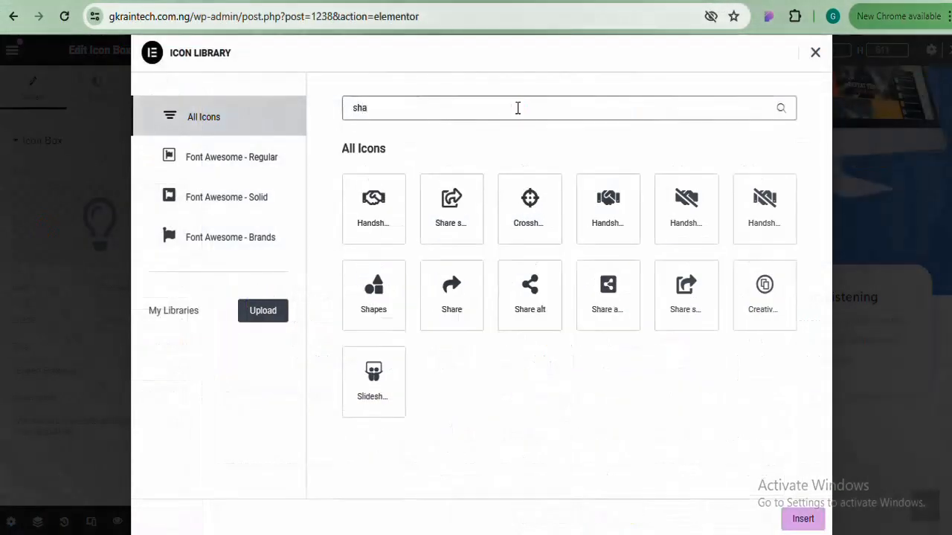
left_click(379, 212)
left_click(801, 516)
Title the third card 'Swift Results' and use the 'Our passion' sentence as its description
key("alt+Tab")
left_click_drag(437, 276, 505, 275)
key("ctrl+c")
left_click(774, 70)
left_click(823, 335)
triple_click(89, 371)
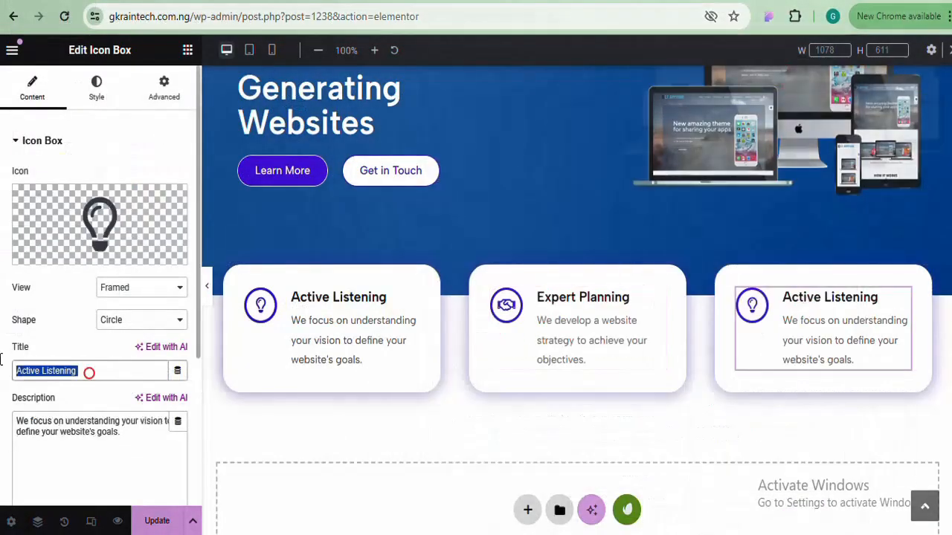
key("ctrl+v")
key("alt+Tab")
left_click_drag(438, 296, 476, 308)
key("ctrl+c")
left_click(97, 446)
key("ctrl+a")
key("ctrl+v")
Give the third card the clock icon and save the page with Ctrl+S
left_click(56, 254)
type("clo")
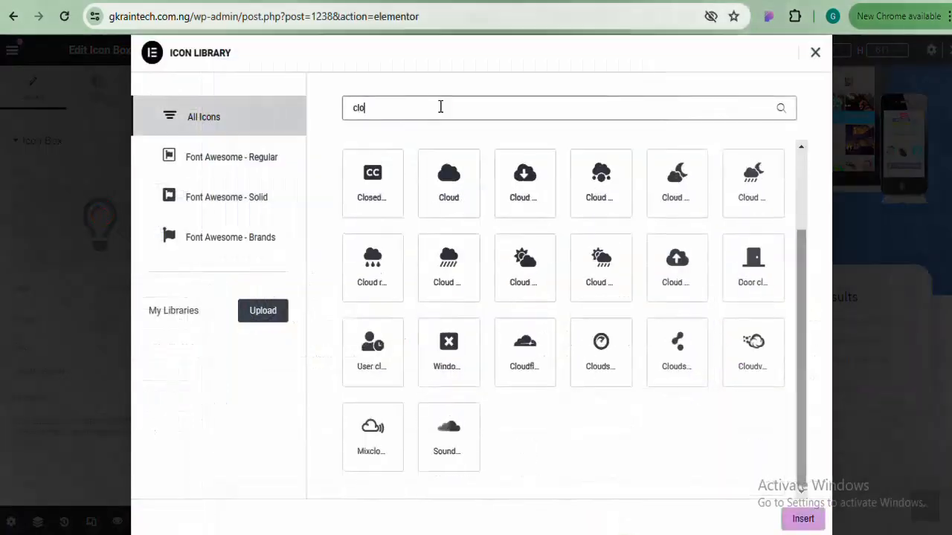
left_click(603, 335)
left_click(800, 515)
key("ctrl+s")
scroll(940, 74, "up", 2)
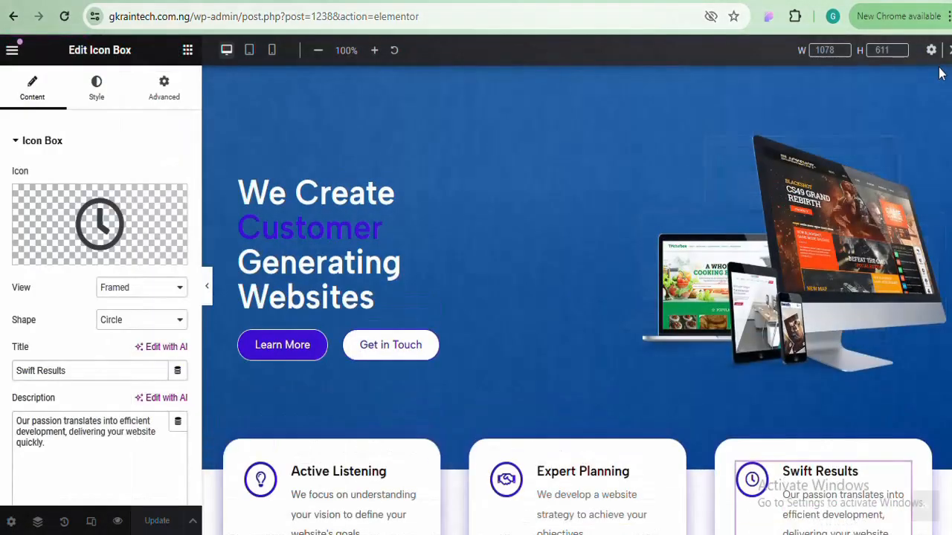
scroll(576, 297, "down", 4)
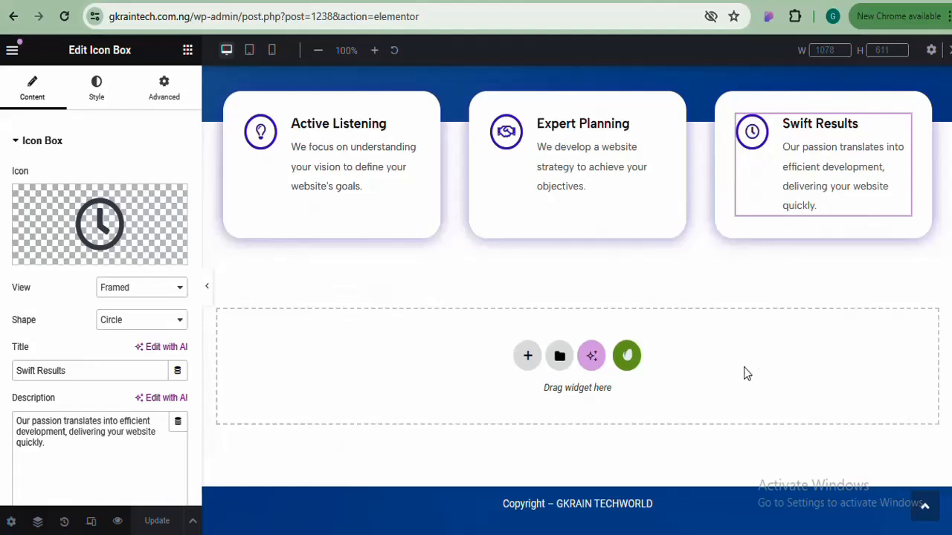
Add a Flexbox container with a two-column structure below the feature cards
left_click(528, 357)
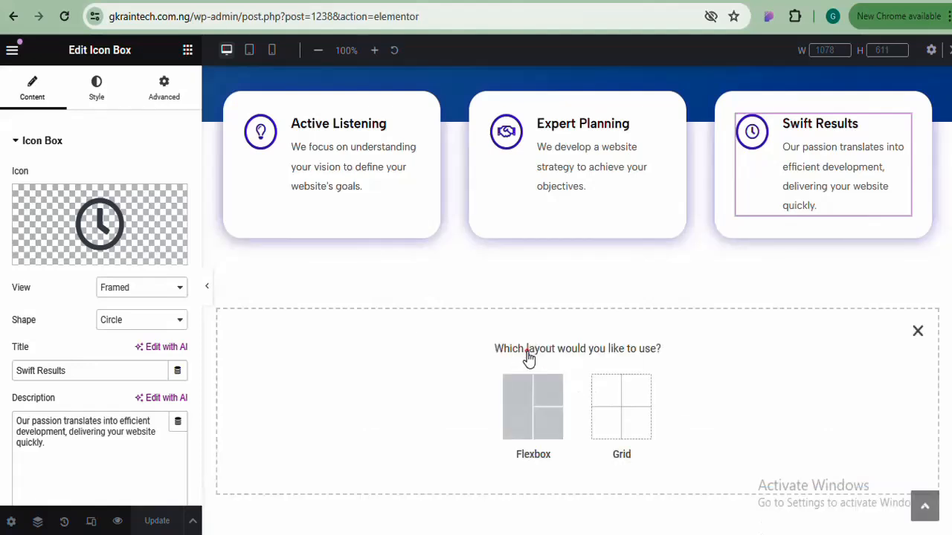
left_click(520, 408)
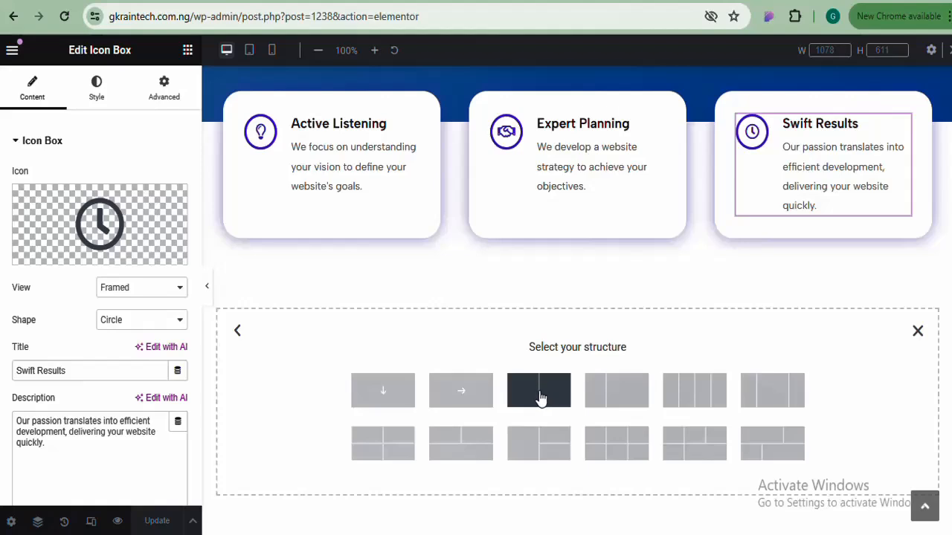
left_click(538, 390)
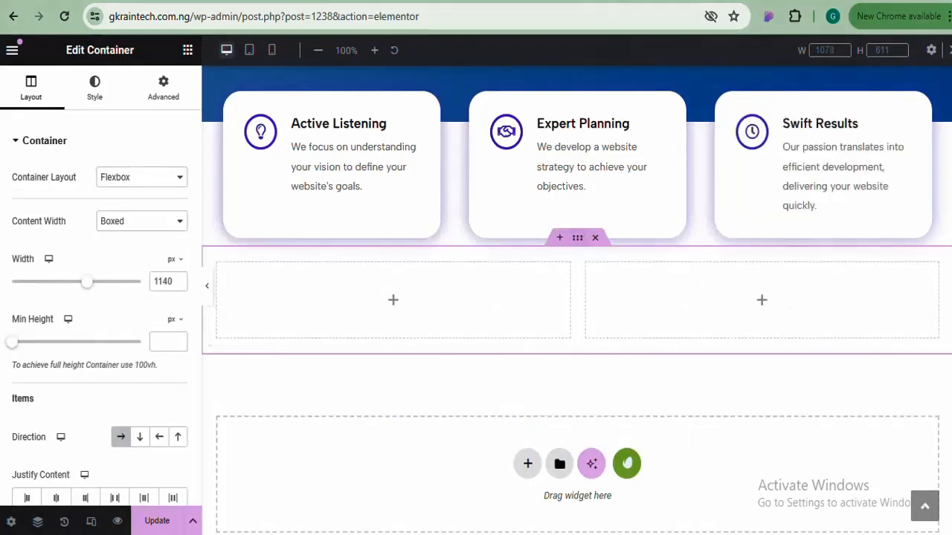
scroll(577, 297, "up", 1)
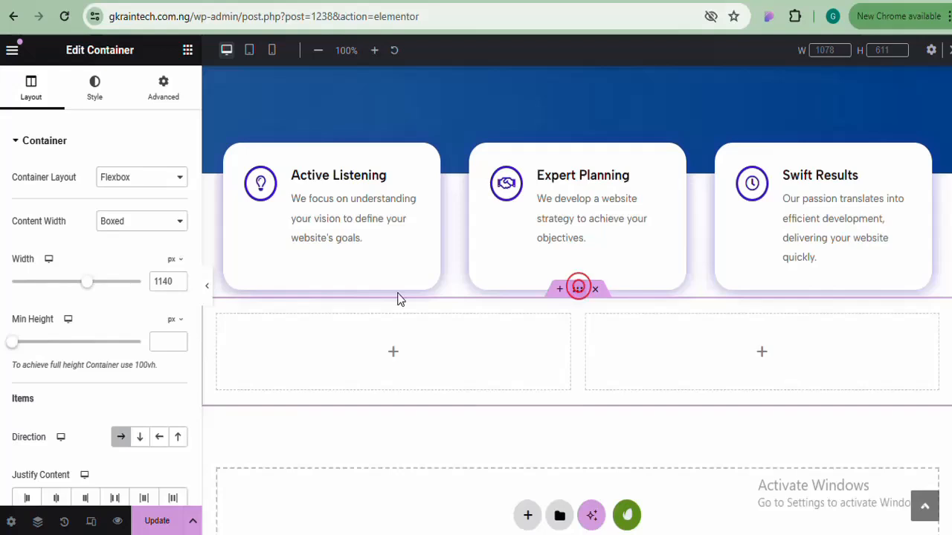
Unlink the container's margins and set the top margin to 80 in Advanced
left_click(170, 84)
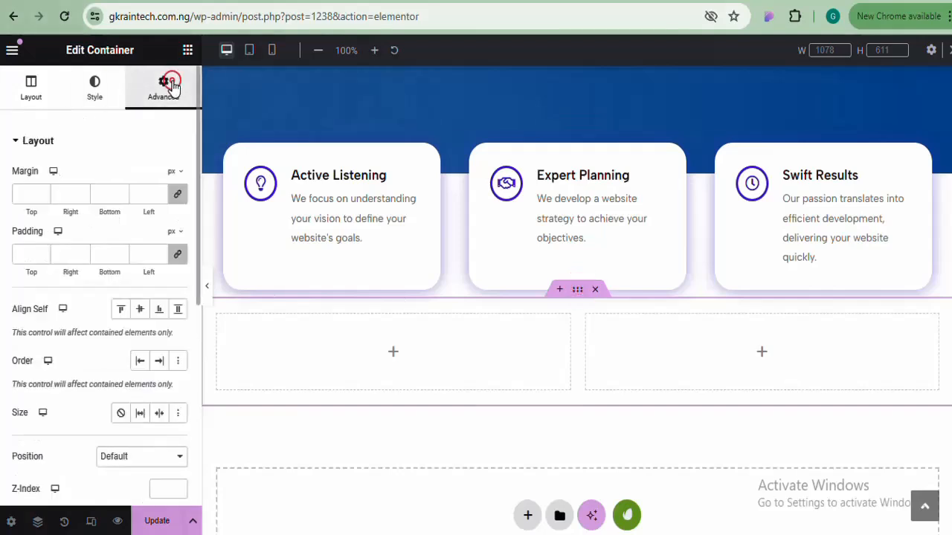
left_click(177, 192)
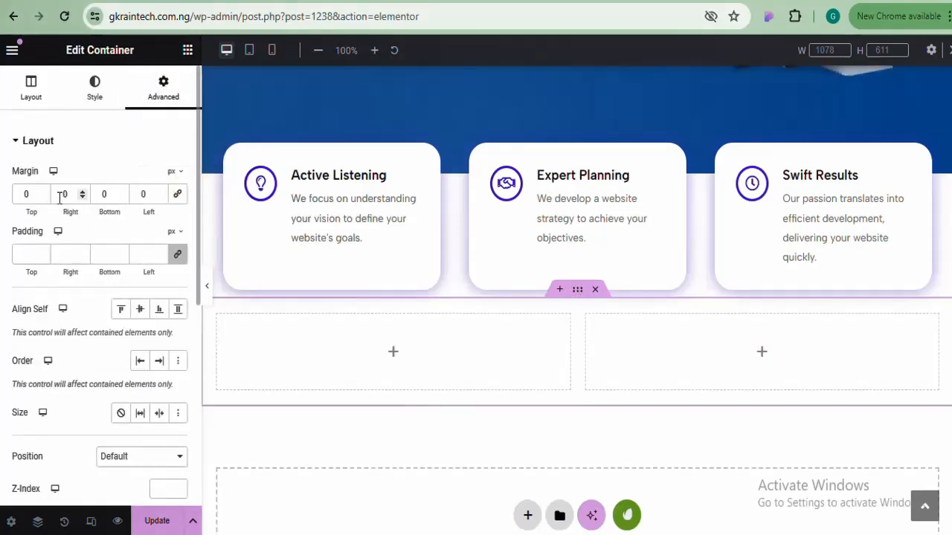
type("70")
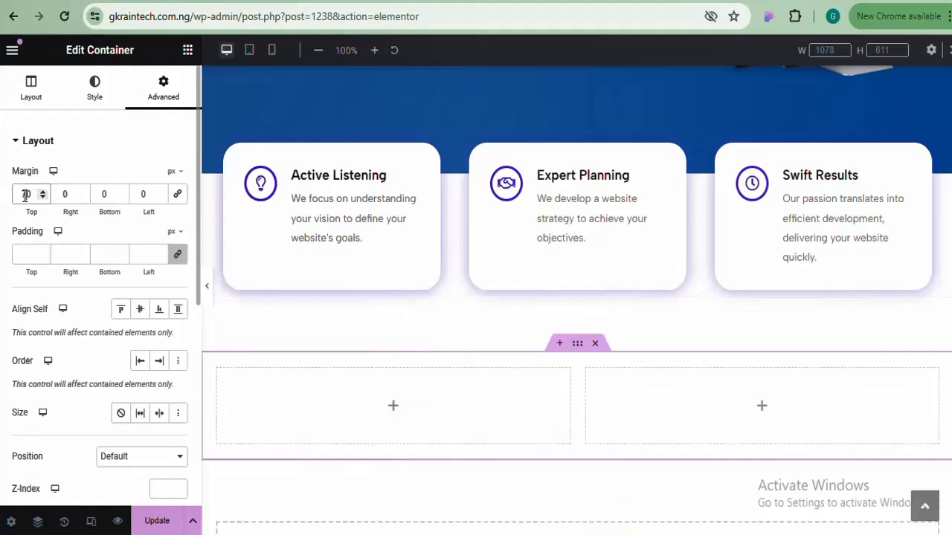
key("BackSpace")
key("BackSpace")
type("80")
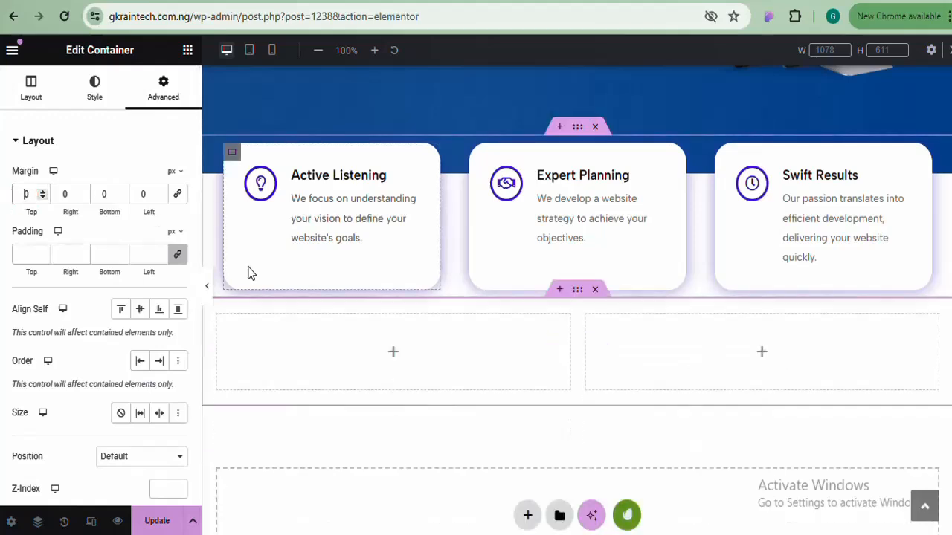
scroll(551, 246, "down", 2)
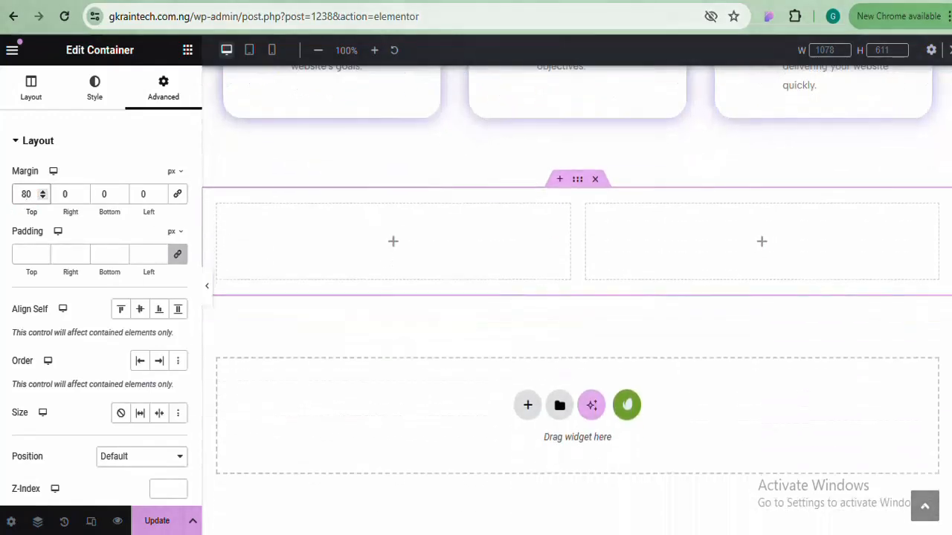
Find 'car' in the widgets, drop an Image Carousel into the left column and start adding images
left_click(187, 50)
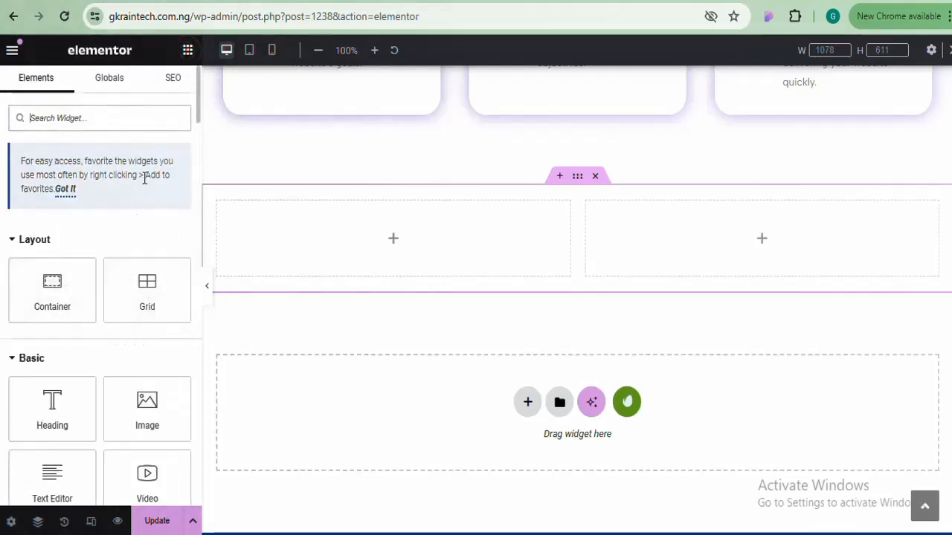
left_click(150, 120)
type("cor")
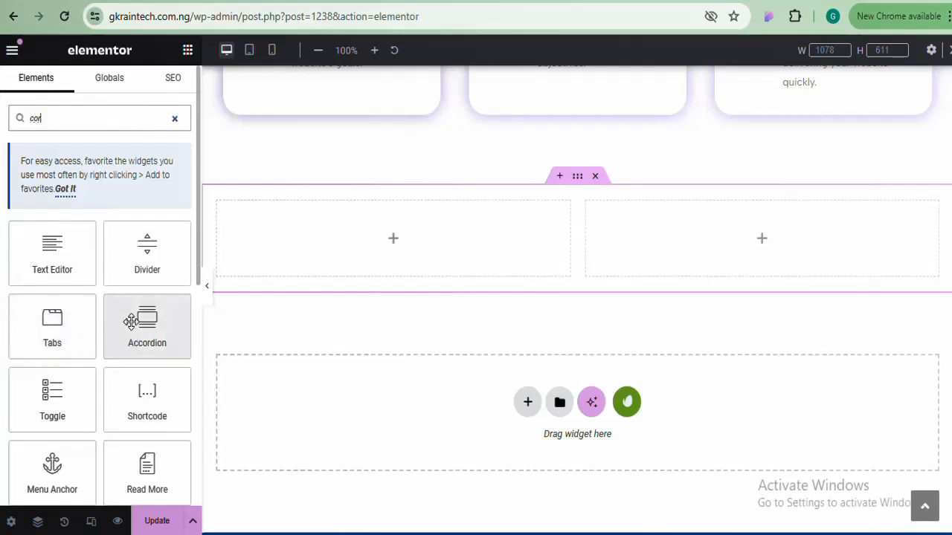
key("BackSpace")
key("BackSpace")
type("ar")
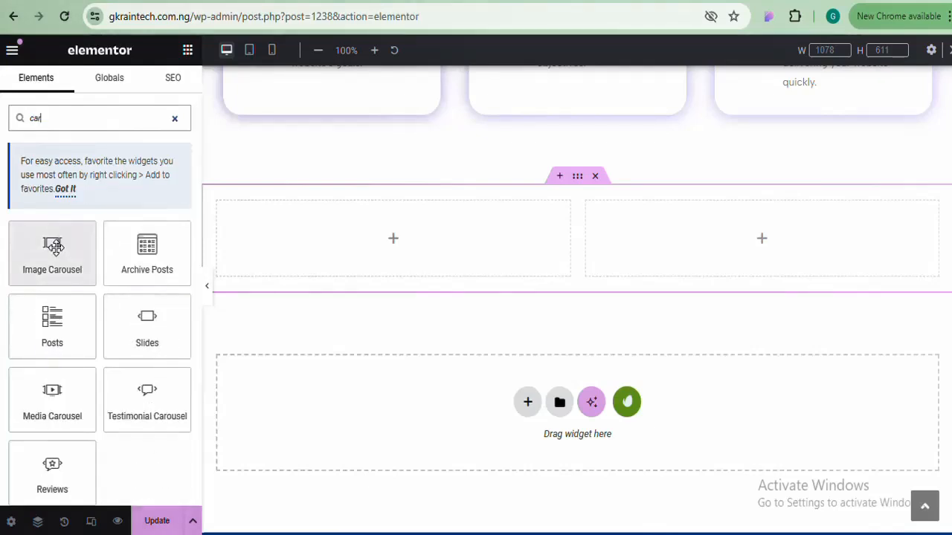
left_click_drag(52, 245, 354, 239)
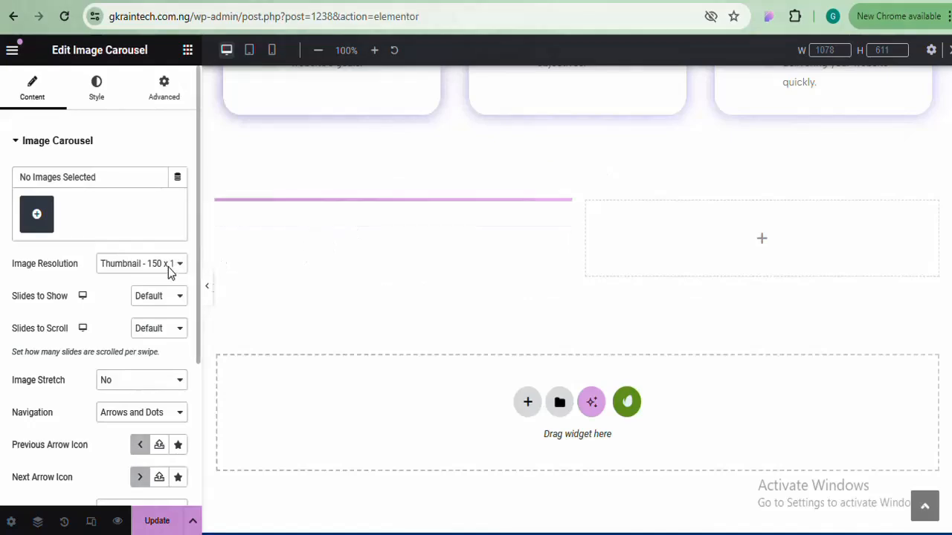
left_click(37, 215)
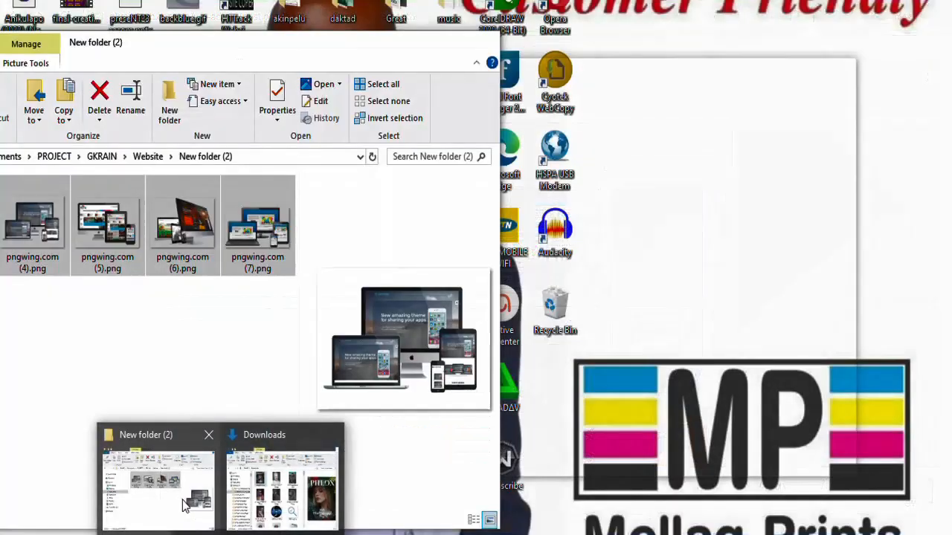
Drag five image files from File Explorer into the Create gallery dialog to upload them
left_click(186, 505)
left_click_drag(305, 217, 643, 239)
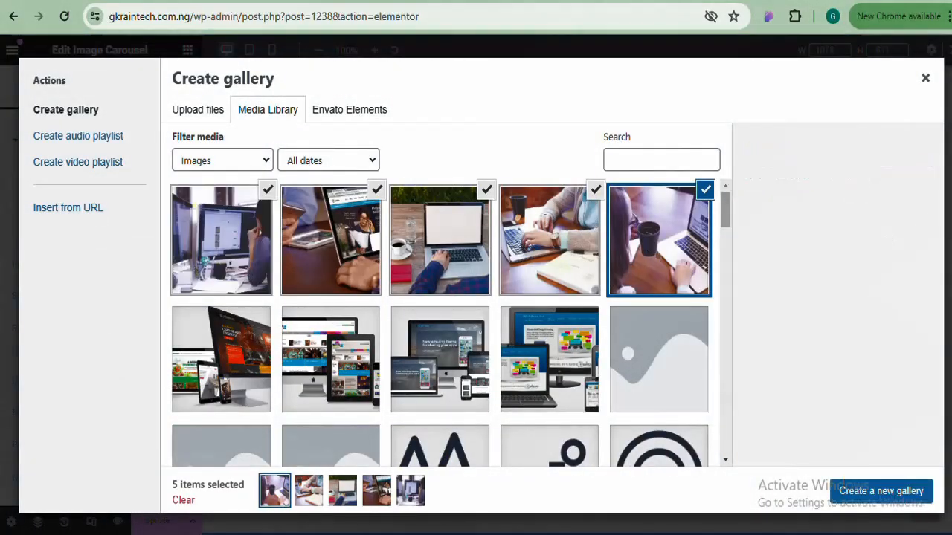
Create a new gallery from the five photos and insert it into the Image Carousel
left_click(892, 493)
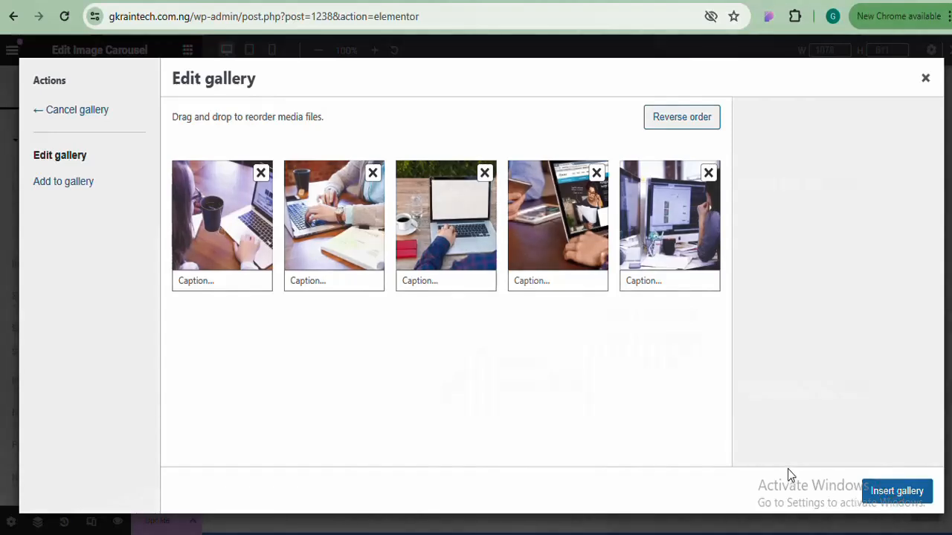
left_click(897, 491)
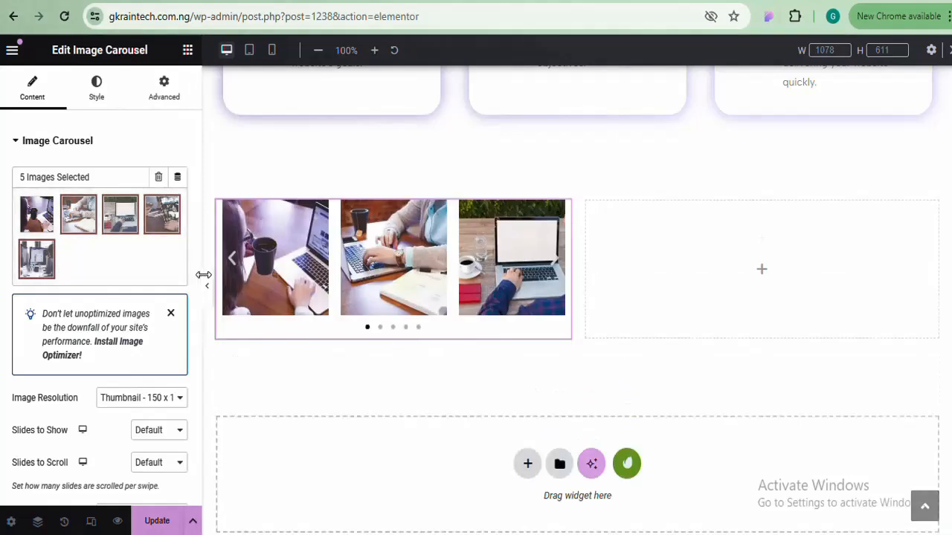
Set Slides to Show to 1 and Image Resolution to Full
left_click(164, 431)
left_click(157, 294)
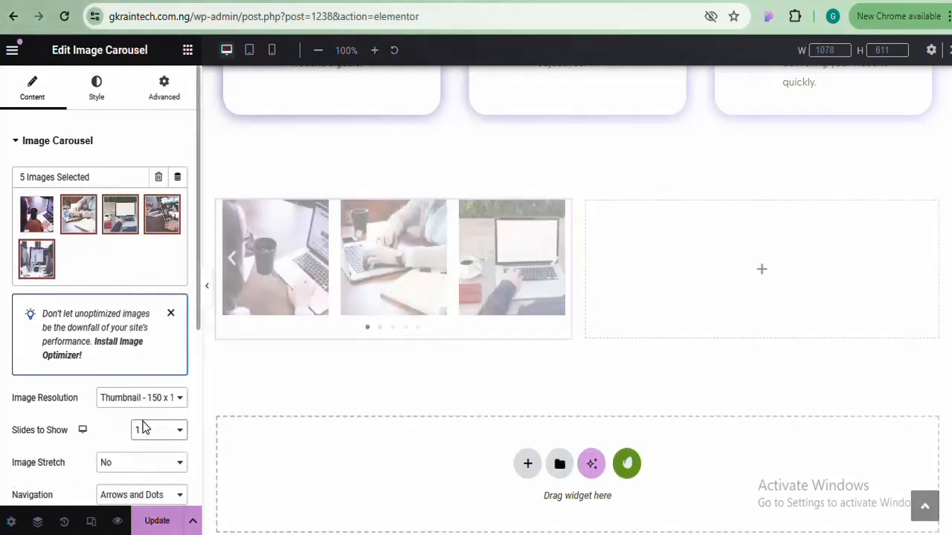
left_click(157, 398)
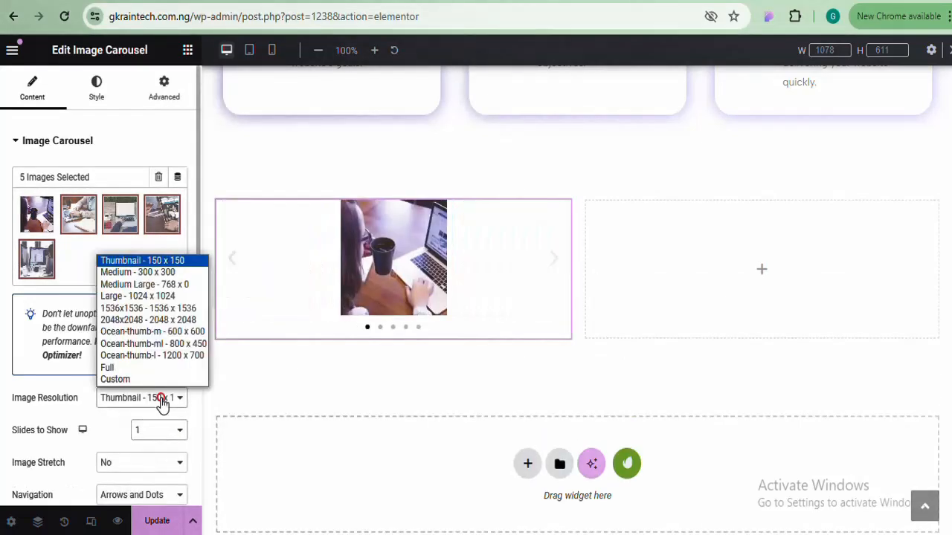
left_click(134, 368)
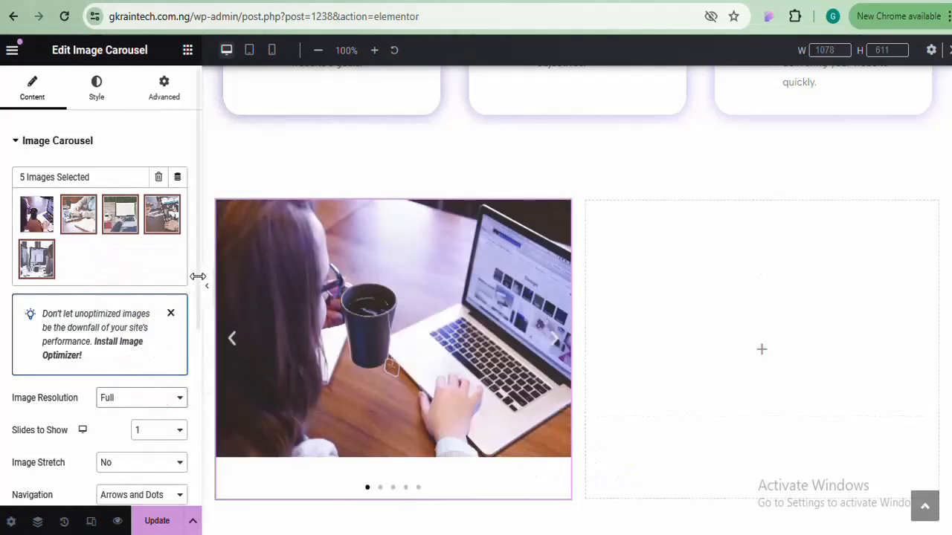
Keep Arrows and Dots navigation and set Image Stretch to Yes
scroll(199, 283, "down", 3)
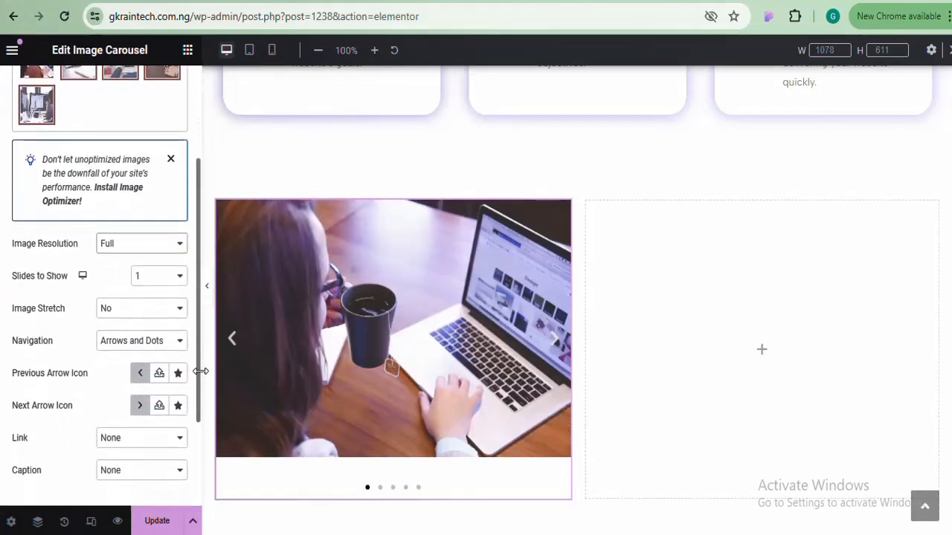
left_click(150, 320)
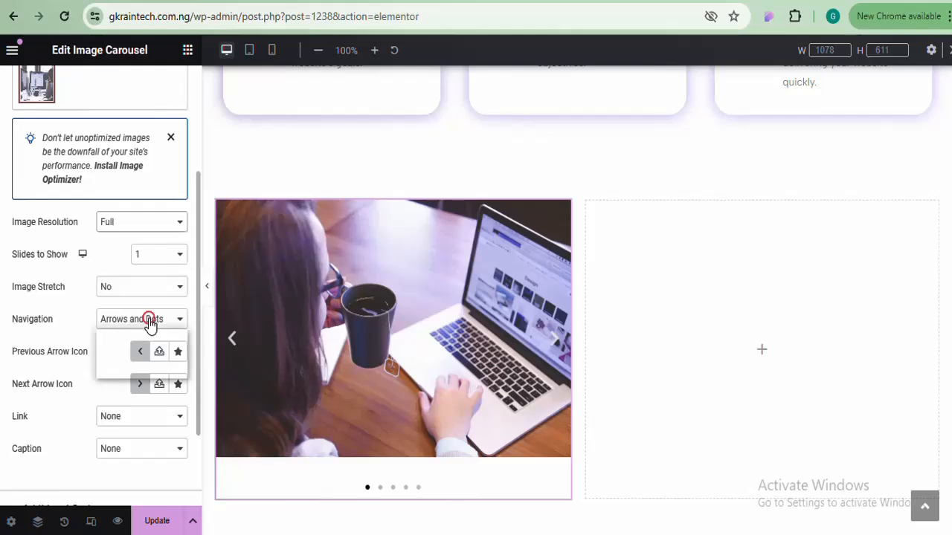
left_click(149, 319)
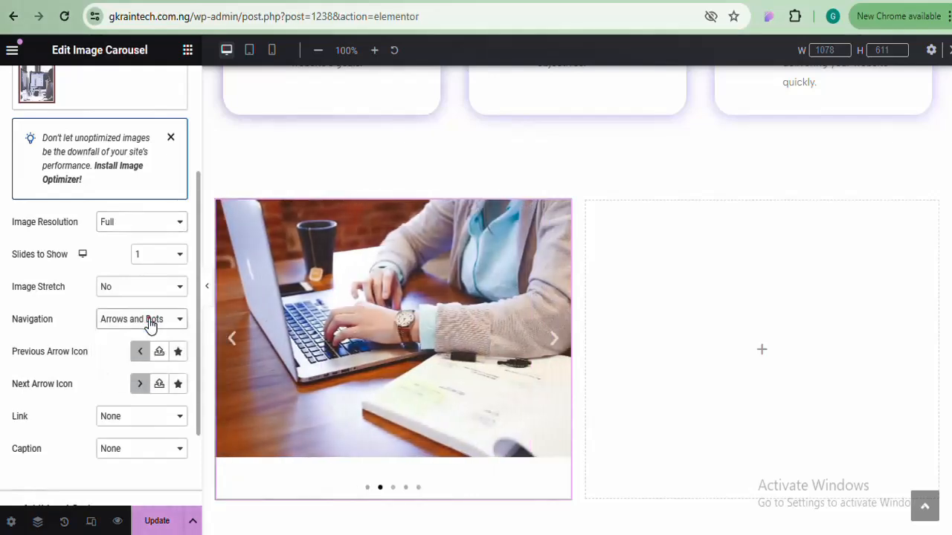
left_click(148, 289)
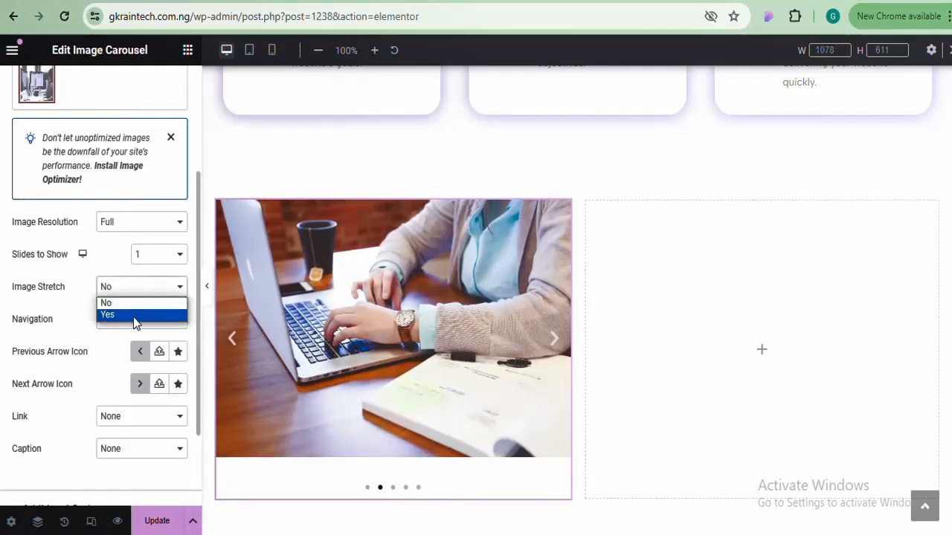
left_click(133, 317)
scroll(134, 322, "down", 1)
left_click(142, 220)
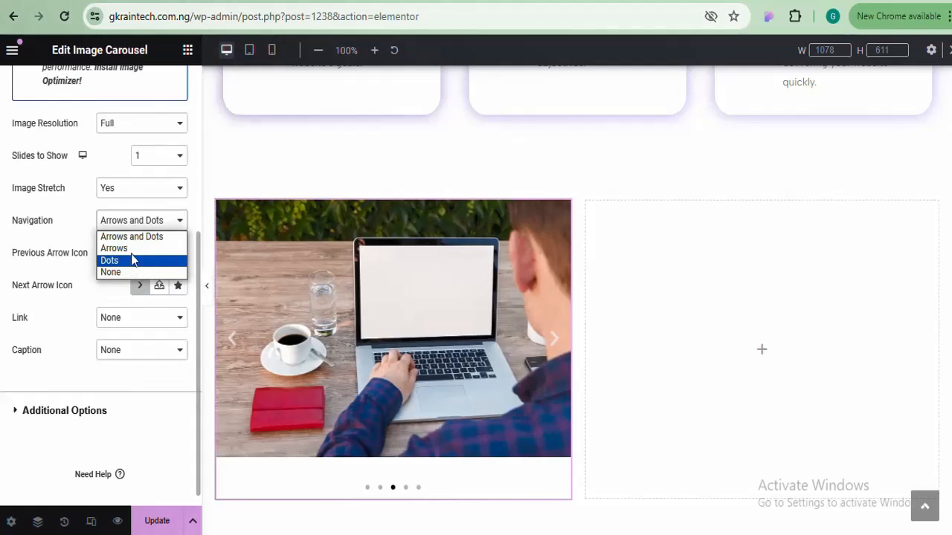
left_click(143, 227)
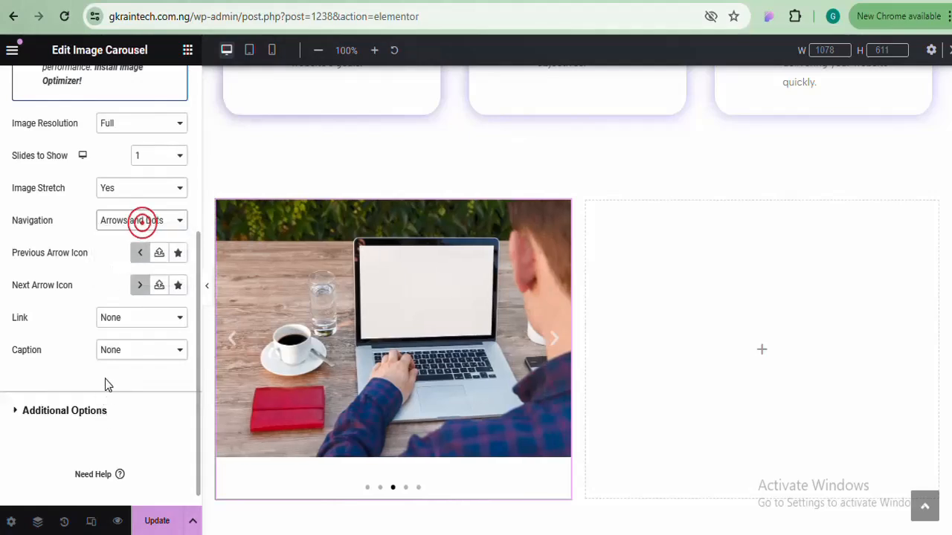
Set the carousel's Direction to Right under Additional Options
left_click(98, 413)
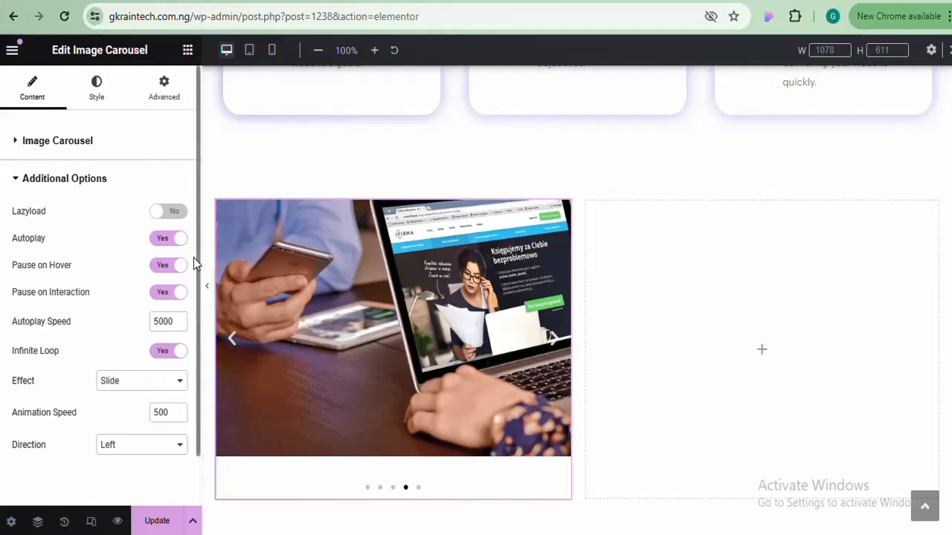
scroll(196, 268, "down", 1)
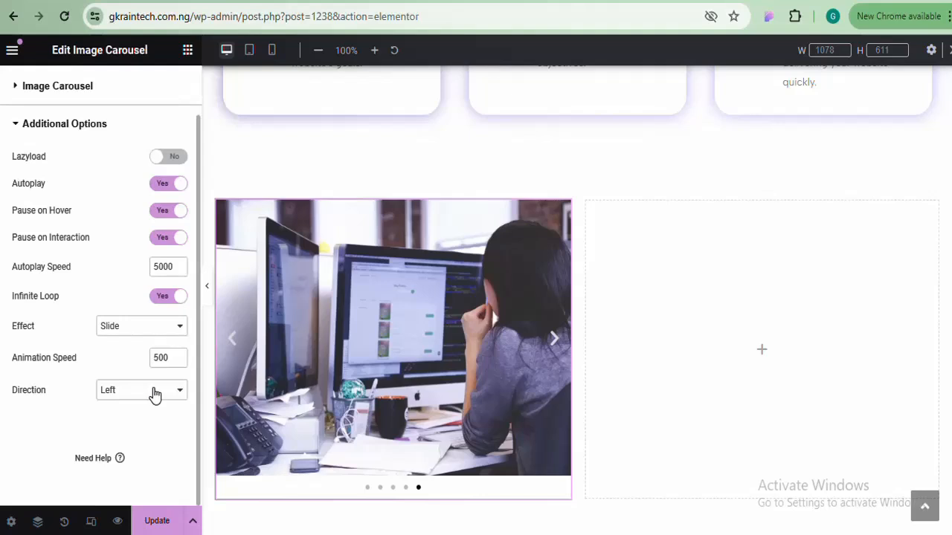
left_click(155, 394)
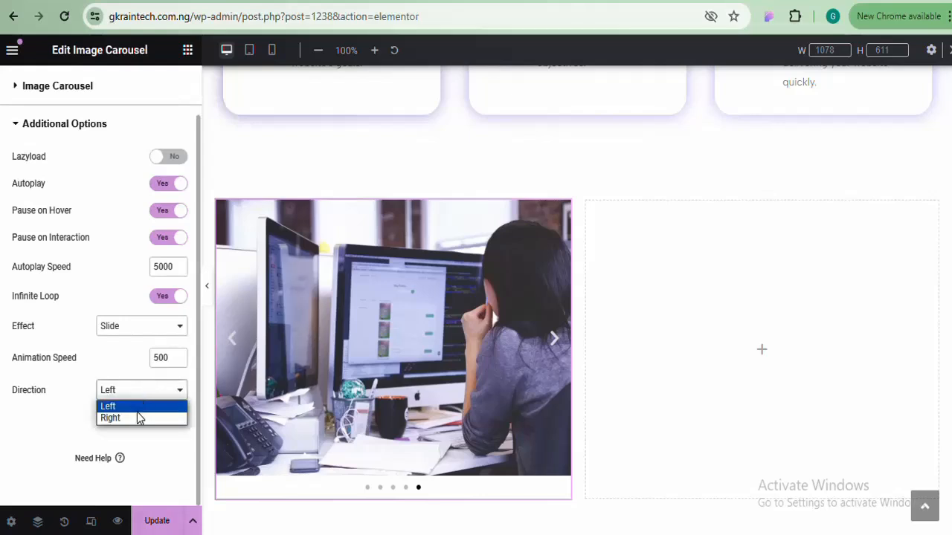
left_click(135, 417)
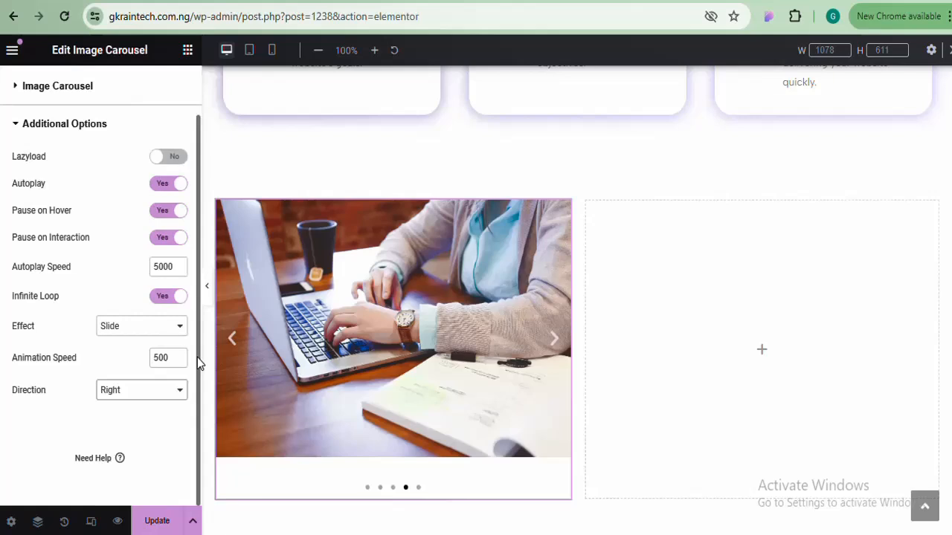
left_click_drag(199, 362, 191, 242)
left_click(57, 138)
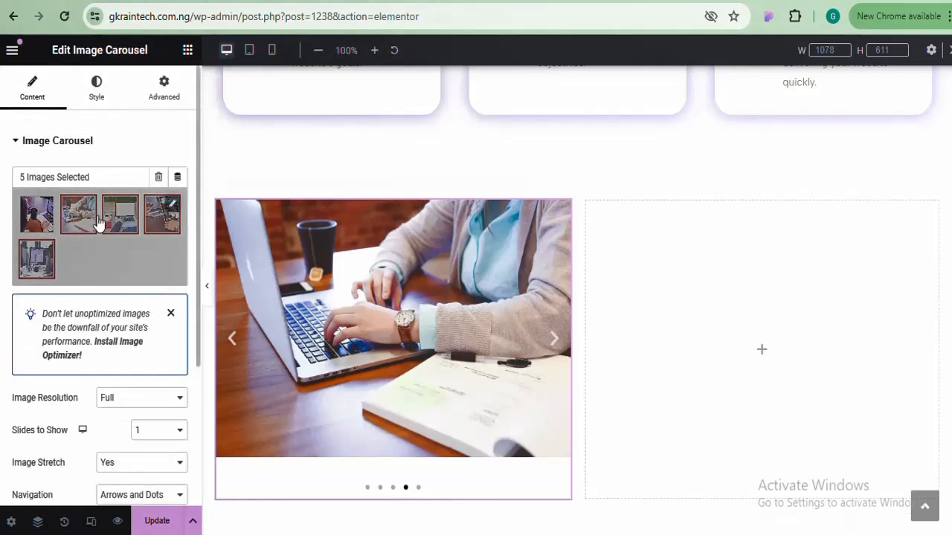
In the Style tab, keep the arrows inside the photos and move the dots inside the image
left_click(97, 95)
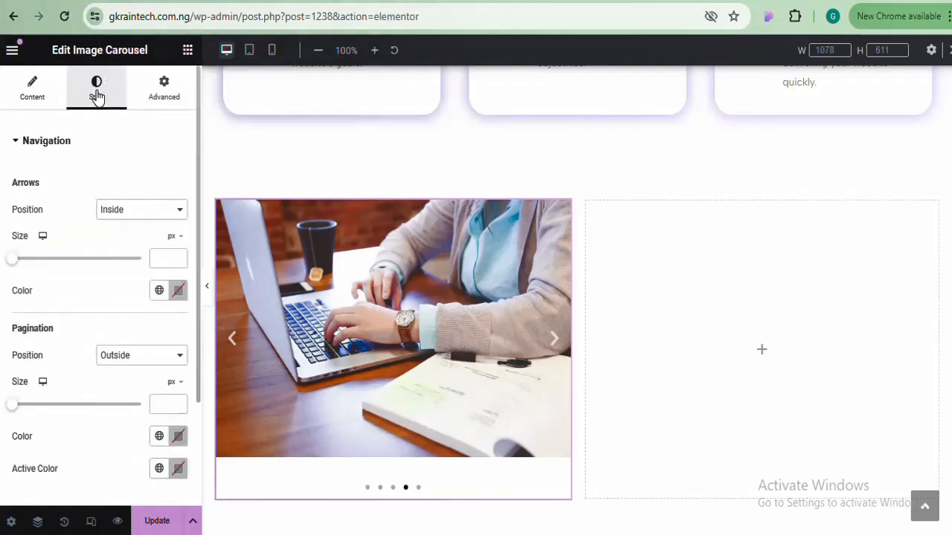
left_click(173, 211)
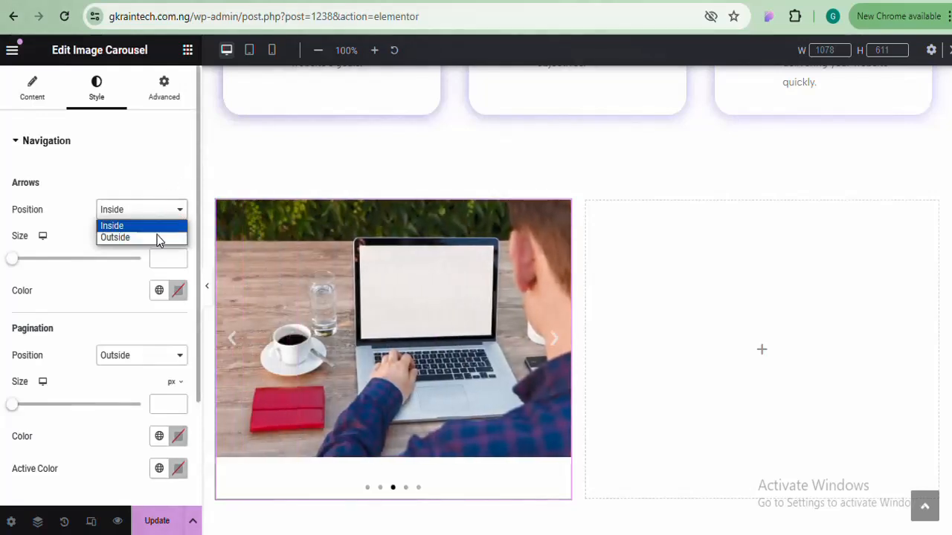
left_click(119, 237)
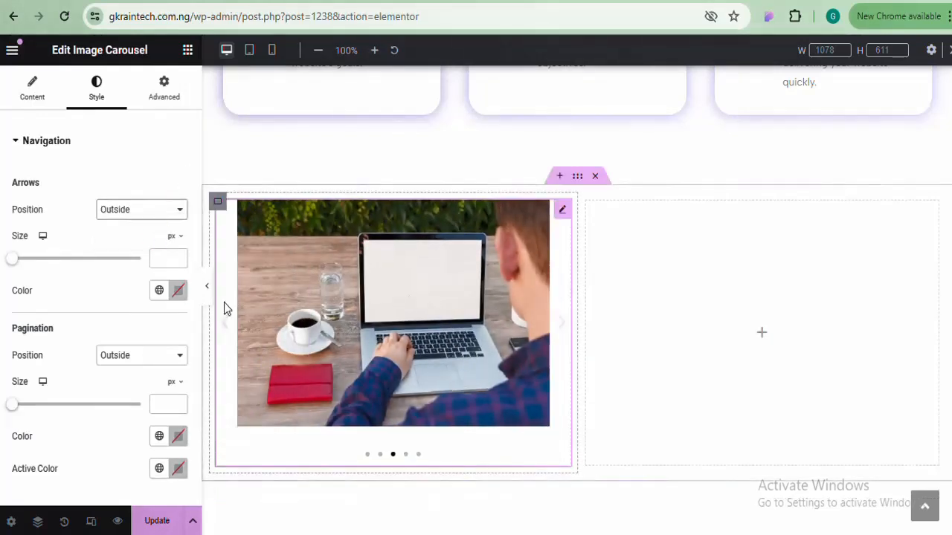
double_click(144, 205)
left_click(143, 205)
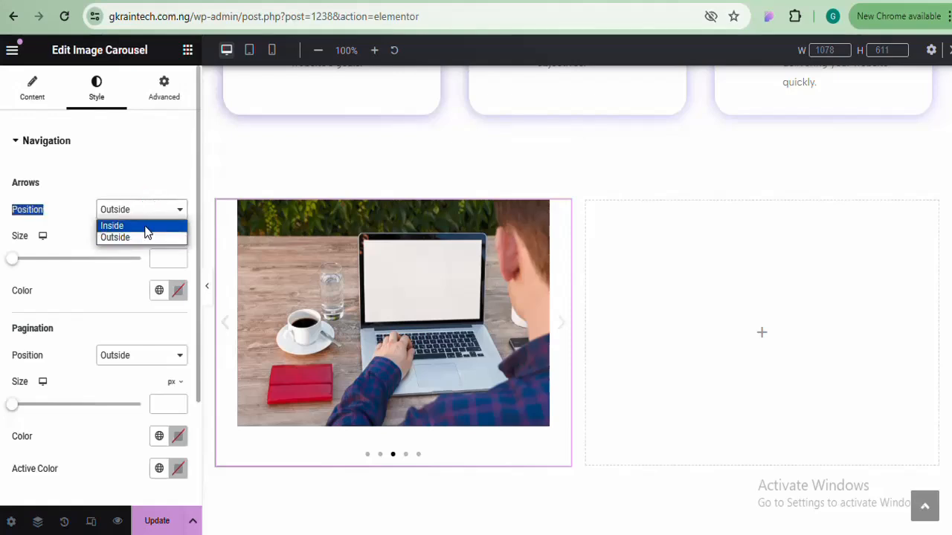
left_click(145, 227)
left_click(145, 356)
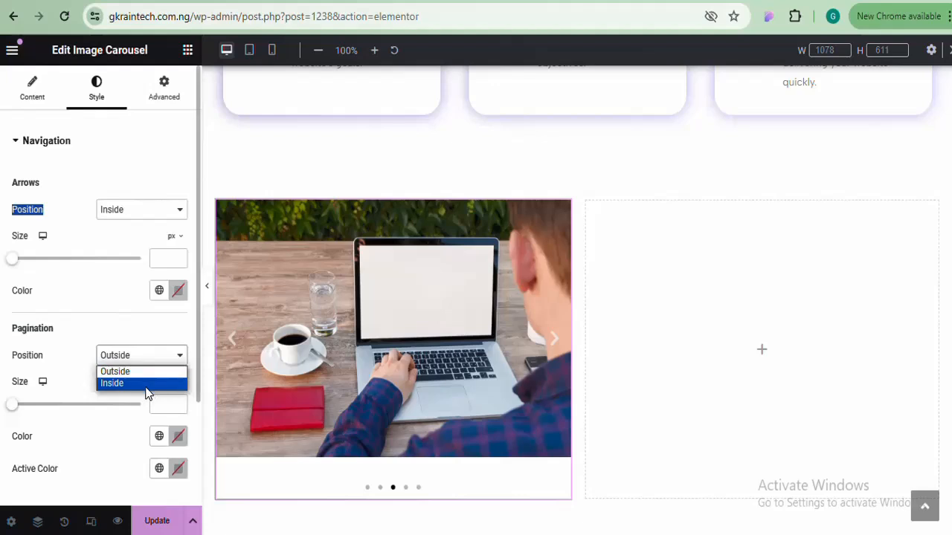
left_click(147, 383)
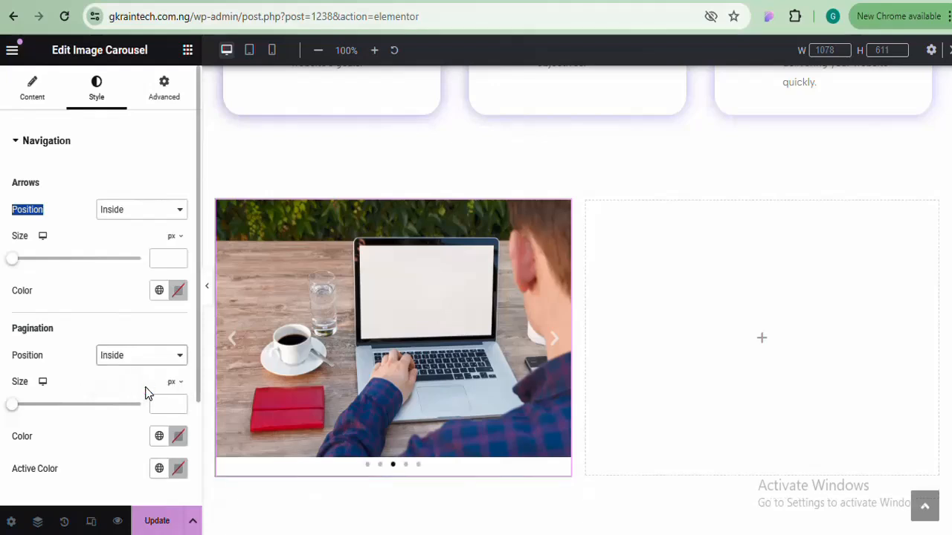
Preview the carousel by advancing to the next photos
left_click(555, 344)
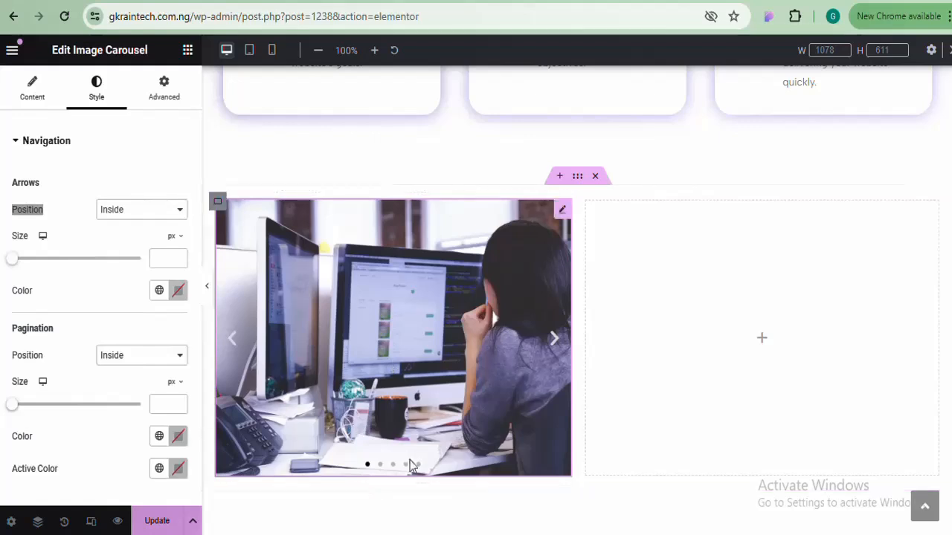
left_click(553, 344)
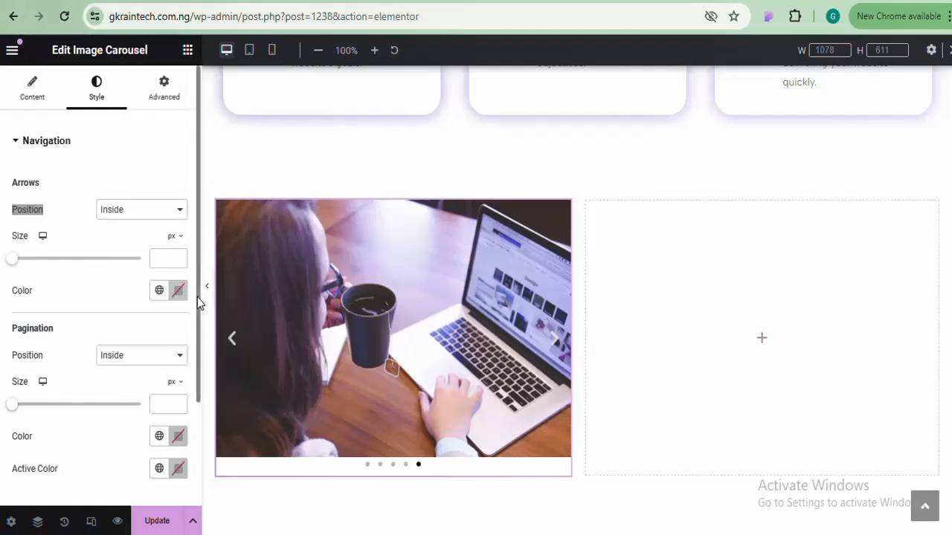
left_click_drag(198, 301, 198, 331)
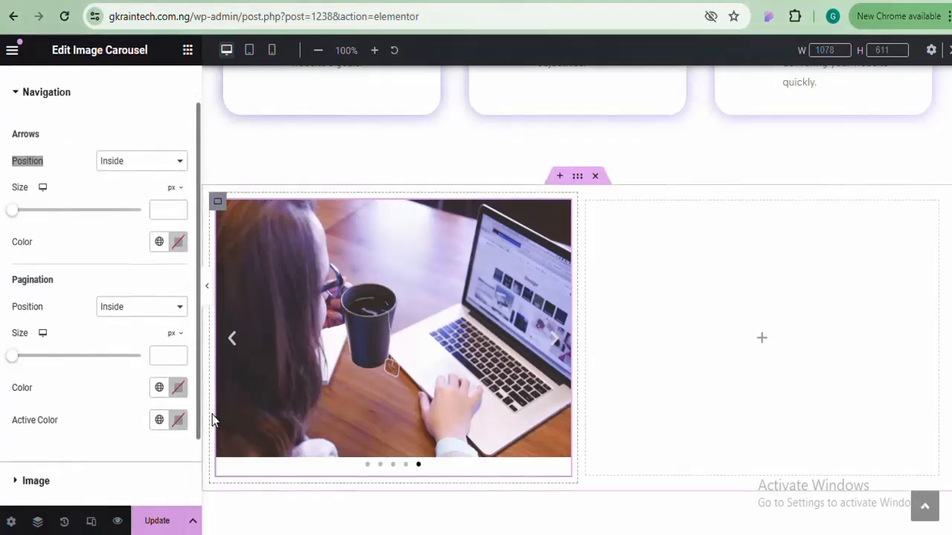
scroll(196, 415, "down", 2)
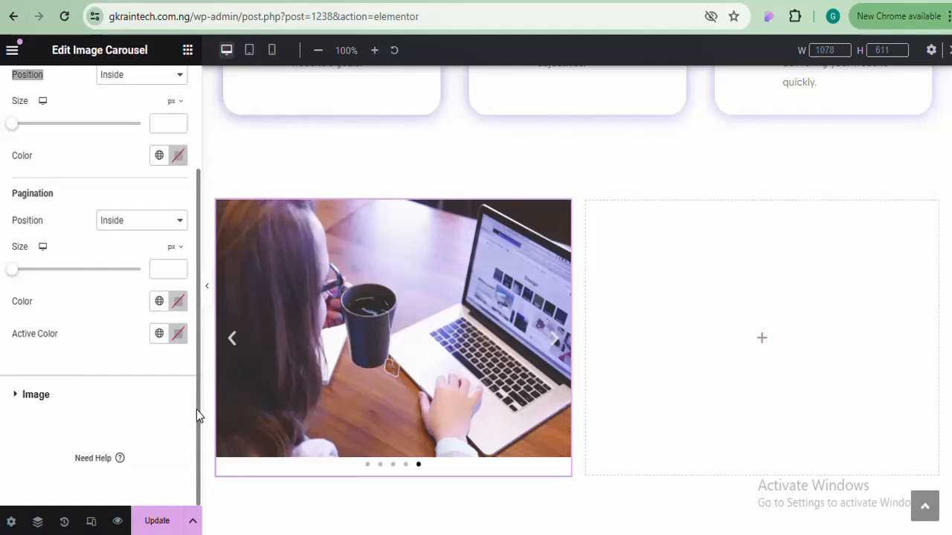
scroll(176, 357, "up", 3)
scroll(170, 308, "up", 1)
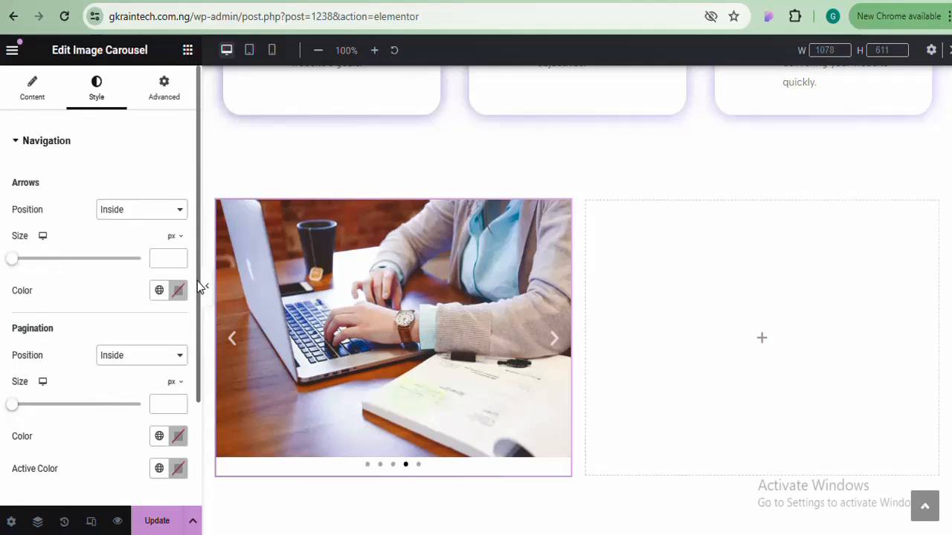
left_click_drag(197, 286, 198, 382)
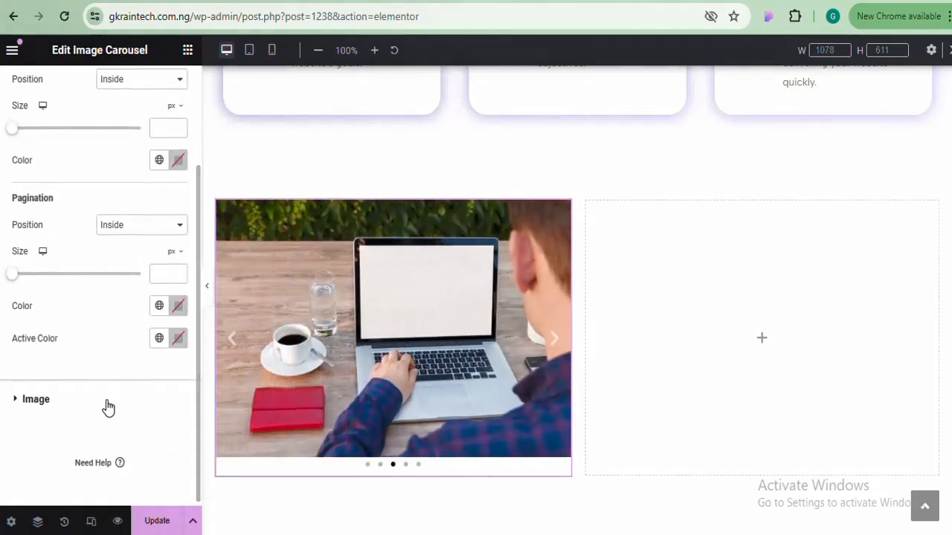
Keep the Image Border Type on Default, then collapse the Image Carousel content settings
left_click(106, 402)
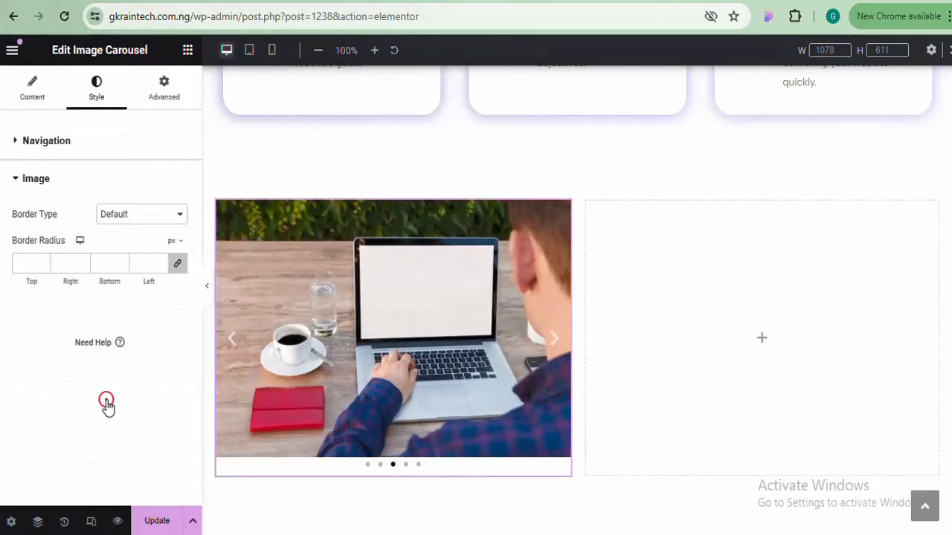
left_click(158, 214)
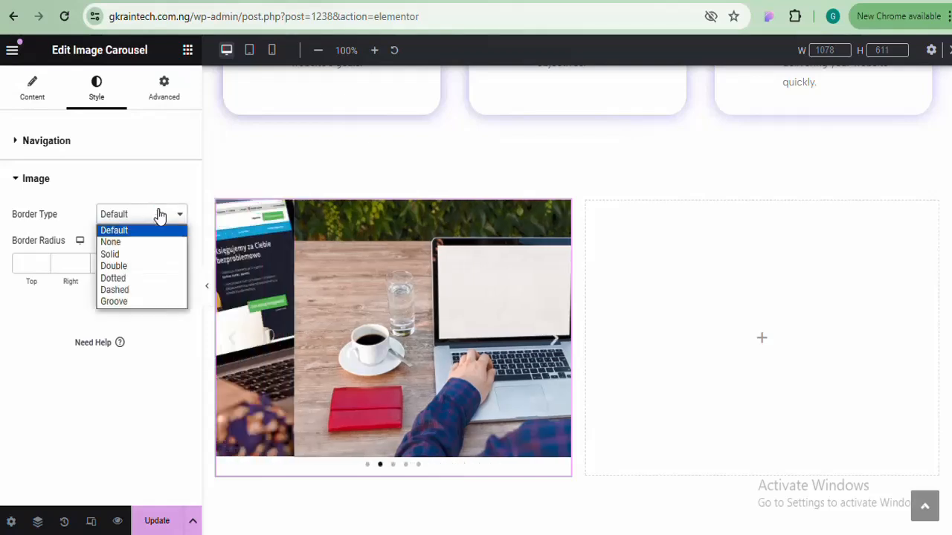
left_click(158, 214)
left_click(55, 179)
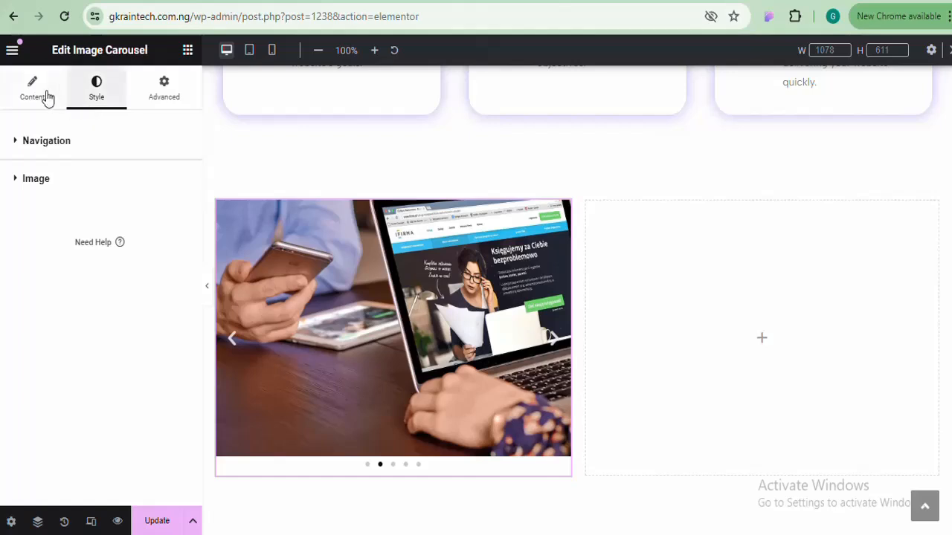
left_click(46, 92)
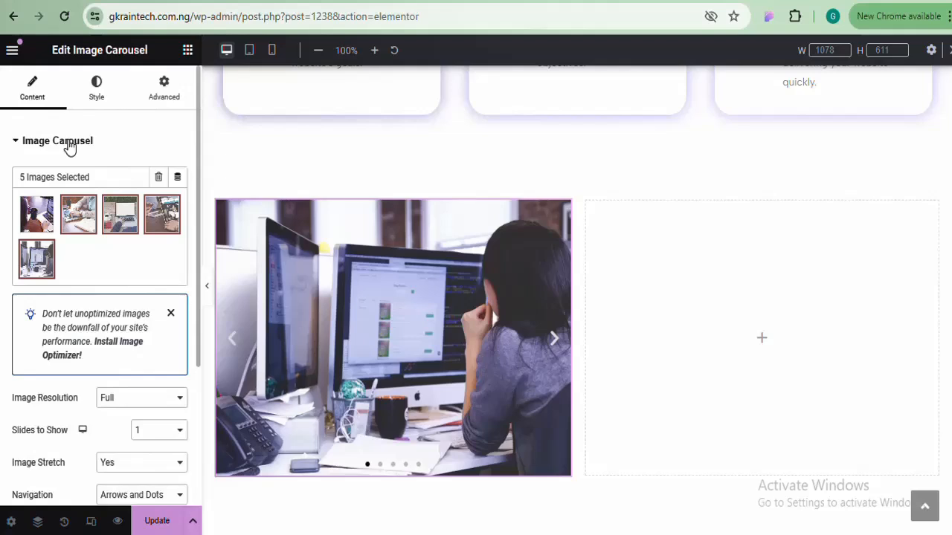
left_click(69, 143)
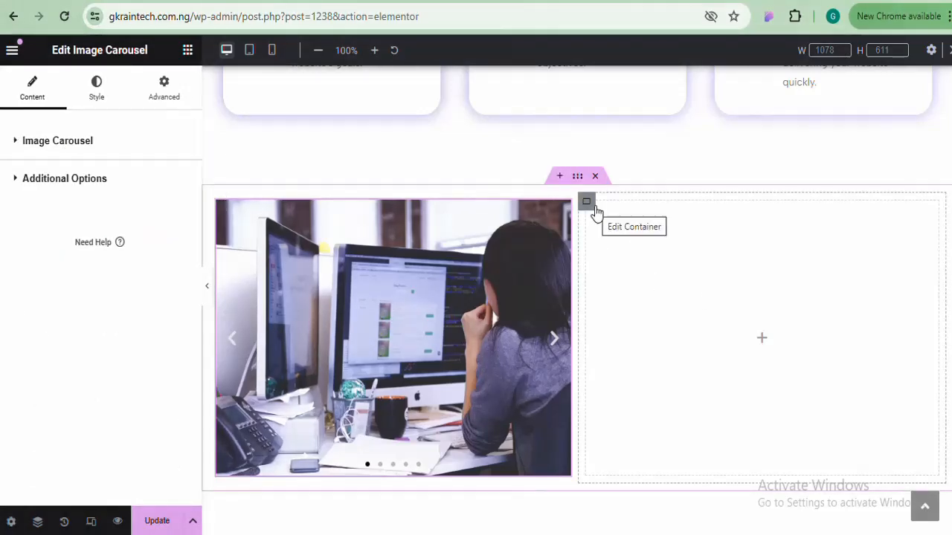
Drop a Heading and a Text Editor widget into the right column beside the carousel
left_click(187, 49)
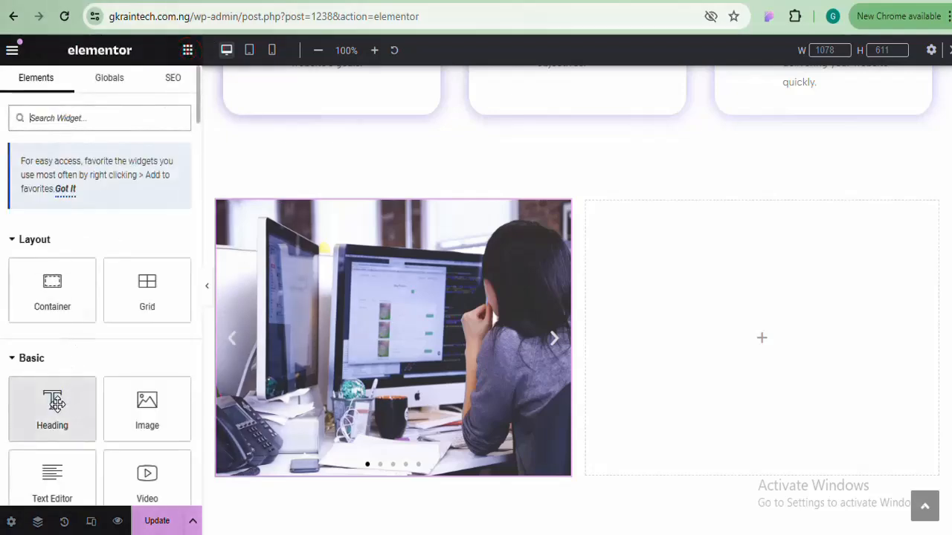
left_click_drag(41, 427, 682, 367)
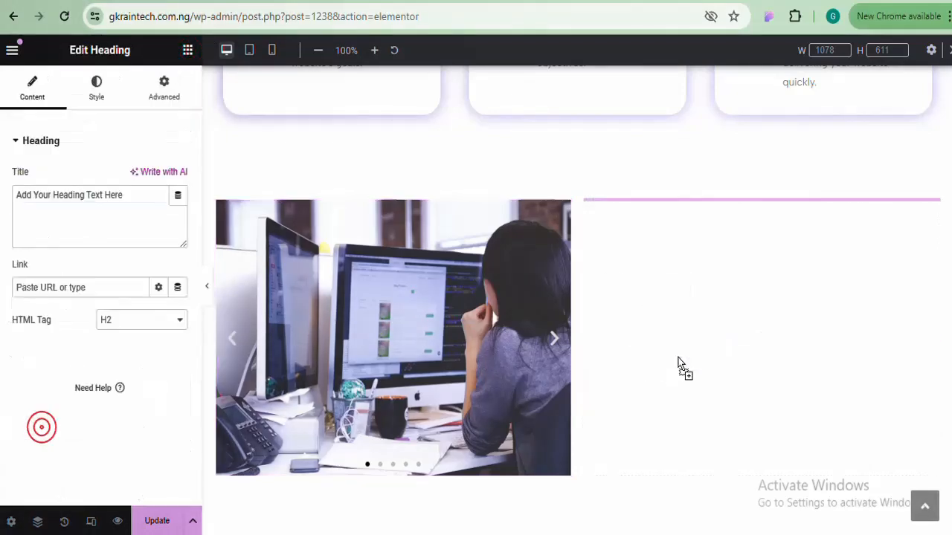
left_click(188, 50)
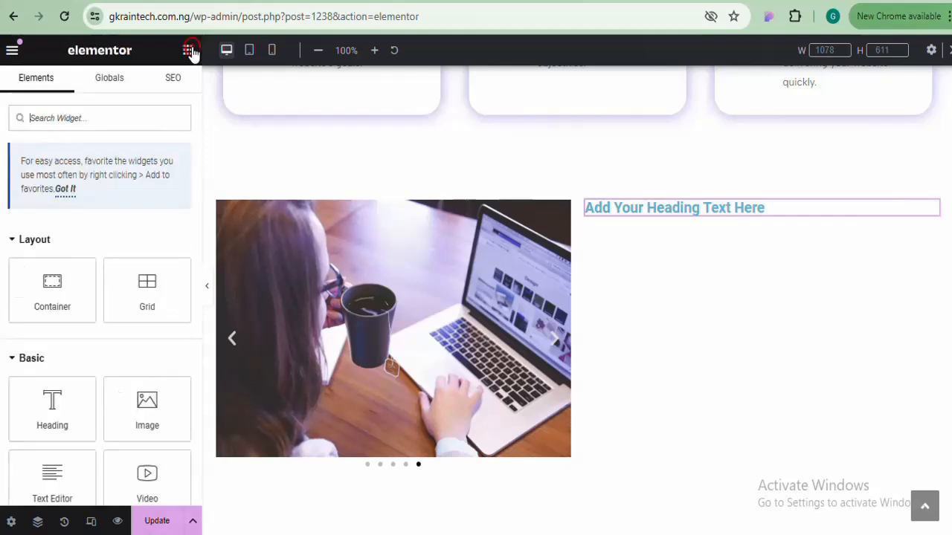
left_click_drag(59, 468, 728, 220)
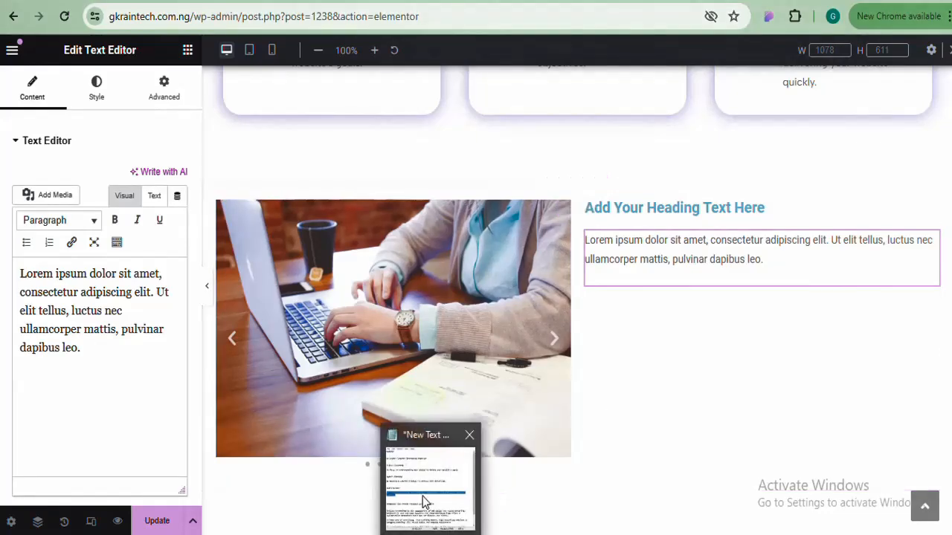
Copy the line 'Establish Your Online Presence with WebDevine' from the Notepad notes
left_click(422, 496)
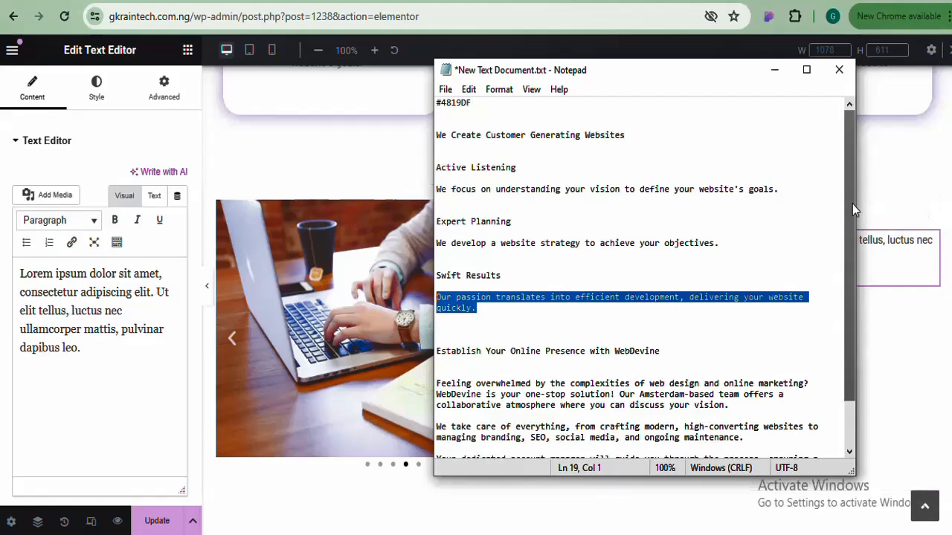
left_click_drag(852, 204, 852, 250)
left_click_drag(671, 296, 437, 297)
right_click(479, 298)
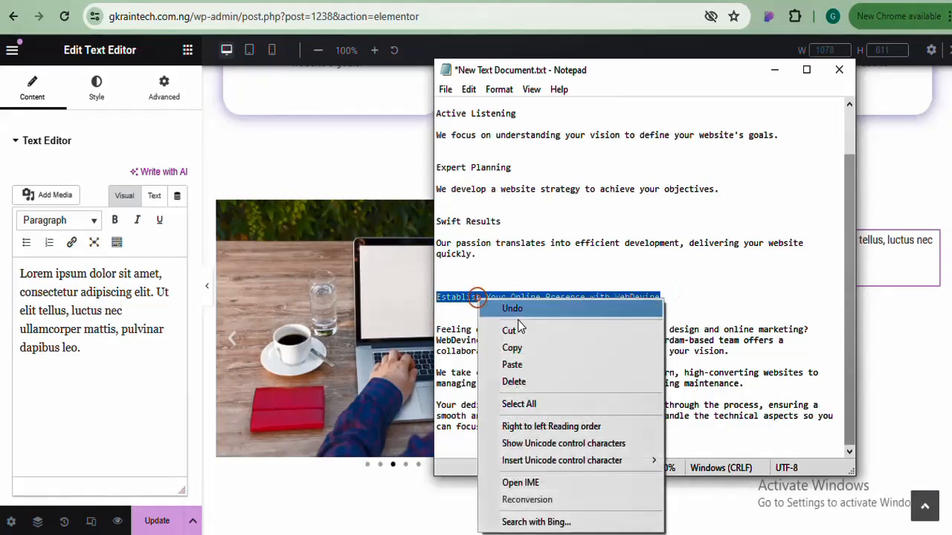
left_click(515, 347)
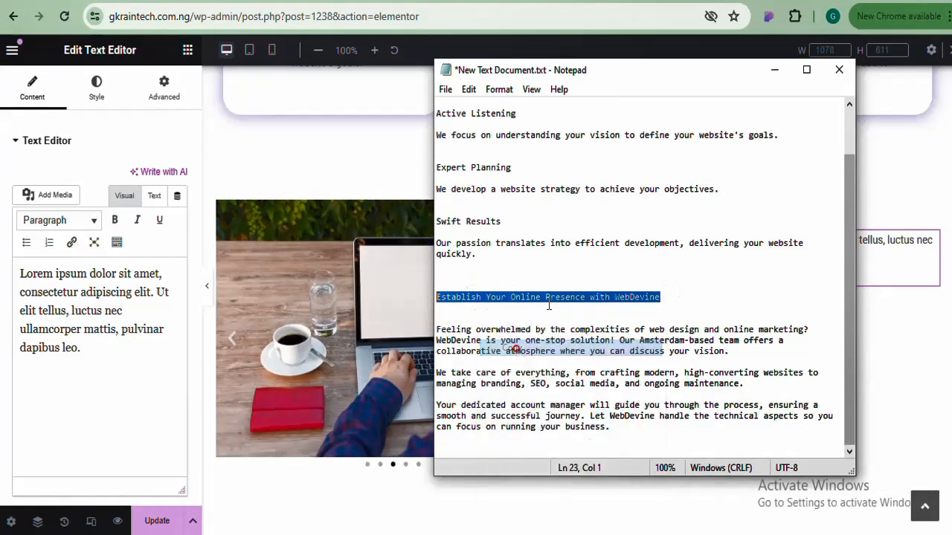
left_click(776, 69)
Replace the heading title with 'Establish Your Online Presence with WebDevine'
left_click(671, 209)
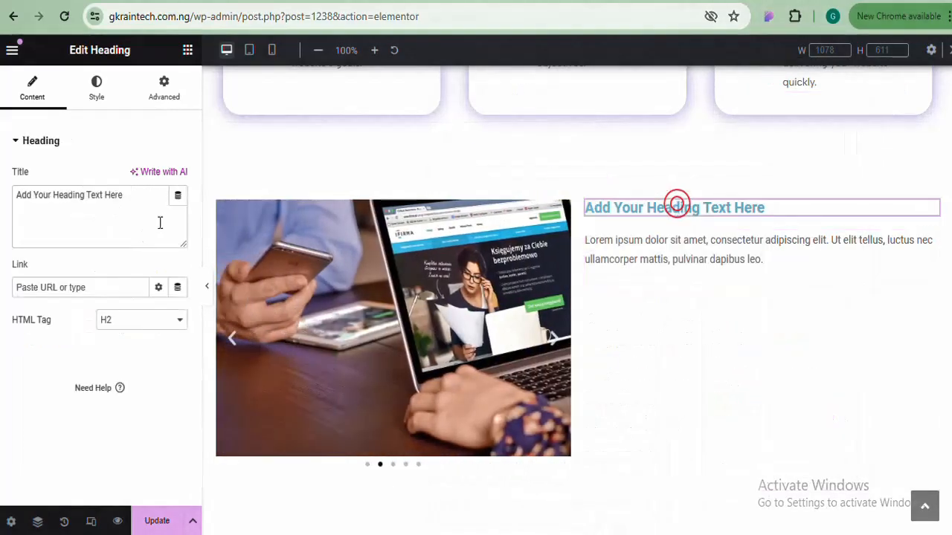
left_click_drag(126, 203, 2, 205)
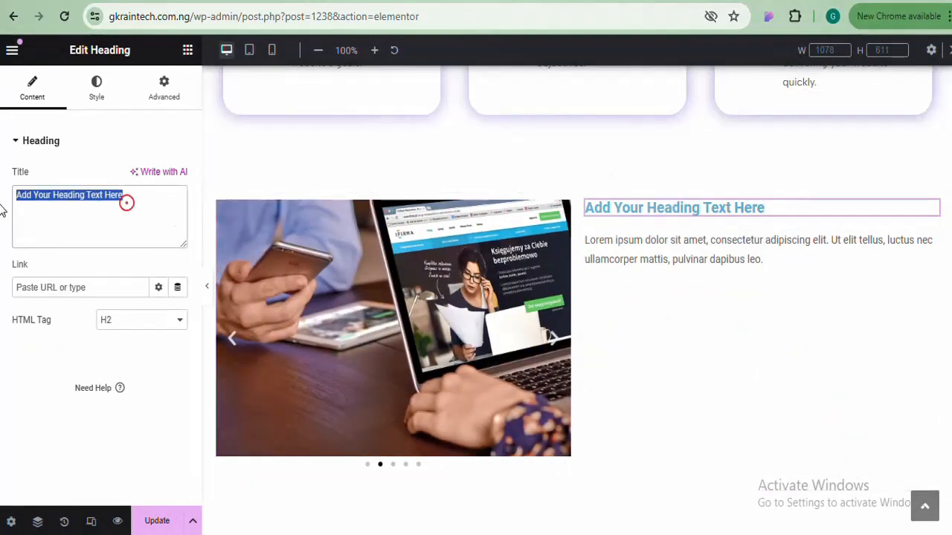
key("ctrl+v")
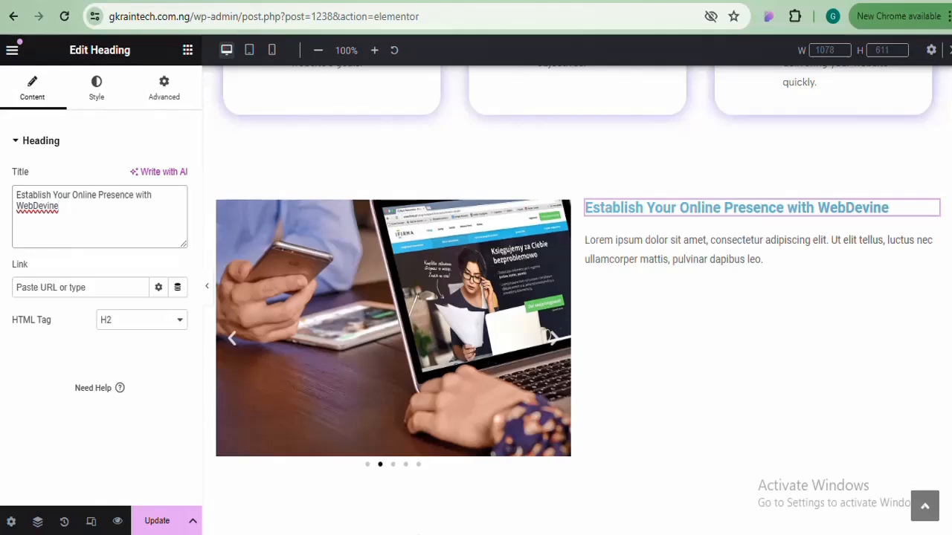
Copy the three WebDevine paragraphs from Notepad and paste them over the Lorem ipsum text
left_click(415, 530)
left_click(526, 354)
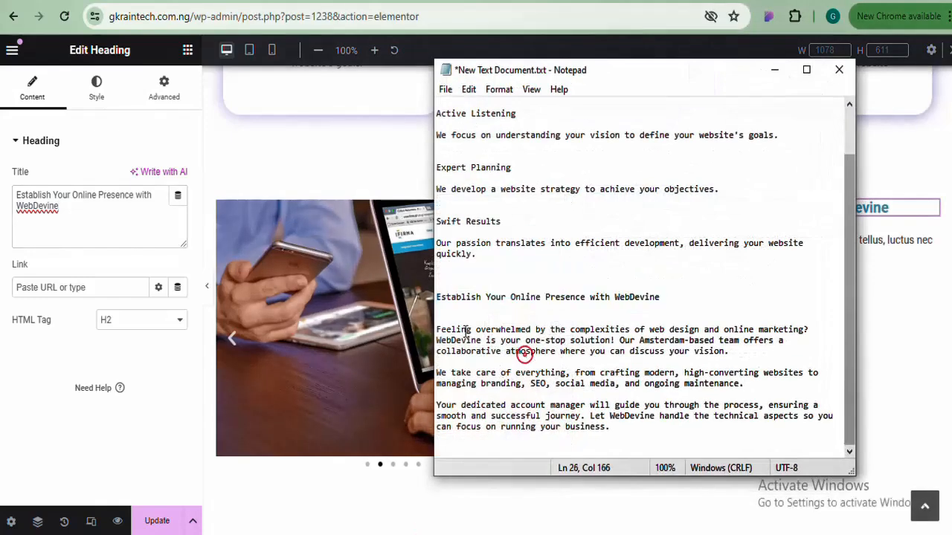
left_click_drag(436, 329, 611, 428)
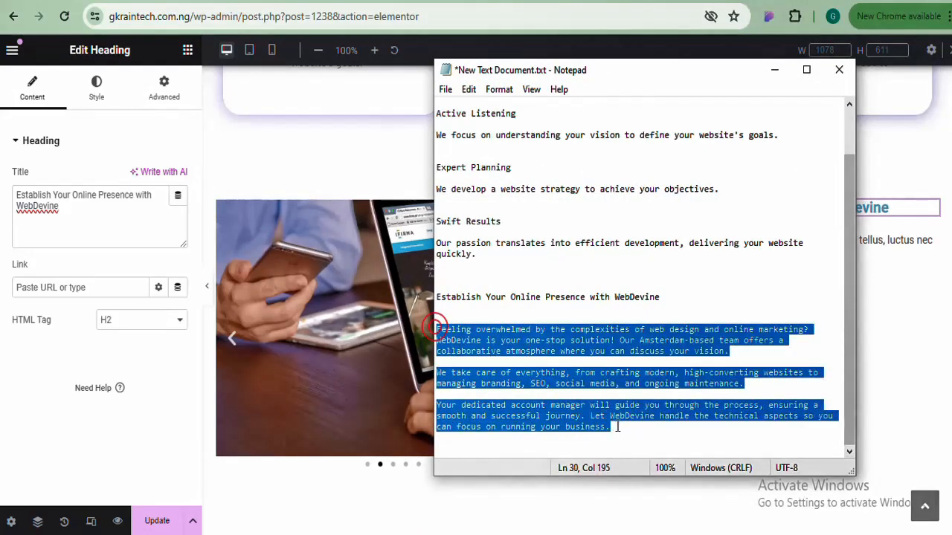
right_click(550, 333)
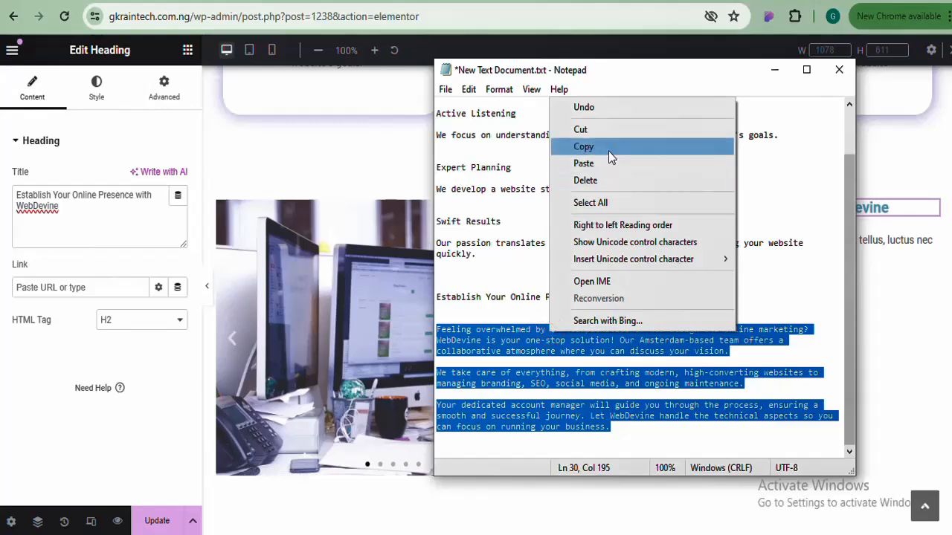
left_click(608, 150)
left_click(774, 70)
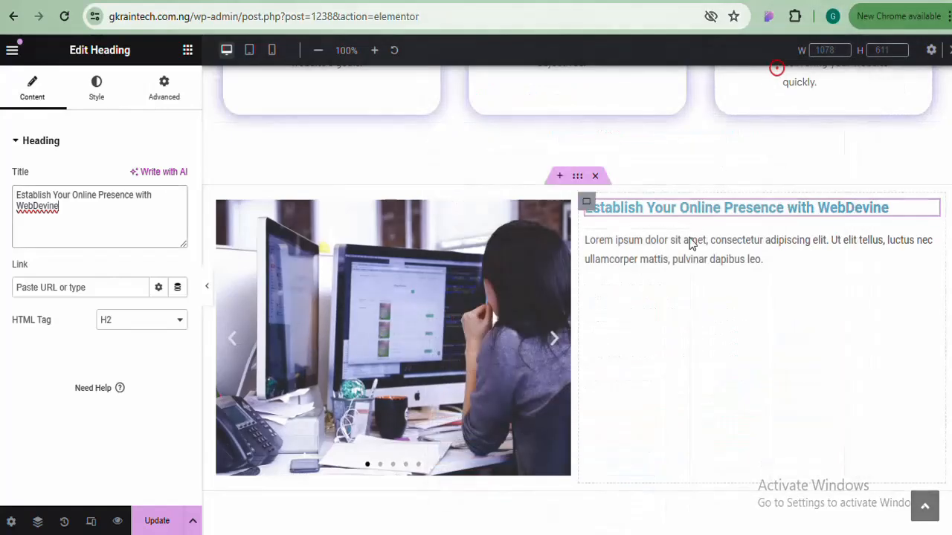
left_click(688, 254)
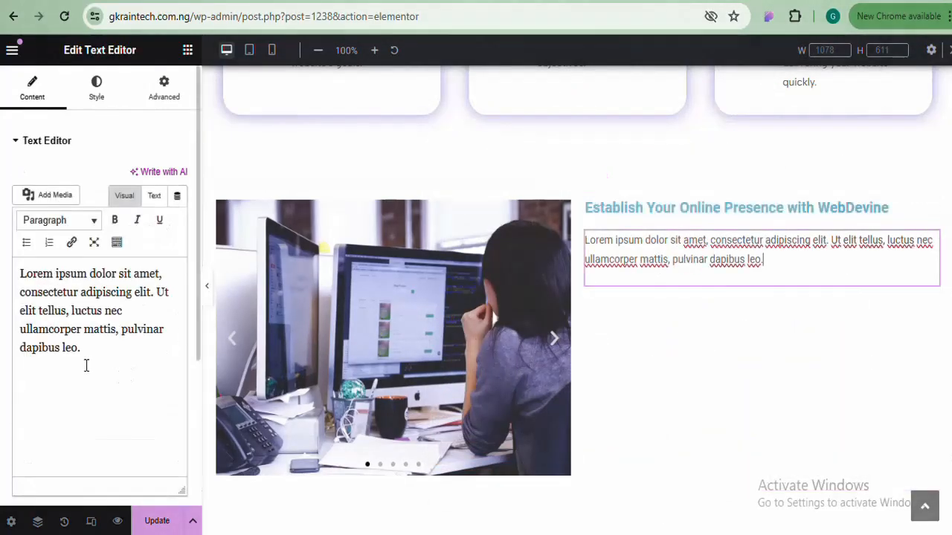
left_click_drag(85, 364, 17, 261)
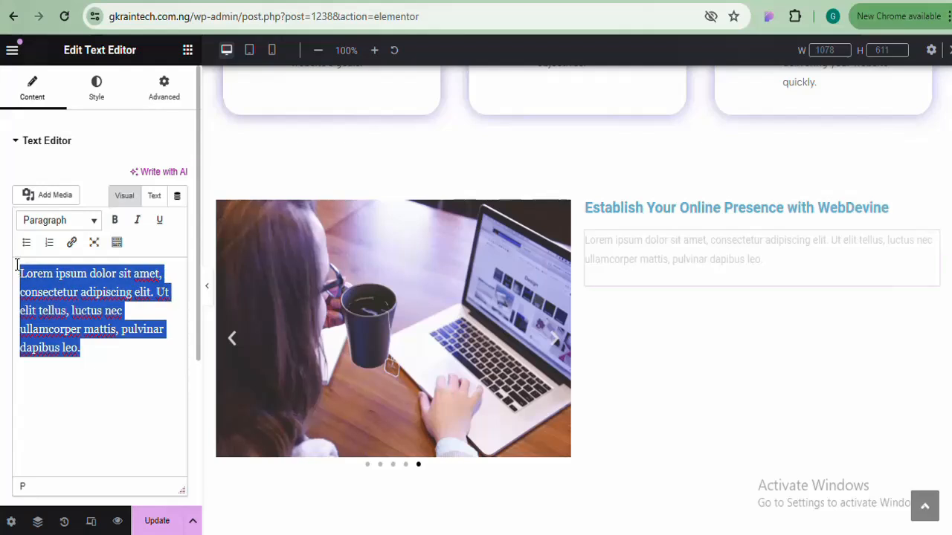
key("ctrl+v")
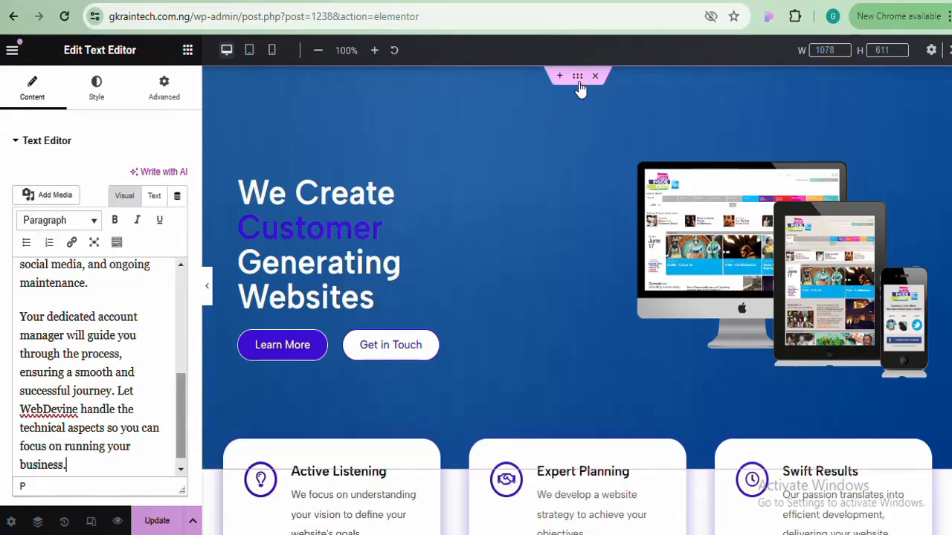
Copy the hero gradient's first colour #336CAC, then copy the whole hero section
left_click(577, 77)
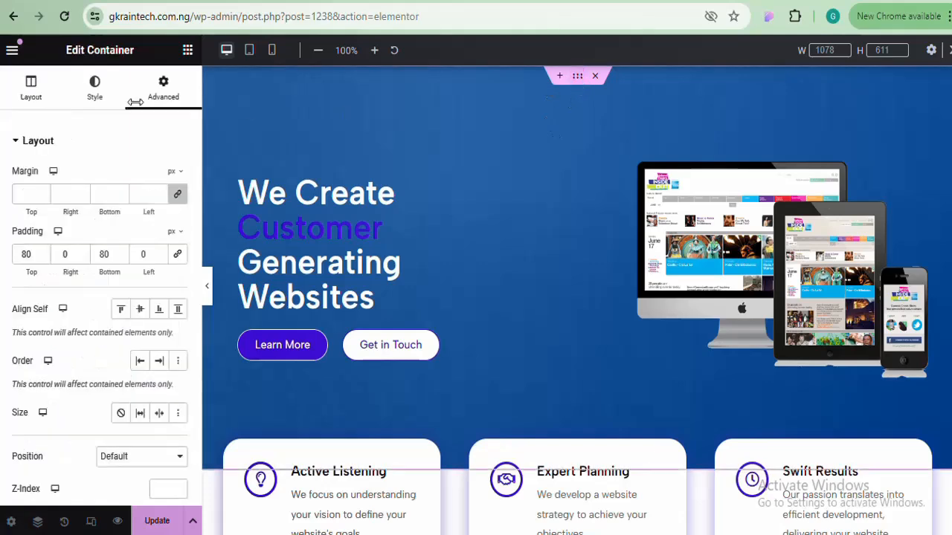
left_click(94, 87)
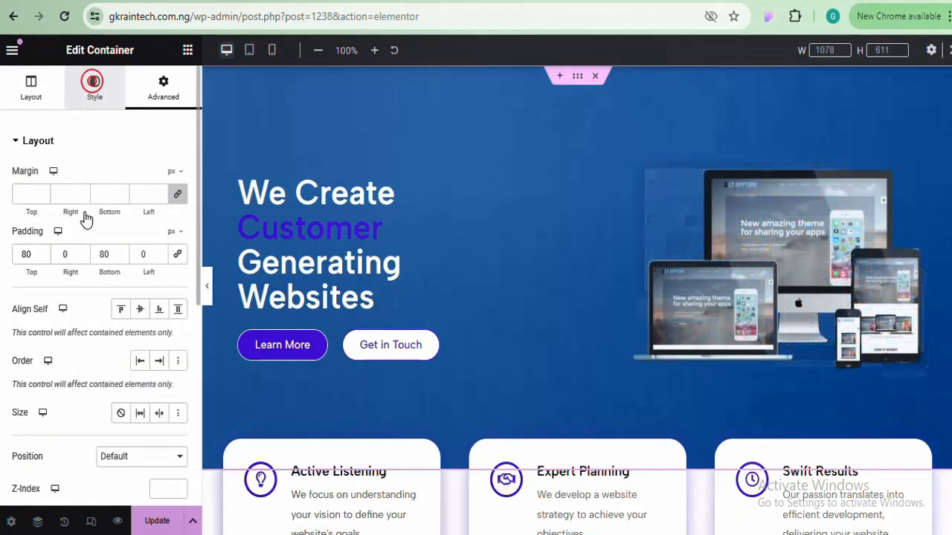
left_click(178, 319)
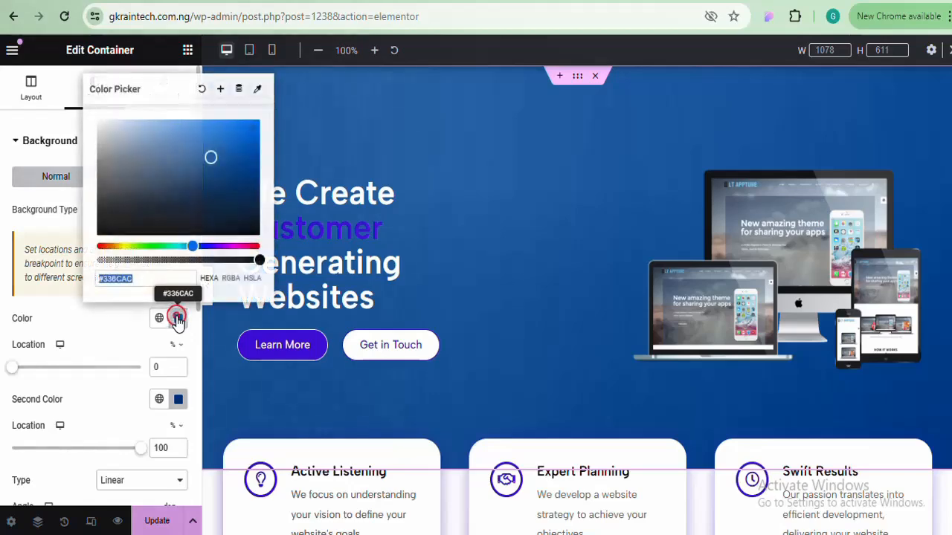
right_click(119, 277)
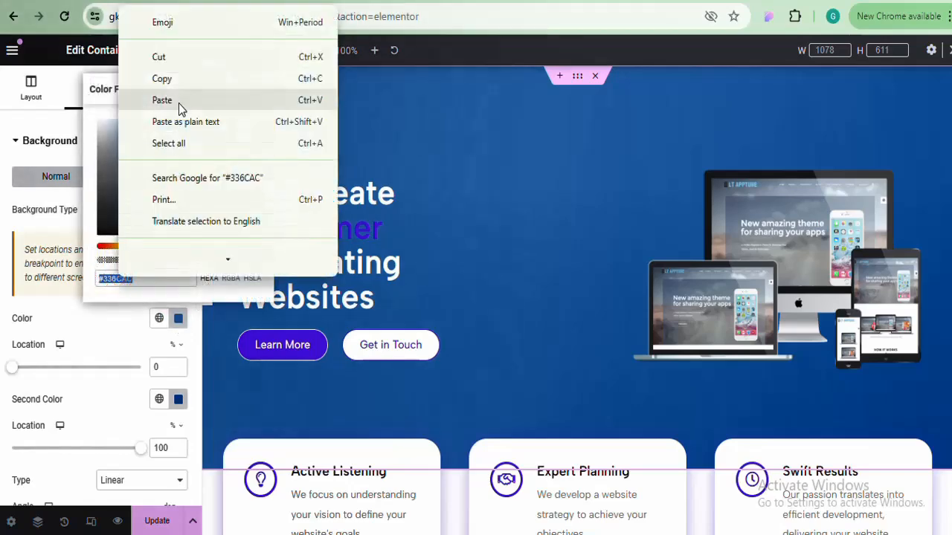
left_click(182, 81)
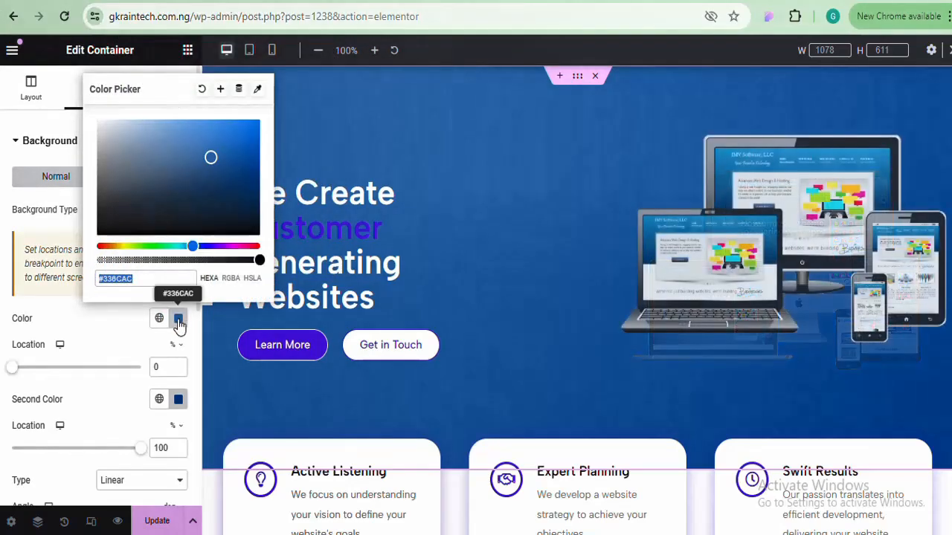
left_click(178, 320)
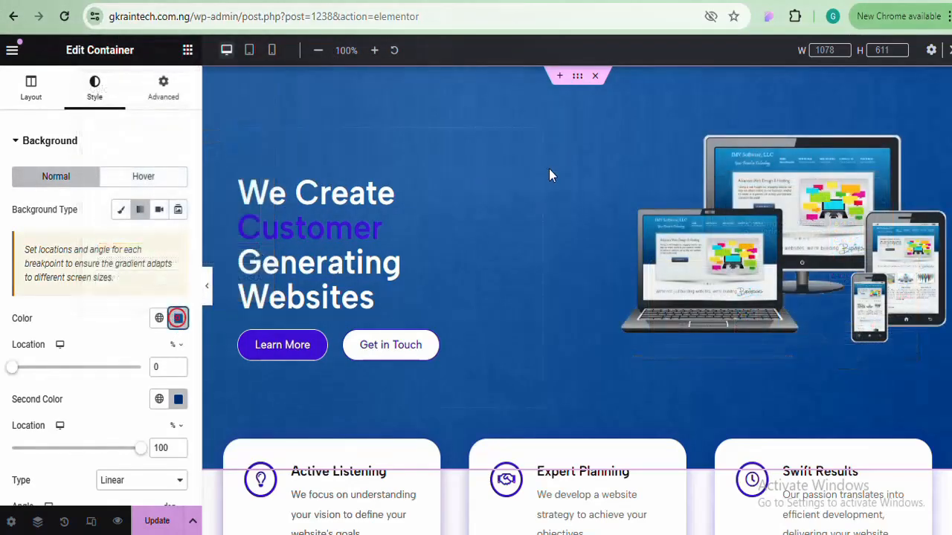
right_click(581, 80)
left_click(613, 186)
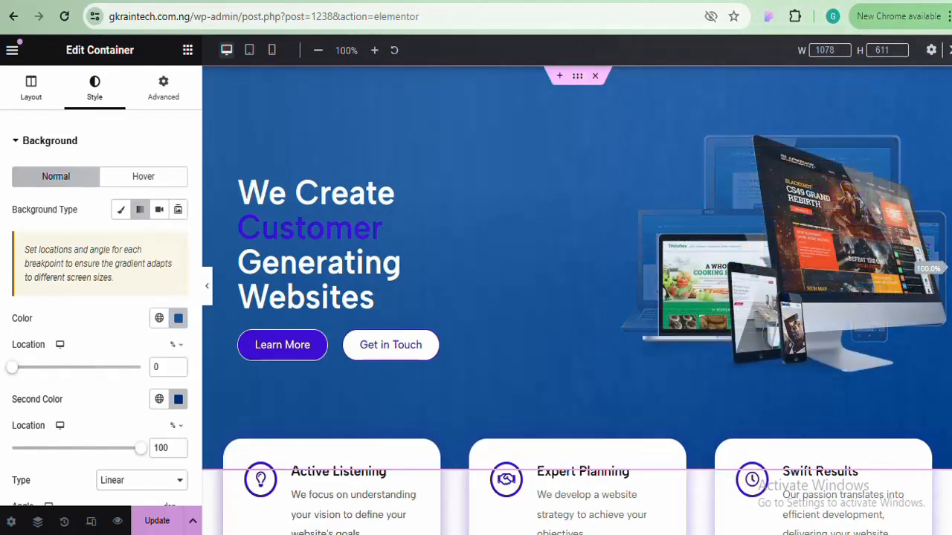
scroll(352, 291, "down", 3)
scroll(352, 292, "up", 3)
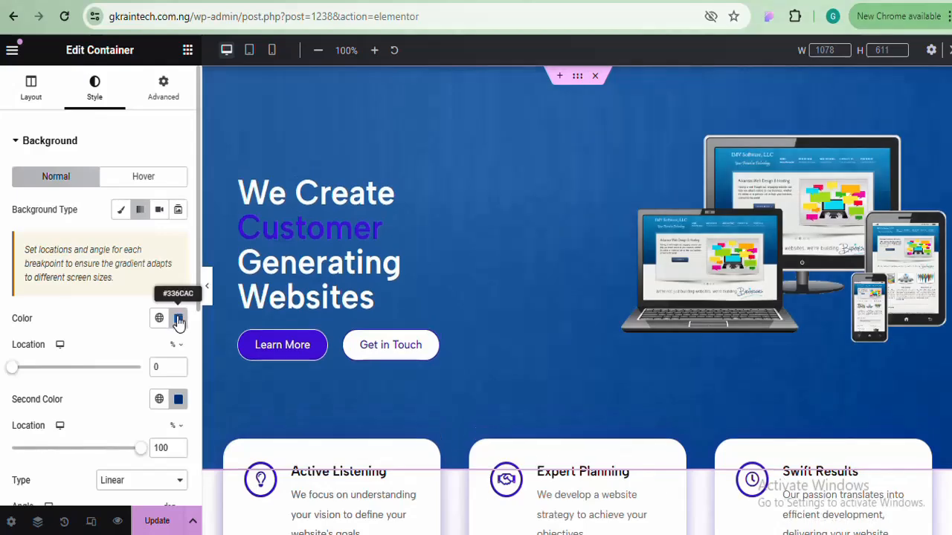
Reopen the first gradient colour and copy its #336CAC hex value again
left_click(178, 320)
triple_click(108, 280)
right_click(112, 280)
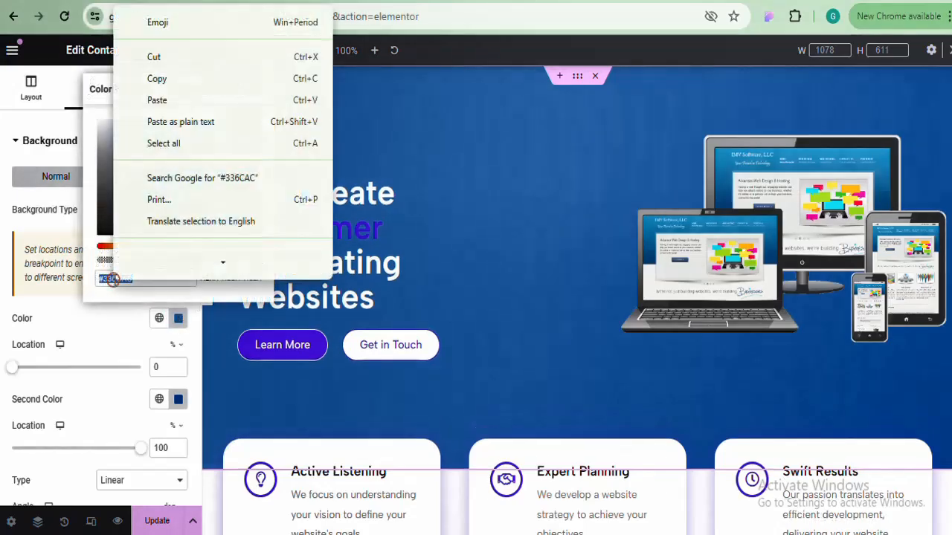
left_click(187, 88)
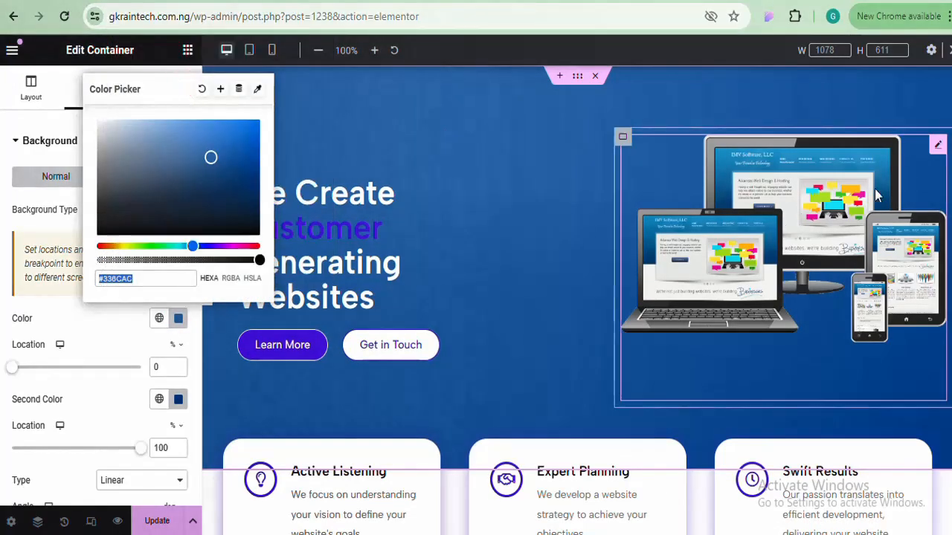
scroll(577, 298, "down", 8)
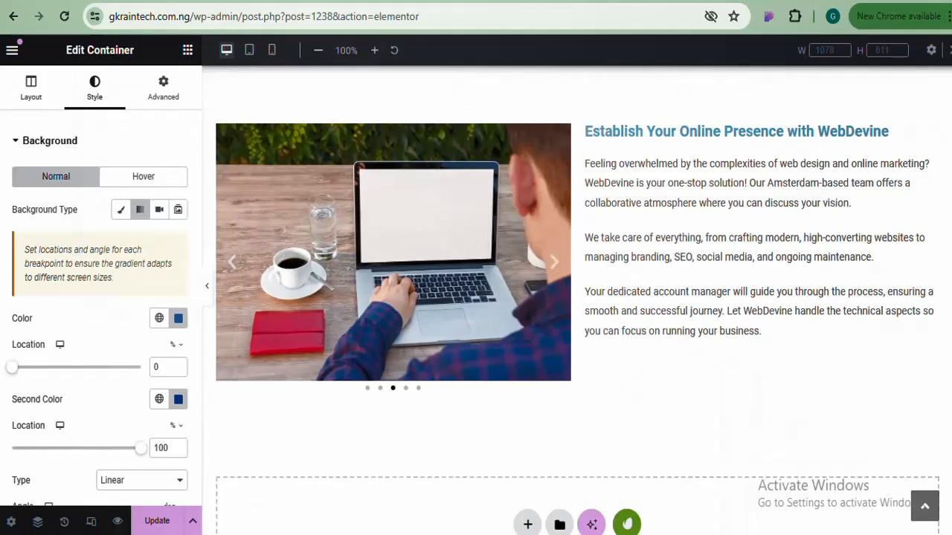
scroll(543, 246, "up", 1)
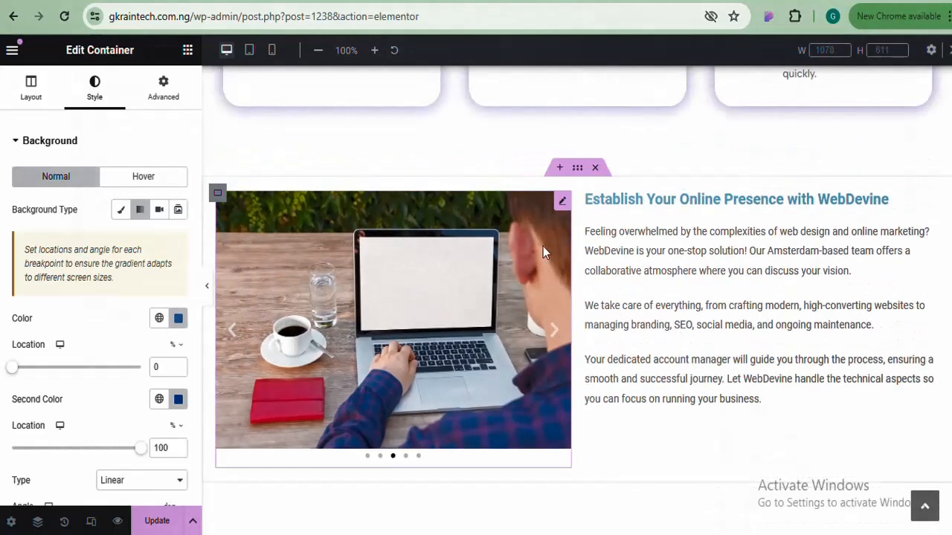
Switch the WebDevine section background to a gradient with #336CAC as the first colour
left_click(578, 169)
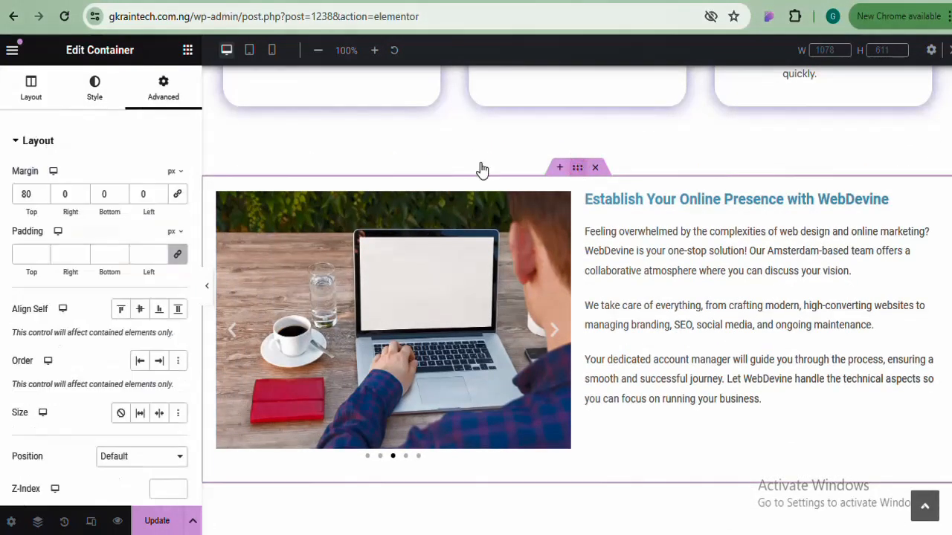
left_click(95, 88)
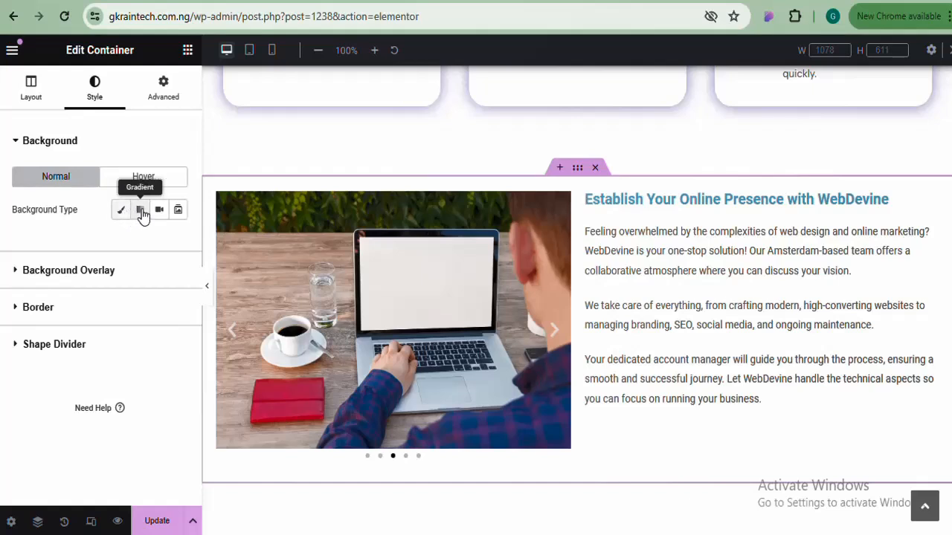
left_click(141, 212)
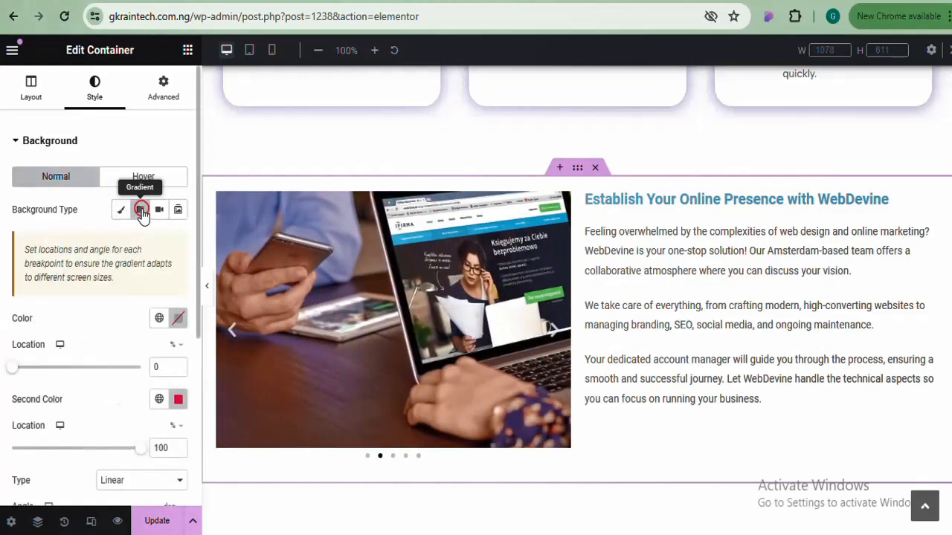
left_click(178, 319)
key("ctrl+v")
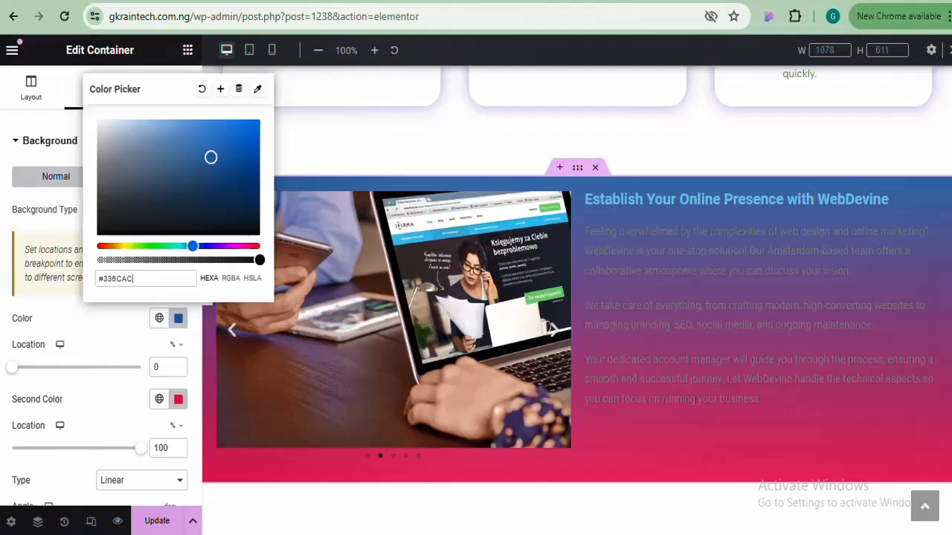
Copy the hero section's second gradient colour, #02428D
scroll(559, 115, "up", 5)
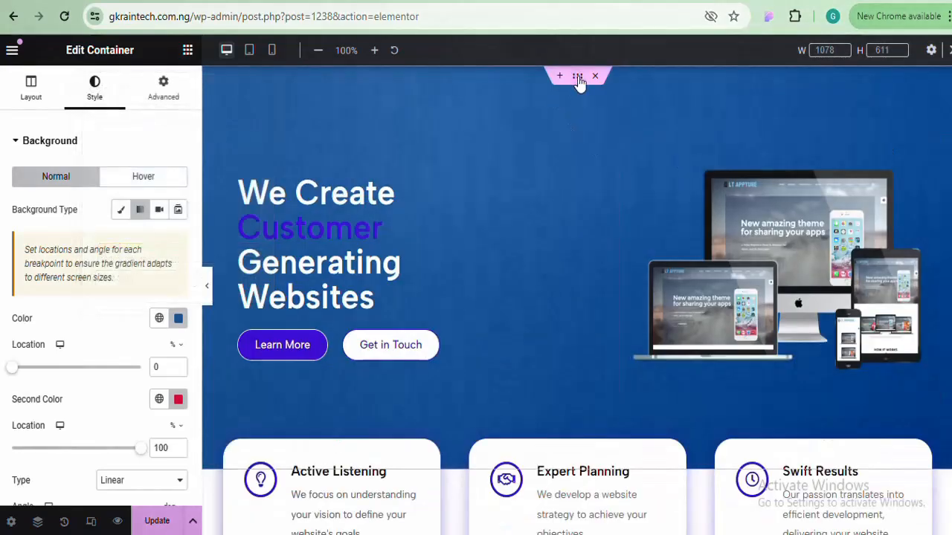
left_click(180, 399)
right_click(113, 360)
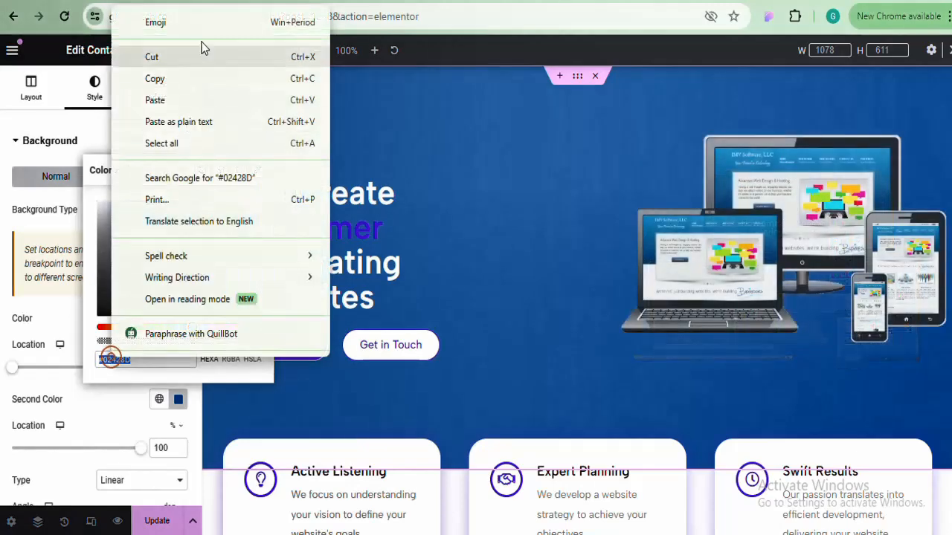
left_click(186, 87)
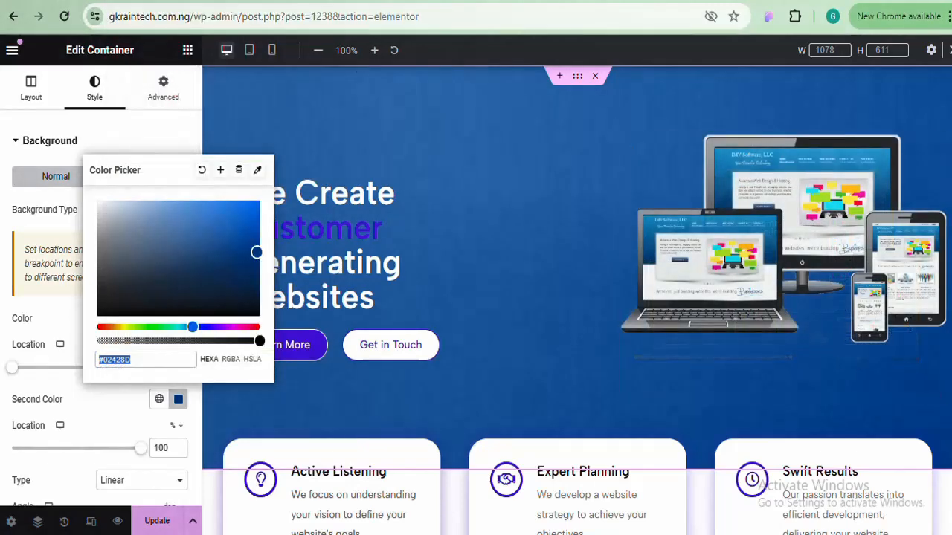
scroll(577, 297, "down", 6)
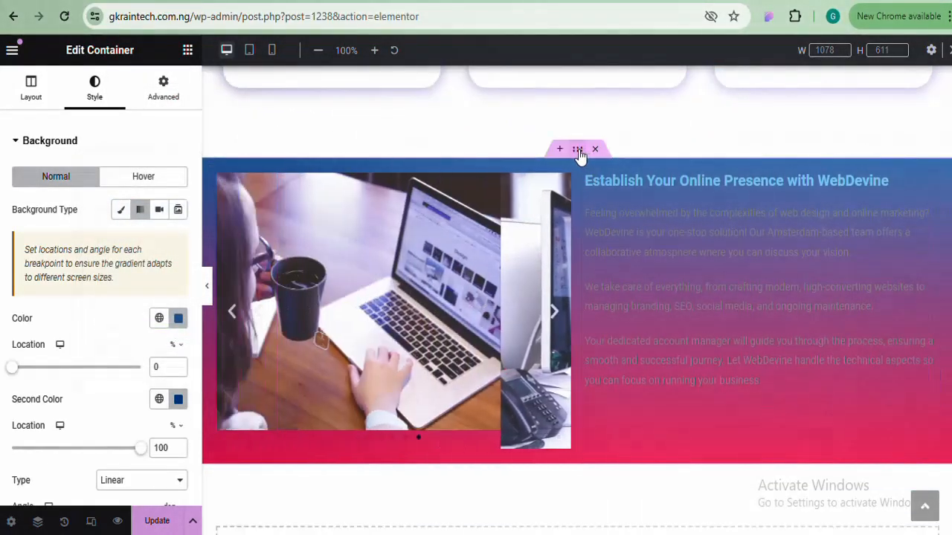
Set the WebDevine gradient's second colour to #02428D and its angle to 138°
left_click(578, 151)
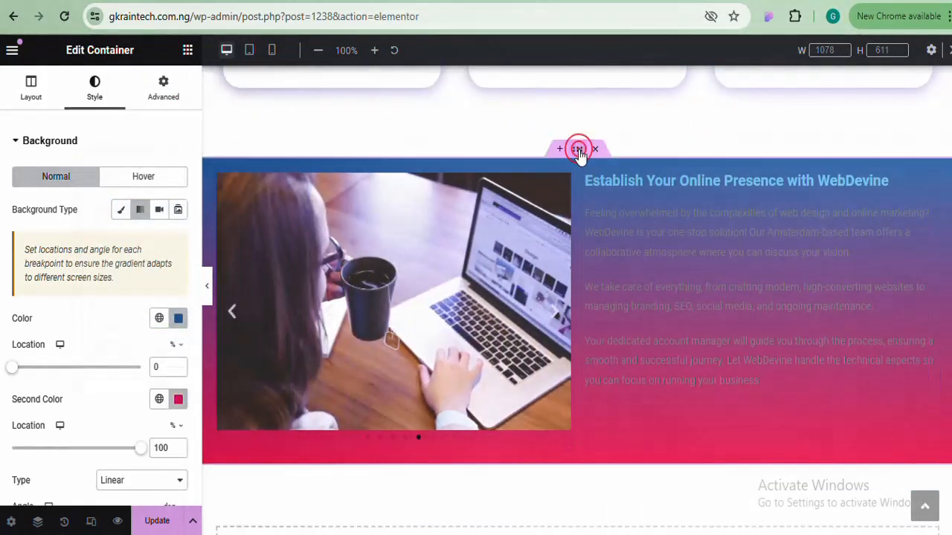
left_click(179, 400)
key("ctrl+v")
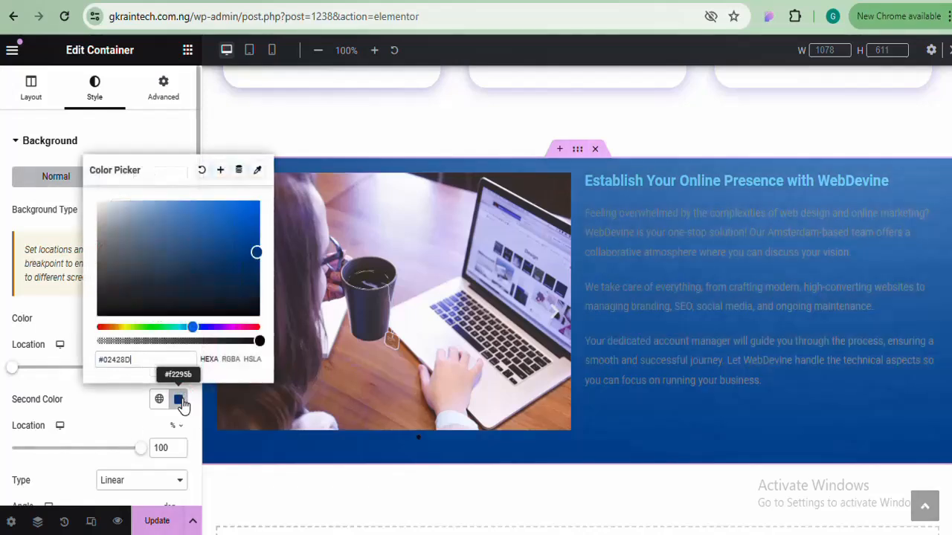
left_click(182, 401)
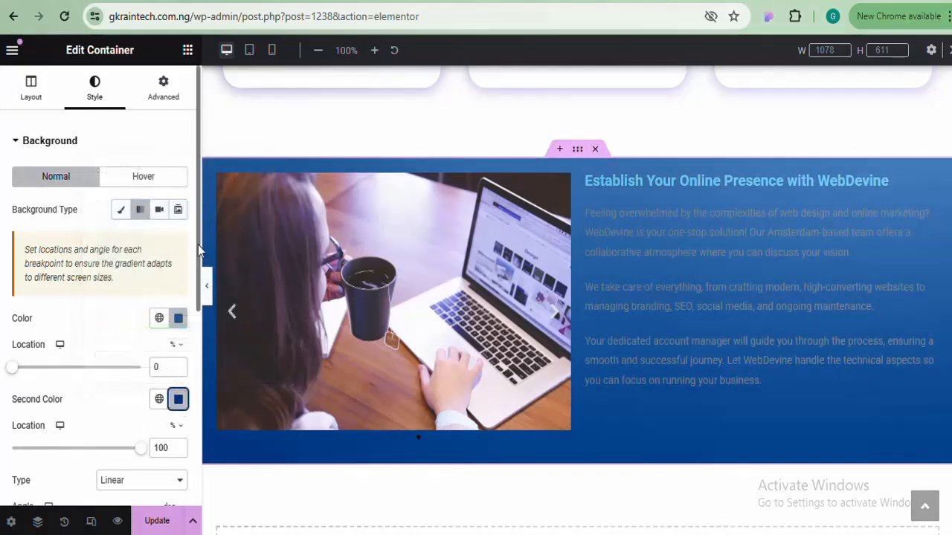
scroll(197, 251, "down", 3)
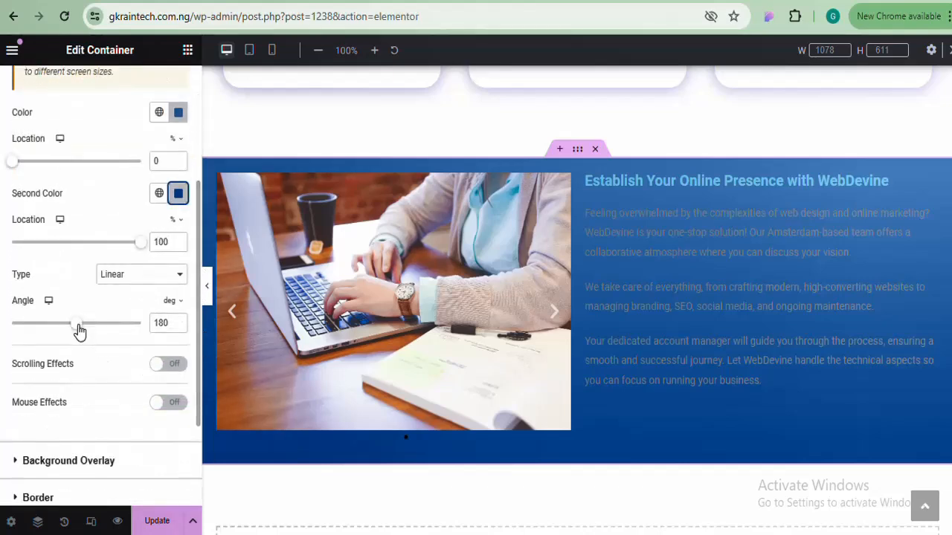
left_click_drag(80, 325, 46, 336)
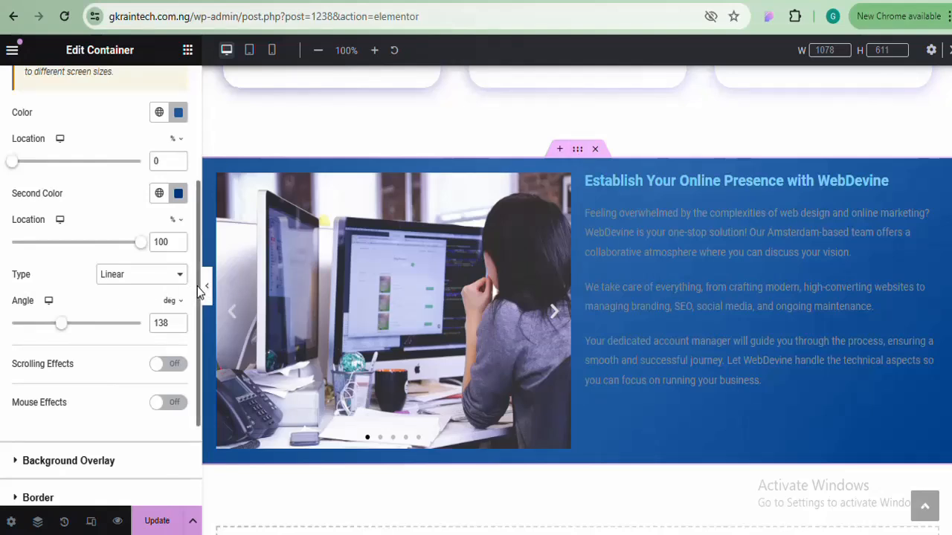
left_click_drag(197, 287, 191, 152)
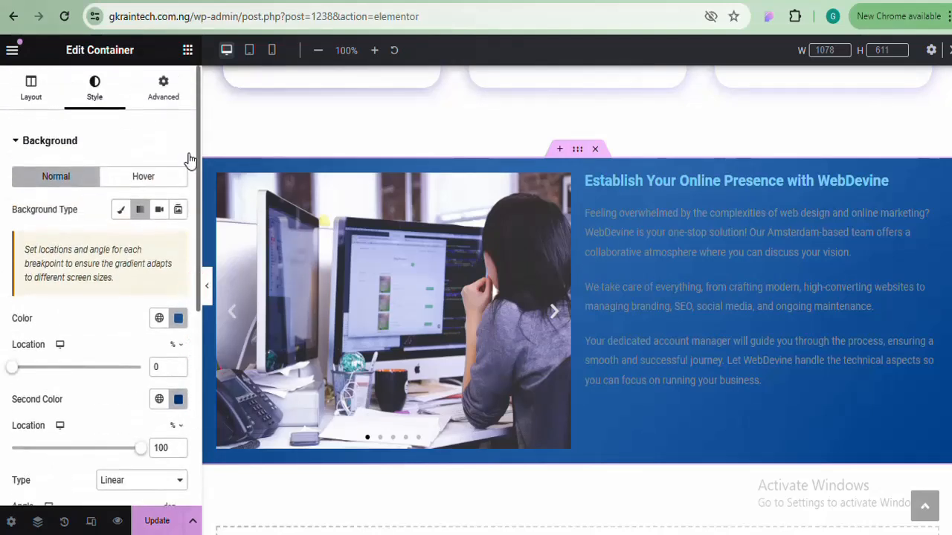
Unlink the section's padding and enter 50 px for top and bottom
left_click(171, 108)
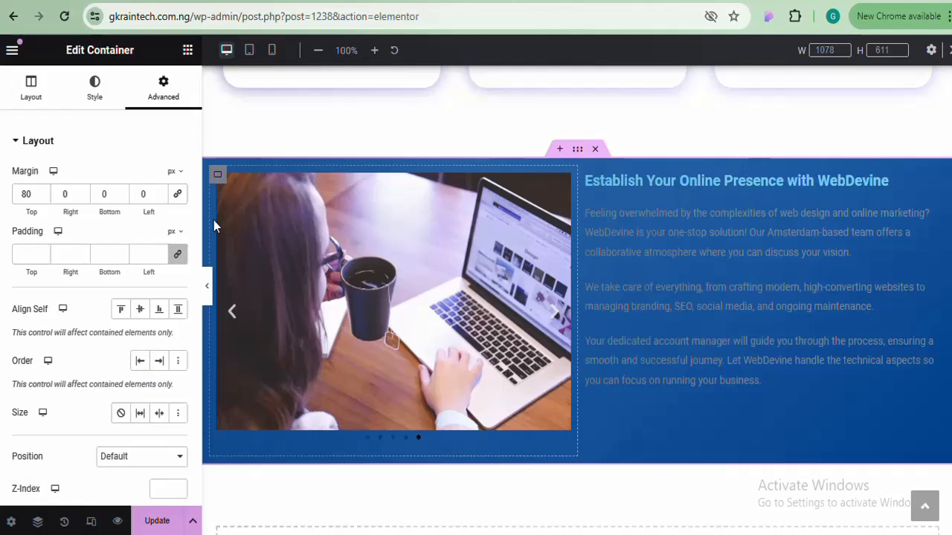
left_click(179, 255)
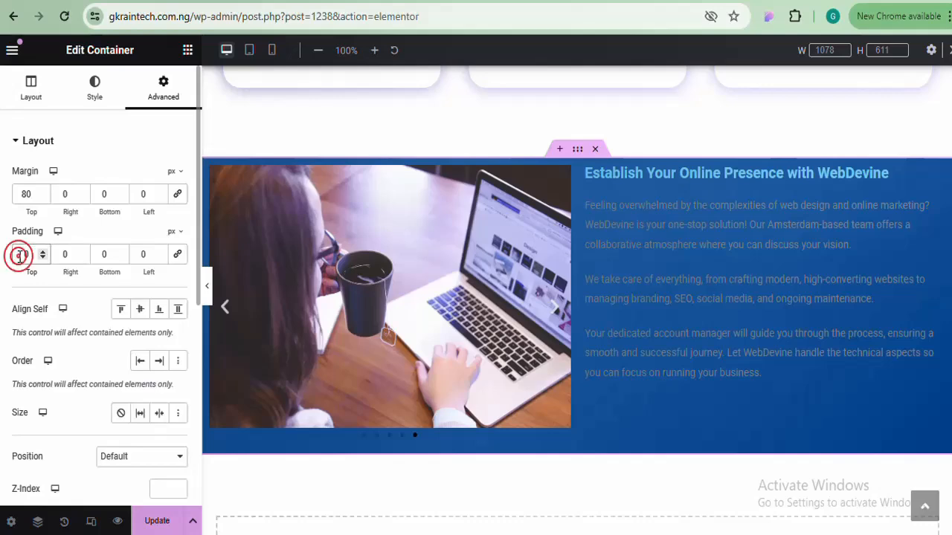
type("50")
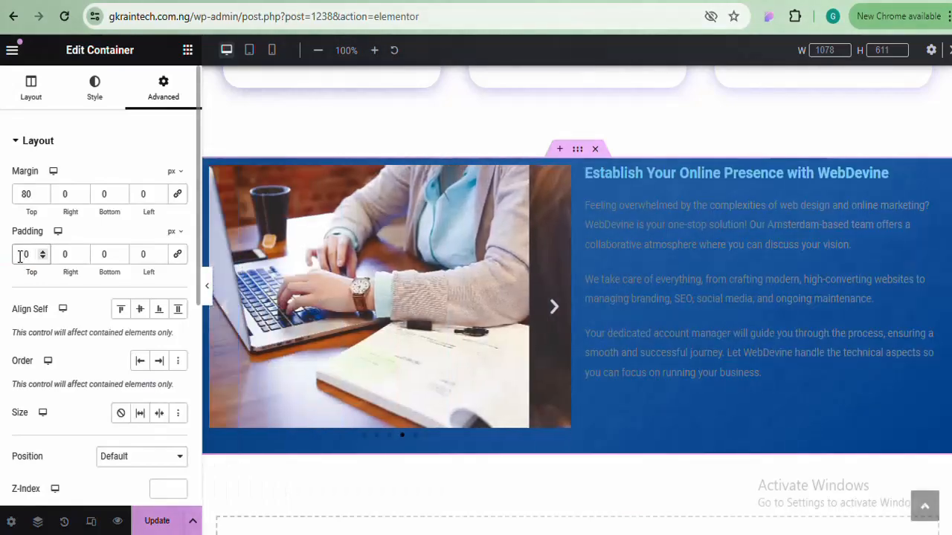
left_click(99, 256)
type("50")
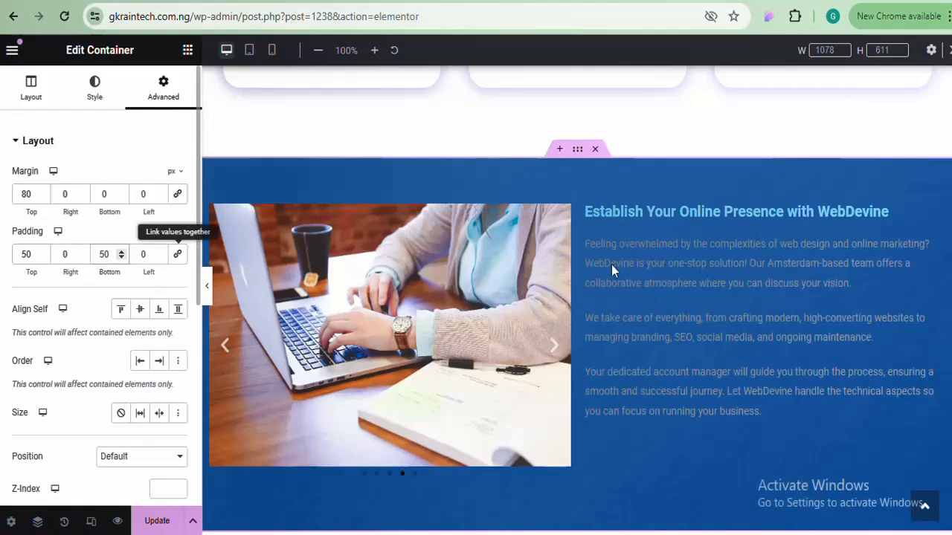
Preview the section at full width, then change the bottom padding to 80 px
scroll(577, 298, "down", 1)
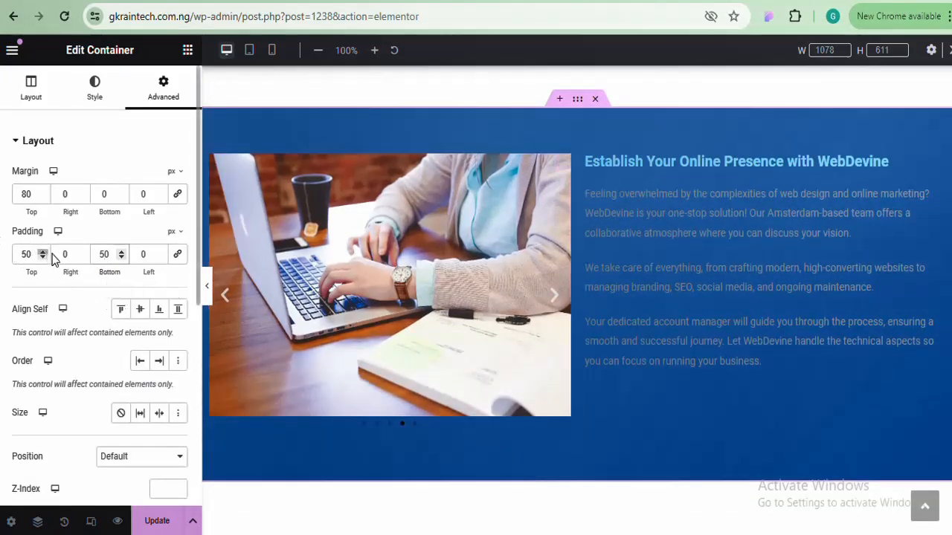
scroll(918, 252, "up", 4)
scroll(577, 298, "up", 2)
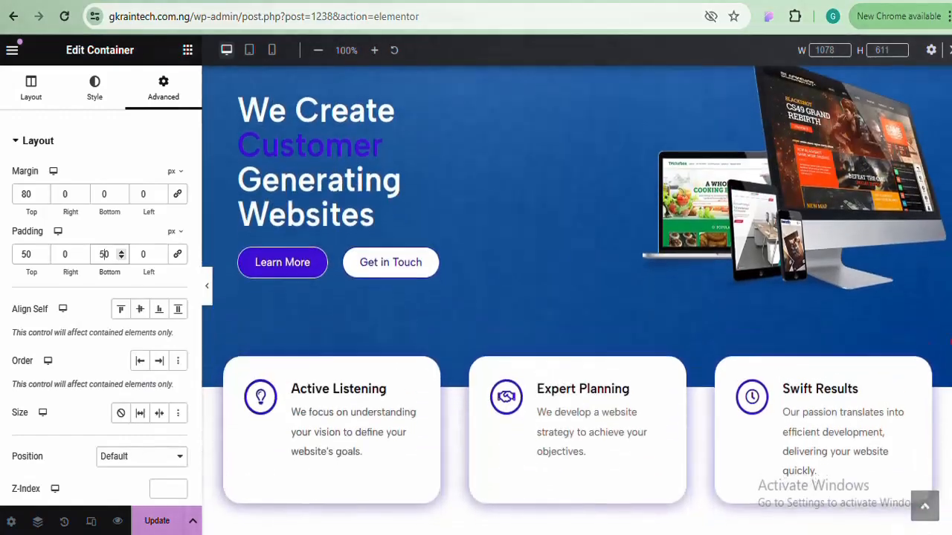
scroll(577, 298, "down", 5)
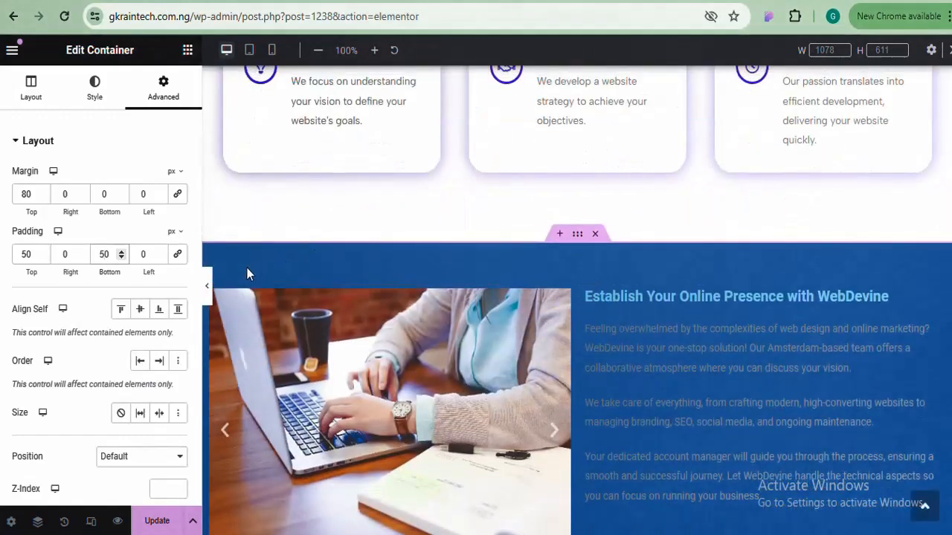
left_click(207, 286)
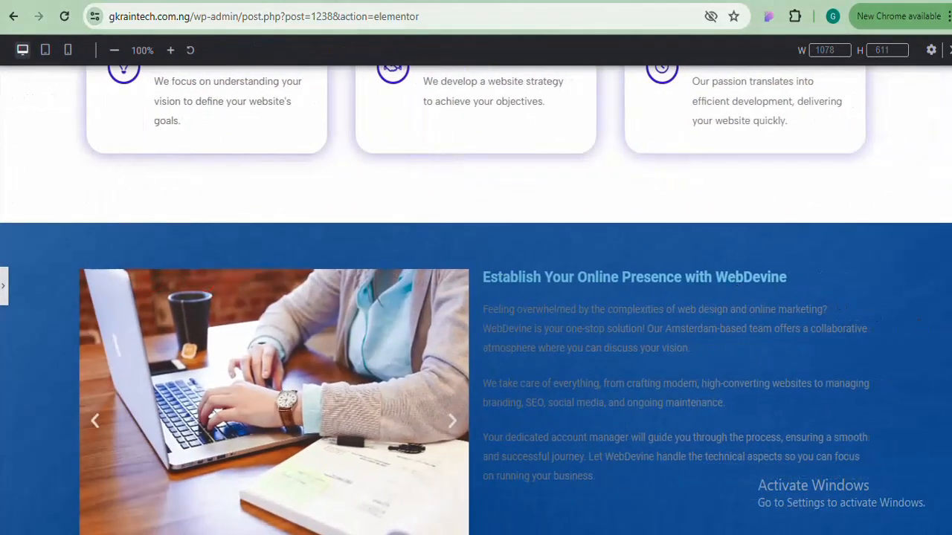
scroll(475, 300, "up", 2)
scroll(475, 300, "down", 4)
scroll(476, 300, "up", 1)
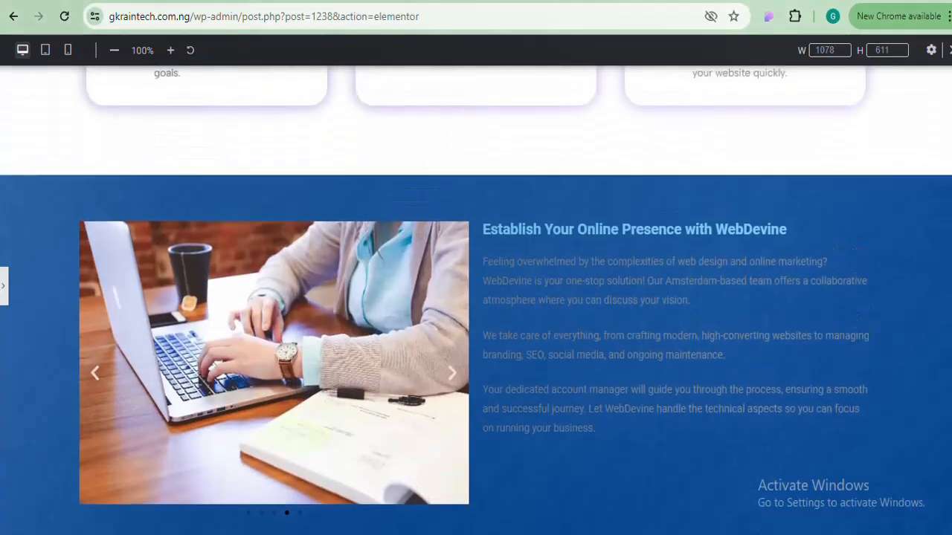
scroll(476, 301, "down", 1)
scroll(328, 363, "up", 2)
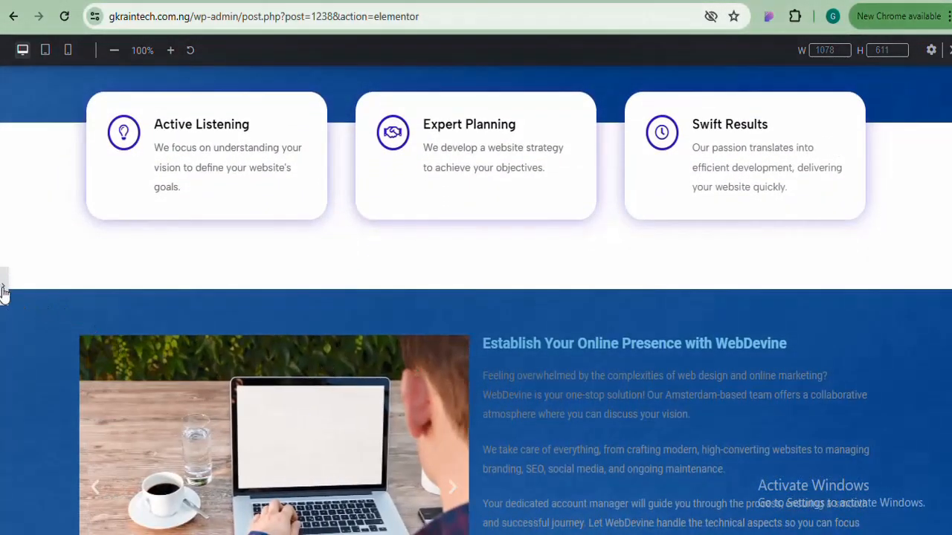
left_click(3, 293)
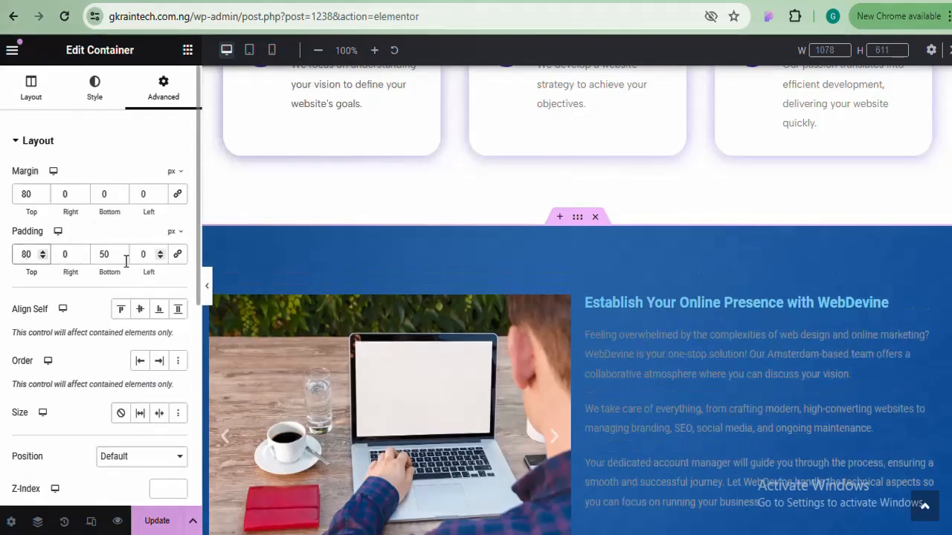
double_click(104, 254)
type("80")
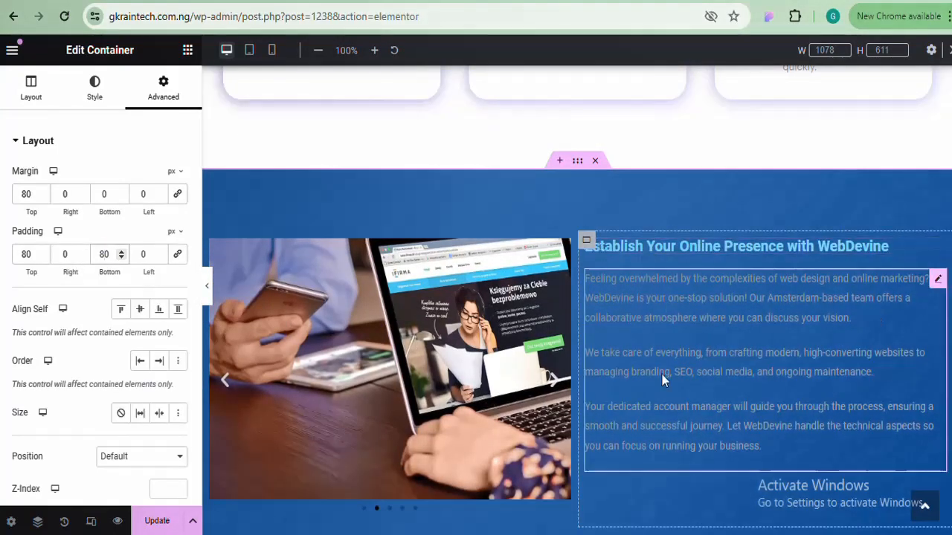
Make the WebDevine heading near-white (#E9E9E9) in the Albert Sans font
left_click(697, 242)
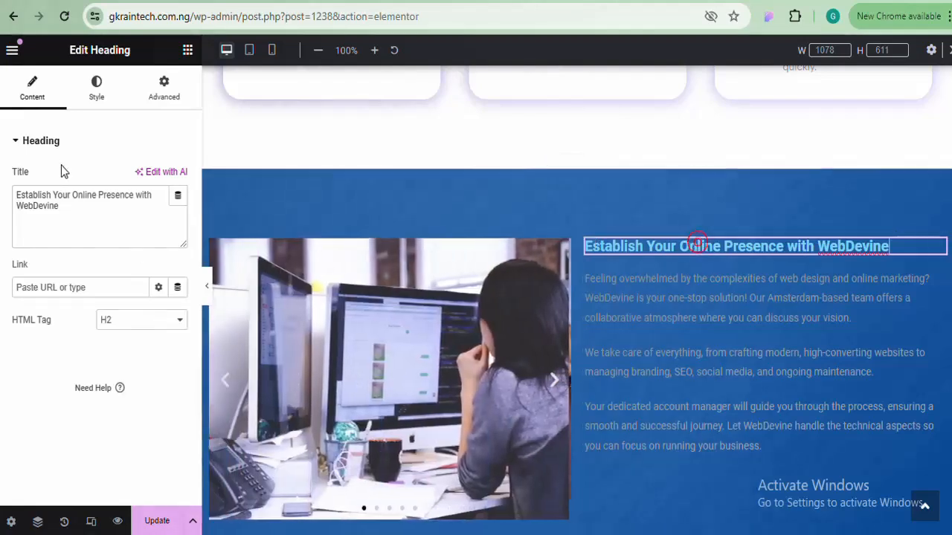
left_click(97, 95)
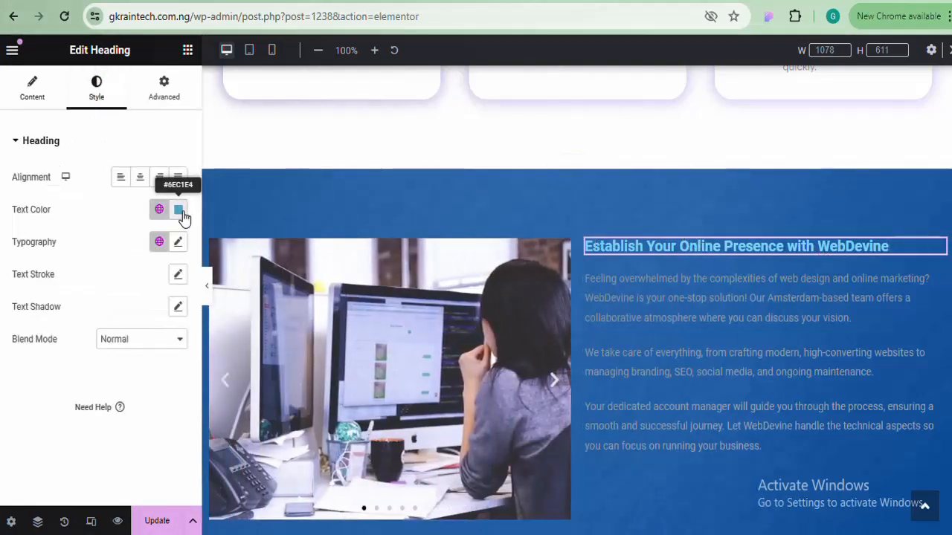
left_click(179, 212)
left_click_drag(183, 287, 1, 290)
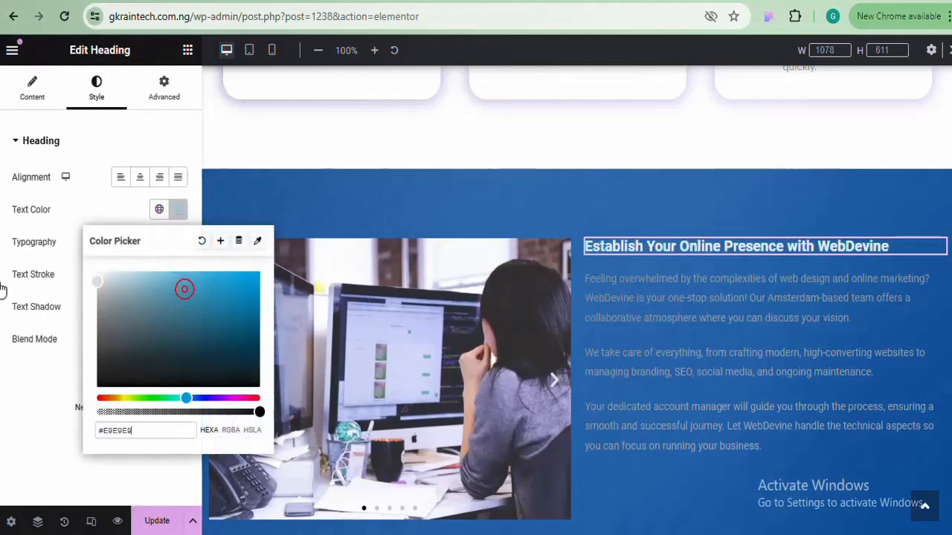
left_click(178, 209)
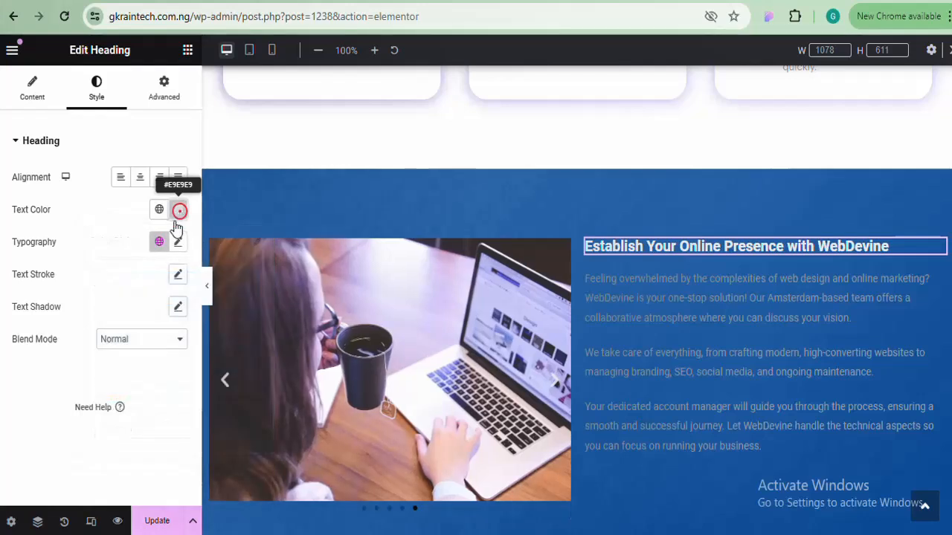
left_click(180, 242)
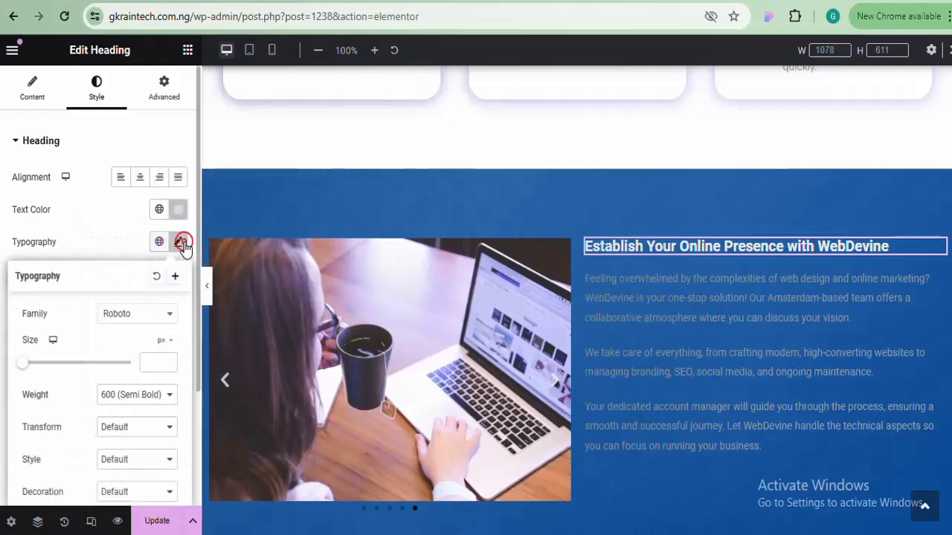
left_click(154, 320)
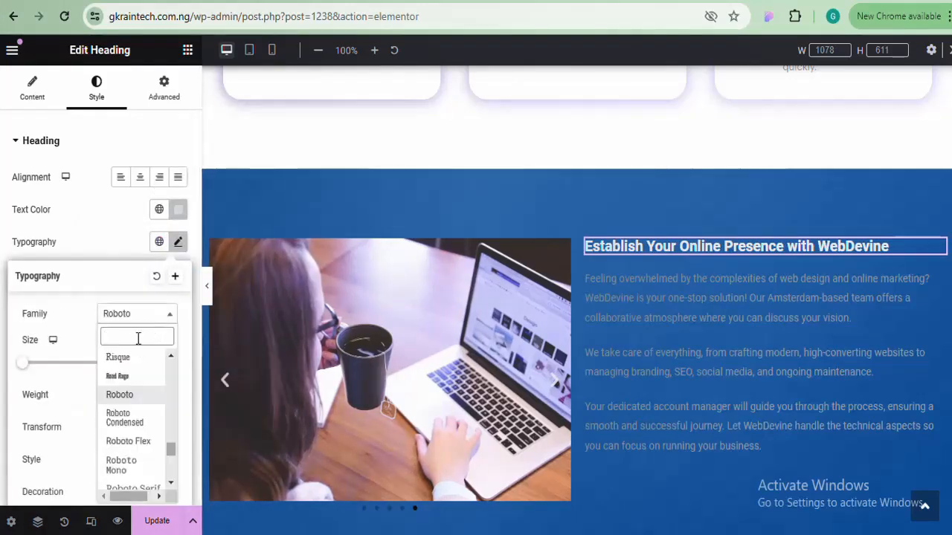
type("alb")
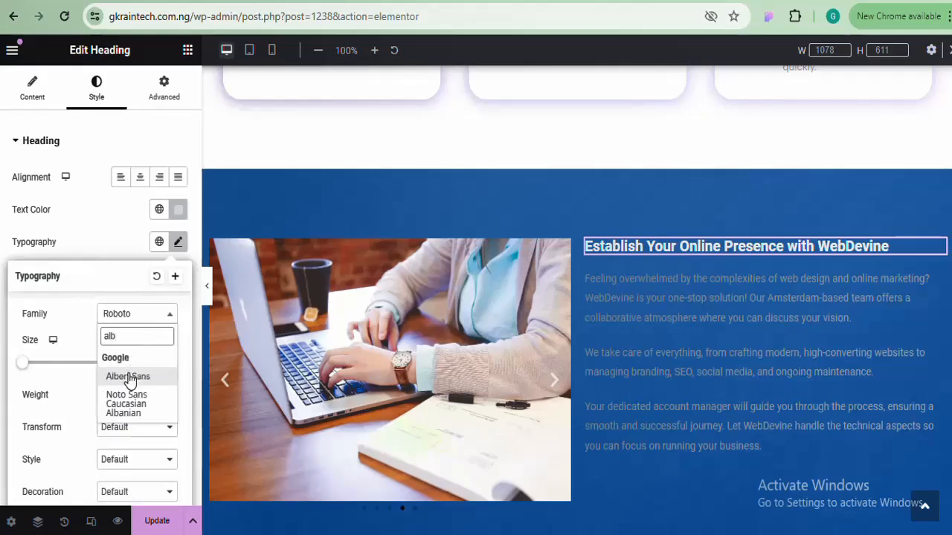
left_click(128, 378)
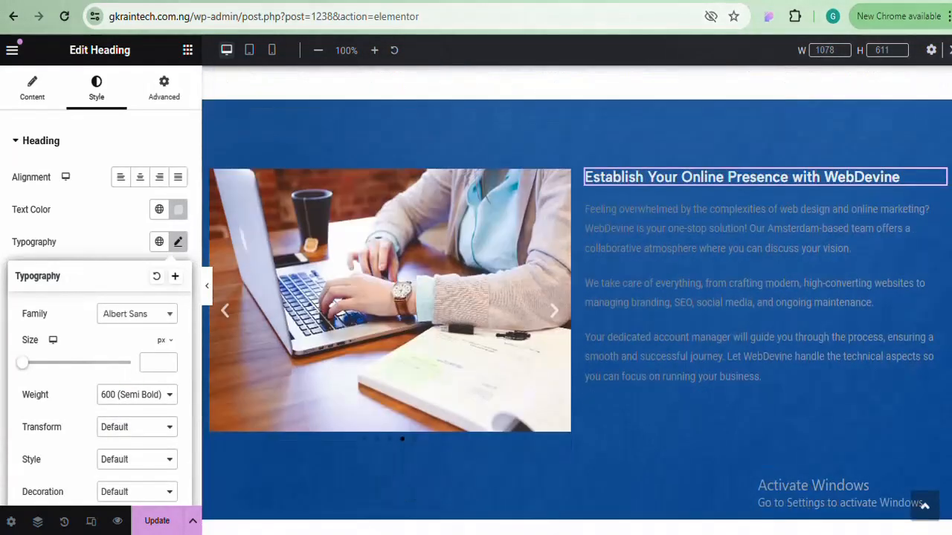
Make the paragraph text white (#FFFFFF) in the Albert Sans font
left_click(806, 260)
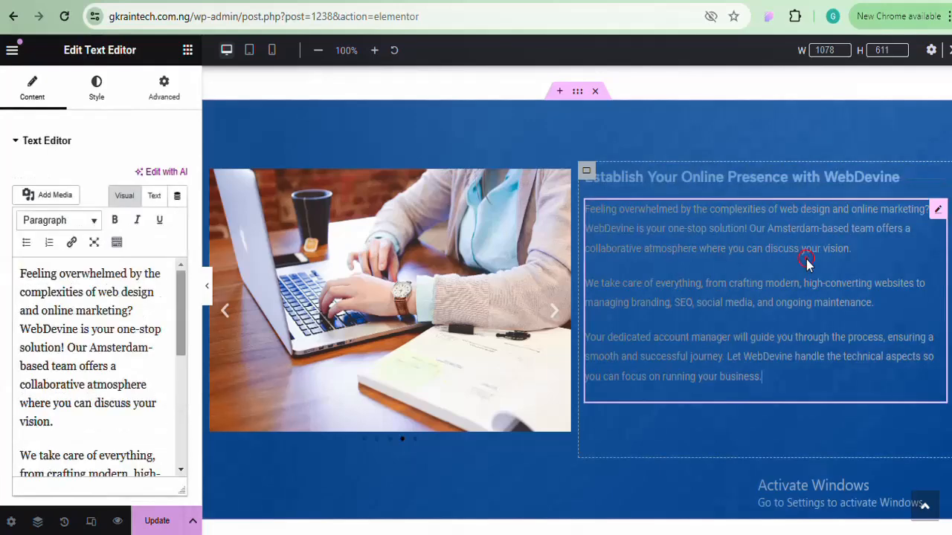
left_click(97, 96)
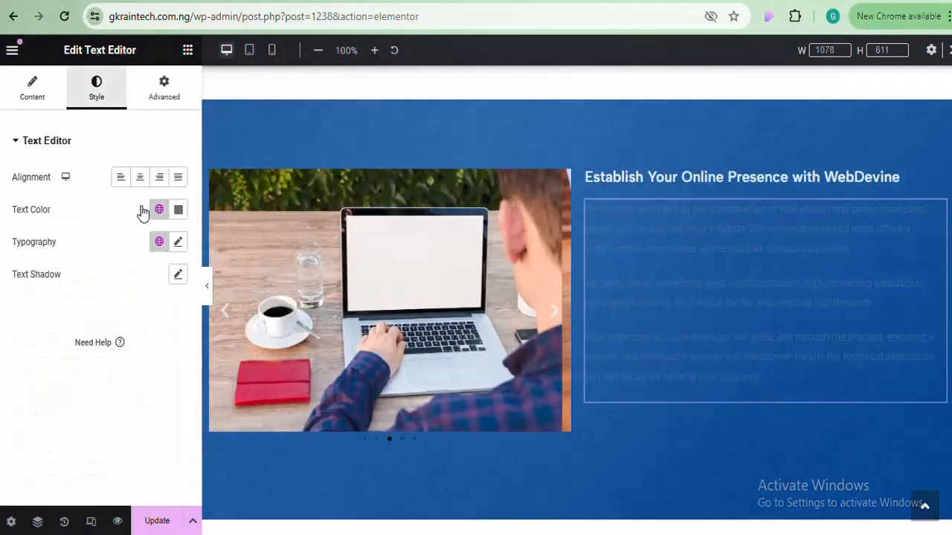
left_click(180, 210)
type("#FFFFFF")
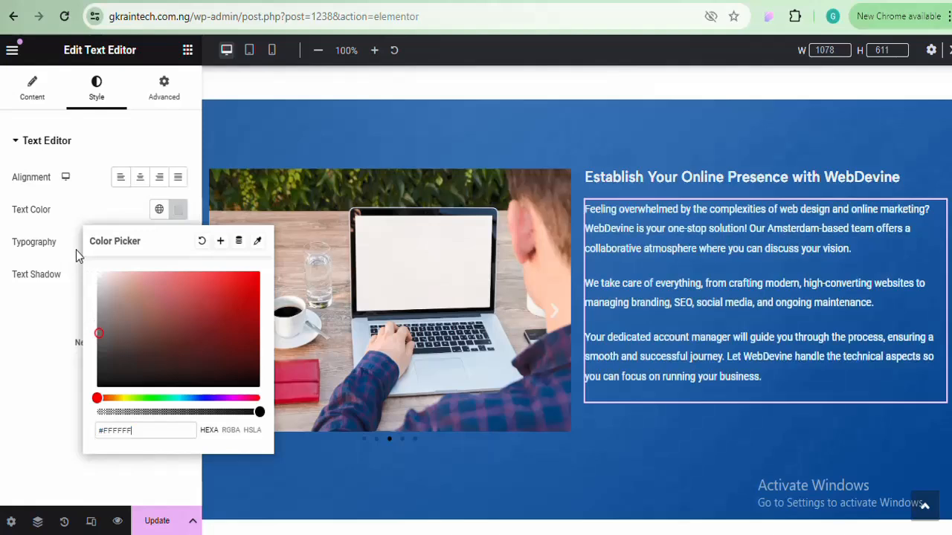
left_click(182, 211)
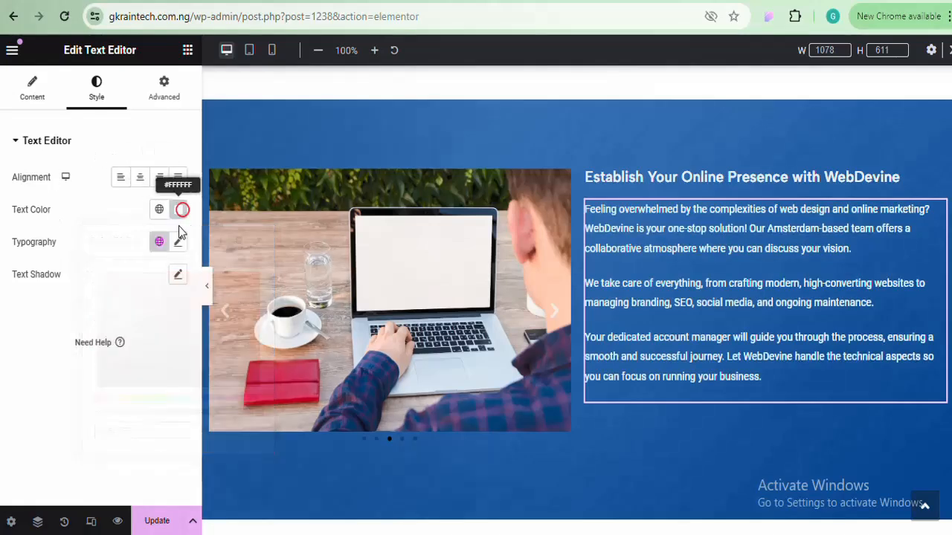
left_click(181, 244)
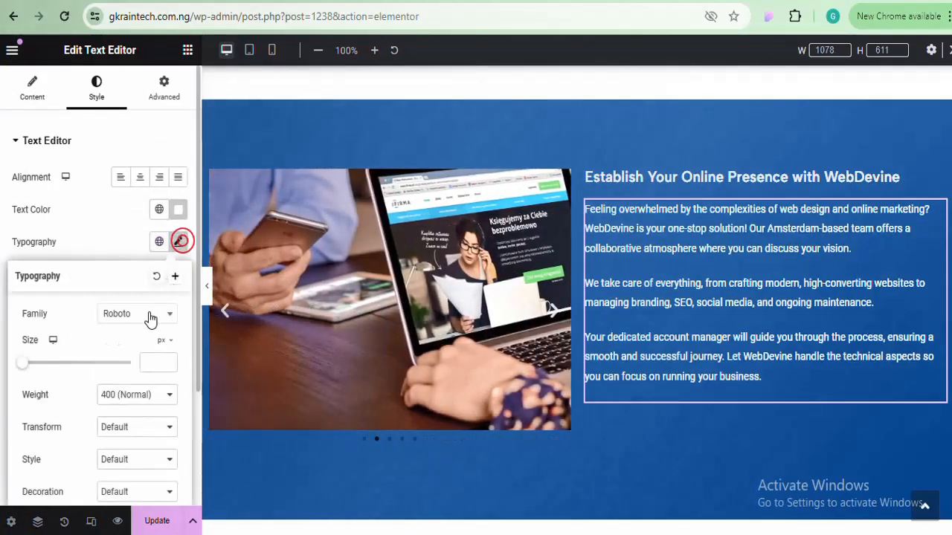
left_click(149, 316)
type("albert")
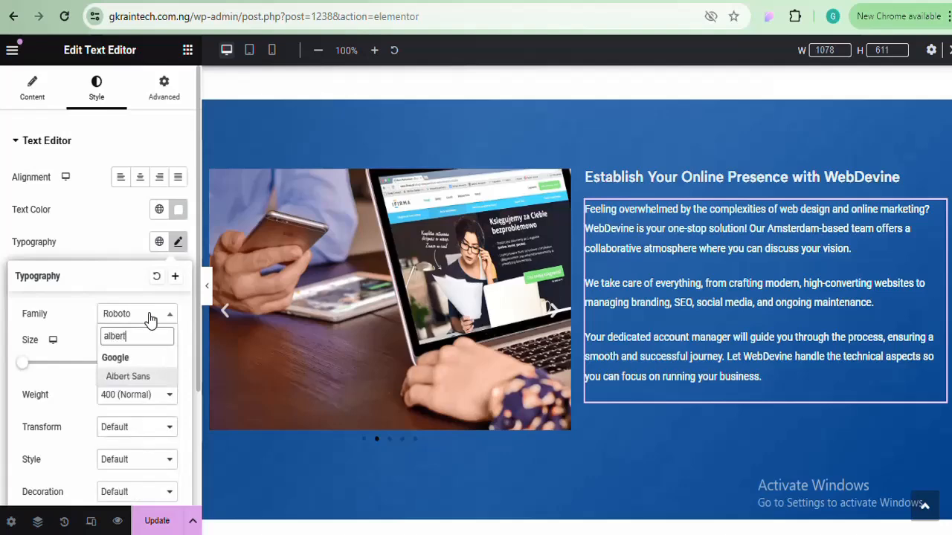
left_click(129, 378)
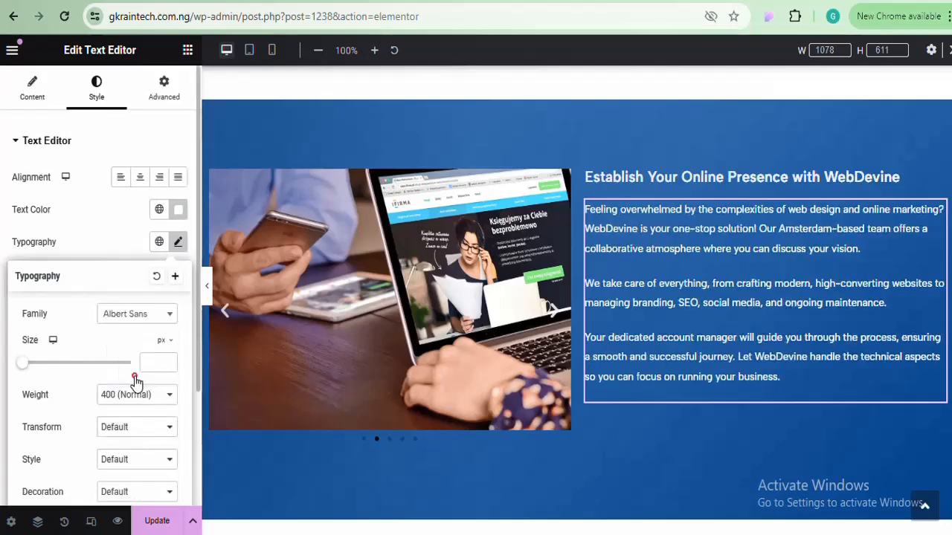
left_click(753, 179)
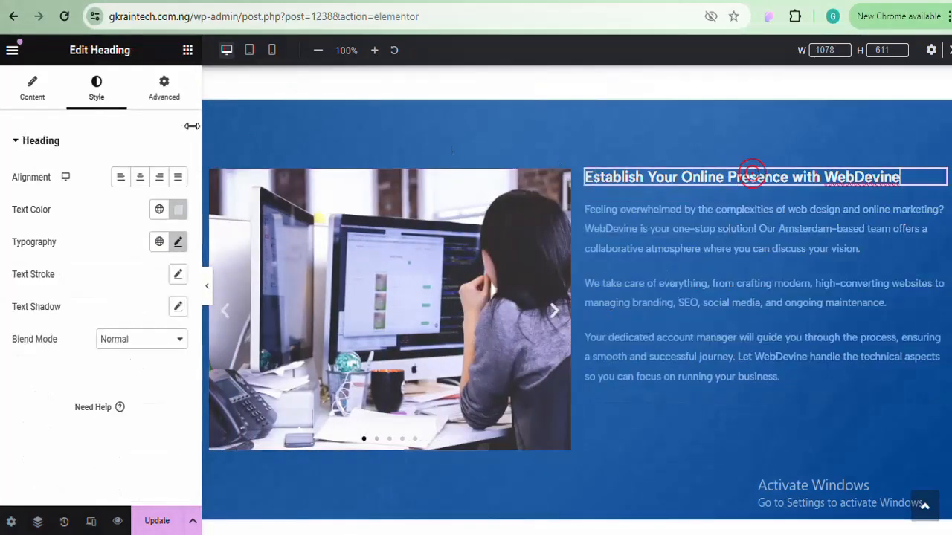
Set the heading font size to about 40 px, previewing with the panel collapsed
left_click(178, 242)
left_click_drag(20, 360, 45, 360)
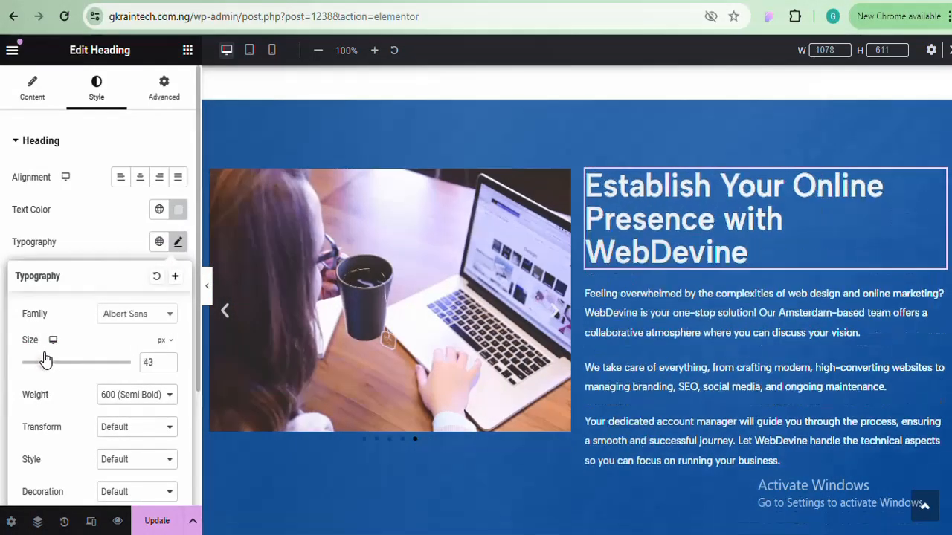
left_click(170, 366)
left_click(170, 366)
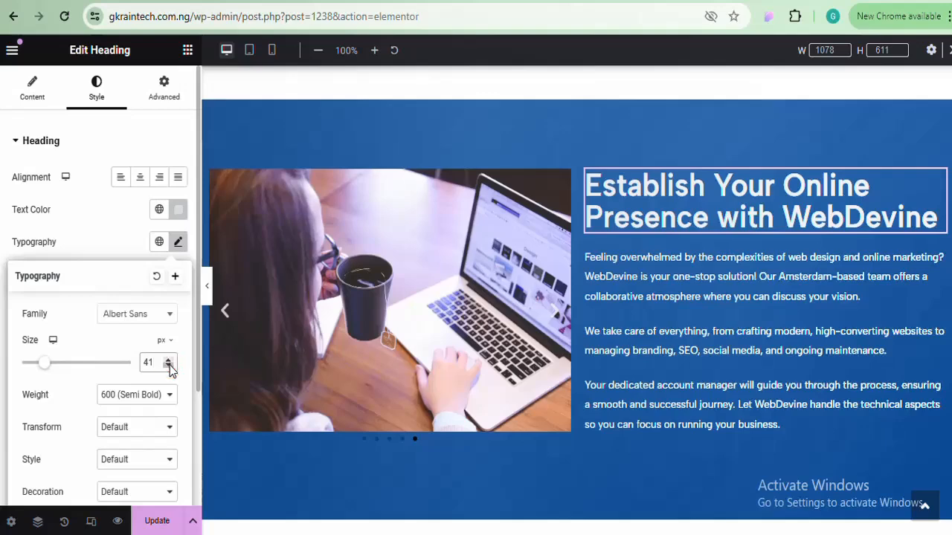
left_click(169, 366)
left_click(207, 286)
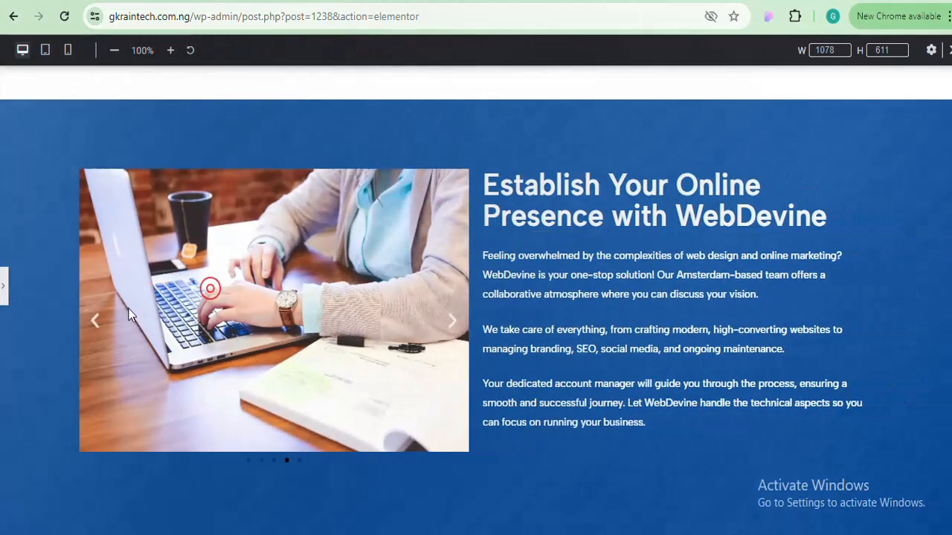
left_click(4, 294)
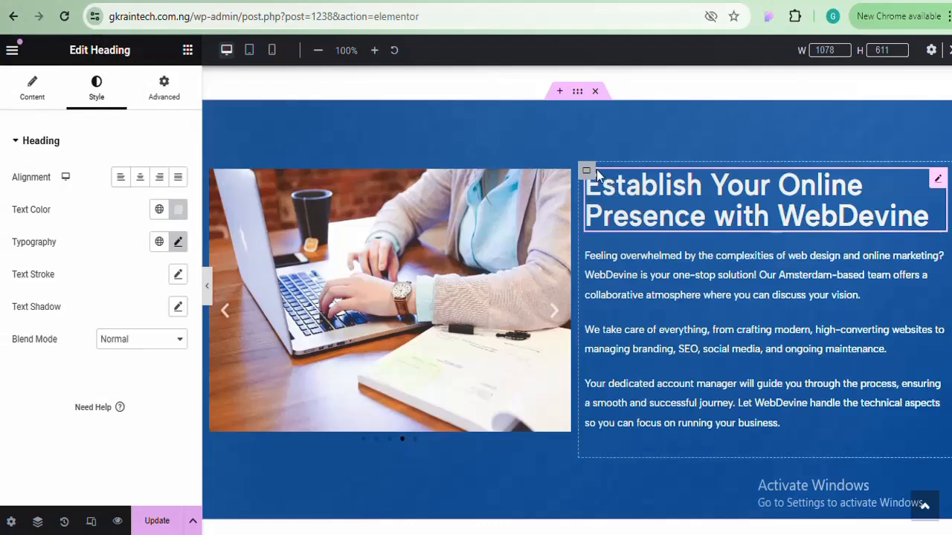
Center the text column vertically, and center the carousel column vertically and horizontally
left_click(586, 170)
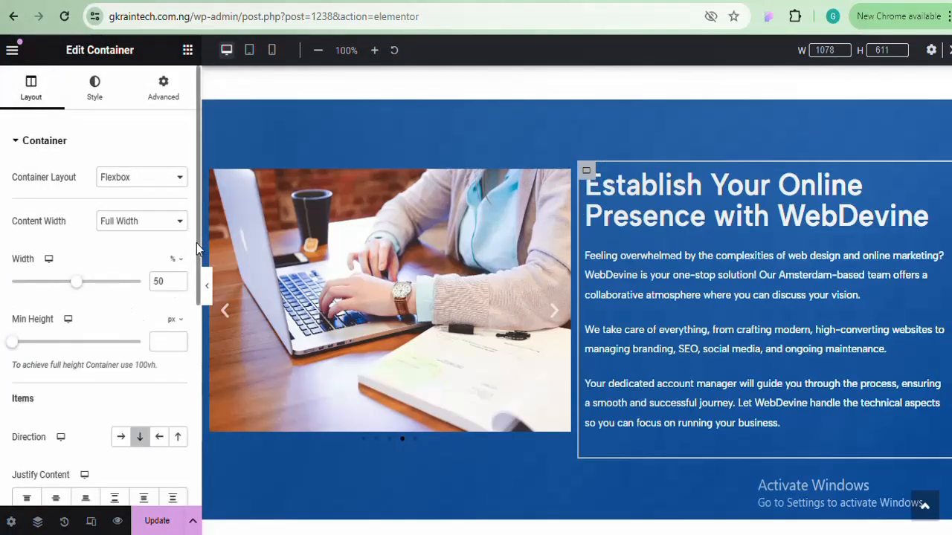
scroll(138, 327, "down", 3)
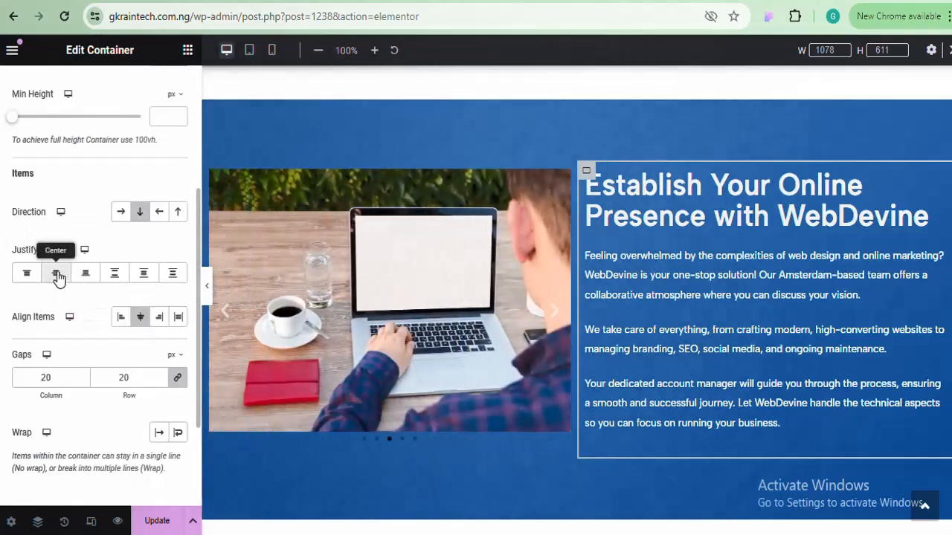
left_click(56, 273)
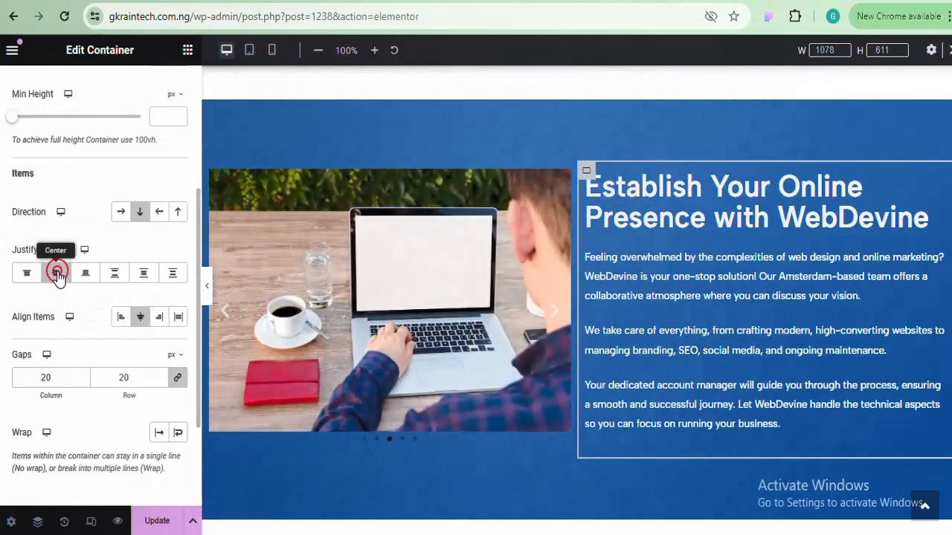
left_click(212, 172)
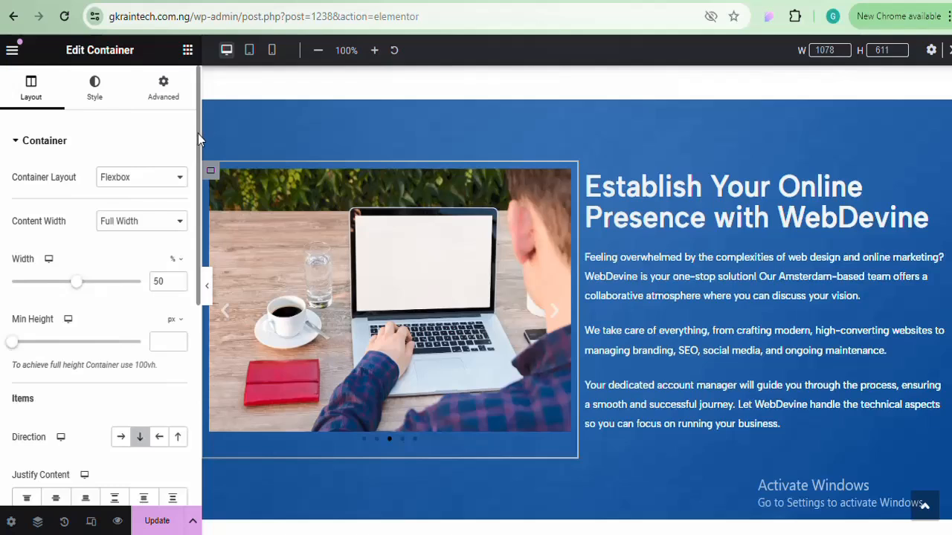
left_click_drag(197, 134, 191, 249)
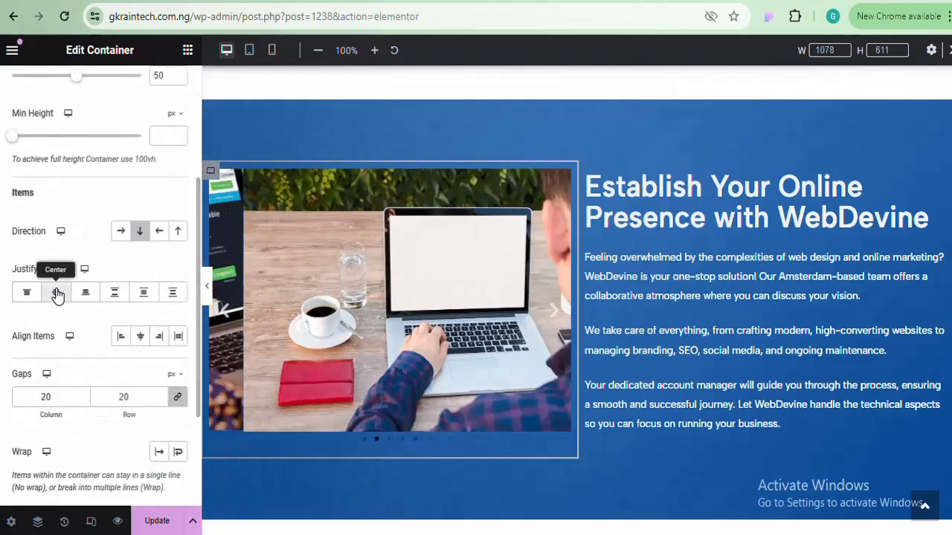
left_click(57, 294)
left_click(141, 339)
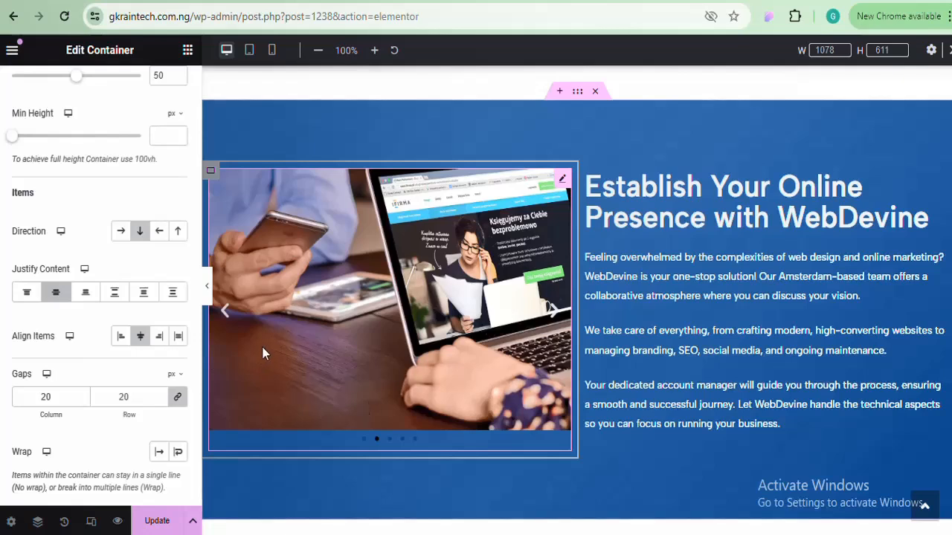
left_click(395, 438)
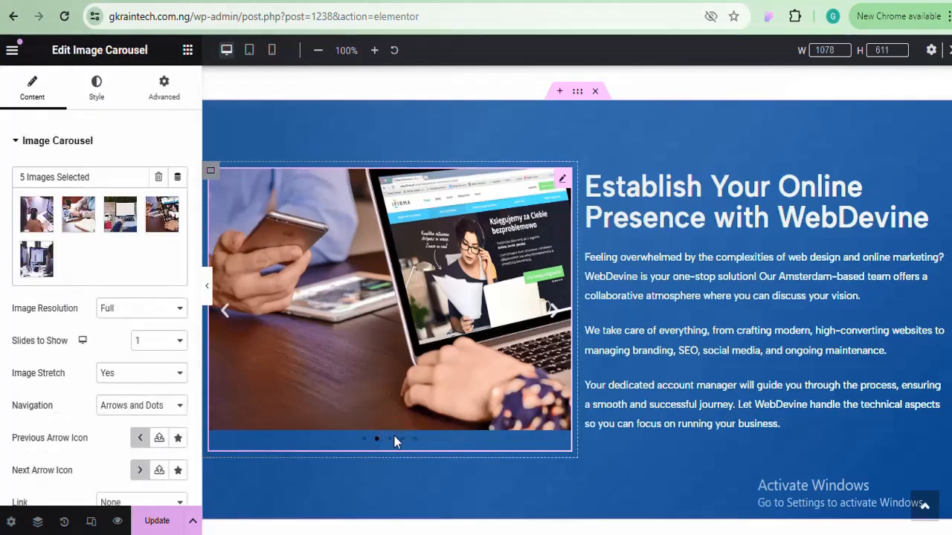
left_click(96, 93)
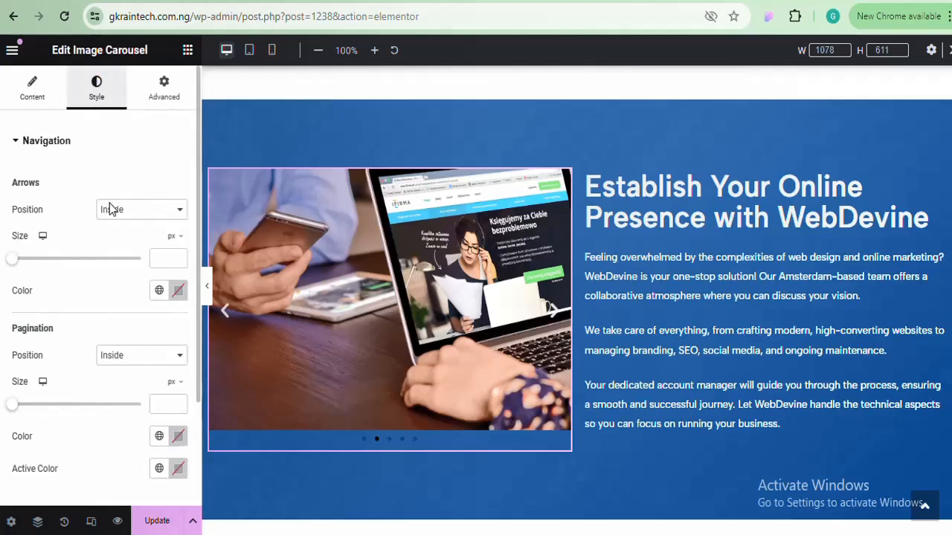
left_click(179, 437)
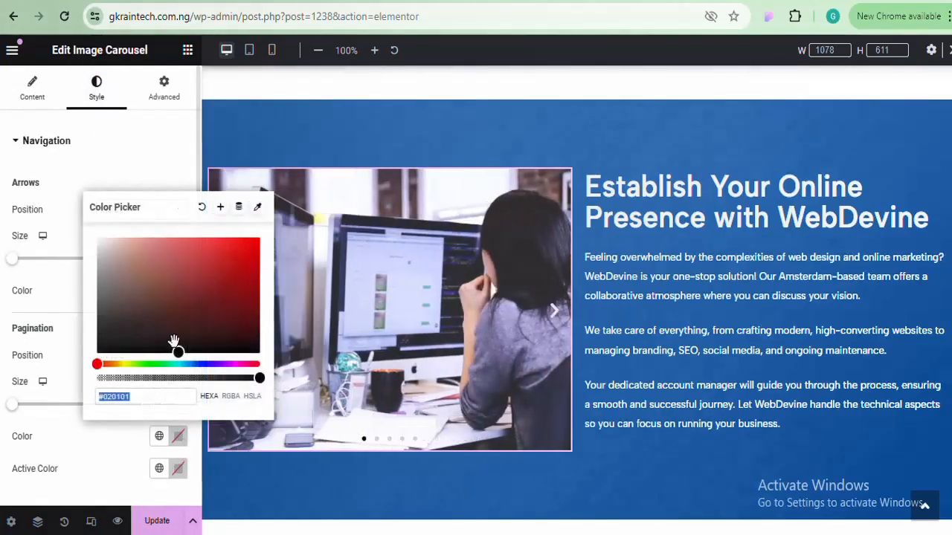
type("#FFFFFF")
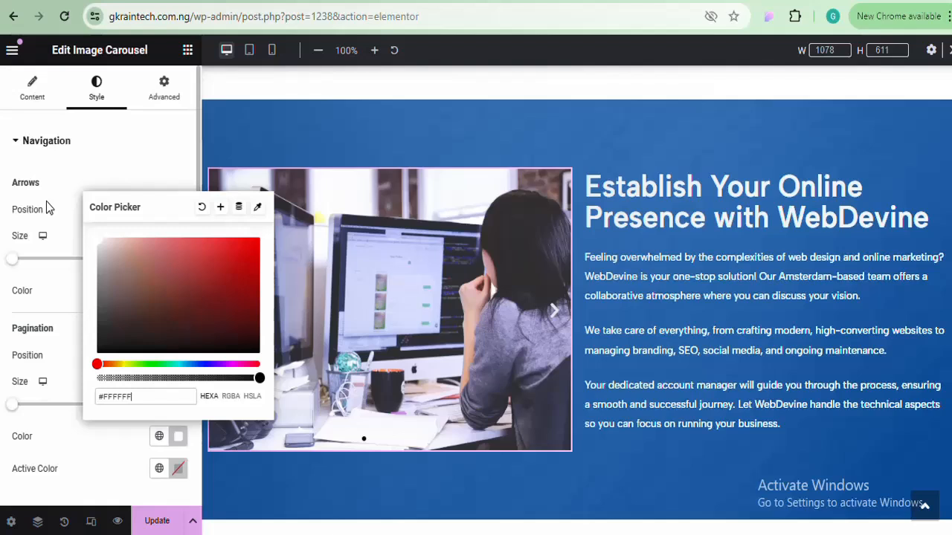
left_click(178, 440)
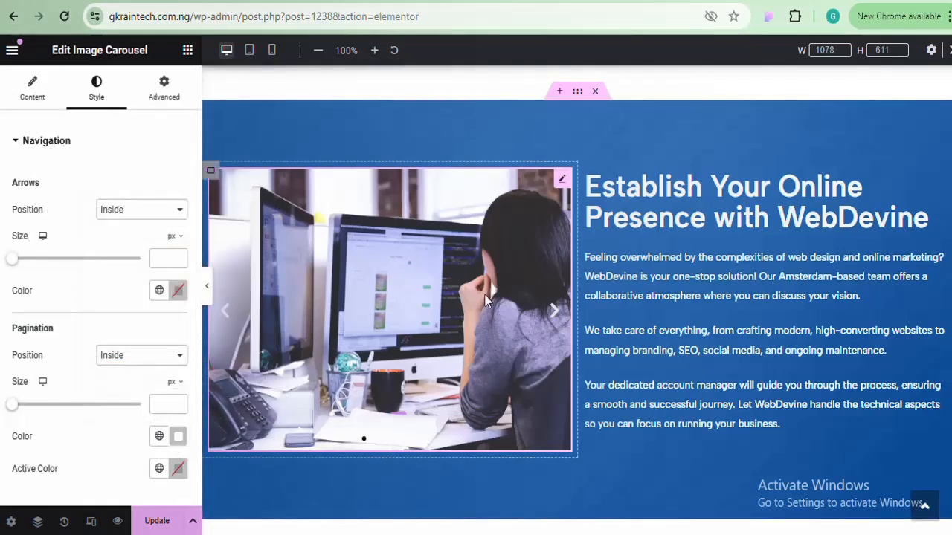
left_click(179, 469)
type("#02428D")
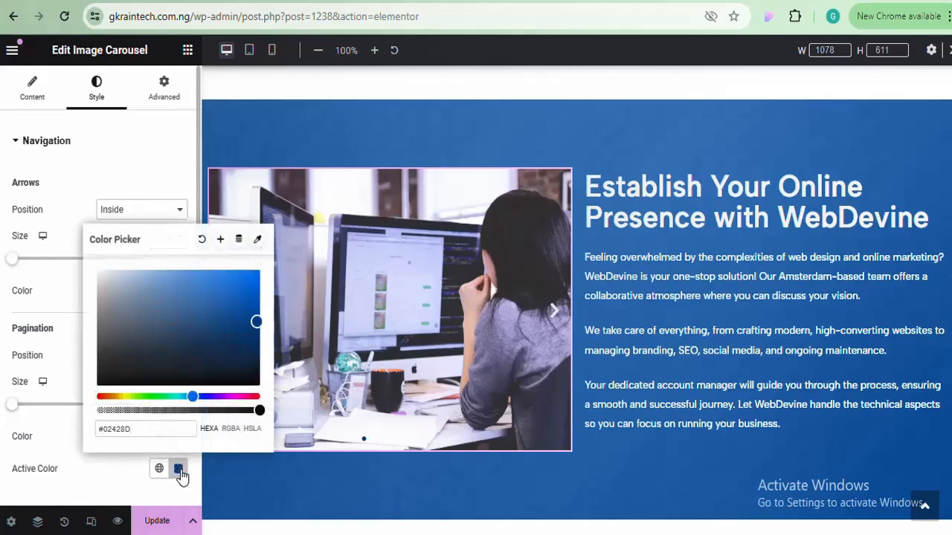
left_click(180, 470)
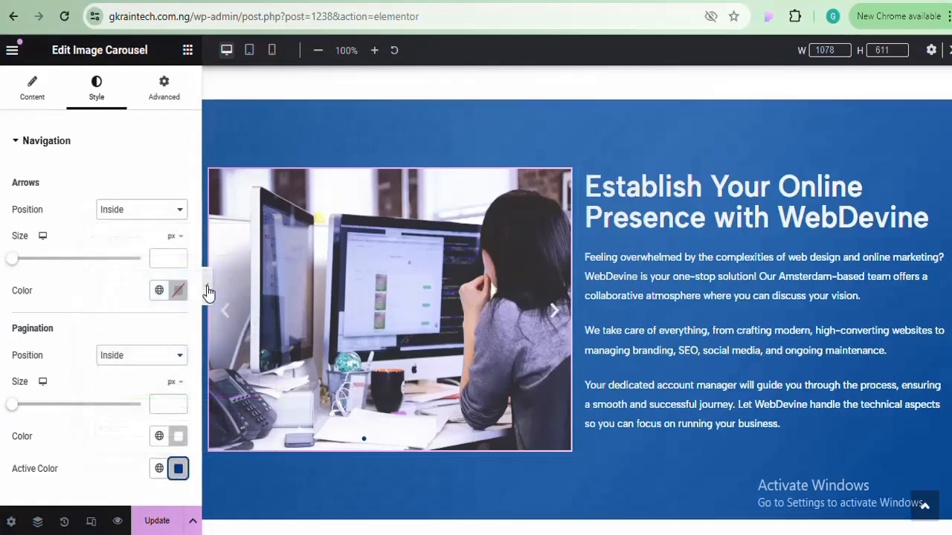
left_click(209, 289)
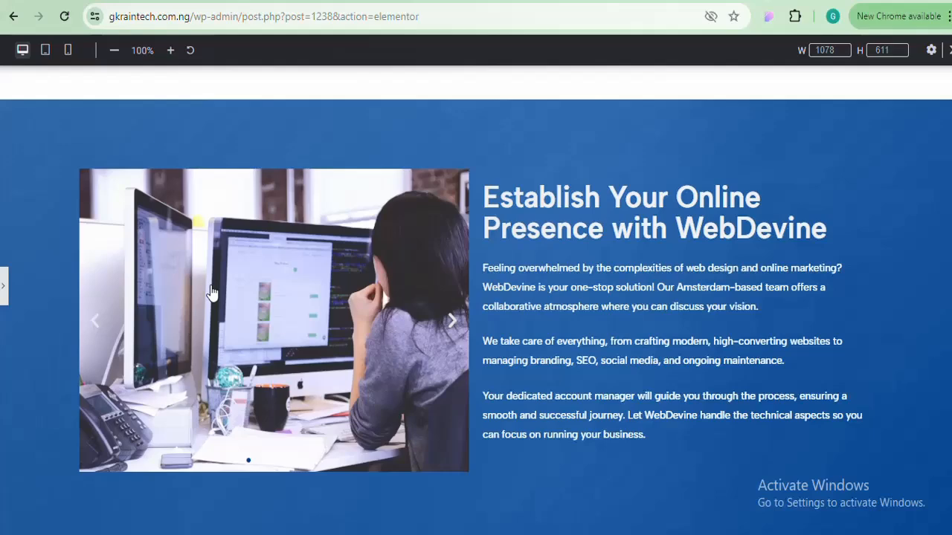
left_click(455, 327)
left_click(455, 327)
left_click(455, 327)
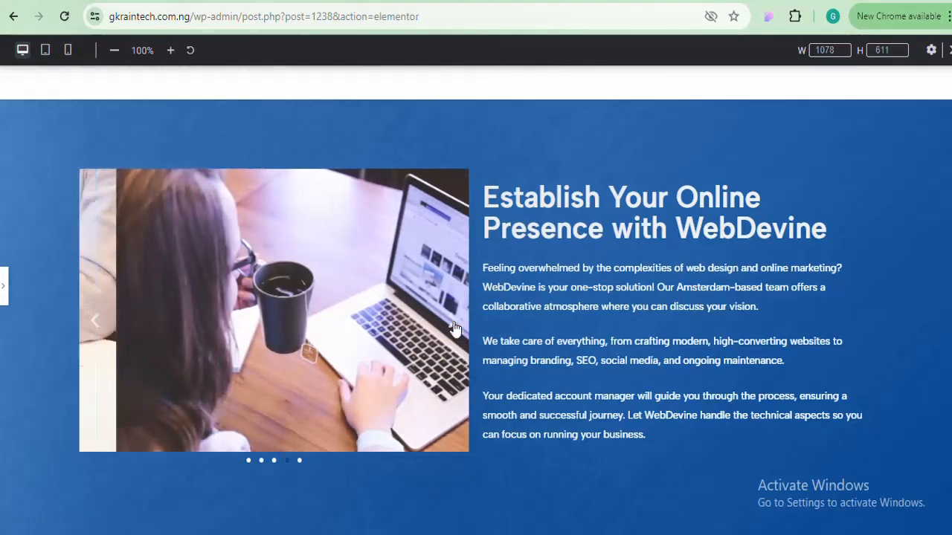
left_click(455, 327)
left_click(455, 327)
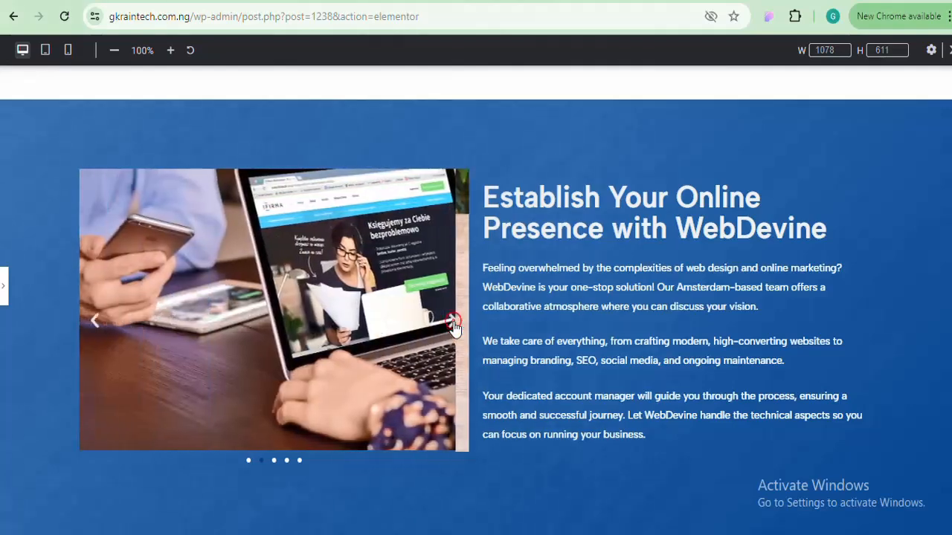
left_click(455, 327)
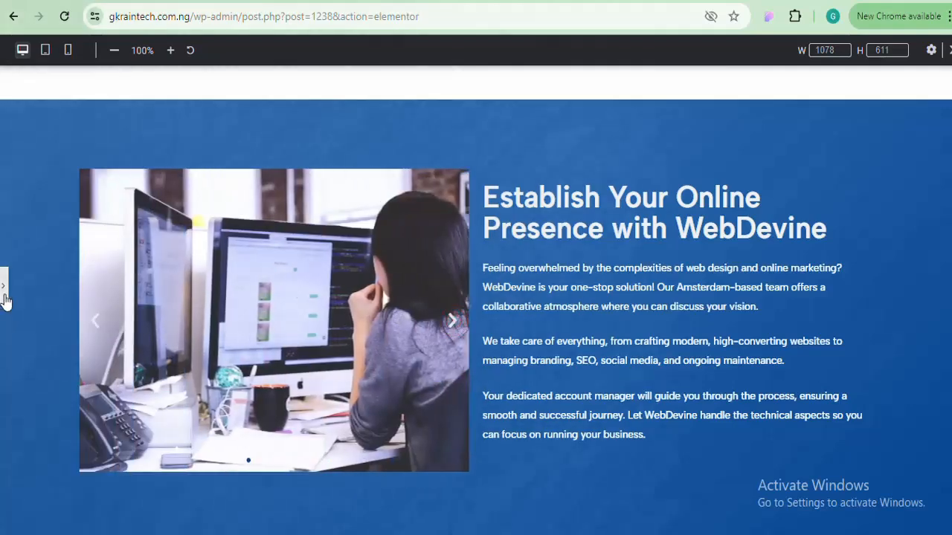
left_click(4, 290)
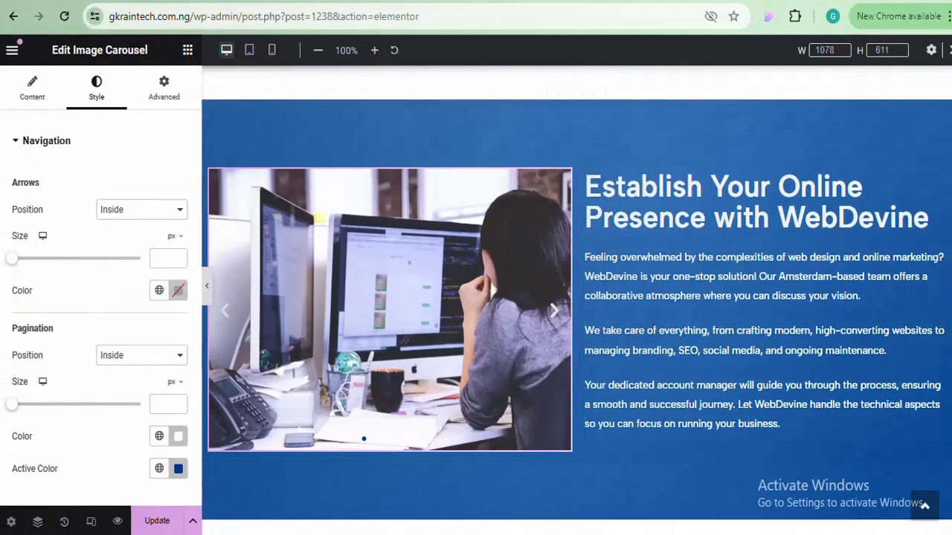
scroll(345, 180, "up", 2)
scroll(344, 180, "down", 1)
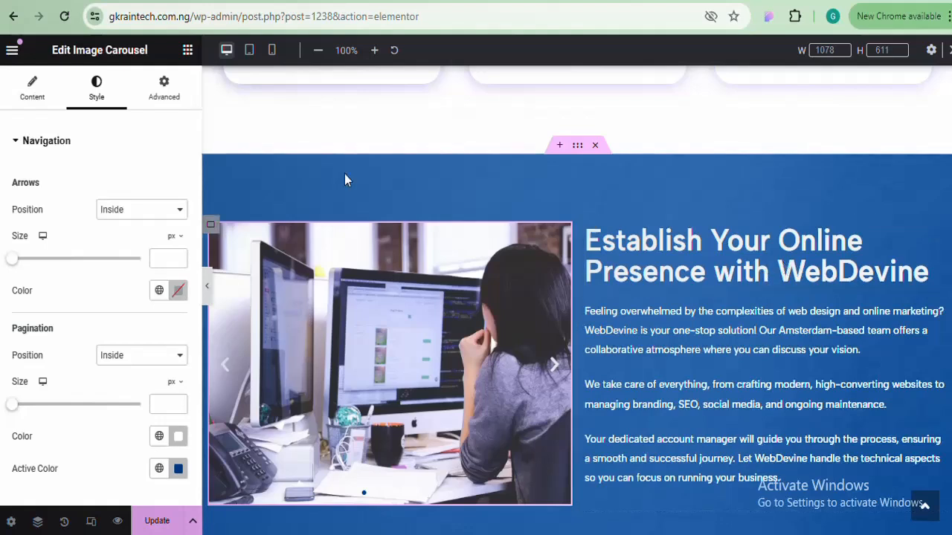
Place a Divider widget directly under the WebDevine heading
left_click(187, 50)
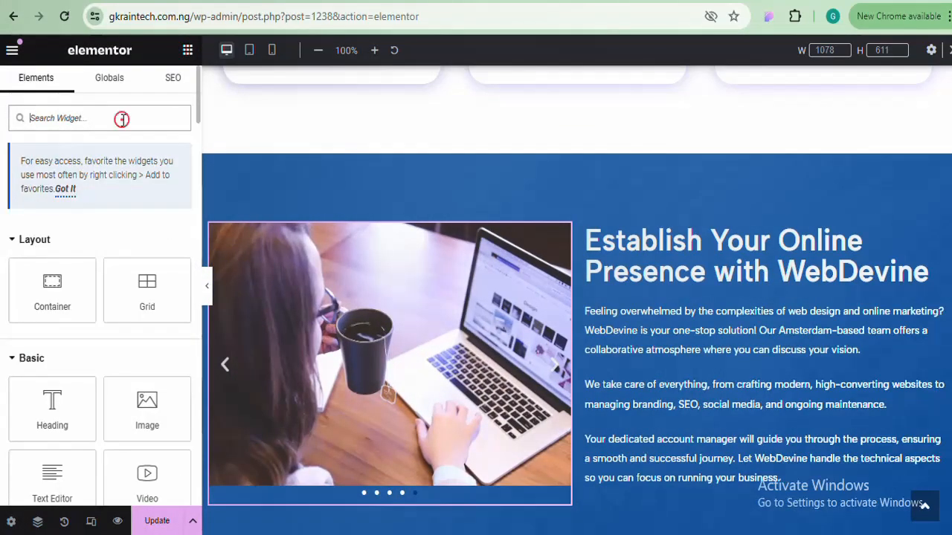
left_click(123, 118)
type("div")
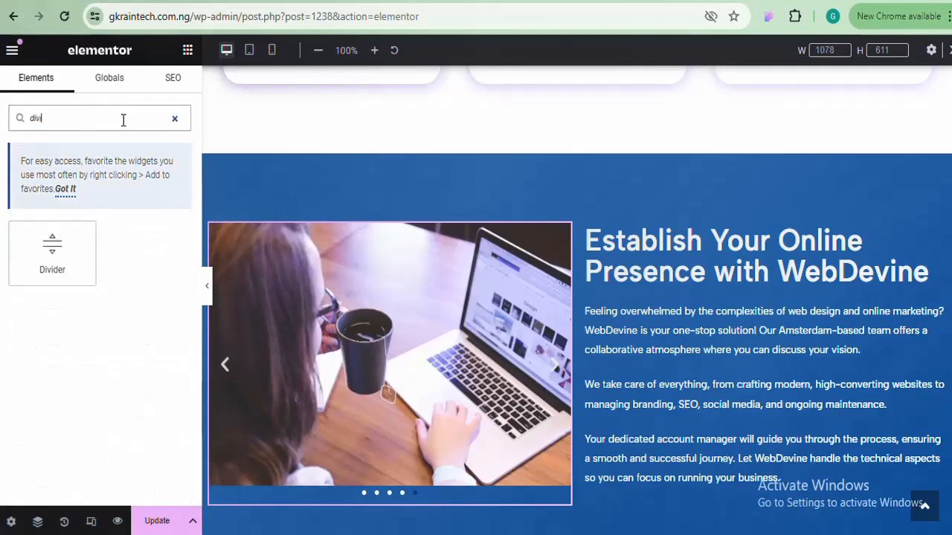
left_click_drag(54, 245, 692, 286)
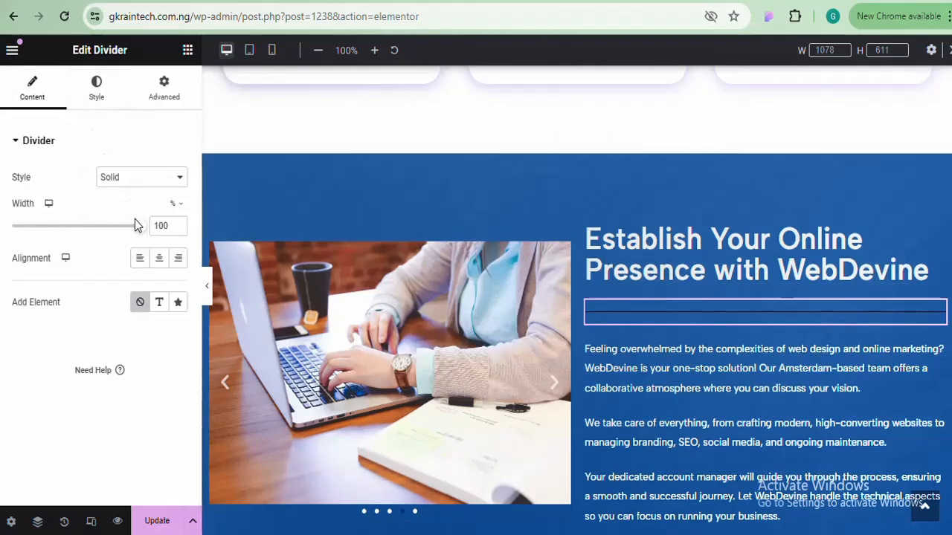
Set the divider's colour to white #FFFFFF
left_click(94, 94)
left_click(183, 178)
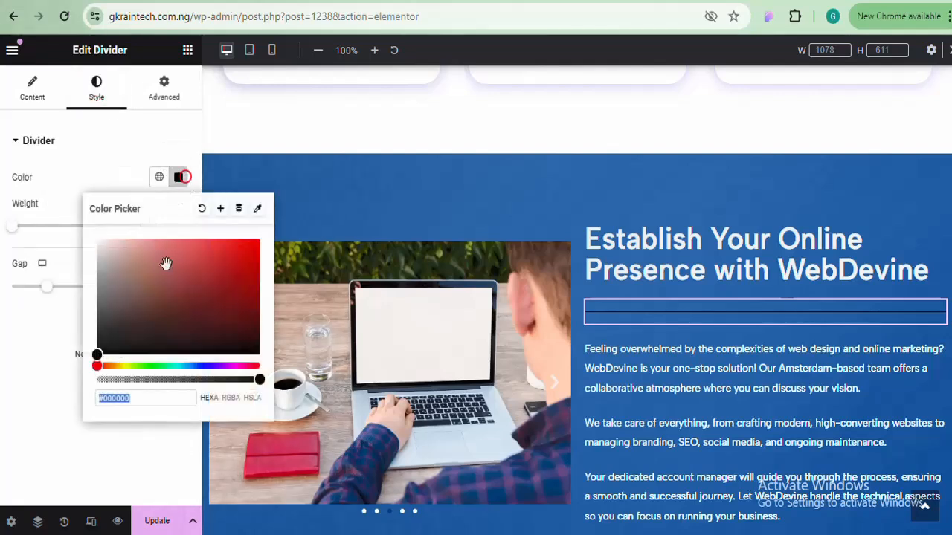
left_click_drag(96, 349, 98, 313)
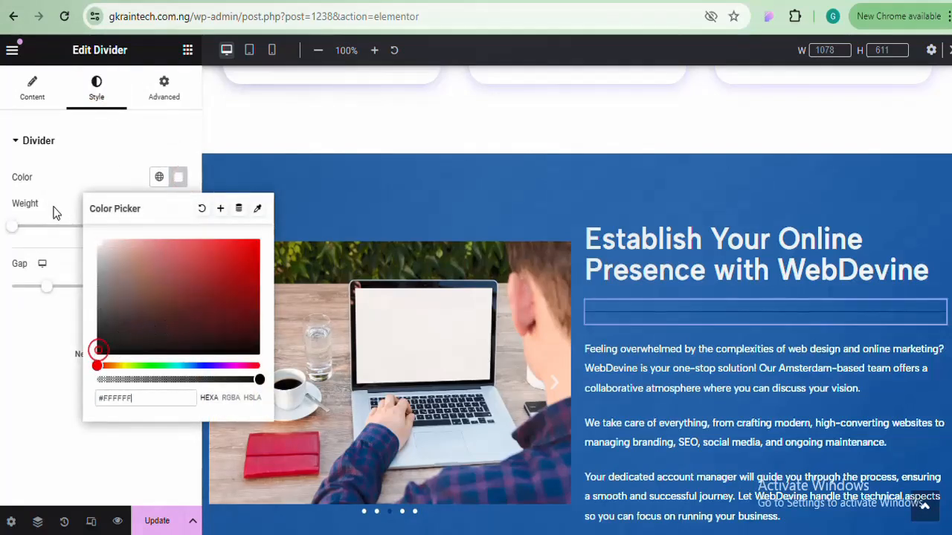
left_click(179, 177)
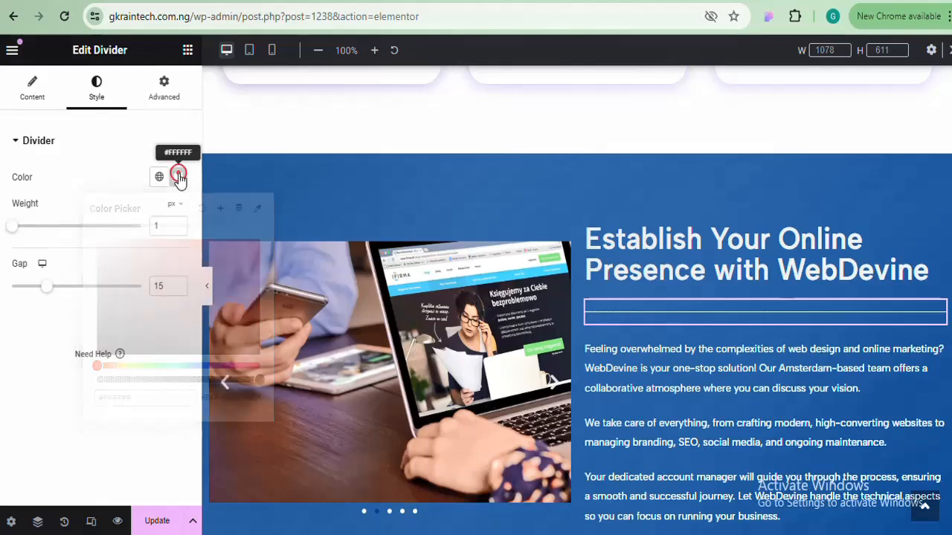
Shorten the divider to 15% width
left_click(29, 93)
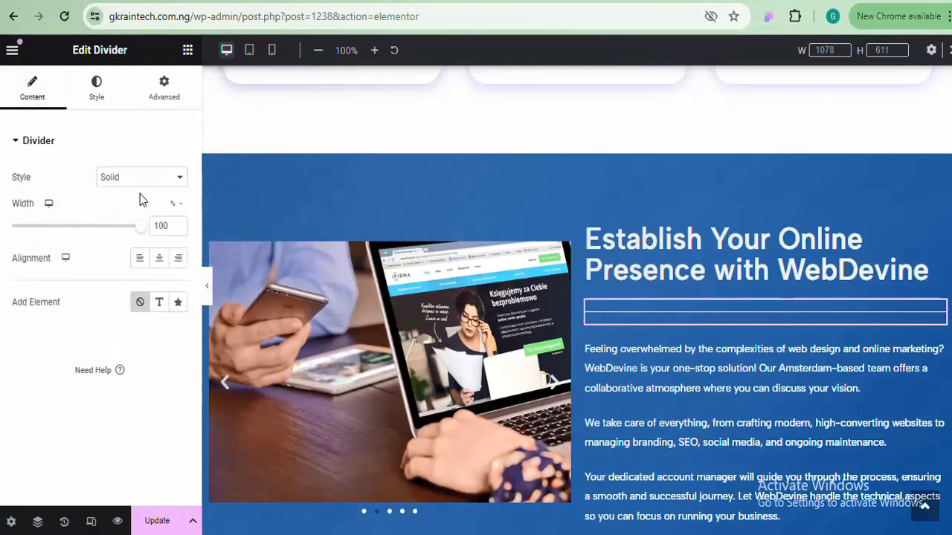
left_click_drag(140, 226, 61, 234)
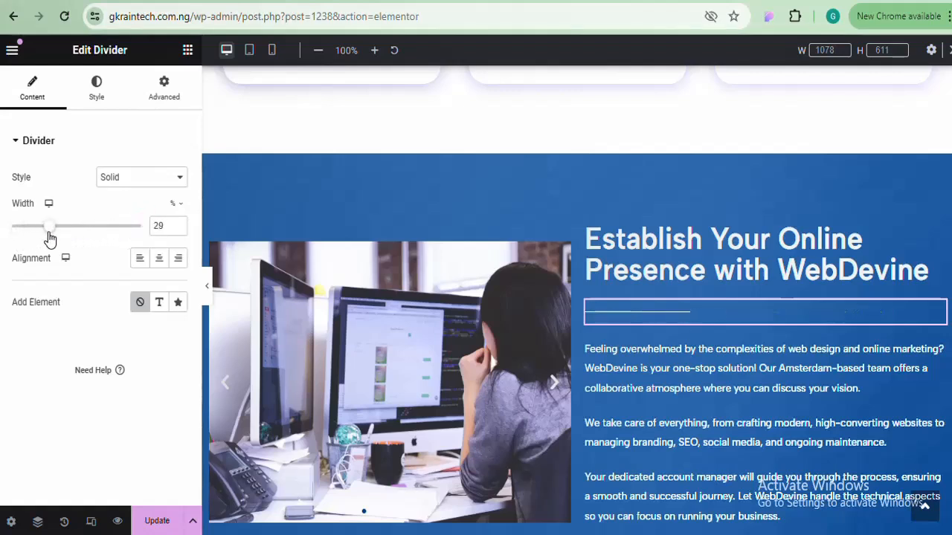
left_click_drag(38, 238, 41, 240)
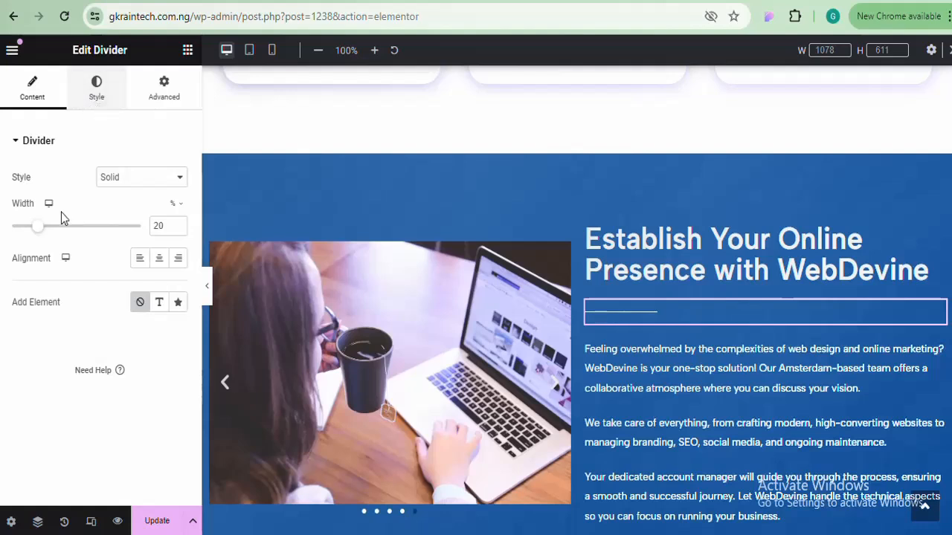
left_click(179, 230)
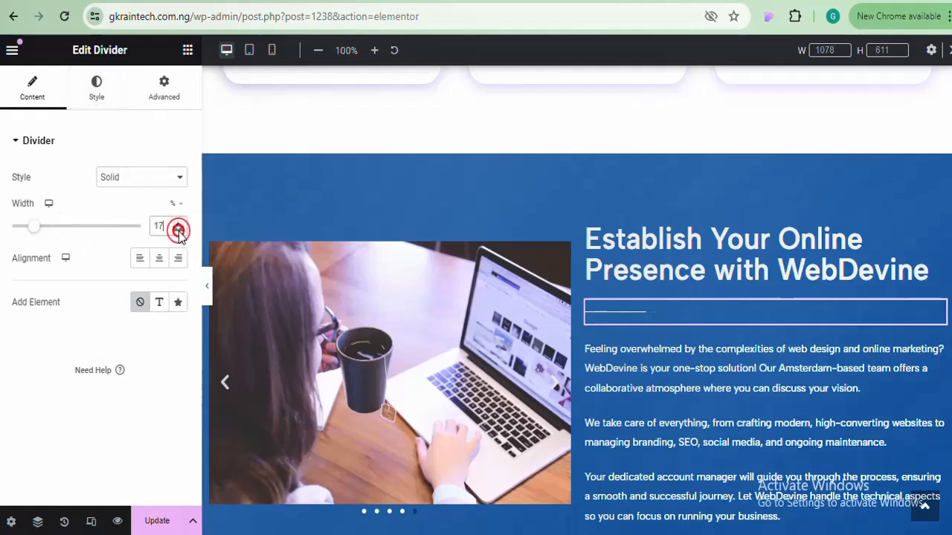
Set the divider line's weight to 2.5 px
left_click(96, 93)
left_click(17, 227)
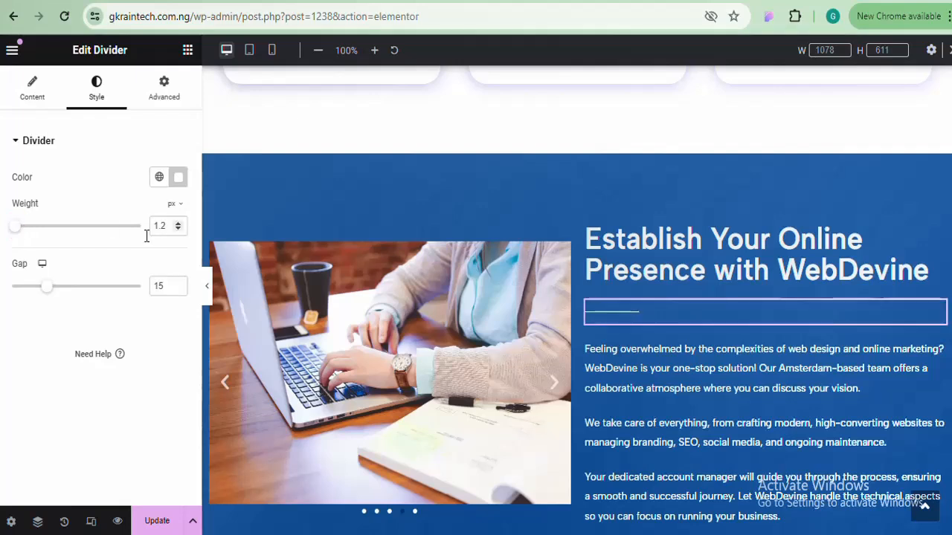
left_click_drag(18, 230, 53, 235)
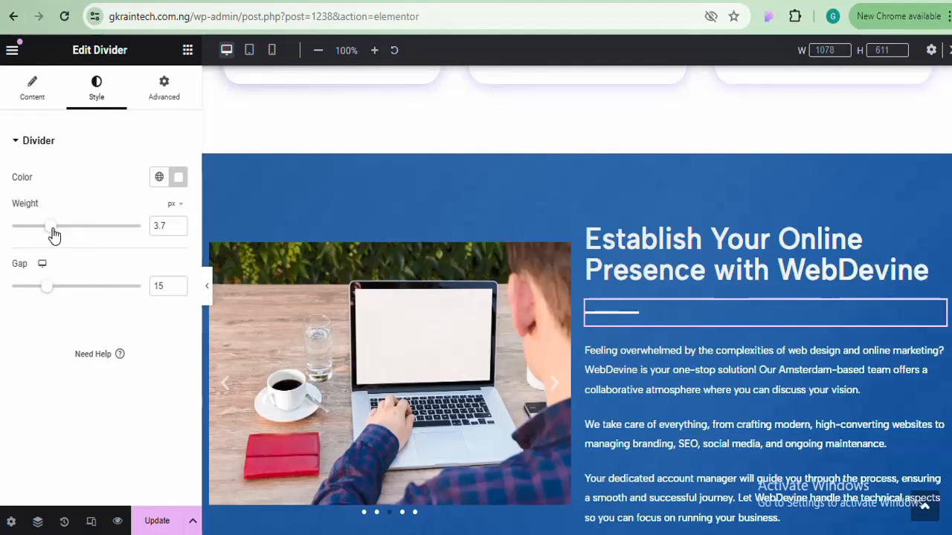
left_click_drag(54, 234, 35, 236)
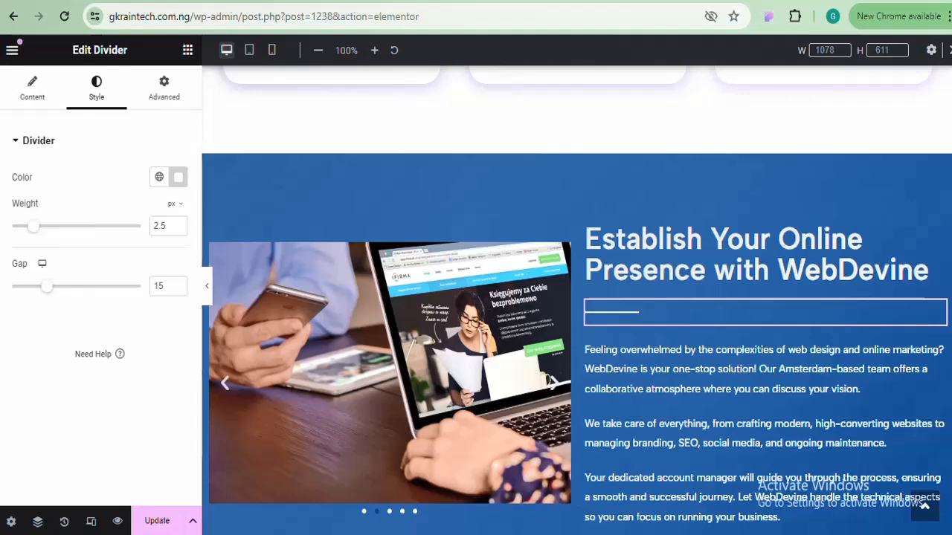
scroll(720, 277, "down", 2)
scroll(720, 277, "up", 1)
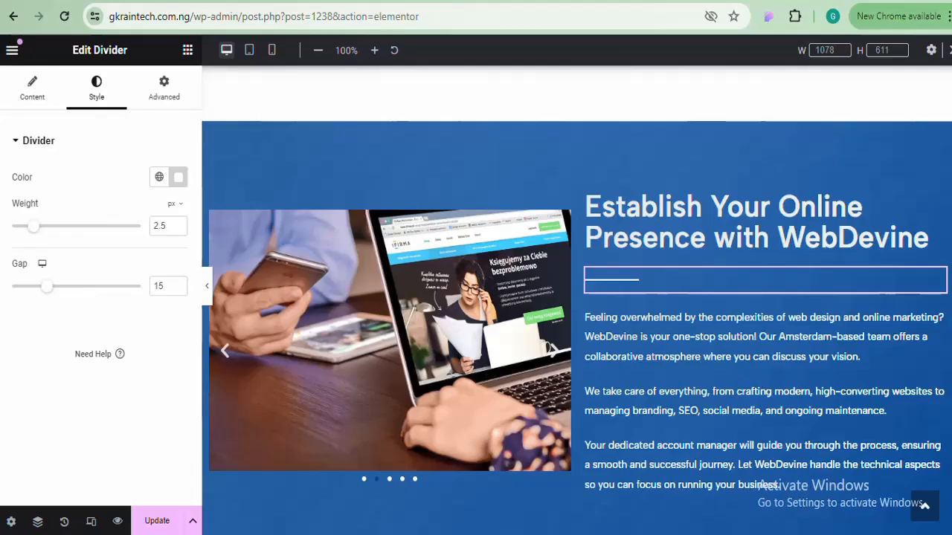
scroll(576, 297, "up", 5)
scroll(576, 298, "down", 5)
scroll(576, 298, "up", 2)
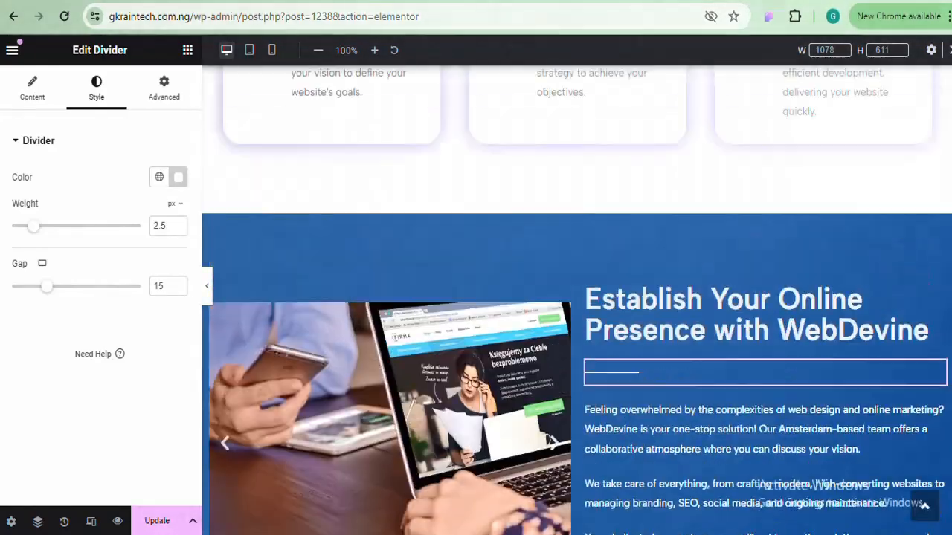
scroll(576, 298, "down", 1)
scroll(598, 207, "up", 1)
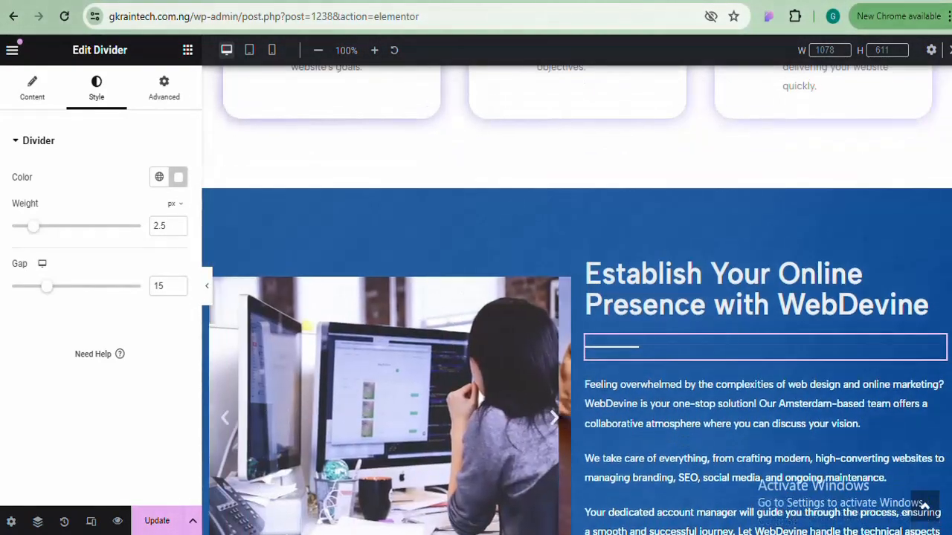
Set the blue WebDevine section's top Shape Divider type to Tilt
left_click(577, 180)
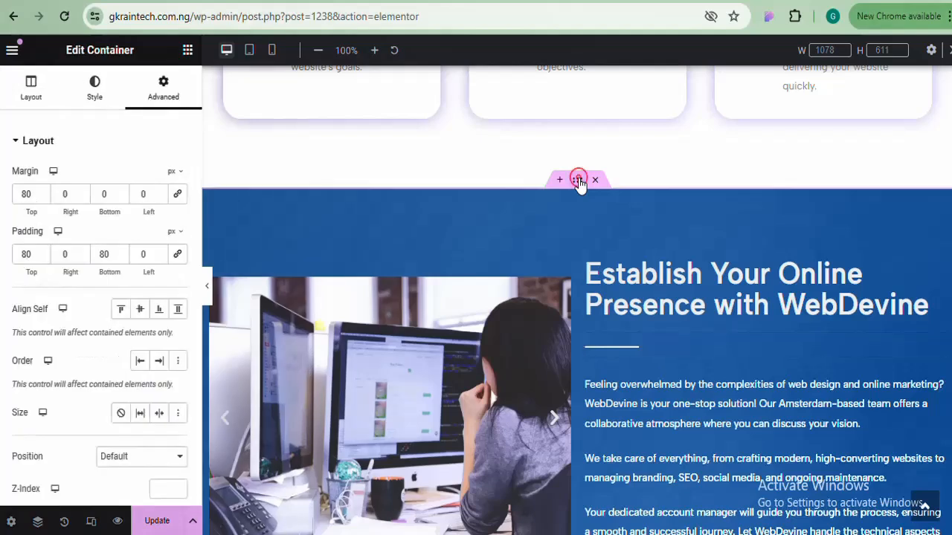
left_click(95, 100)
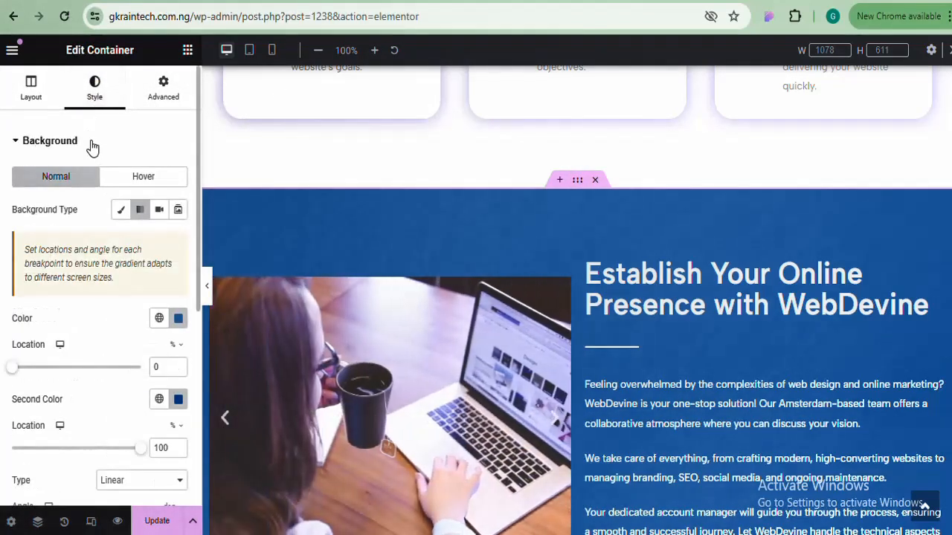
left_click(91, 144)
left_click(77, 253)
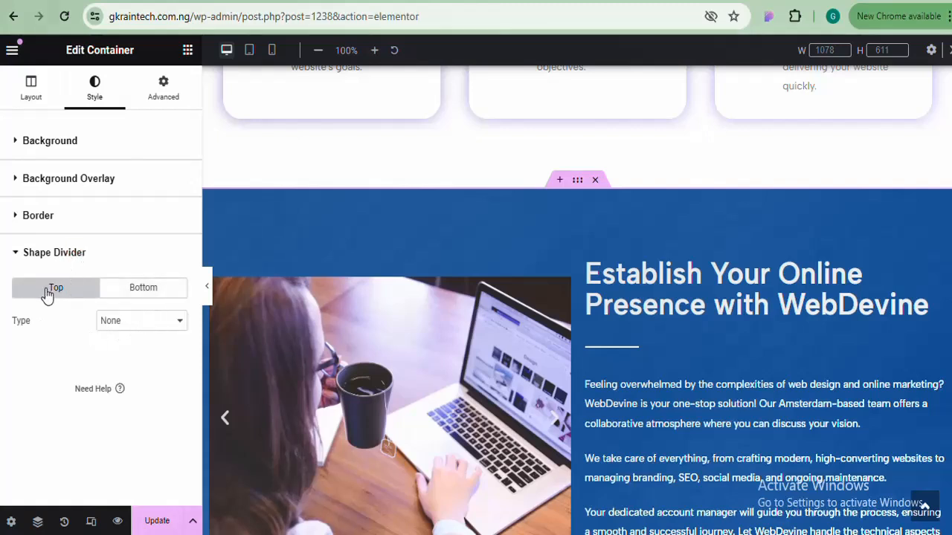
left_click(124, 326)
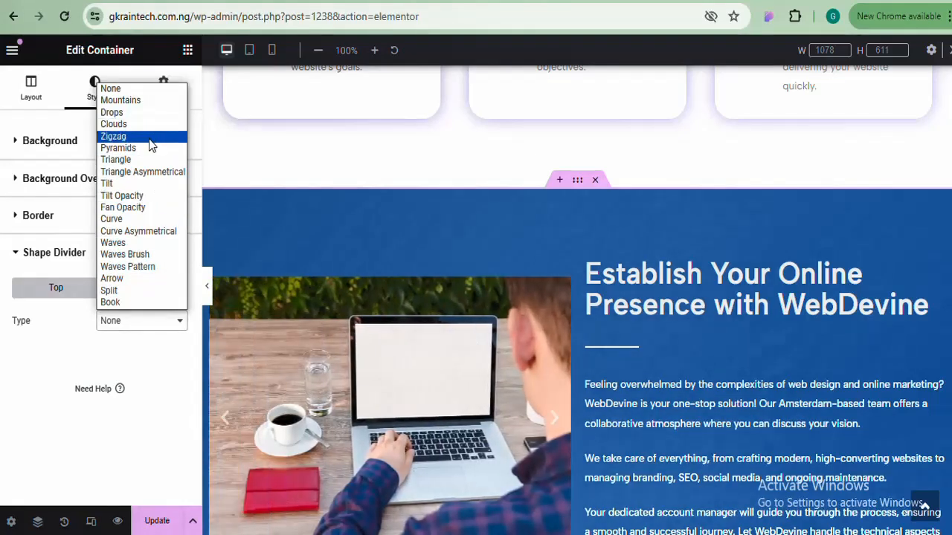
left_click(149, 183)
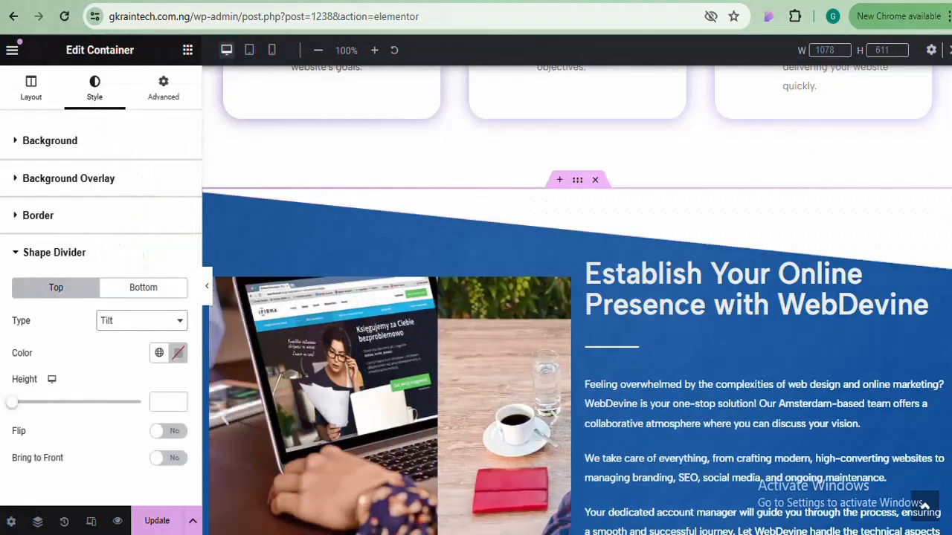
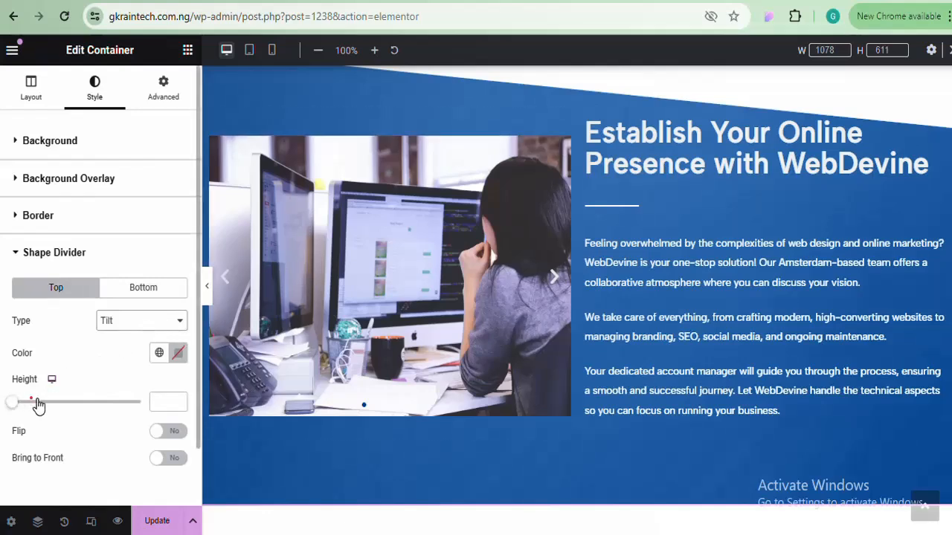
Drag the top Tilt divider's Height slider to 77
mouse_move(39, 405)
left_mouse_down()
mouse_move(61, 404)
mouse_move(36, 404)
left_mouse_up()
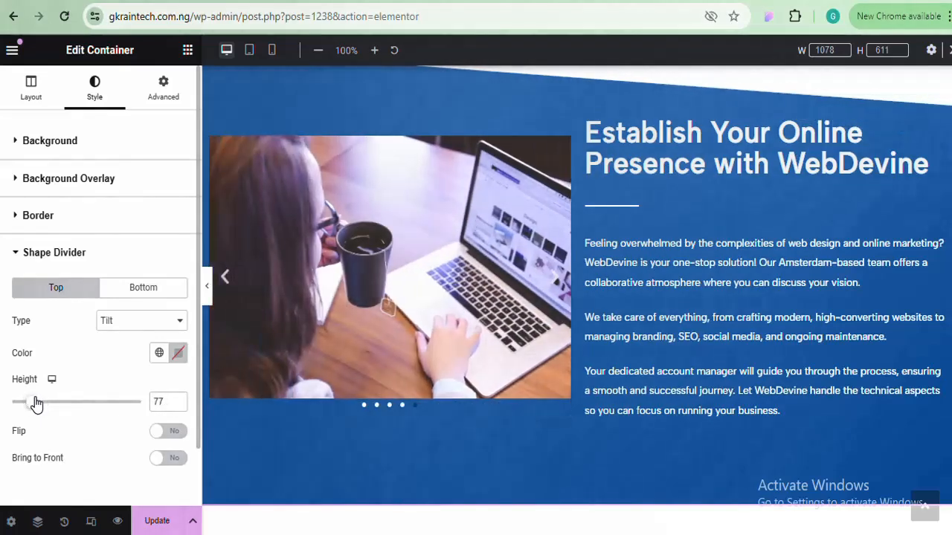
Add a bottom shape divider, trying Tilt first and then Clouds
left_click(151, 293)
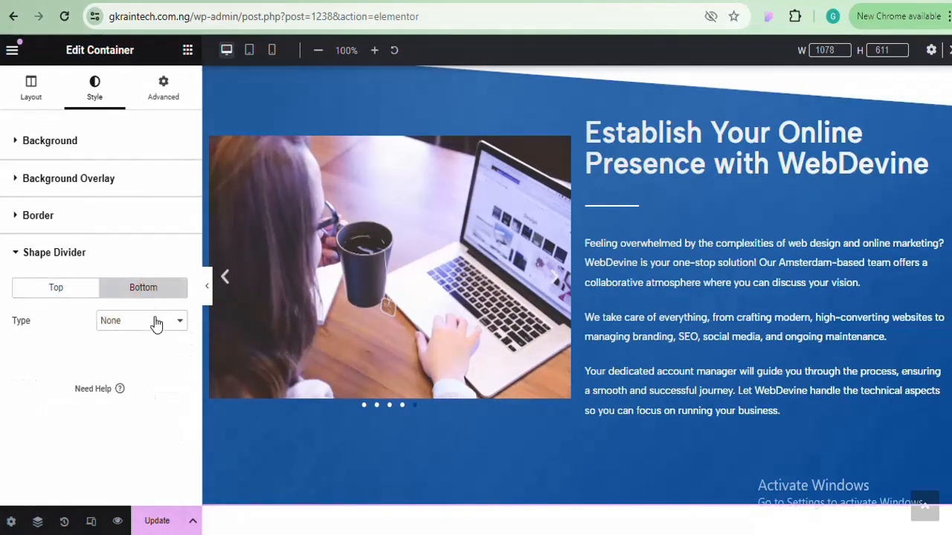
left_click(156, 321)
left_click(145, 185)
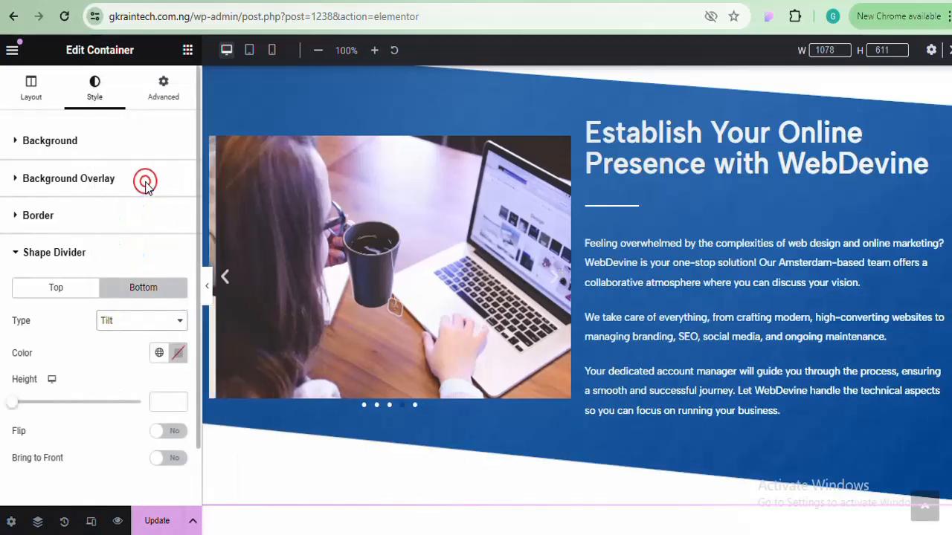
scroll(577, 298, "up", 8)
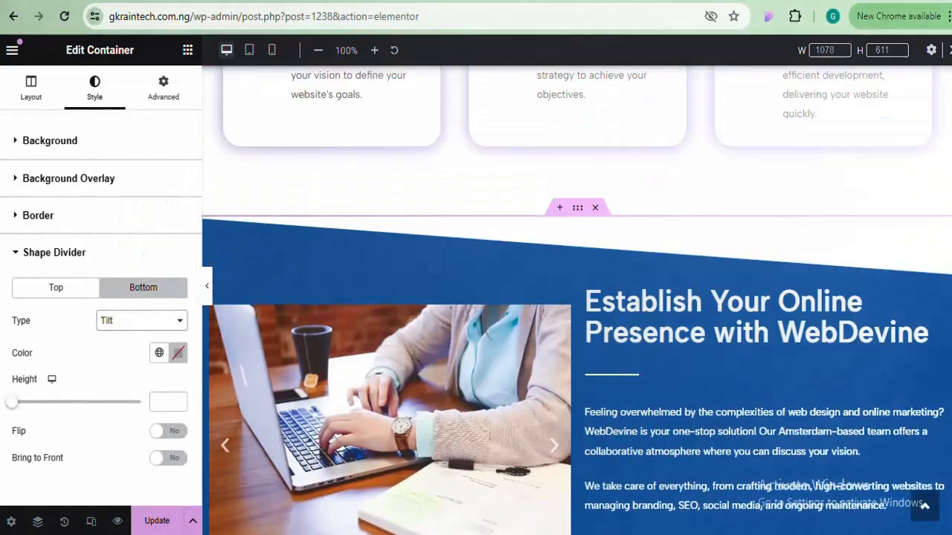
scroll(577, 297, "down", 10)
scroll(266, 328, "up", 5)
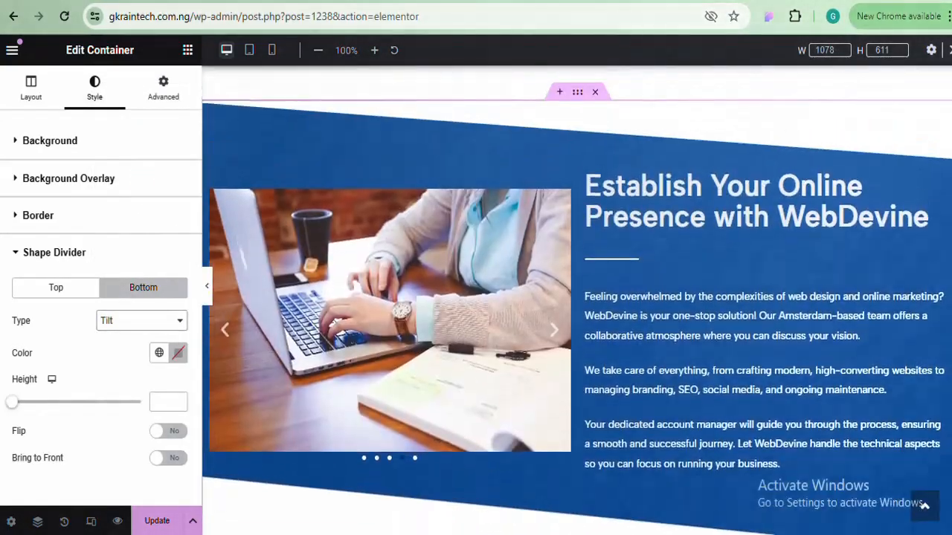
scroll(266, 328, "down", 2)
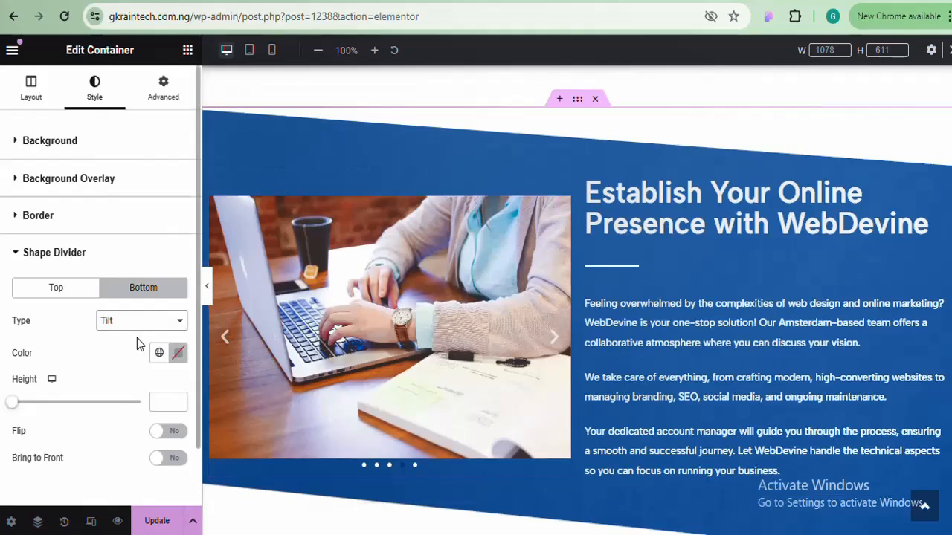
left_click(153, 325)
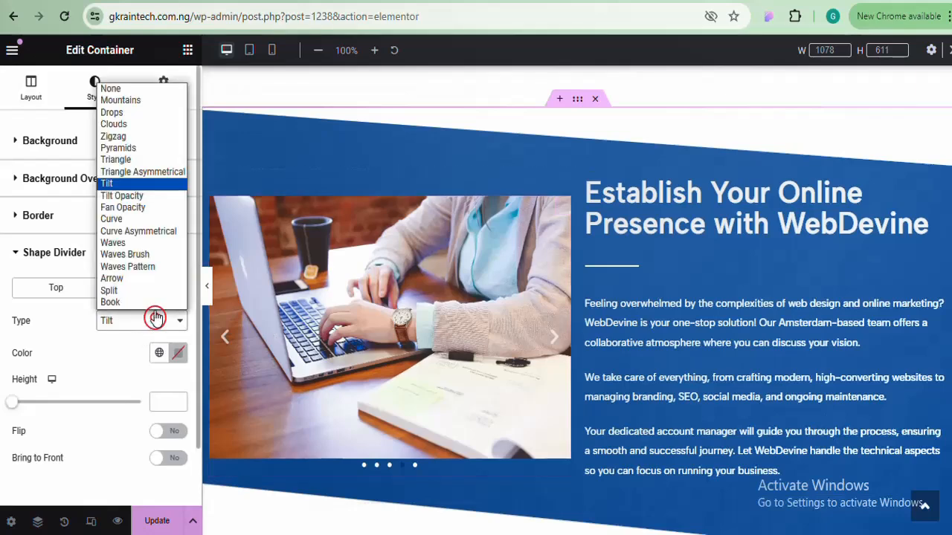
left_click(146, 126)
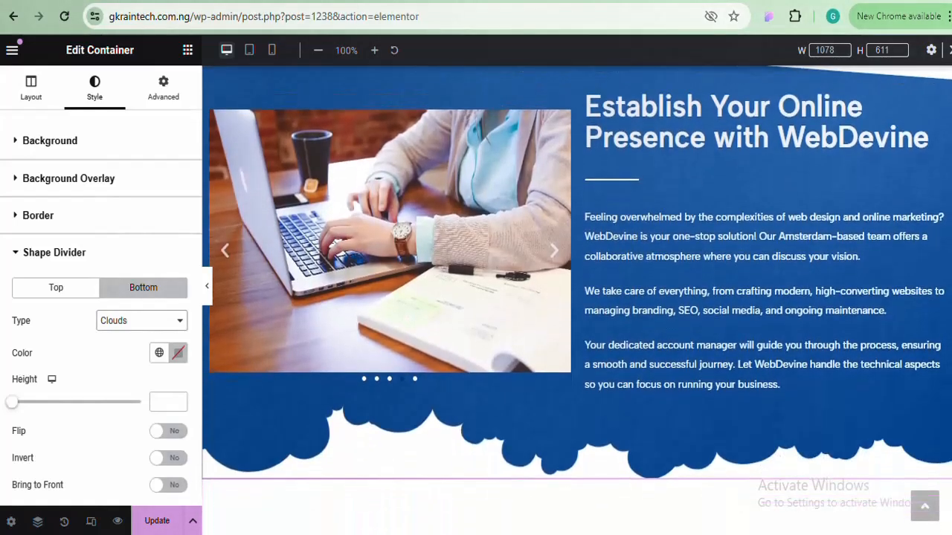
Compare Curve and Waves Brush bottom dividers, then settle back on Clouds
left_click(108, 324)
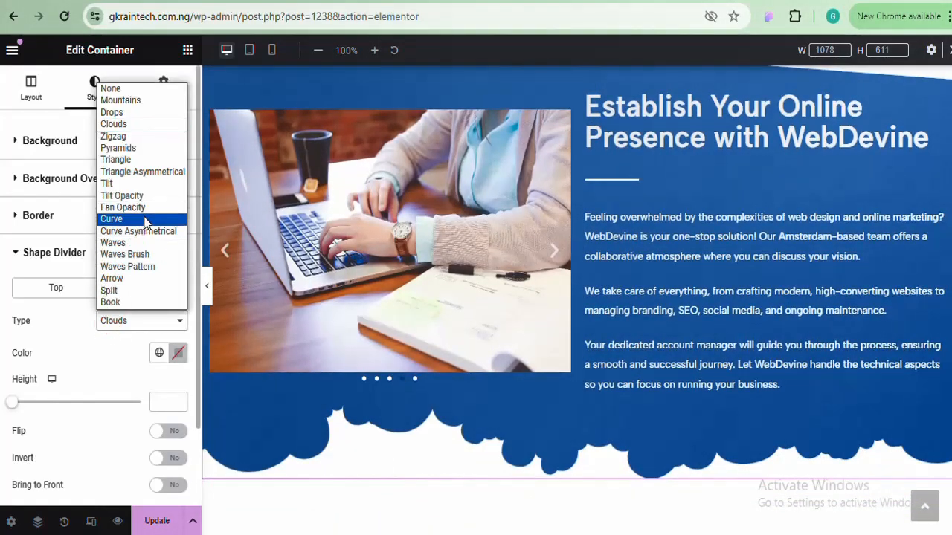
left_click(111, 219)
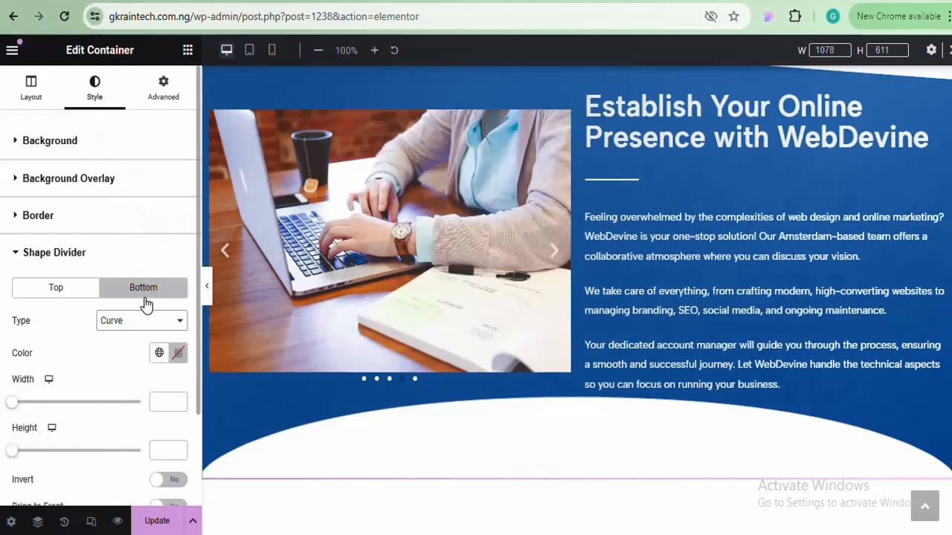
left_click(148, 319)
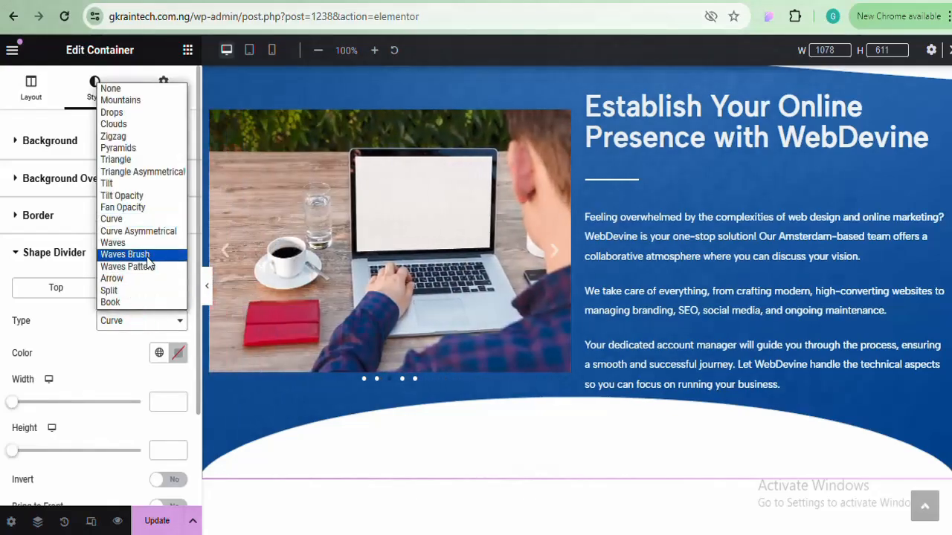
left_click(146, 256)
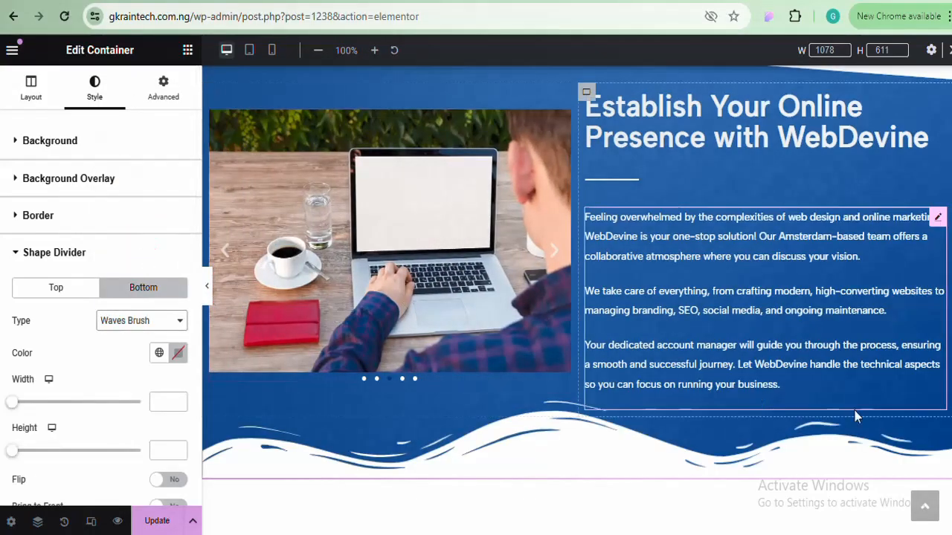
scroll(854, 411, "up", 2)
scroll(576, 297, "down", 3)
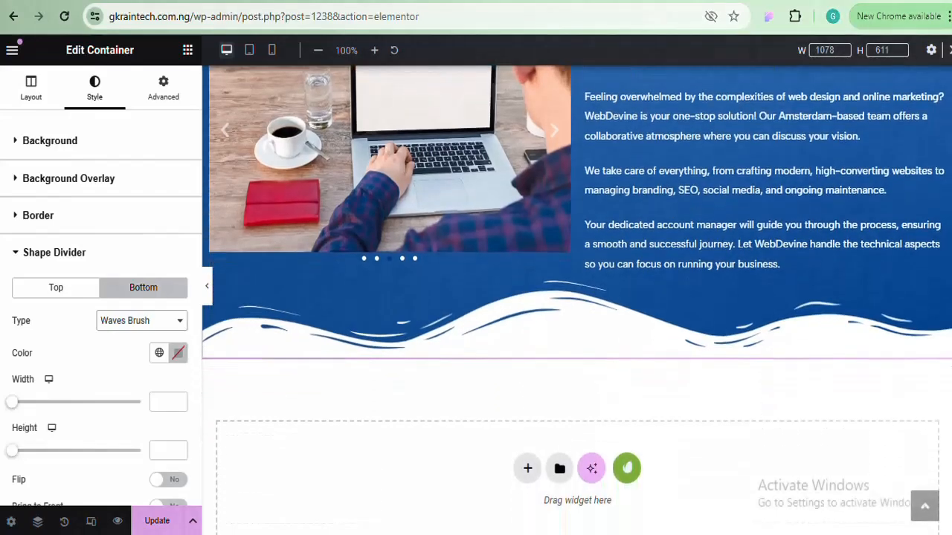
scroll(576, 298, "up", 5)
scroll(576, 297, "down", 3)
scroll(576, 297, "up", 1)
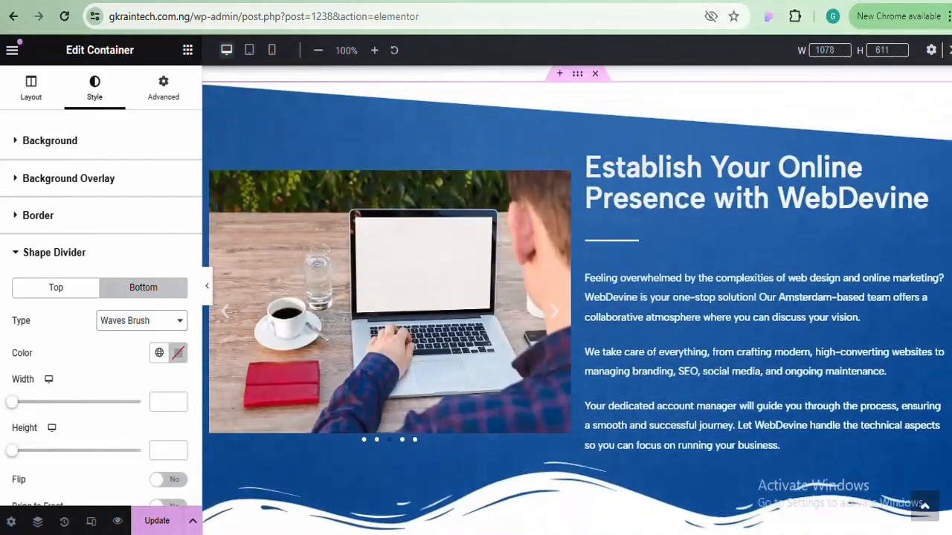
scroll(948, 401, "up", 4)
scroll(948, 401, "down", 6)
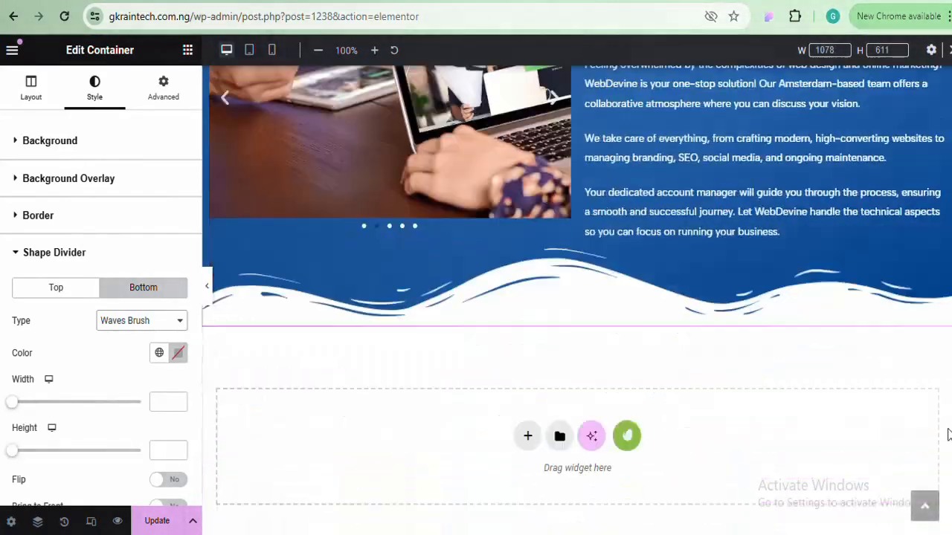
scroll(948, 402, "up", 1)
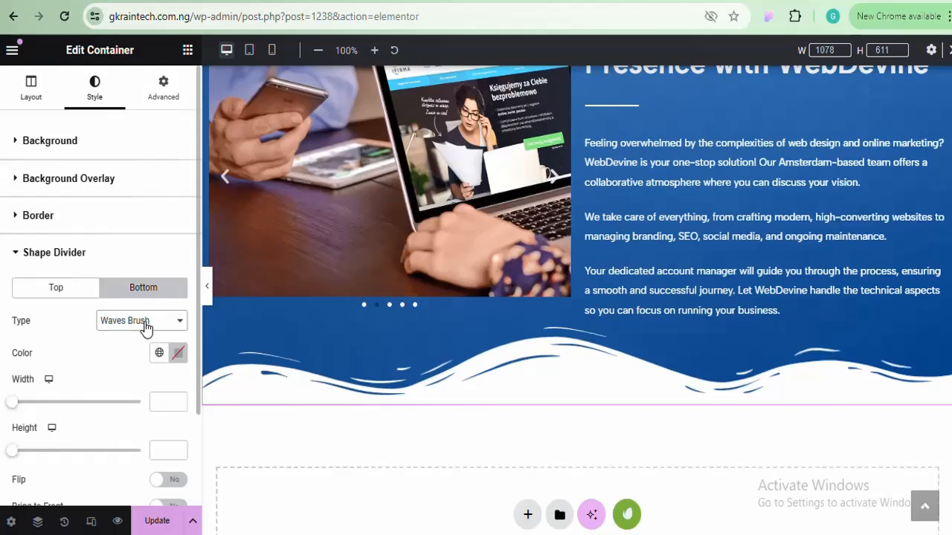
left_click(146, 328)
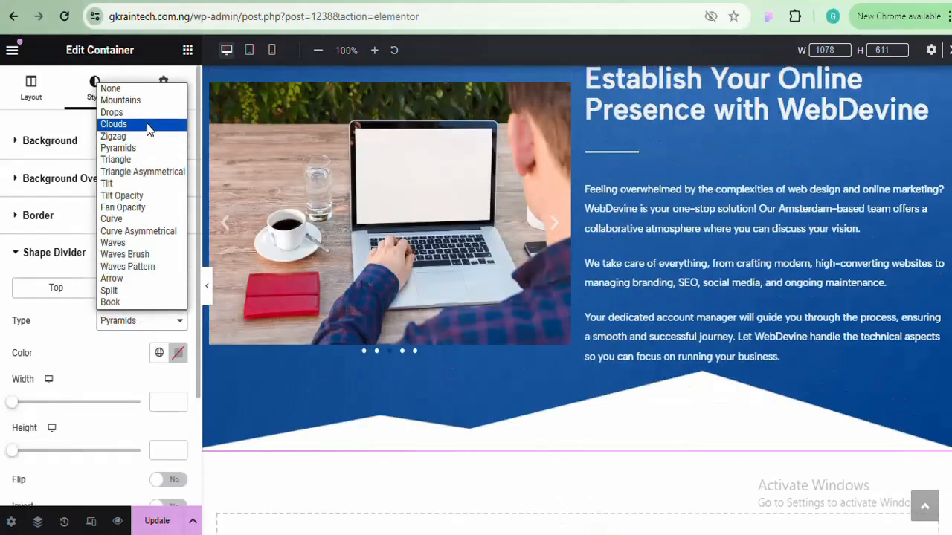
left_click(146, 124)
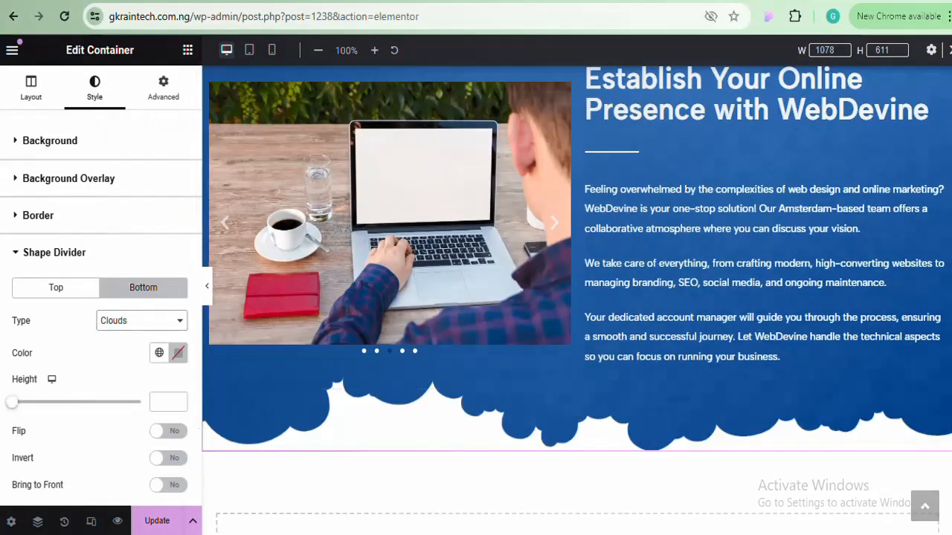
scroll(577, 297, "up", 2)
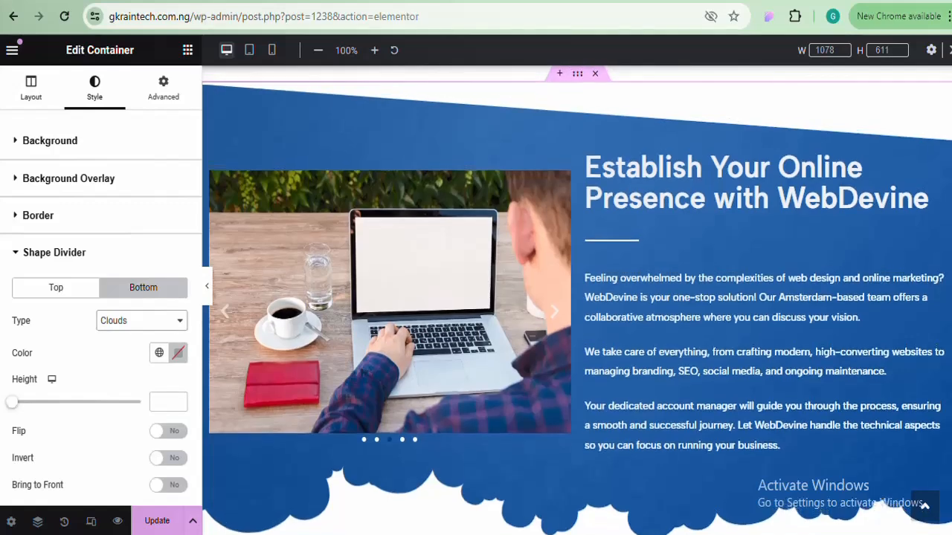
scroll(576, 298, "down", 2)
scroll(576, 297, "up", 2)
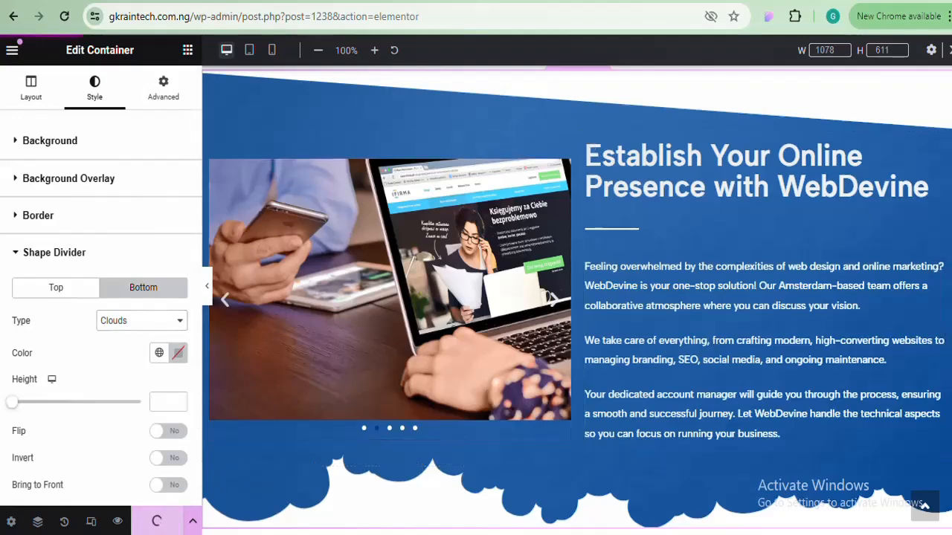
scroll(576, 297, "up", 8)
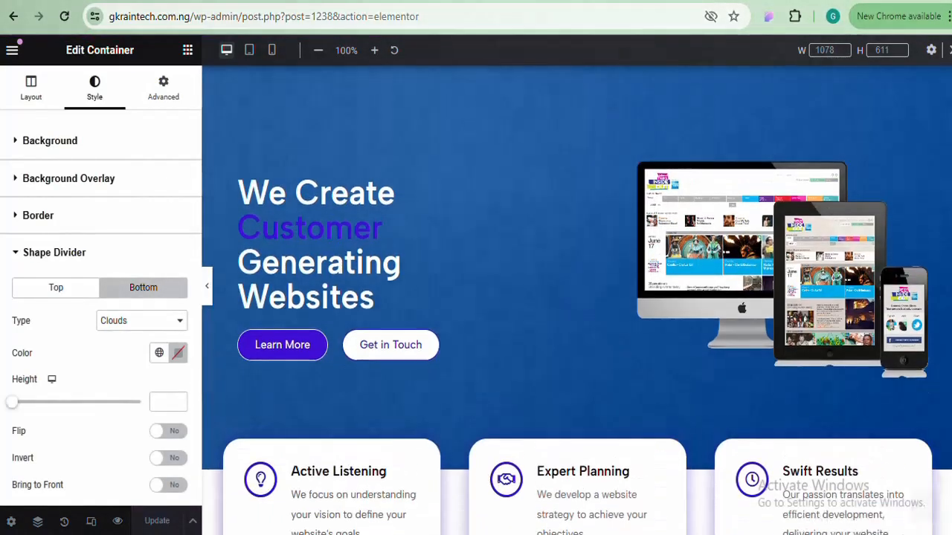
scroll(576, 297, "down", 3)
scroll(576, 297, "down", 3)
scroll(576, 297, "down", 3)
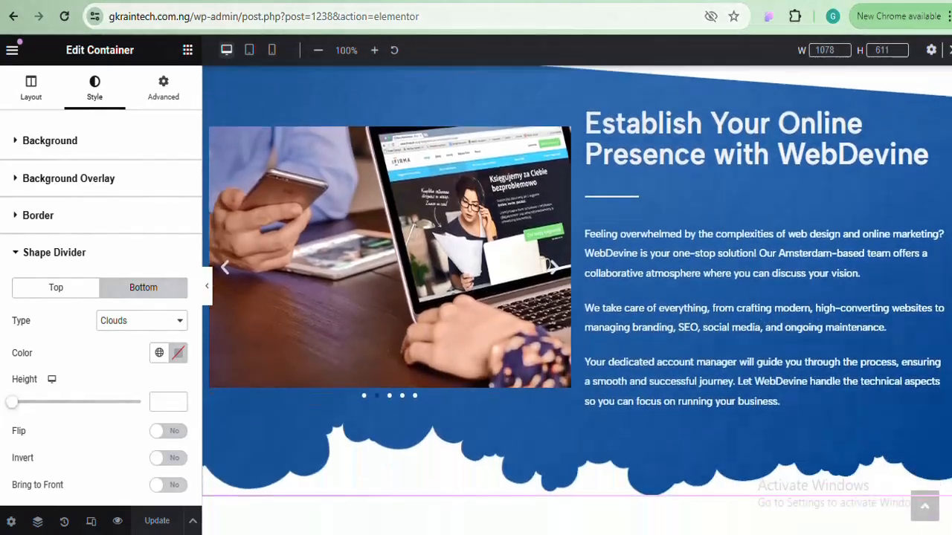
scroll(576, 298, "up", 4)
scroll(576, 298, "down", 3)
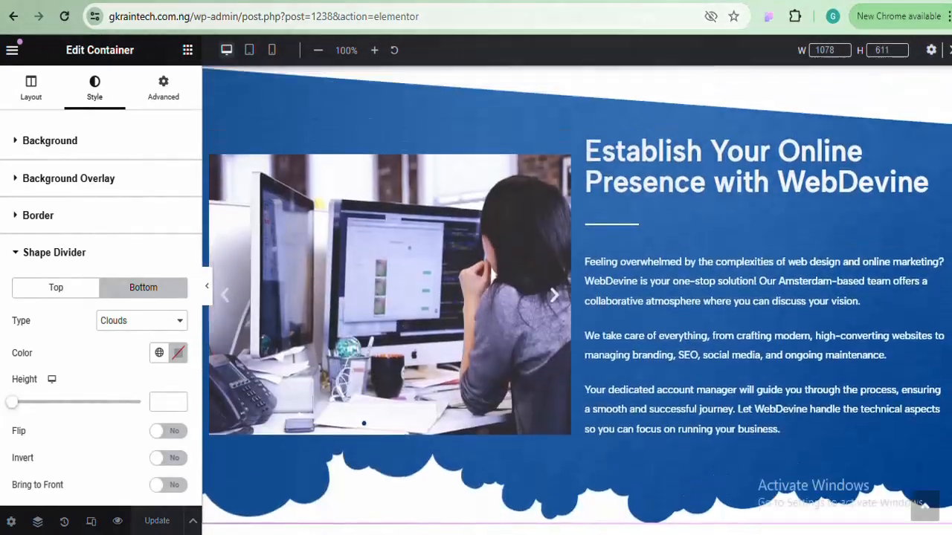
scroll(576, 297, "up", 6)
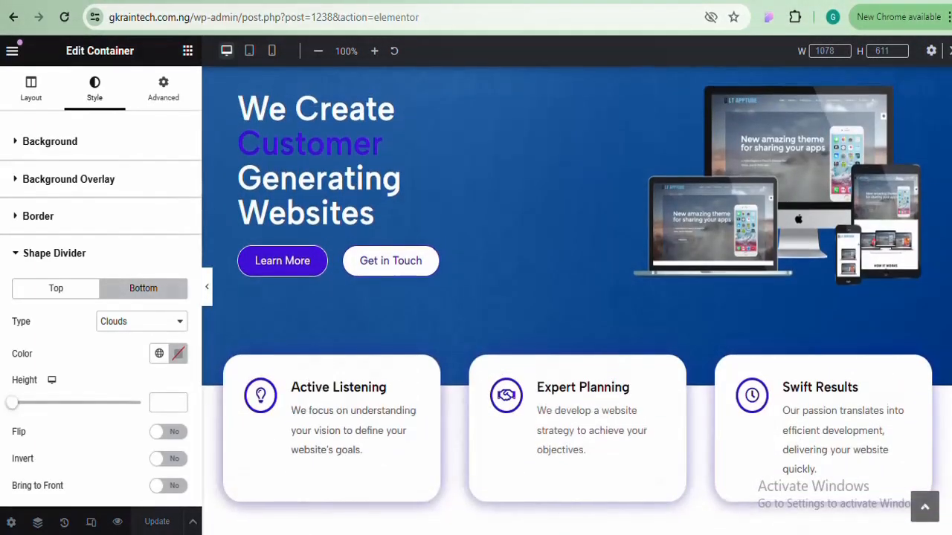
scroll(576, 297, "down", 5)
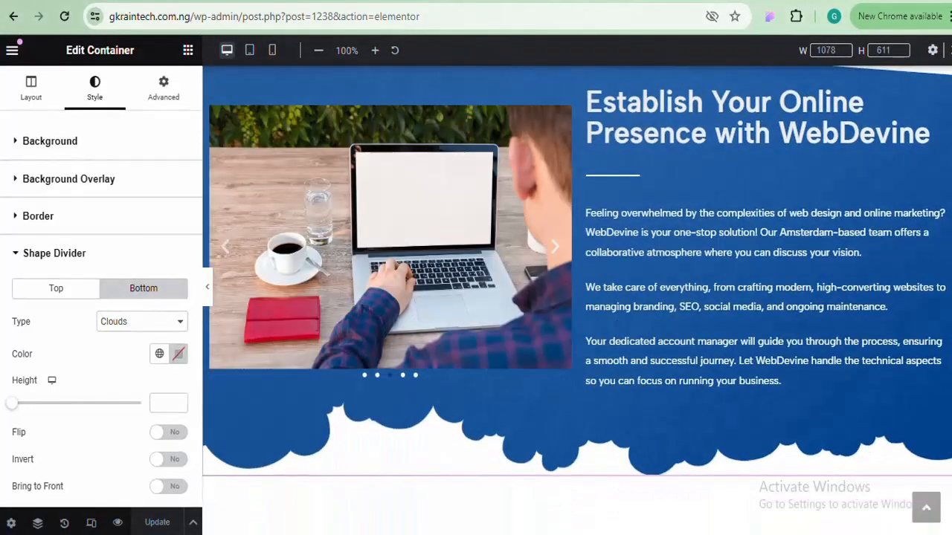
scroll(576, 297, "up", 2)
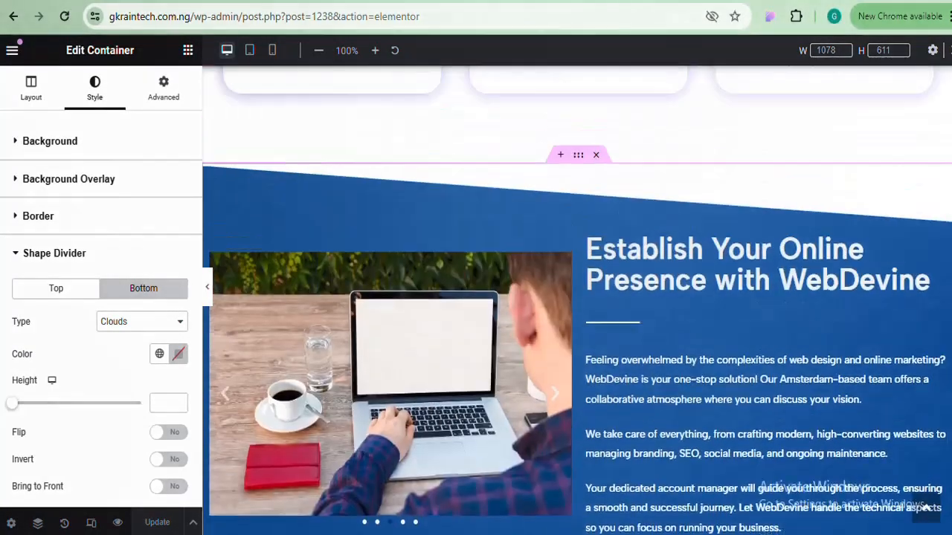
scroll(576, 297, "down", 5)
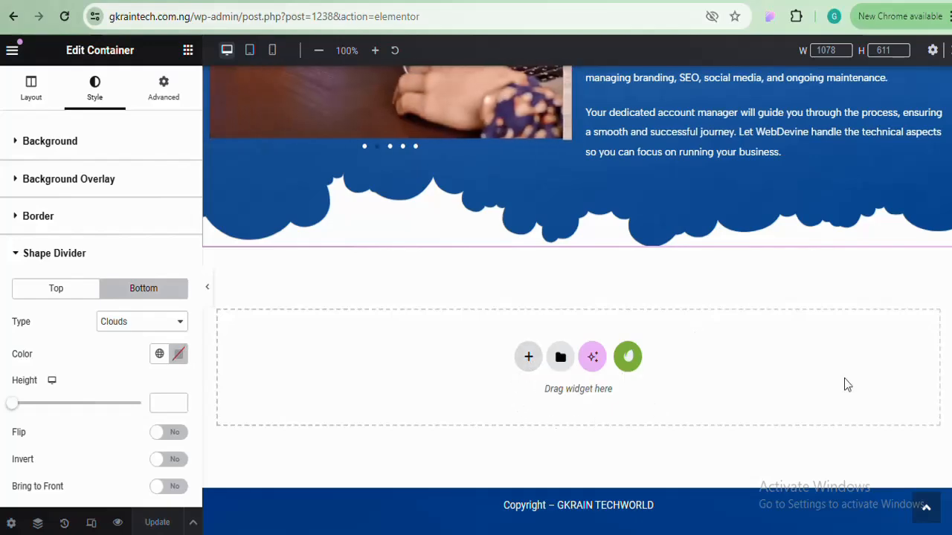
scroll(577, 298, "up", 5)
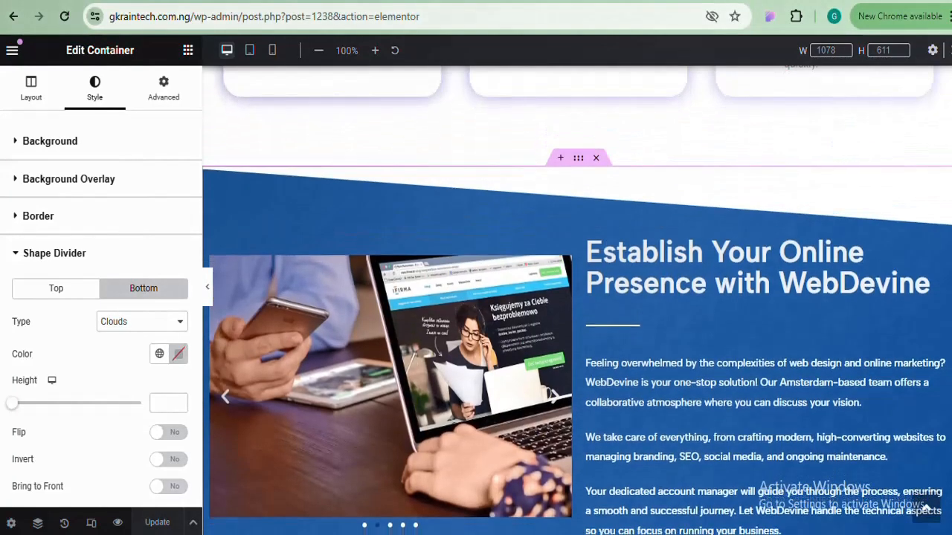
scroll(576, 297, "down", 4)
scroll(576, 297, "up", 5)
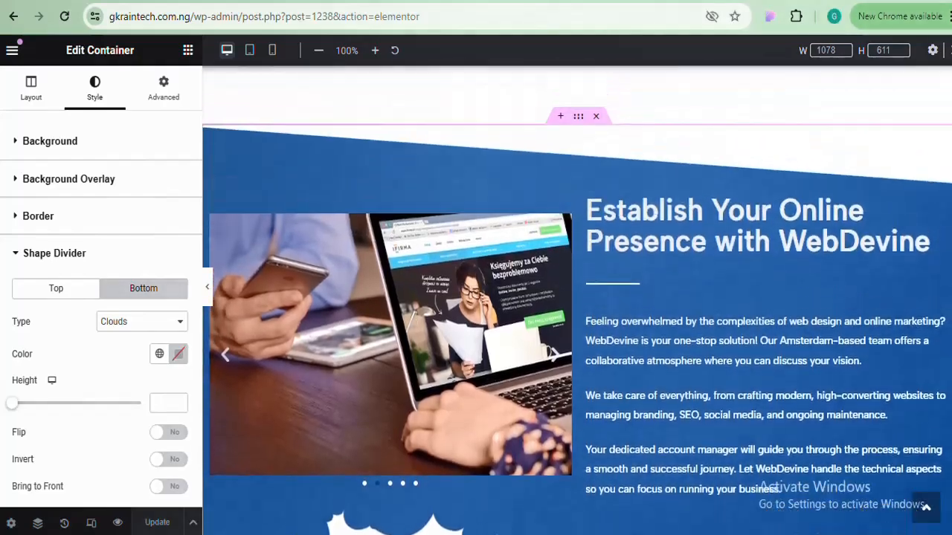
scroll(945, 232, "down", 5)
scroll(944, 232, "up", 5)
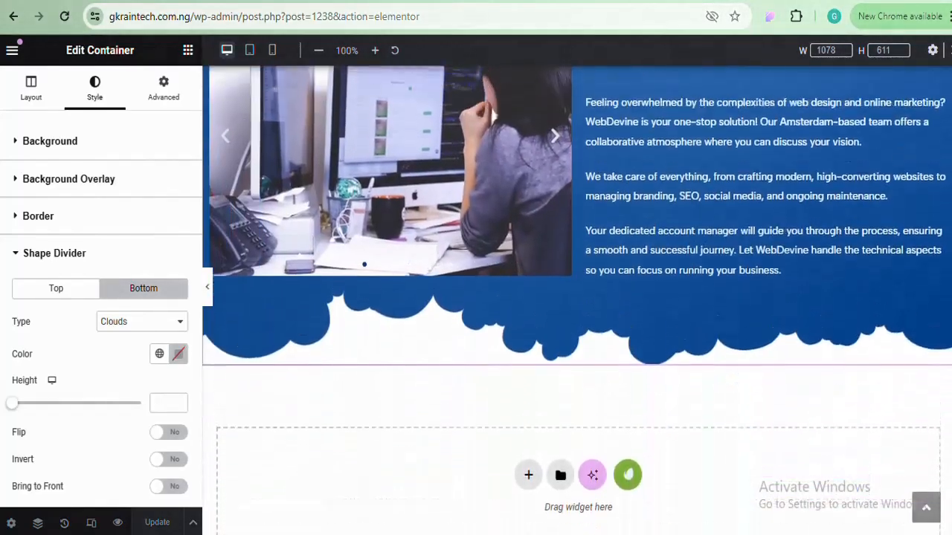
scroll(944, 232, "down", 4)
scroll(944, 232, "up", 8)
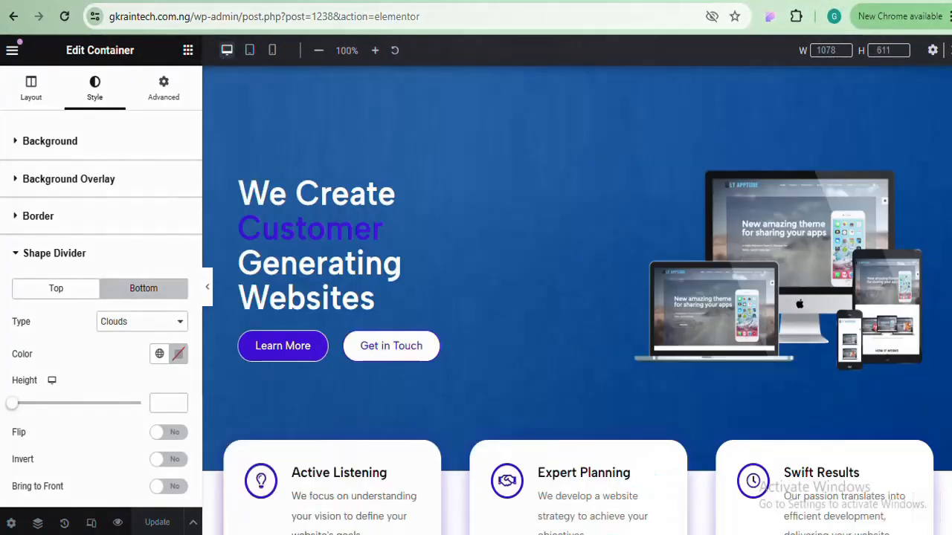
scroll(944, 232, "down", 6)
scroll(576, 297, "up", 3)
scroll(576, 297, "down", 5)
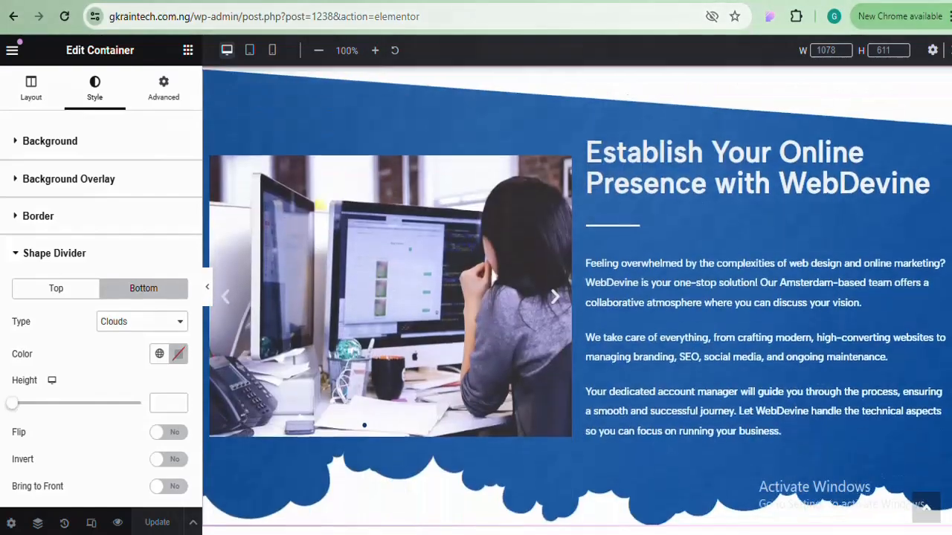
scroll(576, 297, "up", 1)
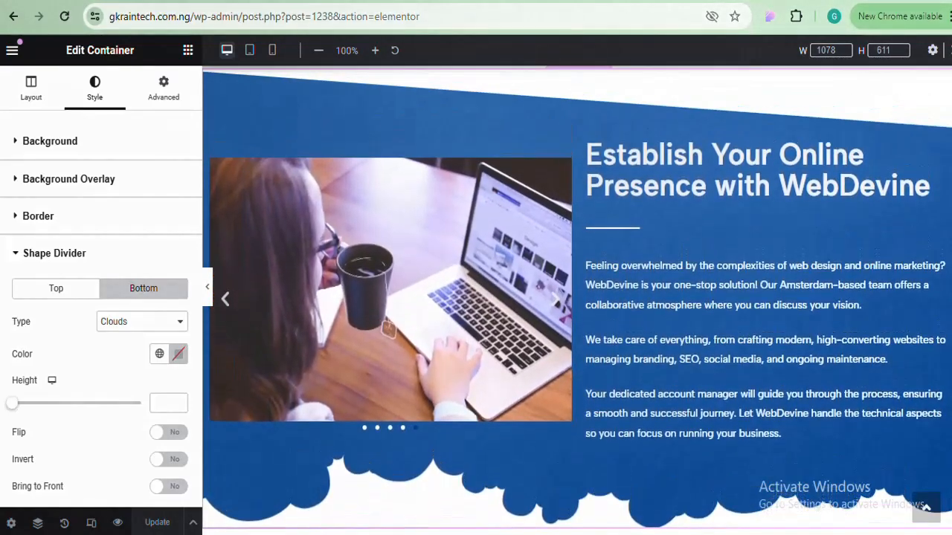
scroll(902, 415, "down", 4)
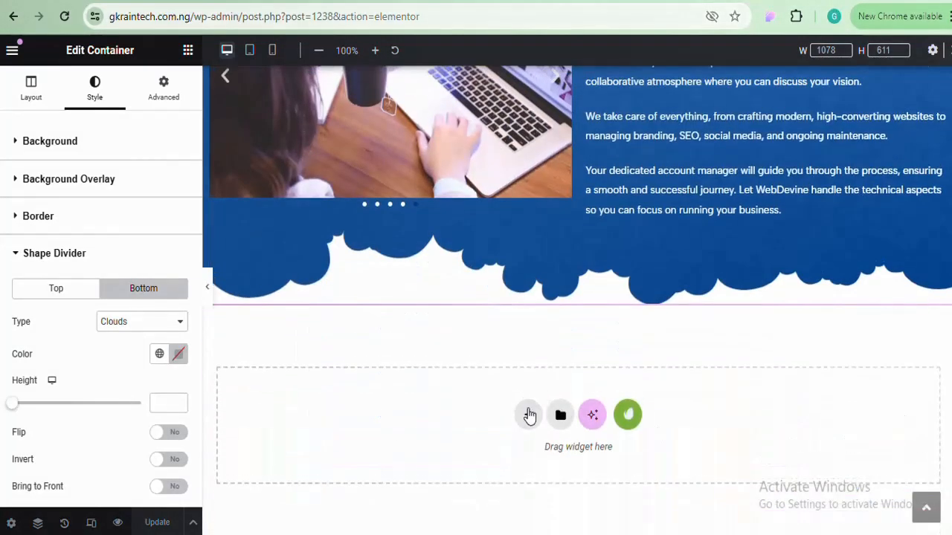
Add a new single-column Flexbox container below the cloud divider
left_click(529, 417)
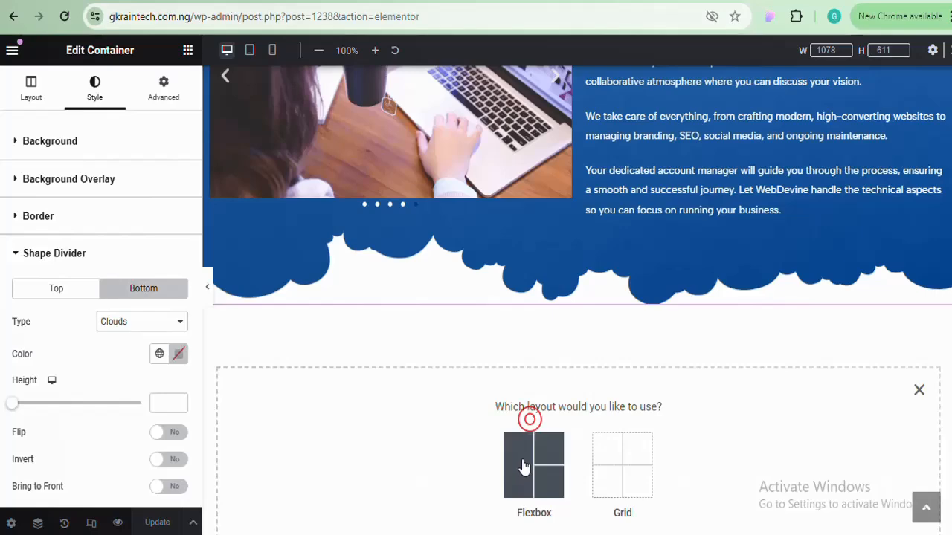
left_click(522, 459)
left_click(383, 450)
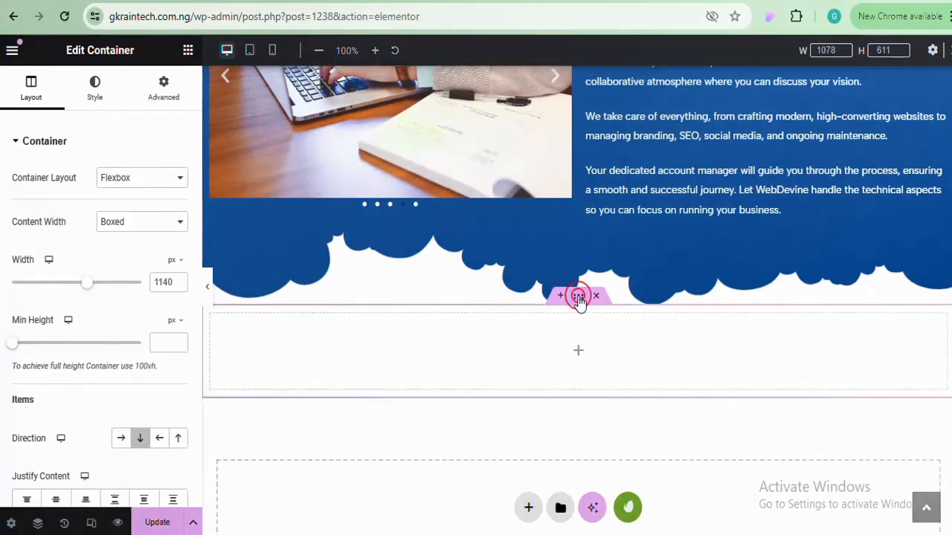
scroll(580, 297, "up", 5)
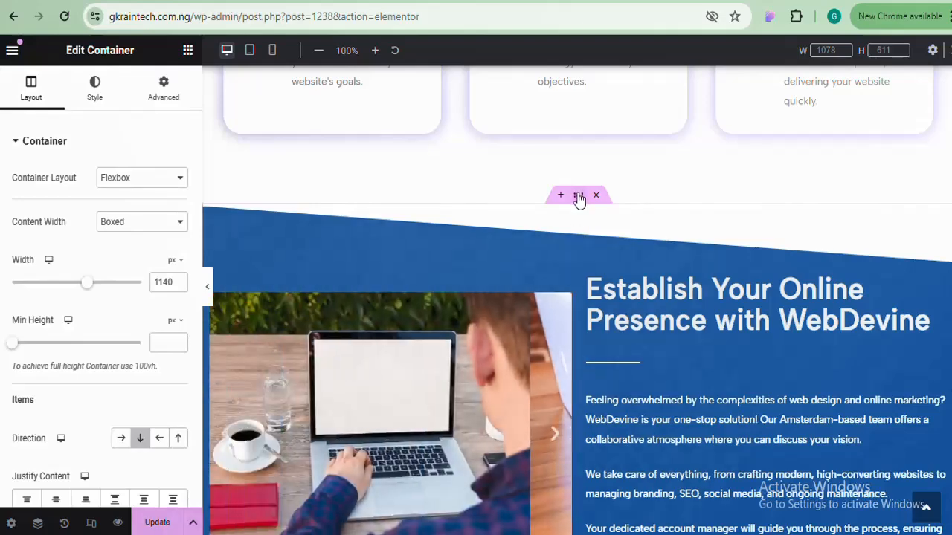
Check the Establish container's spacing, then give the new container an 80 px top margin
left_click(579, 198)
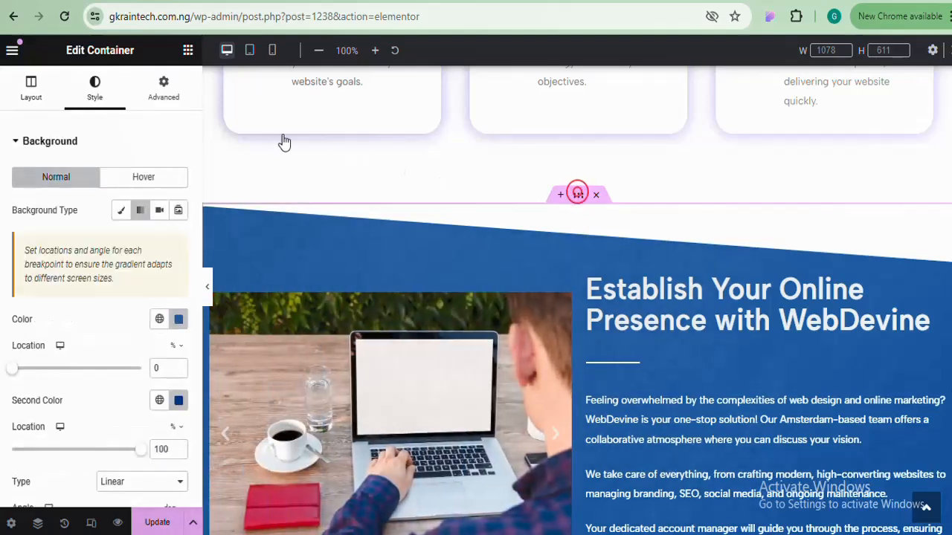
left_click(166, 99)
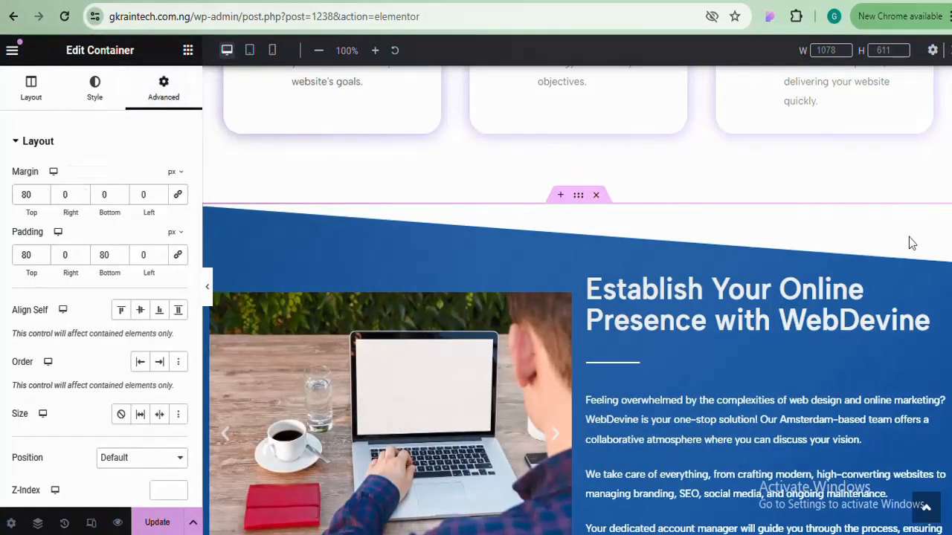
scroll(709, 389, "down", 6)
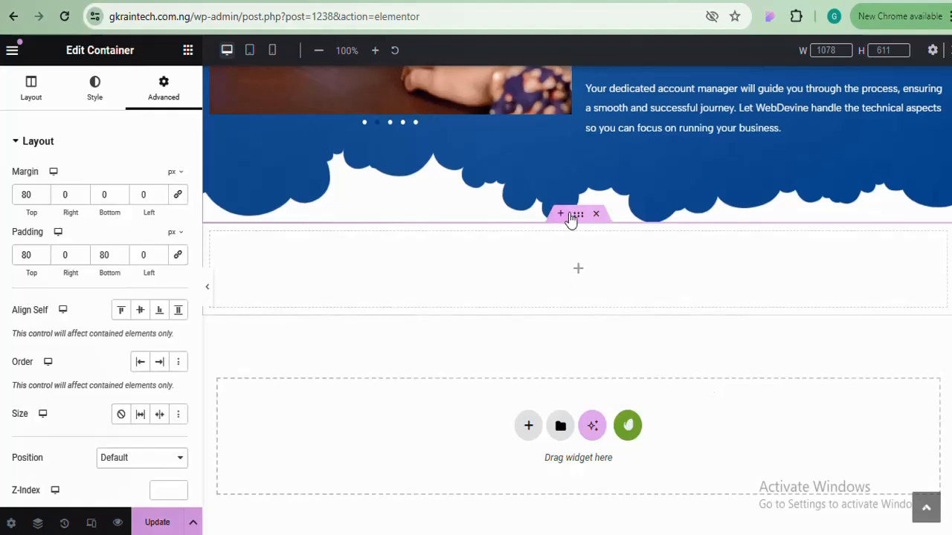
left_click(578, 217)
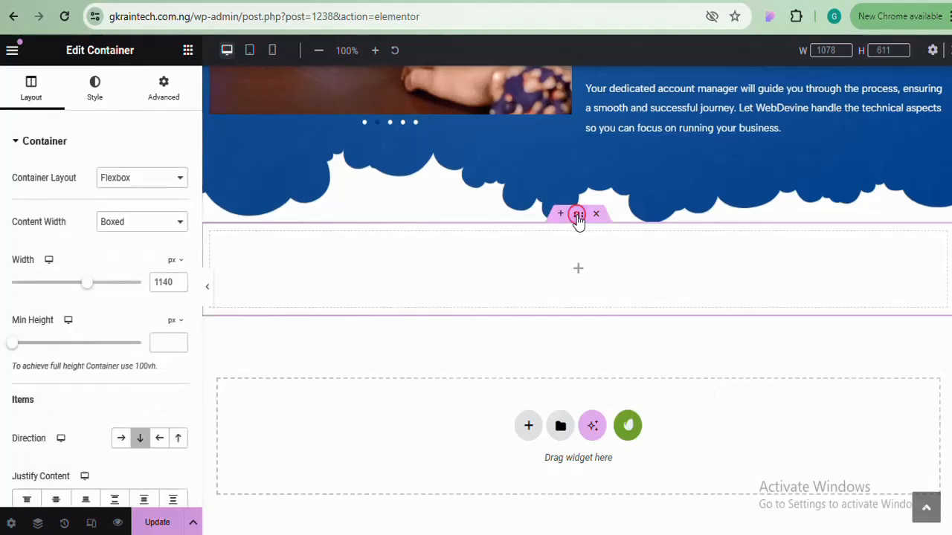
left_click(168, 90)
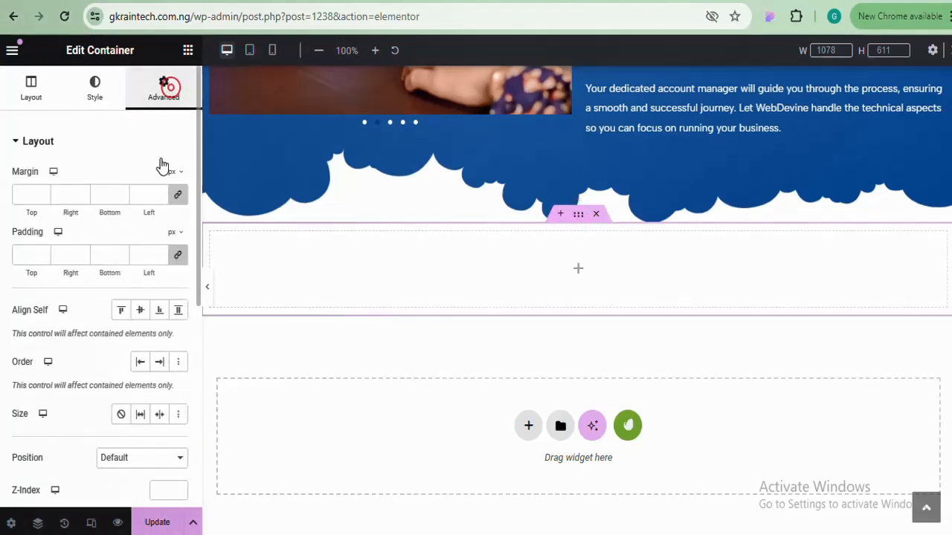
left_click(18, 196)
type("80")
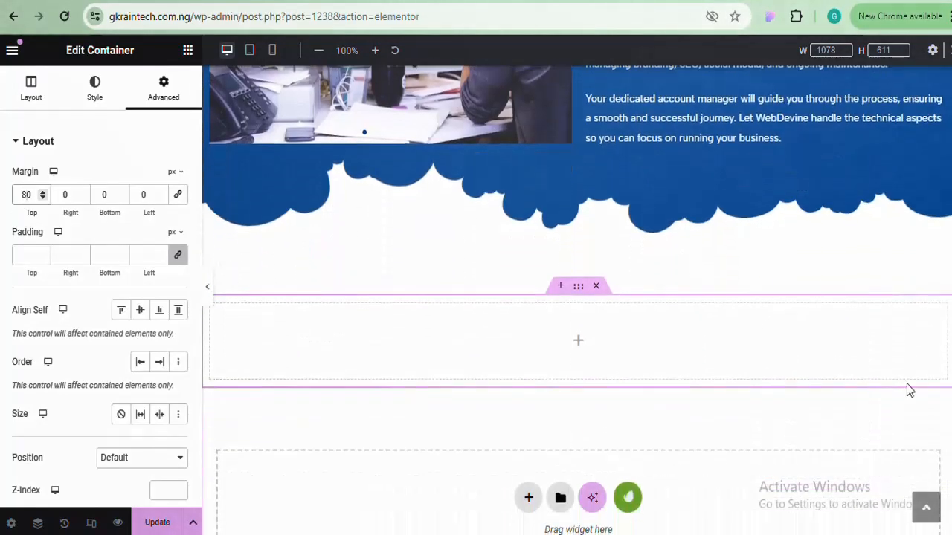
Try dropping a heading widget into the empty container, then bring up the Establish heading's context menu
left_click(188, 52)
left_click_drag(51, 403, 75, 397)
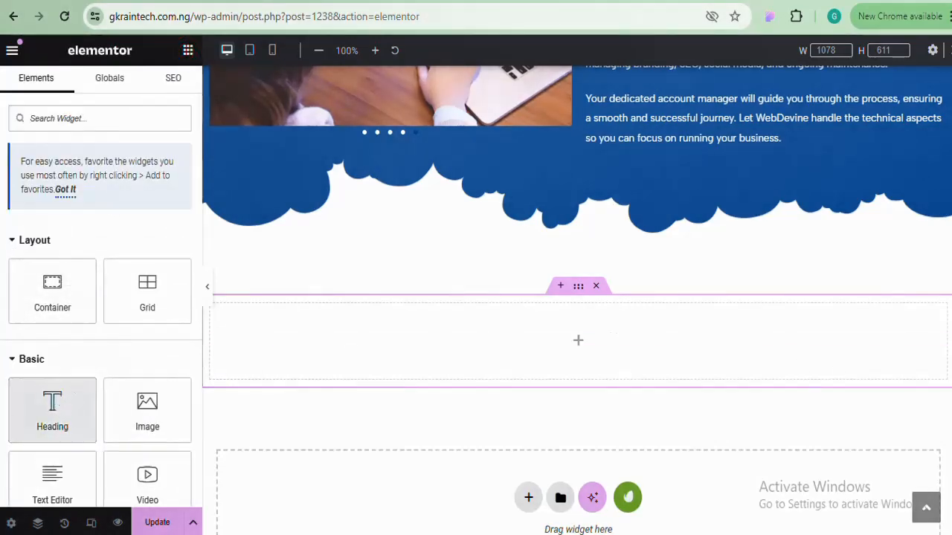
scroll(744, 334, "up", 5)
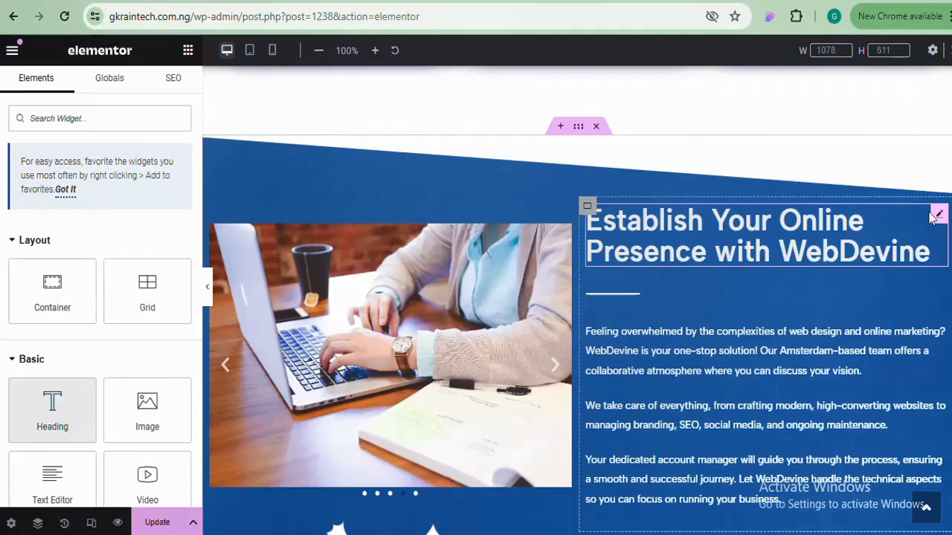
right_click(932, 217)
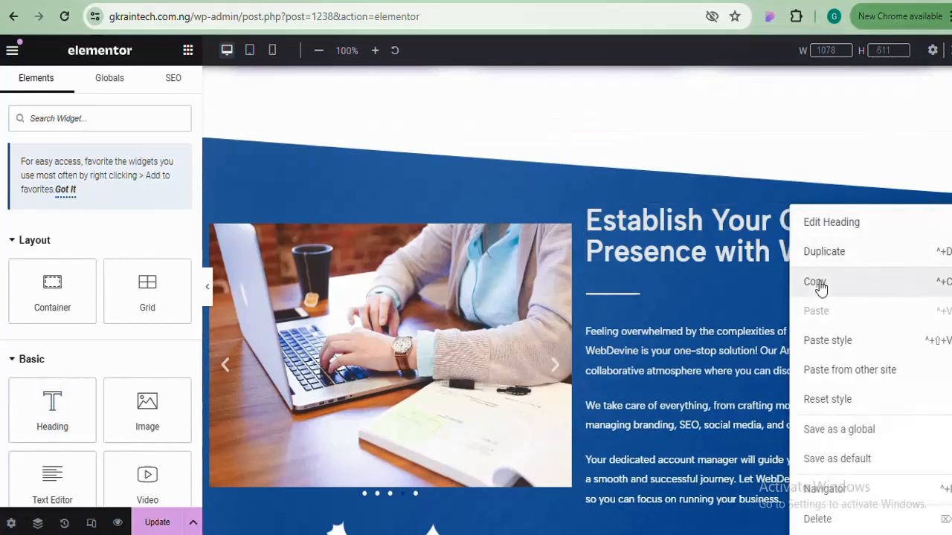
Copy the Establish heading and paste it into the new empty container
left_click(820, 284)
scroll(691, 290, "down", 5)
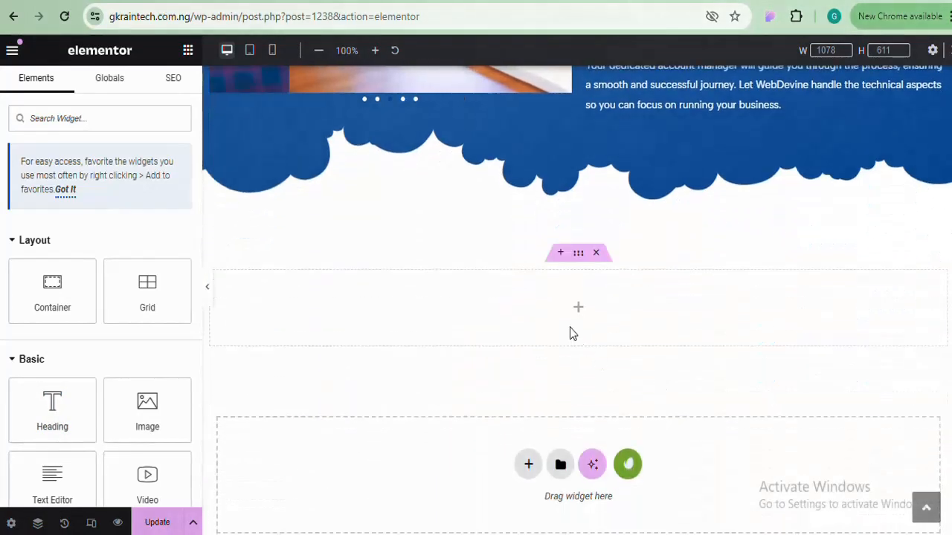
right_click(562, 290)
left_click(589, 278)
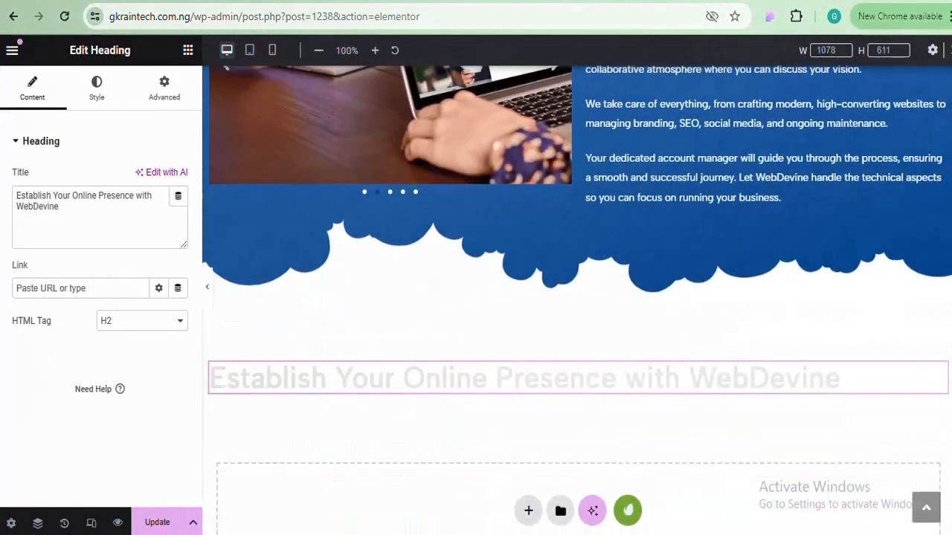
left_click(749, 369)
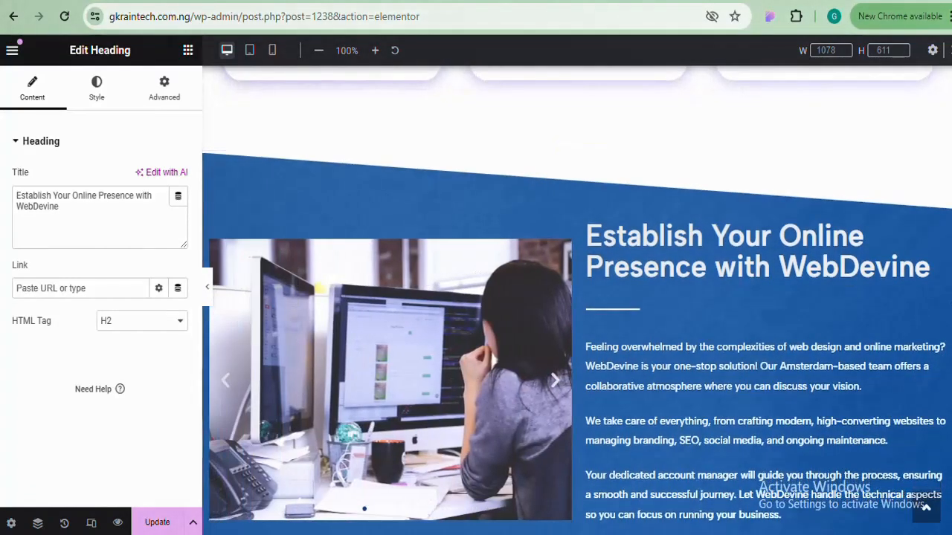
Look up the Learn More button's colour #4819DF, then select the pasted heading
scroll(577, 298, "down", 1)
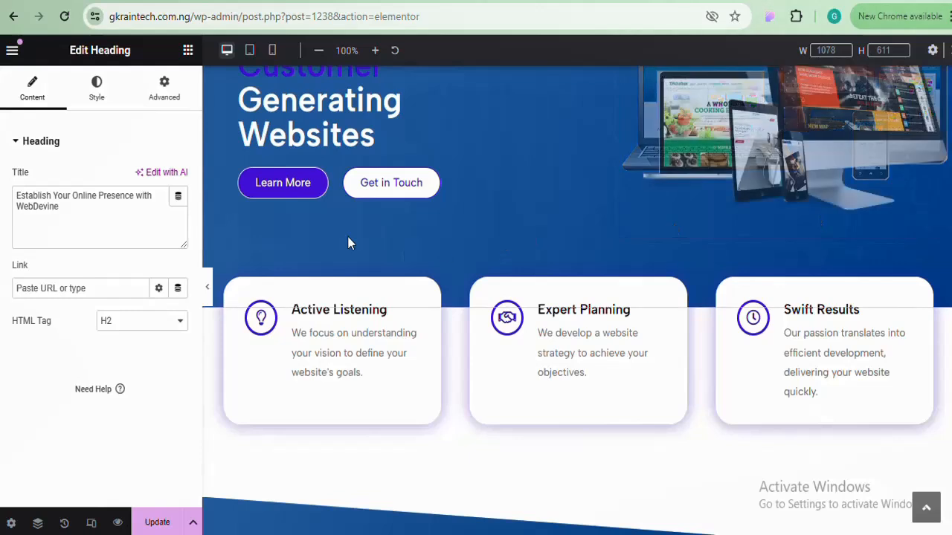
left_click(97, 86)
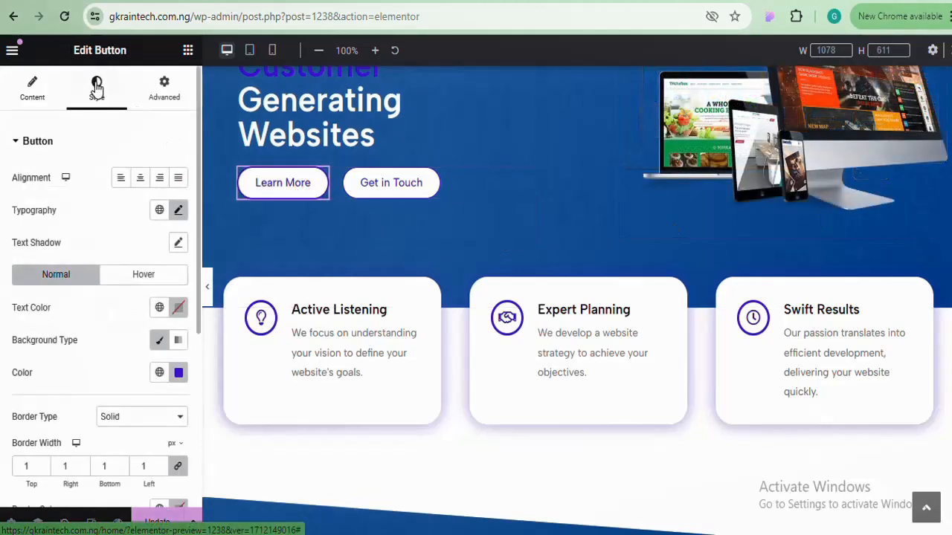
left_click(179, 373)
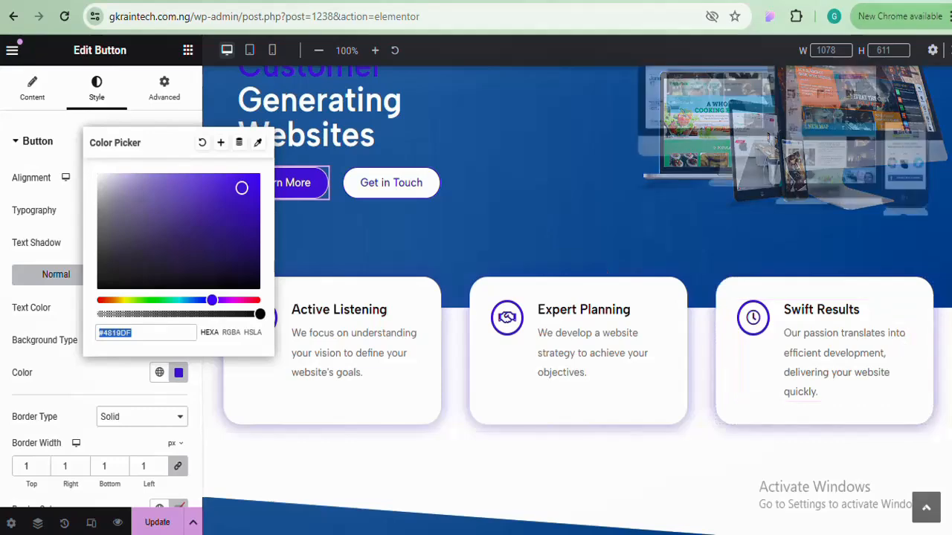
scroll(903, 351, "down", 10)
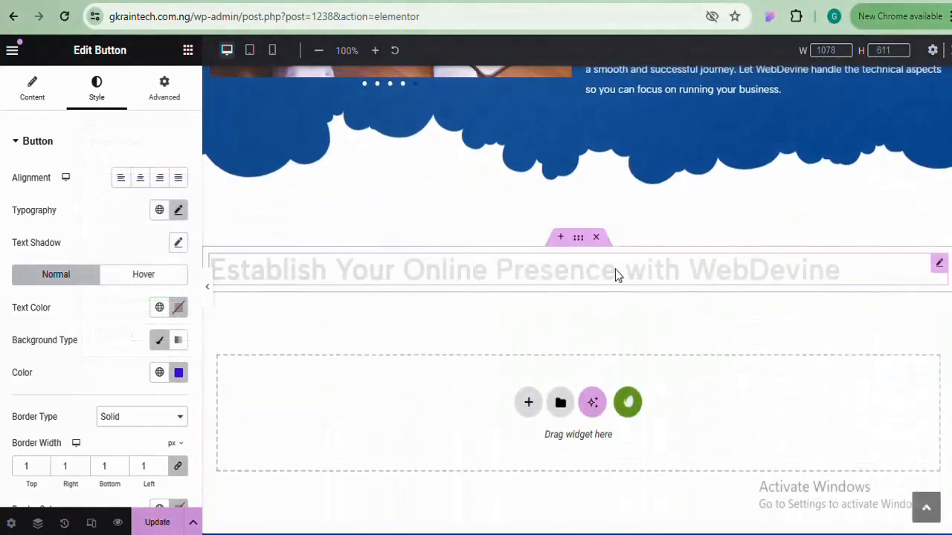
left_click(615, 269)
Colour the pasted heading purple #4819DF and center it
left_click(98, 89)
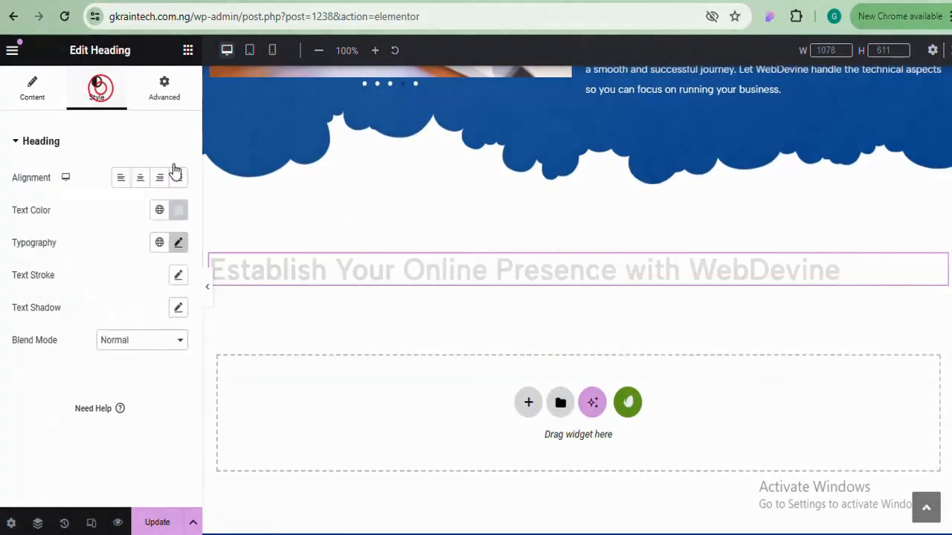
left_click(181, 212)
key("ctrl+v")
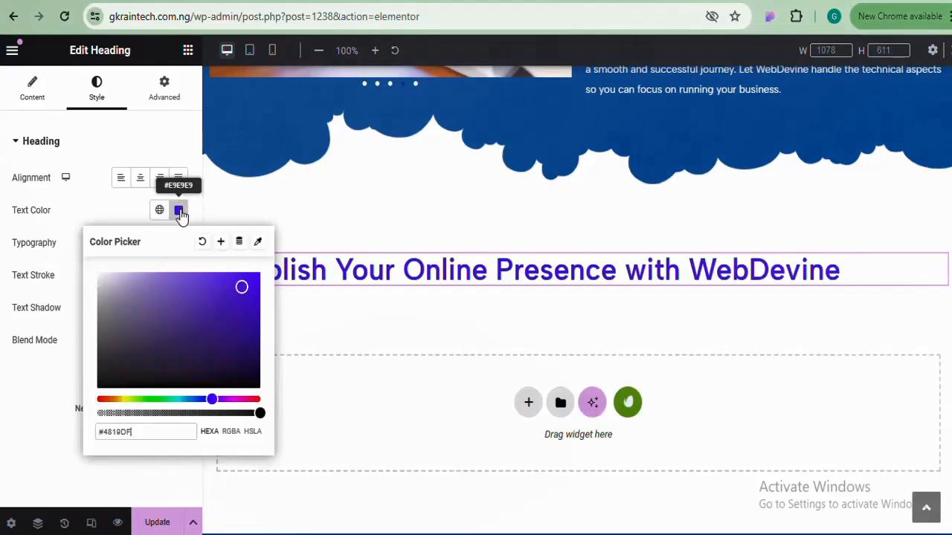
left_click(179, 210)
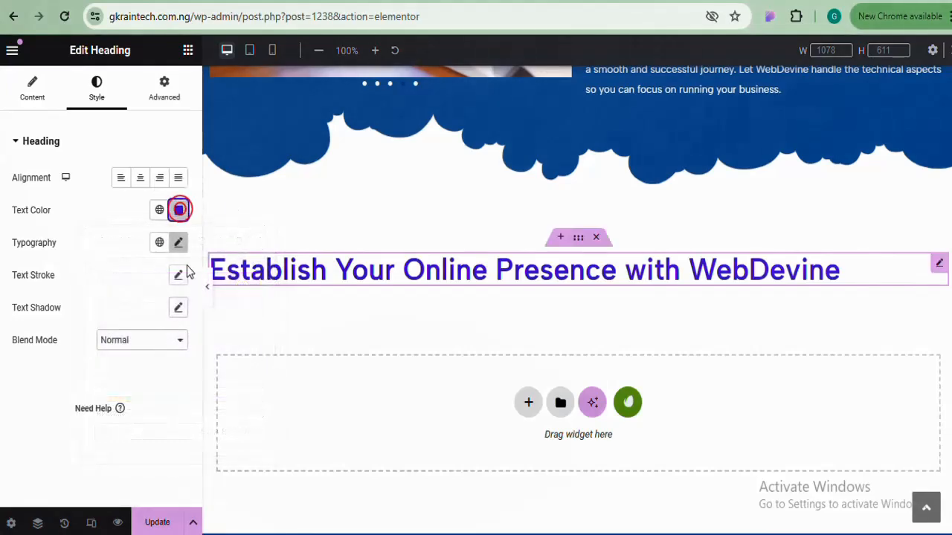
left_click(140, 177)
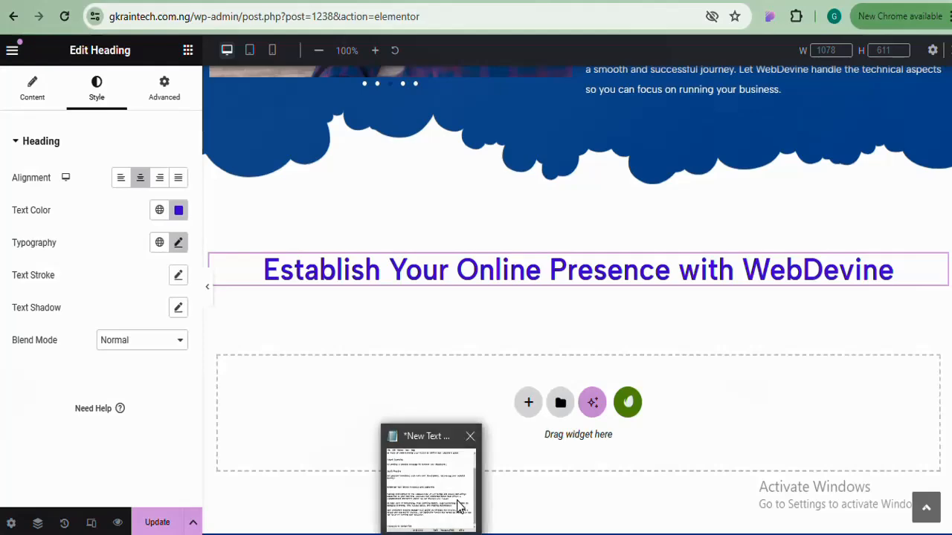
Replace the heading title with 'Companies We Worked For' copied from Notepad
left_click(454, 499)
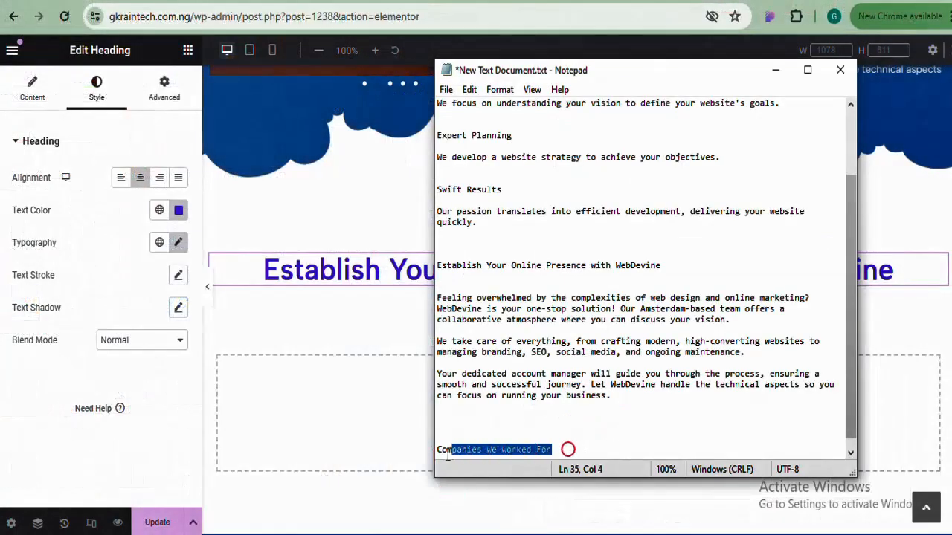
right_click(466, 445)
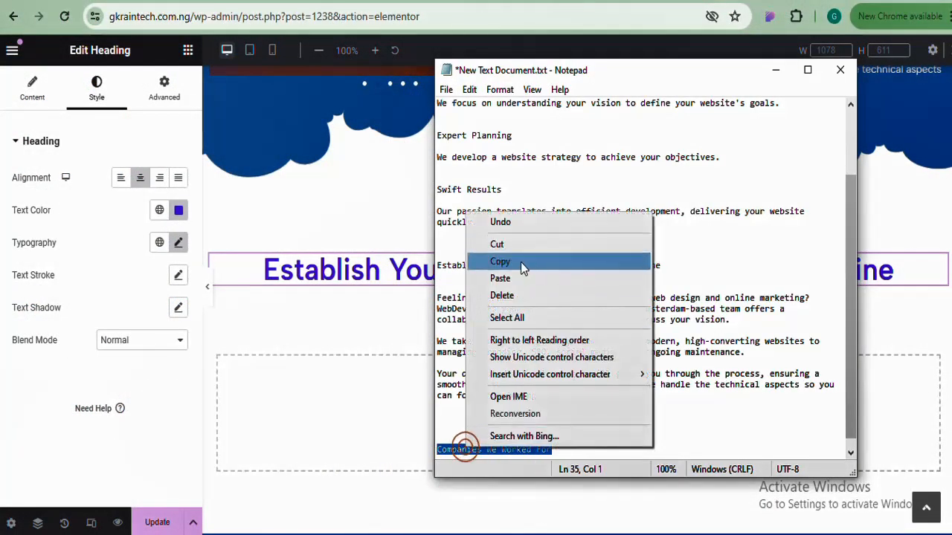
left_click(520, 261)
left_click(342, 285)
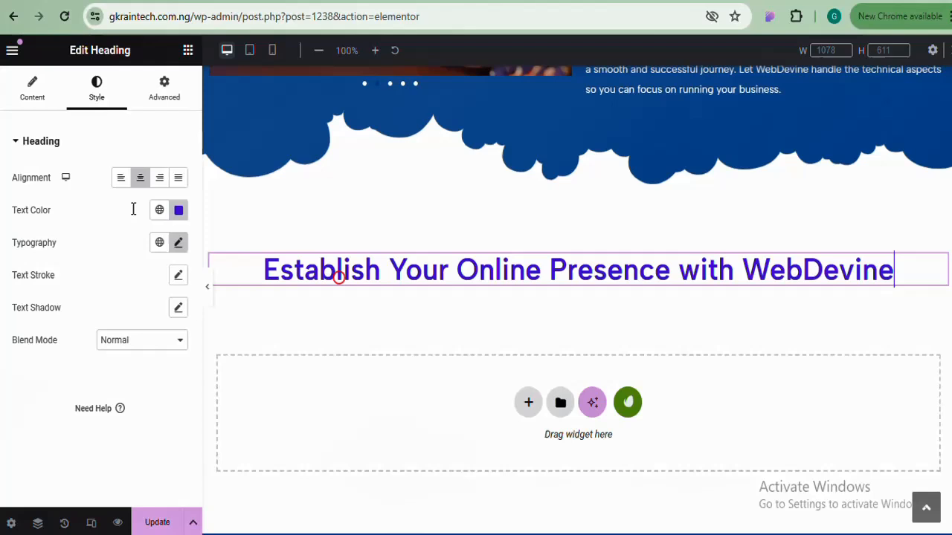
left_click(32, 88)
triple_click(94, 229)
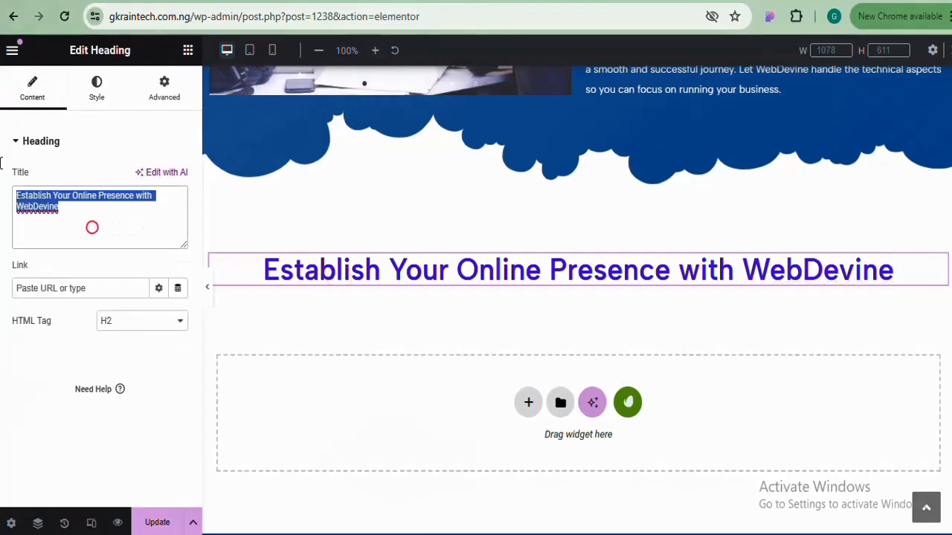
key("ctrl+v")
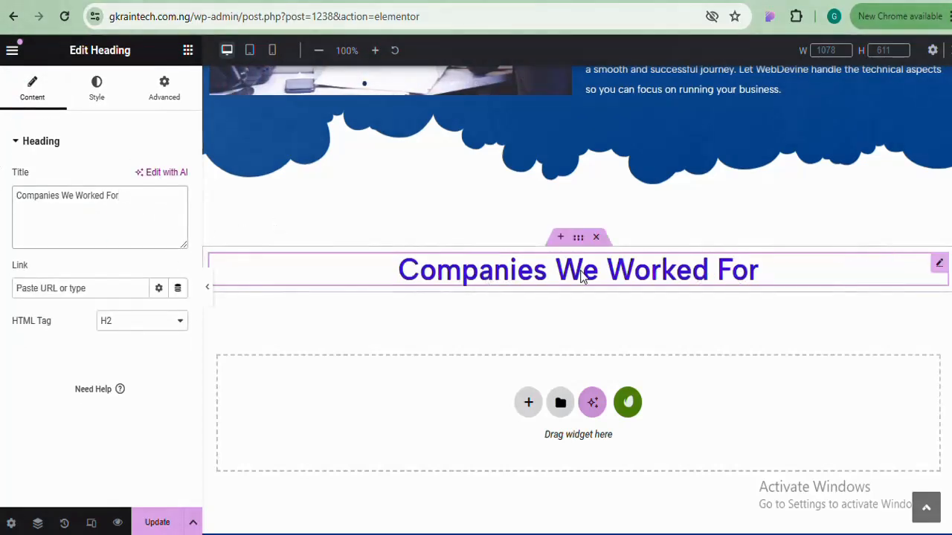
left_click(189, 50)
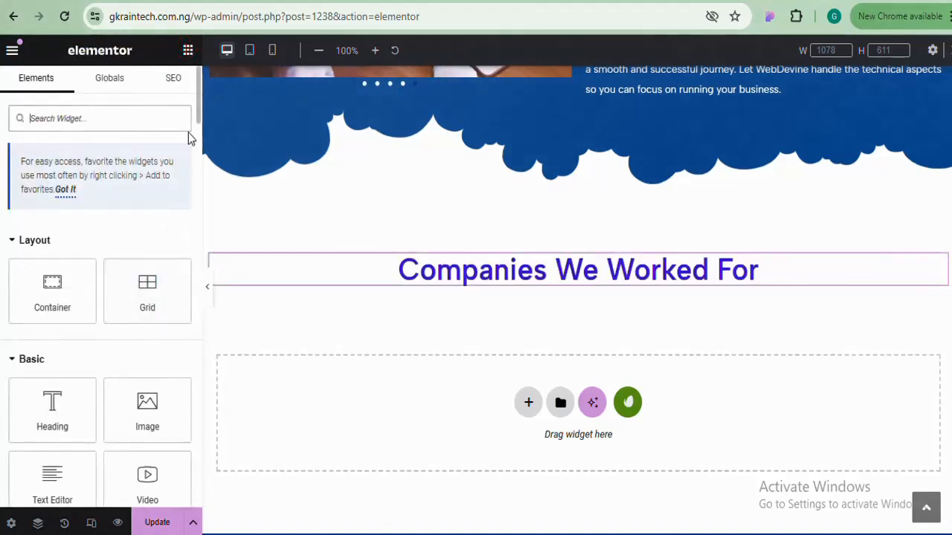
Search widgets for 'car', drop an Image Carousel under the heading, and start adding images
left_click(148, 124)
type("car")
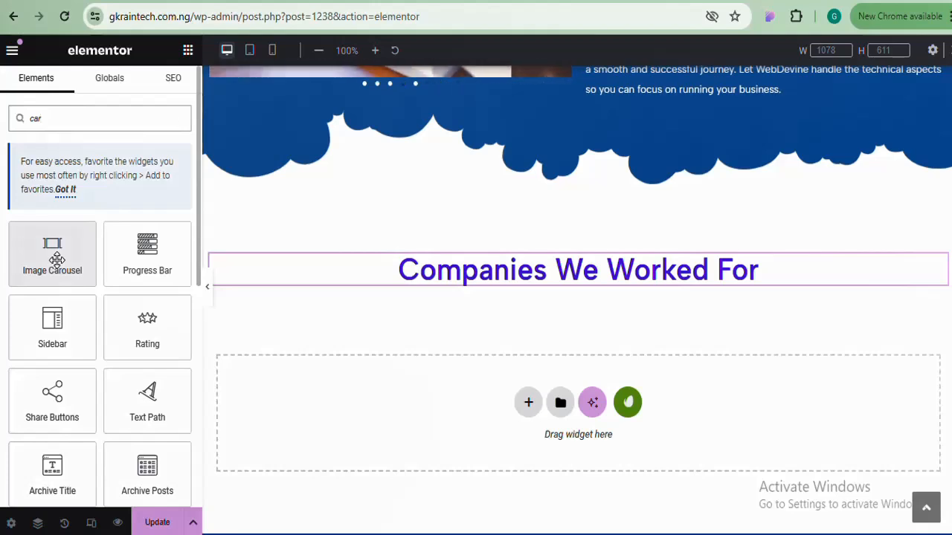
left_click_drag(55, 258, 531, 289)
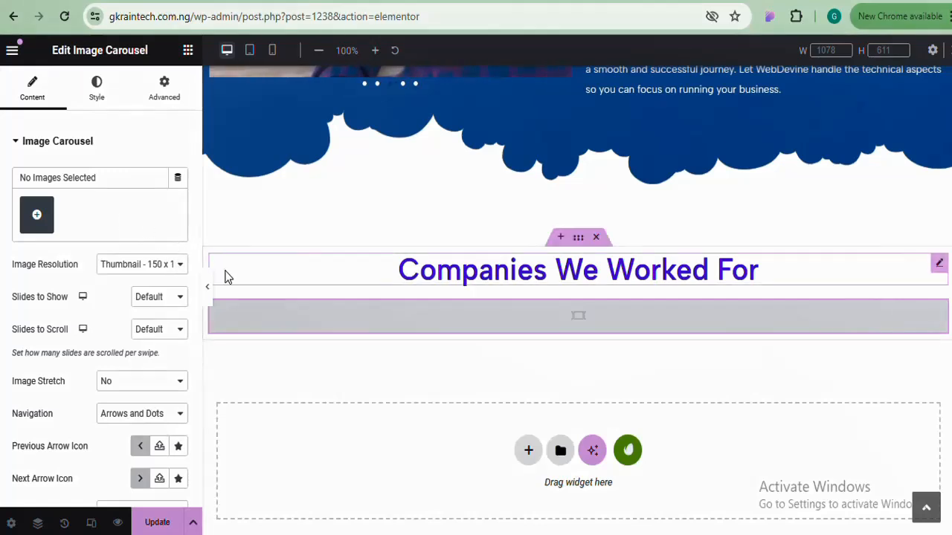
left_click(41, 214)
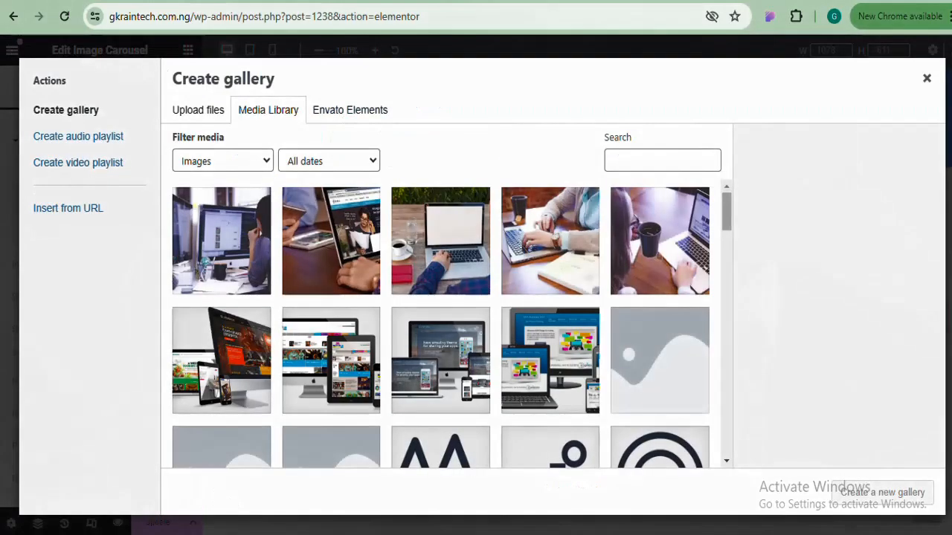
Go to the Website folder in File Explorer and preview the logo files from casmith-1.png
mouse_move(223, 523)
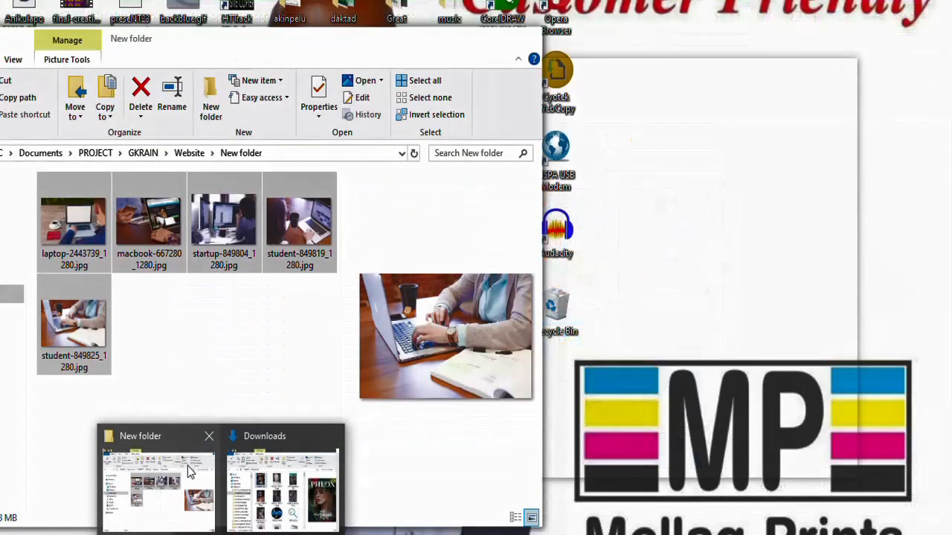
left_click(187, 465)
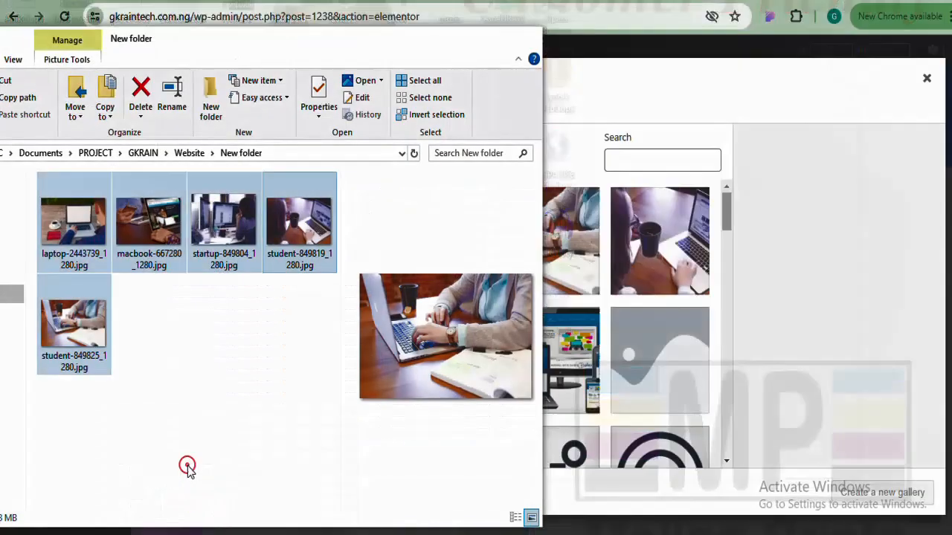
left_click(190, 154)
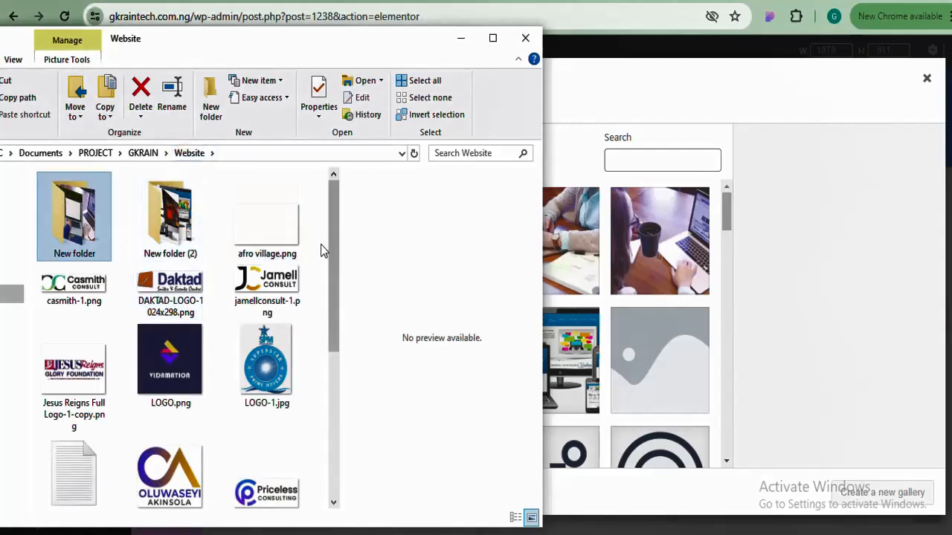
left_click(88, 289)
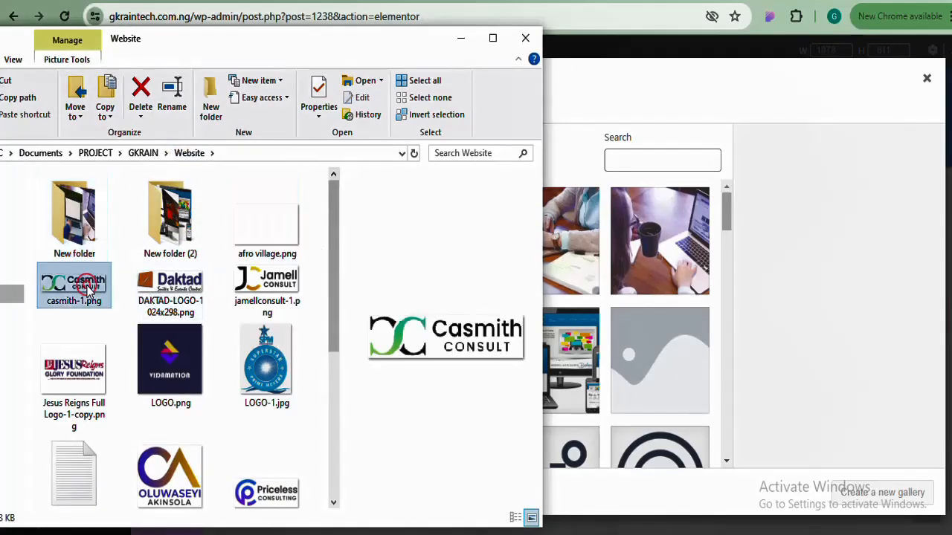
key("Up")
key("Right")
key("Down")
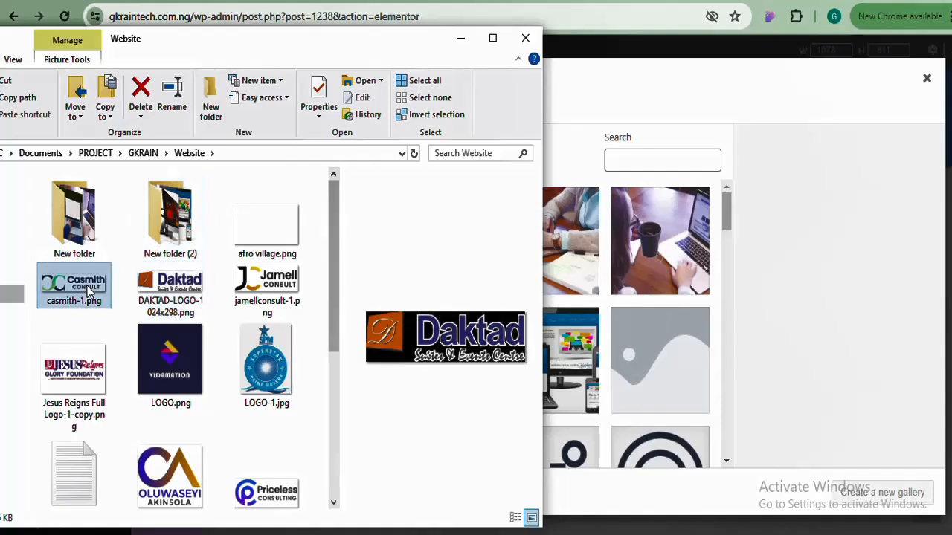
key("Left")
key("shift+Right")
key("shift+Right")
key("shift+Down")
key("shift+End")
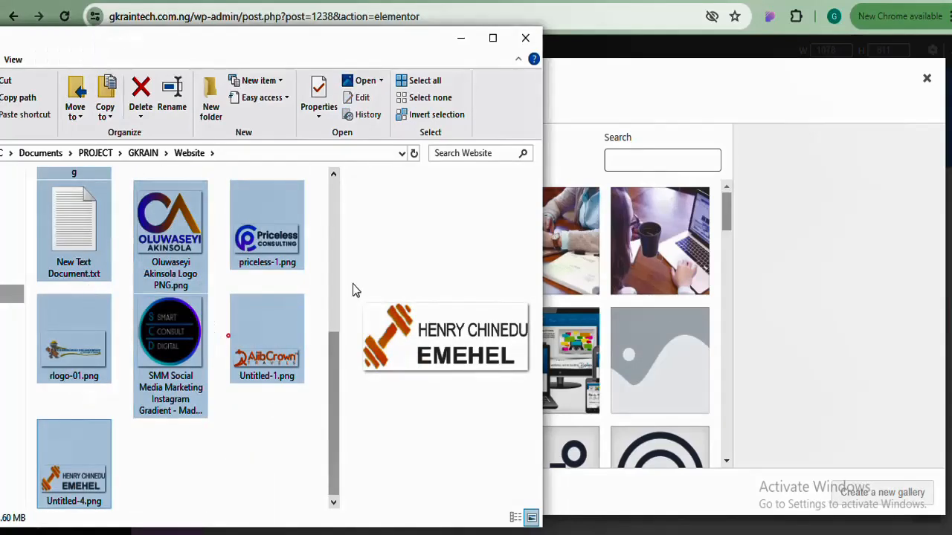
Select casmith-1.png through Untitled-4.png without New Text Document.txt and drag them into the media library
left_click(246, 339)
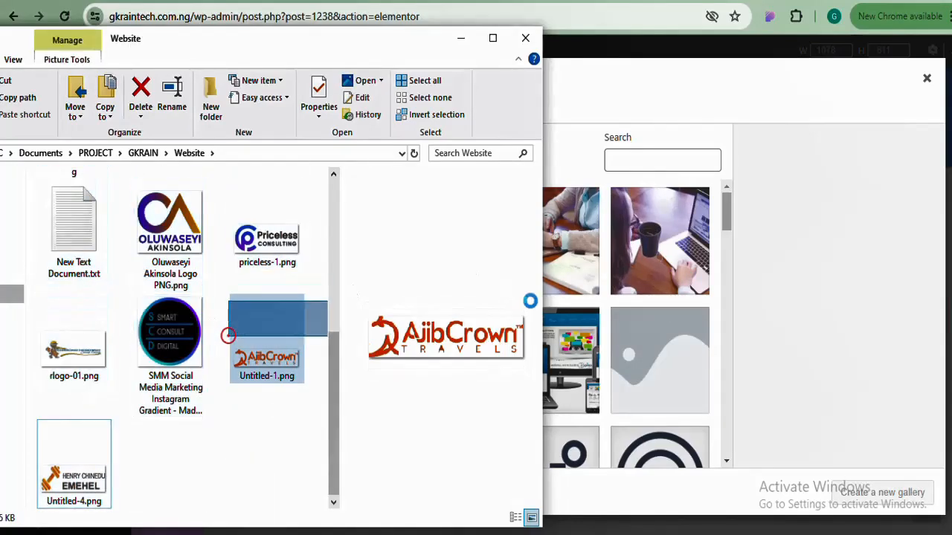
left_click(87, 464)
key("shift+Up")
key("shift+Up")
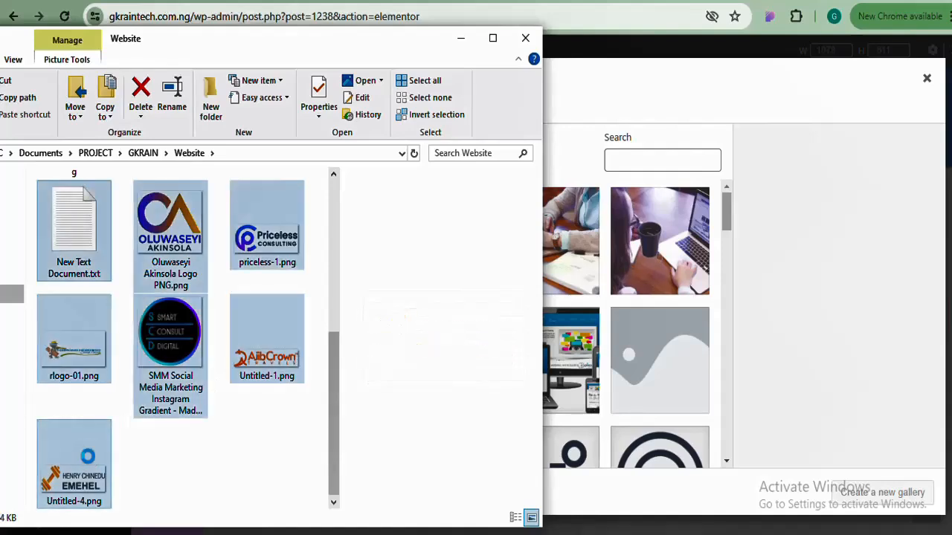
key("shift+Up")
key("shift+Up")
key("shift+Up")
key("shift+Down")
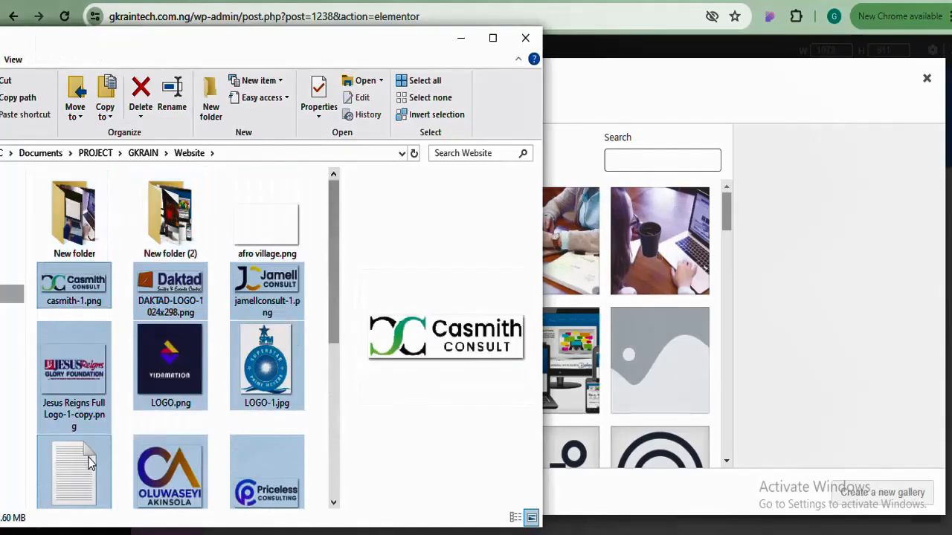
key("shift+Left")
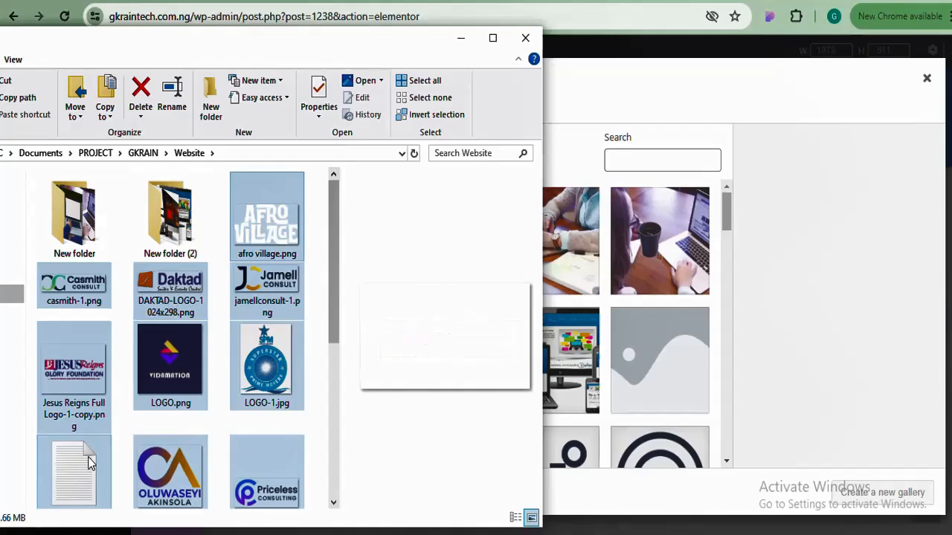
scroll(88, 492, "down", 1)
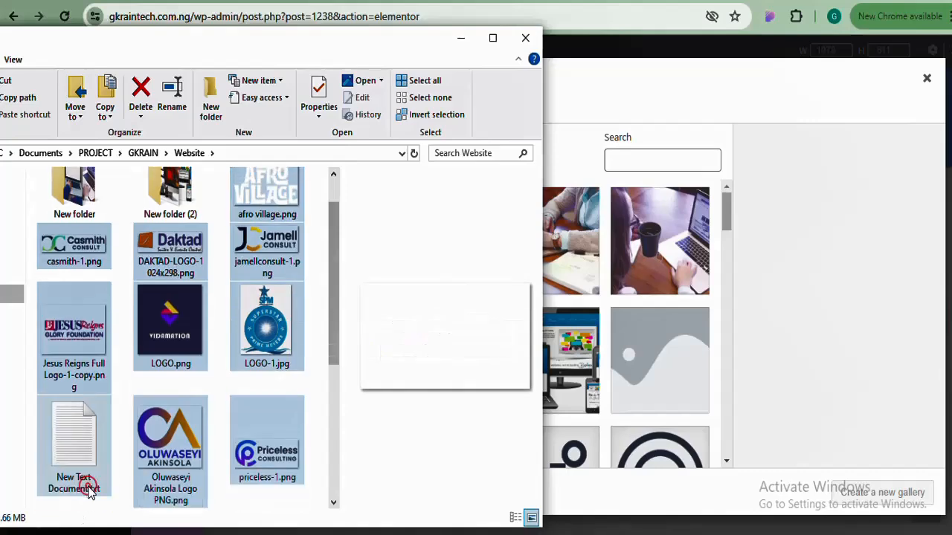
left_click(88, 492, "ctrl")
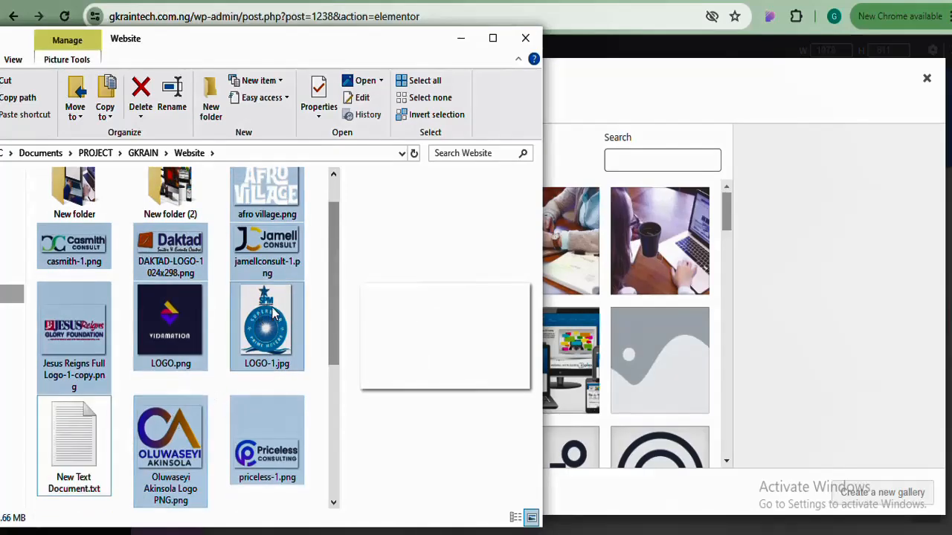
left_click_drag(273, 313, 666, 274)
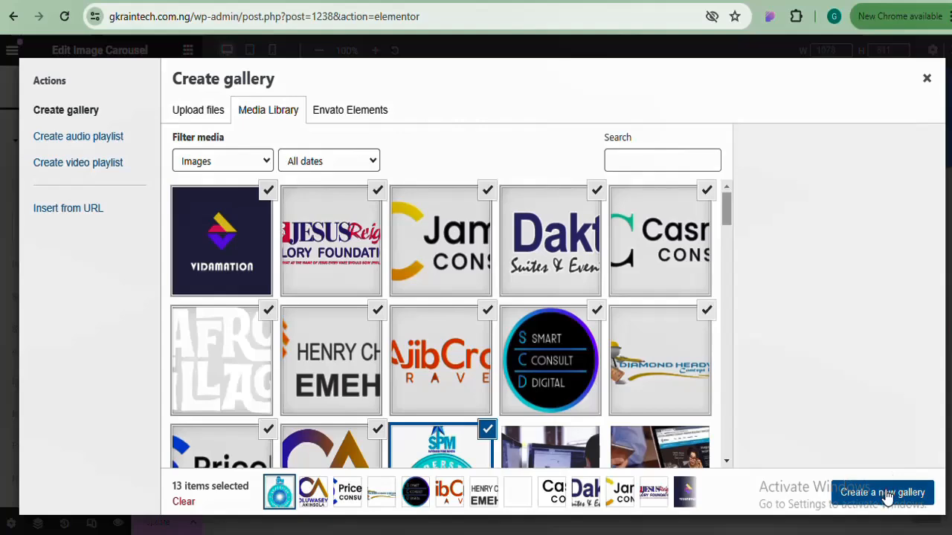
Create a gallery from the 13 uploaded logos and insert it into the carousel
left_click(886, 493)
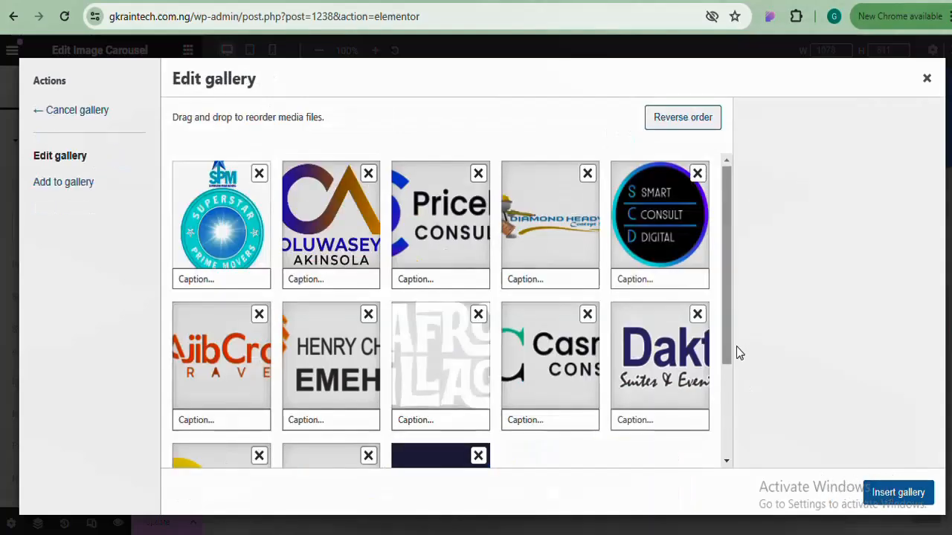
left_click_drag(726, 325, 739, 451)
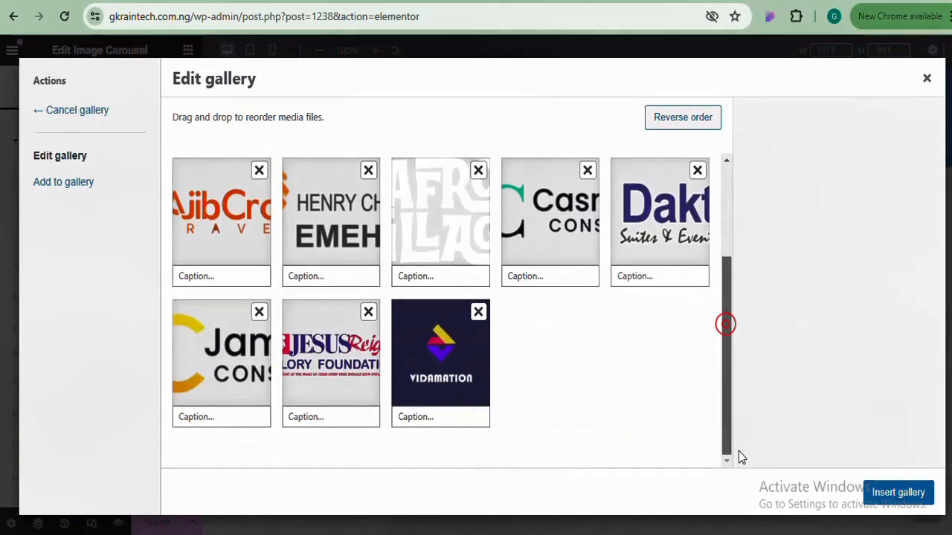
left_click(898, 493)
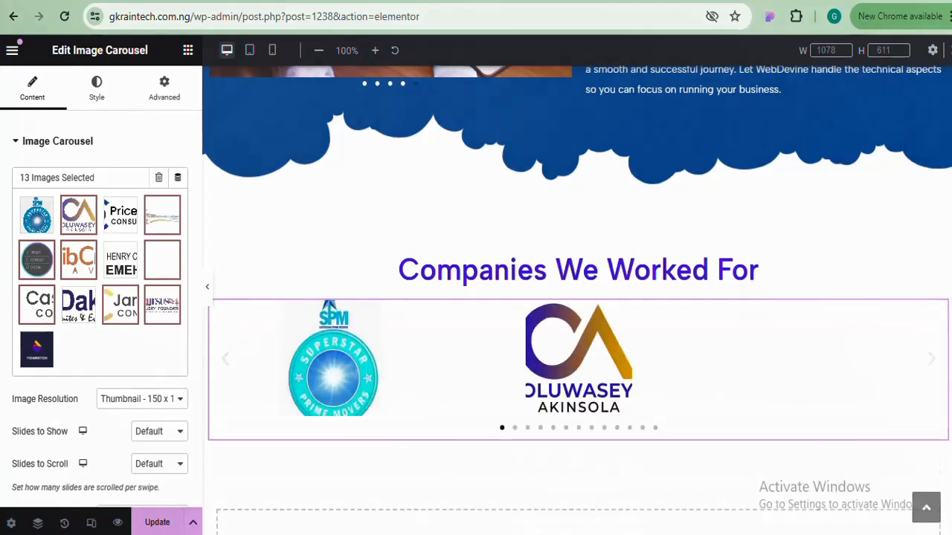
Set the carousel's Image Resolution to Thumbnail 150 x 150, after trying Full and Medium 300 x 300
scroll(510, 414, "down", 2)
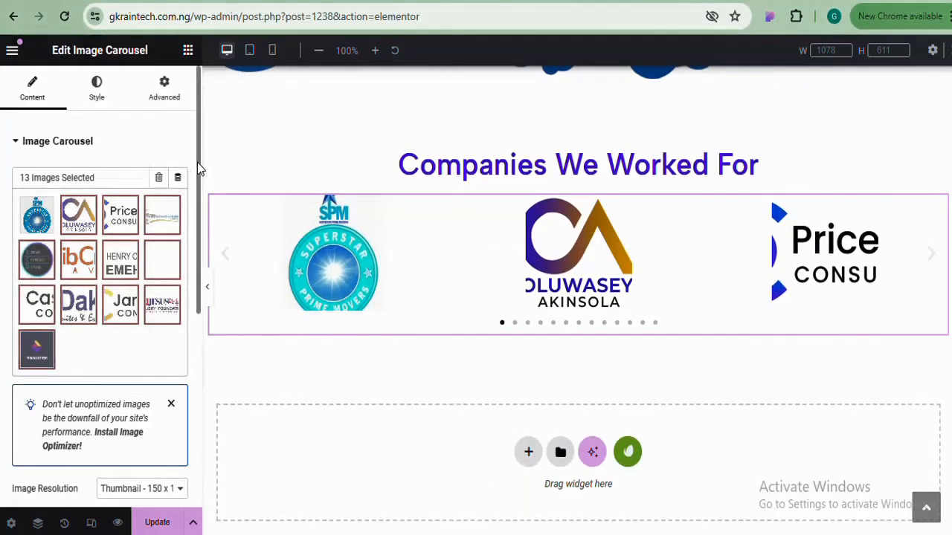
left_click_drag(197, 162, 201, 277)
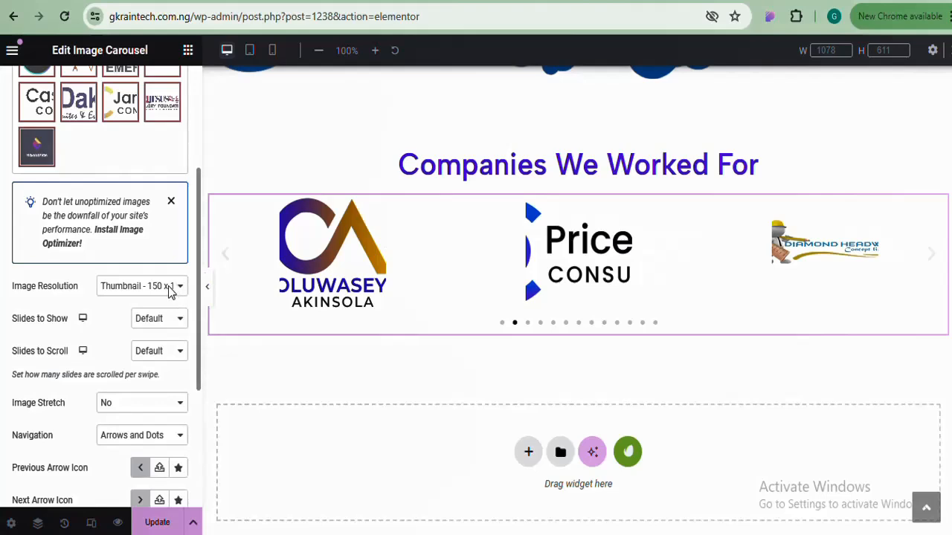
left_click(170, 287)
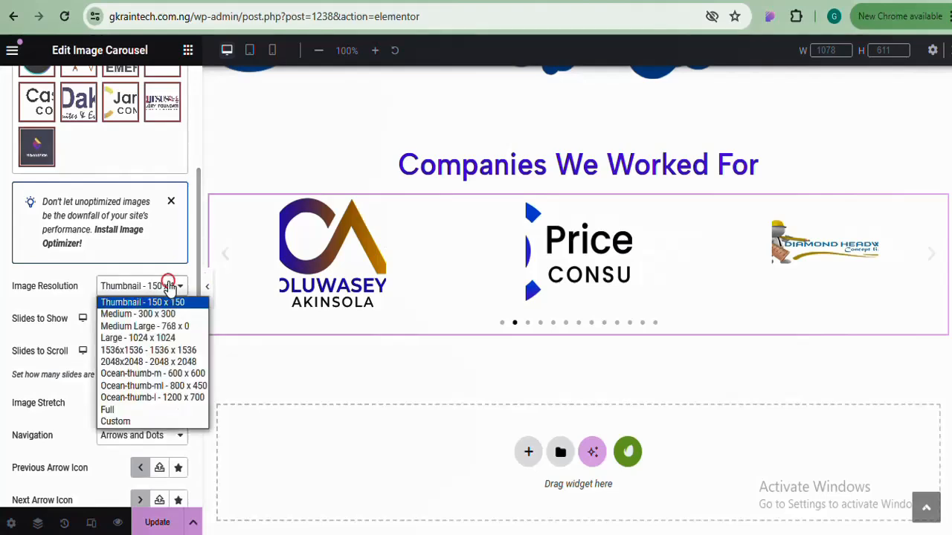
left_click(141, 408)
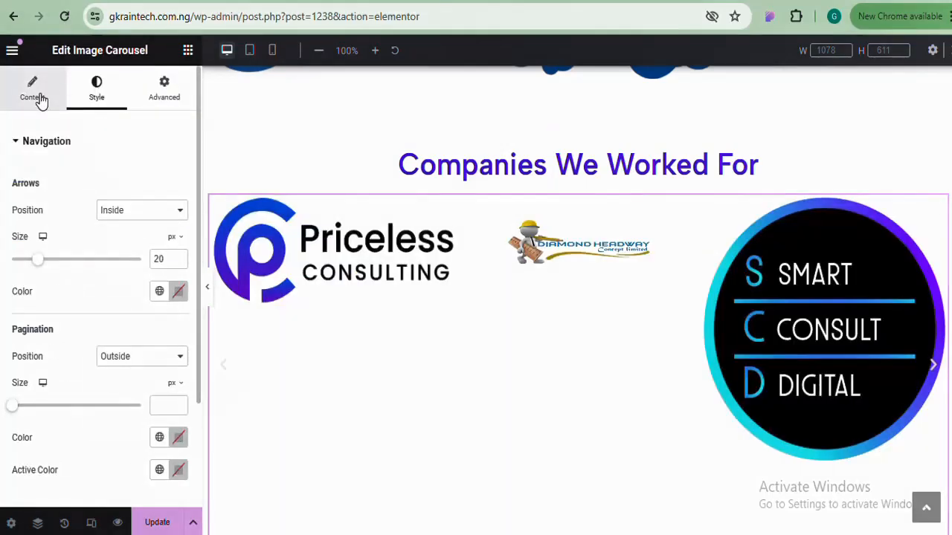
left_click(37, 100)
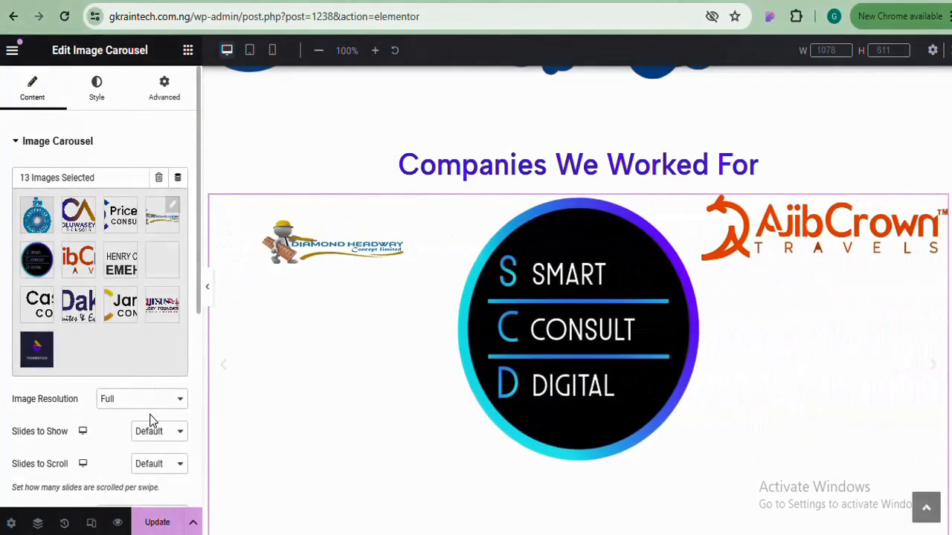
left_click(145, 405)
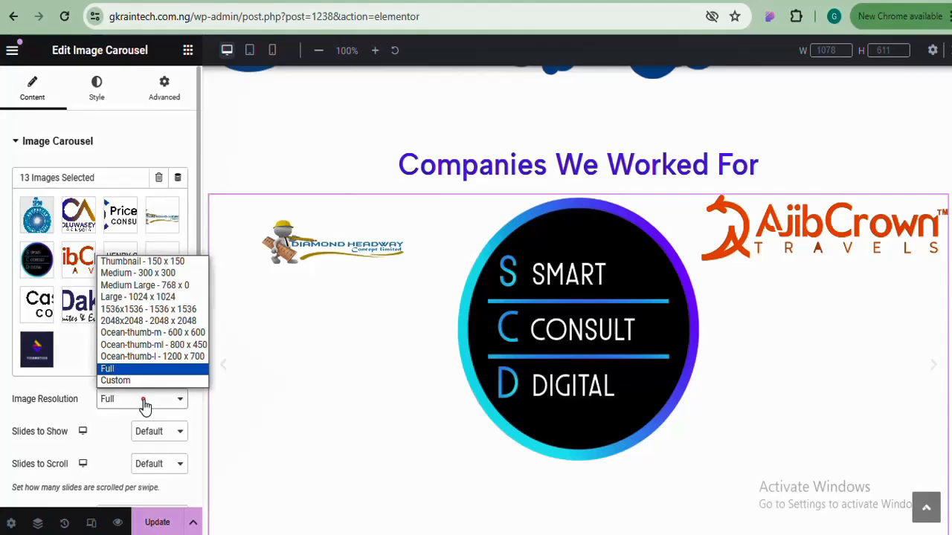
left_click(144, 273)
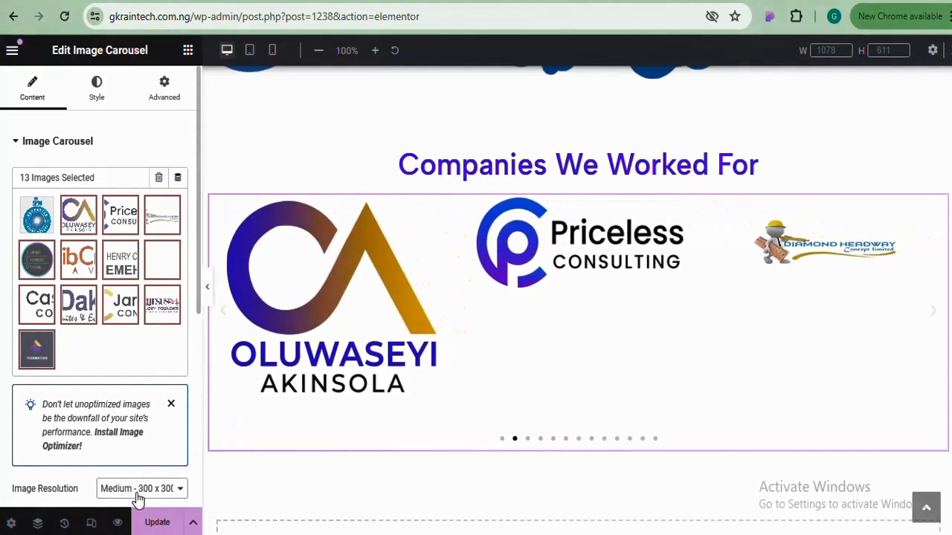
left_click(137, 490)
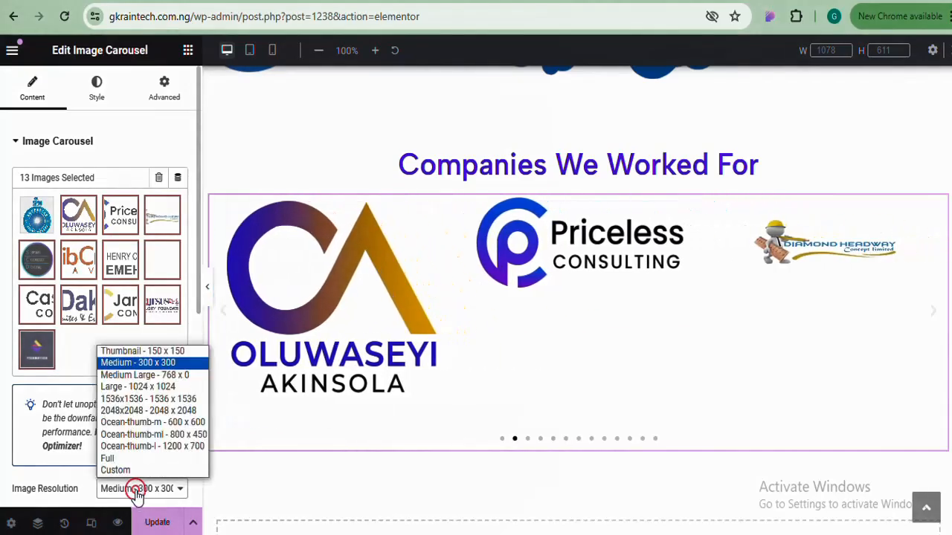
left_click(148, 354)
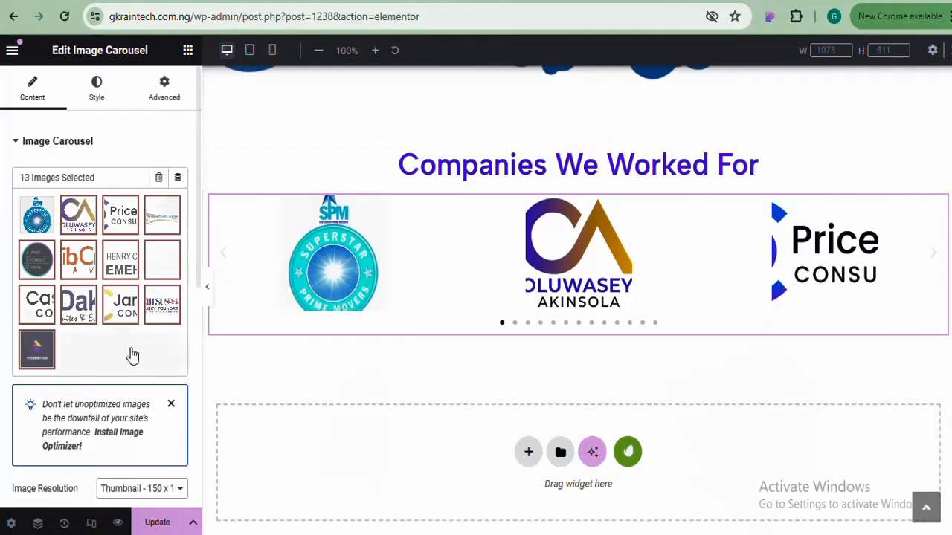
left_click_drag(197, 225, 202, 373)
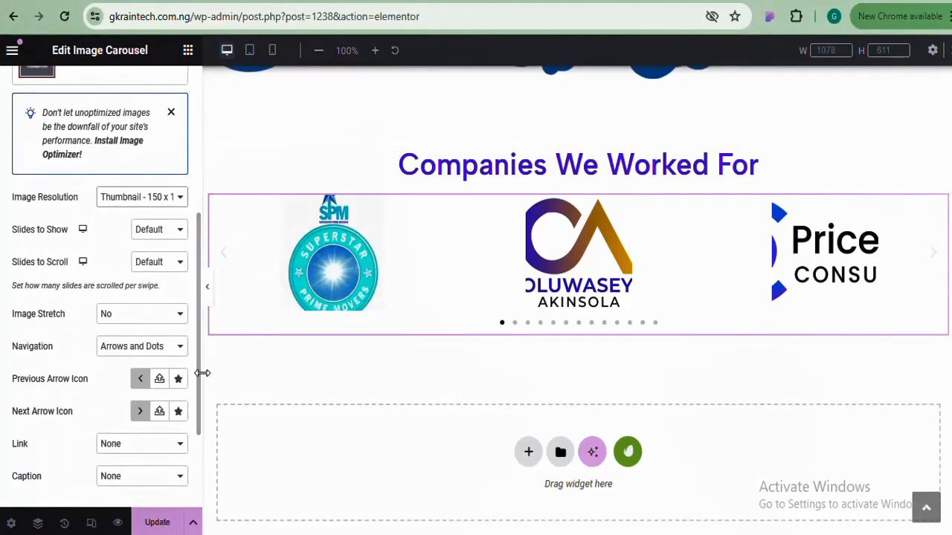
left_click(174, 235)
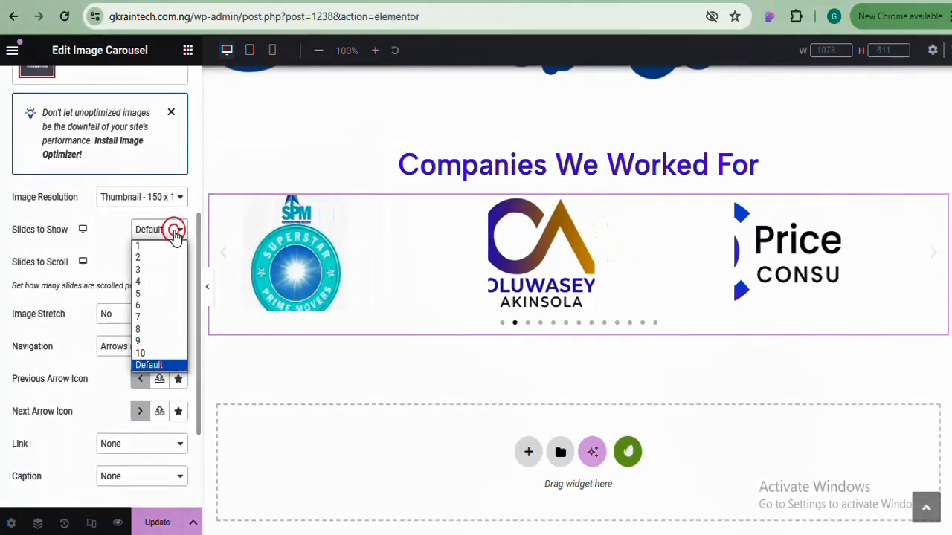
Set Slides to Show to 4 and step the carousel dots through to the last slide
left_click(158, 282)
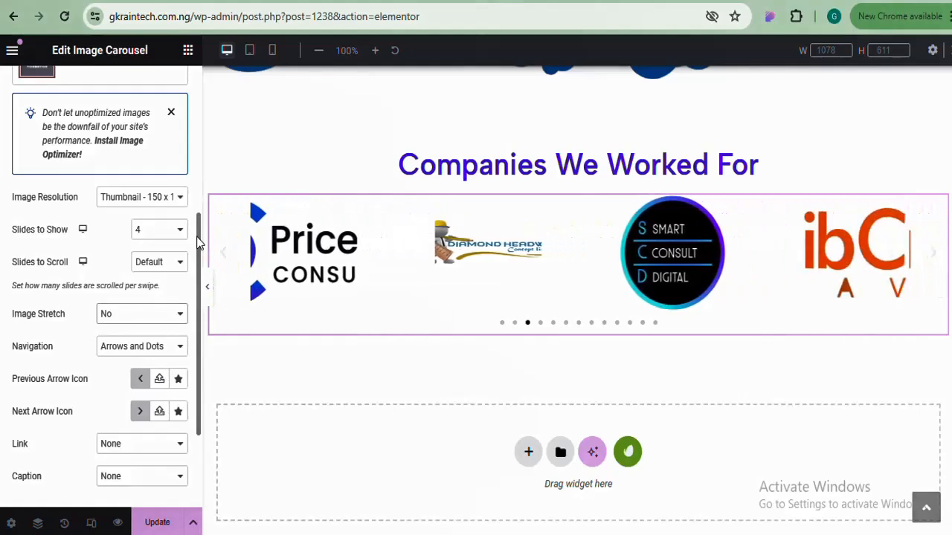
left_click(541, 323)
left_click(554, 325)
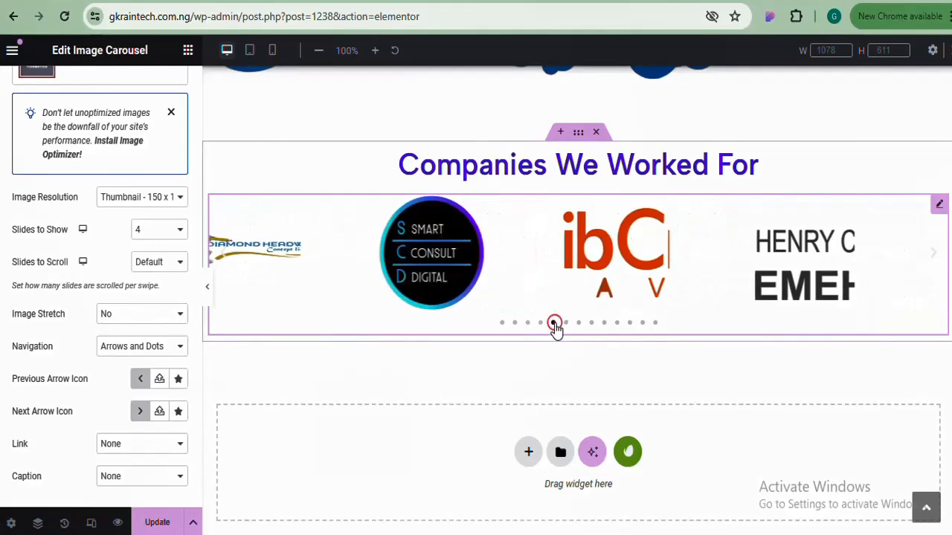
left_click(566, 324)
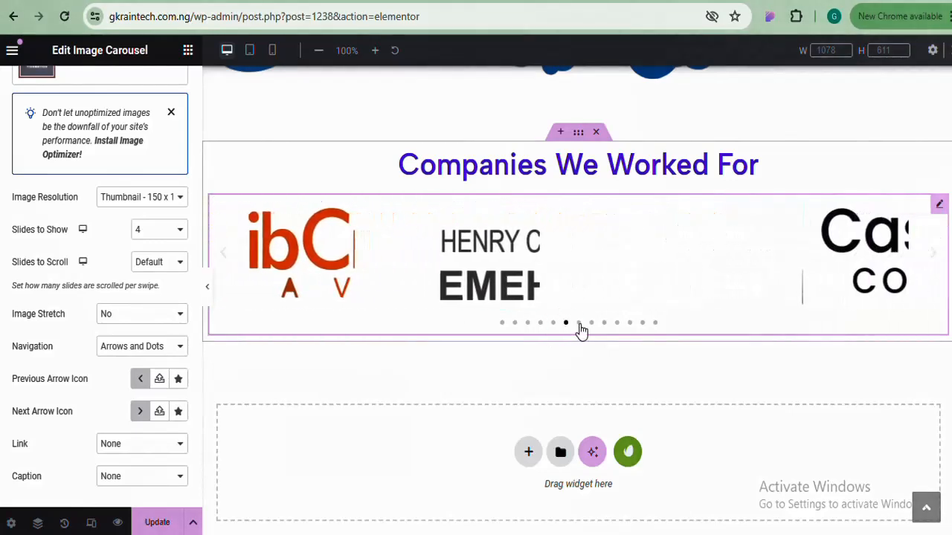
left_click(578, 323)
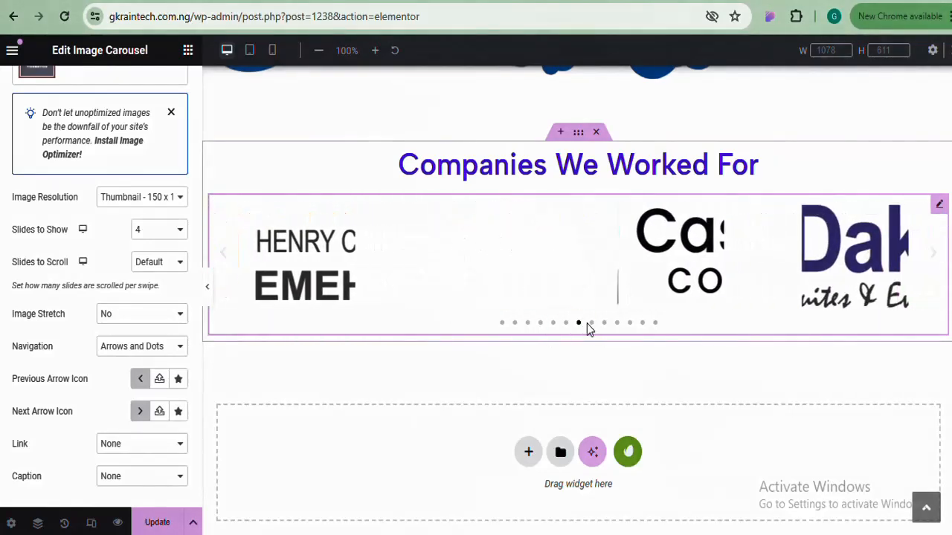
left_click(591, 323)
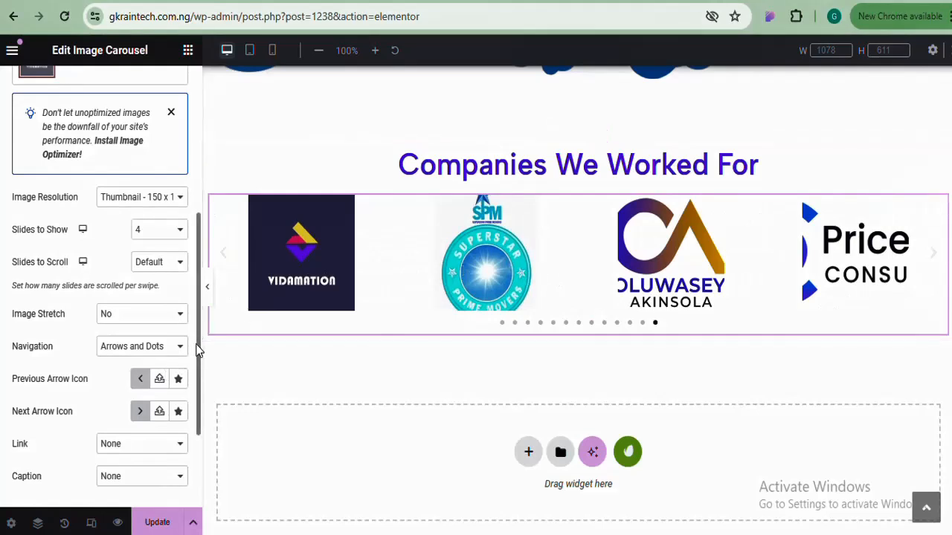
left_click_drag(197, 344, 192, 191)
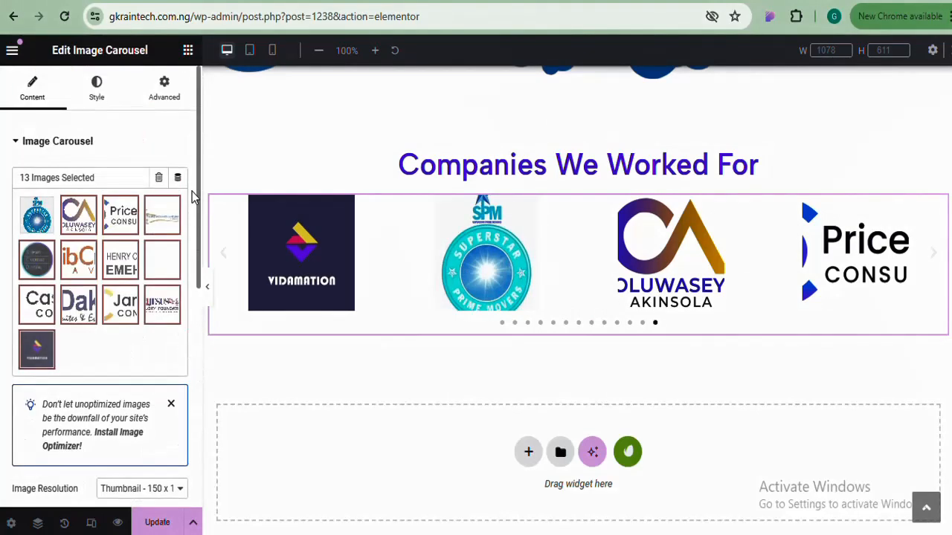
Cut the carousel gallery to five logos, with SMART CONSULT second and Vidamation third
left_click(106, 280)
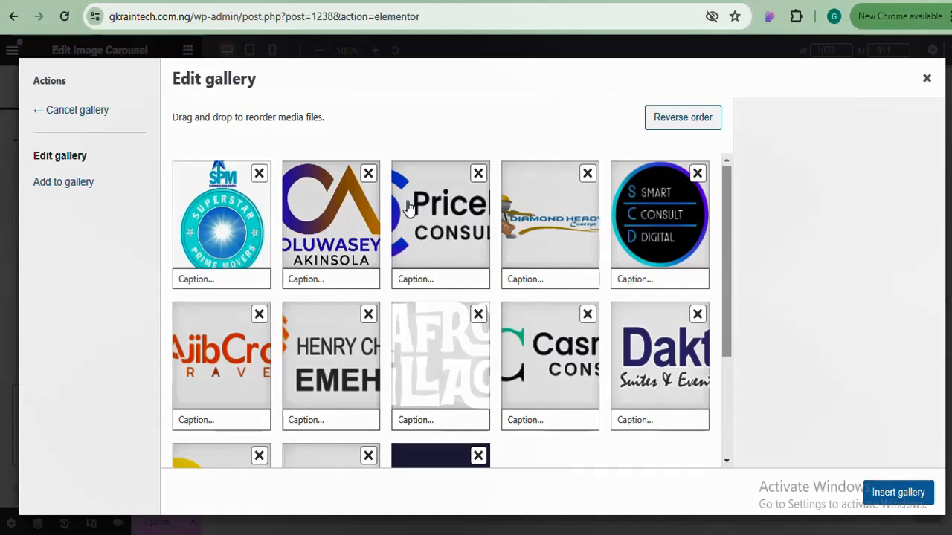
left_click(369, 175)
left_click(369, 174)
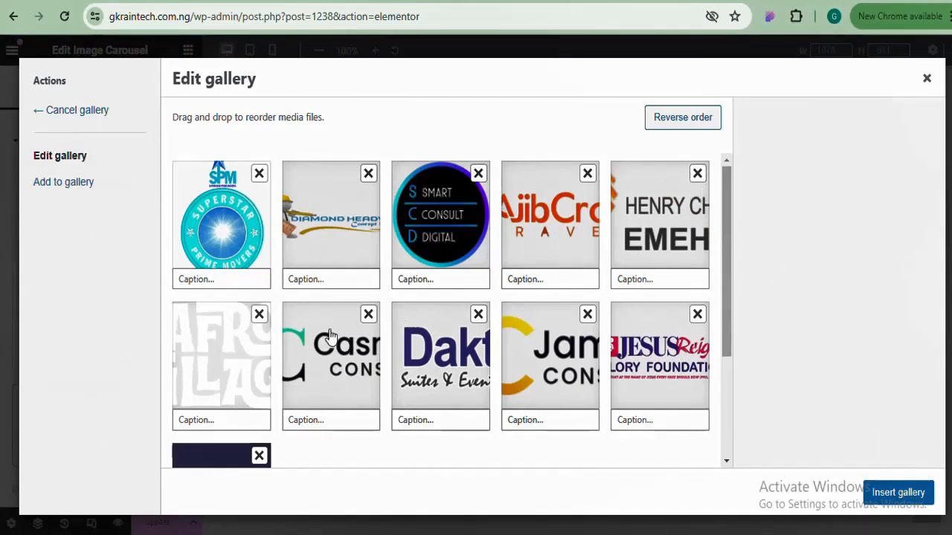
left_click(258, 315)
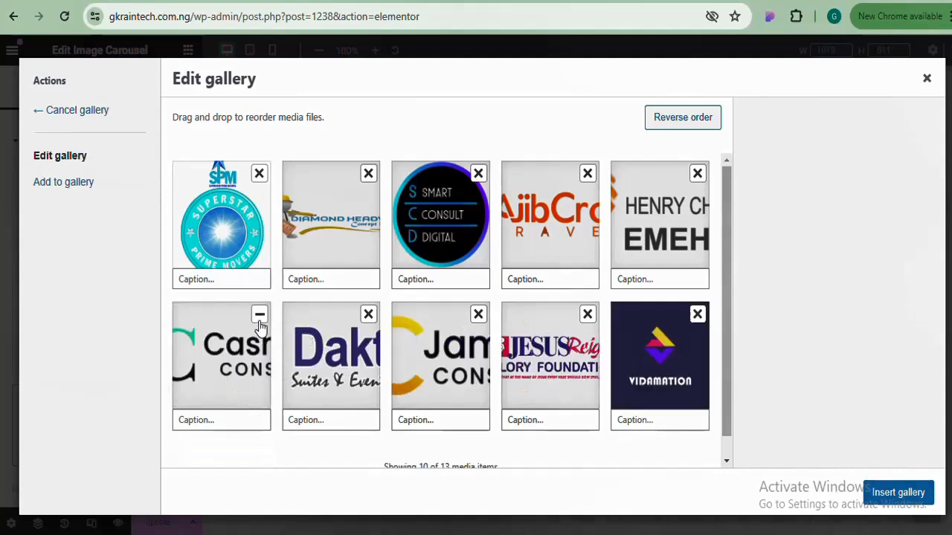
left_click(258, 316)
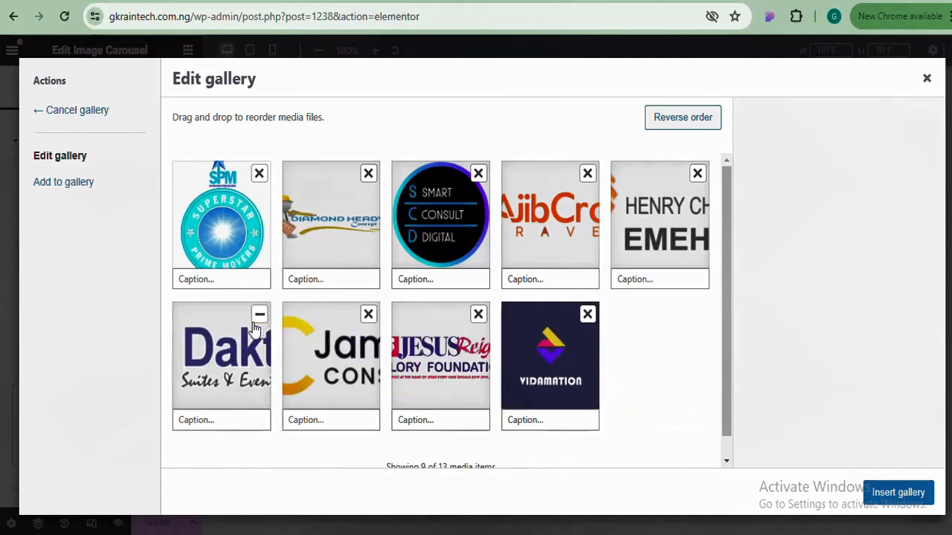
left_click(259, 316)
left_click(258, 316)
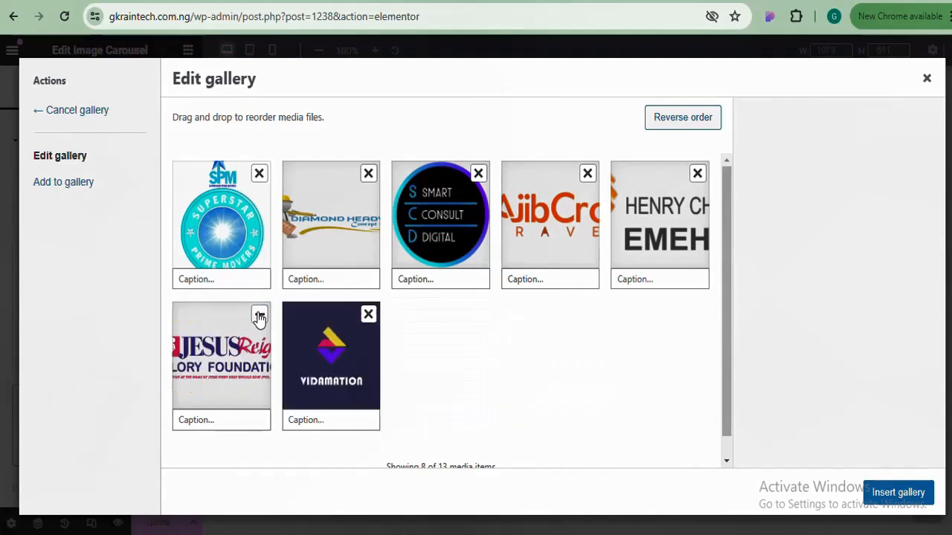
left_click(587, 173)
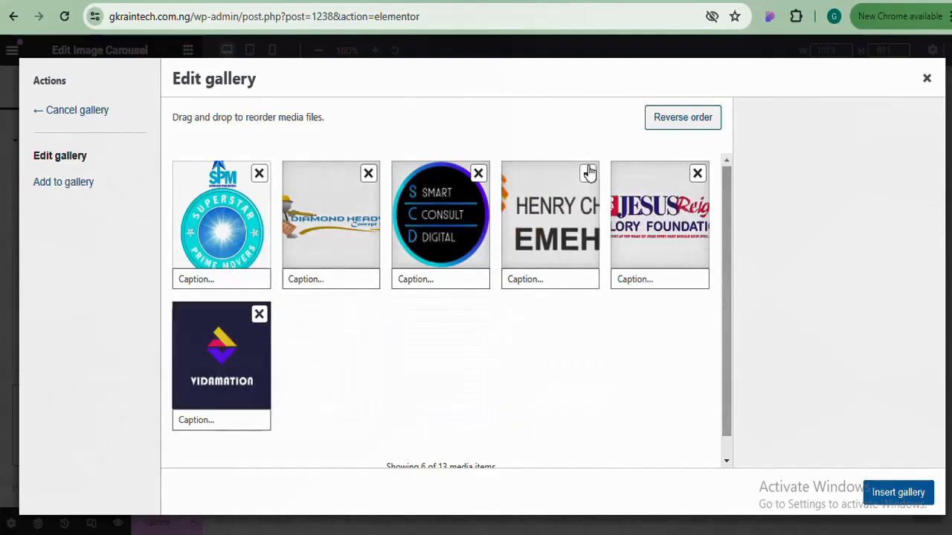
left_click(588, 173)
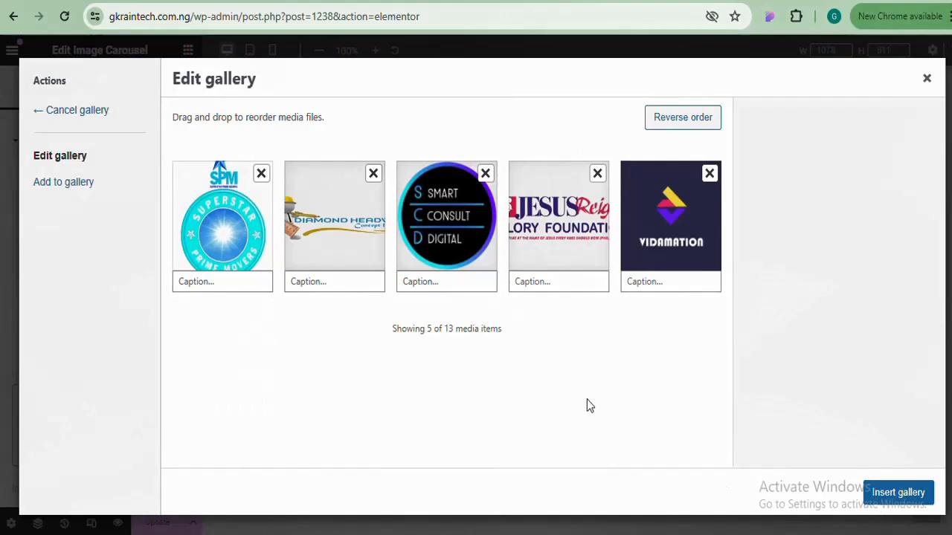
left_click_drag(427, 223, 331, 223)
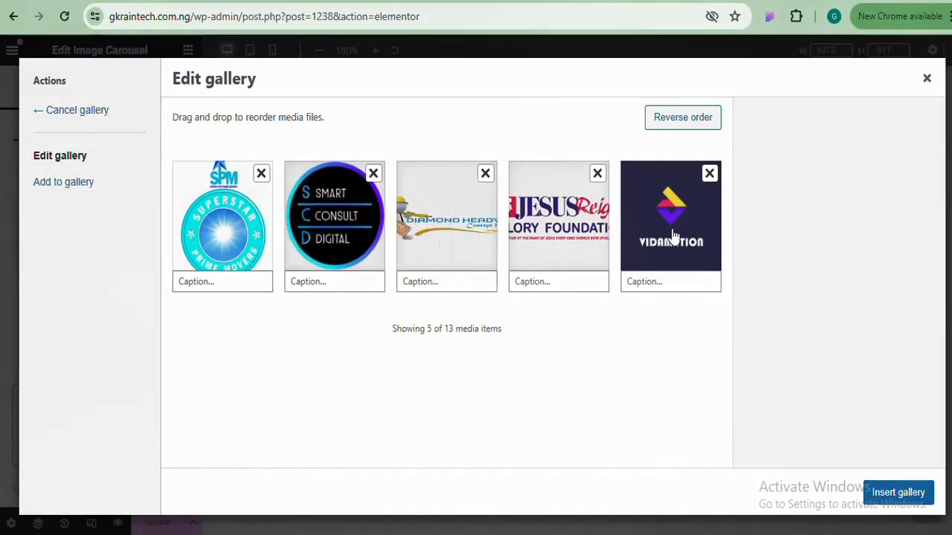
left_click_drag(672, 236, 459, 234)
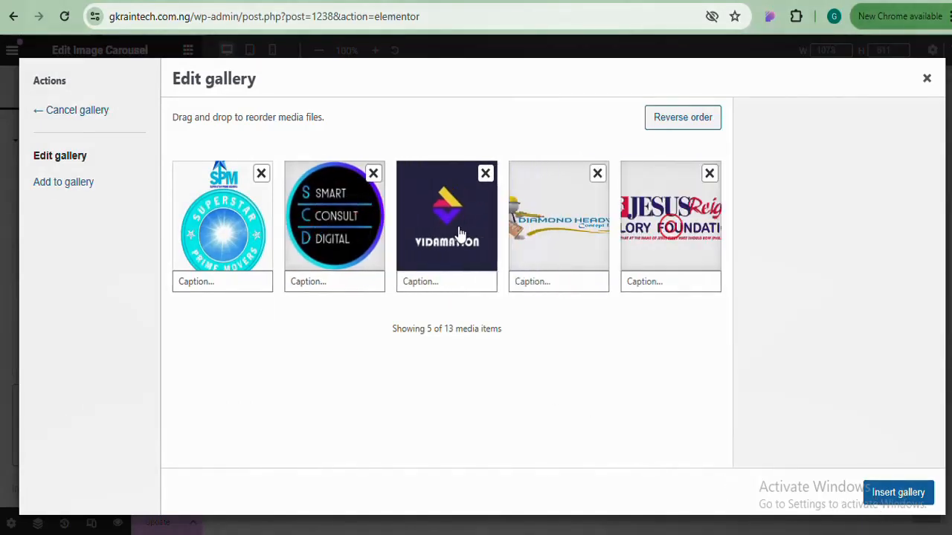
left_click(888, 490)
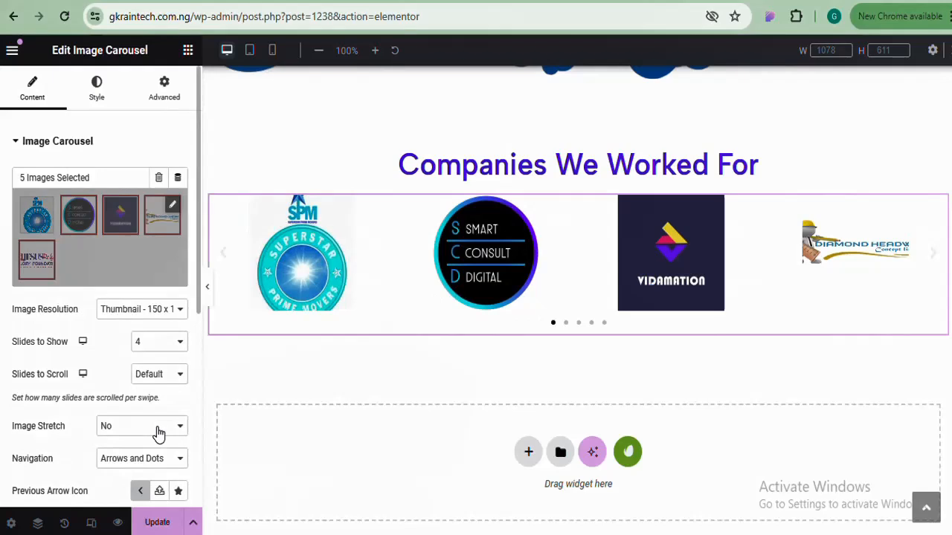
Leave image stretch off and keep Slides to Show at 4 after trying 3
left_click(159, 426)
left_click(157, 342)
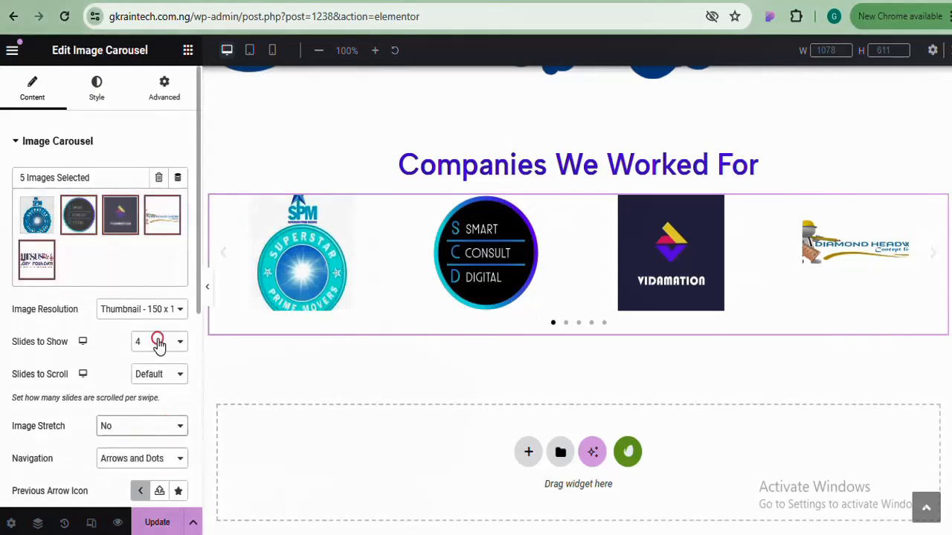
left_click(157, 342)
left_click(151, 382)
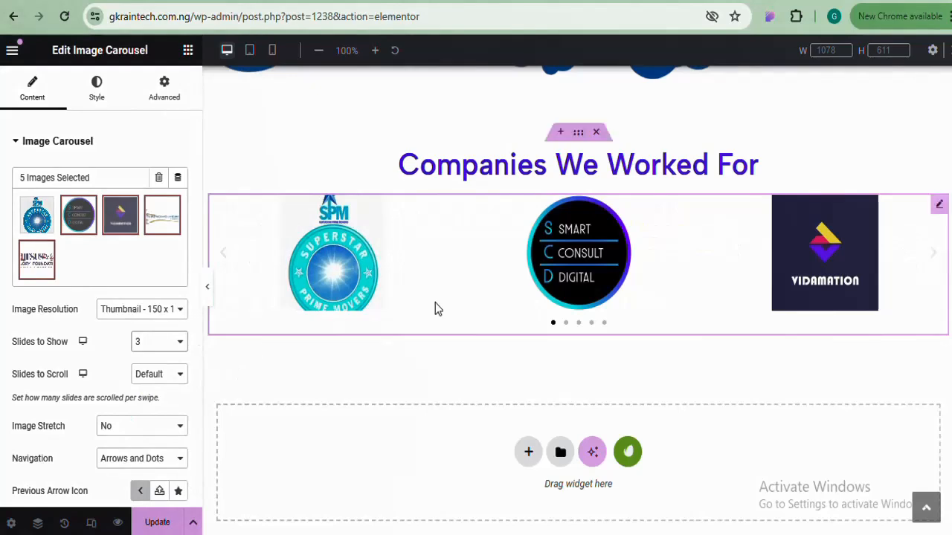
left_click(171, 343)
left_click(155, 398)
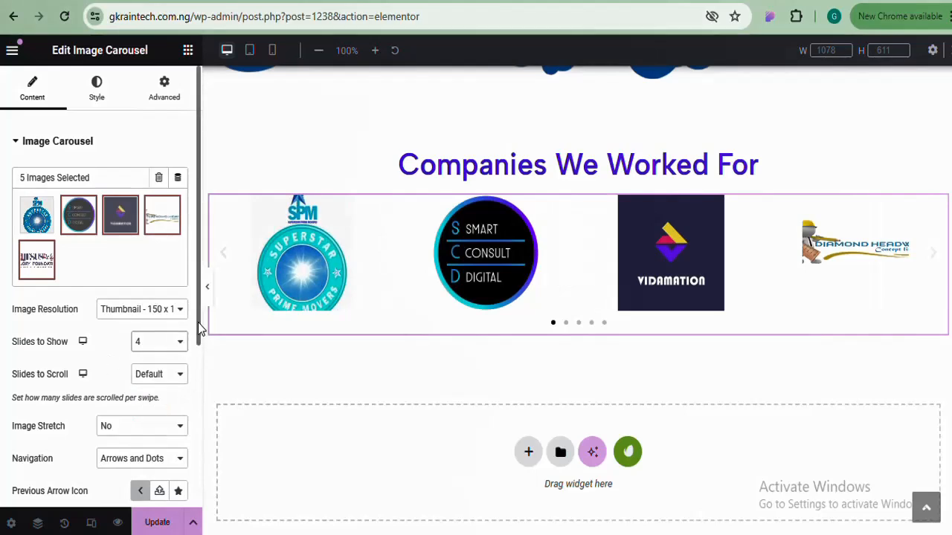
left_click_drag(199, 329, 197, 403)
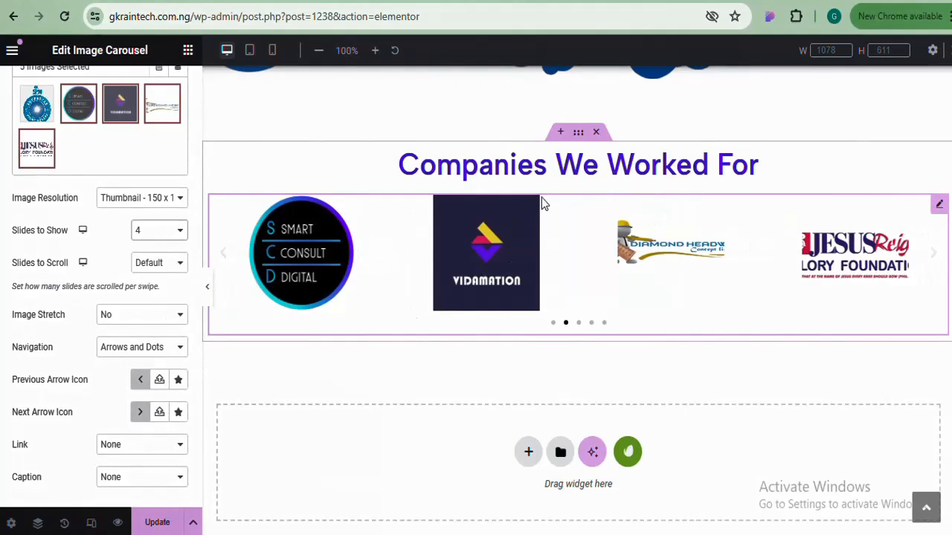
Copy the #4819DF purple colour from the Companies We Worked For heading
left_click(563, 165)
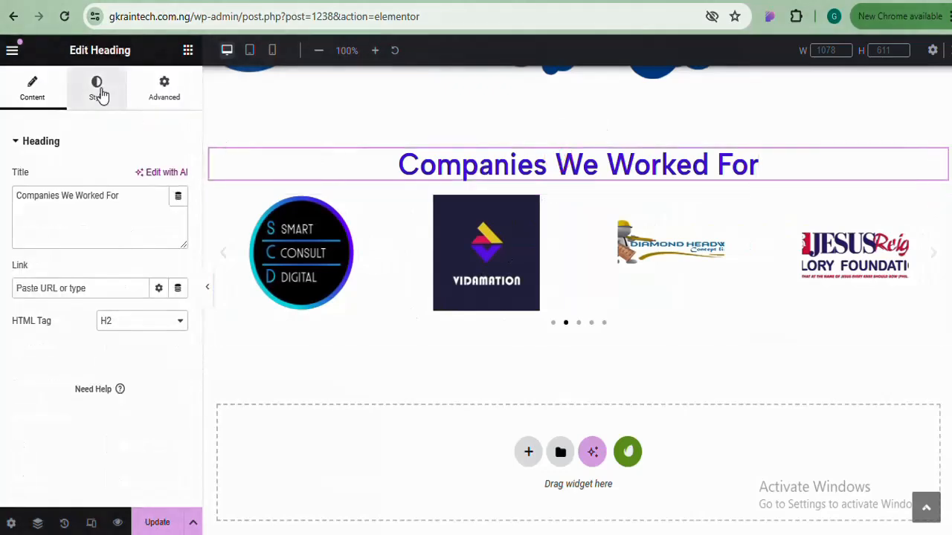
left_click(99, 91)
left_click(180, 210)
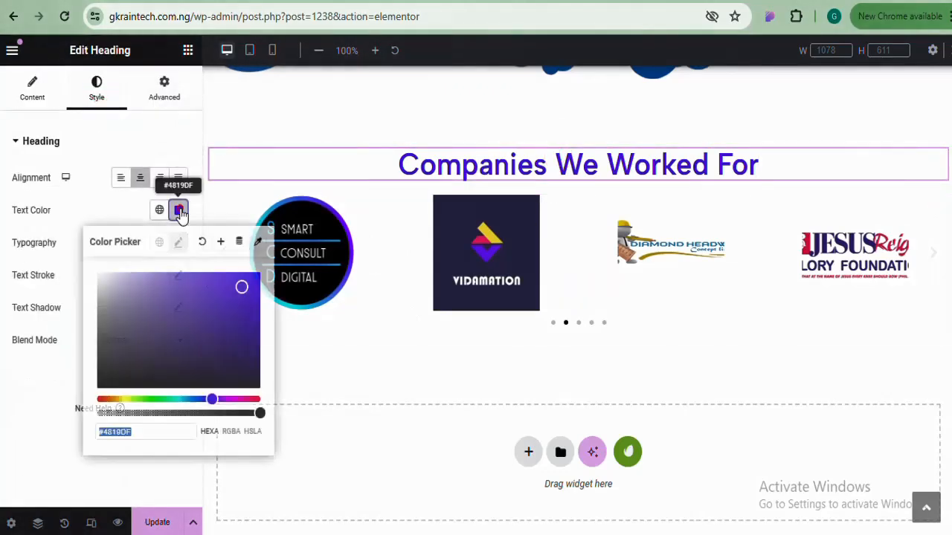
right_click(124, 431)
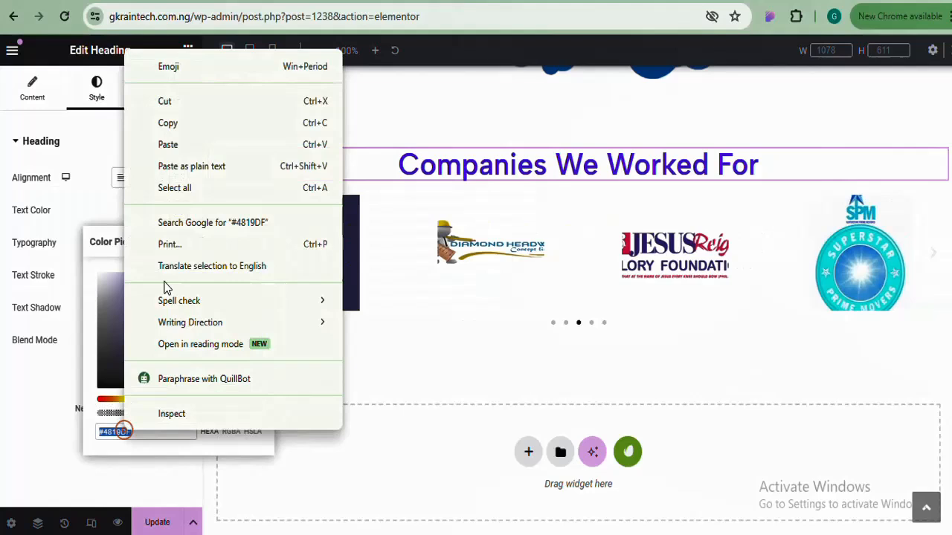
left_click(197, 123)
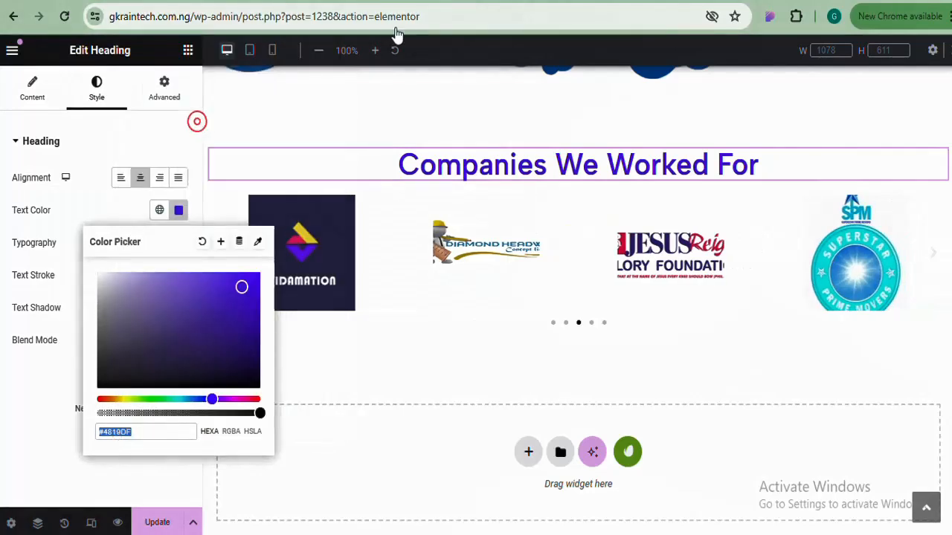
Make the carousel arrows and pagination dots #4819DF with a black active dot, then preview
left_click(589, 323)
left_click(93, 93)
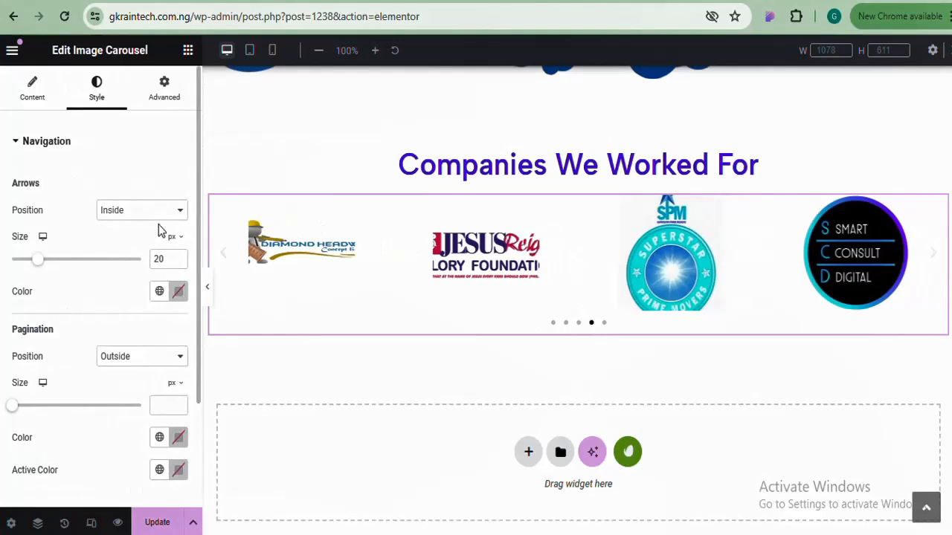
left_click(178, 291)
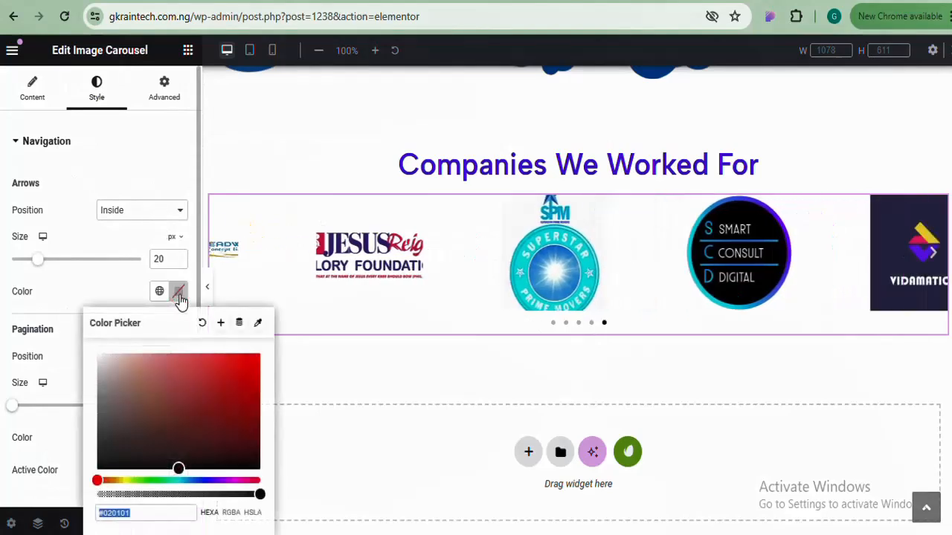
key("ctrl+v")
left_click(179, 294)
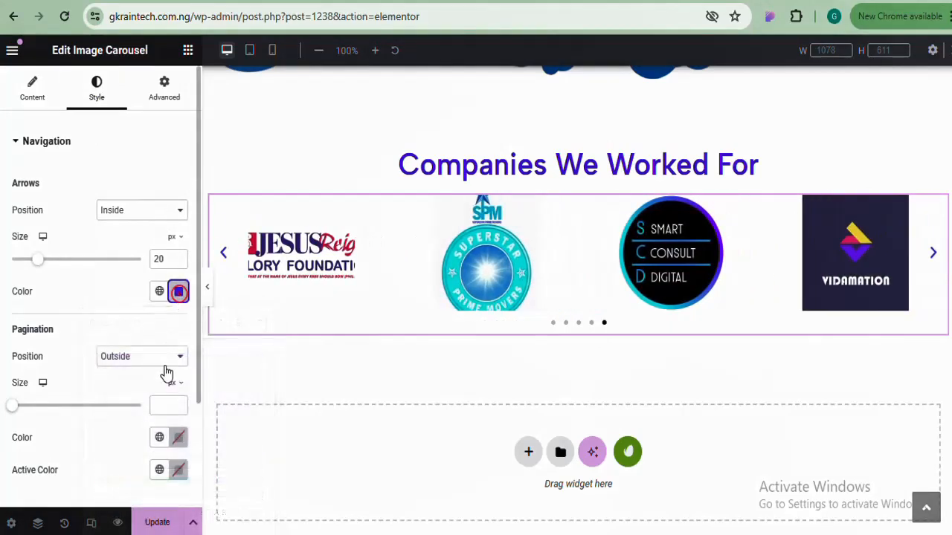
left_click(179, 439)
key("ctrl+v")
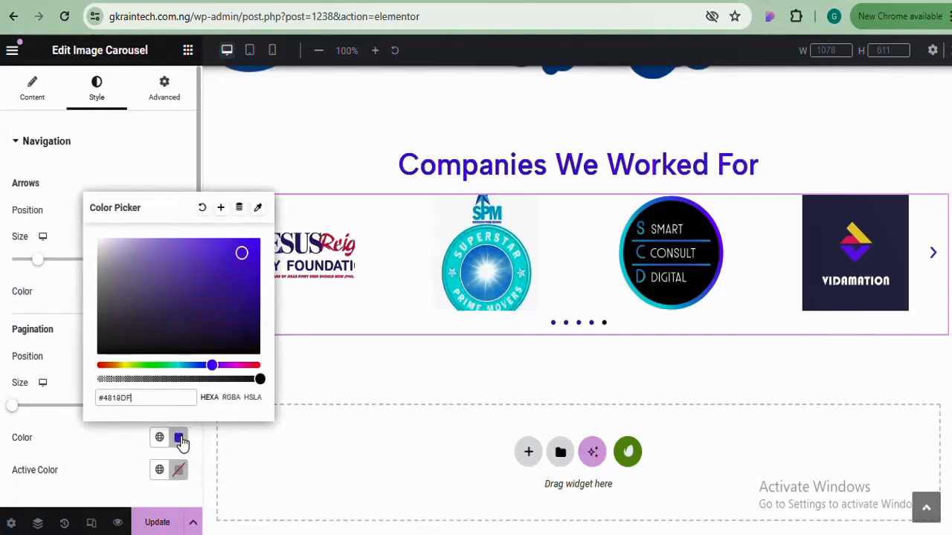
left_click(180, 438)
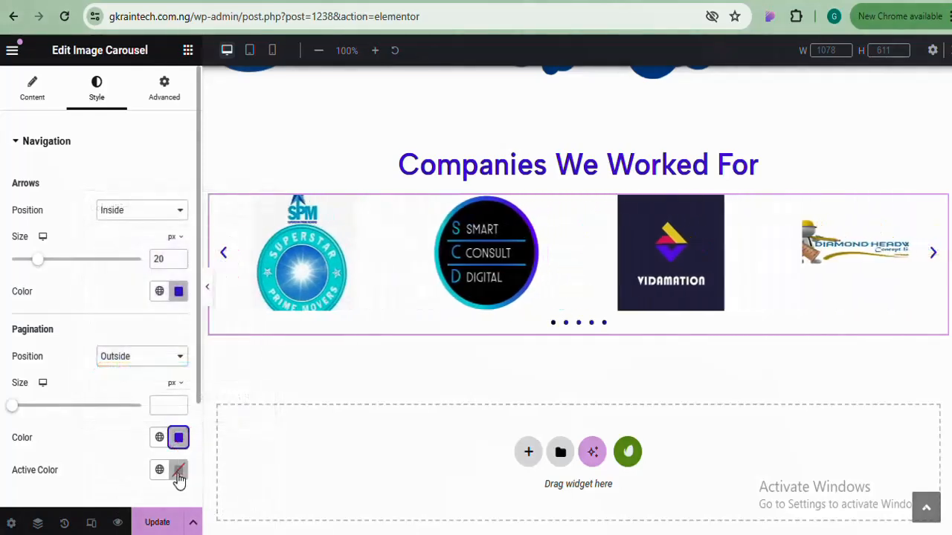
left_click(179, 470)
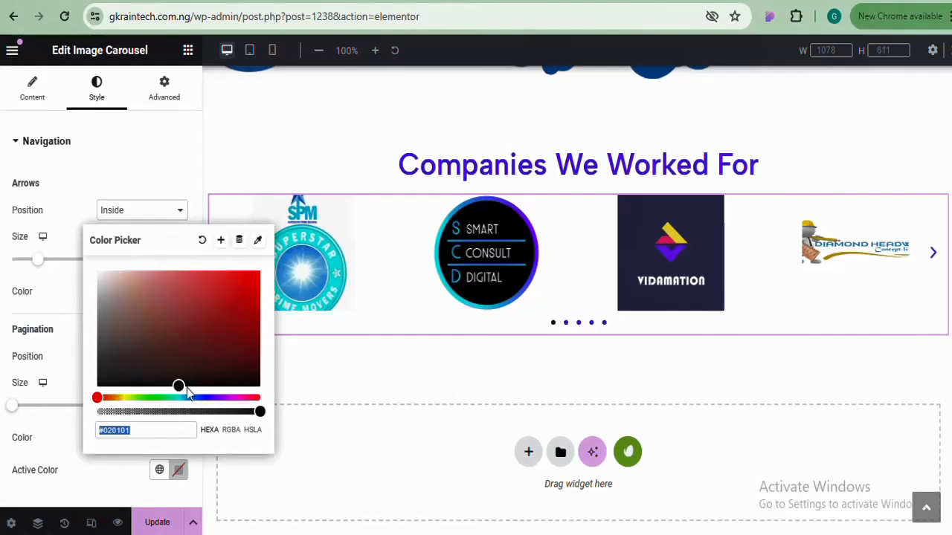
left_click(180, 470)
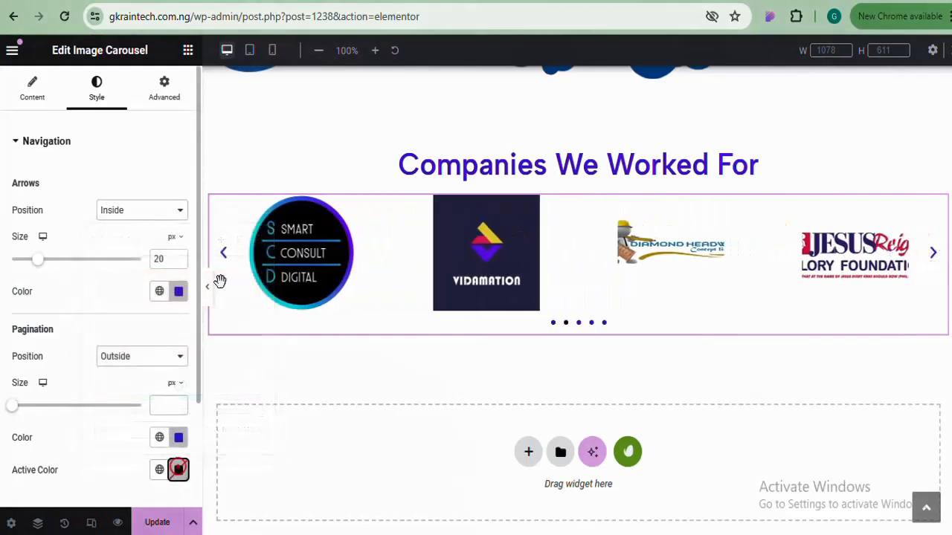
left_click(211, 289)
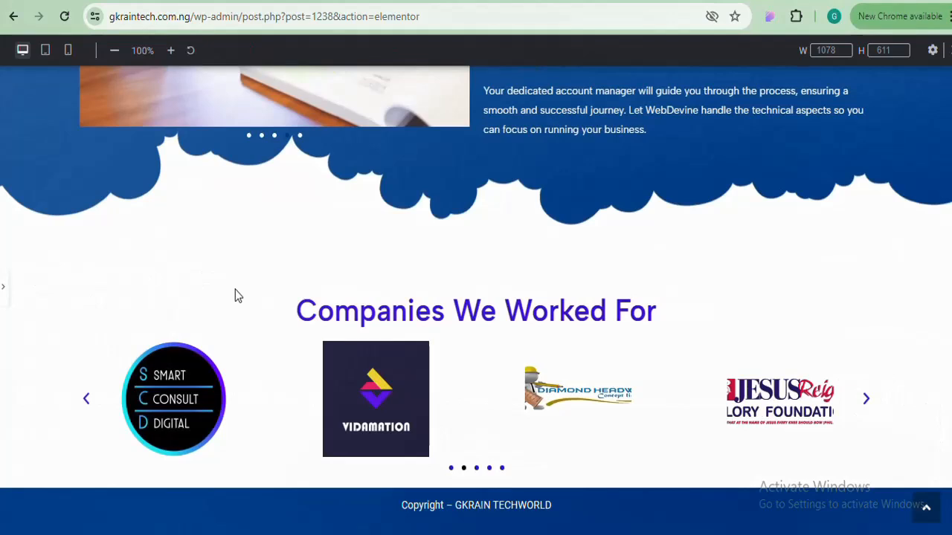
left_click(6, 292)
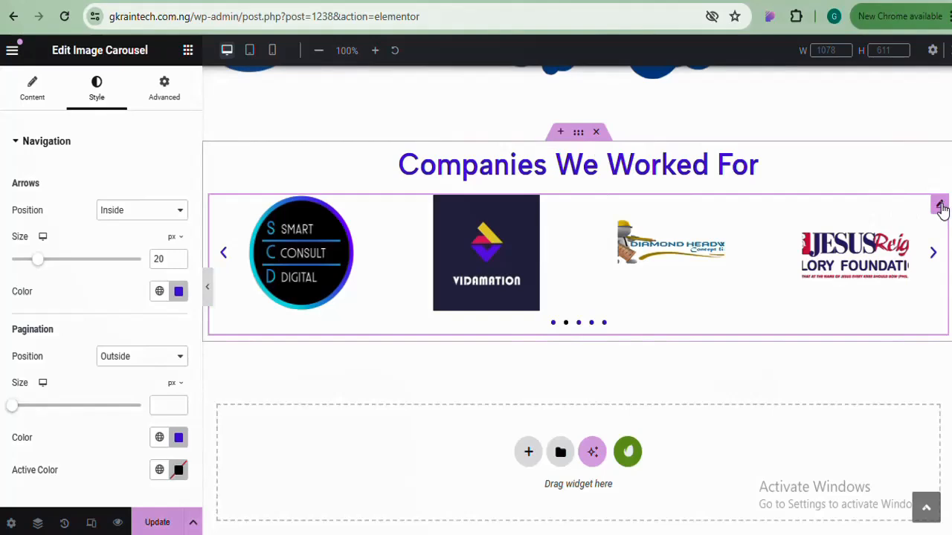
Give the Companies We Worked For heading a bottom margin of 5
left_click(32, 102)
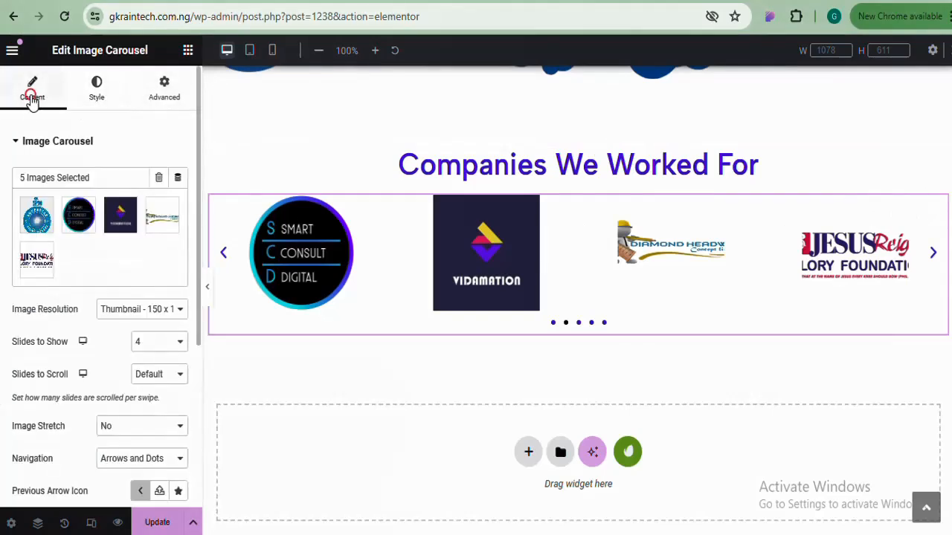
left_click(524, 174)
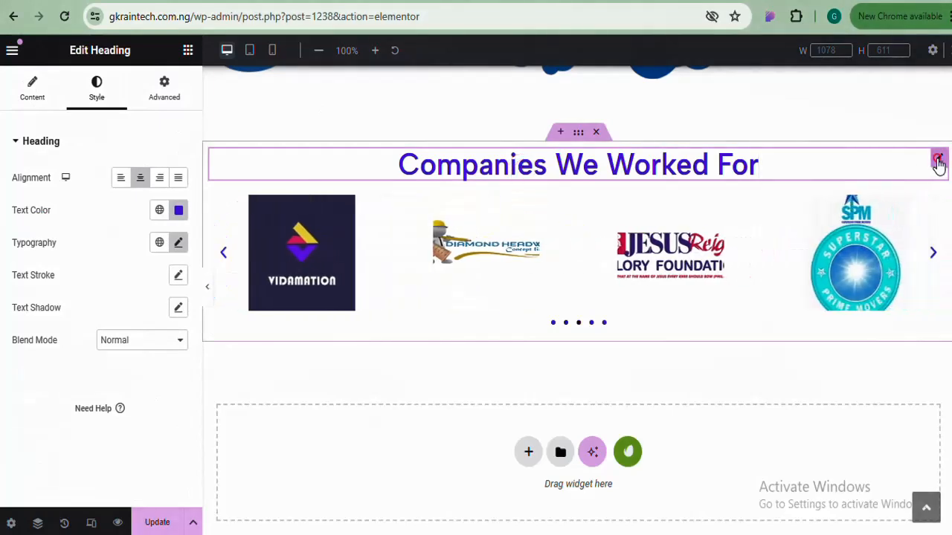
left_click(159, 95)
left_click(178, 196)
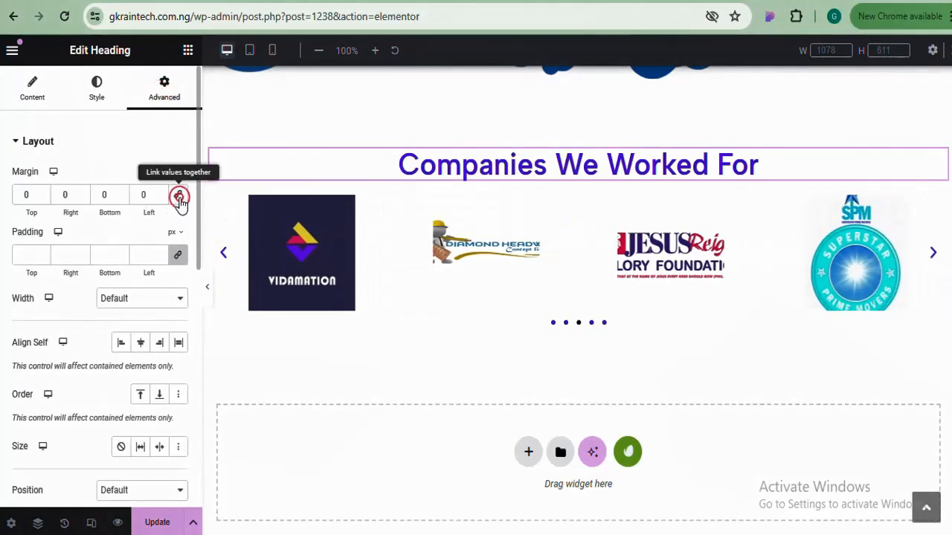
left_click(97, 198)
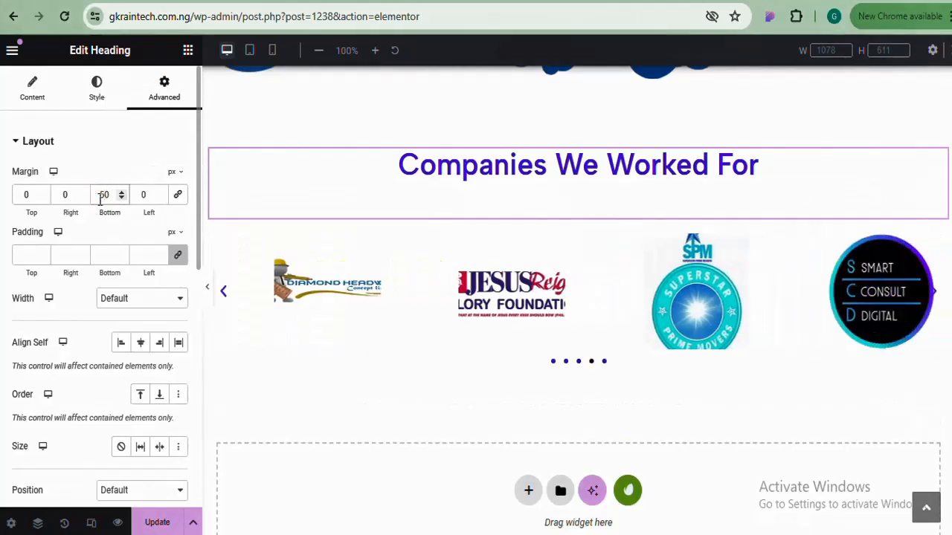
type("5")
left_click(223, 293)
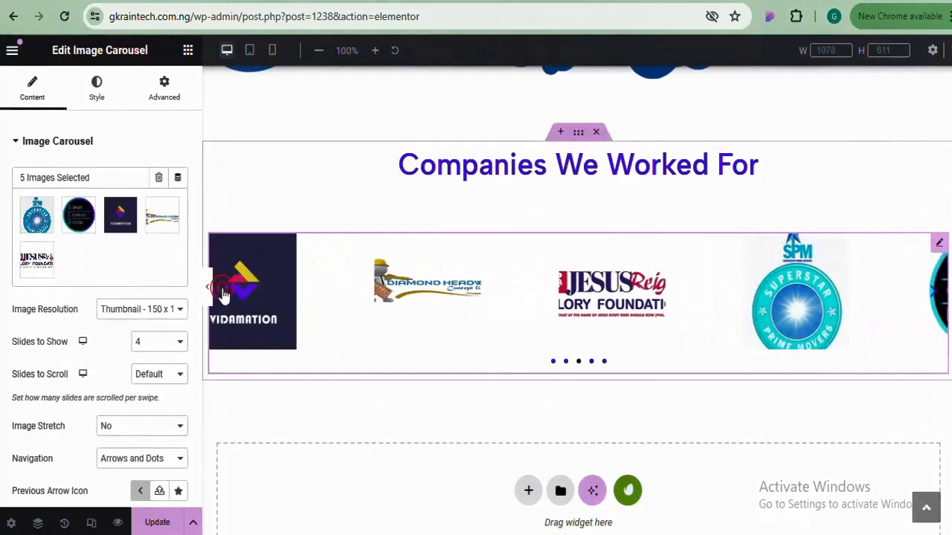
left_click(208, 291)
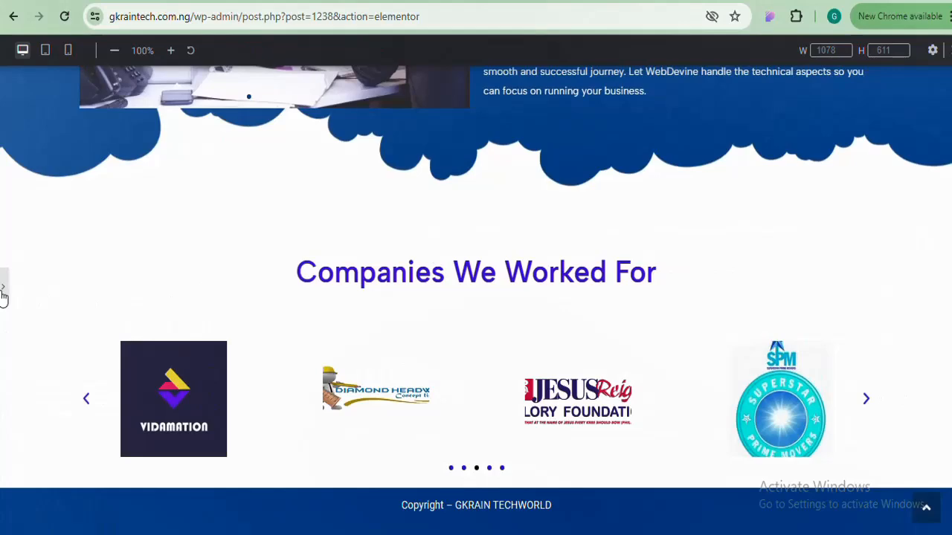
left_click(3, 292)
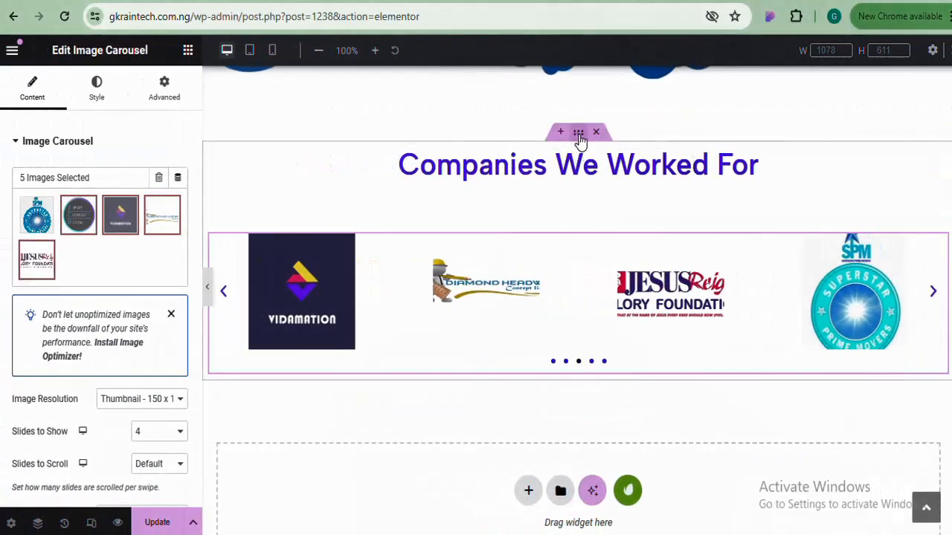
Adjust the companies section's content width, settling on 970 px
left_click(578, 134)
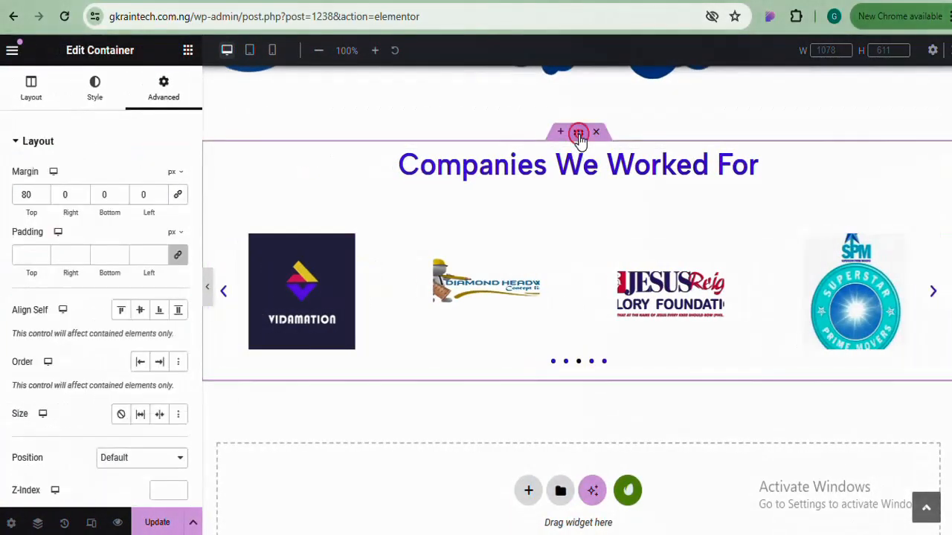
left_click(20, 89)
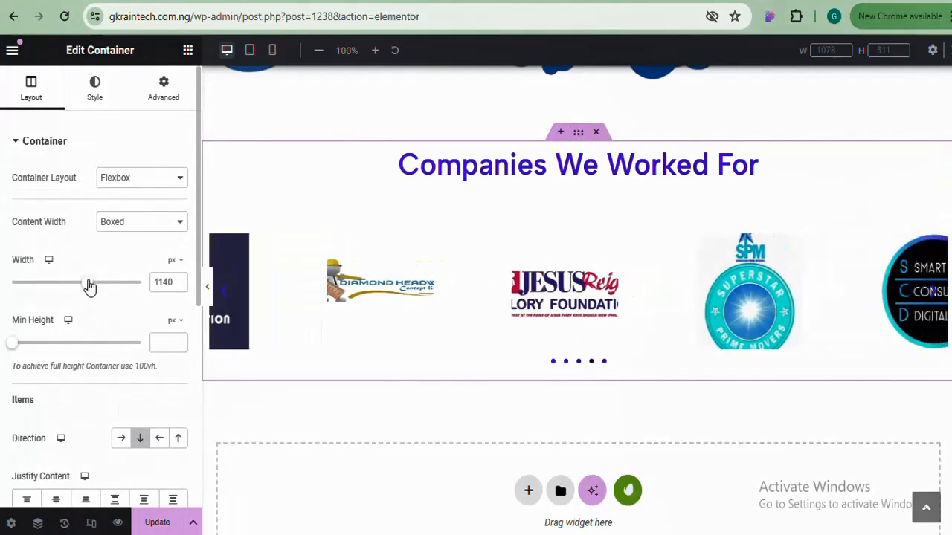
left_click_drag(87, 281, 51, 290)
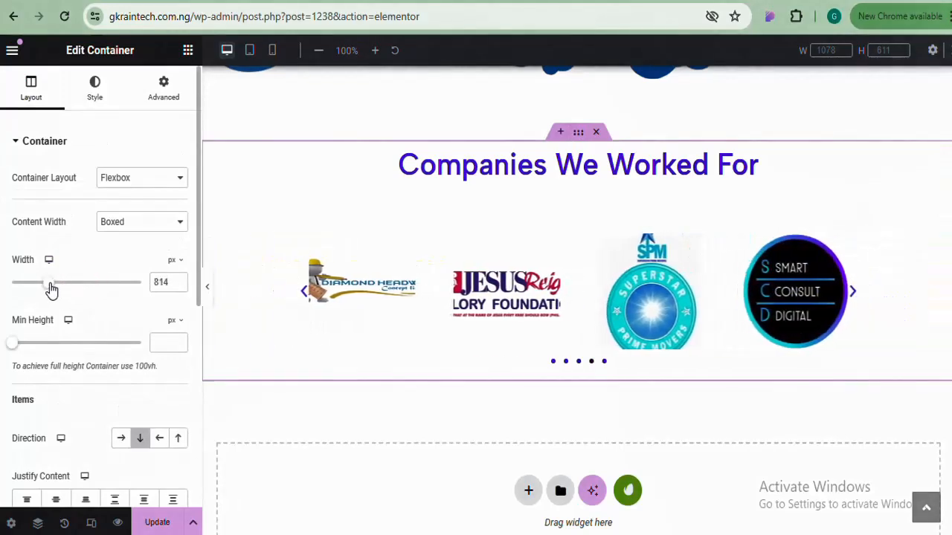
left_click(208, 292)
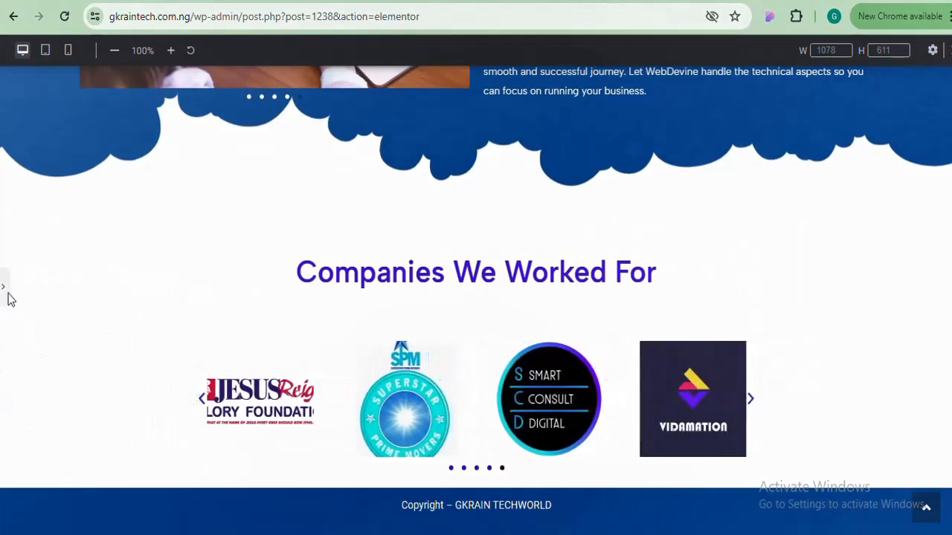
left_click(8, 296)
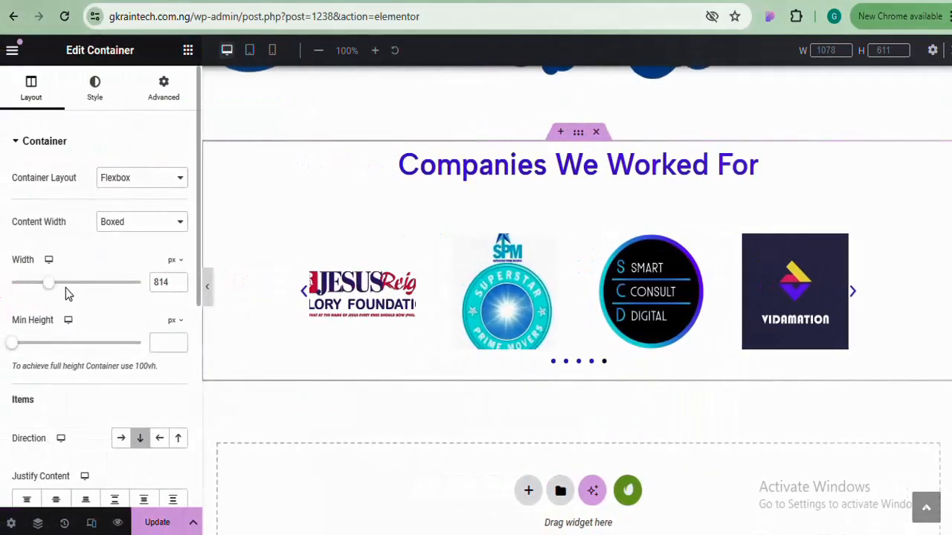
left_click_drag(53, 288, 72, 288)
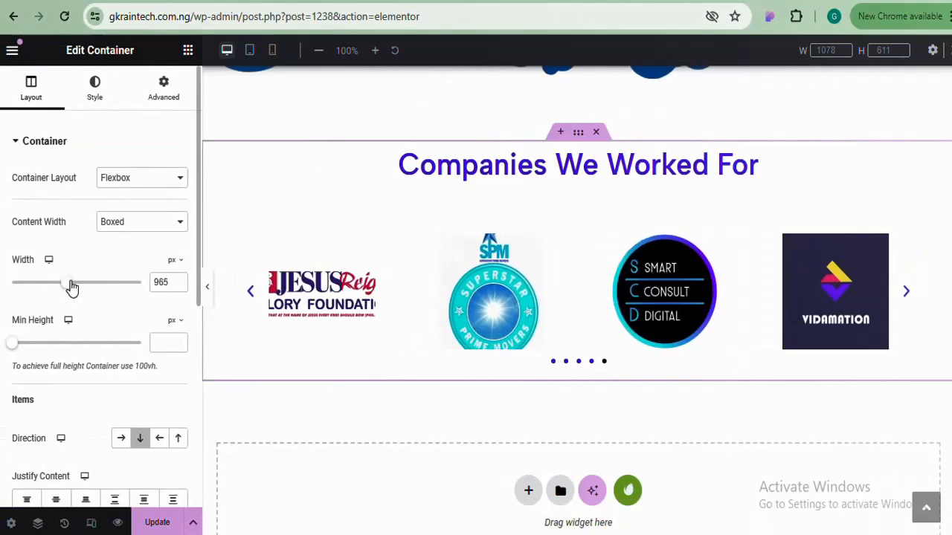
left_click(208, 290)
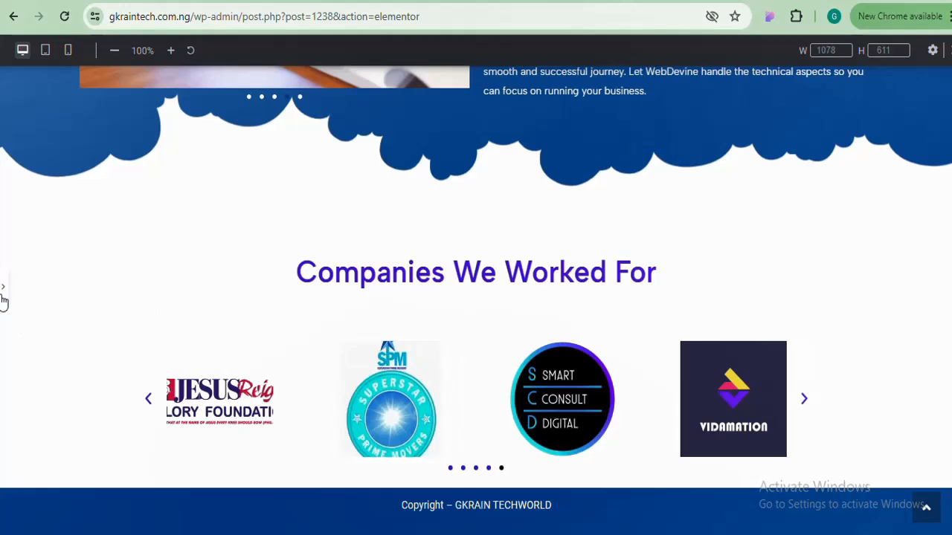
left_click(5, 291)
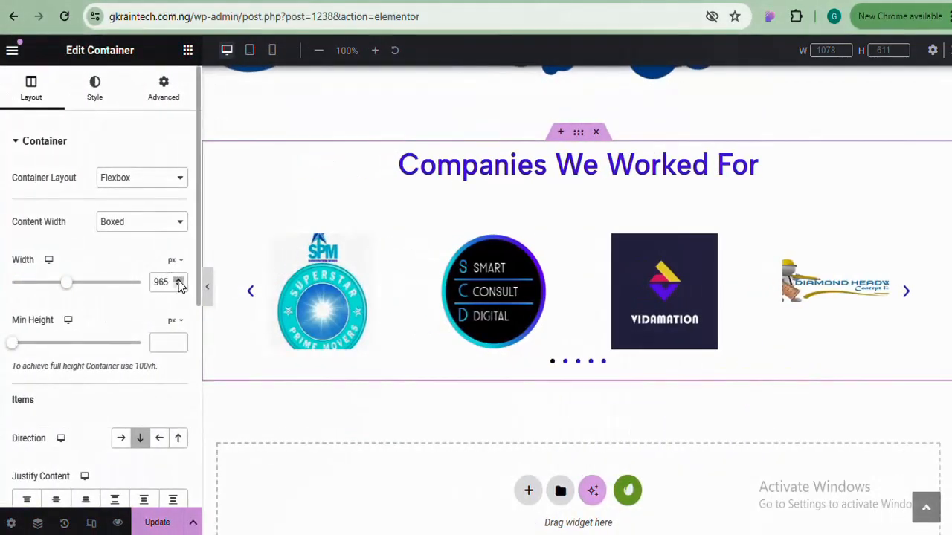
left_click(179, 280)
left_click(178, 280)
left_click(178, 280)
left_click(178, 281)
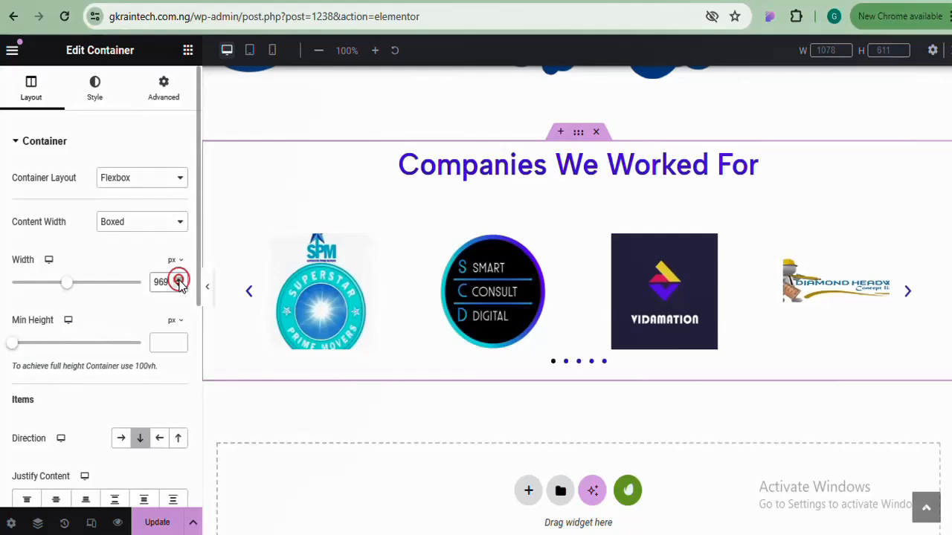
left_click(178, 280)
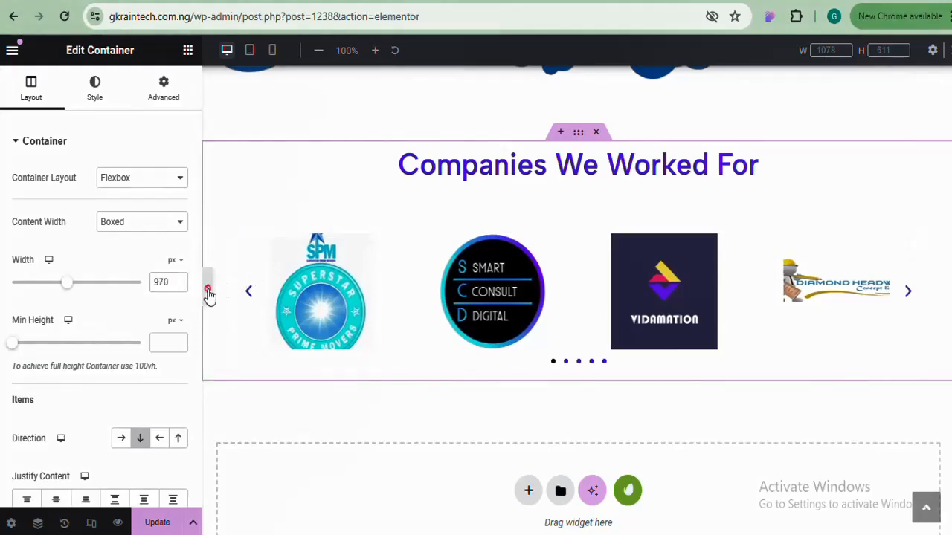
left_click(208, 291)
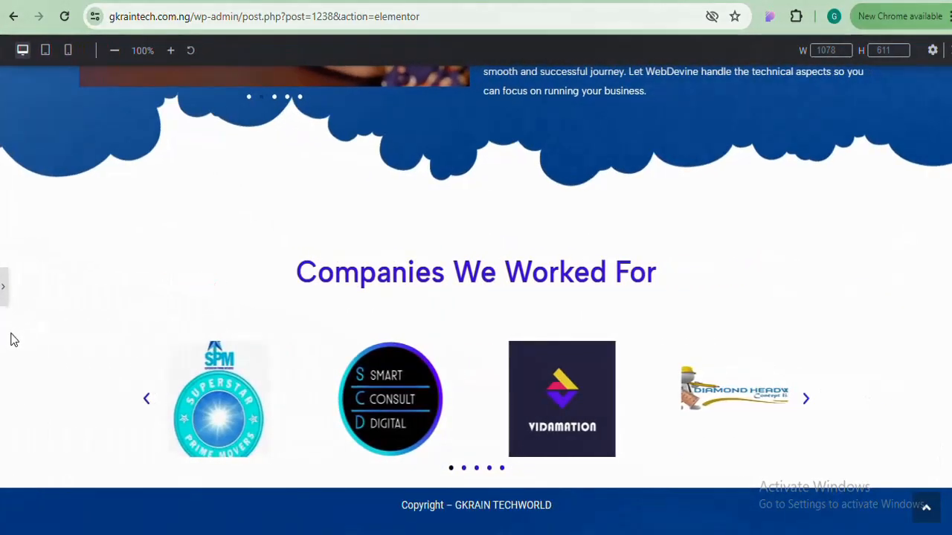
left_click(4, 298)
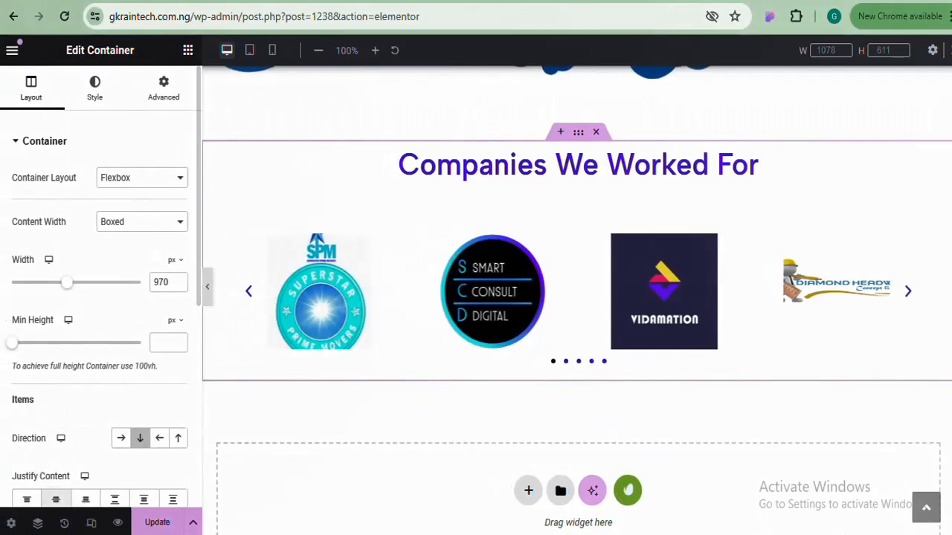
Save the page changes
left_click(158, 523)
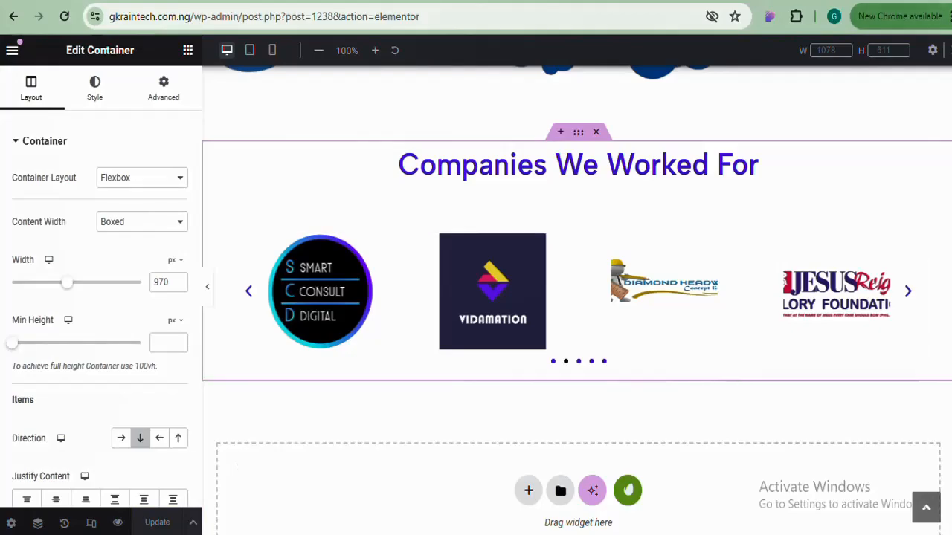
scroll(577, 297, "up", 10)
scroll(576, 298, "down", 8)
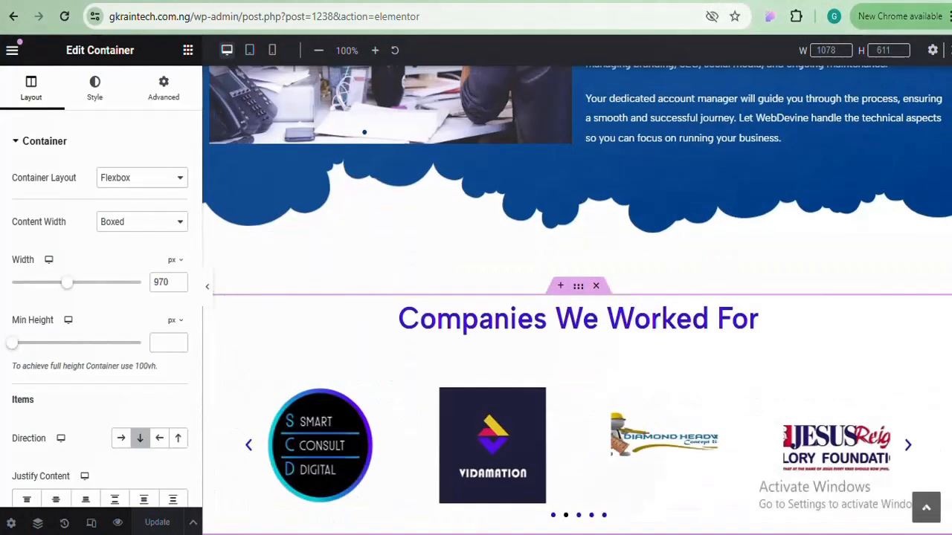
scroll(577, 298, "down", 2)
scroll(577, 297, "up", 10)
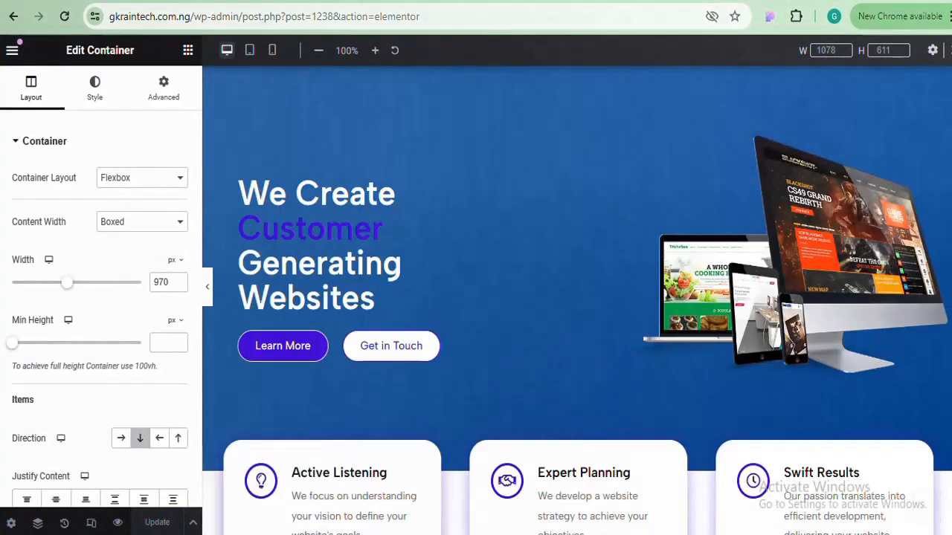
scroll(577, 297, "down", 8)
scroll(577, 298, "up", 3)
scroll(577, 297, "down", 6)
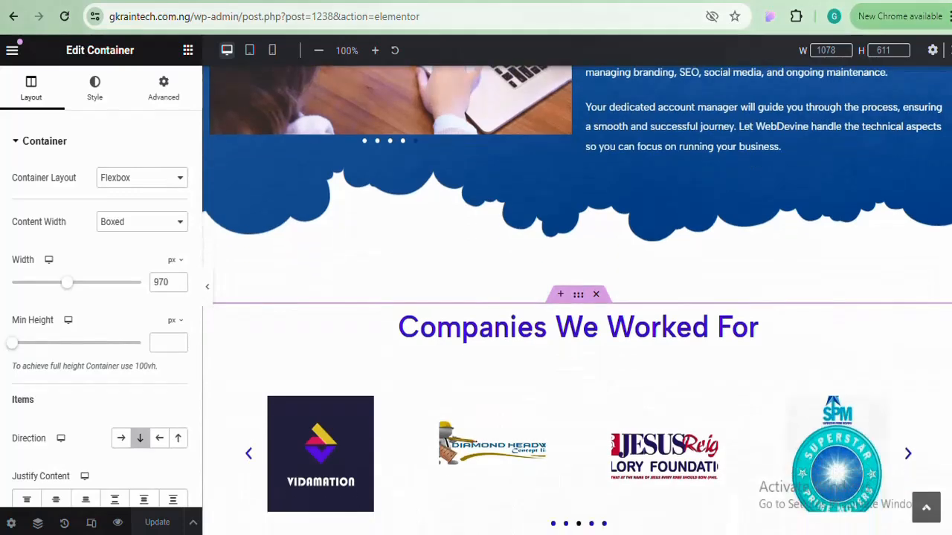
scroll(530, 193, "up", 1)
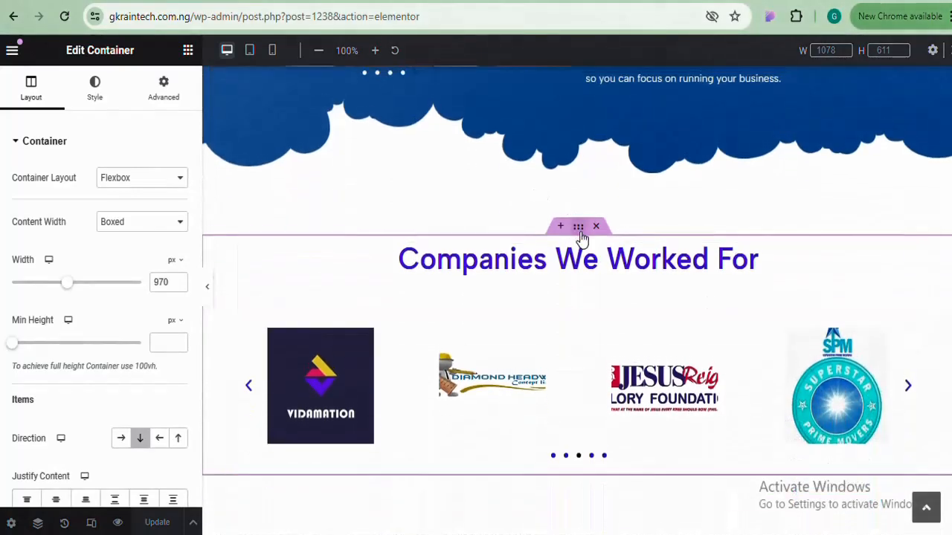
Check the container's advanced settings and scroll to the empty area below the logos
left_click(165, 85)
scroll(577, 297, "down", 3)
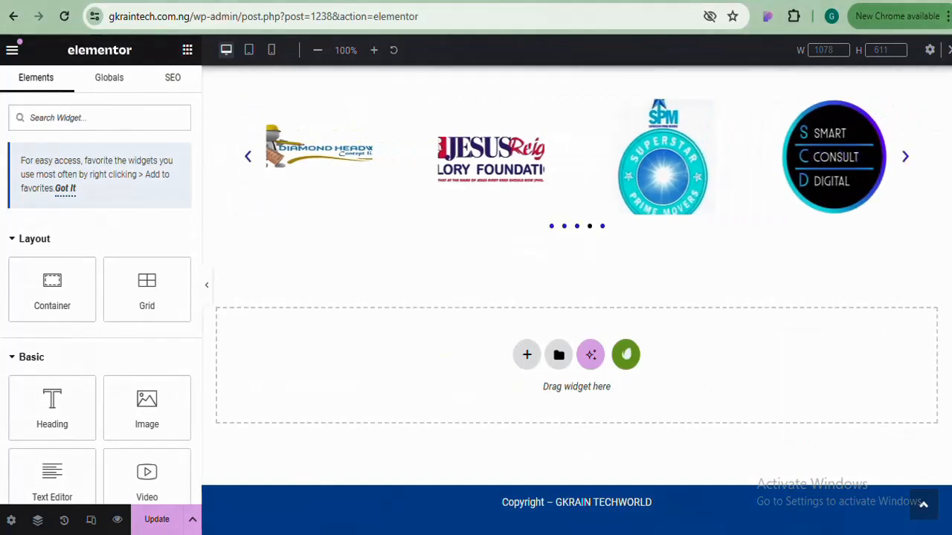
scroll(576, 298, "up", 3)
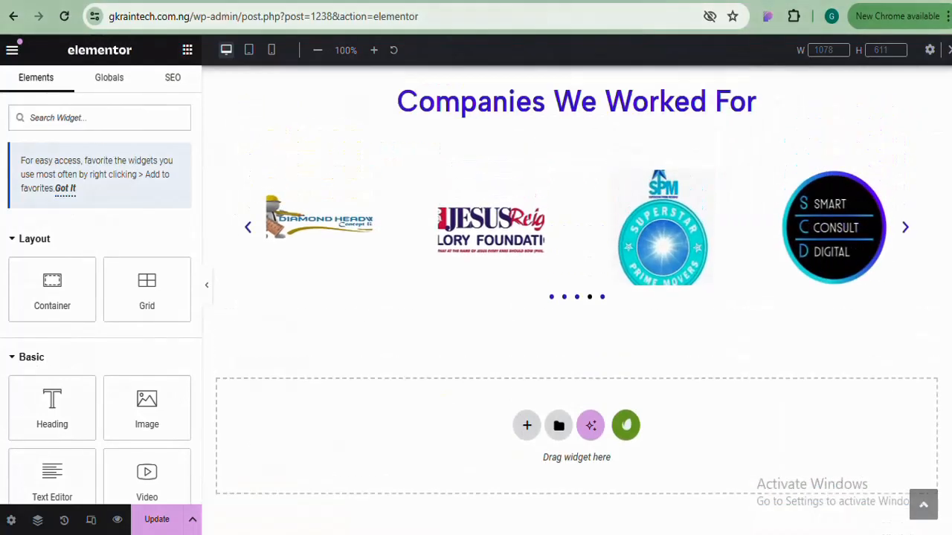
scroll(576, 298, "down", 2)
scroll(576, 298, "down", 2)
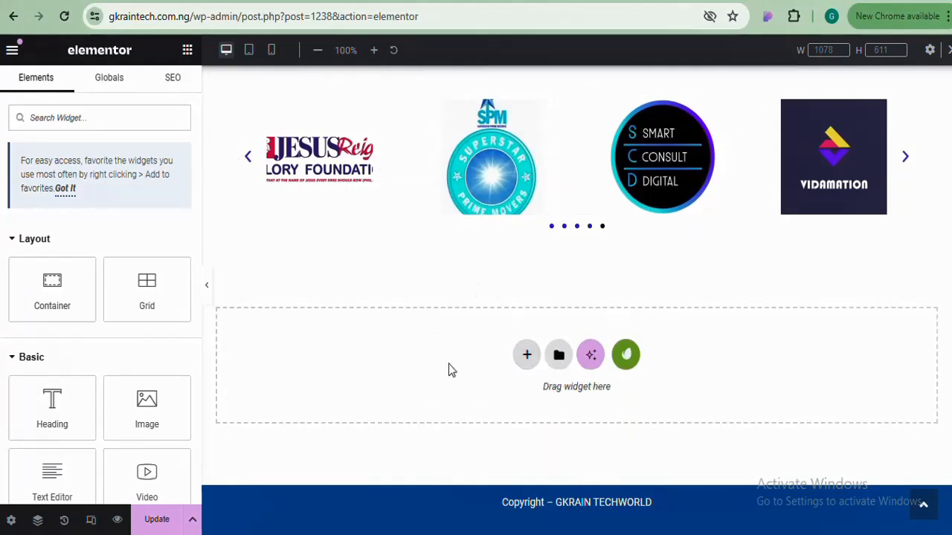
Add a single-column flexbox container below the logo carousel
left_click(526, 355)
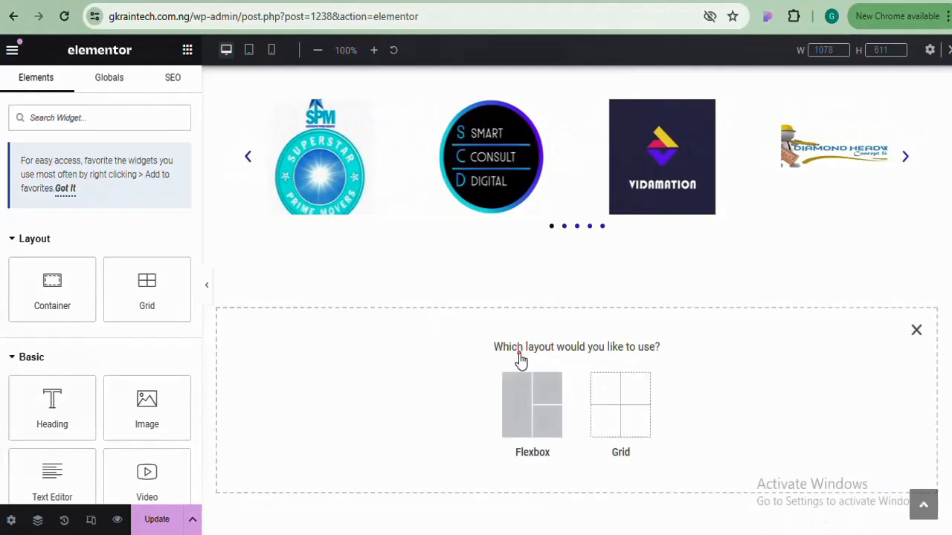
left_click(519, 394)
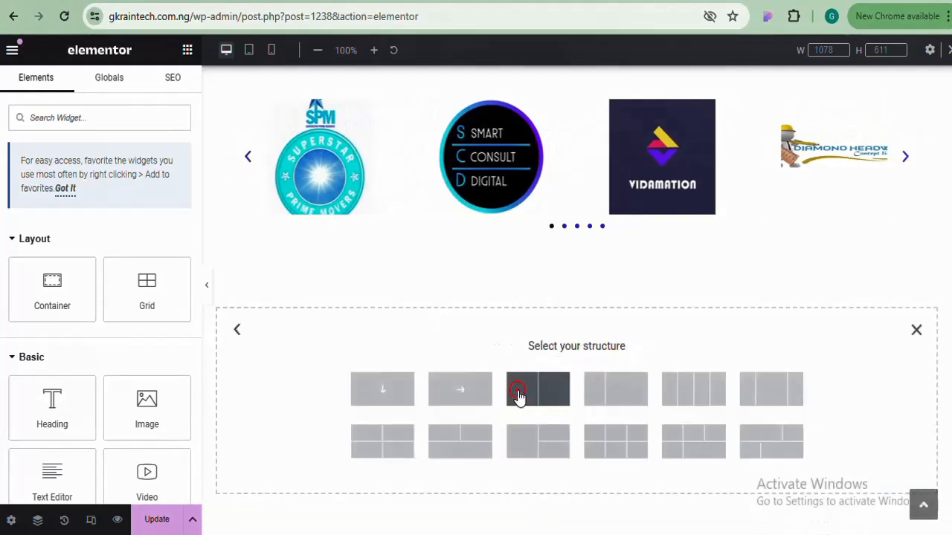
left_click(389, 394)
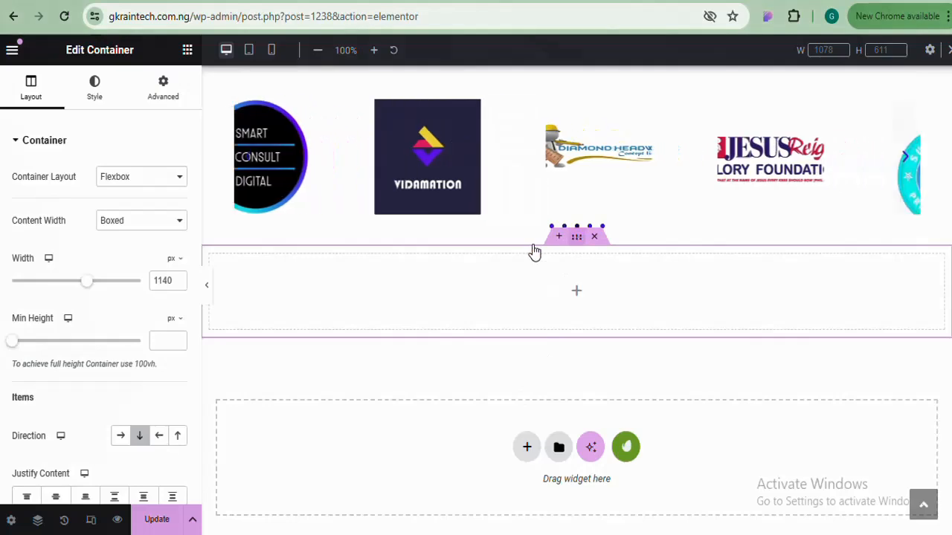
Unlink the new container's margins and set its top margin to 80 px
left_click(182, 76)
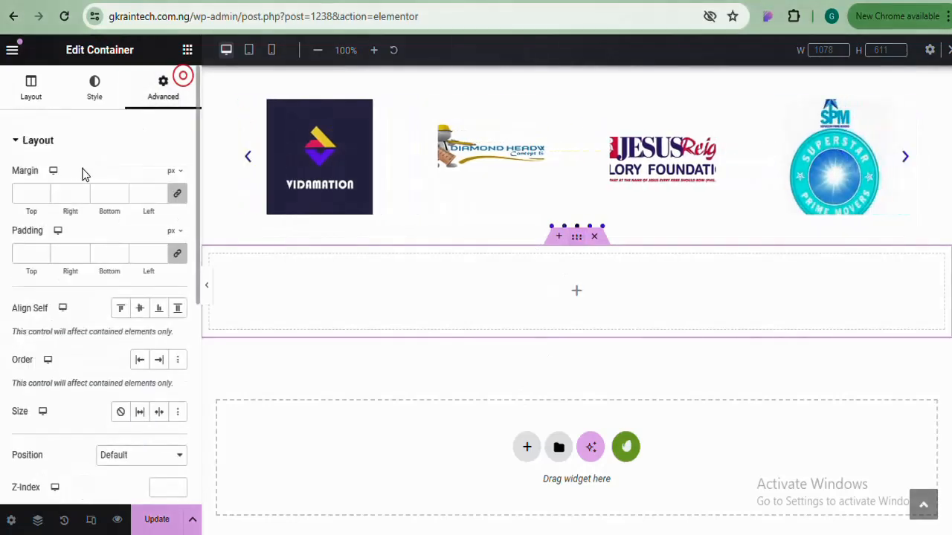
left_click(177, 194)
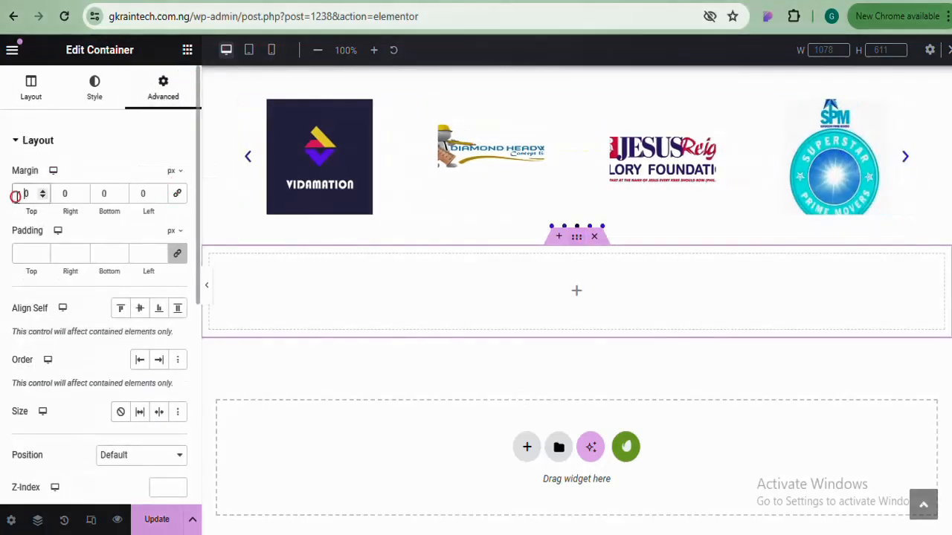
left_click(16, 195)
type("8")
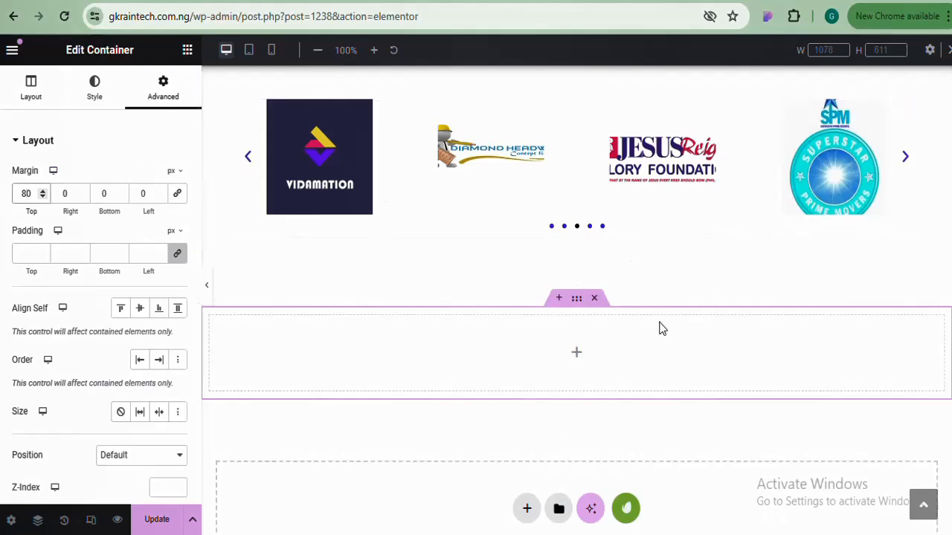
scroll(597, 145, "up", 10)
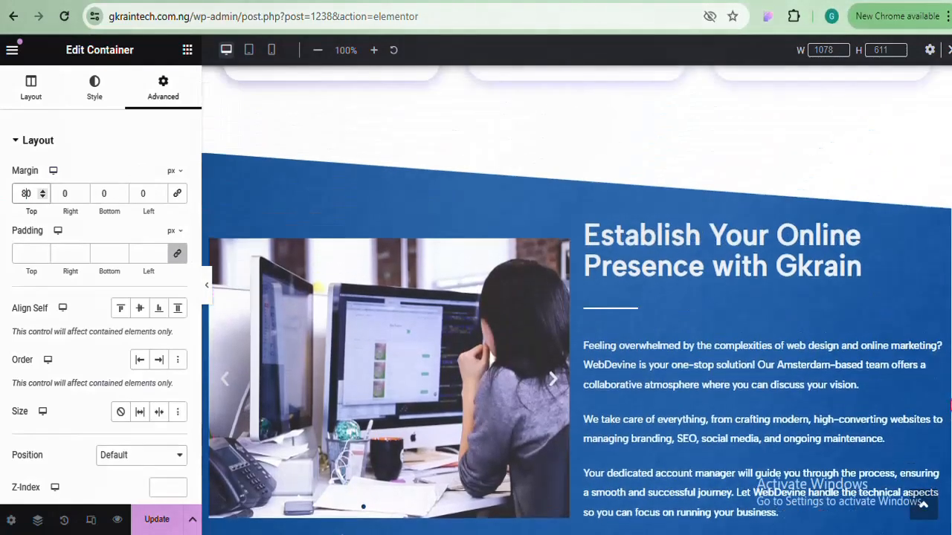
left_click(577, 130)
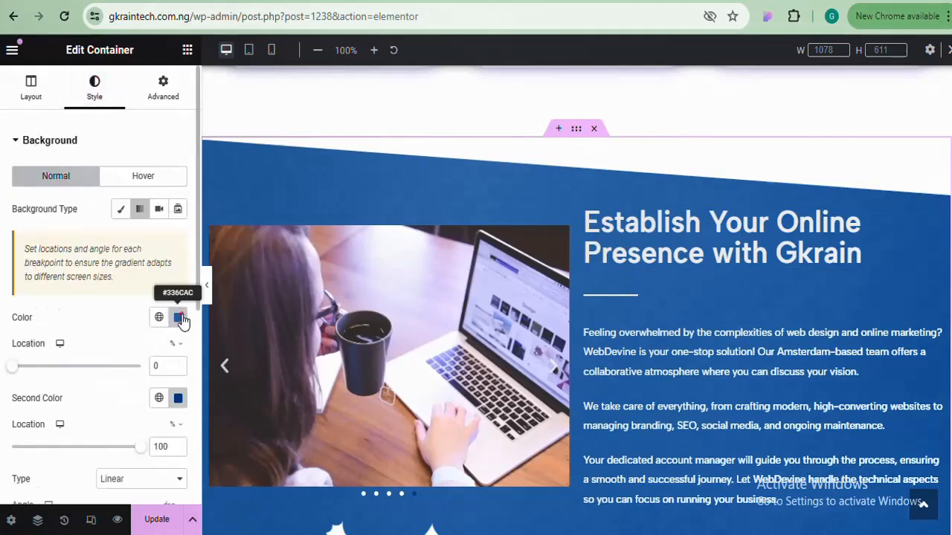
Copy the Establish section's #336CAC background colour code
left_click(181, 319)
right_click(109, 277)
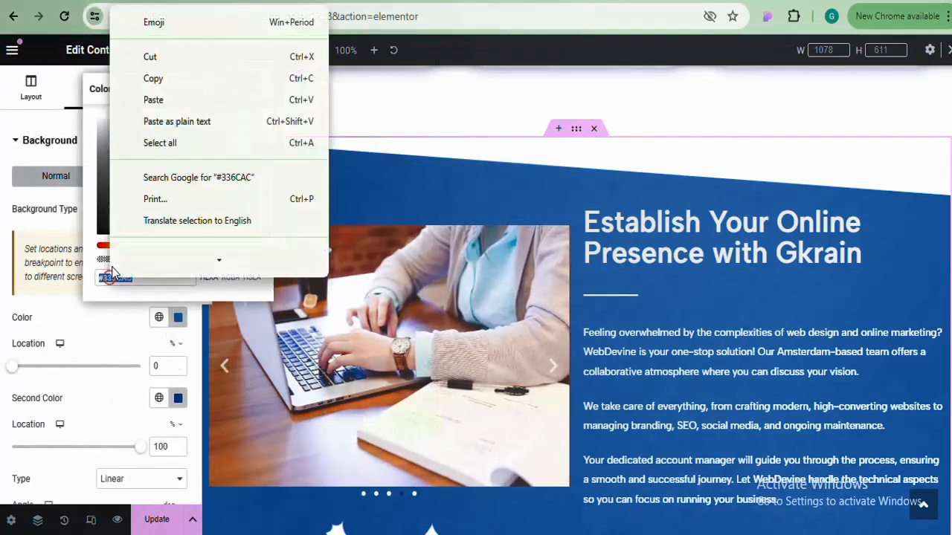
left_click(159, 76)
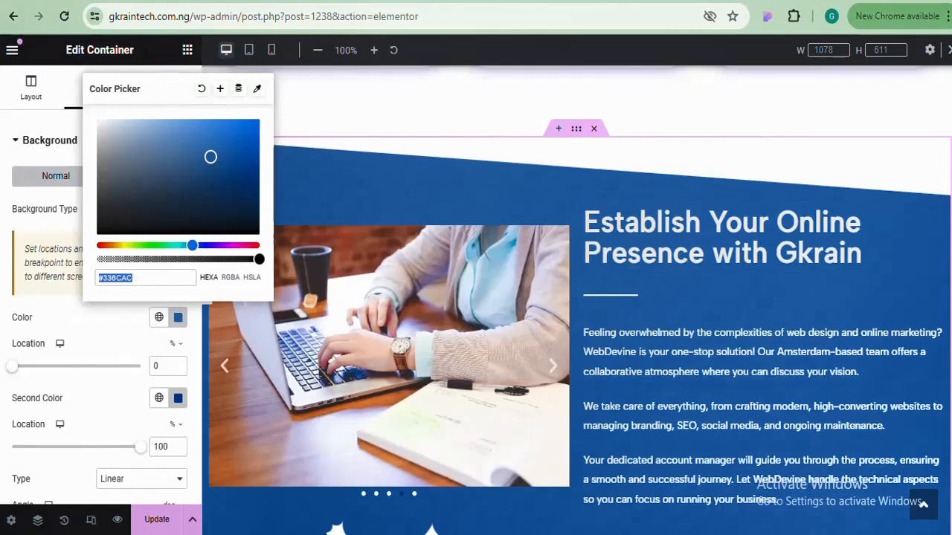
scroll(576, 298, "down", 10)
scroll(576, 297, "up", 5)
scroll(576, 297, "down", 8)
scroll(576, 297, "up", 2)
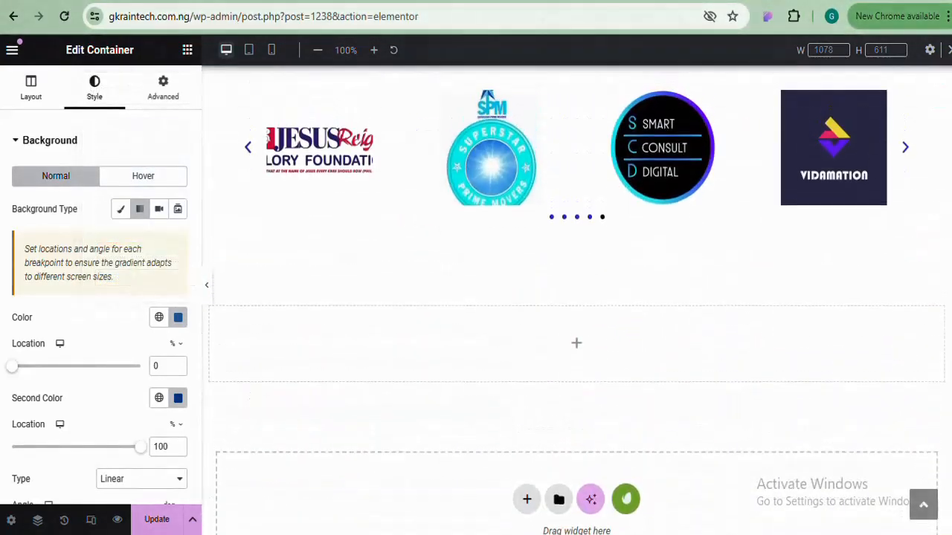
scroll(579, 92, "up", 10)
scroll(579, 93, "down", 4)
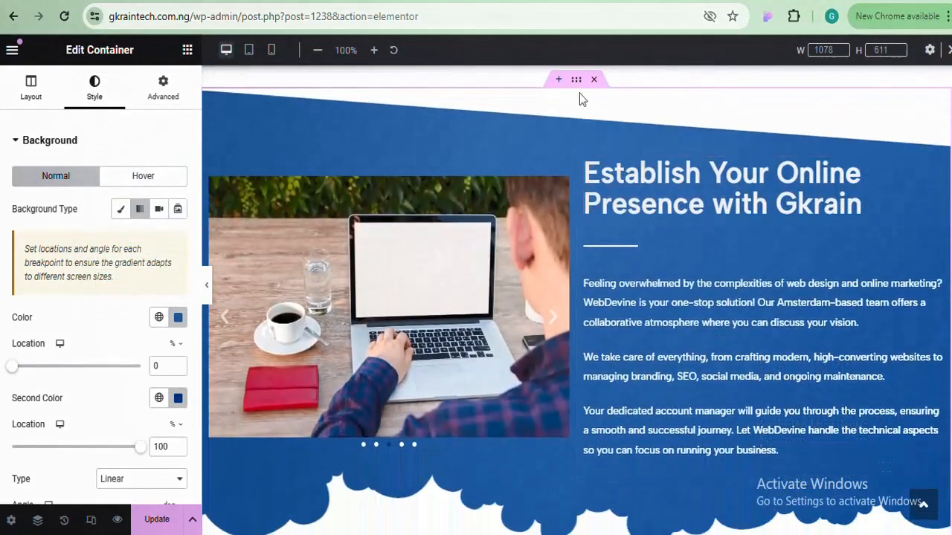
scroll(576, 85, "up", 5)
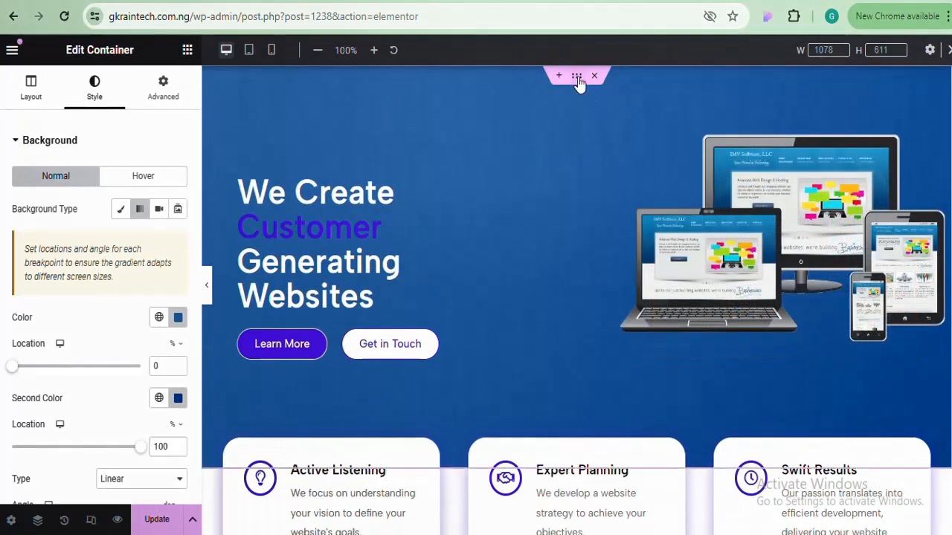
Copy the hero section and paste its style onto the new empty section
right_click(577, 77)
left_click(607, 184)
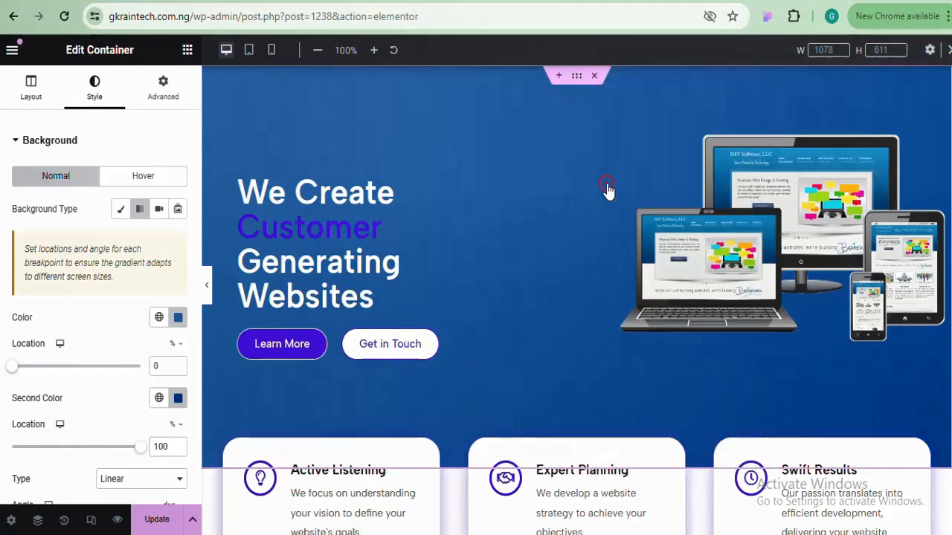
scroll(606, 187, "down", 15)
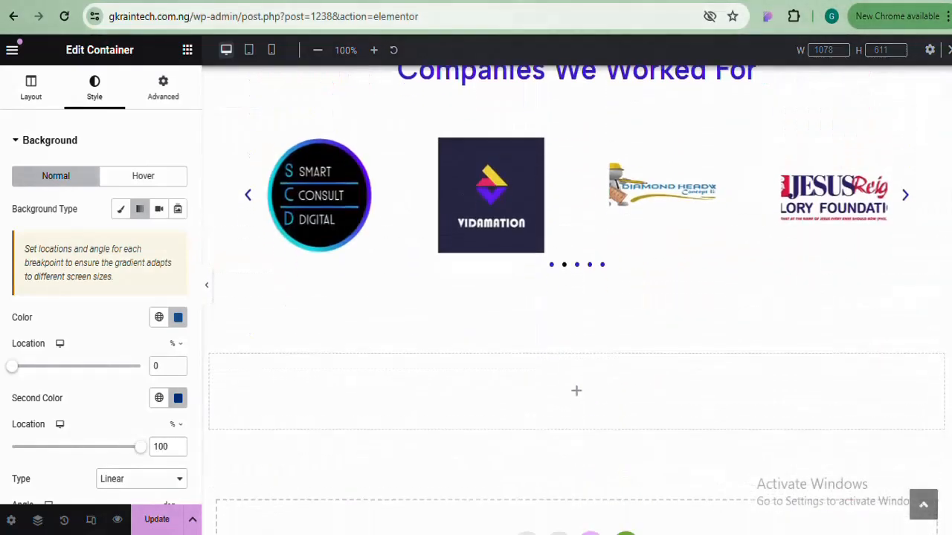
scroll(924, 433, "down", 2)
right_click(577, 217)
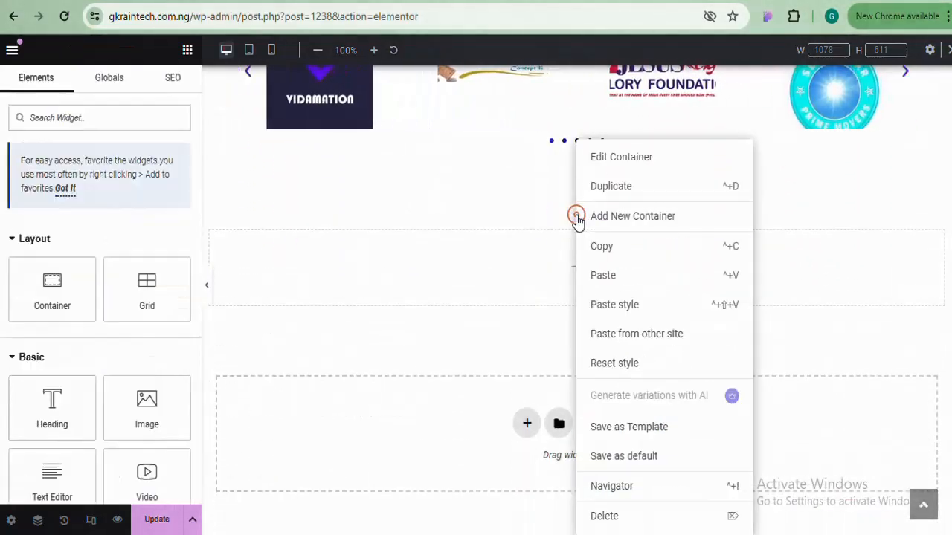
left_click(620, 306)
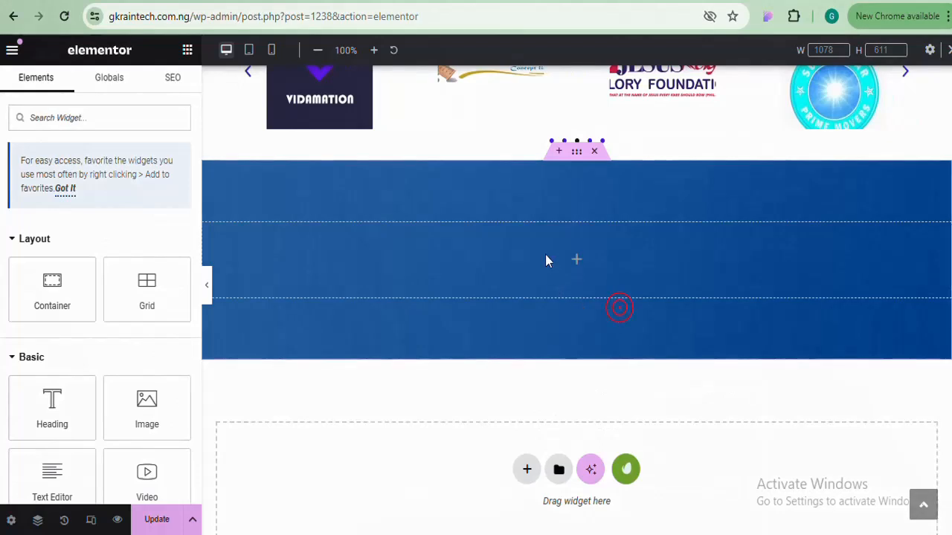
left_click(576, 152)
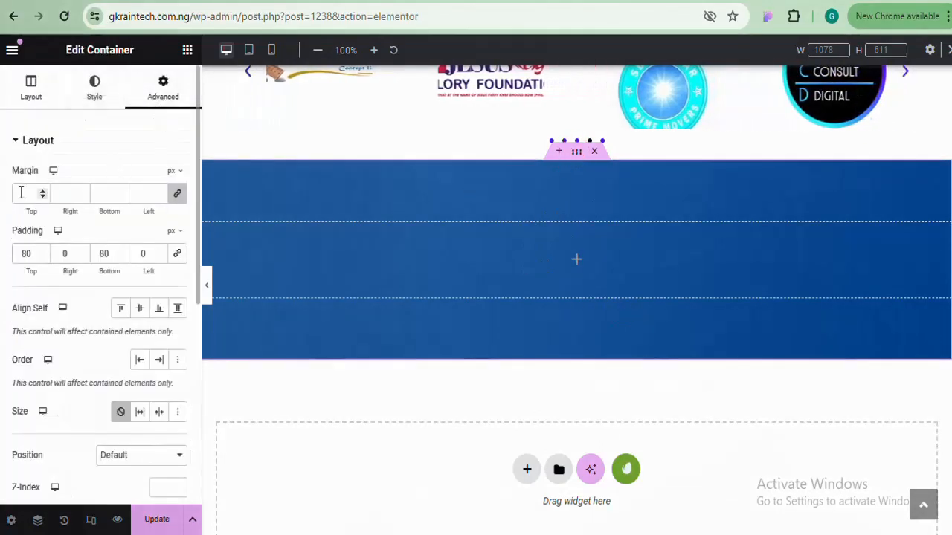
Set the blue section's top margin to 80 px
left_click(179, 194)
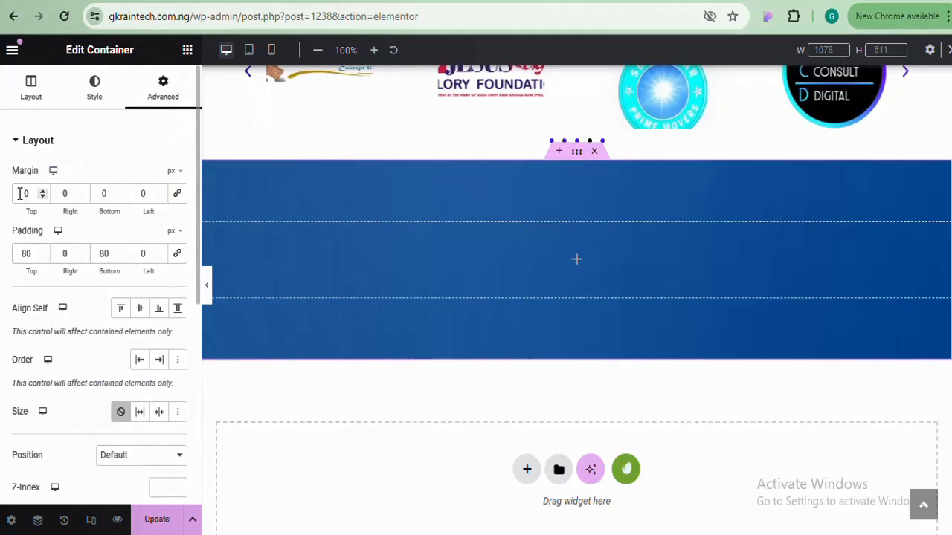
left_click(18, 193)
type("8")
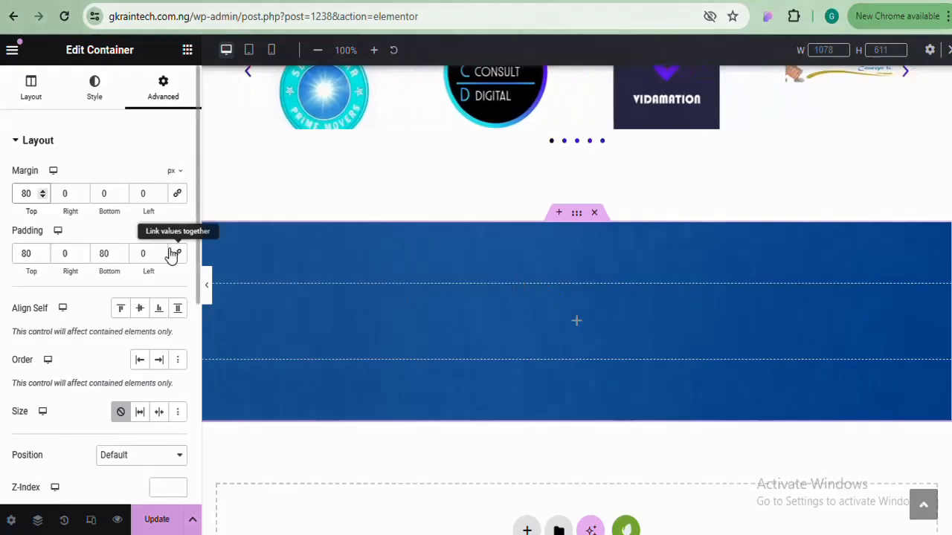
scroll(857, 369, "up", 10)
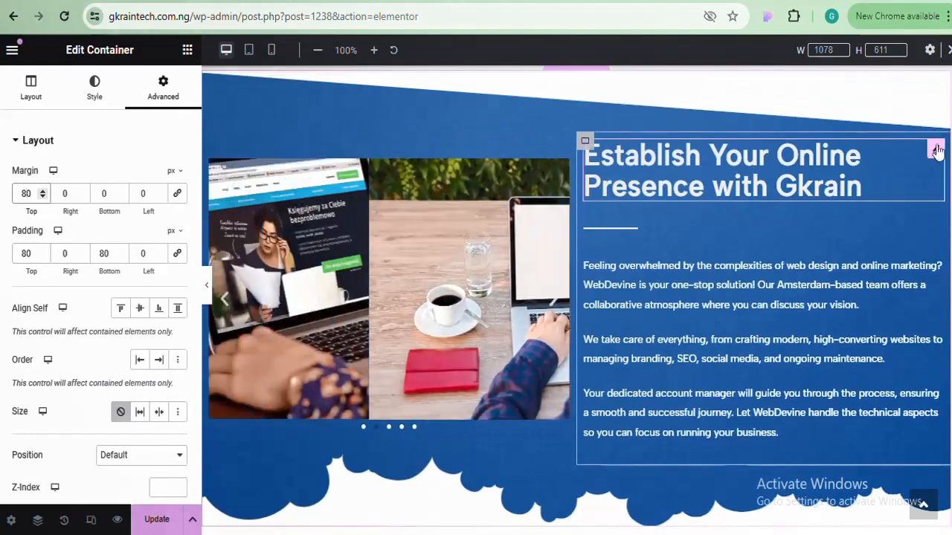
Copy the Establish Your Online Presence heading and paste it into the blue section
right_click(934, 148)
left_click(849, 224)
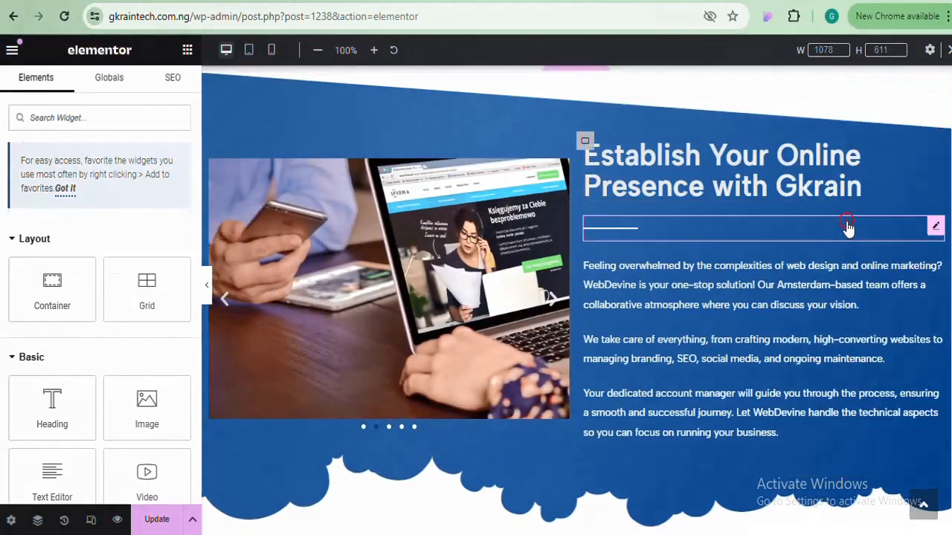
scroll(847, 226, "down", 8)
scroll(545, 357, "down", 1)
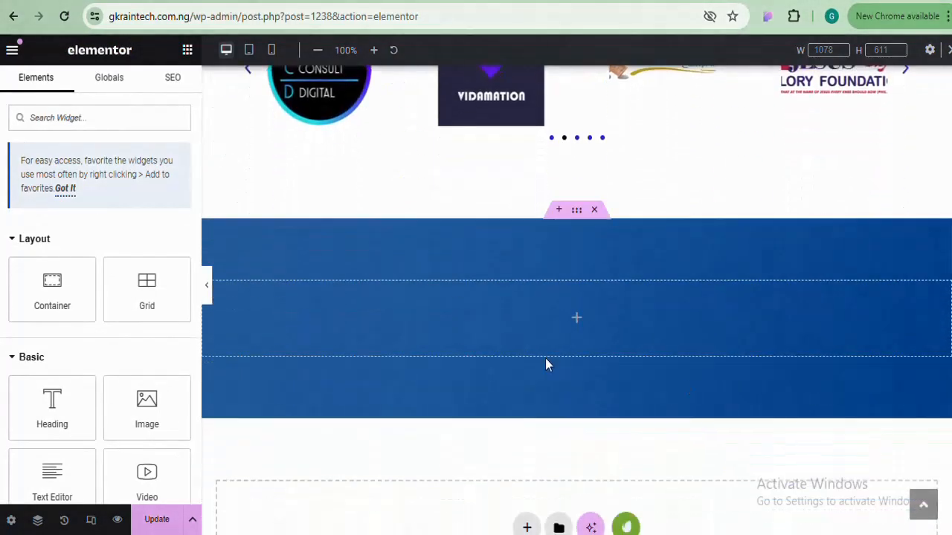
right_click(525, 349)
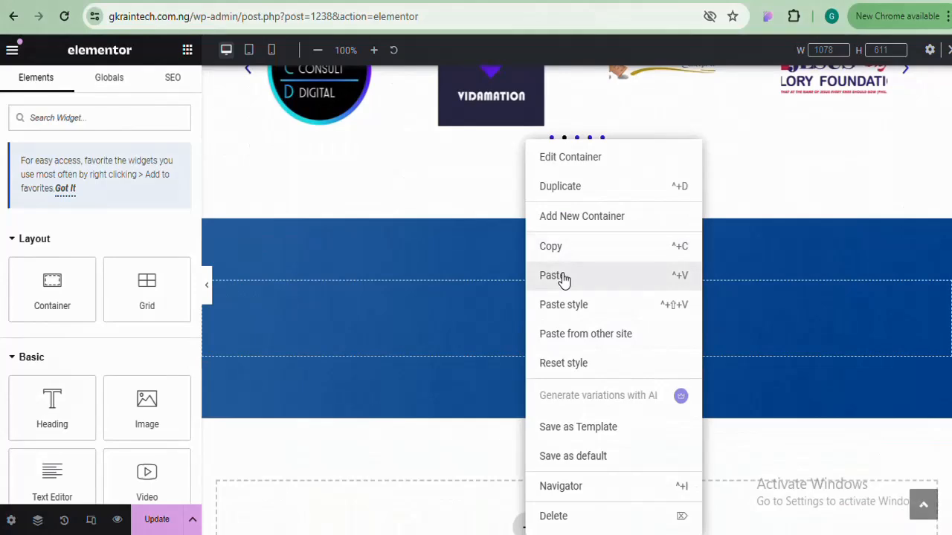
left_click(554, 276)
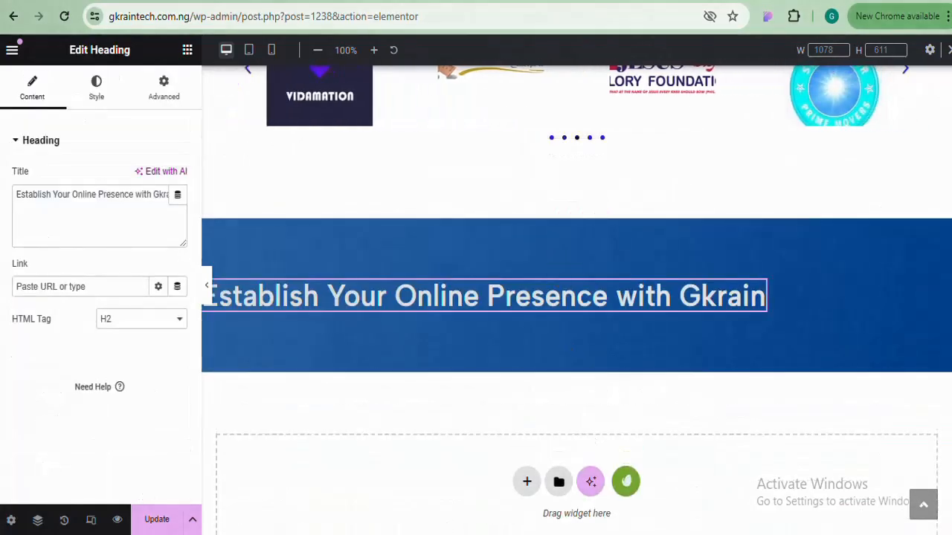
Copy 'Our Services' from the Notepad notes and paste it over the heading's title
left_click(431, 507)
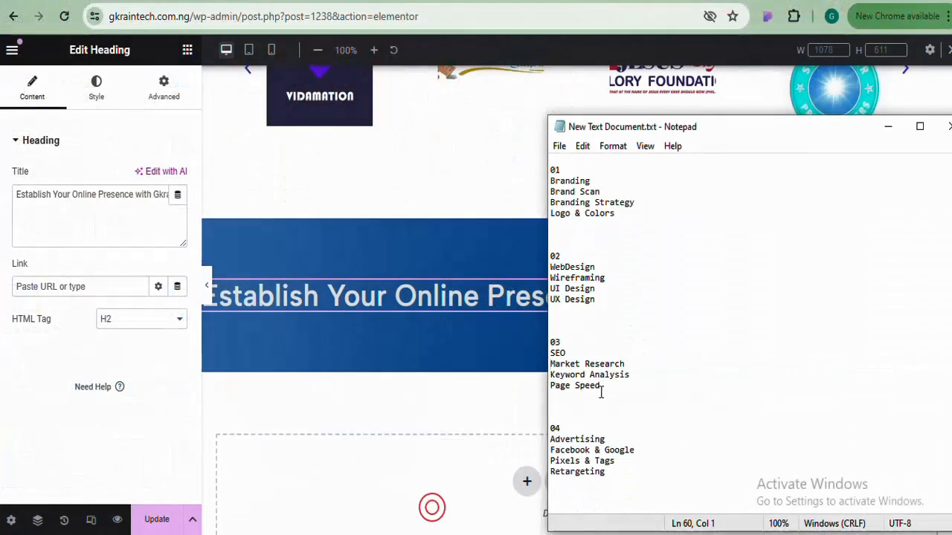
key("Up")
key("Up")
key("Up")
key("Up")
key("Up")
key("Up")
key("Up")
key("Up")
key("Up")
key("Up")
key("Up")
key("Up")
key("Up")
key("Up")
key("Up")
key("Up")
key("Up")
key("Up")
key("Up")
key("Up")
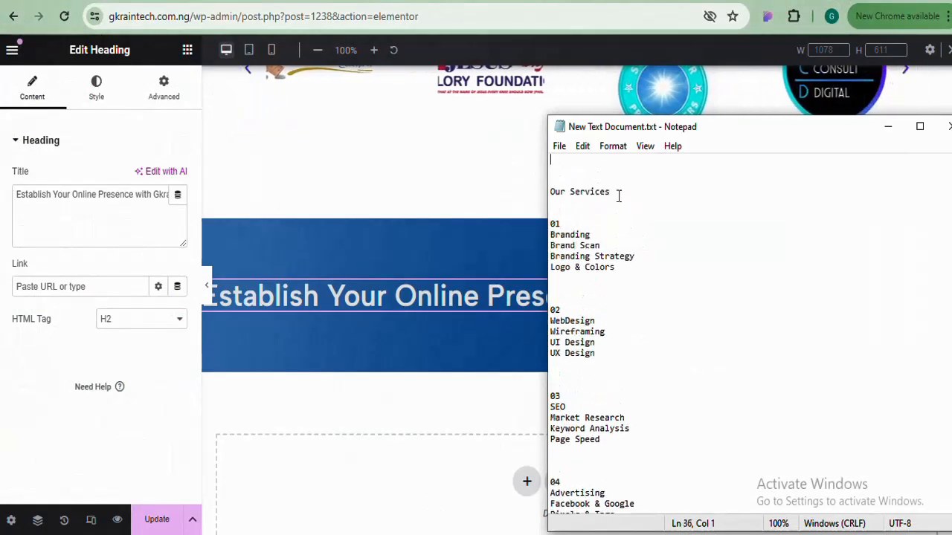
right_click(617, 195)
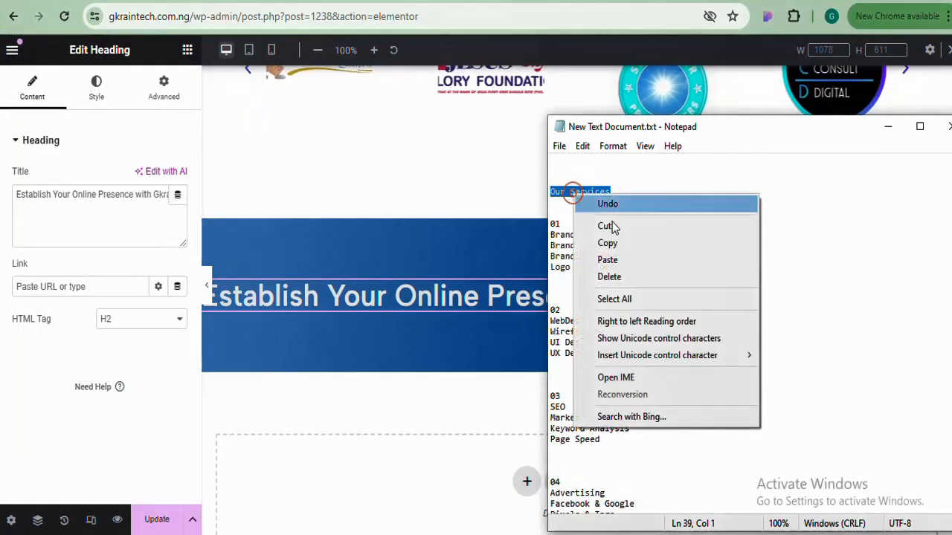
left_click(608, 244)
left_click(410, 276)
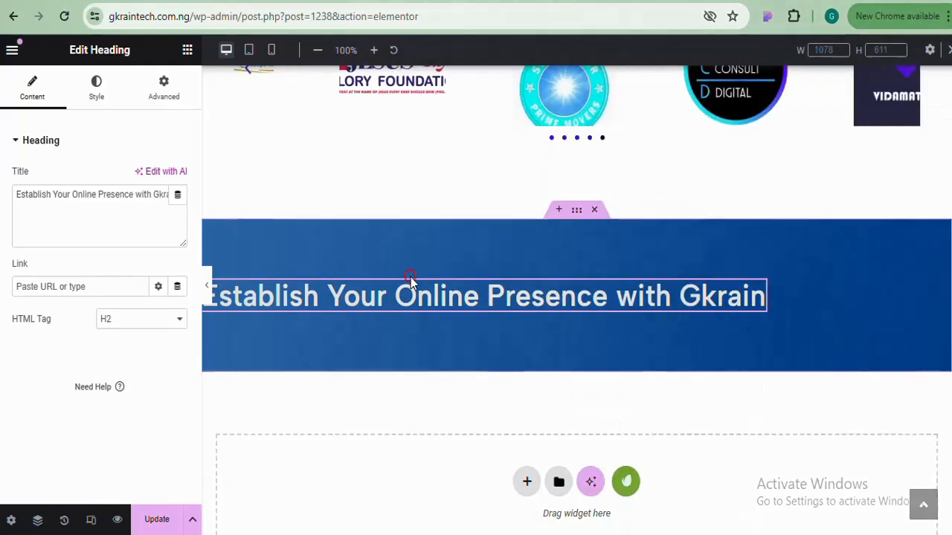
left_click(67, 210)
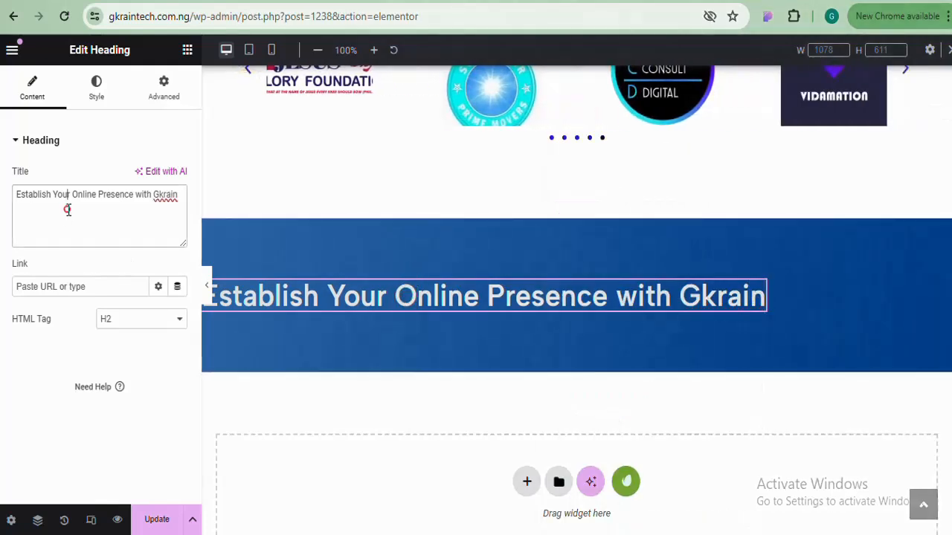
key("ctrl+a")
key("ctrl+v")
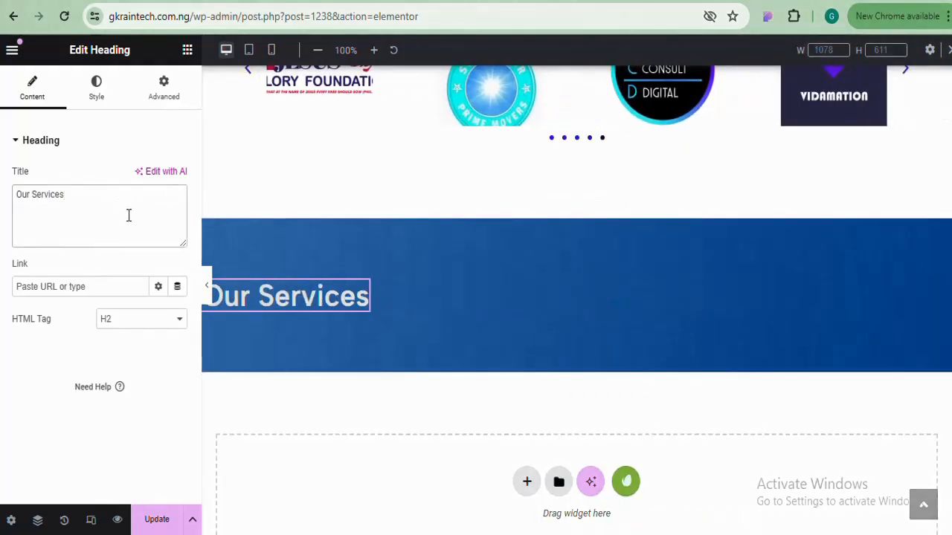
left_click(96, 98)
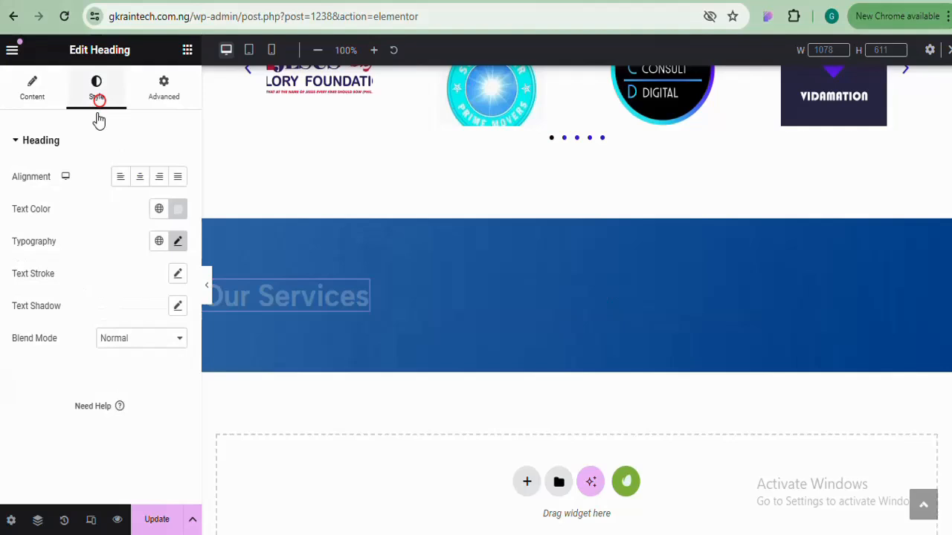
Center-align the Our Services heading and set the container's Justify Content to Center
left_click(141, 177)
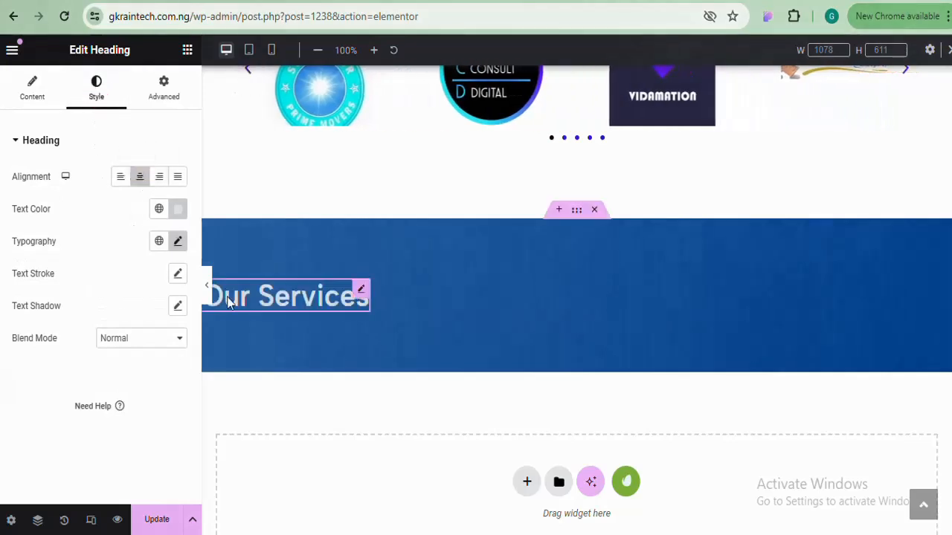
left_click(141, 178)
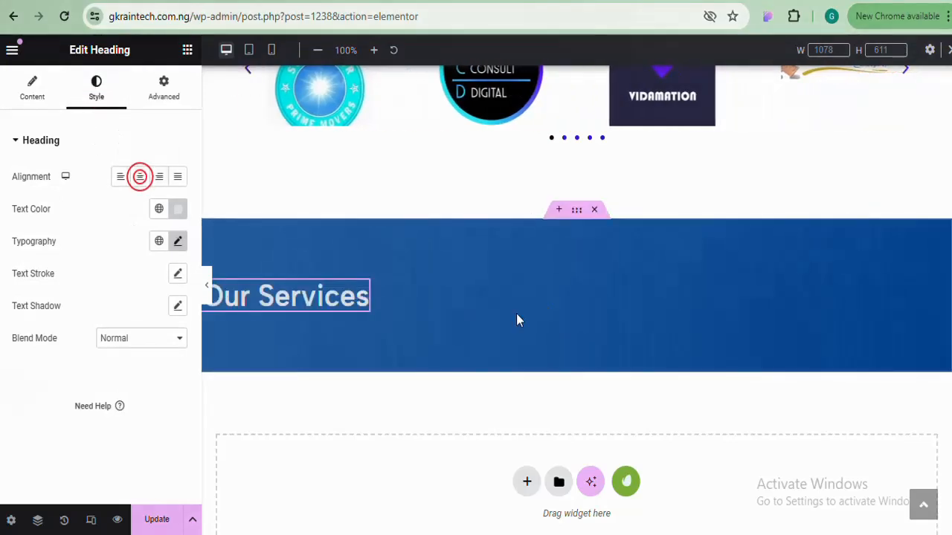
left_click(578, 213)
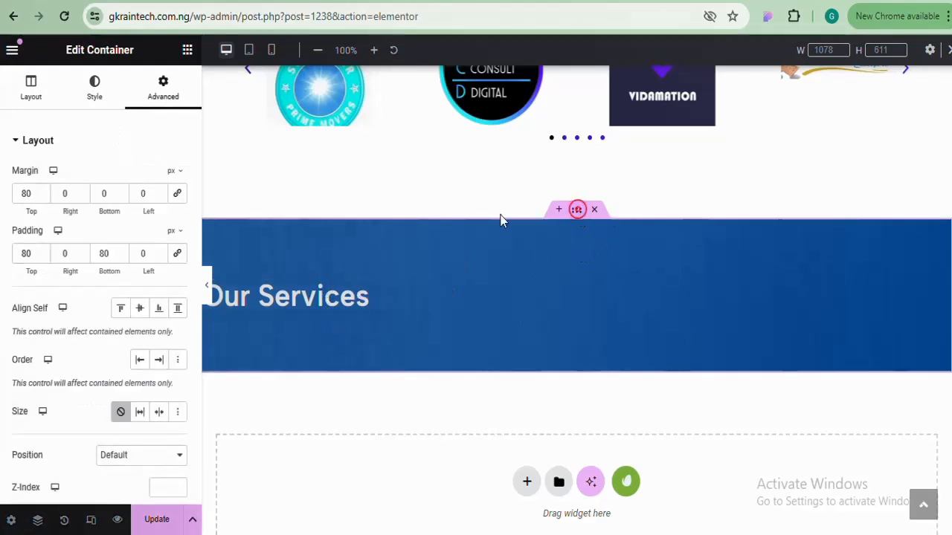
left_click(39, 97)
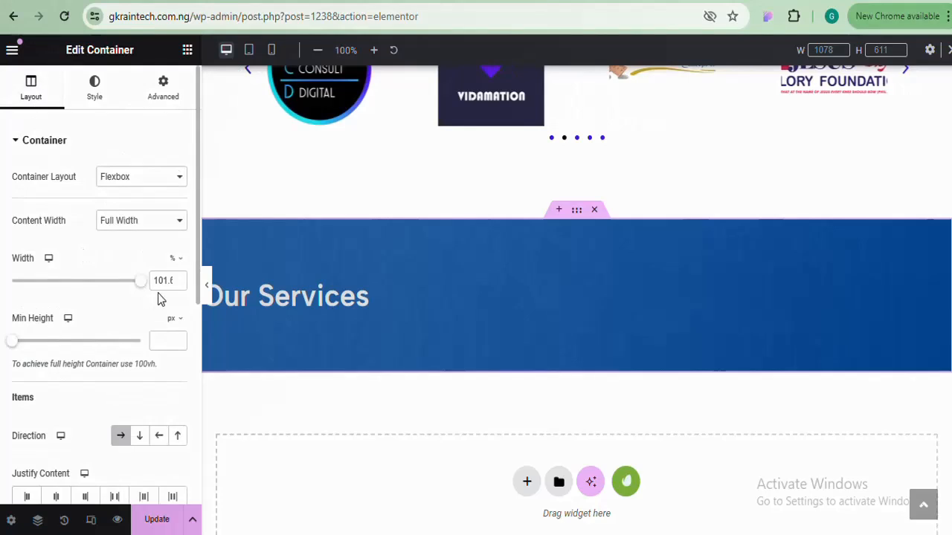
left_click_drag(195, 229, 192, 370)
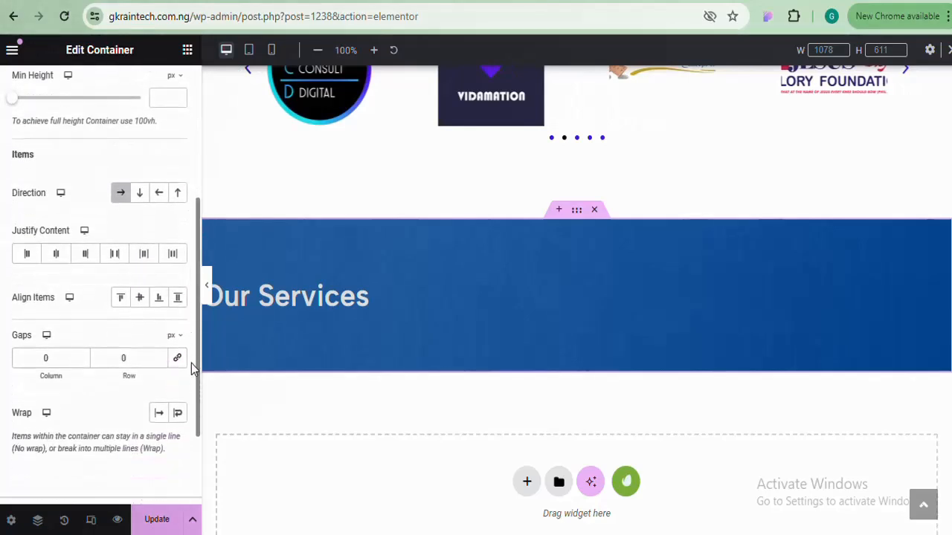
left_click(57, 255)
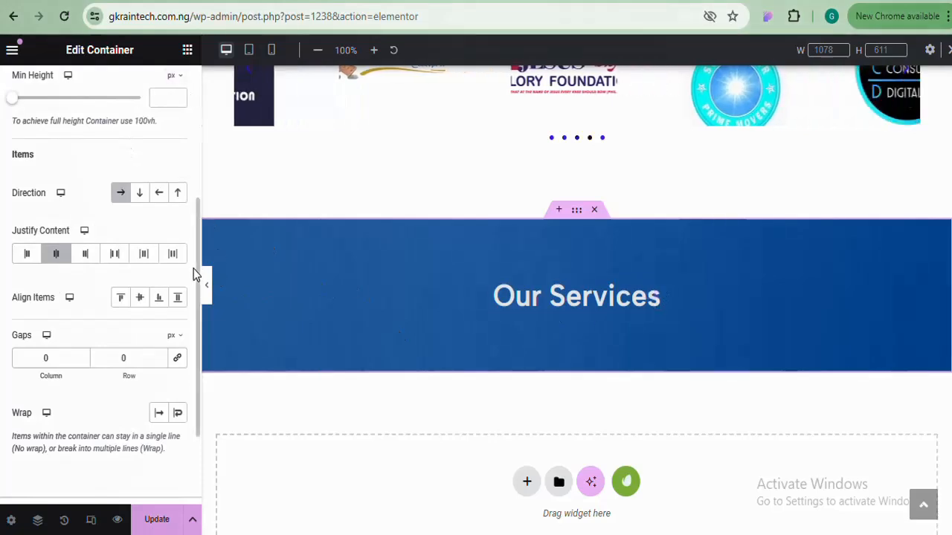
scroll(197, 271, "up", 3)
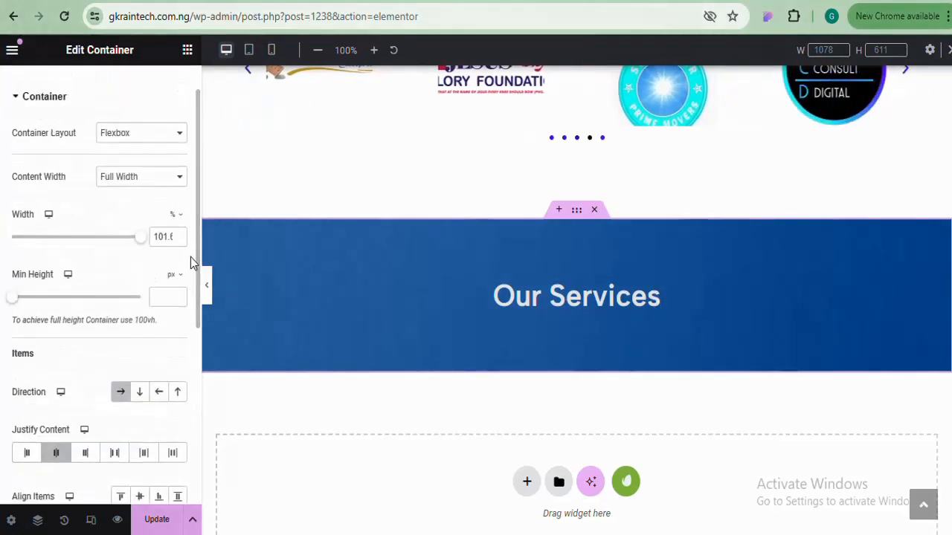
left_click_drag(197, 245, 191, 156)
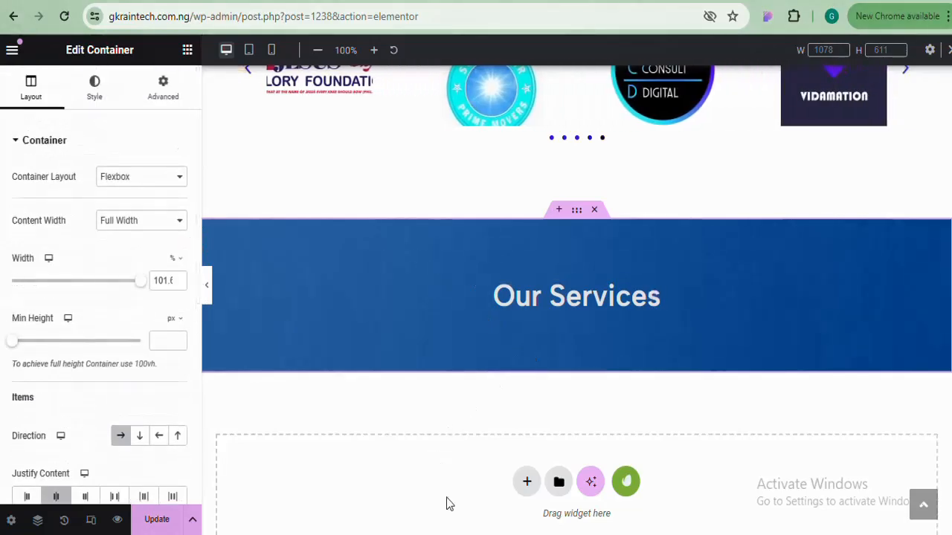
Select the four numbered service lists in the notes, then open Elementor's widget panel
mouse_move(430, 533)
left_click(430, 475)
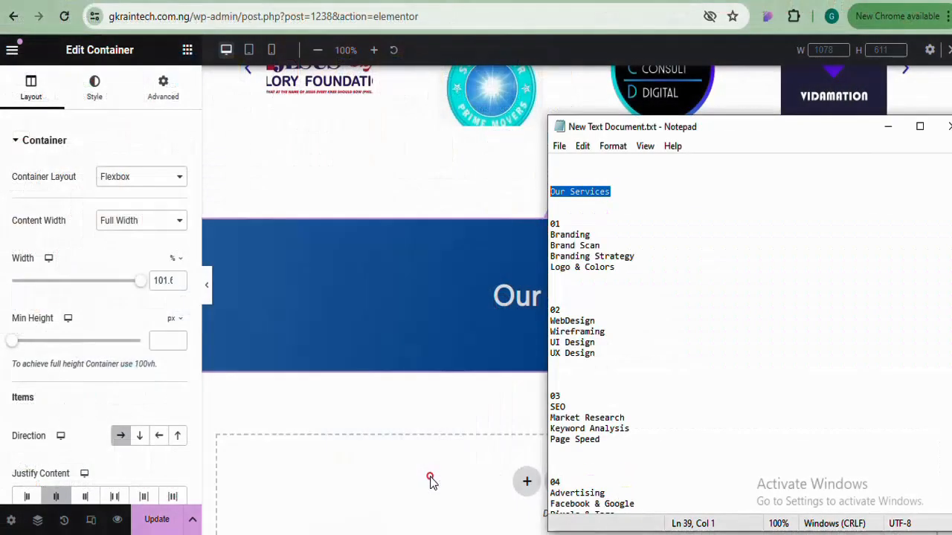
left_click_drag(555, 225, 551, 506)
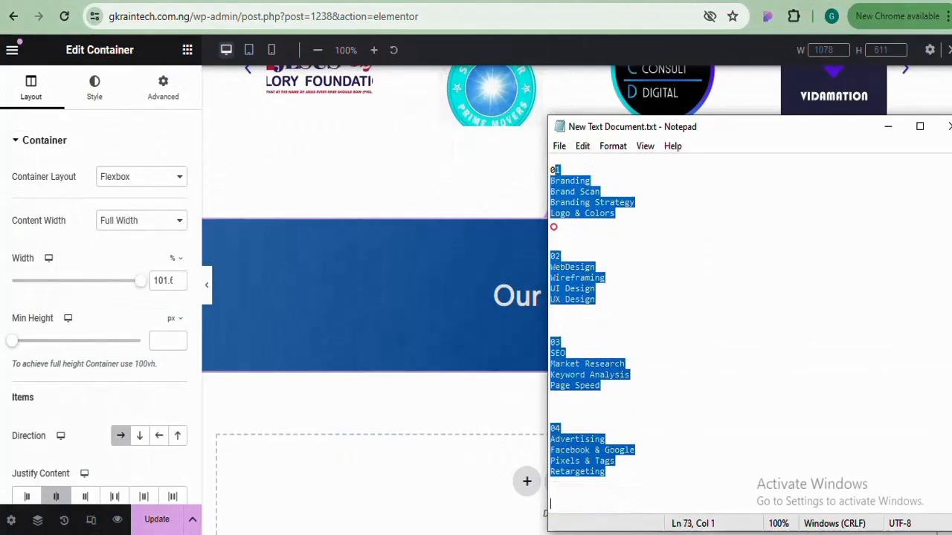
left_click(400, 367)
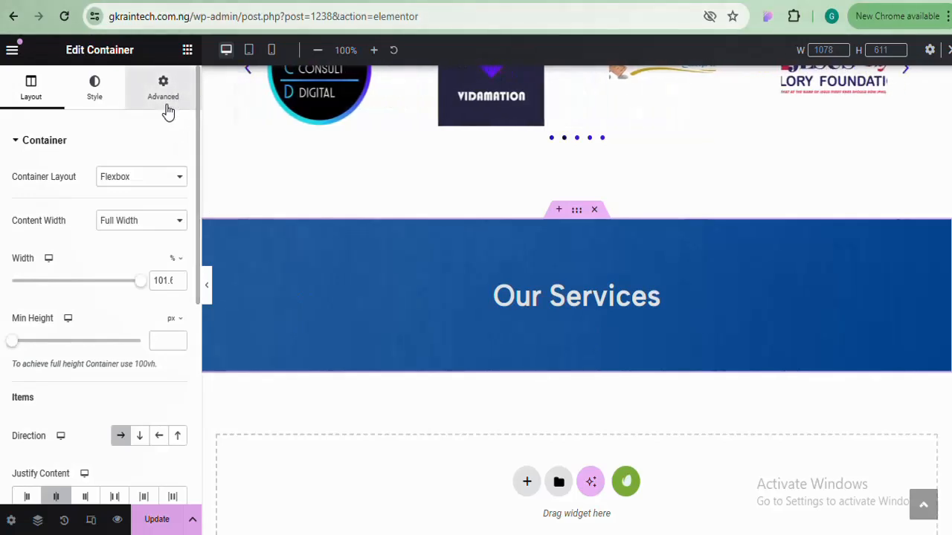
left_click(188, 50)
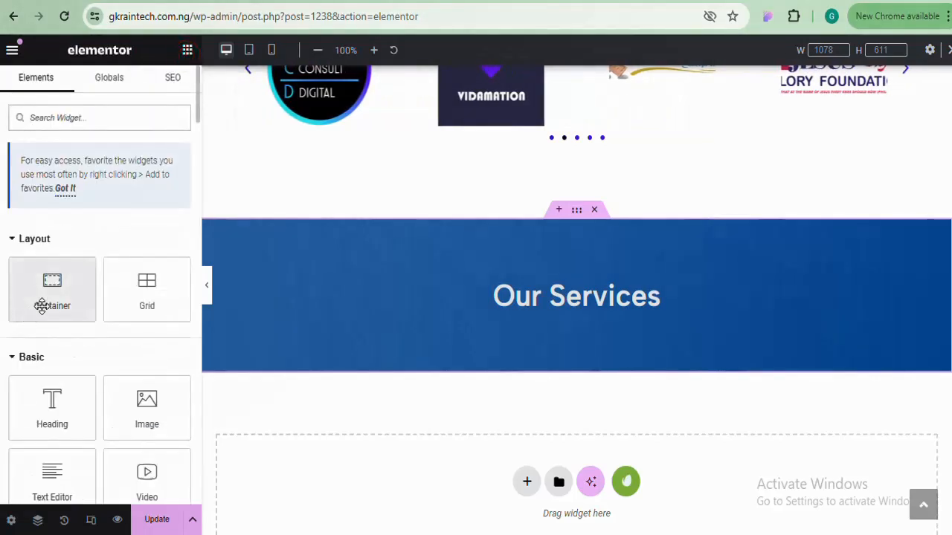
Add an inner container to the blue section, stack it vertically, and move it below Our Services
left_click_drag(42, 307, 557, 338)
left_click_drag(32, 302, 524, 311)
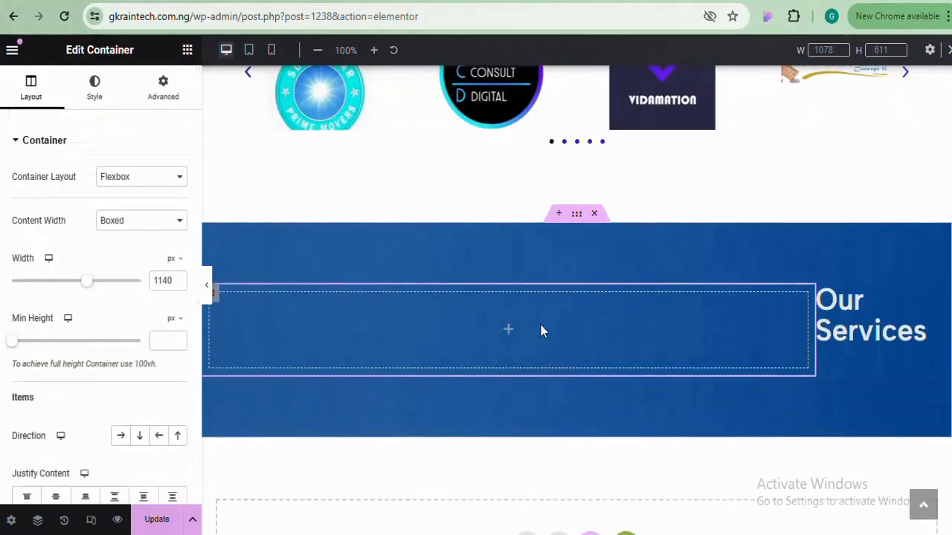
left_click(577, 217)
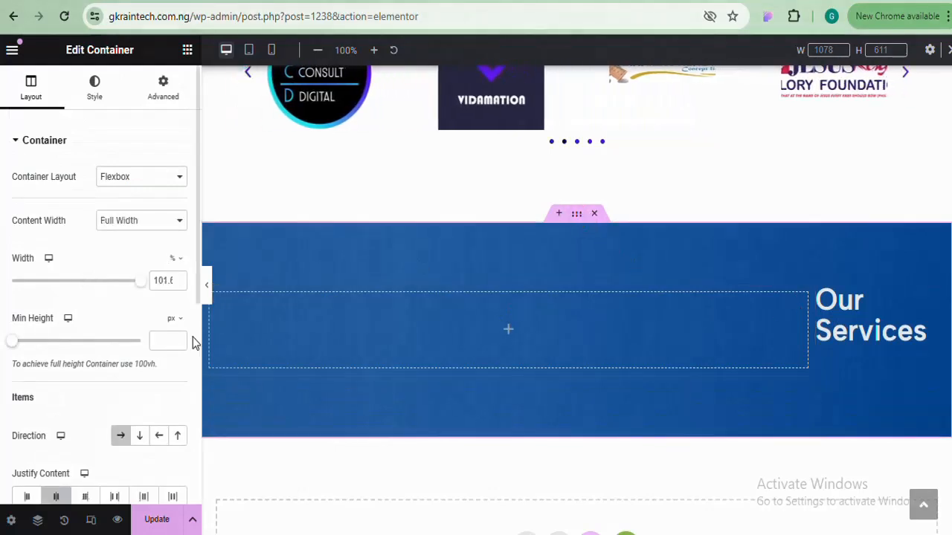
left_click(140, 439)
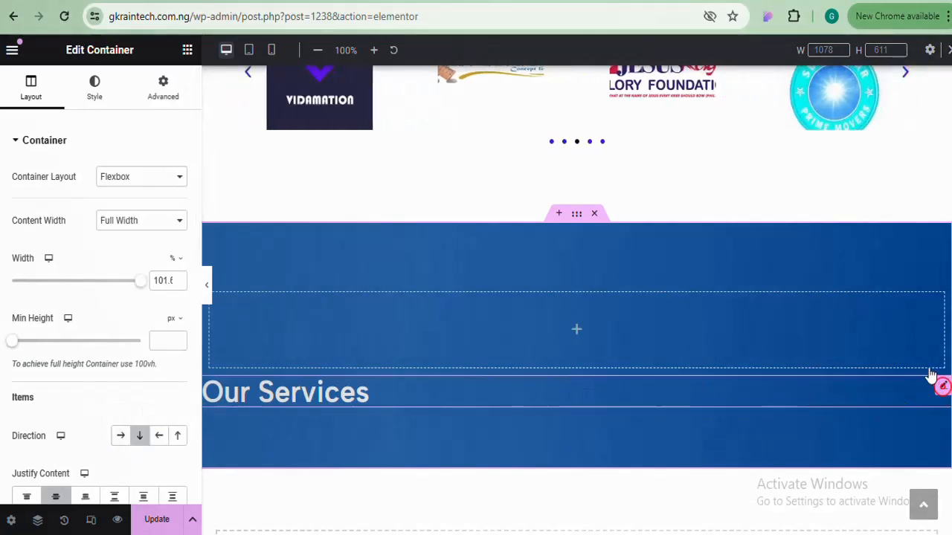
left_click_drag(929, 375, 909, 327)
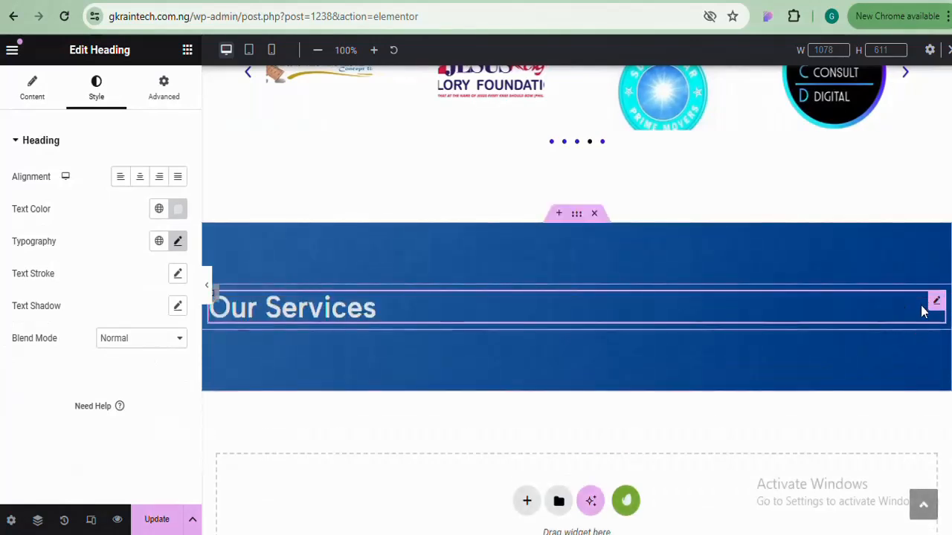
key("ctrl+z")
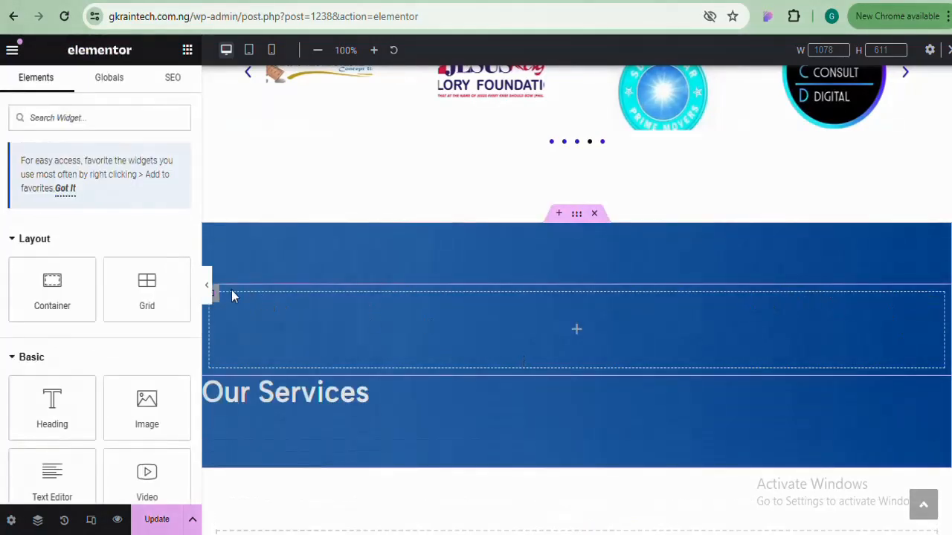
left_click_drag(215, 301, 217, 407)
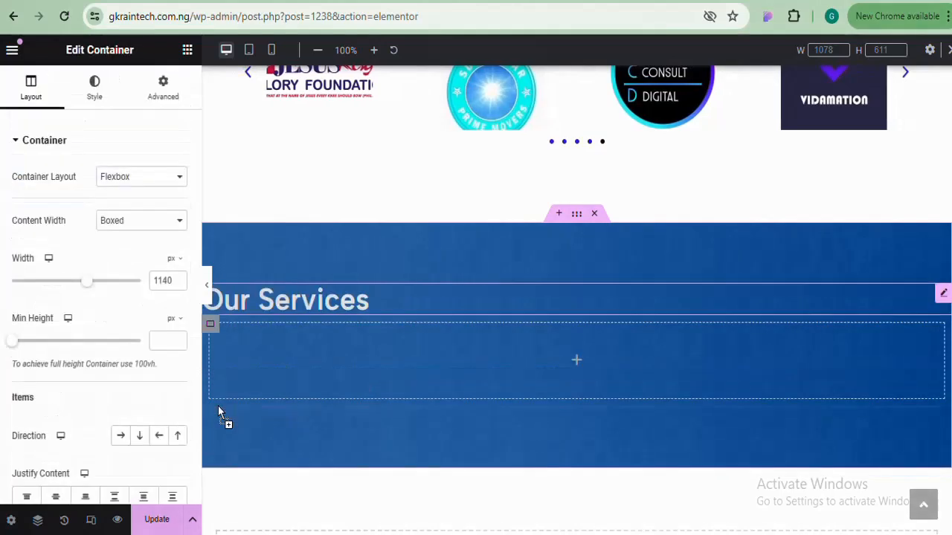
Center-align the Our Services heading, then select the empty container beneath it
left_click(341, 306)
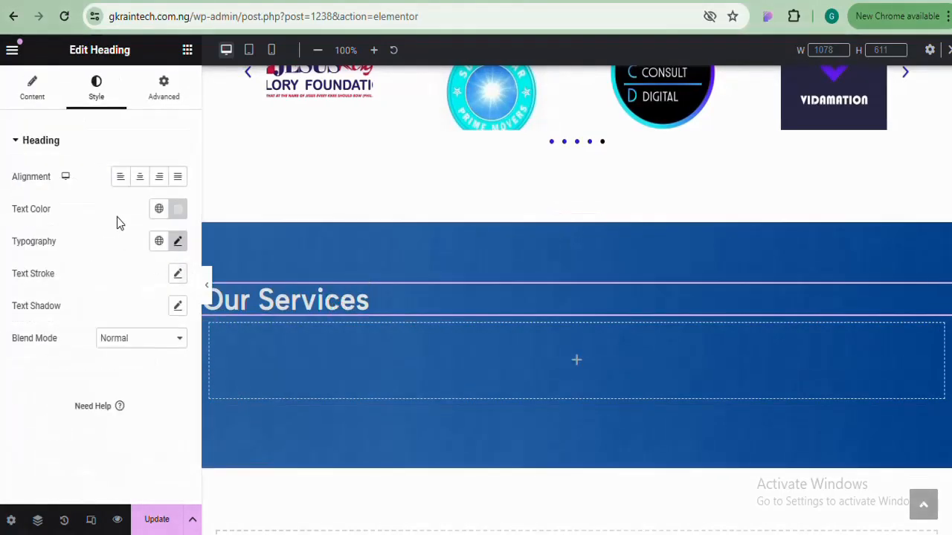
left_click(139, 176)
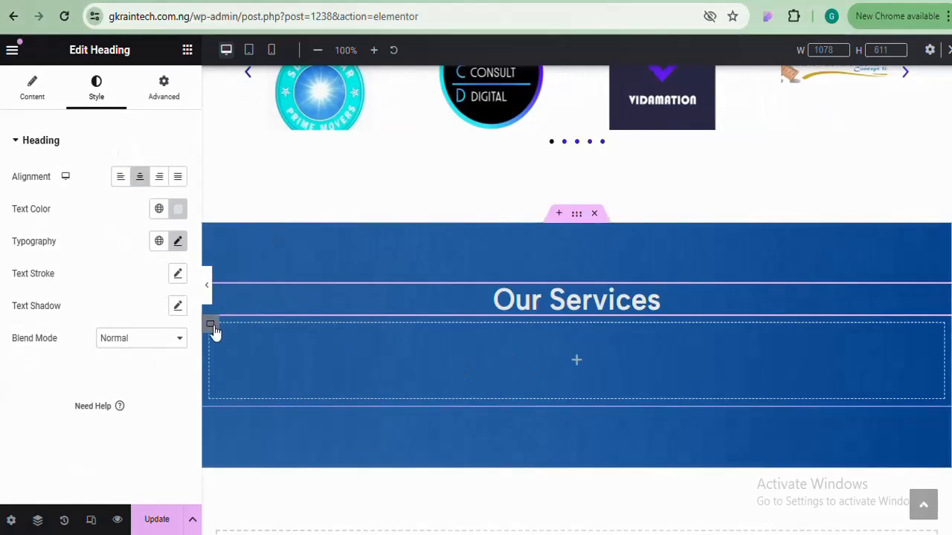
left_click(211, 326)
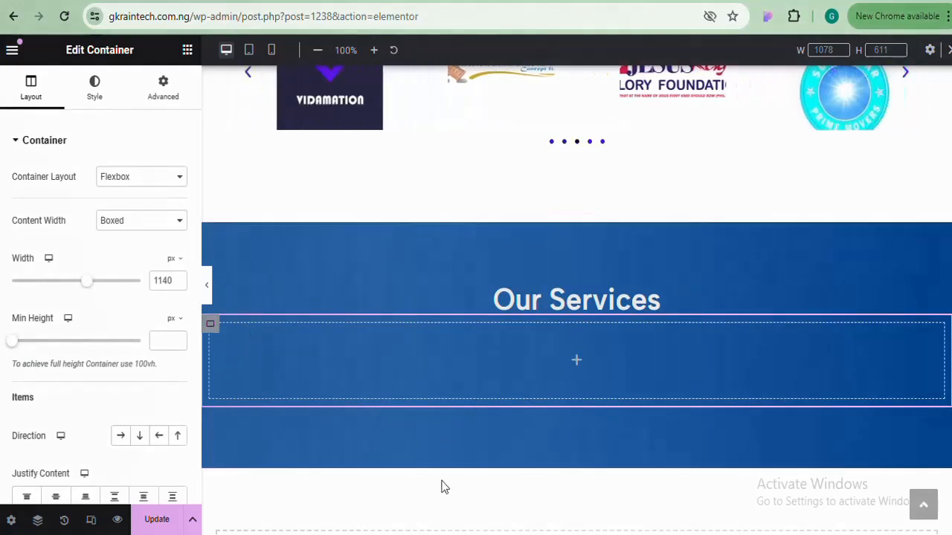
mouse_move(430, 534)
mouse_move(448, 499)
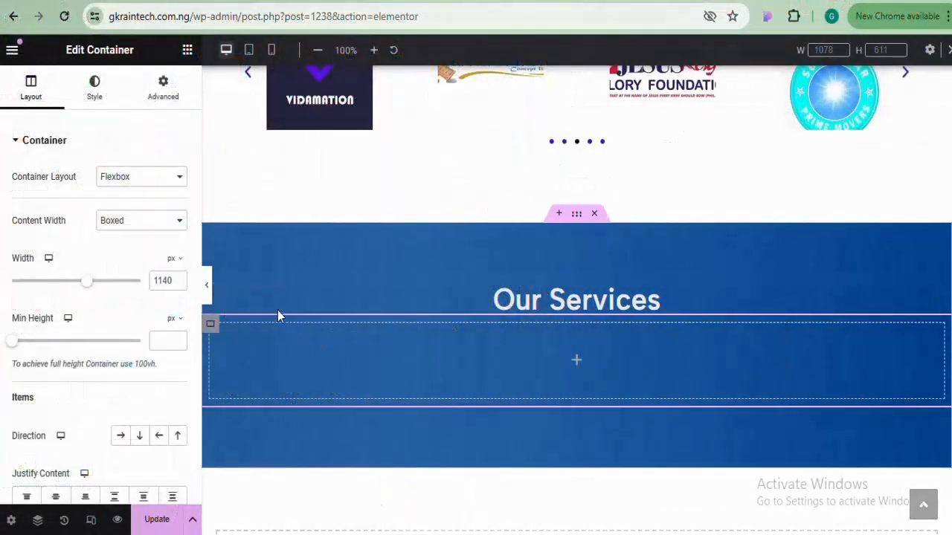
Remove the extra duplicated container and add a new Row-direction container under the heading
right_click(211, 323)
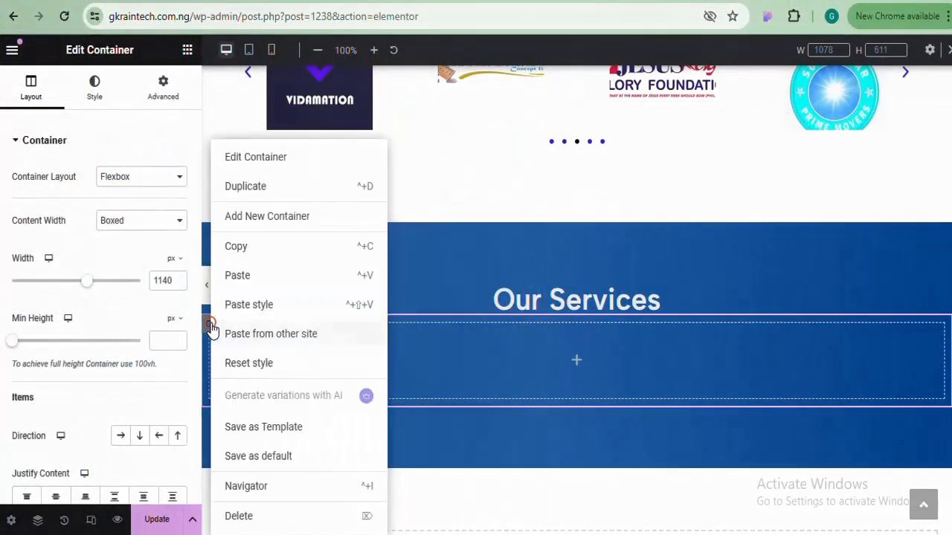
left_click(269, 191)
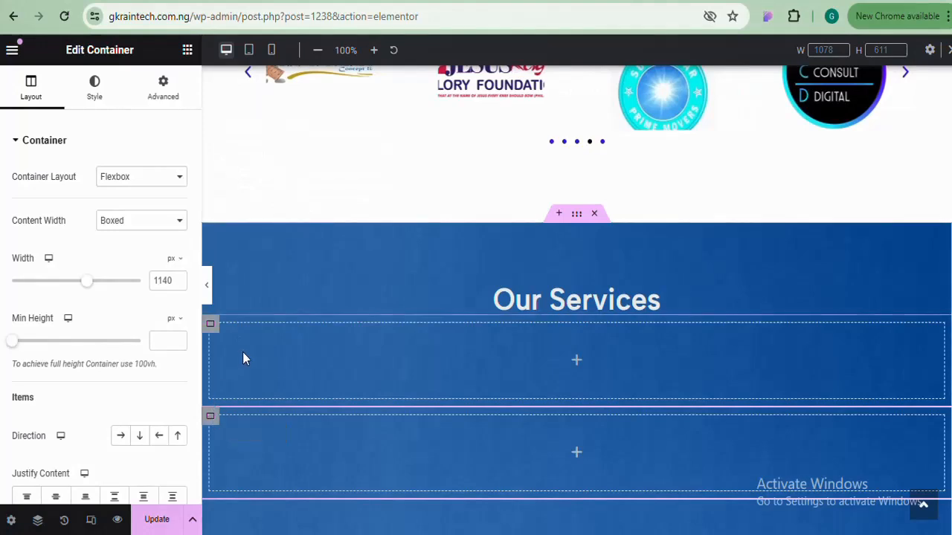
right_click(209, 418)
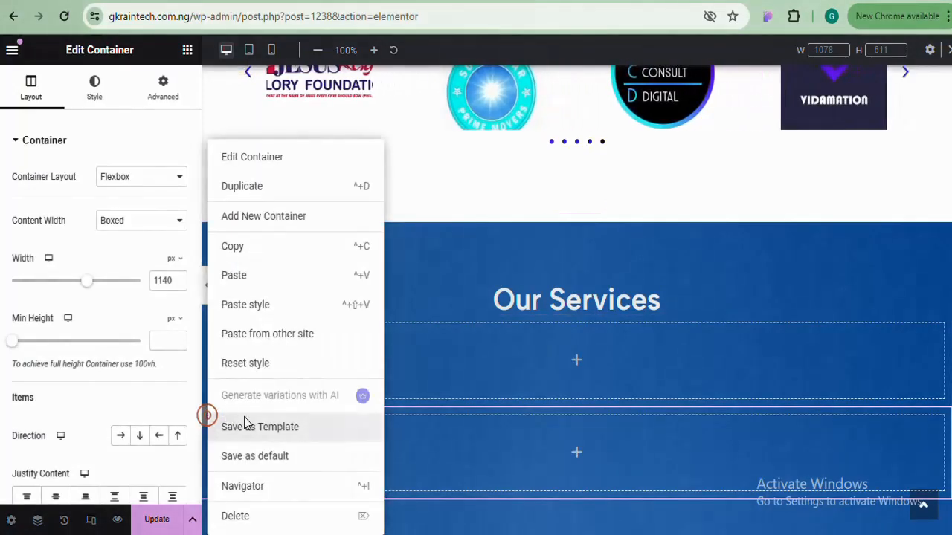
left_click(238, 516)
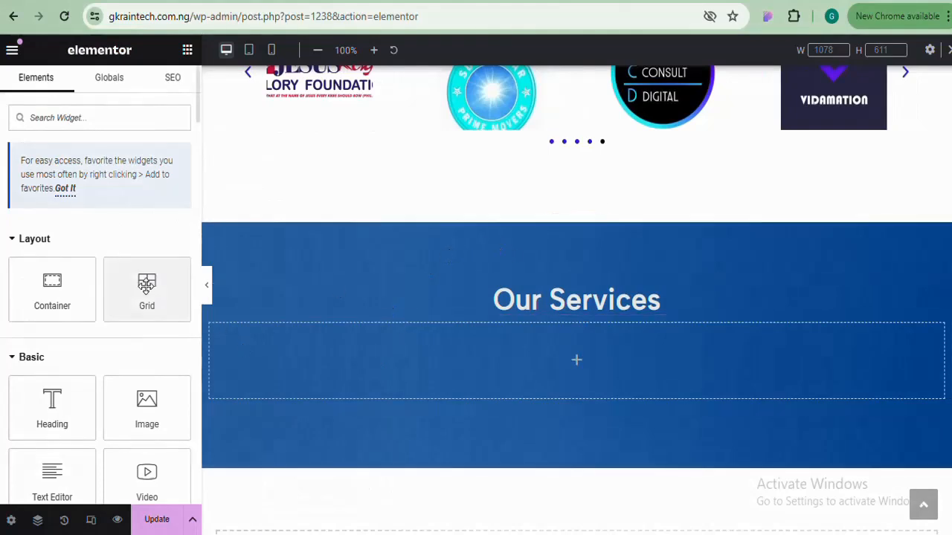
left_click_drag(40, 287, 319, 360)
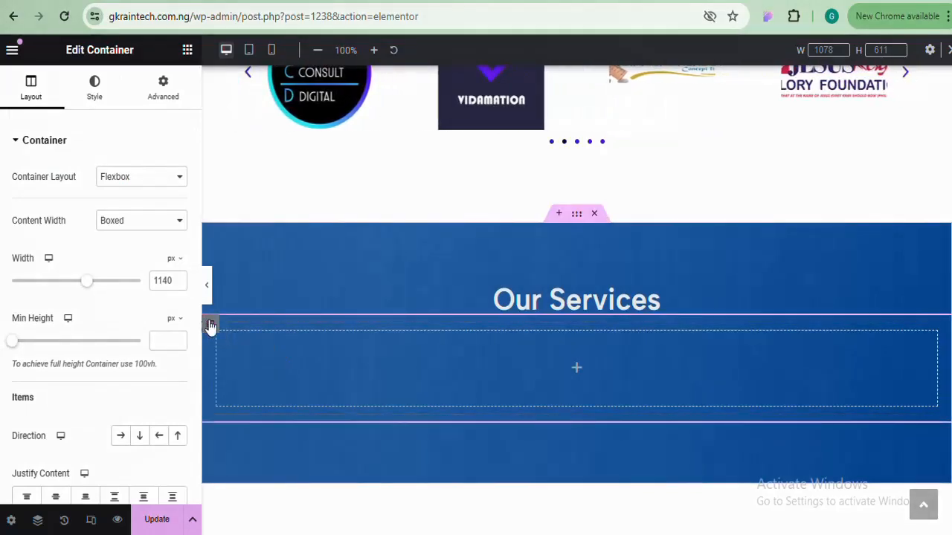
left_click(123, 437)
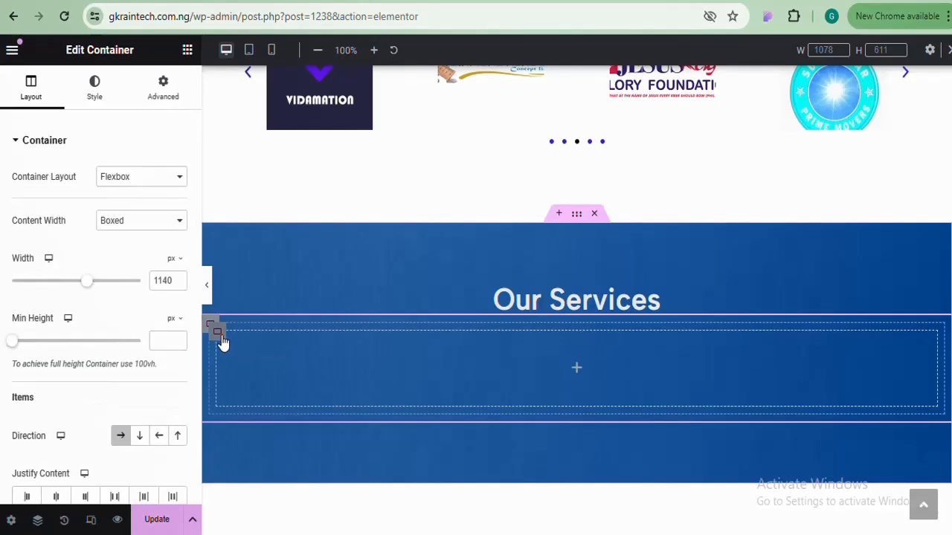
Duplicate the inner container three times to form four side-by-side columns
right_click(223, 341)
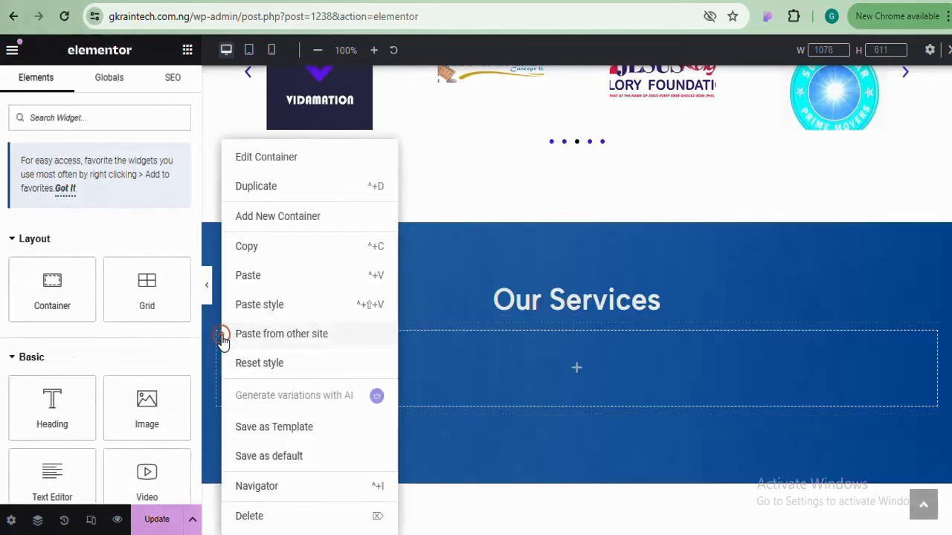
left_click(256, 186)
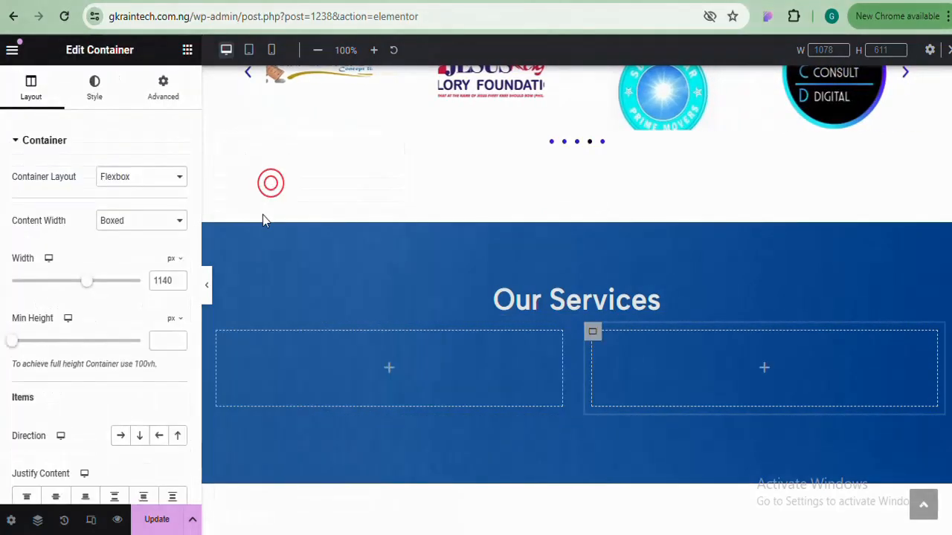
right_click(595, 338)
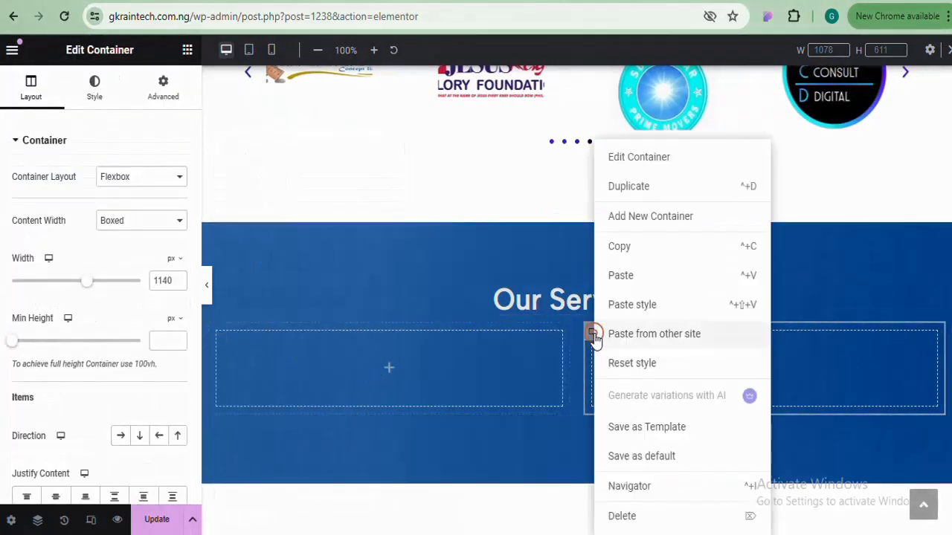
left_click(642, 191)
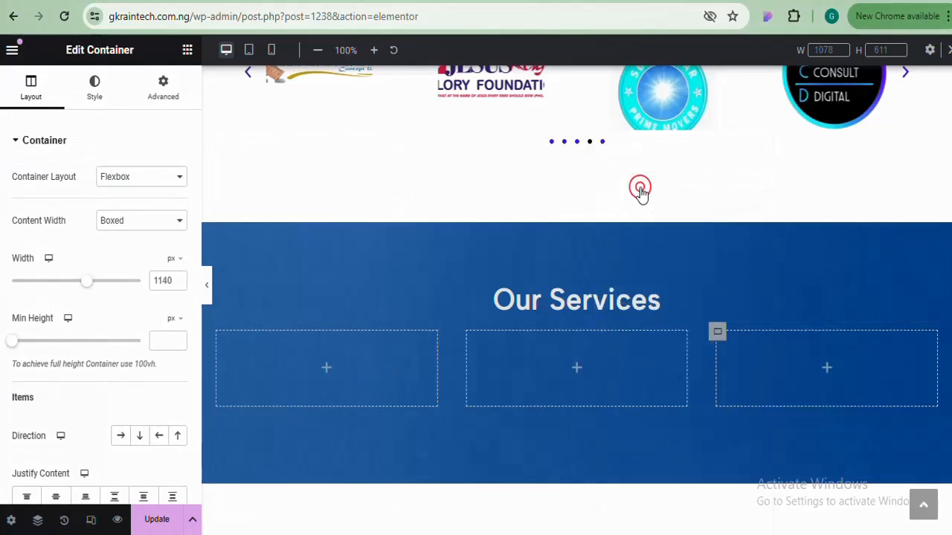
right_click(718, 336)
left_click(760, 186)
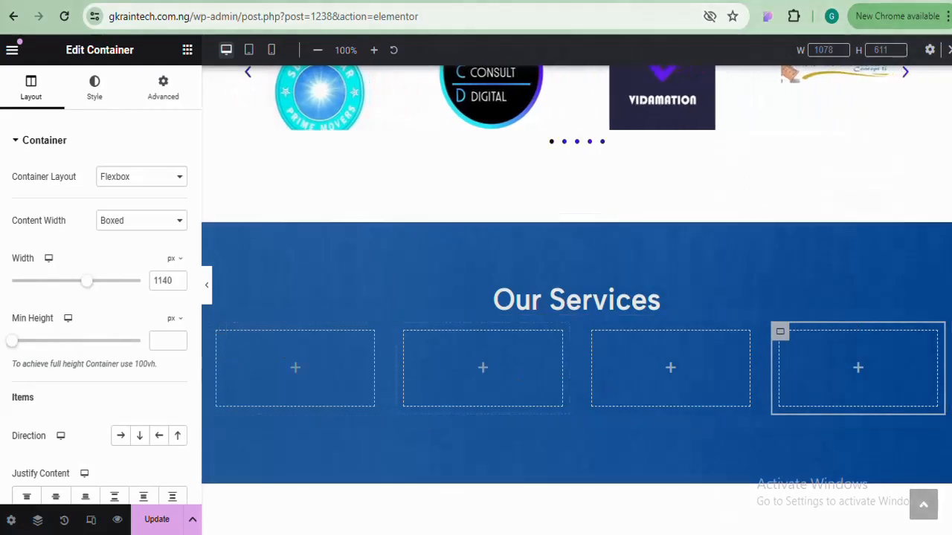
scroll(576, 297, "down", 2)
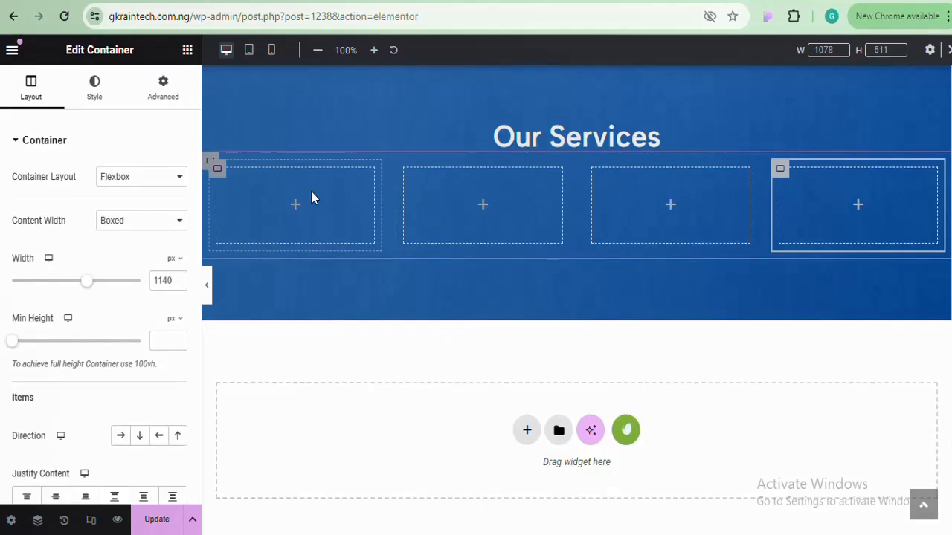
Add an Icon widget to the first column and check the service lists in Notepad
left_click(187, 52)
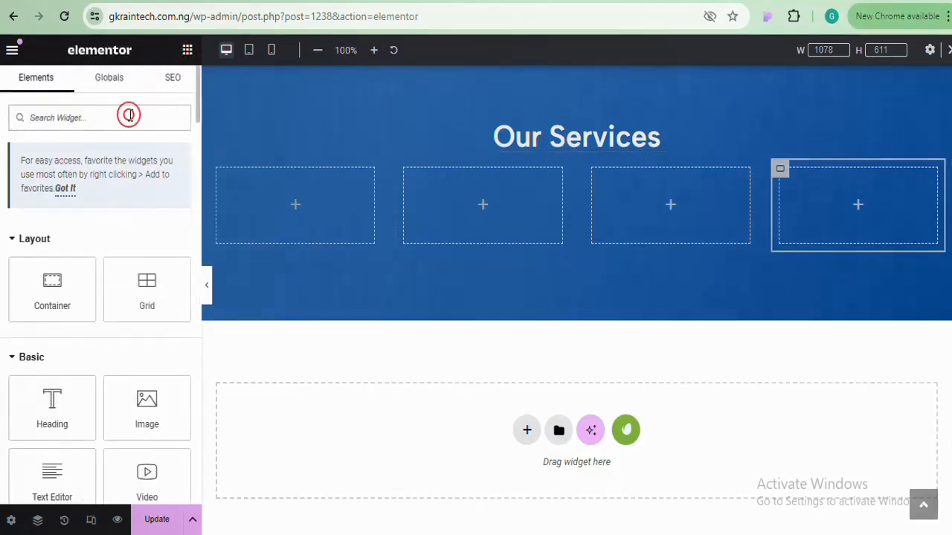
type("icon")
left_click_drag(58, 242, 319, 190)
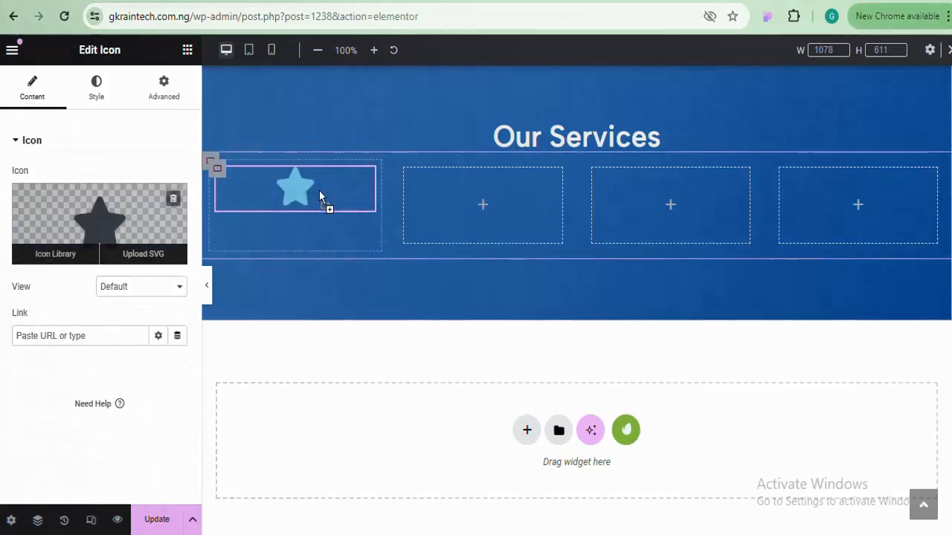
mouse_move(430, 532)
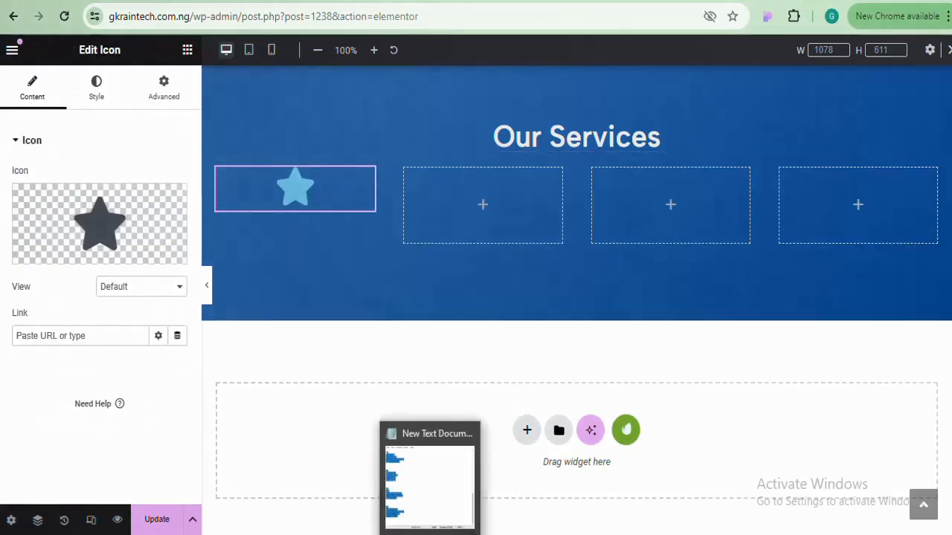
left_click(449, 491)
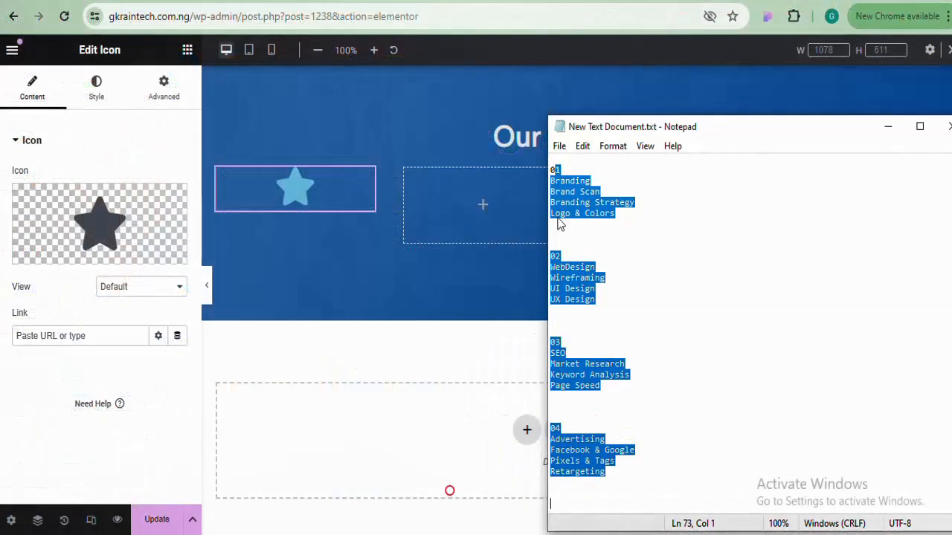
left_click(576, 169)
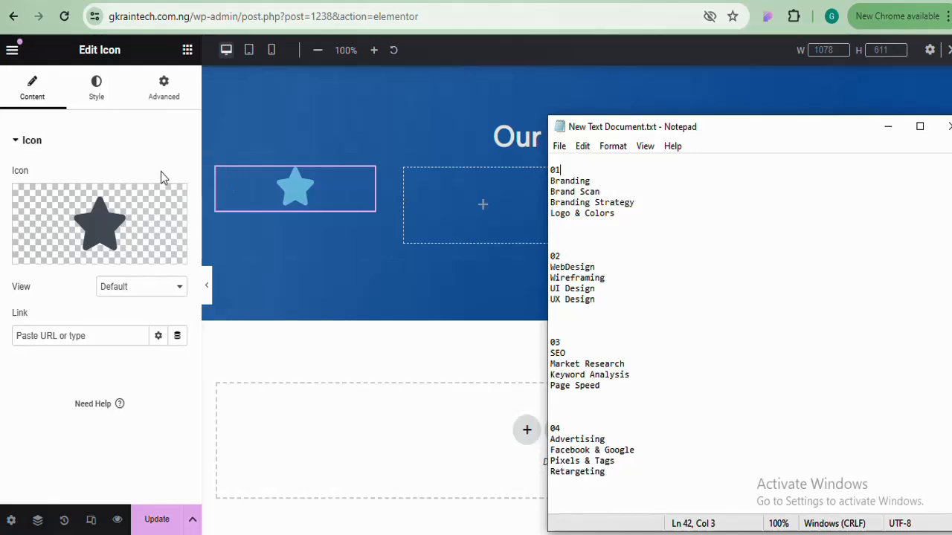
left_click(187, 54)
Add a Heading widget and an Icon List widget below the star icon
left_click(187, 52)
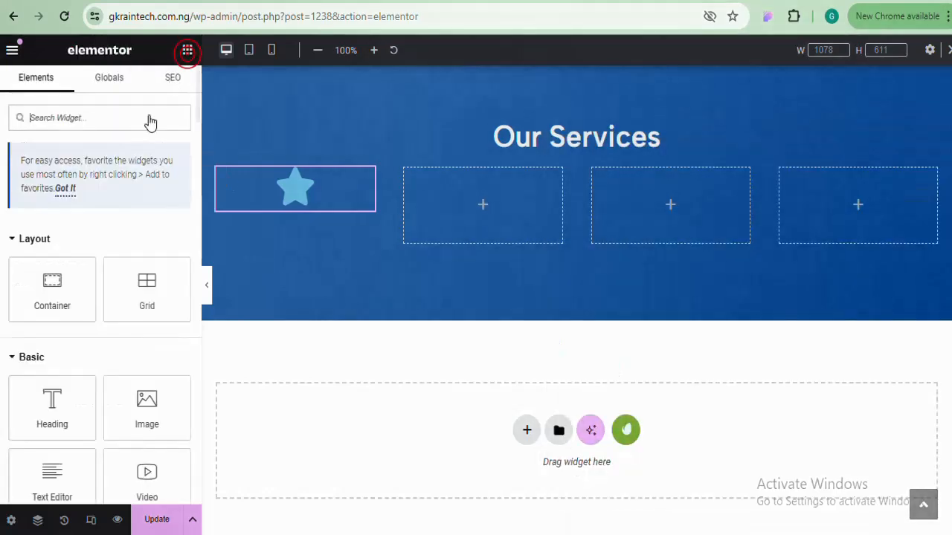
left_click_drag(52, 405, 296, 193)
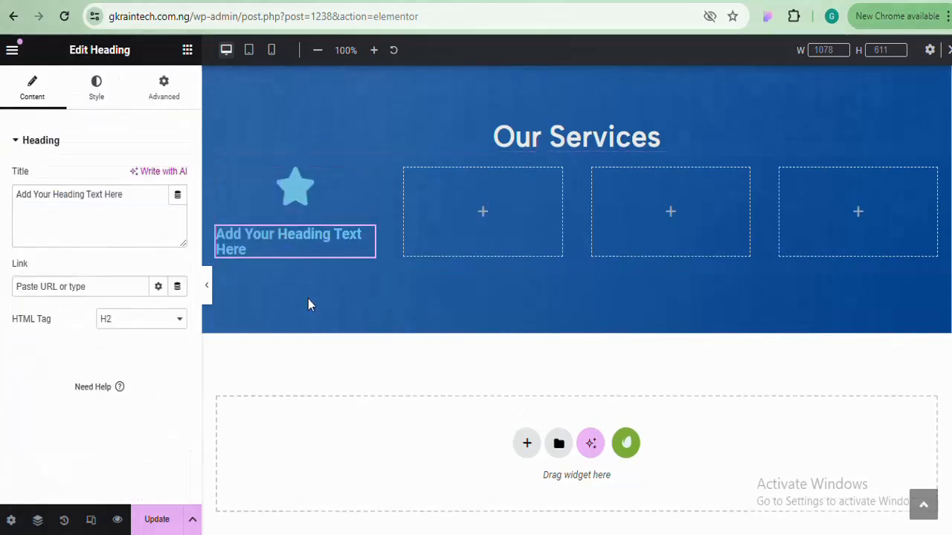
left_click(188, 50)
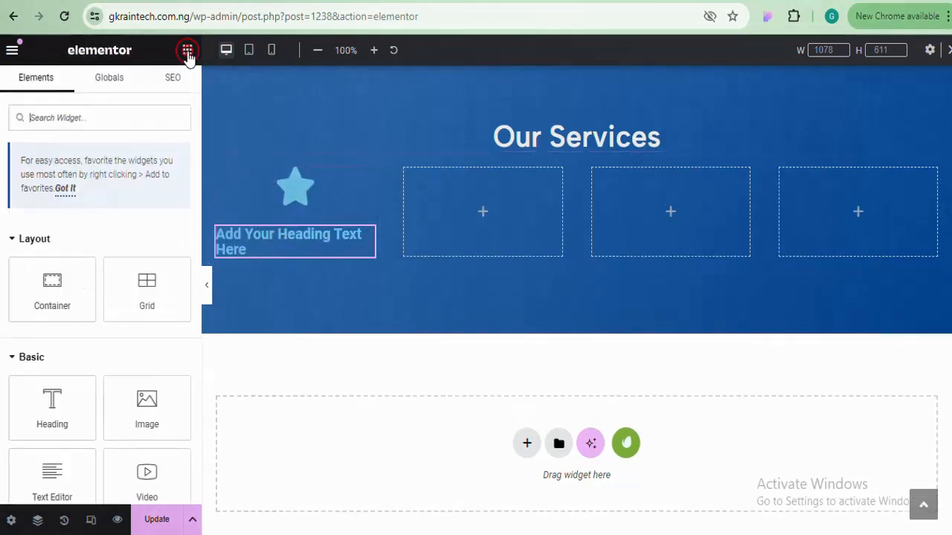
left_click(128, 112)
type("icon")
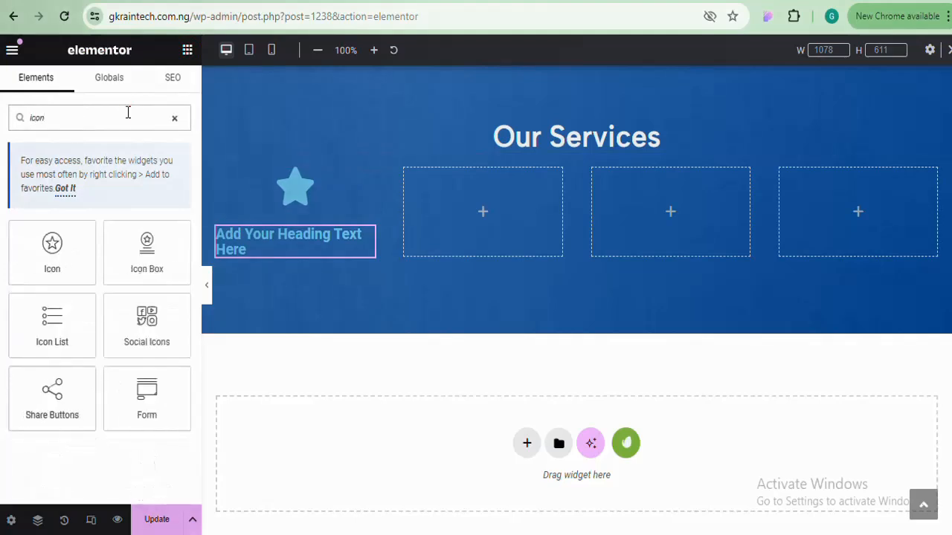
left_click_drag(51, 327, 309, 256)
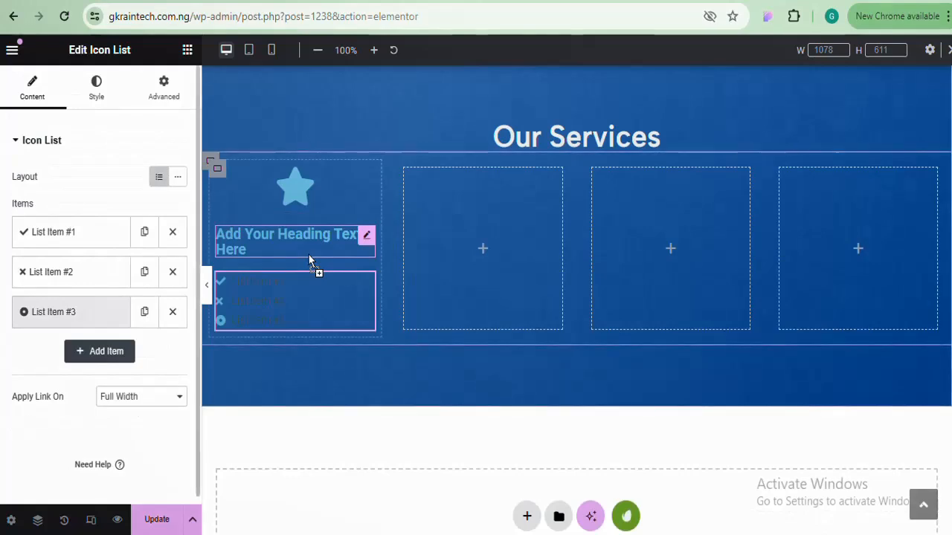
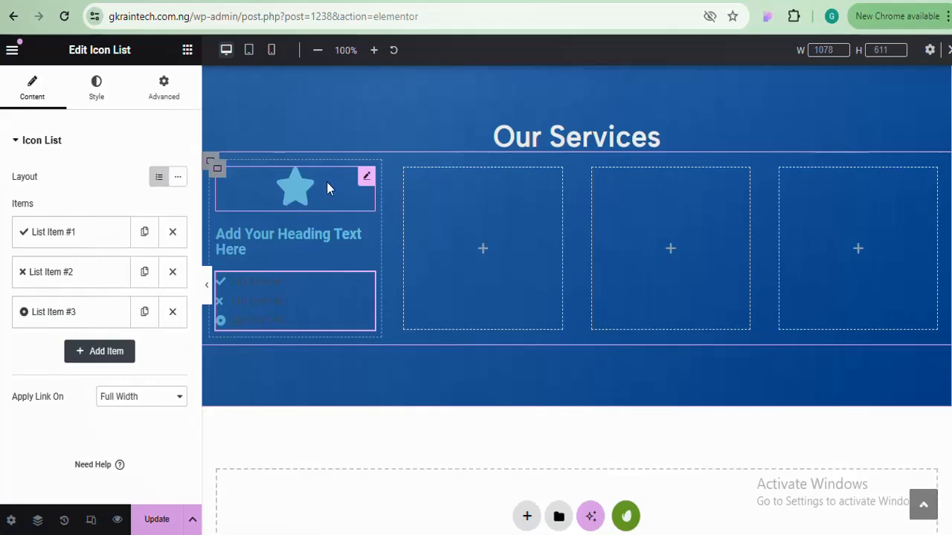
Swap the first card's star icon for the Fingerprint icon, found by searching 'fing', then bring the notes file forward
left_click(351, 190)
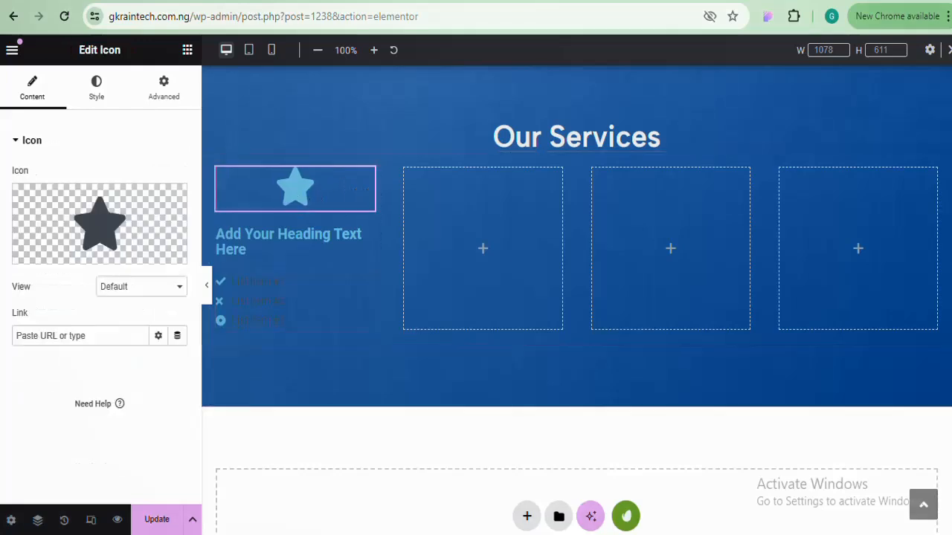
left_click(267, 175)
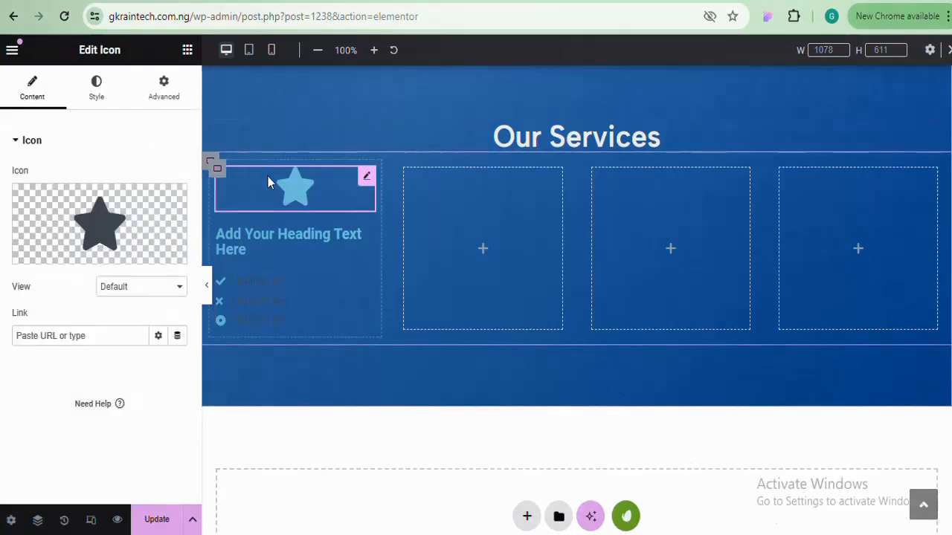
left_click(125, 210)
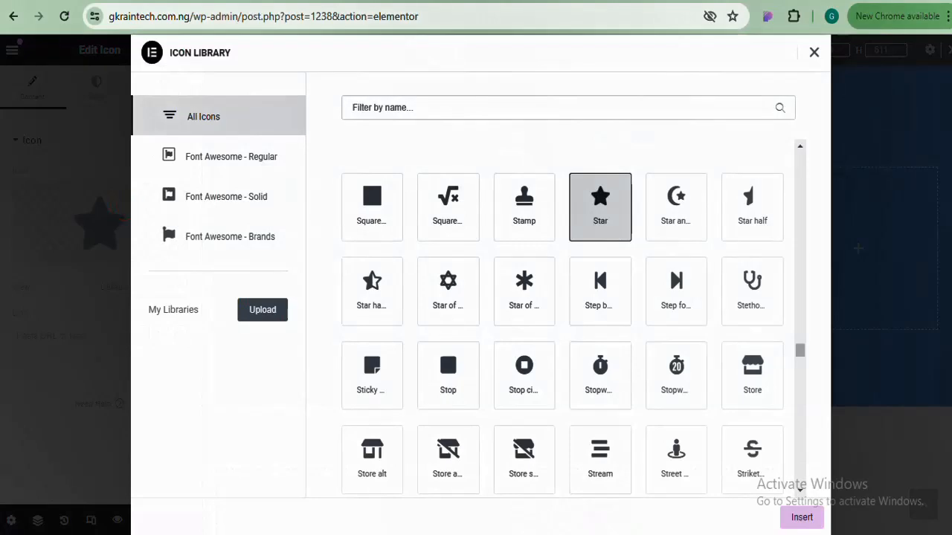
left_click(476, 104)
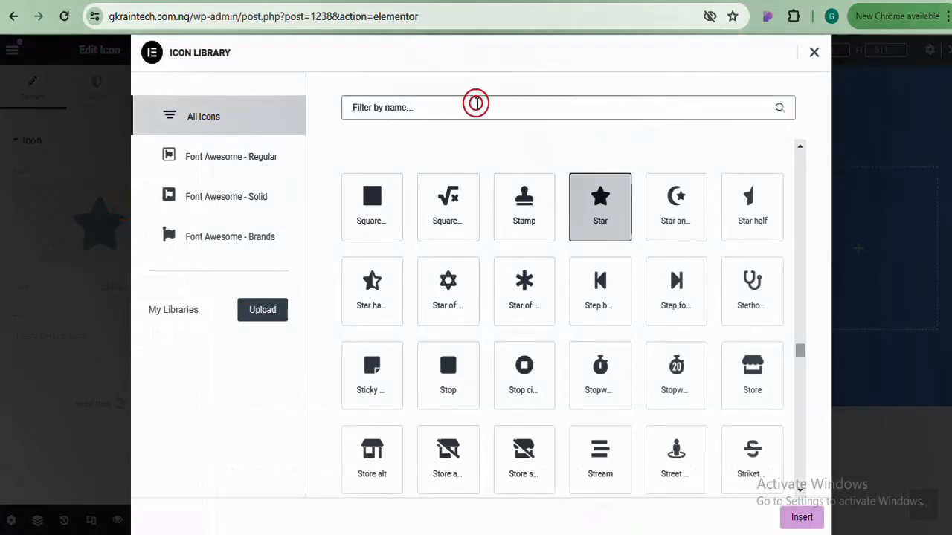
type("fing")
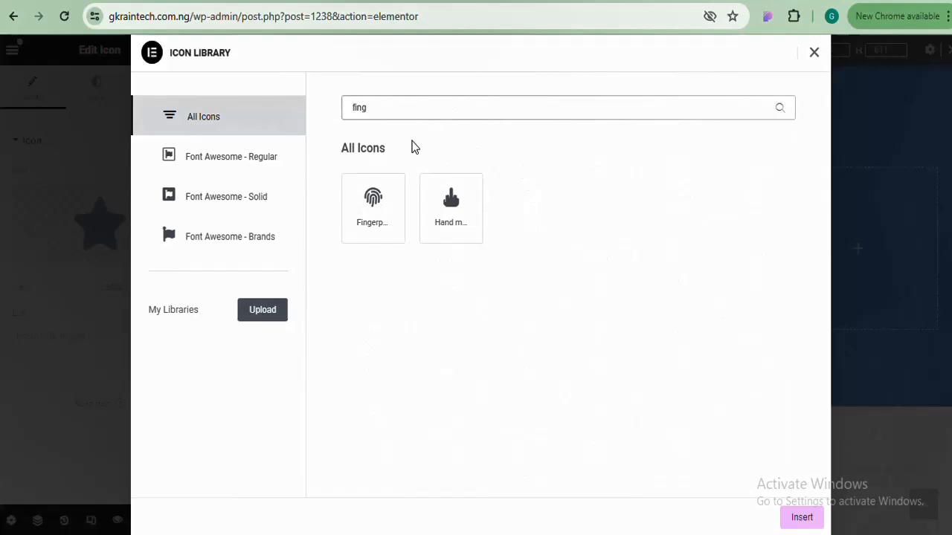
left_click(365, 225)
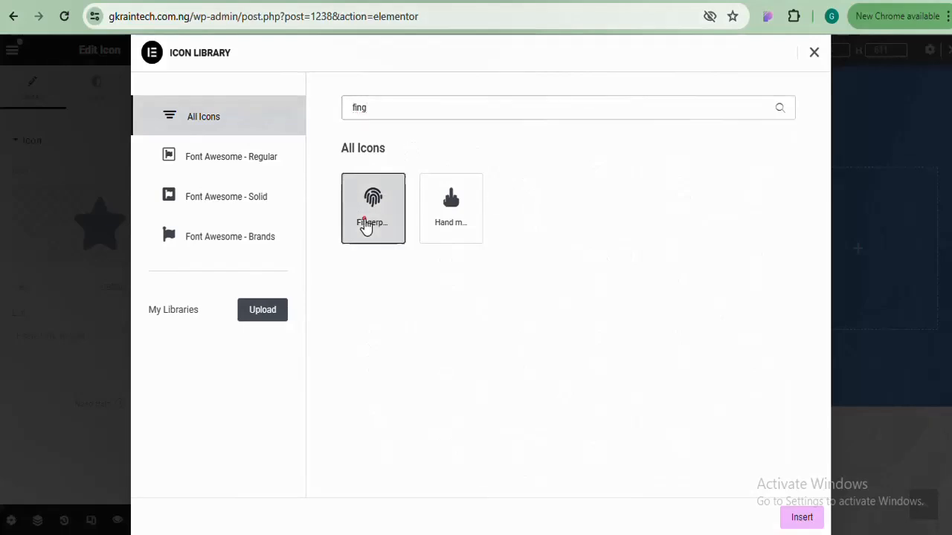
left_click(801, 520)
mouse_move(430, 534)
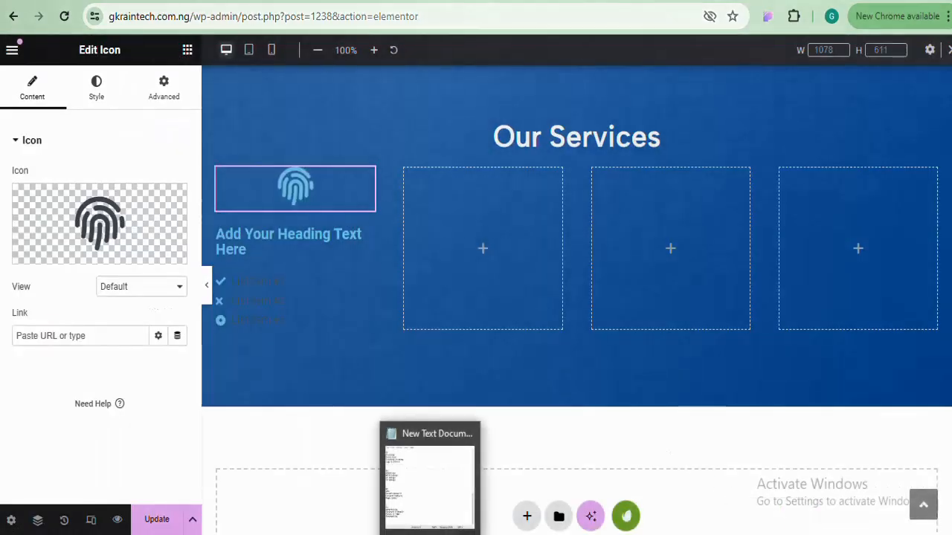
left_click(430, 479)
Copy 'Branding' from the notes and set it as the card's heading title
left_click(612, 167)
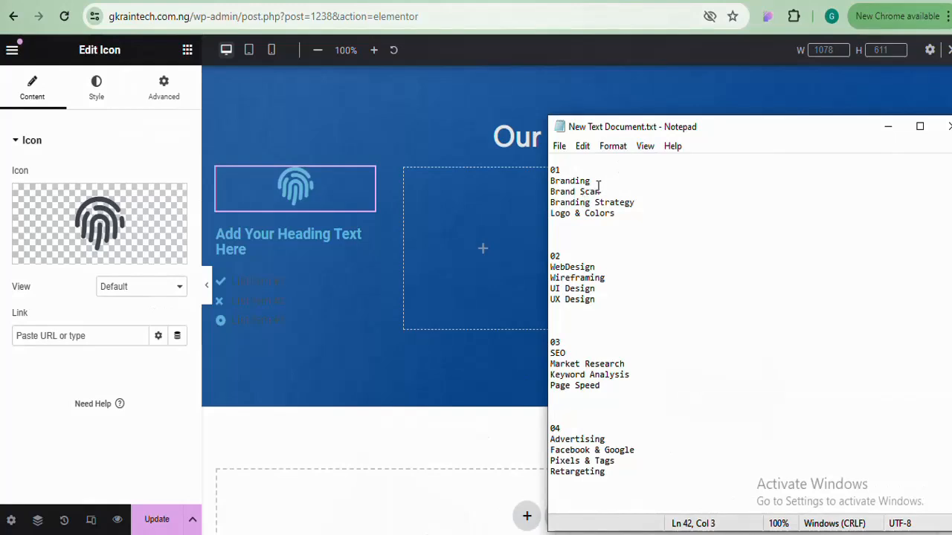
left_click(601, 180)
left_click_drag(600, 181, 548, 181)
right_click(565, 177)
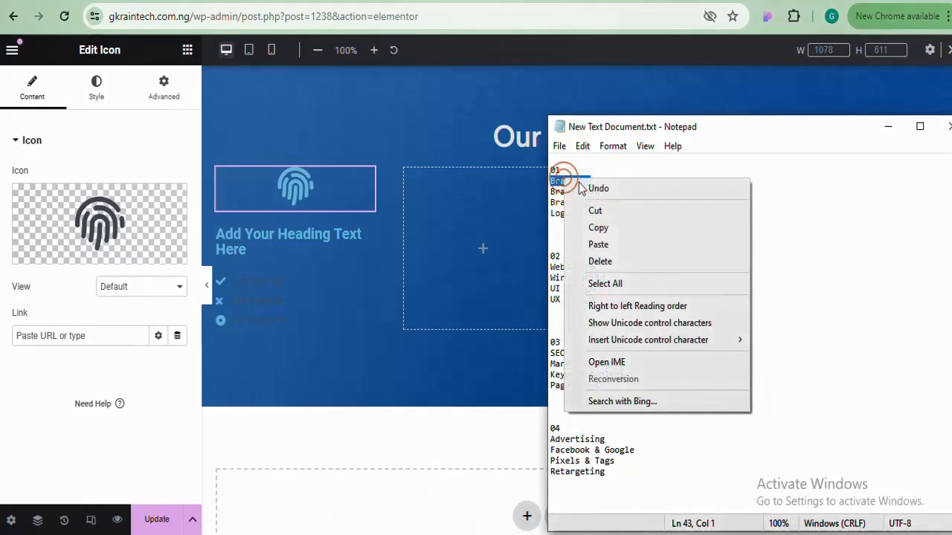
left_click(599, 229)
left_click(306, 238)
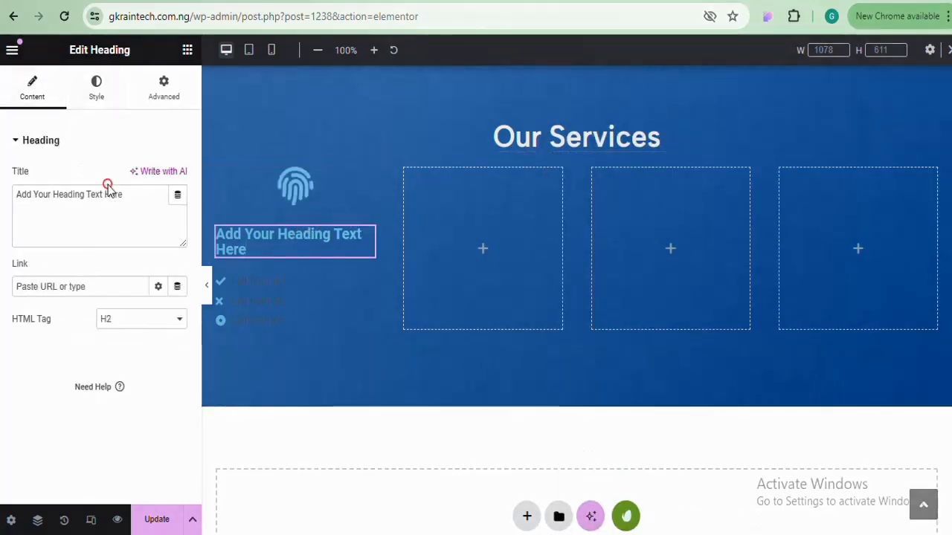
key("ctrl+a")
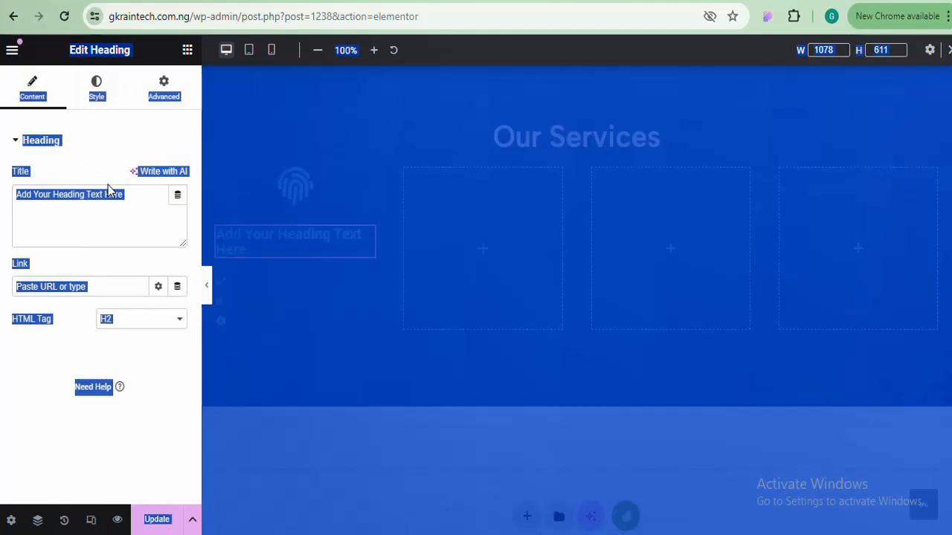
left_click(108, 190)
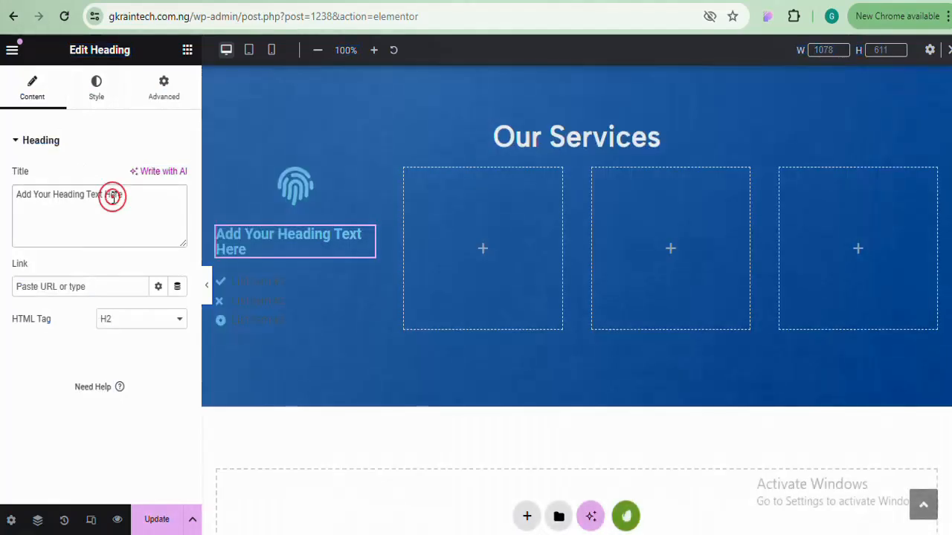
key("ctrl+a")
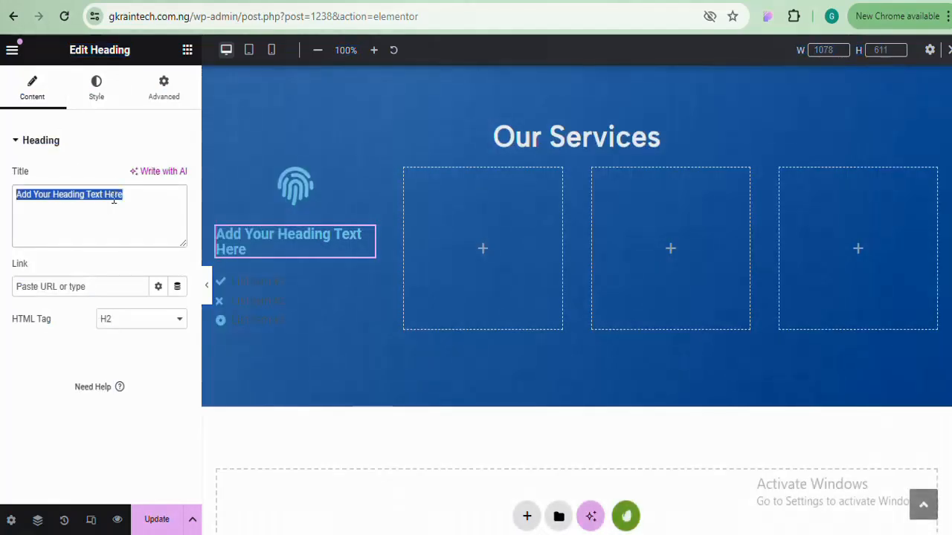
type("Branding")
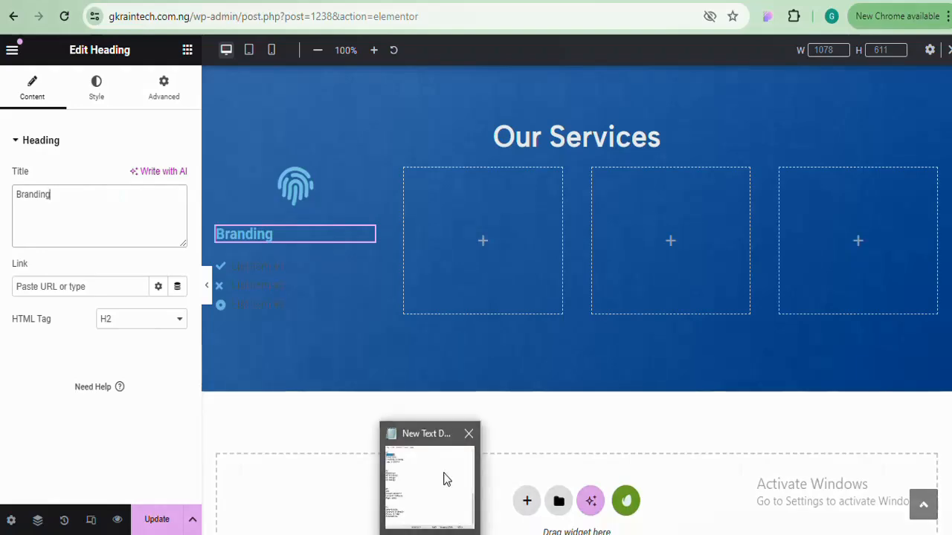
Paste 'Brand Scan' from the notes as the first icon list item
left_click(443, 472)
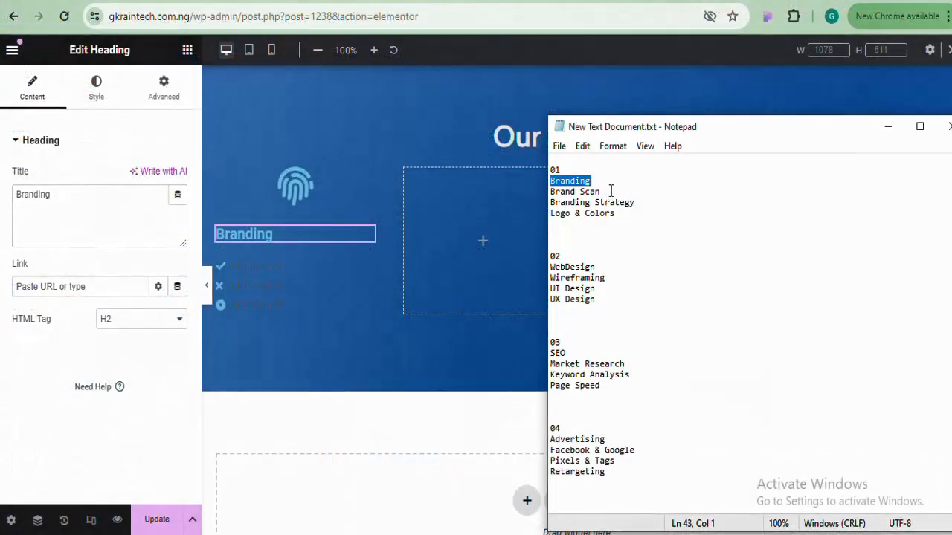
left_click_drag(608, 190, 552, 191)
right_click(552, 191)
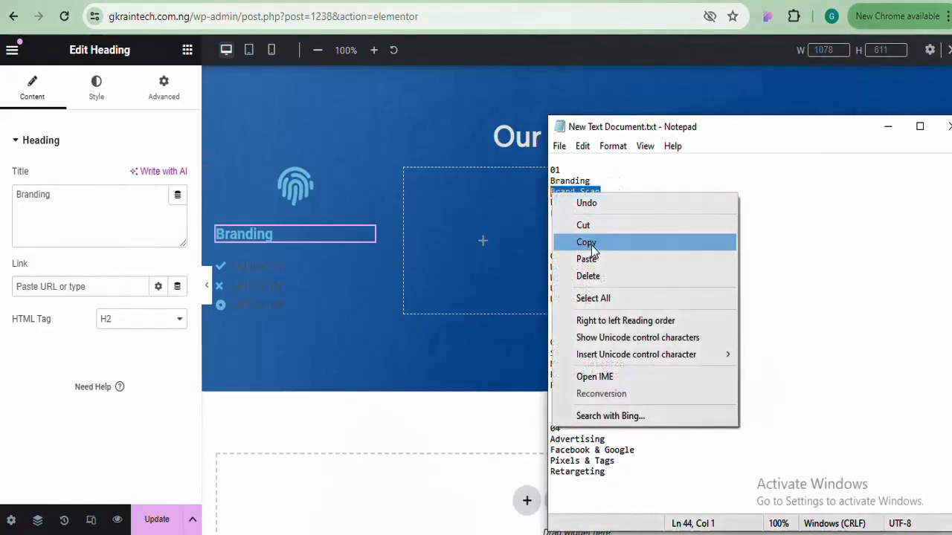
left_click(591, 246)
left_click(252, 266)
left_click(97, 223)
triple_click(59, 287)
key("ctrl+v")
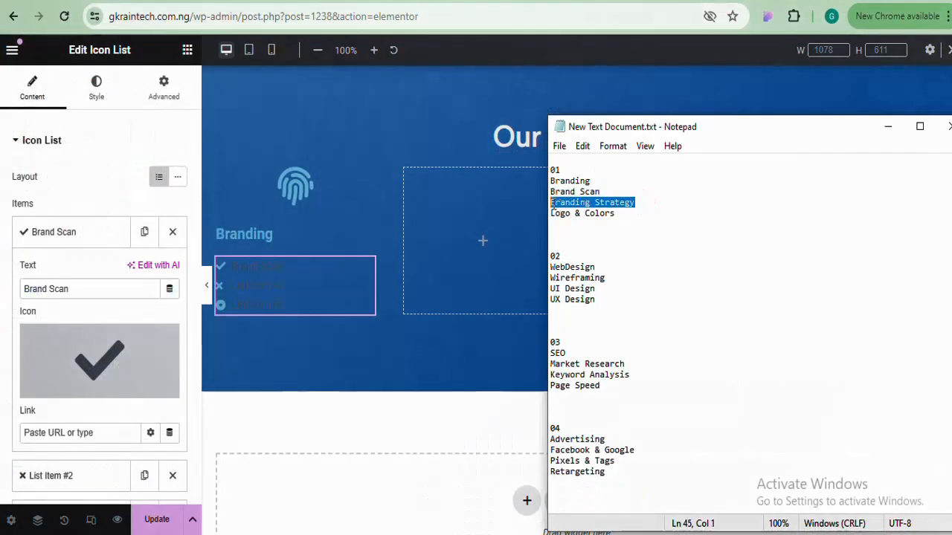
Fill the second and third list items with 'Branding Strategy' and 'Logo & Colors'
left_click(77, 245)
left_click(77, 261)
triple_click(59, 327)
key("ctrl+v")
key("alt+Tab")
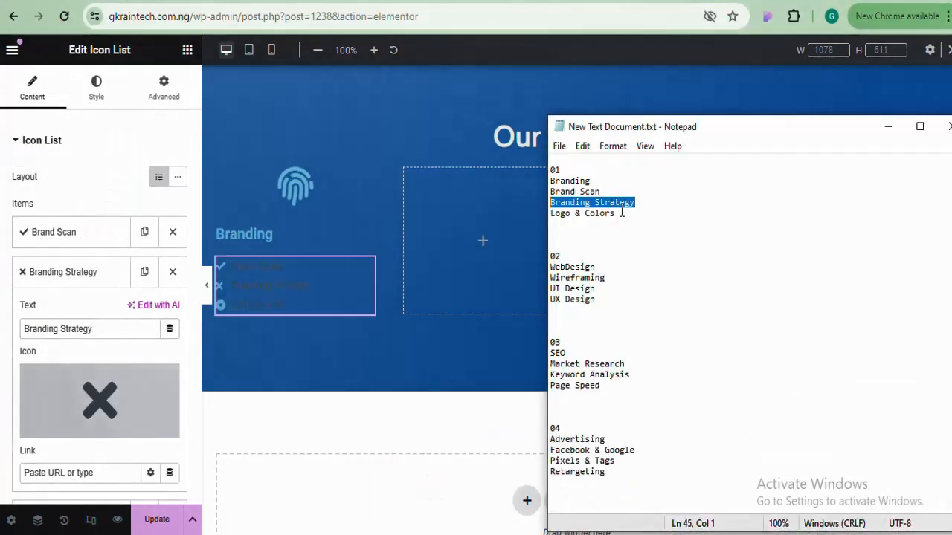
left_click_drag(620, 212, 551, 213)
left_click(54, 312)
triple_click(90, 364)
key("ctrl+v")
left_click(77, 311)
Duplicate the Branding heading and place the copy above the item list
right_click(365, 232)
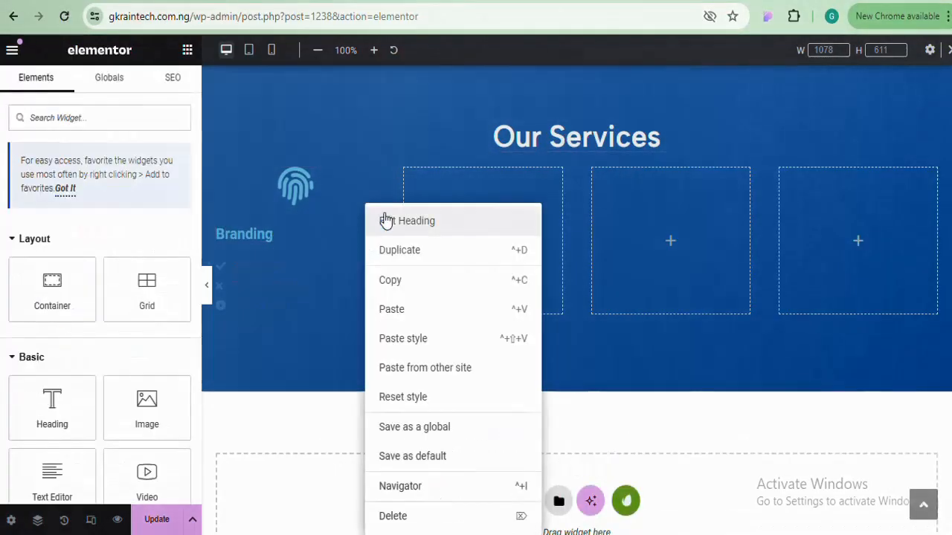
left_click(399, 249)
left_click_drag(245, 265, 367, 253)
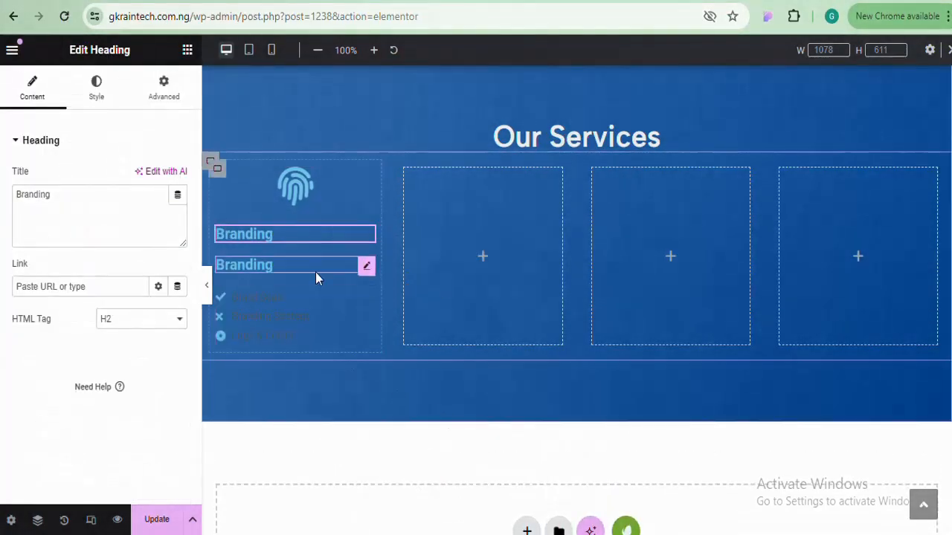
Replace the word Branding in the top heading copy with new text
left_click(310, 239)
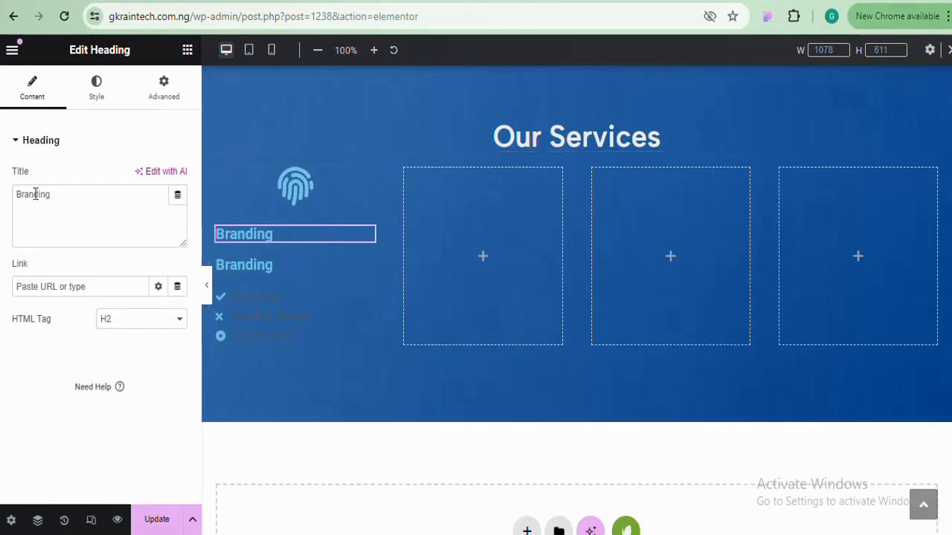
double_click(70, 195)
type("D")
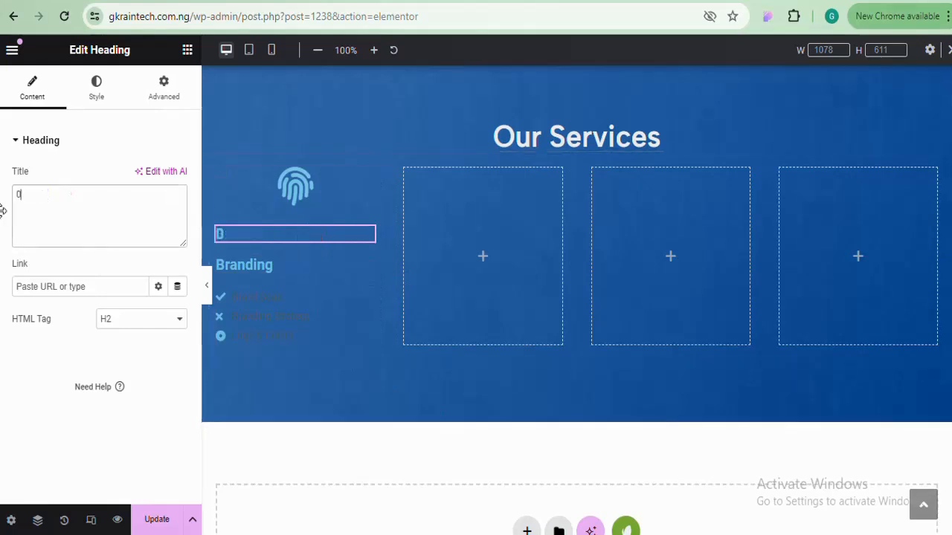
Inspect the Branding Strategy and Brand Scan item icons in the Icon Library without changing them
left_click(240, 322)
left_click(48, 273)
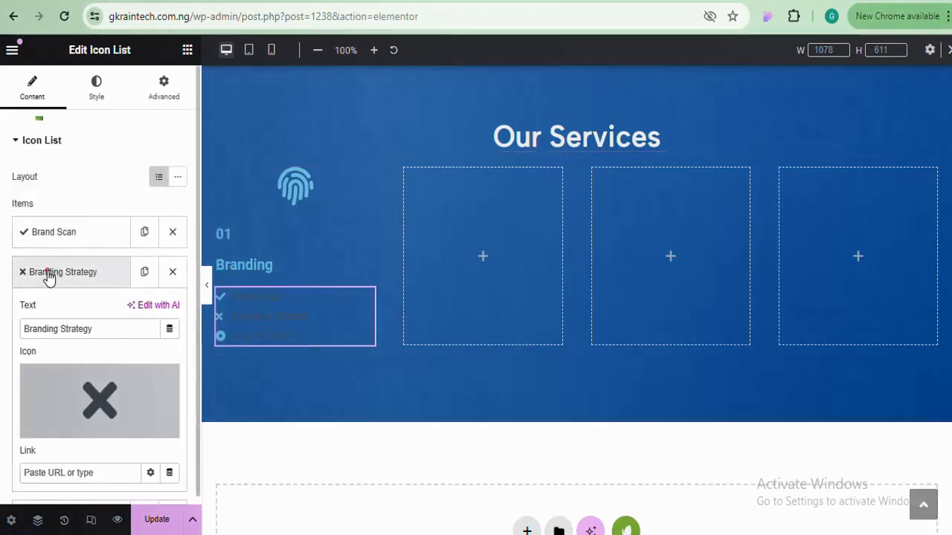
left_click(86, 392)
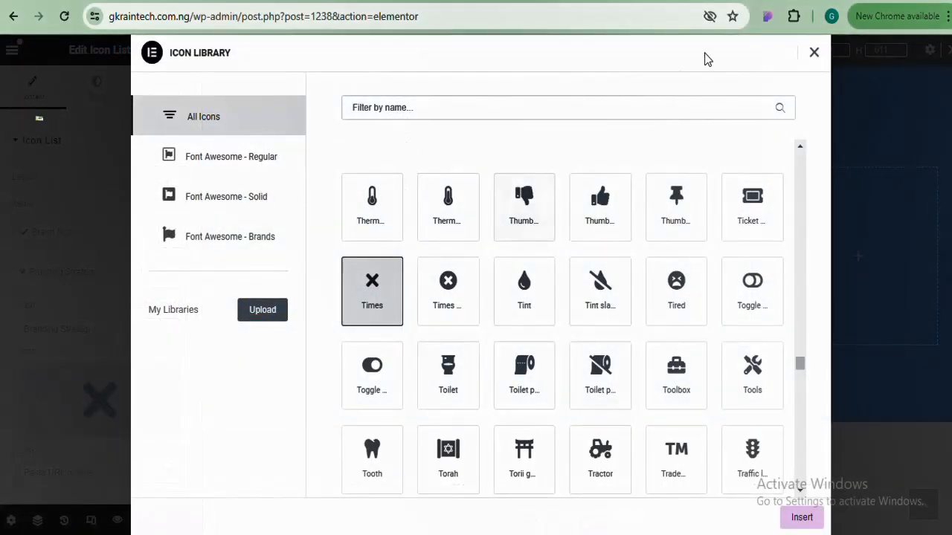
left_click(814, 53)
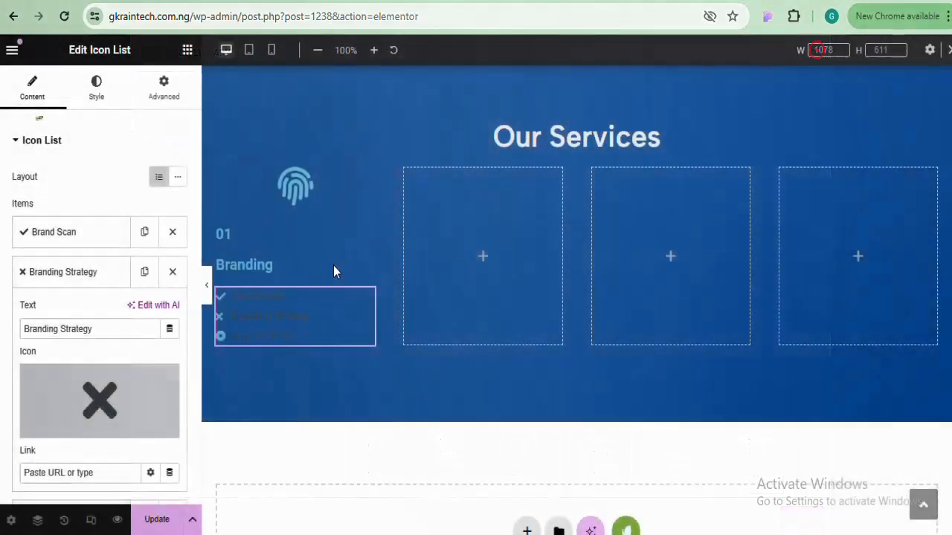
left_click(100, 276)
left_click(74, 231)
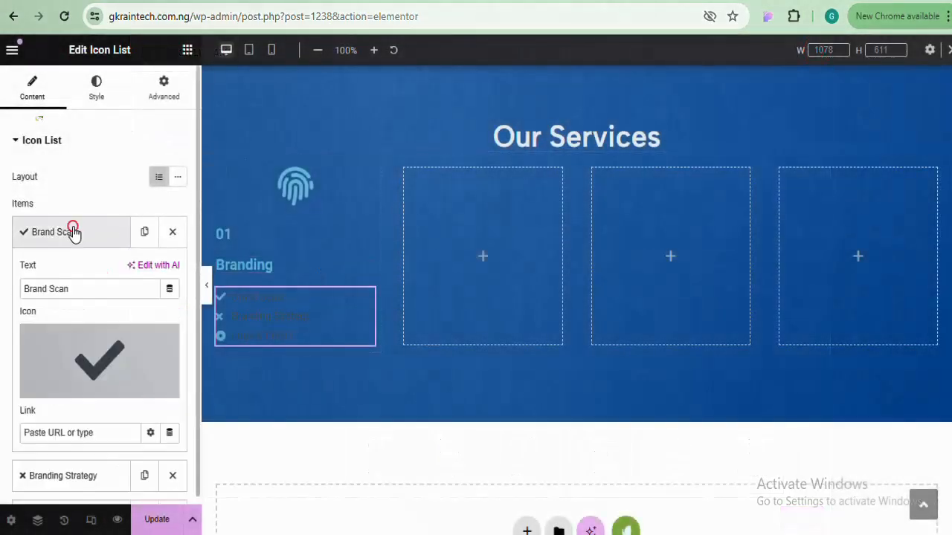
left_click(69, 375)
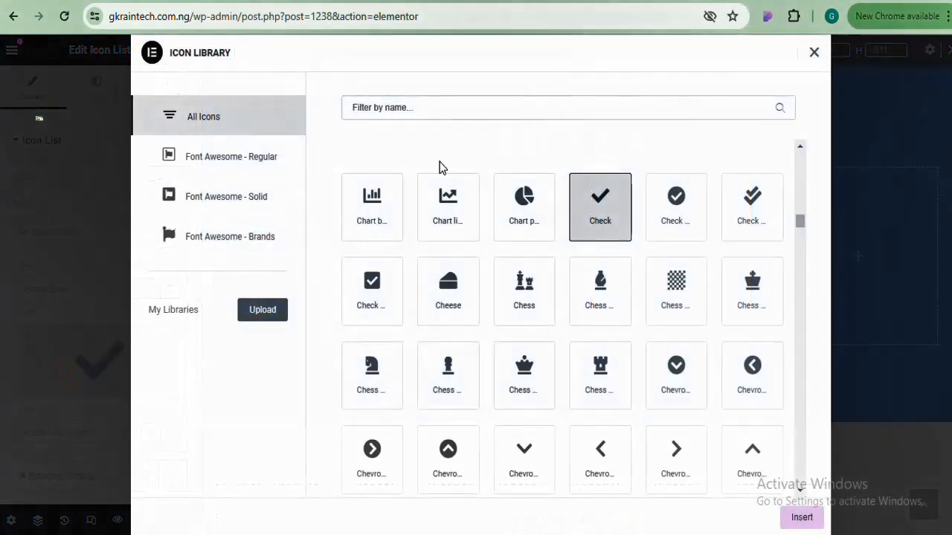
left_click(814, 54)
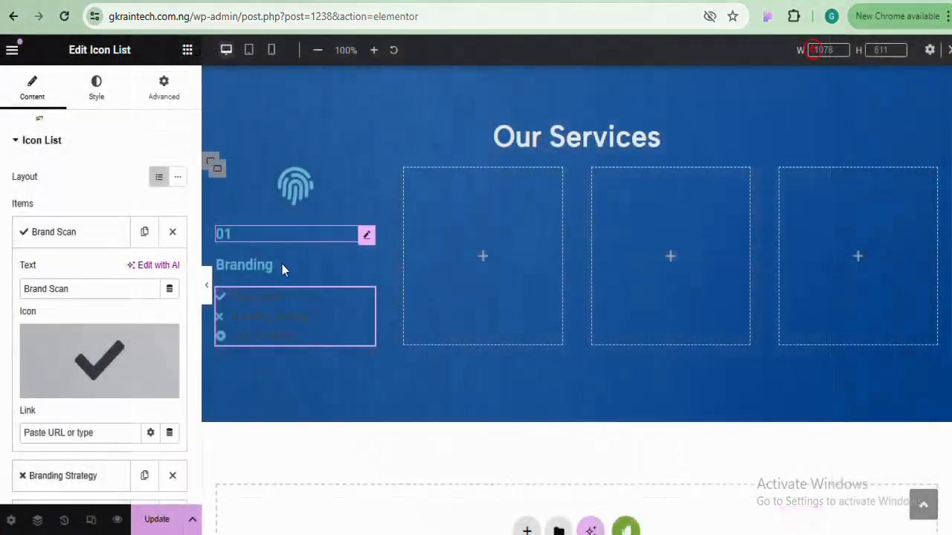
left_click(102, 234)
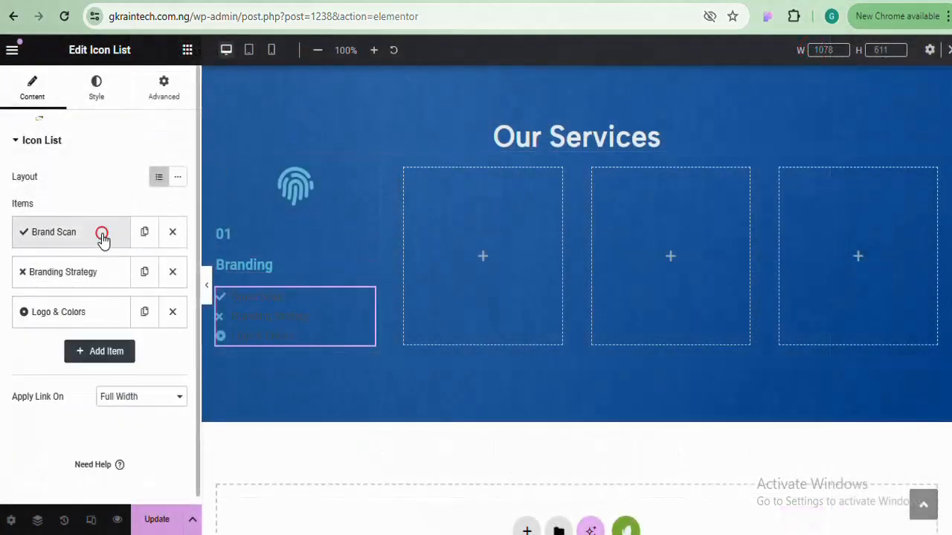
Search 'check' and apply the plain Check icon to Branding Strategy and Logo & Colors
left_click(90, 272)
left_click(84, 397)
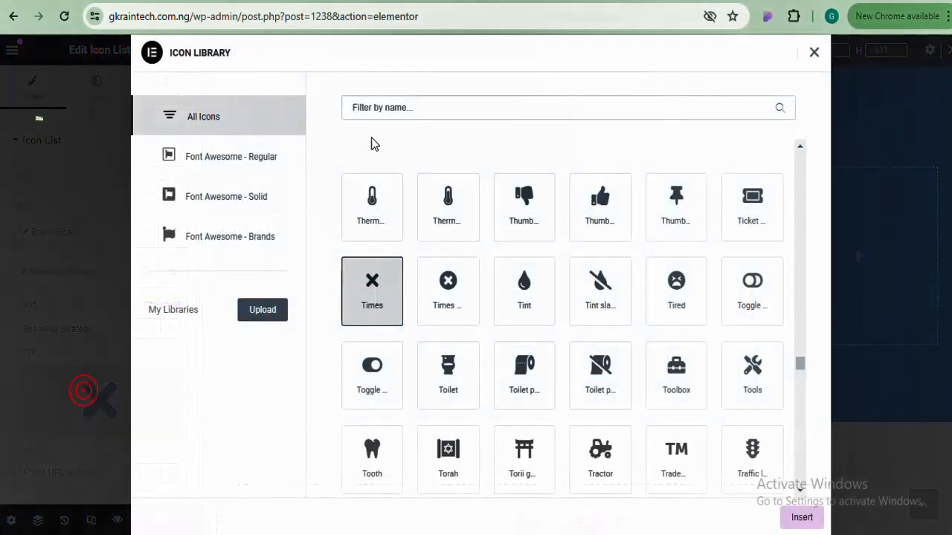
left_click(408, 110)
type("check")
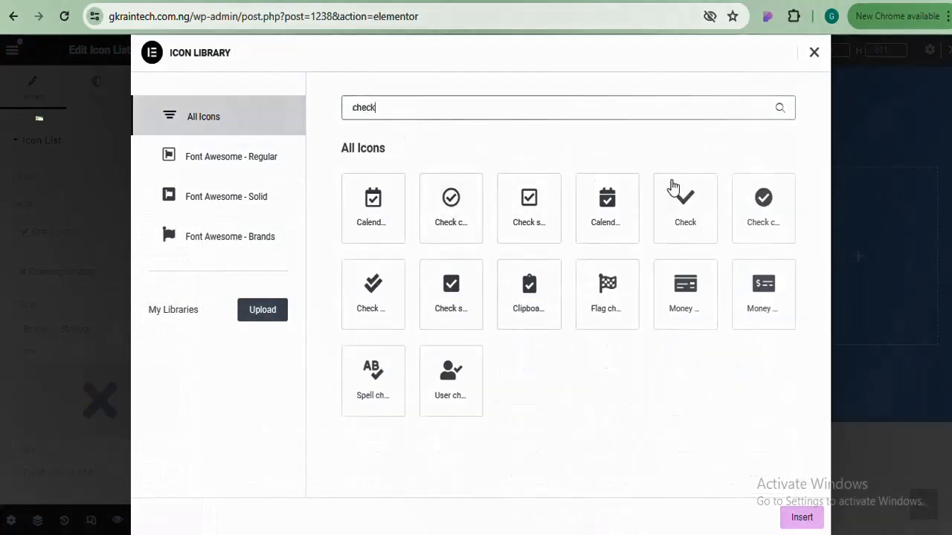
left_click(684, 199)
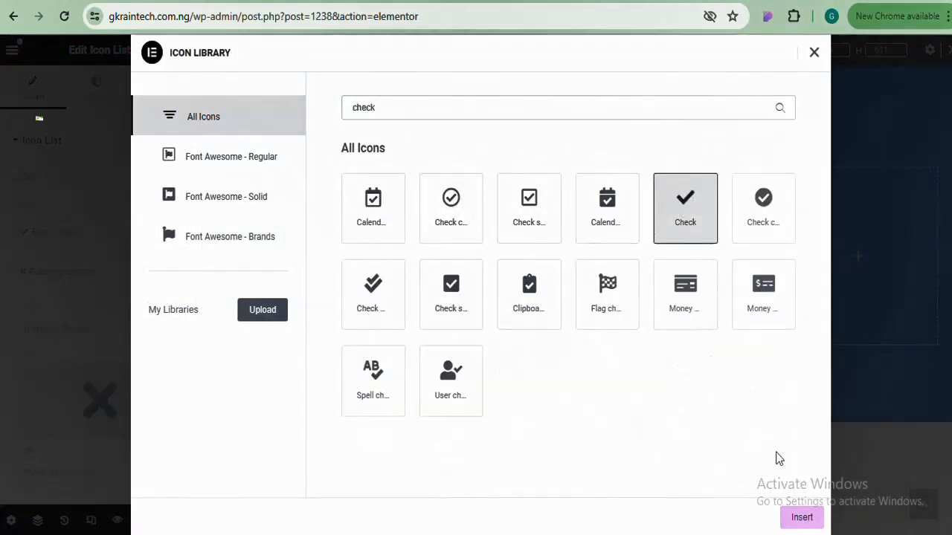
left_click(801, 517)
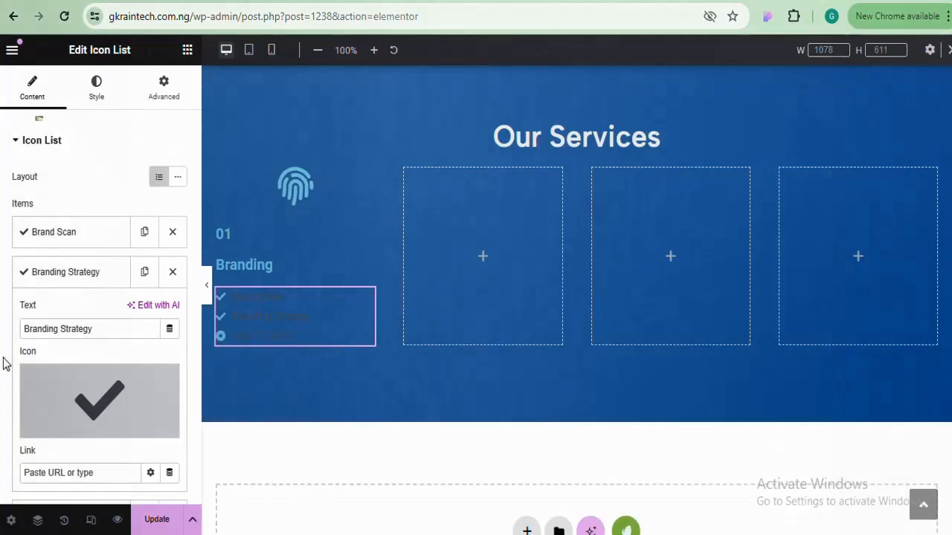
left_click(49, 274)
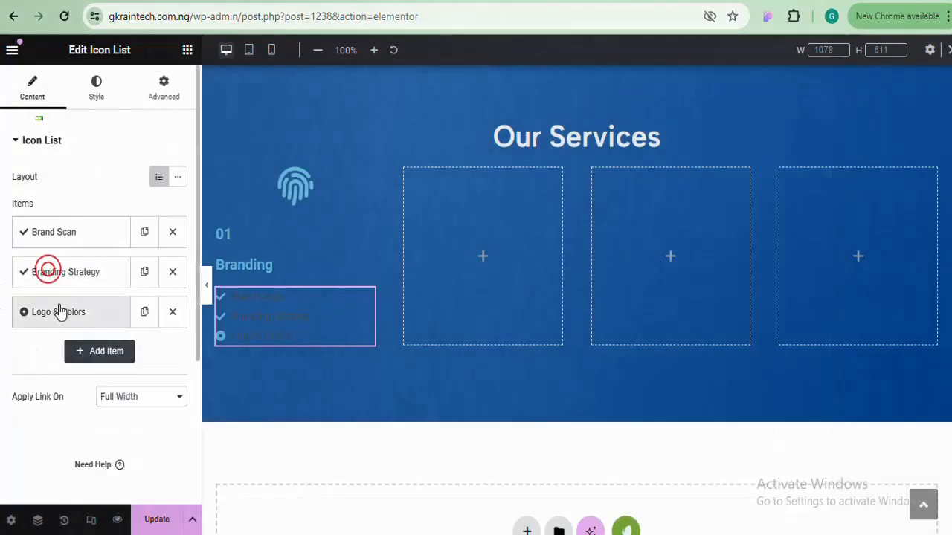
left_click(61, 312)
left_click(75, 450)
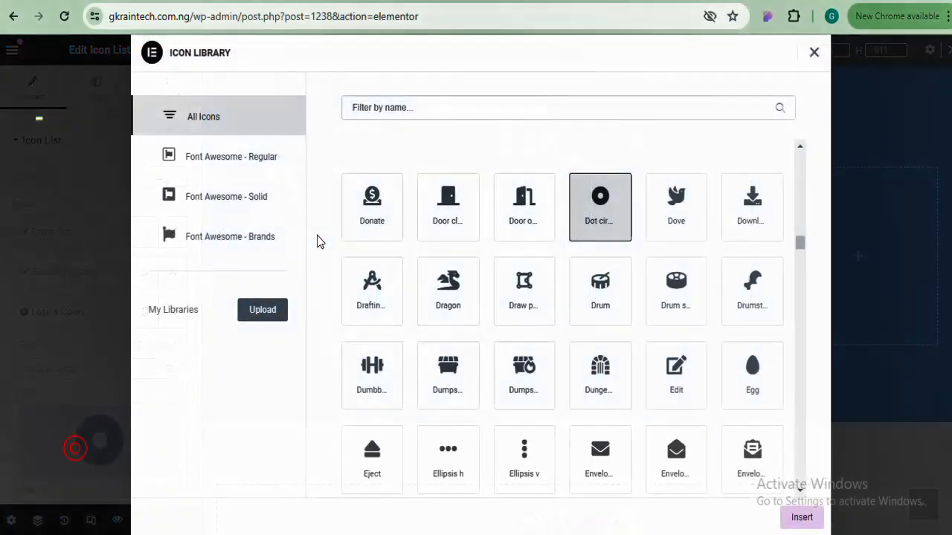
left_click(458, 111)
type("check")
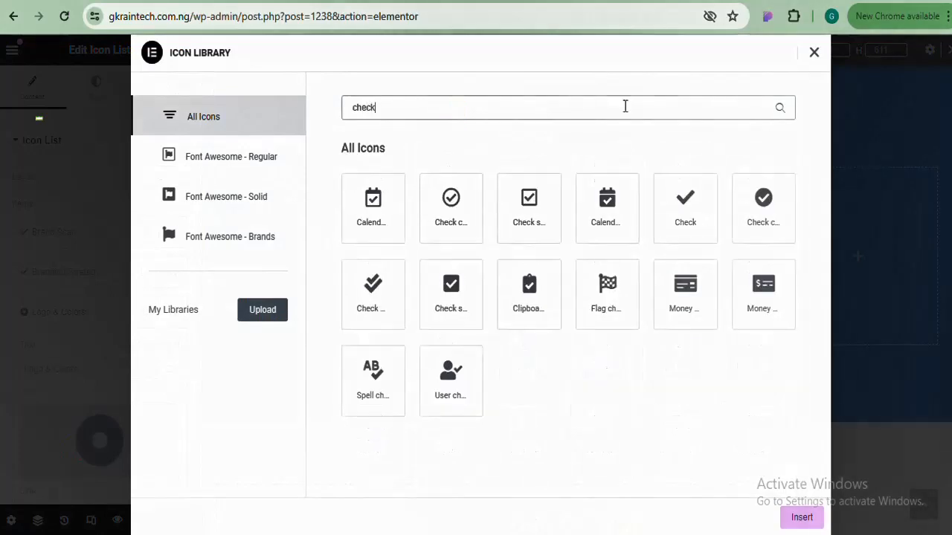
left_click(691, 205)
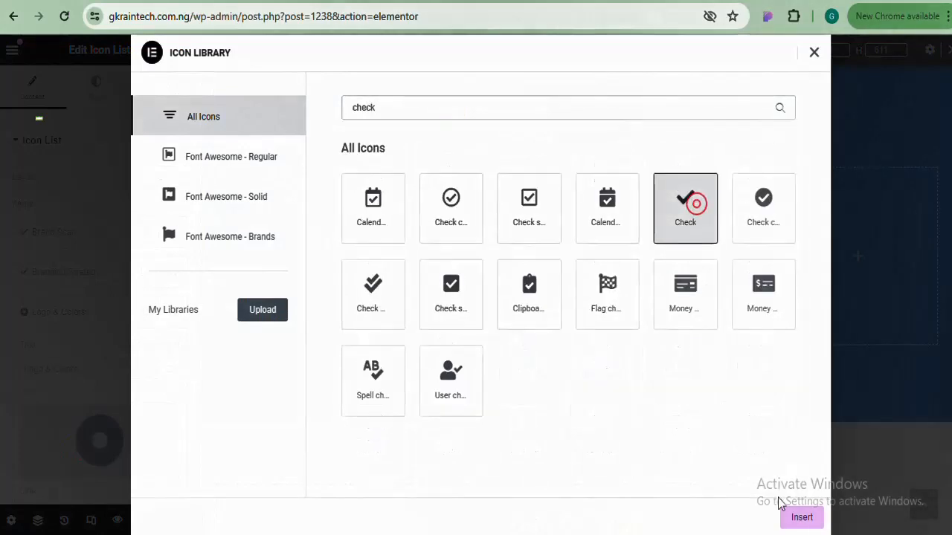
left_click(795, 518)
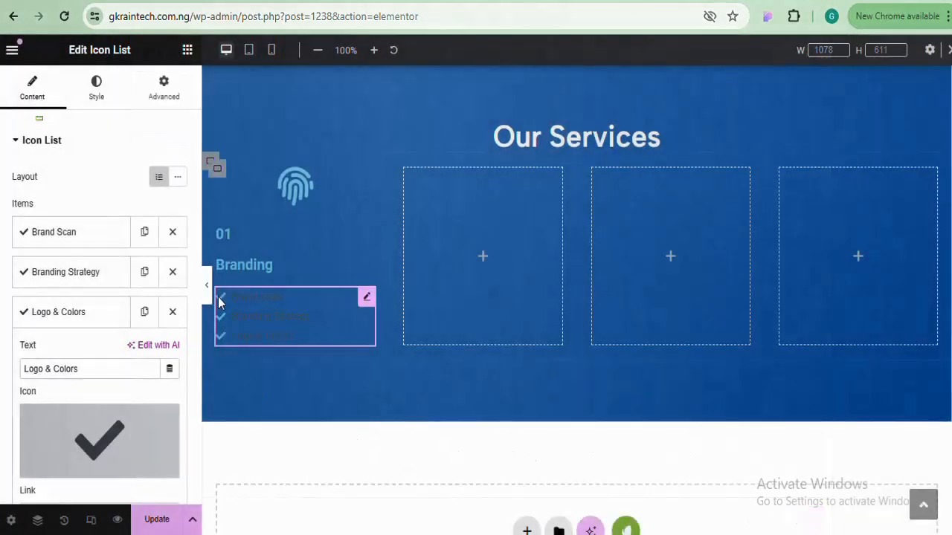
Set the fingerprint icon's primary colour to white
left_click(293, 191)
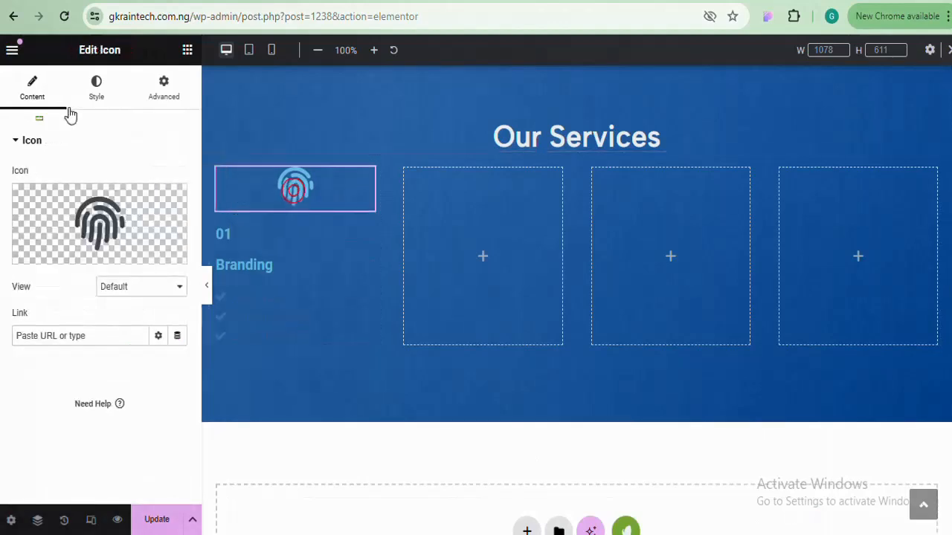
left_click(95, 101)
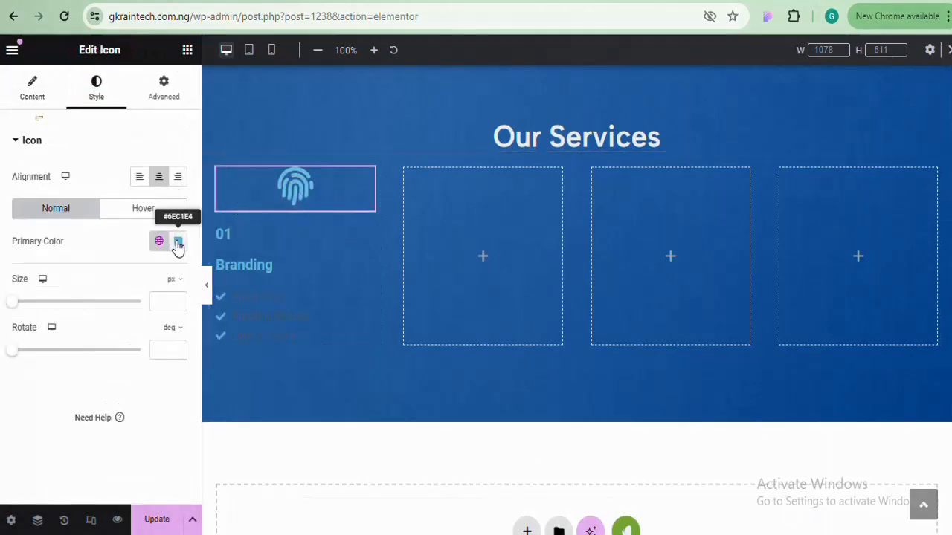
left_click(176, 242)
type("#FFFFFF")
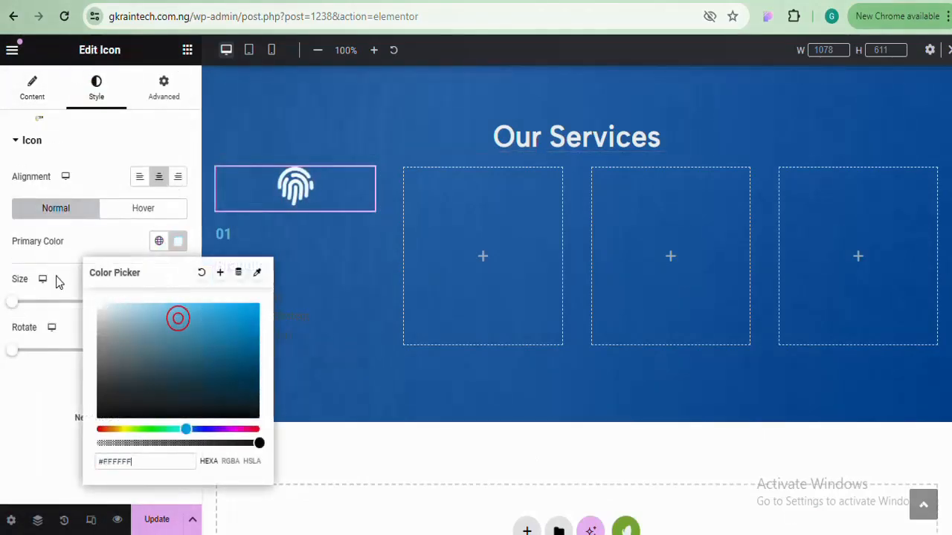
Make the text colour of both the 01 and Branding headings white
left_click(230, 236)
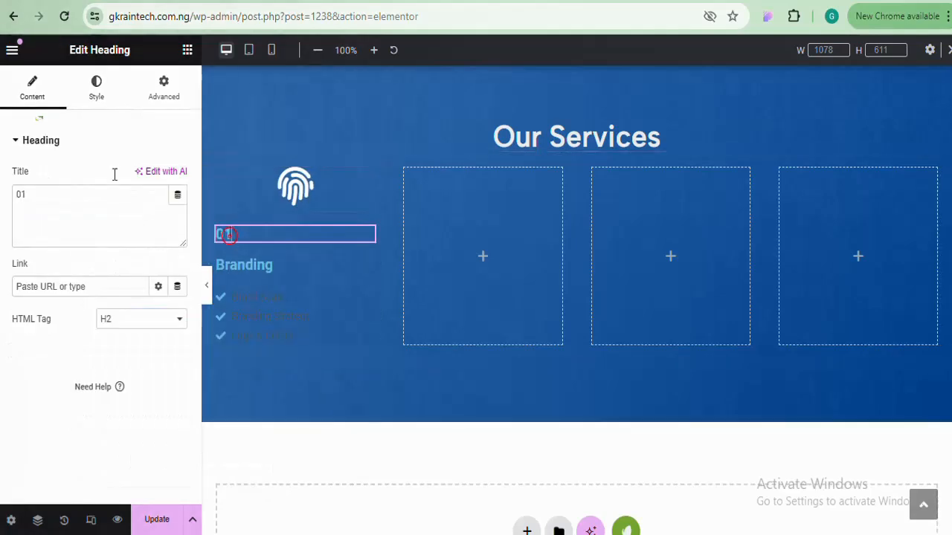
left_click(96, 96)
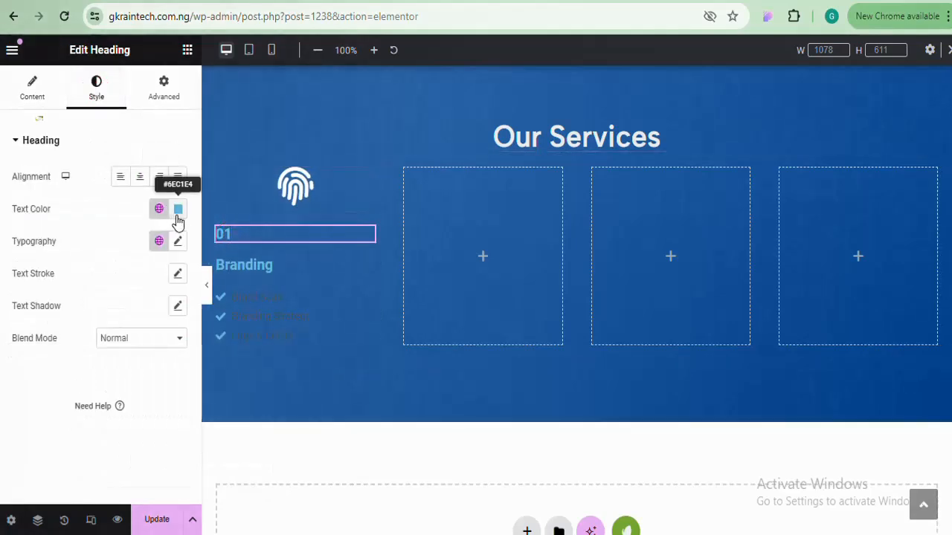
left_click(178, 211)
type("#FFFFFF")
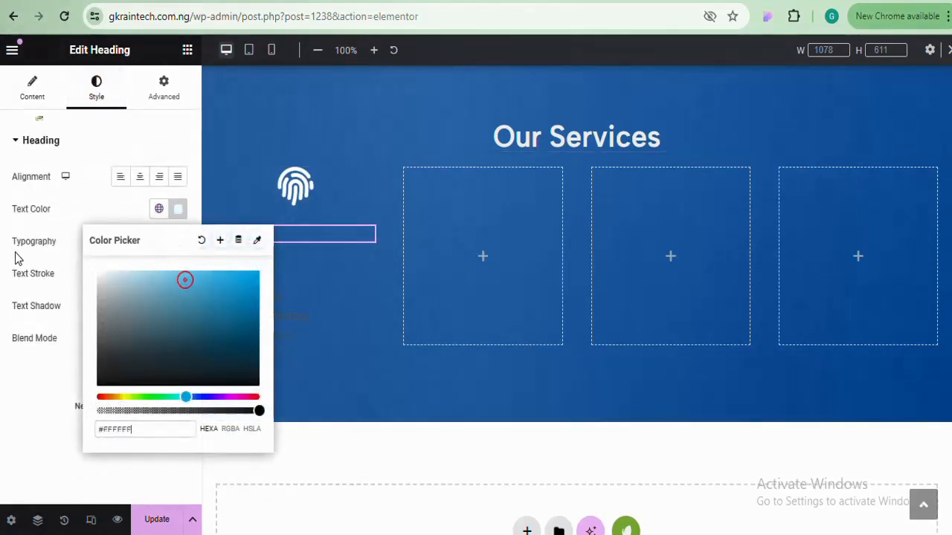
left_click(176, 208)
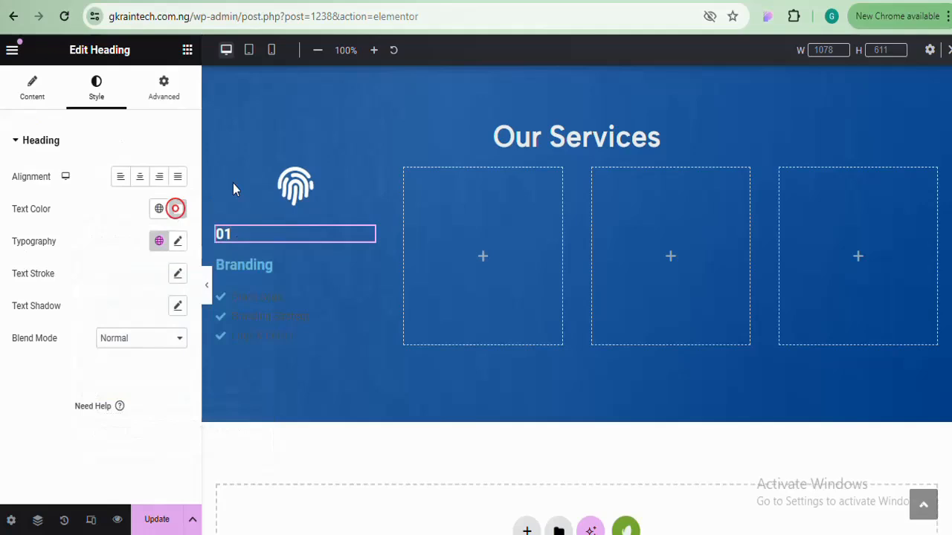
left_click(251, 264)
left_click(95, 89)
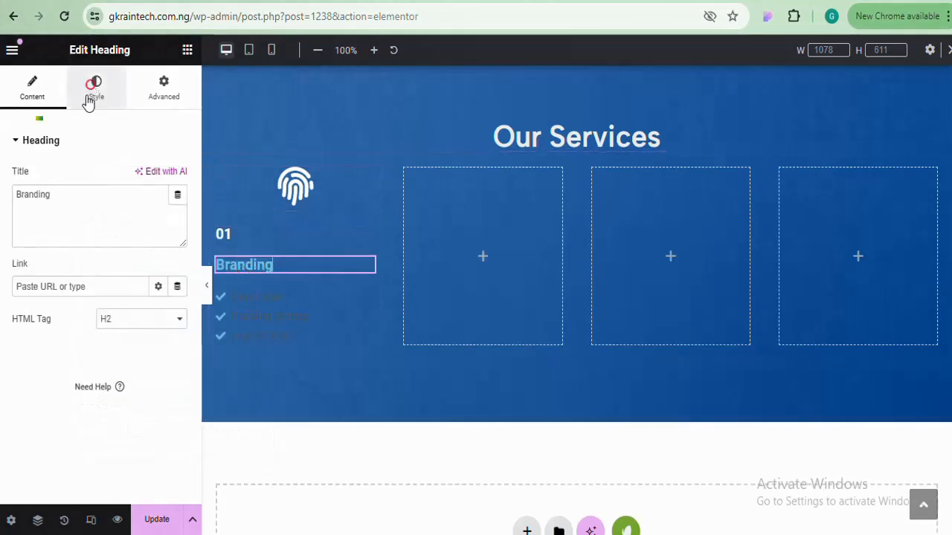
left_click(175, 208)
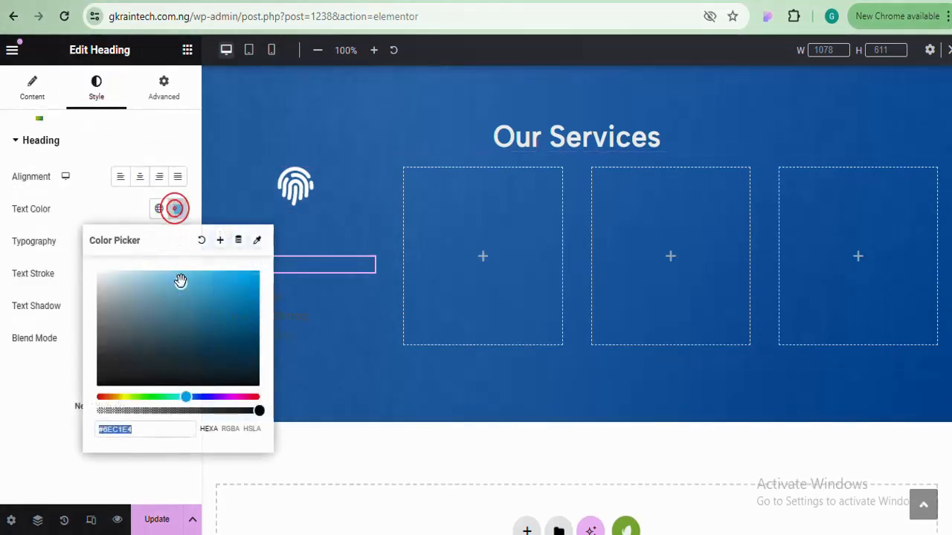
type("#FFFFFF")
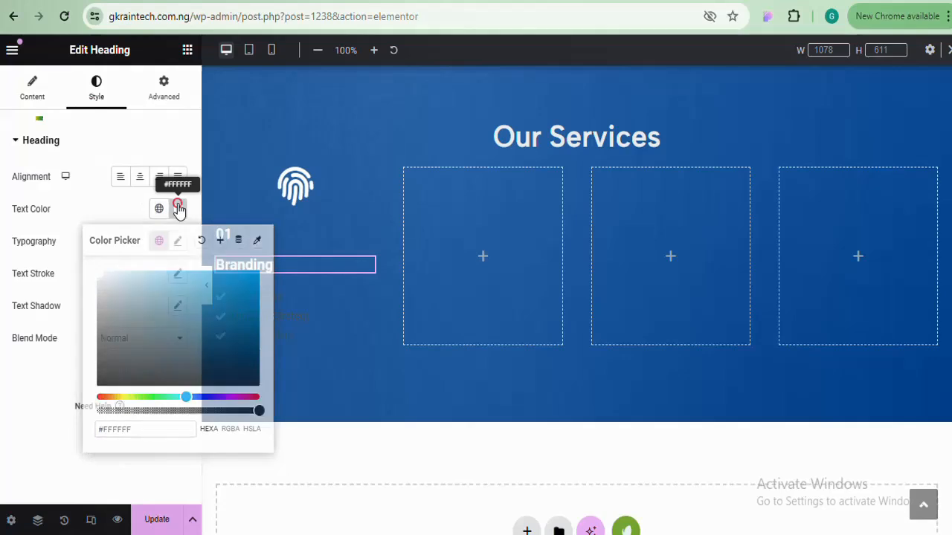
left_click(179, 209)
Set the icon list's check marks and item text colour to #FFFFFF
left_click(251, 308)
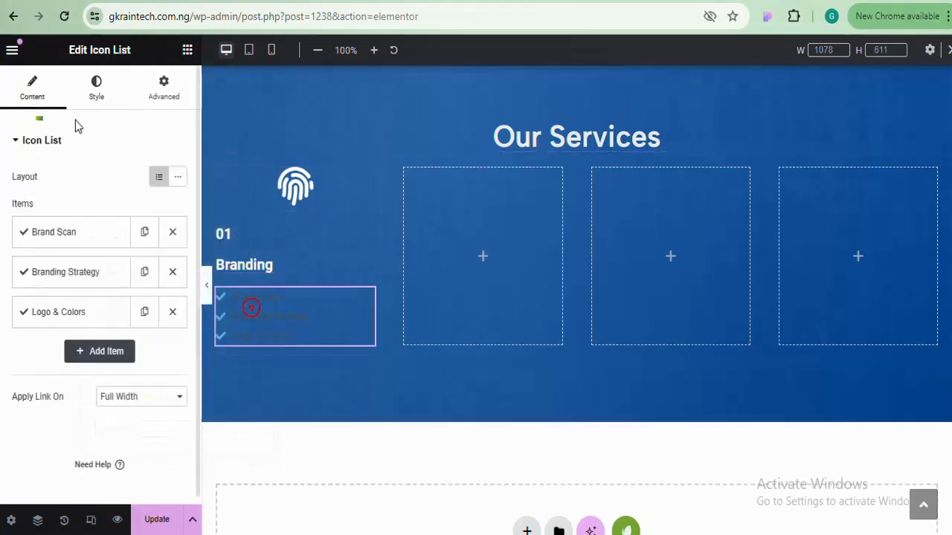
left_click(97, 88)
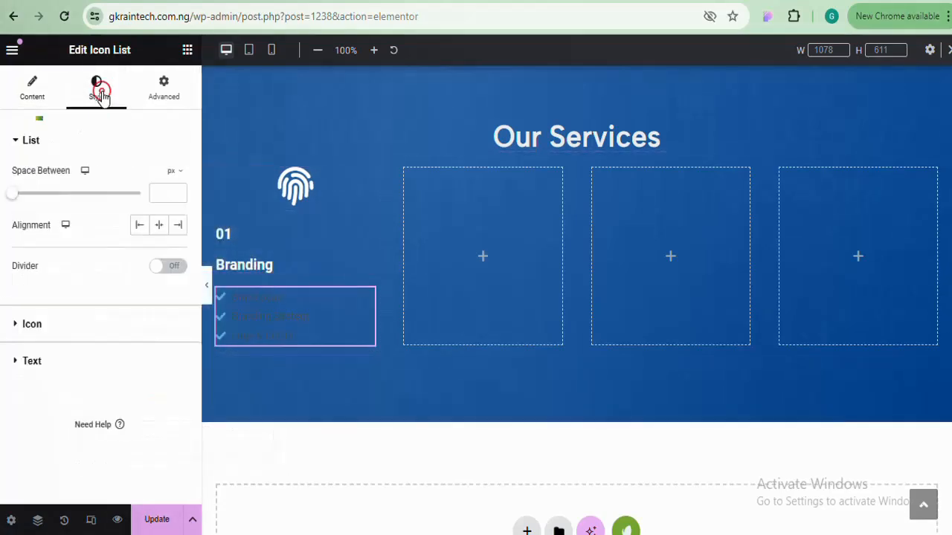
left_click(86, 323)
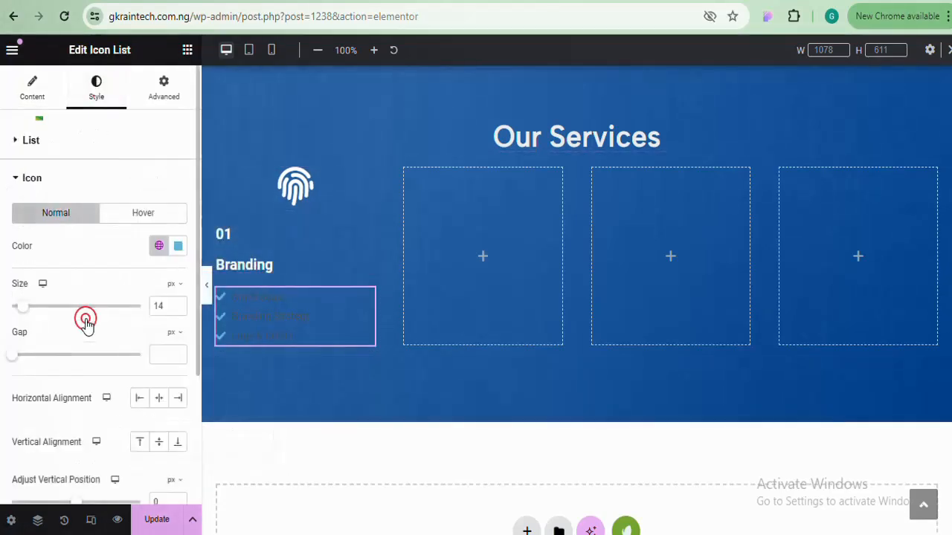
left_click(179, 246)
key("ctrl+a")
type("#FFFFFF")
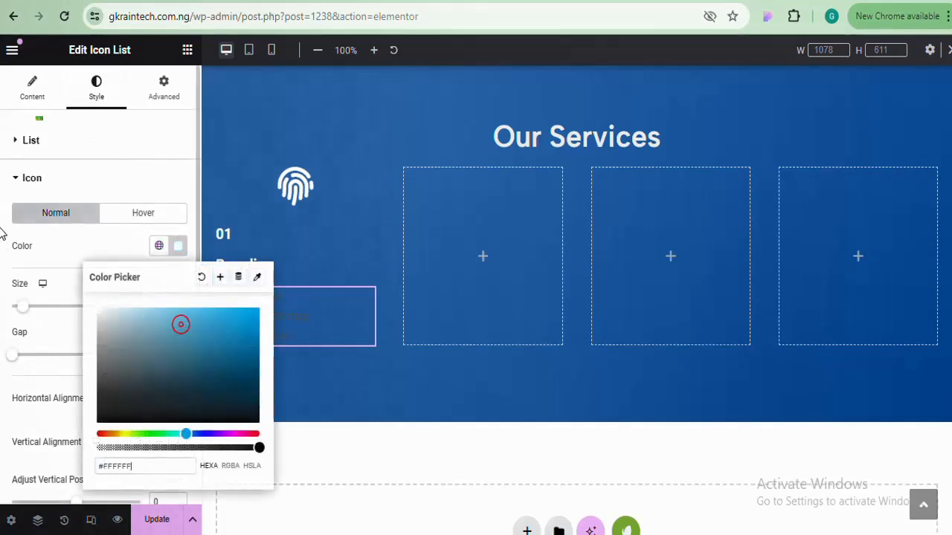
left_click(183, 247)
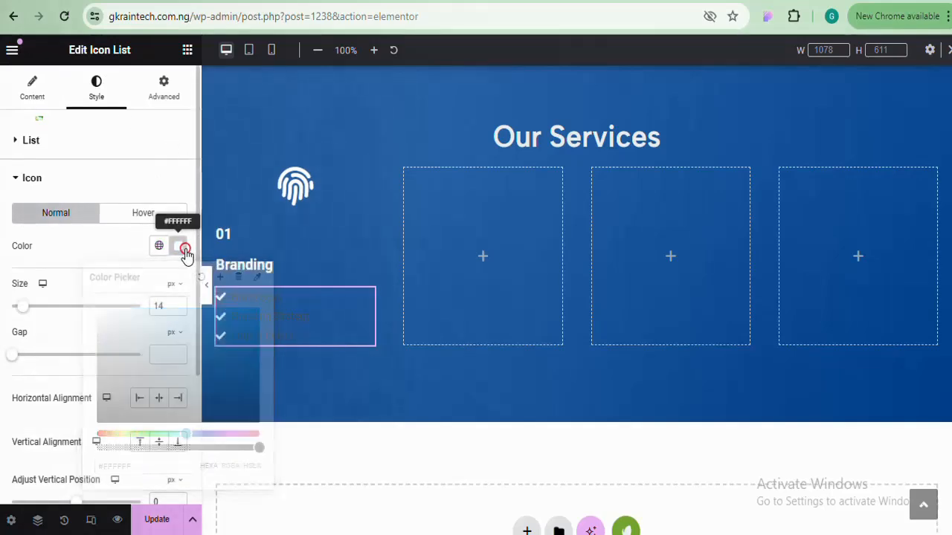
left_click(131, 182)
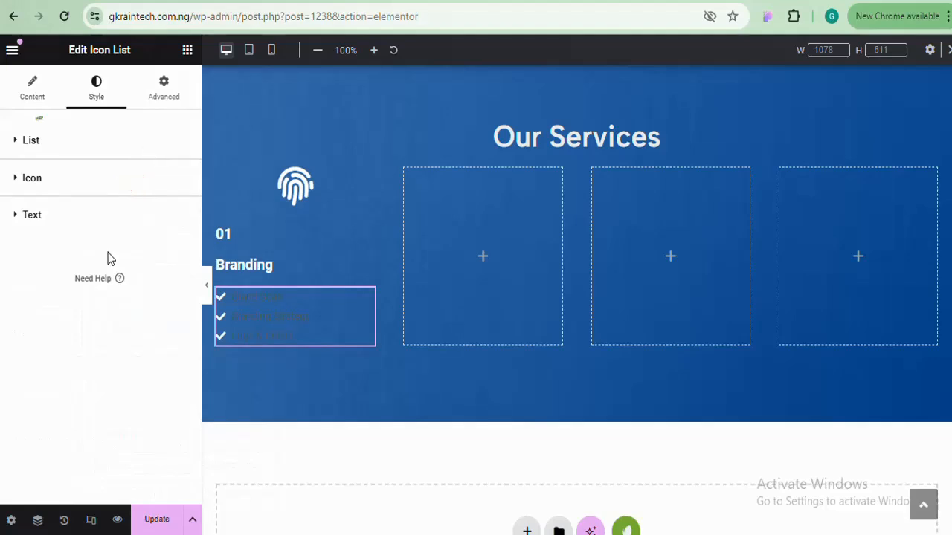
left_click(119, 225)
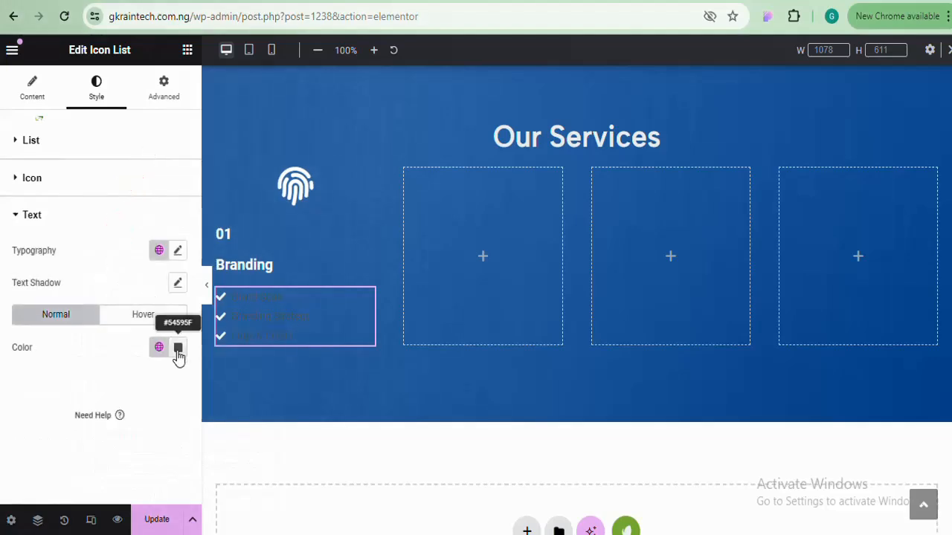
left_click(178, 349)
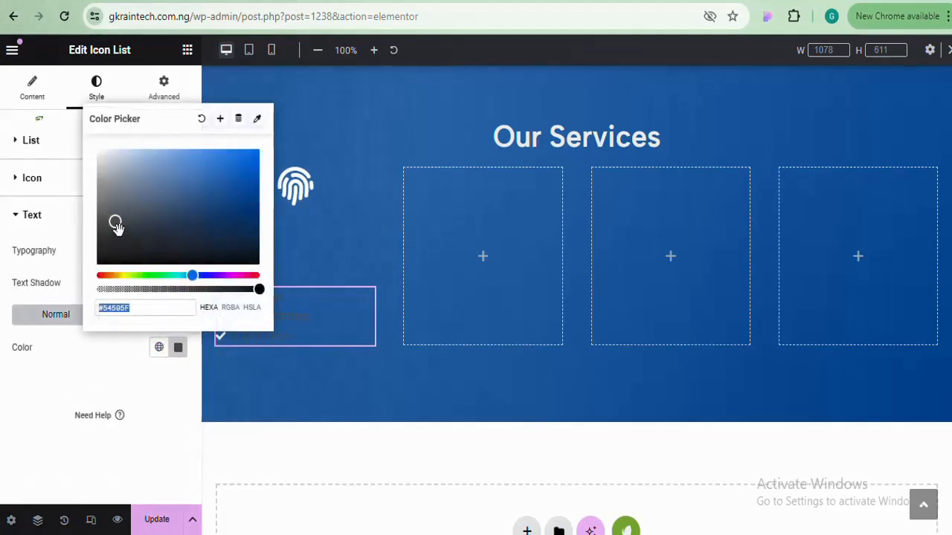
type("#FFFFFF")
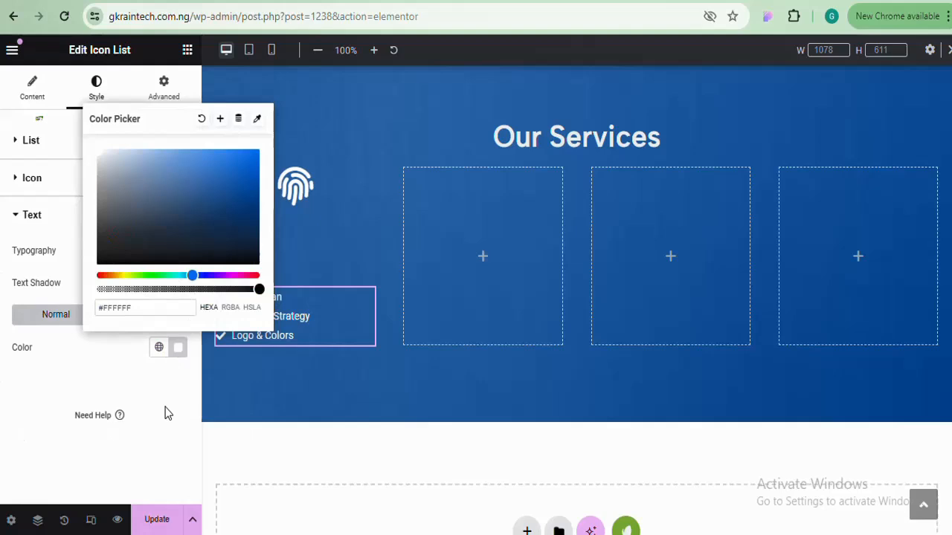
left_click(178, 348)
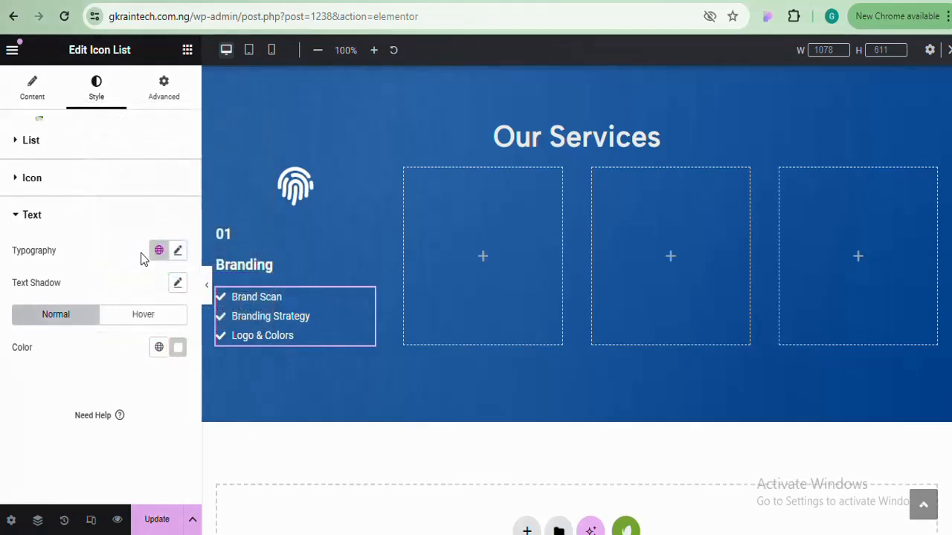
Set the 01 heading's typography font family to Yomogi
left_click(230, 233)
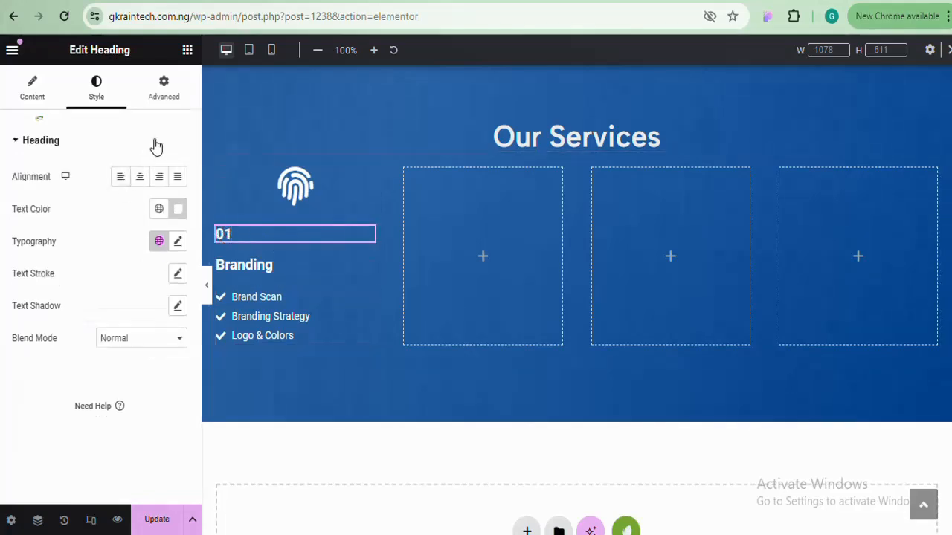
left_click(179, 243)
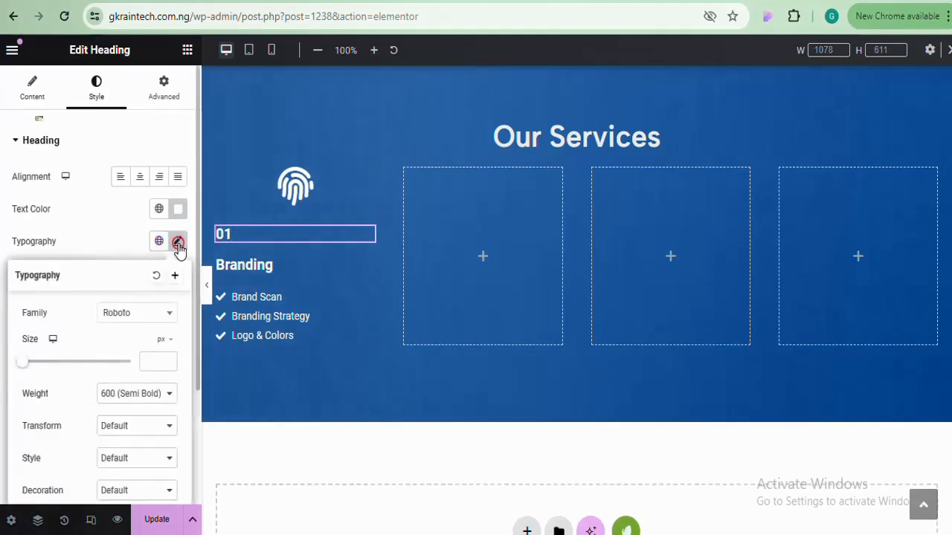
left_click(171, 314)
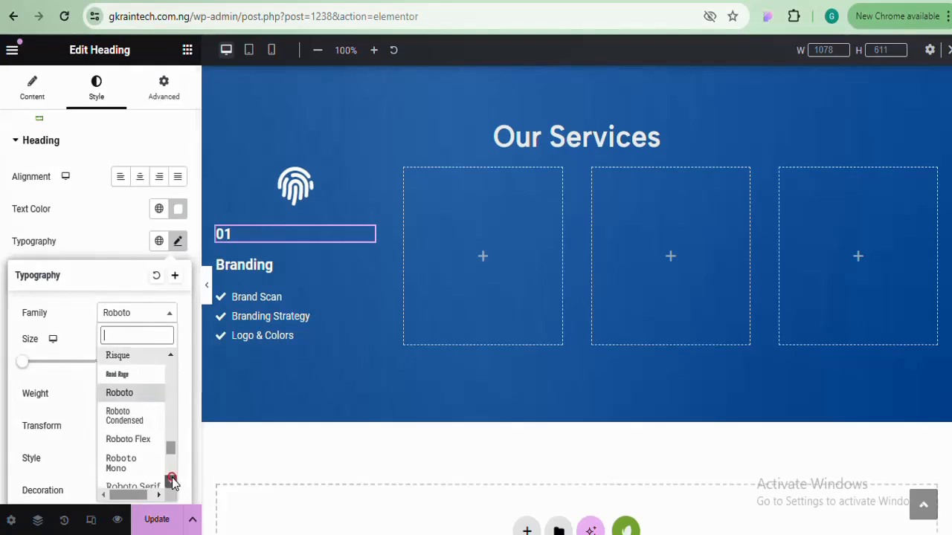
scroll(172, 481, "down", 10)
left_click(171, 355)
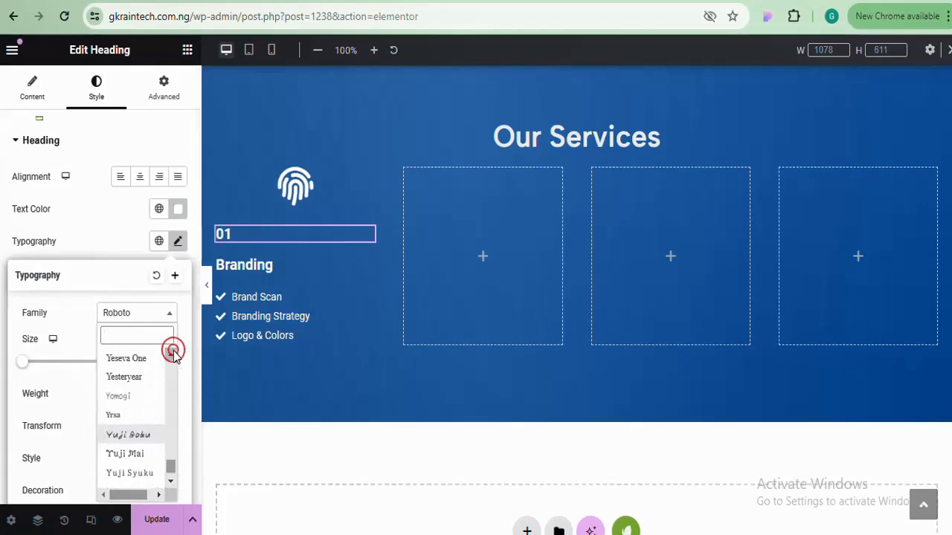
left_click(150, 400)
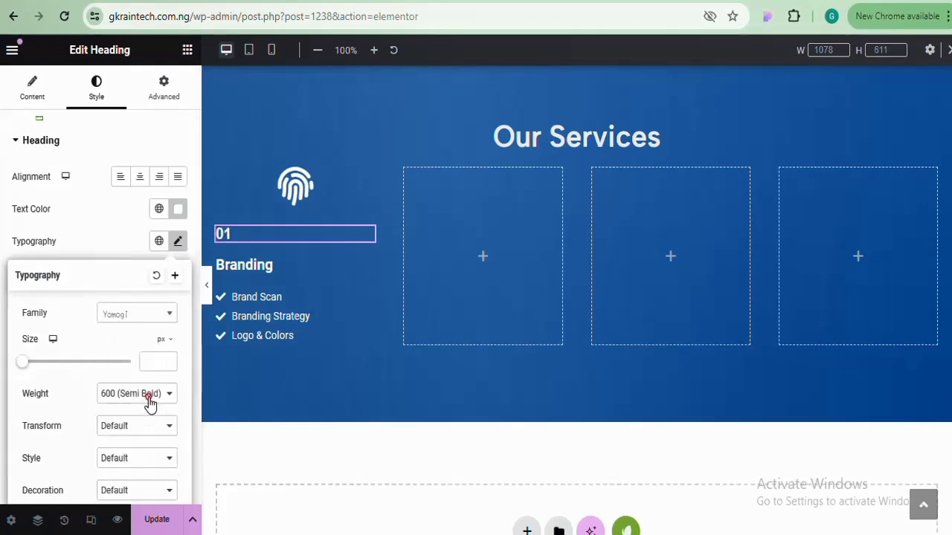
left_click(178, 242)
Change the Branding heading's font family to Albert Sans
left_click(178, 243)
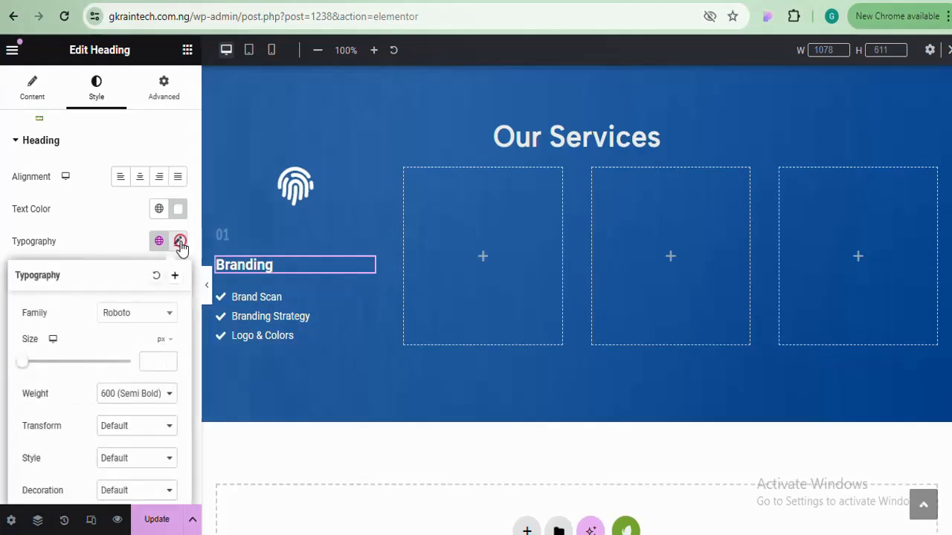
left_click(163, 316)
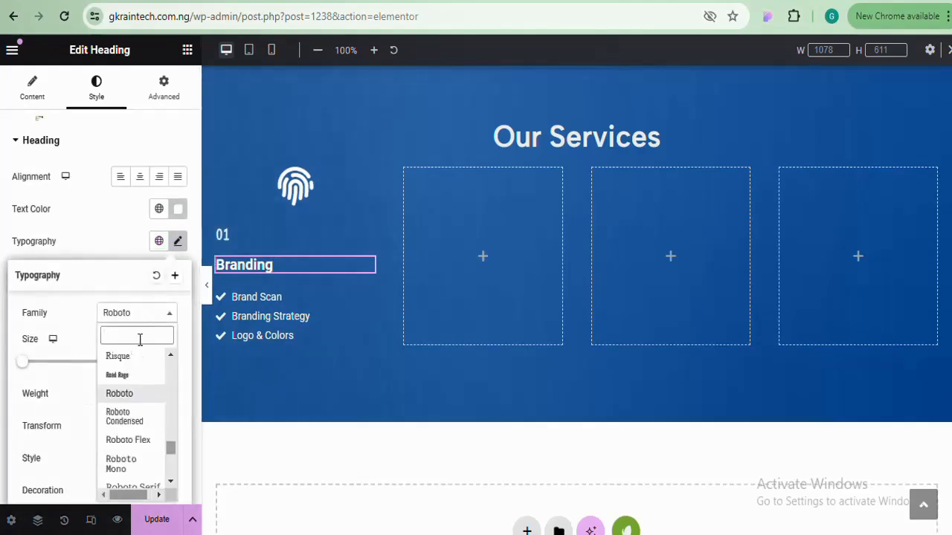
type("alb")
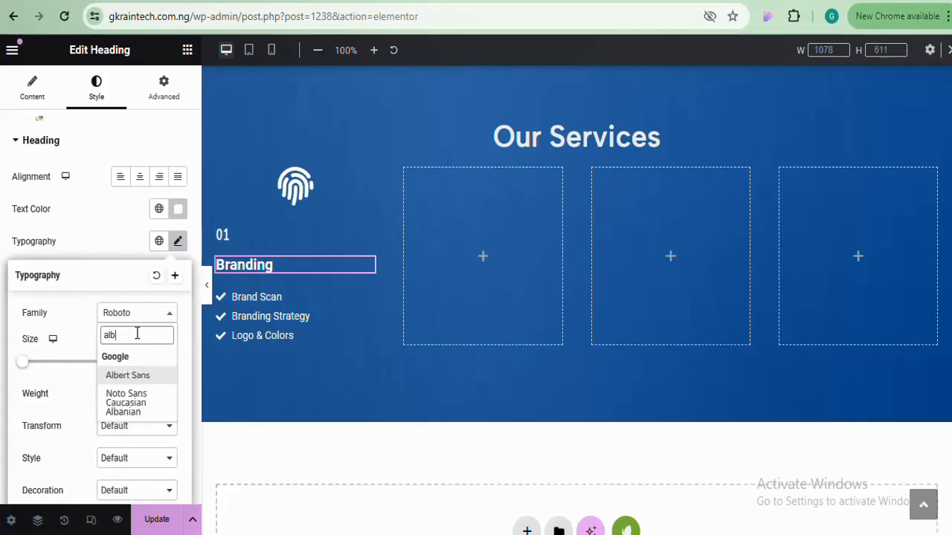
key("Return")
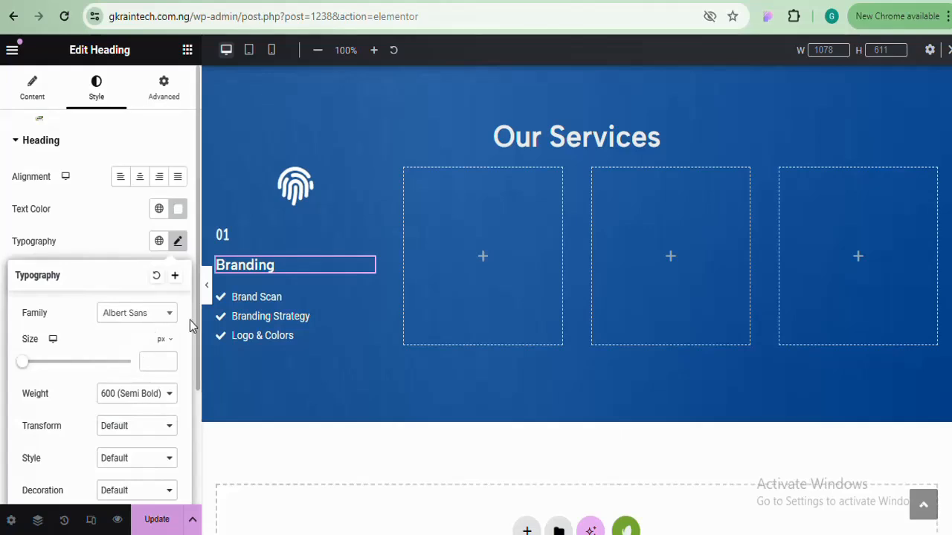
Set the icon list's text typography font family to Albert Sans
left_click(257, 319)
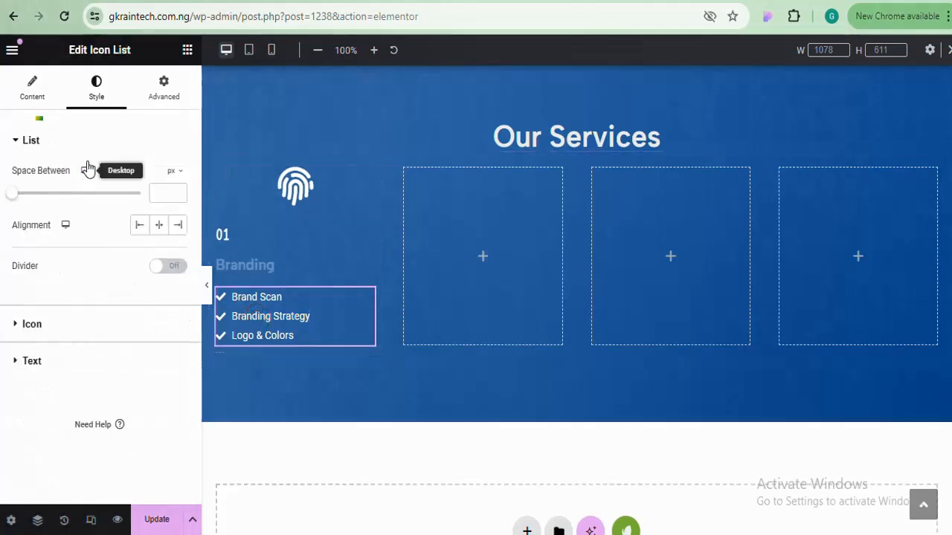
left_click(91, 359)
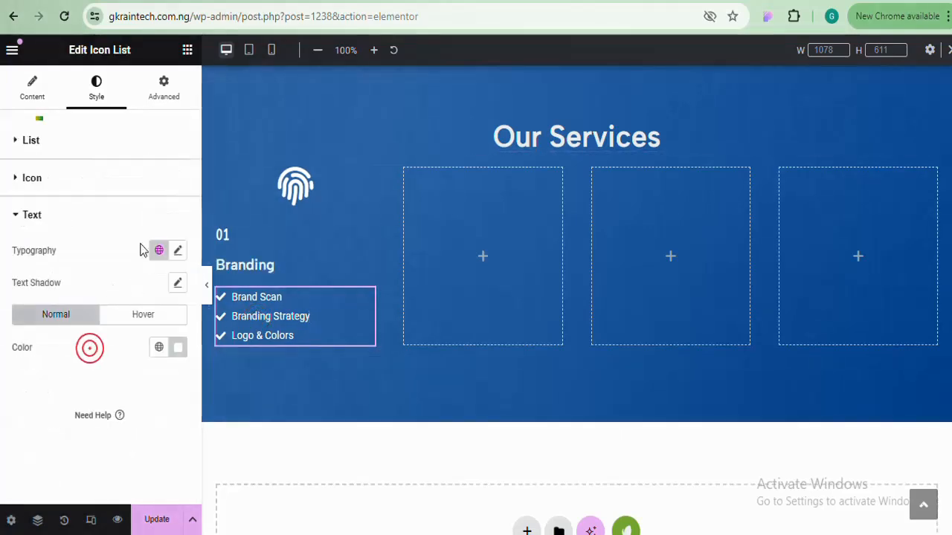
left_click(179, 251)
left_click(154, 329)
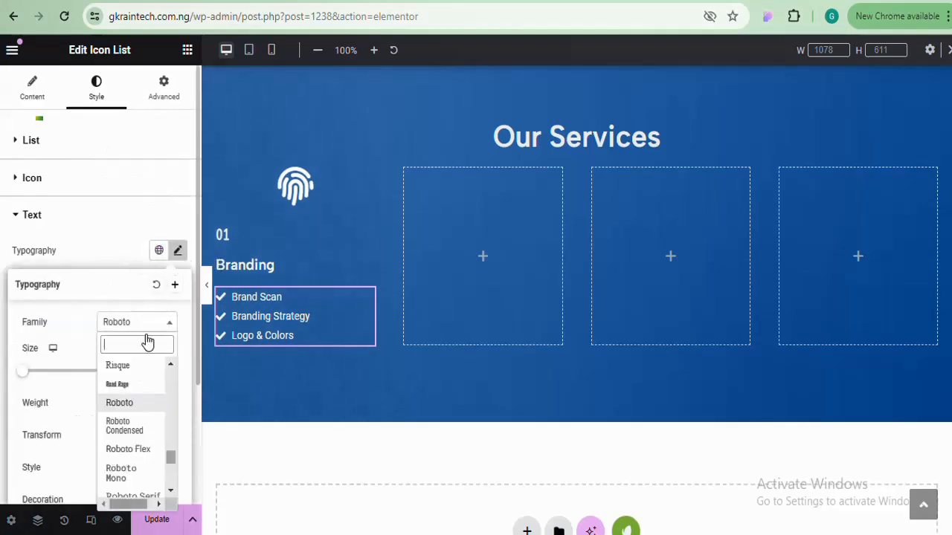
type("alb")
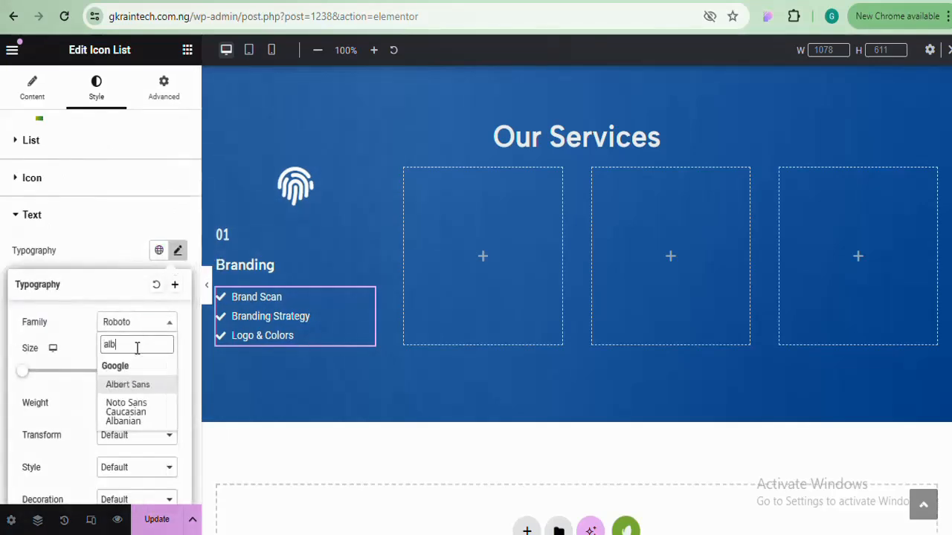
left_click(137, 386)
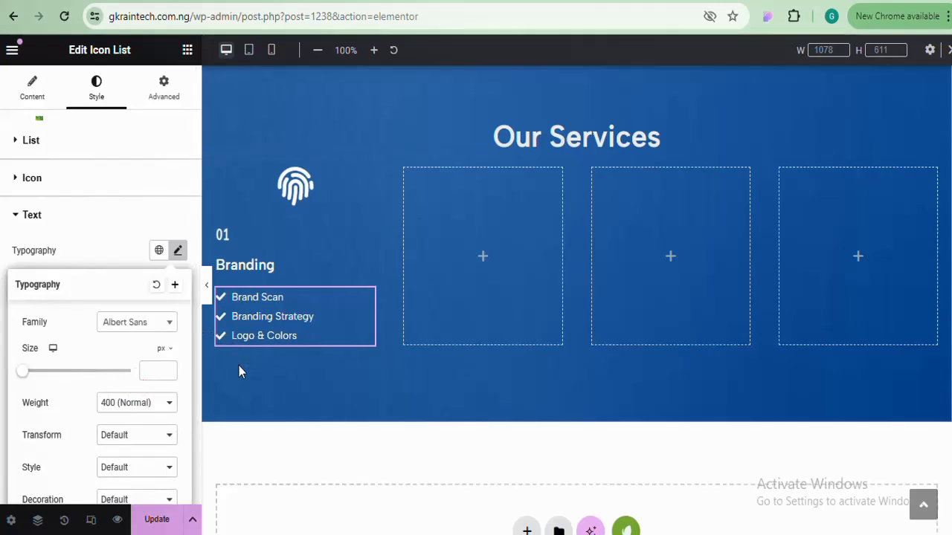
Give the Branding card container a solid white border
left_click(216, 176)
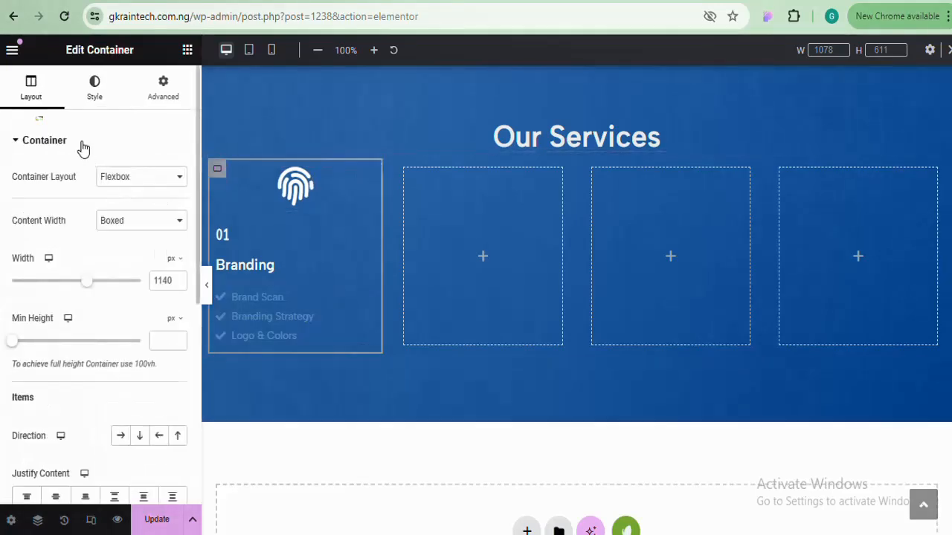
left_click(96, 89)
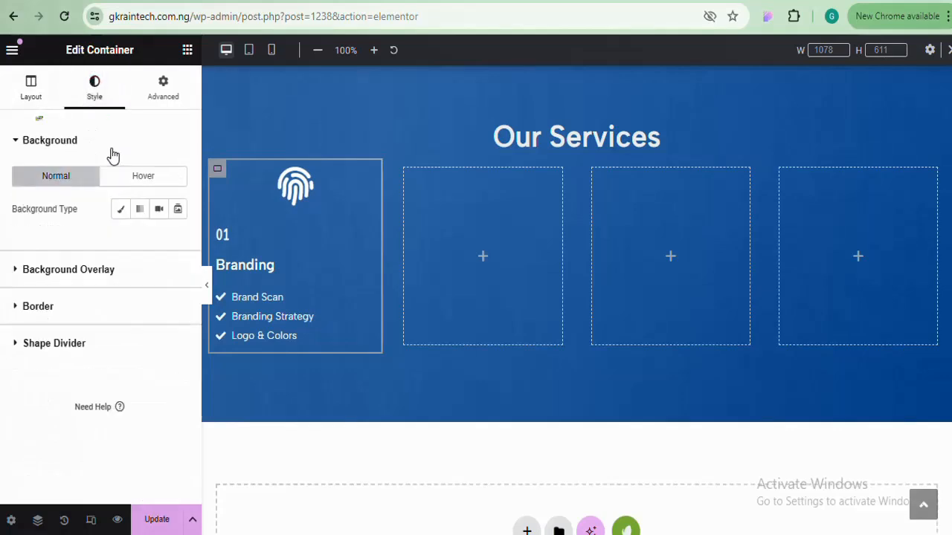
left_click(95, 315)
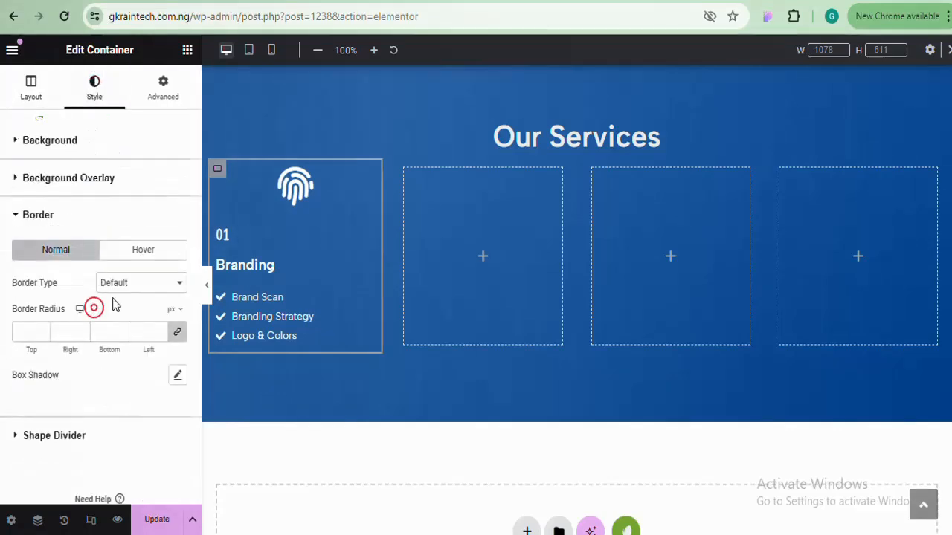
left_click(176, 290)
left_click(147, 329)
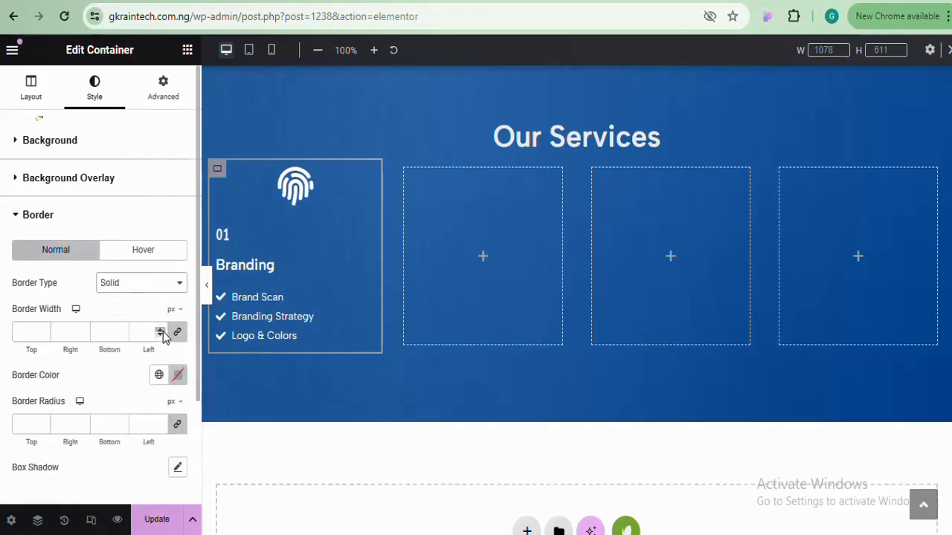
left_click(160, 330)
left_click(177, 375)
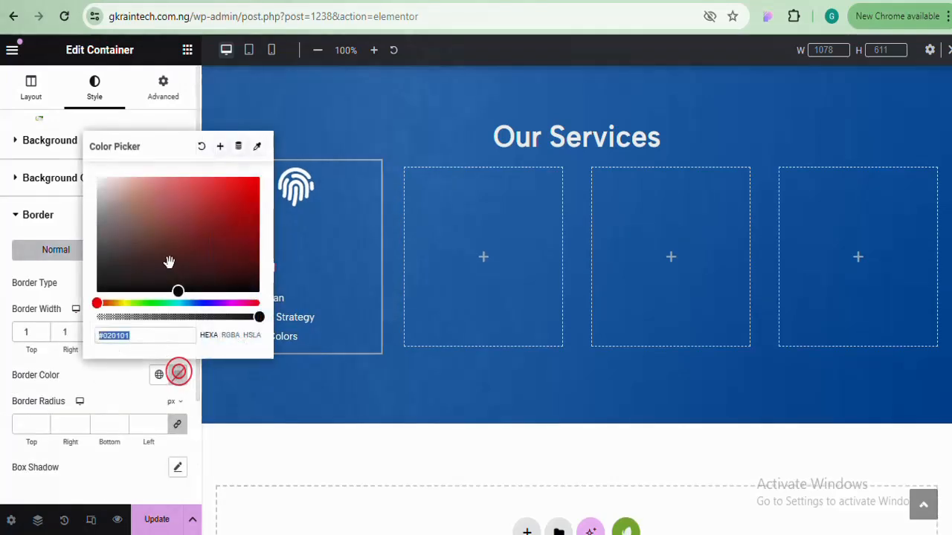
type("#FFFFFF")
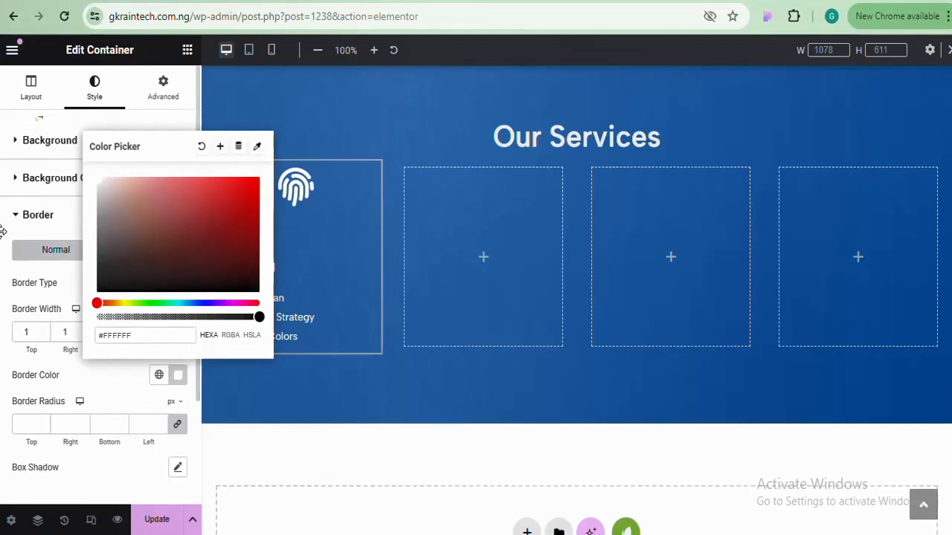
left_click(181, 378)
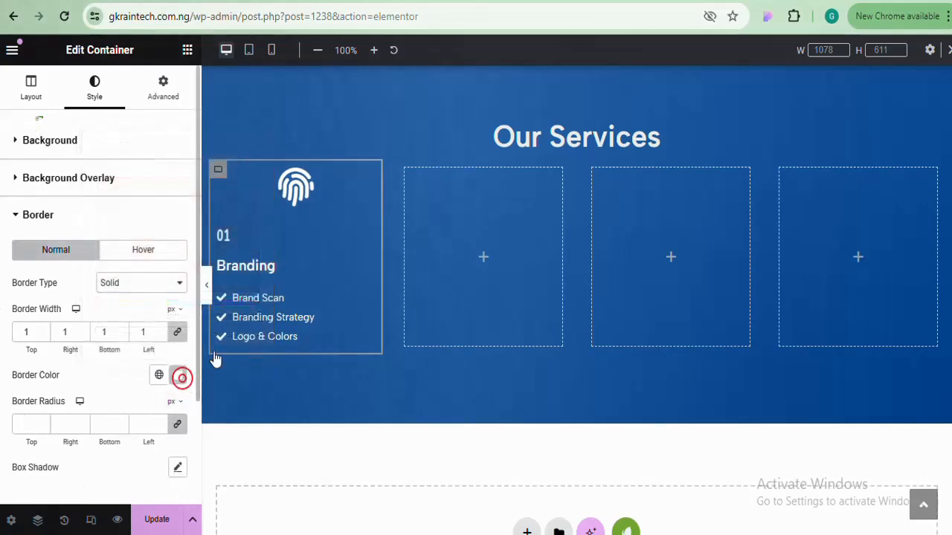
Set the card border width to 3px and round its corners to 25px
left_click(206, 285)
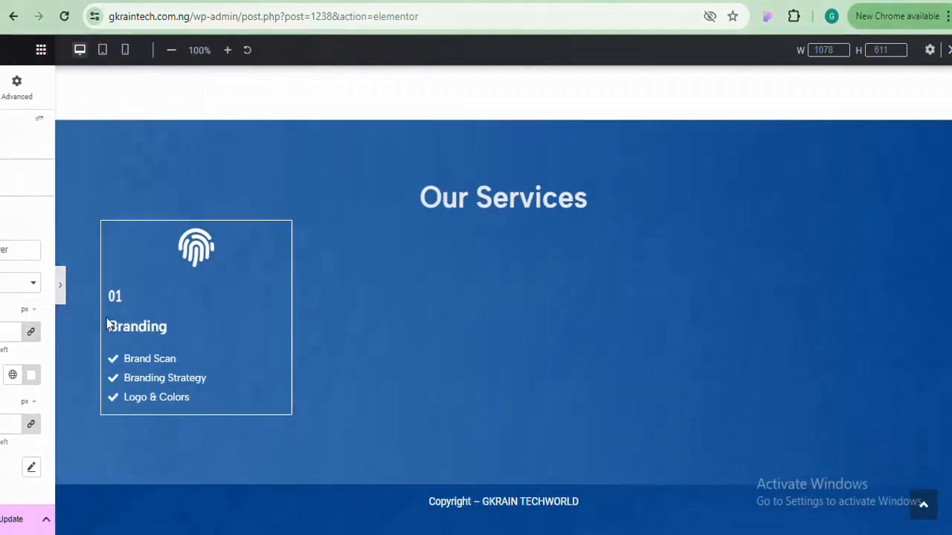
left_click(3, 287)
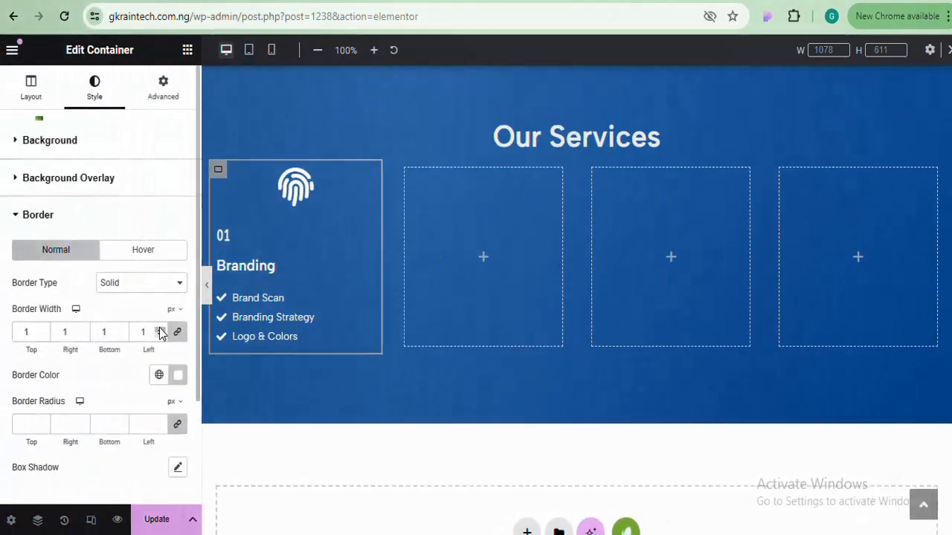
left_click(159, 329)
left_click(159, 329)
left_click(159, 328)
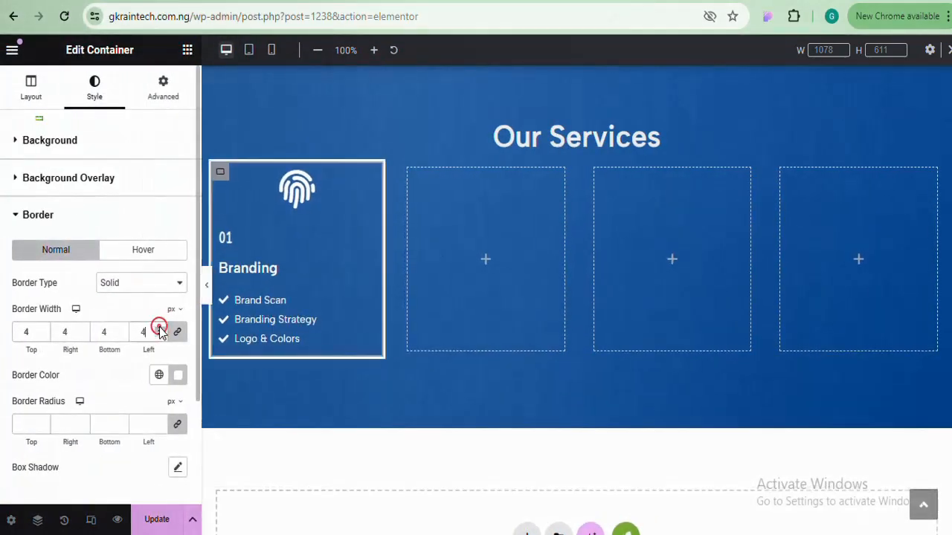
left_click(159, 328)
left_click(160, 335)
left_click(160, 335)
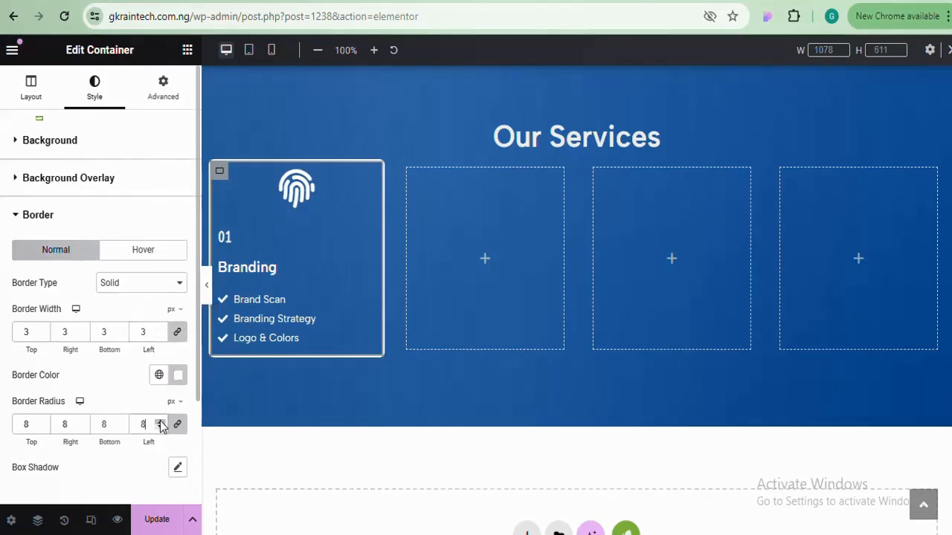
left_click(159, 422)
left_click(160, 421)
left_click(160, 421)
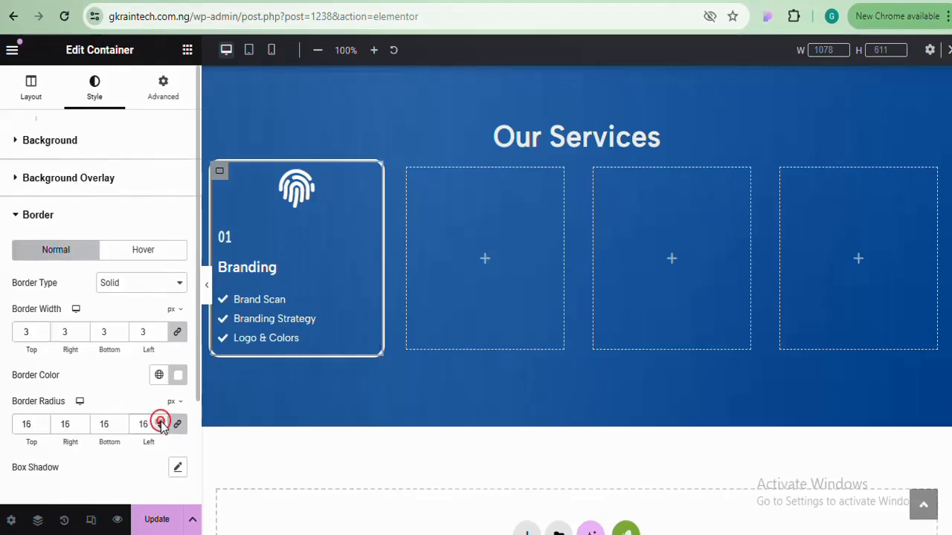
left_click(160, 421)
left_click(159, 420)
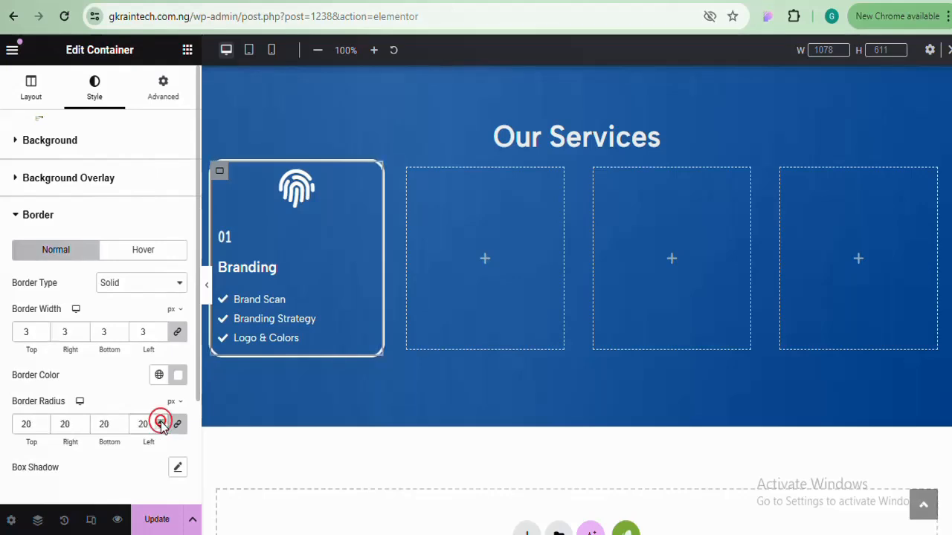
left_click(160, 420)
left_click(160, 421)
left_click(159, 421)
left_click(160, 421)
left_click(160, 421)
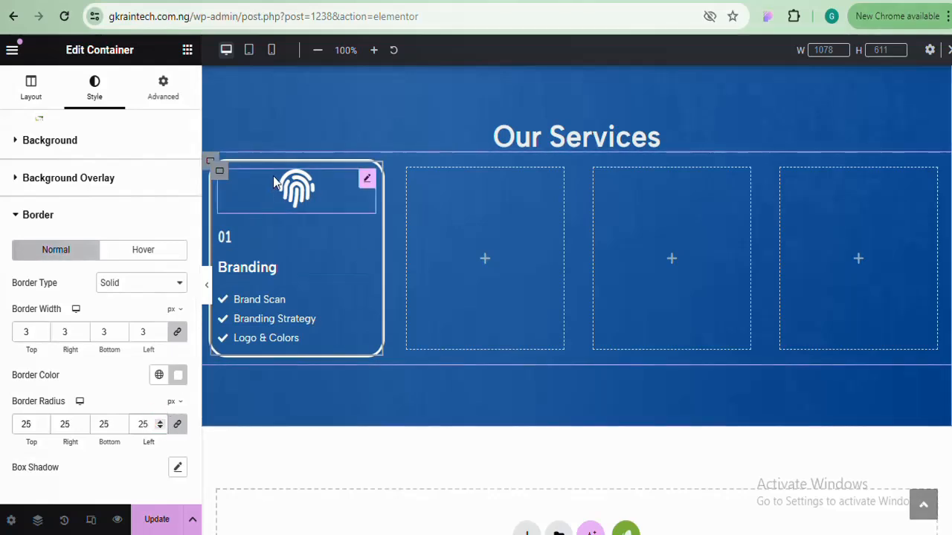
Add inner padding of about 20px on all sides of the Branding card
left_click(220, 171)
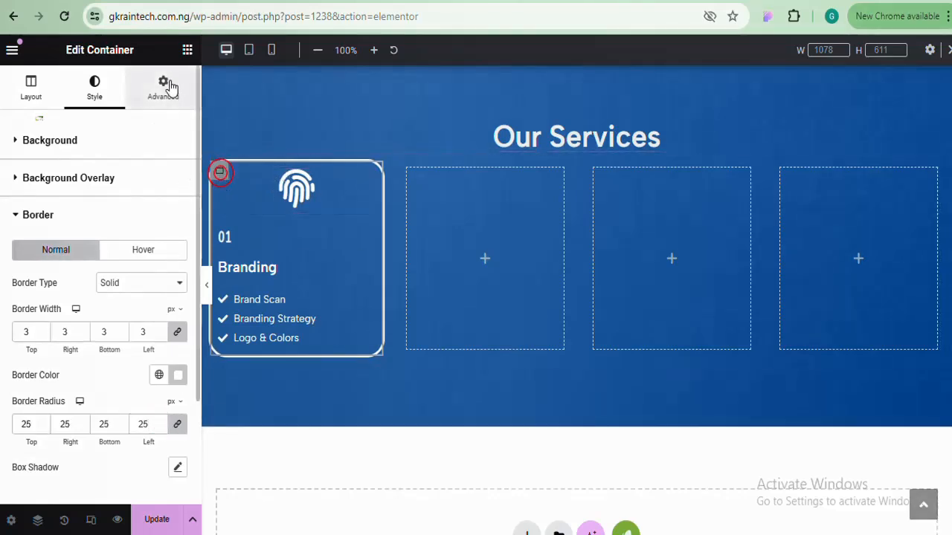
left_click(168, 90)
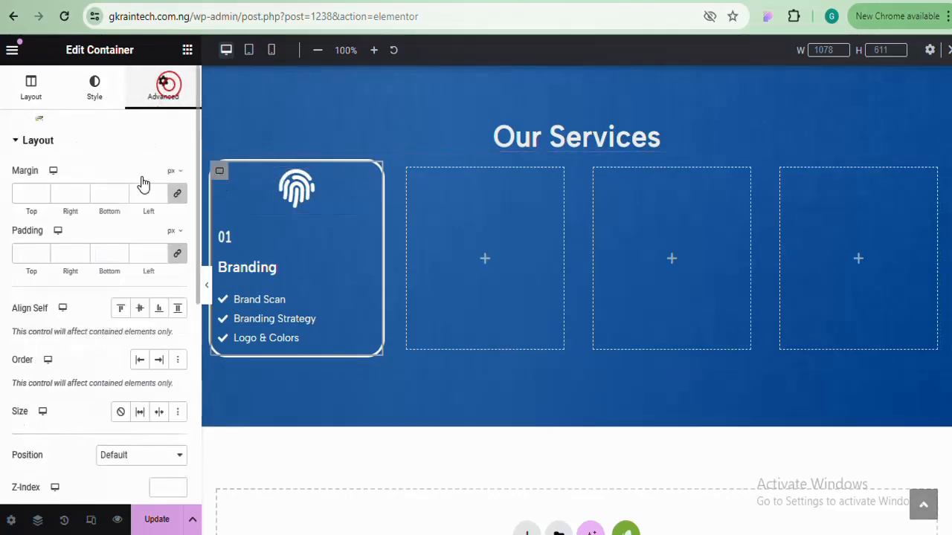
left_click(161, 253)
left_click(161, 253)
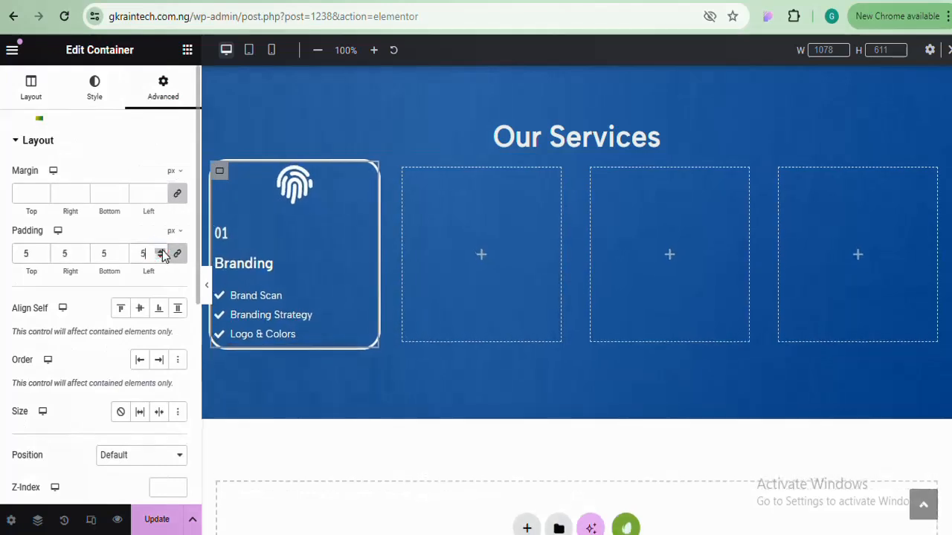
left_click(161, 252)
left_click(161, 252)
left_click(161, 253)
left_click(162, 253)
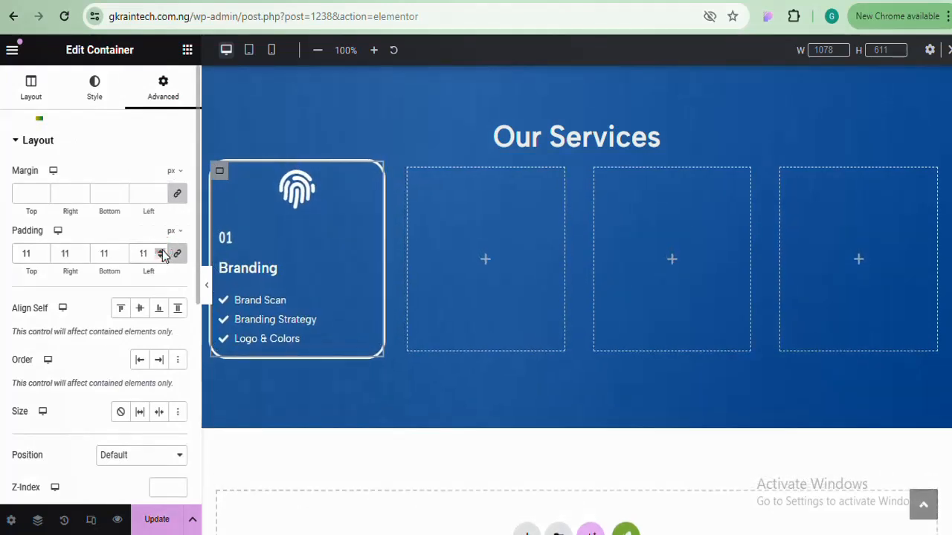
left_click(162, 253)
left_click(161, 253)
left_click(161, 253)
left_click(161, 253)
left_click(161, 252)
left_click(162, 253)
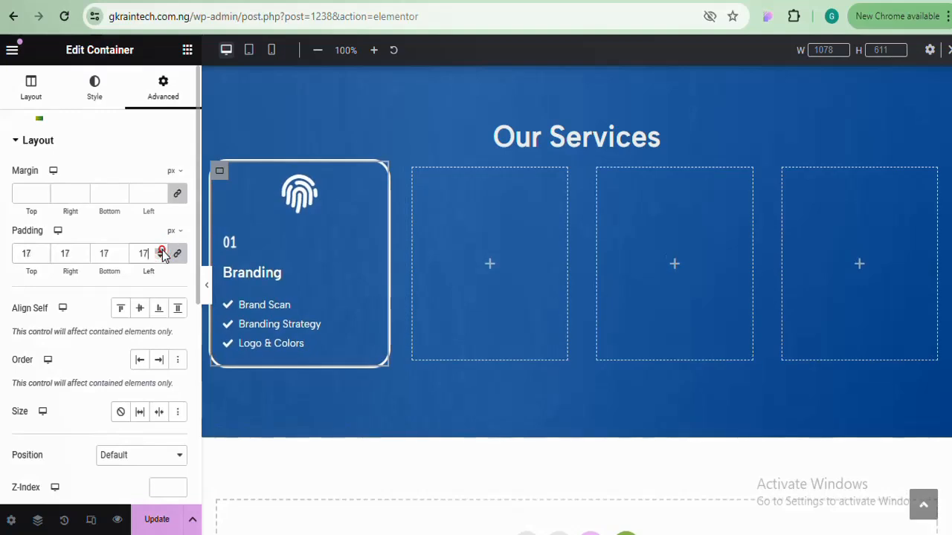
left_click(162, 253)
left_click(161, 253)
left_click(161, 253)
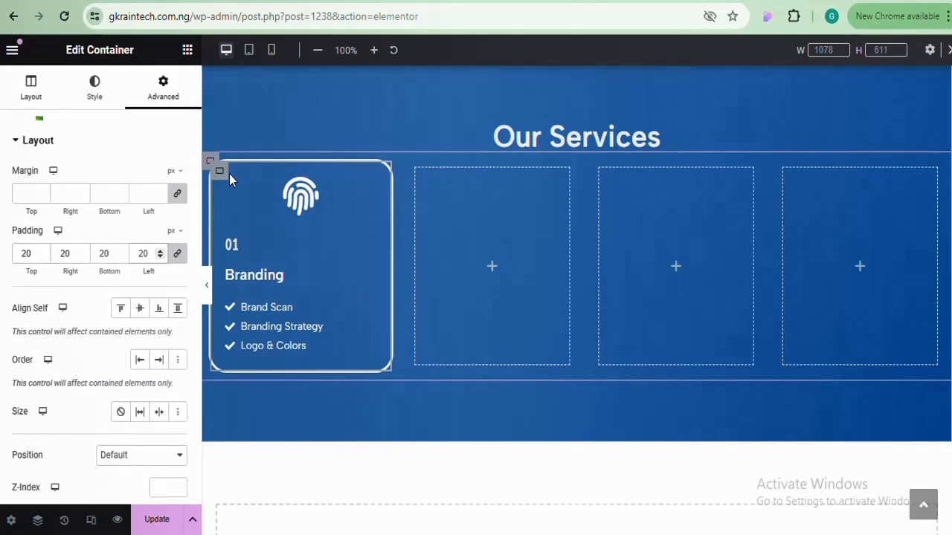
Give the Branding card a classic translucent black background (#00000026) and preview it
left_click(97, 95)
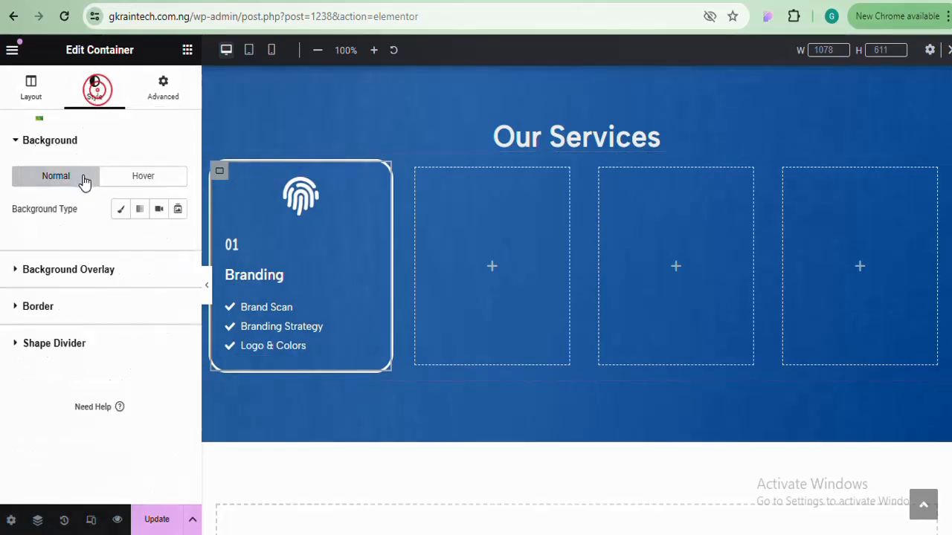
left_click(120, 211)
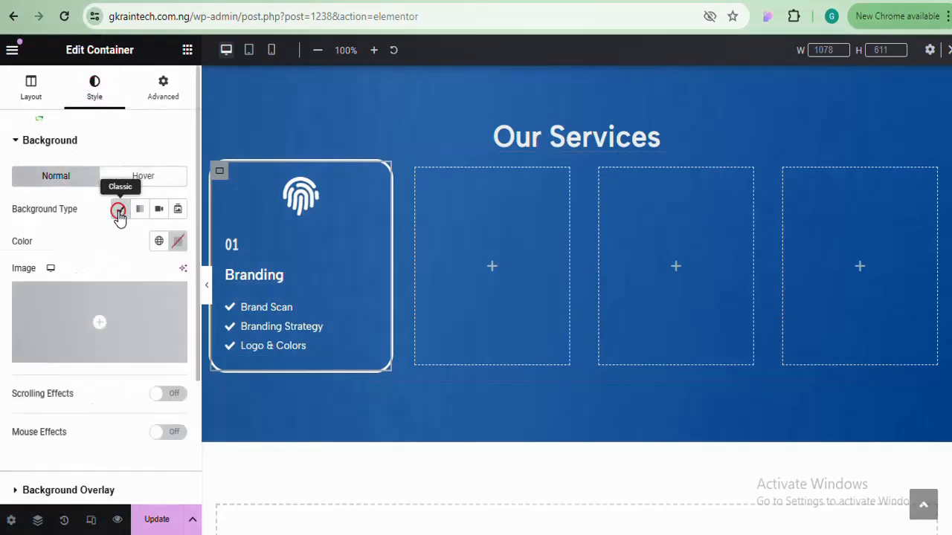
left_click(177, 242)
left_click(89, 422)
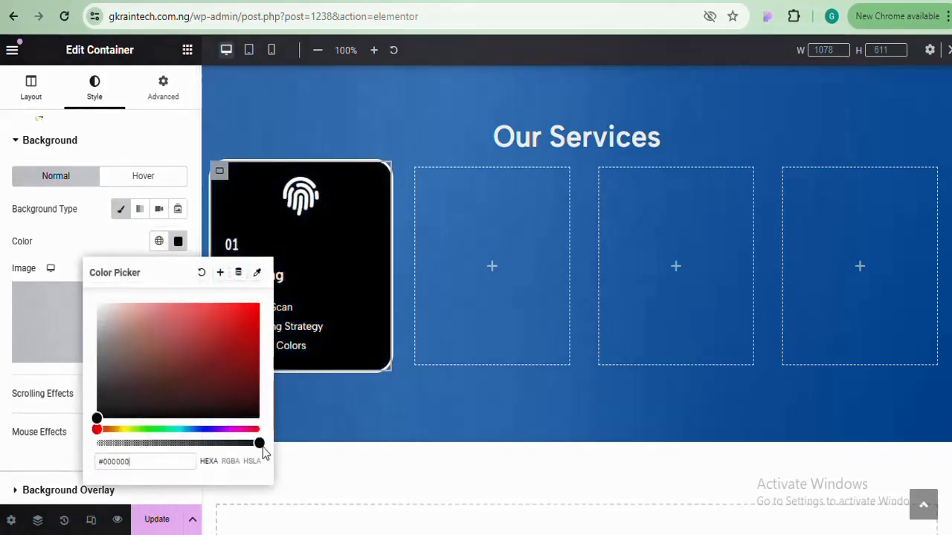
left_click_drag(259, 443, 125, 452)
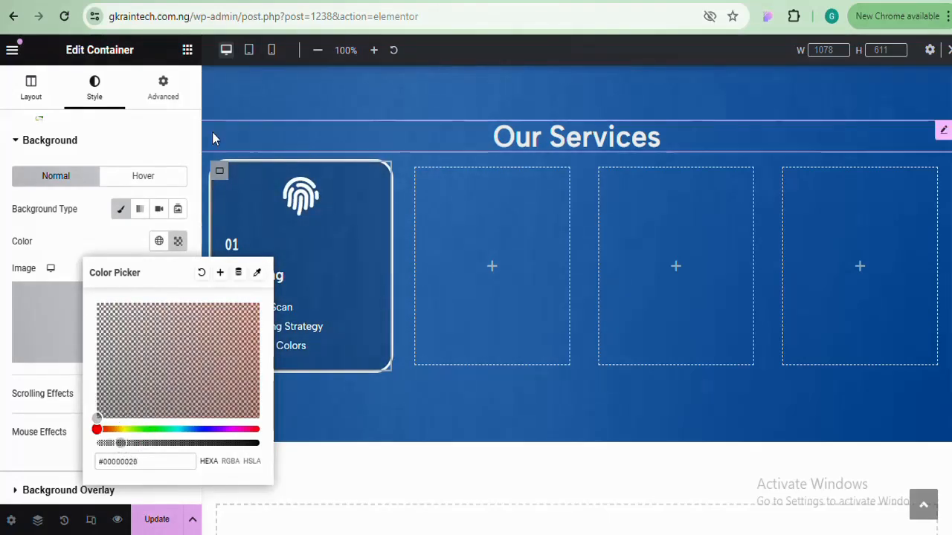
left_click(179, 241)
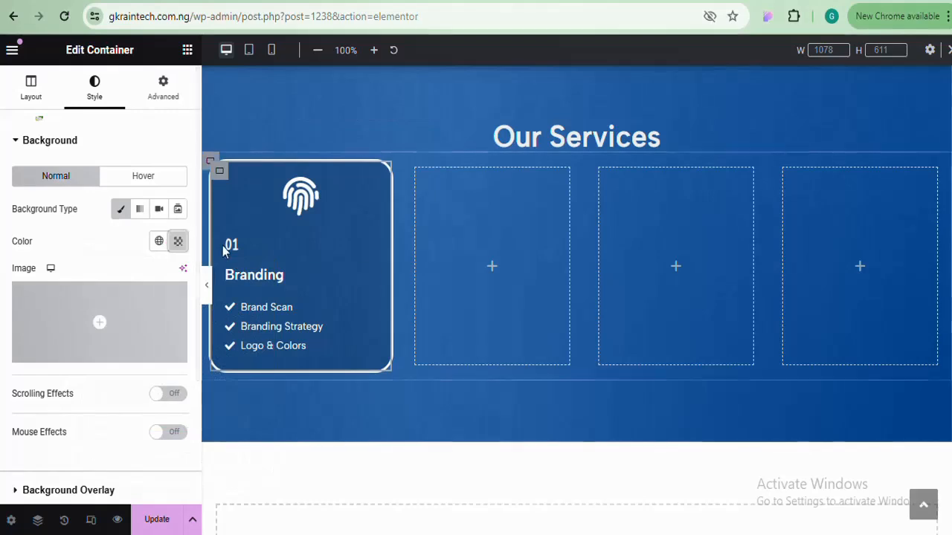
left_click(206, 280)
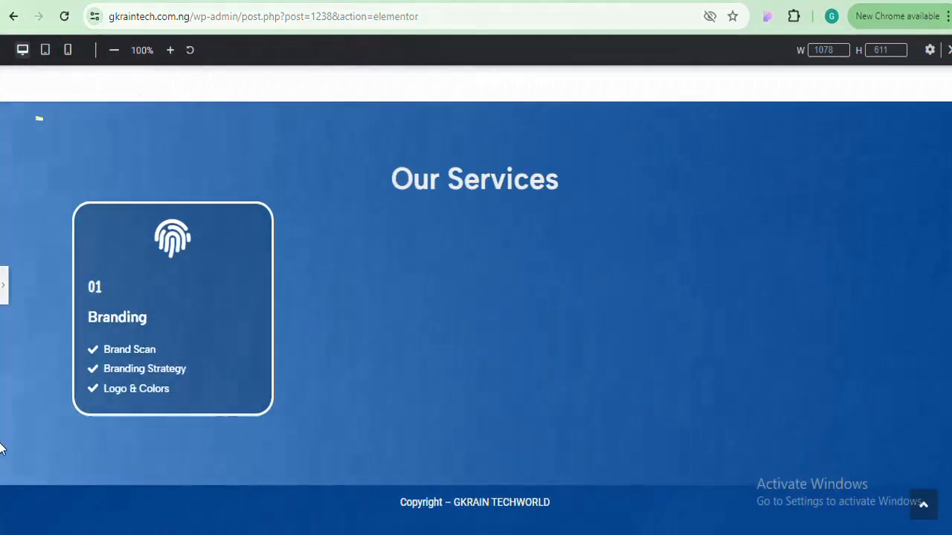
left_click(5, 285)
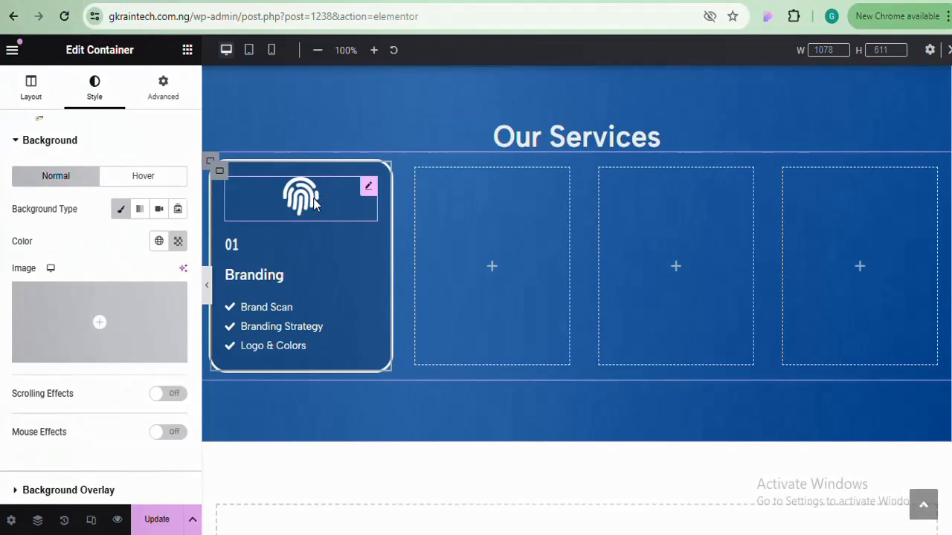
Left-align the fingerprint icon on the Branding card
left_click(314, 203)
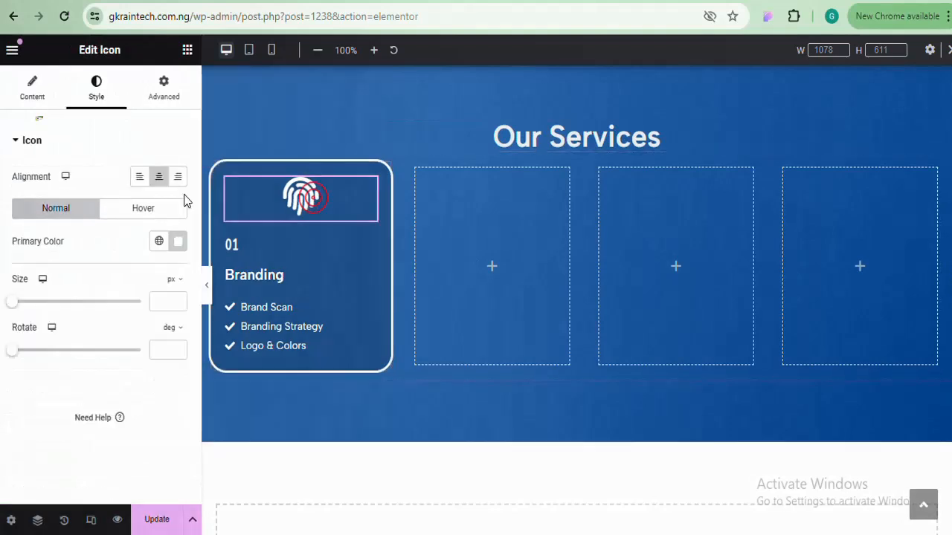
left_click(139, 183)
left_click(208, 285)
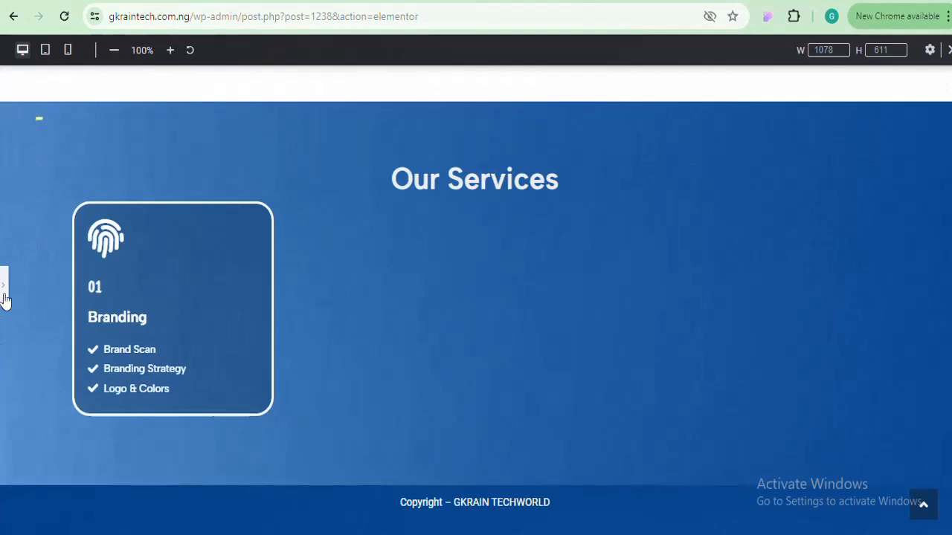
left_click(4, 294)
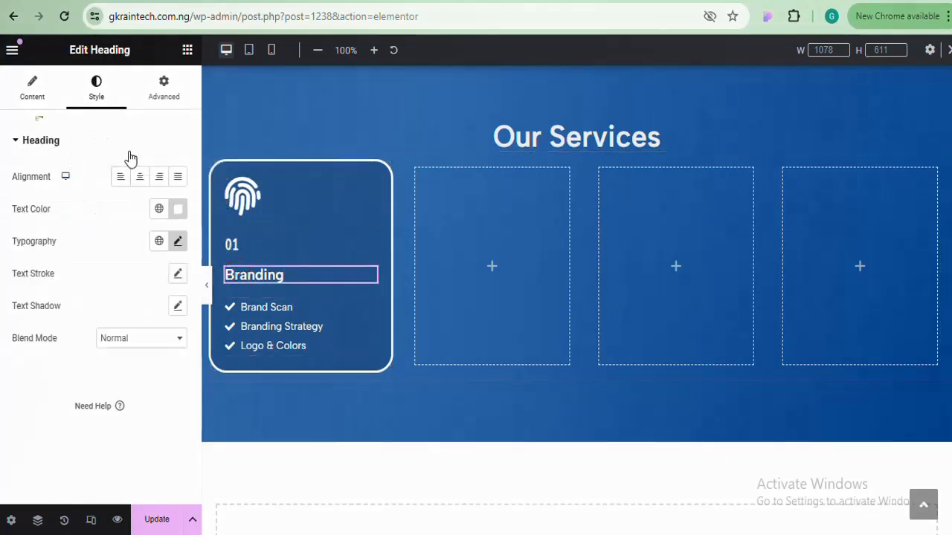
Raise the Branding heading's font size to 30px
left_click(180, 241)
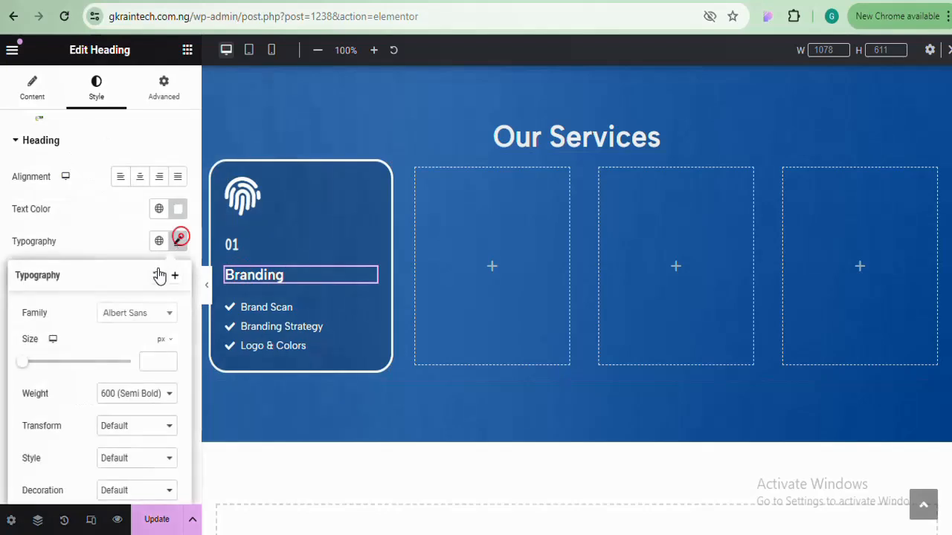
mouse_move(25, 369)
left_mouse_down()
mouse_move(22, 362)
mouse_move(40, 368)
left_mouse_up()
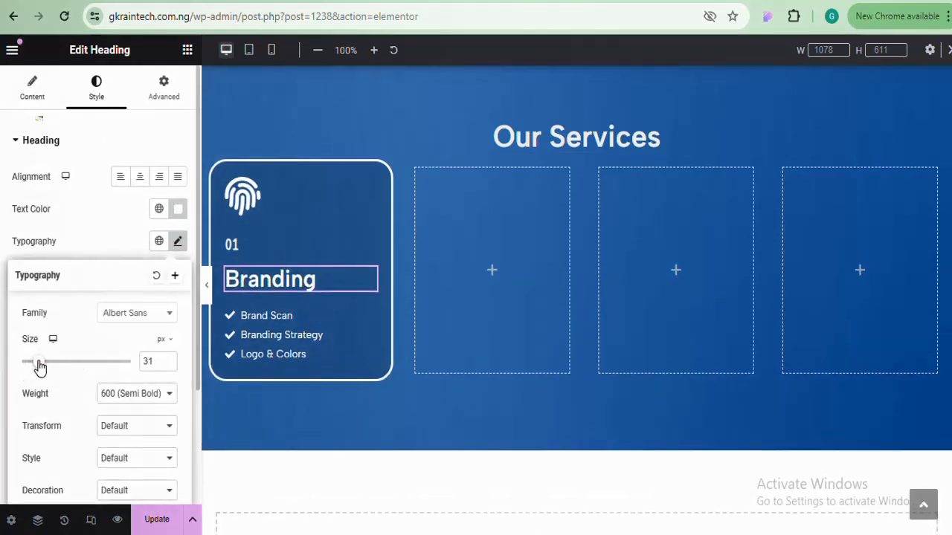
left_click(170, 360)
left_click(169, 360)
left_click(170, 360)
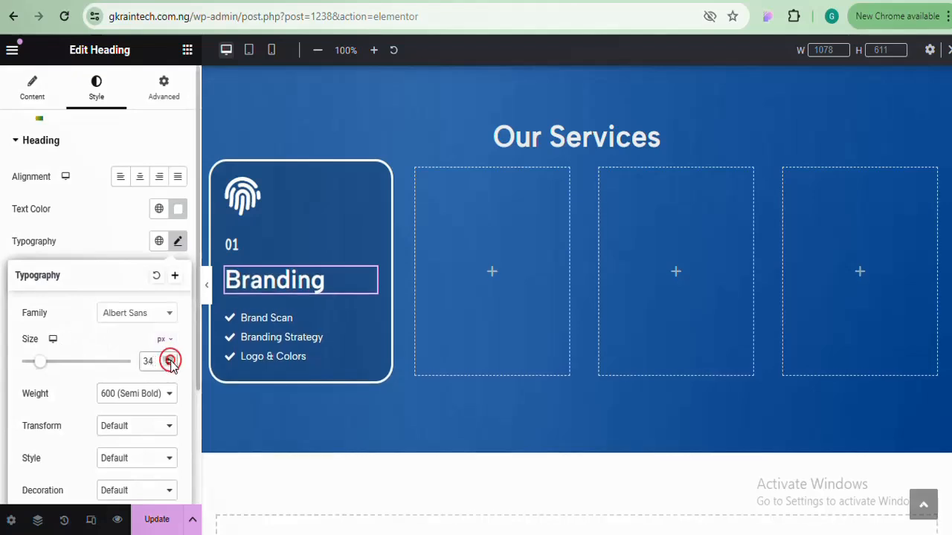
left_click(170, 359)
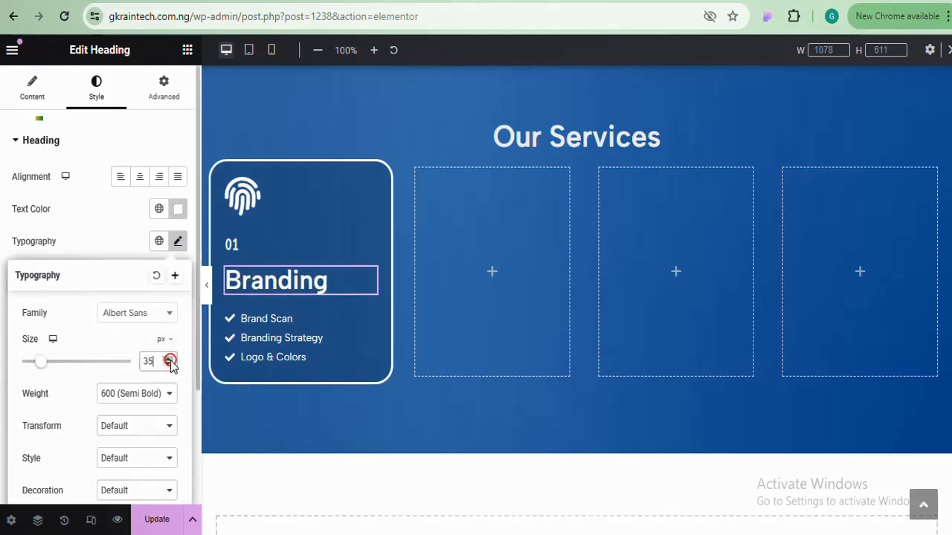
left_click(208, 286)
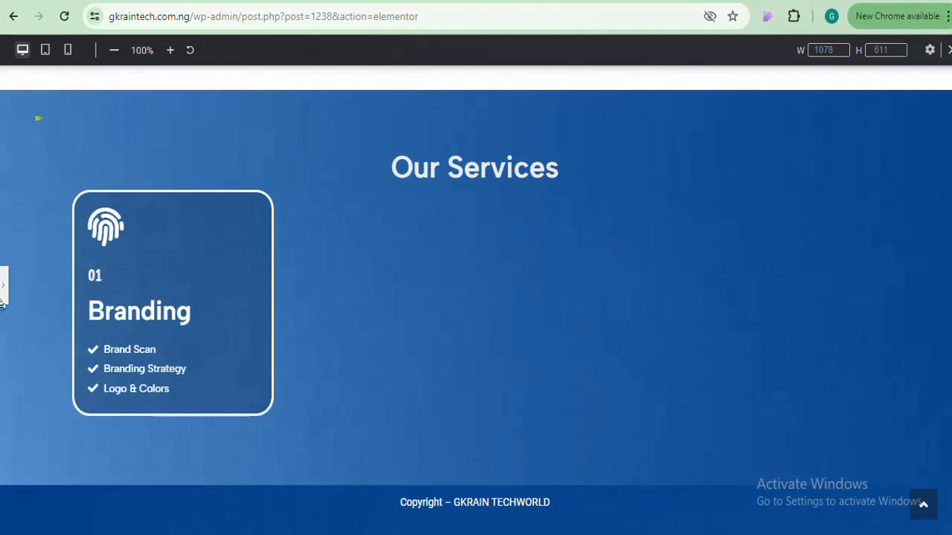
left_click(4, 286)
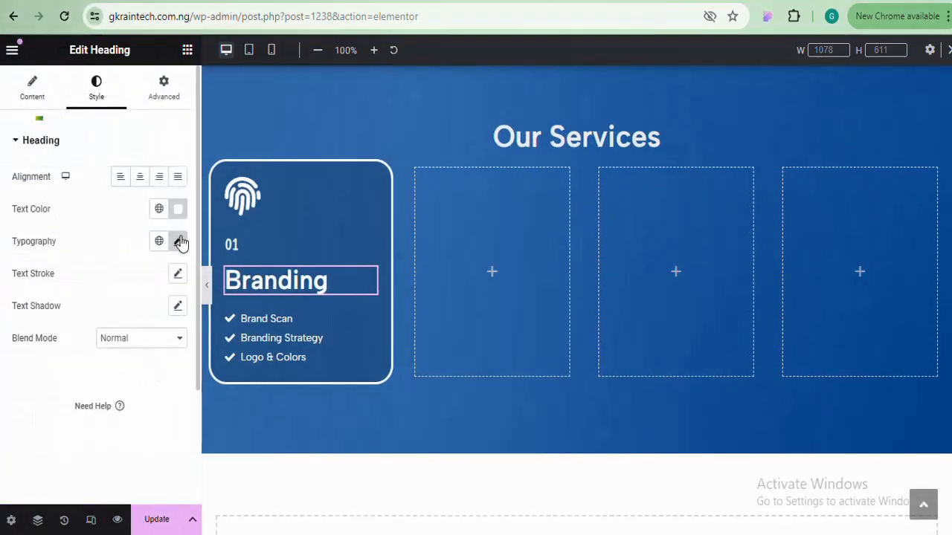
left_click(178, 242)
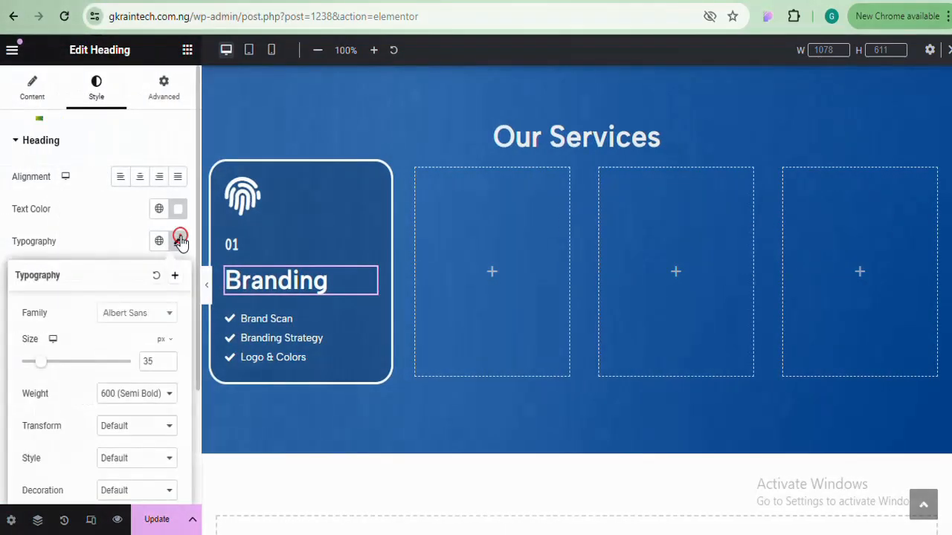
left_click(168, 365)
left_click(168, 365)
left_click(168, 365)
left_click(168, 365)
left_click(168, 365)
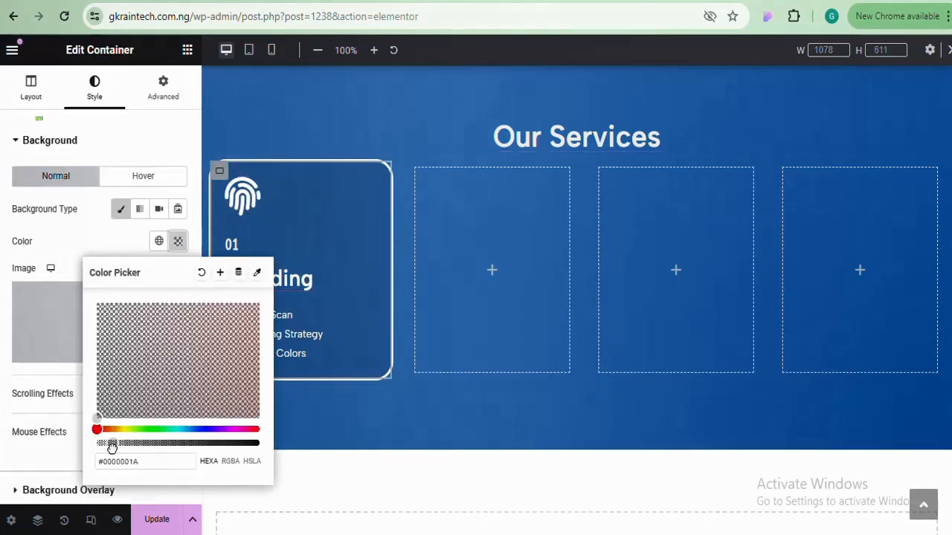
Set the Branding card's classic hover background colour to #0245F1 blue
left_click(159, 180)
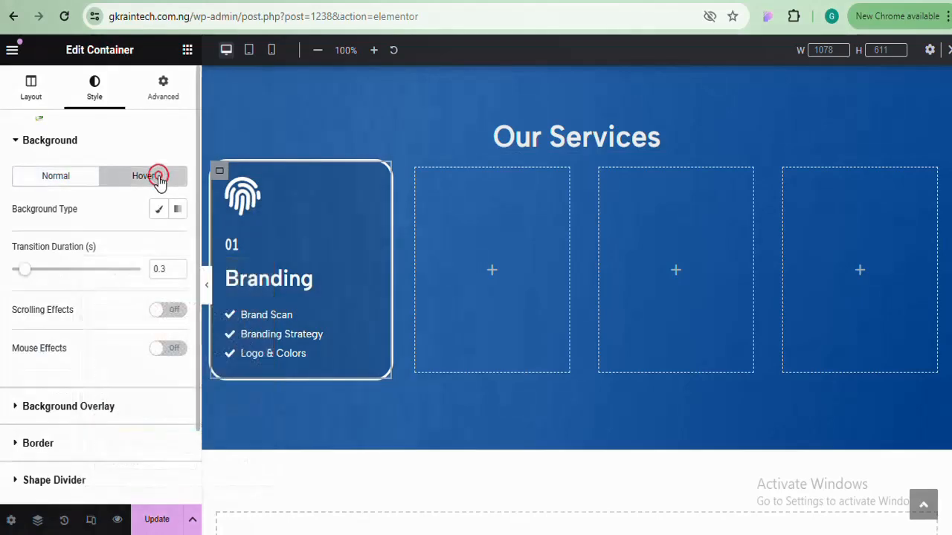
left_click(159, 210)
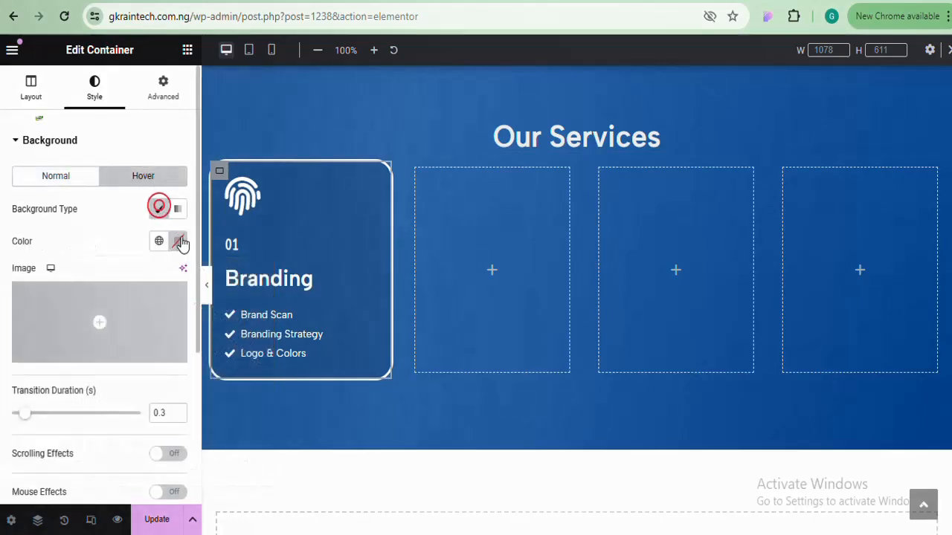
left_click(179, 238)
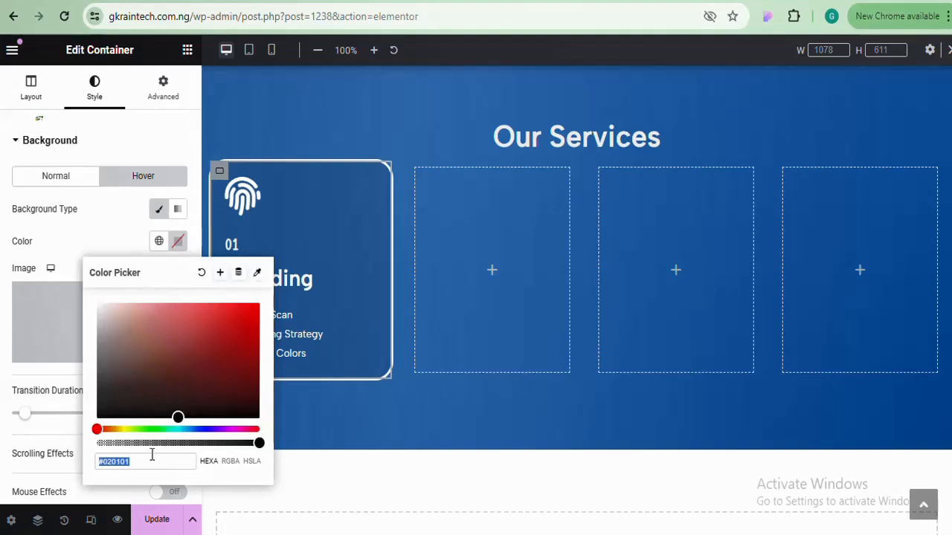
left_click_drag(100, 429, 197, 429)
left_click(180, 410)
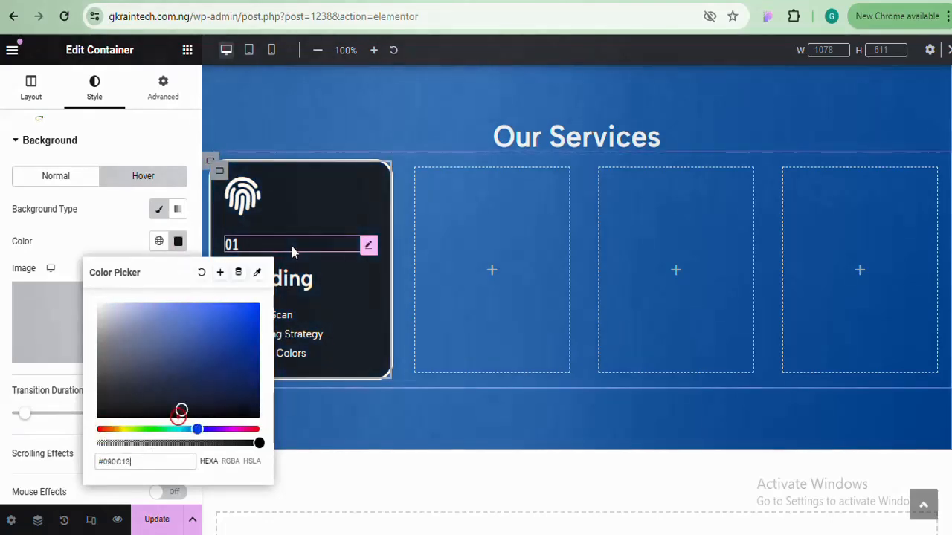
left_click(208, 384)
left_click(191, 394)
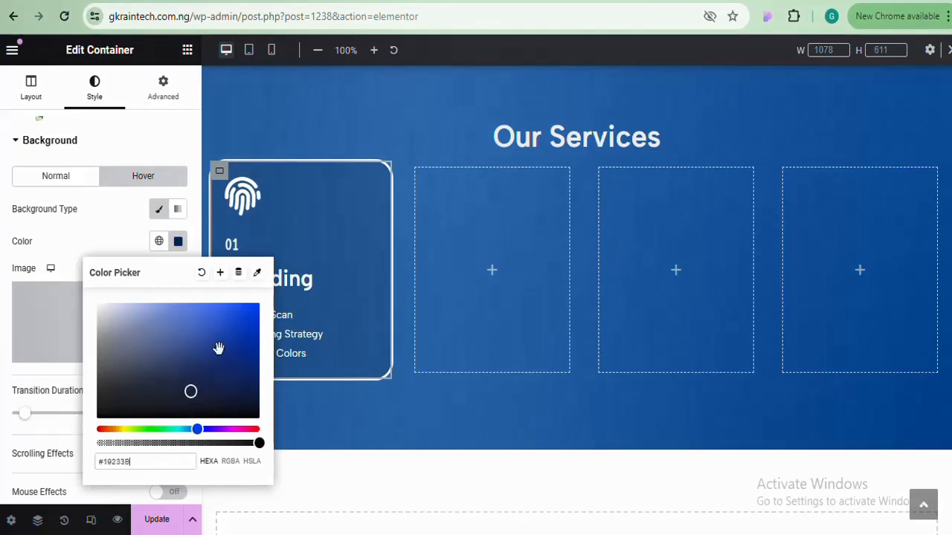
left_click(208, 359)
left_click(252, 313)
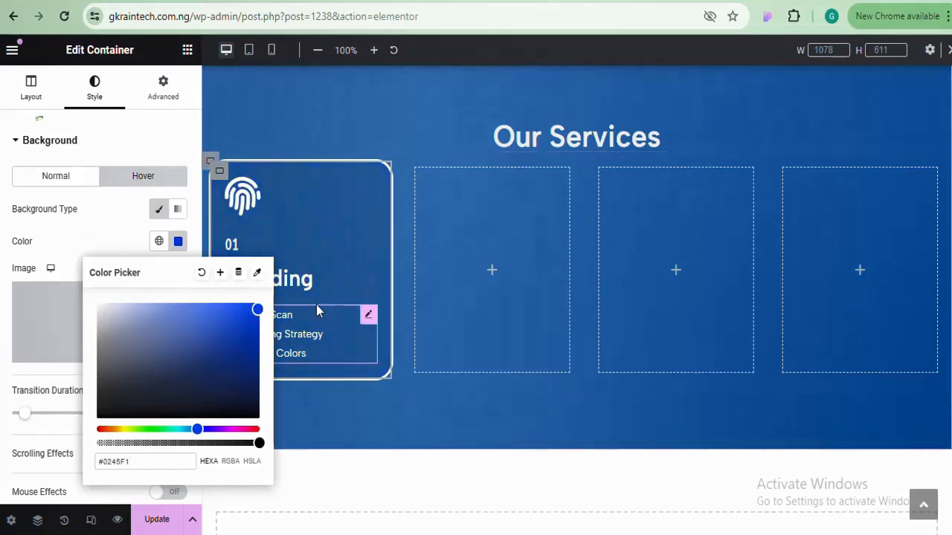
left_click(179, 241)
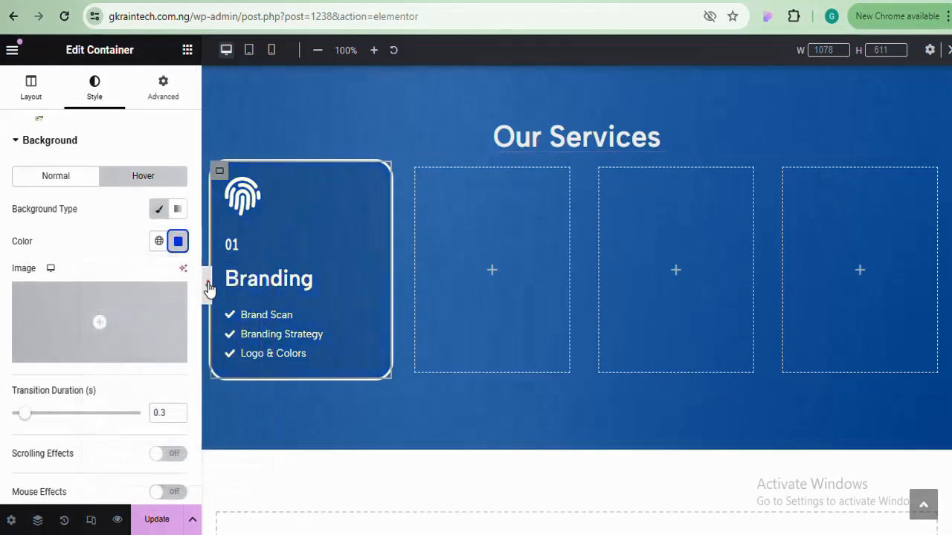
left_click(209, 289)
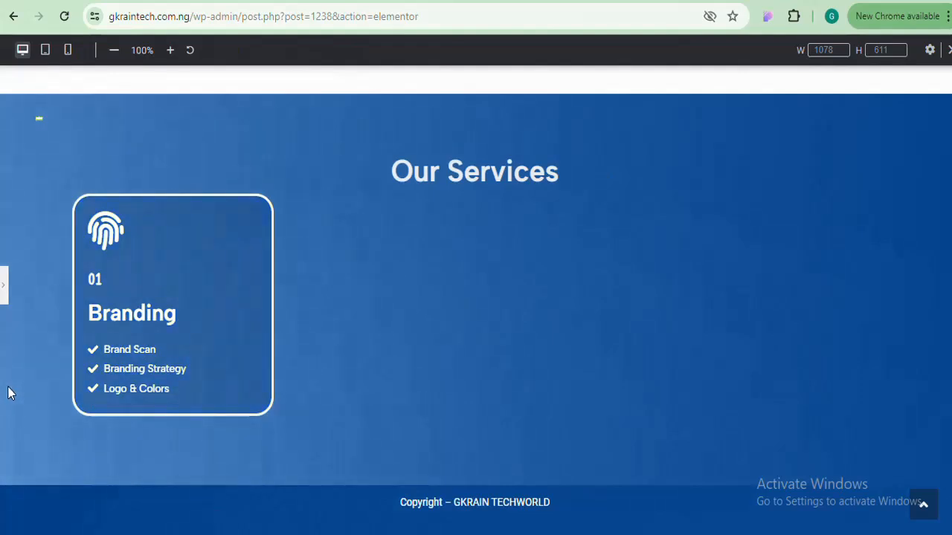
left_click(3, 283)
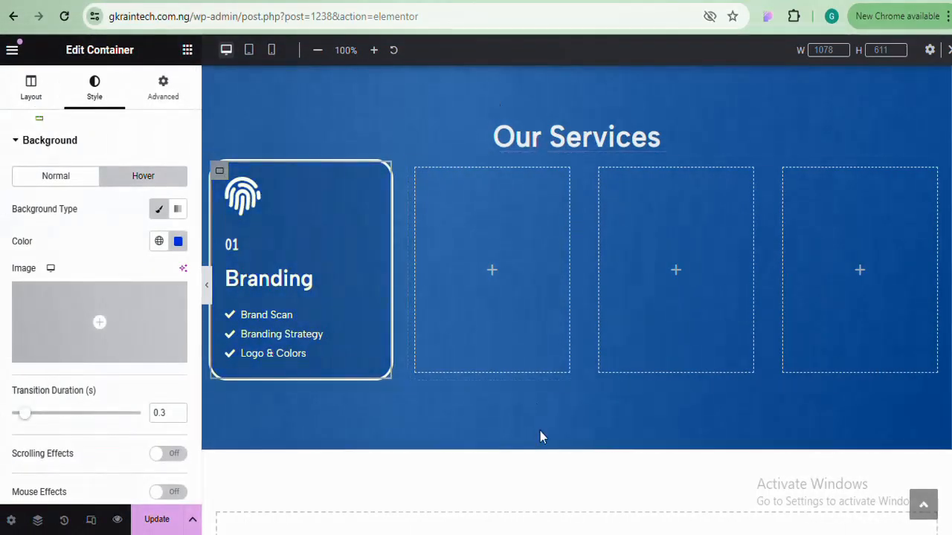
Duplicate the Branding card three times to make four cards
left_click(349, 243)
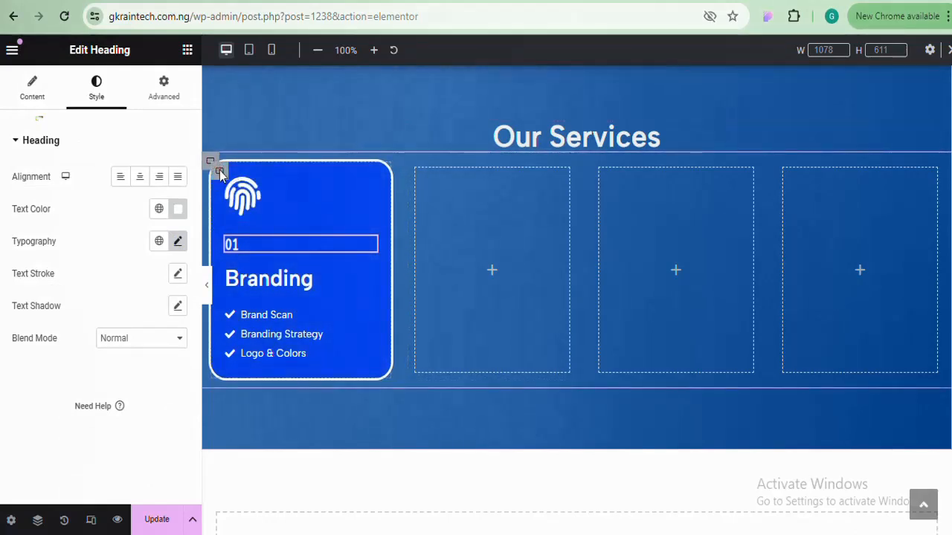
right_click(220, 173)
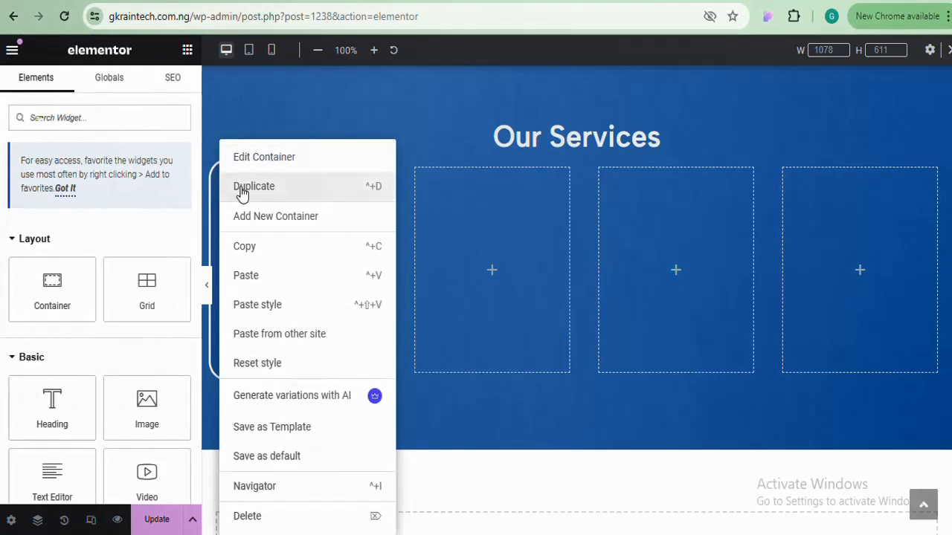
left_click(241, 189)
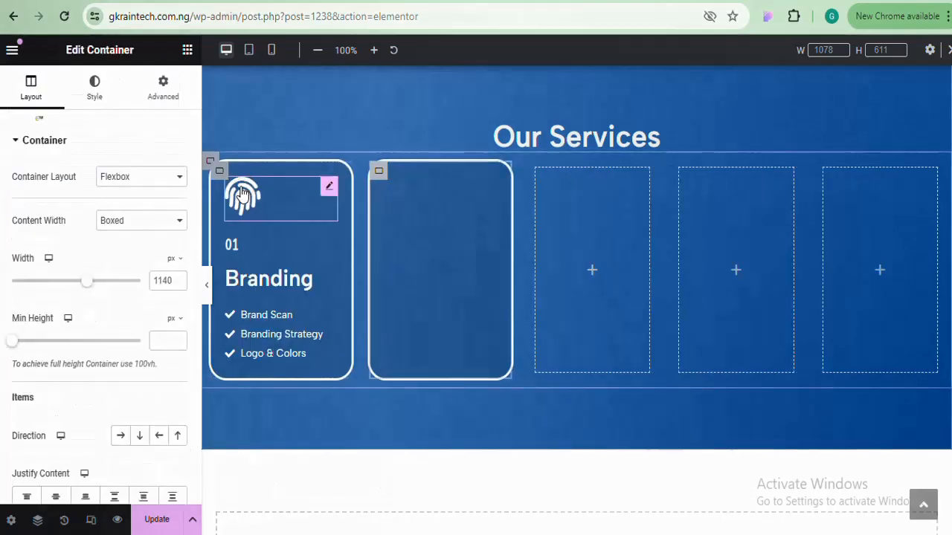
right_click(377, 172)
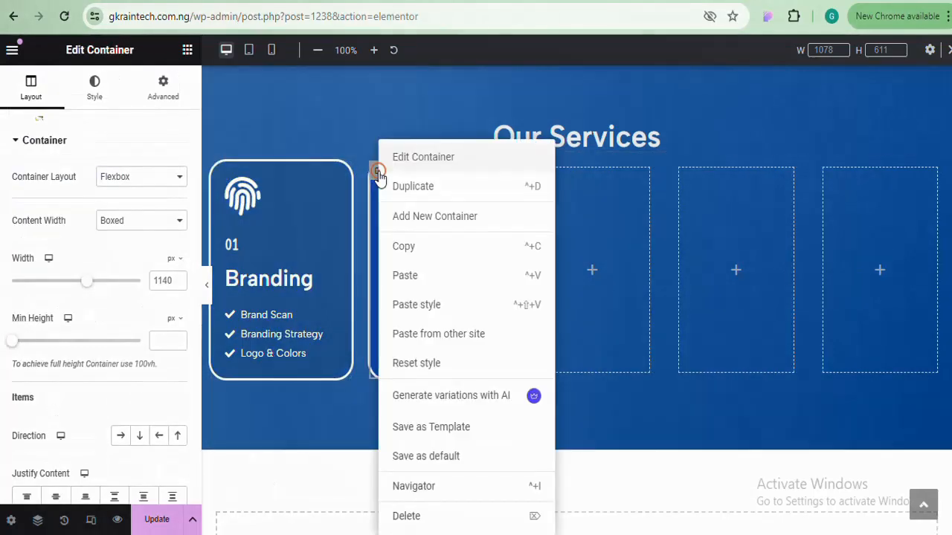
left_click(421, 188)
right_click(484, 173)
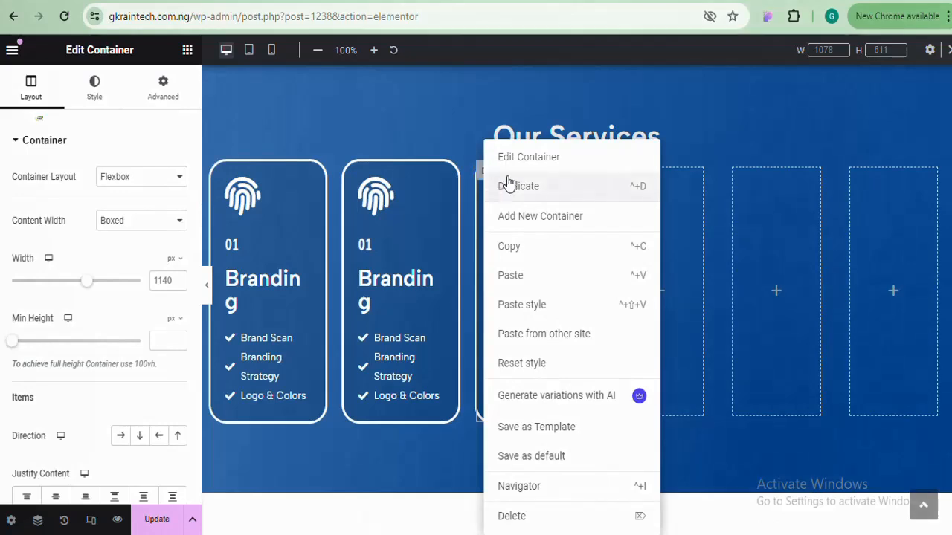
left_click(520, 187)
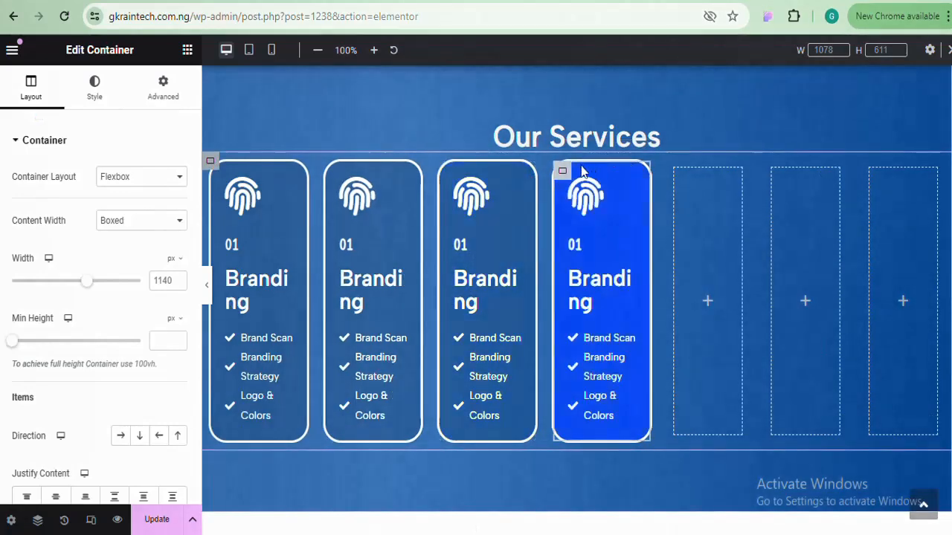
Delete the empty placeholder containers so the four cards fill the row
right_click(674, 170)
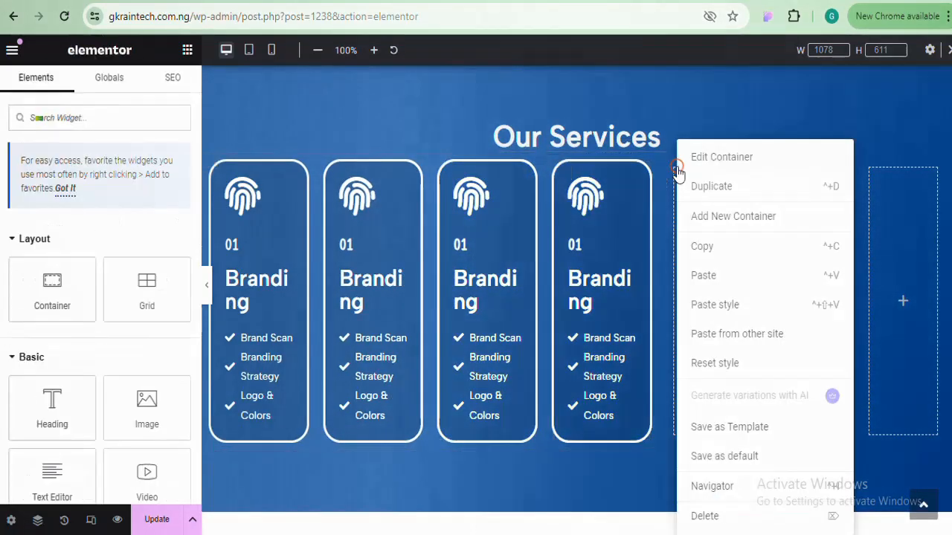
left_click(716, 522)
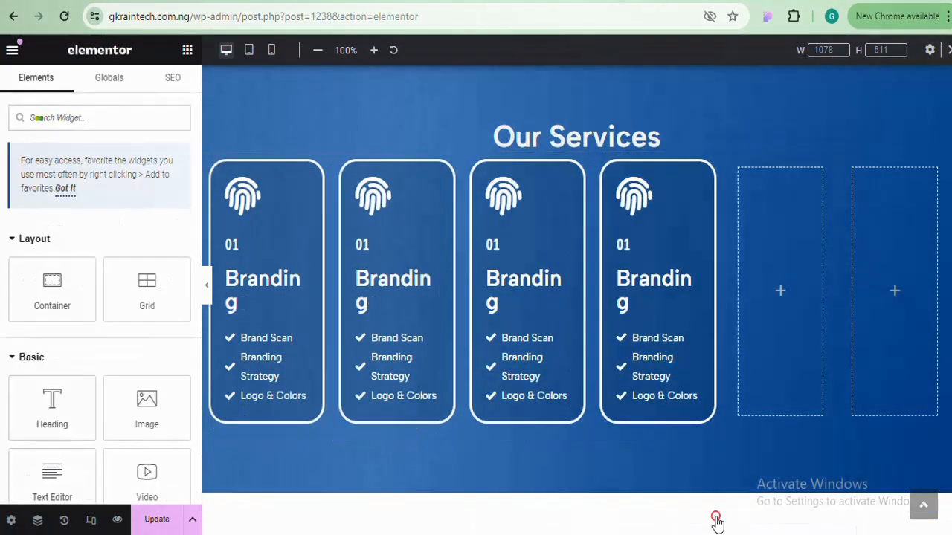
right_click(738, 169)
left_click(765, 516)
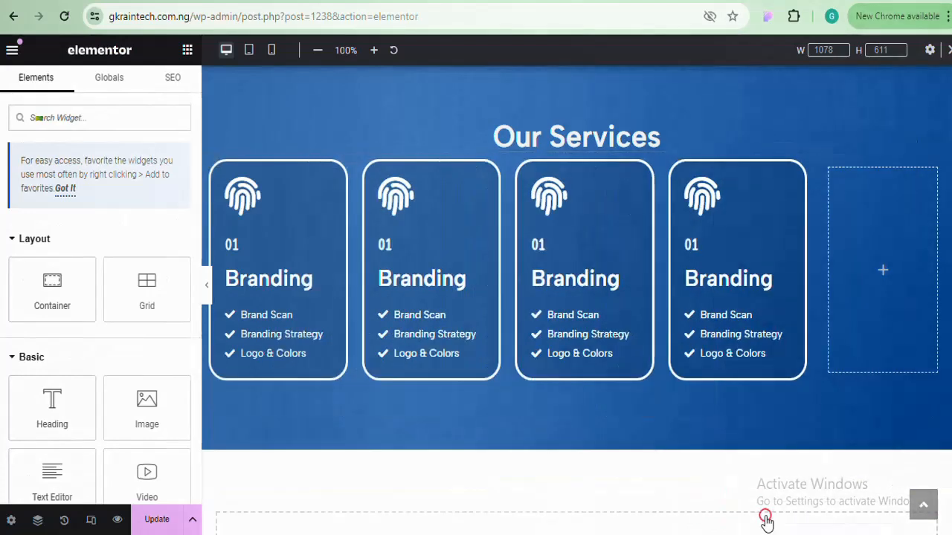
right_click(830, 171)
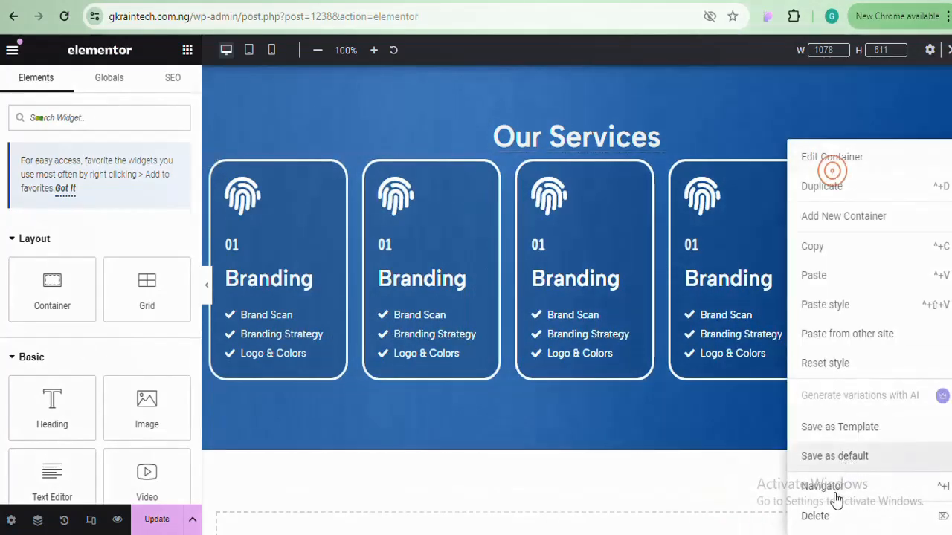
left_click(828, 519)
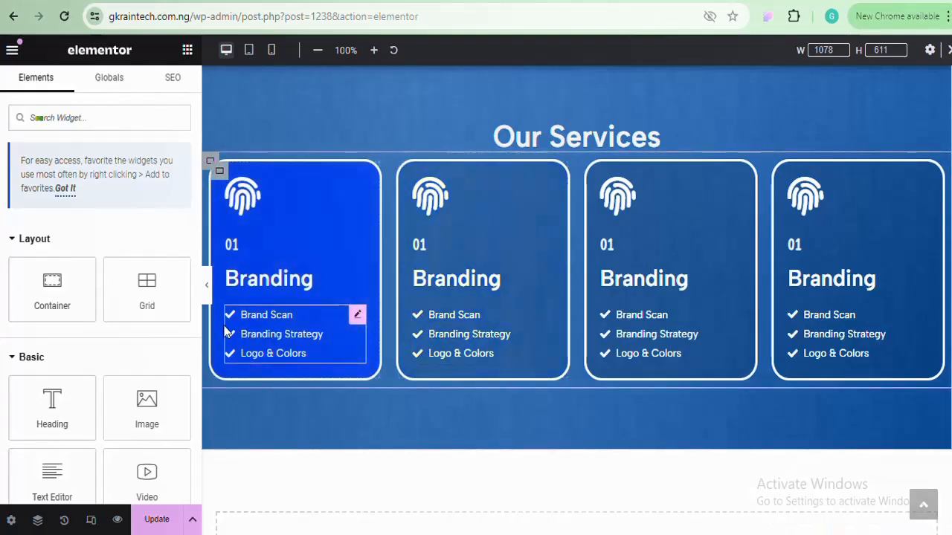
left_click(207, 292)
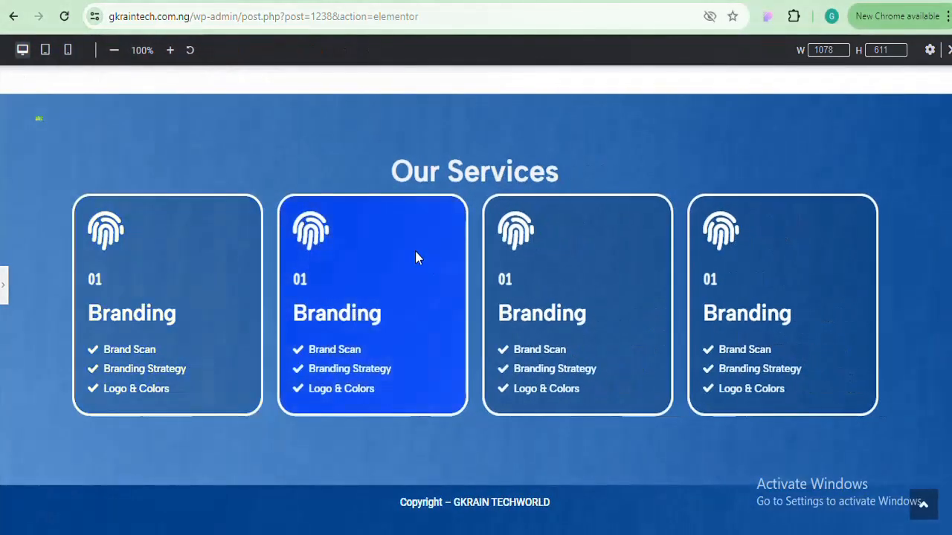
left_click(5, 291)
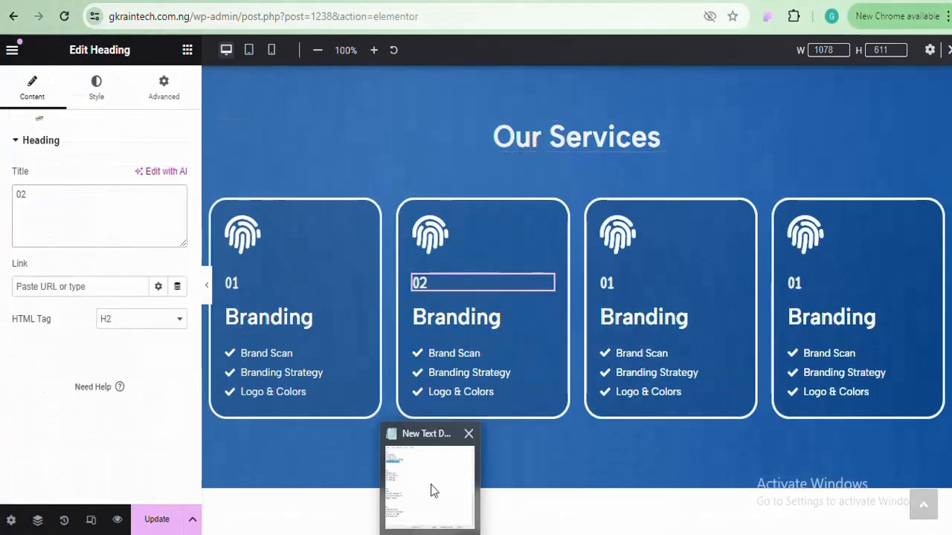
Paste WebDesign and Wireframing from the notes into the second card's service list
left_click(429, 489)
left_click(465, 355)
left_click(463, 355)
key("ctrl+v")
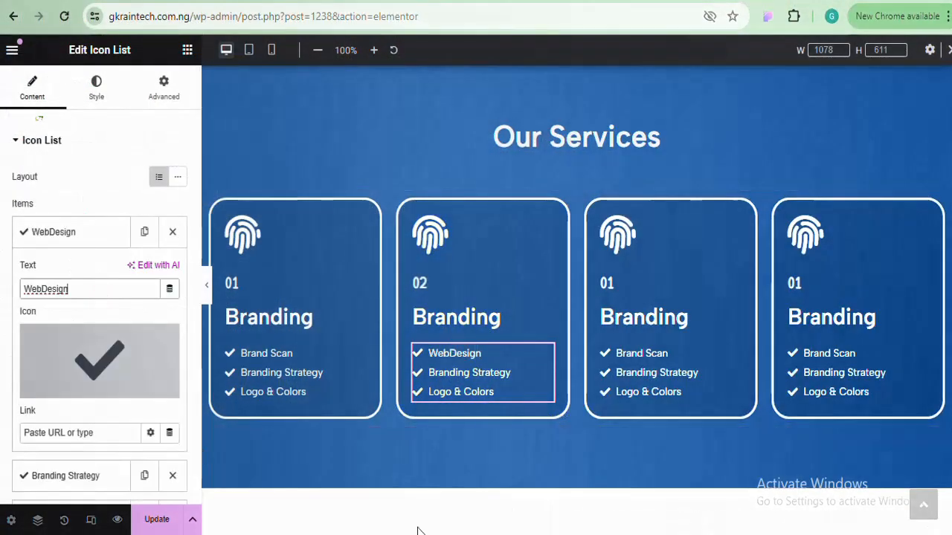
double_click(577, 278)
right_click(557, 278)
left_click(584, 331)
left_click(131, 327)
key("ctrl+v")
left_click(601, 288)
Add UI Design to the list and put WebDesign in the second card's heading
left_click(59, 272)
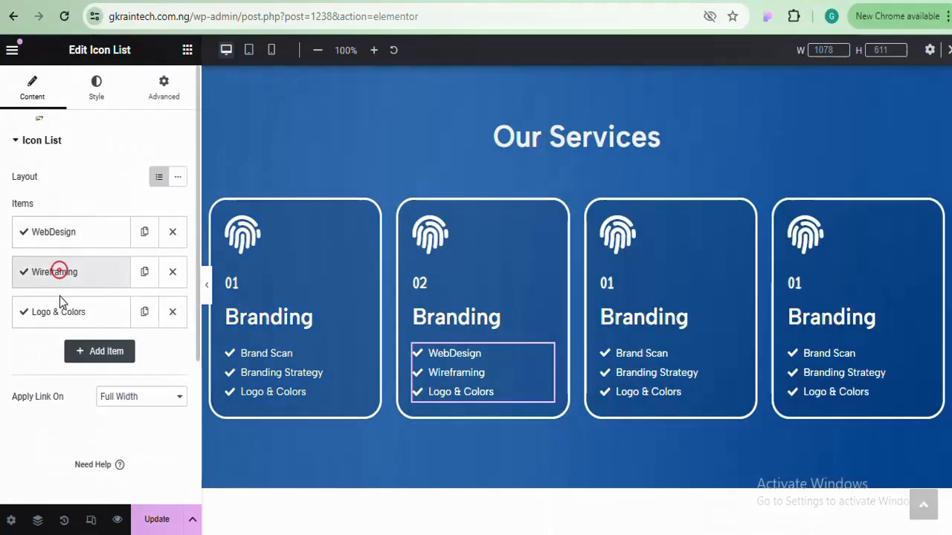
left_click(60, 312)
left_click(85, 369)
key("ctrl+v")
right_click(569, 297)
left_click(75, 312)
left_click(144, 311)
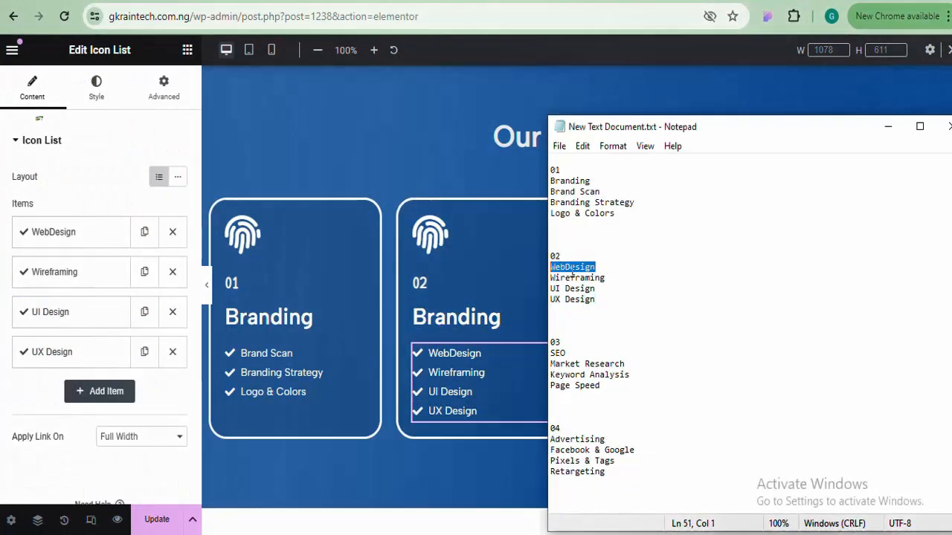
left_click(456, 317)
left_click_drag(91, 191, 2, 186)
key("ctrl+v")
left_click(453, 372)
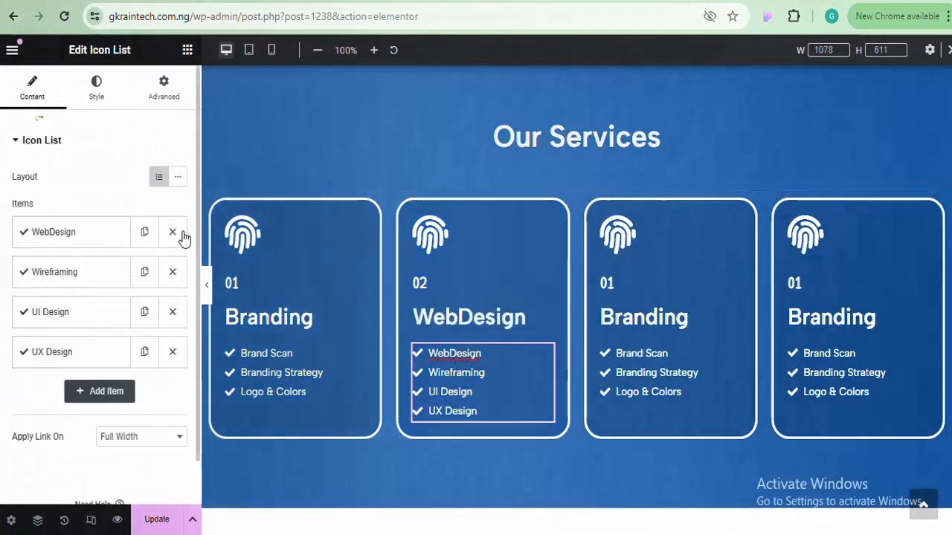
left_click(172, 231)
Give the second card the Internet Explorer icon from the Icon Library
left_click(429, 235)
left_click(60, 250)
type("internet")
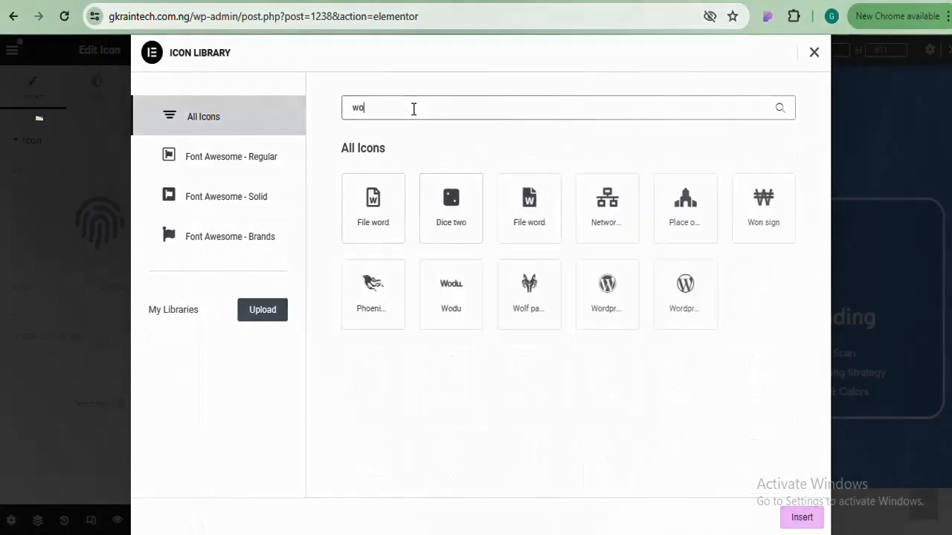
double_click(374, 204)
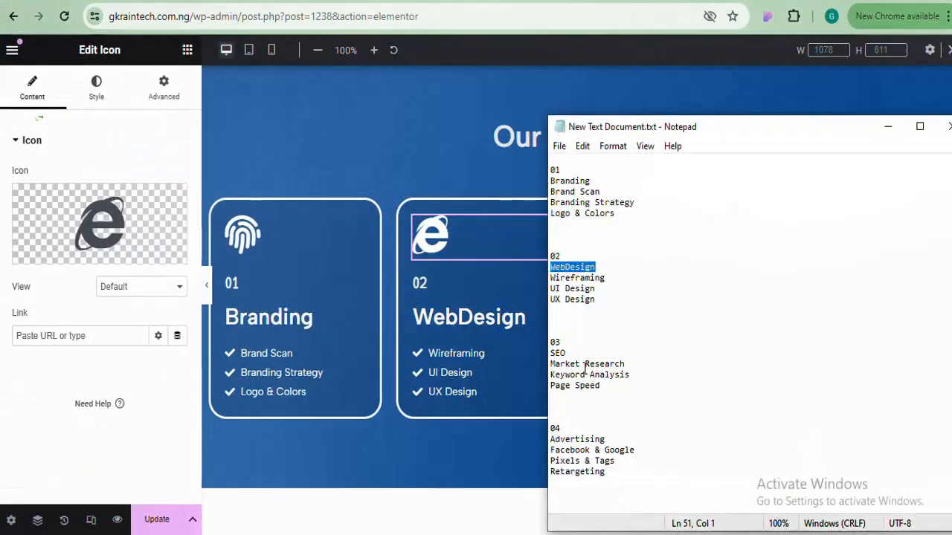
Paste SEO into the third card's heading and edit its number heading
left_click(887, 126)
left_click(644, 317)
key("ctrl+v")
key("alt+Tab")
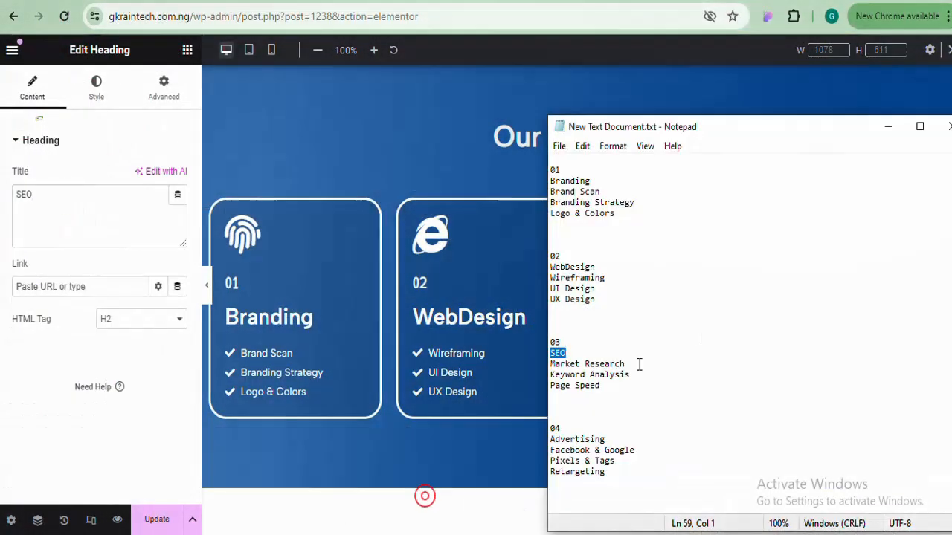
left_click(475, 316)
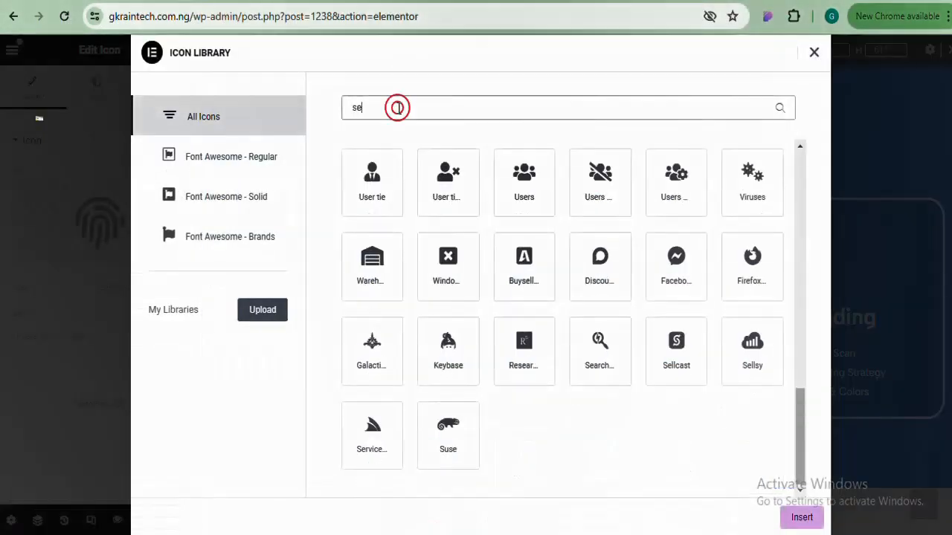
type("acebook & Google")
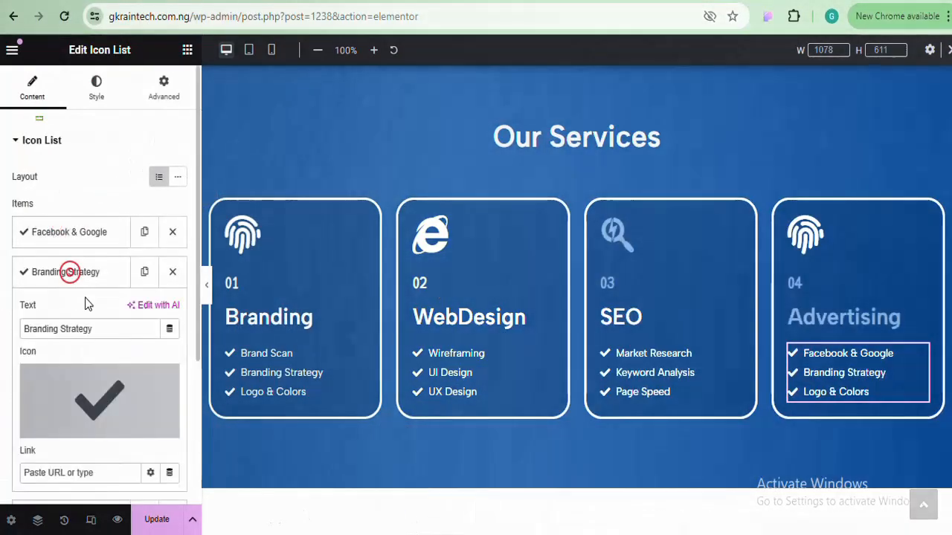
mouse_move(427, 496)
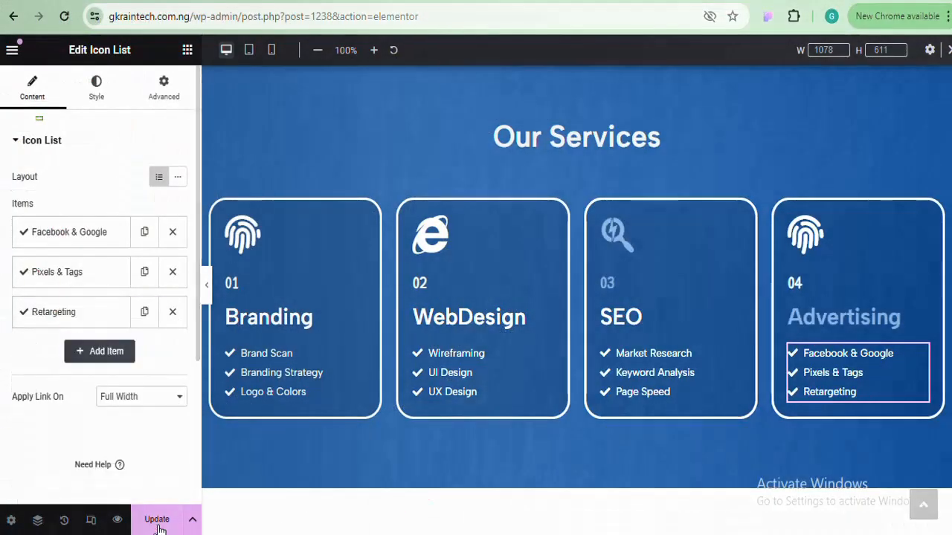
left_click(156, 519)
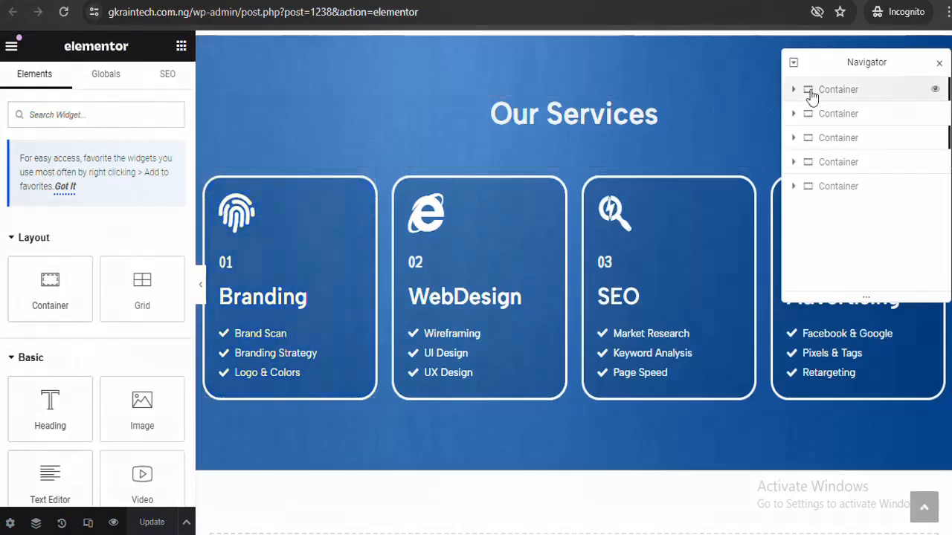
Try a darker teal (#178A8B) hover background on the Branding card
left_click_drag(812, 61, 603, 462)
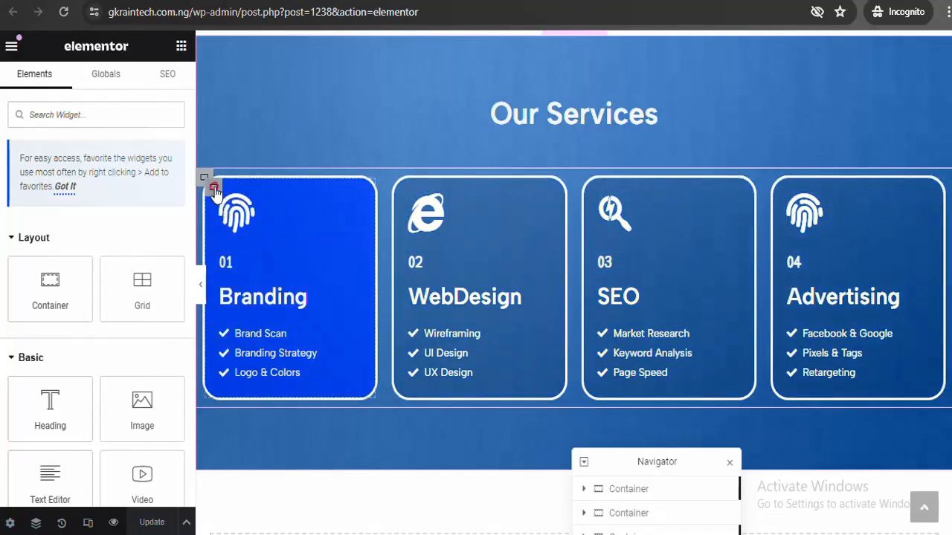
left_click(213, 188)
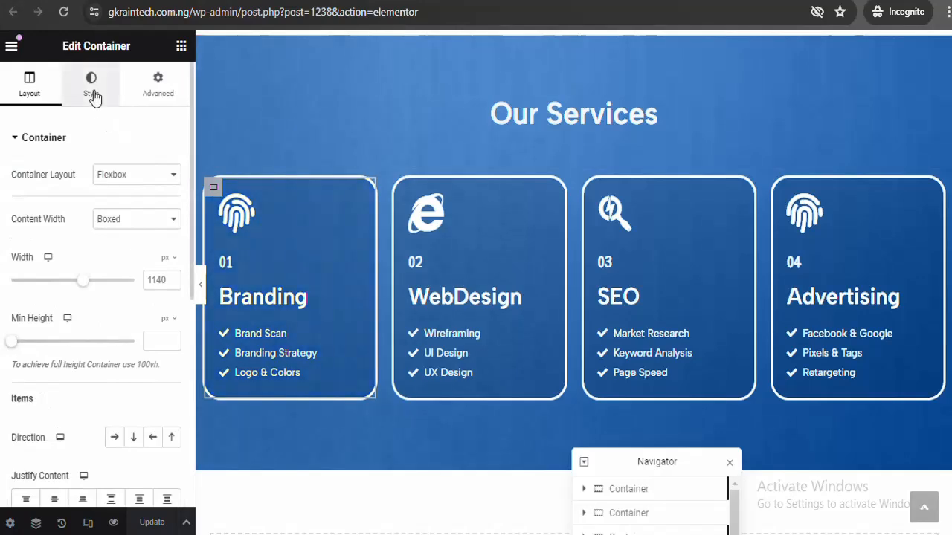
left_click(92, 92)
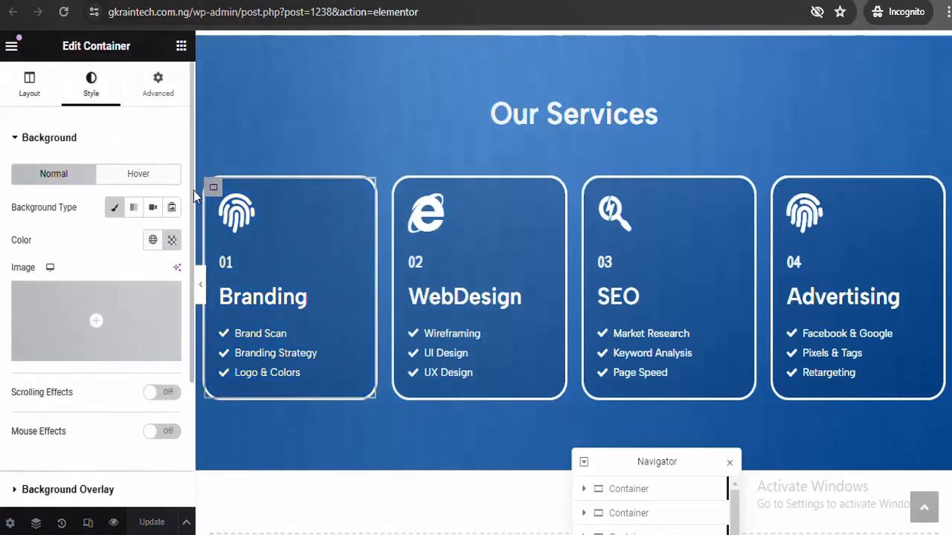
scroll(191, 195, "down", 1)
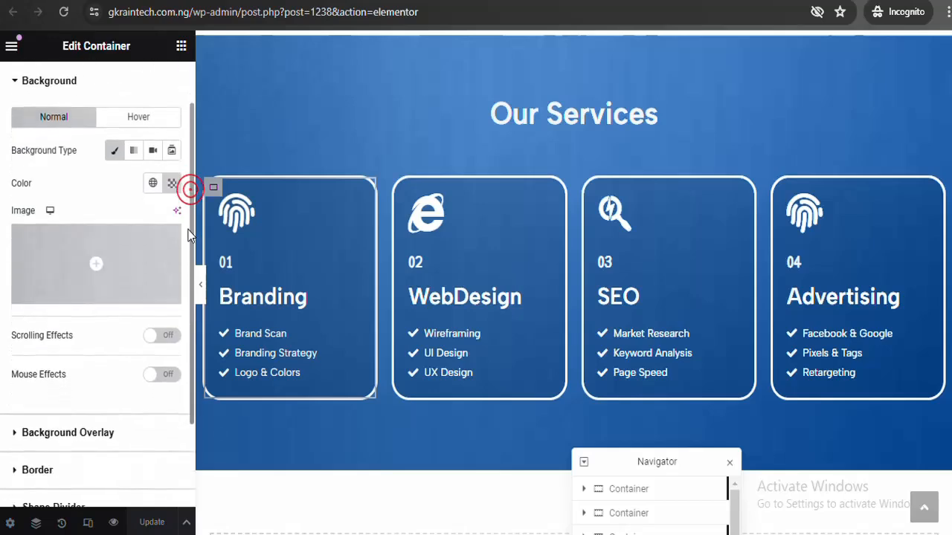
left_click(153, 131)
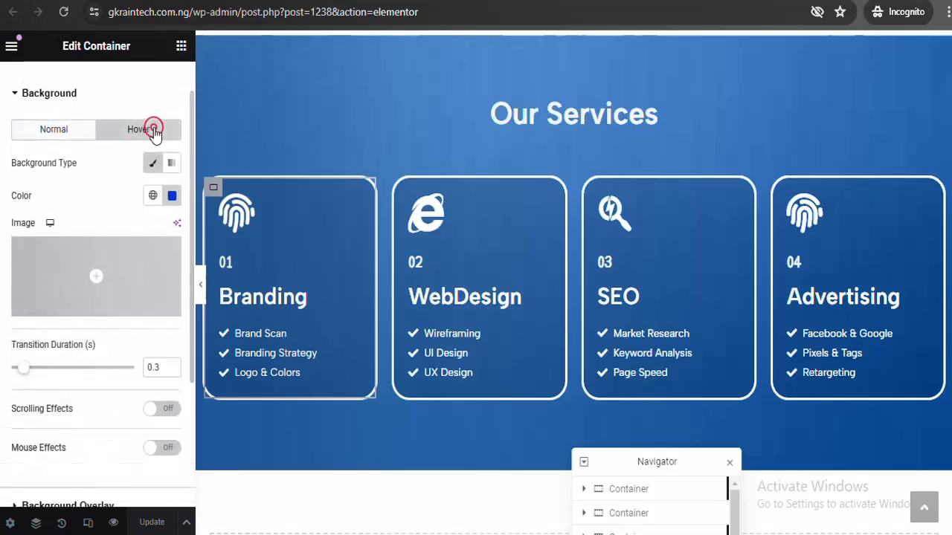
left_click(172, 197)
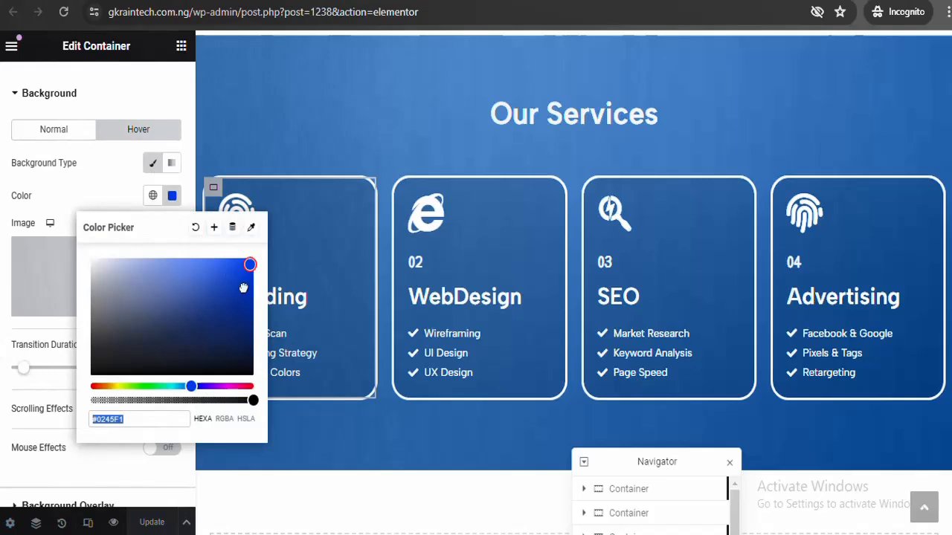
mouse_move(250, 264)
left_mouse_down()
mouse_move(229, 360)
mouse_move(250, 385)
mouse_move(176, 386)
left_mouse_up()
left_click(172, 195)
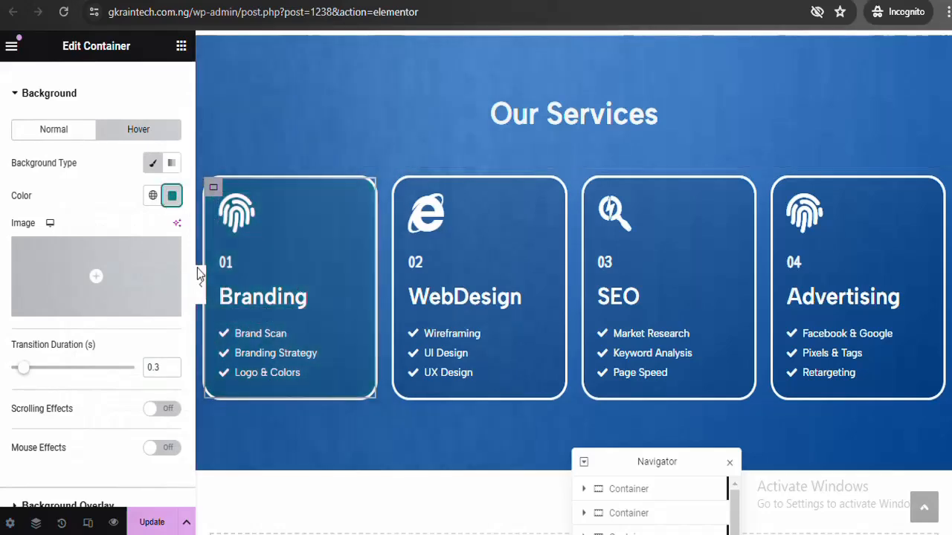
Change the Branding card's hover colour back to bright blue and save the page
left_click(172, 196)
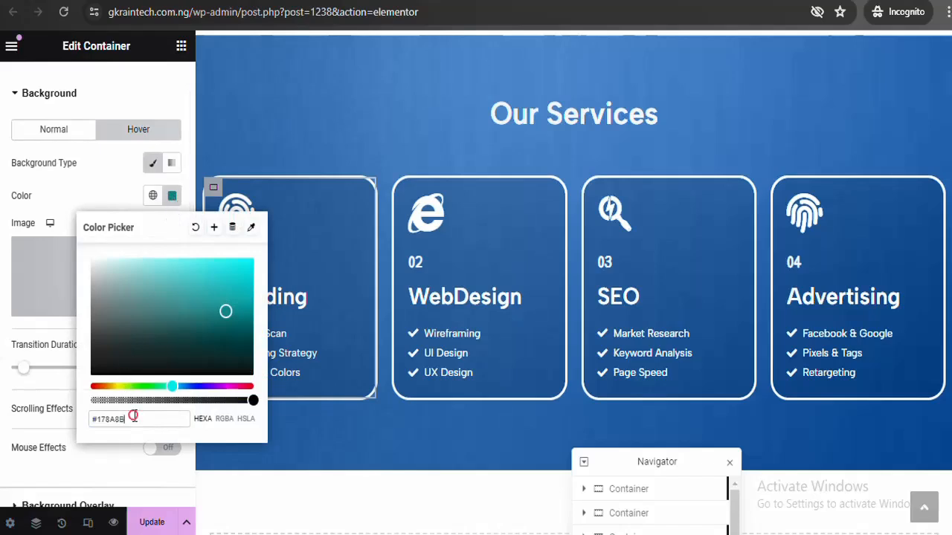
left_click(36, 471)
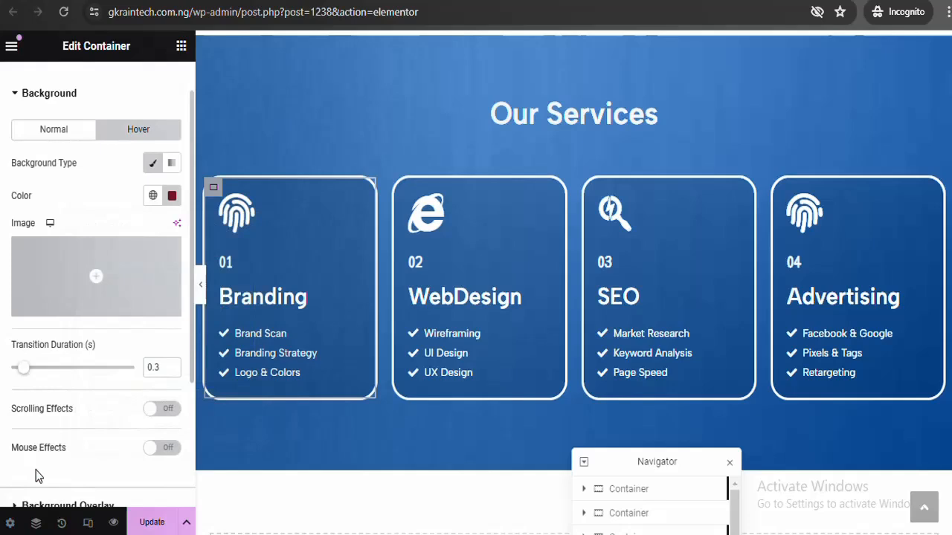
left_click(35, 472)
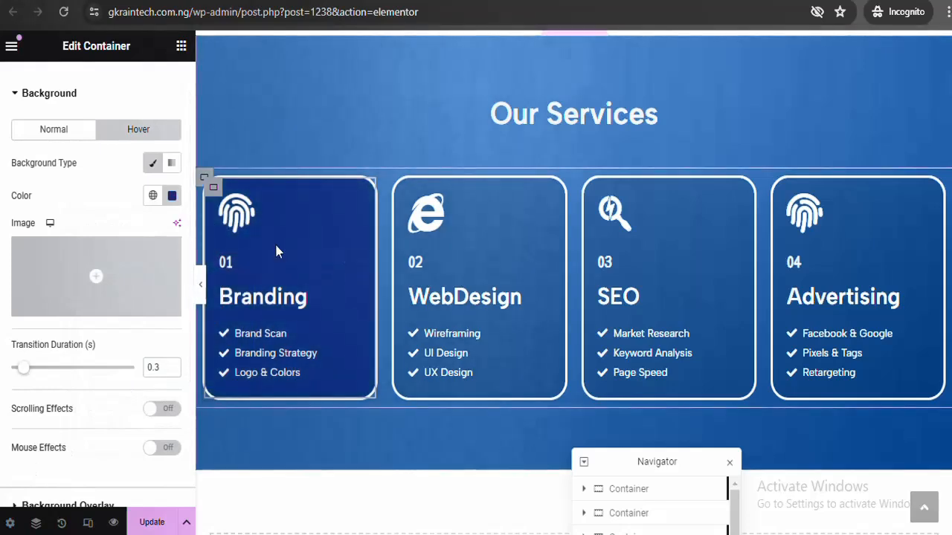
key("ctrl+z")
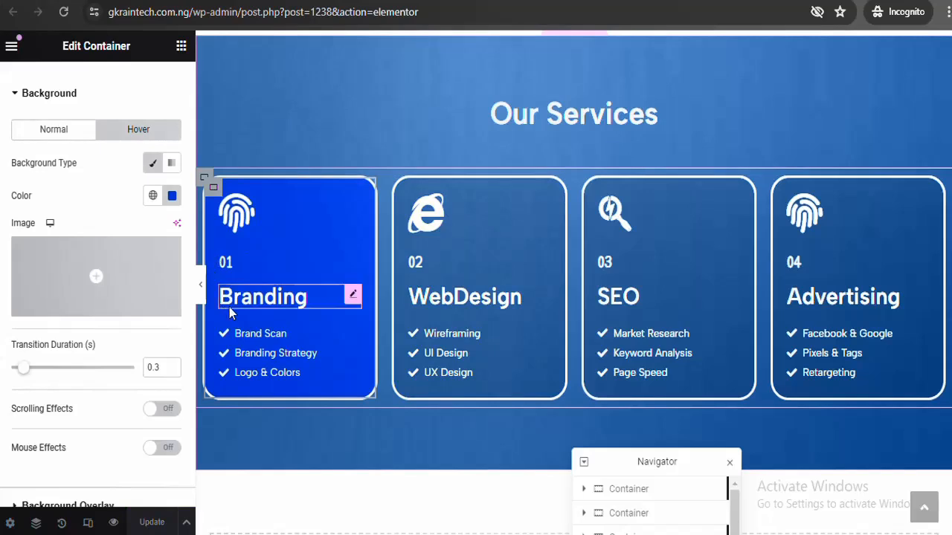
Select the Branding card's checklist and expand its Brand Scan item
left_click(253, 344)
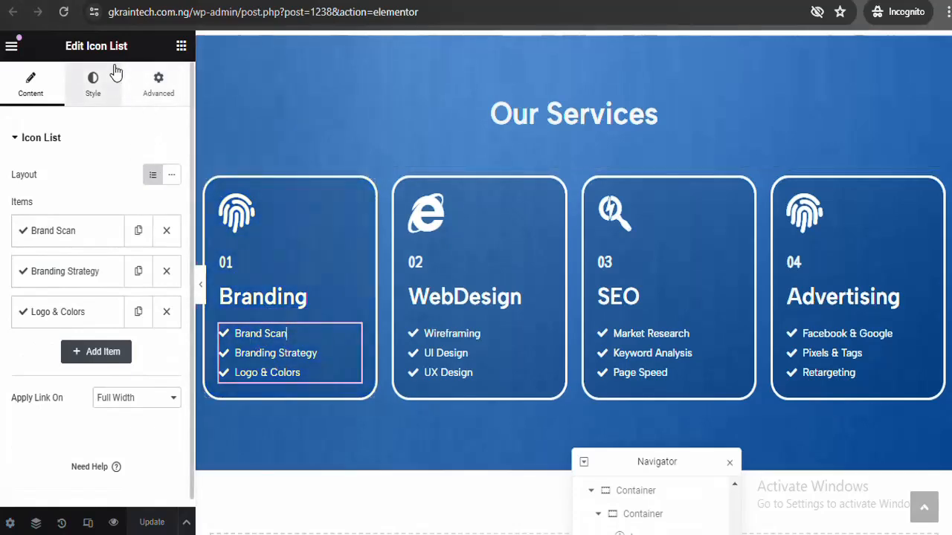
left_click(90, 232)
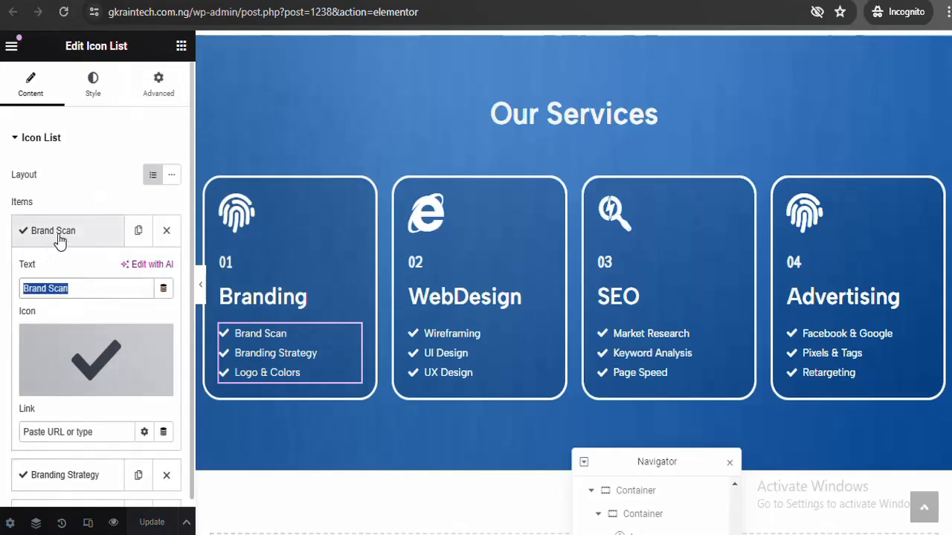
type("j")
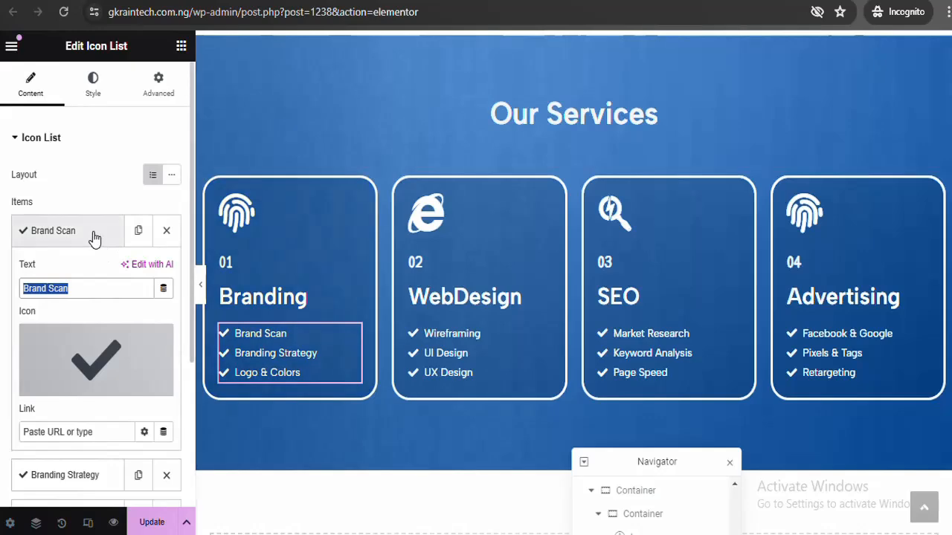
left_click(94, 236)
left_click(92, 230)
Browse the Brand Scan icon library twice, closing it without changing the icon
mouse_move(116, 364)
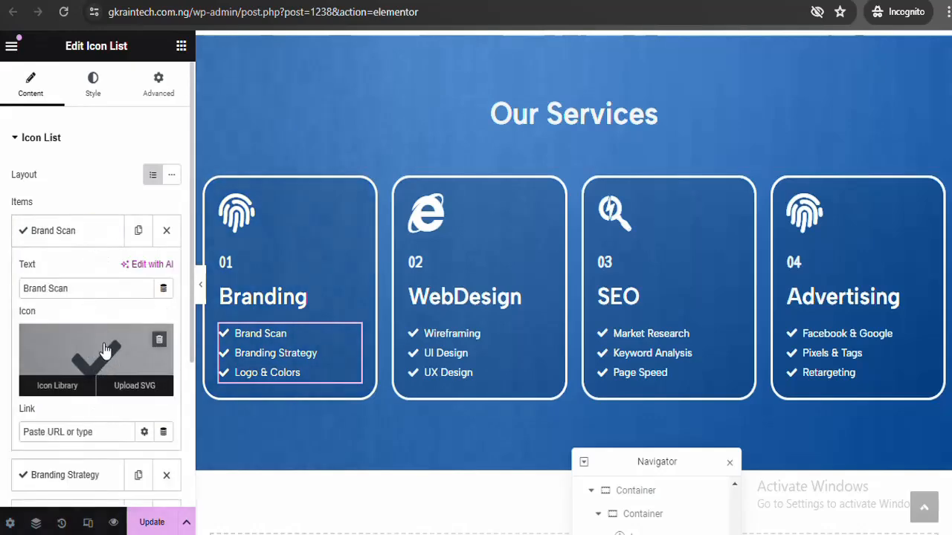
left_click(90, 345)
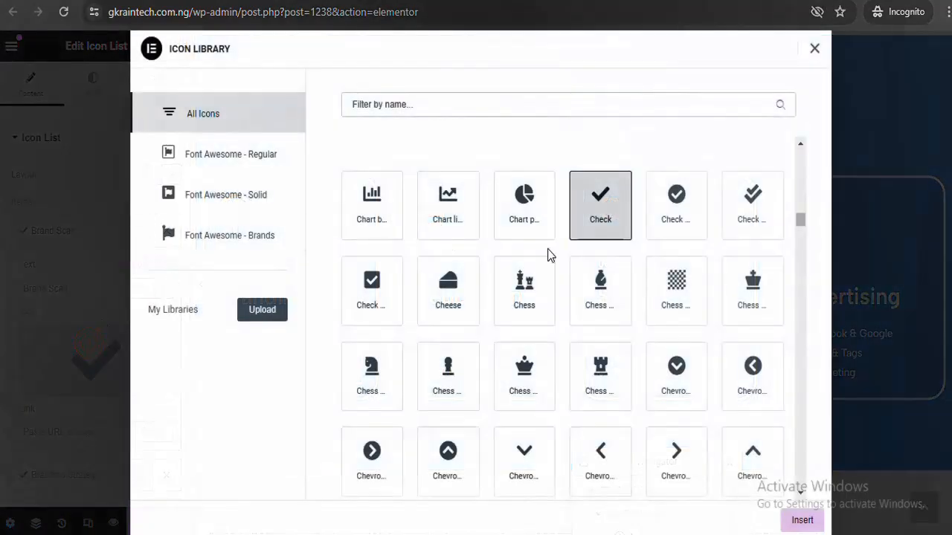
left_click(814, 49)
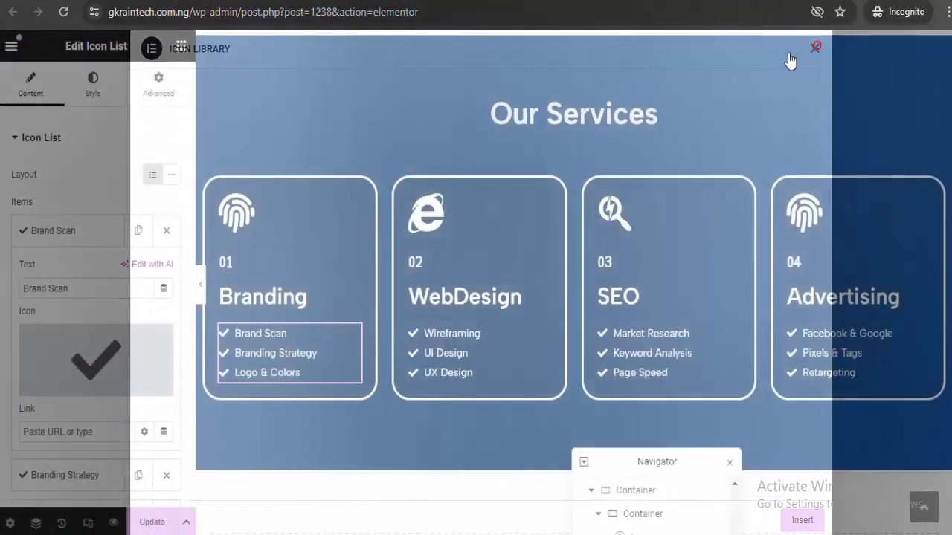
left_click(91, 231)
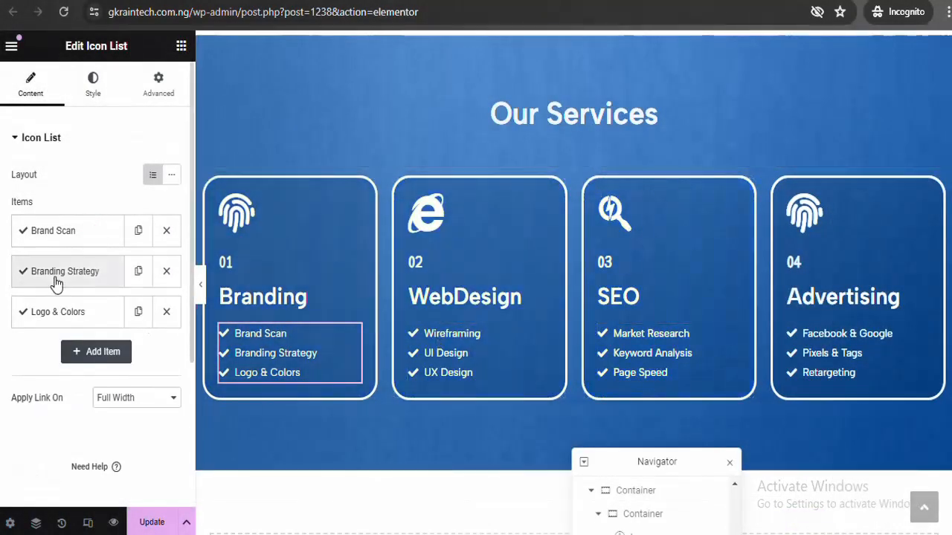
left_click(107, 239)
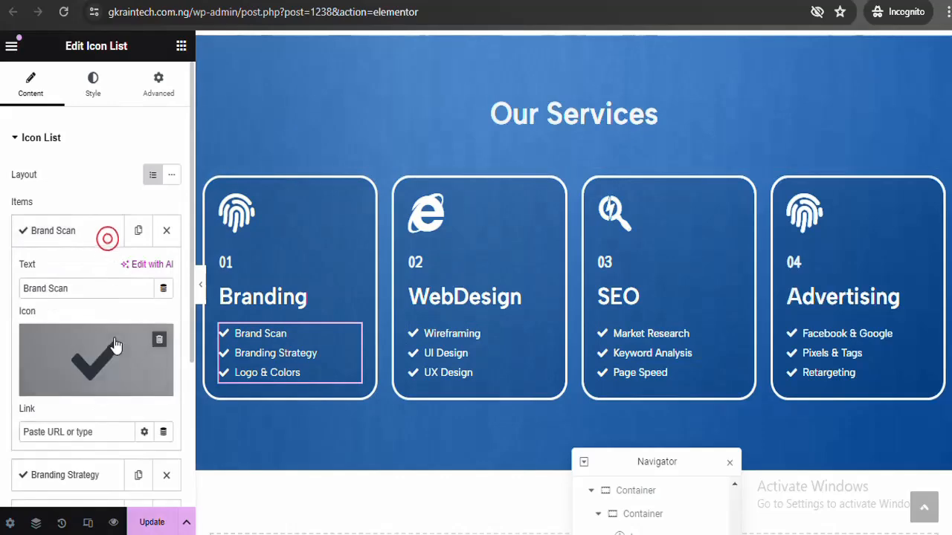
left_click(110, 340)
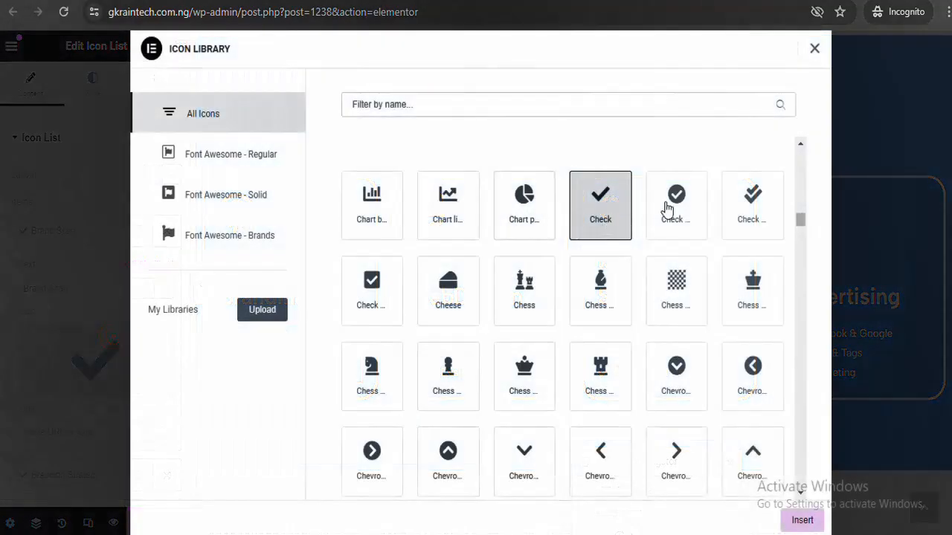
left_click(814, 49)
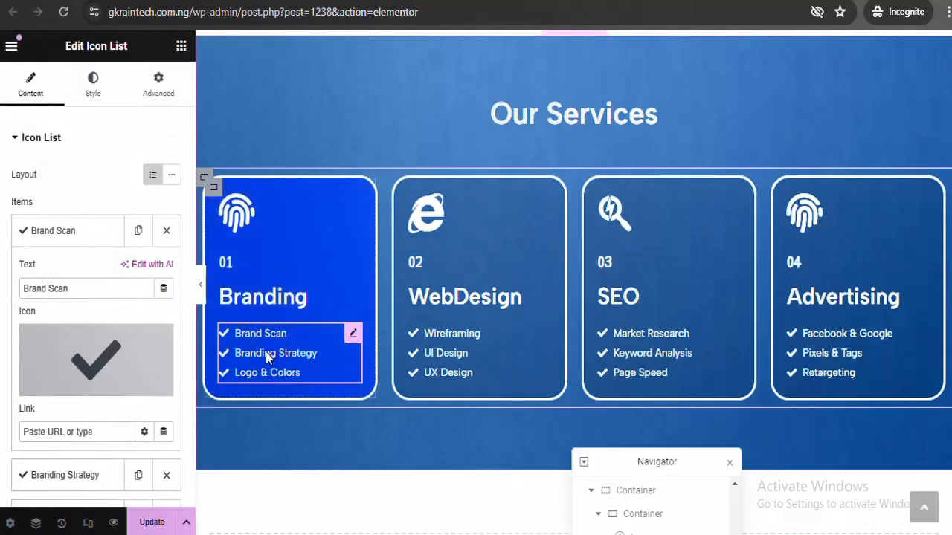
left_click(90, 226)
Show the checklist's Style > Text settings and glance at its Typography options
left_click(99, 89)
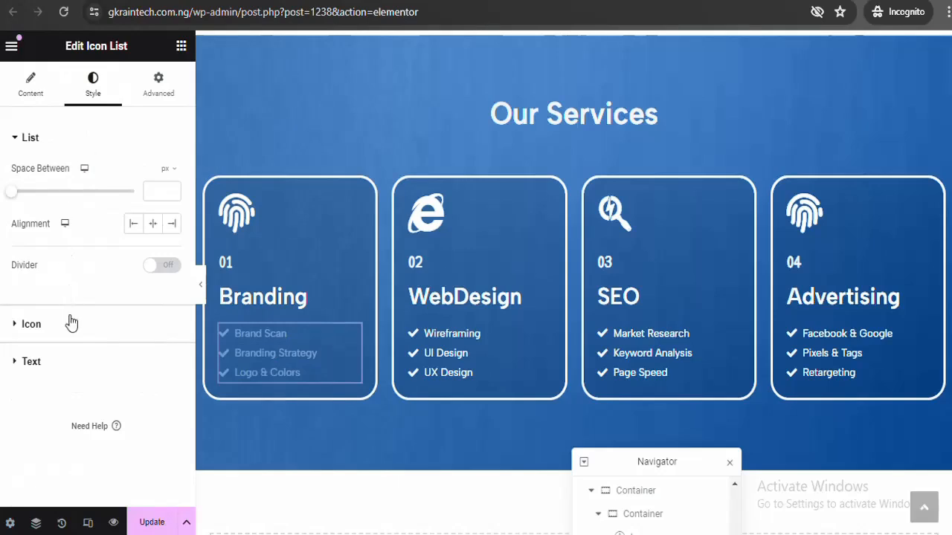
left_click(72, 363)
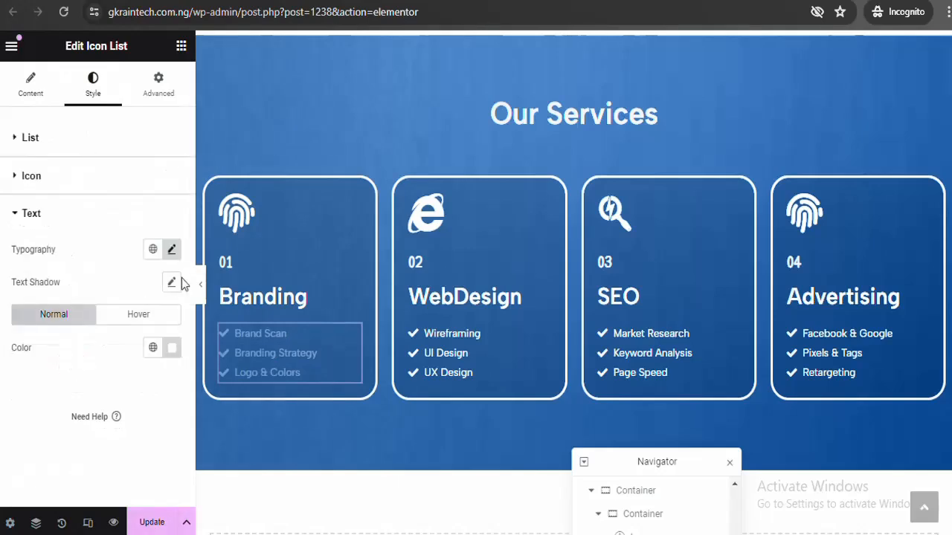
left_click(173, 250)
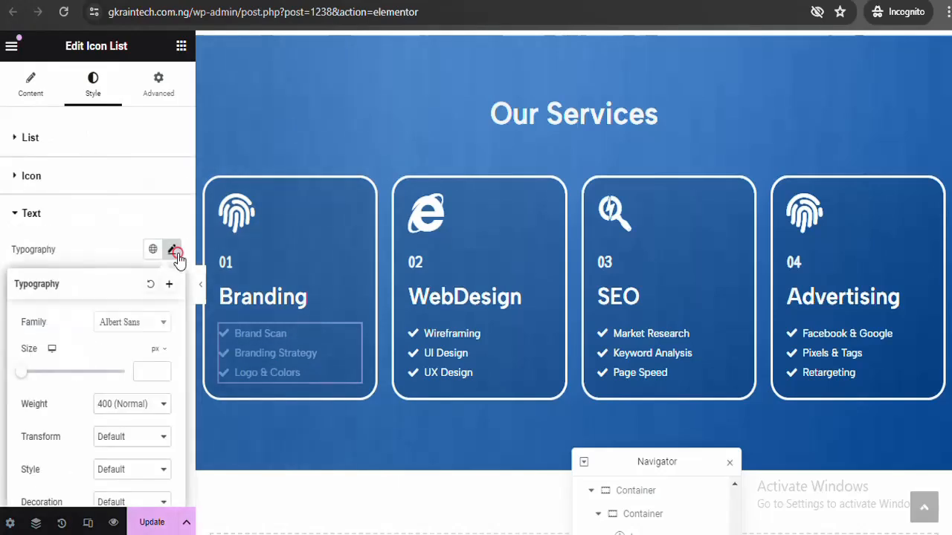
left_click(173, 251)
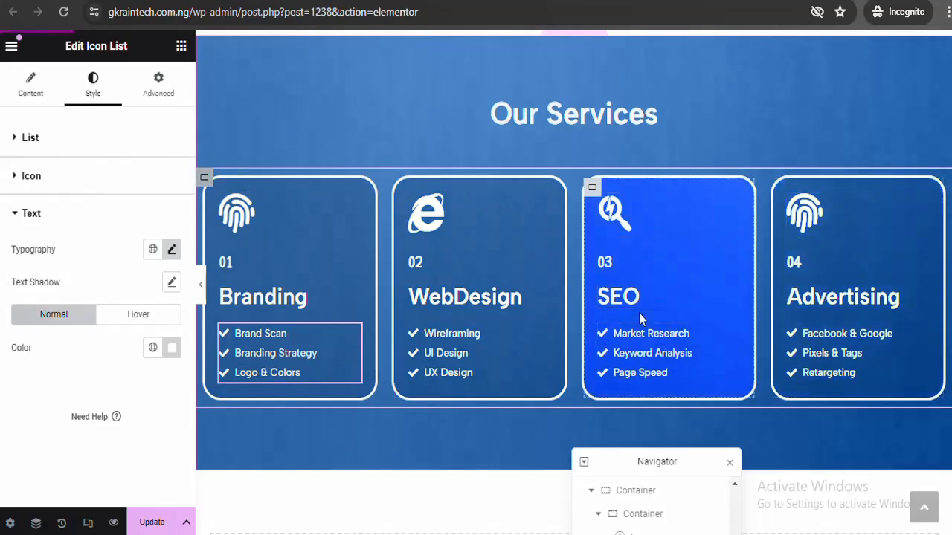
scroll(573, 283, "up", 3)
scroll(573, 282, "down", 4)
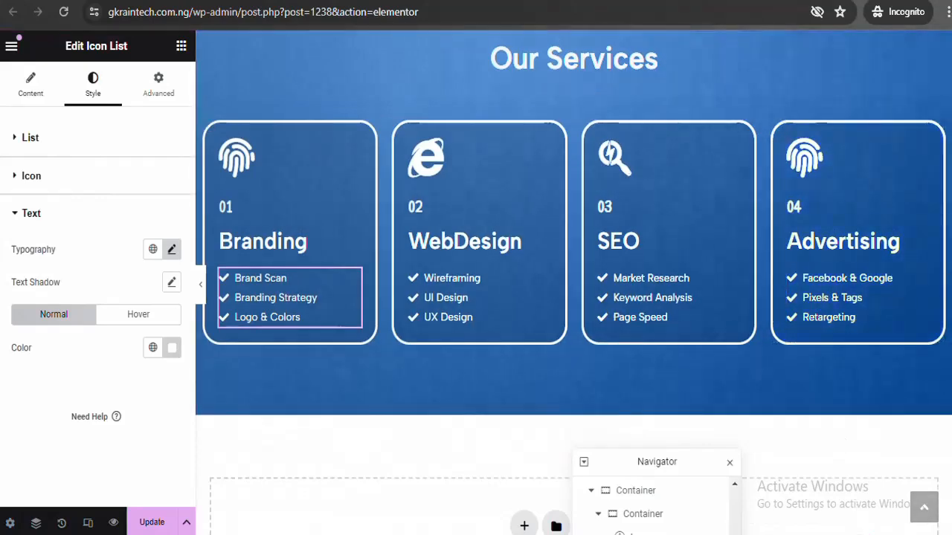
scroll(573, 283, "down", 3)
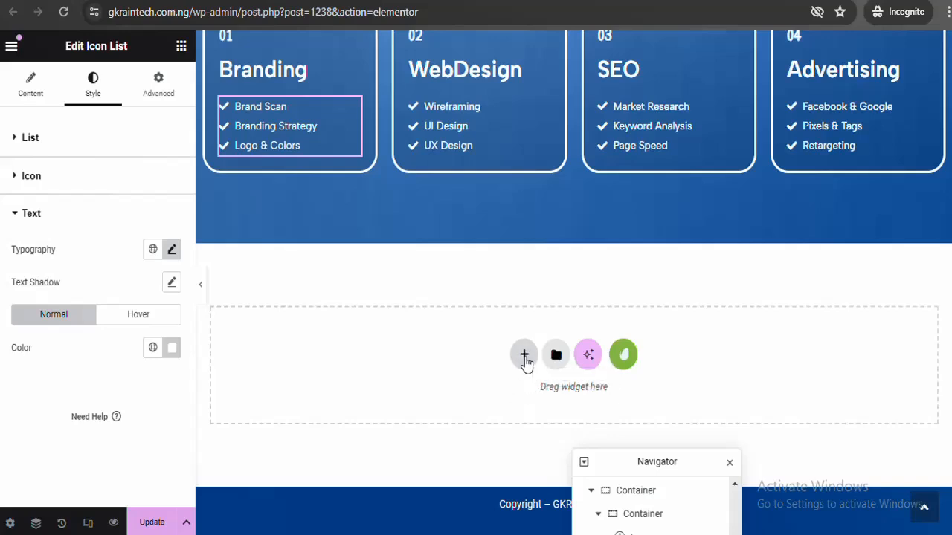
Add a trial single-column flexbox container below Our Services, then delete it
left_click(524, 356)
left_click(518, 413)
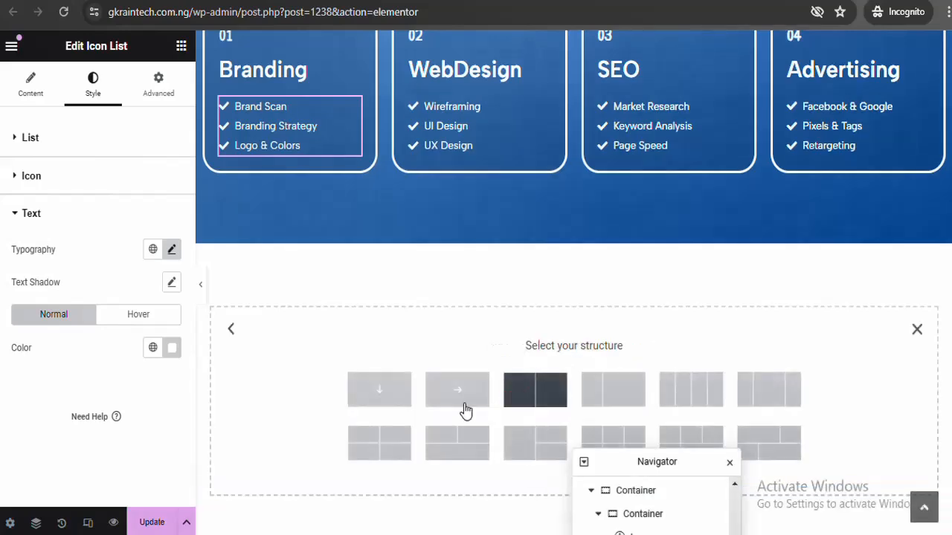
left_click(381, 392)
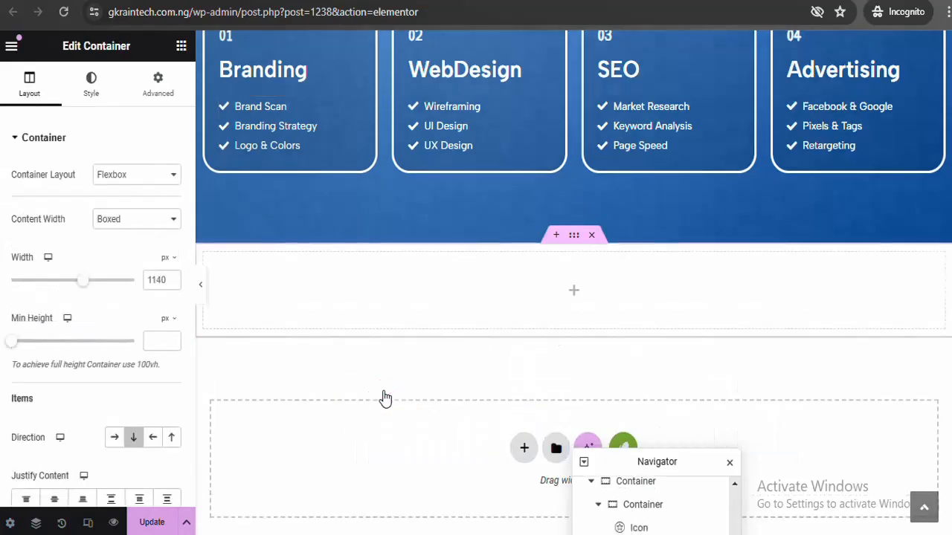
left_click(593, 236)
Try a four-column flexbox row, remove its second column, then delete the row
left_click(524, 354)
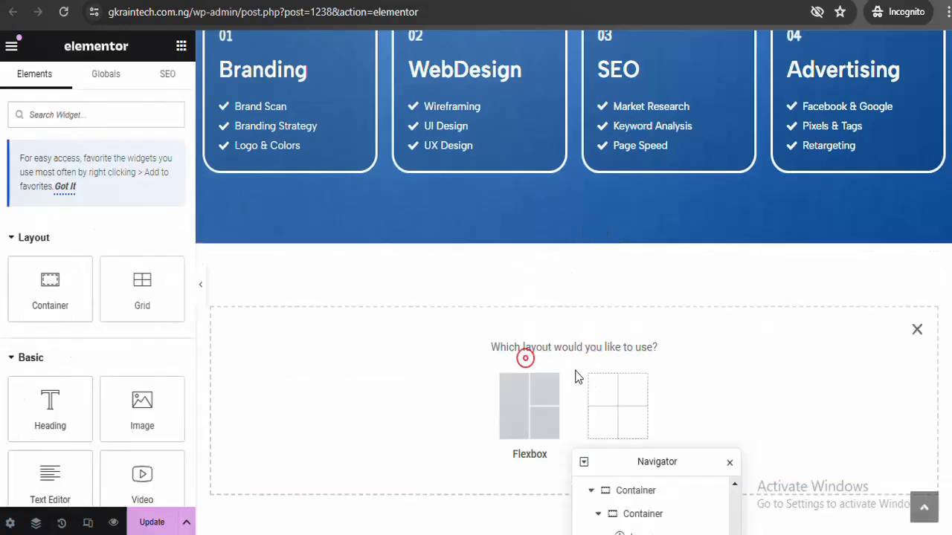
left_click(527, 379)
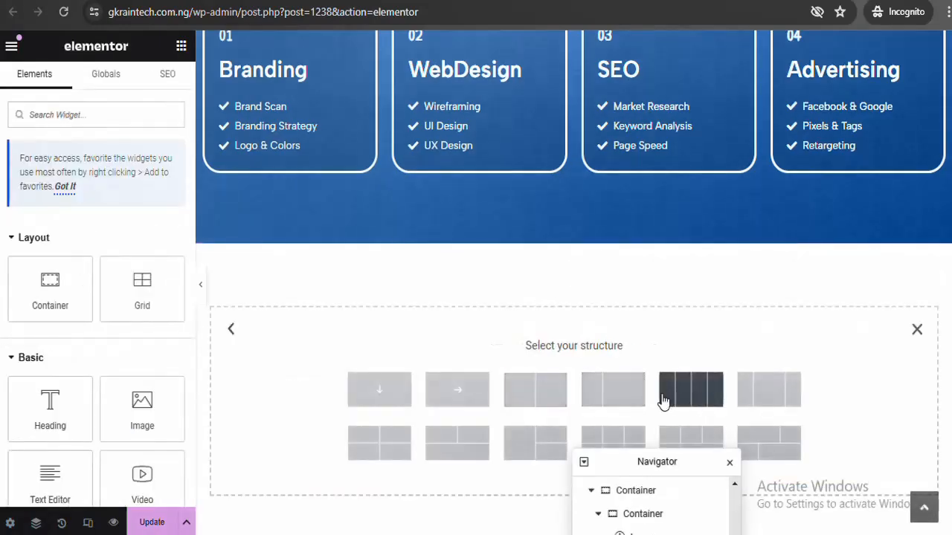
left_click(688, 398)
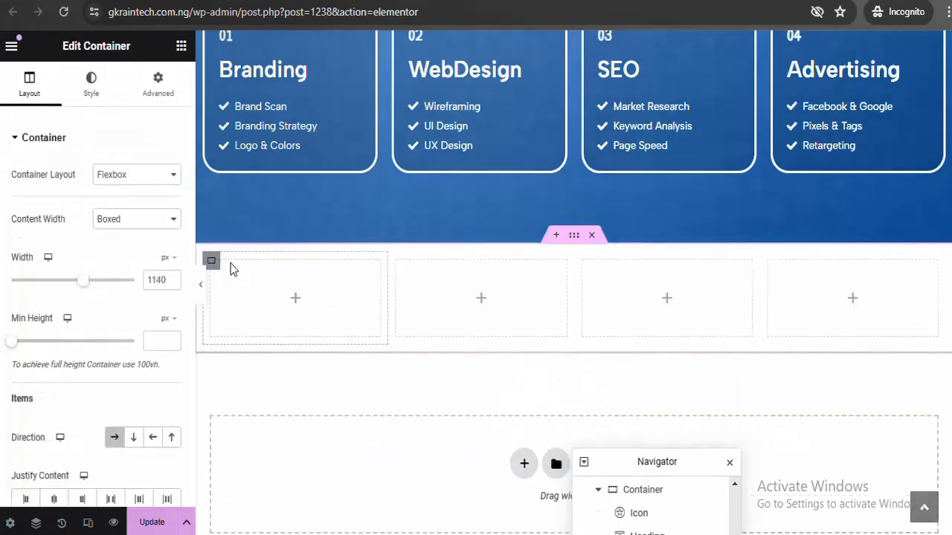
left_click(276, 299)
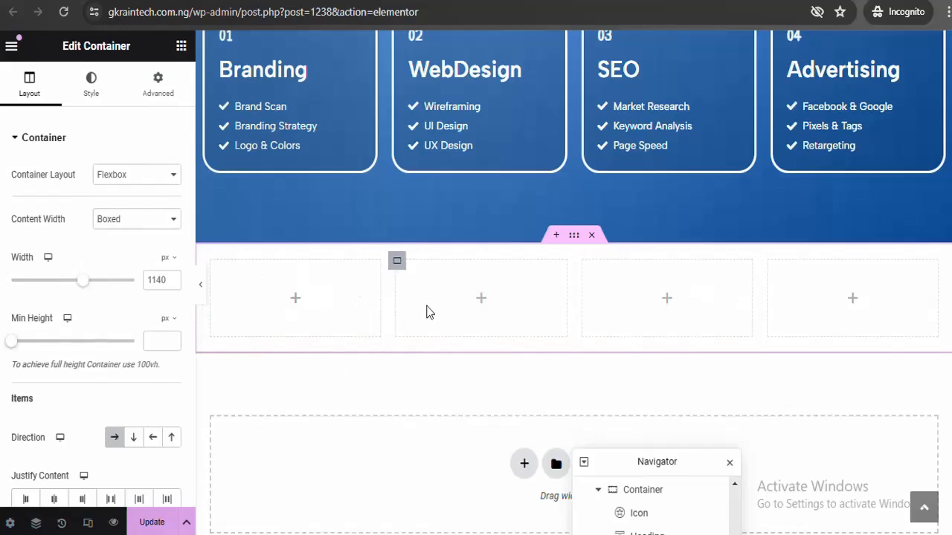
right_click(398, 264)
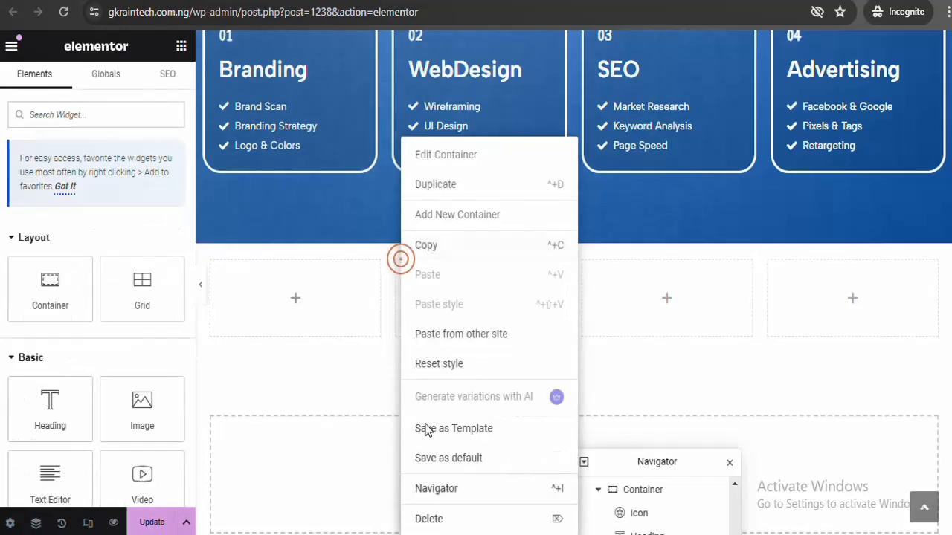
left_click(422, 520)
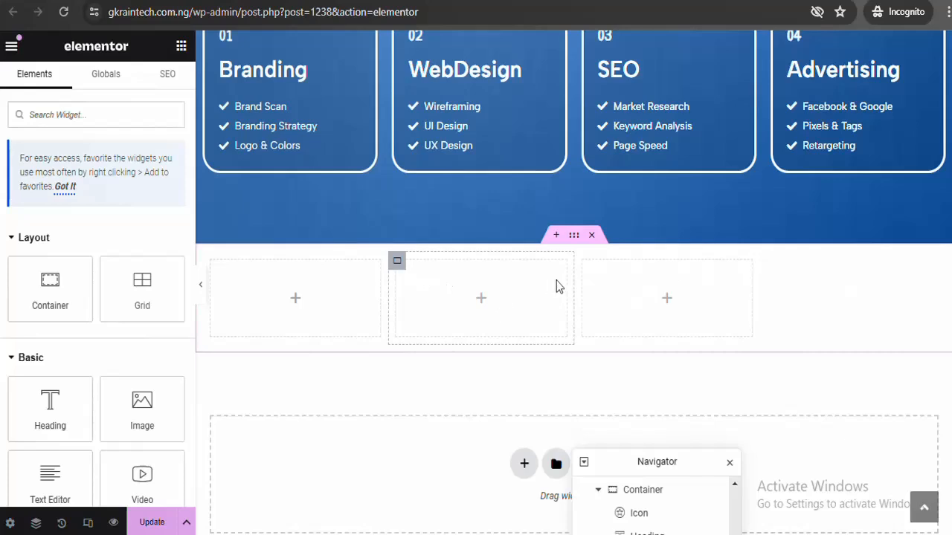
left_click(593, 236)
Insert a fresh boxed single-column flexbox container, 1140px wide, below Our Services
left_click(520, 355)
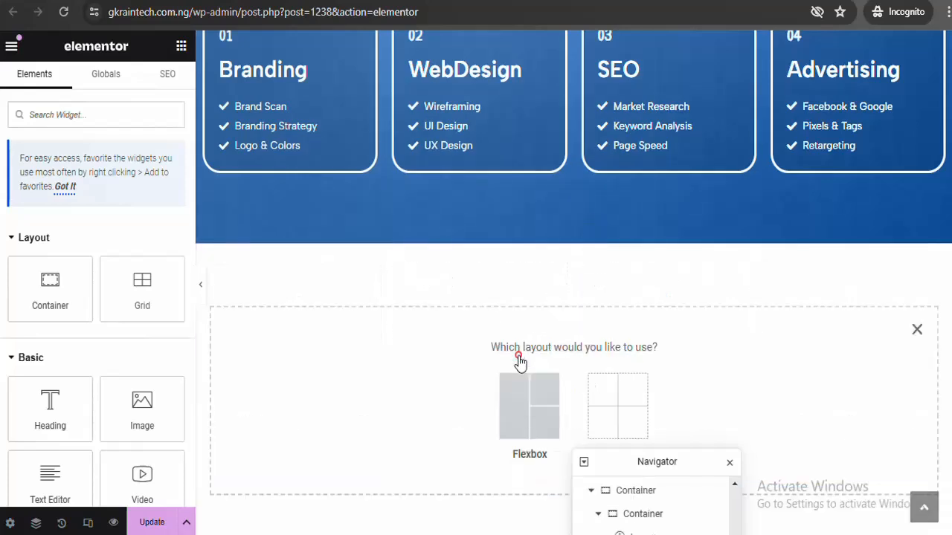
left_click(517, 392)
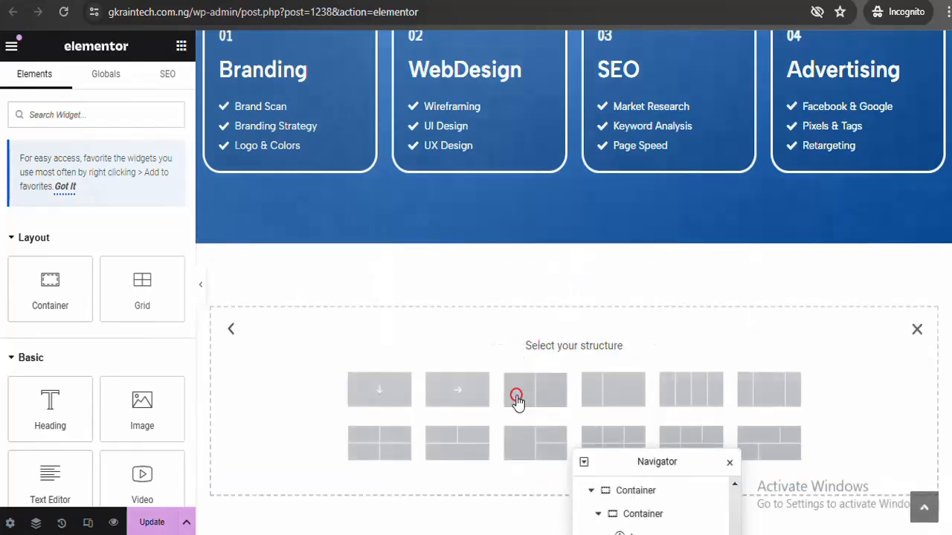
left_click(393, 398)
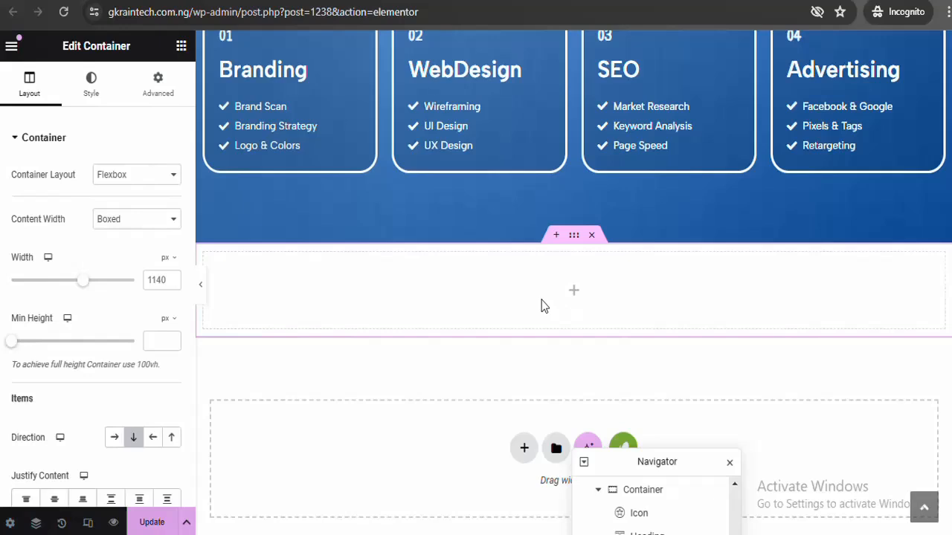
Delete the single-column container and insert a four-column flexbox row in its place
left_click(593, 236)
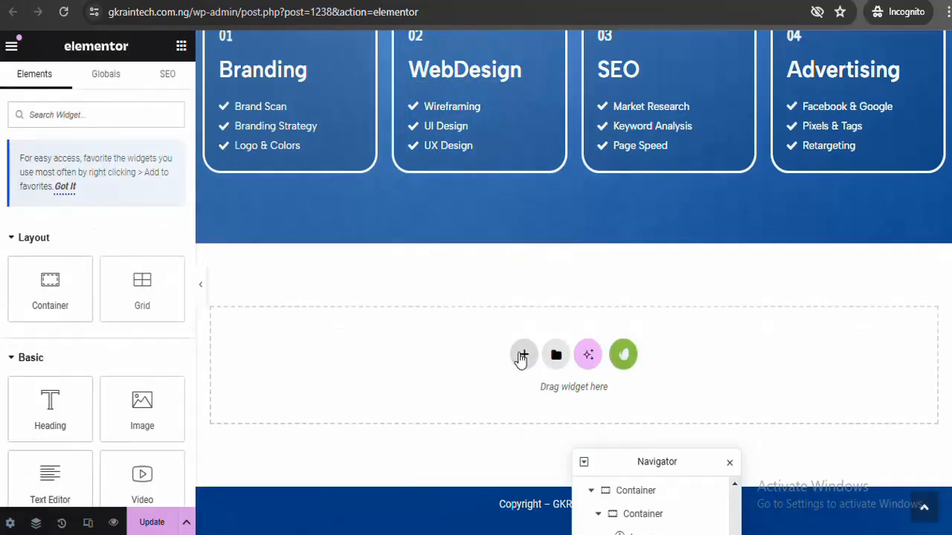
left_click(519, 353)
left_click(529, 407)
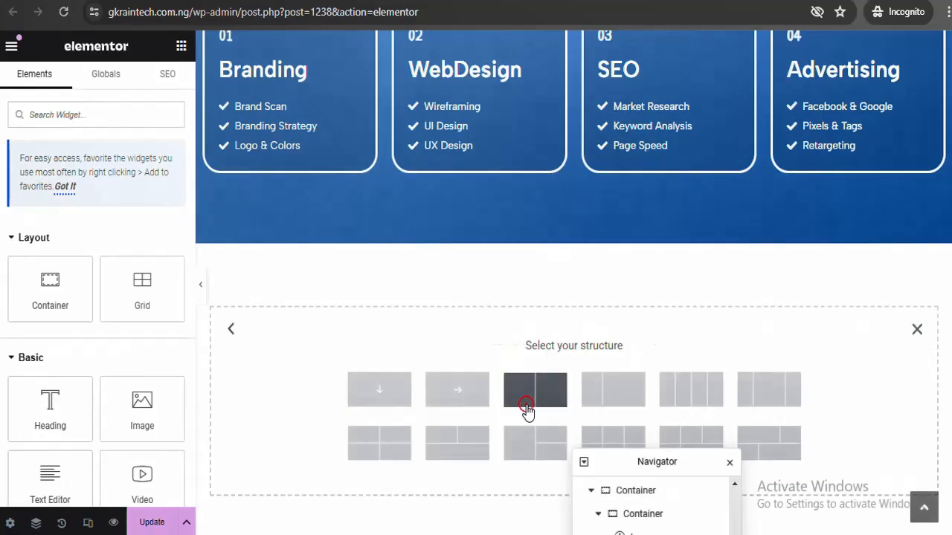
left_click(701, 402)
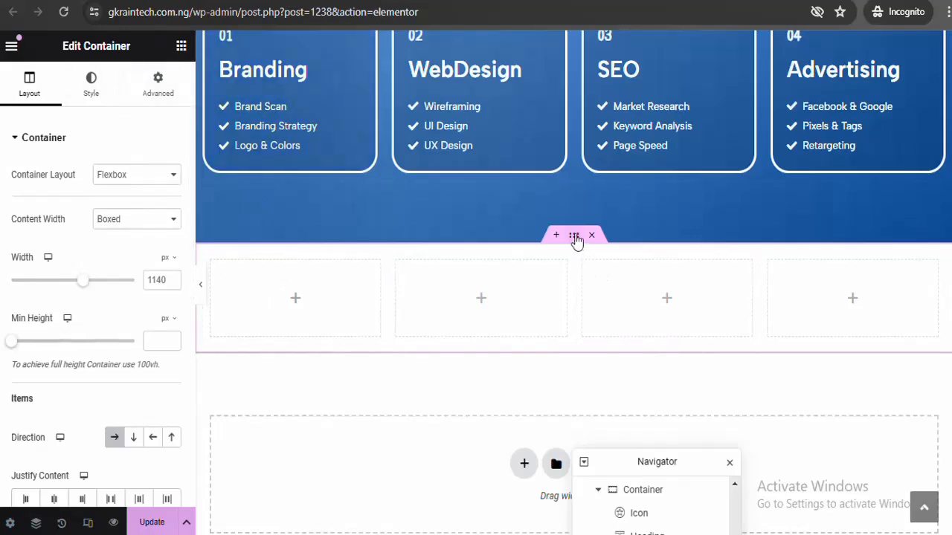
Unlink the row's margins and set its top margin to 80 px
left_click(157, 88)
left_click(171, 191)
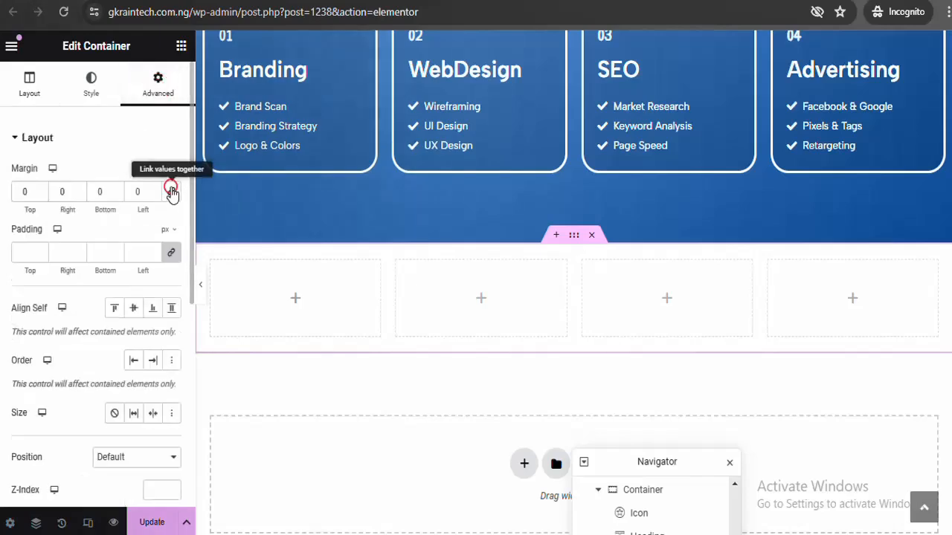
left_click(22, 191)
type("8")
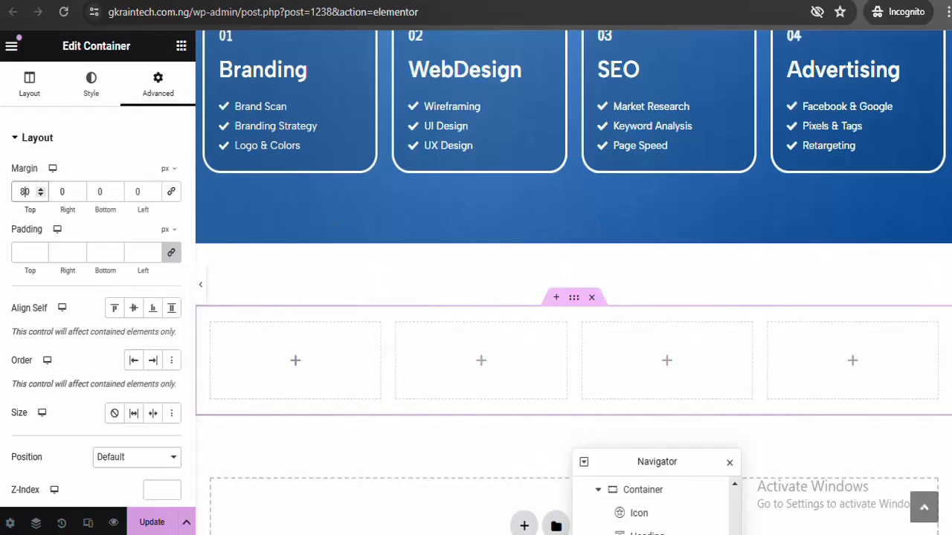
scroll(510, 319, "down", 1)
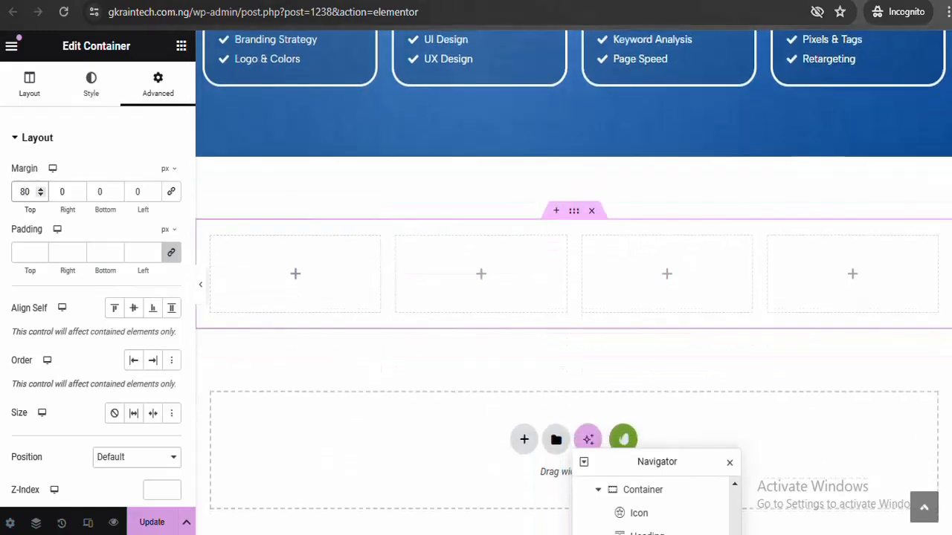
Search the widgets for 'counter' and drag a Counter into the first column
left_click(181, 49)
left_click(121, 116)
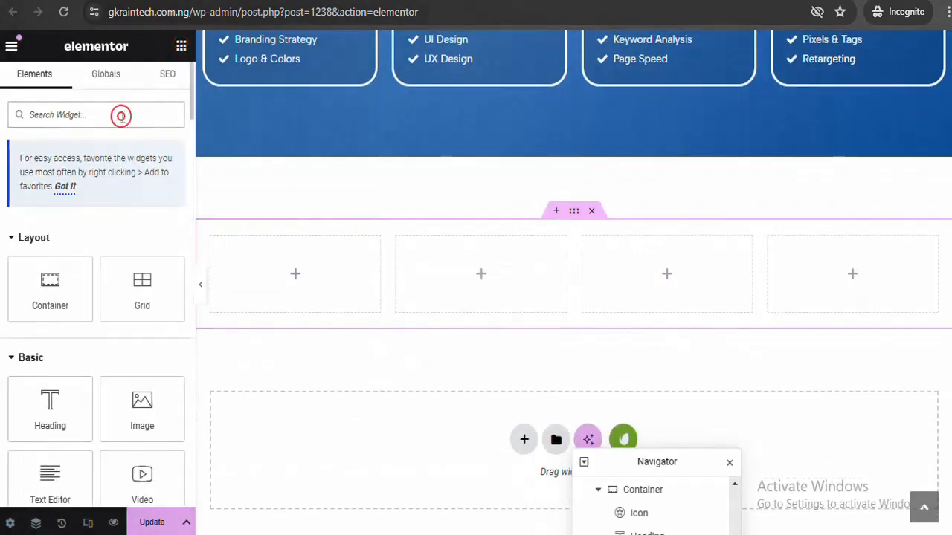
type("coun")
key("BackSpace")
key("BackSpace")
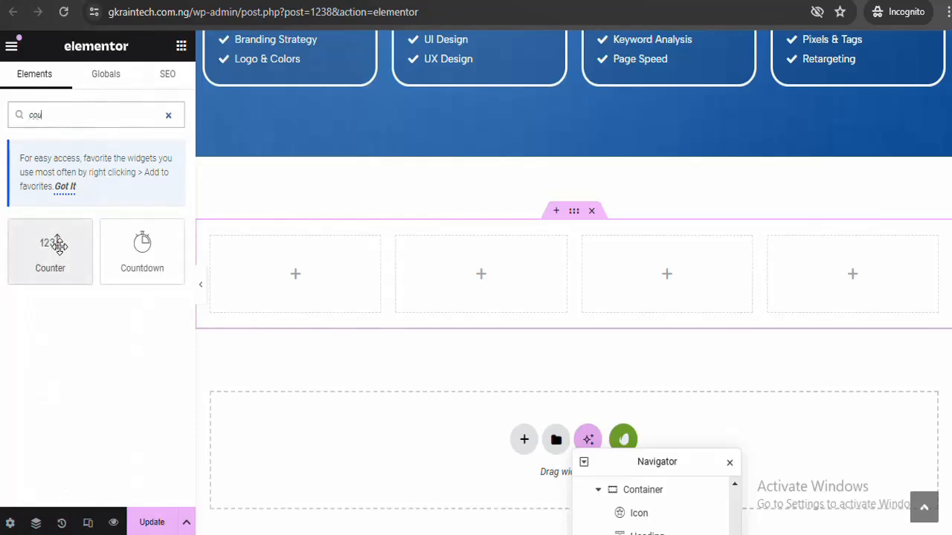
left_click_drag(59, 244, 312, 283)
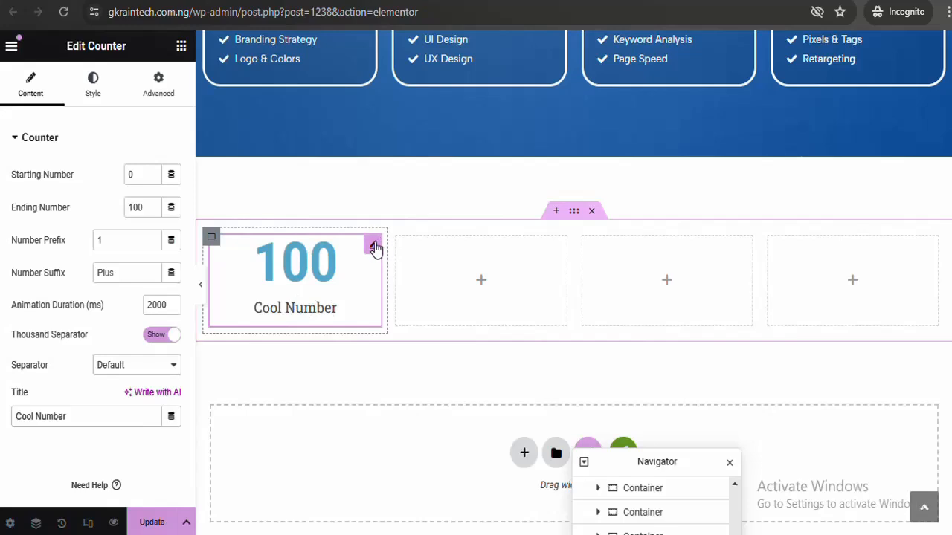
Set the counter's Ending Number to 100, undoing the trial title and suffix edits
triple_click(316, 308)
key("BackSpace")
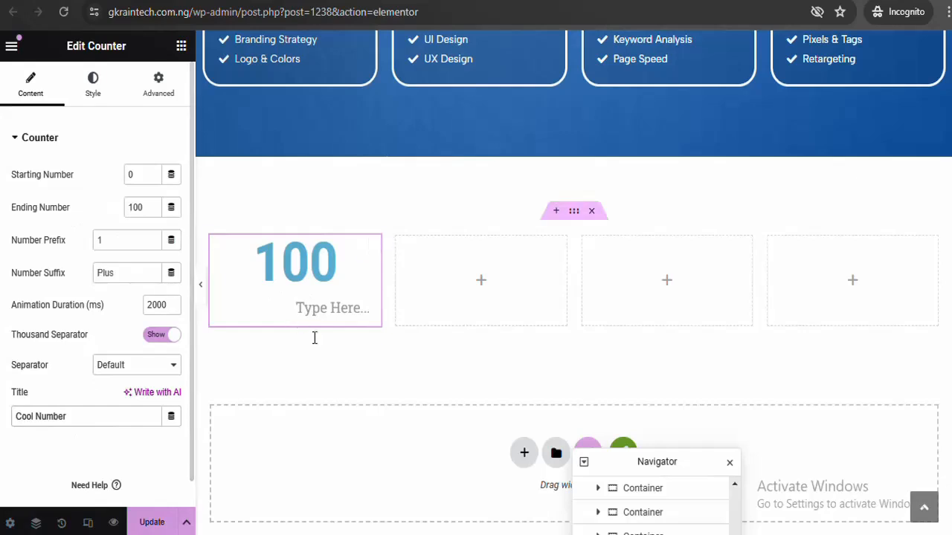
left_click(320, 313)
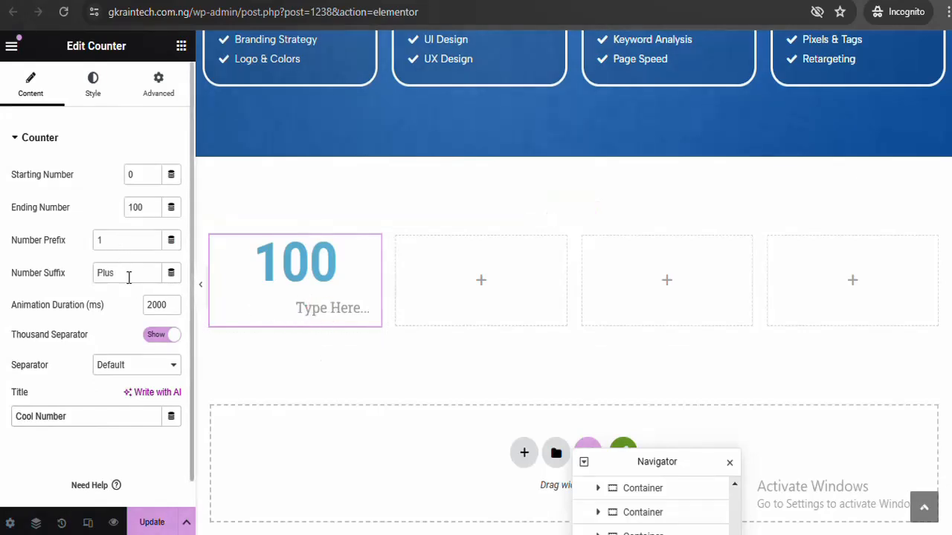
double_click(138, 206)
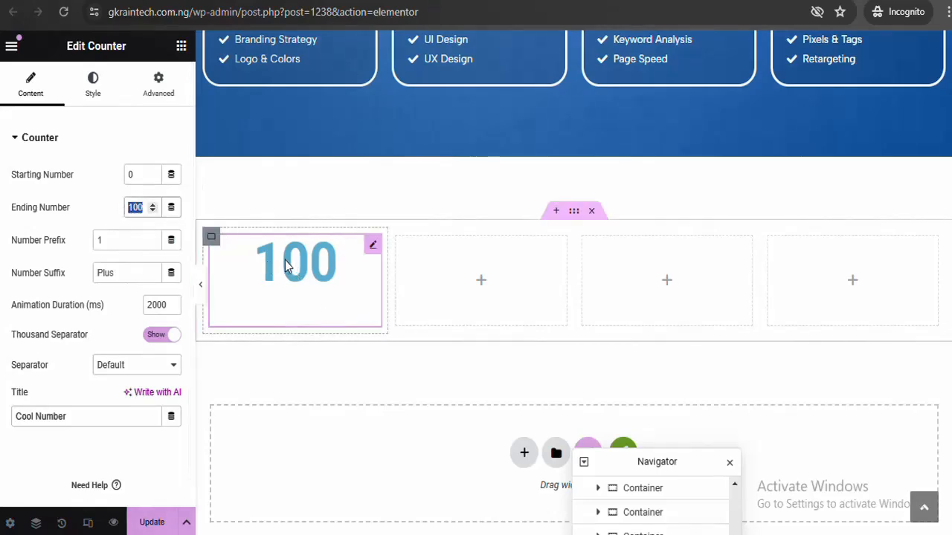
left_click(144, 247)
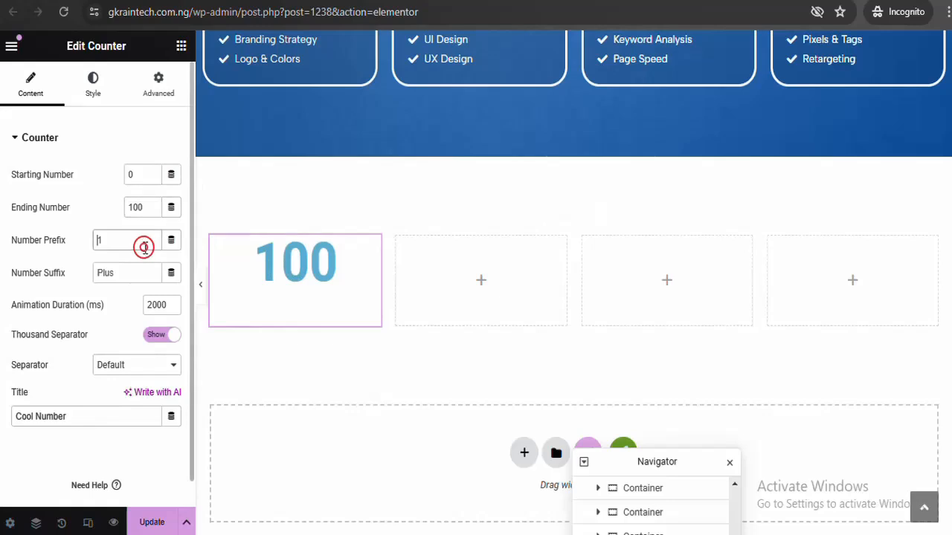
left_click(131, 277)
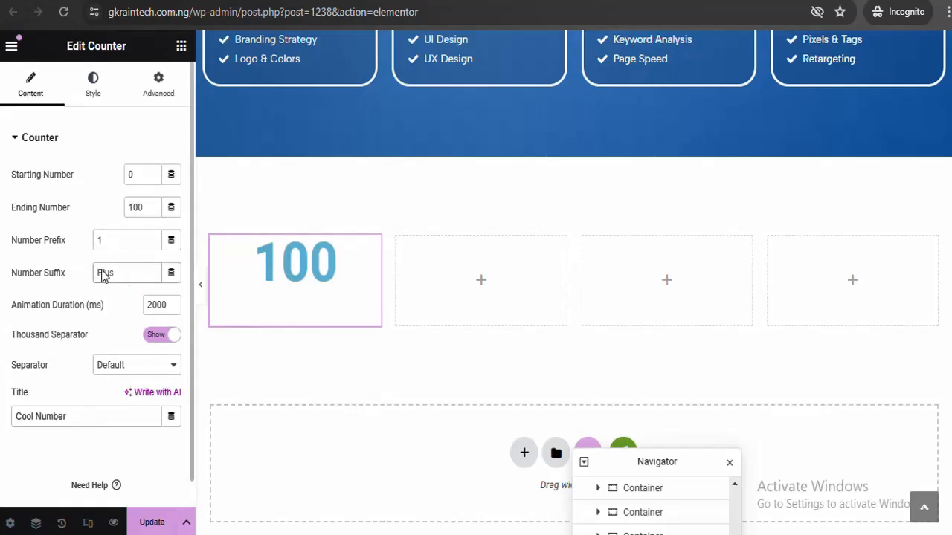
left_click(104, 271)
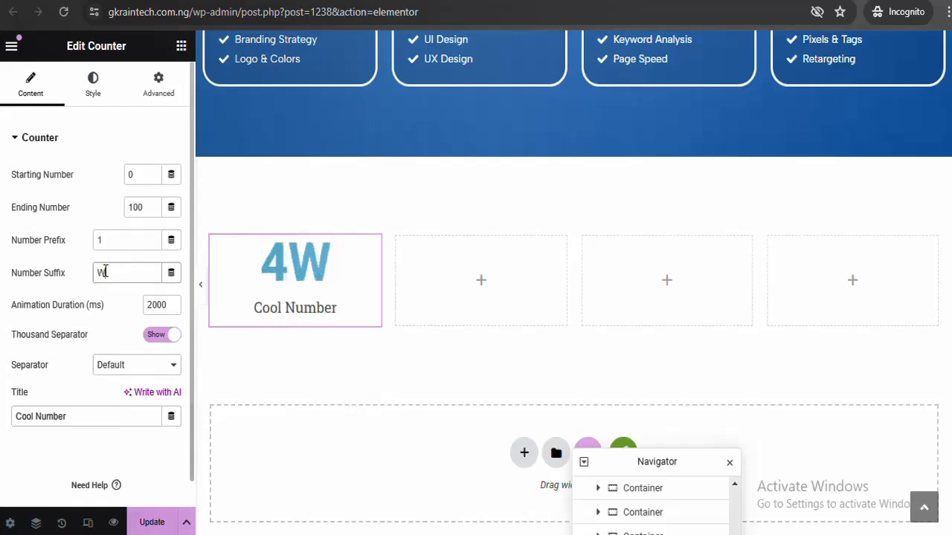
key("ctrl+z")
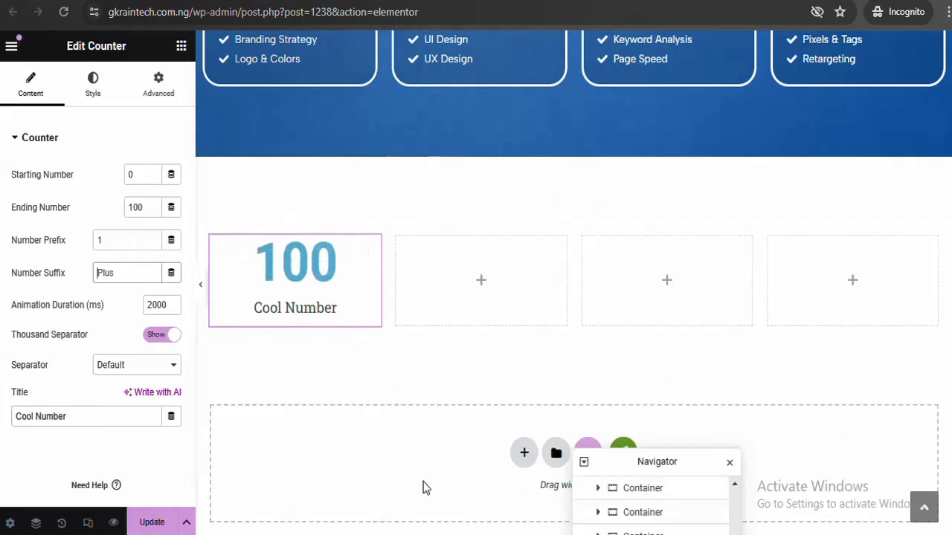
Replace the counter title 'Cool Number' with 'Websites Completed', correcting the typo
triple_click(88, 419)
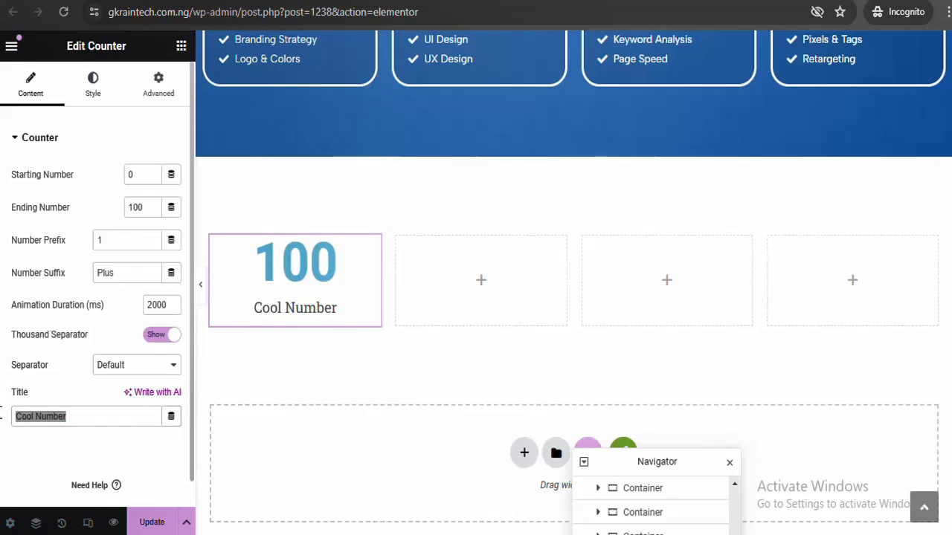
left_click(53, 429)
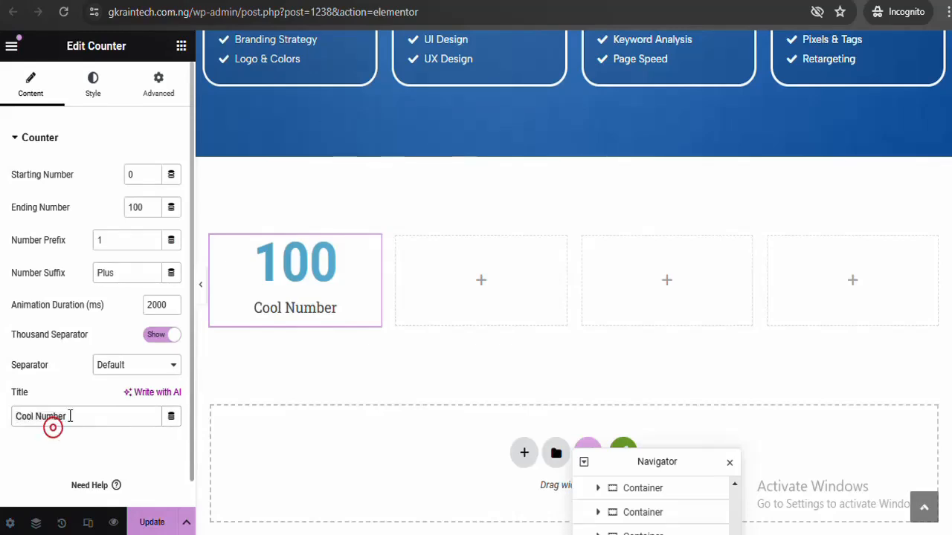
triple_click(69, 416)
type("W")
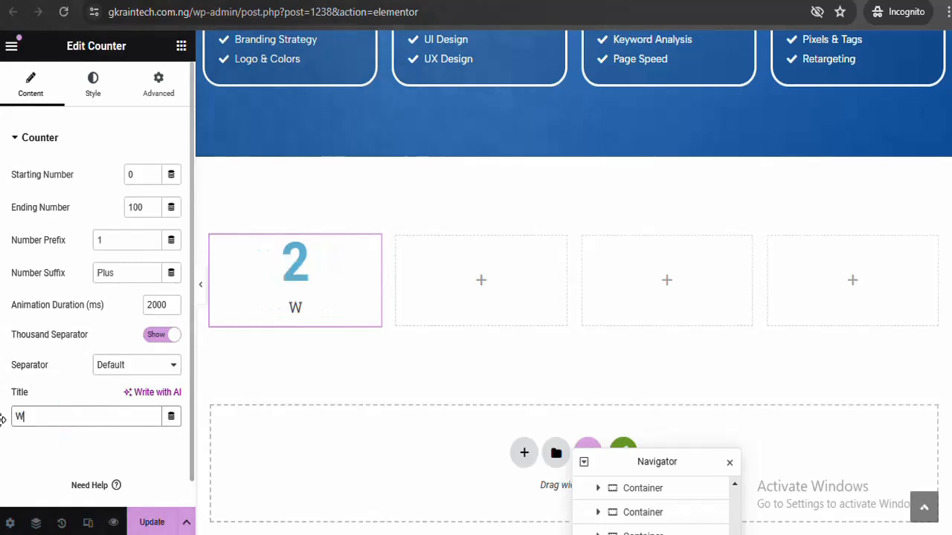
type("ebsi")
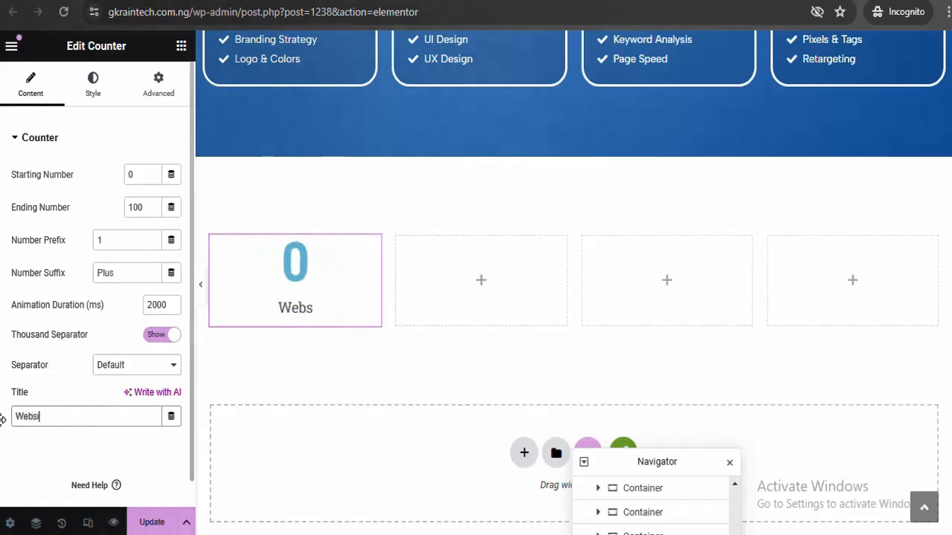
type("tes ")
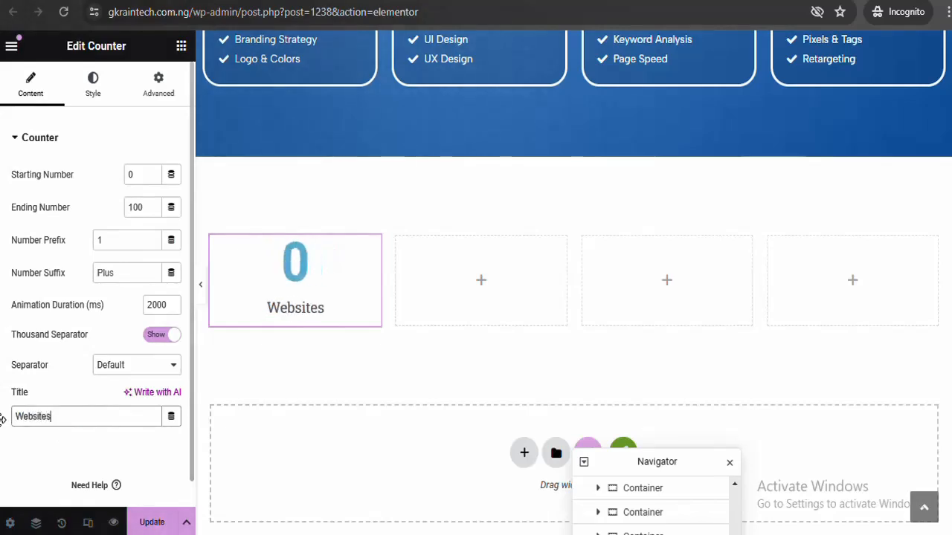
type("Comple")
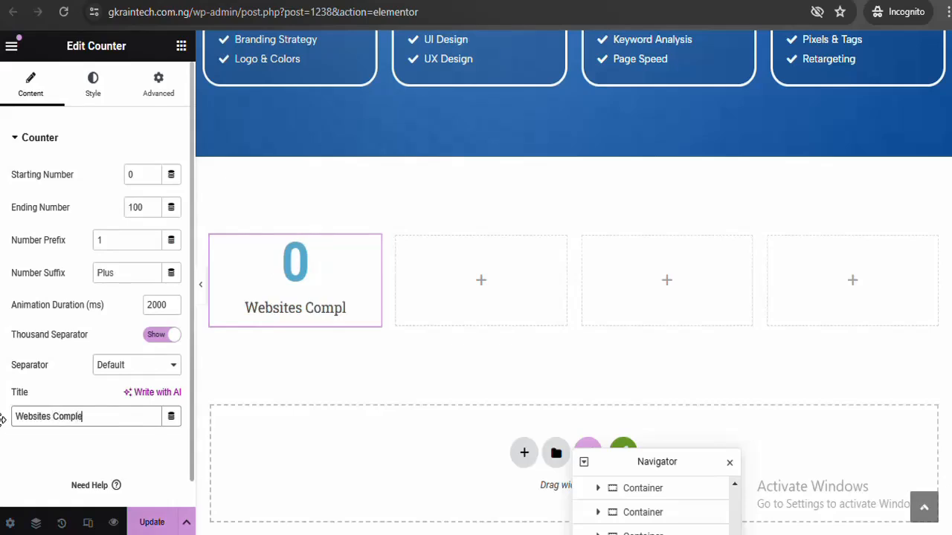
type("teed")
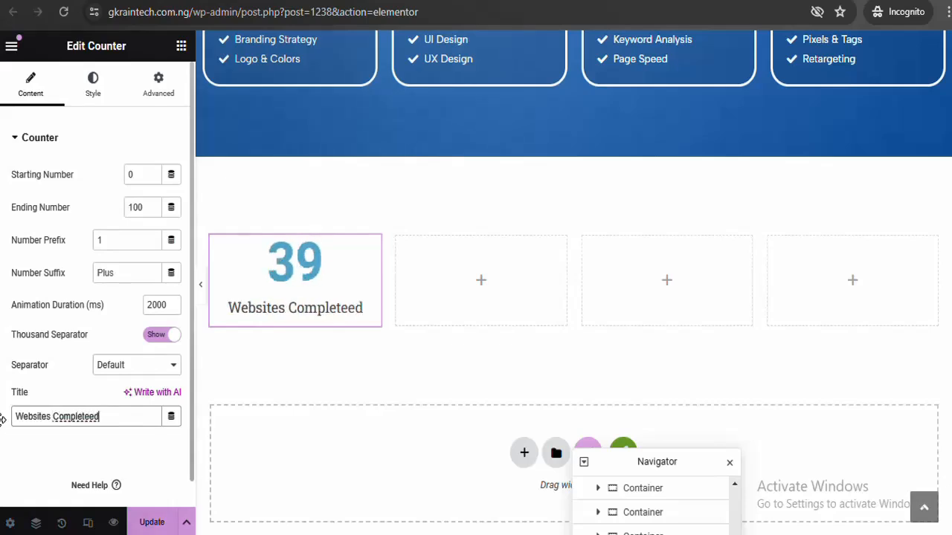
key("Left")
key("BackSpace")
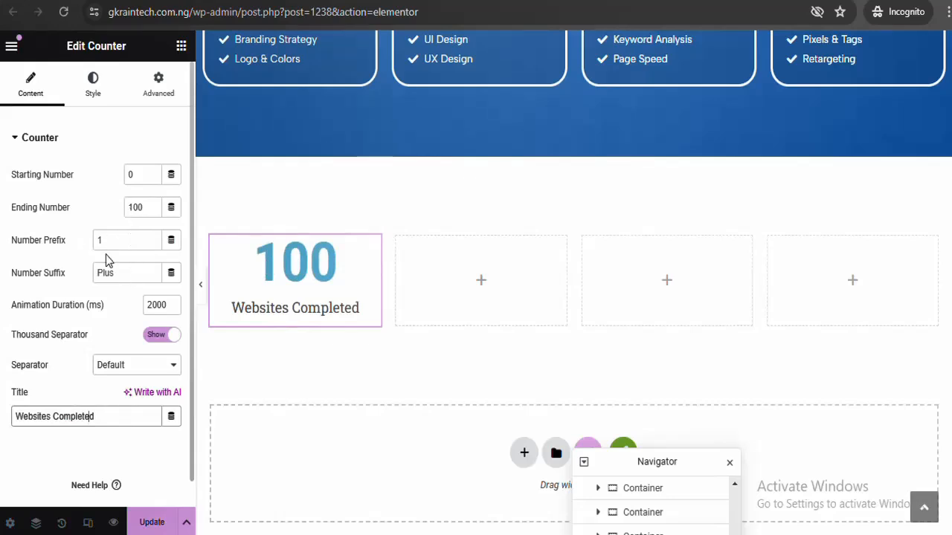
Clear the trial prefix text and enter '+' as the Number Suffix, giving 100+
left_click(108, 239)
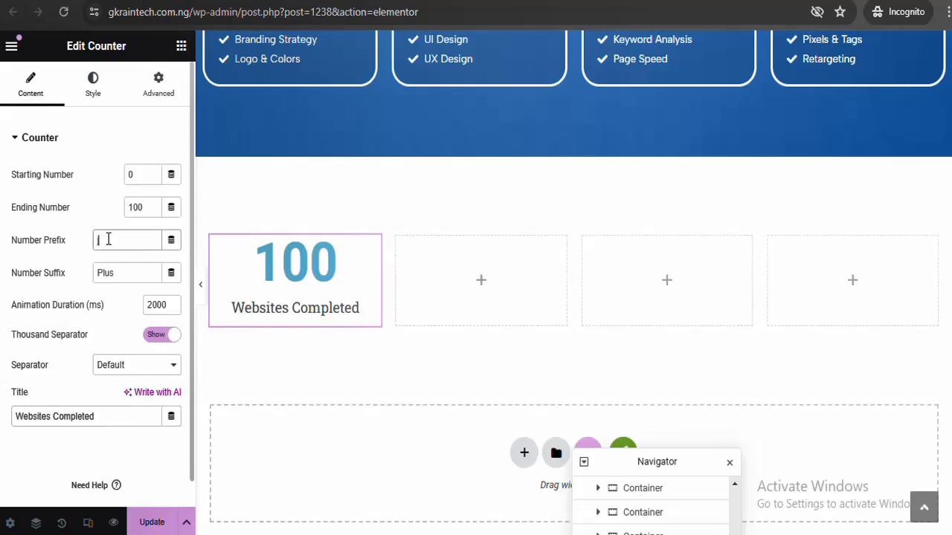
type("jdj")
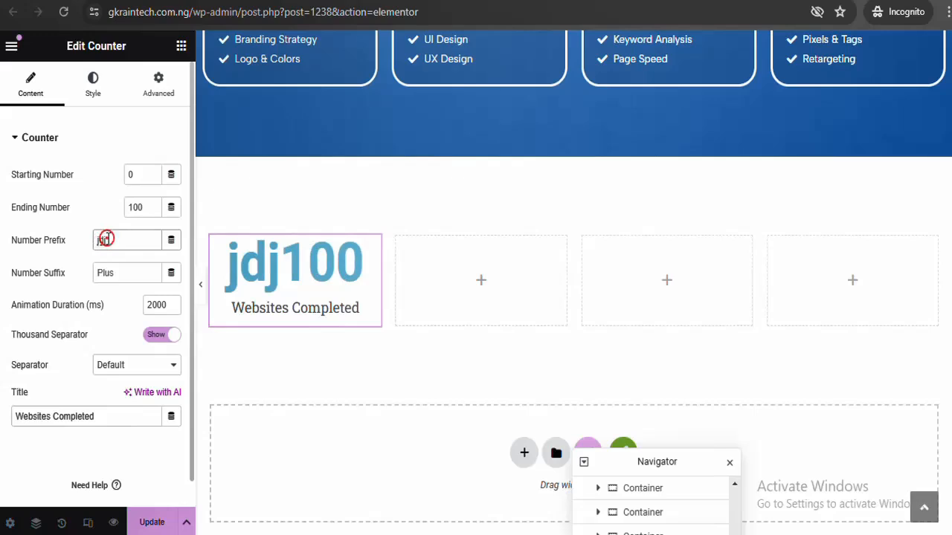
left_click_drag(106, 239, 66, 243)
type("1")
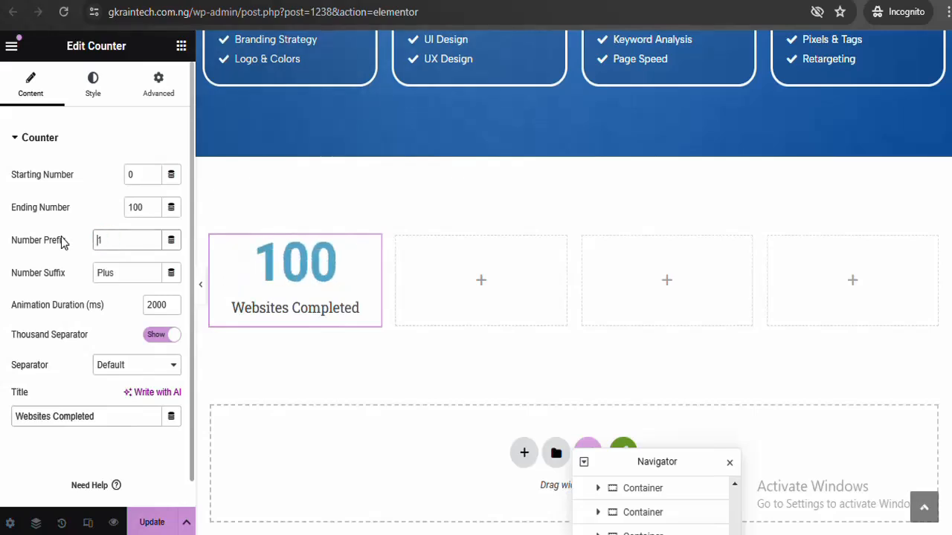
key("BackSpace")
type("+")
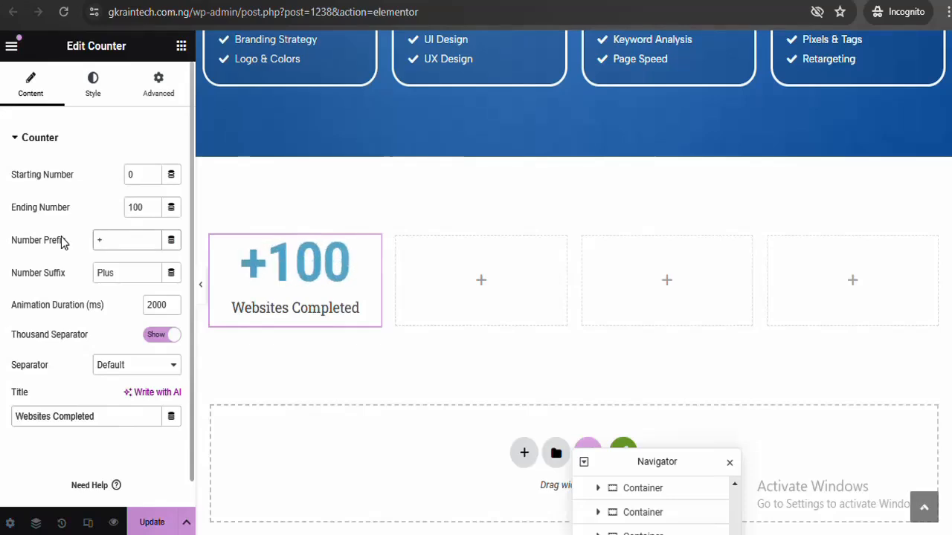
key("BackSpace")
type("1")
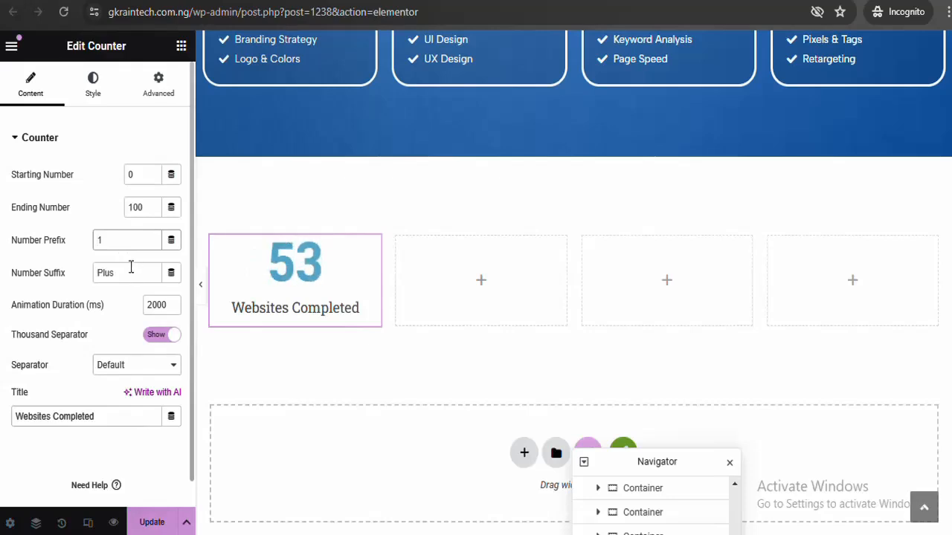
left_click(130, 268)
type("+")
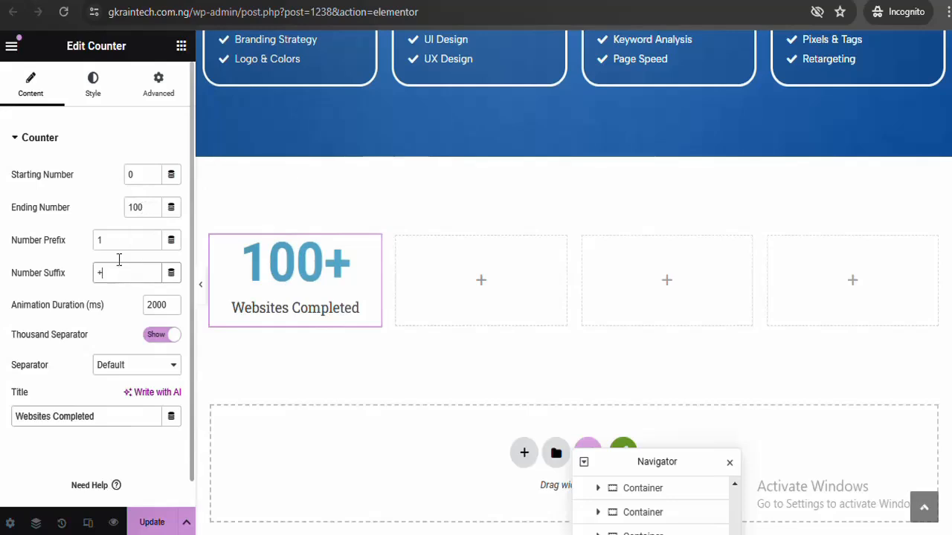
Copy the #0245F1 hover background colour from the Branding service card
left_click(95, 99)
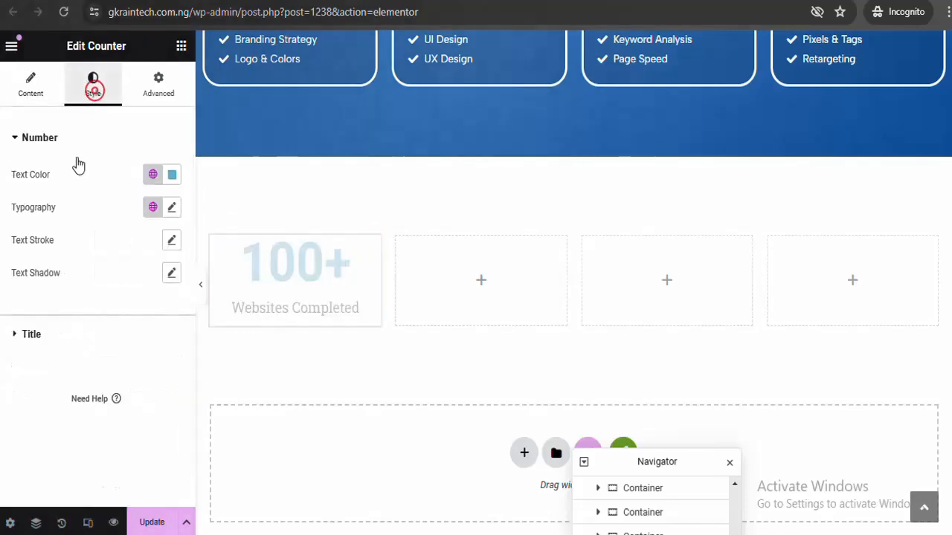
left_click(172, 176)
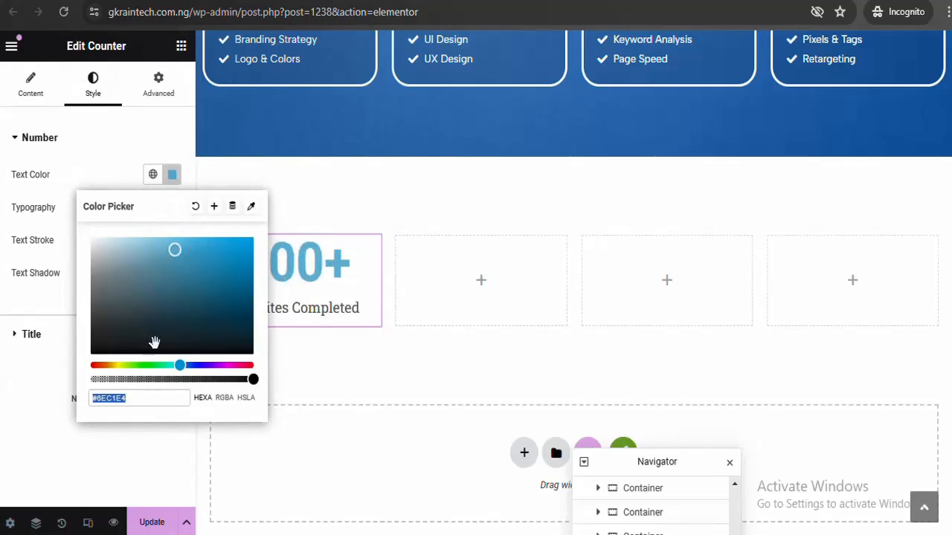
left_click(174, 178)
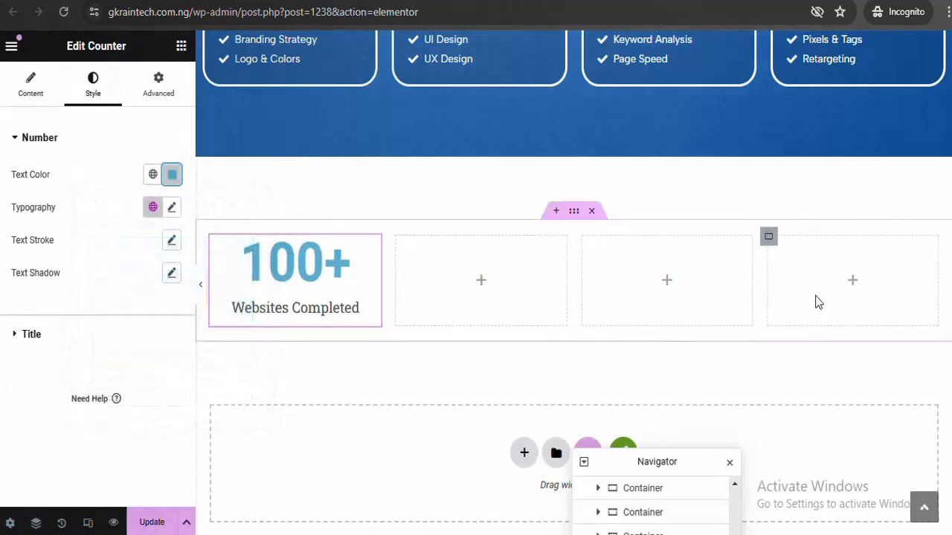
scroll(573, 282, "up", 4)
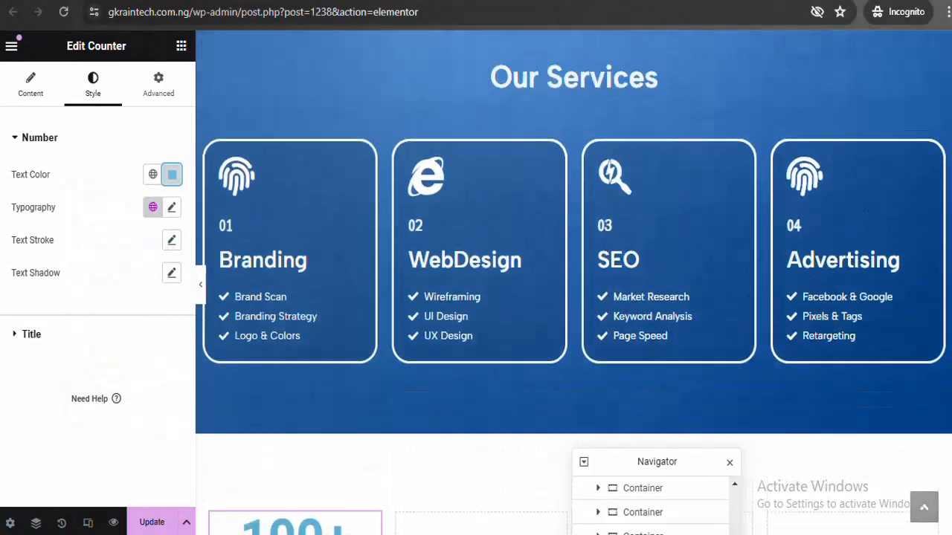
scroll(574, 283, "down", 4)
scroll(476, 267, "up", 4)
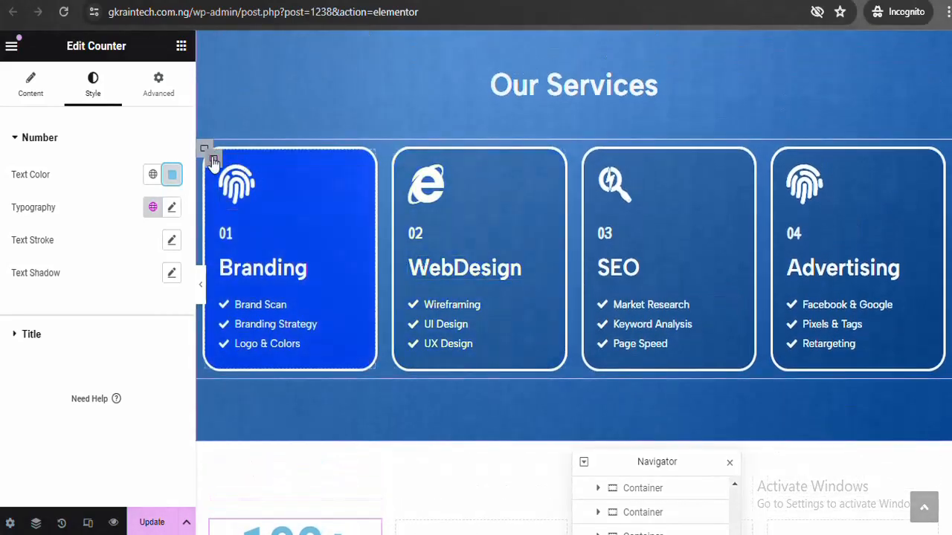
left_click(212, 160)
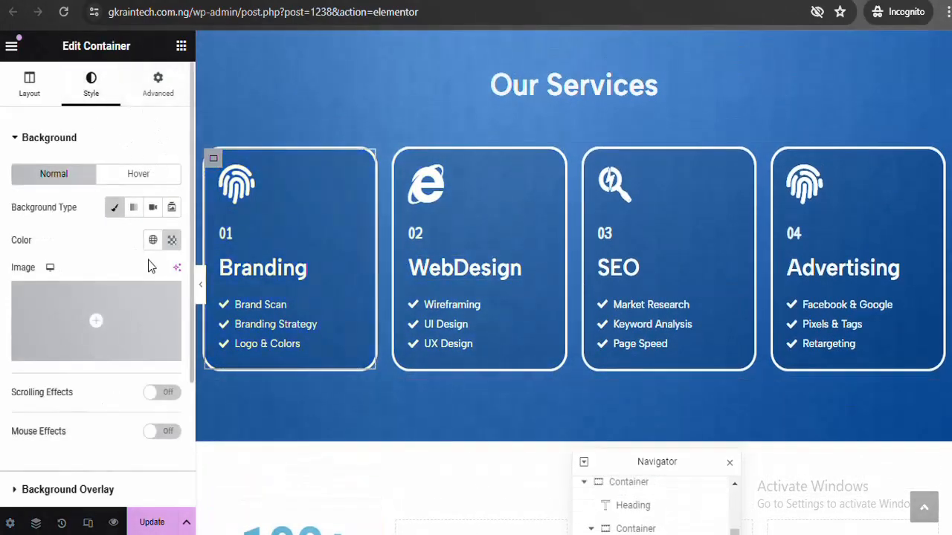
left_click(149, 184)
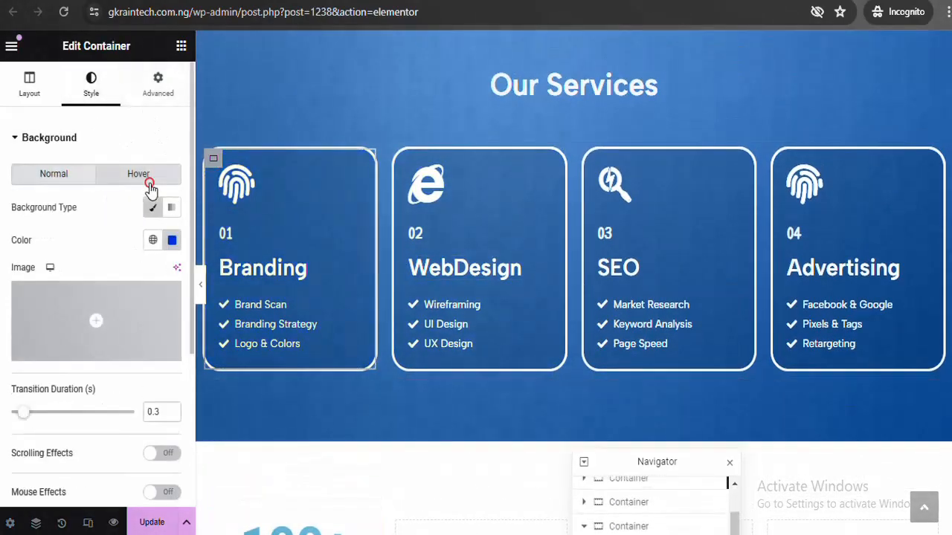
left_click(173, 240)
key("ctrl+c")
right_click(111, 463)
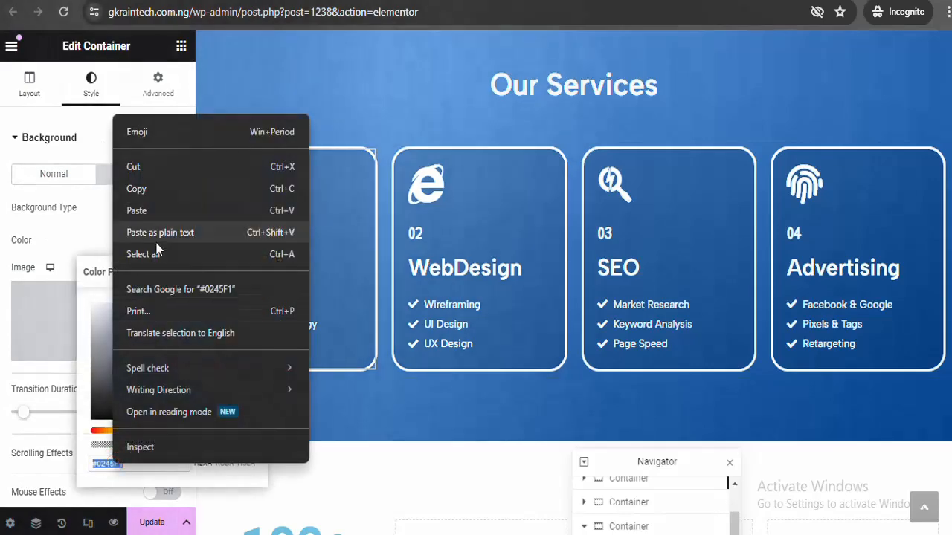
left_click(174, 190)
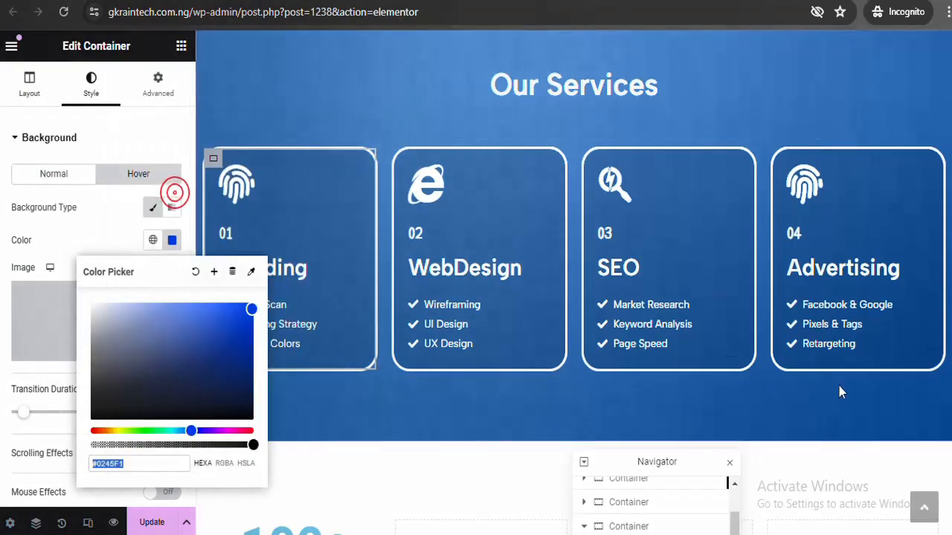
scroll(339, 204, "down", 5)
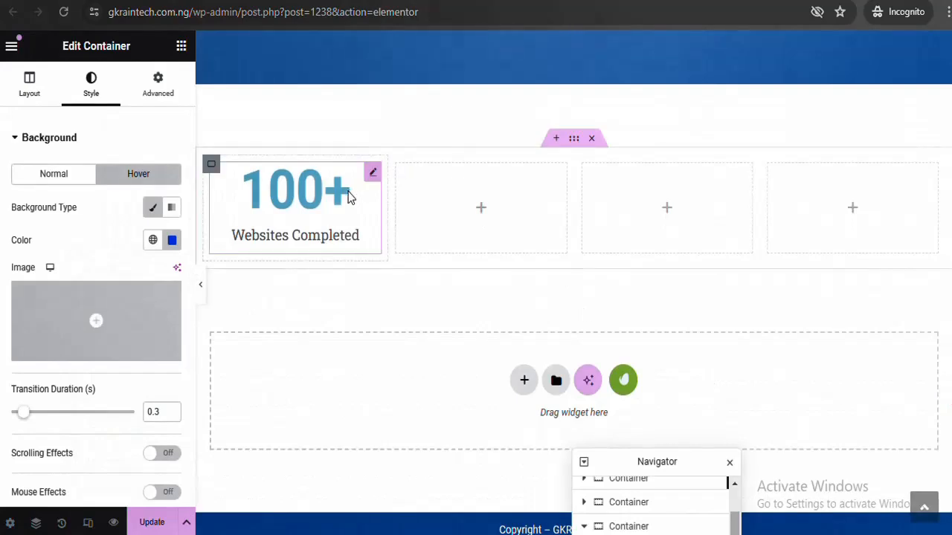
Paste #0245F1 as the 100+ counter's number text colour
left_click(339, 205)
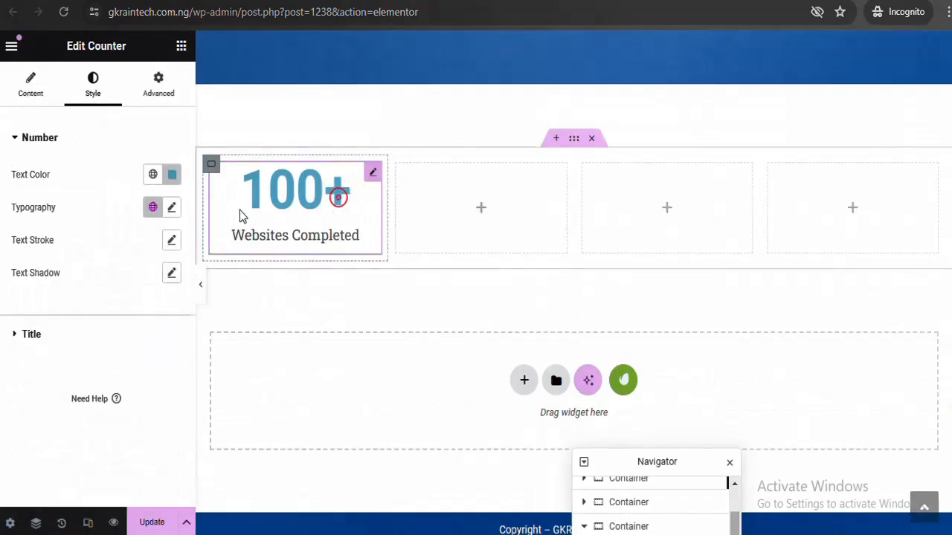
left_click(171, 176)
key("ctrl+v")
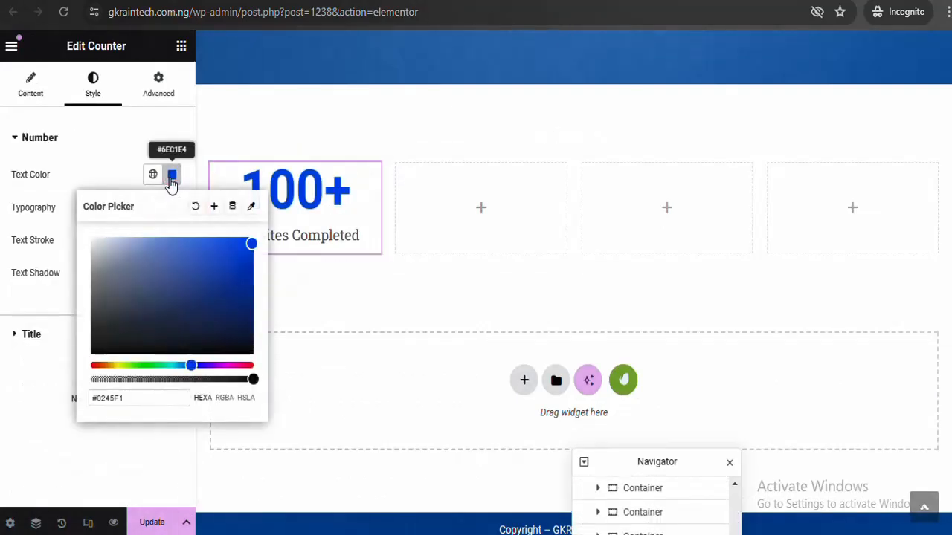
left_click(171, 183)
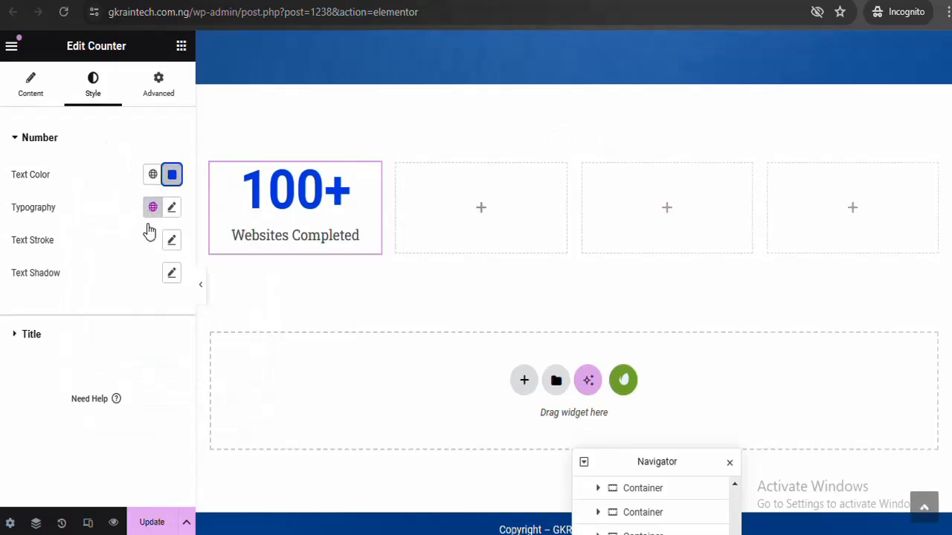
Set the Websites Completed title's typography font family to Albert Sans
left_click(77, 141)
left_click(71, 175)
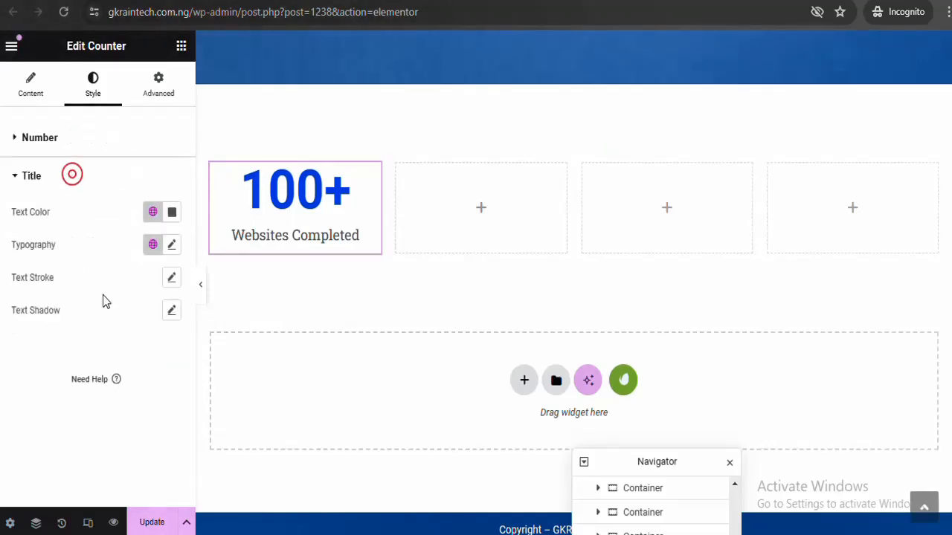
left_click(176, 248)
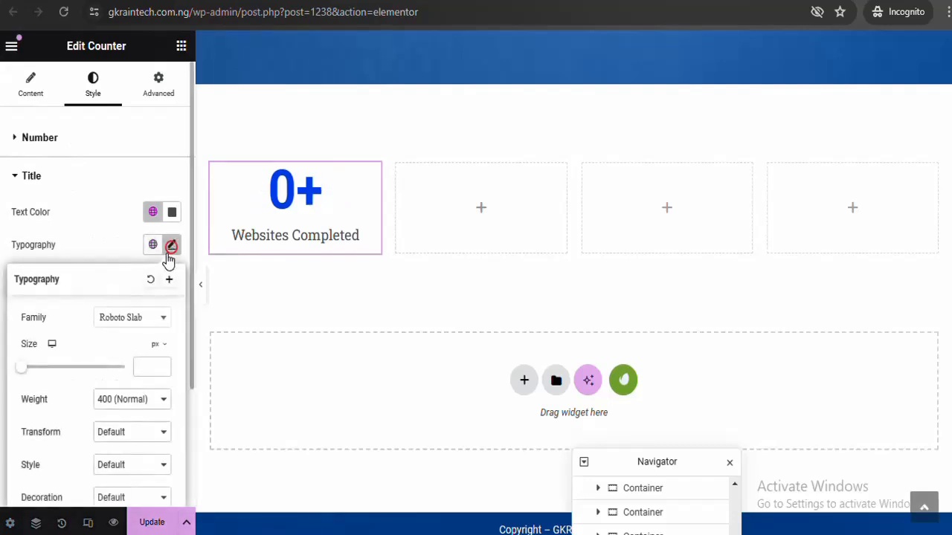
left_click(138, 325)
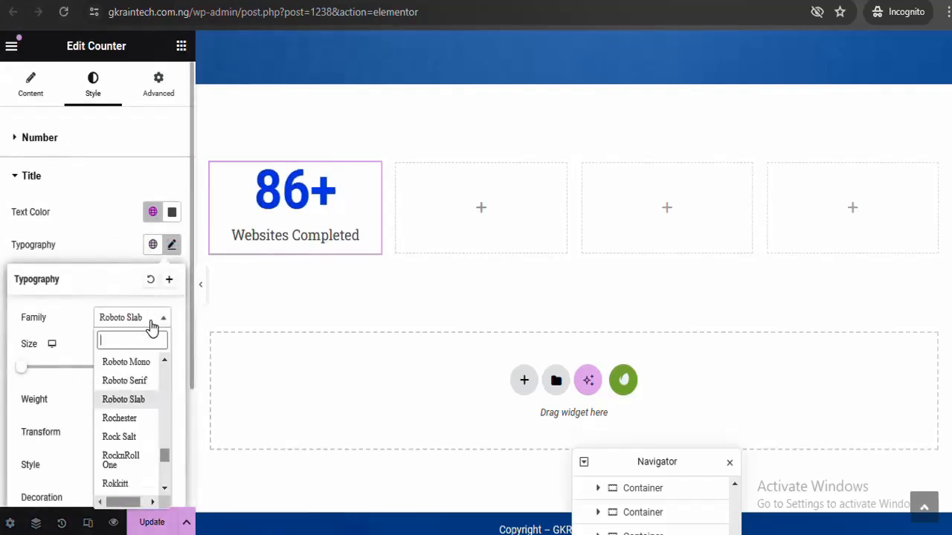
left_click(146, 336)
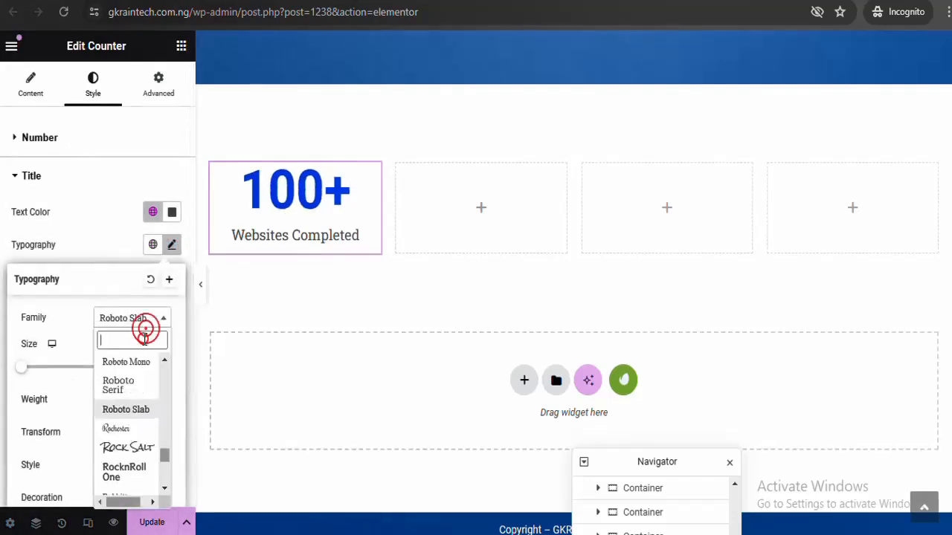
type("albe")
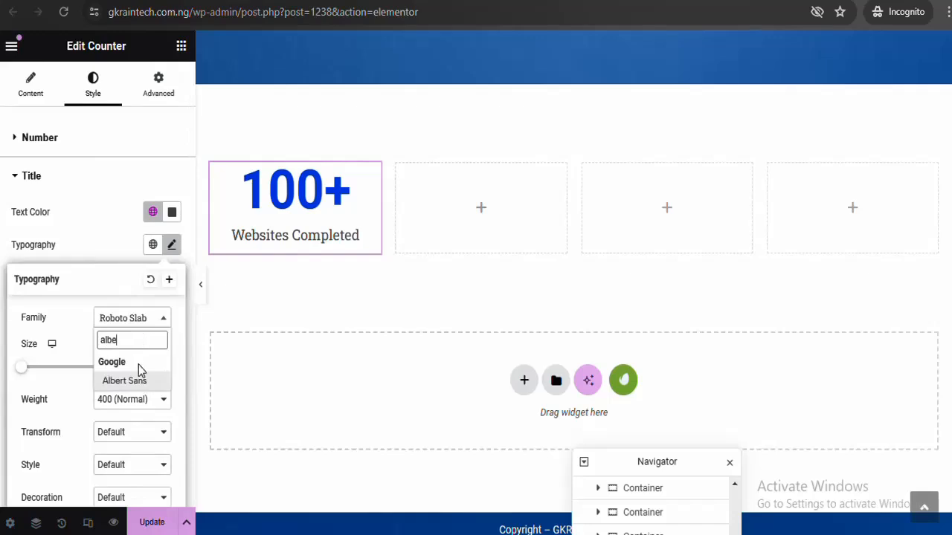
left_click(137, 382)
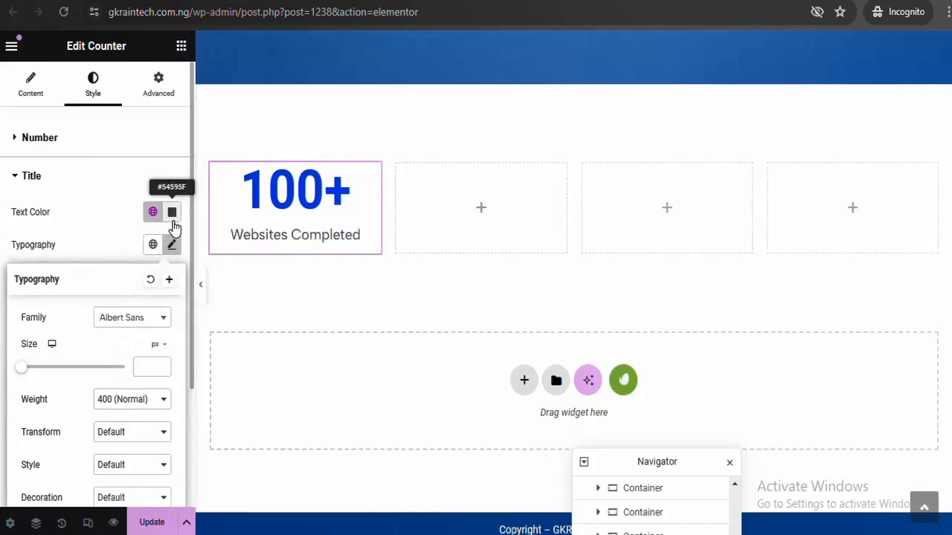
left_click(110, 176)
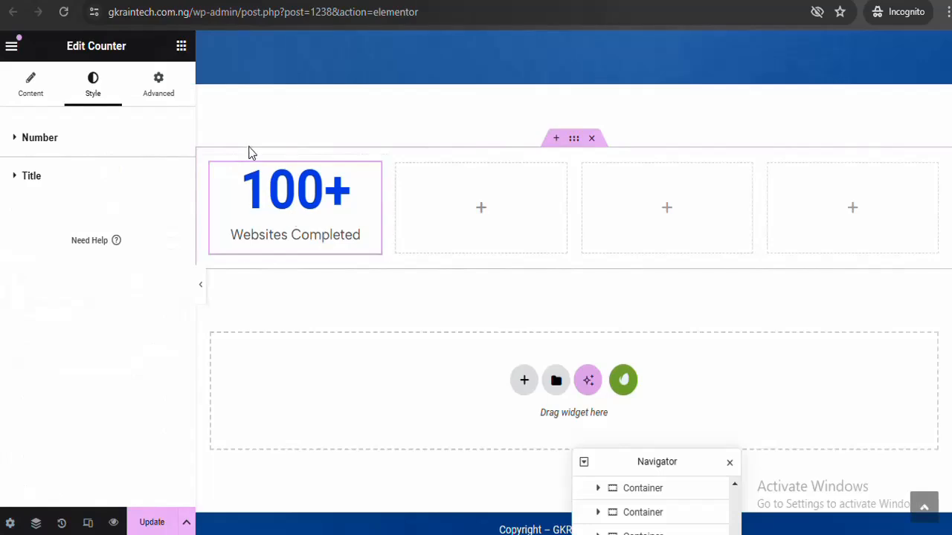
Set the counter number's typography to Raleway at 91 px
left_click(117, 137)
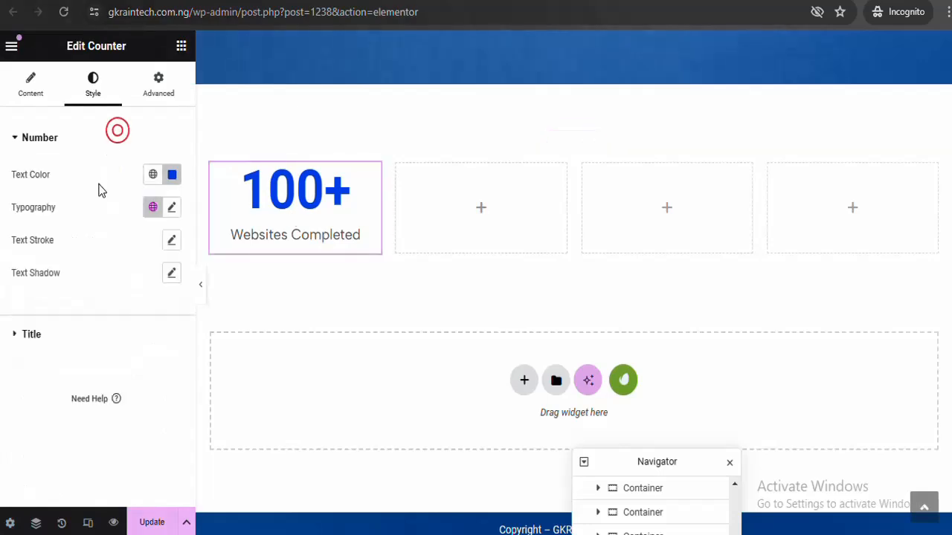
left_click(171, 208)
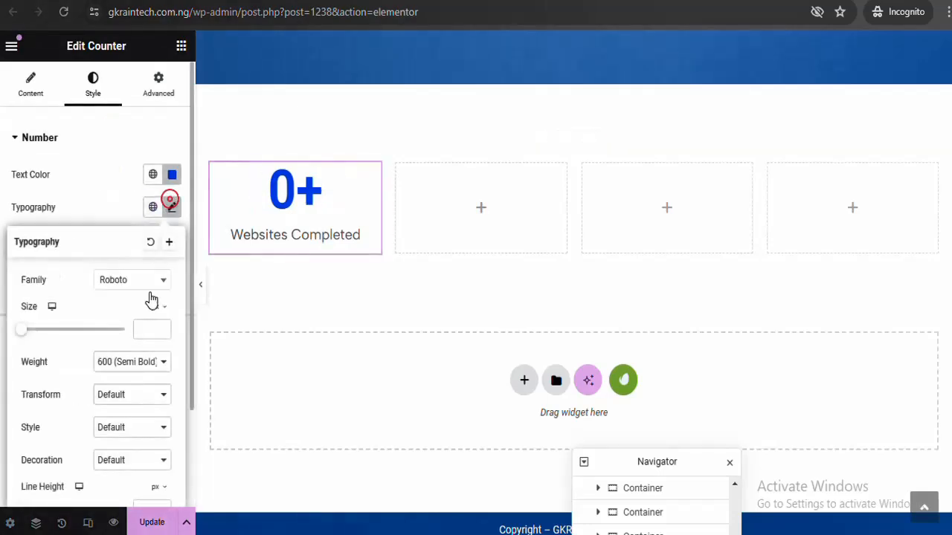
left_click(23, 332)
left_click_drag(37, 339, 66, 340)
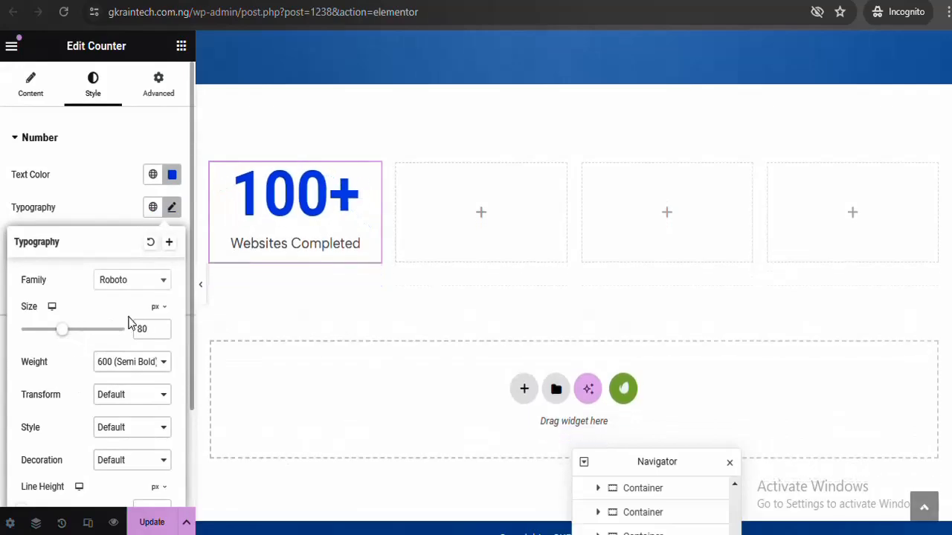
left_click(154, 287)
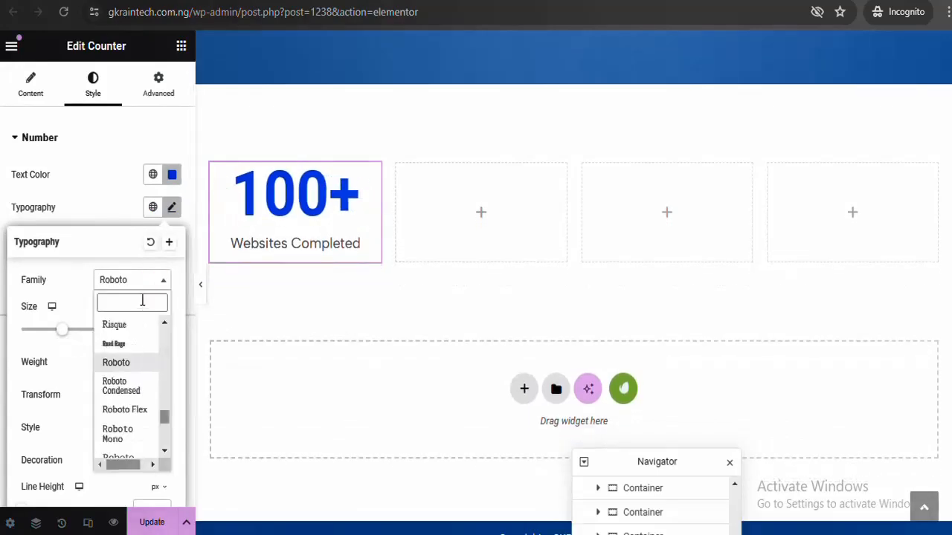
type("rale")
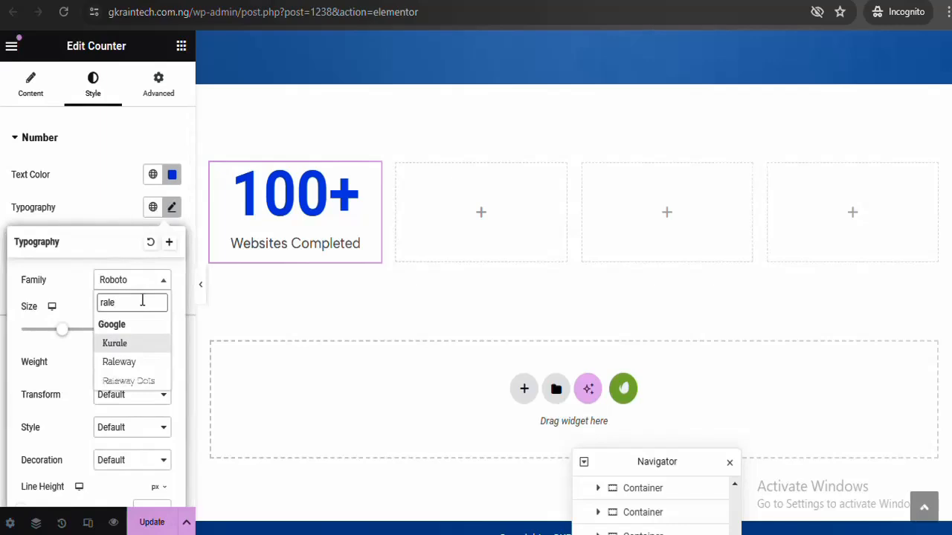
left_click(137, 362)
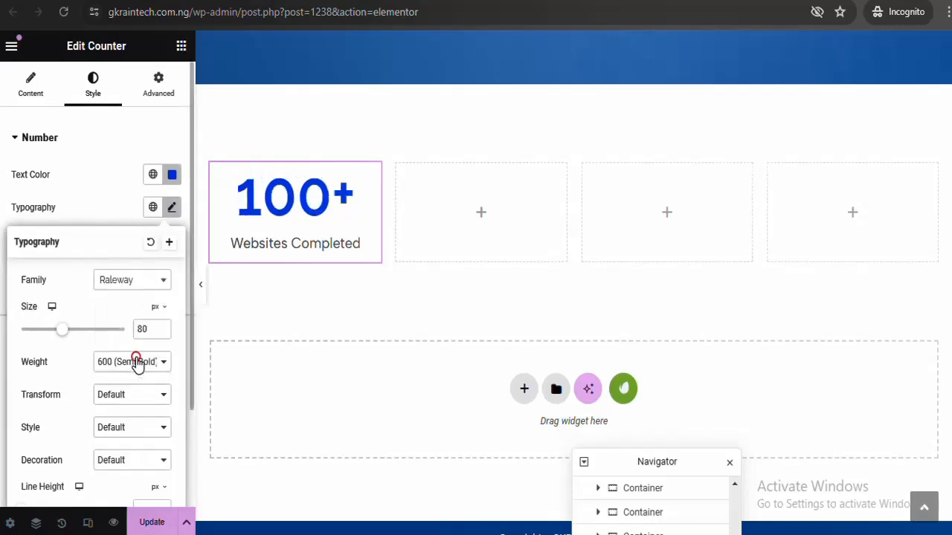
mouse_move(63, 336)
left_mouse_down()
mouse_move(79, 342)
mouse_move(70, 340)
left_mouse_up()
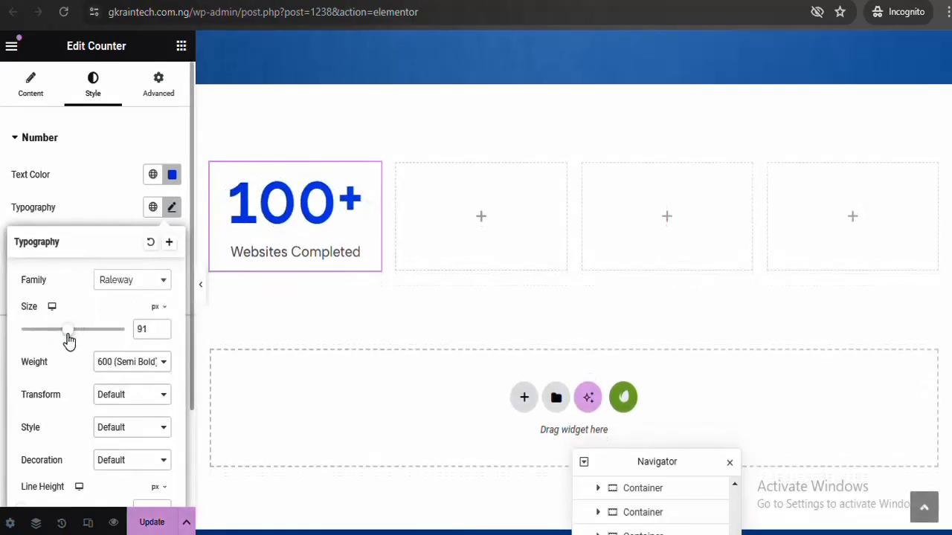
Try 900, 800 and 700 weights on the number, settling on 800 (Extra Bold)
left_click(138, 362)
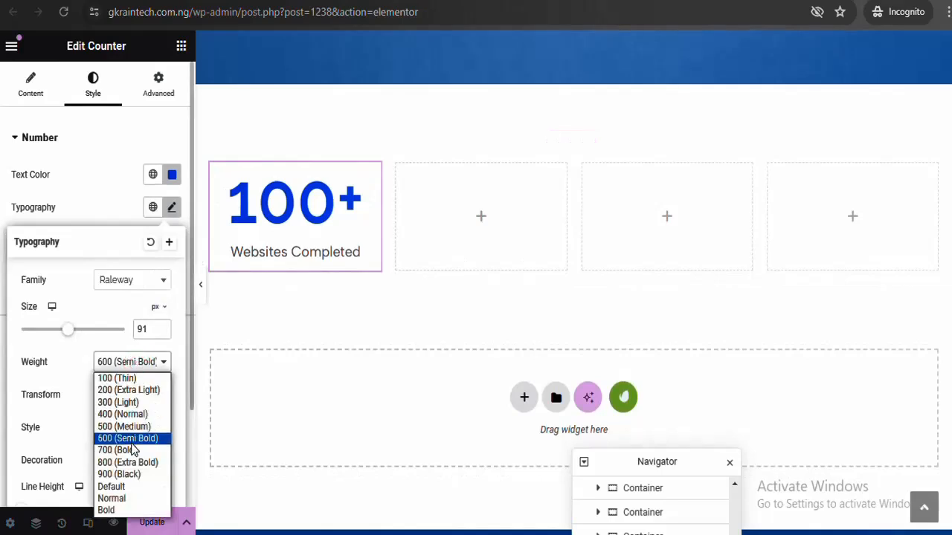
left_click(122, 475)
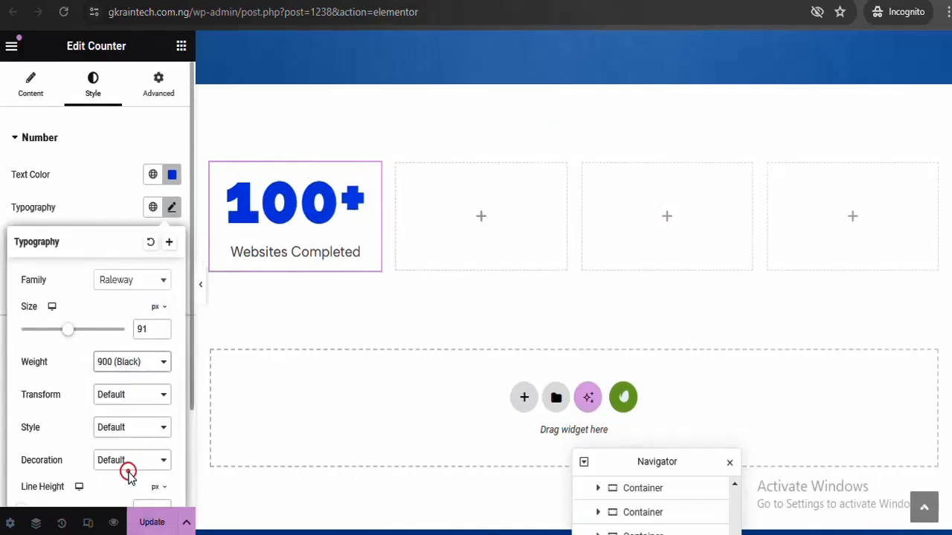
left_click(144, 363)
left_click(131, 462)
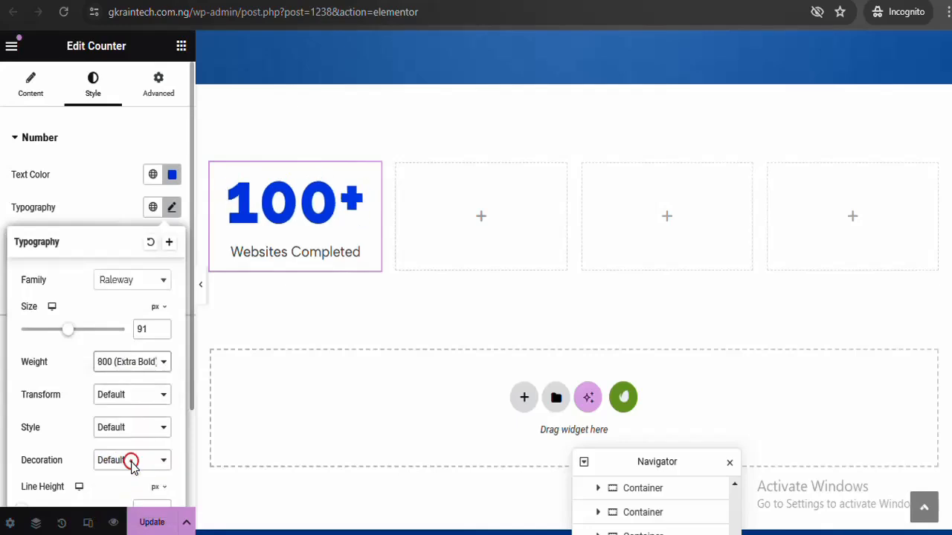
left_click(147, 363)
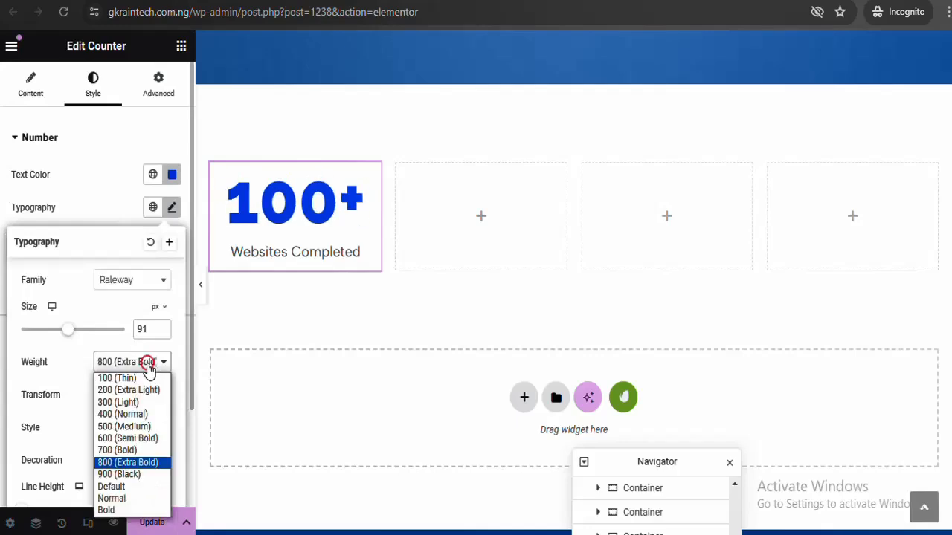
left_click(136, 451)
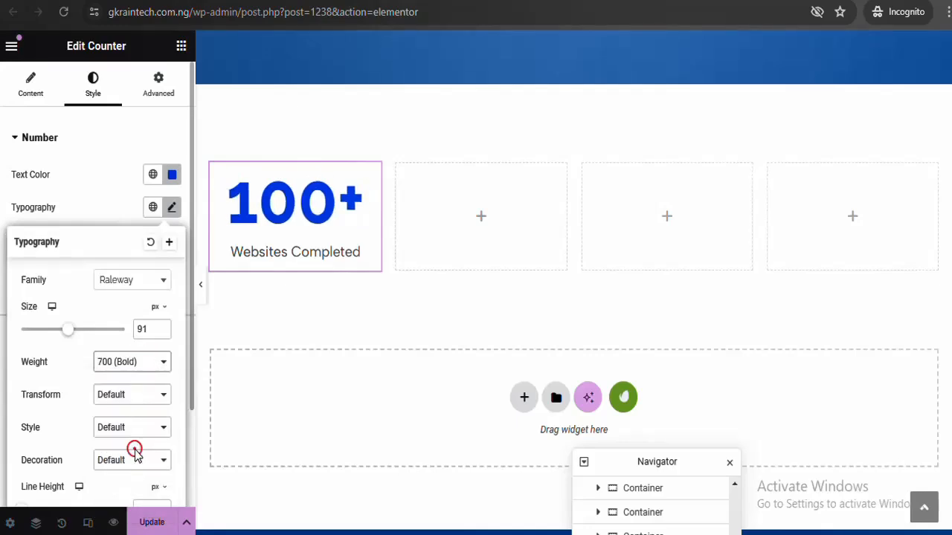
left_click(153, 366)
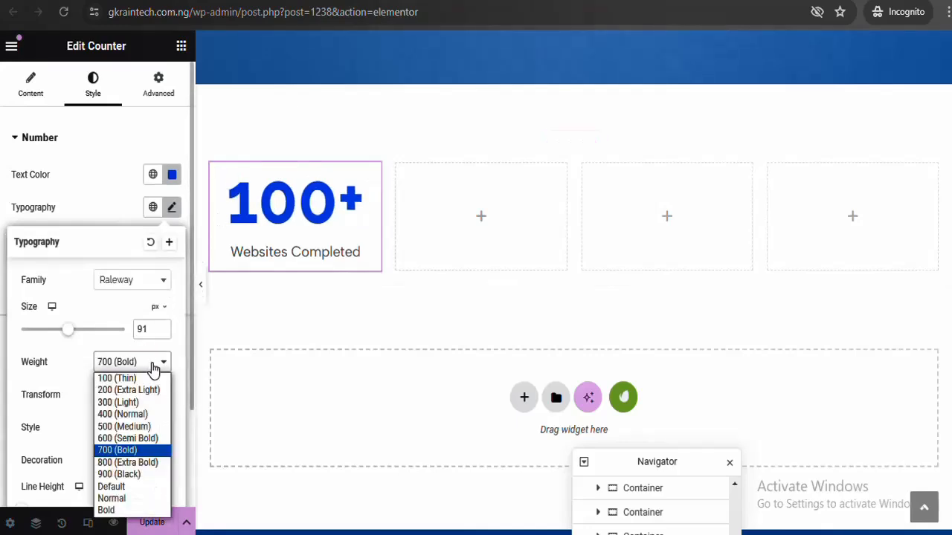
left_click(131, 464)
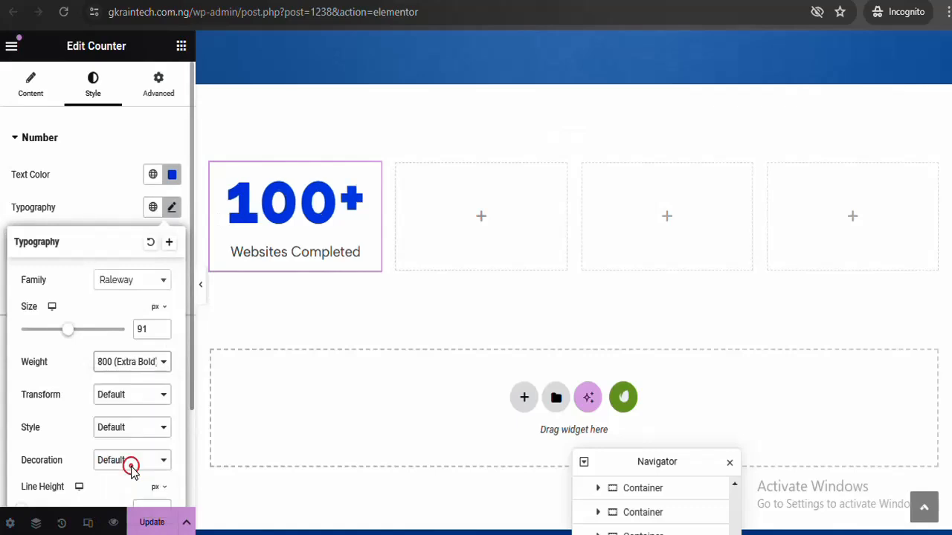
After previewing the page without the sidebar, change the counter's Ending Number from 100 to 500
left_click(200, 284)
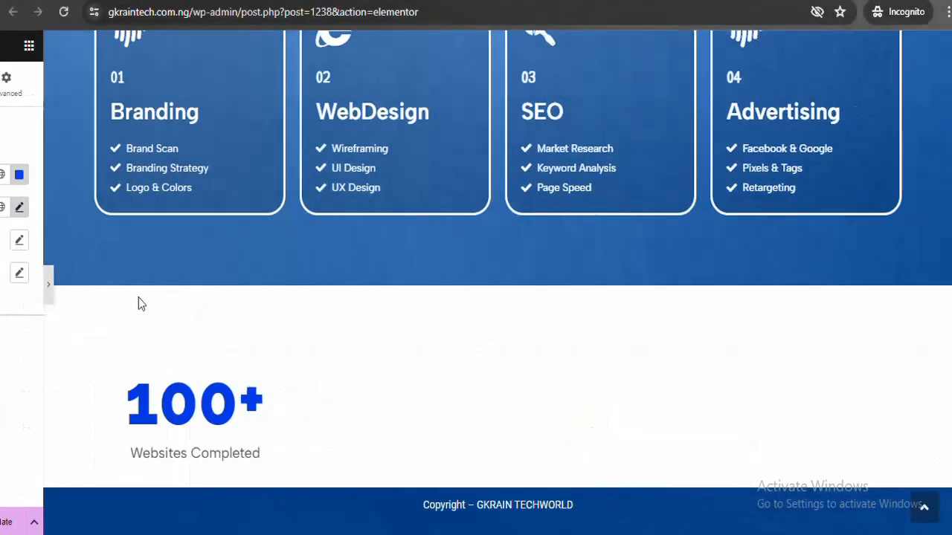
left_click(3, 288)
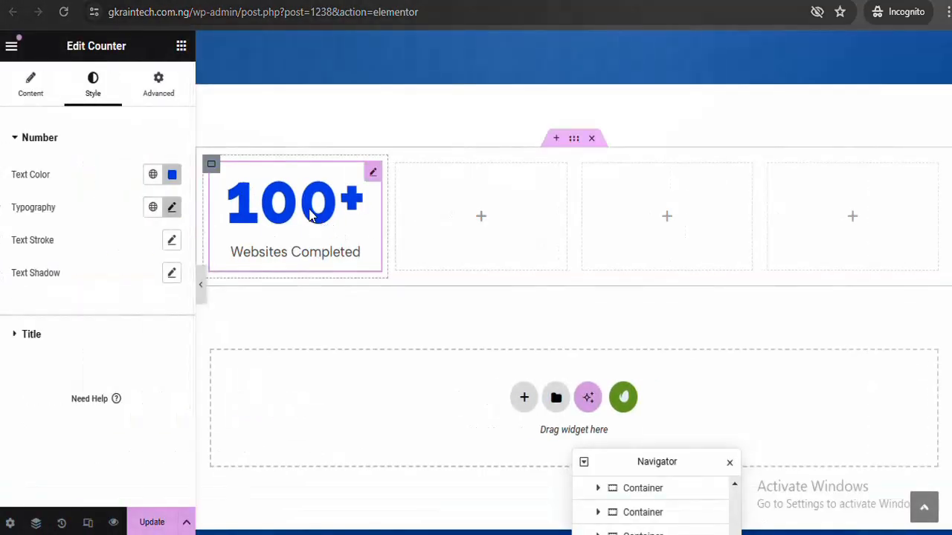
left_click(29, 81)
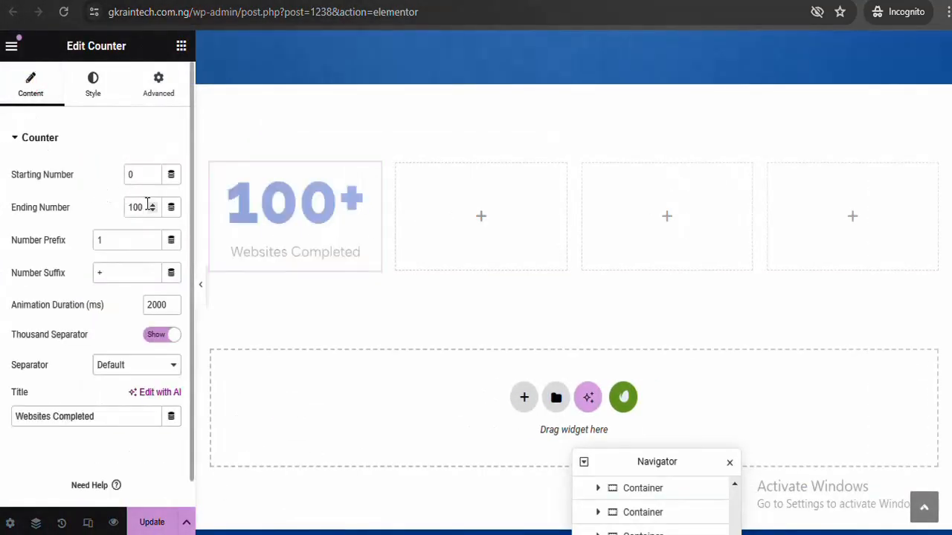
double_click(136, 207)
type("5")
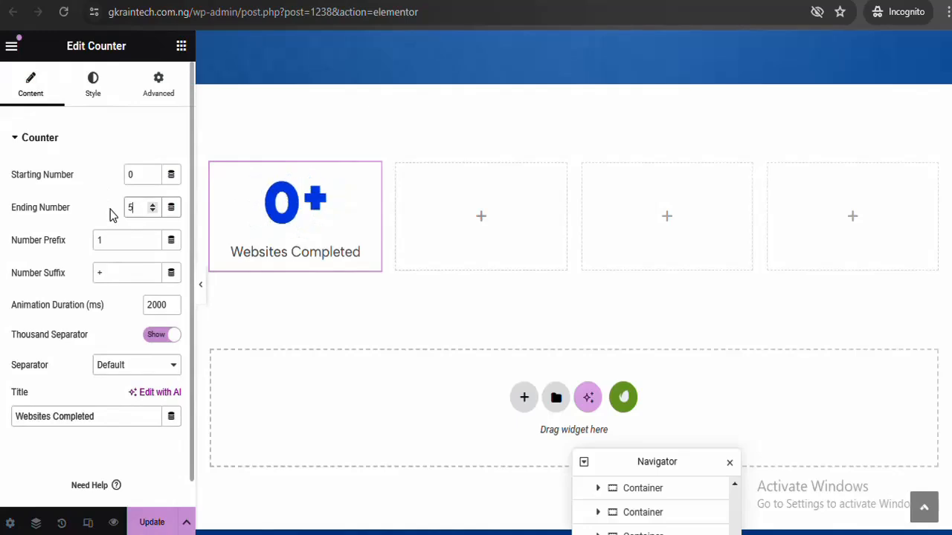
type("5")
key("BackSpace")
type("00")
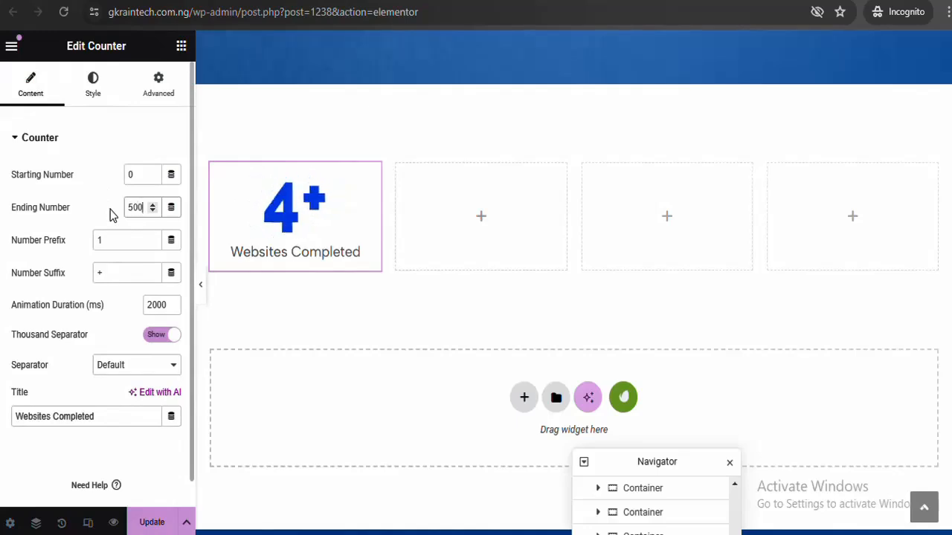
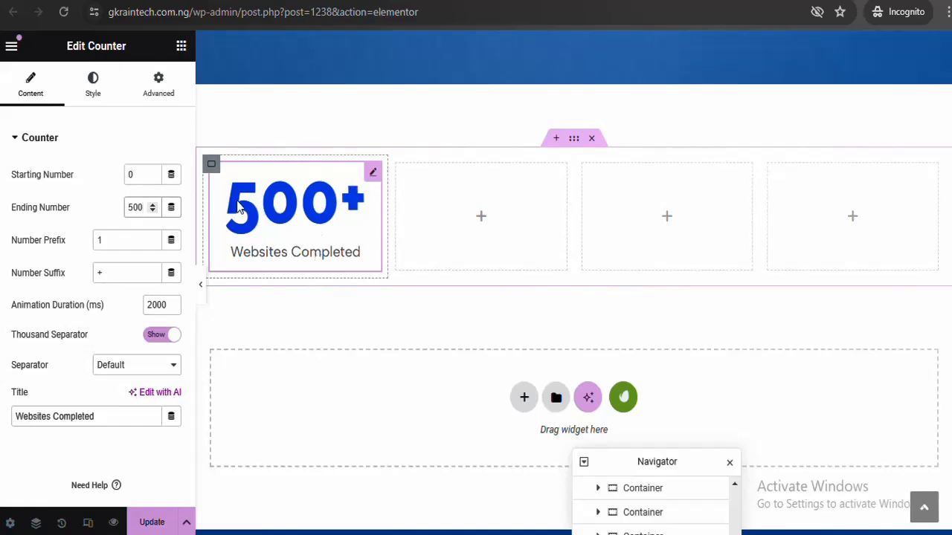
Set the counter's Ending Number back to 100, previewing the page before resuming editing
type("100")
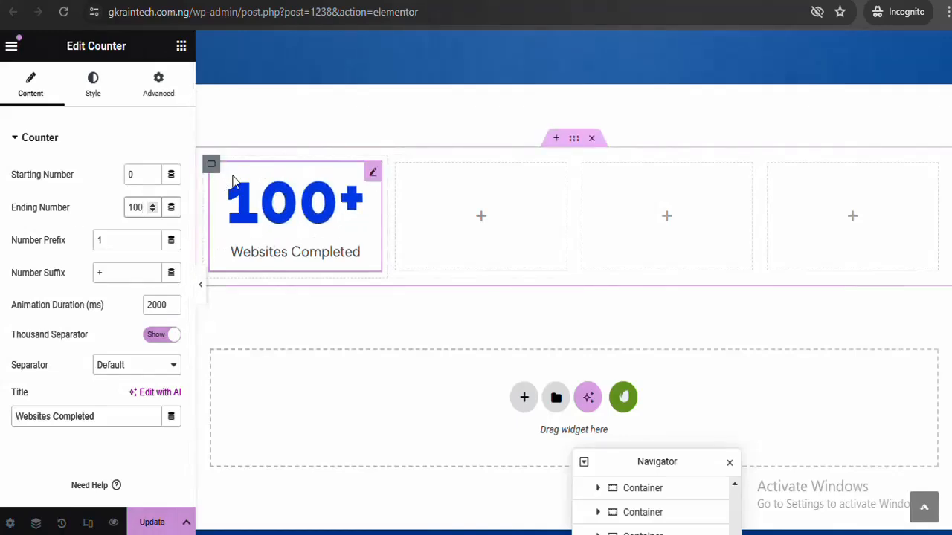
left_click(202, 292)
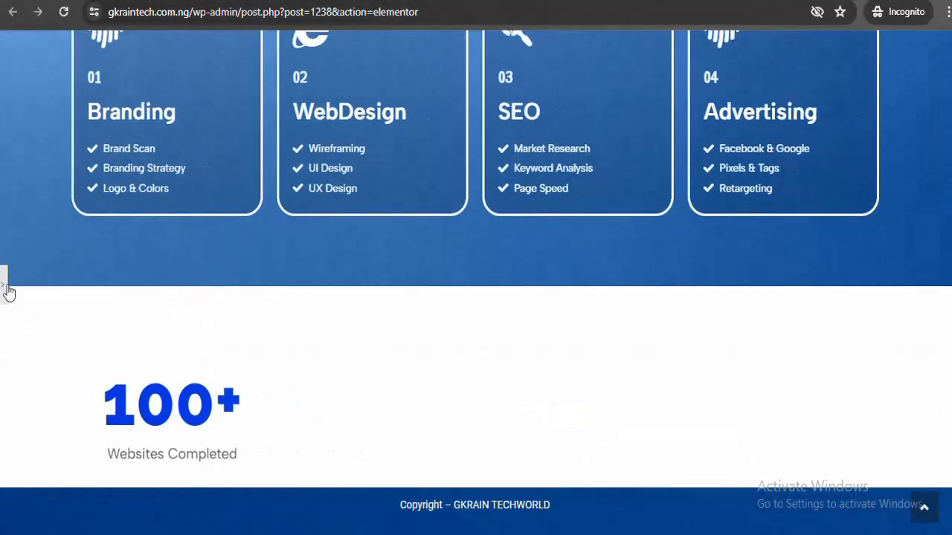
left_click(9, 293)
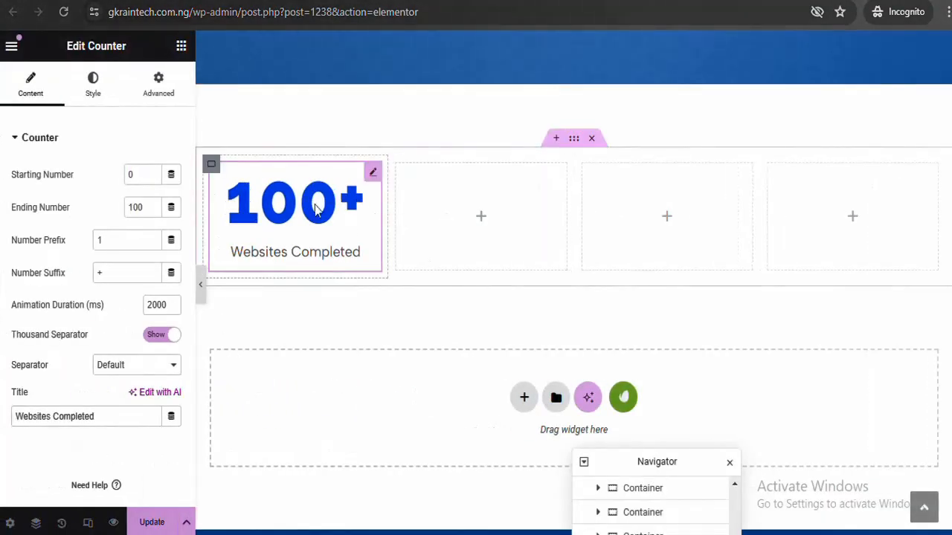
Duplicate the counter container twice and paste a copy, then undo the stray duplicates
right_click(213, 170)
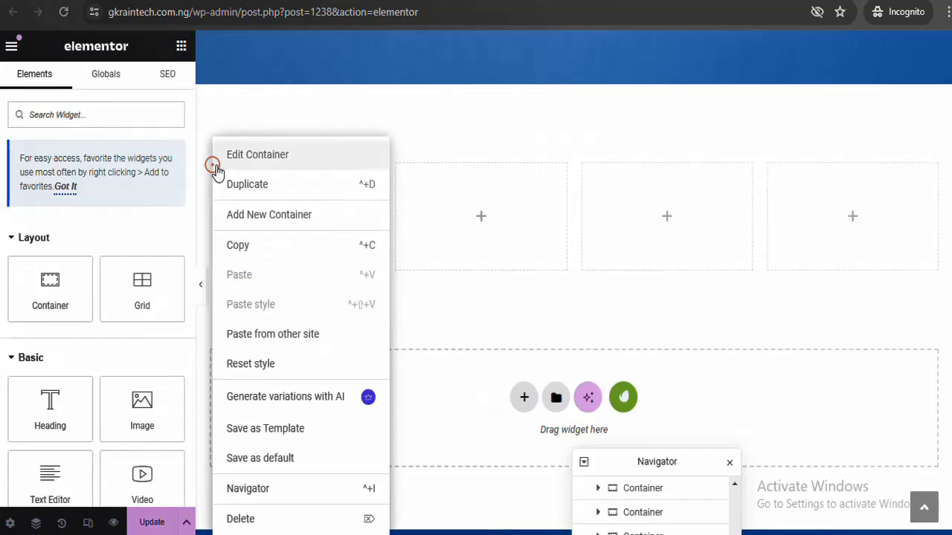
left_click(265, 192)
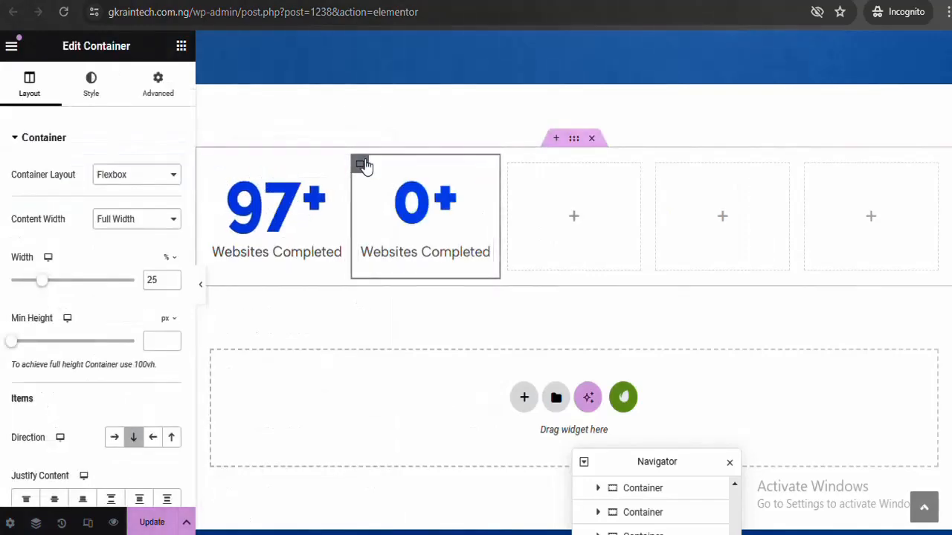
right_click(363, 165)
left_click(413, 193)
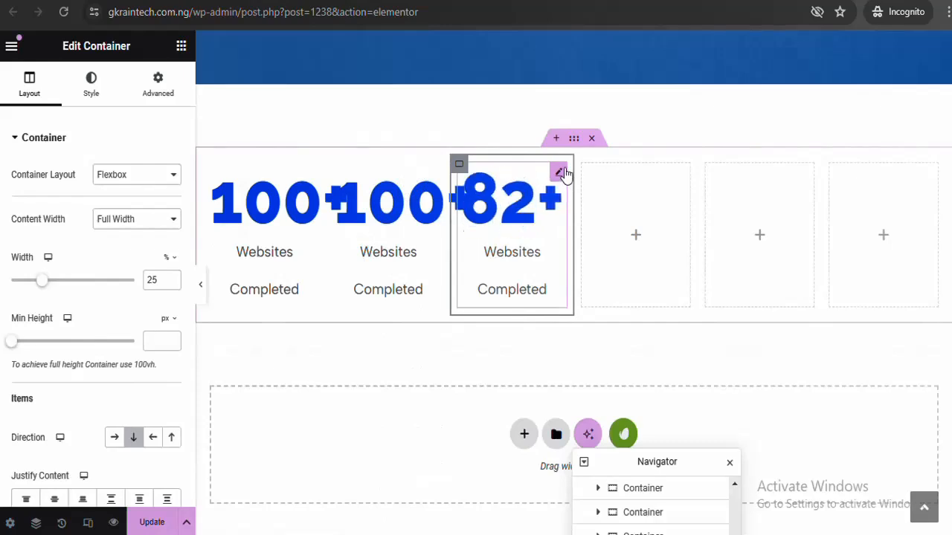
right_click(566, 177)
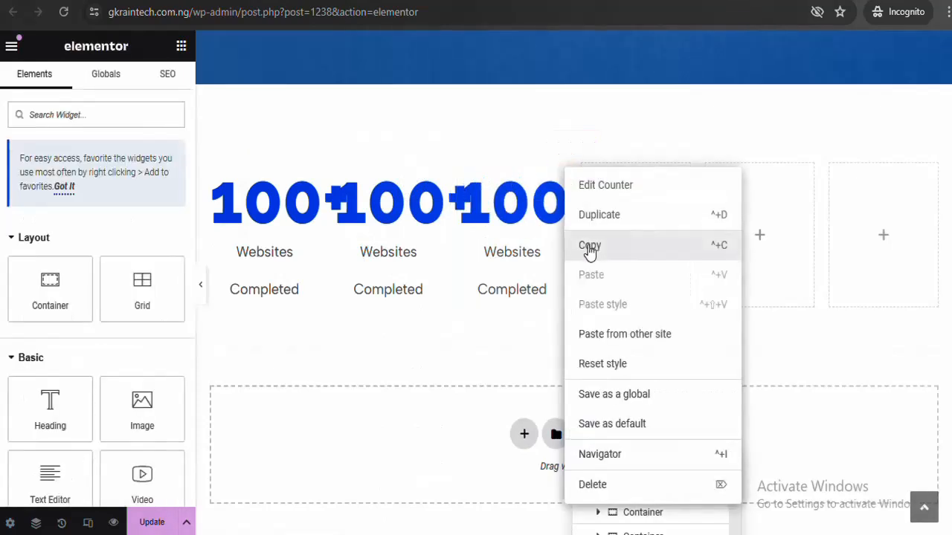
left_click(590, 246)
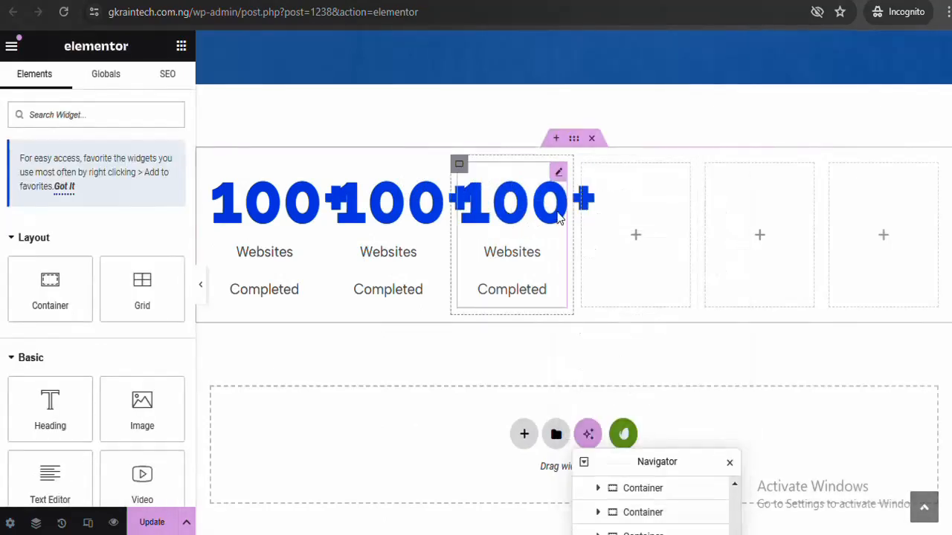
right_click(642, 222)
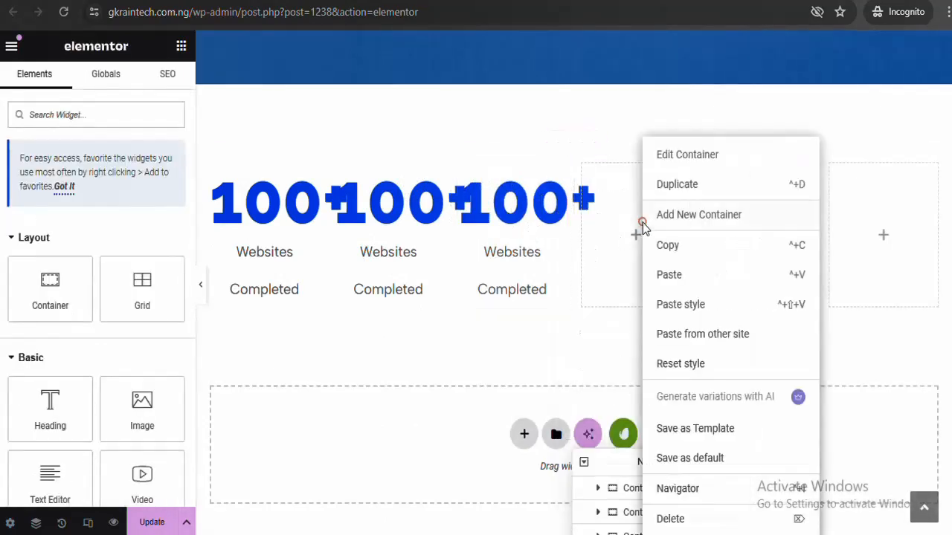
left_click(668, 275)
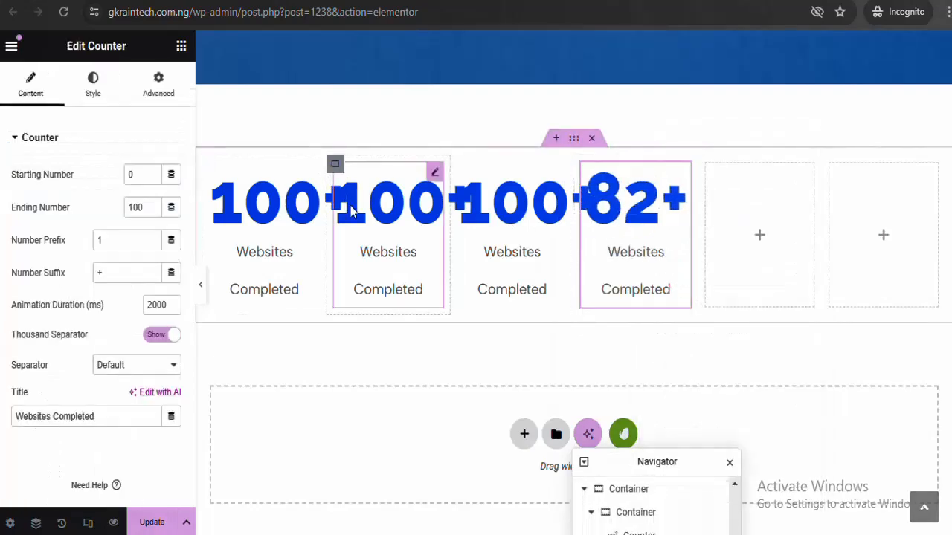
key("ctrl+z")
key("ctrl+z")
key("ctrl+z")
key("ctrl+z")
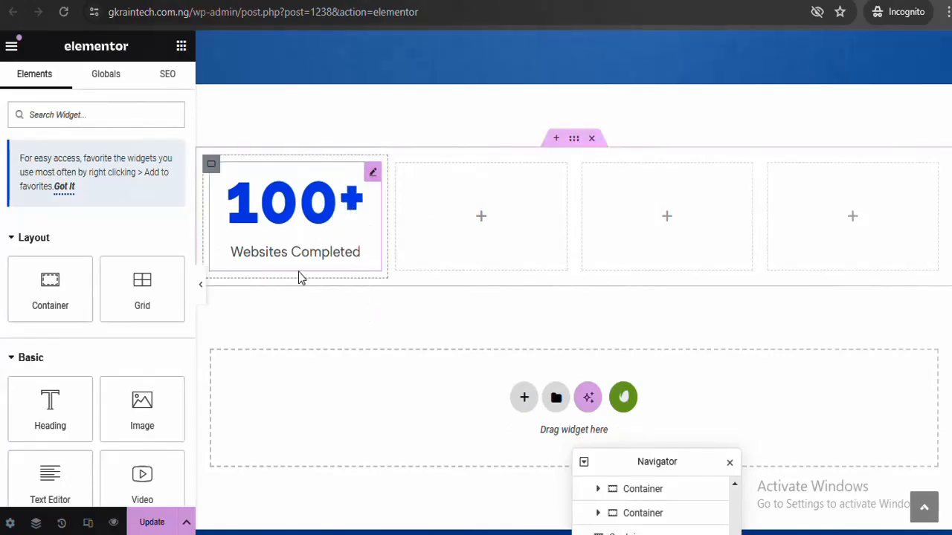
Paste copies of the Websites Completed counter into the second, third and fourth columns
right_click(374, 174)
left_click(414, 248)
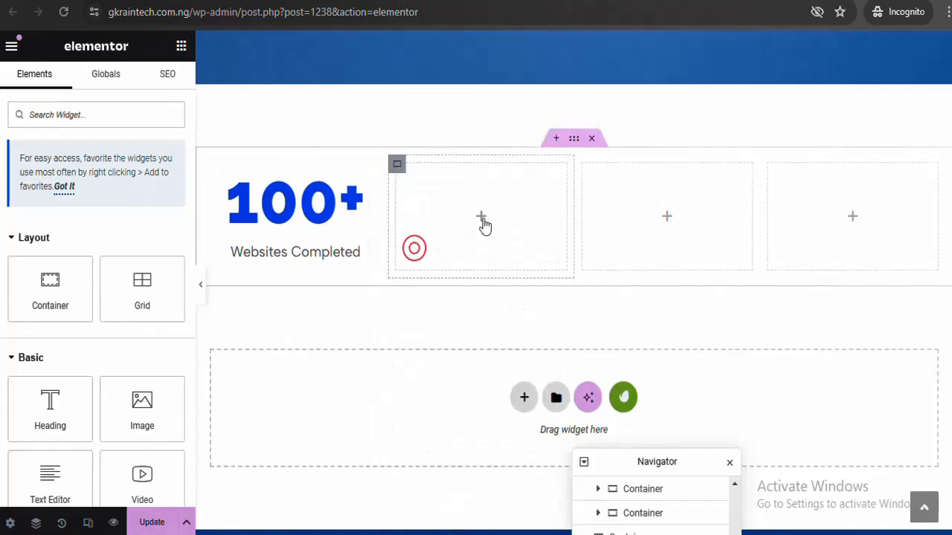
right_click(481, 222)
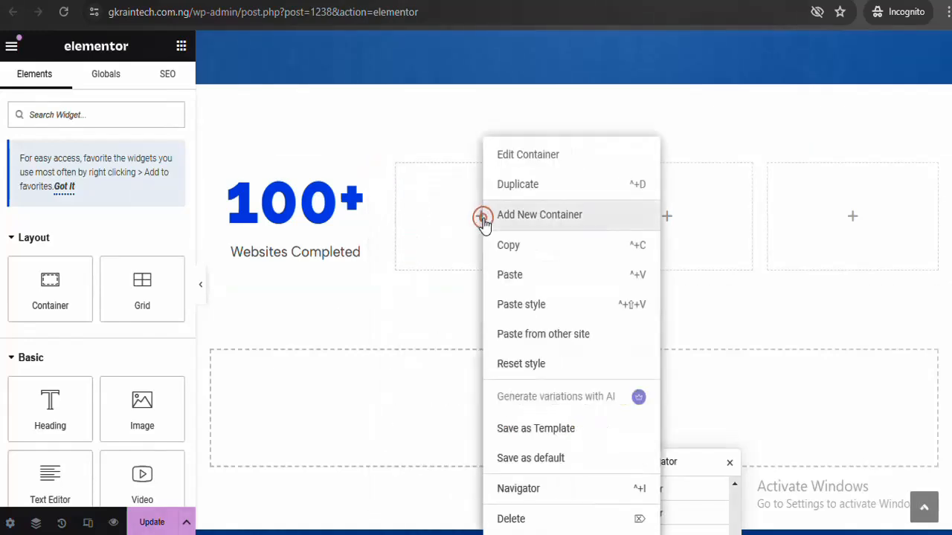
left_click(519, 276)
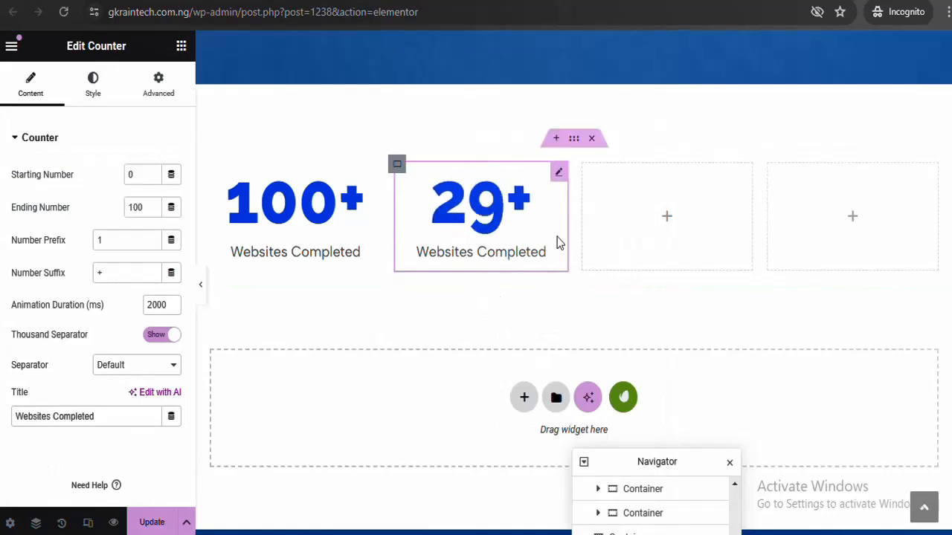
right_click(559, 171)
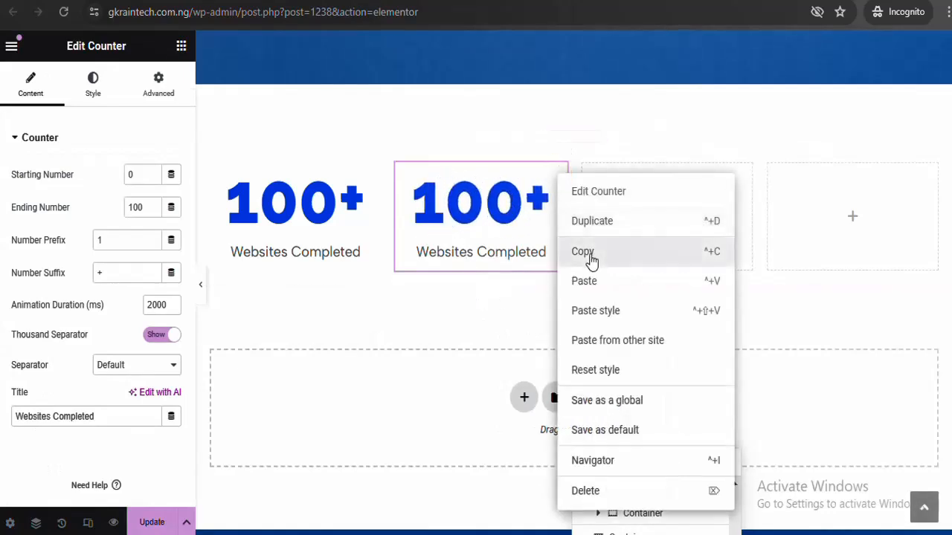
left_click(589, 253)
right_click(661, 223)
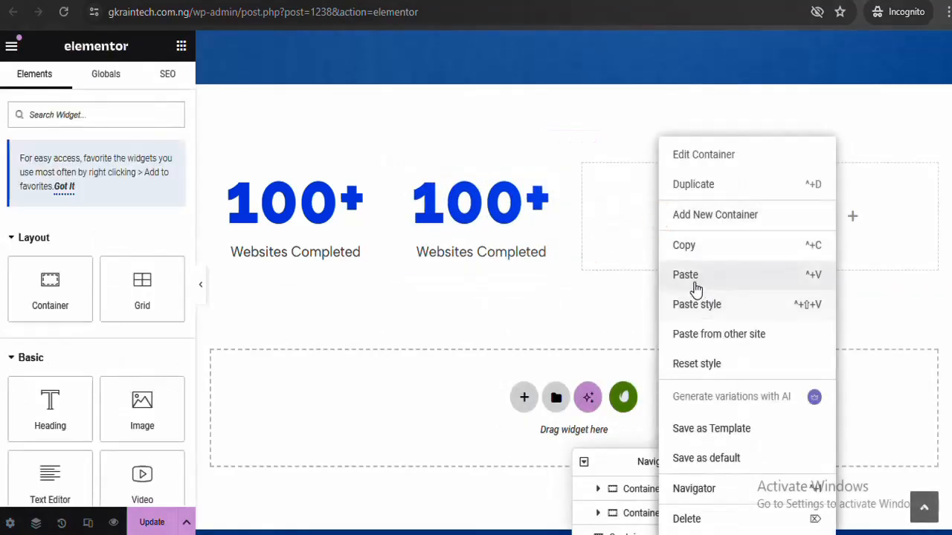
left_click(693, 281)
right_click(820, 188)
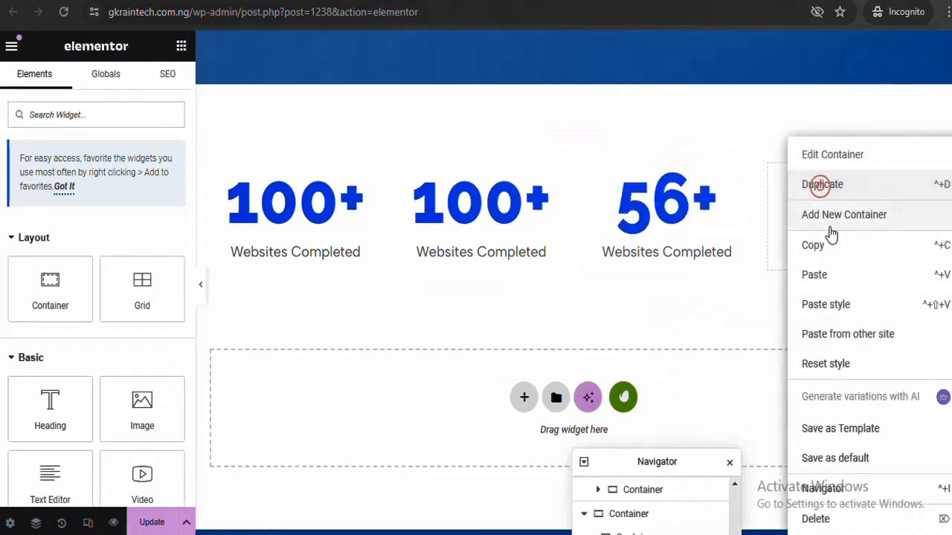
left_click(830, 282)
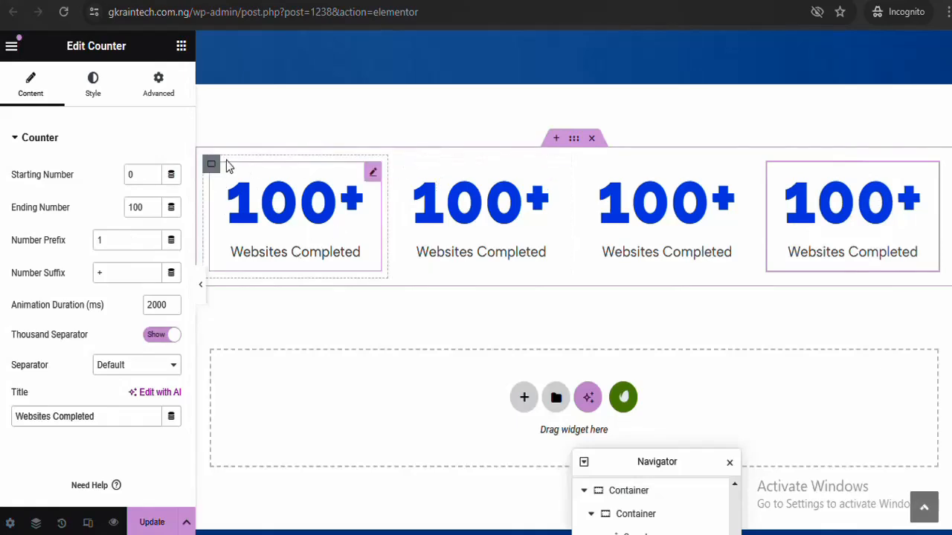
Open the first counter's settings, then preview the four counters beneath the service cards
left_click(211, 165)
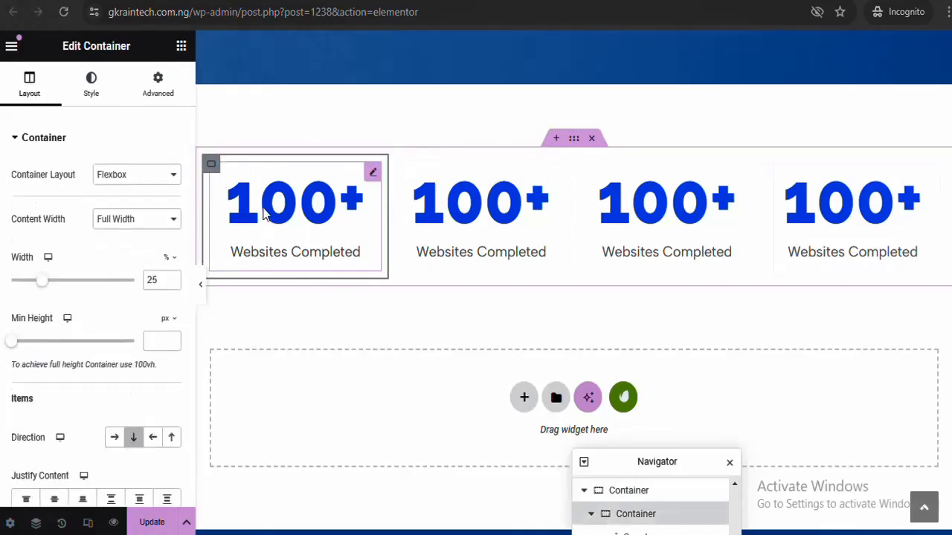
right_click(213, 168)
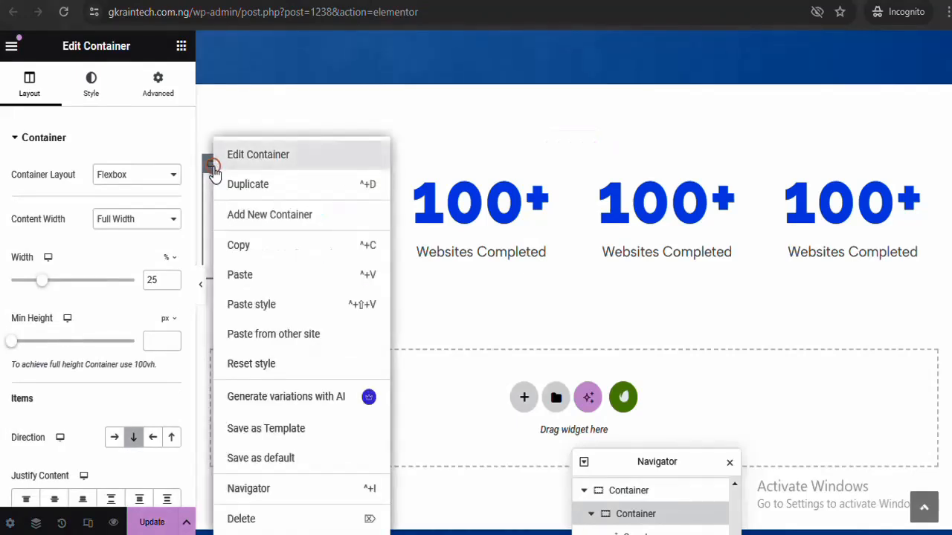
left_click(450, 381)
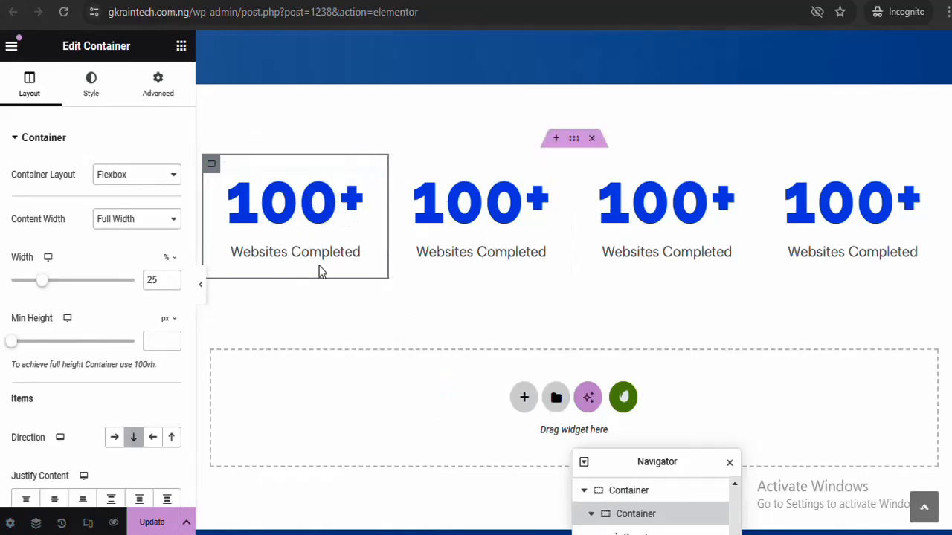
left_click(371, 174)
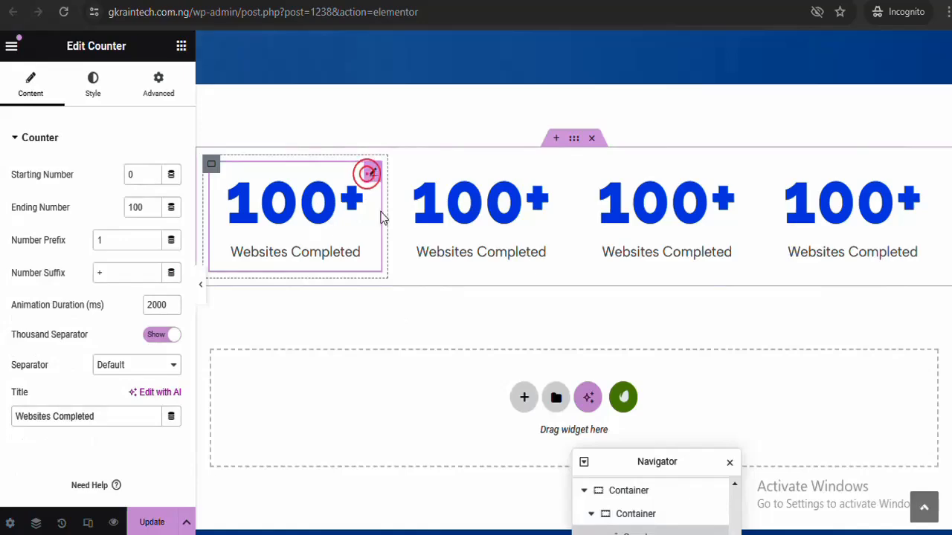
left_click(202, 290)
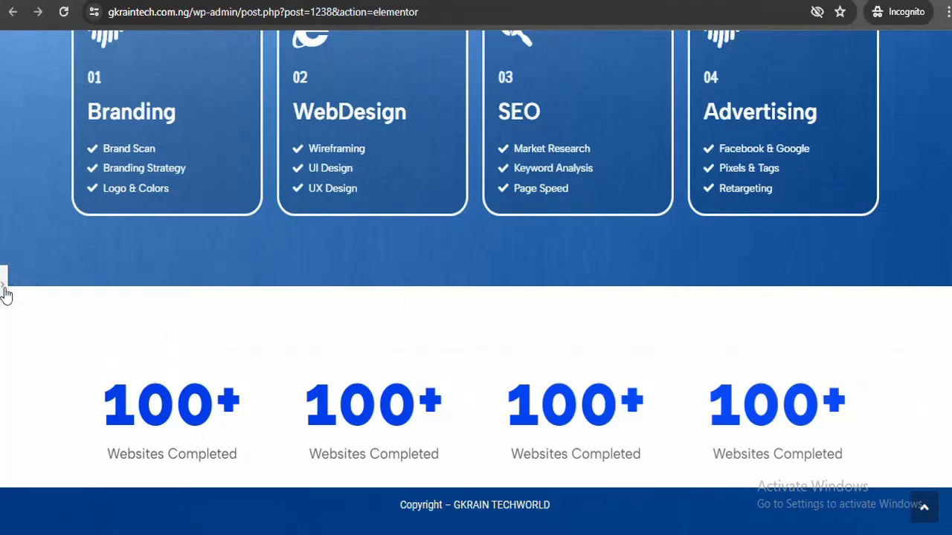
Set the second counter to 5 with the title 'Years of Experience'
scroll(6, 293, "down", 5)
left_click(481, 216)
double_click(138, 207)
type("5")
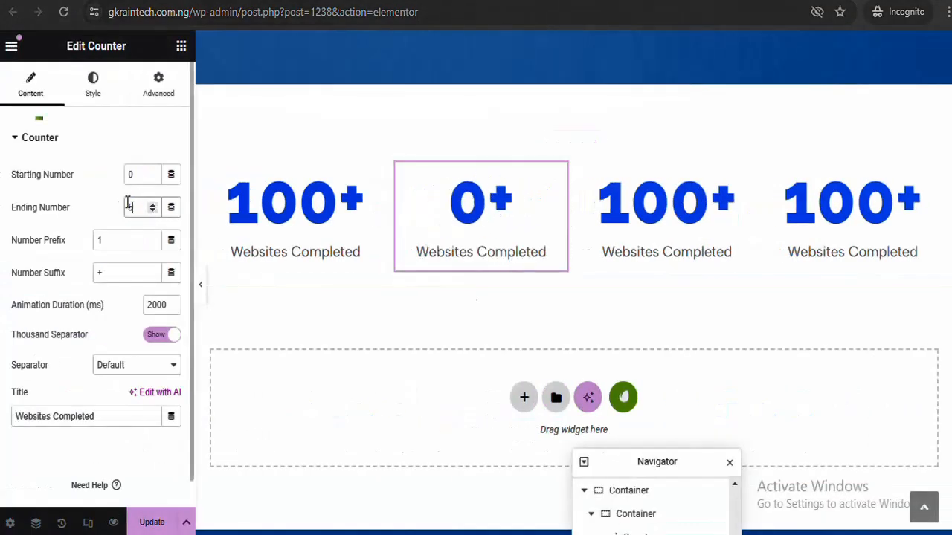
left_click_drag(156, 417, 4, 422)
type("Years of Experience")
Set the third counter to 4 and retitle it 'Team' instead of 'Employees'
left_click(710, 208)
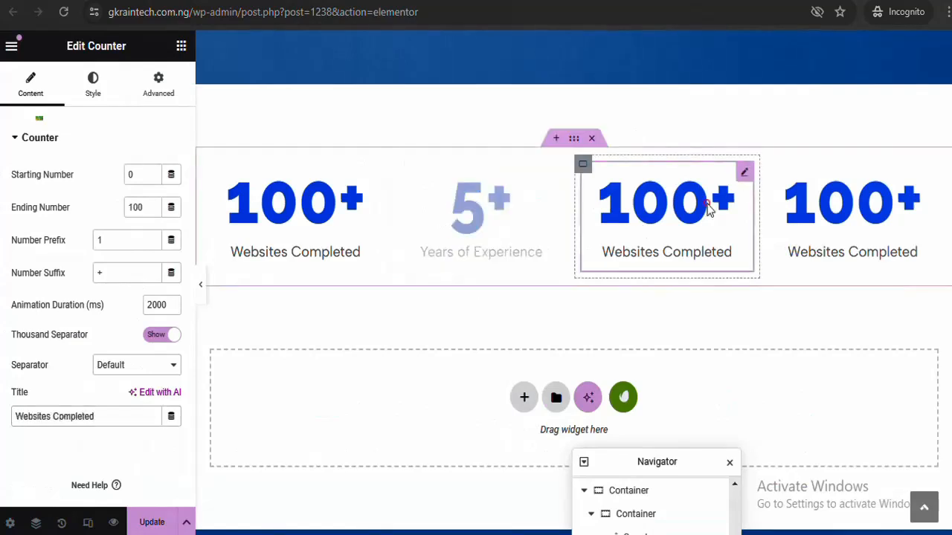
triple_click(115, 412)
type("Employees")
double_click(143, 207)
type("4")
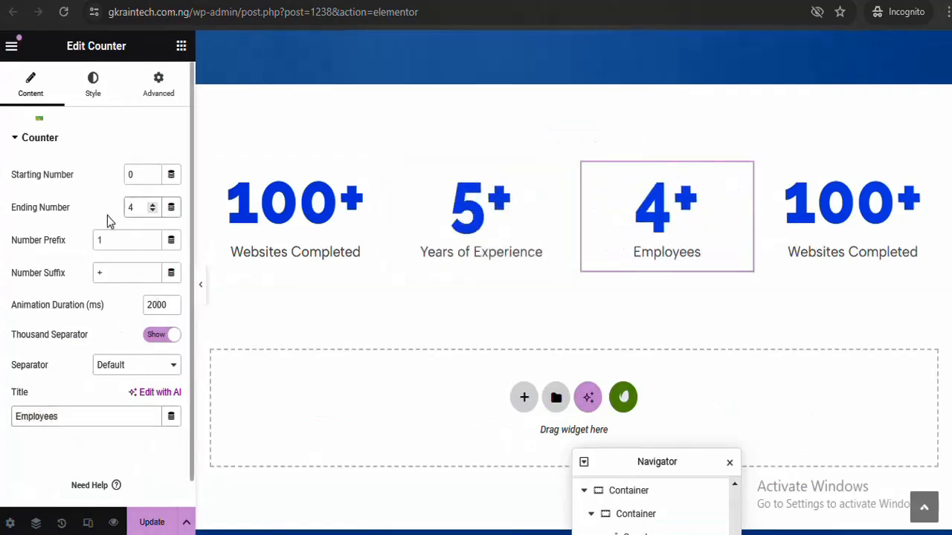
double_click(66, 421)
type("Team")
Title the fourth counter 'Awards', cut its number from 100 to 10, and save
left_click(928, 176)
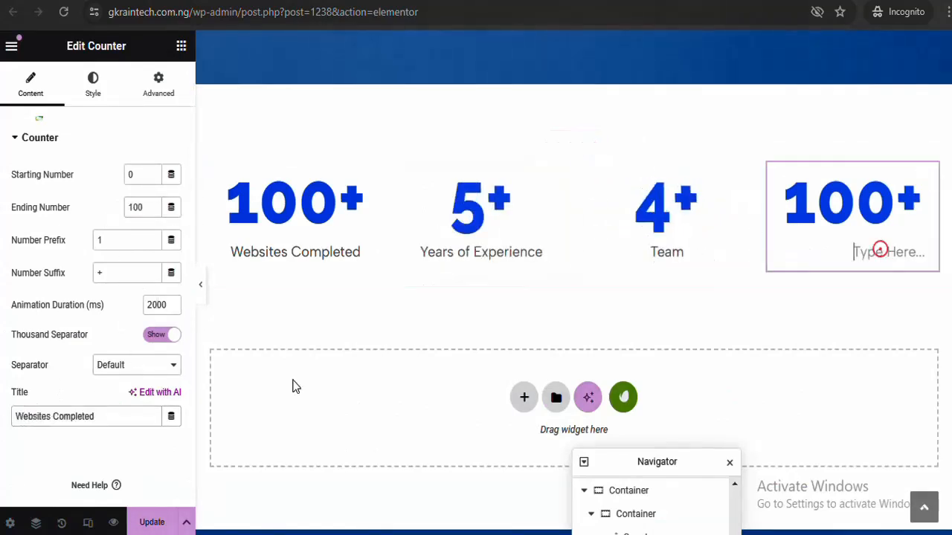
left_click_drag(156, 416, 3, 420)
type("Awards")
left_click(152, 211)
key("BackSpace")
left_click(684, 198)
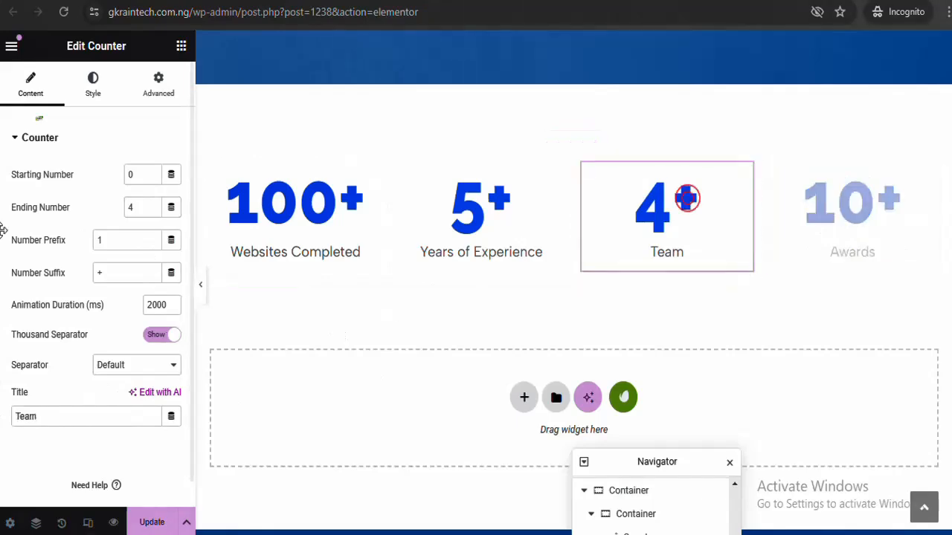
left_click(502, 204)
key("ctrl+s")
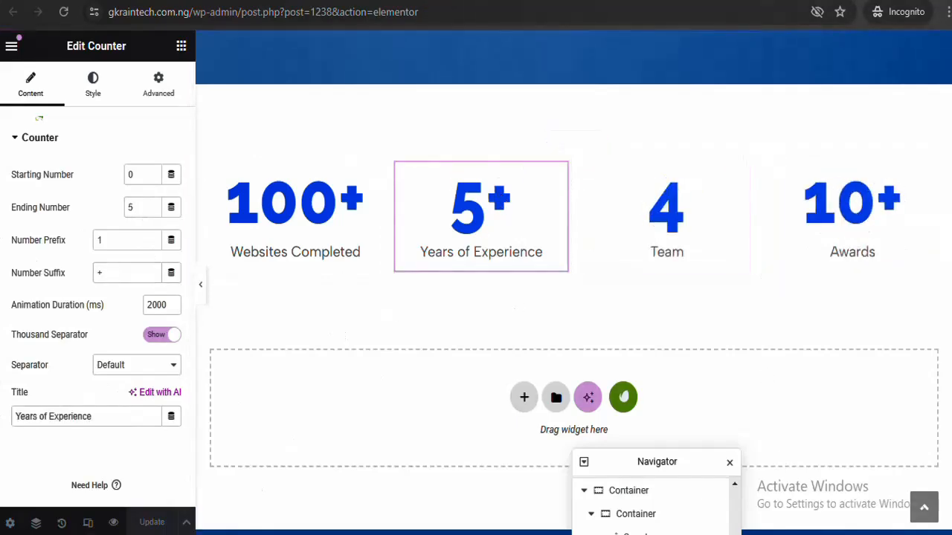
scroll(503, 205, "up", 10)
scroll(703, 383, "down", 5)
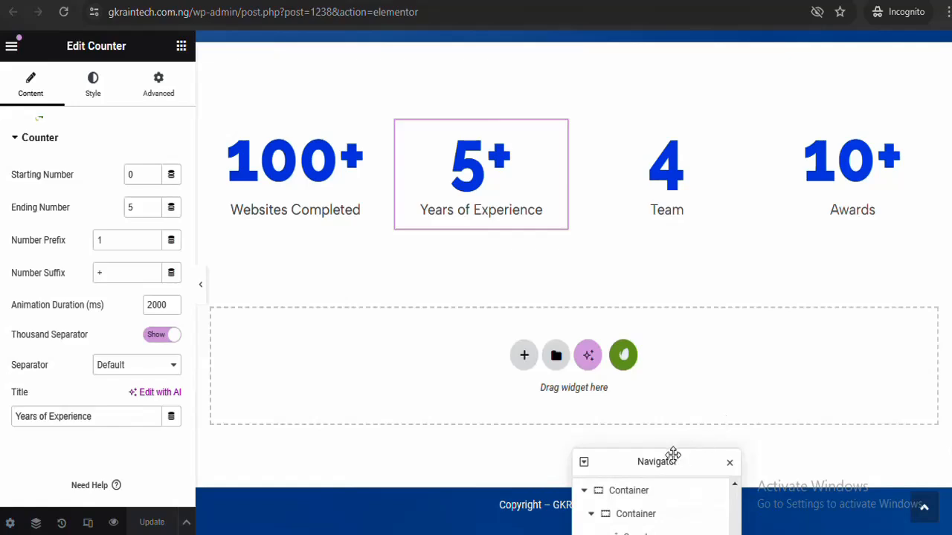
left_click_drag(673, 454, 762, 322)
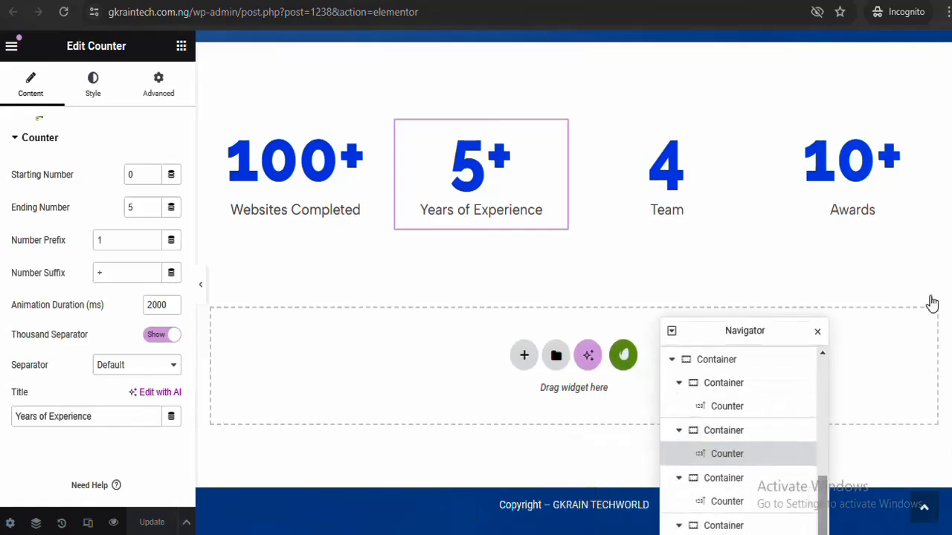
scroll(807, 376, "up", 3)
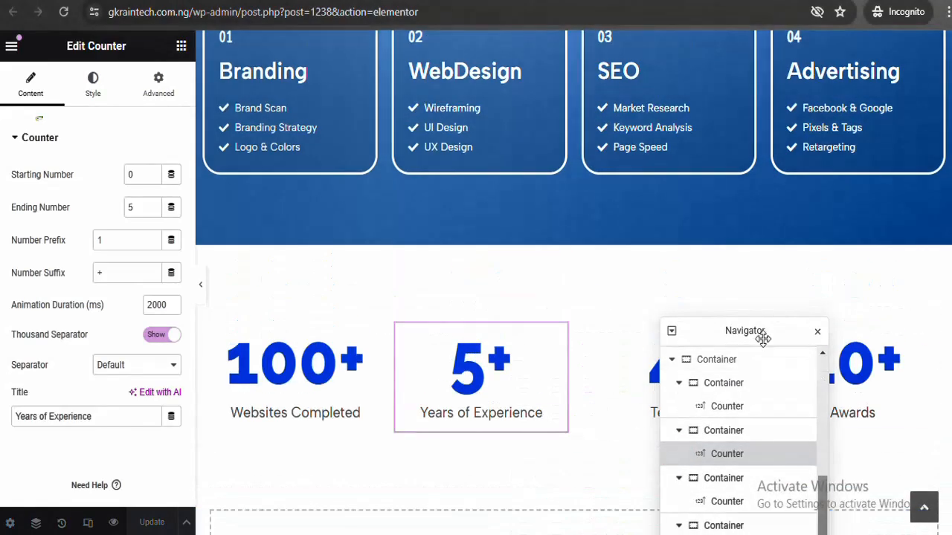
left_click_drag(763, 329, 747, 484)
scroll(550, 420, "down", 3)
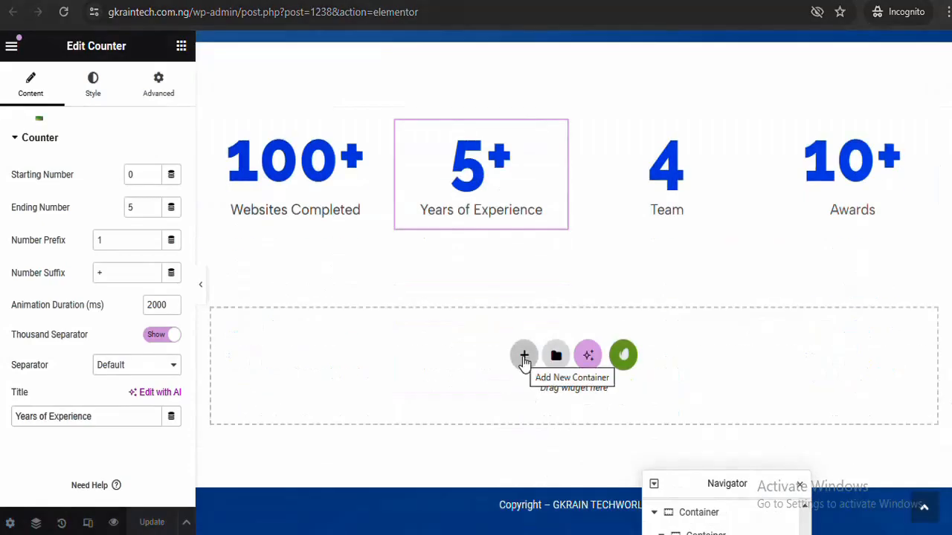
scroll(861, 193, "up", 15)
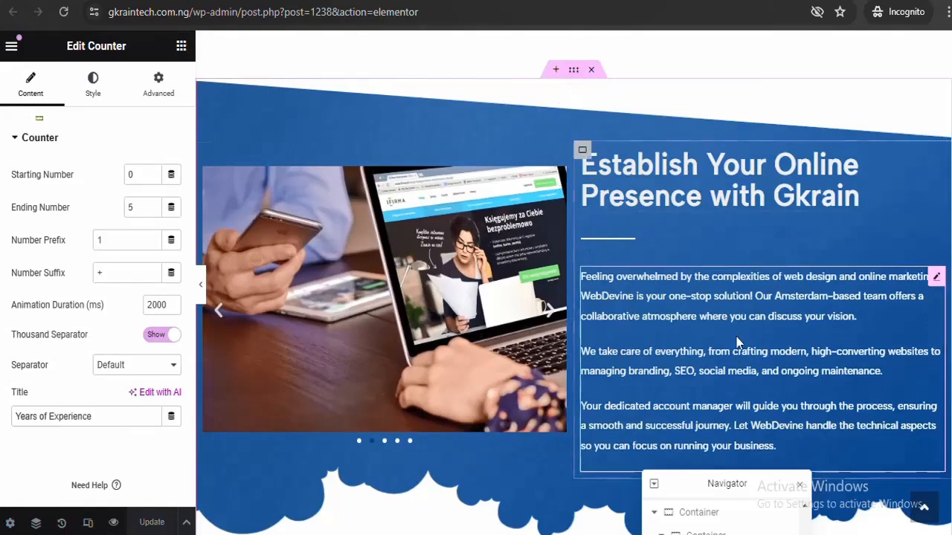
scroll(950, 214, "down", 10)
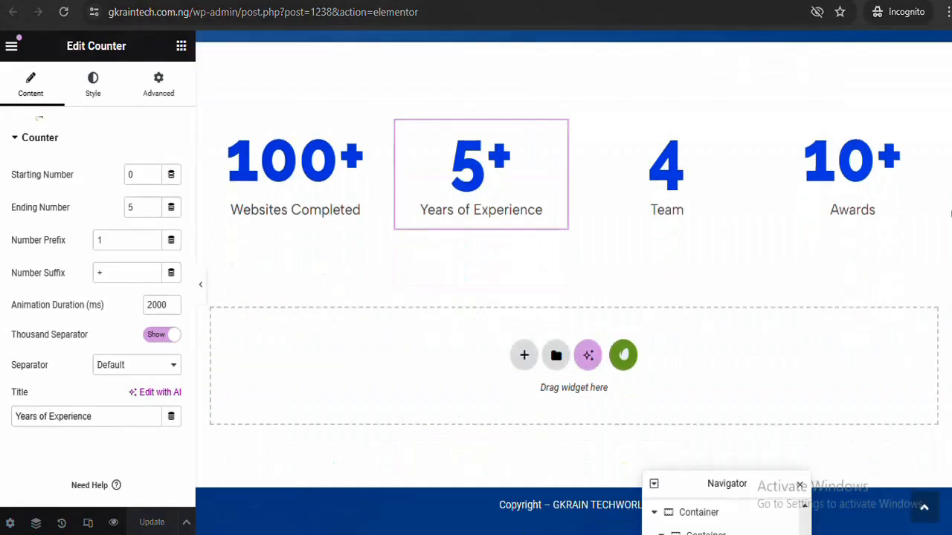
scroll(803, 504, "up", 10)
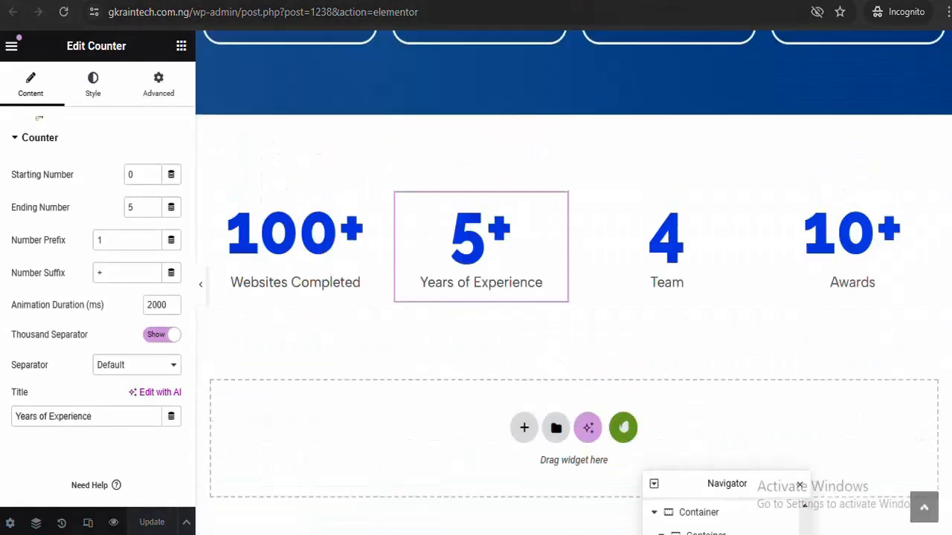
scroll(803, 504, "up", 2)
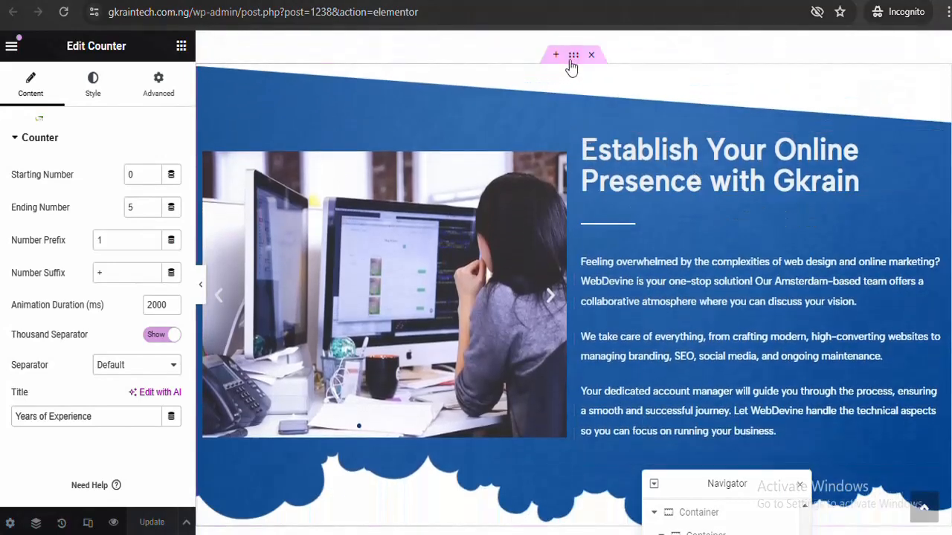
Copy the hero section and paste it into the empty section below the counters
right_click(571, 67)
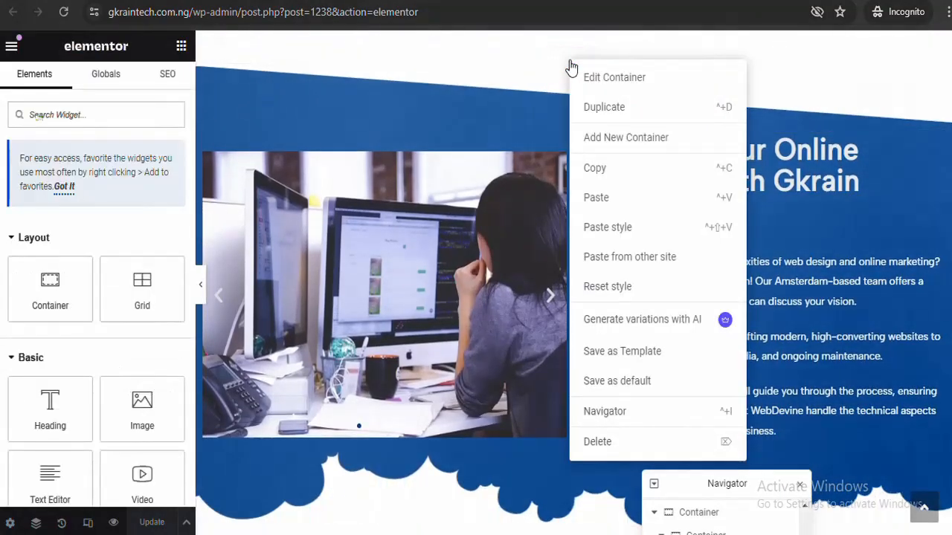
left_click(600, 170)
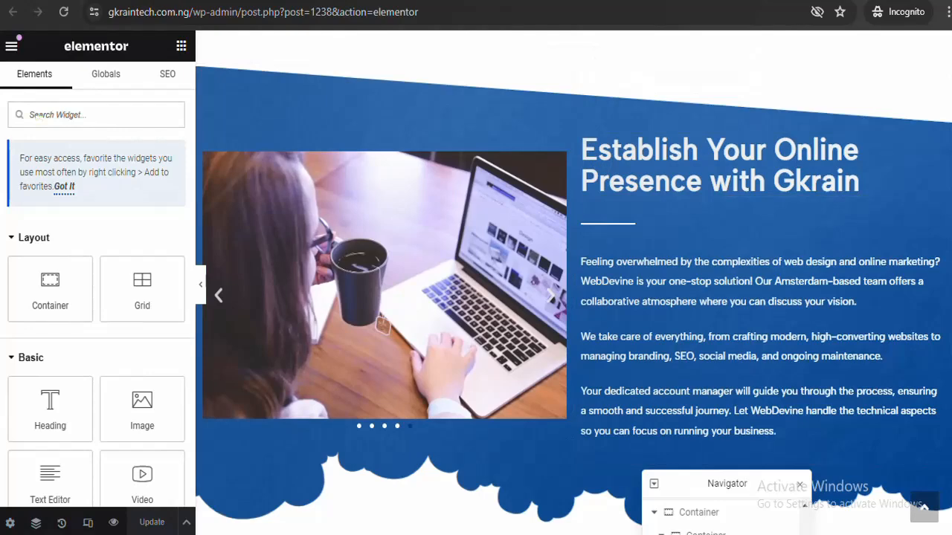
scroll(573, 298, "down", 5)
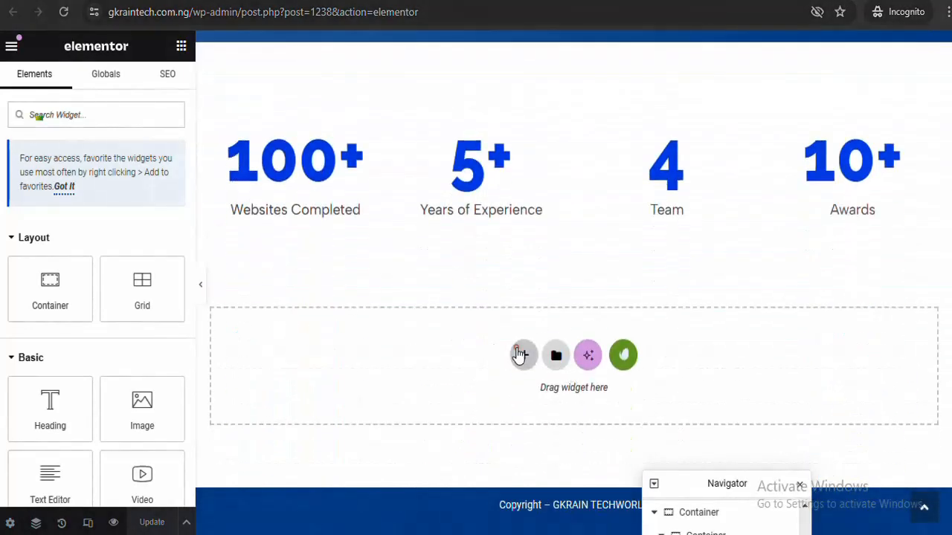
right_click(517, 351)
left_click(550, 366)
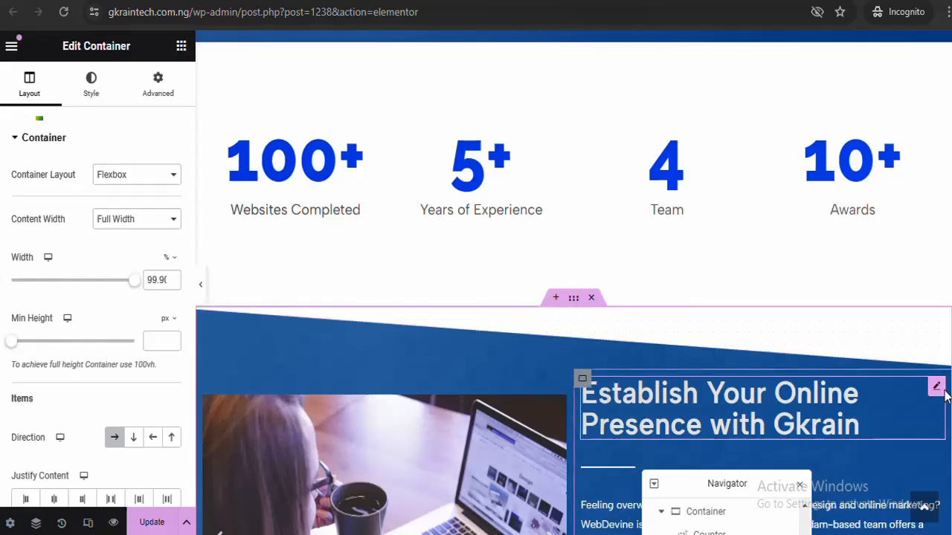
scroll(934, 387, "down", 3)
scroll(572, 283, "up", 1)
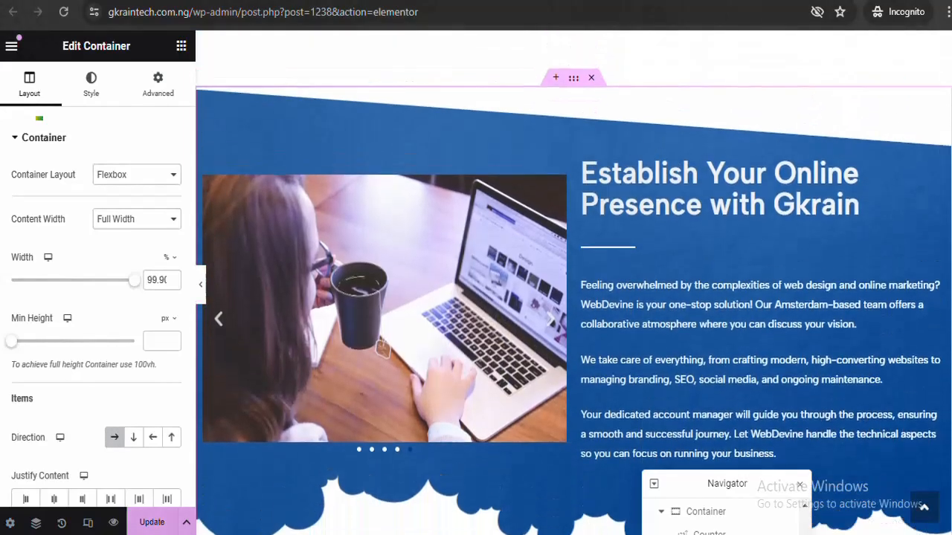
Delete the copy's image slider container and set its text container width to 100%
right_click(206, 164)
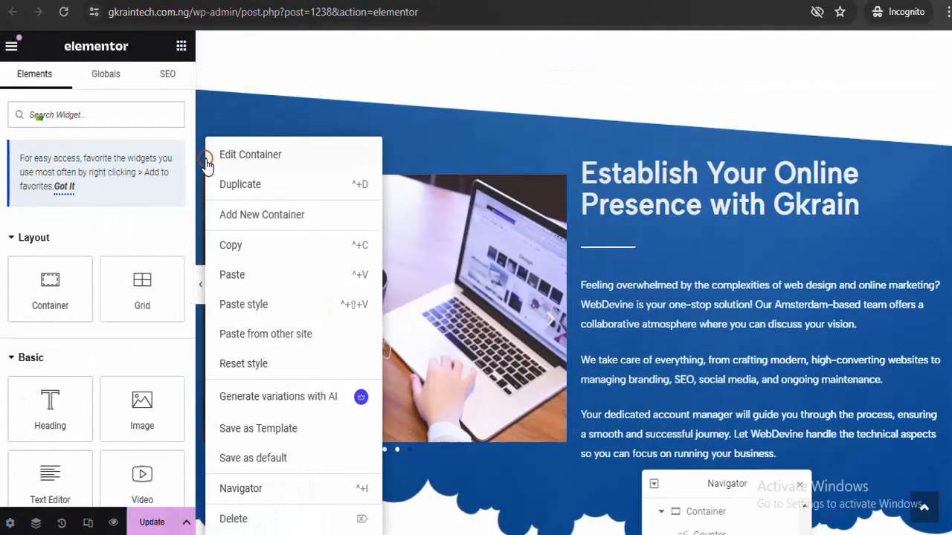
left_click(248, 522)
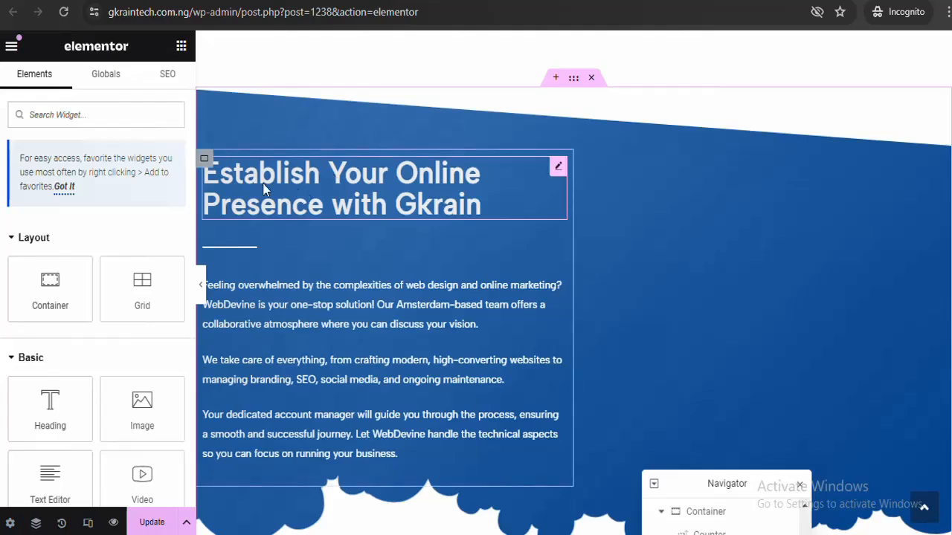
left_click(206, 160)
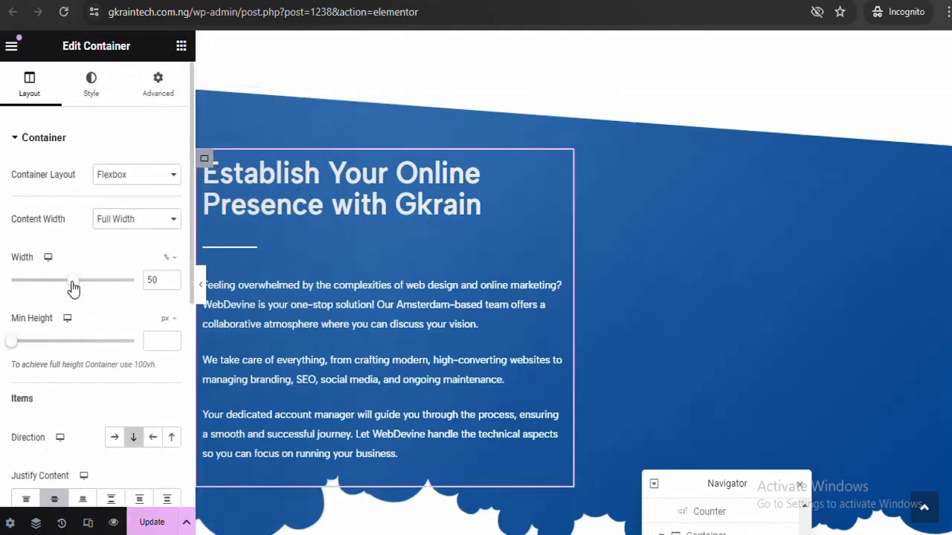
left_click_drag(72, 289, 200, 290)
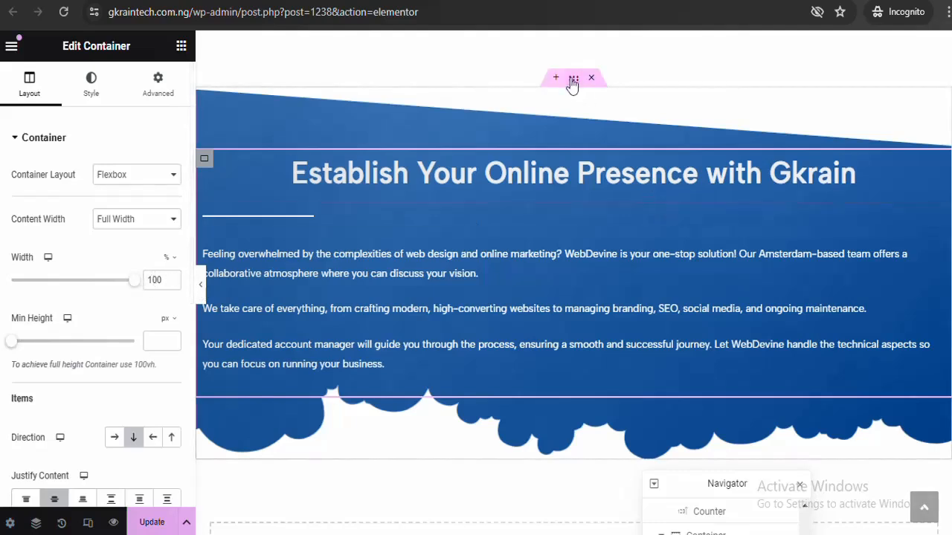
left_click(571, 79)
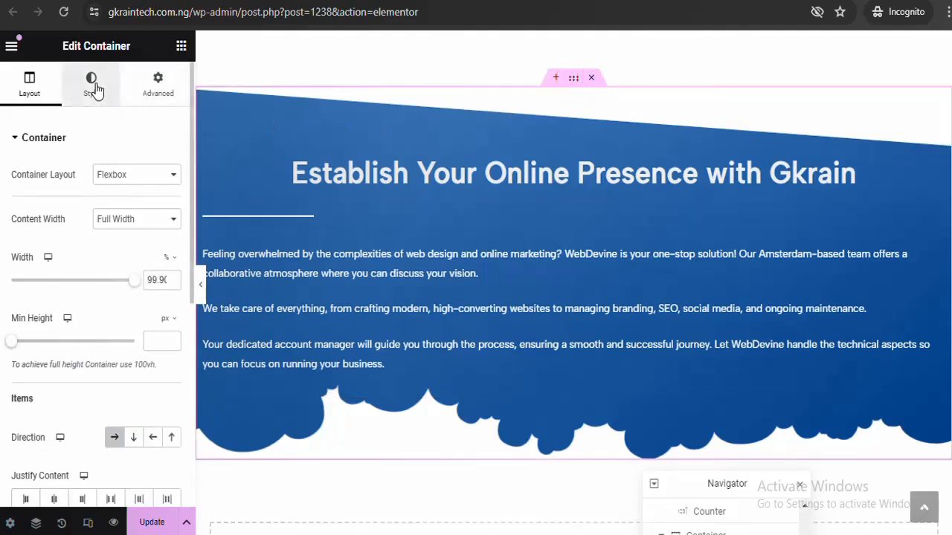
scroll(584, 240, "up", 2)
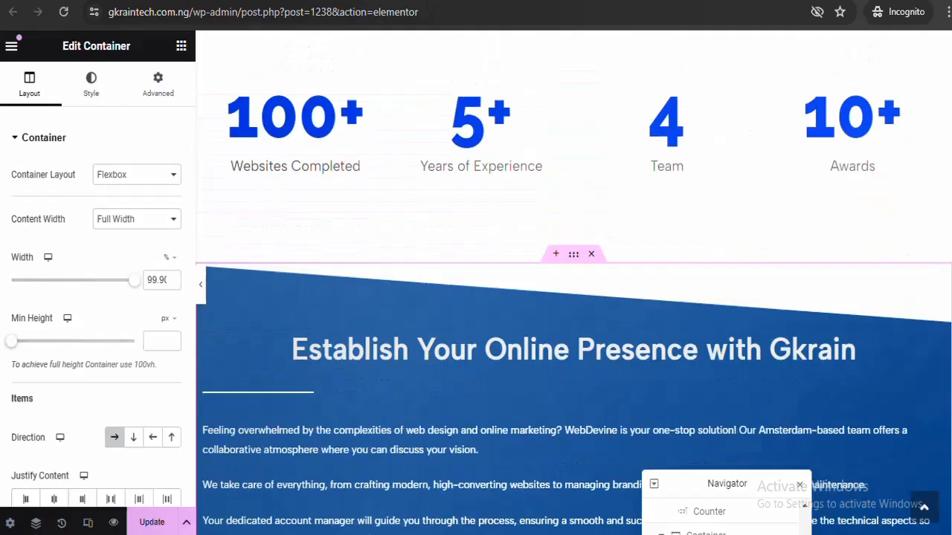
scroll(584, 240, "down", 7)
scroll(584, 241, "up", 8)
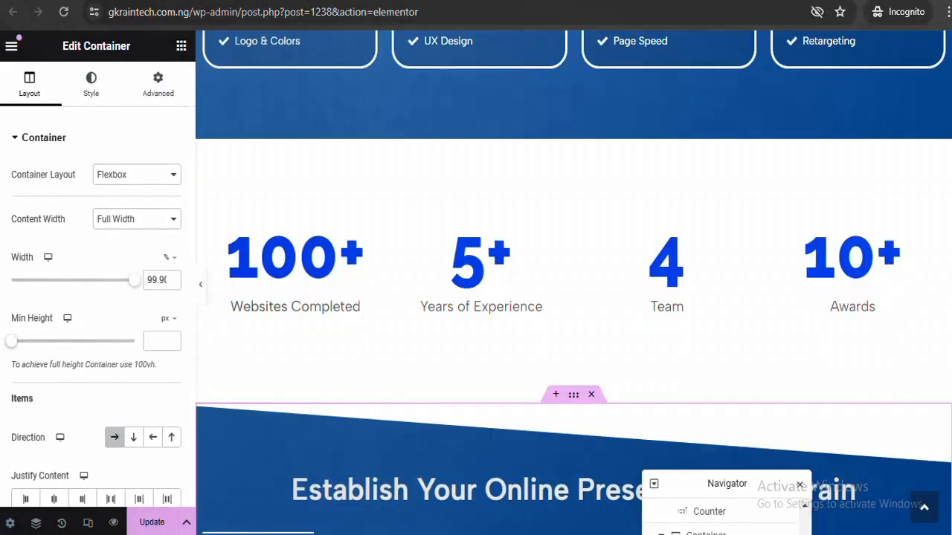
scroll(584, 240, "down", 4)
scroll(457, 219, "down", 1)
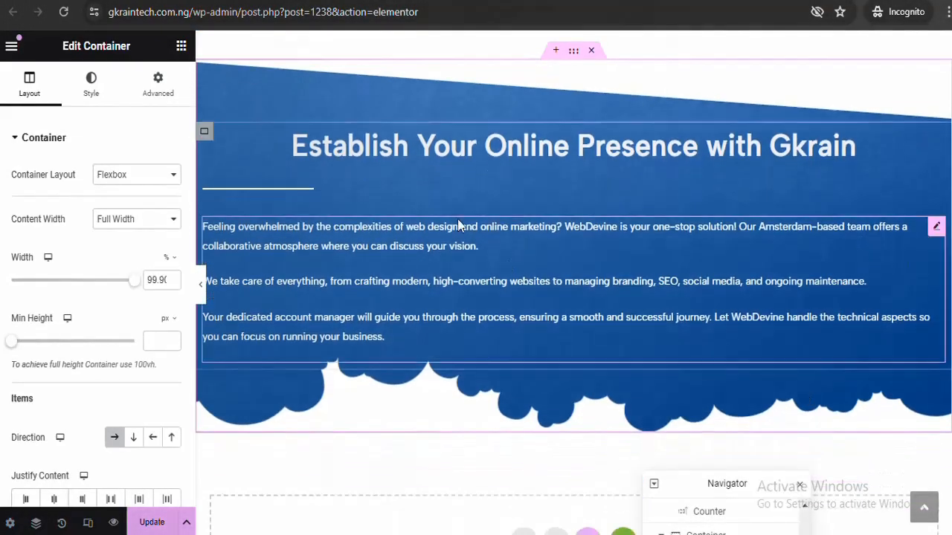
Replace the heading with 'Reach Out To Us' from the notes and centre its divider
left_click(426, 147)
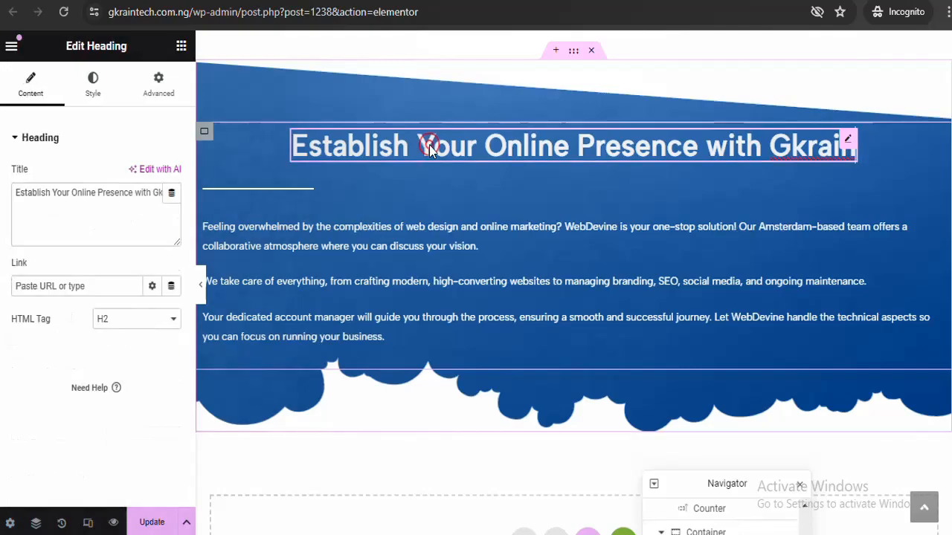
mouse_move(424, 534)
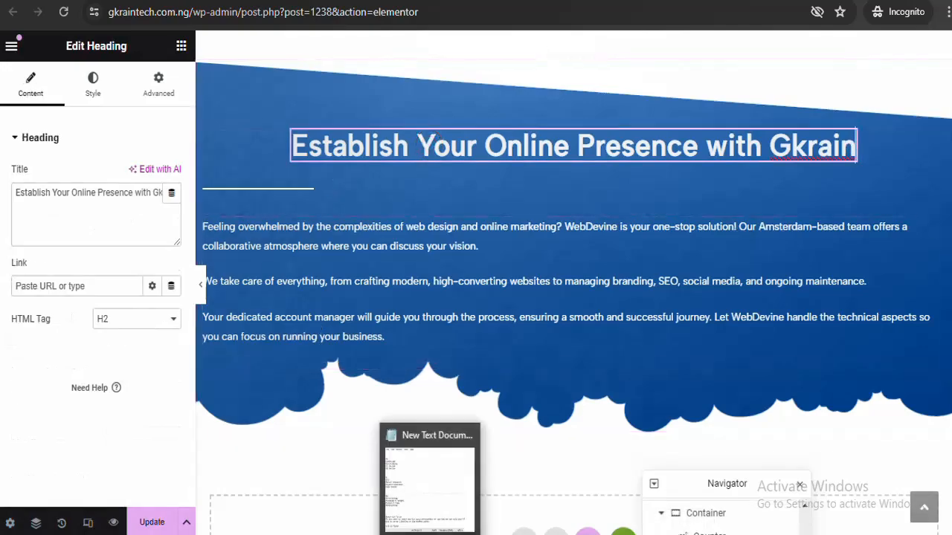
left_click(444, 498)
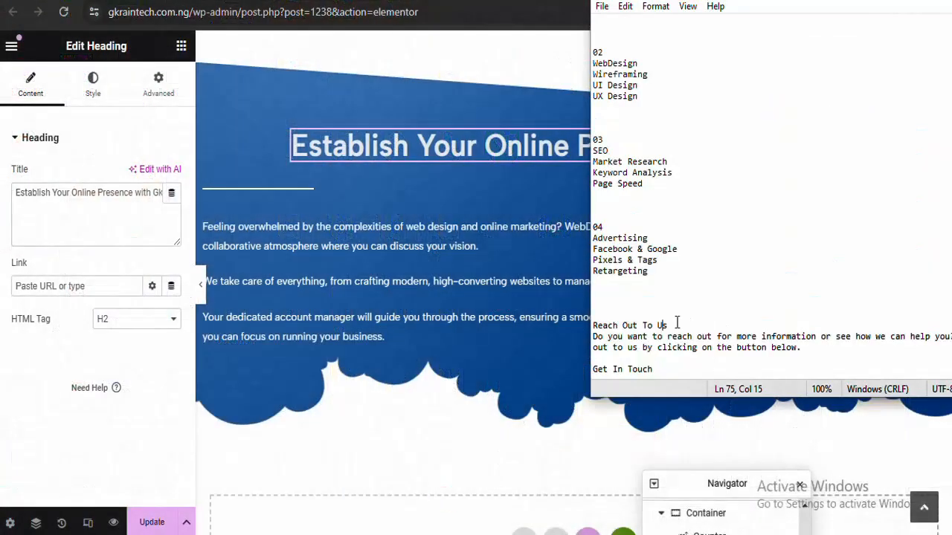
right_click(598, 318)
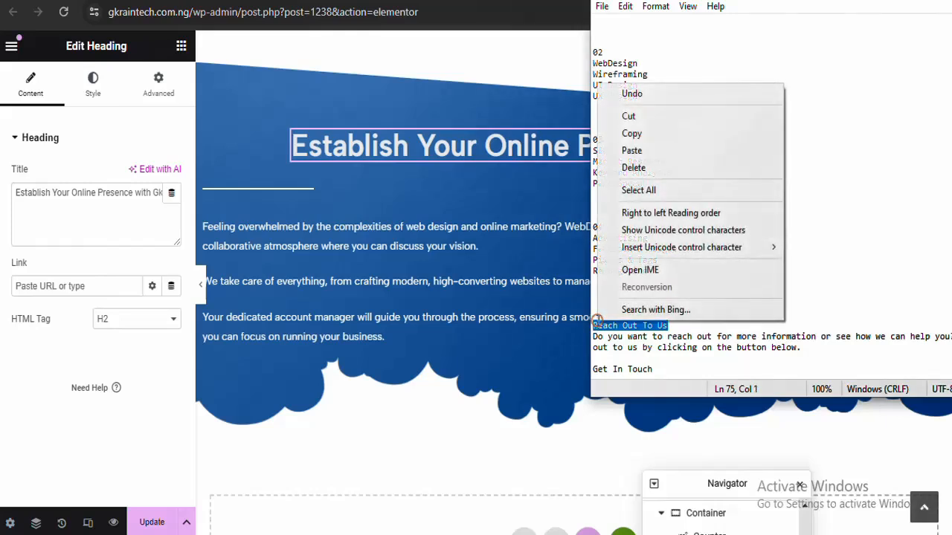
left_click(658, 132)
left_click(492, 149)
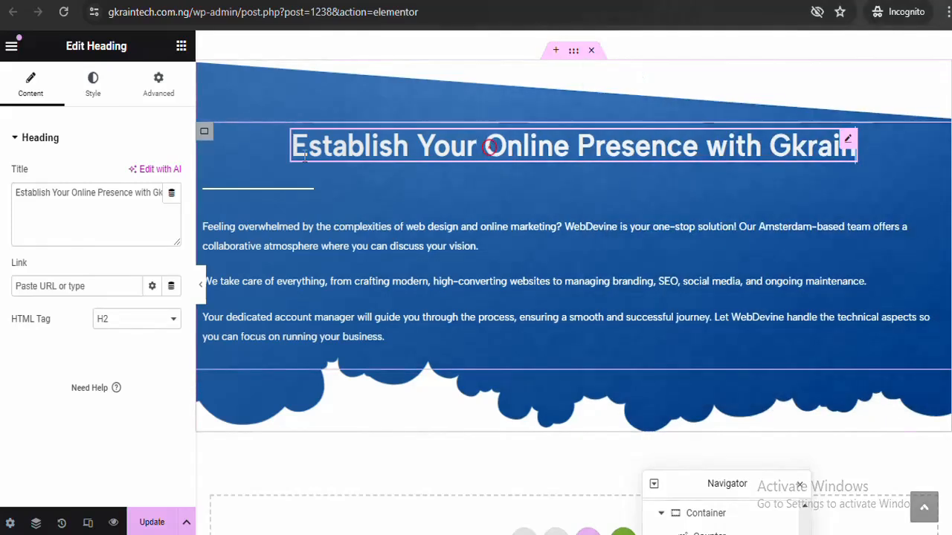
triple_click(124, 193)
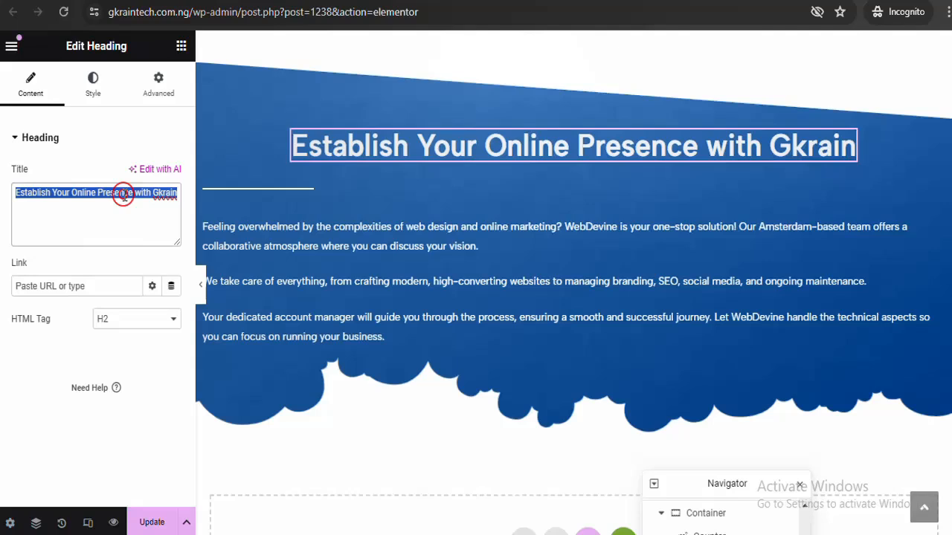
key("ctrl+v")
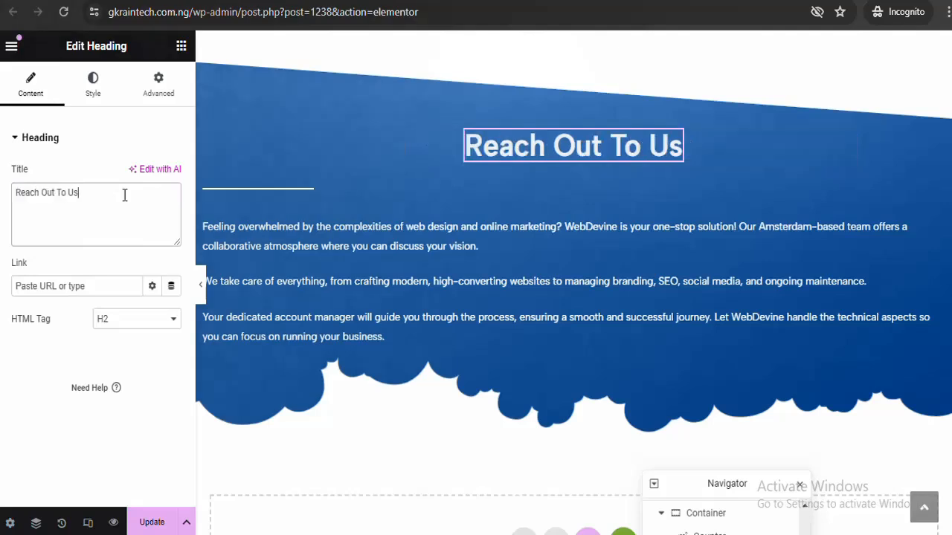
left_click(229, 191)
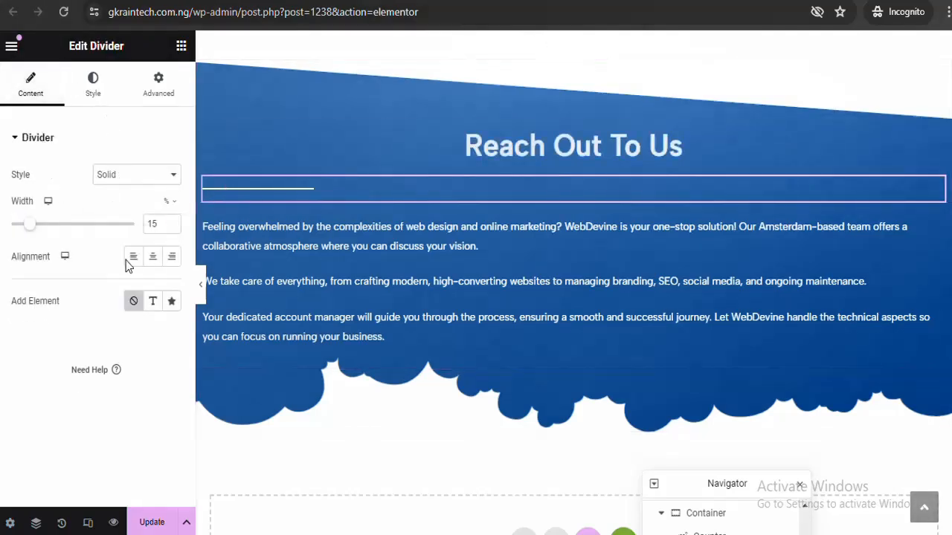
left_click(152, 257)
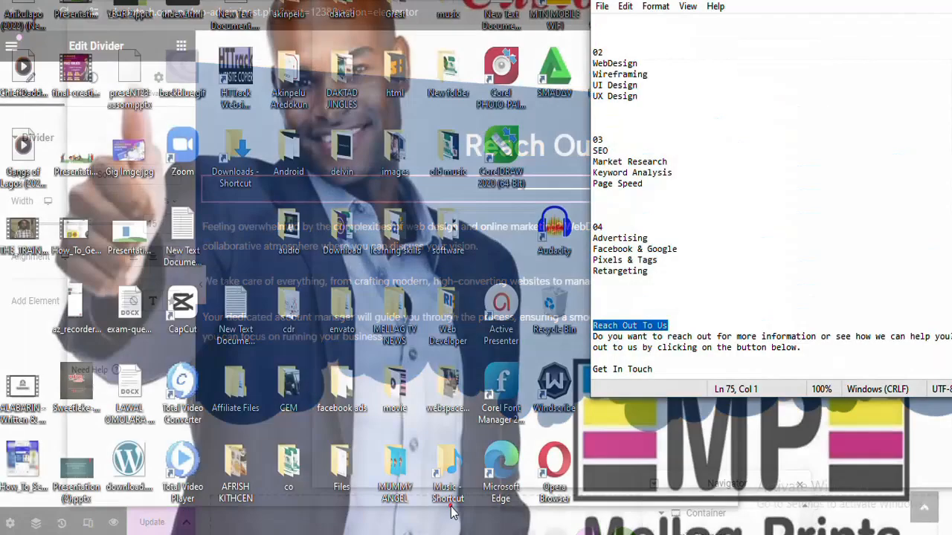
Copy the contact paragraph from the Notepad notes and place the caret in the Text Editor
left_click(451, 505)
left_click_drag(808, 349, 587, 339)
right_click(603, 339)
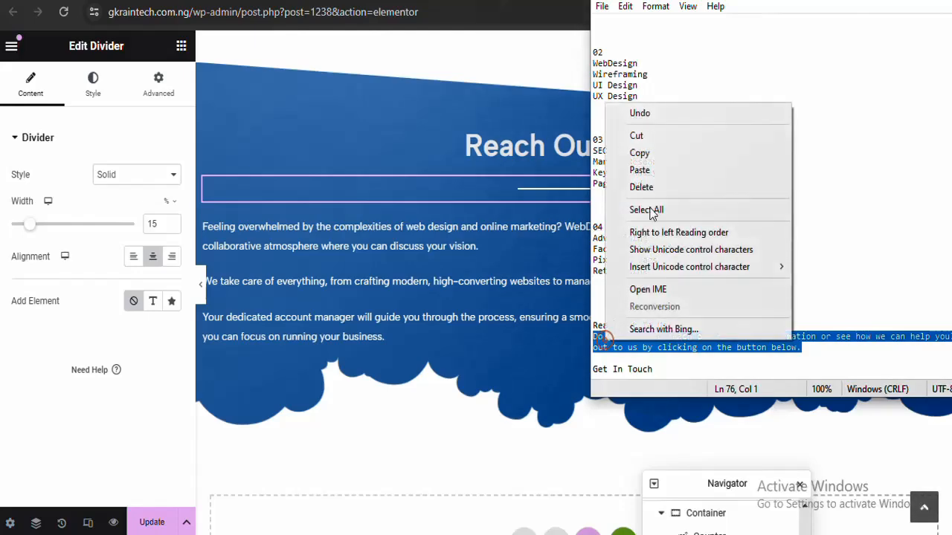
left_click(655, 154)
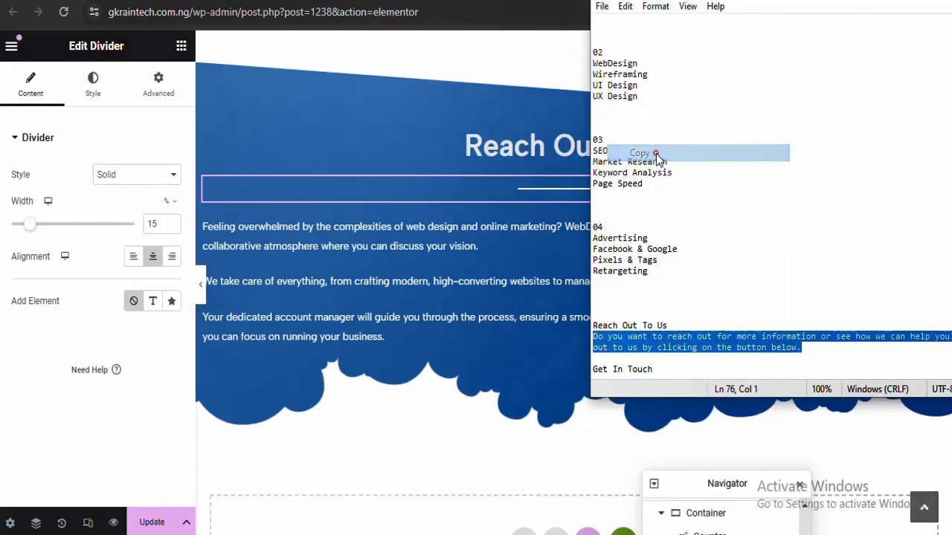
left_click(524, 243)
left_click(134, 309)
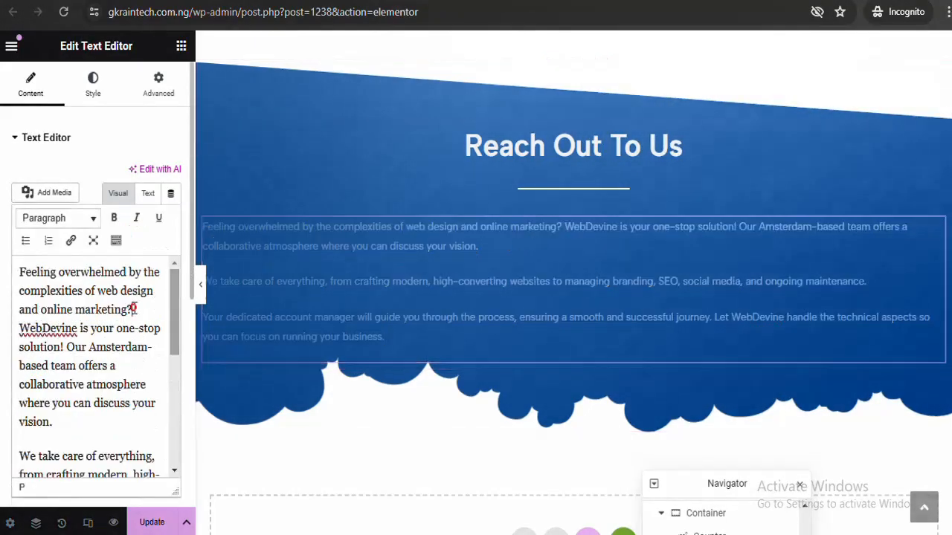
Replace the old paragraphs with the copied reach-out sentence
key("ctrl+a")
key("ctrl+v")
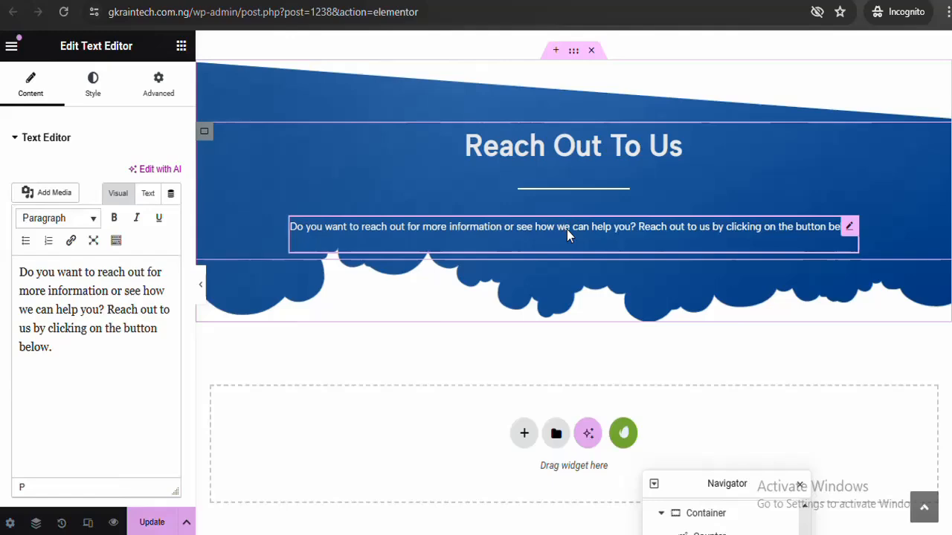
scroll(909, 268, "up", 15)
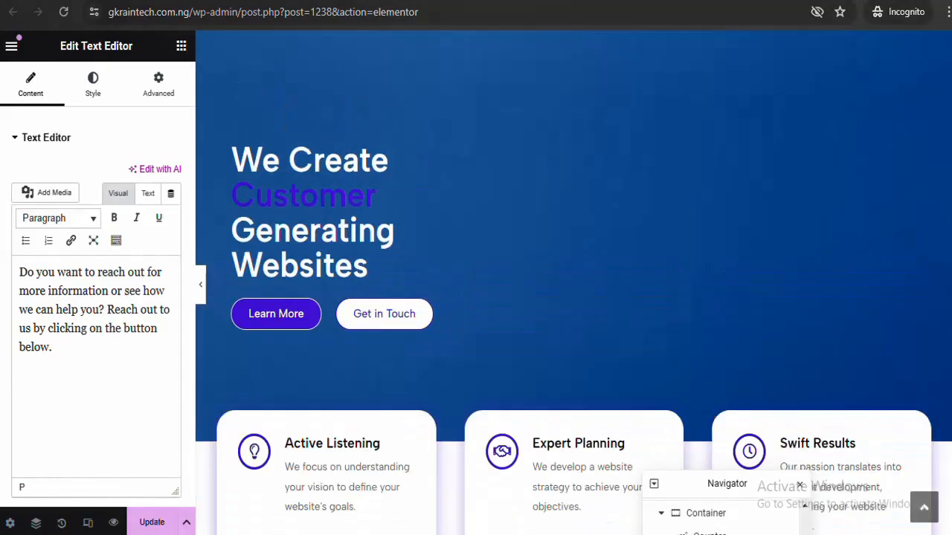
Copy the hero's Learn More button and paste it below the reach-out sentence
right_click(316, 307)
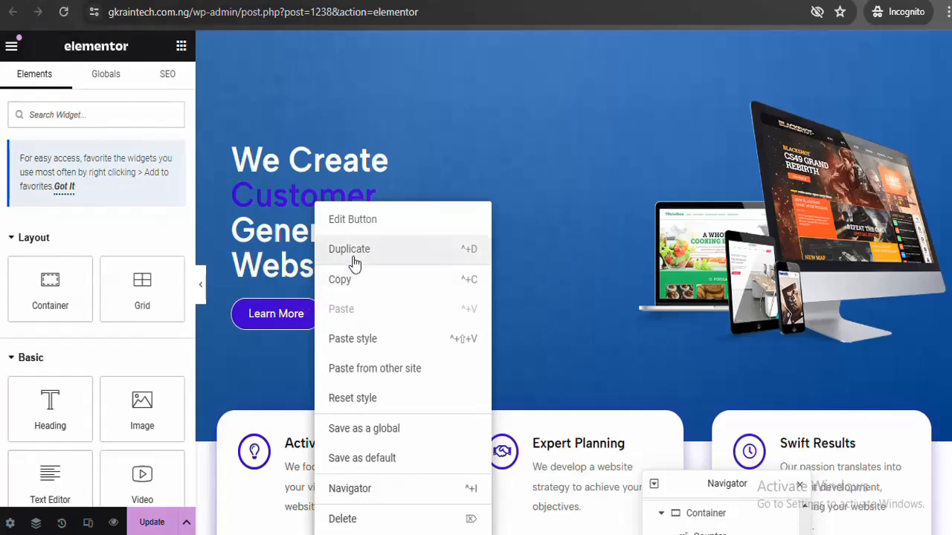
left_click(344, 283)
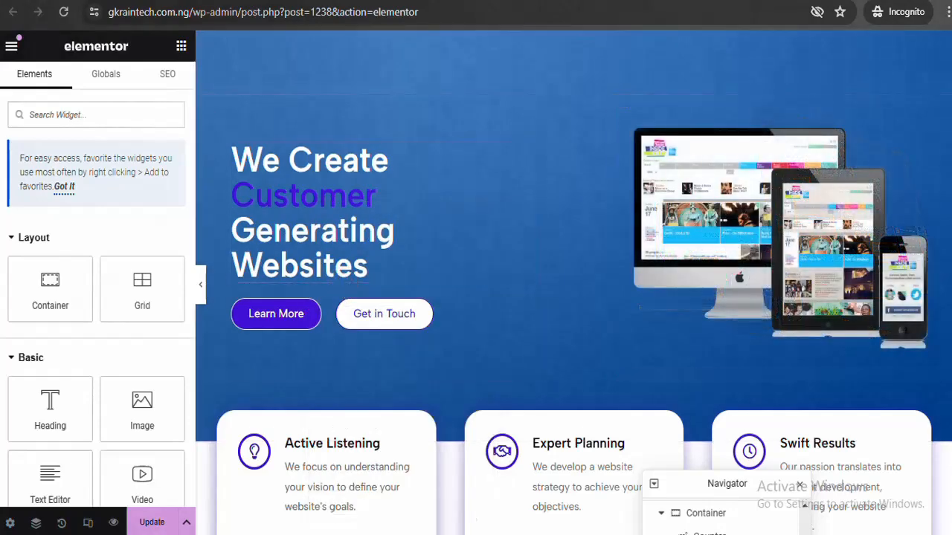
scroll(935, 107, "down", 15)
scroll(937, 112, "down", 3)
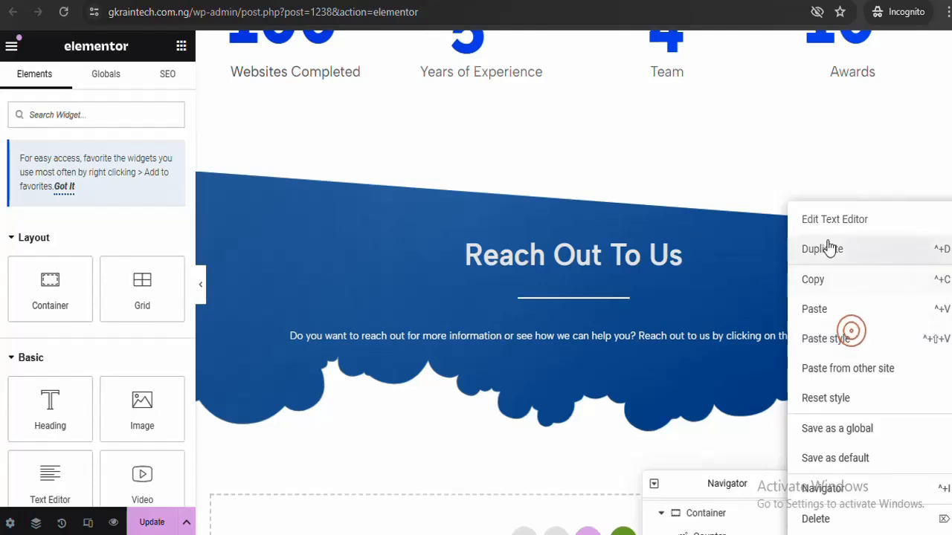
left_click(816, 310)
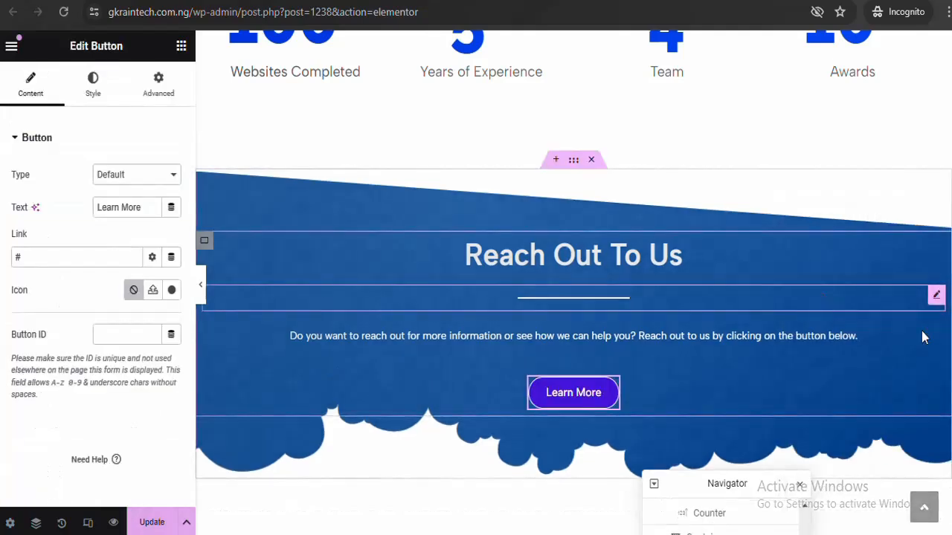
scroll(574, 319, "down", 1)
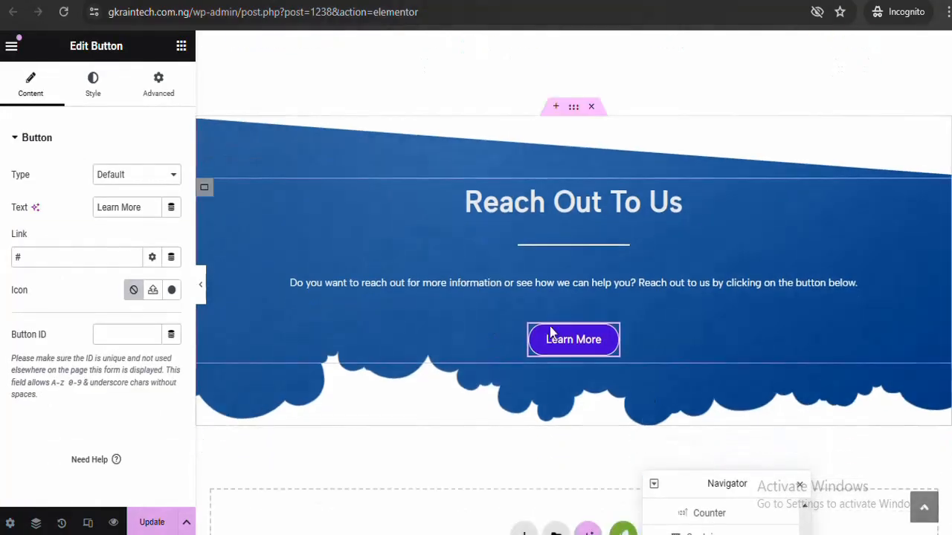
Zero the margin and padding of the Learn More button and the reach-out paragraph
left_click(159, 78)
left_click(171, 193)
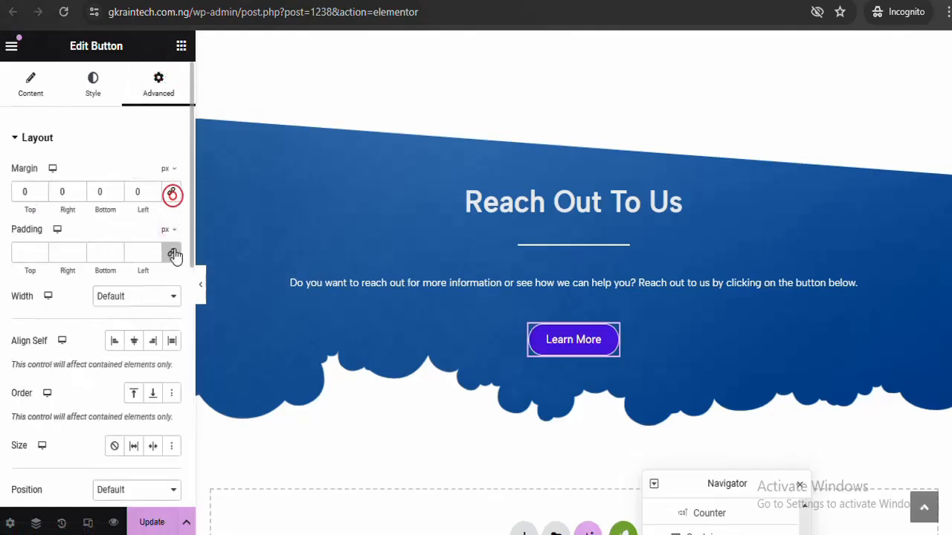
left_click(172, 256)
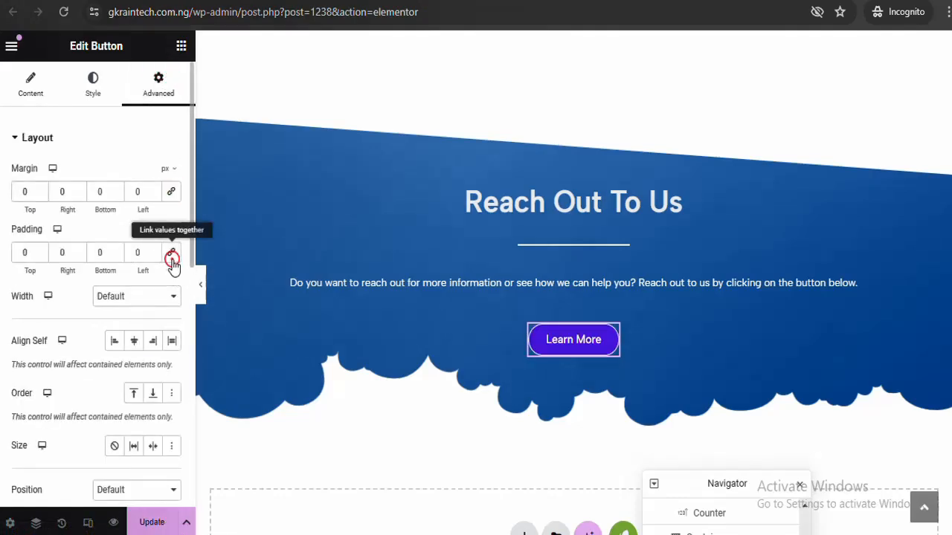
left_click(571, 282)
left_click(159, 82)
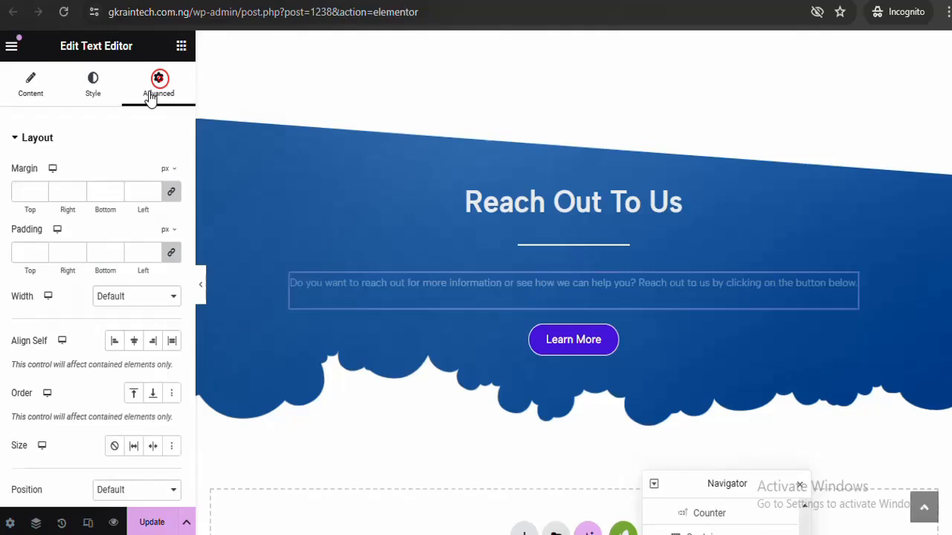
left_click(173, 192)
left_click(172, 254)
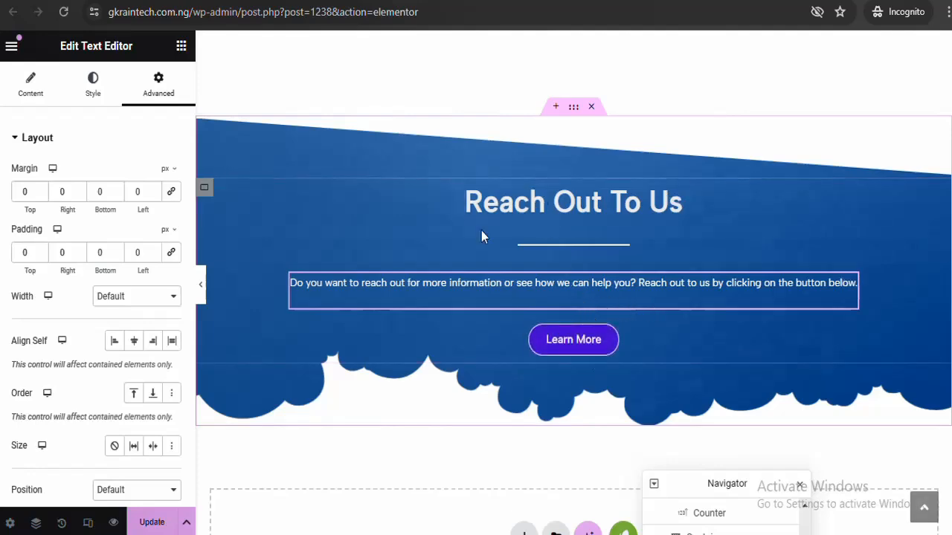
left_click(200, 284)
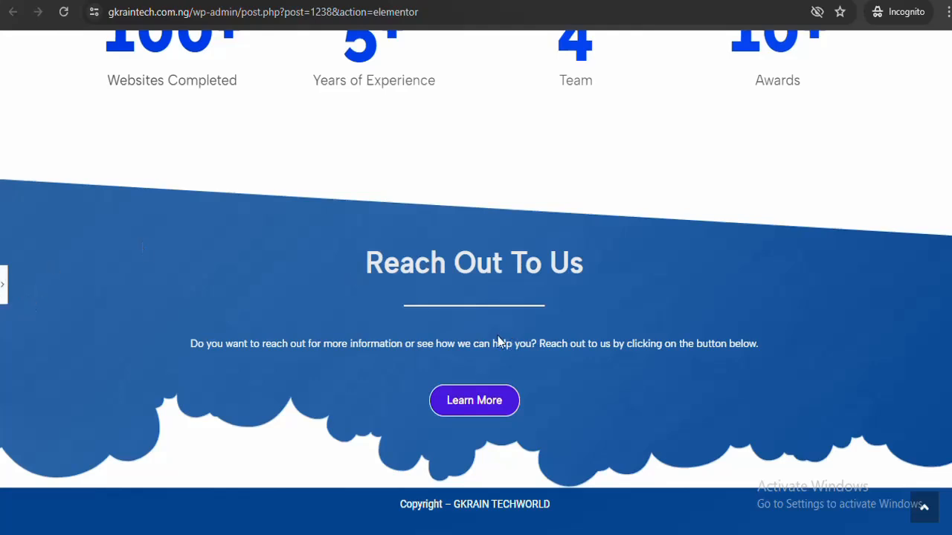
left_click(8, 292)
Zero the margin and padding of the divider and the Reach Out To Us heading
left_click(528, 244)
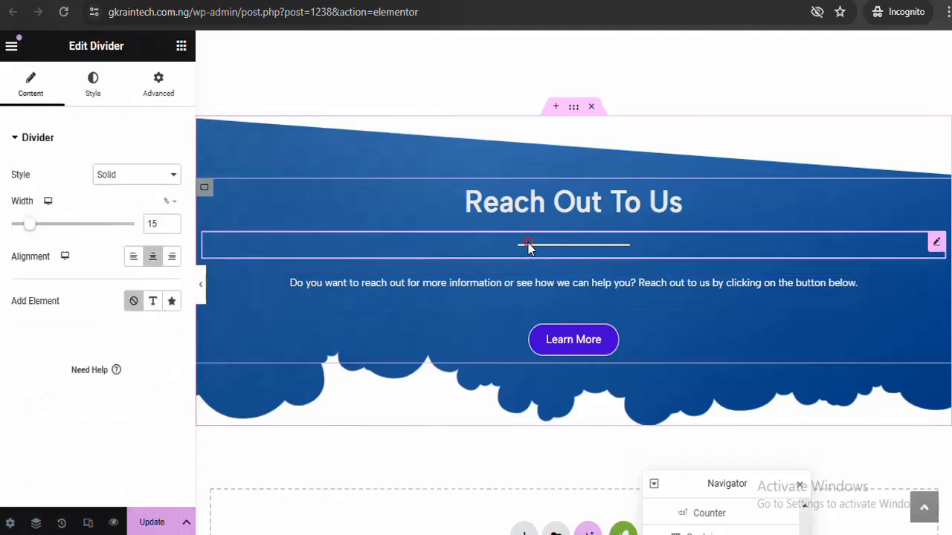
left_click(158, 81)
left_click(170, 192)
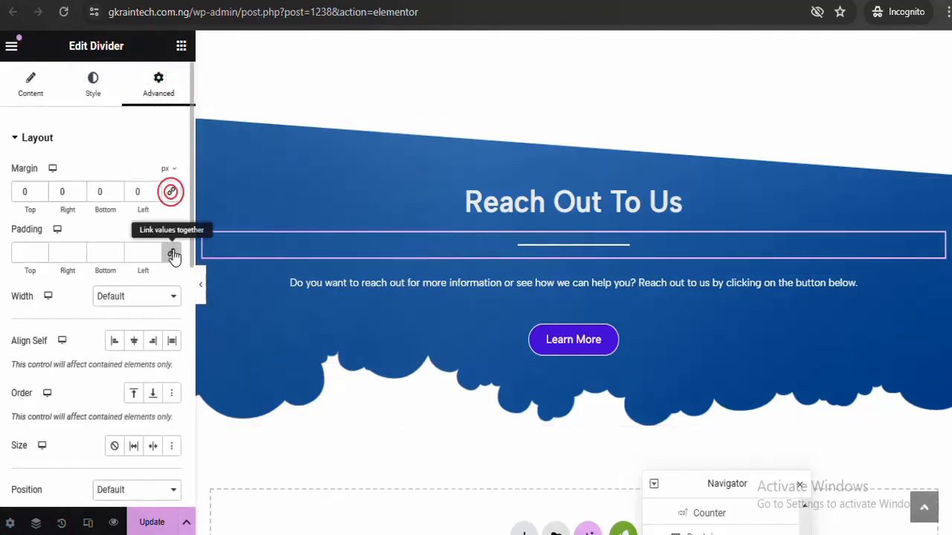
left_click(171, 253)
left_click(561, 197)
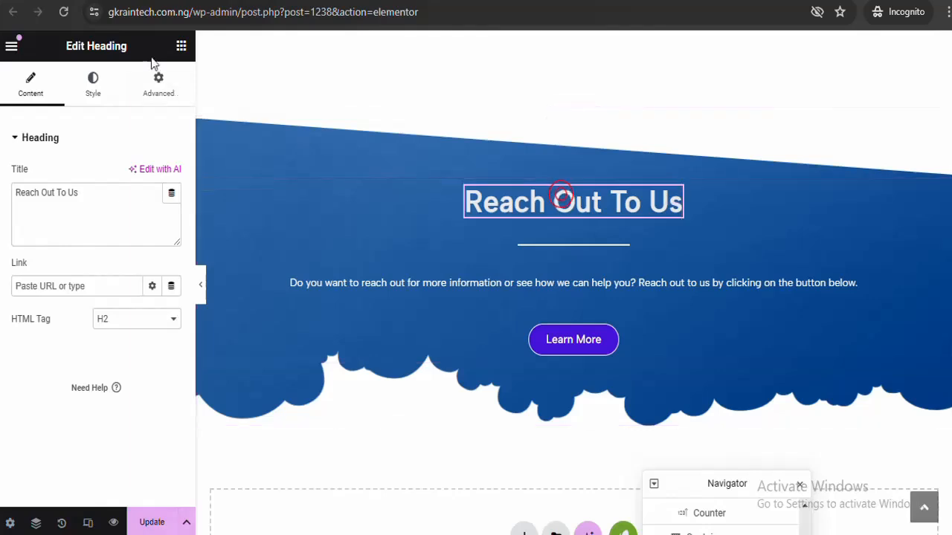
left_click(158, 80)
left_click(171, 192)
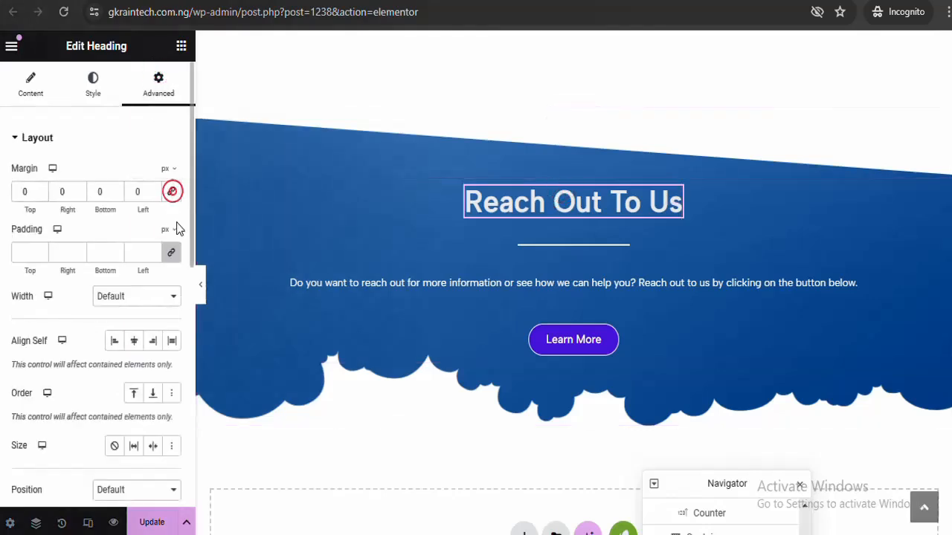
left_click(171, 252)
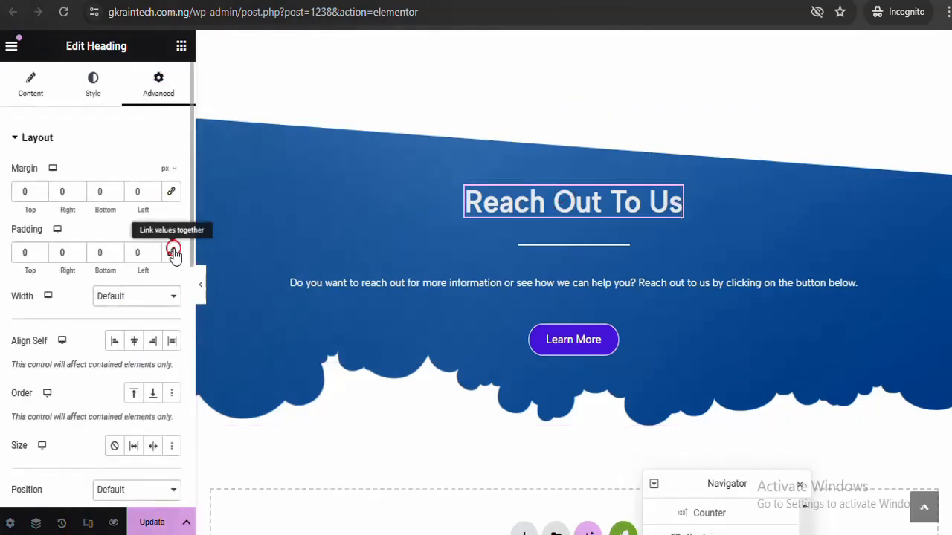
Reduce the divider's gap from 15 to 2 and preview the section
left_click(509, 281)
left_click(549, 246)
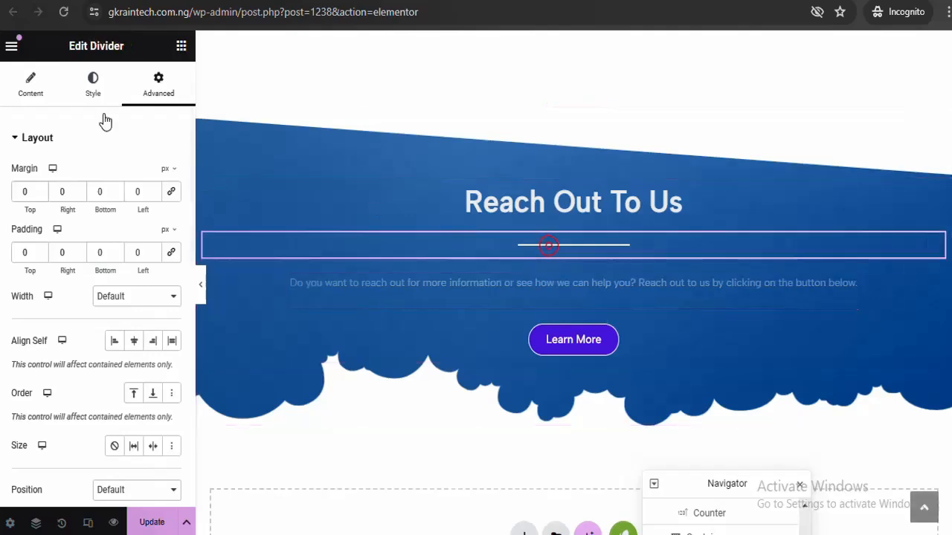
left_click(93, 88)
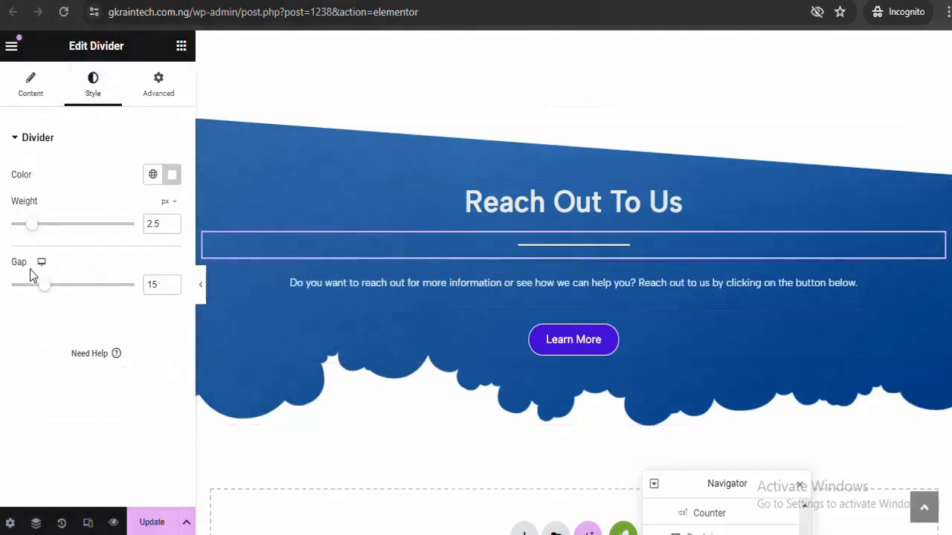
left_click_drag(40, 285, 2, 294)
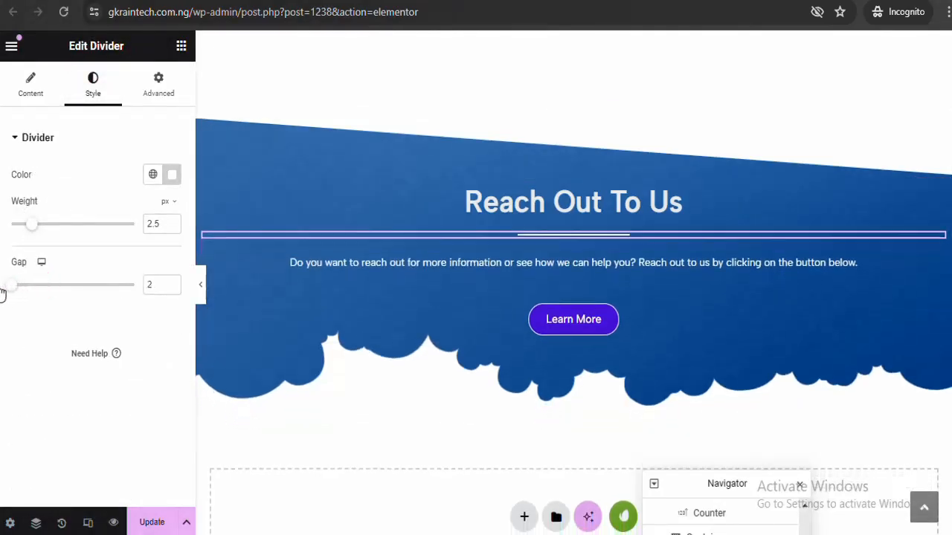
left_click(201, 285)
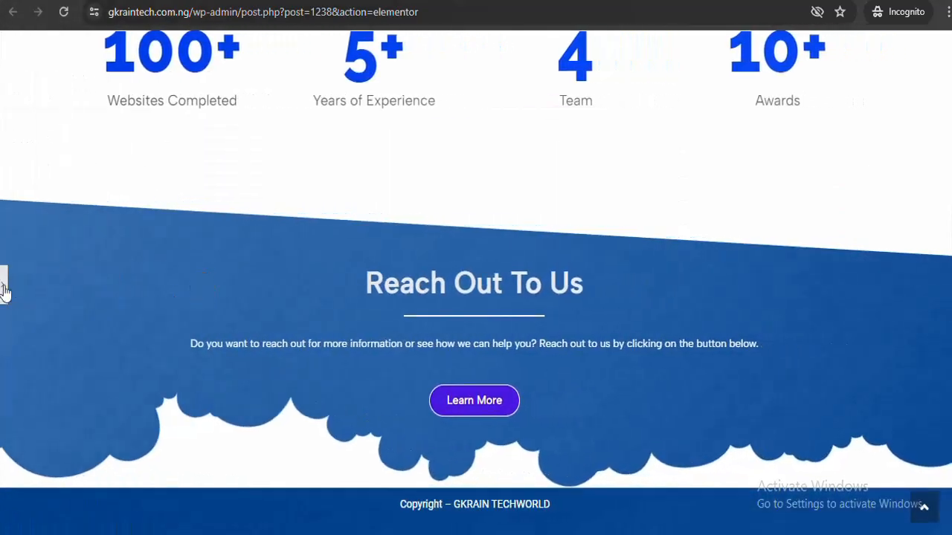
left_click(4, 292)
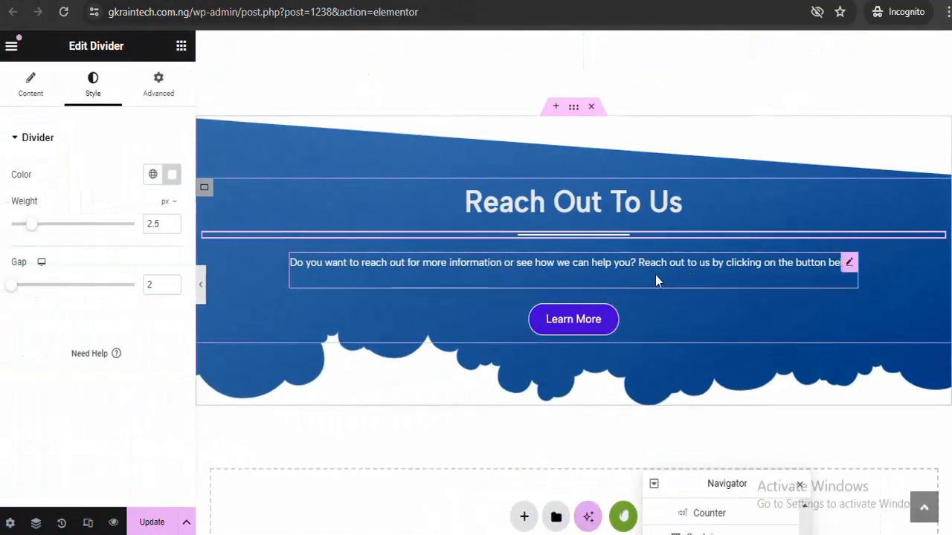
Lower the Learn More button's top margin to -20 px
left_click(586, 333)
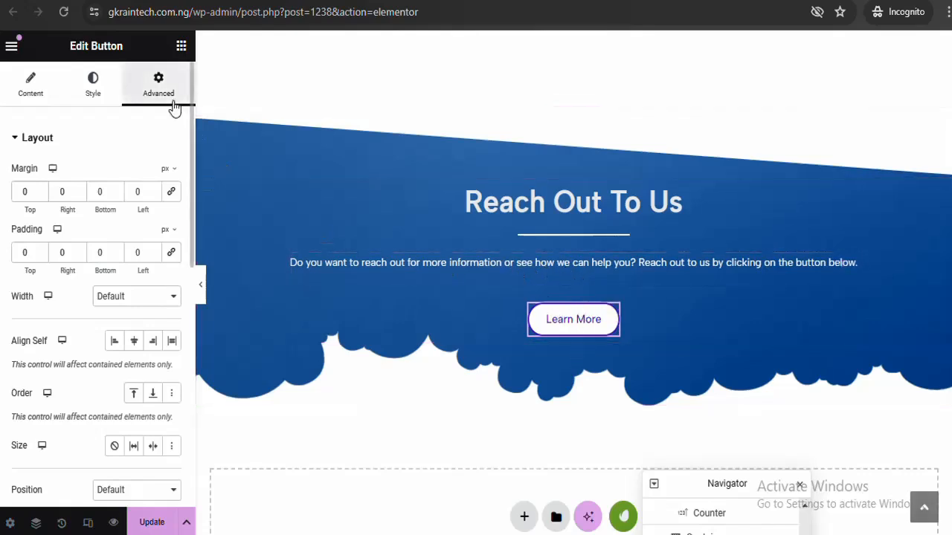
left_click(41, 195)
left_click(40, 194)
left_click(41, 194)
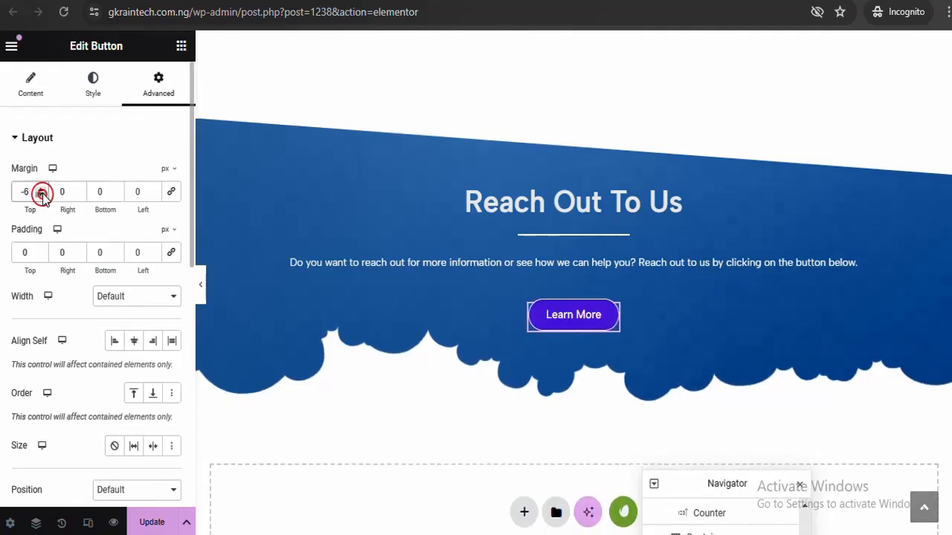
left_click(41, 195)
left_click(42, 194)
left_click(42, 195)
left_click(41, 195)
left_click(42, 194)
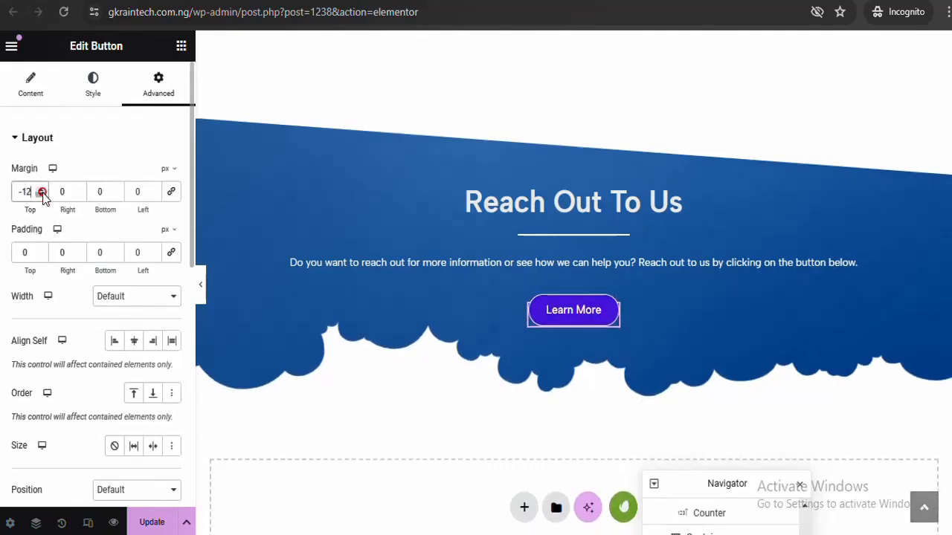
left_click(42, 195)
left_click(41, 195)
left_click(42, 195)
left_click(41, 195)
left_click(41, 195)
left_click(41, 195)
left_click(42, 195)
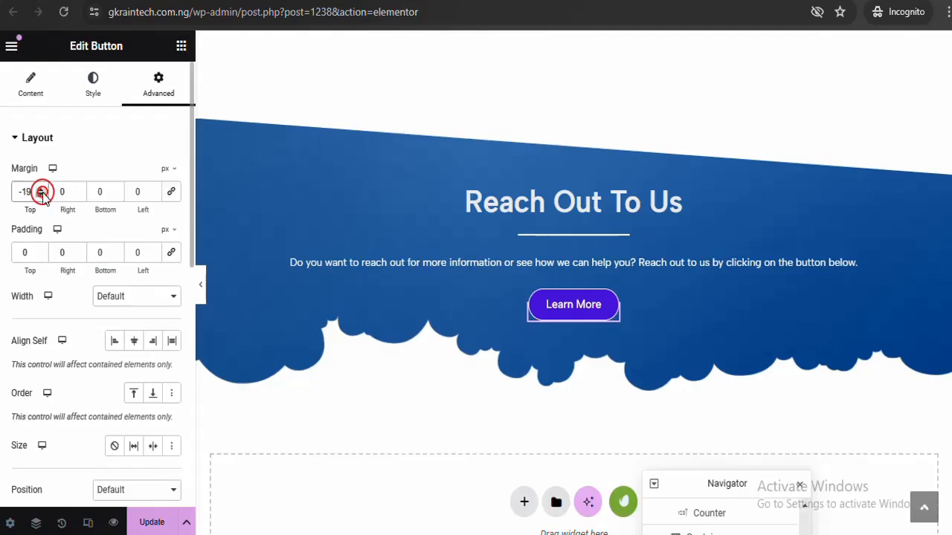
left_click(42, 195)
left_click(41, 195)
left_click(41, 195)
left_click(41, 195)
left_click(42, 194)
left_click(42, 194)
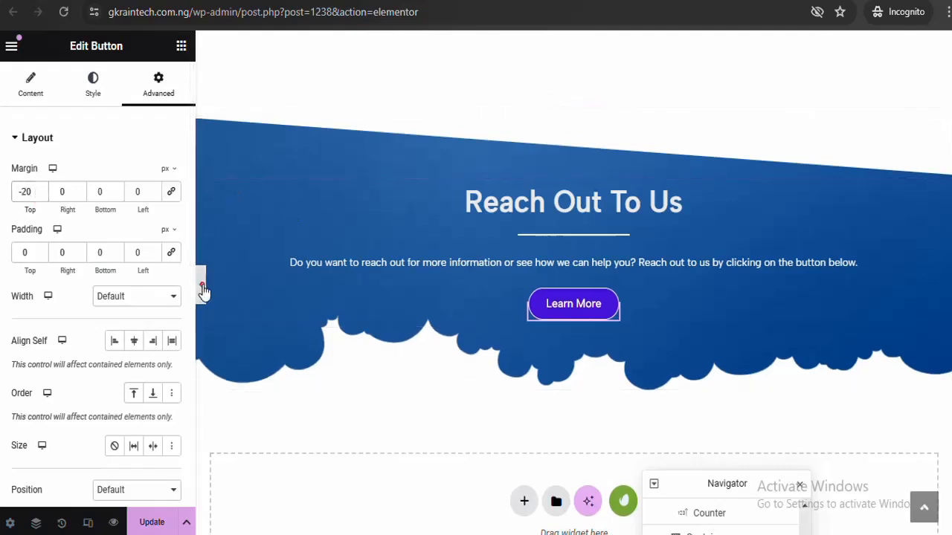
Preview the tightened section, then select the reach-out paragraph to adjust its spacing
left_click(200, 285)
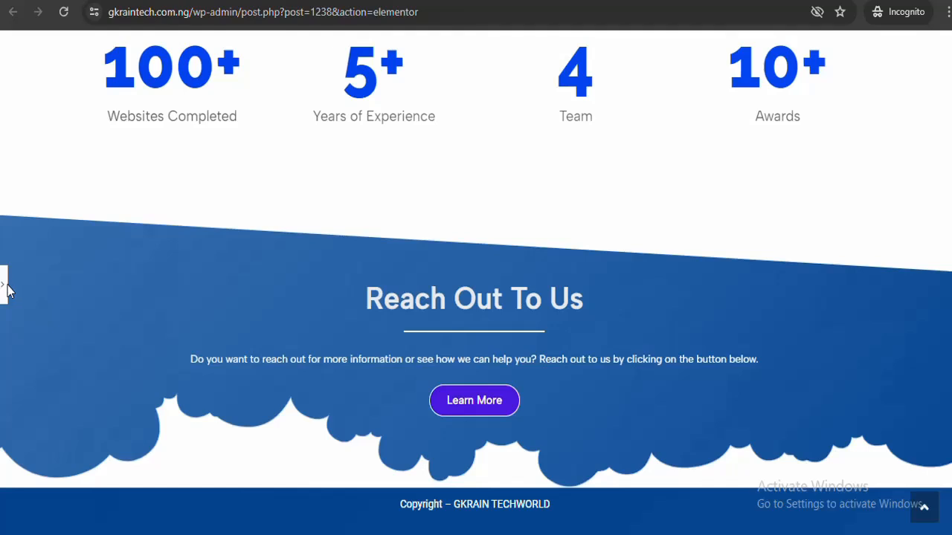
left_click(6, 287)
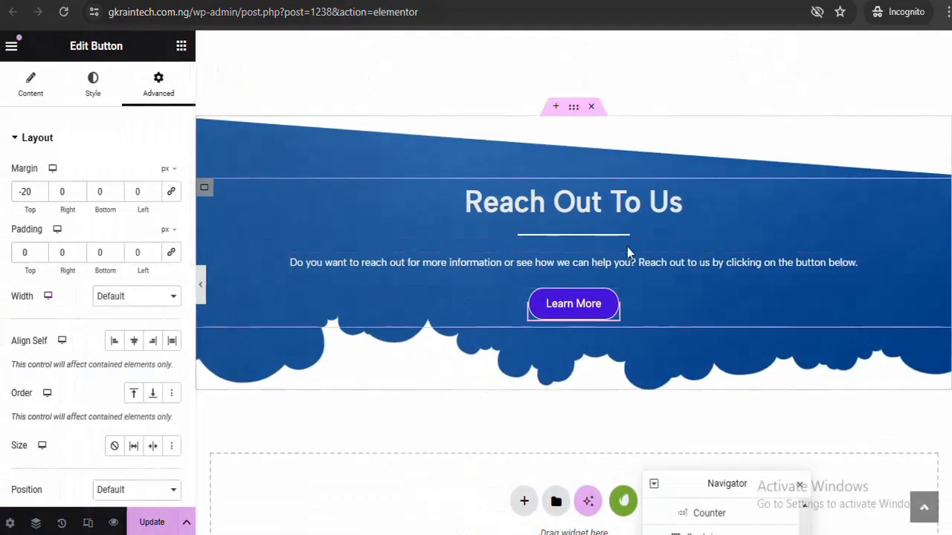
left_click(603, 264)
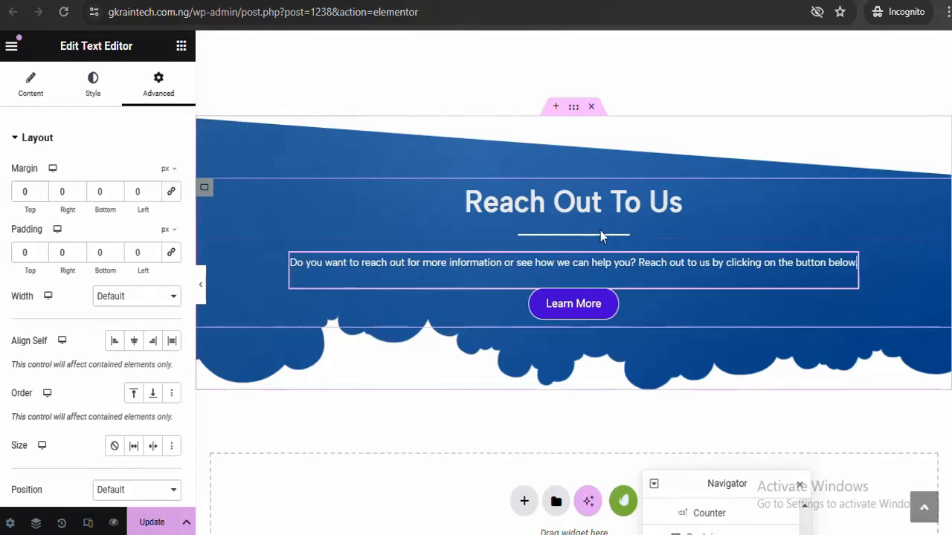
Give the Reach Out To Us paragraph a 20 px top margin and preview the result
left_click(39, 190)
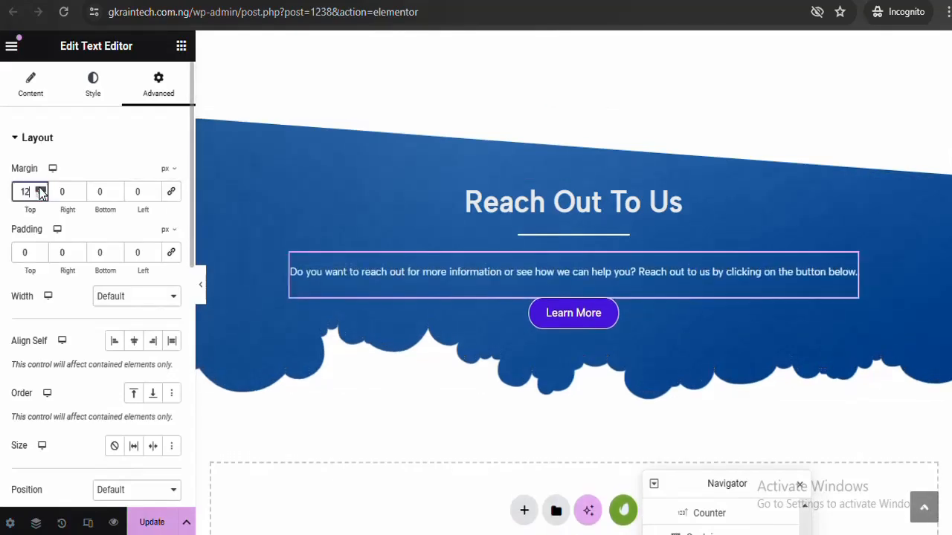
left_click(39, 190)
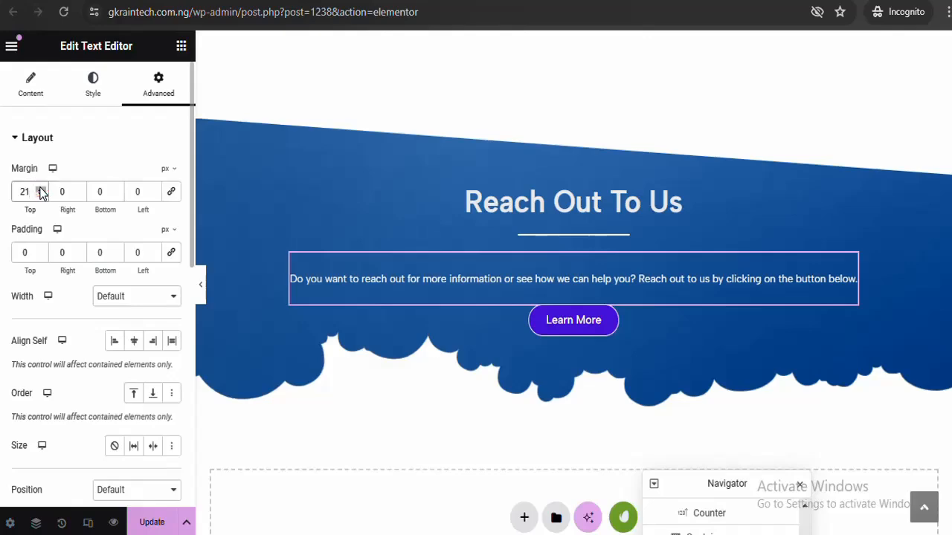
left_click(40, 195)
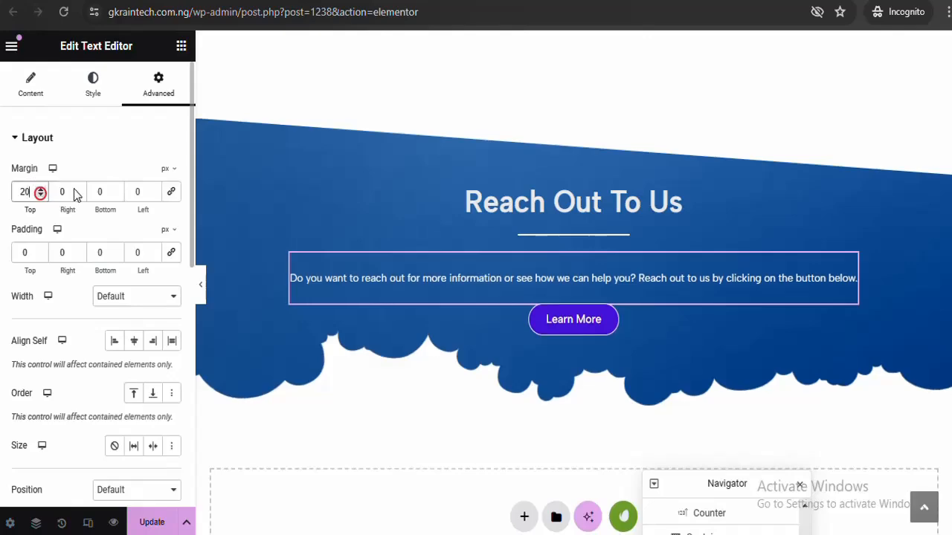
left_click(200, 284)
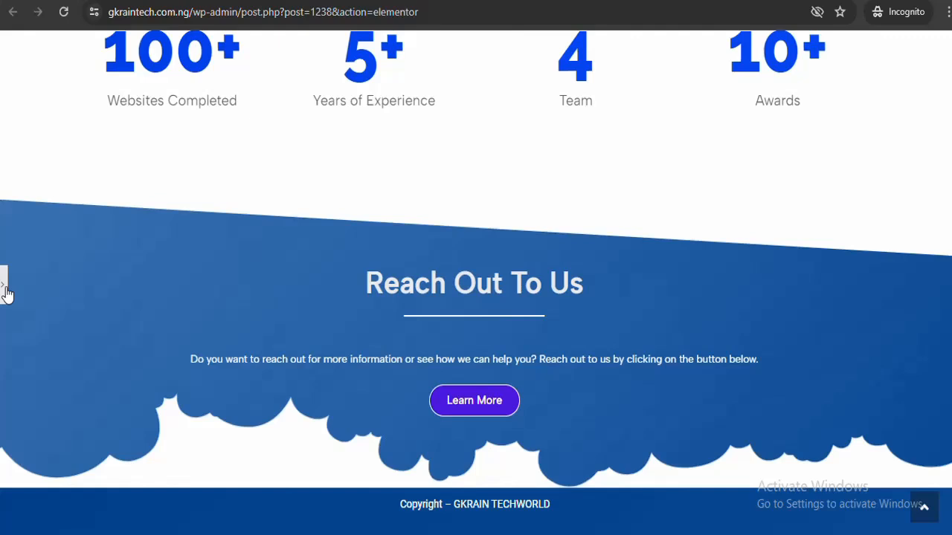
left_click(4, 287)
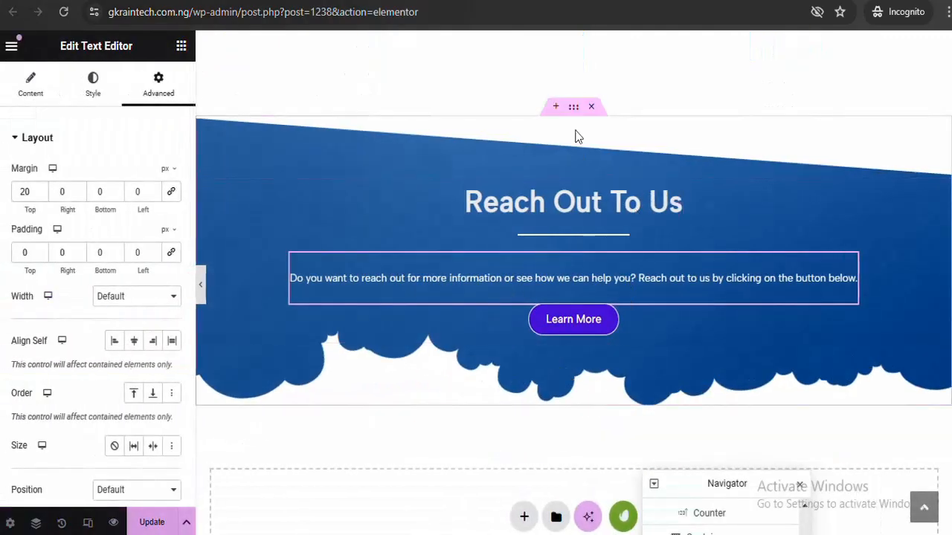
left_click(574, 108)
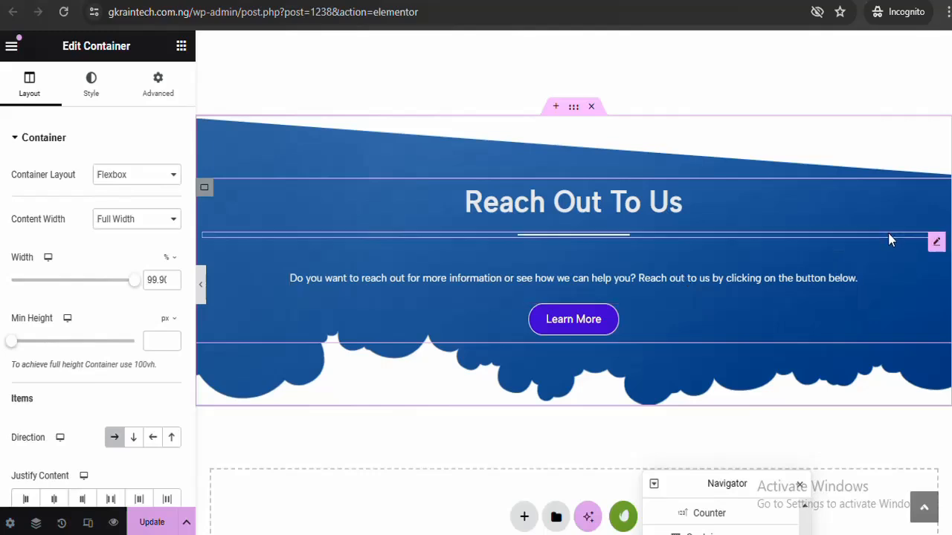
left_click(851, 264)
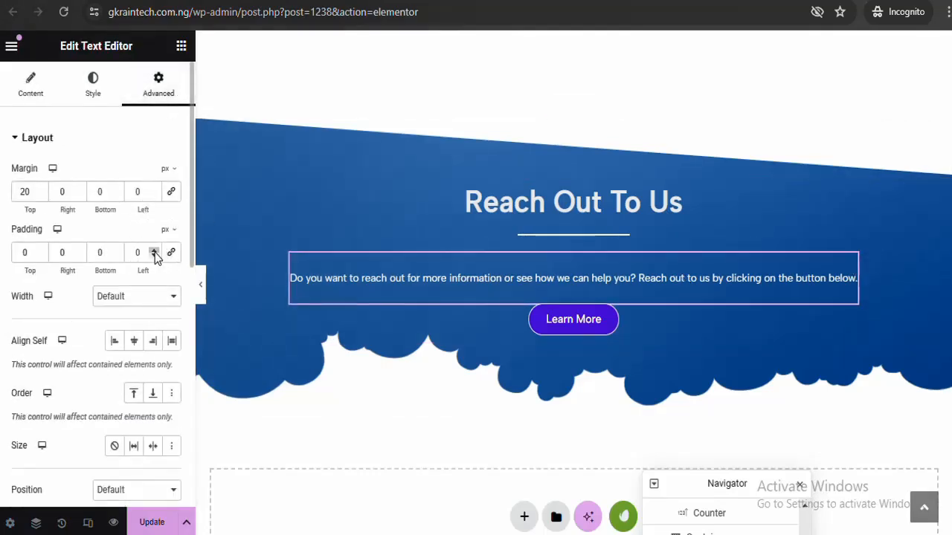
Try different right and left padding values on the paragraph, then reset them to 0
left_click(58, 254)
type("10")
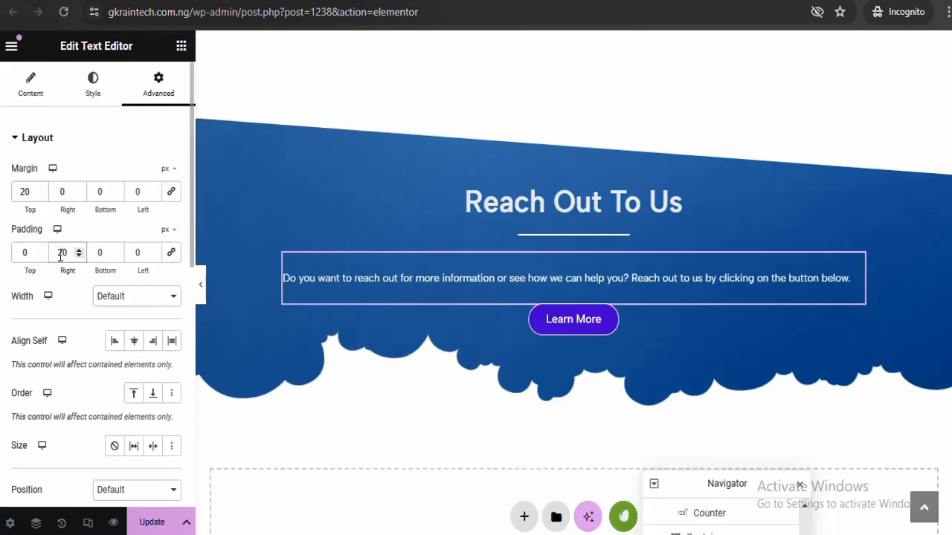
type("10")
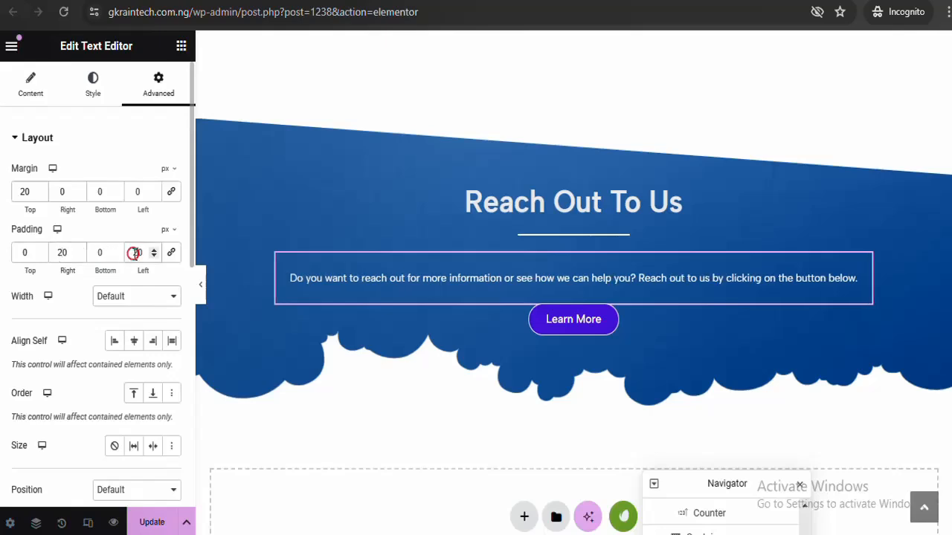
double_click(64, 253)
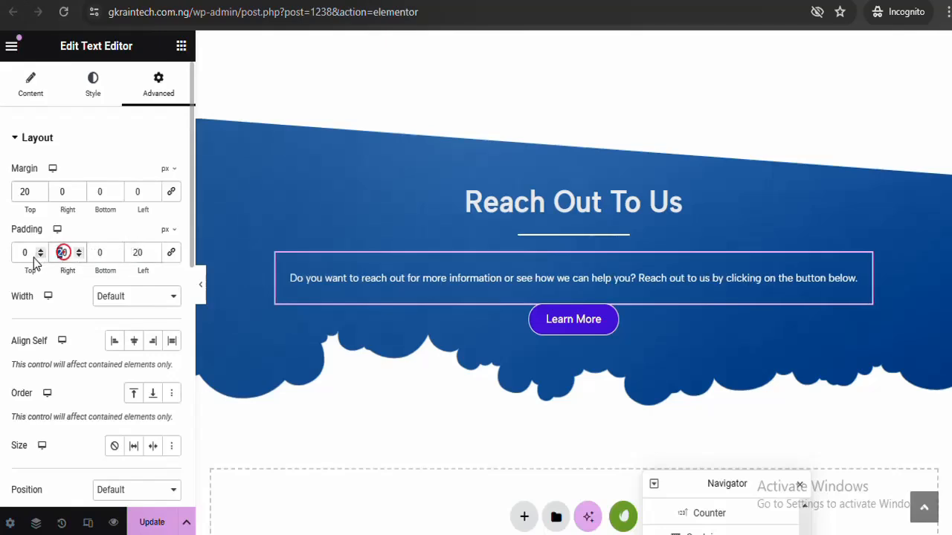
type("40")
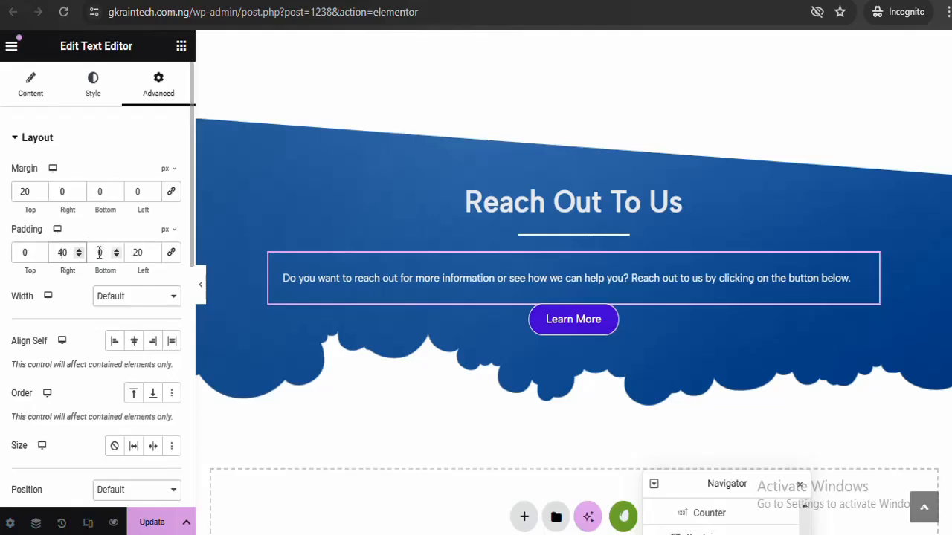
key("Left")
key("BackSpace")
type("5")
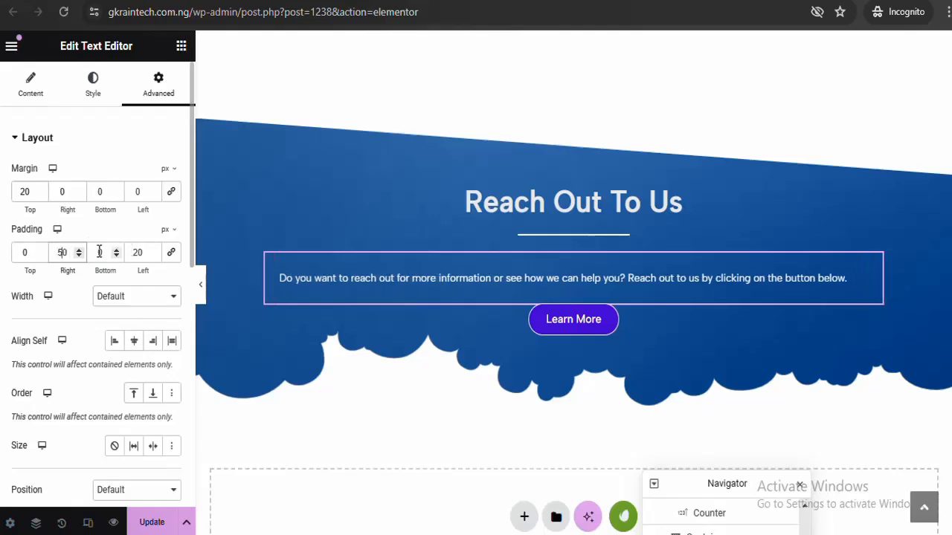
left_click(140, 251)
key("Left")
key("BackSpace")
type("5")
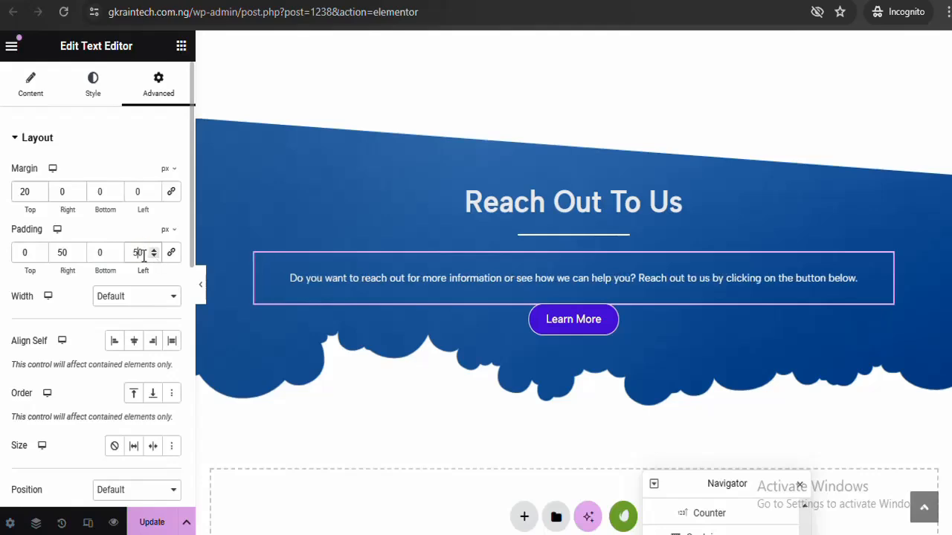
type("0")
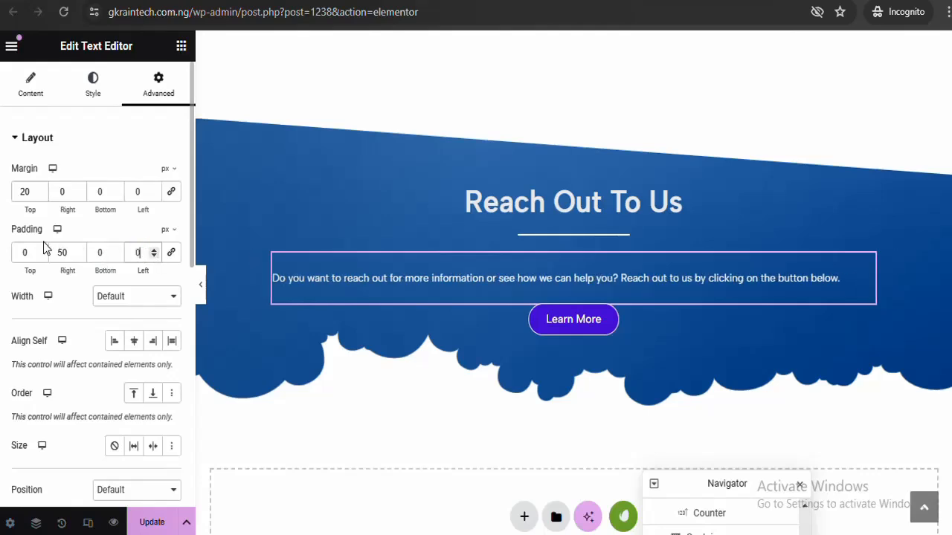
left_click(66, 248)
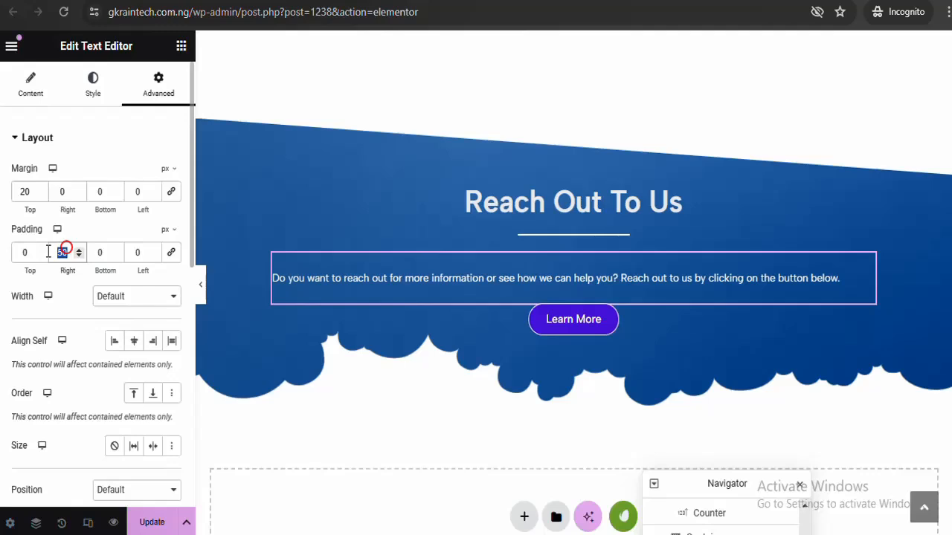
type("0")
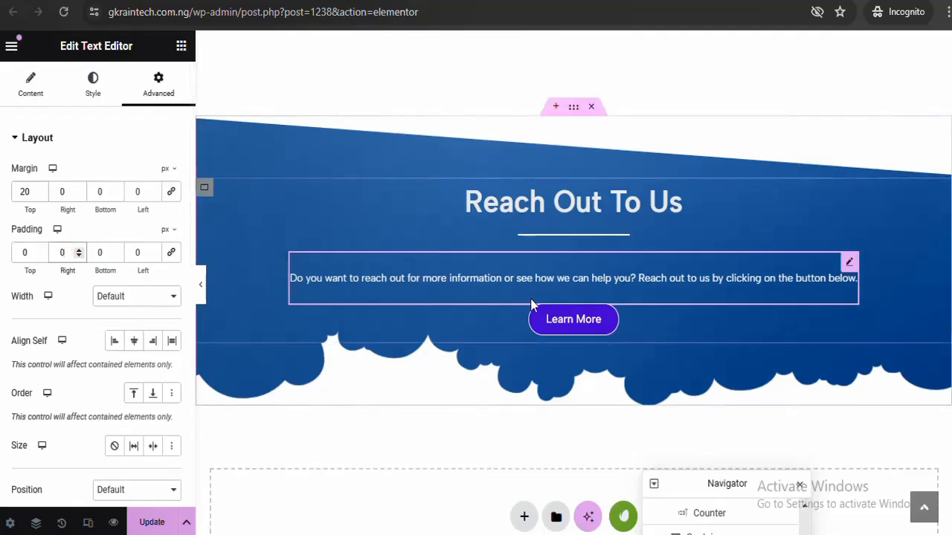
Adjust the section container width and narrow the inner content container to about 54%
left_click(574, 108)
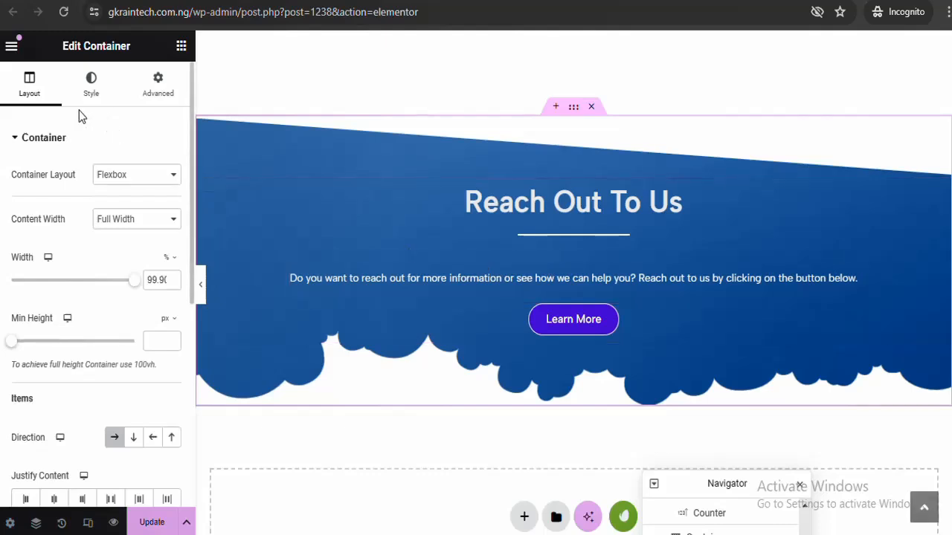
left_click(31, 92)
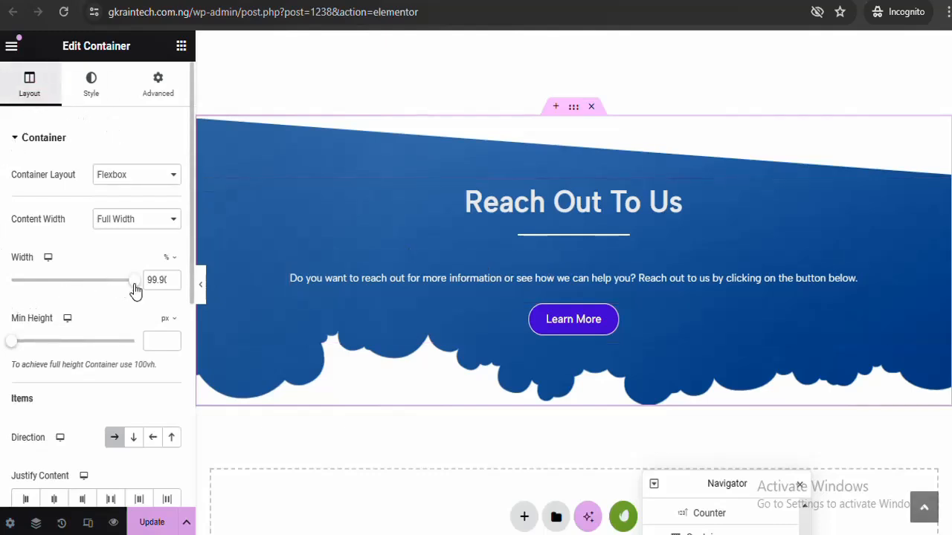
mouse_move(136, 286)
left_mouse_down()
mouse_move(107, 289)
mouse_move(153, 286)
left_mouse_up()
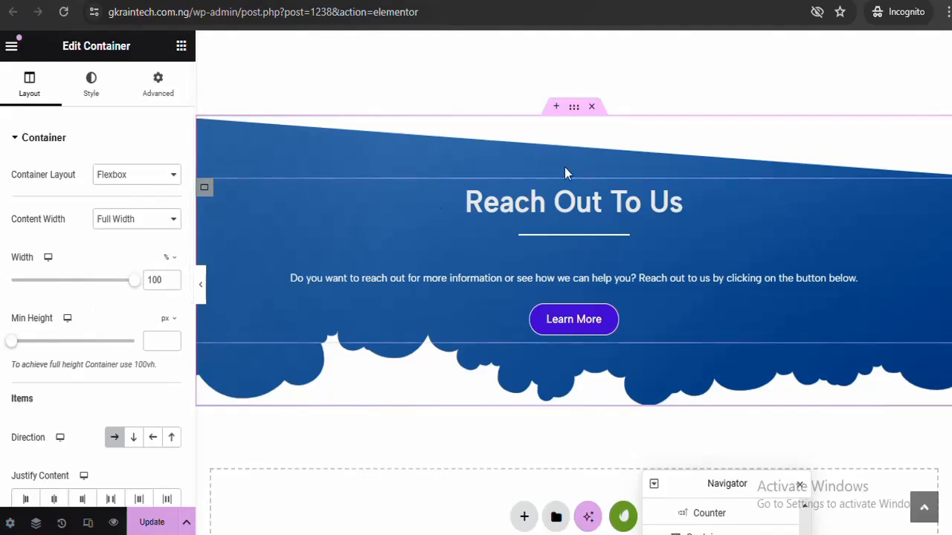
left_click(206, 190)
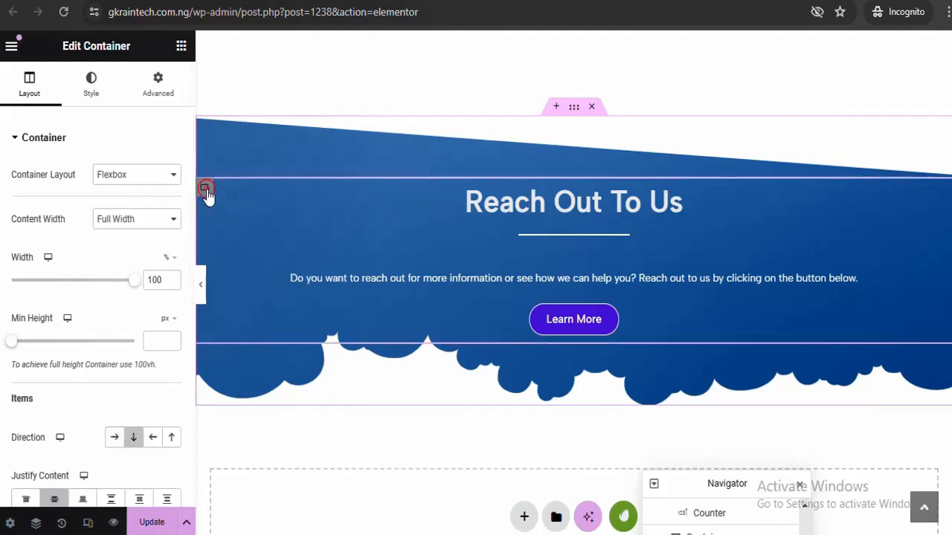
left_click_drag(135, 284, 79, 278)
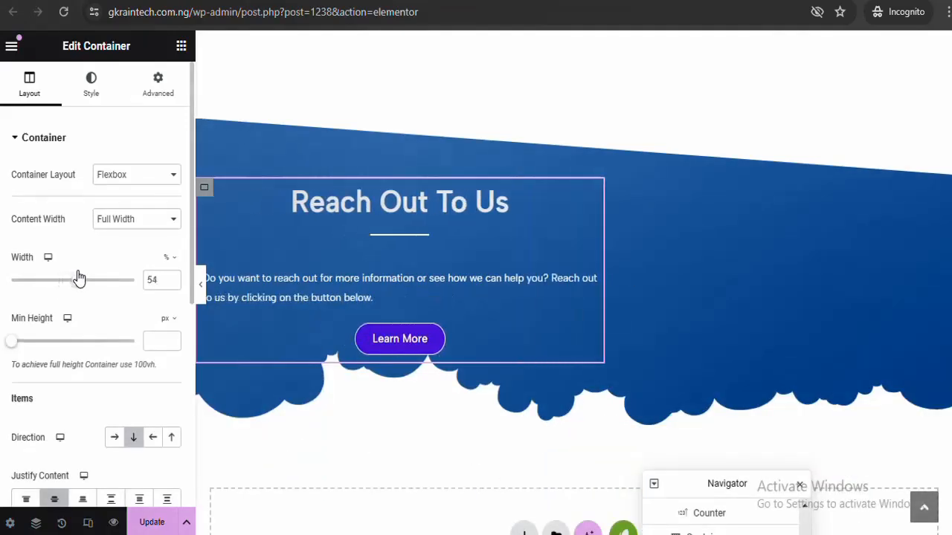
Center-align the Reach Out To Us paragraph text
left_click(285, 280)
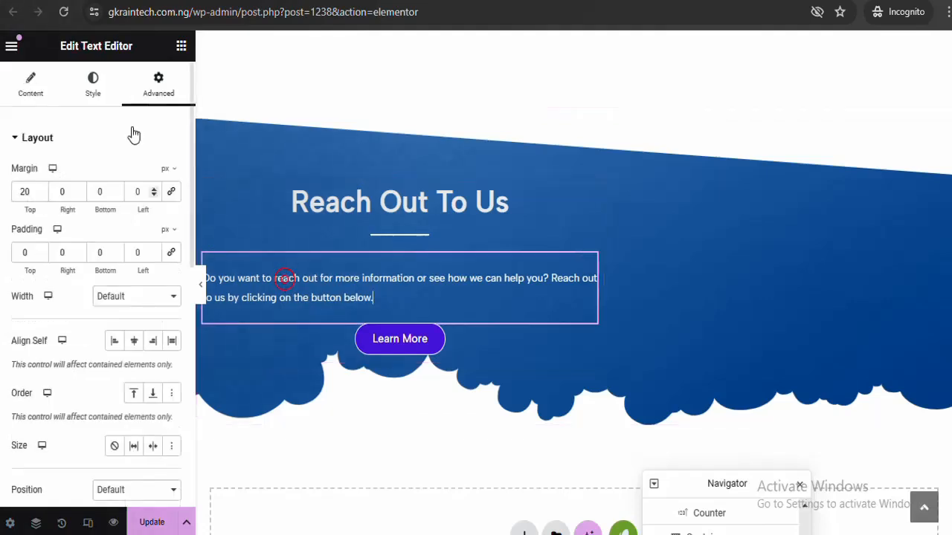
left_click(94, 97)
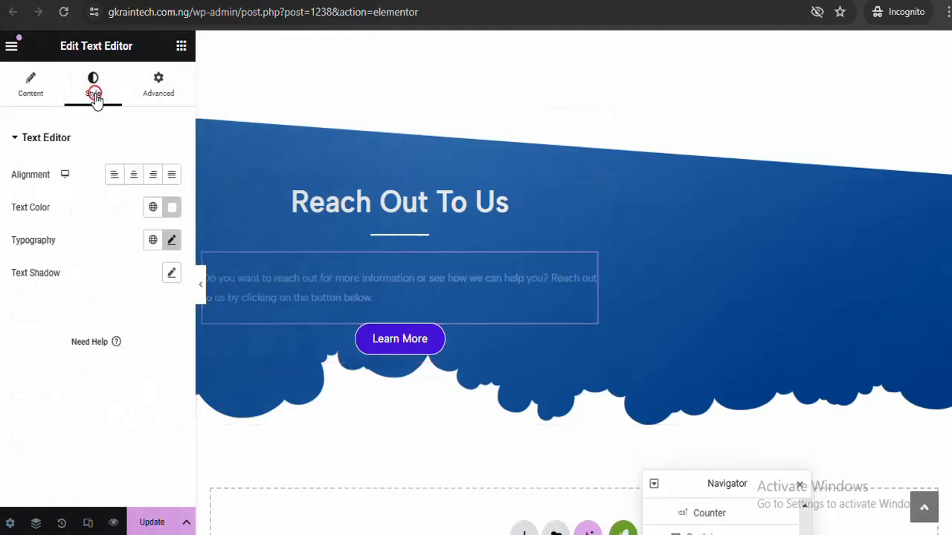
left_click(134, 176)
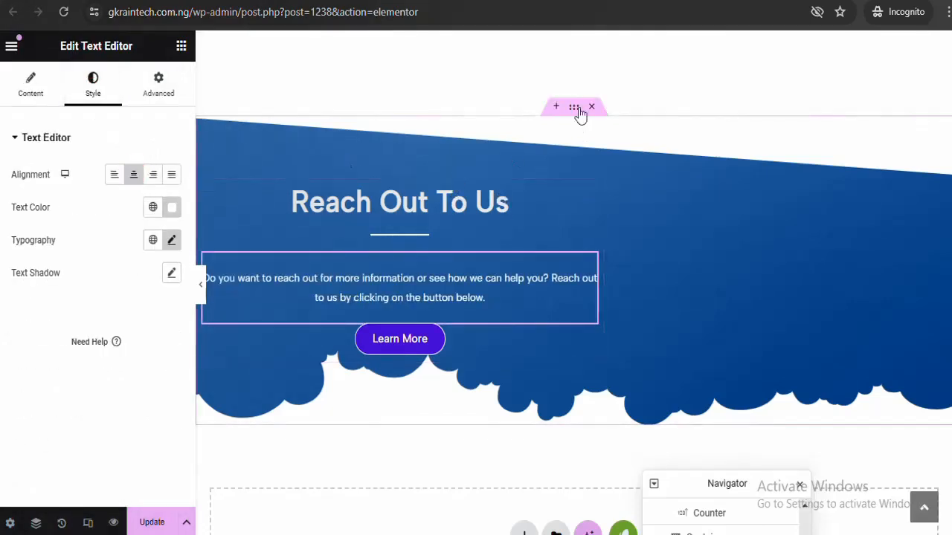
Set the section to Column direction with content centred vertically and horizontally, then preview
left_click(574, 108)
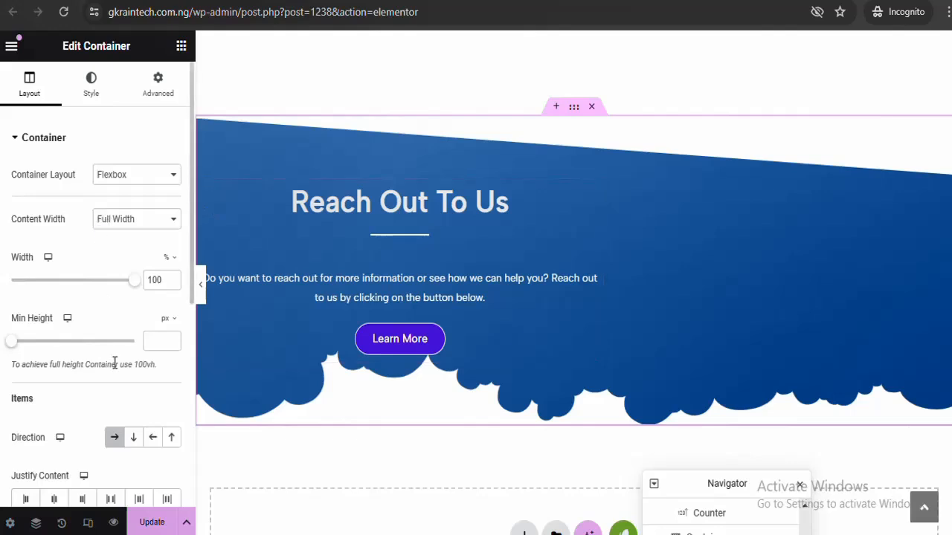
left_click(134, 437)
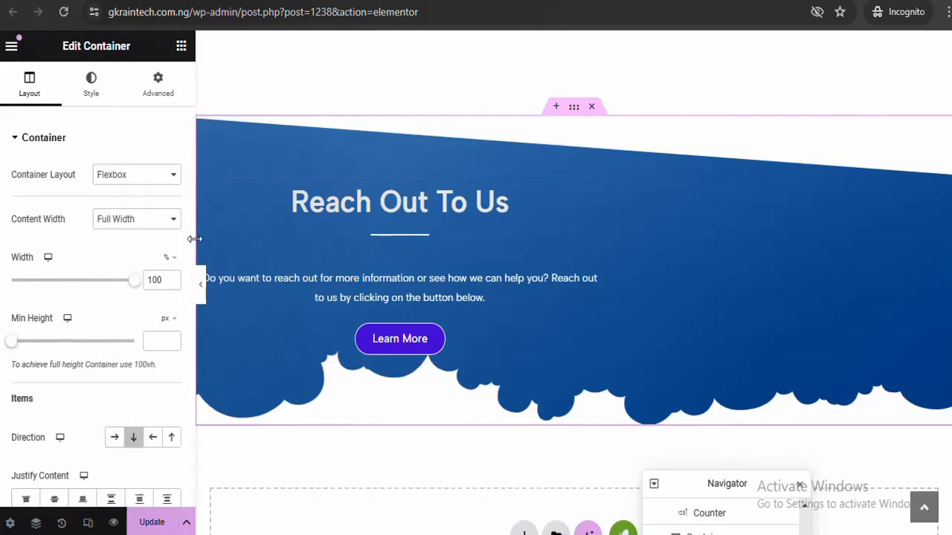
scroll(191, 242, "down", 3)
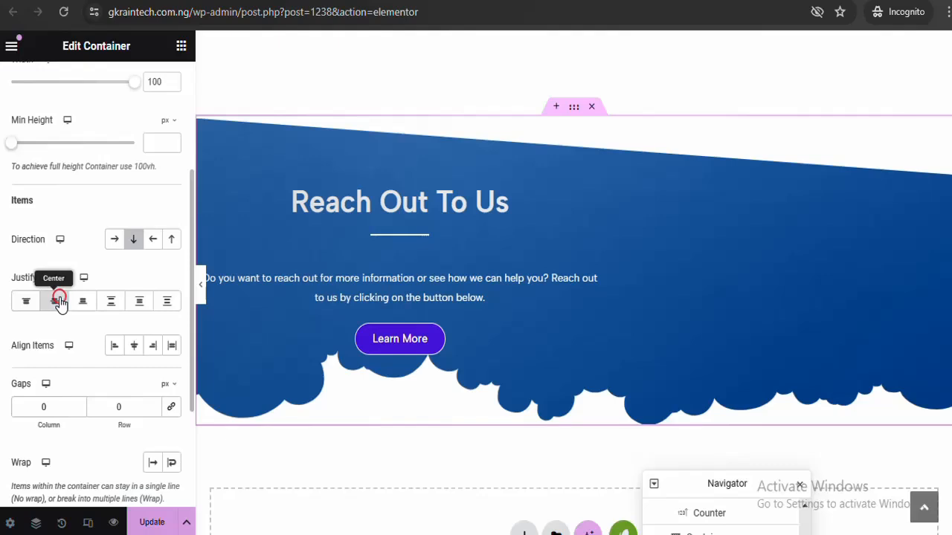
left_click(56, 301)
left_click(135, 346)
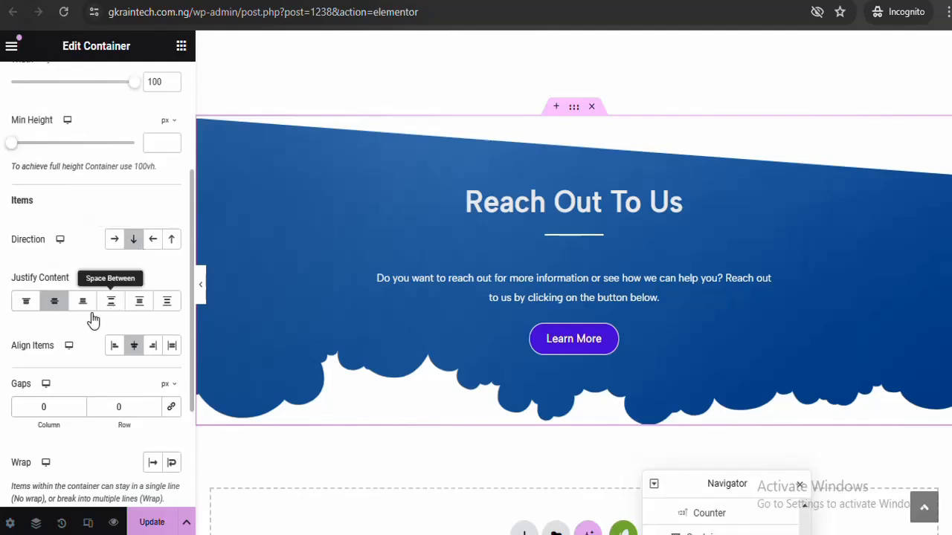
left_click(52, 305)
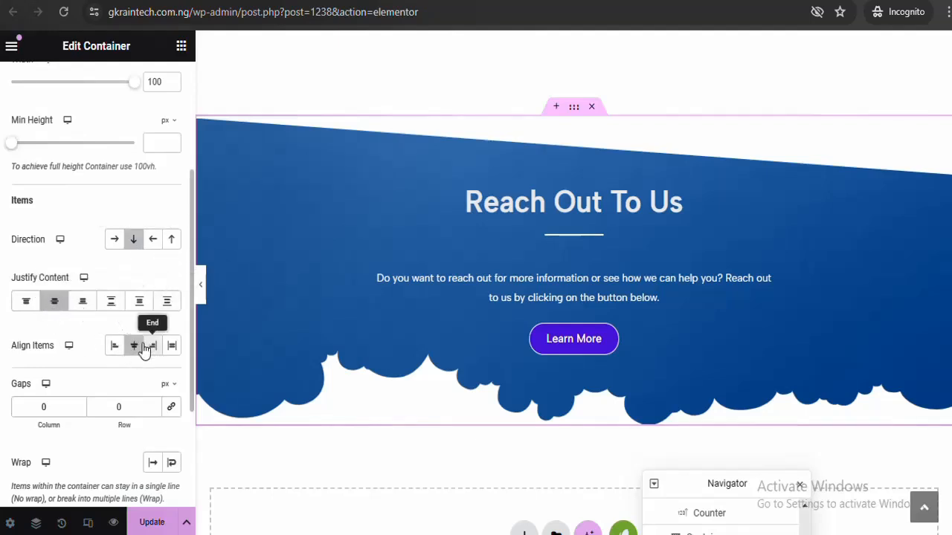
left_click(204, 296)
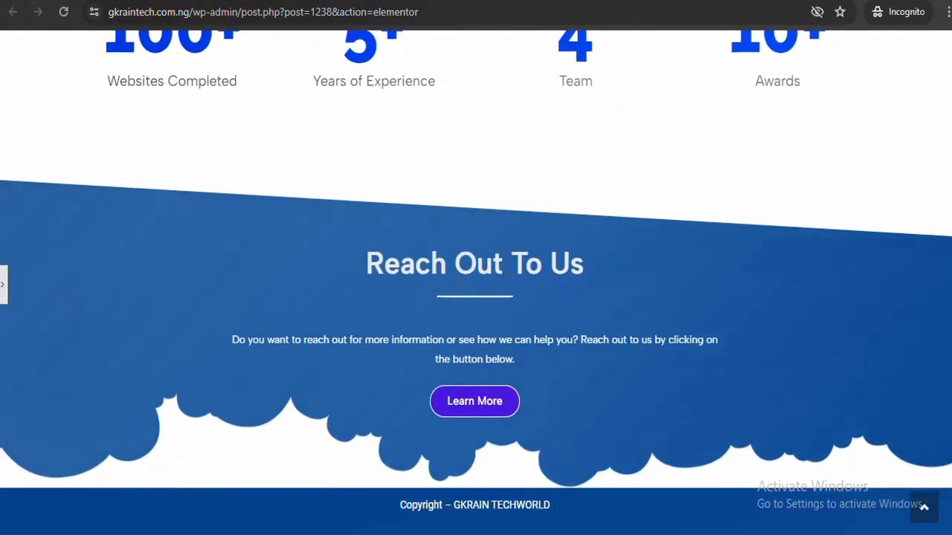
scroll(476, 298, "up", 10)
scroll(475, 298, "down", 10)
left_click(8, 282)
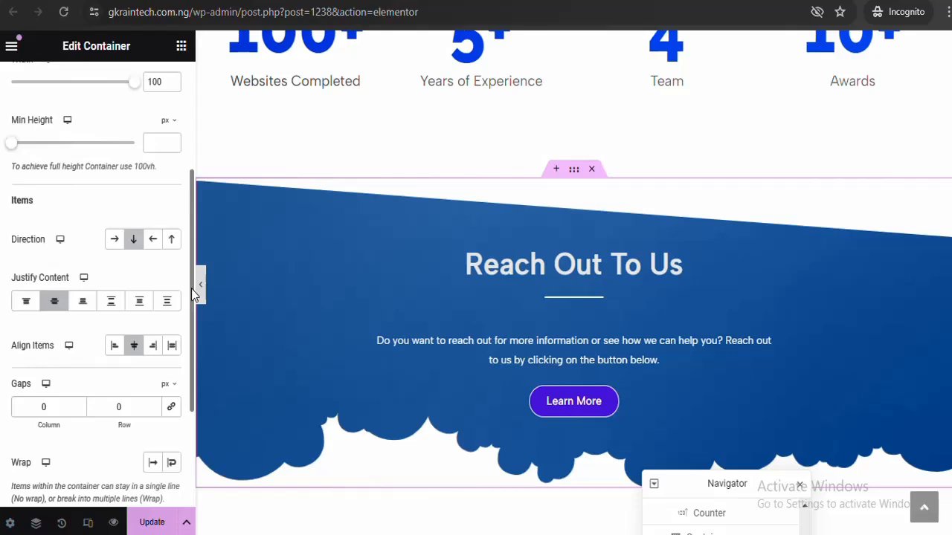
left_click_drag(191, 288, 189, 165)
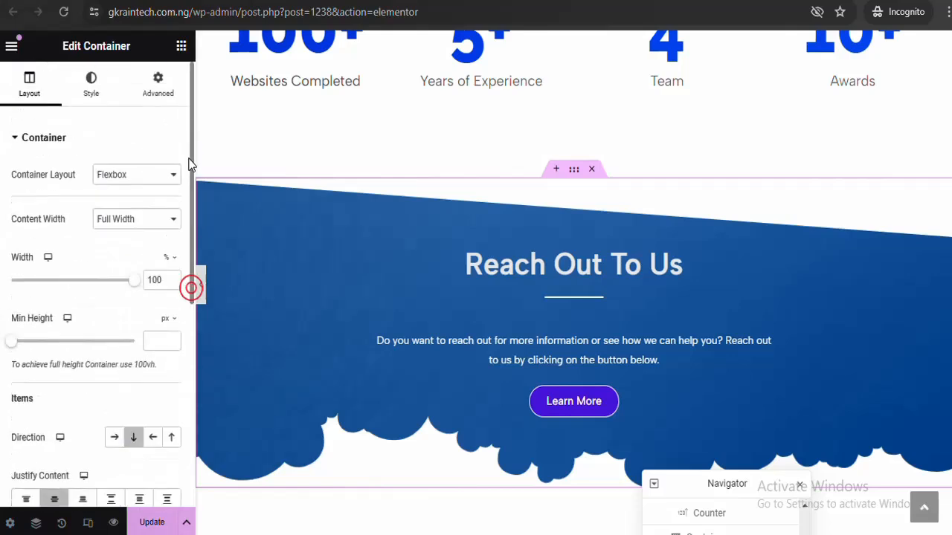
Change the bottom shape divider to Mountains with height 60 and preview it
left_click(93, 89)
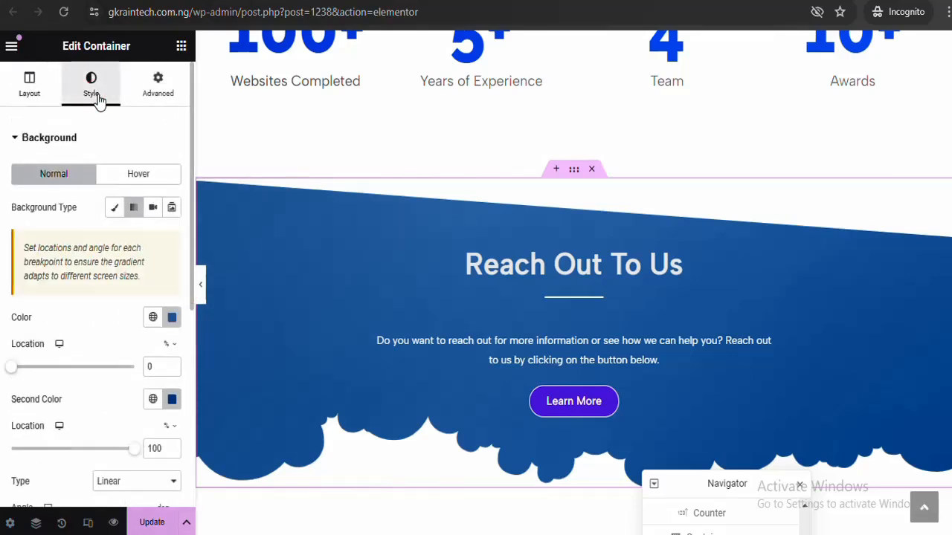
left_click(110, 134)
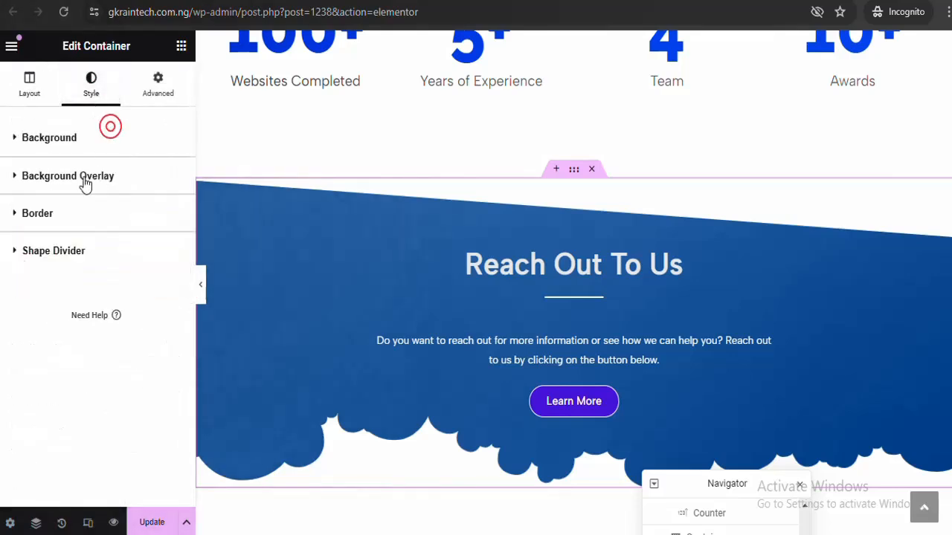
left_click(78, 253)
left_click(126, 292)
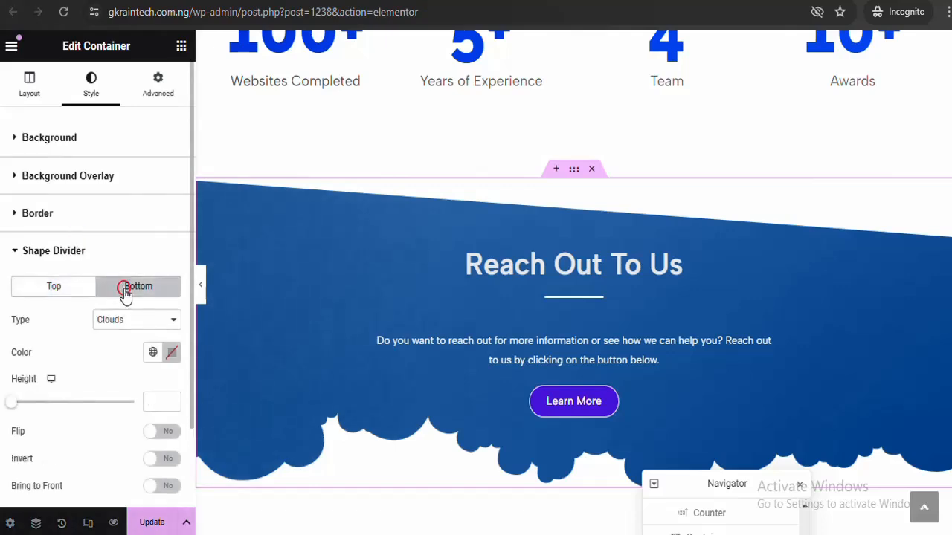
left_click(139, 322)
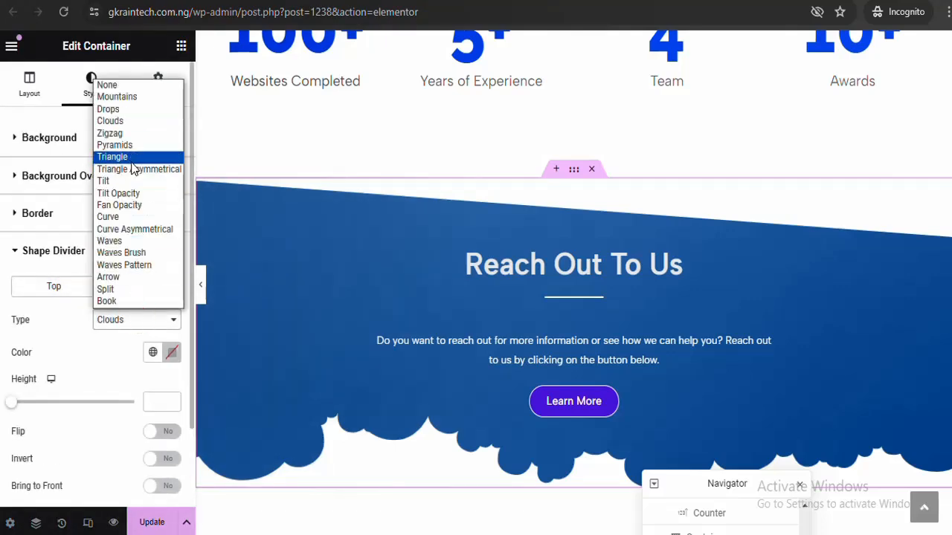
left_click(126, 98)
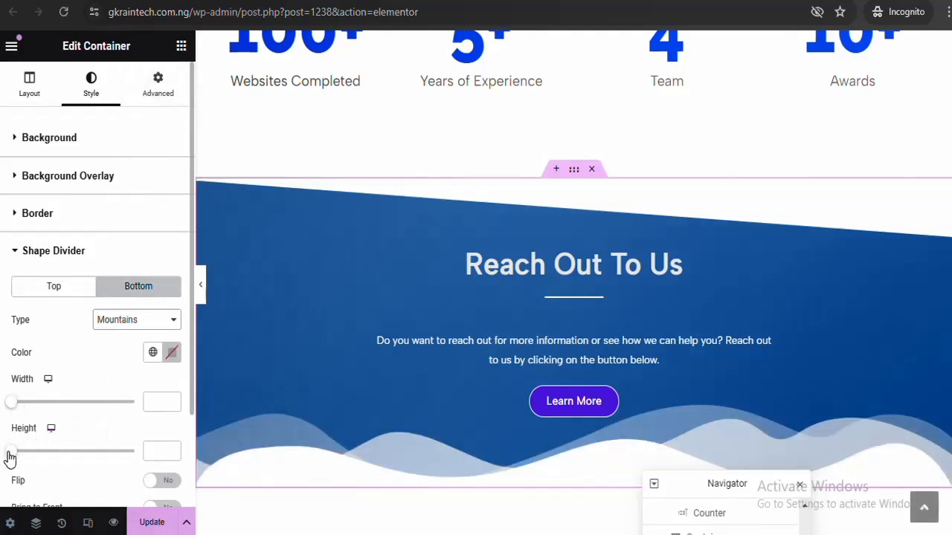
mouse_move(14, 452)
left_mouse_down()
mouse_move(46, 451)
mouse_move(28, 450)
left_mouse_up()
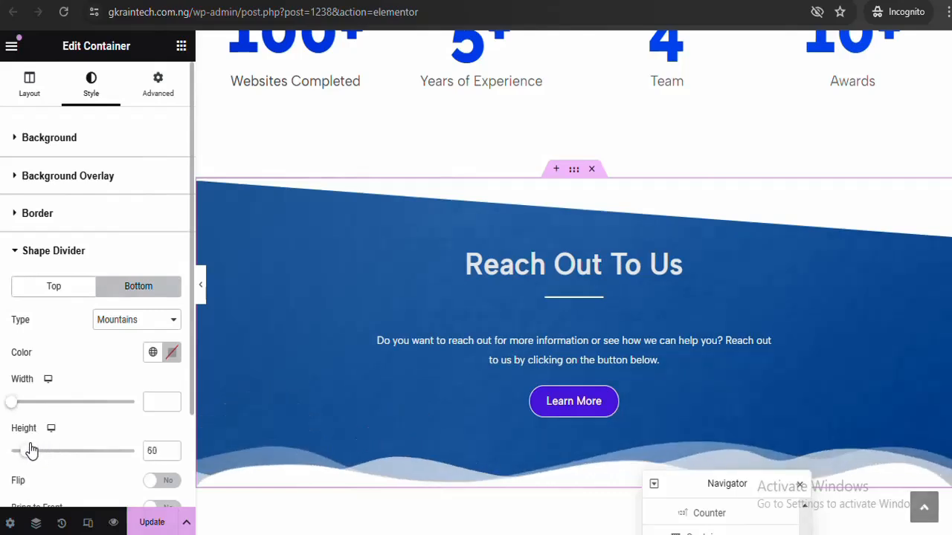
left_click(203, 295)
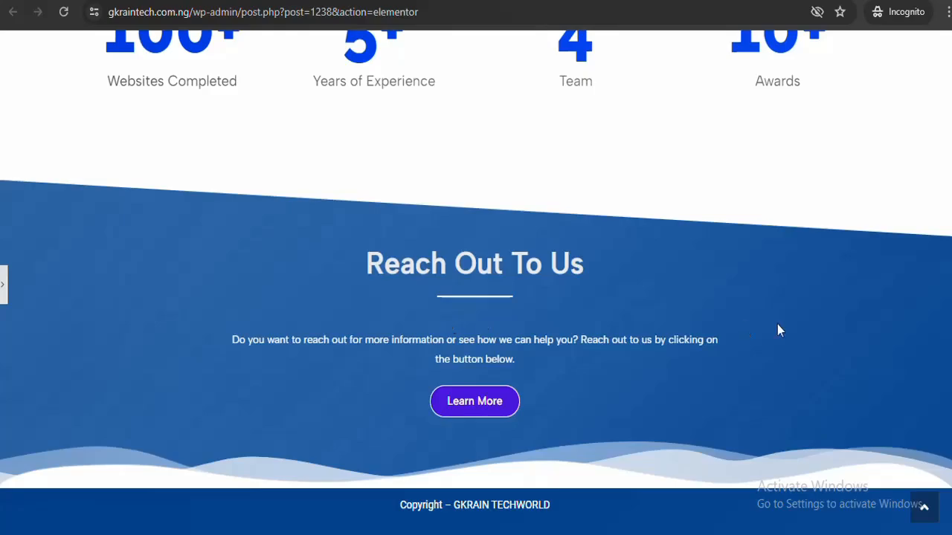
scroll(476, 268, "up", 20)
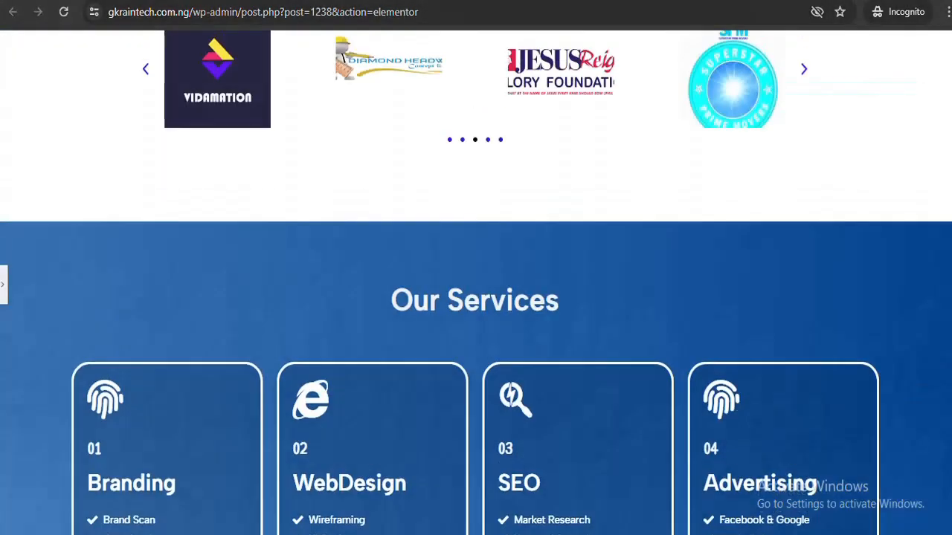
scroll(475, 283, "down", 5)
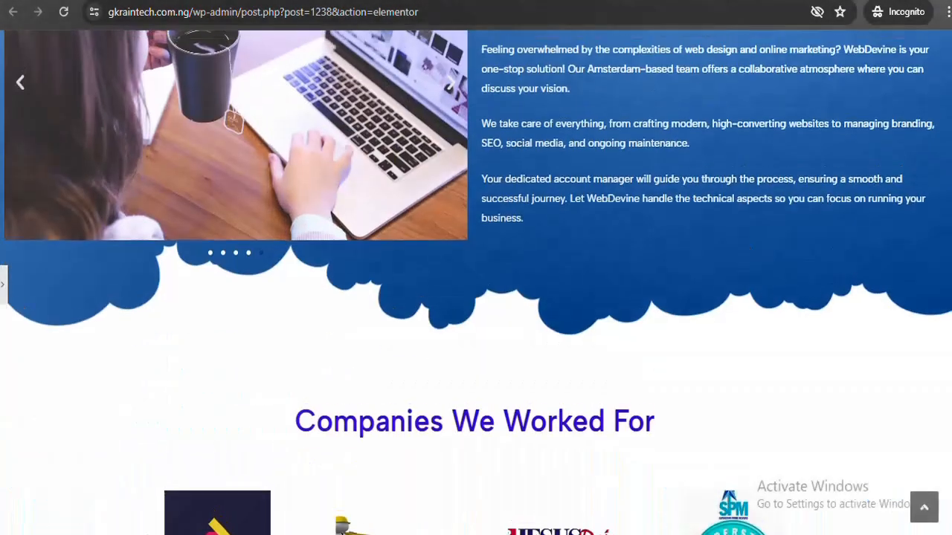
scroll(476, 283, "up", 5)
scroll(476, 283, "down", 15)
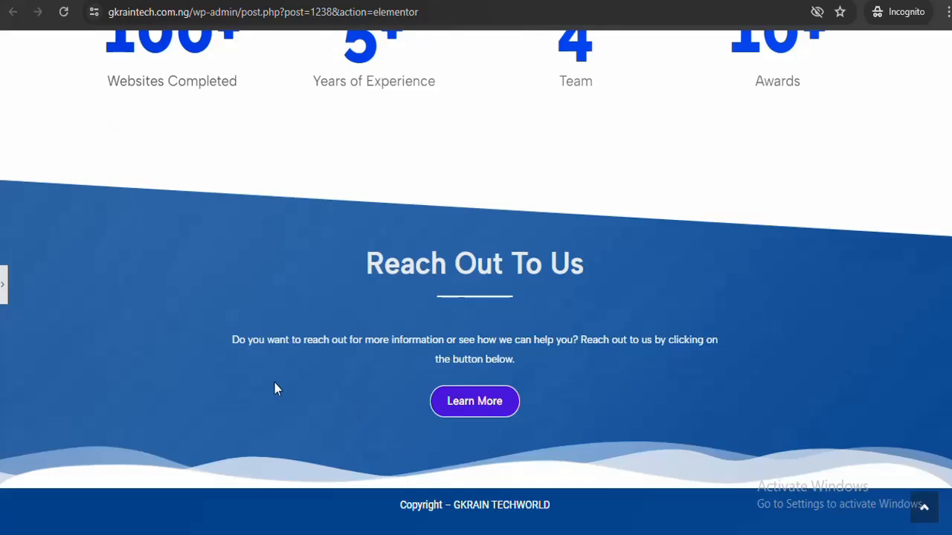
left_click(5, 287)
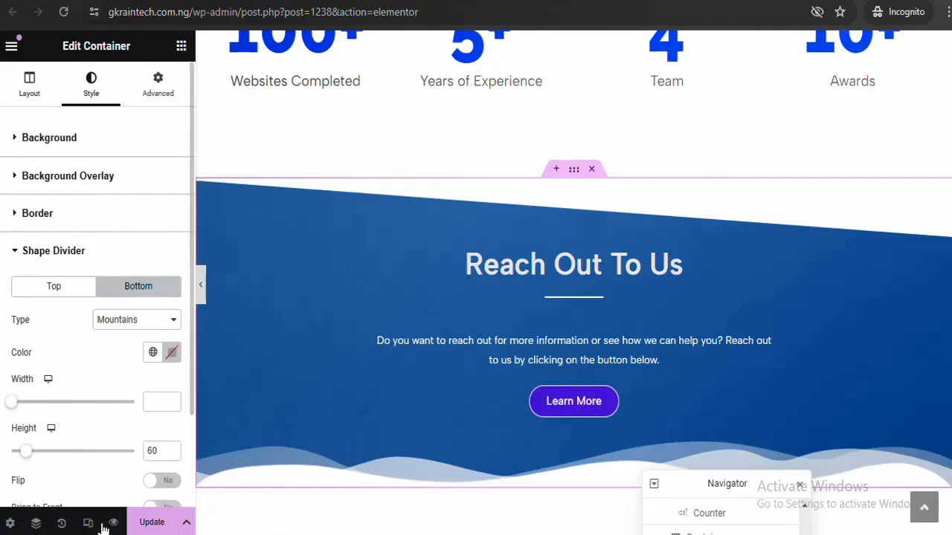
Save the page with Update
left_click(151, 523)
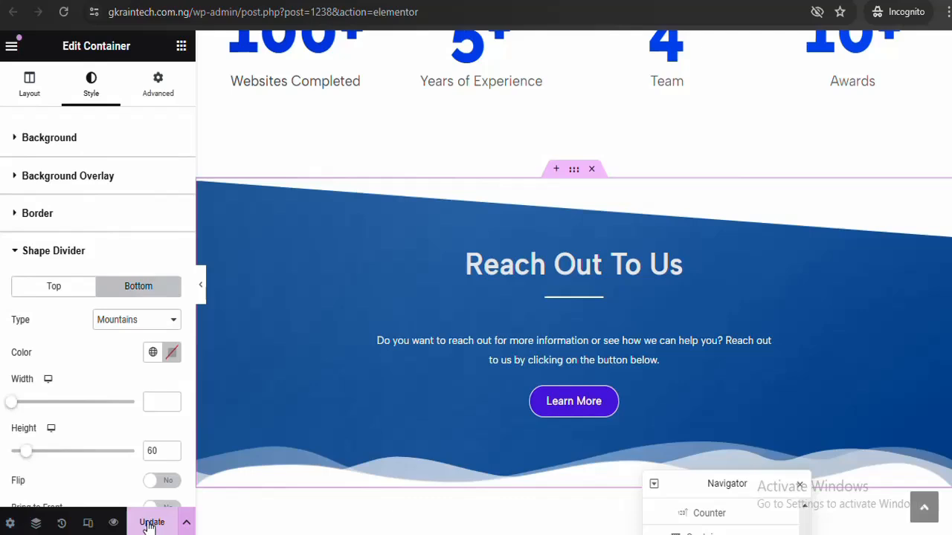
left_click(151, 522)
left_click(151, 523)
left_click(150, 522)
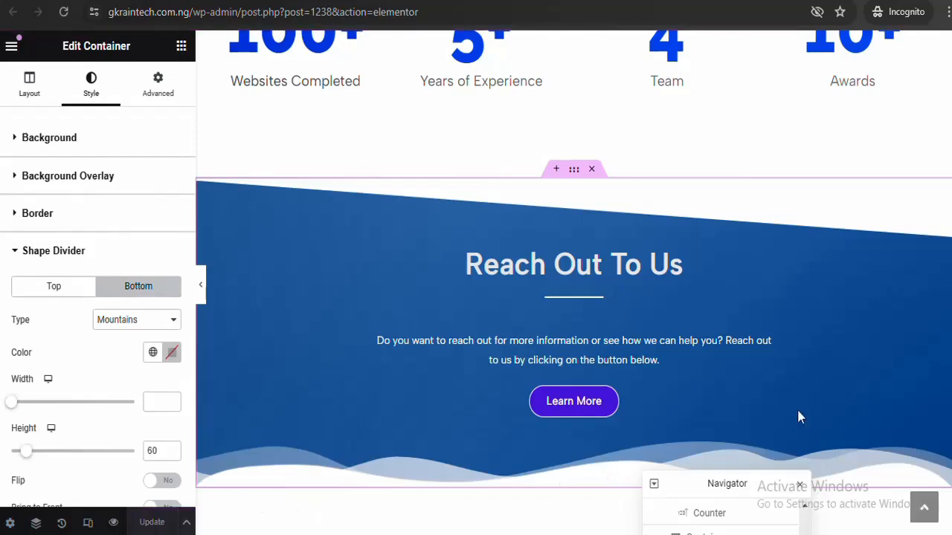
scroll(573, 283, "up", 15)
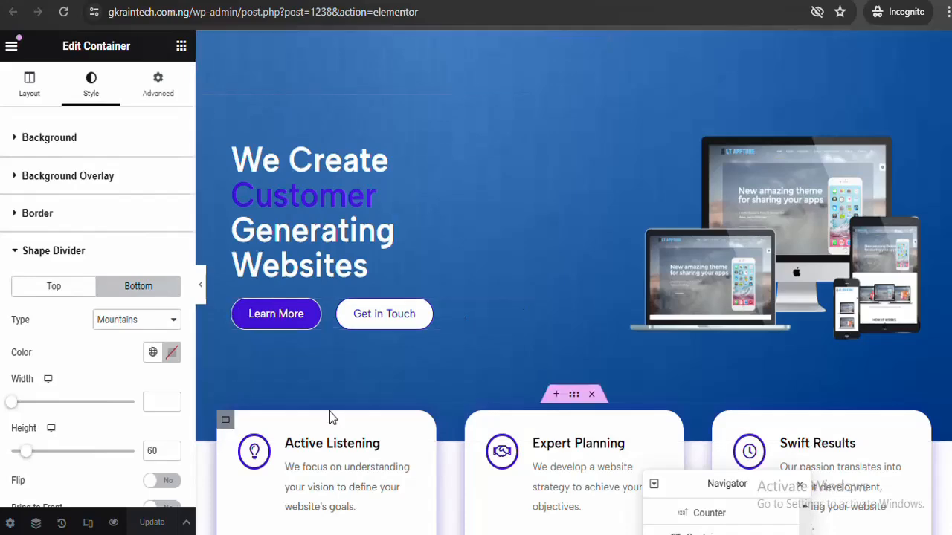
Switch to Mobile Portrait preview and scroll to the Establish Your Online Presence section
left_click(88, 523)
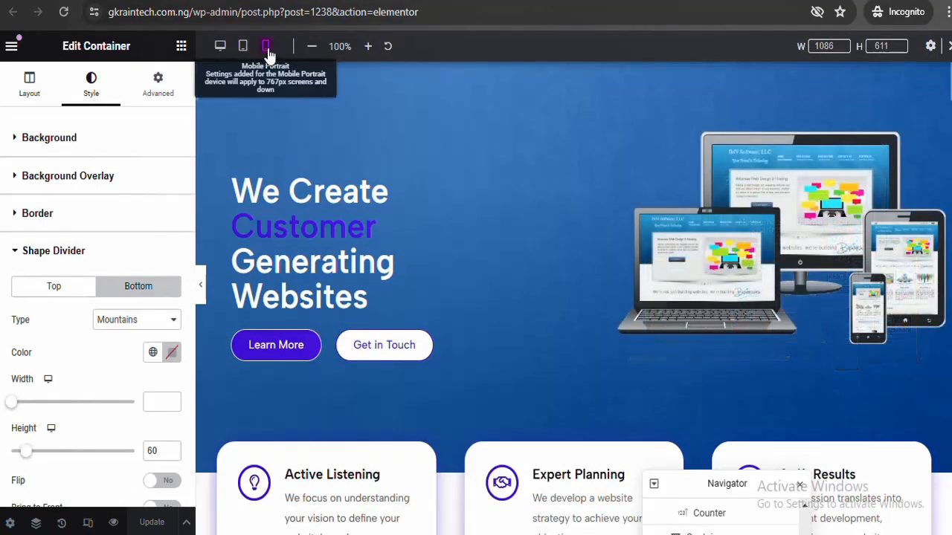
left_click(266, 48)
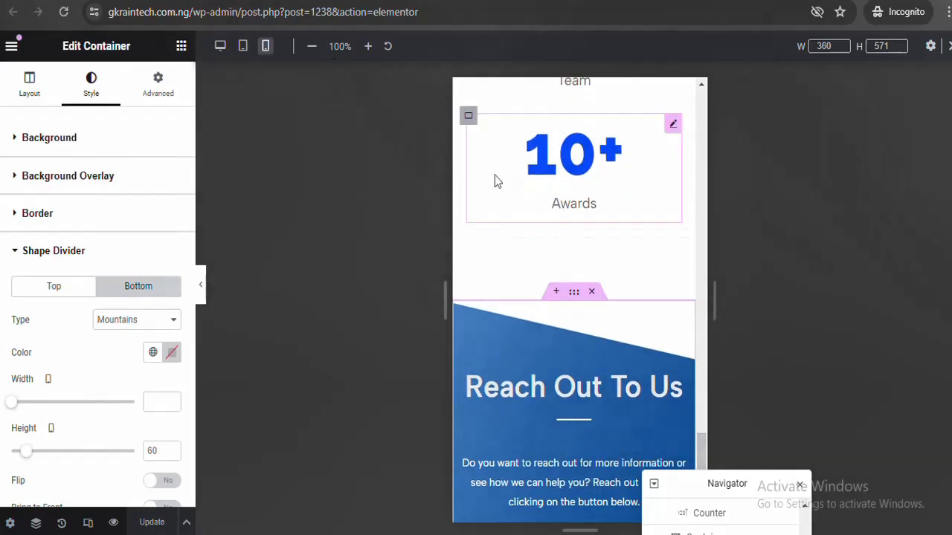
left_click_drag(701, 450, 712, 8)
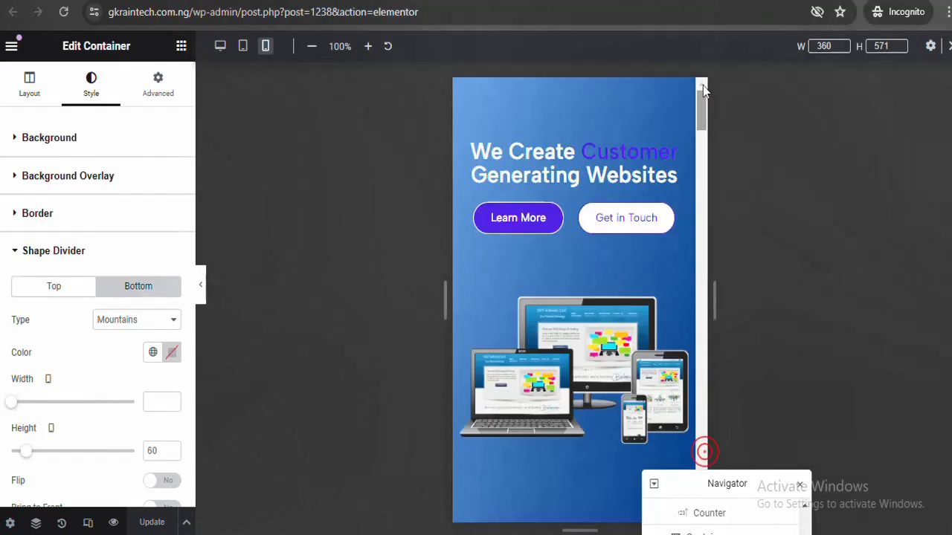
mouse_move(702, 94)
left_mouse_down()
mouse_move(700, 511)
mouse_move(701, 122)
left_mouse_up()
scroll(703, 107, "down", 1)
scroll(702, 107, "up", 1)
left_click_drag(704, 118, 696, 216)
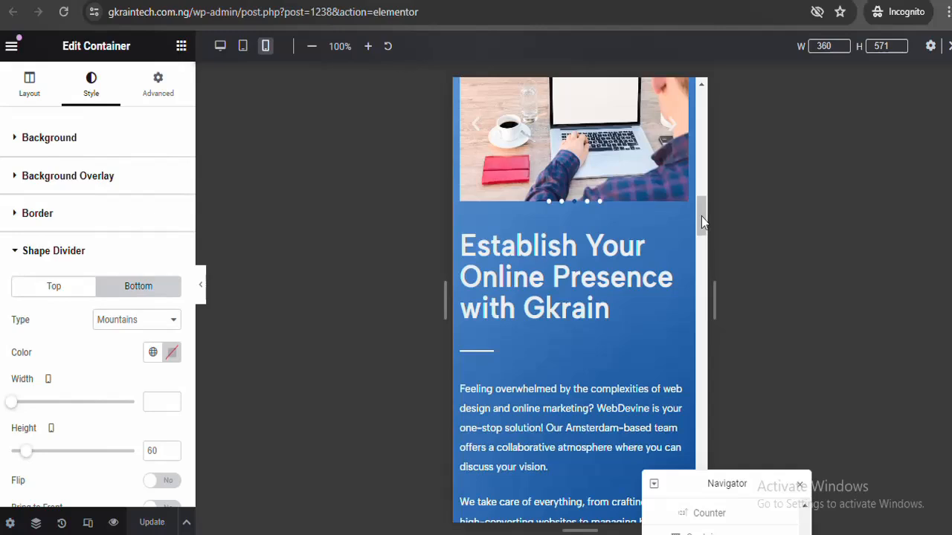
Reduce the 'Establish Your Online Presence with Gkrain' heading's mobile size from 40 to about 30 px
left_click(595, 254)
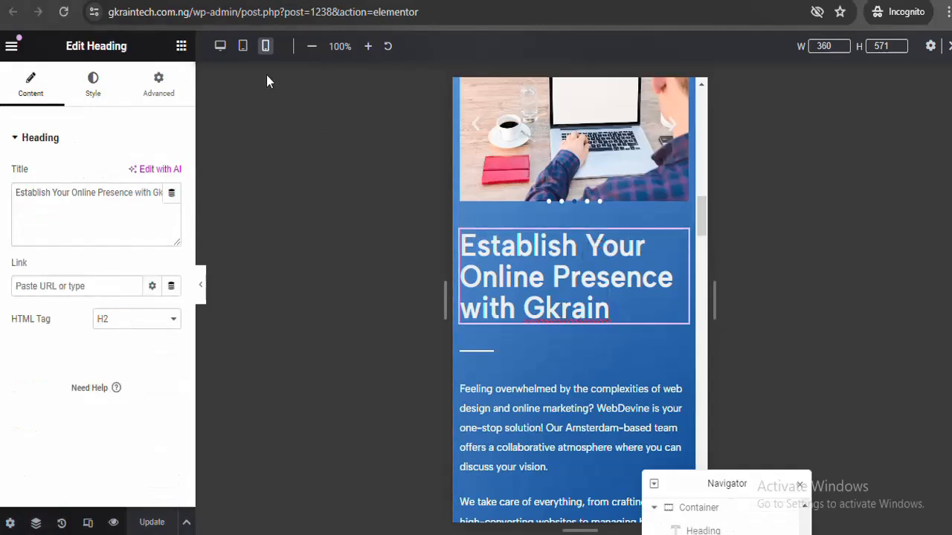
left_click(94, 82)
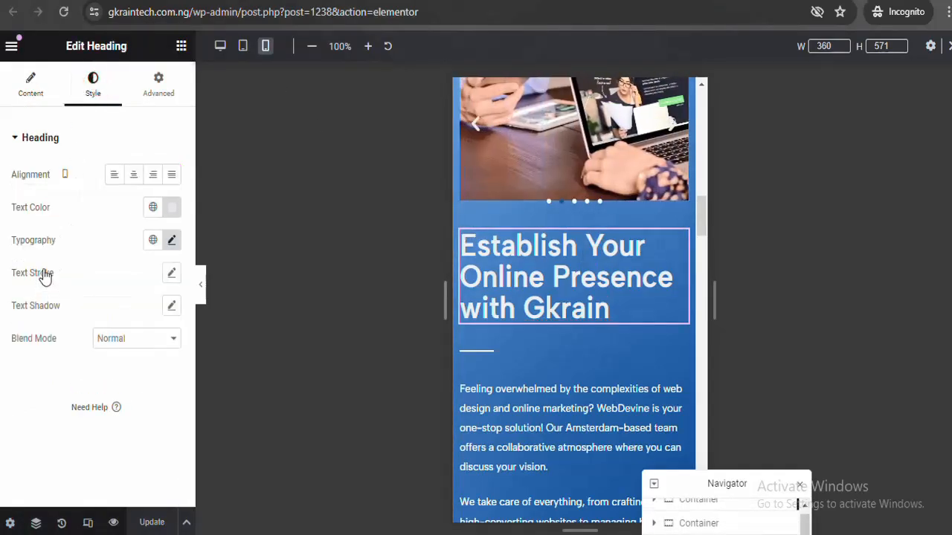
left_click(171, 243)
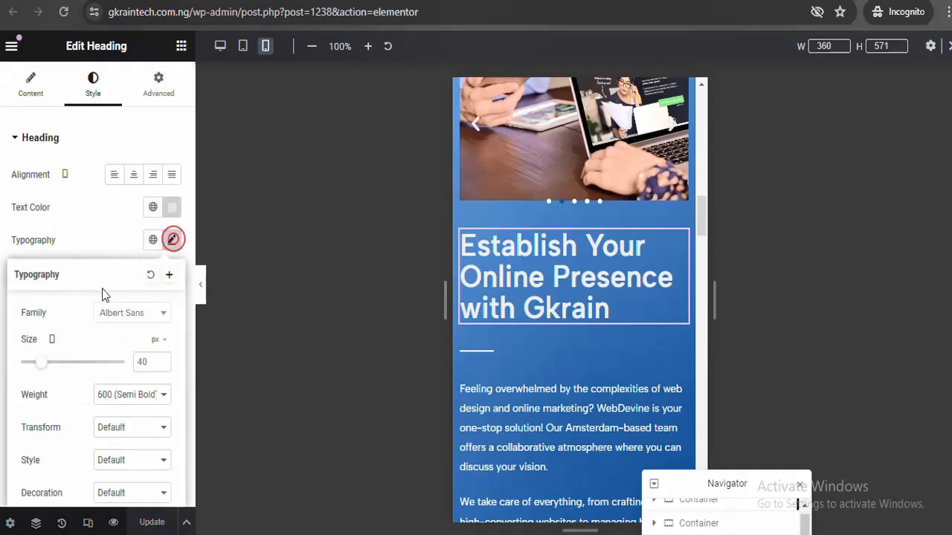
left_click_drag(38, 365, 34, 364)
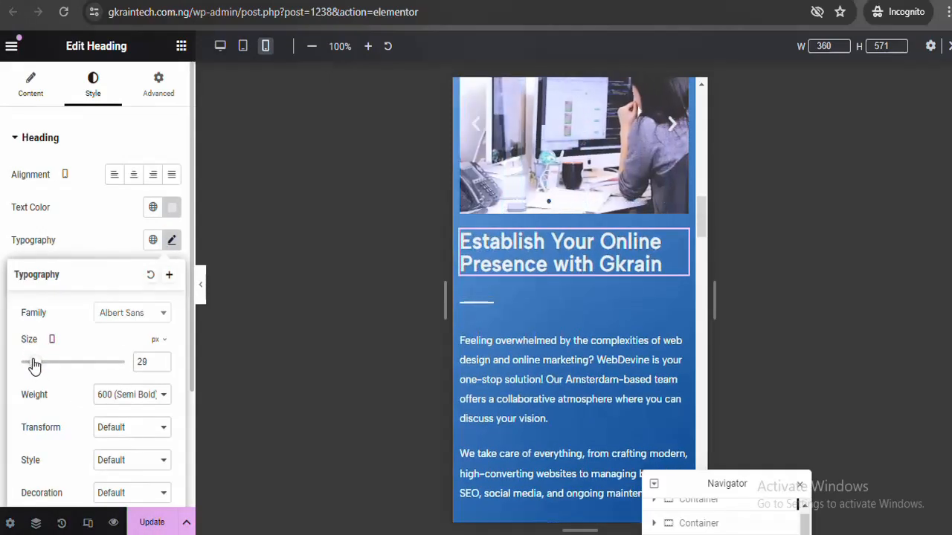
left_click(162, 360)
left_click_drag(702, 223, 654, 400)
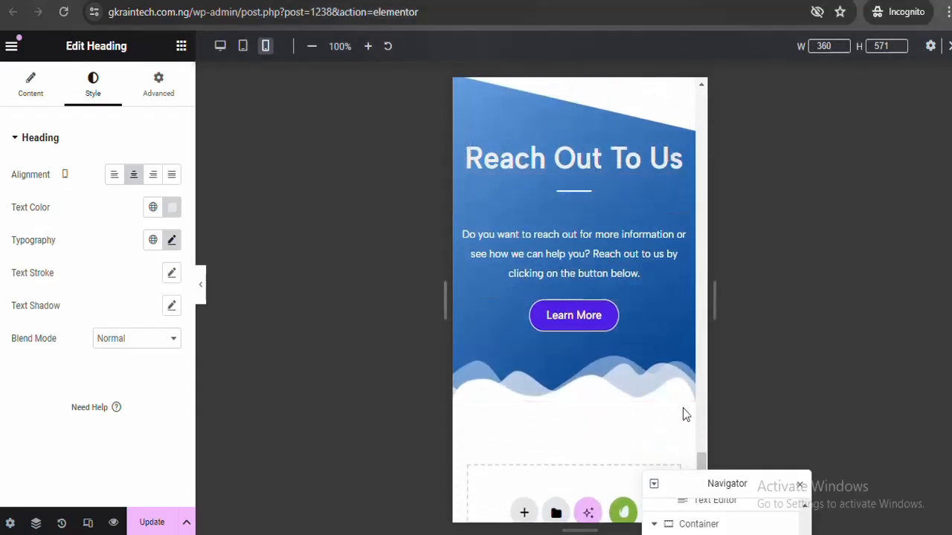
Switch to Tablet Portrait preview and scroll to the icon-box cards
left_click(243, 47)
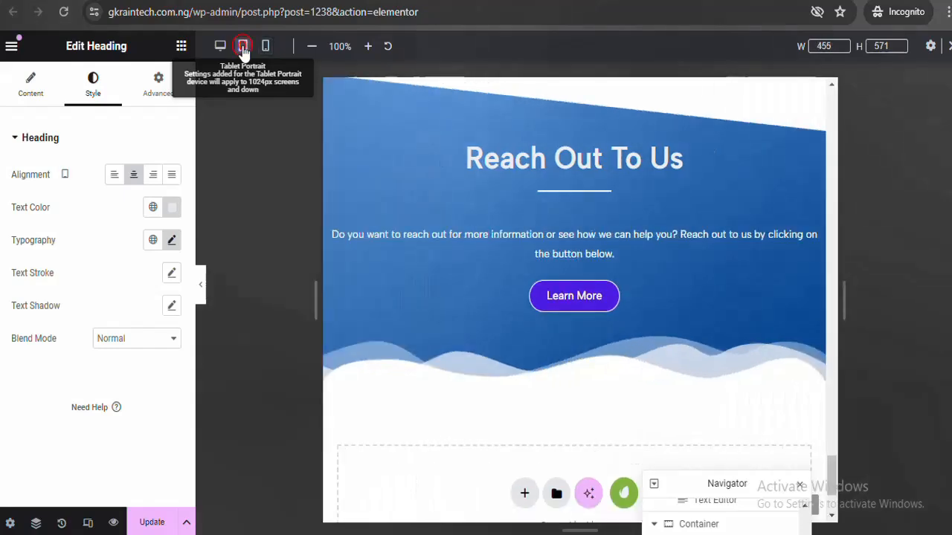
scroll(623, 226, "up", 10)
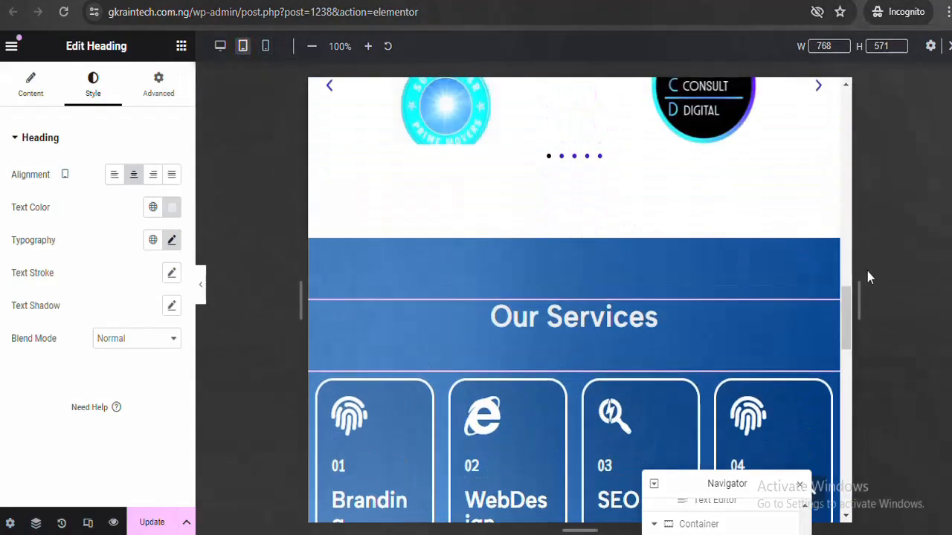
left_click_drag(846, 322, 845, 109)
scroll(844, 119, "down", 3)
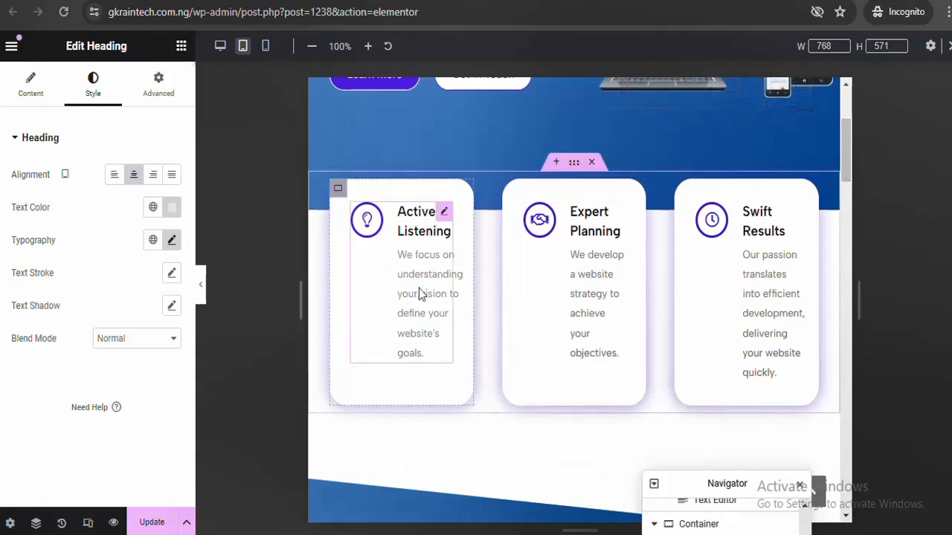
Set the Active Listening icon box's Icon Spacing to 7 and Content Spacing to 6, then preview
left_click(404, 228)
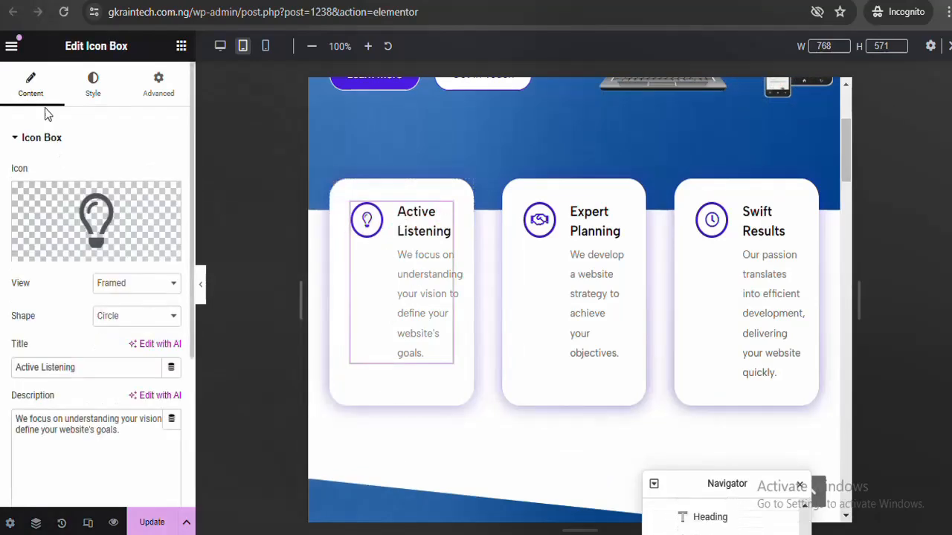
left_click(77, 83)
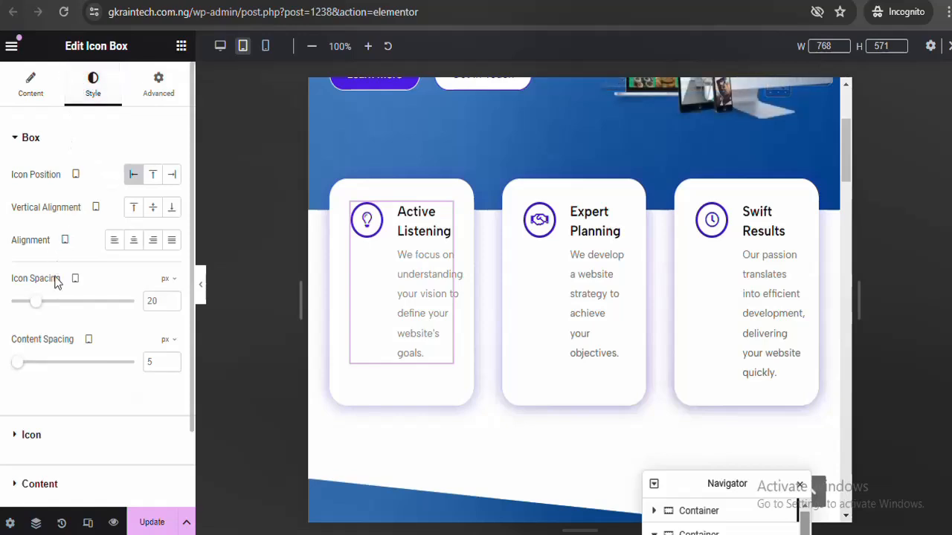
left_click_drag(35, 304, 21, 311)
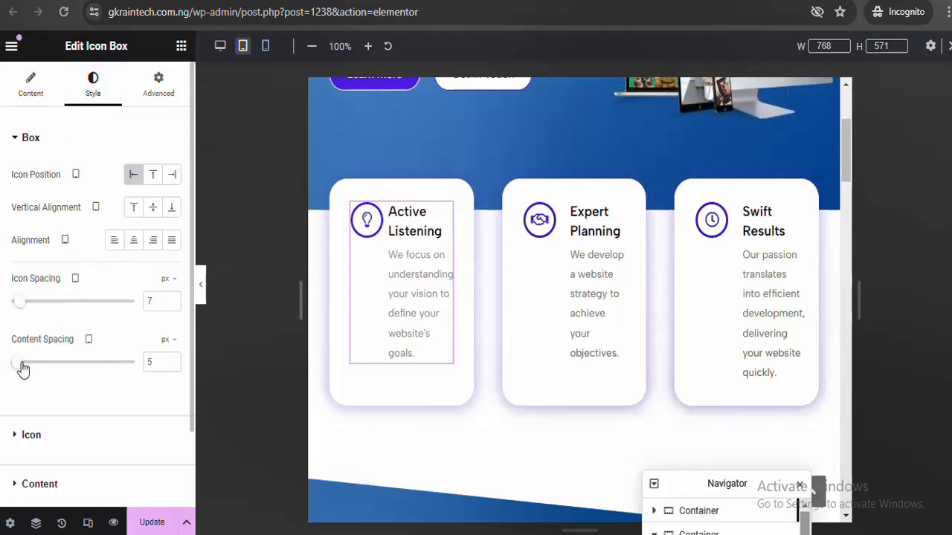
left_click_drag(19, 370, 20, 364)
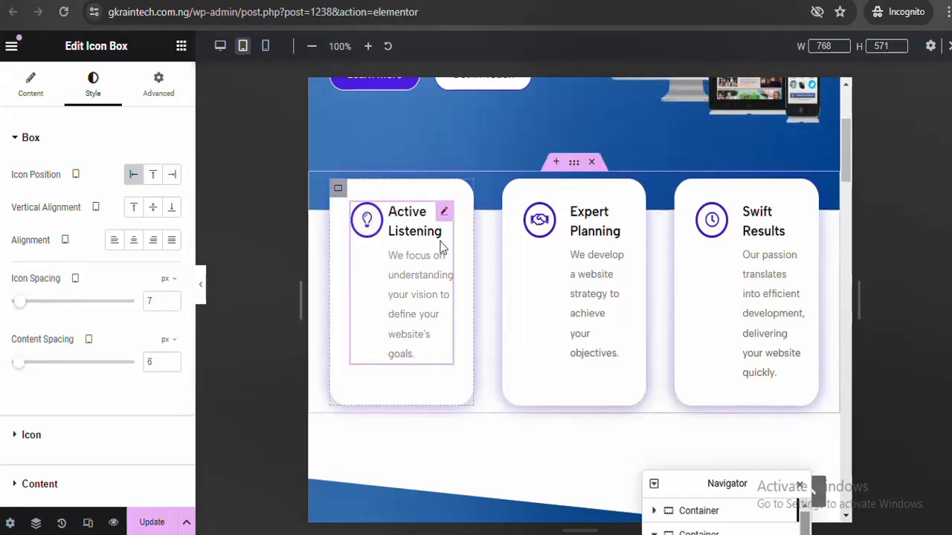
left_click(202, 288)
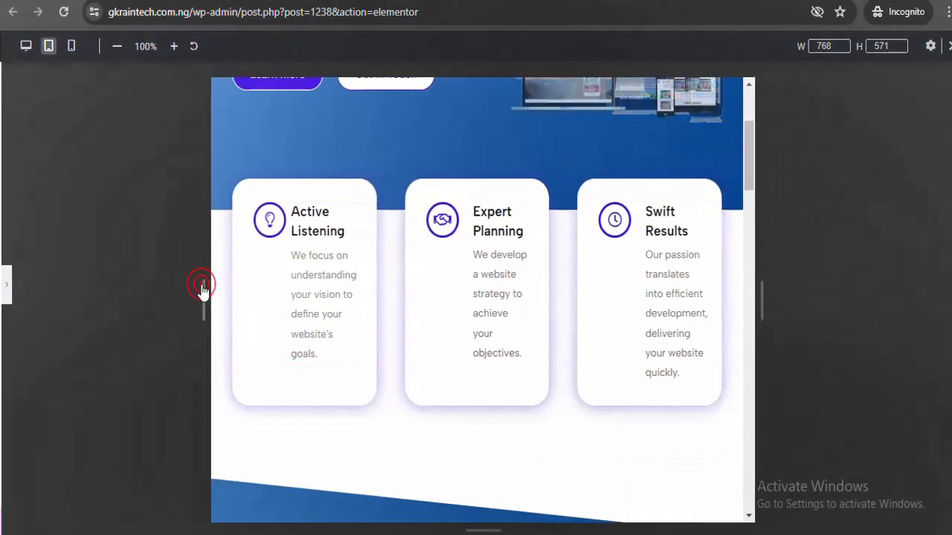
left_click(3, 285)
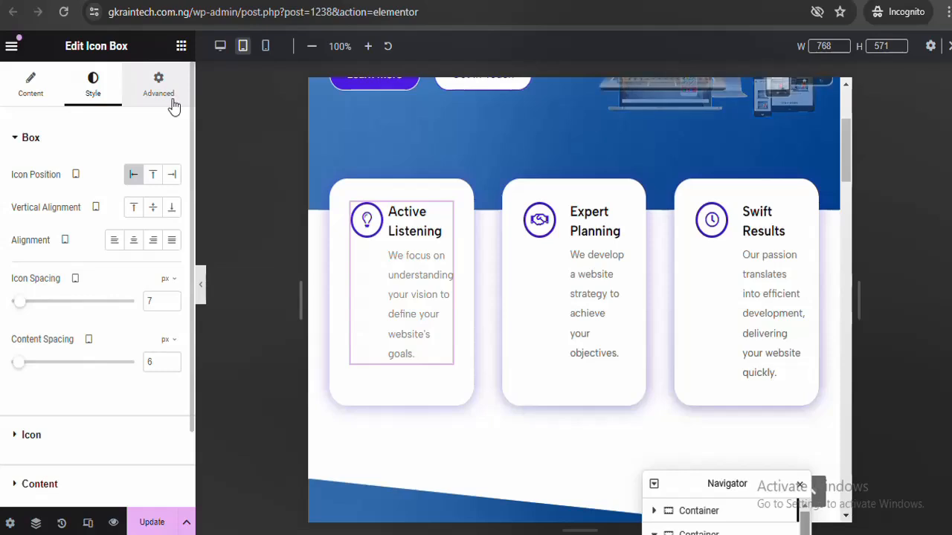
Set the icon box's padding and margin to 0 on all sides
left_click(171, 99)
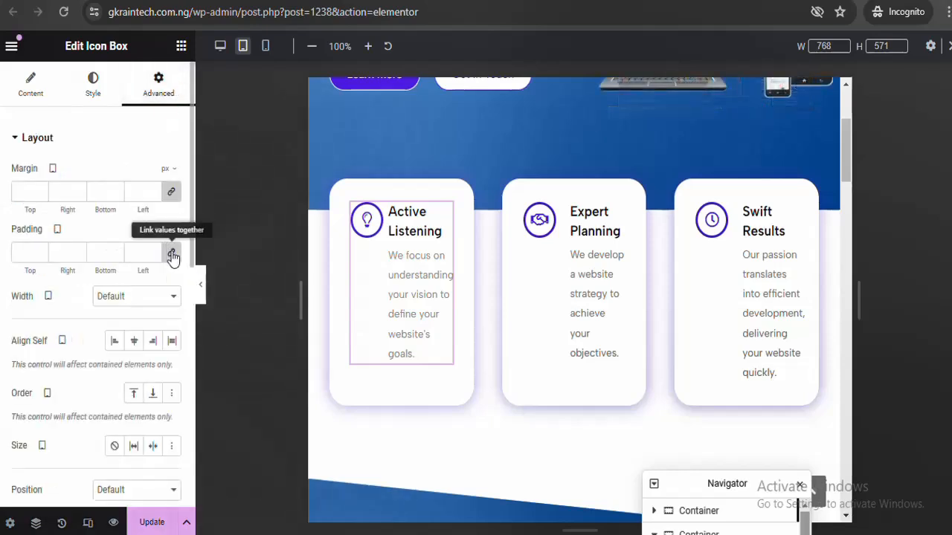
left_click(170, 253)
left_click(171, 190)
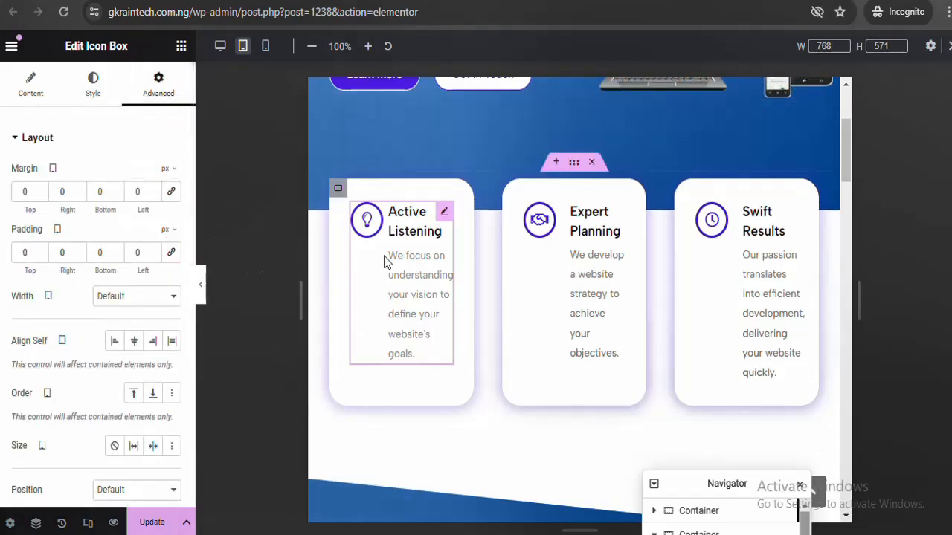
Unlink the Active Listening card container's padding, setting top and right to 30 and left to 0
left_click(338, 188)
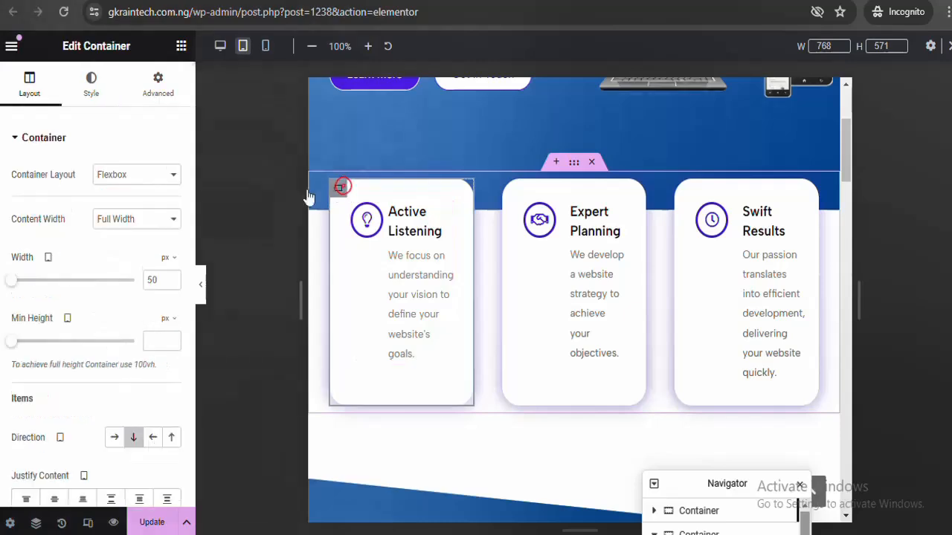
left_click(157, 95)
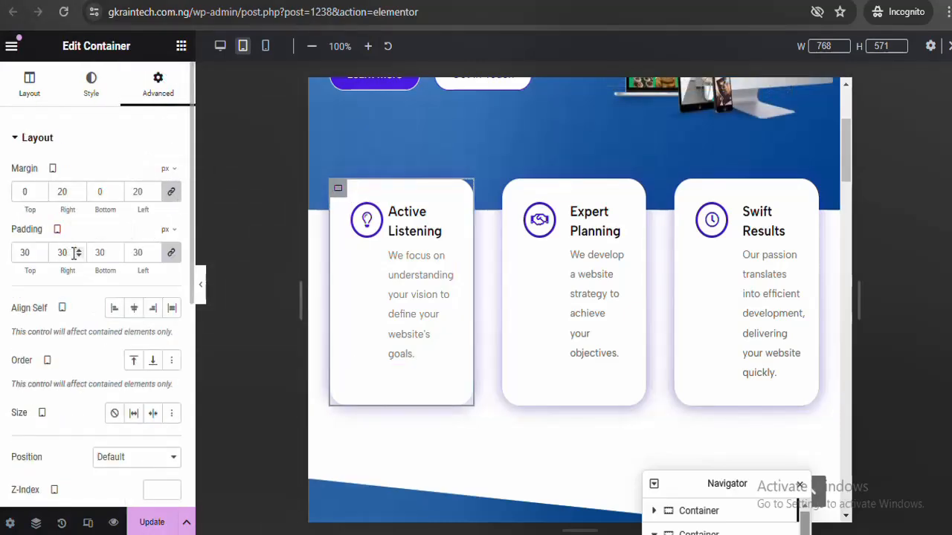
left_click(171, 252)
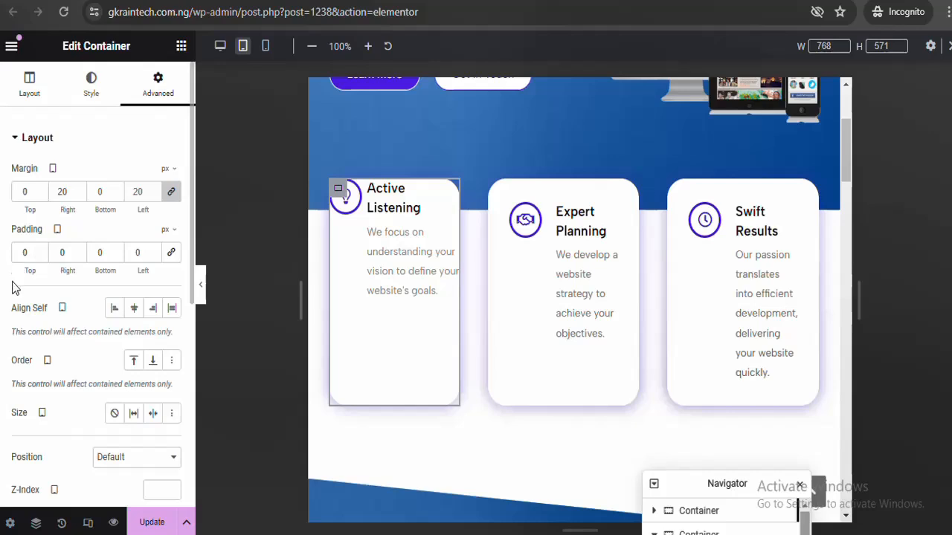
key("ctrl+z")
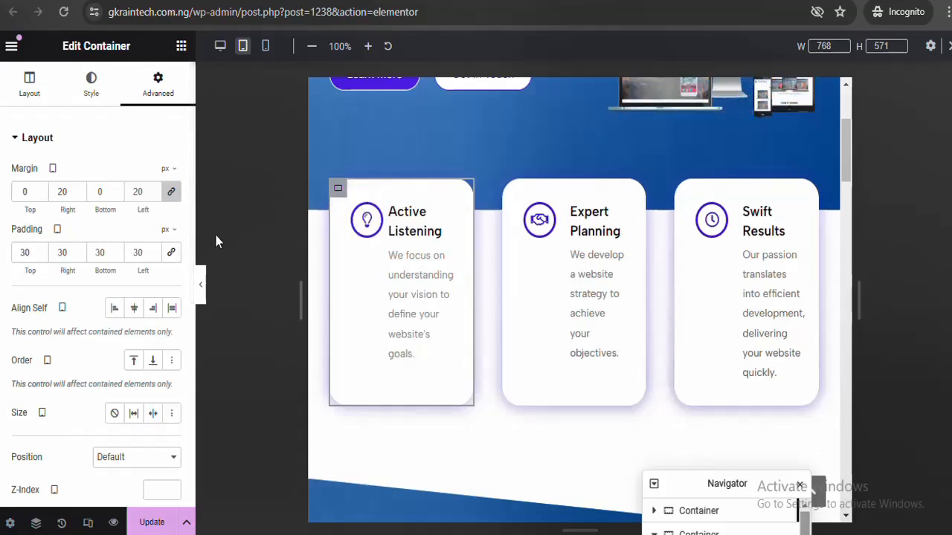
left_click(103, 252)
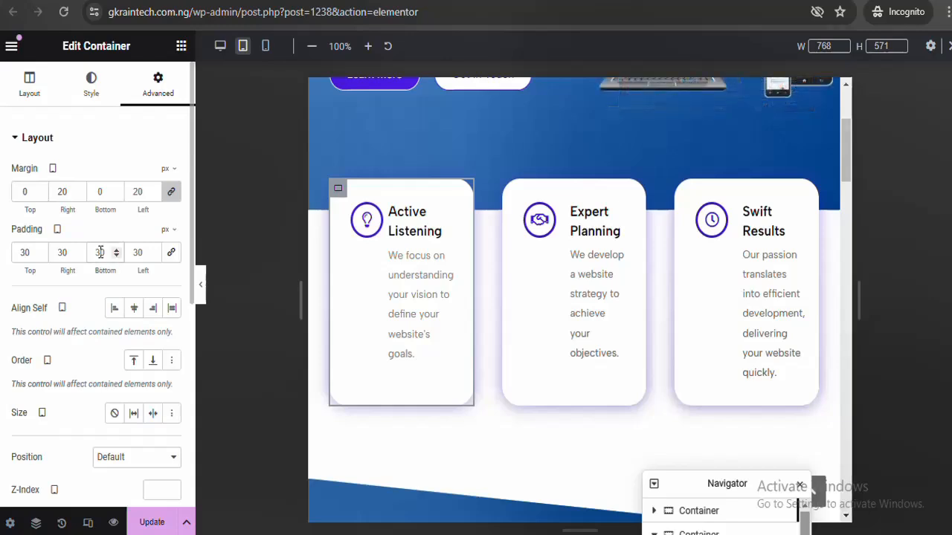
left_click(116, 256)
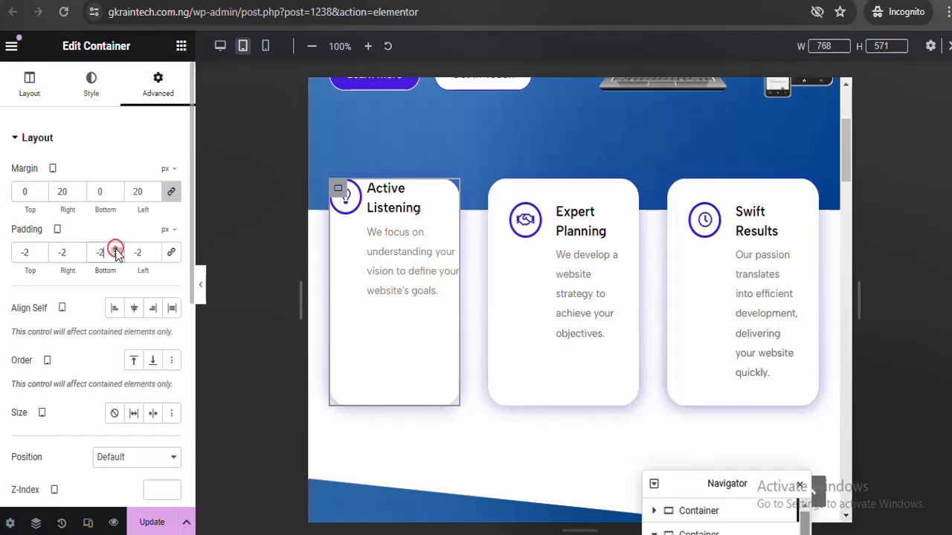
left_click(116, 249)
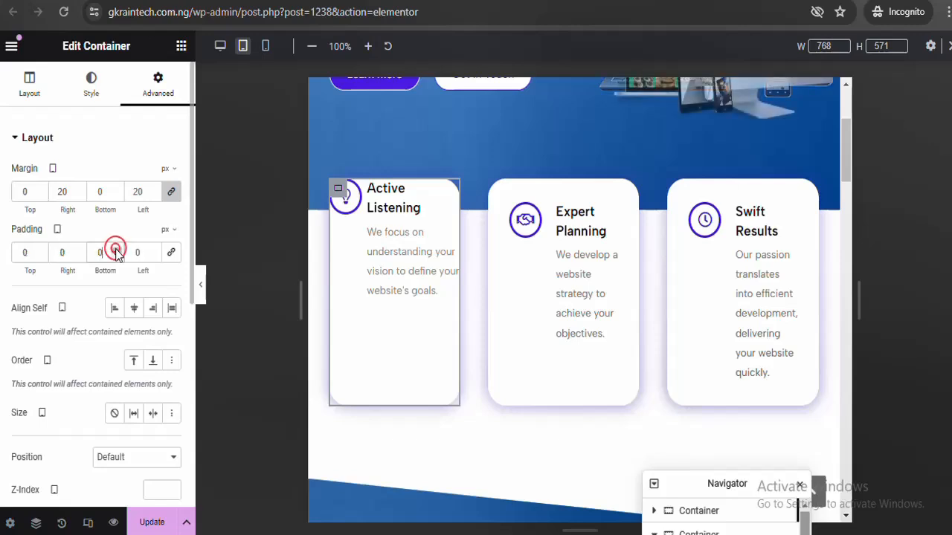
left_click(172, 254)
left_click(171, 253)
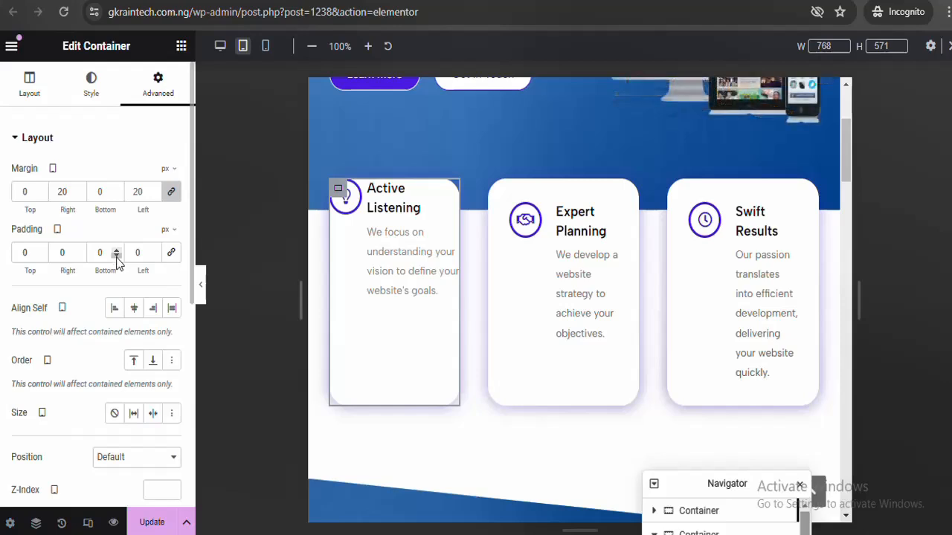
left_click(116, 259)
left_click(116, 259)
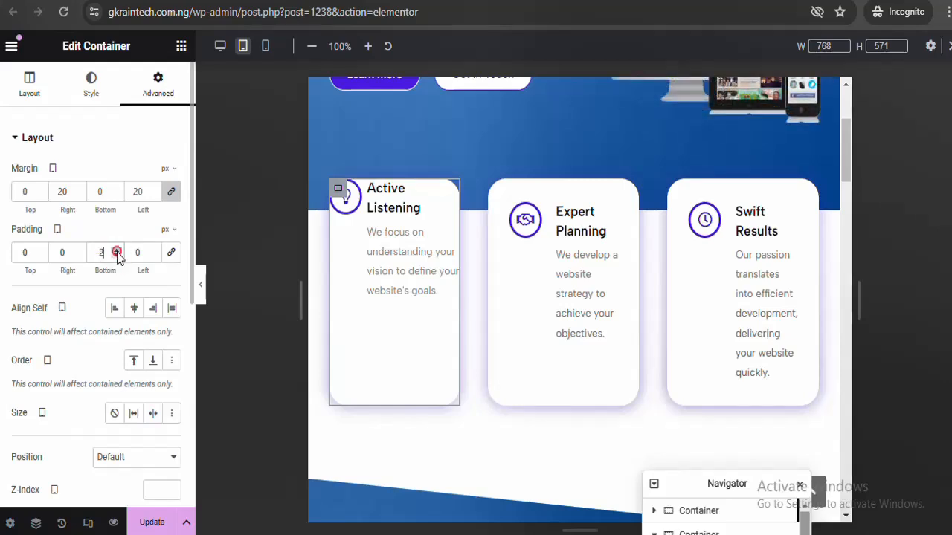
left_click(22, 253)
type("3")
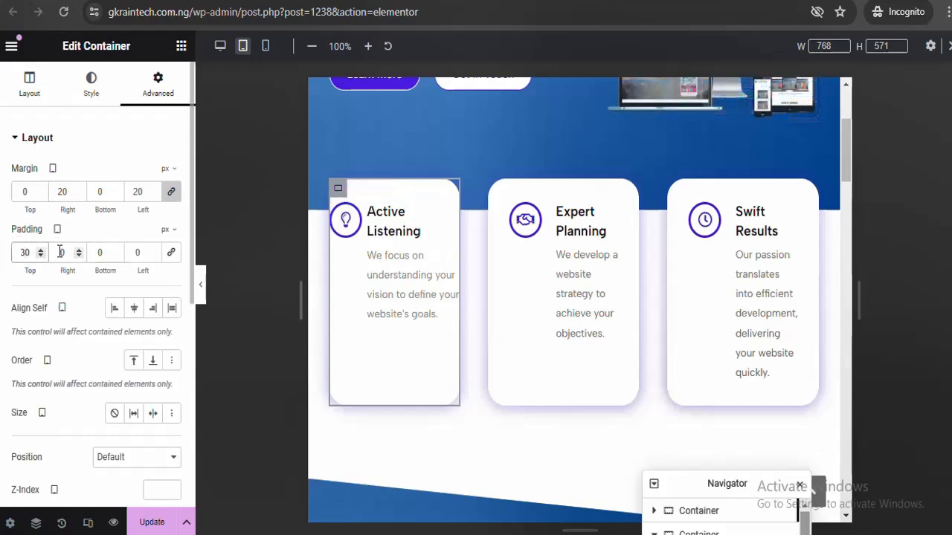
left_click(60, 252)
type("3")
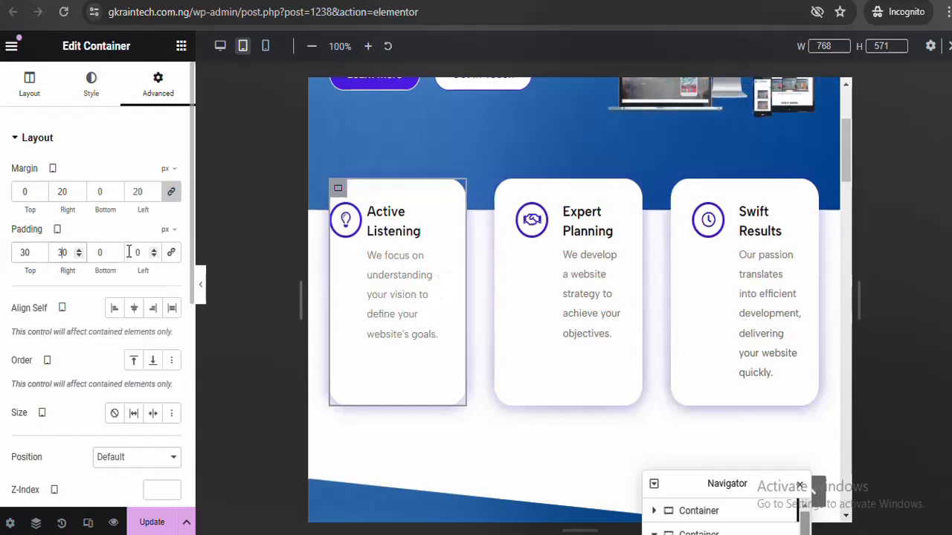
type("3")
key("BackSpace")
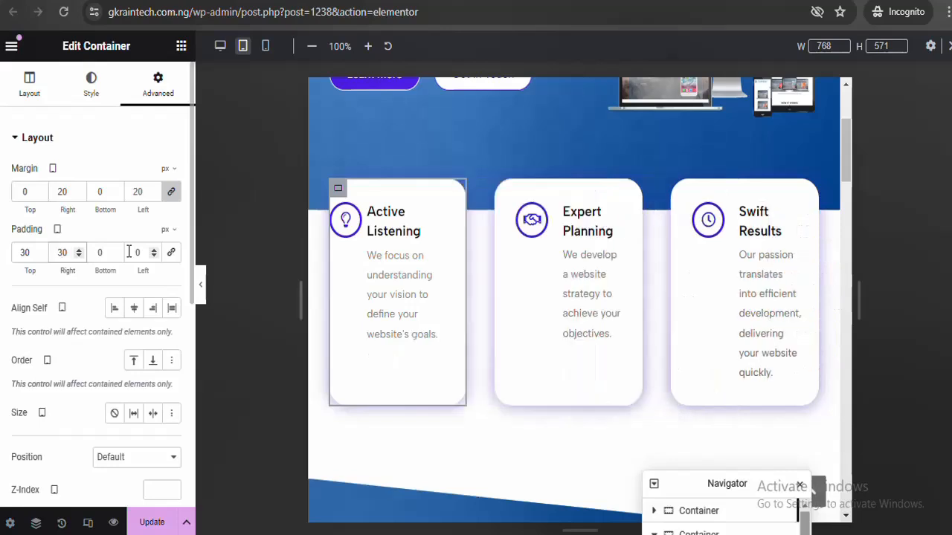
left_click(129, 252)
type("3")
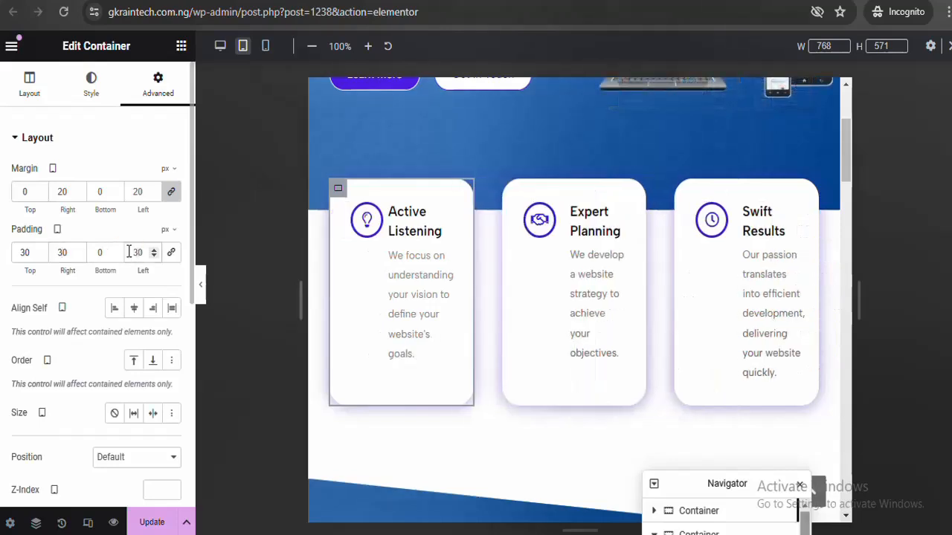
key("BackSpace")
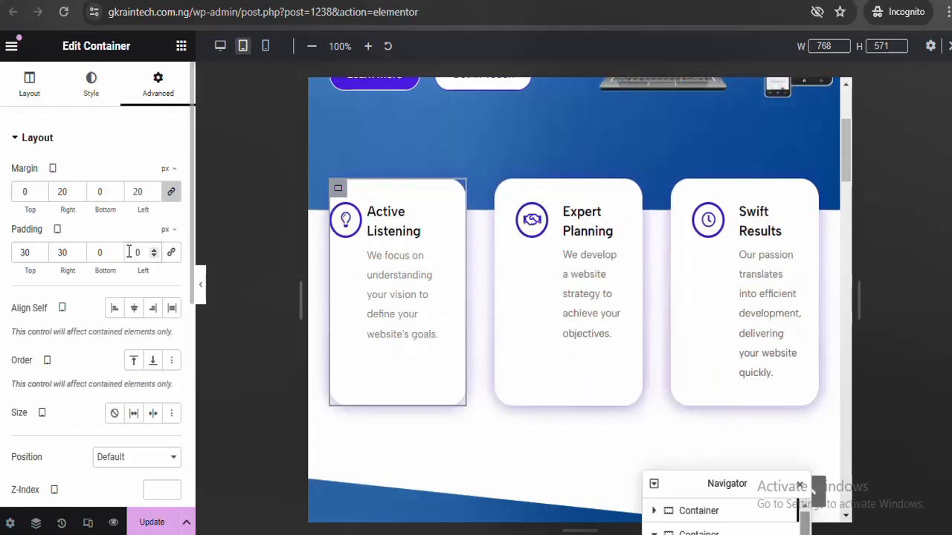
Preview several left padding values on the card, settling on 15 px
left_click(202, 296)
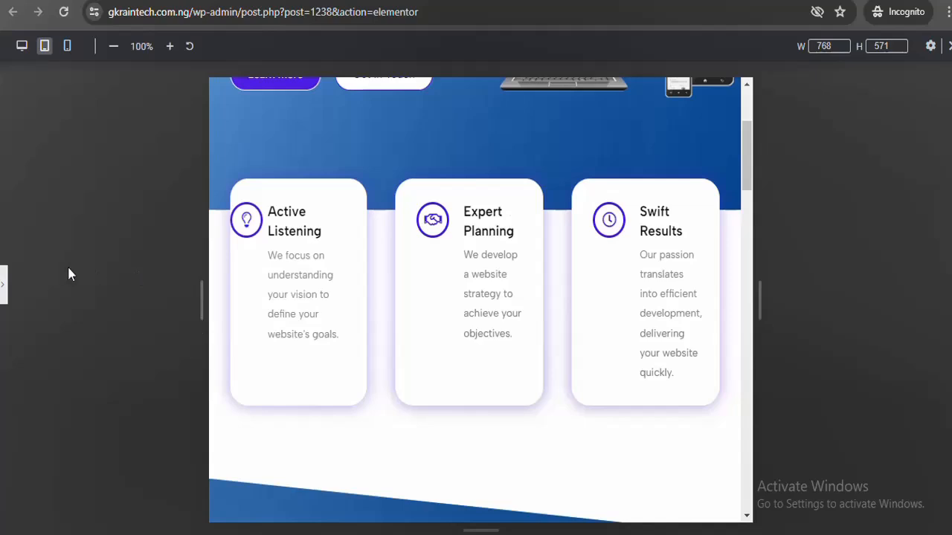
left_click(4, 282)
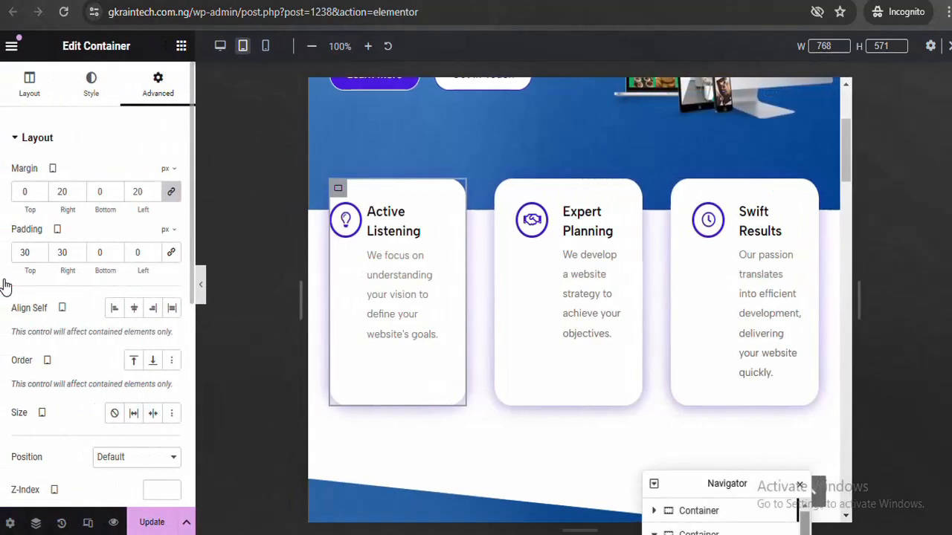
left_click(134, 253)
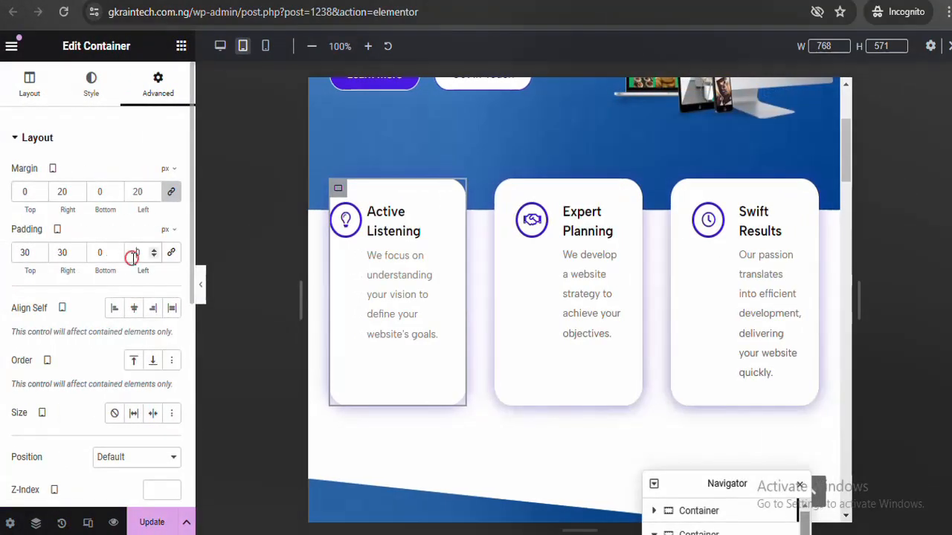
type("1")
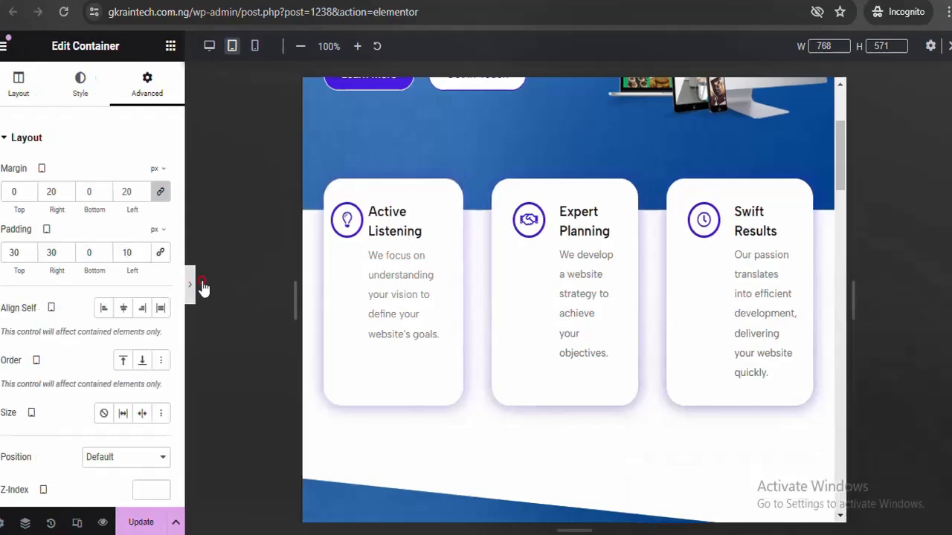
left_click(202, 286)
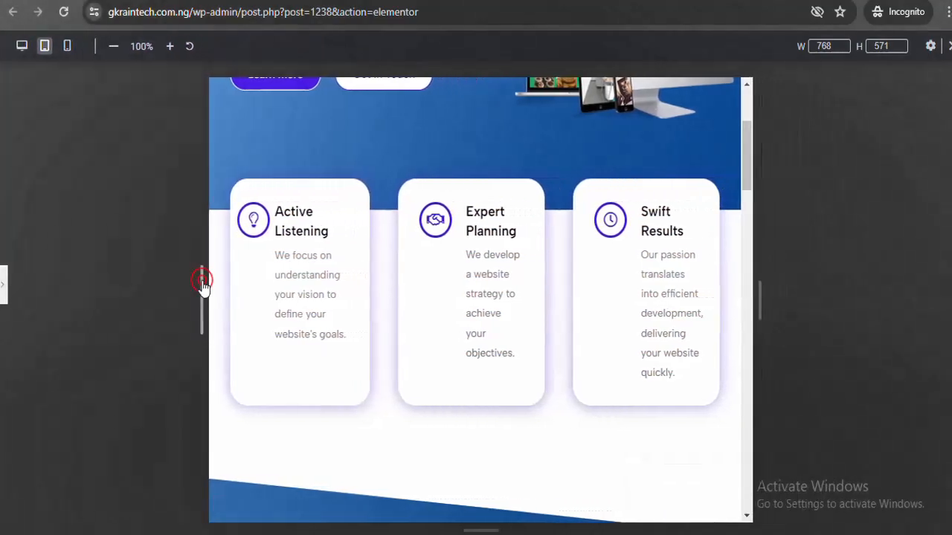
left_click(5, 283)
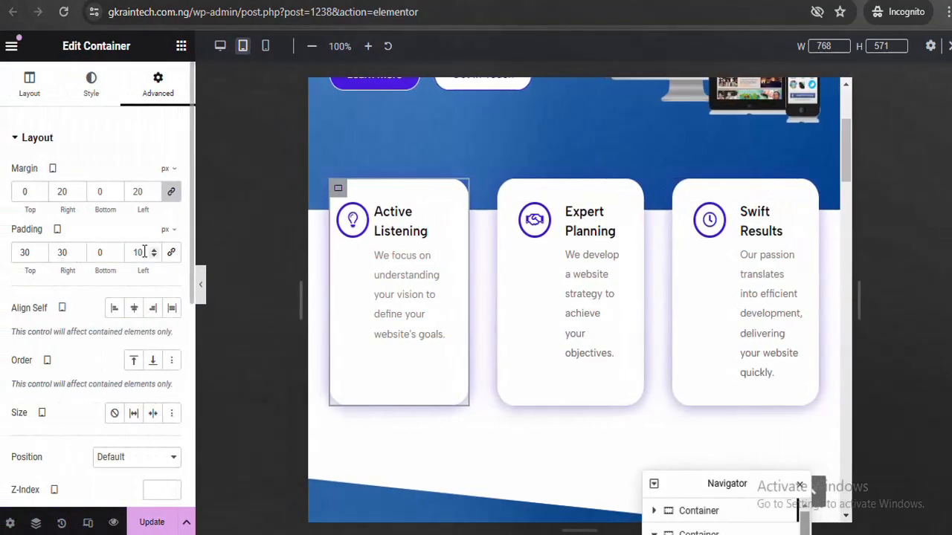
left_click(137, 252)
type("2")
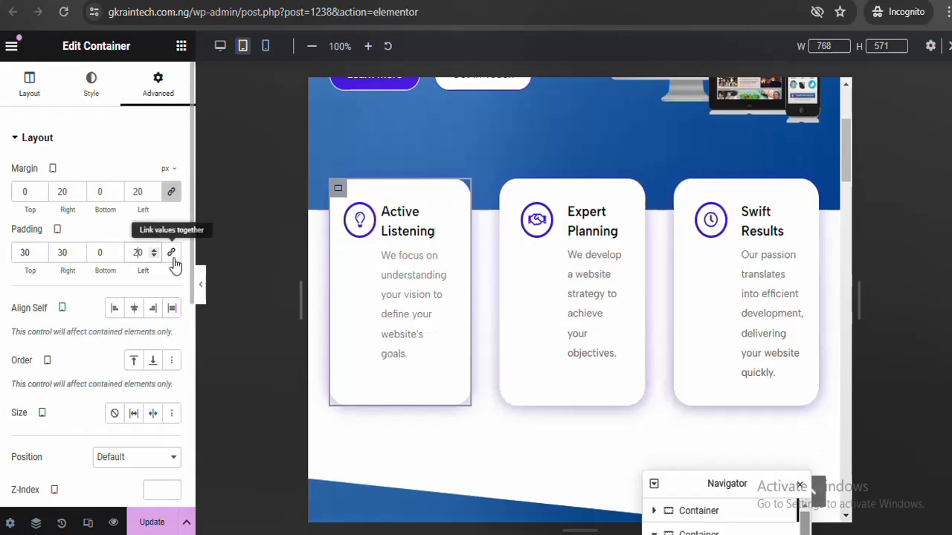
left_click(201, 282)
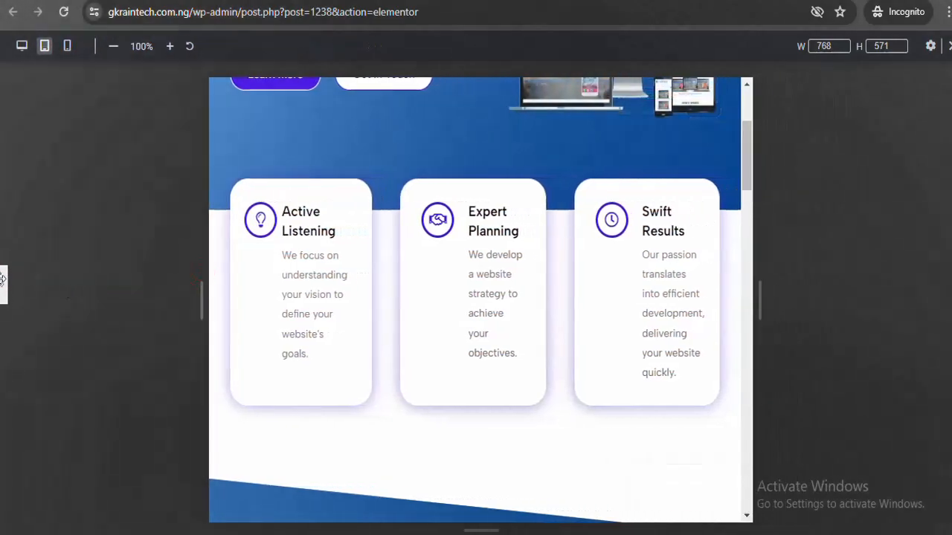
left_click(5, 286)
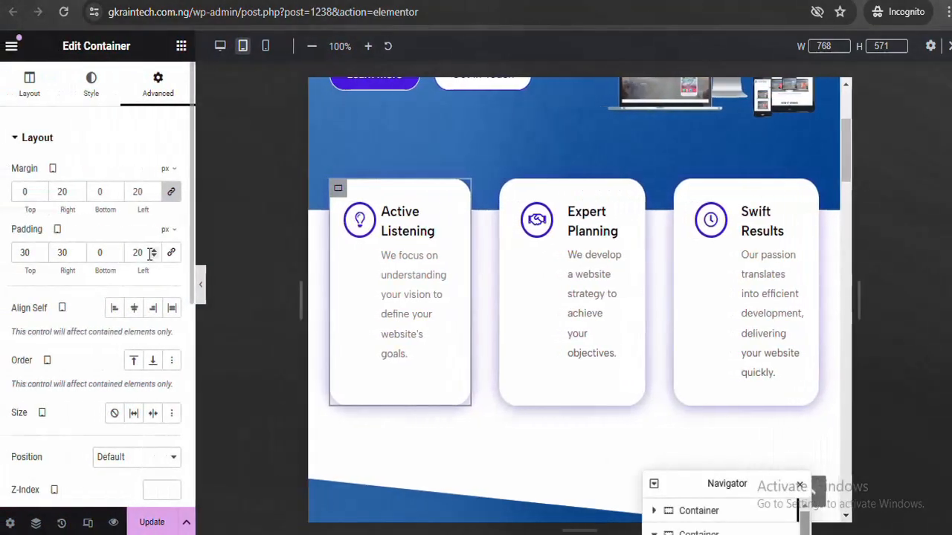
type("15")
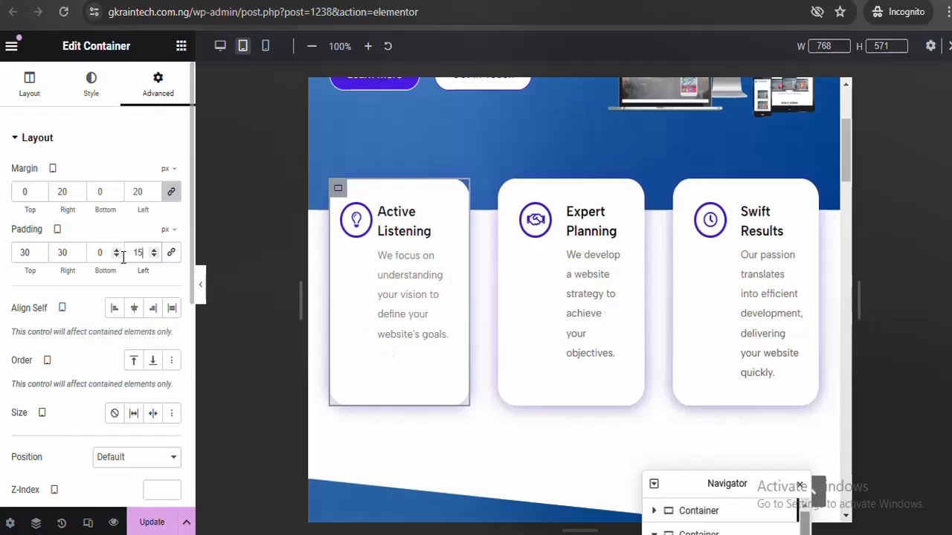
left_click(201, 294)
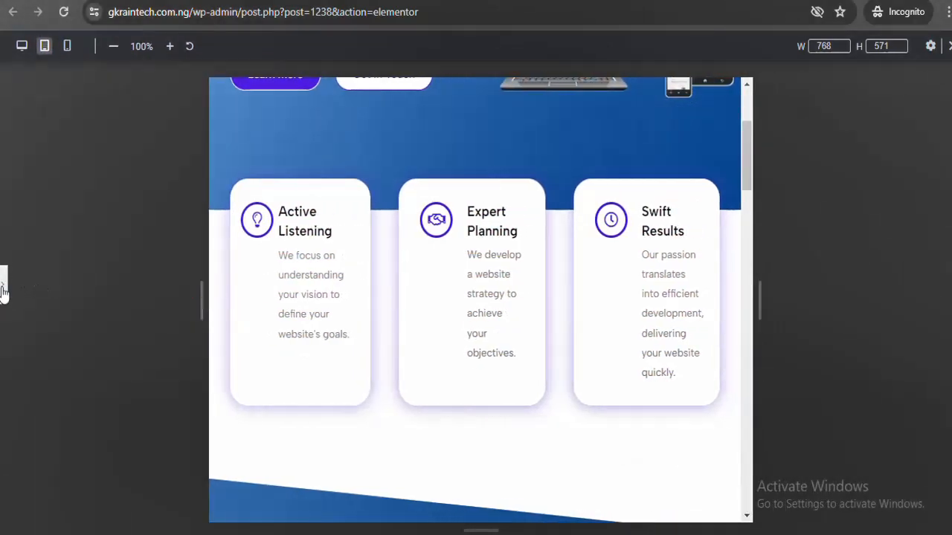
left_click(3, 288)
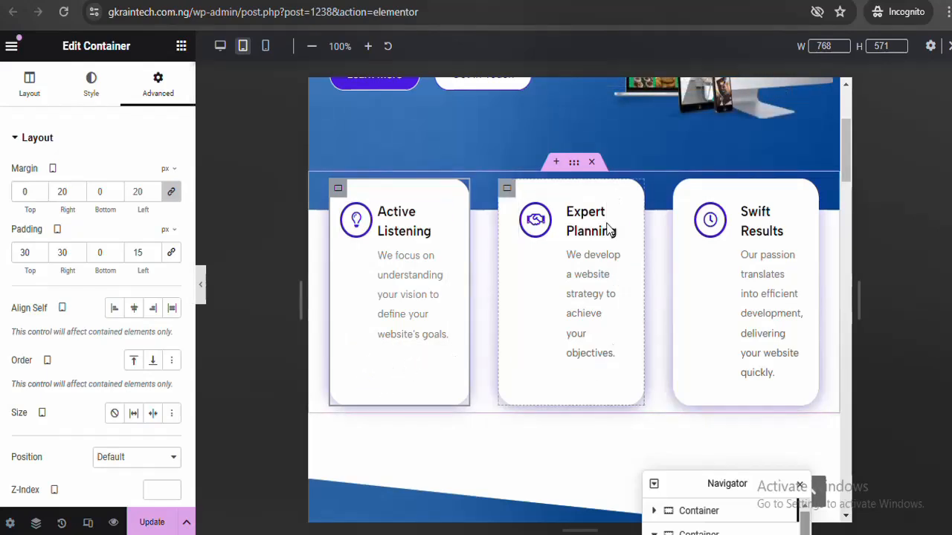
Copy the Active Listening card and paste its style onto the Expert Planning and Swift Results cards
right_click(338, 191)
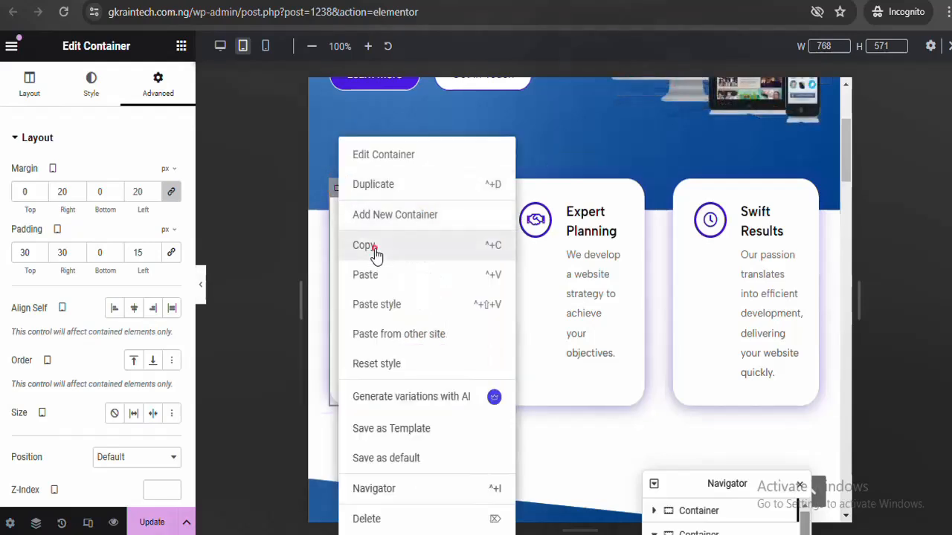
left_click(375, 248)
right_click(506, 192)
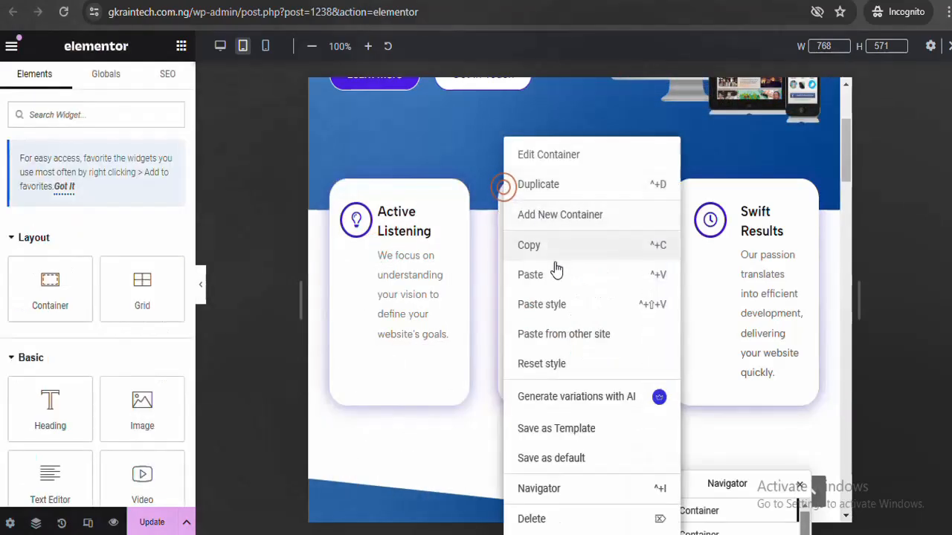
left_click(552, 300)
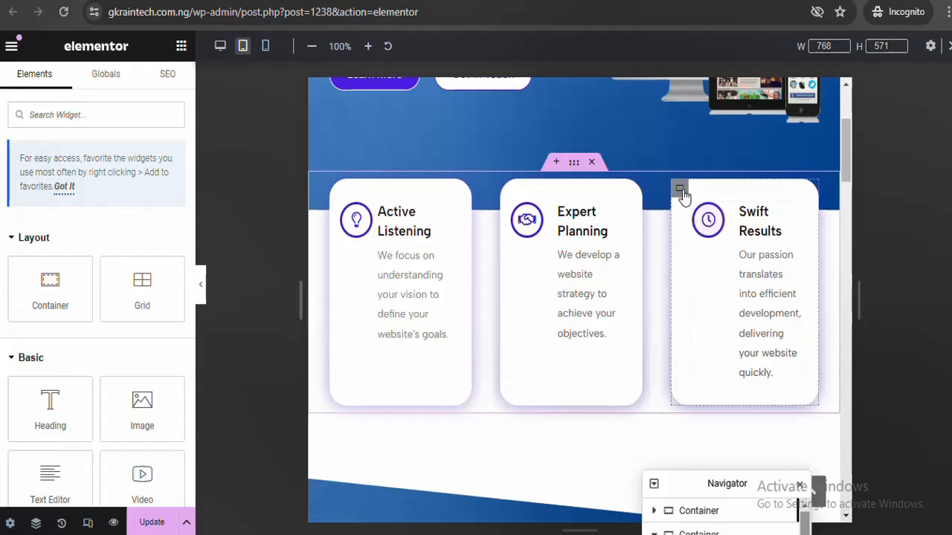
right_click(680, 188)
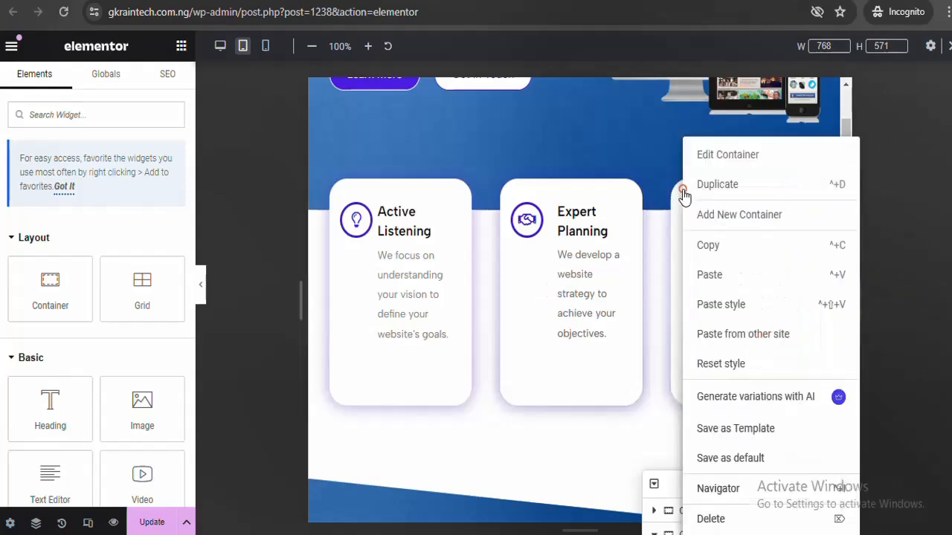
left_click(721, 305)
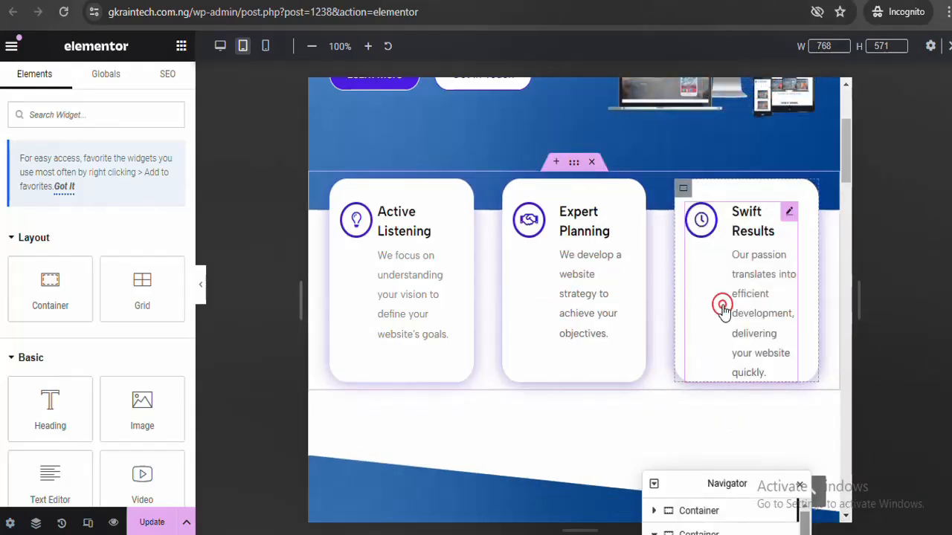
left_click(201, 292)
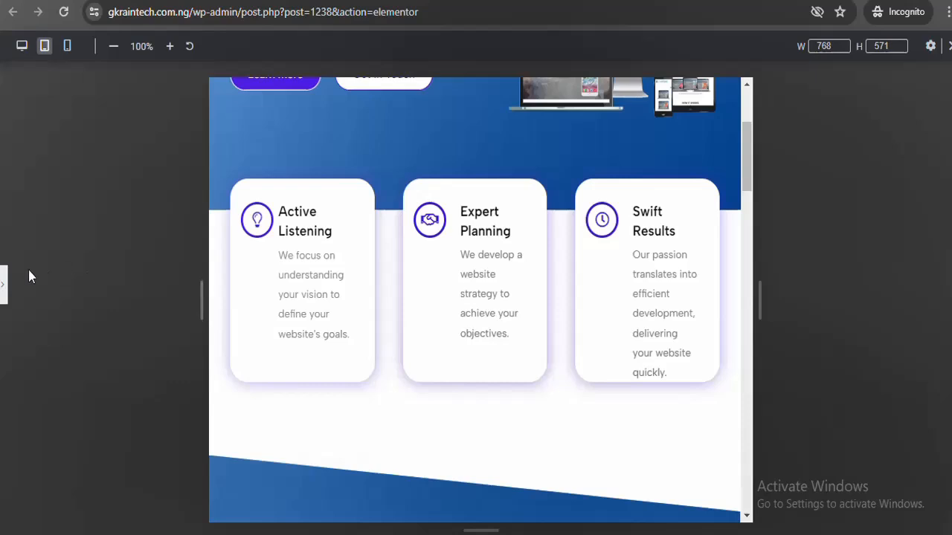
Set the Swift Results card container's bottom padding to 20 px, preview, and scroll to the service cards
left_click(4, 300)
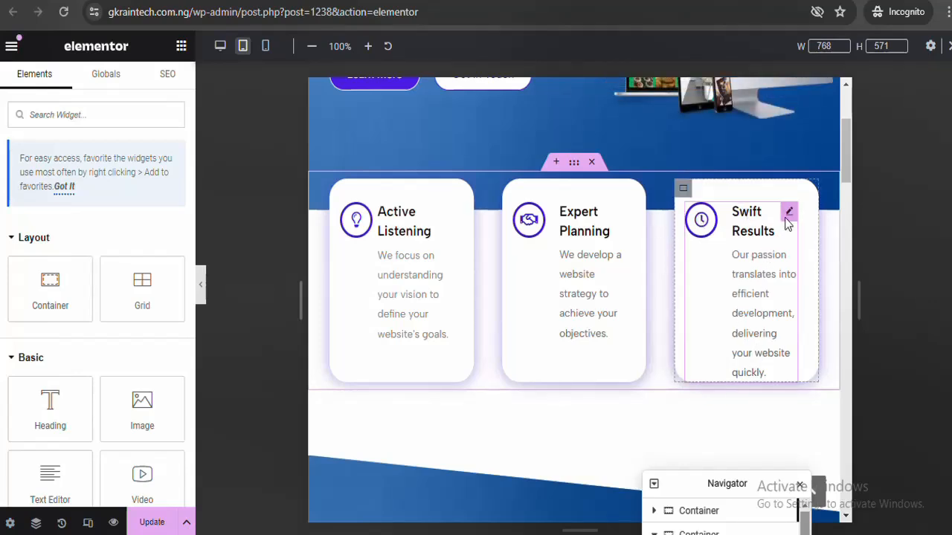
left_click(786, 215)
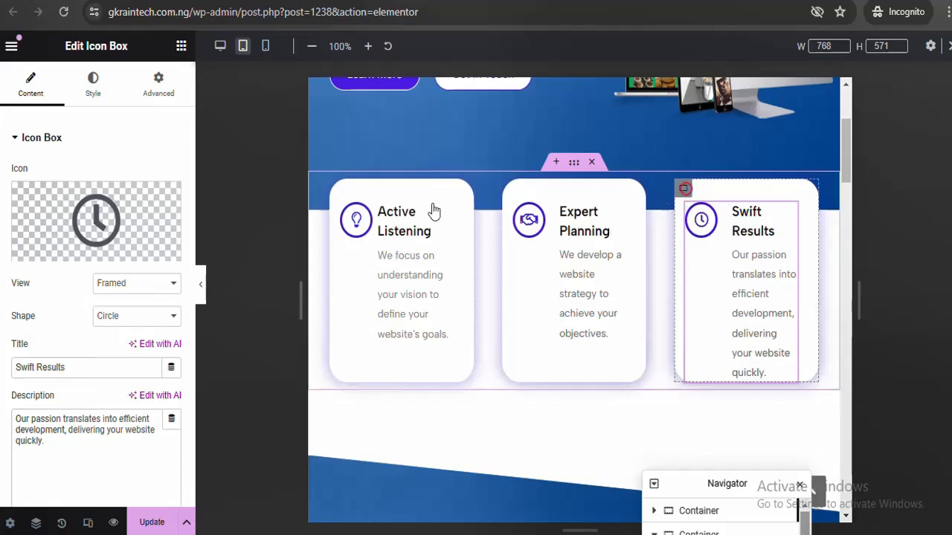
left_click(684, 188)
left_click(168, 88)
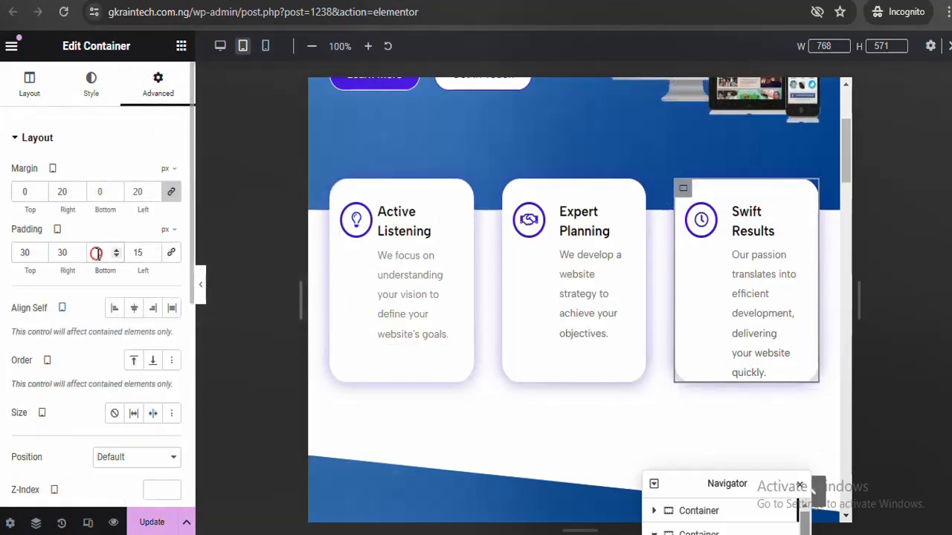
left_click(96, 253)
type("10")
key("BackSpace")
key("BackSpace")
type("20")
left_click(201, 290)
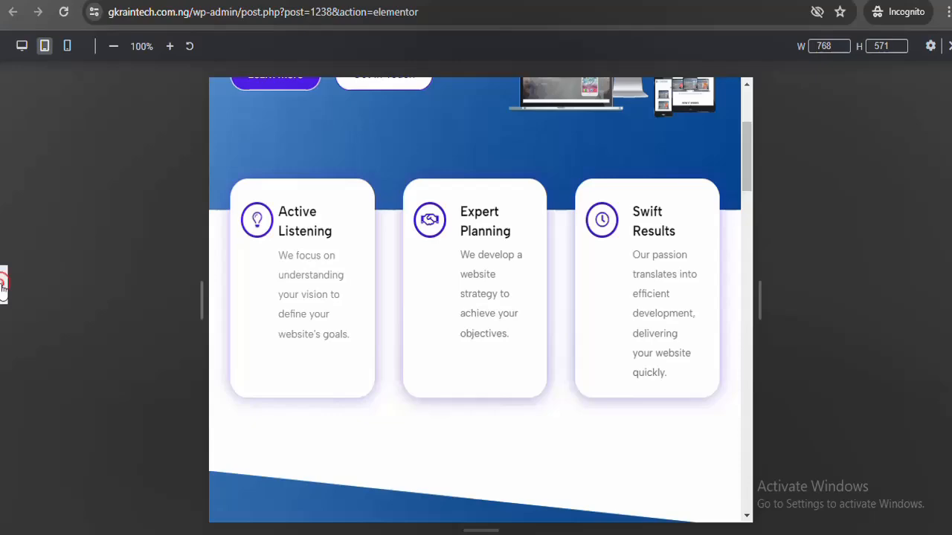
left_click(3, 285)
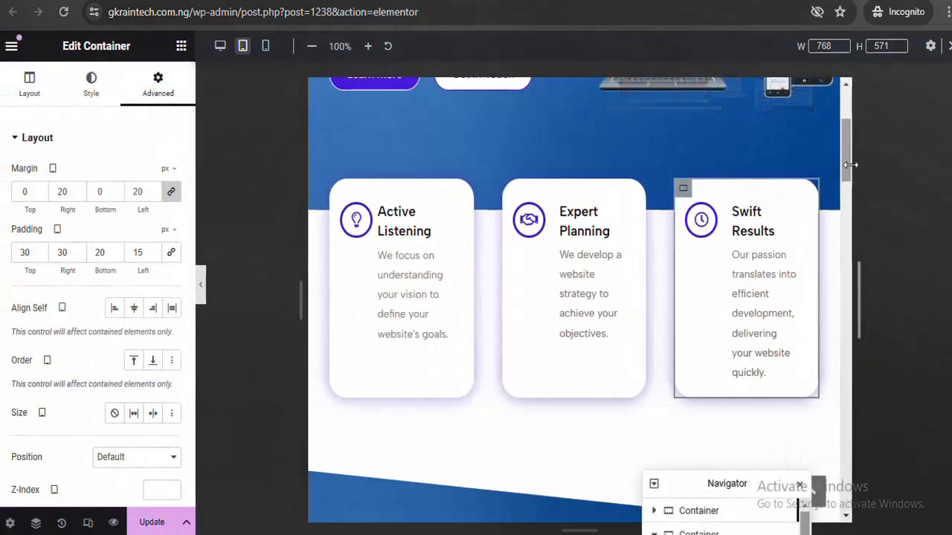
left_click_drag(850, 164, 845, 366)
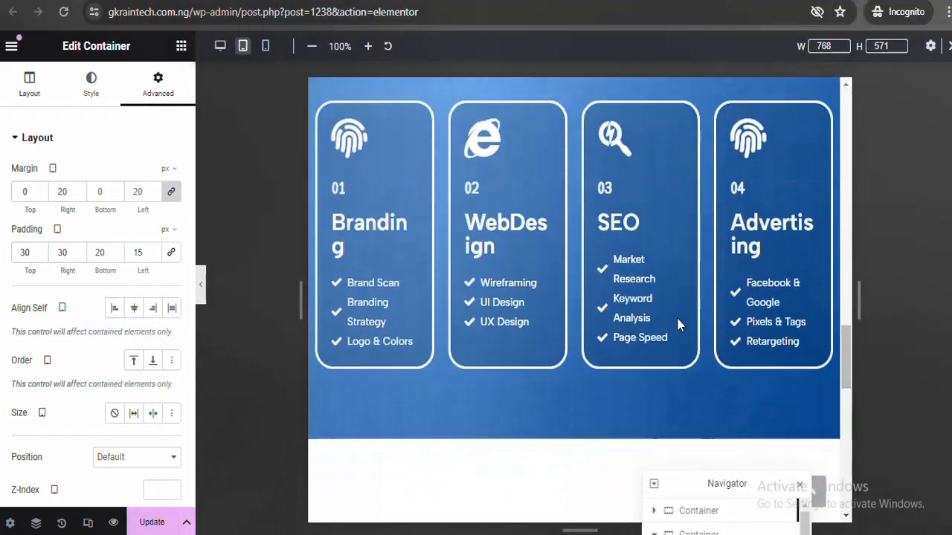
Set the Branding heading's typography size to 25 px so it fits on one line
left_click(365, 226)
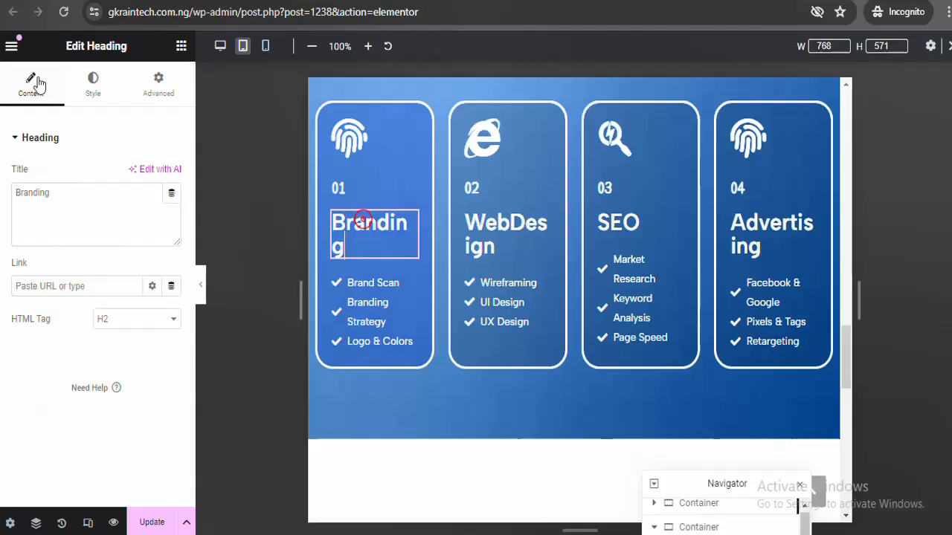
left_click(91, 80)
left_click(173, 240)
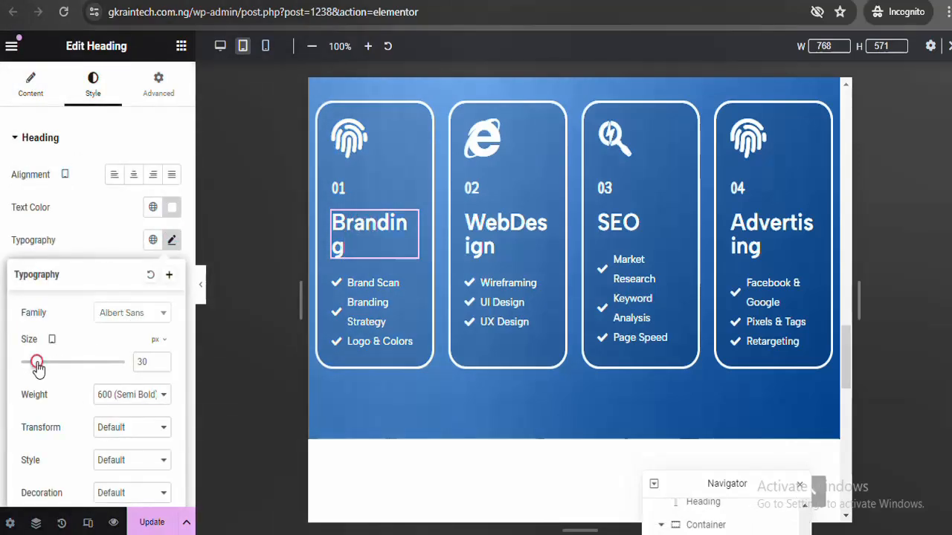
left_click_drag(37, 365, 36, 366)
left_click(162, 359)
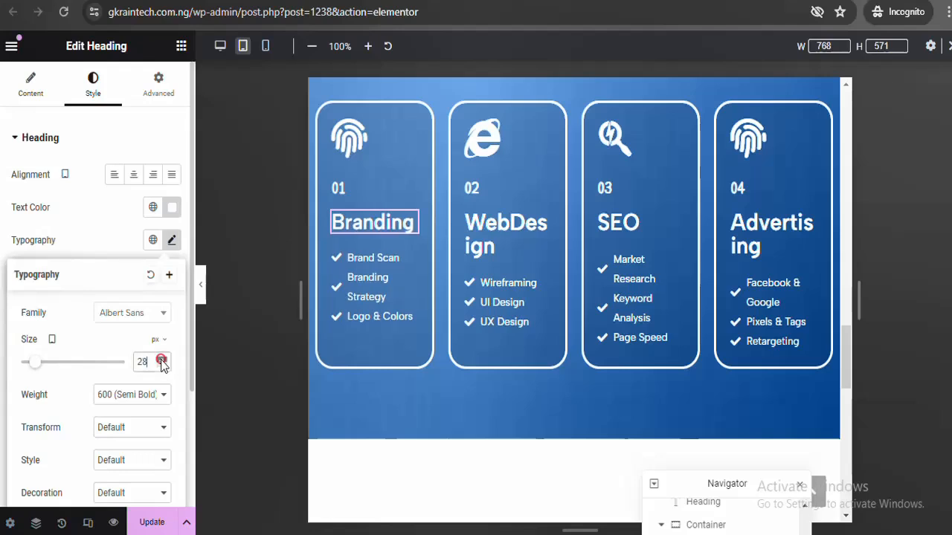
left_click(161, 359)
left_click(161, 359)
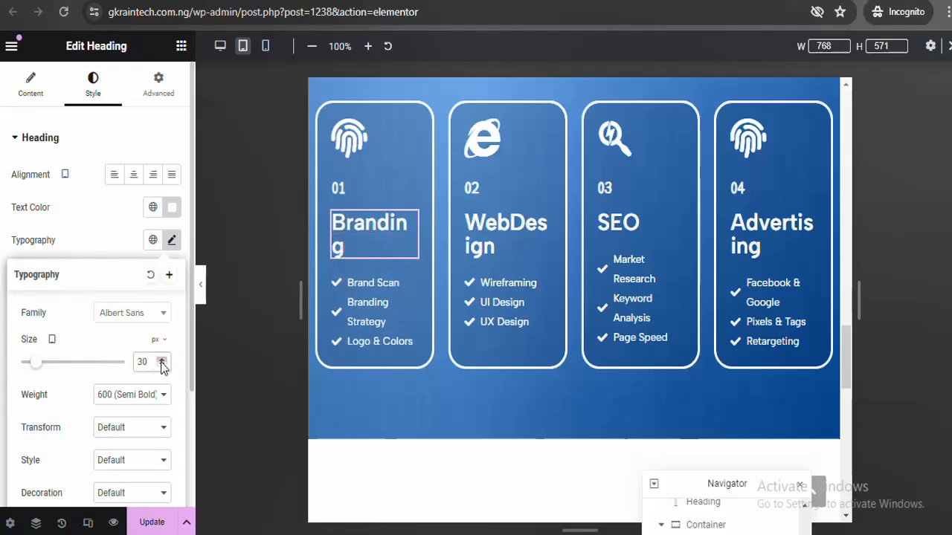
left_click(161, 365)
left_click(161, 365)
left_click(162, 365)
left_click(162, 365)
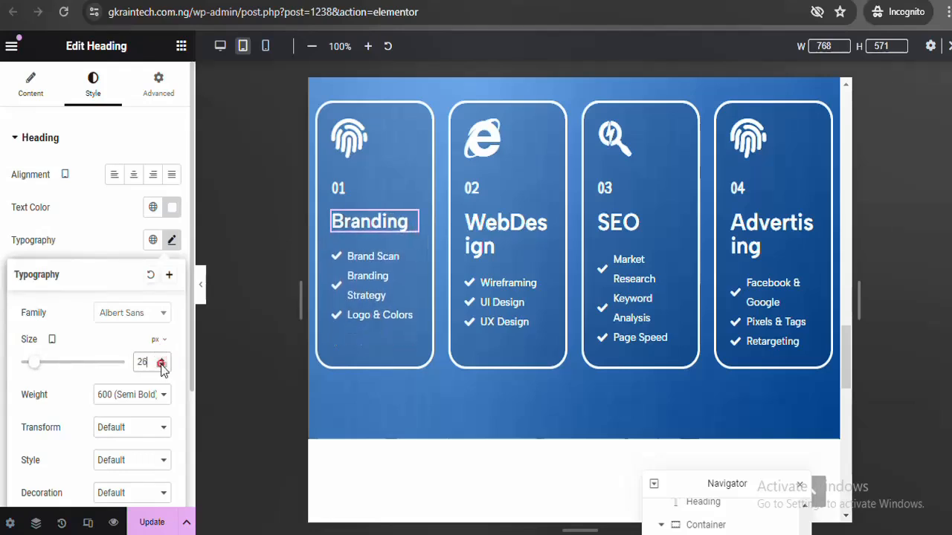
left_click(162, 365)
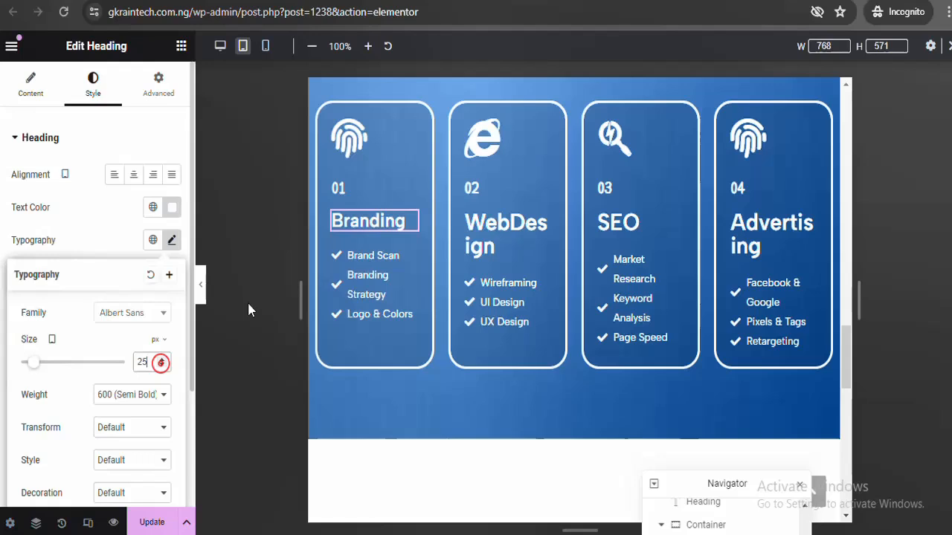
Copy the Branding heading and paste its style onto the WebDesign heading
right_click(411, 221)
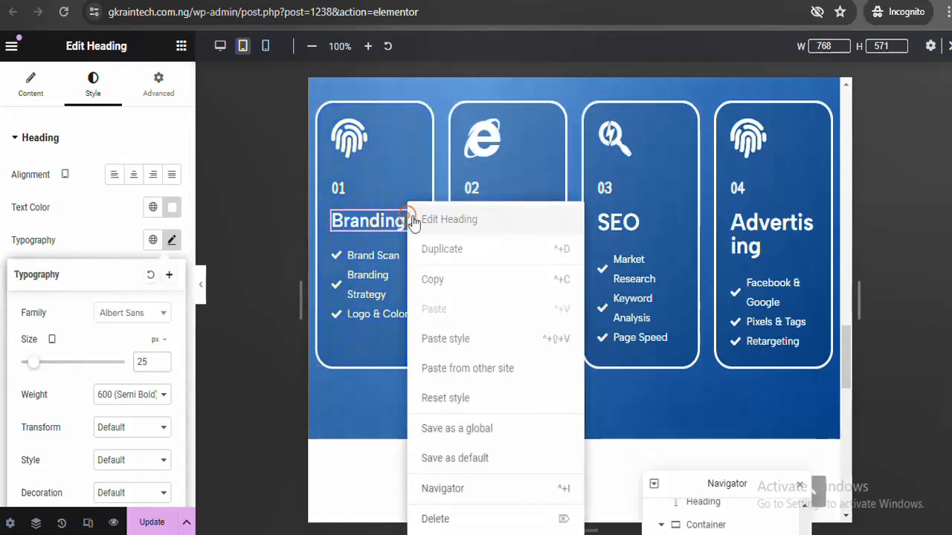
left_click(447, 286)
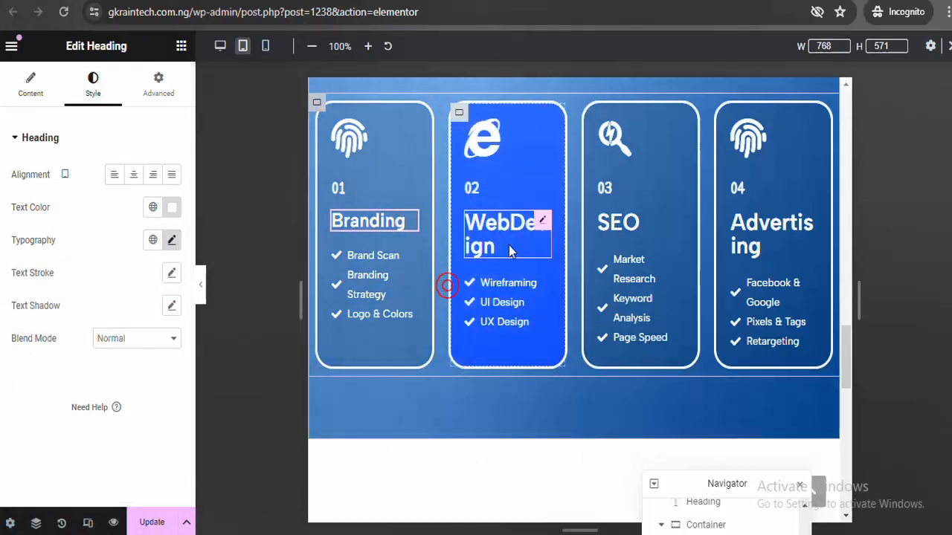
right_click(542, 217)
left_click(579, 340)
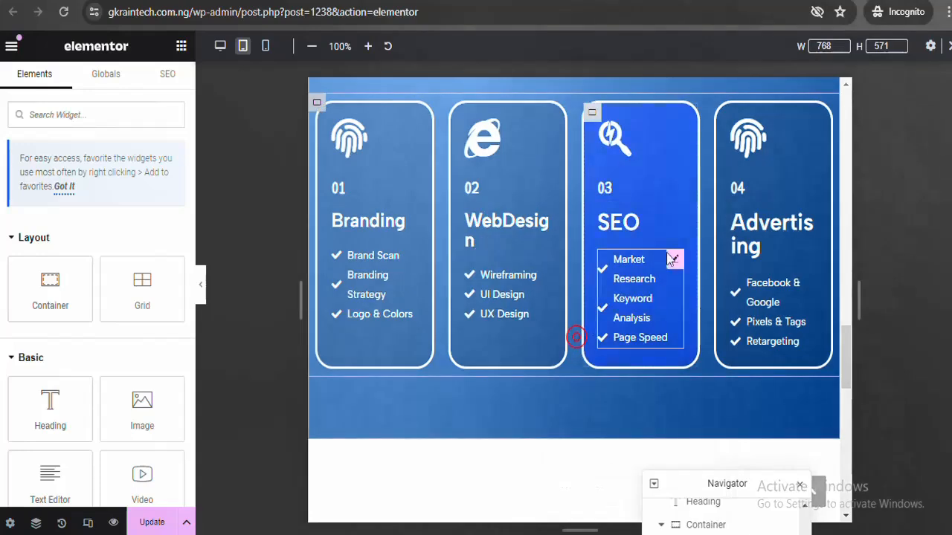
Paste Branding's style onto the Advertising heading, undoing an accidental element paste
right_click(806, 217)
left_click(822, 311)
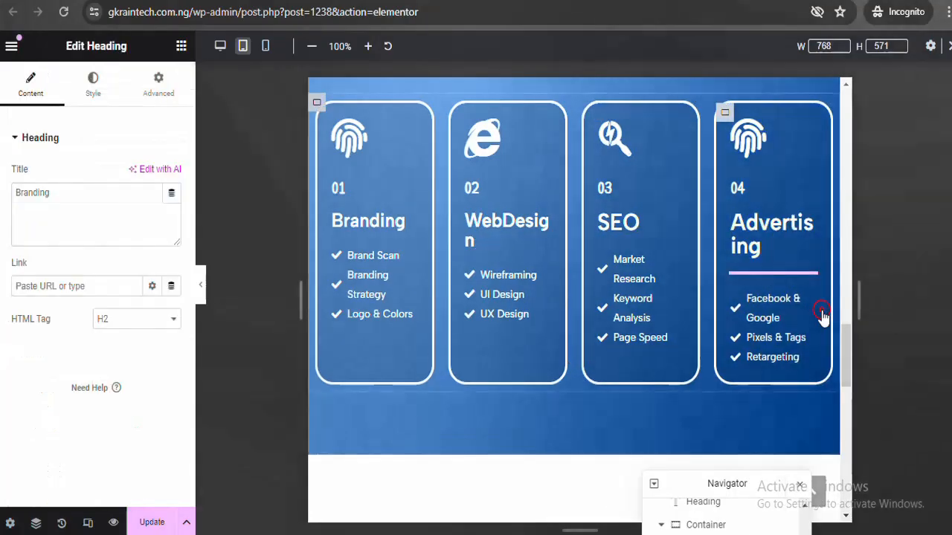
key("ctrl+z")
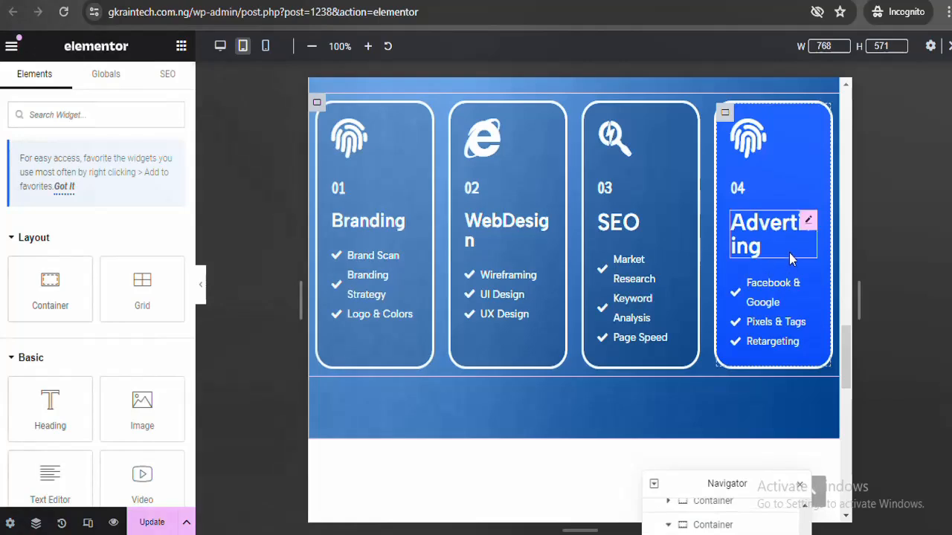
right_click(806, 222)
left_click(830, 336)
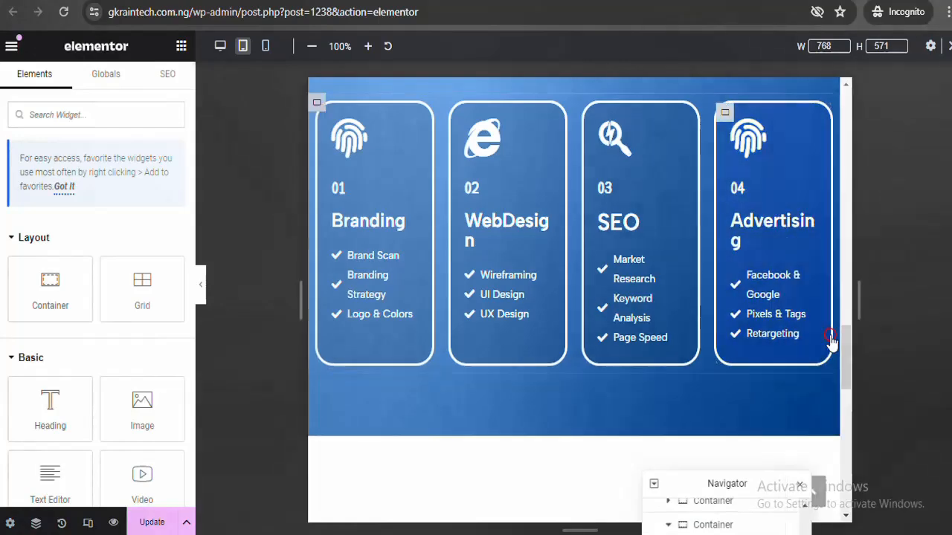
left_click(521, 223)
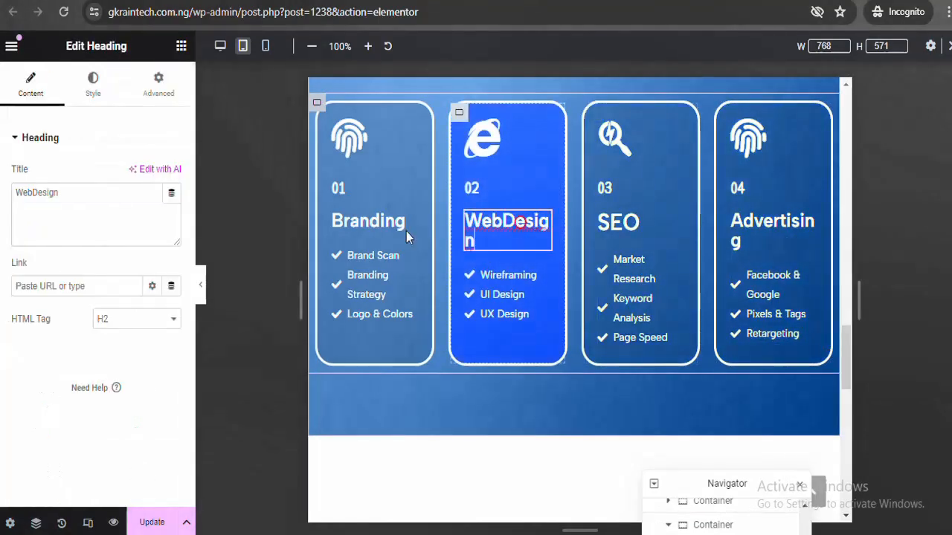
left_click(95, 85)
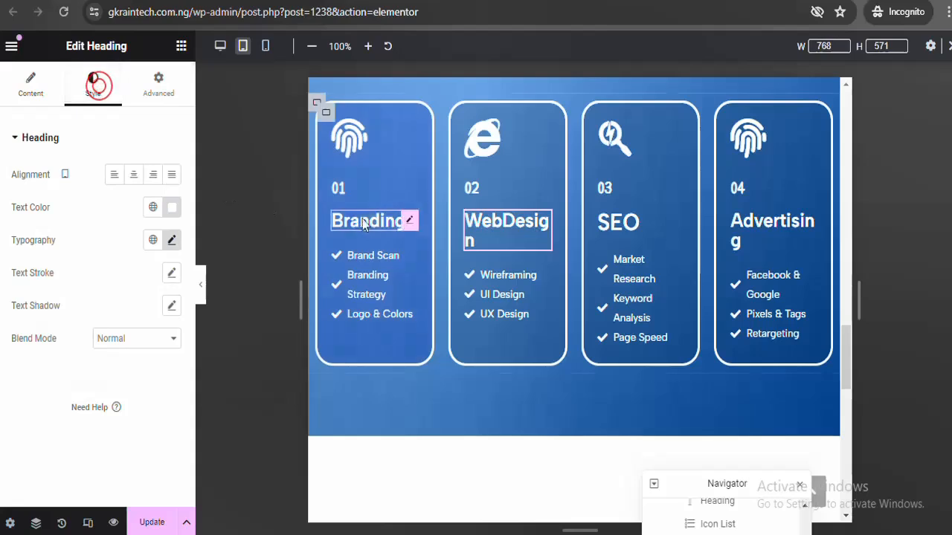
Set the WebDesign heading's typography size to 22.5 px
left_click(411, 221)
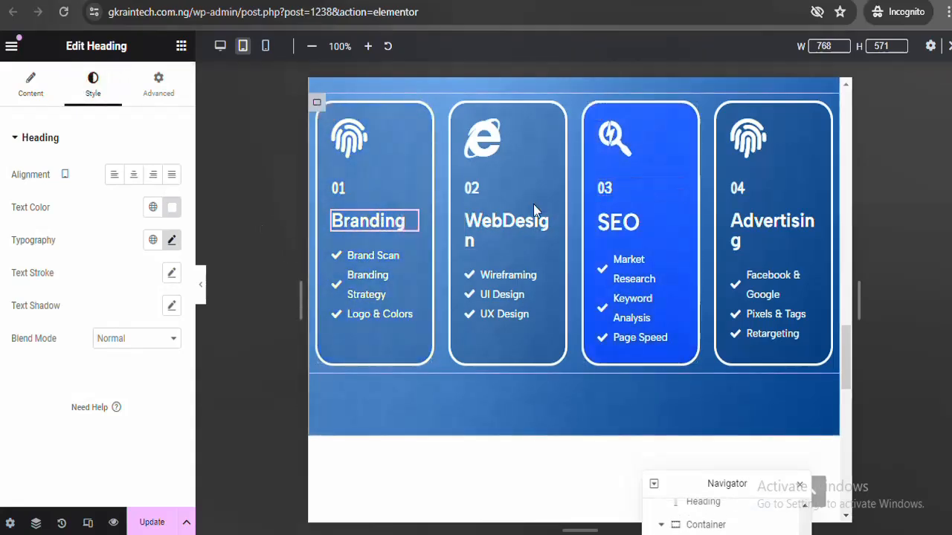
left_click(541, 225)
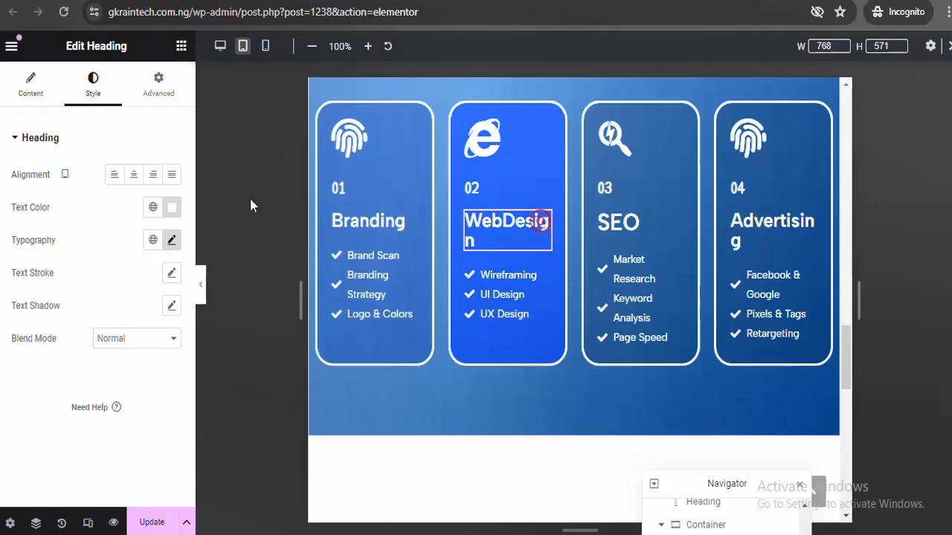
left_click(172, 240)
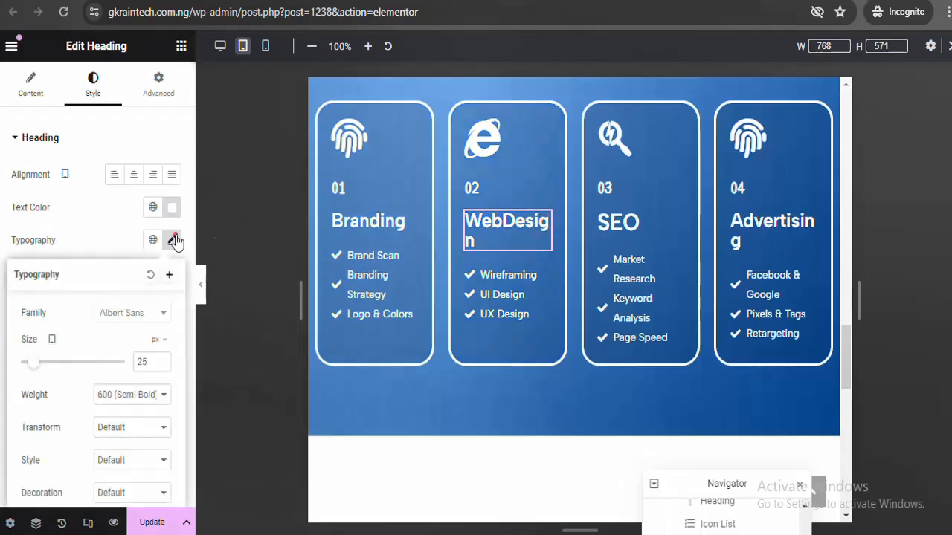
left_click(159, 366)
left_click(160, 366)
left_click(160, 366)
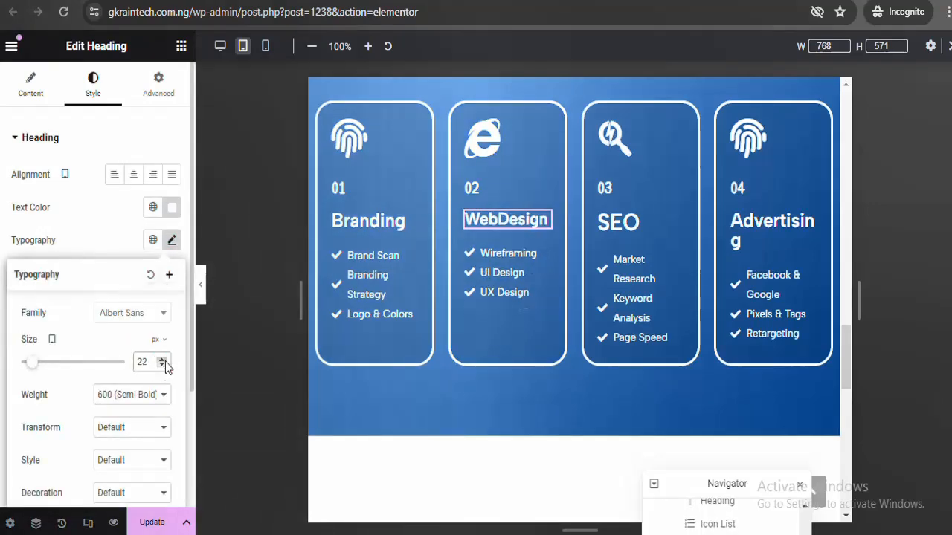
left_click(162, 360)
left_click(162, 366)
type(".5")
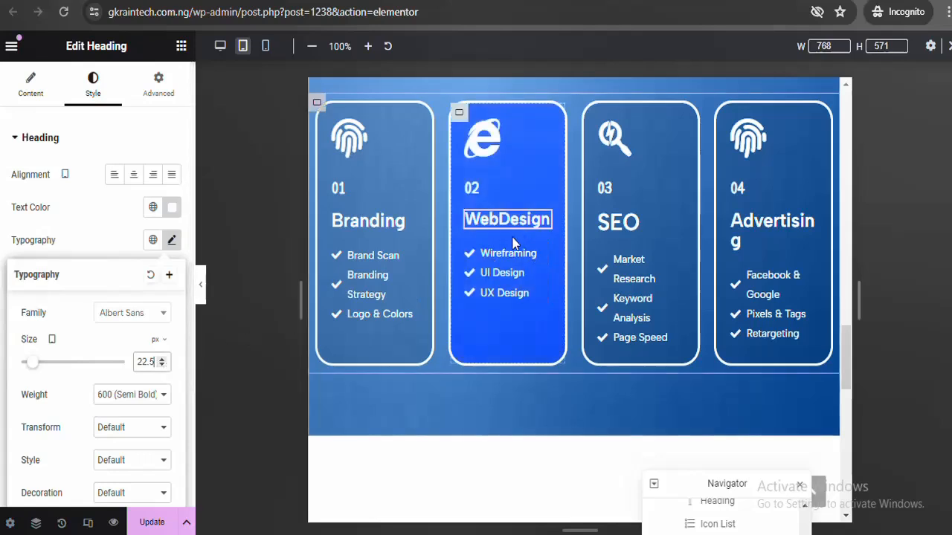
Copy the WebDesign heading and paste its style onto the Branding, SEO and Advertising headings
right_click(544, 216)
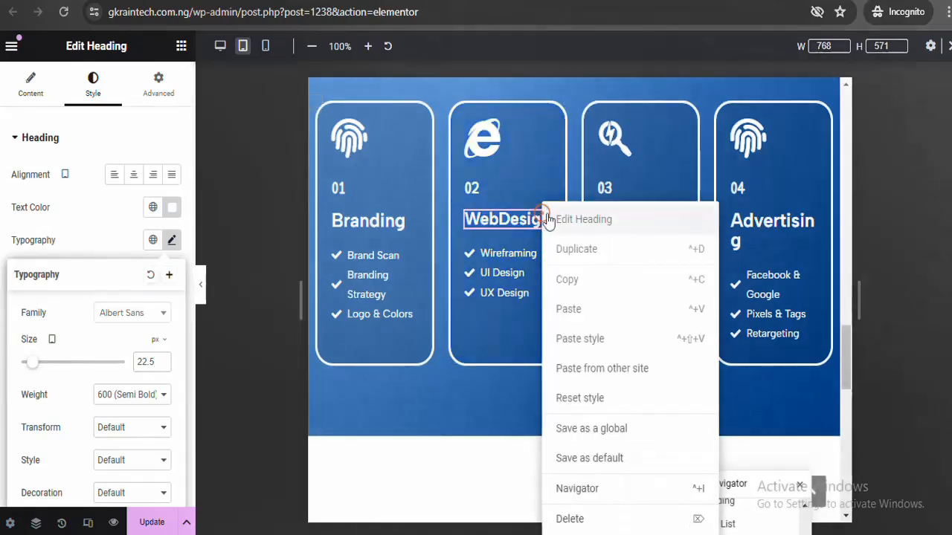
left_click(570, 282)
right_click(413, 221)
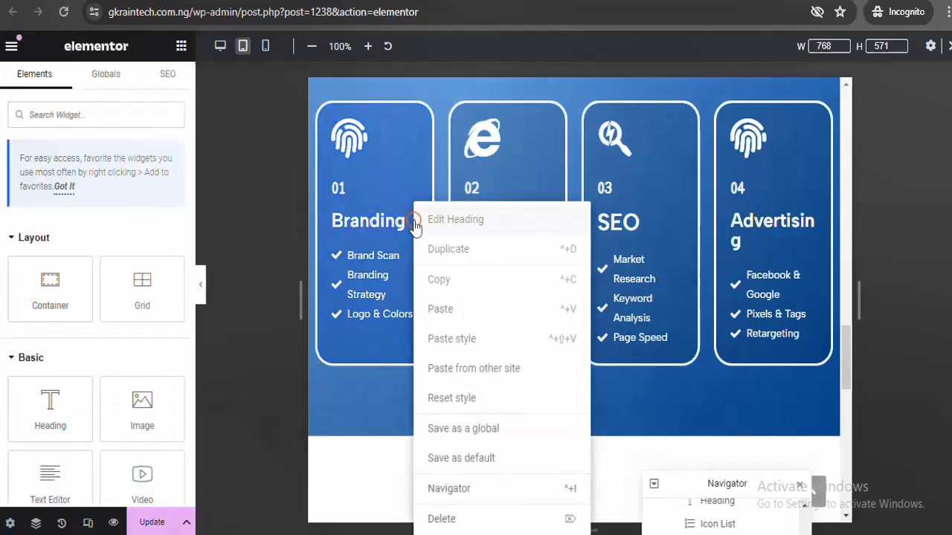
left_click(446, 339)
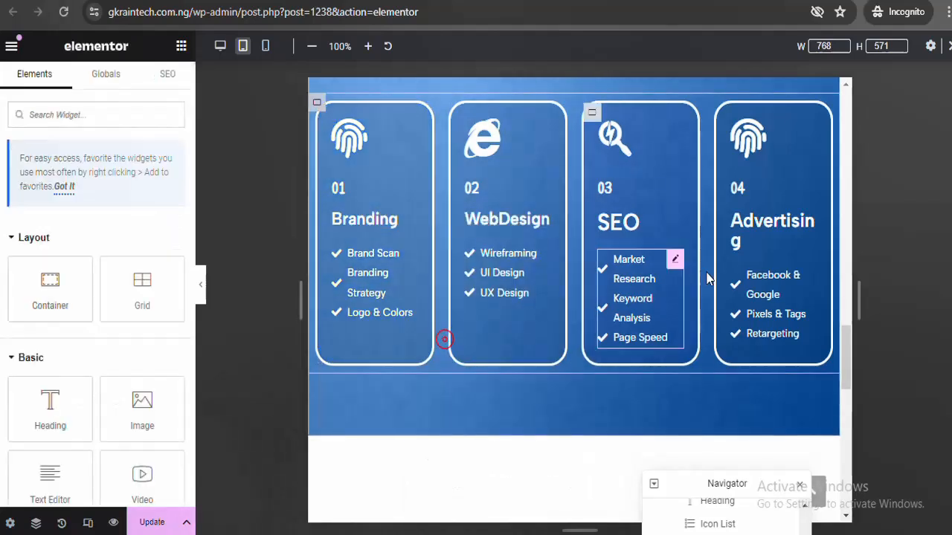
right_click(677, 227)
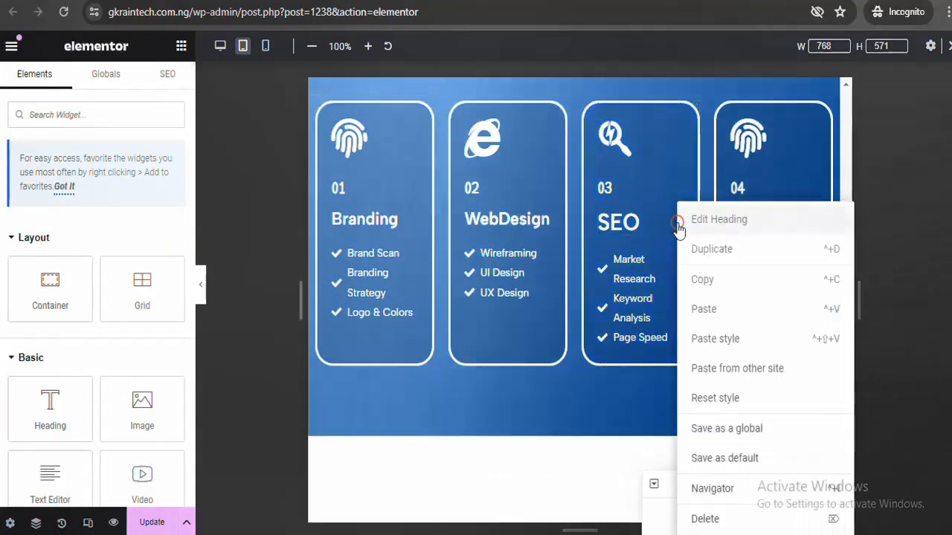
left_click(704, 339)
right_click(809, 217)
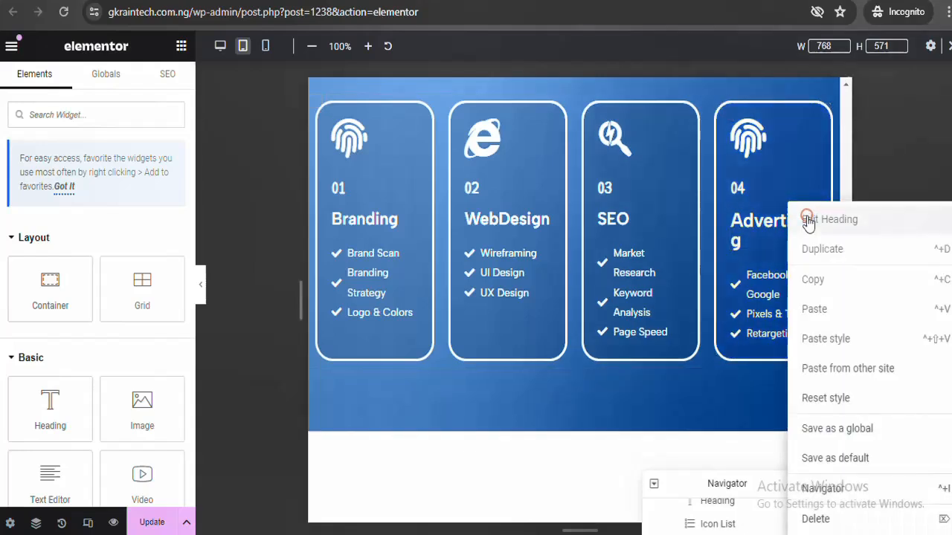
left_click(826, 339)
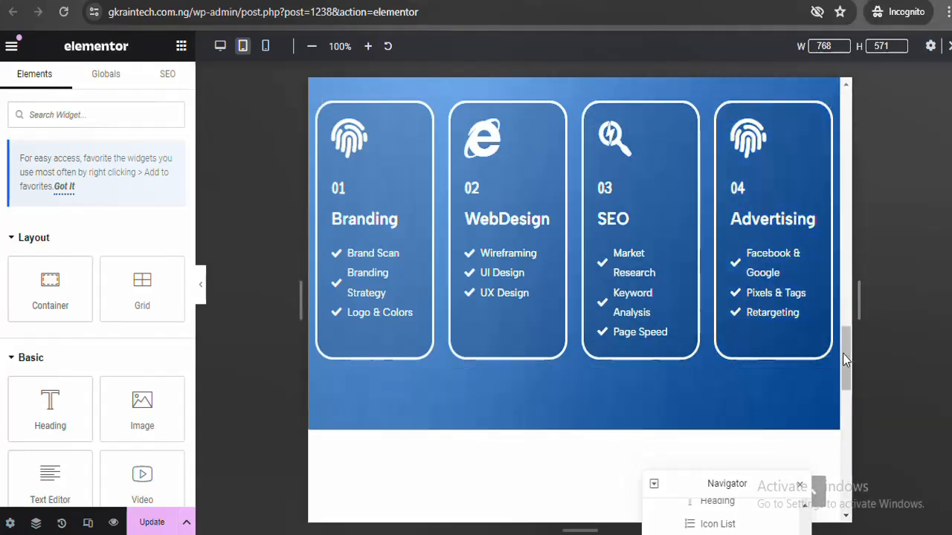
In the stats section, reduce the 100+ counter's number size from 91 to 70 px
left_click_drag(845, 353, 849, 400)
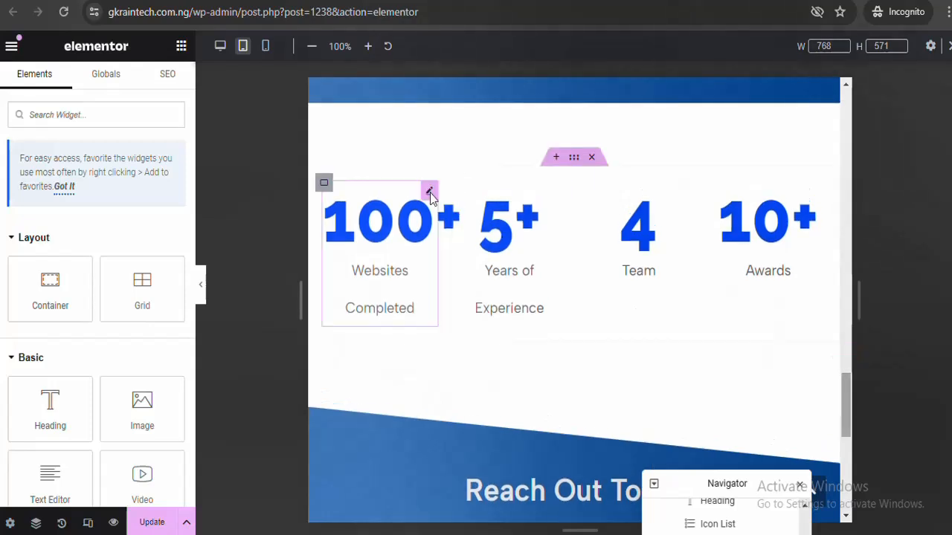
left_click(399, 219)
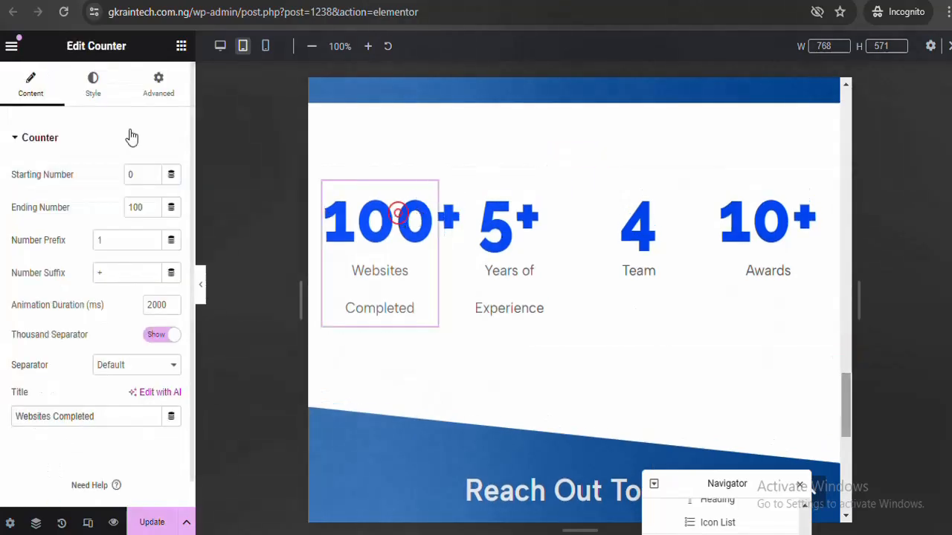
left_click(102, 89)
left_click(171, 210)
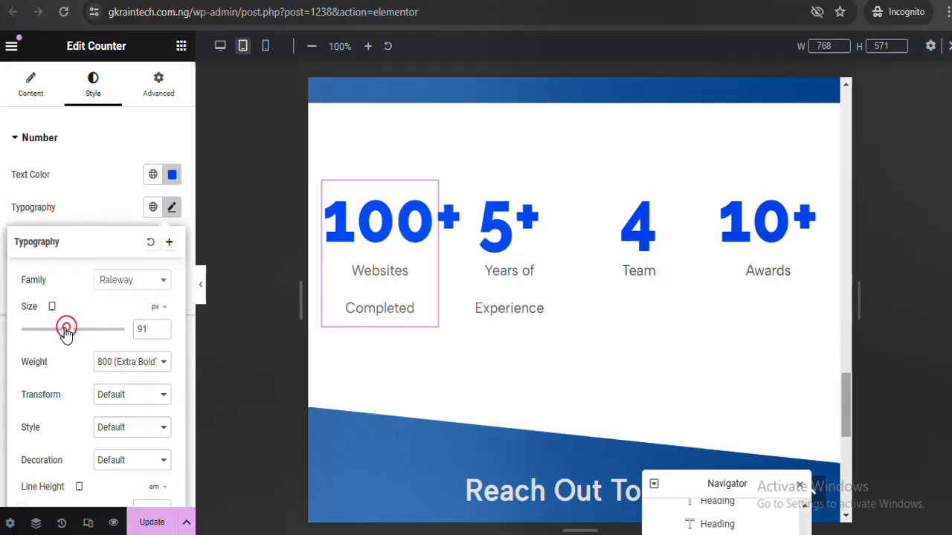
left_click_drag(67, 331, 59, 335)
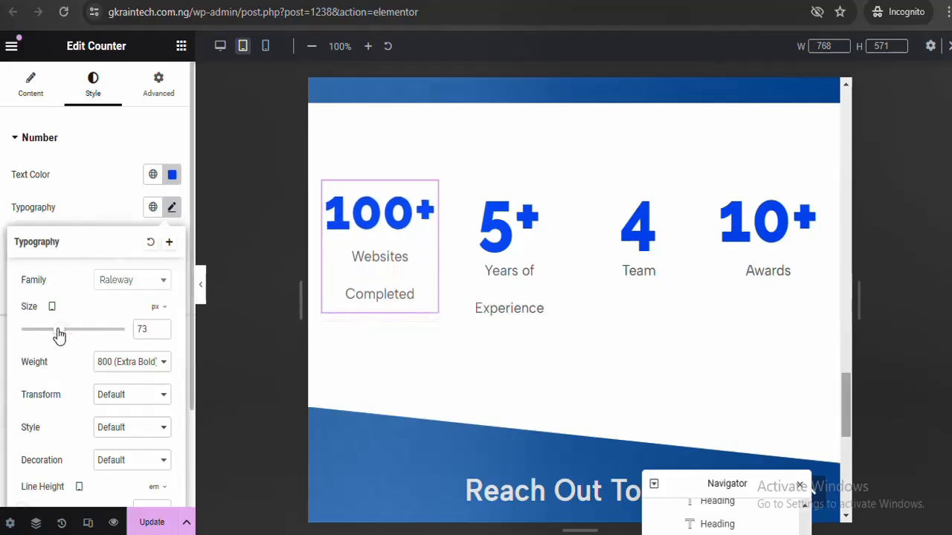
left_click(161, 333)
left_click(161, 333)
left_click(162, 333)
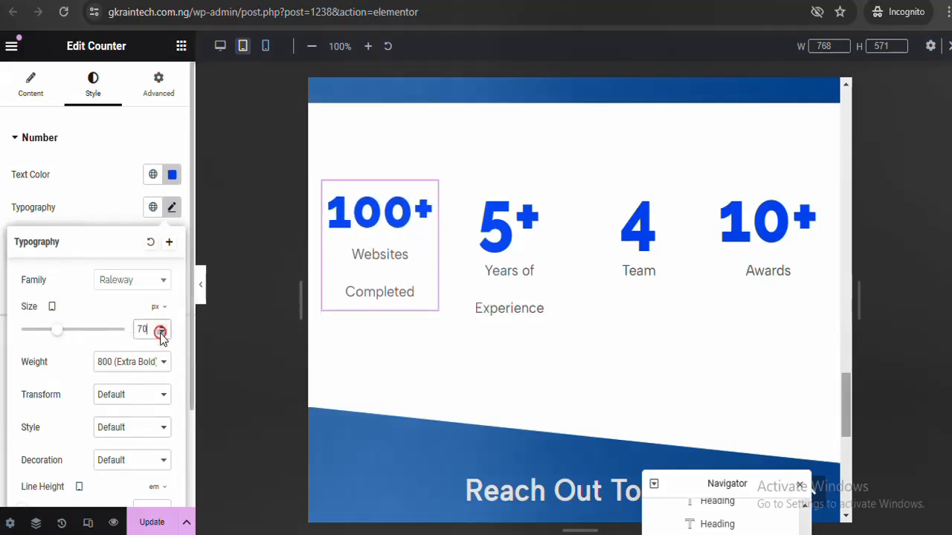
left_click(369, 262)
Clear the 100+ counter's title text, leaving it empty
key("ctrl+a")
key("BackSpace")
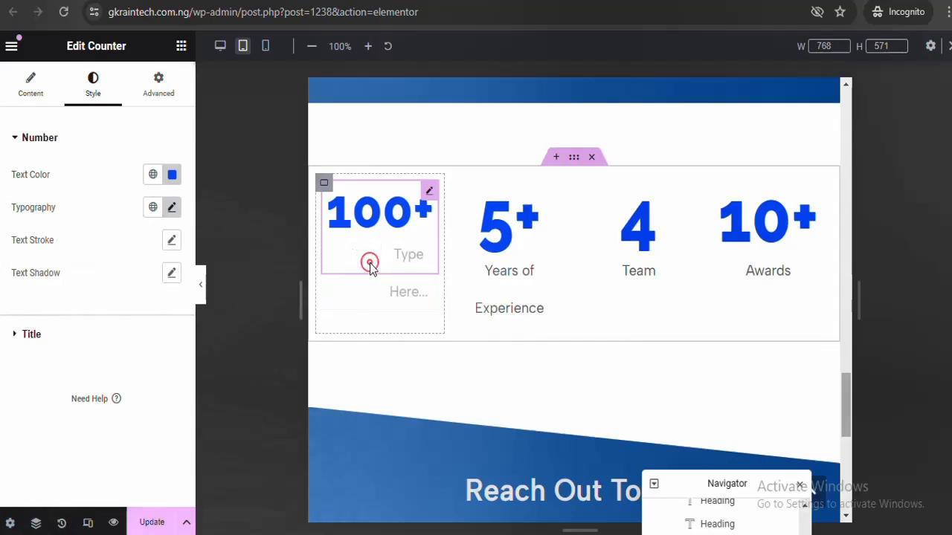
left_click(258, 396)
left_click(284, 349)
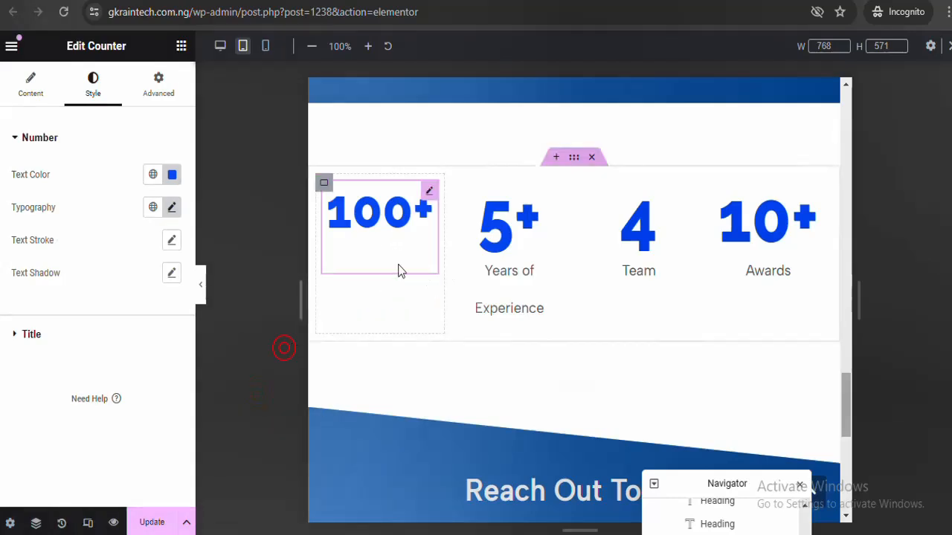
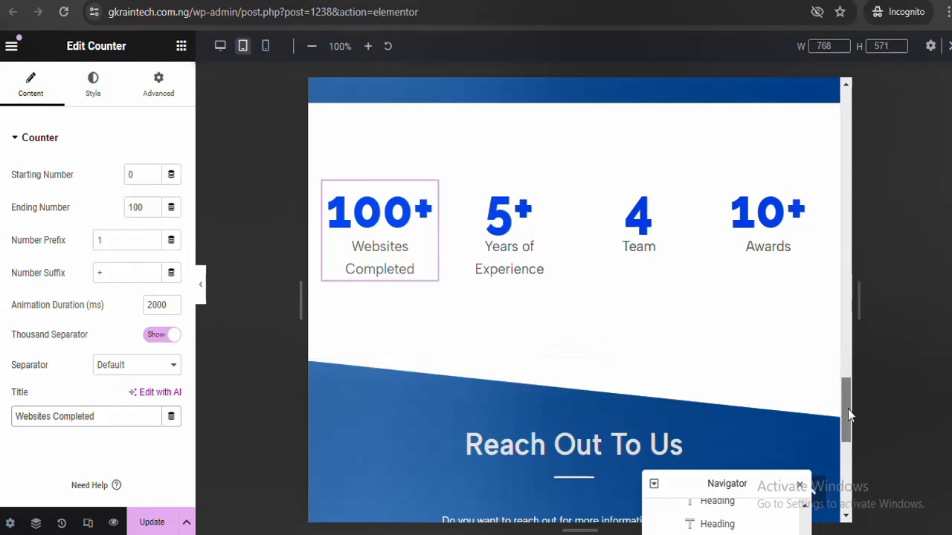
Switch the editor back to desktop view, return to the hero section, and save with Update
mouse_move(847, 407)
left_mouse_down()
mouse_move(853, 502)
mouse_move(838, 385)
mouse_move(847, 390)
mouse_move(845, 136)
left_mouse_up()
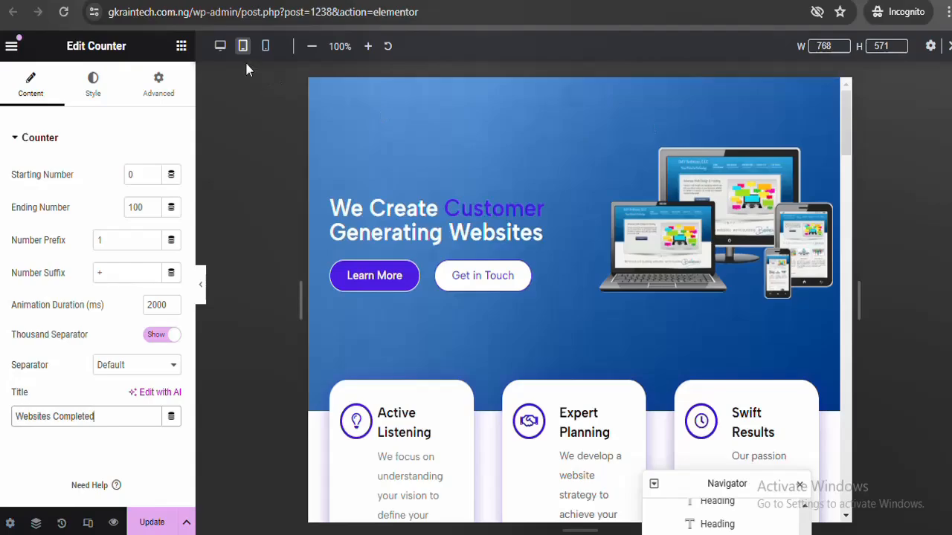
left_click(220, 46)
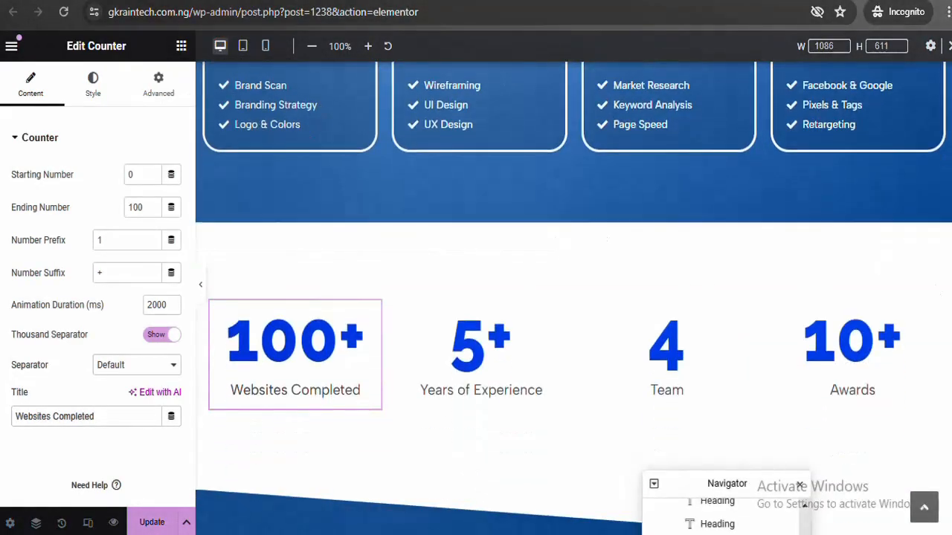
scroll(586, 203, "up", 15)
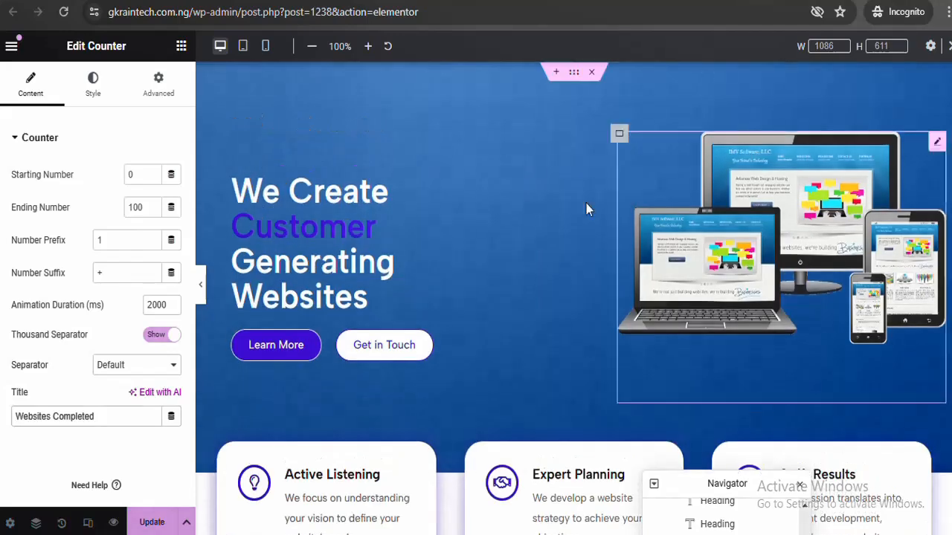
left_click(149, 522)
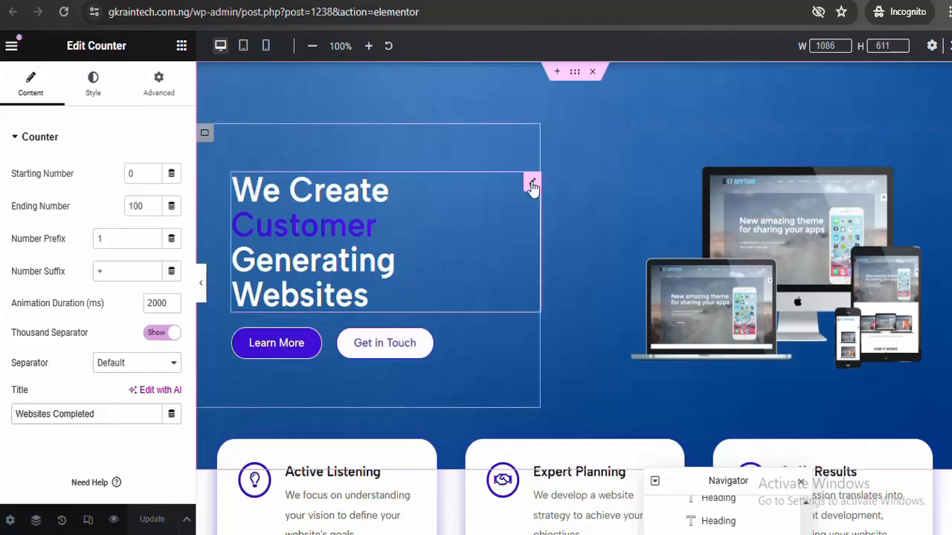
In the hero heading's Motion Effects, set the entrance animation to Fade In
left_click(532, 184)
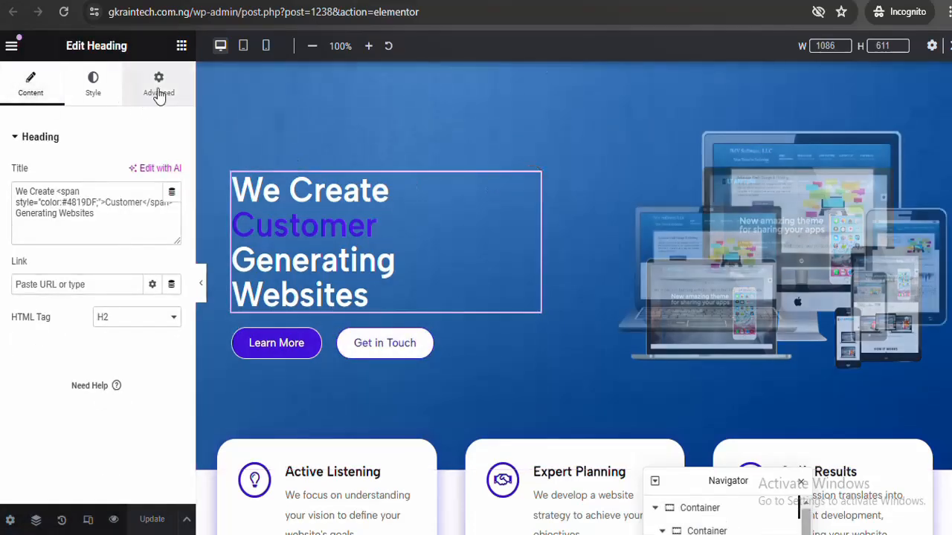
left_click(159, 89)
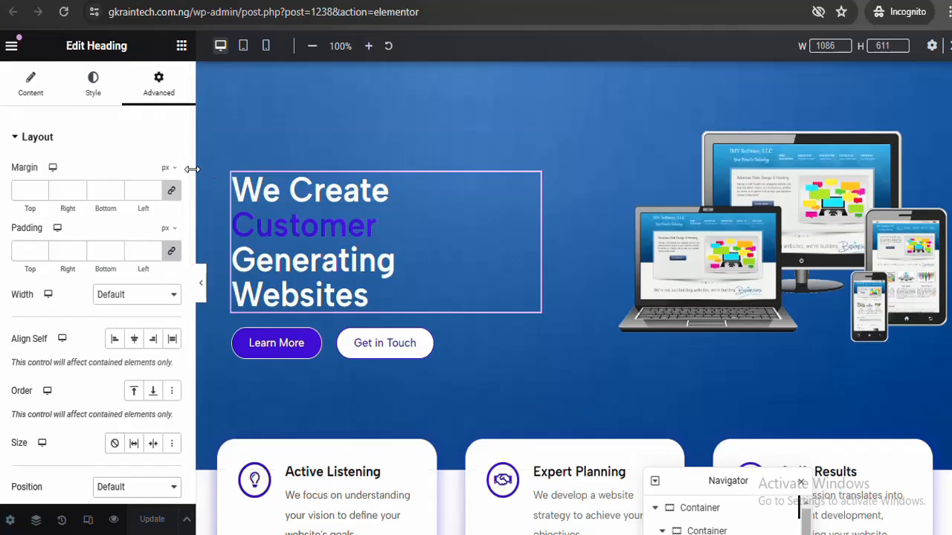
left_click_drag(192, 172, 187, 200)
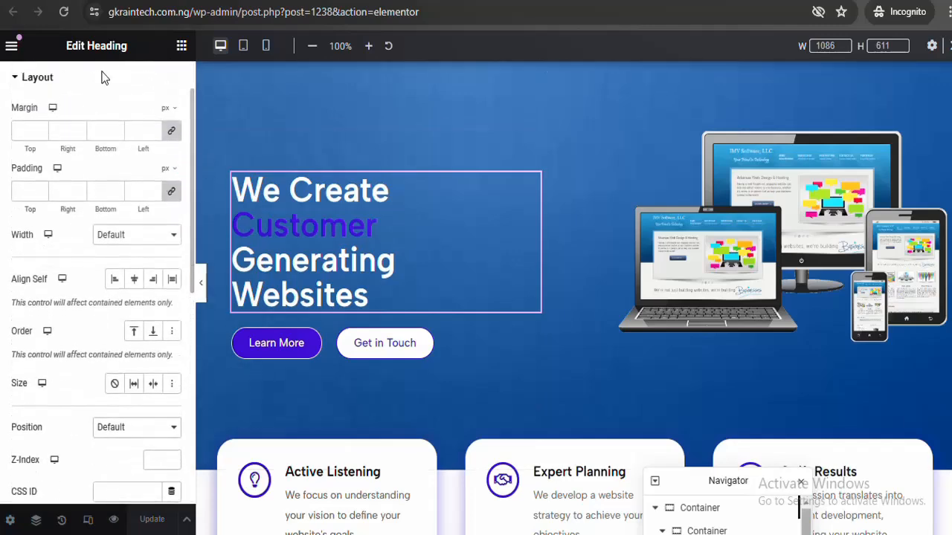
left_click(100, 87)
left_click(97, 175)
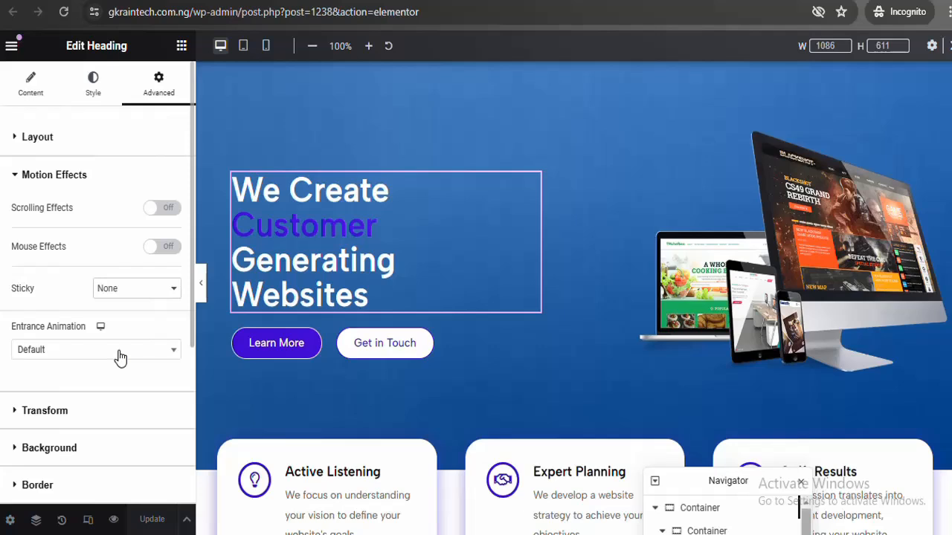
left_click(121, 357)
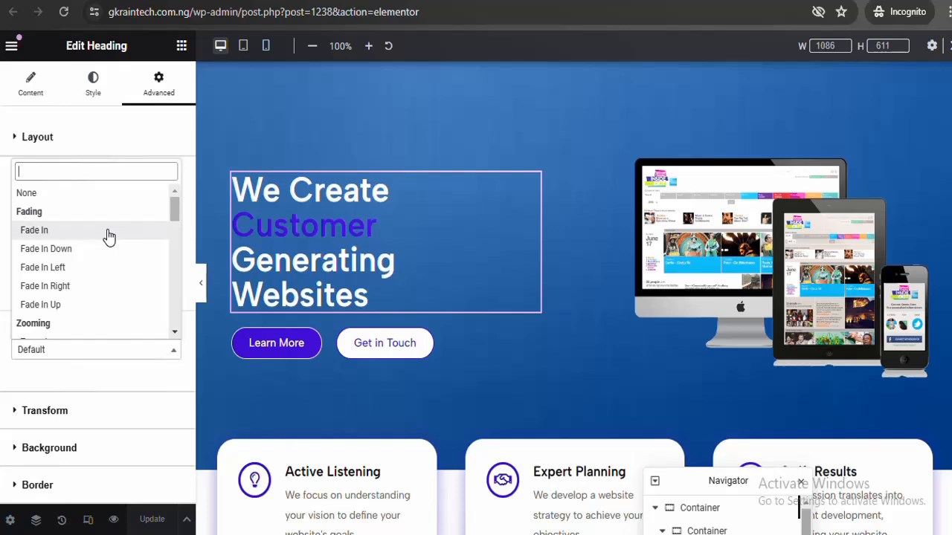
left_click(34, 230)
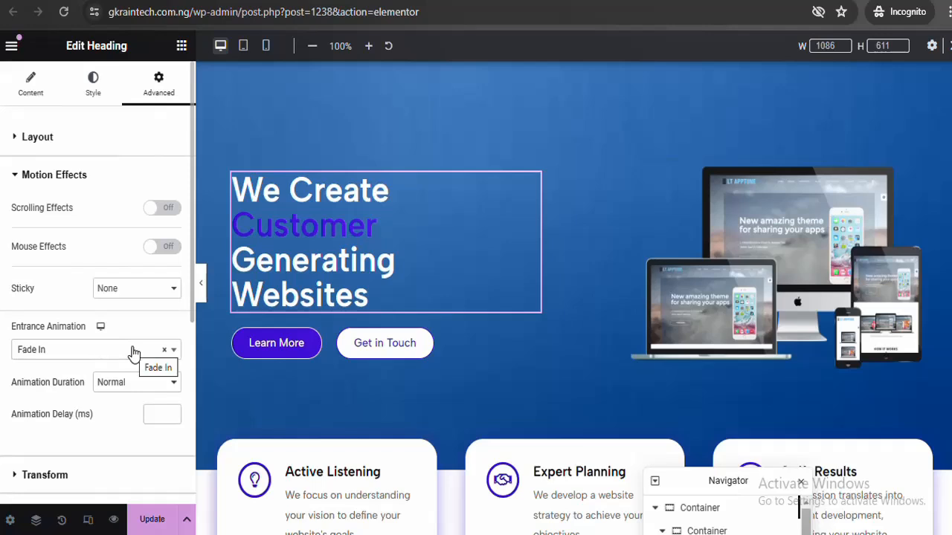
Set the heading's animation duration to Slow, trying Zoom In before settling back on Fade In
left_click(133, 351)
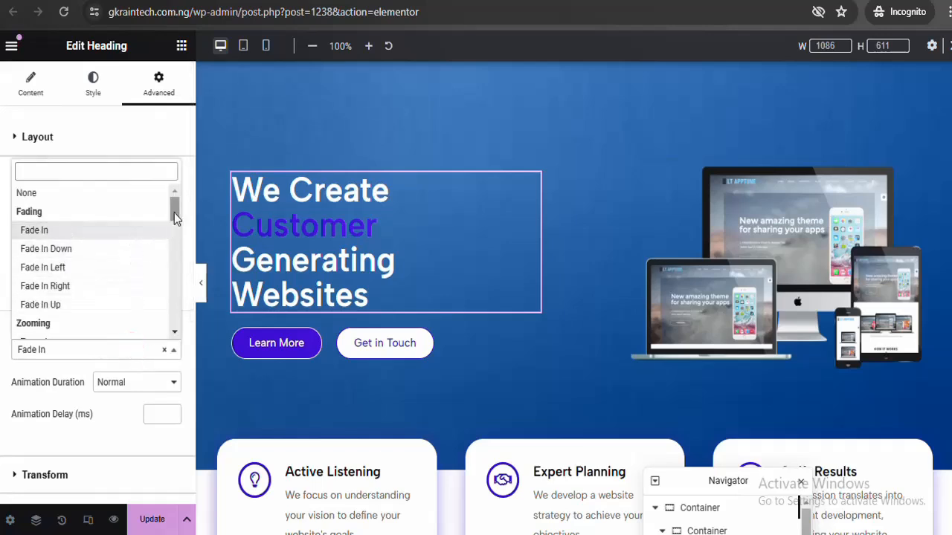
left_click_drag(174, 212, 175, 229)
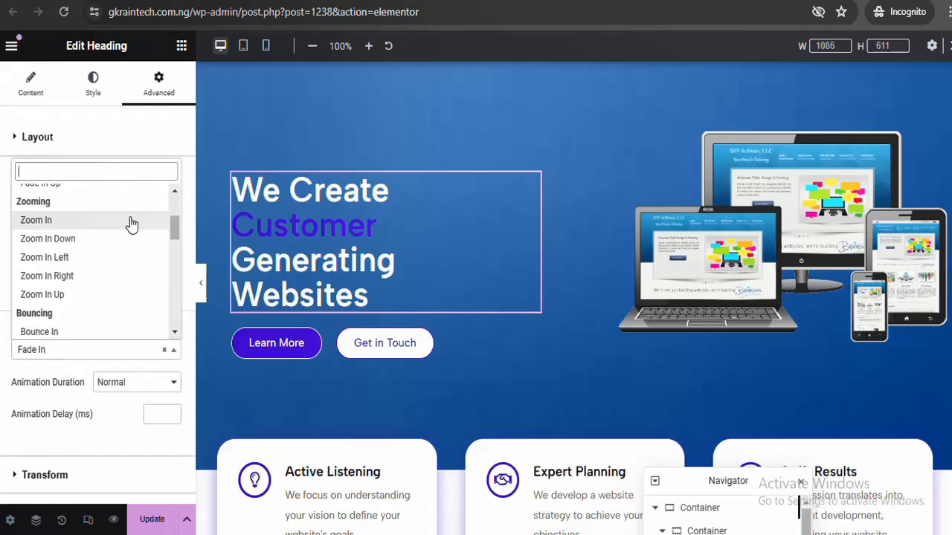
left_click(131, 222)
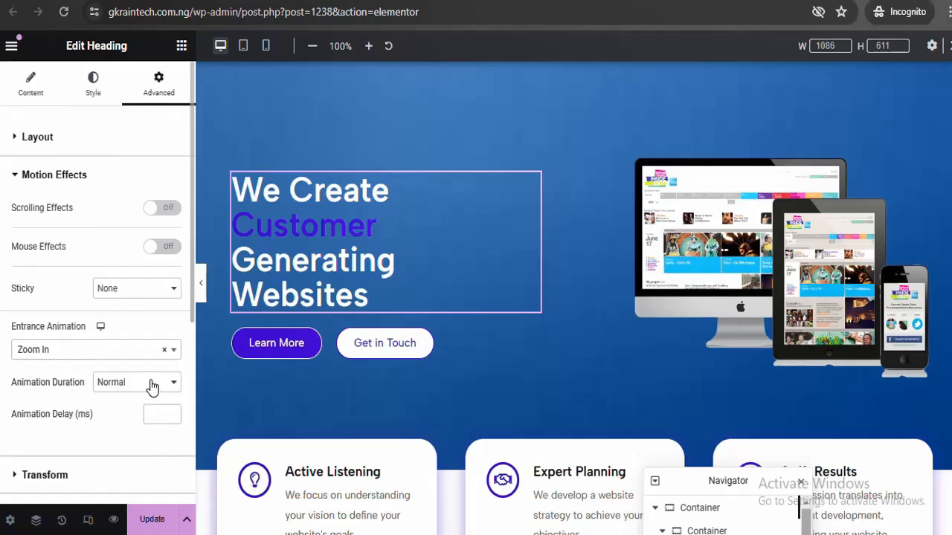
left_click(150, 384)
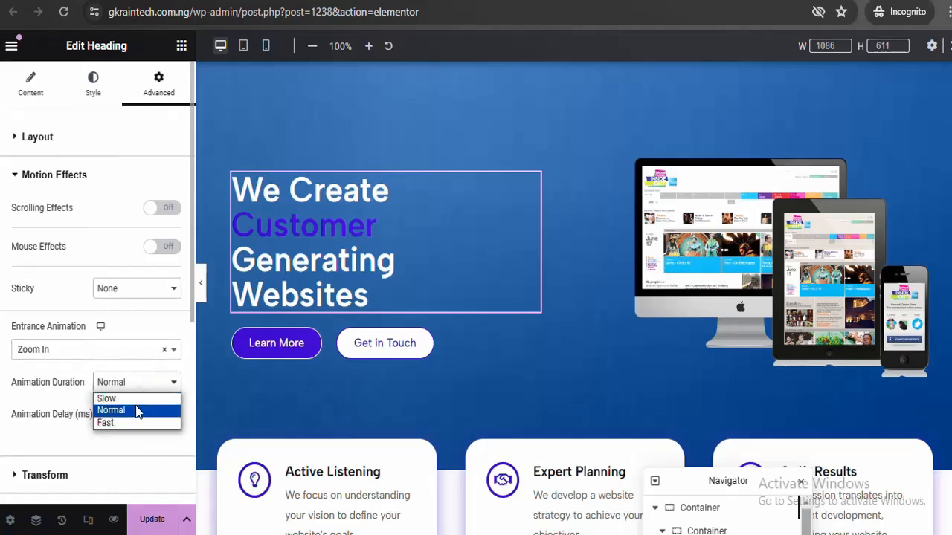
left_click(138, 398)
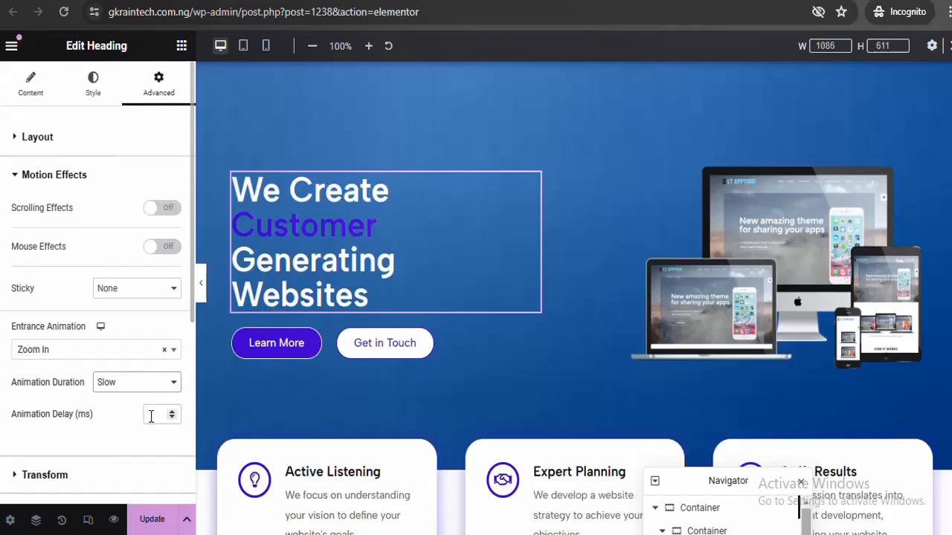
left_click(154, 291)
left_click(154, 301)
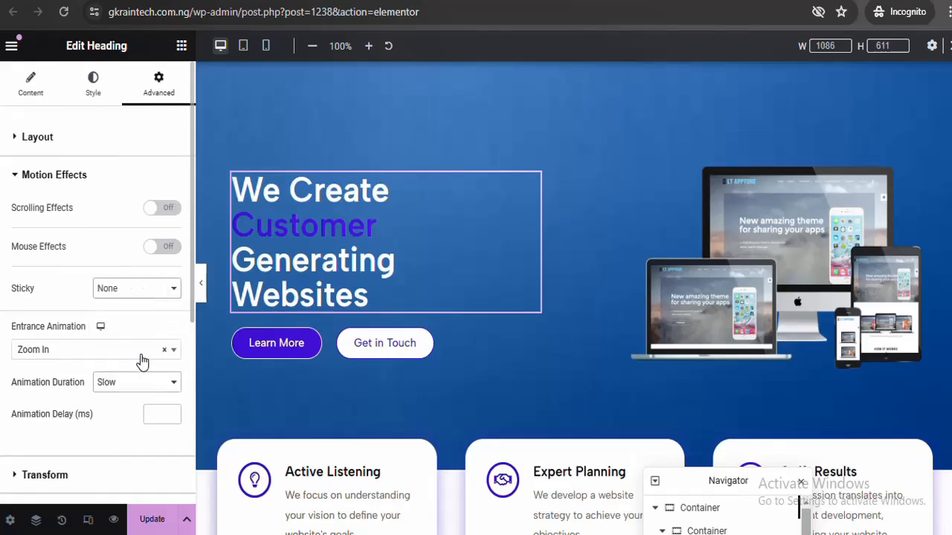
left_click(141, 383)
left_click(141, 383)
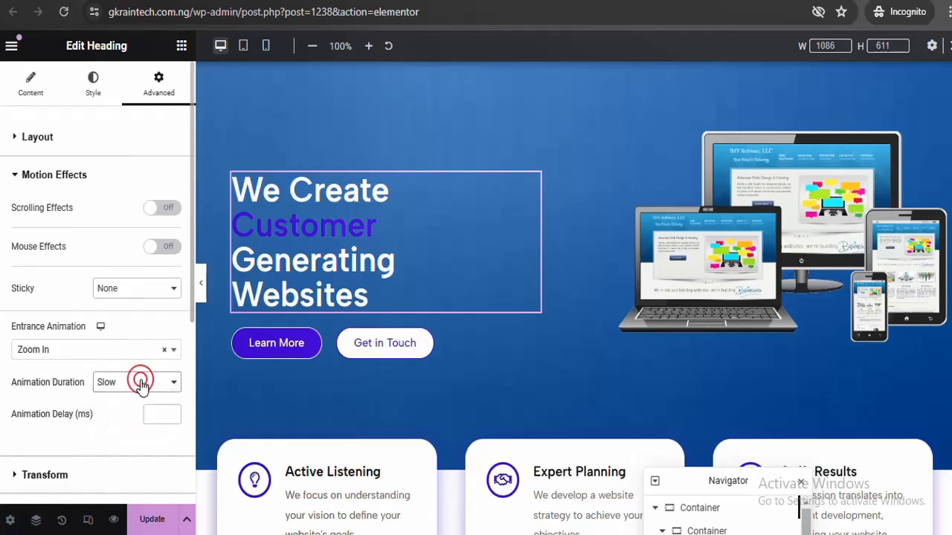
left_click(144, 363)
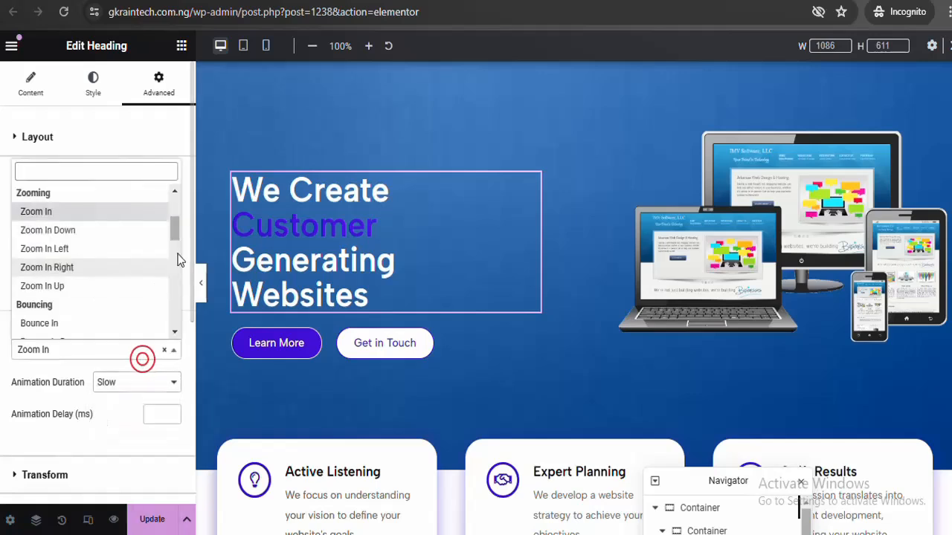
left_click_drag(176, 222, 176, 203)
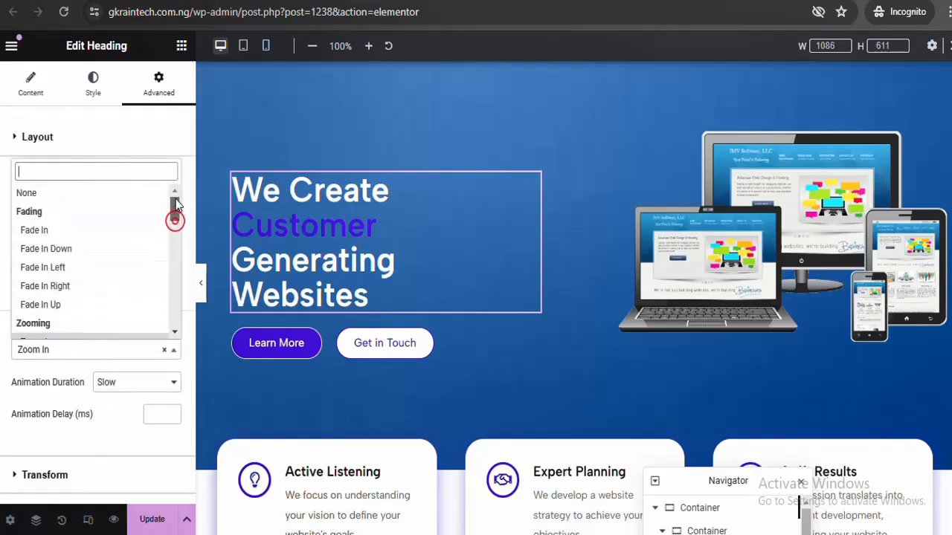
left_click(98, 227)
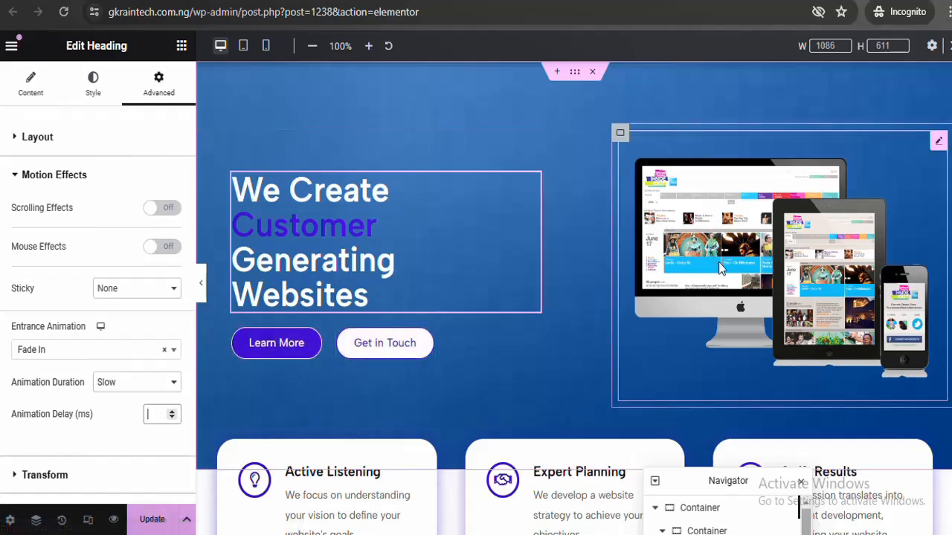
Give the hero image carousel a Zoom In entrance animation with Slow duration
left_click(938, 142)
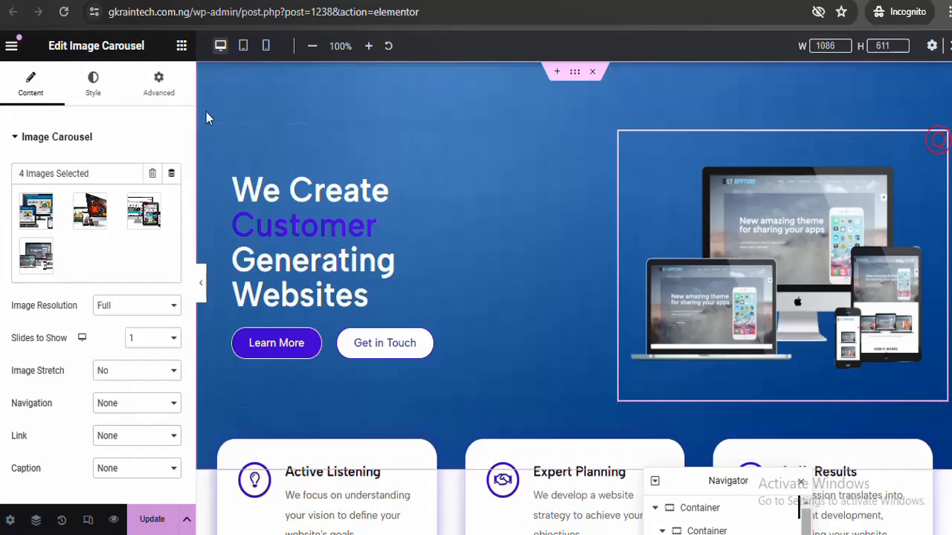
left_click(160, 86)
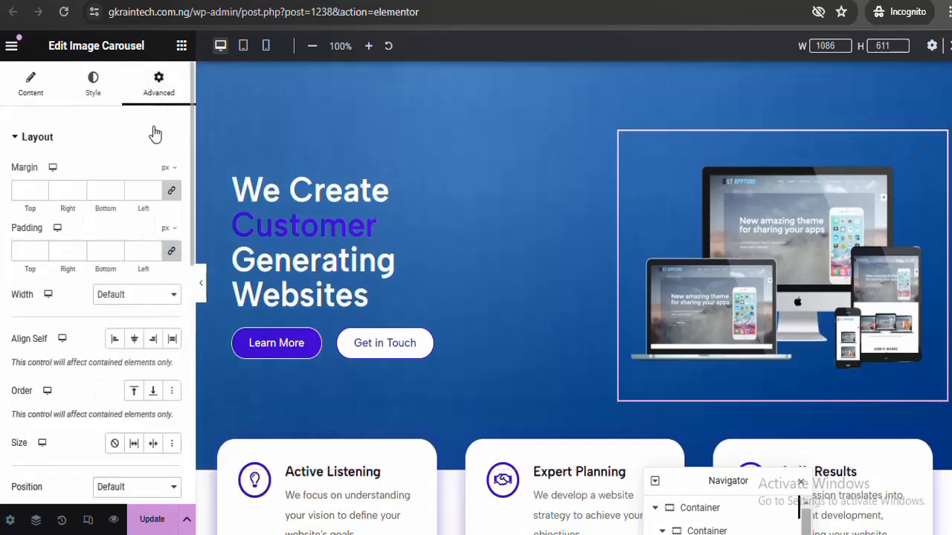
left_click(154, 132)
left_click(136, 175)
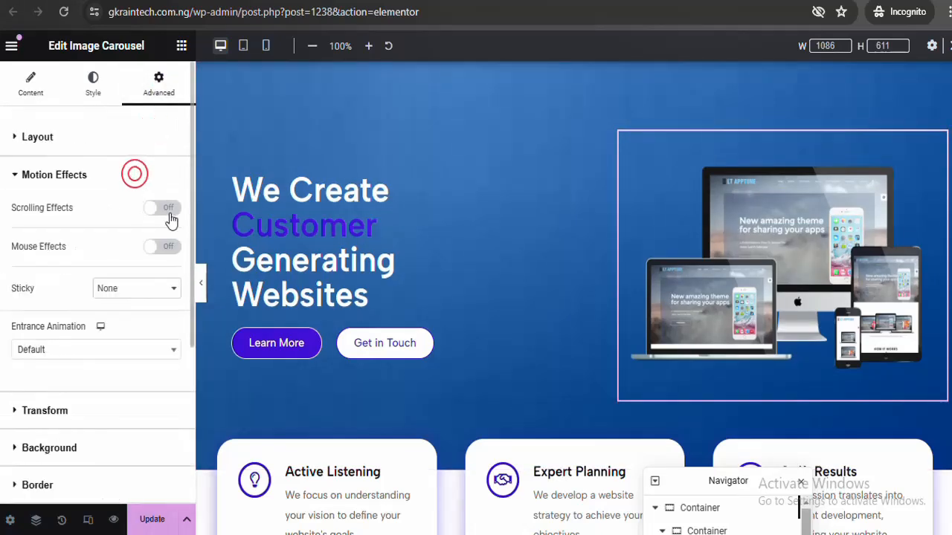
left_click(140, 349)
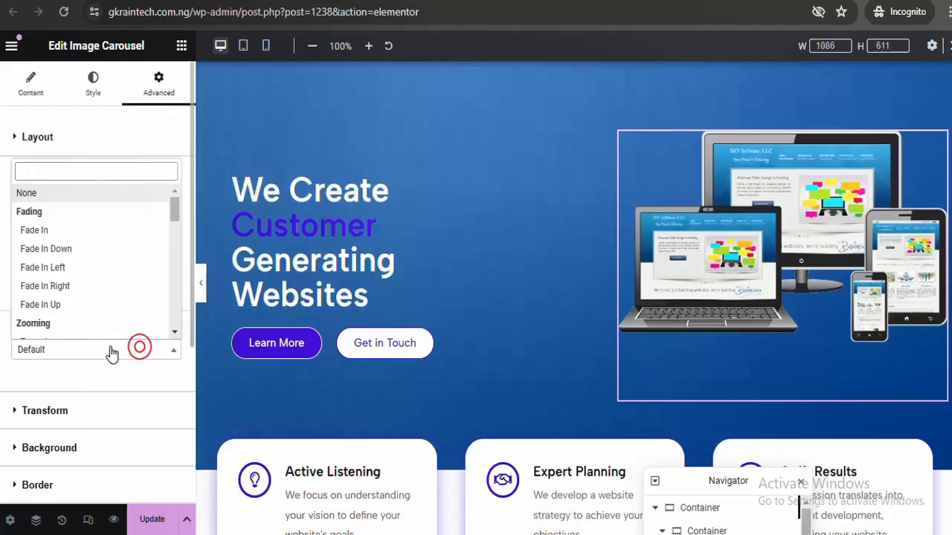
left_click(173, 331)
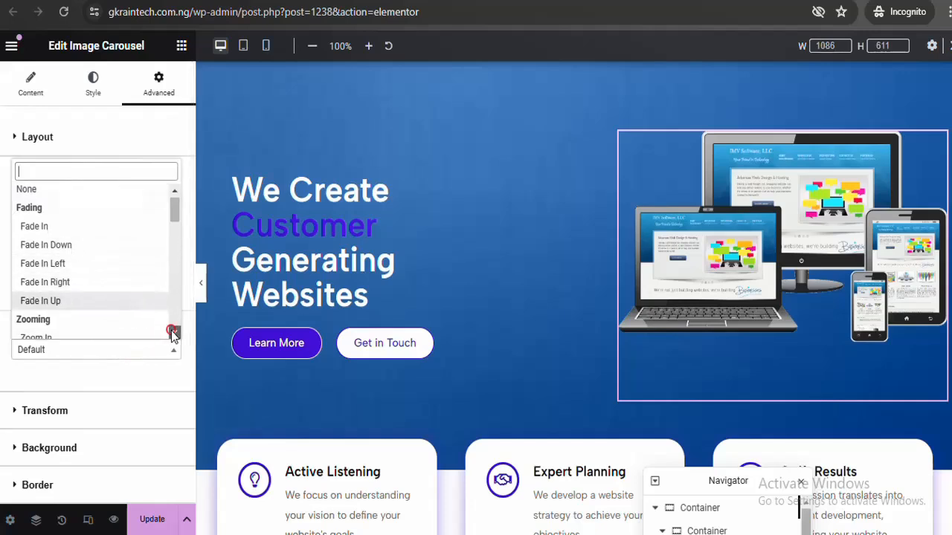
left_click(173, 331)
left_click(119, 277)
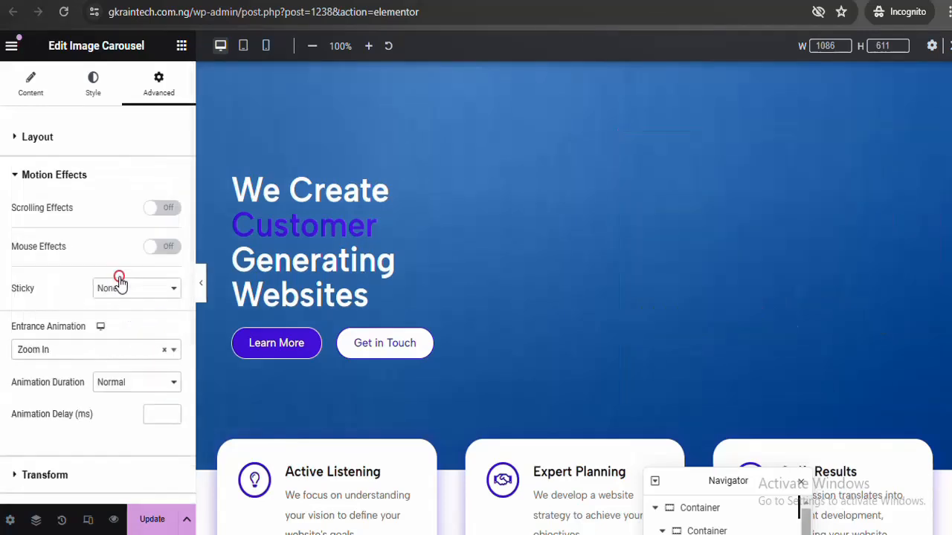
left_click(136, 382)
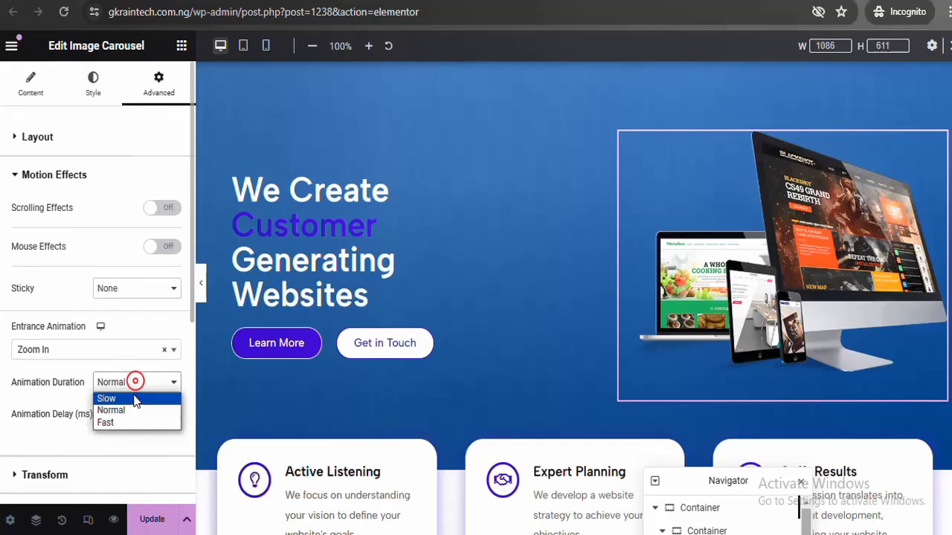
left_click(135, 400)
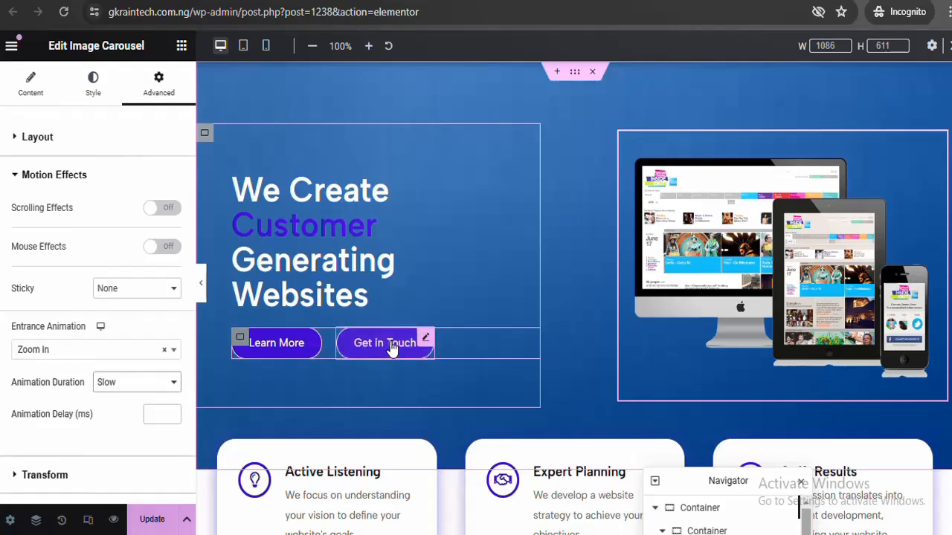
Give the Learn More button a Slow Slide In Left entrance with delay 2
left_click(303, 342)
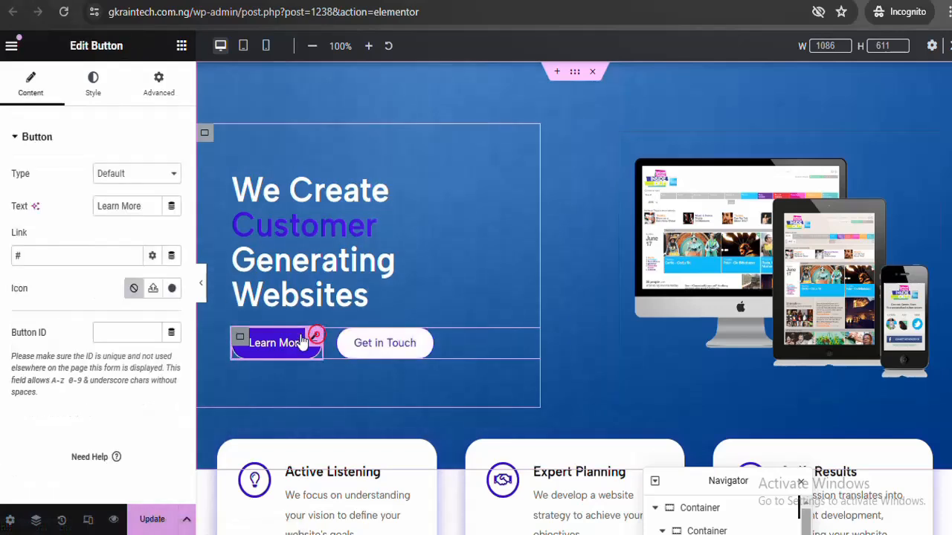
left_click(159, 93)
left_click(149, 127)
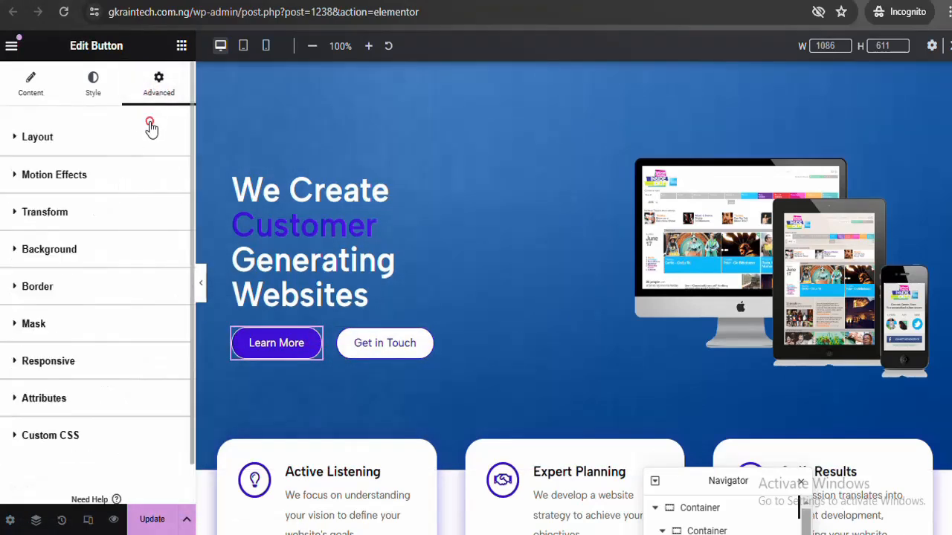
left_click(135, 166)
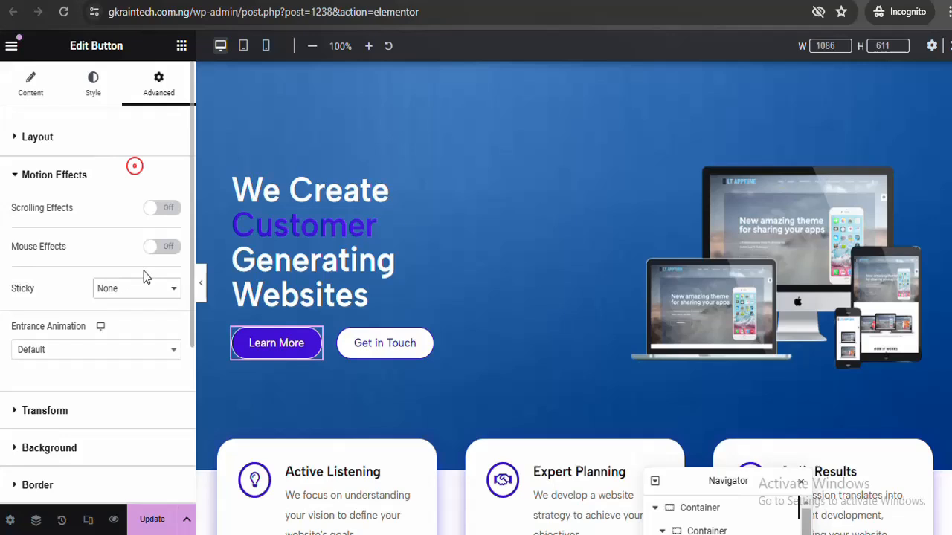
left_click(156, 349)
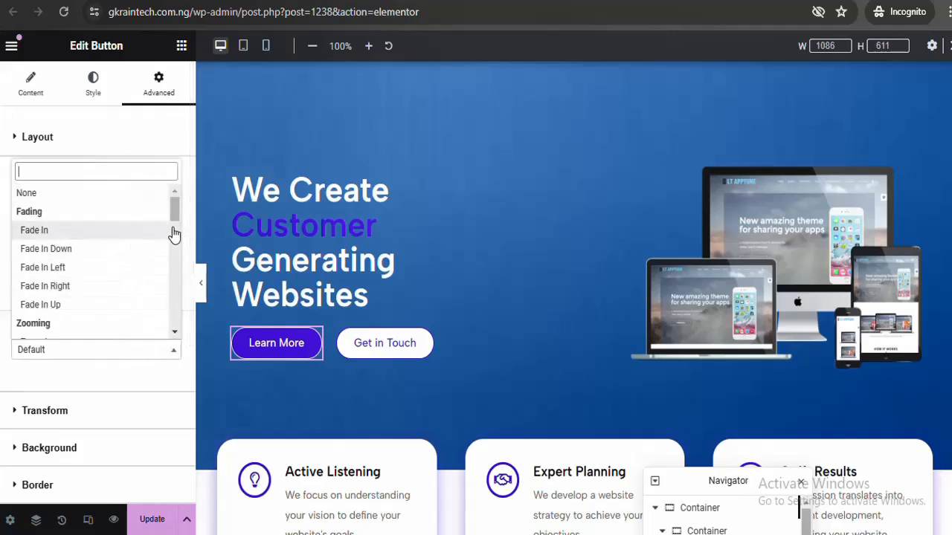
left_click(174, 331)
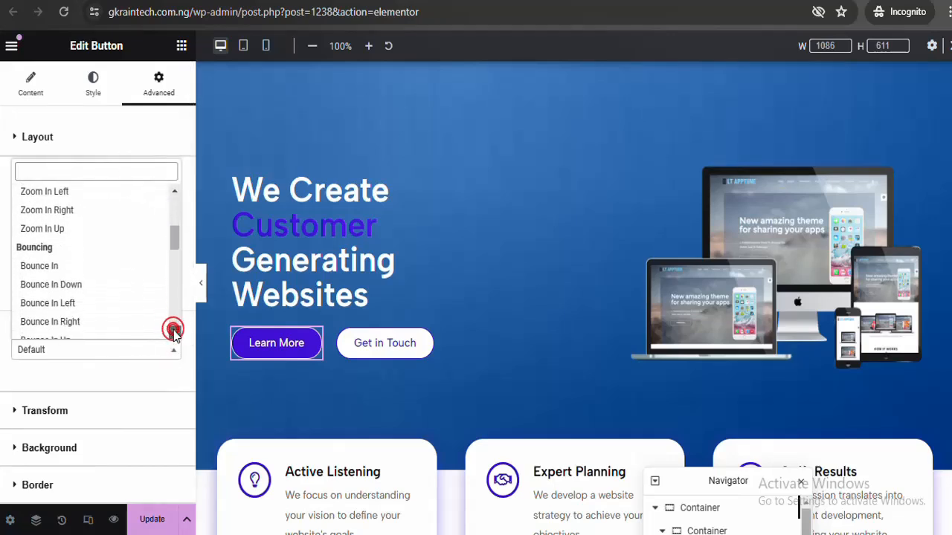
scroll(167, 331, "down", 3)
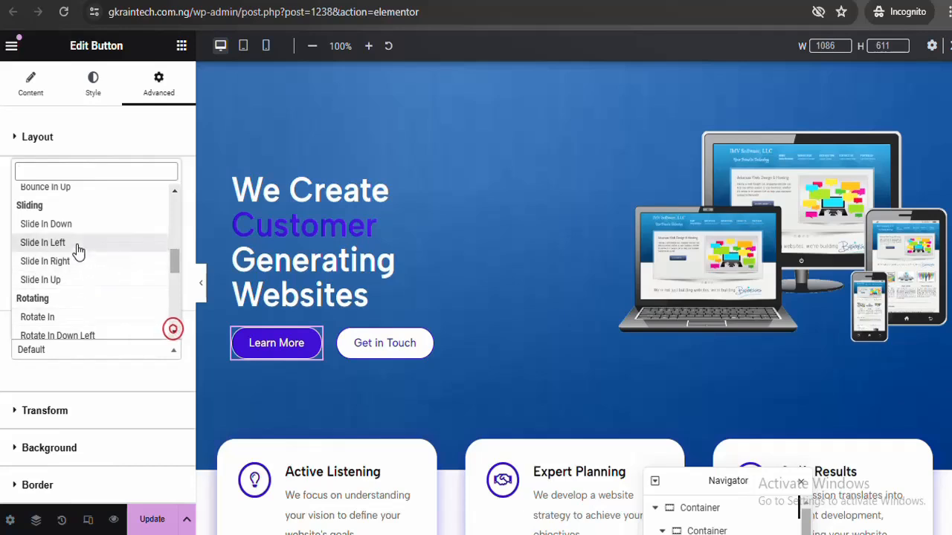
left_click(77, 243)
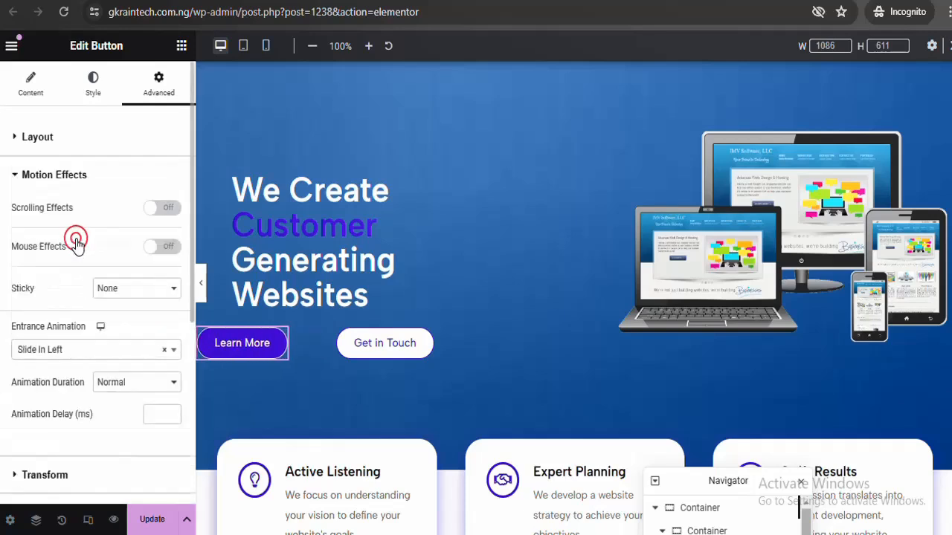
left_click(132, 385)
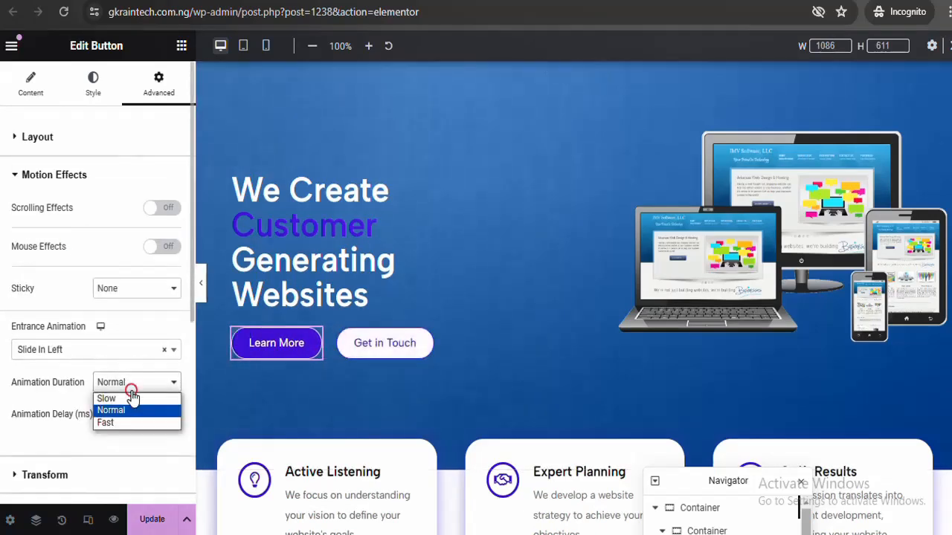
left_click(129, 399)
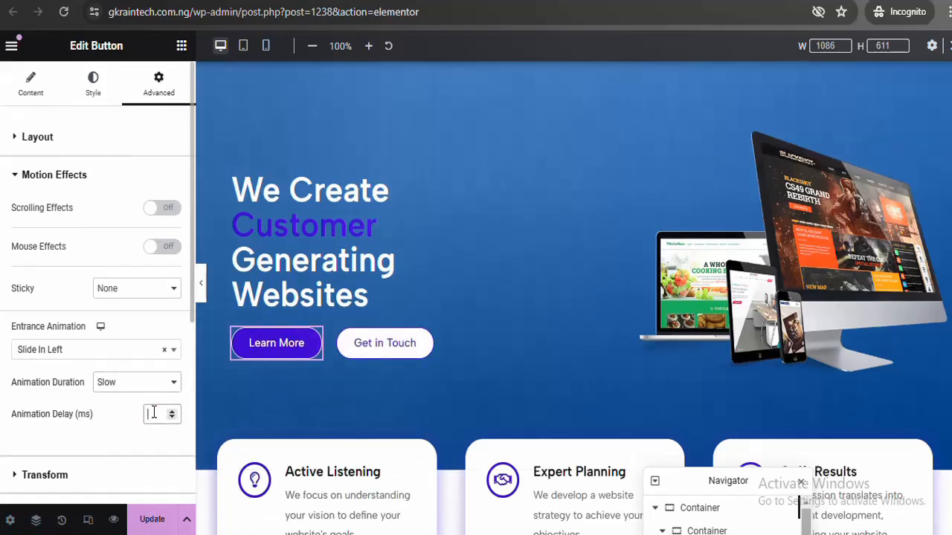
left_click(154, 413)
type("2")
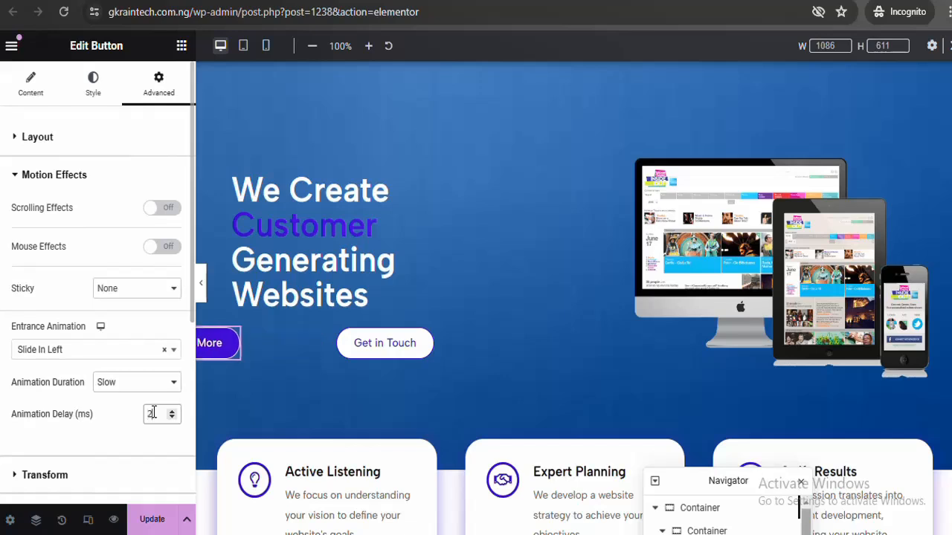
Give Get in Touch a Slow Slide In Right entrance with delay 2, then save and preview
left_click(427, 341)
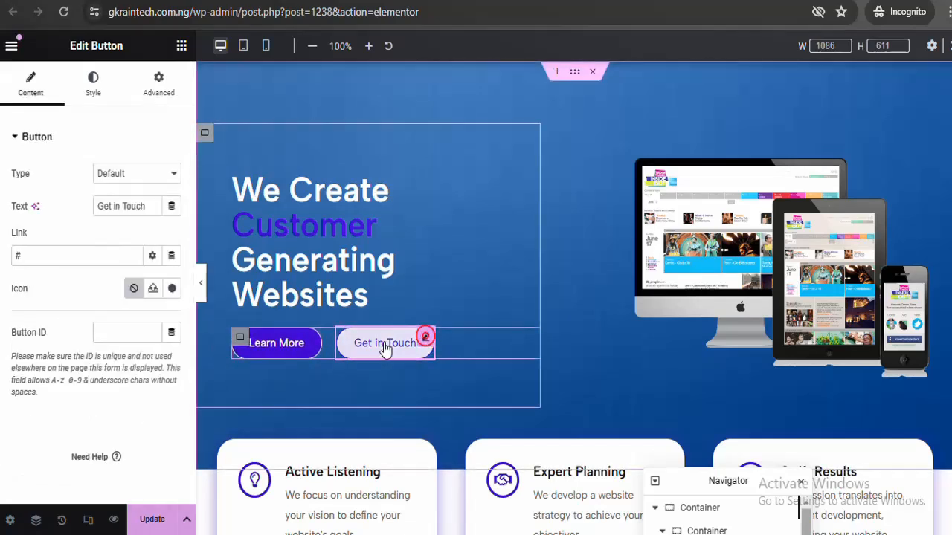
left_click(161, 89)
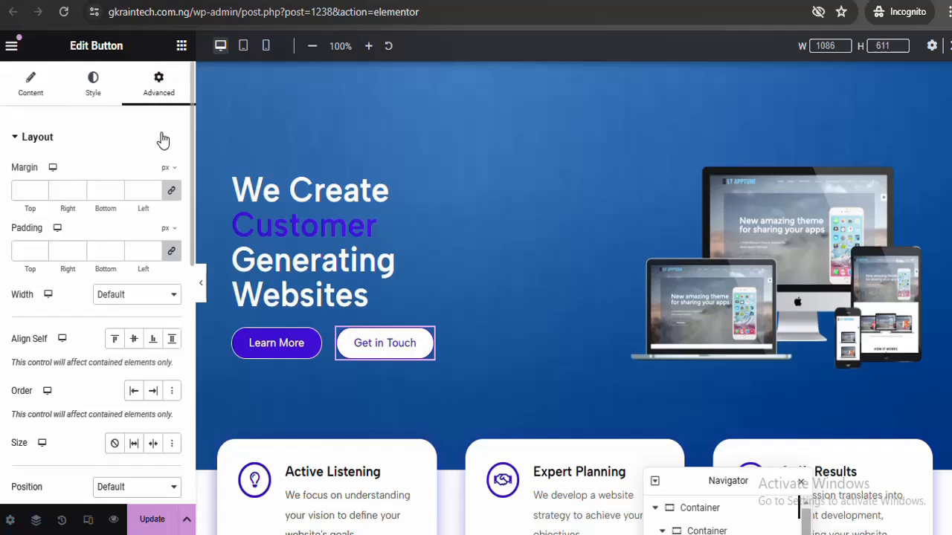
left_click(162, 139)
left_click(142, 178)
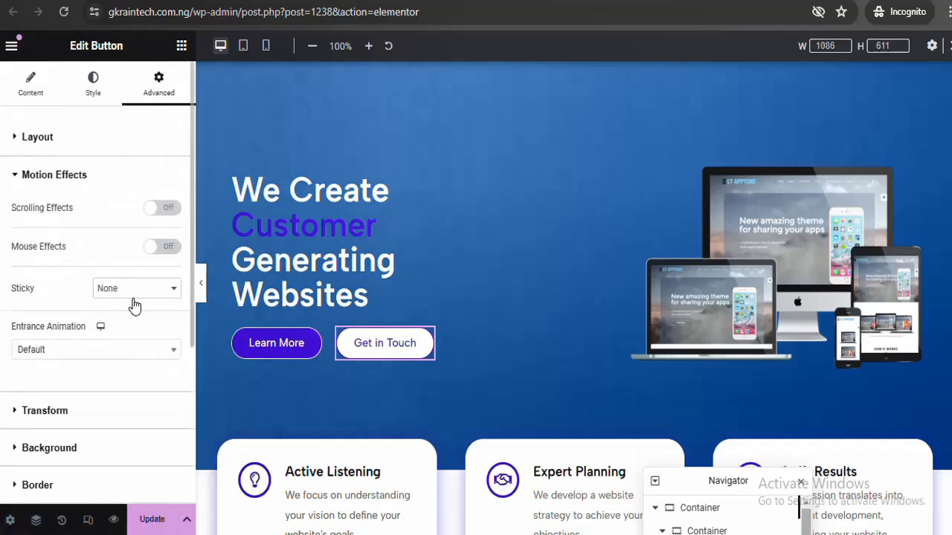
left_click(142, 350)
left_click(175, 331)
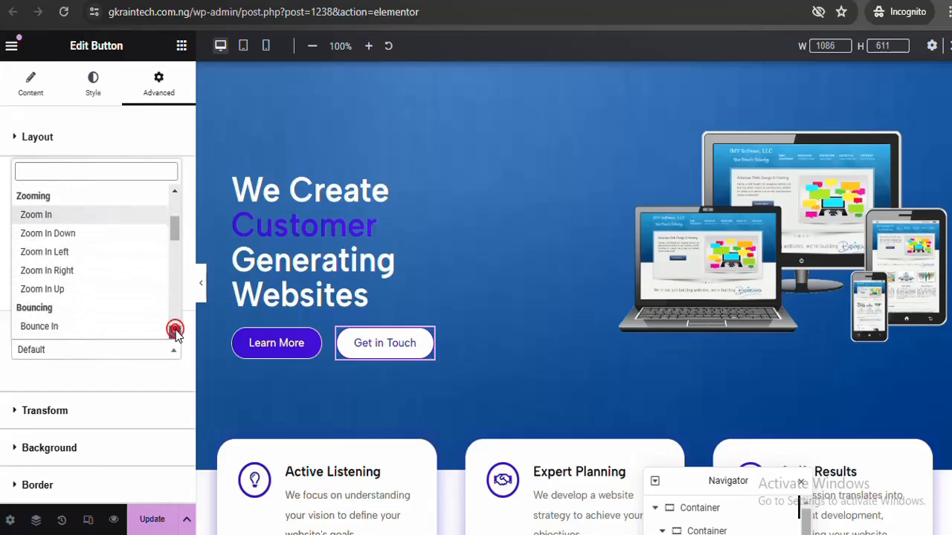
scroll(175, 331, "down", 5)
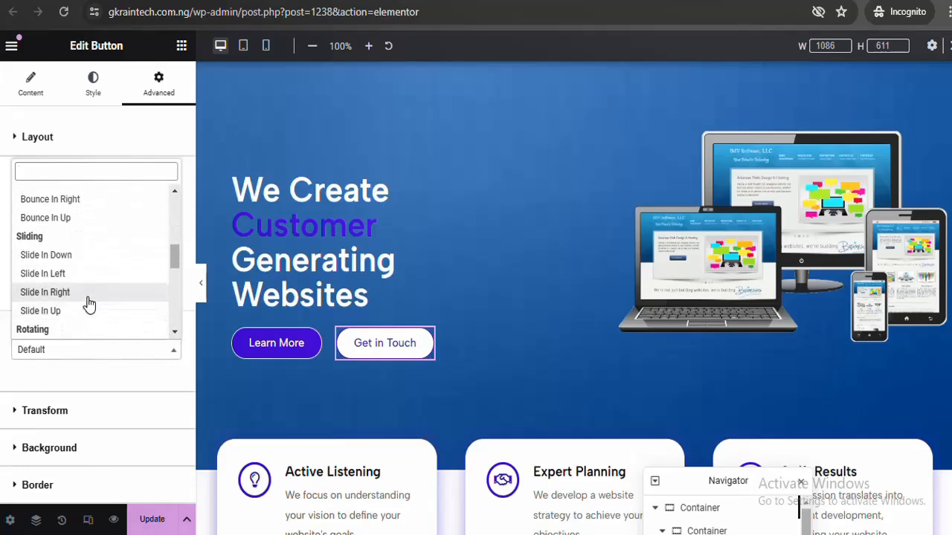
left_click(88, 301)
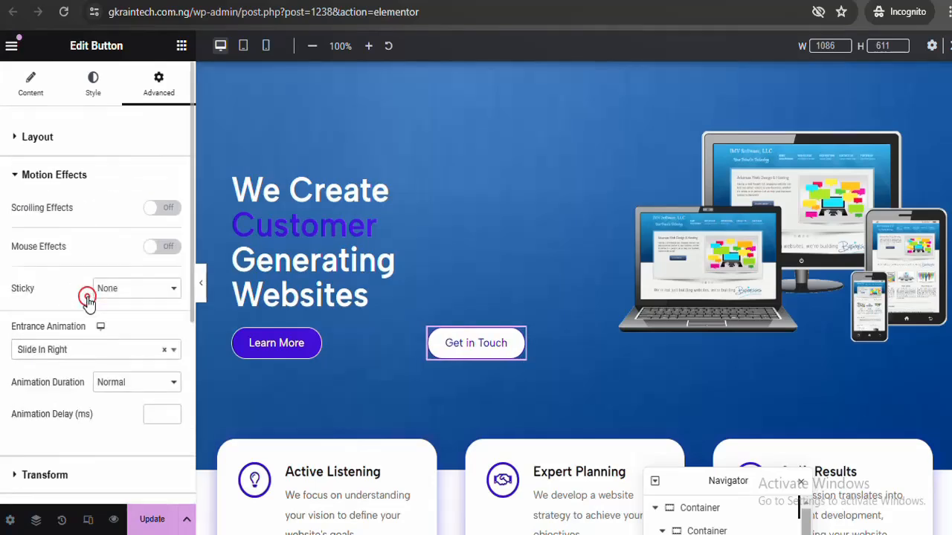
left_click(150, 388)
left_click(149, 394)
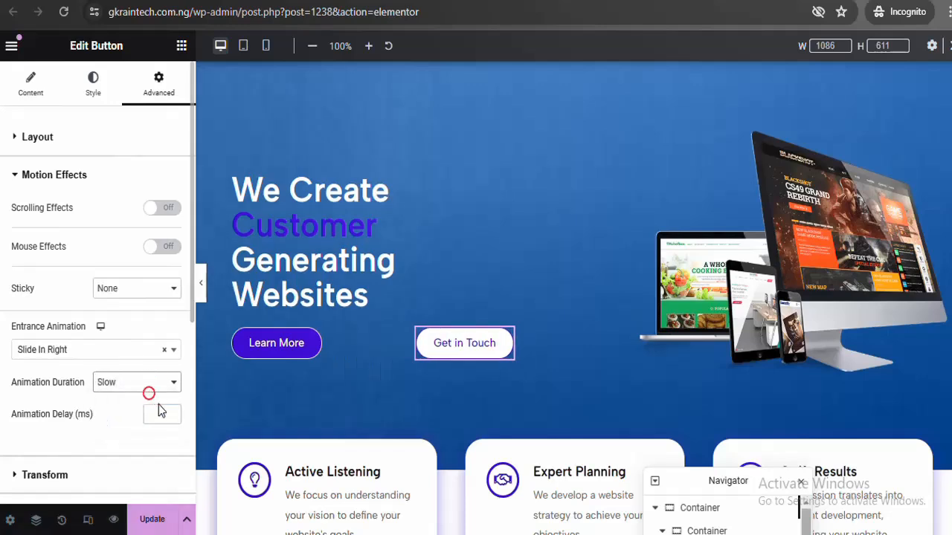
left_click(155, 413)
type("2")
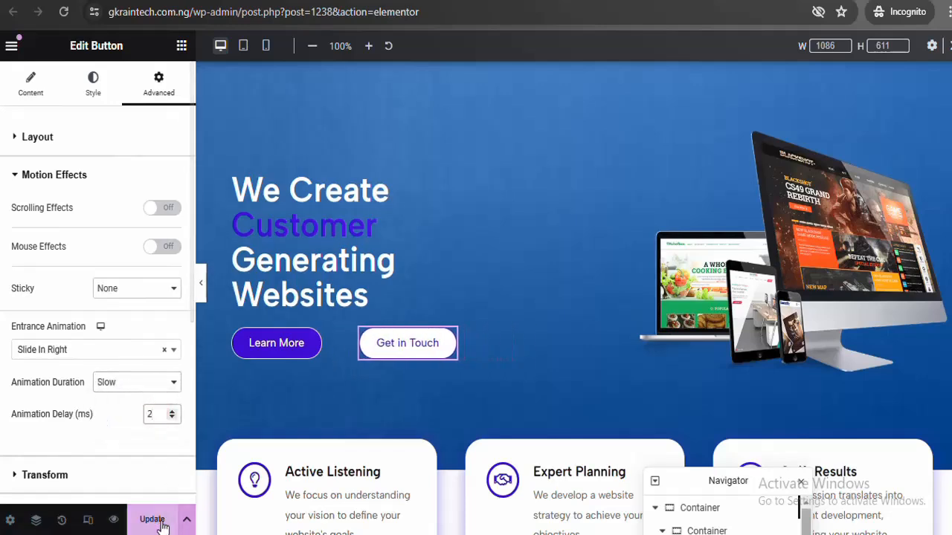
left_click(156, 523)
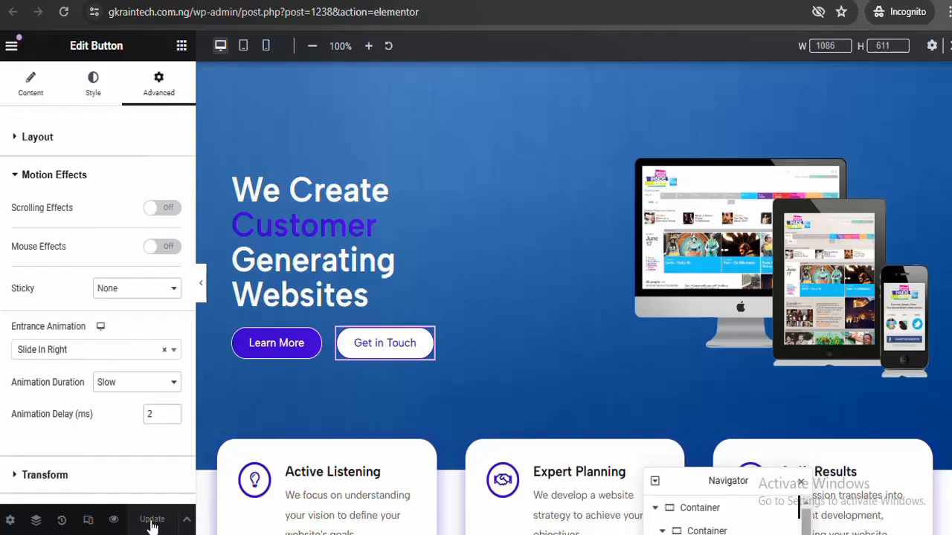
left_click(114, 520)
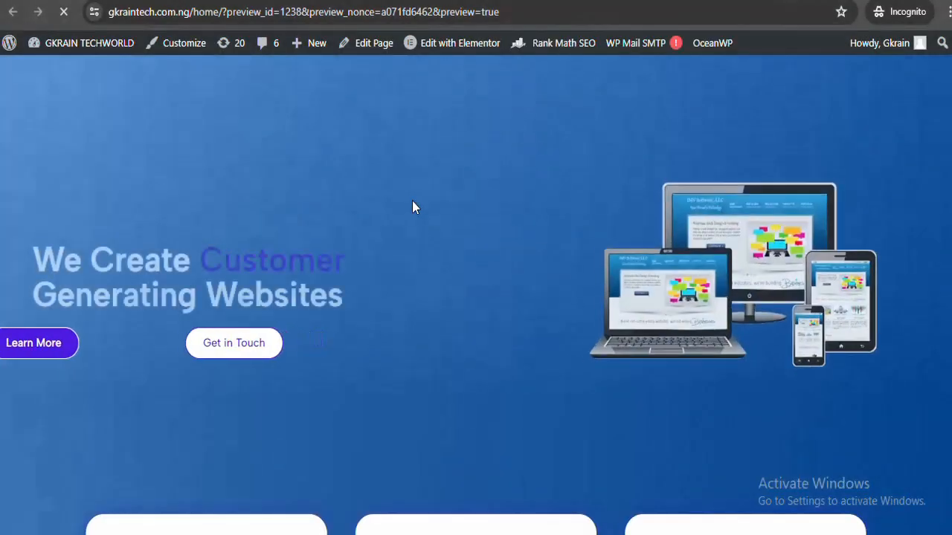
Reload the preview to watch the button animations, then return to the Elementor editor
left_click(467, 11)
key("Return")
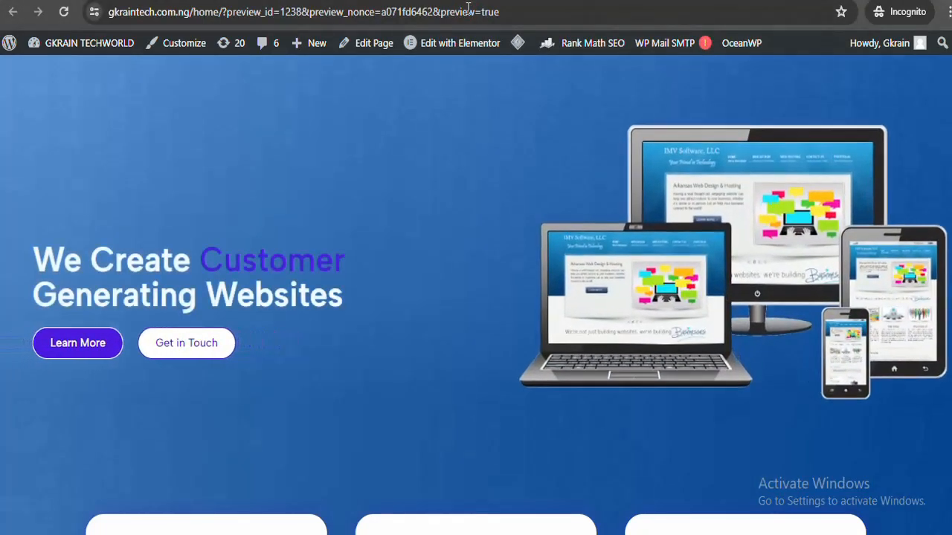
scroll(281, 247, "down", 4)
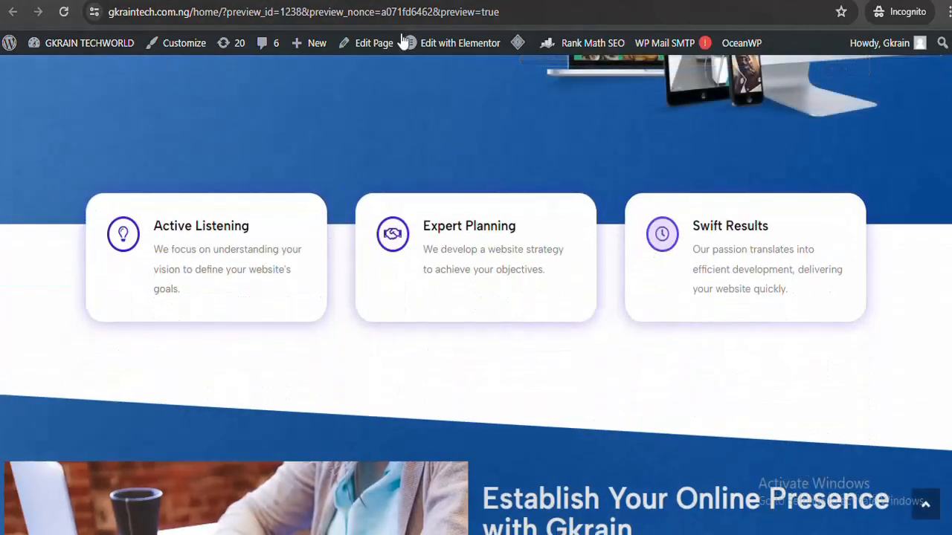
key("ctrl+w")
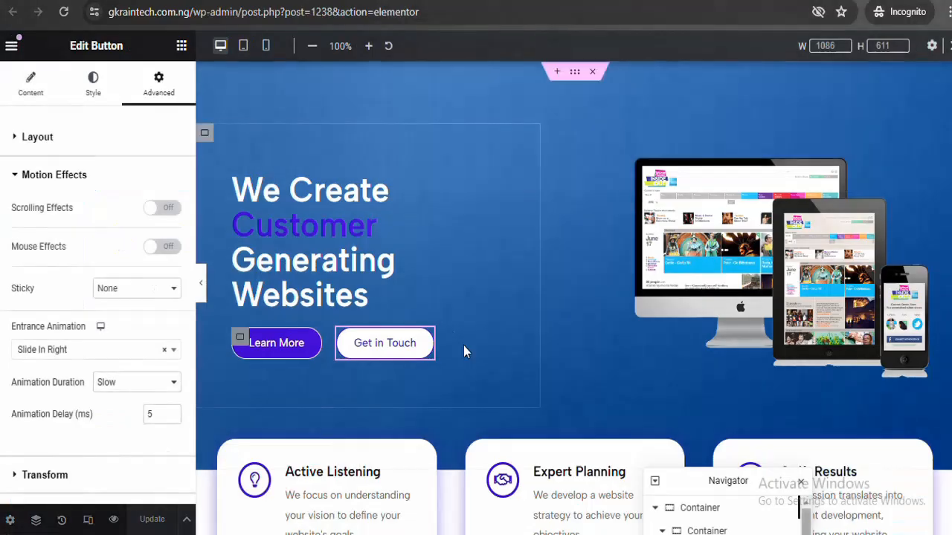
Give the Active Listening card a Slide In Up entrance animation
scroll(361, 223, "down", 3)
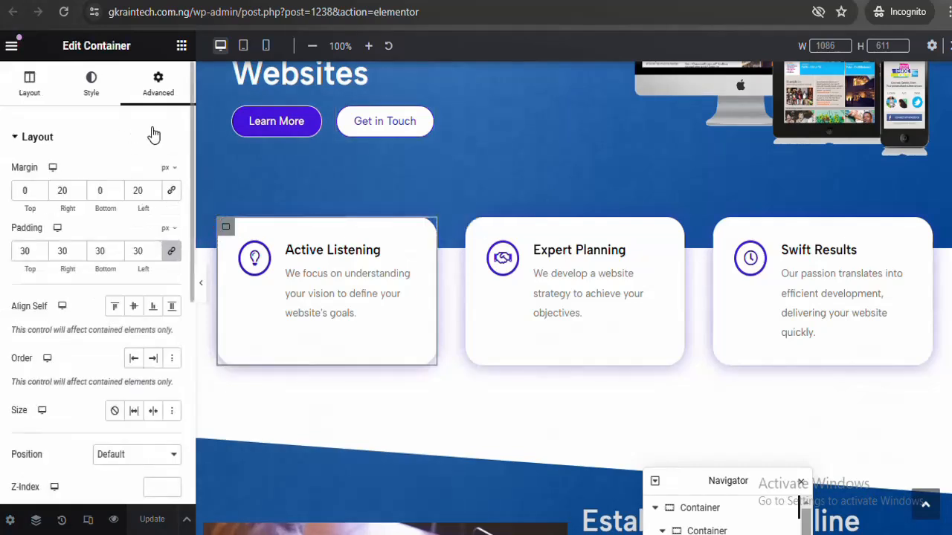
left_click(155, 130)
left_click(131, 180)
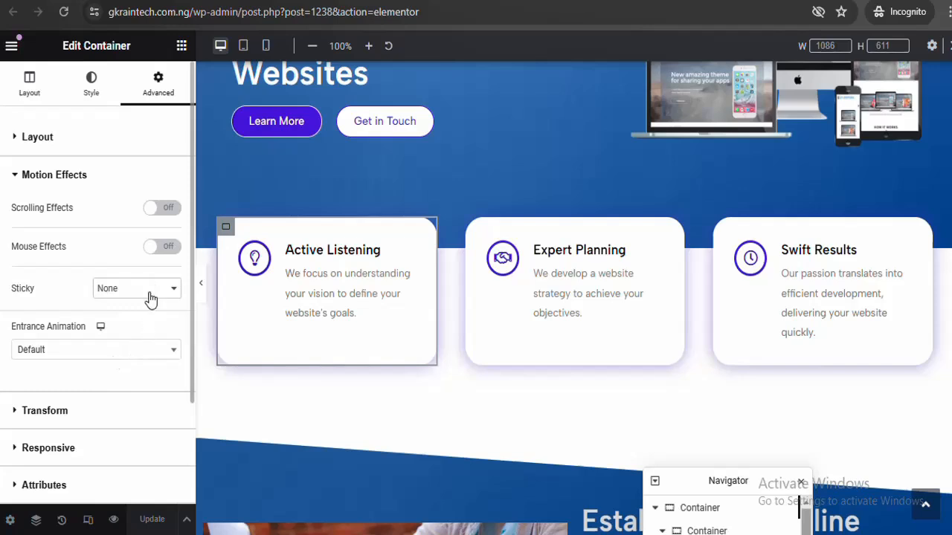
left_click(135, 350)
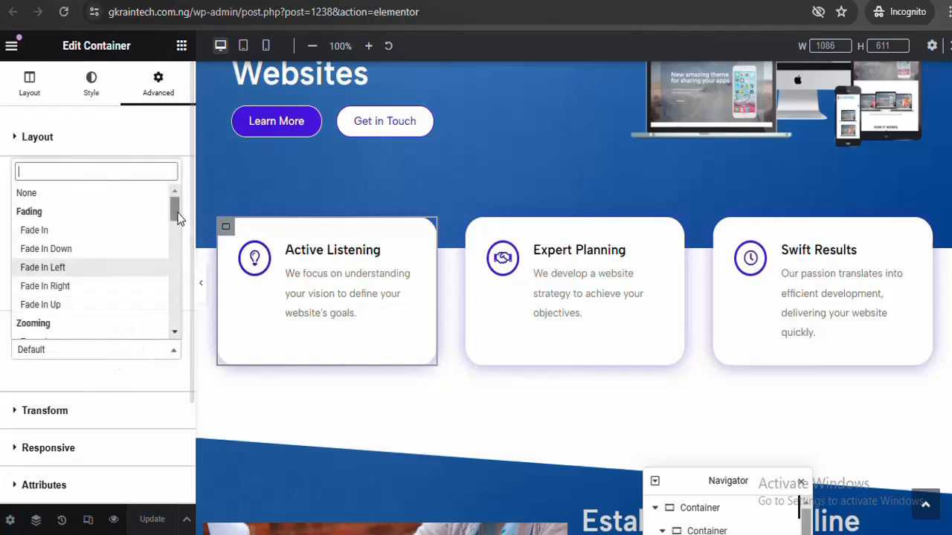
left_click_drag(176, 213, 172, 265)
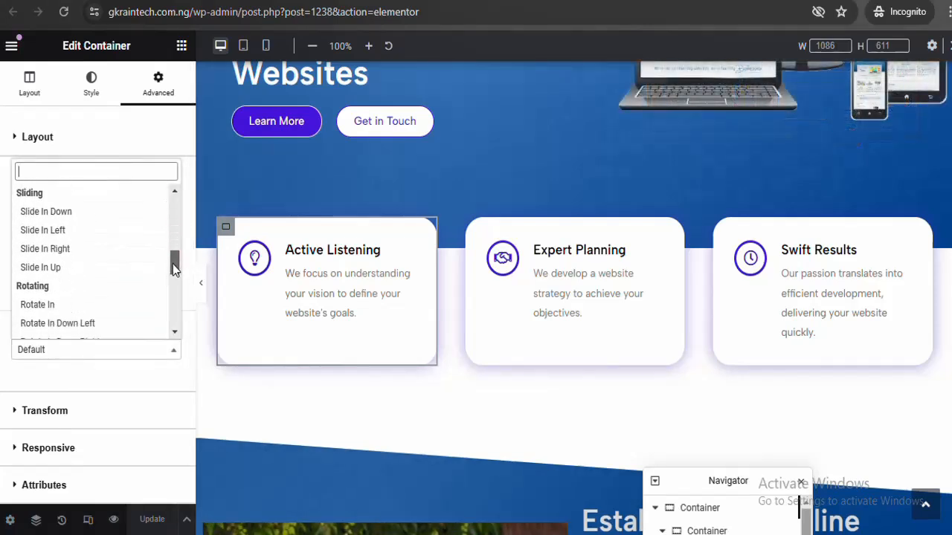
left_click(97, 268)
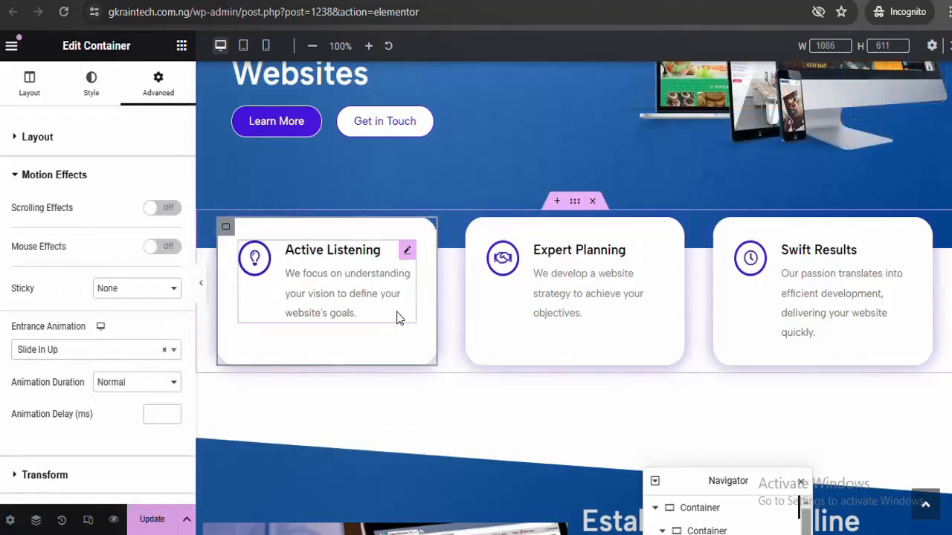
Give the Expert Planning card a Slow Slide In Up entrance, typing 15 for its delay
left_click(572, 334)
left_click(97, 349)
left_click_drag(174, 333, 175, 335)
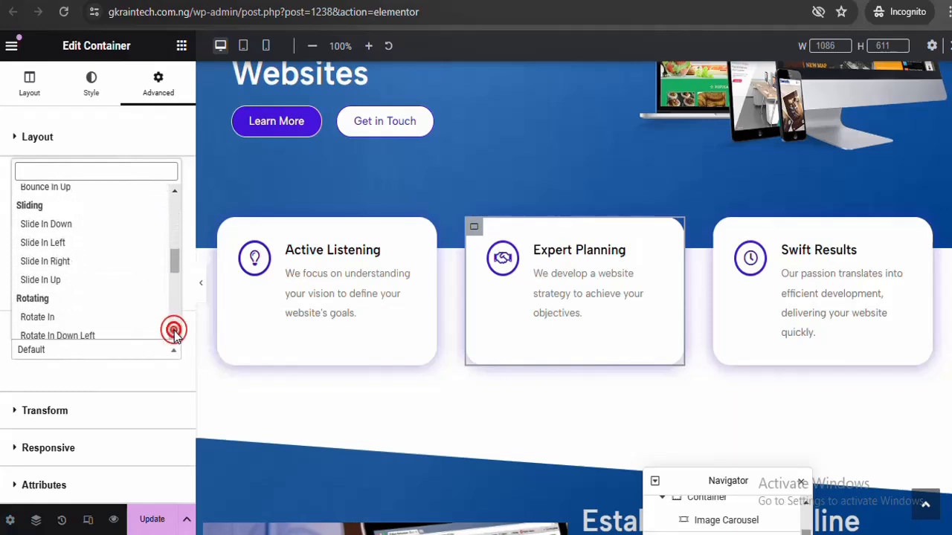
left_click(105, 281)
left_click(143, 382)
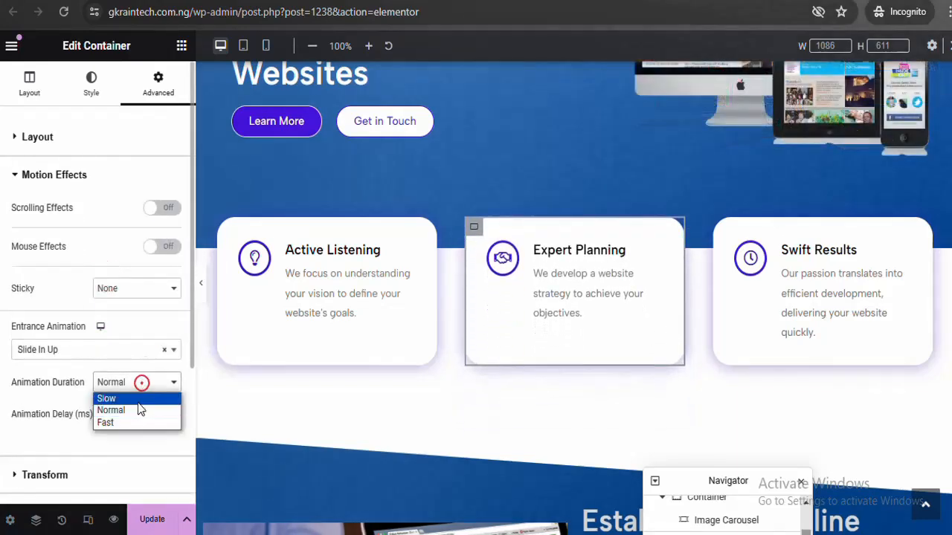
left_click(136, 399)
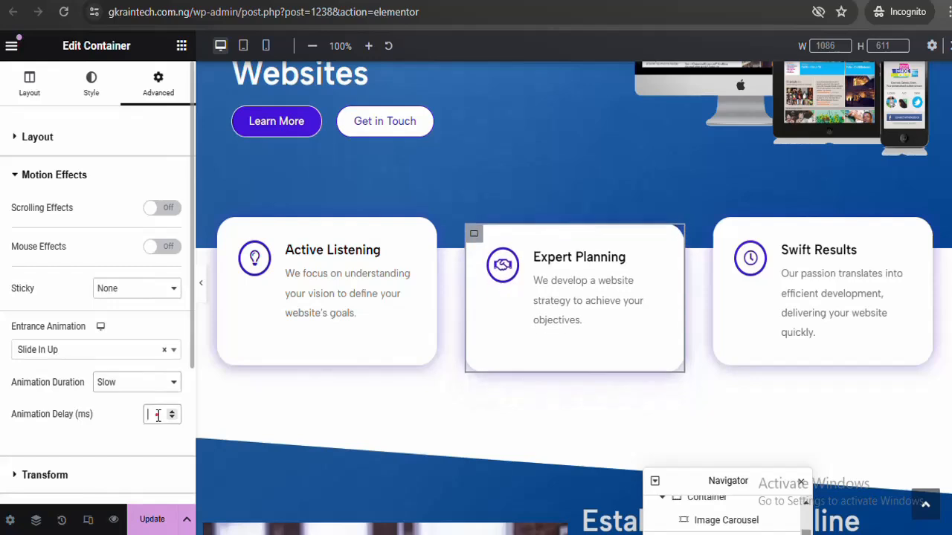
type("15")
Set the Swift Results card container's entrance animation to Slide In Up
left_click(723, 232)
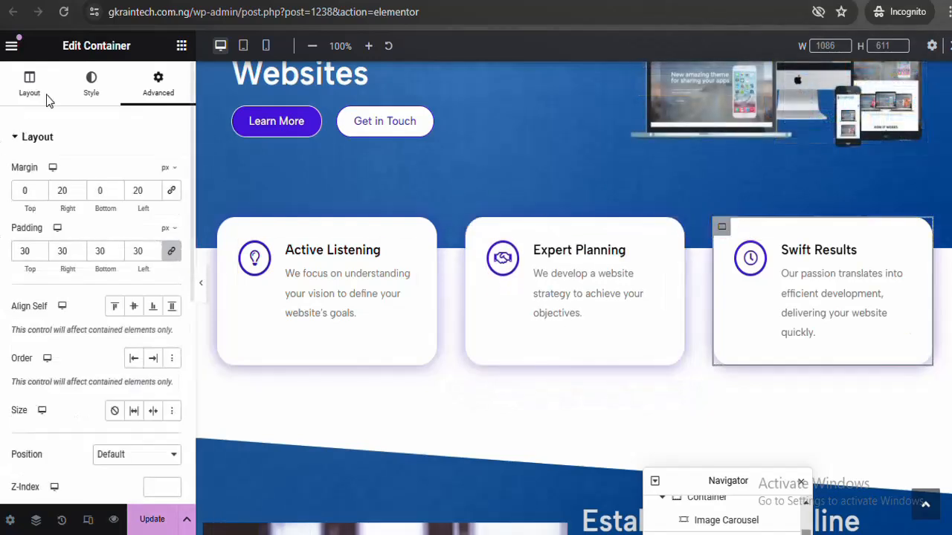
left_click(151, 131)
left_click(145, 175)
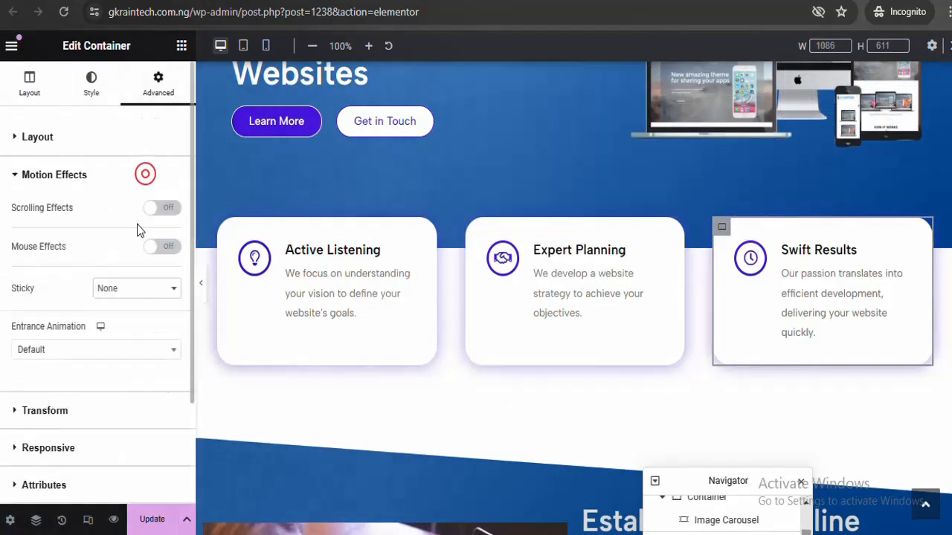
left_click(149, 363)
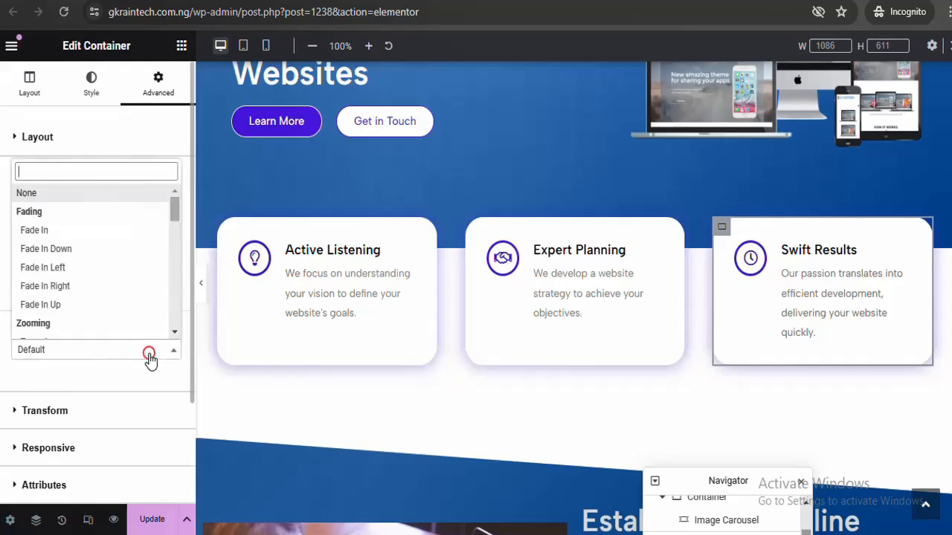
left_click(175, 334)
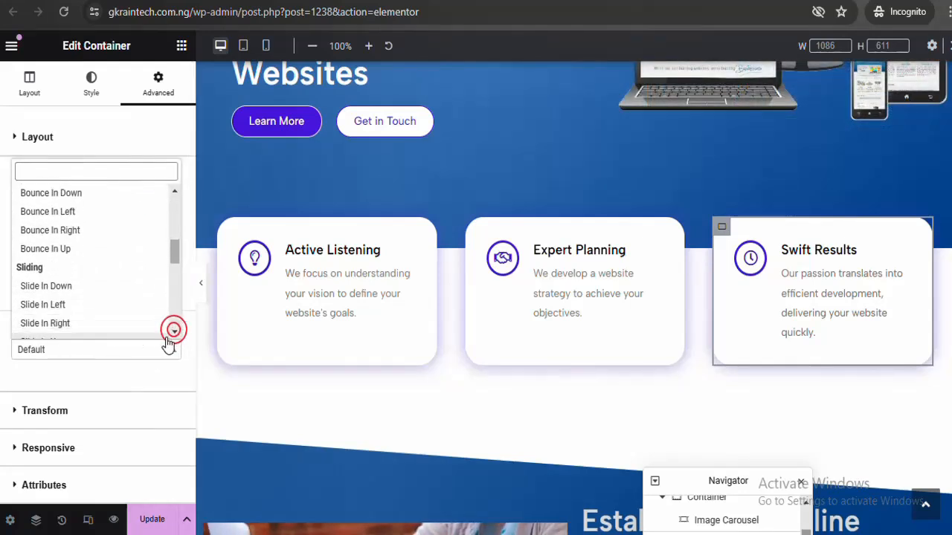
left_click(174, 332)
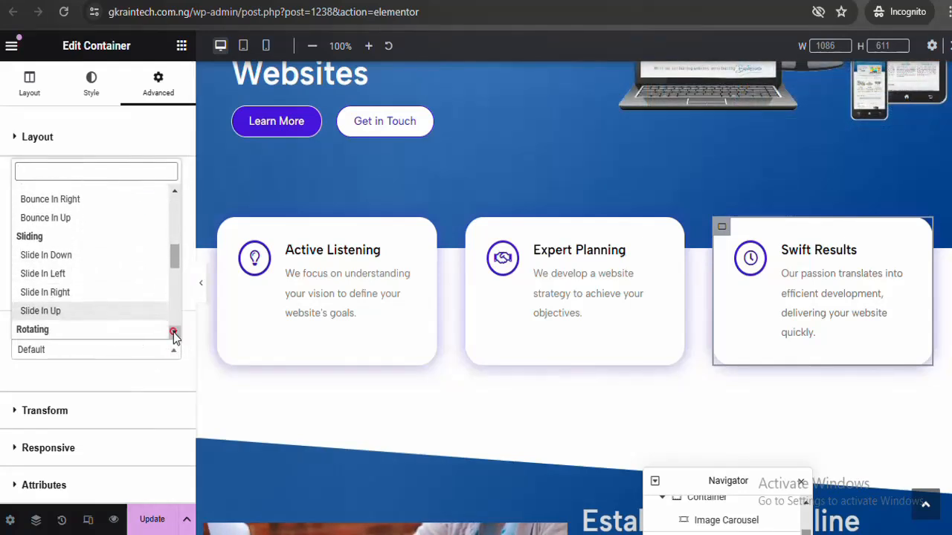
left_click(128, 311)
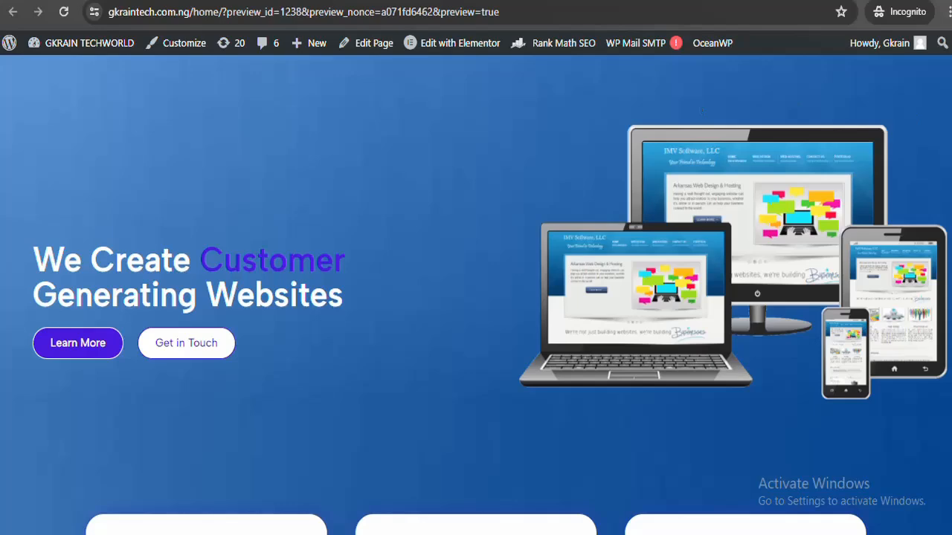
Reload the home page preview to replay the feature cards' entrance animations
scroll(476, 298, "down", 3)
left_click(697, 13)
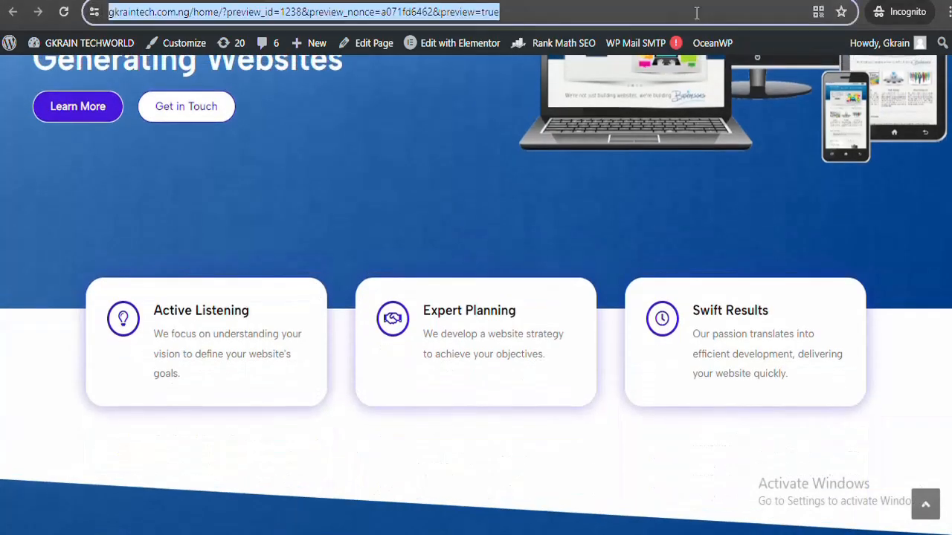
key("Return")
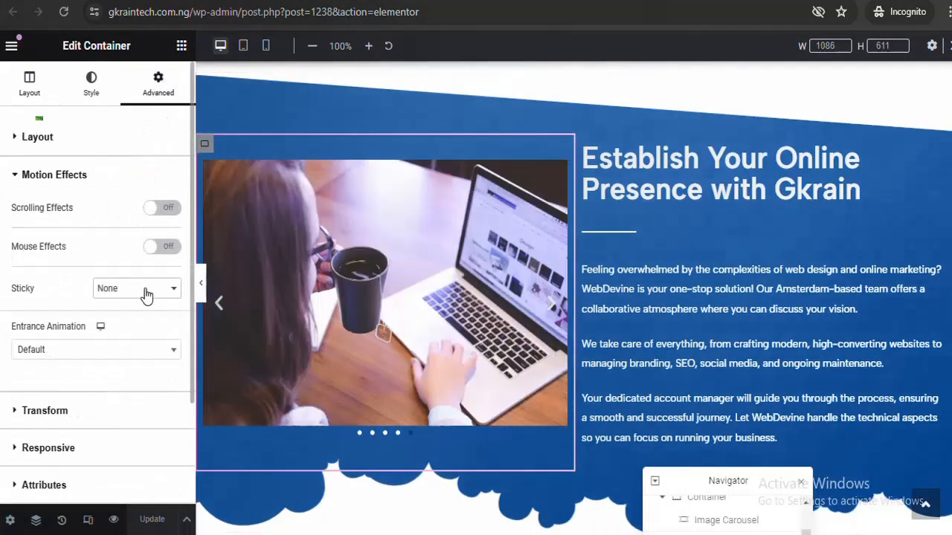
Give the image container a Zoom In entrance and the paragraph a Fade In Down entrance
left_click(141, 349)
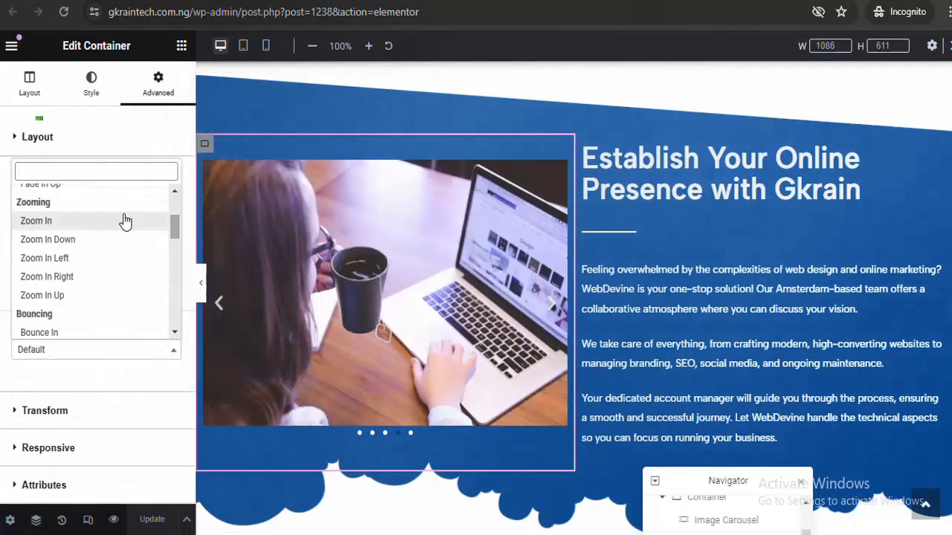
left_click(121, 218)
left_click(721, 173)
left_click(130, 349)
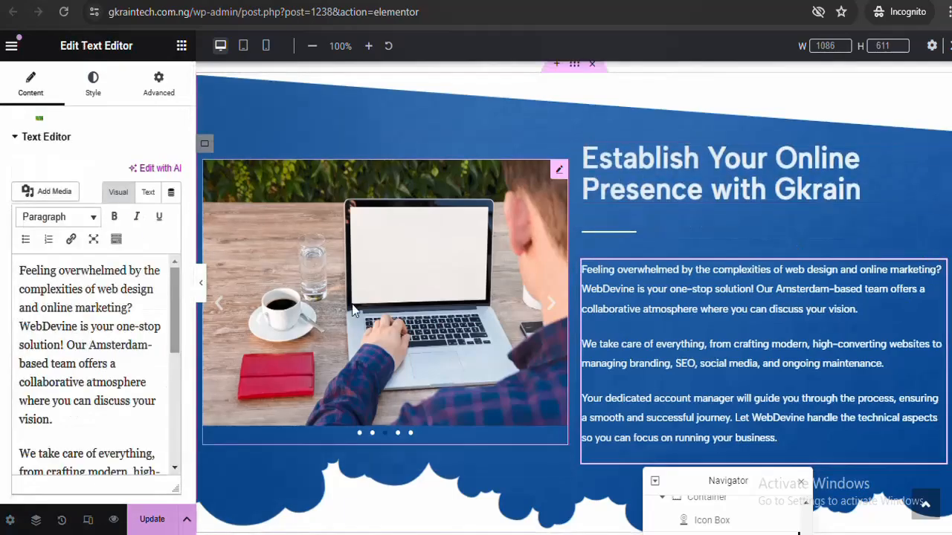
left_click(158, 84)
left_click(95, 346)
Give the divider under the heading a slow Slide In Right entrance
left_click(46, 249)
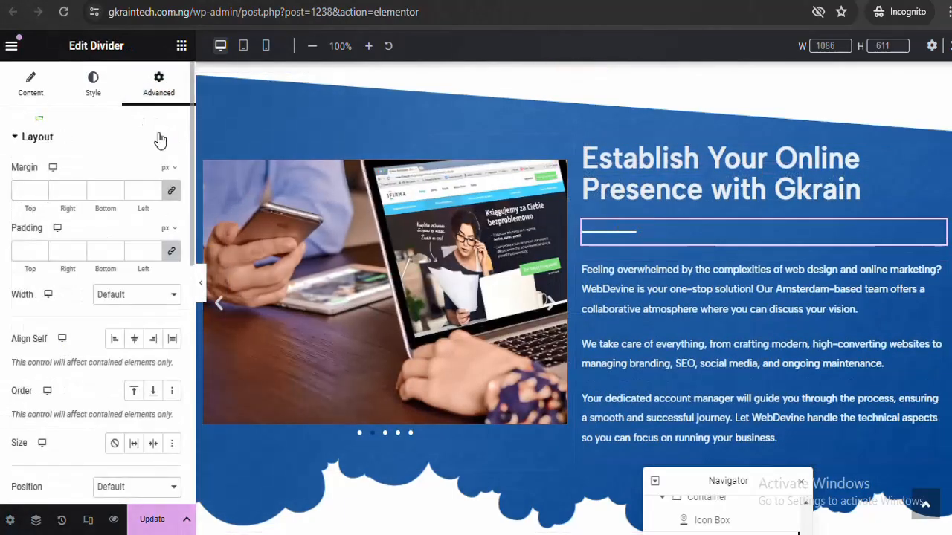
left_click(54, 175)
left_click(134, 349)
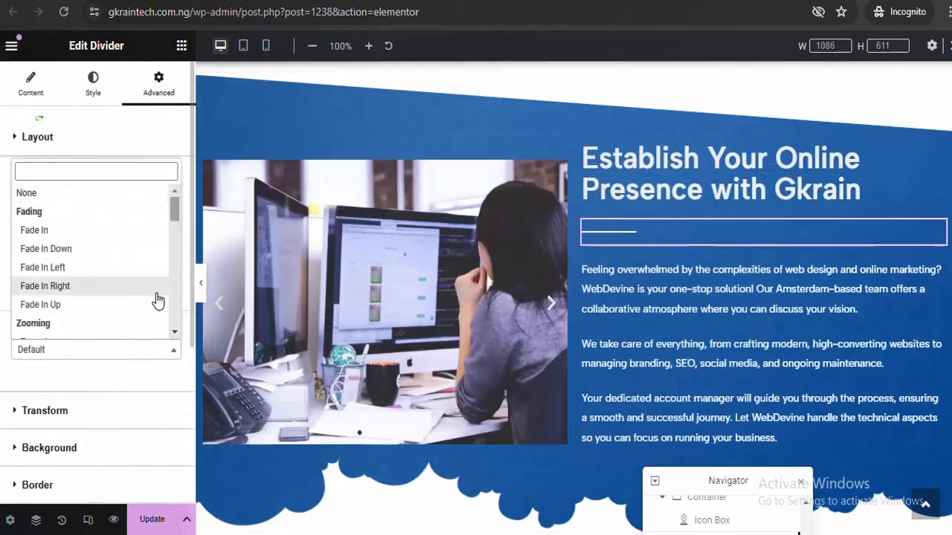
scroll(155, 302, "down", 5)
left_click(45, 211)
left_click(134, 349)
left_click(45, 230)
left_click(143, 383)
left_click(107, 399)
scroll(572, 298, "down", 5)
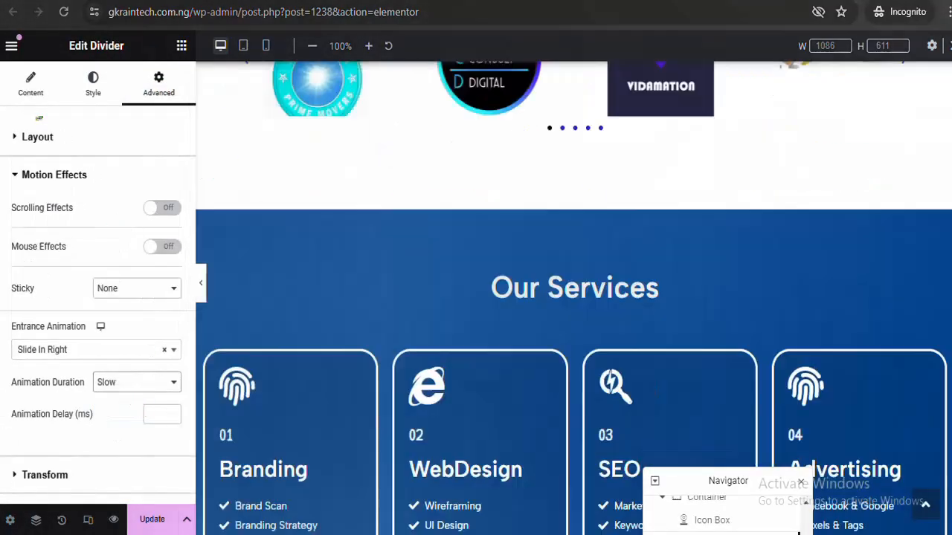
scroll(572, 297, "up", 5)
Give the Companies We Worked For heading a Fade In Down entrance
left_click(573, 149)
left_click(159, 84)
left_click(54, 174)
left_click(134, 350)
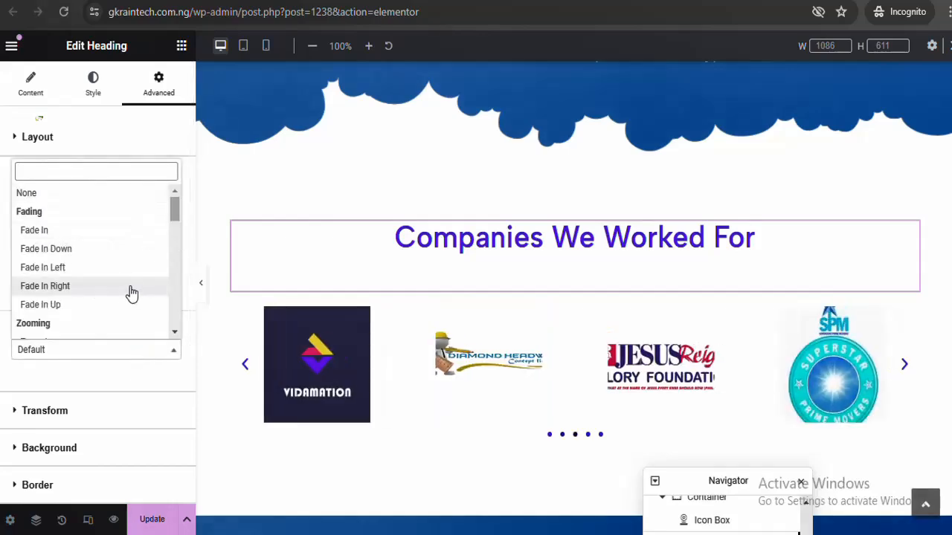
left_click(46, 248)
scroll(572, 297, "down", 3)
scroll(572, 298, "up", 2)
Give the company logo carousel a Bounce In entrance
left_click(572, 298)
left_click(54, 175)
left_click(134, 349)
left_click_drag(172, 215, 171, 242)
left_click(115, 220)
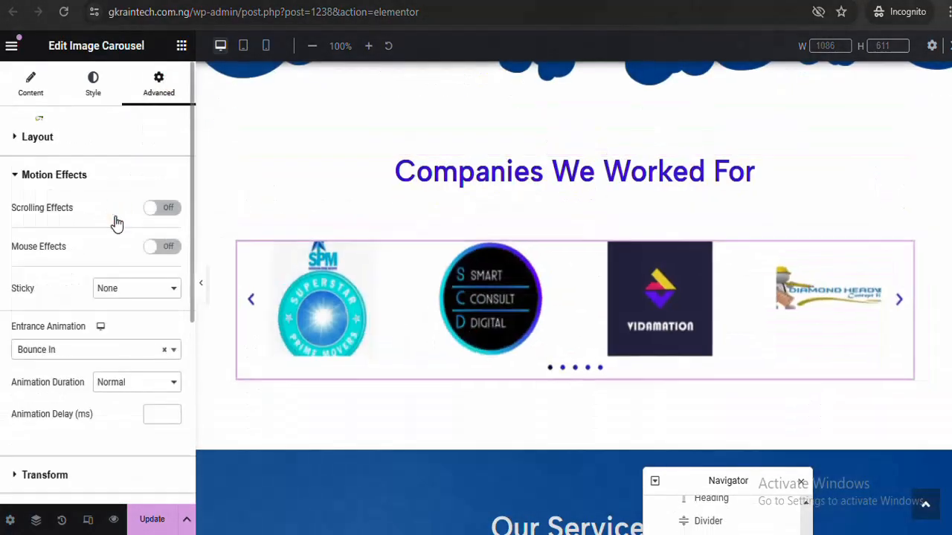
scroll(573, 297, "down", 2)
Give Our Services a Fade In Down entrance and the service cards Bounce In Down
left_click(574, 387)
left_click(158, 84)
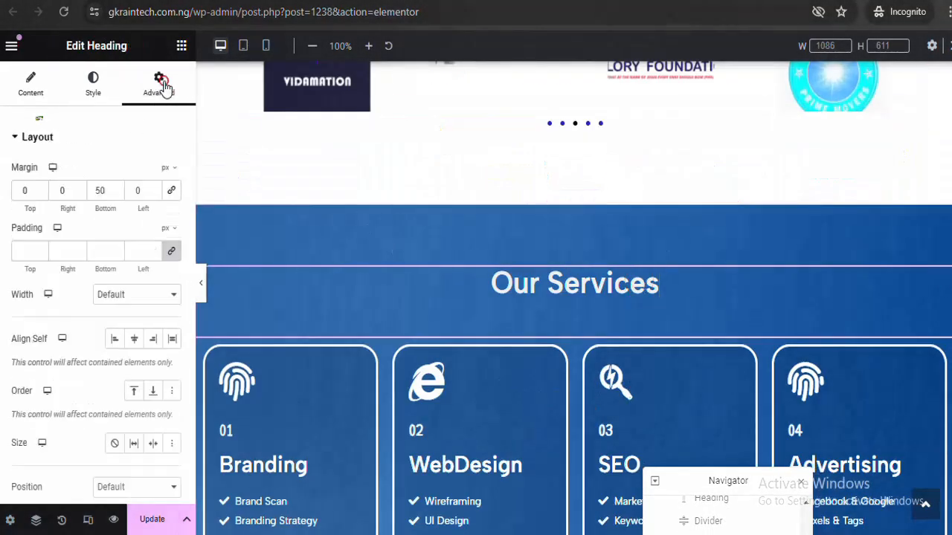
left_click(54, 175)
left_click(134, 350)
left_click(44, 186)
left_click(159, 84)
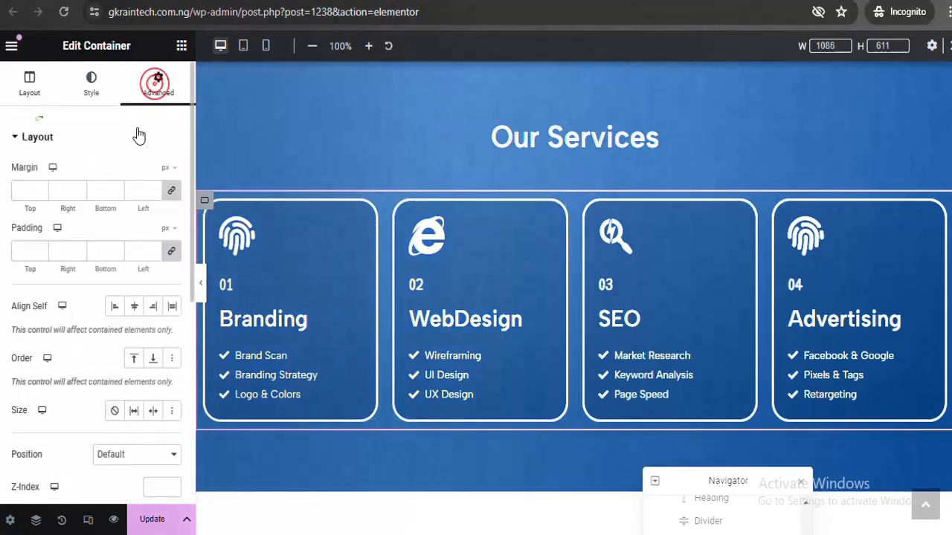
left_click(53, 175)
left_click(134, 349)
left_click(104, 235)
left_click(142, 184)
Give the counters container a Rotate In Down Left entrance
left_click(141, 185)
left_click(134, 349)
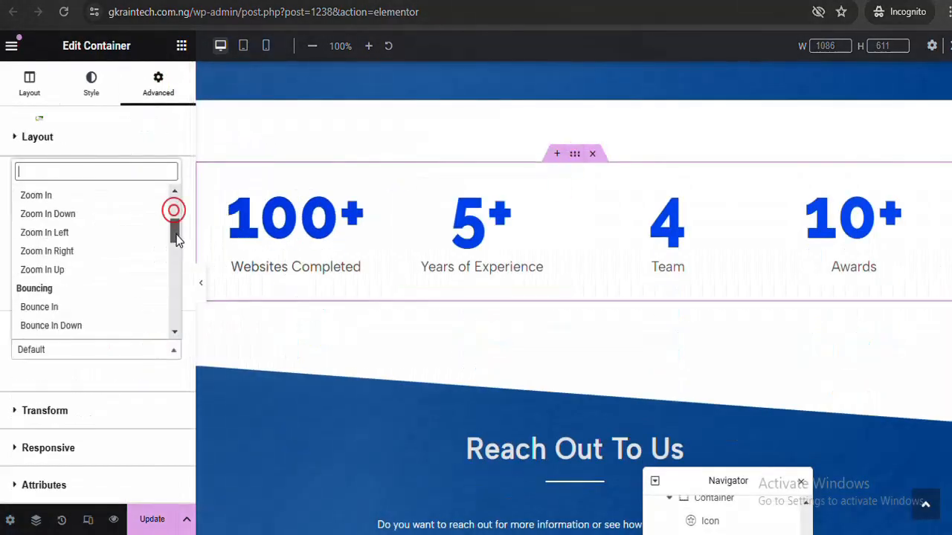
left_click_drag(174, 209, 174, 246)
left_click(89, 245)
scroll(573, 334, "down", 4)
left_click(574, 180)
Give the Reach Out To Us heading Fade In Down and its paragraph an entrance animation
left_click(158, 84)
left_click(145, 177)
left_click(133, 349)
left_click(127, 248)
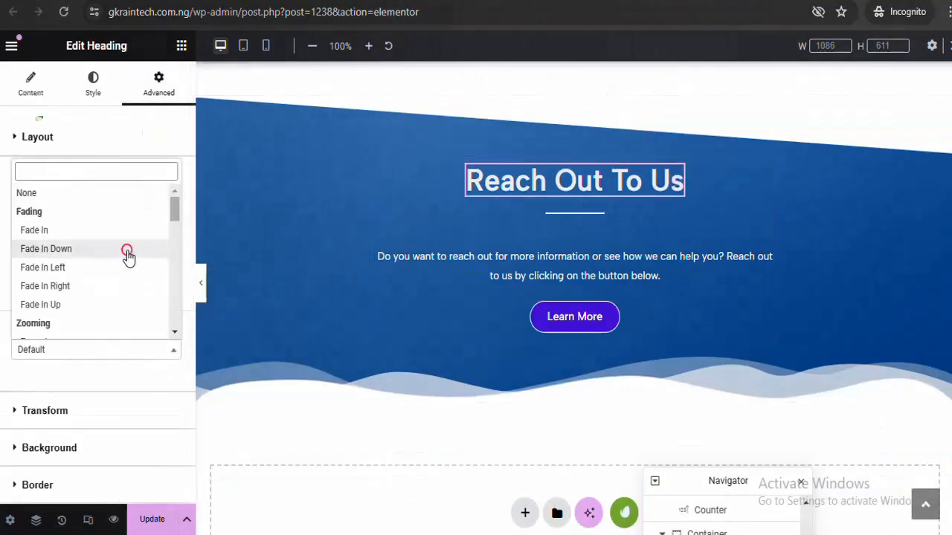
left_click(573, 265)
left_click(158, 84)
left_click(53, 175)
left_click(133, 350)
Give the divider under Reach Out To Us a Slide In Right entrance
left_click(574, 213)
left_click(93, 84)
left_click(158, 84)
left_click(53, 174)
left_click(134, 349)
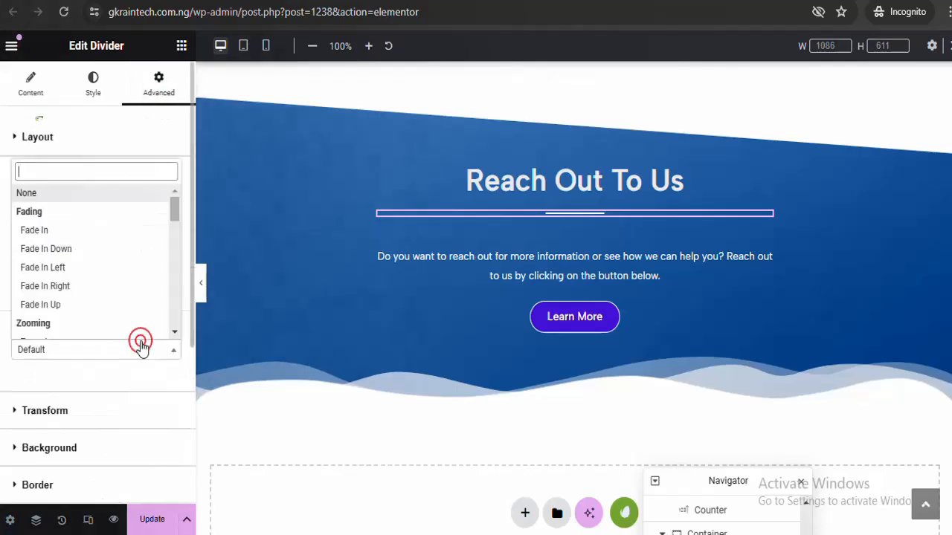
left_click(89, 249)
left_click_drag(174, 209, 174, 245)
Give the Learn More button a Zoom In entrance and update the page
left_click(574, 317)
left_click(54, 175)
left_click(134, 350)
left_click(89, 249)
scroll(327, 414, "down", 3)
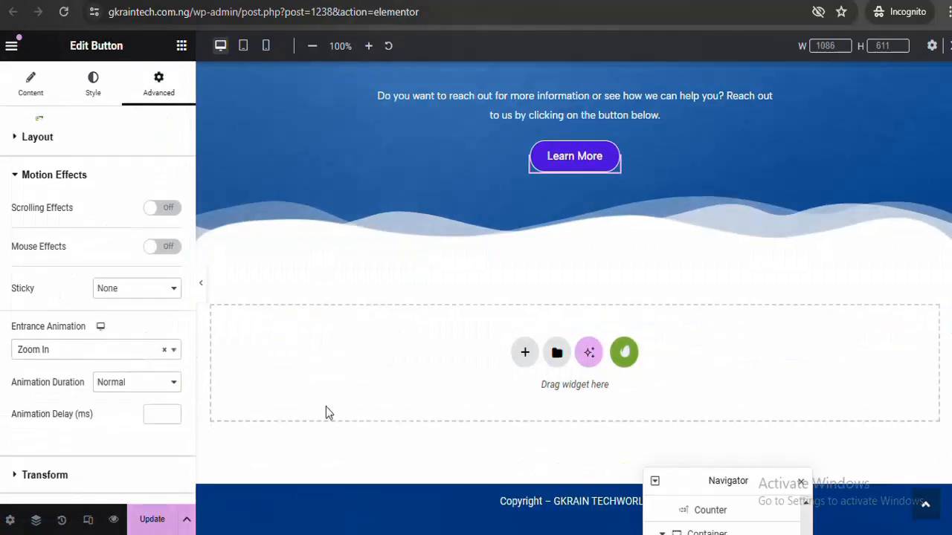
left_click(150, 523)
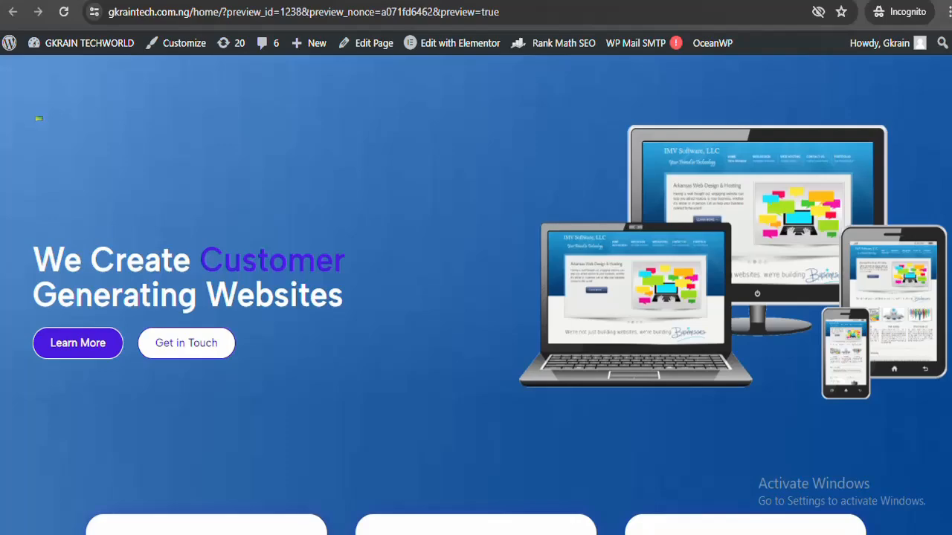
Scroll the home page preview to watch the entrance animations, then close the preview tab
scroll(39, 119, "down", 8)
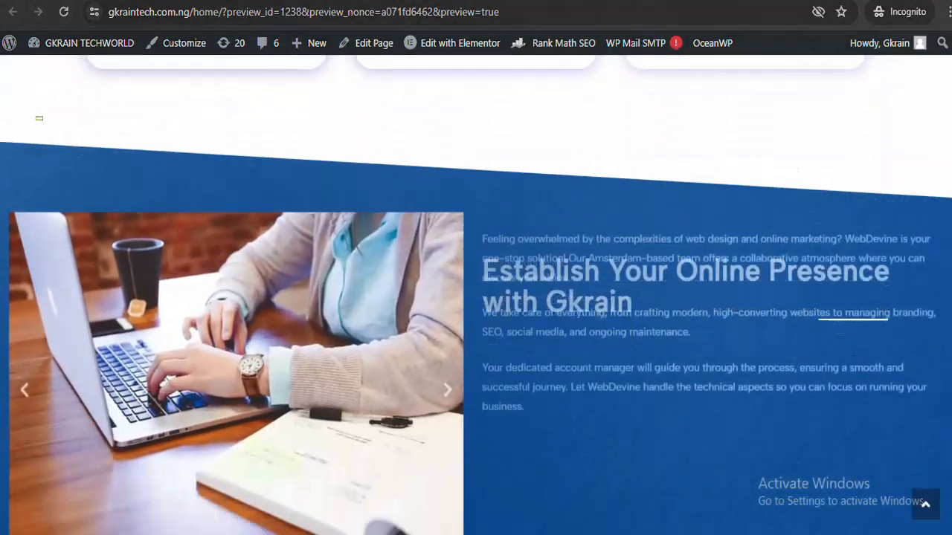
scroll(39, 118, "down", 5)
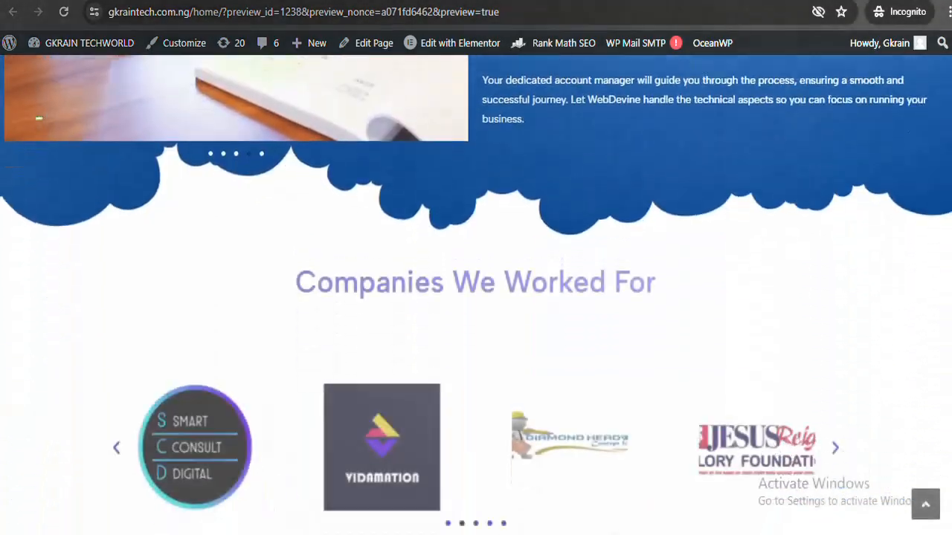
scroll(39, 118, "down", 6)
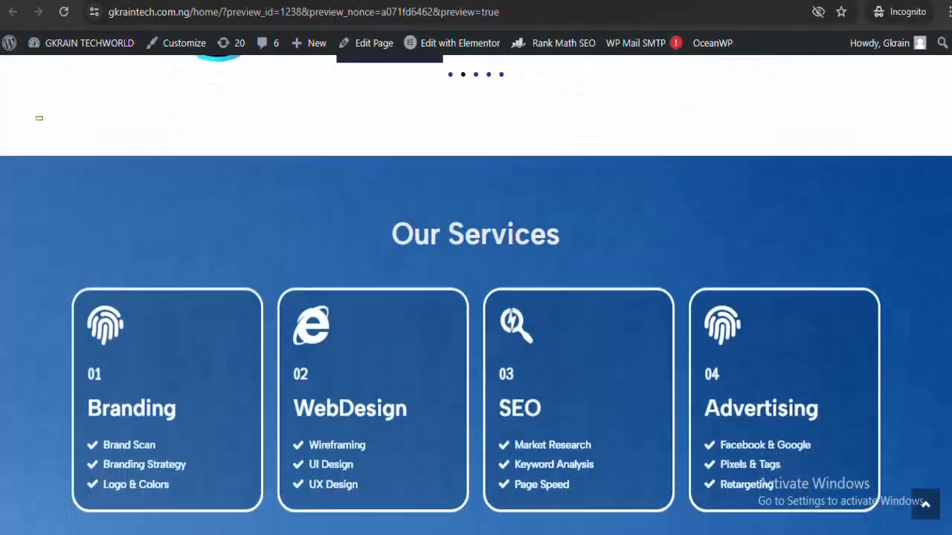
scroll(39, 119, "down", 6)
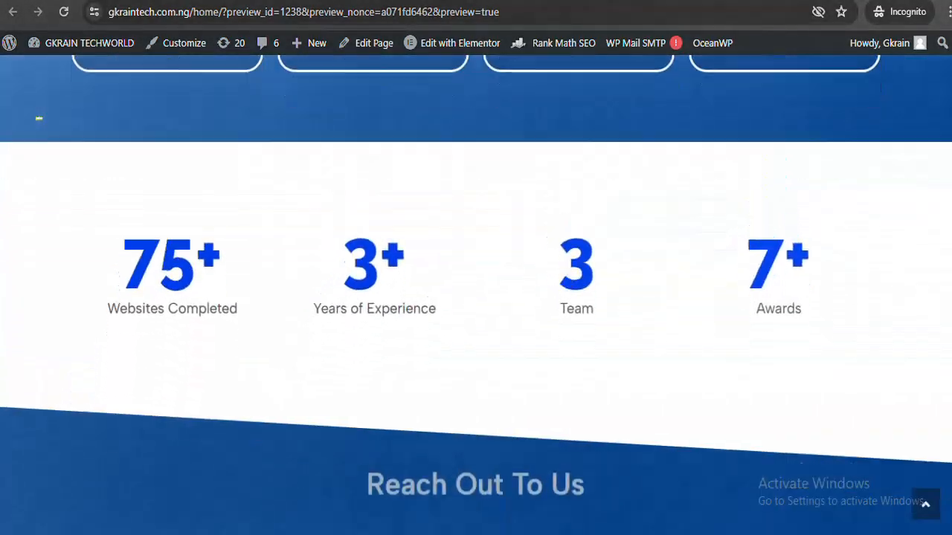
scroll(38, 119, "down", 3)
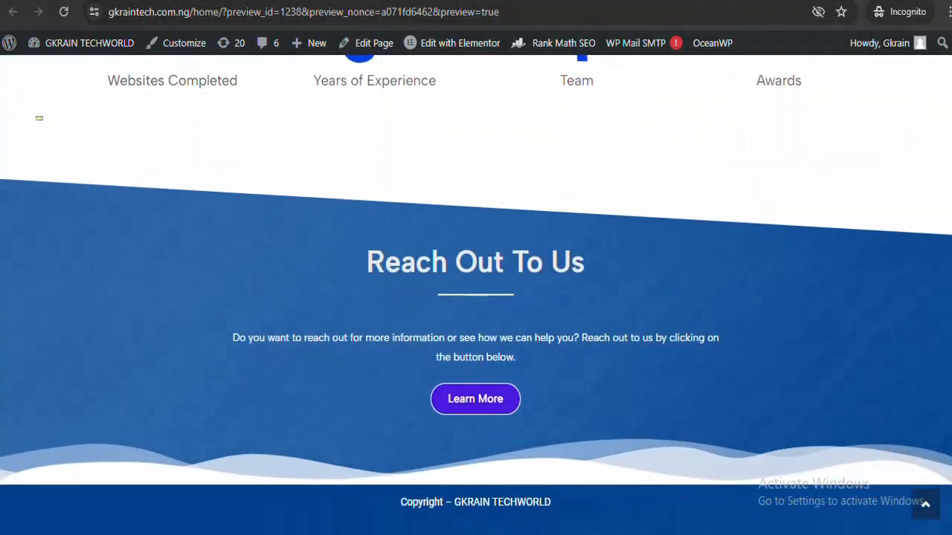
scroll(38, 118, "up", 15)
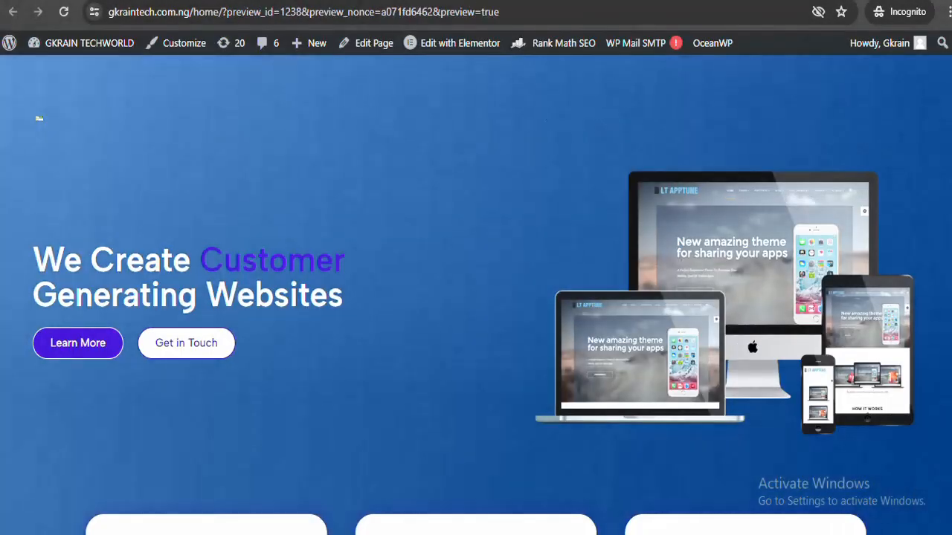
scroll(272, 167, "down", 2)
scroll(272, 168, "up", 2)
scroll(39, 118, "down", 15)
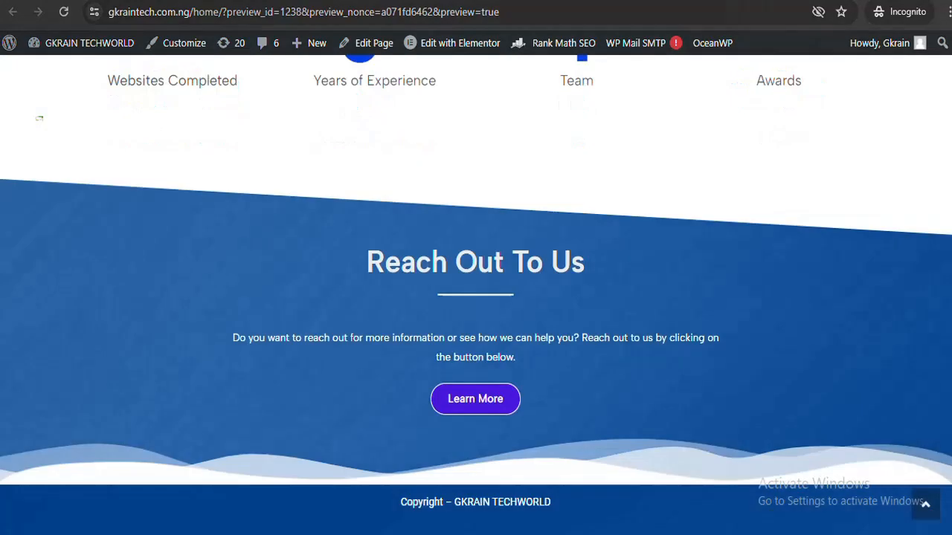
scroll(38, 118, "up", 15)
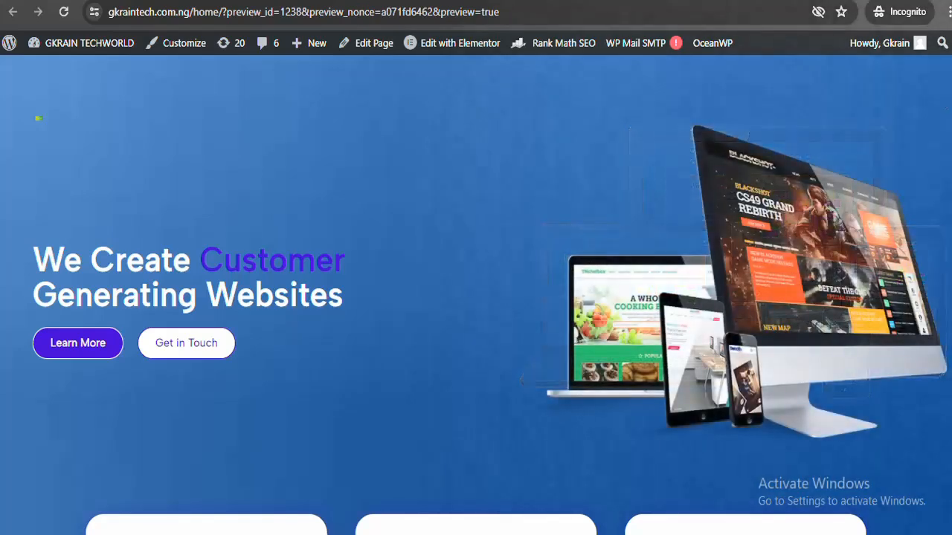
key("ctrl+w")
key("ctrl+w")
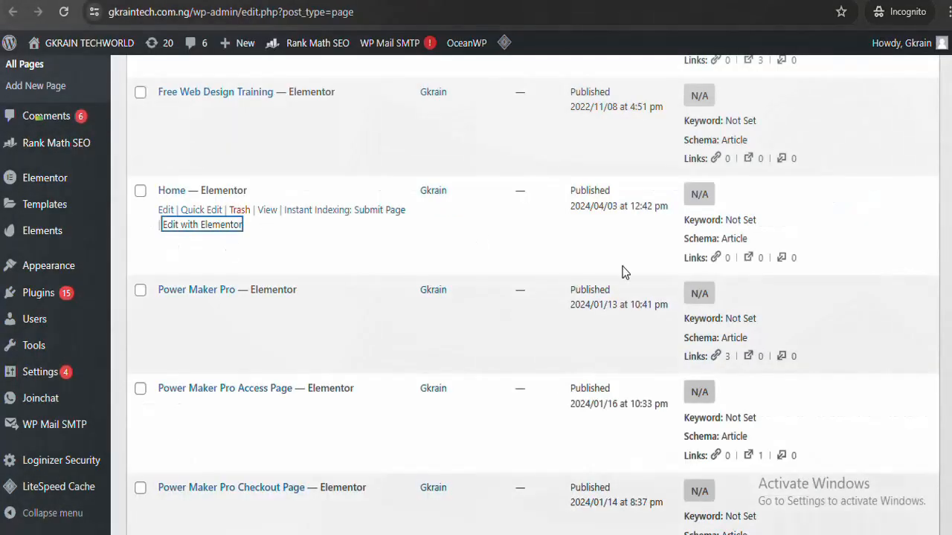
Open the Add New Plugin page in a new tab
scroll(39, 118, "up", 15)
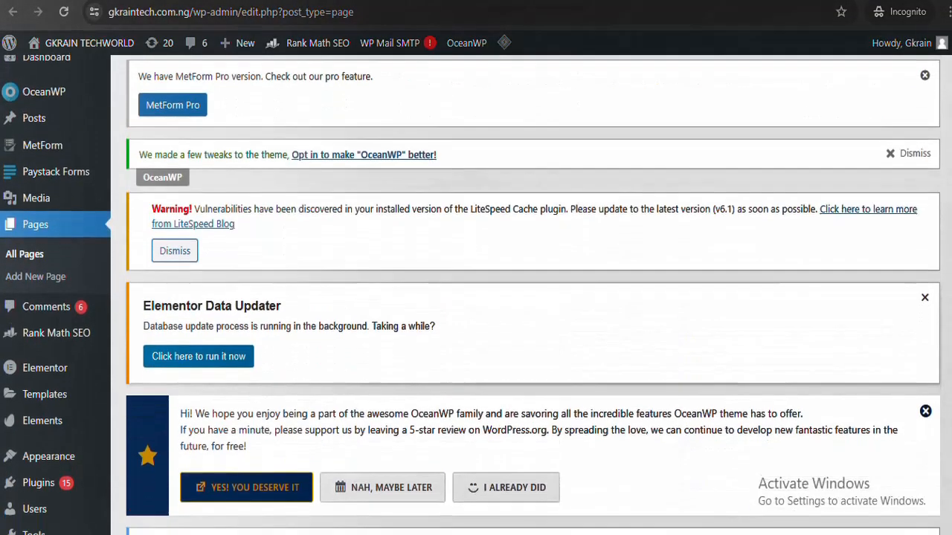
scroll(38, 117, "down", 3)
scroll(476, 297, "up", 2)
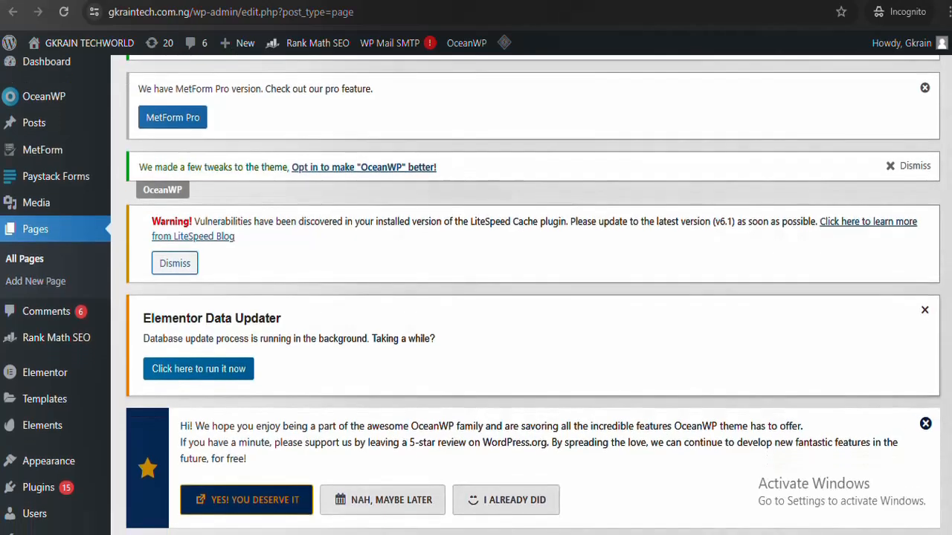
scroll(476, 297, "down", 3)
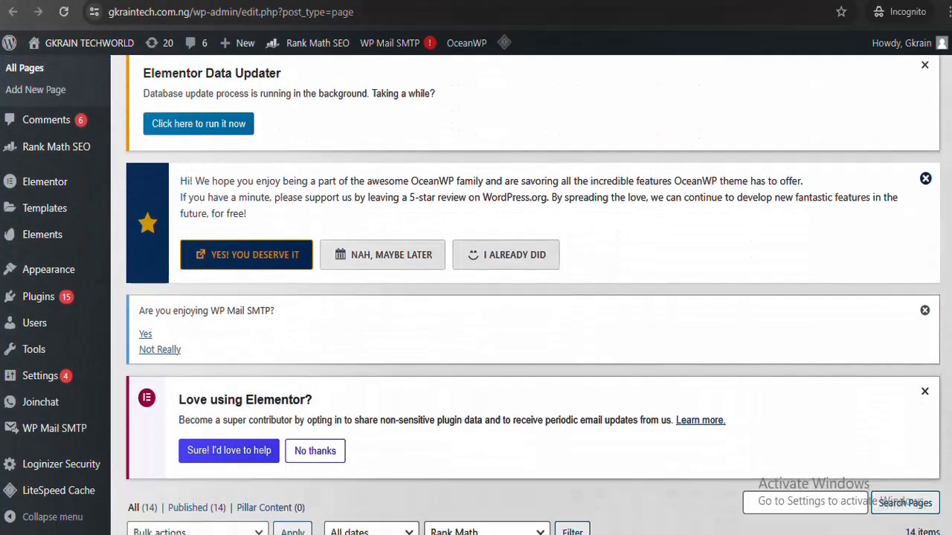
mouse_move(82, 307)
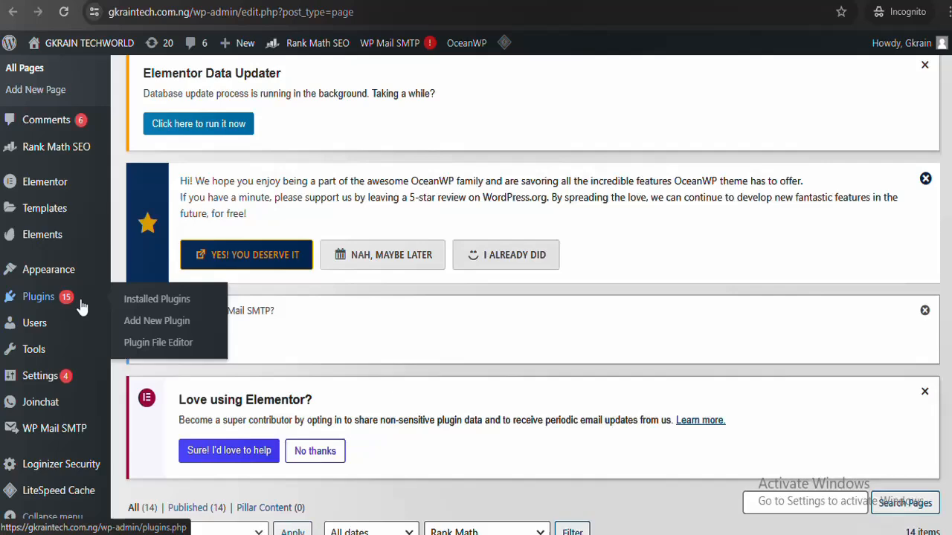
right_click(140, 320)
left_click(197, 332)
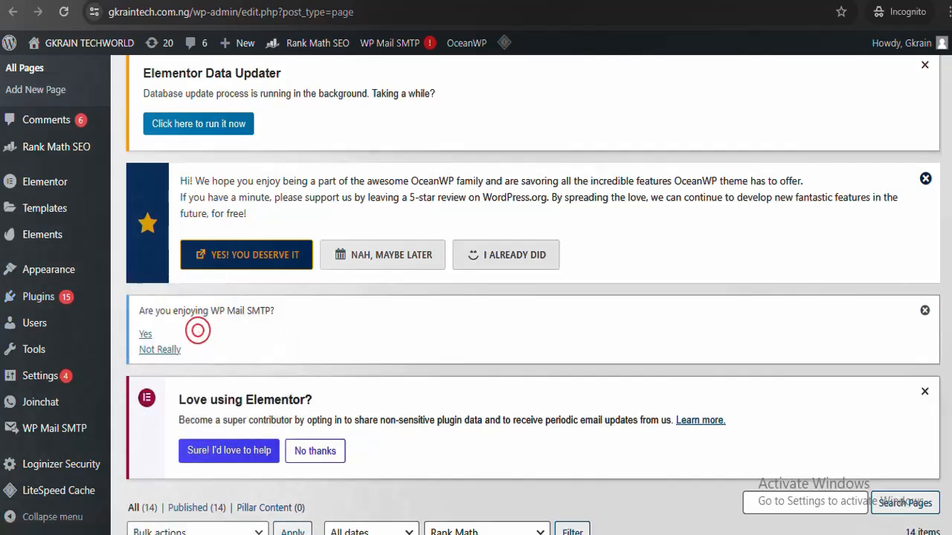
key("ctrl+Tab")
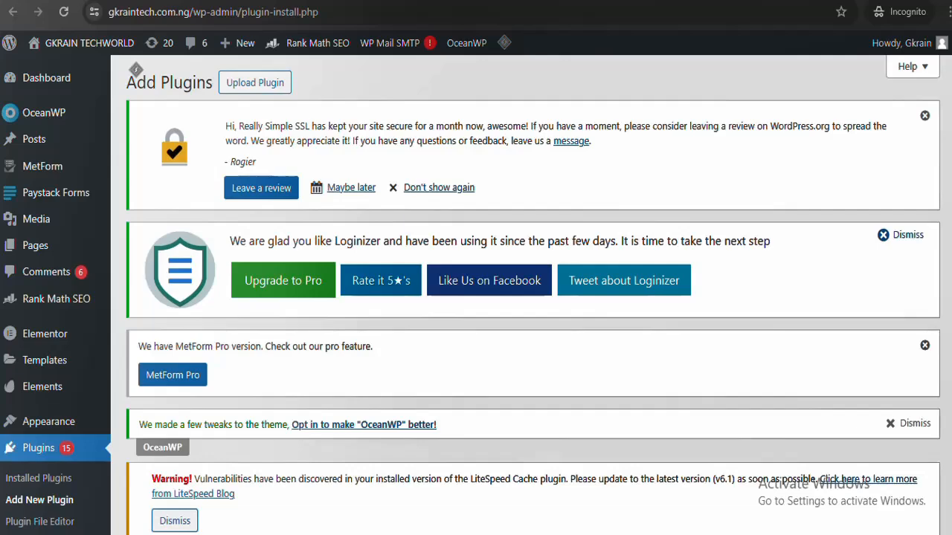
Search plugins for 'elementor header' and update Elementor Header & Footer Builder
scroll(533, 297, "down", 8)
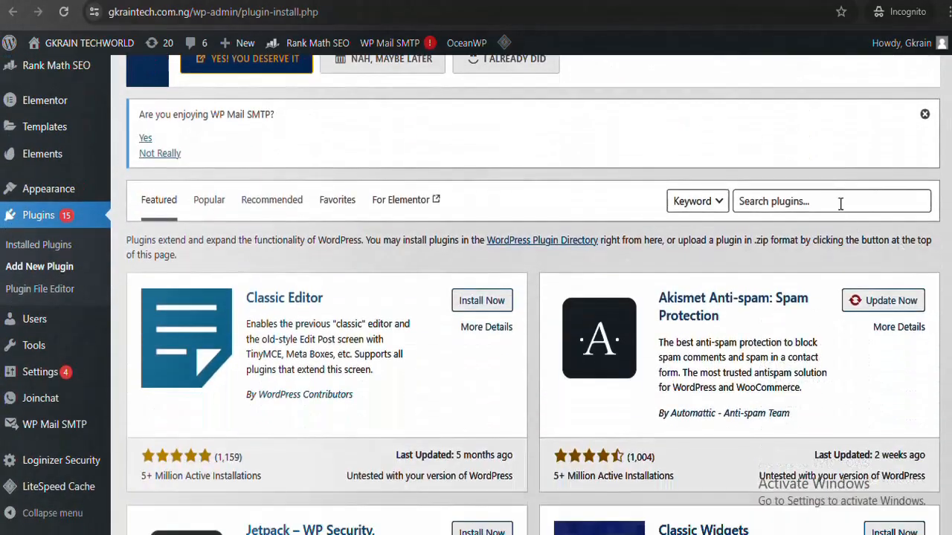
left_click(840, 204)
type("ele")
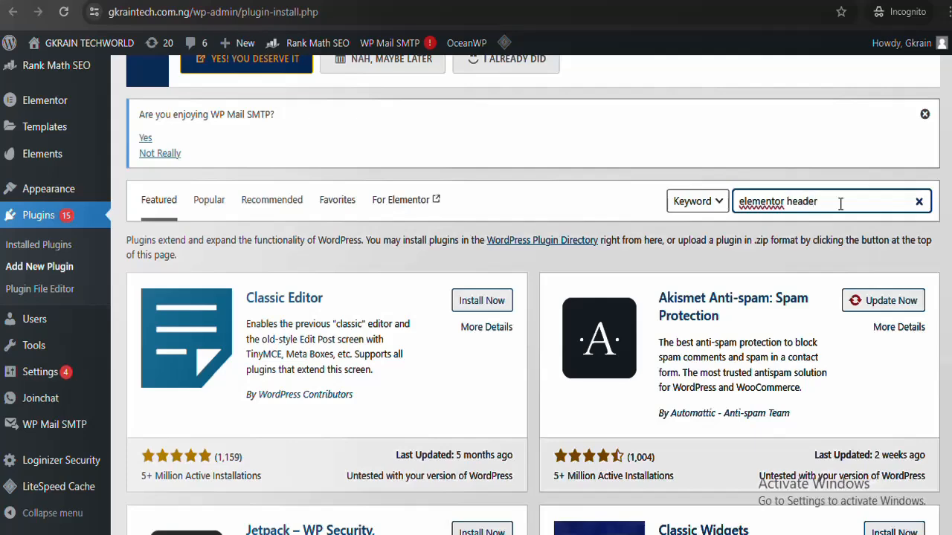
type("mentor header")
key("Return")
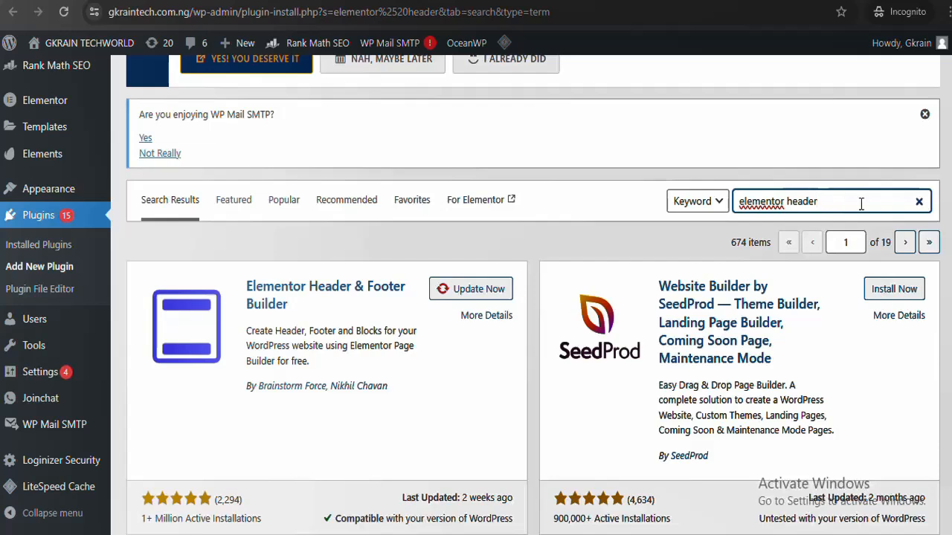
left_click(479, 294)
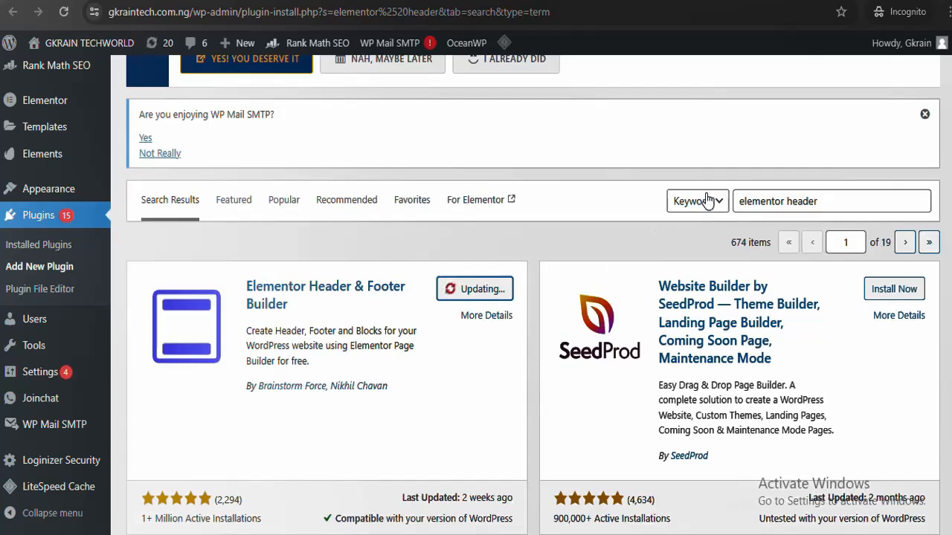
Search for Sticky Header Effects for Elementor, install it and activate it
left_click(839, 198)
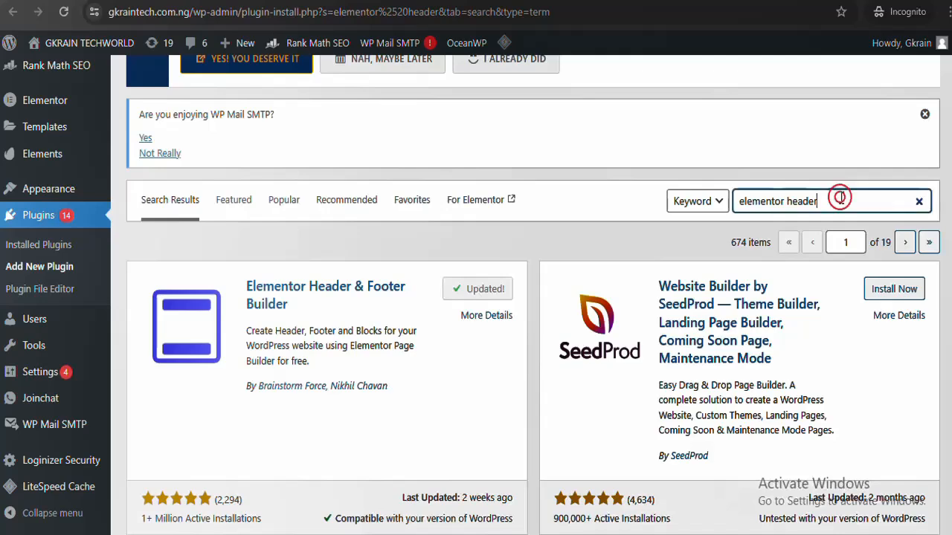
type("s")
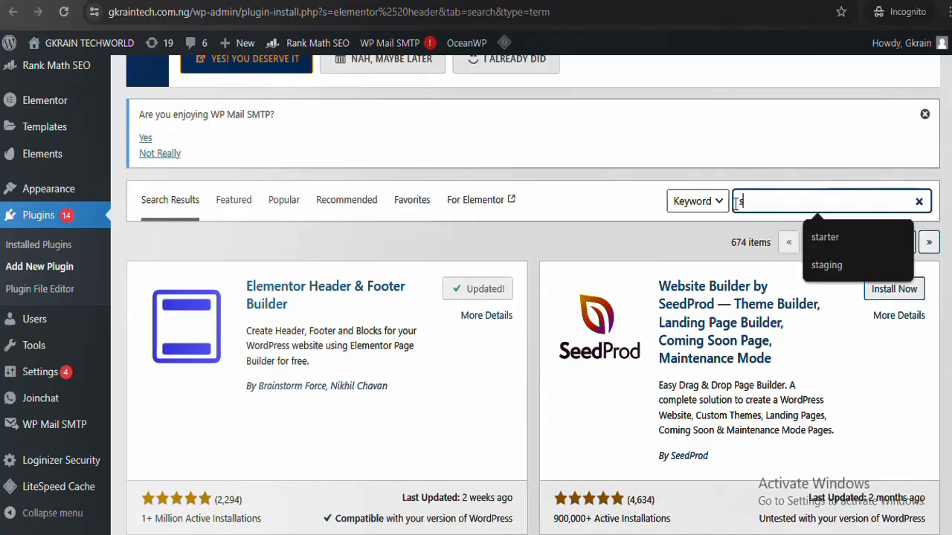
key("BackSpace")
type("ele")
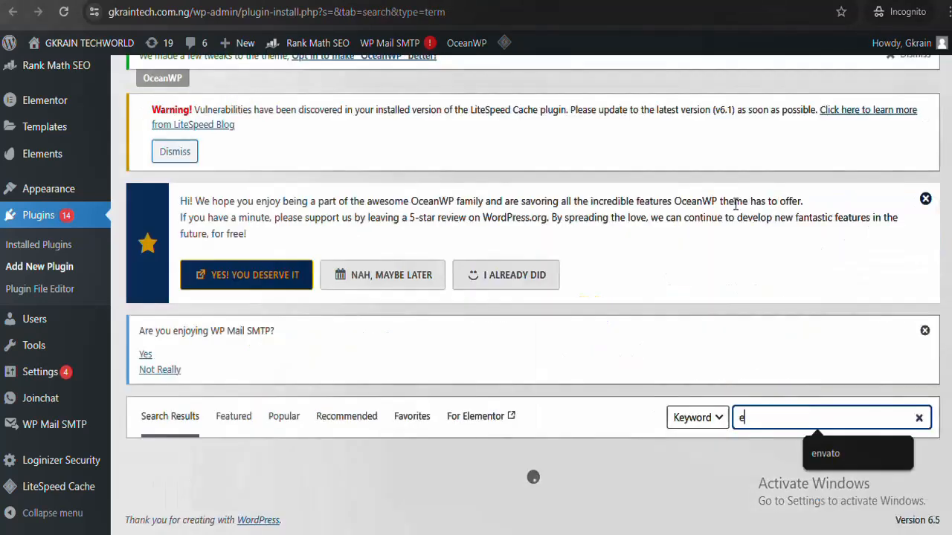
type("mentor sticky")
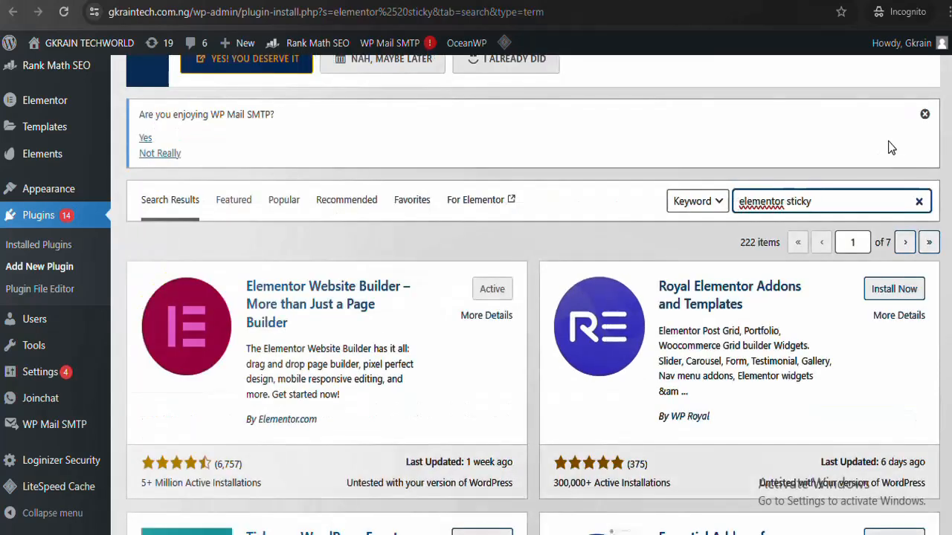
scroll(532, 334, "down", 3)
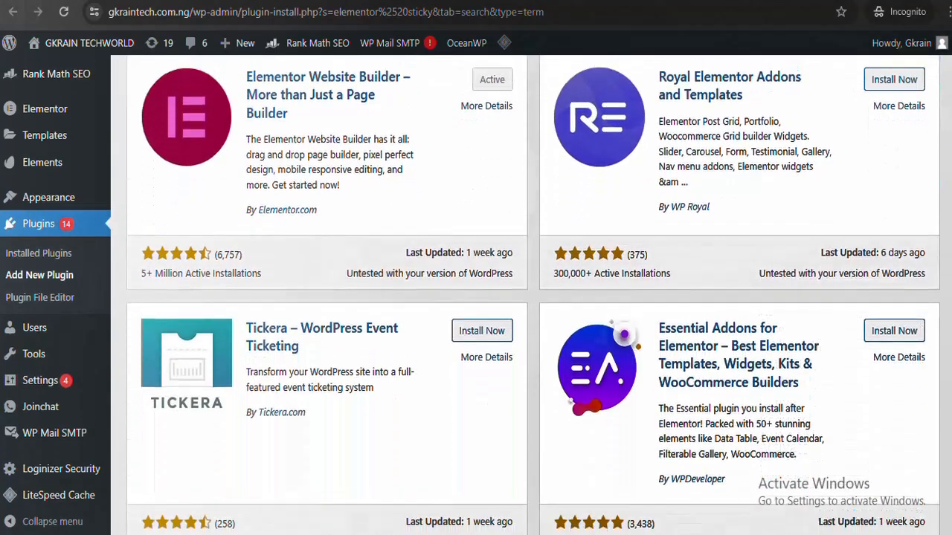
scroll(532, 335, "up", 2)
scroll(532, 297, "down", 5)
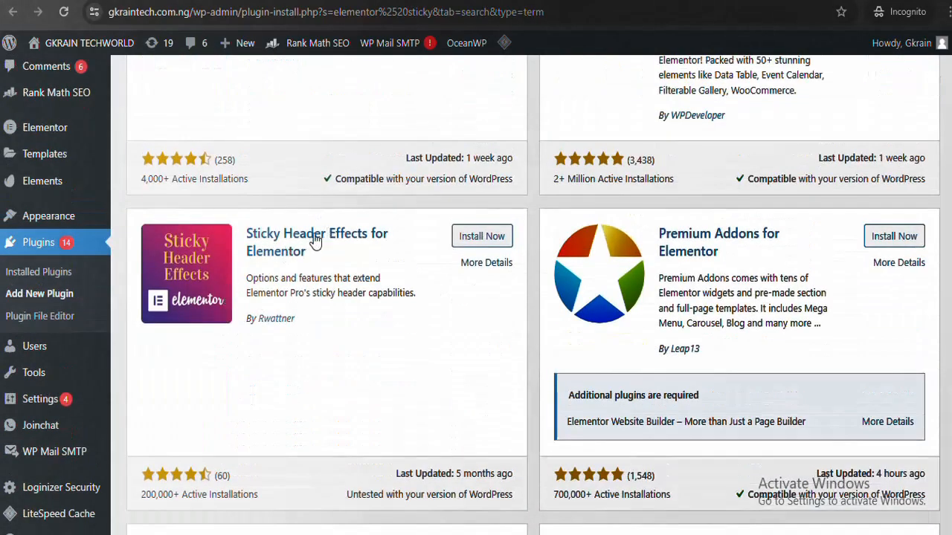
left_click(492, 243)
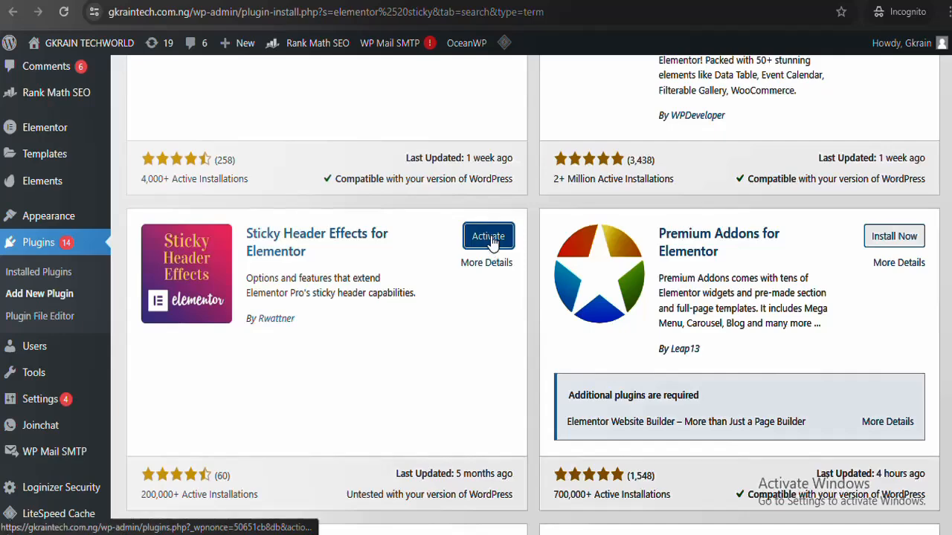
left_click(489, 238)
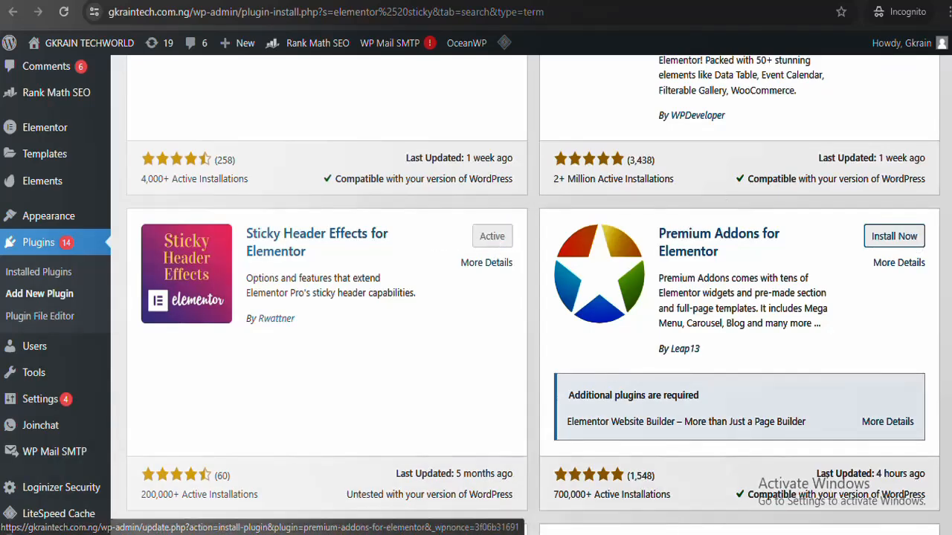
scroll(135, 69, "up", 15)
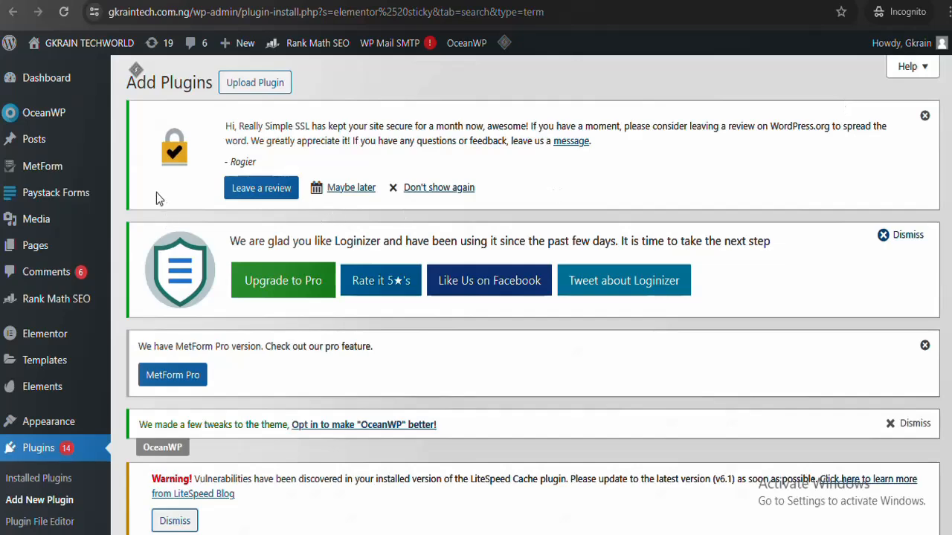
Search plugins for 'envato' and update Envato Elements – Photos & Elementor Templates
scroll(156, 193, "down", 5)
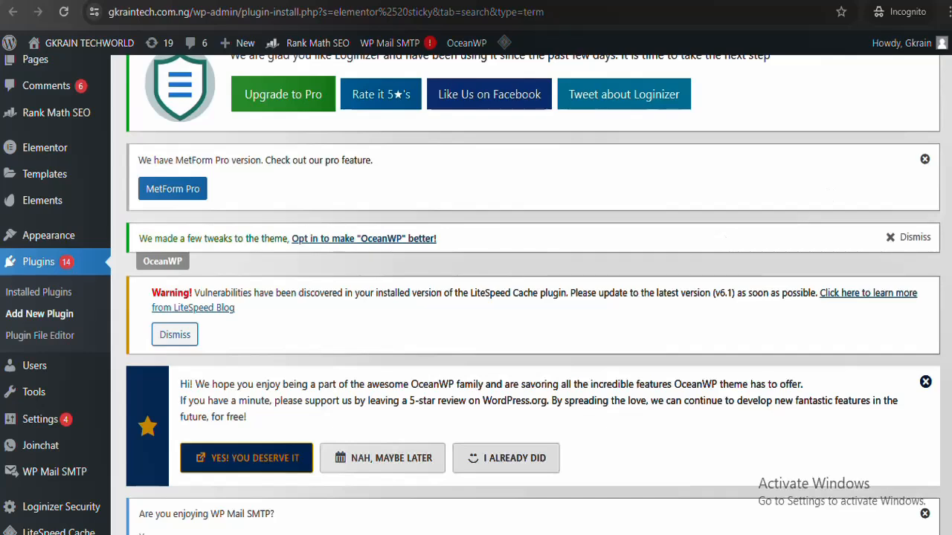
scroll(846, 119, "down", 1)
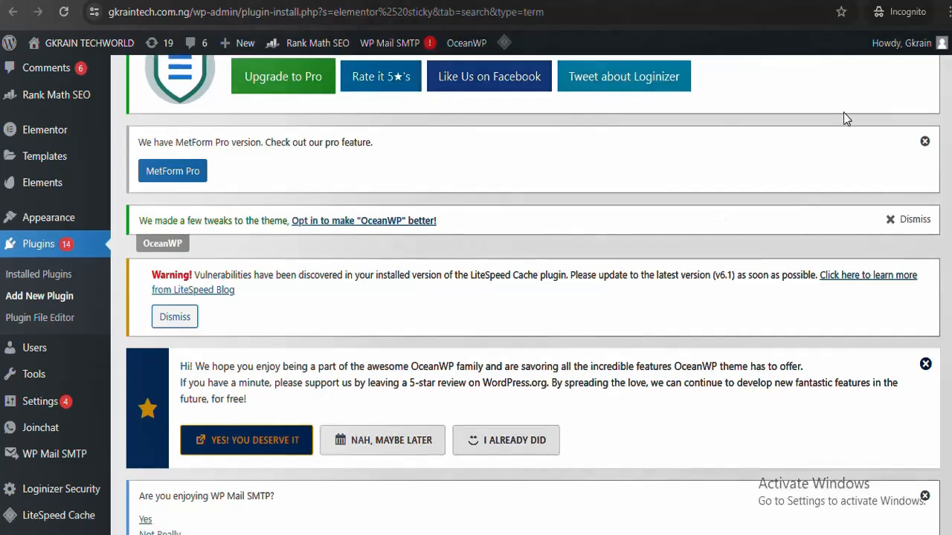
right_click(42, 301)
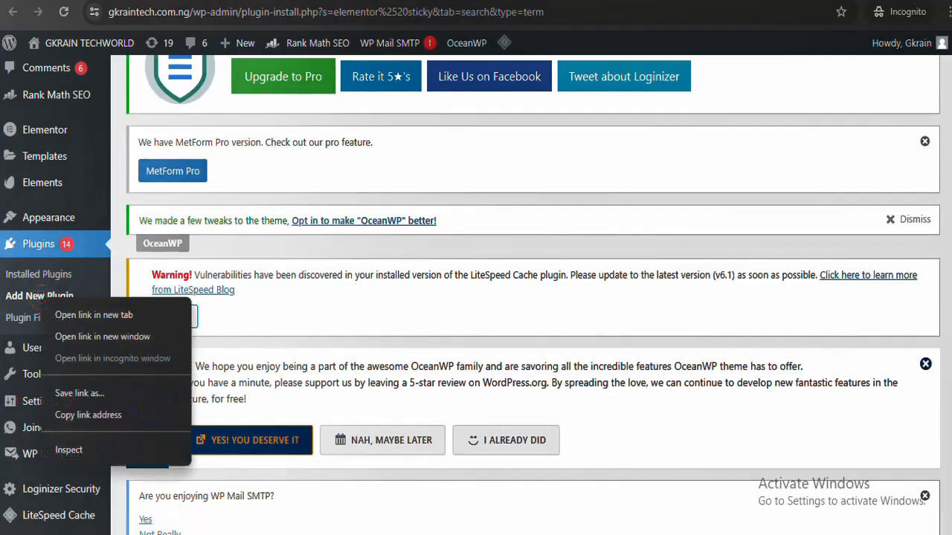
key("Escape")
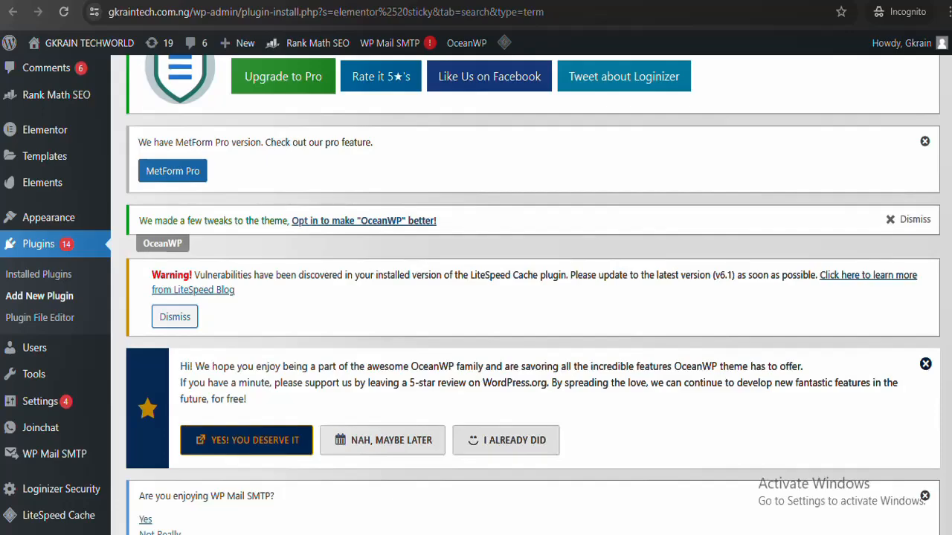
scroll(476, 298, "up", 3)
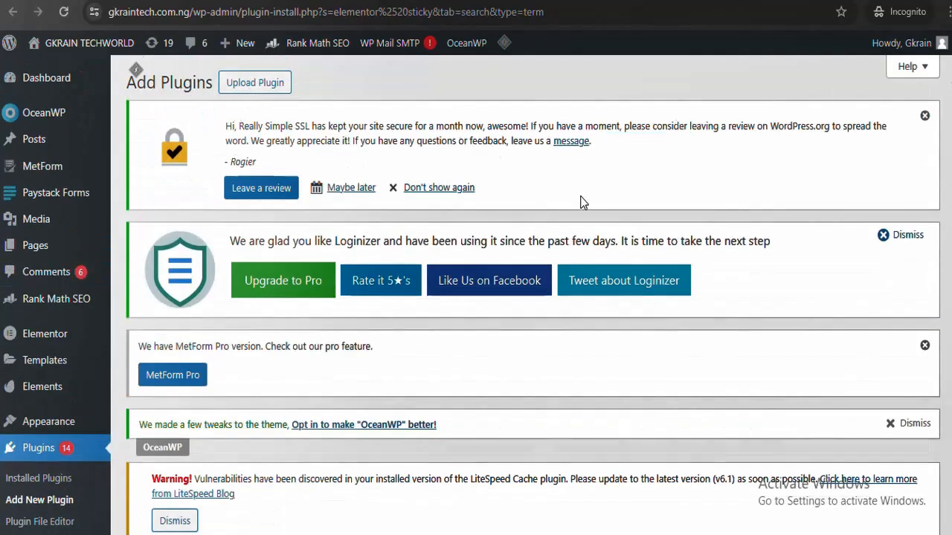
scroll(582, 202, "down", 15)
scroll(582, 202, "up", 7)
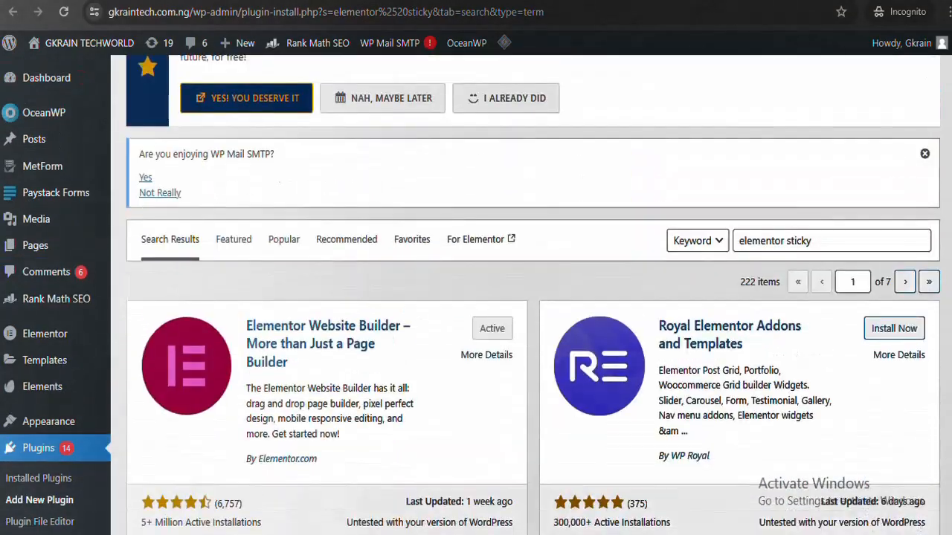
left_click_drag(827, 245, 688, 267)
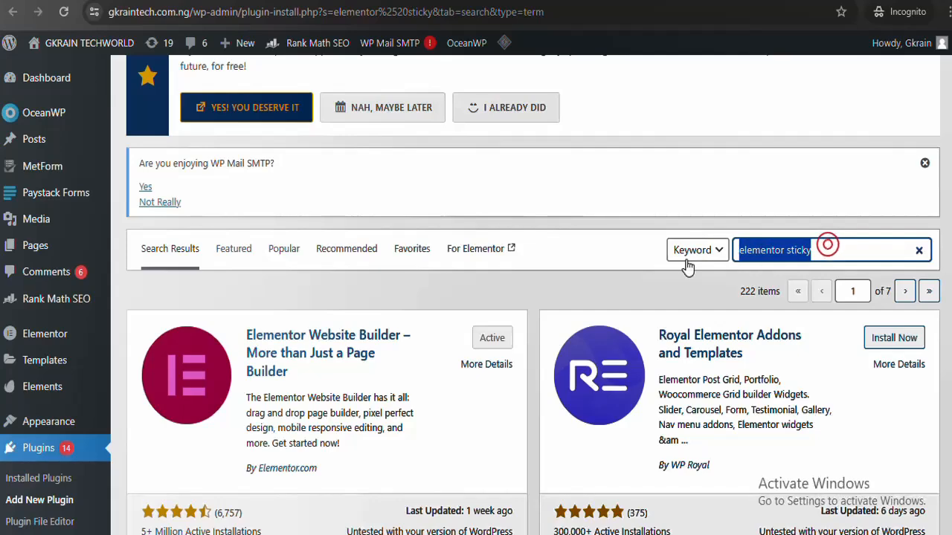
type("en")
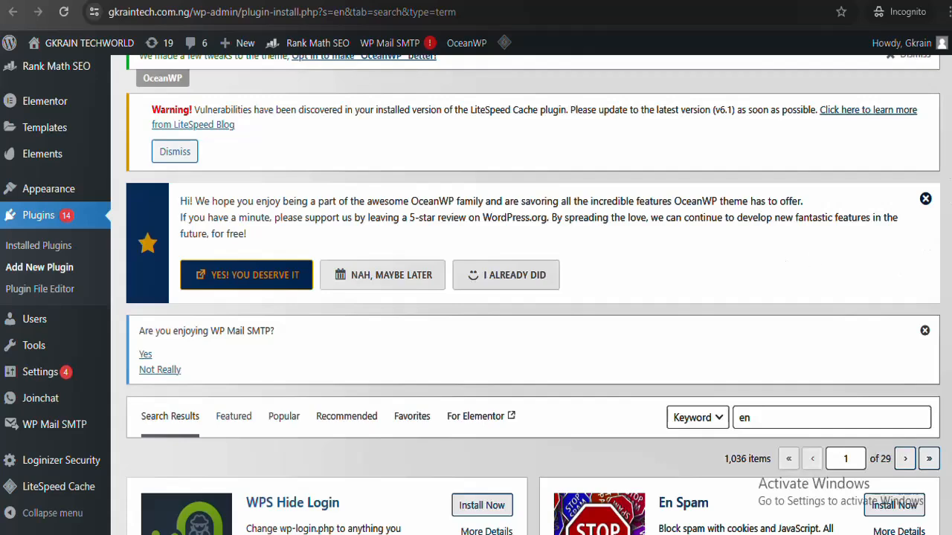
scroll(532, 297, "down", 4)
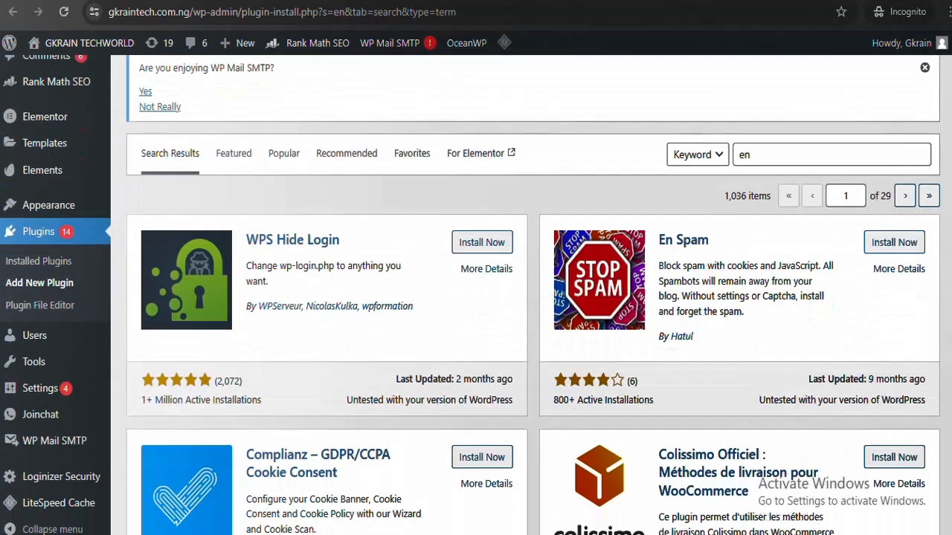
left_click(816, 155)
type("v")
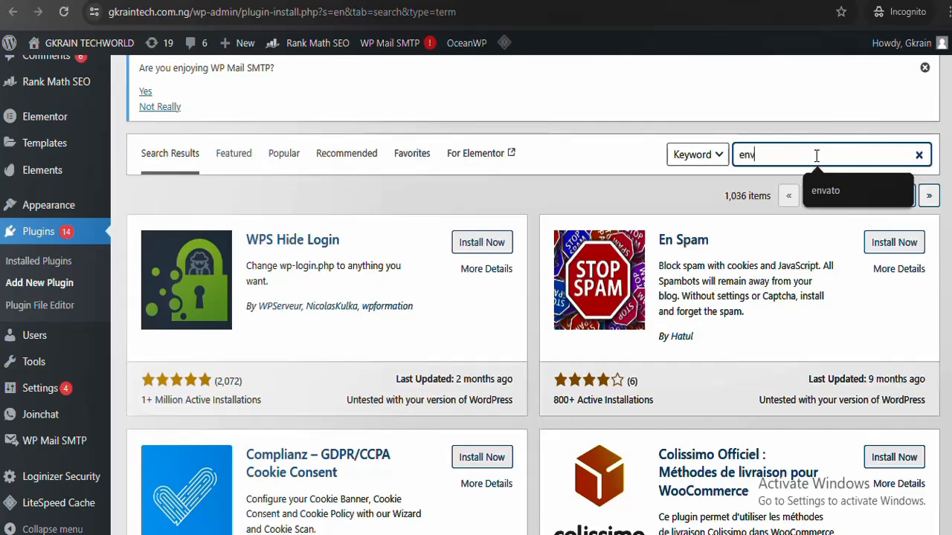
type("ato")
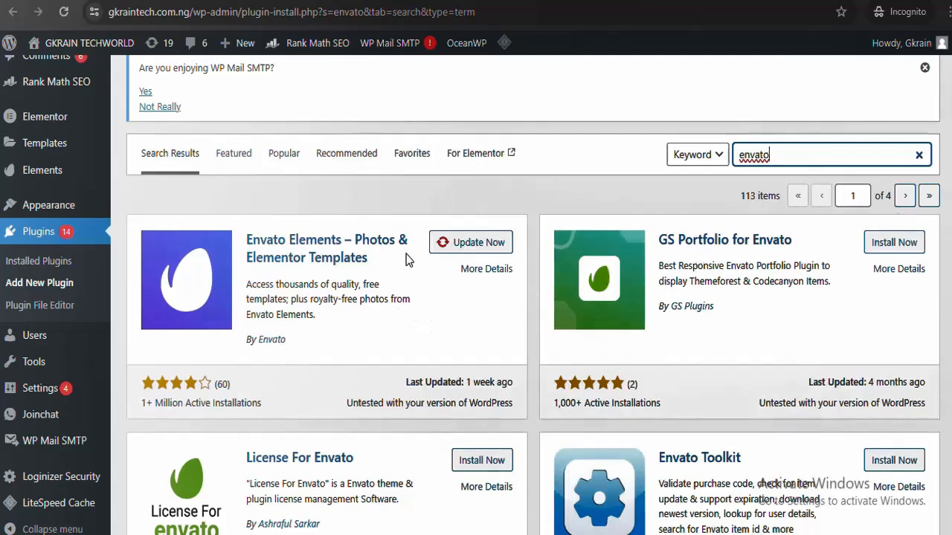
left_click(471, 242)
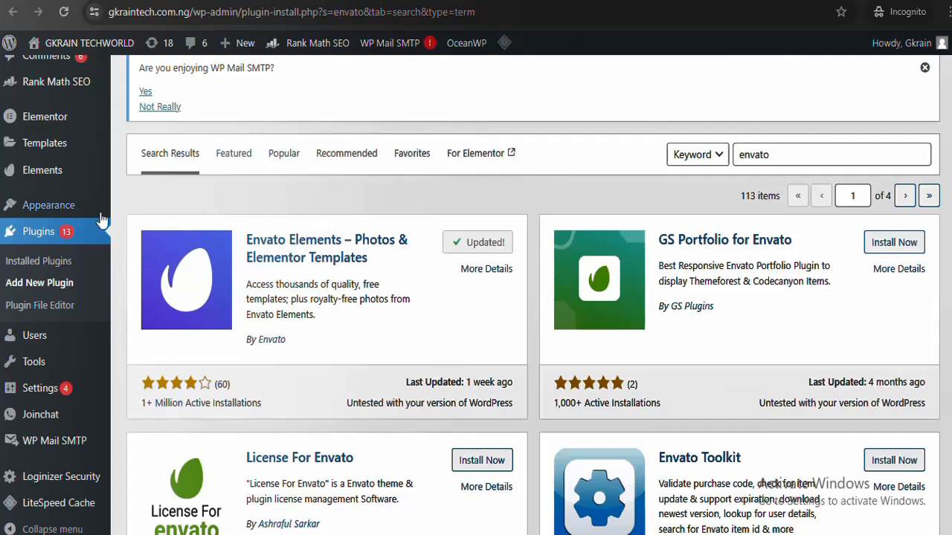
mouse_move(71, 210)
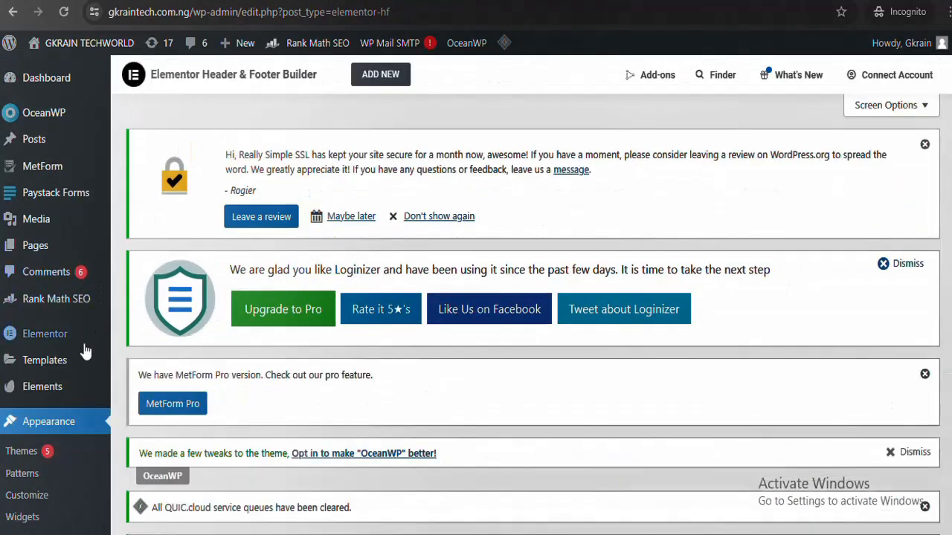
Add a new template from the Elementor Header & Footer Builder page
scroll(950, 336, "down", 15)
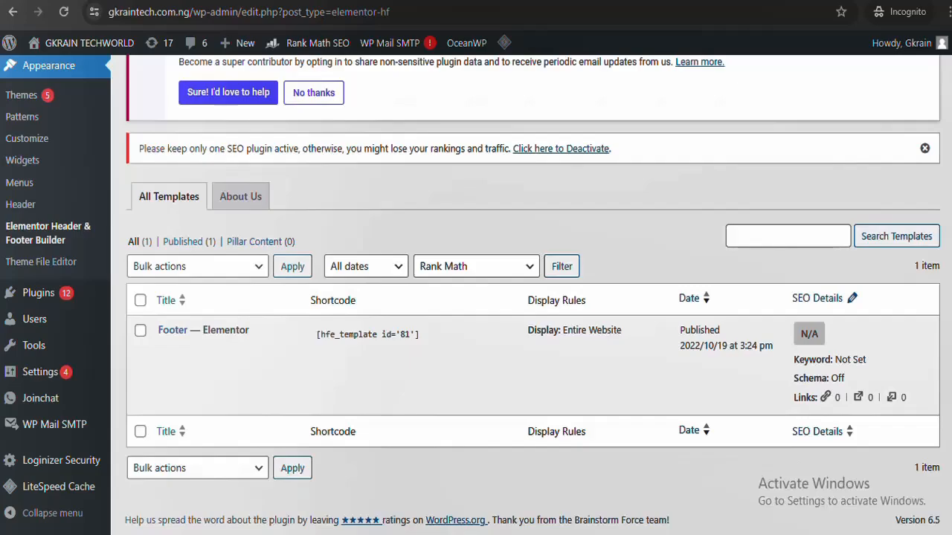
scroll(525, 294, "up", 15)
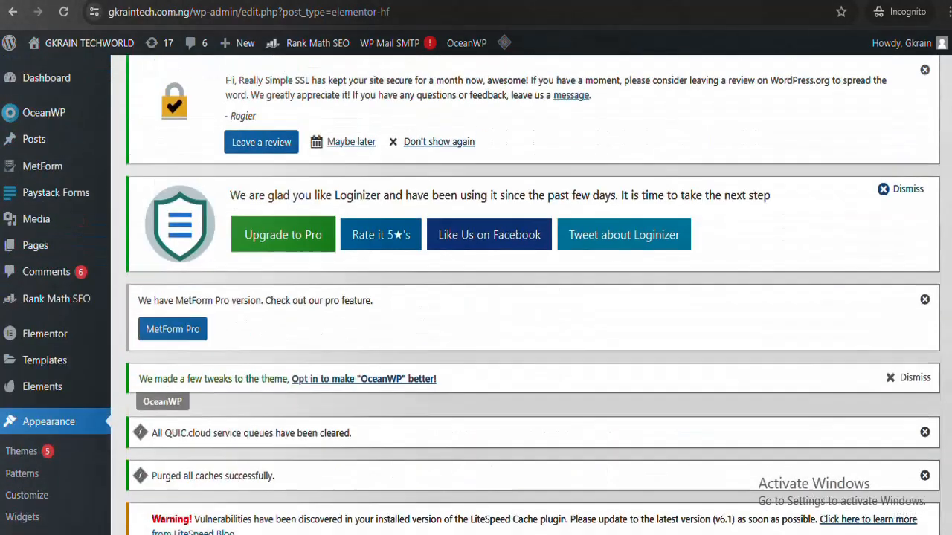
scroll(525, 294, "up", 2)
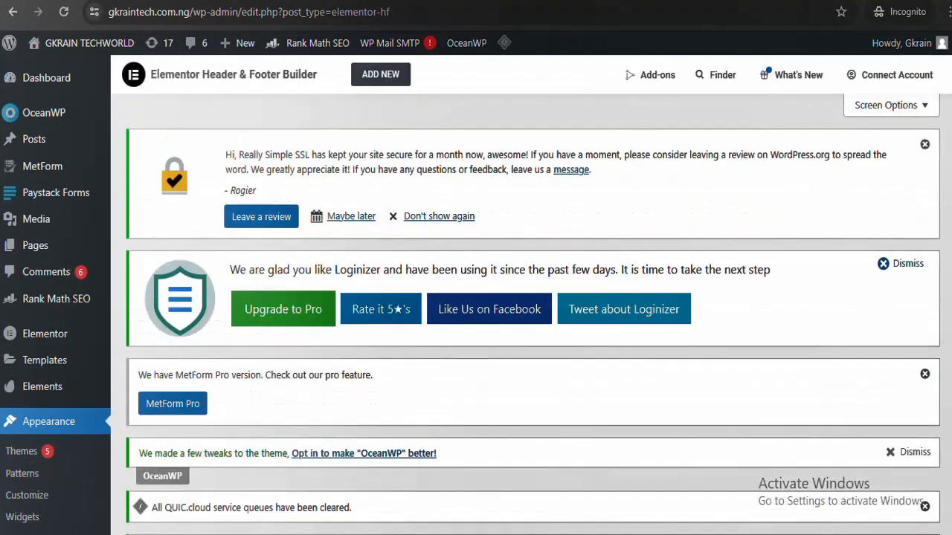
scroll(525, 295, "down", 8)
scroll(525, 294, "up", 8)
scroll(525, 294, "down", 8)
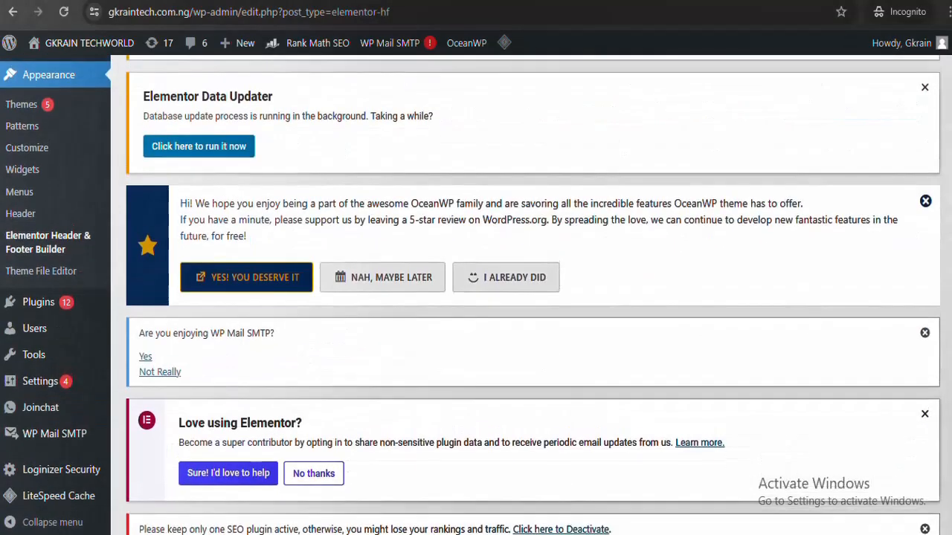
scroll(524, 294, "up", 10)
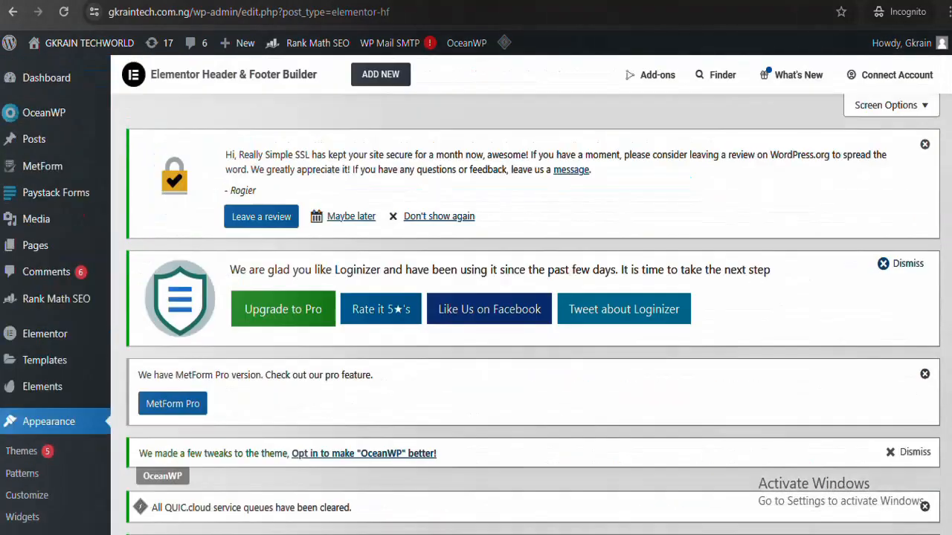
left_click(386, 85)
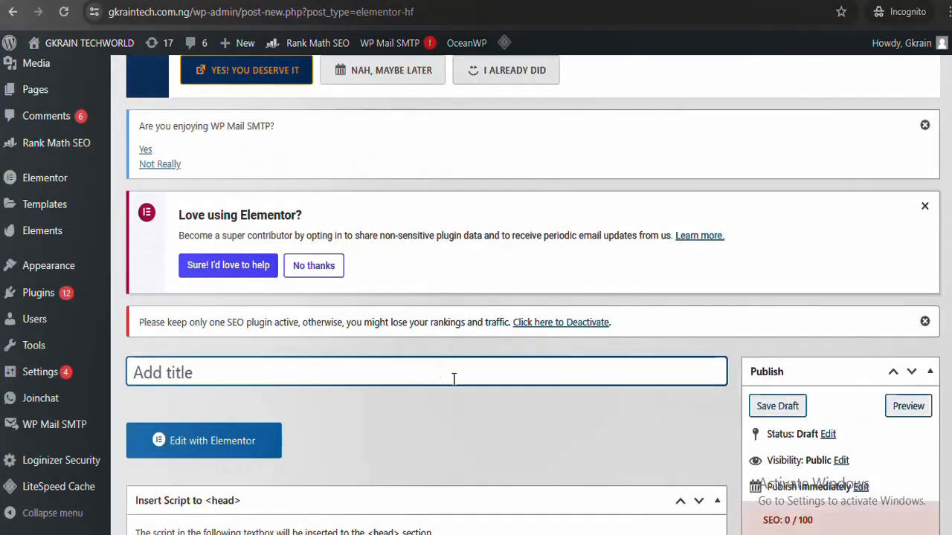
Title the template 'header', set its type to Header and display it on the Entire Website
left_click(454, 379)
type("header")
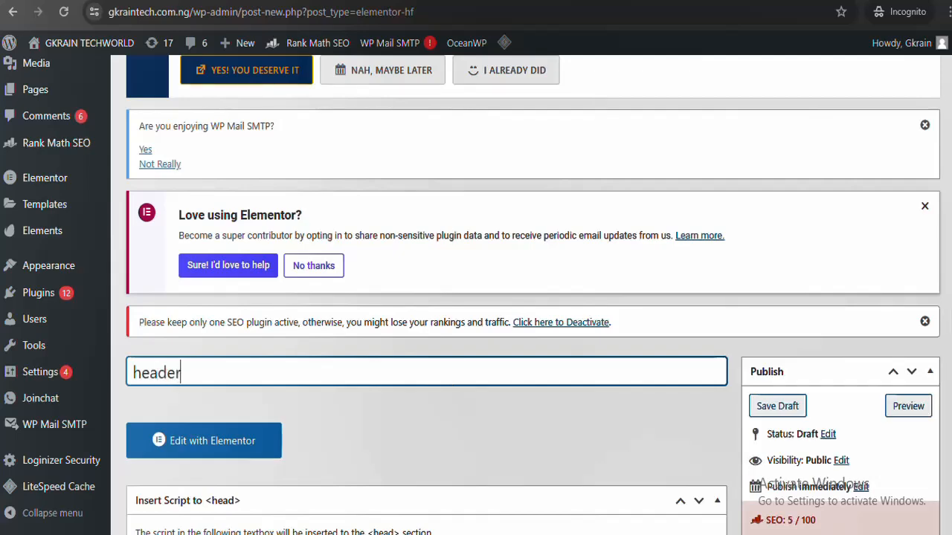
scroll(476, 297, "down", 5)
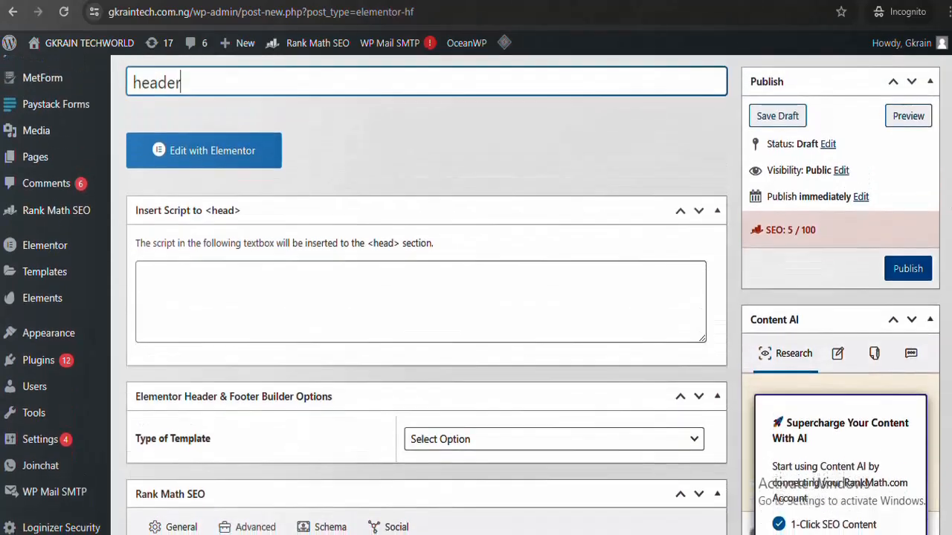
scroll(476, 297, "down", 3)
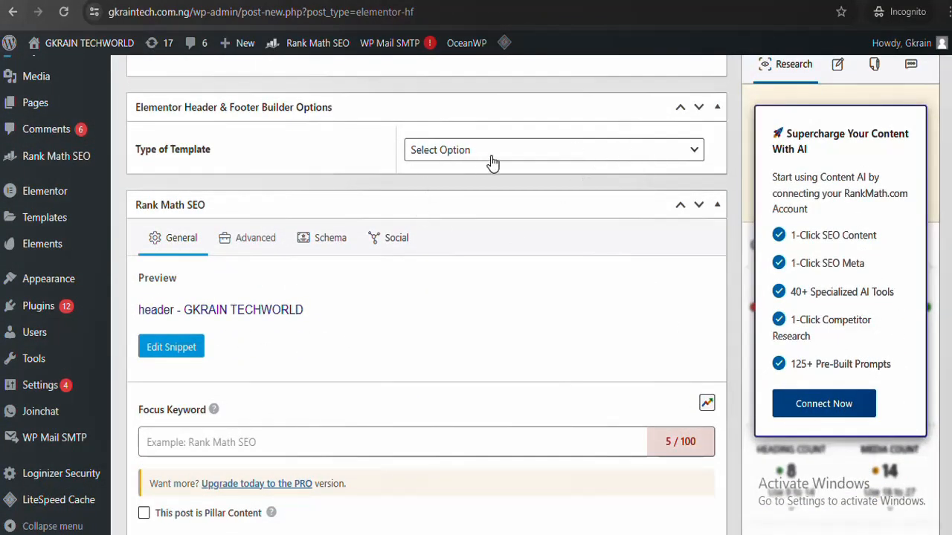
left_click(576, 156)
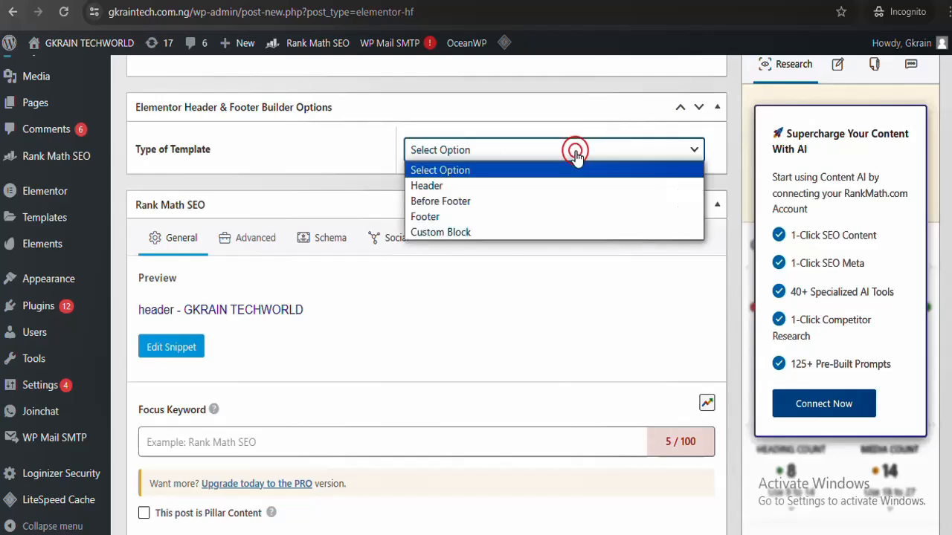
left_click(452, 184)
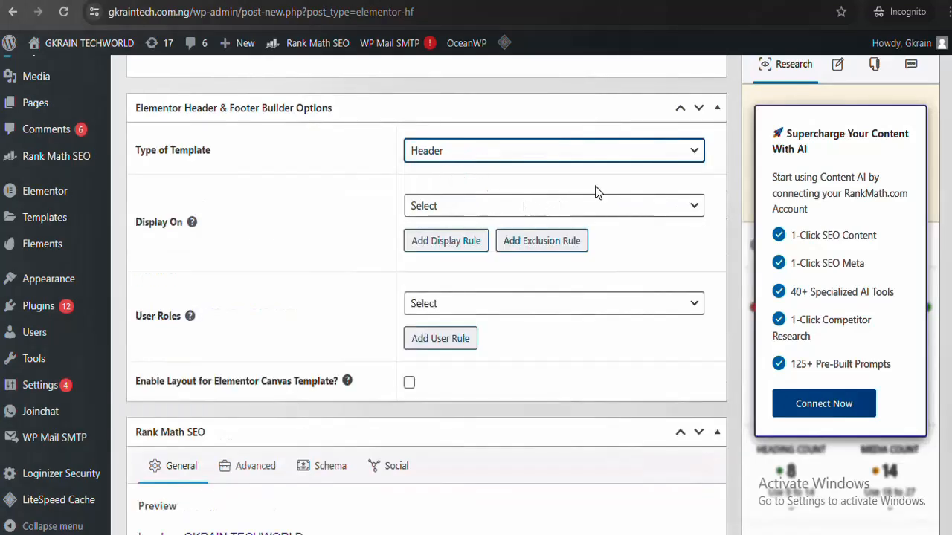
left_click(625, 206)
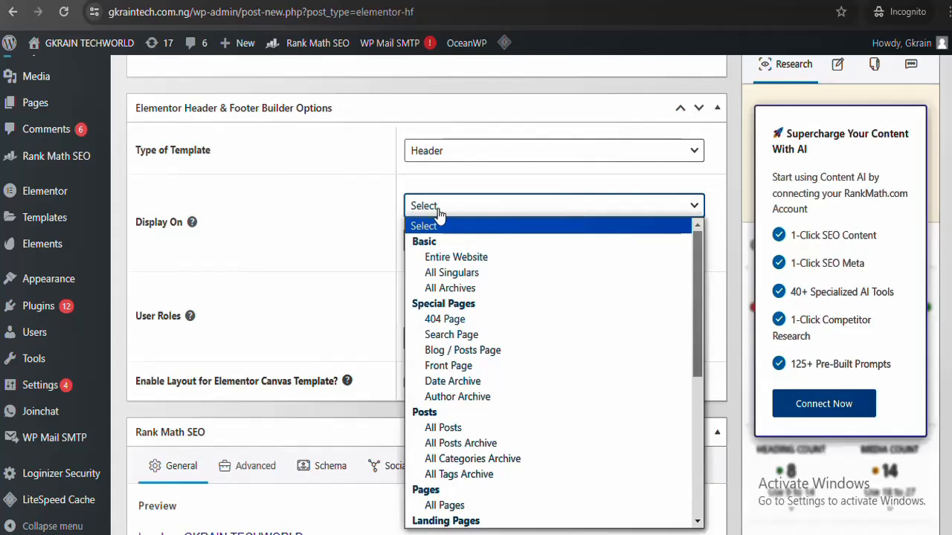
left_click(468, 259)
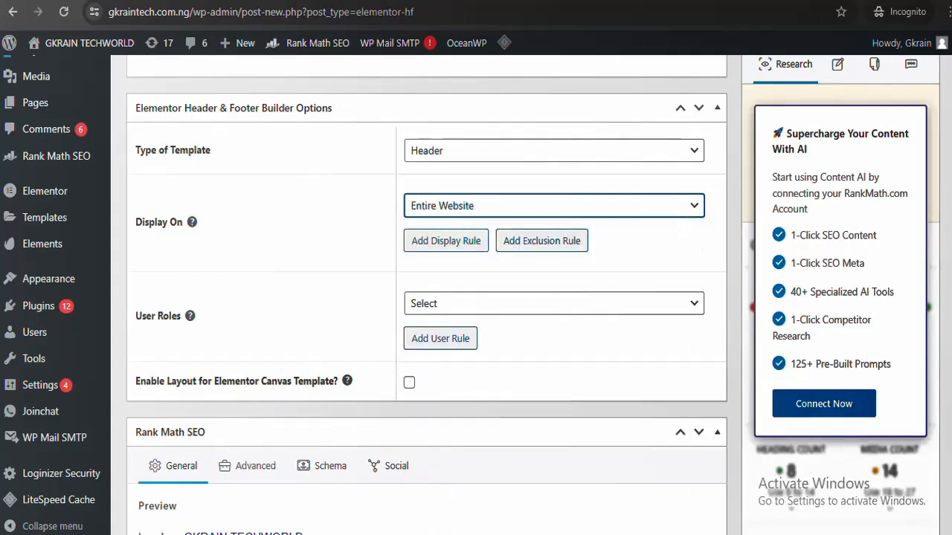
Publish the header template
scroll(878, 260, "up", 4)
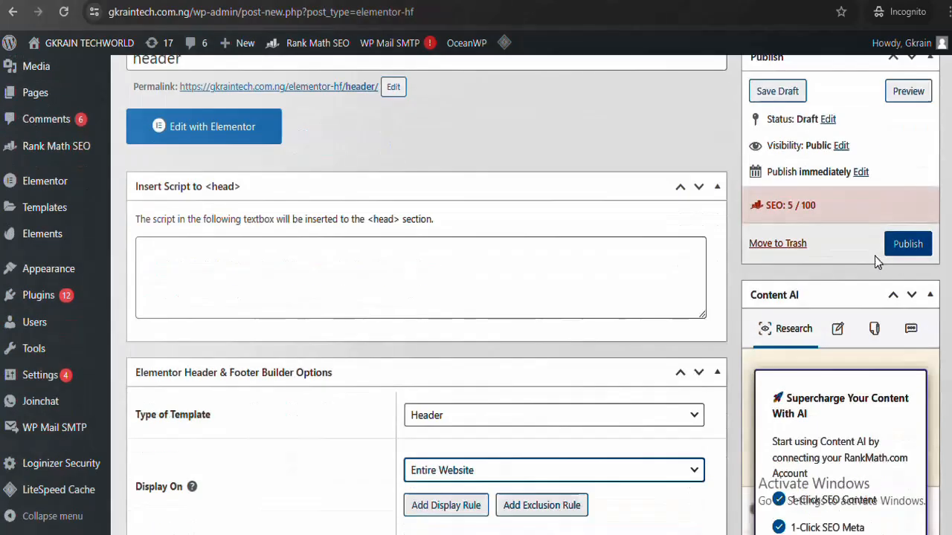
left_click(907, 245)
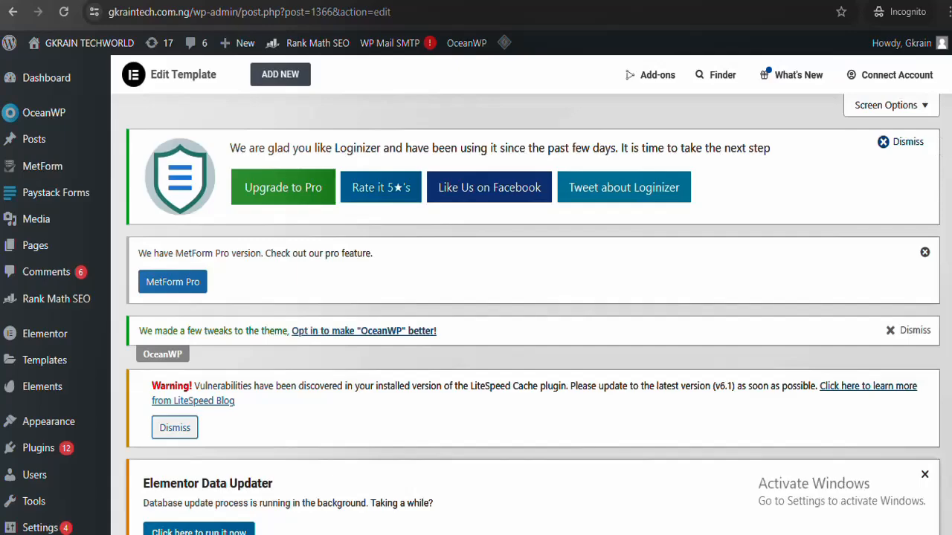
scroll(948, 131, "down", 4)
scroll(476, 297, "up", 3)
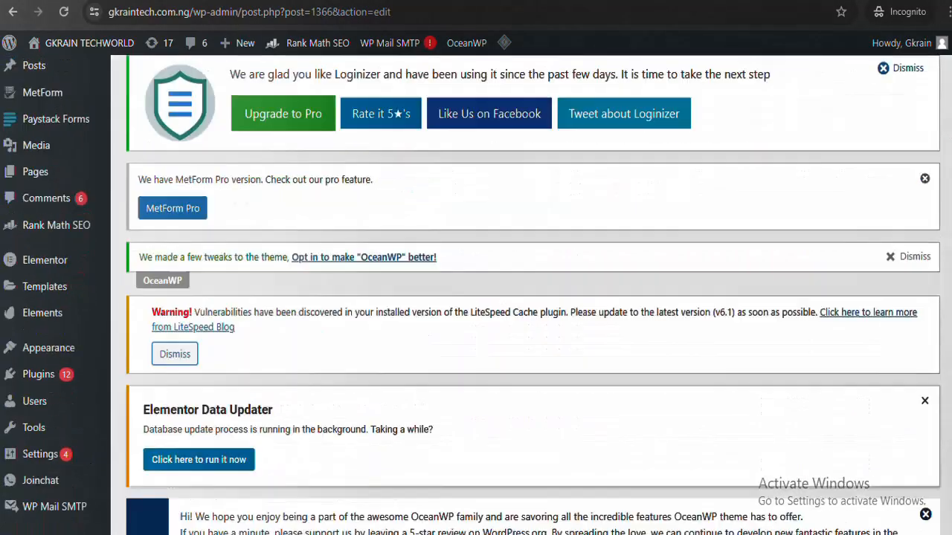
scroll(476, 298, "down", 8)
scroll(475, 298, "up", 1)
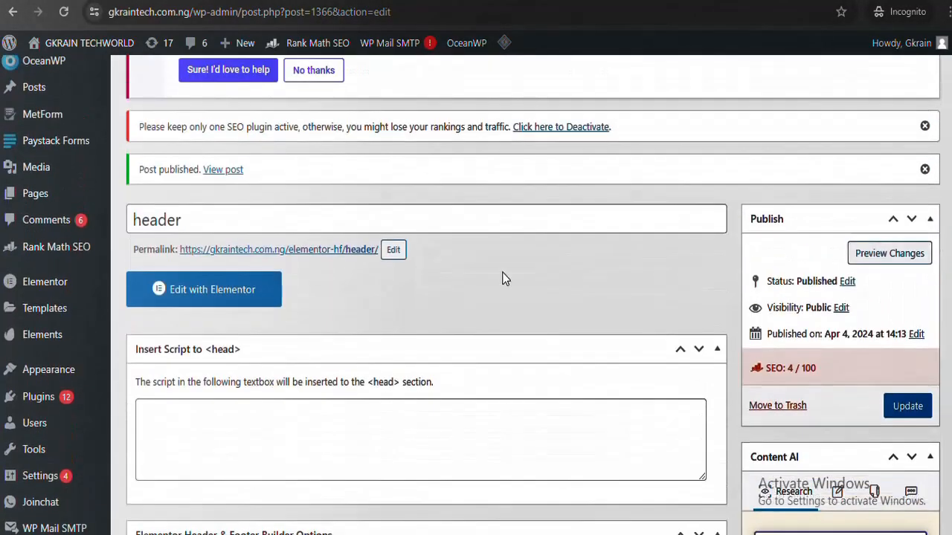
Open the header in Elementor and browse the Envato Free Blocks header designs, inserting none
left_click(213, 301)
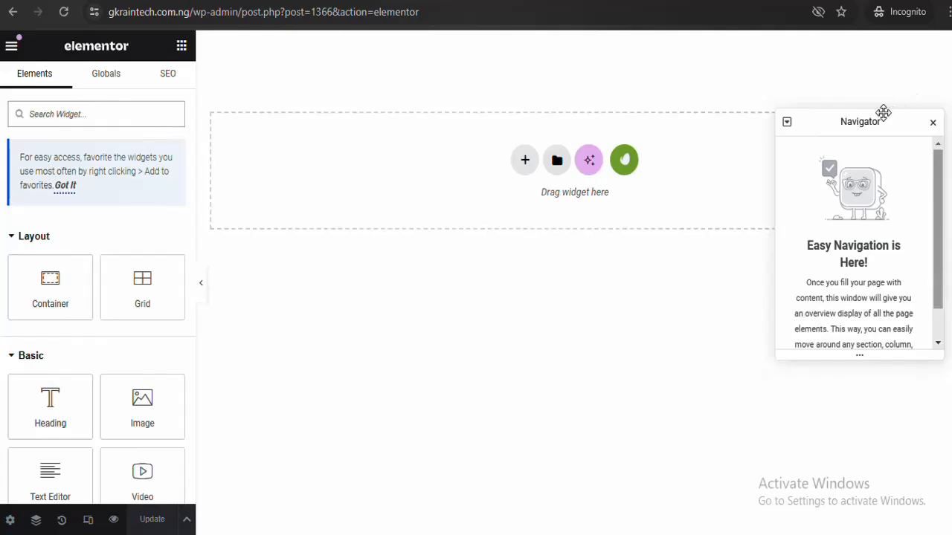
left_click_drag(882, 113, 828, 291)
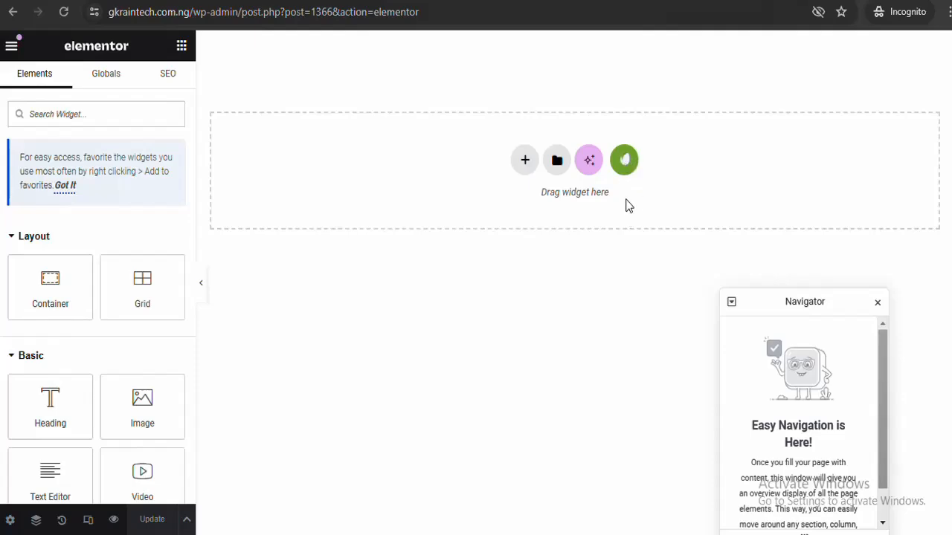
left_click(625, 163)
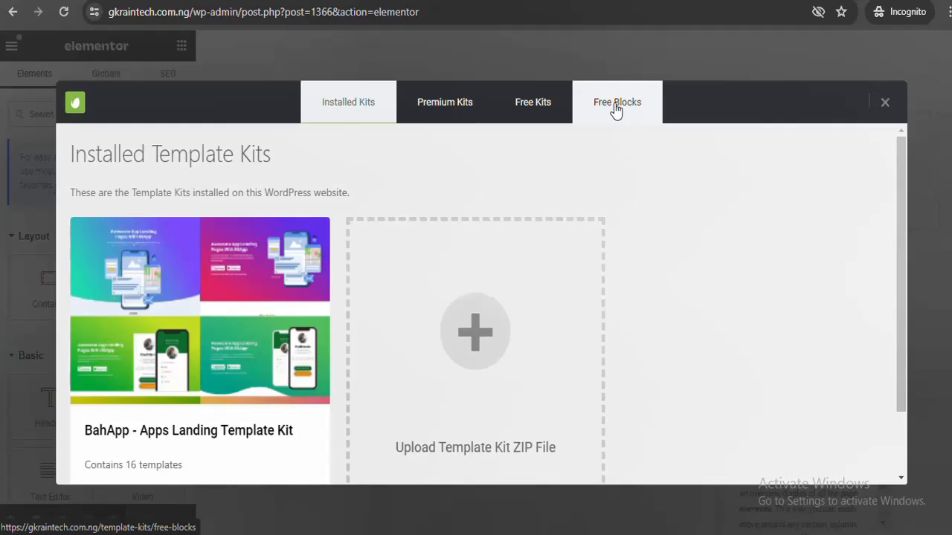
left_click(617, 109)
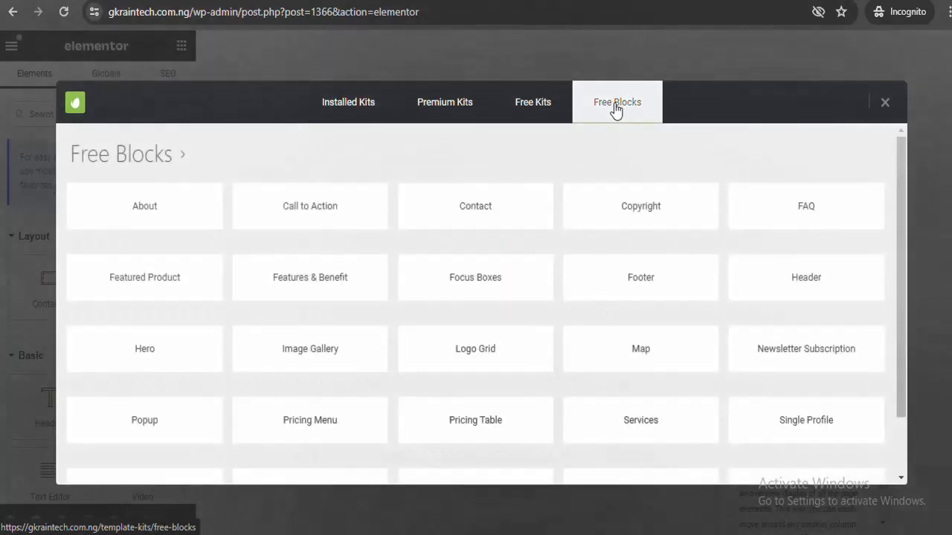
left_click(805, 285)
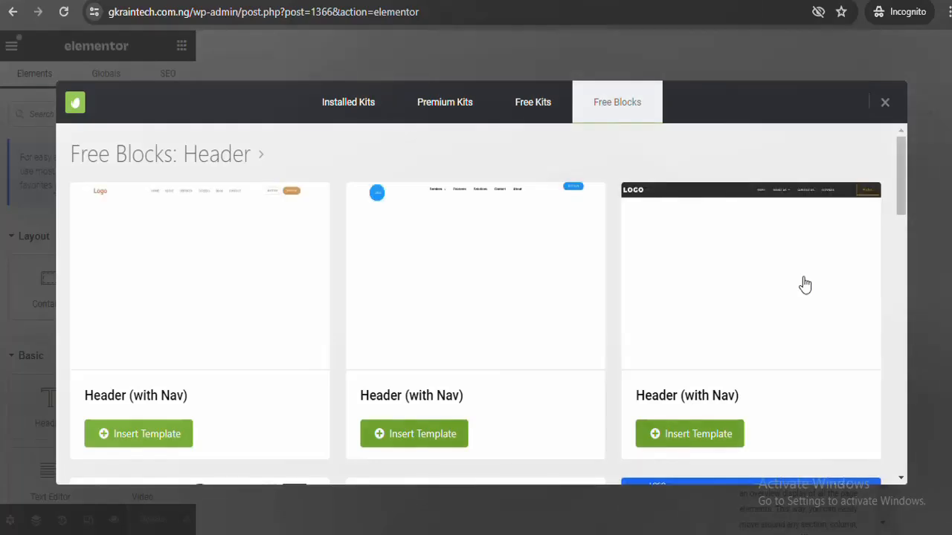
mouse_move(906, 171)
left_mouse_down()
mouse_move(898, 241)
mouse_move(901, 185)
left_mouse_up()
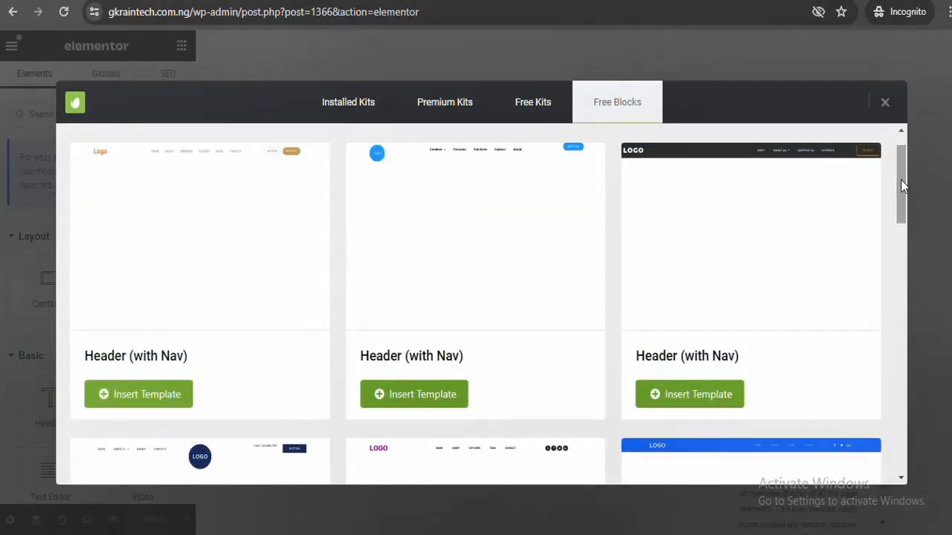
left_click_drag(900, 185, 899, 138)
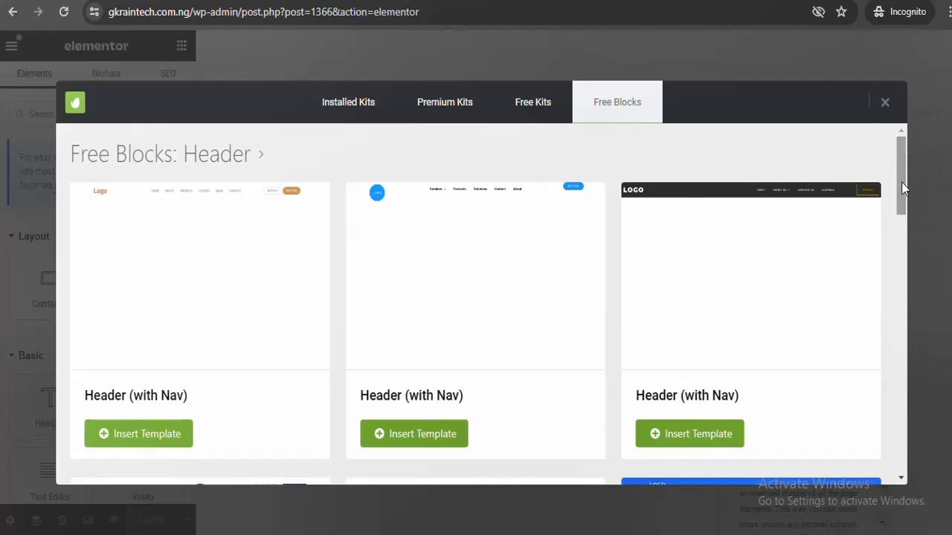
mouse_move(901, 188)
left_mouse_down()
mouse_move(901, 456)
mouse_move(901, 174)
left_mouse_up()
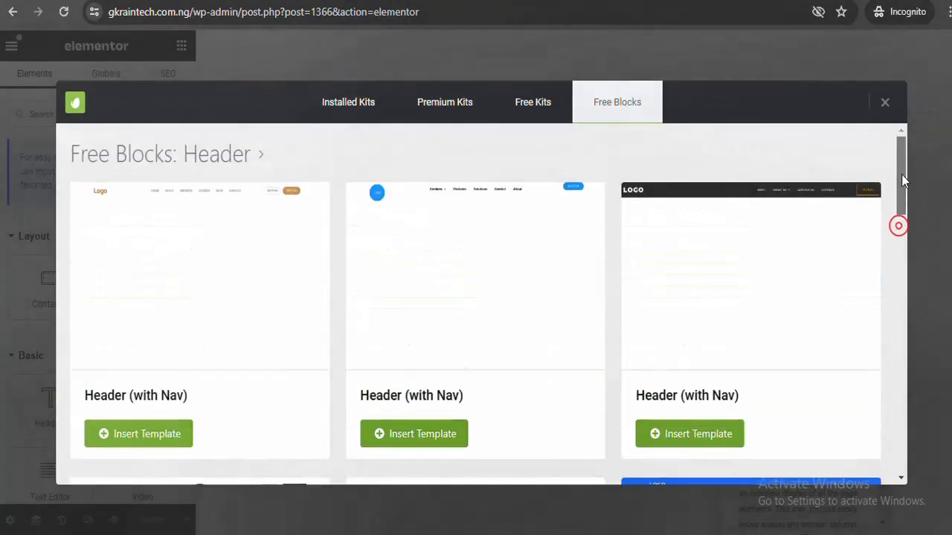
left_click(884, 104)
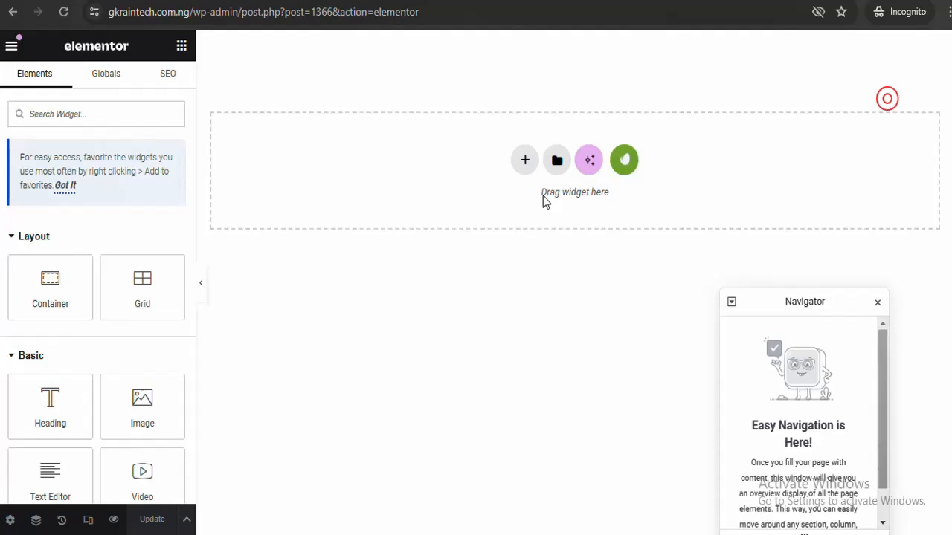
Replace the empty container with a two-column Flexbox container
left_click(524, 161)
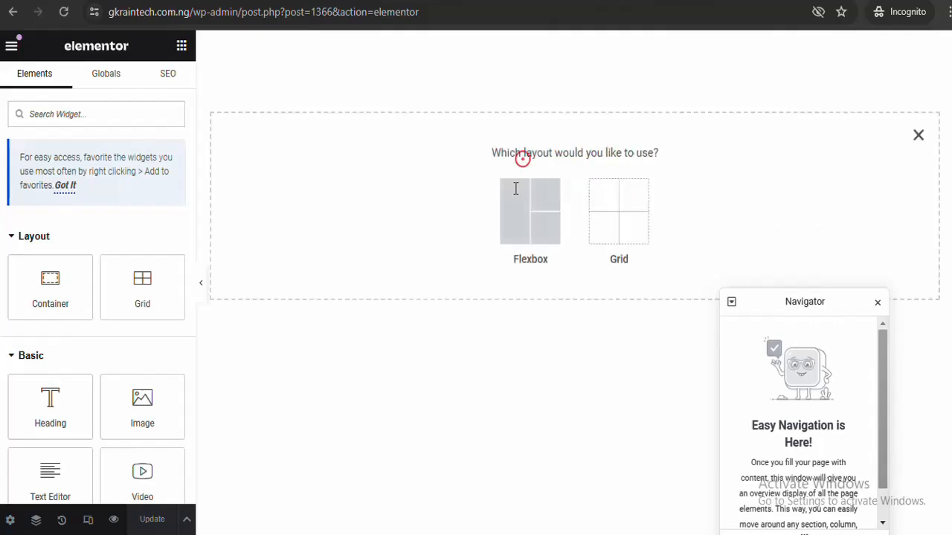
left_click(516, 227)
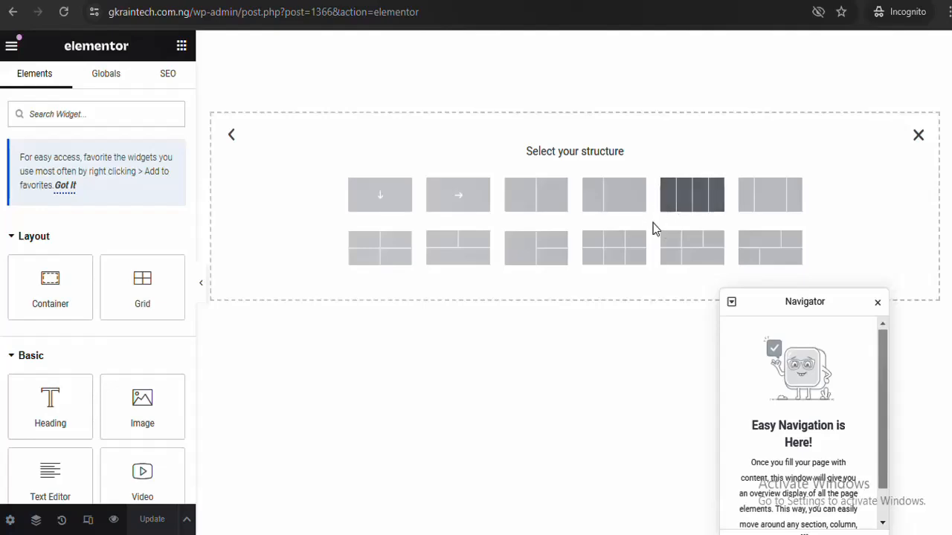
left_click(411, 232)
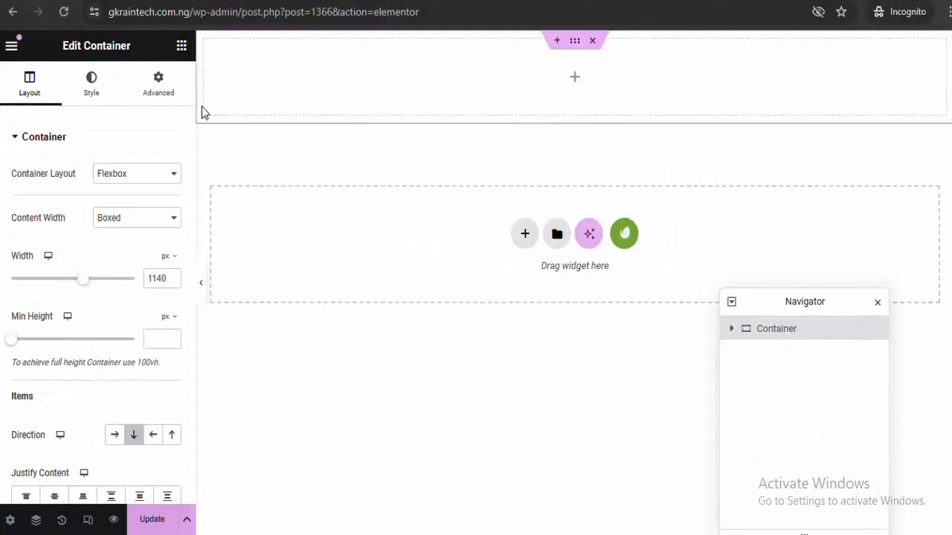
left_click(594, 42)
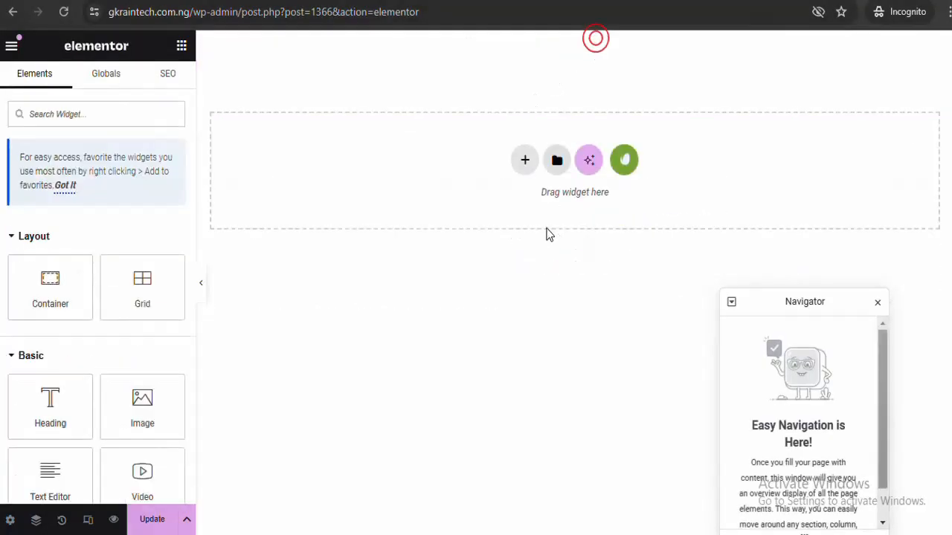
left_click(525, 160)
left_click(532, 220)
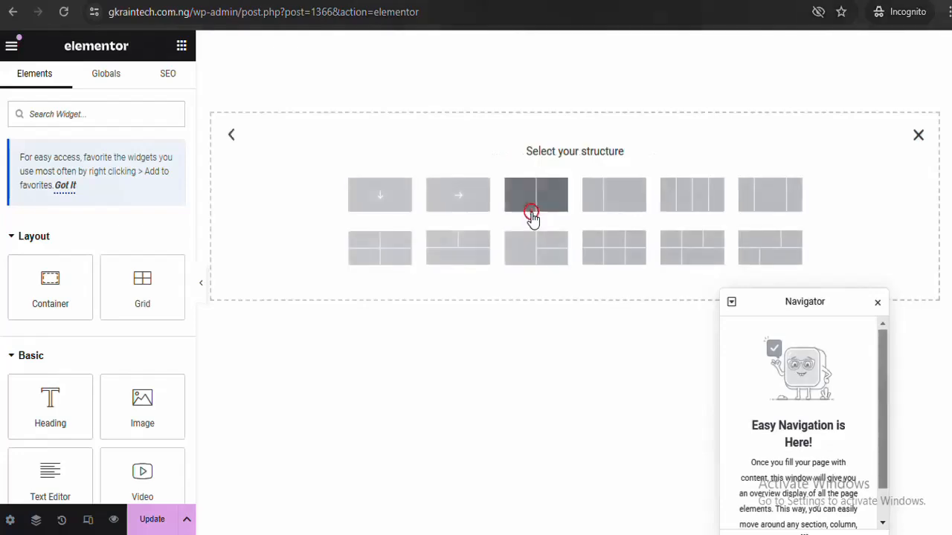
left_click(543, 195)
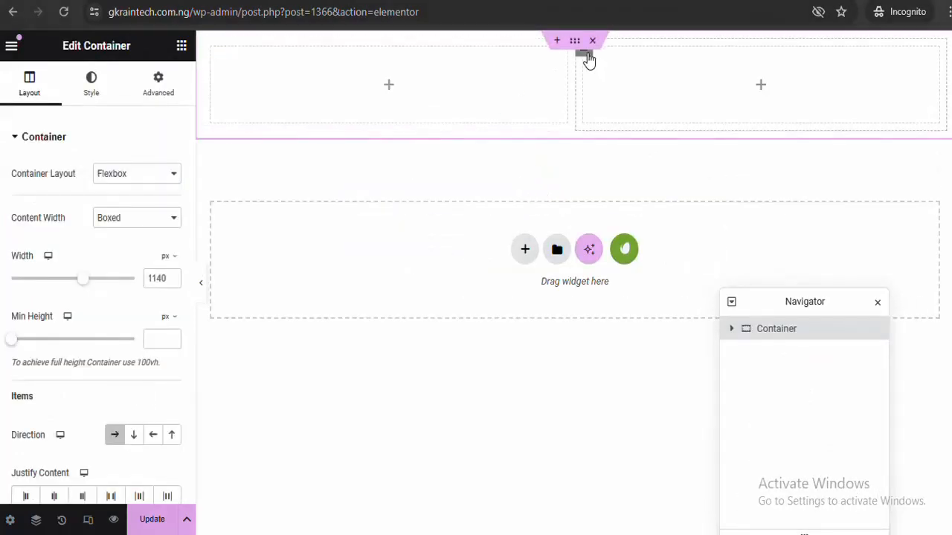
Duplicate a column to make three, then narrow the first column to 25.5% width
right_click(587, 60)
left_click(622, 106)
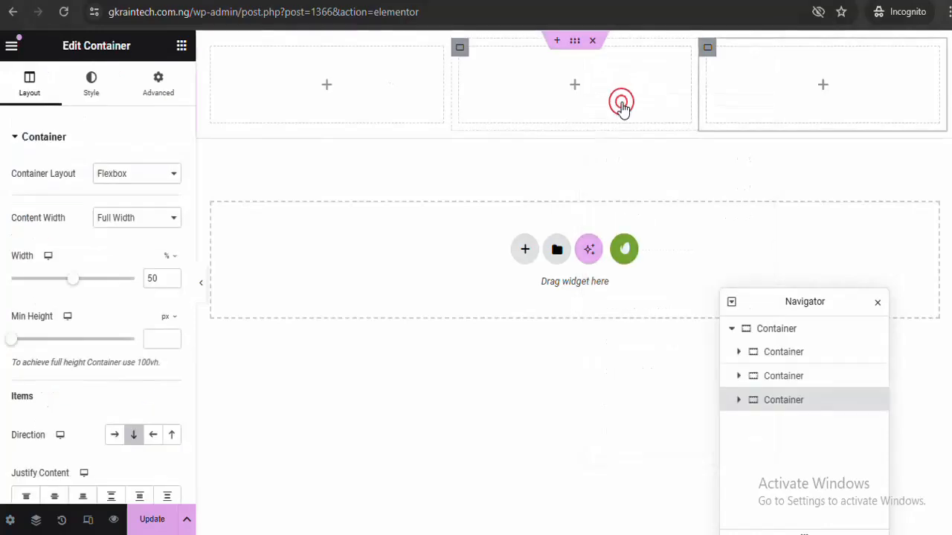
left_click(200, 286)
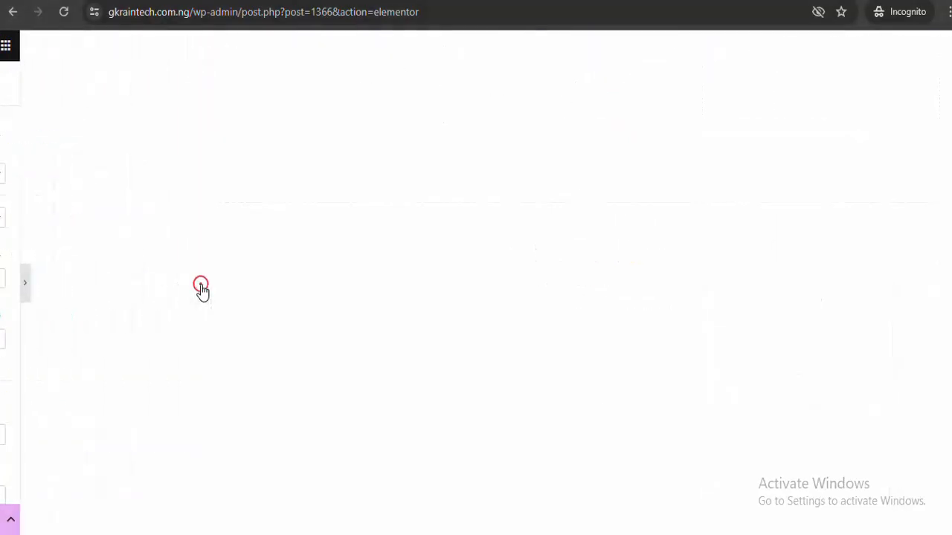
left_click(5, 291)
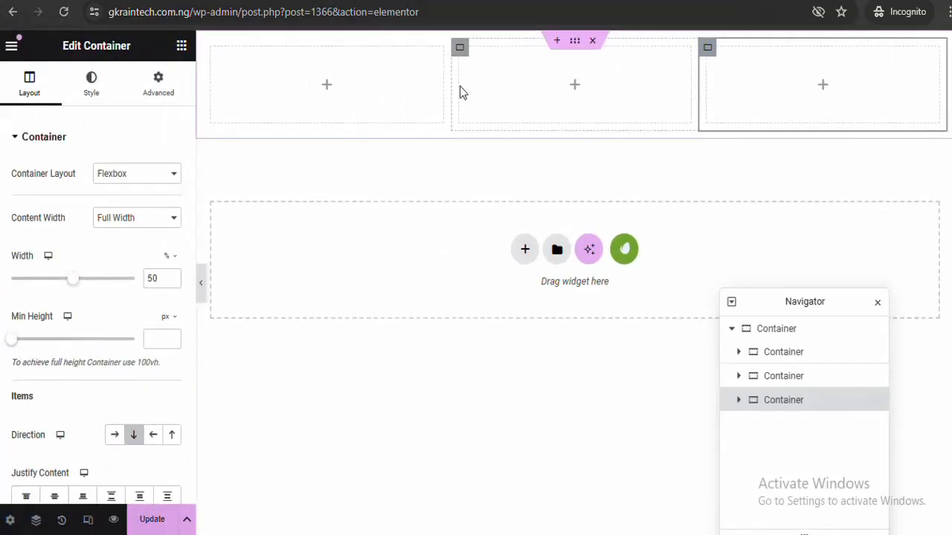
left_click(211, 49)
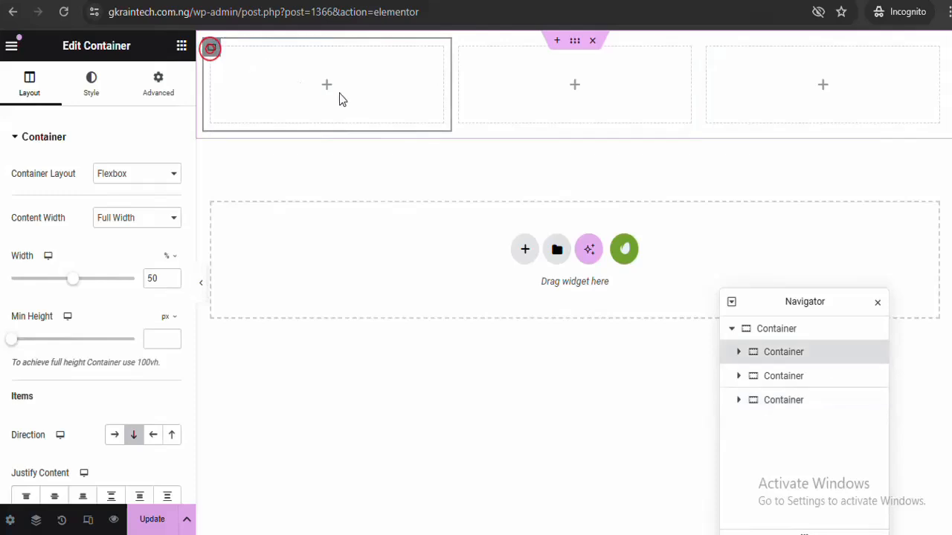
left_click_drag(449, 89, 394, 89)
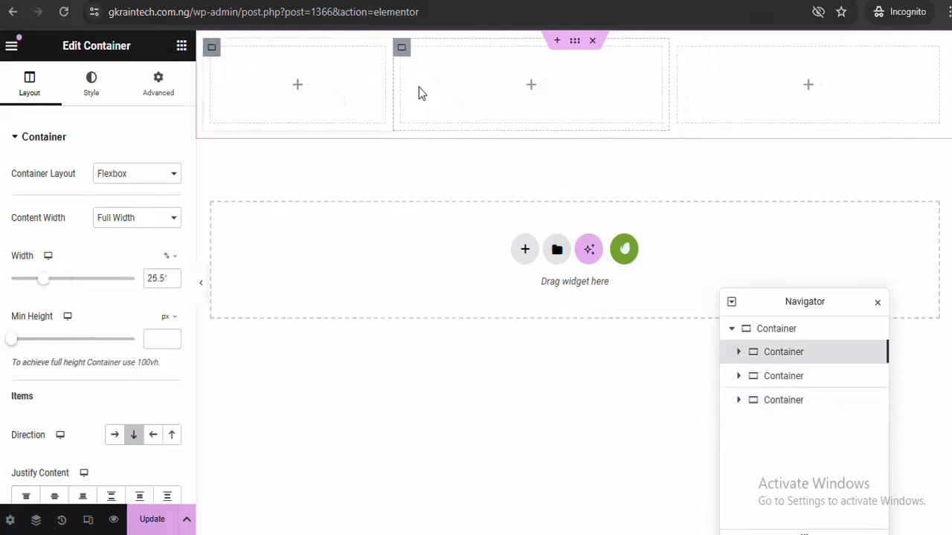
left_click_drag(667, 78, 695, 80)
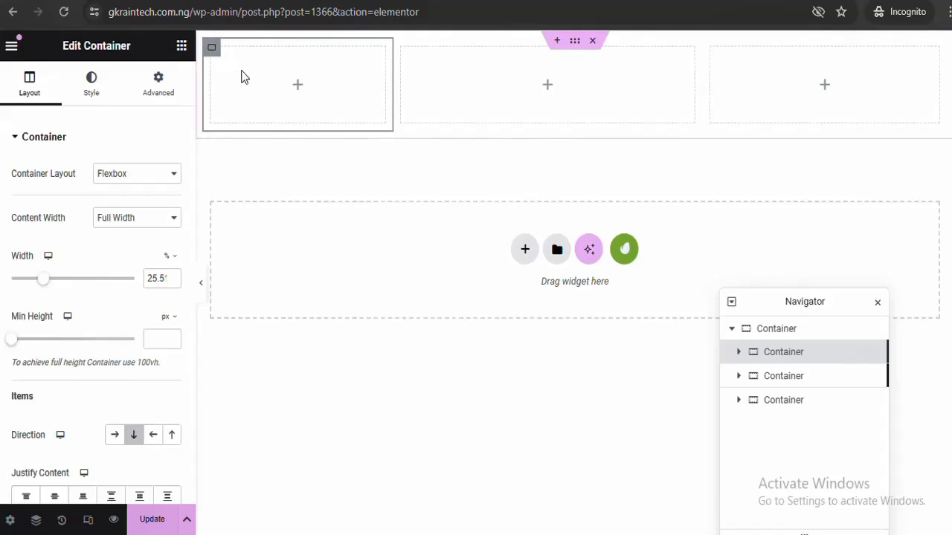
left_click(180, 51)
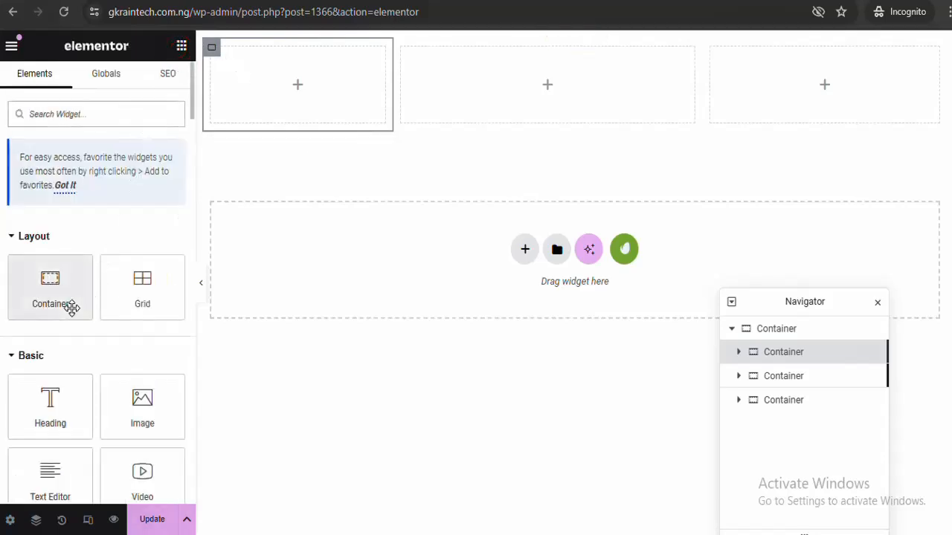
Add an Image widget with the uploaded gkraintechworld.png logo to column one at 52% width
left_click_drag(136, 397, 276, 91)
left_click(93, 222)
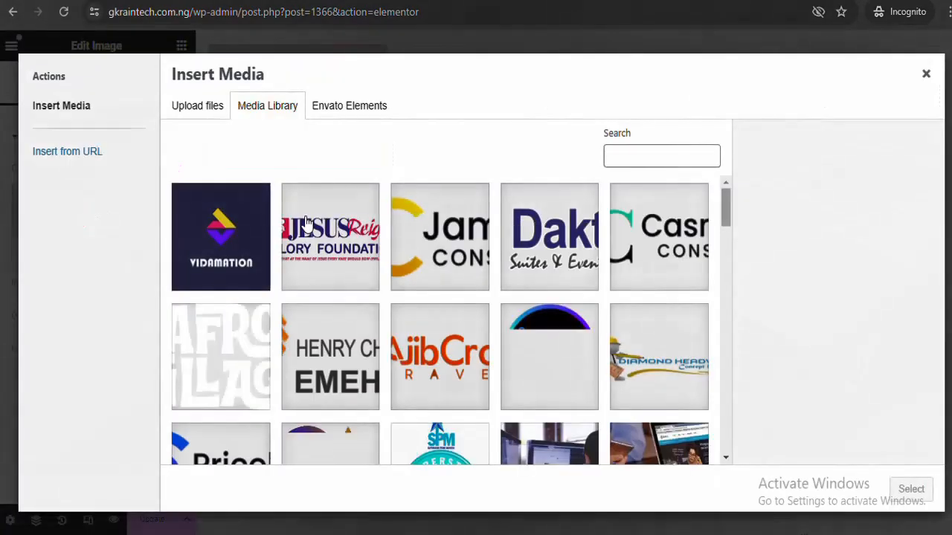
left_click(215, 111)
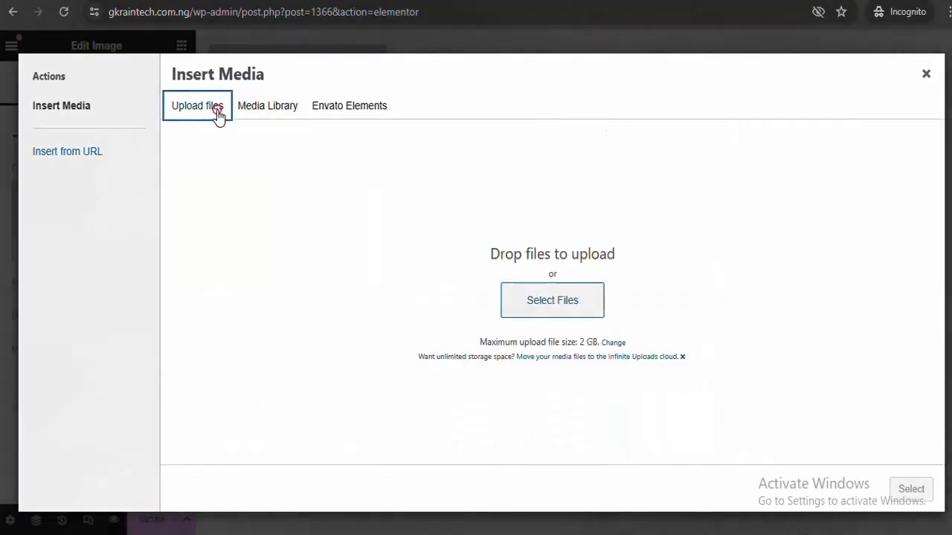
left_click(521, 310)
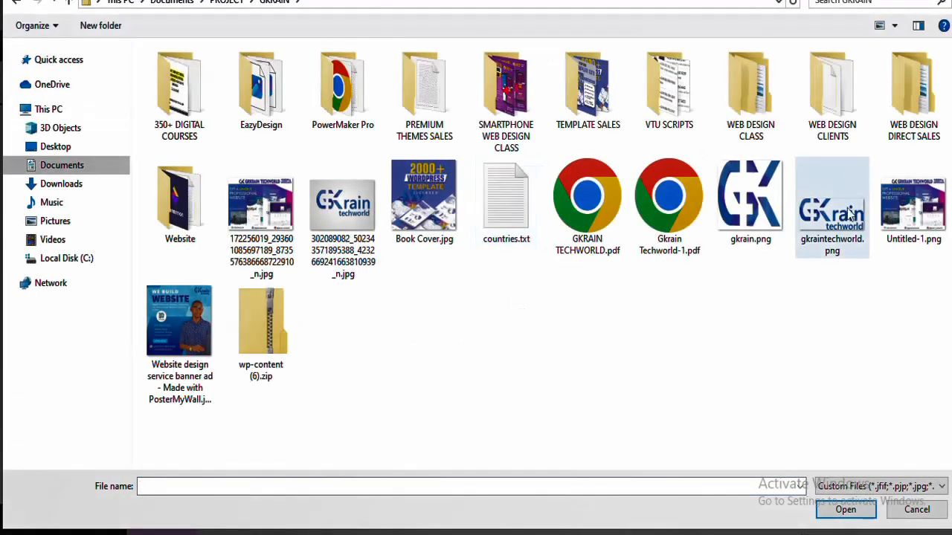
double_click(850, 214)
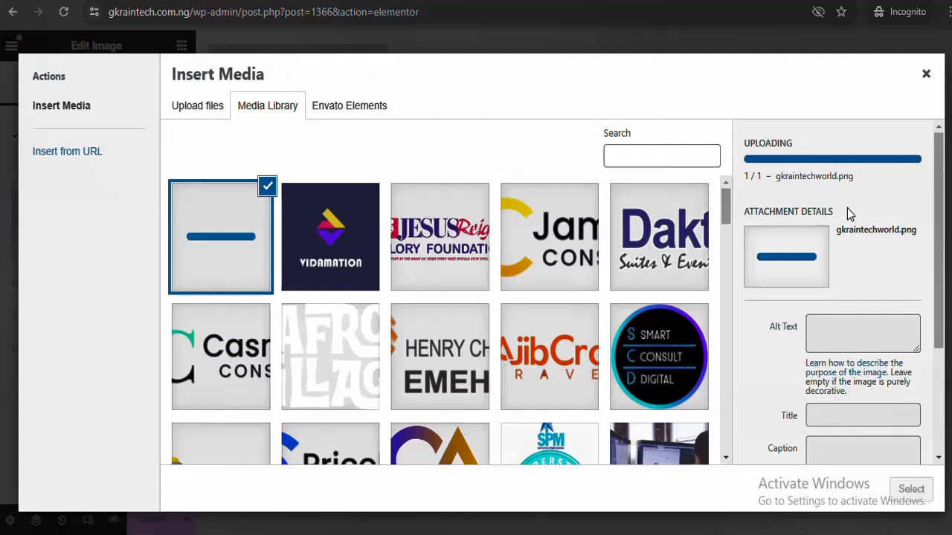
left_click(911, 490)
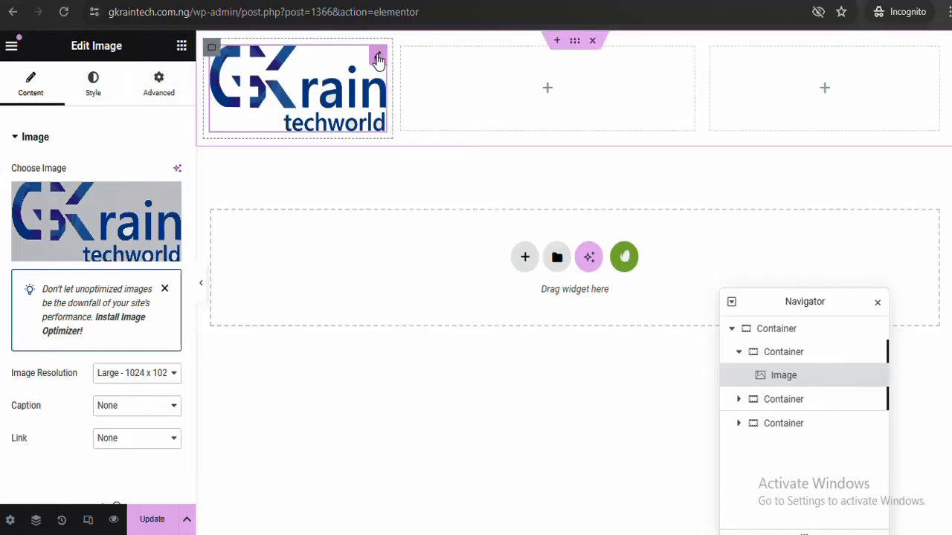
left_click(378, 58)
left_click(93, 80)
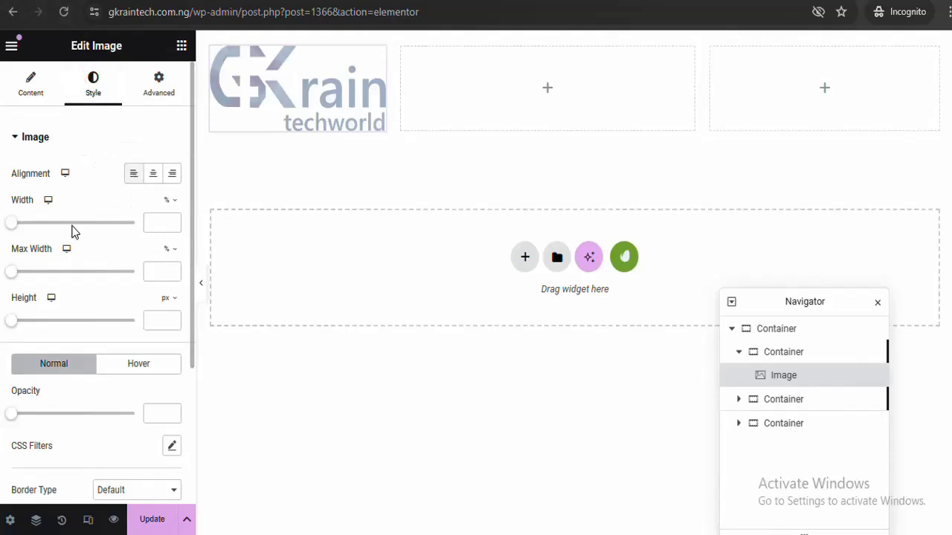
left_click_drag(11, 224, 77, 225)
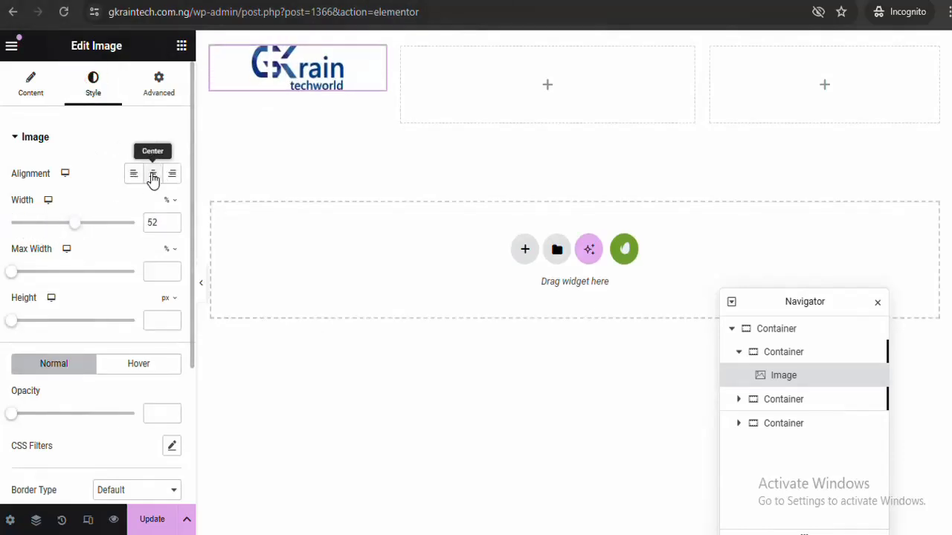
Centre the logo vertically and horizontally in its column and widen the middle column to 43.6%
left_click(210, 49)
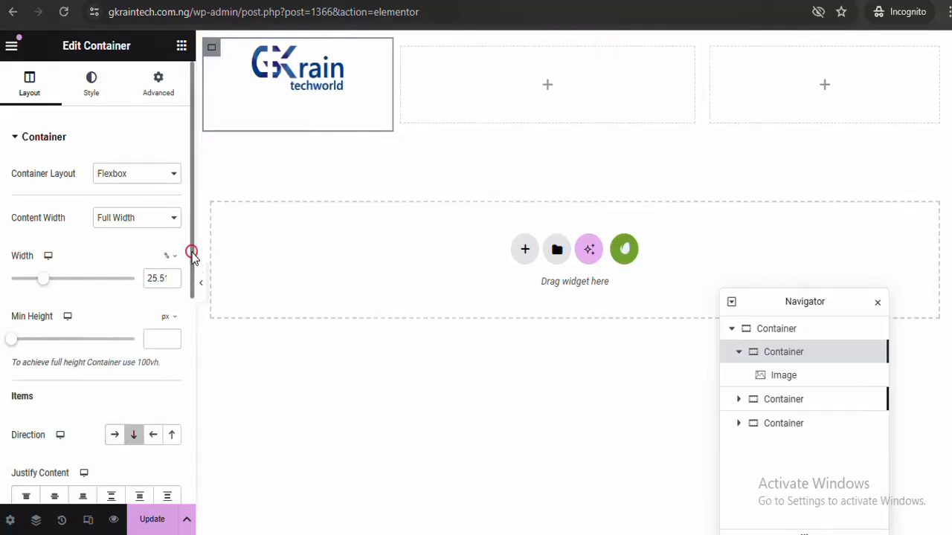
left_click_drag(192, 253, 186, 334)
left_click(55, 354)
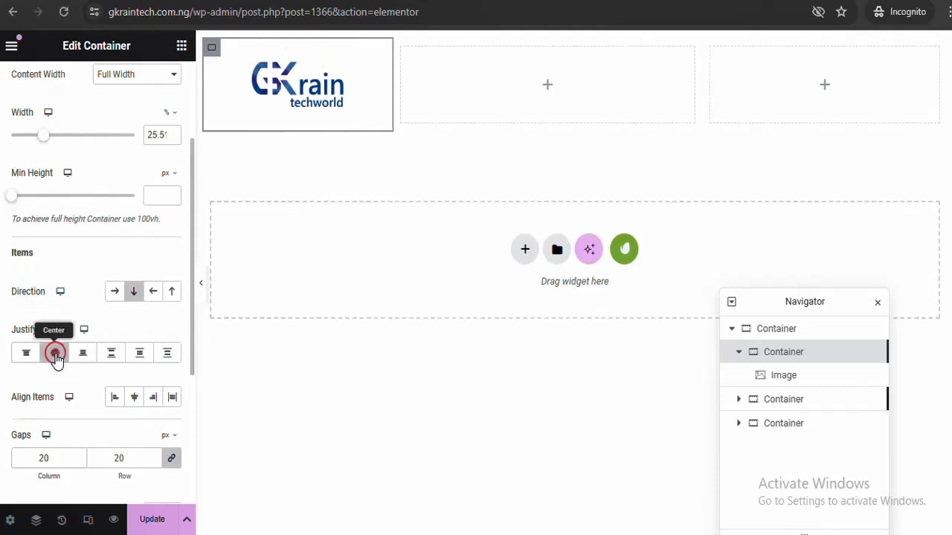
left_click(136, 397)
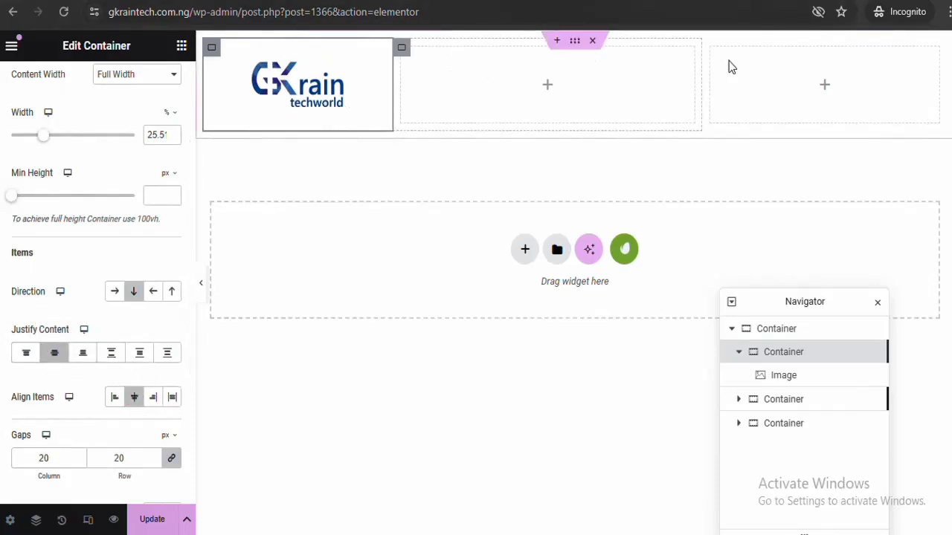
left_click_drag(701, 85, 749, 89)
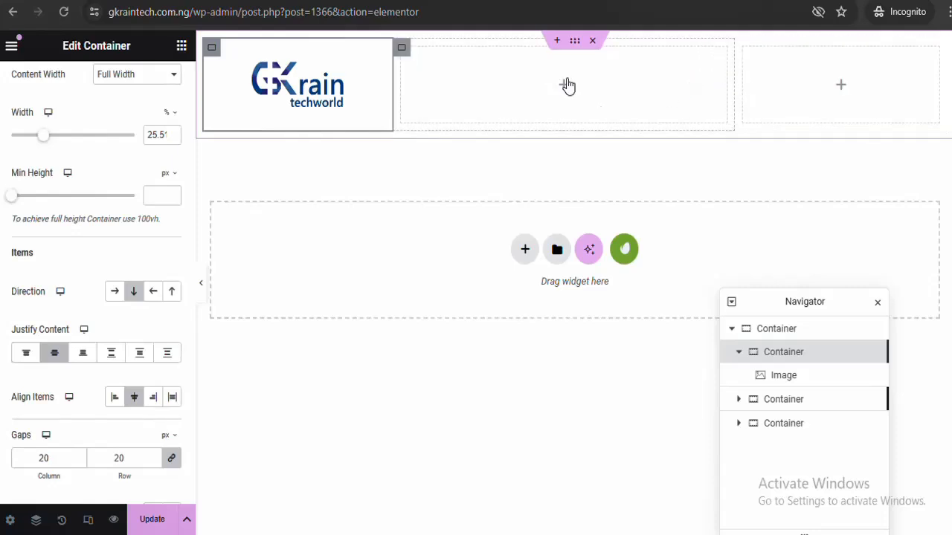
Add a Nav Menu widget with horizontal layout to the header's middle column
left_click(181, 48)
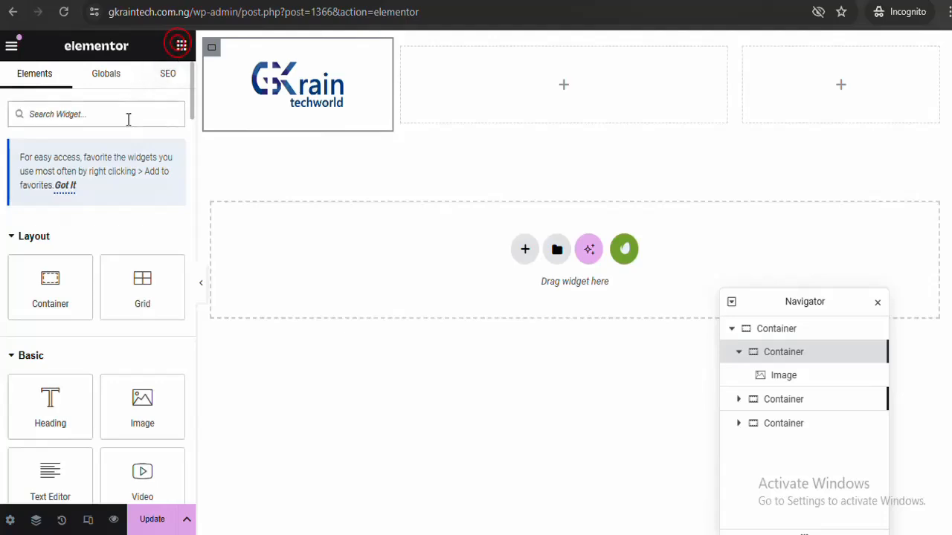
type("menu")
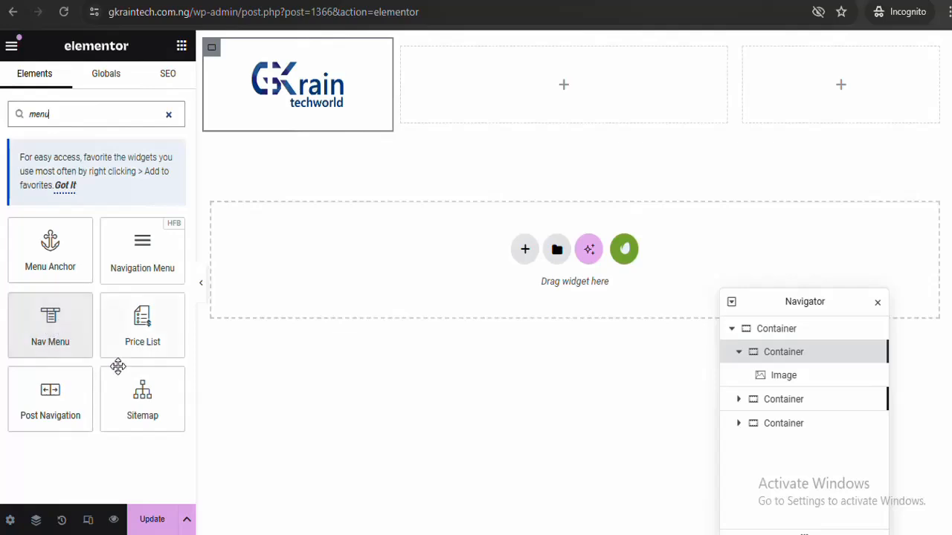
left_click_drag(48, 315, 505, 95)
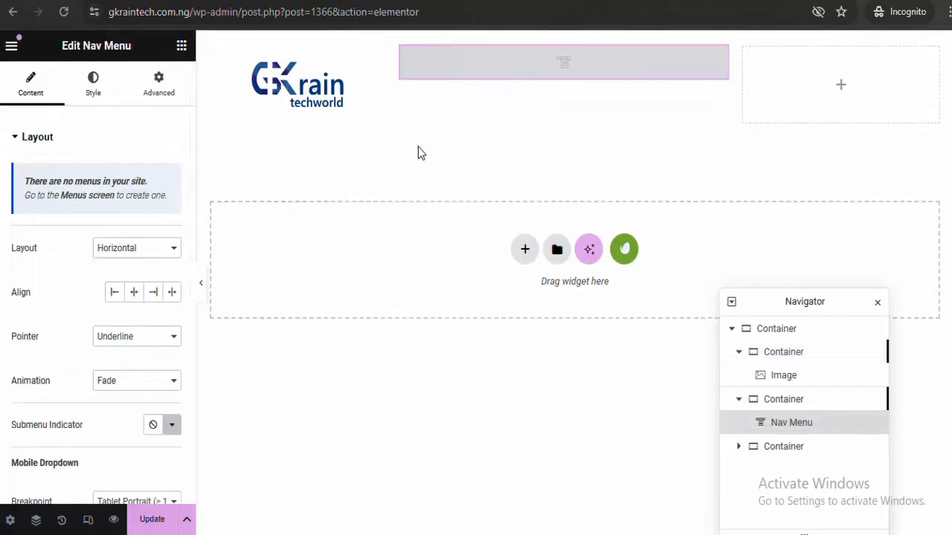
left_click(170, 252)
left_click(171, 252)
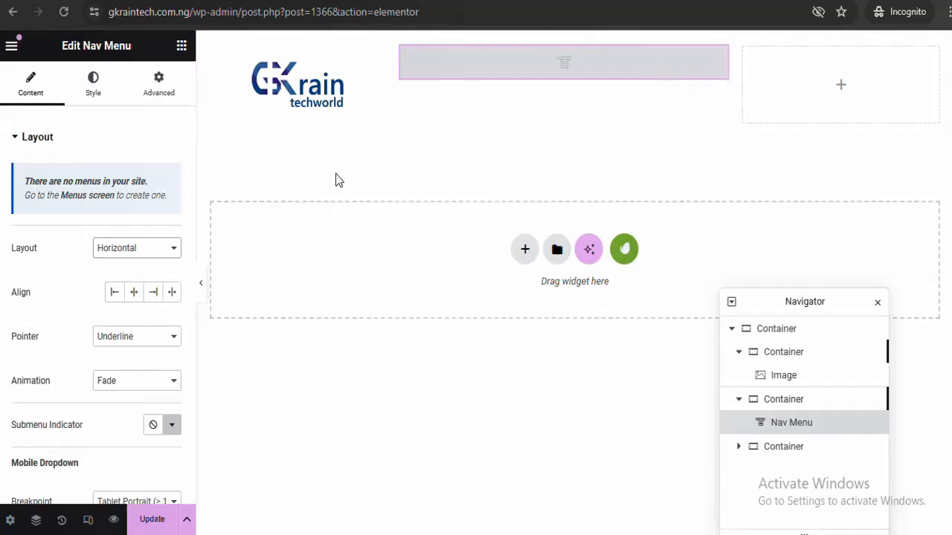
Place a 'Click here' Button widget in the empty top-right container
left_click(182, 48)
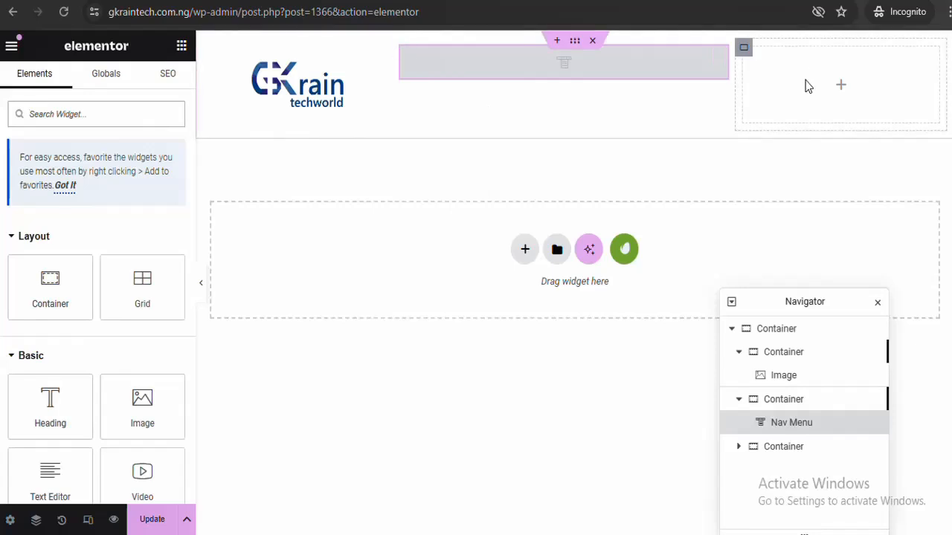
left_click(155, 122)
type("butod")
key("BackSpace")
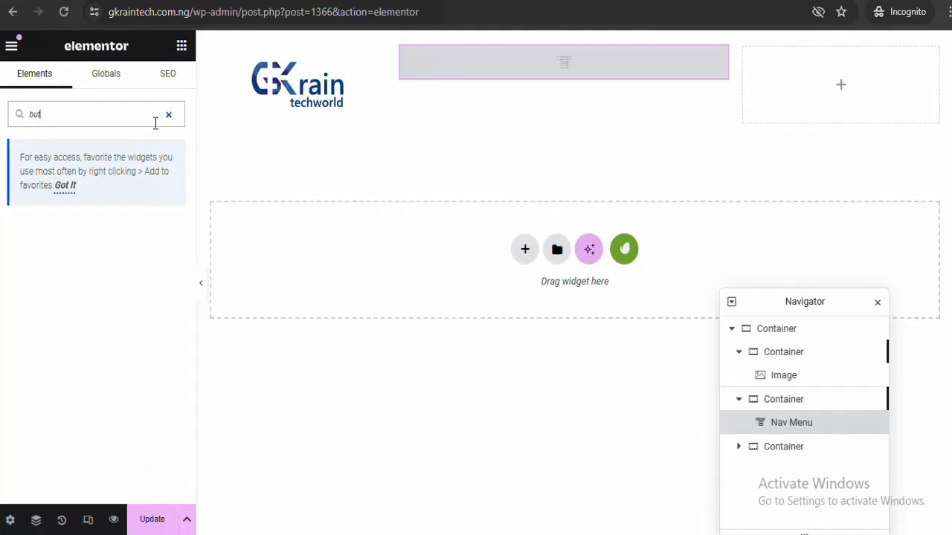
type("to")
left_click_drag(50, 249, 638, 82)
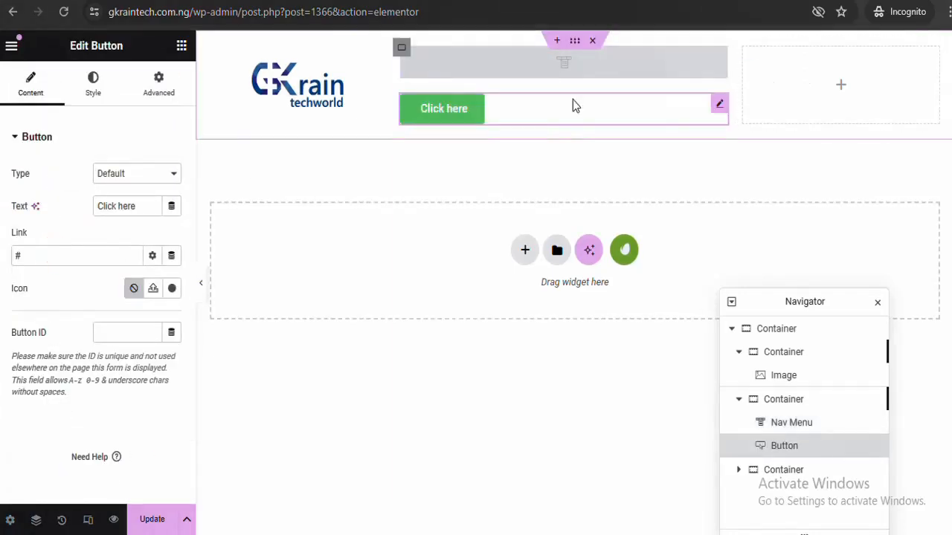
right_click(713, 102)
left_click(736, 418)
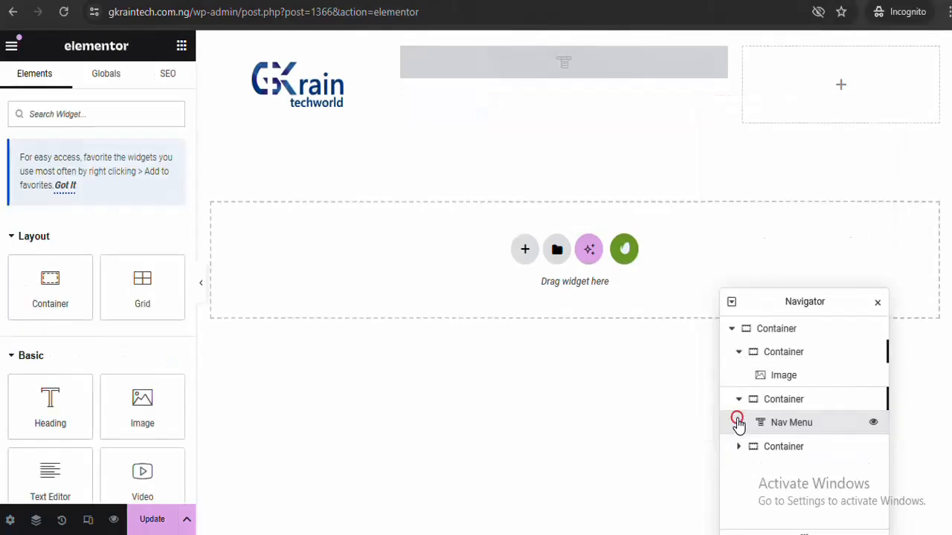
left_click(121, 120)
type("button")
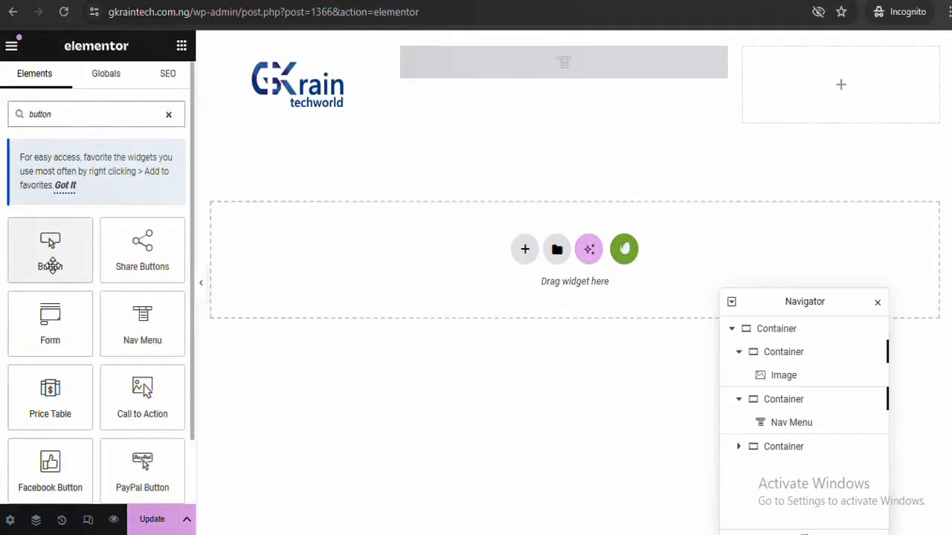
left_click_drag(52, 266, 829, 99)
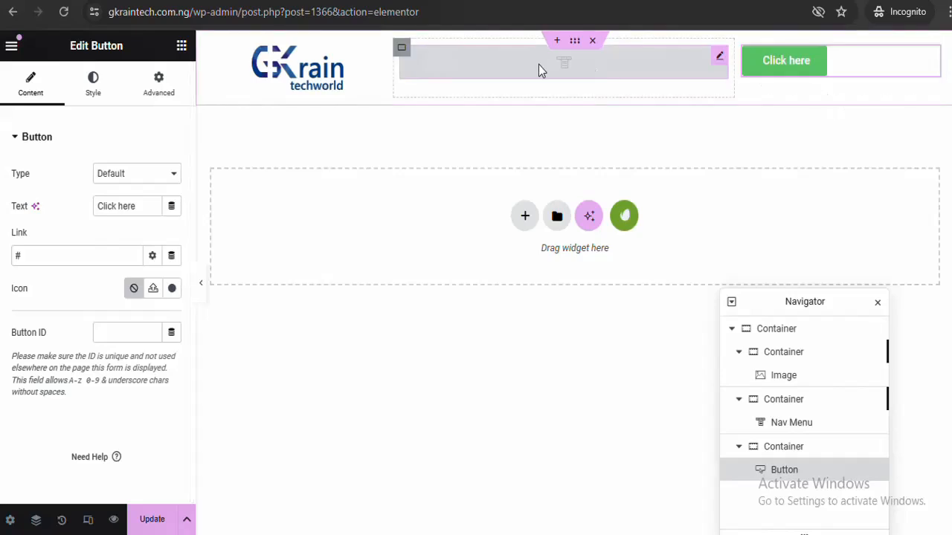
Paste the Home page Learn More button's style onto 'Click here' and vertically centre it
left_click(416, 1)
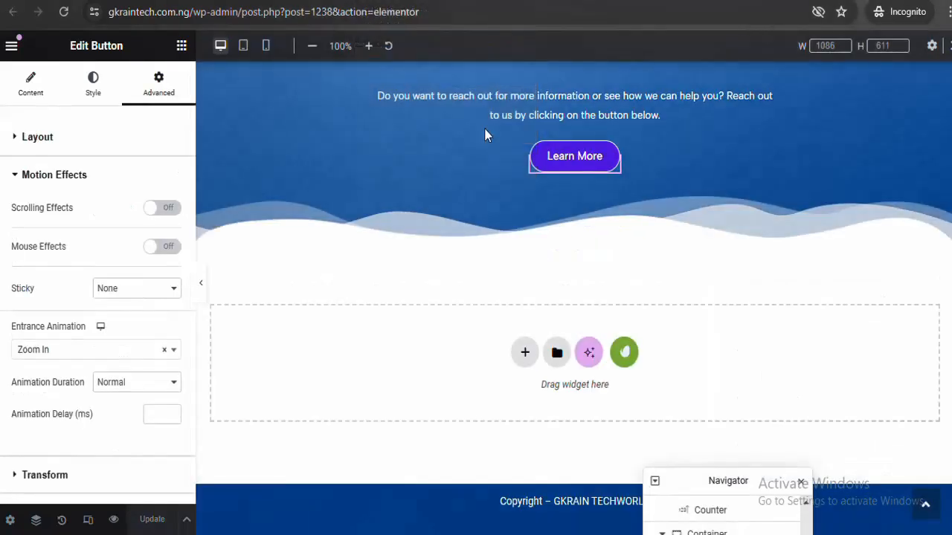
right_click(614, 164)
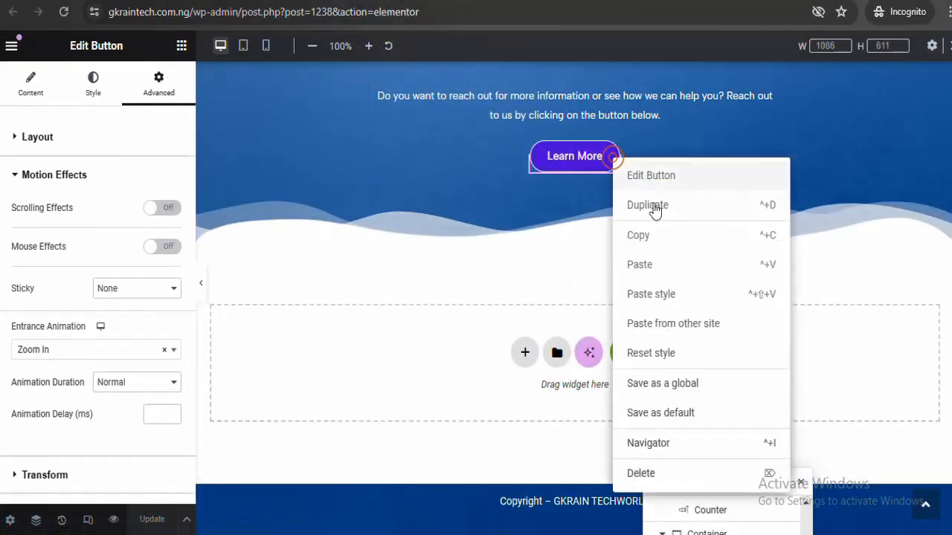
left_click(644, 236)
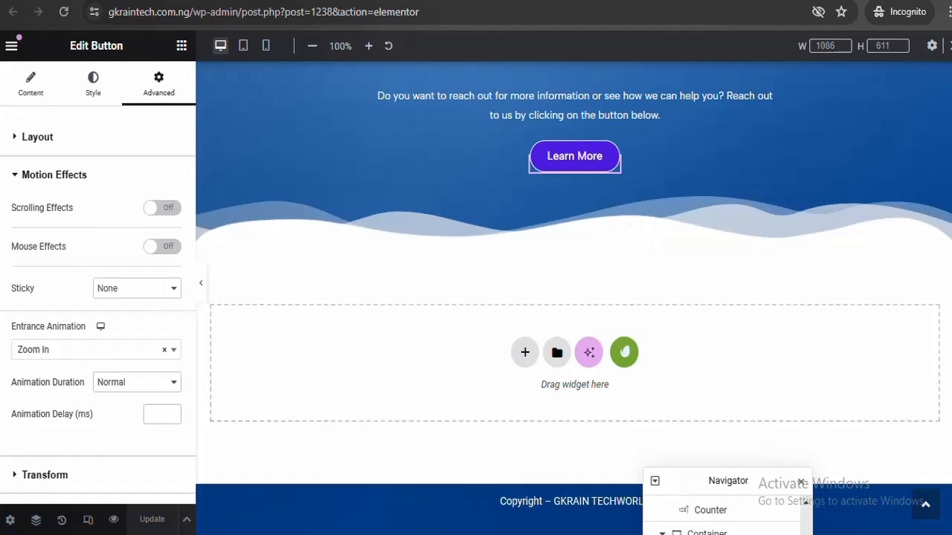
key("ctrl+Tab")
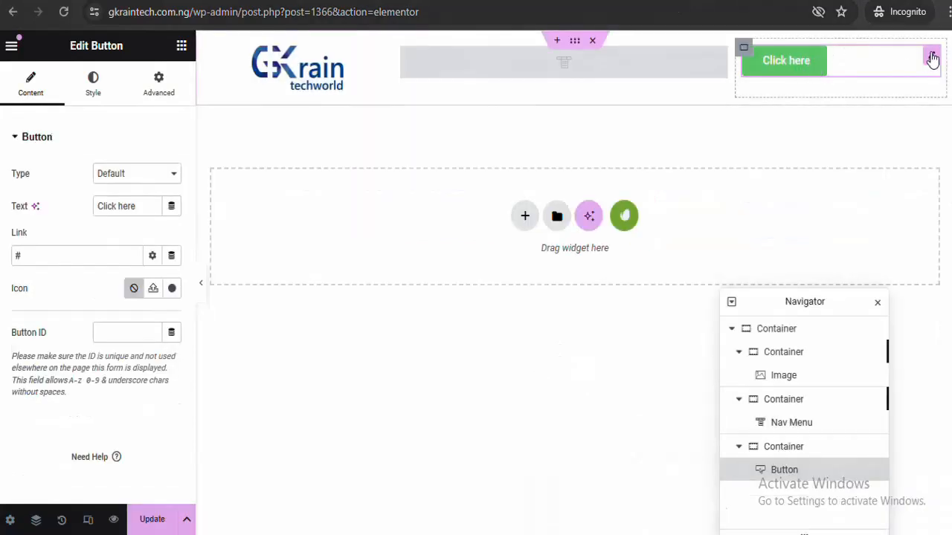
right_click(932, 59)
left_click(820, 188)
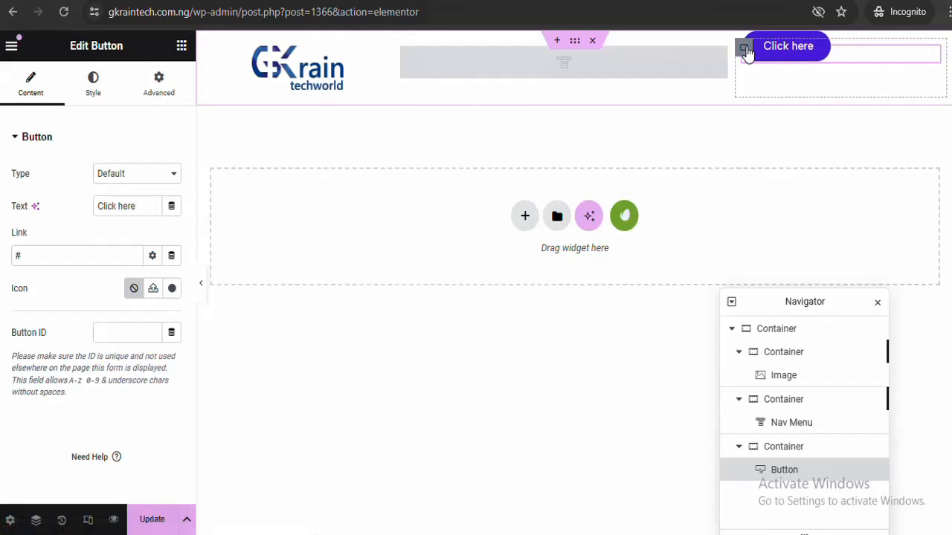
left_click(744, 48)
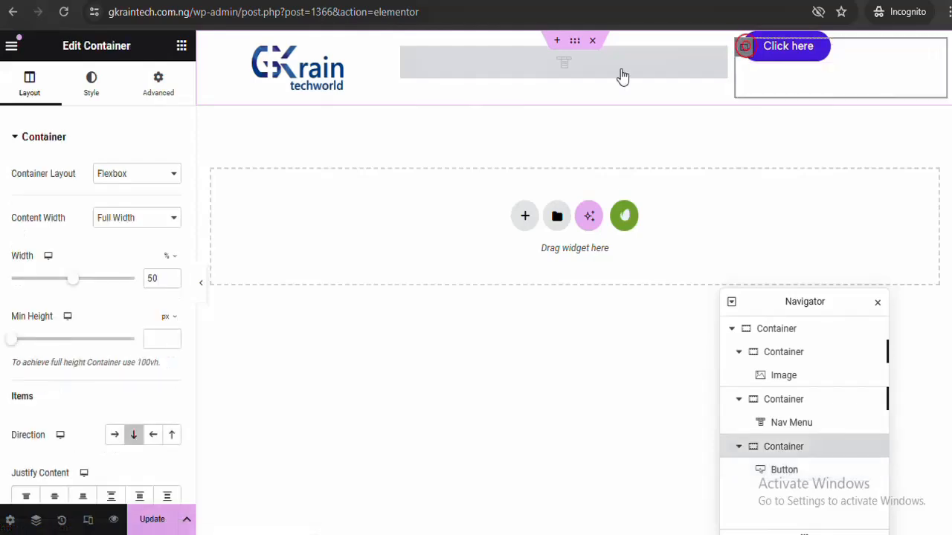
left_click(54, 496)
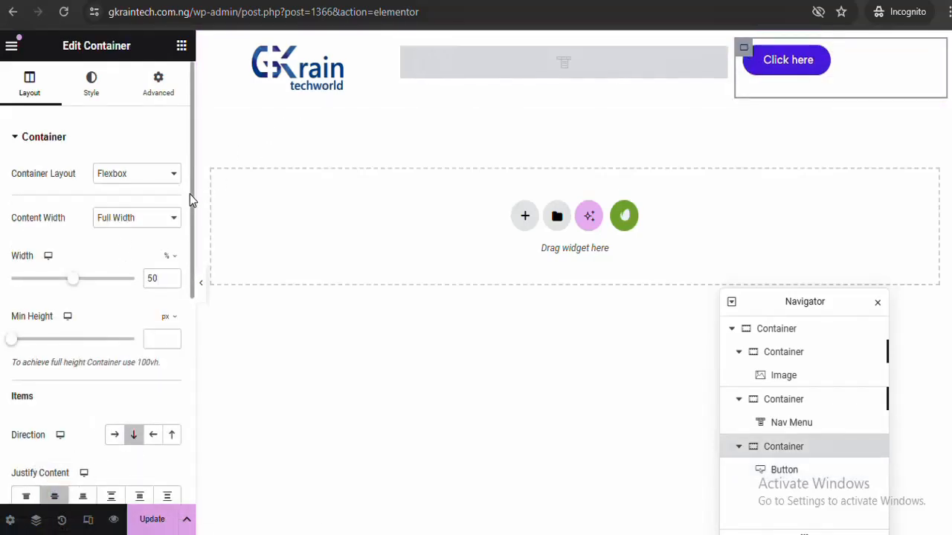
Horizontally centre the header button in its container and relabel it 'Get In Touch'
left_click_drag(189, 193, 191, 279)
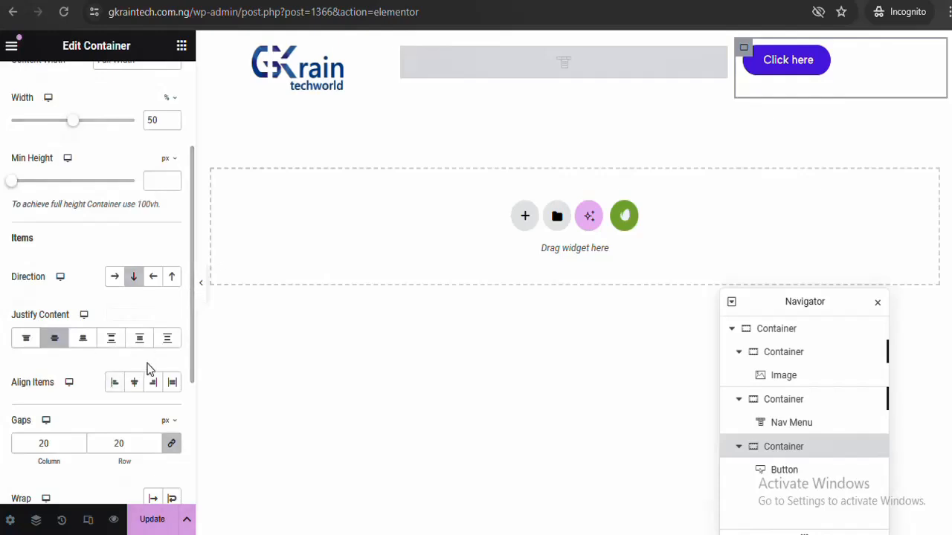
left_click(135, 382)
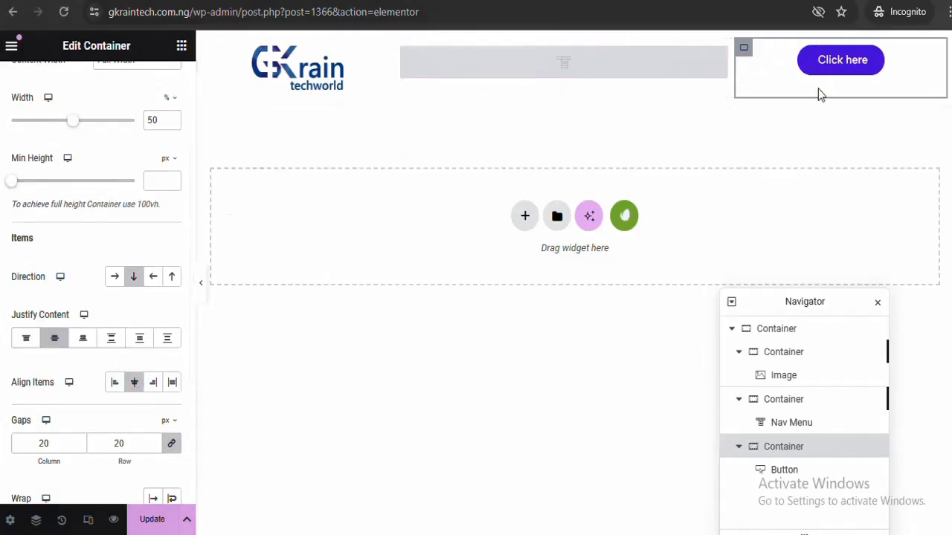
left_click(851, 59)
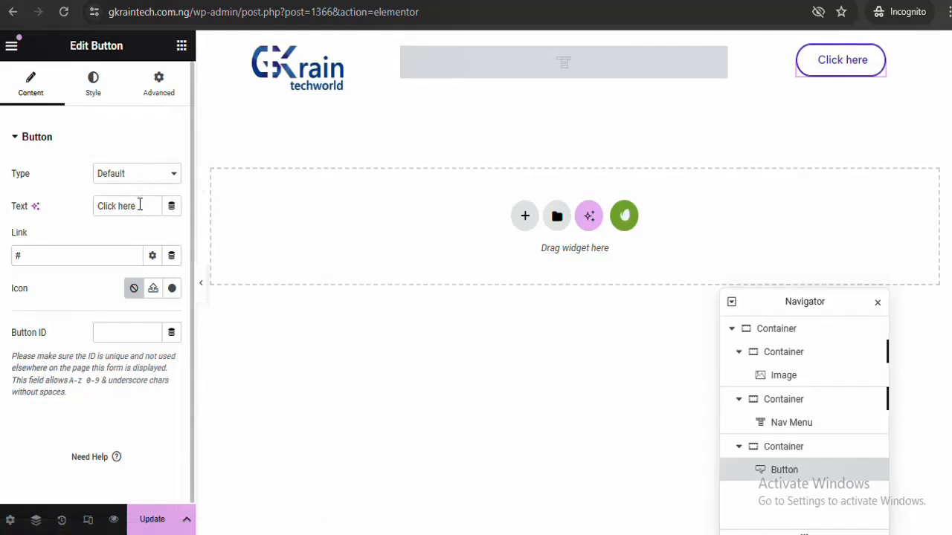
left_click_drag(140, 206, 14, 246)
type("ad")
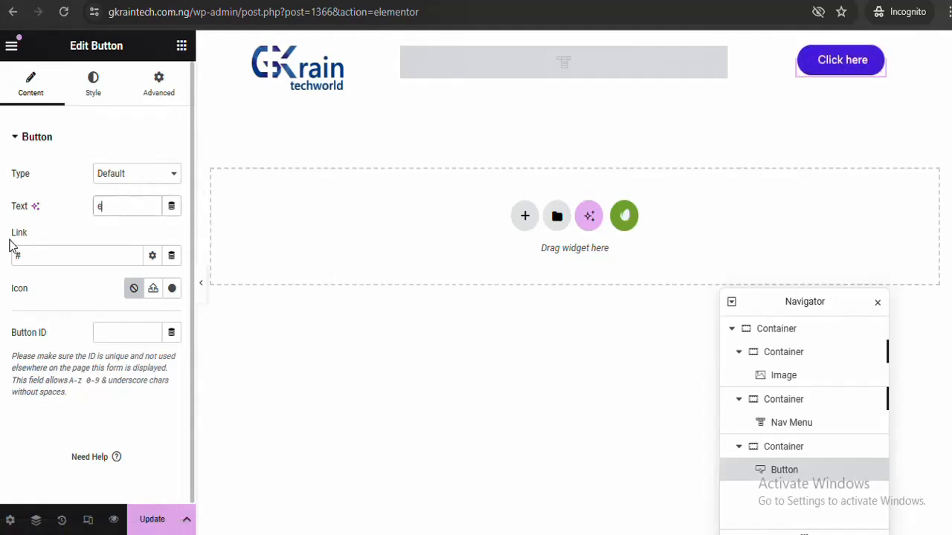
key("BackSpace")
key("BackSpace")
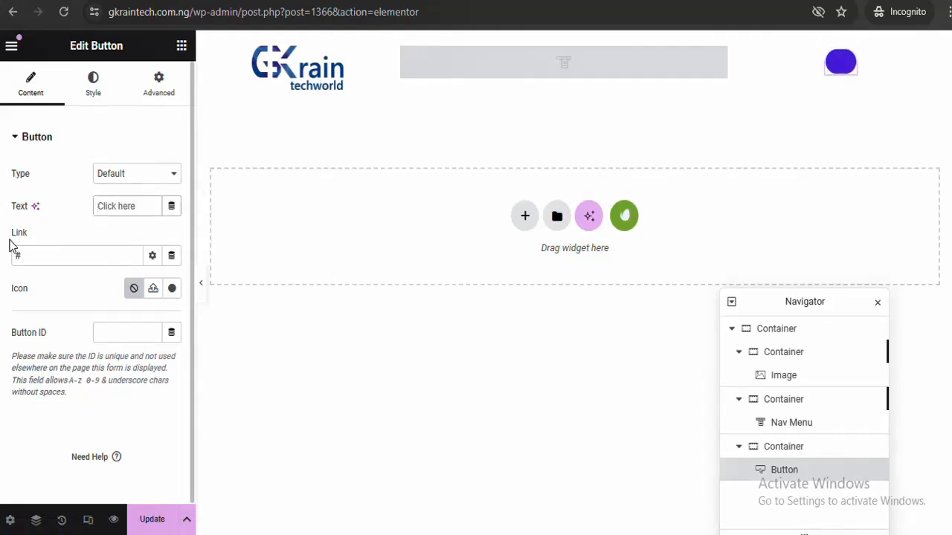
type("Get In F")
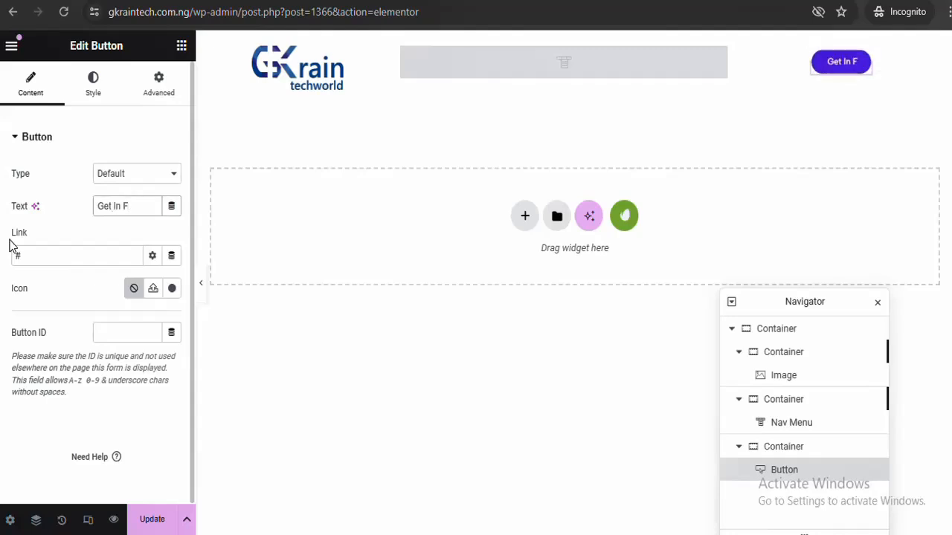
key("BackSpace")
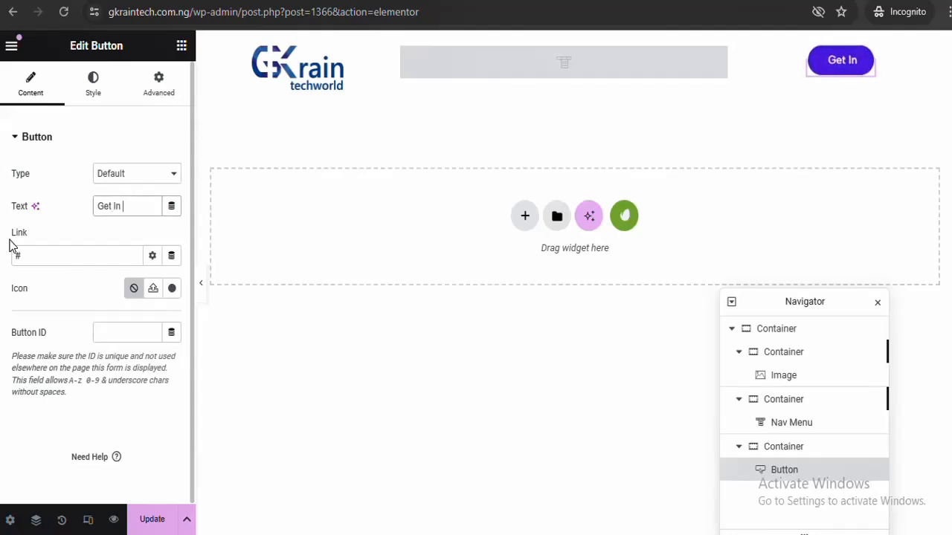
type("Tou")
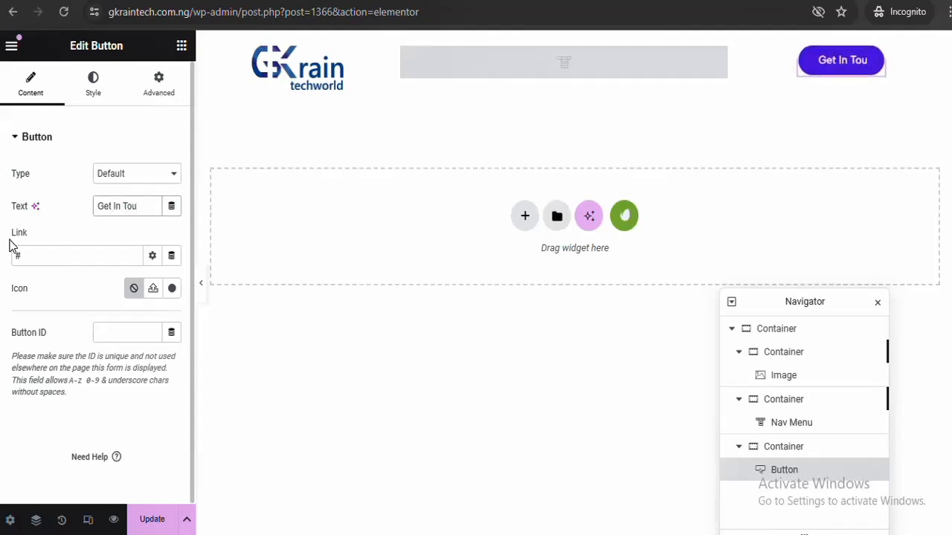
type("c")
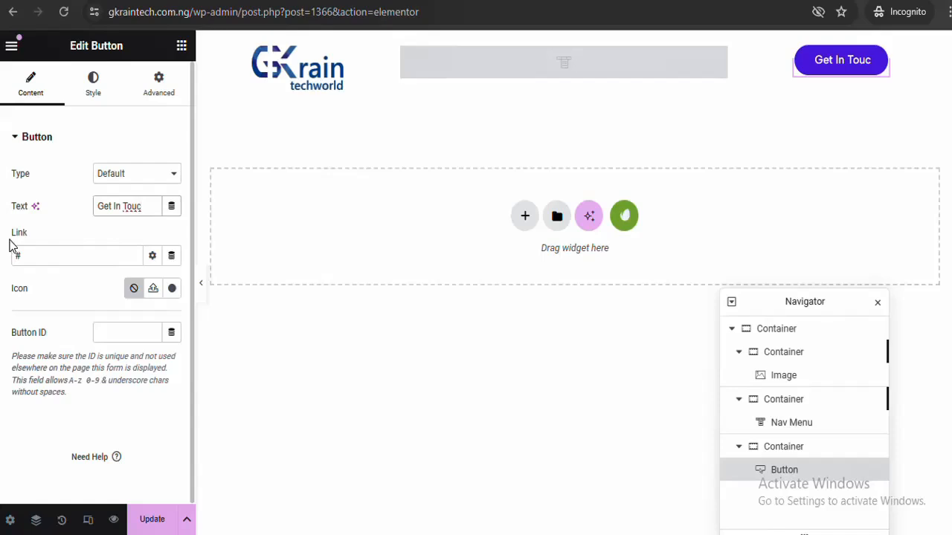
type("h")
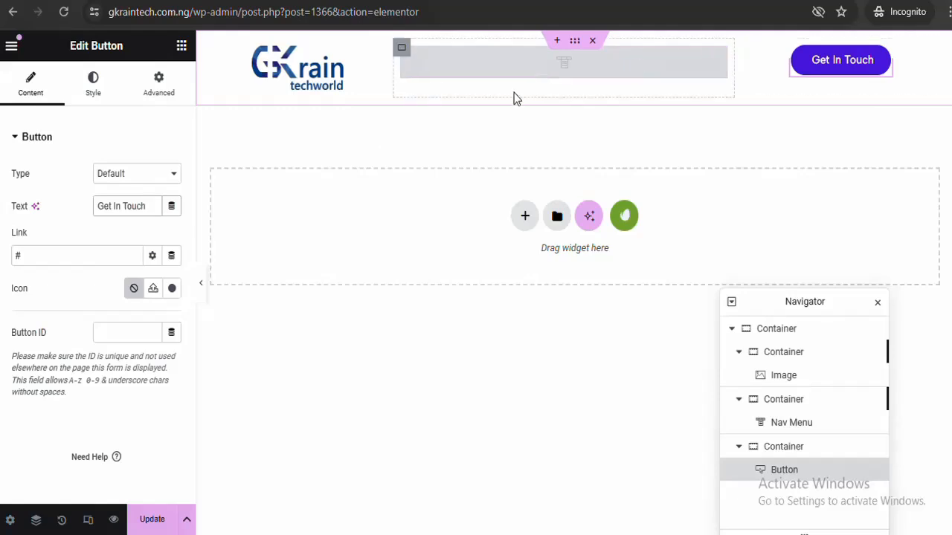
Set the logo image width to 50% and update the header template
left_click(200, 289)
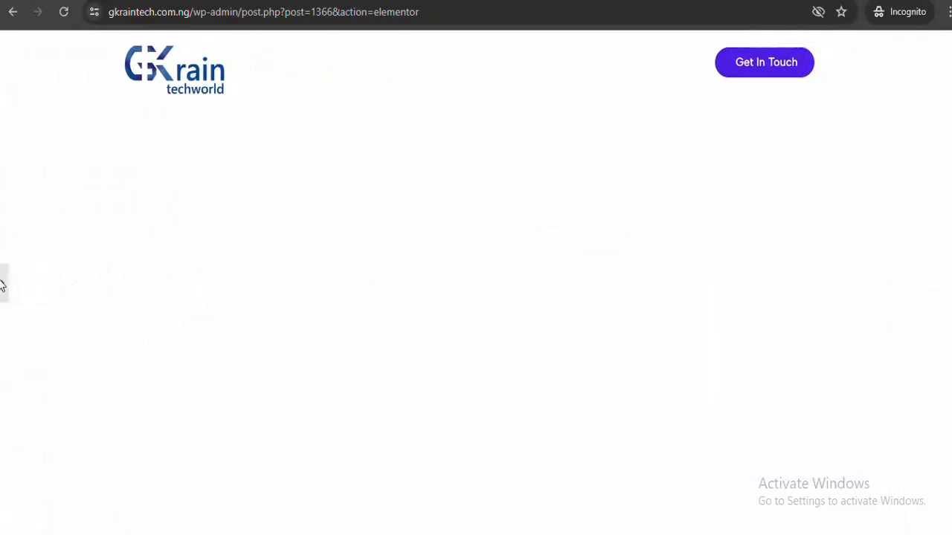
left_click(5, 289)
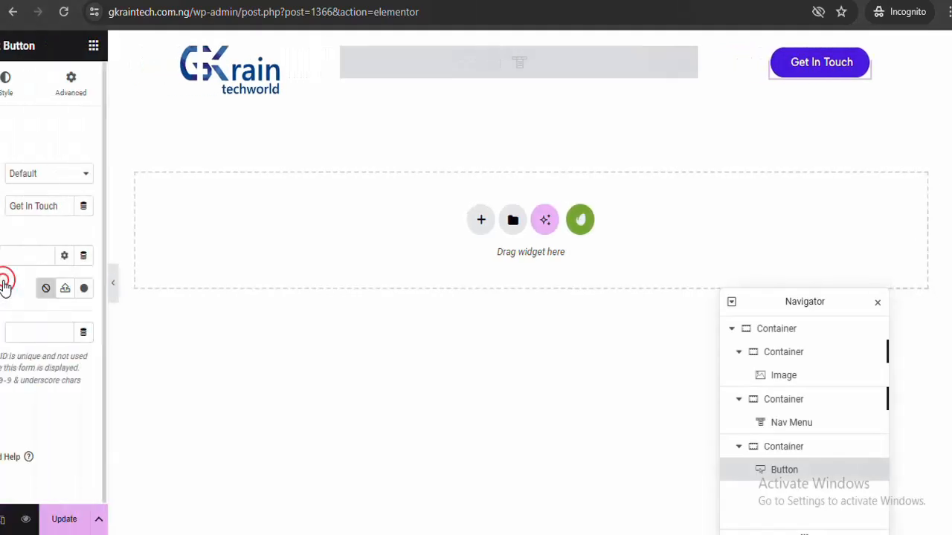
left_click(297, 66)
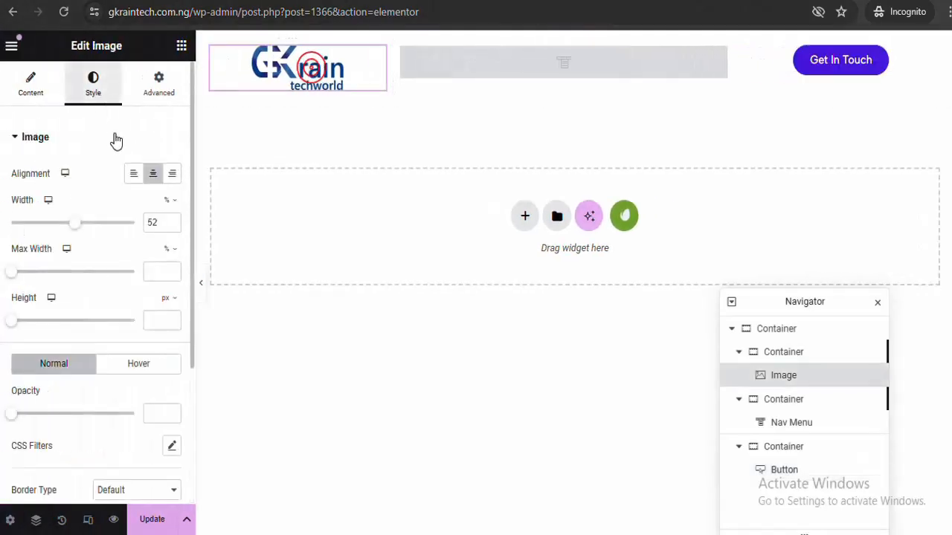
left_click(172, 227)
left_click(172, 227)
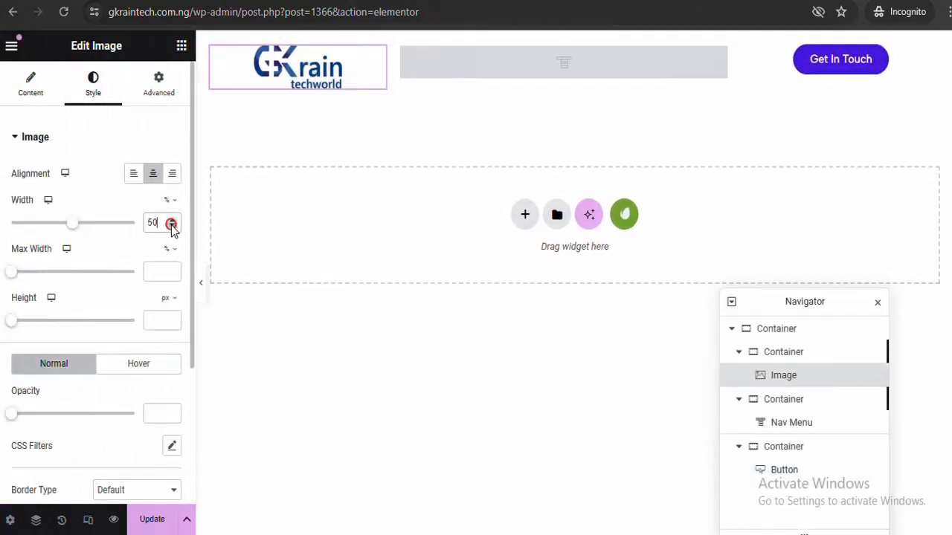
left_click(163, 521)
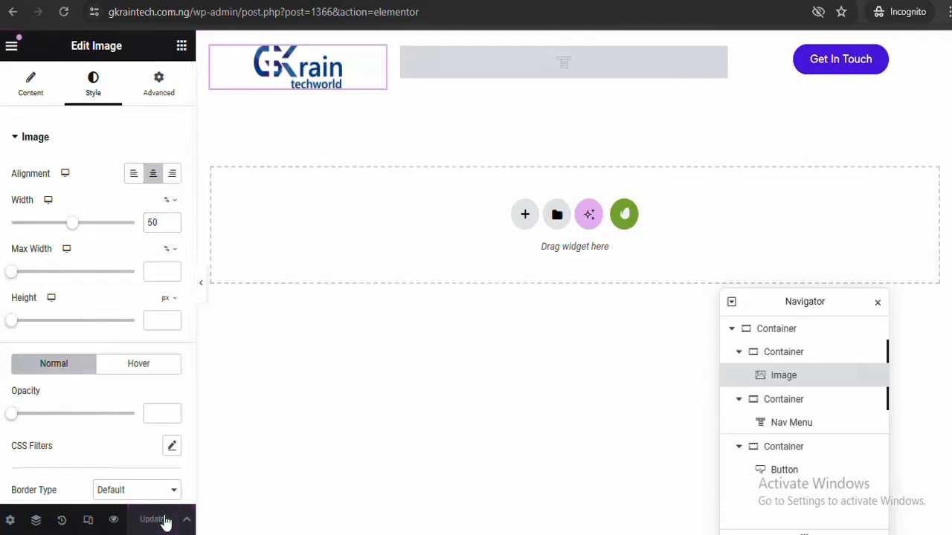
Create a navigation menu called 'Main Menu' under Appearance > Menus
mouse_move(53, 294)
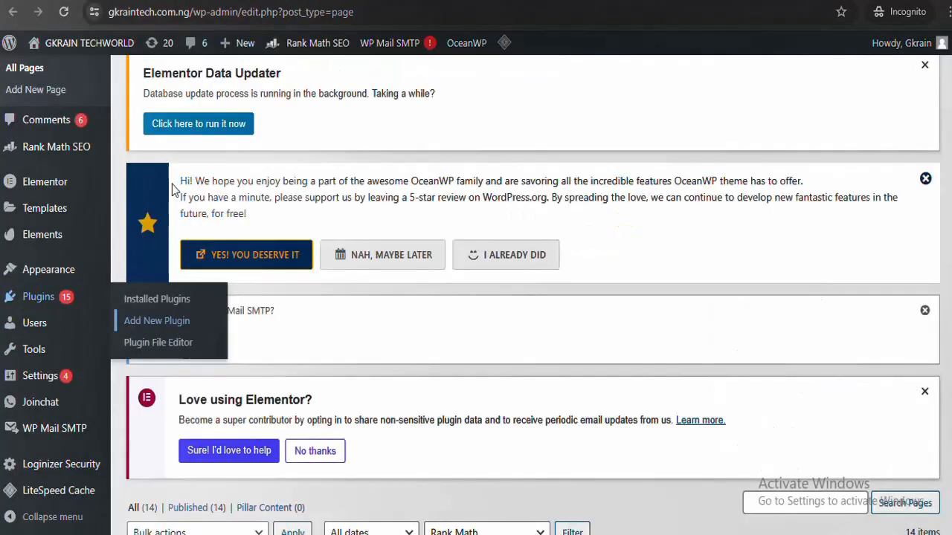
mouse_move(53, 274)
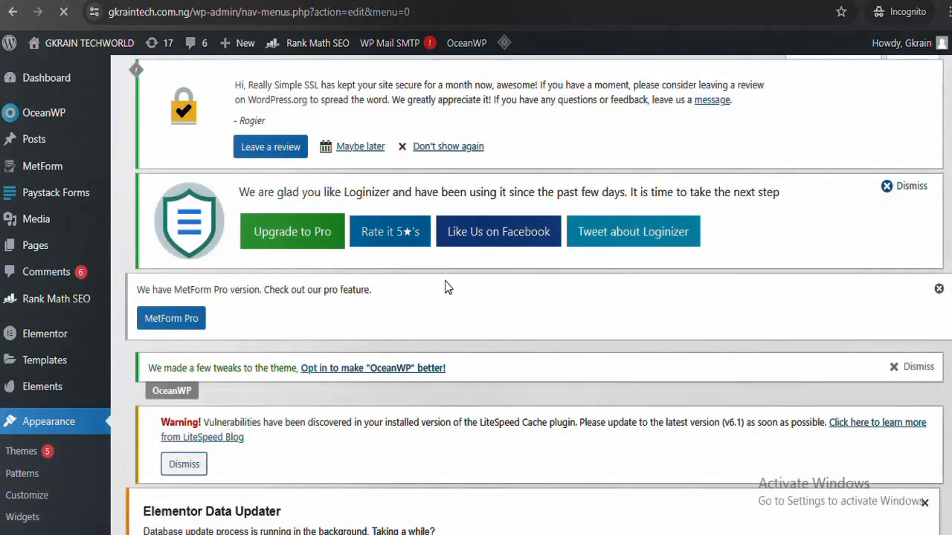
scroll(532, 298, "down", 15)
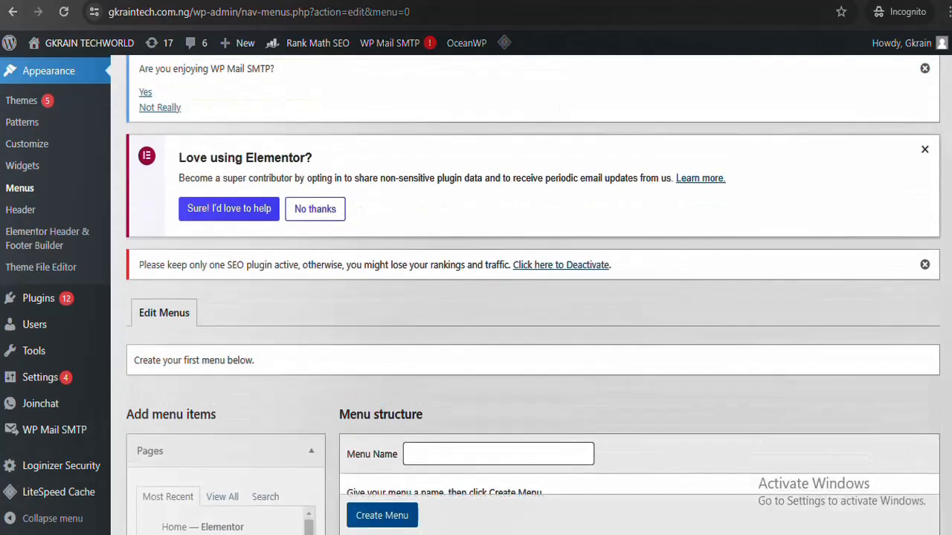
scroll(532, 297, "up", 1)
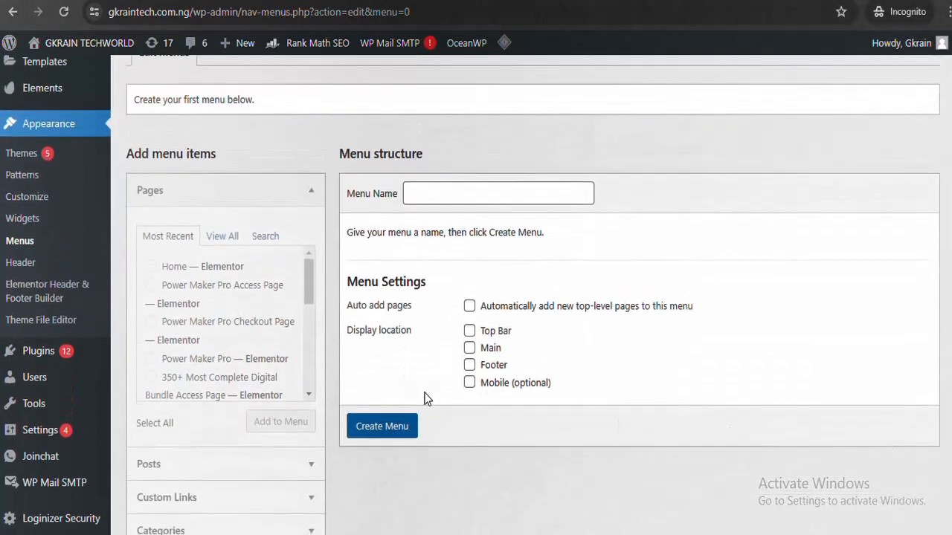
left_click(458, 197)
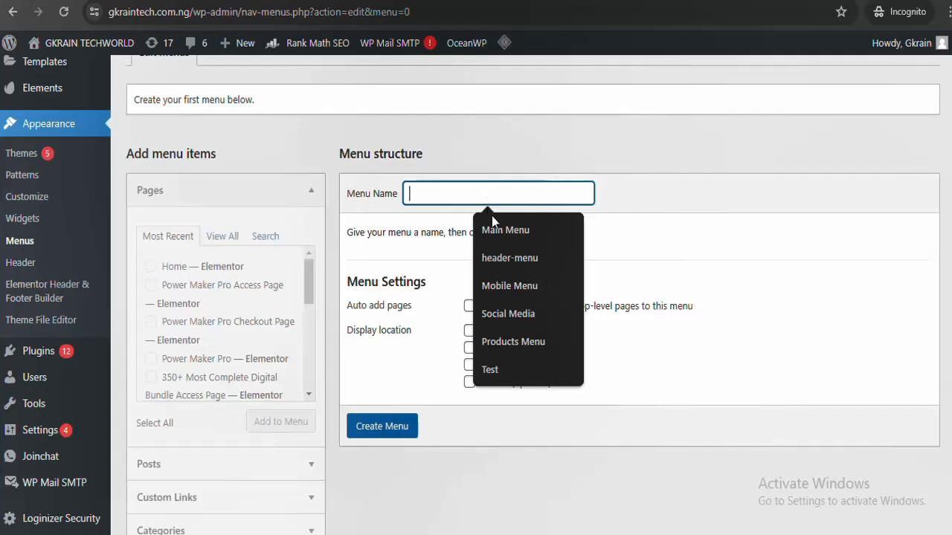
left_click(493, 223)
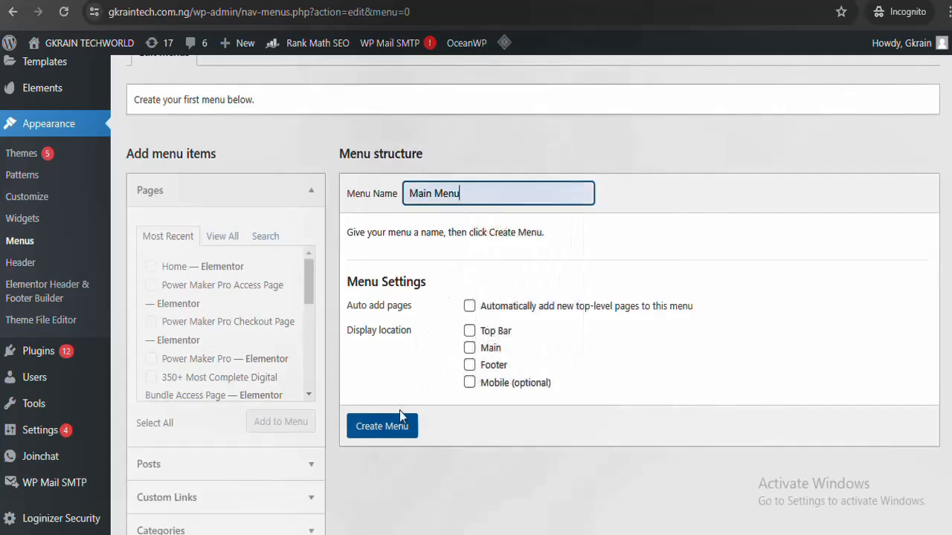
left_click(395, 433)
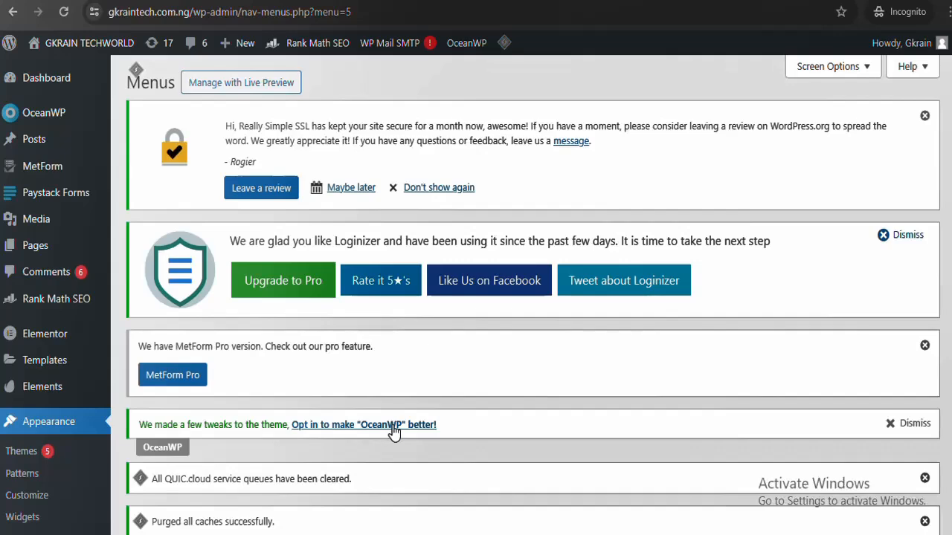
Add the Home page to the Main Menu
scroll(951, 290, "down", 12)
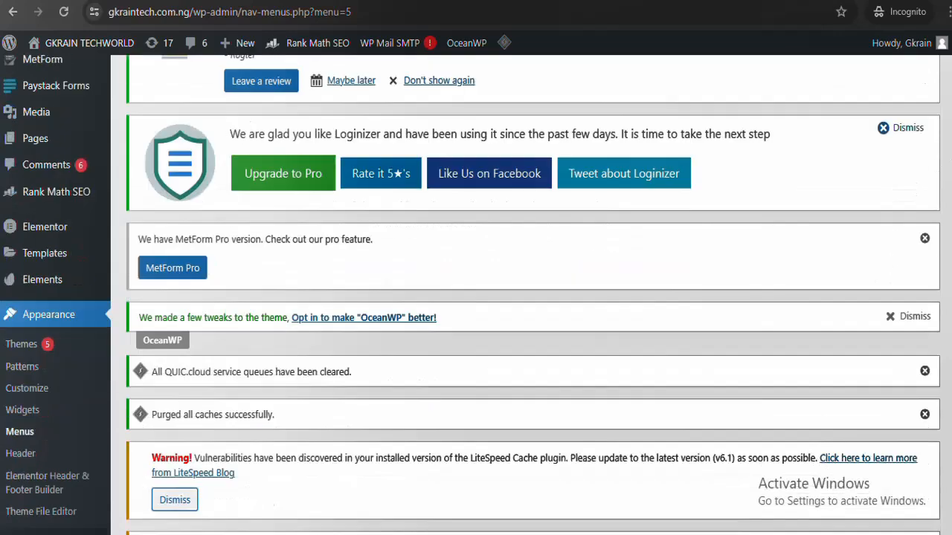
scroll(950, 290, "down", 1)
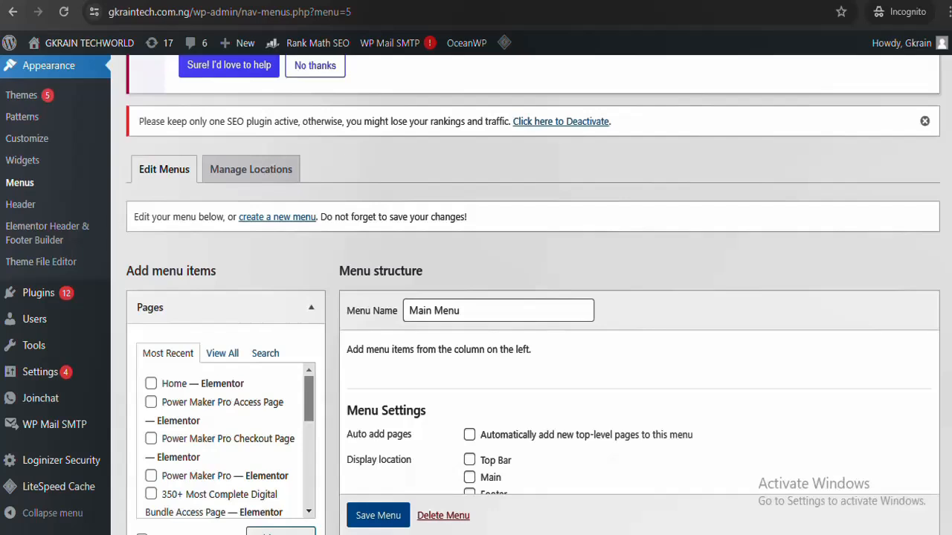
scroll(950, 290, "down", 4)
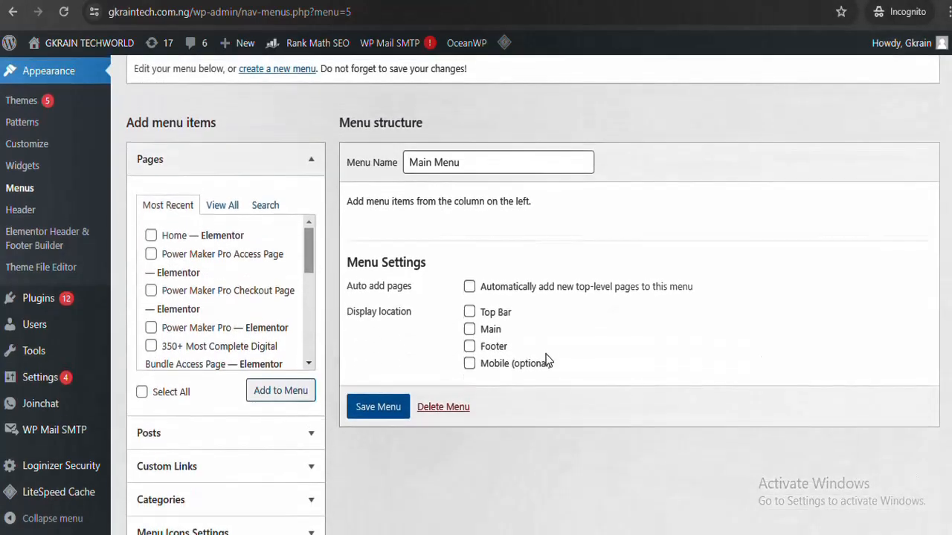
scroll(307, 257, "down", 3)
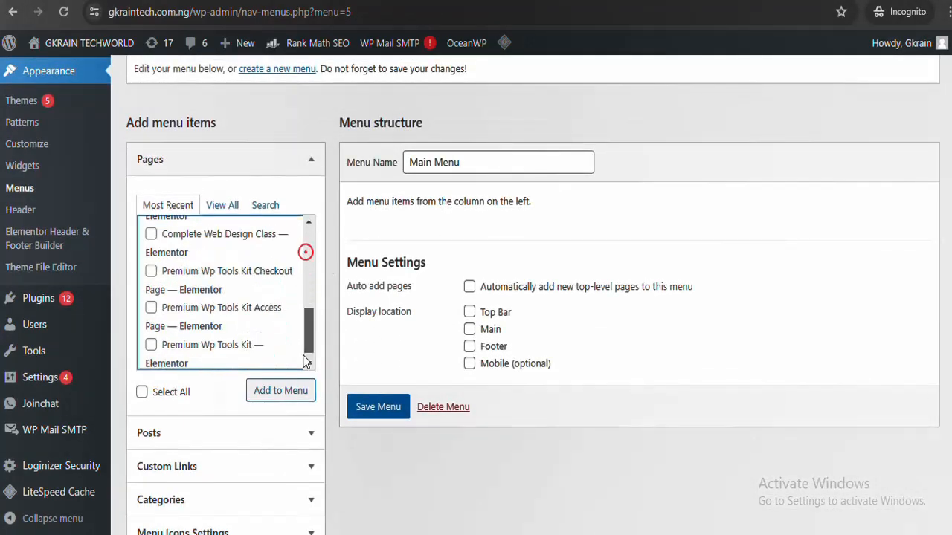
scroll(308, 311, "up", 3)
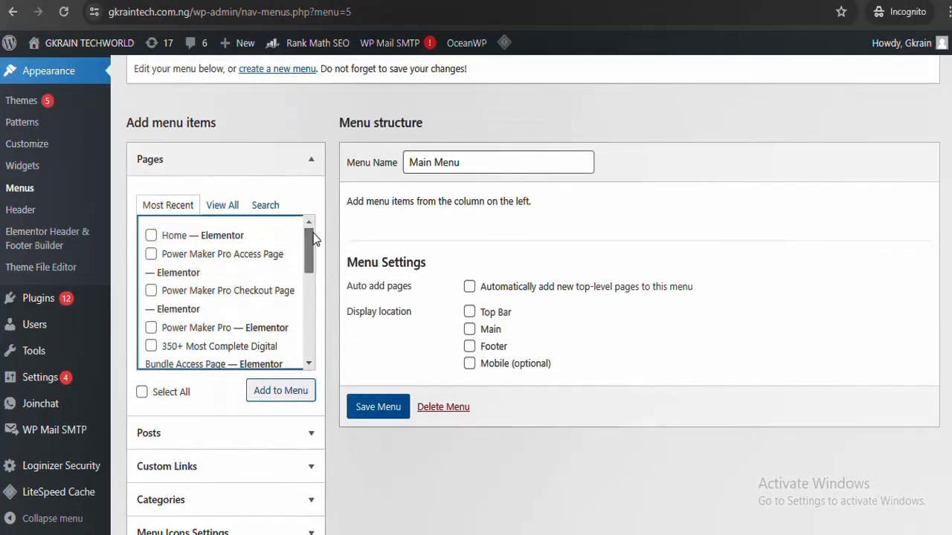
left_click(151, 236)
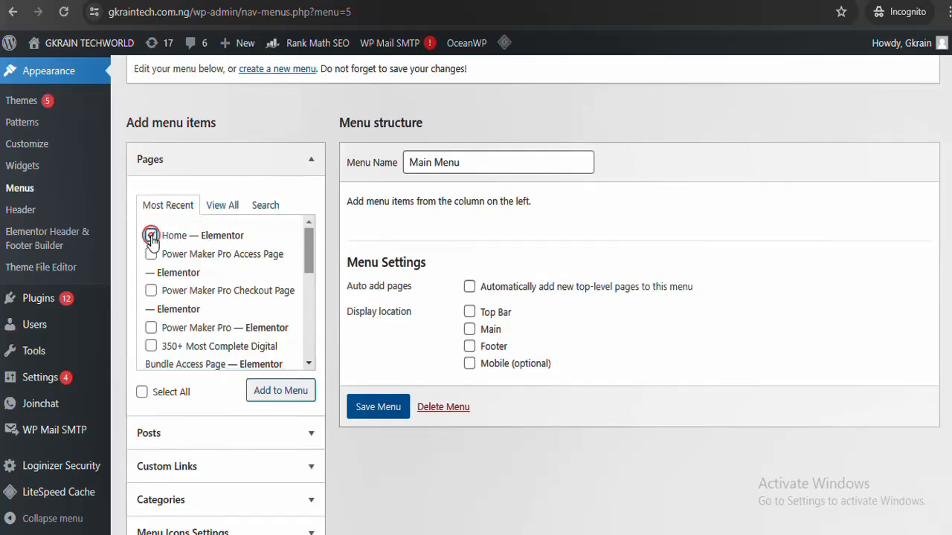
left_click(297, 392)
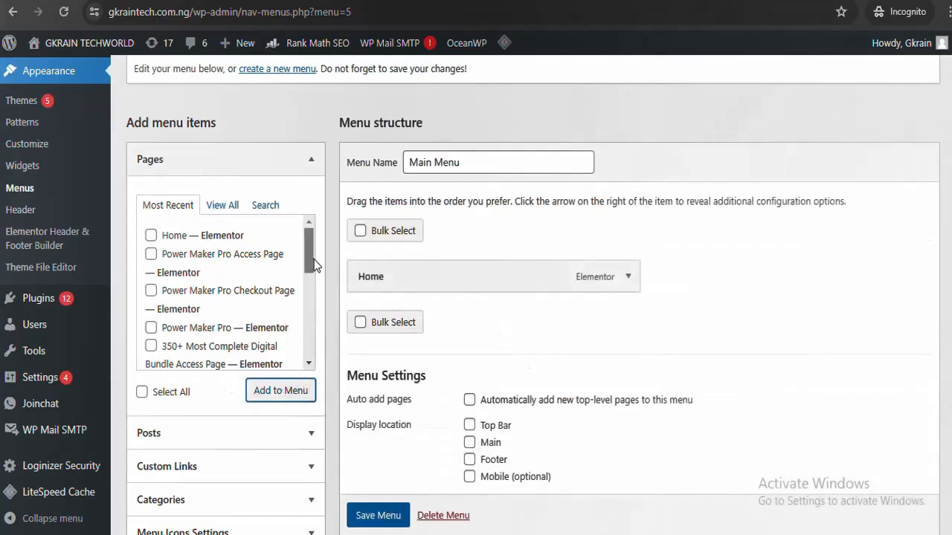
left_click_drag(310, 247, 303, 397)
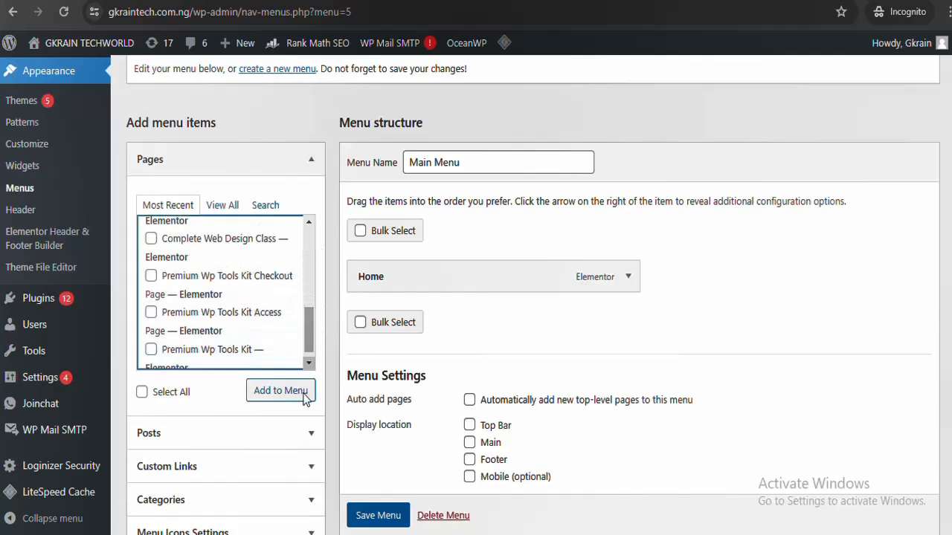
Add custom links About and Services, both pointing to #
left_click(295, 462)
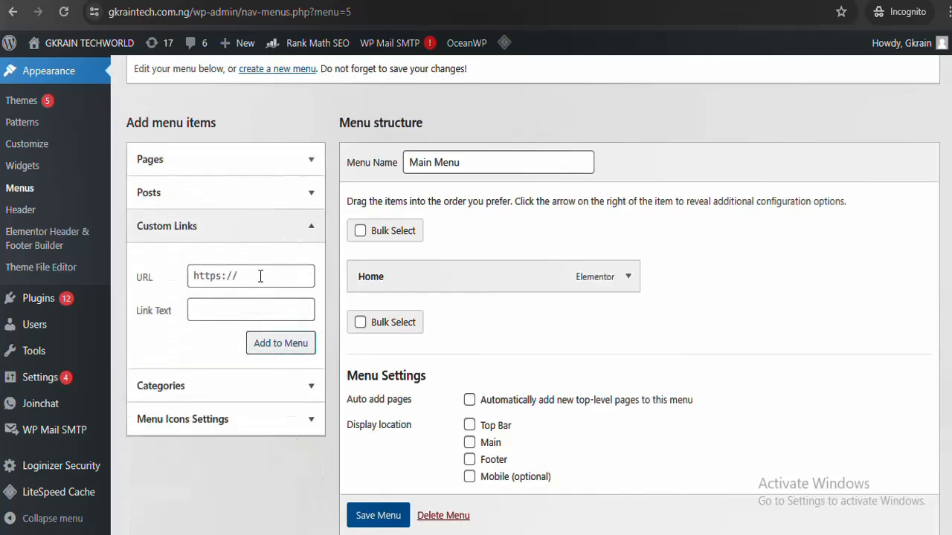
left_click(261, 276)
key("ctrl+a")
type("$#")
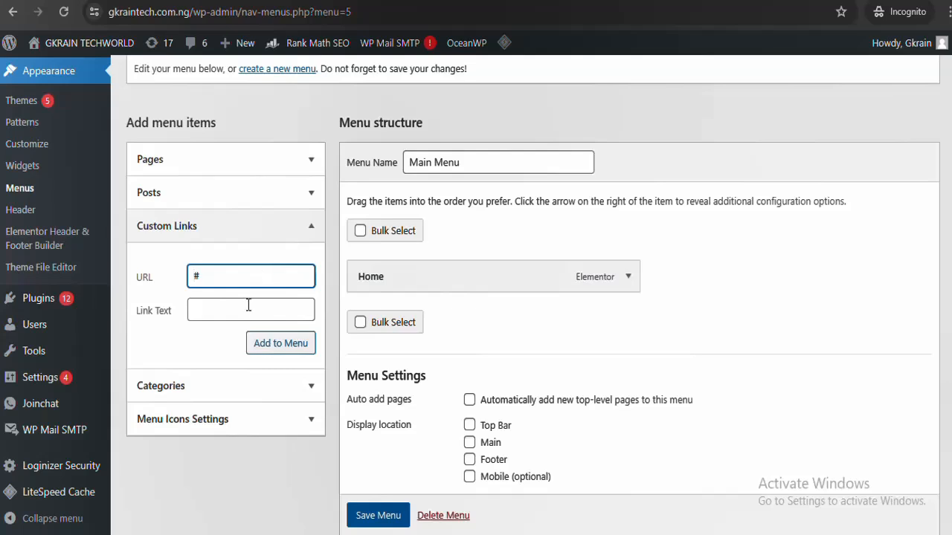
left_click(248, 304)
type("About")
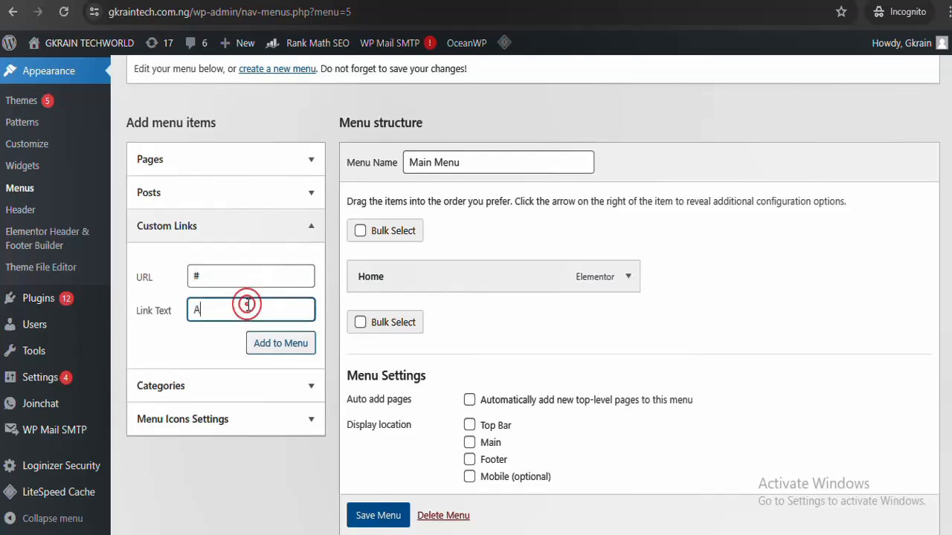
left_click(281, 343)
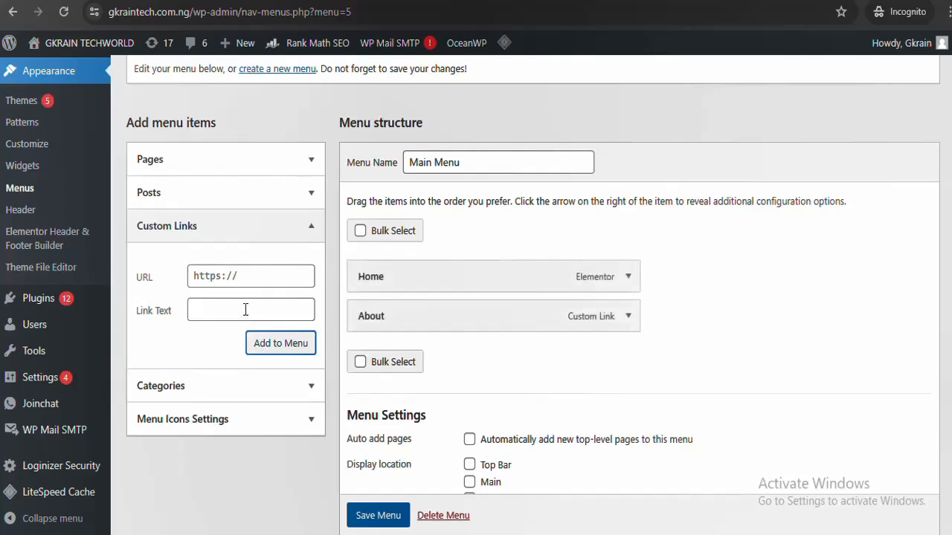
left_click(241, 286)
key("ctrl+a")
type("#")
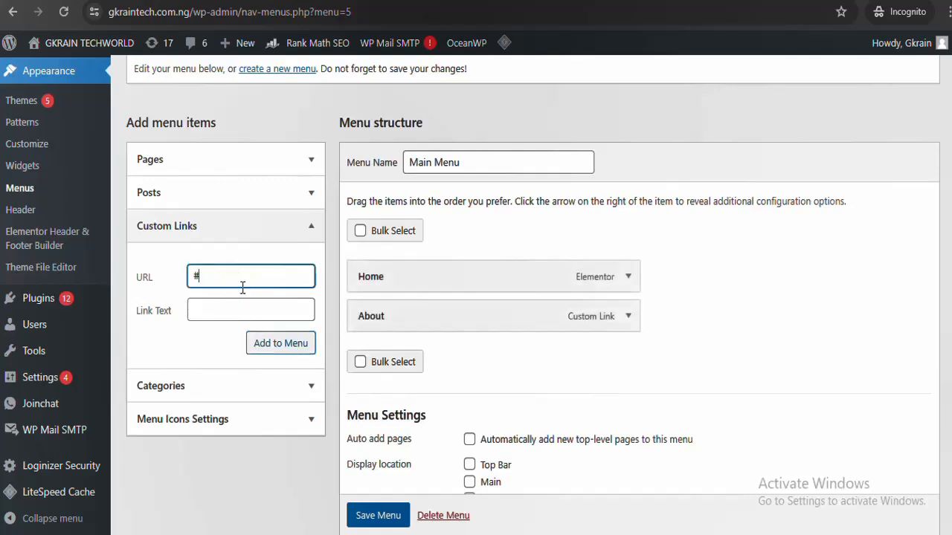
left_click(237, 306)
type("Services")
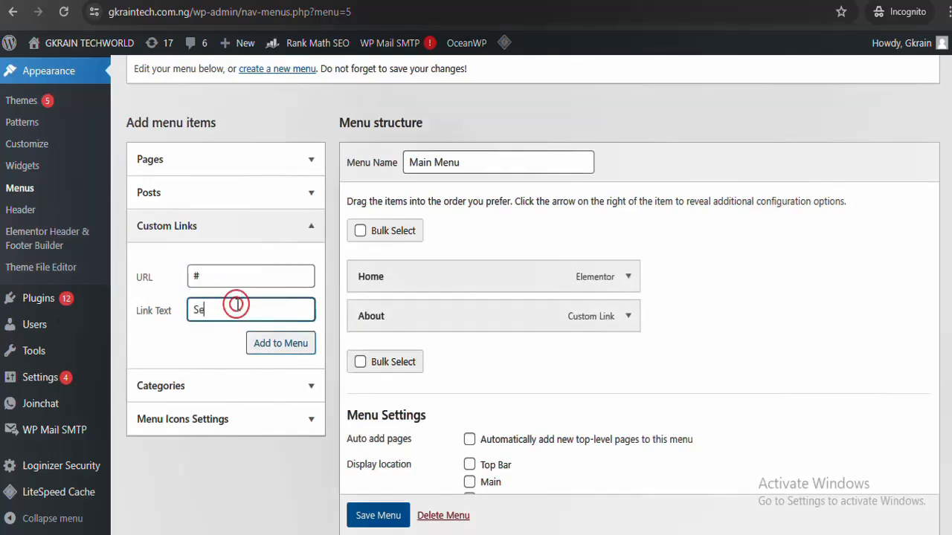
left_click(269, 343)
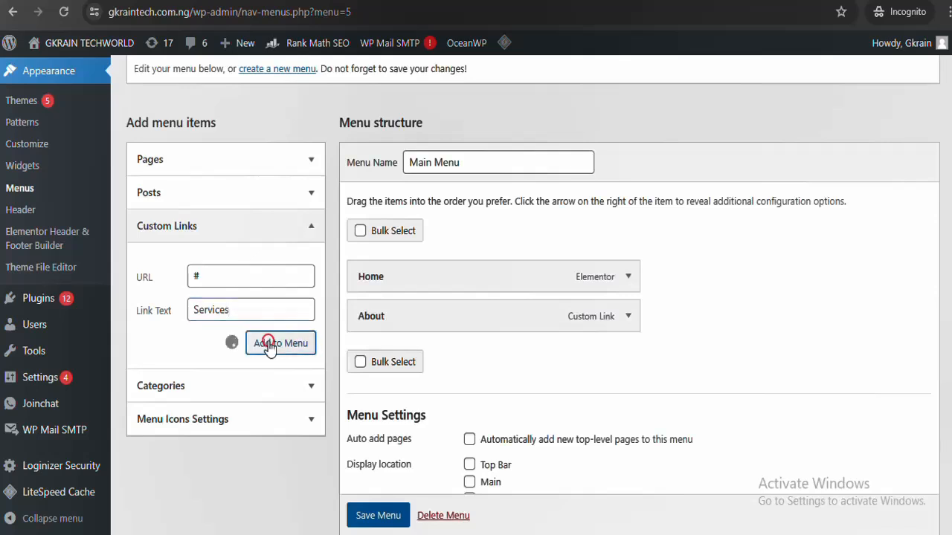
Add a Contact custom link pointing to # and save the Main Menu
left_click(250, 273)
key("ctrl+a")
type("#")
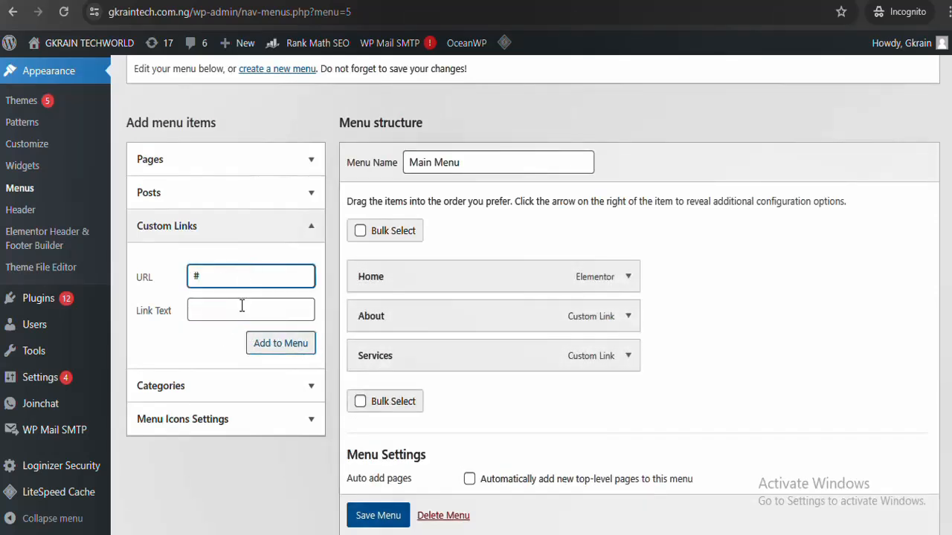
left_click(241, 307)
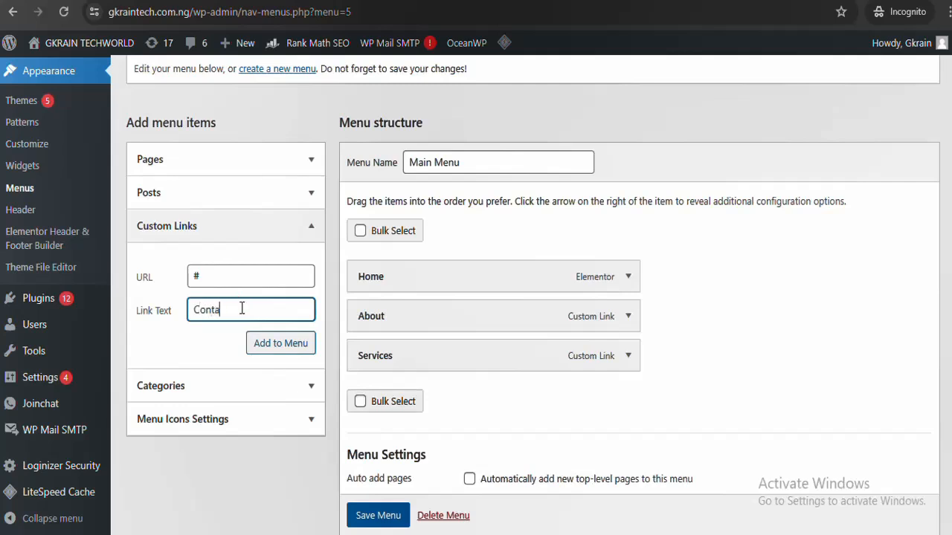
left_click(267, 343)
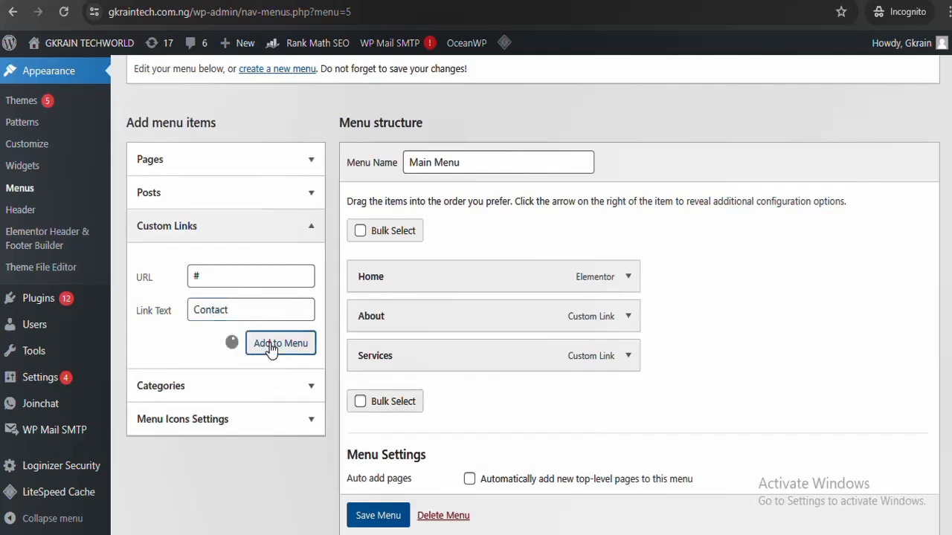
scroll(549, 194, "down", 1)
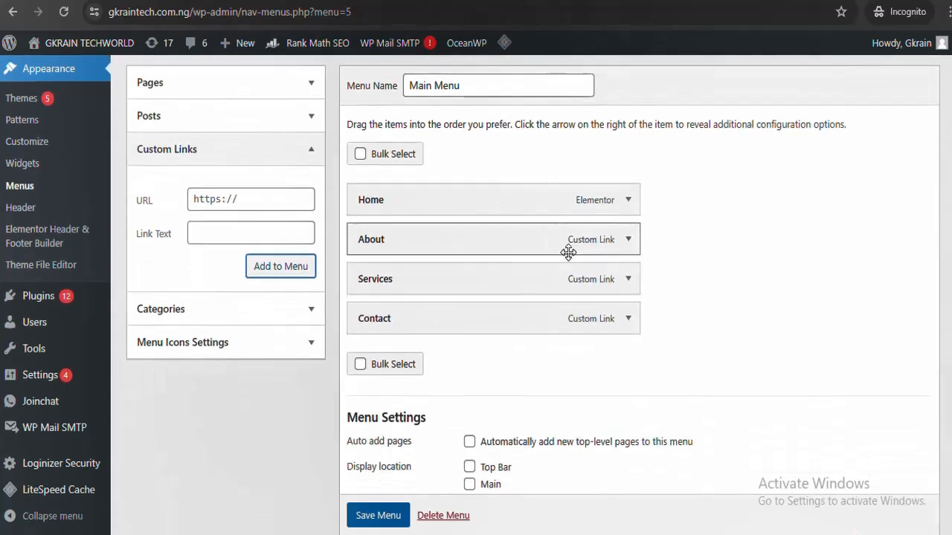
scroll(915, 483, "down", 2)
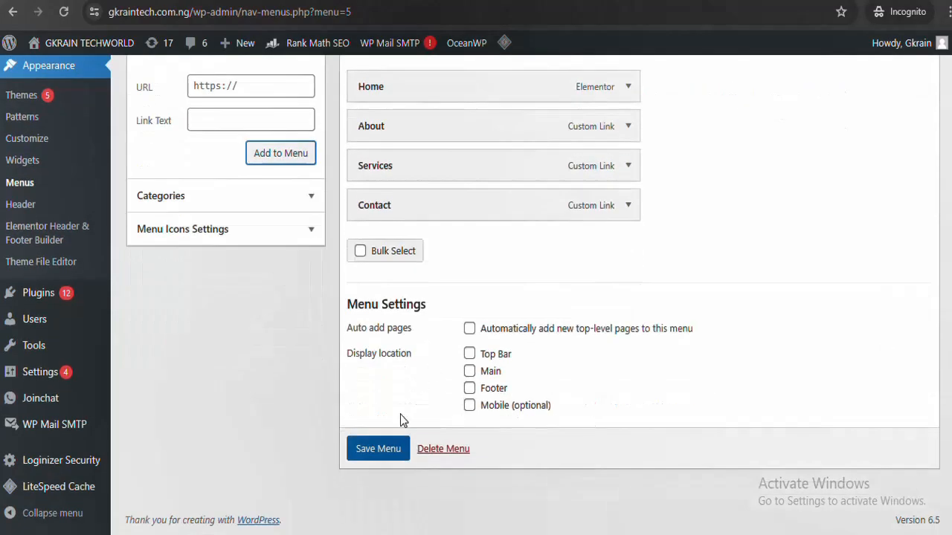
left_click(382, 451)
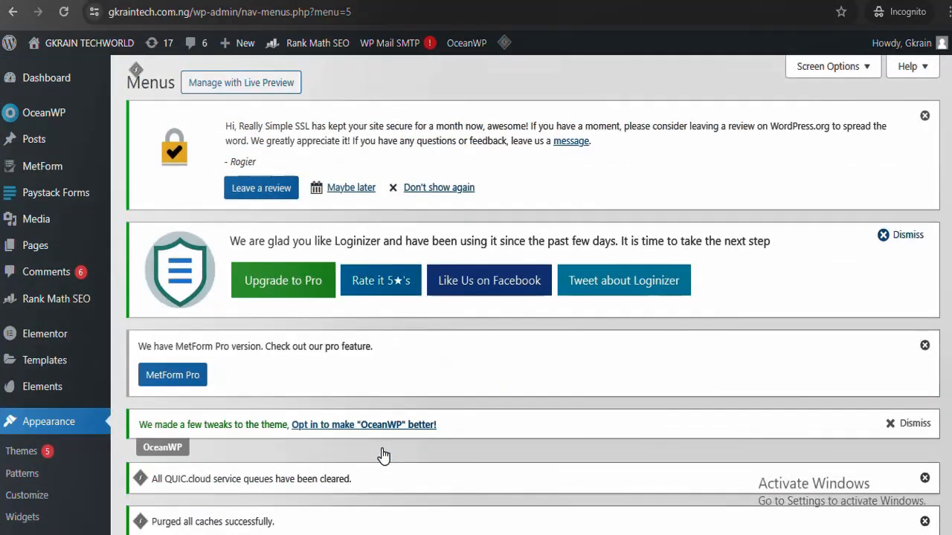
scroll(532, 297, "down", 15)
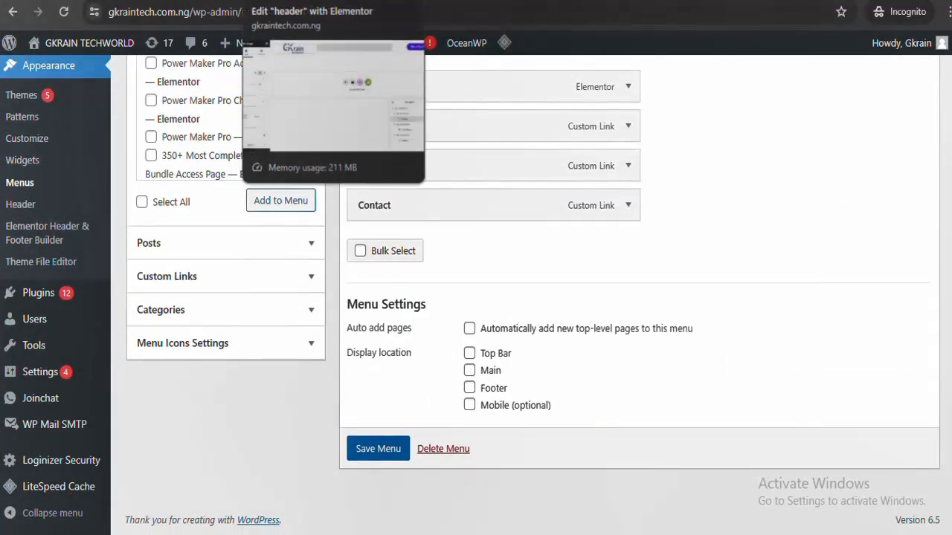
Switch back to the Edit 'header' tab and reload it so the Nav Menu refreshes
left_click(334, 1)
left_click(462, 12)
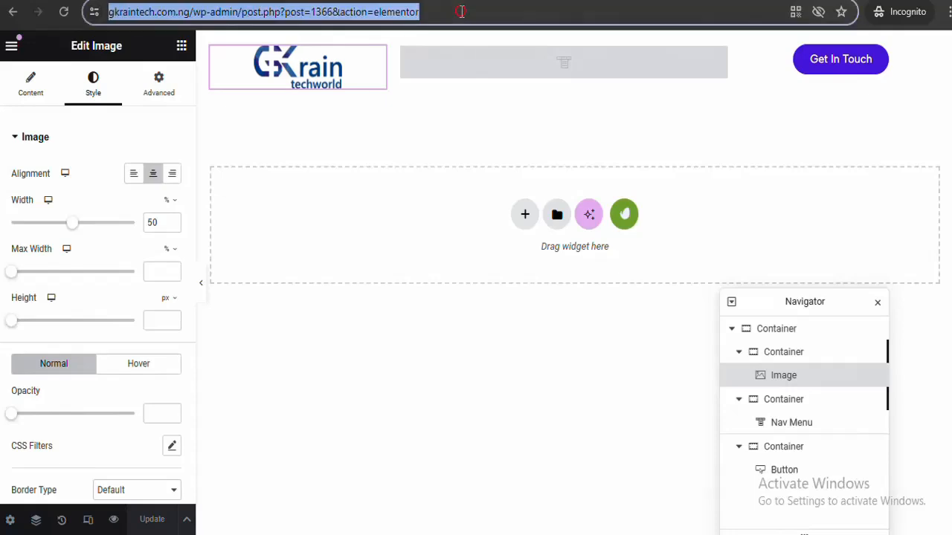
key("Return")
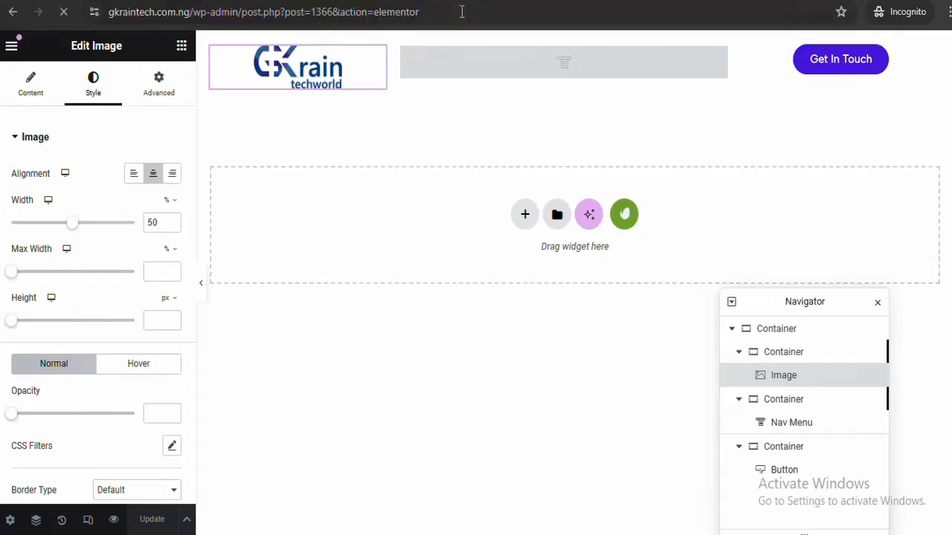
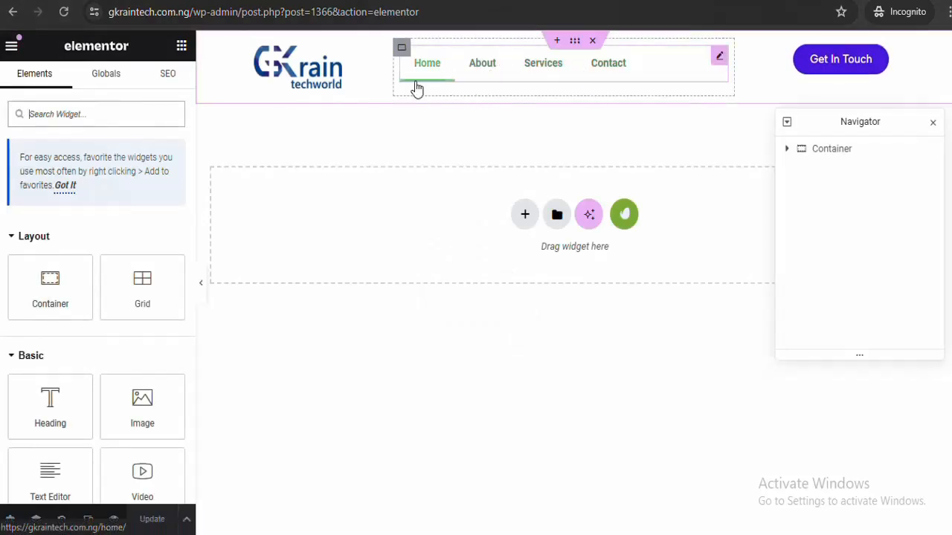
Select the Nav Menu, confirm it uses the Main Menu, and center-align it
left_click(467, 69)
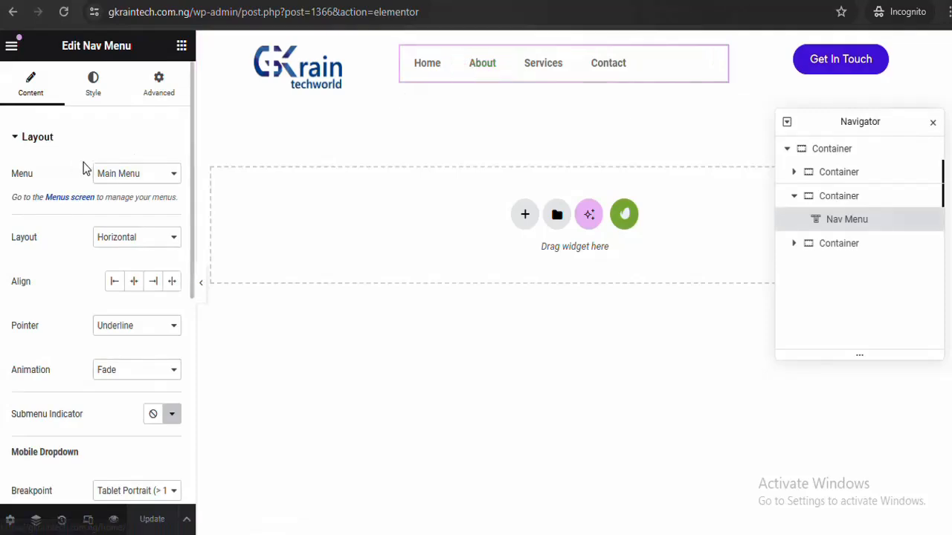
left_click(136, 174)
left_click(136, 168)
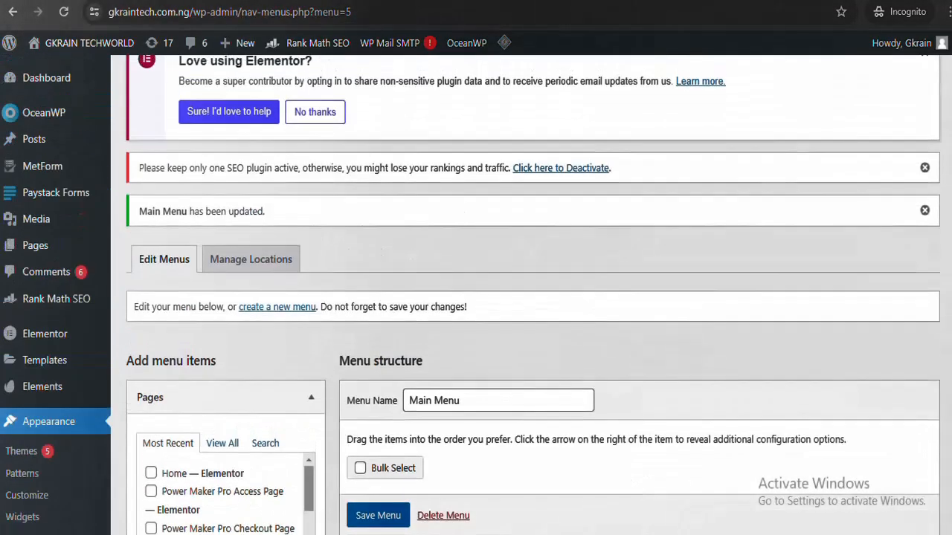
scroll(832, 346, "down", 1)
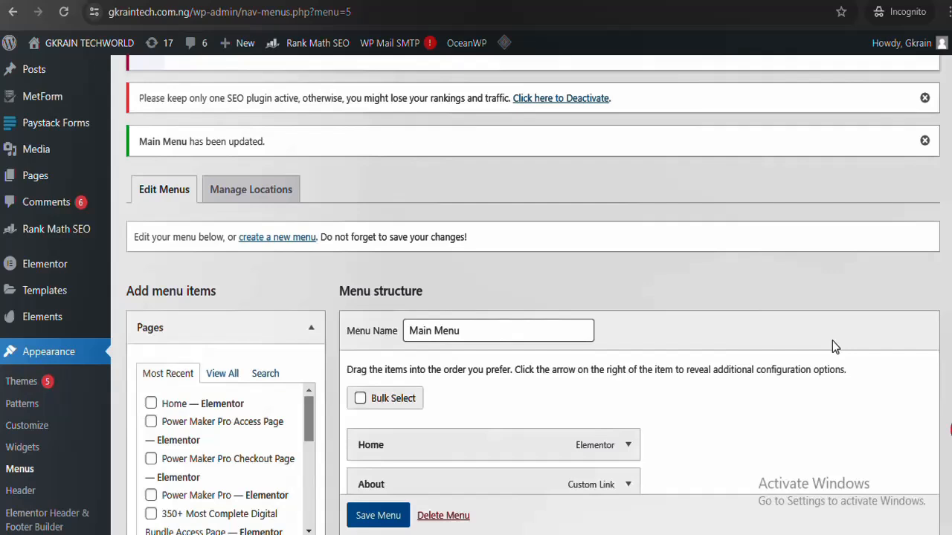
left_click(497, 338)
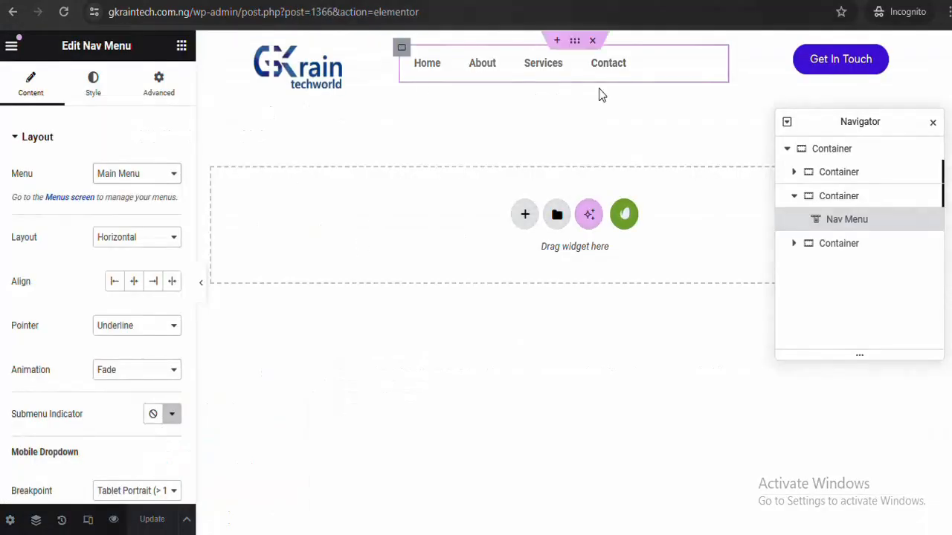
left_click(135, 285)
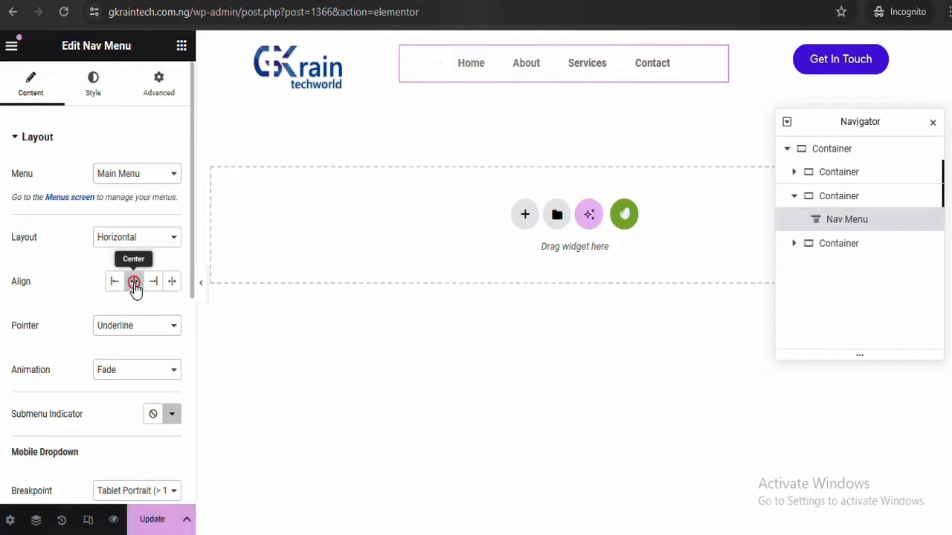
Set the Nav Menu's typography font family to Albert Sans
left_click(96, 92)
left_click(172, 173)
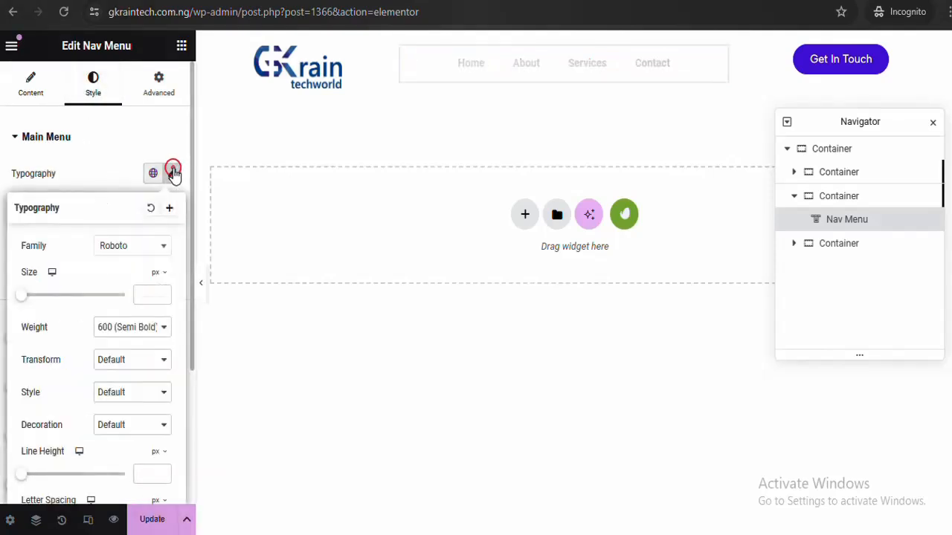
left_click(146, 238)
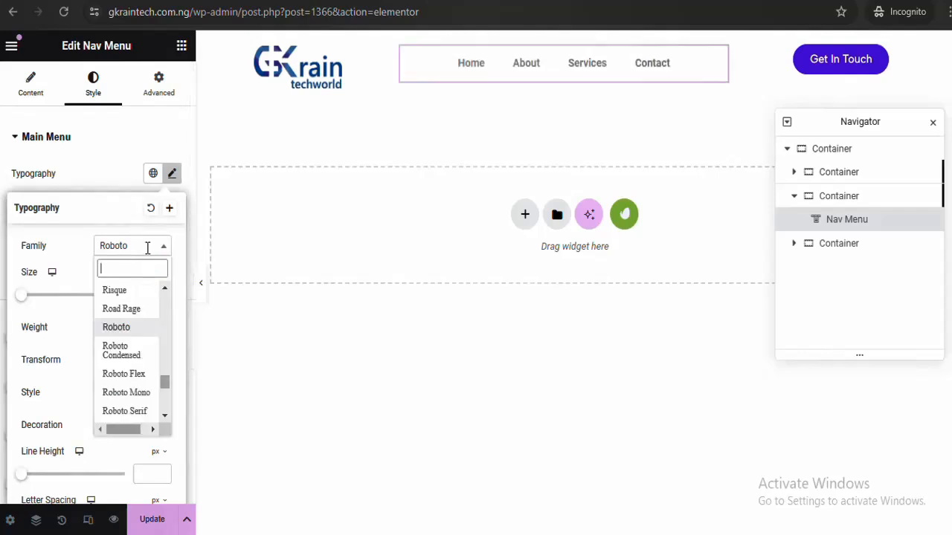
left_click(139, 275)
type("alb")
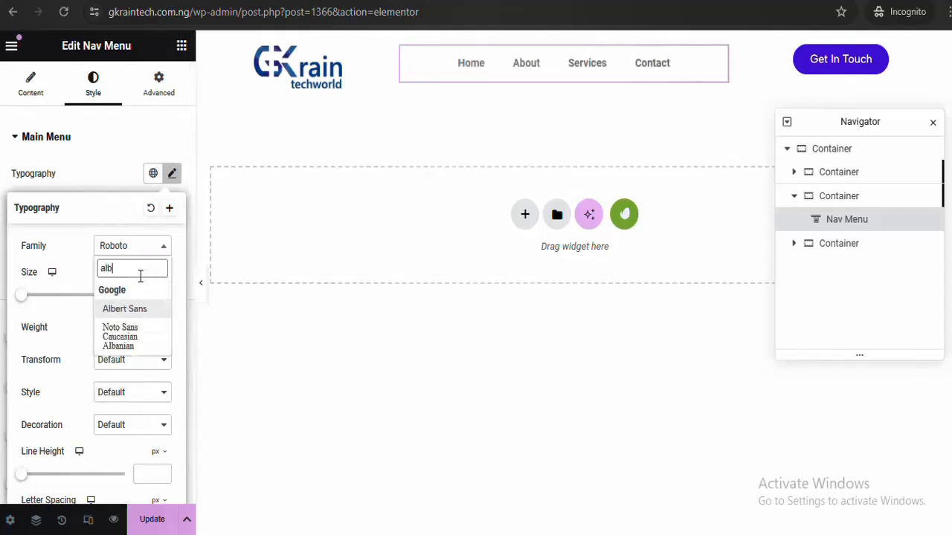
left_click(137, 311)
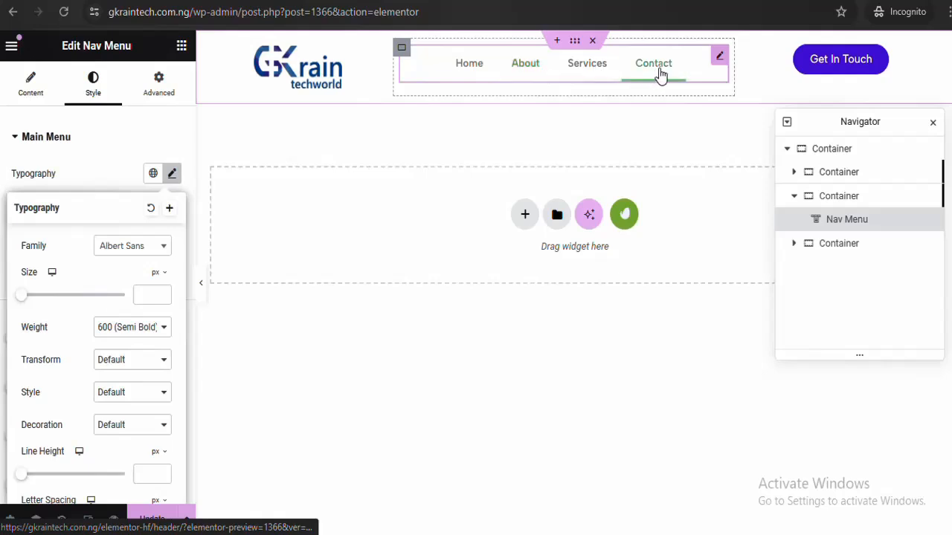
left_click(173, 176)
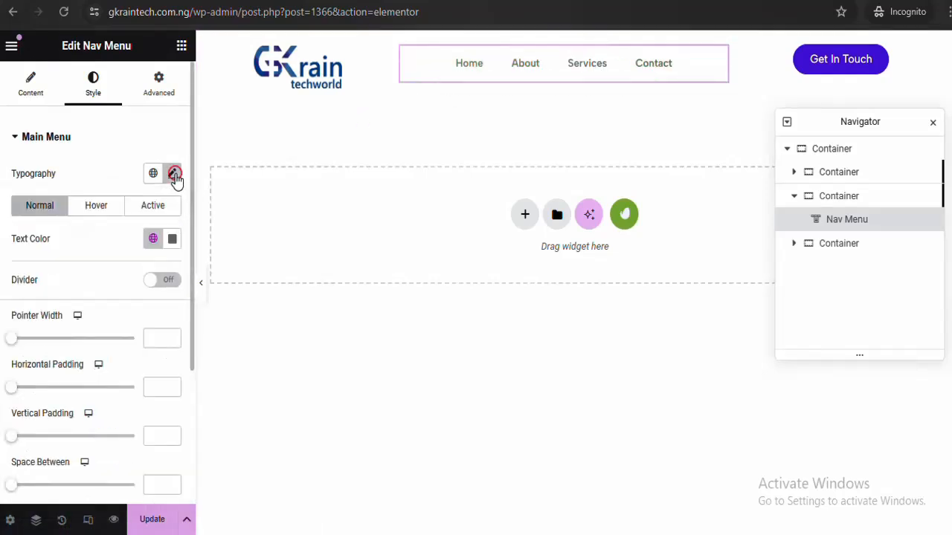
left_click(110, 211)
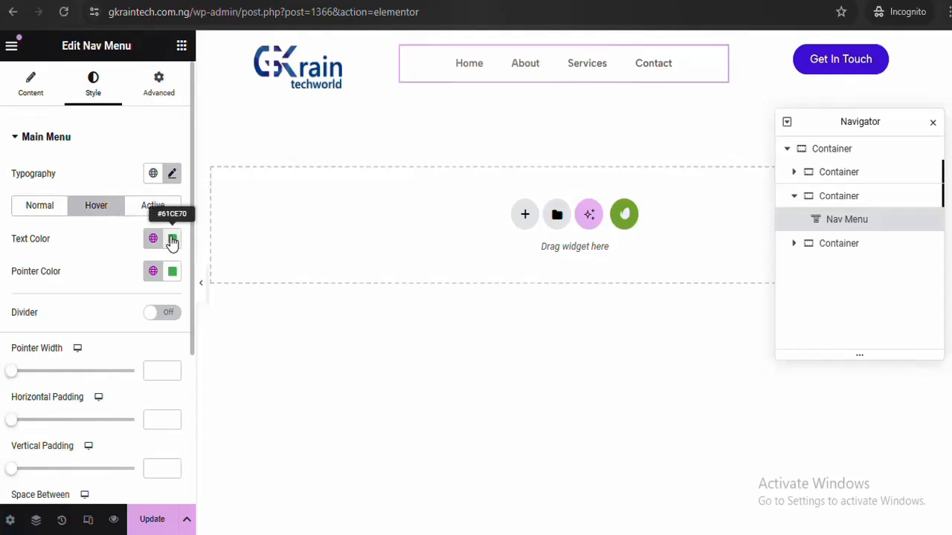
Copy the #4819DF background colour code from the Get In Touch button
left_click(817, 62)
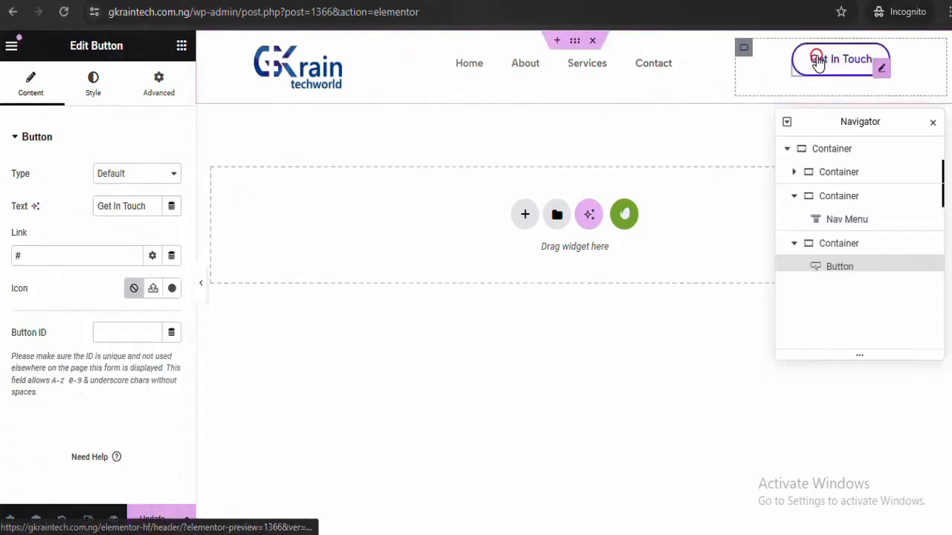
left_click(104, 90)
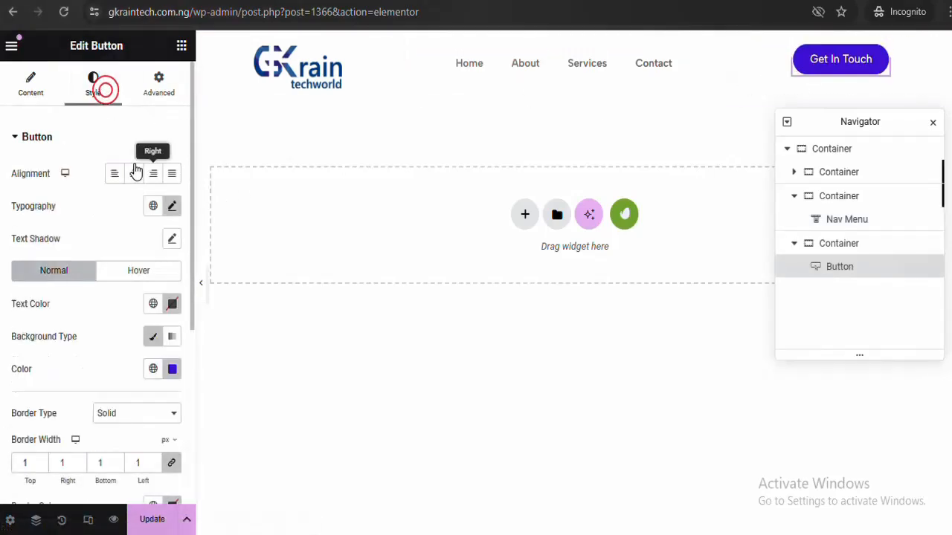
left_click(173, 370)
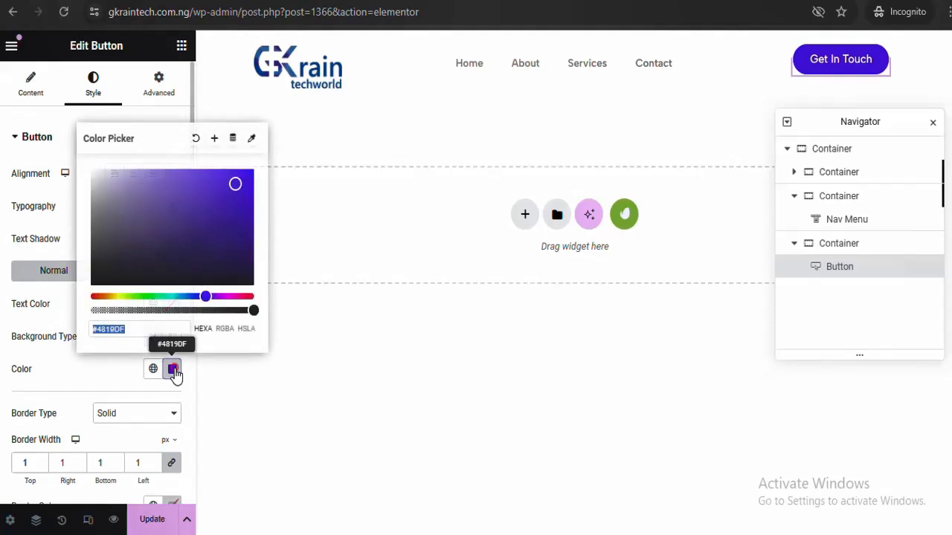
right_click(109, 327)
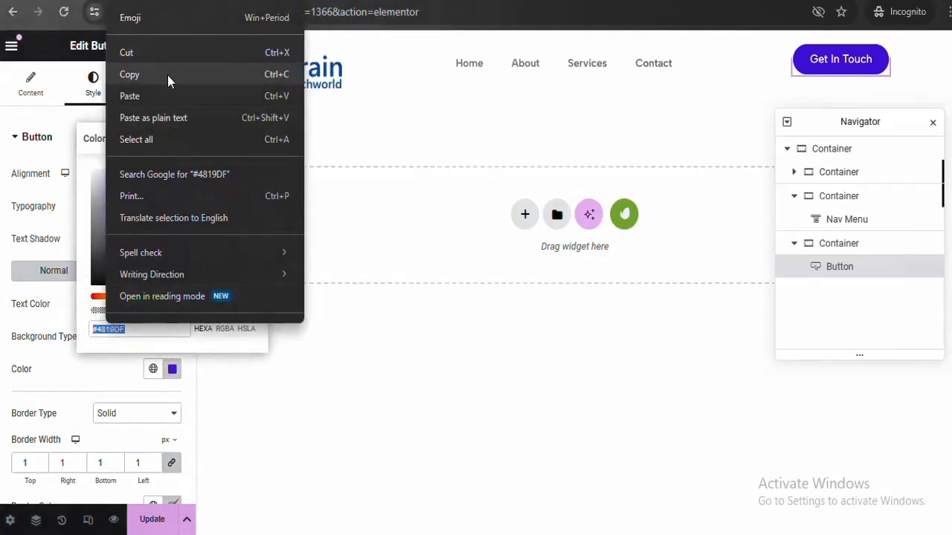
left_click(167, 75)
Set the Nav Menu's hover text colour and pointer colour to #4819DF
left_click(490, 72)
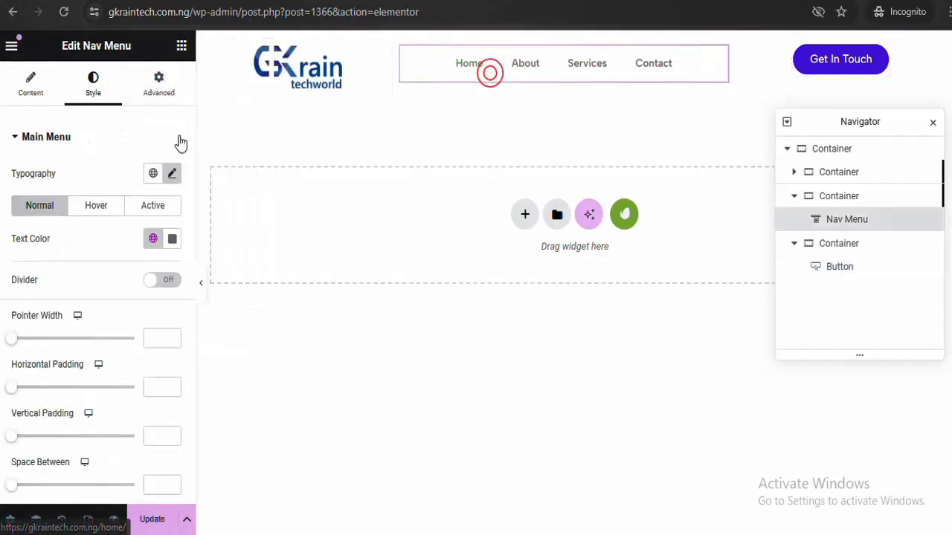
left_click(96, 204)
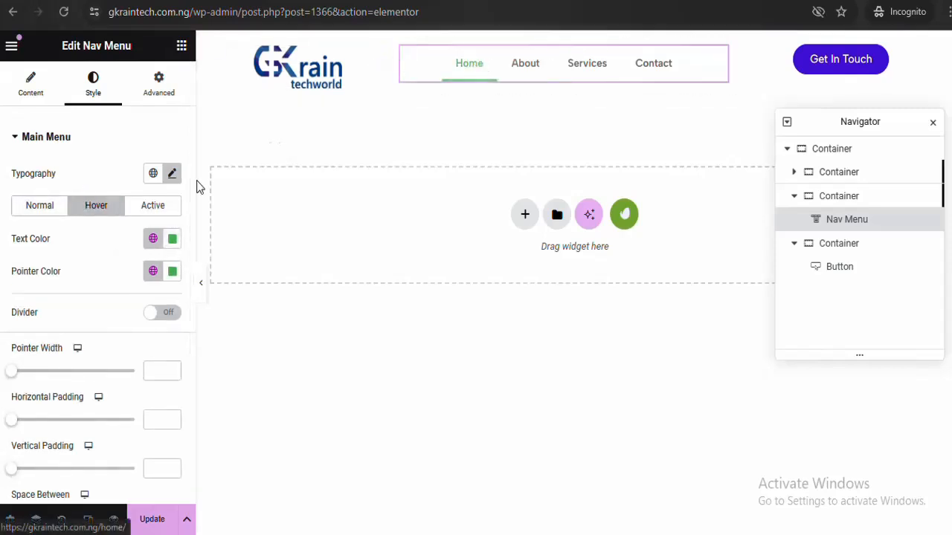
left_click(173, 239)
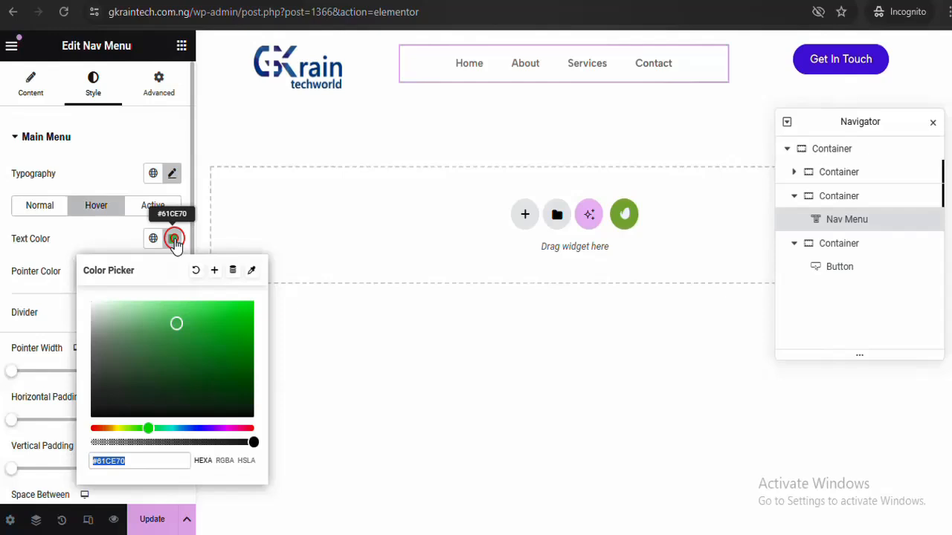
key("ctrl+v")
left_click(173, 241)
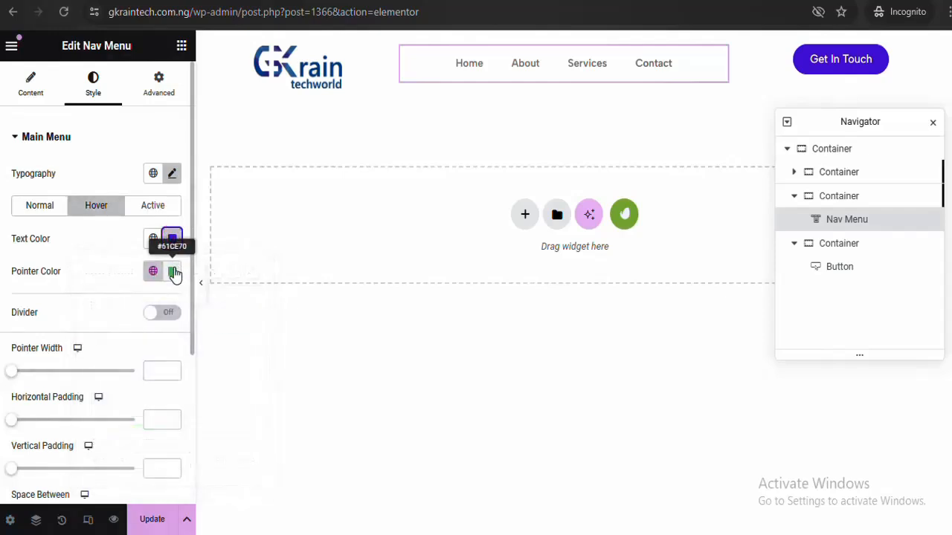
left_click(173, 272)
key("ctrl+v")
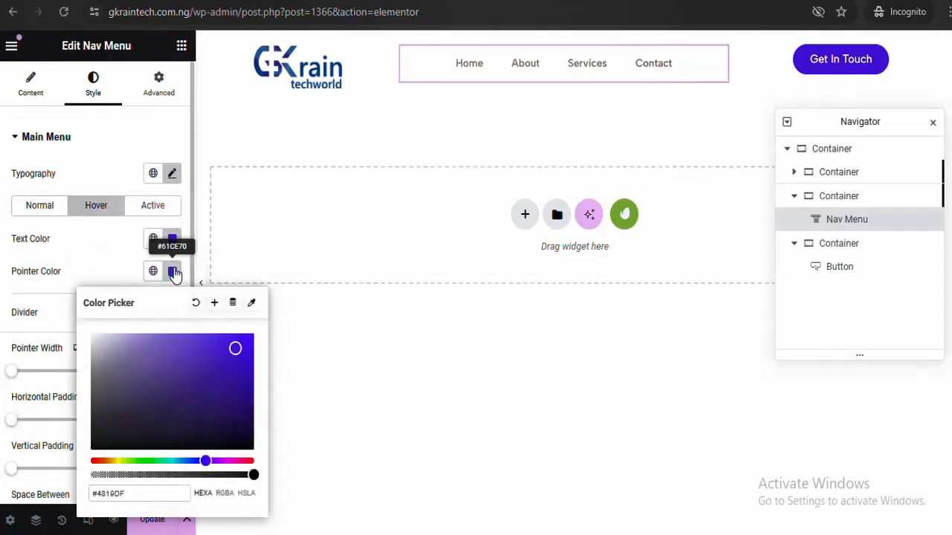
left_click(174, 272)
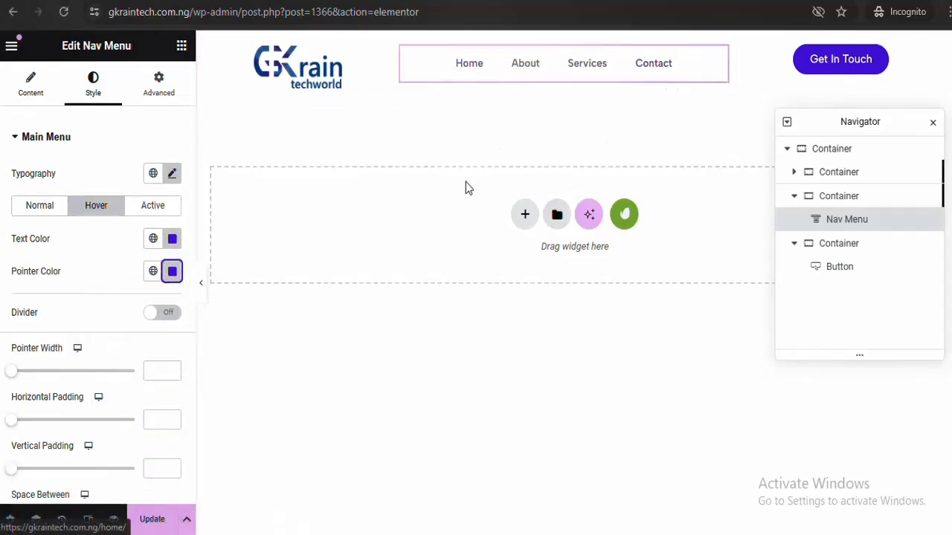
Set the menu typography transform to Uppercase and preview the header
left_click(172, 175)
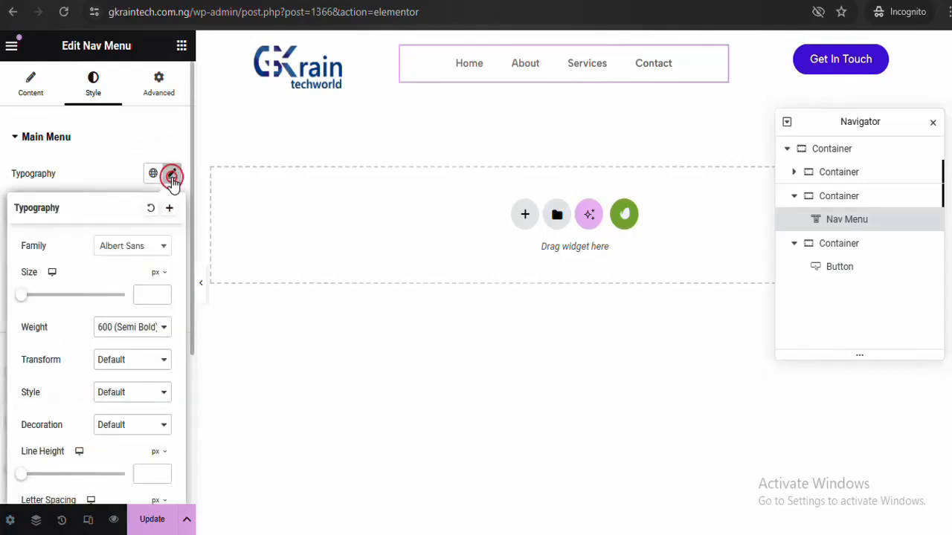
left_click(131, 359)
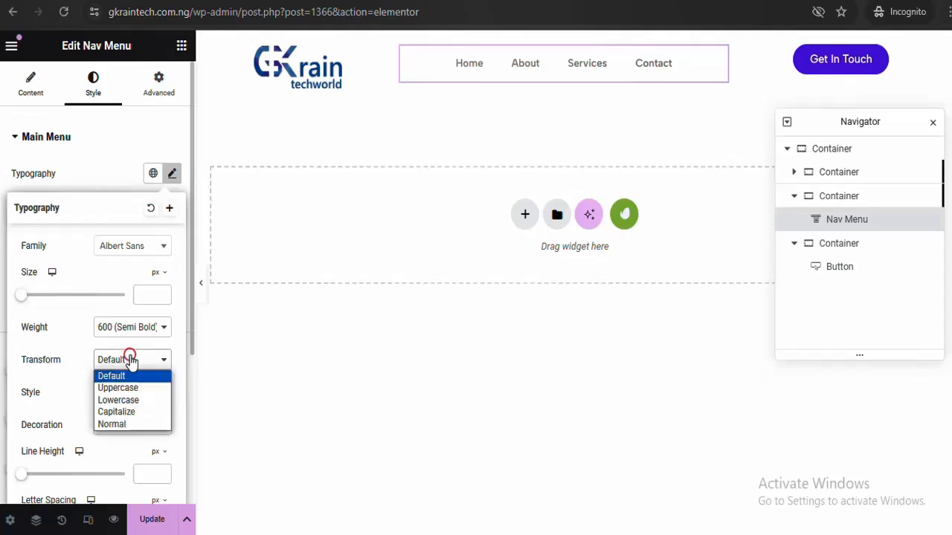
left_click(132, 390)
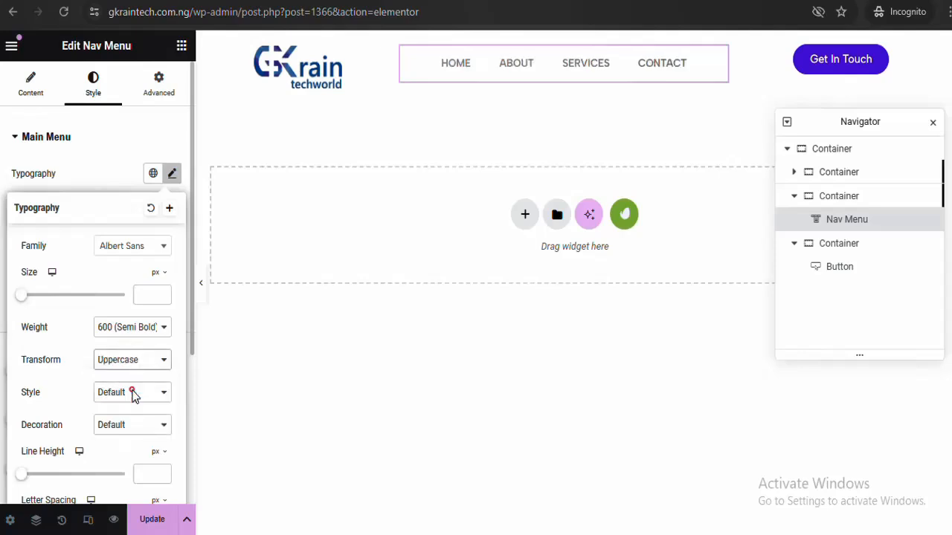
left_click(203, 287)
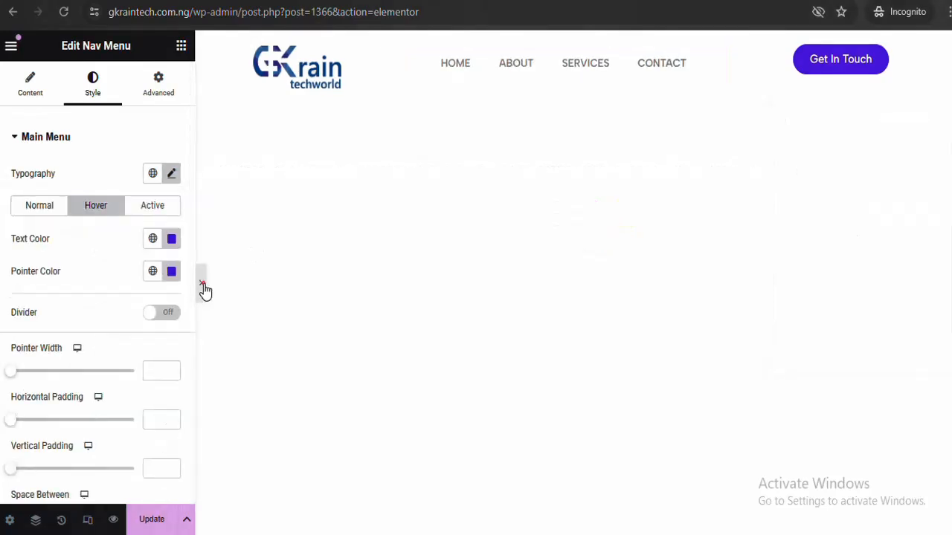
left_click(203, 288)
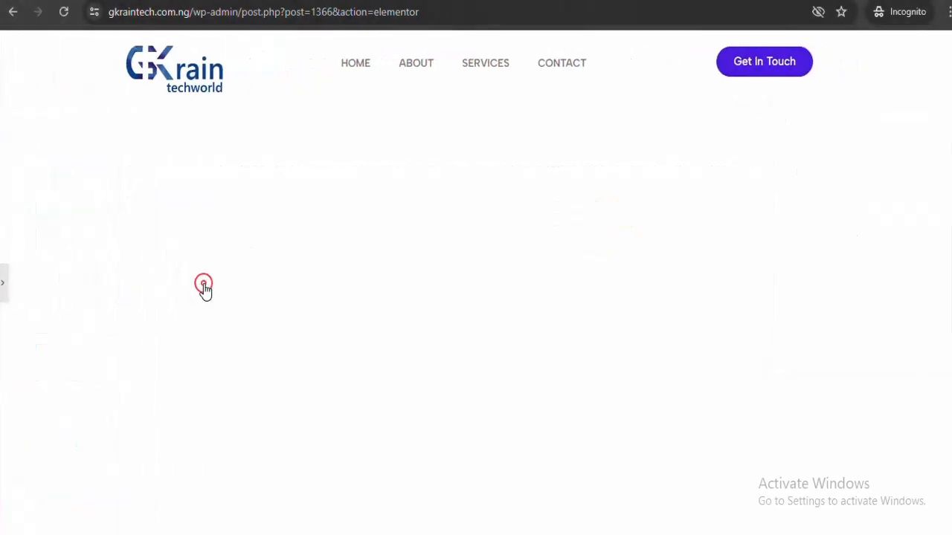
left_click(6, 290)
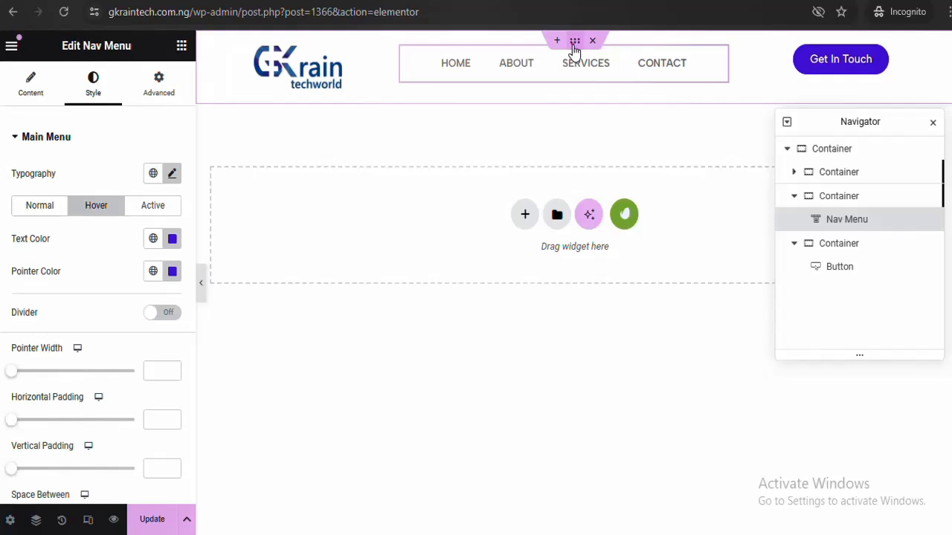
left_click(575, 42)
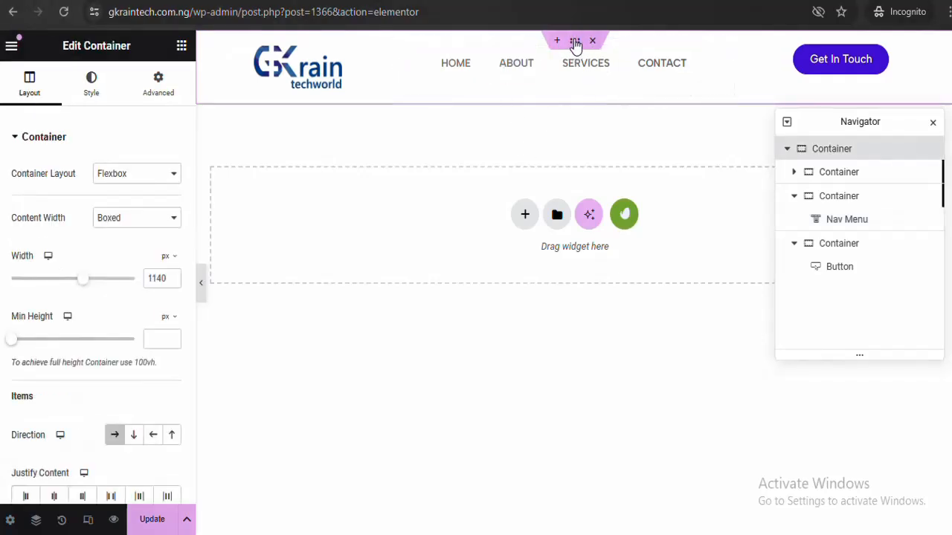
Add a #4819DF box shadow under the header container and preview it
left_click(90, 96)
left_click(108, 134)
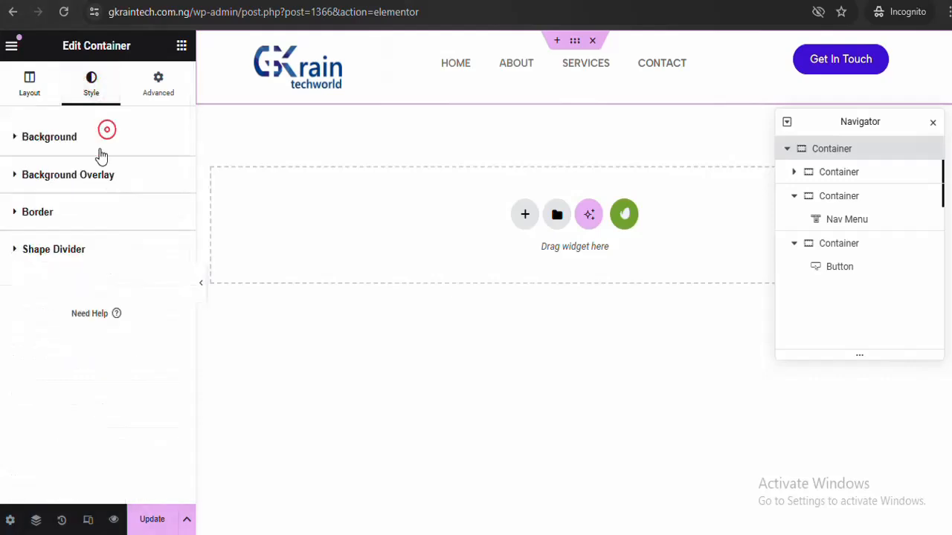
left_click(90, 217)
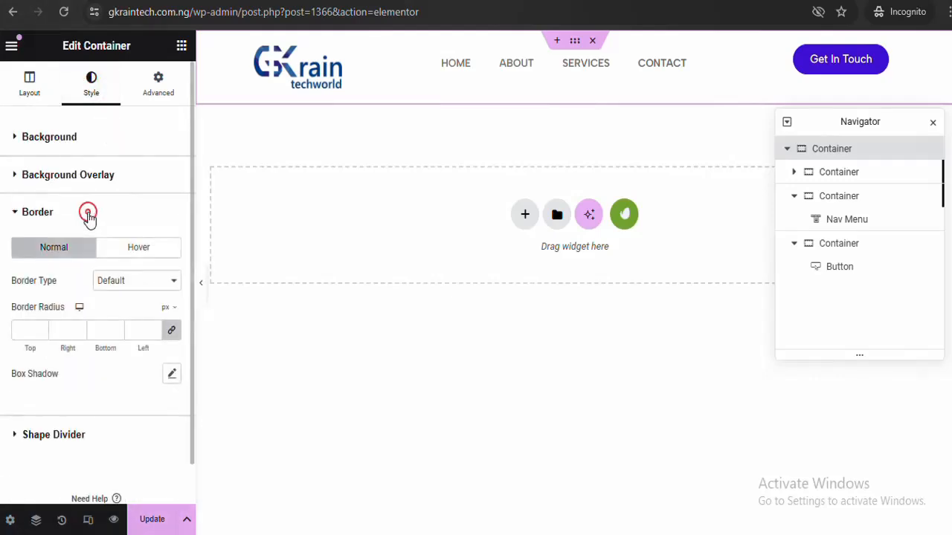
left_click(172, 376)
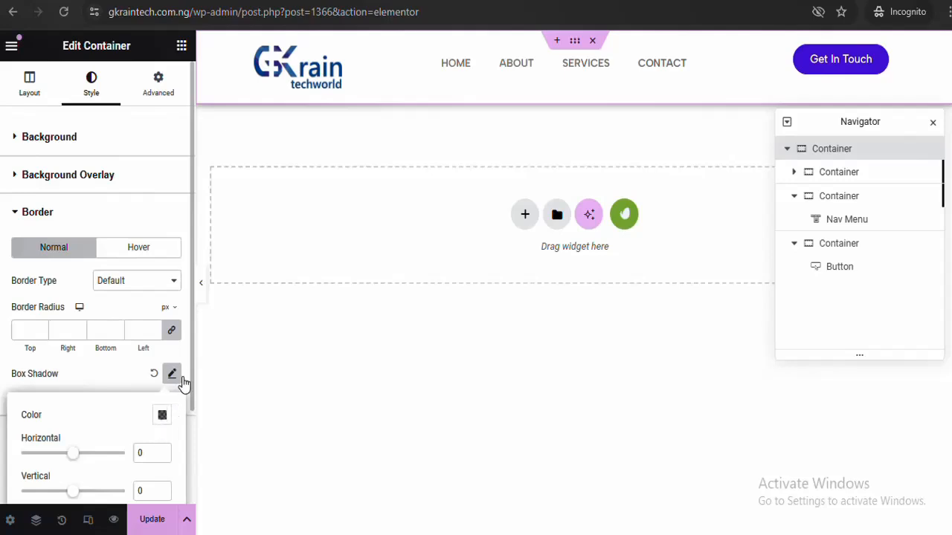
left_click_drag(192, 379, 183, 452)
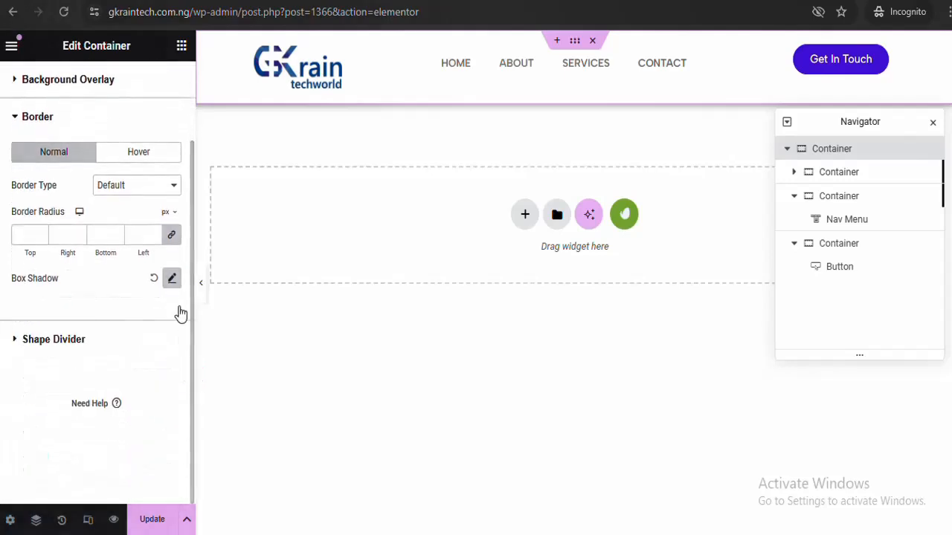
left_click(174, 282)
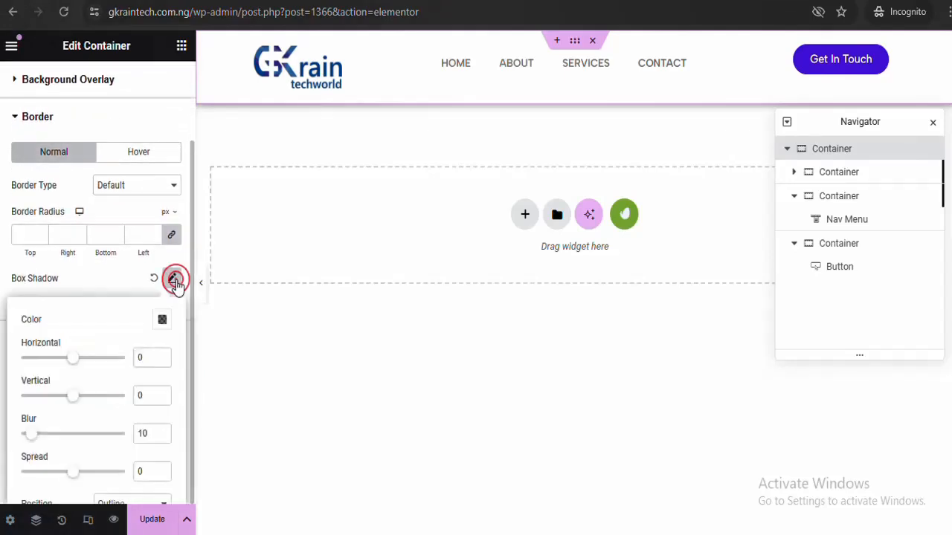
left_click(162, 320)
type("#4A3BCF")
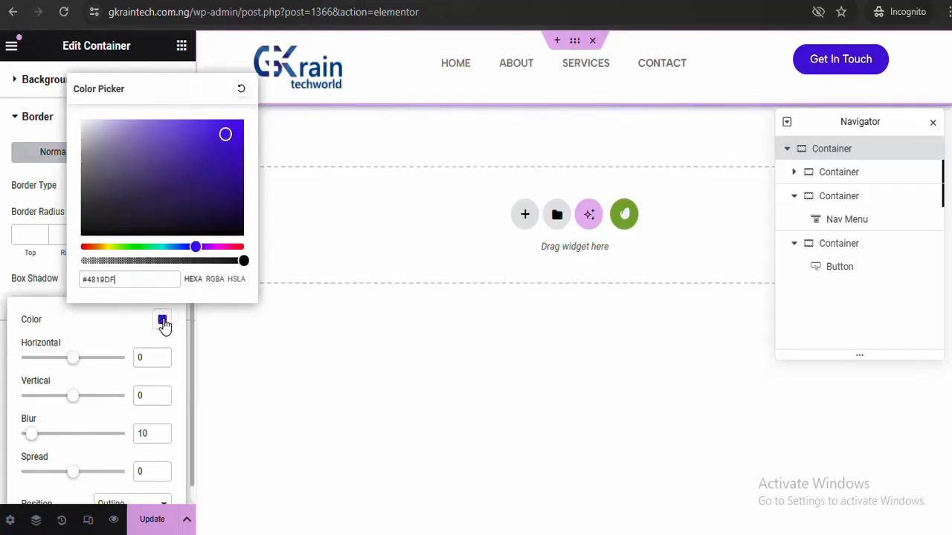
left_click(162, 320)
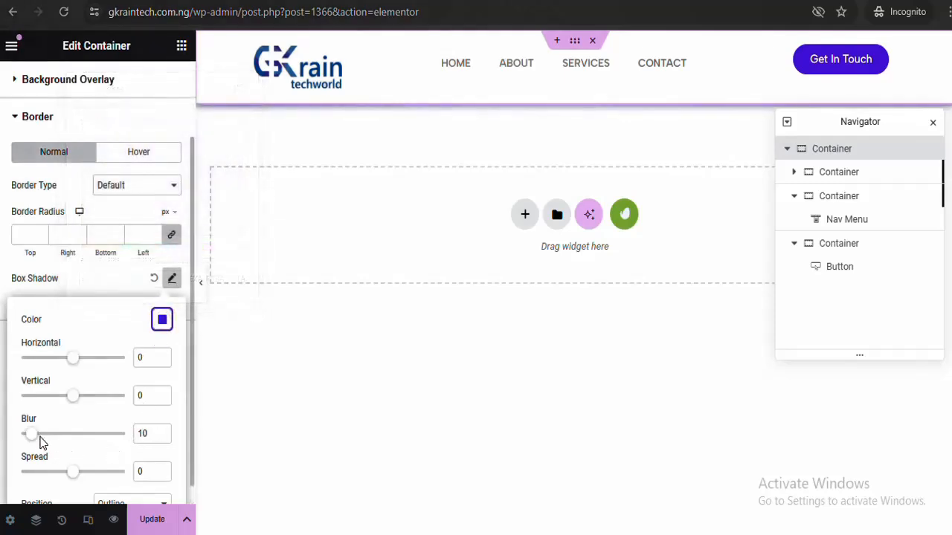
left_click_drag(32, 440, 28, 443)
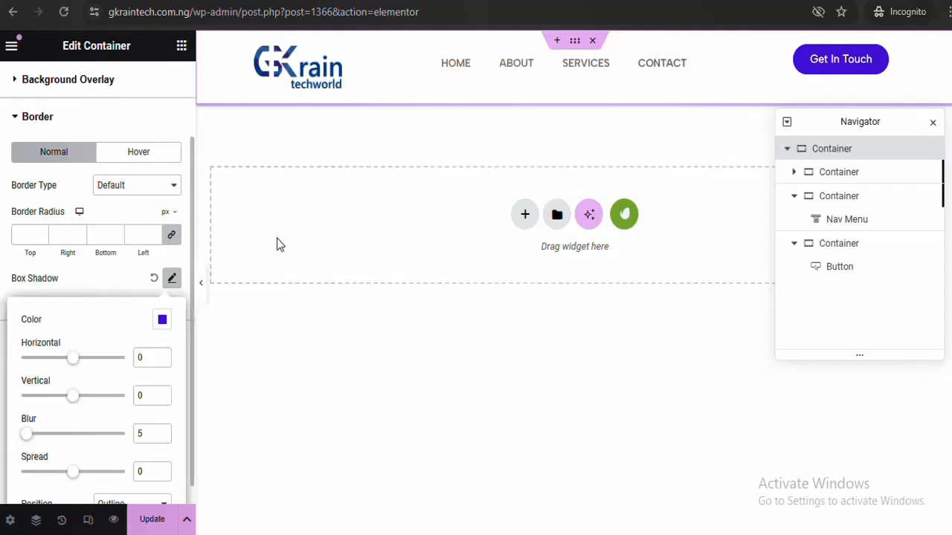
left_click(202, 289)
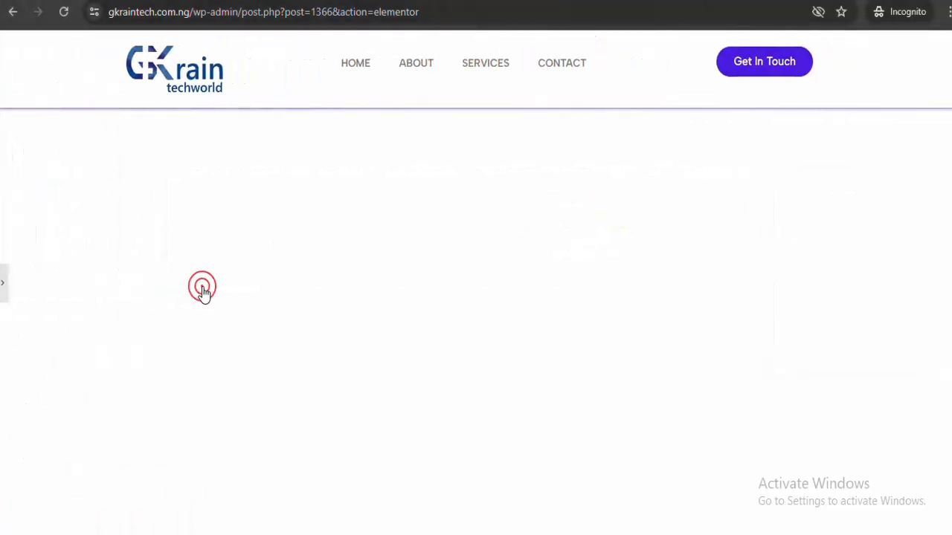
left_click(4, 282)
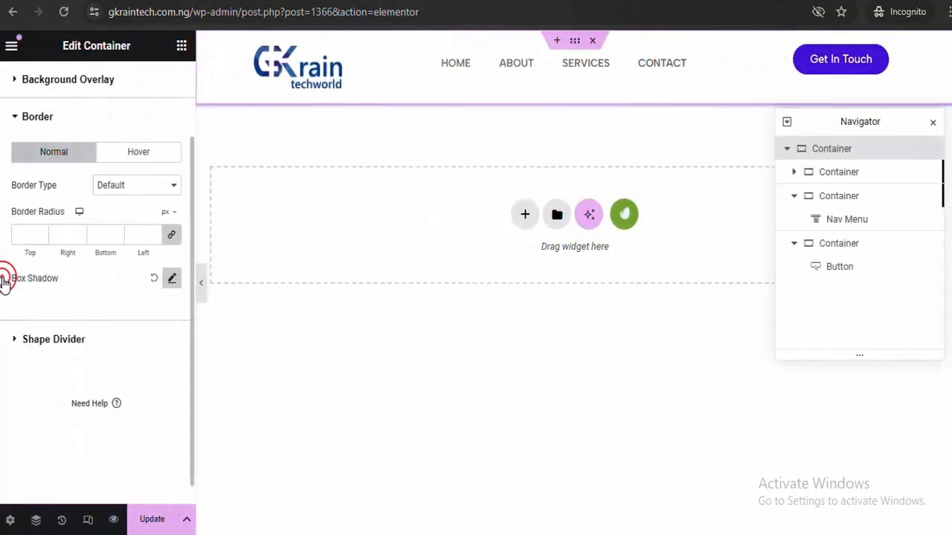
Set the shadow blur to 10 and make its colour semi-transparent (#4819DF47)
left_click(171, 278)
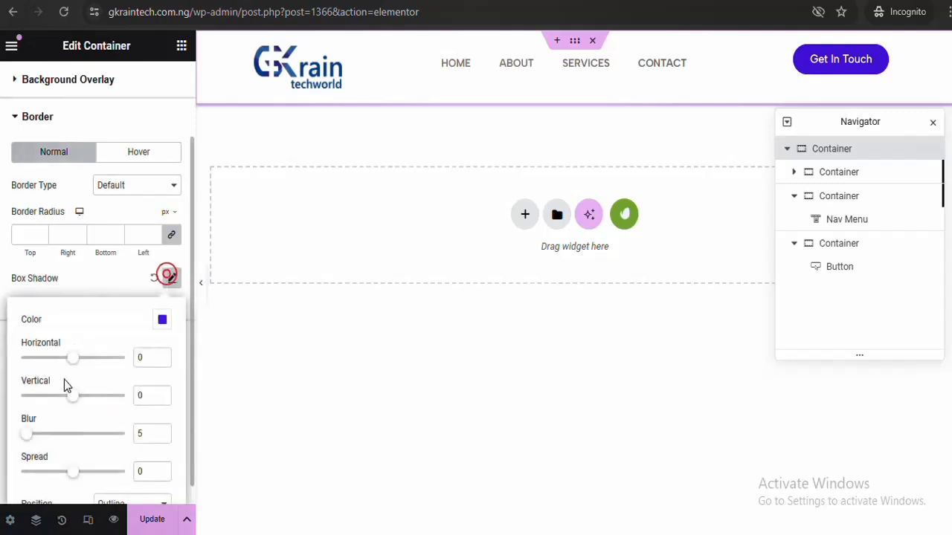
mouse_move(27, 440)
left_mouse_down()
mouse_move(47, 441)
mouse_move(35, 441)
left_mouse_up()
left_click(32, 434)
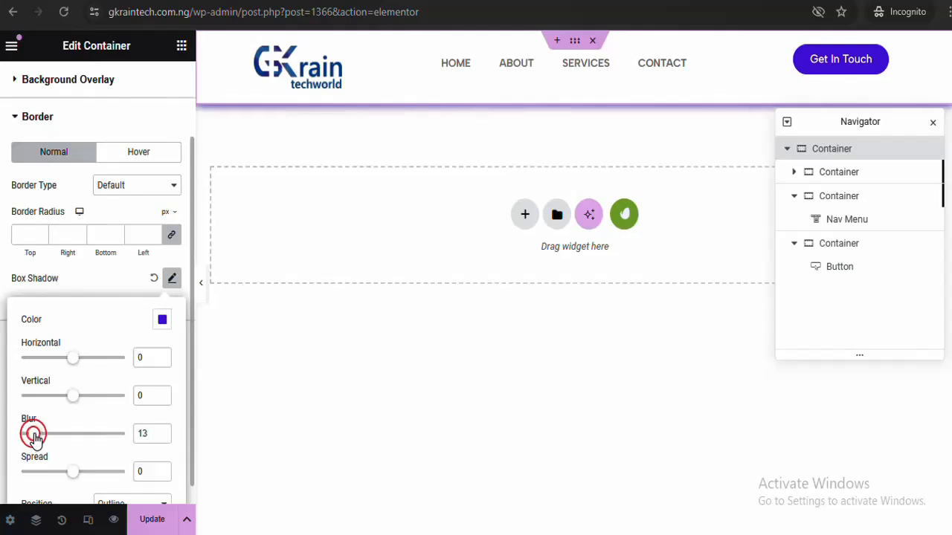
left_click_drag(35, 438, 33, 440)
left_click(162, 436)
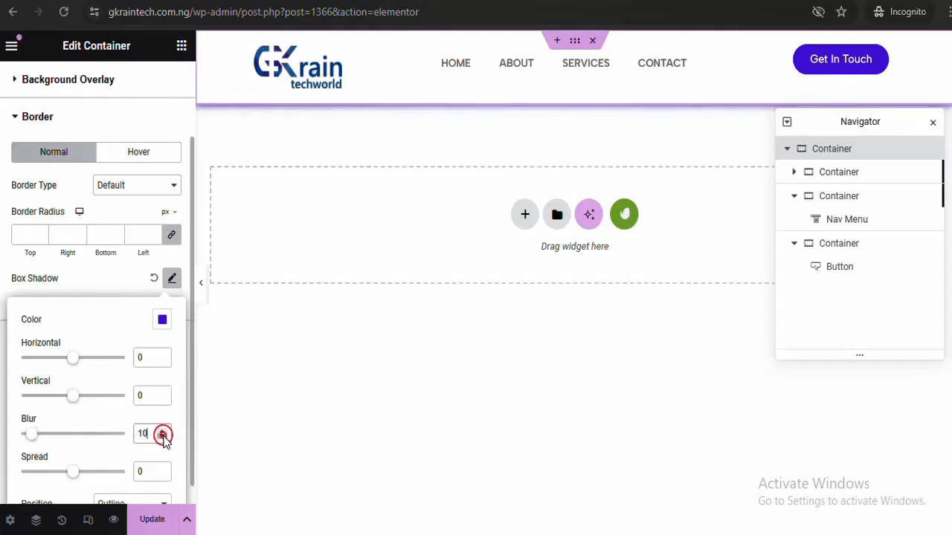
left_click(162, 436)
left_click(163, 320)
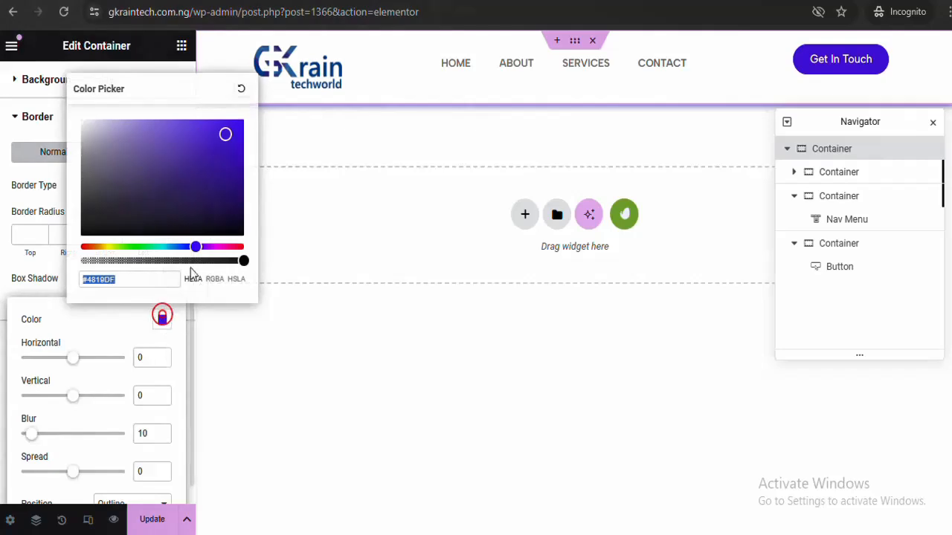
left_click_drag(243, 260, 126, 263)
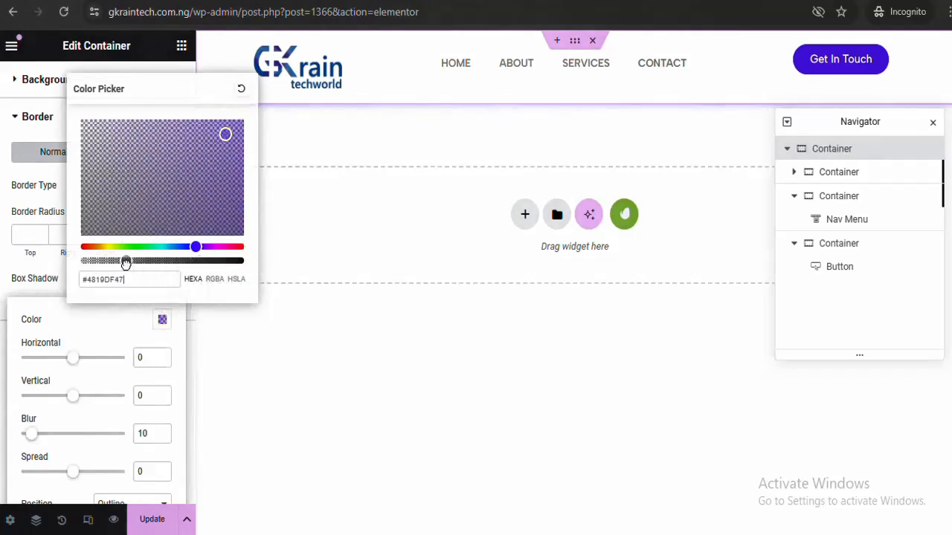
left_click(163, 320)
left_click(203, 287)
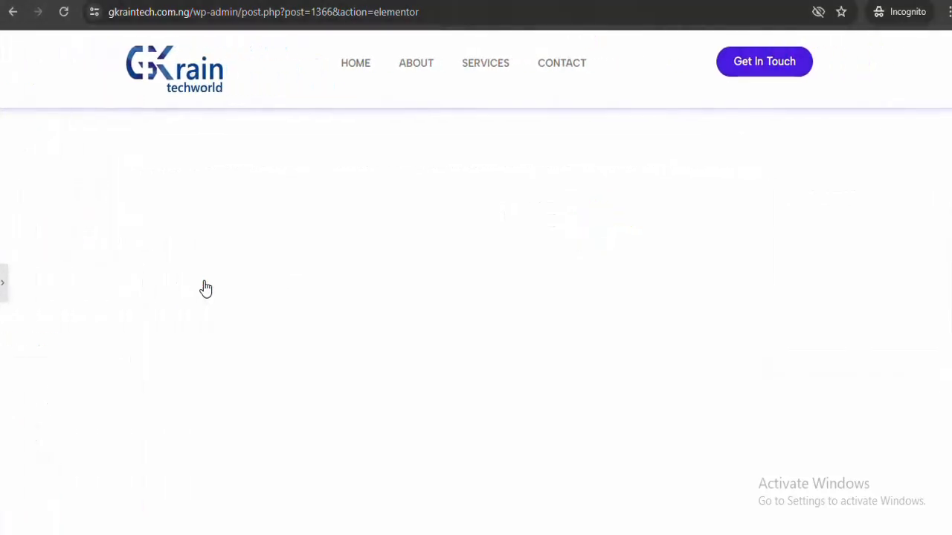
Set the Nav Menu container's Justify Content and Align Items to Center
left_click(4, 286)
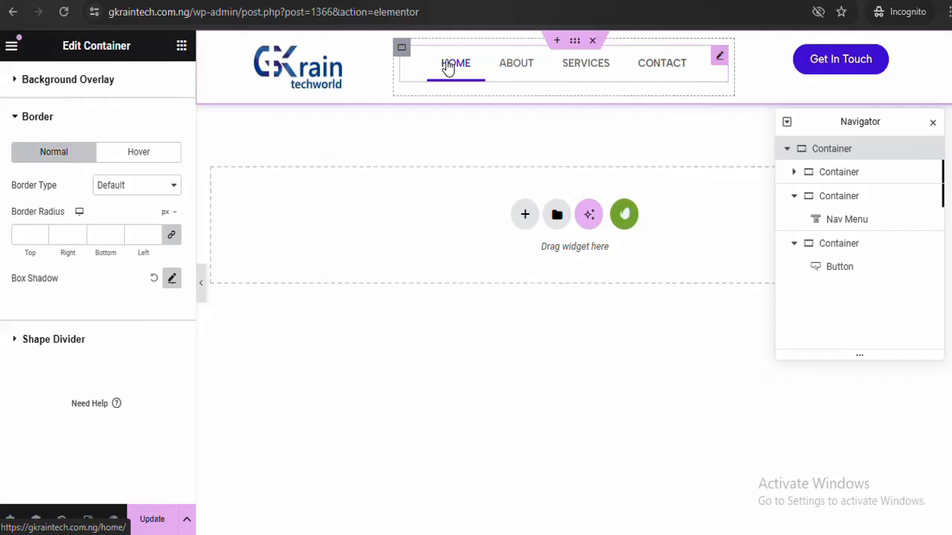
left_click(402, 50)
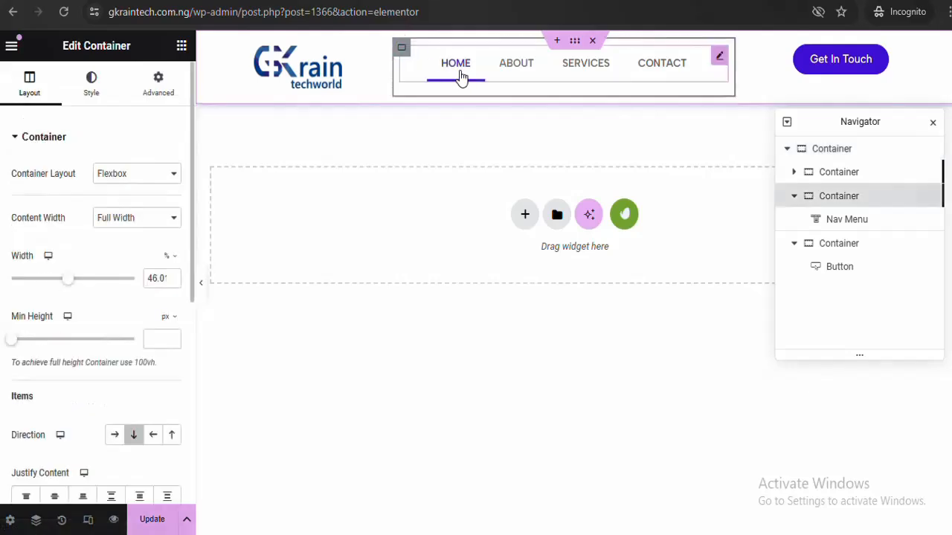
left_click(201, 290)
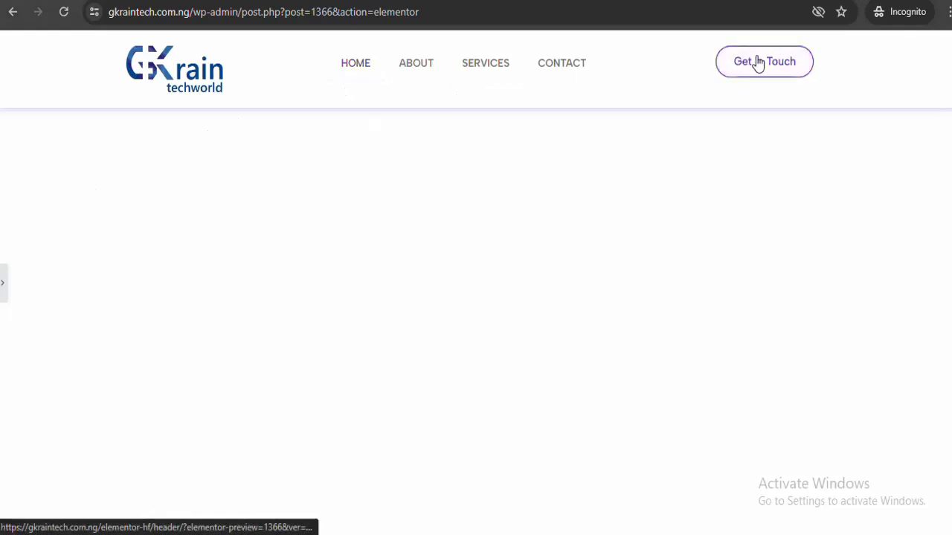
left_click(4, 281)
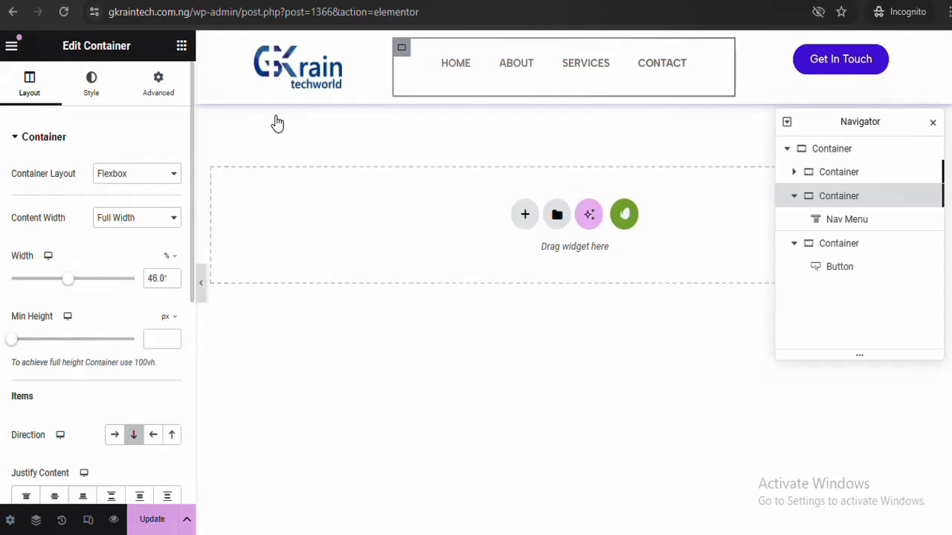
left_click(403, 46)
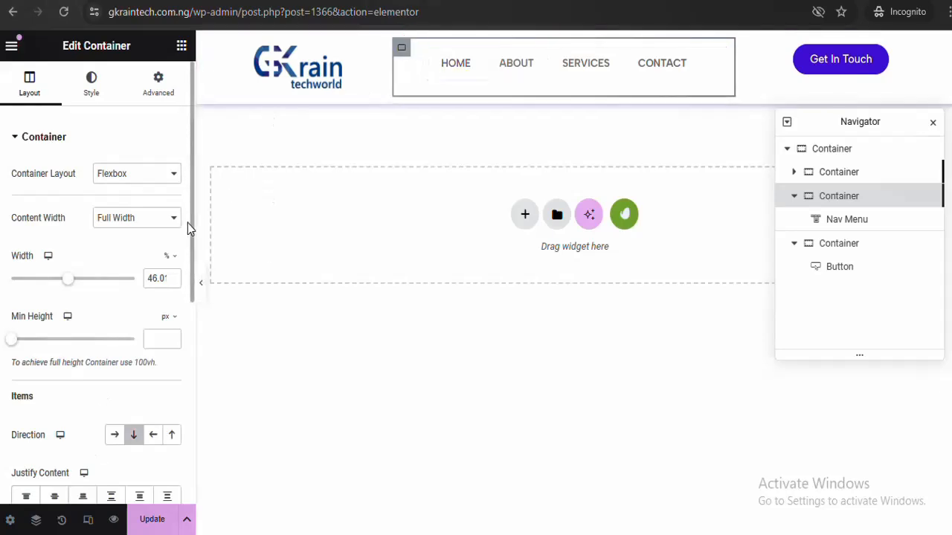
left_click_drag(190, 224, 186, 343)
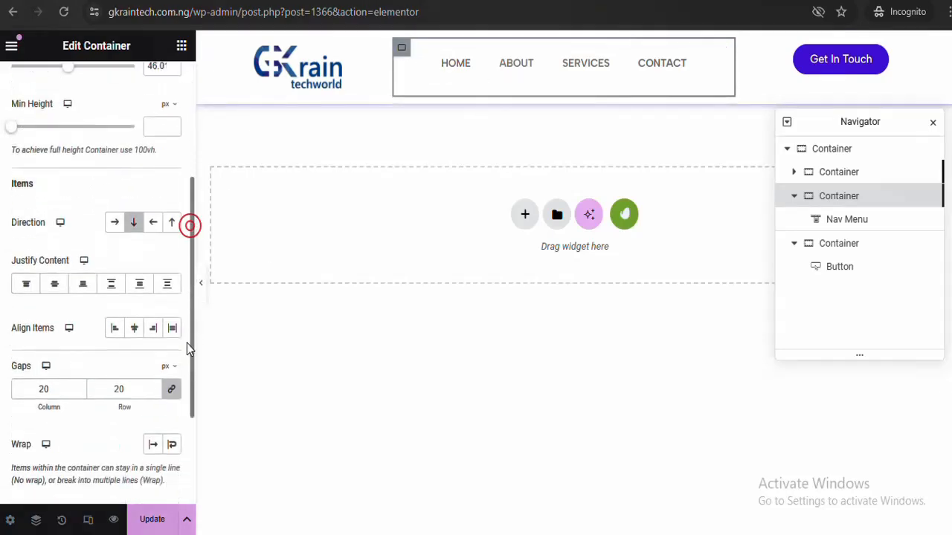
left_click(55, 285)
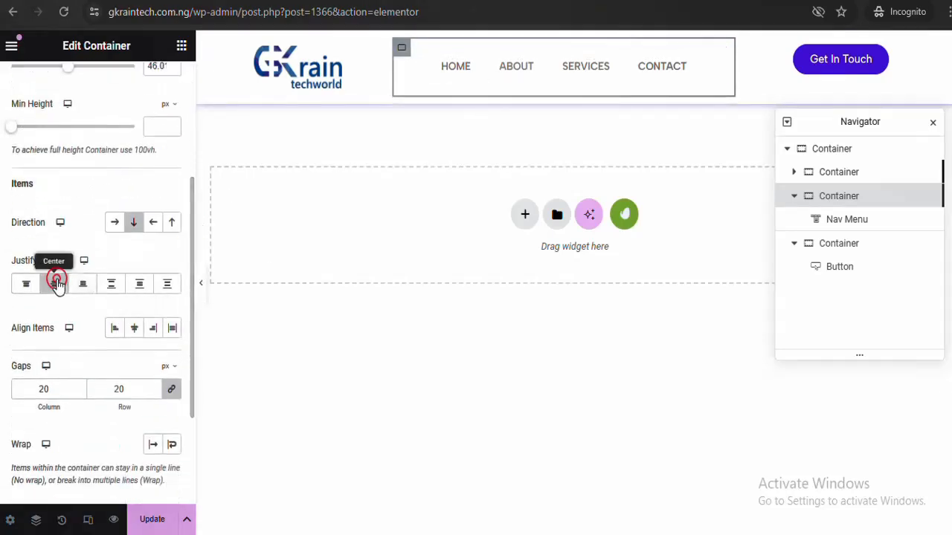
left_click(135, 333)
left_click(744, 49)
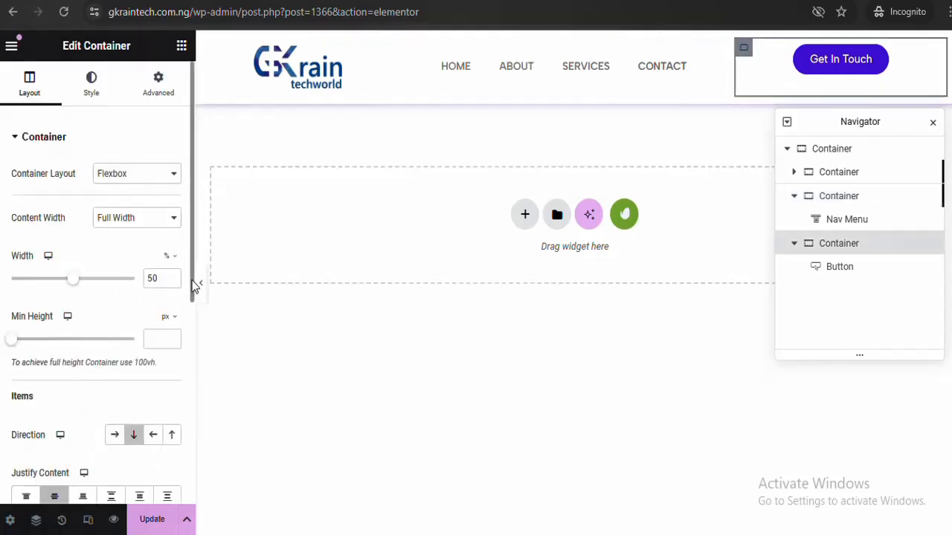
scroll(191, 282, "down", 3)
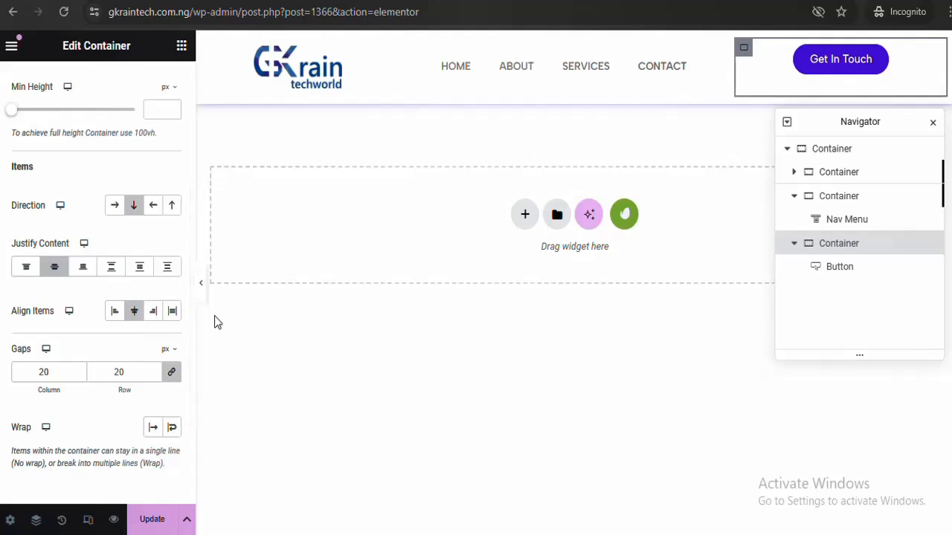
left_click(201, 287)
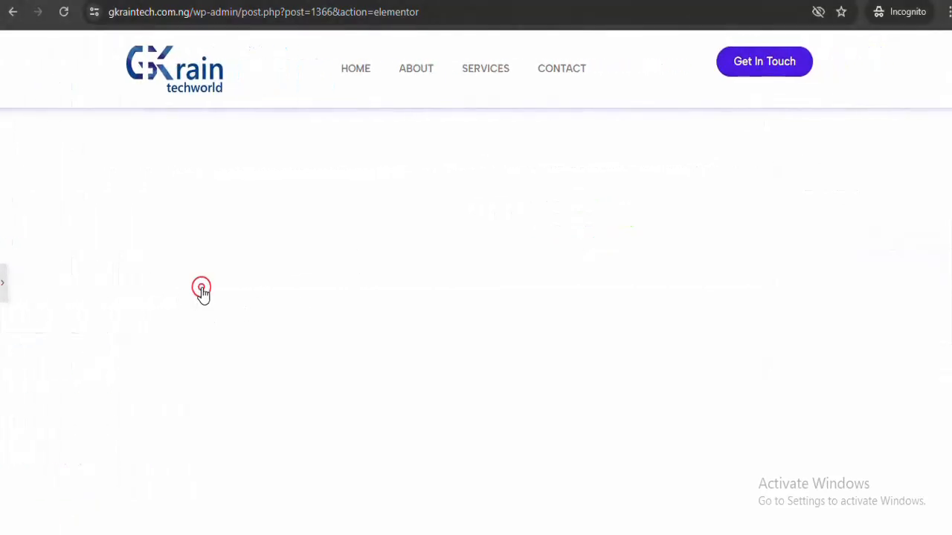
Set the outer header container's Align Items and Justify Content to Center
left_click(4, 293)
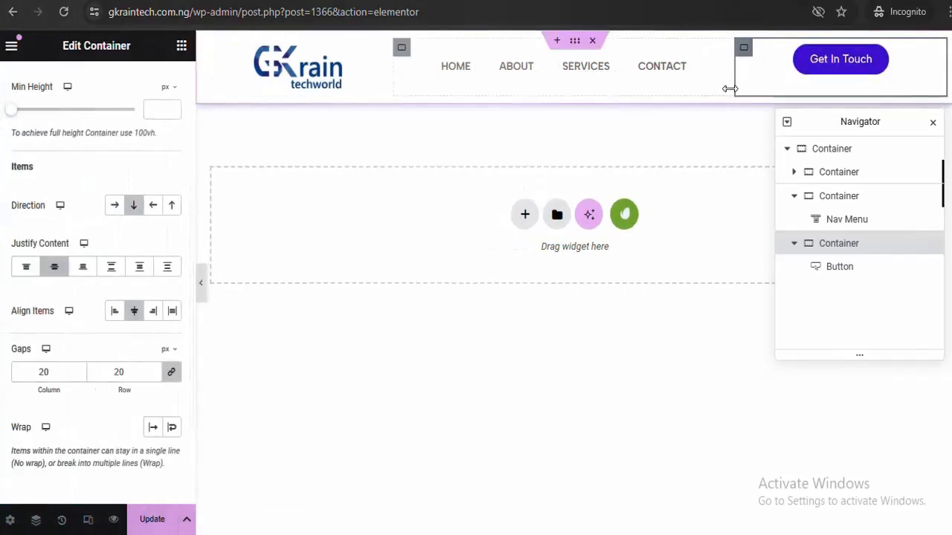
left_click(576, 43)
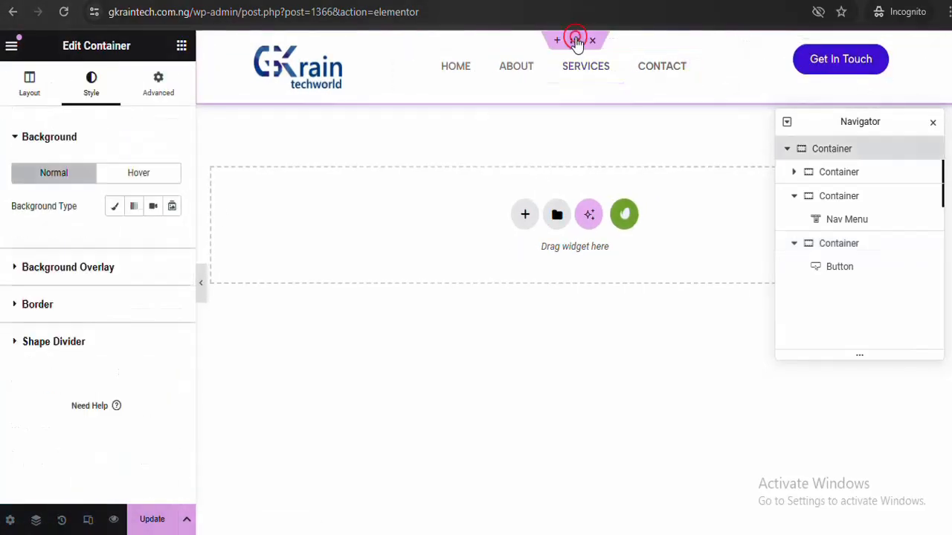
left_click(33, 92)
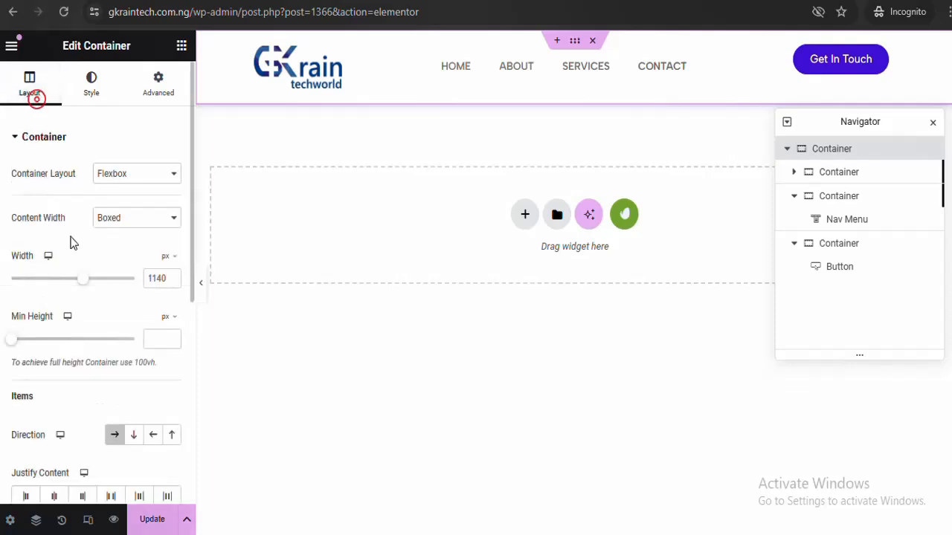
left_click_drag(190, 269, 184, 368)
left_click(135, 360)
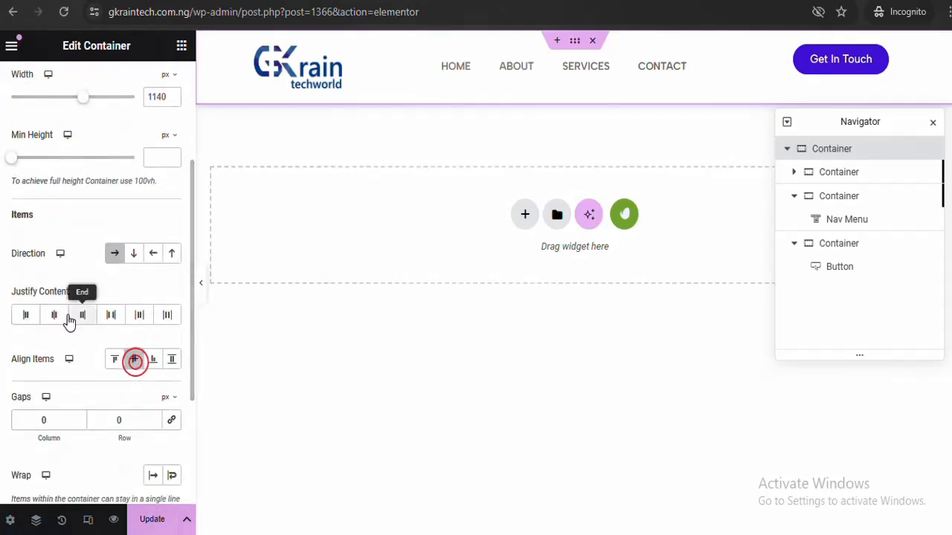
left_click(55, 314)
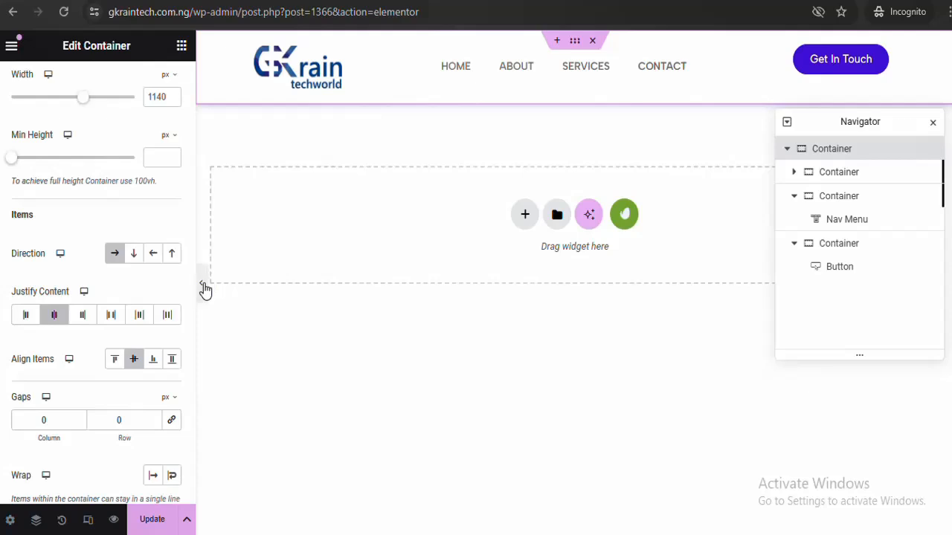
left_click(203, 286)
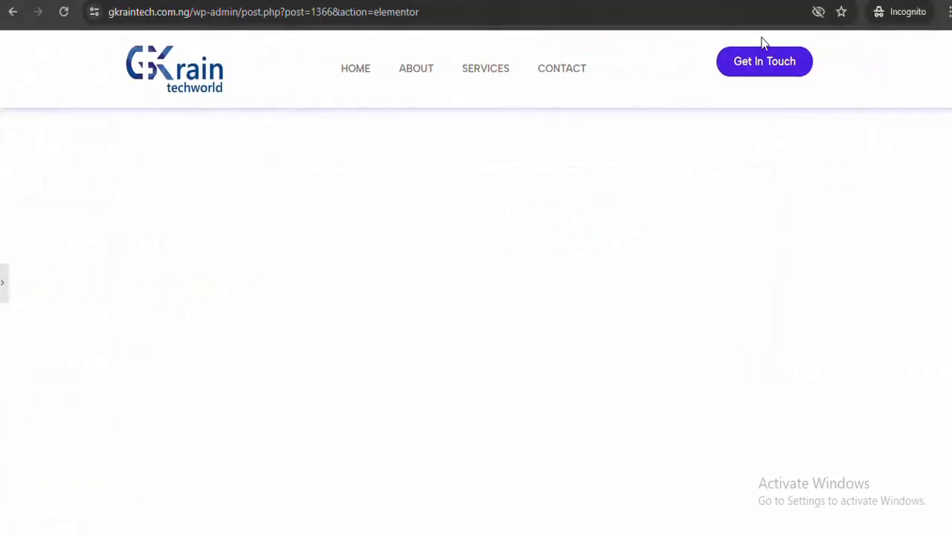
left_click(4, 290)
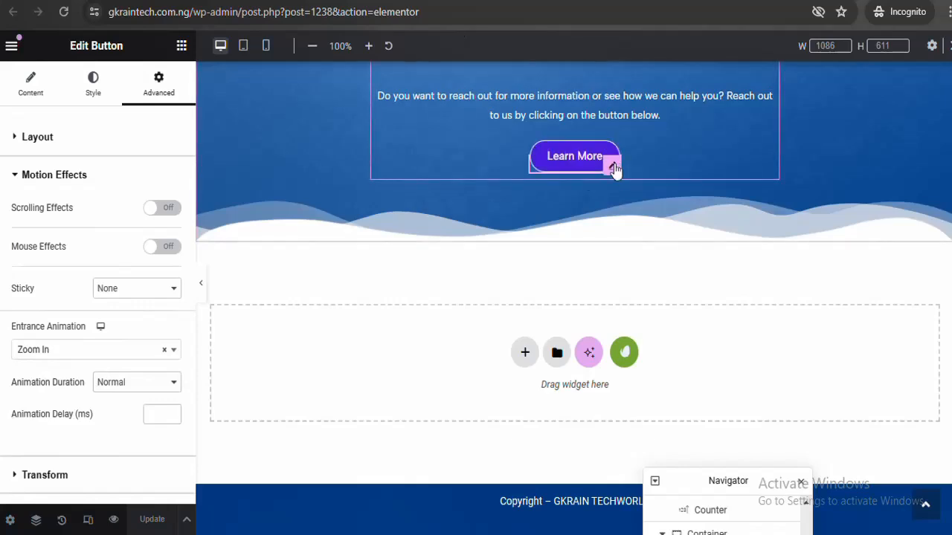
Try different top margins on the Learn More button, returning it to -20
left_click(164, 128)
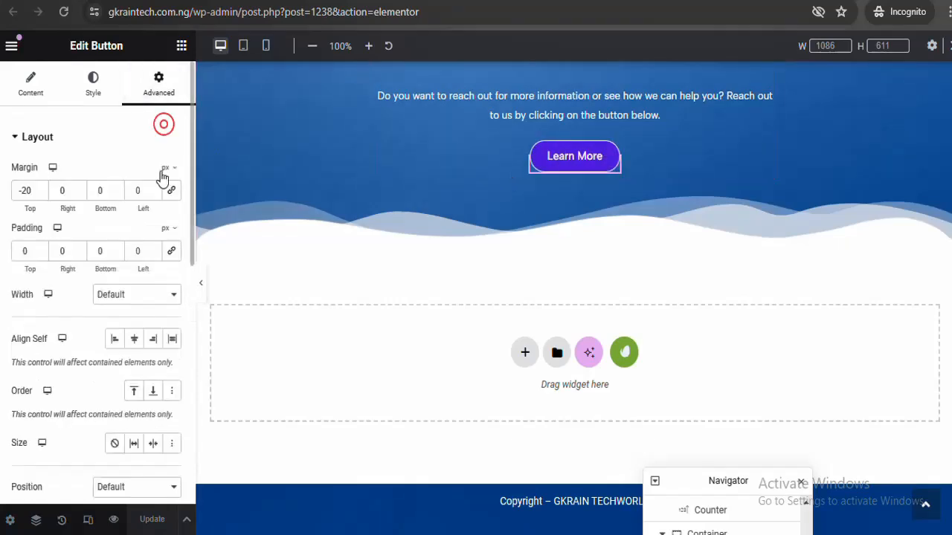
left_click(40, 191)
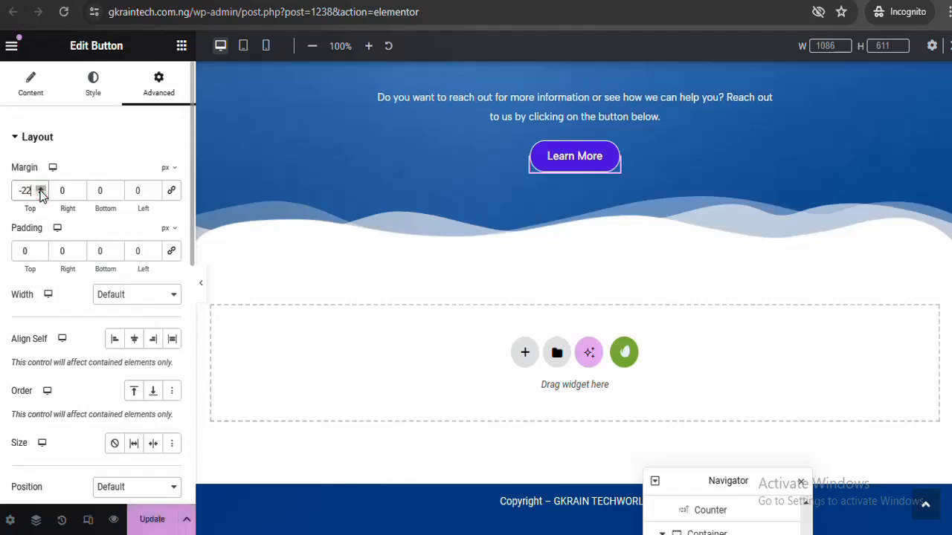
left_click(40, 191)
left_click(40, 188)
left_click(40, 188)
left_click(40, 188)
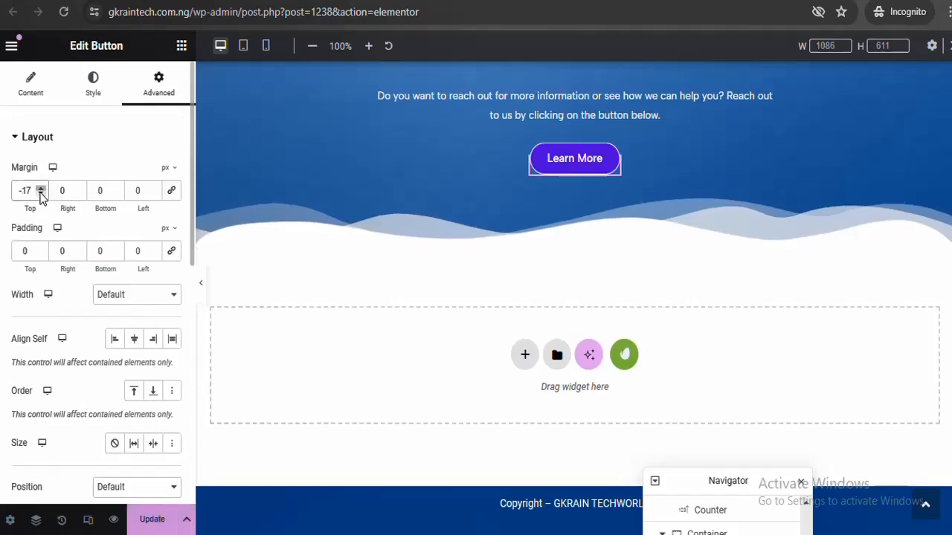
left_click(41, 196)
left_click(41, 195)
left_click(41, 195)
left_click(41, 195)
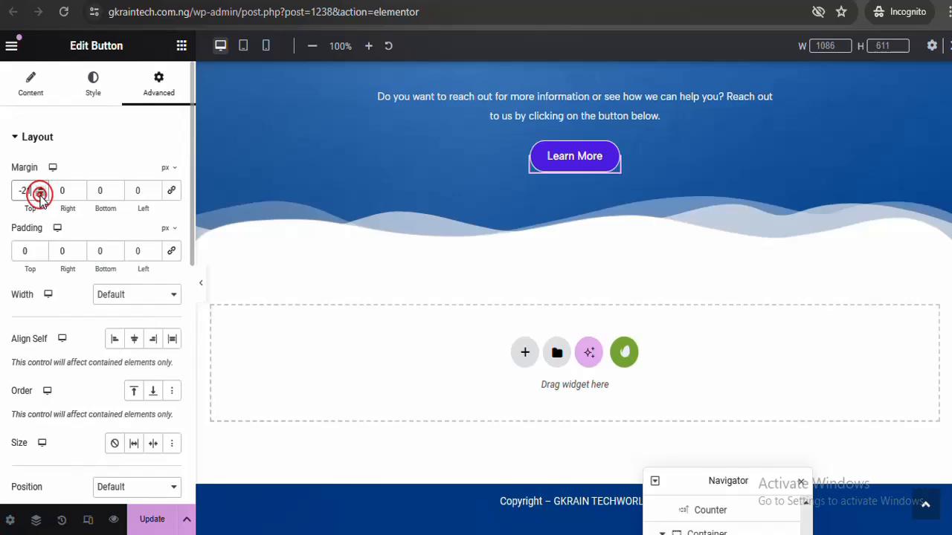
left_click(40, 188)
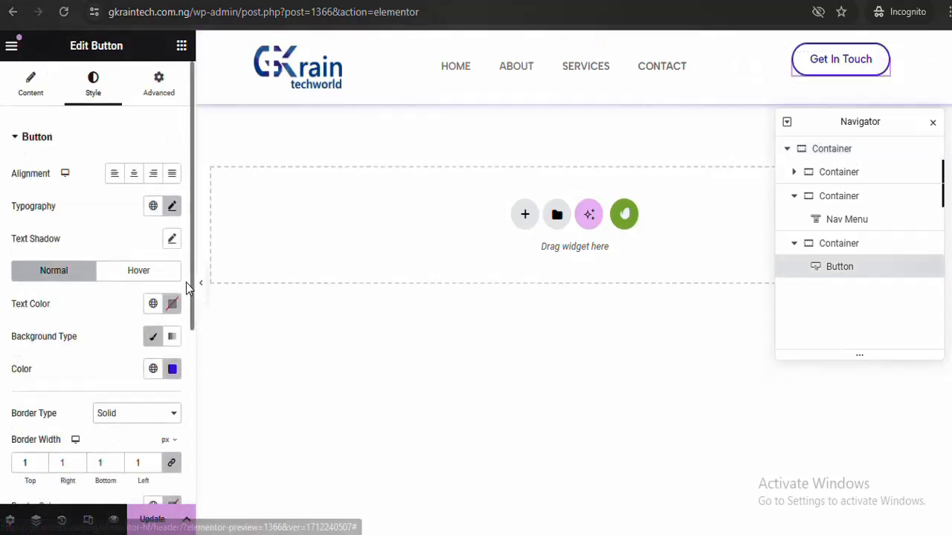
Change the Get In Touch button's Margin Top from -20 to 0
left_click(158, 88)
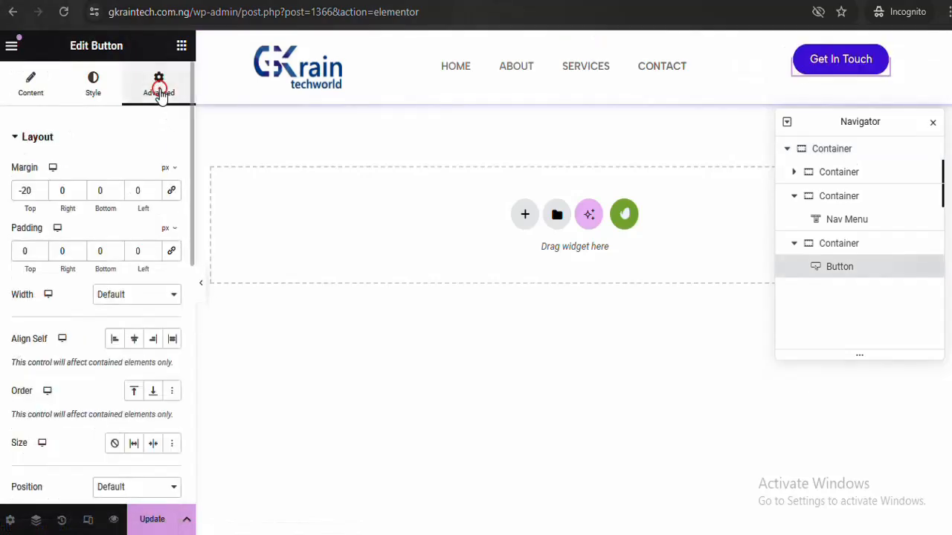
double_click(30, 190)
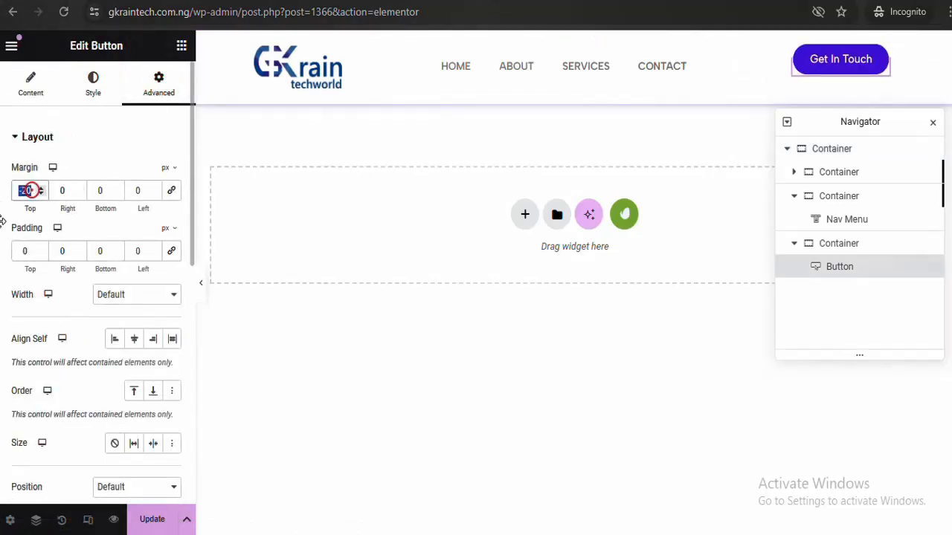
type("0")
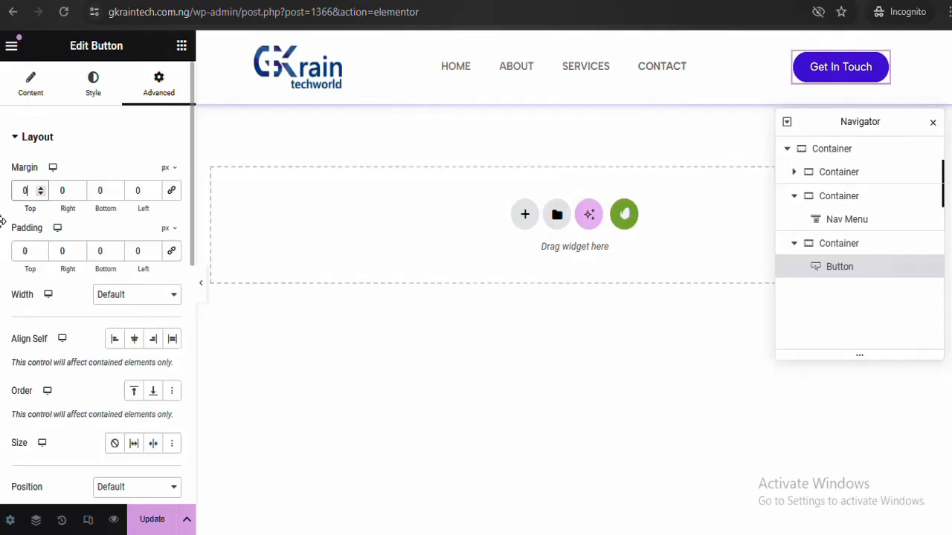
left_click(204, 285)
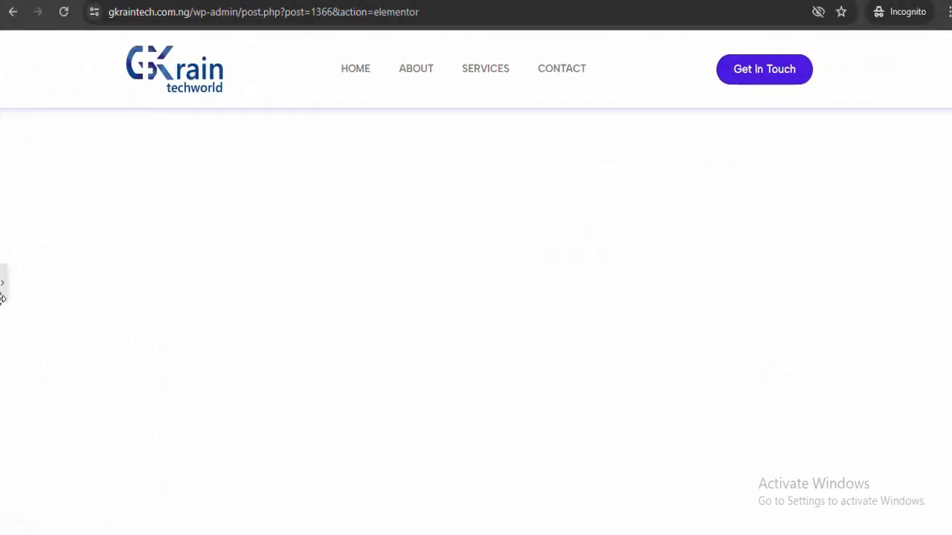
left_click(4, 288)
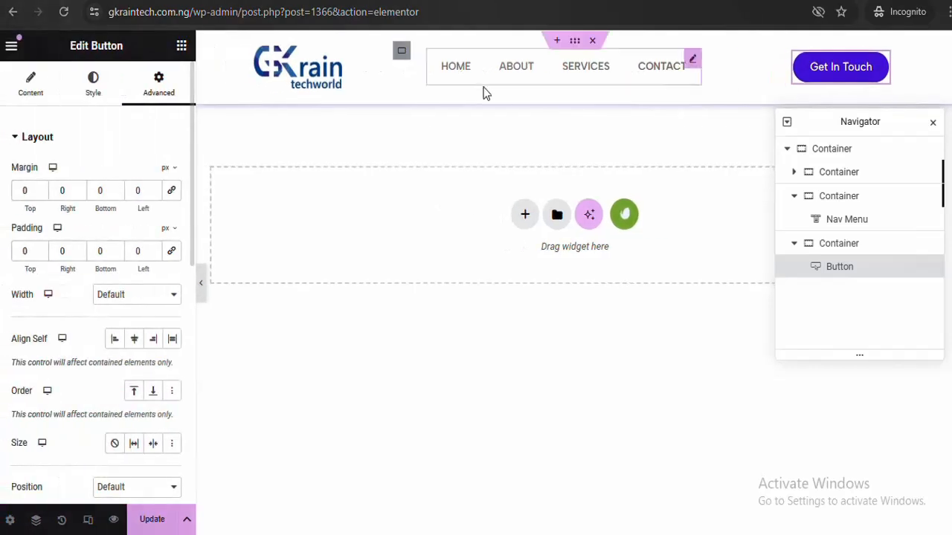
Set the header container's padding to 0 on all sides and preview the slimmer bar
left_click(575, 43)
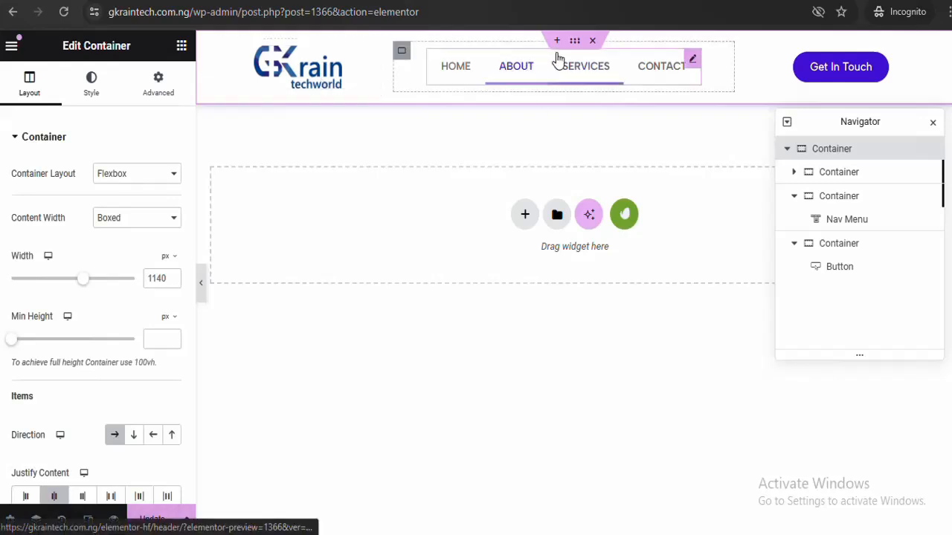
left_click(162, 87)
left_click(172, 190)
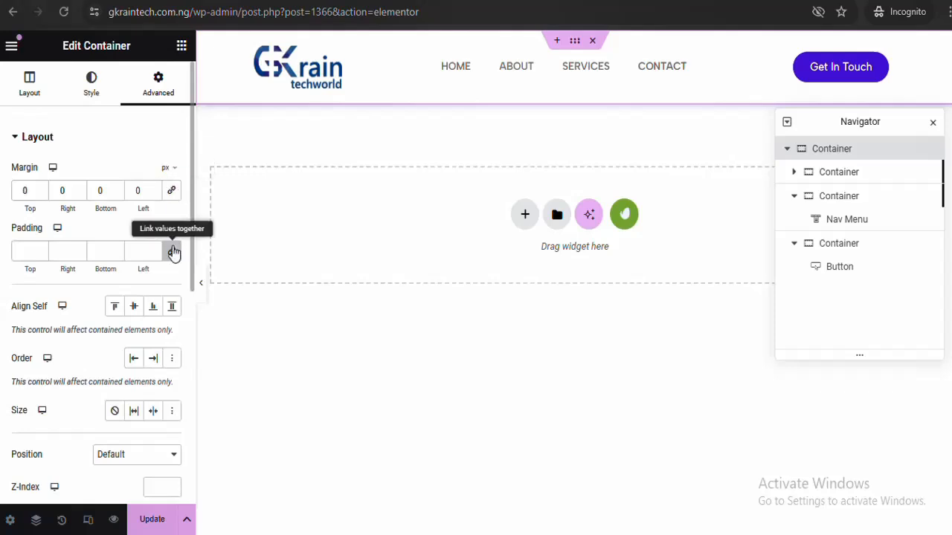
left_click(172, 252)
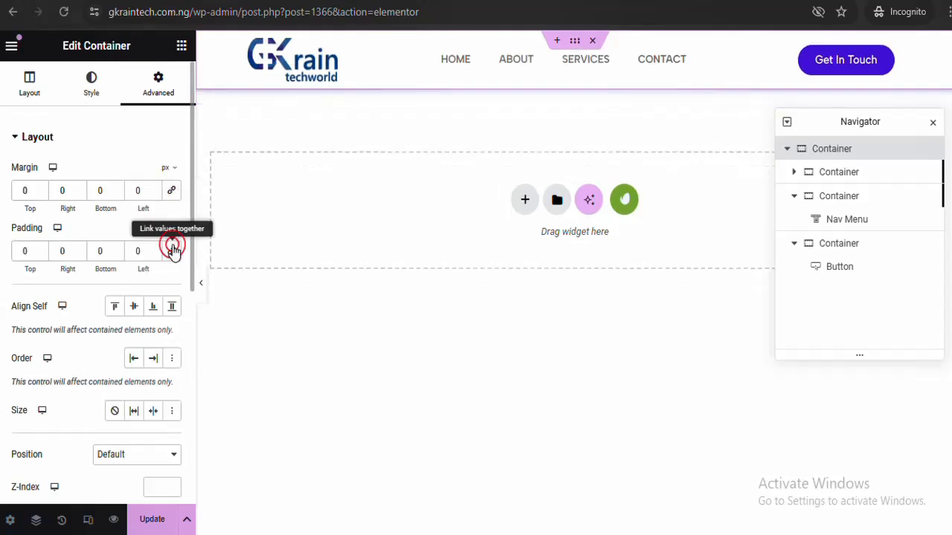
left_click(201, 291)
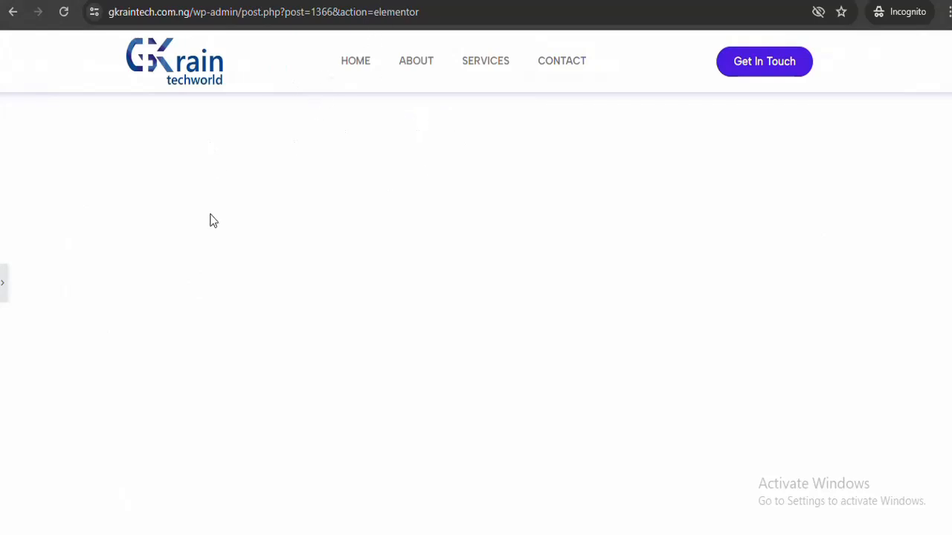
left_click(4, 296)
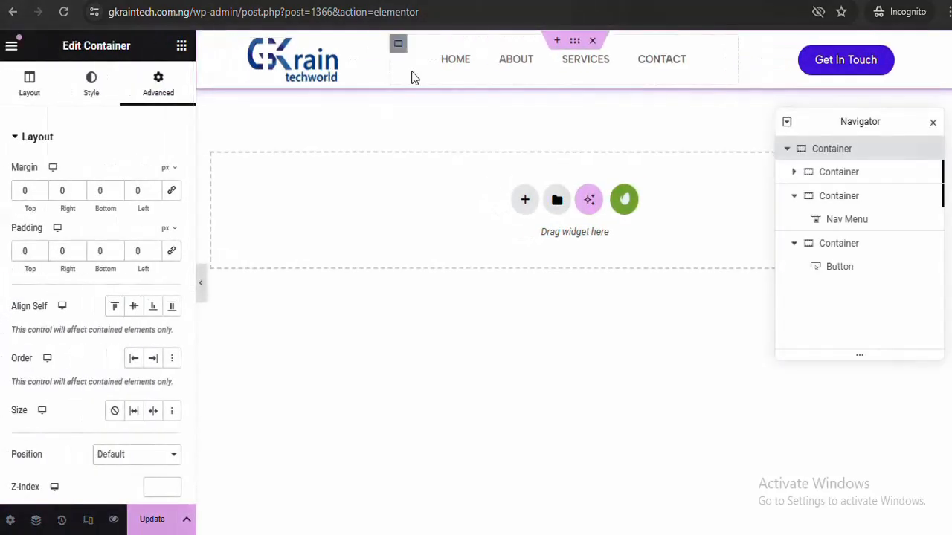
Insert a new flexbox container with a single-column structure above the header
left_click(556, 42)
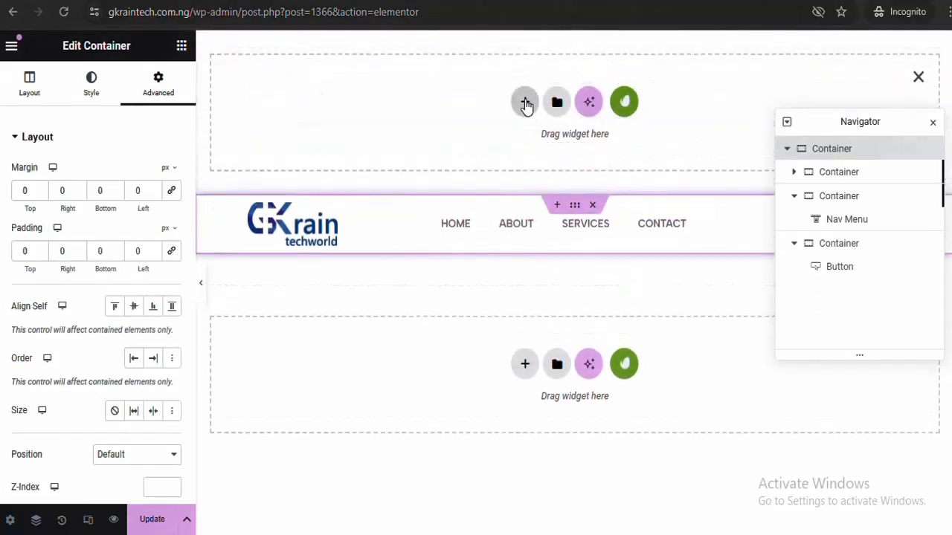
left_click(524, 101)
left_click(521, 147)
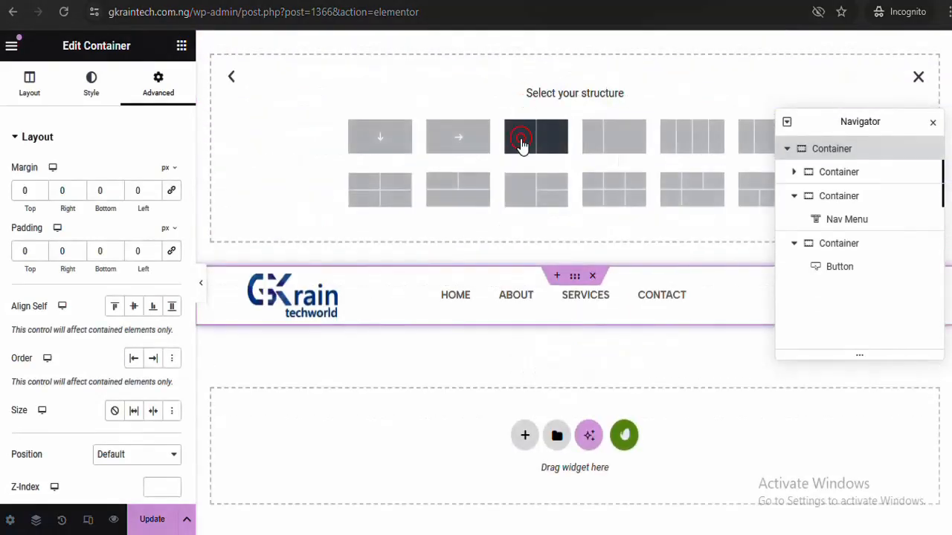
left_click(380, 142)
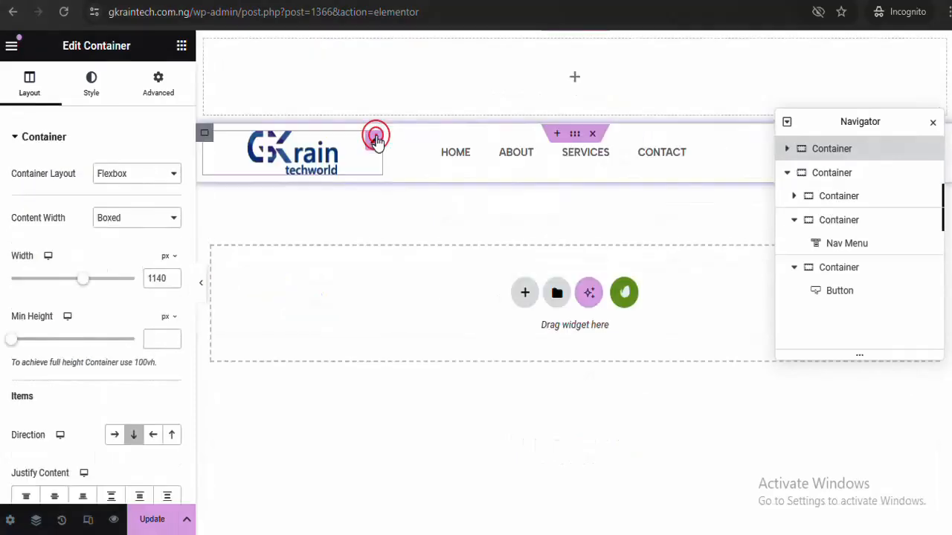
left_click(183, 47)
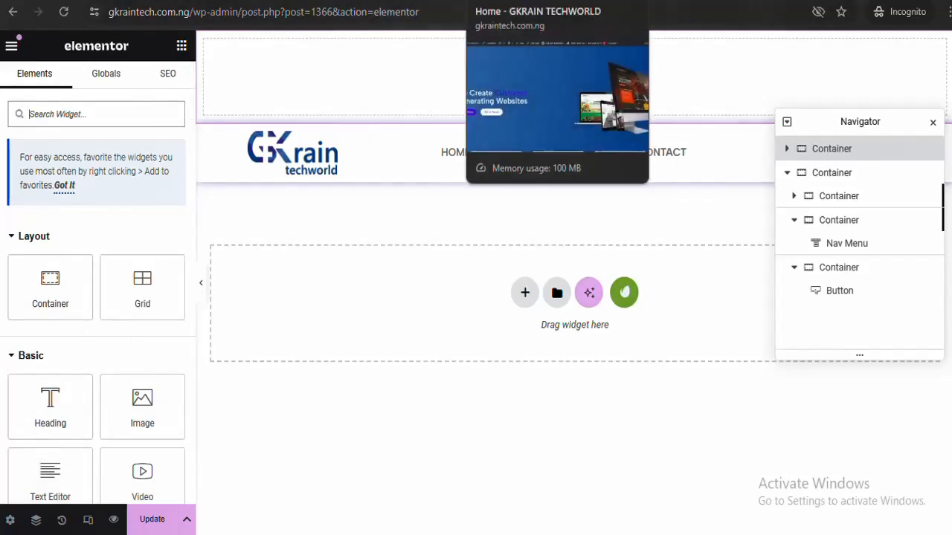
Copy the blue #336CAC from a colour picker in the main page's editor
left_click(520, 2)
key("ctrl+Tab")
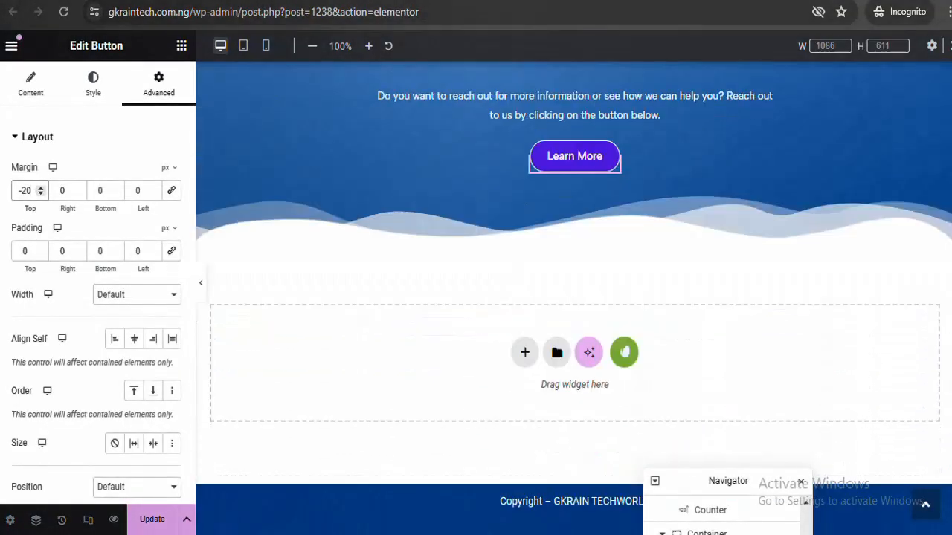
scroll(581, 241, "up", 5)
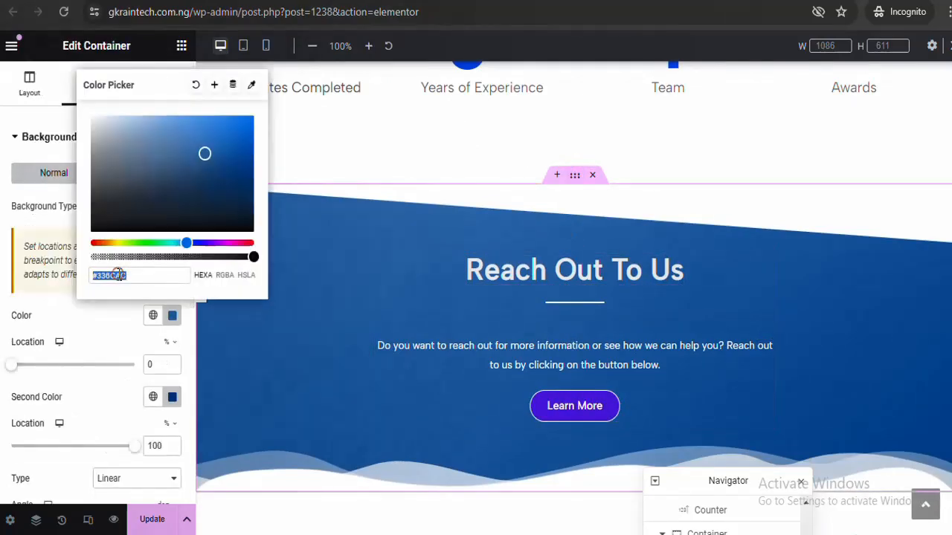
right_click(118, 275)
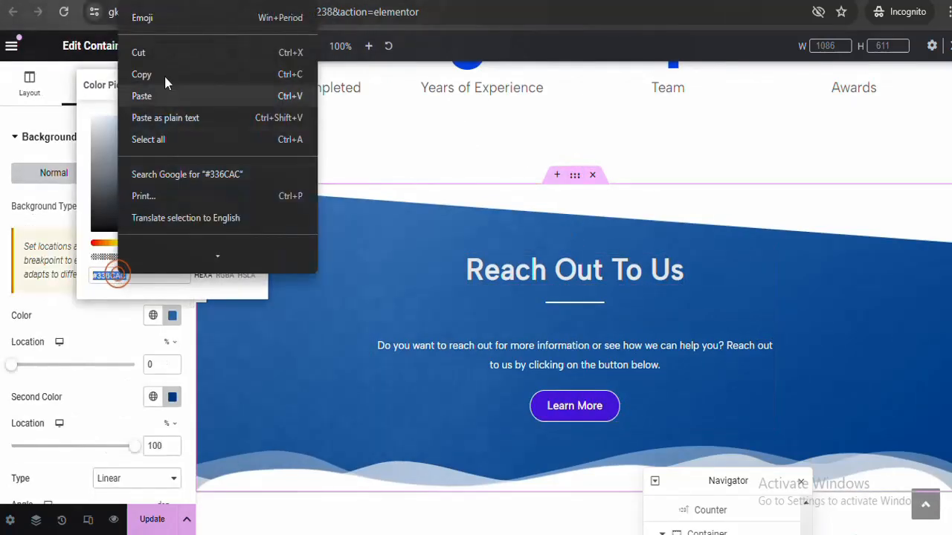
left_click(165, 76)
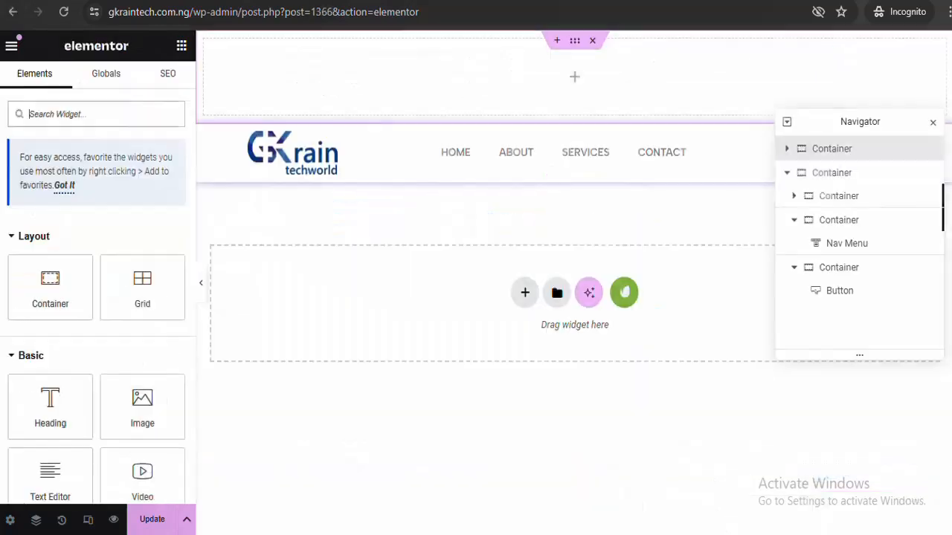
Set the new top container's background type to Classic
left_click(574, 45)
left_click(90, 83)
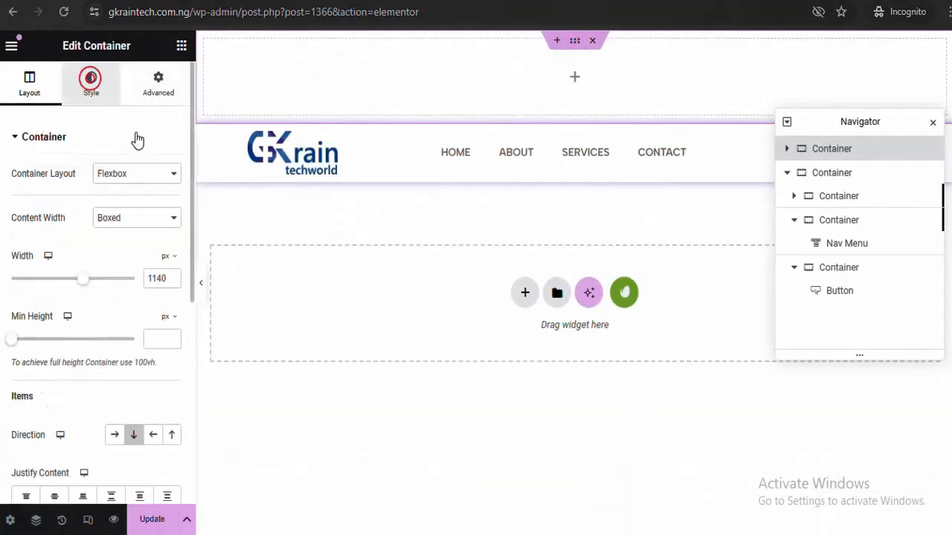
left_click(114, 206)
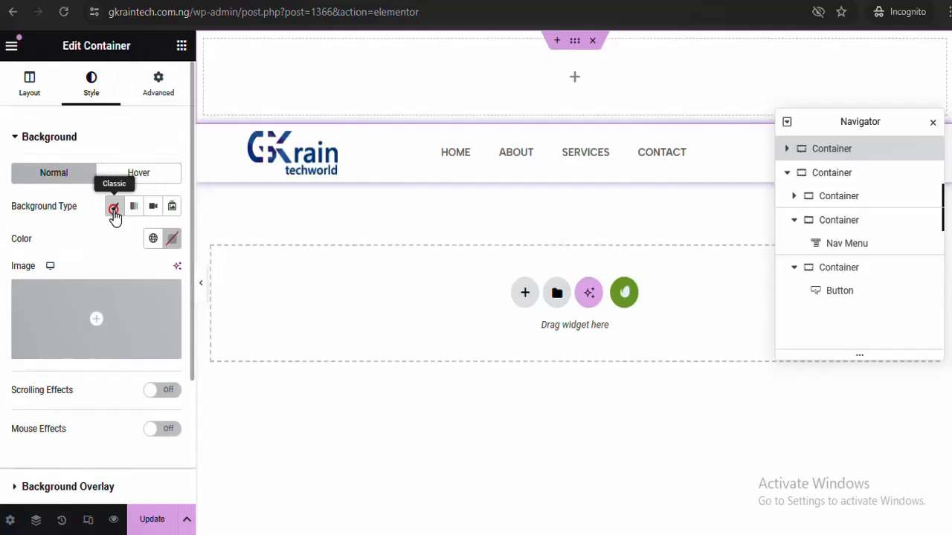
Paste #336CAC as the top bar's background colour
left_click(173, 239)
key("ctrl+v")
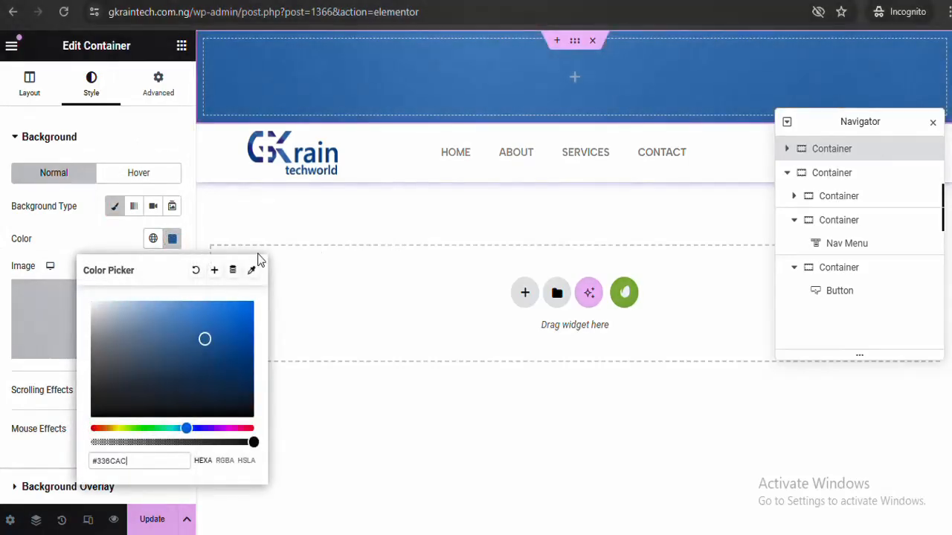
left_click(172, 238)
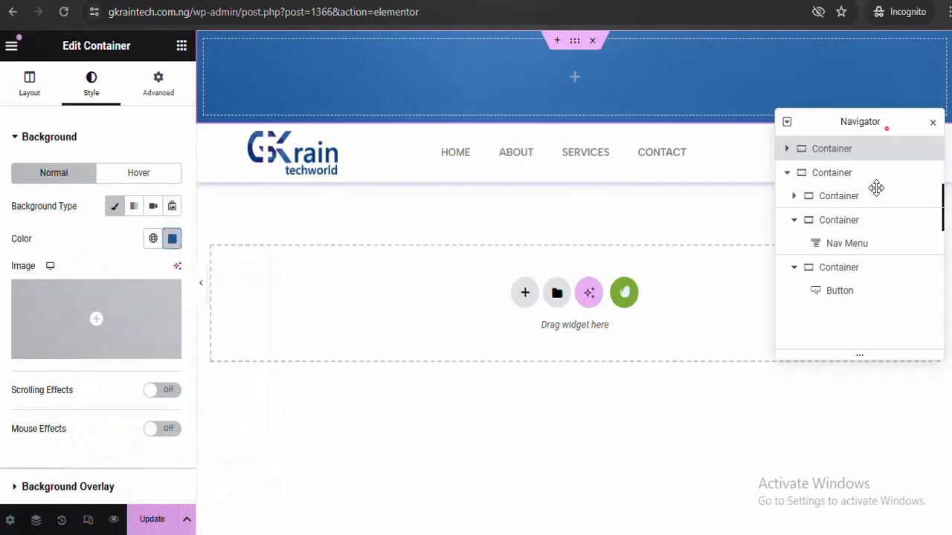
left_click_drag(889, 128, 871, 346)
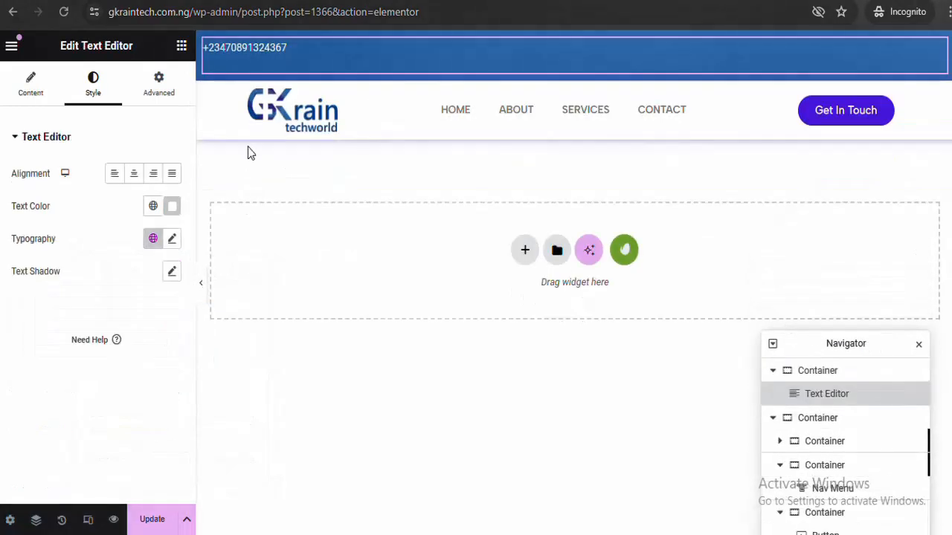
Add an Icon List to the blue top bar and delete the phone-number text widget
left_click(181, 47)
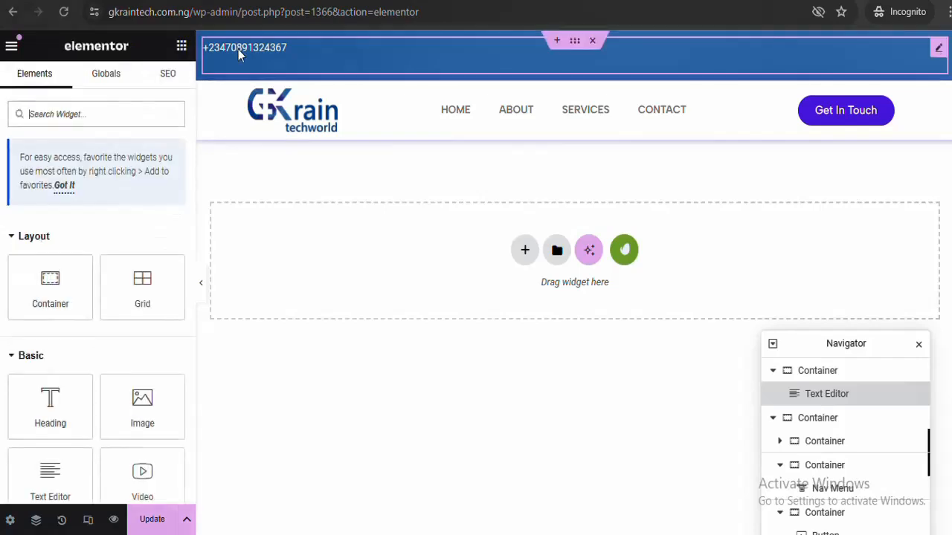
left_click(137, 110)
type("icon")
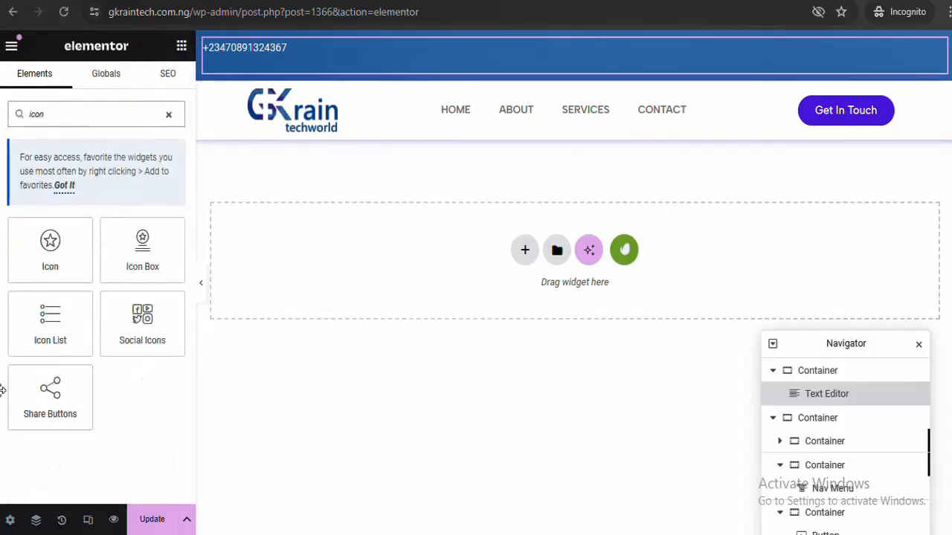
left_click_drag(38, 340, 273, 64)
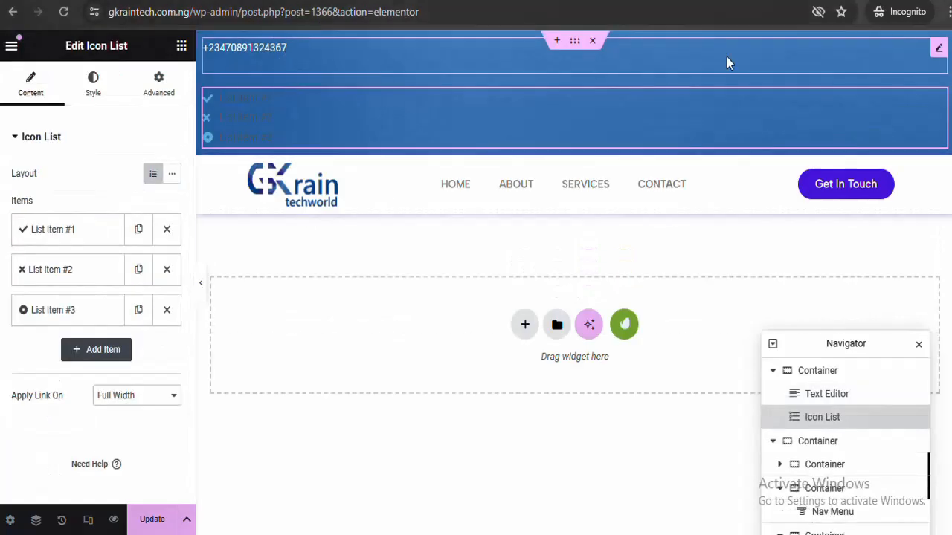
right_click(937, 50)
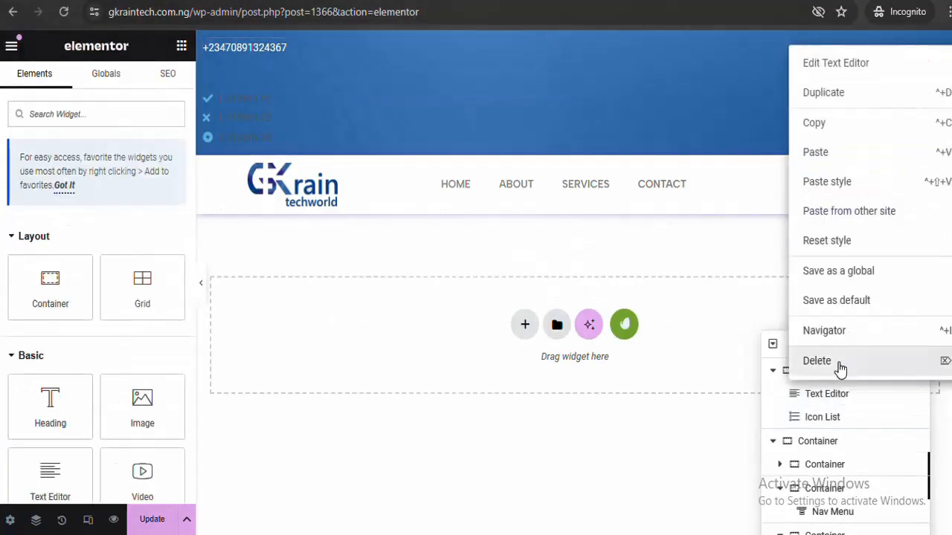
left_click(840, 363)
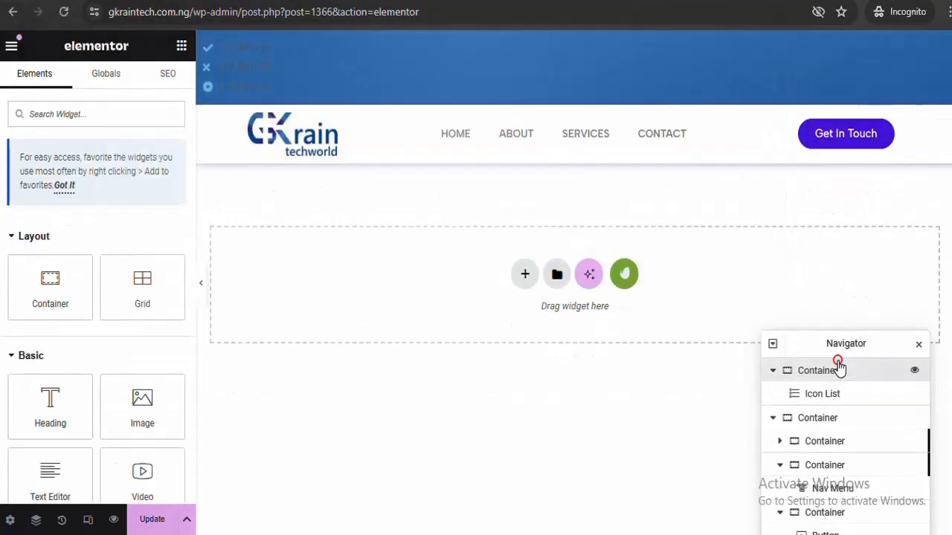
Remove the Icon List's third and second items, leaving one
left_click(249, 67)
left_click(167, 310)
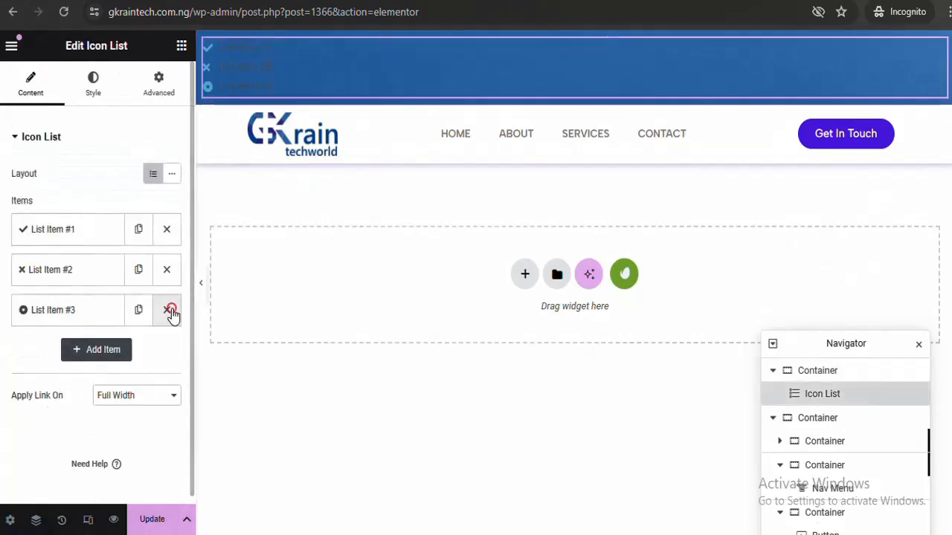
left_click(167, 274)
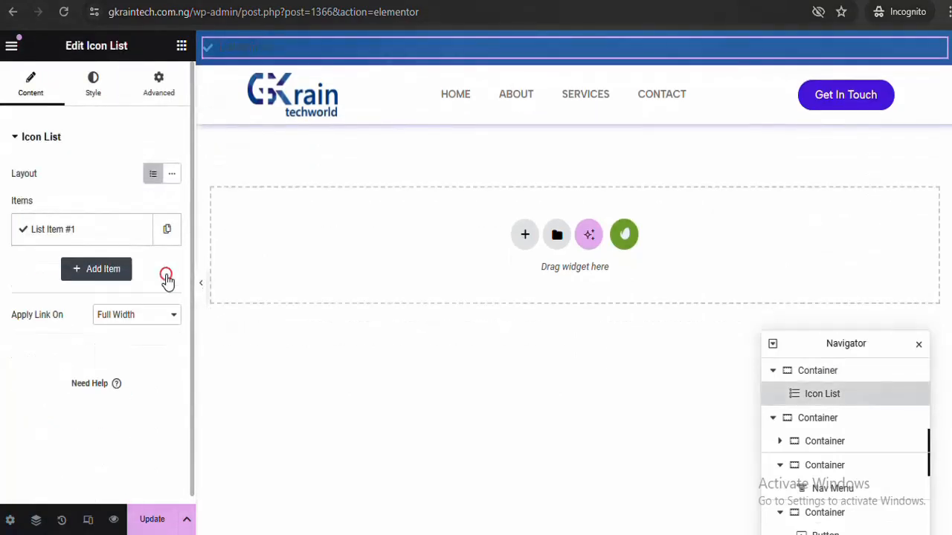
Change the remaining item's icon to 'Phone alt' from the Icon Library
left_click(98, 228)
left_click(85, 339)
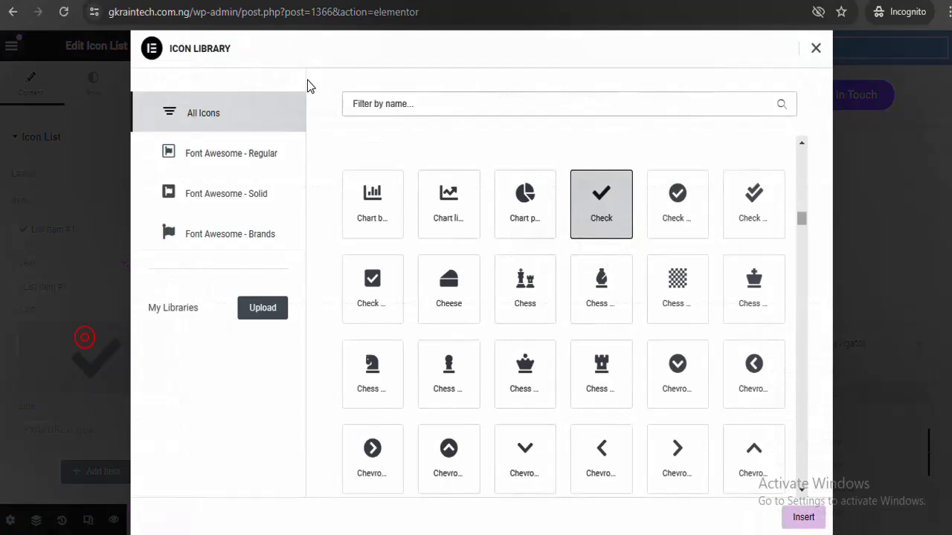
left_click(409, 100)
type("cla")
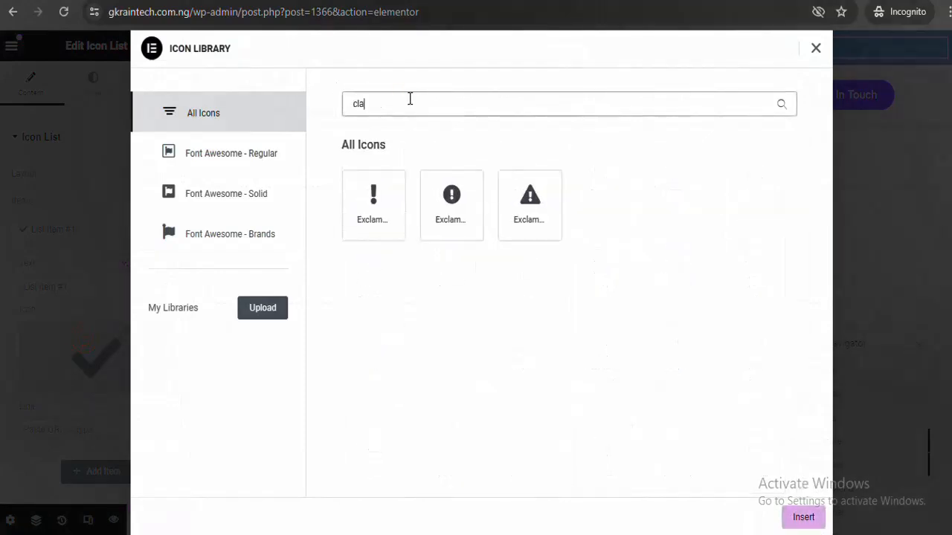
key("BackSpace")
key("BackSpace")
key("BackSpace")
type("phone")
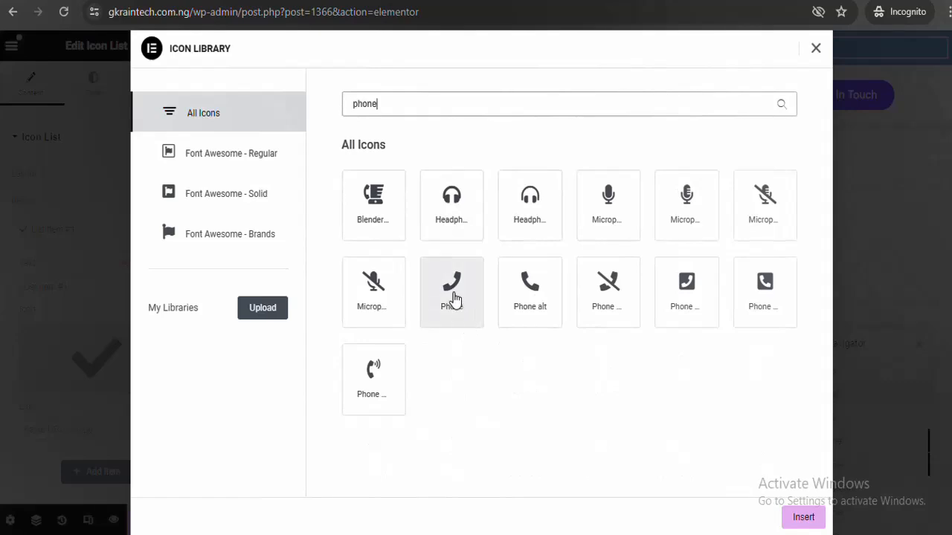
left_click(529, 286)
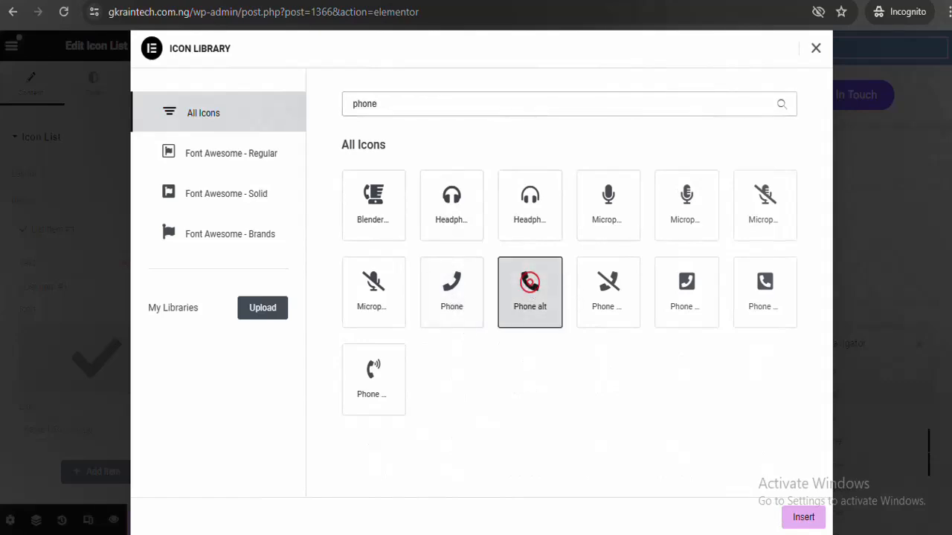
left_click(803, 520)
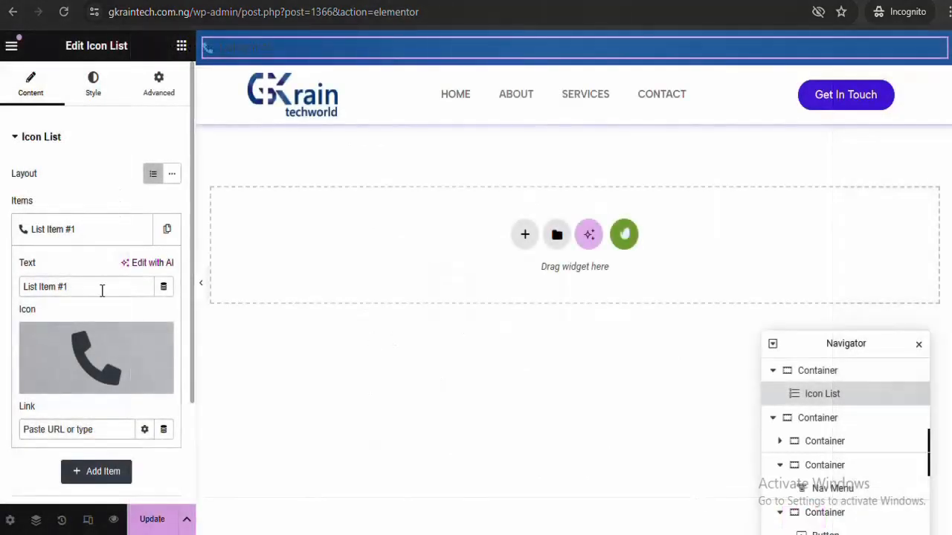
Colour the icon list's phone icon and List Item #1 text both #FFFFFF
left_click(93, 88)
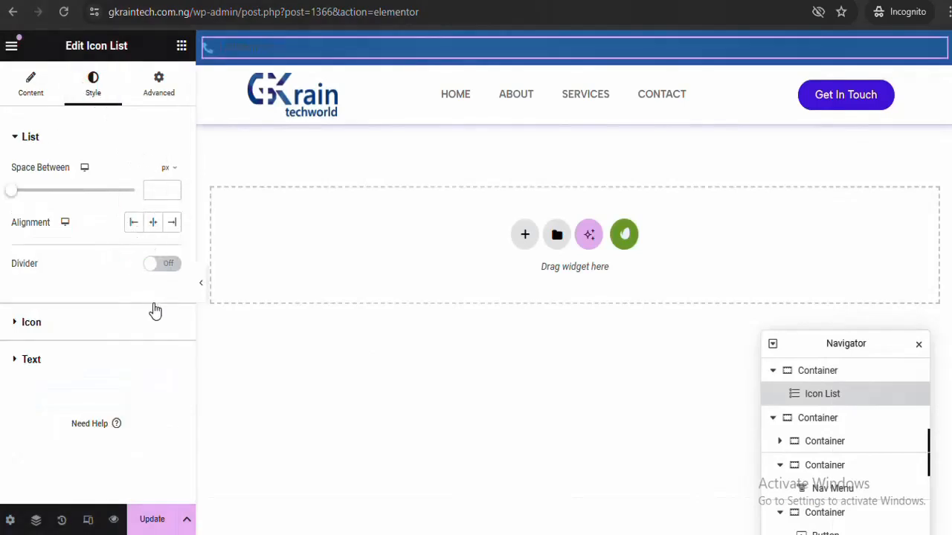
left_click(130, 329)
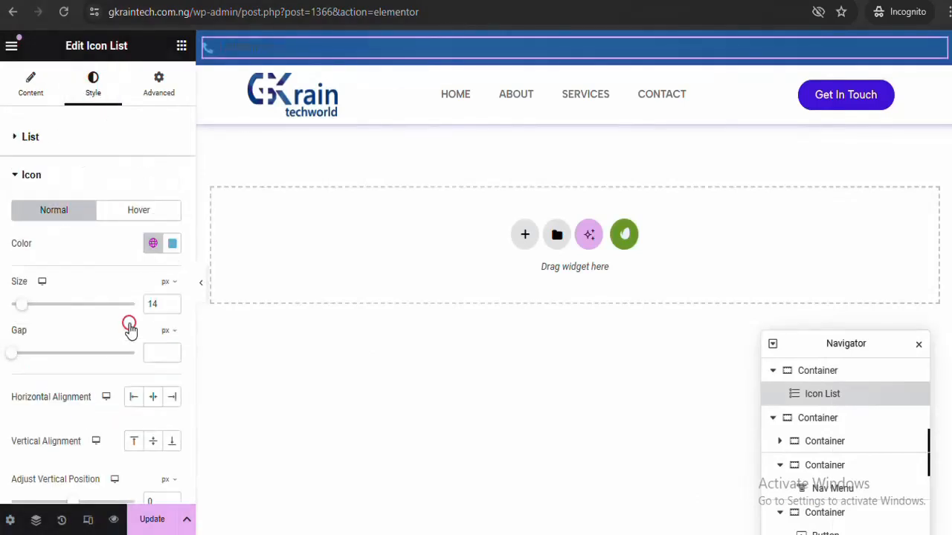
left_click(174, 243)
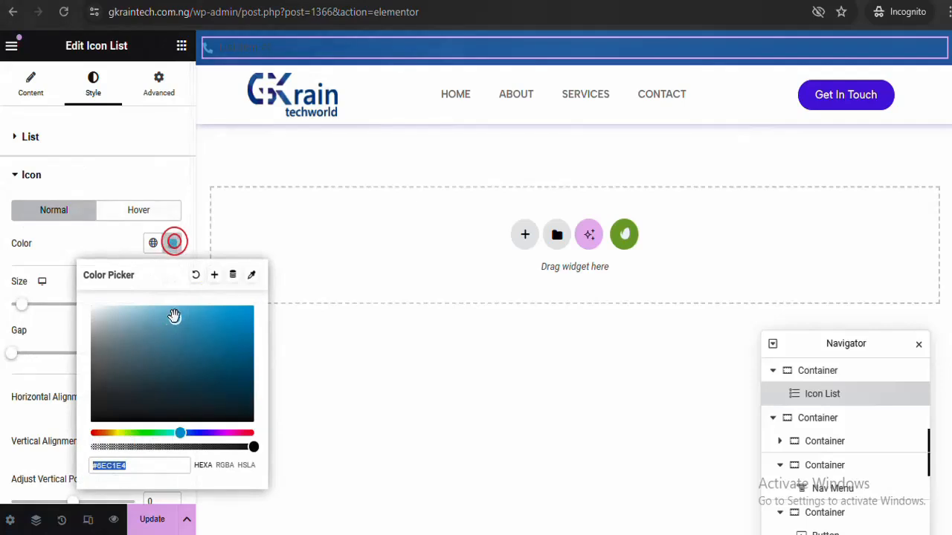
type("#FFFFFF")
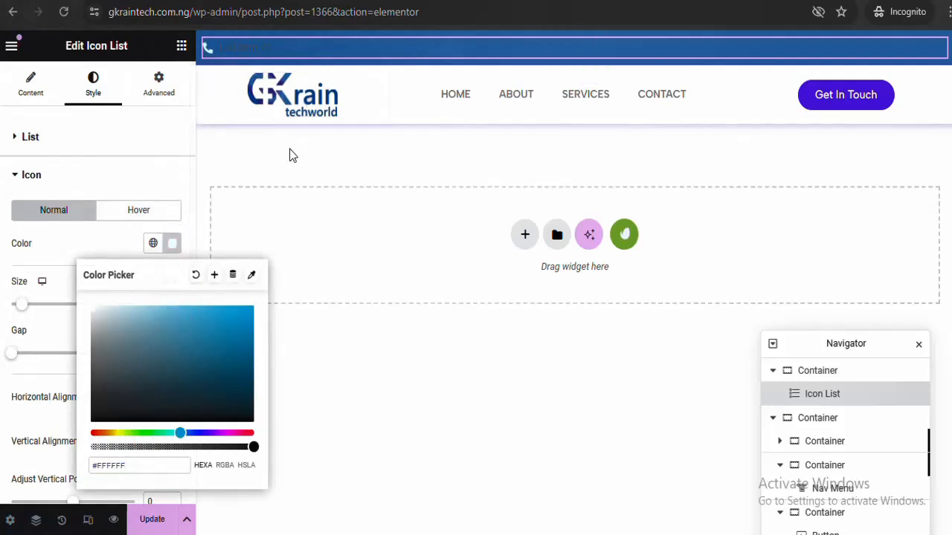
left_click(170, 243)
left_click(125, 178)
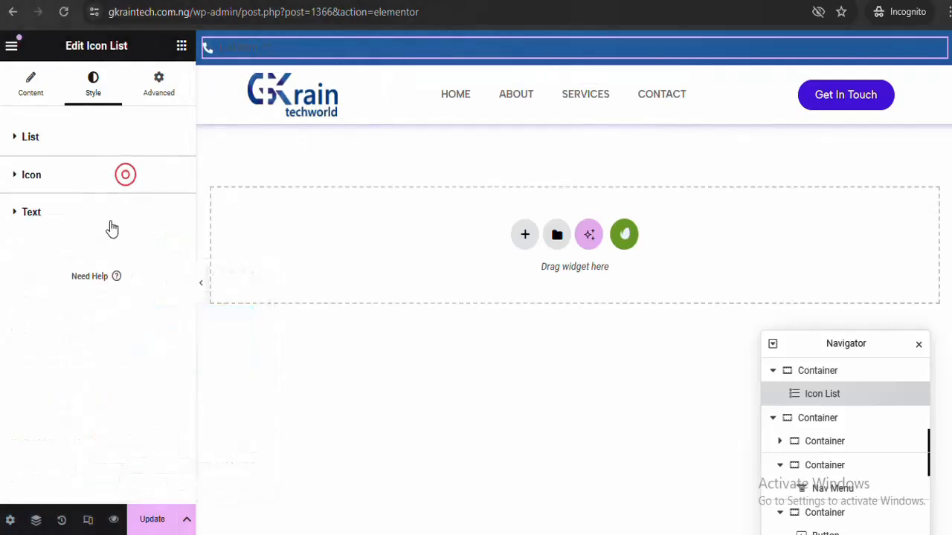
left_click(111, 216)
left_click(172, 348)
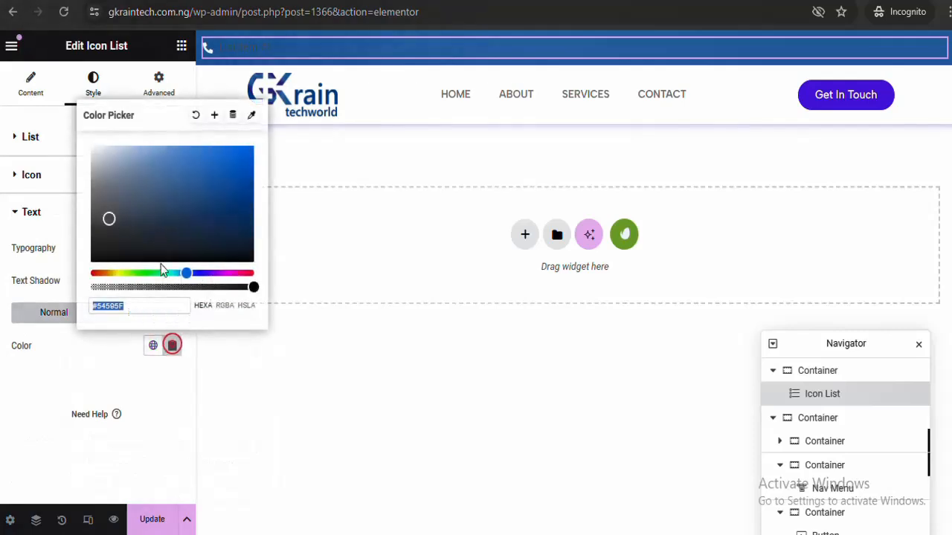
type("#FFFFFF")
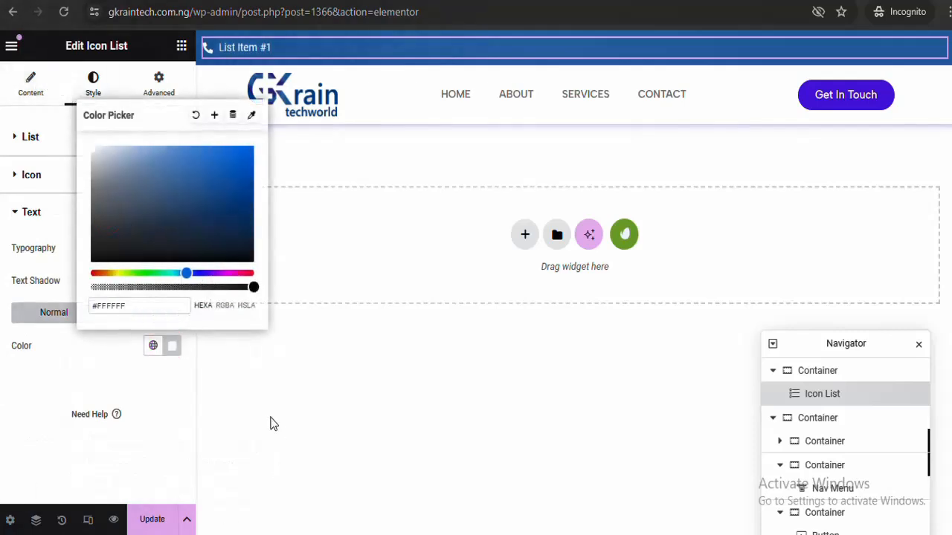
left_click(174, 346)
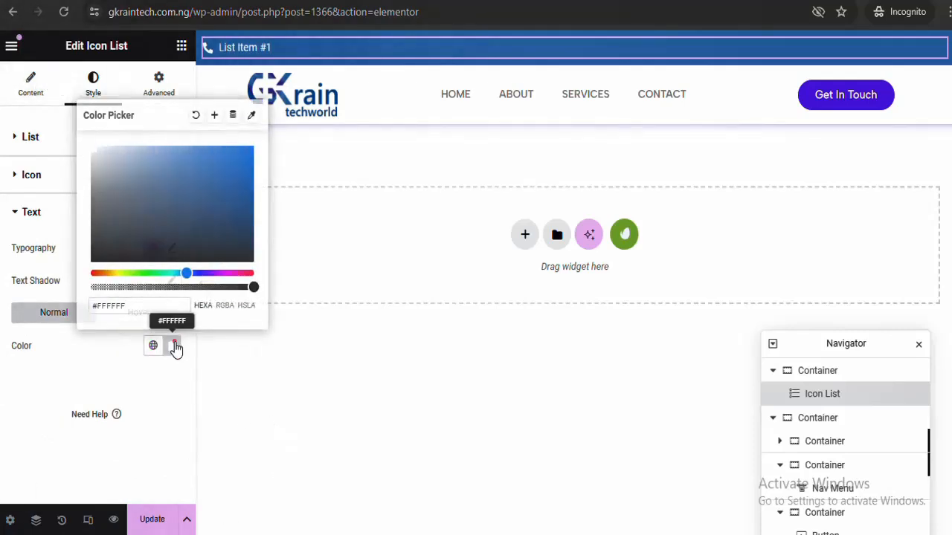
left_click(33, 99)
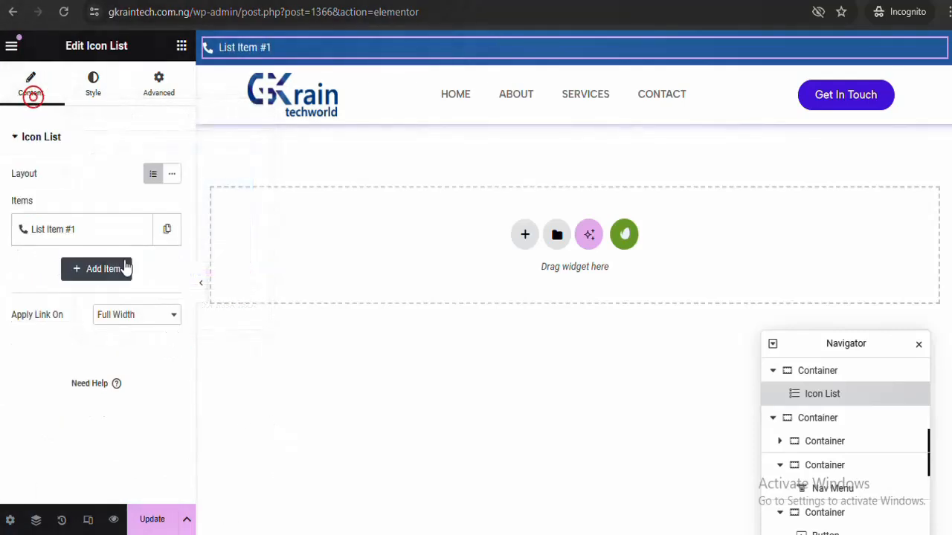
Replace List Item #1's placeholder text with the contact phone number
left_click(73, 232)
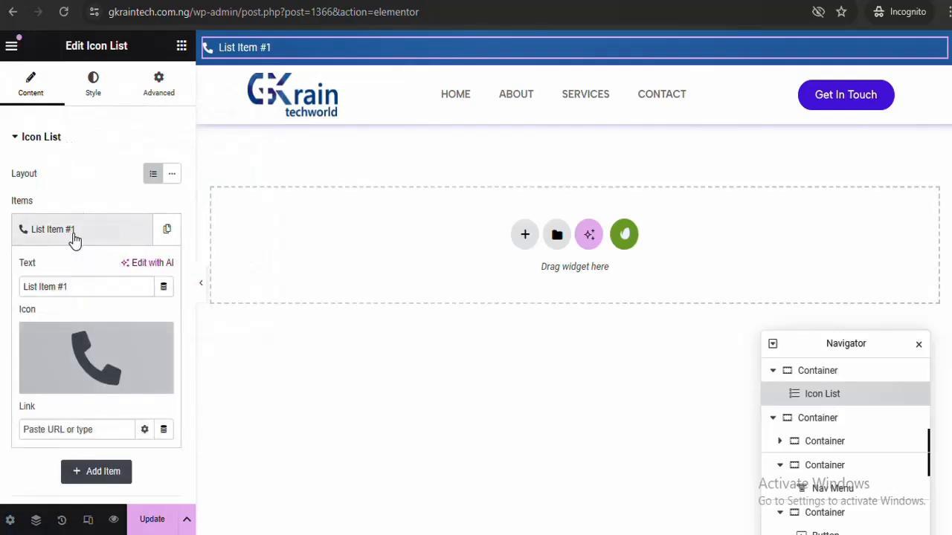
triple_click(88, 287)
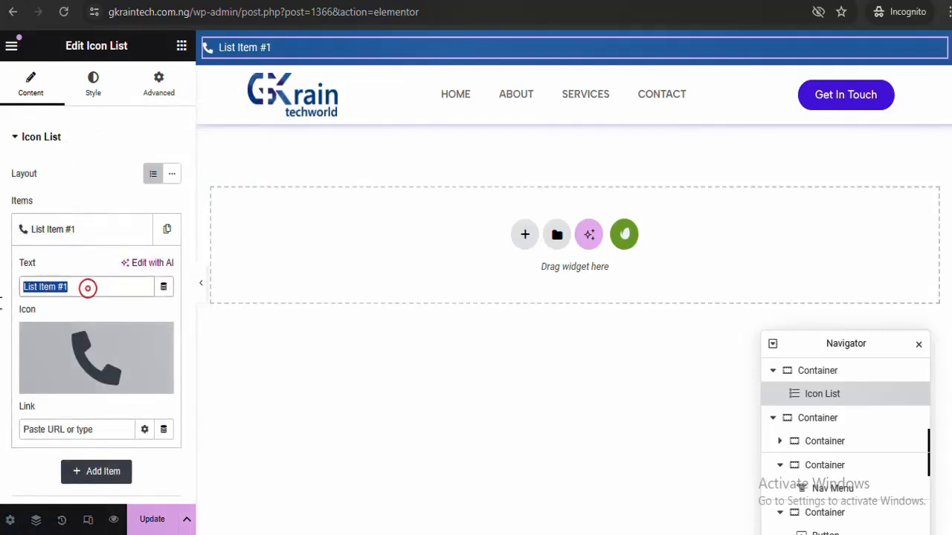
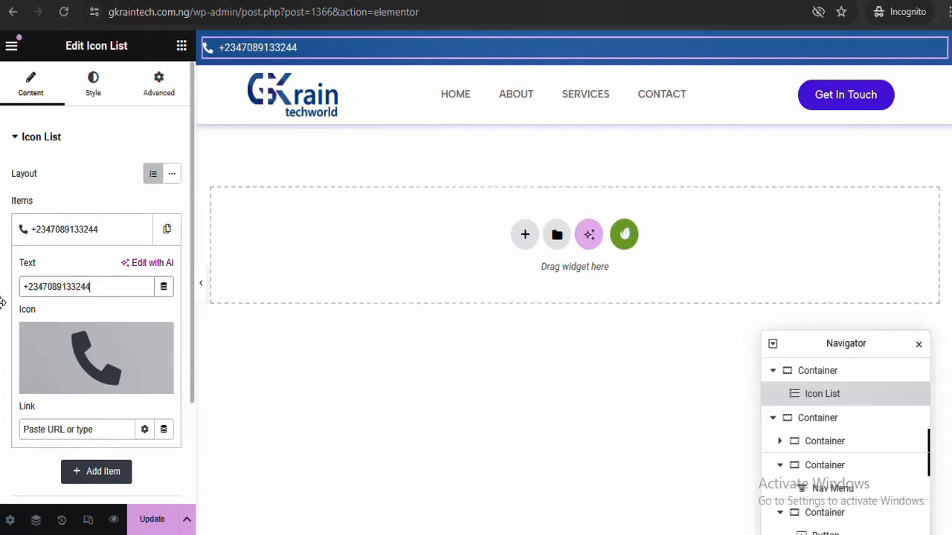
left_click(93, 230)
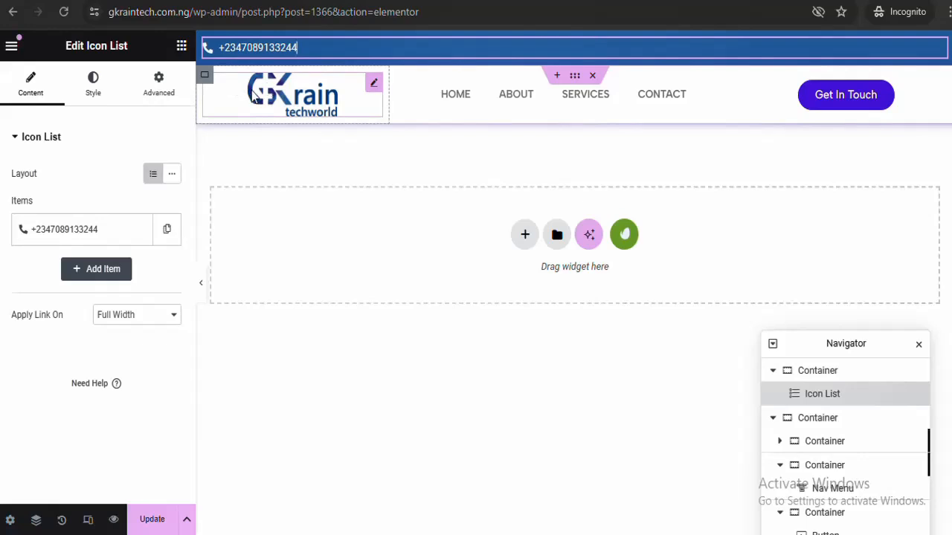
Unlink the Icon List's margin and padding sides and start raising the left margin
left_click(171, 82)
left_click(171, 191)
left_click(171, 252)
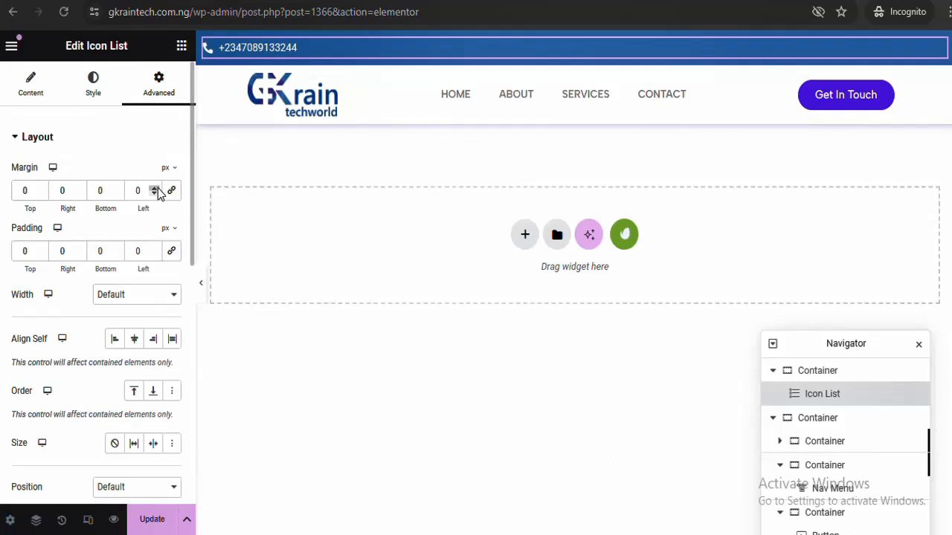
left_click_drag(154, 189, 154, 190)
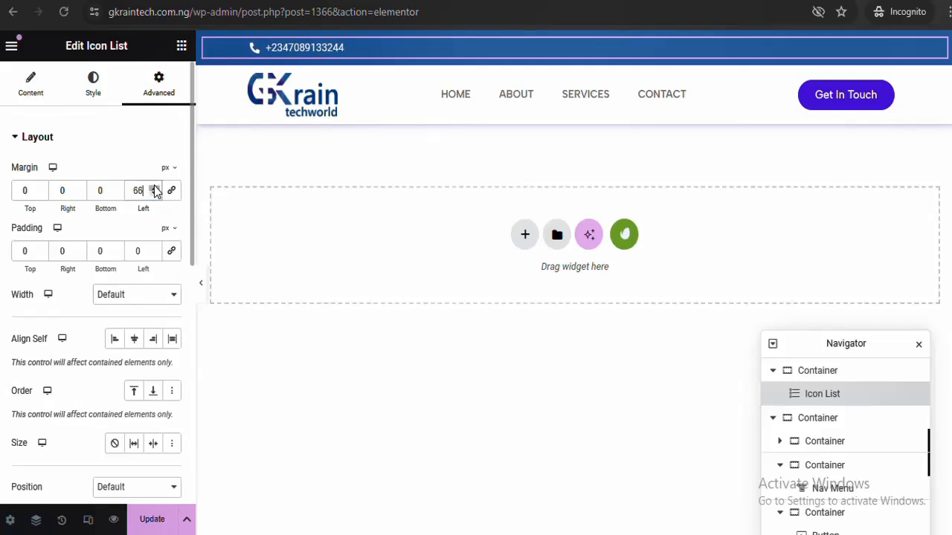
left_click(201, 284)
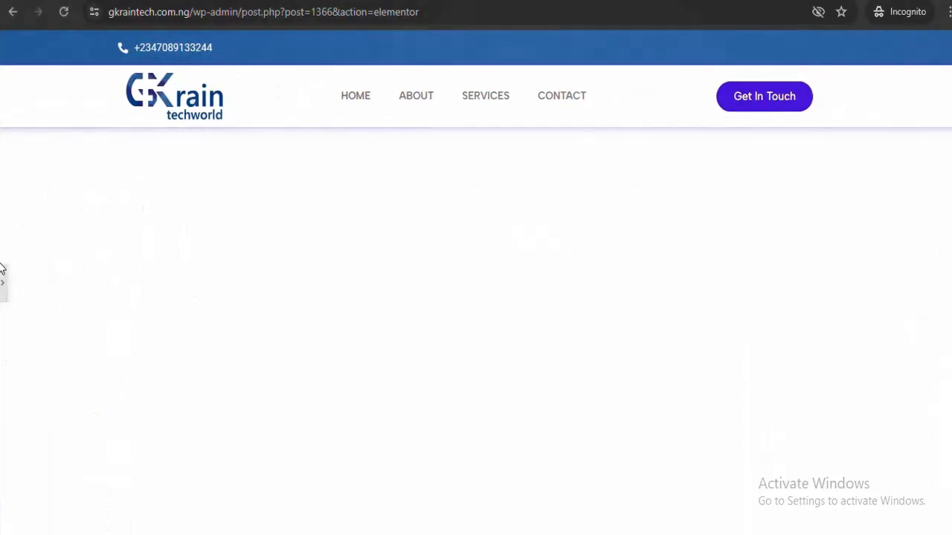
left_click(3, 277)
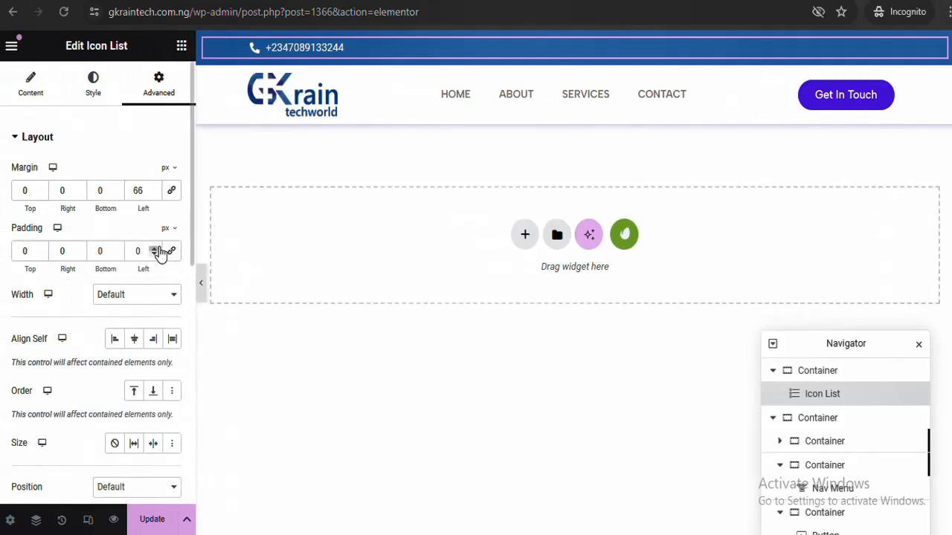
Fine-tune the left margin up to 80 px, previewing the phone number's alignment with the logo
left_click(155, 189)
left_click(155, 189)
left_click(155, 189)
left_click(155, 189)
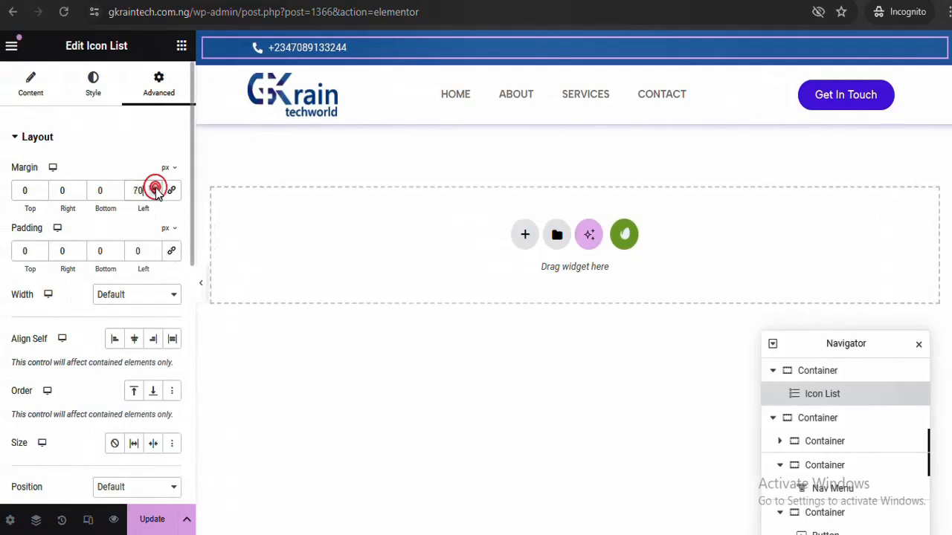
left_click(201, 289)
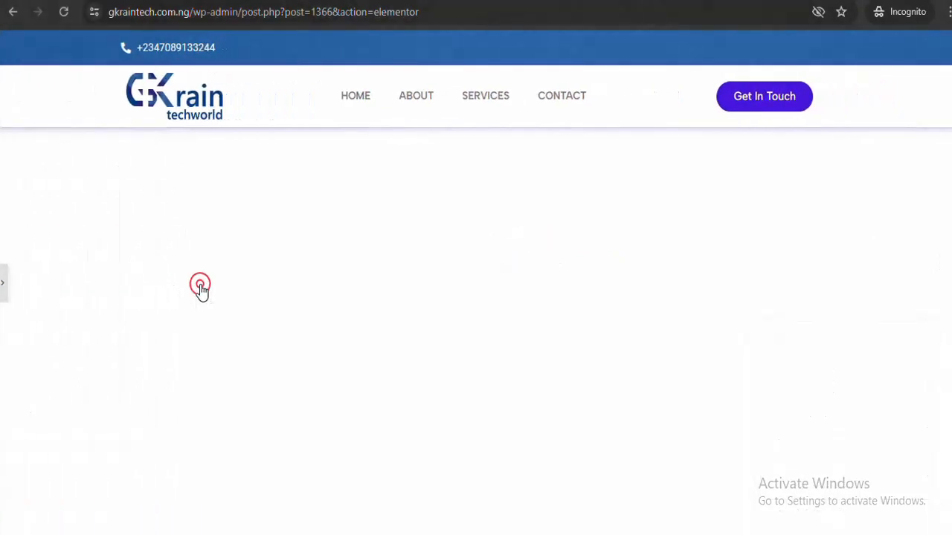
left_click(3, 290)
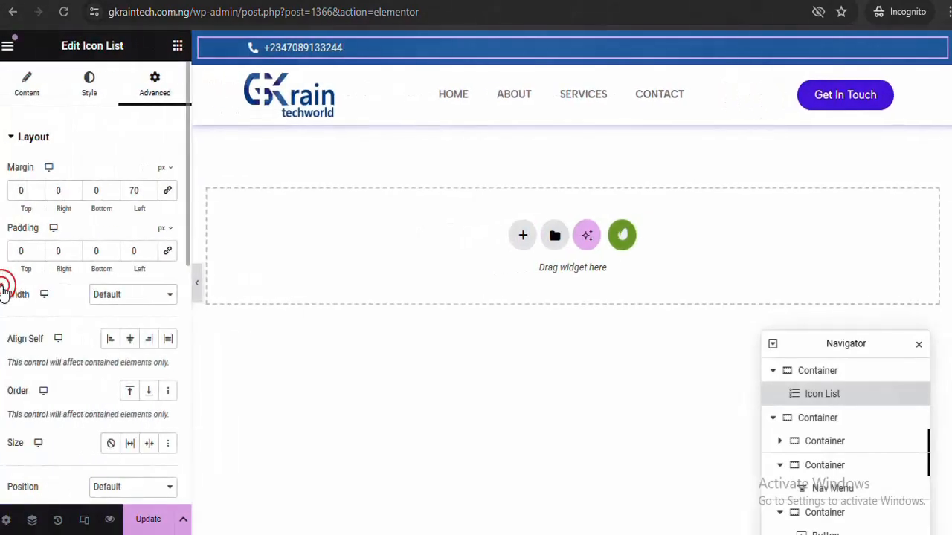
left_click(155, 188)
left_click(154, 189)
left_click(154, 189)
left_click(155, 189)
left_click(155, 189)
left_click(155, 189)
left_click(155, 189)
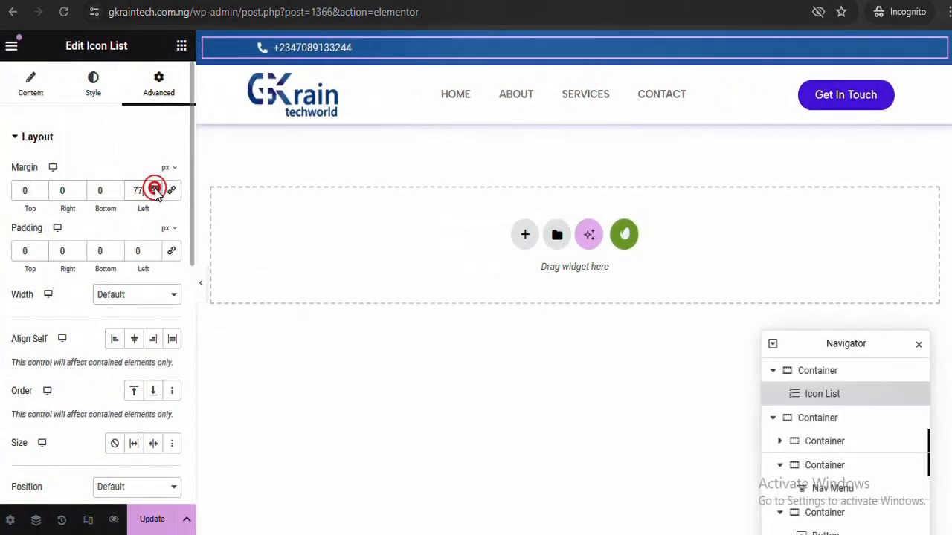
left_click(154, 189)
left_click(154, 189)
left_click(155, 189)
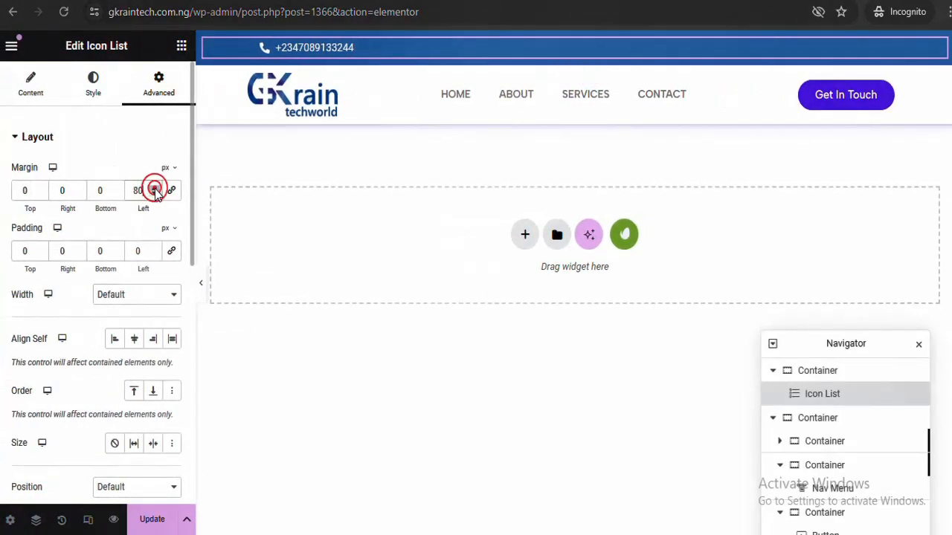
left_click(200, 285)
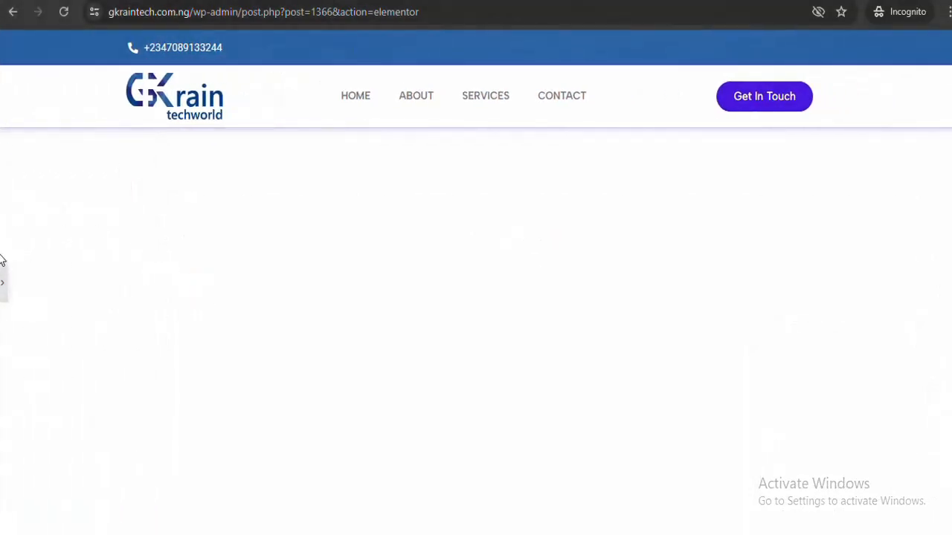
left_click(4, 288)
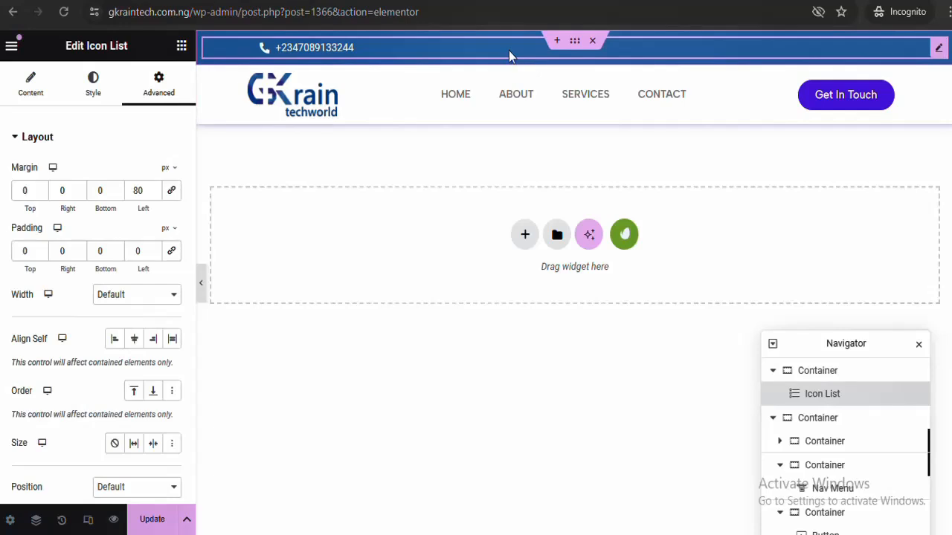
left_click(305, 49)
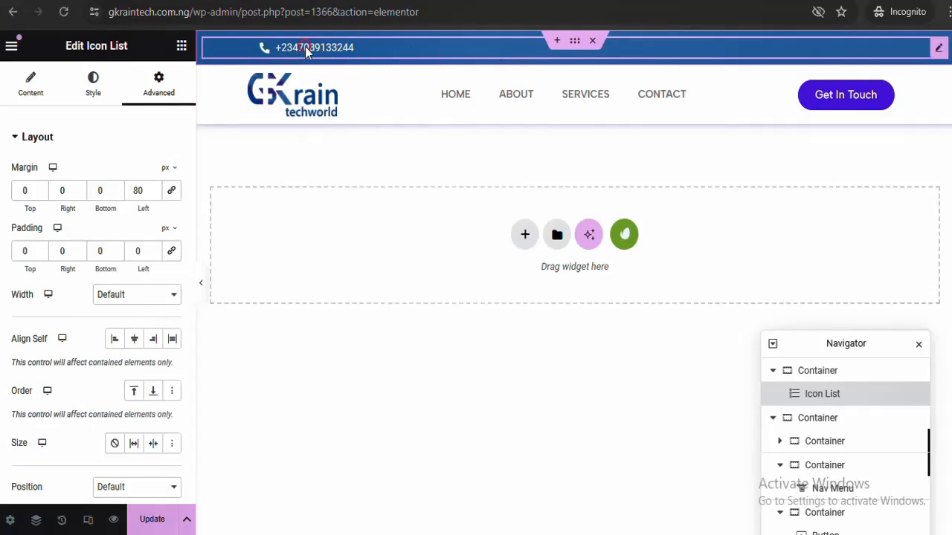
Duplicate the phone item and set the icon list layout to Inline
left_click(44, 86)
left_click(164, 235)
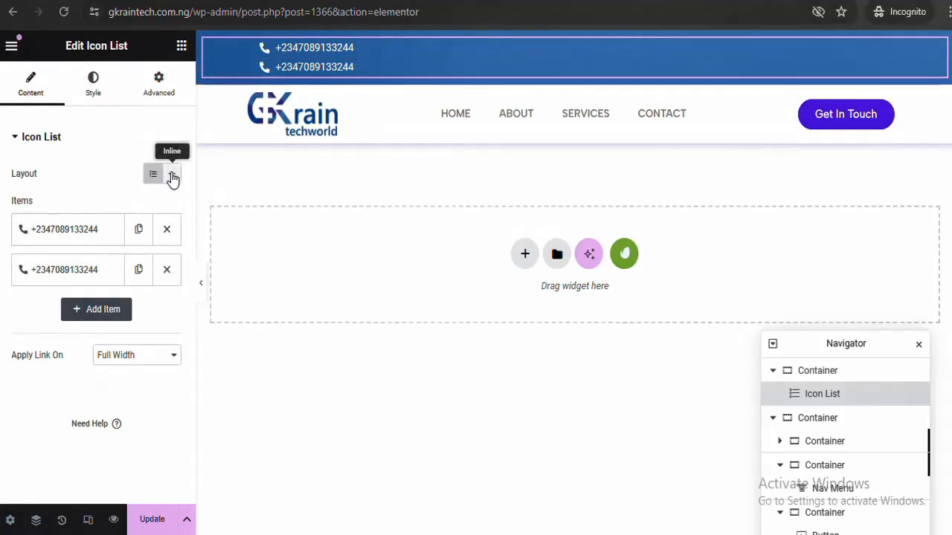
left_click(172, 176)
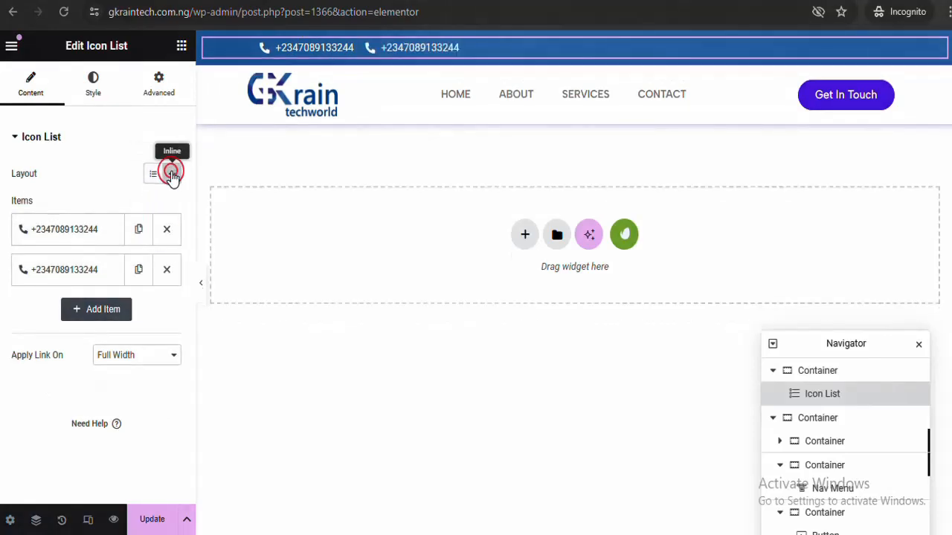
Give the second list item a WhatsApp icon from the Icon Library
left_click(88, 267)
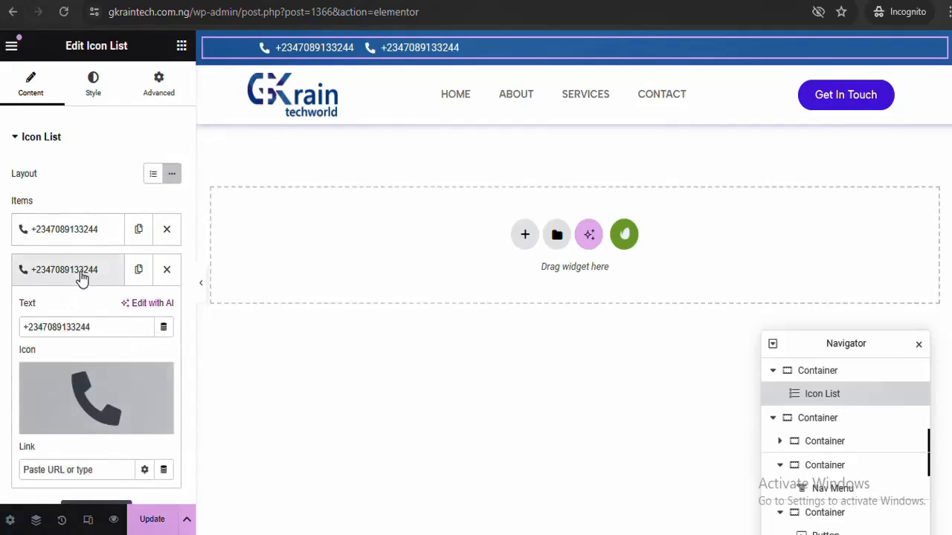
left_click(58, 427)
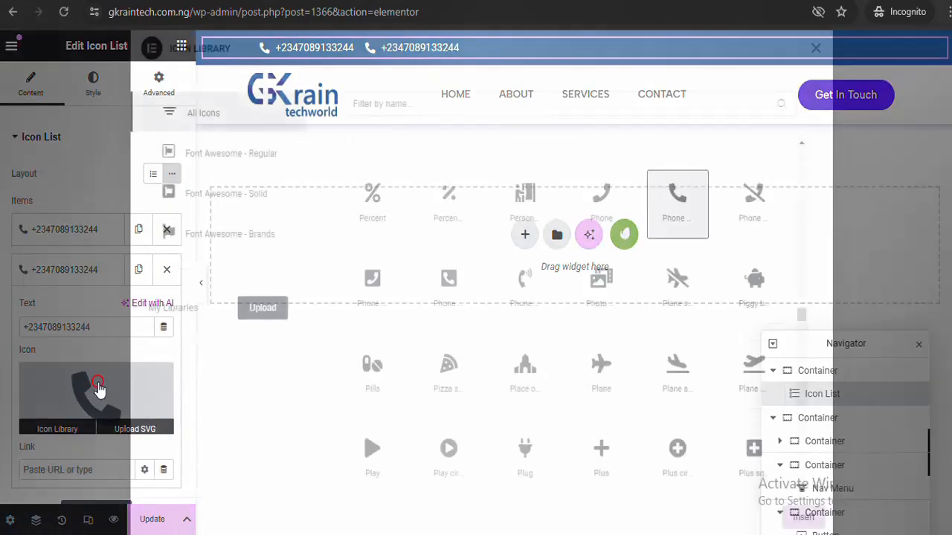
left_click(471, 106)
type("what")
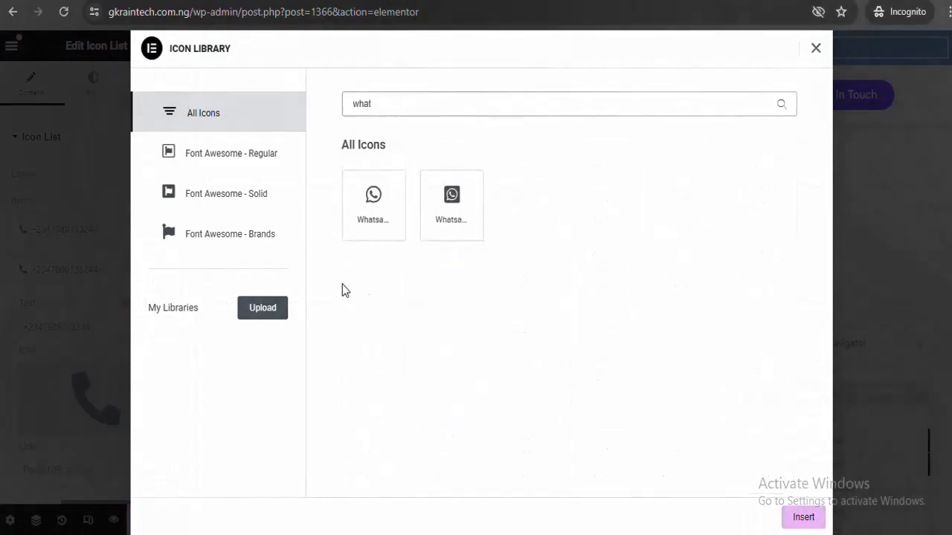
left_click(374, 200)
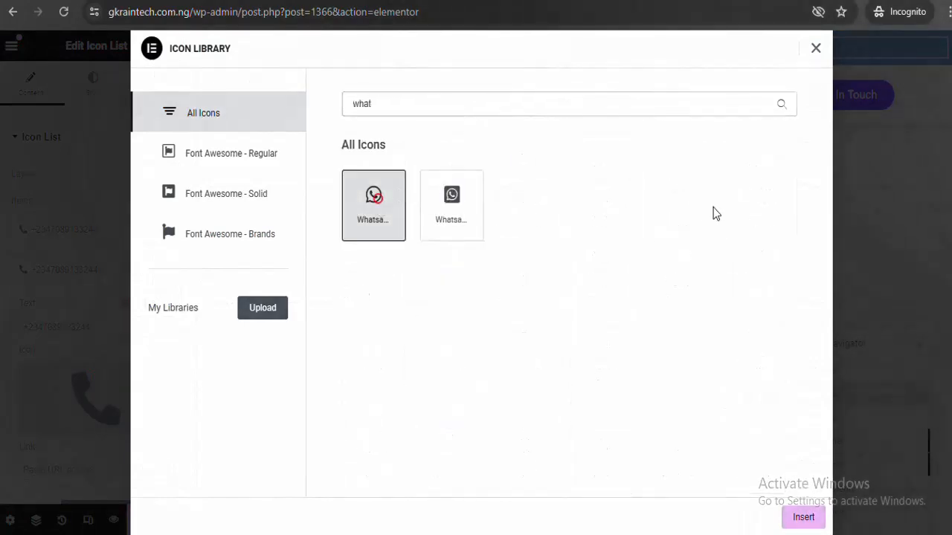
left_click(801, 518)
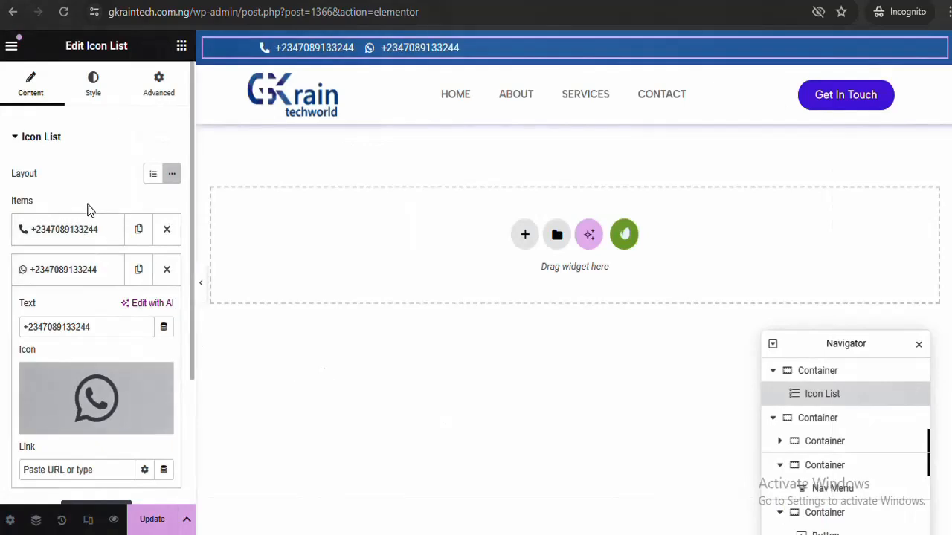
left_click(69, 283)
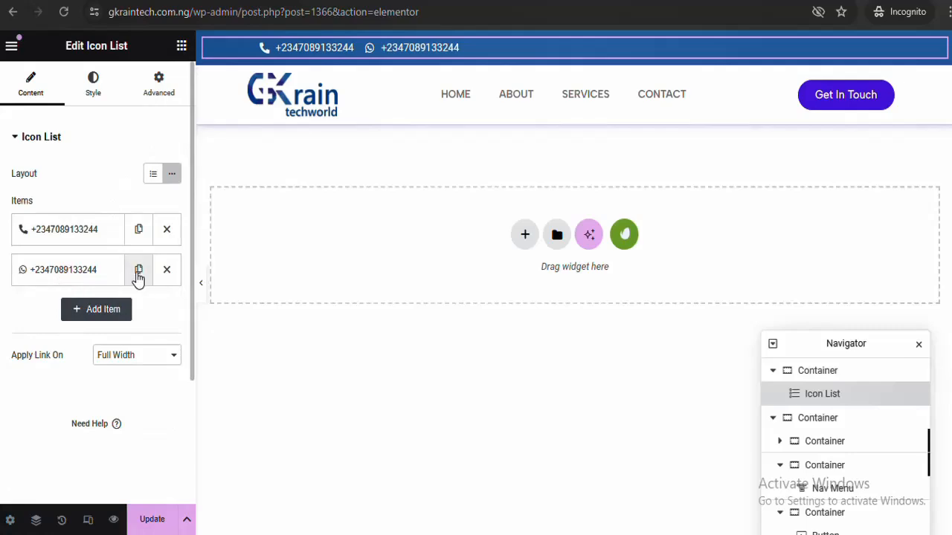
Duplicate the WhatsApp item and set the third item's icon to Mail bulk
left_click(137, 271)
left_click(95, 315)
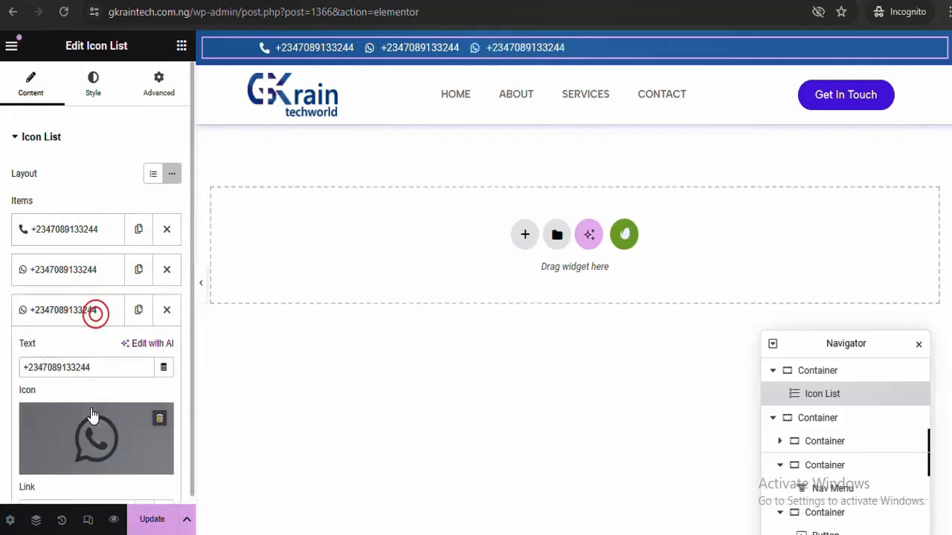
left_click(92, 427)
left_click(397, 111)
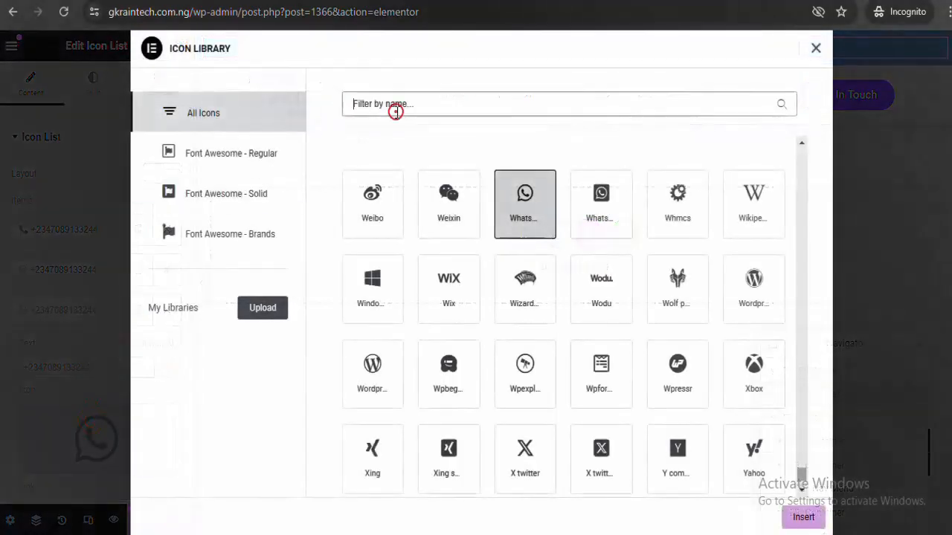
type("email")
key("BackSpace")
key("BackSpace")
key("BackSpace")
key("BackSpace")
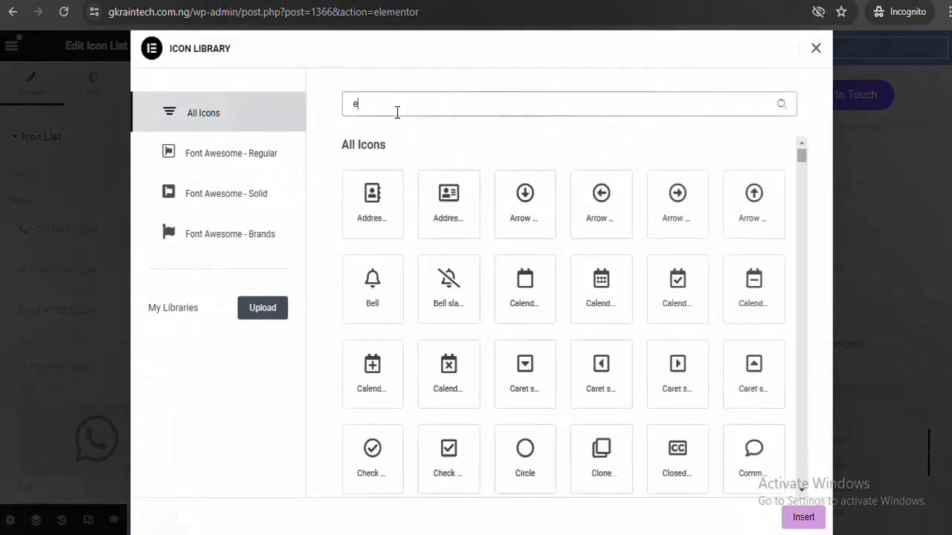
type("mail")
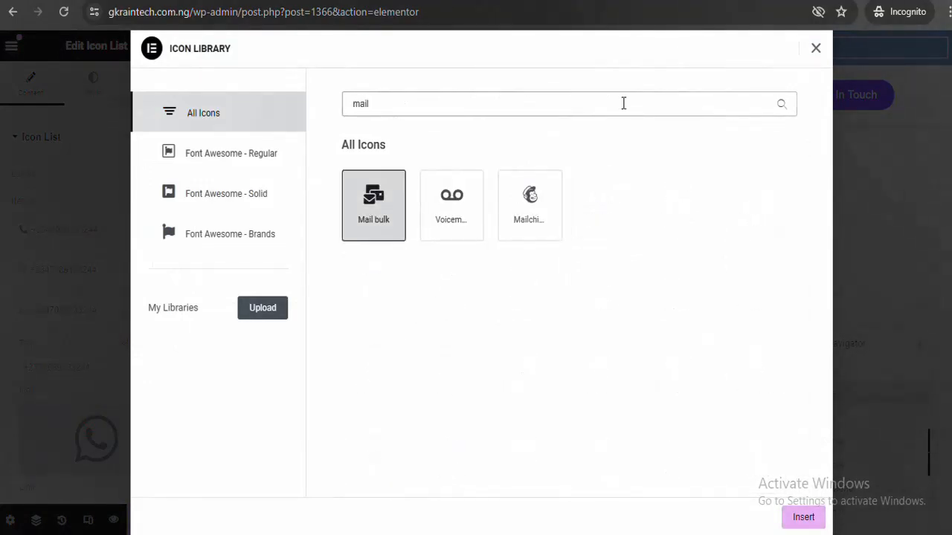
left_click(799, 520)
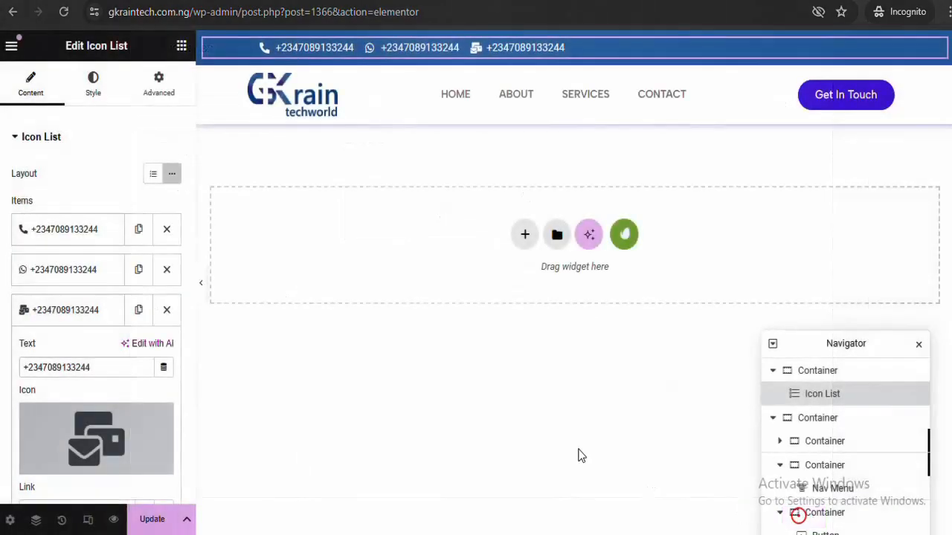
Set the third item's text to the site's info e-mail, pasting the domain from the address bar
triple_click(108, 362)
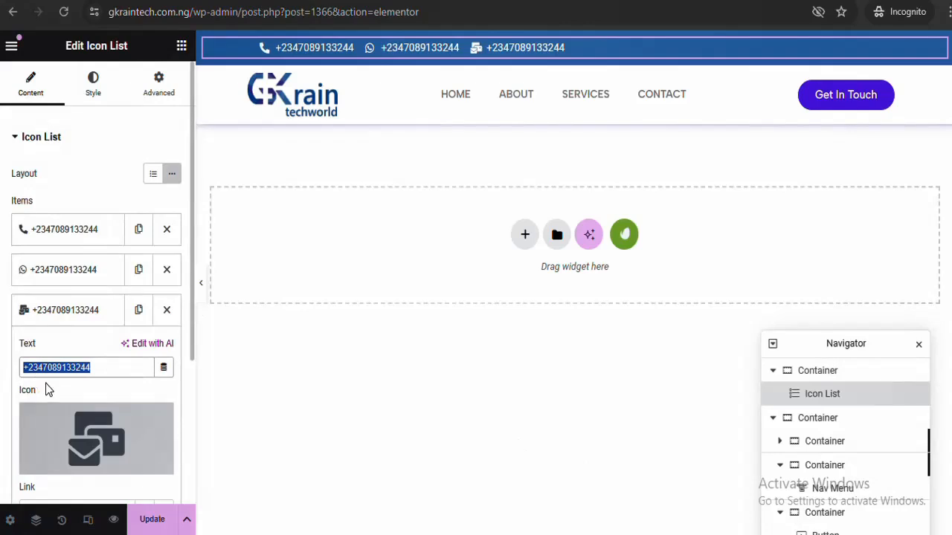
type("ing")
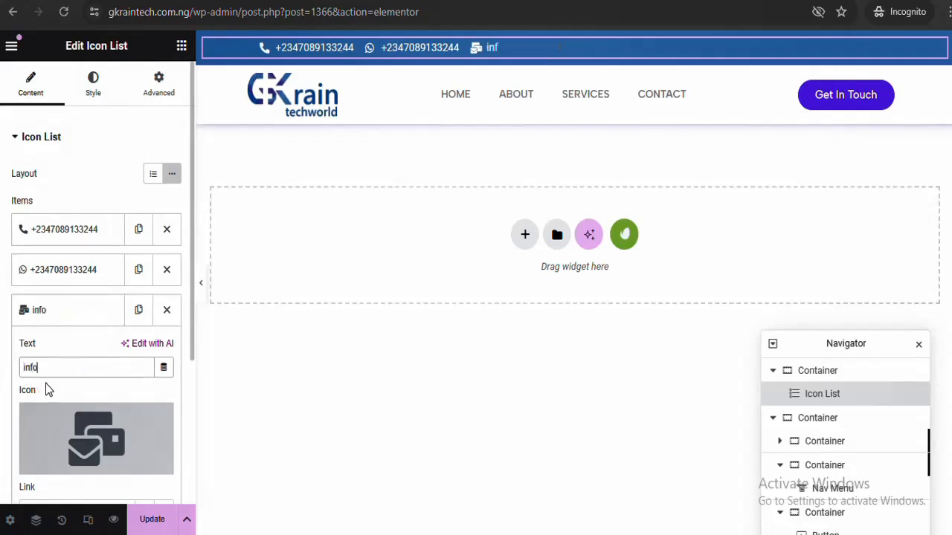
type("o@")
left_click(178, 14)
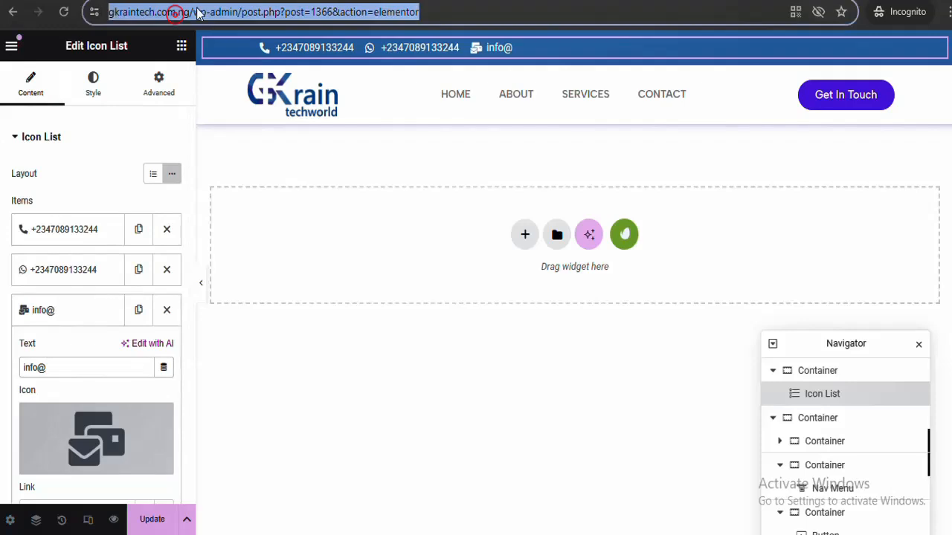
left_click(199, 13)
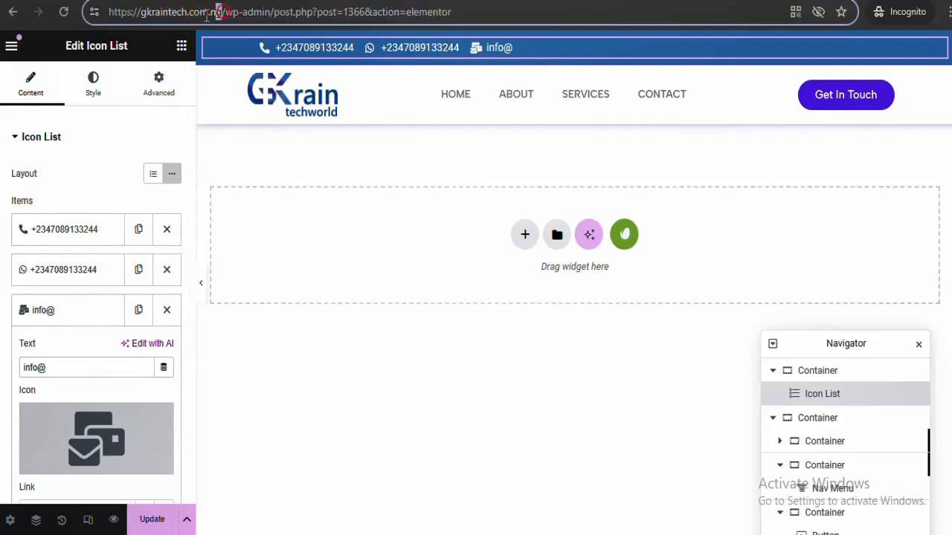
left_click_drag(220, 12, 146, 13)
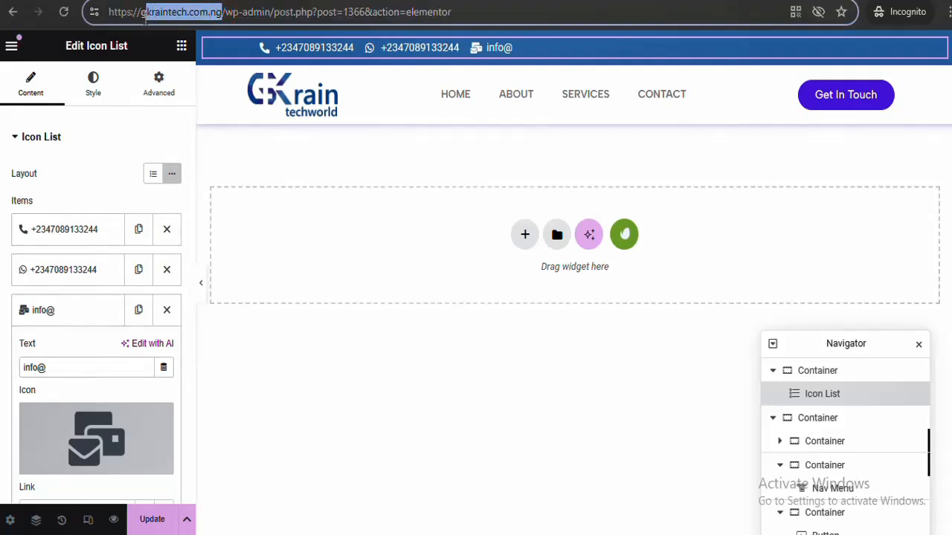
right_click(145, 18)
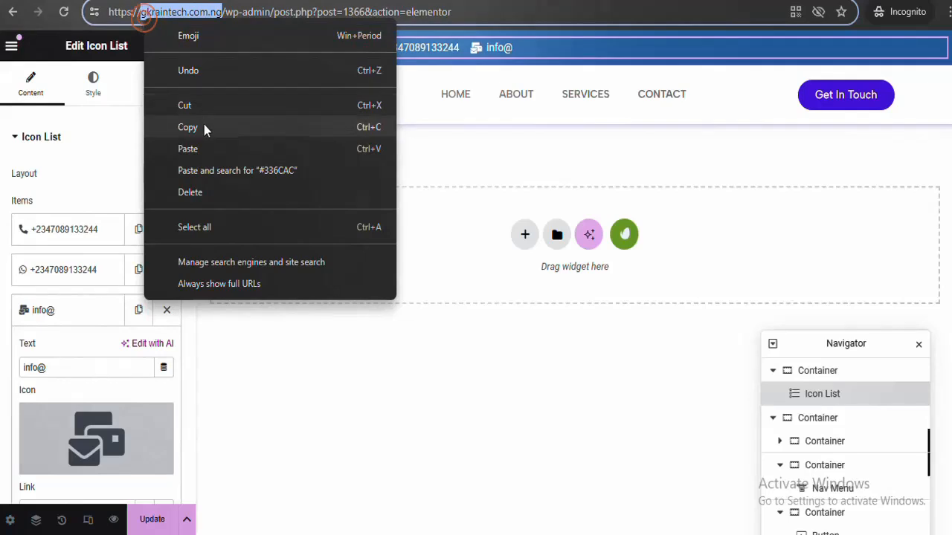
left_click(204, 124)
left_click(72, 366)
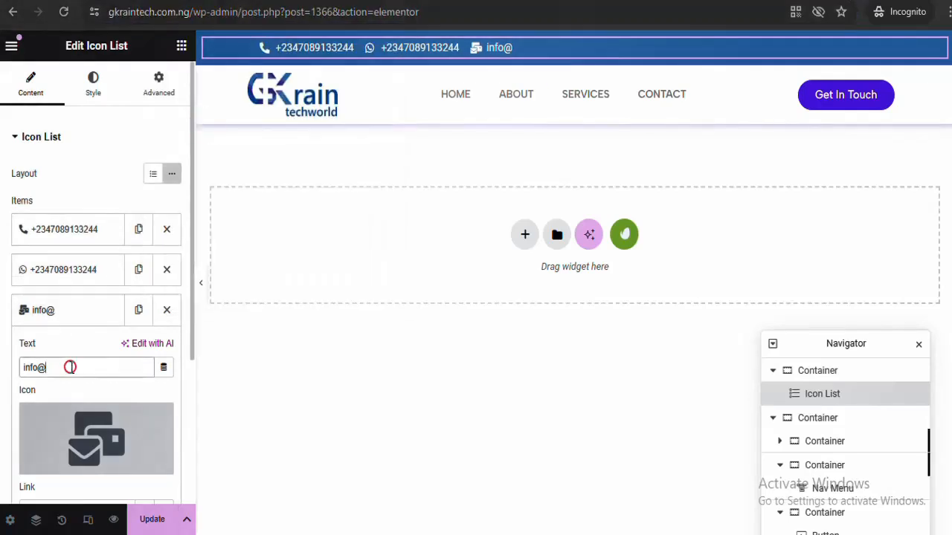
key("ctrl+v")
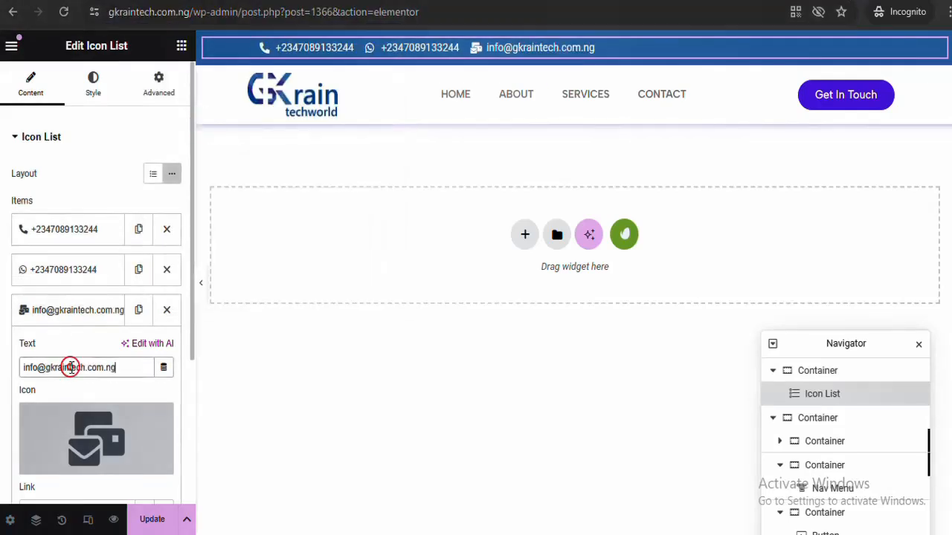
Preview the top bar and save the header with Update
left_click(202, 283)
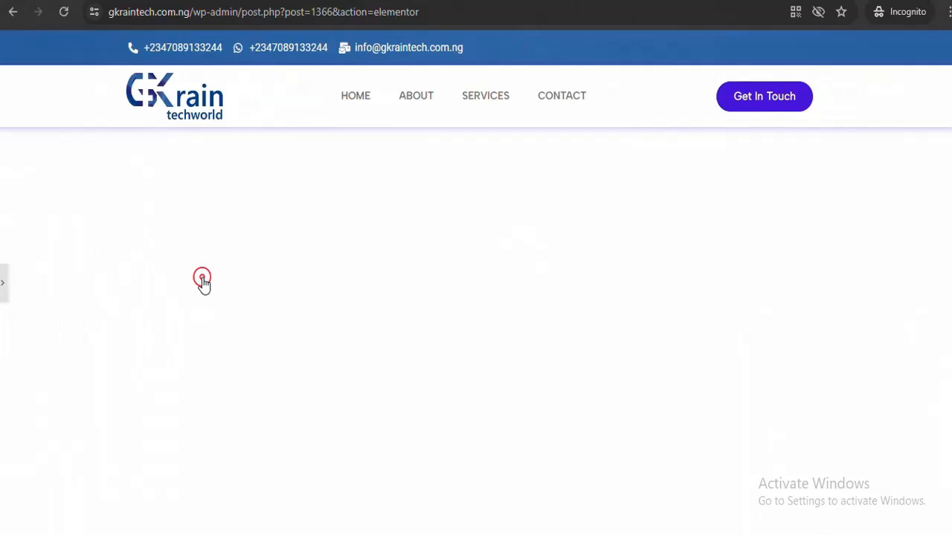
left_click(3, 290)
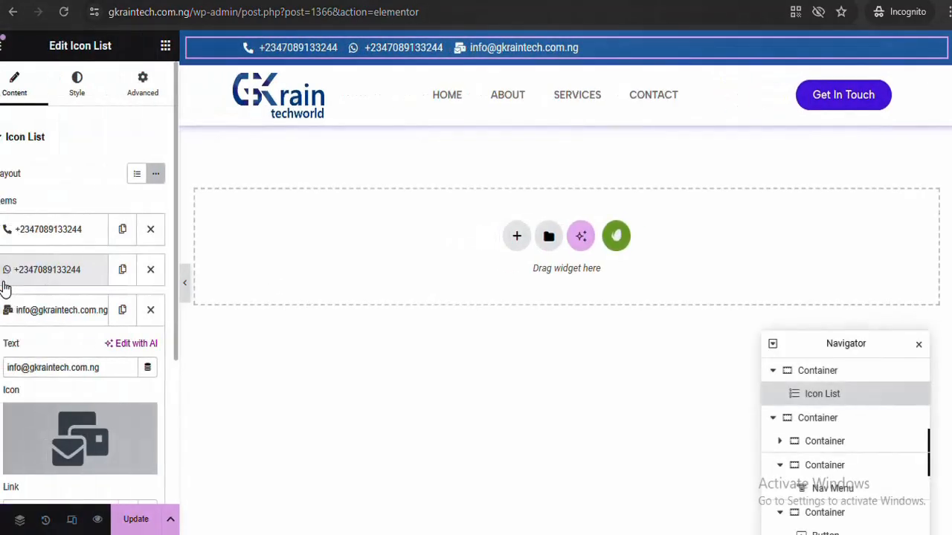
left_click(151, 523)
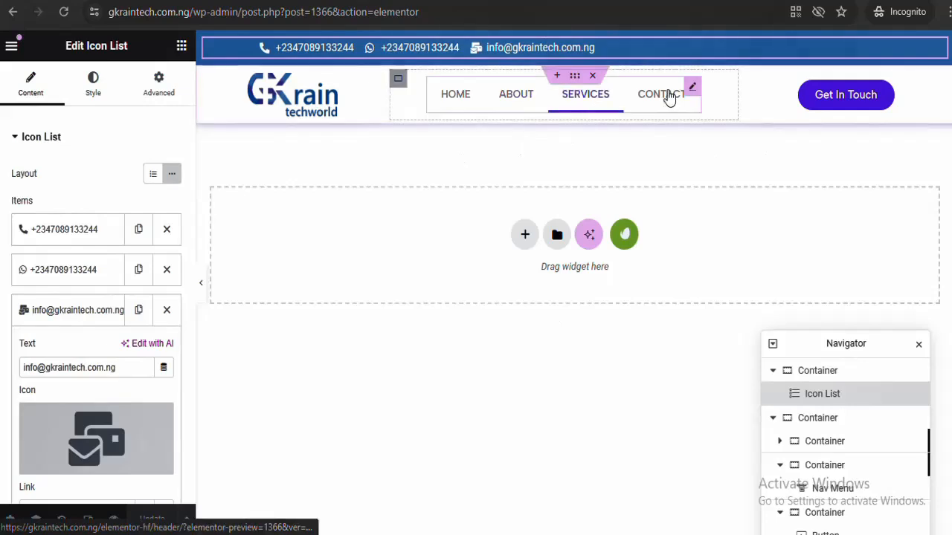
left_click(575, 76)
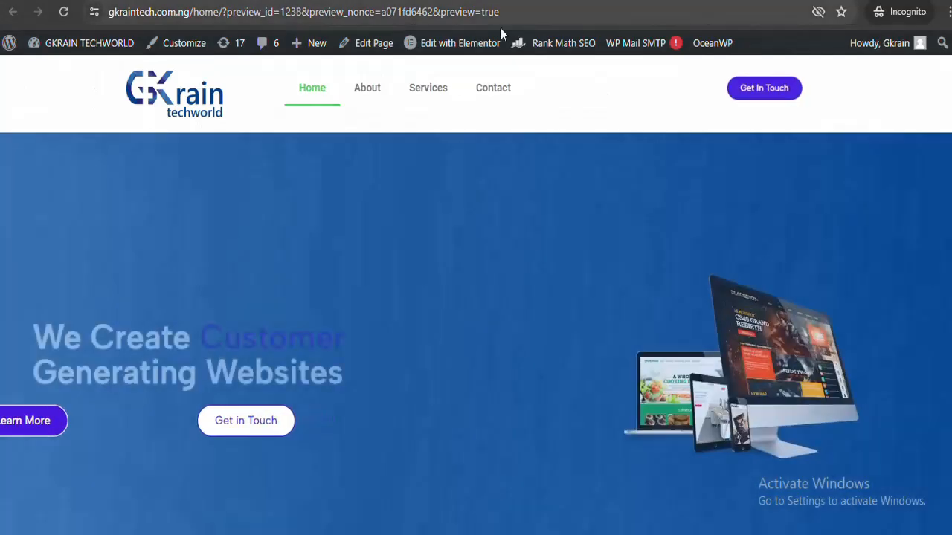
Reload the site preview and scroll to the feature cards and back to check the header
mouse_move(510, 32)
left_click(531, 17)
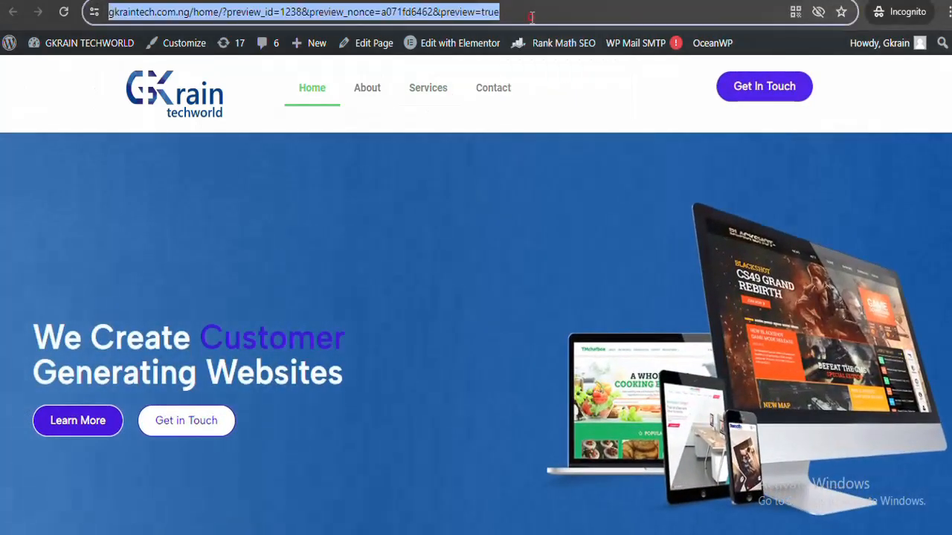
key("Return")
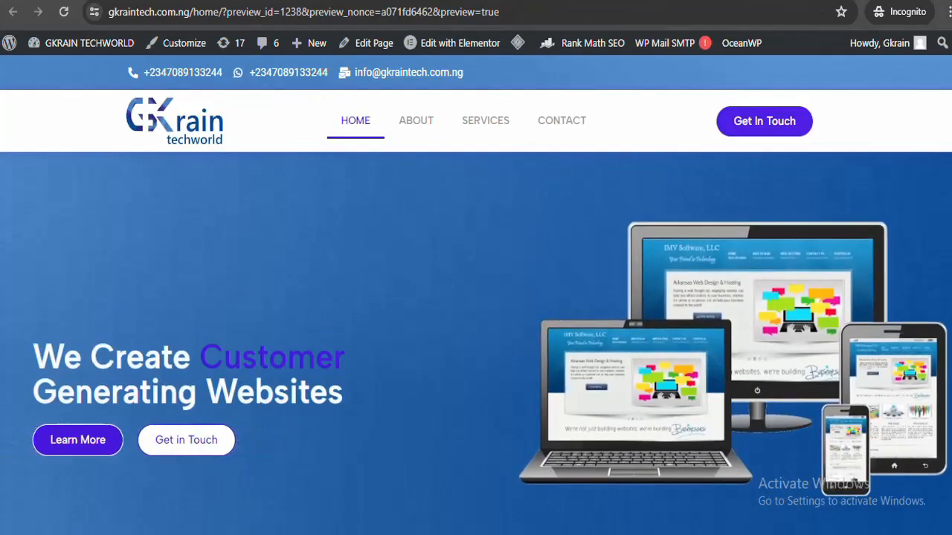
scroll(476, 297, "down", 5)
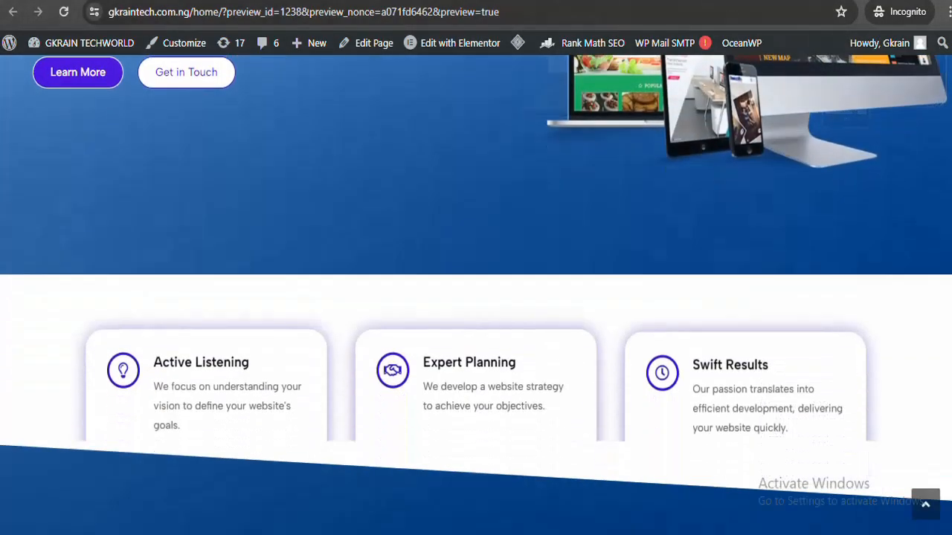
scroll(476, 298, "up", 5)
scroll(476, 297, "down", 5)
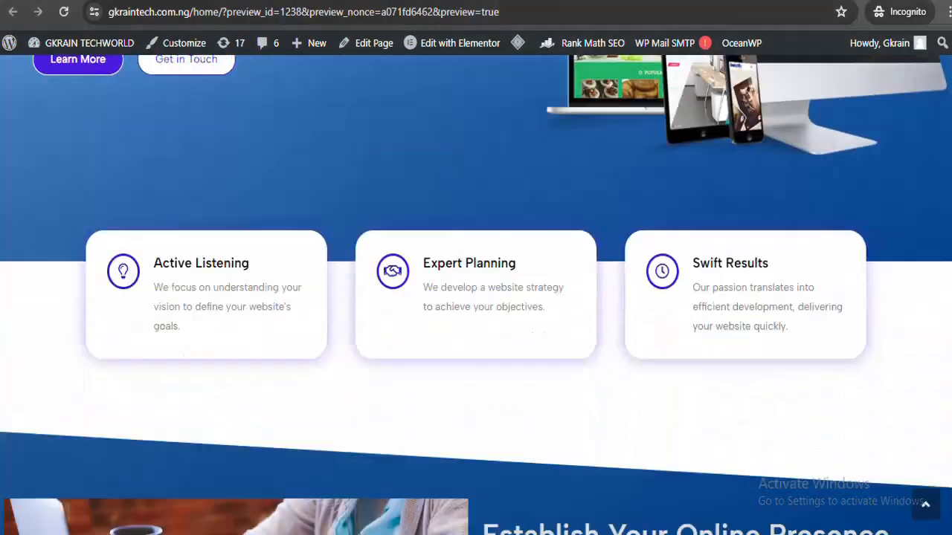
scroll(476, 297, "up", 5)
scroll(476, 297, "down", 7)
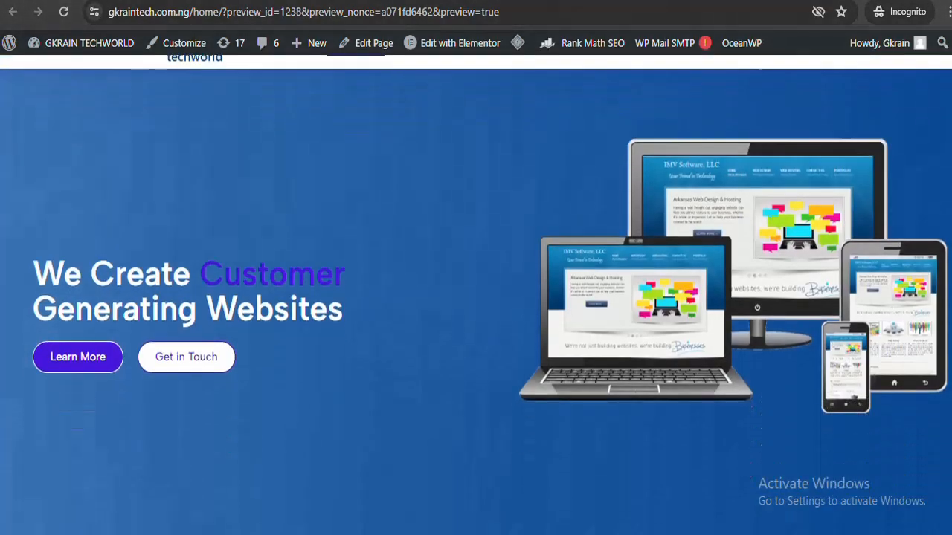
scroll(476, 298, "up", 3)
scroll(507, 183, "up", 4)
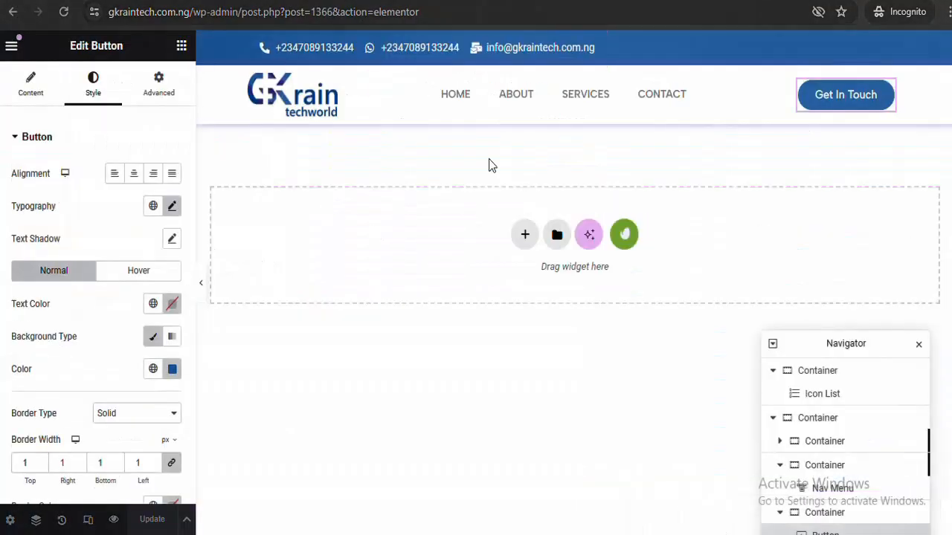
Enable Sticky Header Effects on the main header container and save with Update
left_click(574, 75)
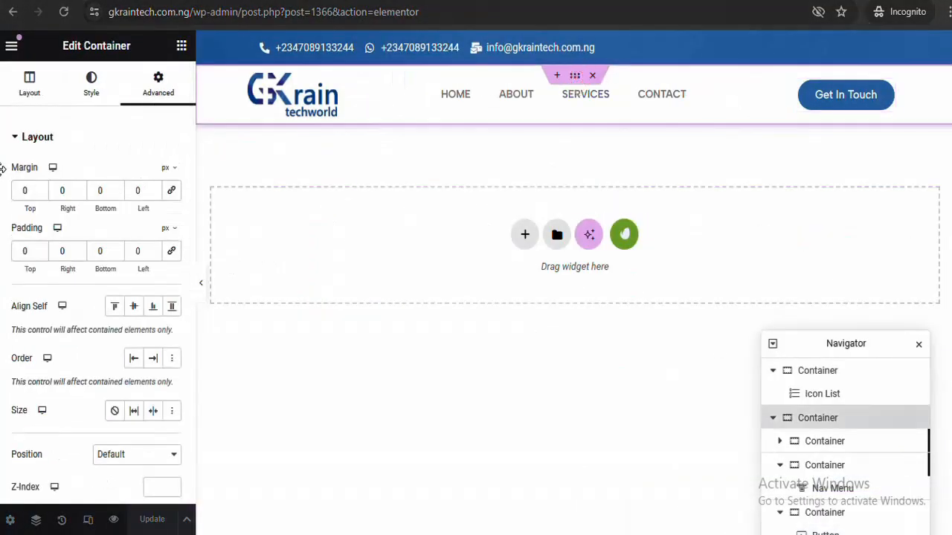
left_click(138, 138)
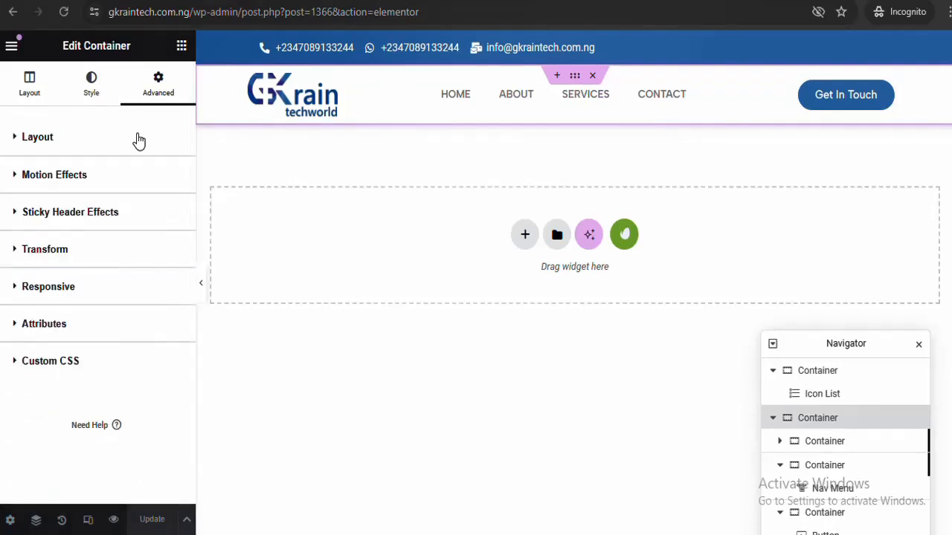
left_click(82, 214)
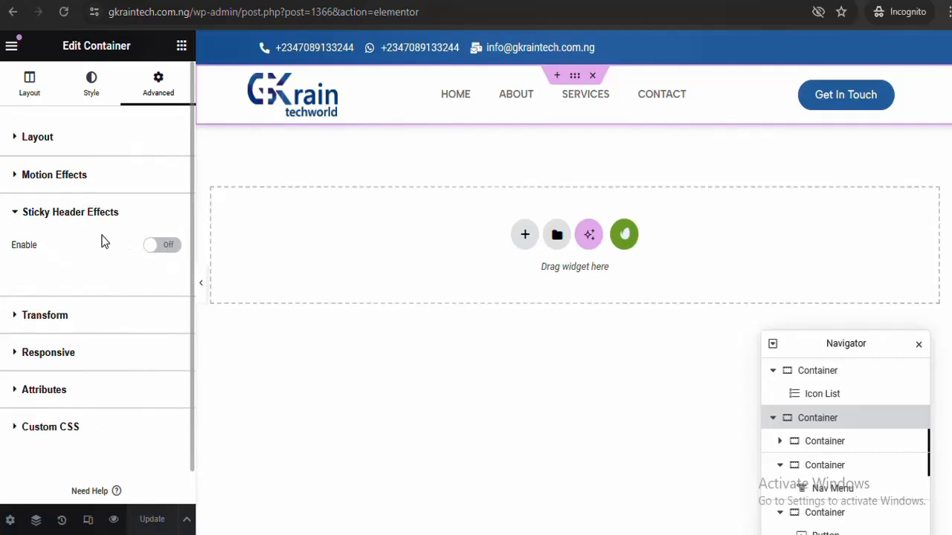
left_click(156, 245)
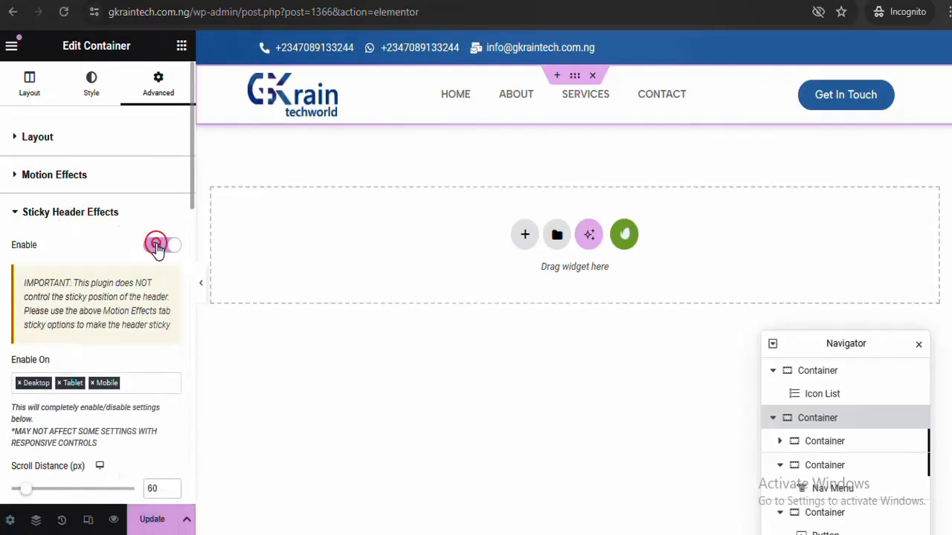
left_click(152, 519)
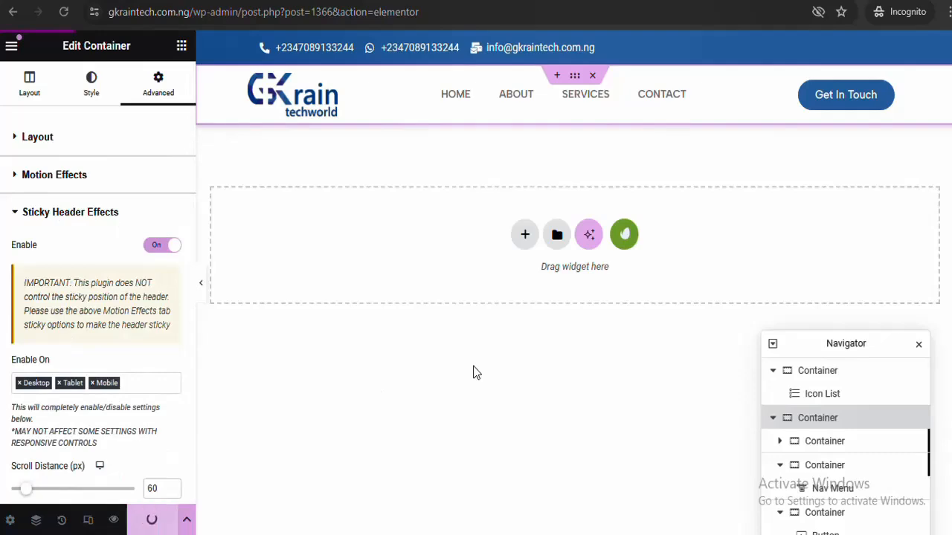
left_click_drag(191, 200, 201, 458)
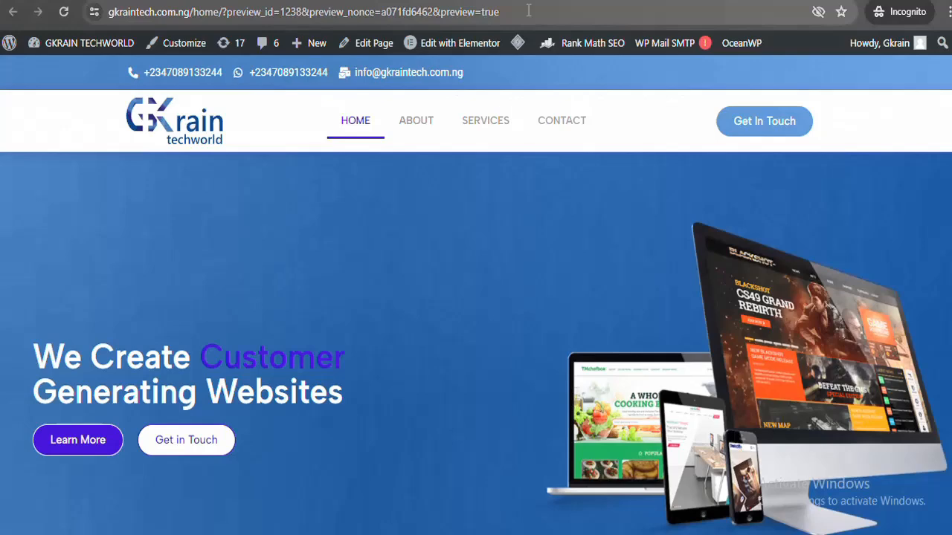
Reload the site preview and scroll up and down to confirm the header stays pinned
left_click(528, 11)
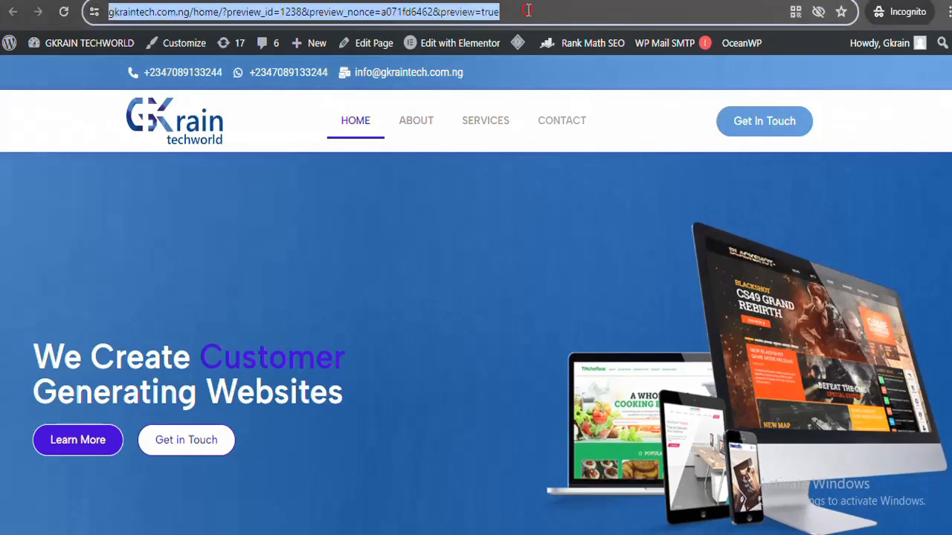
key("Return")
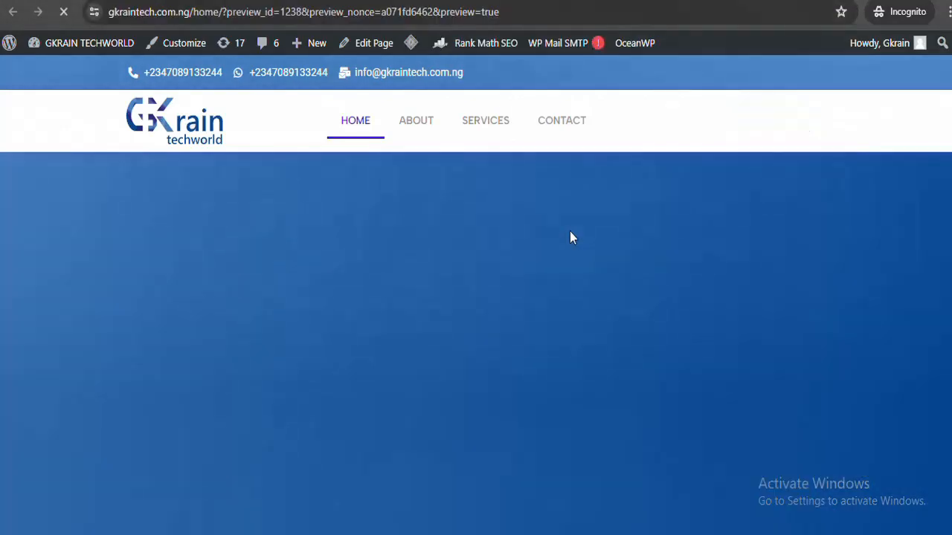
scroll(476, 297, "down", 5)
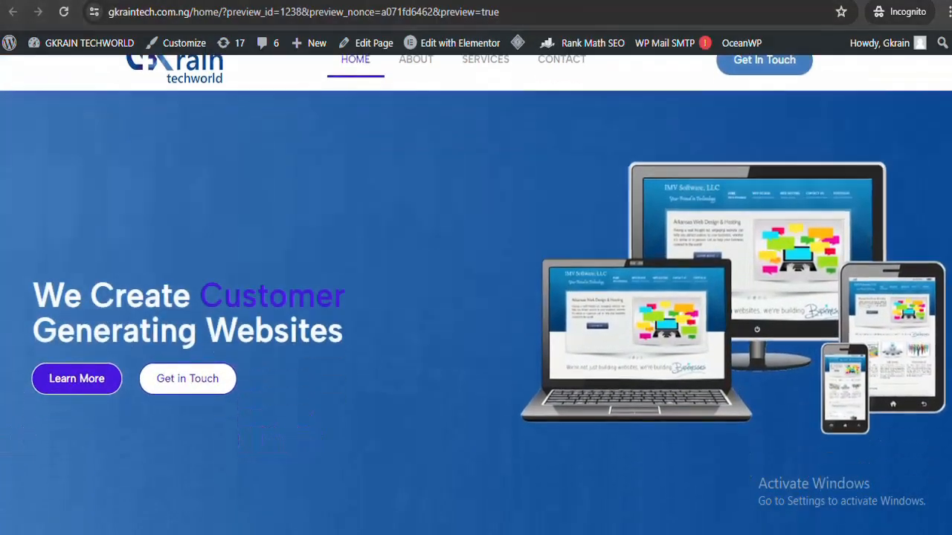
scroll(476, 297, "up", 2)
scroll(475, 297, "up", 2)
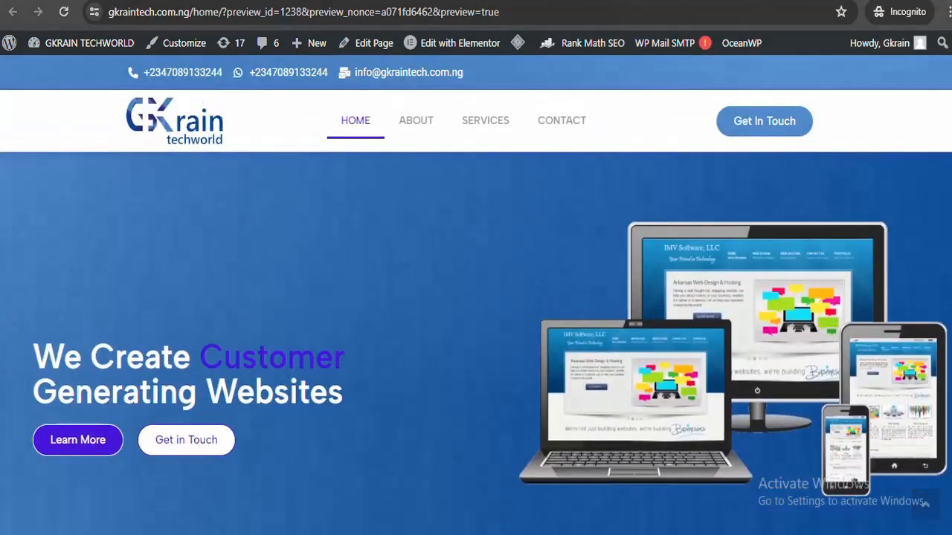
scroll(476, 297, "down", 5)
scroll(476, 298, "up", 4)
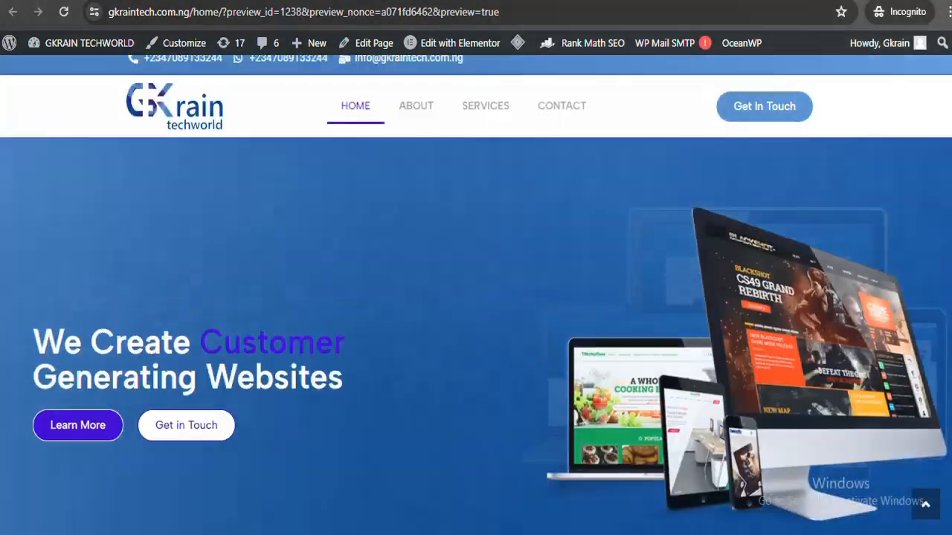
scroll(476, 298, "down", 4)
scroll(476, 297, "up", 4)
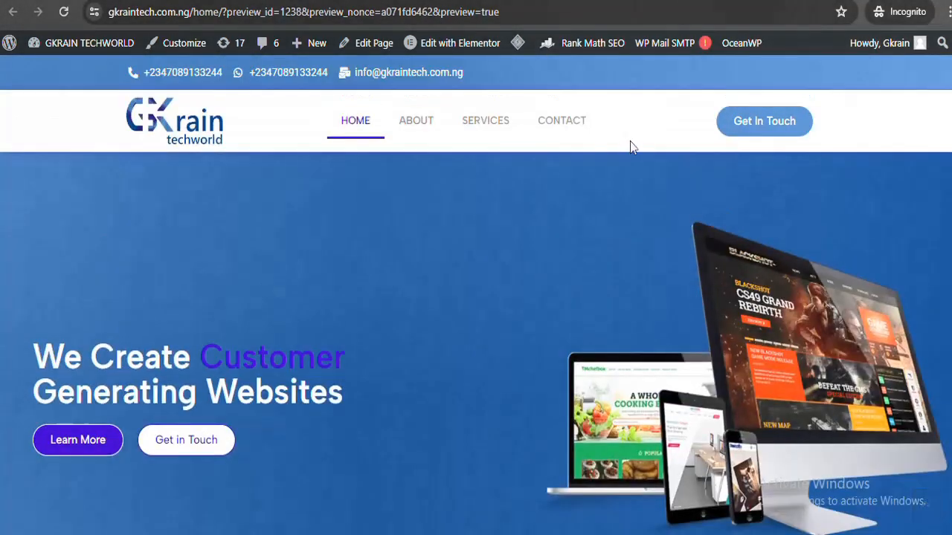
scroll(476, 298, "down", 4)
scroll(475, 298, "up", 4)
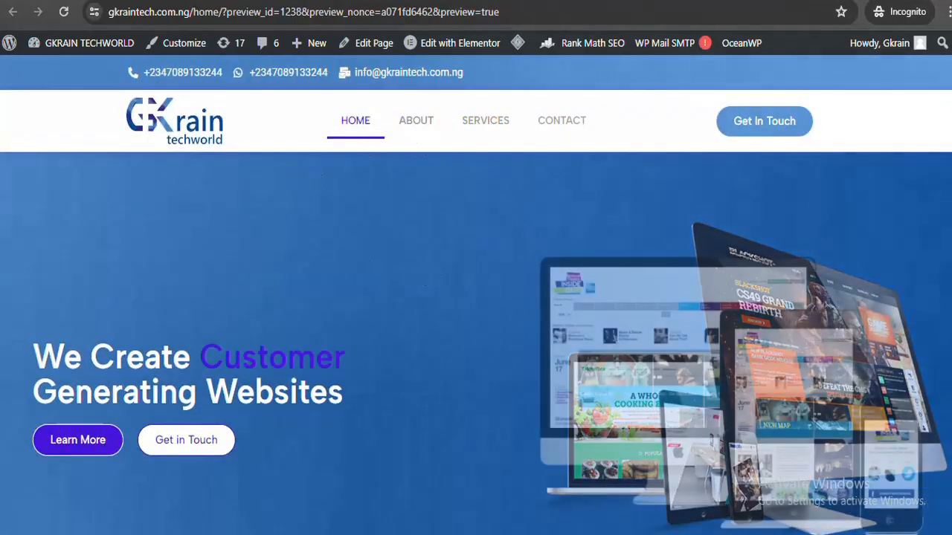
scroll(717, 109, "down", 8)
scroll(717, 110, "up", 4)
scroll(476, 298, "down", 5)
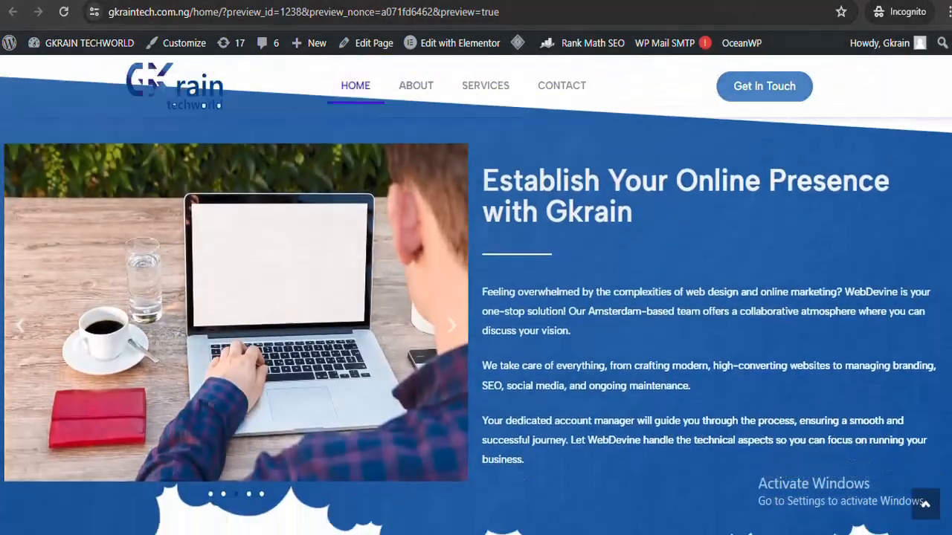
scroll(476, 297, "up", 10)
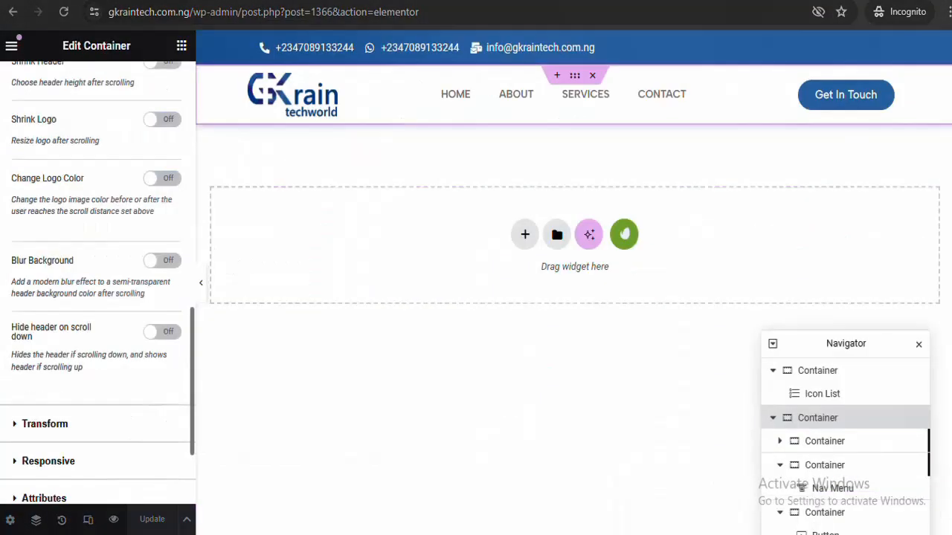
Turn on the sticky header's scrolled Background Color as #FFFFFF and save with Update
scroll(170, 389, "up", 10)
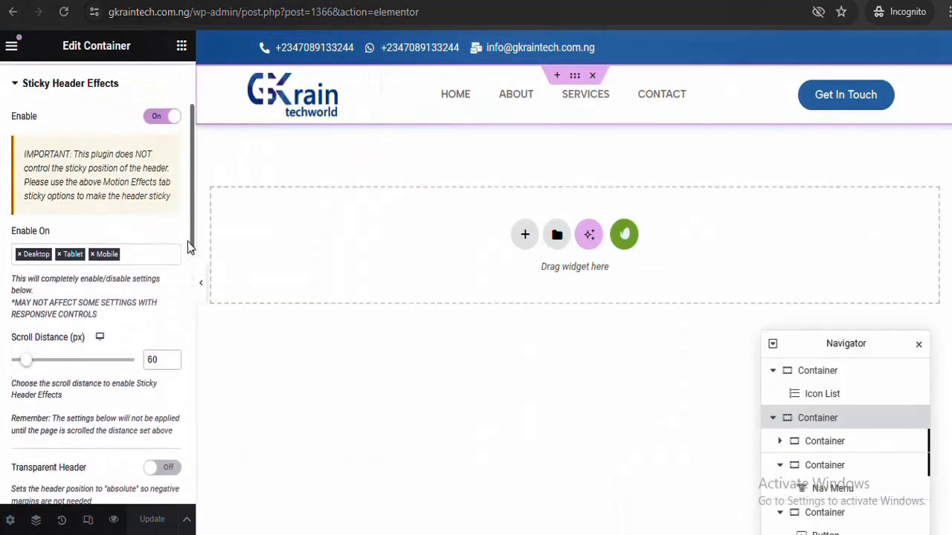
left_click_drag(187, 241, 142, 308)
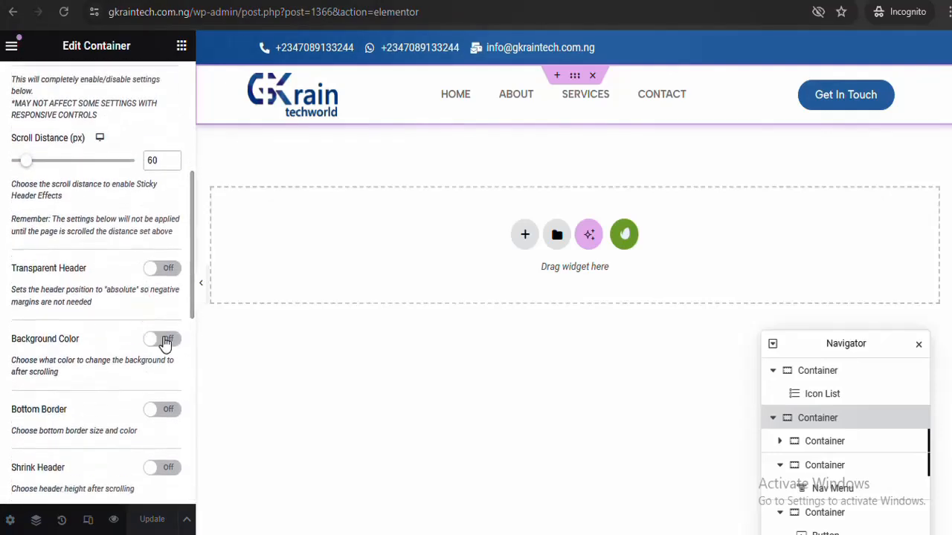
left_click(165, 341)
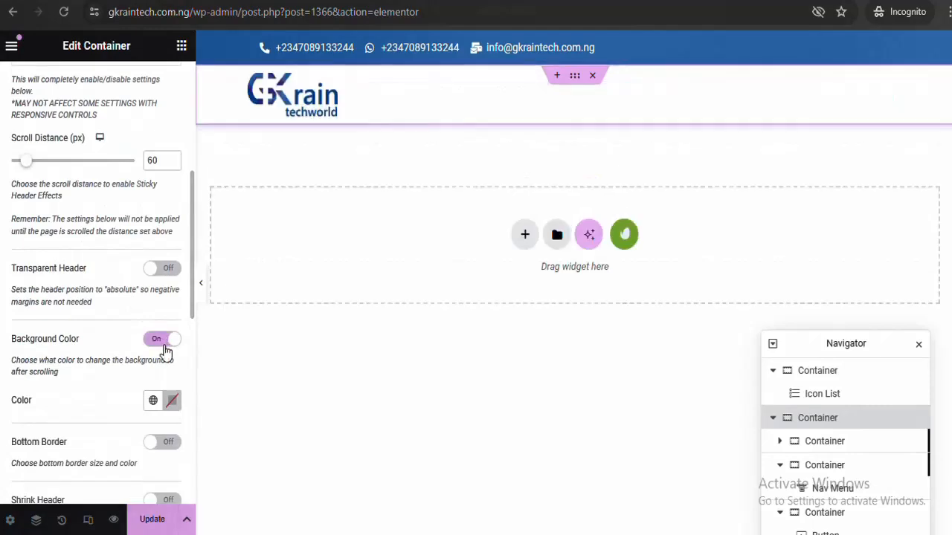
left_click(173, 402)
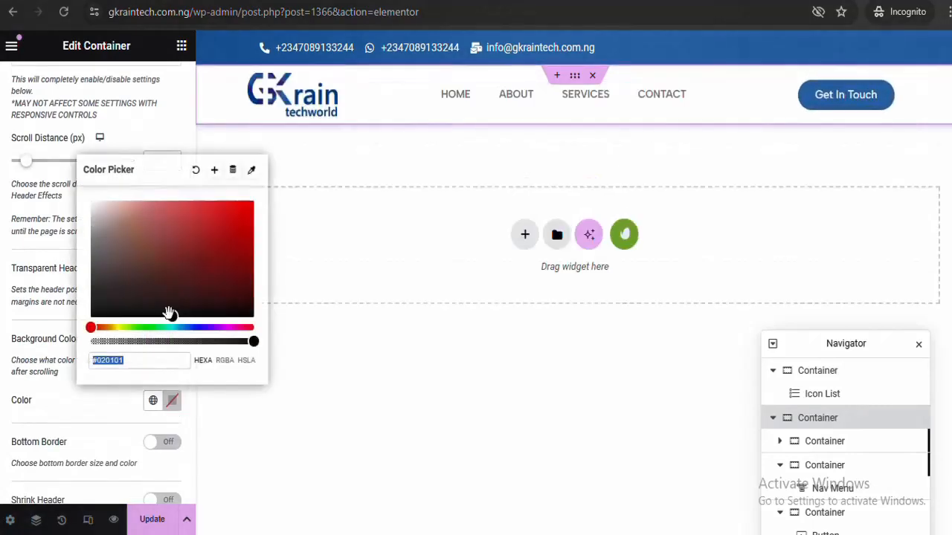
mouse_move(170, 313)
left_mouse_down()
mouse_move(104, 263)
mouse_move(41, 179)
left_mouse_up()
left_click(172, 402)
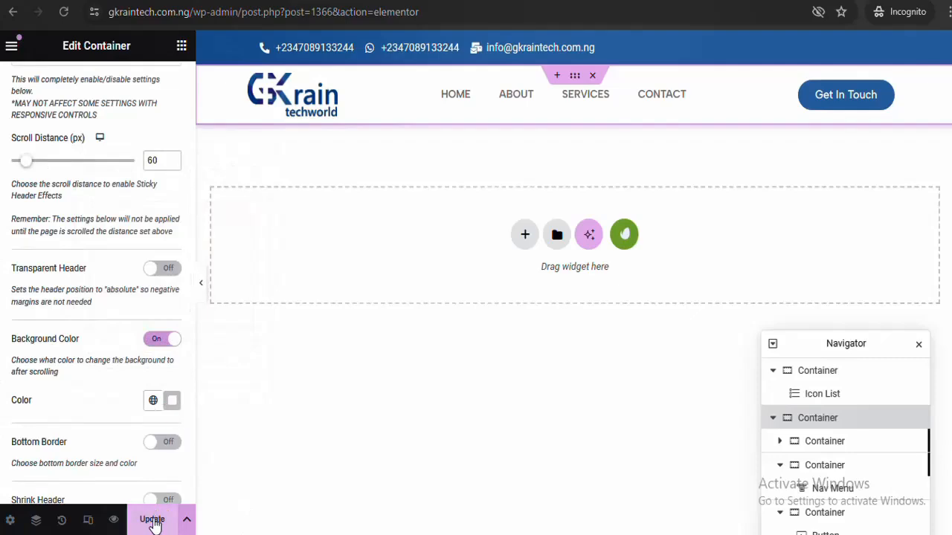
left_click(152, 520)
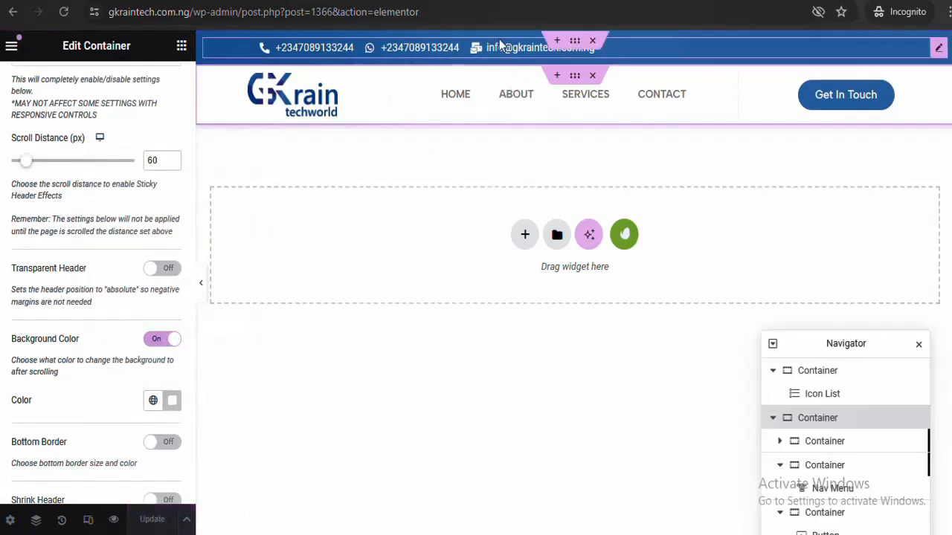
key("ctrl+Tab")
left_click(513, 10)
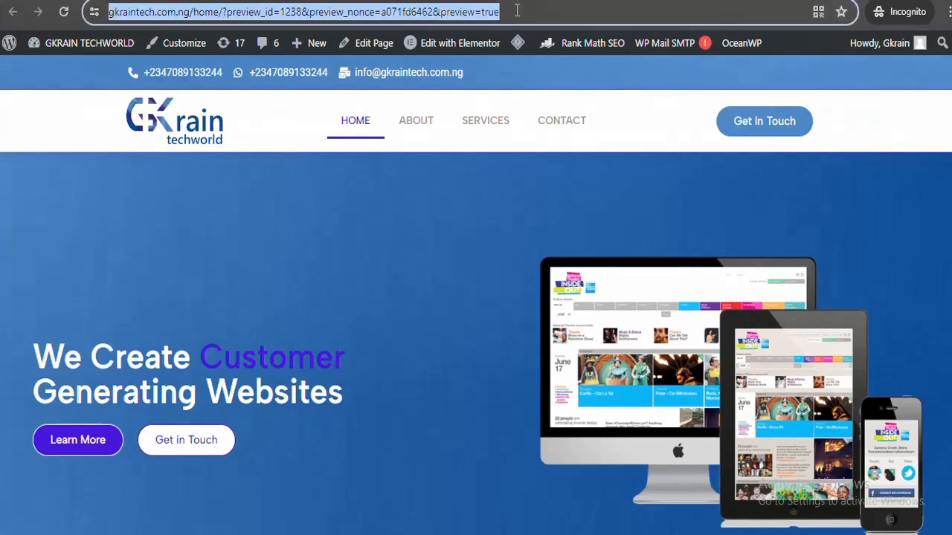
key("Return")
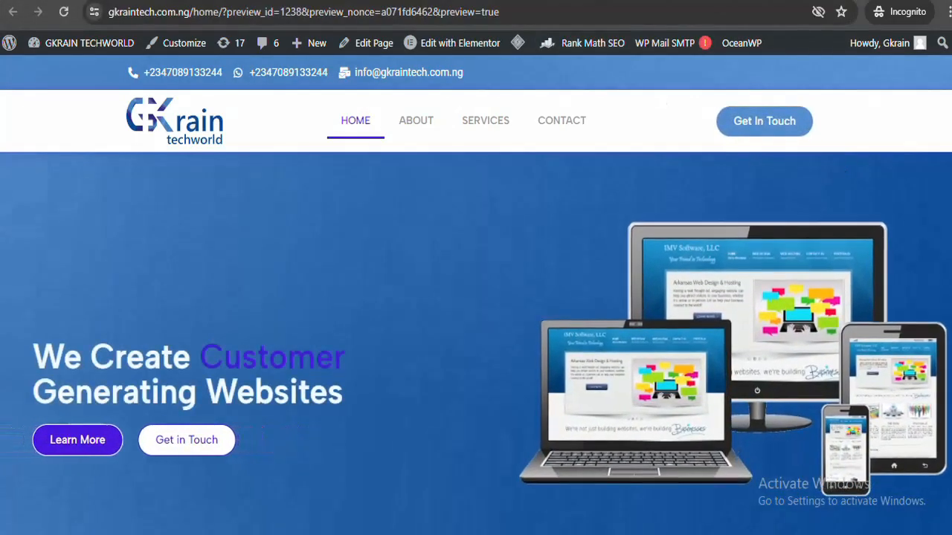
scroll(475, 297, "down", 4)
scroll(476, 298, "up", 5)
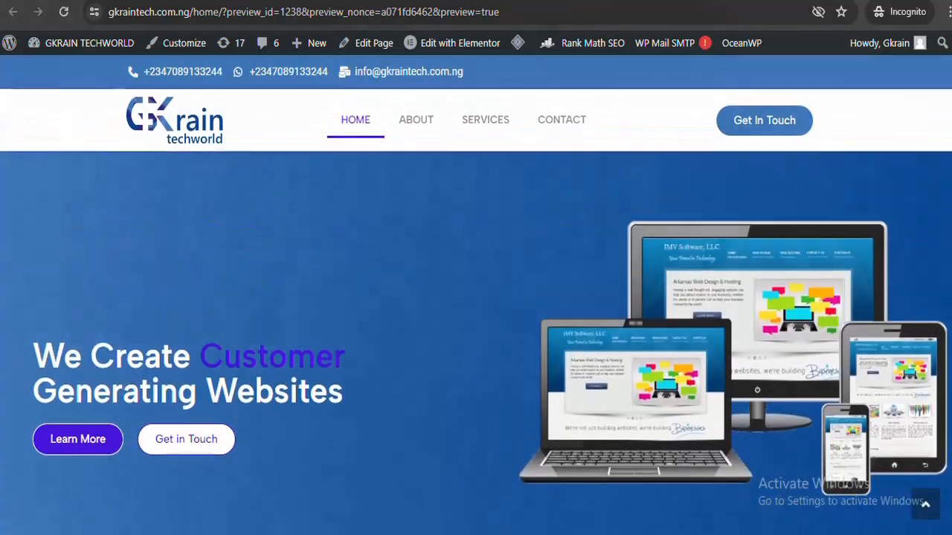
scroll(475, 297, "down", 1)
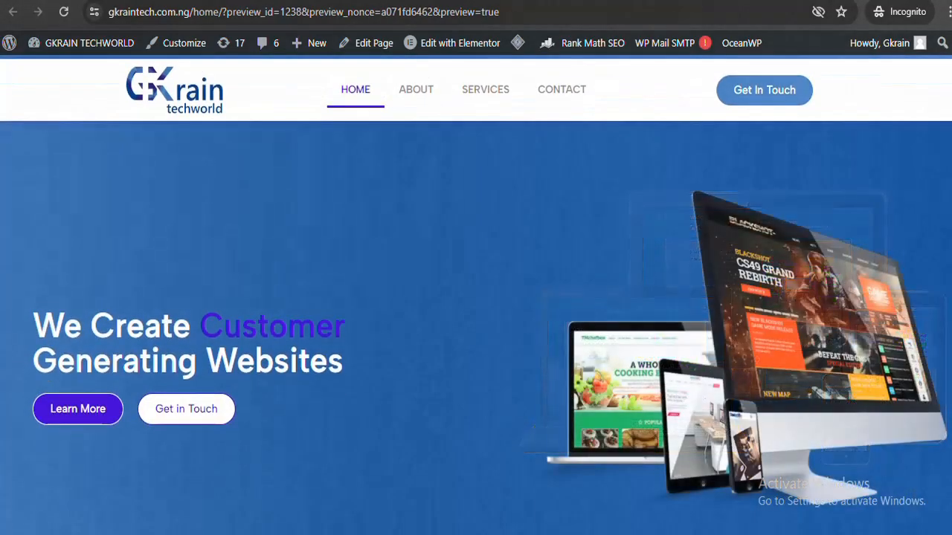
scroll(476, 297, "up", 1)
scroll(475, 298, "down", 3)
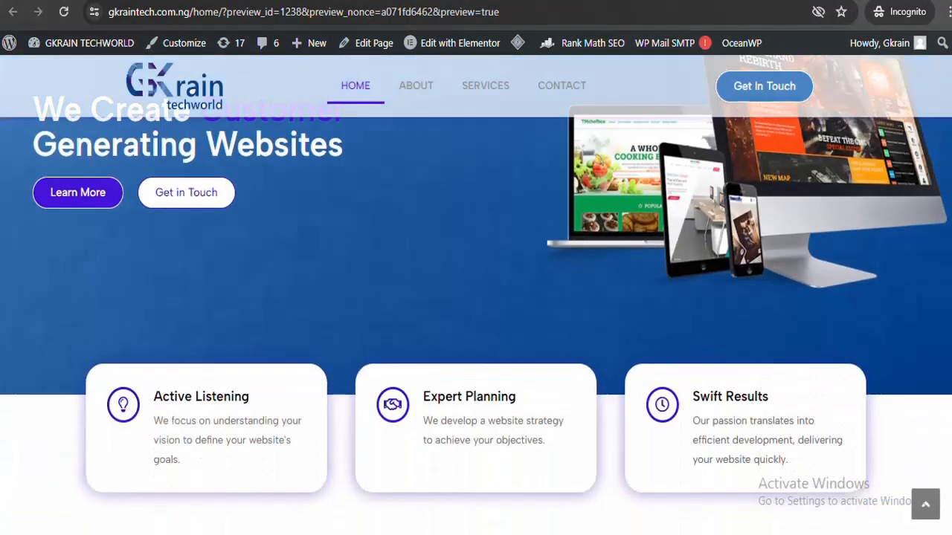
scroll(475, 297, "up", 4)
scroll(476, 297, "down", 3)
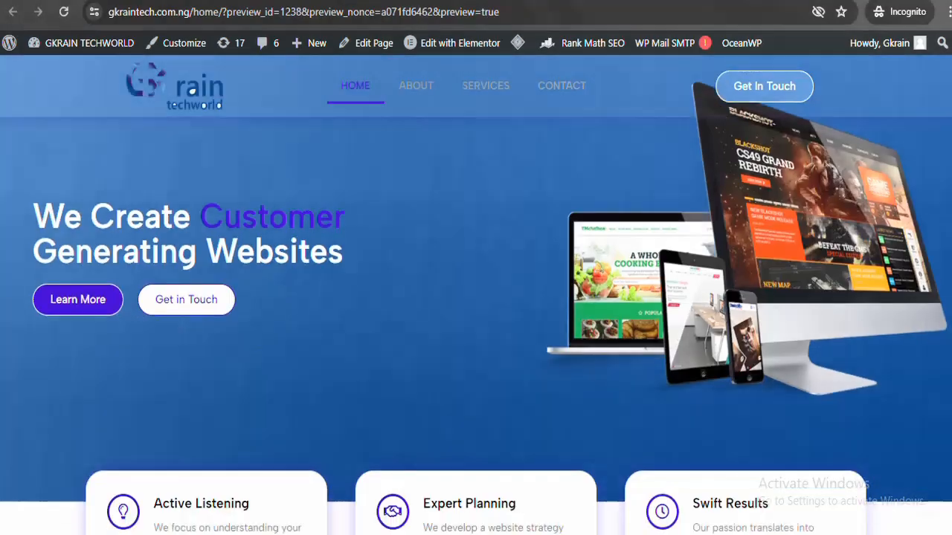
scroll(476, 298, "up", 3)
scroll(476, 297, "down", 8)
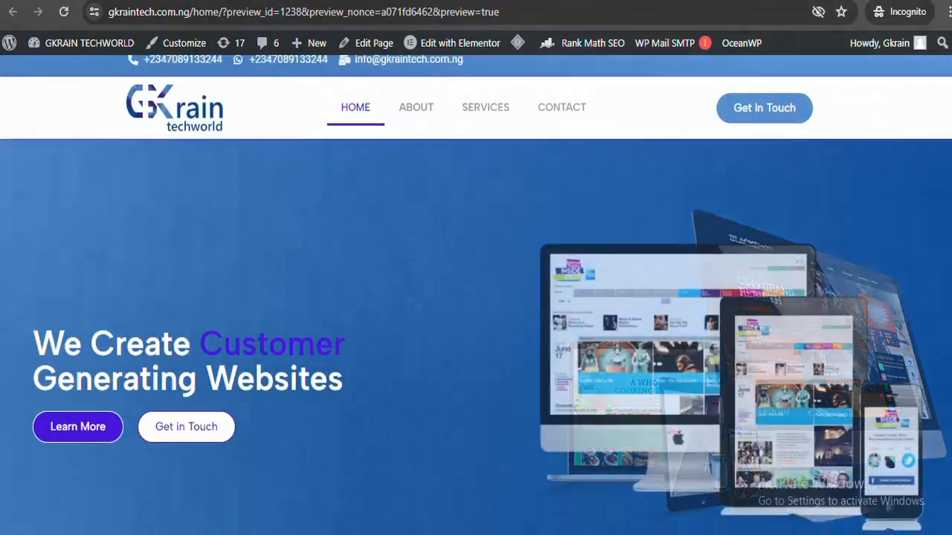
scroll(476, 298, "up", 3)
scroll(475, 298, "up", 6)
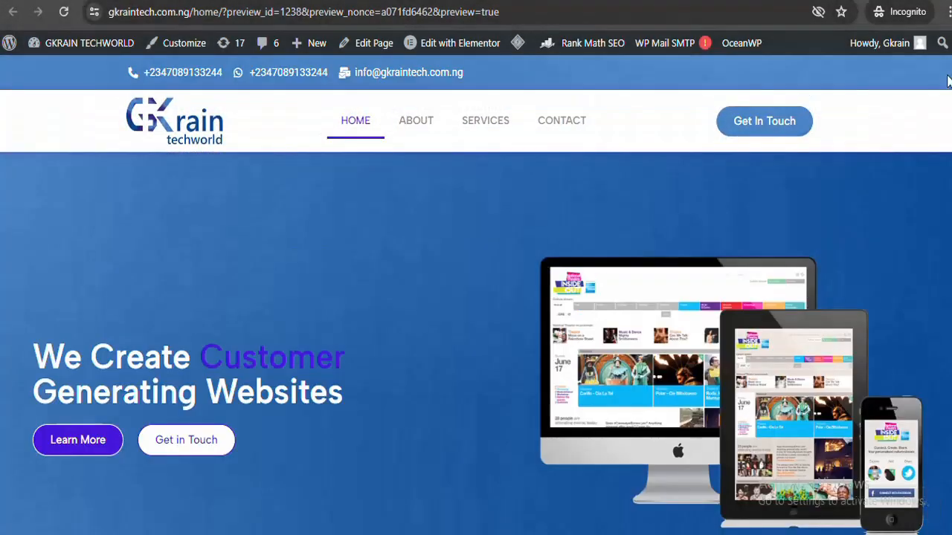
scroll(479, 173, "down", 3)
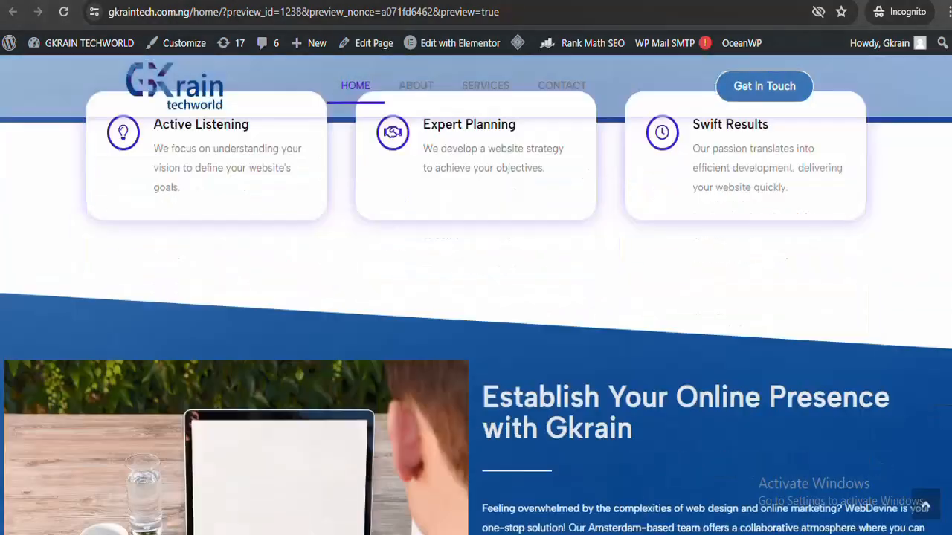
scroll(480, 172, "up", 3)
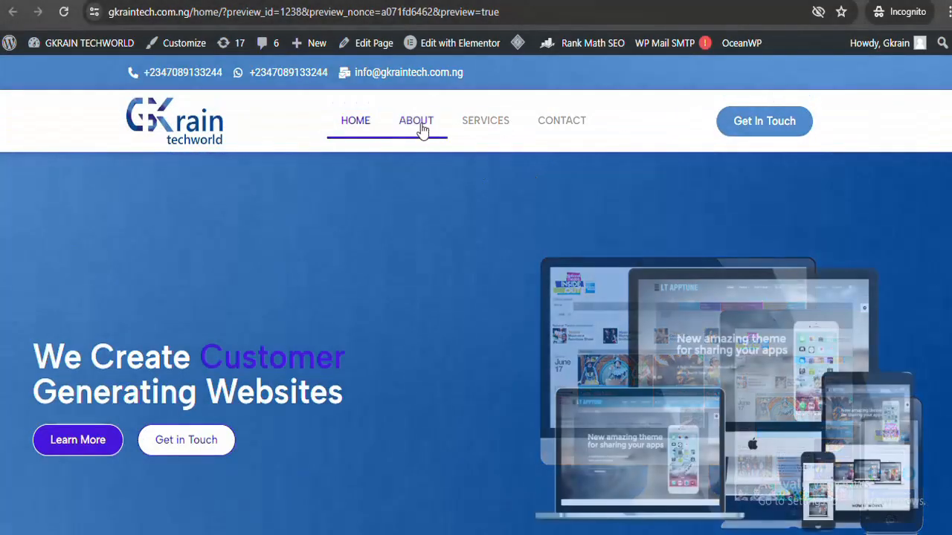
left_click(489, 130)
left_click(556, 128)
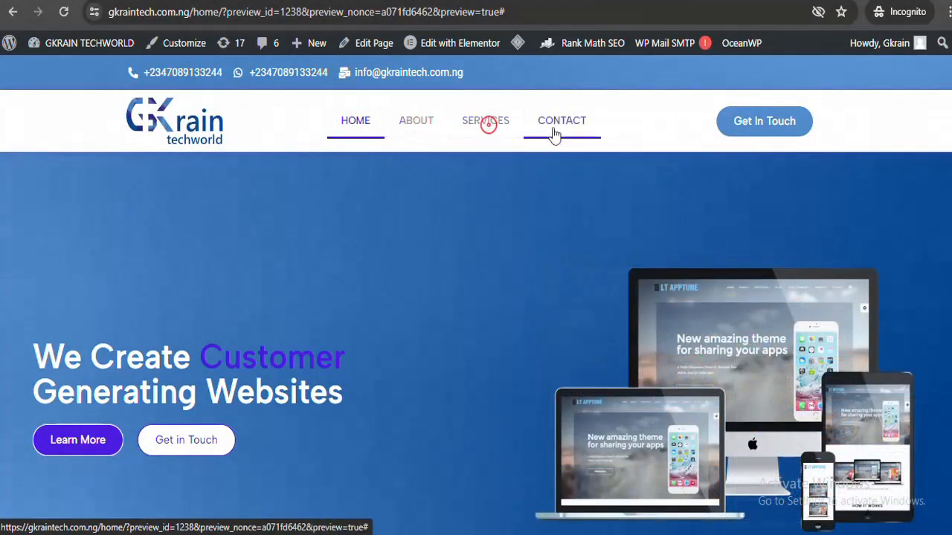
left_click(490, 127)
left_click(435, 130)
left_click(487, 126)
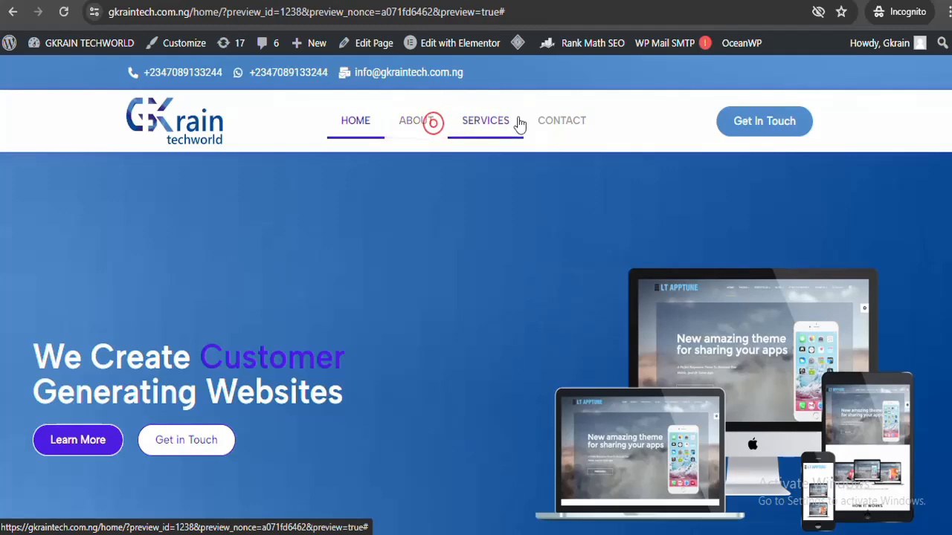
left_click(552, 124)
left_click(552, 125)
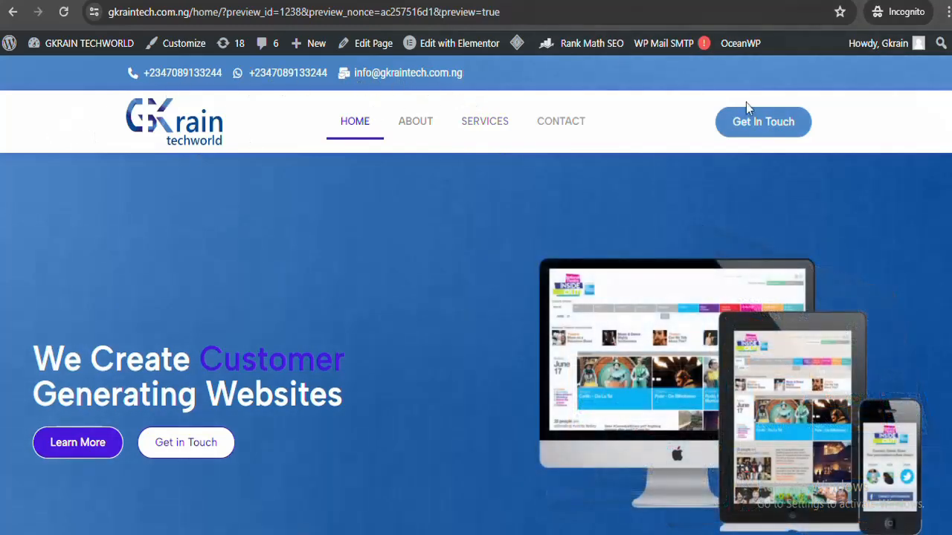
Scroll the homepage preview to the footer and back, checking that the white sticky header remains pinned
scroll(476, 298, "down", 4)
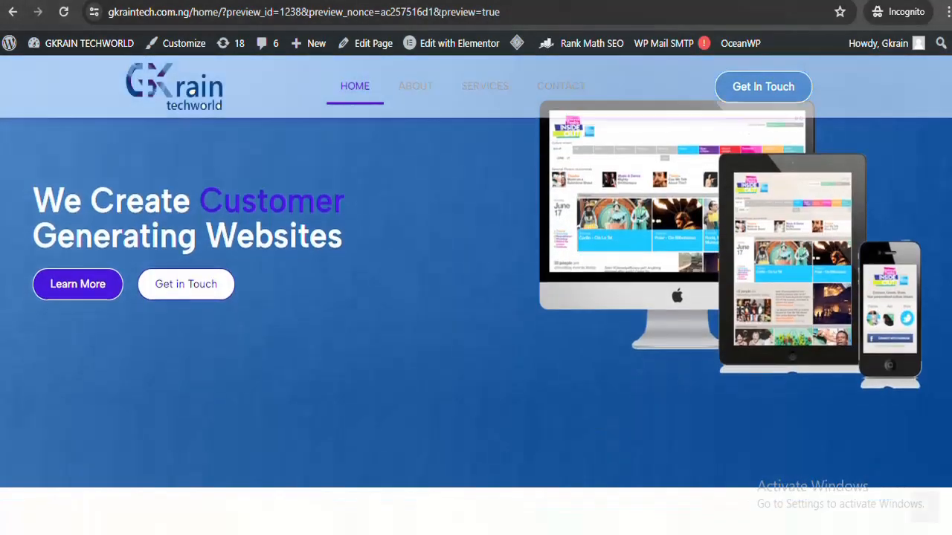
scroll(475, 319, "down", 1)
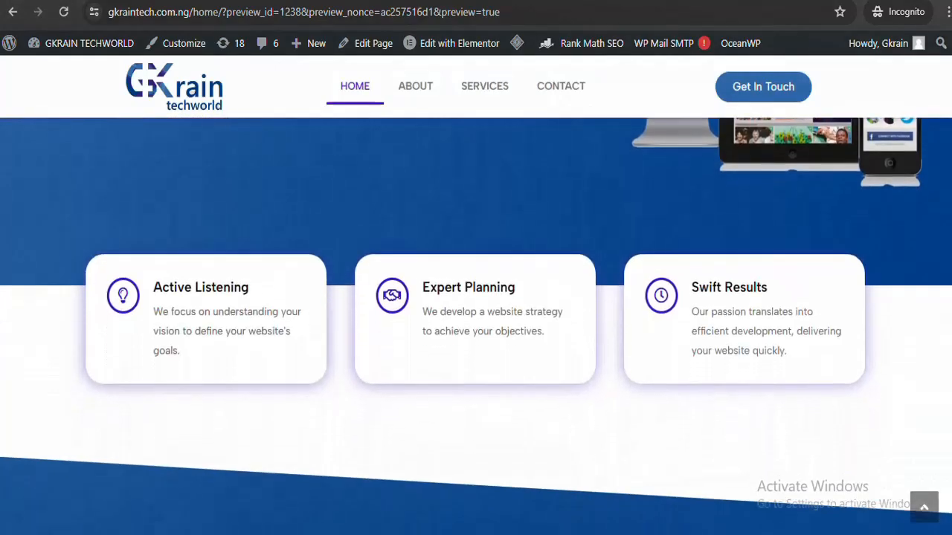
scroll(476, 297, "down", 5)
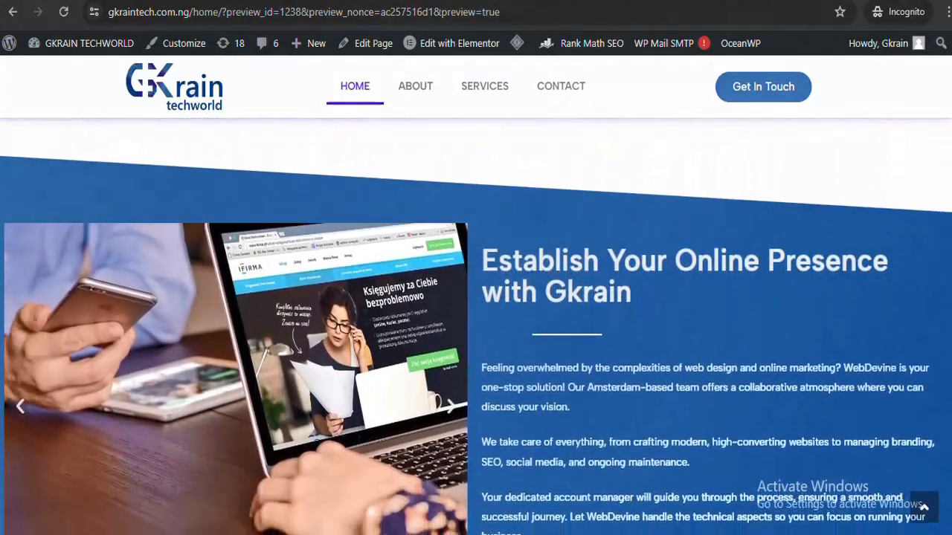
scroll(476, 327, "down", 5)
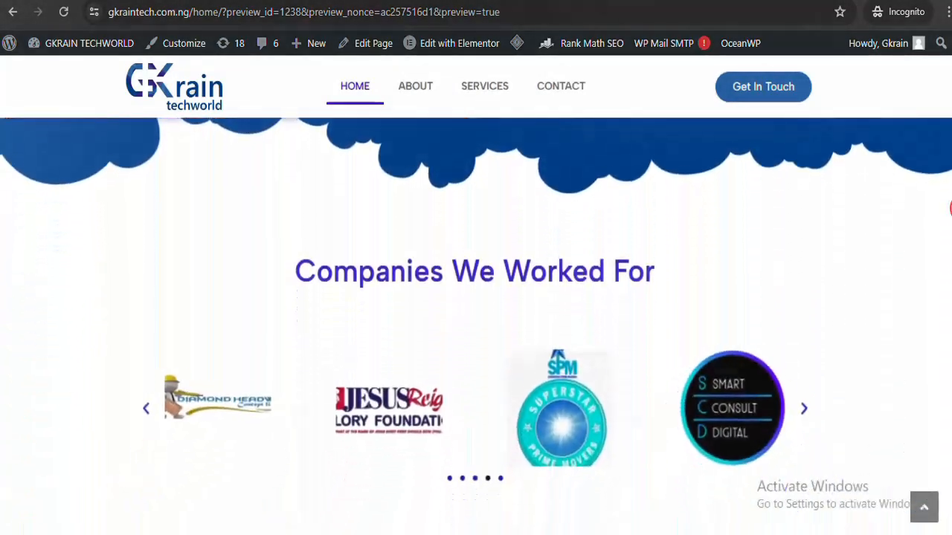
scroll(476, 327, "down", 5)
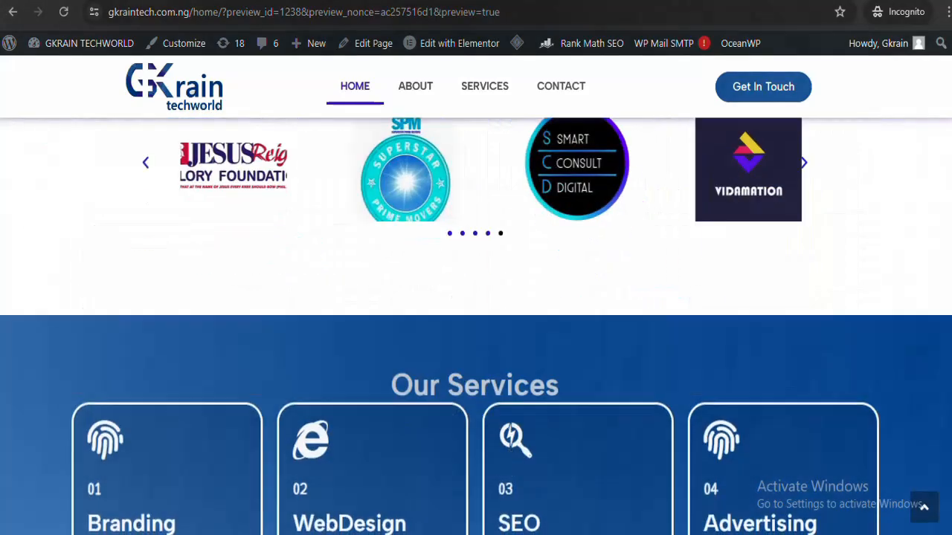
scroll(476, 327, "down", 4)
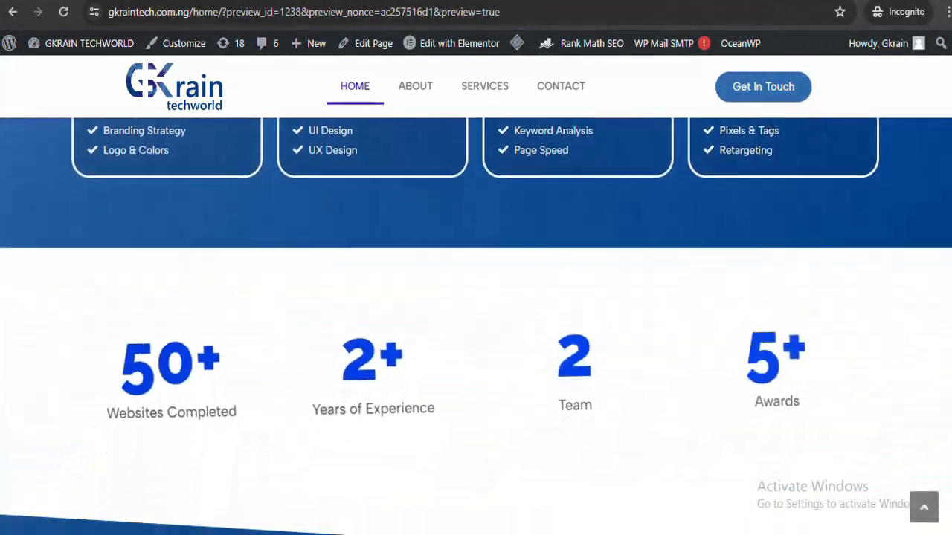
scroll(476, 327, "down", 4)
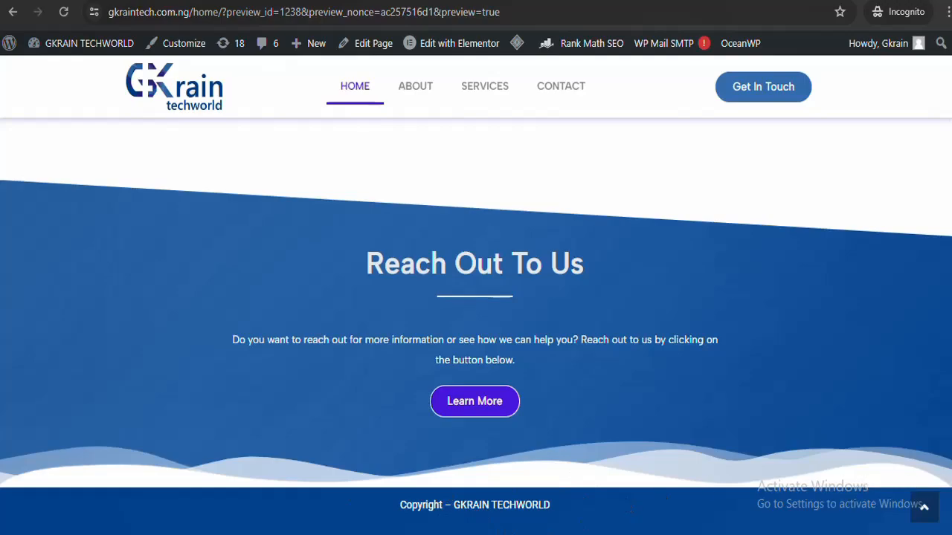
scroll(475, 327, "up", 15)
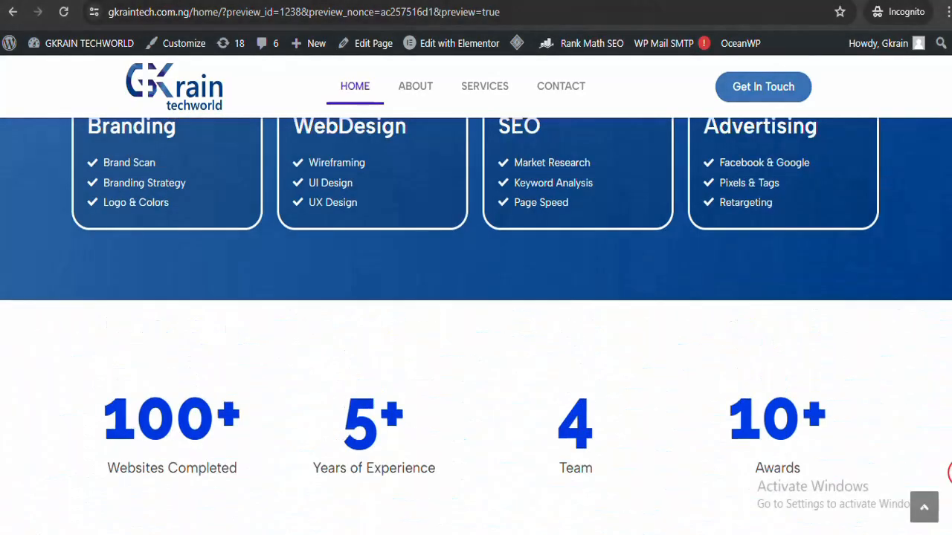
scroll(476, 327, "up", 6)
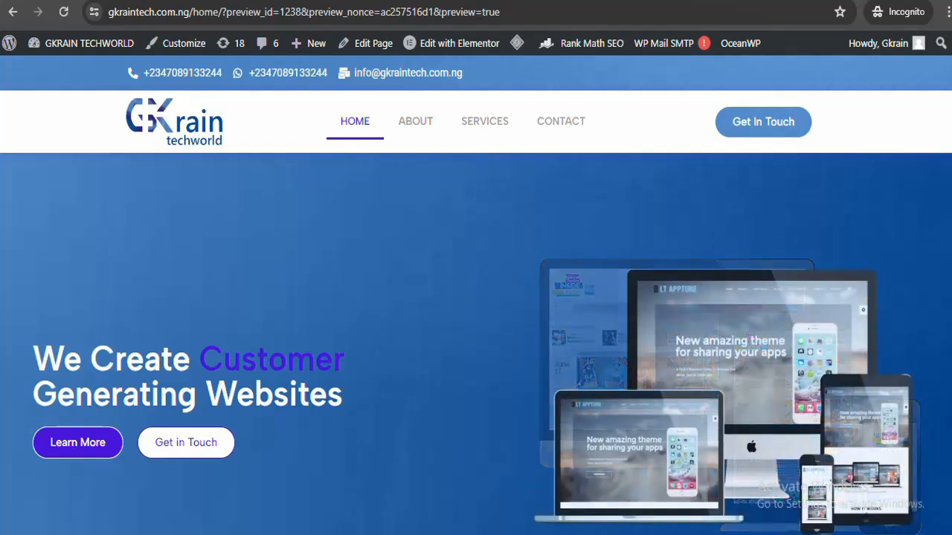
scroll(476, 297, "down", 1)
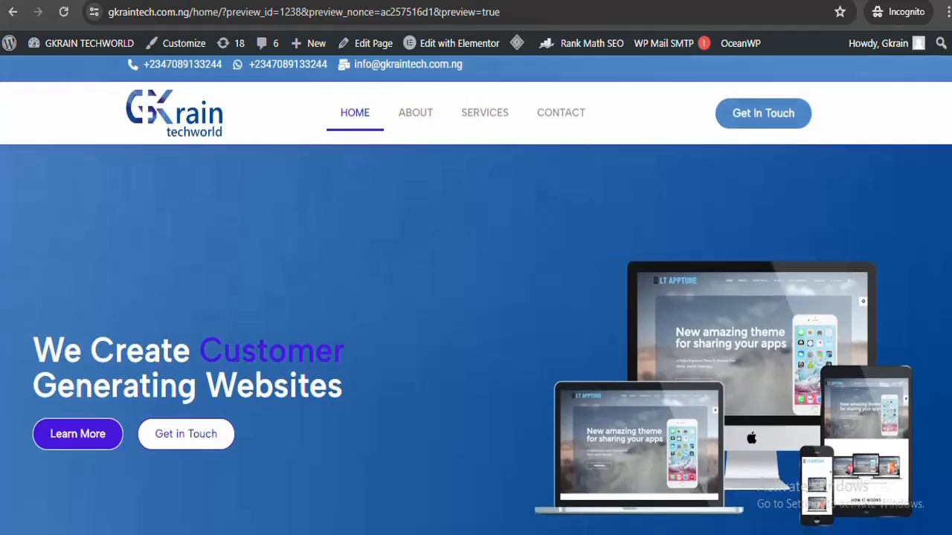
scroll(476, 297, "up", 1)
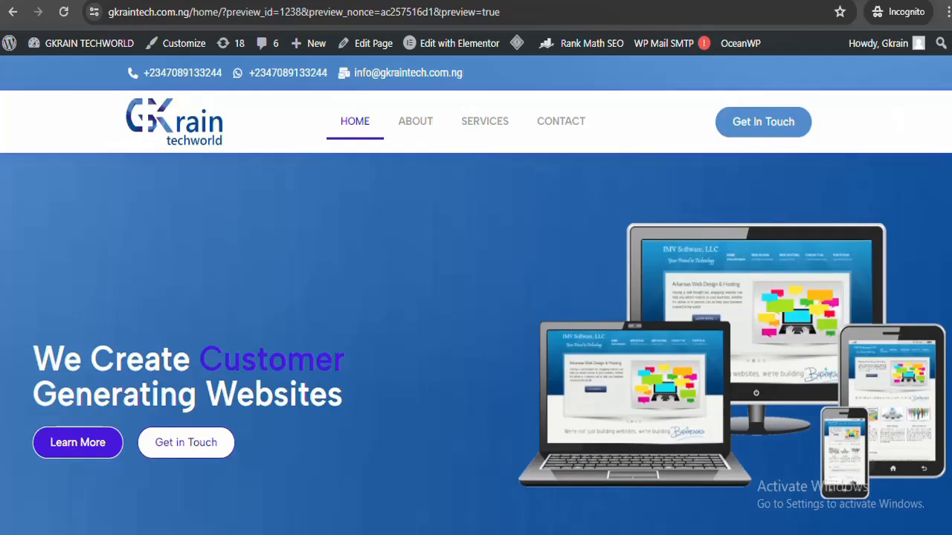
scroll(476, 297, "down", 4)
scroll(476, 298, "up", 3)
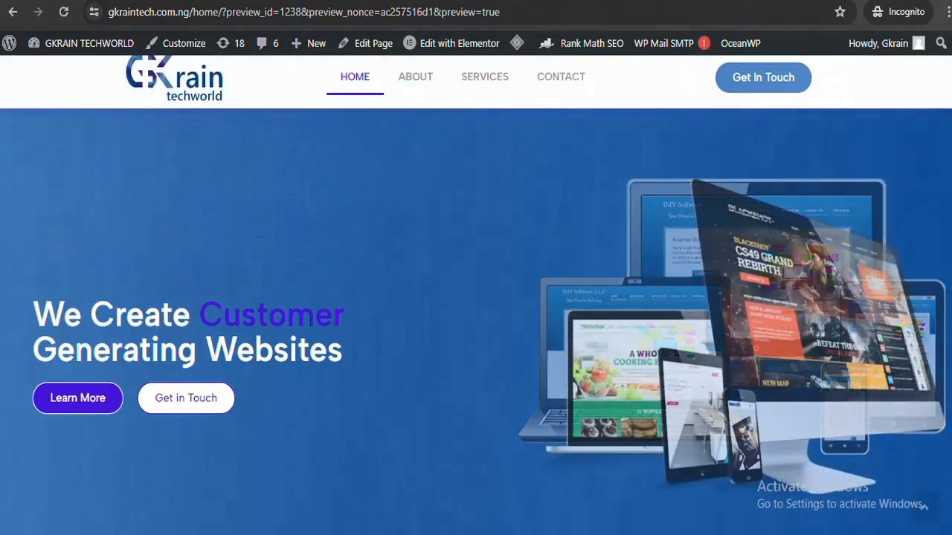
scroll(476, 297, "down", 2)
scroll(476, 297, "down", 4)
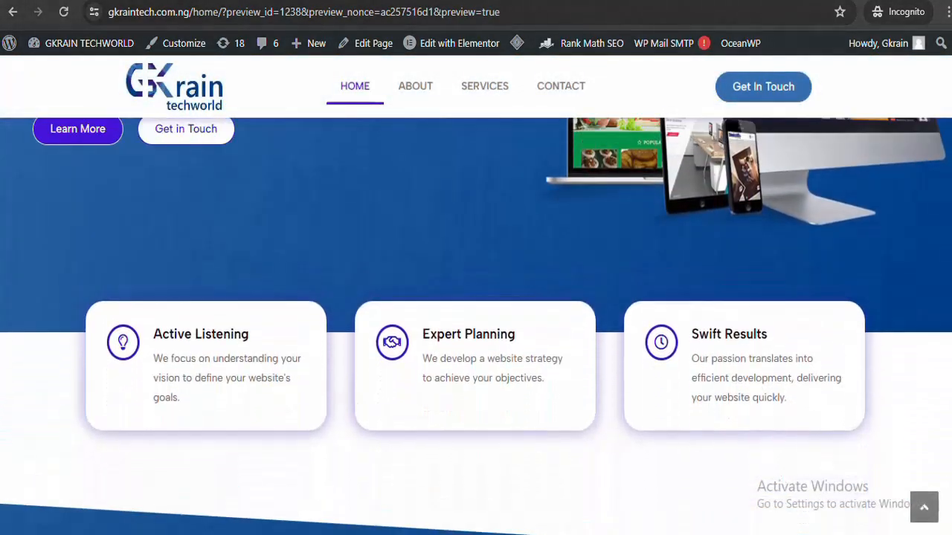
scroll(475, 298, "down", 2)
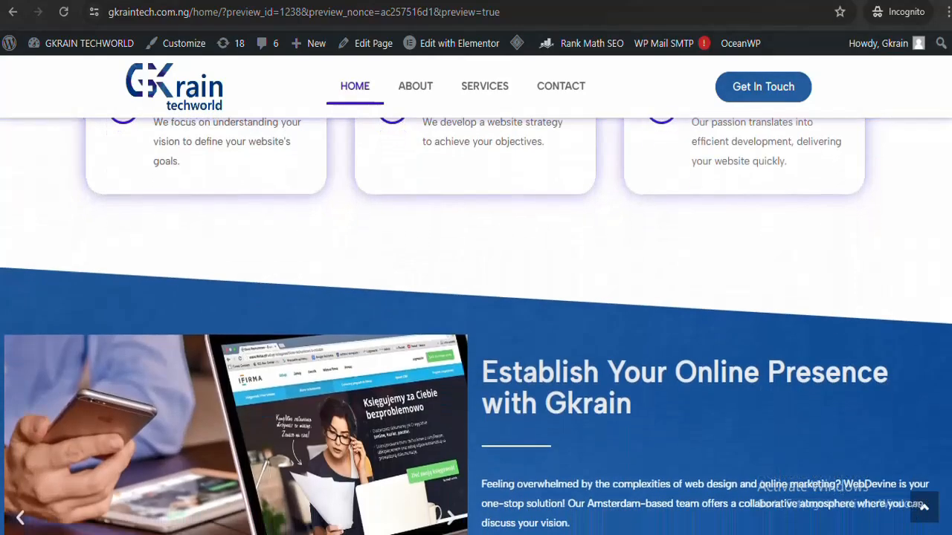
scroll(475, 298, "down", 4)
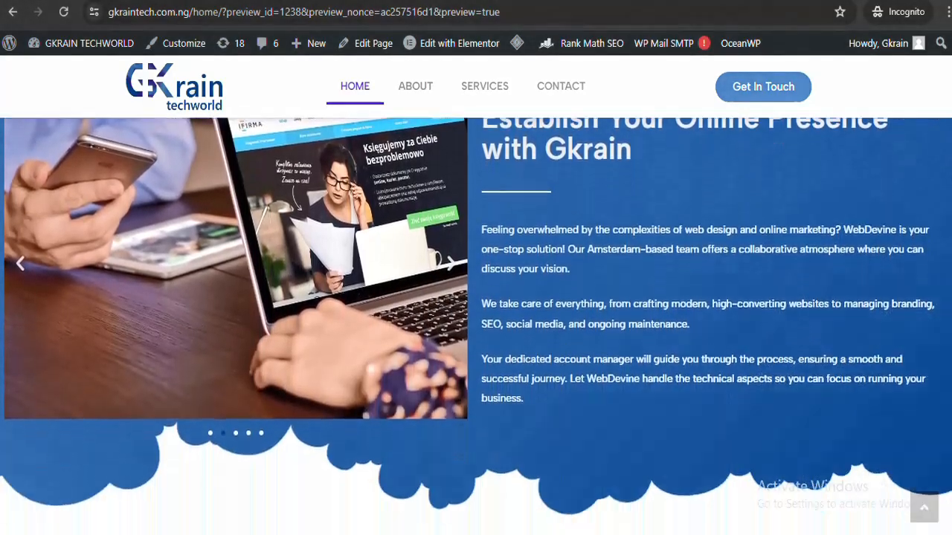
scroll(476, 298, "down", 6)
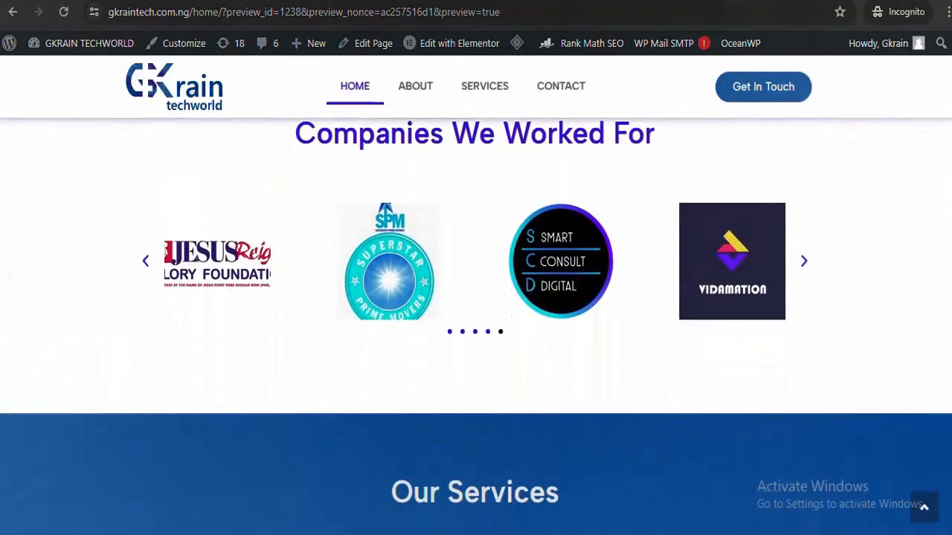
scroll(476, 298, "down", 6)
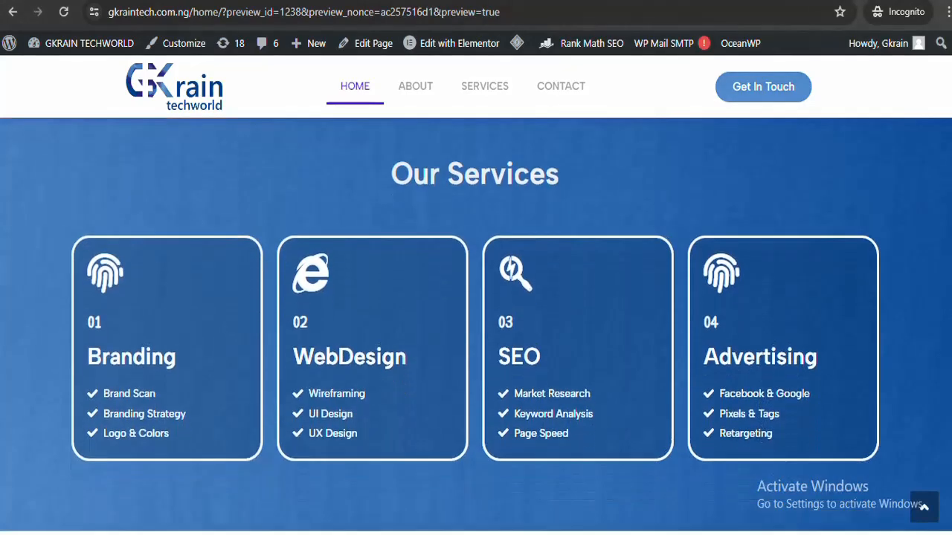
scroll(475, 297, "down", 1)
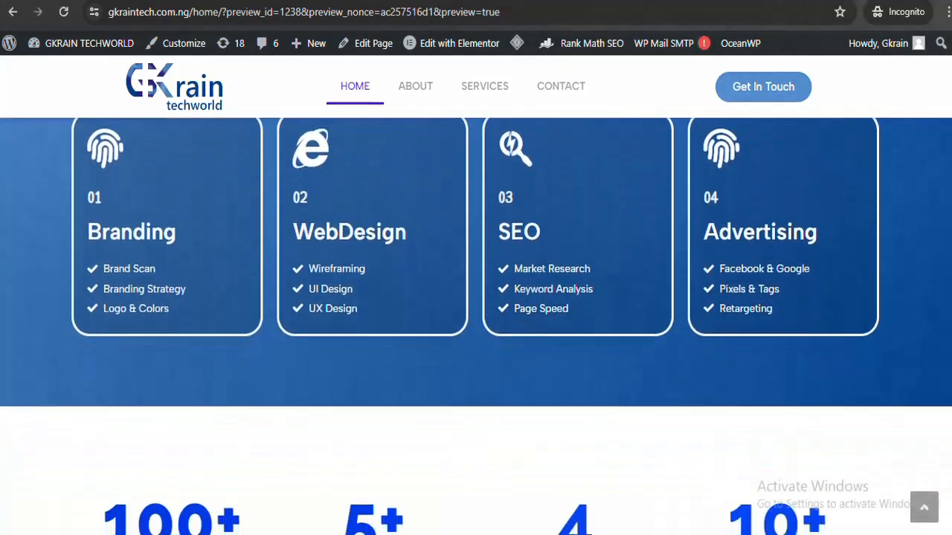
scroll(476, 297, "down", 1)
scroll(476, 297, "down", 2)
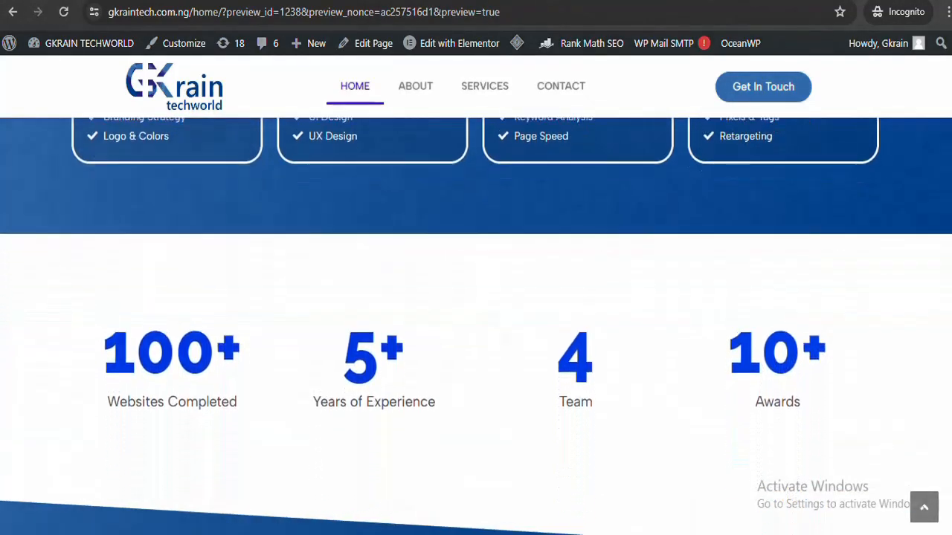
scroll(475, 297, "down", 1)
scroll(476, 297, "down", 1)
scroll(476, 298, "down", 1)
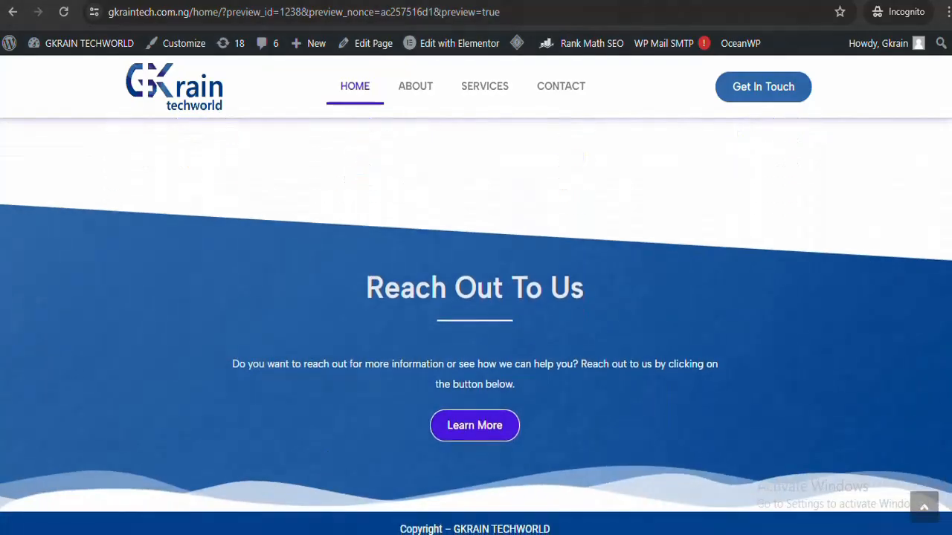
scroll(475, 297, "up", 4)
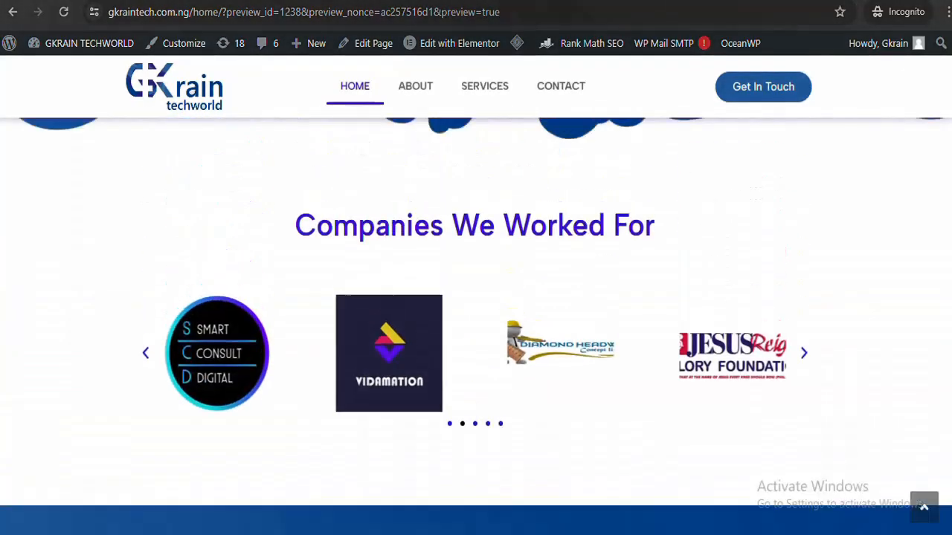
scroll(476, 297, "up", 10)
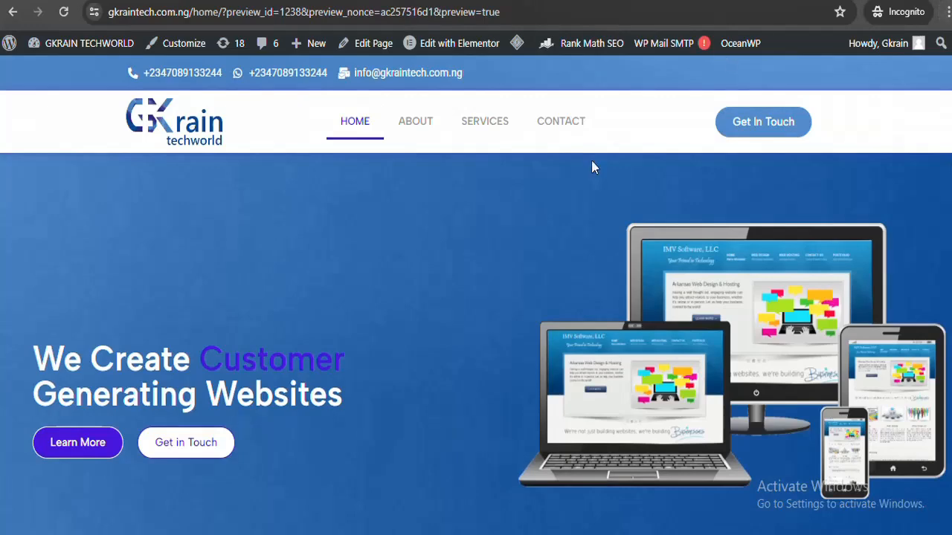